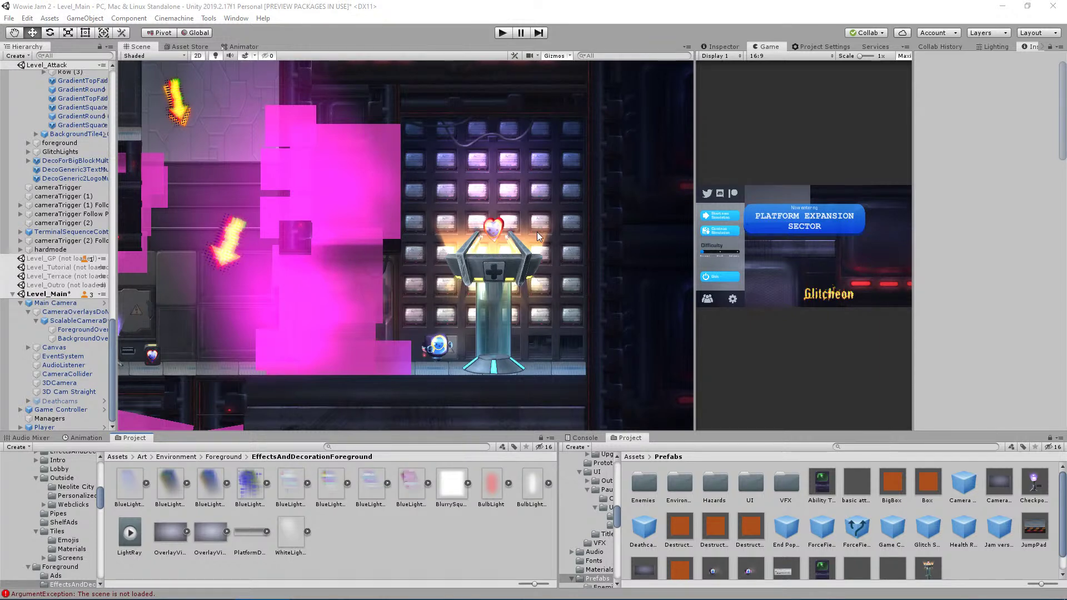
Examine the upgrade station room, its shelf of glowing screens, and the surrounding dark walls.
middle_click_drag(535, 214, 535, 292)
middle_click_drag(389, 335, 349, 258)
scroll(576, 207, "up", 3)
mouse_move(273, 302)
middle_mouse_down()
mouse_move(353, 302)
mouse_move(265, 298)
middle_mouse_up()
scroll(469, 289, "down", 3)
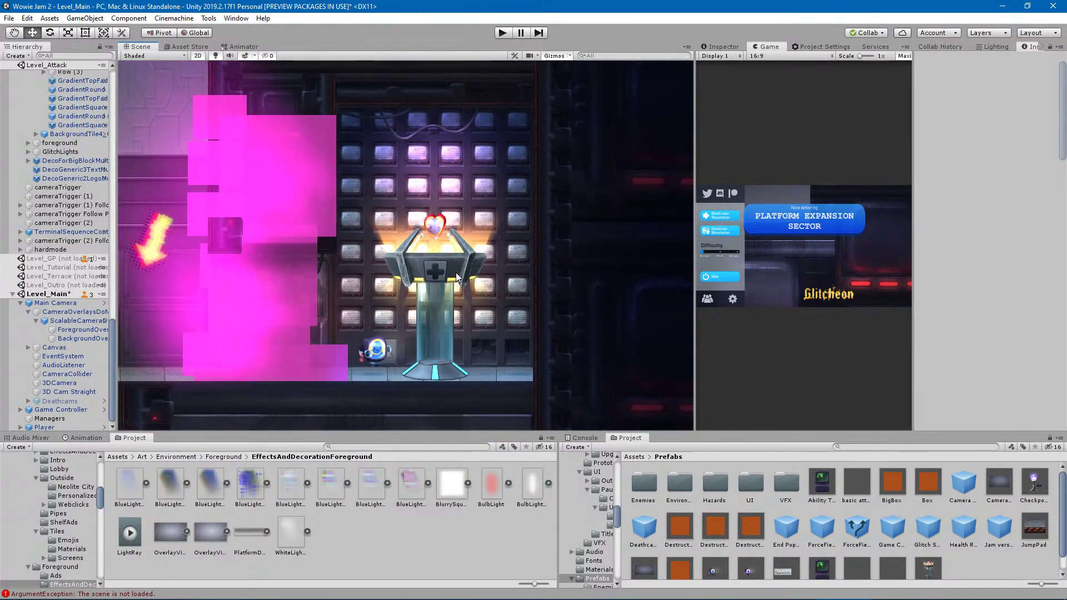
middle_click_drag(344, 222, 500, 278)
scroll(453, 368, "down", 1)
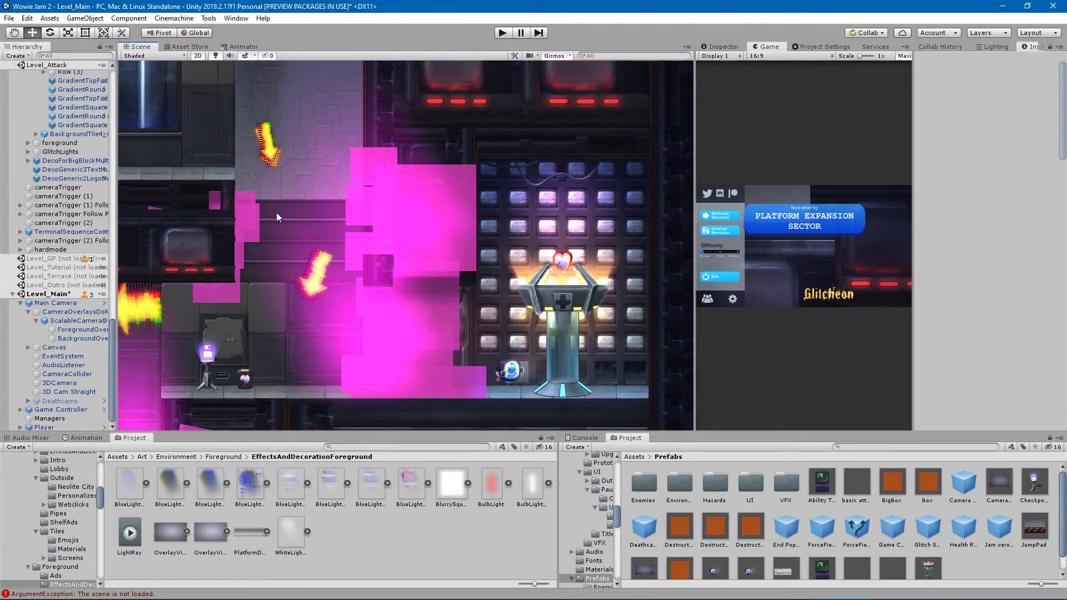
middle_click_drag(642, 217, 411, 194)
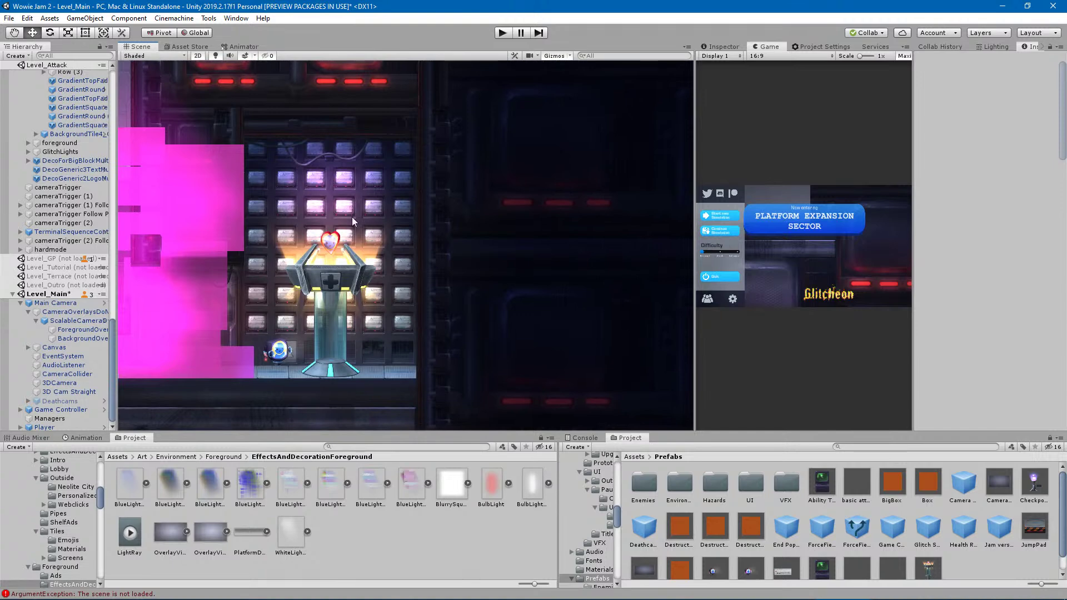
middle_click_drag(300, 273, 391, 275)
scroll(390, 274, "up", 3)
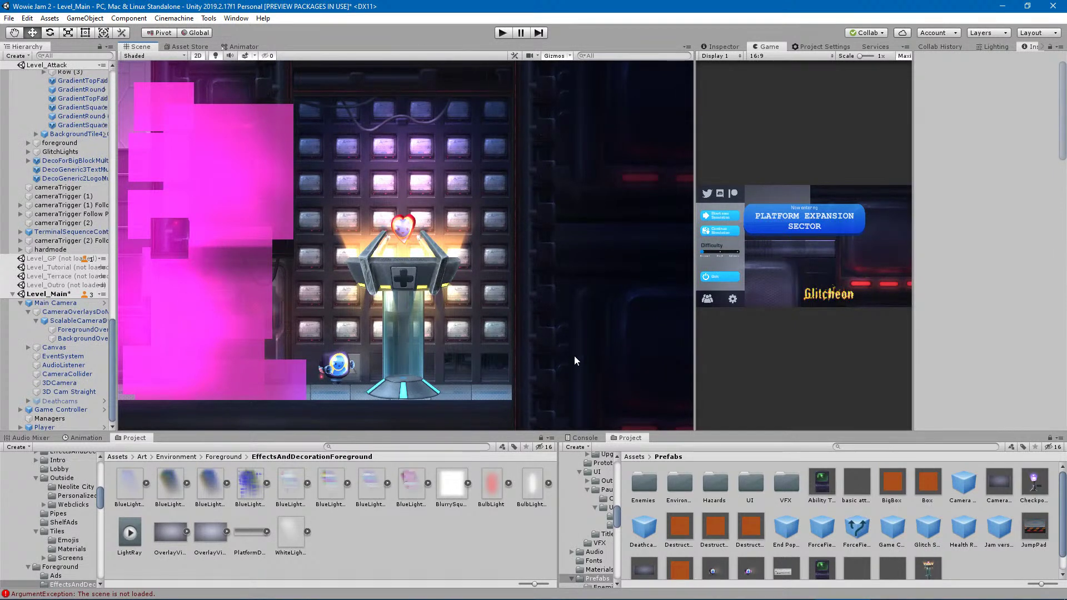
Hide the six gradient objects under TVShelves one by one to inspect the screen wall without its lighting overlays.
left_click(412, 196)
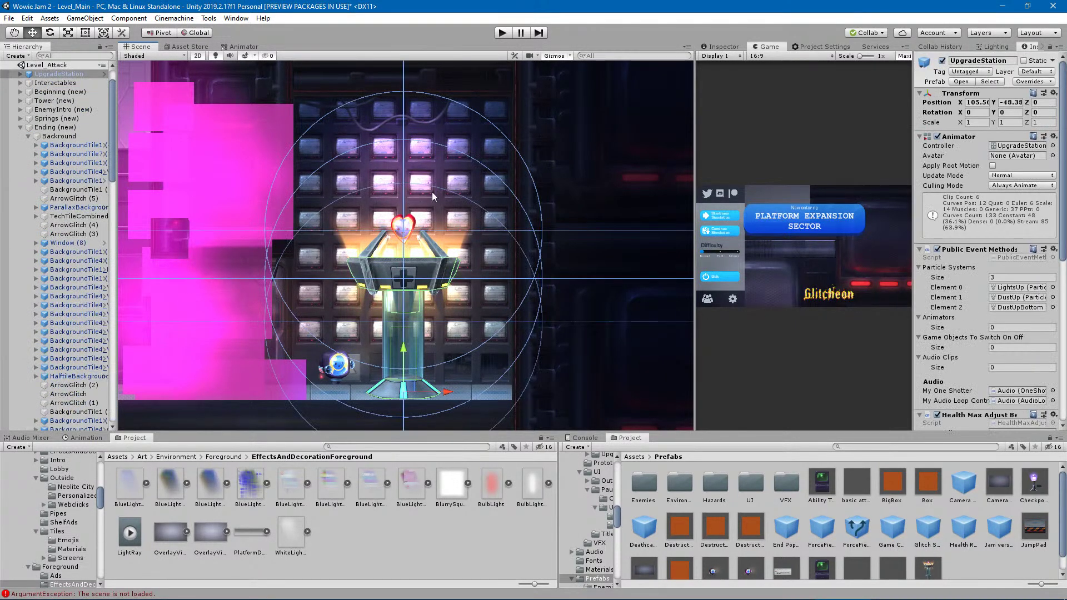
left_click(451, 128)
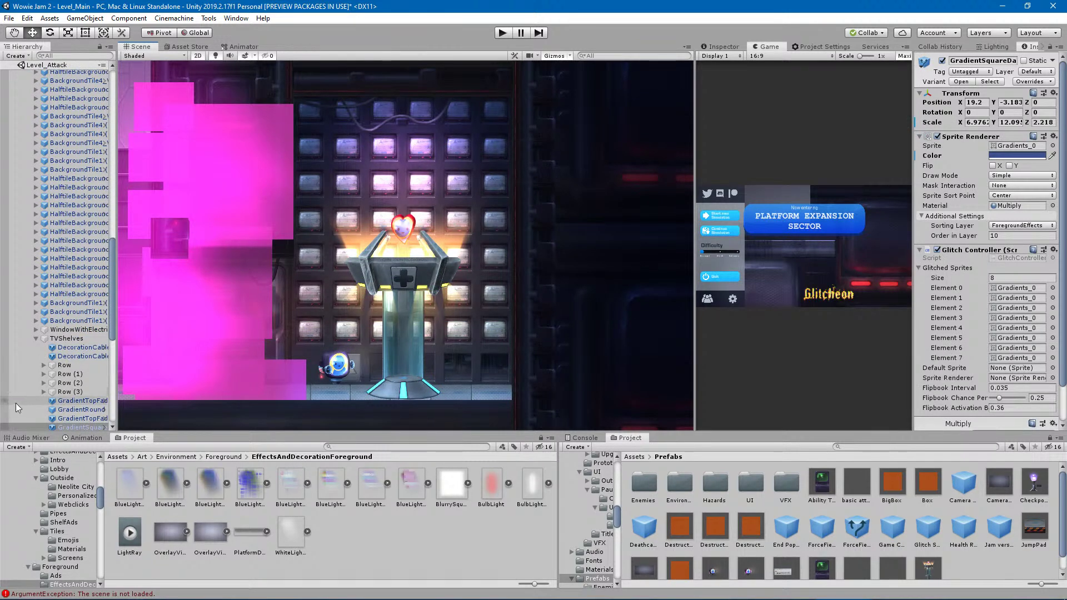
scroll(15, 402, "down", 3)
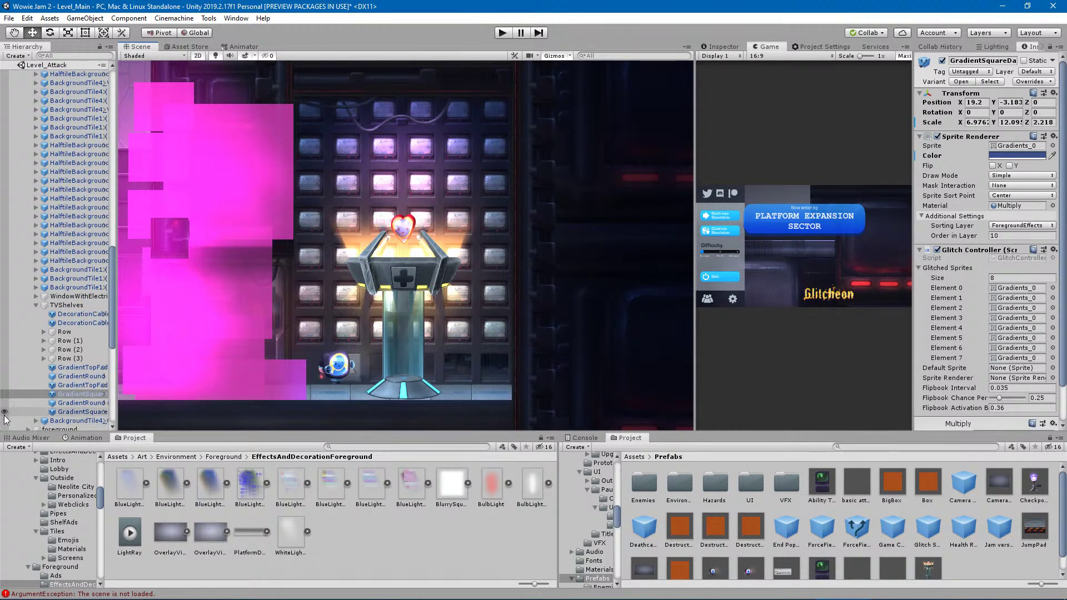
left_click(1, 404)
left_click(4, 395)
left_click(4, 403)
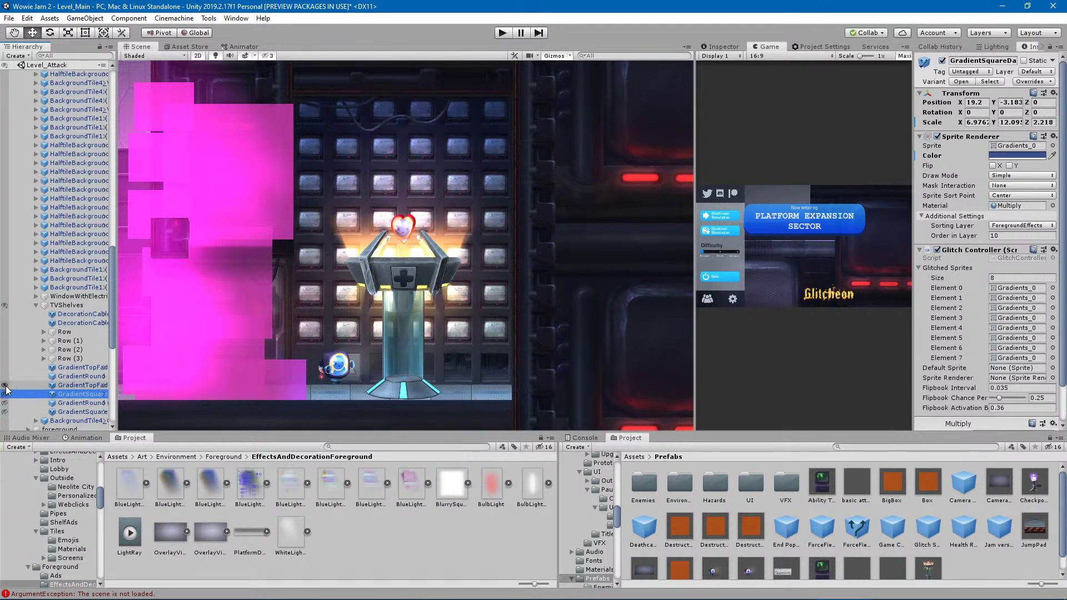
left_click(4, 385)
left_click(5, 376)
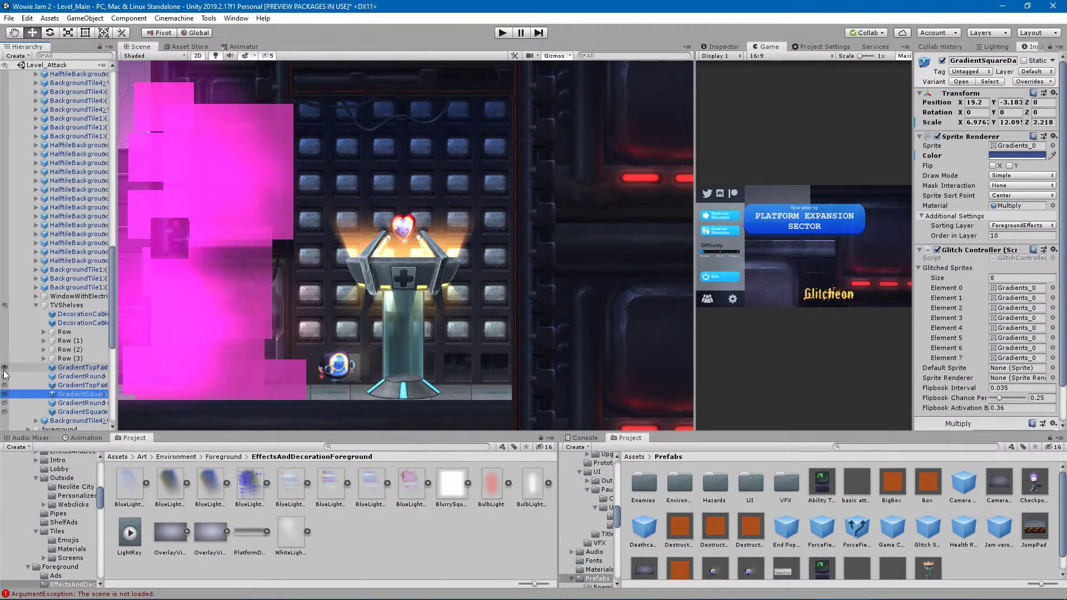
left_click(4, 368)
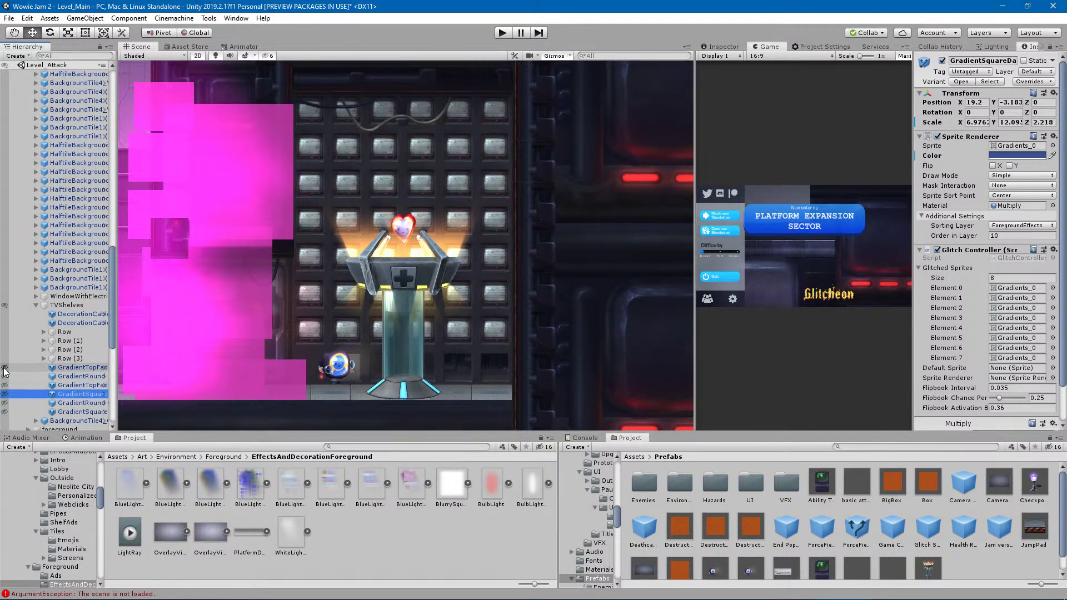
Restore the visibility of all the gradient objects under TVShelves.
left_click(4, 367)
left_click(5, 376)
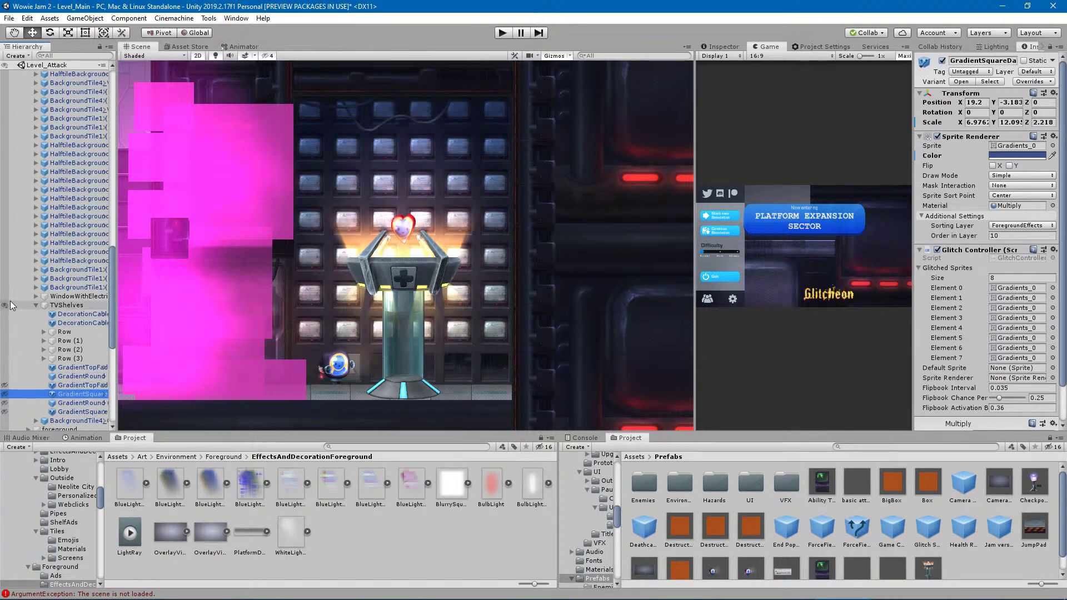
double_click(4, 305)
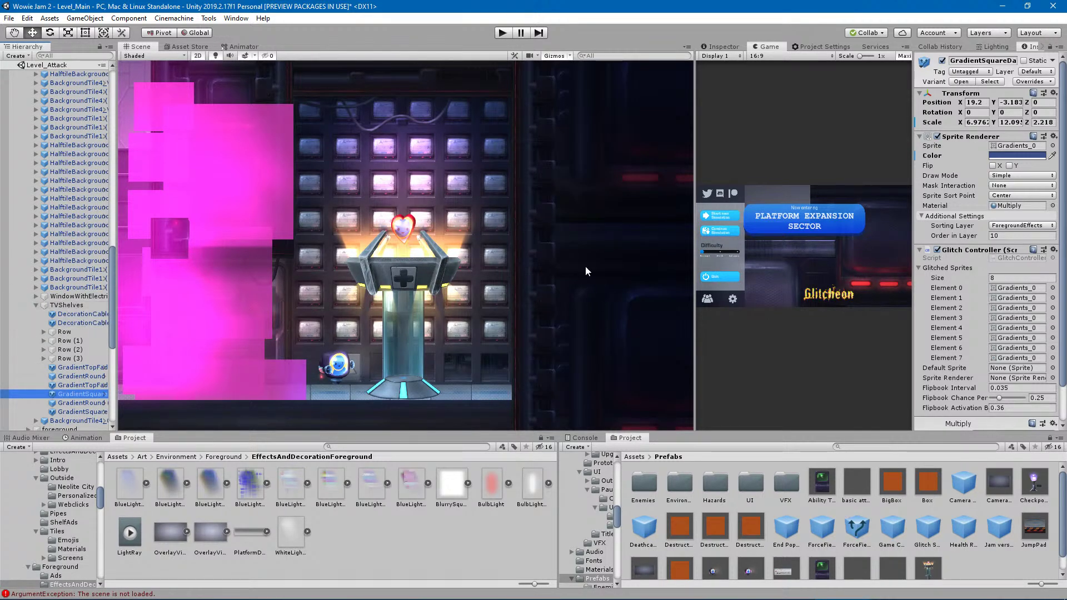
Compare the lighting of the upgrade station room with the Forum corridor, and clear the current selection.
middle_click_drag(486, 213, 560, 194)
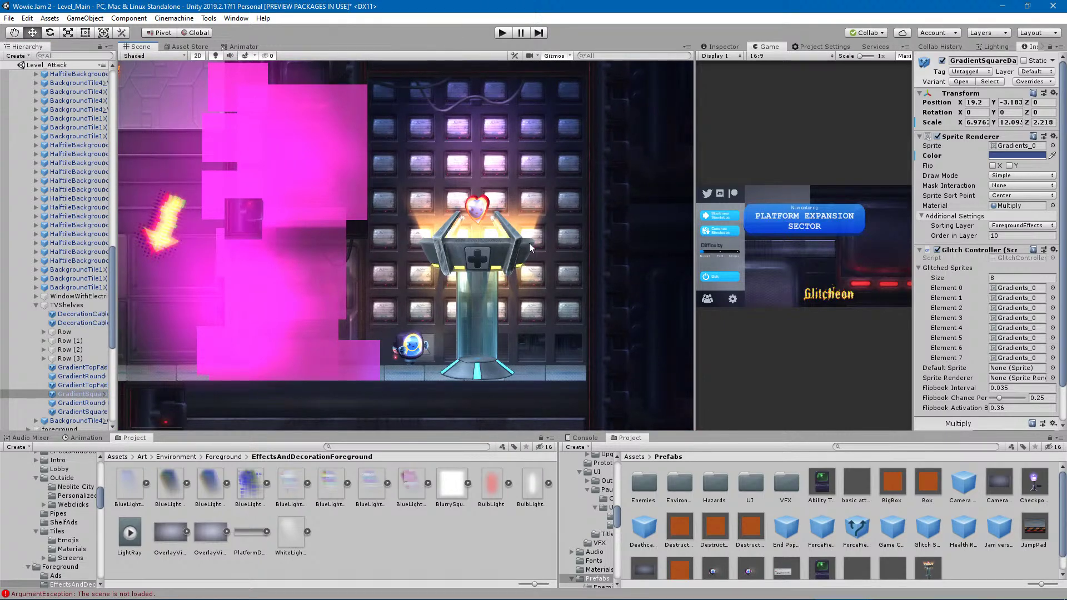
middle_click_drag(530, 242, 473, 255)
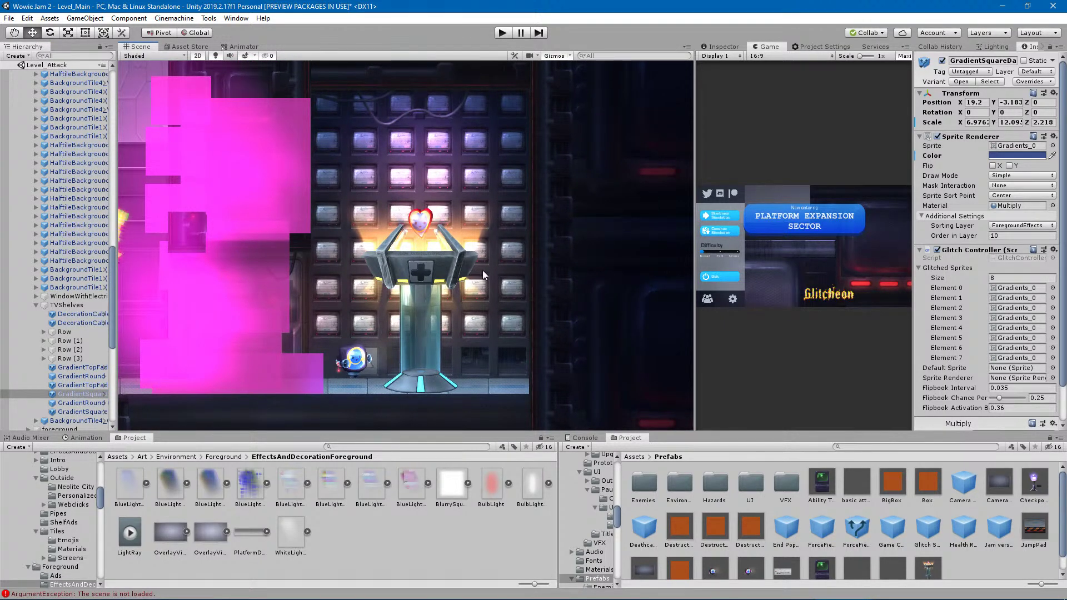
scroll(419, 283, "down", 1)
scroll(418, 283, "down", 2)
middle_click_drag(314, 323, 701, 256)
middle_click_drag(358, 248, 449, 339)
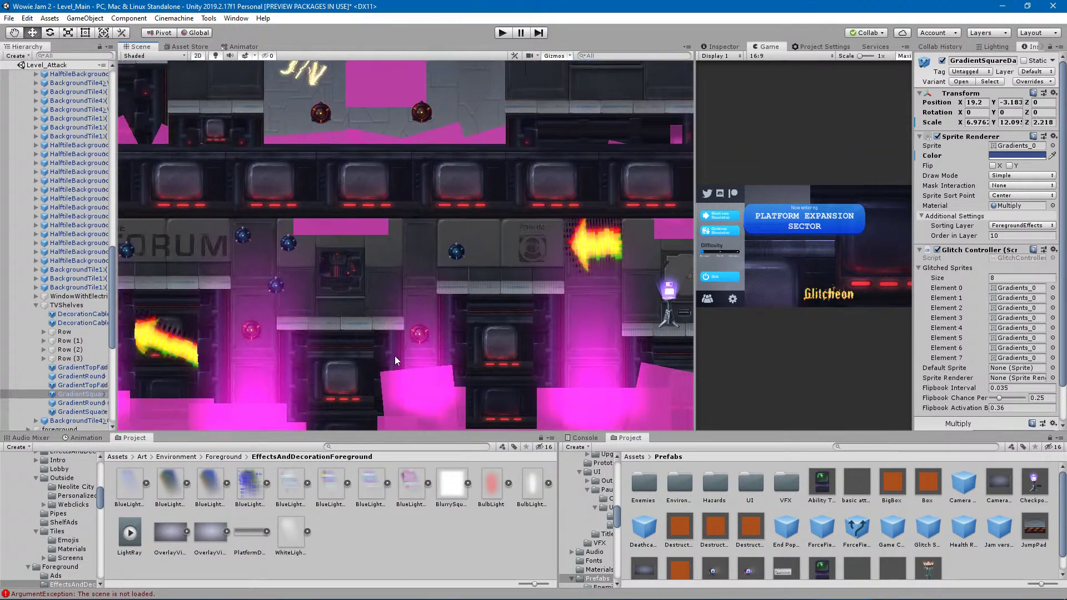
middle_click_drag(212, 335, 316, 282)
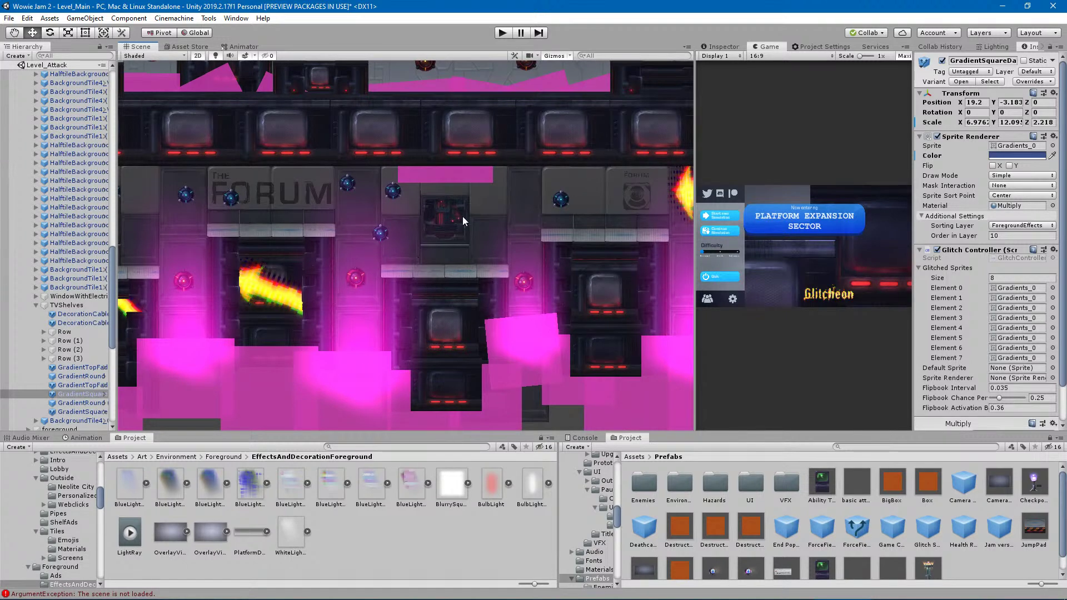
middle_click_drag(475, 250, 150, 264)
middle_click_drag(319, 243, 158, 362)
mouse_move(466, 285)
middle_mouse_down()
mouse_move(254, 314)
mouse_move(278, 193)
middle_mouse_up()
scroll(351, 278, "down", 7)
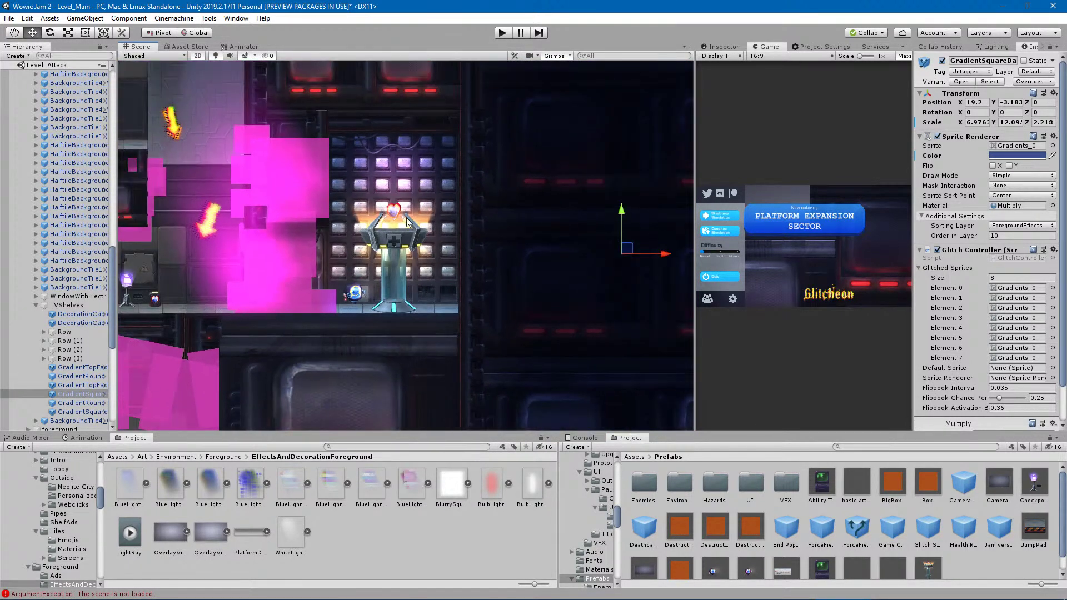
scroll(498, 316, "up", 5)
left_click(459, 572)
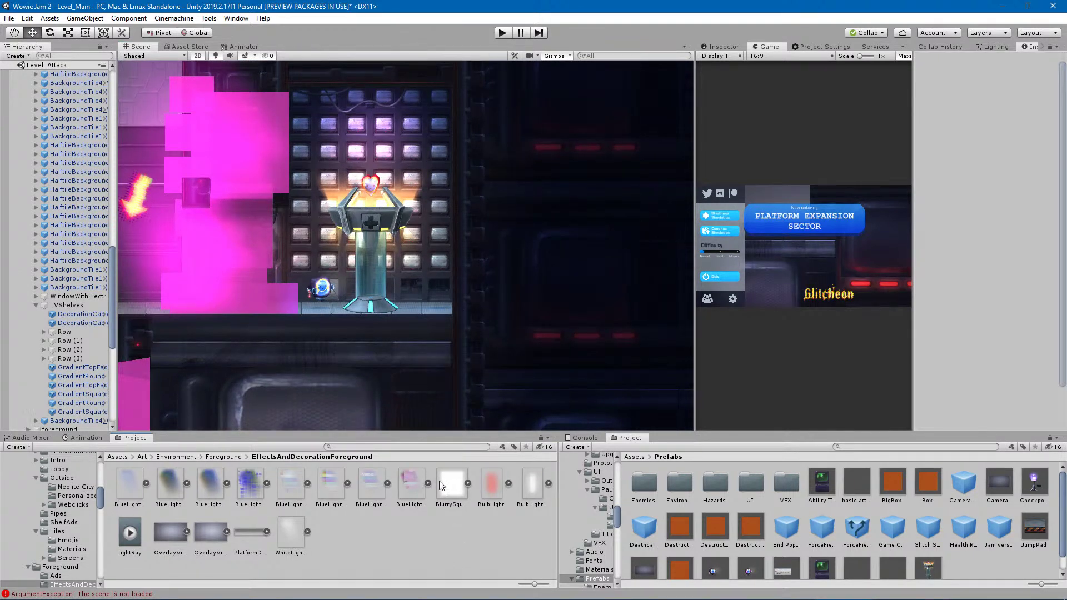
Survey the wider Level_Attack layout, including the Forum rooms, arrow signs and magenta glitch areas farther from the upgrade station.
middle_click_drag(370, 184, 457, 238)
scroll(410, 308, "down", 9)
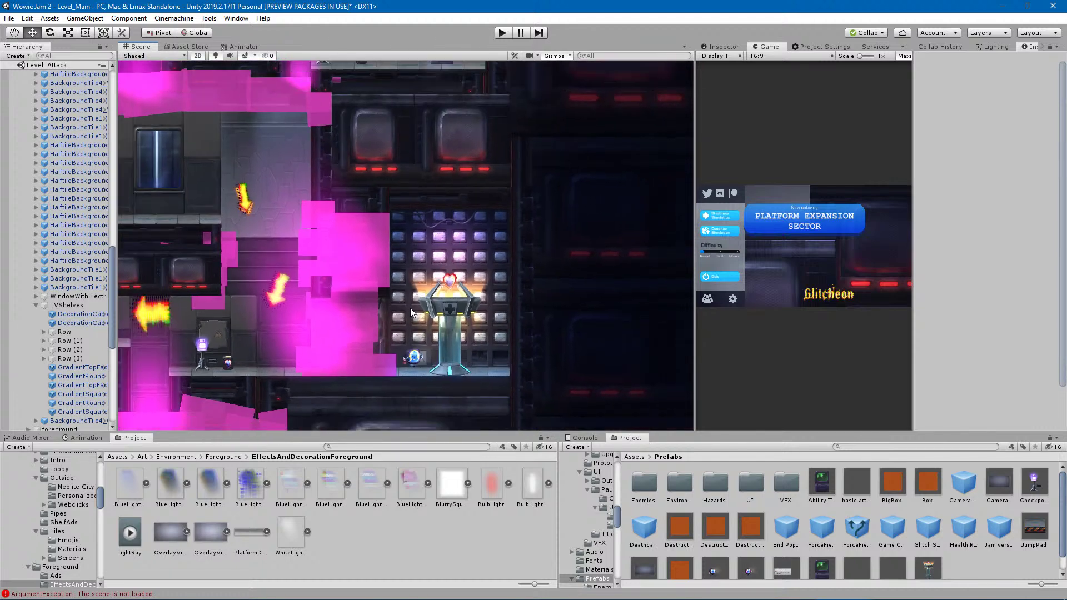
middle_click_drag(299, 140, 705, 170)
middle_click_drag(306, 201, 850, 339)
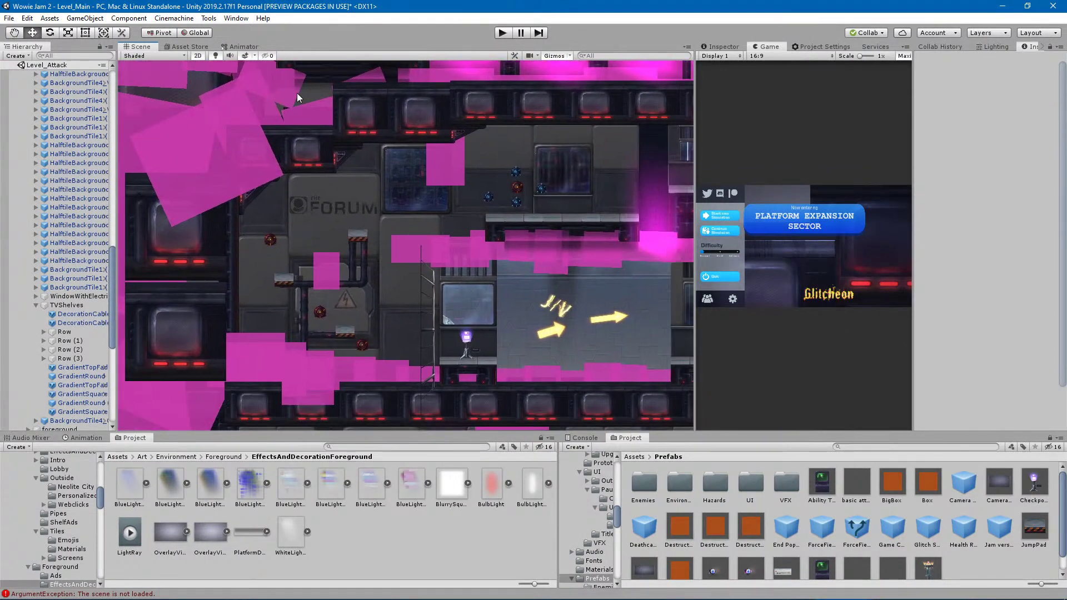
middle_click_drag(554, 271, 548, 231)
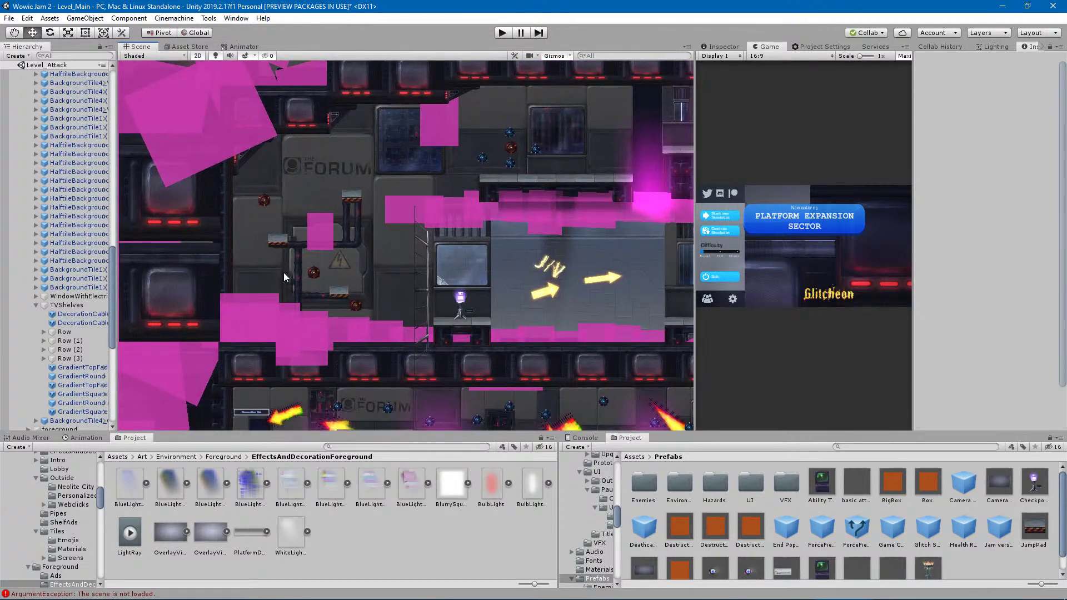
middle_click_drag(305, 258, 292, 415)
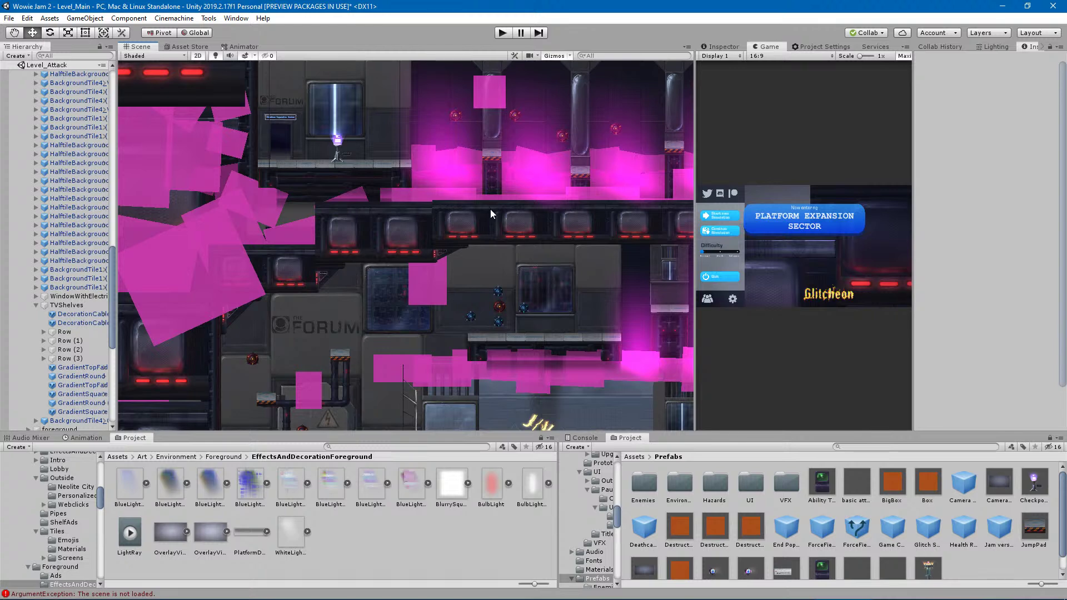
scroll(518, 276, "down", 6)
middle_click_drag(652, 294, 552, 322)
middle_click_drag(498, 272, 291, 109)
middle_click_drag(619, 316, 354, 300)
scroll(350, 304, "up", 8)
scroll(357, 282, "up", 8)
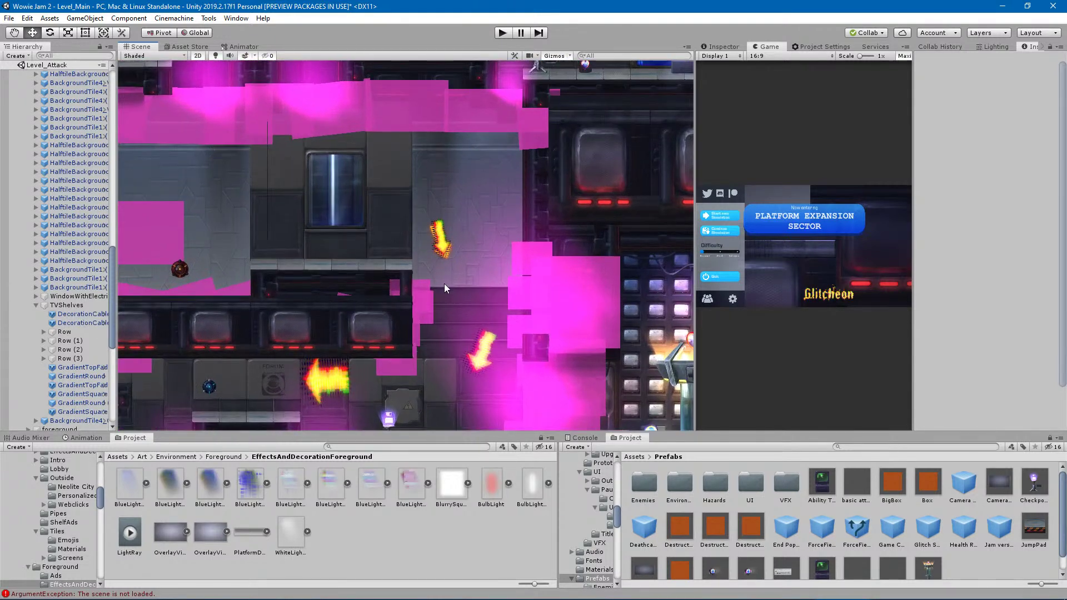
Inspect the glitched arrows leading to the upgrade station and the glowing white screen with the yellow arrow higher up.
middle_click_drag(322, 291, 485, 237)
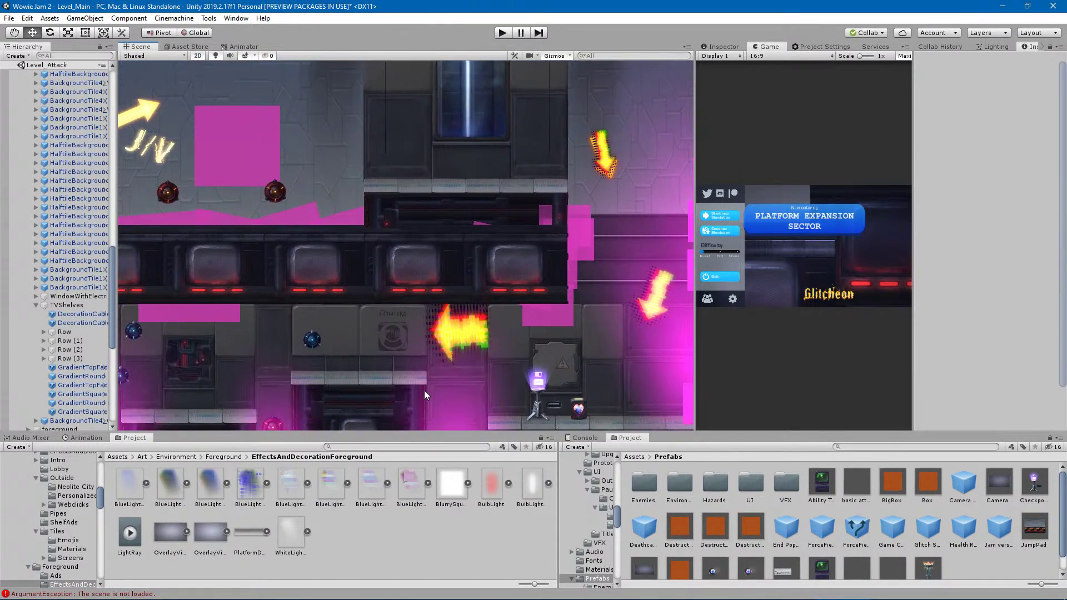
middle_click_drag(451, 302, 329, 282)
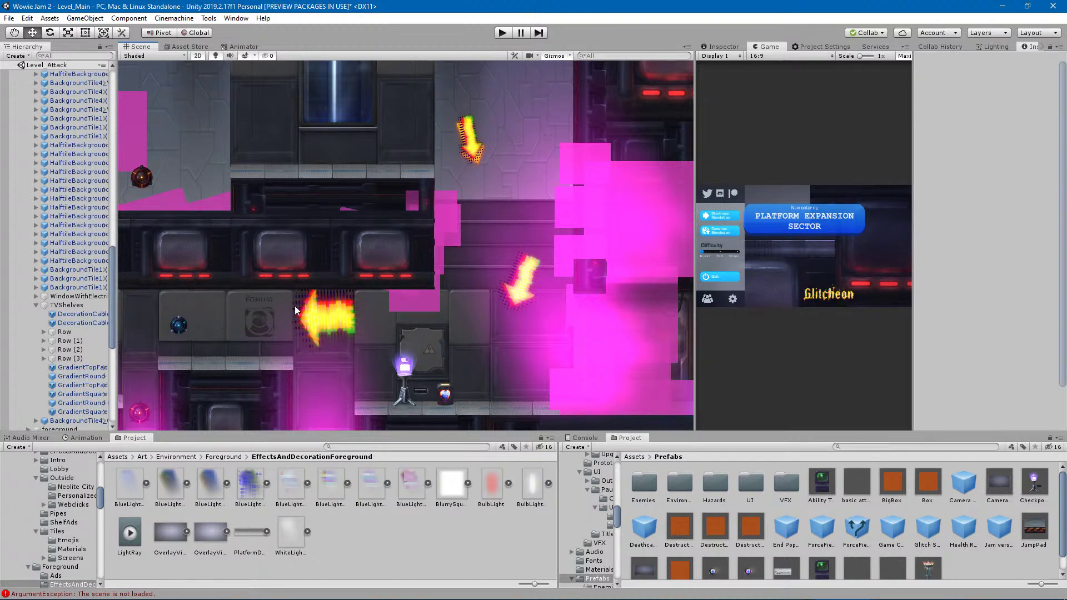
middle_click_drag(397, 301, 241, 301)
middle_click_drag(291, 352, 320, 473)
middle_click_drag(400, 223, 374, 398)
middle_click_drag(426, 309, 278, 478)
middle_click_drag(385, 281, 348, 365)
scroll(355, 333, "up", 5)
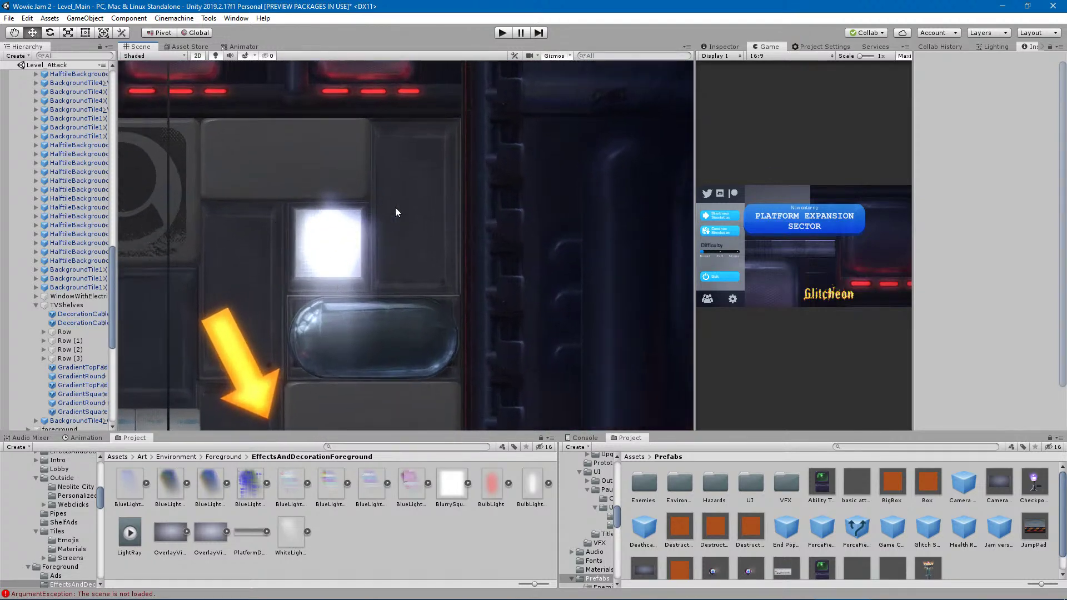
Examine how the J/V arrow signs and windows guide the route through the corridors back to the upgrade station.
middle_click_drag(396, 297, 642, 354)
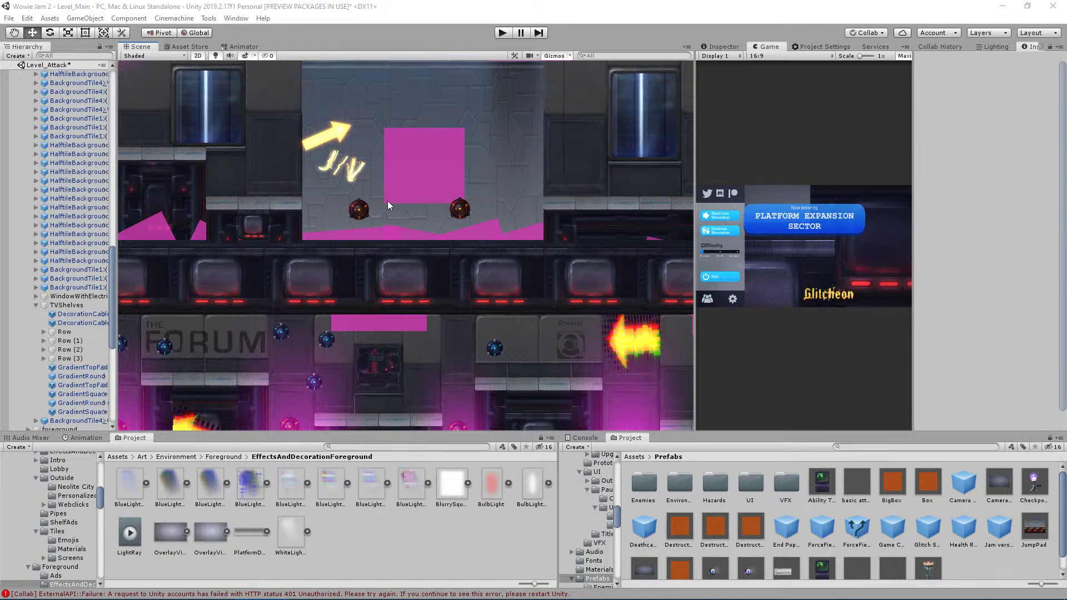
middle_click_drag(426, 226, 480, 279)
middle_click_drag(314, 259, 438, 297)
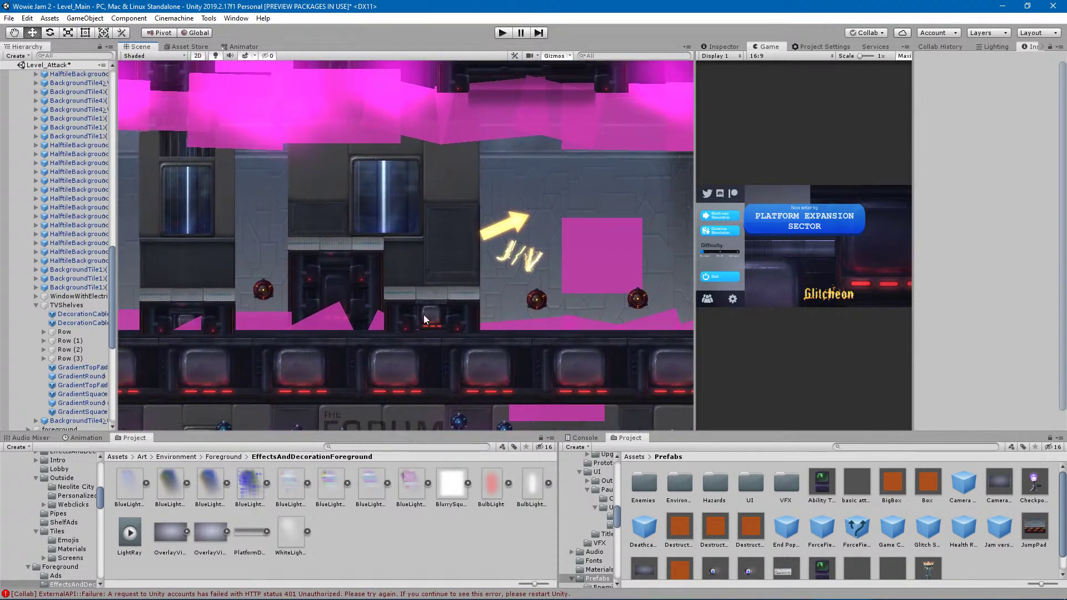
scroll(424, 316, "down", 5)
middle_click_drag(364, 259, 469, 241)
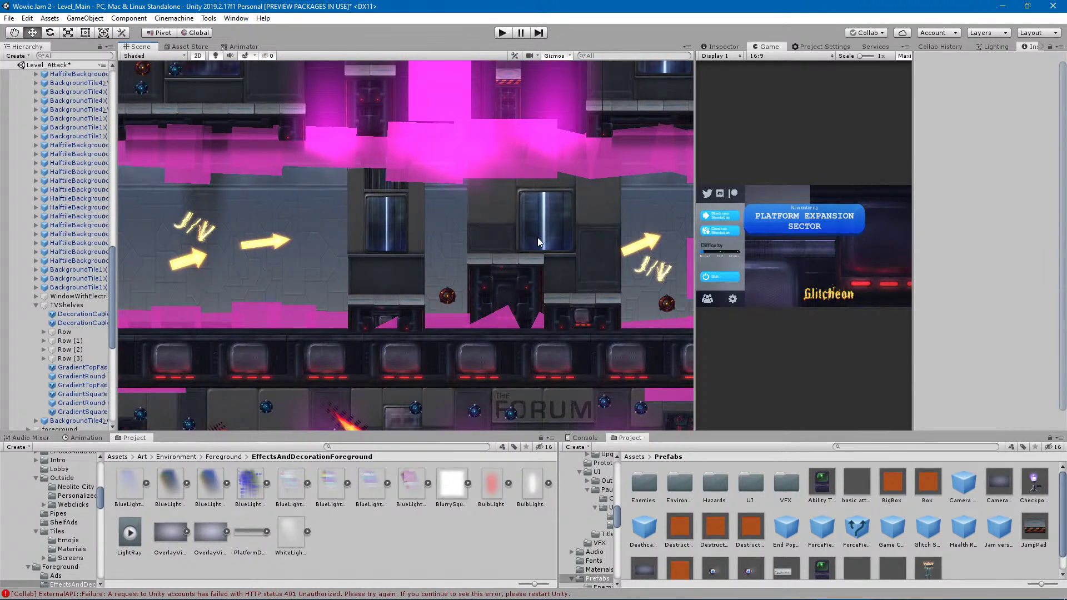
middle_click_drag(564, 244, 402, 190)
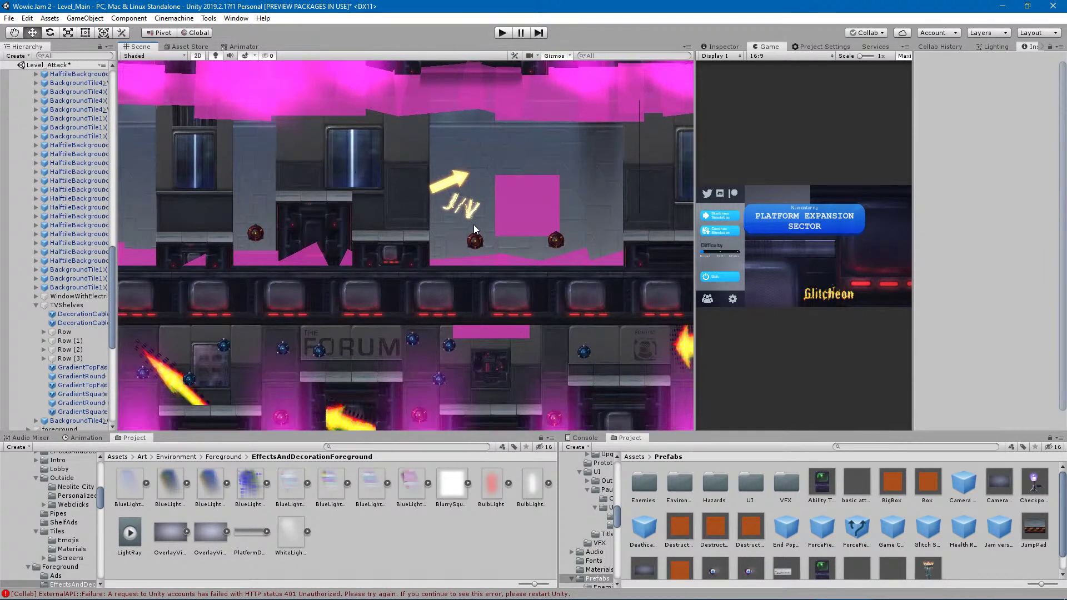
scroll(473, 225, "down", 3)
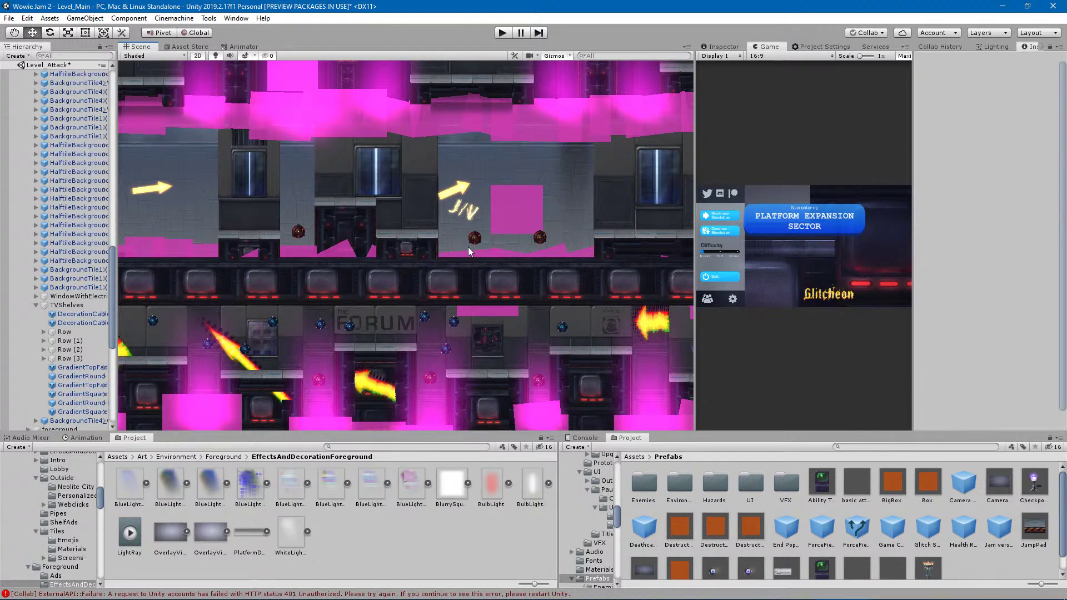
middle_click_drag(497, 245, 303, 172)
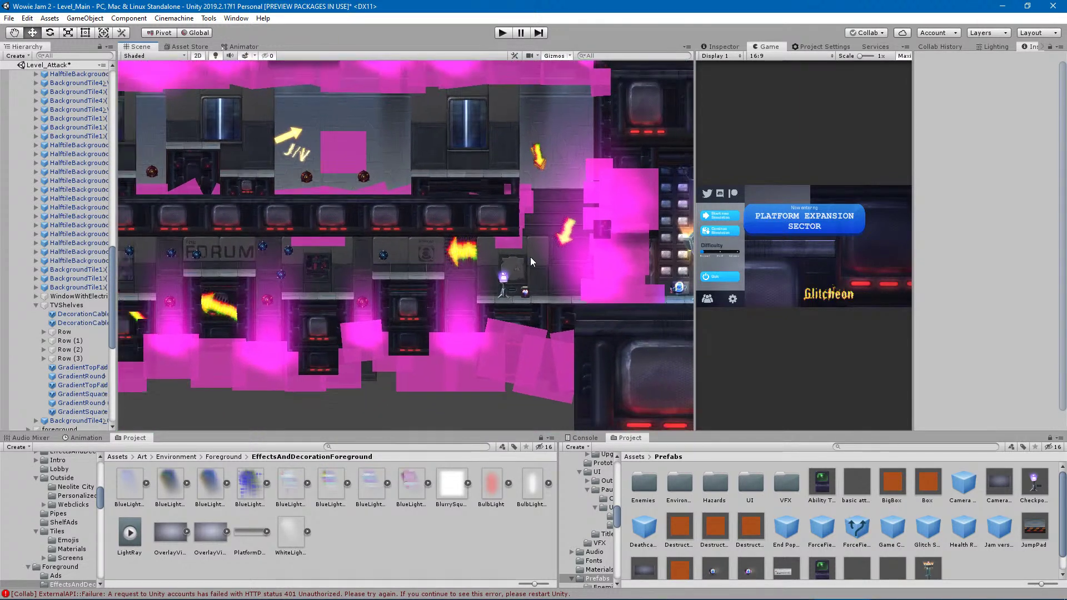
middle_click_drag(530, 255, 396, 244)
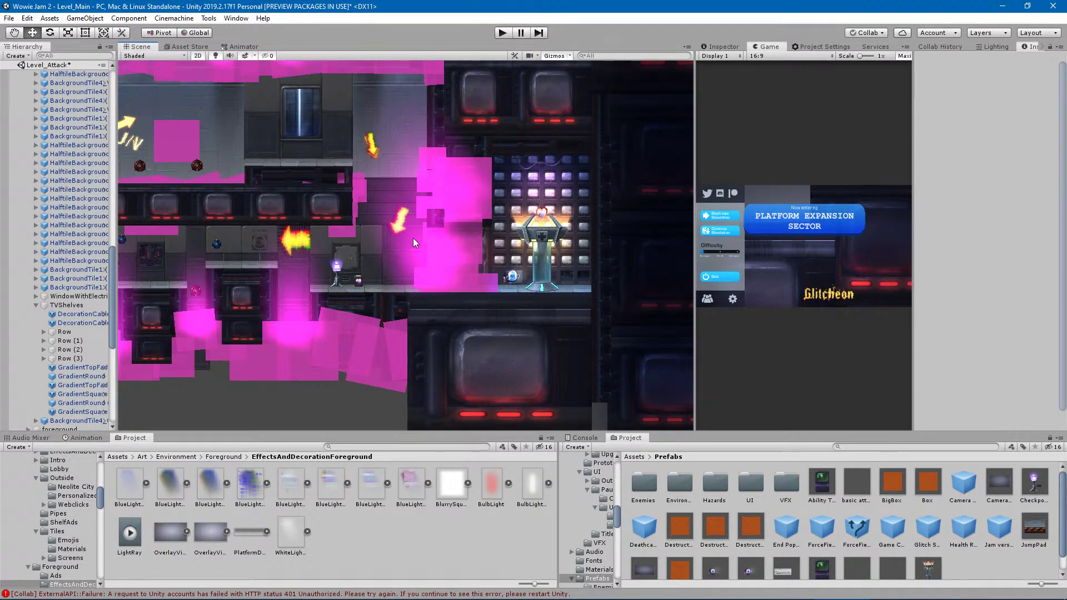
scroll(608, 198, "up", 5)
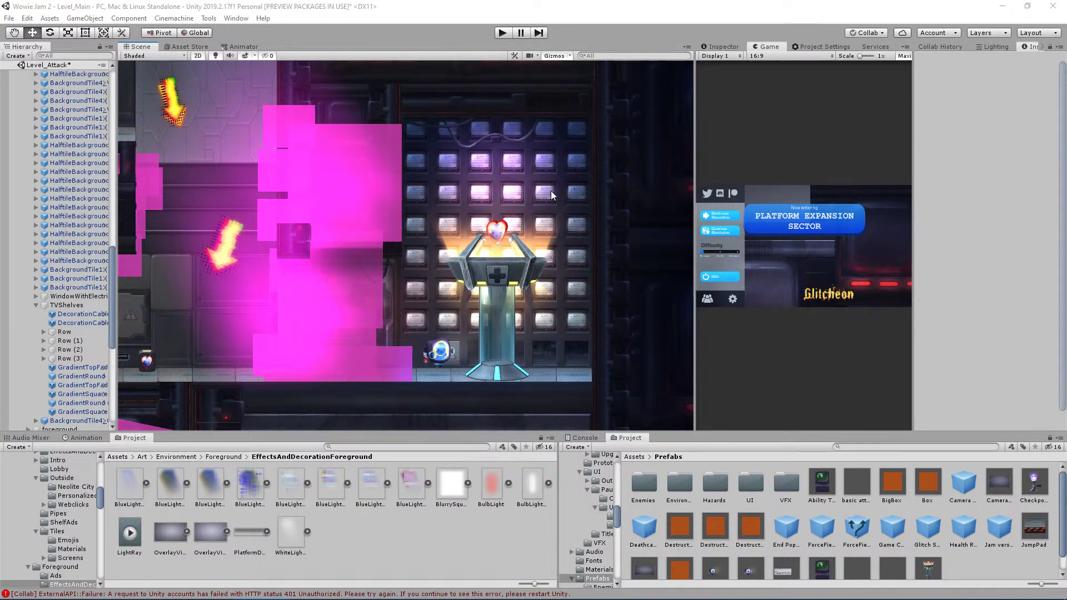
scroll(488, 245, "down", 1)
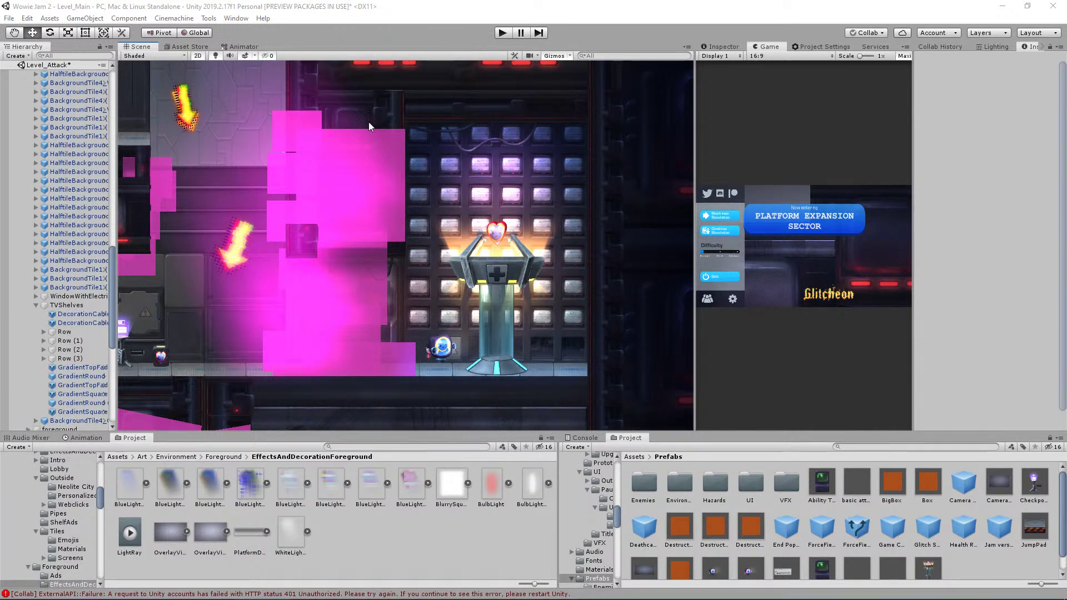
Toggle the six TVShelves gradient overlays off and on to compare the shelf wall's lighting, and clear the selection.
left_click(496, 198)
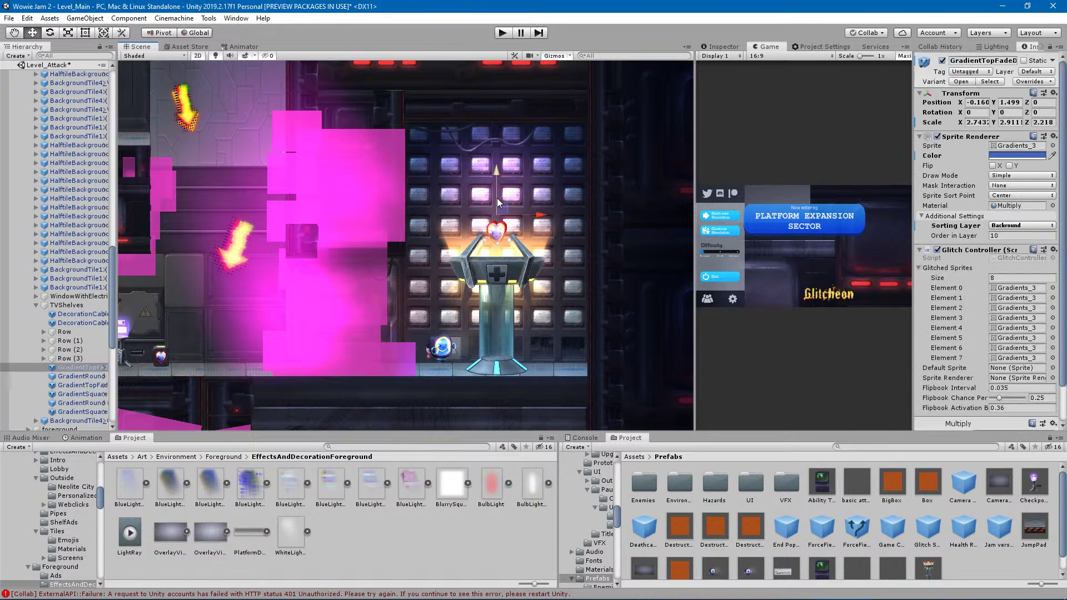
left_click(83, 413, "shift")
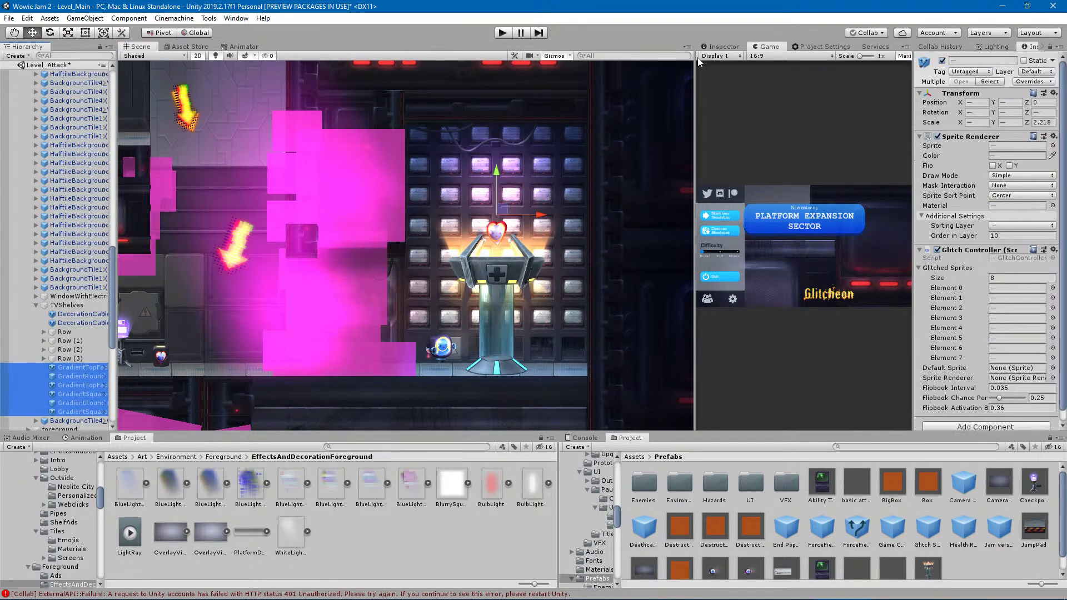
left_click(943, 64)
left_click(942, 61)
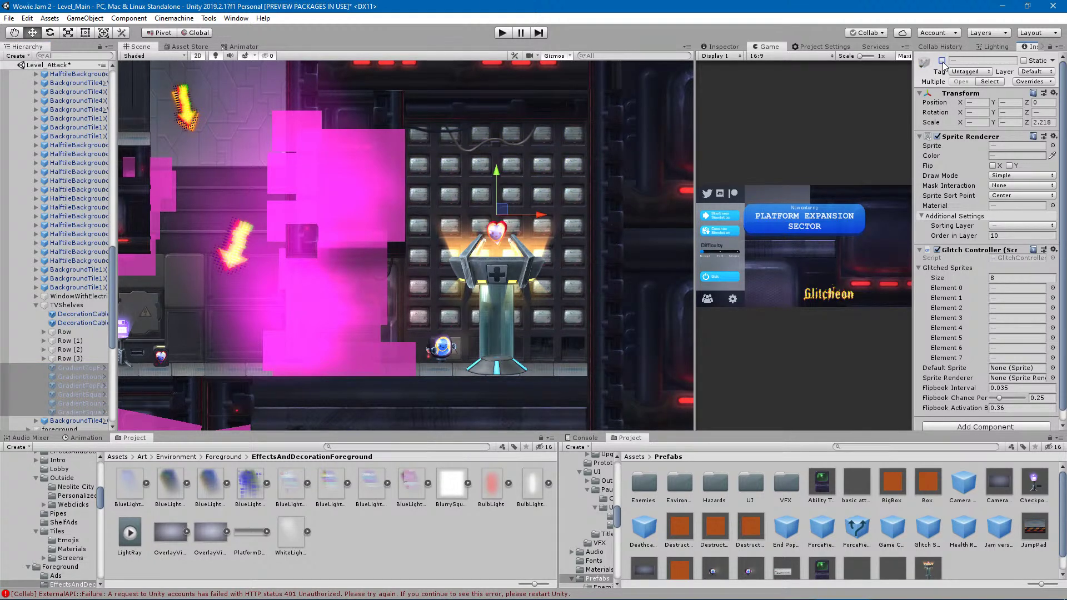
left_click(942, 61)
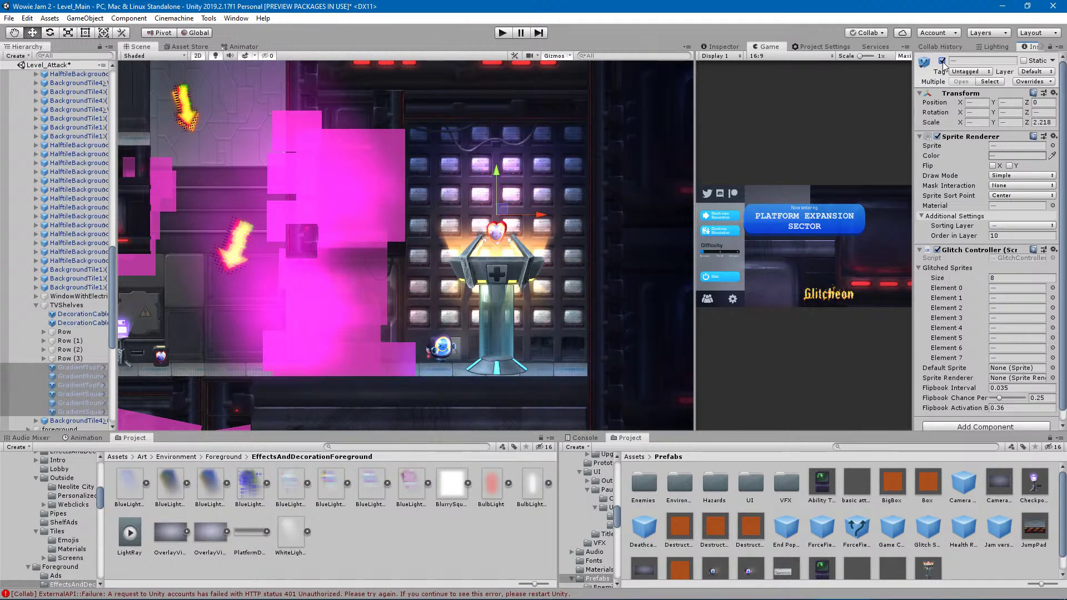
left_click(943, 61)
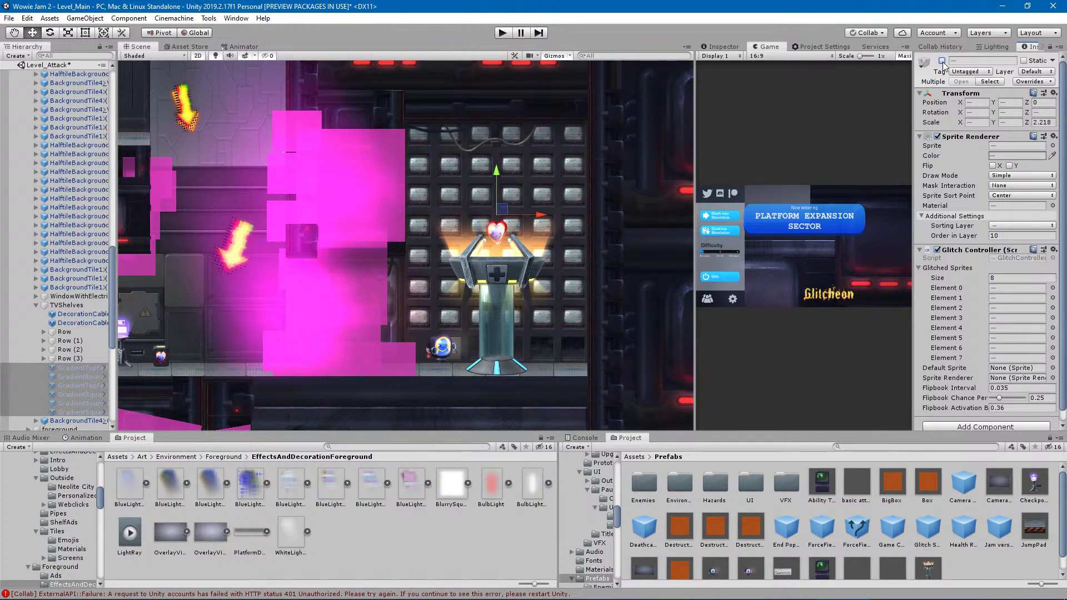
left_click(942, 62)
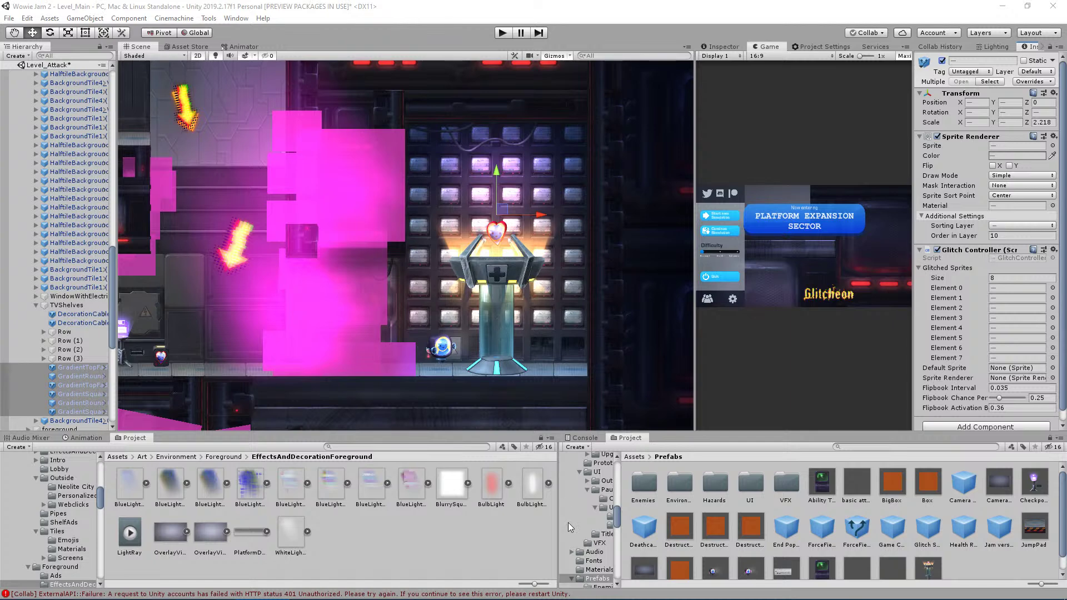
left_click(429, 168)
Examine the lit shelf wall behind the upgrade station and the magenta-glitched corridor with arrows leading to it.
middle_click_drag(495, 173, 505, 194)
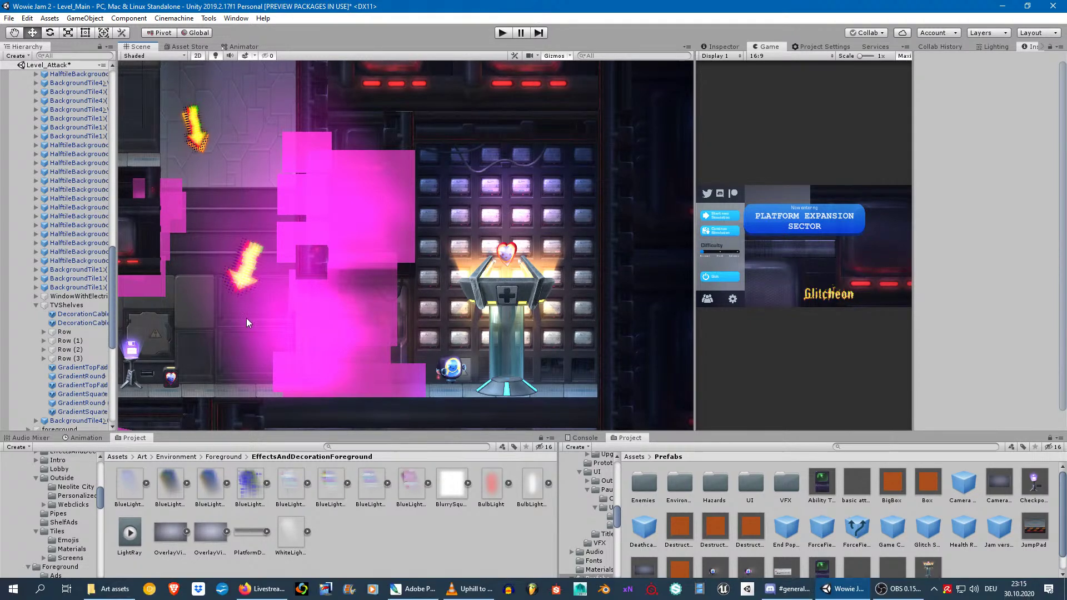
middle_click_drag(436, 278, 448, 312)
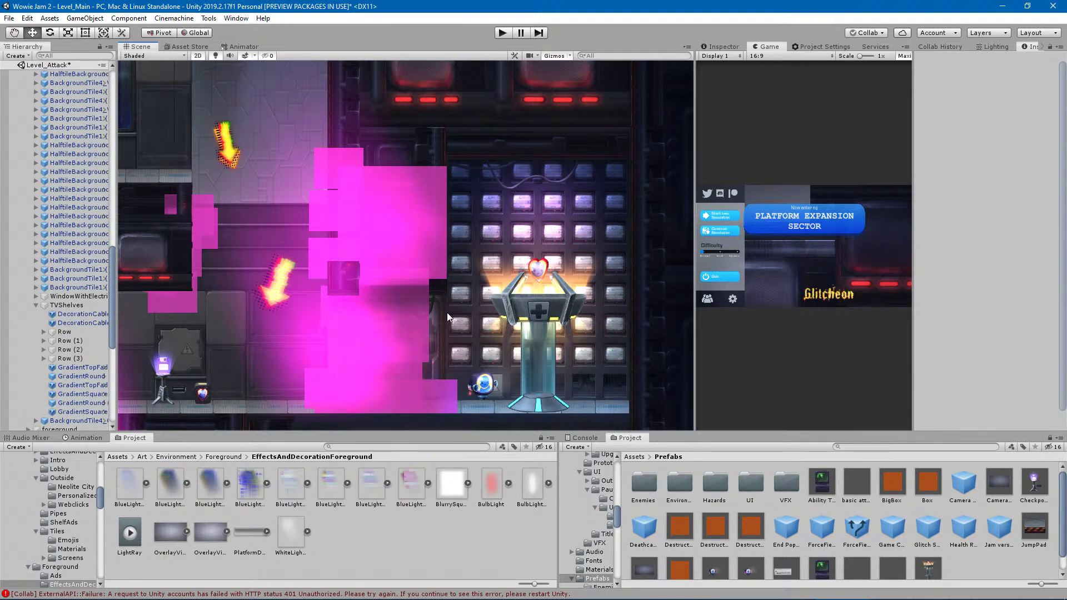
middle_click_drag(351, 192, 456, 200)
scroll(387, 326, "down", 5)
scroll(601, 271, "up", 4)
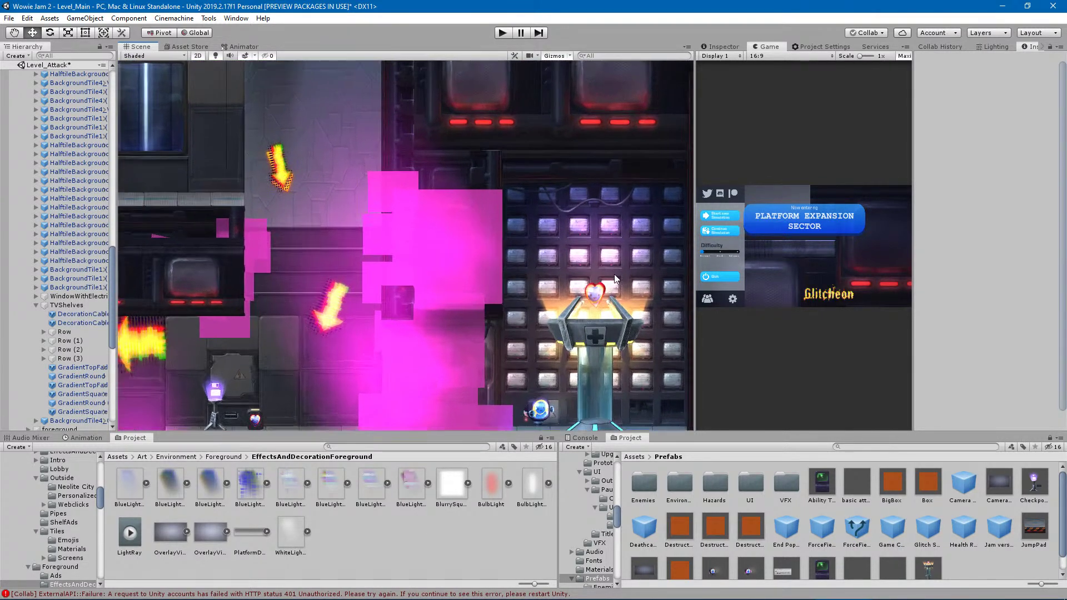
middle_click_drag(601, 271, 483, 224)
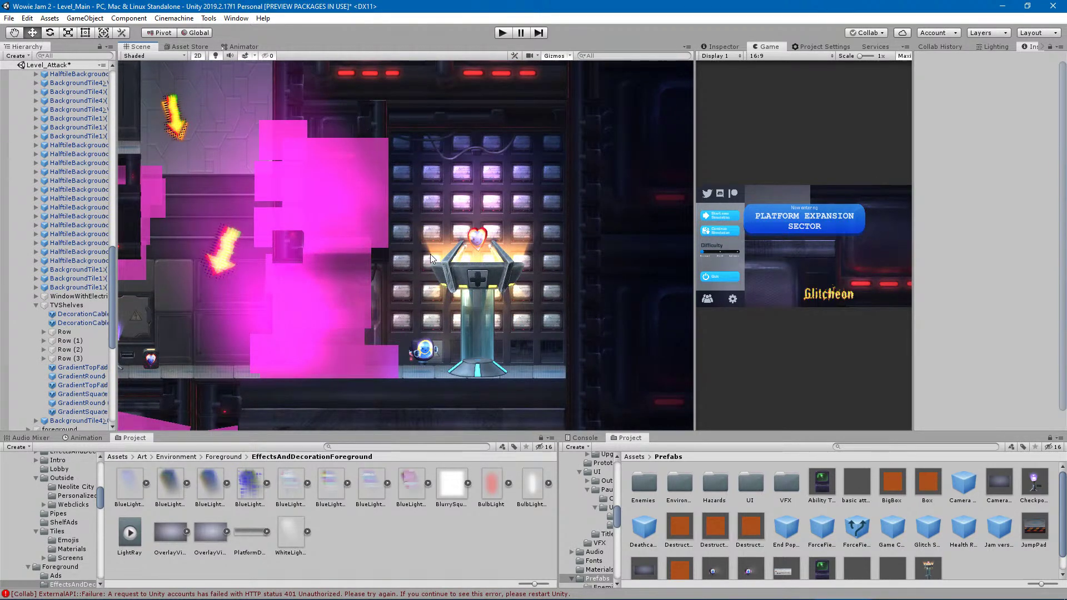
scroll(433, 265, "down", 1)
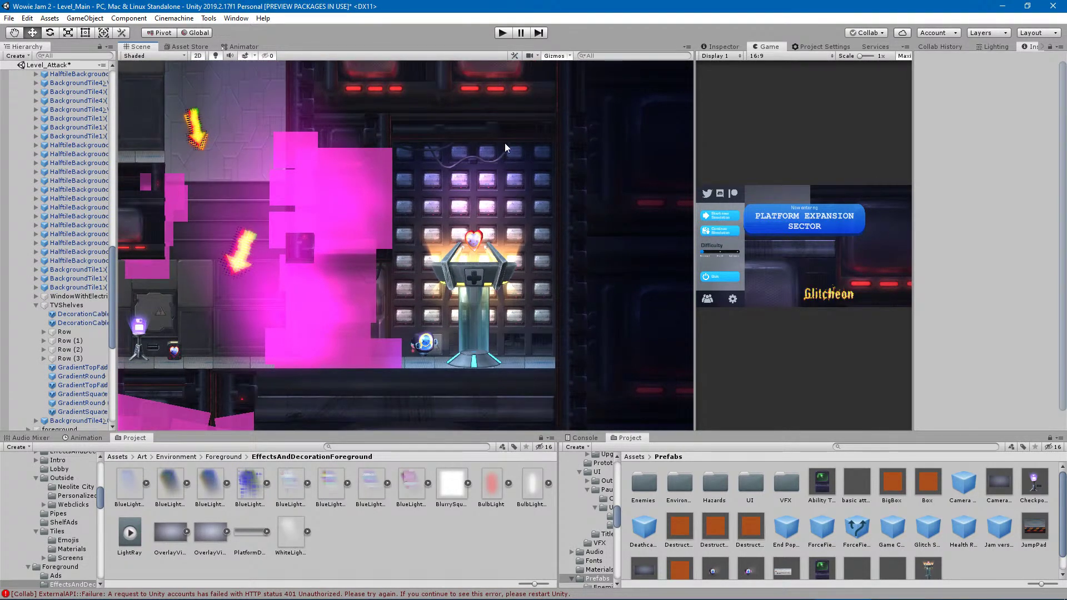
middle_click_drag(512, 188, 547, 203)
middle_click_drag(377, 207, 555, 231)
middle_click_drag(362, 157, 460, 150)
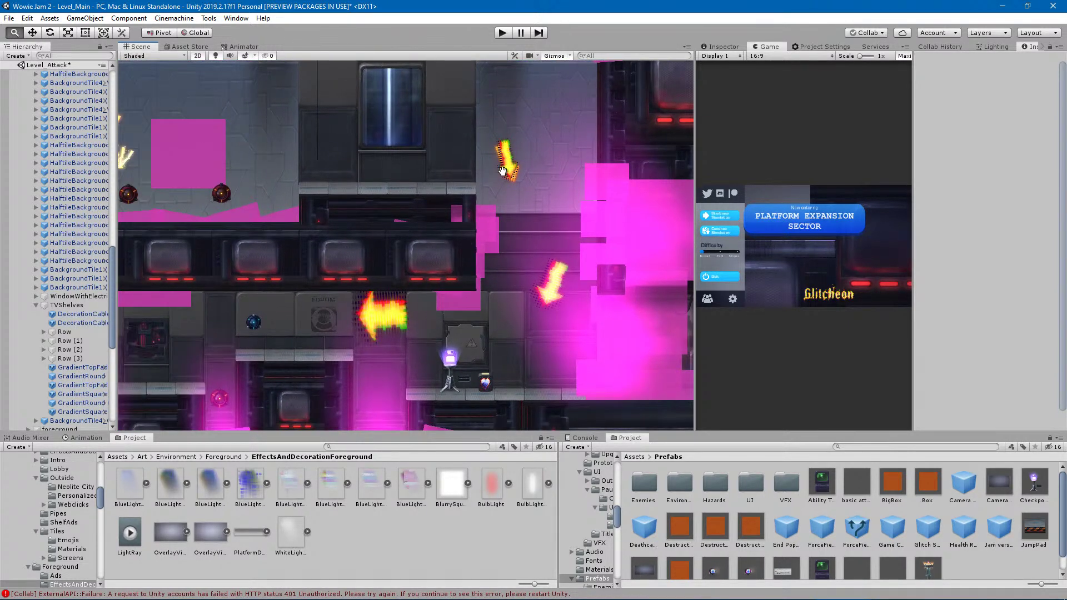
Inspect the glowing white screens and yellow arrows along the vertical shaft above the Glitch pulse station, and return to the upgrade station.
middle_click_drag(633, 100, 338, 339)
middle_click_drag(480, 120, 416, 320)
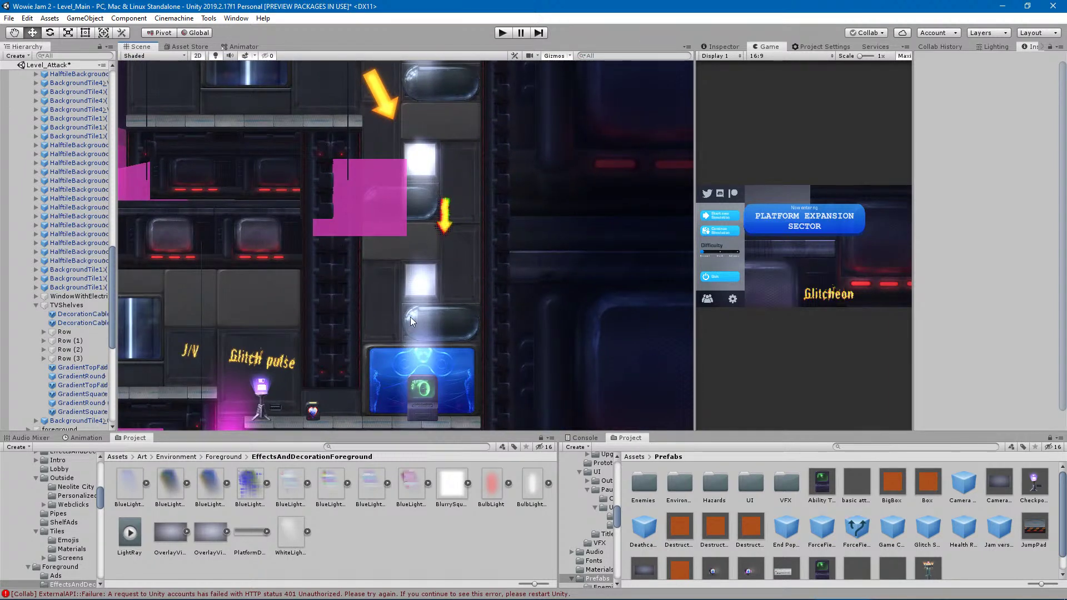
scroll(437, 298, "up", 10)
scroll(420, 289, "up", 5)
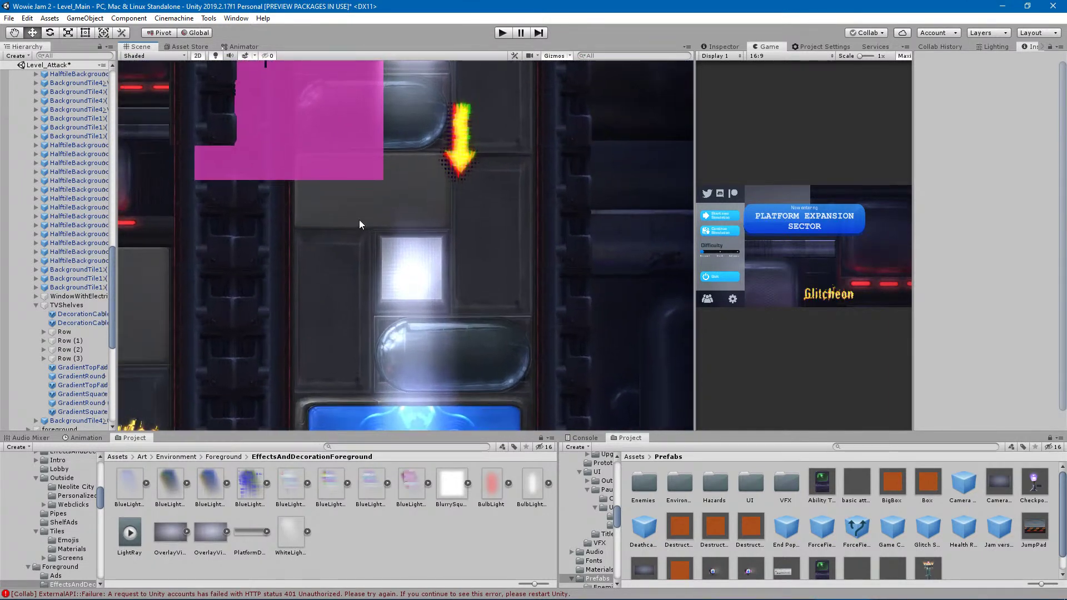
scroll(423, 353, "down", 5)
middle_click_drag(449, 92, 472, 465)
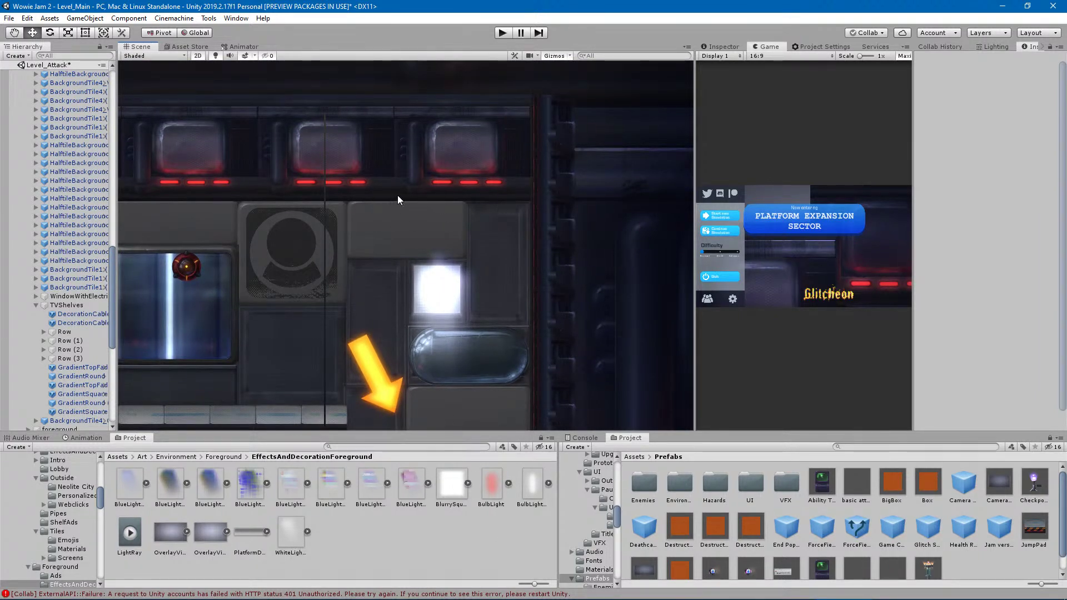
middle_click_drag(528, 364, 517, 79)
middle_click_drag(422, 314, 459, 78)
scroll(436, 288, "down", 3)
scroll(436, 292, "down", 6)
middle_click_drag(500, 334, 507, 101)
middle_click_drag(471, 371, 511, 330)
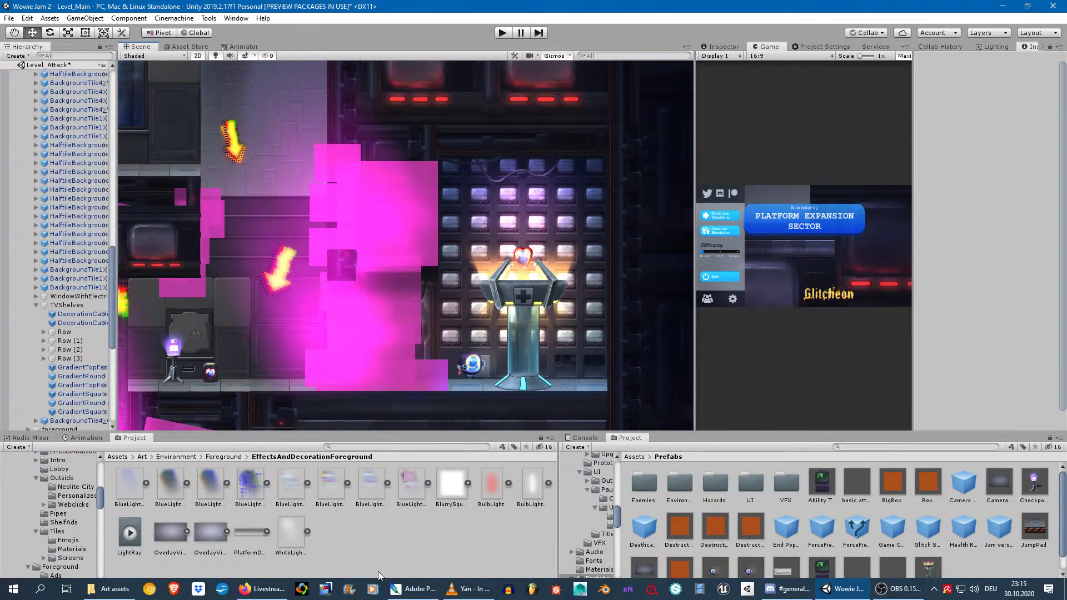
Switch to Photoshop and add a new layer directly below the BigBlock group in TileAssets.psd.
left_click(414, 593)
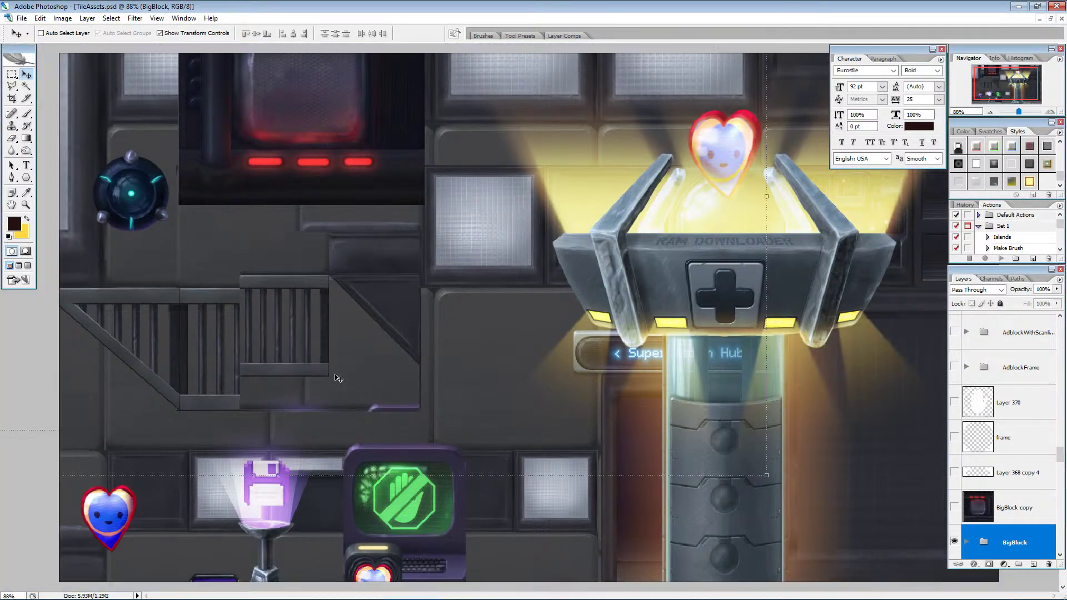
key("ctrl+0")
scroll(352, 239, "up", 7)
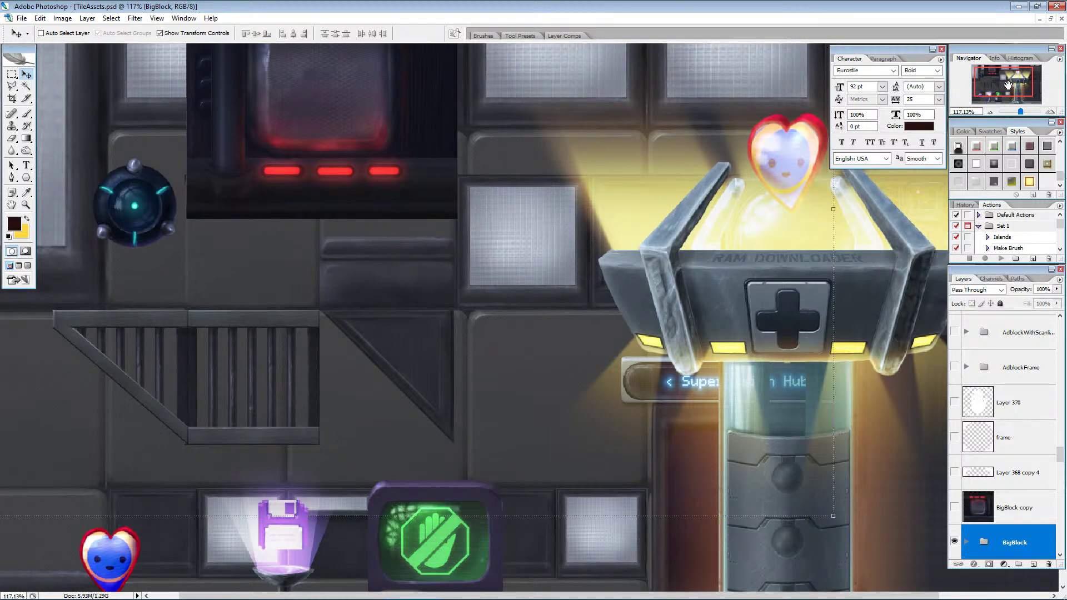
left_click_drag(1008, 84, 1001, 106)
key("ctrl+alt+0")
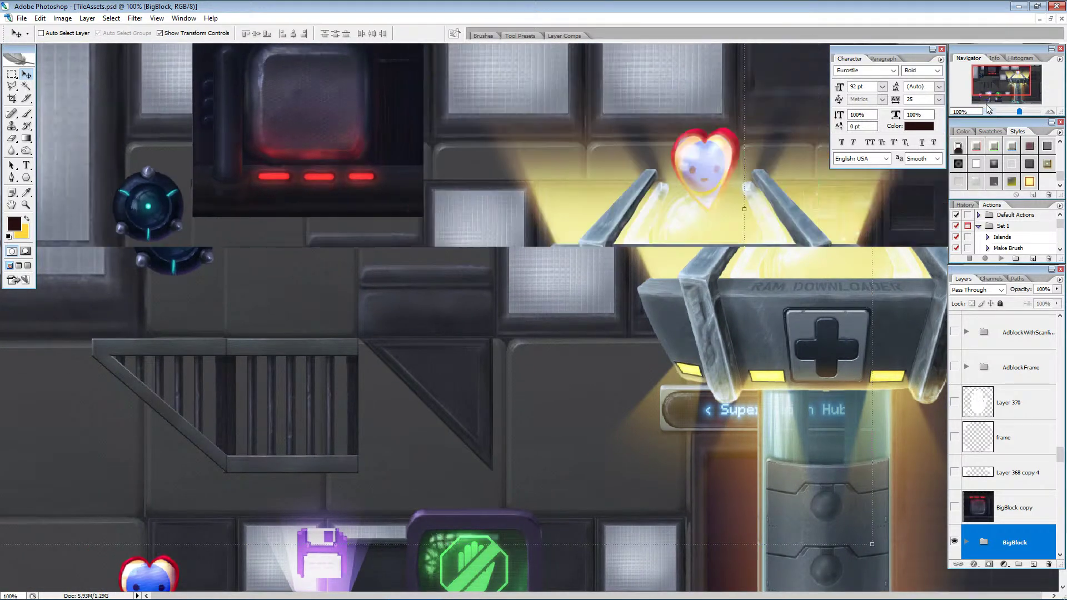
left_click(12, 74)
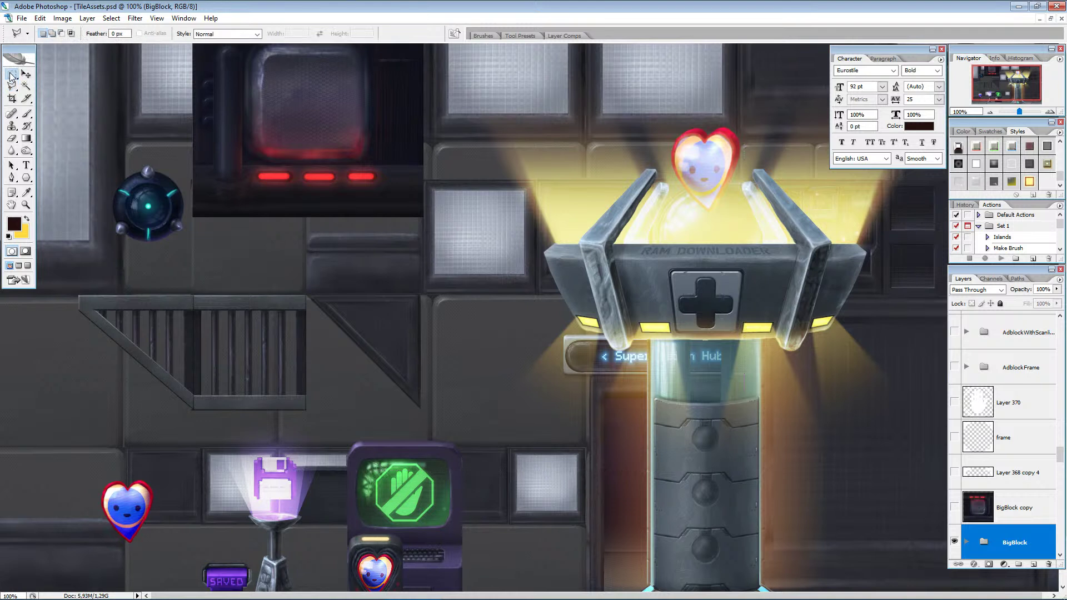
left_click(11, 86)
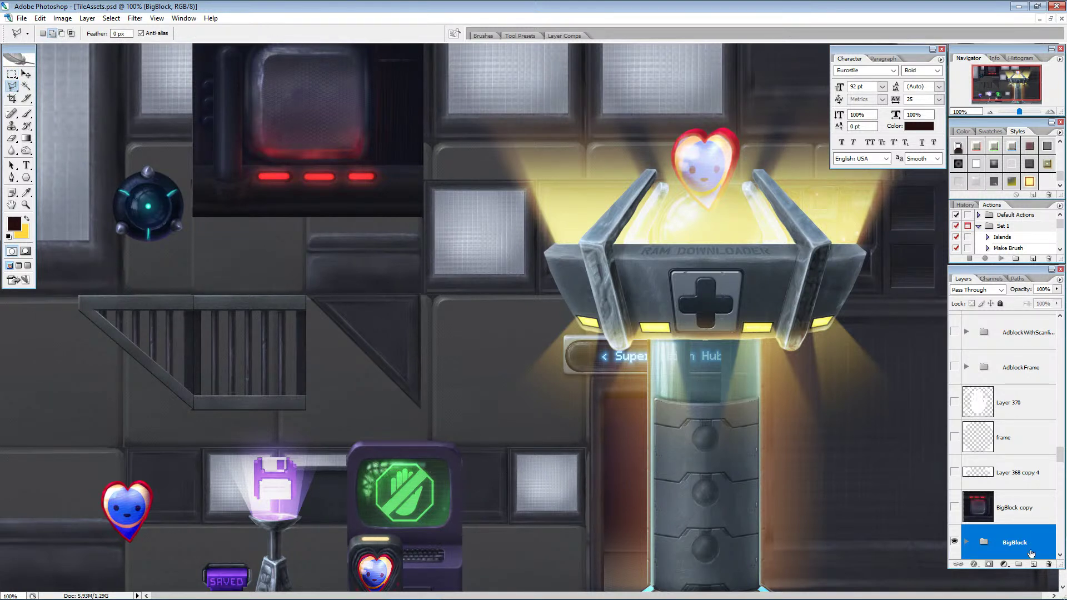
scroll(1010, 522, "down", 2)
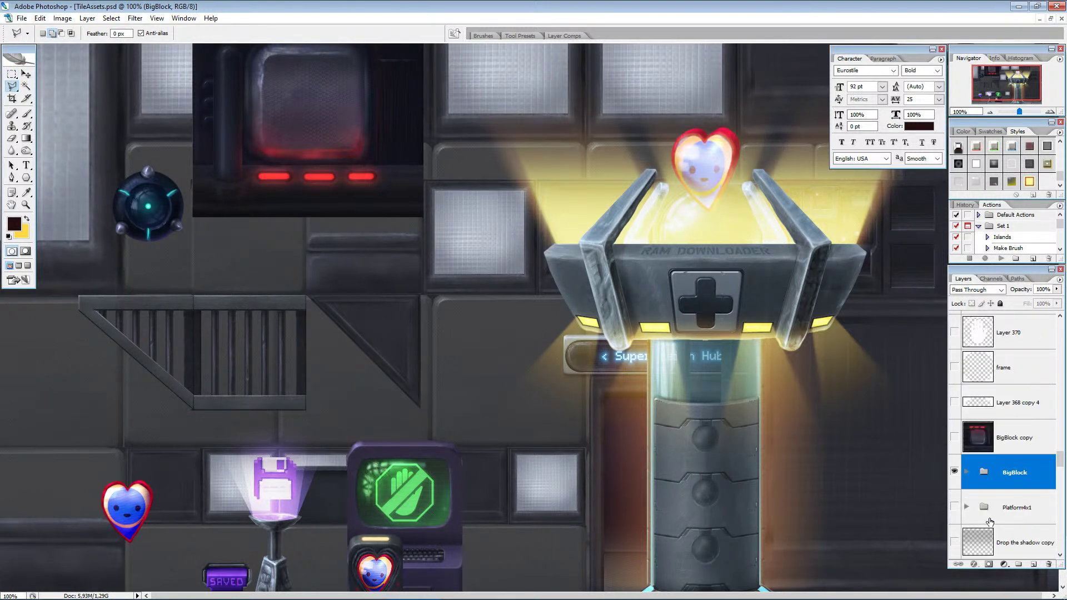
left_click(1017, 507)
left_click(1033, 564)
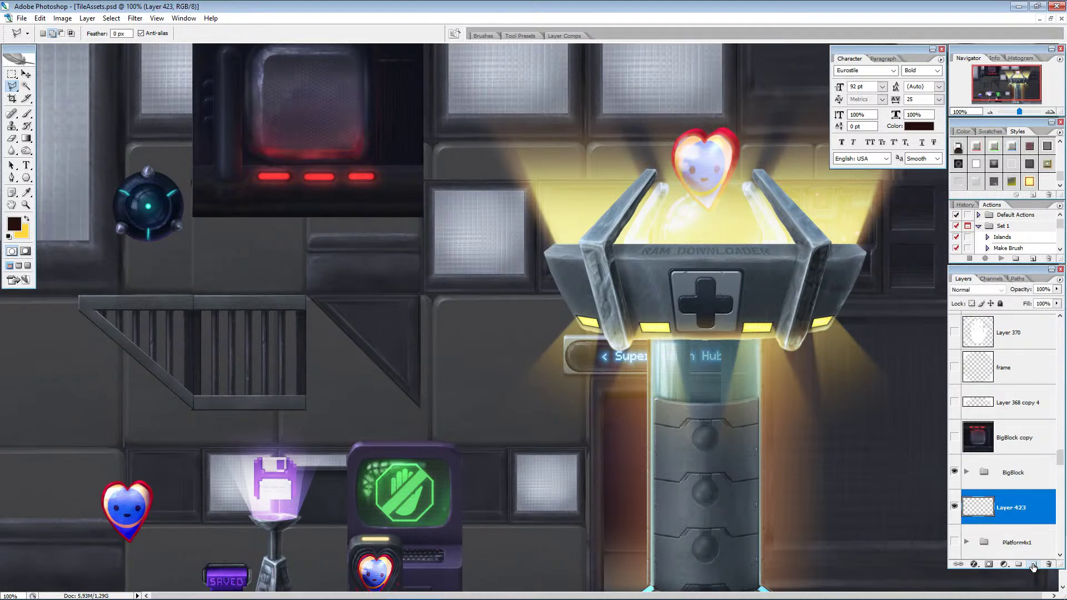
Make a thin rectangular marquee selection directly under the big block's lower edge, slightly narrower than the block.
scroll(167, 181, "up", 4, "alt")
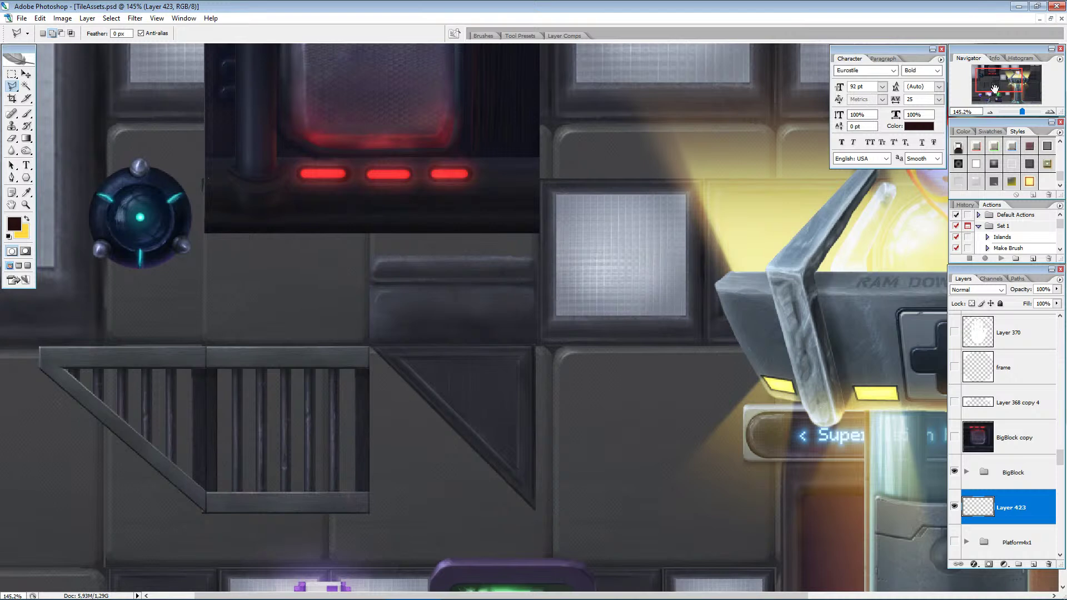
left_click_drag(994, 89, 987, 81)
left_click(1043, 109)
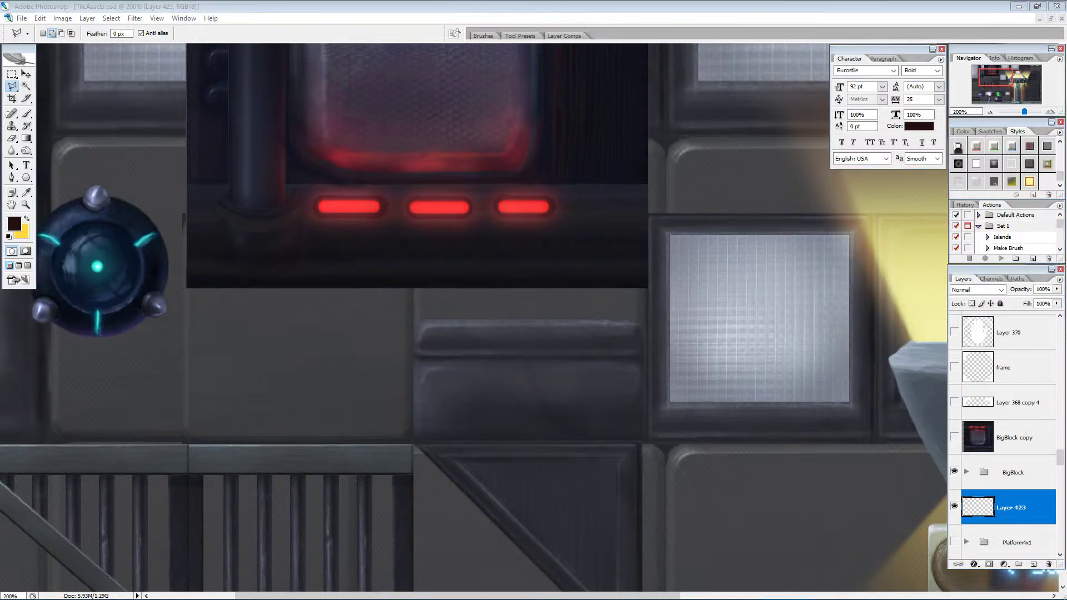
left_click(421, 5)
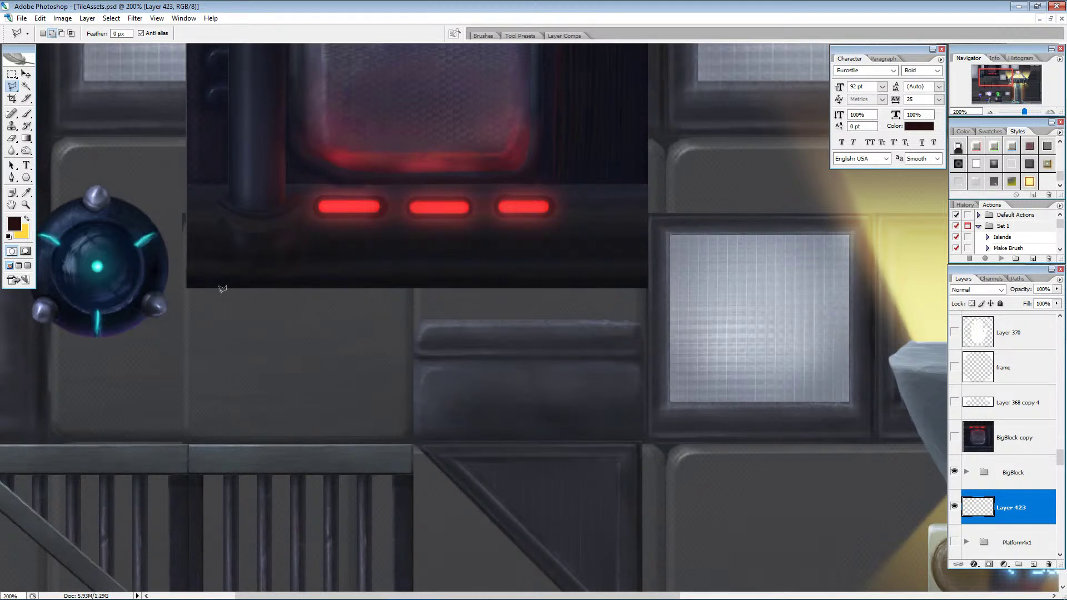
left_click(12, 74)
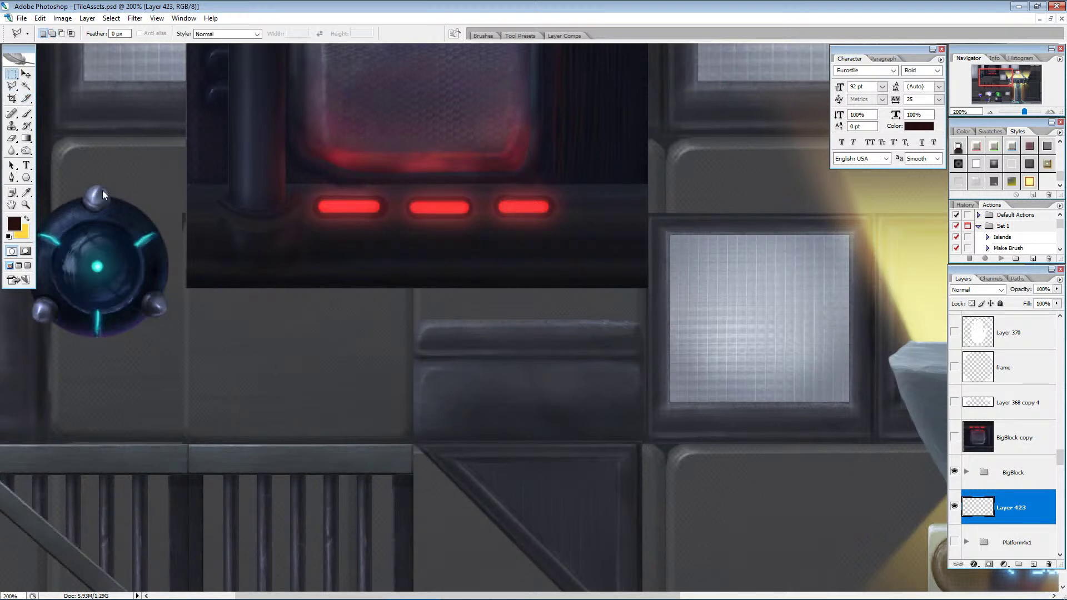
scroll(192, 274, "up", 1, "alt")
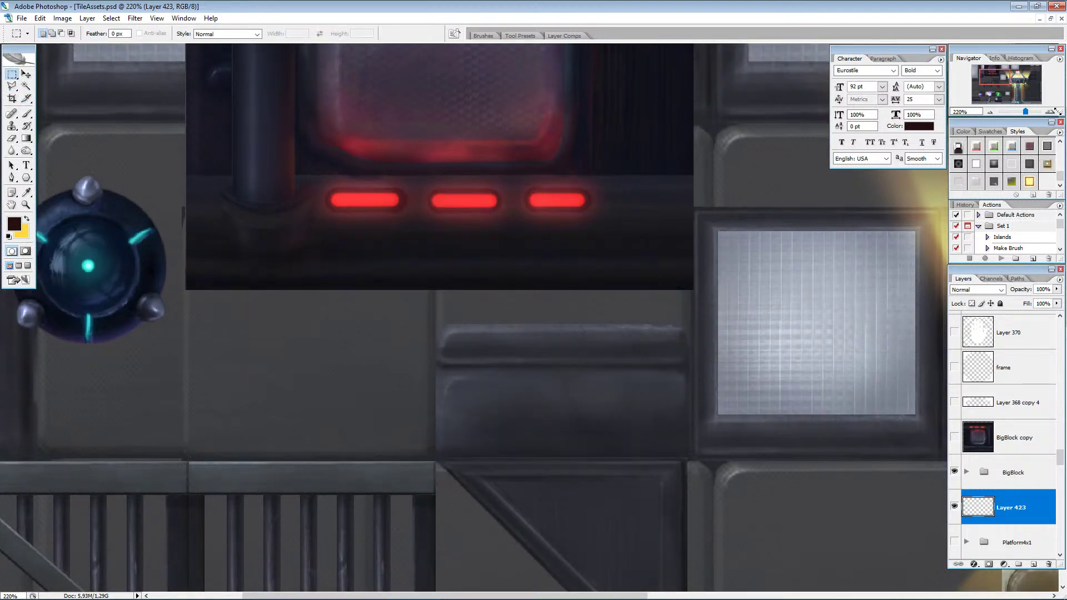
left_click(1050, 111)
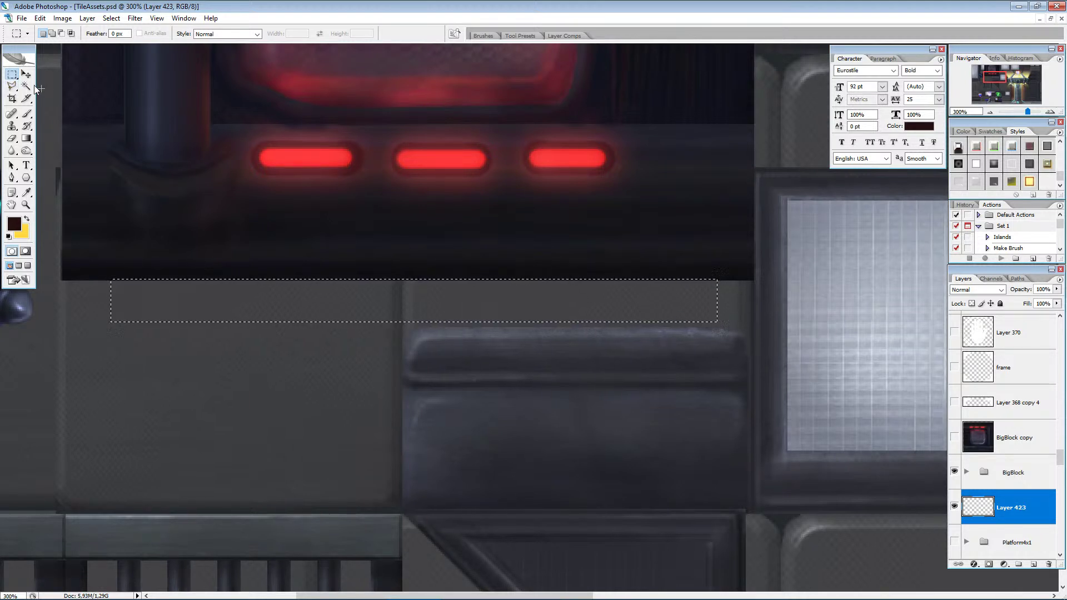
Set the foreground colour to the dark blue-grey #181922, sampled from the big block's lower band.
left_click(26, 73)
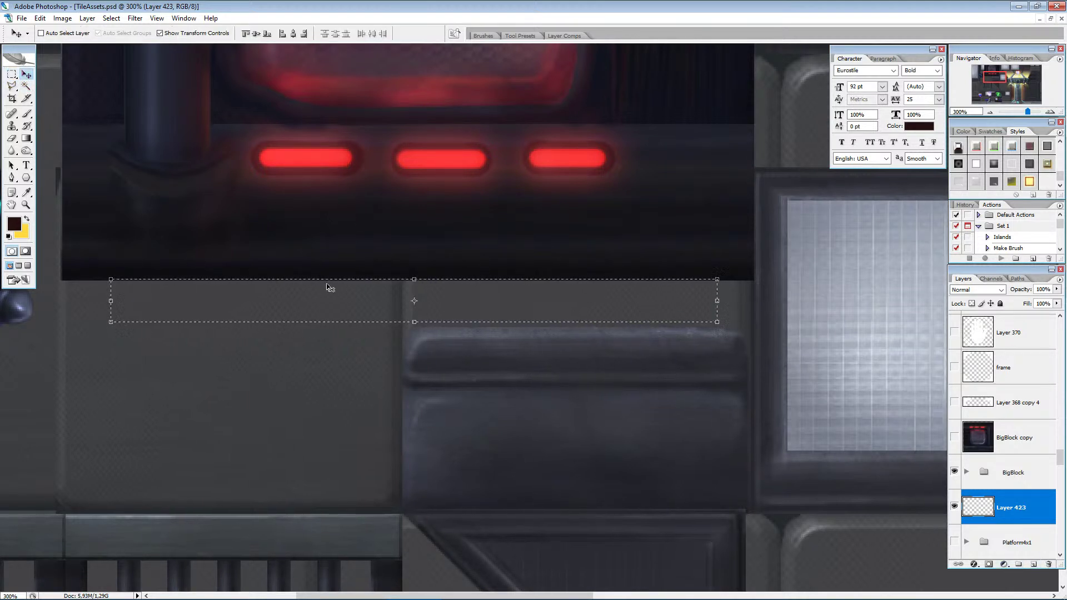
key("i")
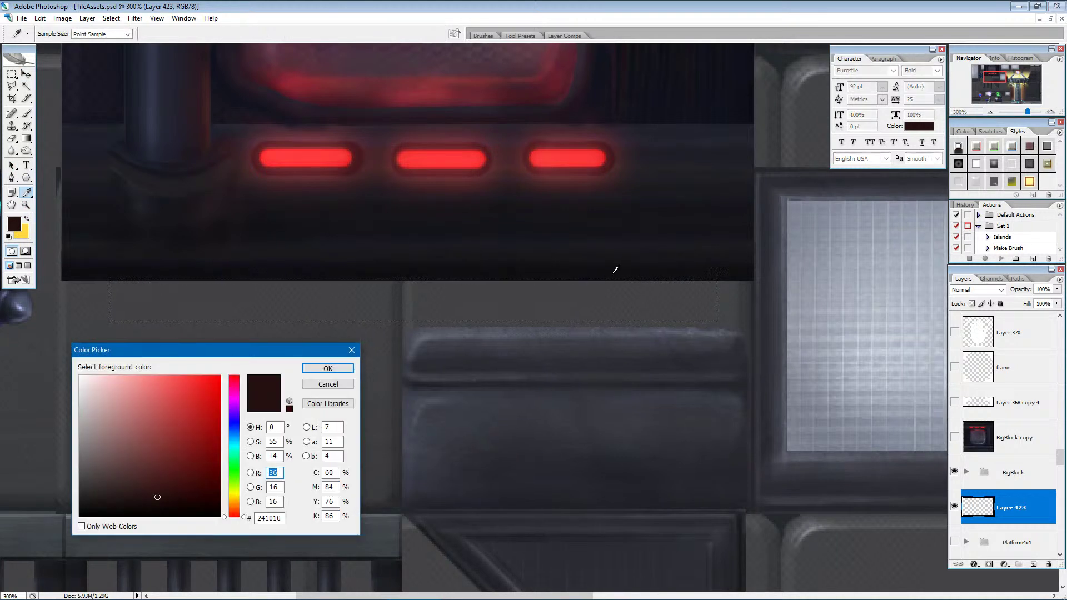
type("17")
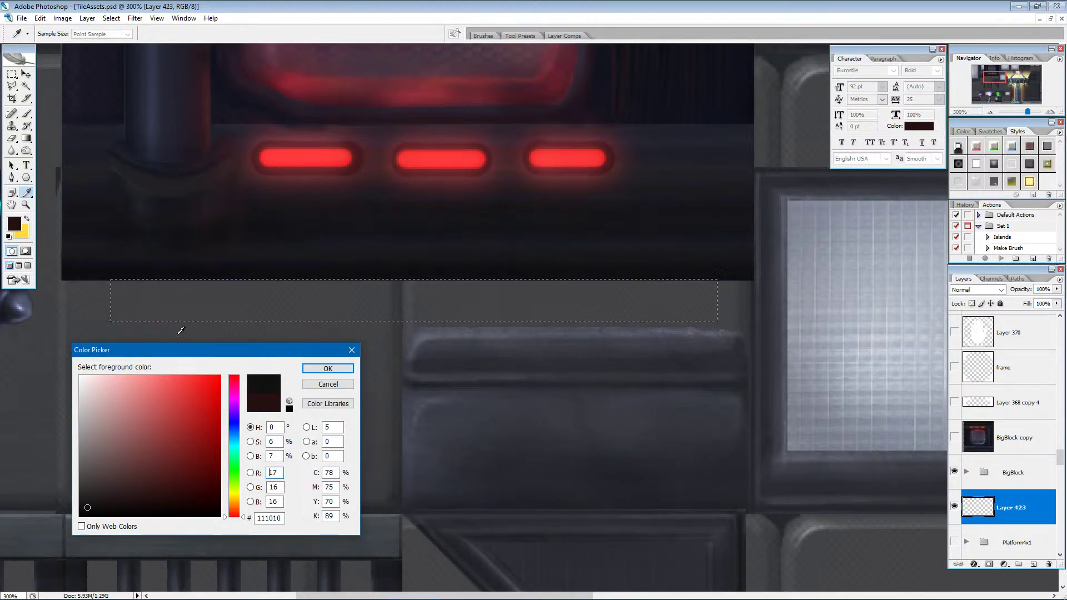
left_click(502, 239)
left_click(449, 257)
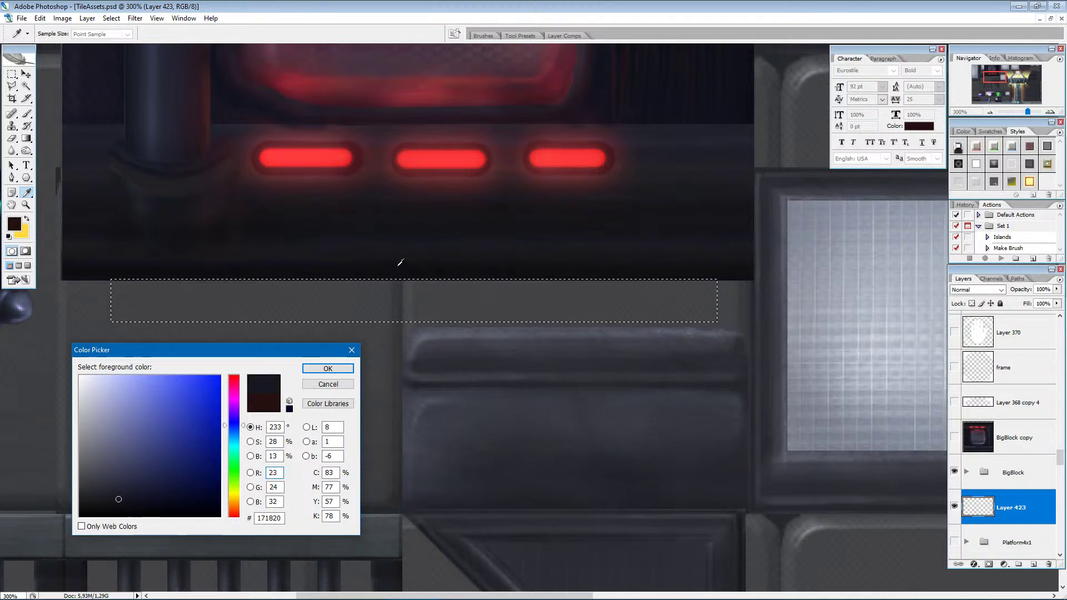
left_click(437, 242)
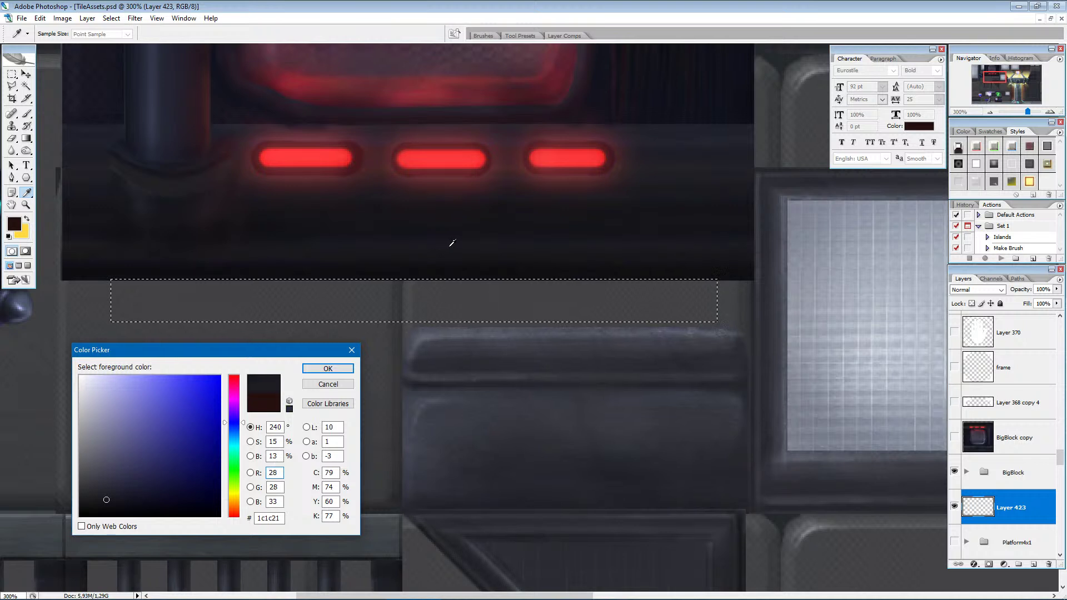
left_click(472, 242)
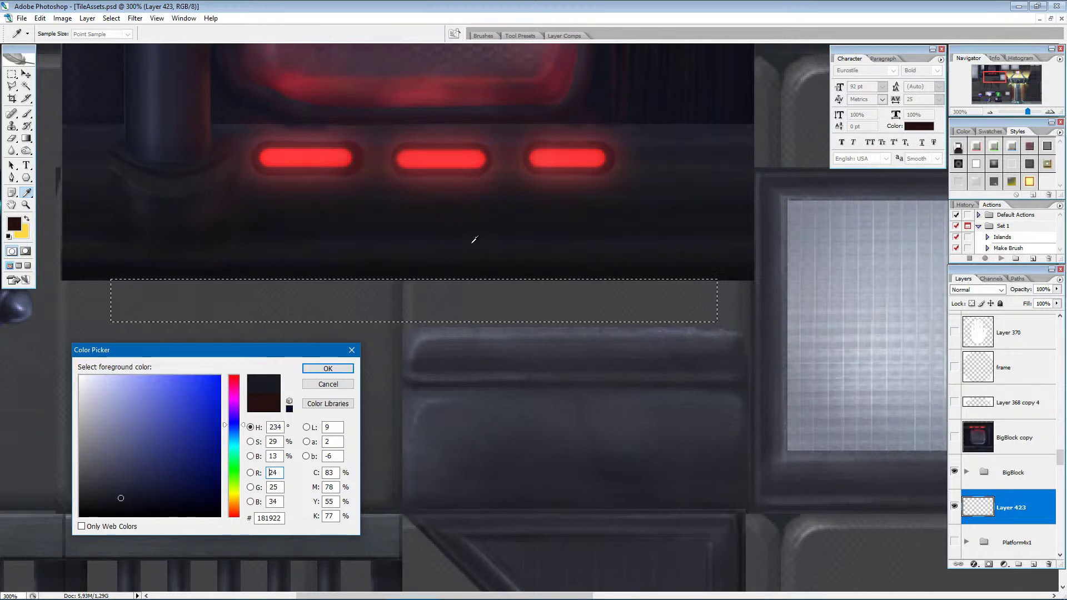
left_click(328, 368)
Fill the strip selection under the big block with the dark colour using a 40 px brush, and deselect it.
key("b")
key("bracketright")
key("bracketright")
key("bracketright")
left_click_drag(134, 293, 770, 308)
key("m")
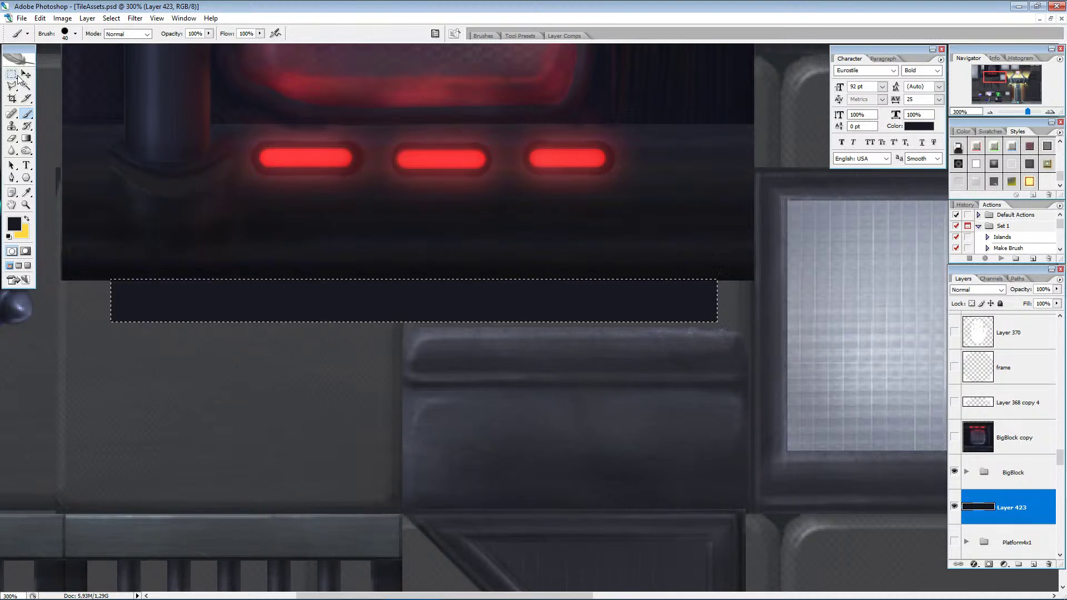
key("ctrl+d")
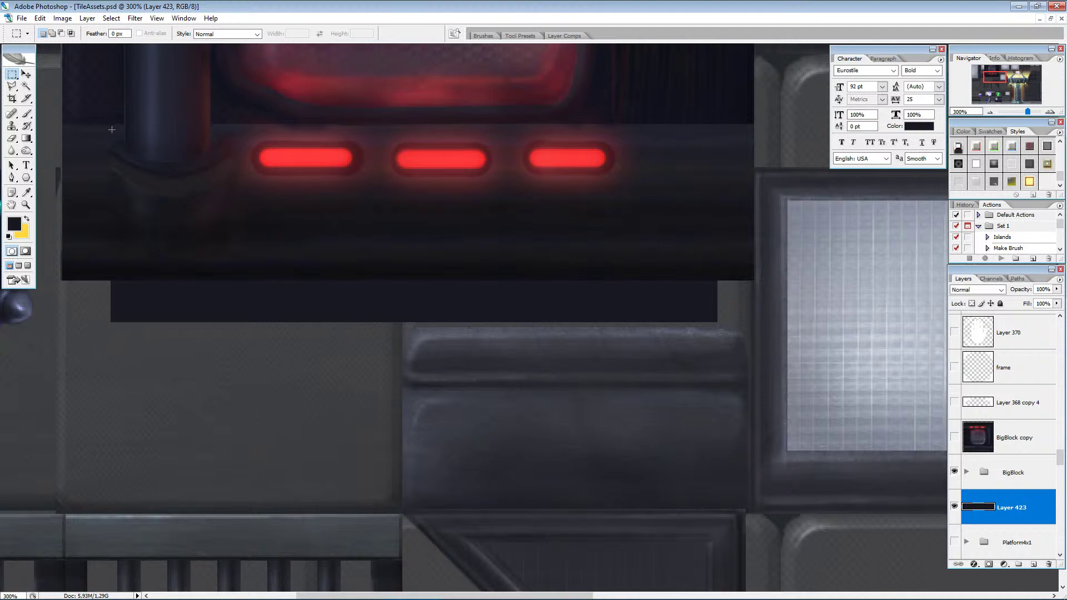
Taper the dark strip with a Perspective transform, pulling its lower corners inward to a slant of about 35 degrees.
left_click(27, 75)
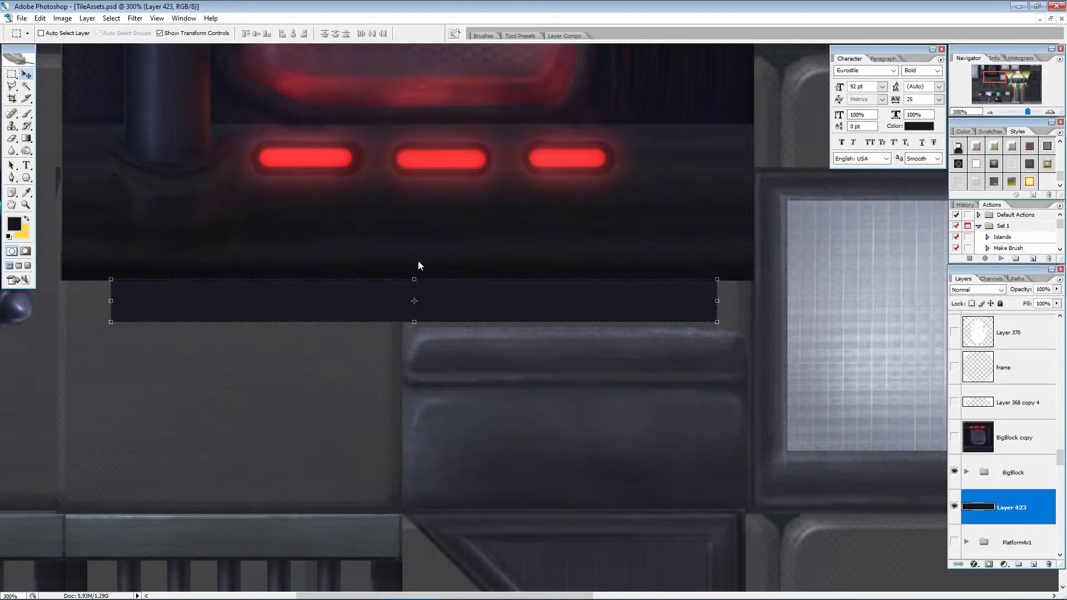
left_click(717, 323)
right_click(607, 310)
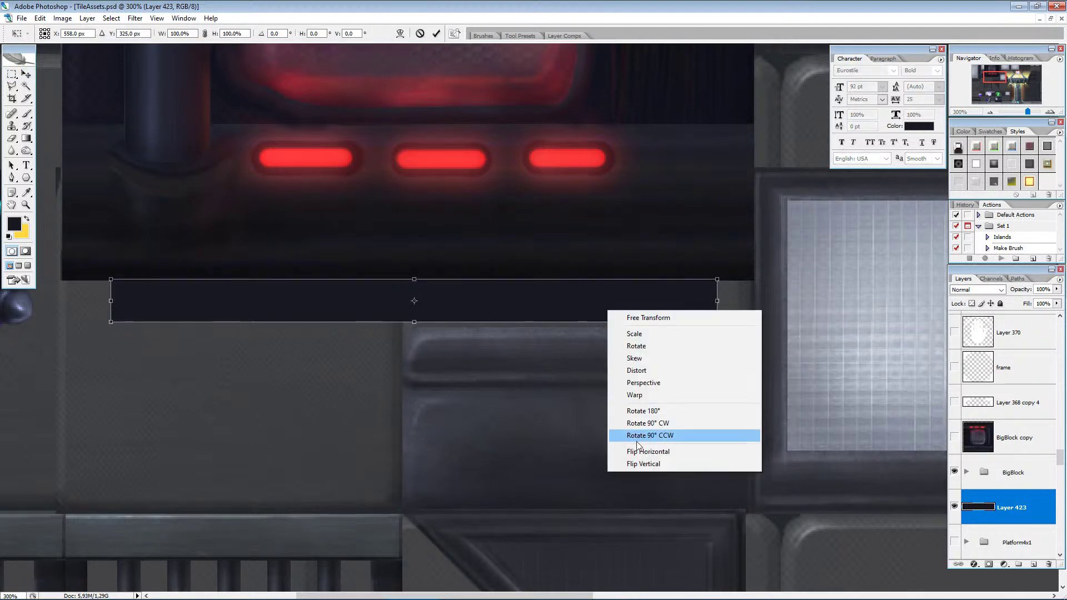
left_click(644, 395)
right_click(639, 297)
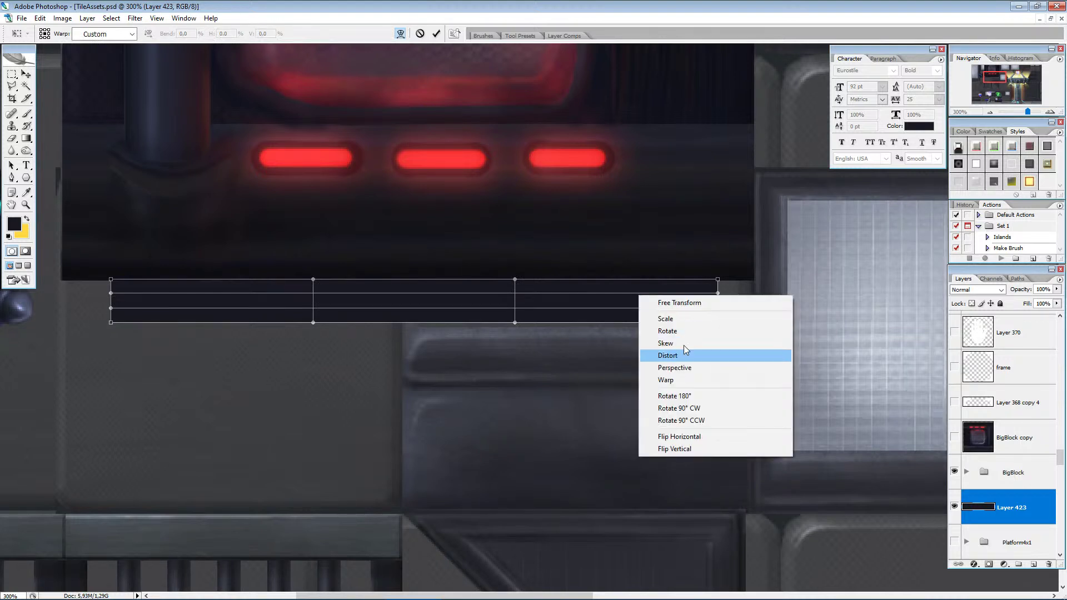
left_click(681, 369)
left_click_drag(716, 324, 682, 326)
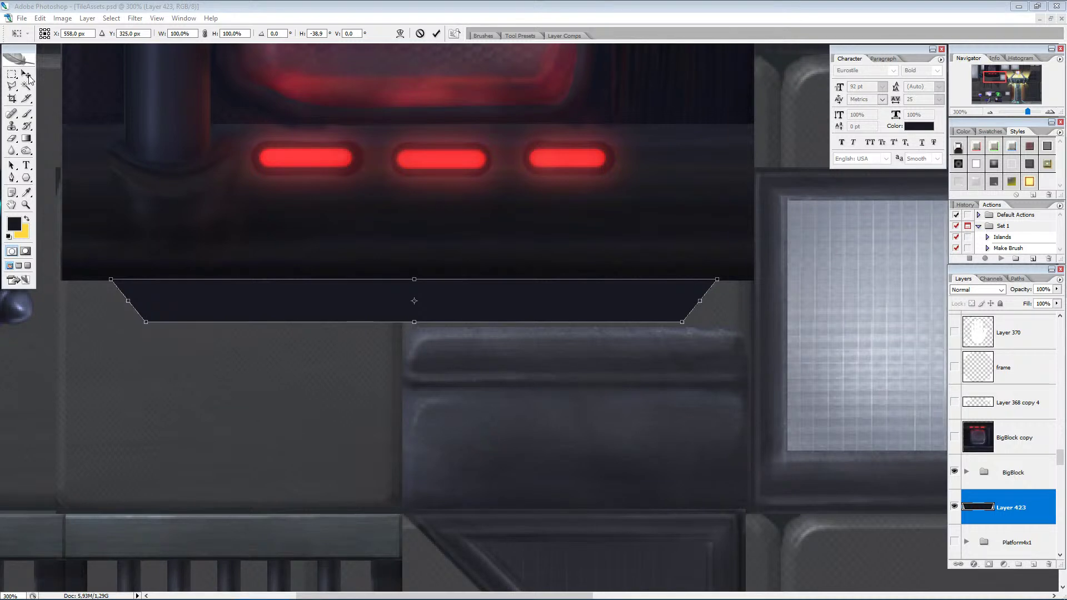
left_click_drag(146, 320, 143, 323)
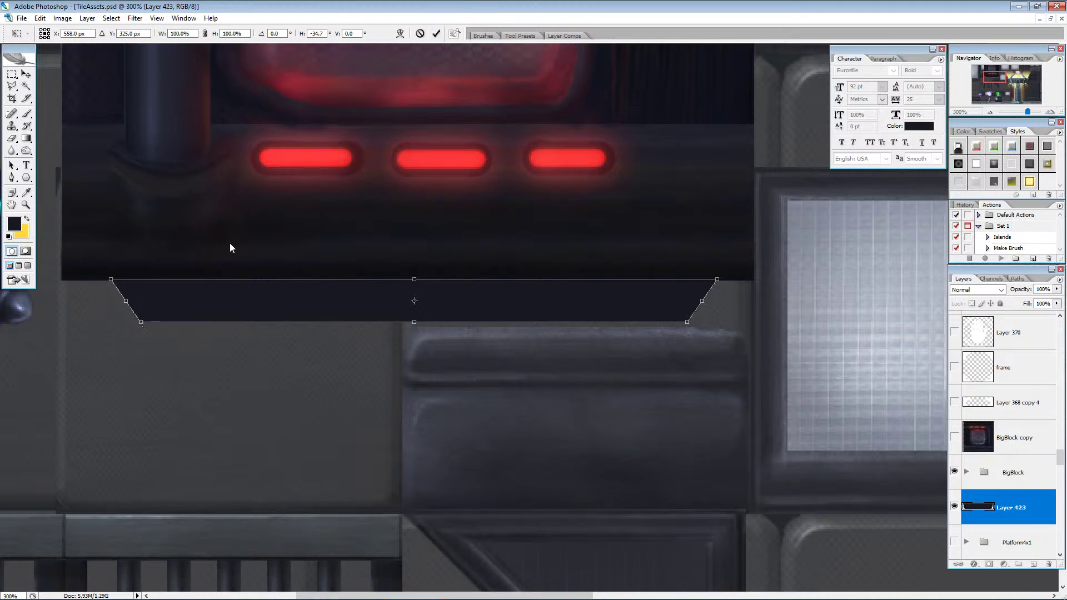
left_click(436, 34)
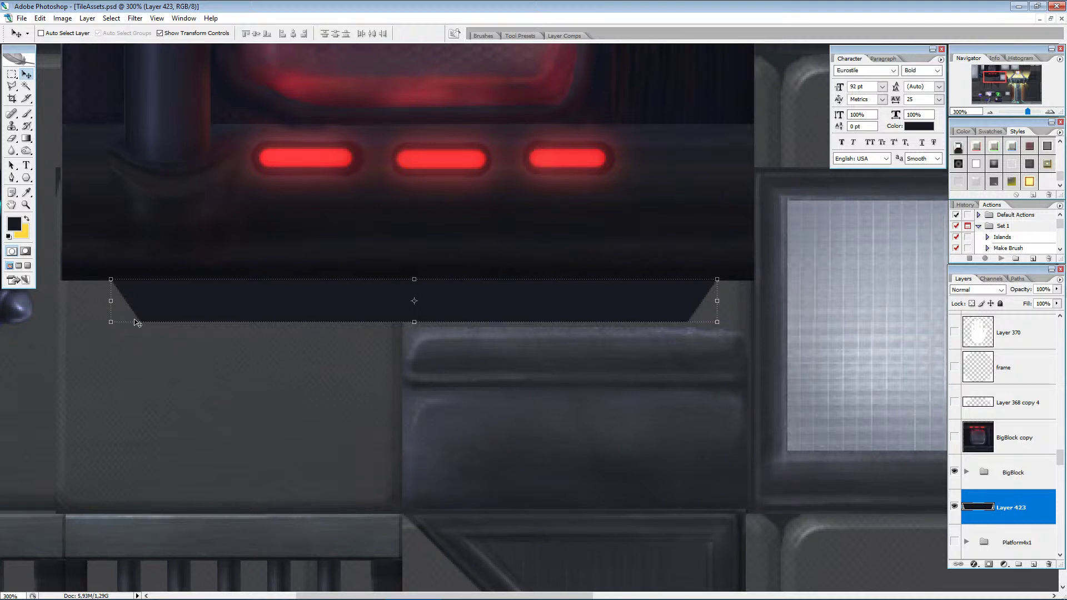
Delete roughly the lower third of the tapered strip with a rectangular selection to make it thinner.
scroll(133, 323, "up", 1, "alt")
left_click(12, 74)
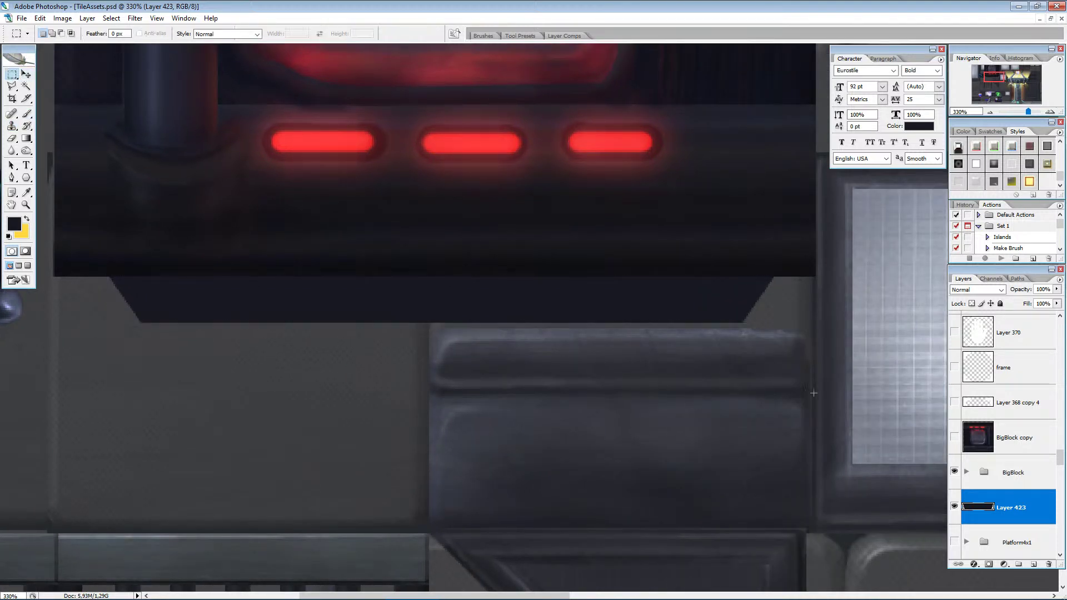
left_click_drag(780, 371, 141, 305)
left_click_drag(41, 376, 835, 306)
left_click(504, 372)
key("Delete")
key("ctrl+d")
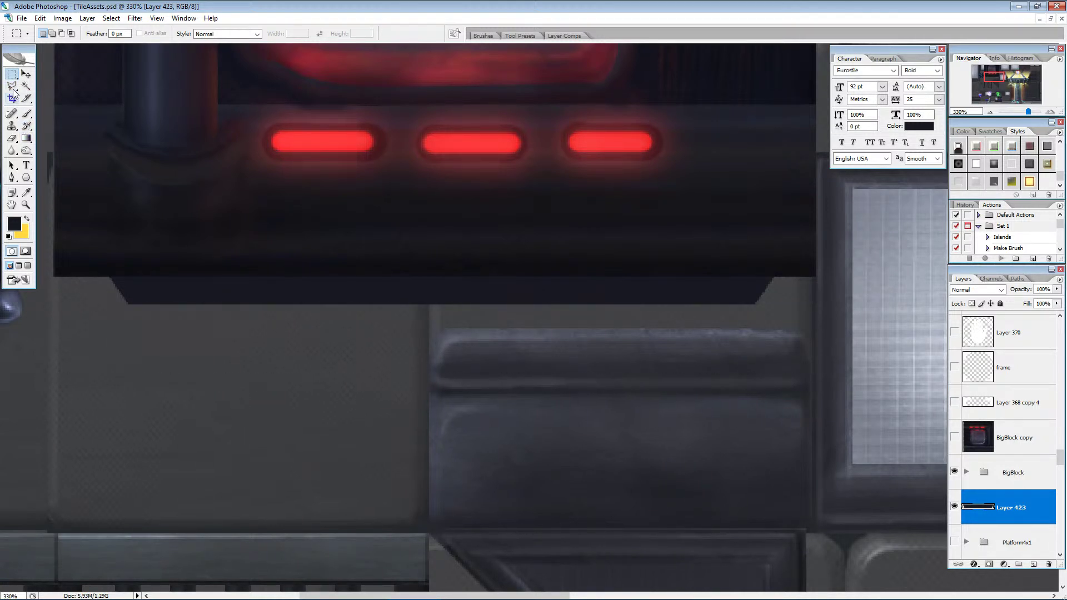
On a new layer, paint a small dark rectangular foot under the left end of the tapered strip.
left_click(1034, 564)
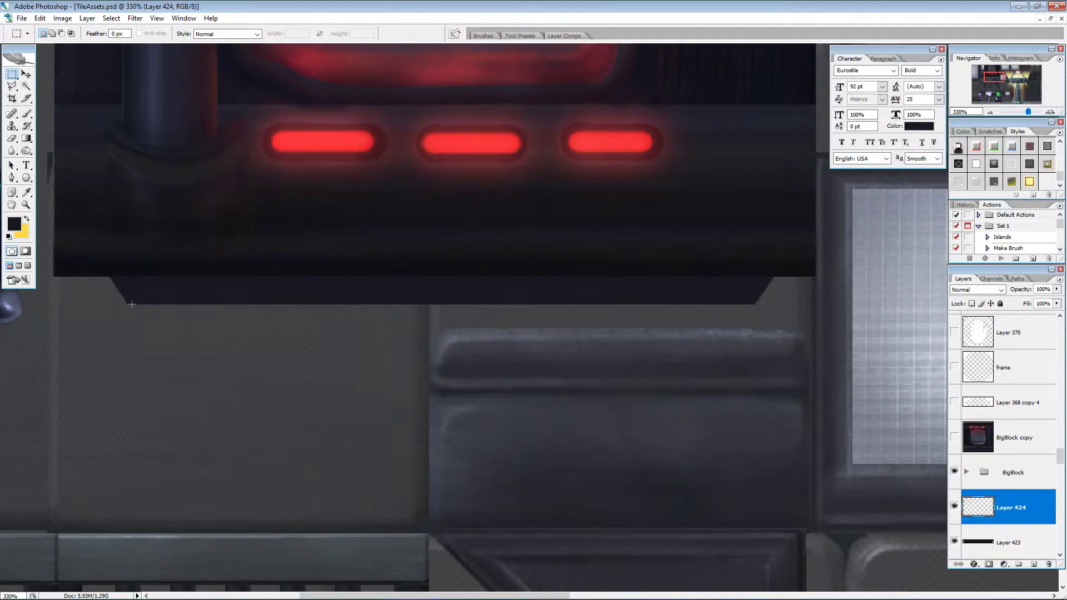
left_click_drag(149, 331, 154, 331)
left_click(27, 113)
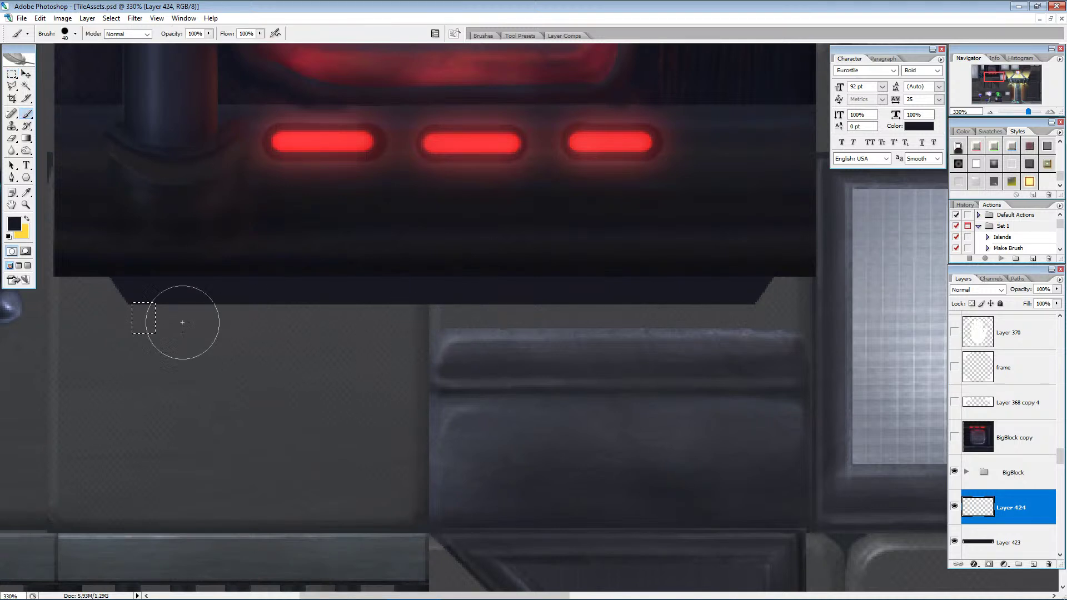
left_click_drag(144, 303, 131, 310)
key("ctrl+d")
key("m")
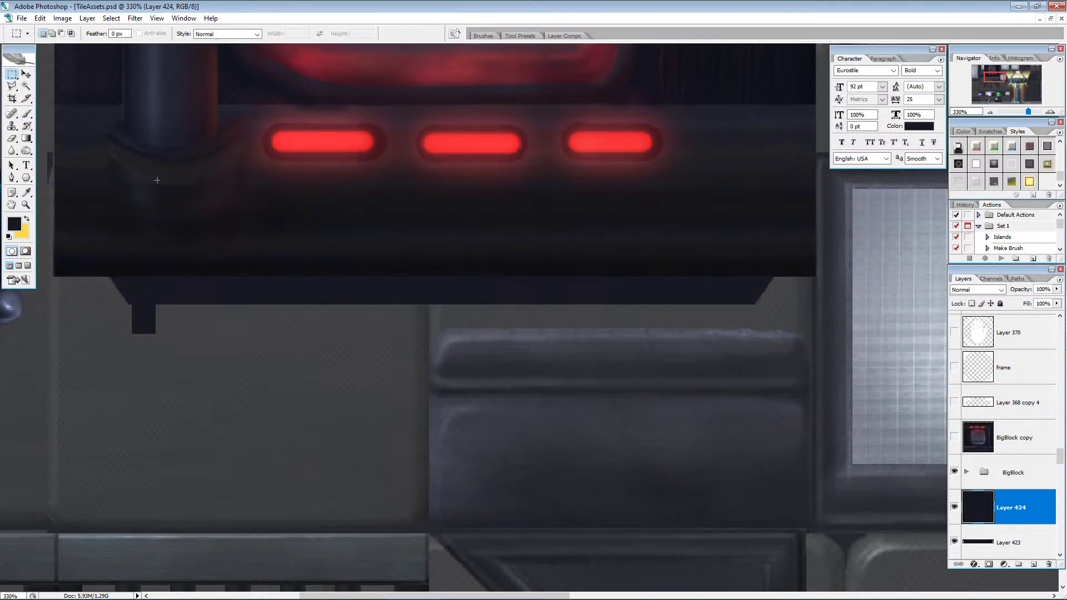
Nudge the foot slightly right and duplicate it horizontally to beneath the right end of the tapered strip.
left_click(26, 74)
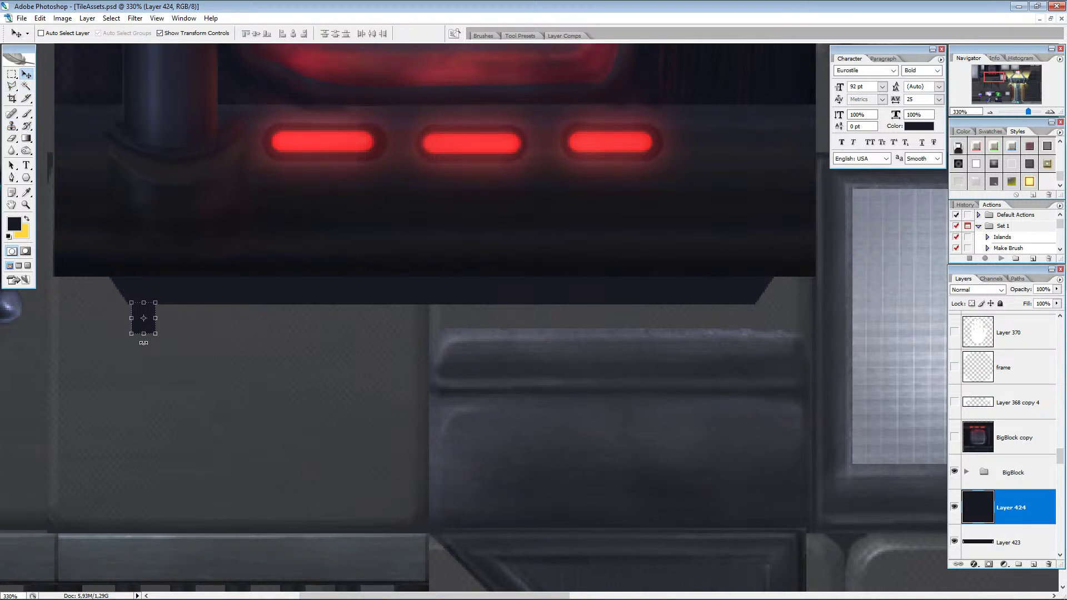
key("Right")
key("Right")
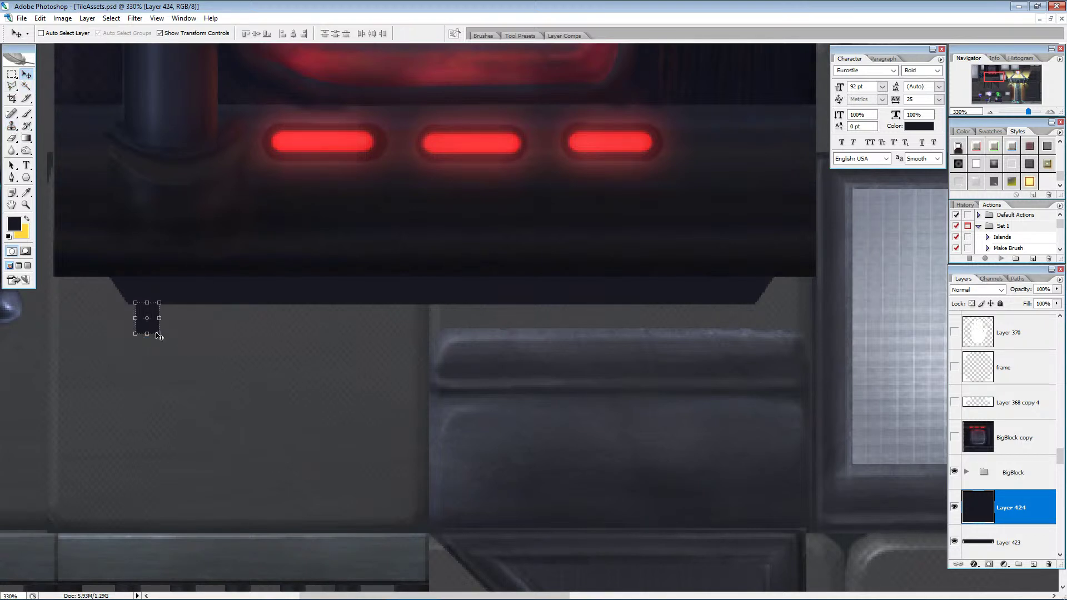
left_click_drag(154, 331, 746, 330, "alt+shift")
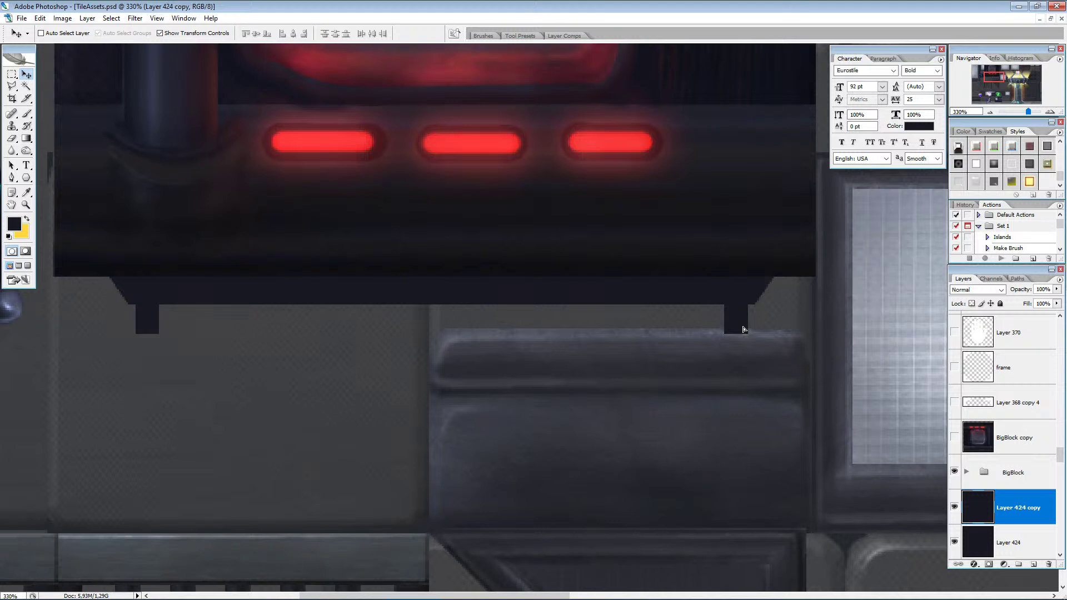
left_click(743, 329)
Shorten both feet slightly from below and nudge the right foot a little to the left.
left_click(1007, 547, "shift")
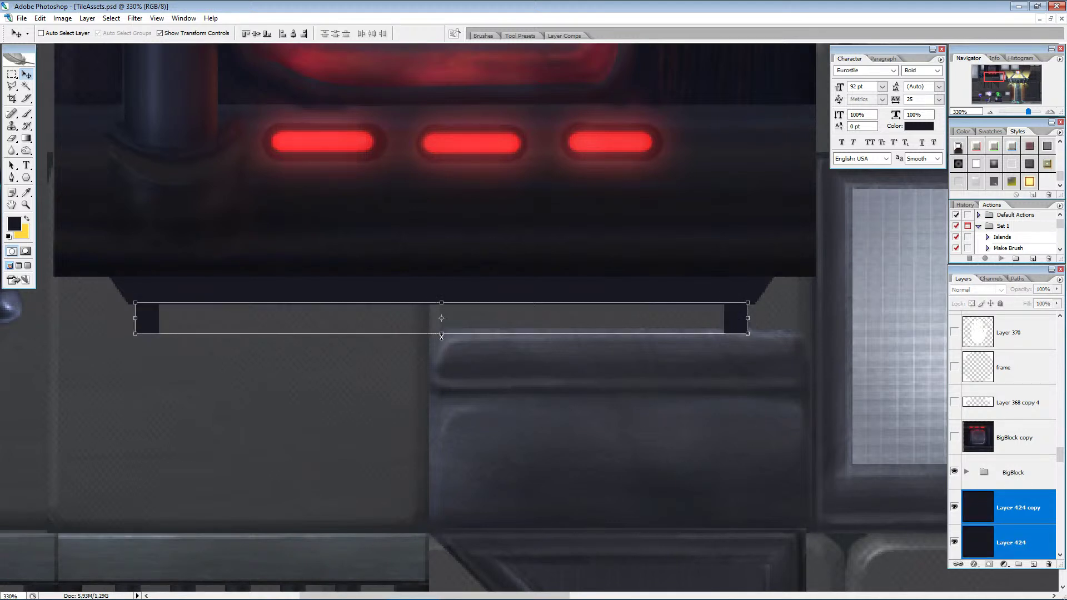
left_click_drag(441, 334, 441, 331)
key("Return")
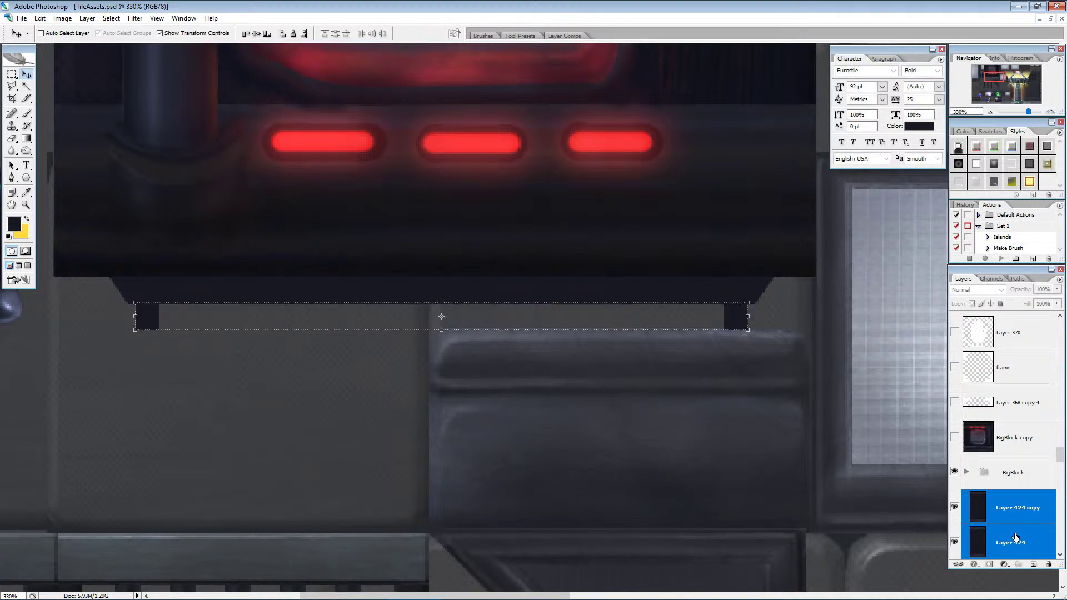
left_click(973, 520)
key("Left")
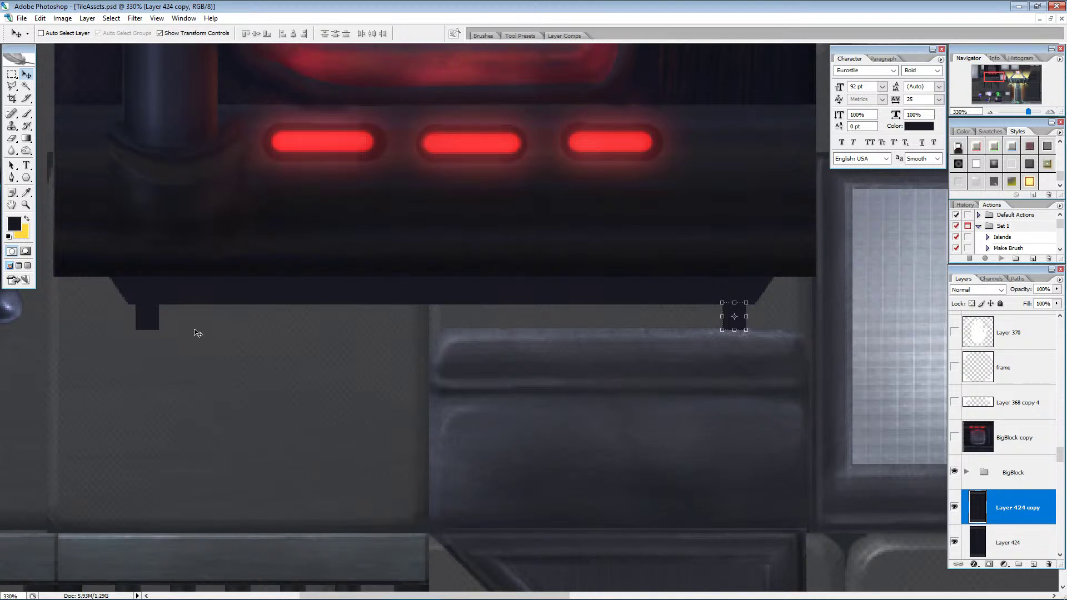
left_click(1014, 543, "shift")
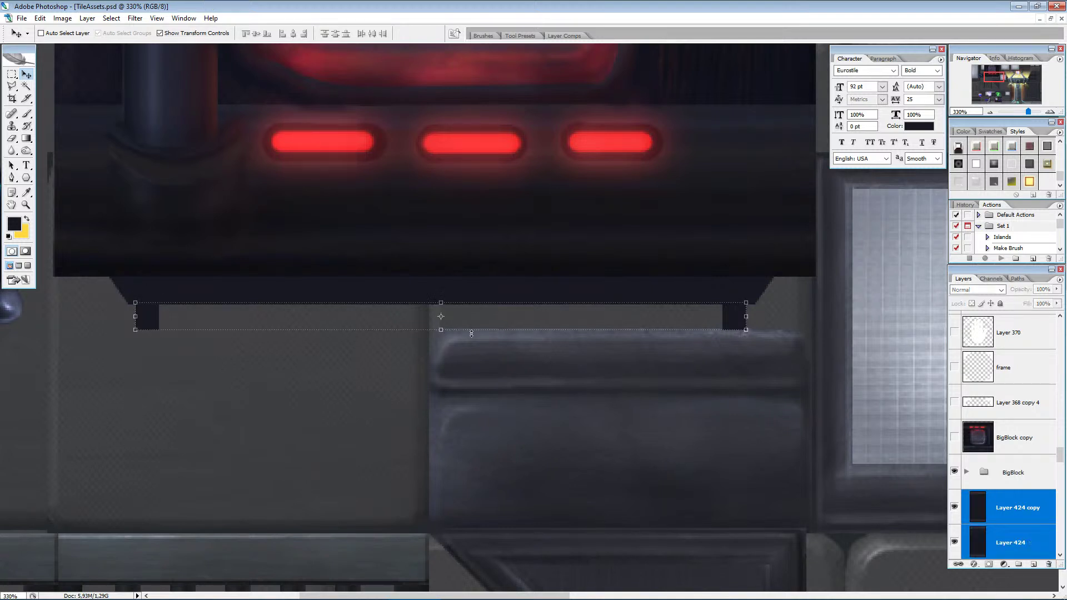
left_click_drag(440, 332, 440, 328)
left_click(436, 33)
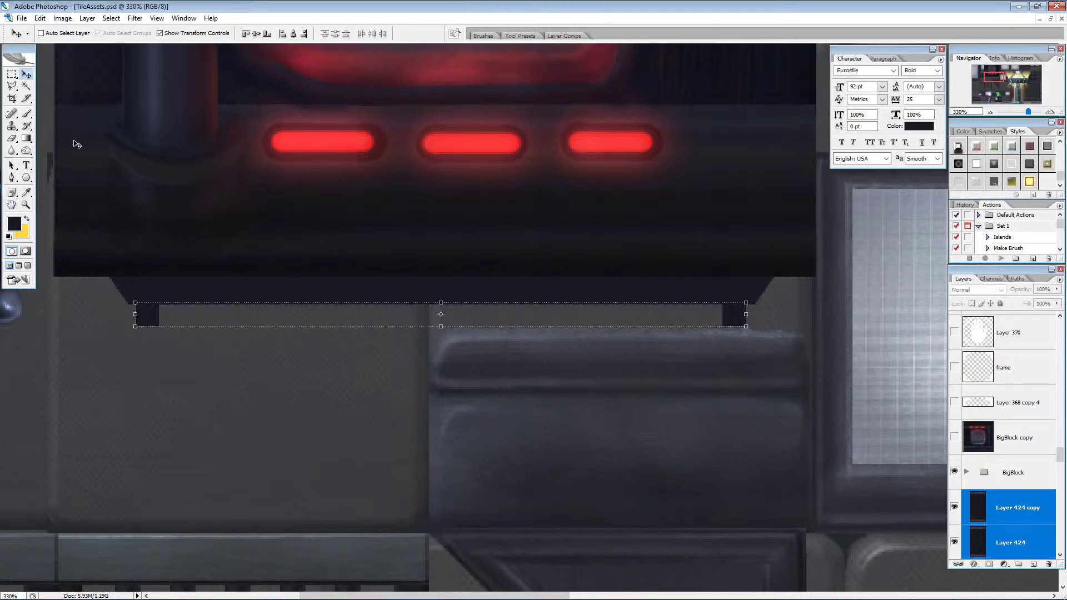
Change the foreground colour to a pale lavender-grey.
left_click(14, 223)
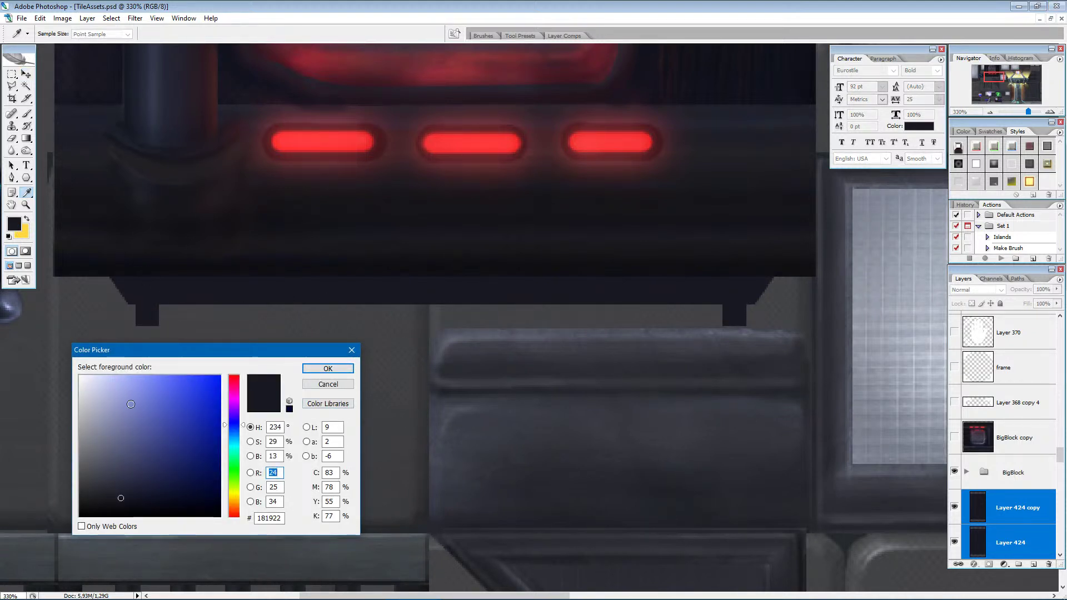
left_click(110, 415)
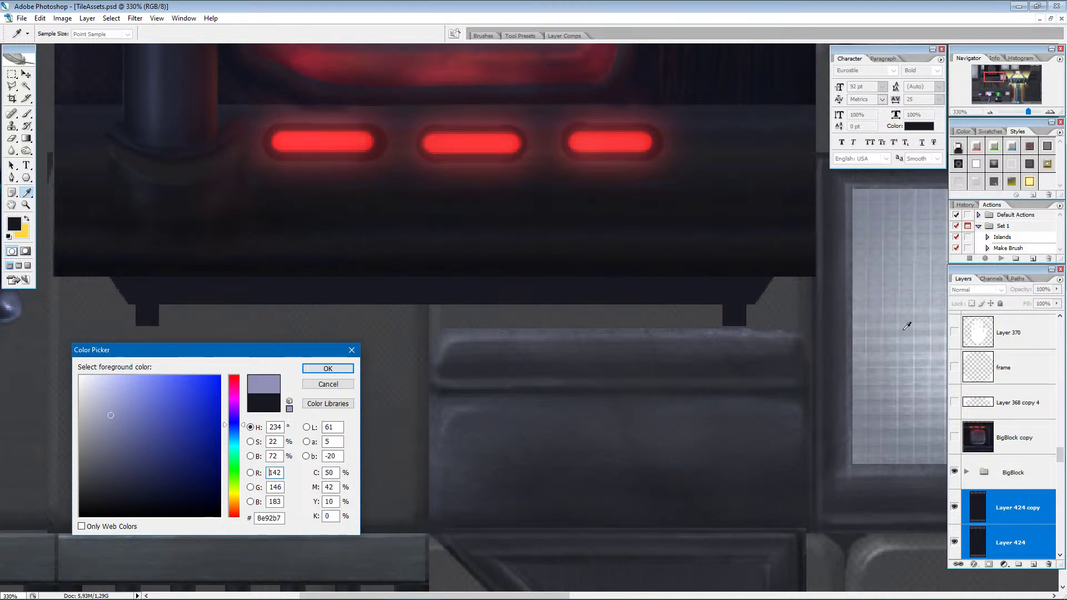
left_click(328, 369)
Merge the two foot layers into one and add a new layer above the result.
key("v")
left_click(1010, 508)
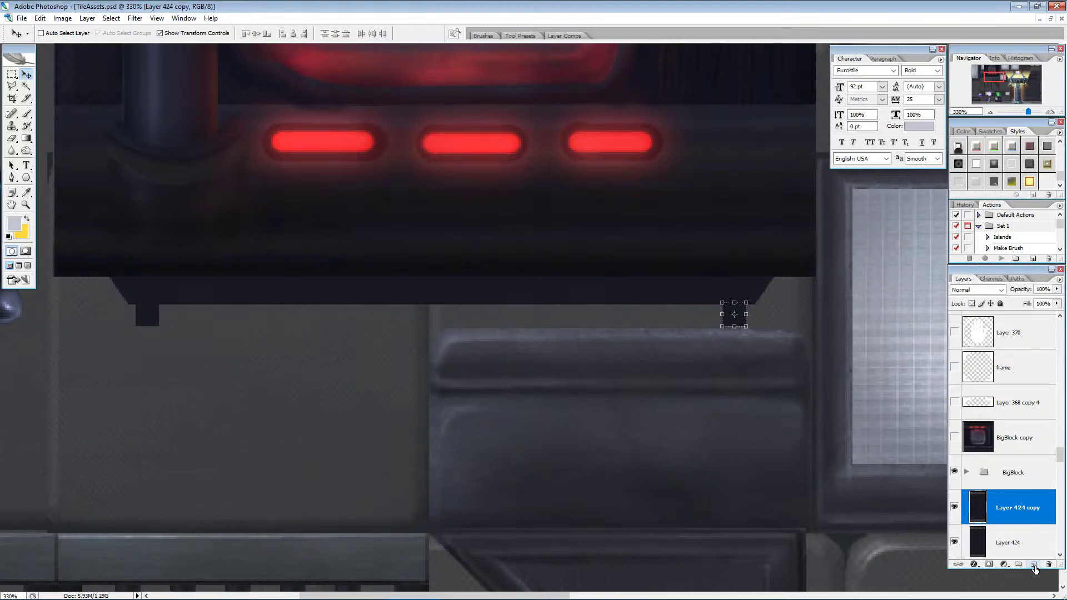
key("ctrl+e")
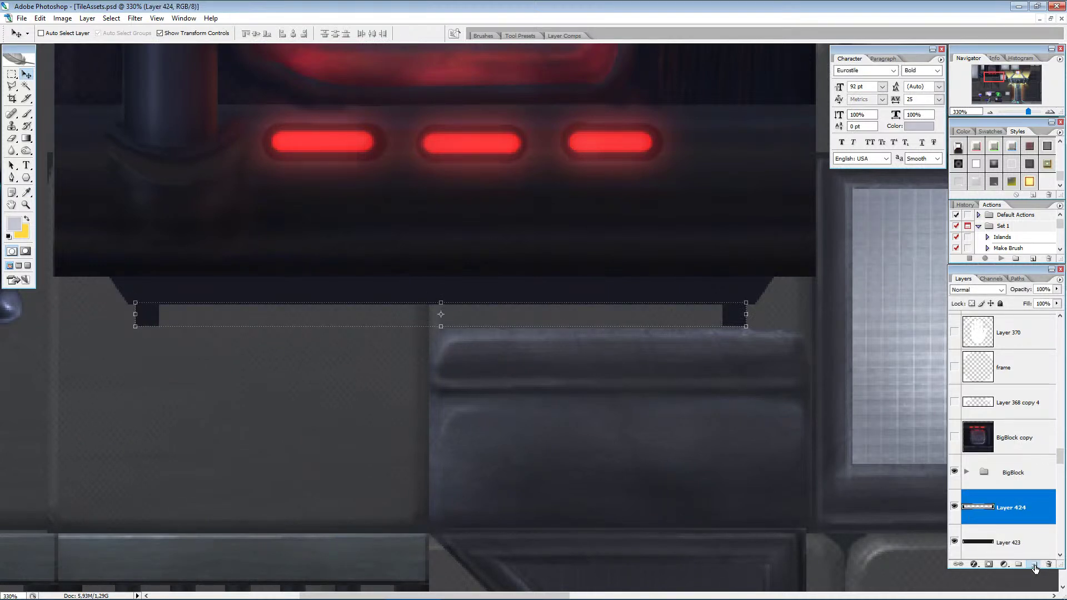
left_click(1034, 565)
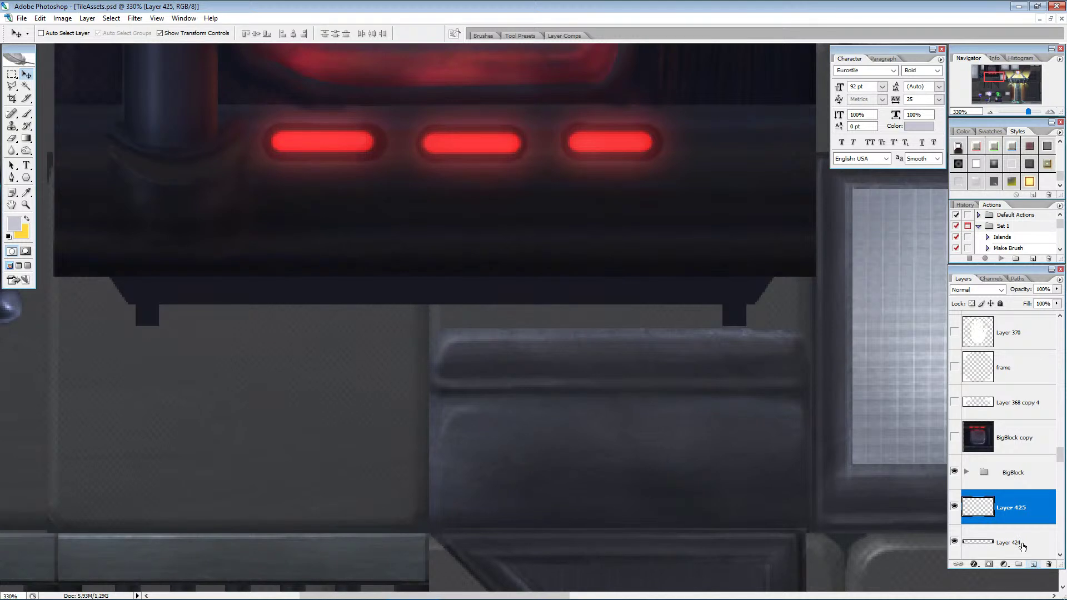
Select the gap between the two feet, fill it with the pale lavender-grey using the brush, and deselect it.
left_click(12, 73)
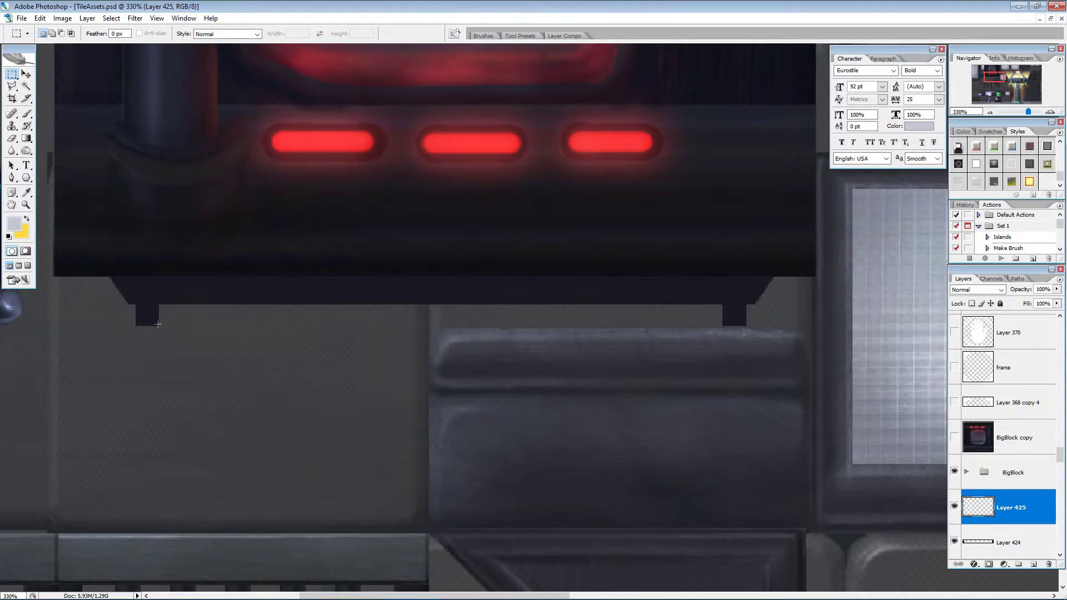
left_click_drag(276, 303, 723, 305)
left_click(26, 114)
mouse_move(148, 305)
left_mouse_down()
mouse_move(875, 366)
mouse_move(428, 309)
mouse_move(143, 309)
left_mouse_up()
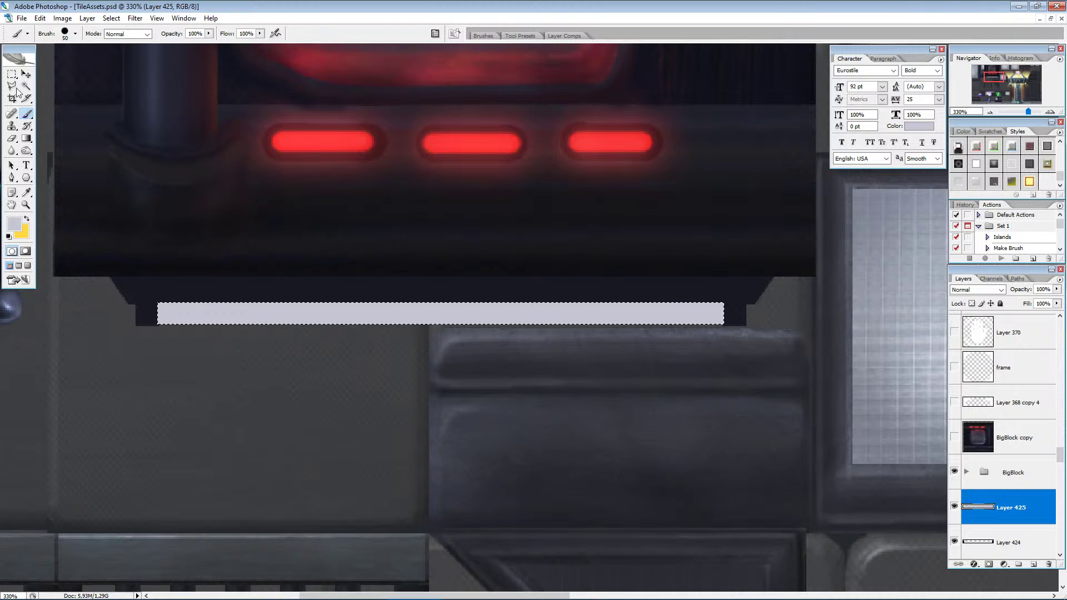
left_click(12, 73)
left_click(246, 184)
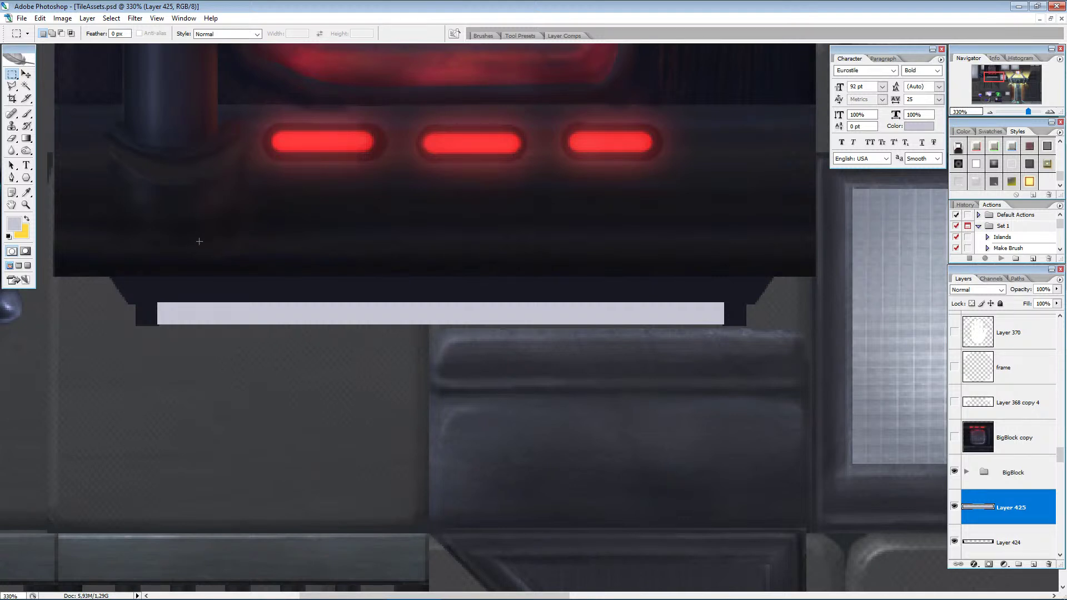
Select a rectangle spanning the full width and height of the dark housing's upper band and add a new layer.
left_click(12, 86)
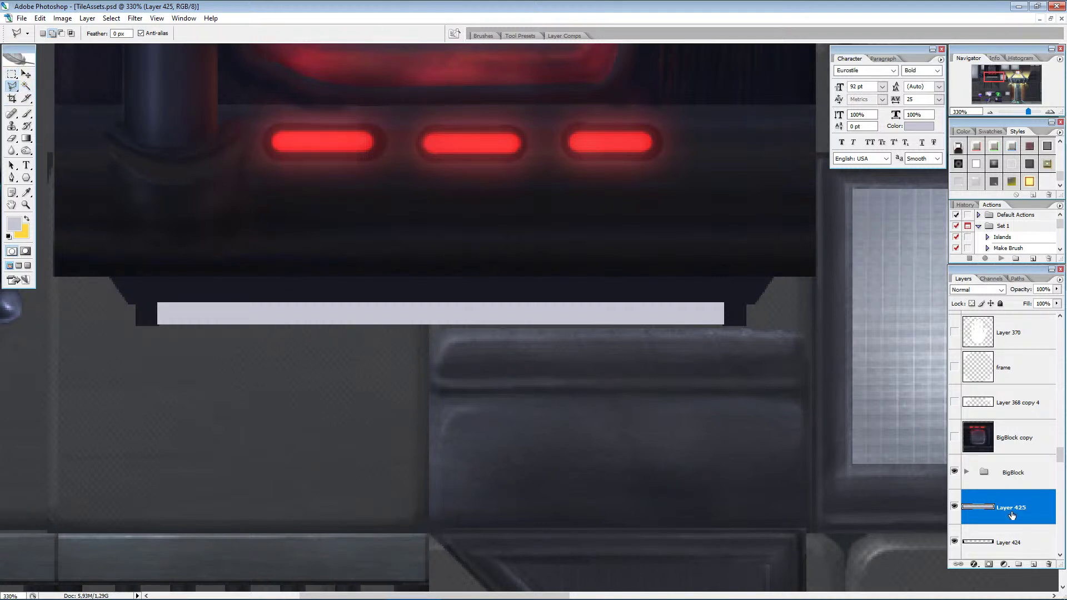
scroll(989, 550, "down", 1)
left_click(11, 74)
left_click_drag(109, 277, 773, 304)
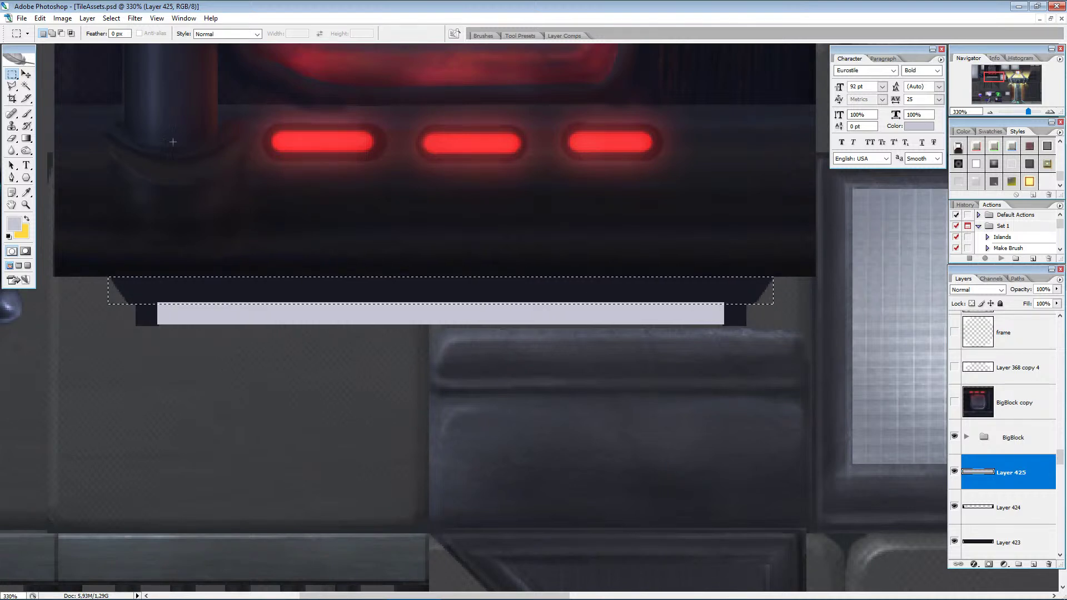
left_click(26, 113)
left_click(1034, 564)
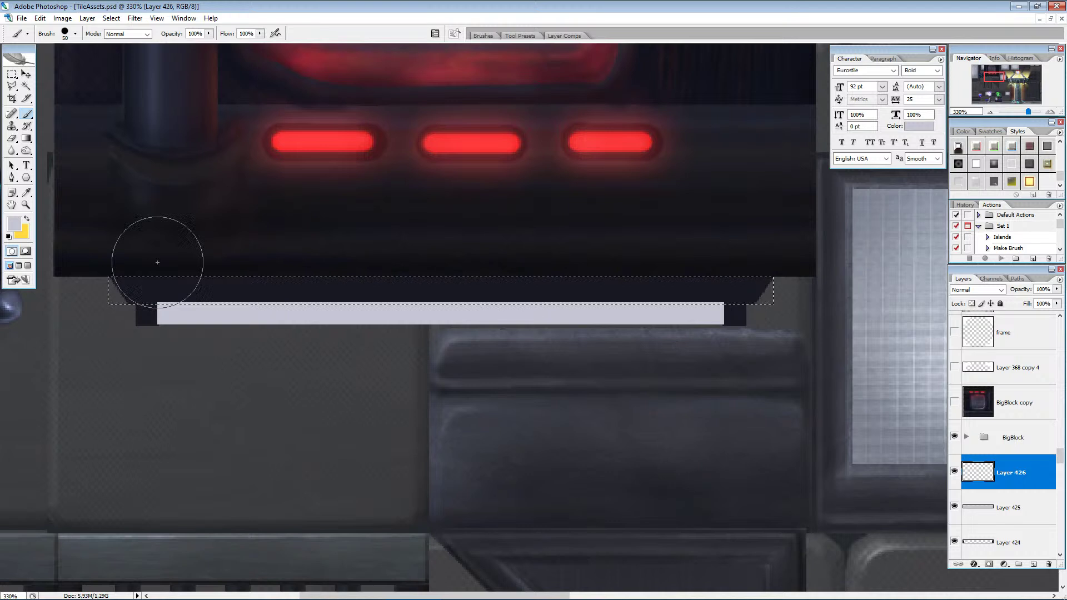
Paint thin pale lavender-grey vertical lines along both ends of the selection with a 2 px brush, and deselect it.
key("bracketleft")
key("bracketleft")
key("bracketleft")
key("bracketleft")
key("bracketleft")
key("bracketleft")
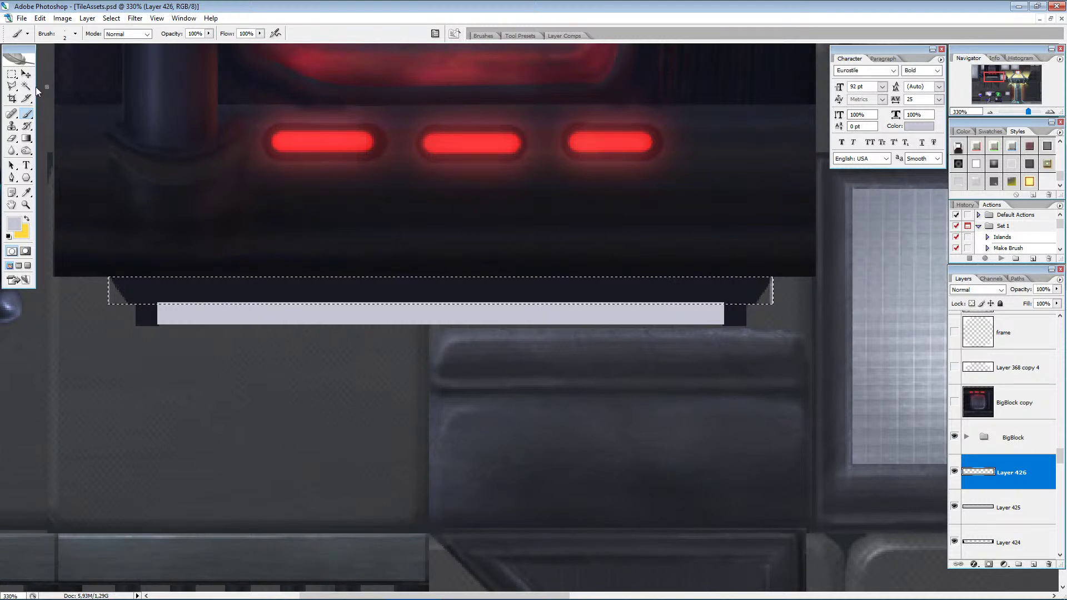
key("m")
key("ctrl+d")
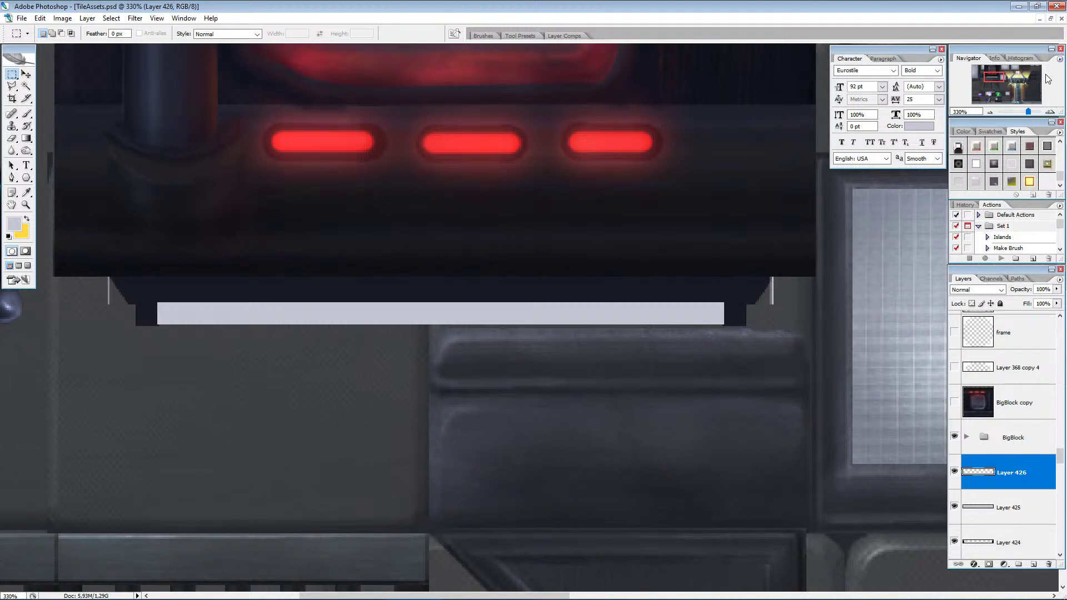
Paint a small upright lavender-grey bar on a new layer, towards the right end of the dark housing above the tube.
left_click(1050, 113)
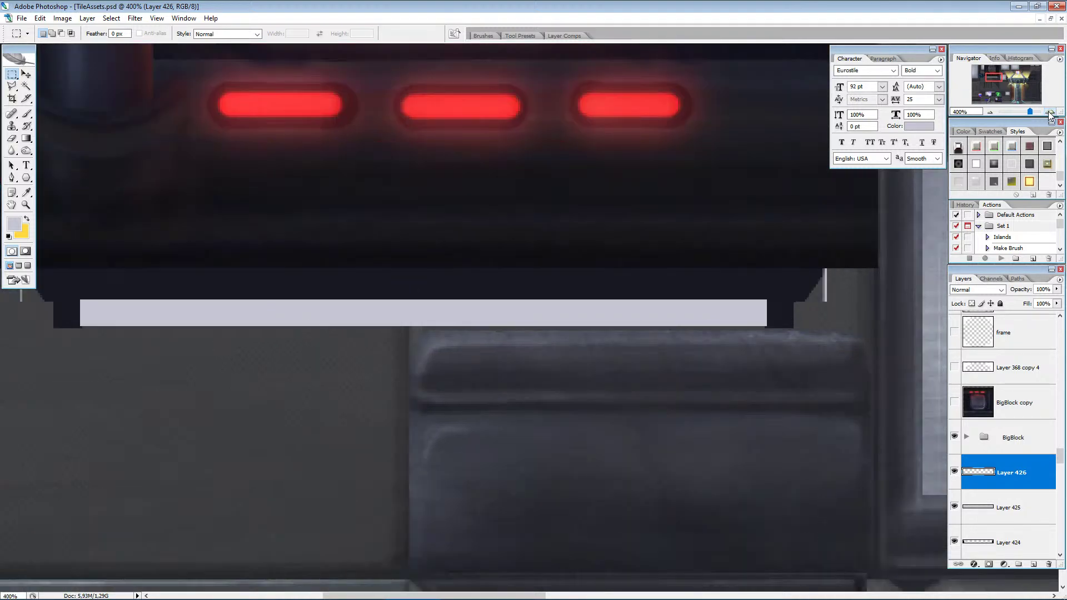
left_click(1049, 112)
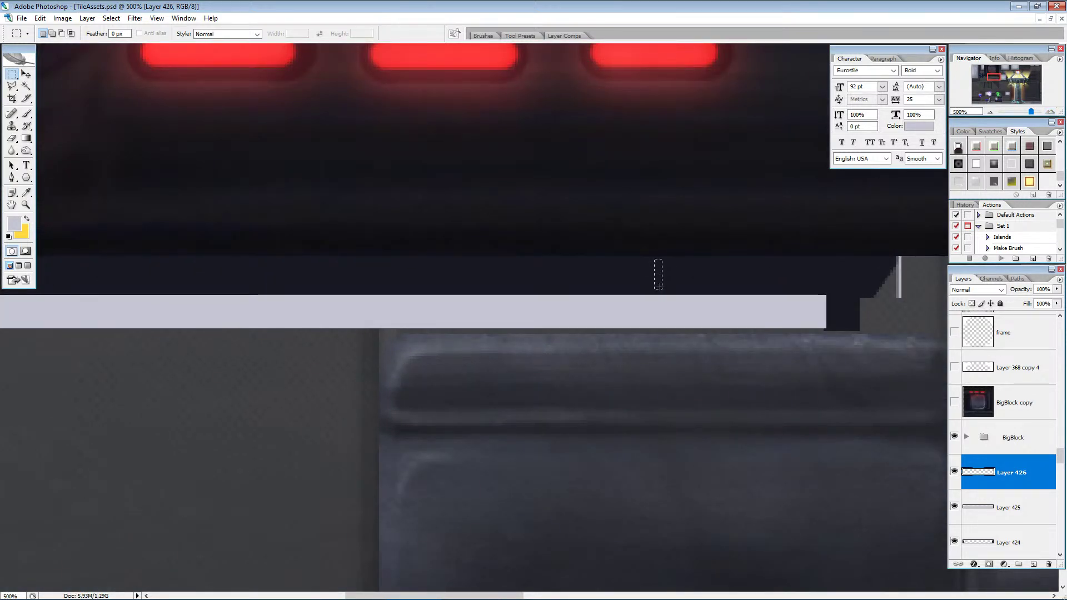
left_click_drag(655, 262, 656, 282)
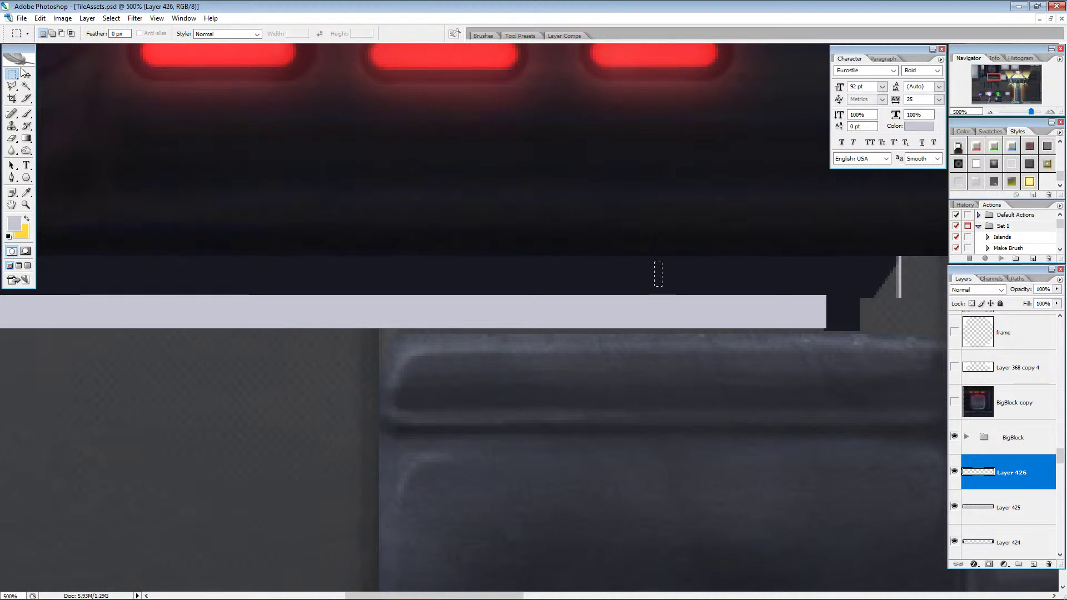
left_click(27, 114)
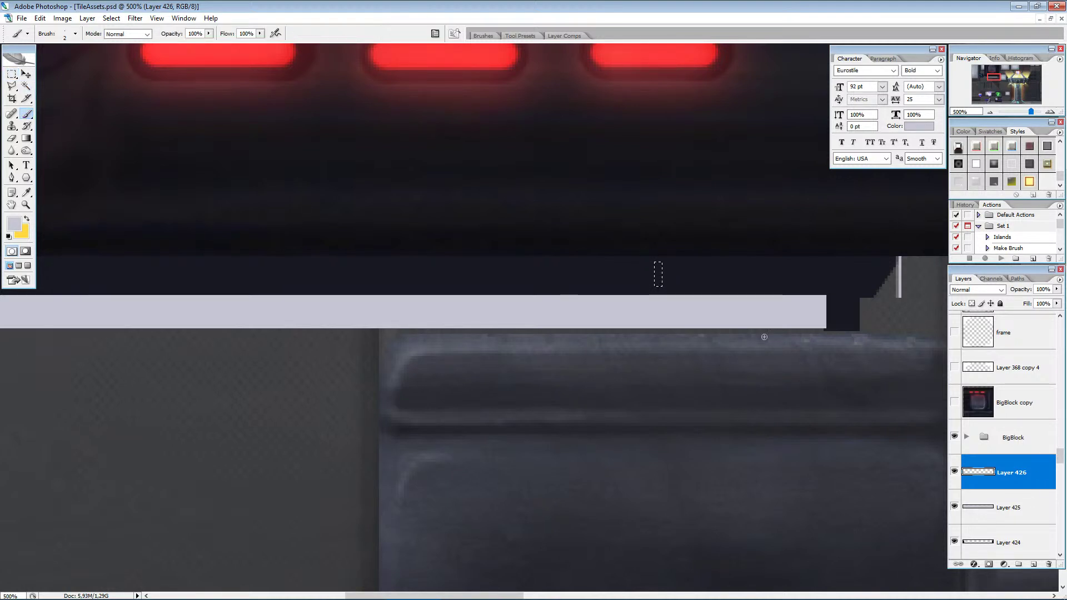
key("ctrl+shift+alt+n")
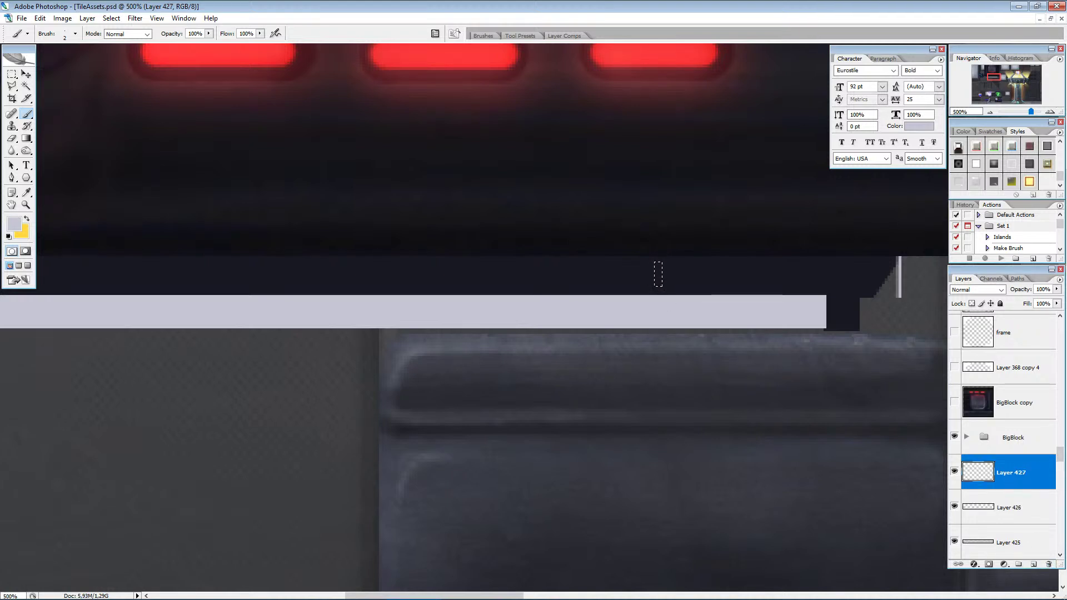
key("alt+BackSpace")
key("m")
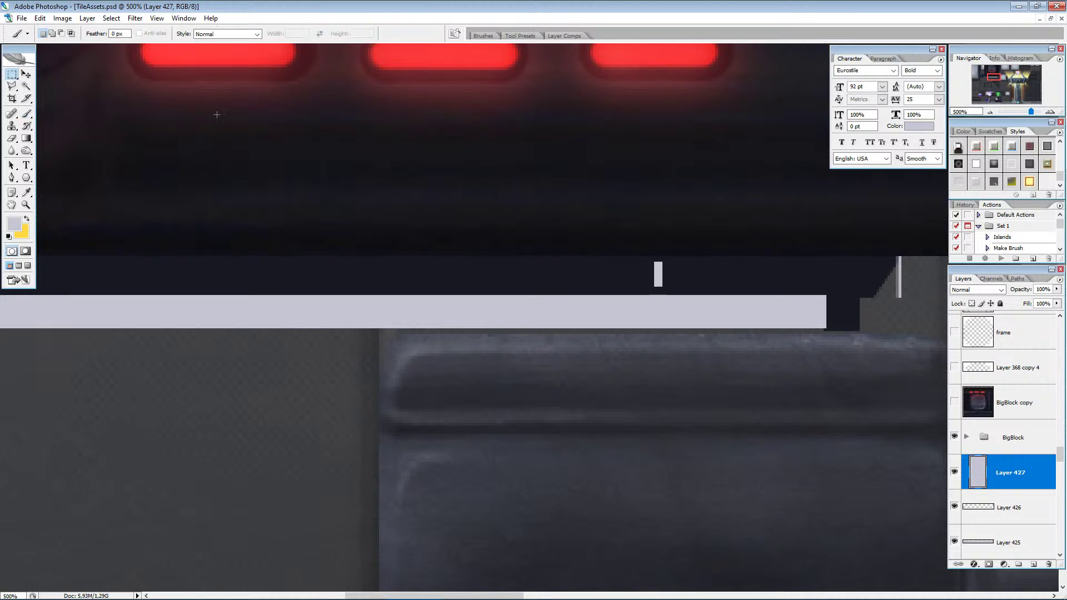
Duplicate the small upright bar twice, offsetting each copy to the right with equal gaps.
left_click(26, 74)
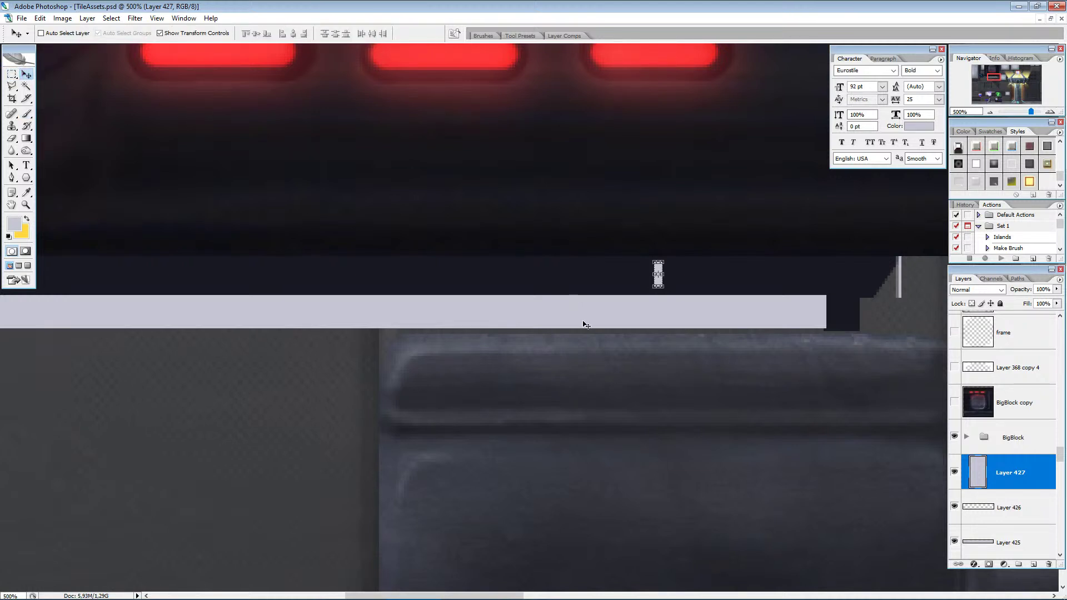
key("ctrl+j")
key("Right")
key("Right")
key("Right")
key("Right")
key("Right")
key("ctrl+j")
key("Right")
key("Right")
key("Right")
key("Right")
key("Right")
key("Left")
key("Right")
key("ctrl+t")
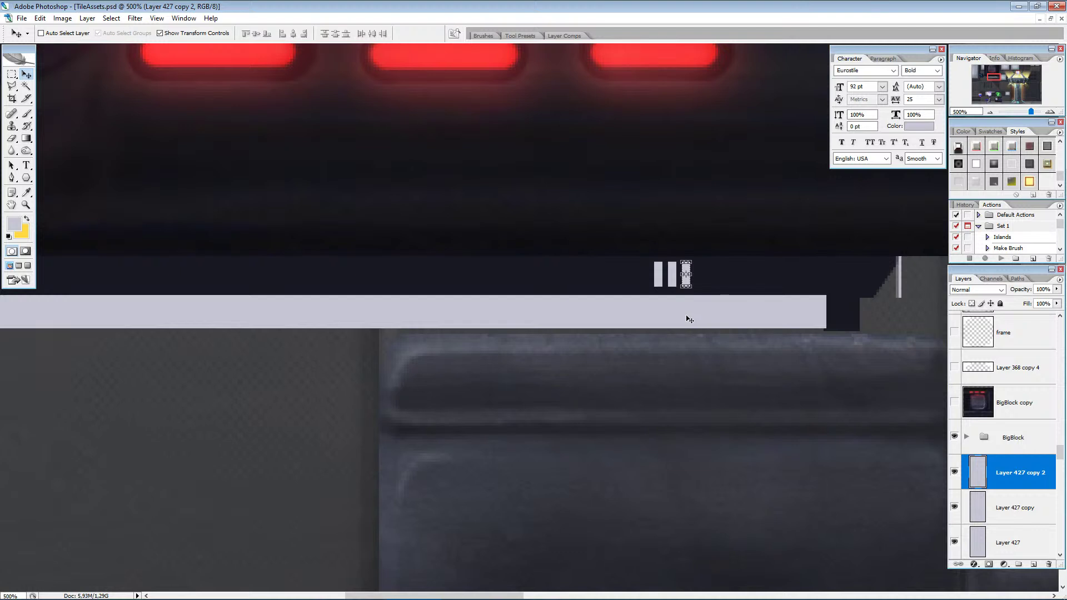
key("Return")
Add a fourth evenly spaced bar to the right of the others and merge all four bars into one layer.
key("ctrl+j")
key("Right")
key("Right")
key("Right")
key("Right")
key("Right")
key("ctrl+t")
key("ctrl+e")
key("ctrl+e")
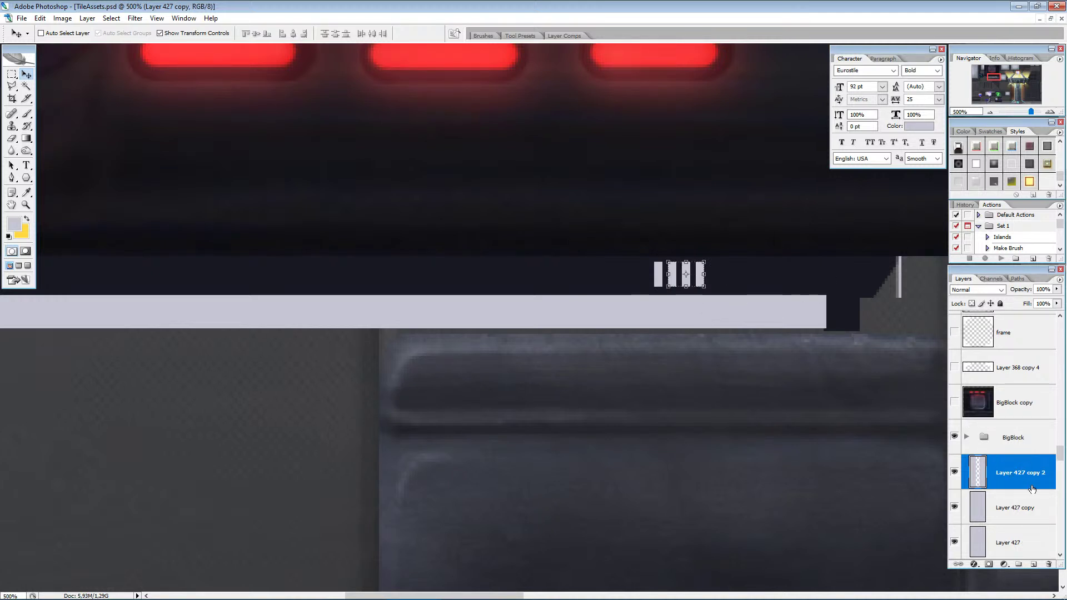
key("ctrl+e")
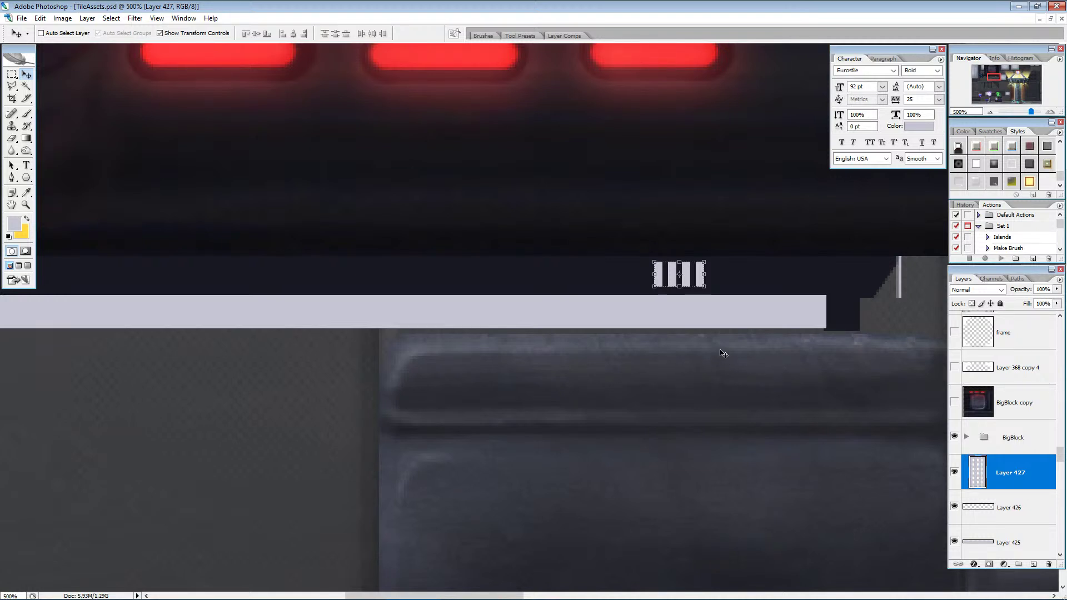
Paint a thinner lavender-grey upright bar near the housing's left end on the same layer and deselect it.
scroll(685, 404, "down", 1, "alt")
scroll(684, 404, "up", 2, "alt")
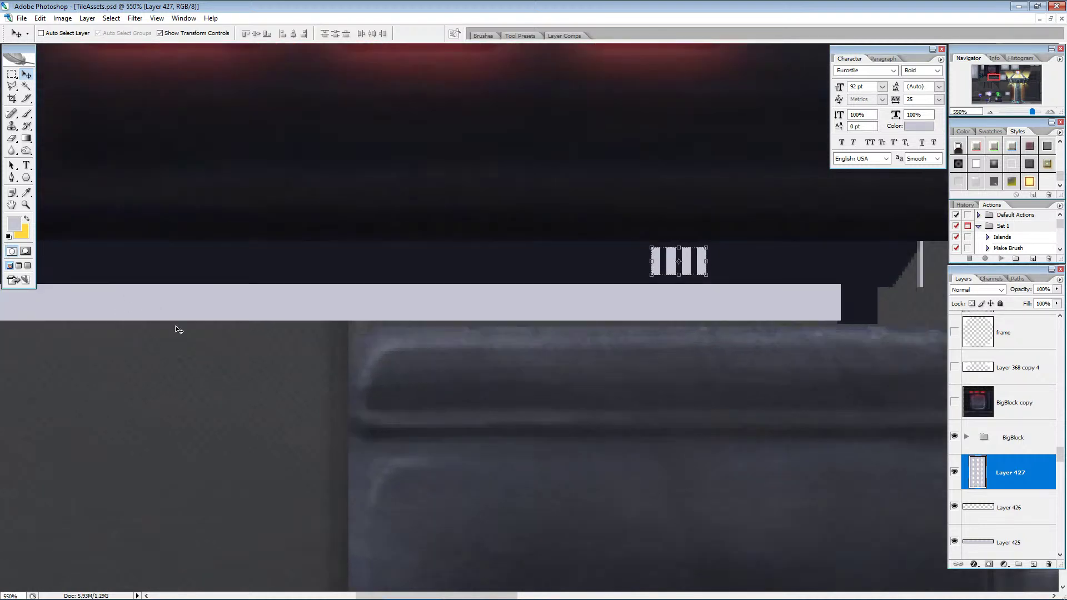
left_click_drag(172, 323, 307, 375)
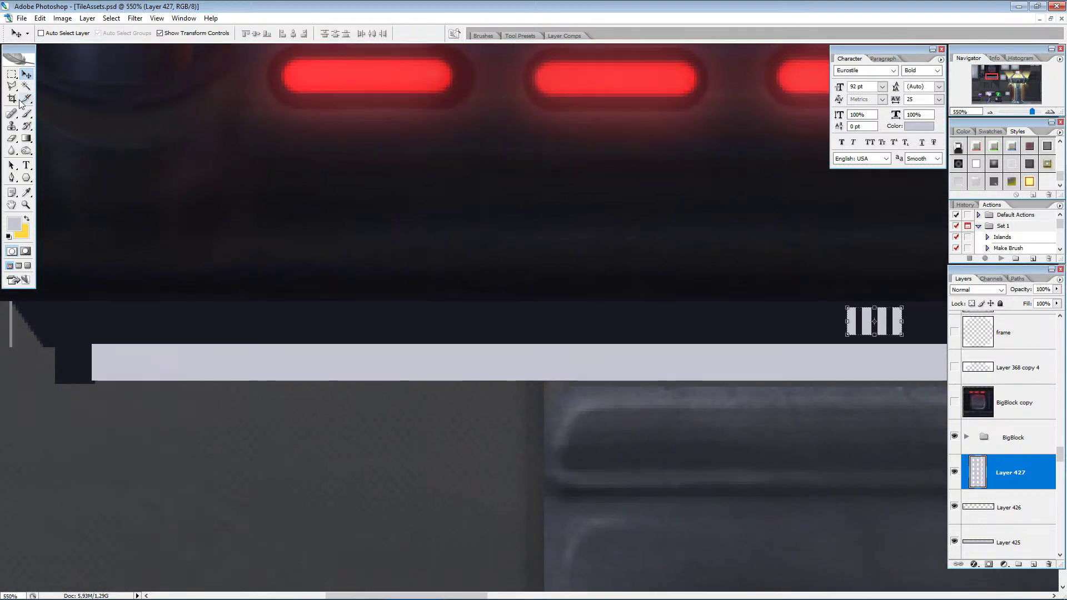
left_click(12, 74)
left_click_drag(104, 307, 106, 337)
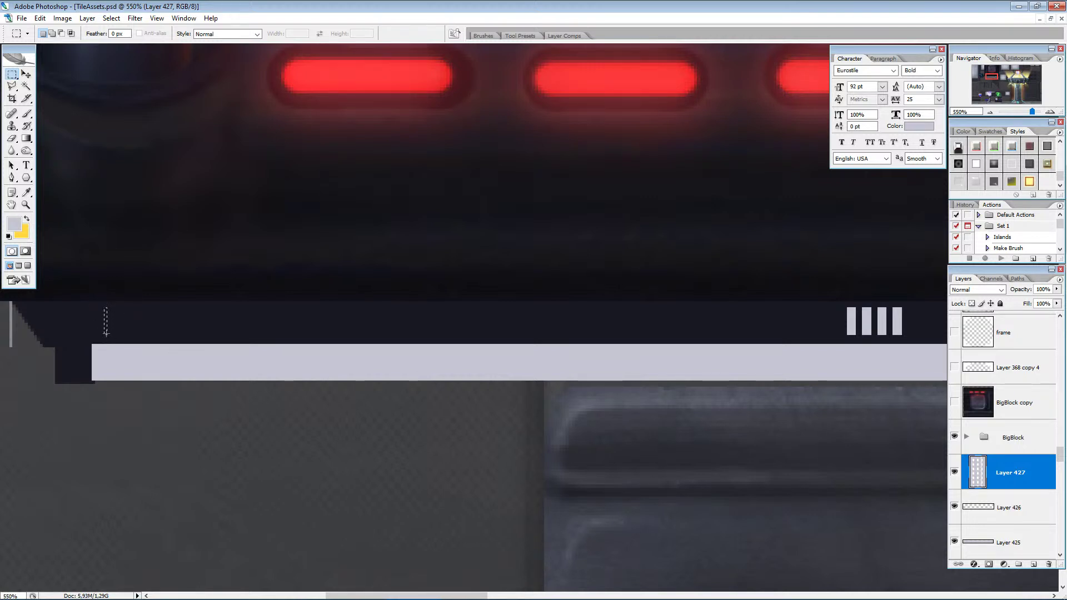
left_click(26, 114)
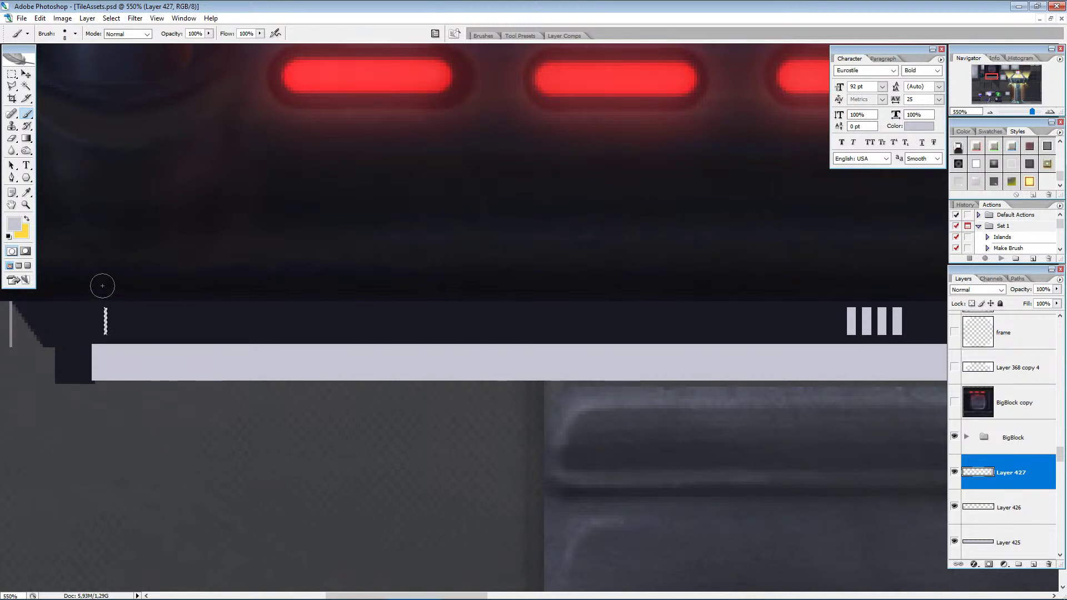
left_click(11, 74)
key("ctrl+d")
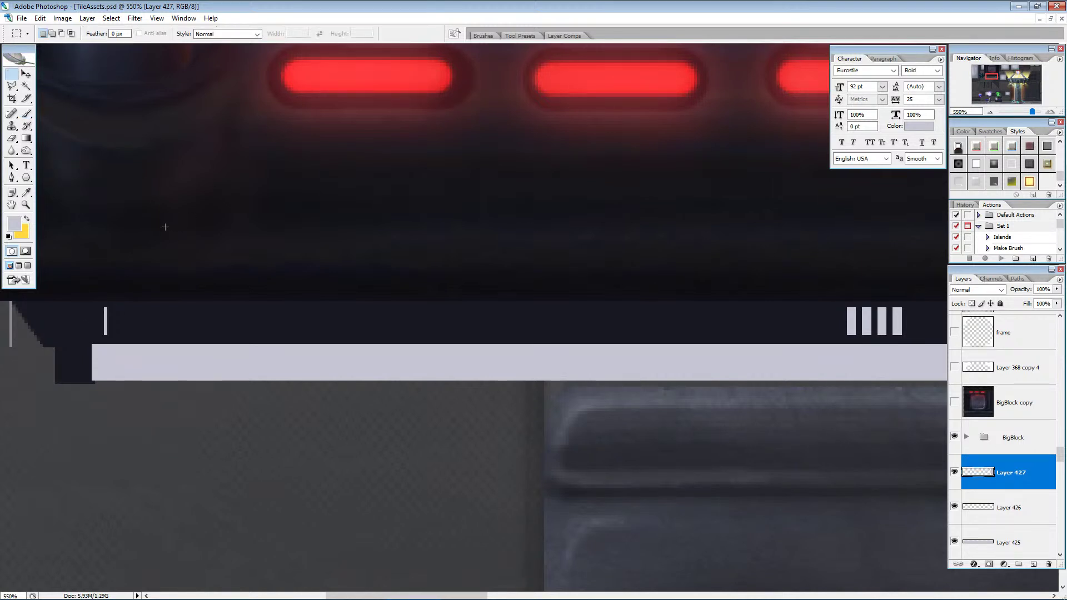
Copy the thin left bar to its own layer and offset the copy slightly to the right.
left_click_drag(90, 361, 167, 257)
key("ctrl+j")
key("ctrl+d")
key("v")
key("Right")
key("Right")
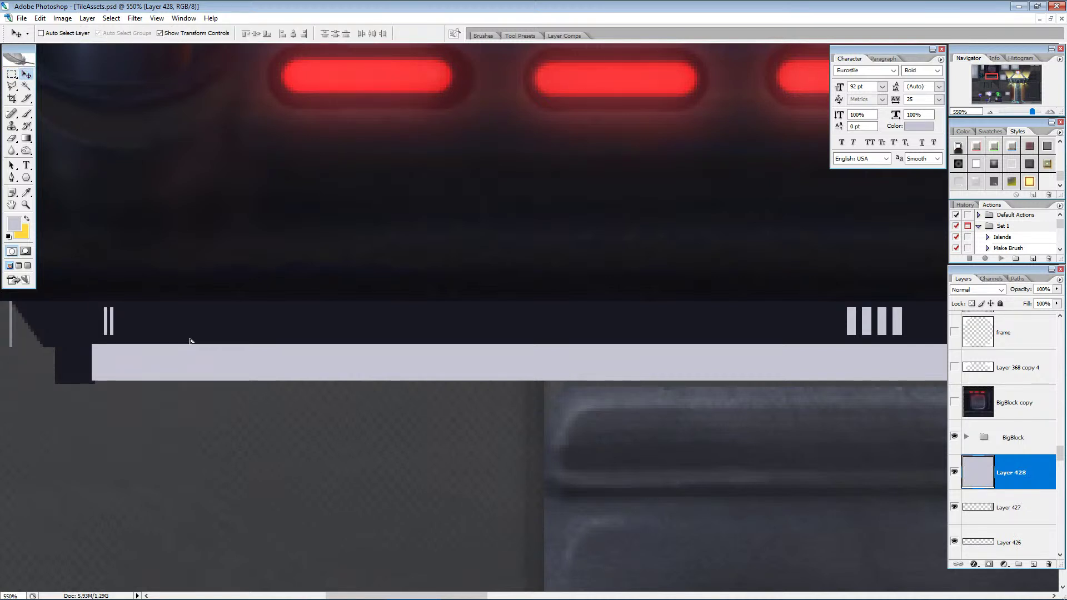
key("Right")
key("Right")
Duplicate the thin bar again and nudge the copy right until the three thin bars are evenly spaced.
key("ctrl+j")
key("Right")
key("Right")
key("Right")
key("Right")
key("Right")
key("Right")
key("Left")
key("Left")
key("Left")
key("Left")
key("Right")
key("Right")
key("Left")
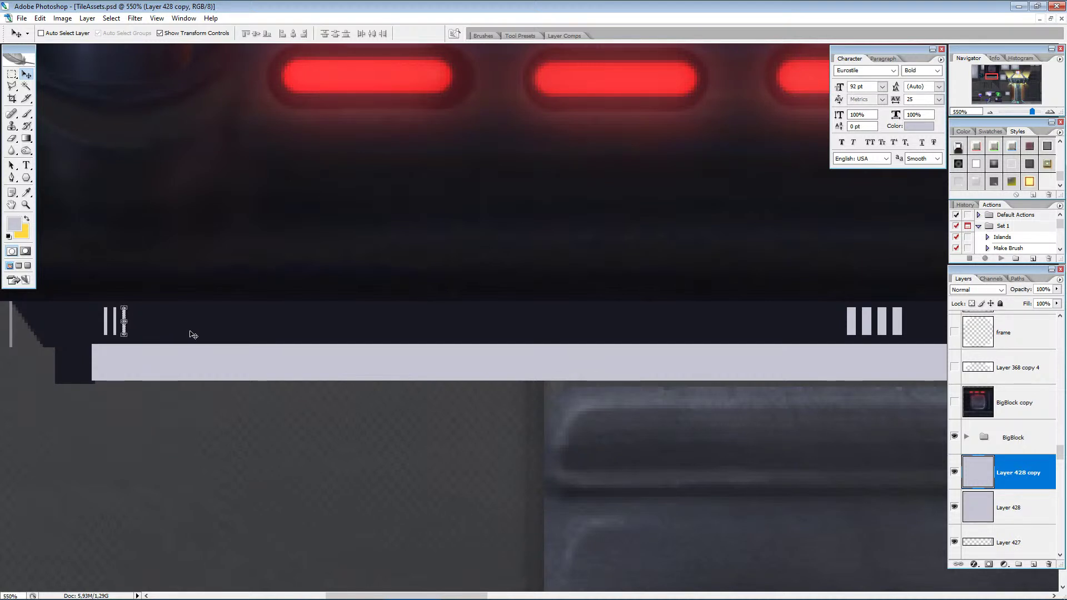
Merge the thin bars, the four wider bars and the vertical end lines into one layer.
key("ctrl+e")
key("ctrl+e")
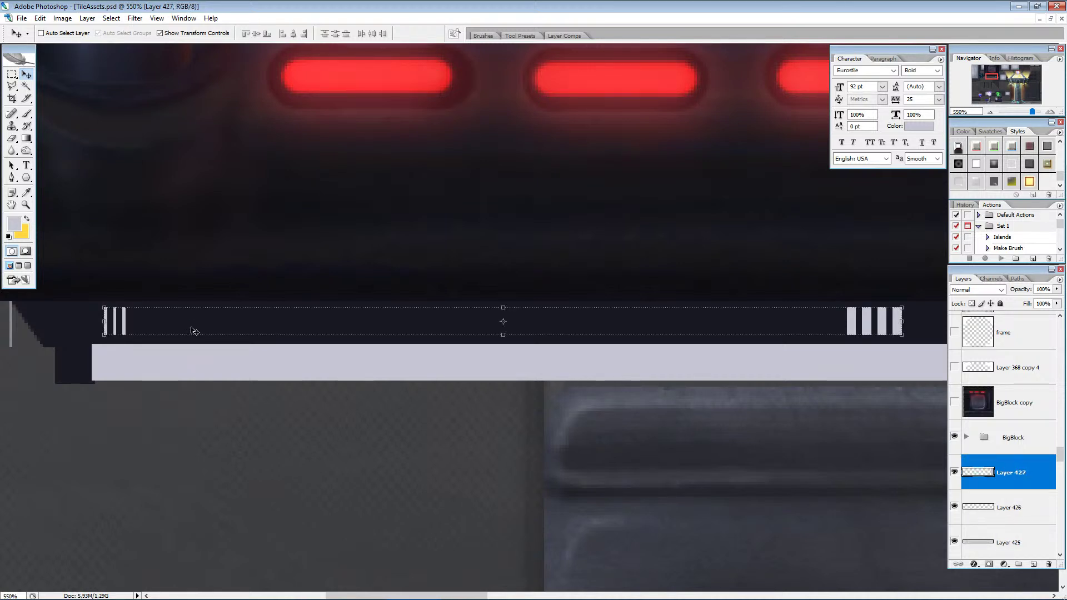
scroll(205, 336, "down", 2)
key("ctrl+e")
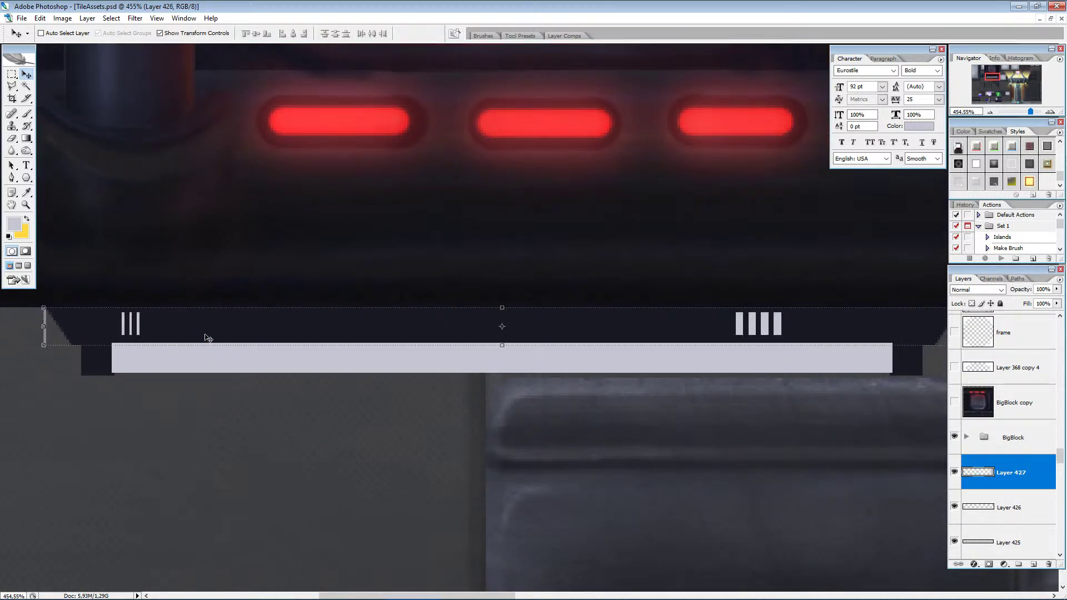
Apply a Perspective transform to the merged layer, narrowing its lower edge until the end lines follow the housing's slanted sides.
scroll(383, 346, "down", 1)
key("ctrl+t")
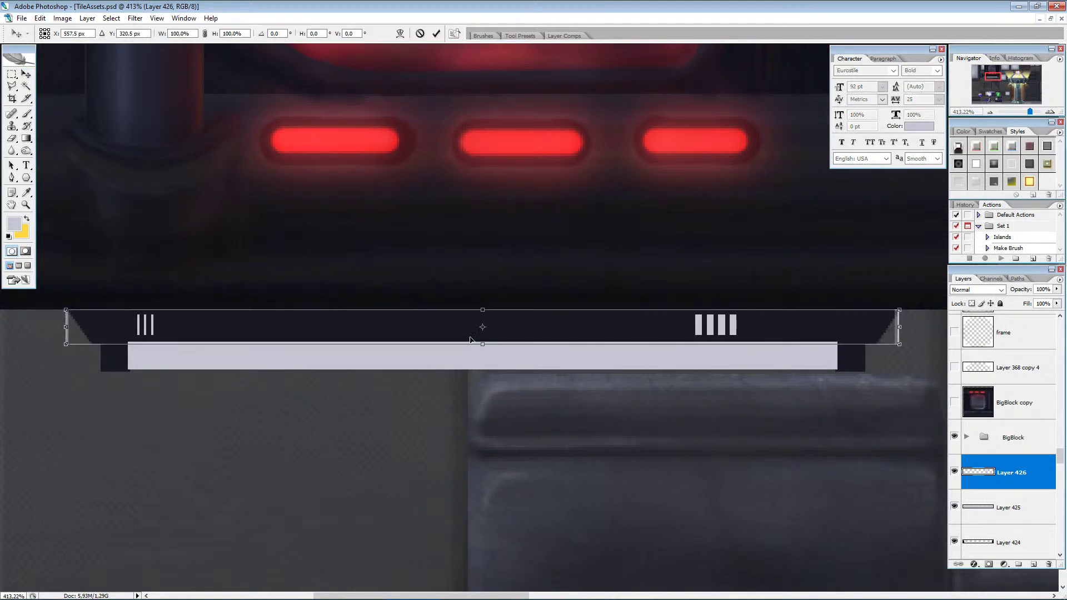
right_click(470, 340)
left_click(542, 410)
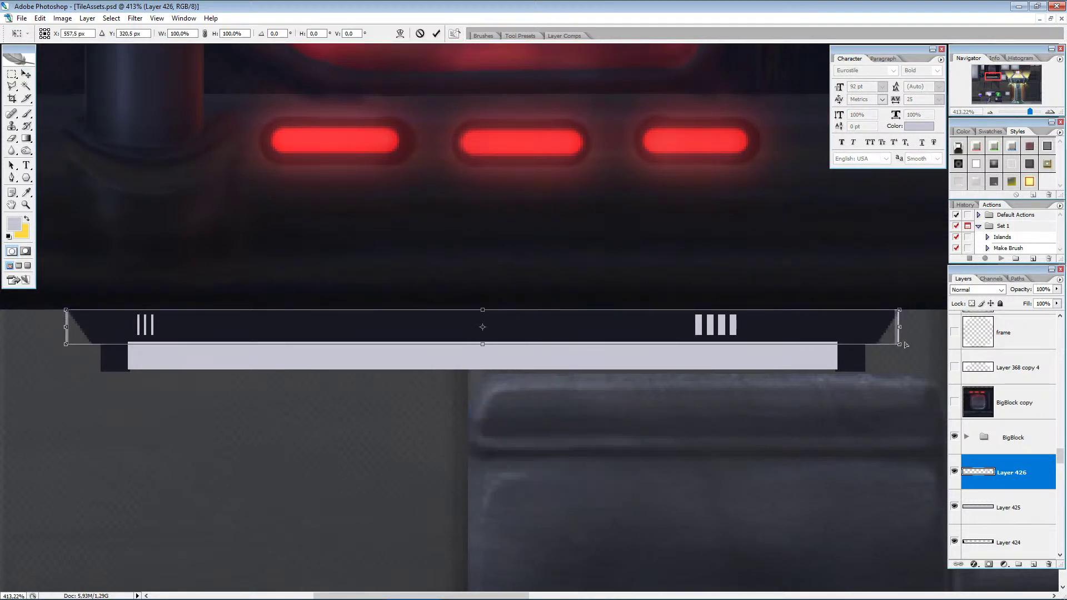
left_click_drag(900, 346, 878, 346)
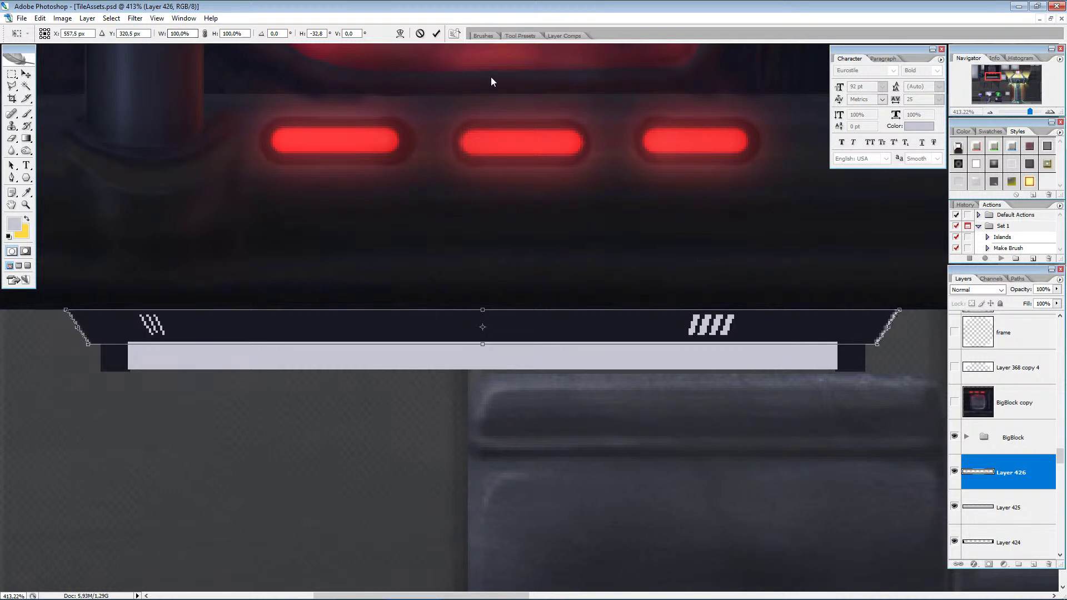
left_click(437, 34)
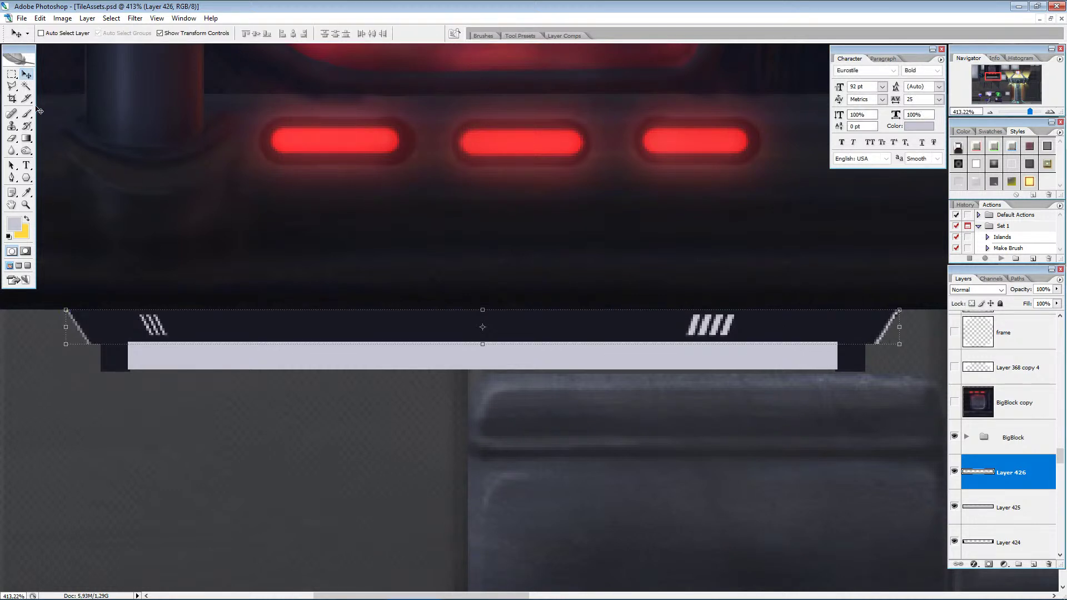
Delete the slanted lines at both ends of the housing, keeping the two groups of stripes, and clear the selection.
left_click(13, 74)
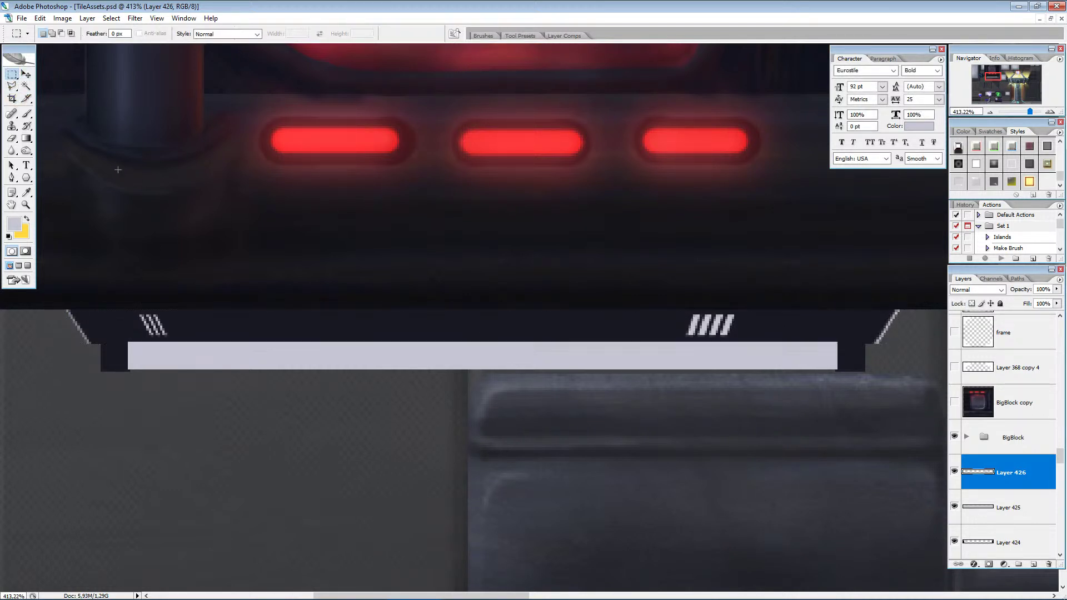
left_click_drag(46, 298, 130, 429)
key("Delete")
left_click_drag(868, 271, 924, 428)
key("Delete")
key("ctrl+d")
scroll(693, 391, "down", 5, "alt")
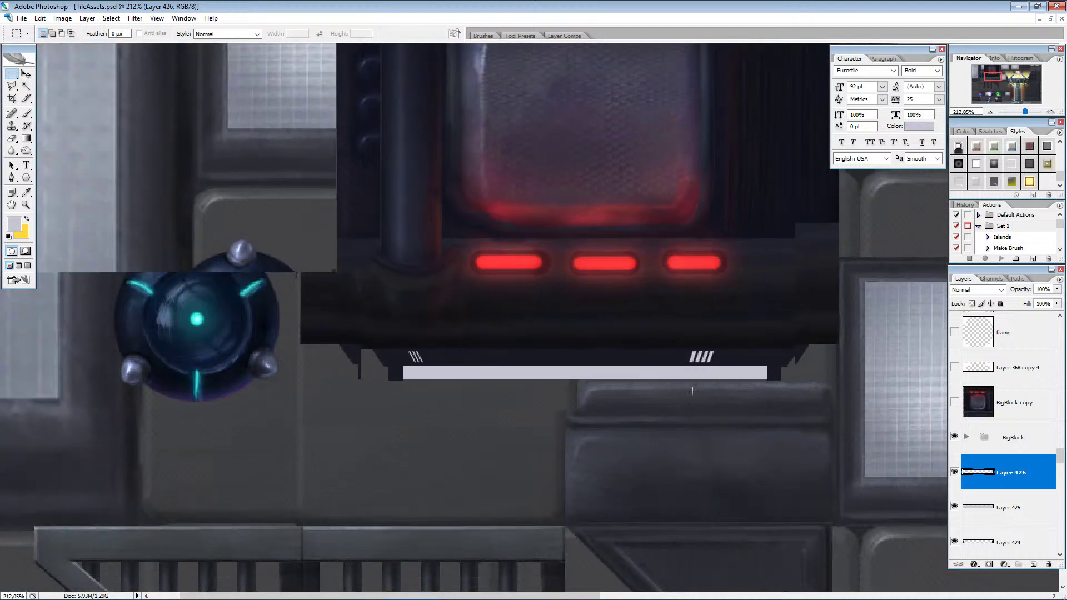
Add a new layer for the tube's details and sample the dark housing colour for the Brush.
scroll(583, 386, "up", 4, "alt")
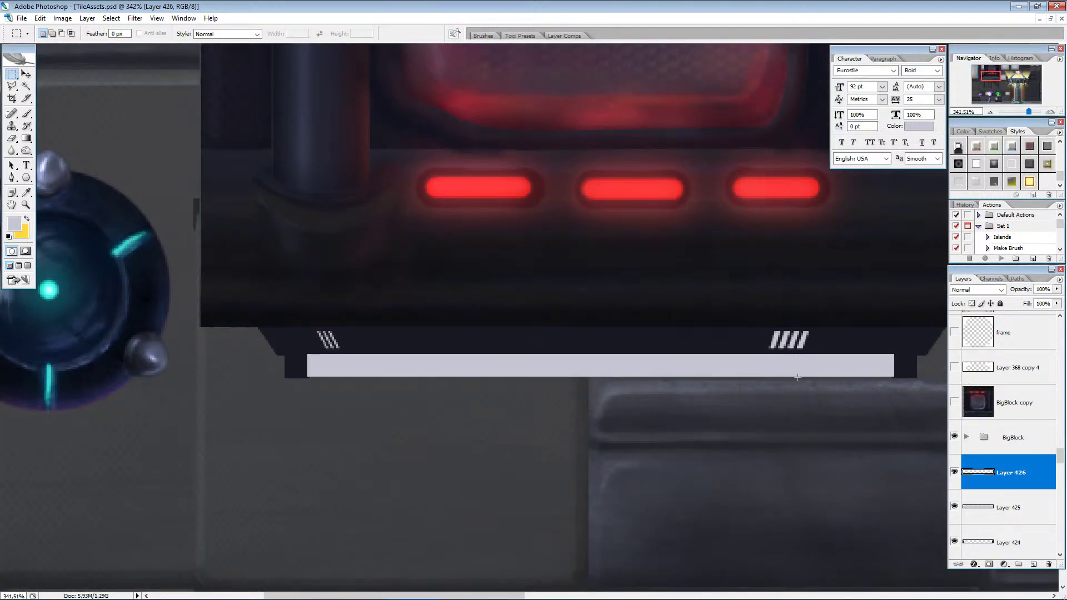
scroll(908, 362, "up", 1, "alt")
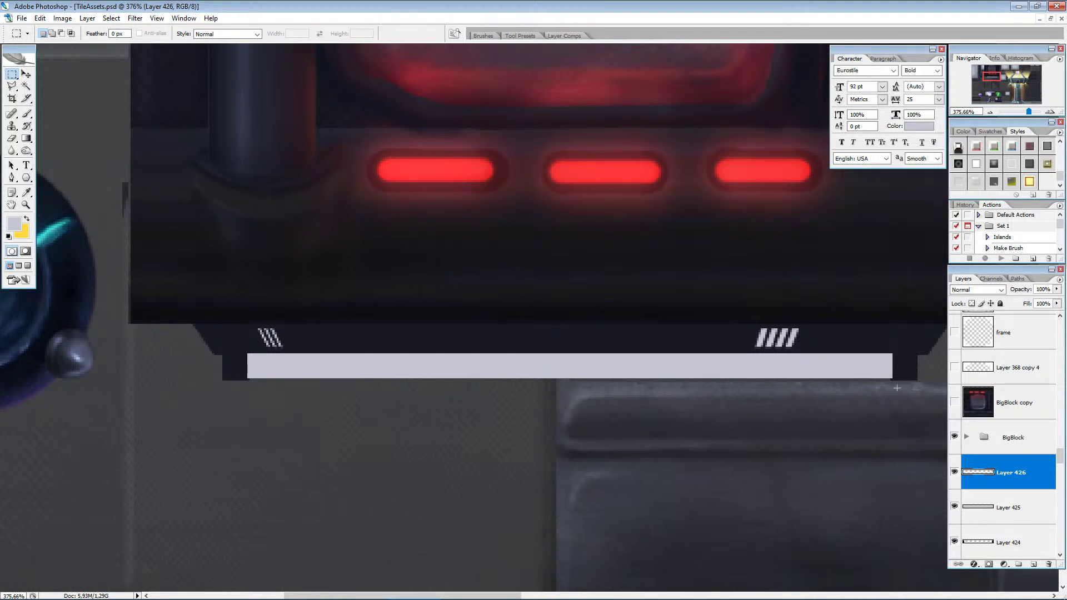
left_click(1033, 564)
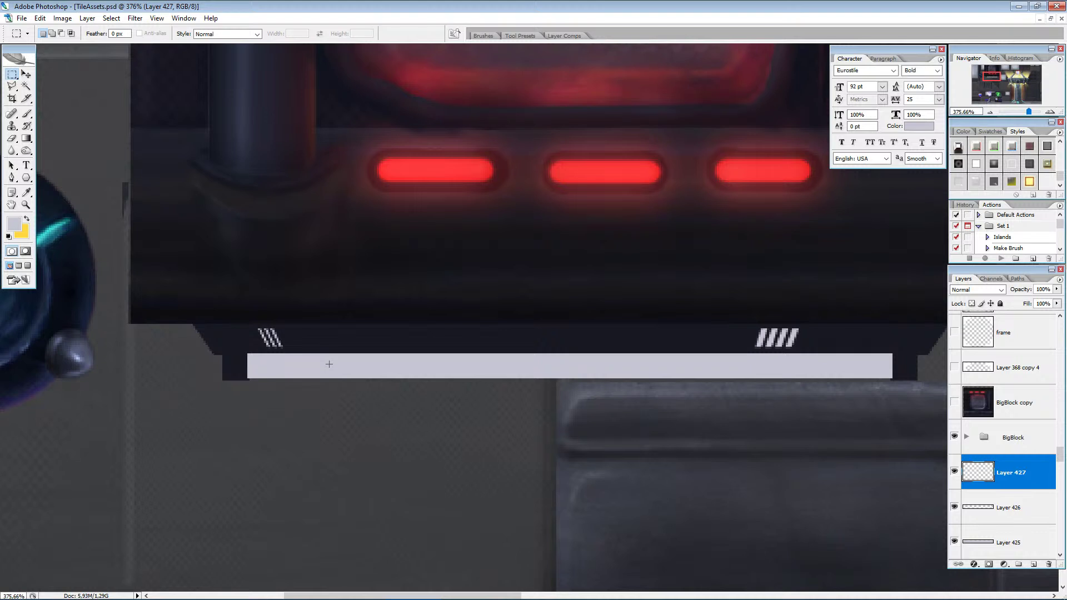
key("i")
left_click(344, 333)
key("b")
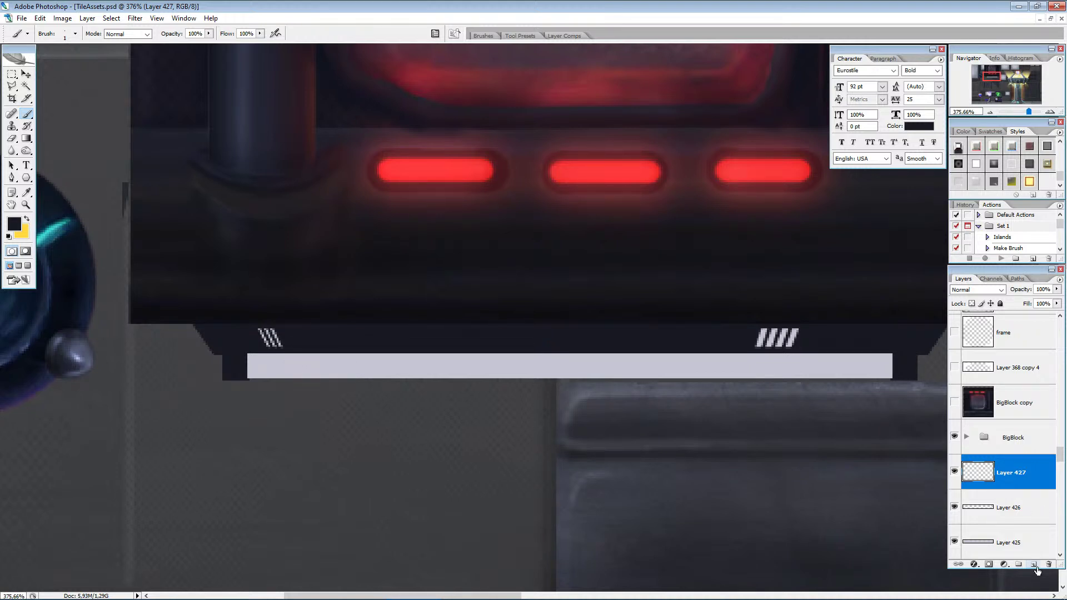
Select the pale tube's outline, paint a thin vertical divider across the tube near its left end, and clear the selection.
left_click(984, 542, "ctrl")
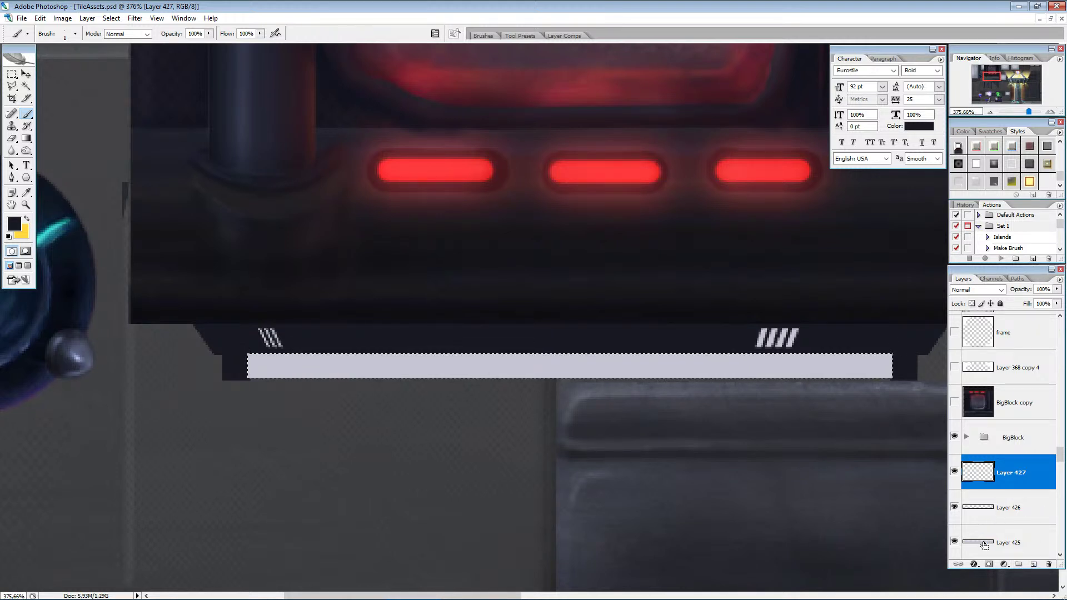
scroll(312, 392, "up", 1, "alt")
scroll(280, 356, "up", 2, "alt")
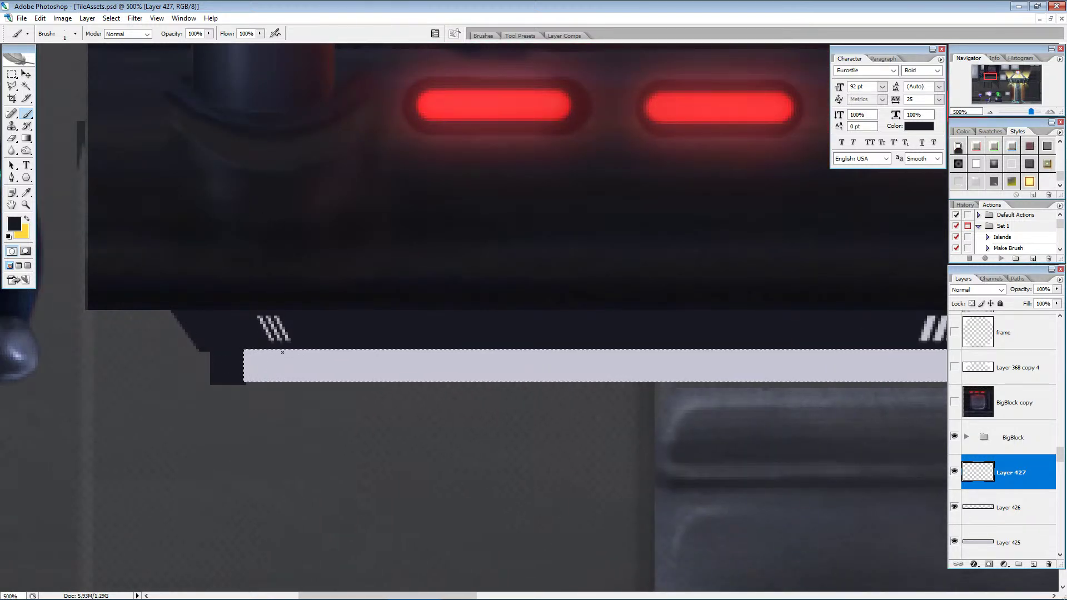
left_click_drag(276, 339, 280, 445)
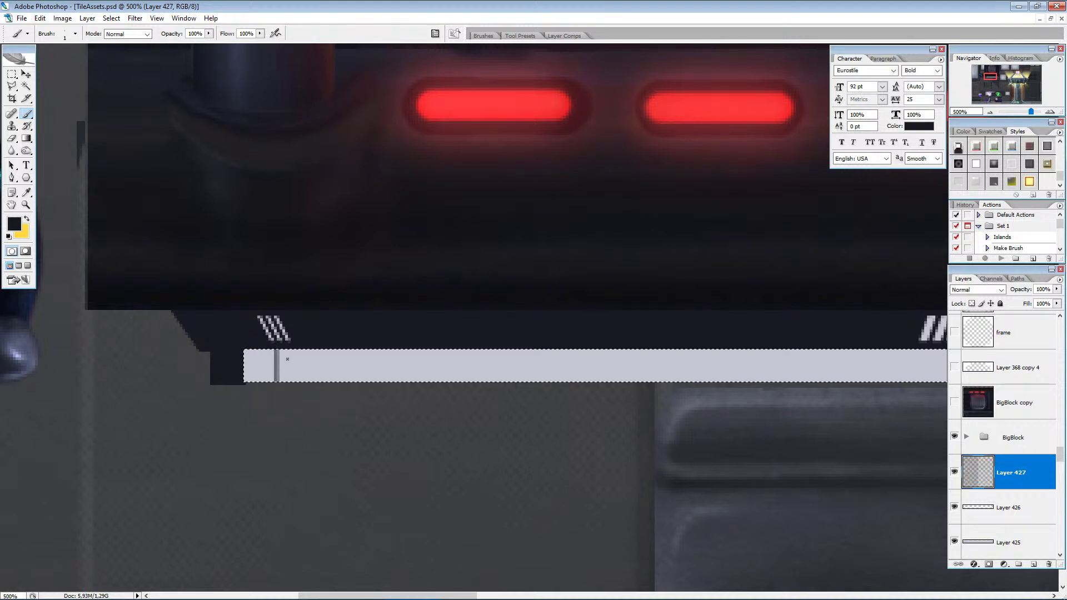
scroll(274, 362, "up", 3, "alt")
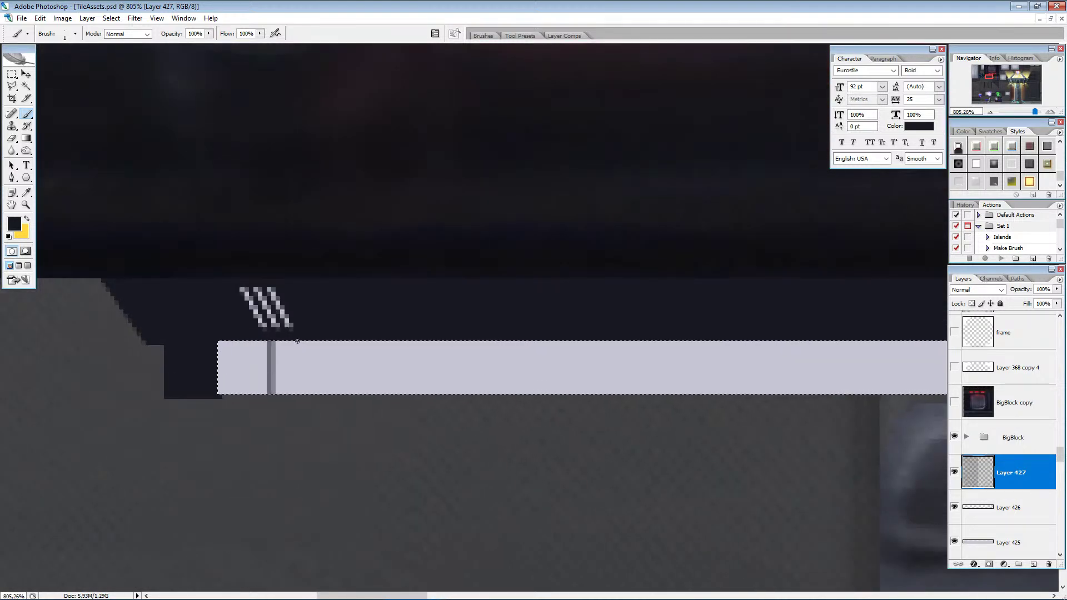
key("ctrl+d")
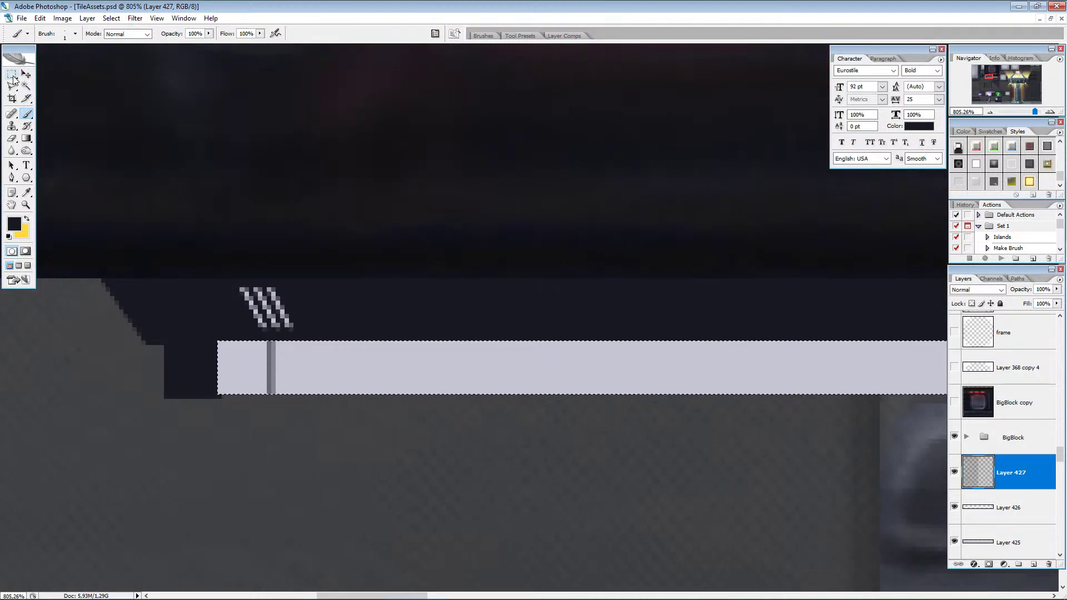
Duplicate the divider line, place the copy a short distance to its right, and merge the pair into one layer.
key("m")
key("ctrl+j")
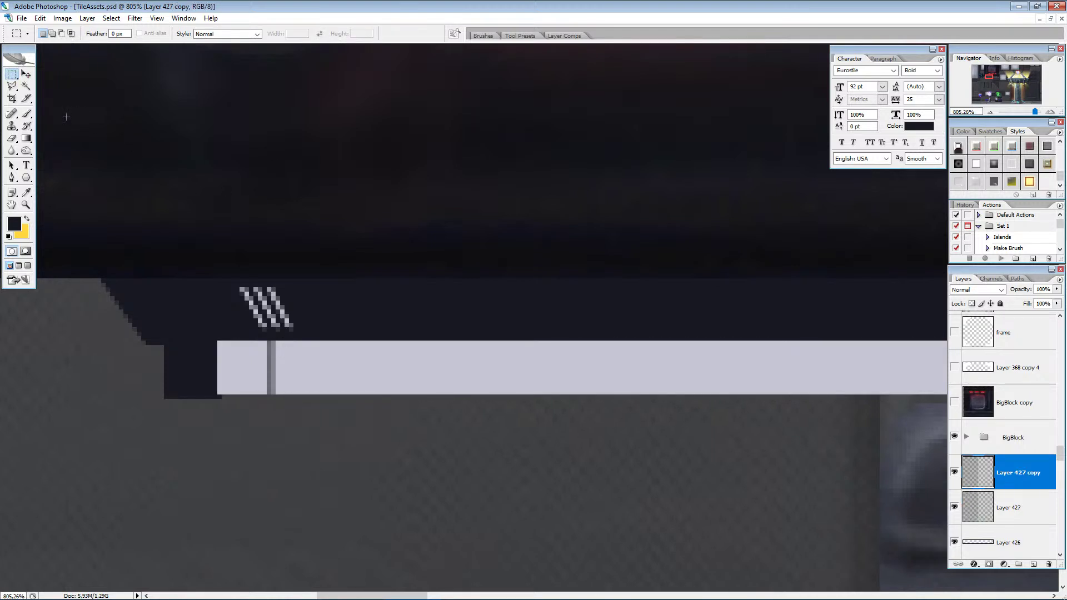
left_click(26, 74)
left_click_drag(345, 369, 400, 368)
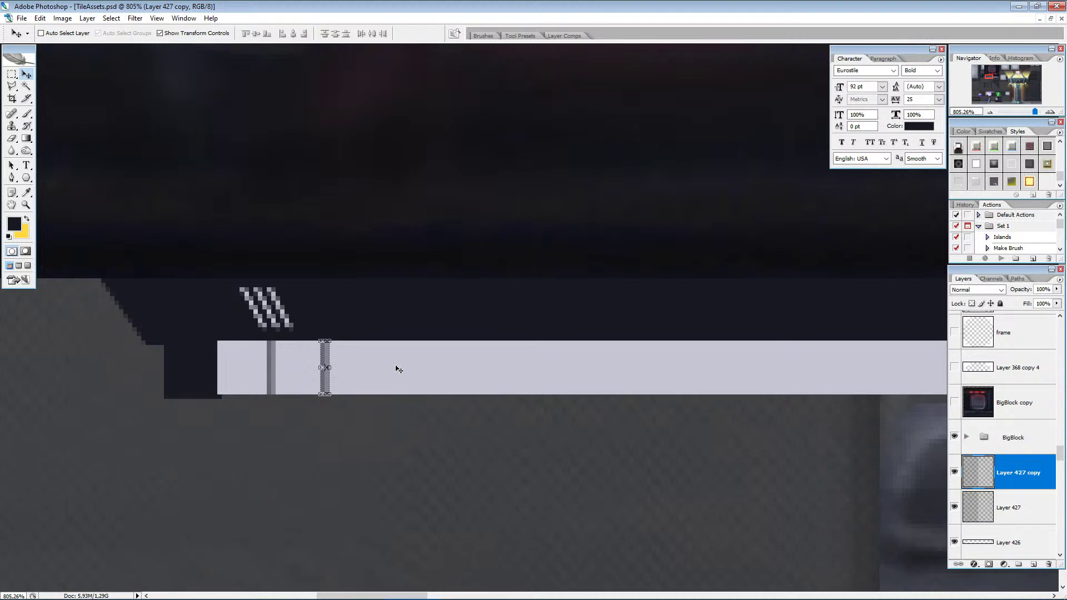
key("ctrl+e")
key("Left")
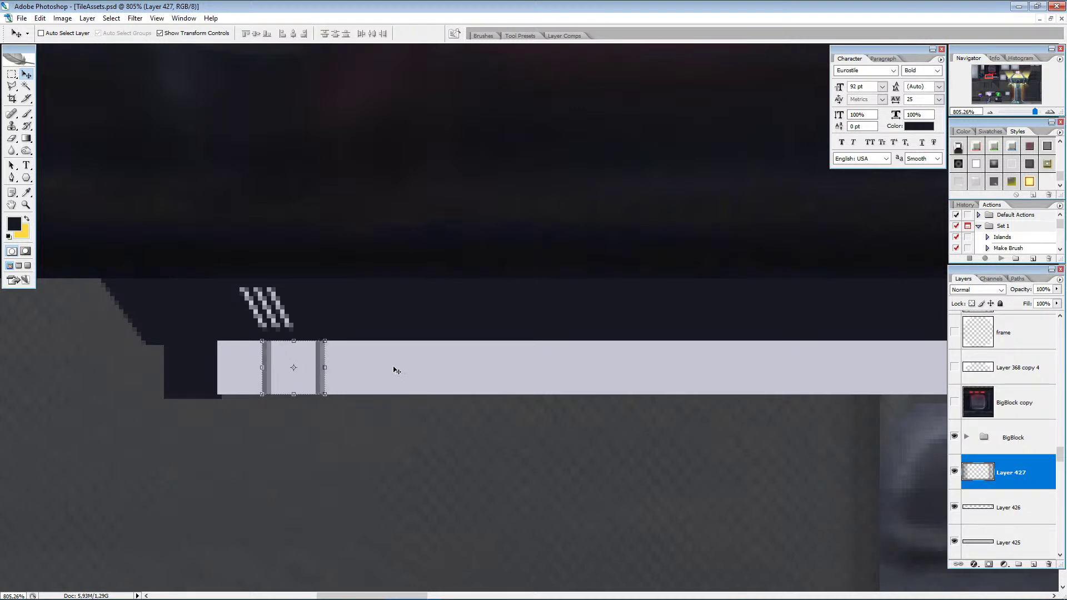
Duplicate the divider pair one spacing to the right, delete the overlapping line, and merge the result into three even dividers.
left_click_drag(393, 370, 438, 379, "alt")
key("Left")
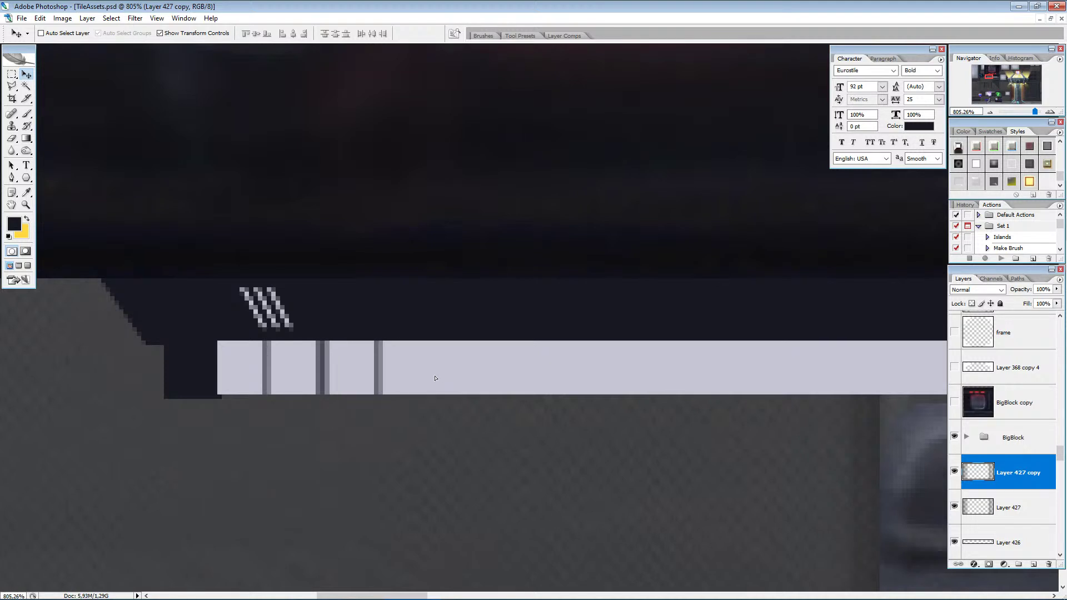
key("Left")
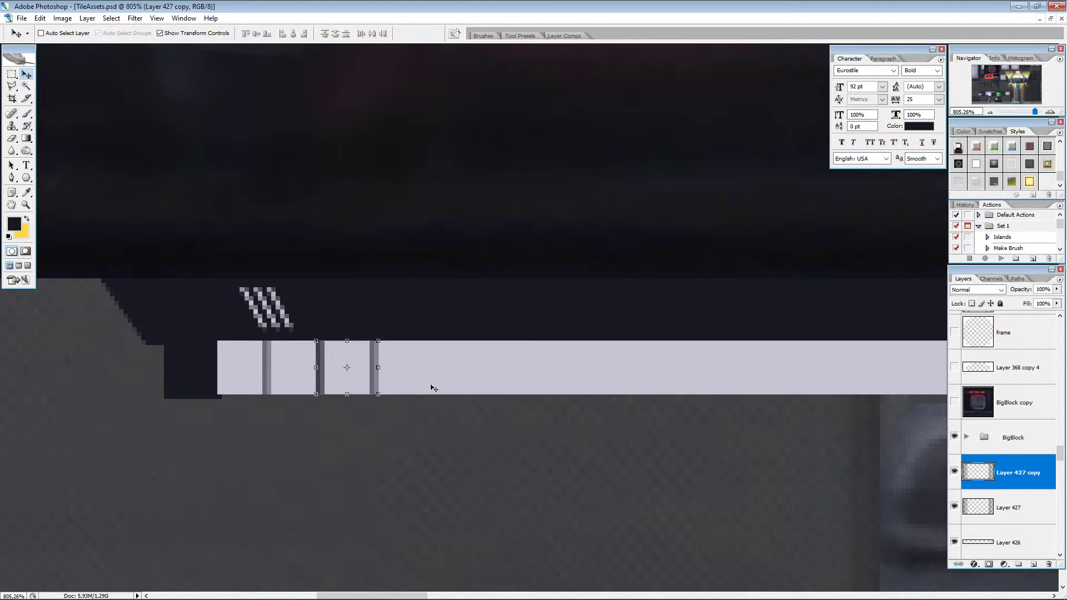
key("m")
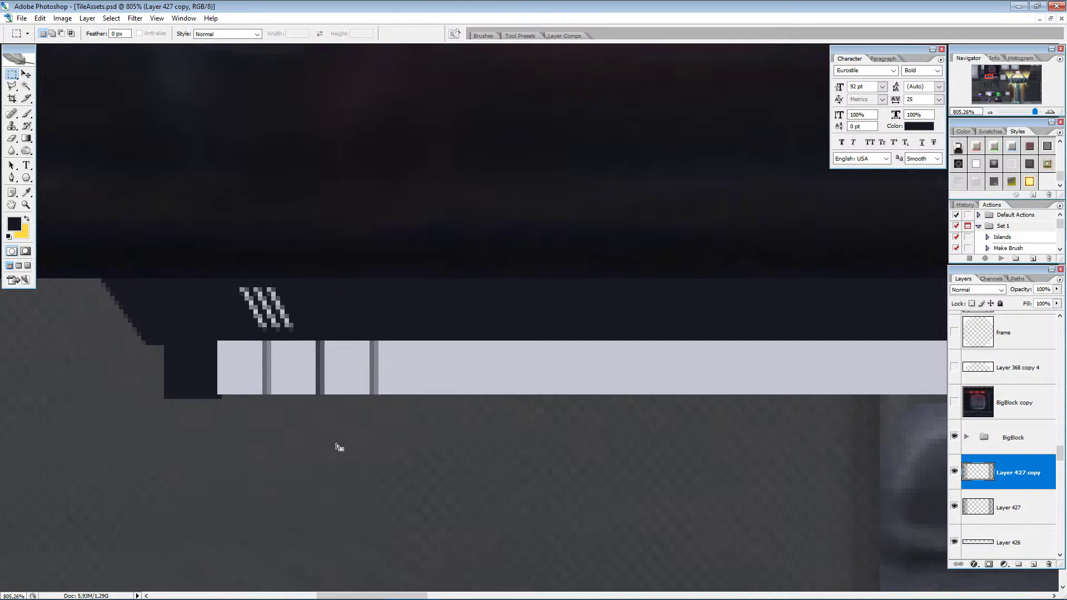
left_click_drag(336, 443, 271, 284)
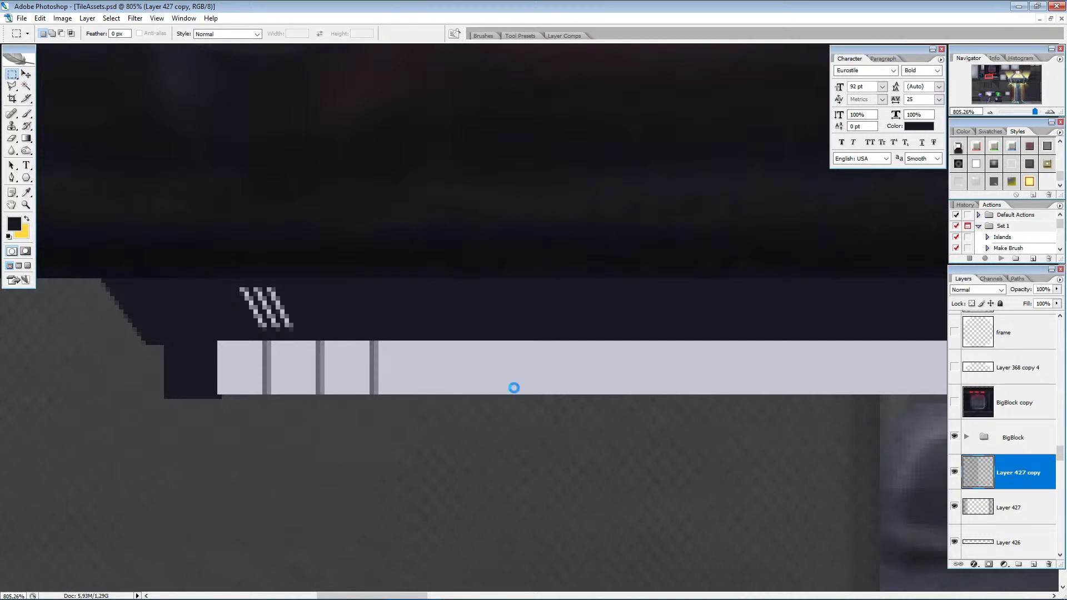
key("ctrl+e")
Duplicate the three dividers to the right, delete the copy's overlapping first line, and merge them into a row of five.
left_click(26, 75)
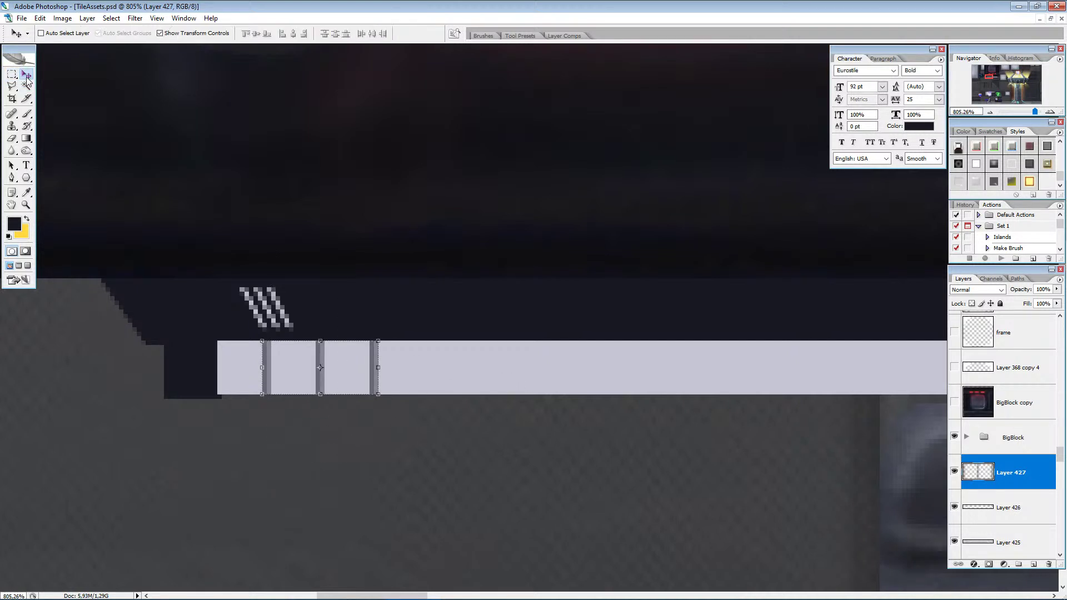
key("ctrl+j")
left_click_drag(374, 389, 477, 388)
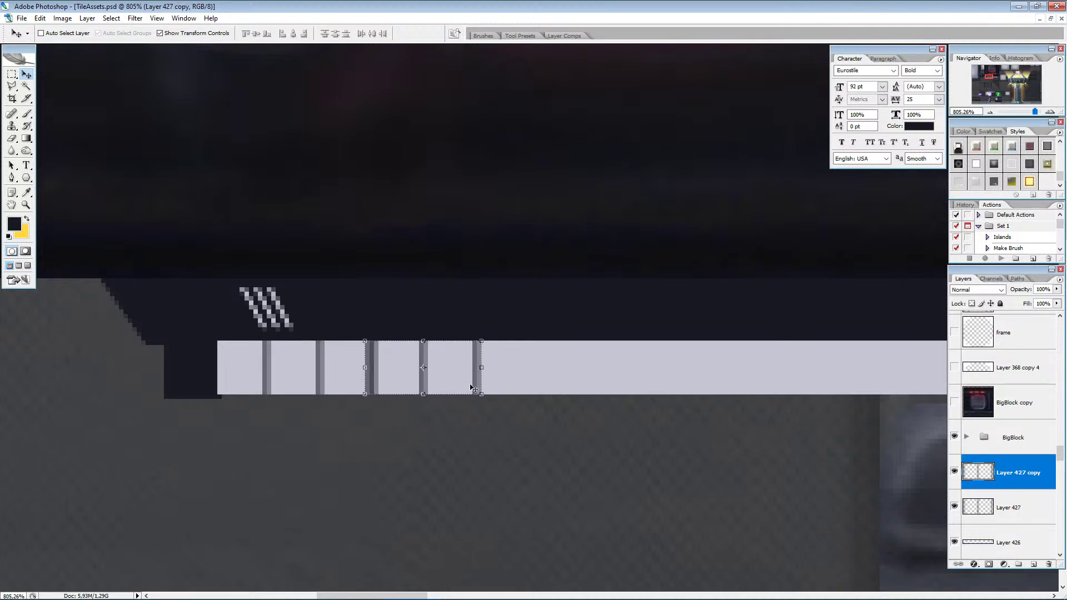
left_click(12, 73)
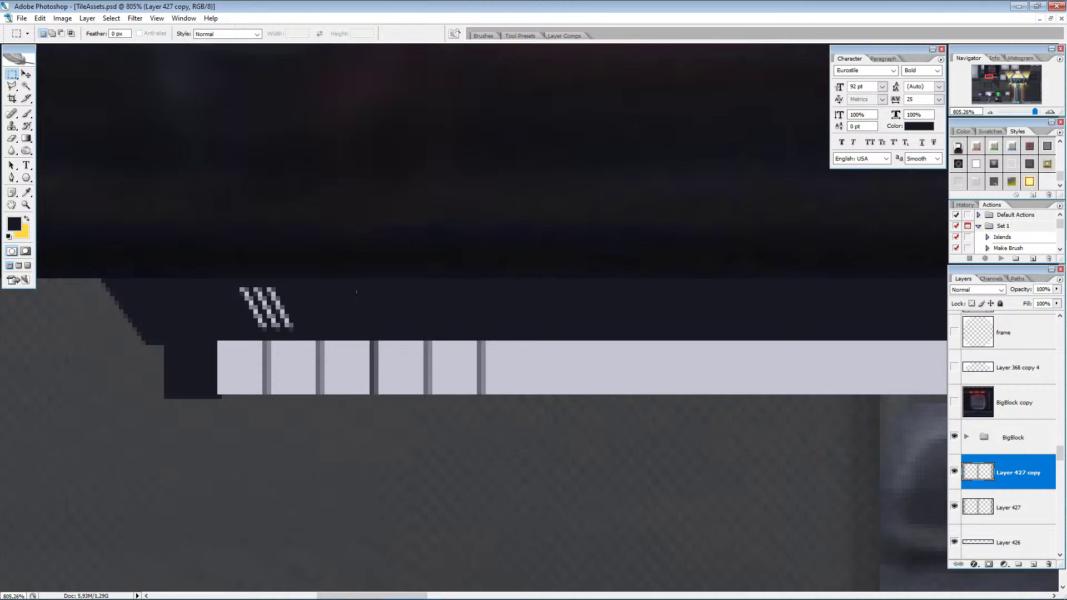
key("Delete")
left_click(462, 427)
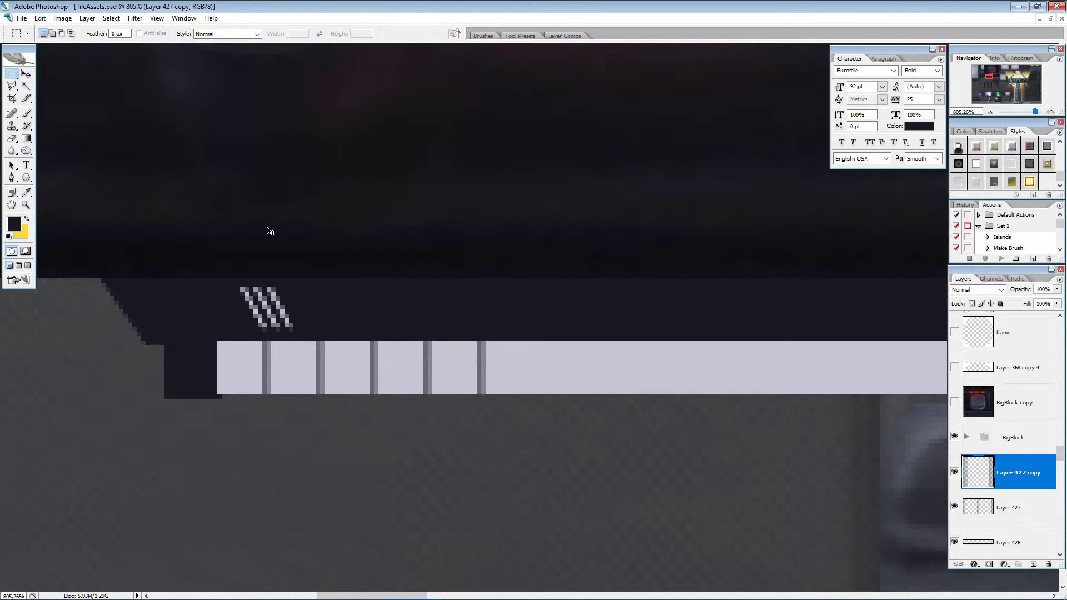
key("ctrl+e")
Duplicate the five dividers further along the tube, remove the doubled line where the sets meet, and merge them into nine.
left_click(26, 74)
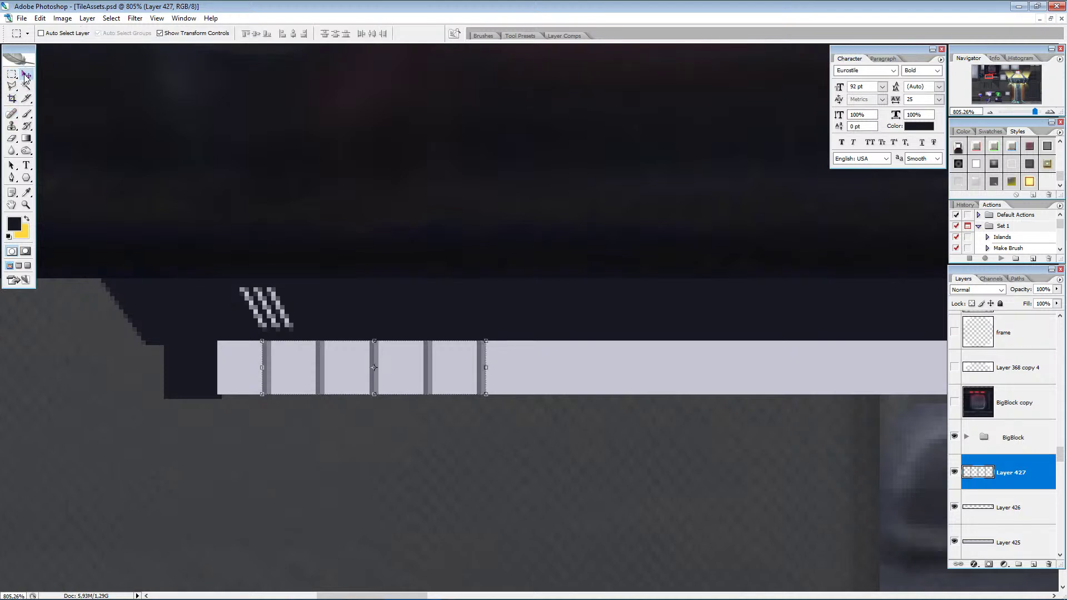
left_click_drag(585, 375, 495, 383)
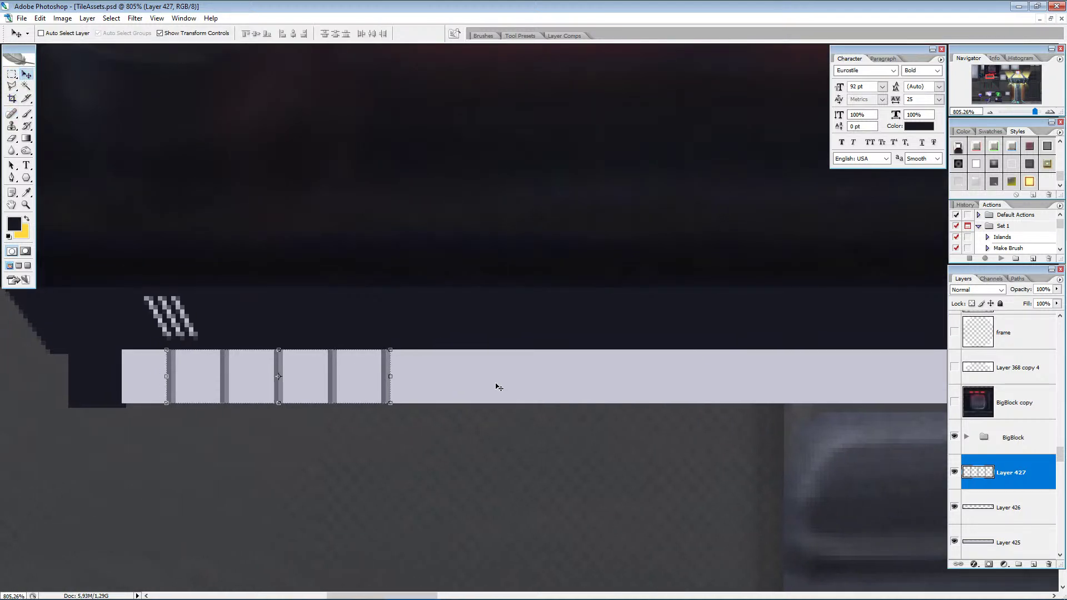
key("ctrl+j")
left_click_drag(295, 381, 509, 400)
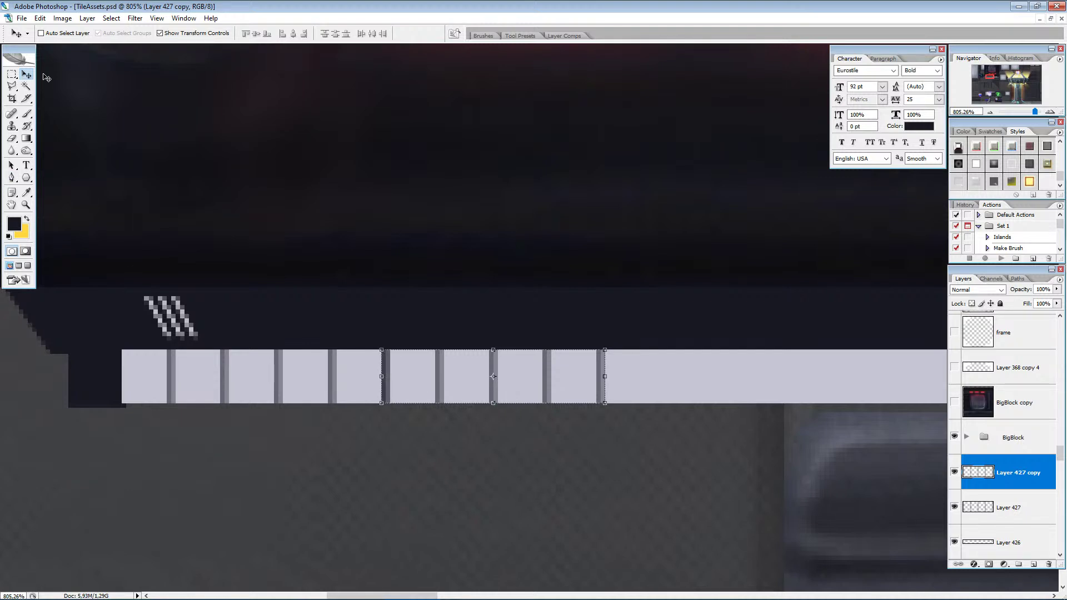
left_click(11, 74)
left_click_drag(305, 323, 407, 445)
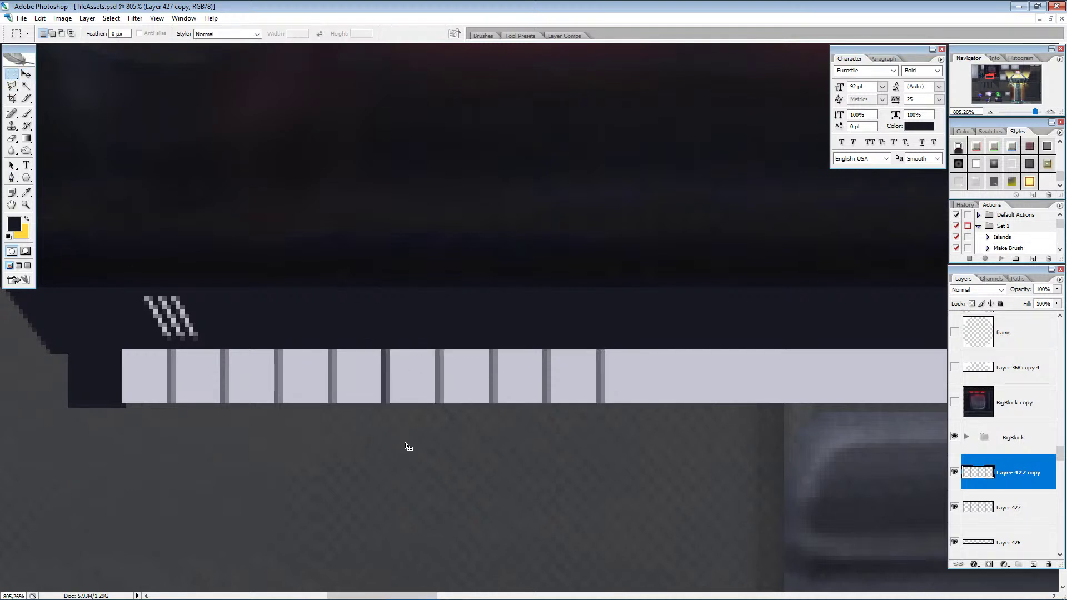
key("Delete")
key("ctrl+d")
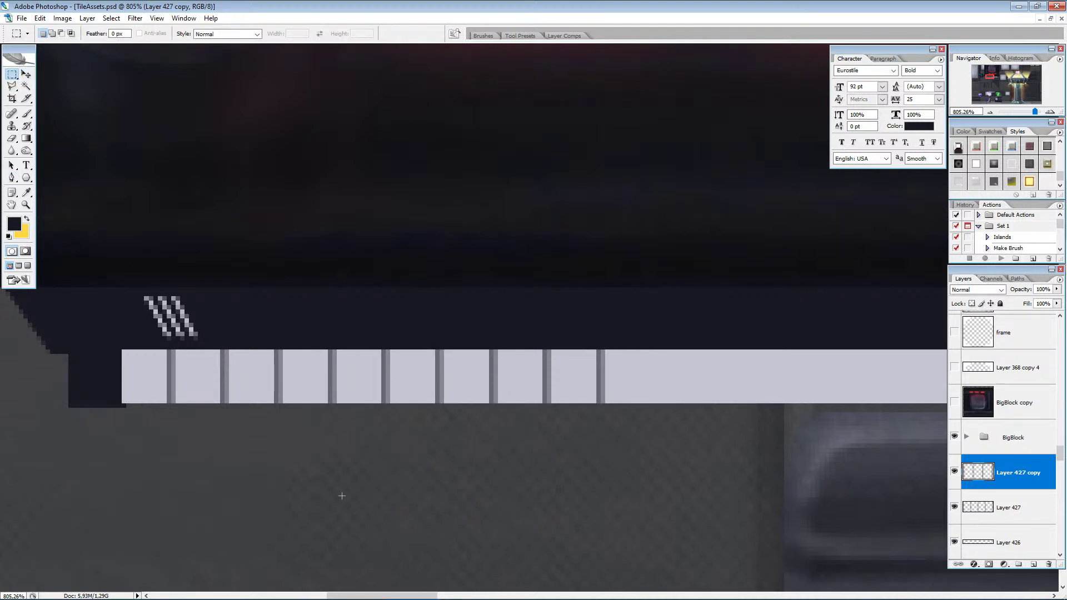
left_click(26, 74)
key("ctrl+e")
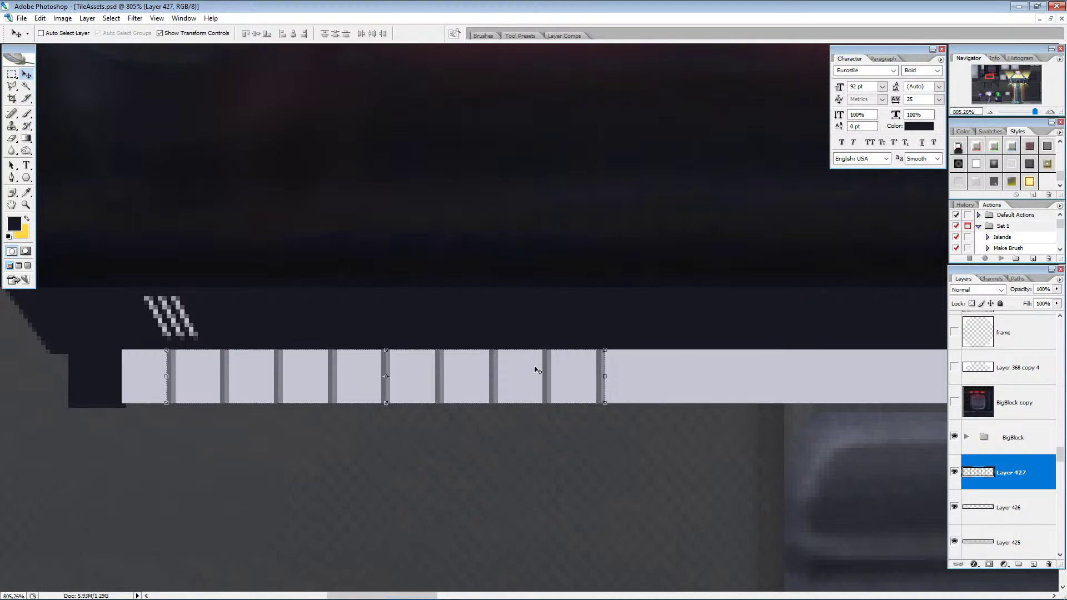
Duplicate the nine dividers toward the tube's middle, delete the copy's overlapping first line, and clear the selection.
scroll(561, 378, "down", 1, "alt")
scroll(559, 377, "down", 4, "alt")
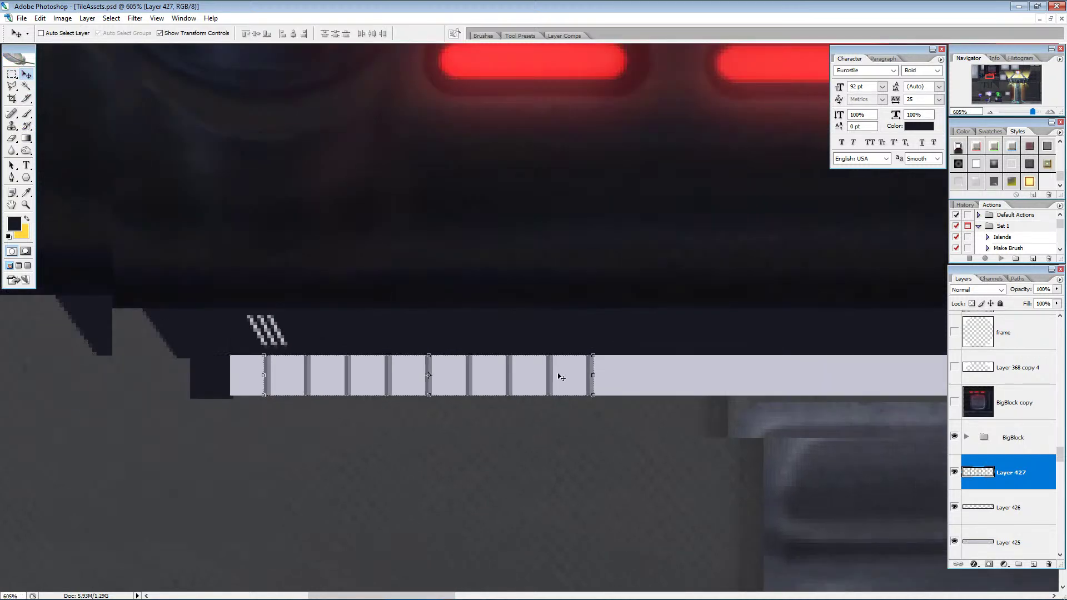
left_click_drag(557, 377, 551, 406)
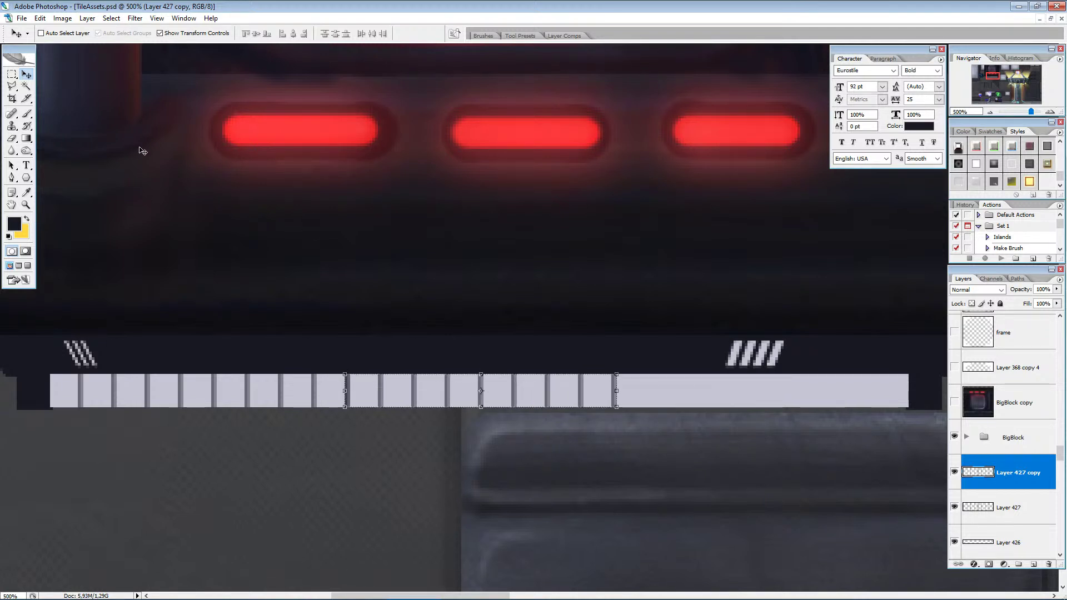
left_click(14, 80)
left_click_drag(264, 310, 355, 455)
key("Delete")
key("ctrl+d")
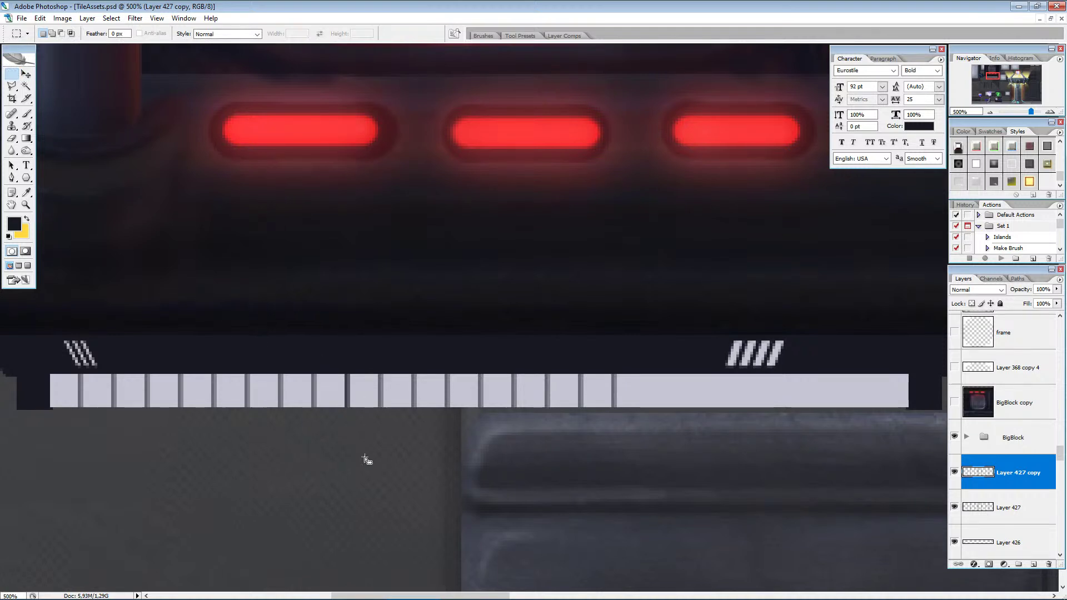
Duplicate the middle set of dividers, place it along the right part of the tube, and delete its overlapping first line.
left_click(26, 74)
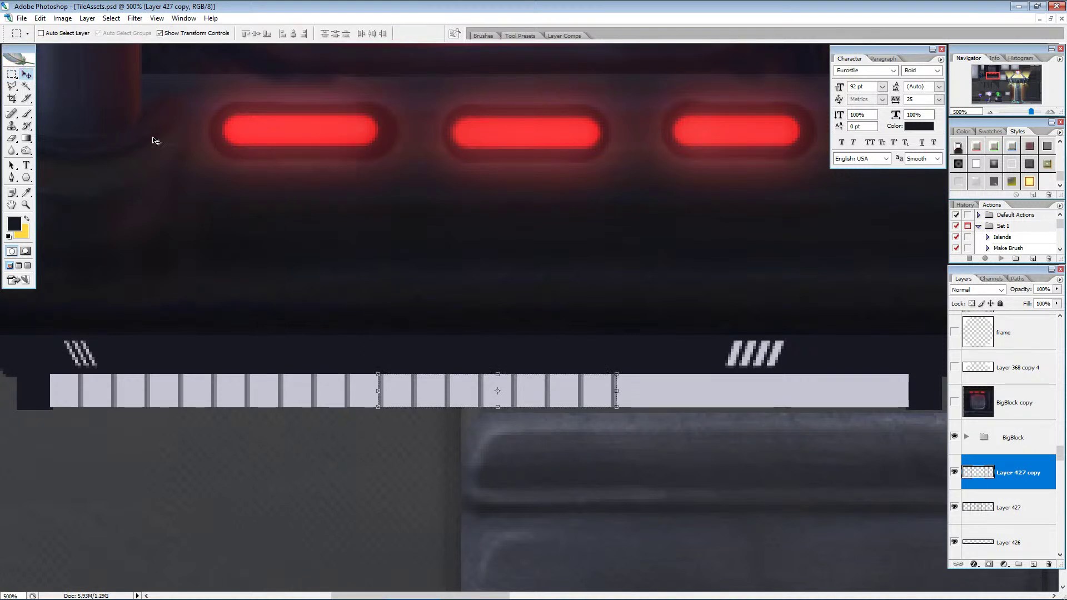
key("ctrl+j")
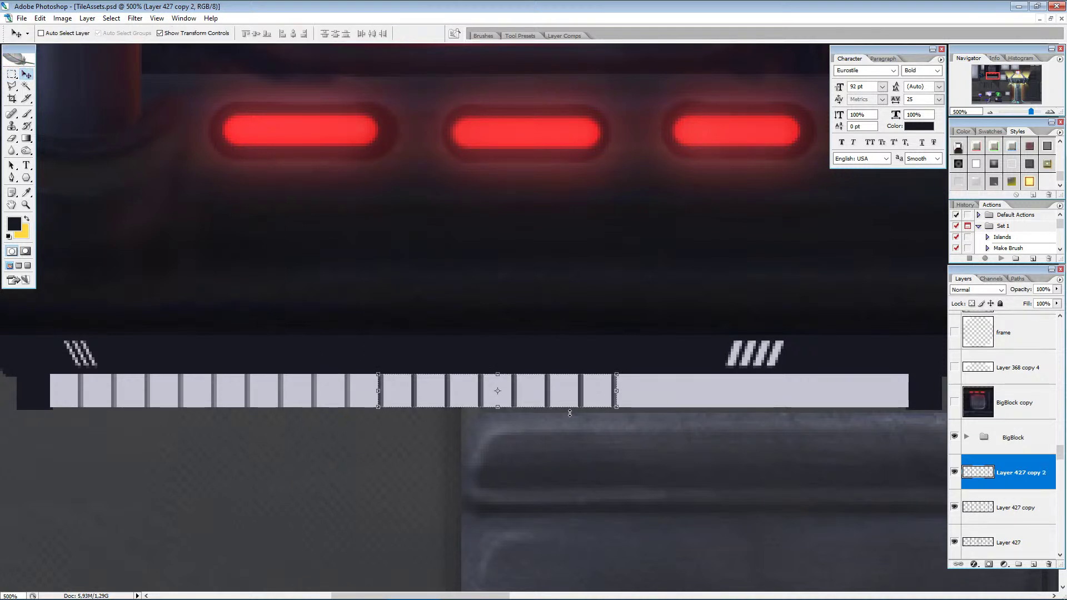
left_click_drag(552, 392, 781, 394)
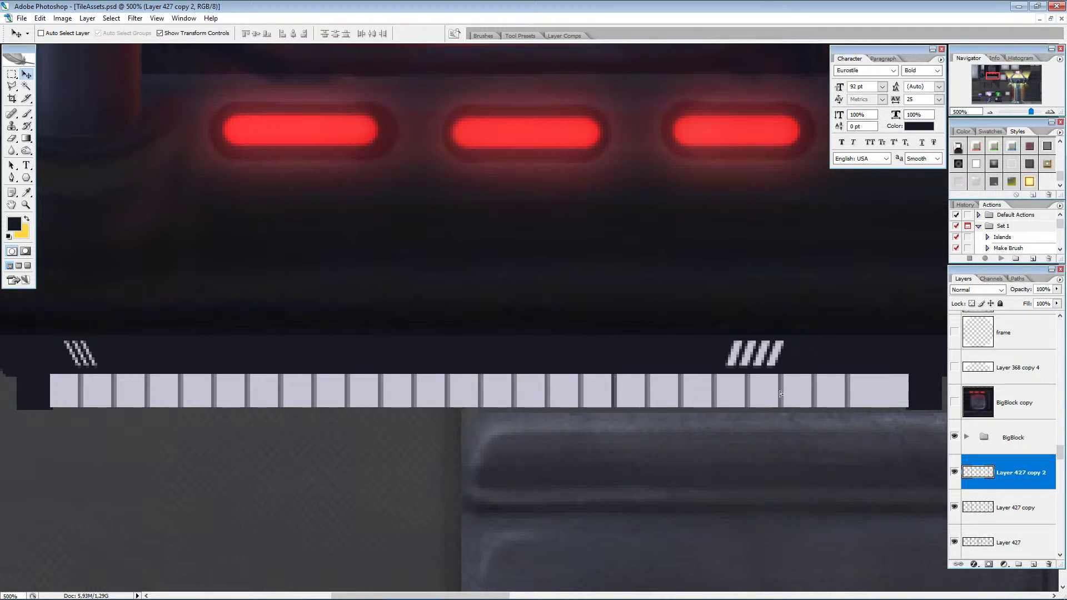
left_click(11, 74)
left_click_drag(540, 285, 625, 507)
left_click(378, 472)
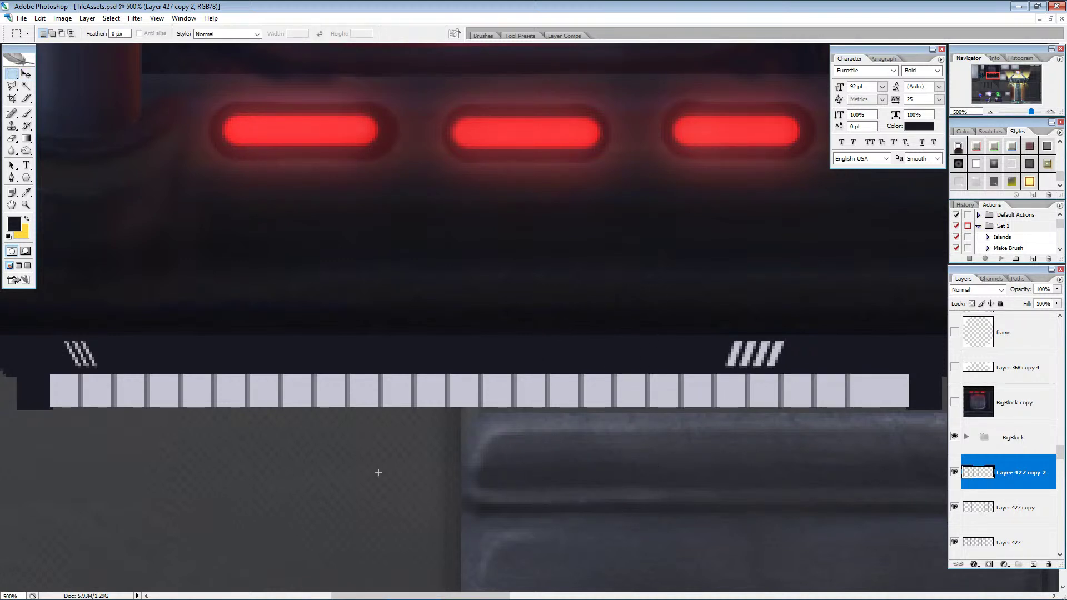
Copy the last three dividers to a new layer and move them right by one spacing to reach the tube's end.
left_click_drag(883, 343, 742, 433)
left_click_drag(931, 321, 770, 437)
key("ctrl+j")
left_click(27, 74)
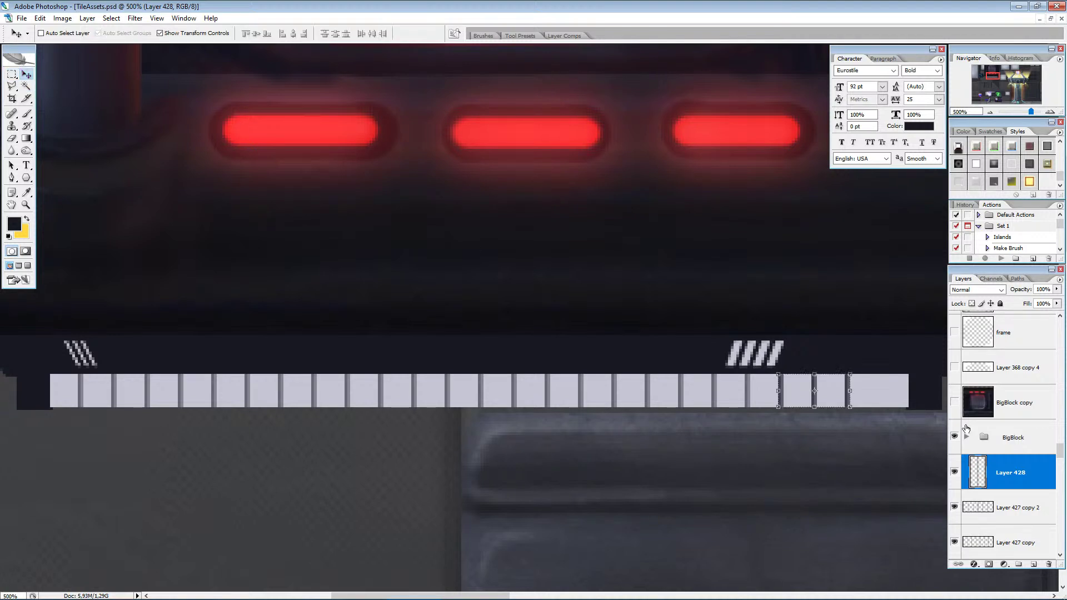
left_click_drag(808, 401, 830, 399)
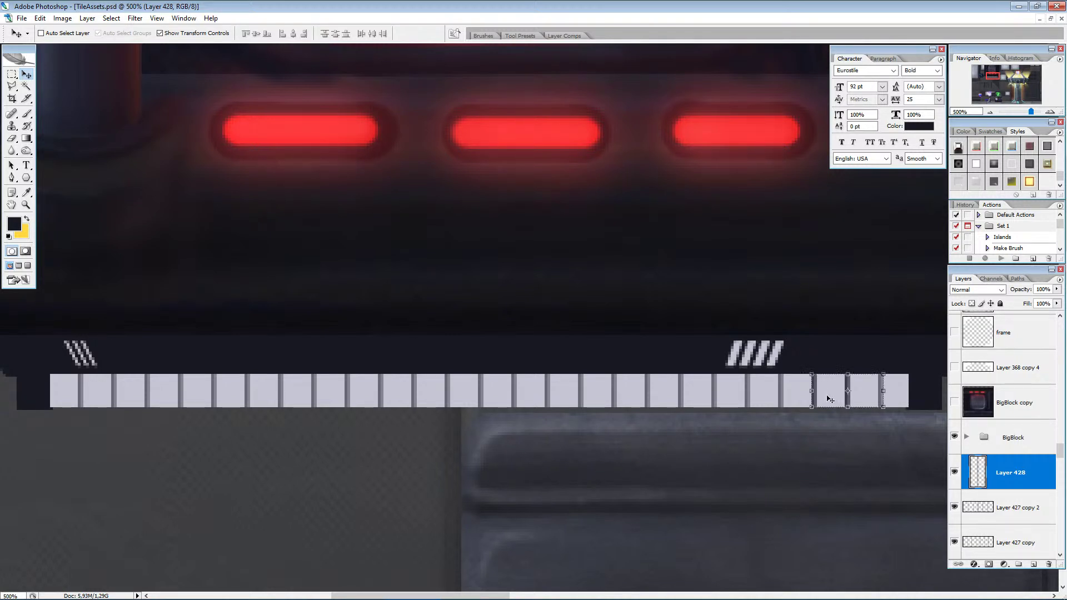
Merge the last copied dividers on Layer 428 down through Layer 427 copy 2 into Layer 427 copy.
left_click(12, 74)
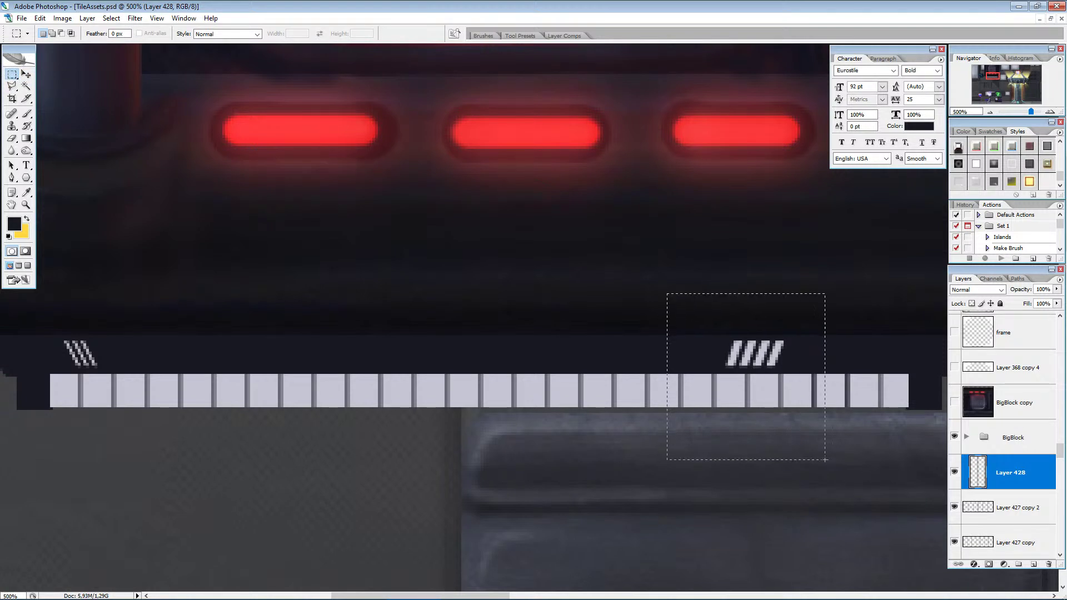
left_click(688, 460)
key("ctrl+z")
left_click(512, 320)
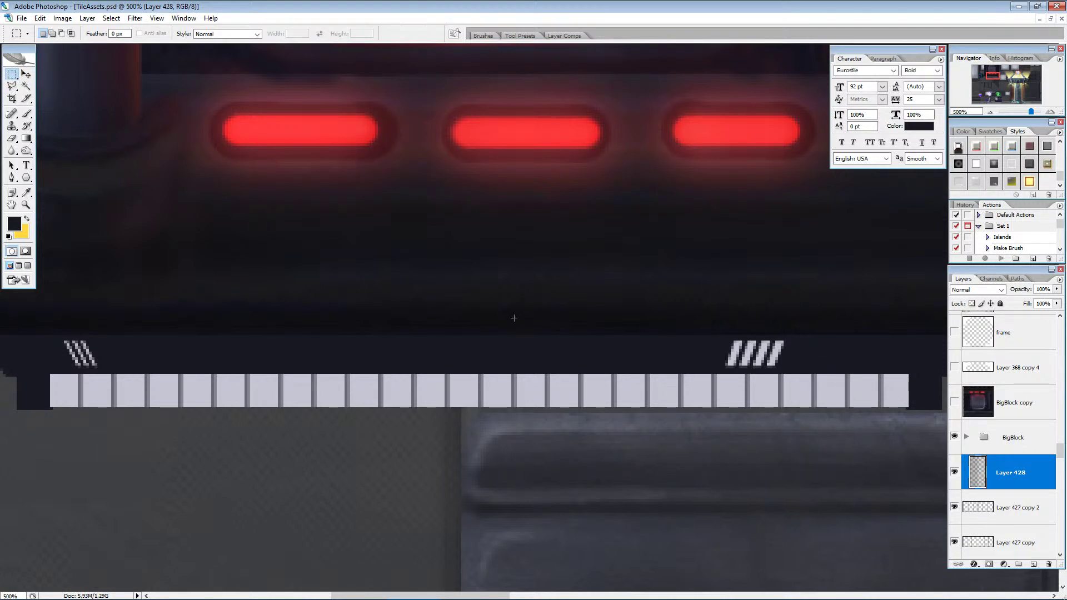
key("Delete")
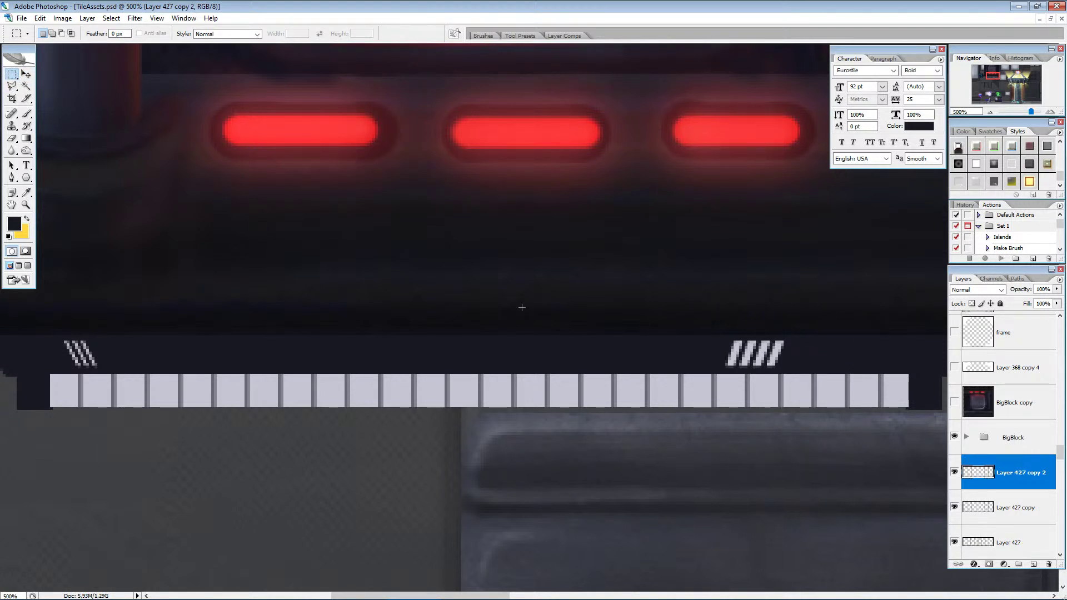
key("Delete")
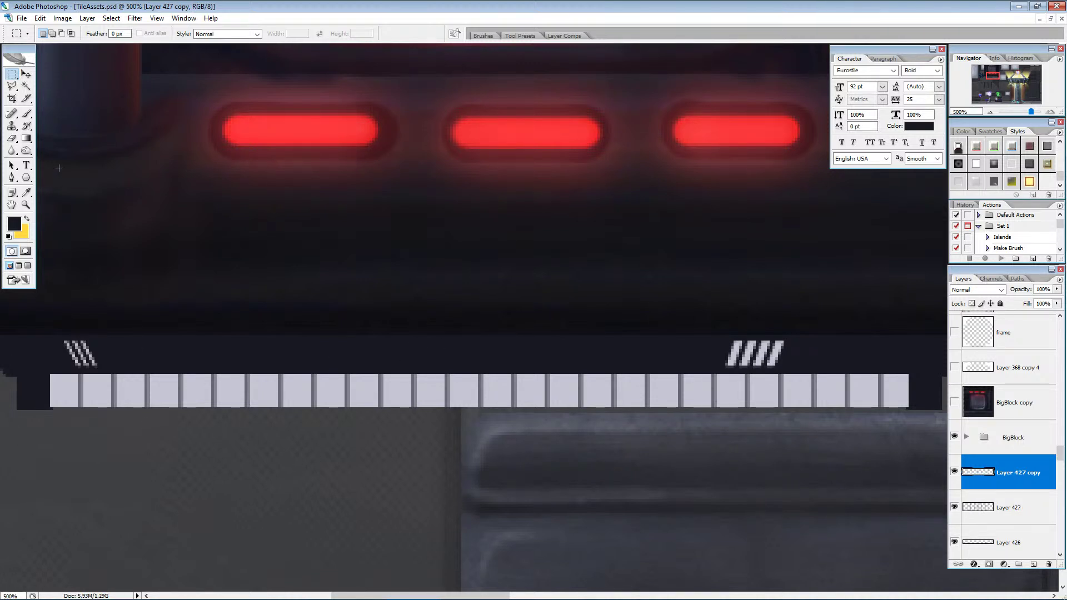
Paint straight dark shading lines along the tube's upper edge and middle with the 1 px Brush at 49% opacity.
left_click(26, 114)
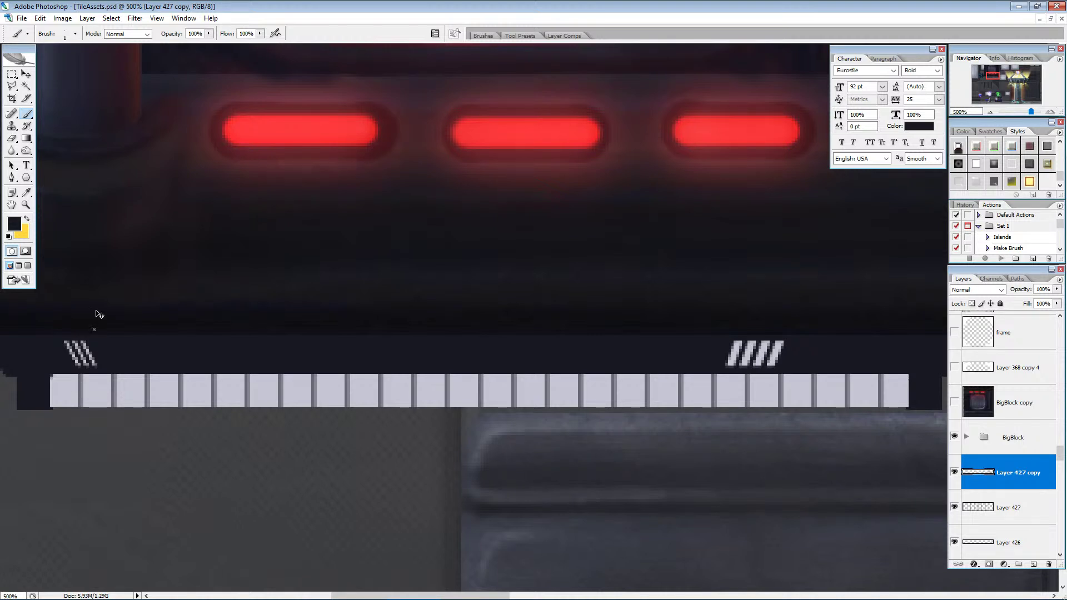
key("ctrl+u")
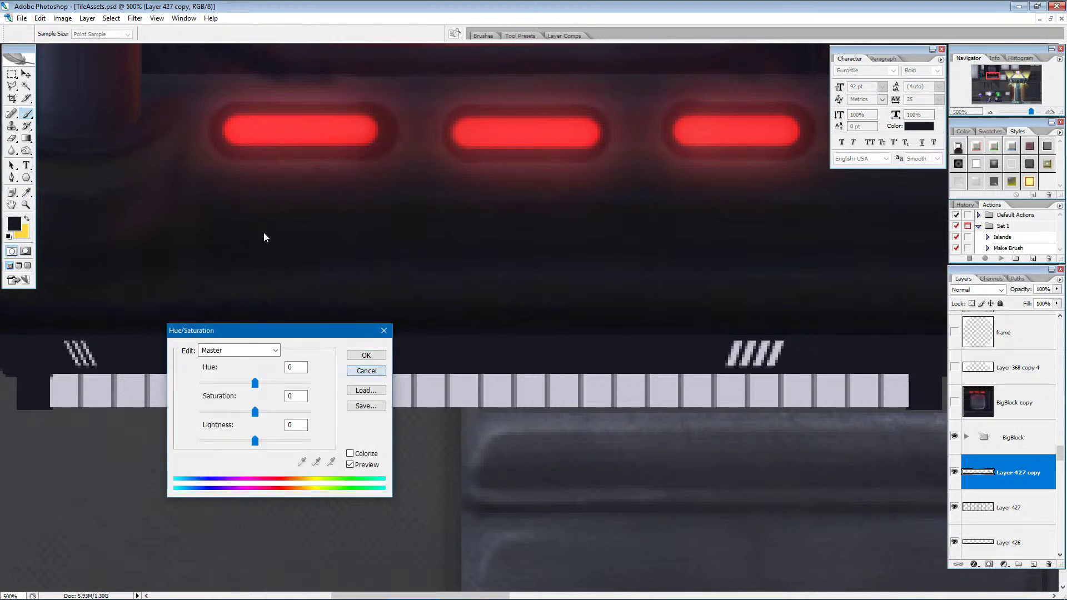
key("Escape")
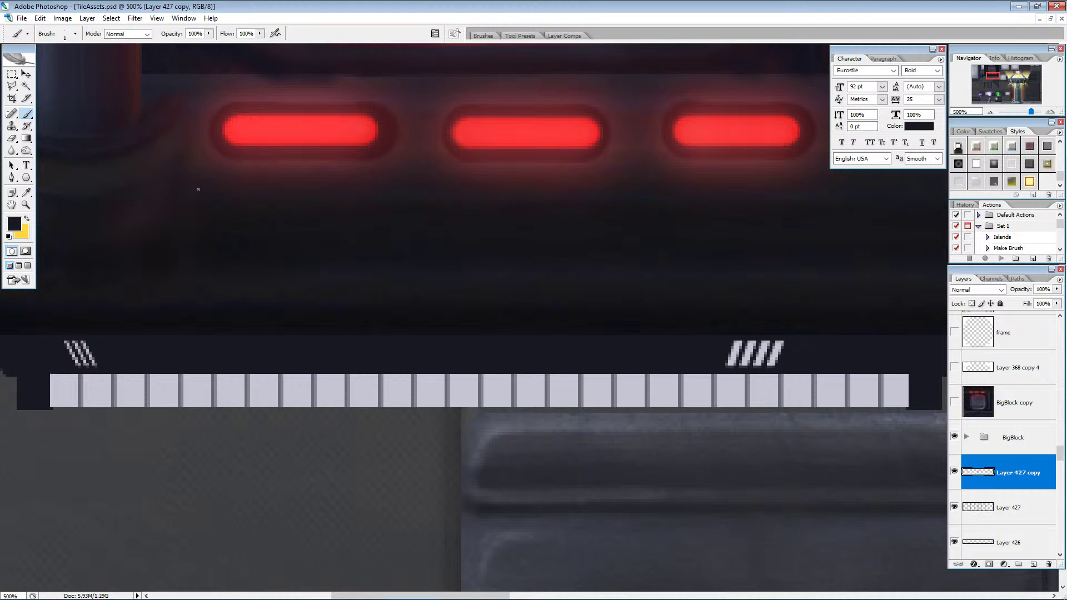
left_click(209, 34)
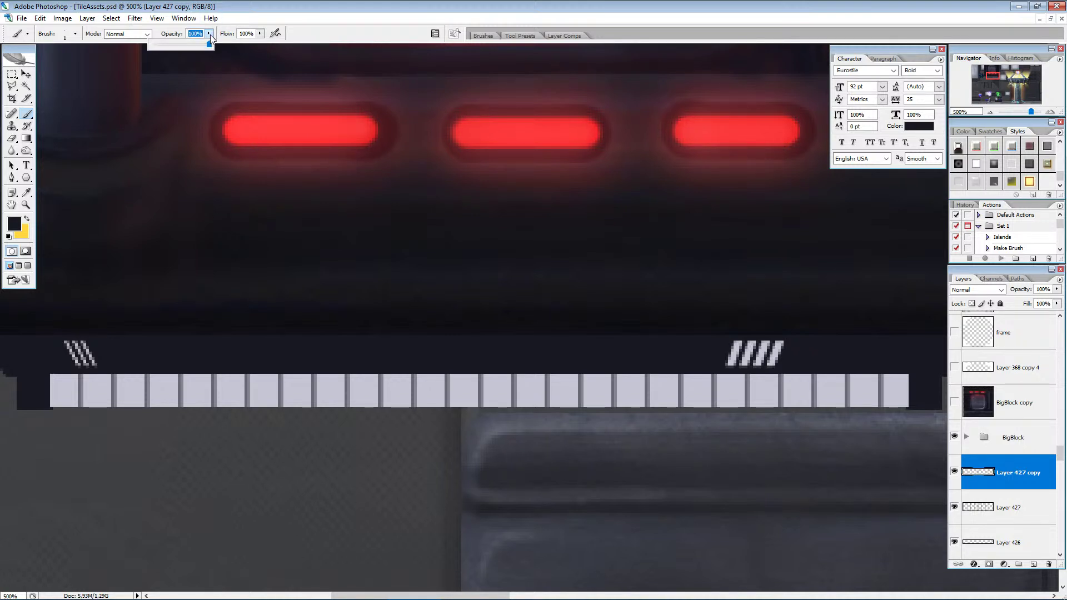
left_click_drag(181, 49, 180, 44)
left_click(51, 375)
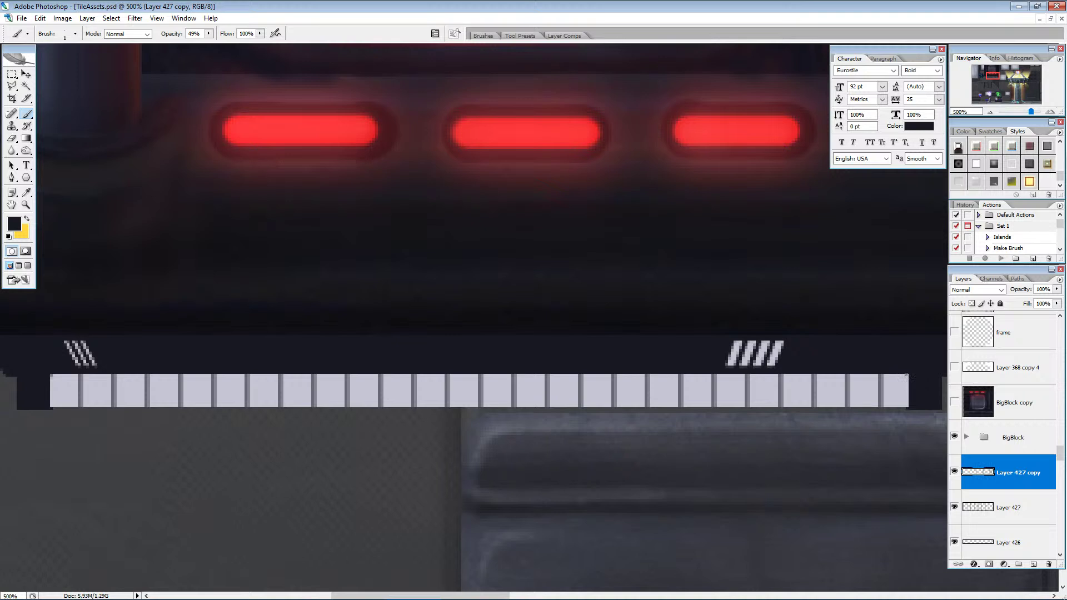
left_click_drag(908, 375, 69, 415, "shift")
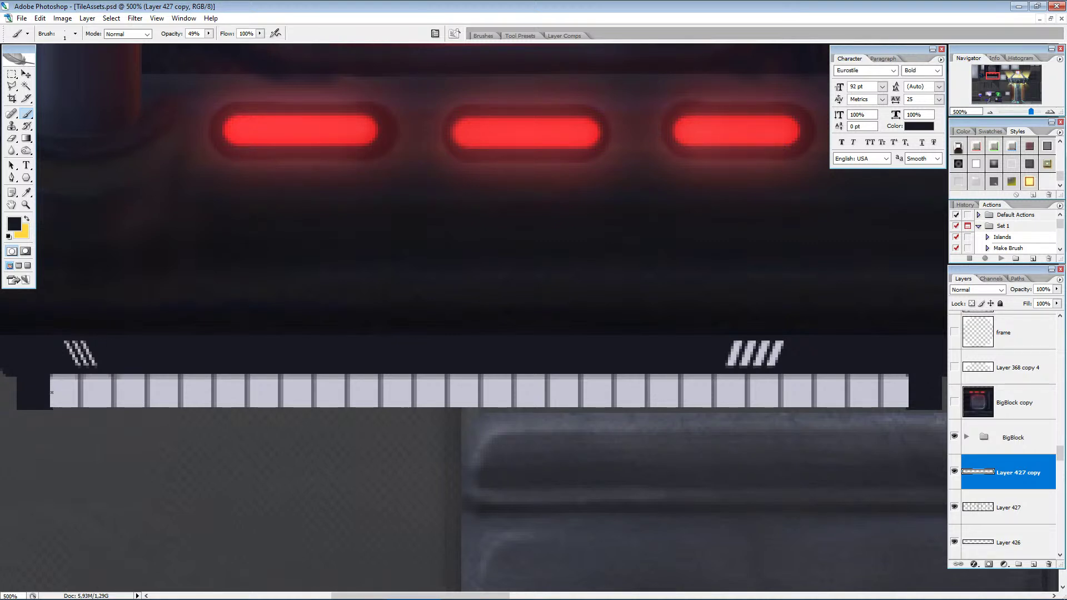
left_click_drag(53, 391, 894, 392)
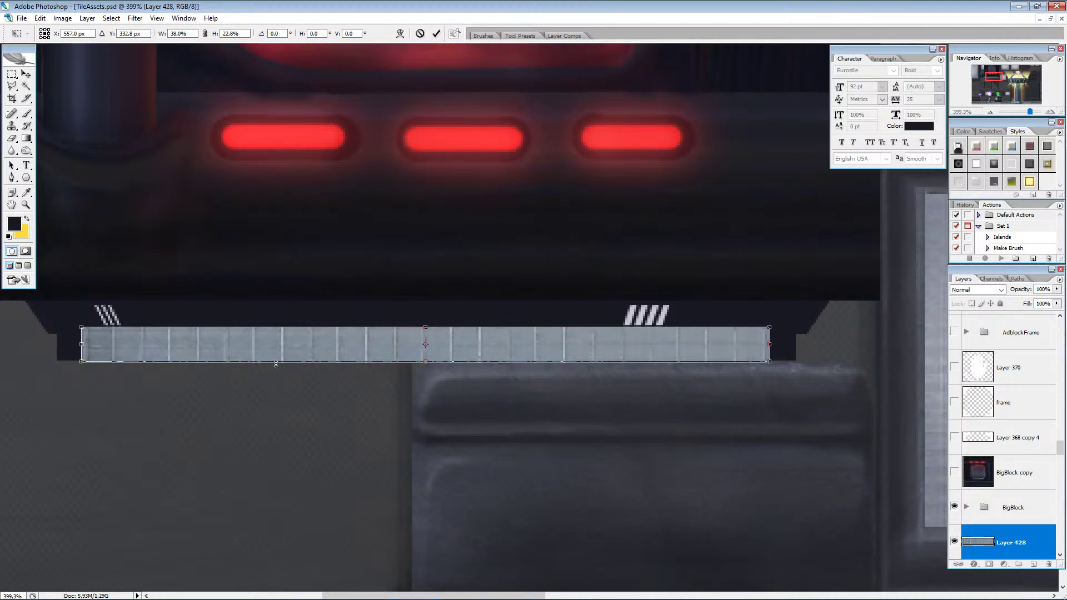
Fit the metal texture on Layer 428 over the tube by moving it and scaling its height to 17.7%.
scroll(139, 345, "up", 2, "alt")
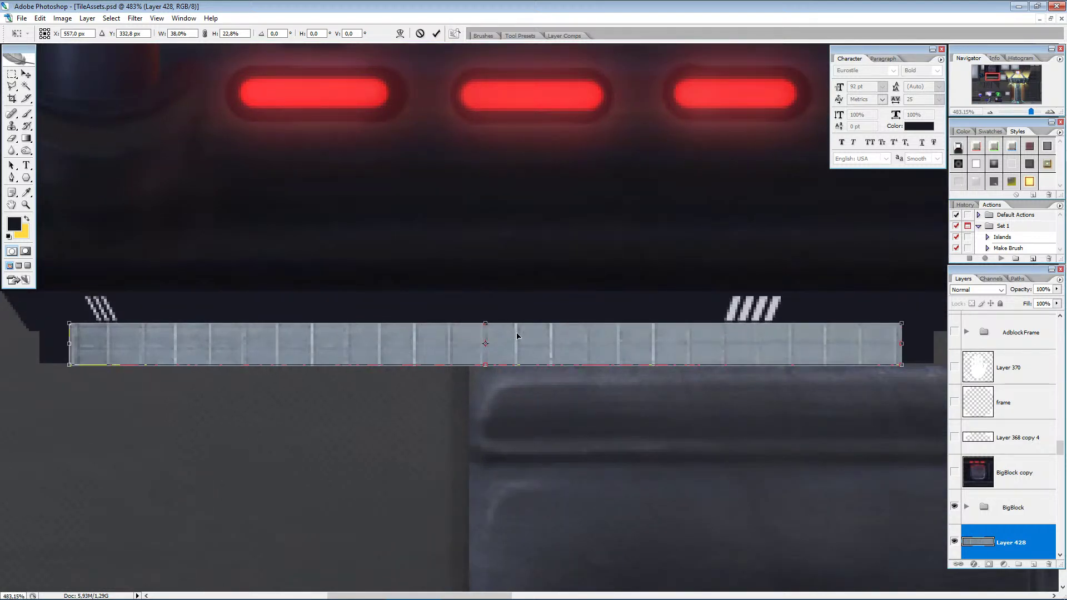
left_click_drag(488, 327, 487, 333)
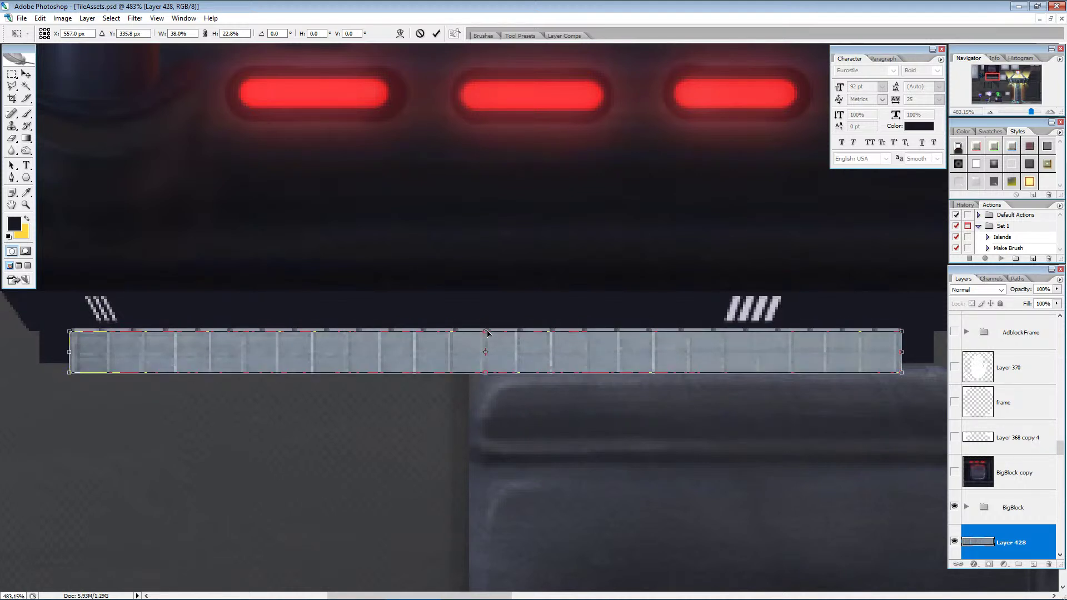
left_click_drag(400, 362, 400, 360)
left_click_drag(485, 372, 488, 361)
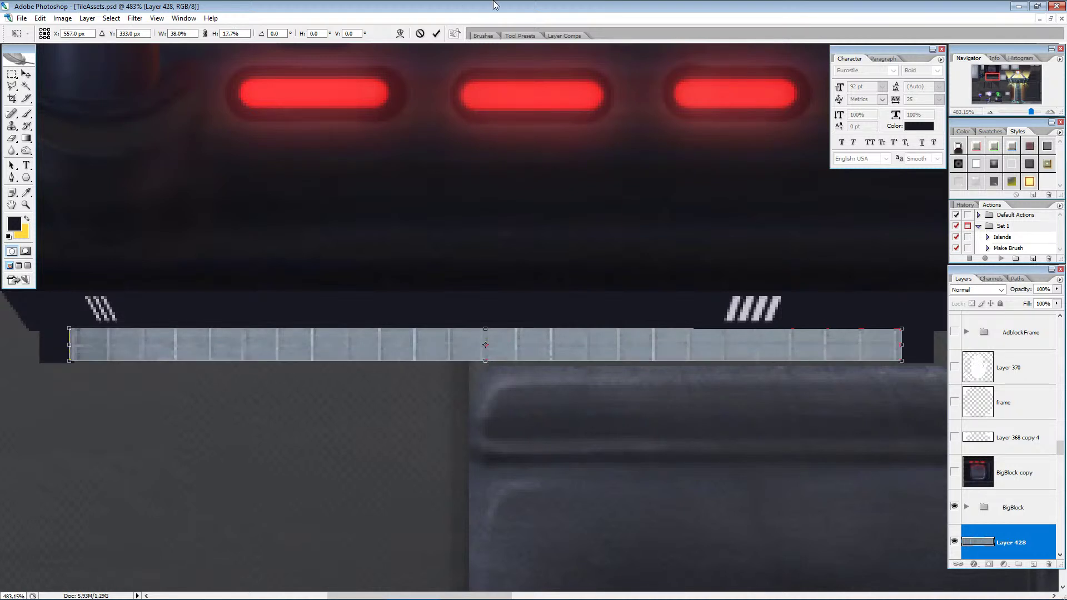
left_click(436, 33)
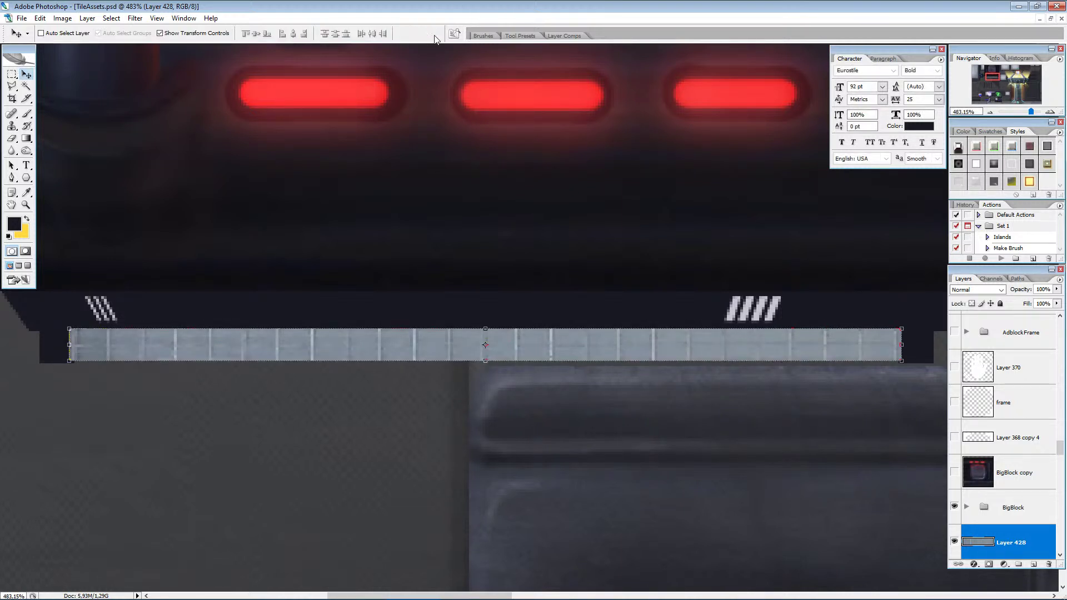
Move the texture layer below the dividers and stripes, directly above Layer 425, and set its blend mode to Soft Light.
scroll(439, 366, "down", 3, "alt")
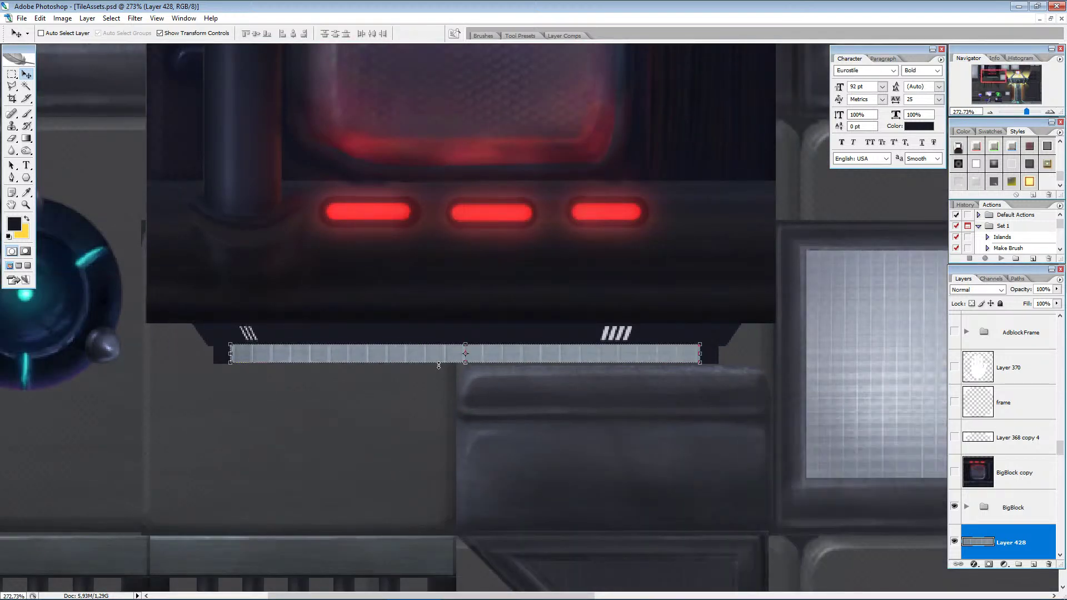
scroll(1020, 531, "down", 2)
left_click_drag(1022, 462, 1004, 508)
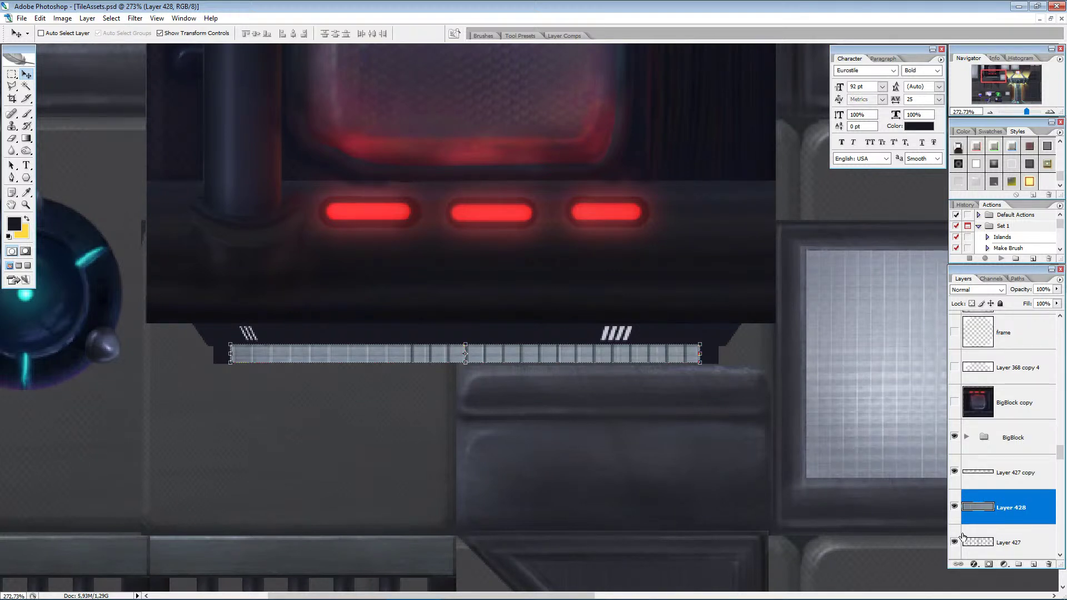
left_click_drag(1029, 504, 1009, 552)
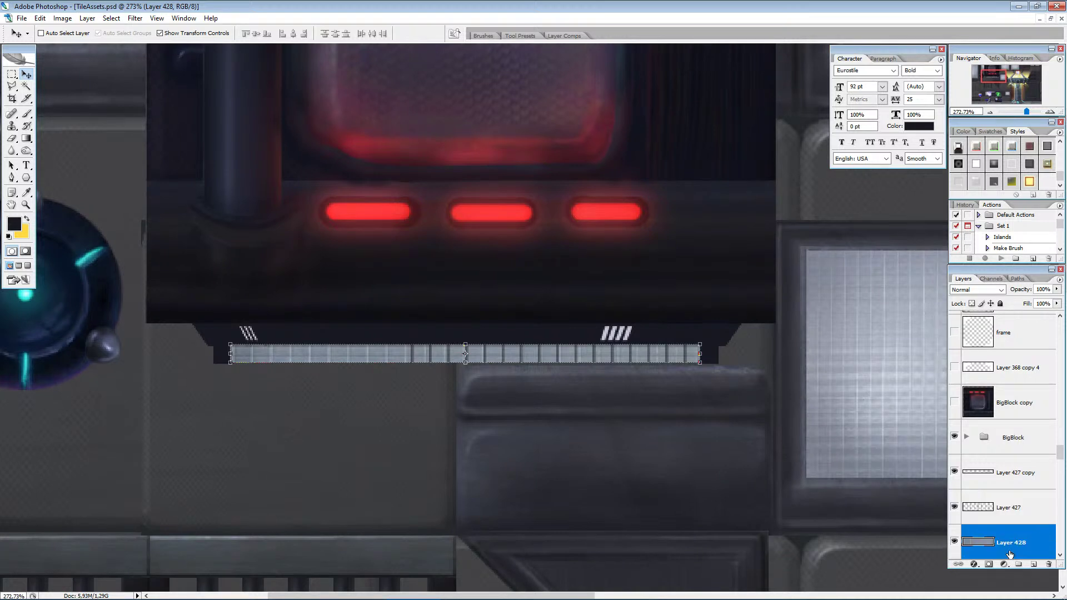
scroll(1011, 551, "down", 2)
left_click_drag(1012, 473, 1000, 519)
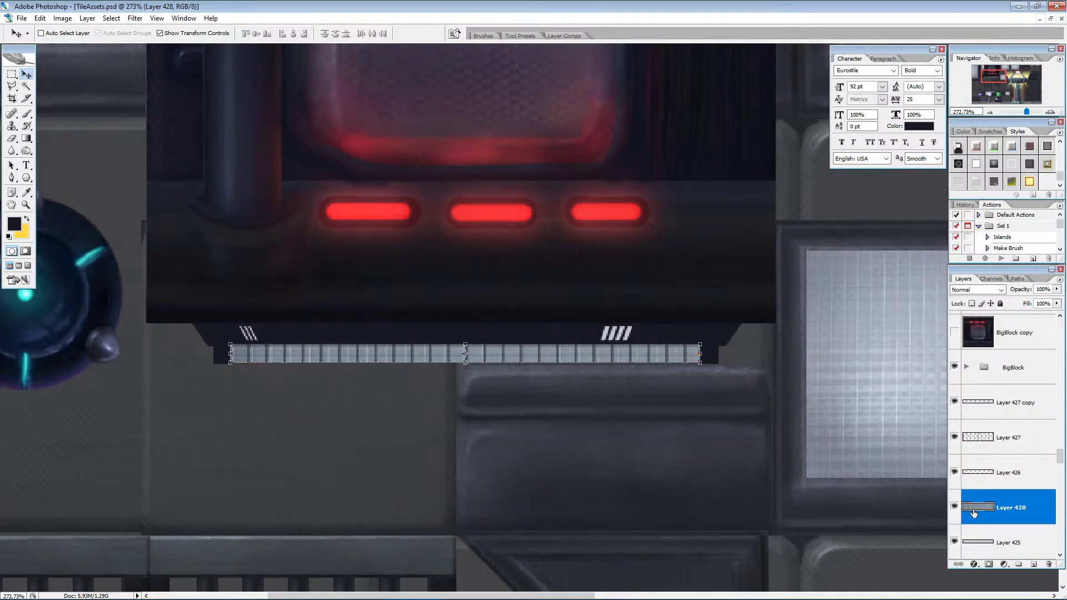
left_click(977, 290)
left_click(975, 426)
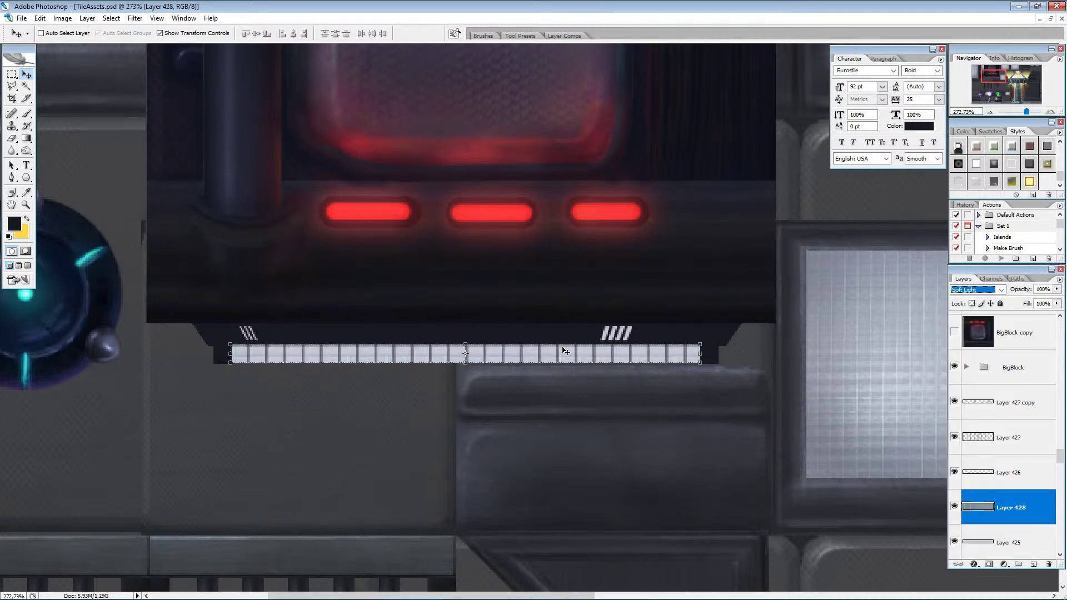
Darken the texture with Levels, setting the black input level to 89.
scroll(410, 355, "up", 2, "alt")
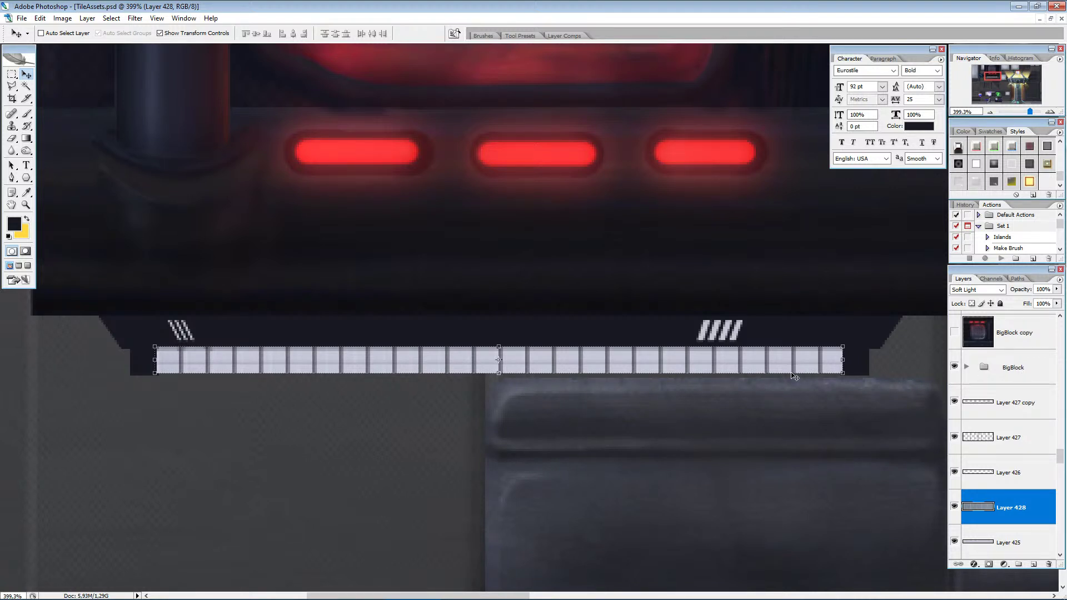
key("ctrl+l")
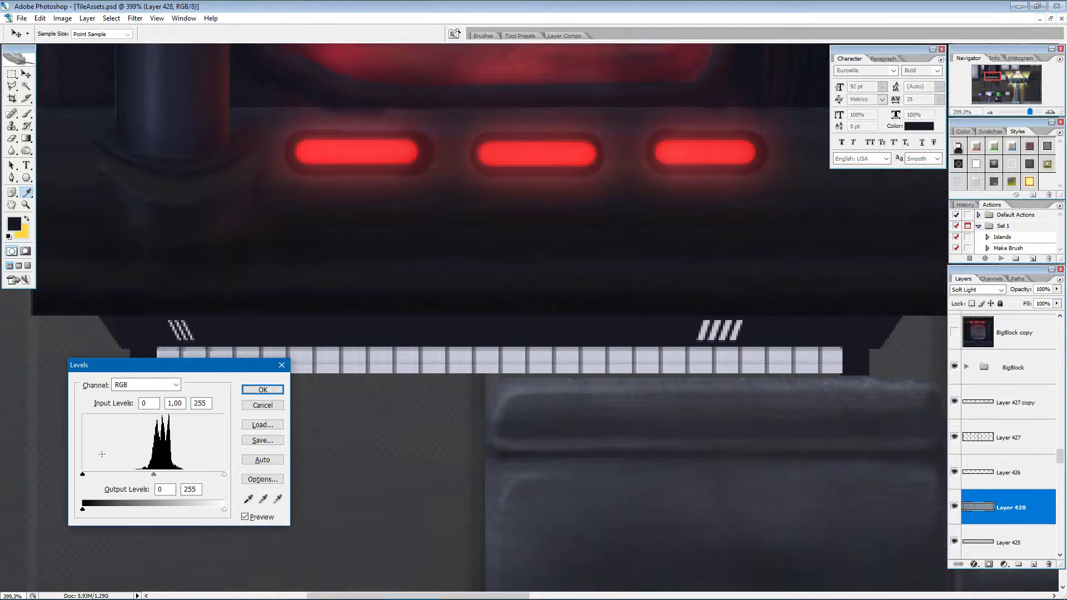
left_click_drag(83, 475, 137, 478)
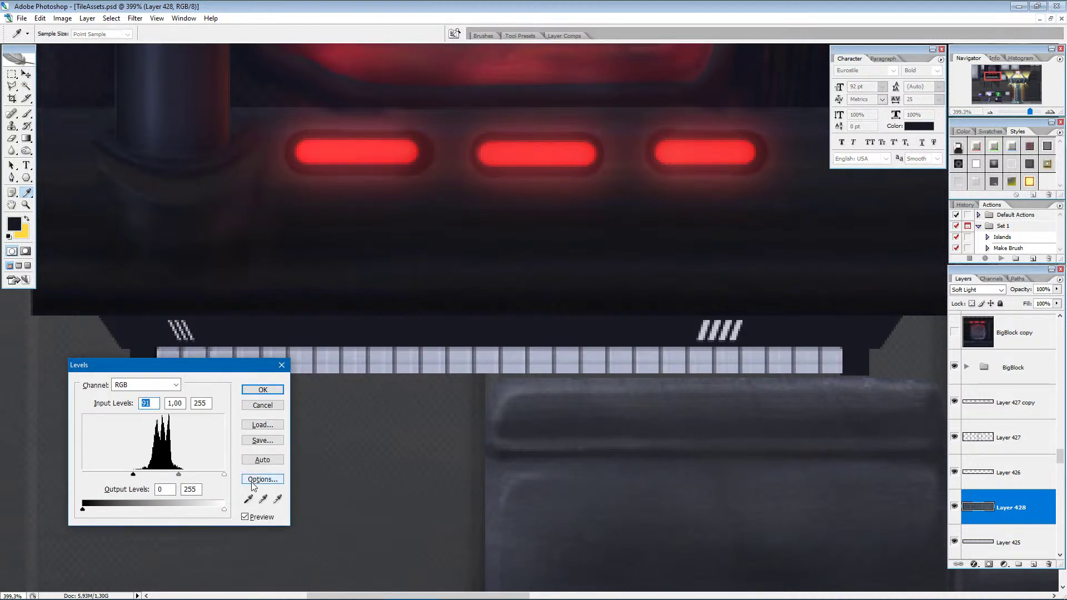
mouse_move(223, 476)
left_mouse_down()
mouse_move(181, 477)
mouse_move(223, 475)
left_mouse_up()
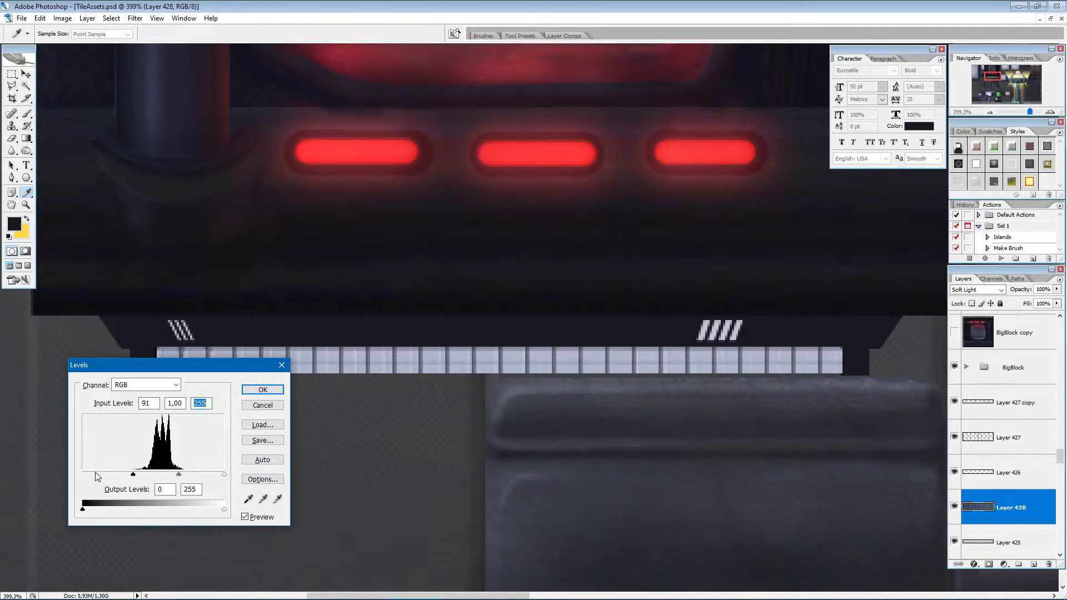
mouse_move(136, 477)
left_mouse_down()
mouse_move(170, 478)
mouse_move(132, 471)
left_mouse_up()
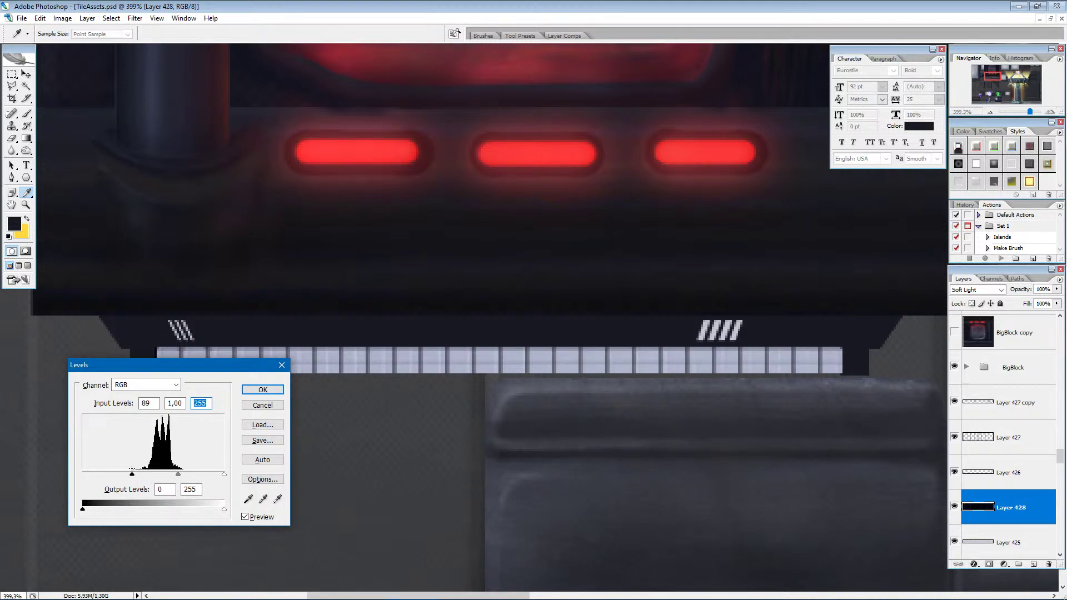
left_click(262, 389)
Compare Hard Light, Vivid Light and Linear Light blending on the texture layer and set it to Overlay.
key("v")
left_click(977, 289)
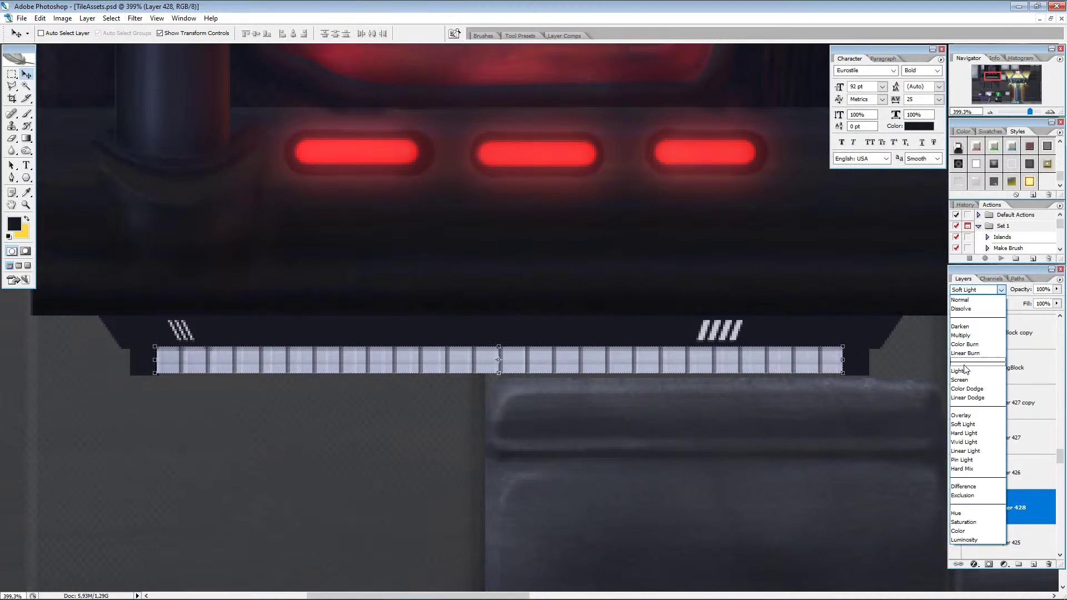
left_click(963, 416)
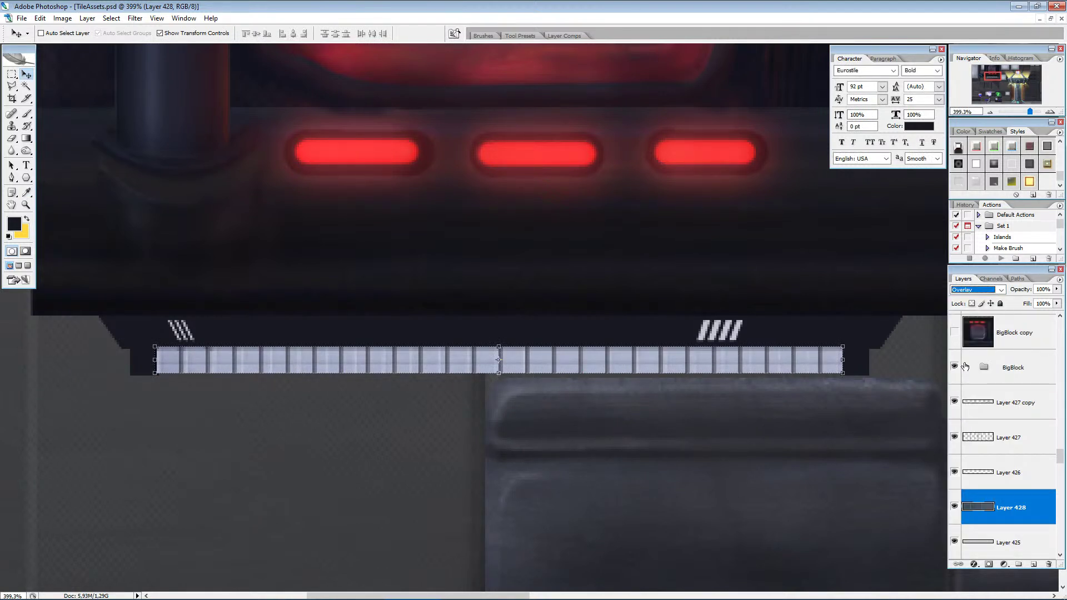
left_click(978, 293)
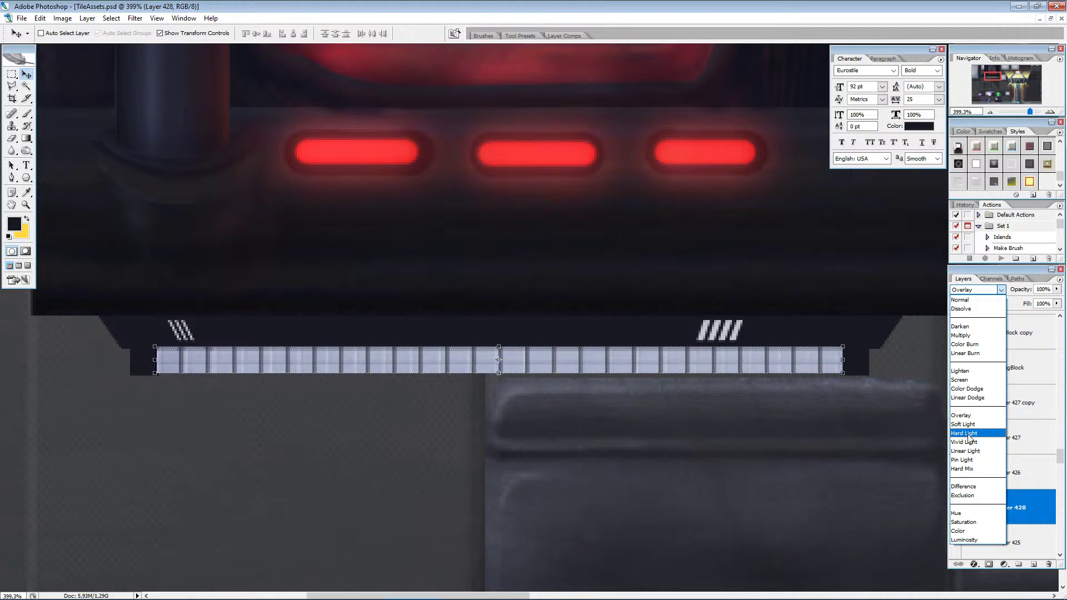
left_click(965, 434)
left_click(978, 289)
left_click(967, 444)
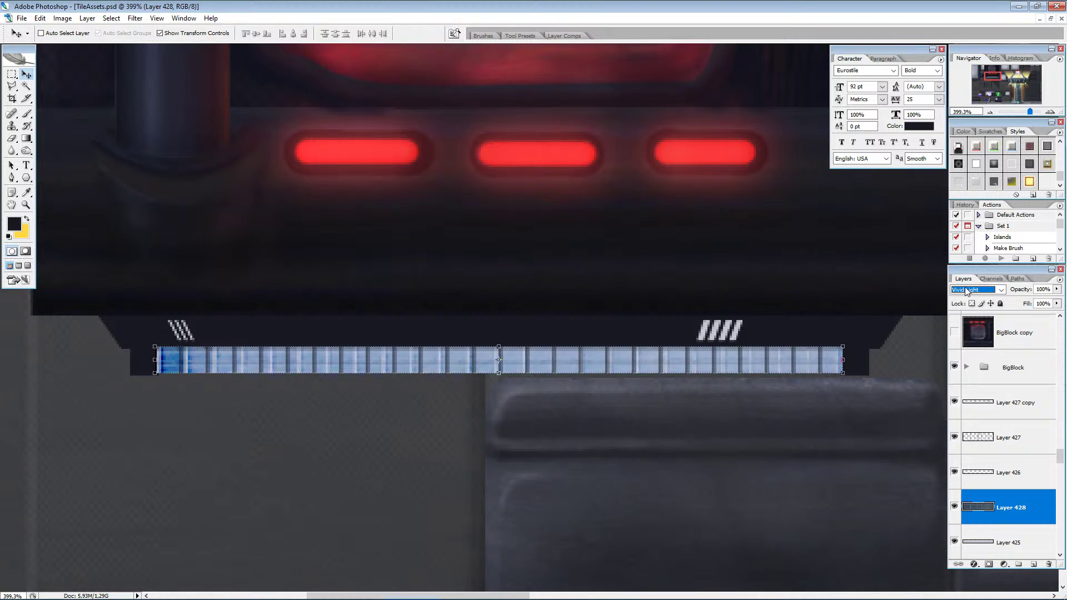
left_click(969, 289)
left_click(966, 451)
left_click(969, 289)
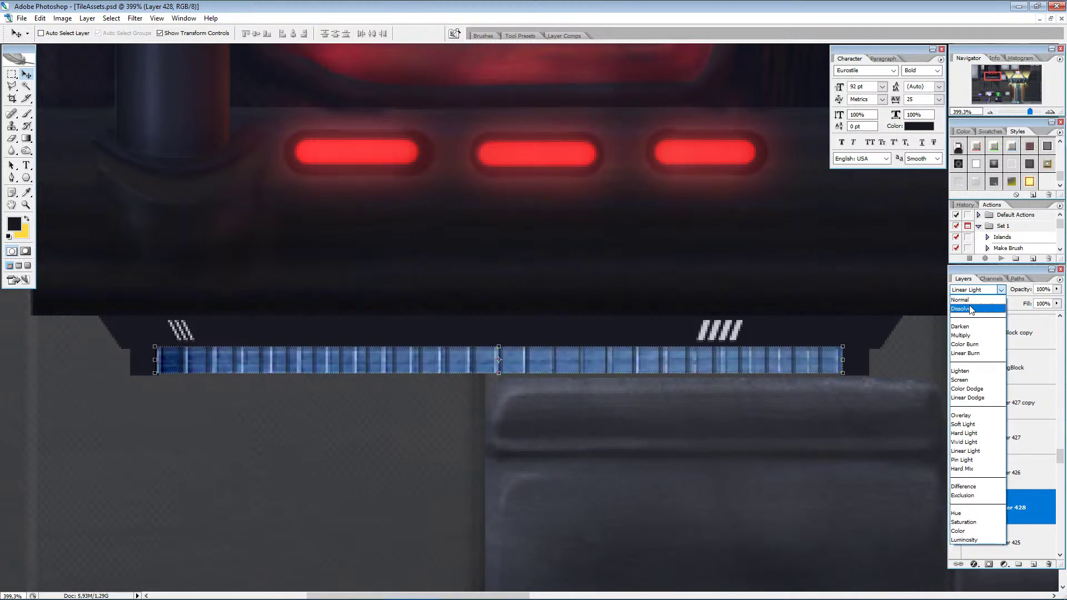
left_click(968, 417)
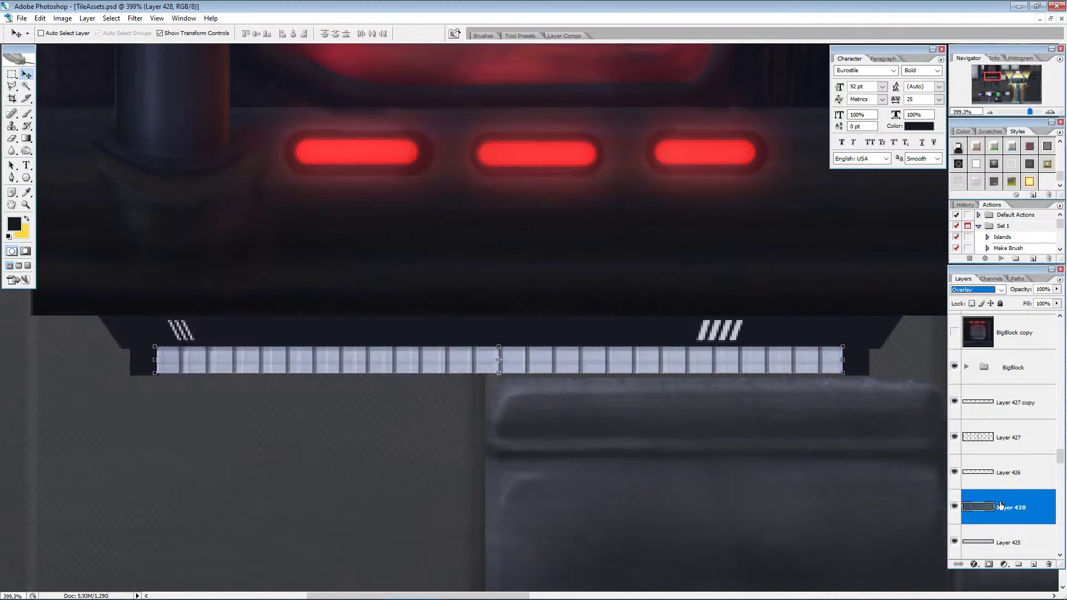
Duplicate the metal texture on Layer 428, set the copy's blend mode to Soft Light and its fill to 18%.
left_click(1022, 481)
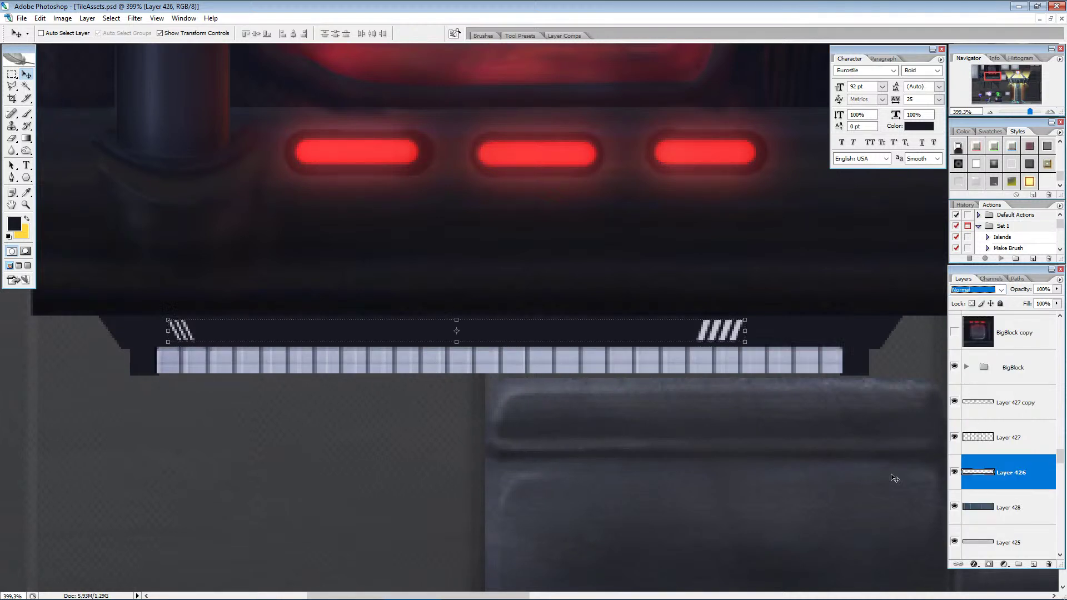
left_click(1008, 494)
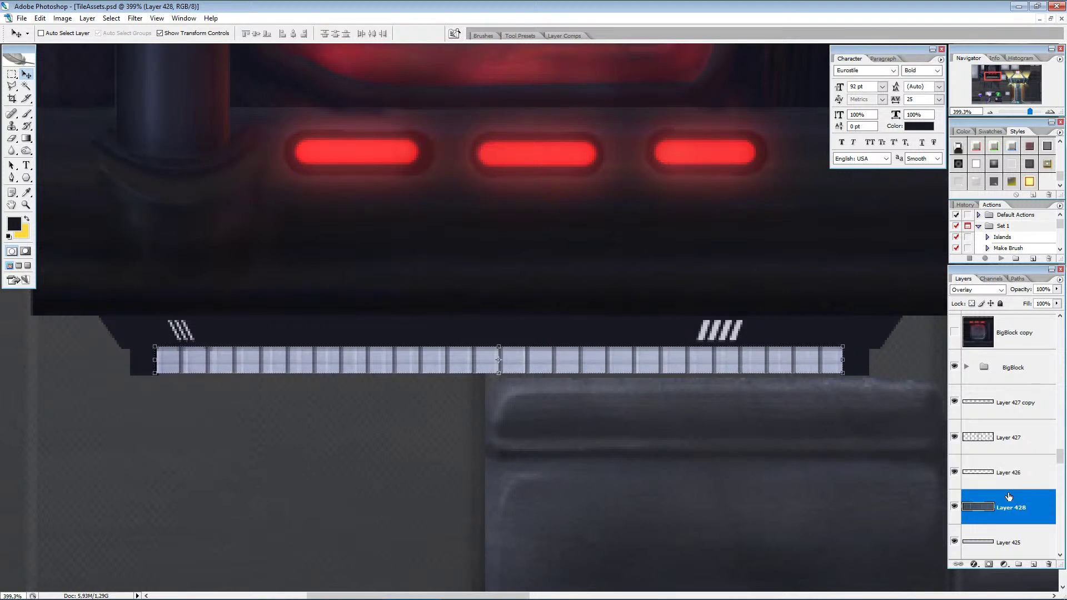
key("ctrl+j")
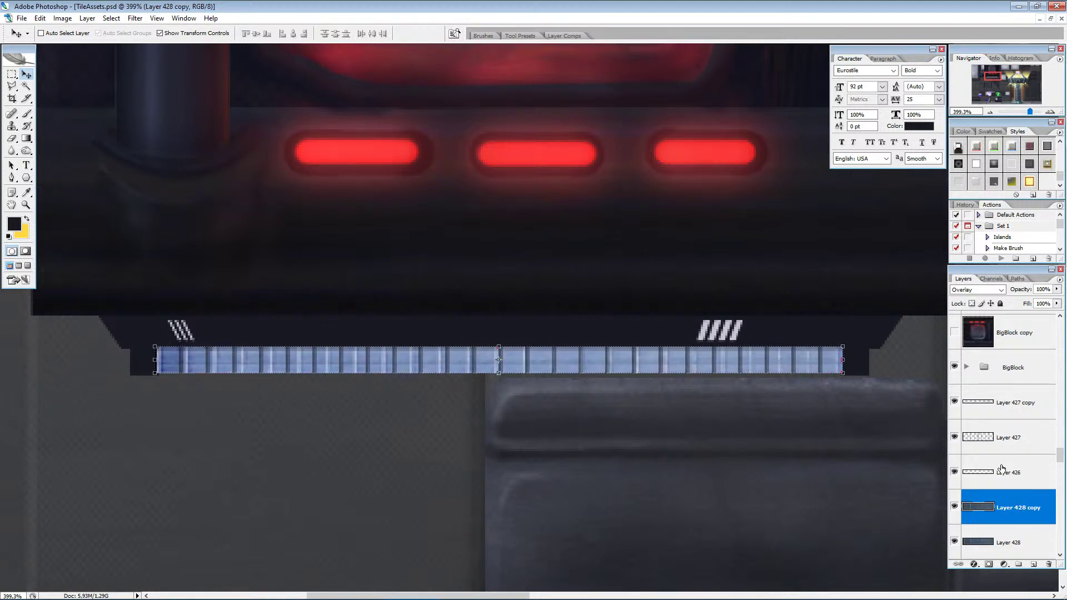
left_click(976, 290)
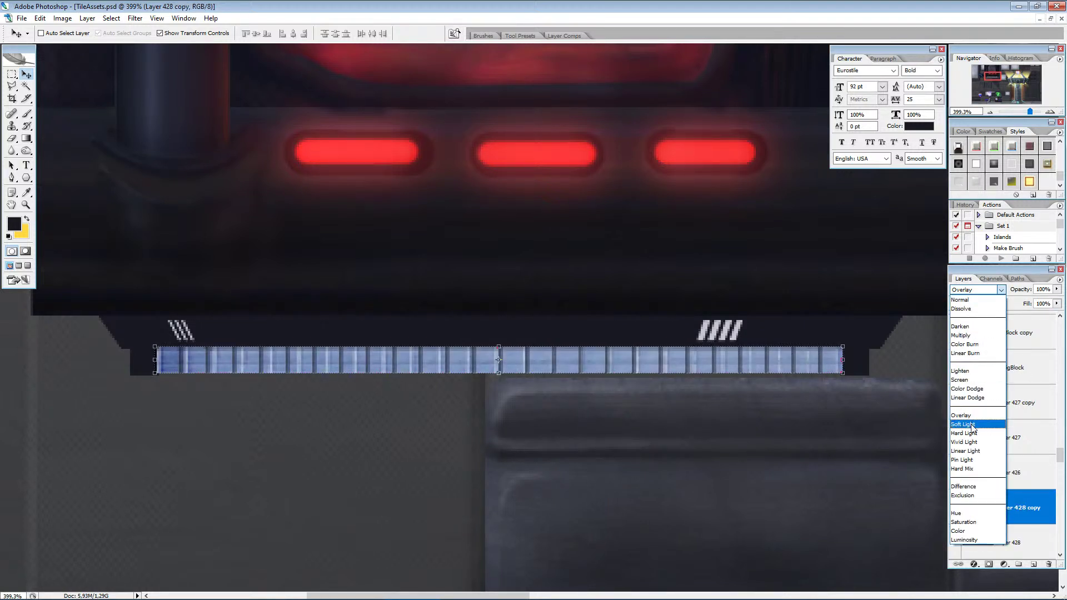
left_click(975, 413)
left_click(1056, 304)
left_click_drag(1057, 315, 1012, 321)
Set the blend mode of Layer 428 copy to Overlay and compare the tube with the layer hidden and shown.
left_click(979, 289)
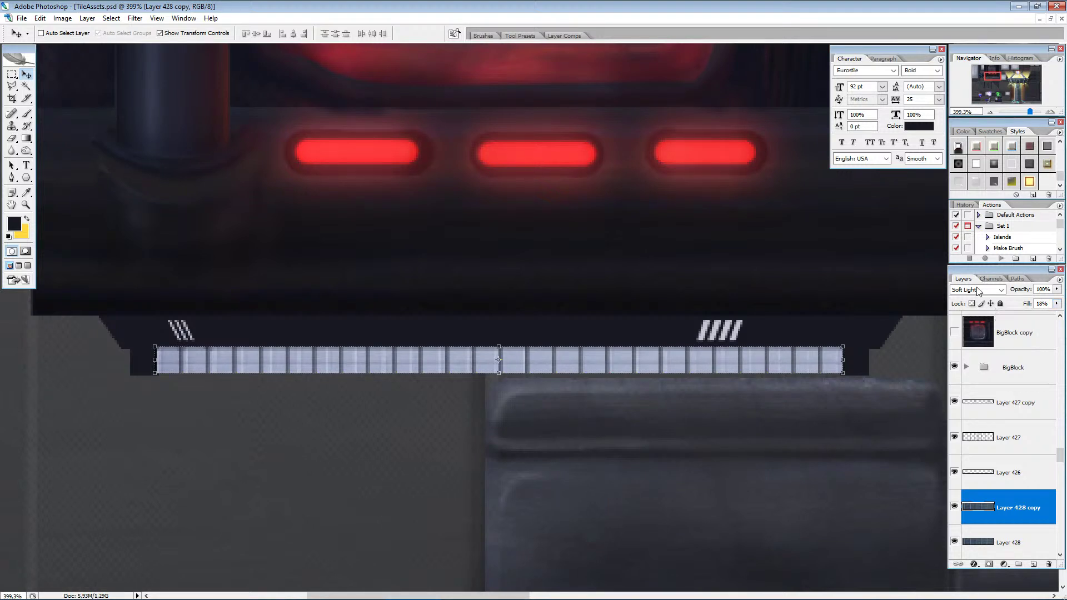
left_click(979, 289)
left_click(962, 415)
left_click(954, 507)
left_click(954, 508)
Examine the textured light fixture beneath the BigBlock tile, both within the whole scene and close up.
scroll(489, 436, "down", 4)
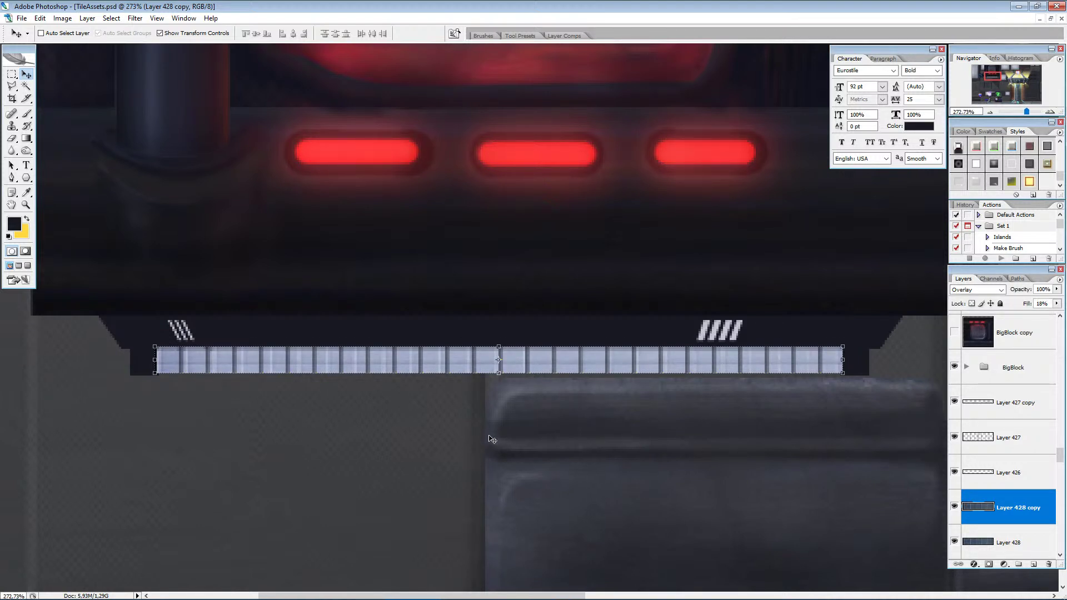
left_click(991, 112)
left_click(991, 112)
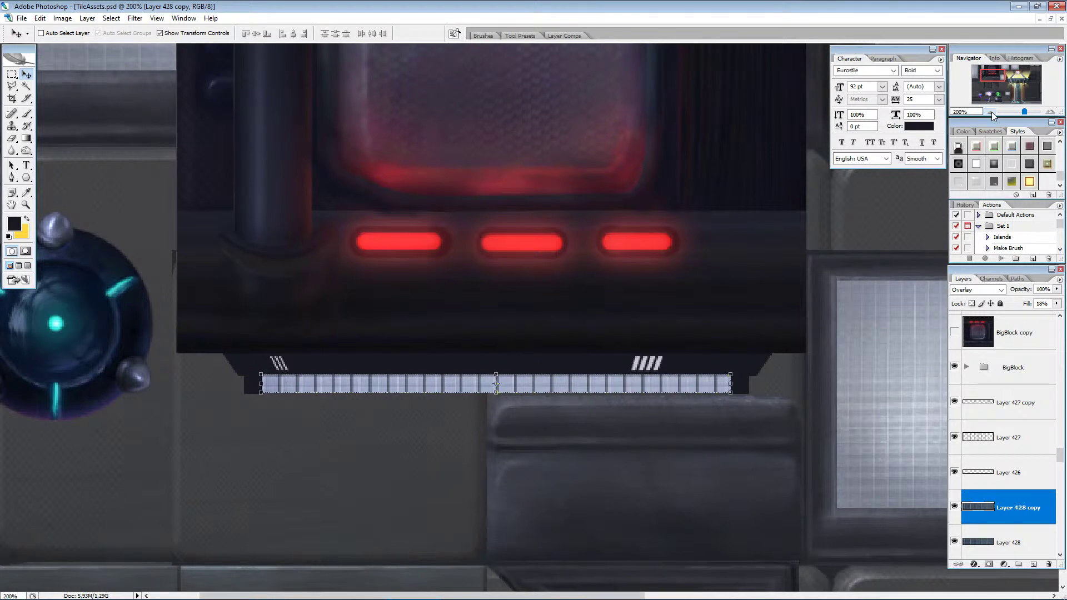
left_click(11, 74)
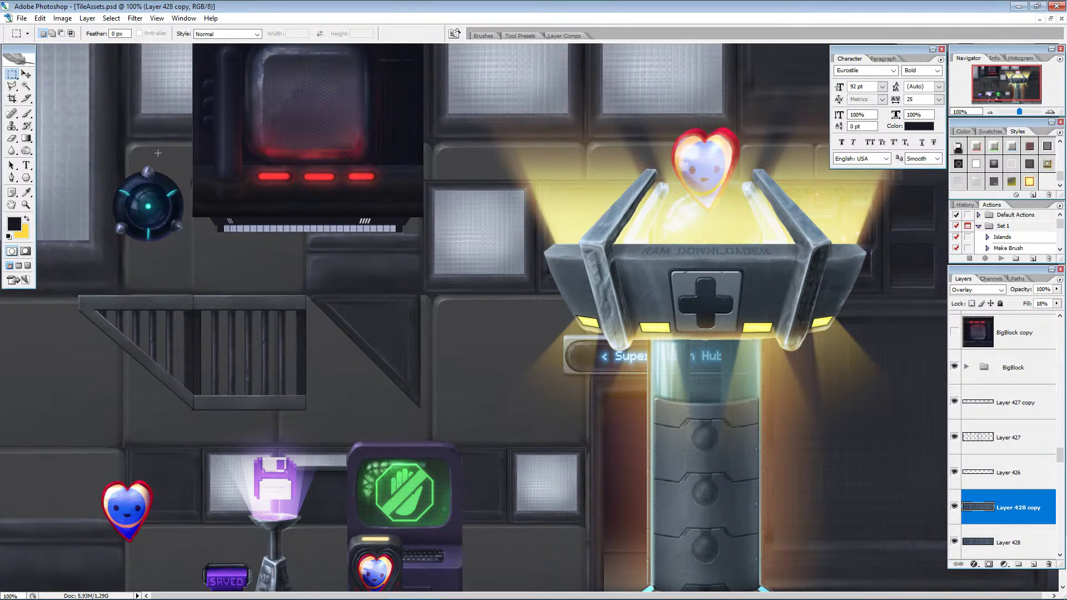
left_click(1050, 112)
left_click(1049, 113)
mouse_move(1010, 82)
left_mouse_down()
mouse_move(989, 77)
mouse_move(995, 92)
mouse_move(999, 76)
left_mouse_up()
scroll(177, 375, "up", 4, "alt")
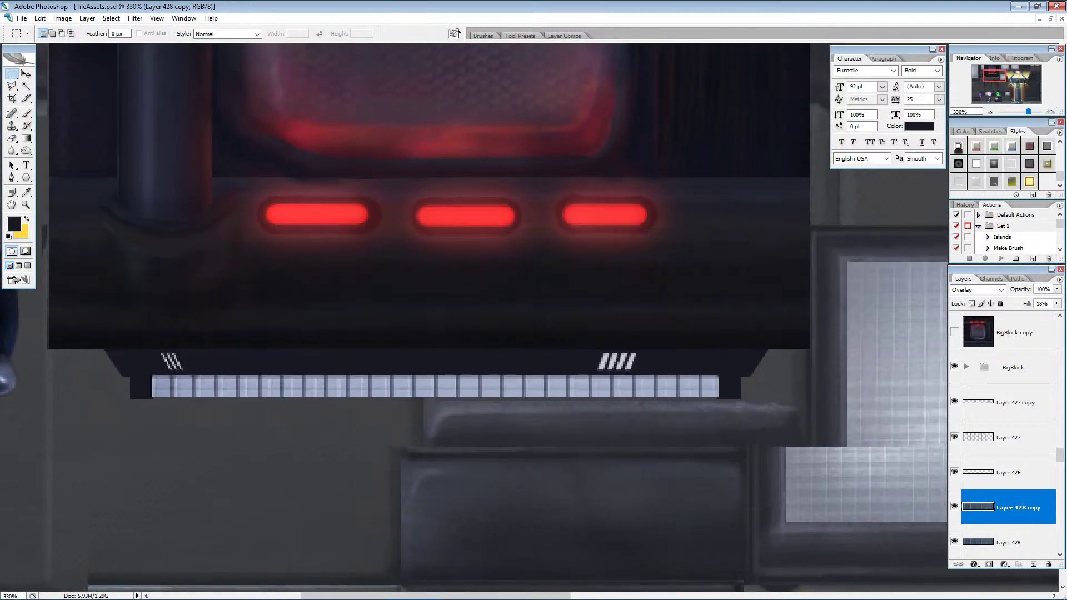
left_click_drag(185, 350, 488, 360)
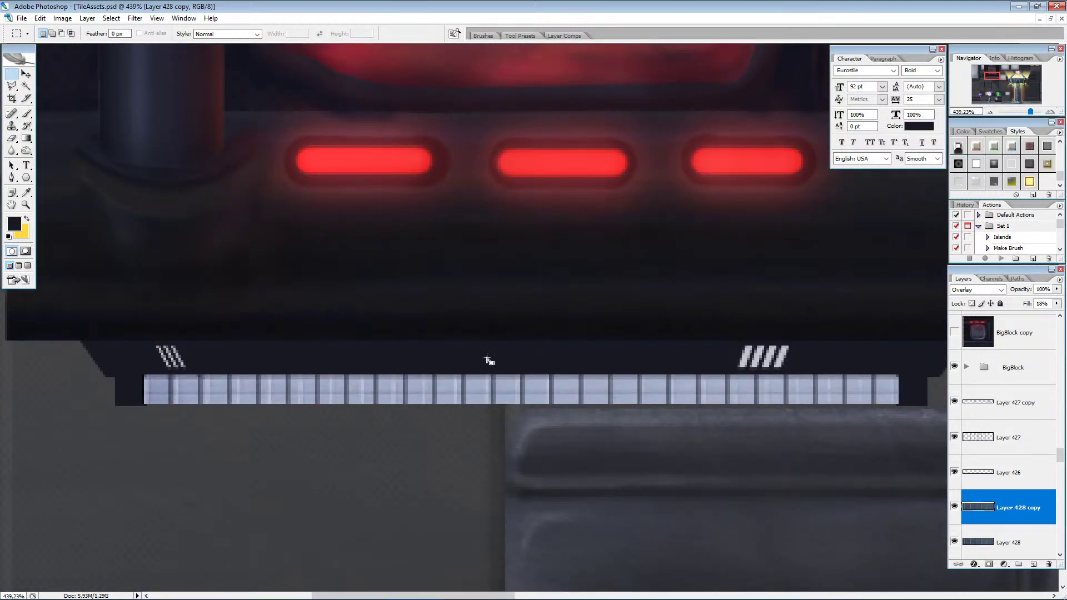
left_click_drag(736, 353, 200, 361)
left_click_drag(190, 355, 191, 356)
scroll(1011, 430, "up", 1)
Add a new layer above Layer 427 copy and sample the red ff3a3d from the tile's glowing bars as foreground colour.
left_click(1013, 429)
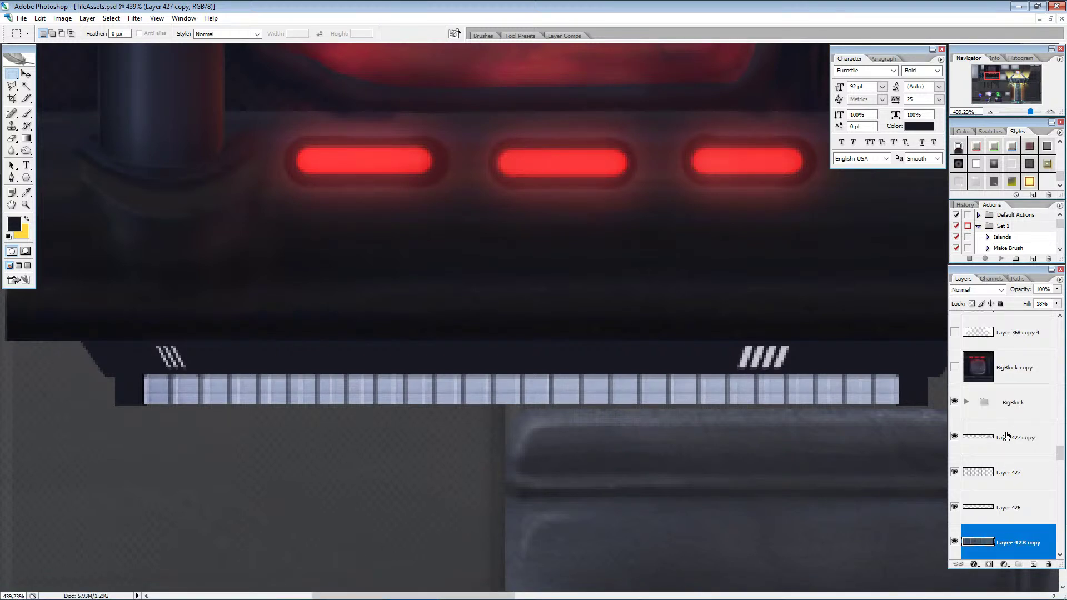
left_click(1033, 566)
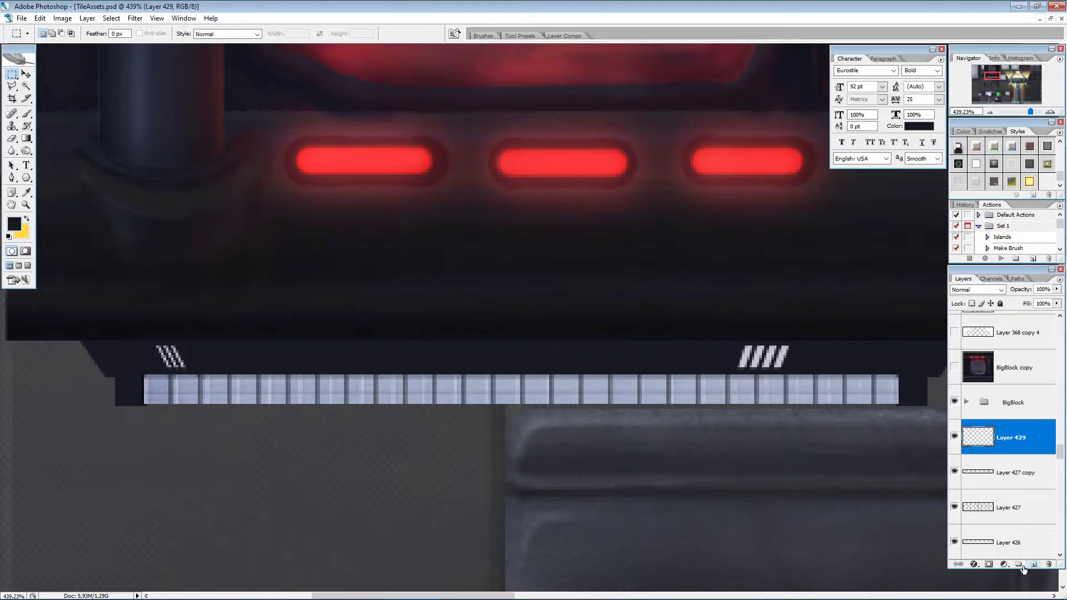
left_click(16, 225)
left_click(389, 159)
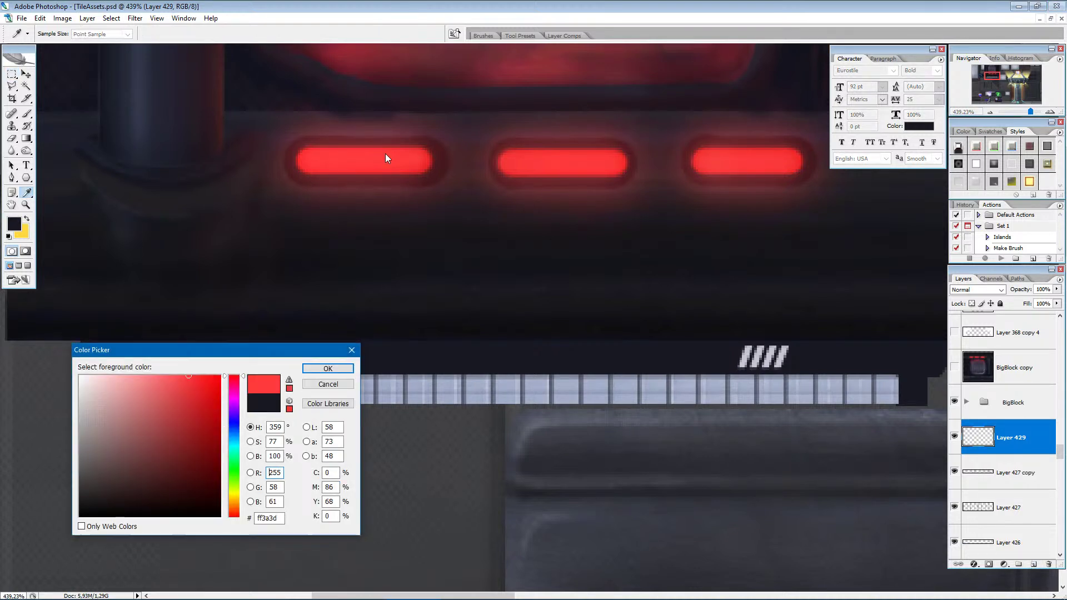
left_click(328, 369)
Paint a thin horizontal red line between the two stripe groups with a 1 px brush at 50% opacity.
left_click(26, 113)
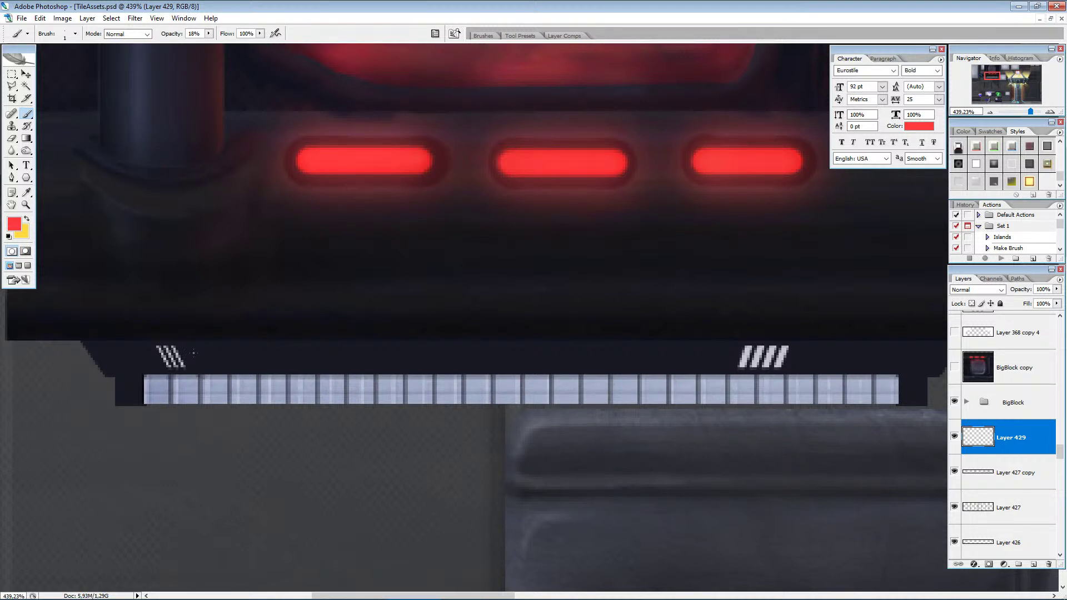
left_click_drag(211, 353, 484, 353)
key("ctrl+z")
left_click(208, 33)
left_click_drag(210, 44, 227, 45)
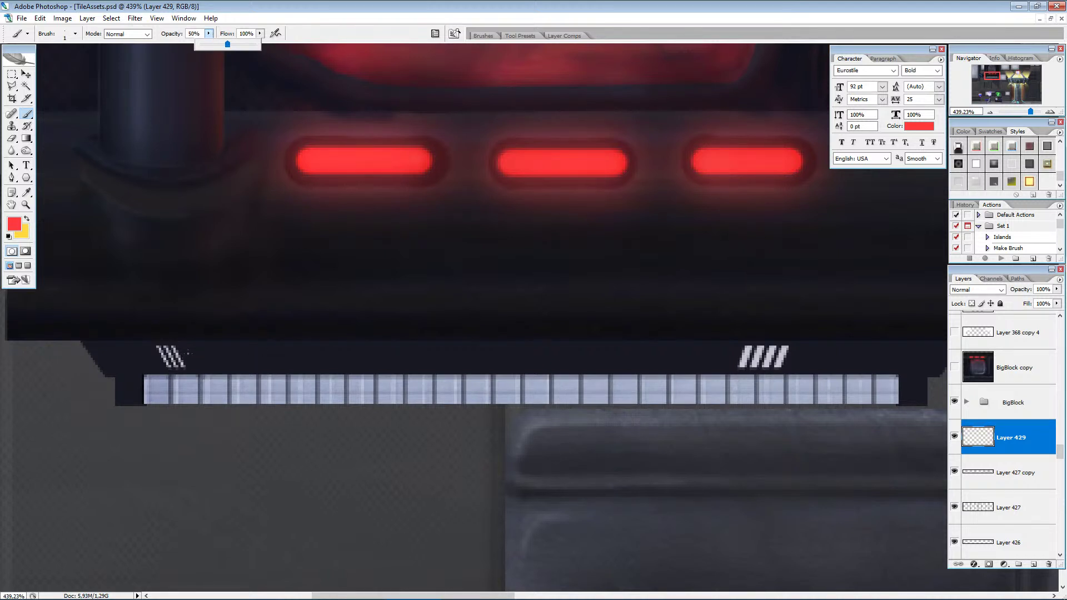
left_click(188, 352)
left_click_drag(189, 353, 726, 353)
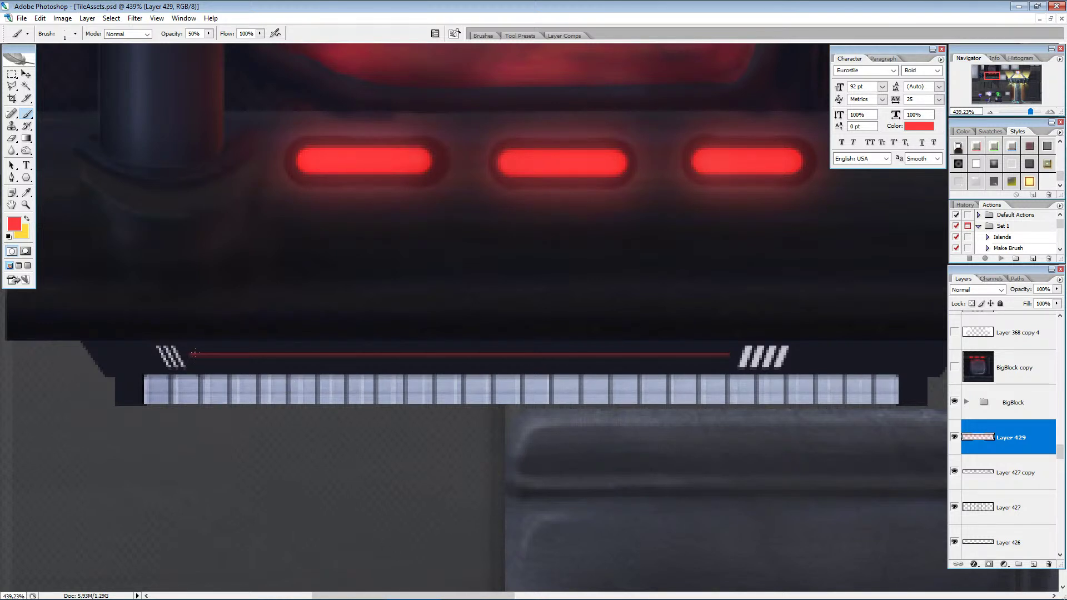
Brighten the red line with three further strokes, leaving short dim breaks between the segments.
left_click_drag(196, 353, 456, 356)
left_click_drag(483, 355, 626, 356)
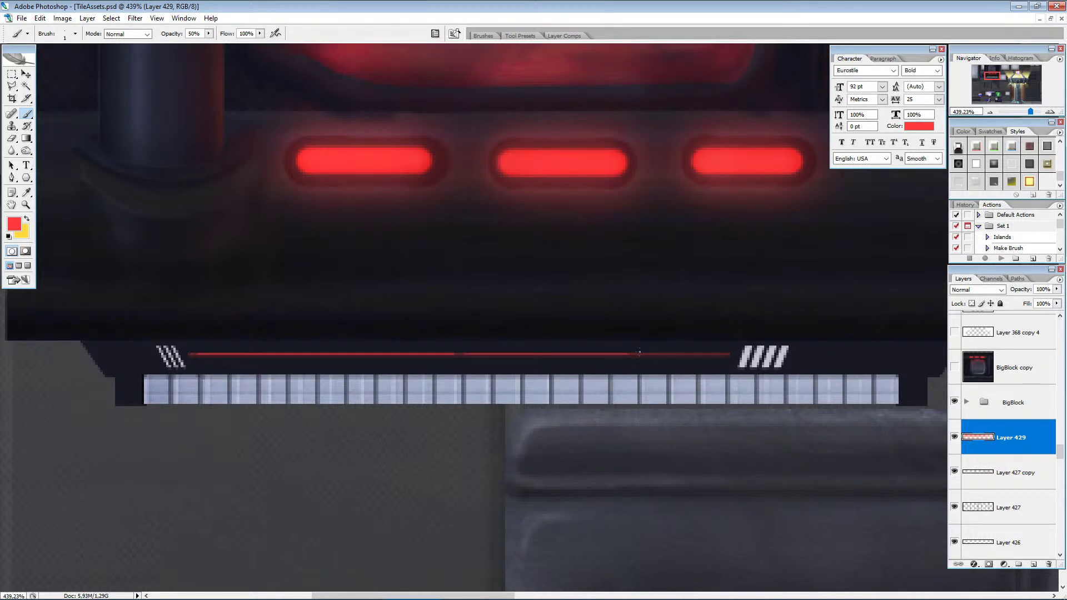
left_click_drag(639, 353, 721, 354)
scroll(272, 261, "down", 12)
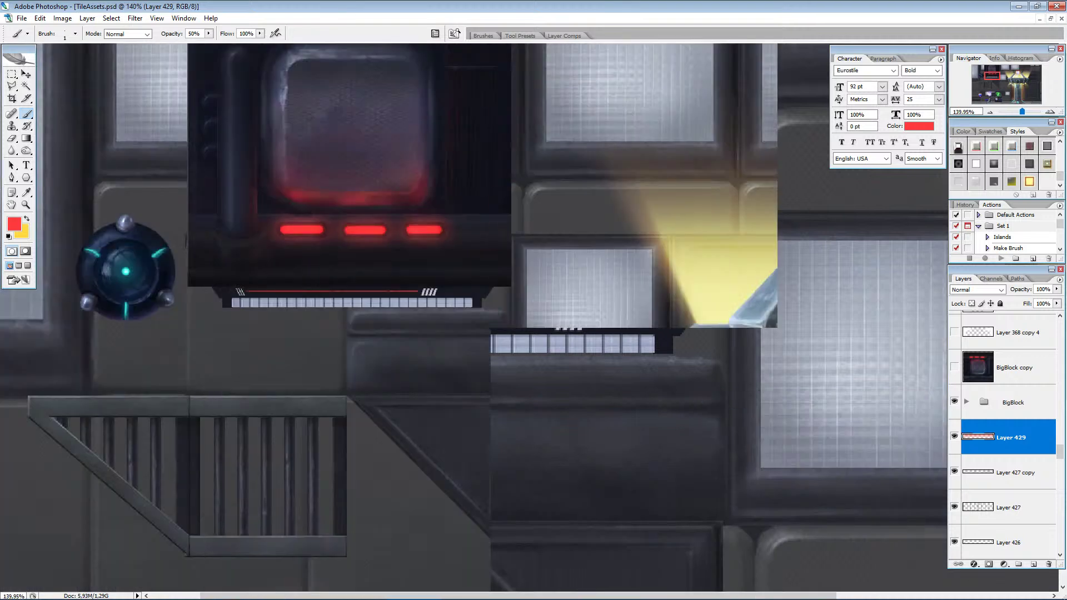
scroll(248, 239, "up", 9)
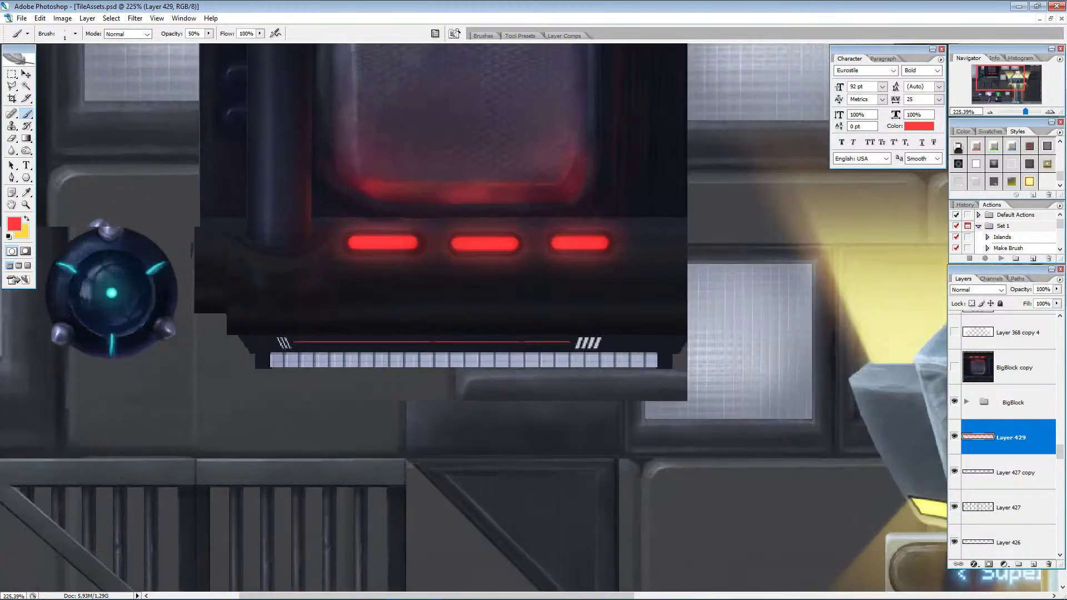
scroll(399, 333, "up", 2)
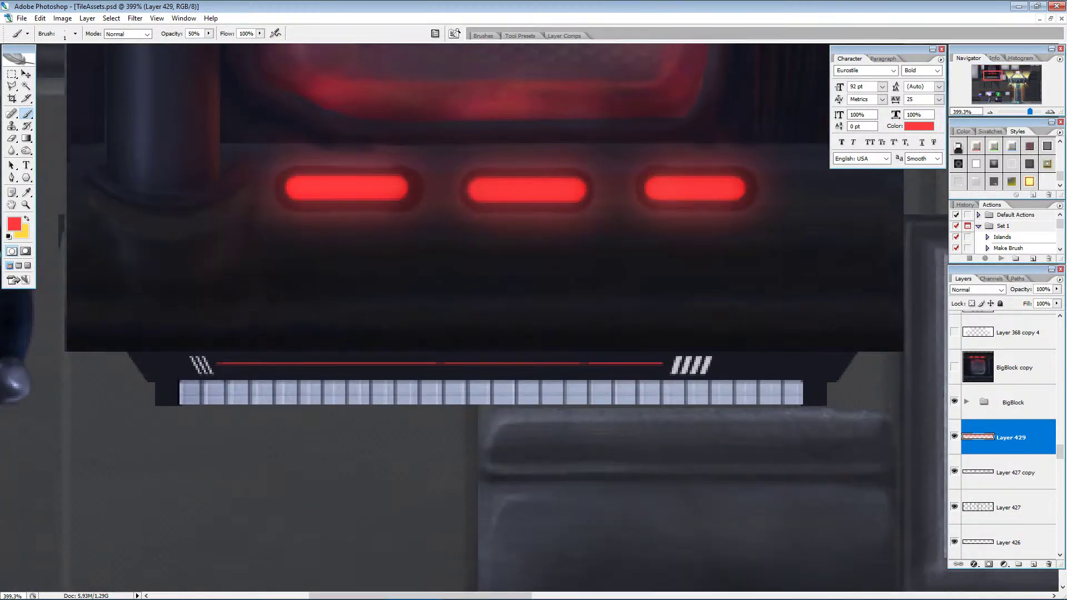
Erase small gaps in the red line near the right-hand stripes with a reduced eraser size.
left_click(11, 150)
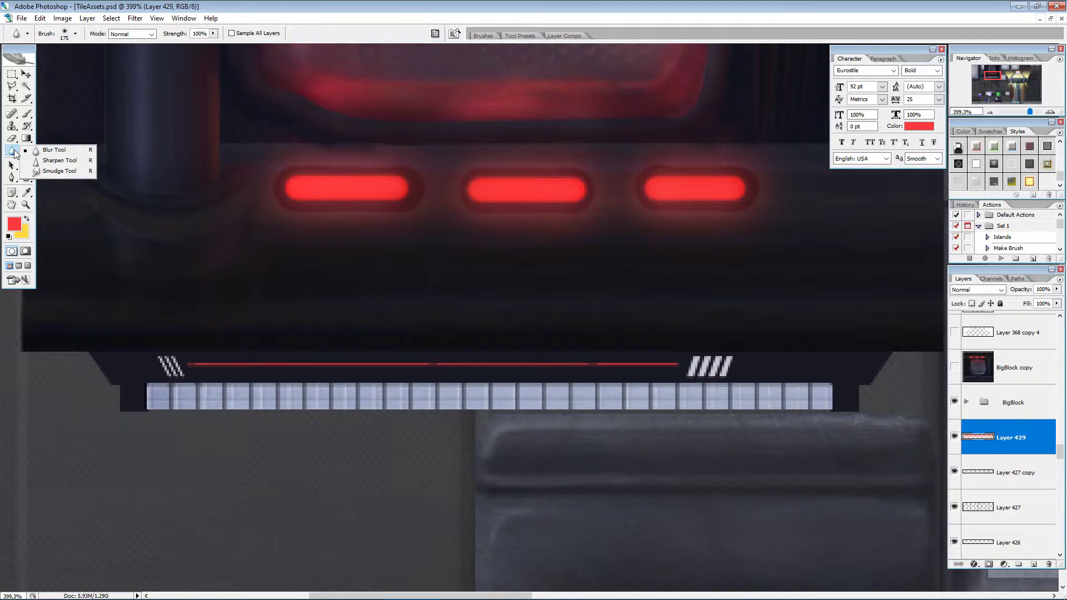
left_click(58, 171)
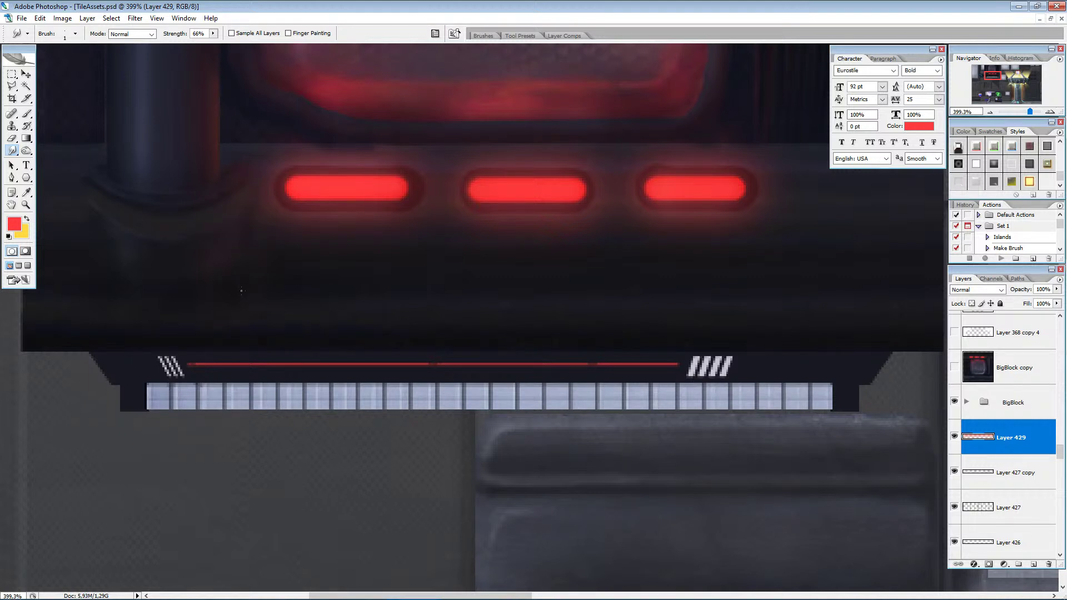
left_click(28, 114)
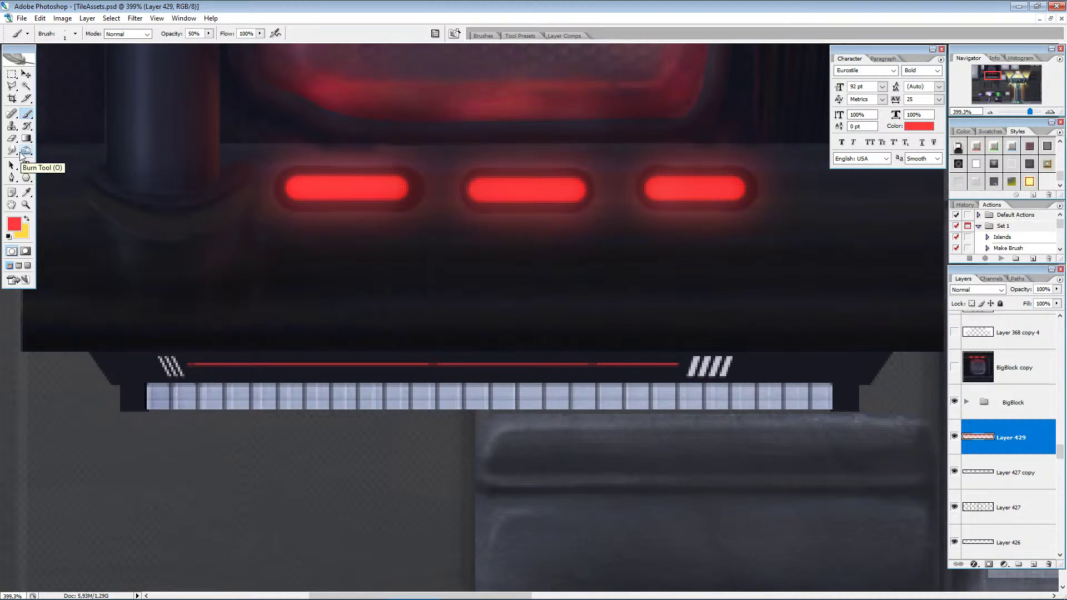
left_click(12, 141)
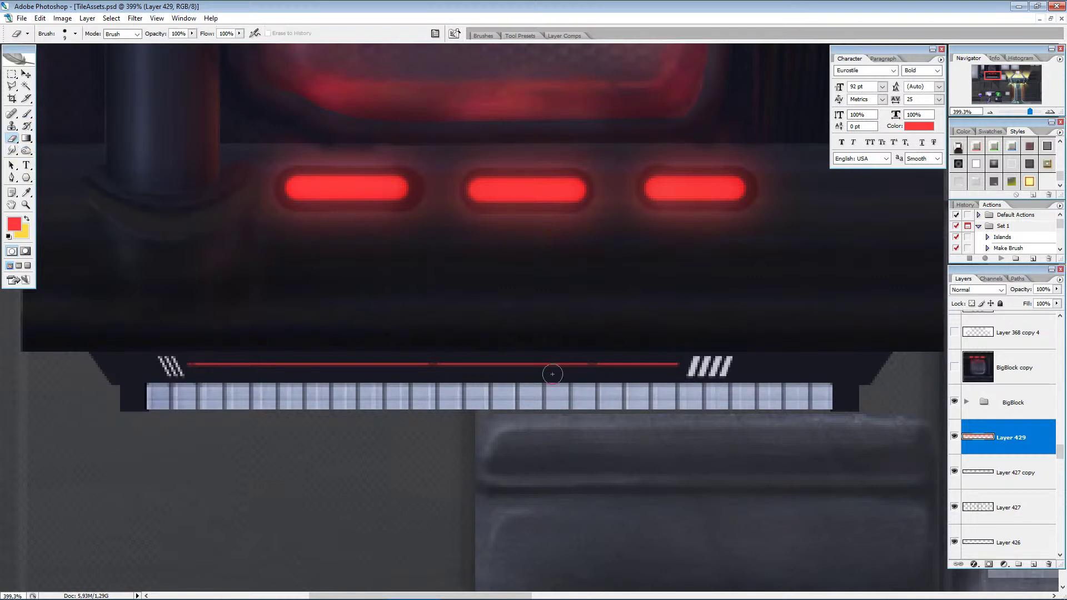
key("bracketleft")
key("bracketleft")
key("bracketleft")
Add a new layer above the red line and try a thin red stroke along the housing's slanted right edge.
left_click(26, 113)
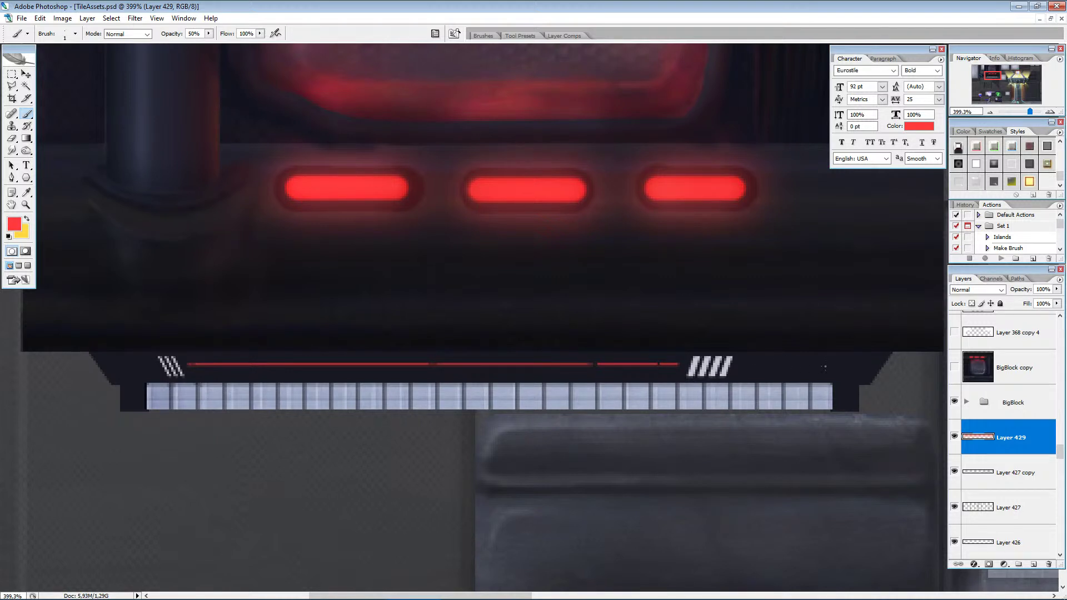
left_click(884, 355)
left_click(867, 381, "shift")
key("ctrl+z")
left_click(1033, 564)
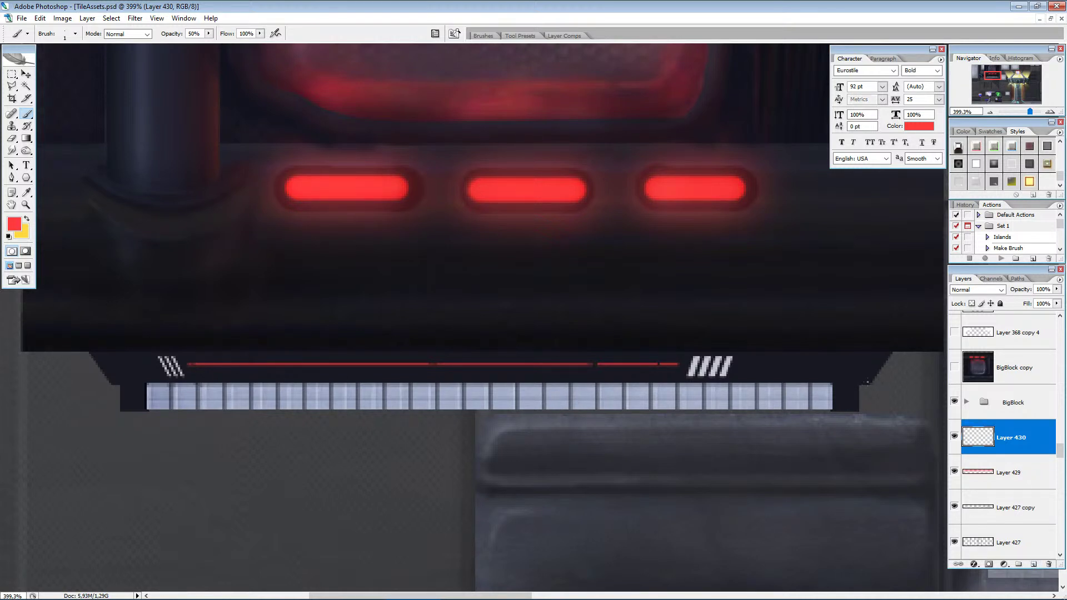
left_click_drag(889, 351, 865, 383)
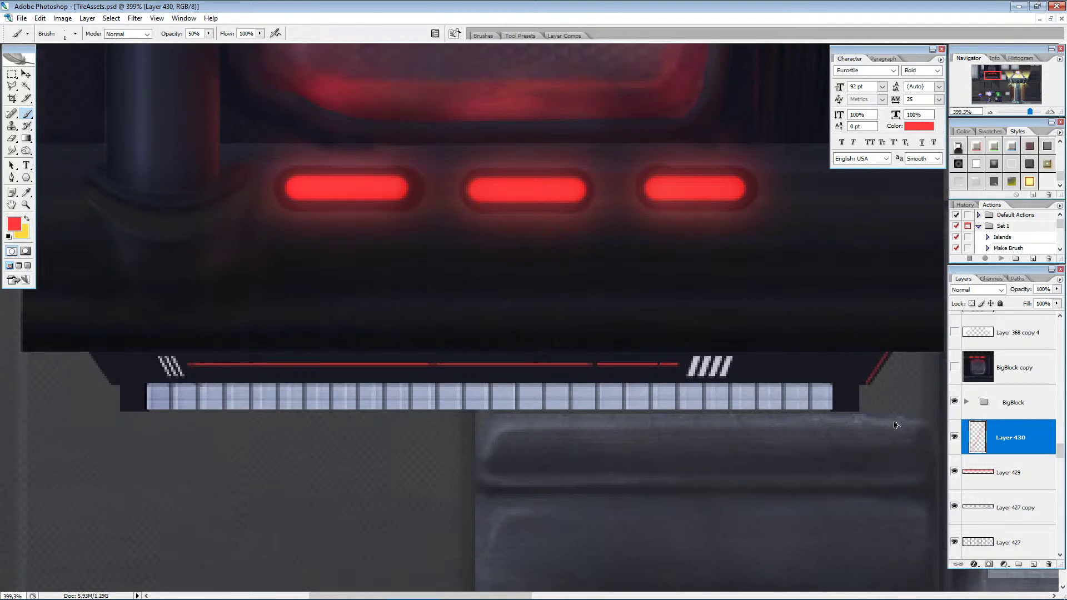
key("ctrl+z")
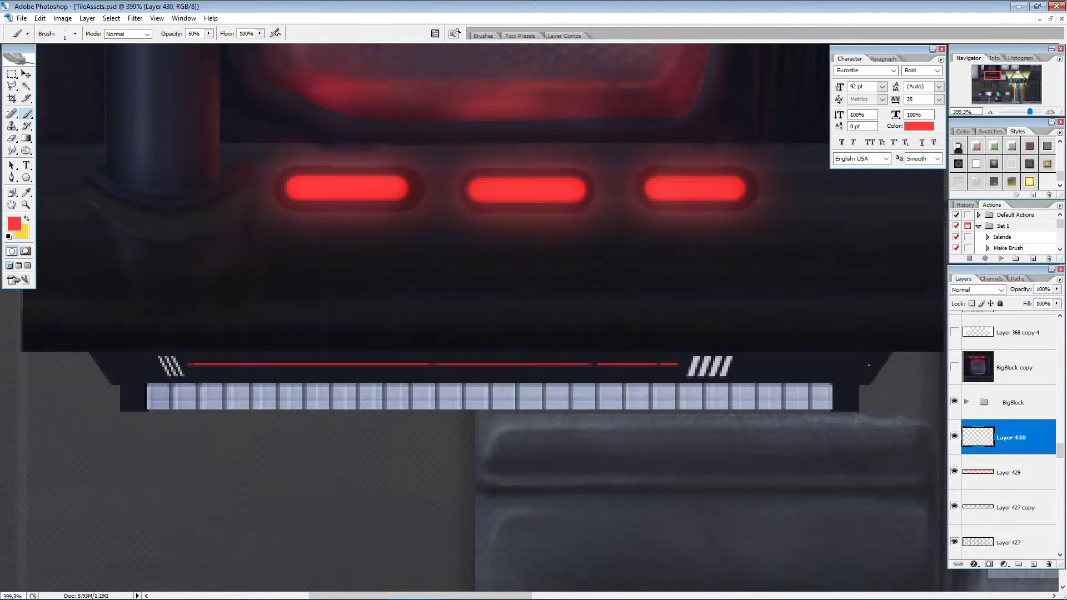
left_click(867, 380)
left_click(884, 353, "shift")
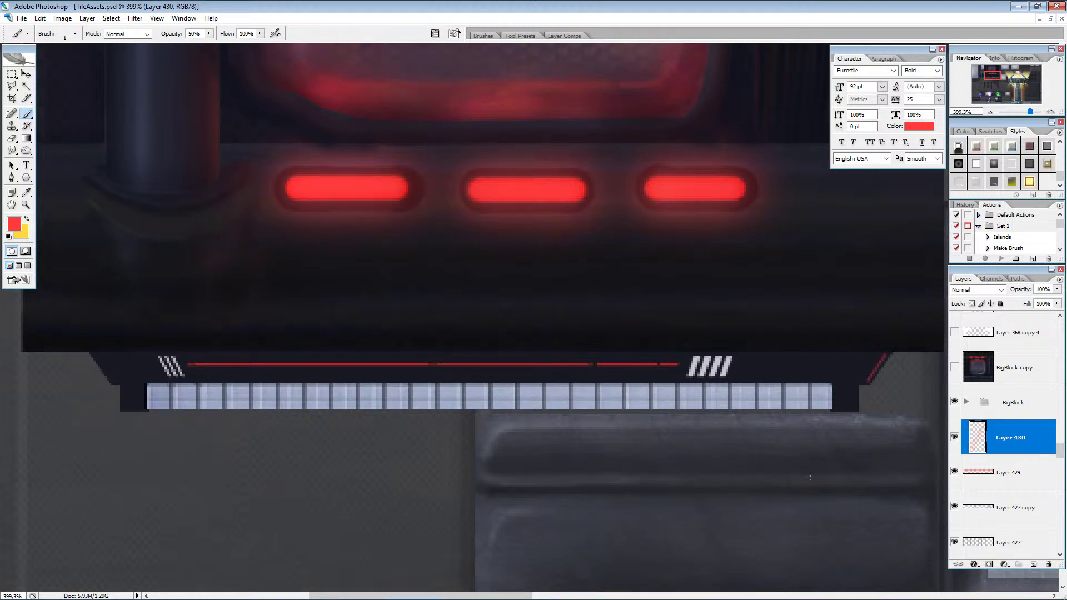
Check how the fixture with its red line reads against the whole scene at lower magnification.
scroll(810, 476, "down", 11, "alt")
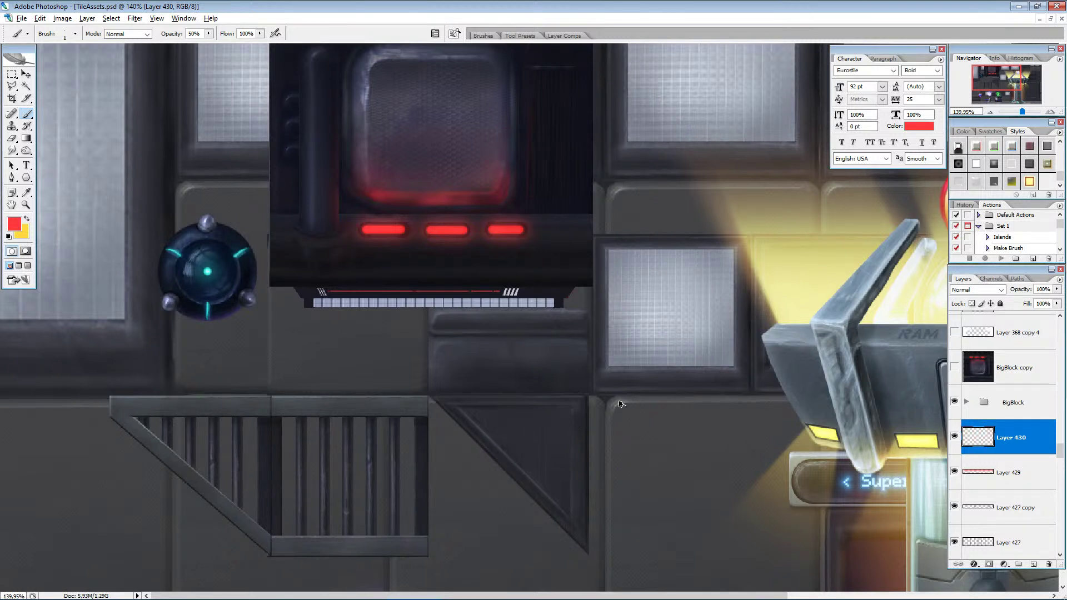
left_click(989, 112)
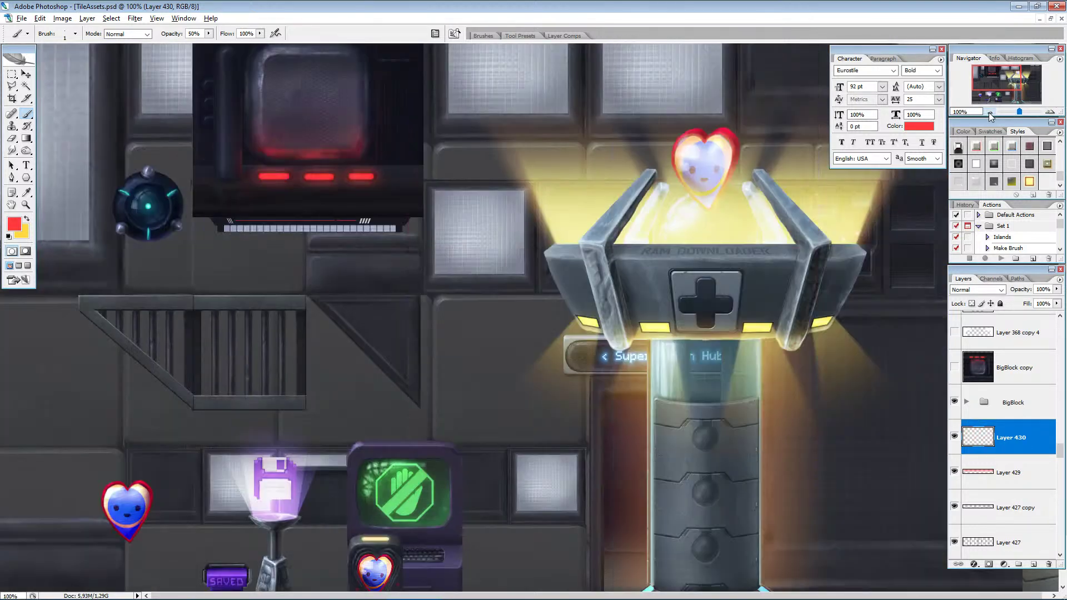
left_click(989, 112)
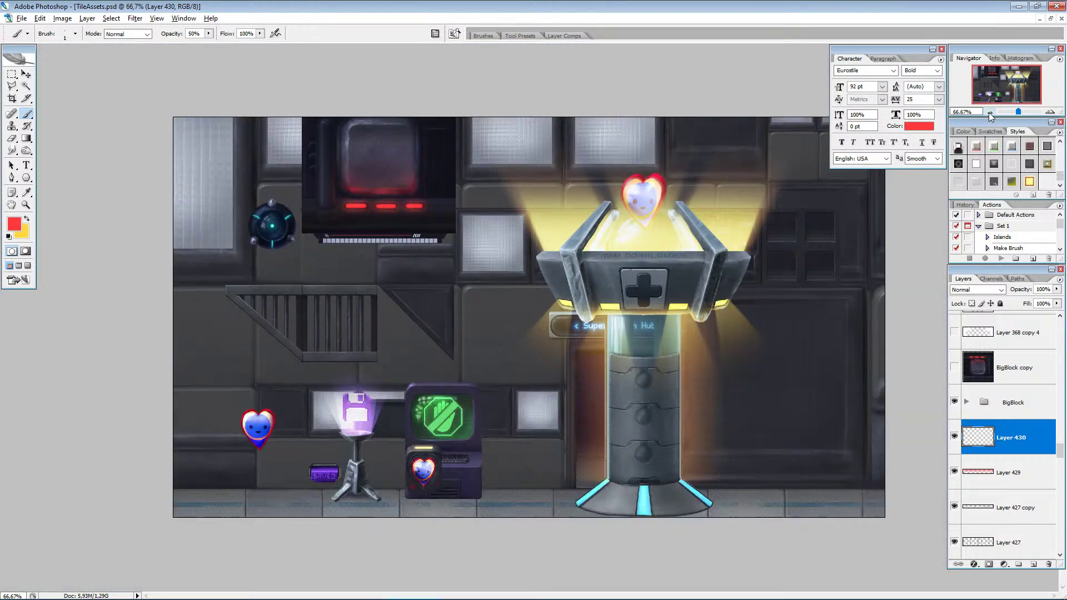
left_click(1051, 113)
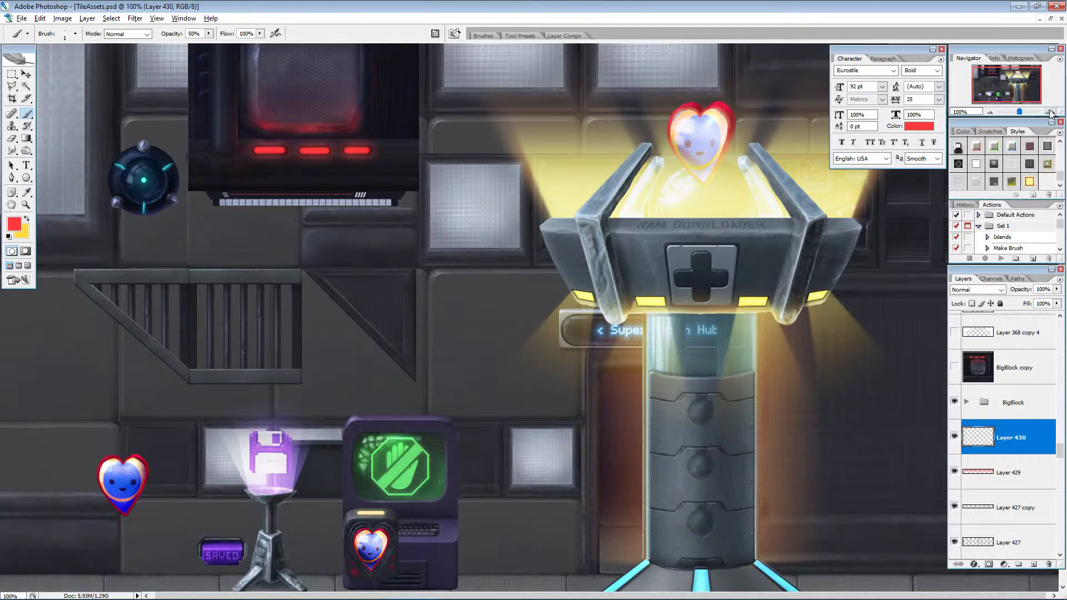
left_click_drag(1014, 83, 1014, 81)
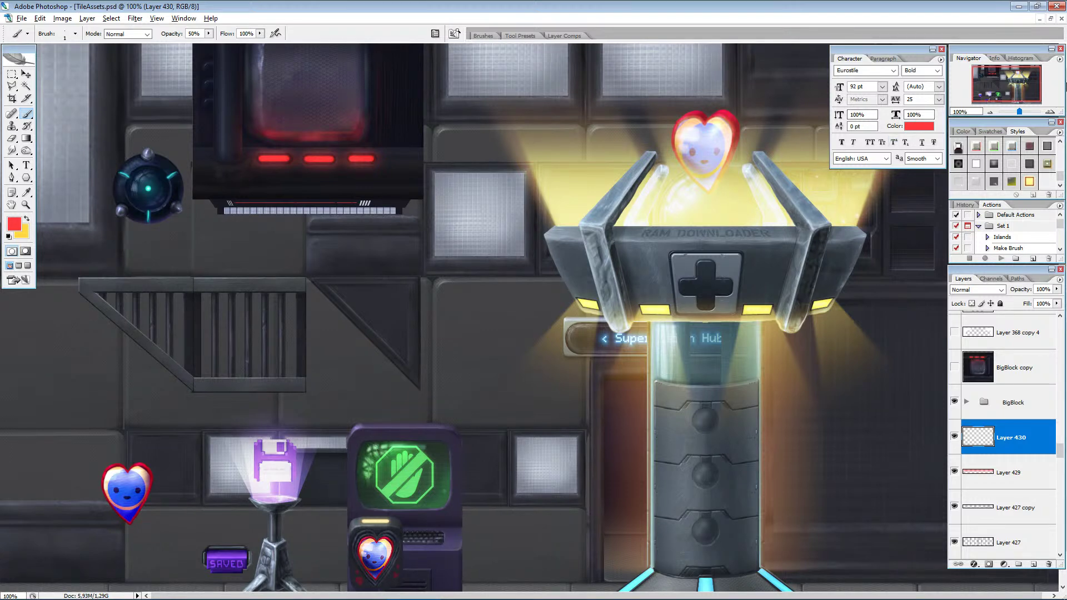
left_click(1049, 112)
left_click(1049, 112)
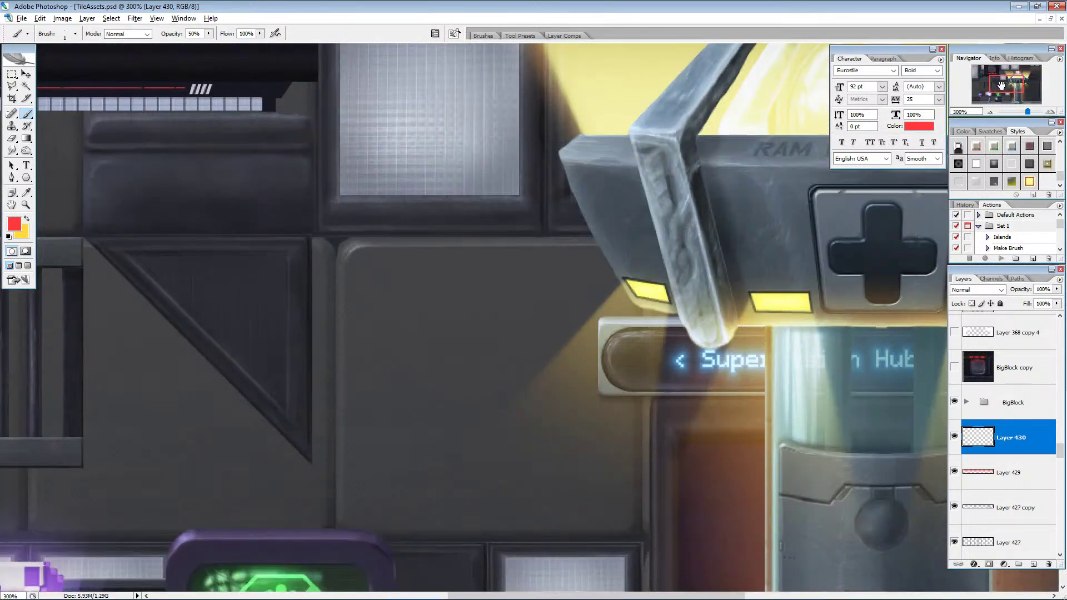
Examine the fixture with its red line in the scene at 100% and 66.67% magnification.
left_click(980, 75)
left_click_drag(980, 75, 983, 74)
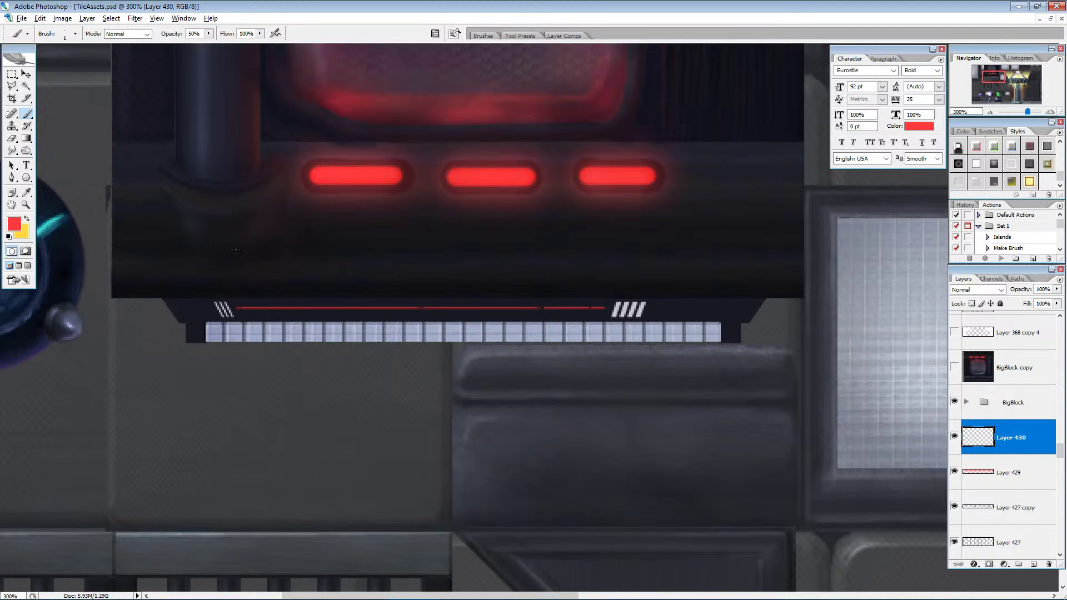
left_click(989, 112)
left_click(989, 112)
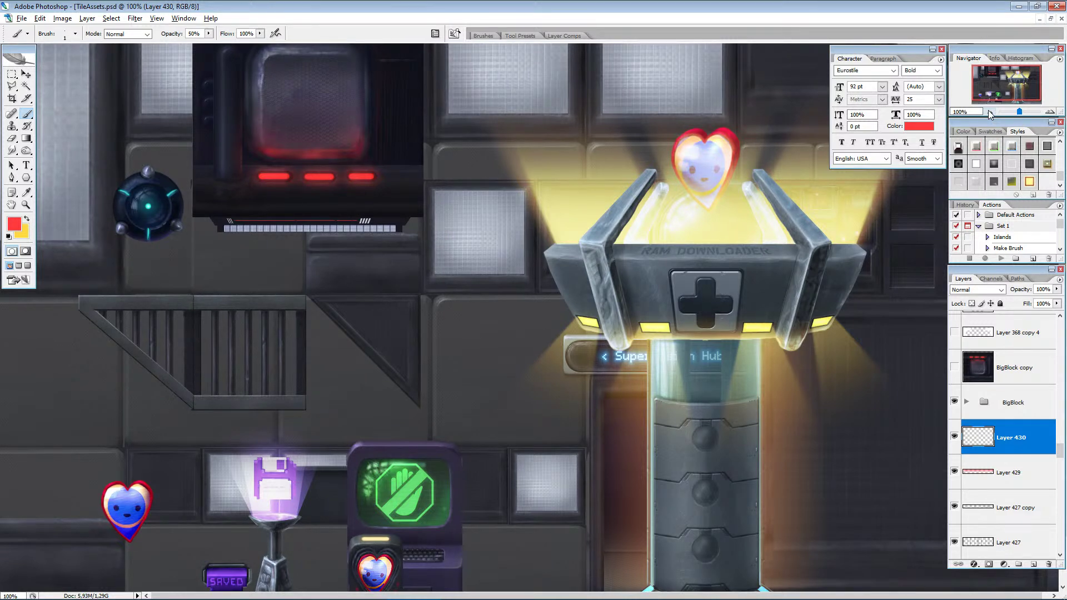
left_click(988, 111)
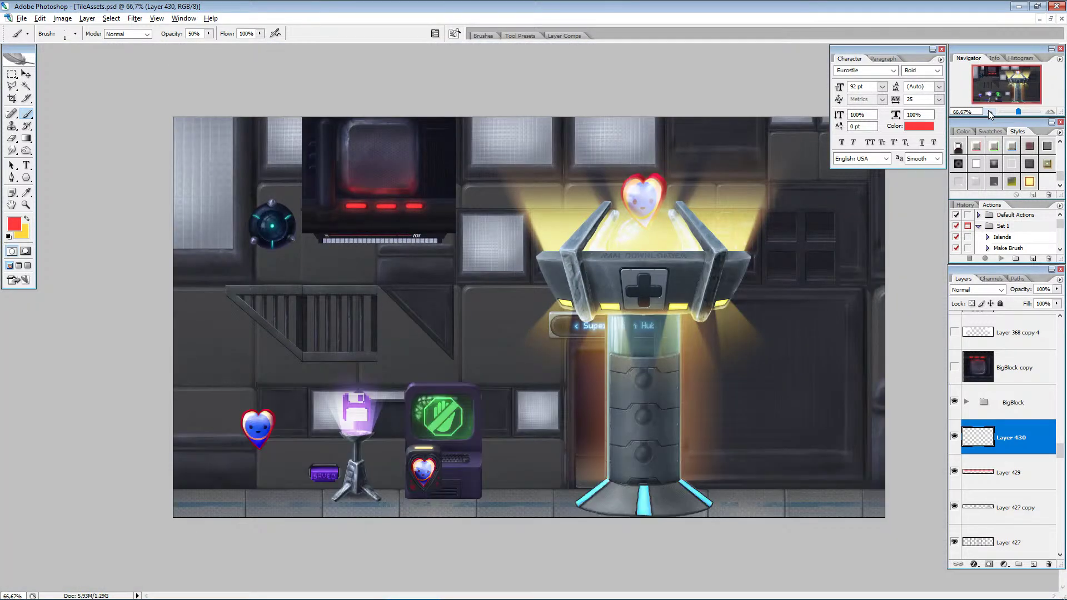
left_click(1049, 112)
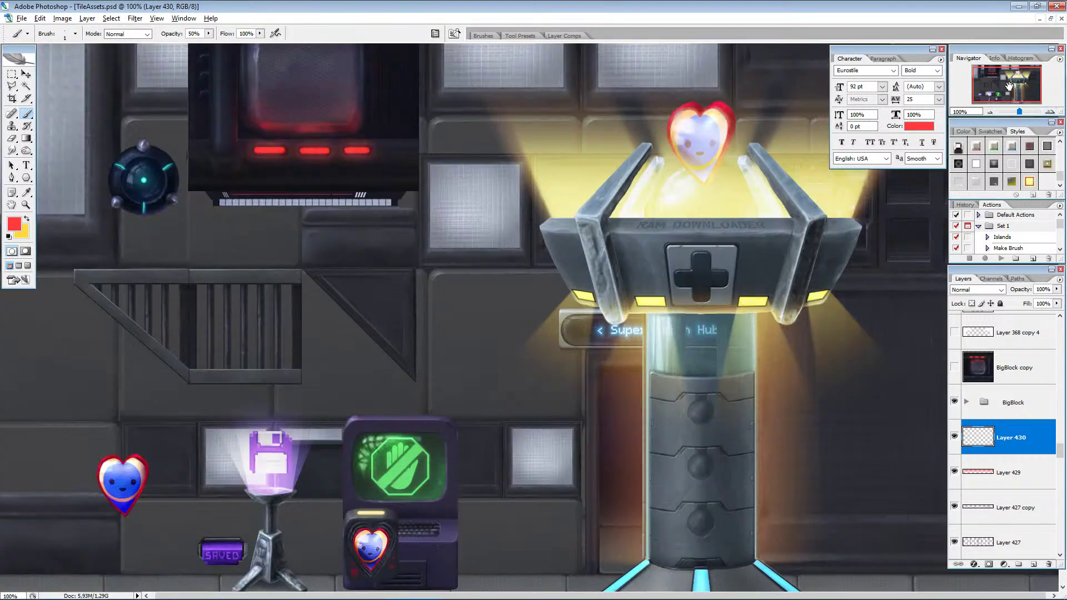
left_click_drag(1009, 86, 989, 80)
left_click(1050, 111)
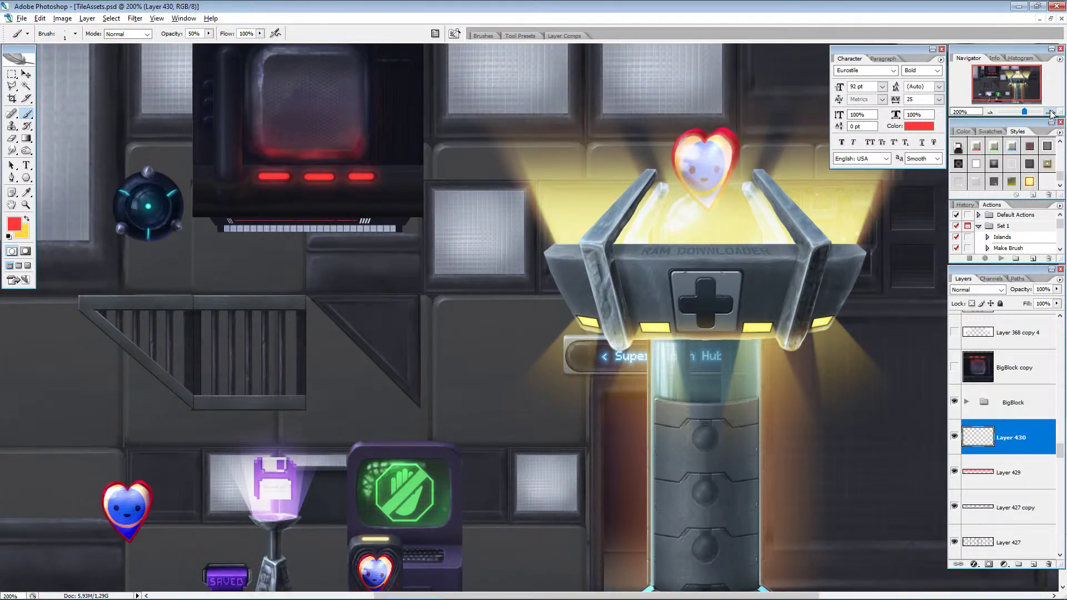
left_click(1050, 112)
left_click_drag(1006, 86, 991, 73)
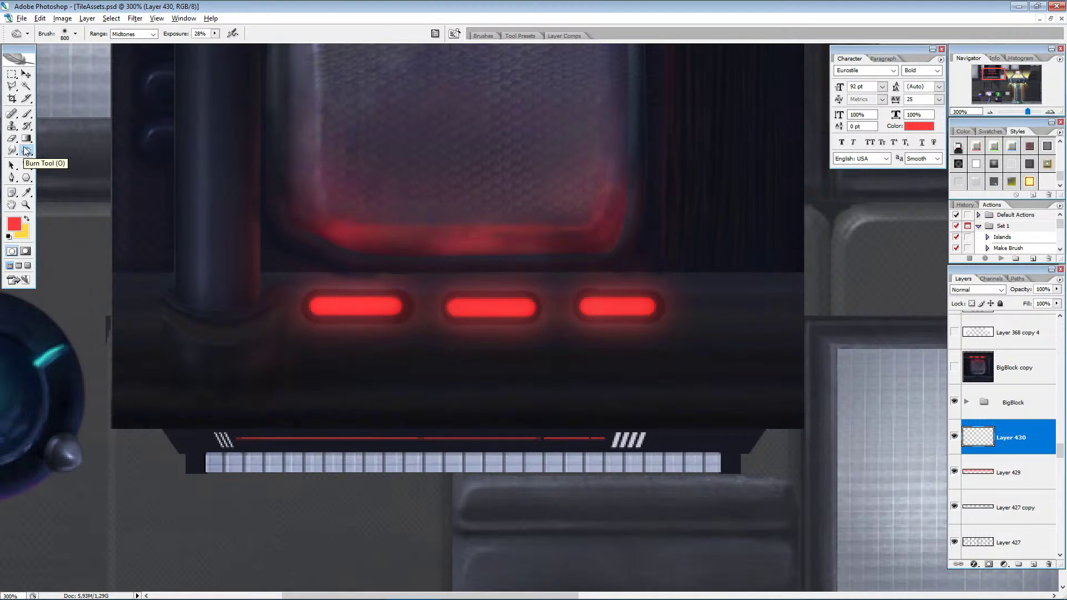
Paint a tiny red dash on the new layer beside the right-hand slanted stripes and move it slightly along the housing.
left_click(26, 113)
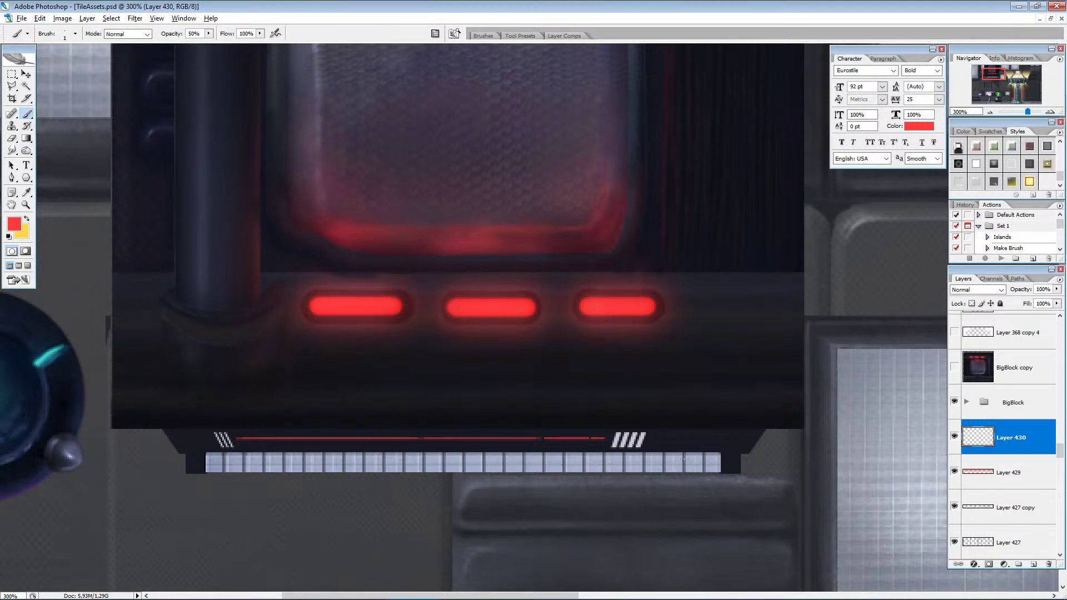
left_click_drag(656, 438, 662, 438)
scroll(776, 484, "up", 8, "alt")
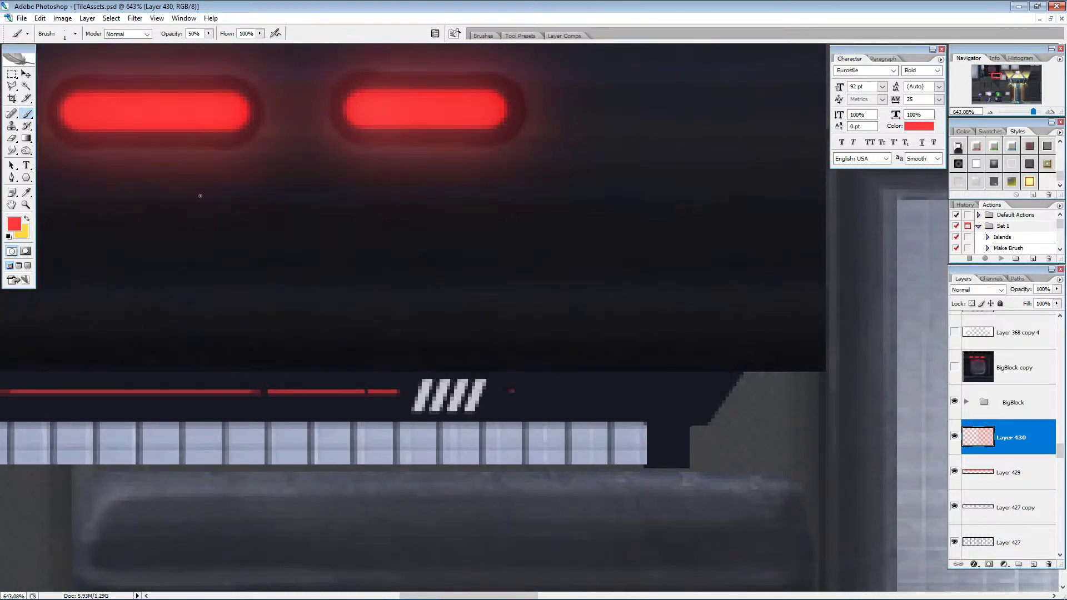
key("v")
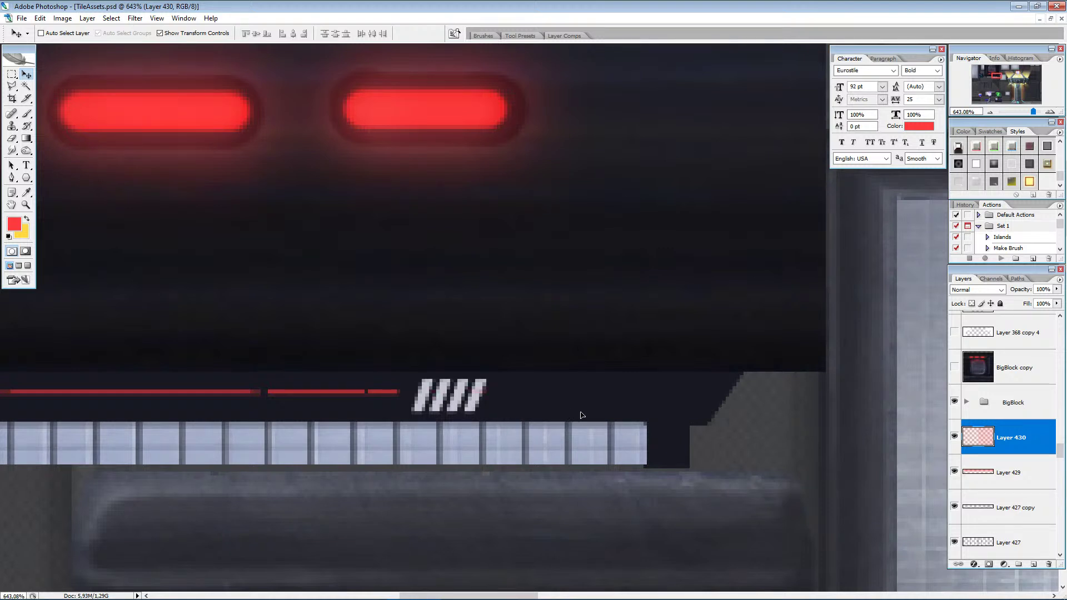
mouse_move(597, 415)
left_mouse_down()
mouse_move(631, 423)
mouse_move(606, 413)
left_mouse_up()
Duplicate the red dash three times and space the copies out in a horizontal row toward the housing's right end.
key("ctrl+j")
key("ctrl+j")
key("ctrl+j")
left_click_drag(603, 418, 625, 418)
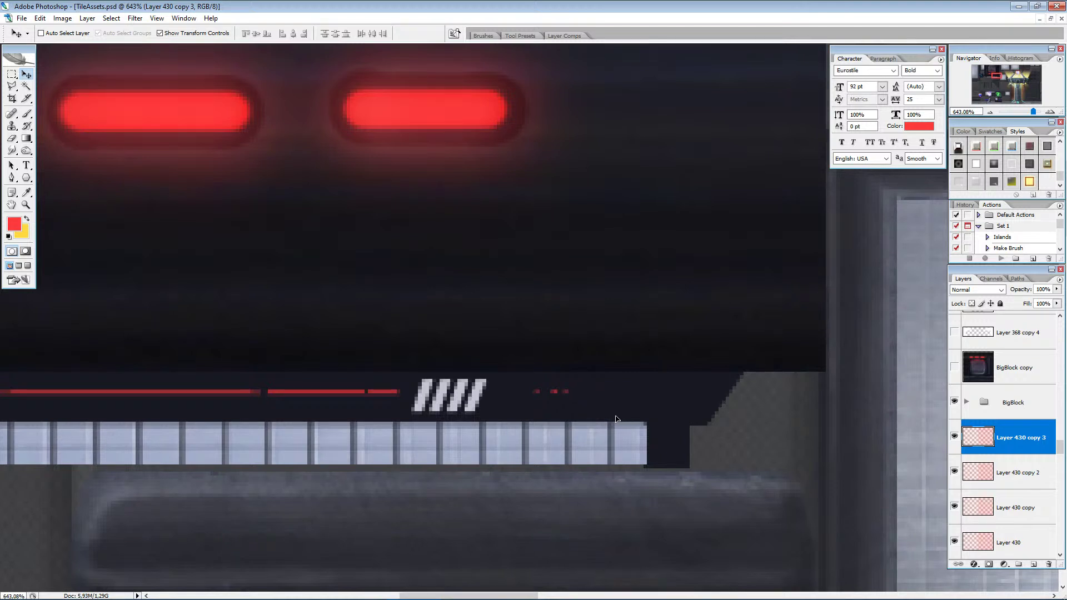
left_click_drag(616, 418, 630, 418)
Merge the duplicated dashes down into a single layer.
key("ctrl+e")
key("ctrl+e")
key("ctrl+e")
key("ctrl+e")
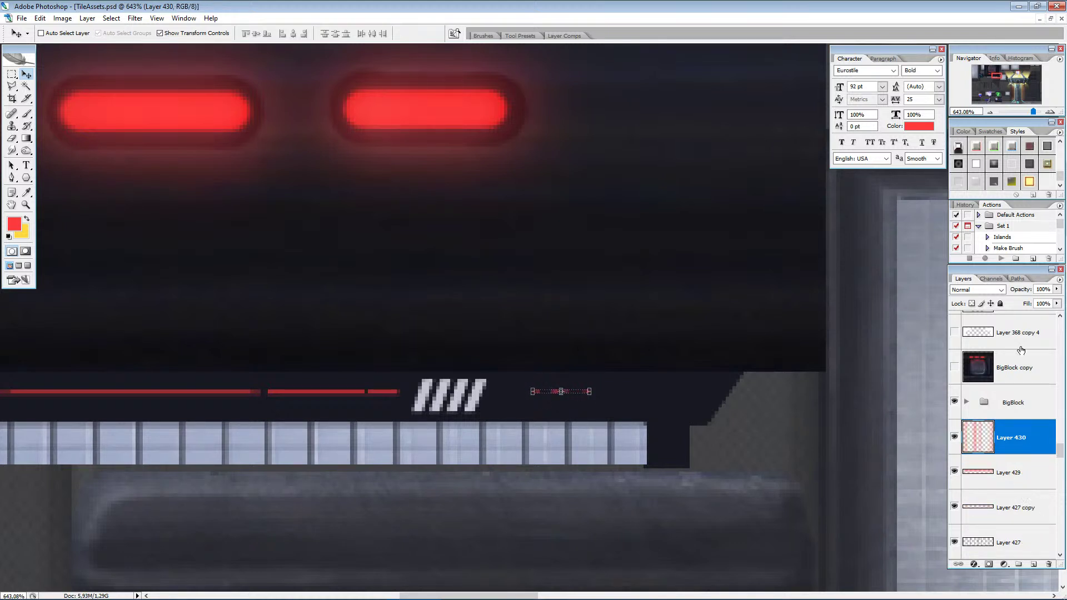
Examine how the row of small red dashes reads in the surrounding scene at 100% magnification.
left_click(988, 112)
left_click(989, 112)
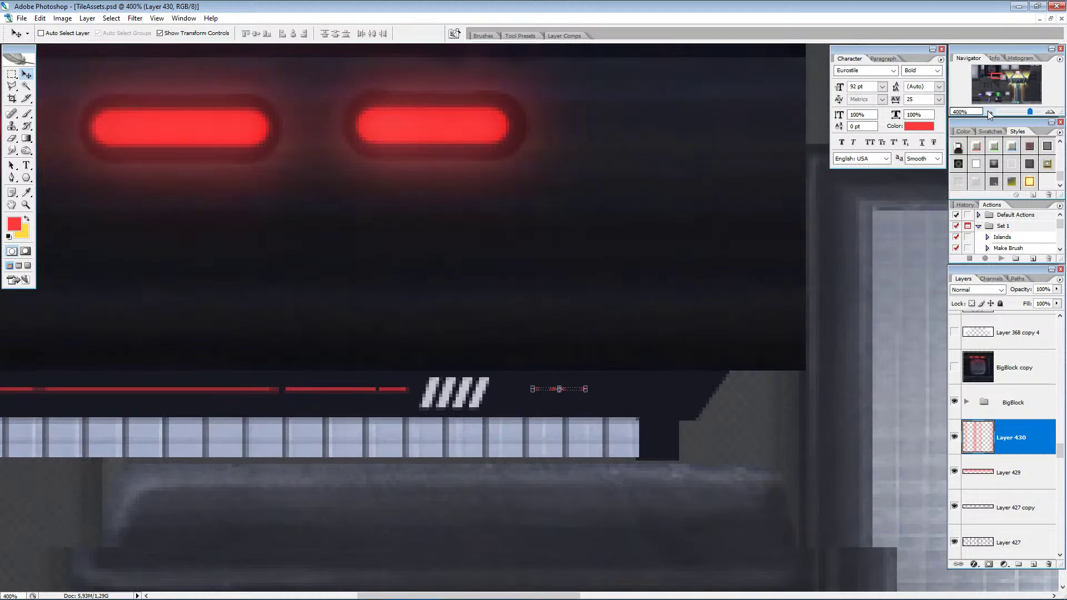
left_click(988, 112)
left_click(989, 112)
left_click(989, 111)
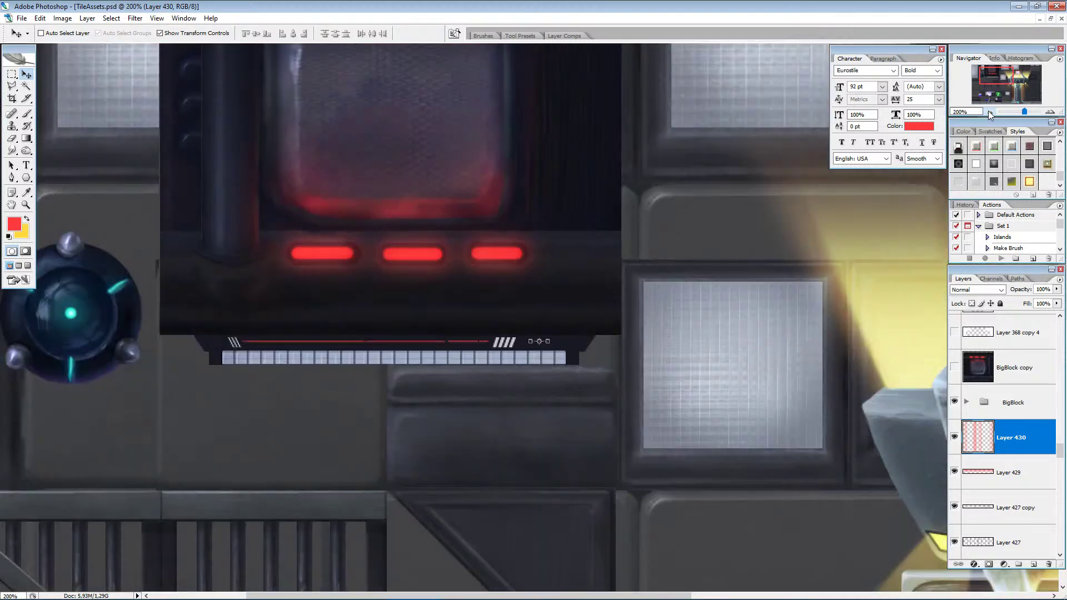
left_click(988, 112)
left_click(12, 76)
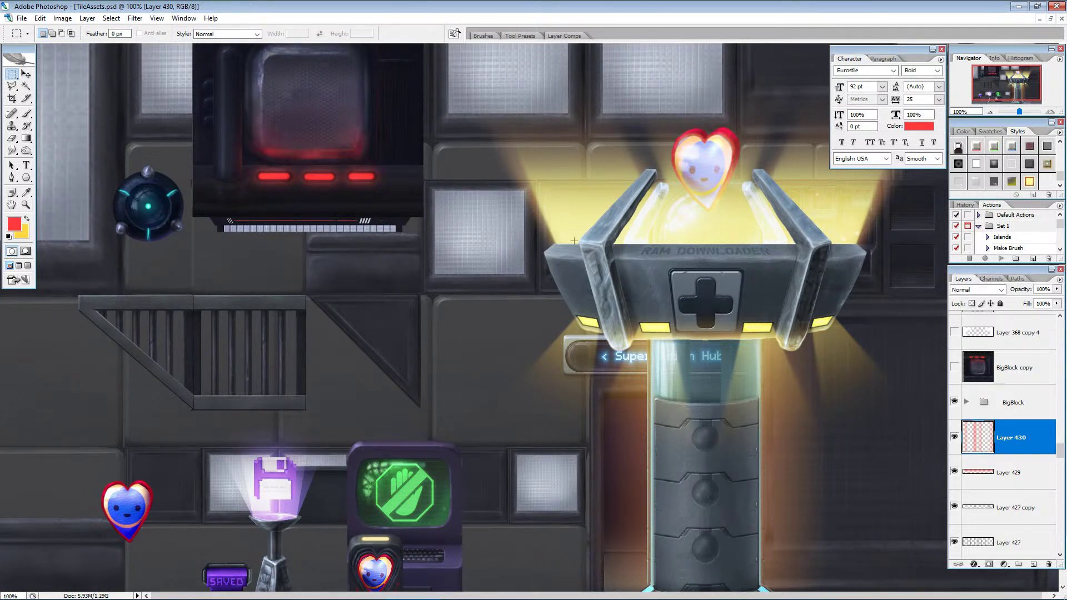
left_click(1049, 113)
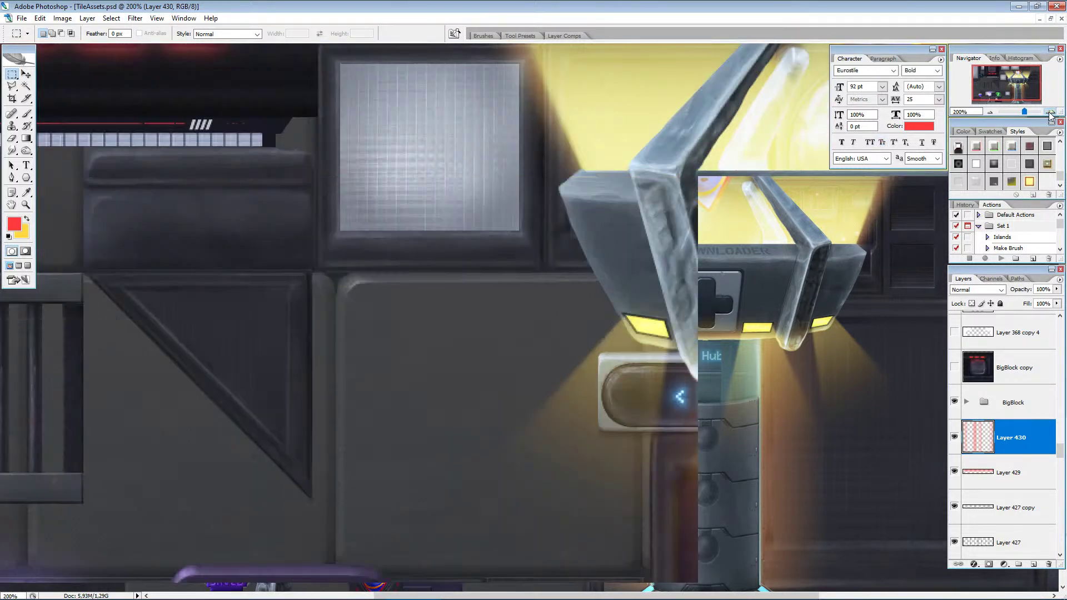
left_click(1050, 112)
left_click_drag(1007, 82, 990, 74)
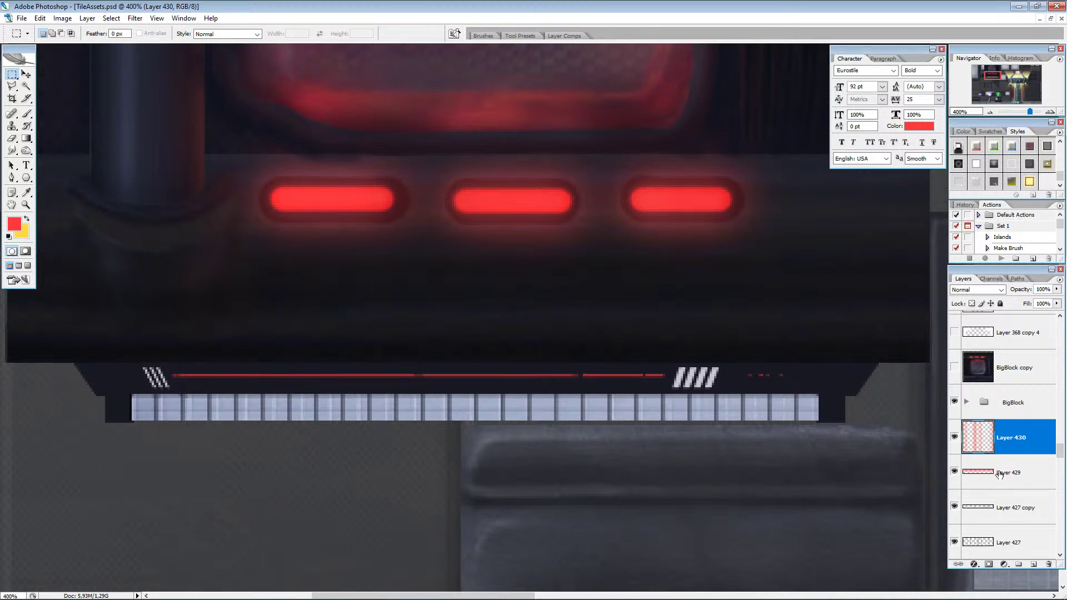
Add a new layer directly above Layer 428 copy and set up a soft 9 px brush with 0% hardness.
scroll(1008, 497, "down", 4)
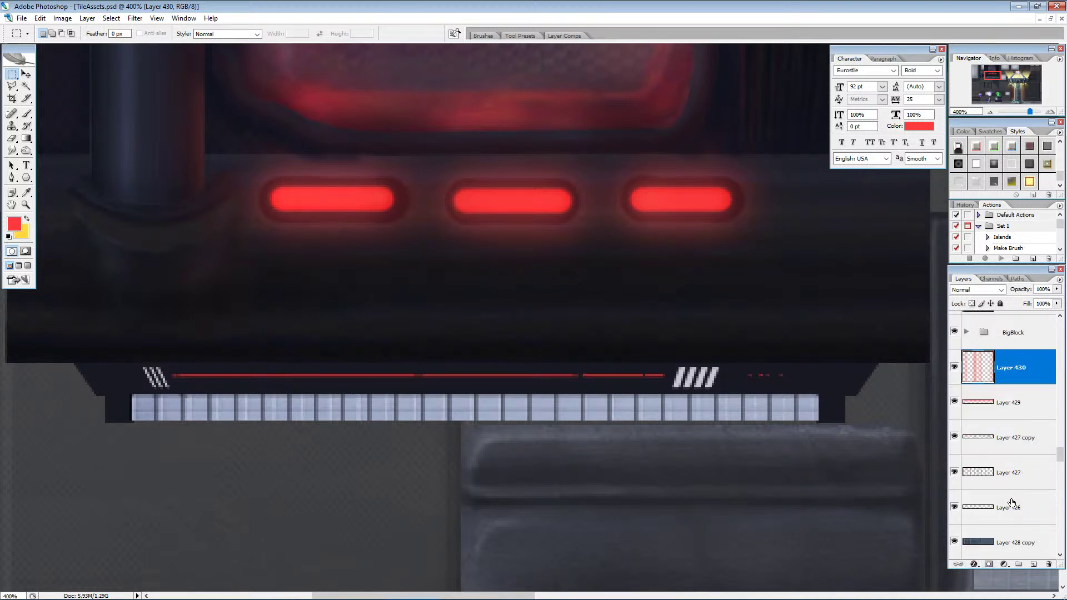
left_click(1003, 468)
left_click(1033, 564)
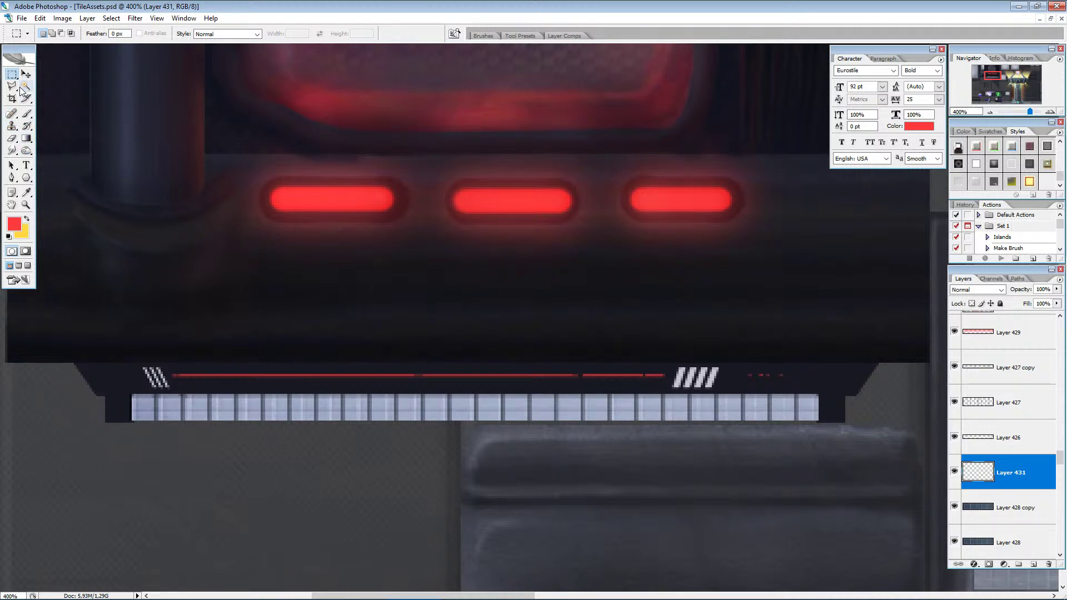
left_click(27, 113)
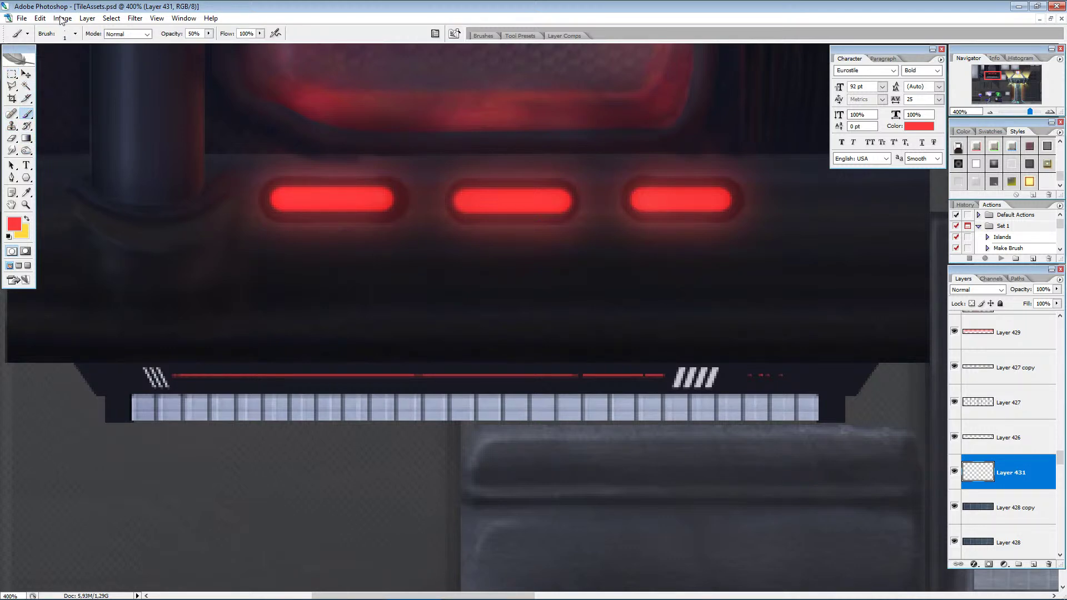
left_click(66, 37)
left_click_drag(36, 63, 18, 65)
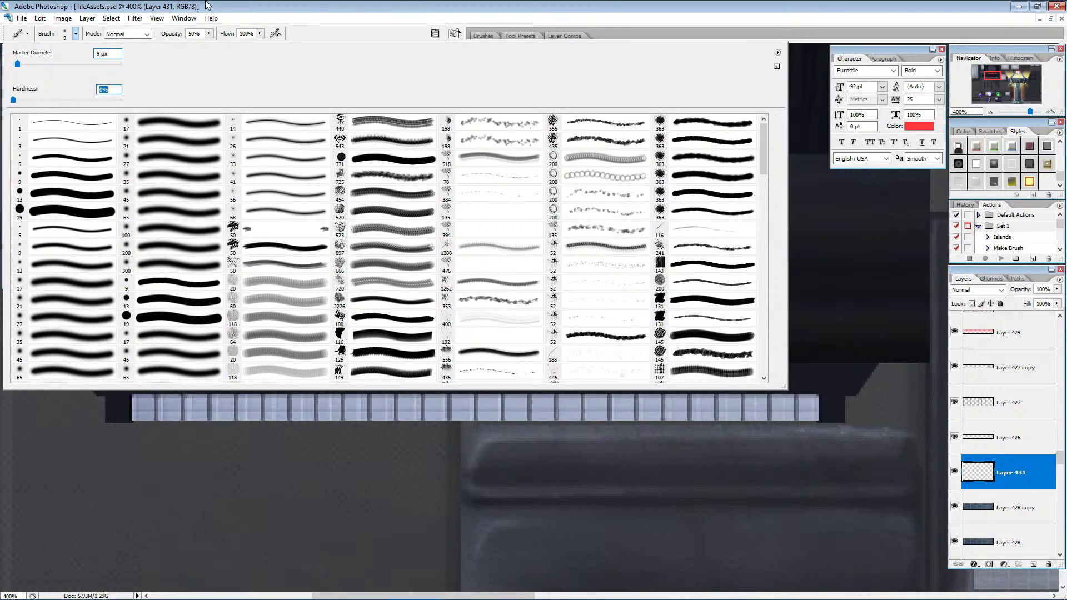
key("Return")
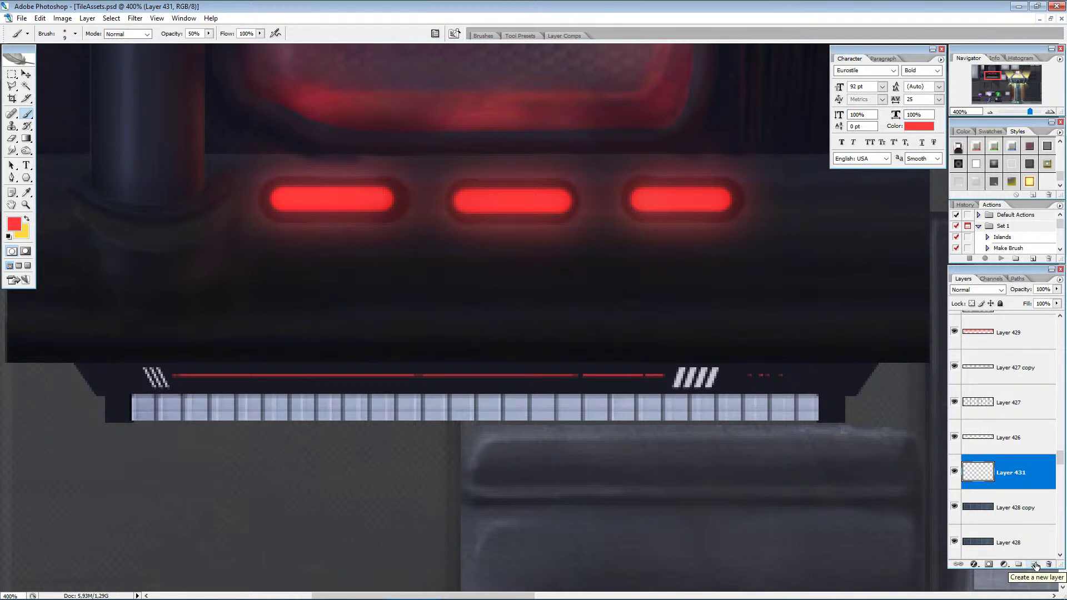
Load the tube's outline as a selection, shade along the tube's edge with the dark housing colour, and deselect.
left_click(983, 512, "ctrl")
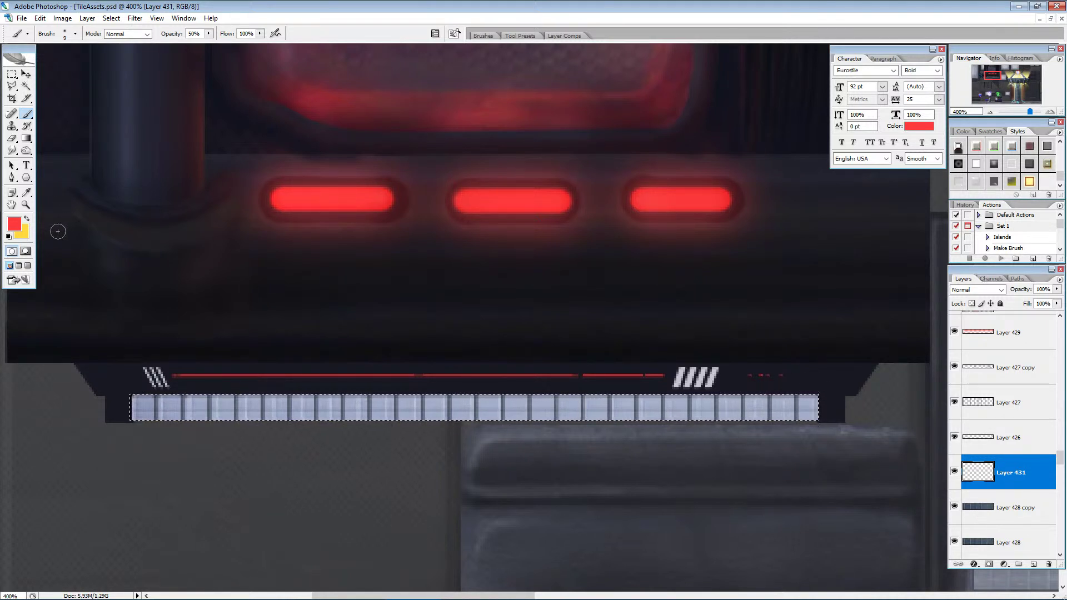
left_click(14, 224)
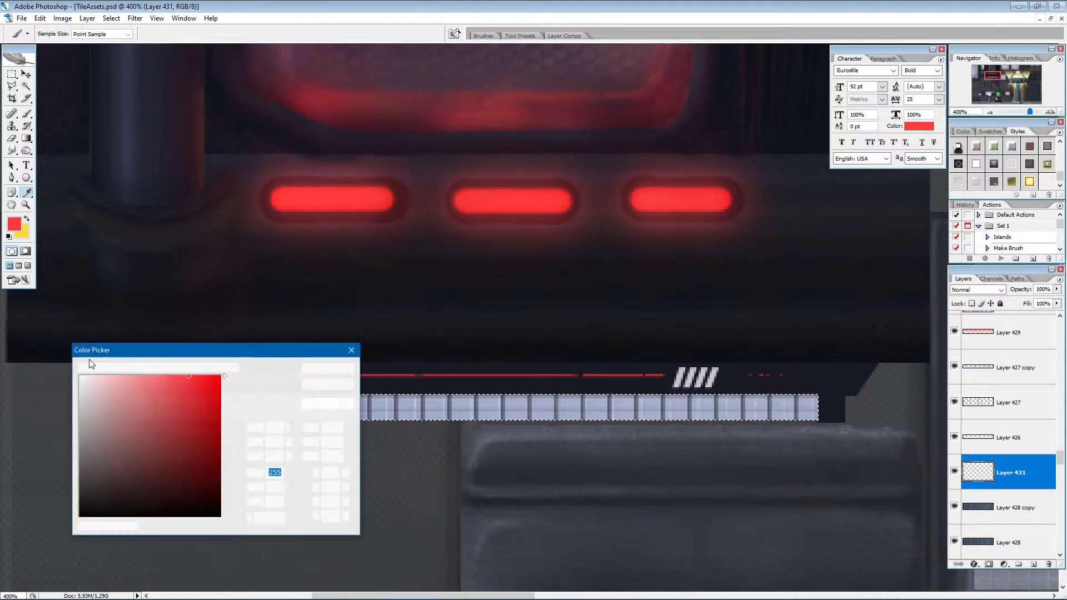
left_click(590, 381)
left_click(328, 368)
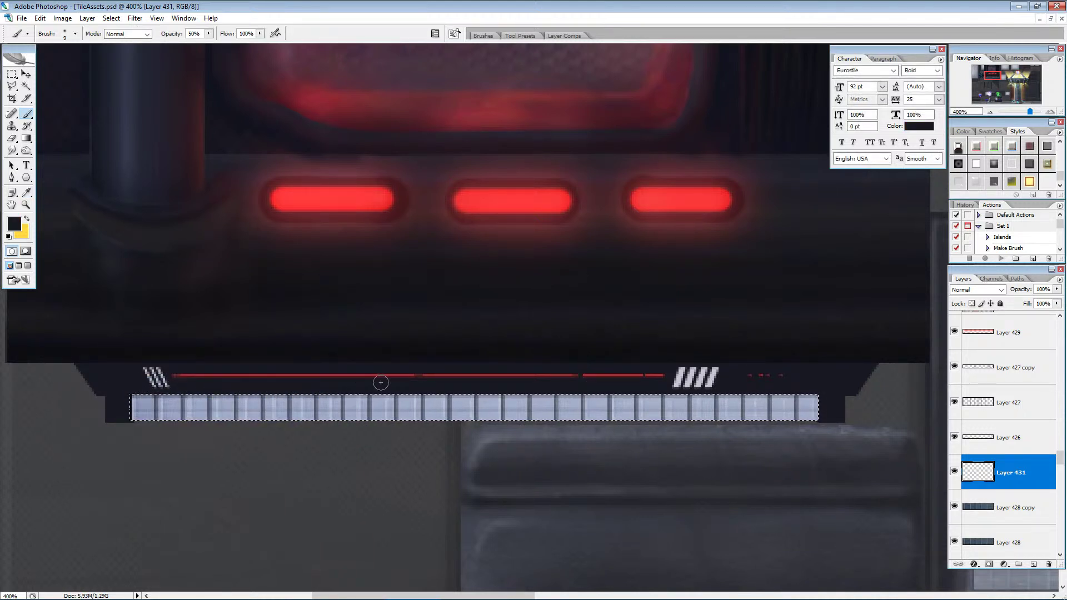
left_click_drag(765, 400, 892, 405)
key("bracketright")
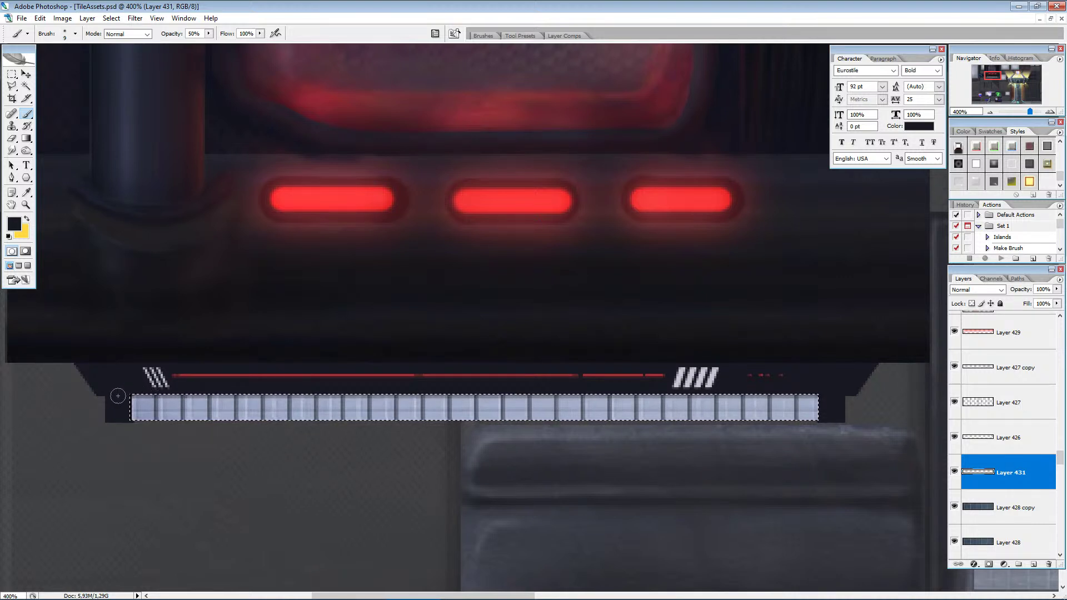
left_click_drag(175, 395, 854, 415)
key("ctrl+d")
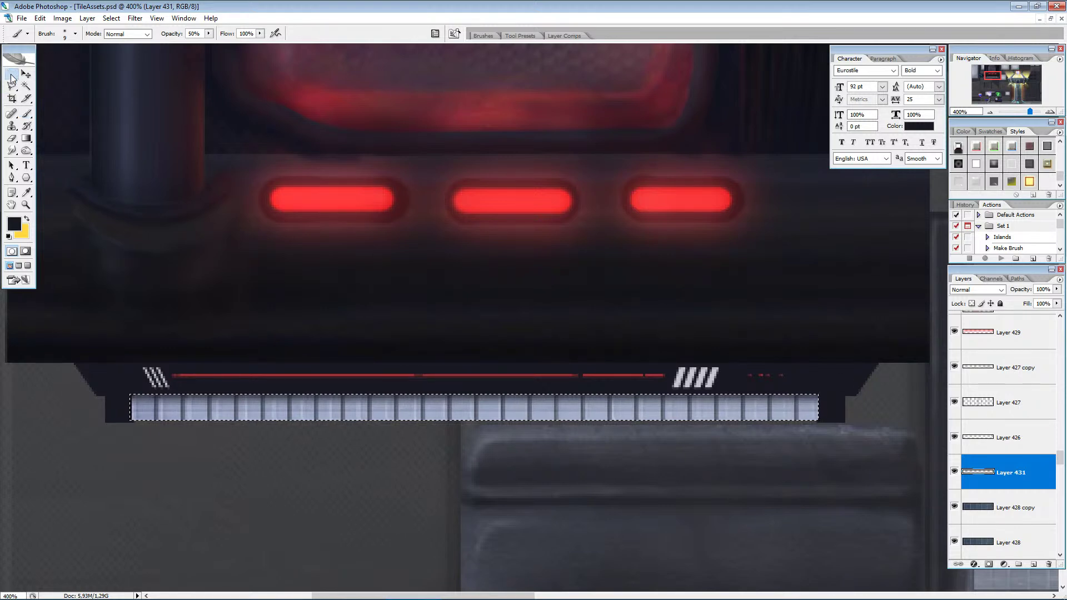
Examine the shaded tube against the whole scene at lower magnification and again close up.
left_click(11, 75)
scroll(207, 213, "down", 4, "alt")
scroll(235, 200, "down", 6, "alt")
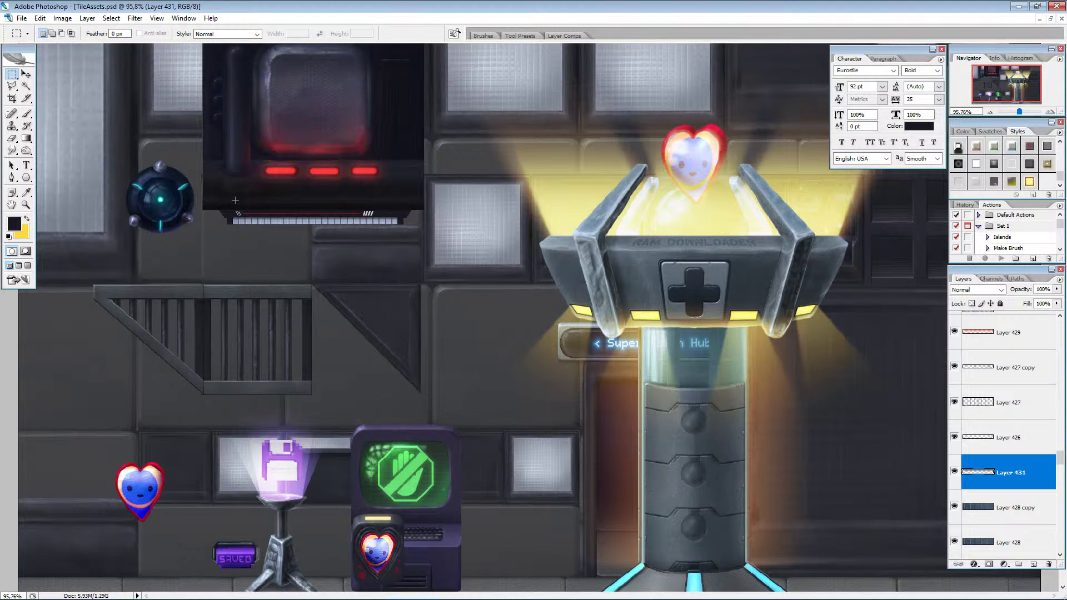
scroll(201, 186, "up", 5, "alt")
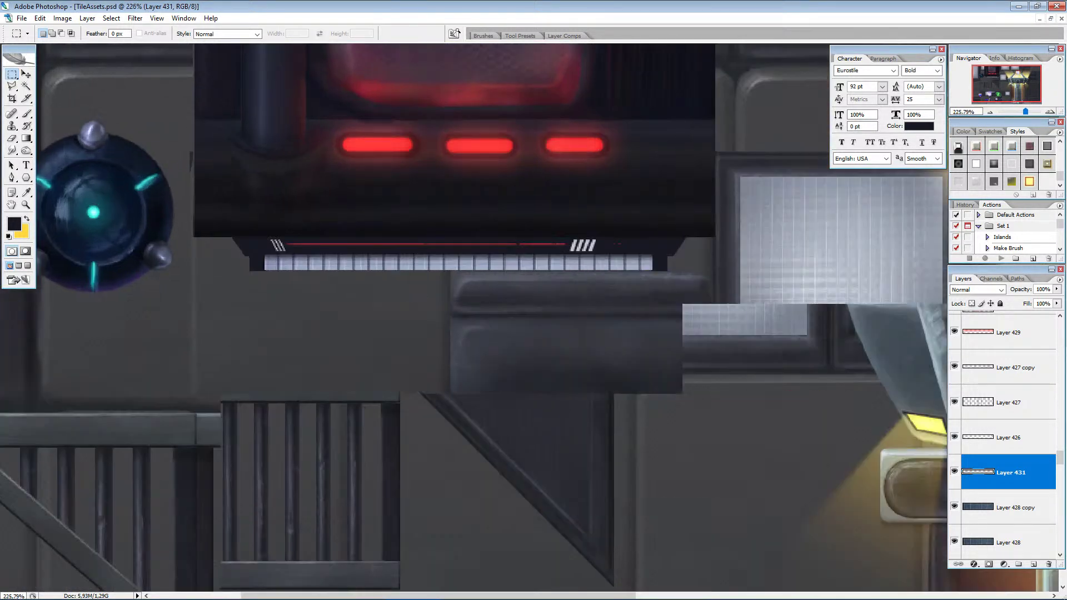
scroll(412, 172, "down", 2, "alt")
scroll(427, 114, "up", 4, "alt")
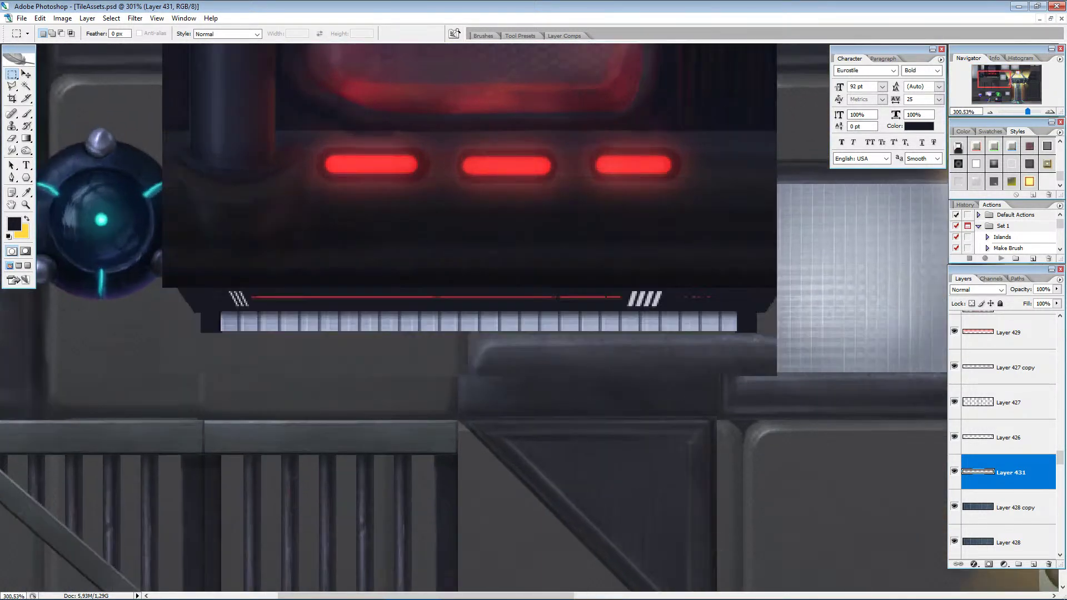
left_click(1050, 111)
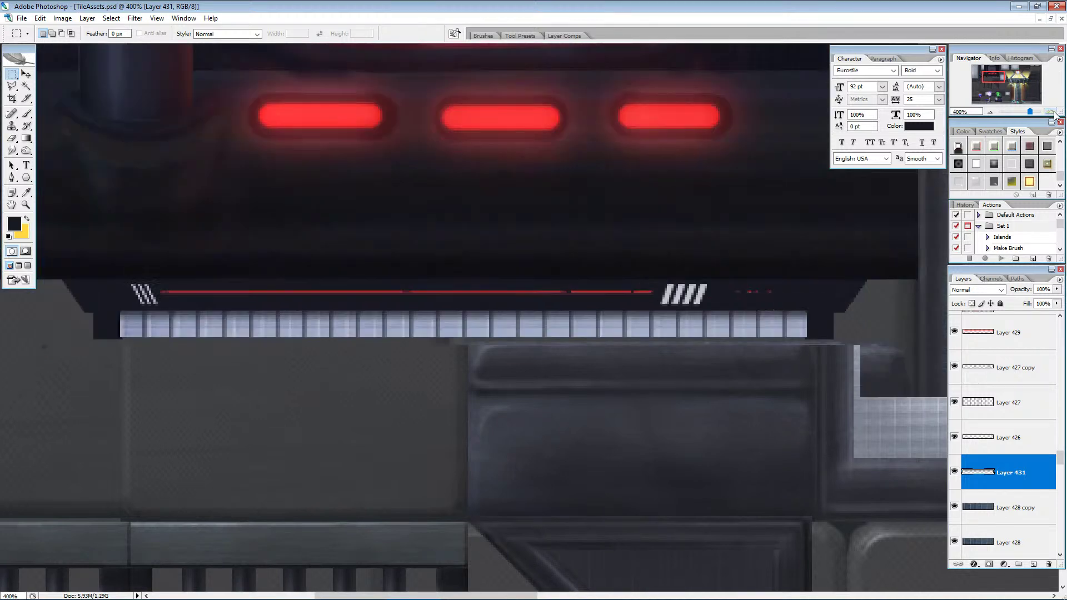
left_click_drag(994, 79, 994, 77)
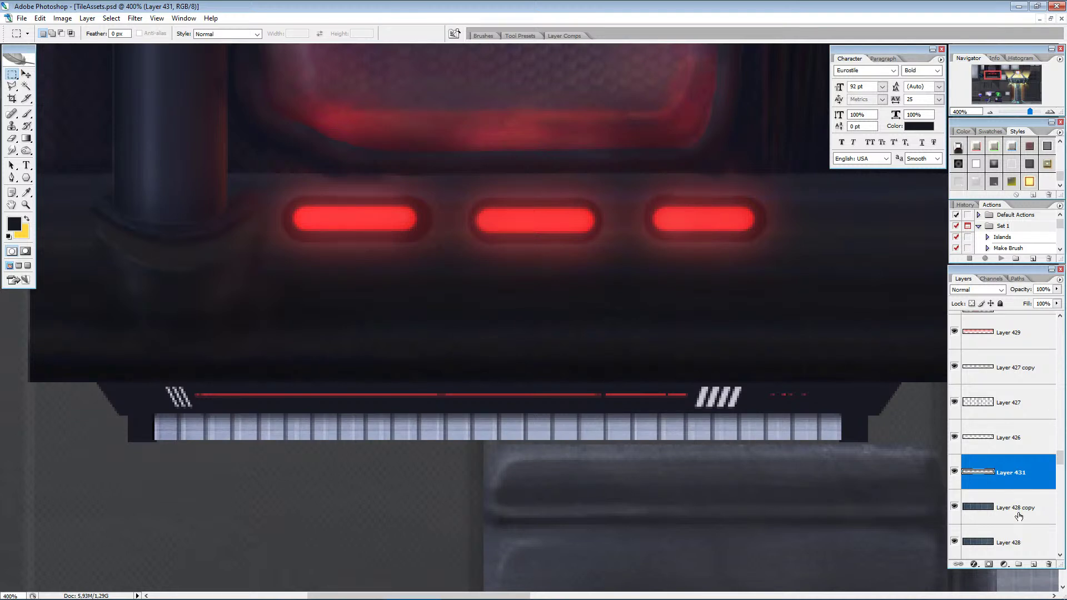
Activate the dark housing layer, Layer 423, and set up the Dodge tool with a much smaller brush on the Highlights range.
scroll(1017, 517, "down", 2)
scroll(1003, 529, "down", 2)
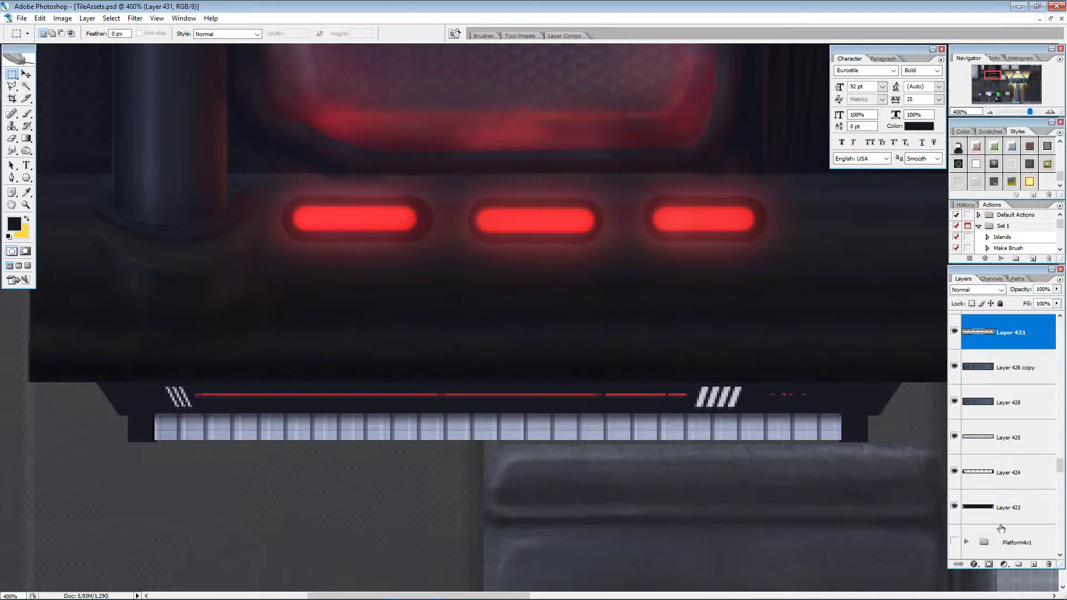
left_click(1012, 516)
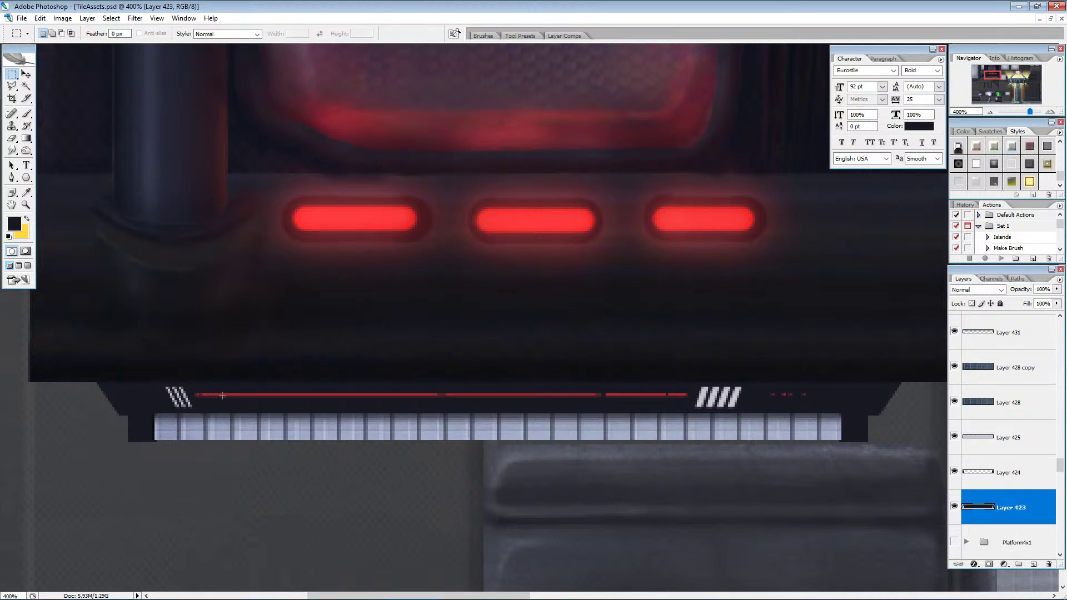
left_click(26, 150)
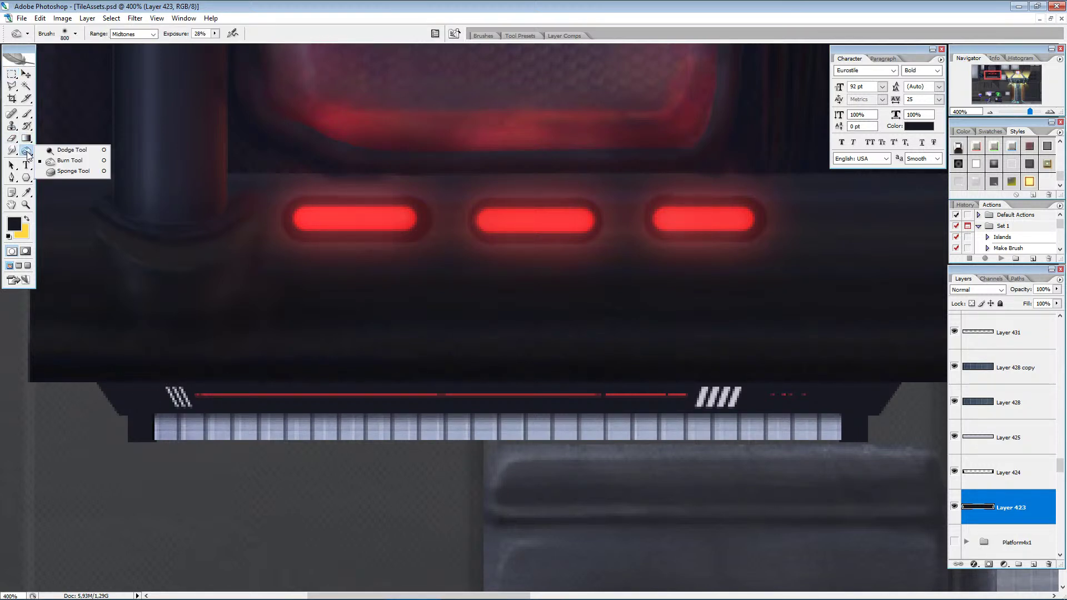
left_click(46, 150)
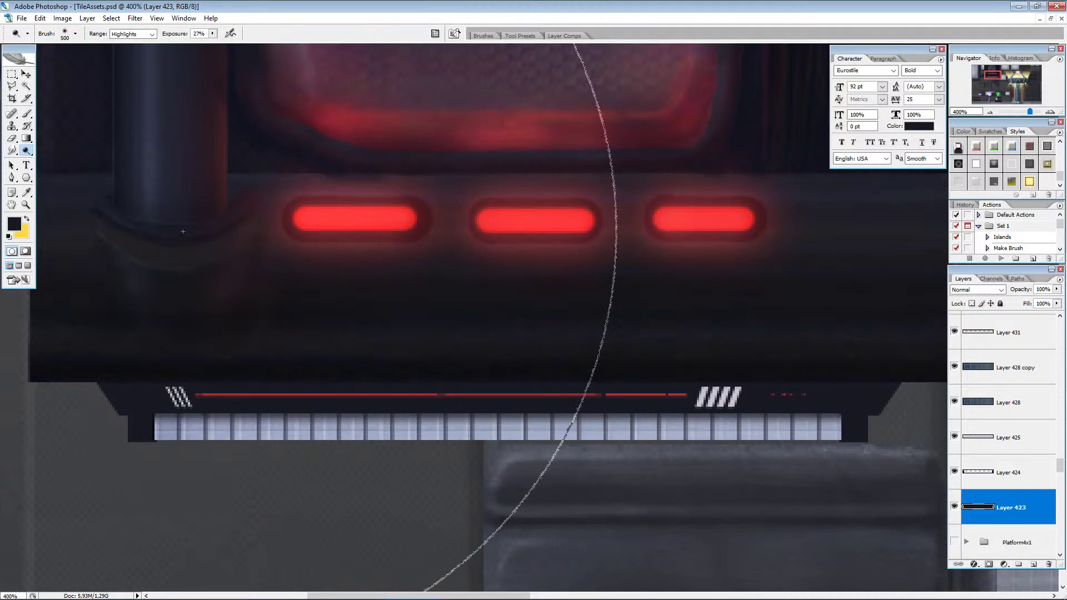
key("bracketleft")
key("bracketleft")
key("bracketleft")
key("bracketleft")
key("bracketleft")
key("bracketleft")
key("bracketleft")
key("bracketleft")
key("bracketleft")
key("bracketleft")
key("bracketleft")
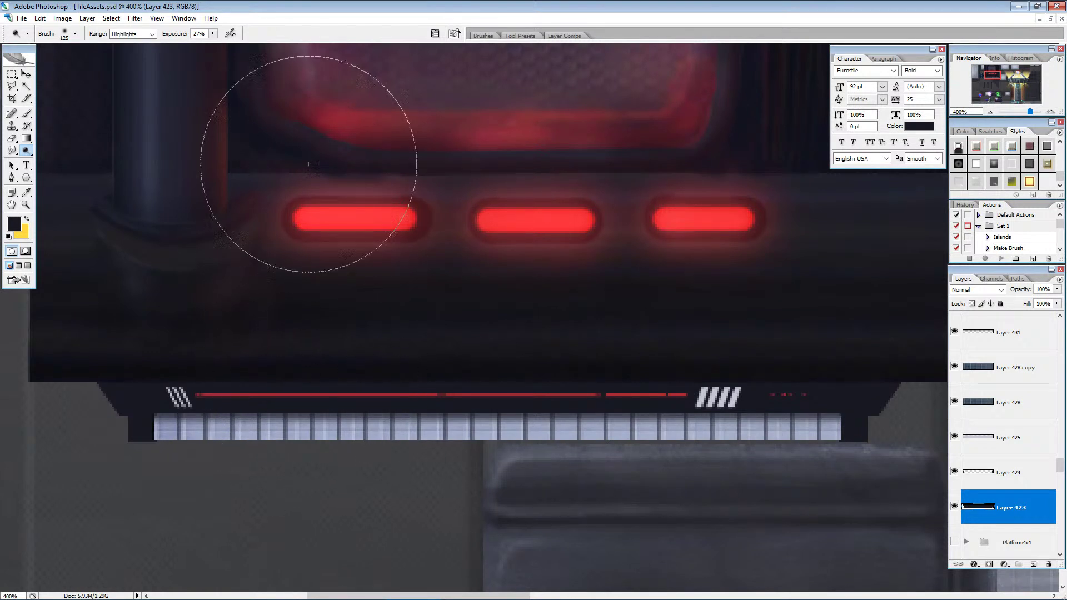
key("bracketleft")
key("bracketleft")
key("bracketleft")
key("bracketleft")
key("bracketleft")
key("bracketleft")
key("bracketleft")
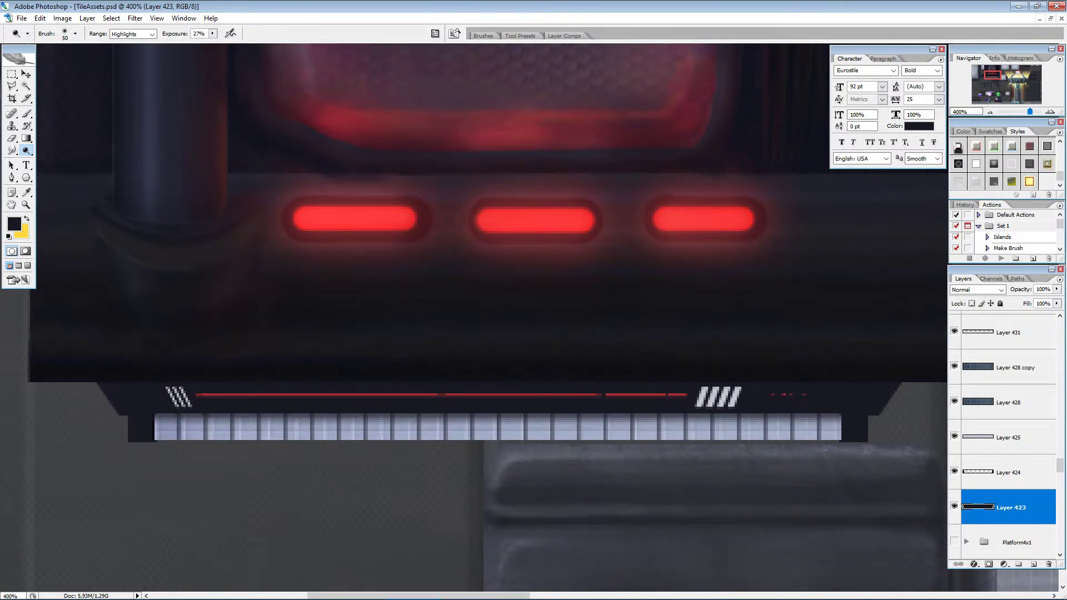
key("bracketleft")
Move Layer 423 above Layer 424 and dodge the housing's right slanted end with a 20 px brush.
left_click_drag(1007, 507, 1004, 464)
key("bracketright")
key("bracketright")
key("bracketright")
key("bracketright")
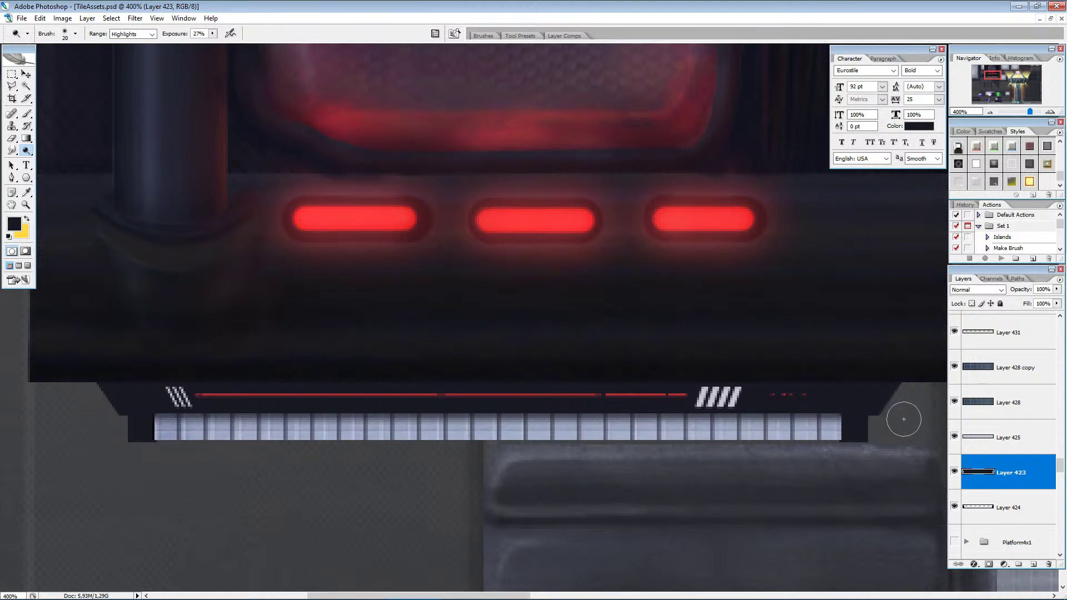
mouse_move(913, 412)
left_mouse_down()
mouse_move(2, 422)
mouse_move(1066, 471)
mouse_move(844, 444)
left_mouse_up()
Dodge the housing's left slanted edge with a 2 px brush, changing the range to Midtones.
key("bracketleft")
key("bracketleft")
key("bracketleft")
key("bracketleft")
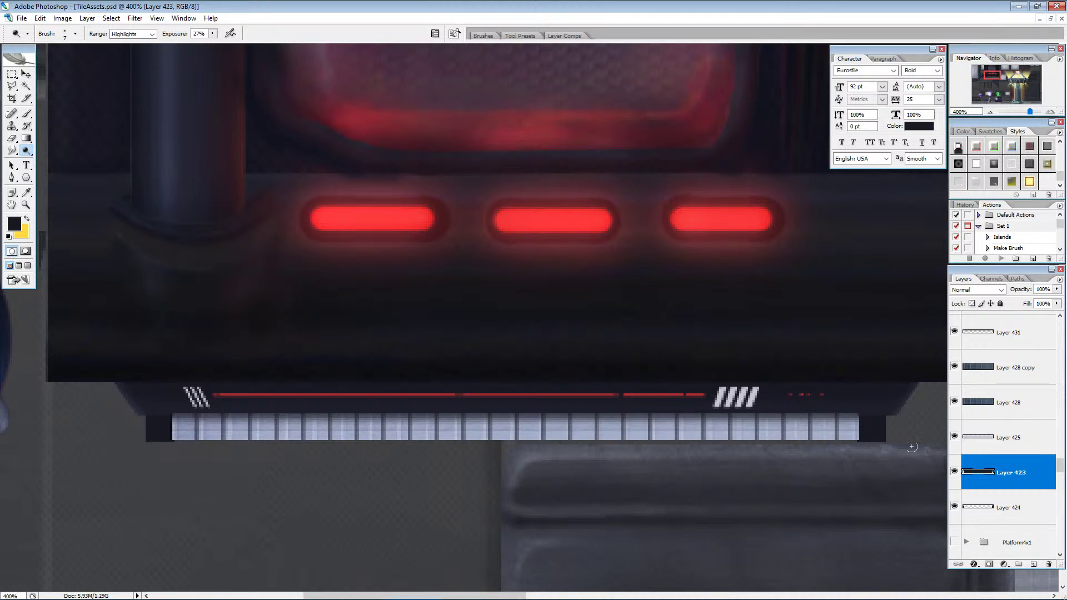
key("bracketleft")
key("bracketleft")
key("bracketleft")
left_click(34, 149)
left_click(25, 149)
scroll(81, 410, "up", 9, "alt")
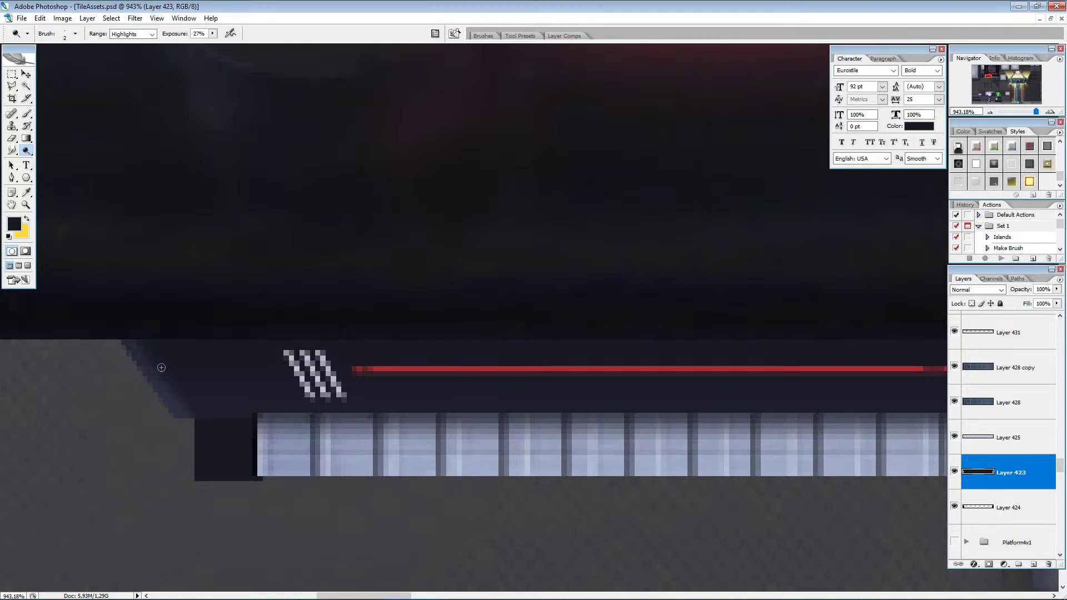
left_click(133, 35)
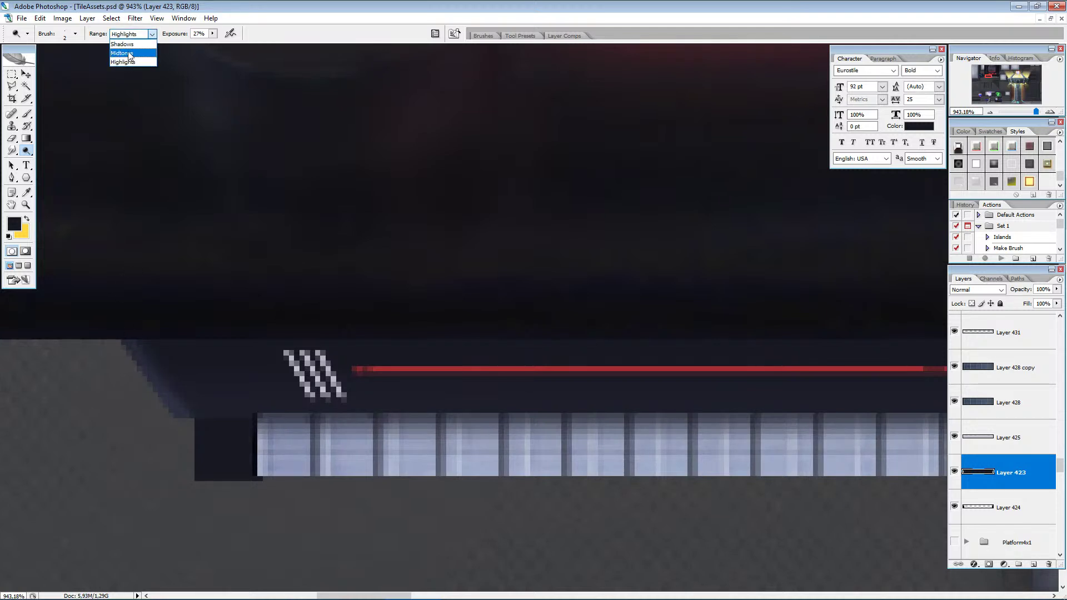
left_click(133, 54)
left_click(132, 457)
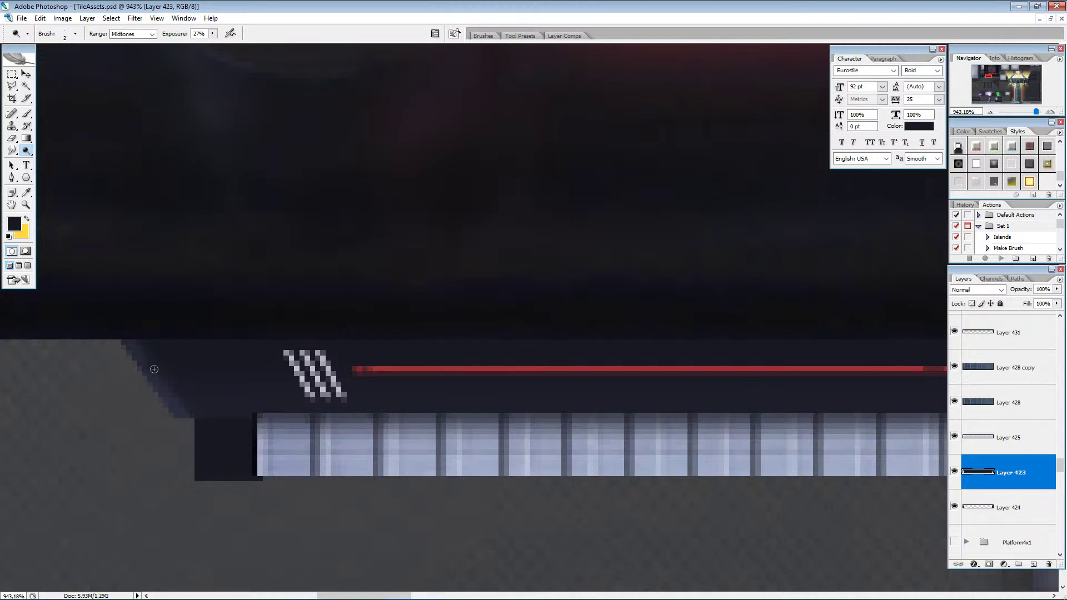
left_click_drag(131, 337, 186, 415)
Lighten the housing's right slanted edge, finishing with a 1 px Dodge brush on the Highlights range.
left_click_drag(442, 464, 81, 467)
left_click_drag(725, 475, 300, 468)
left_click_drag(855, 422, 319, 442)
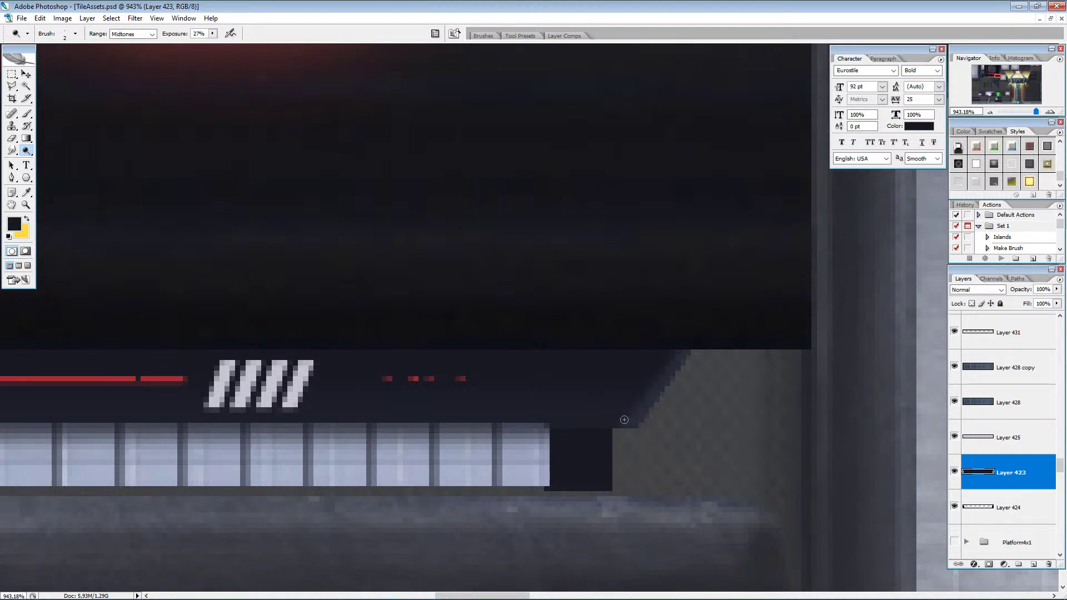
key("bracketleft")
left_click(123, 34)
left_click(120, 62)
left_click(627, 418)
Examine the lightened housing edges along the whole fixture close up and at 400% magnification.
scroll(163, 403, "left", 12)
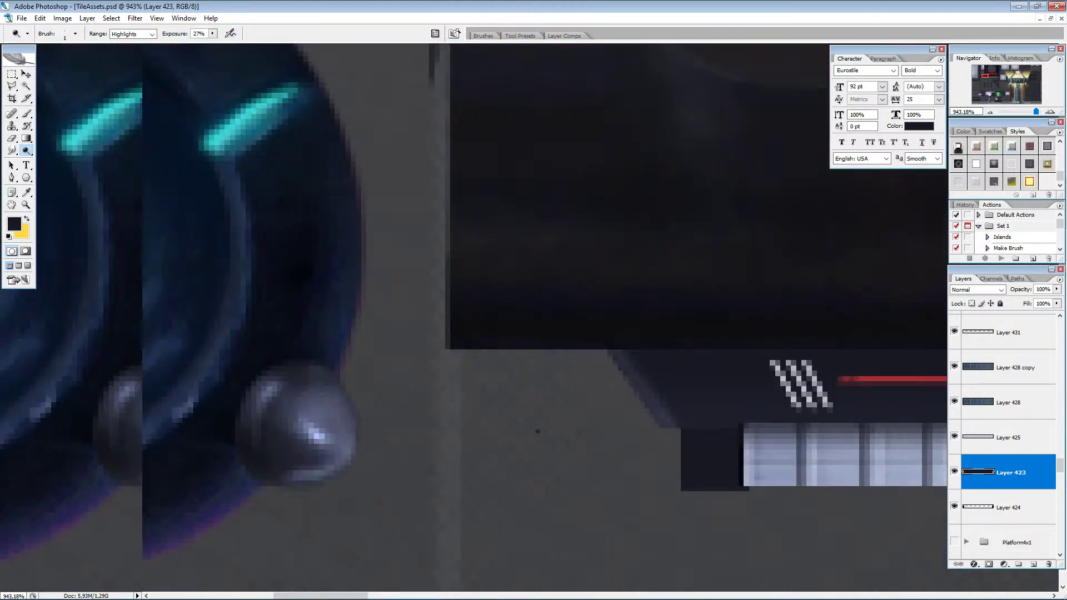
scroll(163, 403, "right", 10)
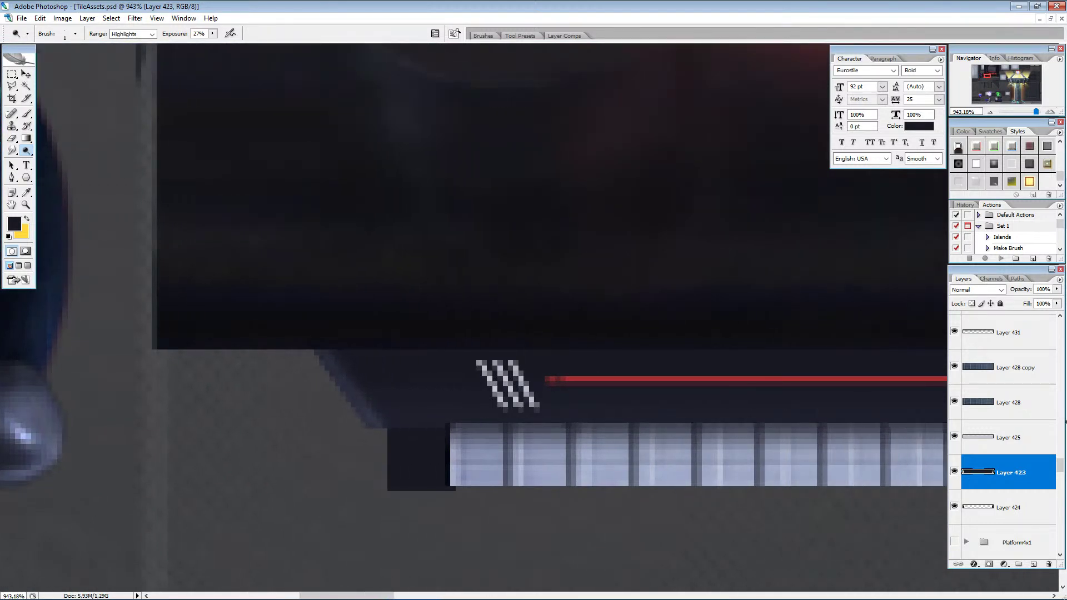
scroll(163, 402, "right", 10)
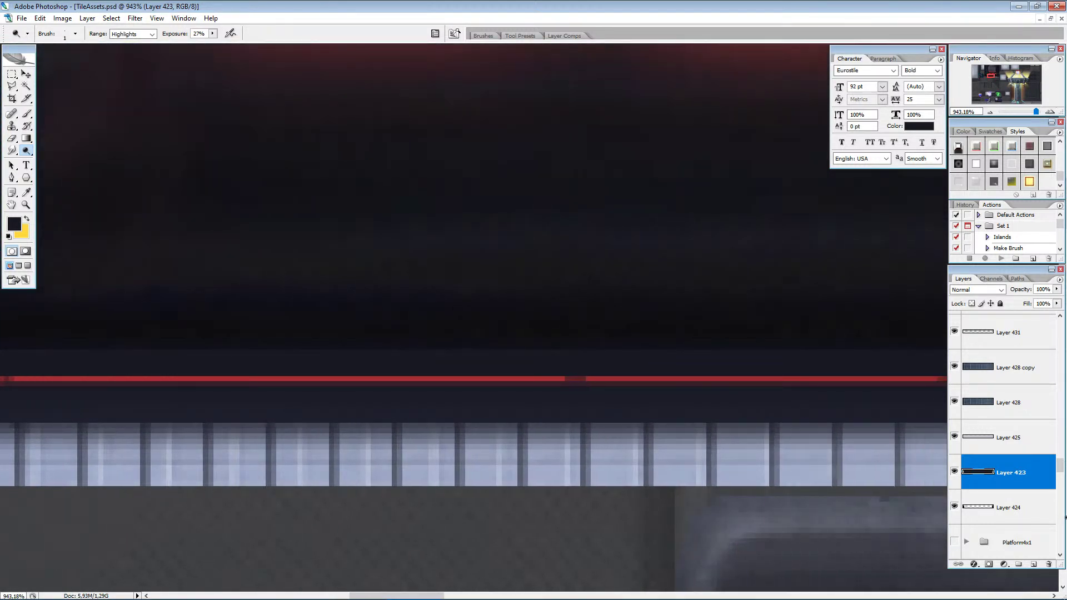
scroll(473, 422, "right", 6)
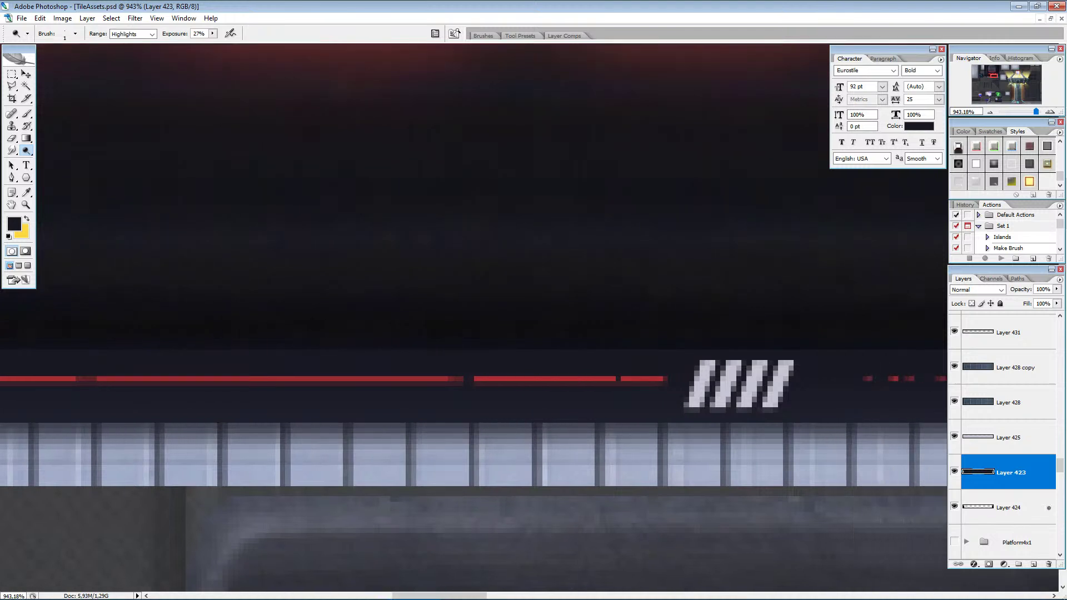
left_click(1065, 469)
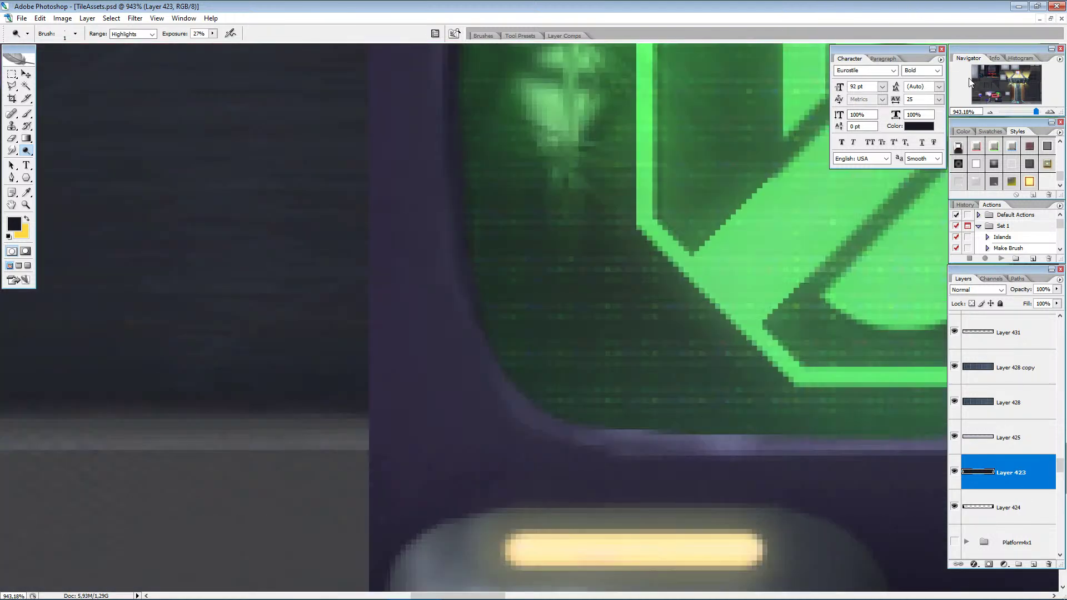
left_click_drag(997, 94, 995, 78)
left_click(989, 112)
left_click(989, 113)
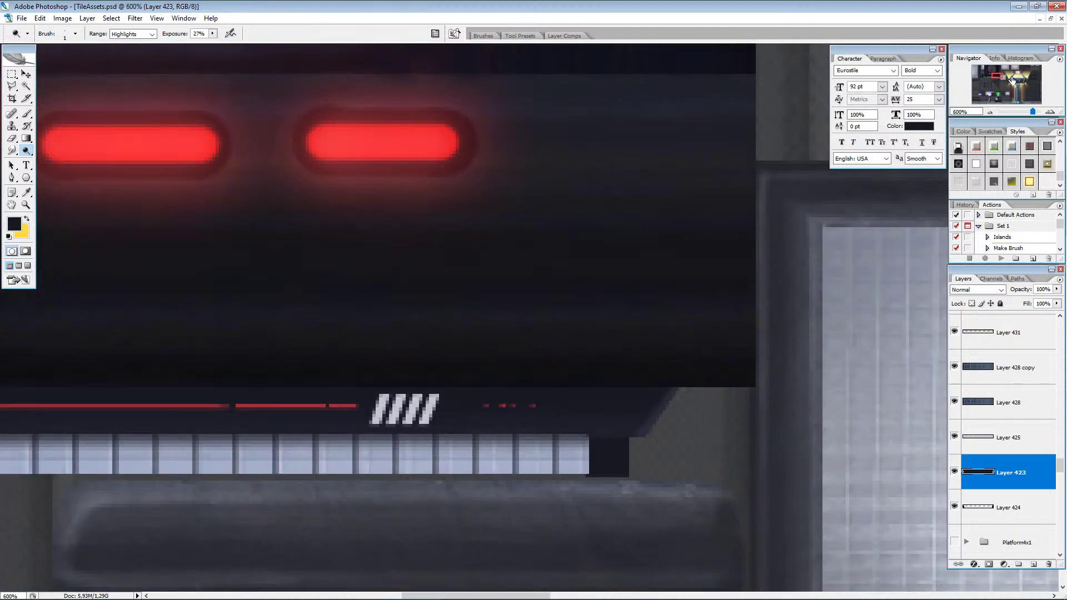
left_click_drag(998, 76, 995, 78)
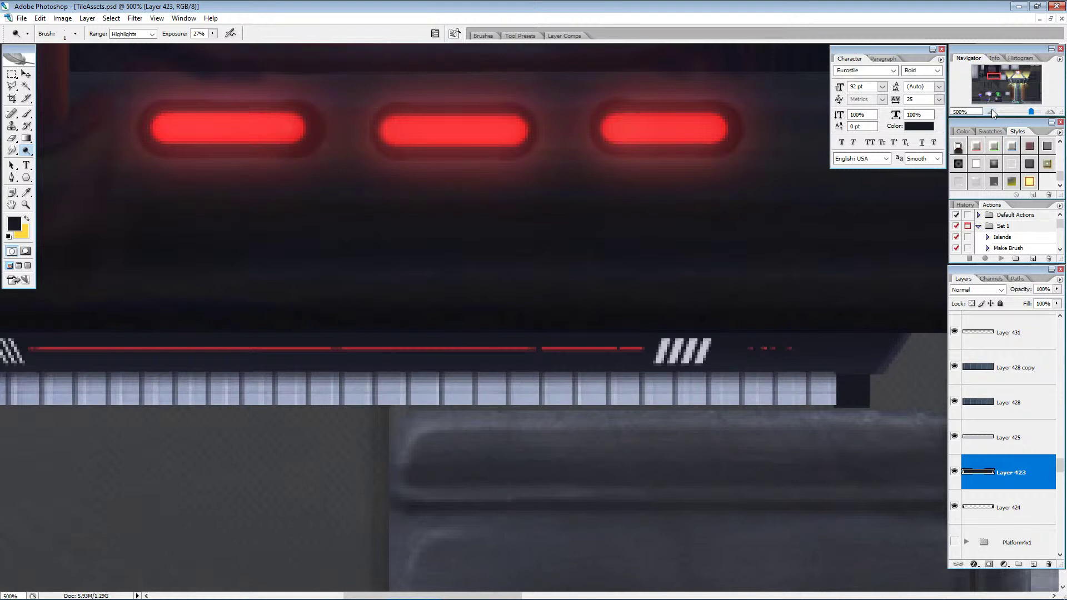
left_click(990, 112)
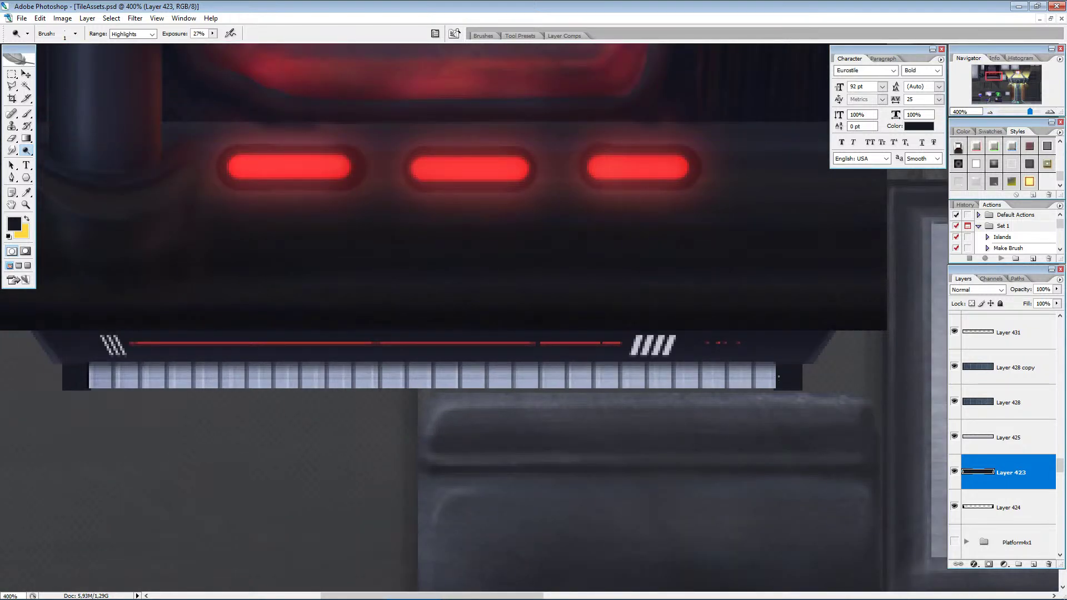
scroll(946, 372, "right", 1)
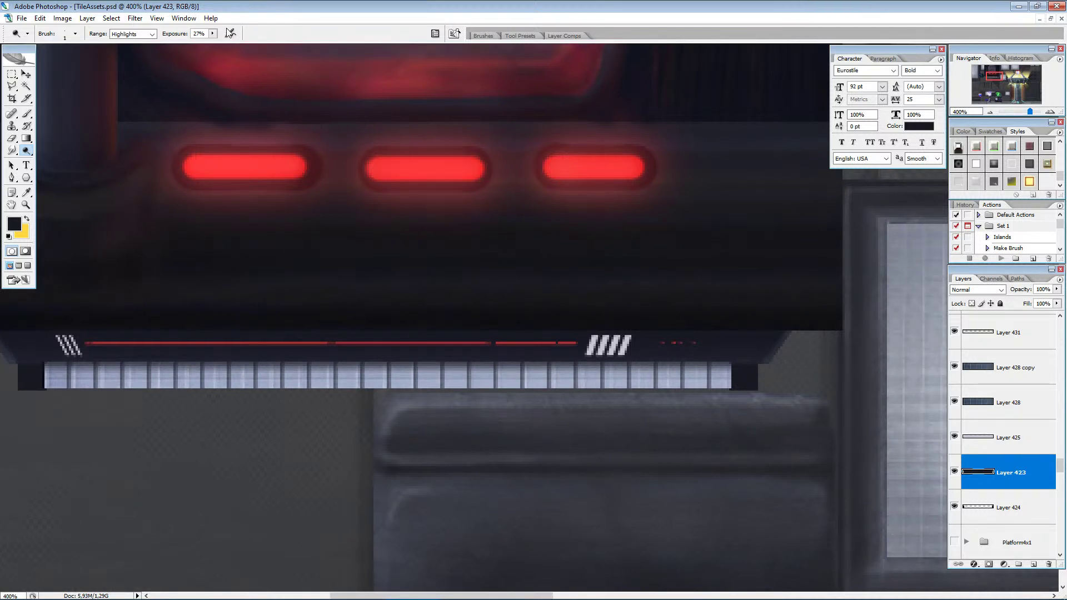
Set the Dodge exposure to 56% and lighten the thin lower edge of the housing just above the tube.
mouse_move(212, 34)
left_mouse_down()
mouse_move(214, 44)
mouse_move(228, 45)
left_mouse_up()
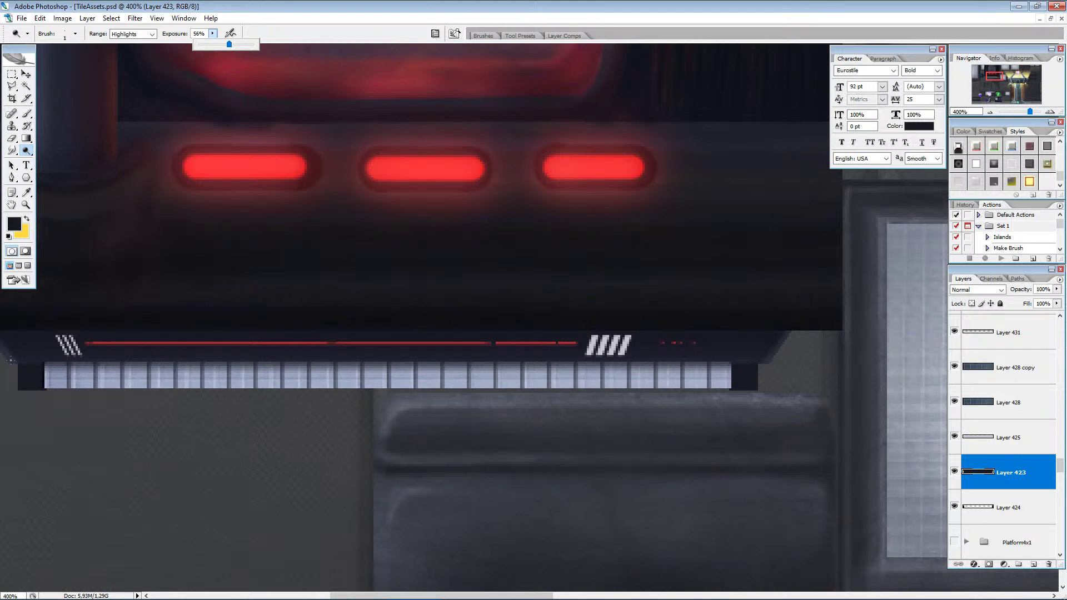
left_click(10, 361)
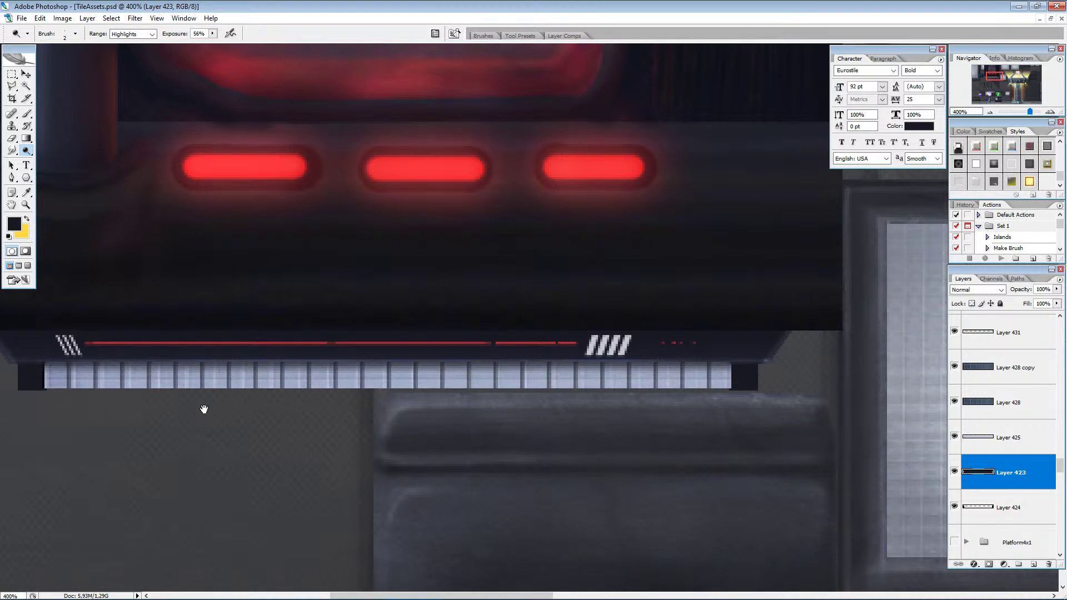
scroll(275, 402, "left", 3, "ctrl")
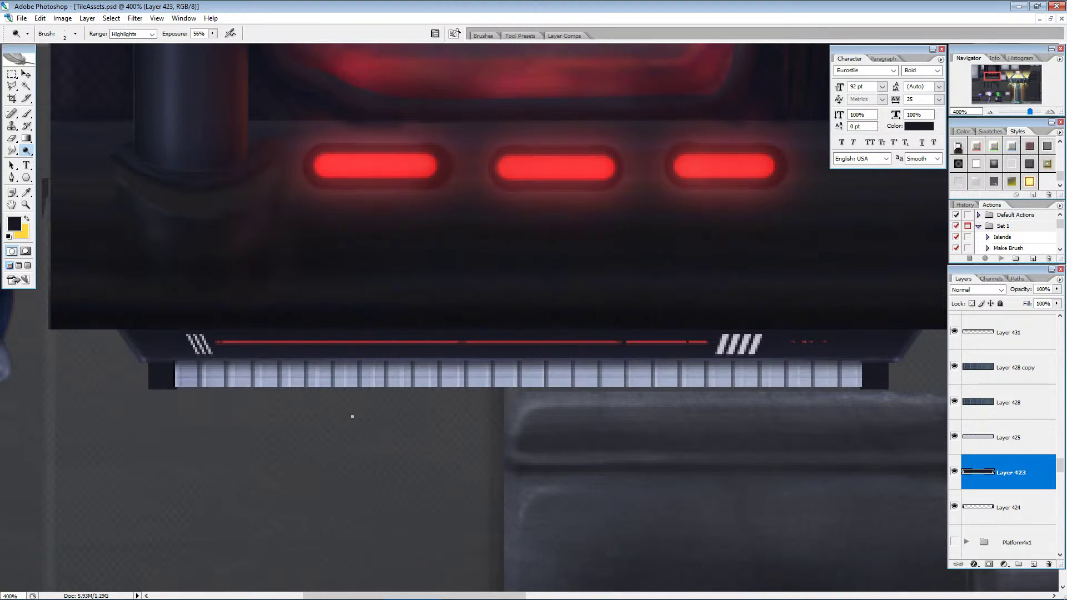
Enlarge the Dodge brush to 20 px and brighten the housing along its full length beside the tube.
key("bracketright")
key("bracketright")
key("bracketright")
key("bracketright")
key("bracketright")
key("bracketright")
key("bracketright")
key("bracketright")
mouse_move(171, 369)
left_mouse_down("shift")
mouse_move(682, 413)
mouse_move(790, 412)
left_mouse_up("shift")
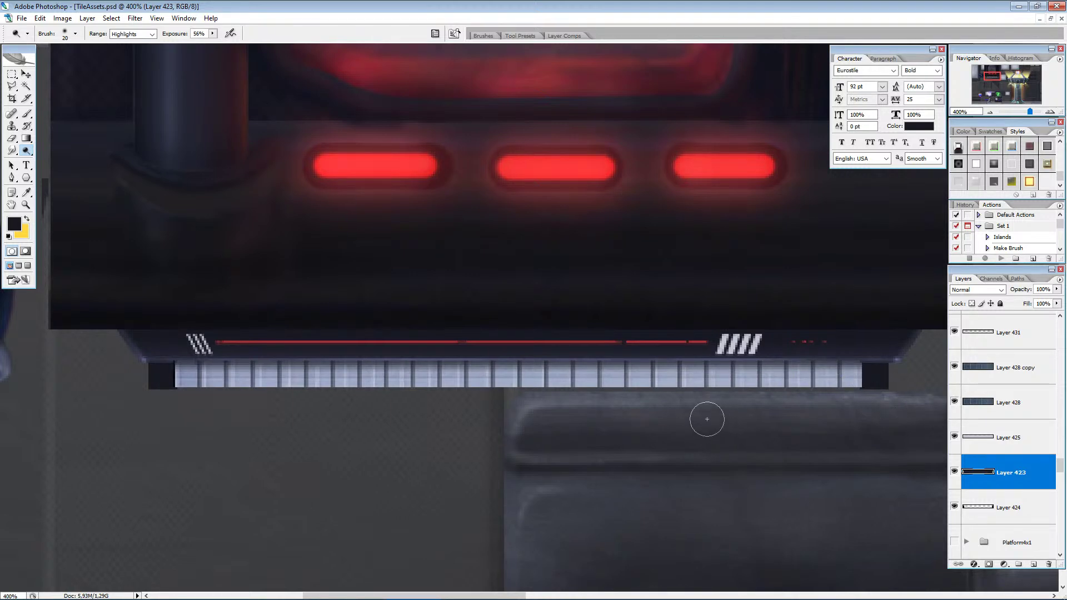
Fade the last dodge stroke on the housing.
left_click(41, 20)
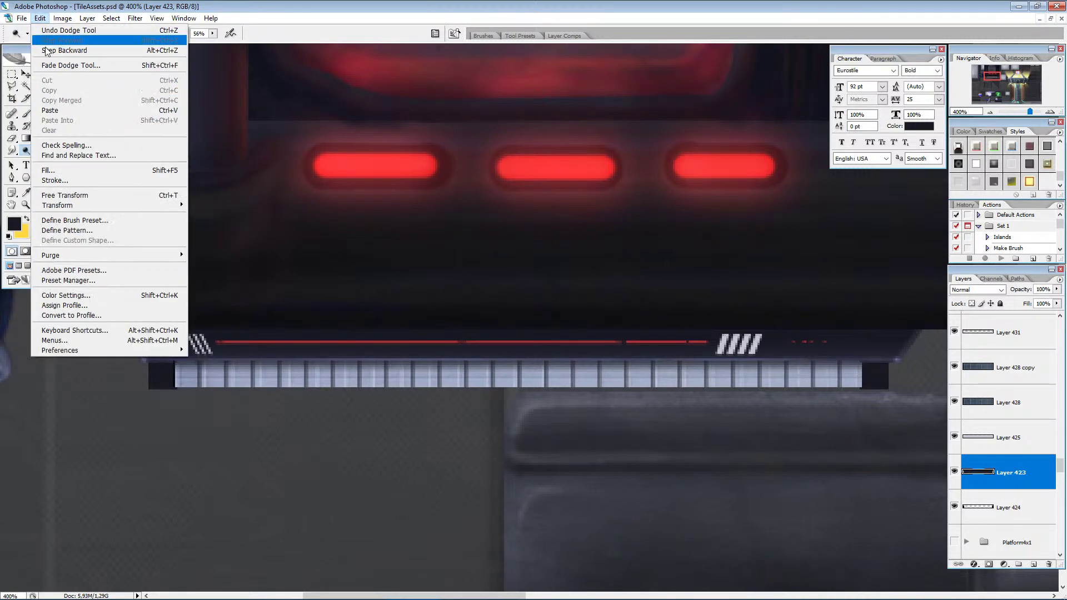
left_click(63, 65)
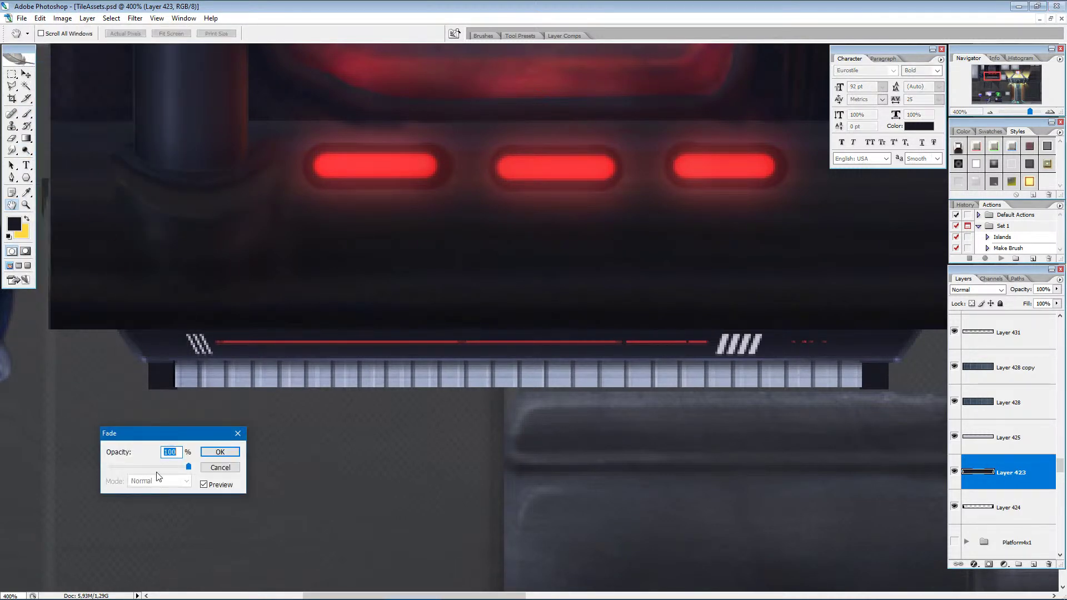
left_click(220, 451)
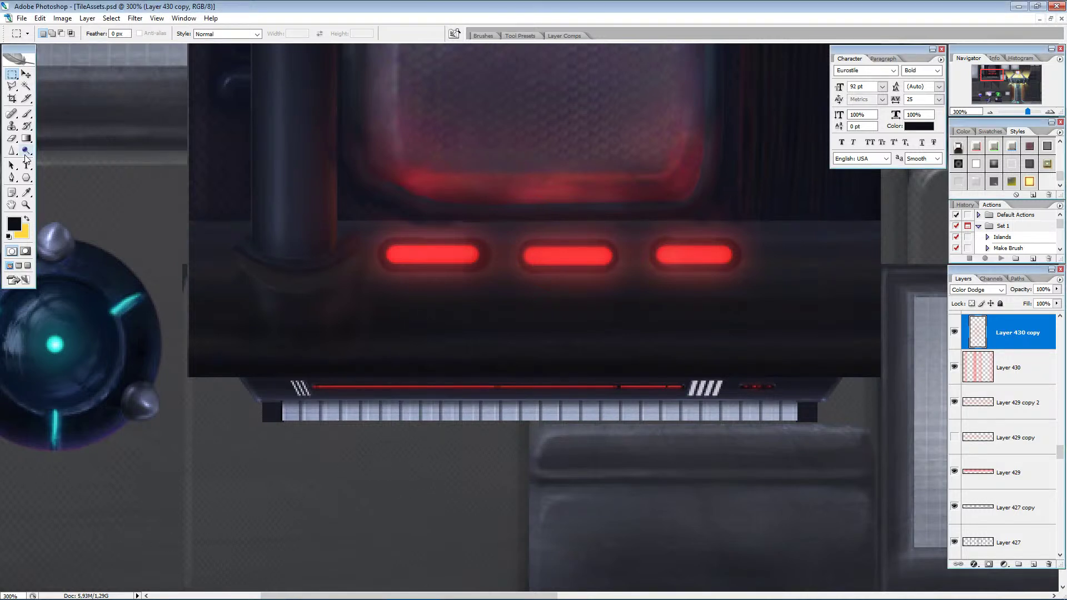
Prepare the Dodge tool with a slightly larger brush and activate Layer 424, which holds the tube's dark end caps.
left_click(26, 150)
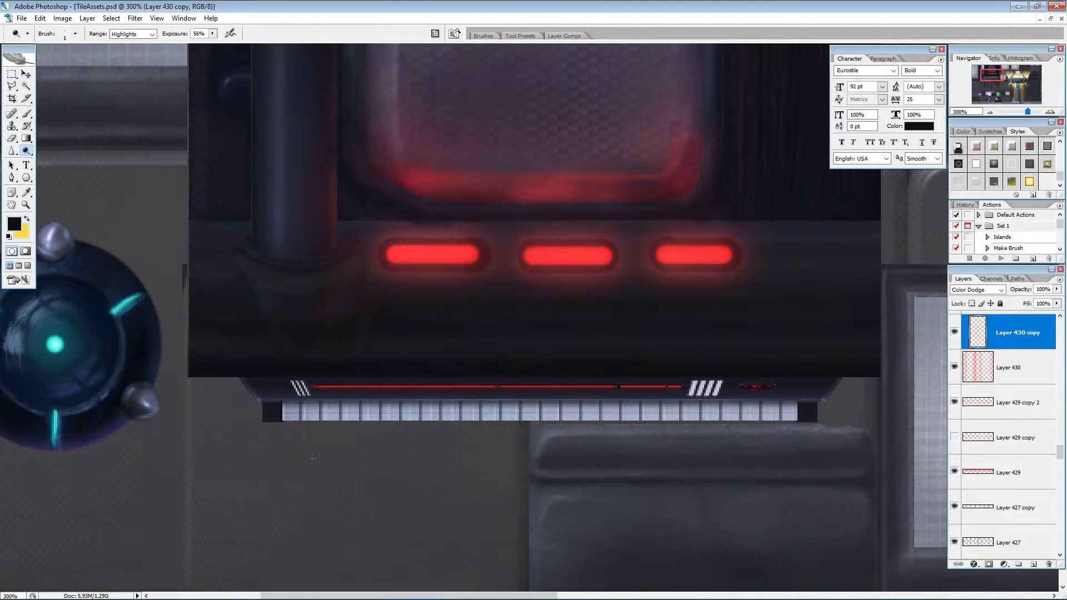
key("bracketright")
key("bracketright")
key("bracketright")
scroll(1029, 490, "up", 4)
scroll(999, 442, "up", 2)
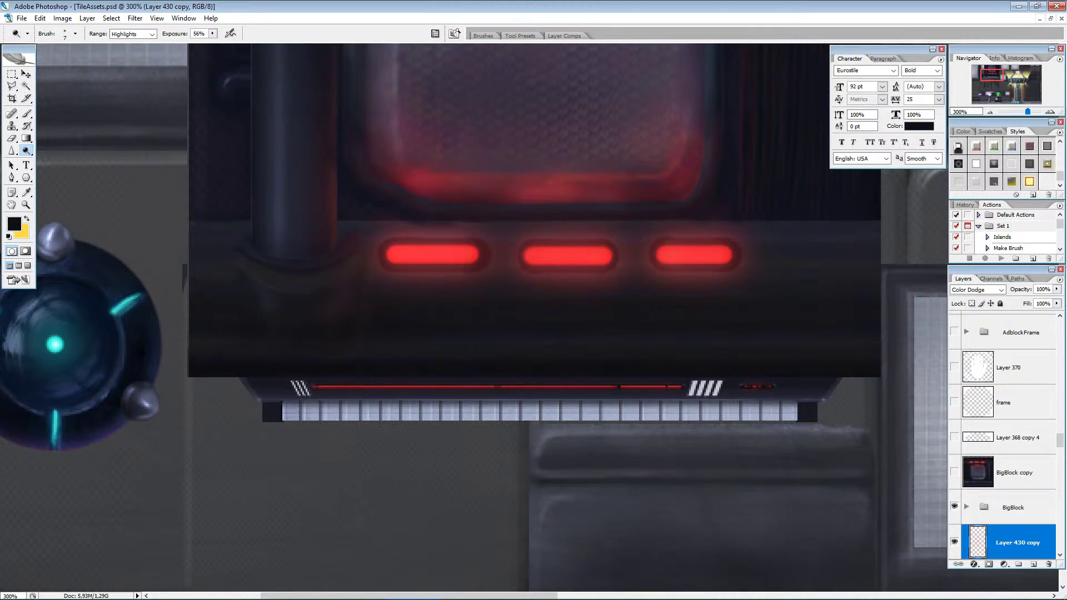
key("alt+Tab")
scroll(1020, 514, "down", 3)
scroll(1021, 517, "down", 3)
scroll(1021, 516, "down", 3)
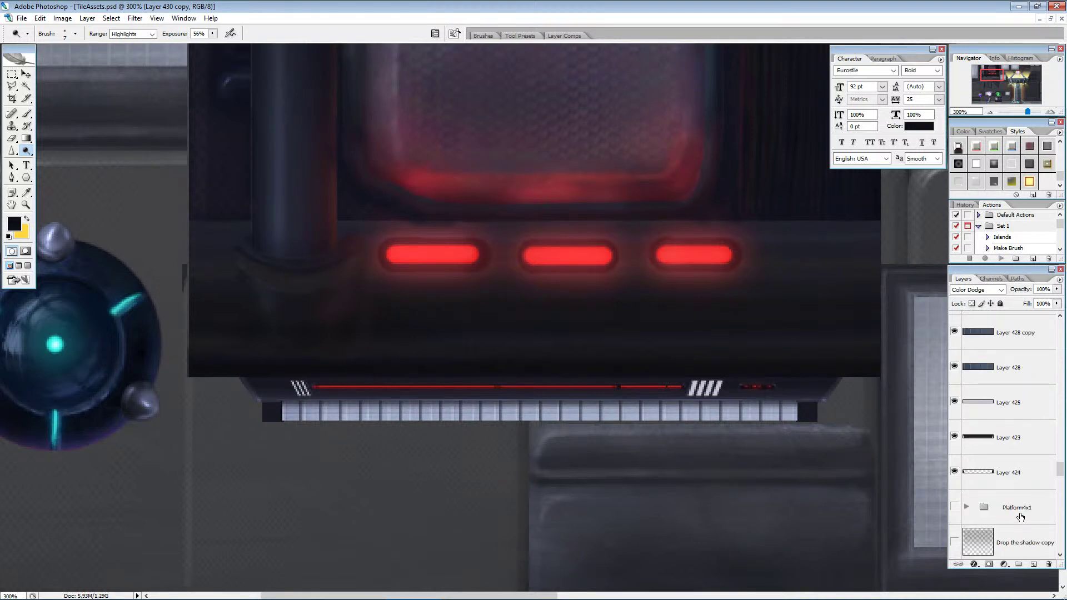
left_click(992, 475)
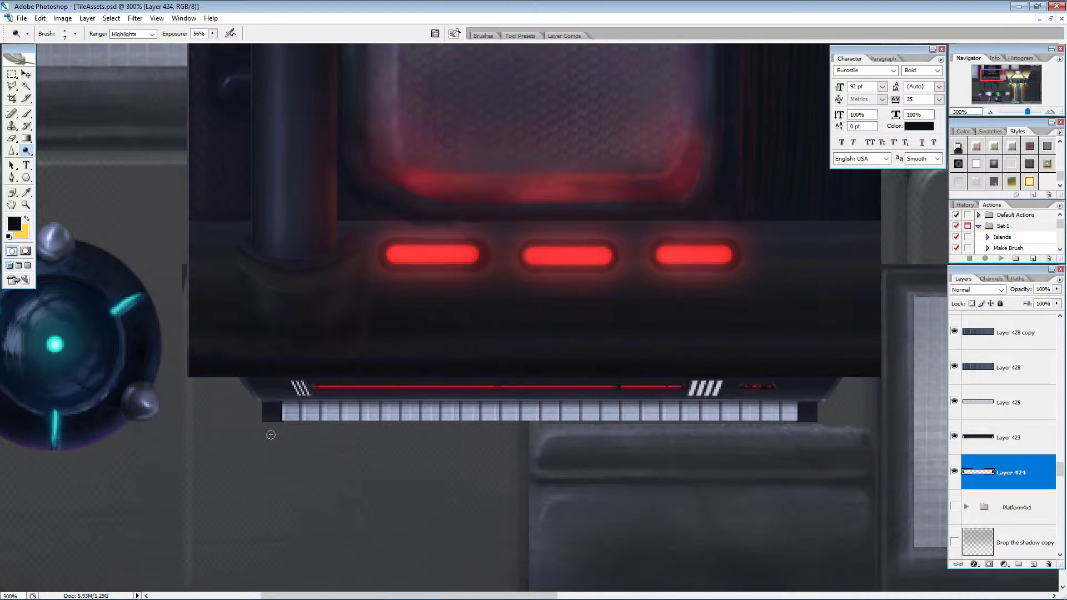
Lighten the dark end caps of the tube with the Dodge tool, reducing the brush to 2 px for fine edges.
key("bracketright")
key("bracketright")
key("bracketright")
key("bracketright")
key("bracketleft")
key("bracketleft")
key("bracketleft")
key("bracketleft")
key("bracketleft")
scroll(675, 436, "up", 2, "alt")
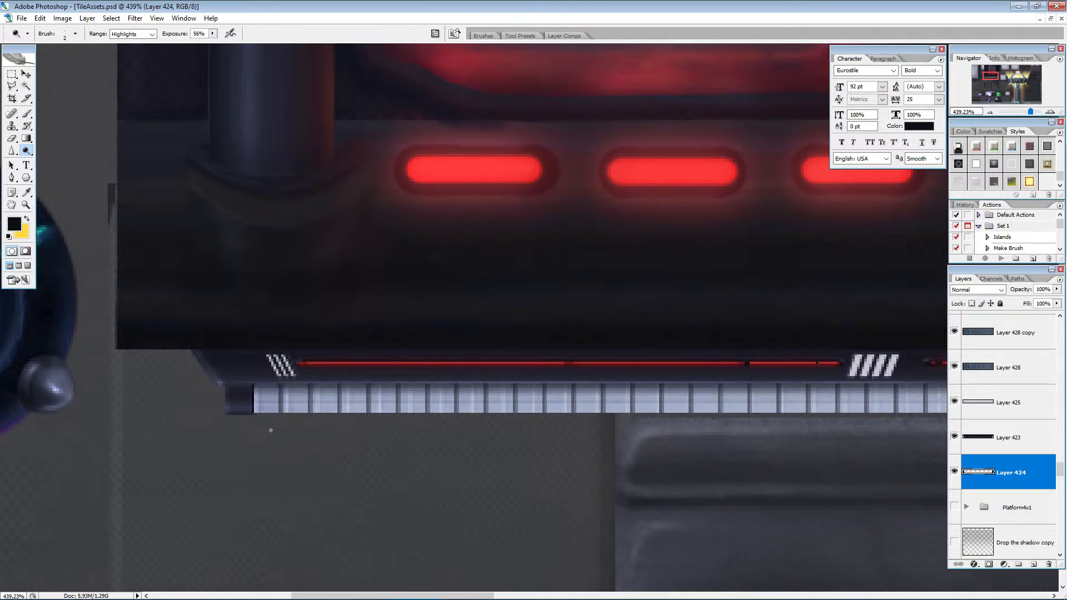
scroll(560, 400, "right", 5)
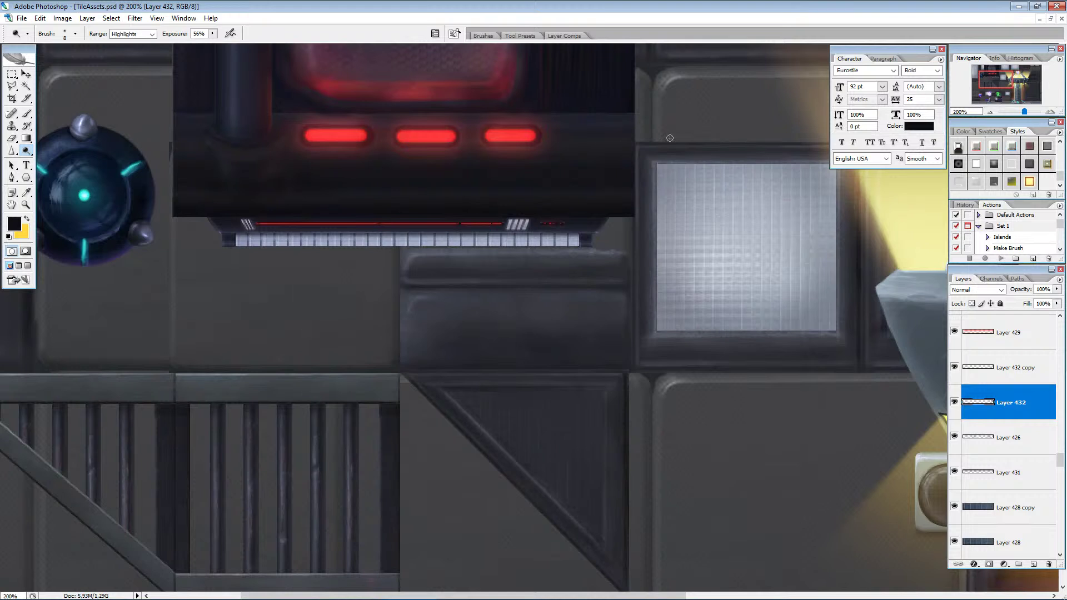
mouse_move(339, 597)
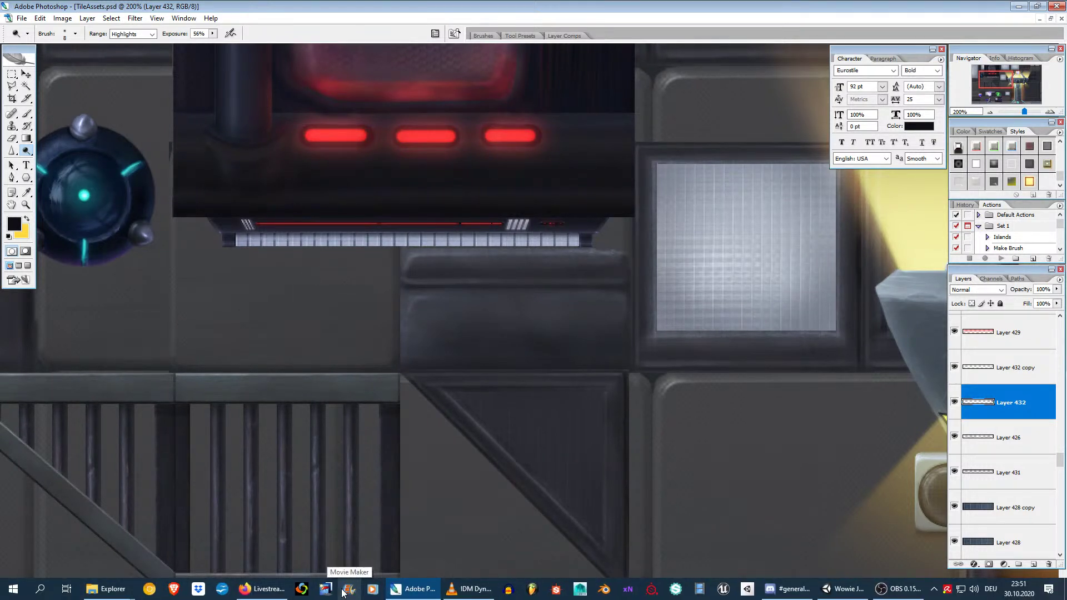
Inspect the fixture up close and toggle Layer 432 and Layer 426 to check which tube details they hold.
mouse_move(774, 596)
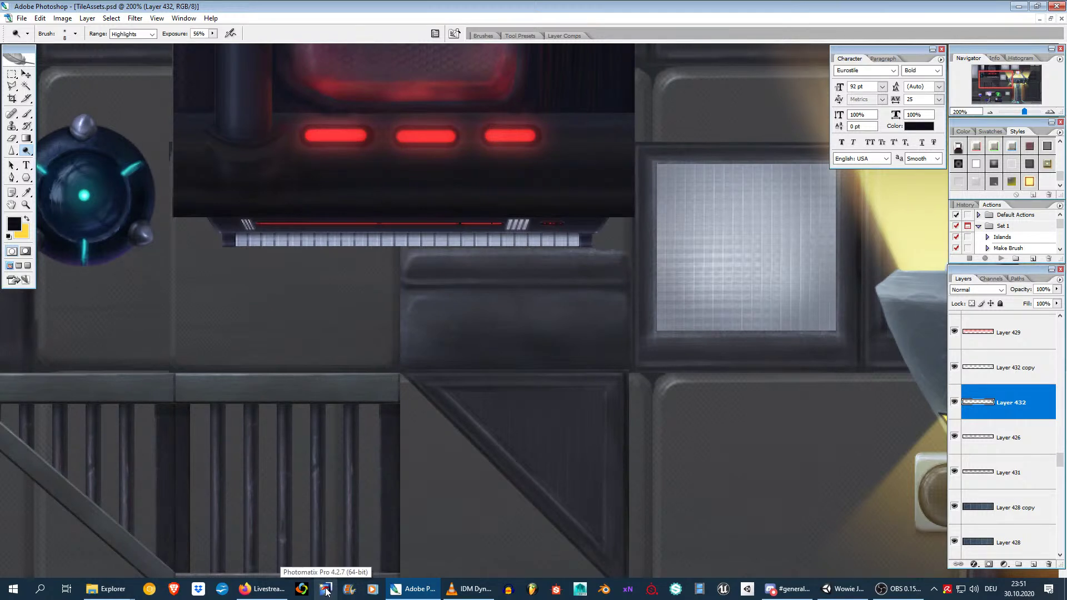
left_click(1049, 113)
left_click_drag(998, 77, 995, 75)
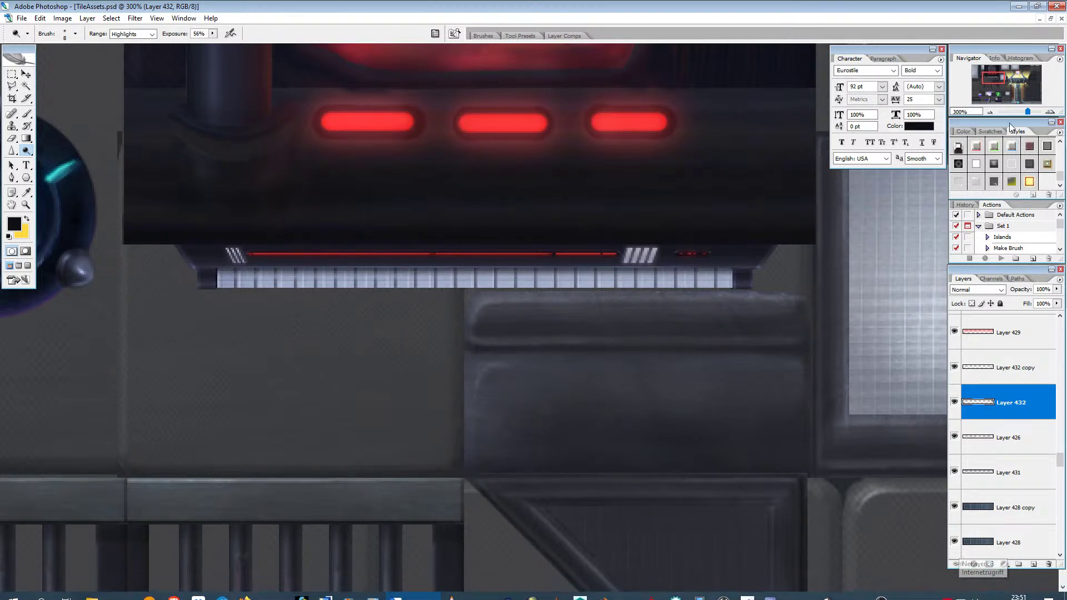
left_click_drag(996, 81, 992, 79)
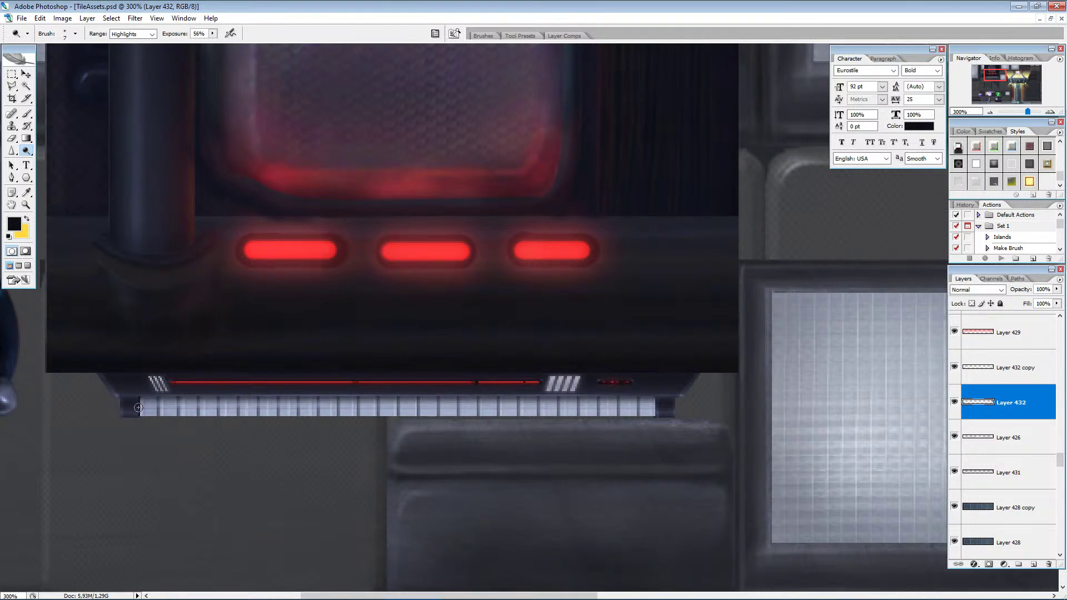
left_click(954, 403)
left_click(954, 402)
left_click(978, 440)
left_click(954, 438)
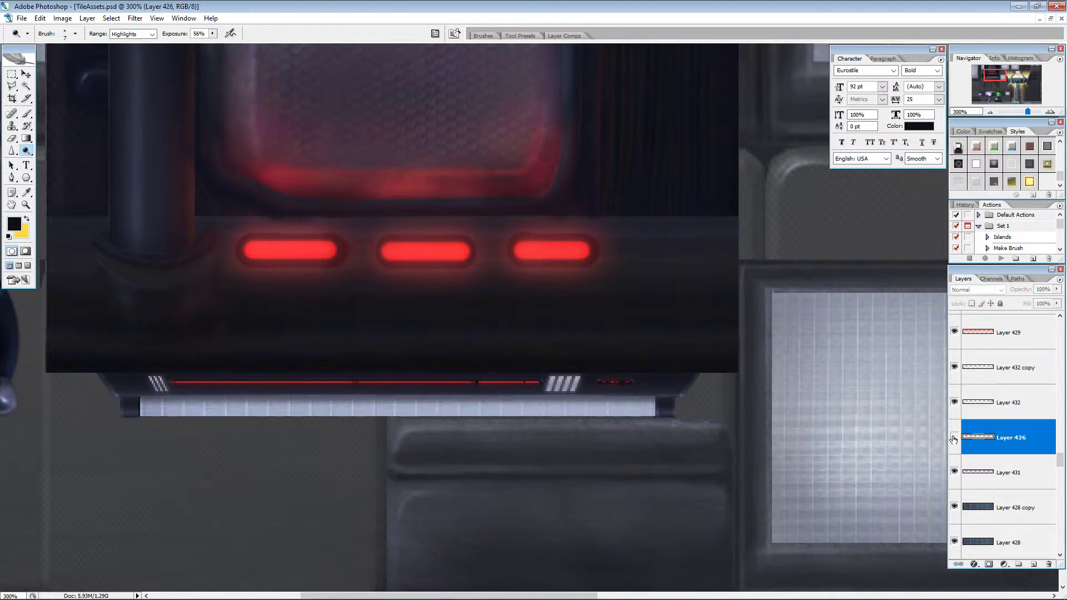
left_click(954, 438)
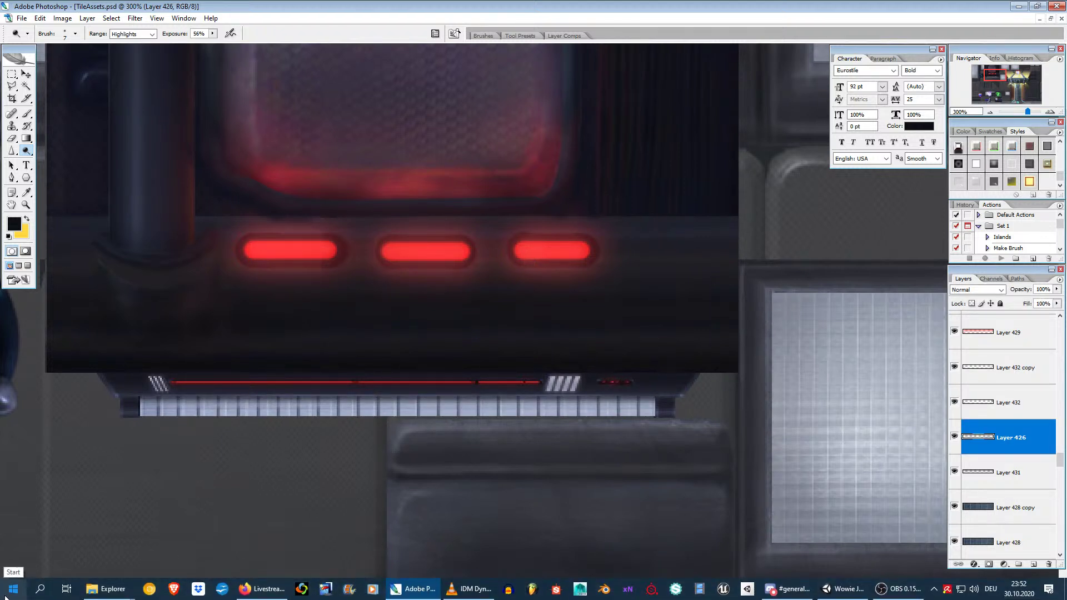
Find and activate Layer 425, toggling its visibility to check that it holds the light tube surface.
scroll(992, 420, "up", 3)
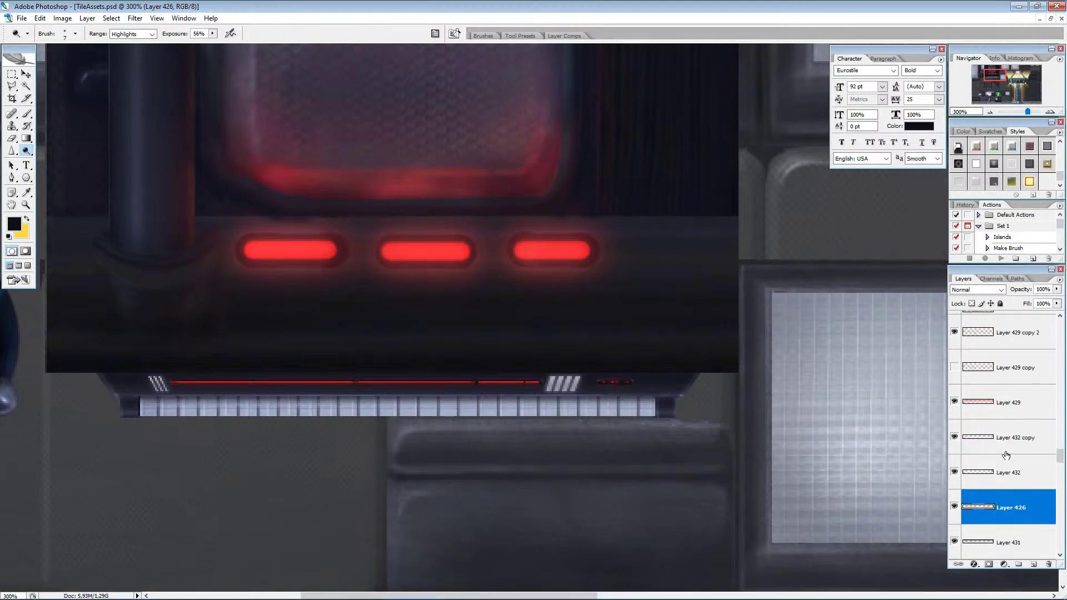
scroll(991, 420, "up", 2)
scroll(994, 416, "up", 2)
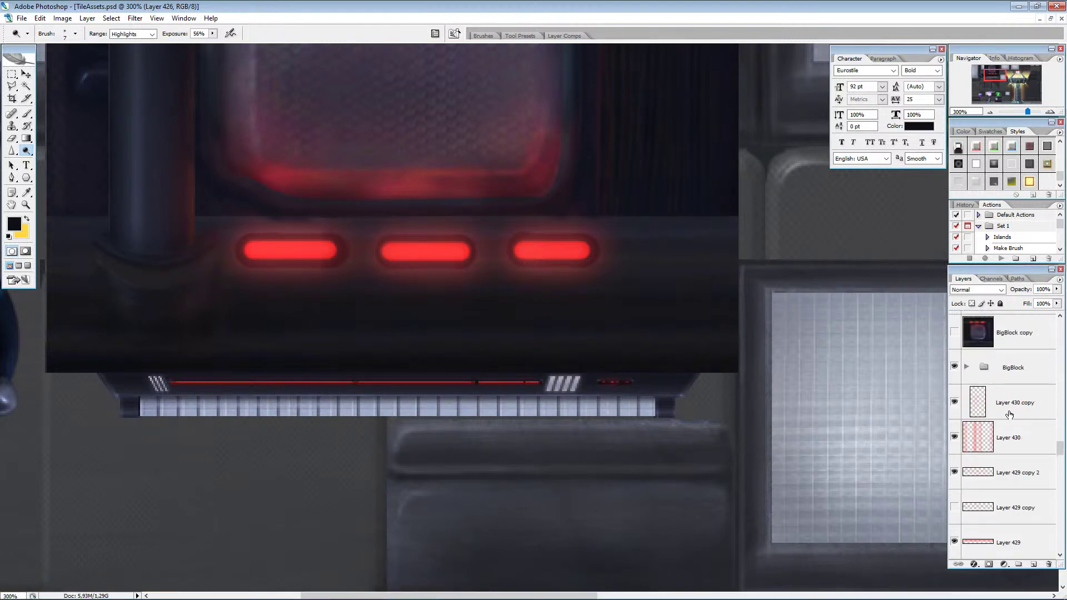
scroll(996, 414, "up", 1)
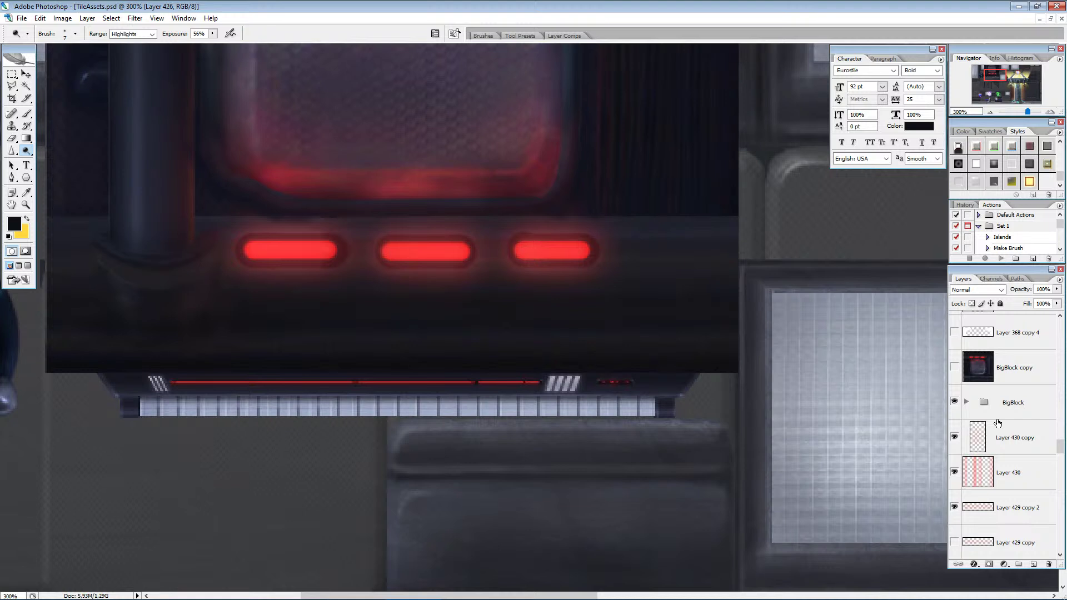
scroll(998, 422, "down", 5)
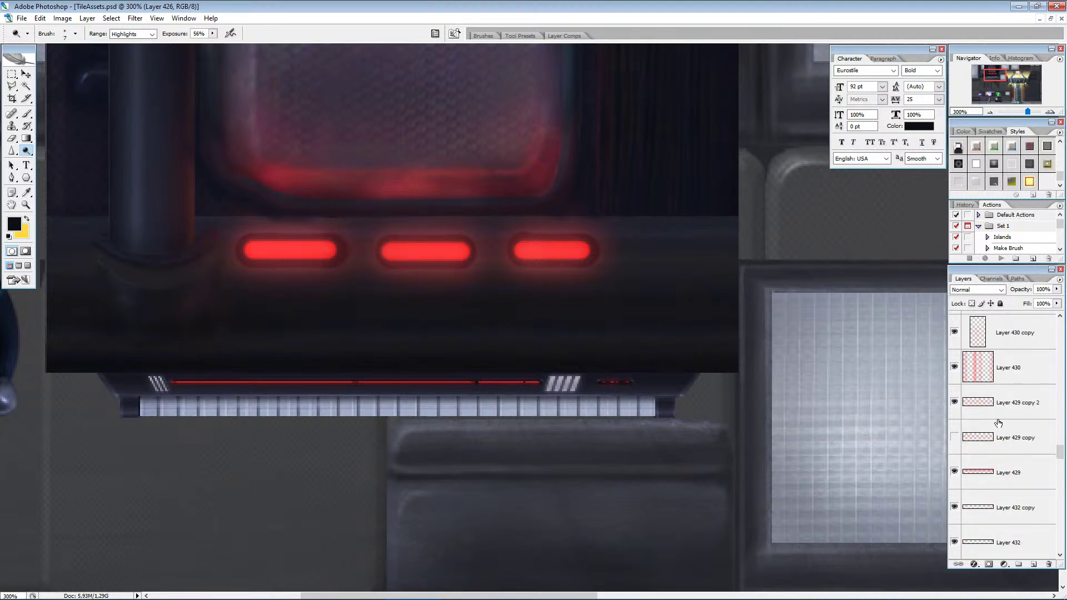
scroll(998, 423, "down", 6)
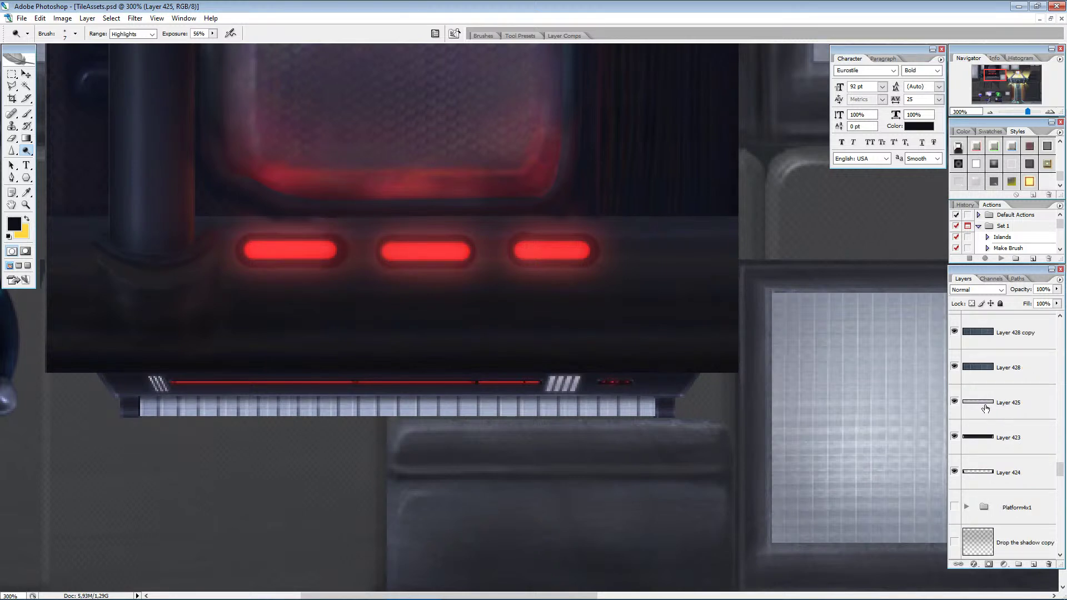
left_click(1007, 407)
left_click(951, 401)
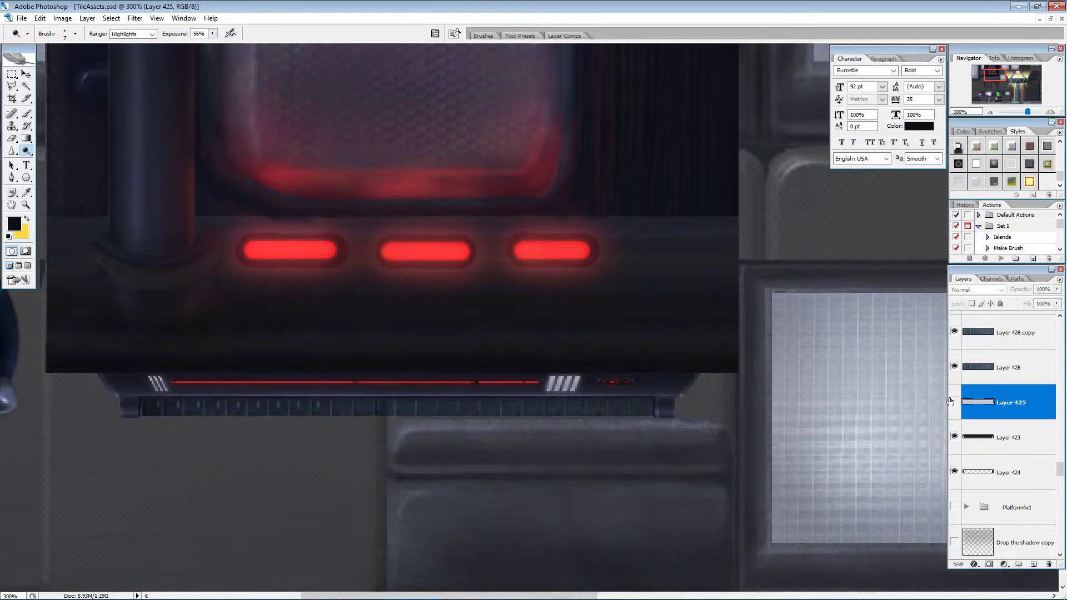
left_click(953, 401)
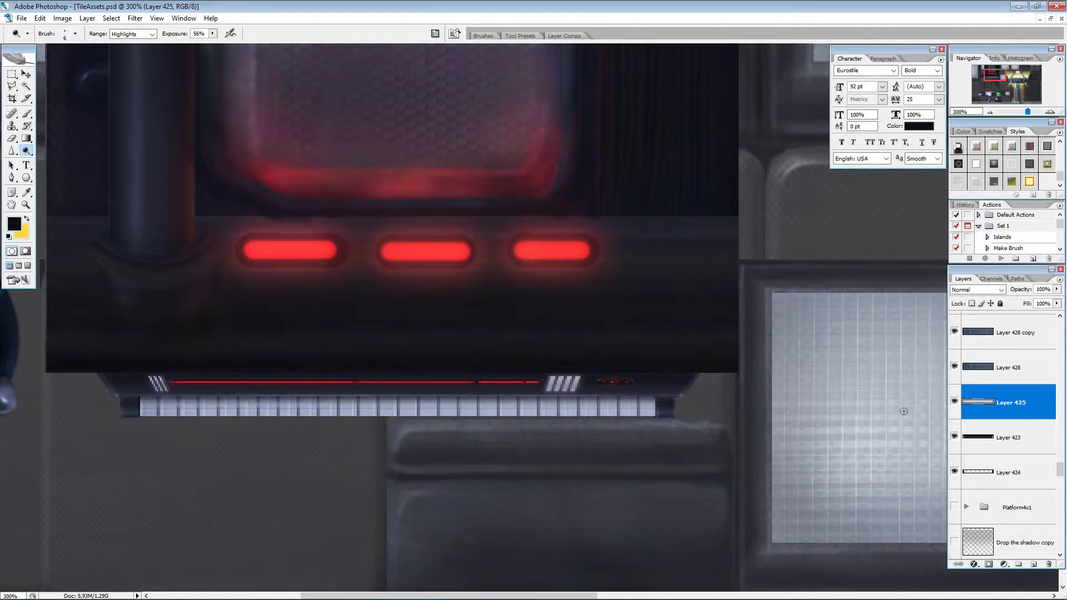
Darken the tube along its full length on Layer 425 with the Burn tool at 20 px, and fade the stroke.
left_click_drag(26, 150, 66, 162)
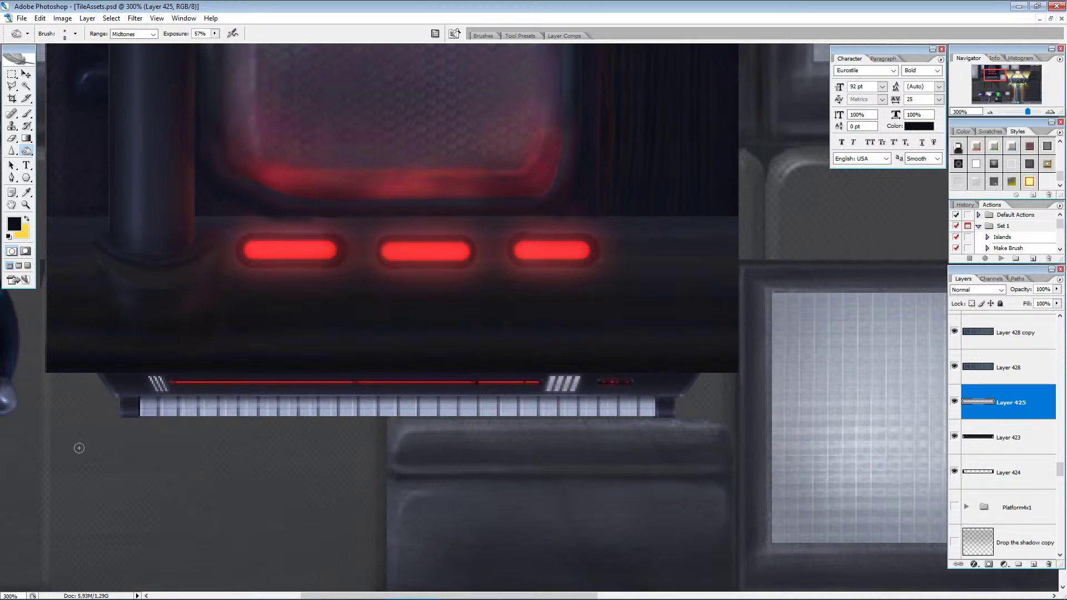
key("bracketleft")
key("bracketright")
key("bracketright")
key("bracketright")
key("bracketright")
left_click_drag(127, 402, 718, 382)
left_click(39, 18)
left_click(67, 65)
left_click_drag(187, 467, 122, 470)
left_click(220, 452)
Reduce the Burn brush to 8 px, darken the tube on Layer 425 again and fade the stroke to 57%.
left_click(1013, 443)
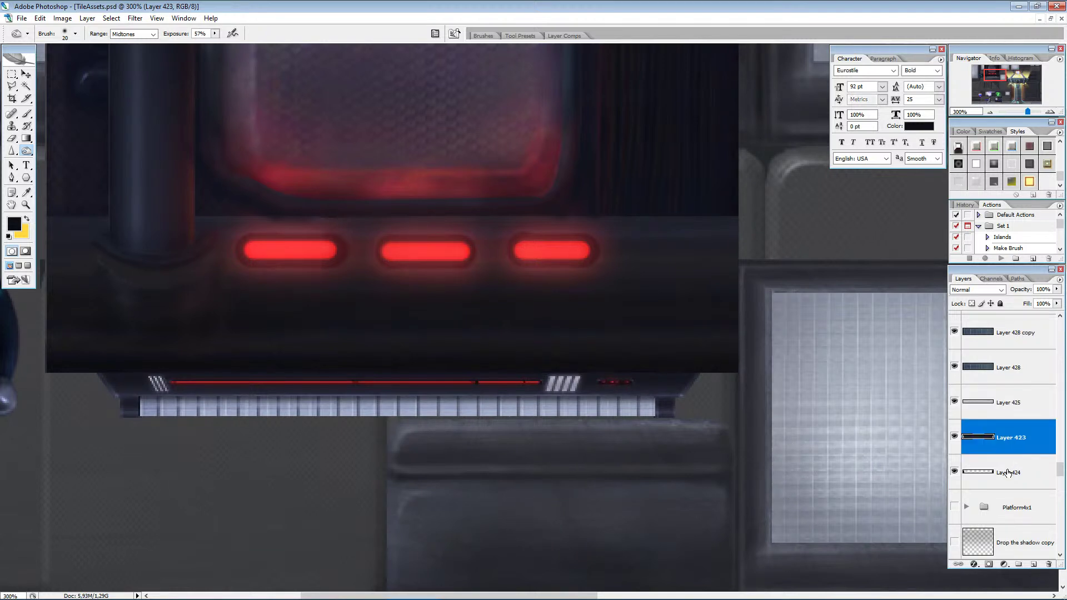
left_click(1007, 472)
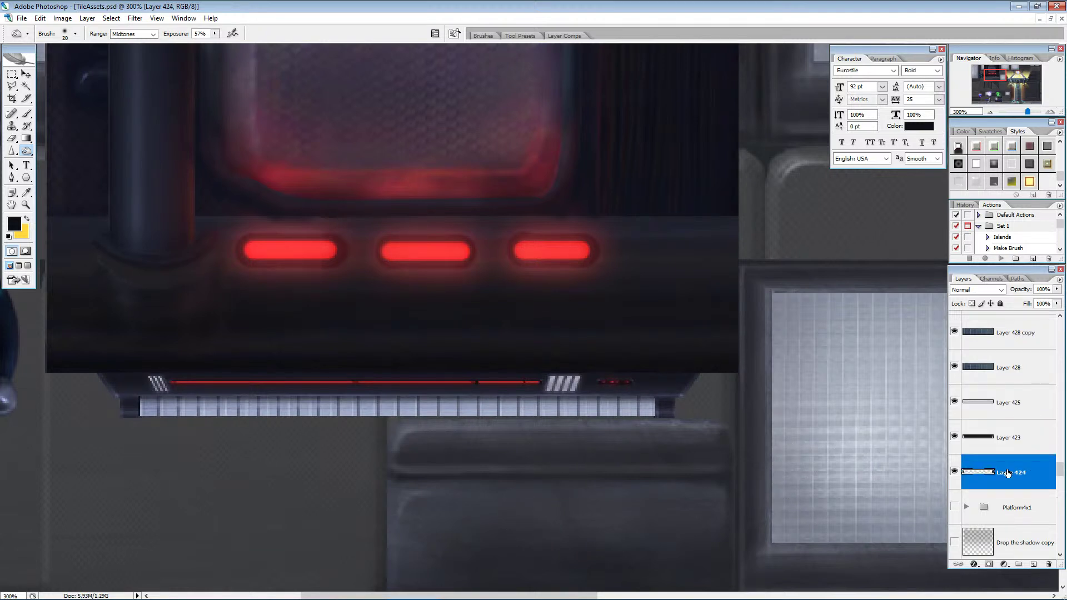
left_click(1009, 403)
key("bracketleft")
key("bracketleft")
key("bracketleft")
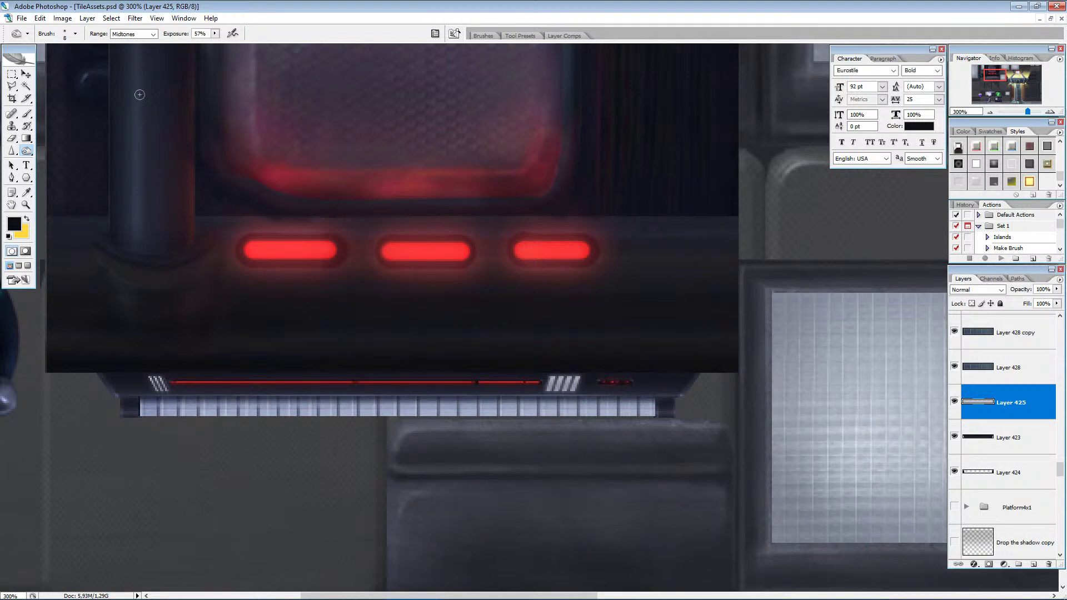
left_click(40, 18)
left_click(69, 65)
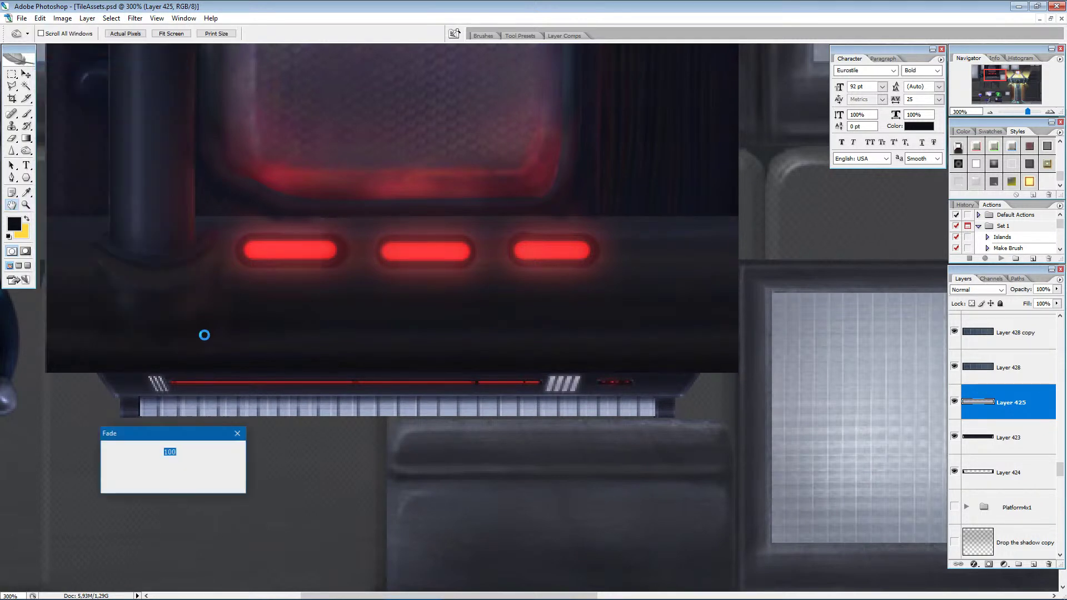
left_click(144, 467)
left_click(154, 468)
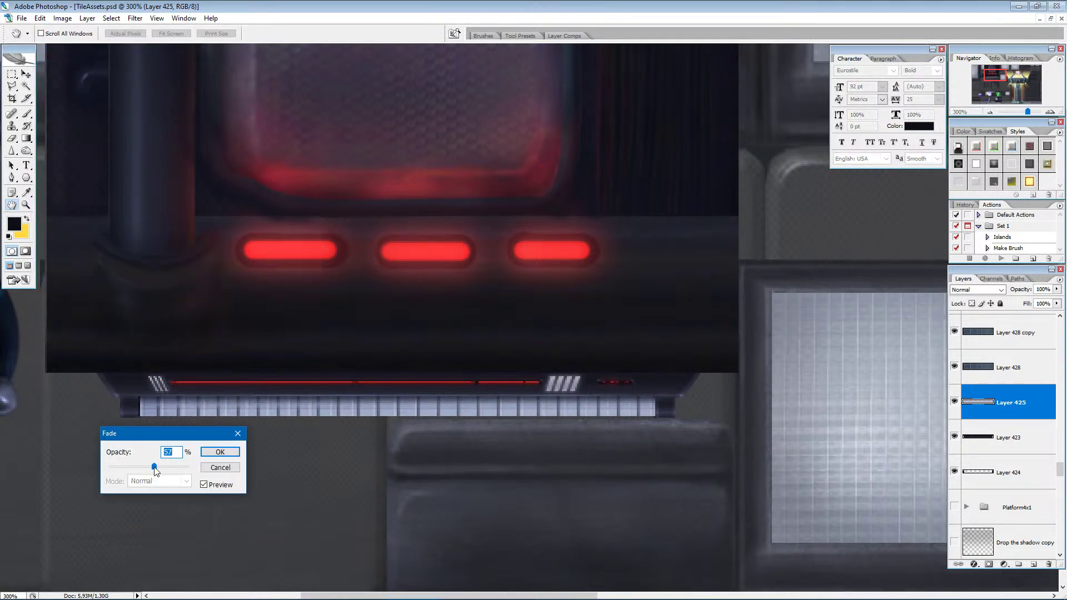
left_click(220, 452)
Burn a straight line along the tube's lower edge with a slightly smaller brush and fade it to about 13%.
key("bracketleft")
left_click(647, 414)
left_click(142, 414, "shift")
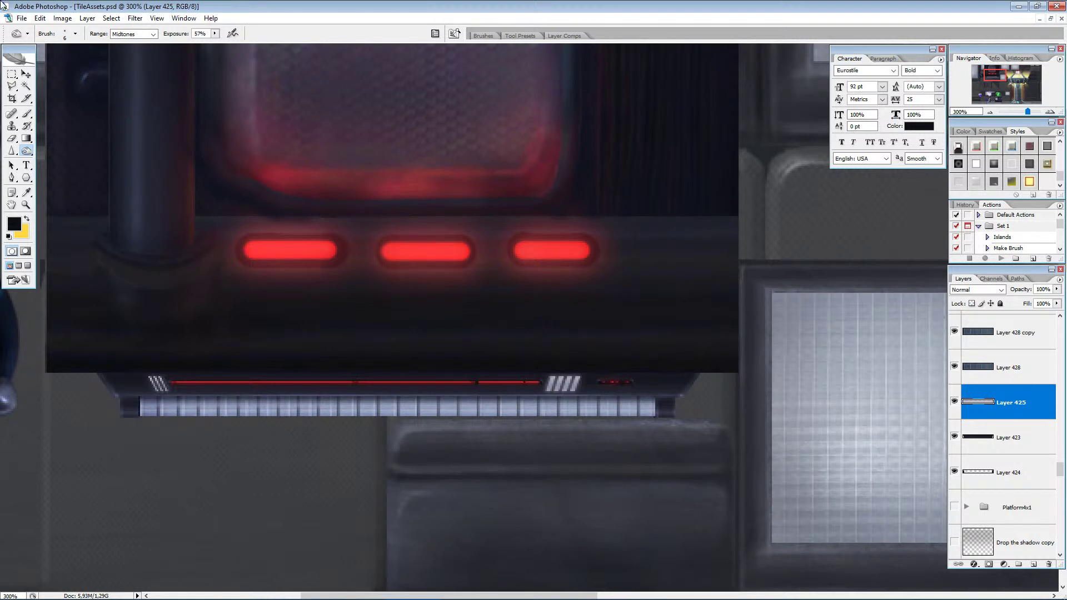
left_click(40, 18)
left_click(54, 66)
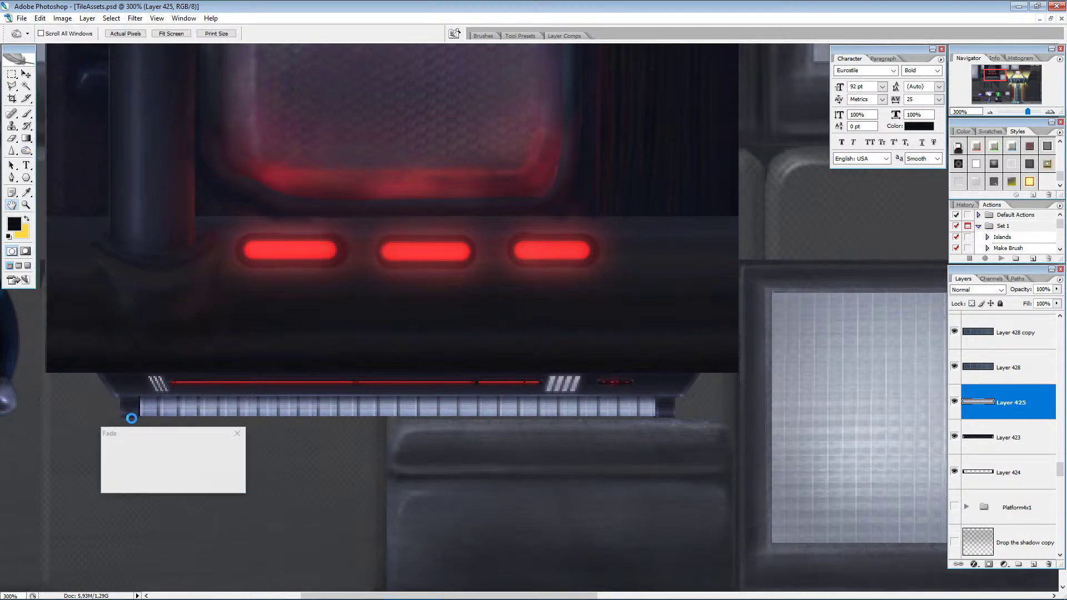
left_click_drag(135, 469, 127, 470)
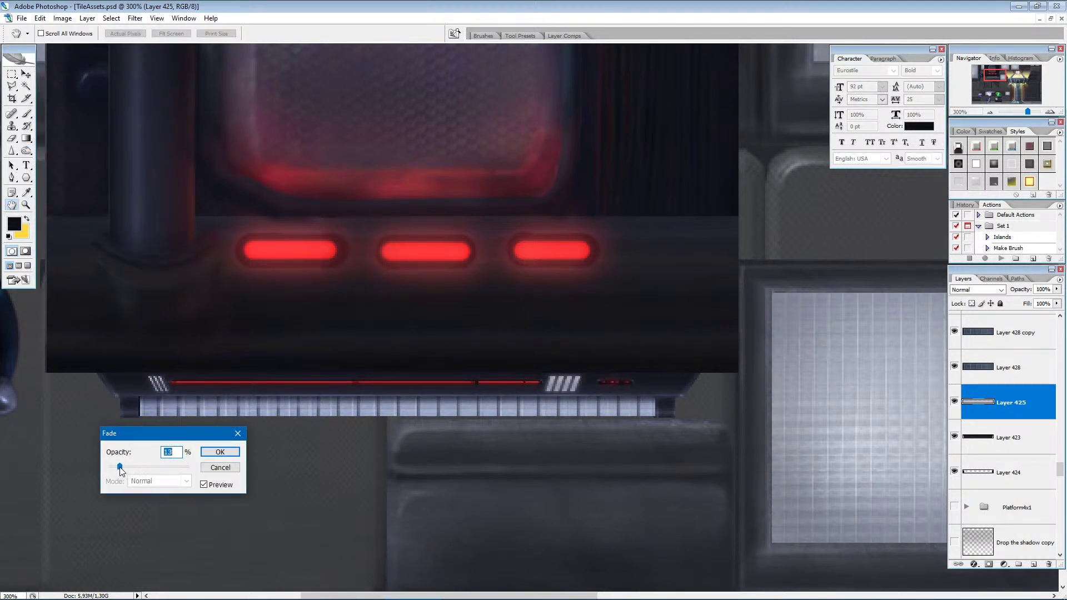
left_click(220, 452)
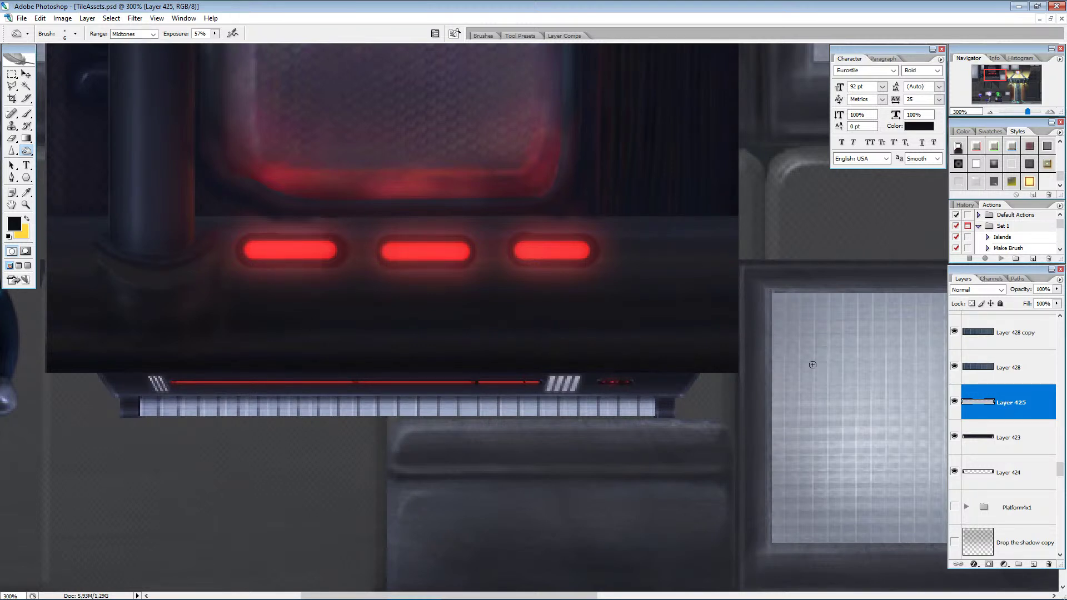
Select a rectangular area as wide as the tube, reaching from the tube's upper edge down over the wall and railing tiles.
left_click(990, 113)
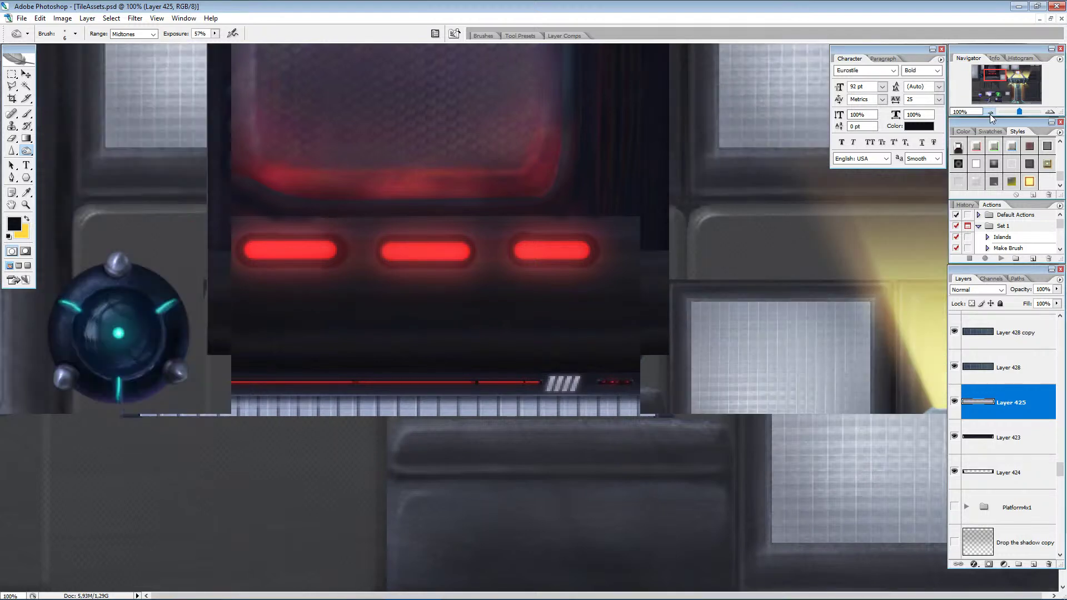
left_click(990, 113)
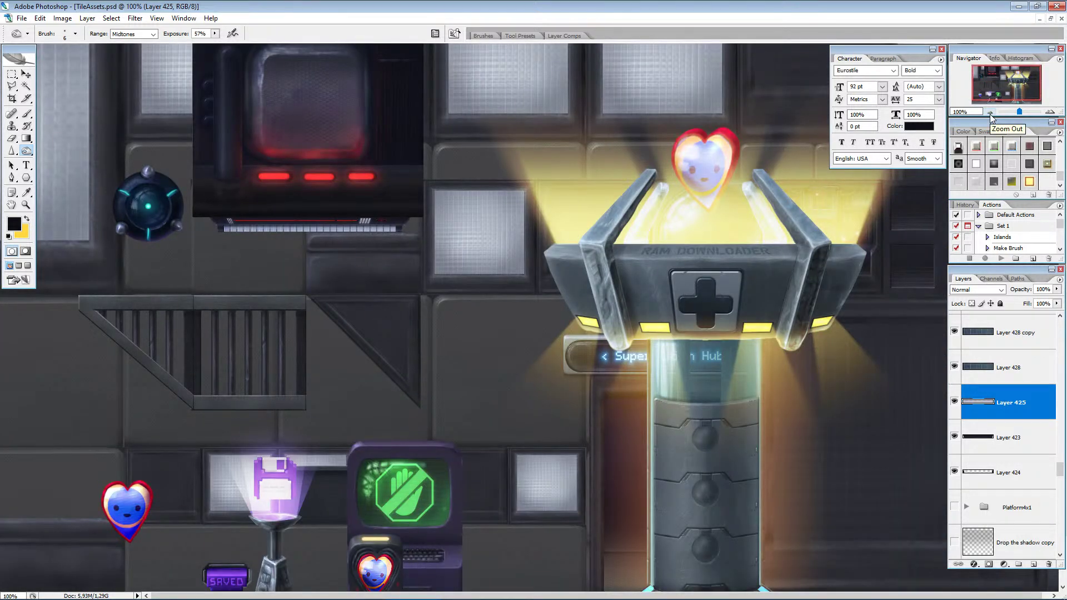
left_click_drag(1019, 112, 1025, 112)
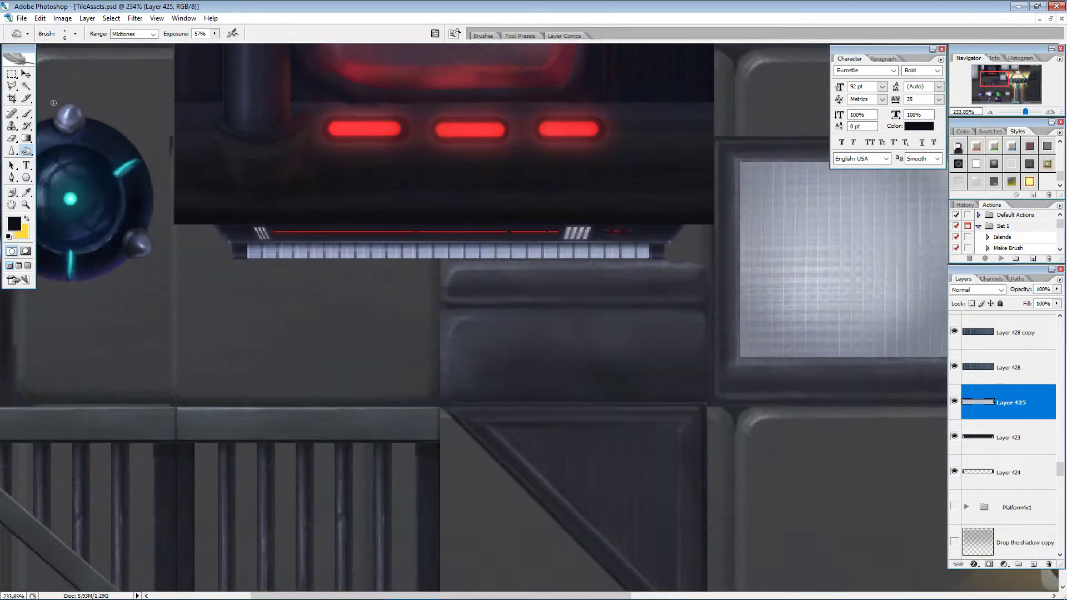
left_click(13, 86)
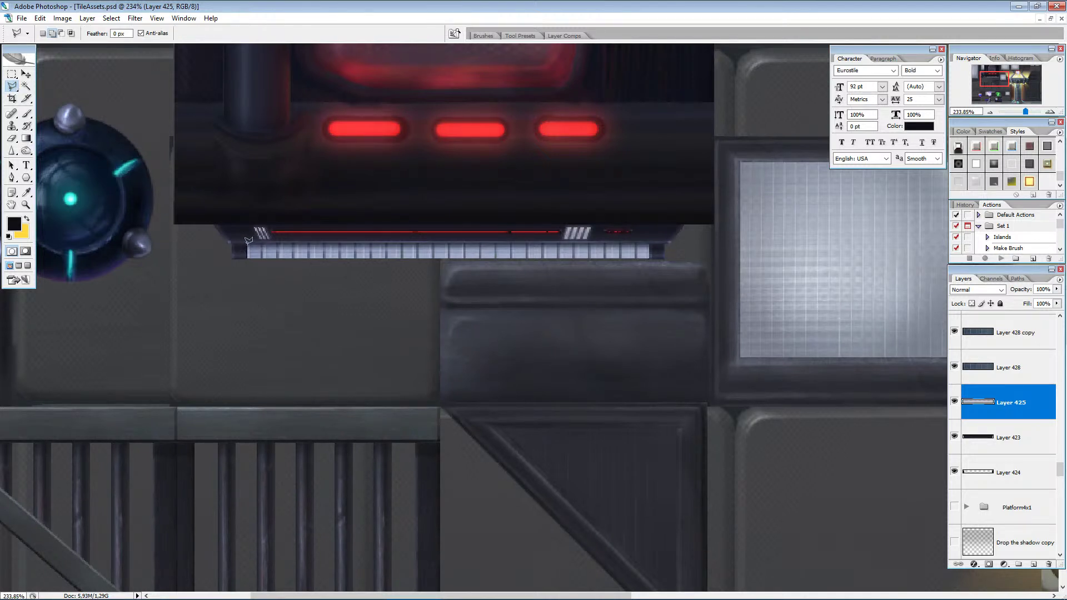
left_click(12, 74)
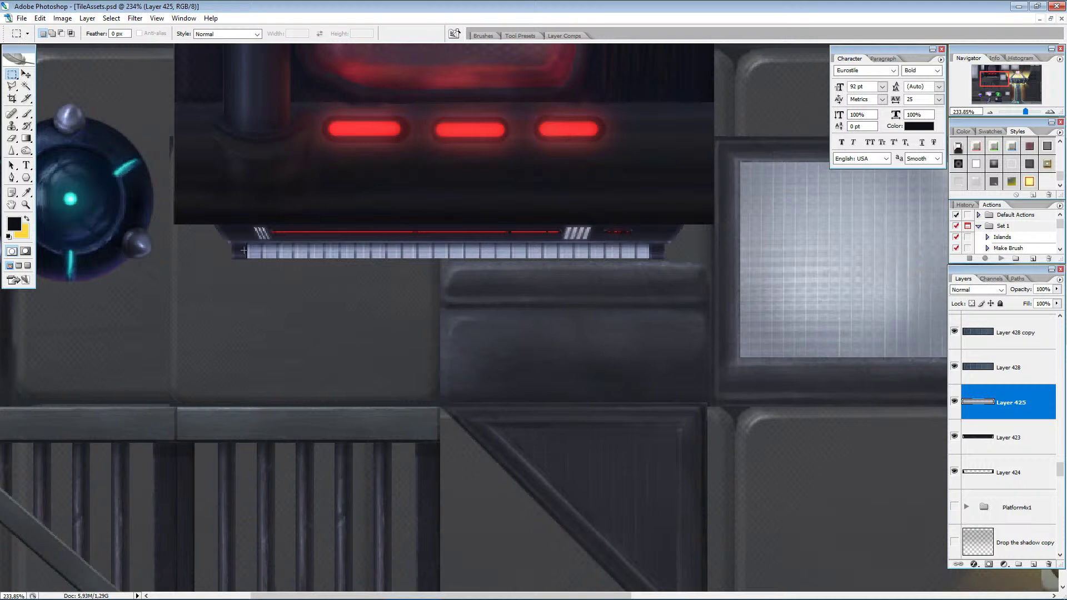
left_click_drag(399, 364, 649, 579)
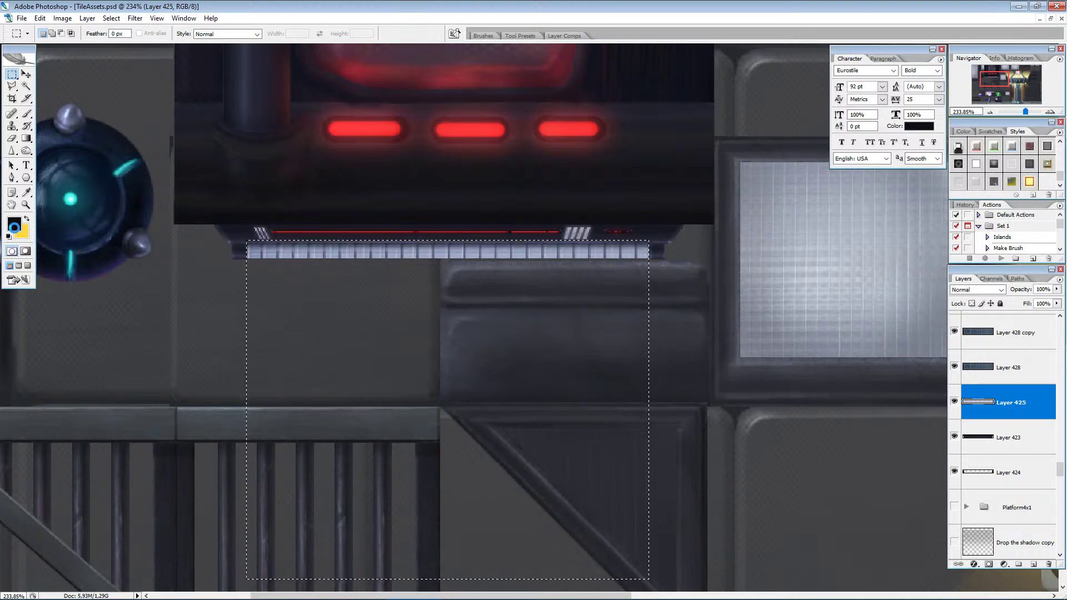
Set the foreground colour to the light blue-grey c3ccdf, starting from a sample of the tube, and activate the Brush tool.
left_click(26, 192)
left_click(14, 224)
left_click(513, 274)
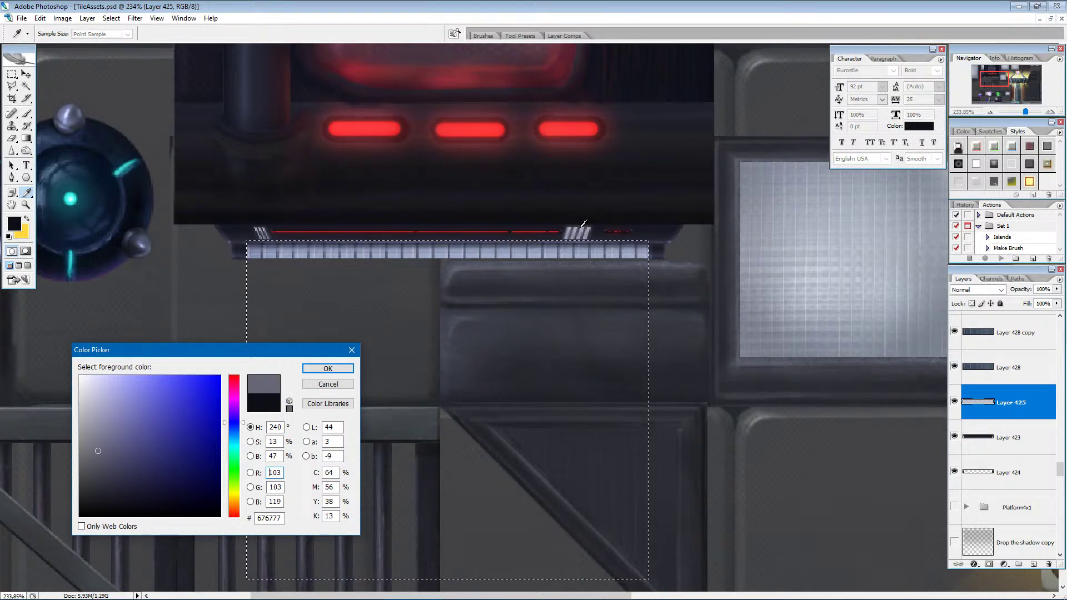
left_click(584, 228)
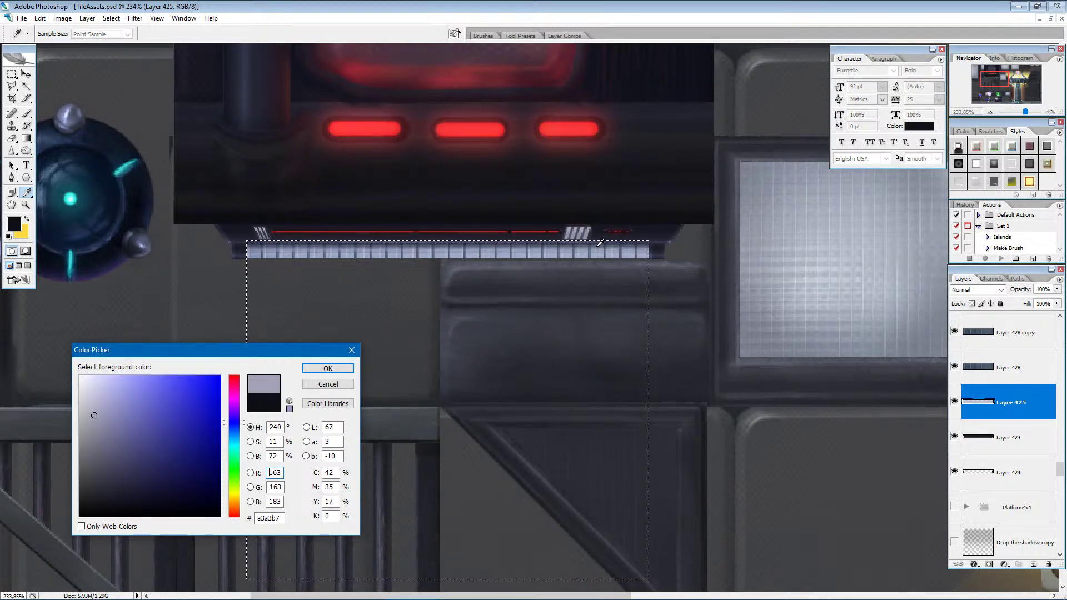
left_click(597, 253)
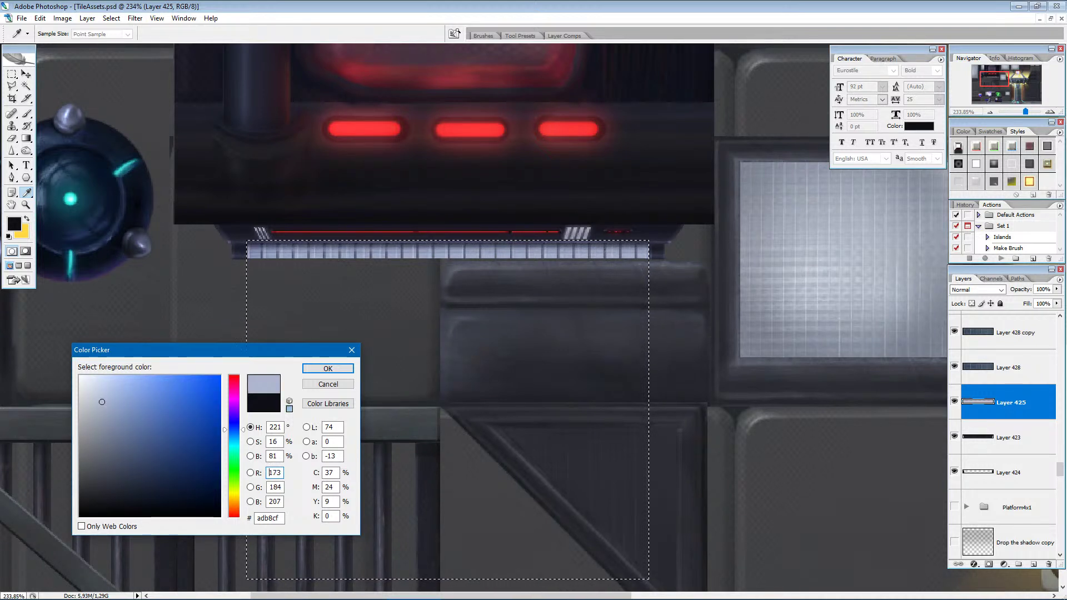
left_click(100, 394)
left_click_drag(96, 394, 96, 392)
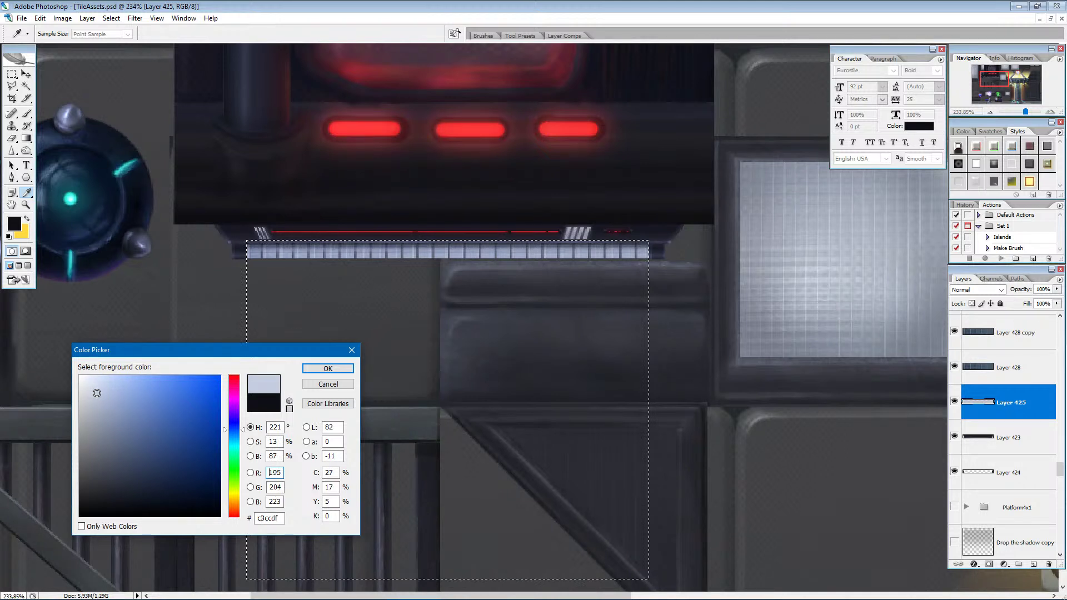
key("Return")
key("m")
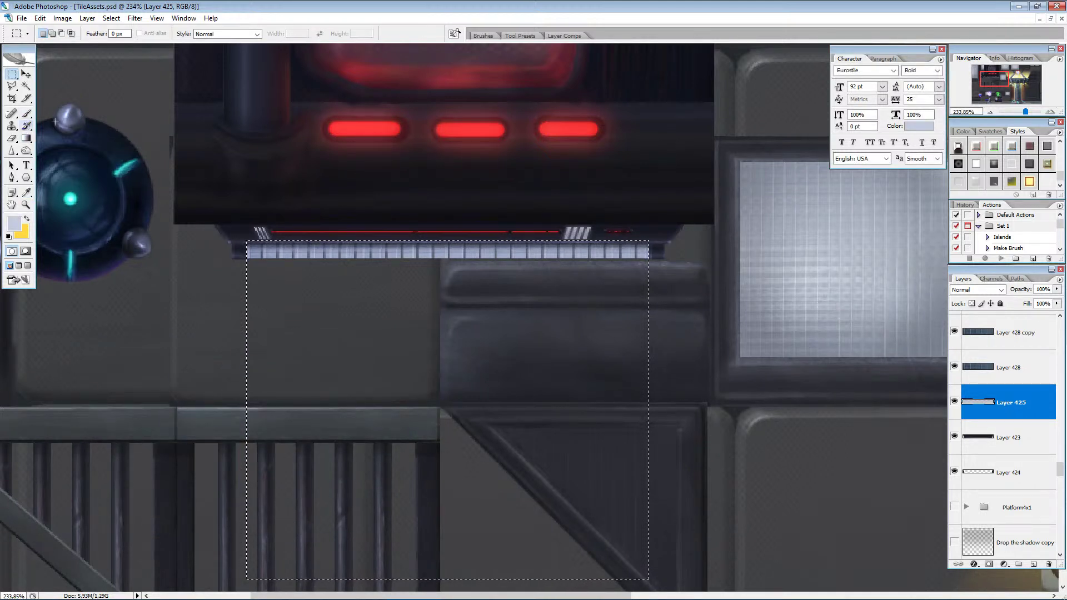
scroll(453, 326, "down", 2, "alt")
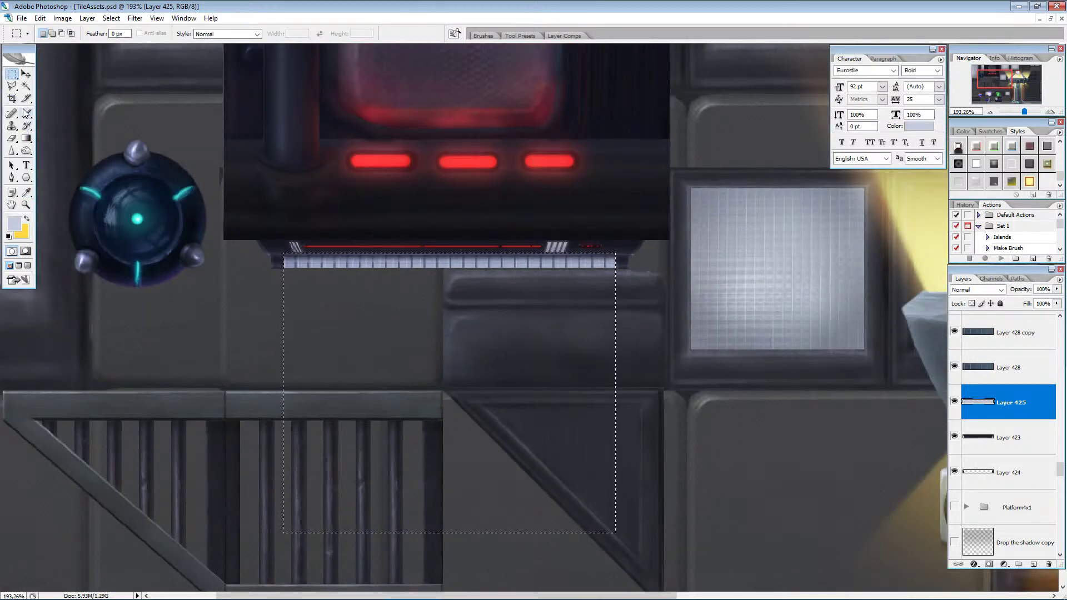
left_click(27, 113)
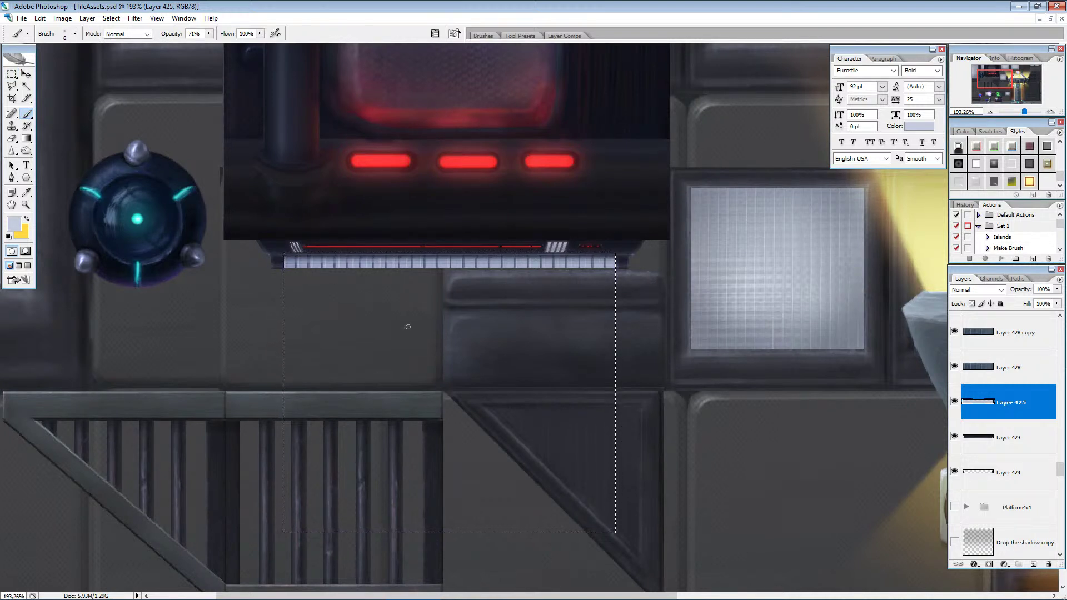
Enlarge the Brush to 500 px and set its opacity to 100%.
key("bracketright")
key("bracketright")
key("bracketright")
key("bracketright")
key("bracketright")
key("bracketright")
key("bracketright")
key("bracketright")
key("bracketright")
key("bracketright")
key("bracketright")
key("bracketright")
key("bracketright")
key("bracketright")
key("bracketright")
key("bracketright")
key("bracketright")
key("bracketright")
key("bracketright")
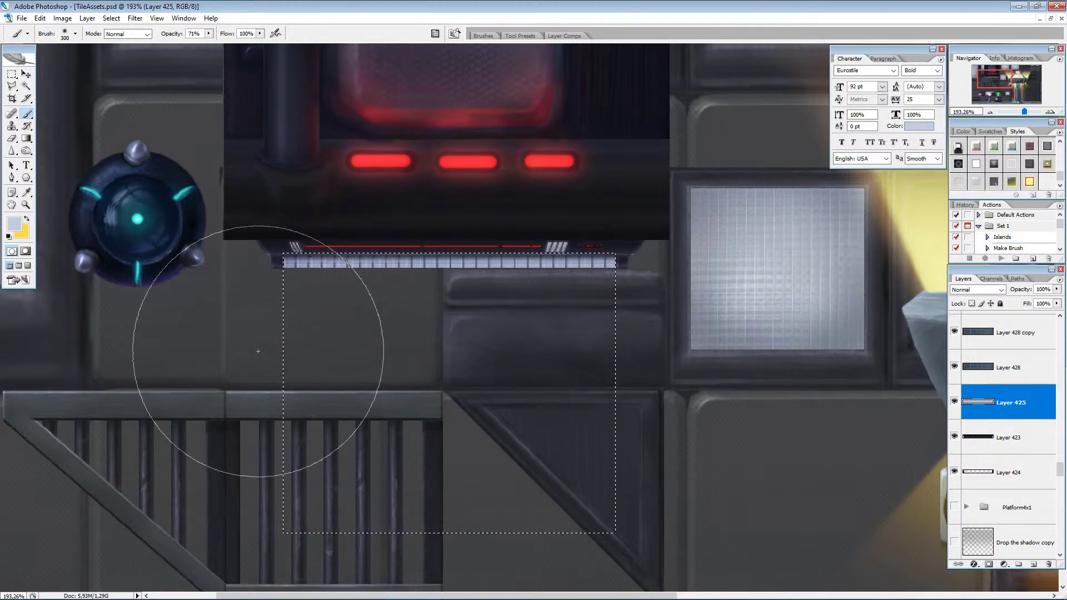
key("bracketright")
key("bracketright")
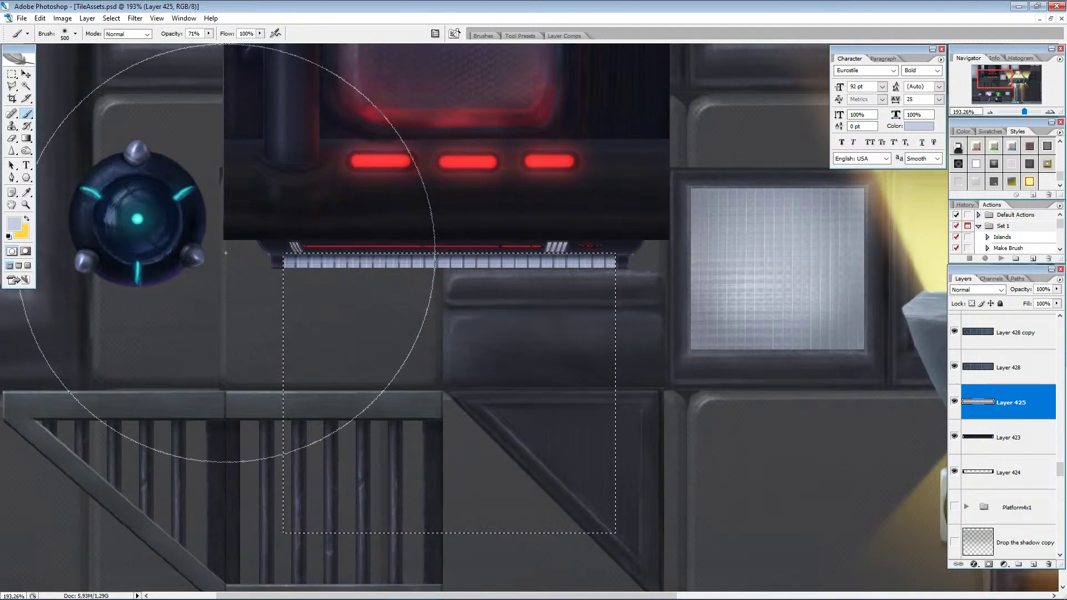
left_click(210, 33)
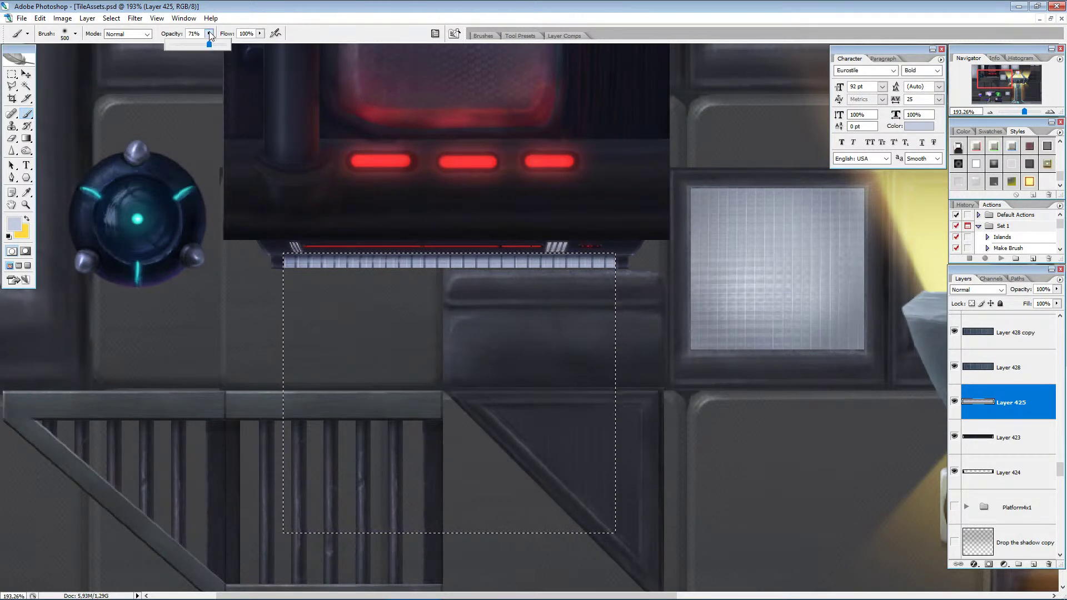
left_click_drag(209, 44, 227, 44)
Try painting the glow inside the selection on Layer 425, first with a 500 px brush and again with a 300 px brush.
left_click_drag(157, 247, 856, 256)
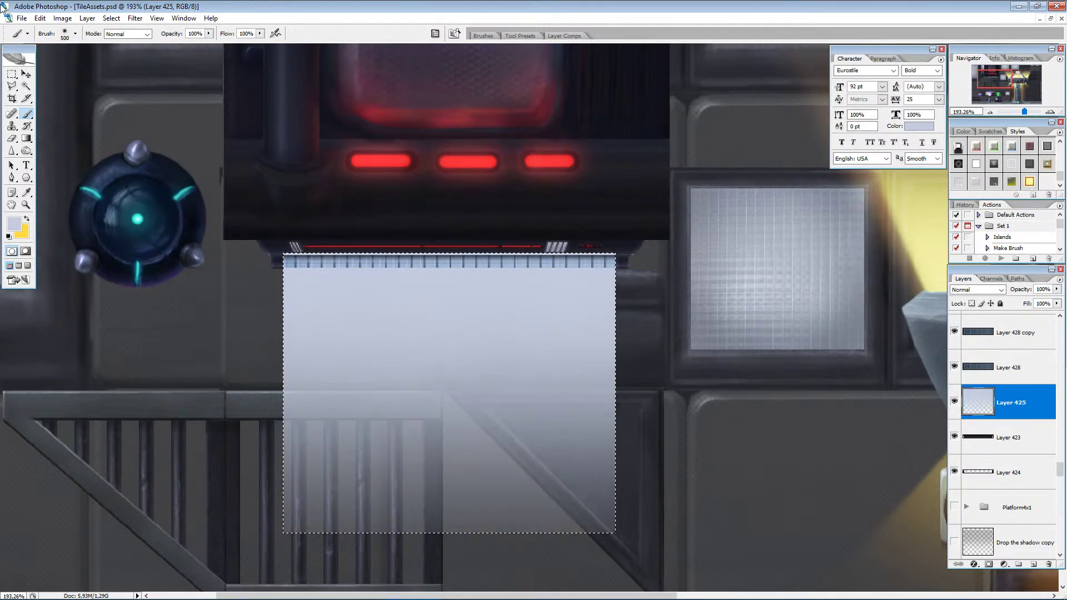
key("ctrl+z")
key("bracketleft")
key("bracketleft")
left_click_drag(195, 255, 656, 258)
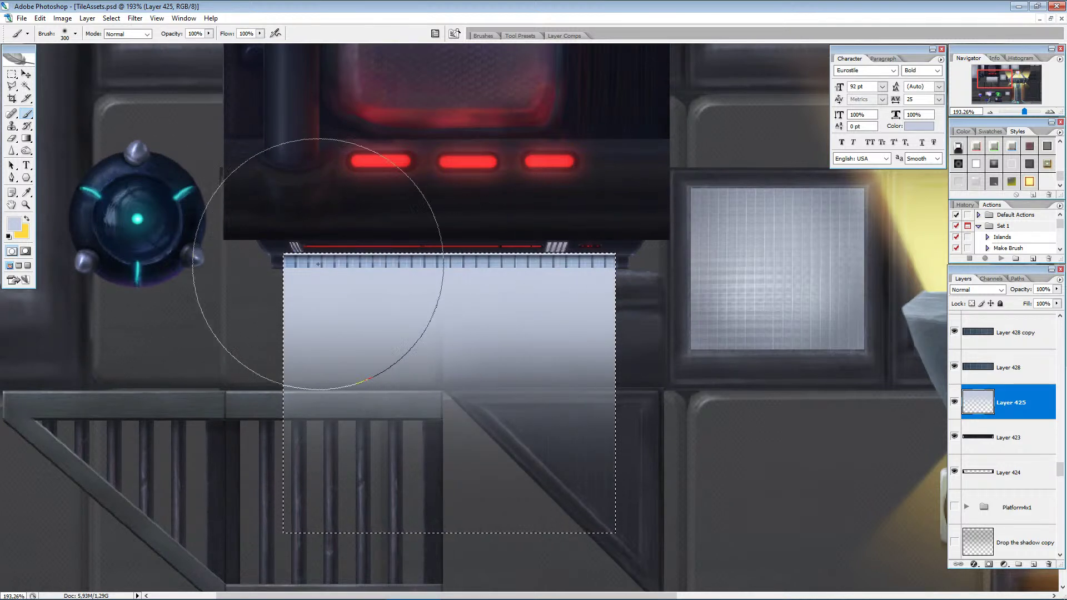
key("ctrl+z")
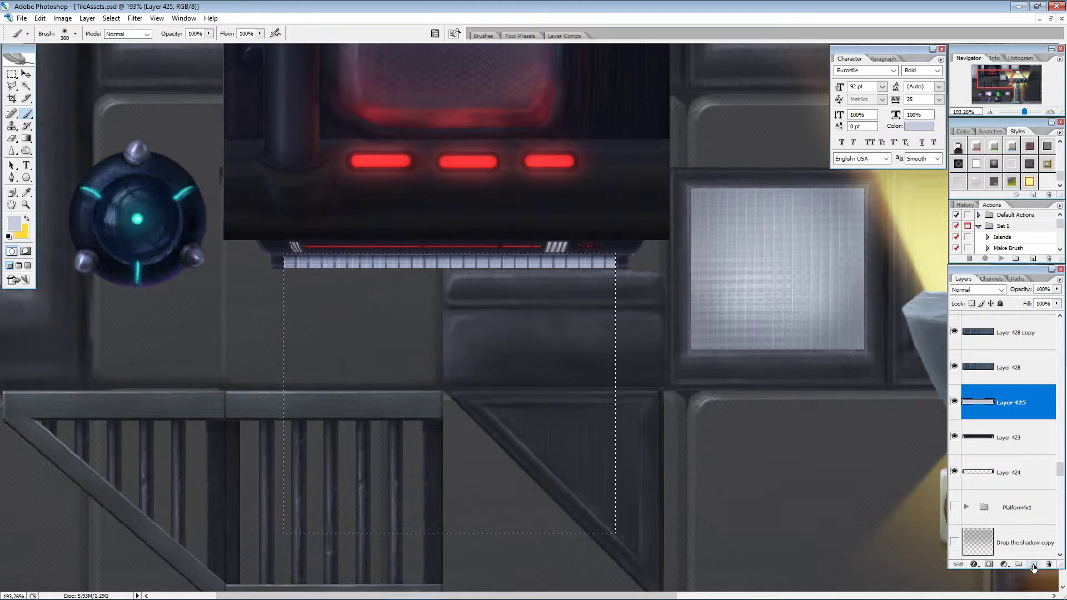
Add a new layer directly below the BigBlock group and set its blend mode to Linear Dodge.
left_click_drag(1019, 417, 1004, 349)
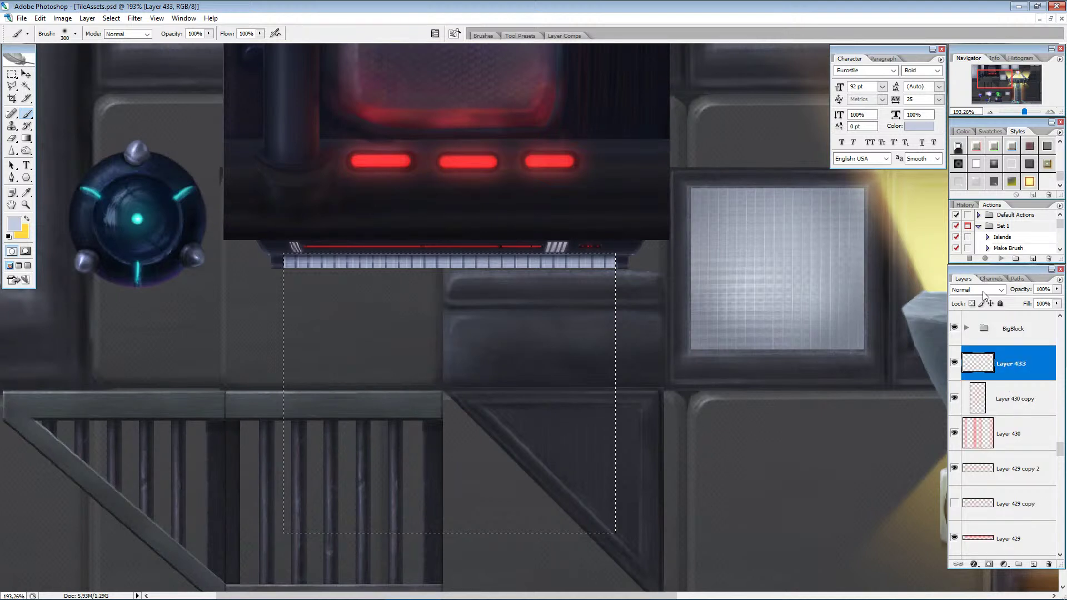
left_click(983, 291)
left_click(972, 396)
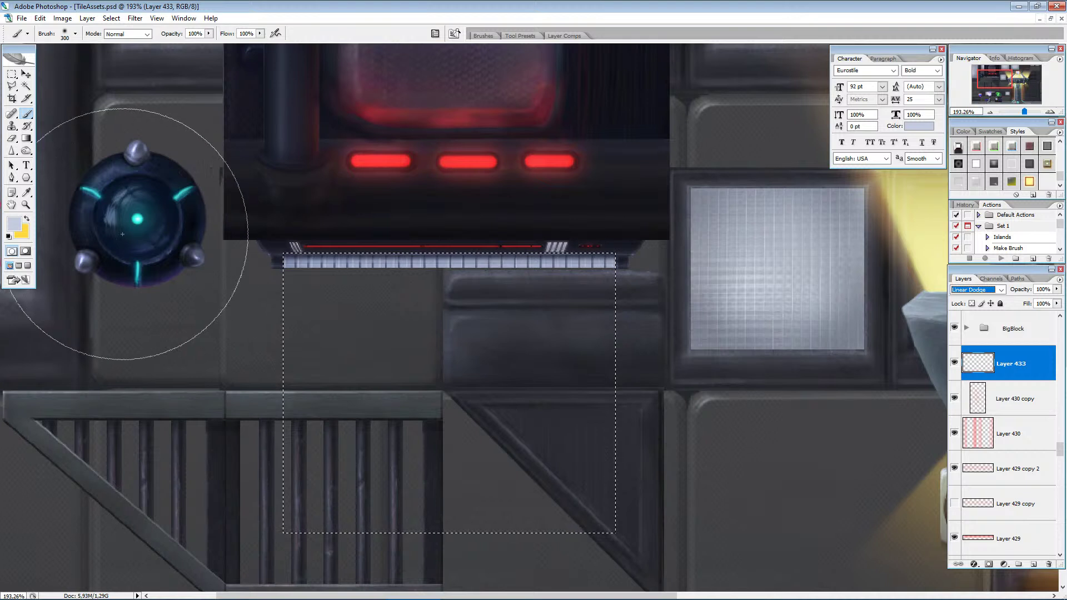
key("Return")
Paint a straight glow along the selection's upper edge on Layer 433 with a 400 px brush and deselect the area.
key("bracketright")
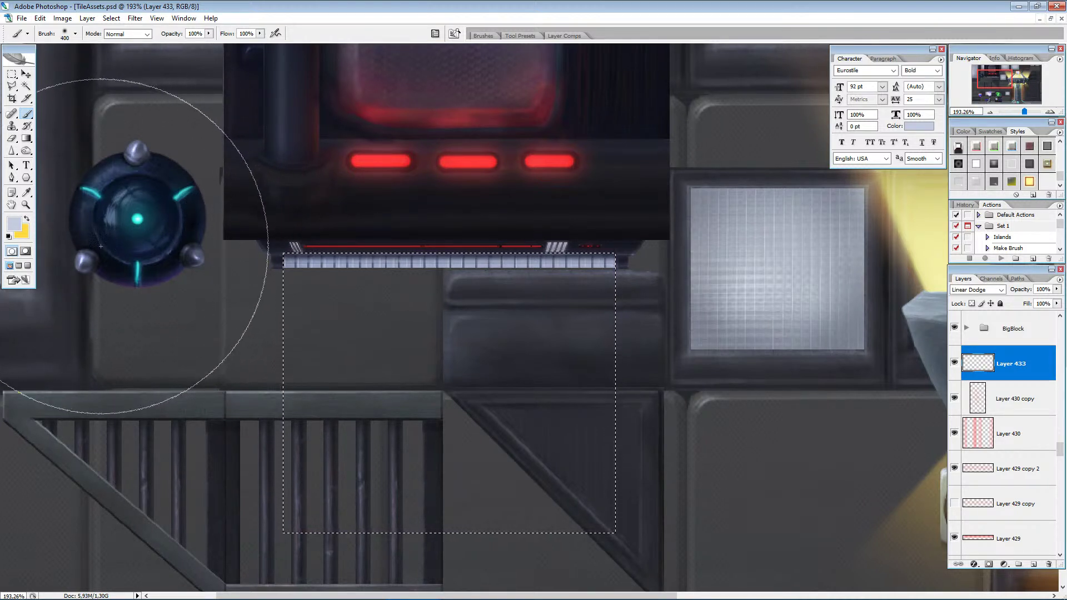
left_click_drag(94, 246, 1060, 253, "shift")
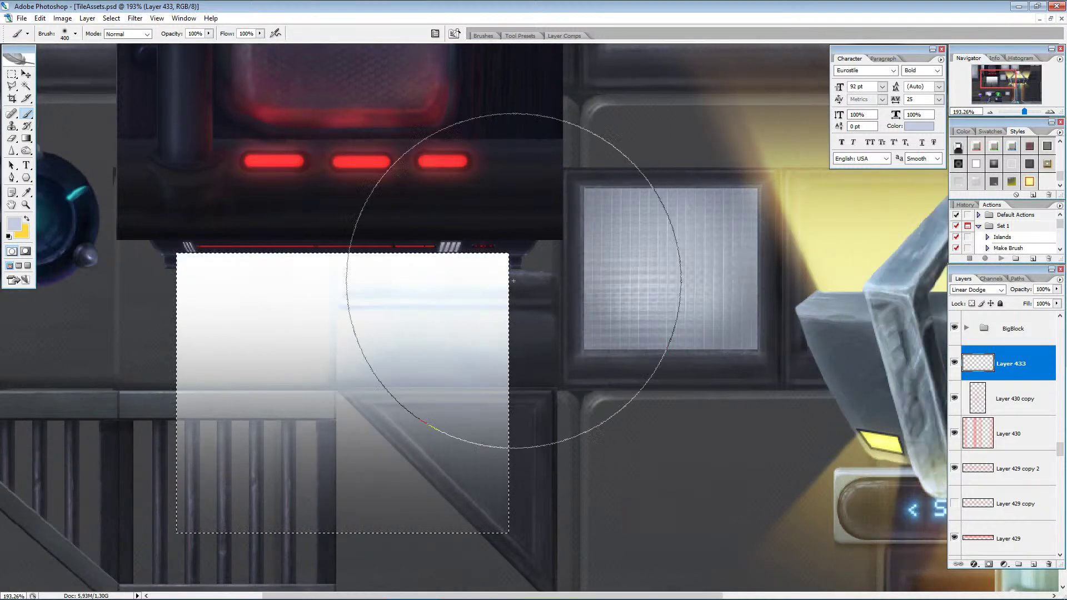
left_click(12, 74)
left_click(173, 156)
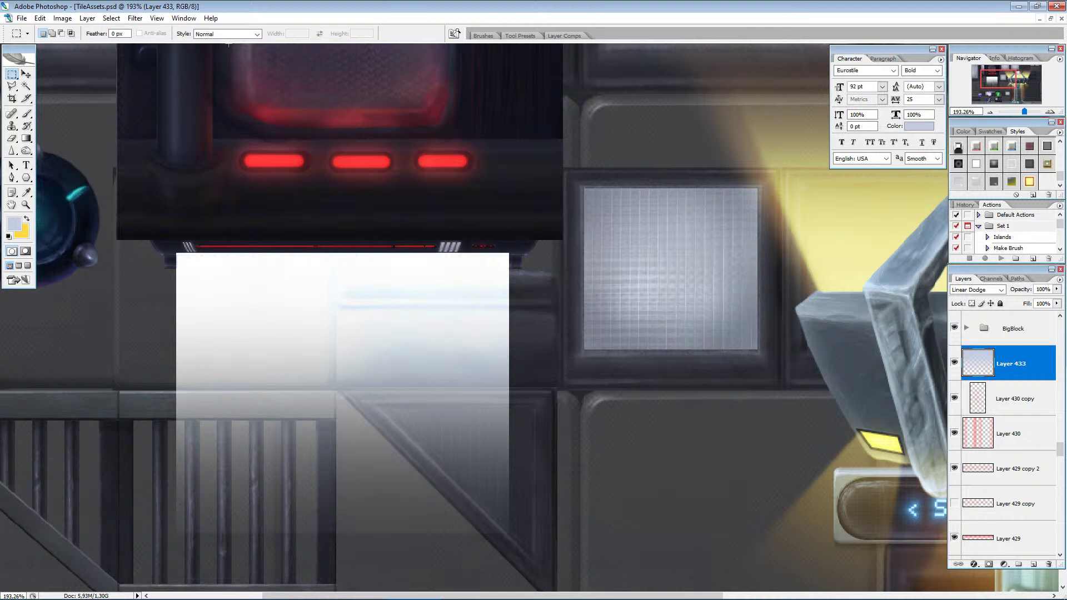
Set up the Eraser with a 90 px brush at minimum hardness.
left_click(11, 139)
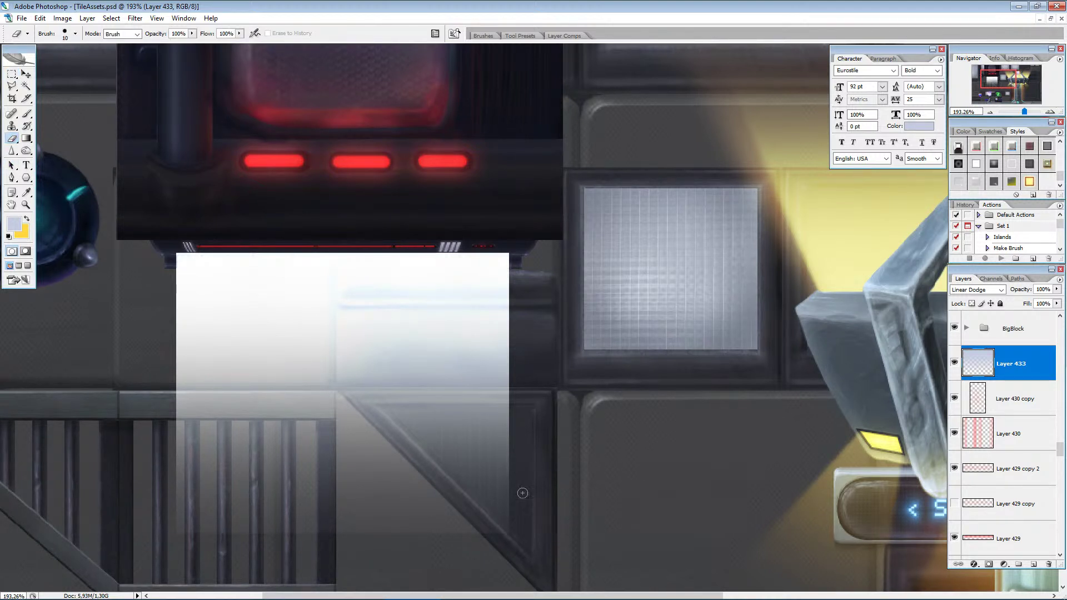
left_click(75, 33)
left_click(38, 101)
left_click(353, 5)
key("bracketright")
key("bracketright")
key("bracketright")
key("bracketright")
key("bracketright")
key("bracketright")
left_click(75, 33)
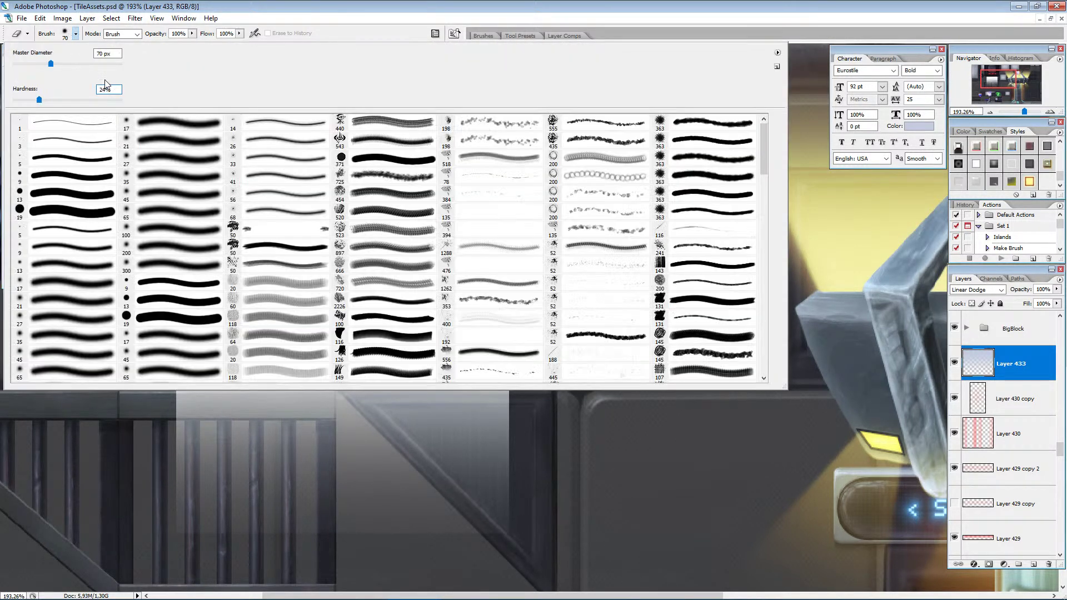
left_click_drag(39, 100, 2, 95)
left_click(379, 5)
key("bracketright")
key("bracketright")
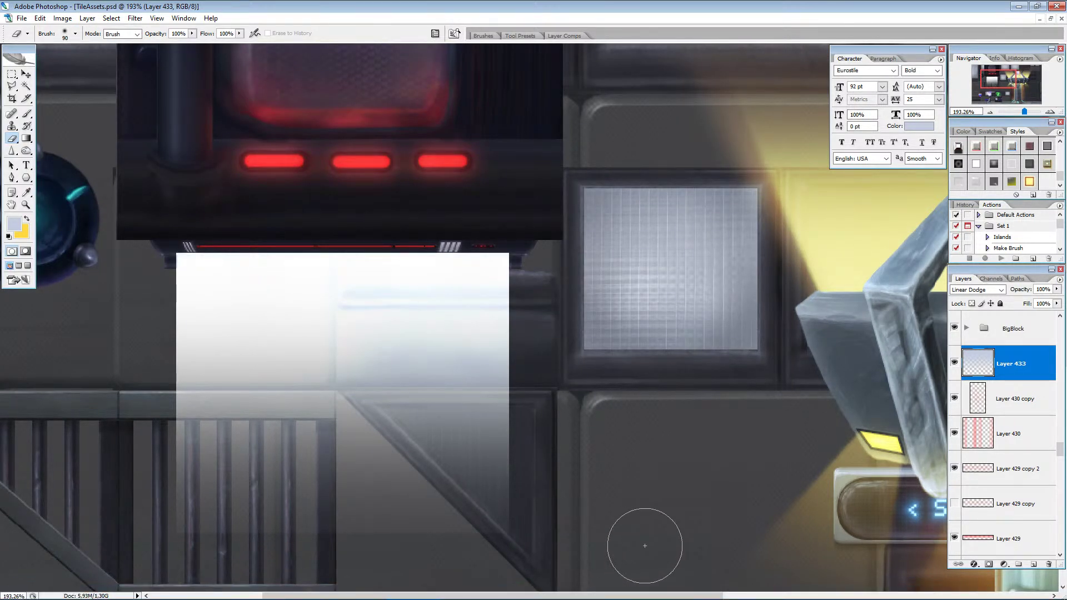
Flare the glow on Layer 433 into a symmetric trapezoid, widening its lower edge to about 193.5%, and apply the transform.
scroll(352, 517, "left", 5)
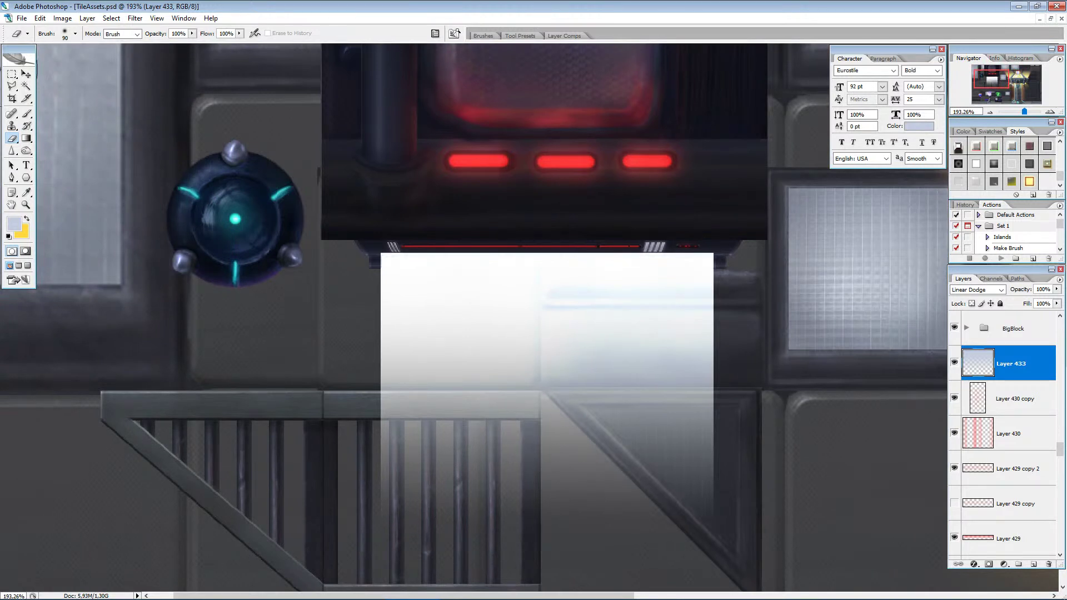
left_click(27, 74)
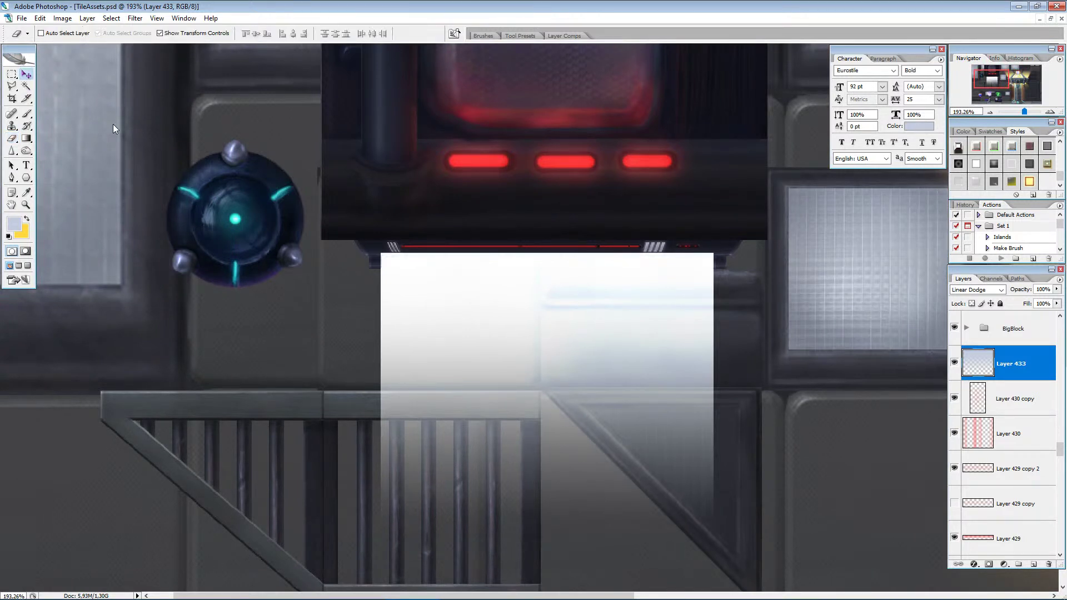
left_click(719, 526)
right_click(576, 419)
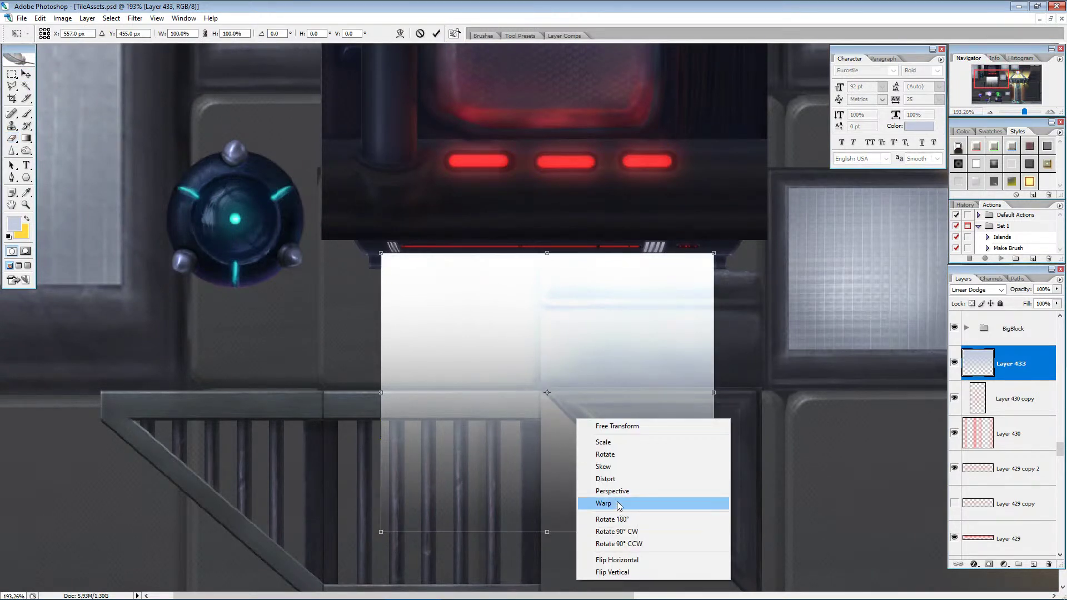
left_click(619, 504)
left_click_drag(716, 534, 871, 525)
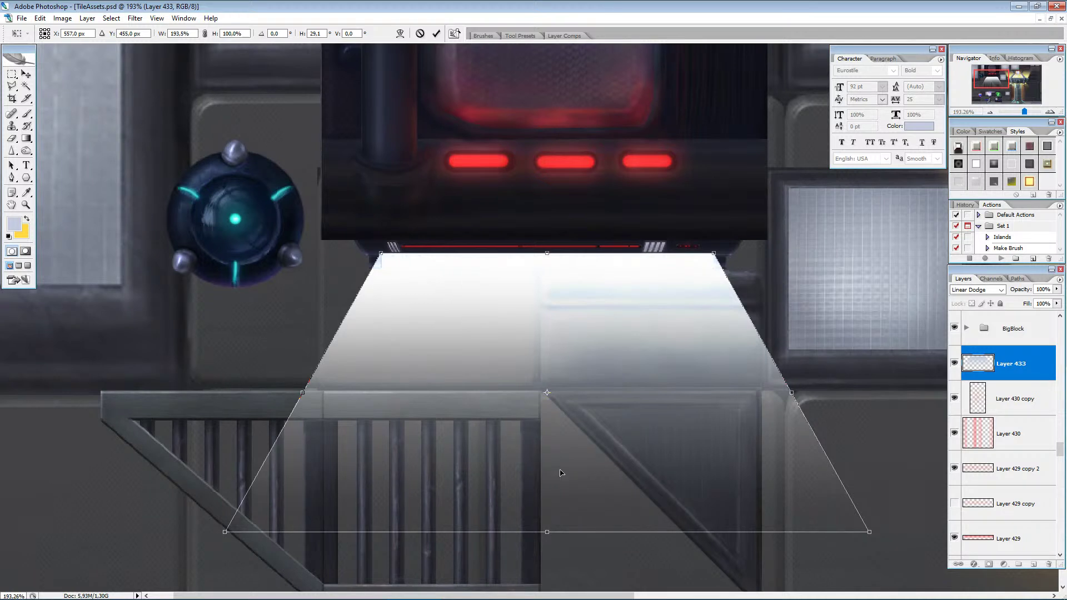
left_click(436, 33)
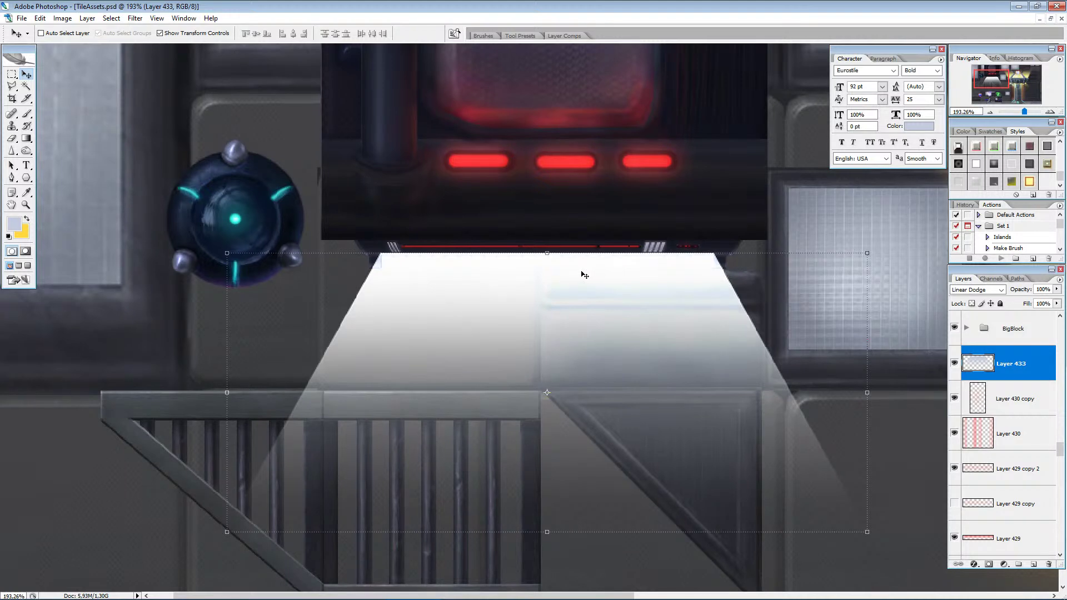
Move the flared glow down so its upper edge meets the lower edge of the light tube.
left_click(41, 19)
left_click(40, 19)
left_click_drag(428, 301, 425, 315)
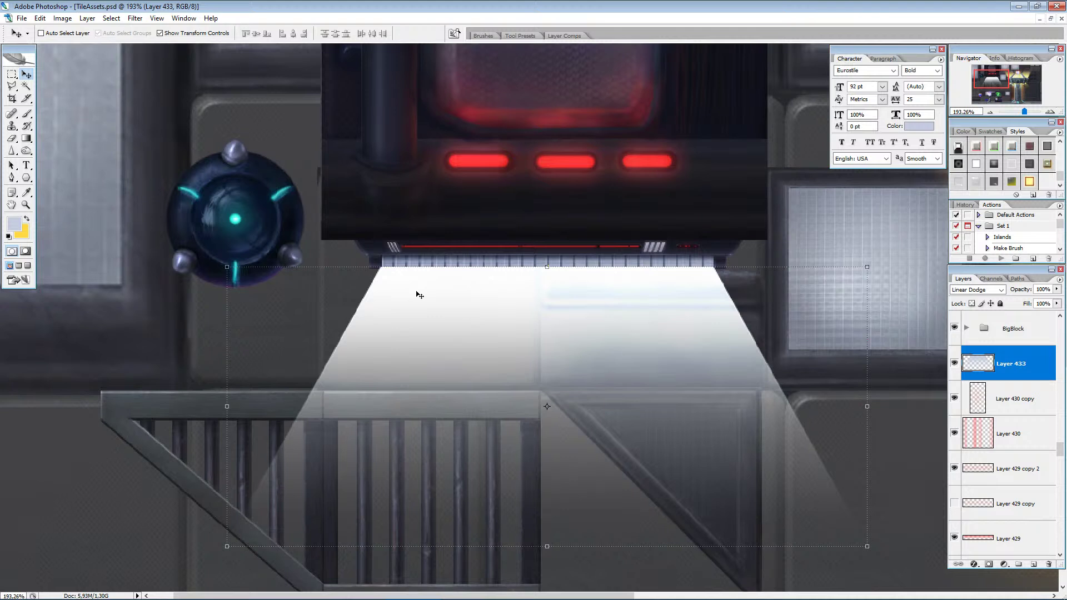
Load the light tube's outline as a selection and copy that area of Layer 425 to a new layer.
scroll(479, 308, "down", 1, "alt")
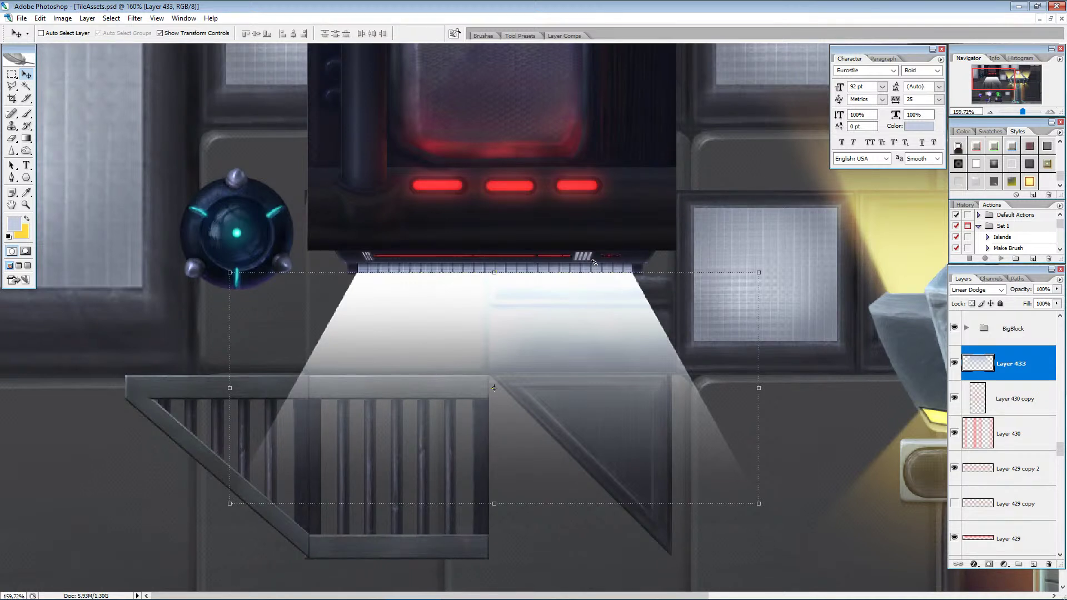
scroll(995, 440, "down", 5)
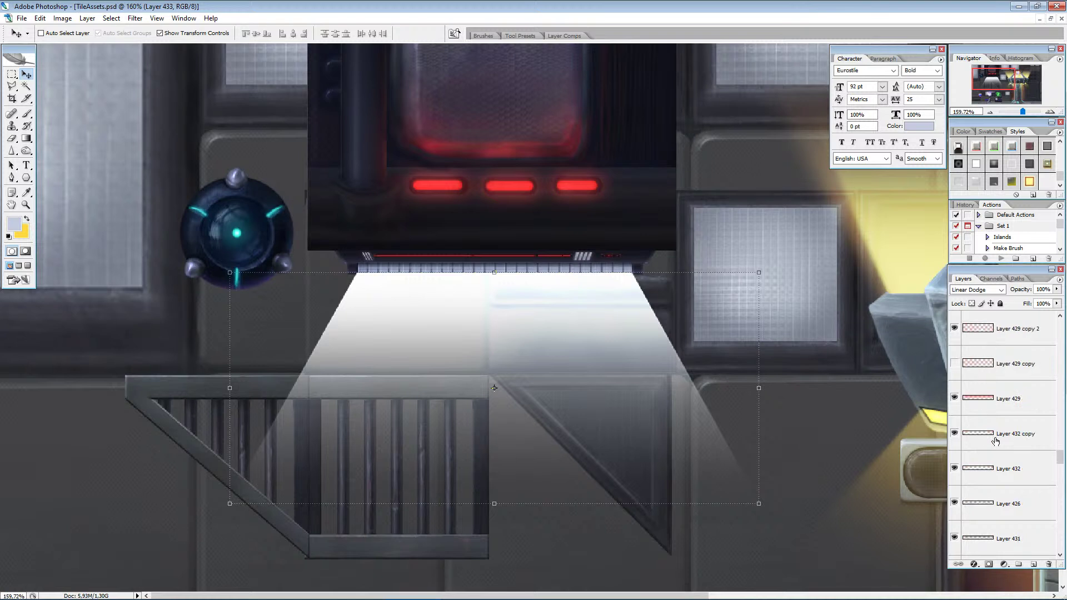
left_click(979, 507, "ctrl")
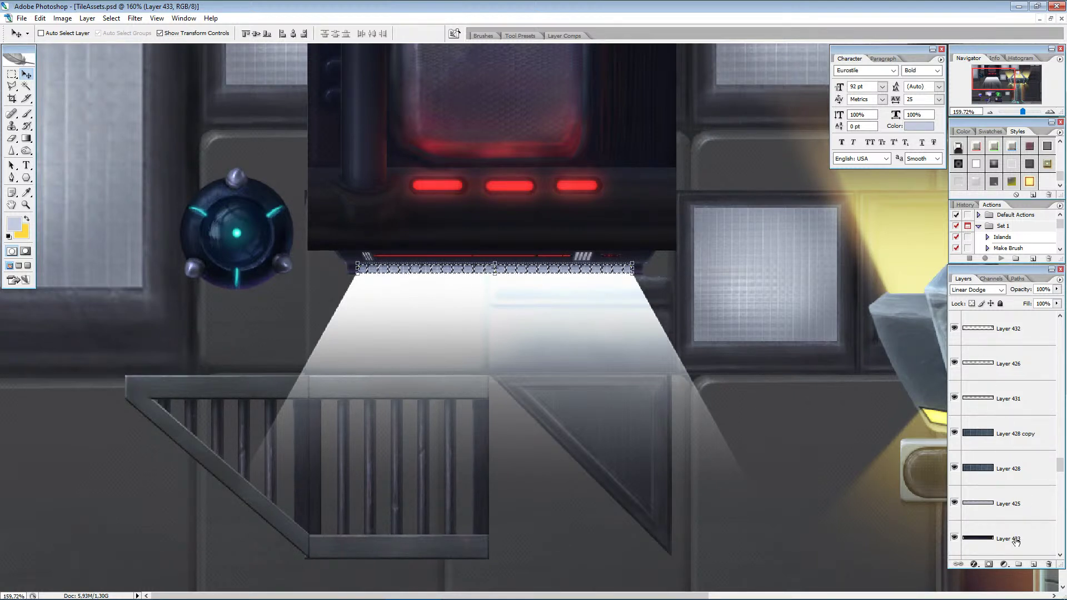
left_click(1008, 515)
scroll(1008, 515, "down", 3)
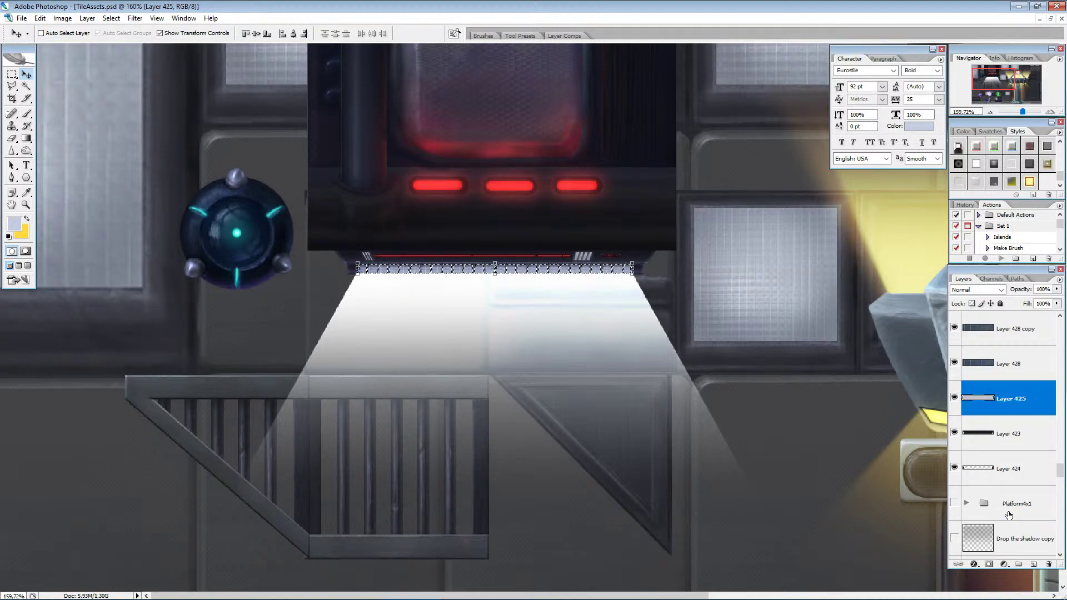
key("ctrl+j")
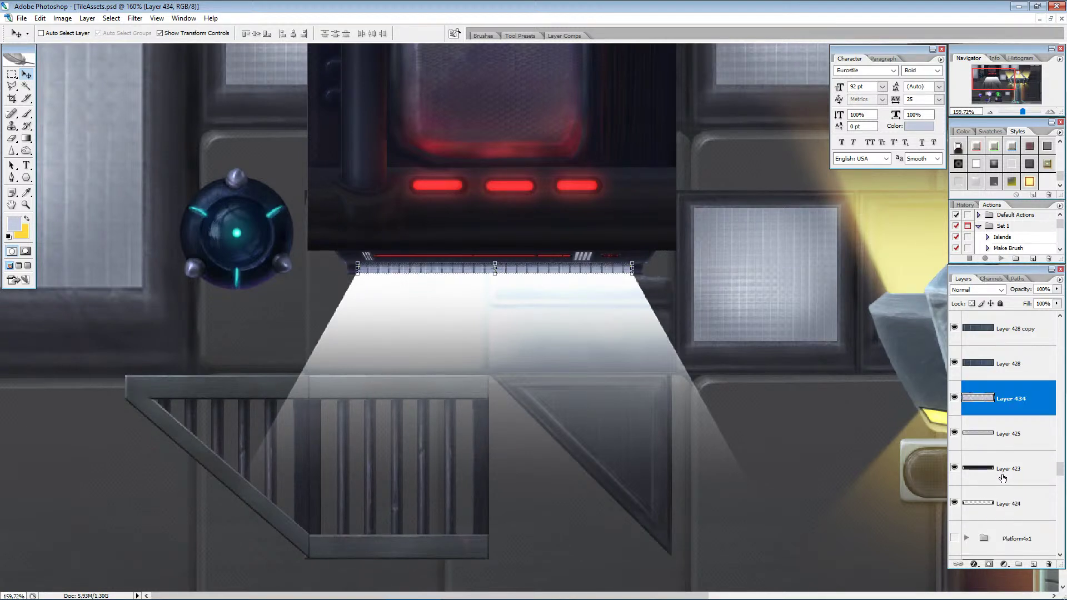
Place the copied tube layer directly above Layer 433 and merge it down into the glow.
mouse_move(1003, 402)
left_mouse_down()
mouse_move(1021, 315)
mouse_move(999, 418)
left_mouse_up()
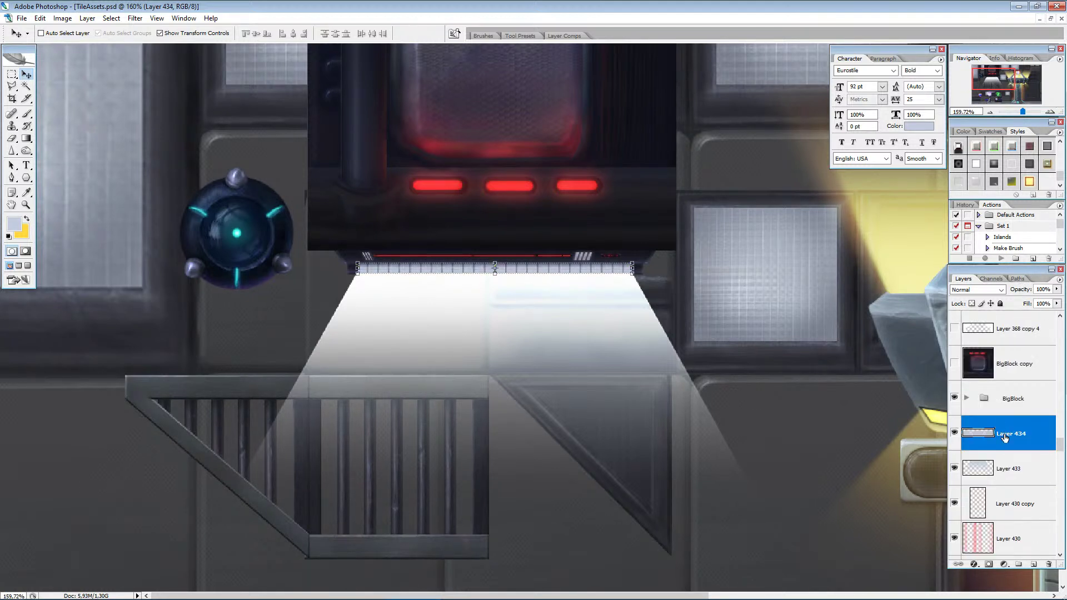
key("ctrl+e")
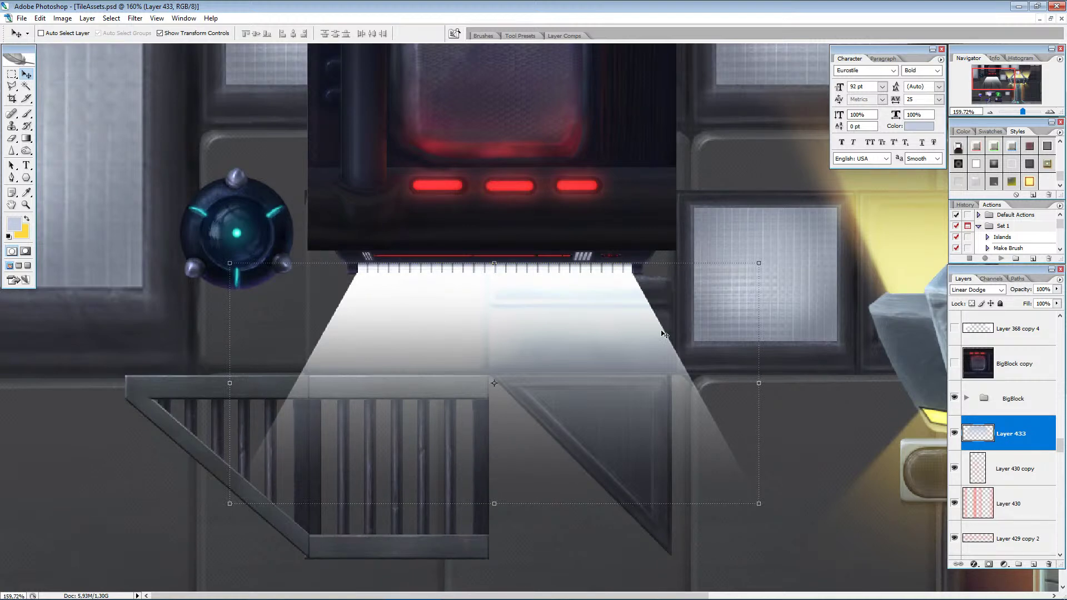
Reapply the last used filter to soften the merged glow on Layer 433.
left_click(12, 75)
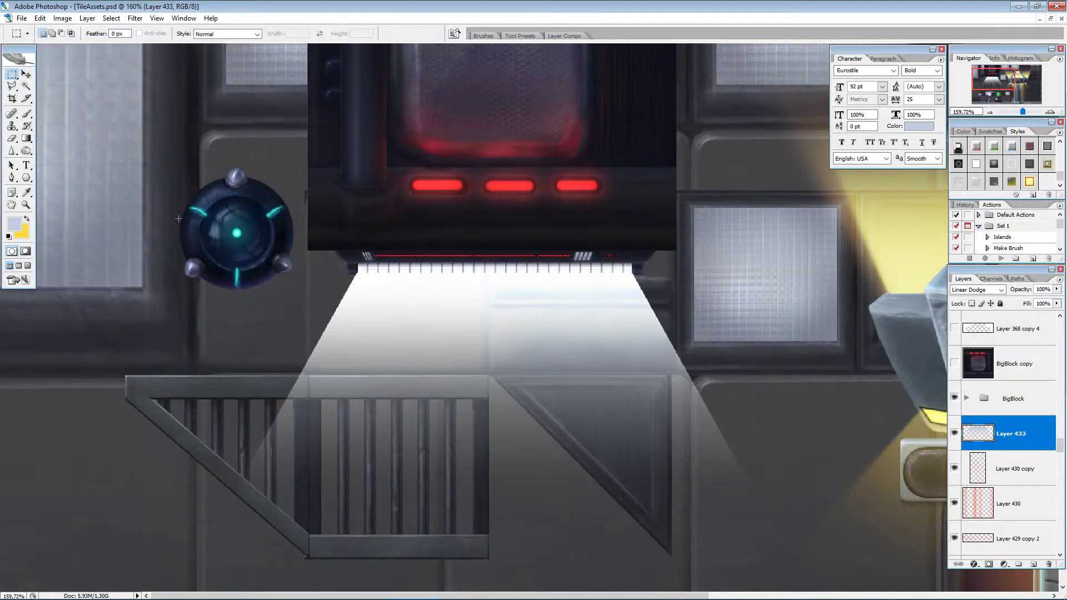
scroll(167, 194, "down", 4, "alt")
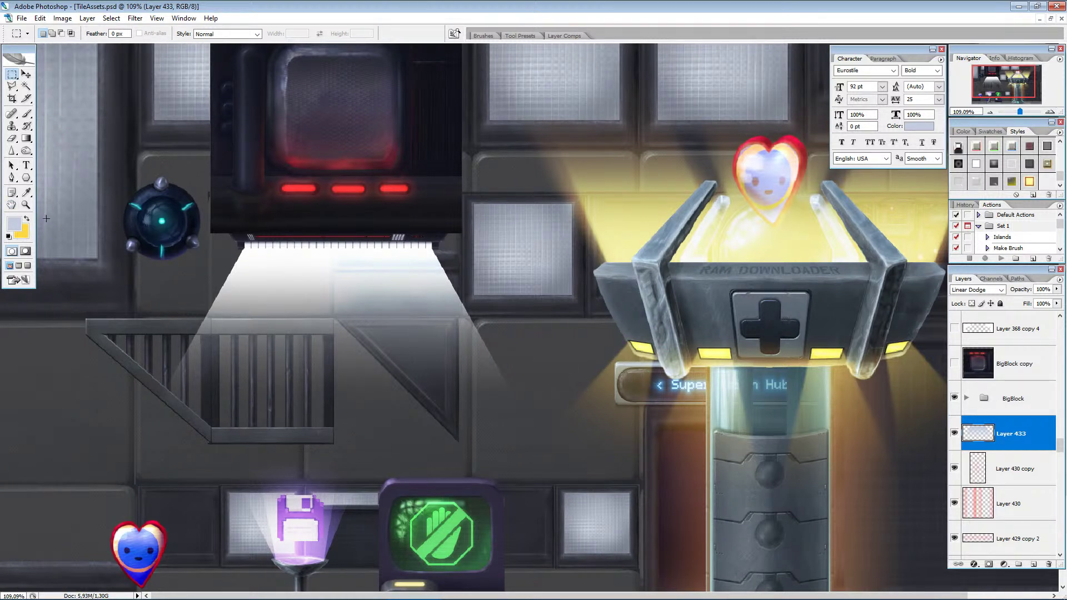
left_click(110, 21)
left_click(141, 34)
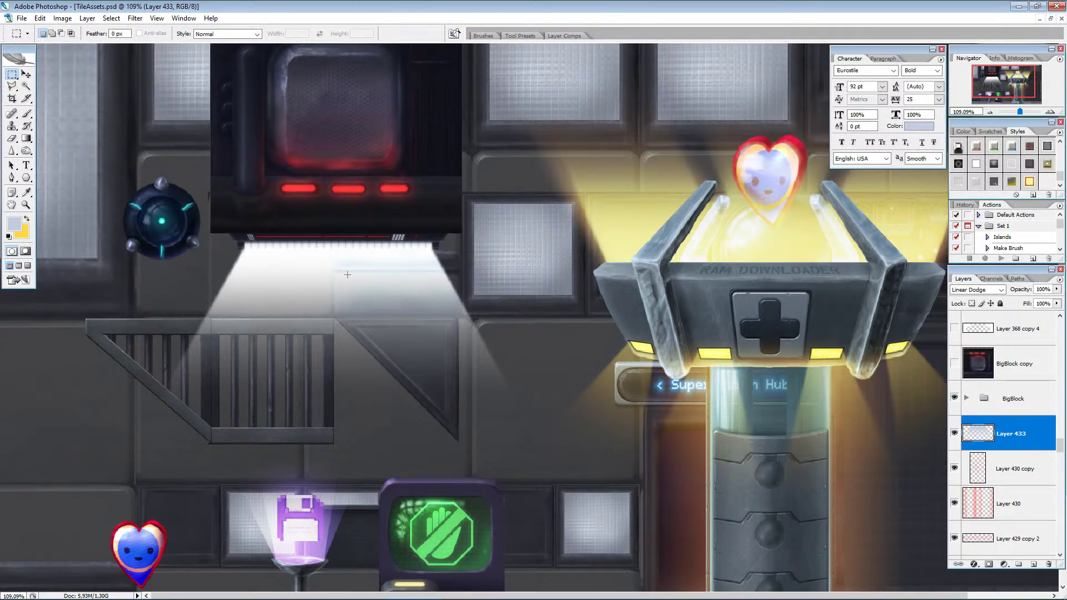
Soften the lower outer edges of the light beam on both sides with the Blur tool at 150 px and 100% strength.
scroll(349, 276, "up", 3, "alt")
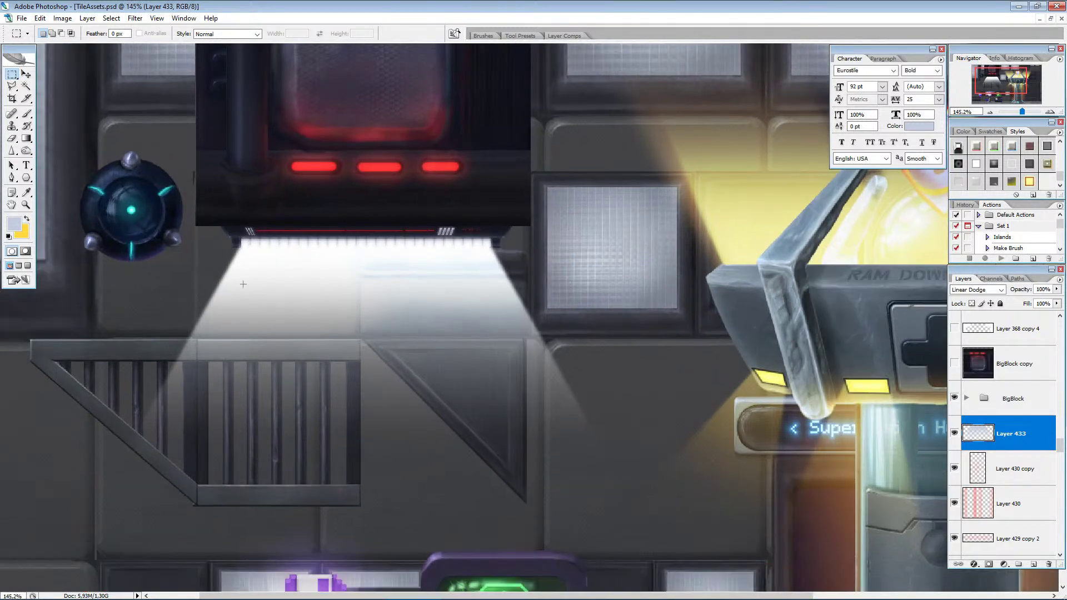
left_click(12, 150)
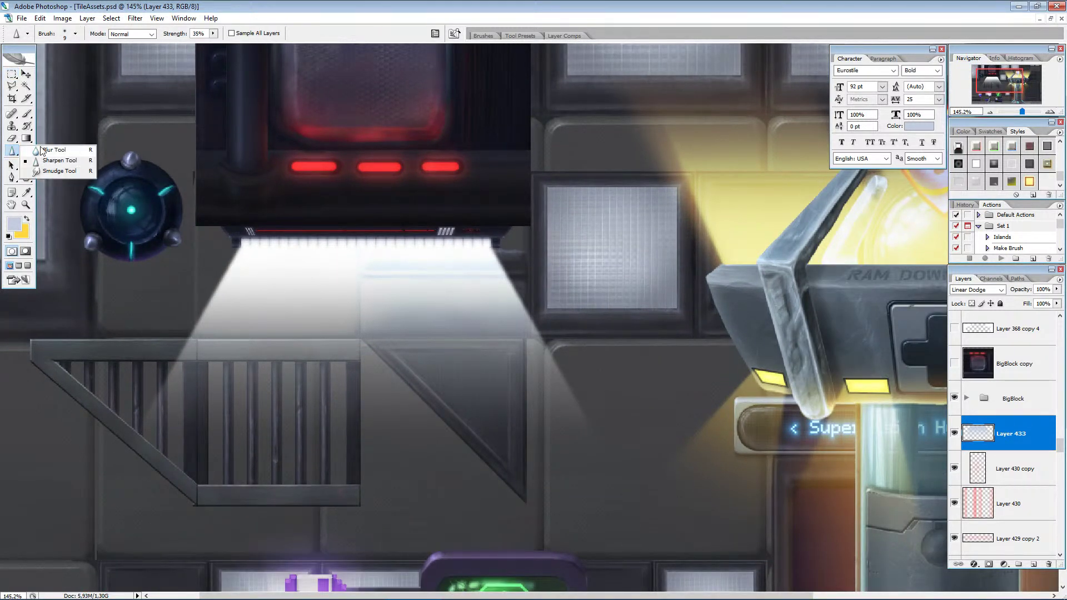
left_click(42, 150)
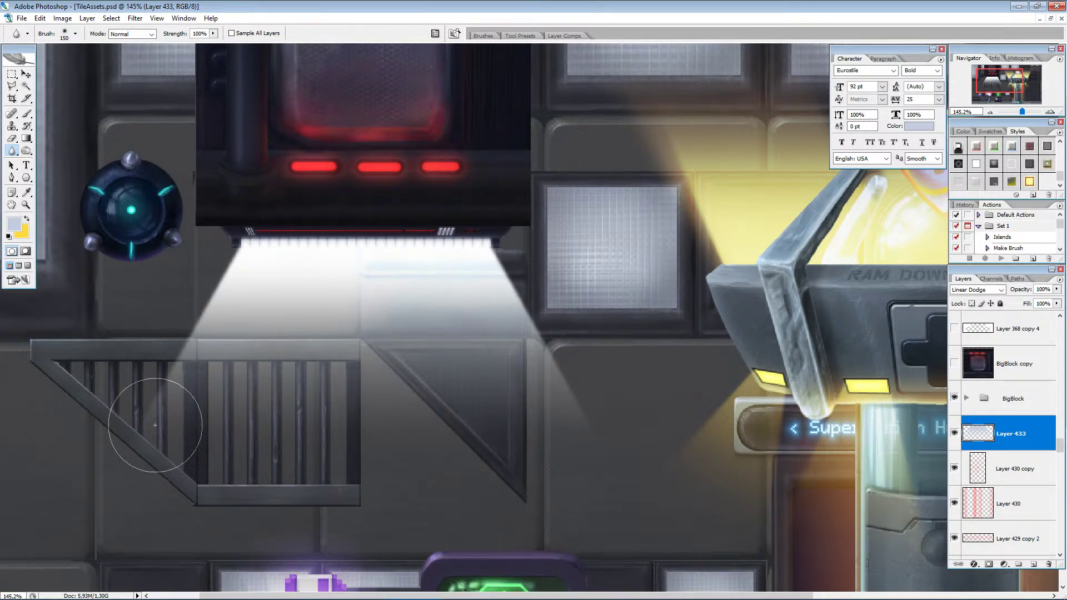
mouse_move(134, 432)
left_mouse_down()
mouse_move(153, 393)
mouse_move(127, 426)
mouse_move(157, 414)
left_mouse_up()
mouse_move(577, 369)
left_mouse_down()
mouse_move(551, 369)
mouse_move(573, 414)
mouse_move(554, 320)
mouse_move(589, 391)
mouse_move(576, 369)
mouse_move(578, 393)
mouse_move(567, 333)
mouse_move(542, 434)
left_mouse_up()
mouse_move(120, 368)
left_mouse_down()
mouse_move(145, 414)
mouse_move(133, 375)
mouse_move(164, 365)
mouse_move(115, 429)
left_mouse_up()
mouse_move(607, 417)
left_mouse_down()
mouse_move(567, 352)
mouse_move(581, 398)
left_mouse_up()
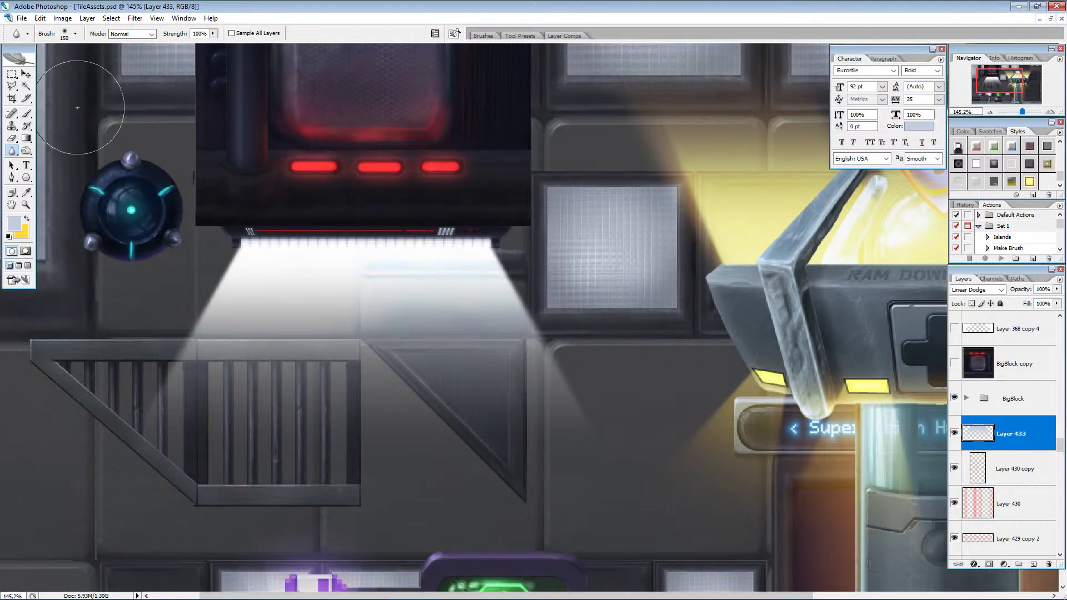
Save the TileAssets.psd document.
left_click(10, 77)
left_click(21, 17)
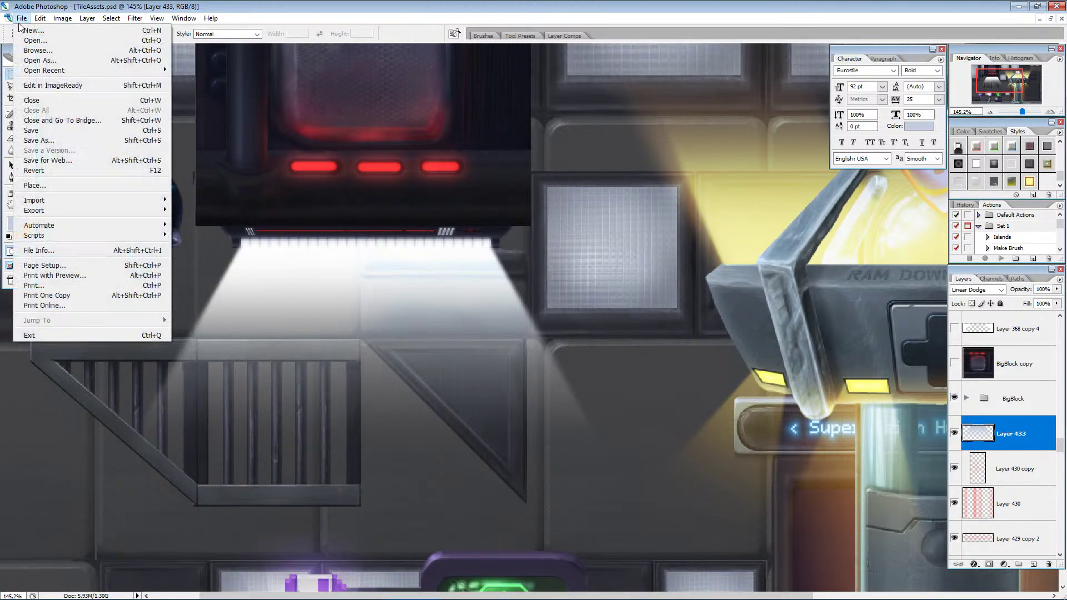
left_click(32, 130)
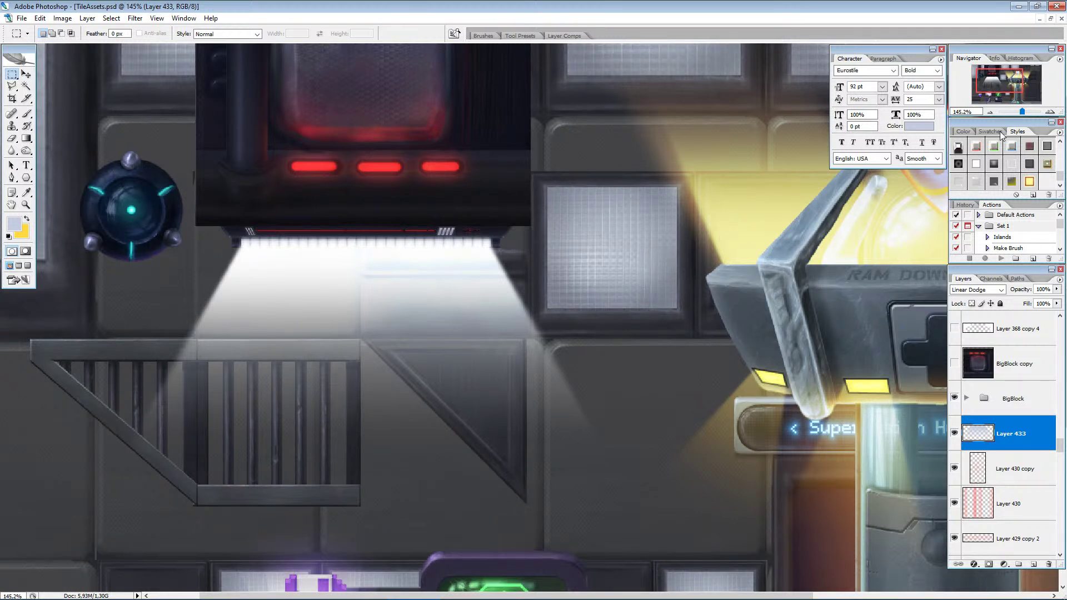
Lower the fill of the light beam on Layer 433 to 34%.
left_click(1056, 304)
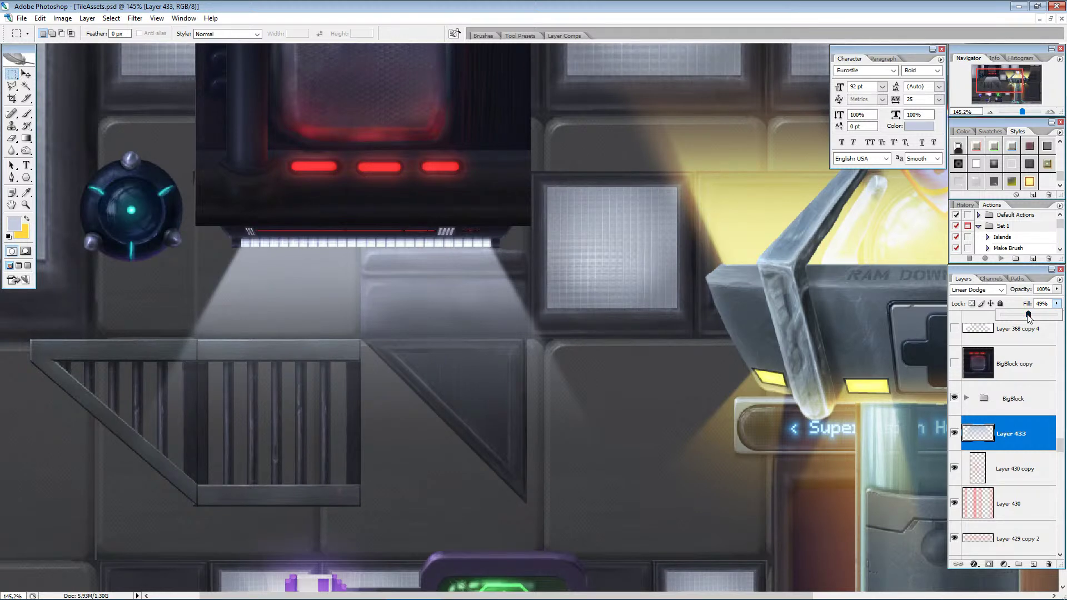
left_click(653, 295)
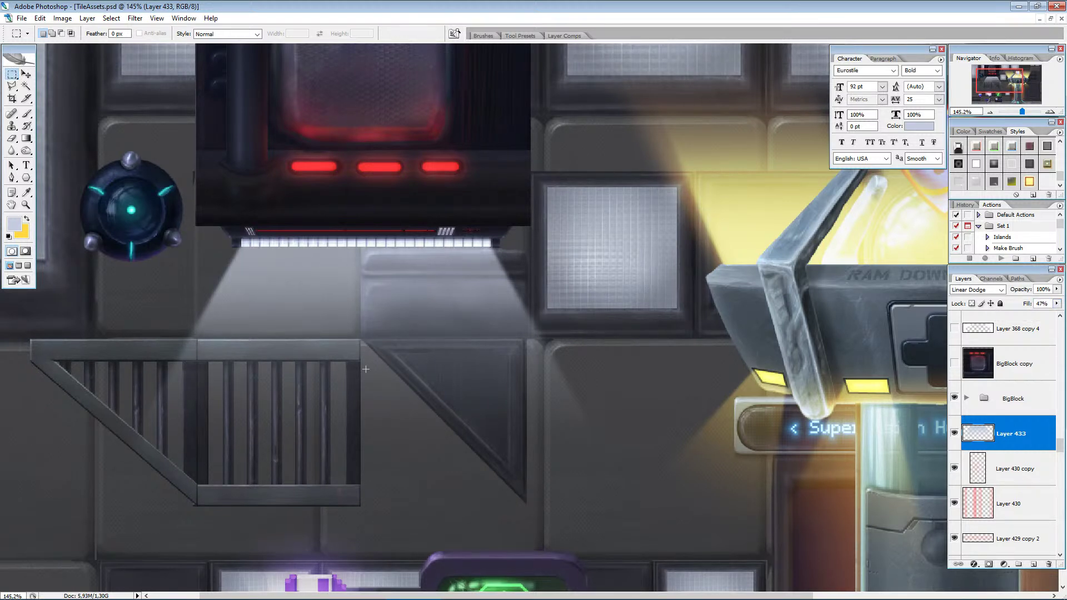
scroll(358, 362, "down", 5, "alt")
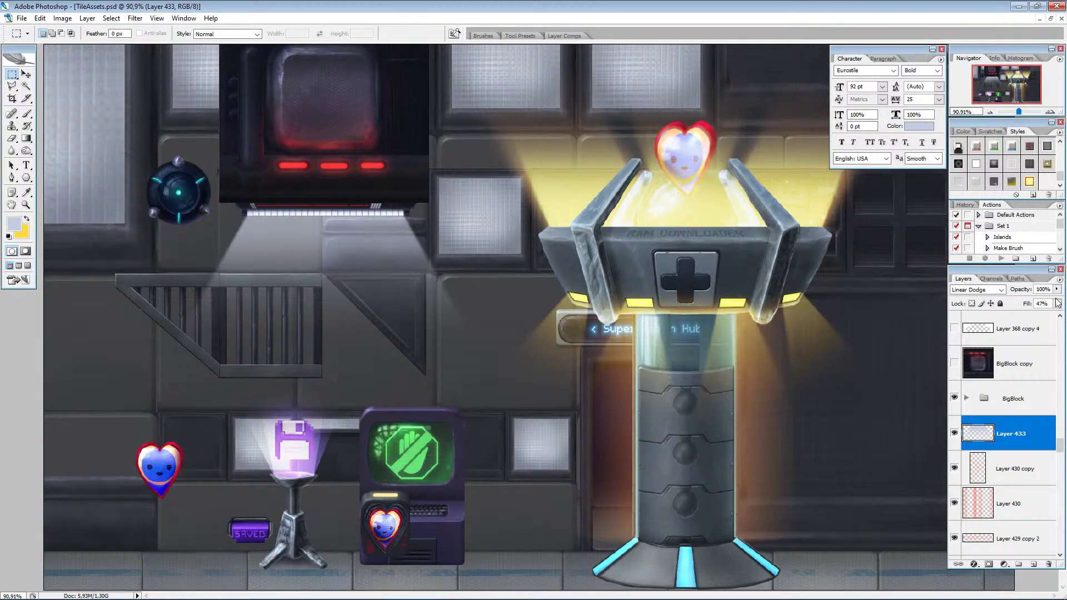
left_click(1056, 303)
left_click_drag(1029, 316, 1026, 317)
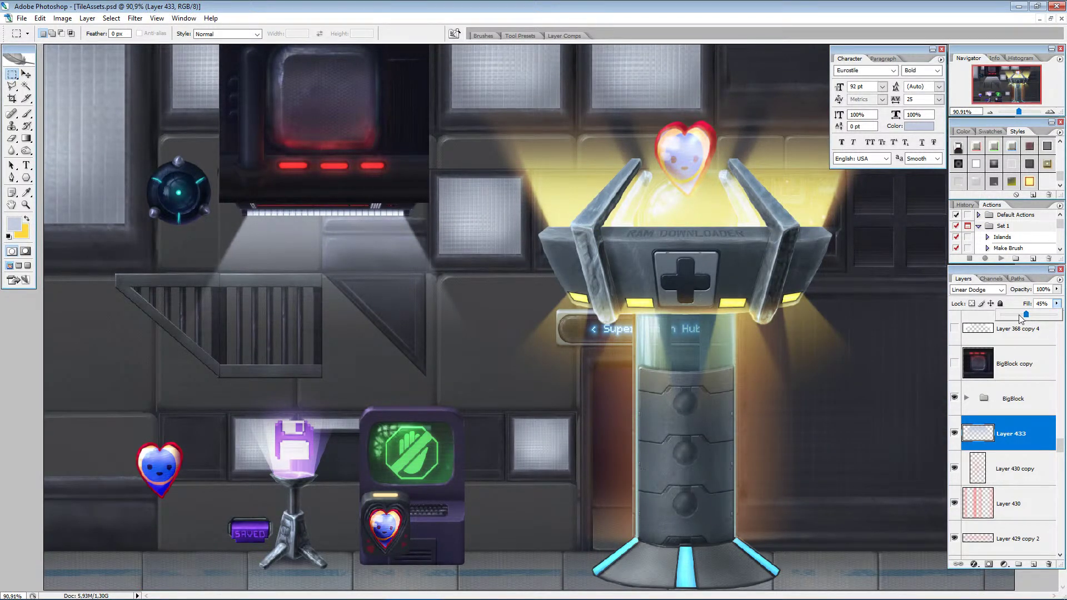
left_click_drag(1020, 316, 1026, 317)
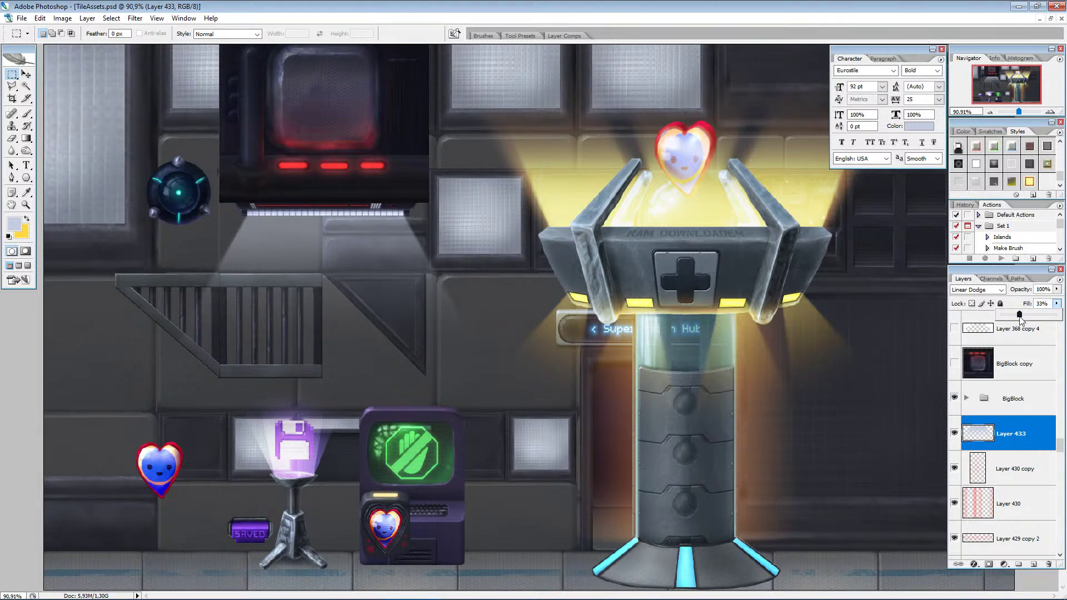
left_click_drag(1020, 317, 1021, 319)
Preview the scene with the Color fill layer switched on, hide it again, and show the vignette layer.
left_click_drag(1060, 445, 1049, 321)
left_click(954, 363)
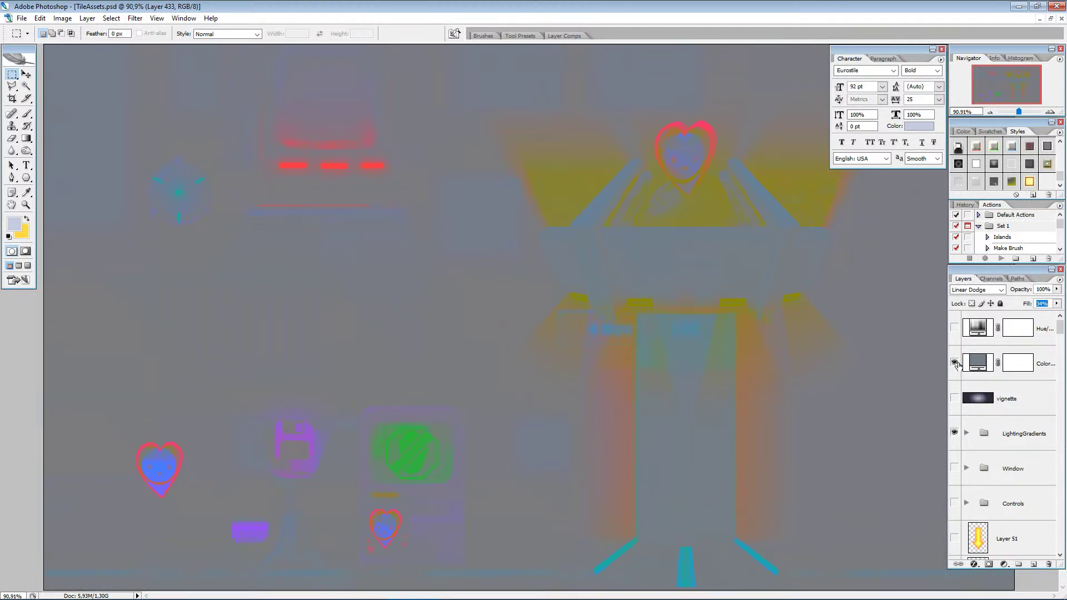
left_click(954, 363)
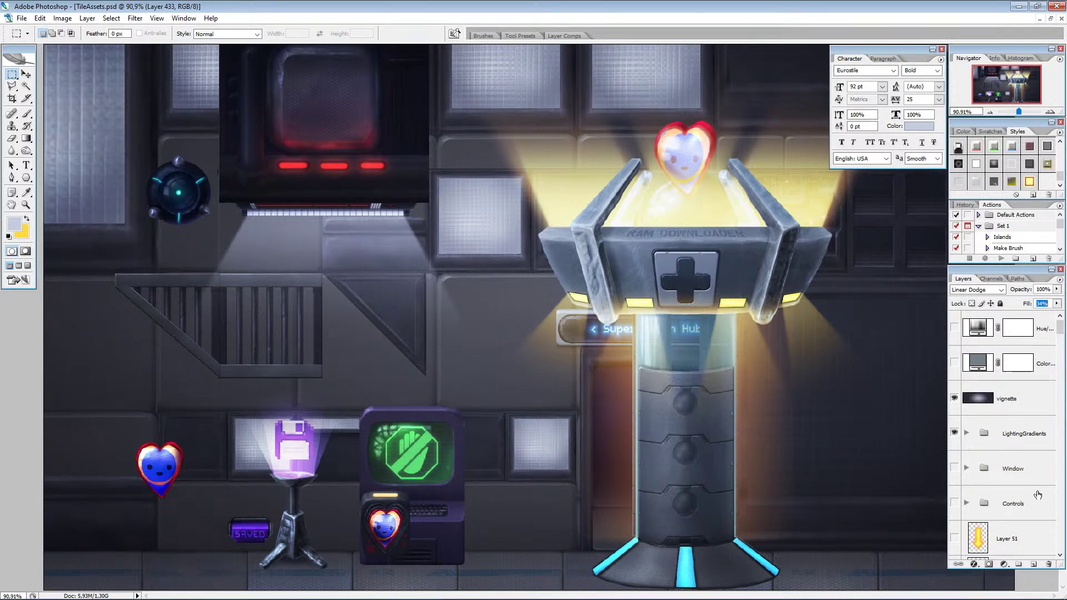
Try the Eraser at 200 px and 100% opacity on the beam in Layer 433, and undo the last change.
scroll(1039, 475, "down", 10)
scroll(1028, 512, "down", 8)
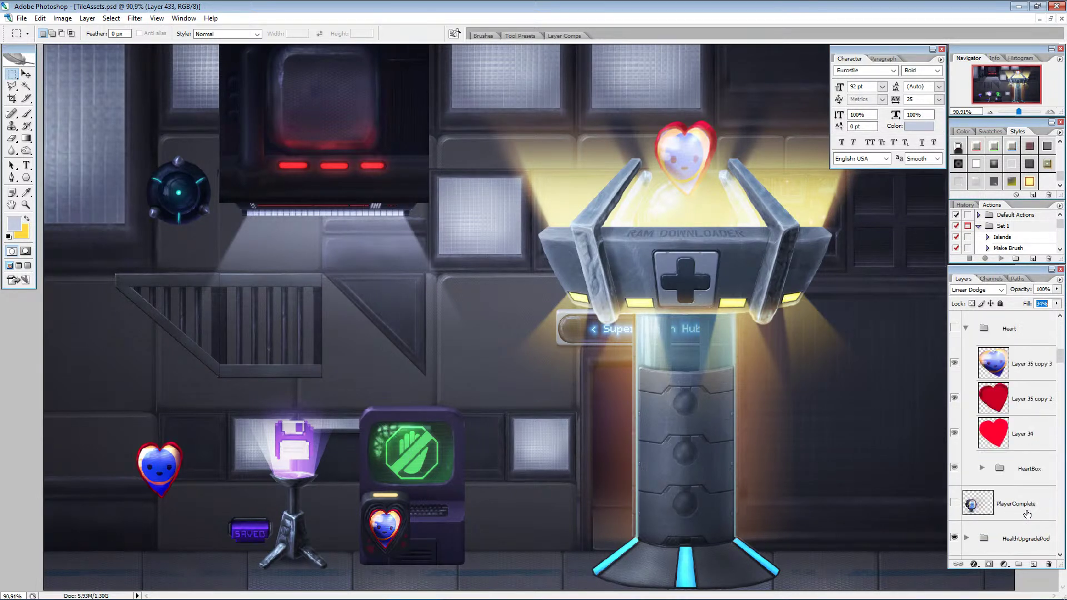
scroll(1026, 514, "down", 8)
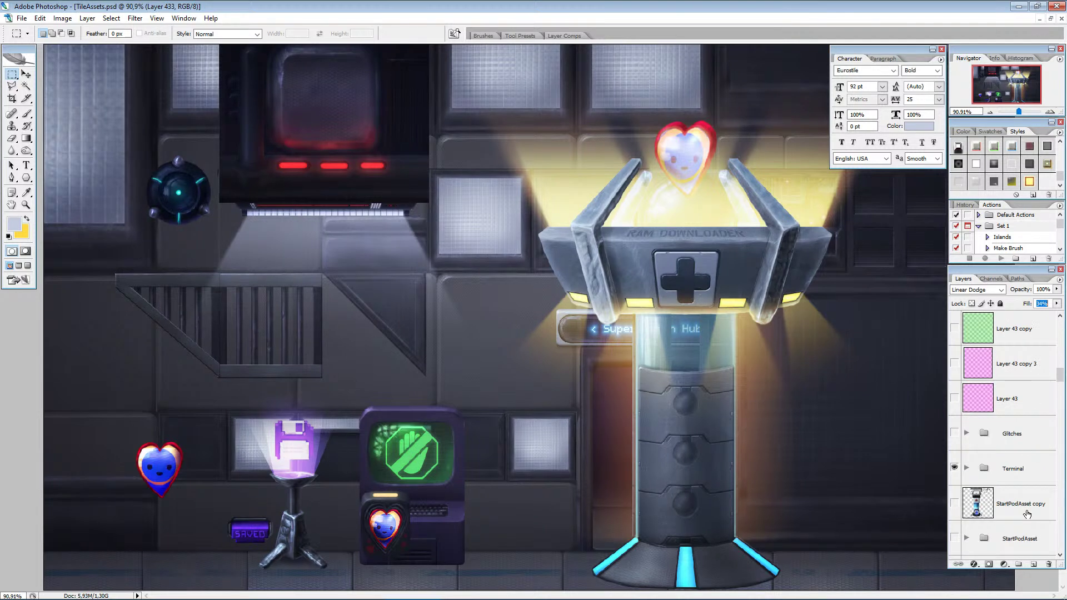
scroll(1026, 514, "down", 8)
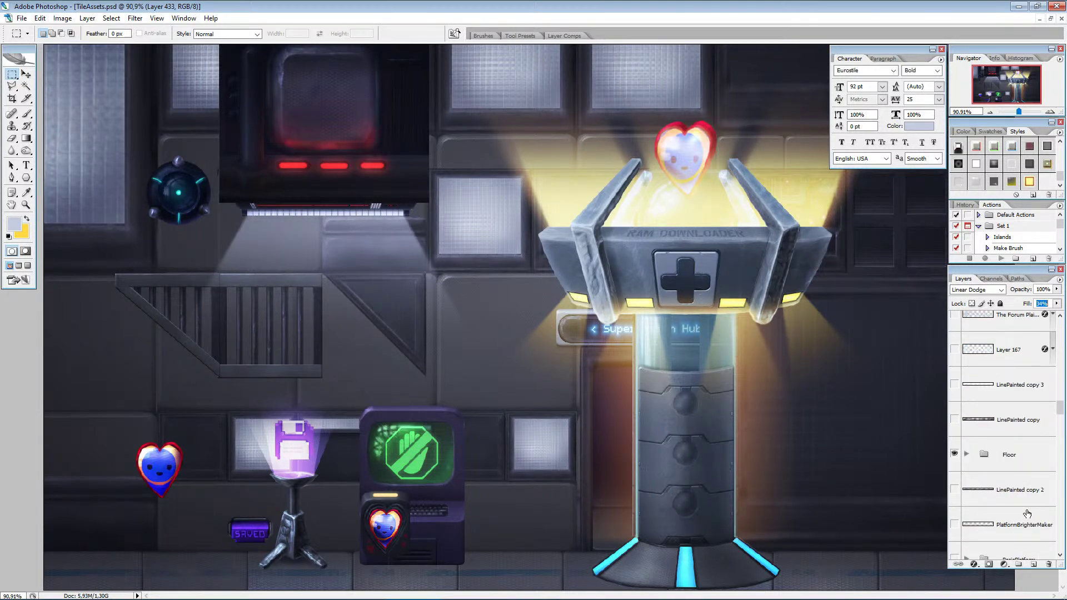
scroll(1027, 514, "down", 3)
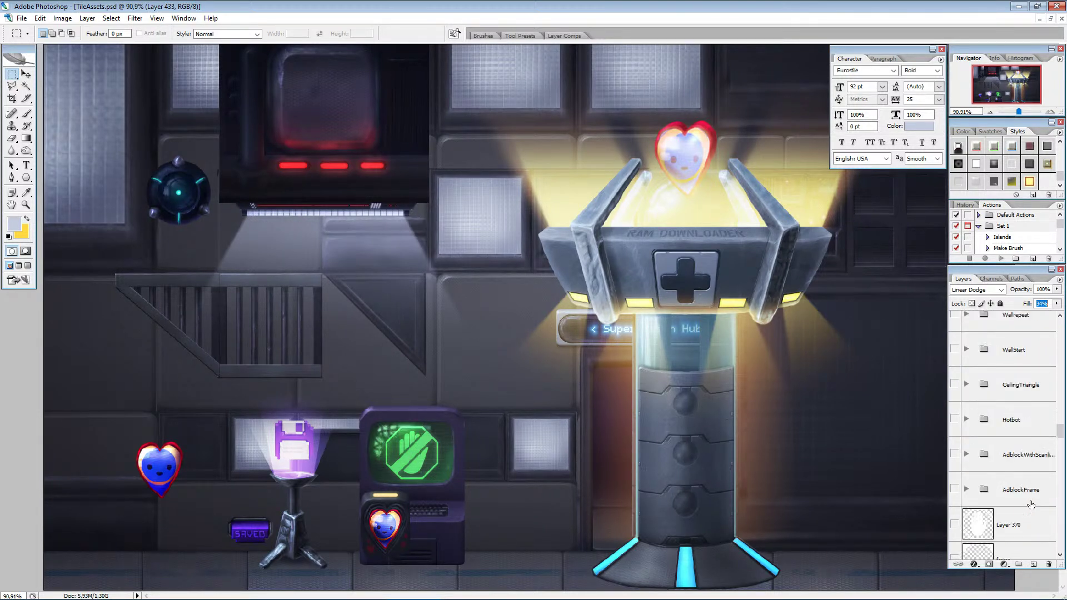
left_click_drag(1060, 435, 1063, 455)
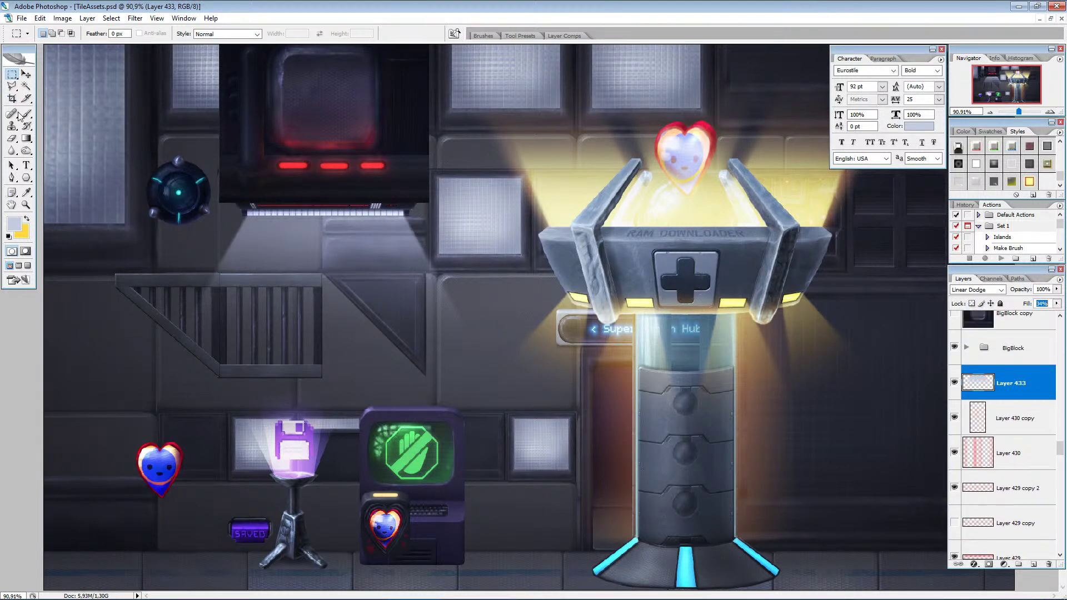
left_click(12, 138)
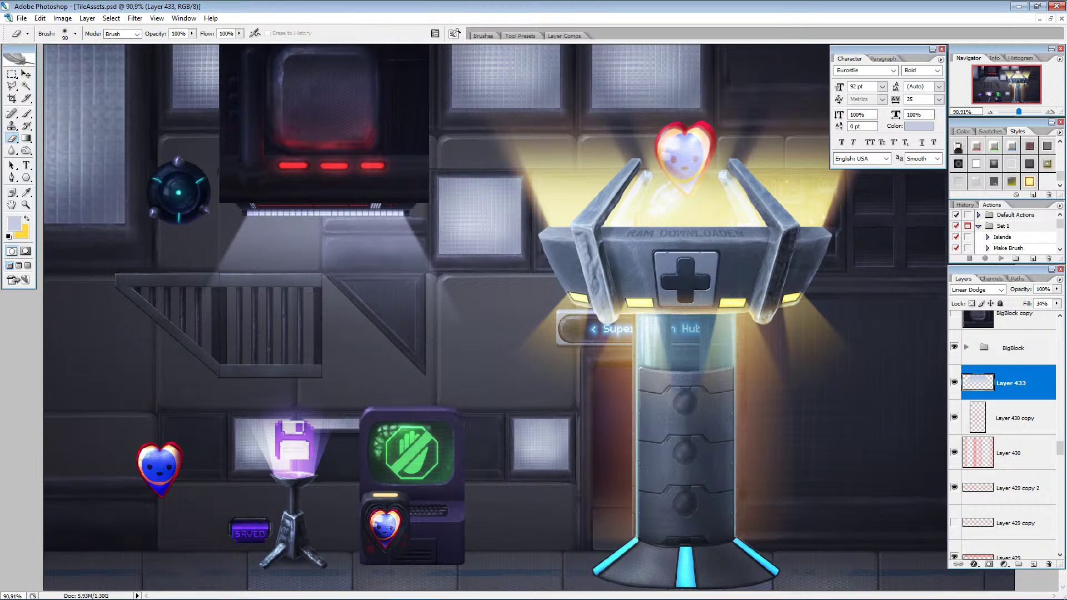
key("bracketright")
key("bracketright")
key("bracketright")
key("bracketright")
key("bracketright")
key("bracketright")
key("bracketleft")
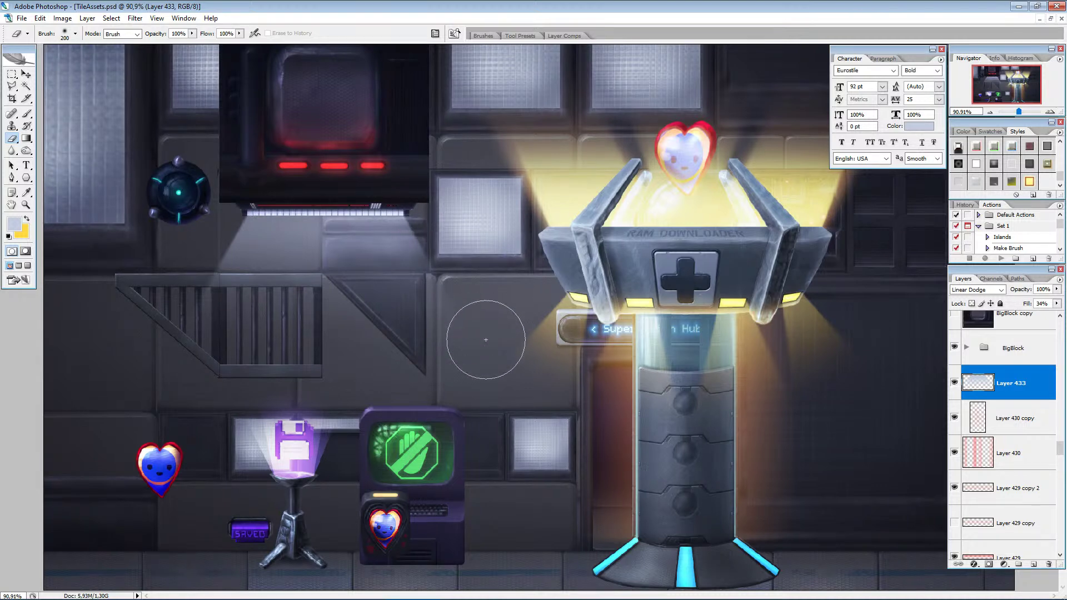
left_click(40, 18)
left_click(47, 32)
Fade the light beam's lower and outer edges on both sides with the Eraser at 150 px and 41% opacity.
left_click(192, 34)
left_click(160, 45)
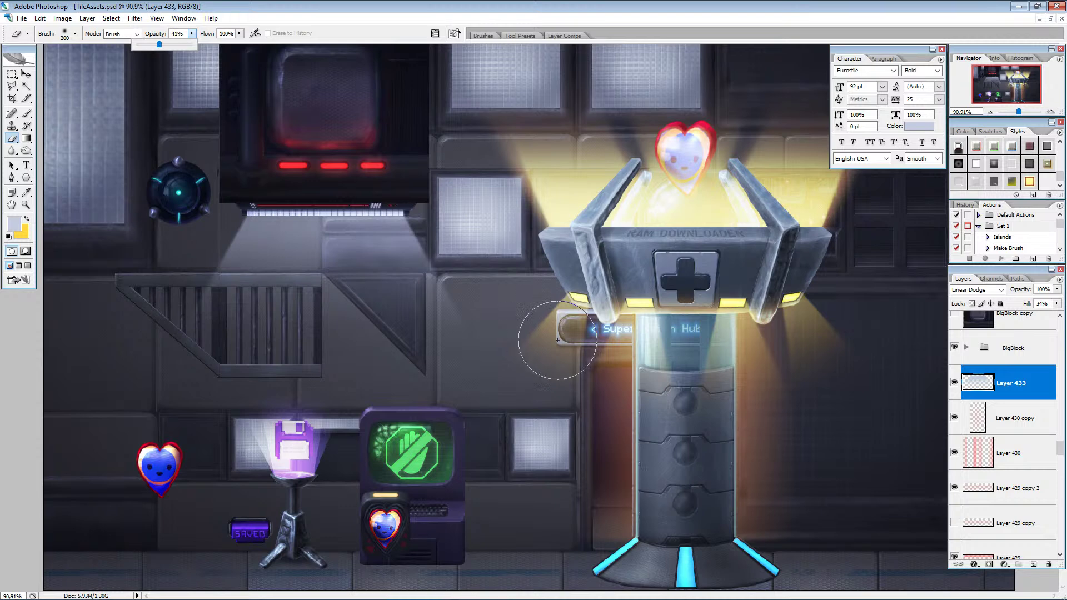
key("bracketleft")
key("bracketleft")
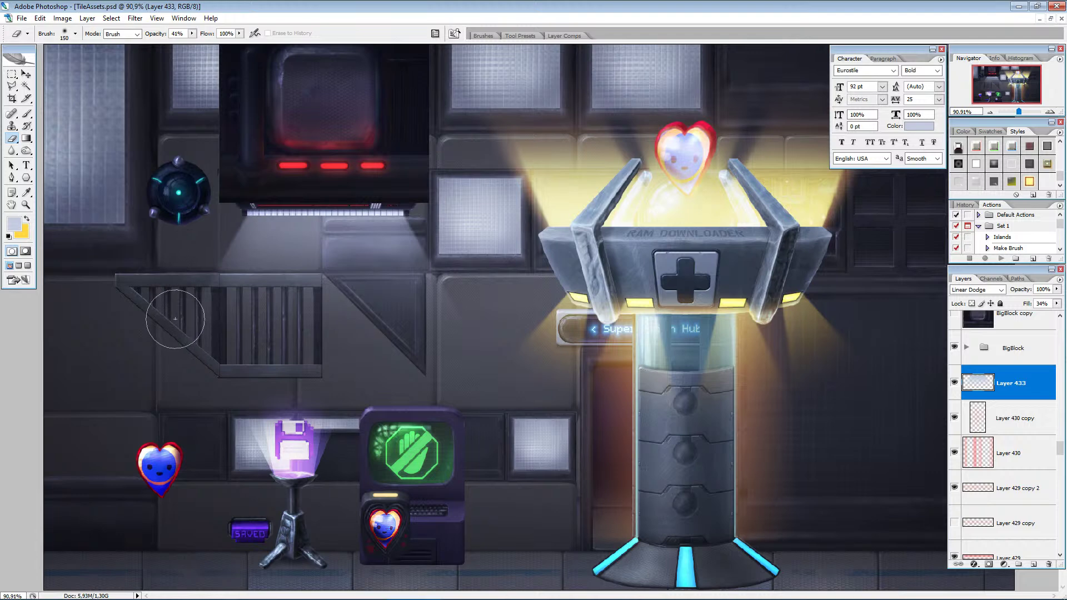
mouse_move(536, 298)
left_mouse_down()
mouse_move(491, 331)
mouse_move(466, 261)
left_mouse_up()
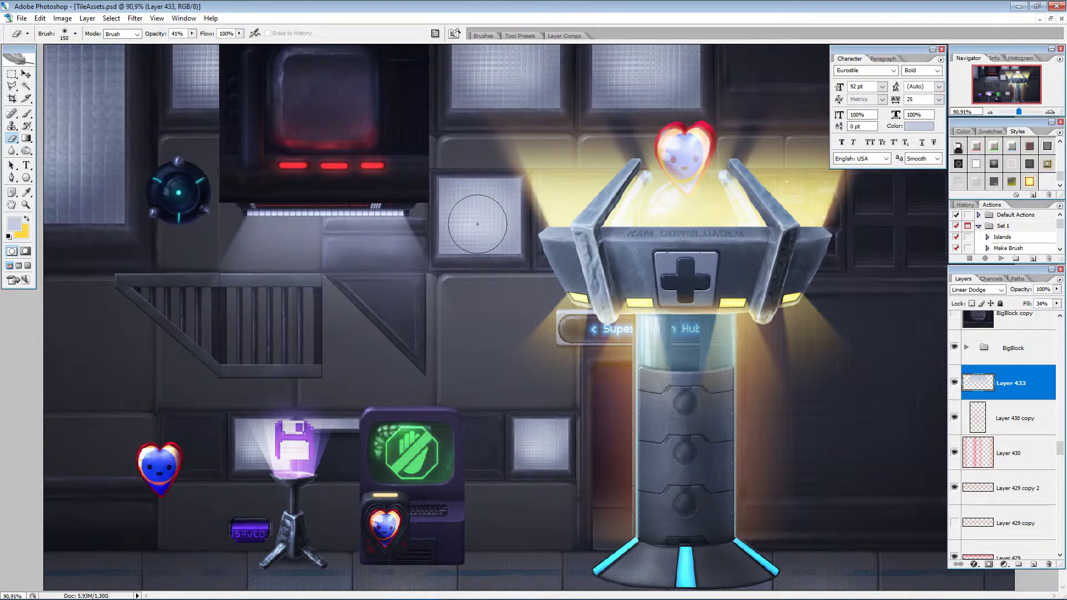
Erase more of the beam's outer corners on both sides with the Eraser at 100 px.
key("bracketleft")
key("bracketleft")
mouse_move(508, 339)
left_mouse_down()
mouse_move(481, 303)
mouse_move(494, 330)
left_mouse_up()
mouse_move(194, 331)
left_mouse_down()
mouse_move(168, 299)
mouse_move(197, 259)
left_mouse_up()
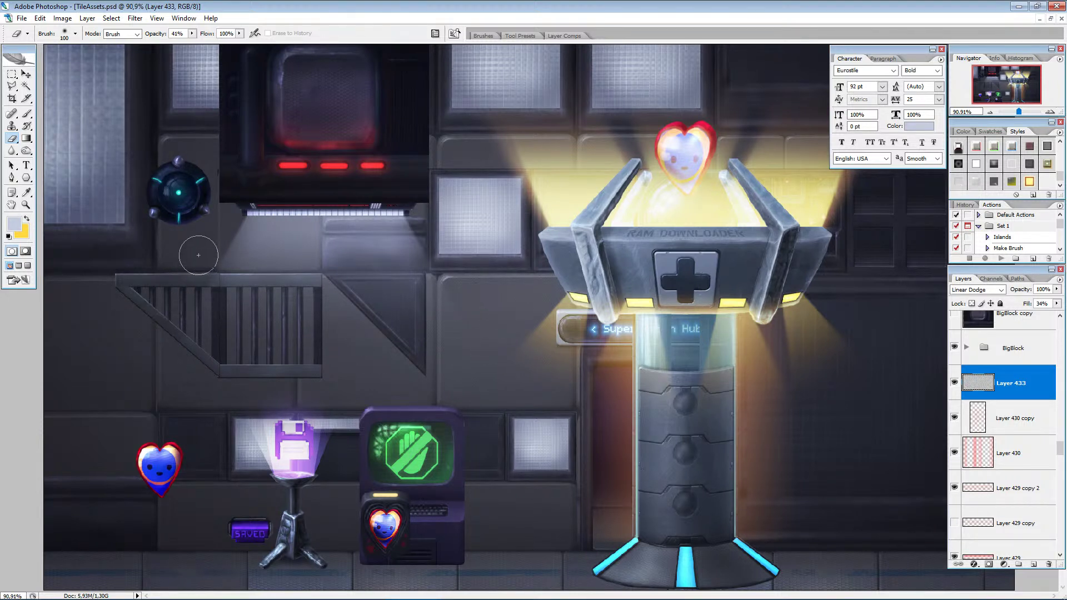
Touch up the beam's right edge with the Eraser at 20 px, and switch to the Blur tool at 150 px.
key("bracketleft")
key("bracketleft")
key("bracketleft")
key("bracketleft")
key("bracketleft")
key("bracketleft")
key("bracketleft")
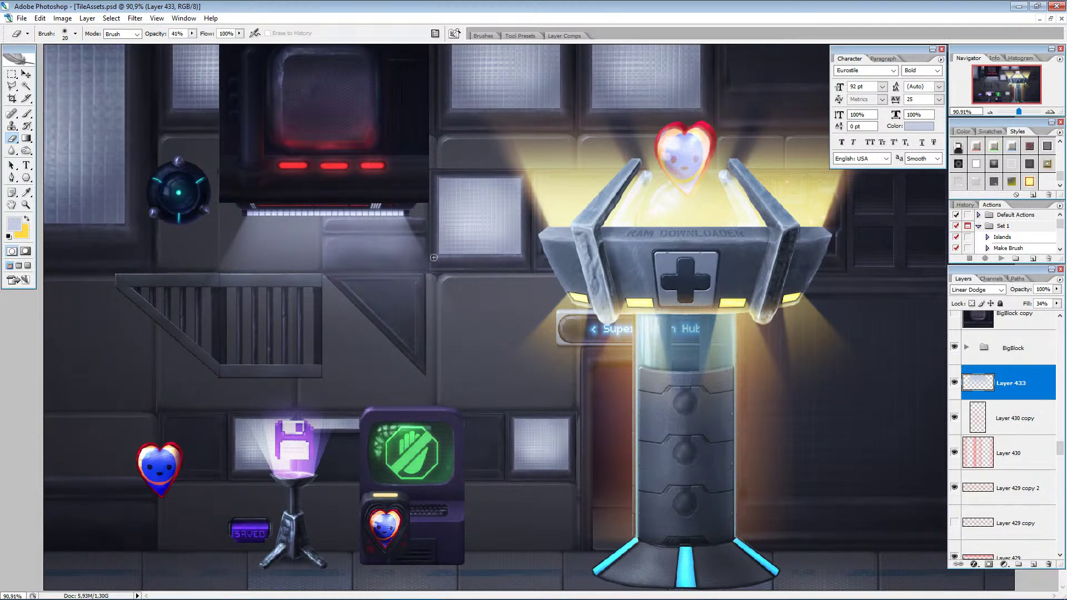
left_click(11, 150)
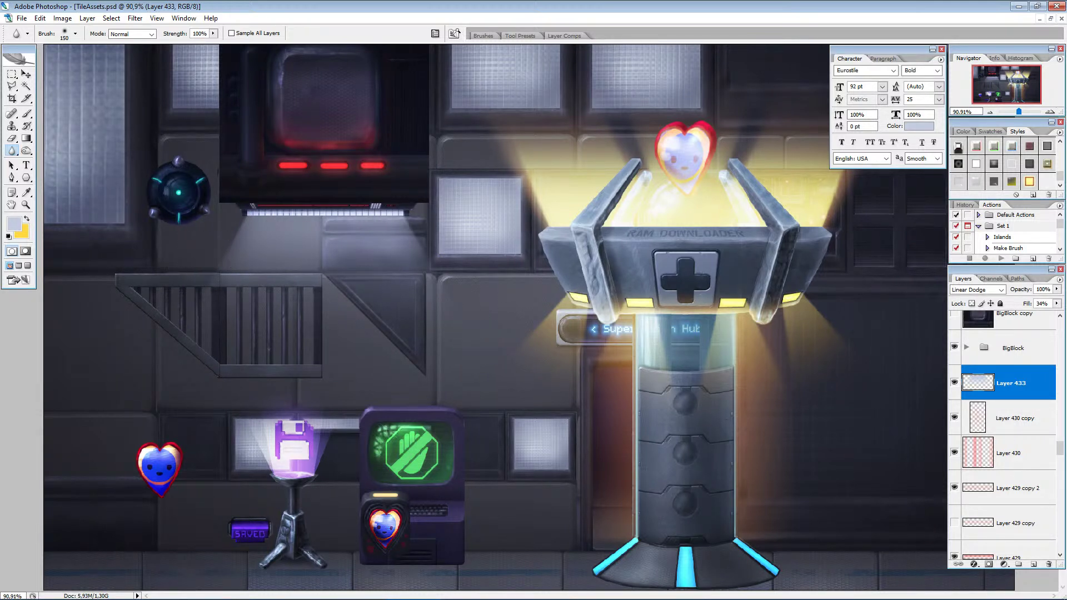
Lower the fill of Layer 433 to 23% and toggle its visibility to compare the scene with and without the beam.
left_click(1057, 304)
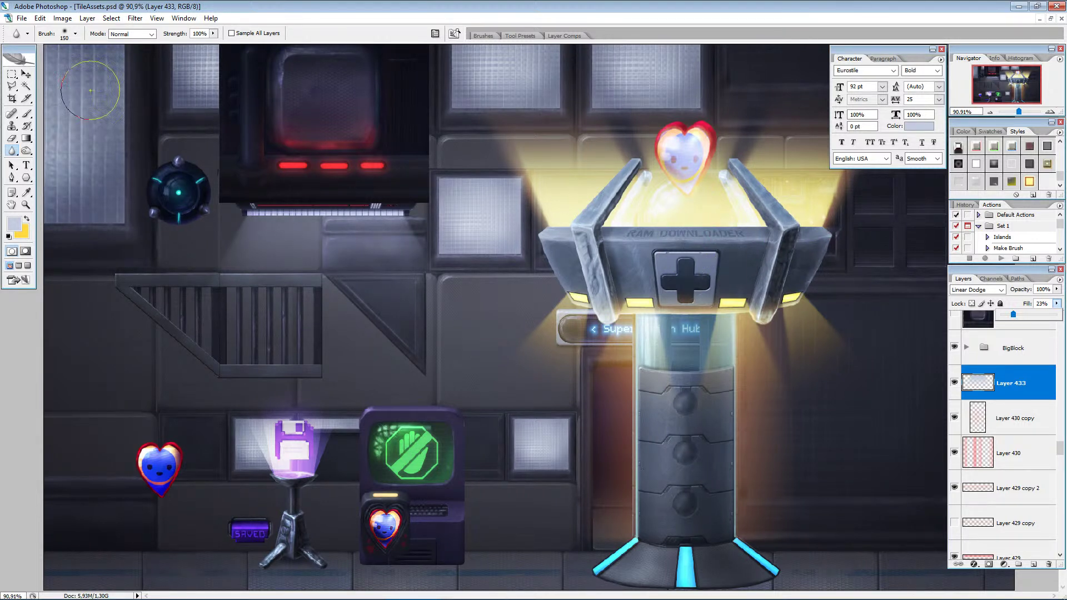
left_click(26, 74)
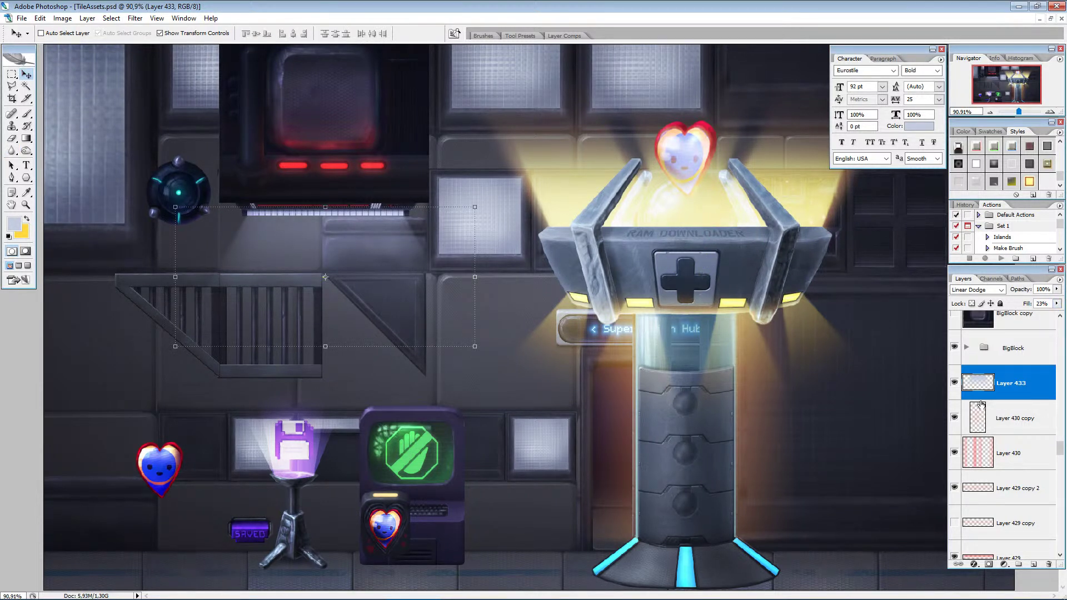
left_click(954, 382)
left_click(954, 383)
left_click(954, 383)
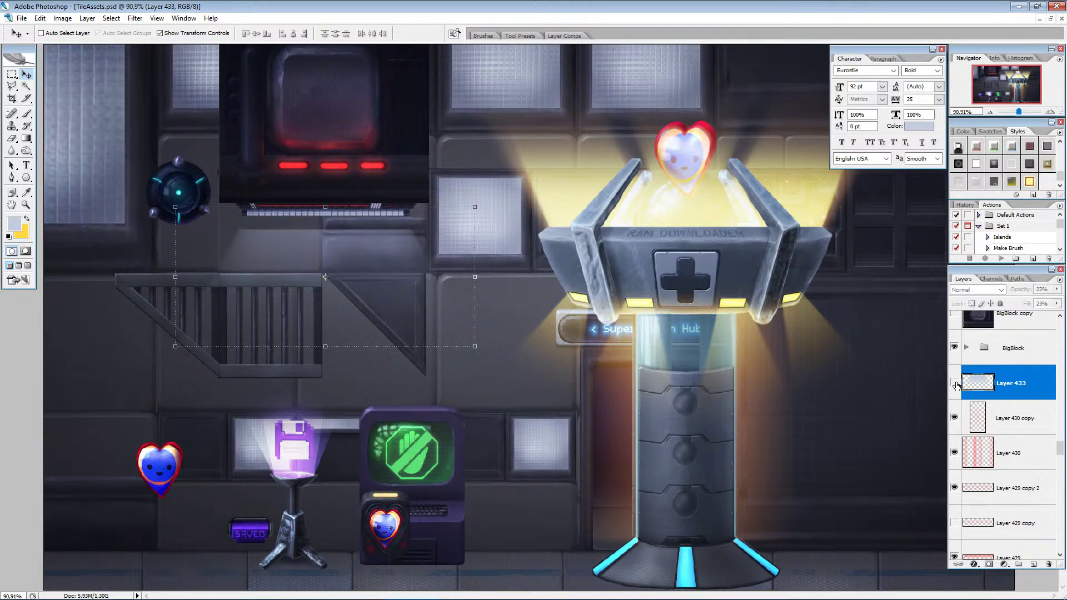
left_click(955, 383)
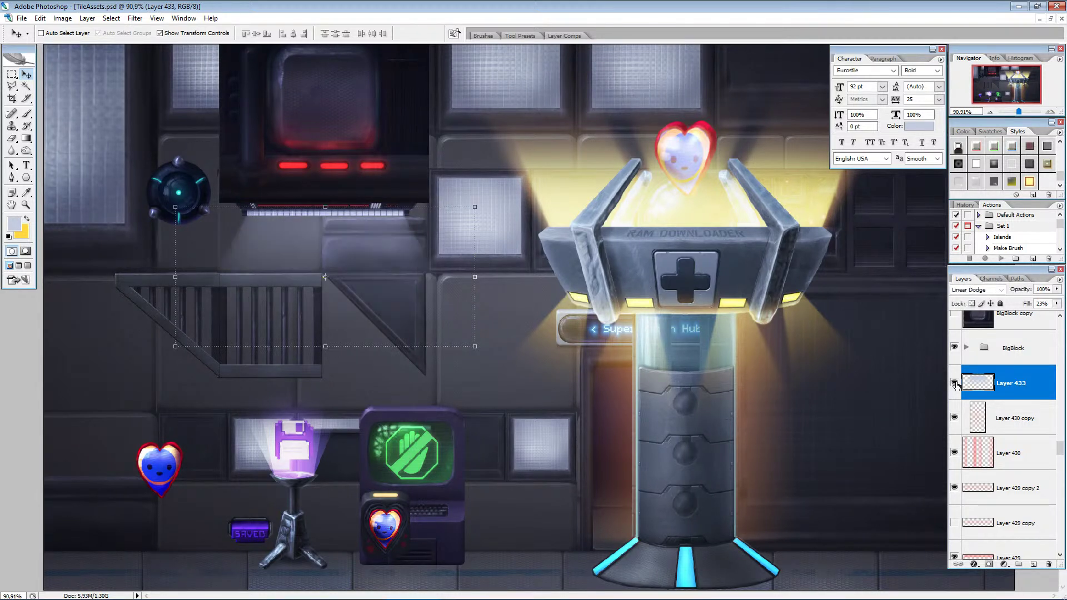
Select Layer 428, the overlay shading on the divided light tube beneath the BigBlock tile.
left_click(1049, 111)
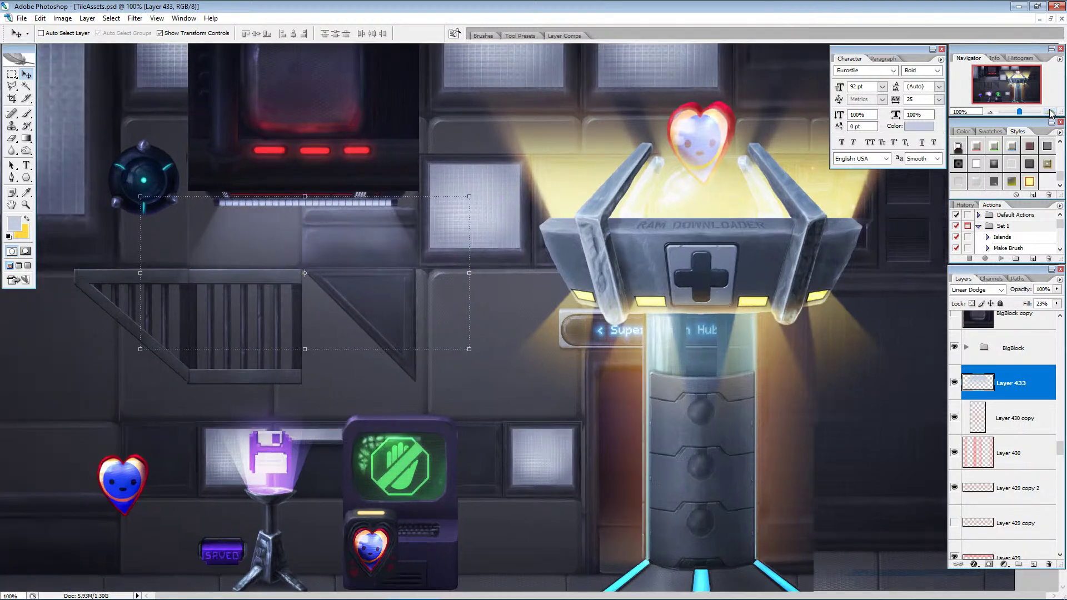
left_click(1050, 112)
left_click_drag(1014, 87, 1002, 82)
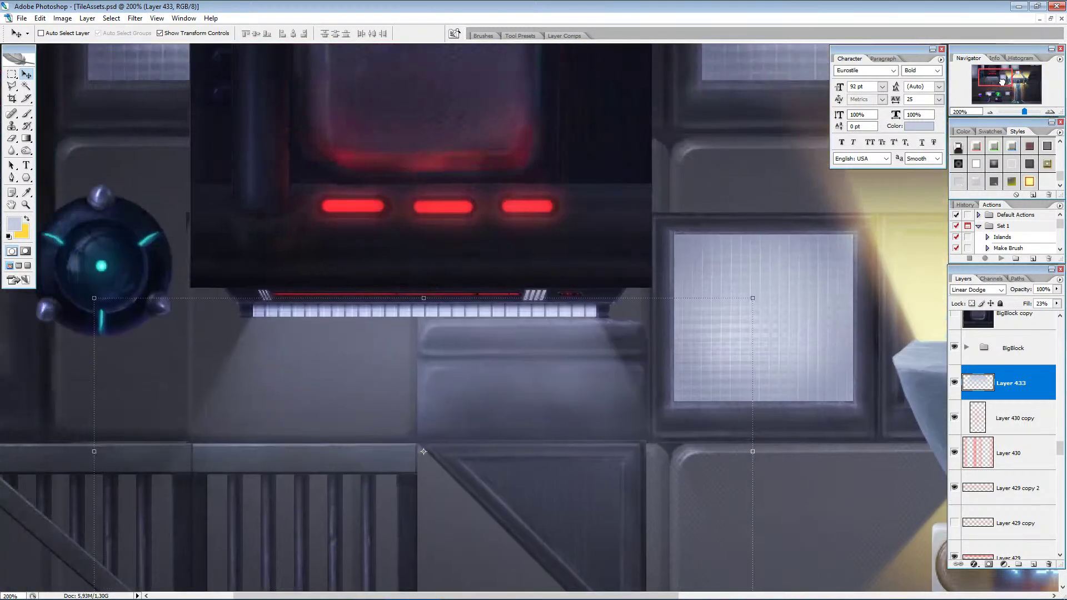
scroll(331, 317, "up", 6, "alt")
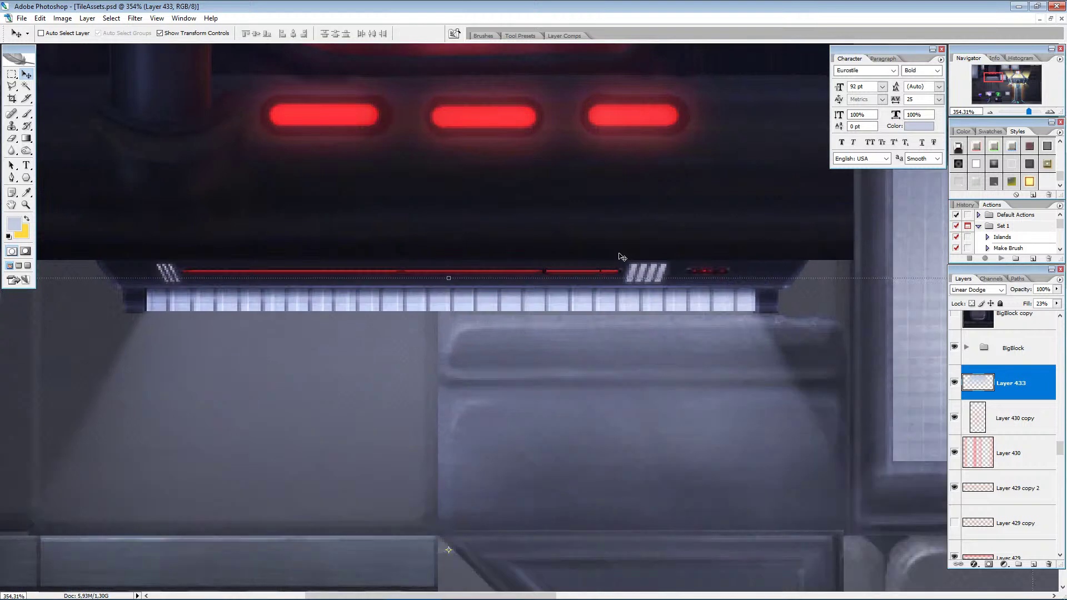
scroll(1017, 443, "down", 6)
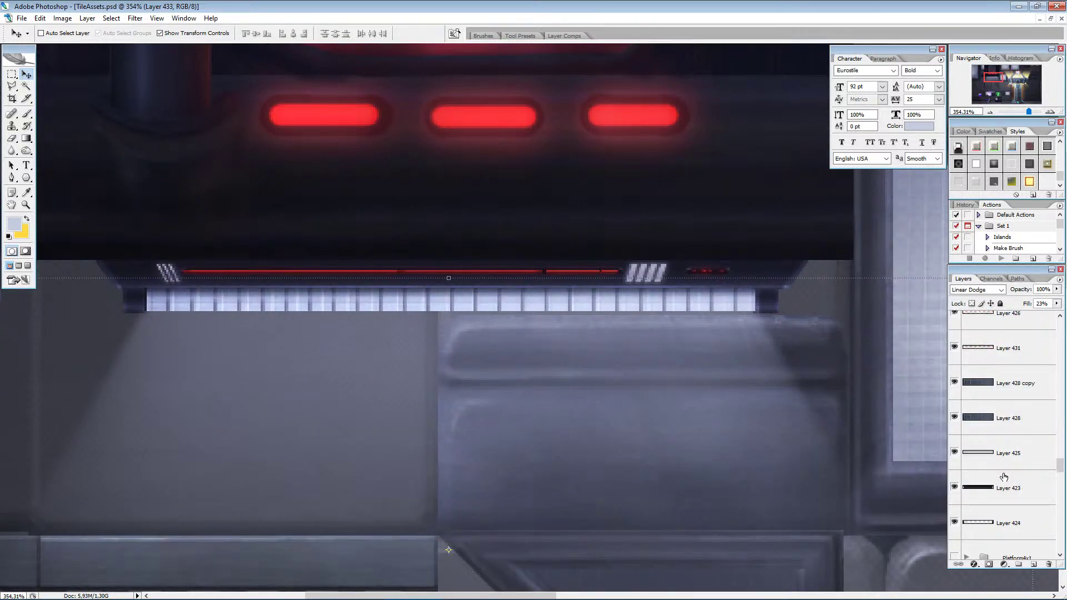
scroll(1003, 477, "up", 3)
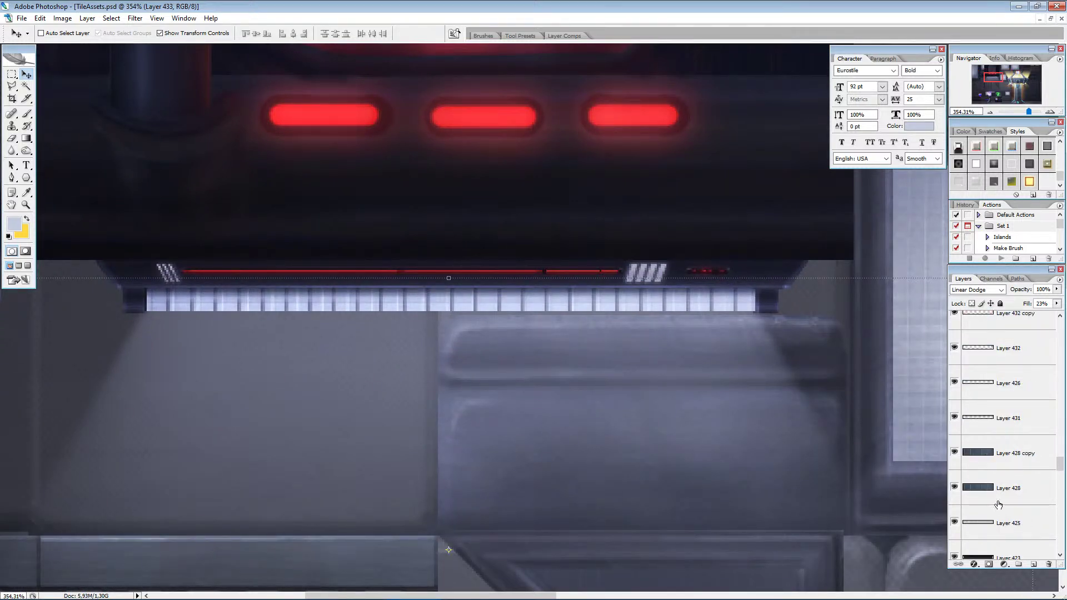
left_click(1010, 485)
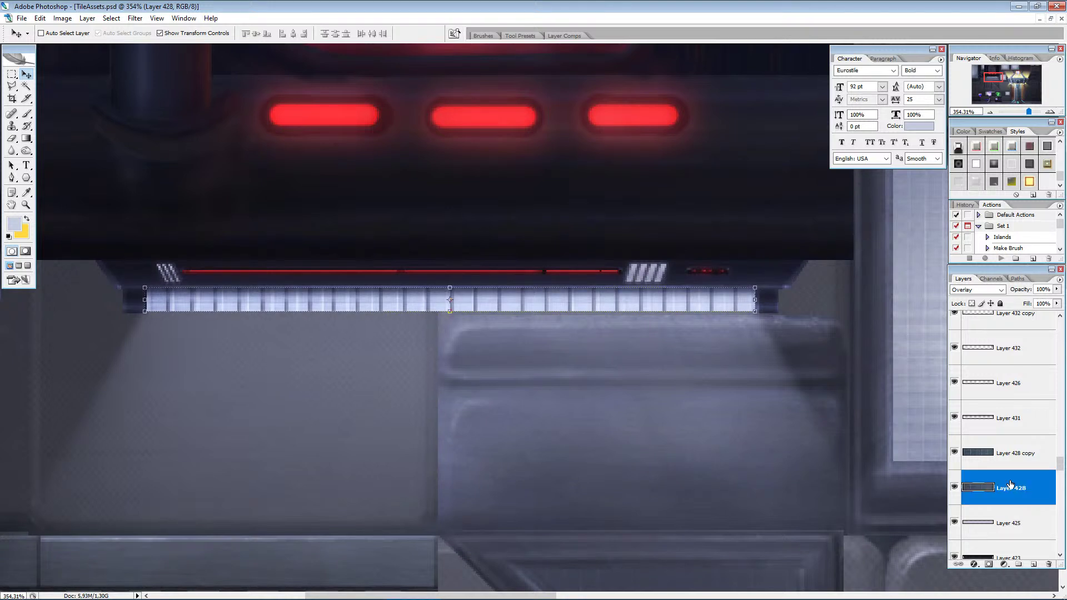
Toggle Layer 425 off and on to check that it holds the light strip, then duplicate that layer.
left_click(951, 523)
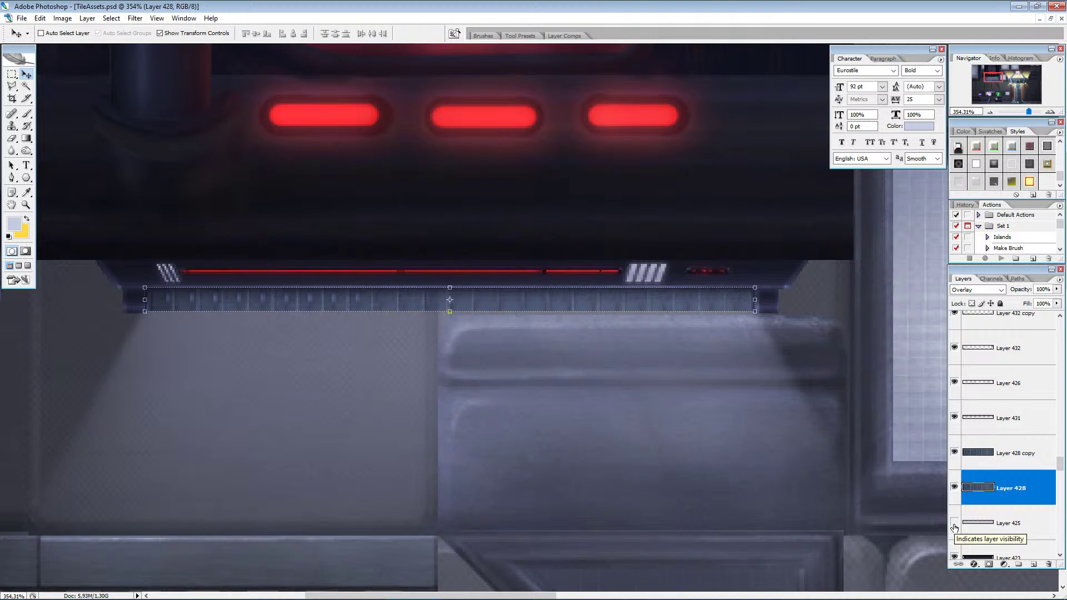
left_click(954, 525)
left_click(989, 529)
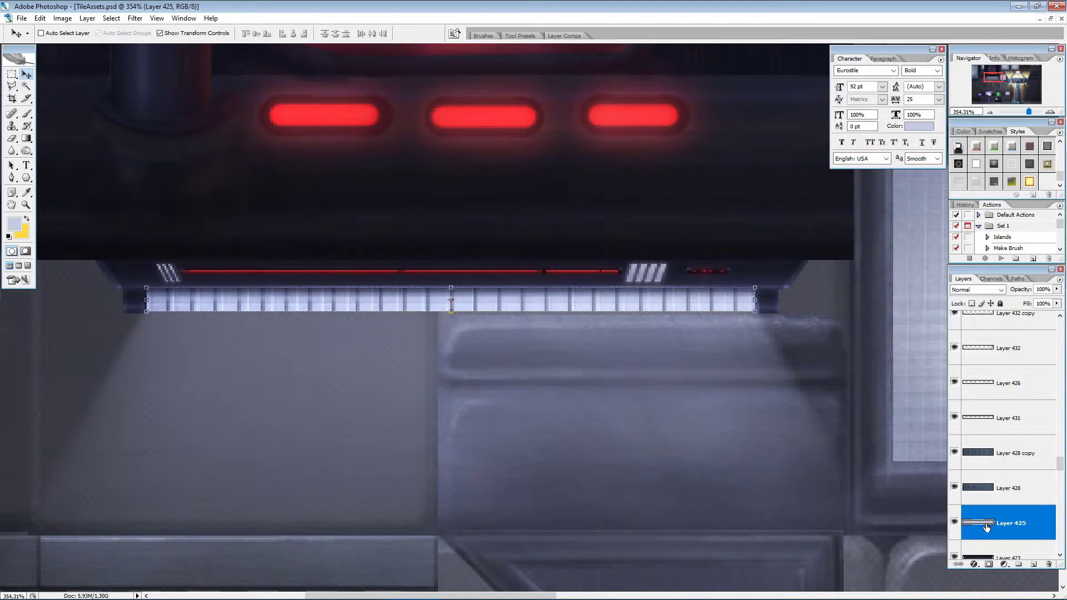
key("ctrl+j")
Paint the duplicated strip's pixels with a dark colour sampled from the fixture housing, restricted to the layer's outline, and deselect.
key("i")
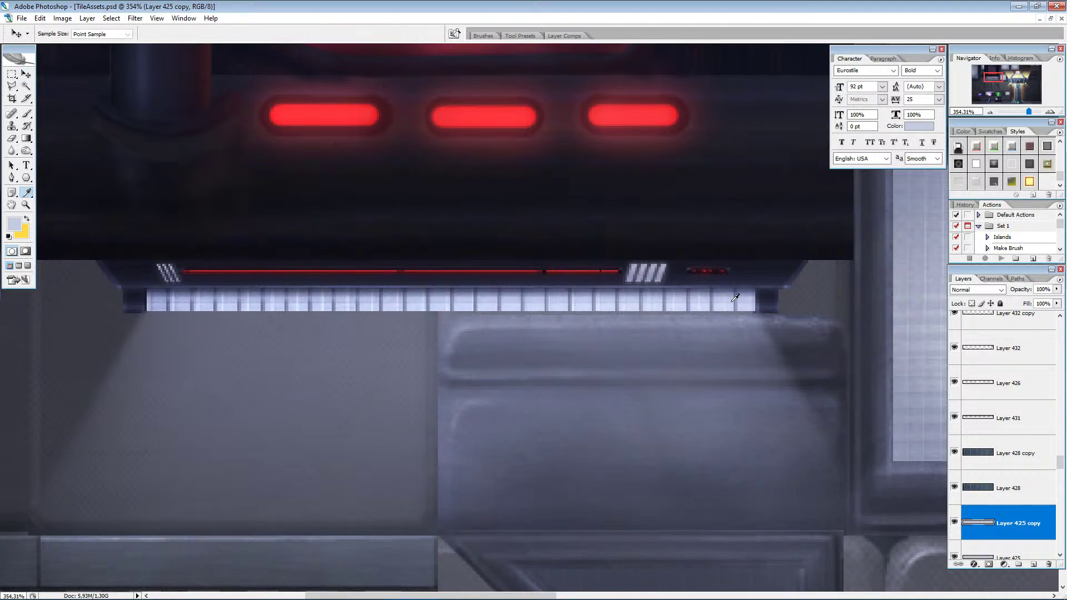
left_click(760, 266)
key("b")
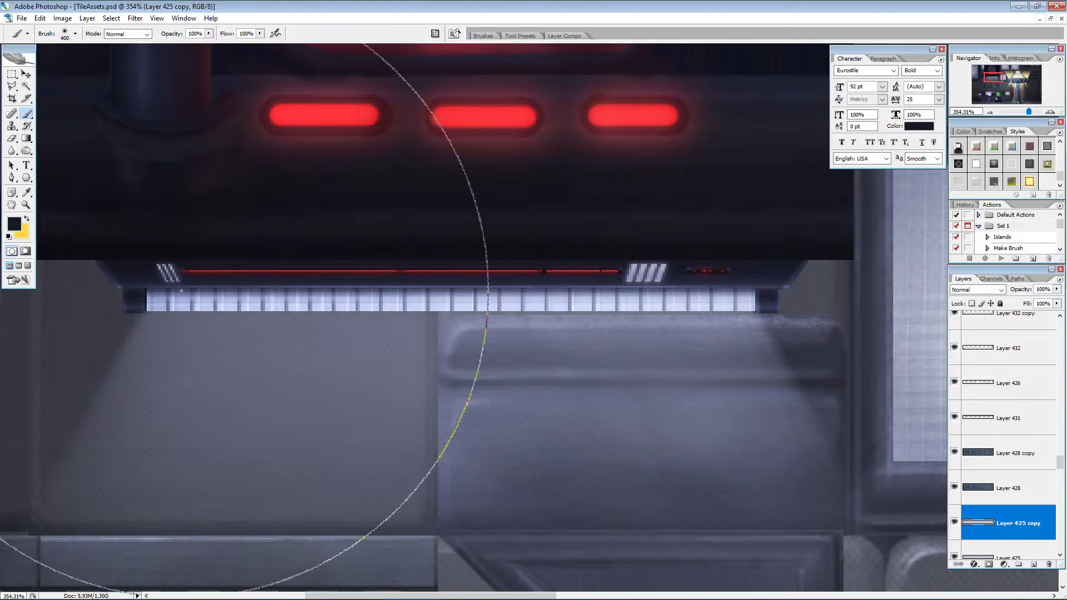
left_click(978, 523, "ctrl")
left_click_drag(178, 300, 461, 300)
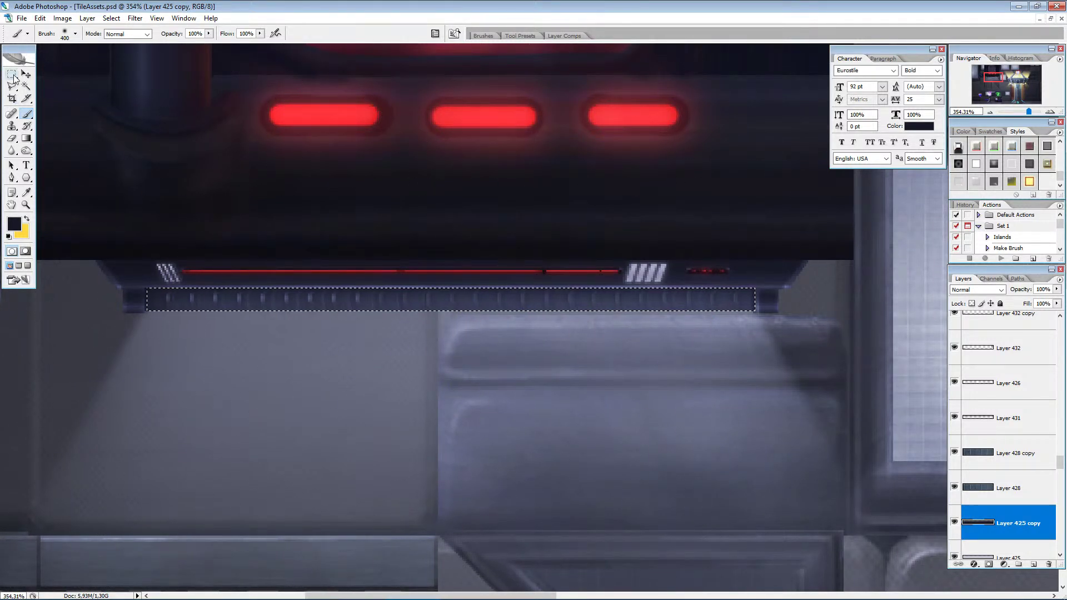
key("ctrl+d")
left_click(12, 74)
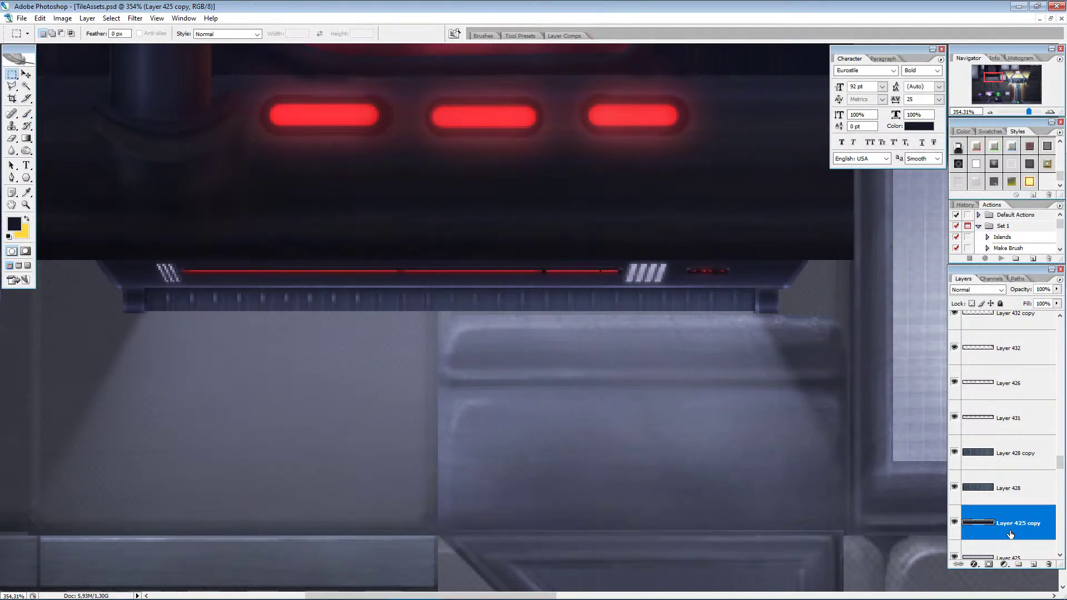
Hide the light glow on Layer 433 below the BigBlock group and return to Layer 425 copy.
scroll(1010, 534, "up", 6)
scroll(1008, 519, "down", 3)
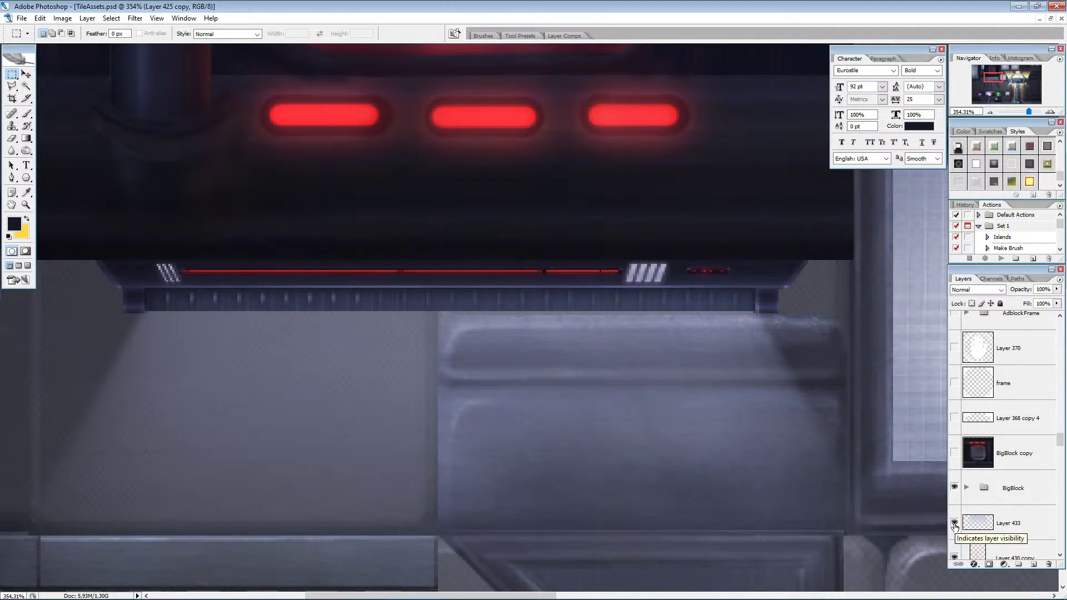
left_click(954, 523)
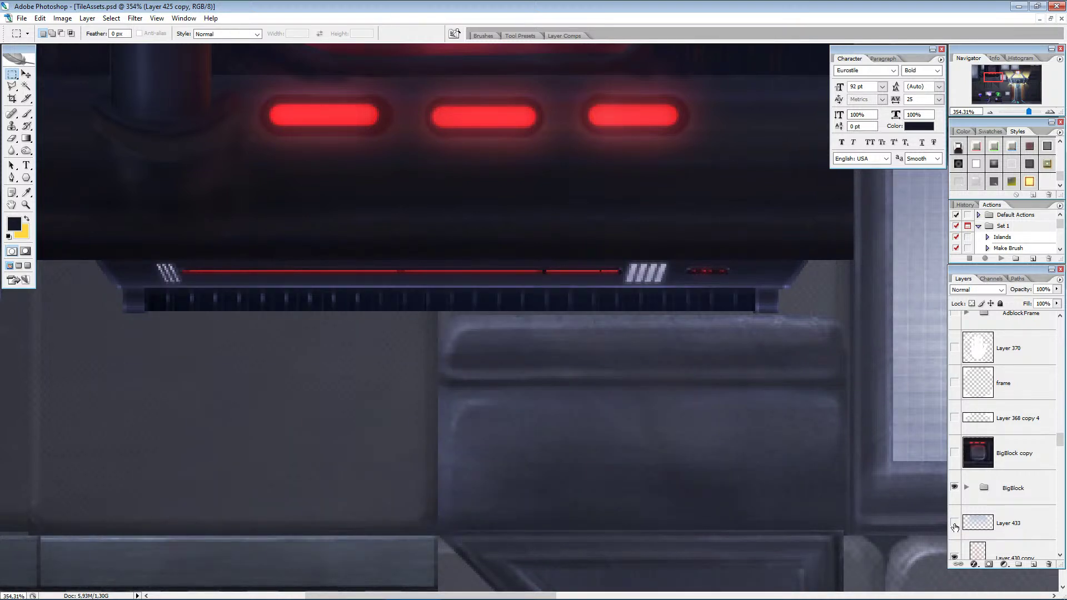
scroll(1017, 525, "down", 8)
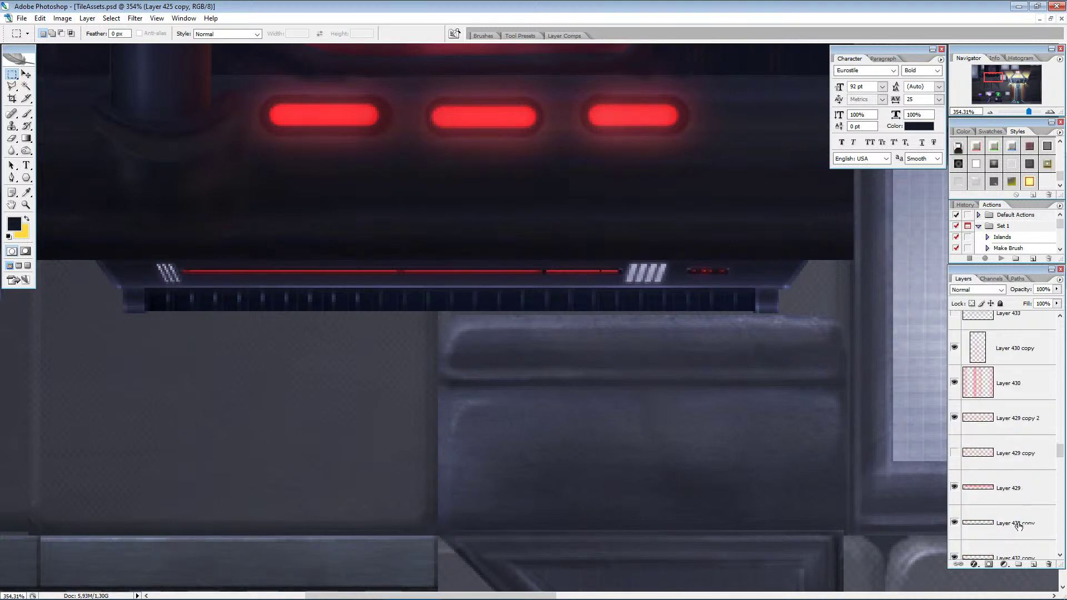
scroll(1018, 525, "down", 5)
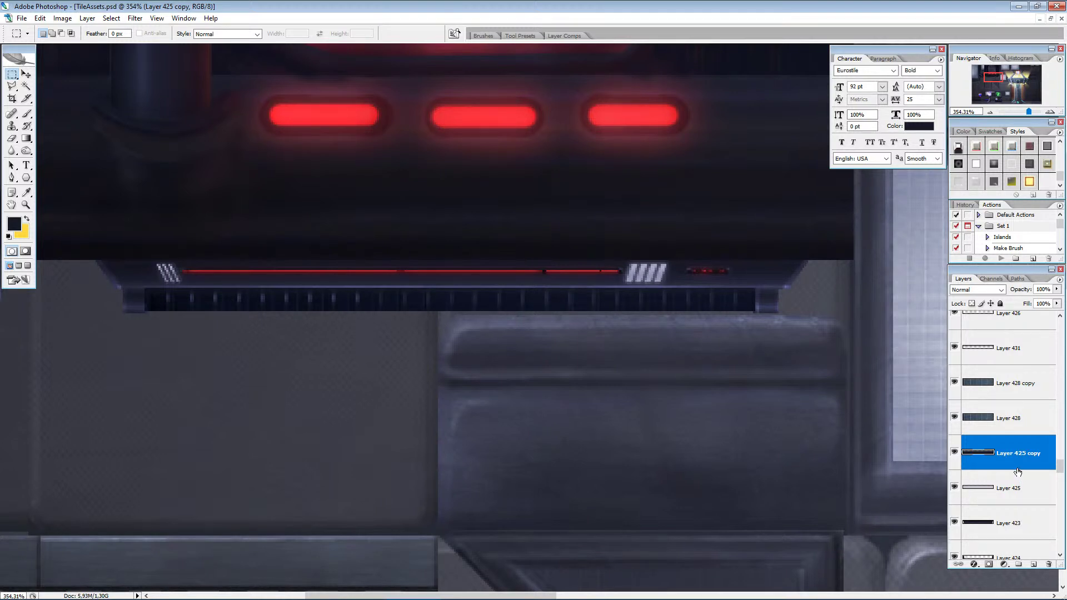
Lighten the dark strip copy with Levels, raising the output black level to 45 and the midtone input.
key("ctrl+l")
left_click_drag(224, 474, 253, 480)
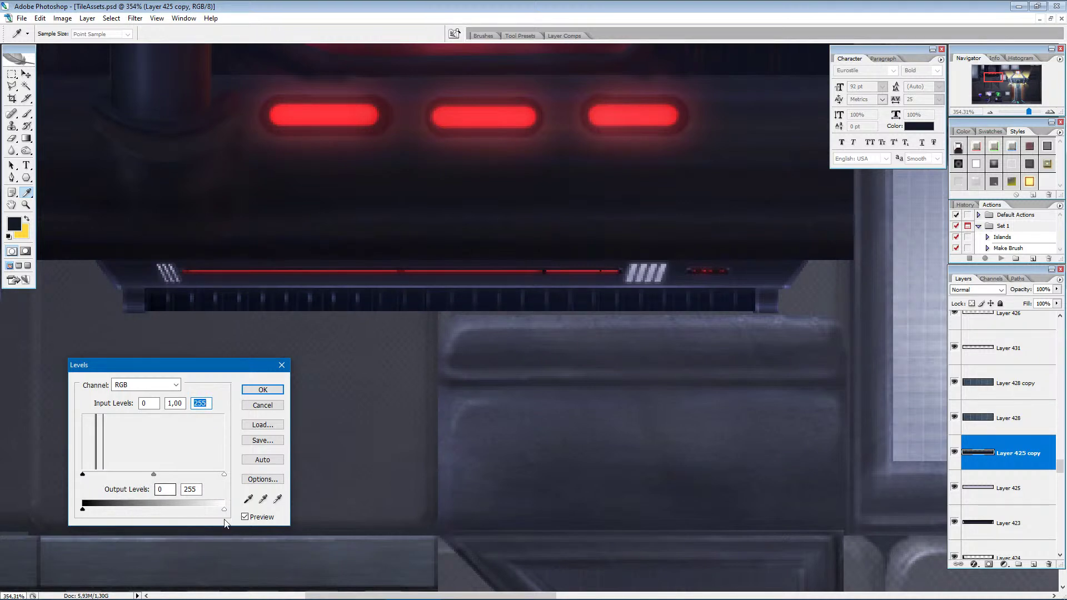
left_click_drag(82, 509, 127, 516)
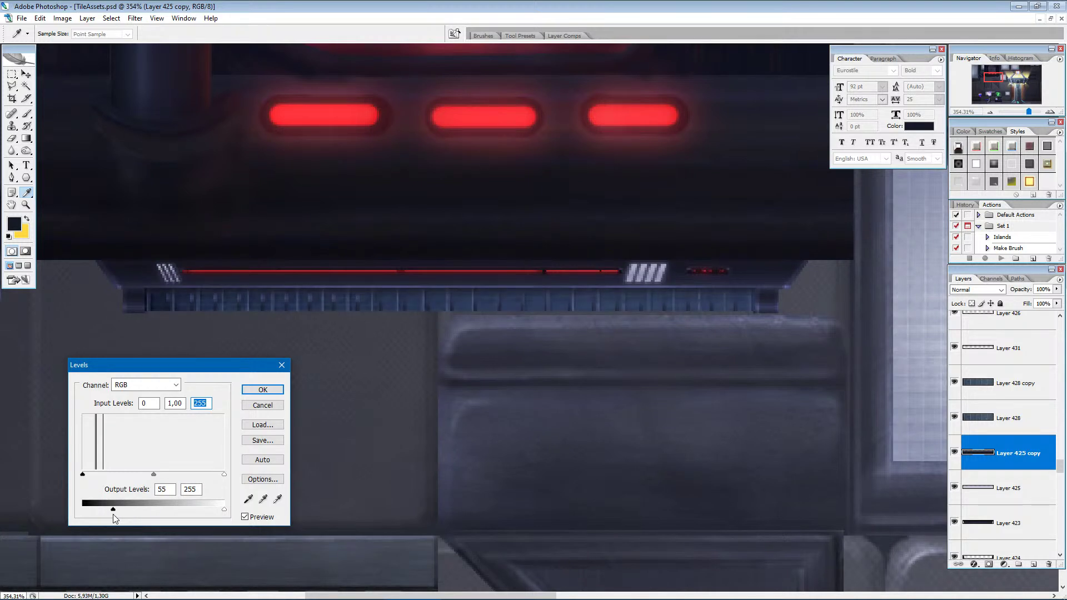
mouse_move(113, 515)
left_mouse_down()
mouse_move(141, 516)
mouse_move(109, 517)
left_mouse_up()
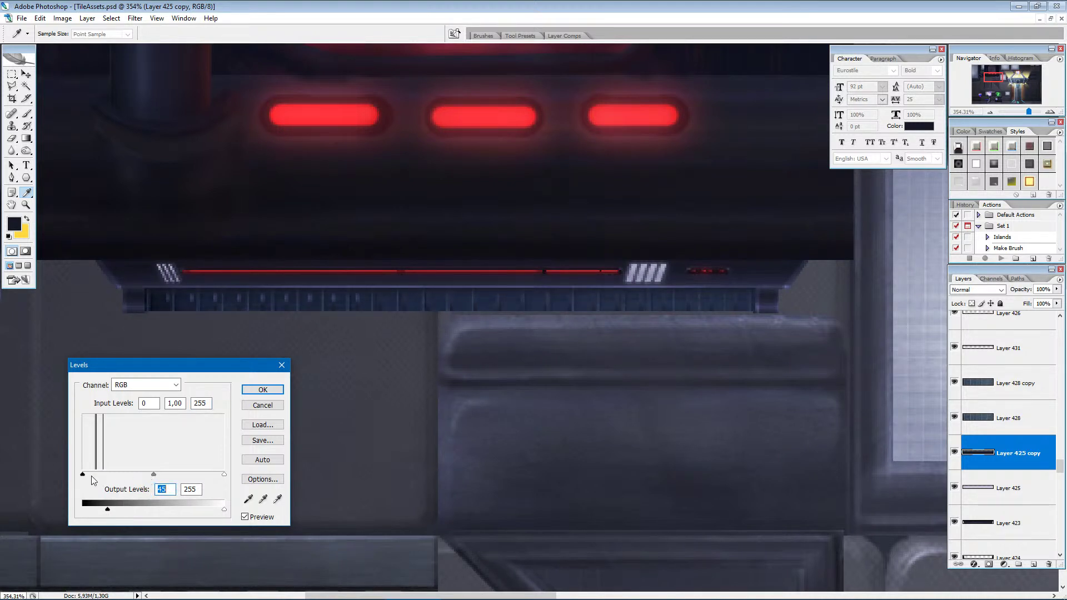
left_click_drag(154, 475, 145, 476)
left_click(263, 390)
key("m")
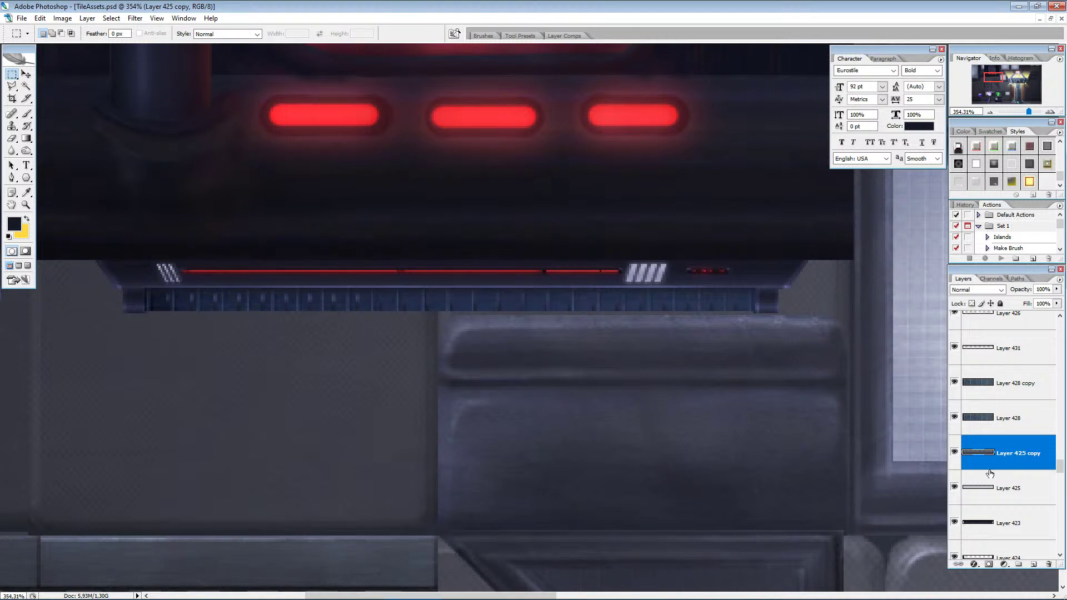
Compare the strip with and without the Levels adjustment, leaving the adjustment applied.
key("ctrl+z")
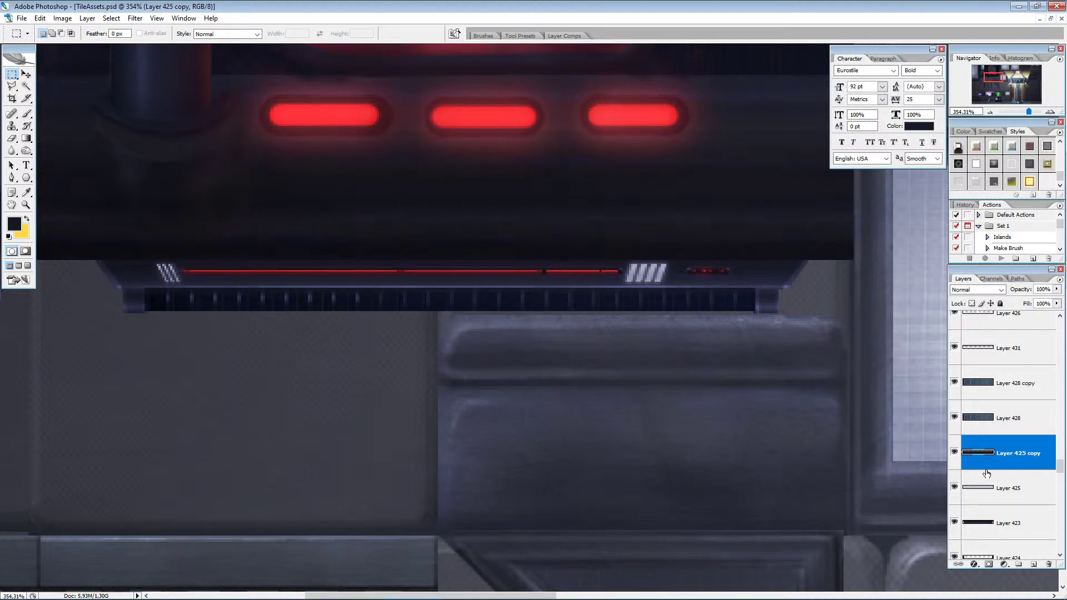
key("ctrl+y")
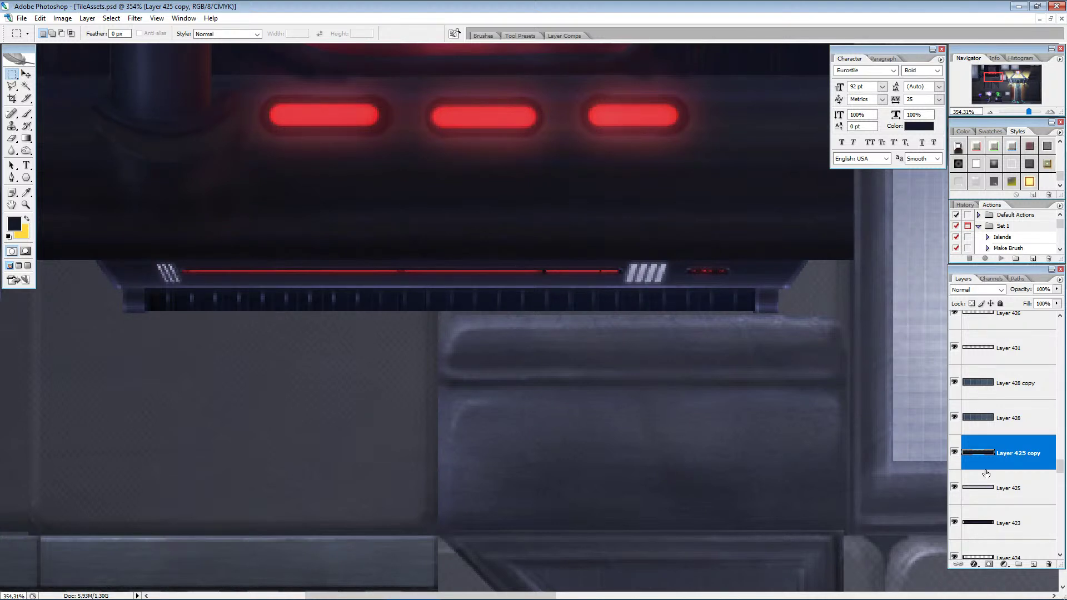
key("ctrl+y")
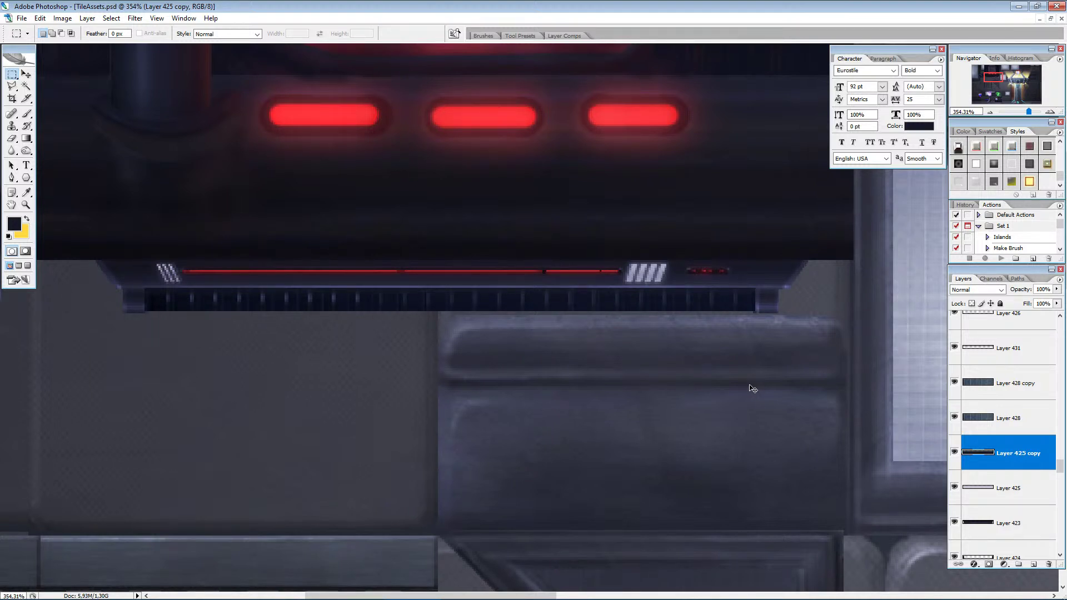
left_click(39, 18)
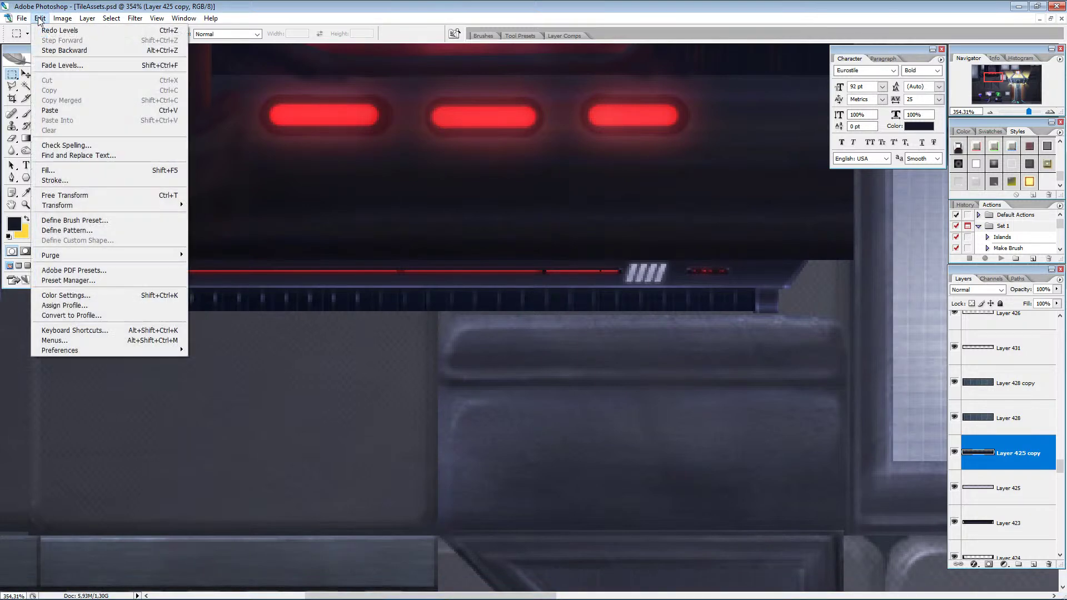
left_click(51, 31)
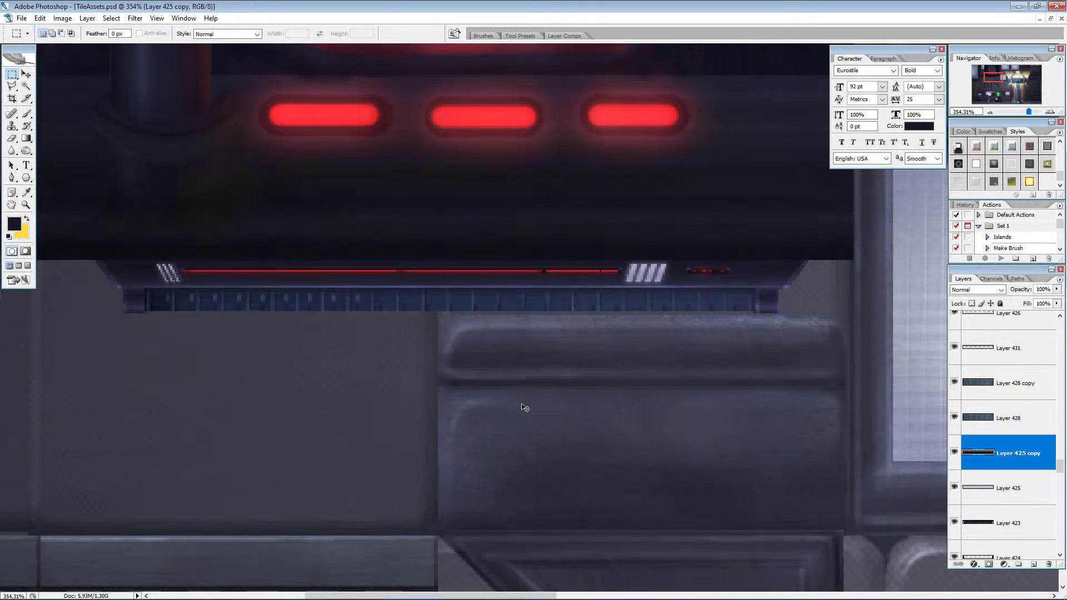
key("ctrl+z")
key("ctrl+z")
Shift the strip's colour with Hue/Saturation, using hue +138, saturation +24 and a slightly reduced lightness.
key("ctrl+u")
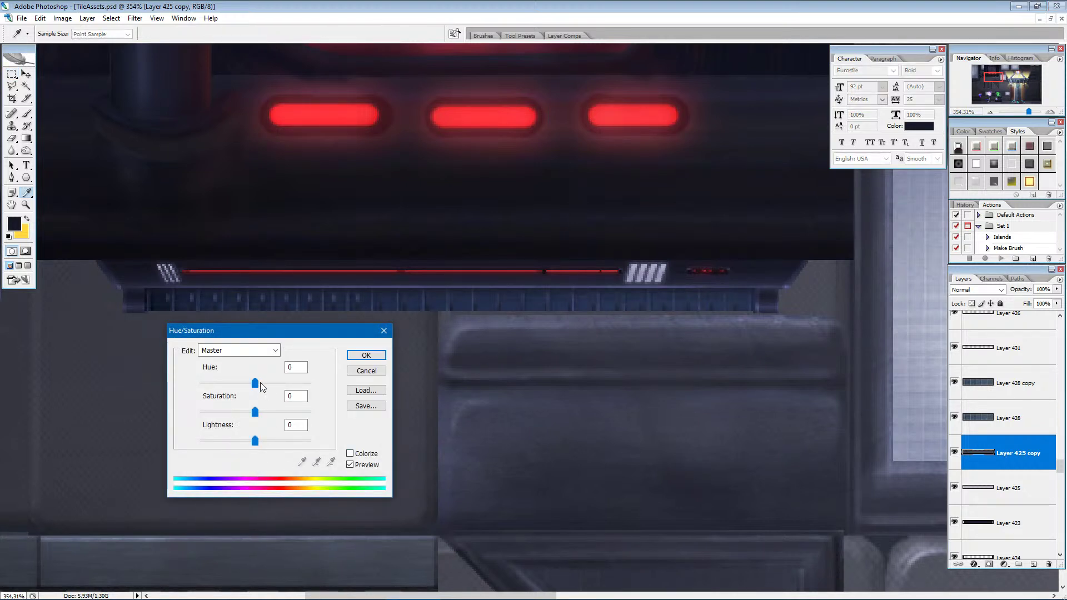
left_click_drag(256, 384, 199, 383)
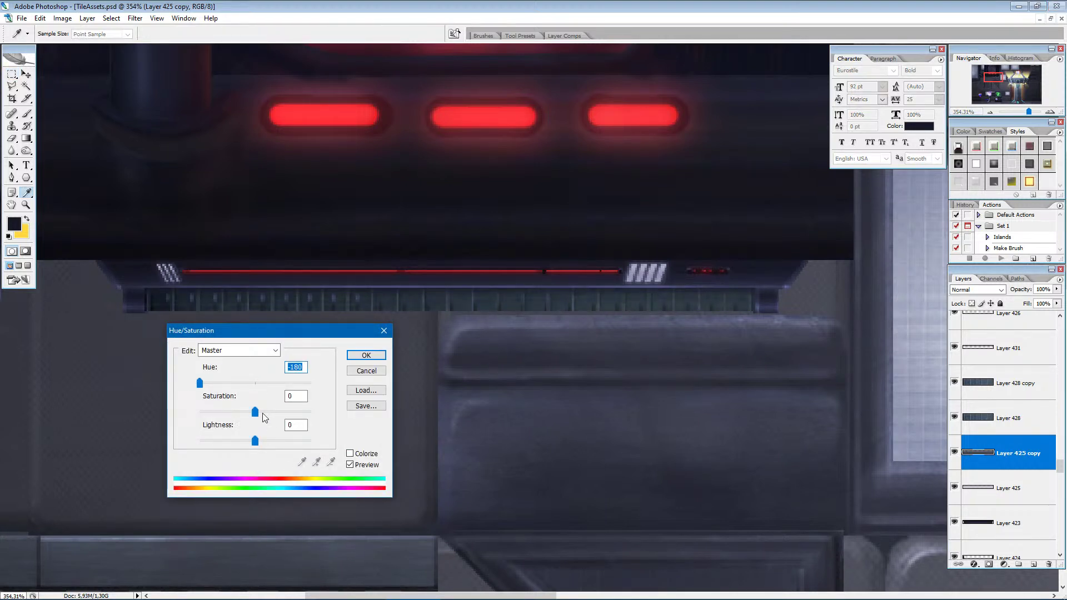
left_click_drag(256, 414, 256, 442)
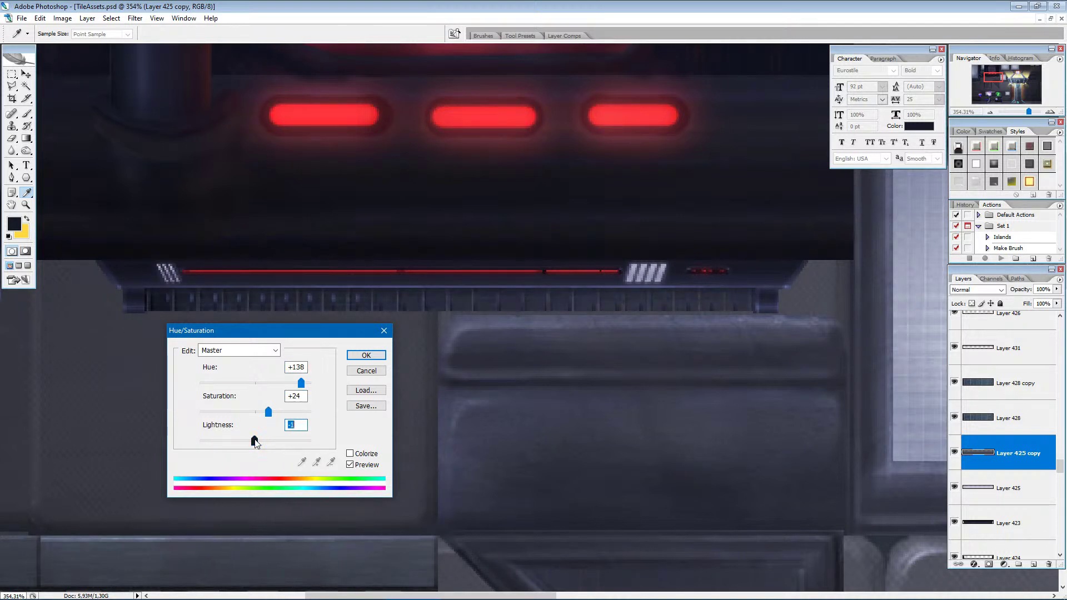
left_click(365, 355)
key("m")
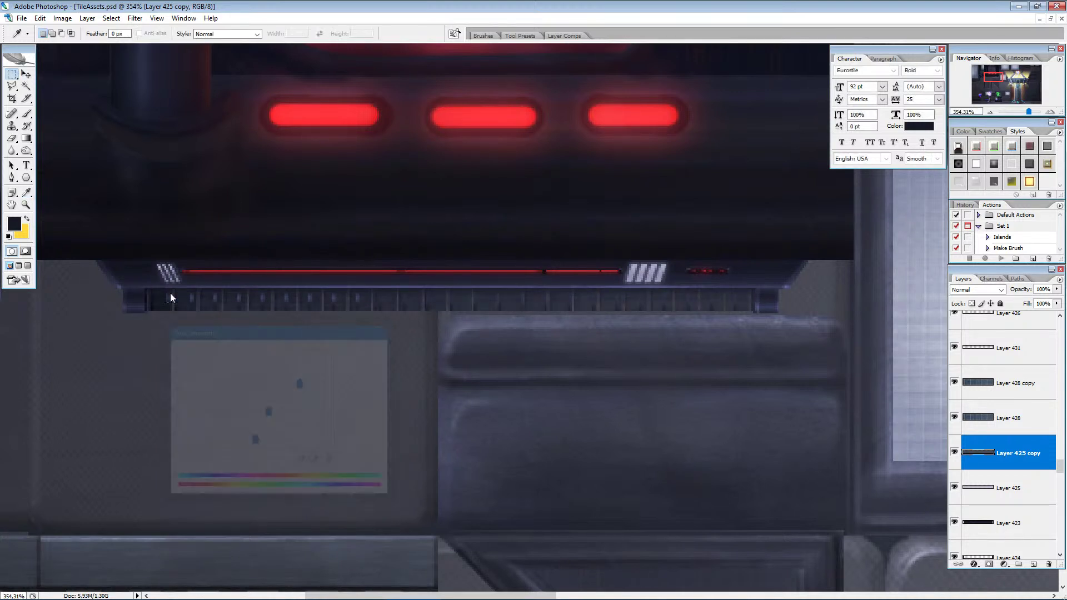
Set the Dodge tool to a 40 px brush and the Midtones range for lightening the strip.
left_click_drag(27, 152, 64, 160)
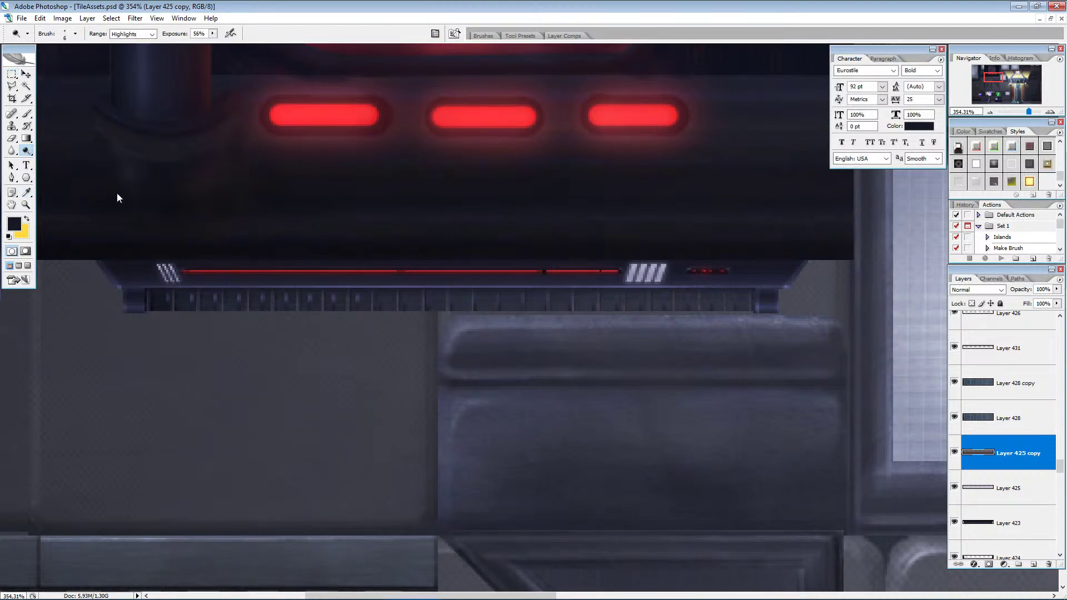
key("bracketright")
key("bracketright")
key("bracketright")
key("bracketright")
key("bracketright")
left_click(132, 34)
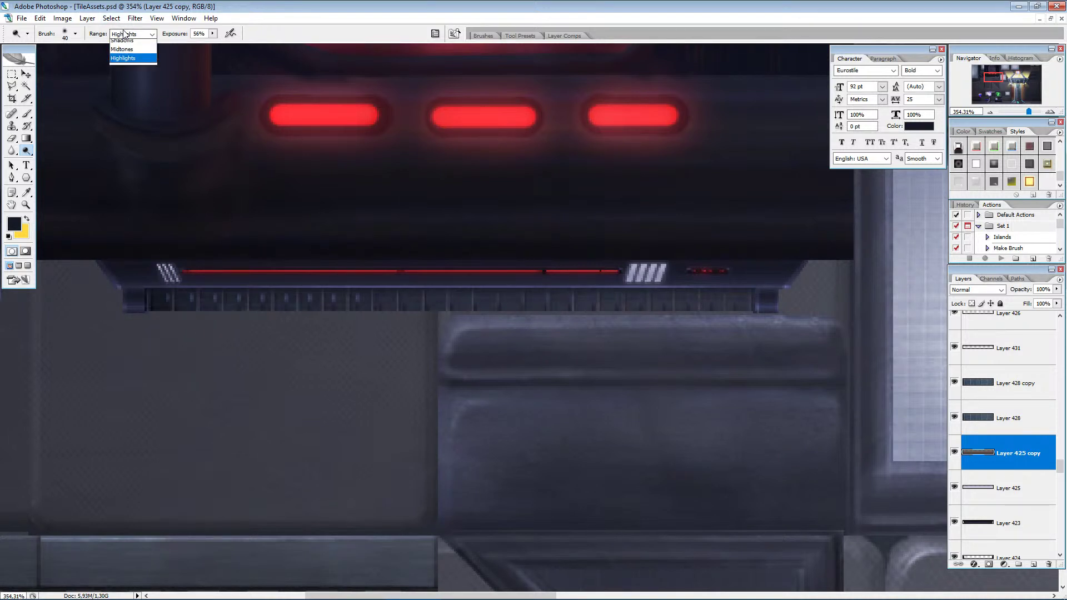
left_click(127, 49)
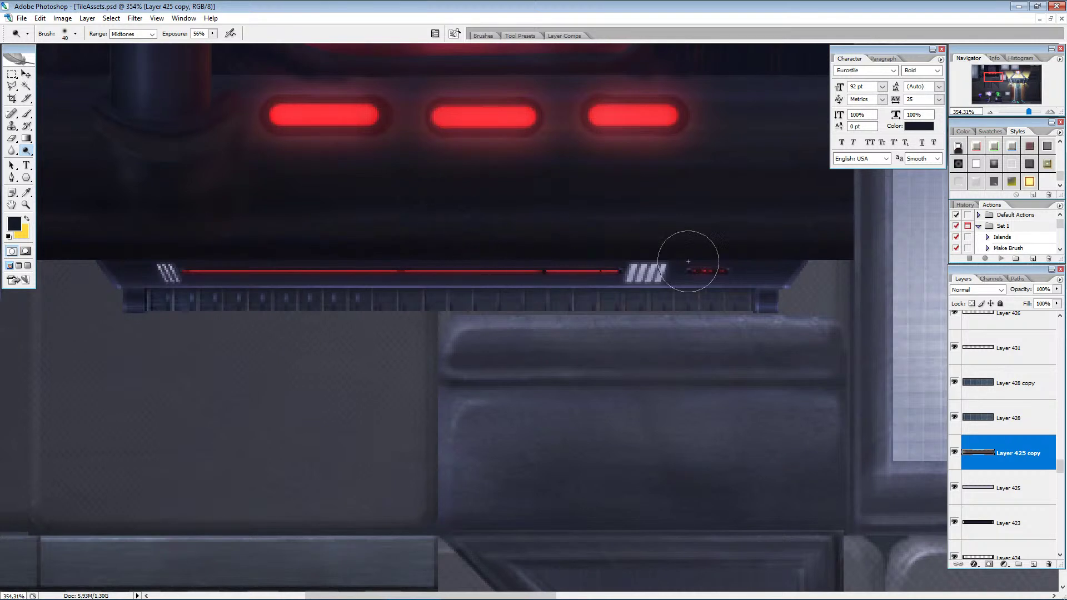
Reduce the dodge brush to 8 px and set its range to Highlights for the strip's finer details.
key("bracketleft")
key("bracketleft")
key("bracketleft")
key("bracketleft")
key("bracketleft")
left_click(131, 35)
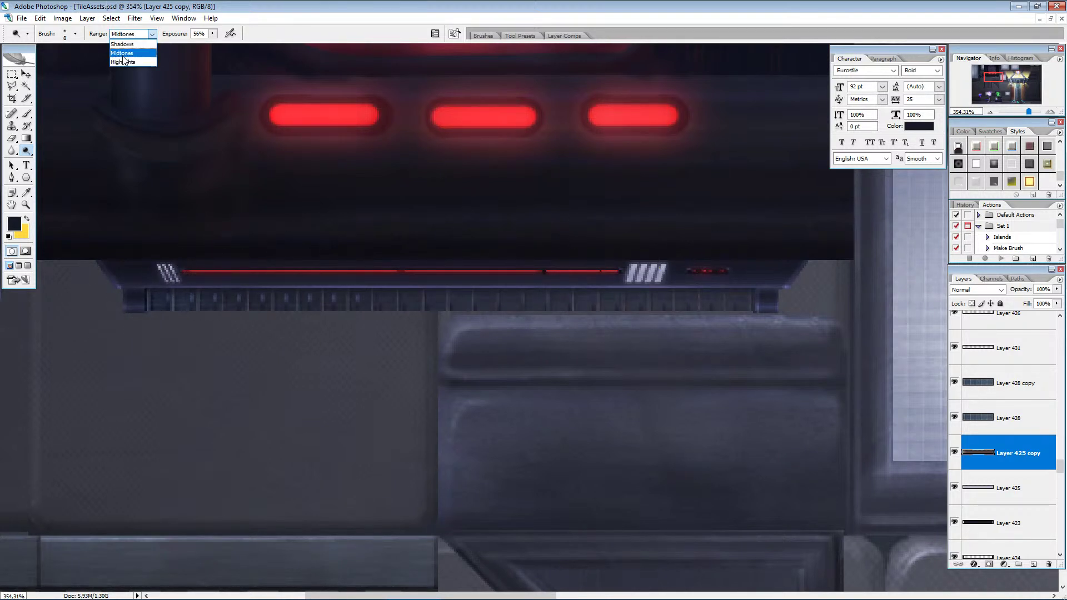
left_click(122, 62)
Darken the strip's edge with the Burn tool using the Midtones range.
left_click_drag(25, 150, 64, 160)
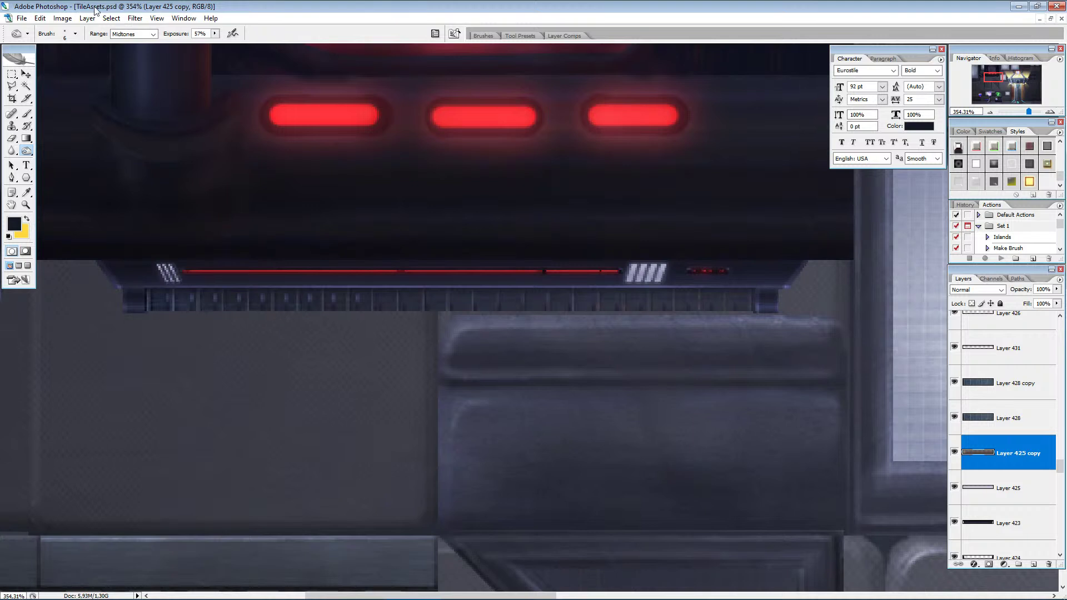
left_click(133, 34)
left_click(123, 53)
left_click(137, 288)
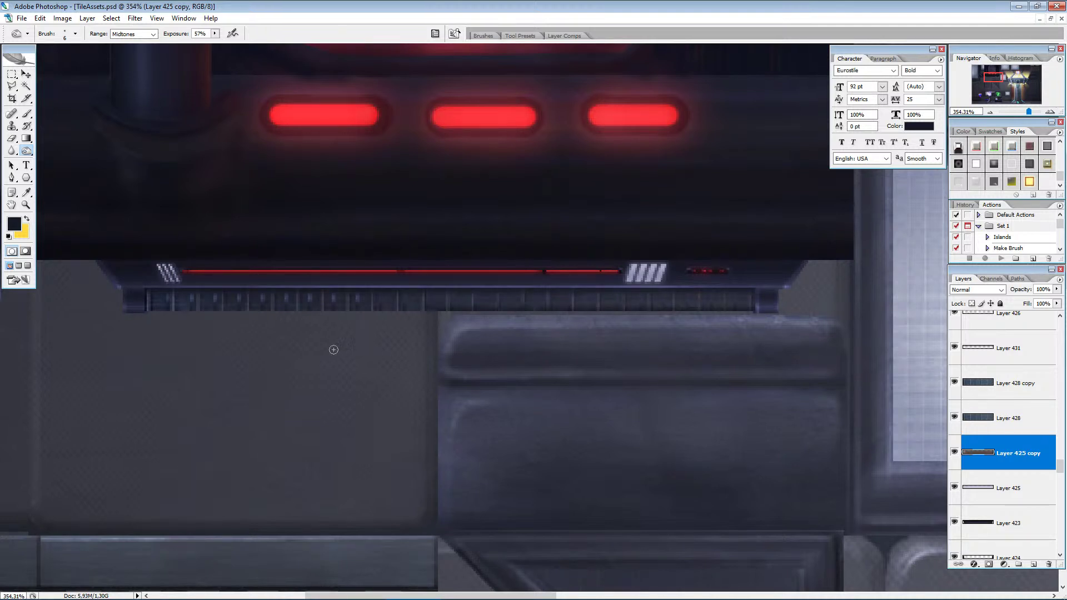
Fade the last burn stroke on the strip to about half opacity.
left_click(40, 18)
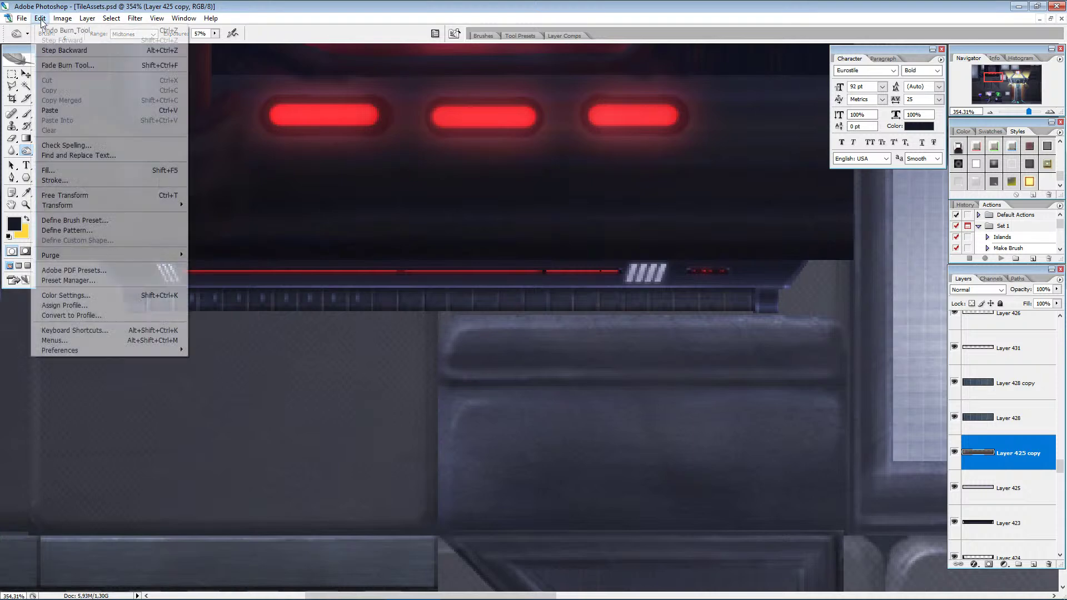
left_click(61, 64)
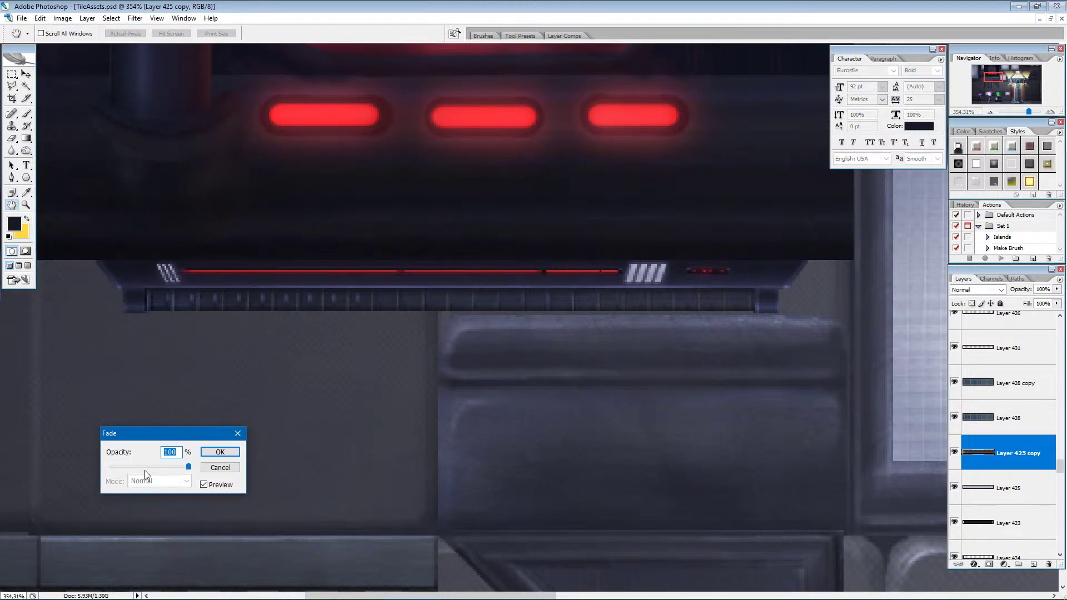
left_click_drag(189, 466, 149, 467)
left_click(220, 452)
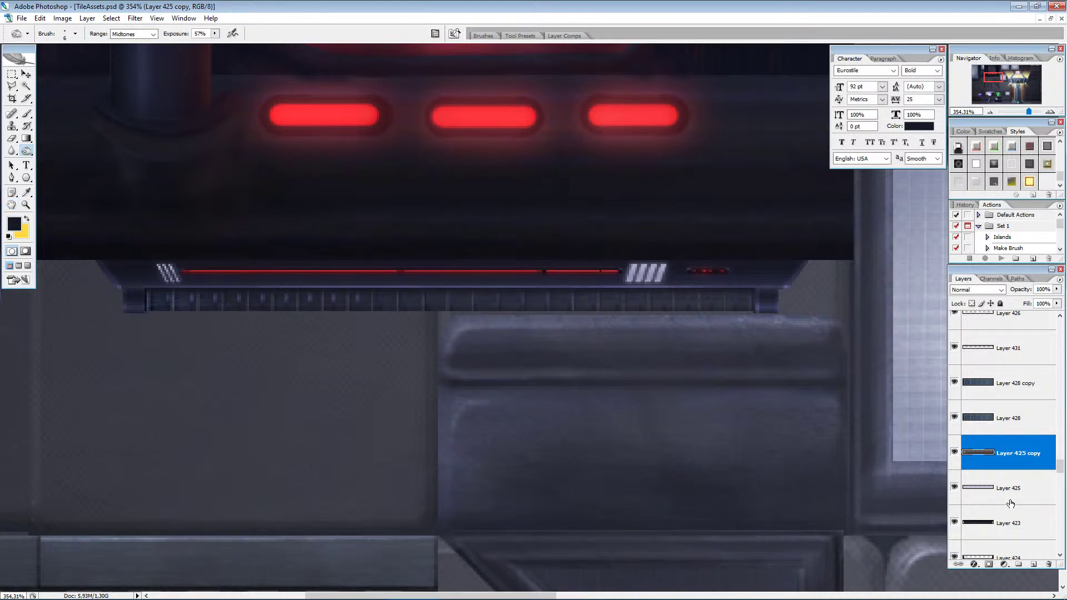
scroll(1010, 503, "up", 4)
scroll(1010, 503, "up", 3)
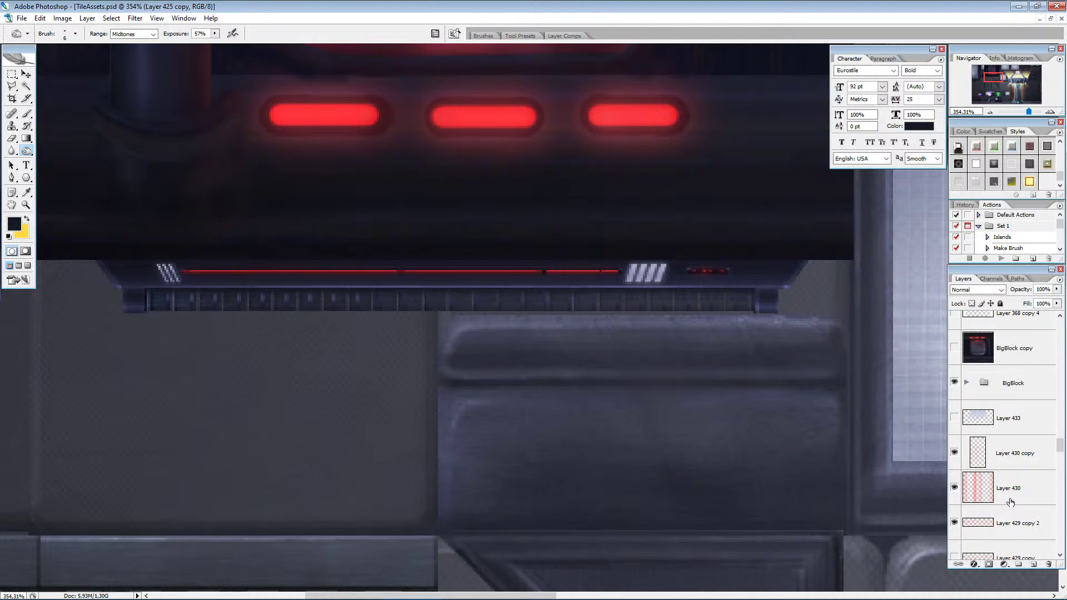
scroll(992, 473, "down", 8)
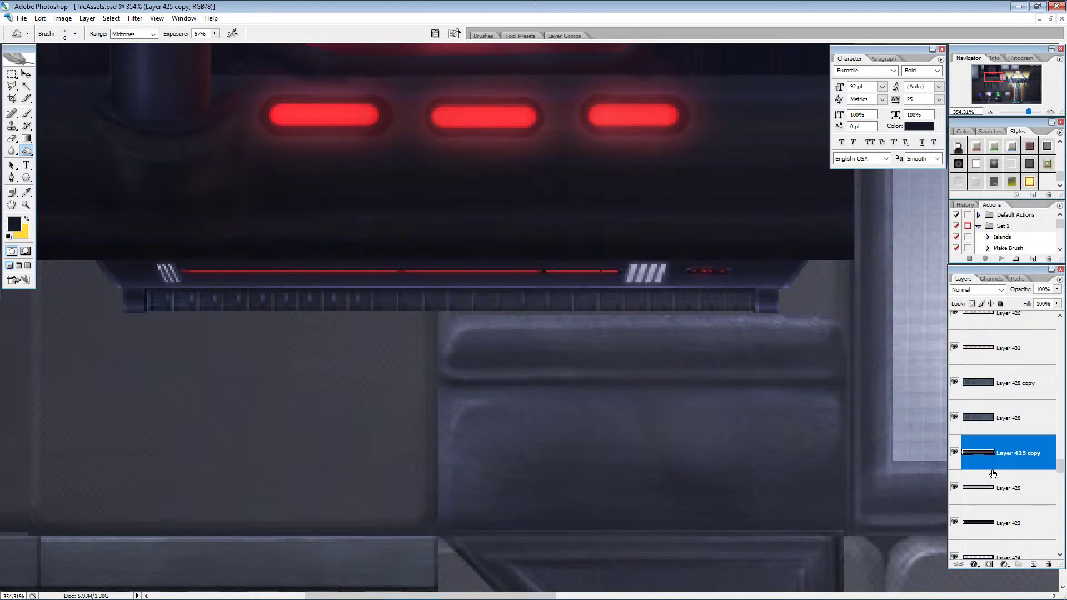
scroll(990, 452, "up", 4)
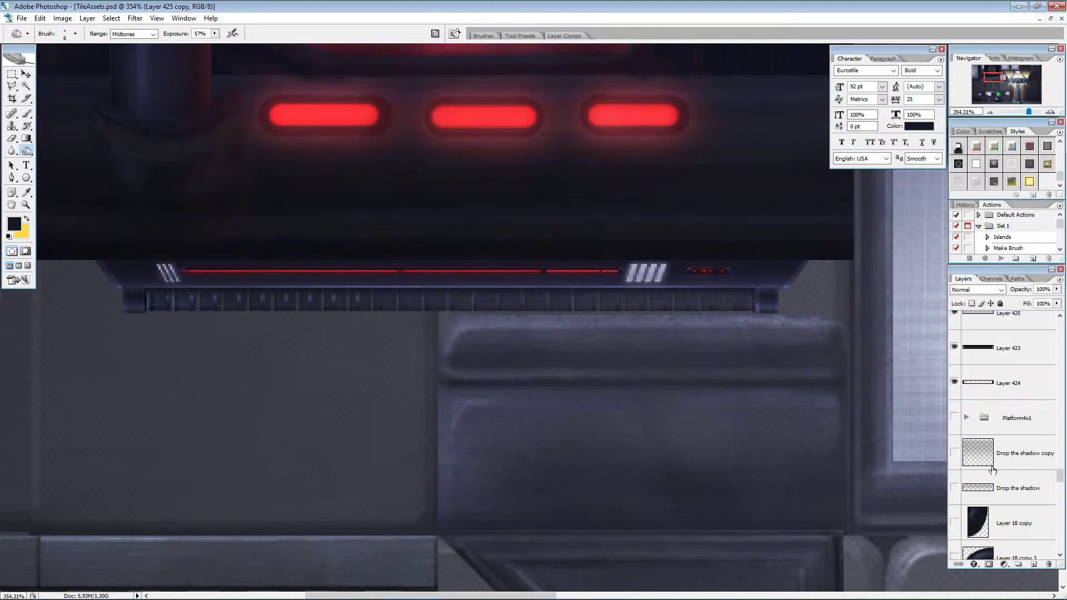
Toggle the visibility of the strip's detail layers to identify which ones hold the small slanted white lights.
left_click(995, 378)
left_click(955, 348)
left_click(989, 353)
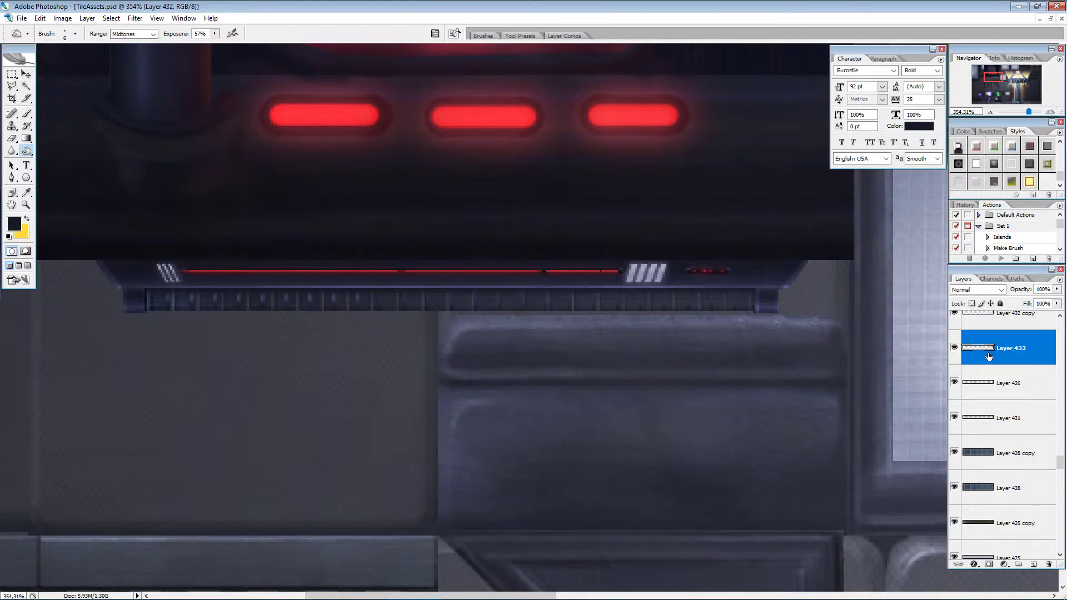
left_click(954, 383)
left_click(954, 385)
scroll(992, 372, "up", 2)
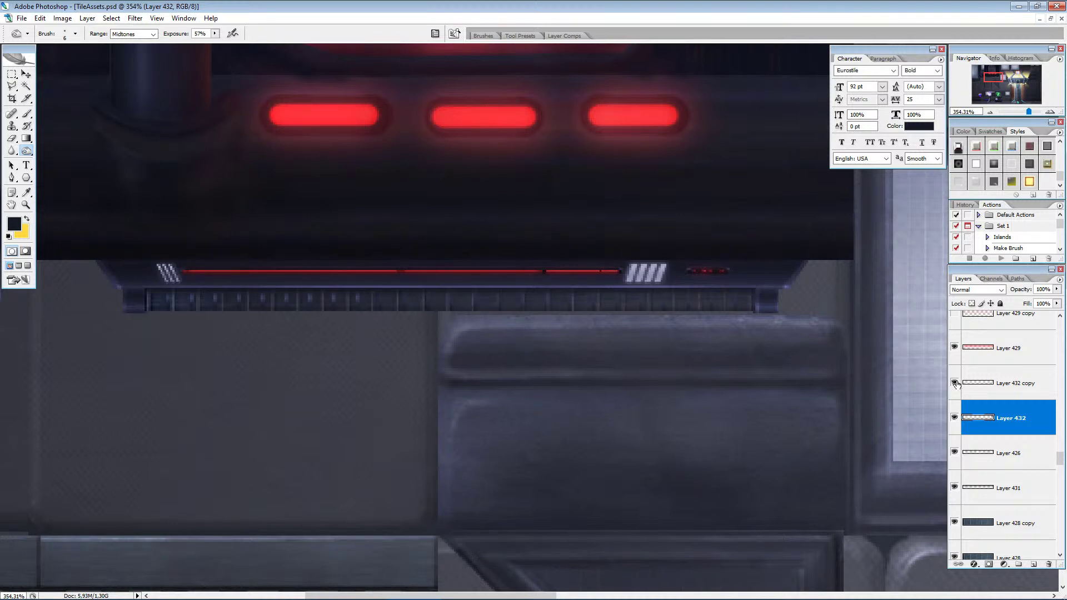
left_click(954, 384)
Create a layer group named SmallLights, move Layer 432 copy and Layer 432 into it, and check it by toggling its visibility.
left_click(992, 389)
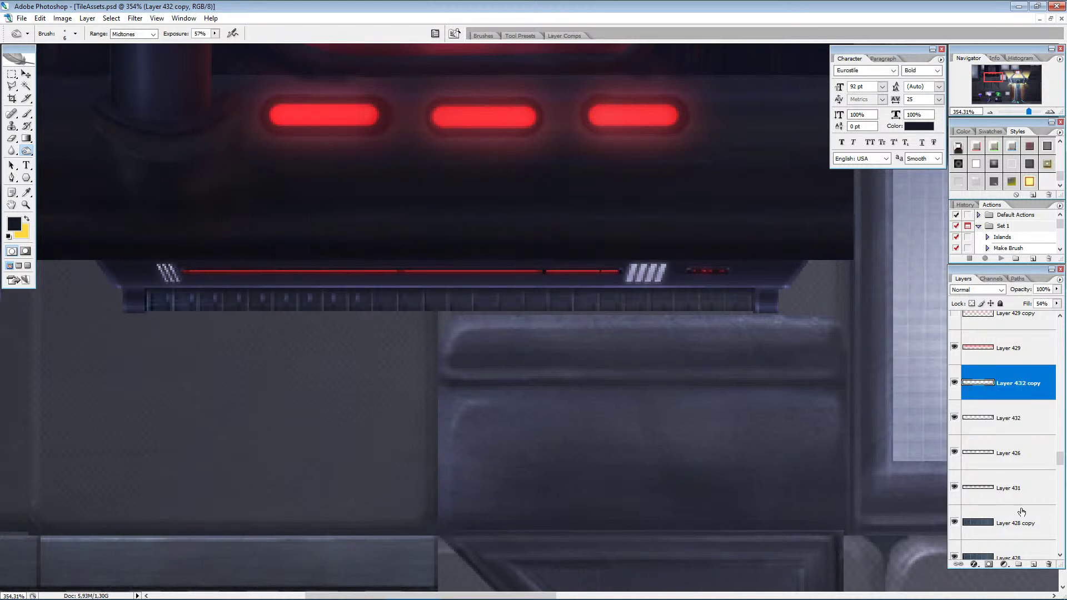
left_click(1018, 564)
double_click(1013, 383)
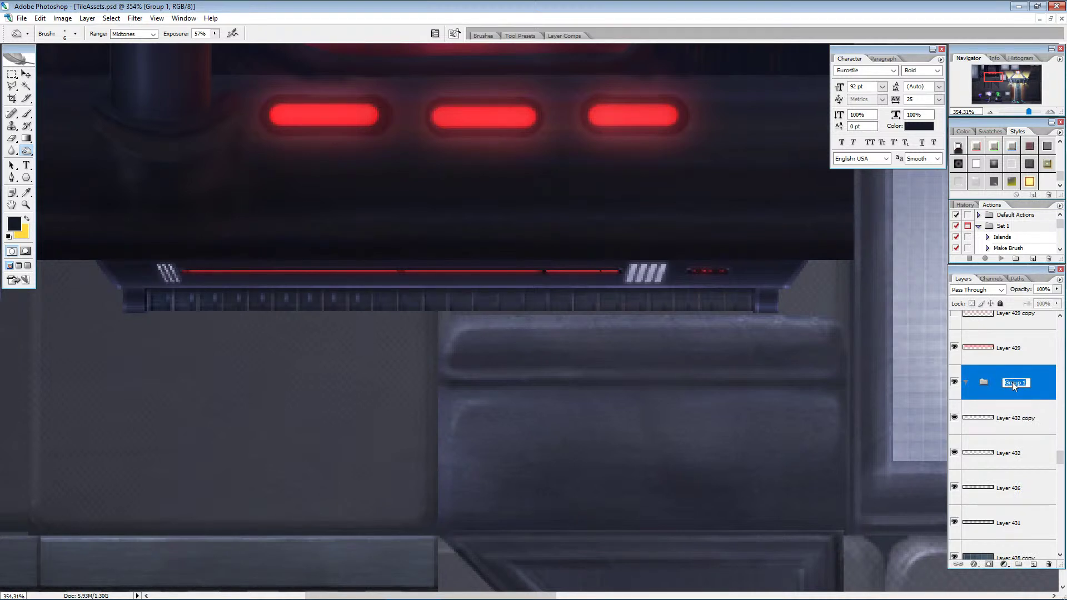
type("SmallLights")
left_click(1007, 432)
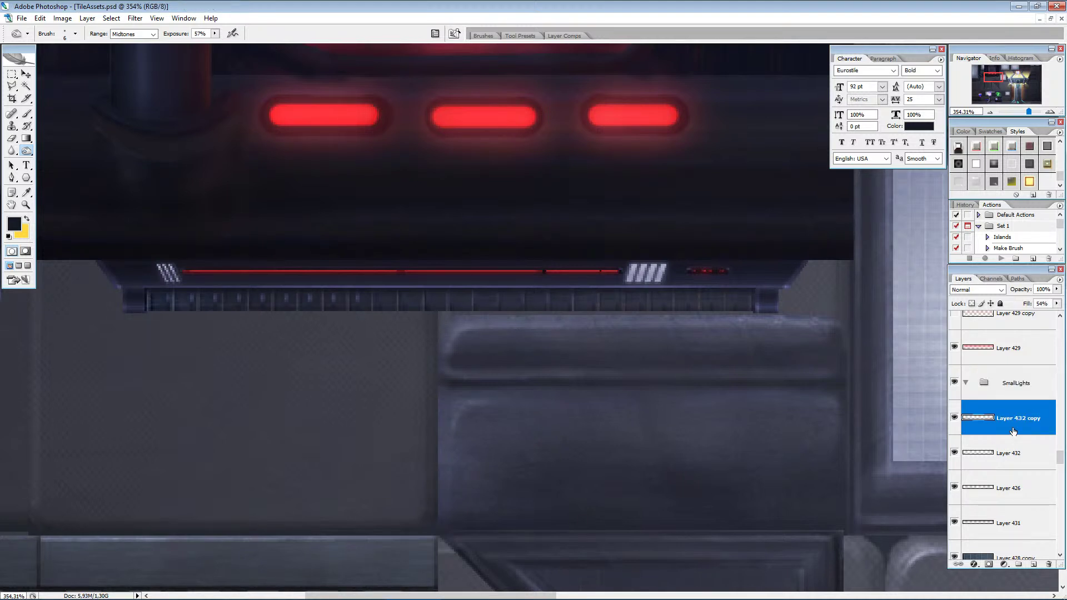
left_click(1006, 451, "shift")
left_click_drag(1006, 451, 966, 387)
left_click(967, 387)
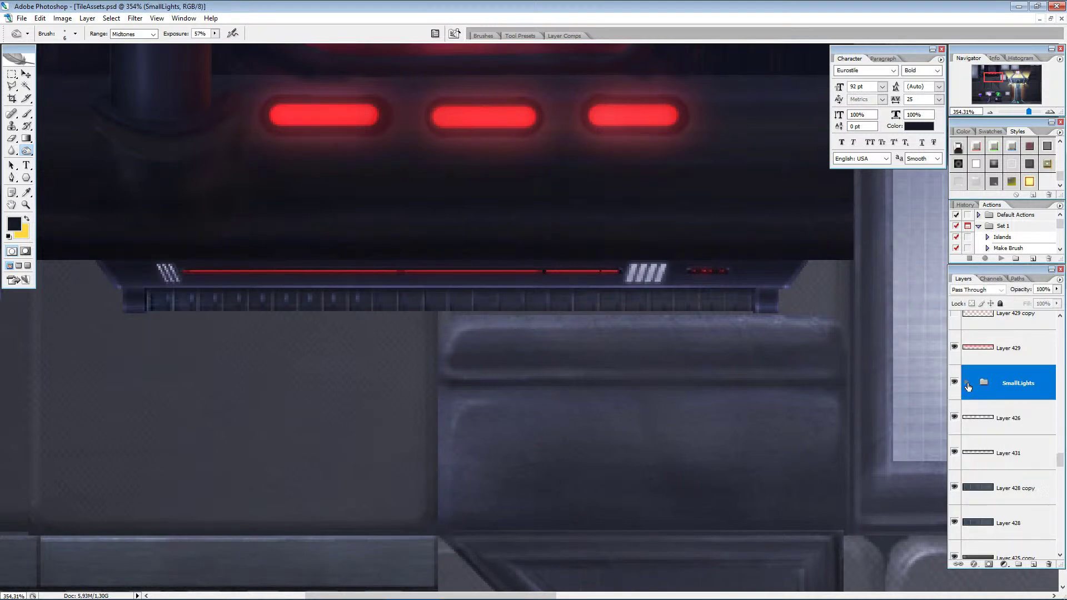
left_click(954, 382)
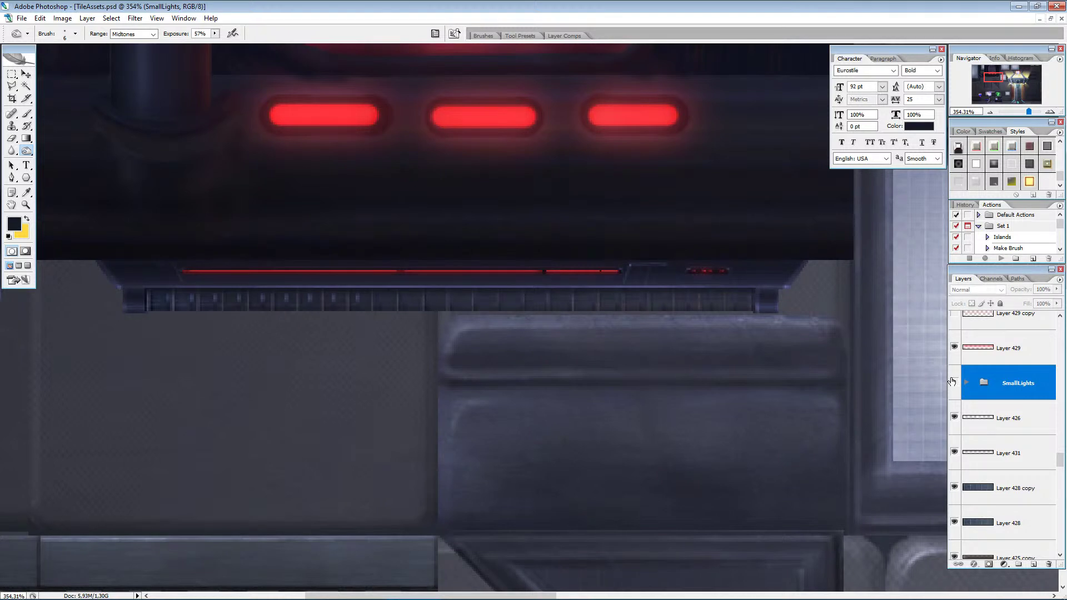
left_click(953, 382)
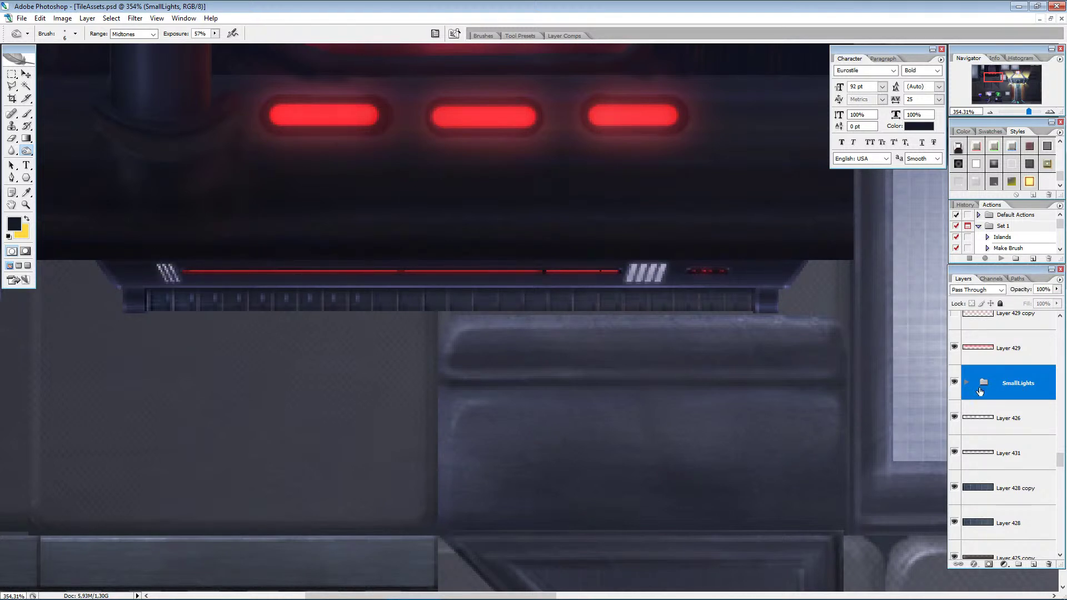
Duplicate Layer 432 and place the duplicate directly below the SmallLights group, outside it.
left_click(967, 383)
left_click(1021, 459)
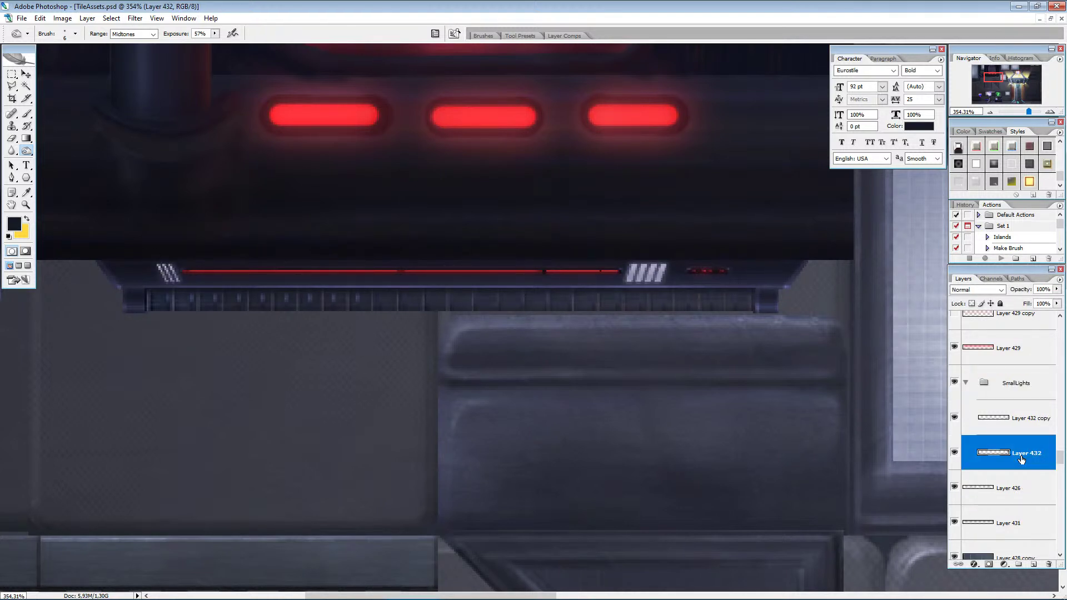
key("ctrl+j")
left_click_drag(1024, 460, 1017, 505)
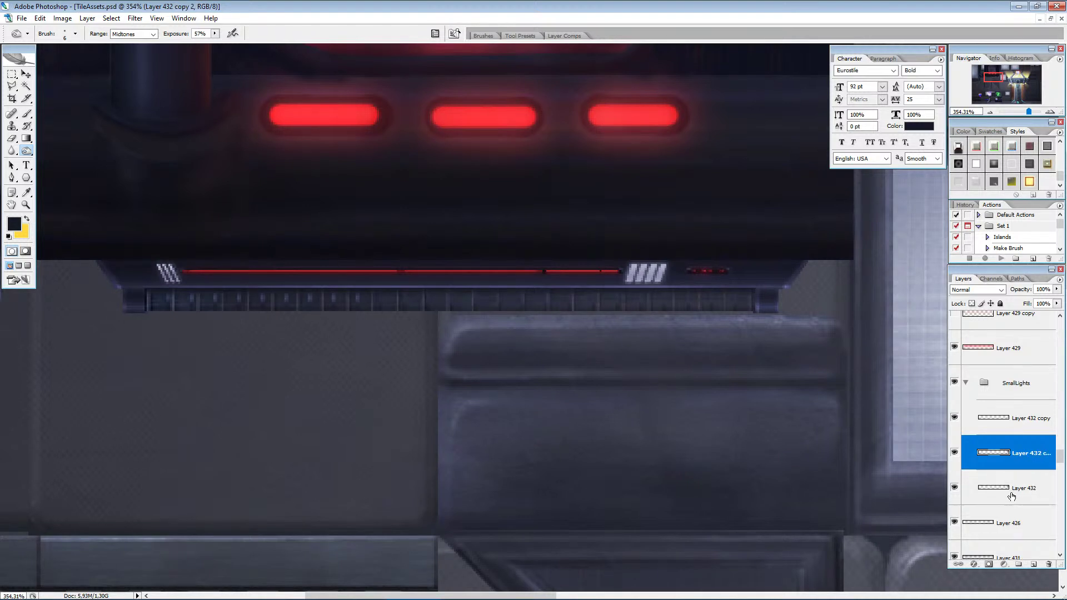
left_click(967, 383)
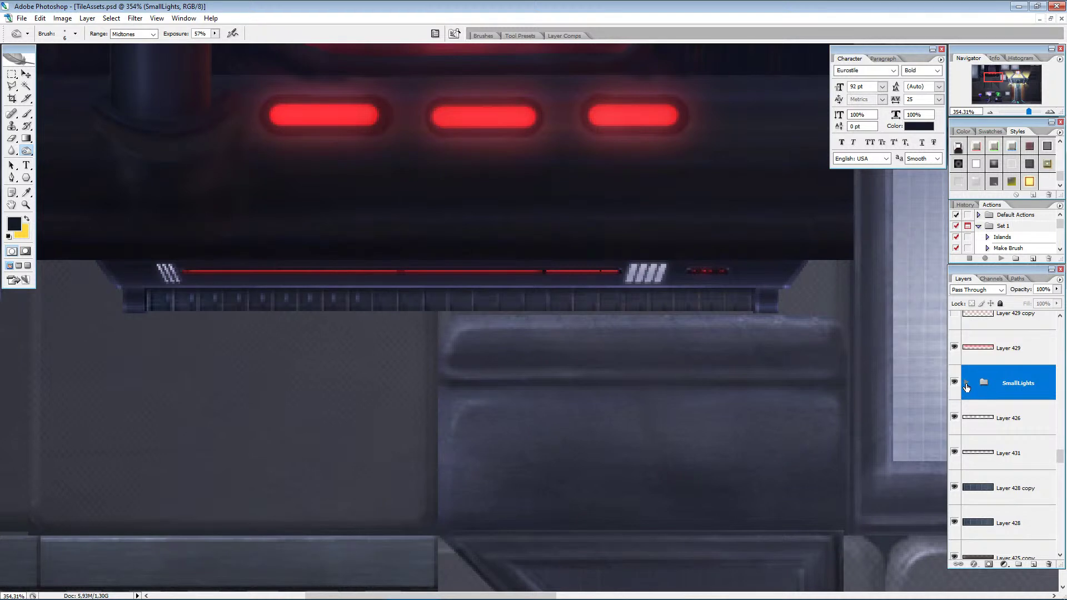
left_click(967, 383)
left_click_drag(1018, 496, 990, 510)
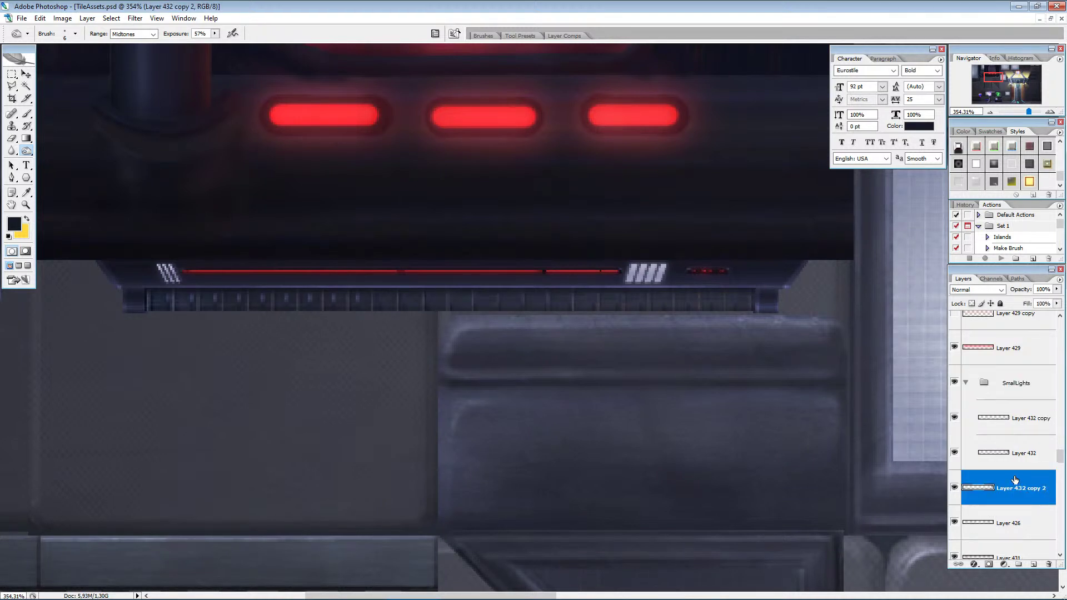
left_click(962, 383)
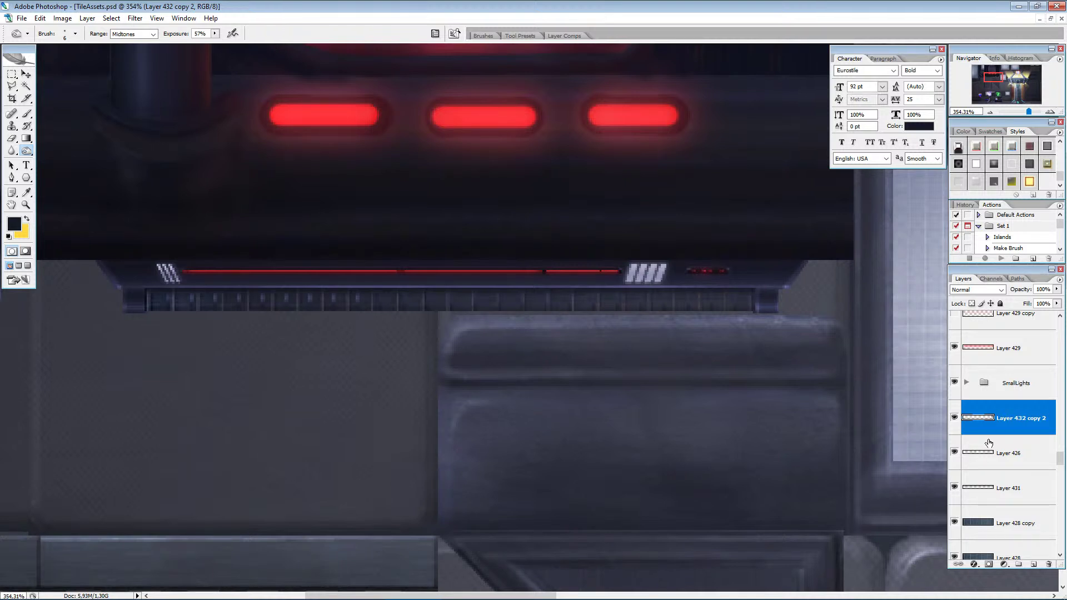
Try to darken the duplicated small lights with Hue/Saturation at a lightness of about -65.
key("ctrl+u")
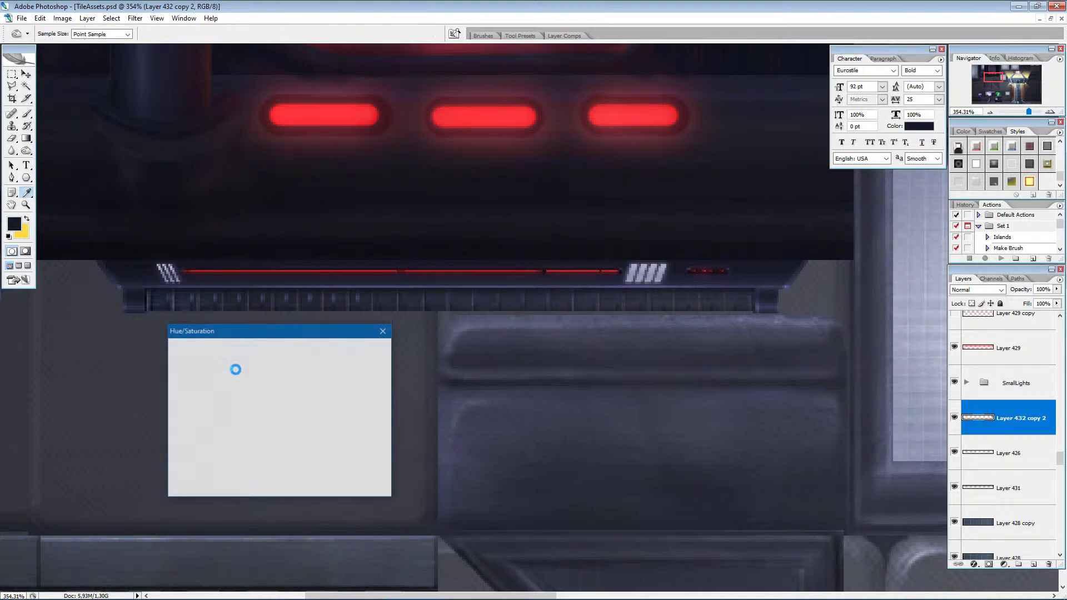
left_click(220, 440)
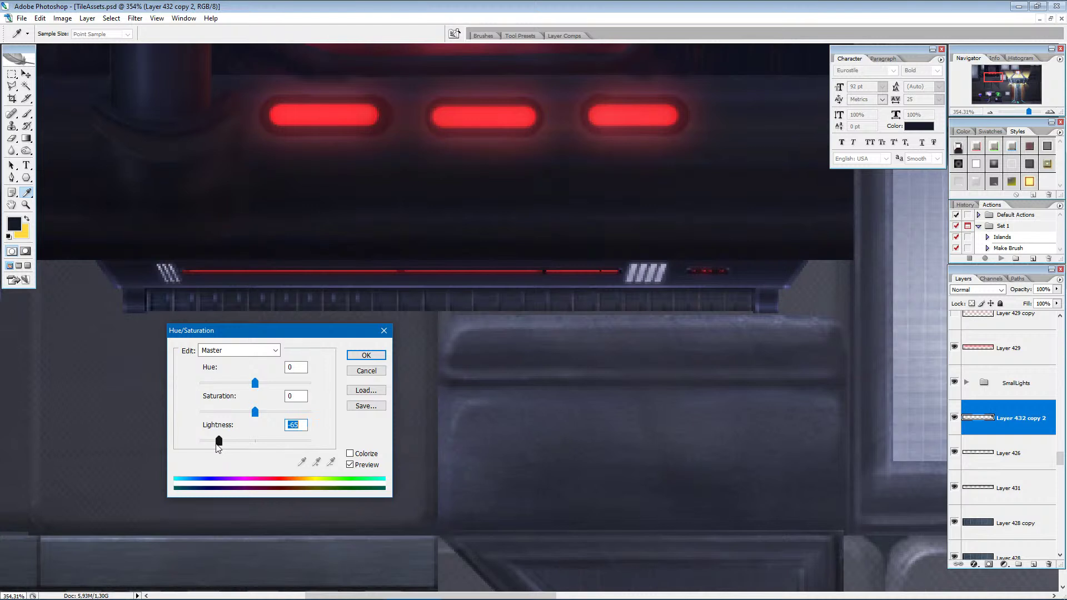
left_click_drag(218, 448, 216, 447)
key("Return")
key("o")
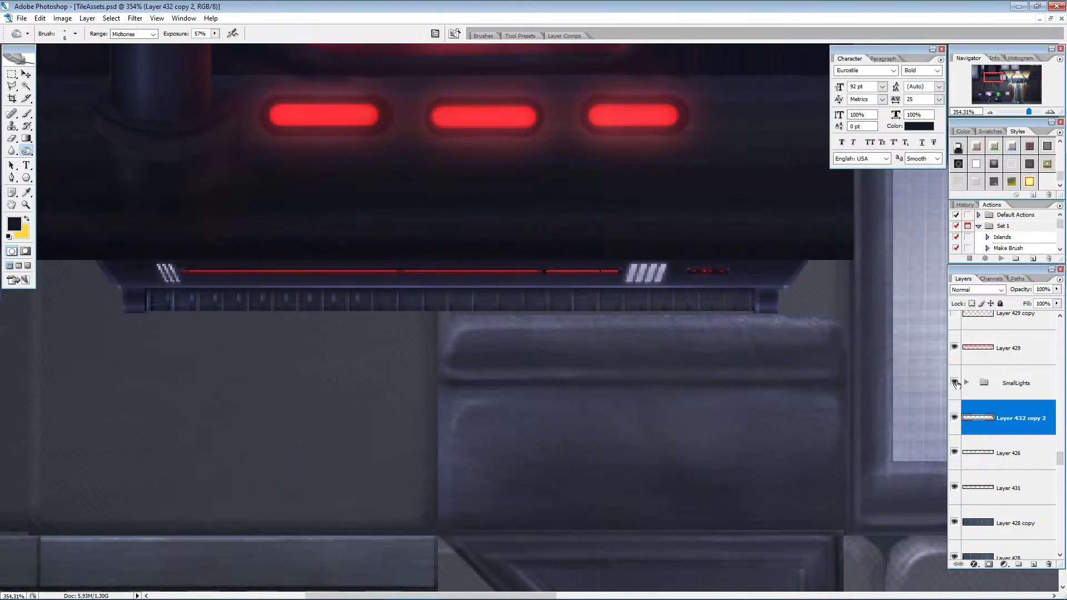
Hide the SmallLights group and darken the duplicated lights with Hue/Saturation: hue +13, saturation +66, lightness -89.
left_click(954, 383)
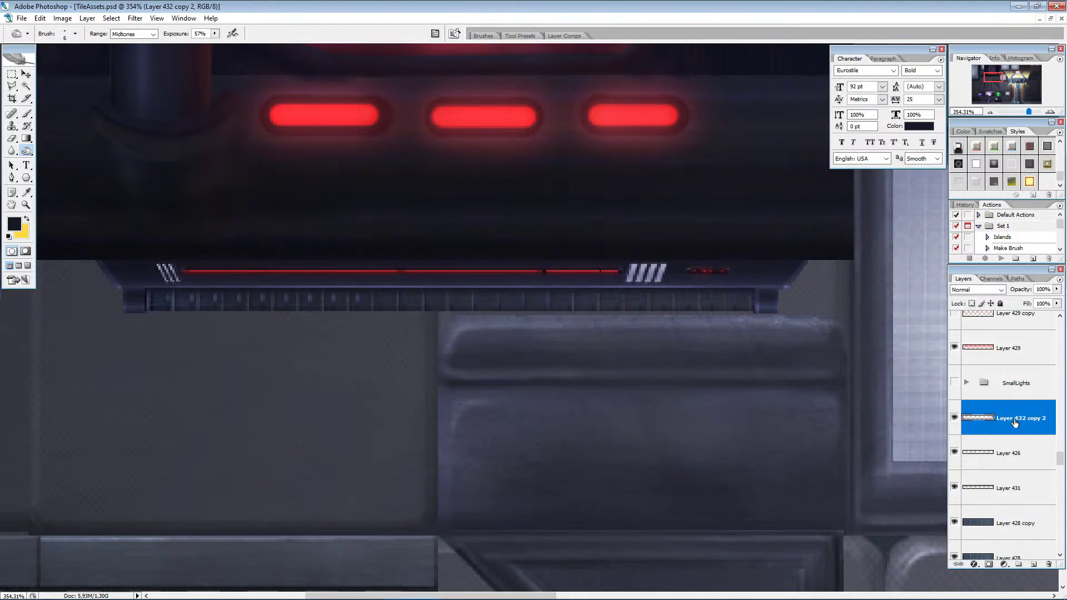
key("ctrl+u")
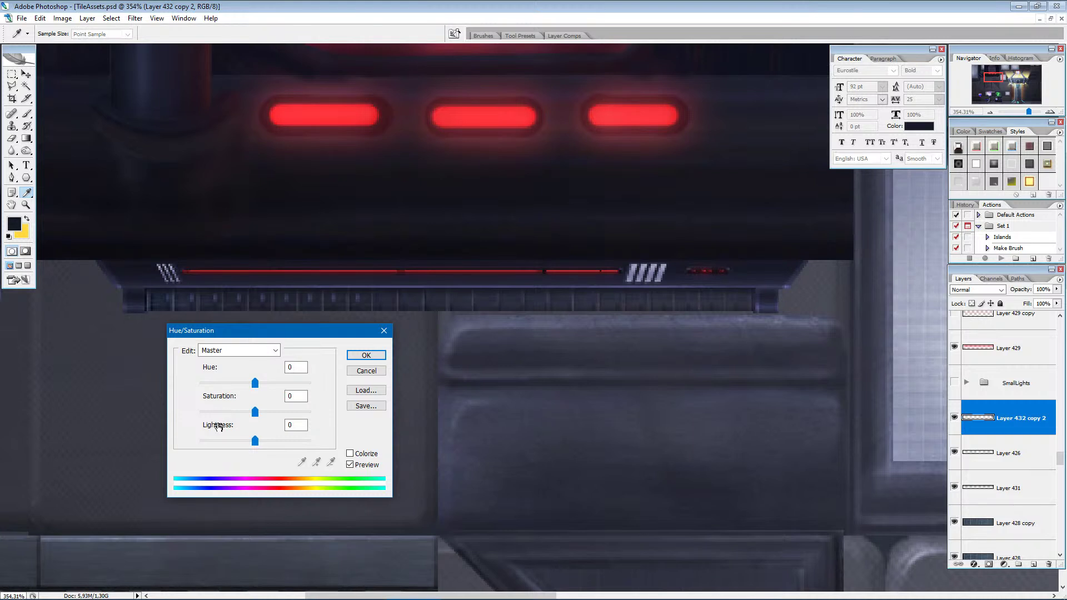
left_click_drag(219, 442, 209, 443)
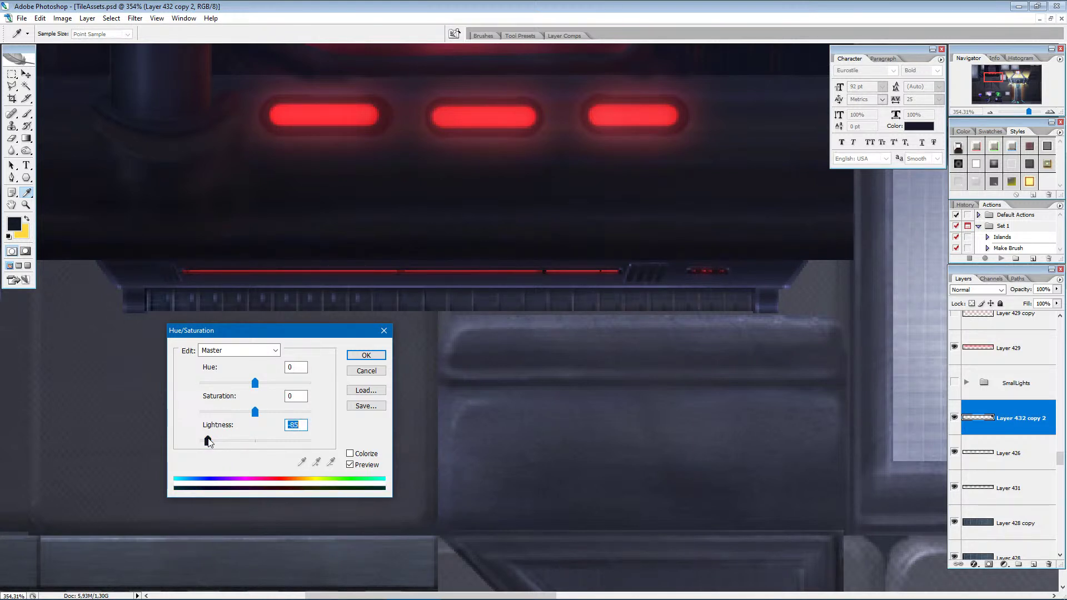
left_click_drag(309, 411, 295, 412)
left_click_drag(208, 441, 205, 442)
left_click_drag(295, 412, 299, 415)
left_click_drag(255, 383, 259, 386)
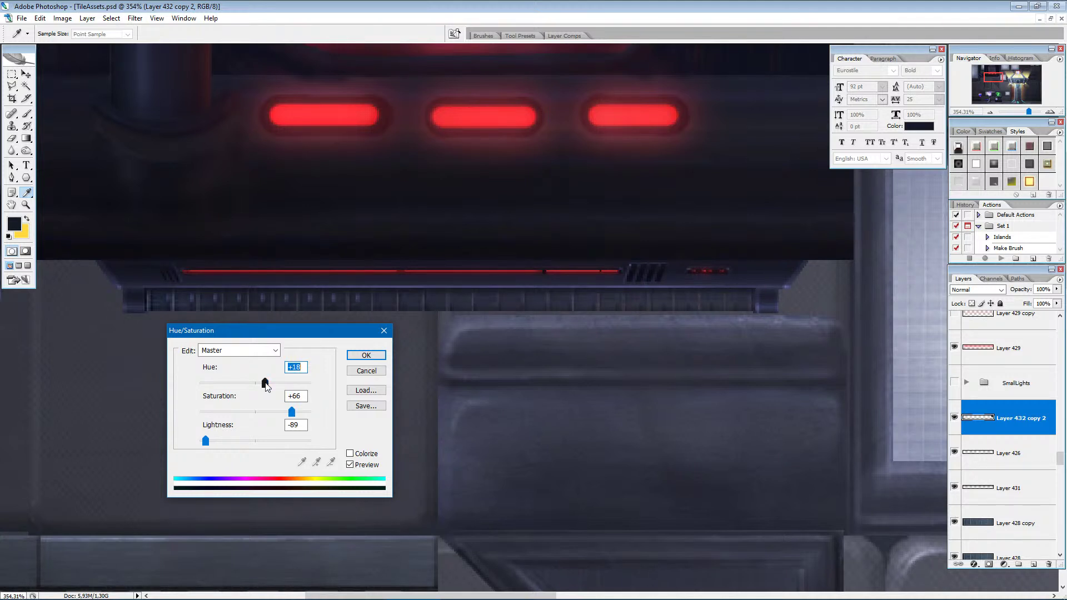
left_click_drag(266, 386, 264, 386)
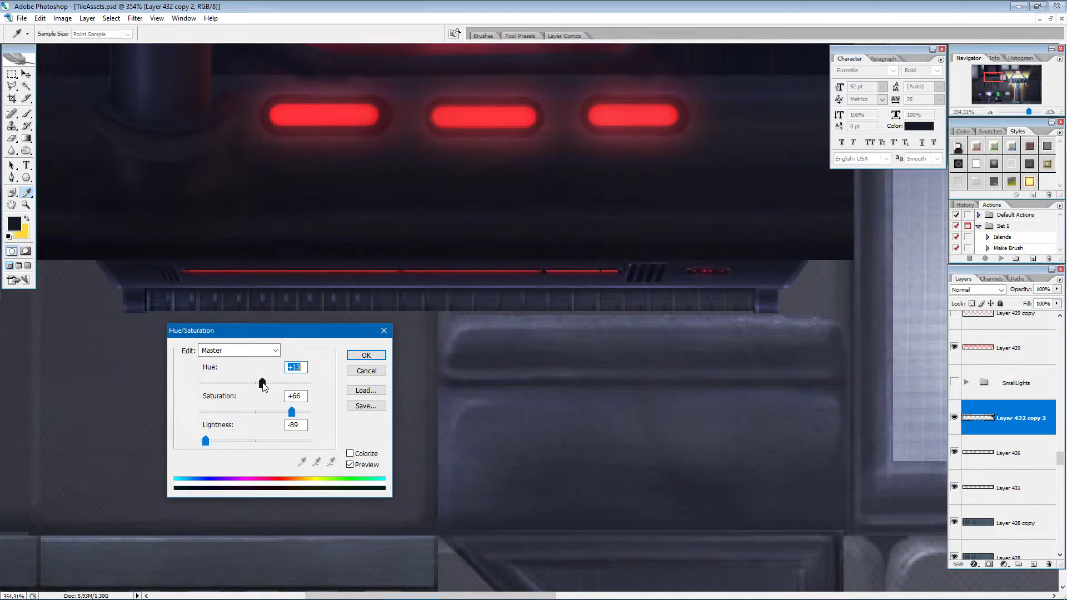
left_click(366, 355)
key("o")
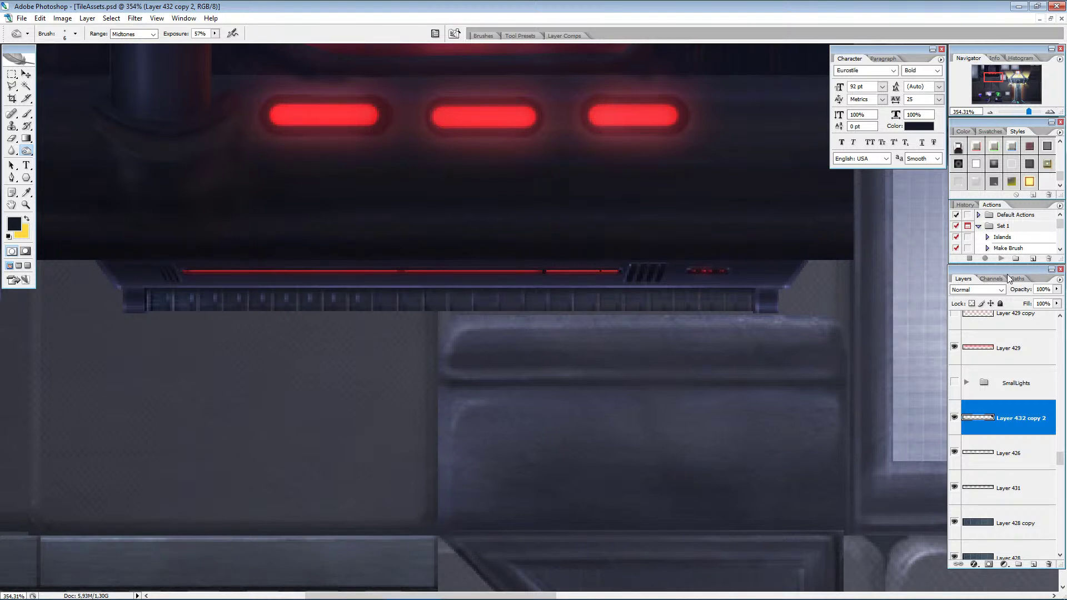
Hide Layer 428 copy over the strip and show the SmallLights group again.
scroll(1002, 426, "down", 2)
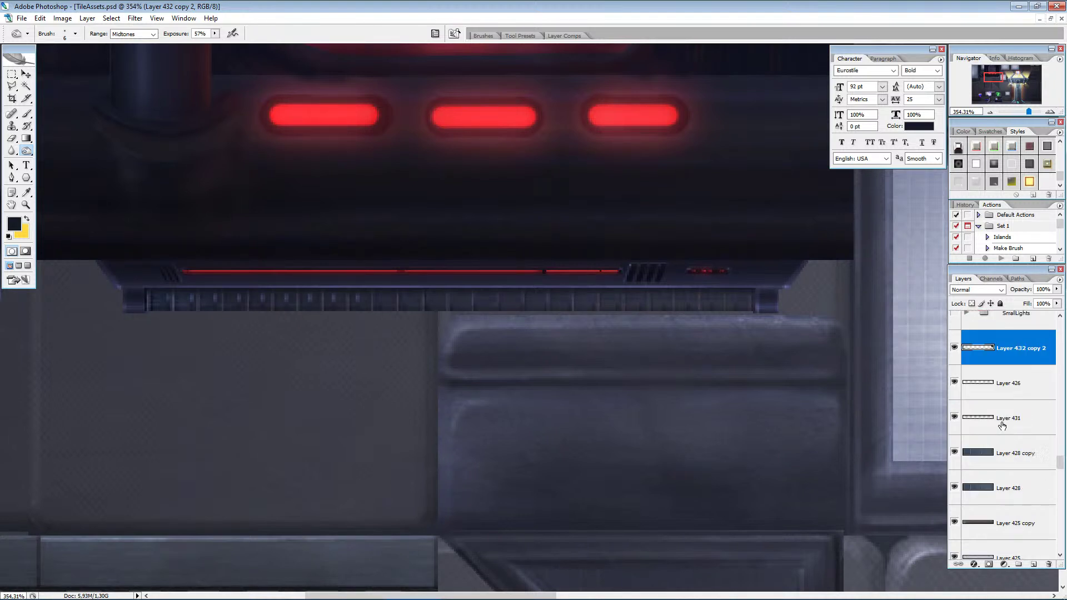
left_click(955, 454)
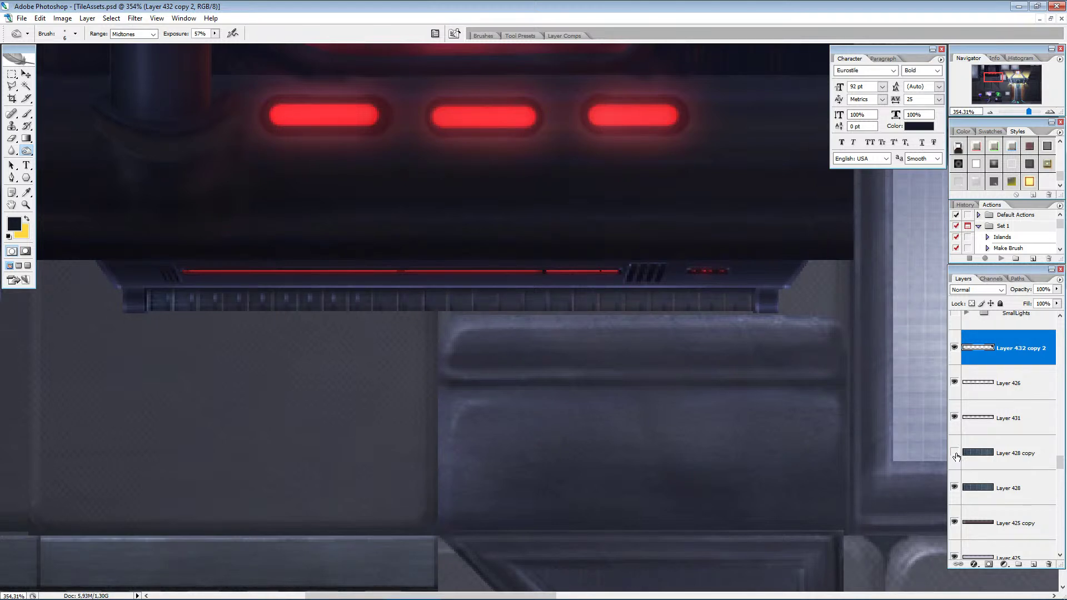
left_click(955, 489)
left_click(955, 488)
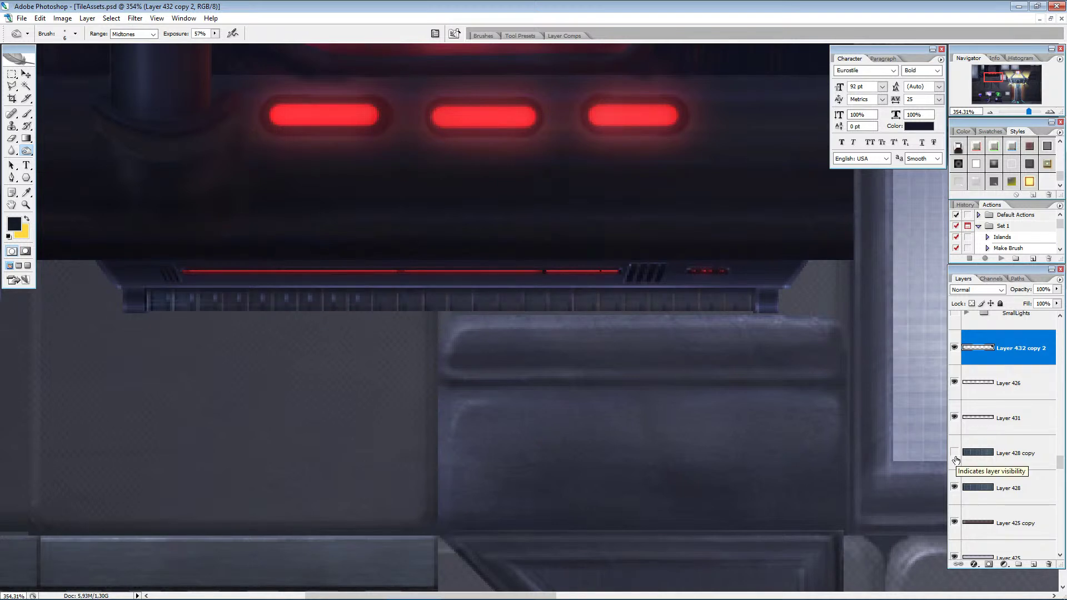
left_click(989, 113)
left_click(988, 113)
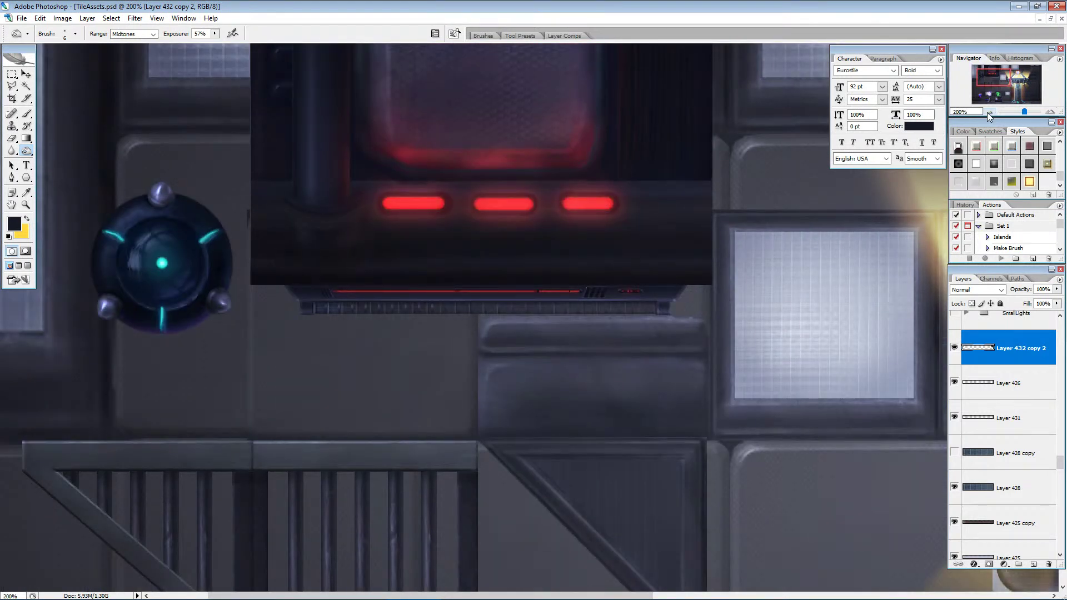
scroll(967, 356, "up", 1)
left_click(954, 348)
Move the dark strip layer, Layer 425 copy, directly below Layer 425.
scroll(997, 418, "down", 4)
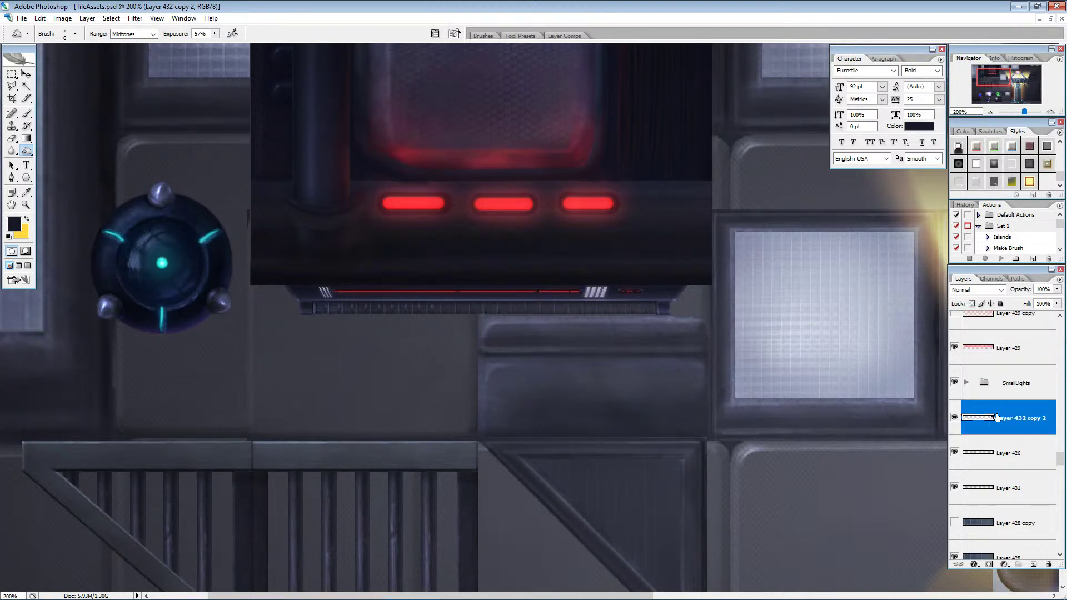
left_click(992, 421)
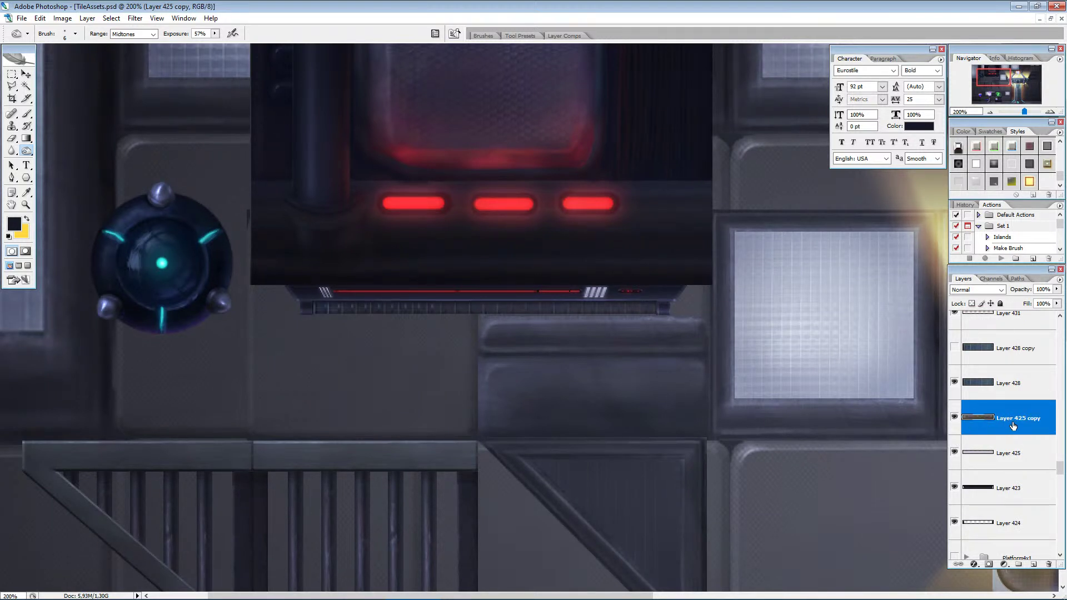
left_click_drag(1013, 426, 1000, 475)
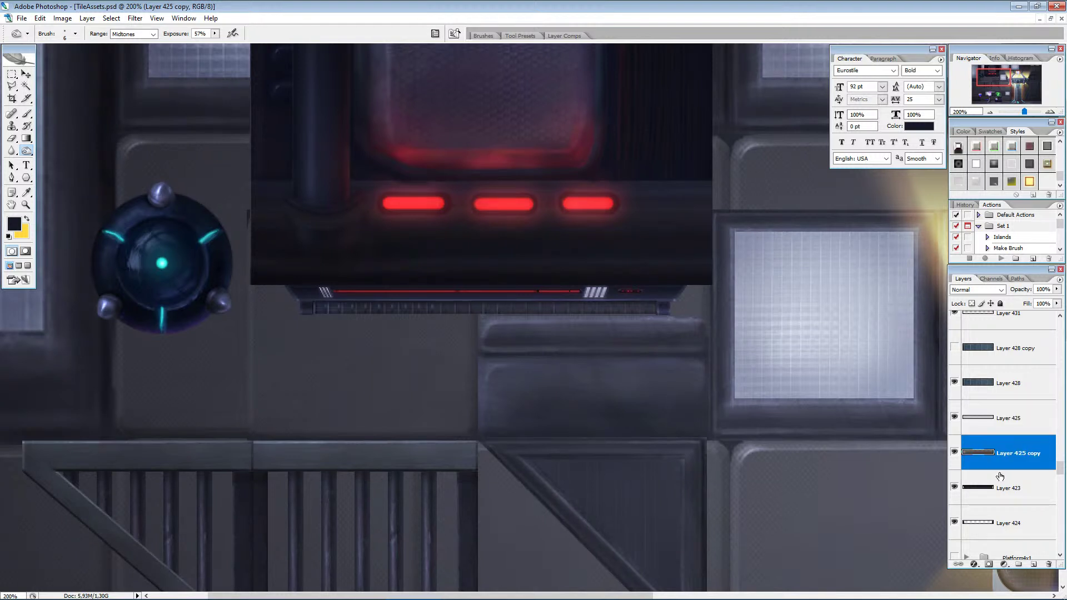
Show the light glow of Layer 433 beneath the strip and check the lit block at 100% and 200% zoom.
scroll(1002, 469, "up", 5)
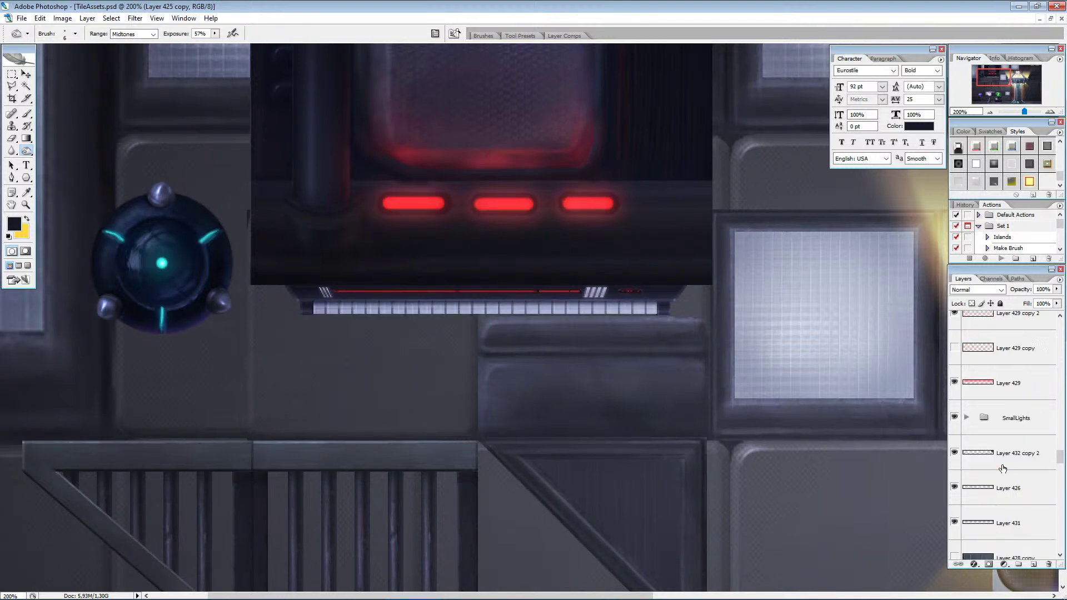
scroll(954, 466, "up", 4)
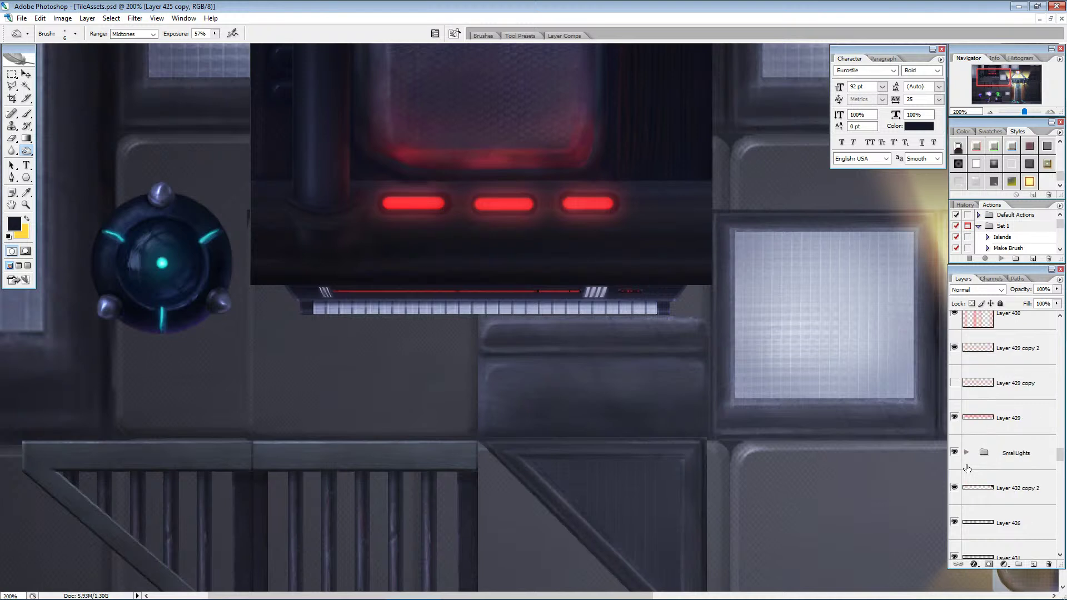
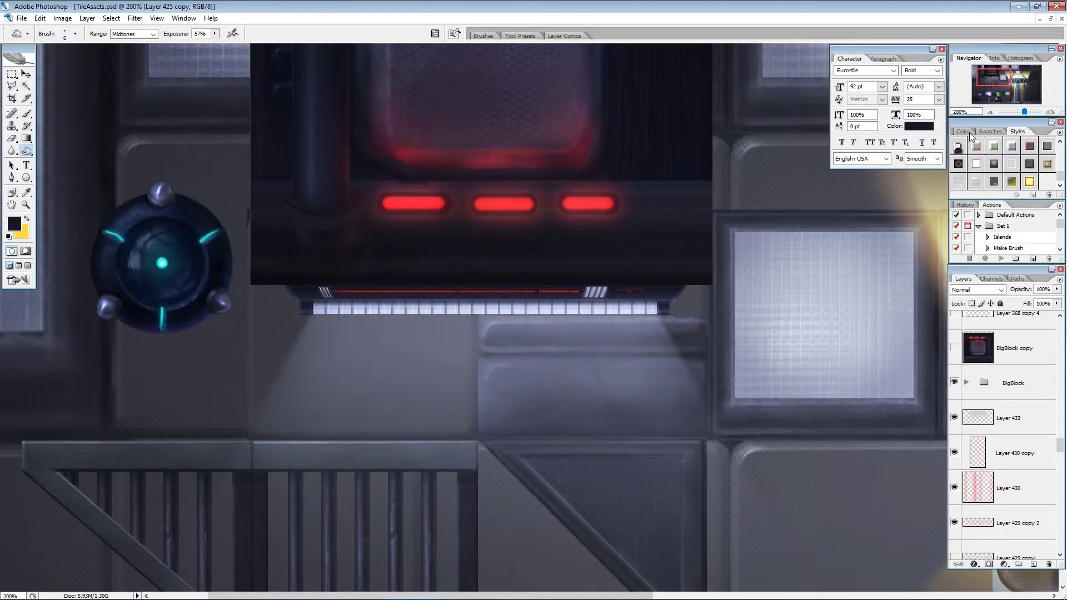
left_click(992, 112)
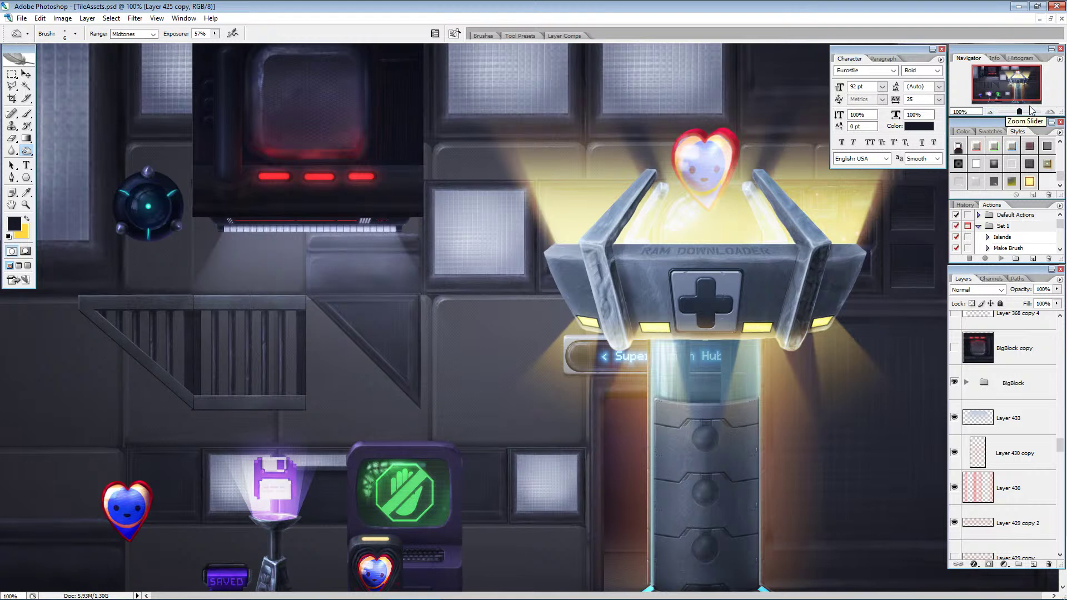
left_click(1049, 112)
left_click_drag(1024, 85, 1003, 80)
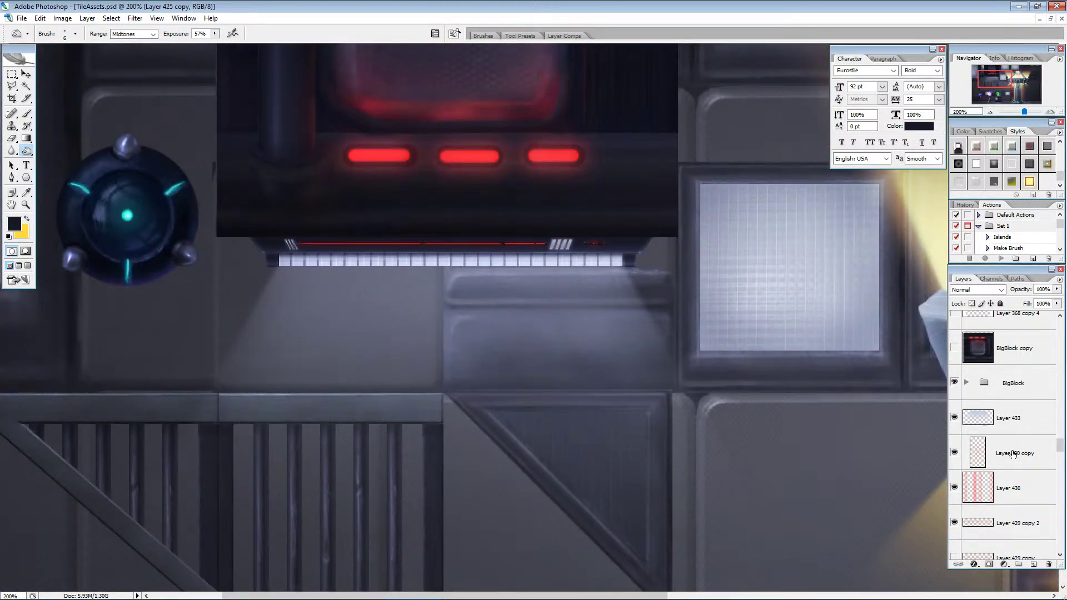
scroll(1013, 454, "down", 2)
scroll(1013, 454, "down", 1)
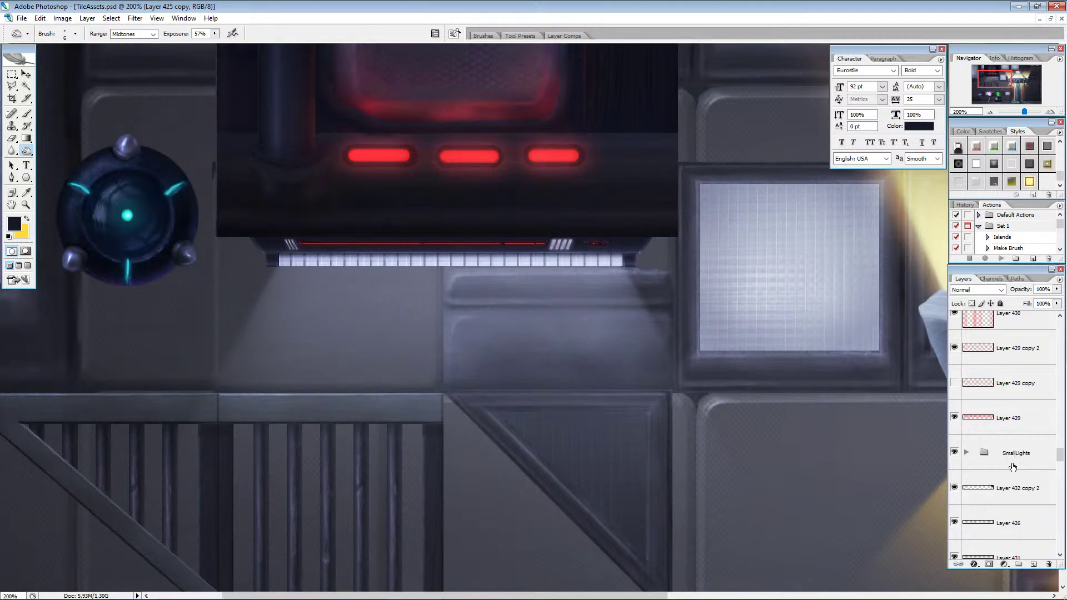
Show Layer 428 copy again and select it together with Layer 428 and Layer 425.
scroll(1012, 467, "up", 2)
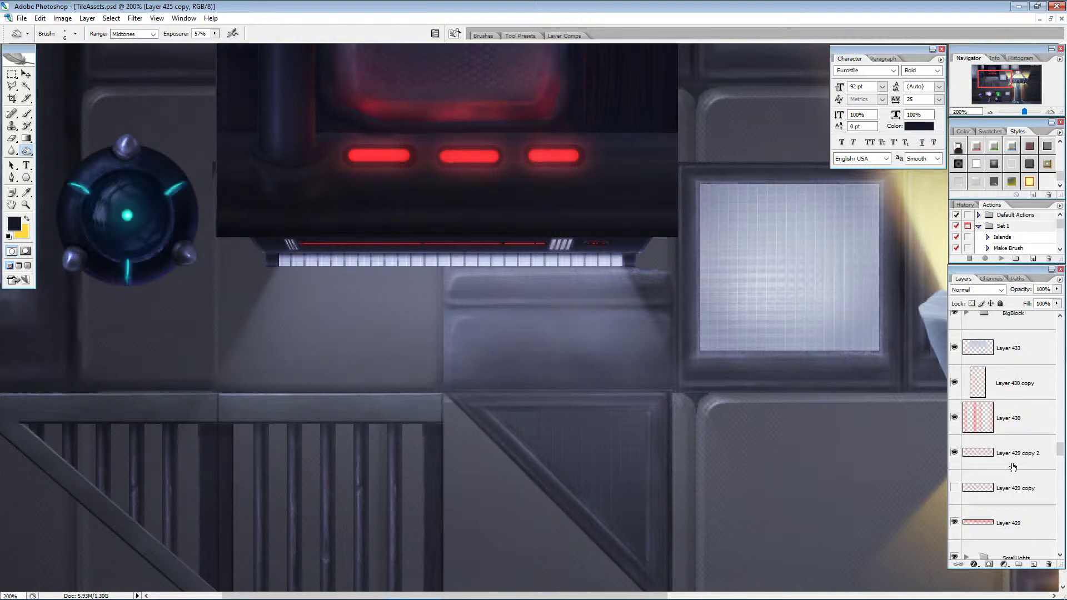
scroll(1013, 467, "down", 2)
scroll(1013, 467, "down", 3)
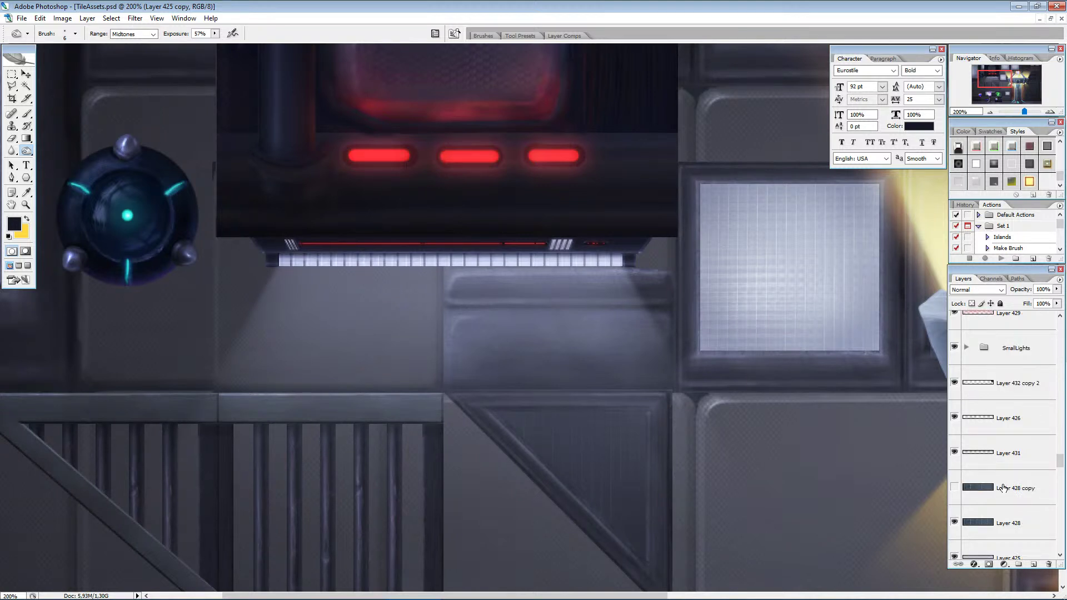
scroll(1003, 488, "down", 2)
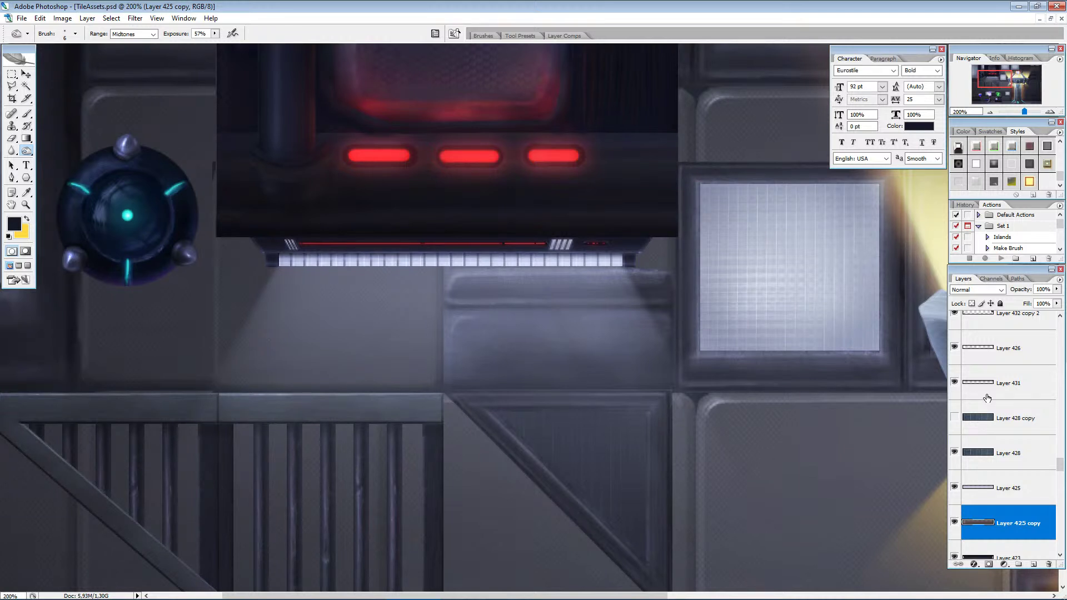
left_click(1005, 489)
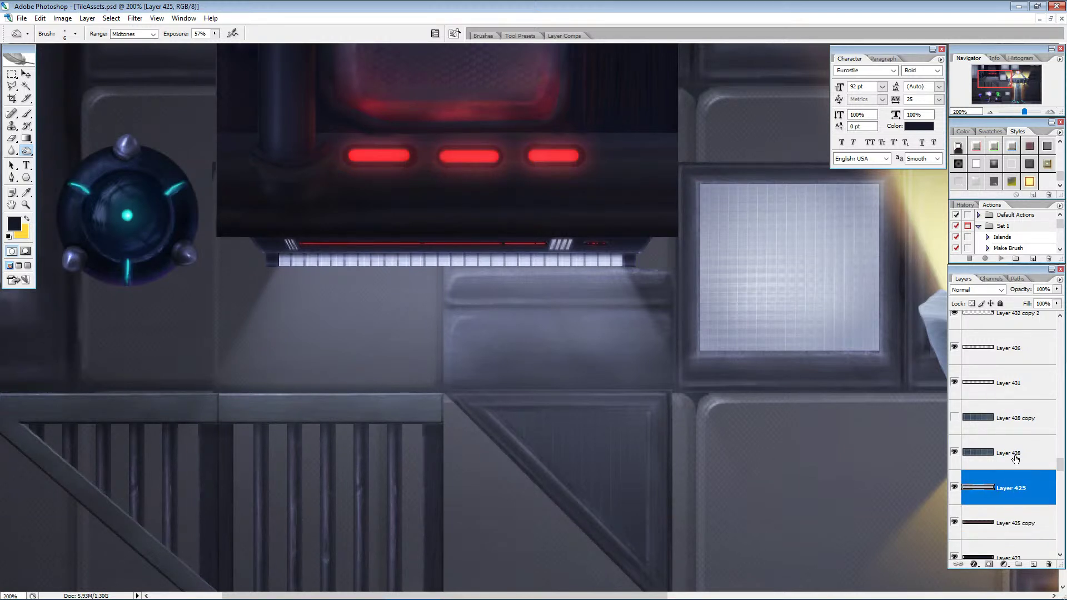
left_click(1014, 468, "shift")
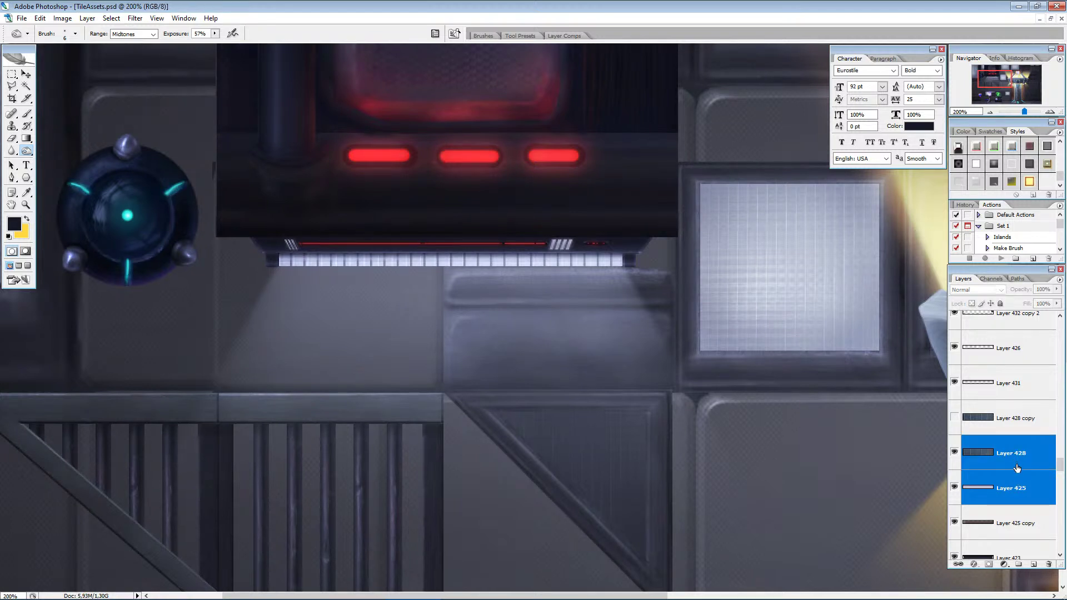
left_click(954, 421)
left_click(1016, 419, "shift")
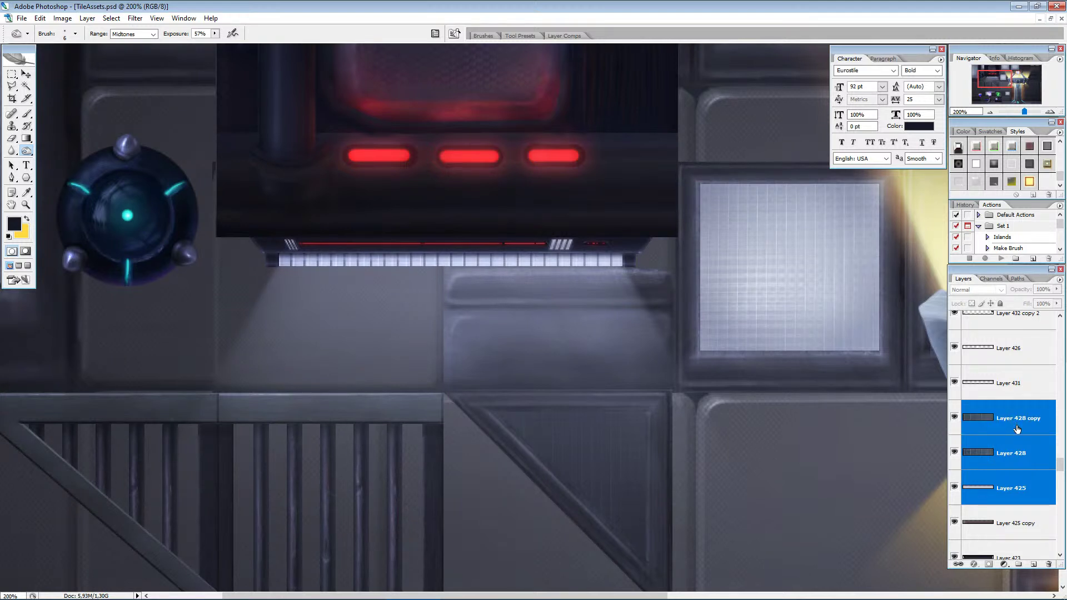
Try moving Layer 425 above Layer 428 copy and setting its blend mode to Linear Dodge.
left_click(1016, 490)
left_click_drag(1019, 494, 998, 402)
left_click(977, 290)
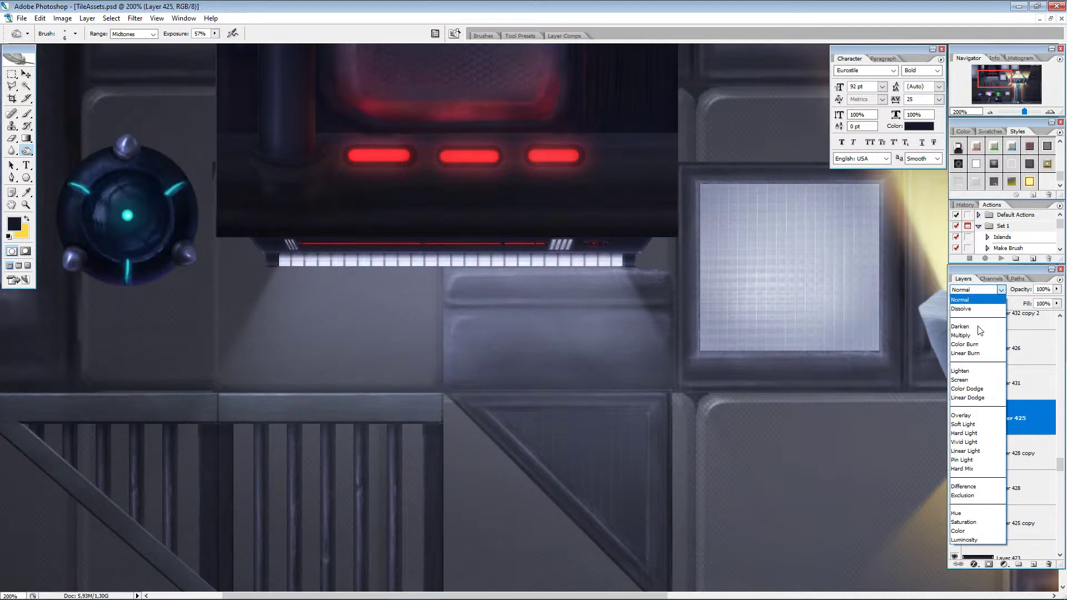
left_click(975, 398)
Compare the strip with and without Linear Dodge, and undo the blend mode change and the reordering of Layer 425.
key("ctrl+z")
key("ctrl+z")
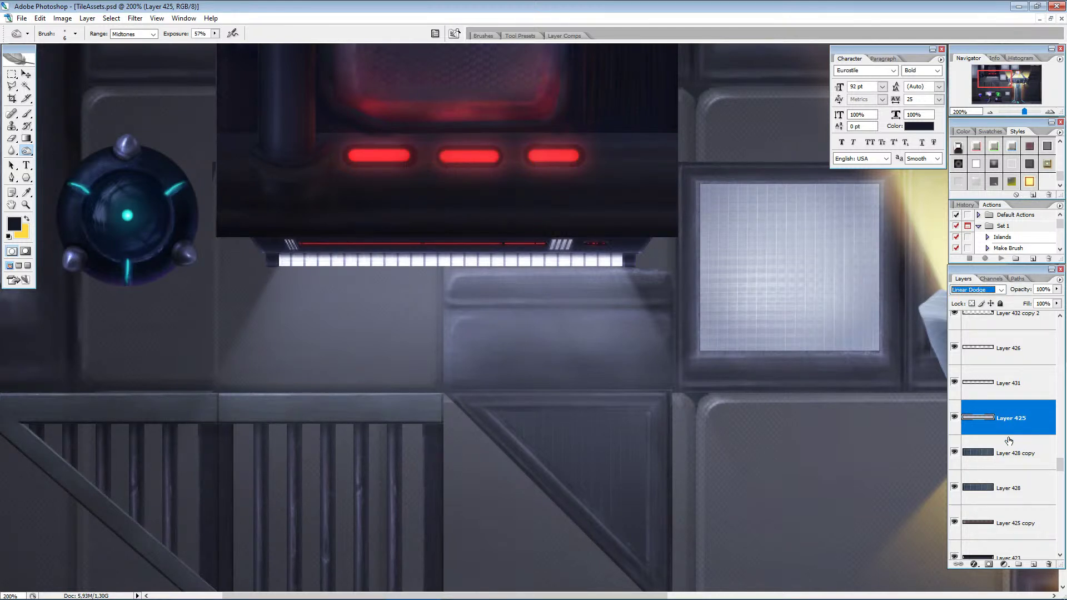
key("ctrl+z")
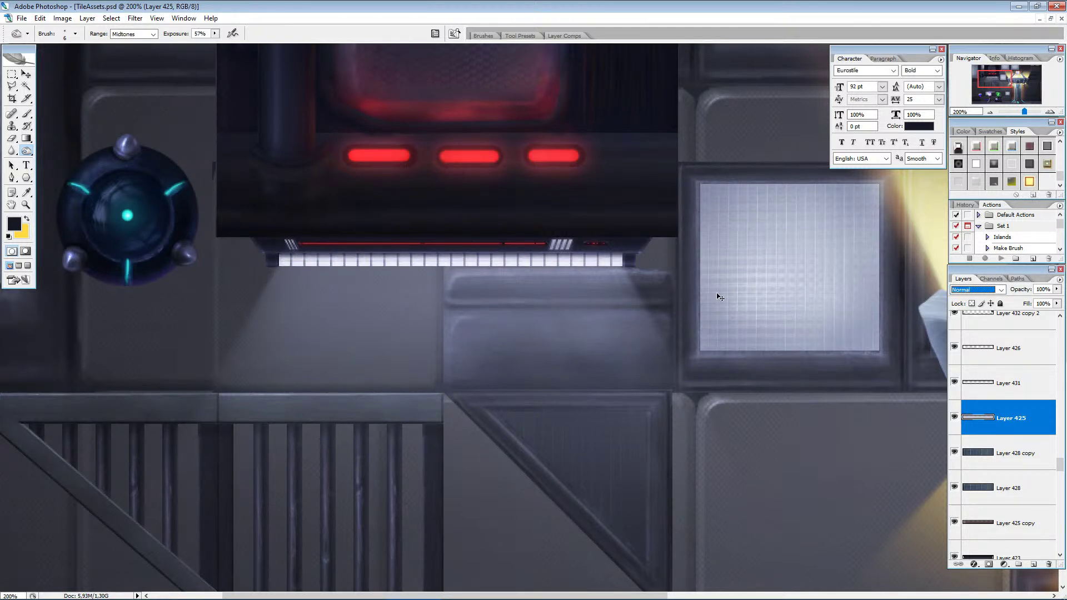
key("ctrl+z")
left_click(11, 74)
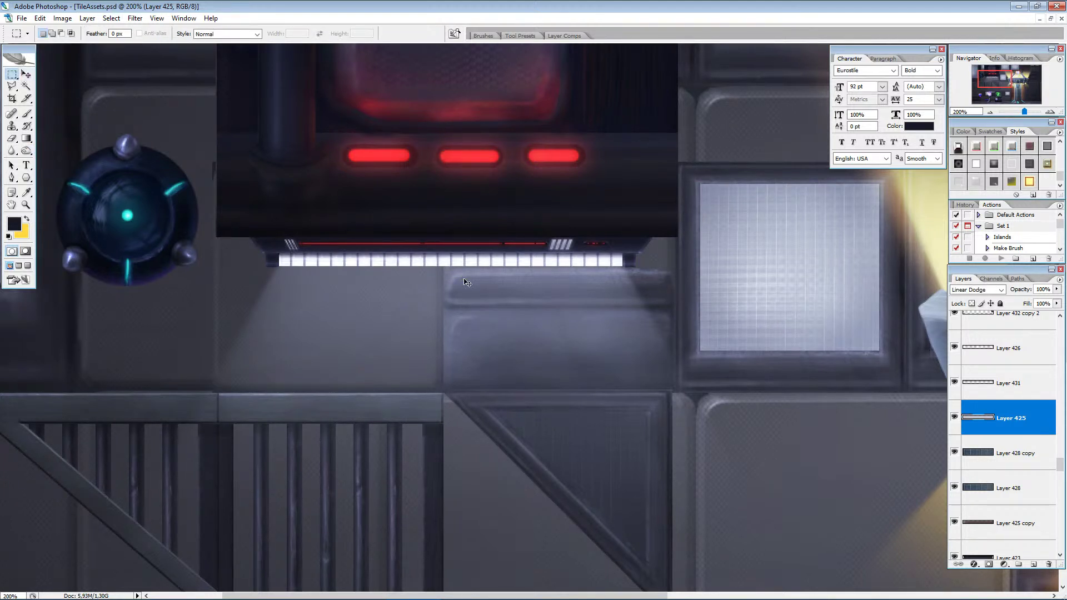
key("ctrl+alt+z")
key("ctrl+alt+z")
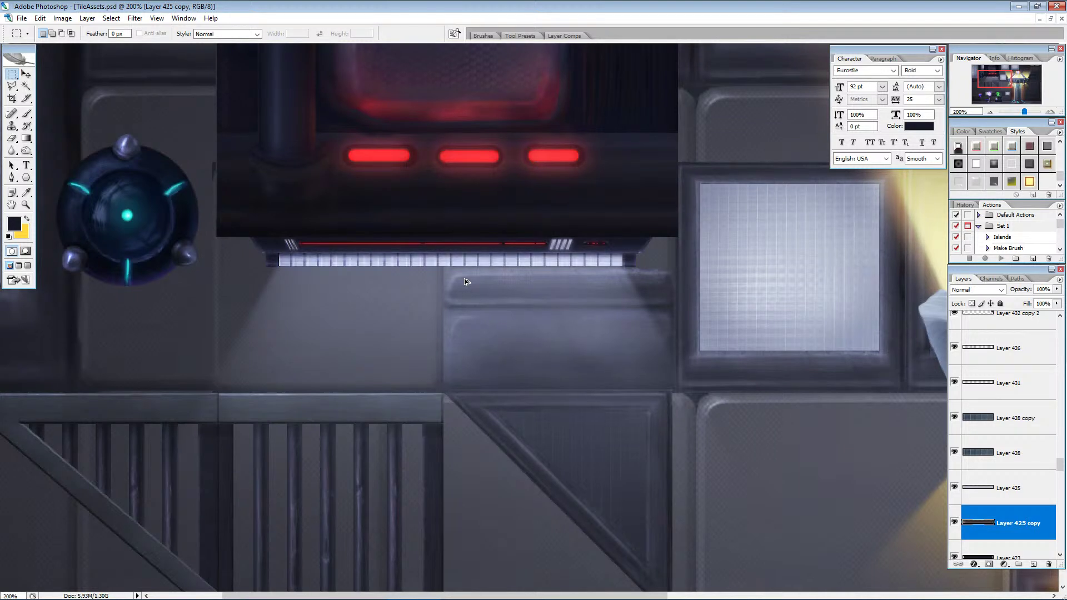
Toggle the visibility of Layer 425 off and on to compare the unlit and lit strip.
left_click(1007, 461)
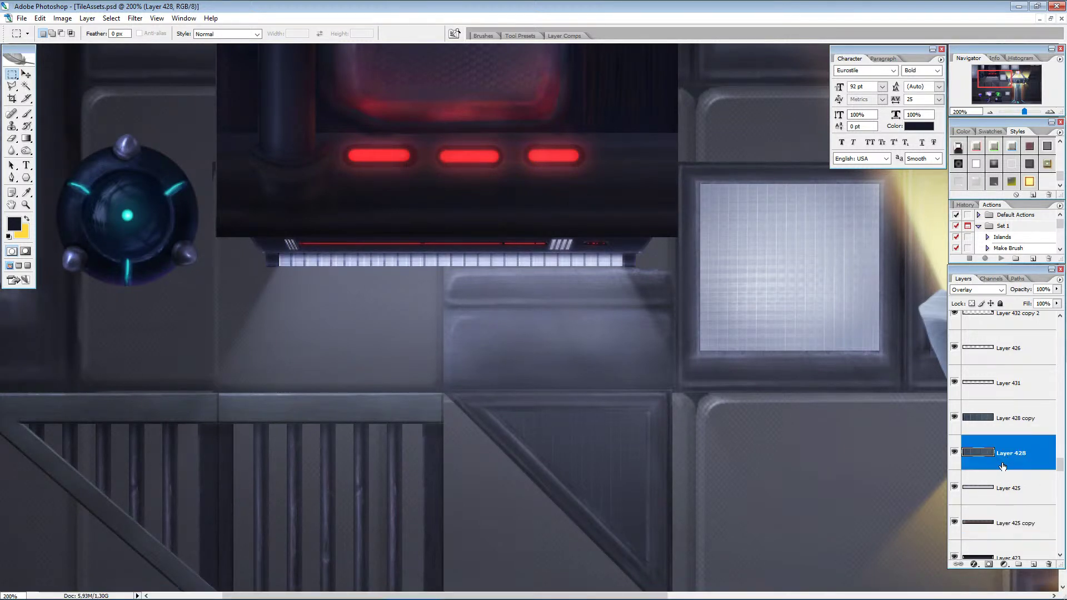
left_click(955, 488)
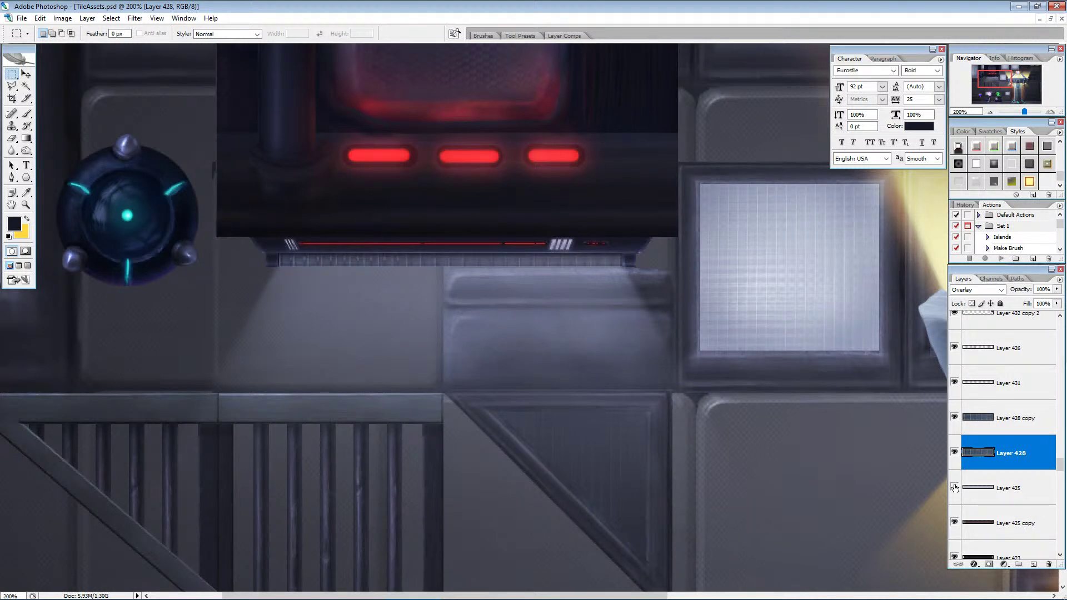
left_click(955, 488)
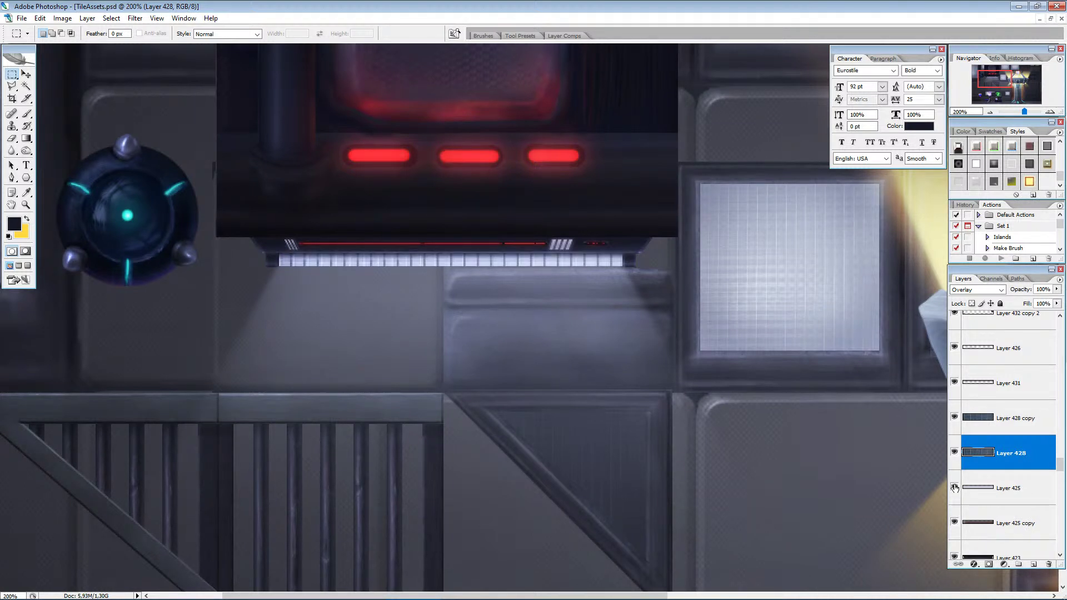
left_click(1007, 491)
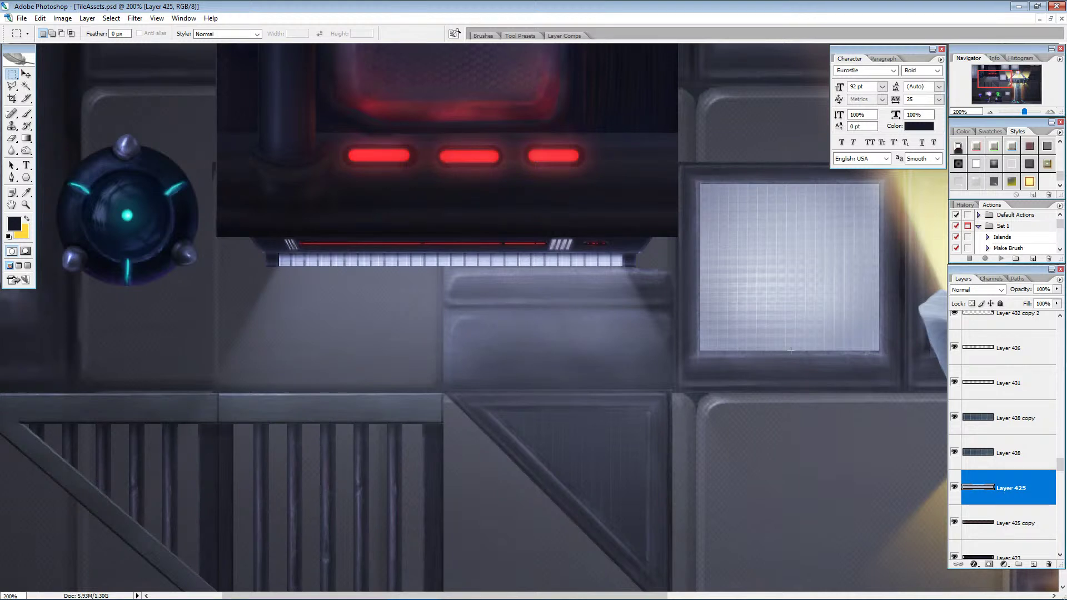
Create a layer group named NeonLamp directly above Layer 433.
scroll(1009, 485, "up", 6)
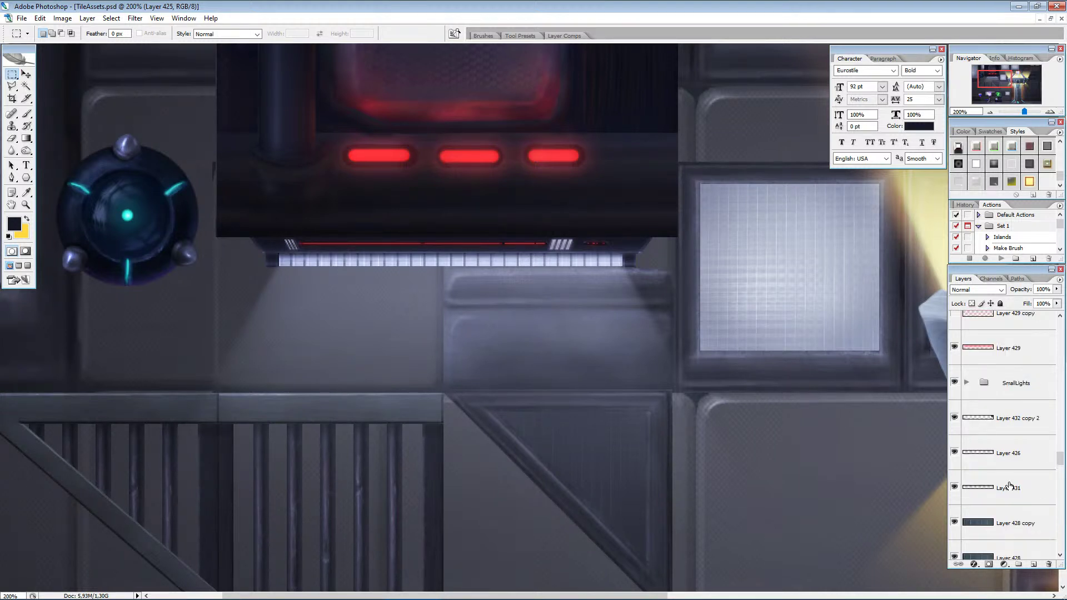
scroll(1008, 485, "up", 4)
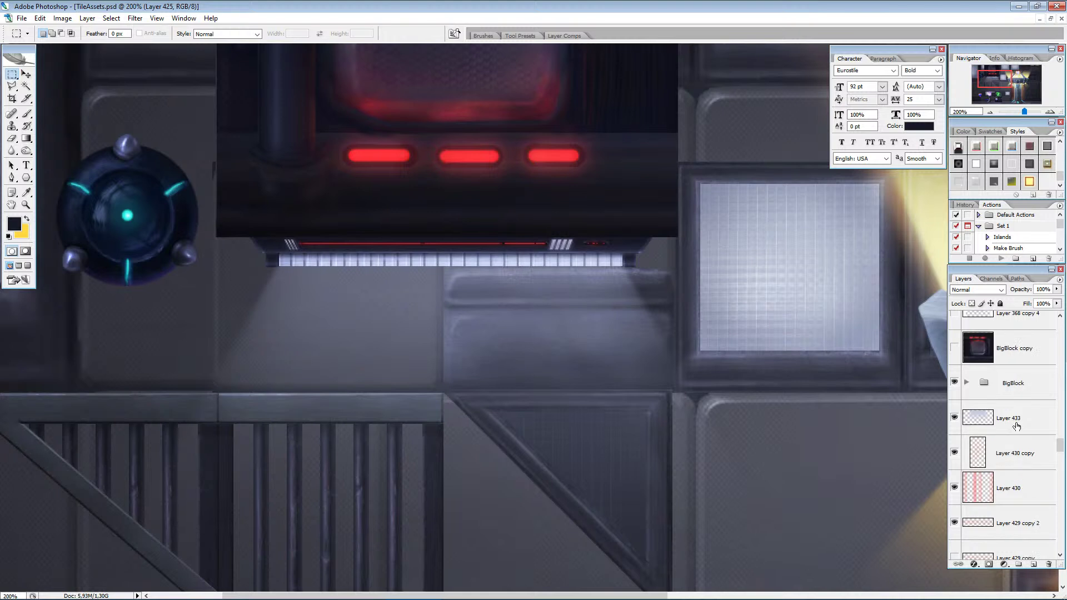
left_click(1020, 418)
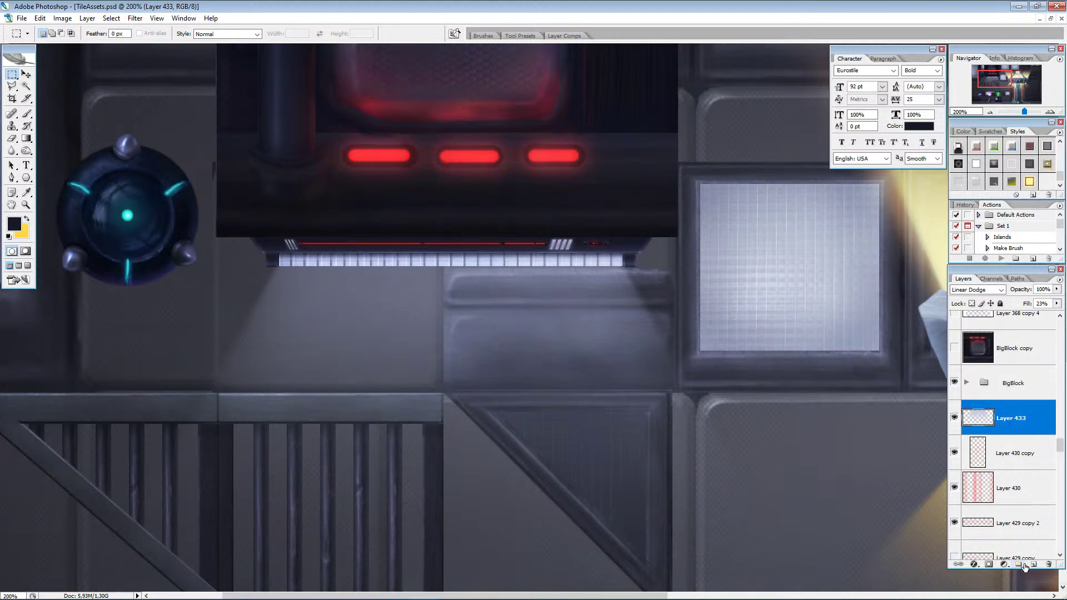
left_click(1025, 567)
double_click(1015, 418)
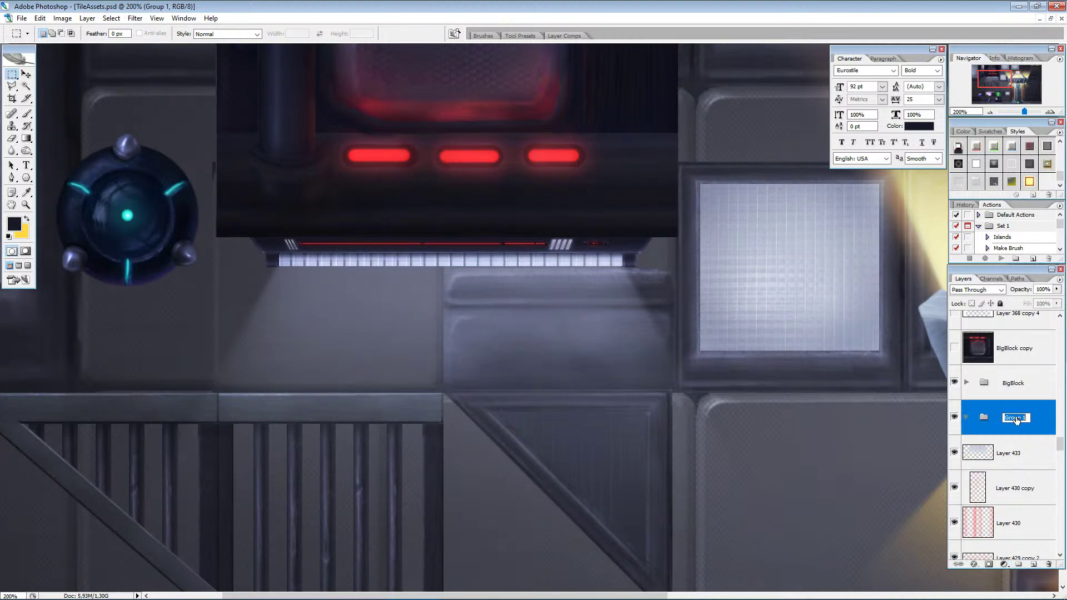
type("NeonLamp")
key("Return")
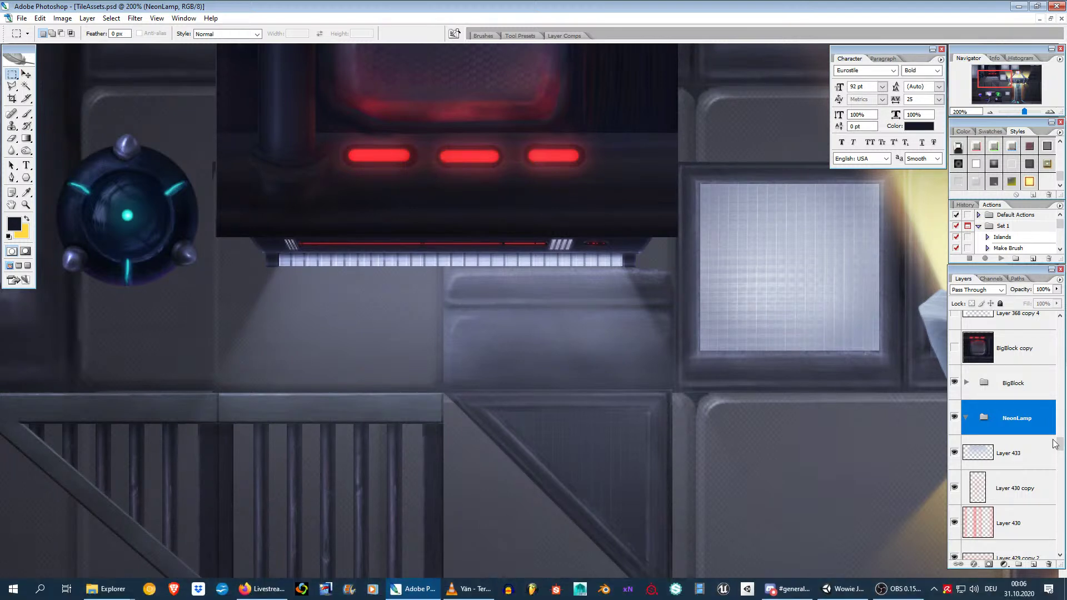
Move all lamp layers from Layer 433 down to Layer 424 into the NeonLamp group and collapse the group.
left_click(1028, 462)
scroll(1009, 519, "down", 10)
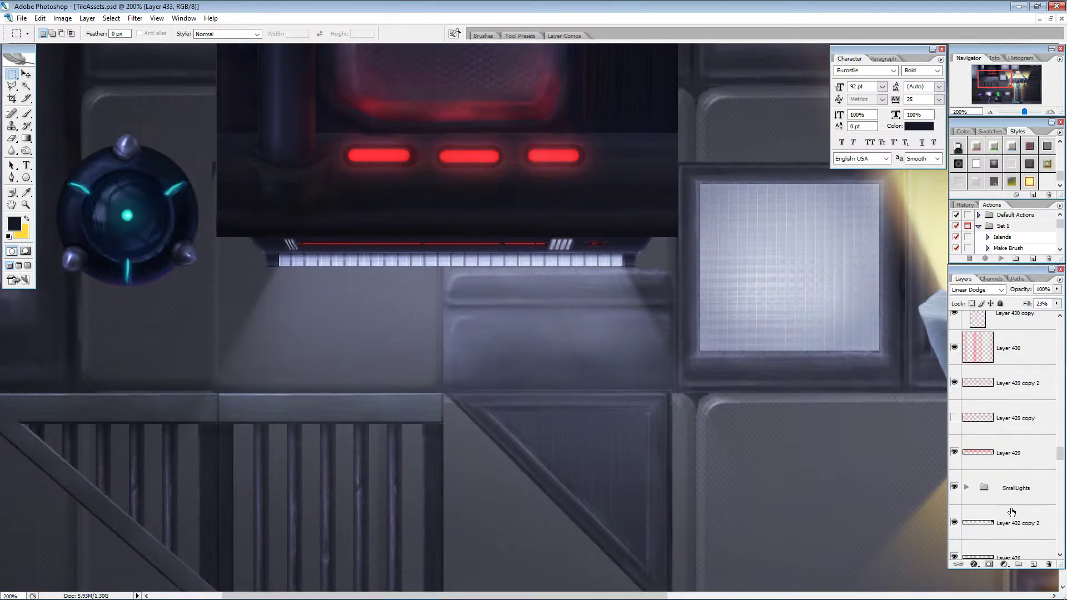
scroll(1009, 520, "down", 4)
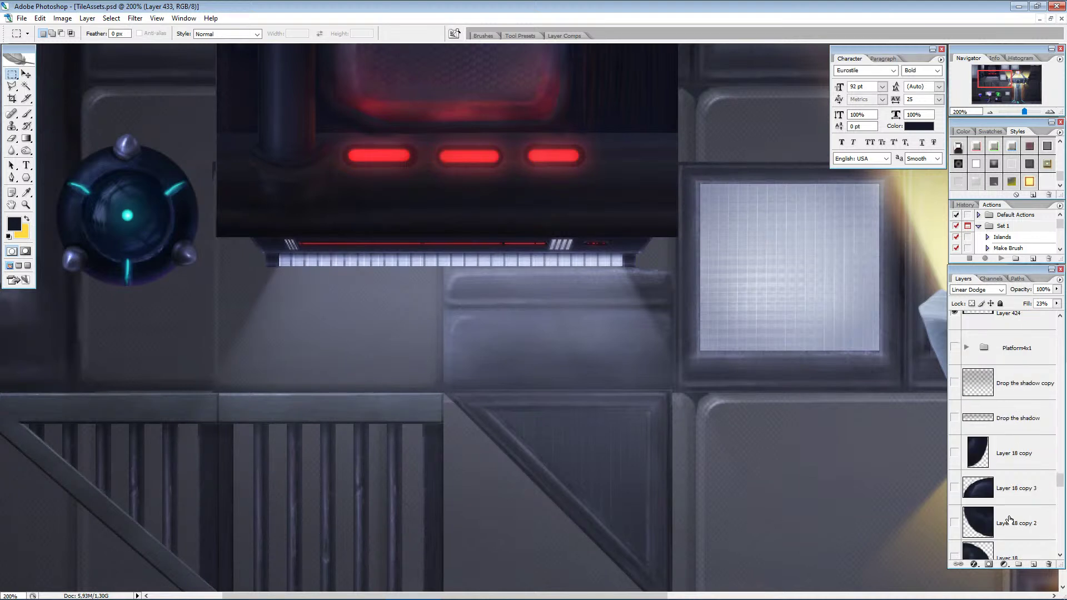
scroll(1017, 475, "up", 3)
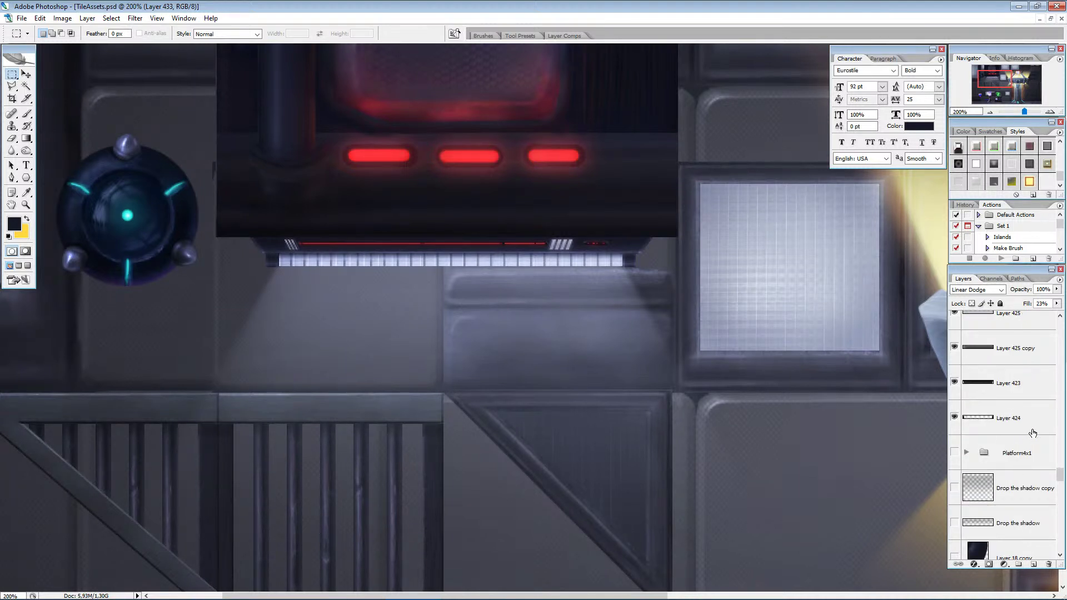
left_click(1030, 431, "shift")
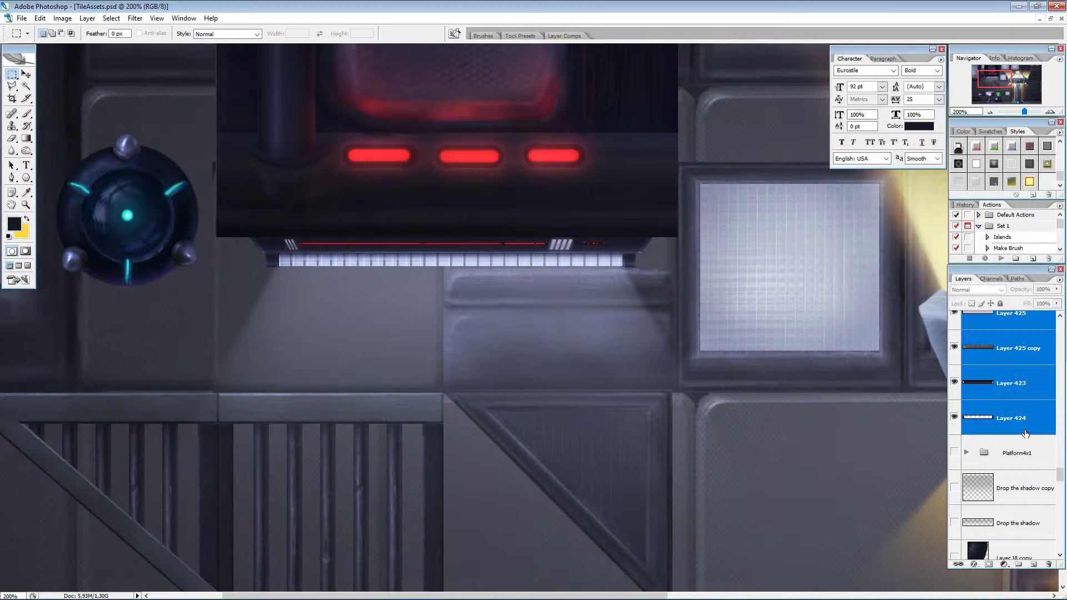
scroll(1026, 439, "up", 9)
scroll(1025, 441, "up", 6)
left_click_drag(1012, 419, 1012, 384)
left_click(970, 392)
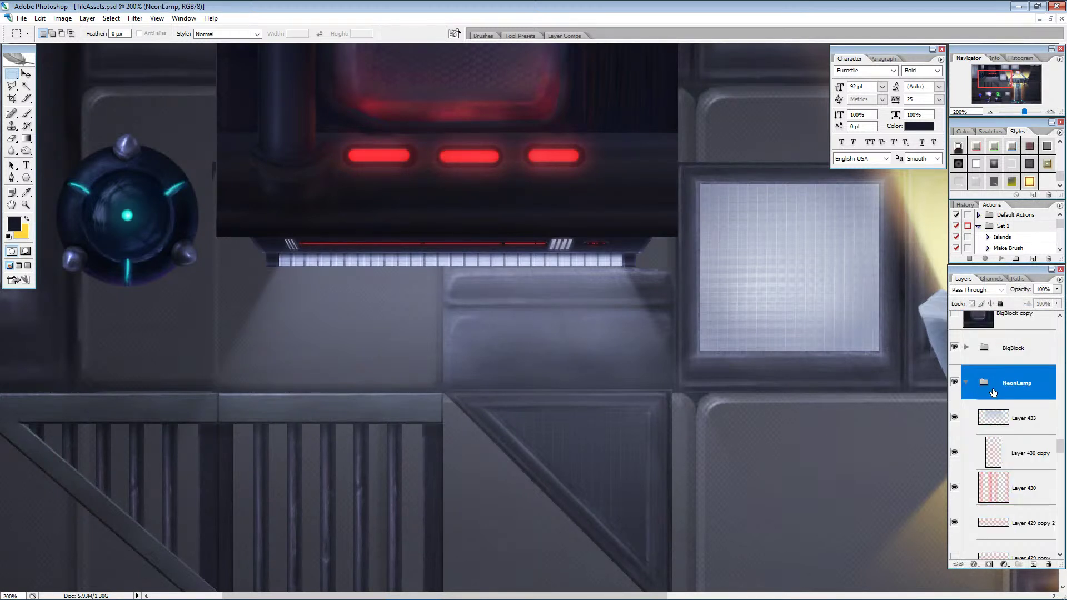
left_click(966, 382)
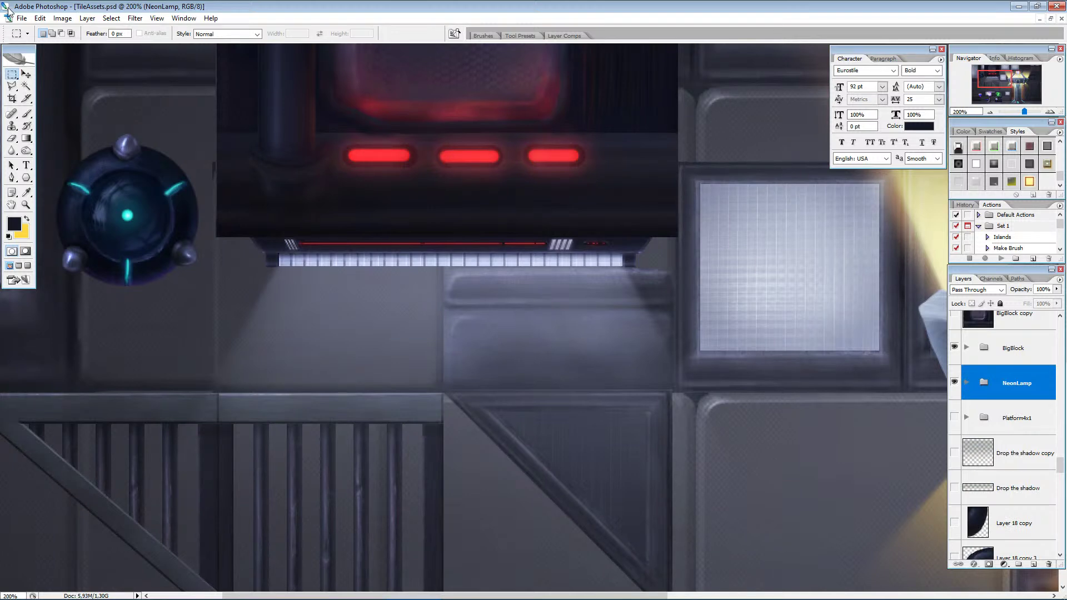
left_click(22, 18)
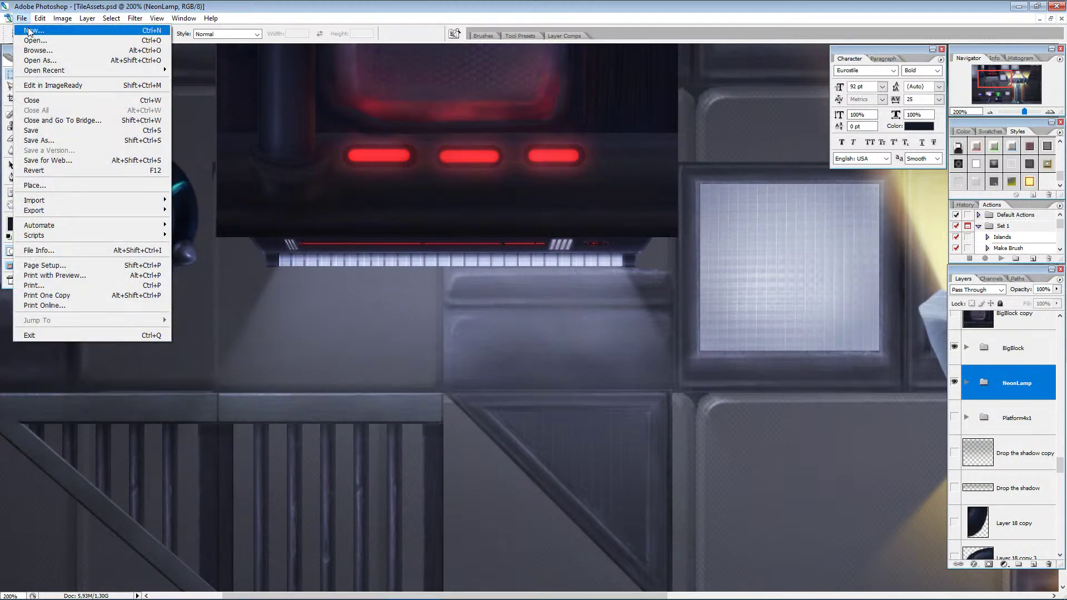
left_click(1020, 393)
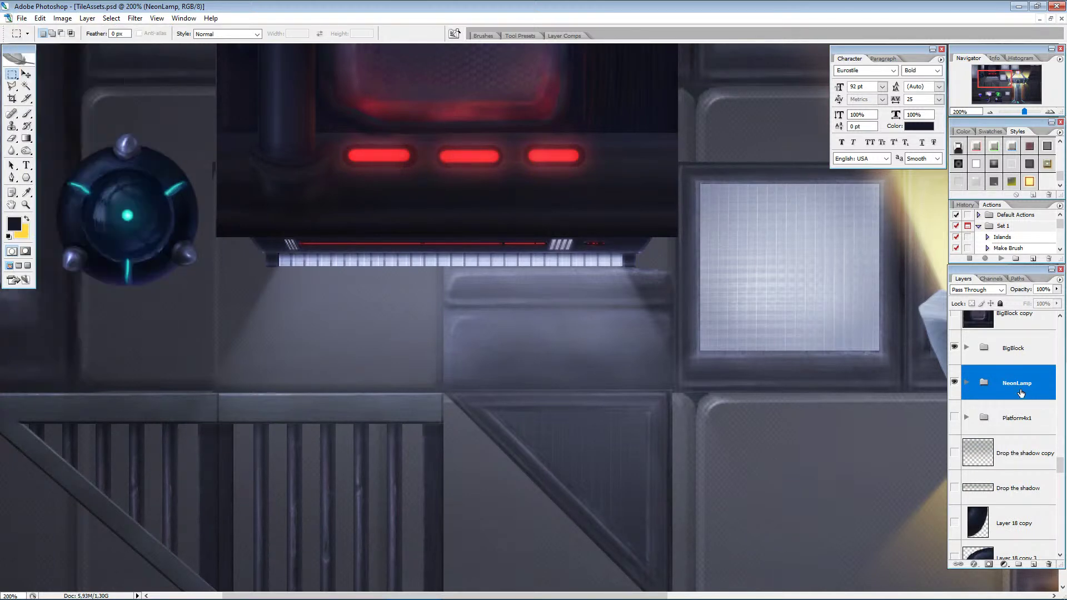
left_click(1010, 379, "ctrl")
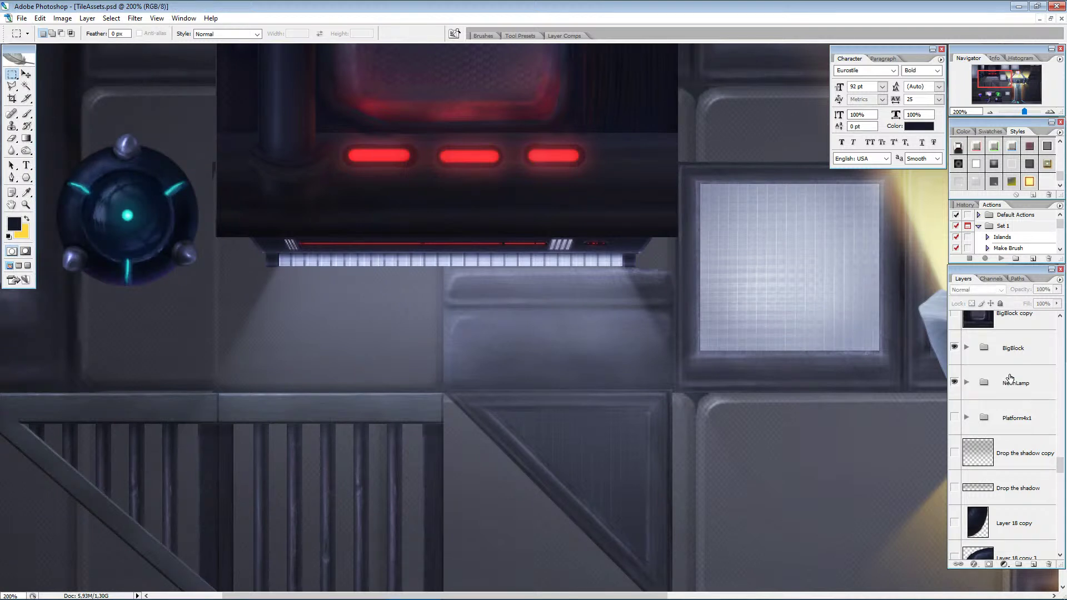
Load the outline of Layer 433 in the NeonLamp group as a selection and add the outline of Layer 423.
left_click(966, 384)
left_click(992, 418, "ctrl")
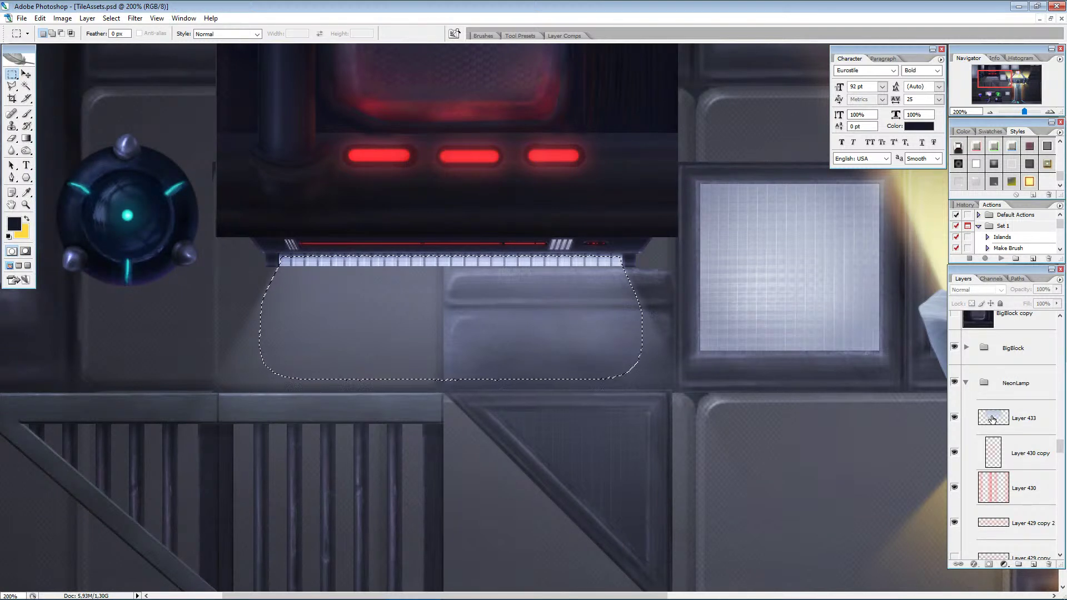
scroll(1003, 463, "down", 1)
scroll(1004, 463, "down", 10)
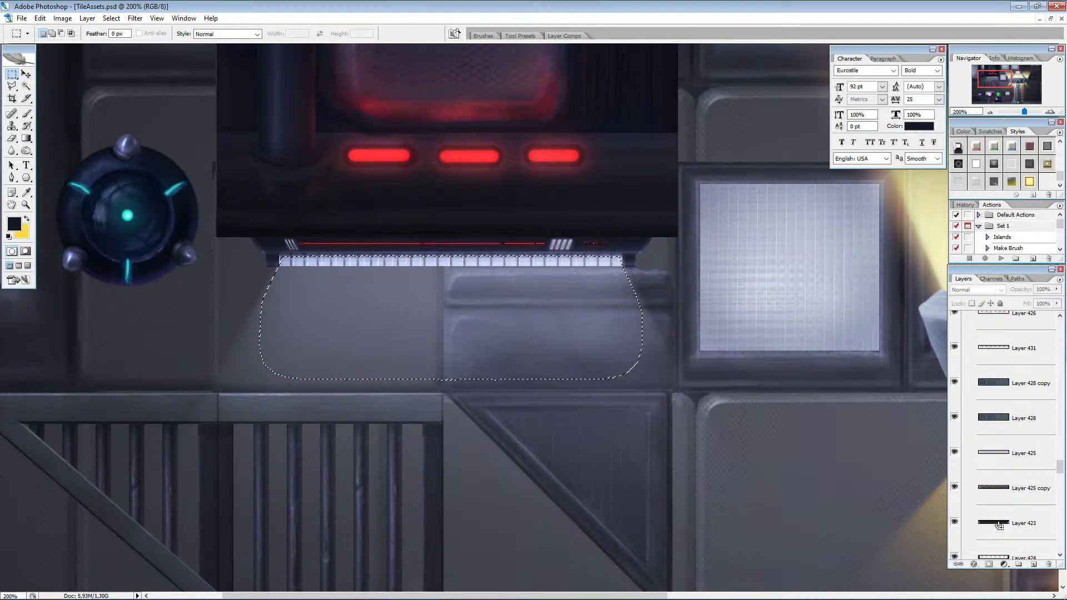
left_click(999, 524, "ctrl+shift")
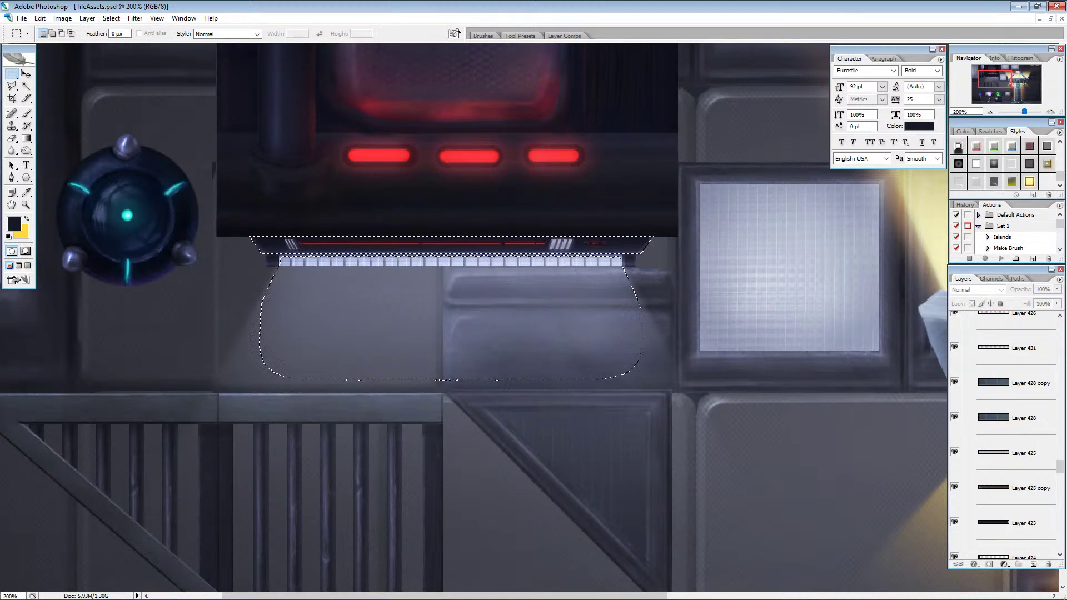
Create a new white RGB document of 815 × 68 pixels at 350 pixels/inch and arrange the documents as floating windows.
left_click(22, 18)
left_click(33, 31)
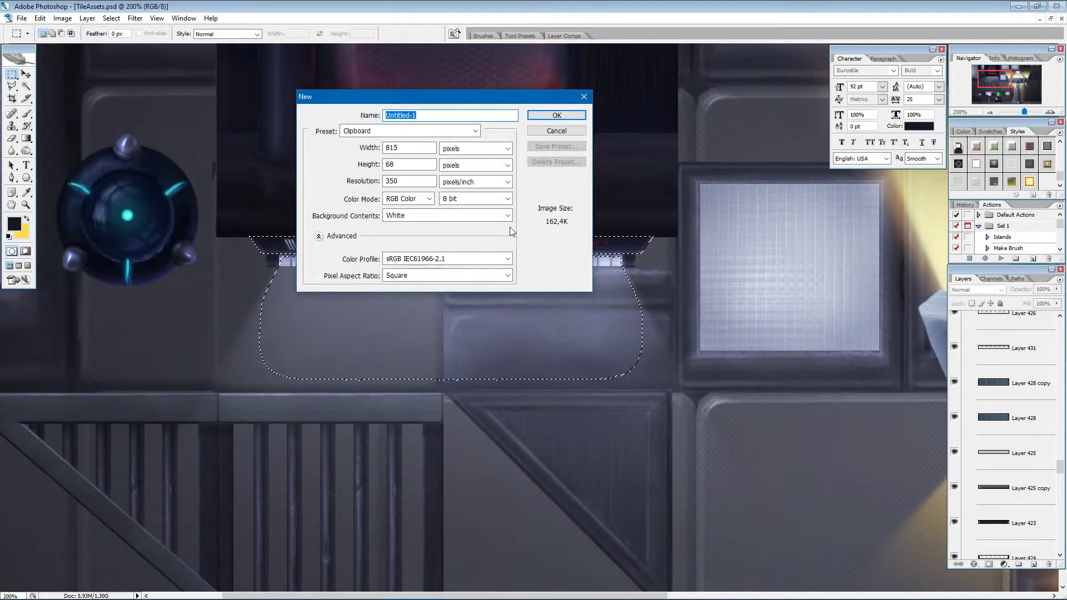
left_click(557, 116)
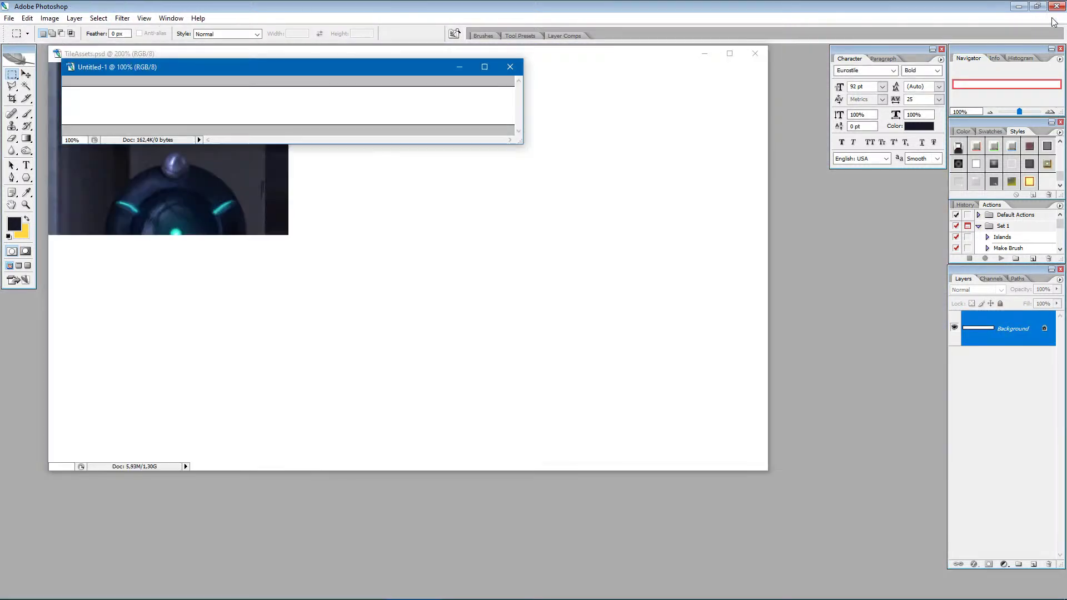
left_click(1061, 18)
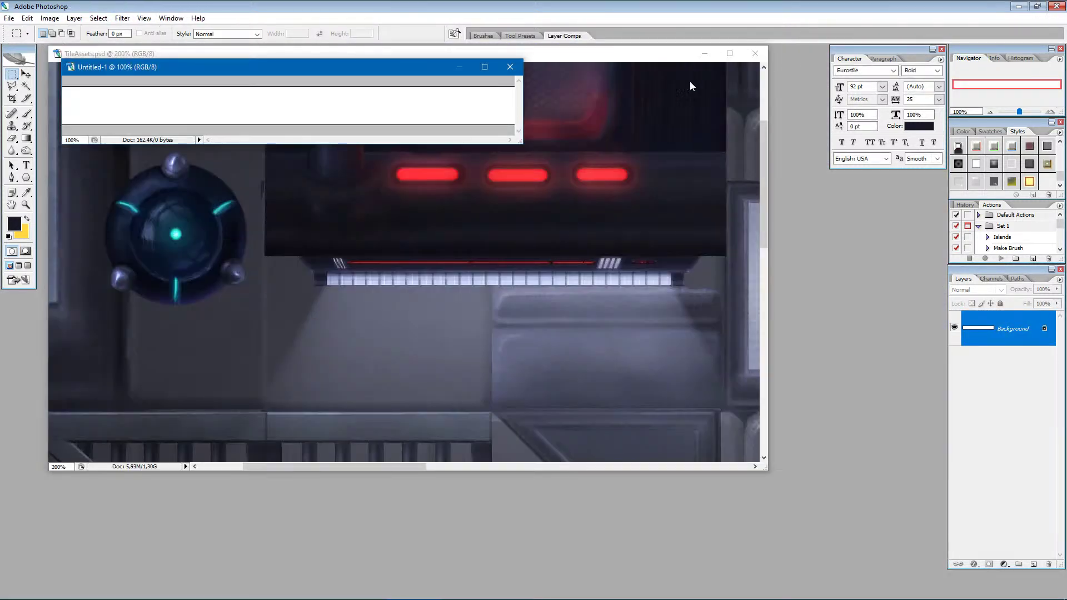
Bring the TileAssets.psd document to the front and move its window down to uncover the new document.
left_click(657, 57)
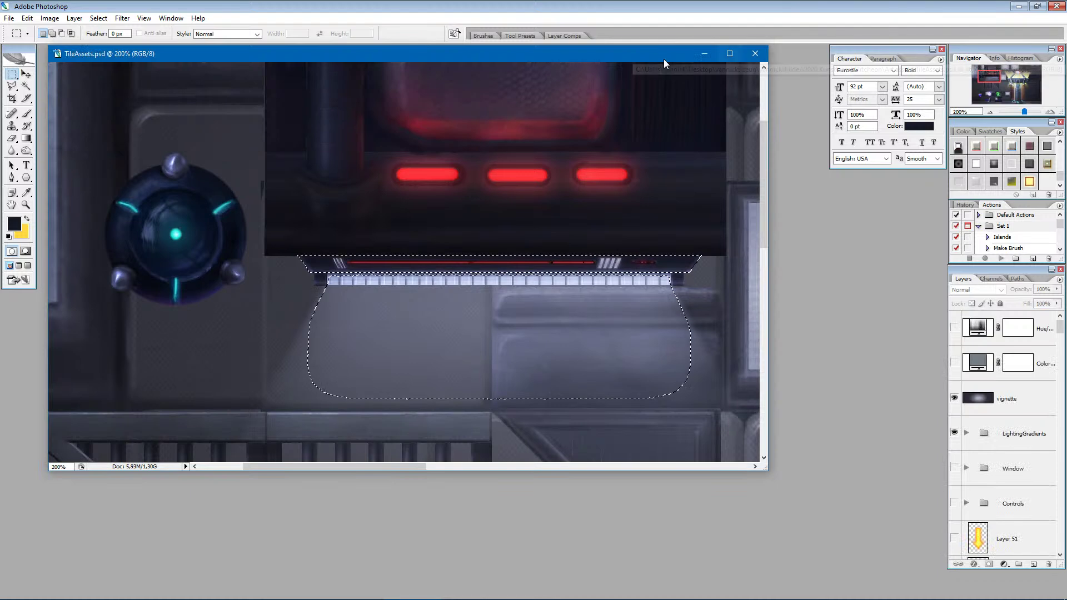
left_click(11, 18)
left_click(20, 131)
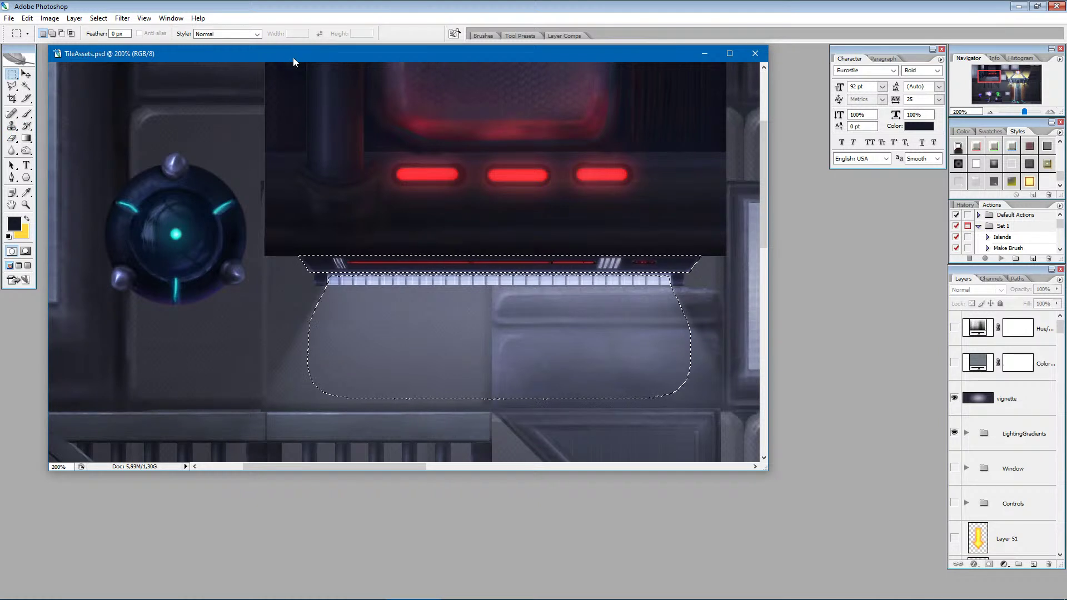
left_click_drag(293, 58, 308, 137)
key("ctrl+n")
key("Return")
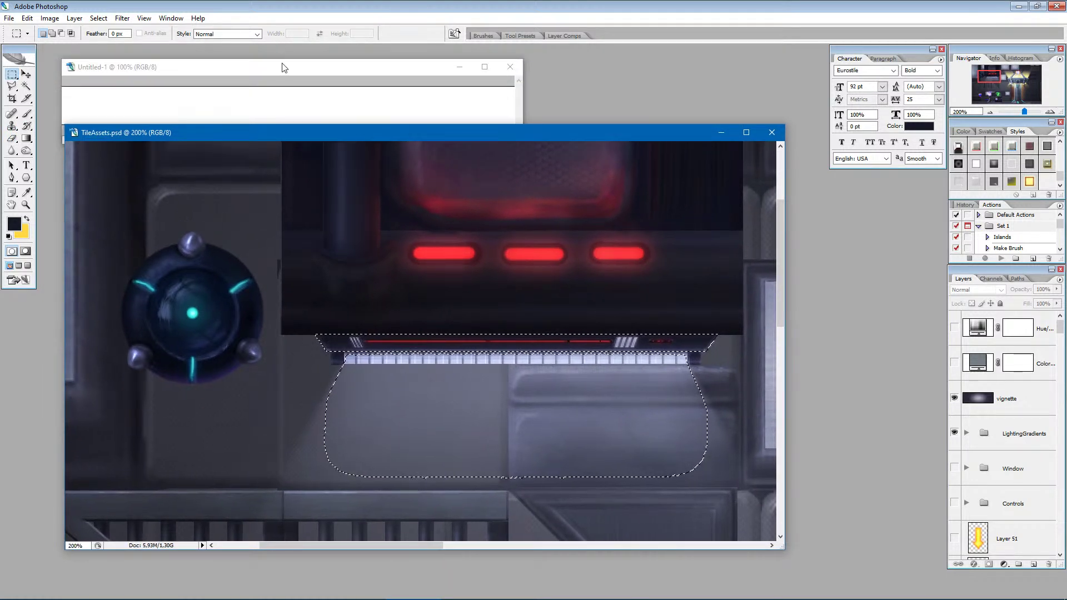
Resize the new document to 850 × 800 pixels with Constrain Proportions turned off.
left_click(52, 22)
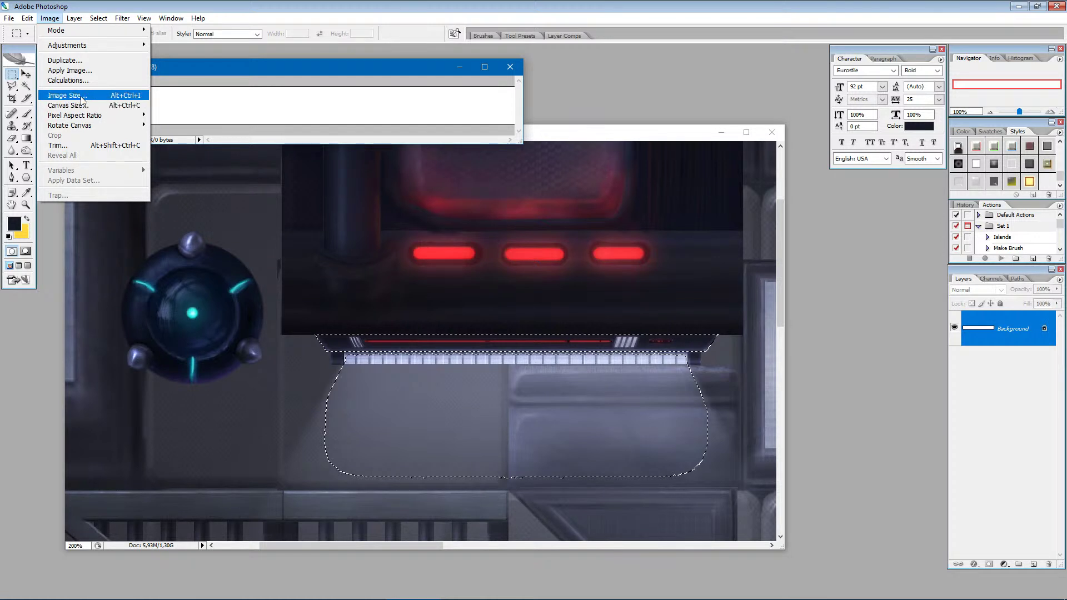
left_click(84, 100)
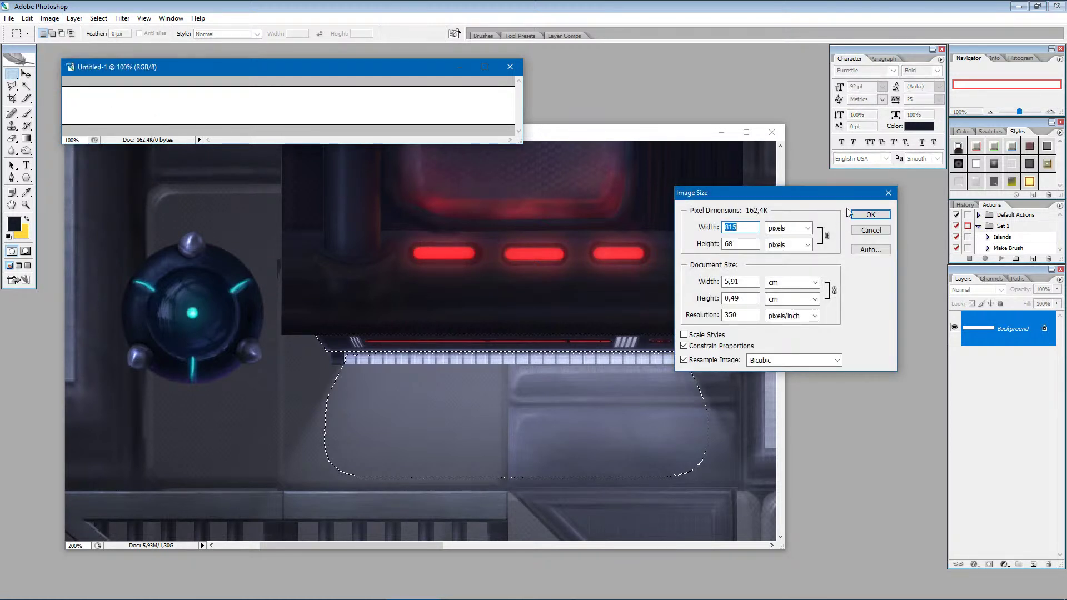
left_click_drag(748, 244, 708, 244)
type("80")
key("shift+Home")
type("800")
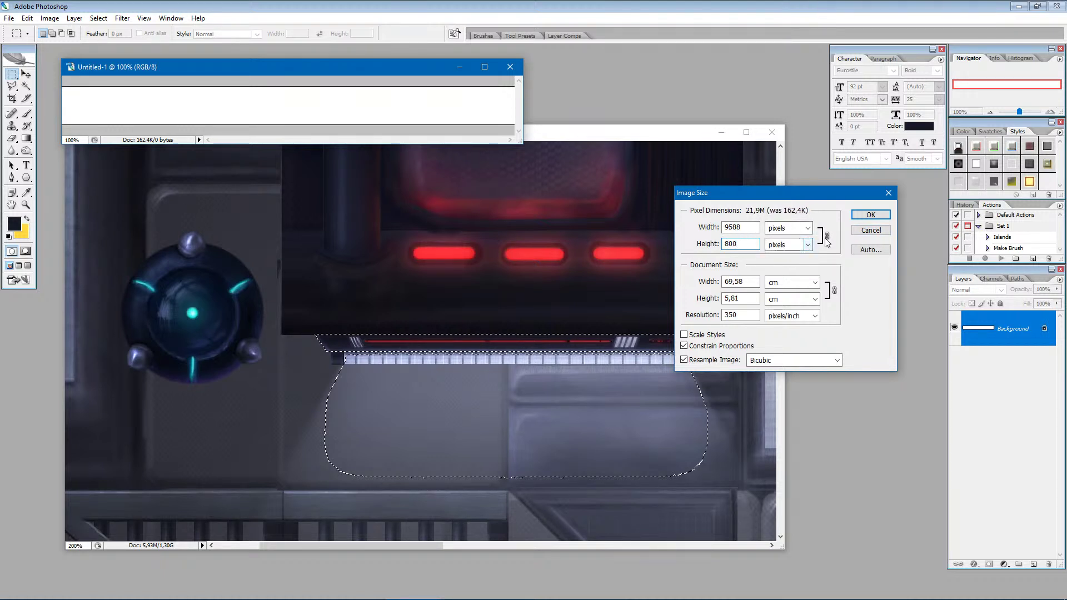
key("shift+Home")
left_click(702, 346)
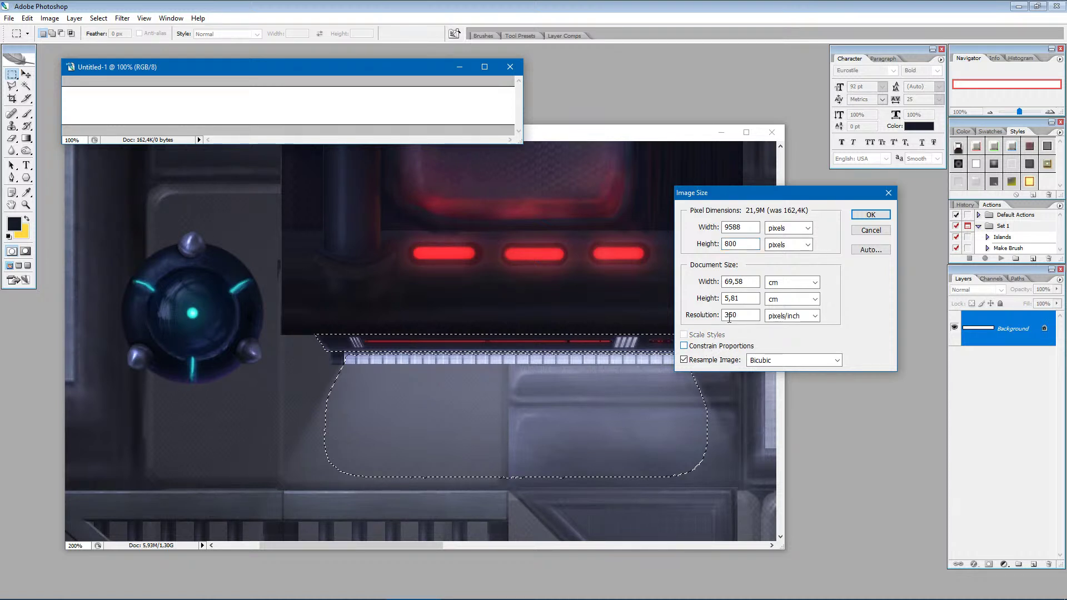
left_click_drag(753, 228, 696, 230)
type("800")
type("850")
left_click(870, 215)
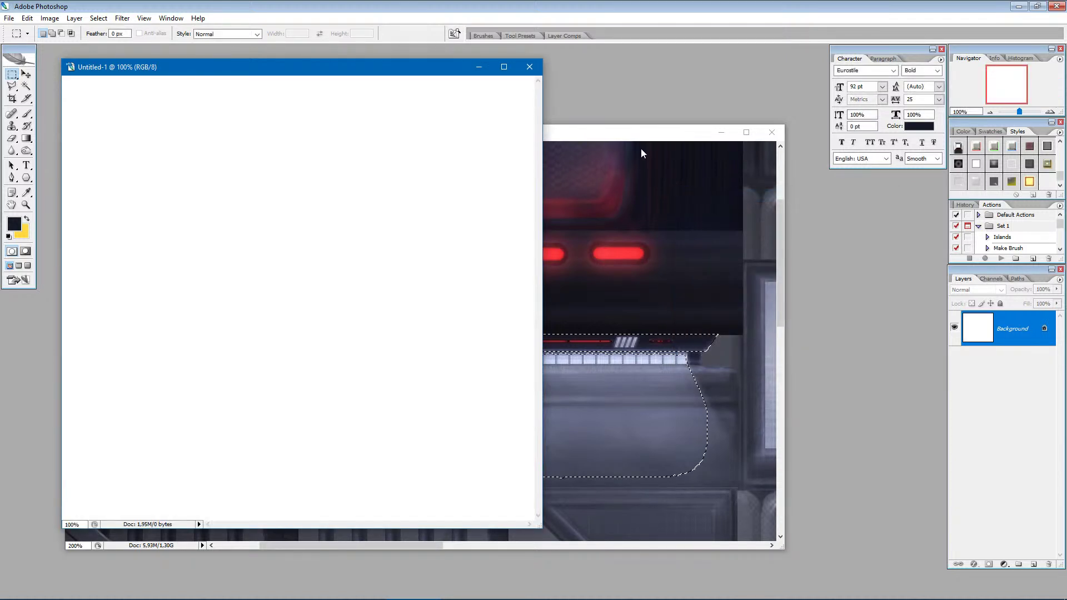
left_click(641, 148)
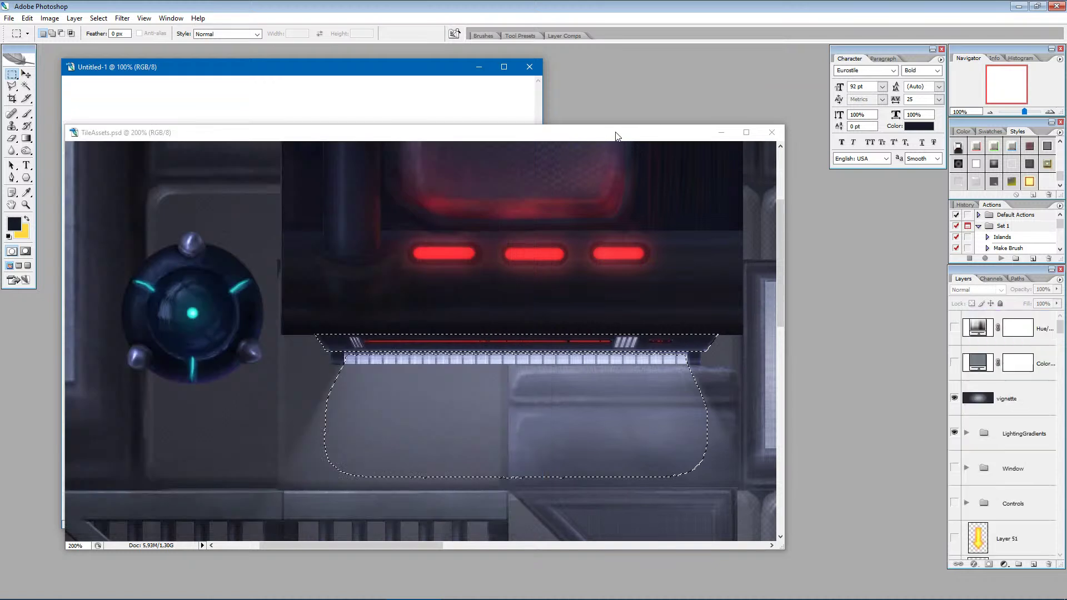
left_click_drag(1017, 398, 354, 92)
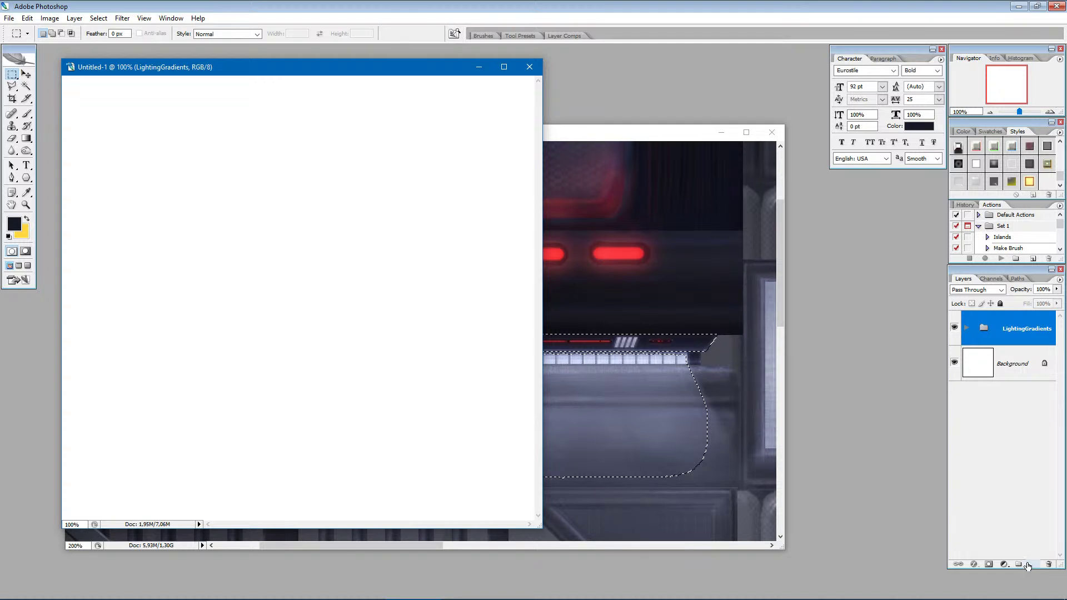
left_click(1049, 564)
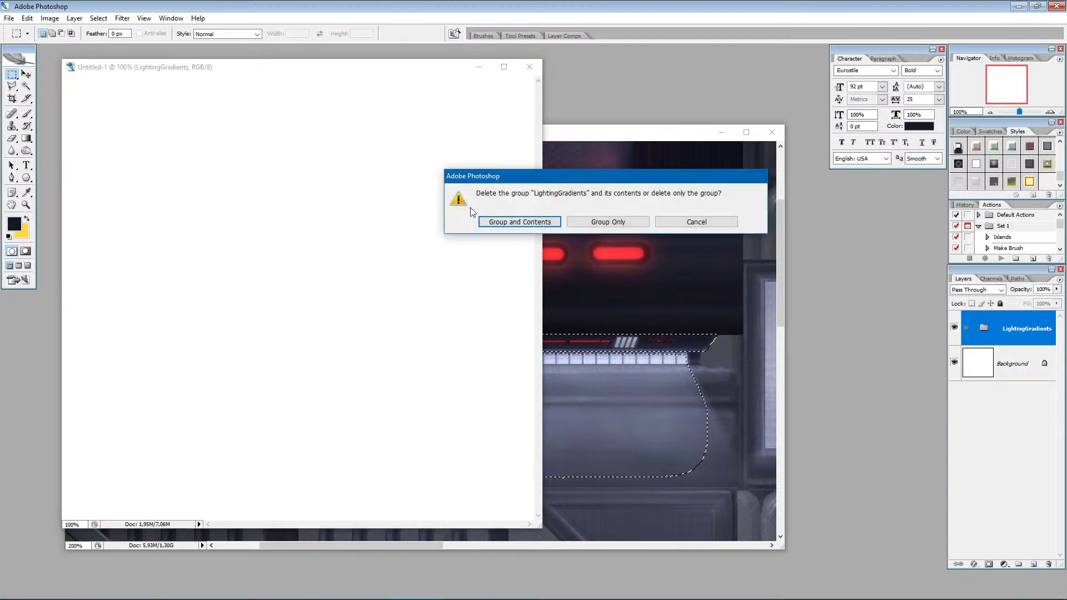
left_click(519, 222)
Find the NeonLamp group in TileAssets.psd and copy it into the new document.
left_click(594, 139)
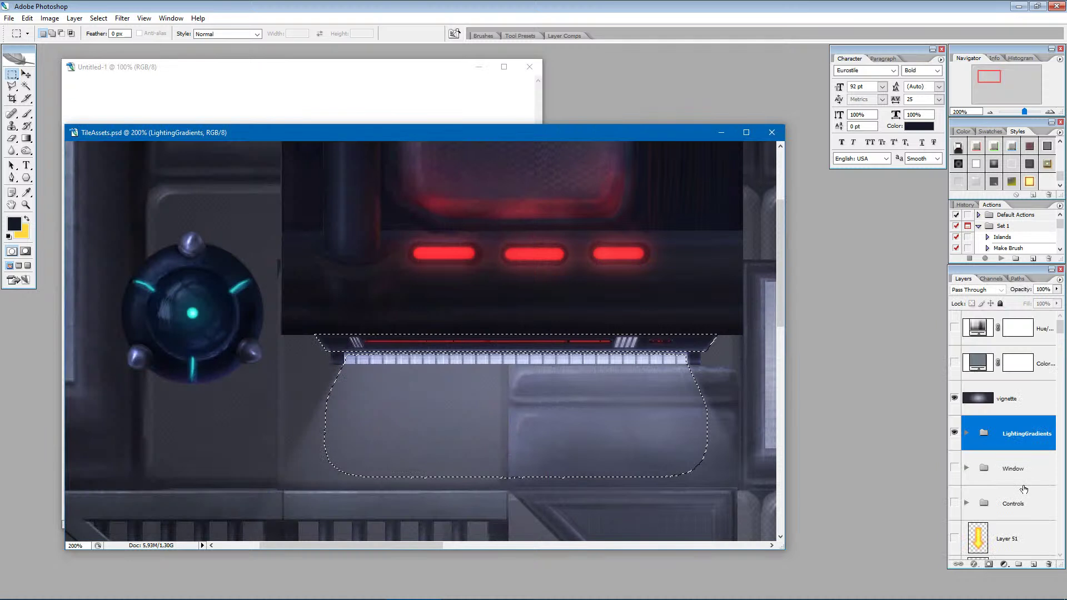
scroll(1012, 468, "down", 8)
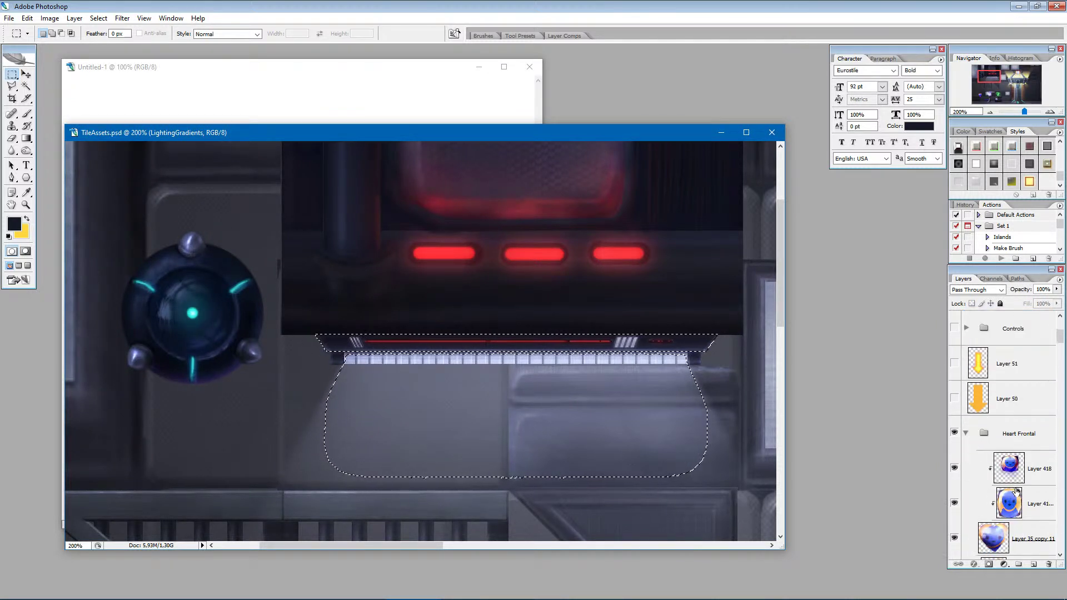
scroll(1012, 481, "down", 10)
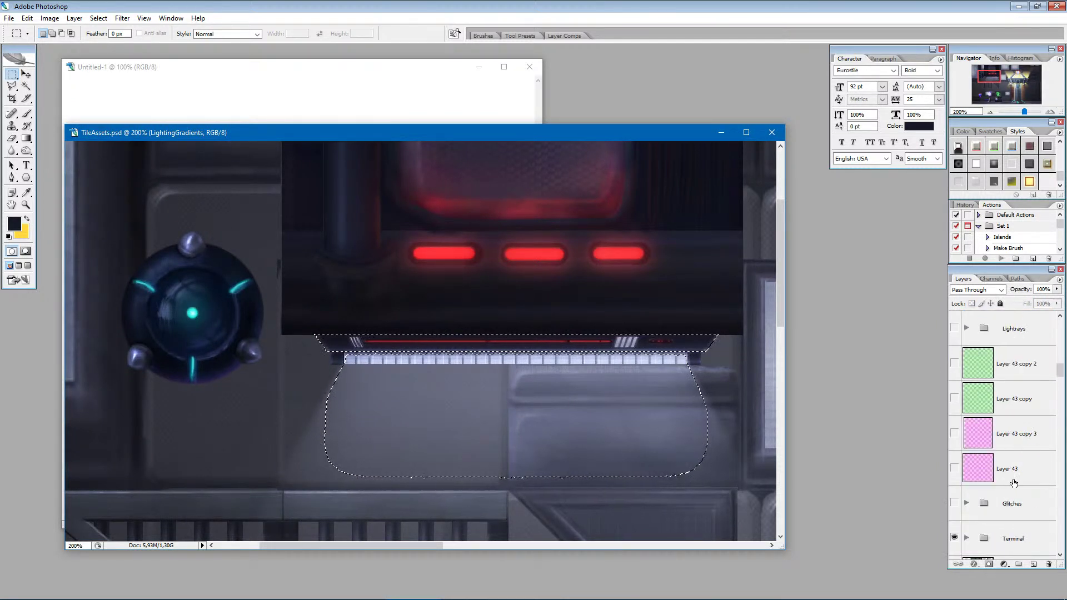
scroll(1025, 488, "down", 5)
scroll(1027, 490, "down", 4)
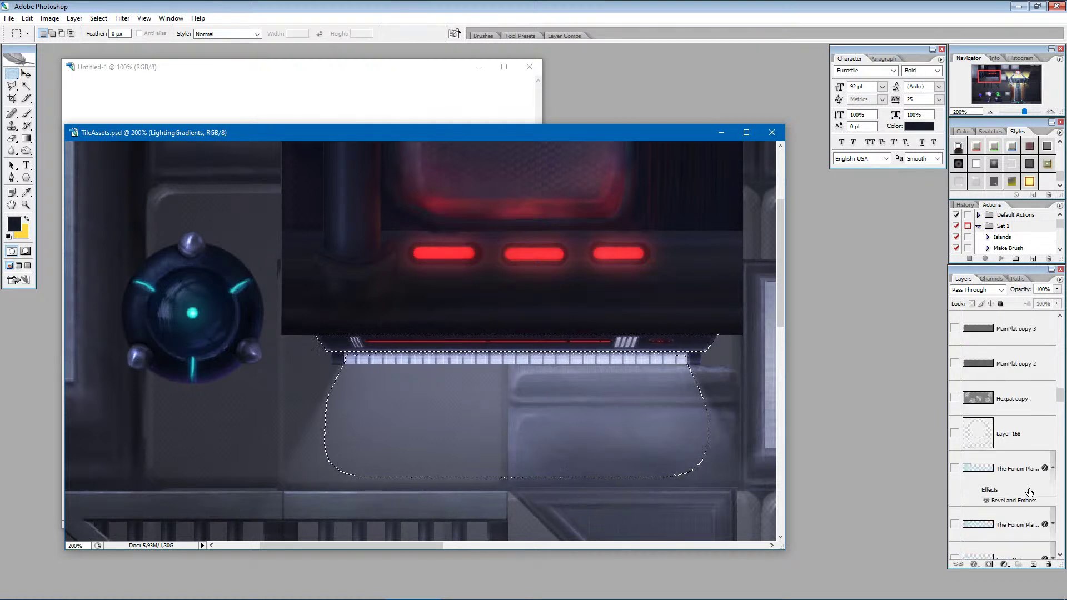
scroll(1029, 493, "down", 8)
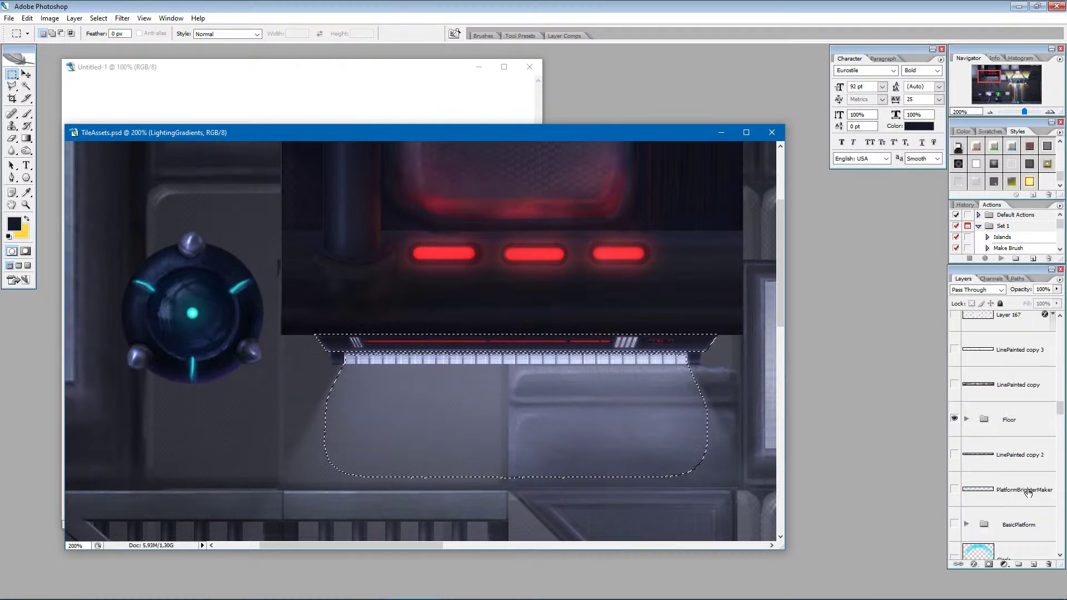
scroll(1028, 493, "down", 10)
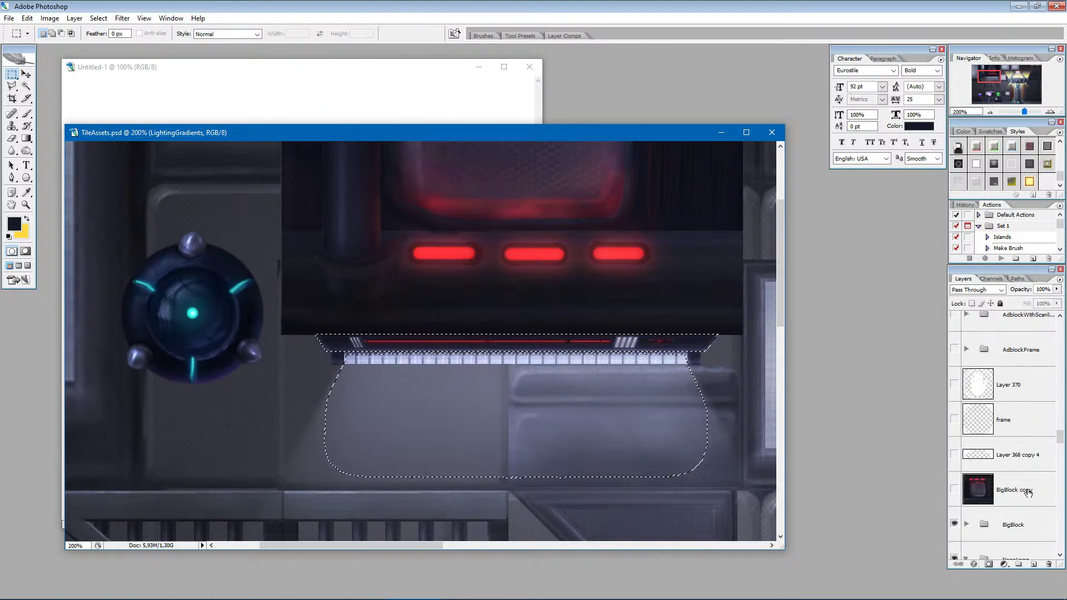
scroll(1027, 492, "down", 3)
left_click(1021, 424)
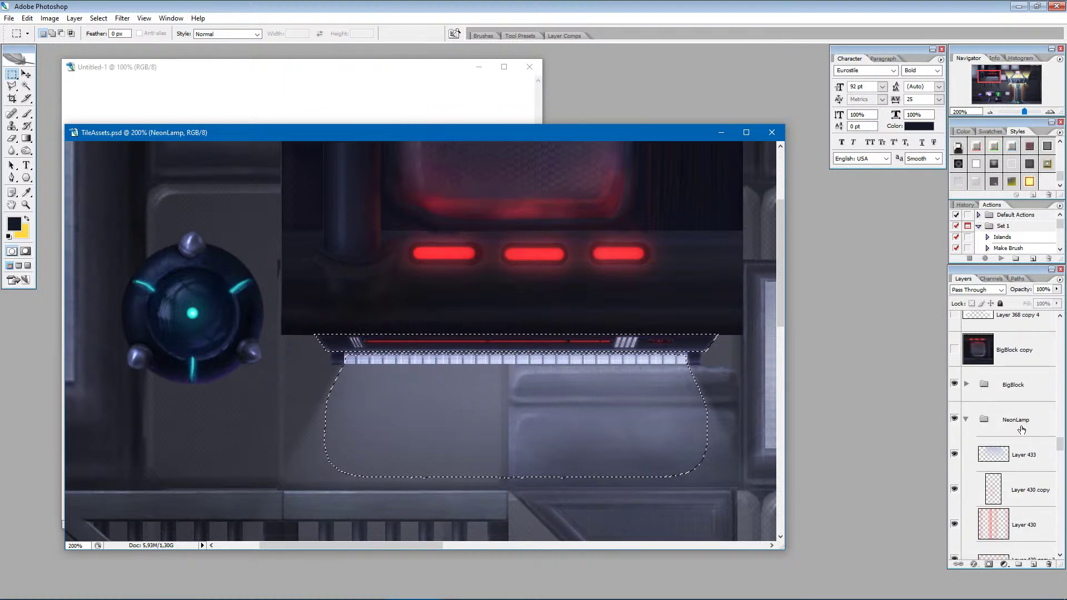
left_click_drag(1025, 425, 325, 106)
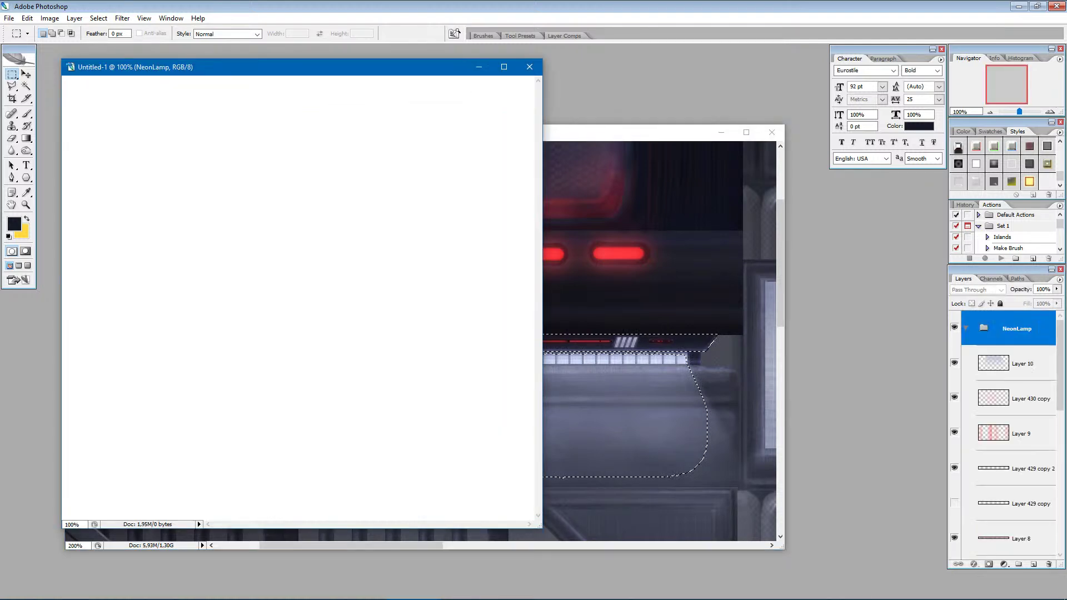
Maximize the new document, place the NeonLamp group fully inside the upper part of the canvas and collapse the group.
left_click(504, 66)
left_click(26, 73)
left_click_drag(565, 166, 616, 251)
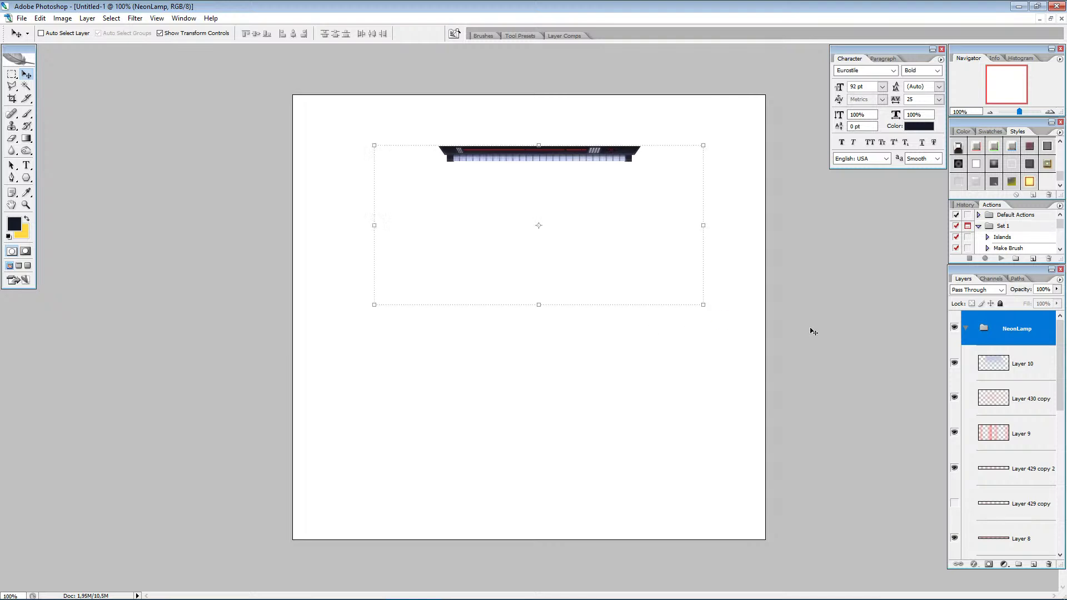
left_click(967, 328)
Fill the Background layer with black and raise its Lightness to +6 with Hue/Saturation.
left_click(984, 367)
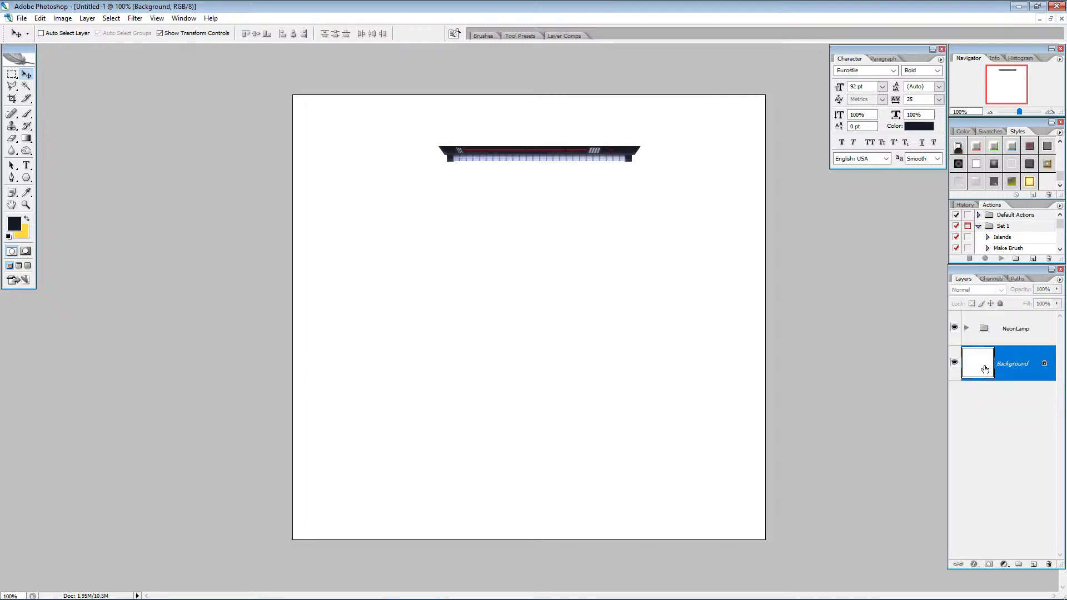
key("alt+BackSpace")
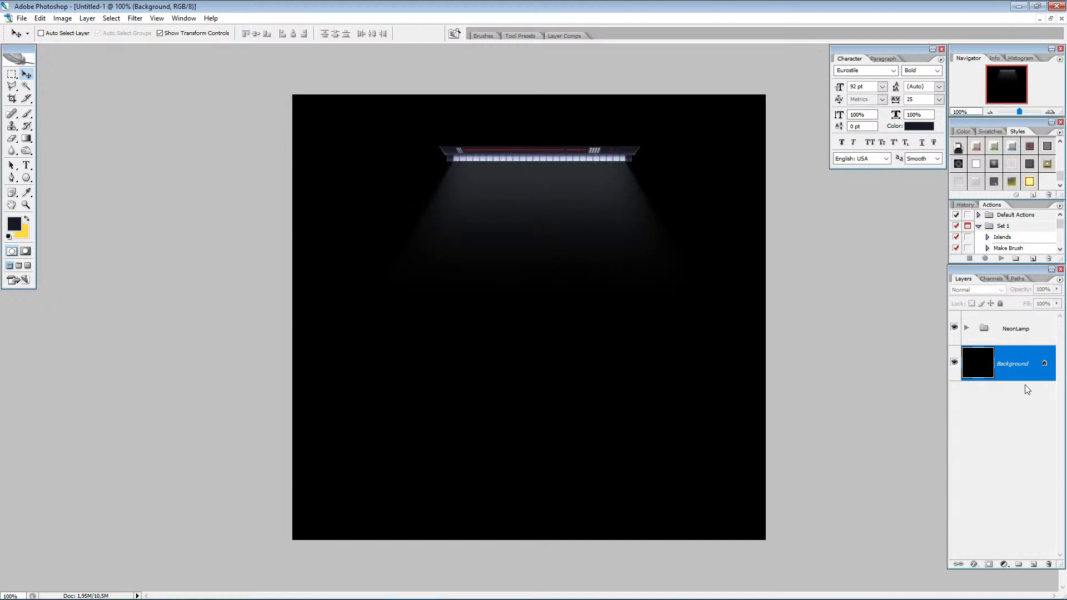
key("ctrl+u")
left_click_drag(255, 440, 258, 442)
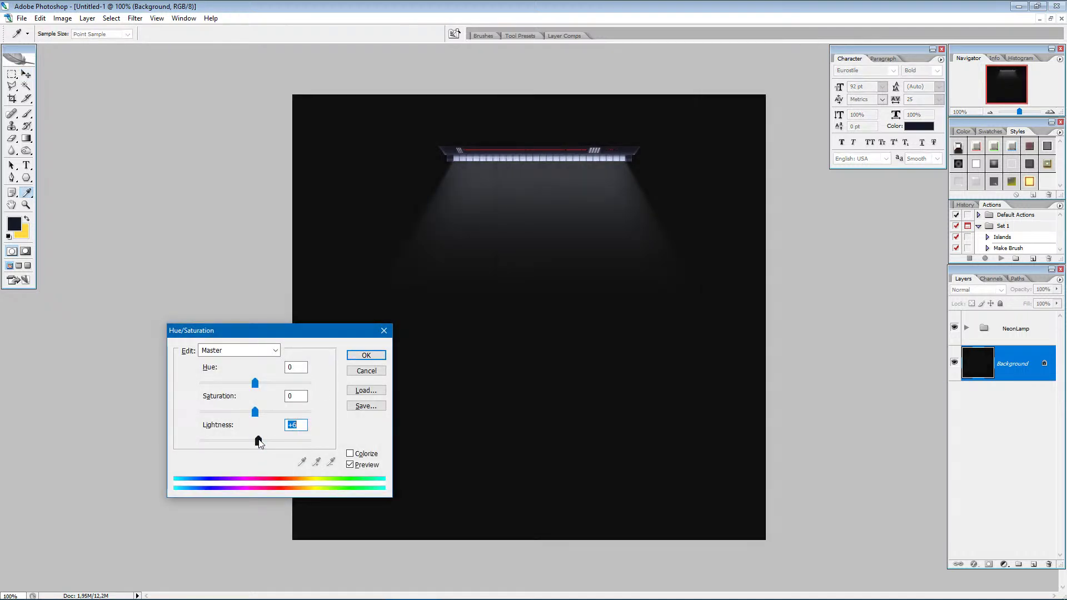
left_click(367, 355)
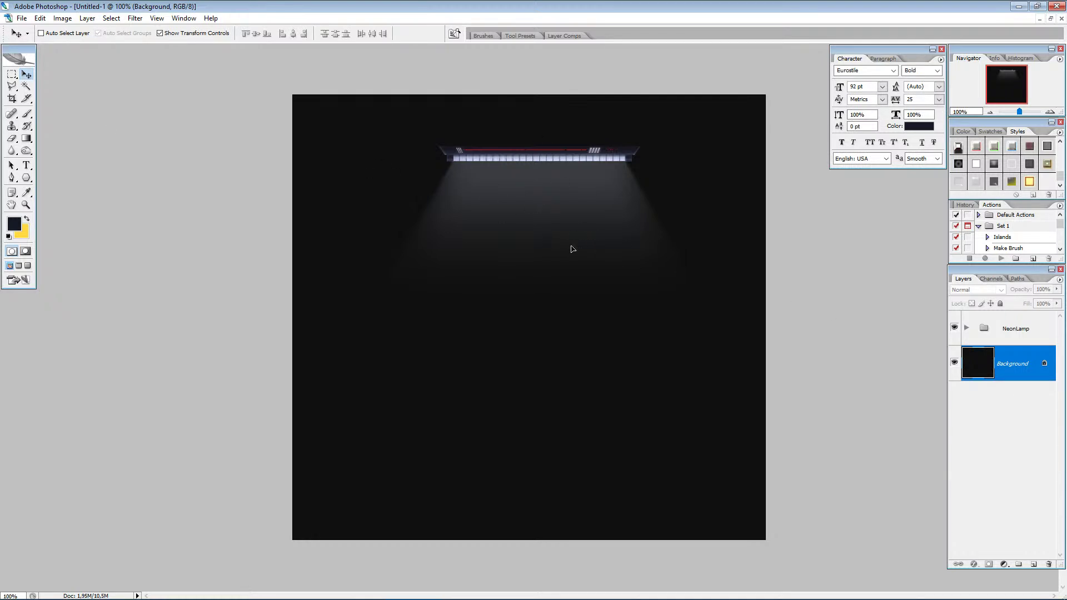
Select the NeonLamp group and move the lamp slightly left and down on the canvas.
left_click(572, 248)
left_click(538, 221)
left_click(999, 336)
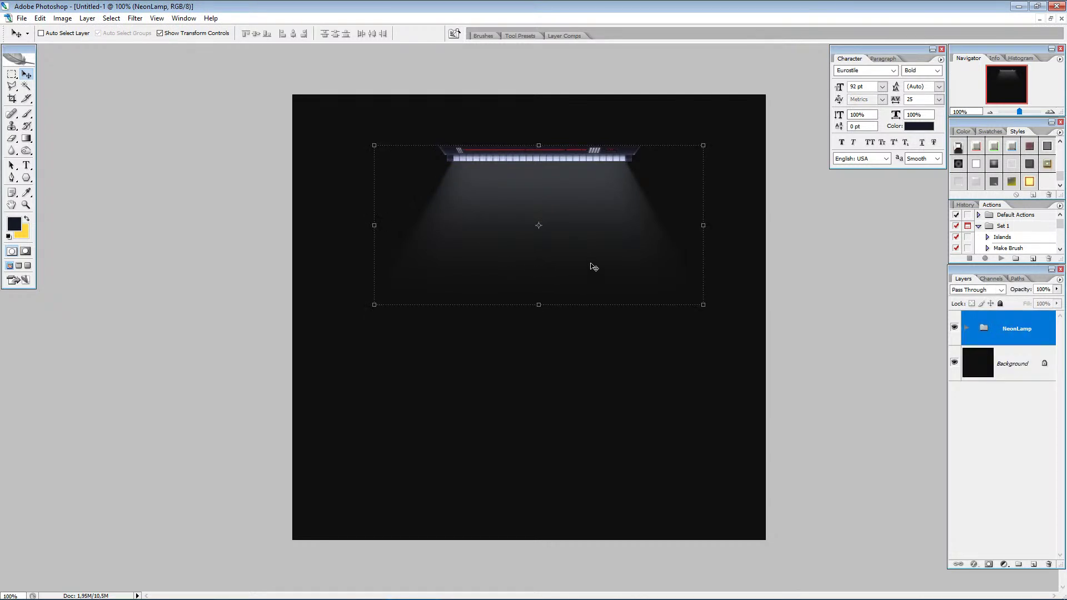
left_click_drag(590, 268, 566, 277)
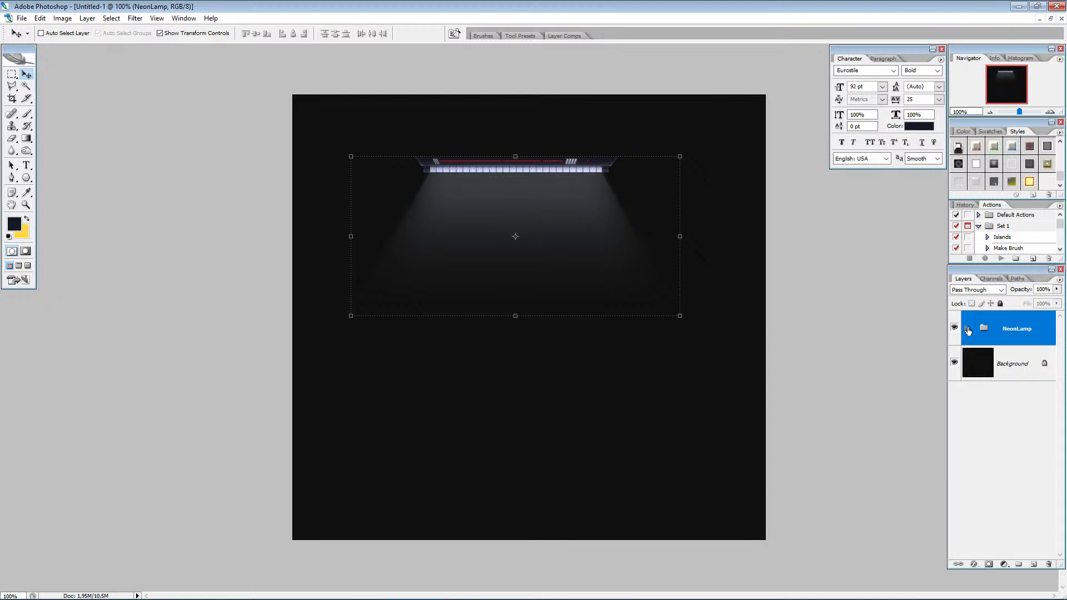
Trim the canvas on all four sides based on the top left pixel color.
left_click(63, 18)
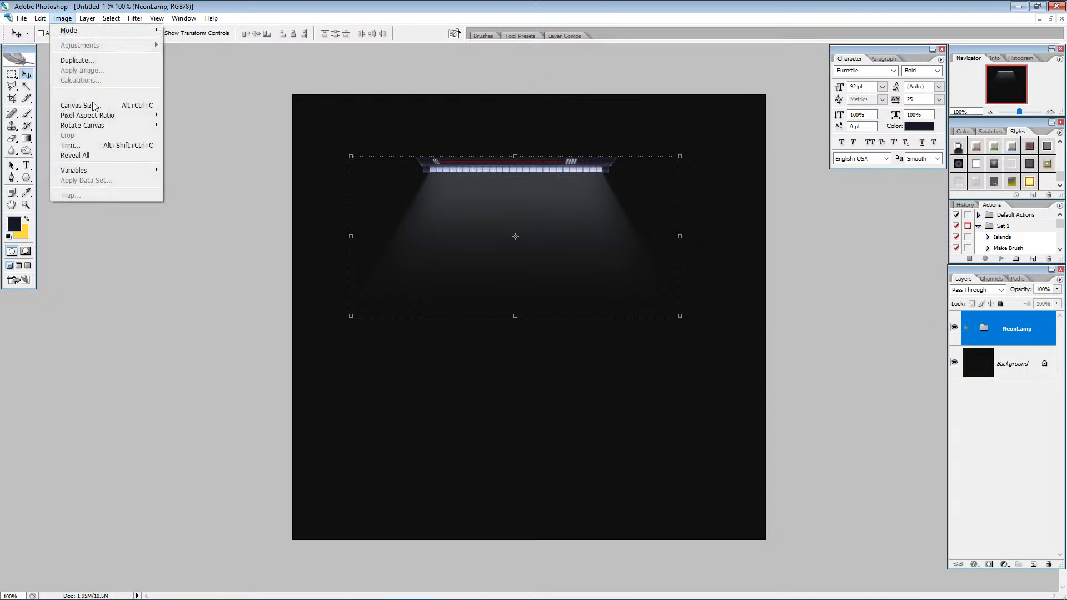
left_click(71, 145)
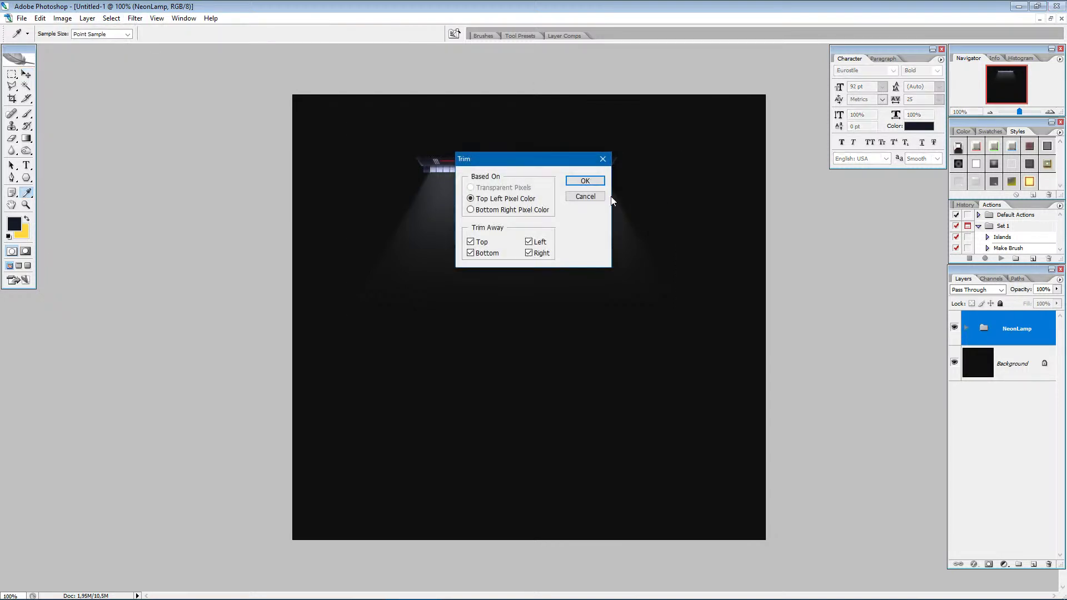
left_click(583, 181)
key("v")
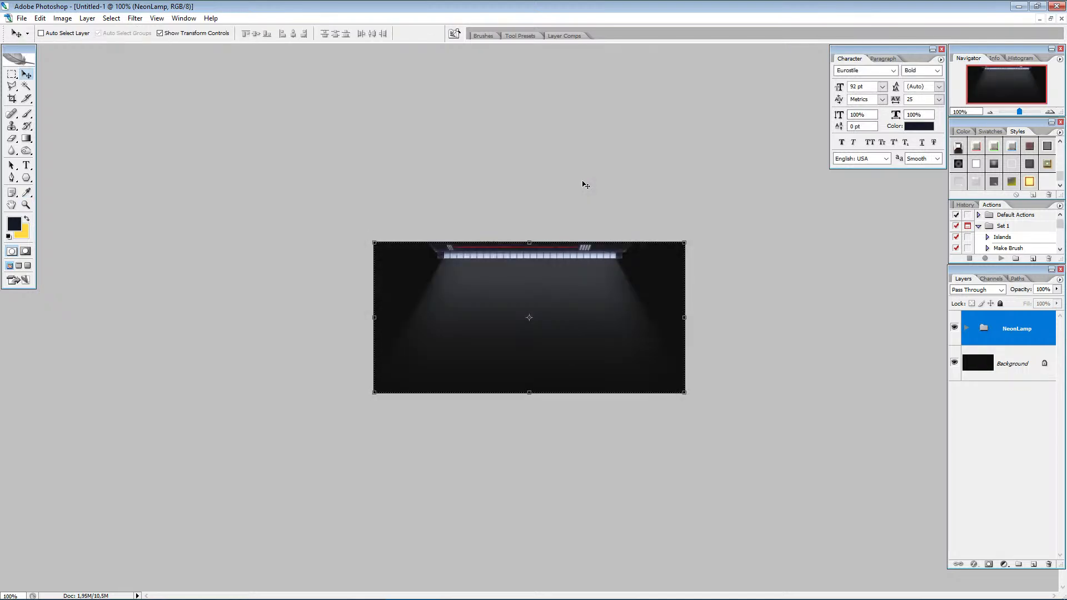
Examine the lamp at 200% with the Background layer hidden, and show the background again.
left_click(1050, 112)
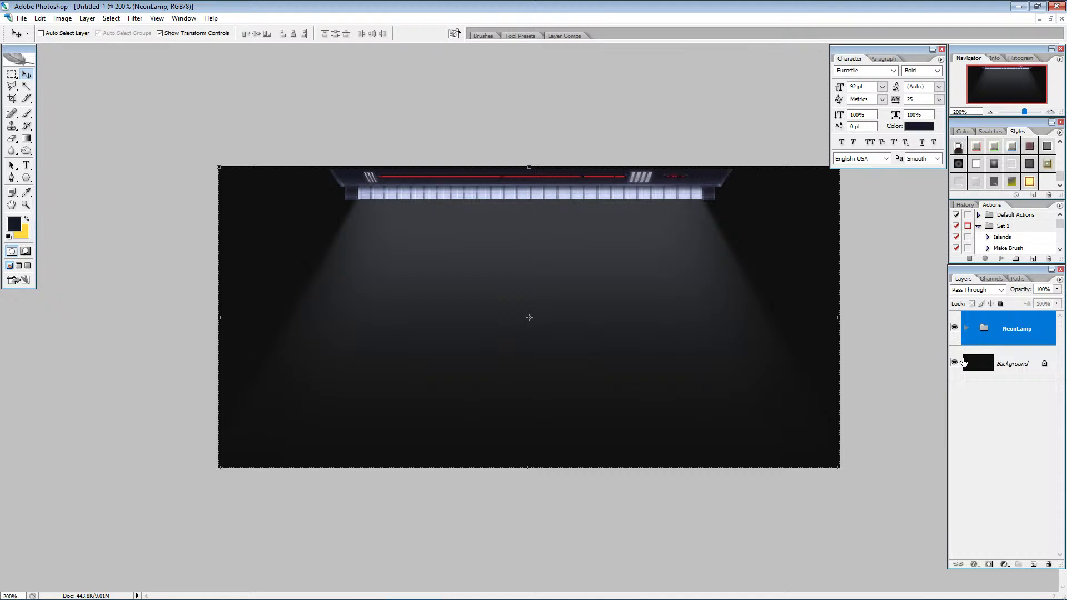
left_click(953, 362)
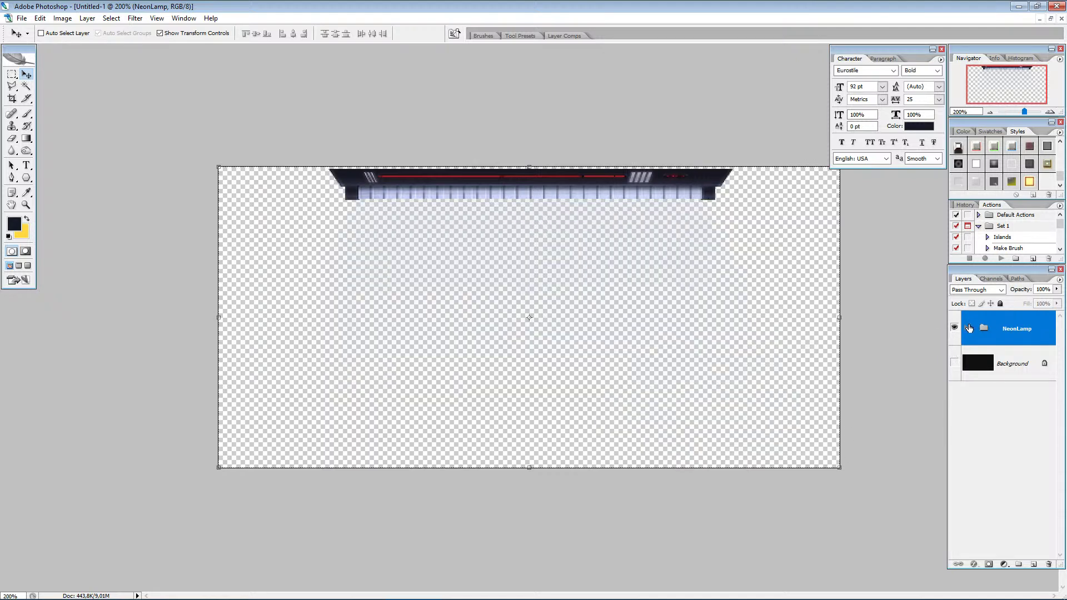
left_click(954, 364)
Expand the NeonLamp group and view Layer 10 on its own before restoring the other layers' visibility.
left_click(967, 328)
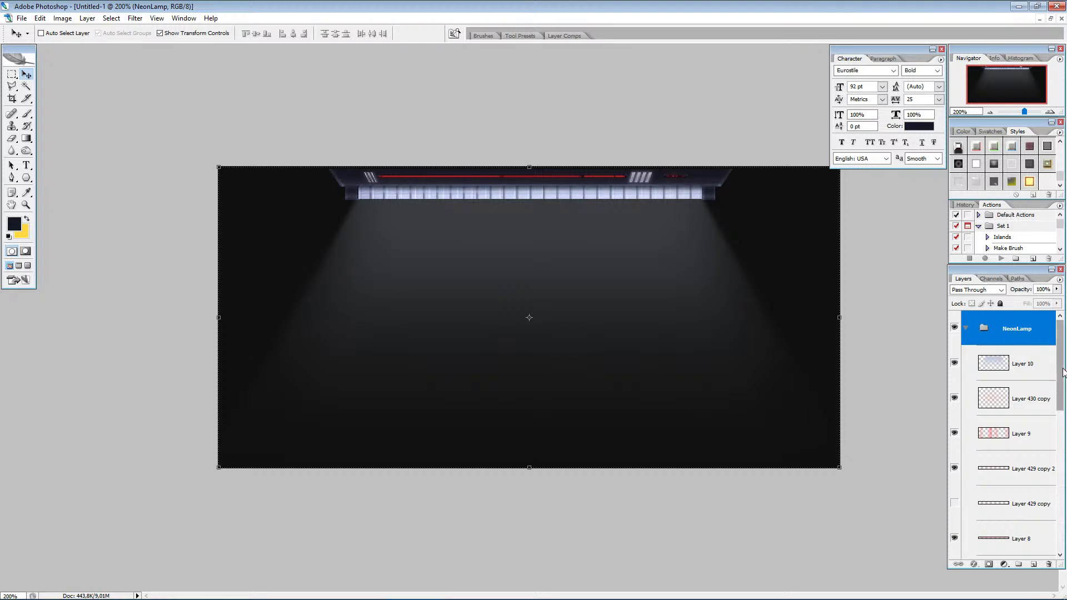
left_click(1030, 365)
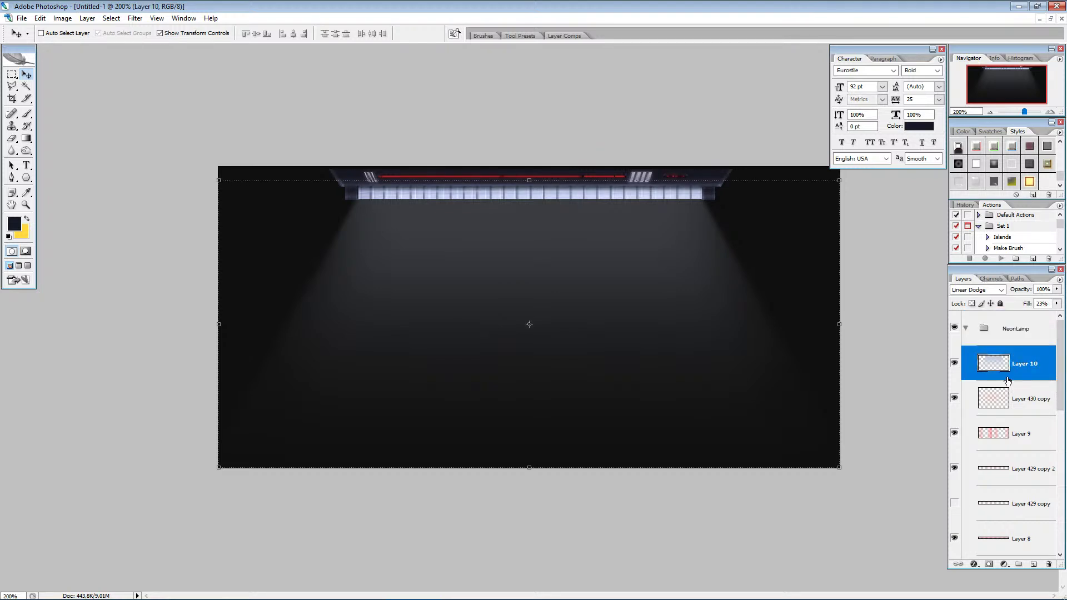
left_click(954, 364, "alt")
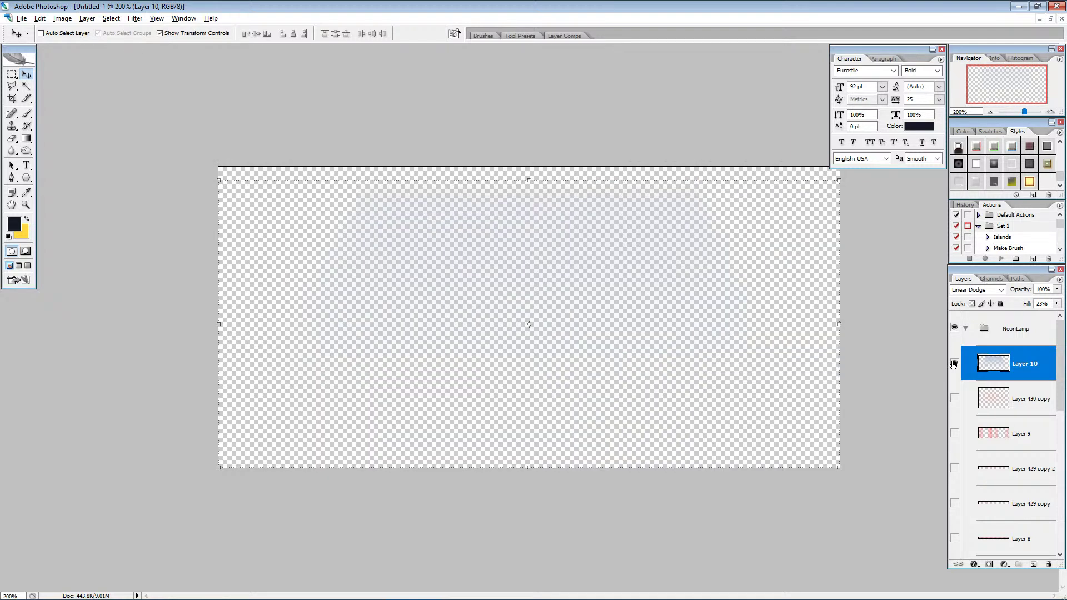
left_click(954, 364, "alt")
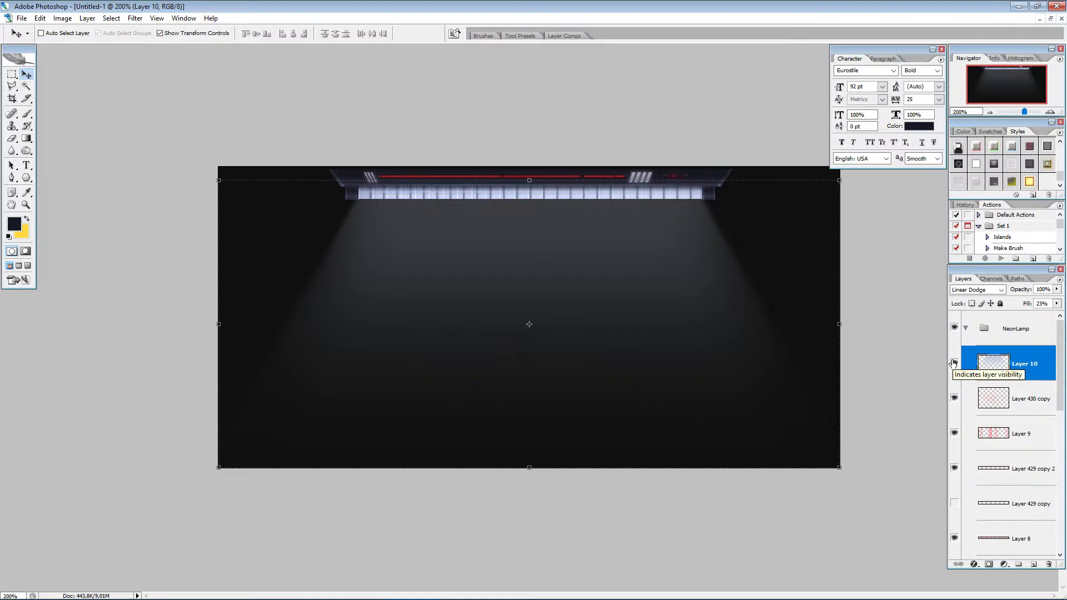
Show only Layer 10 and save this light glow as a PNG copy through Save As.
left_click(953, 364, "alt")
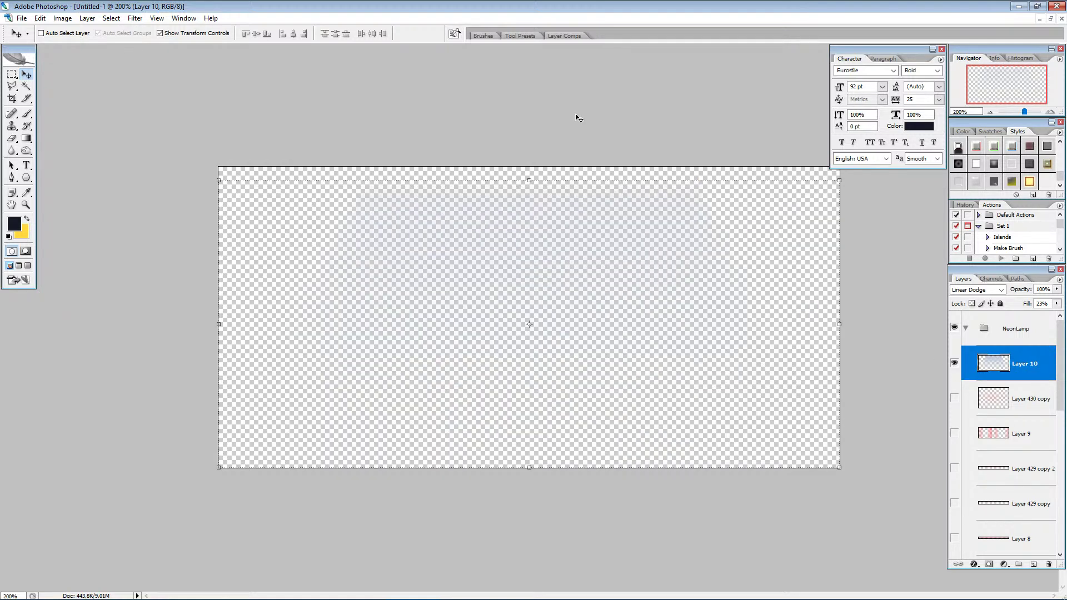
left_click(22, 18)
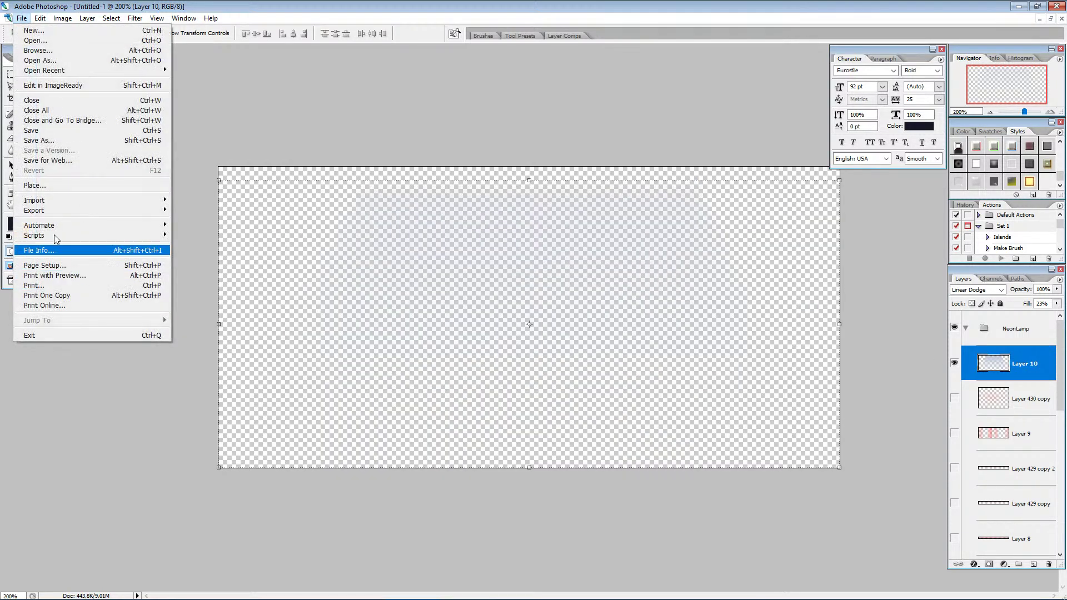
left_click(40, 141)
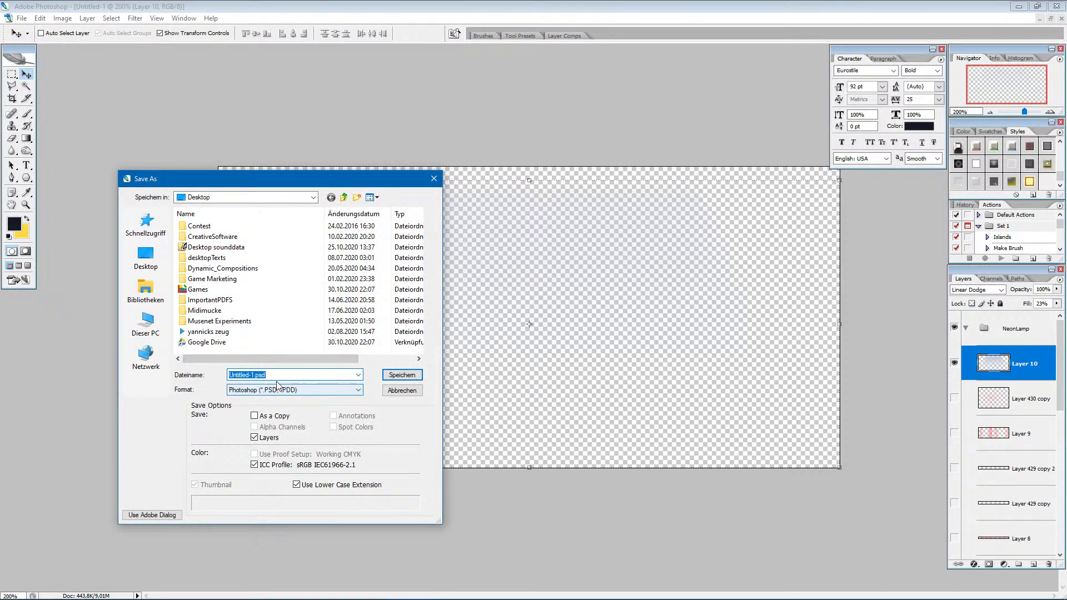
left_click(278, 390)
left_click(245, 496)
double_click(267, 376)
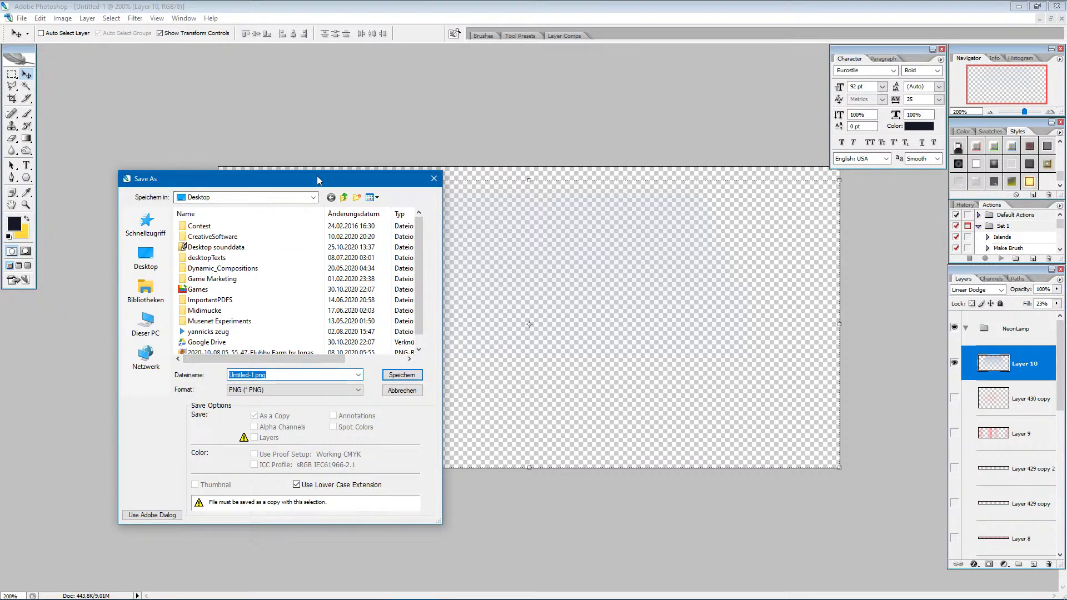
left_click_drag(318, 176, 0, 269)
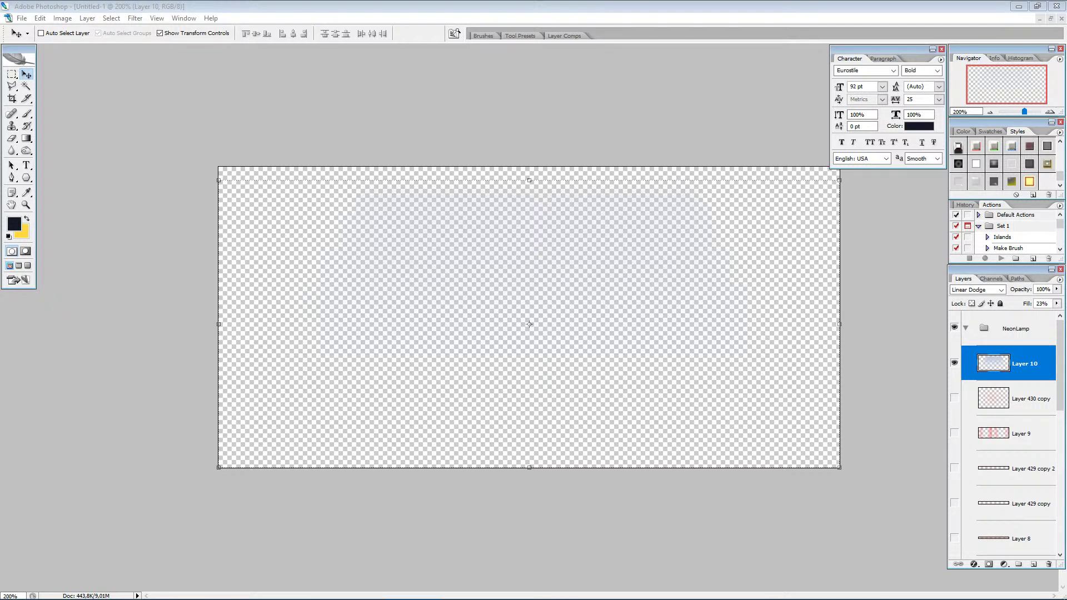
left_click(567, 298)
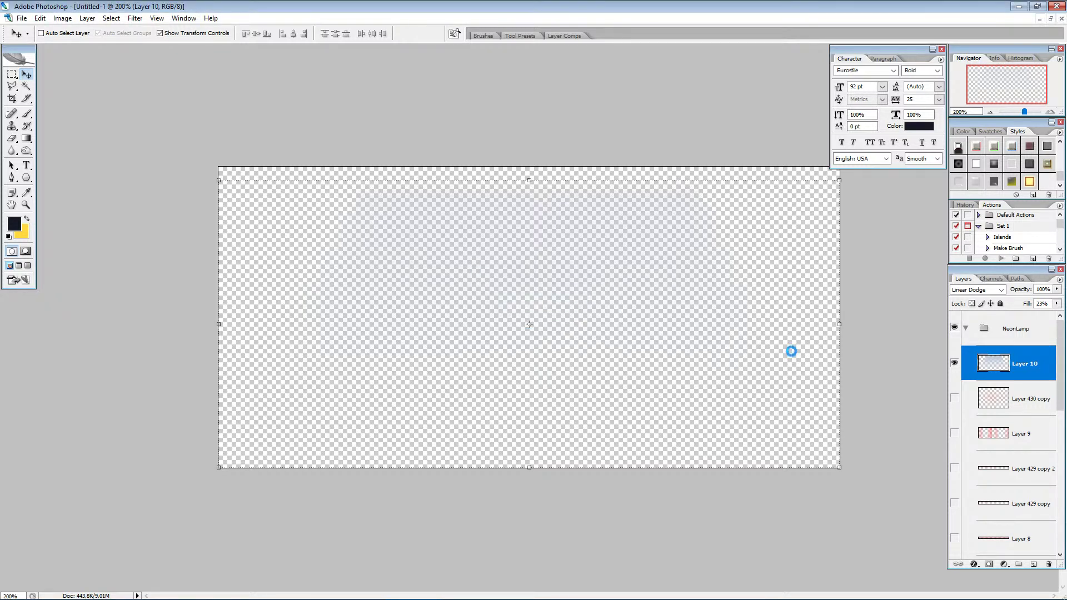
Restore the other layers' visibility and hide Layer 10.
left_click(952, 367, "alt")
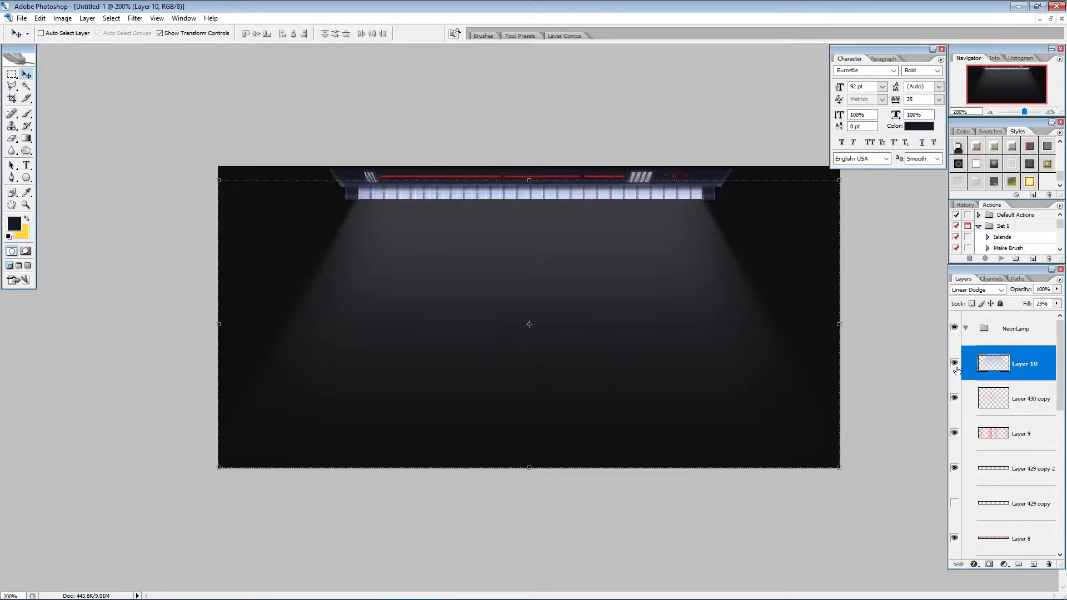
left_click(954, 366)
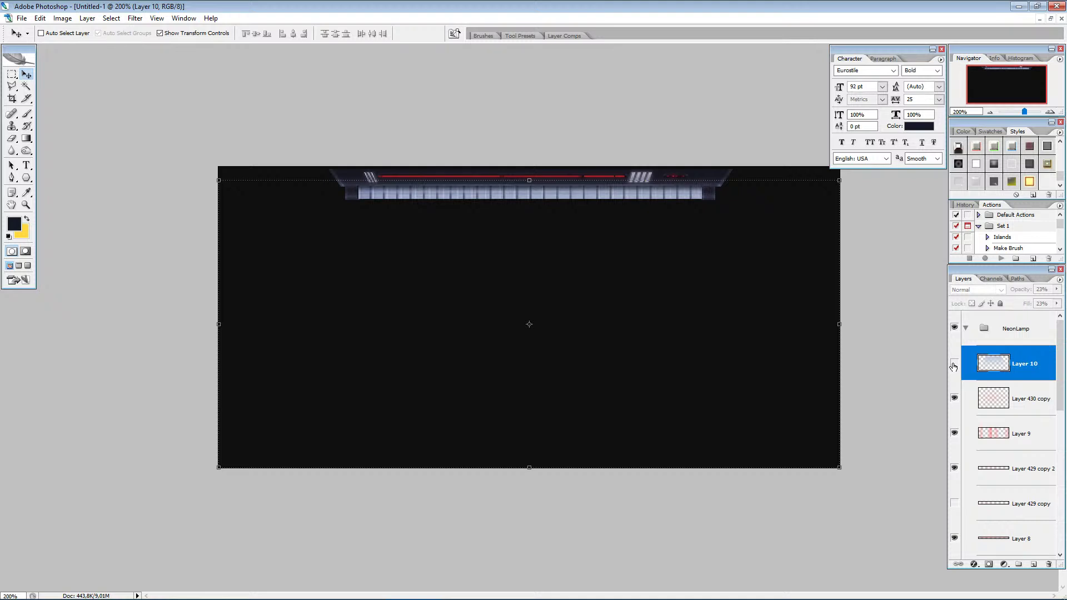
left_click(12, 76)
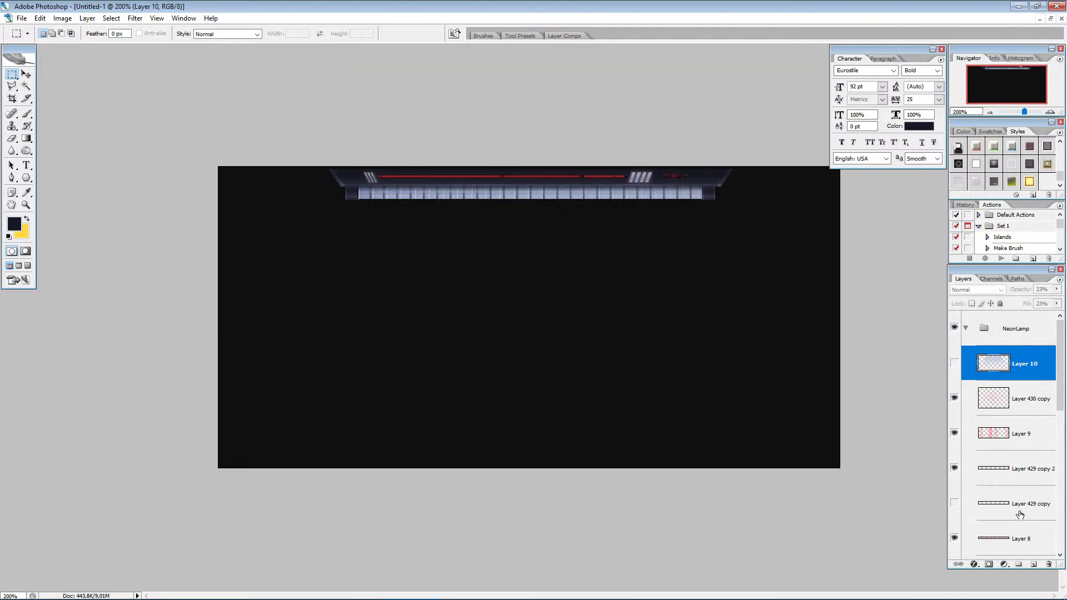
scroll(1019, 515, "down", 3)
scroll(1019, 514, "up", 2)
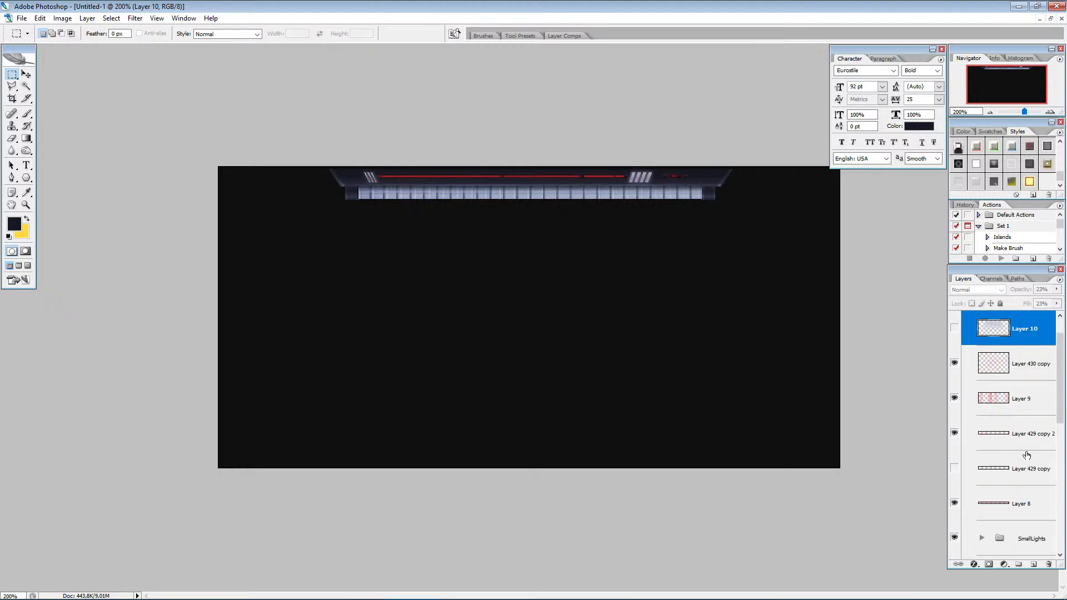
scroll(1027, 454, "down", 1)
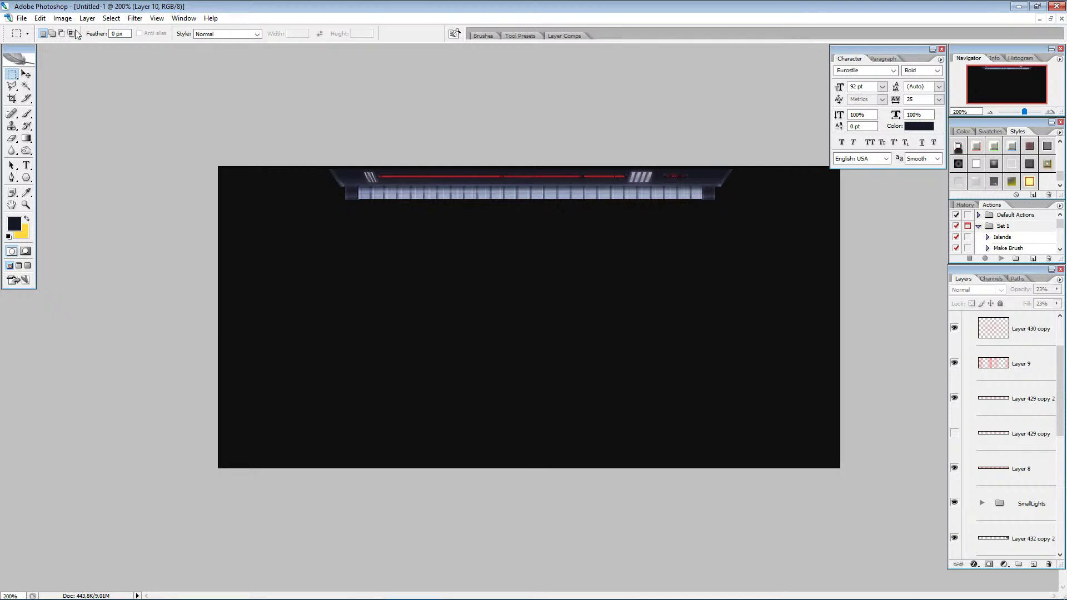
Trim the canvas down to the lamp fixture and hide the Background layer.
left_click(62, 19)
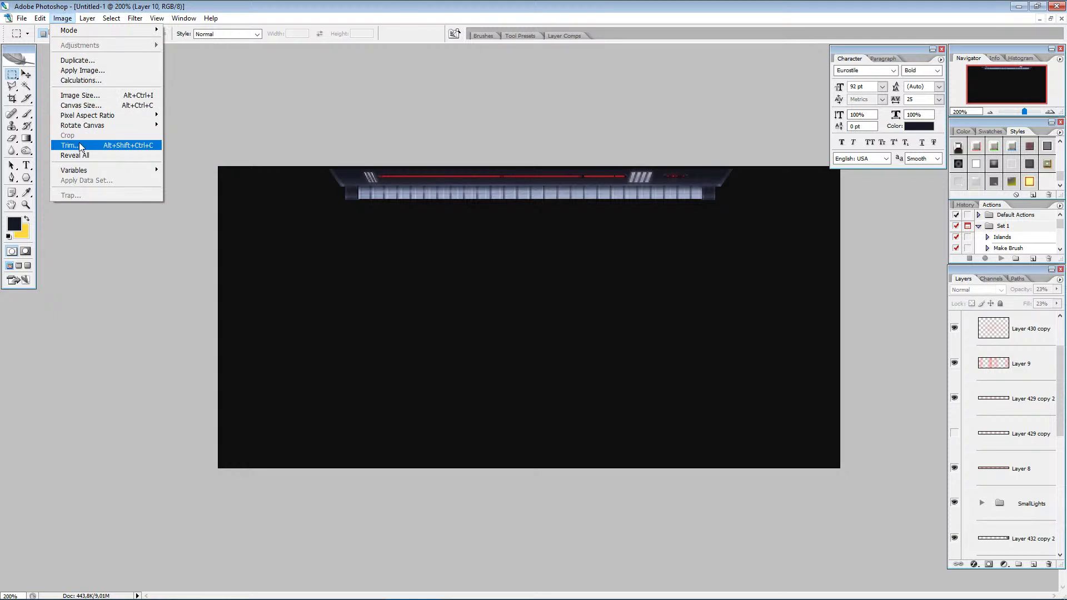
left_click(81, 147)
key("m")
left_click(583, 181)
scroll(1032, 493, "down", 10)
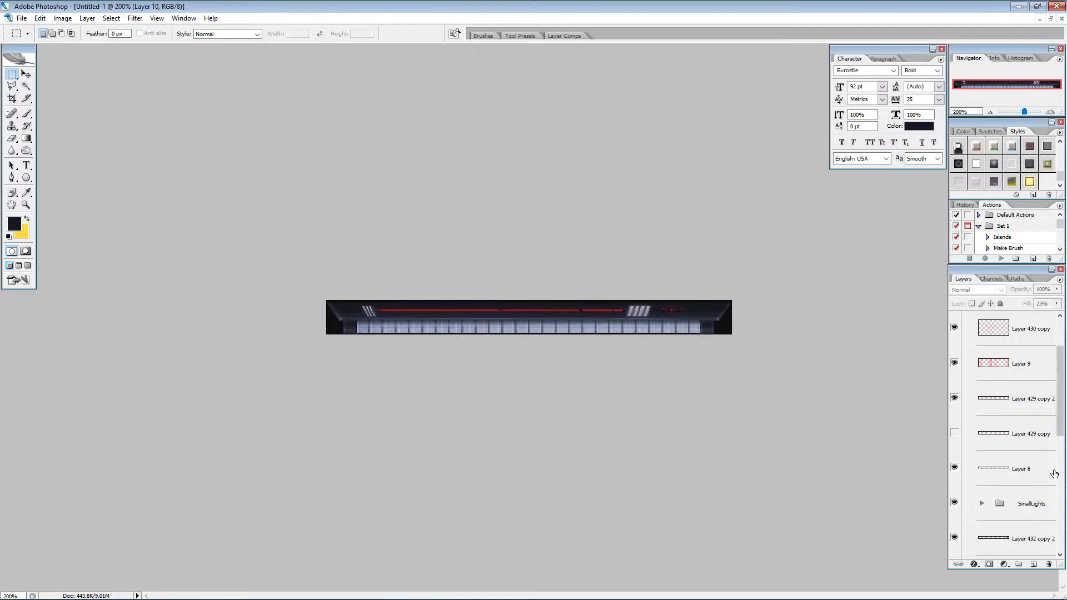
scroll(982, 534, "down", 1)
left_click(954, 542)
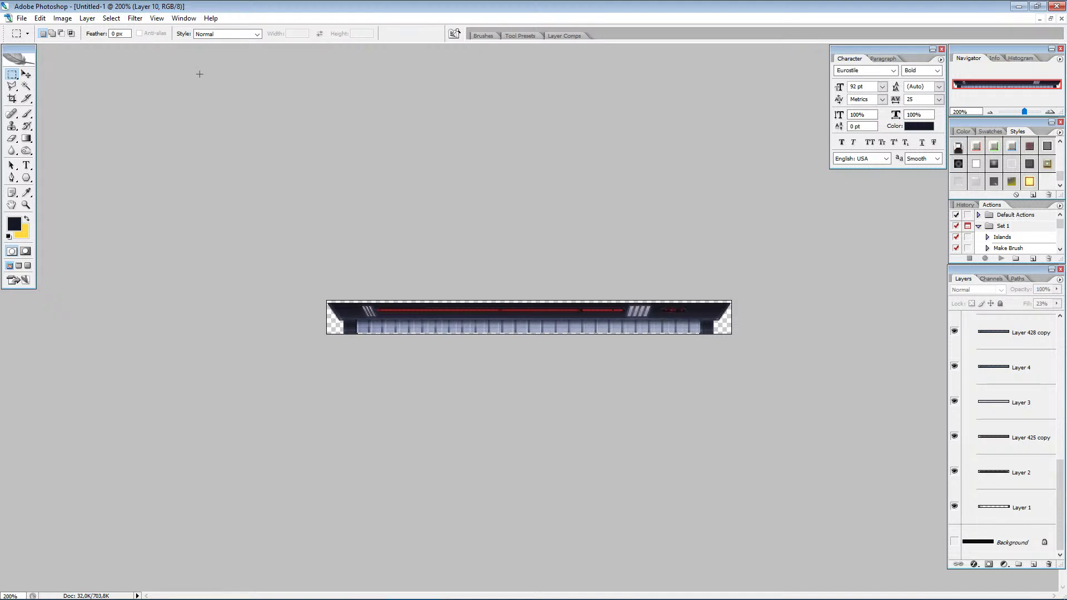
Check the empty strip along the lamp's top edge, going through the extents of each layer from Layer 430 copy down to the SmallLights group.
scroll(622, 299, "up", 8, "alt")
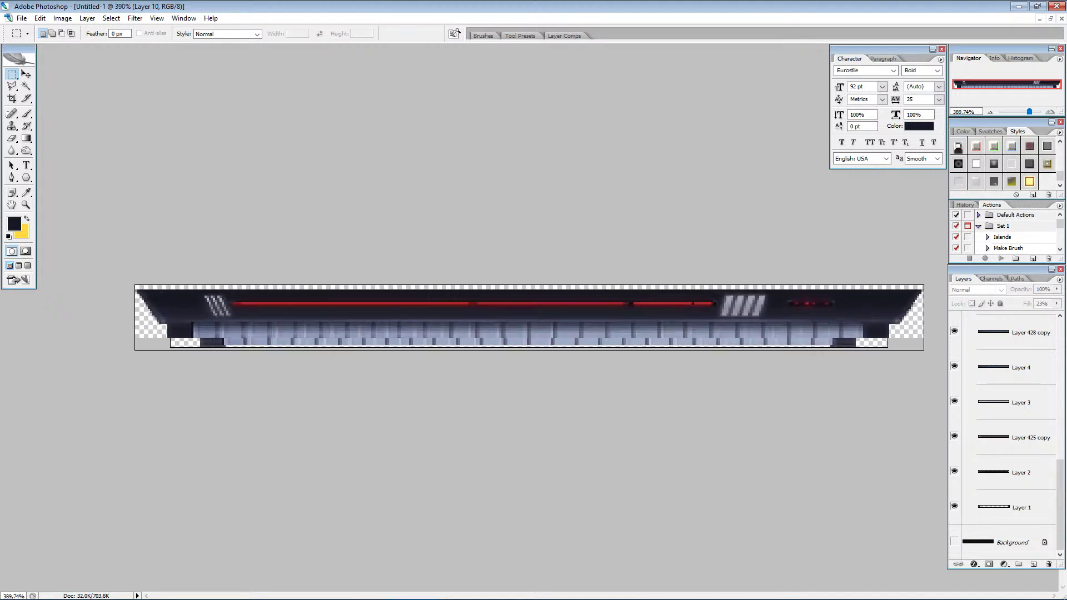
left_click_drag(97, 270, 171, 285)
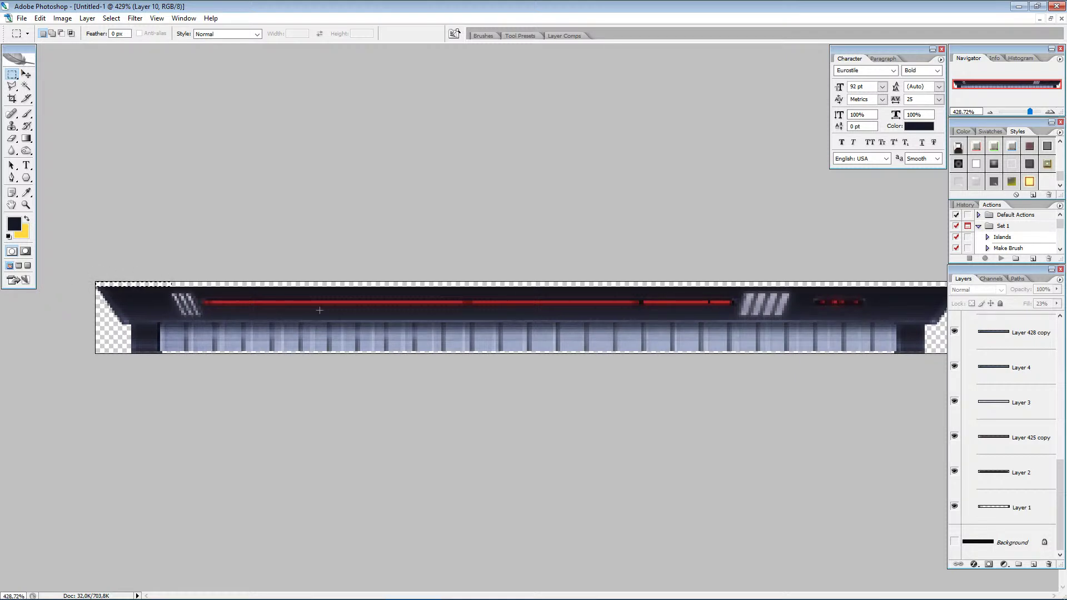
left_click_drag(1063, 496, 1061, 358)
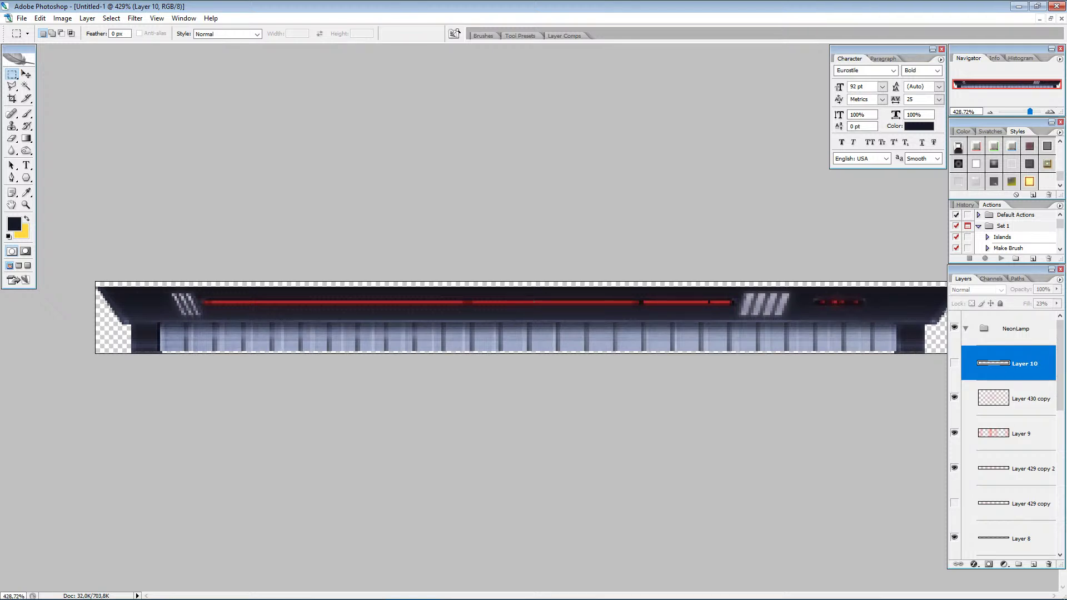
left_click(1022, 401)
left_click(27, 75)
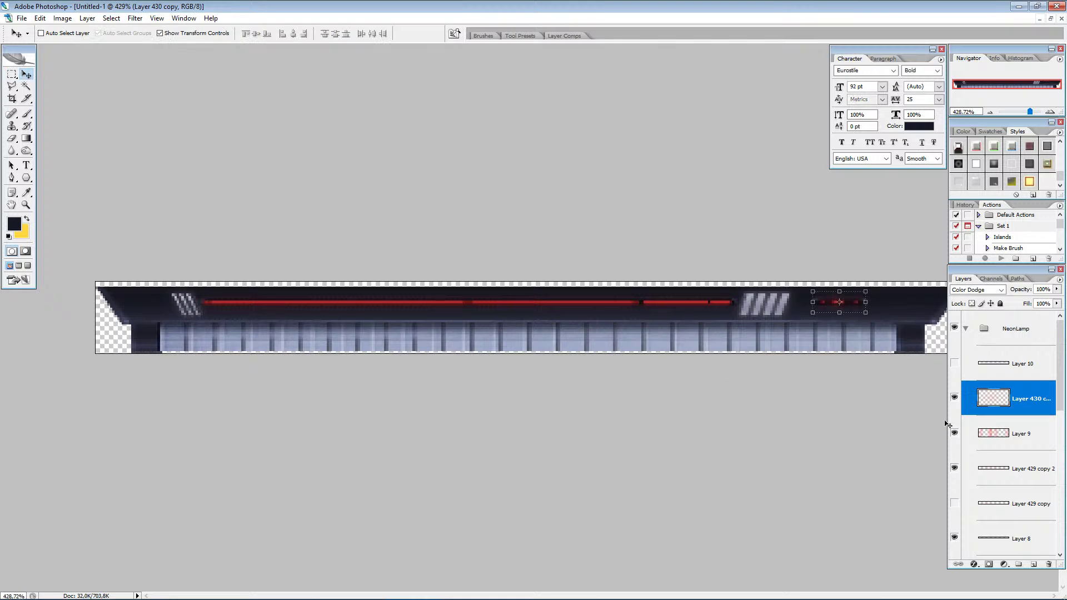
left_click(1003, 436)
key("Down")
key("Up")
left_click(1016, 471)
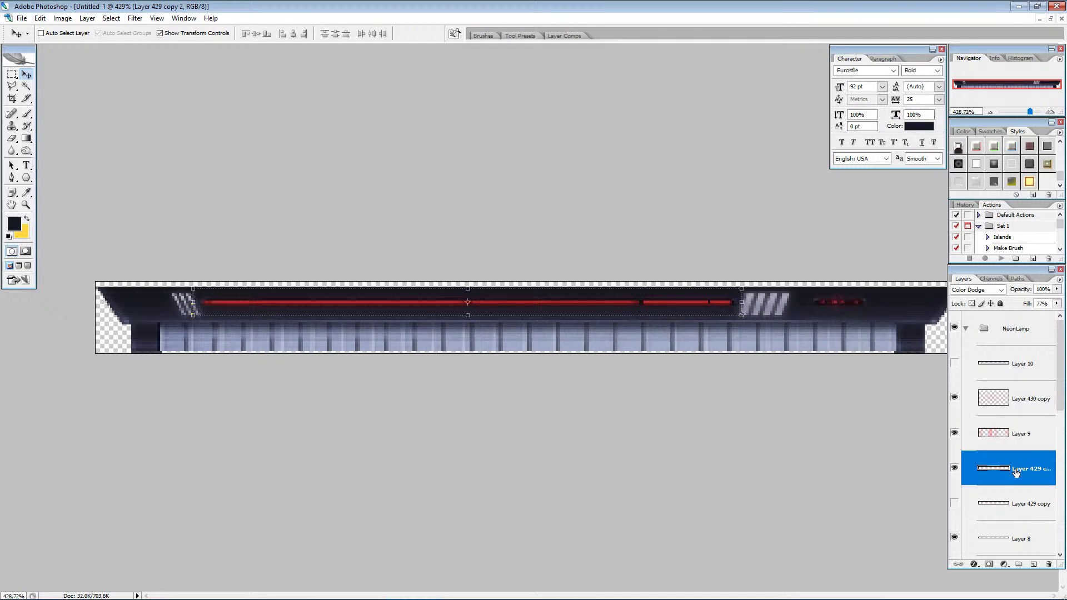
left_click(1012, 505)
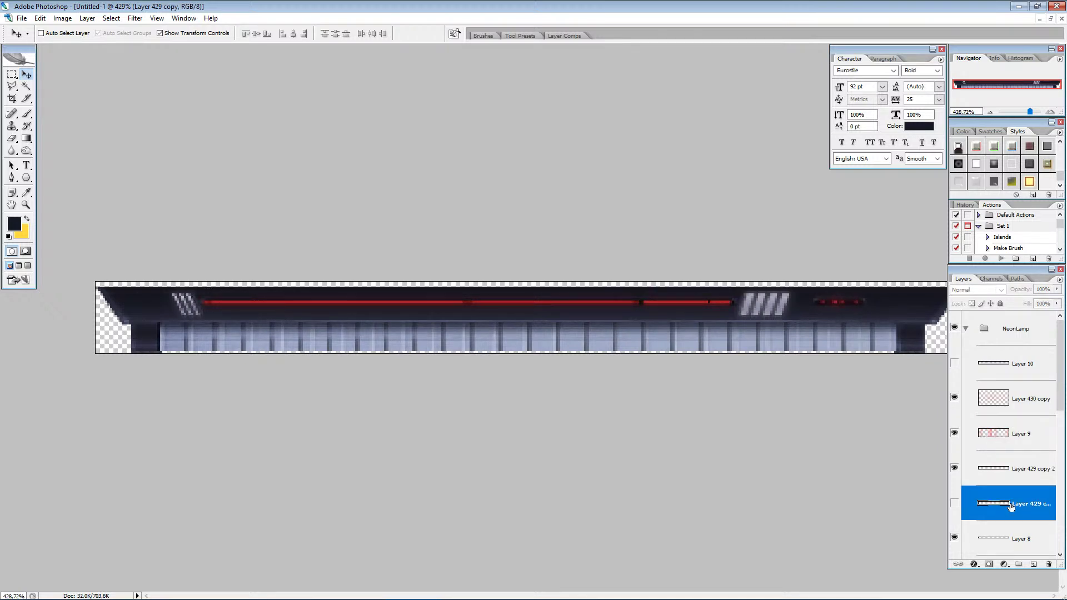
left_click(998, 536)
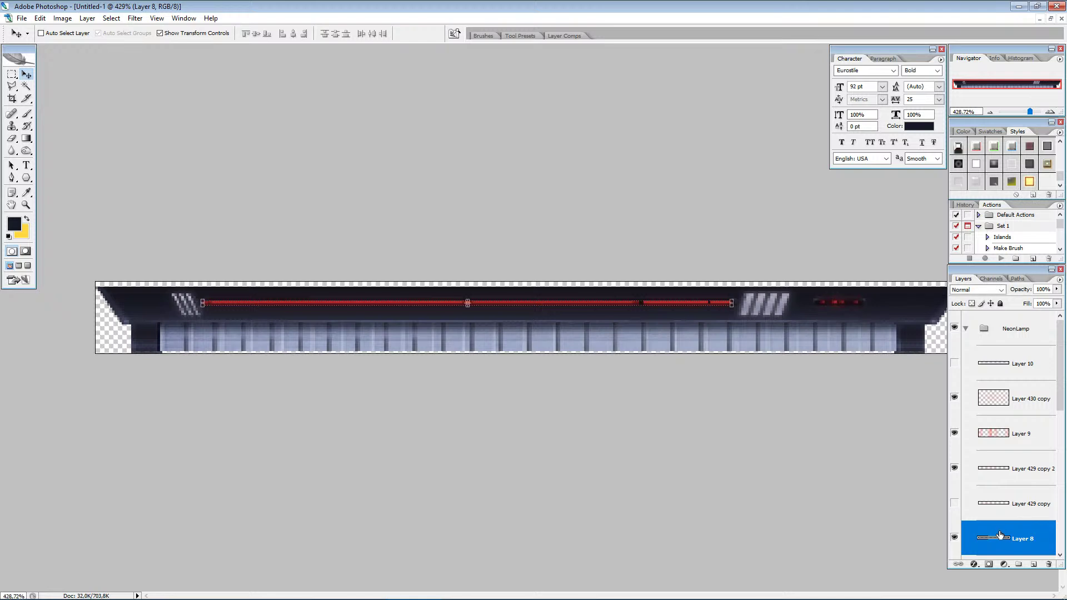
scroll(997, 522, "down", 2)
scroll(1023, 500, "down", 2)
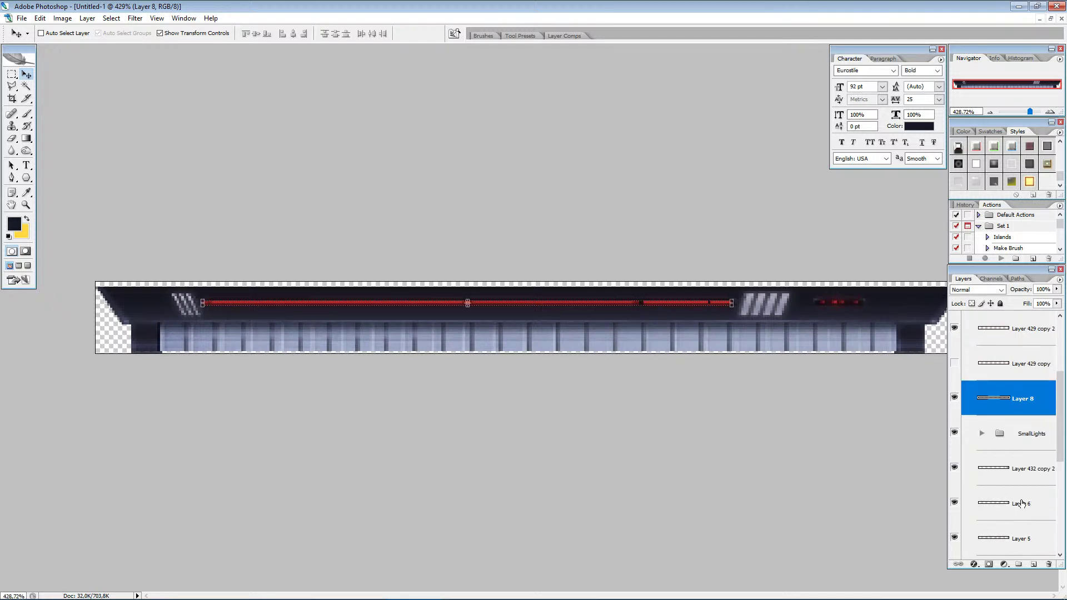
left_click(1019, 440)
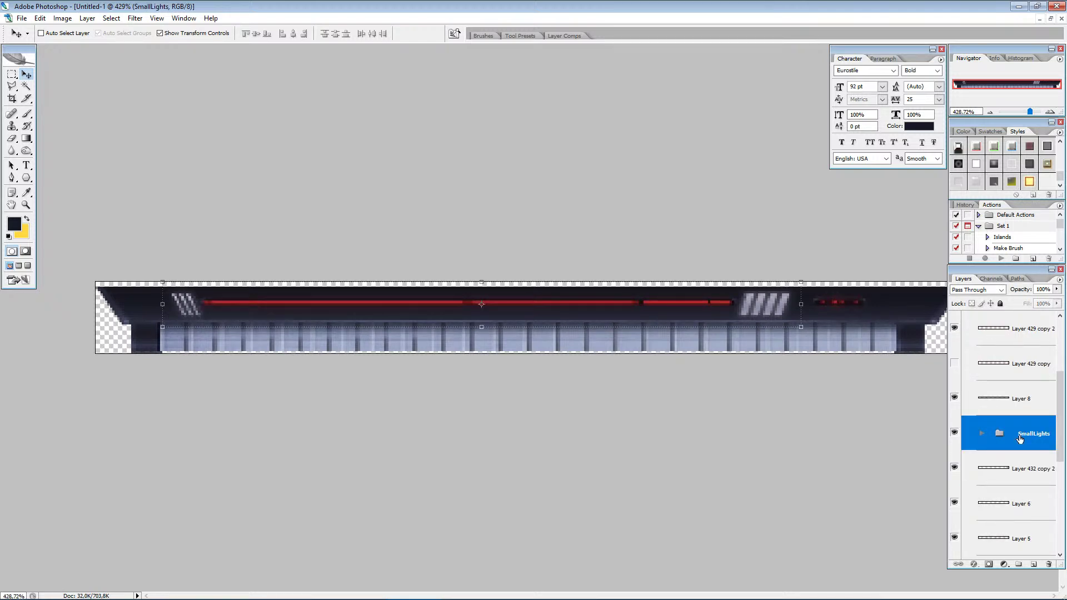
Expand the SmallLights group and clear the strip along the lamp's top edge on Layer 432 copy.
left_click(12, 74)
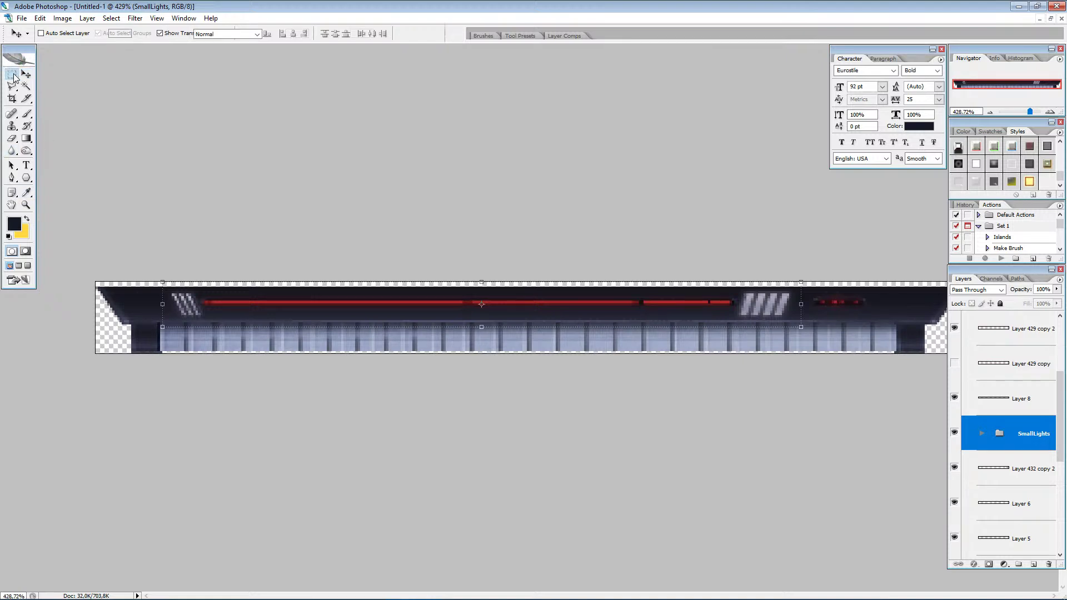
left_click(982, 434)
left_click(1022, 483)
left_click(954, 470)
left_click(954, 470)
left_click_drag(119, 278, 875, 286)
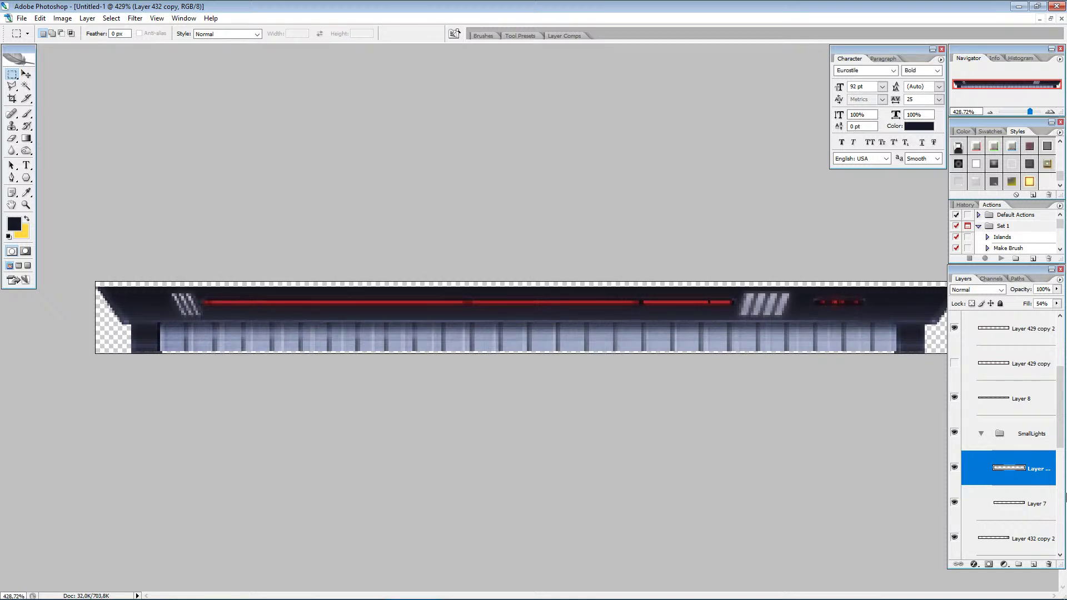
Trim the canvas on all four sides based on the top left pixel color.
left_click(62, 18)
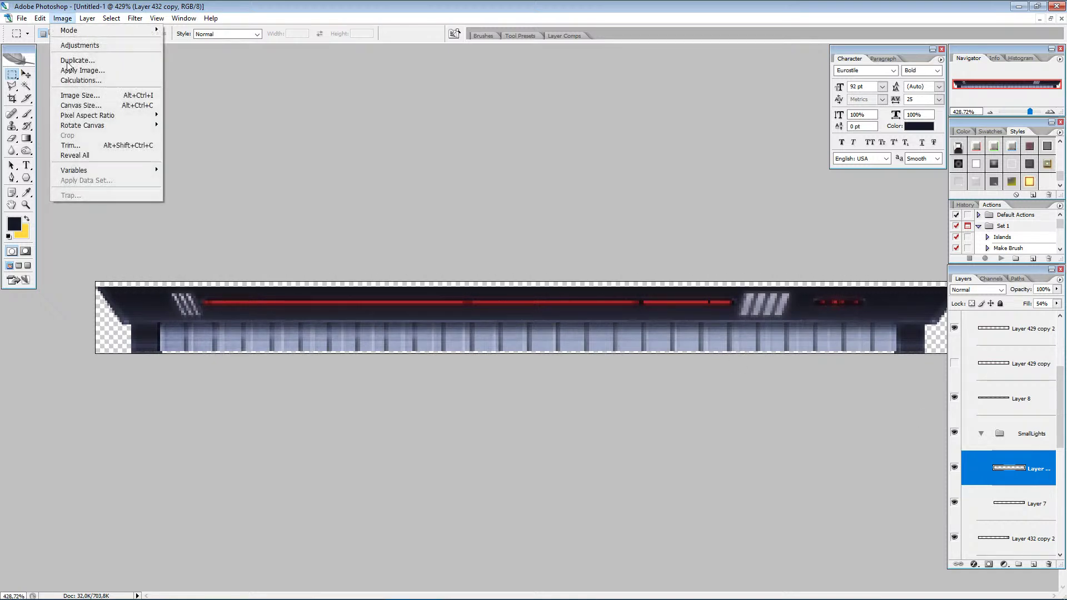
left_click(80, 145)
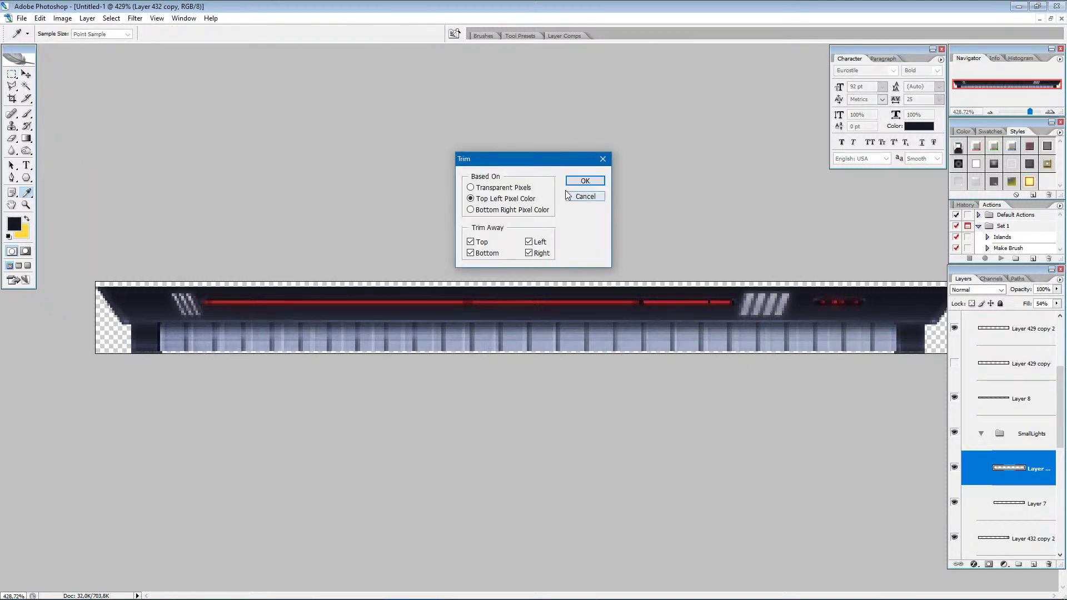
left_click(585, 181)
key("m")
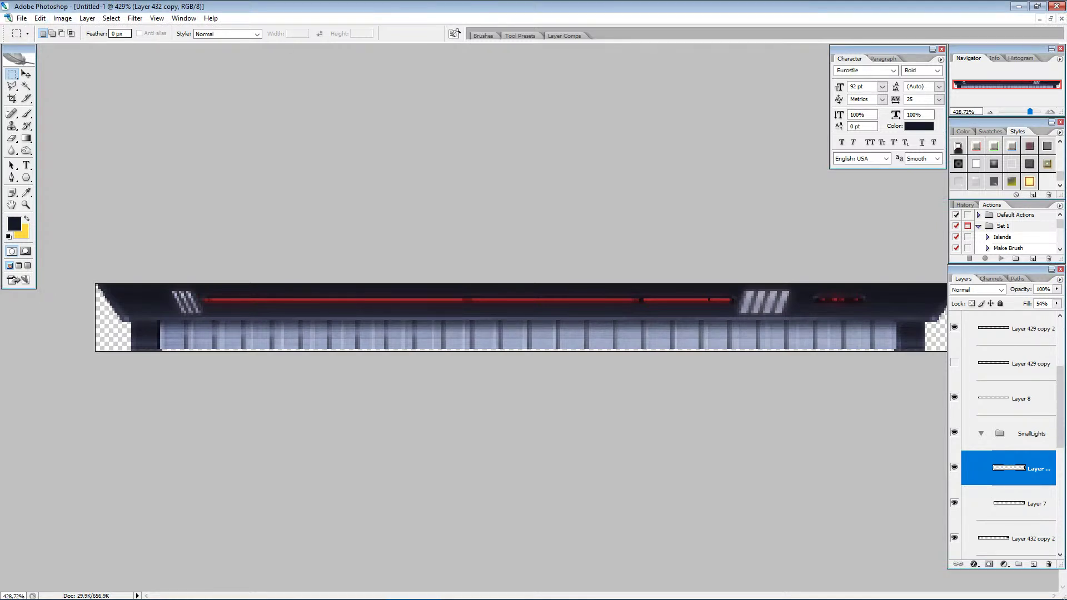
Save the trimmed lamp without its glow as a PNG file with the Interlaced option.
left_click(990, 111)
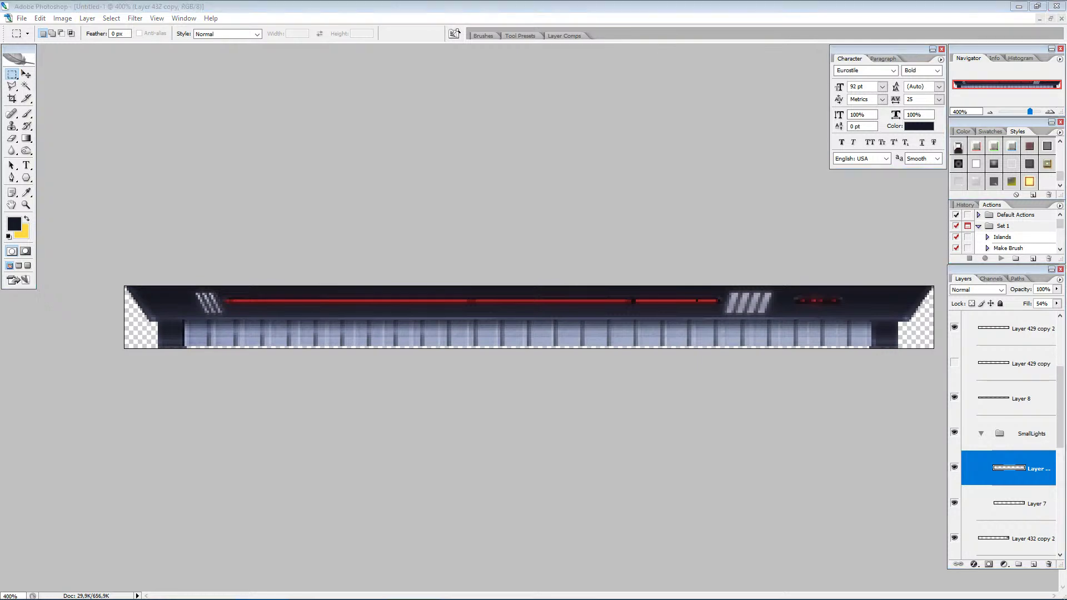
left_click(21, 19)
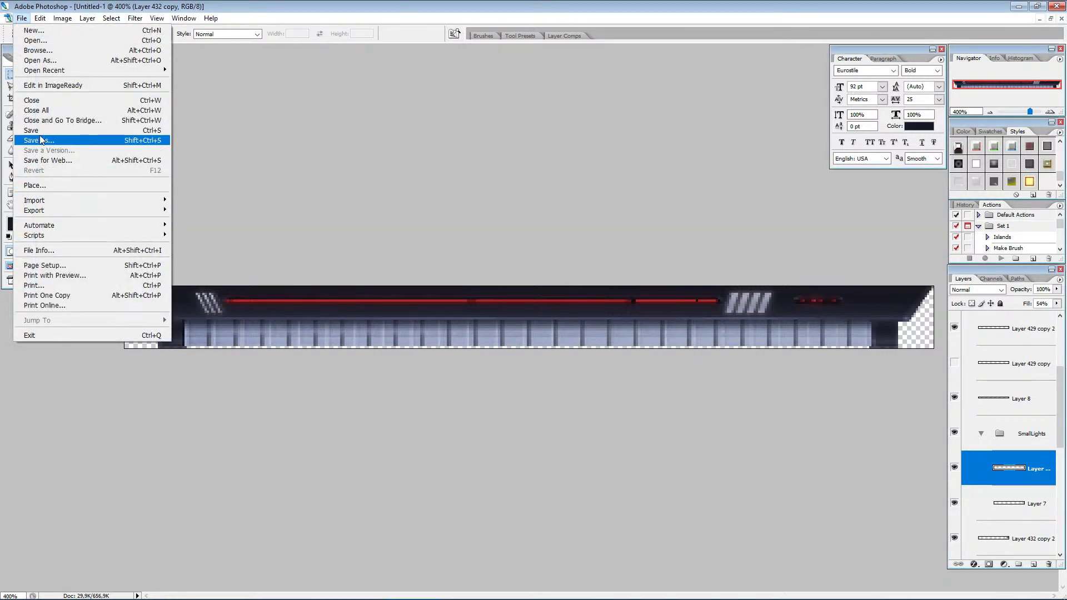
left_click(41, 140)
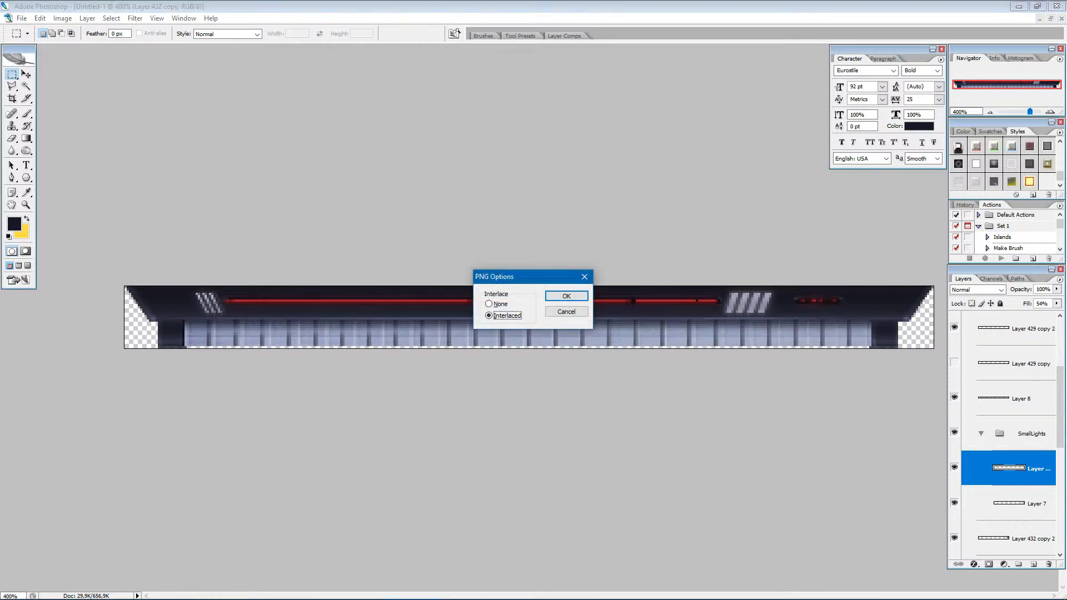
left_click(564, 295)
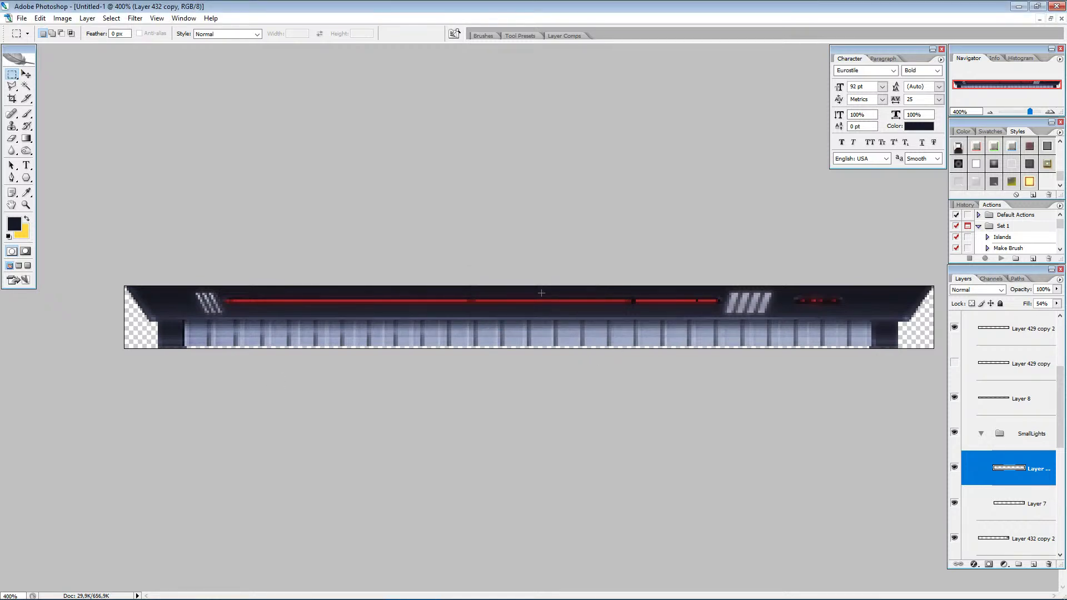
Hide the SmallLights group and collapse it in the layer list.
scroll(977, 506, "down", 1)
scroll(976, 507, "up", 2)
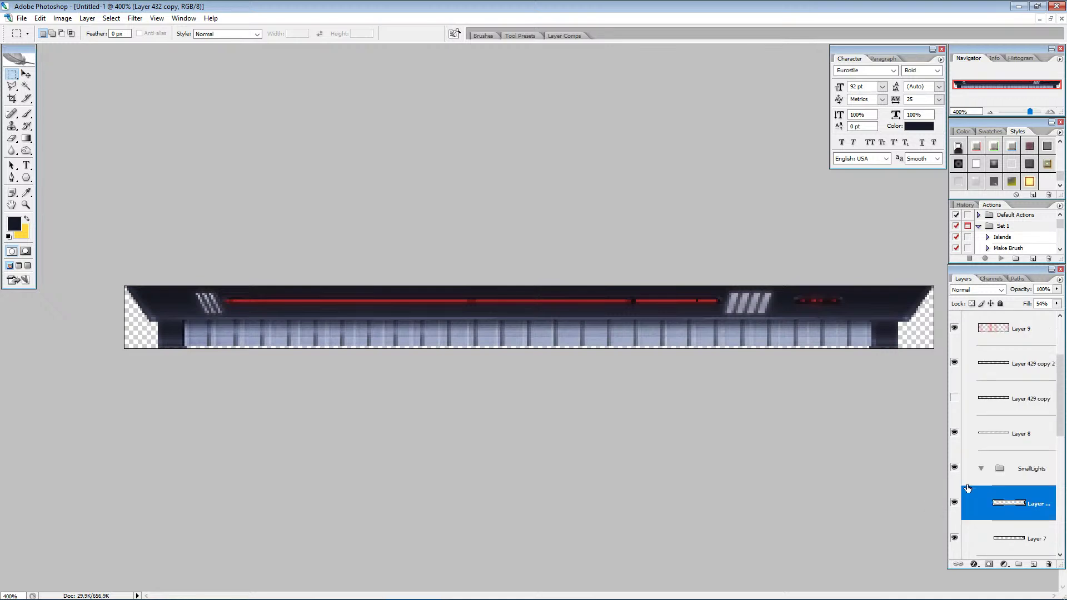
scroll(977, 507, "down", 1)
left_click(954, 433)
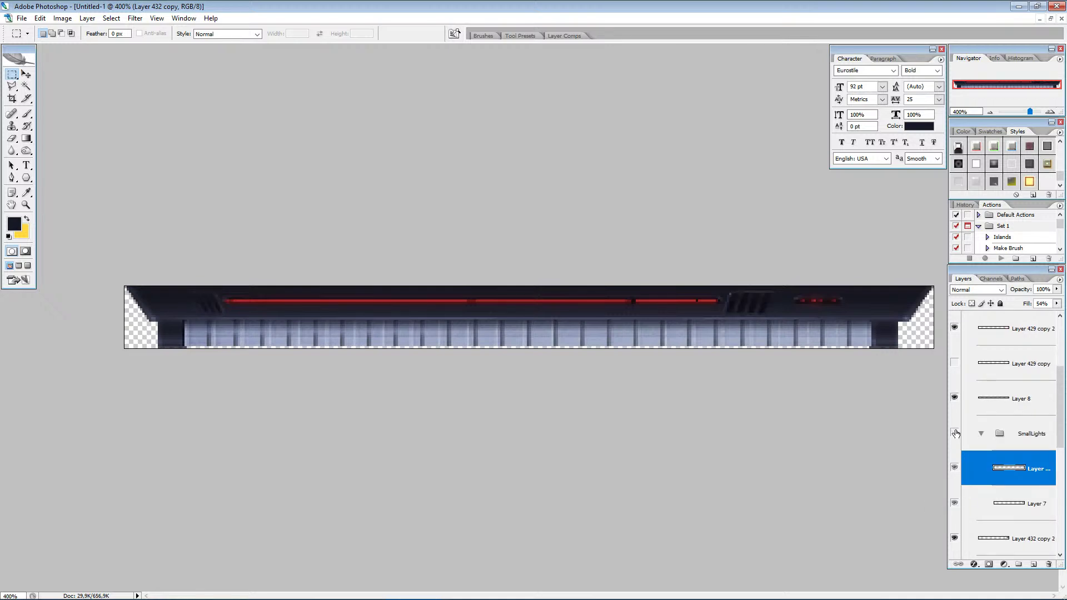
left_click(983, 438)
left_click(982, 435)
scroll(987, 478, "down", 4)
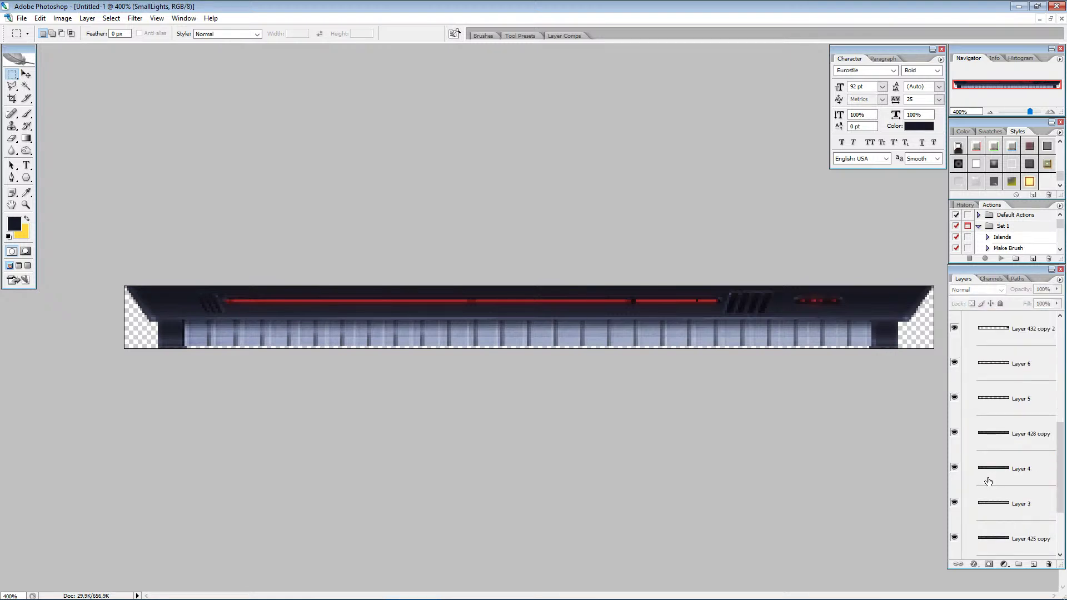
Hide Layer 3 and Layer 428 copy to darken the lamp, and save the unlit version as an Interlaced PNG.
left_click(955, 505)
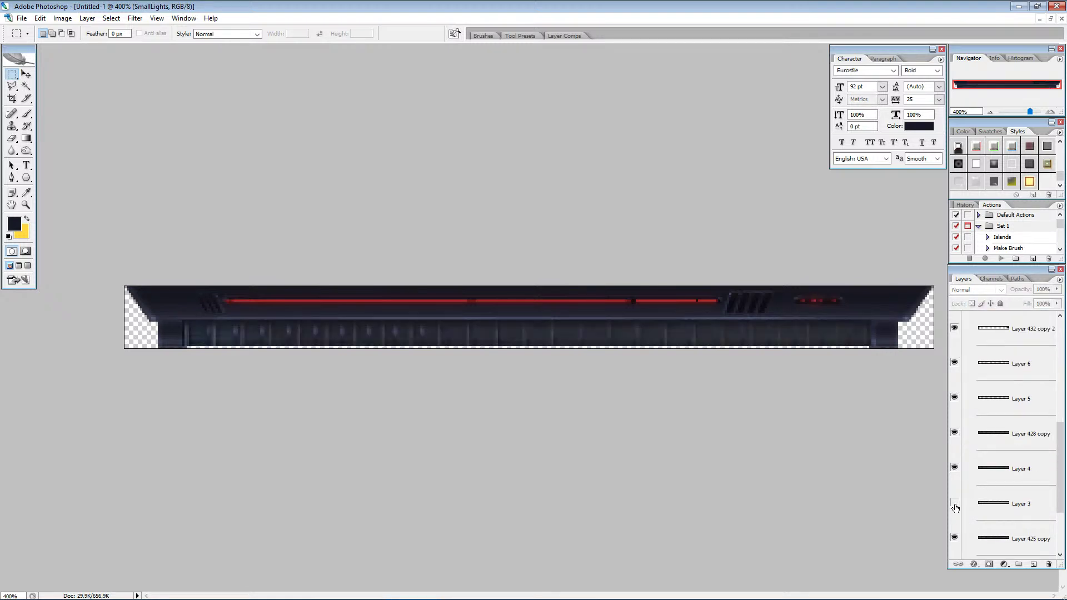
left_click(956, 434)
left_click(22, 17)
left_click(39, 140)
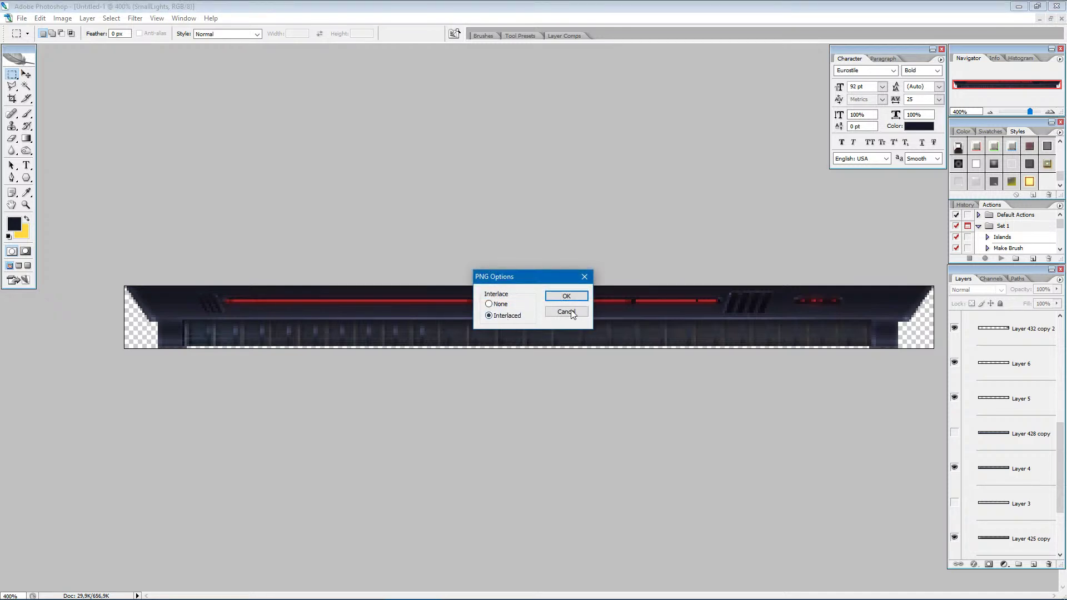
left_click(567, 296)
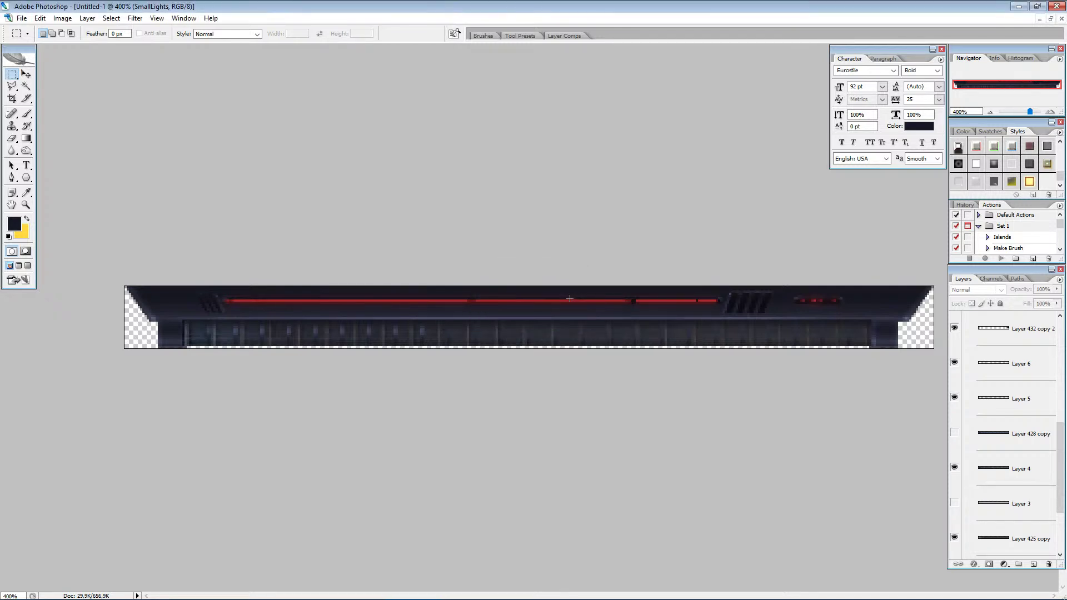
Close the untitled lamp document without saving, and close TileAssets.psd after clearing its selection.
left_click(1061, 19)
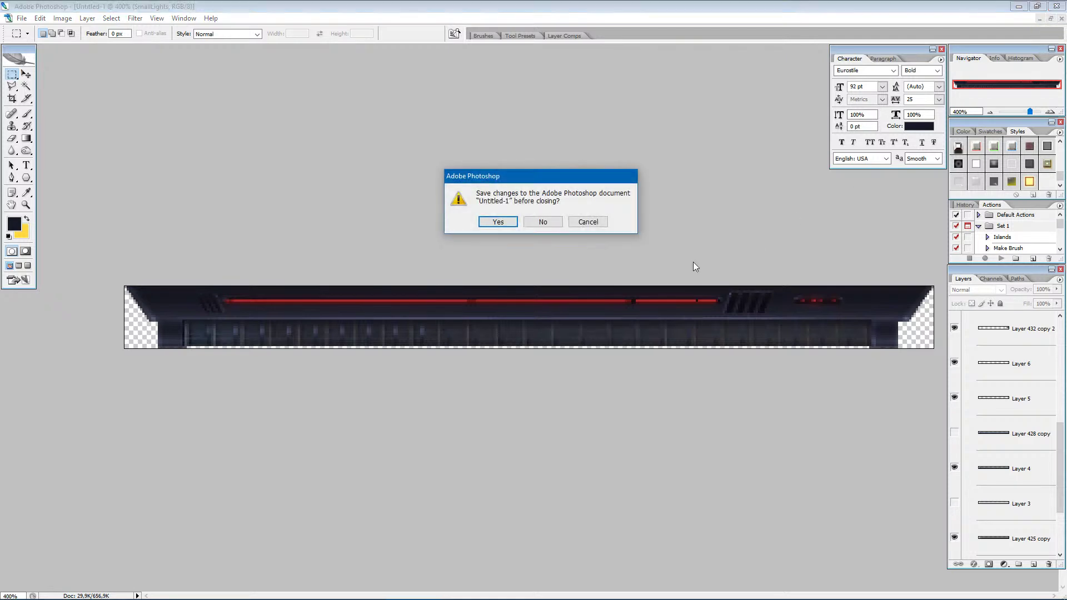
left_click(537, 223)
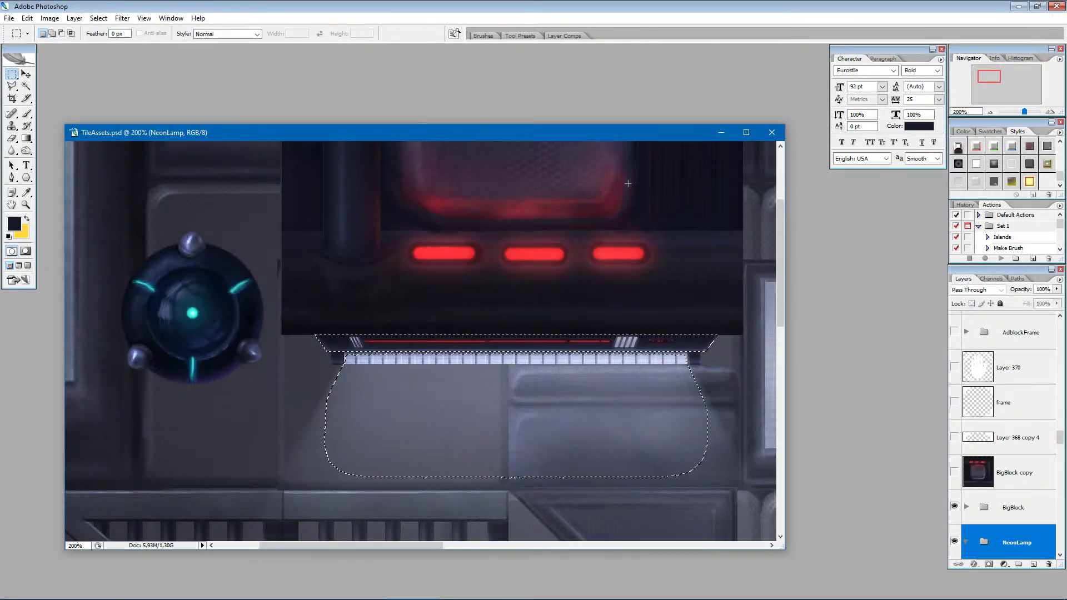
left_click(322, 296)
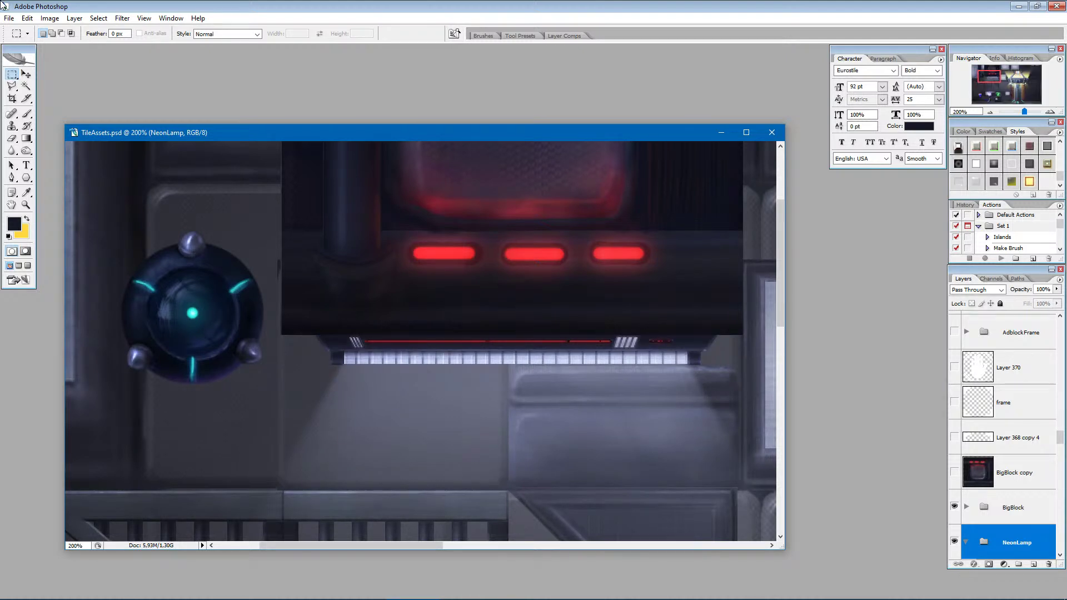
left_click(10, 19)
left_click(9, 18)
left_click(771, 133)
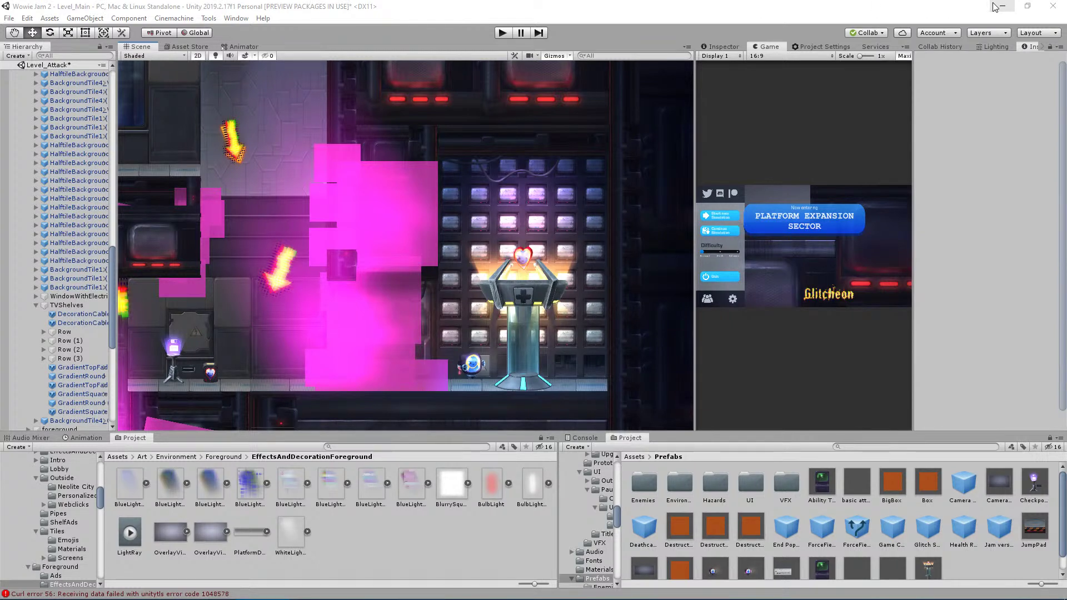
Switch to Unity and open the EffectsAndDecorationForeground folder under Art > Environment > Foreground.
left_click(210, 457)
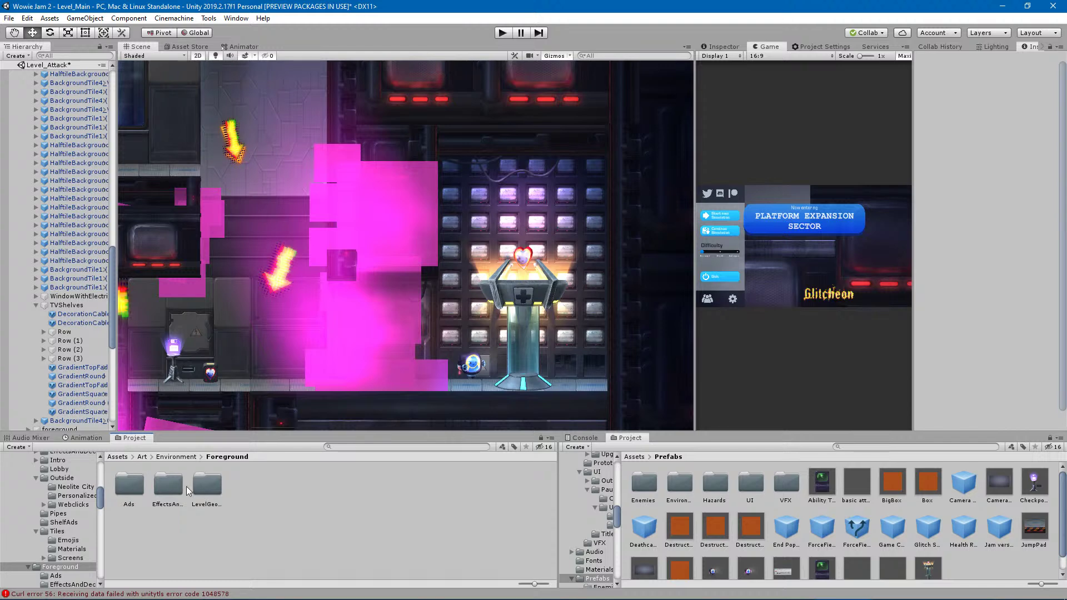
double_click(167, 486)
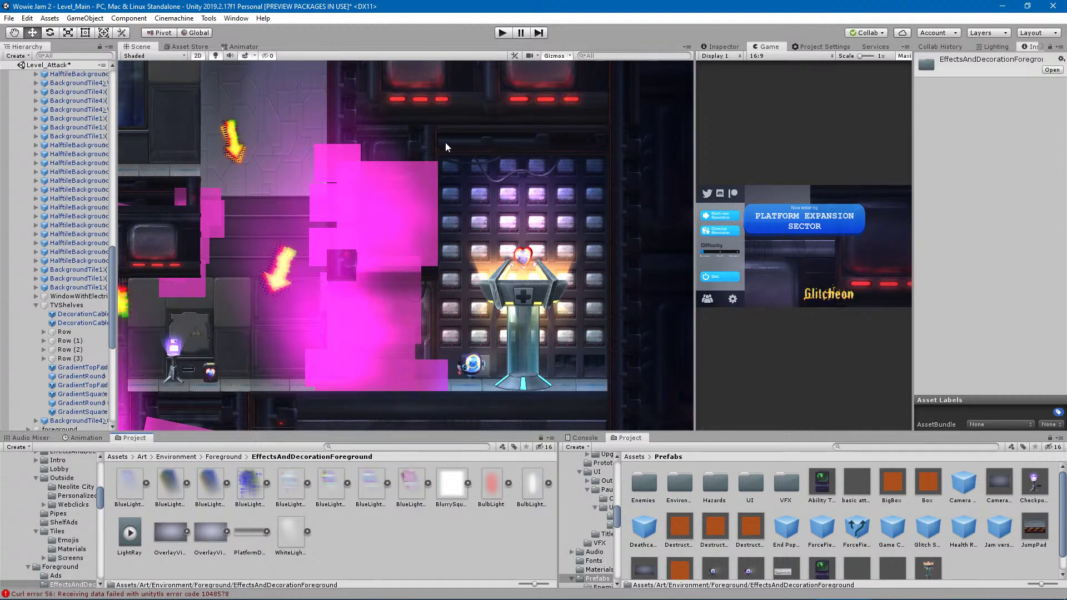
left_click(404, 557)
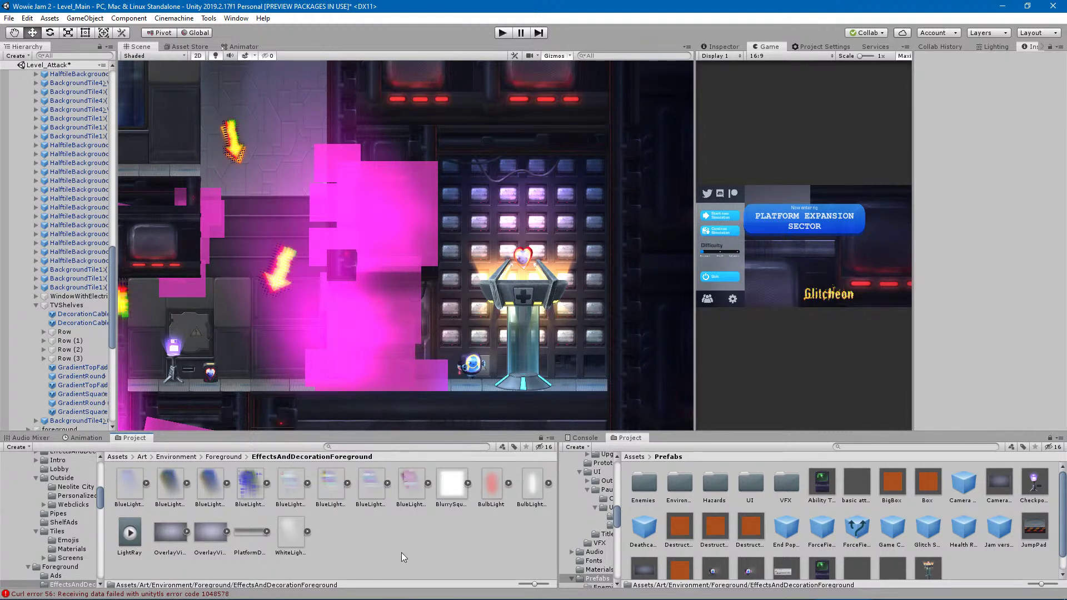
Import DecoLightNeonDark, DecoLightNeonLit and DecoLightNeonRay from the file explorer into Unity's EffectsAndDecorationForeground folder.
left_click(1003, 6)
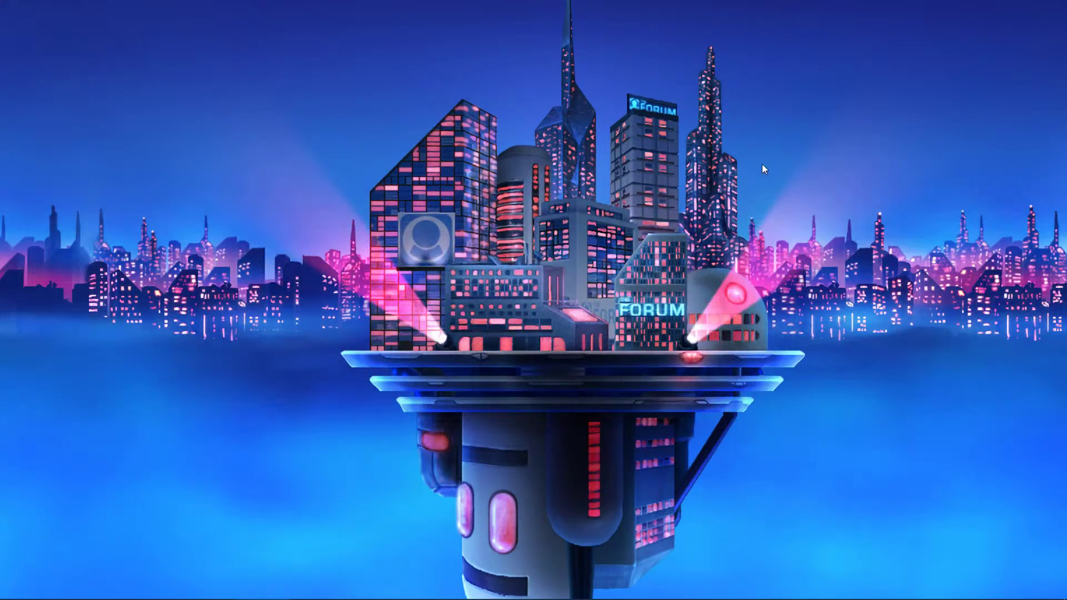
mouse_move(473, 598)
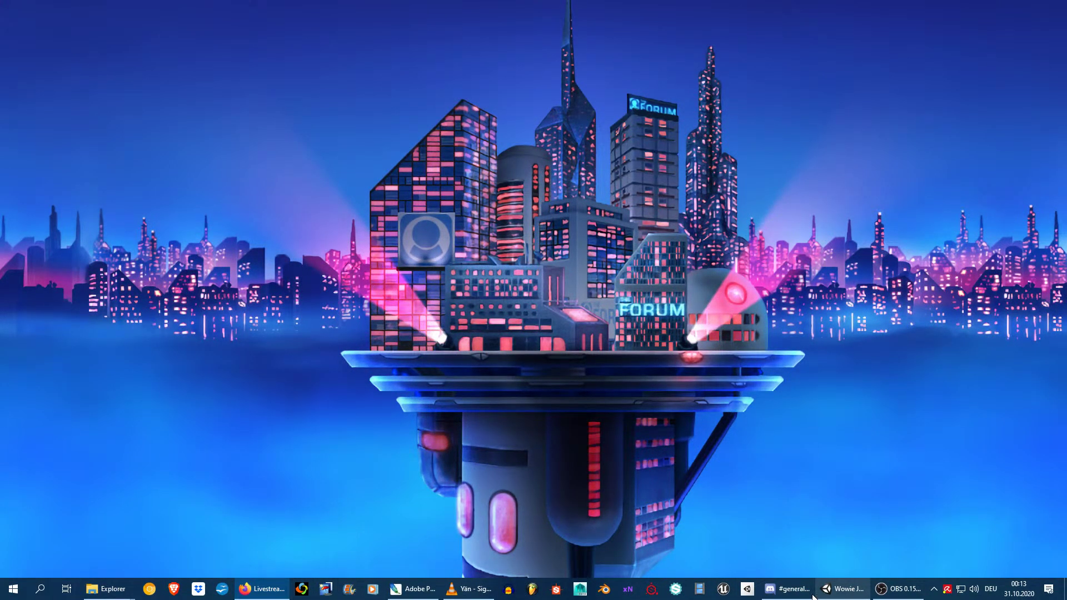
left_click(414, 589)
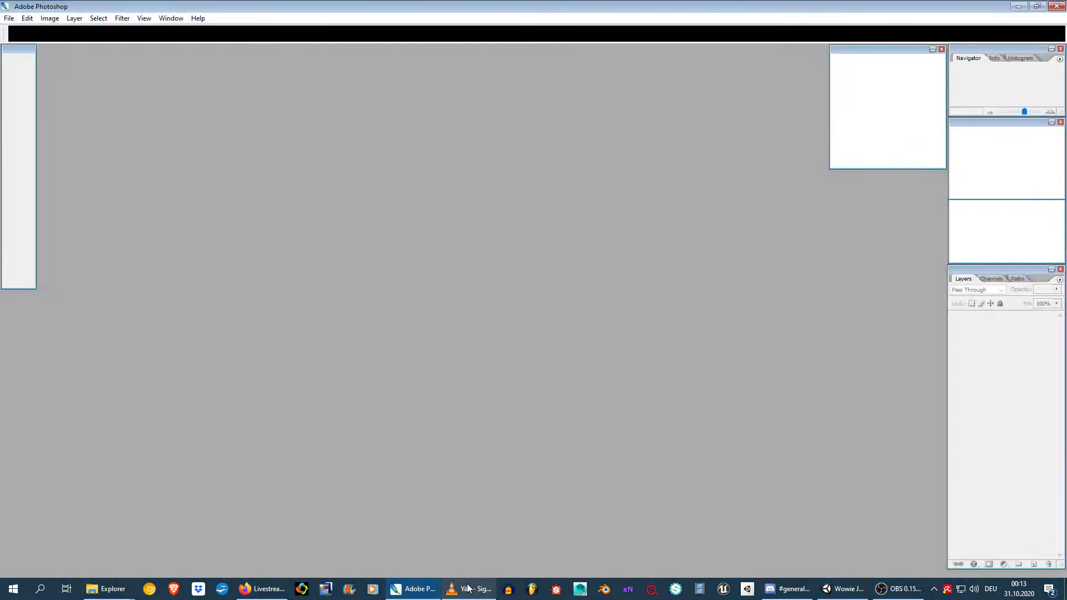
left_click(428, 594)
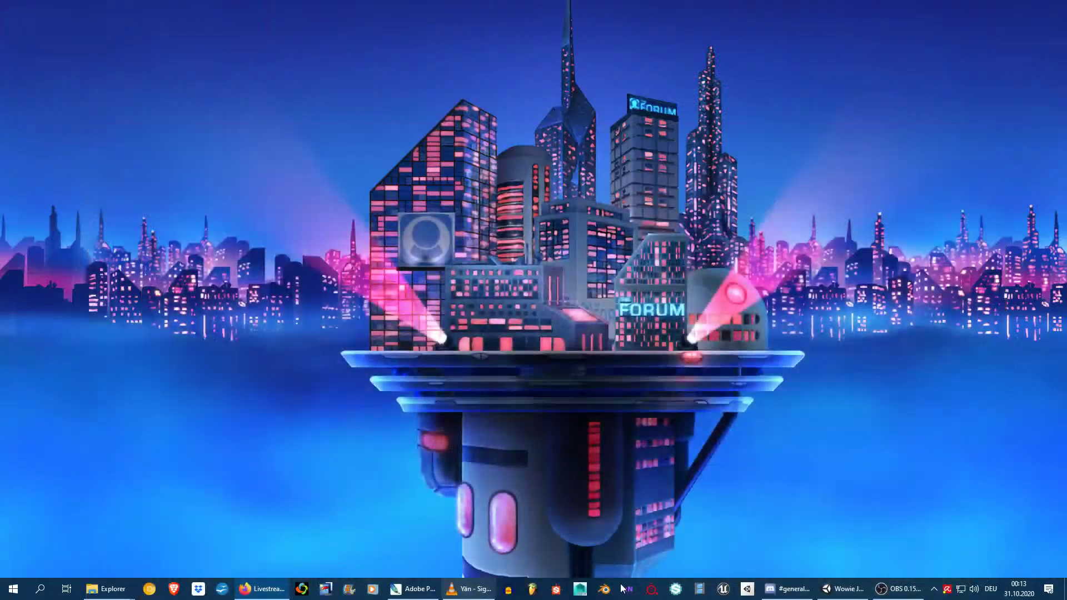
left_click(843, 595)
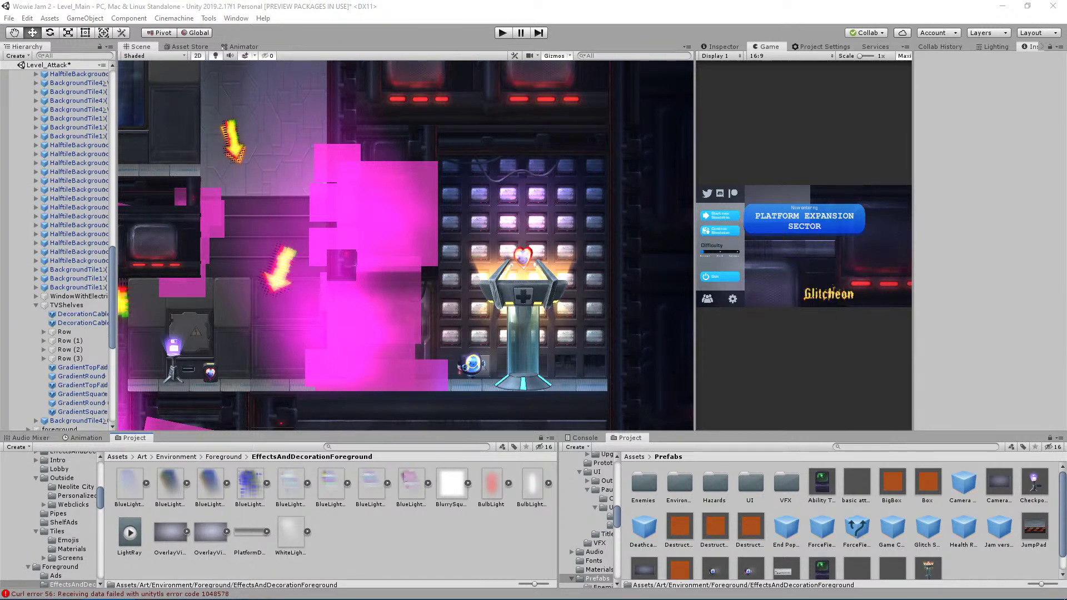
left_click_drag(1, 492, 448, 543)
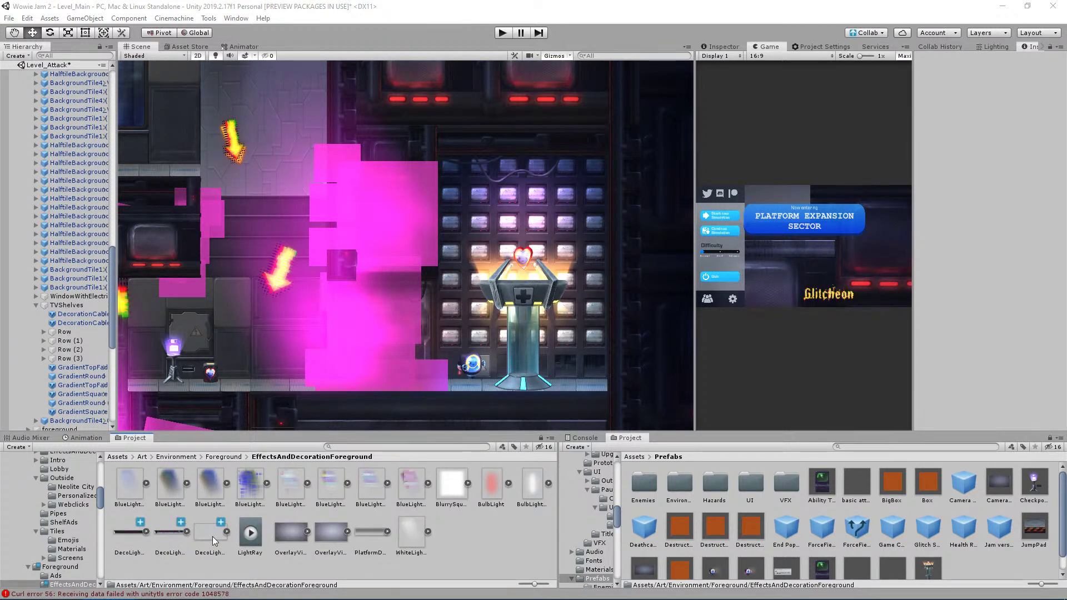
Set Pixels Per Unit to 104 for all three imported DecoLightNeon textures and apply the import settings.
left_click(208, 531)
left_click(130, 535, "shift")
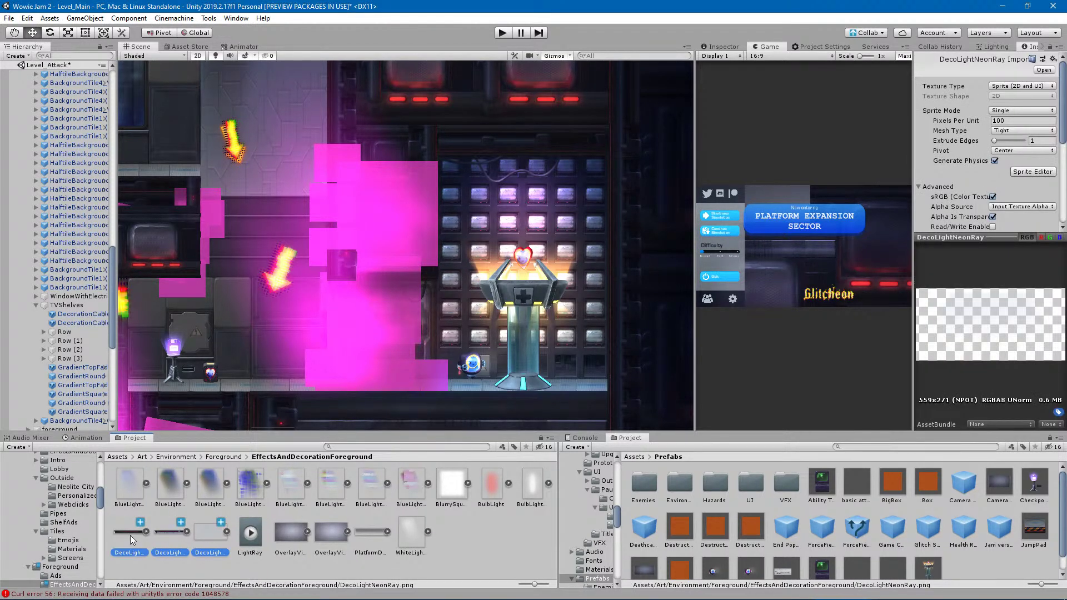
left_click(1012, 119)
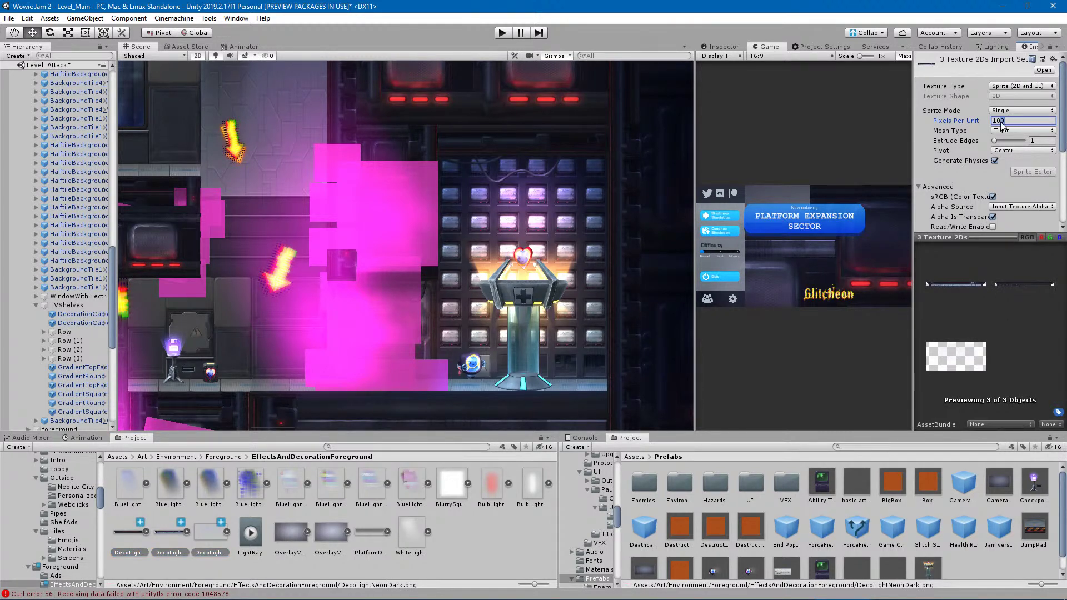
scroll(1033, 139, "down", 5)
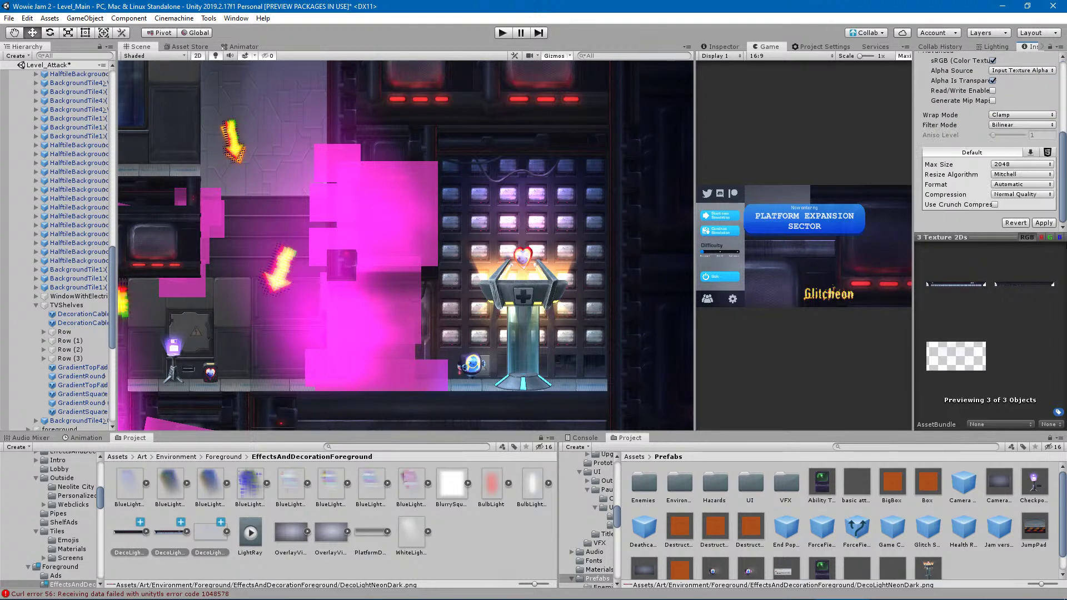
left_click(1045, 223)
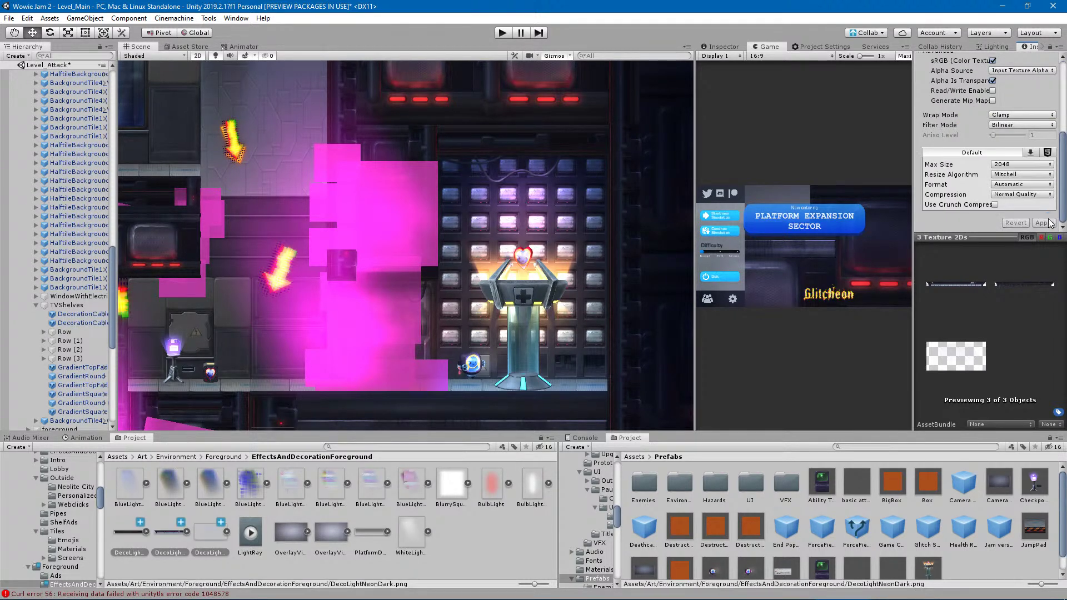
Set the DecoLightNeonLit sprite's pivot to Top Center in the Sprite Editor and apply it.
left_click(166, 548)
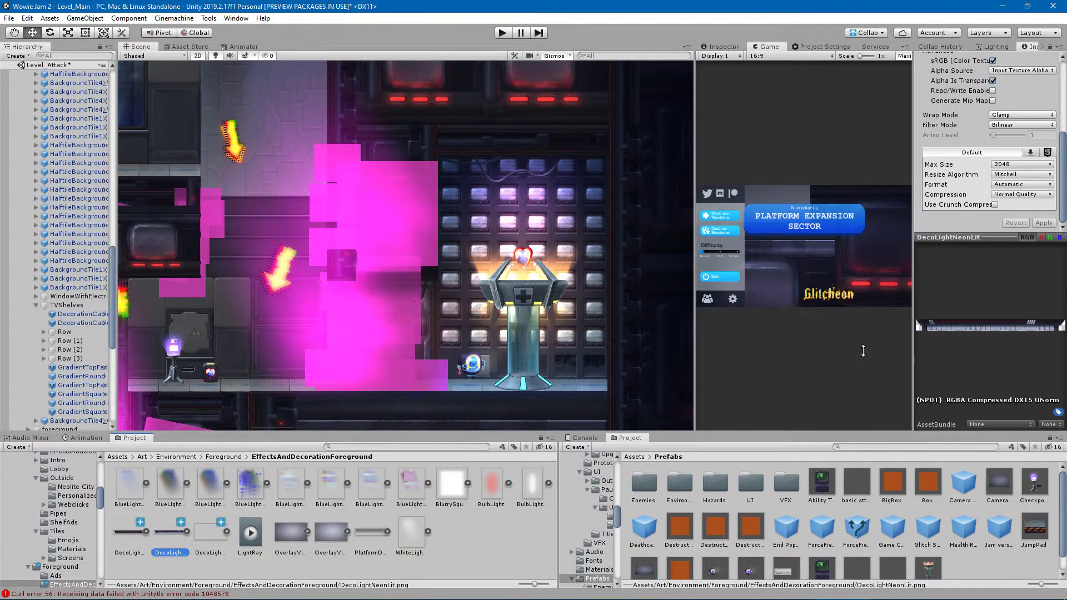
scroll(1047, 132, "up", 5)
left_click(1034, 141)
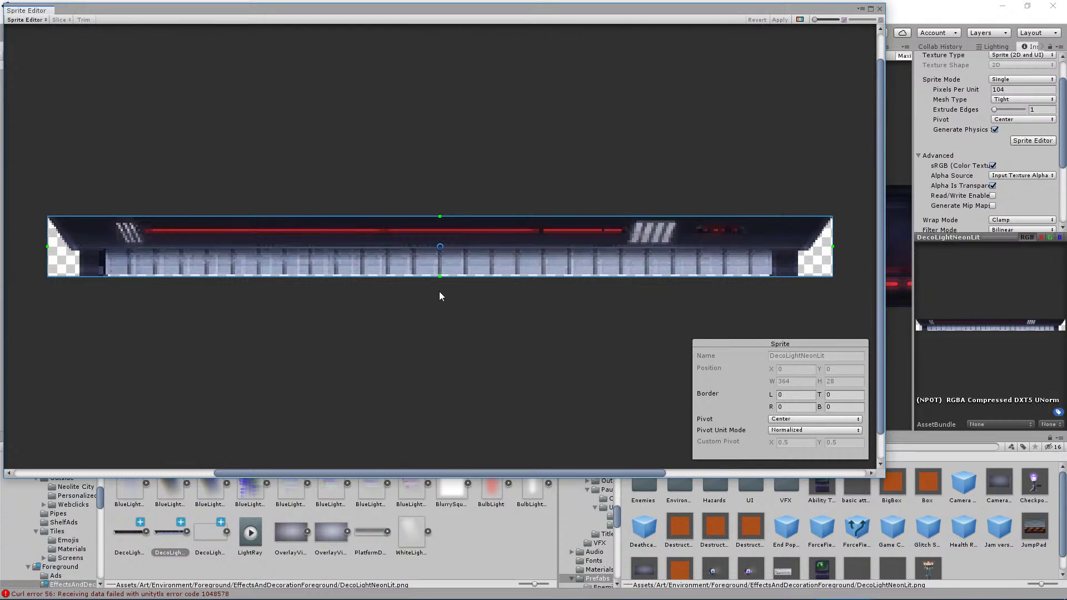
left_click(793, 420)
left_click(811, 456)
left_click(779, 20)
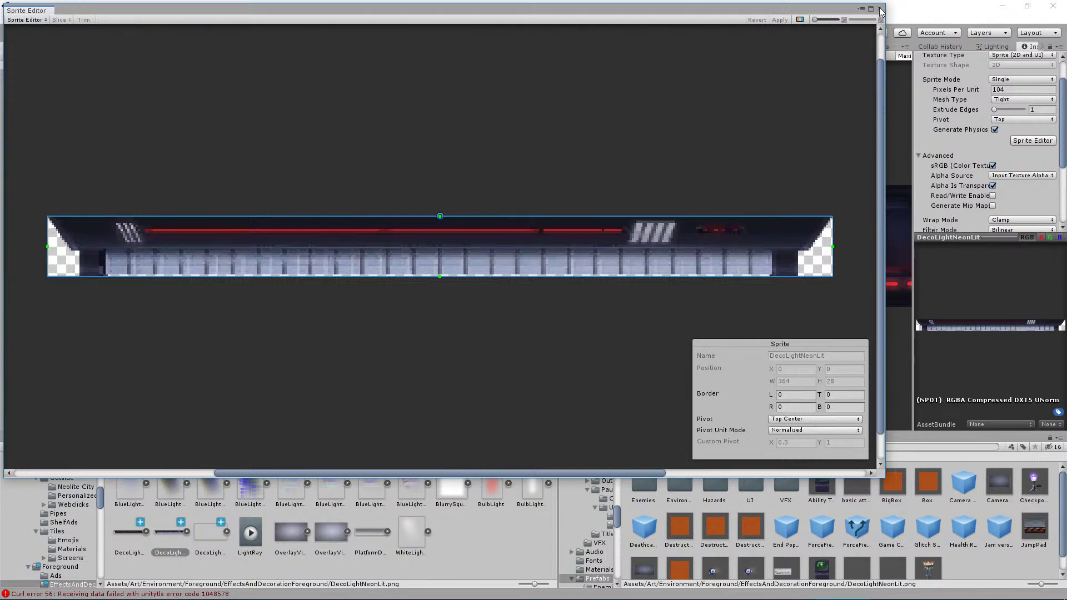
left_click(879, 9)
Set the DecoLightNeonDark sprite's pivot to Top Center in the Sprite Editor and apply it.
left_click(131, 535)
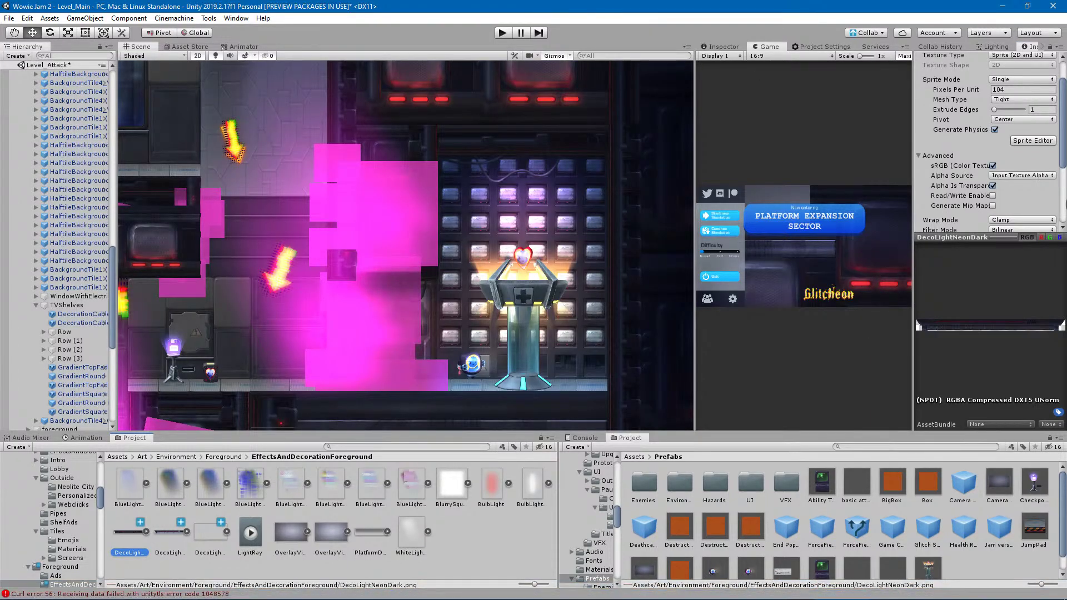
left_click(1029, 141)
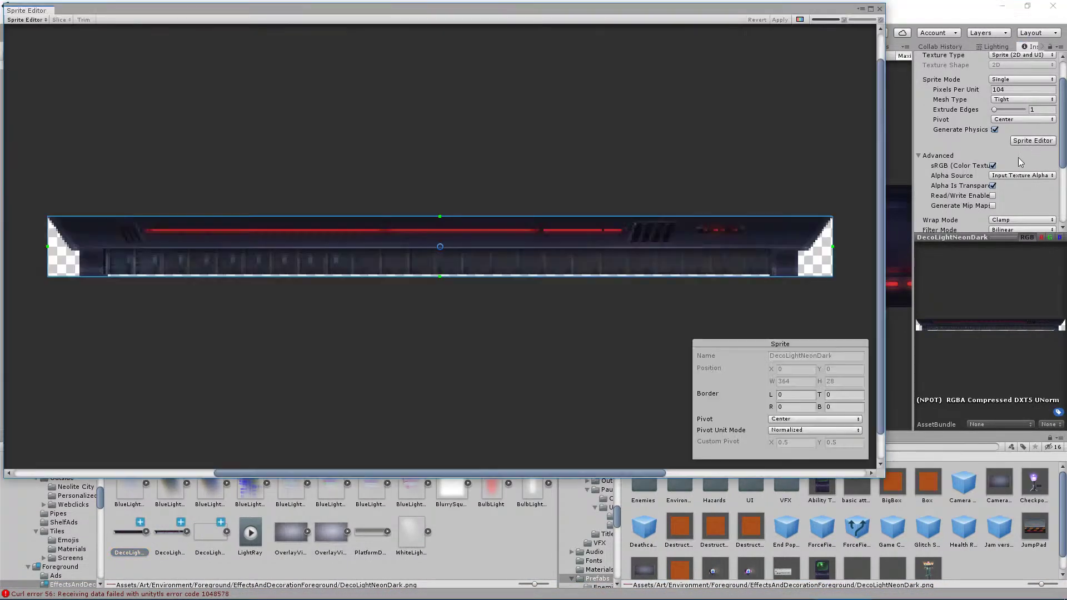
left_click(794, 419)
left_click(798, 456)
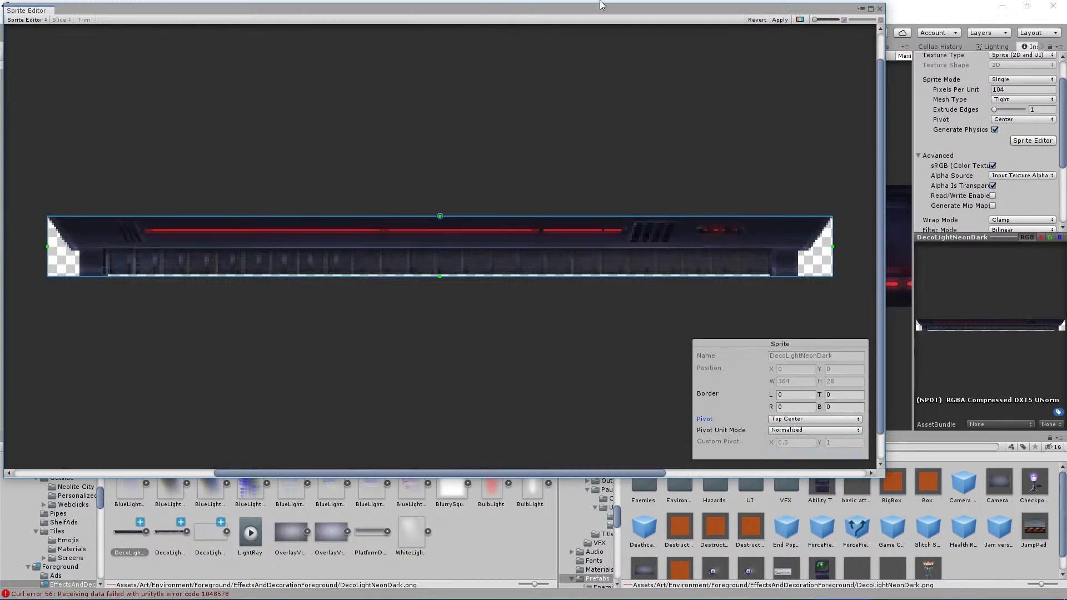
left_click(772, 20)
left_click(880, 9)
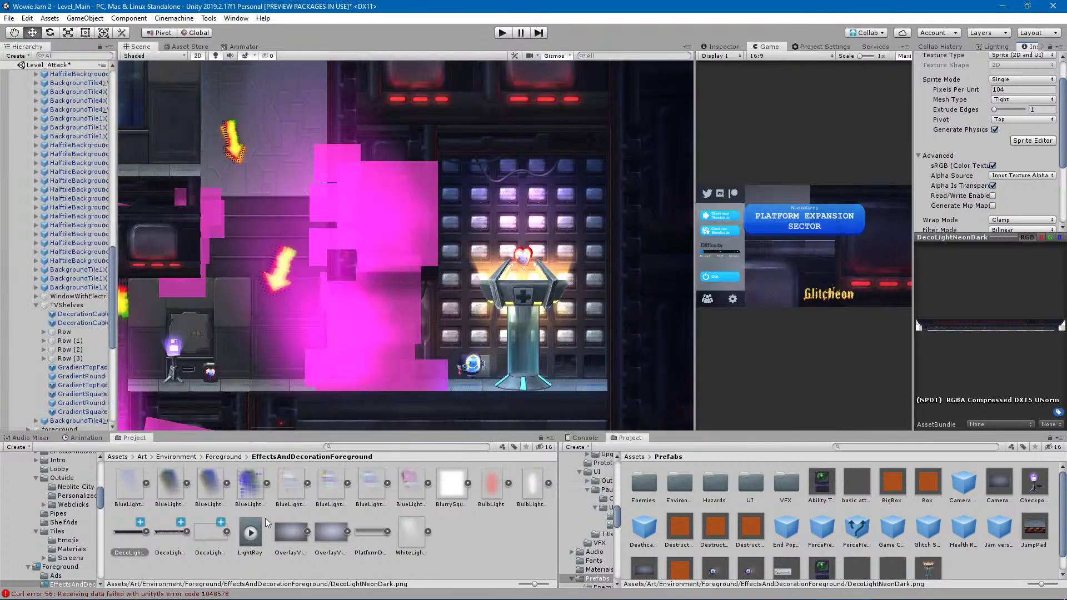
Set the DecoLightNeonRay sprite's pivot to Top Center in the Sprite Editor and apply it.
left_click(215, 538)
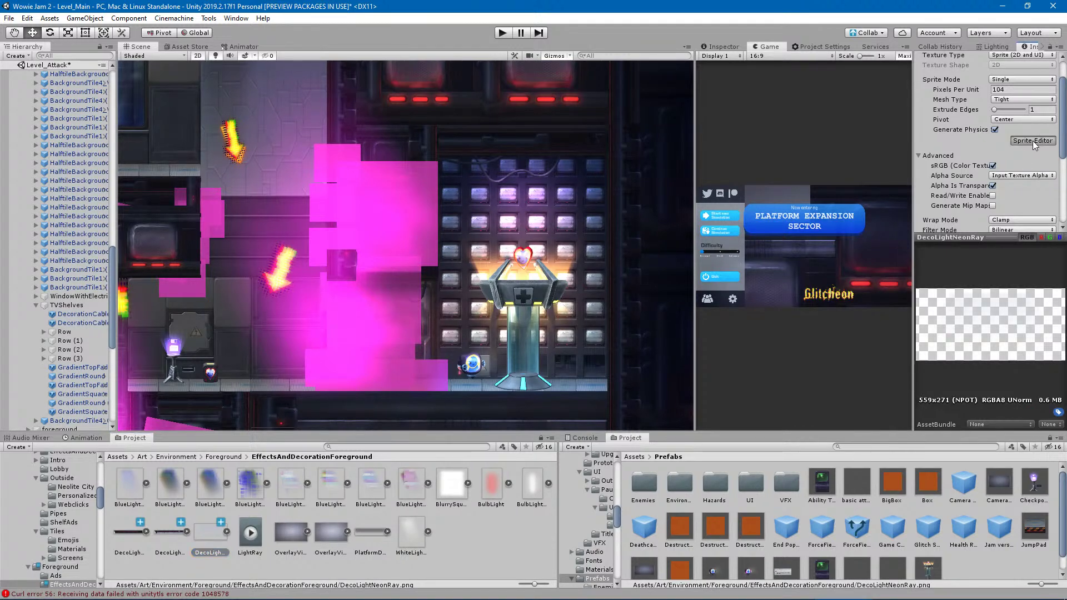
left_click(1032, 141)
left_click(776, 420)
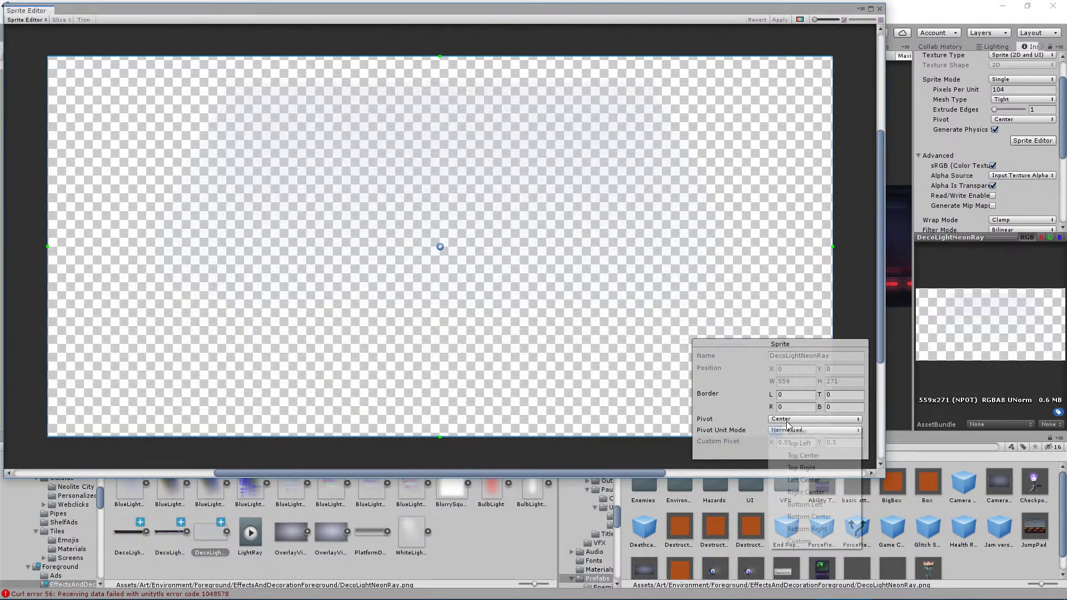
left_click(807, 456)
left_click(779, 20)
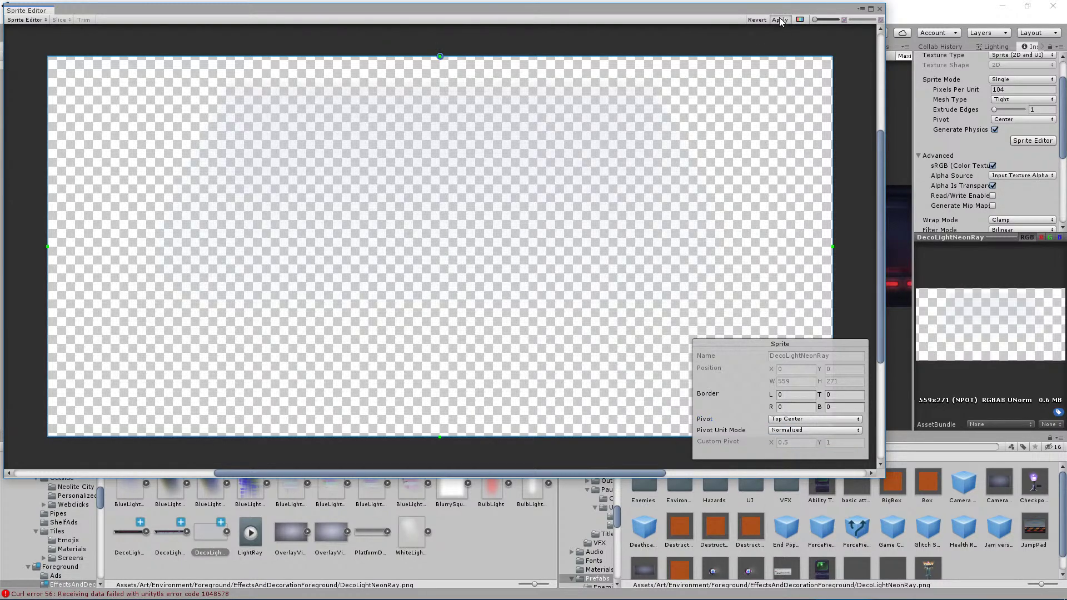
left_click(880, 9)
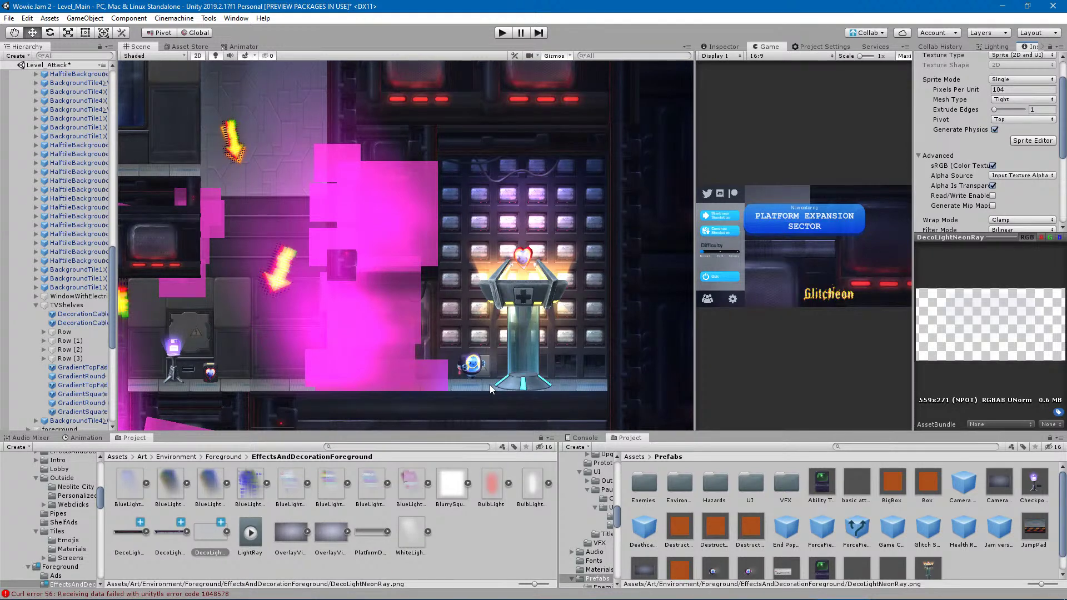
Make Level_Attack the active scene.
middle_click_drag(370, 180, 489, 376)
middle_click_drag(269, 228, 248, 440)
scroll(491, 308, "up", 6)
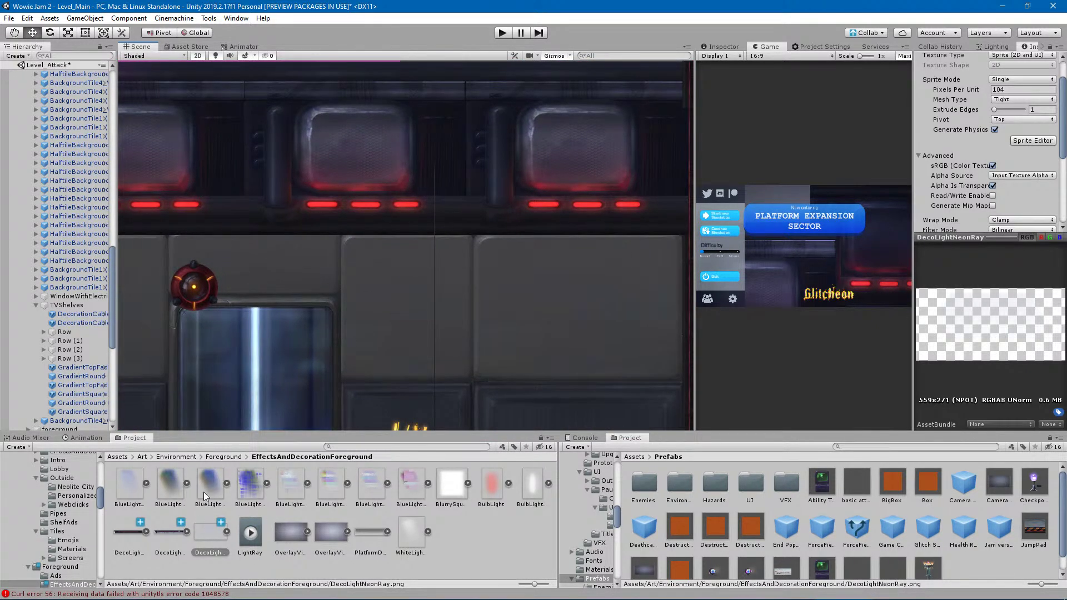
scroll(61, 423, "down", 10)
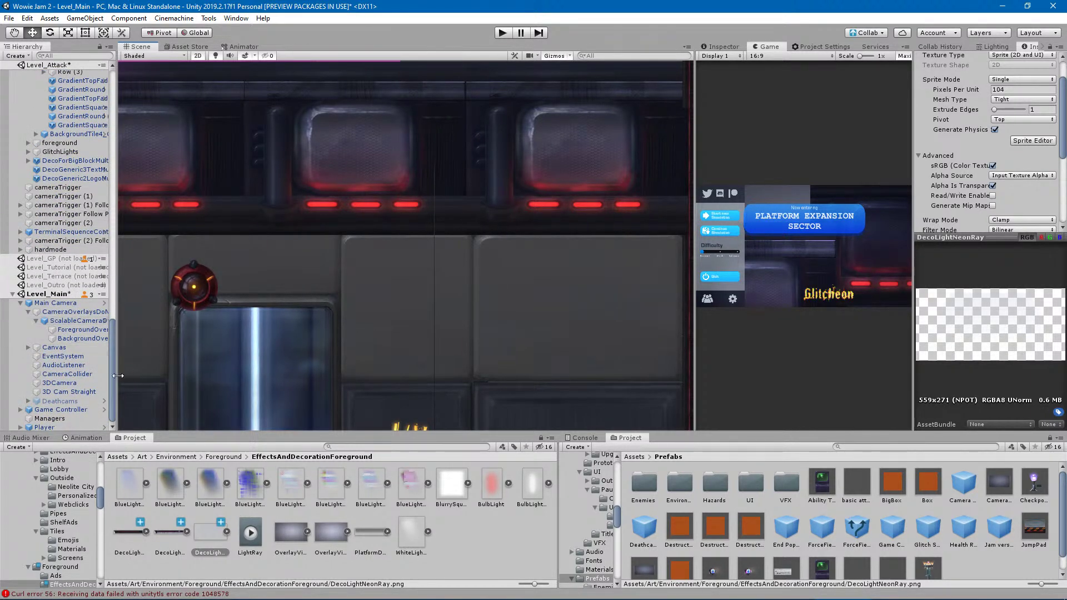
left_click_drag(112, 373, 99, 97)
right_click(51, 83)
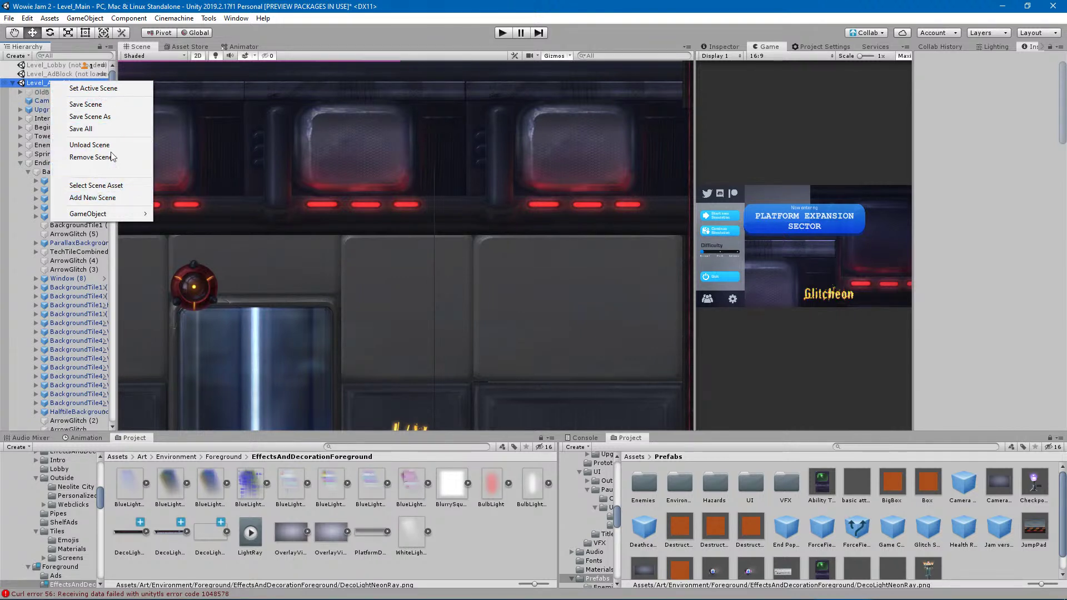
left_click(106, 89)
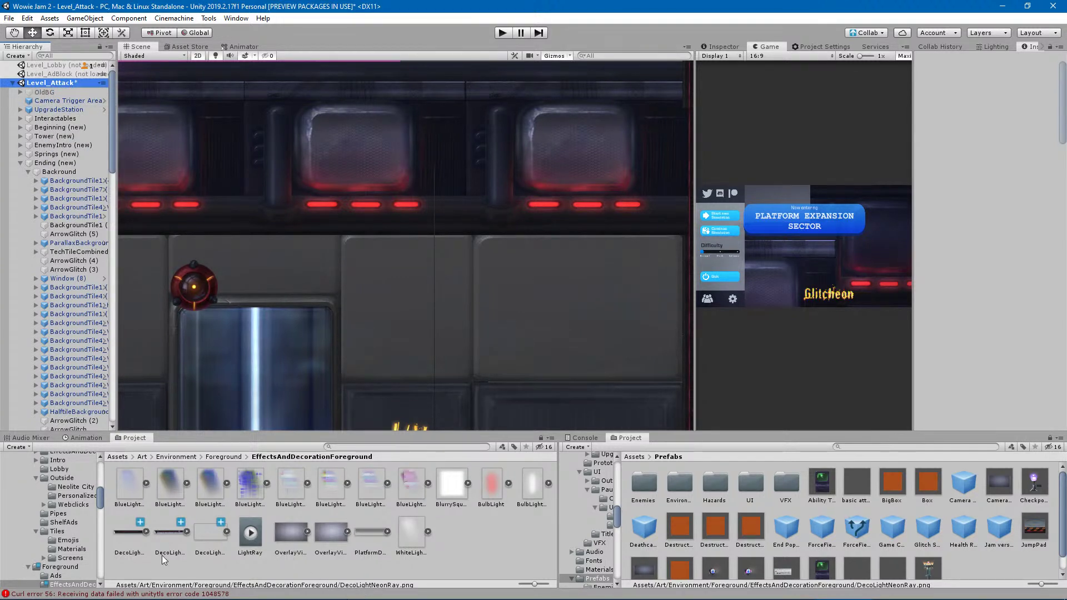
Place the DecoLightNeonDark sprite in the level and align it flush beneath the beam under the rightmost TV screen.
left_click_drag(126, 532, 507, 257)
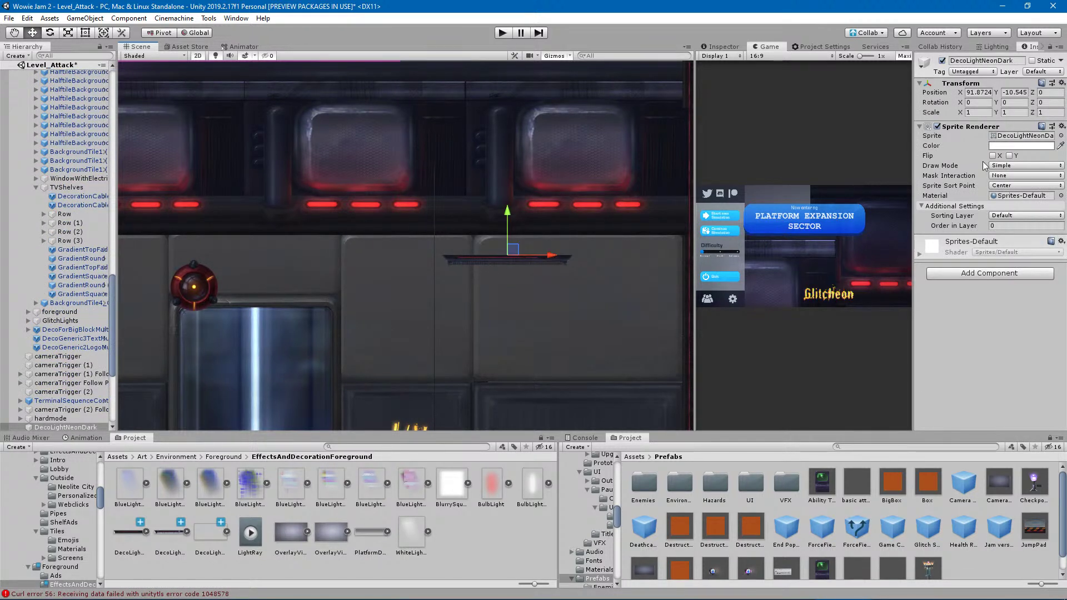
scroll(514, 275, "up", 1)
scroll(514, 262, "up", 4)
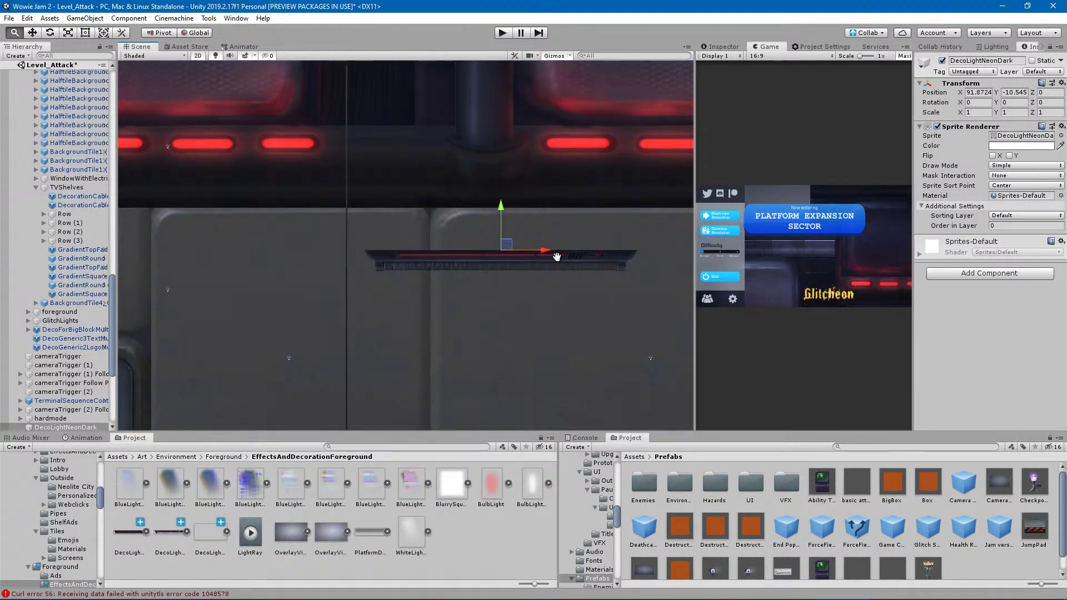
middle_click_drag(552, 255, 410, 295)
left_click_drag(362, 279, 458, 219)
scroll(485, 218, "up", 1)
scroll(472, 220, "up", 2)
scroll(448, 281, "down", 3)
scroll(449, 283, "down", 3)
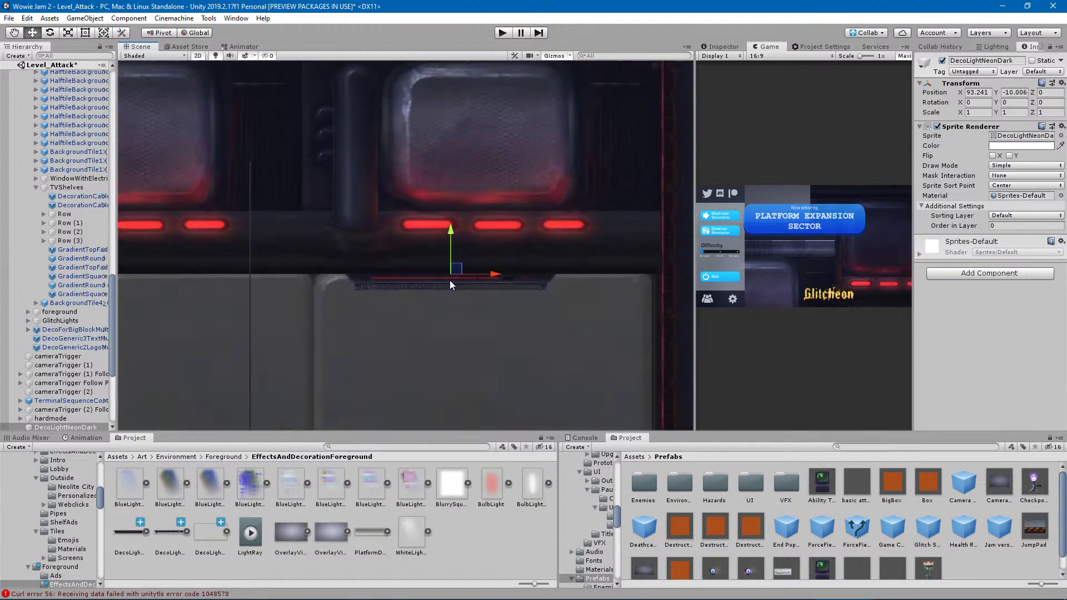
middle_click_drag(543, 336, 429, 243)
left_click_drag(386, 213, 415, 220)
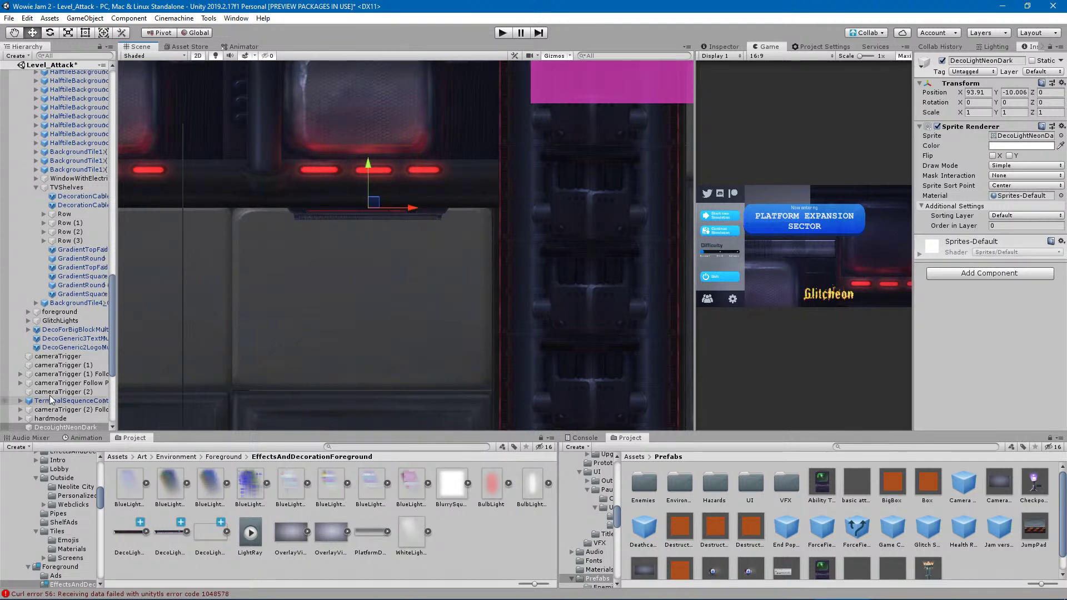
Set DecoLightNeonDark's sorting layer to ForegroundEffects.
left_click(1012, 216)
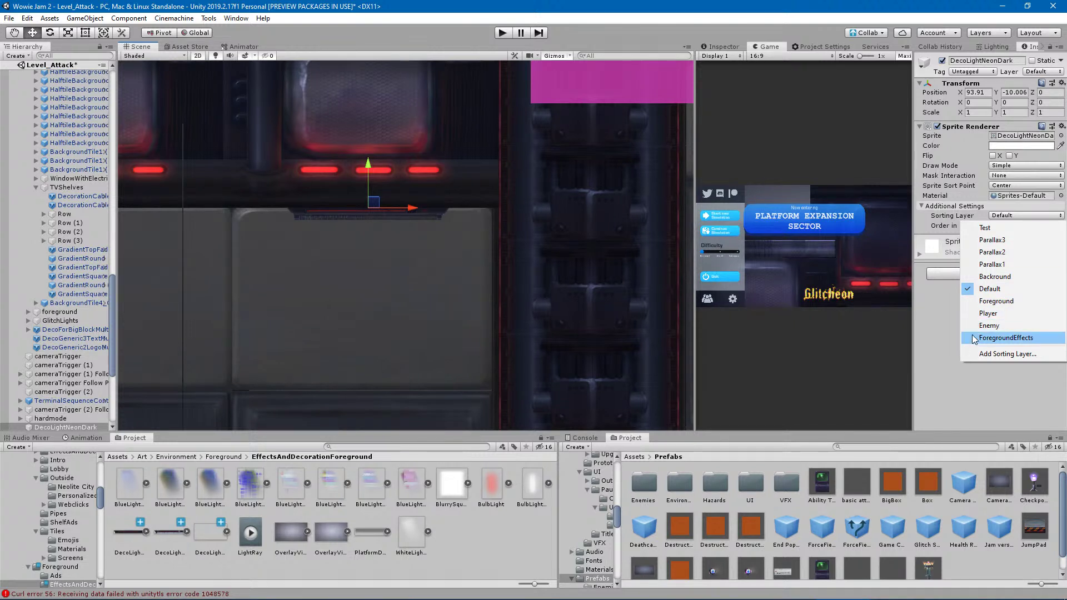
left_click(1023, 301)
left_click(1010, 217)
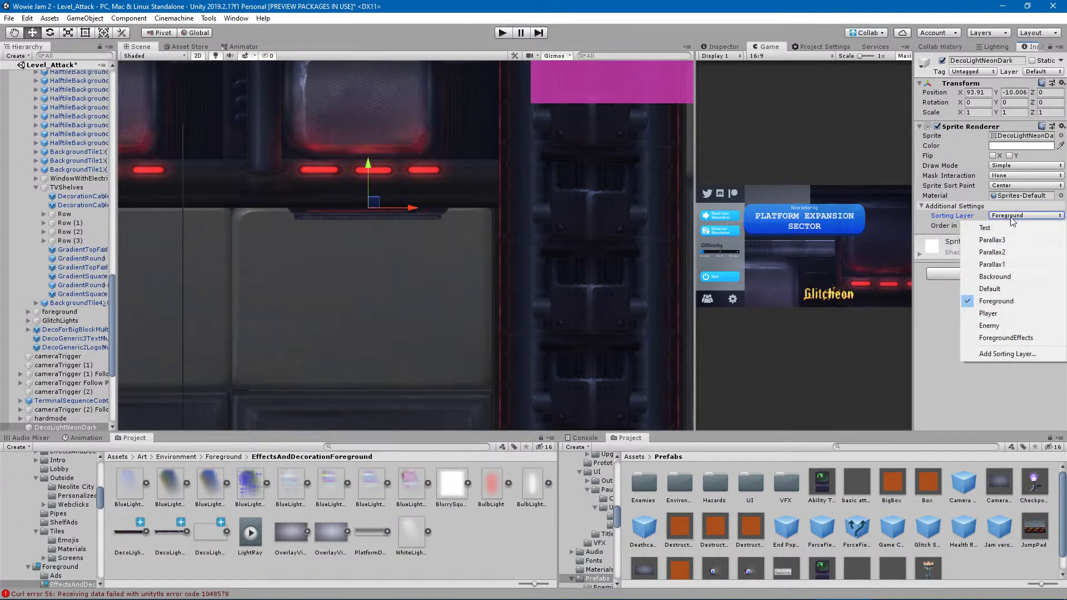
left_click(1005, 339)
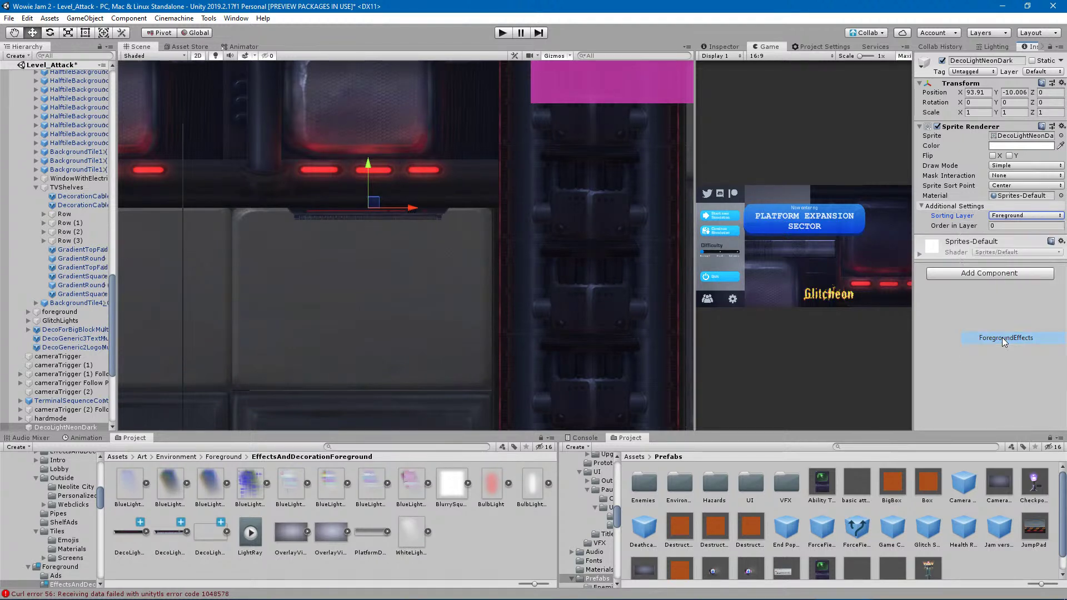
left_click(1000, 227)
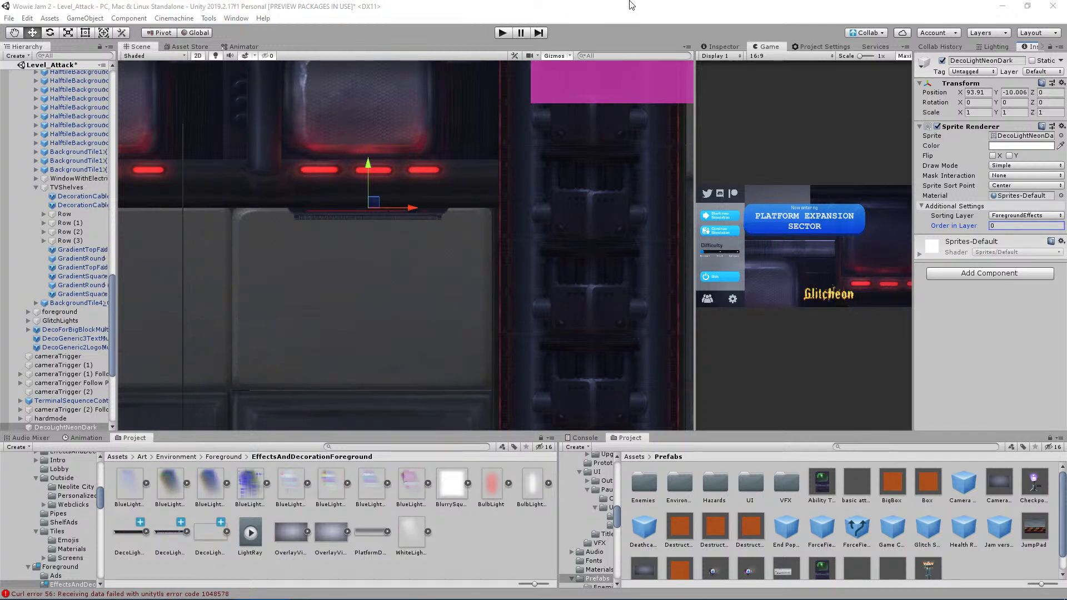
left_click(654, 5)
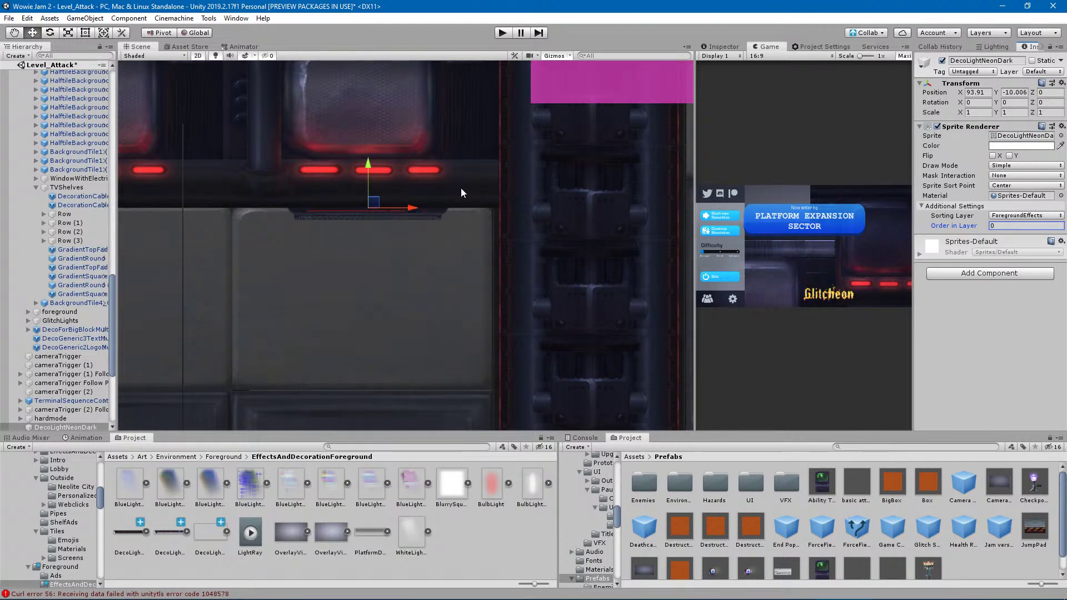
scroll(461, 195, "up", 3)
left_click(1003, 225)
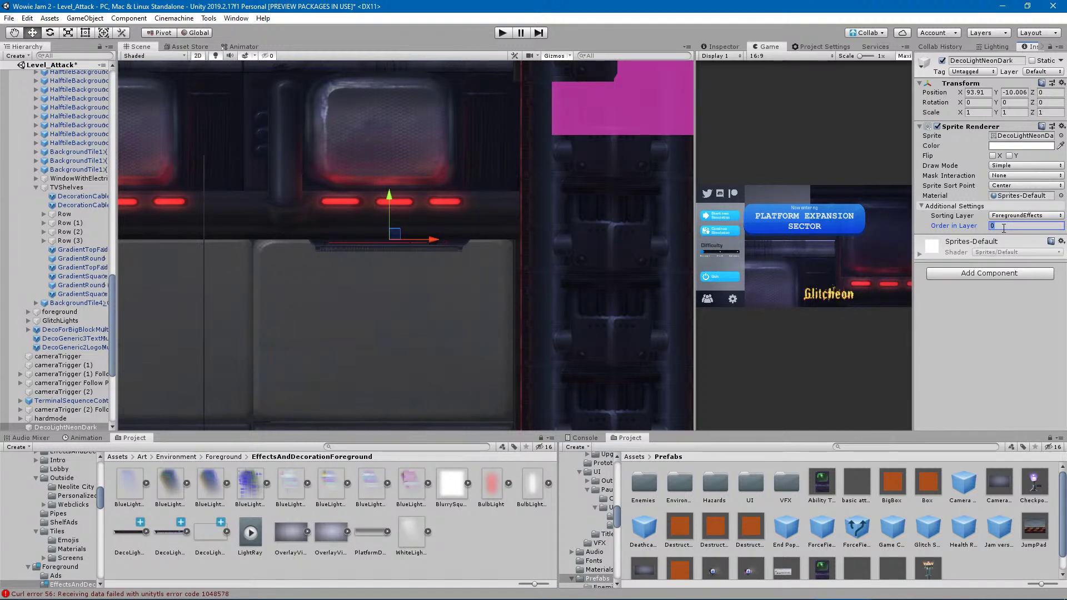
Add DecoLightNeonLit as a child of DecoLightNeonDark, on the ForegroundEffects sorting layer with order in layer 1.
scroll(61, 333, "down", 4)
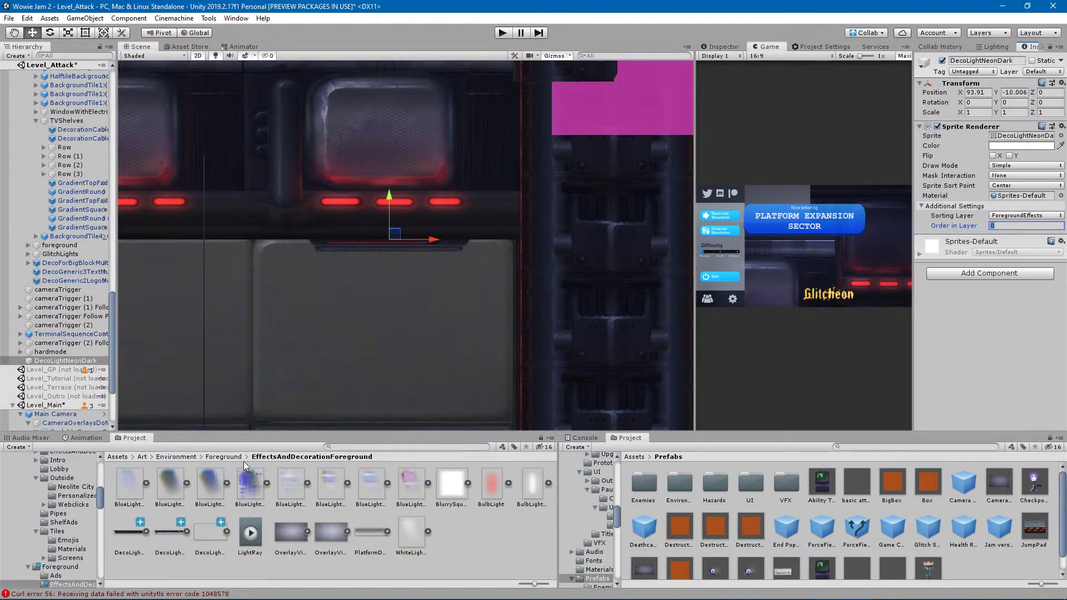
left_click_drag(166, 532, 61, 363)
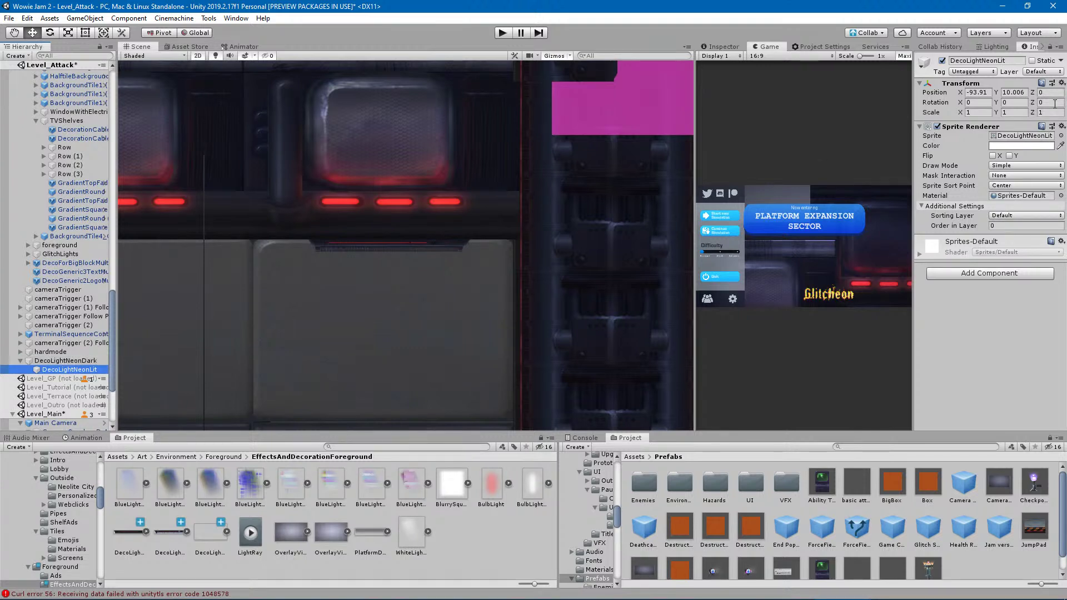
left_click(1011, 216)
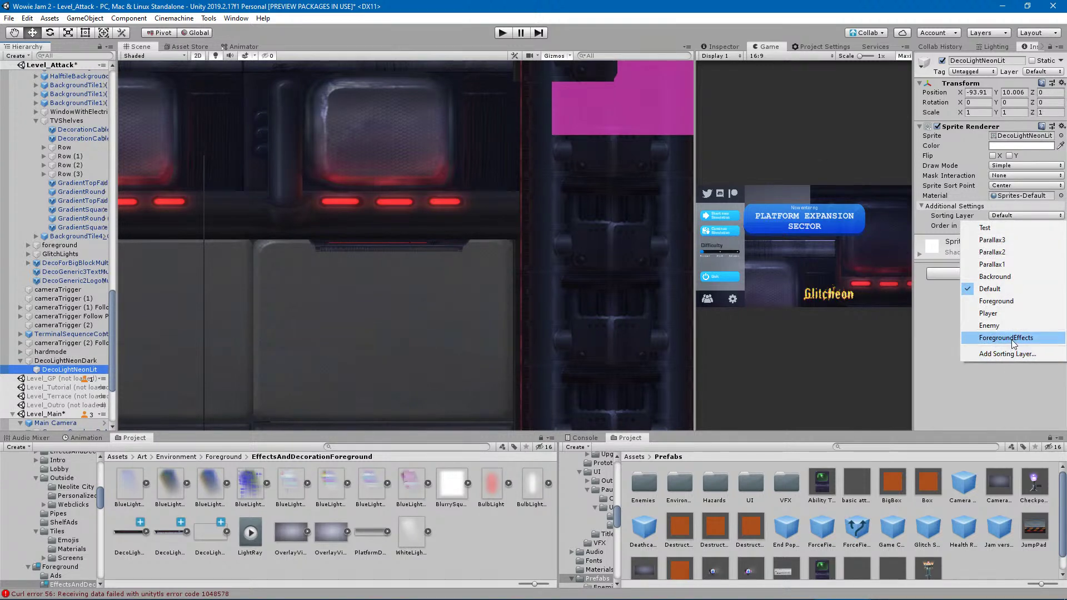
left_click(1005, 338)
left_click(1042, 225)
type("1")
Set DecoLightNeonLit's local position to X 0 and Y 0.
left_click(977, 92)
type("0")
key("Tab")
type("0")
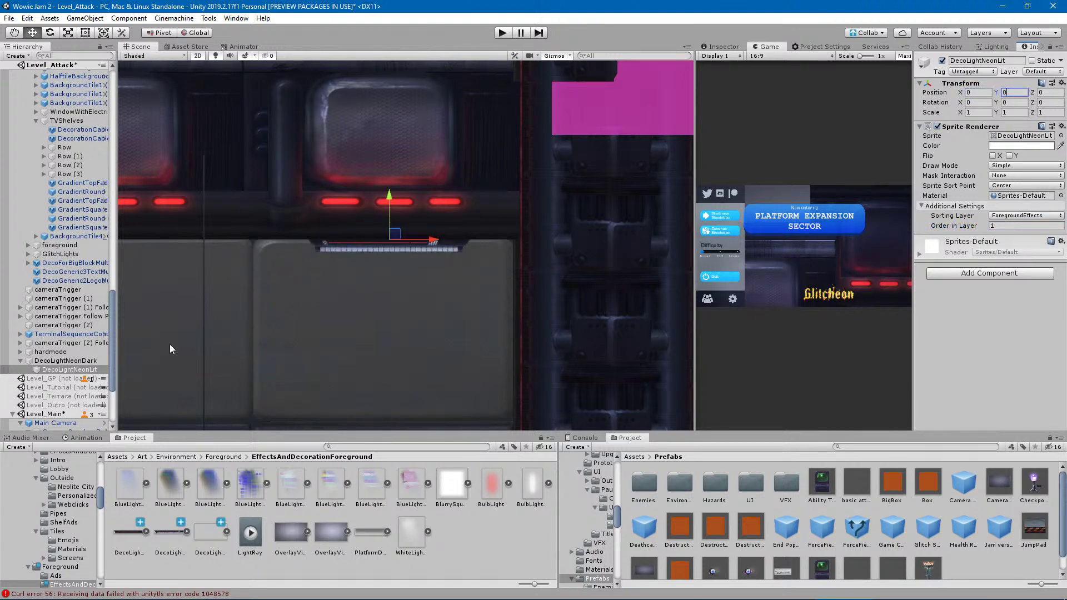
Add DecoLightNeonRay as a child of DecoLightNeonDark, on the ForegroundEffects sorting layer with order in layer 11.
left_click_drag(419, 541, 56, 365)
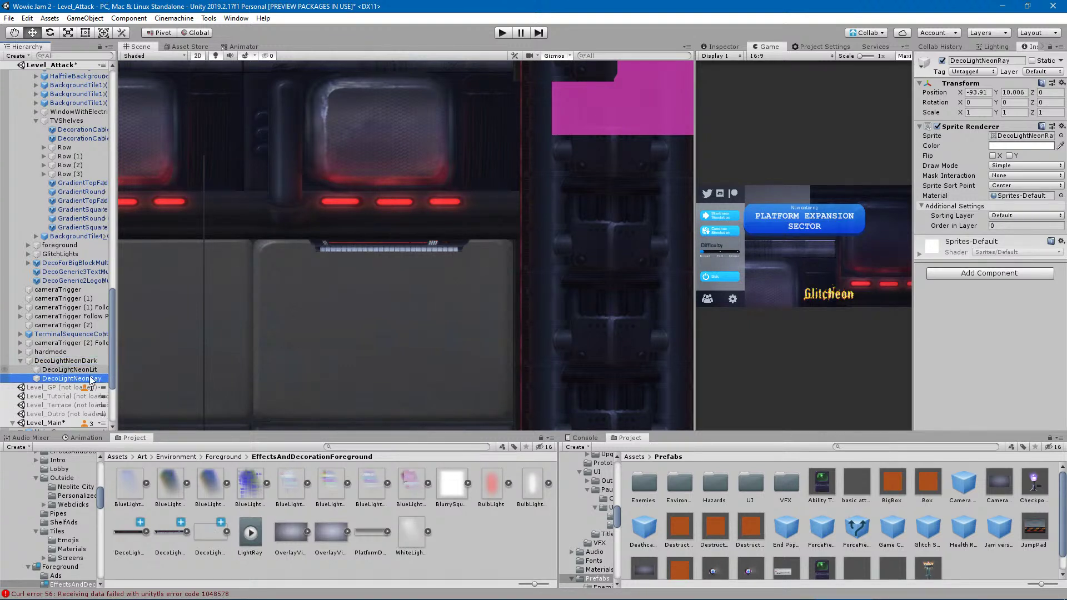
left_click(1008, 215)
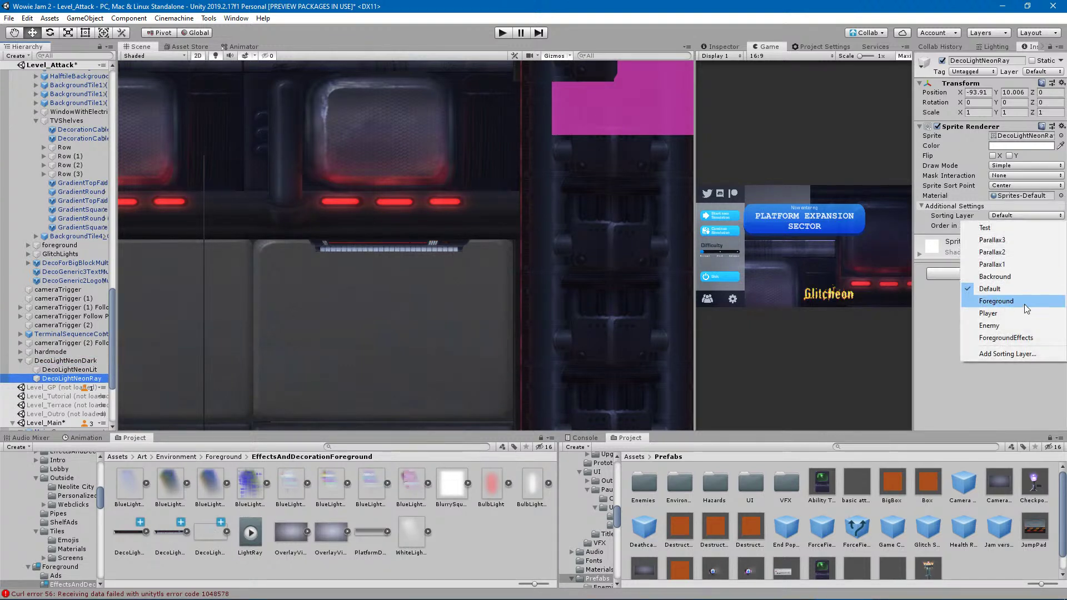
left_click(1012, 338)
left_click(999, 226)
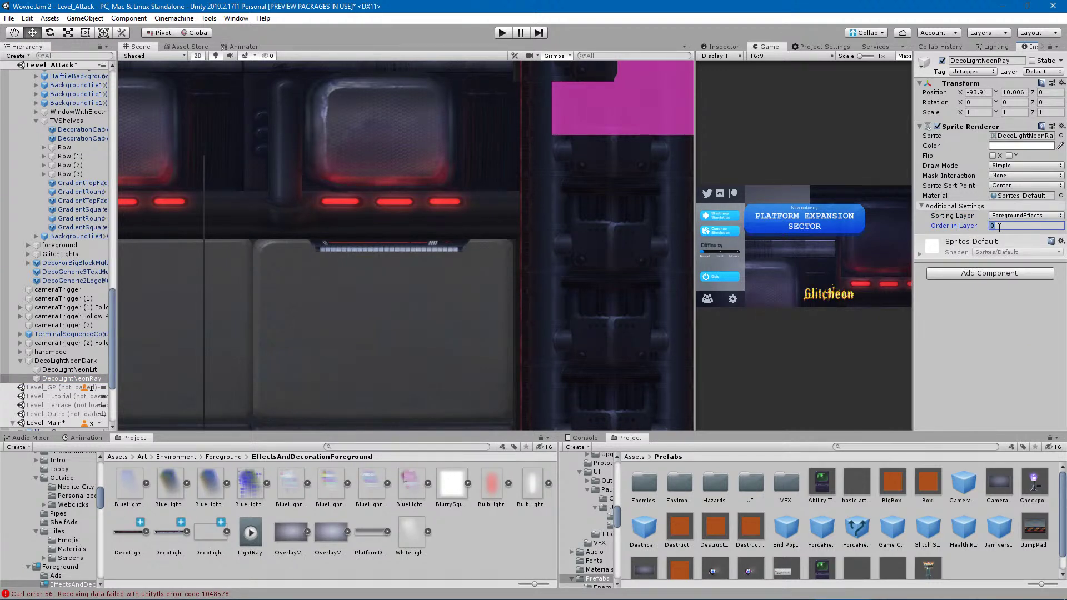
type("10")
key("Return")
key("BackSpace")
key("BackSpace")
type("9")
key("BackSpace")
type("1")
Set DecoLightNeonRay's local position to X 0 and Y 0.
left_click(978, 93)
type("0")
key("Tab")
type("0")
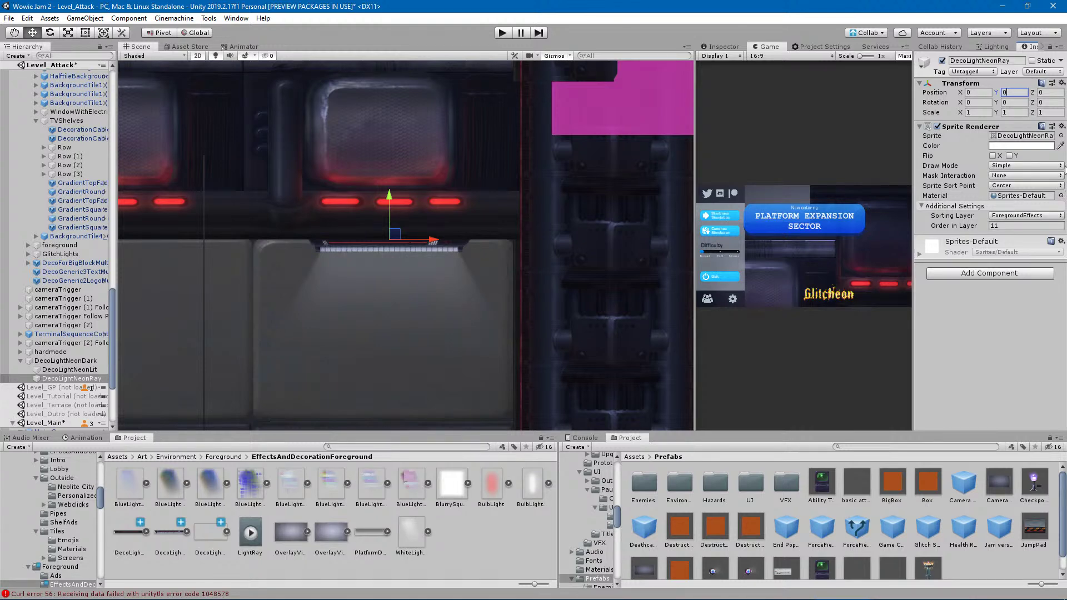
Assign the Additive material to DecoLightNeonRay's Sprite Renderer.
left_click(1061, 136)
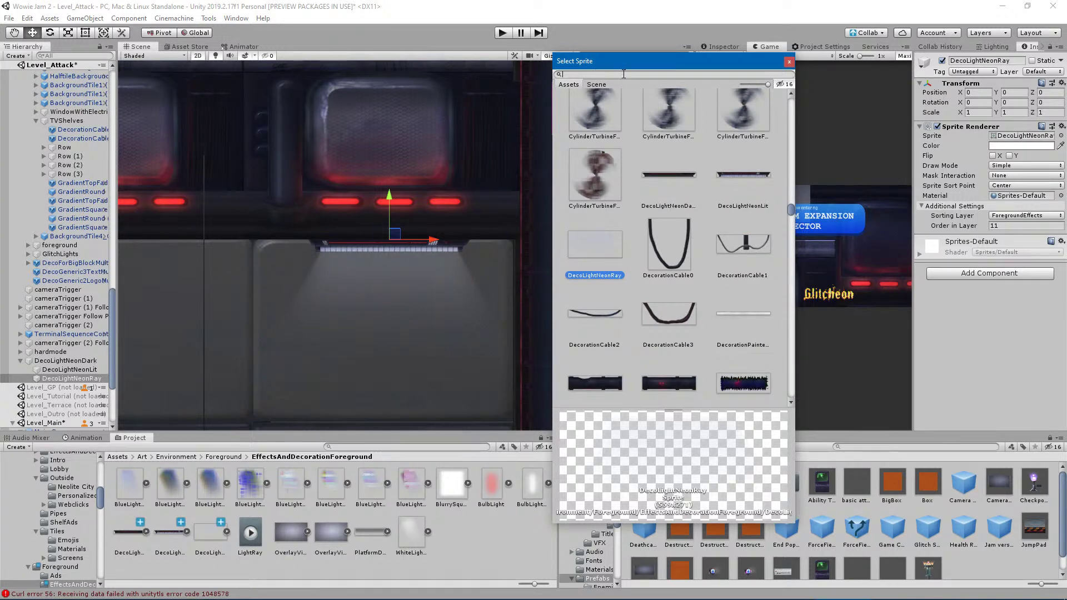
left_click(789, 62)
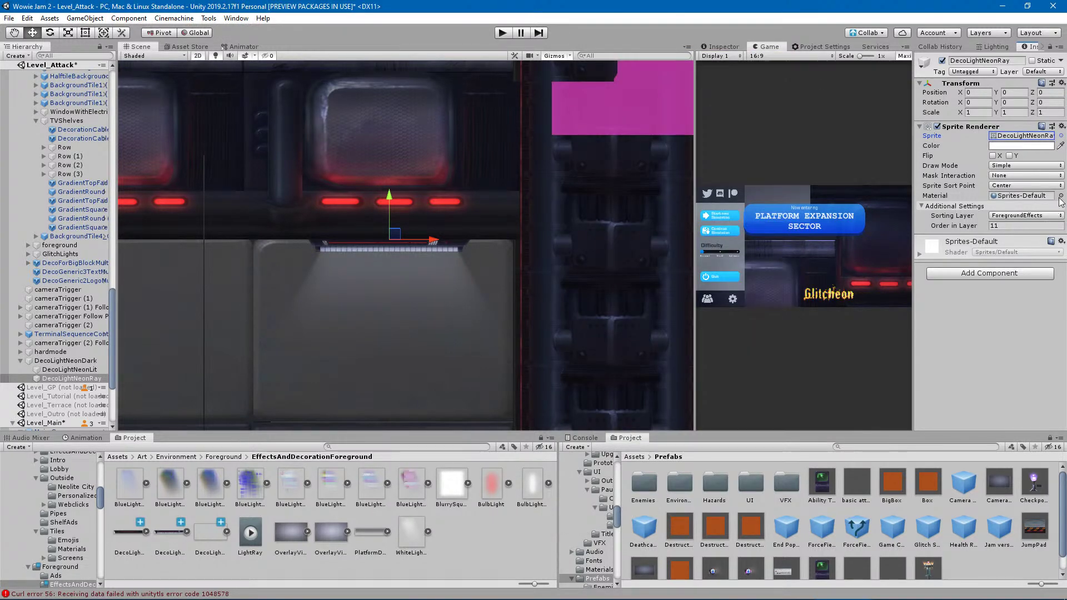
left_click(1061, 196)
type("ad")
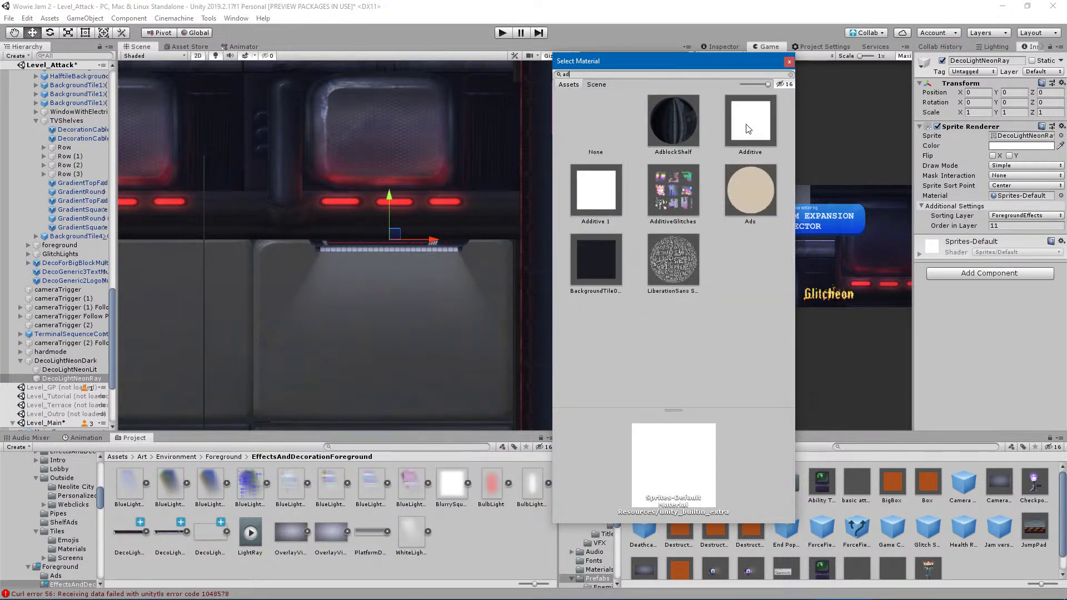
left_click(748, 129)
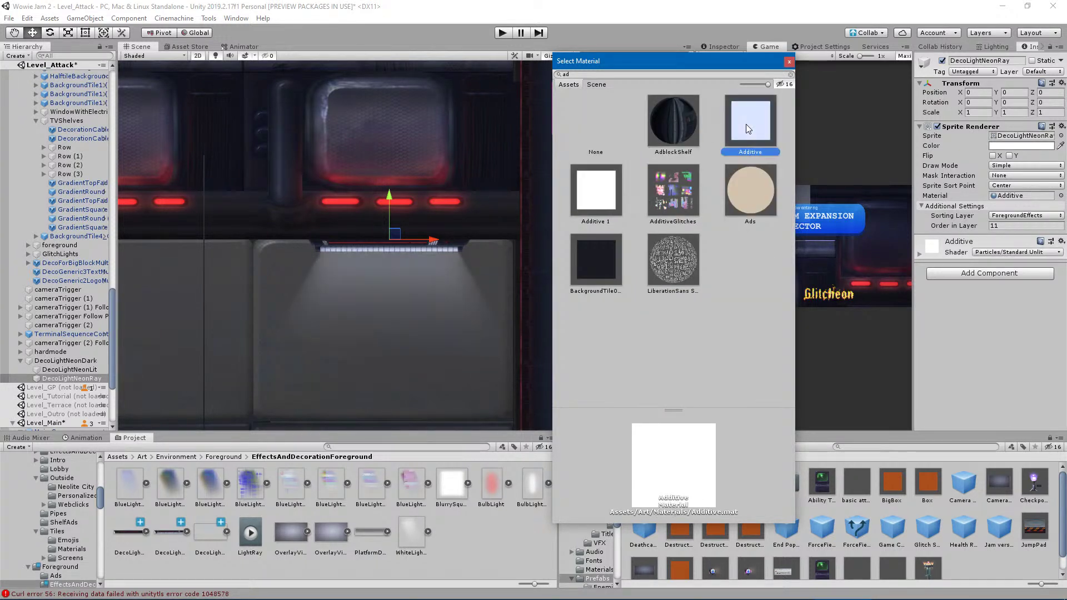
Try the Overlay material on DecoLightNeonRay and go back to Additive.
left_click(604, 130)
left_click(732, 142)
type("ov")
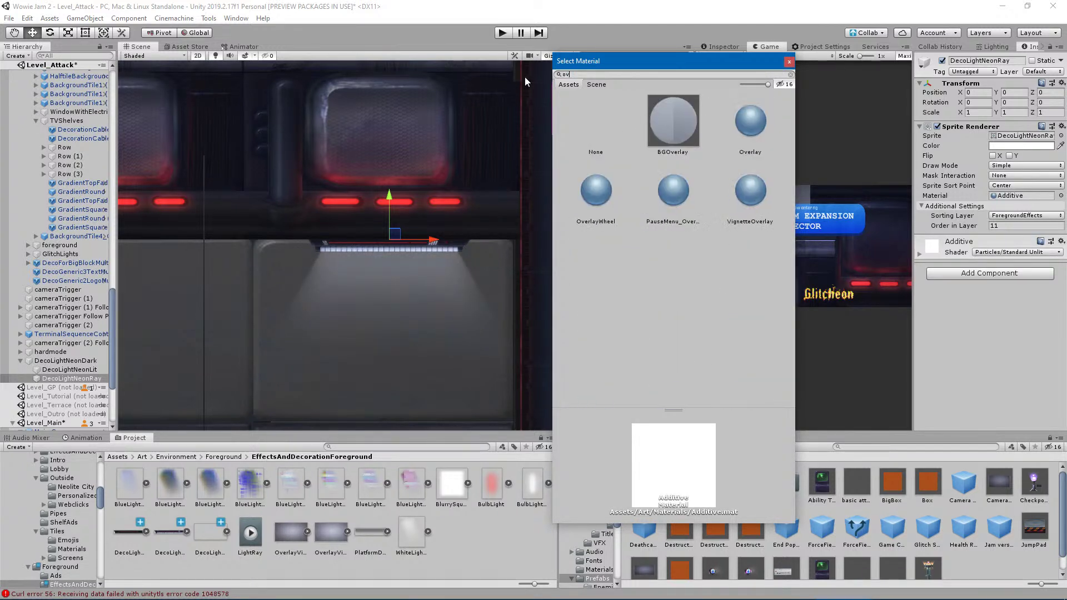
left_click(758, 124)
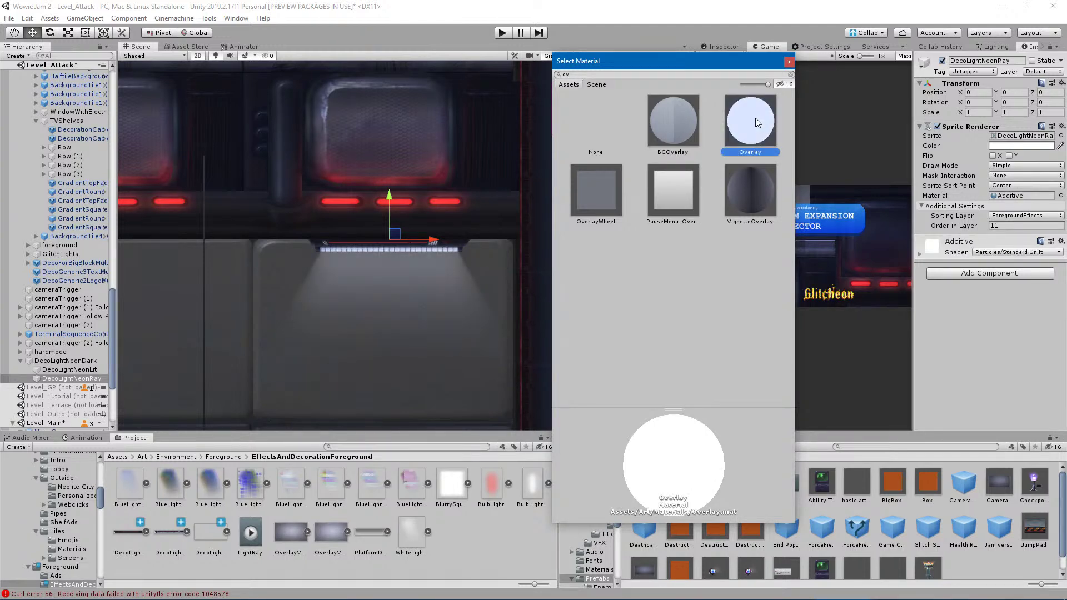
left_click(789, 61)
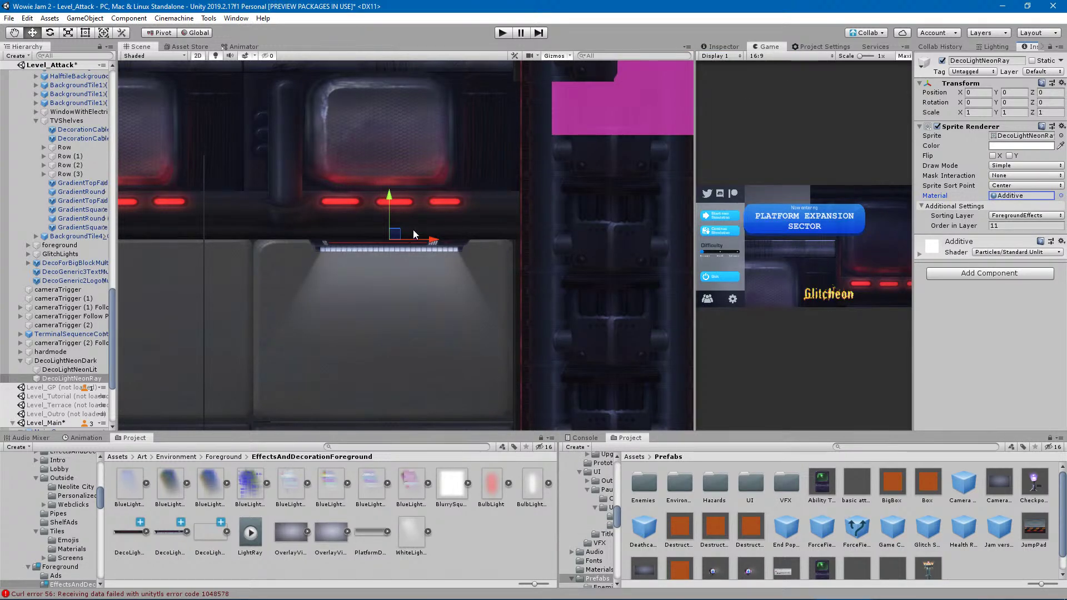
Try lowering DecoLightNeonRay relative to the lamp housing, and undo the move.
left_click(63, 361)
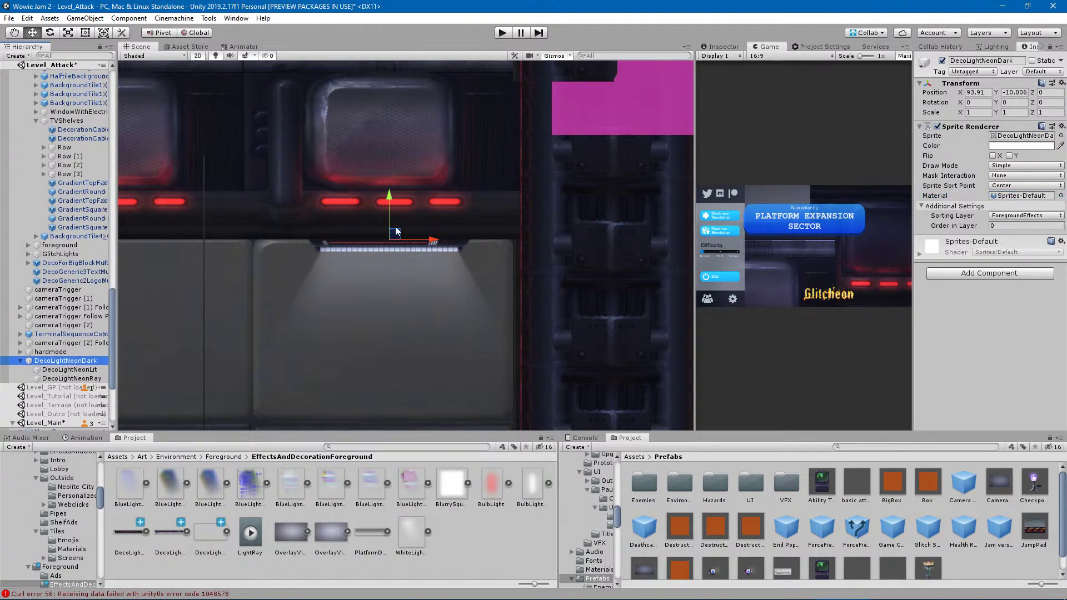
middle_click_drag(402, 317, 419, 297)
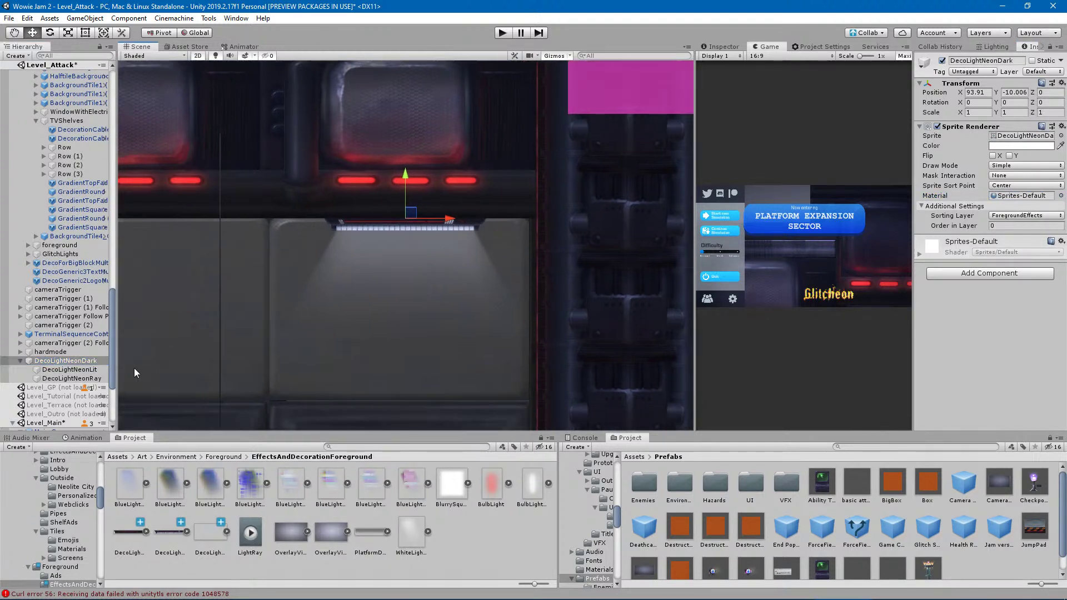
scroll(322, 244, "up", 4)
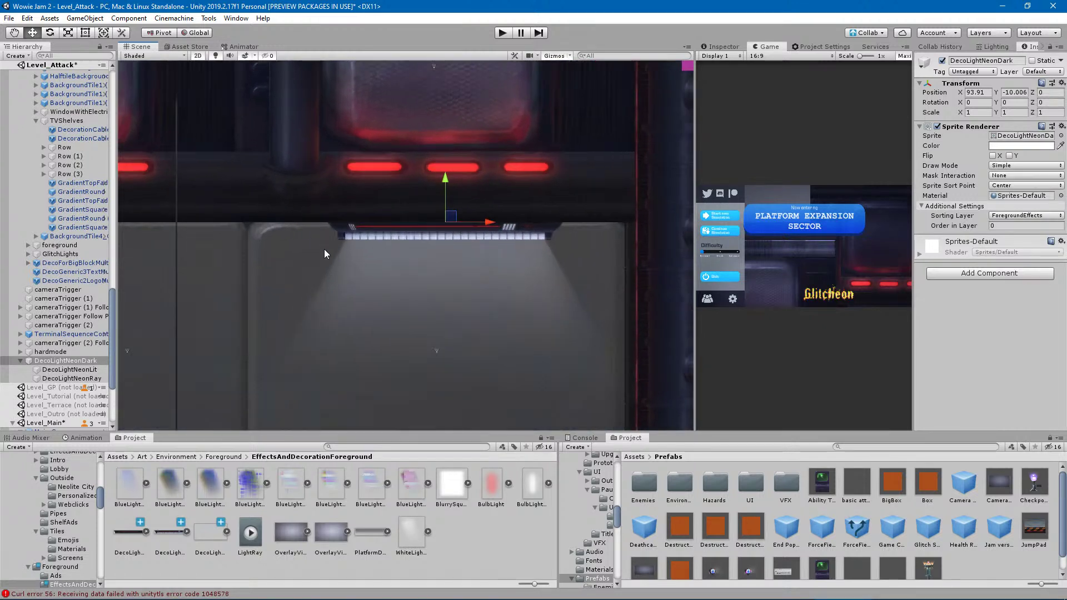
middle_click_drag(365, 322, 321, 303)
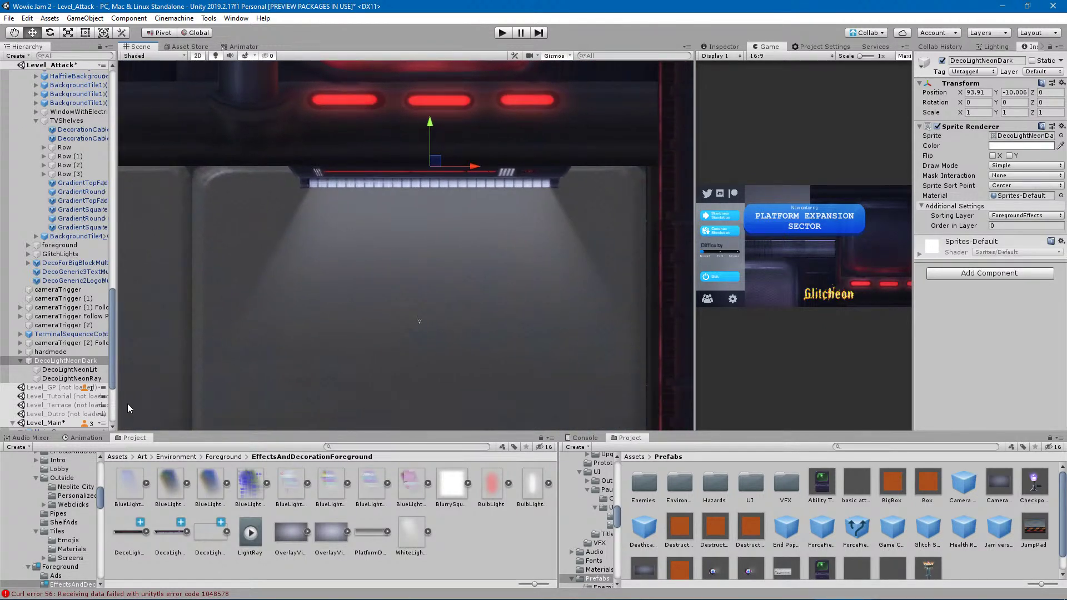
left_click(72, 379)
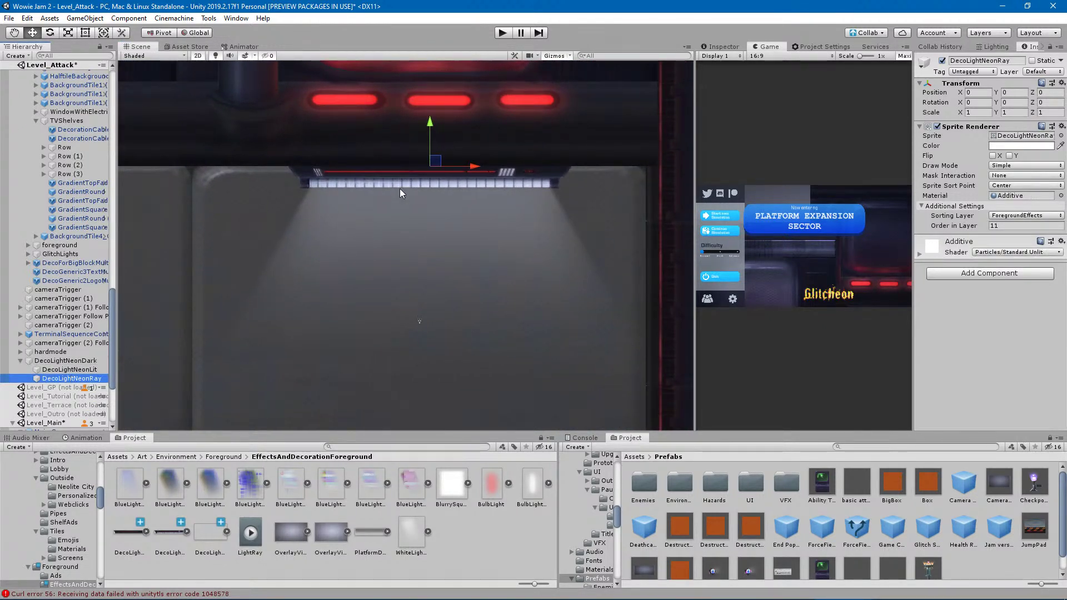
left_click_drag(432, 131, 441, 182)
key("ctrl+z")
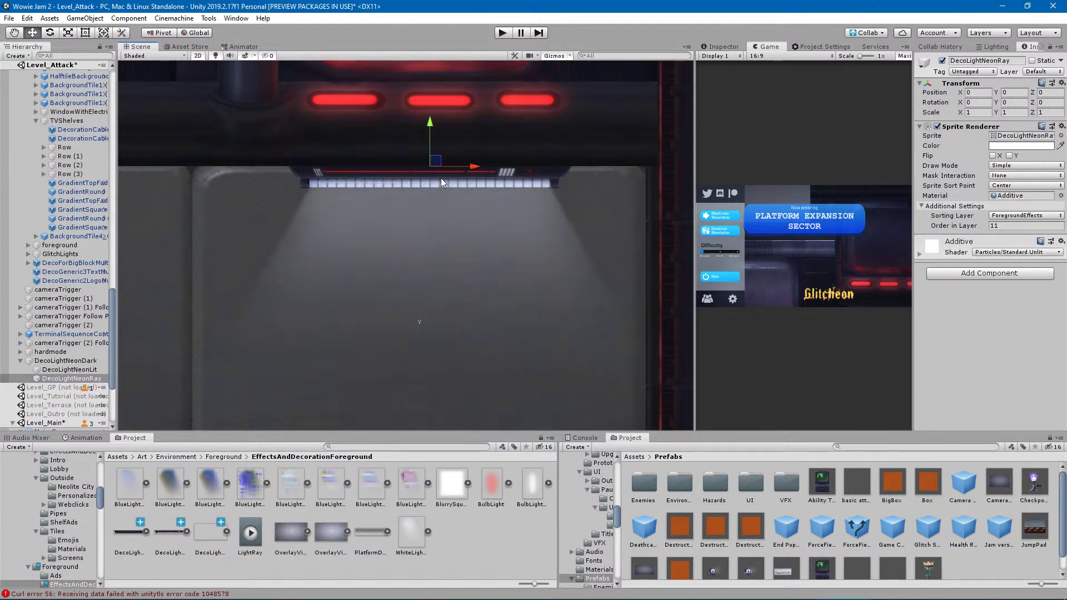
Try shifting DecoLightNeonRay slightly down and up against the lit tube, undoing each shift.
scroll(427, 139, "up", 4)
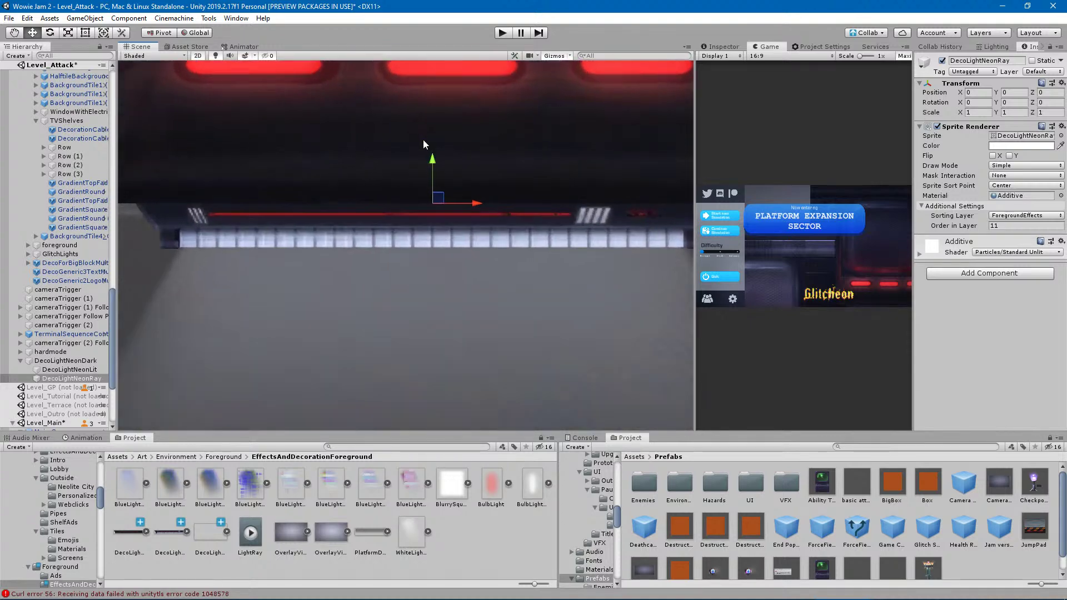
left_click_drag(433, 172, 442, 187)
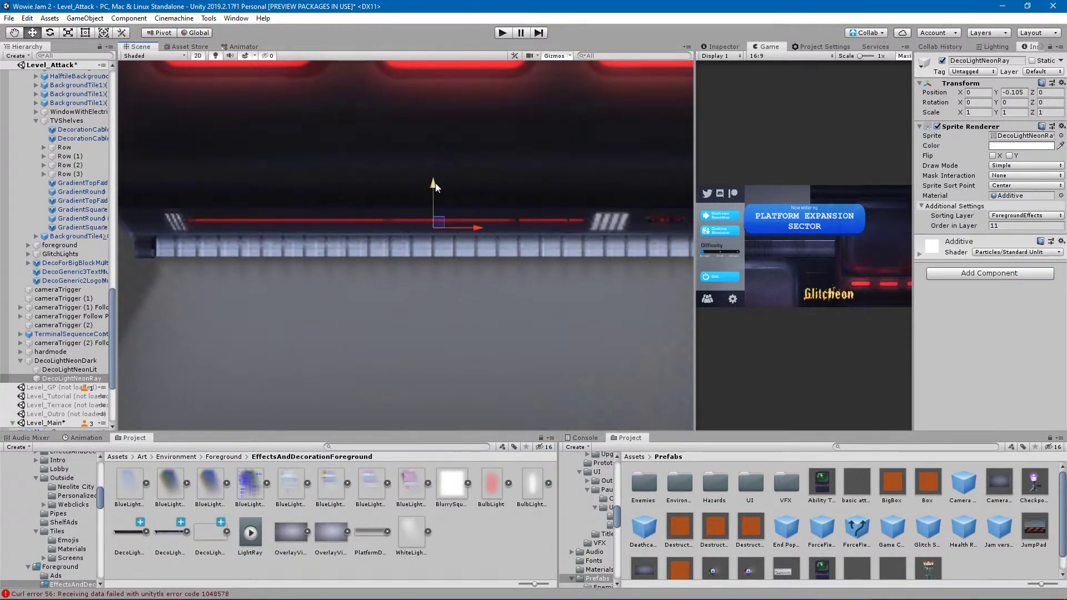
key("ctrl+z")
left_click_drag(434, 158, 434, 142)
key("ctrl+z")
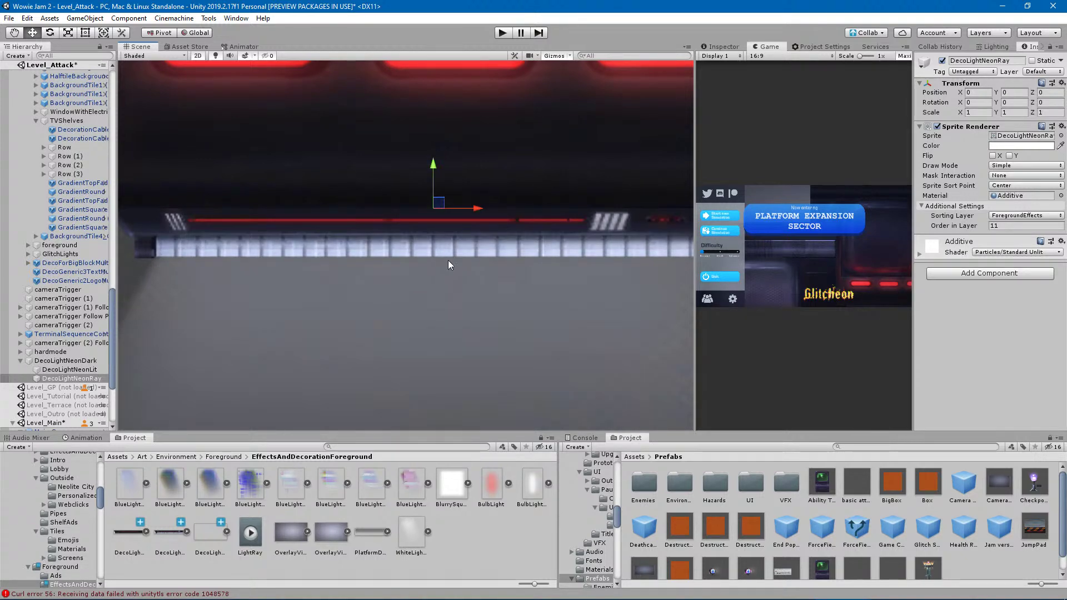
scroll(449, 267, "down", 5)
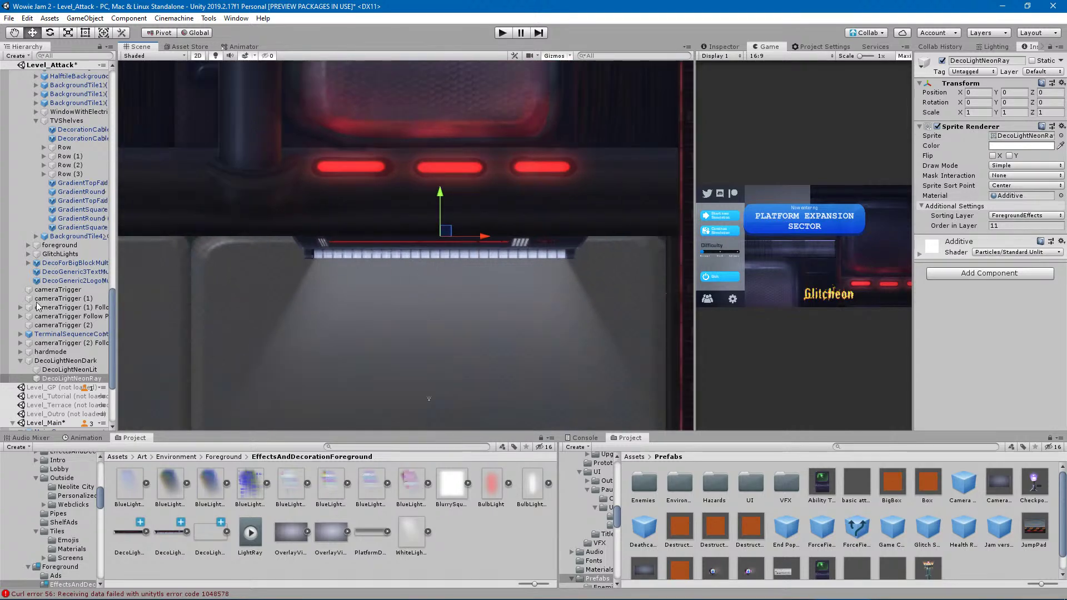
Try shifting DecoLightNeonRay sideways to about X 0.983 relative to the lamp housing, and undo the move.
left_click(47, 364)
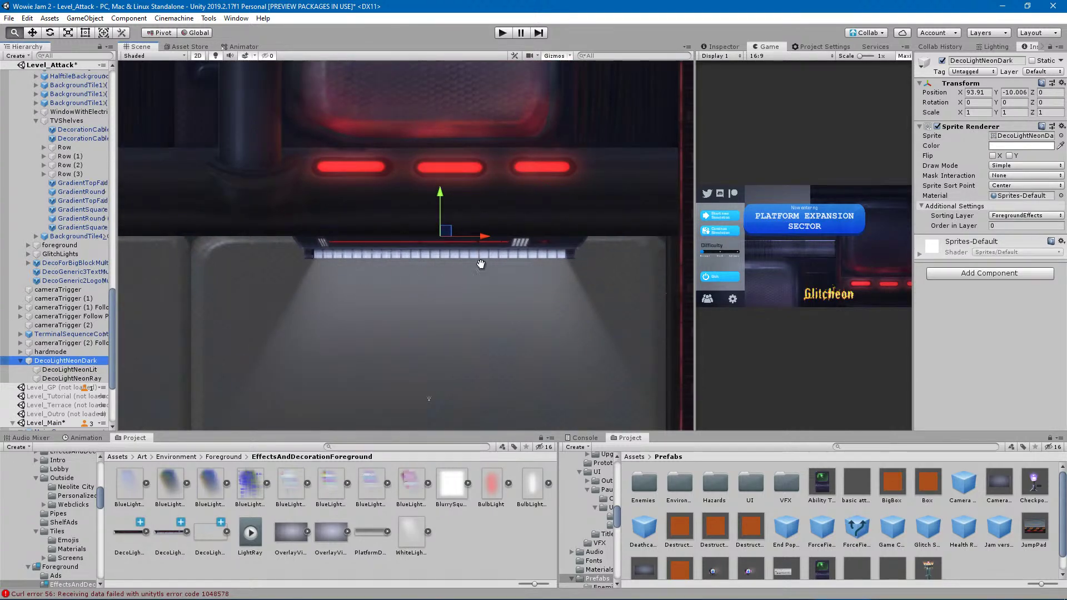
scroll(482, 269, "down", 5)
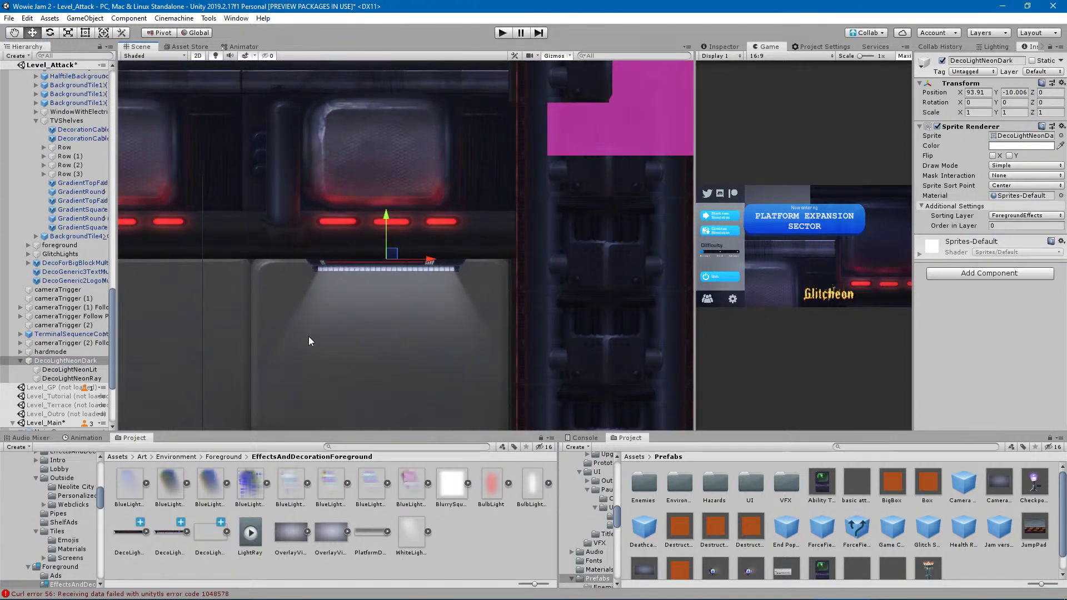
scroll(414, 361, "up", 5)
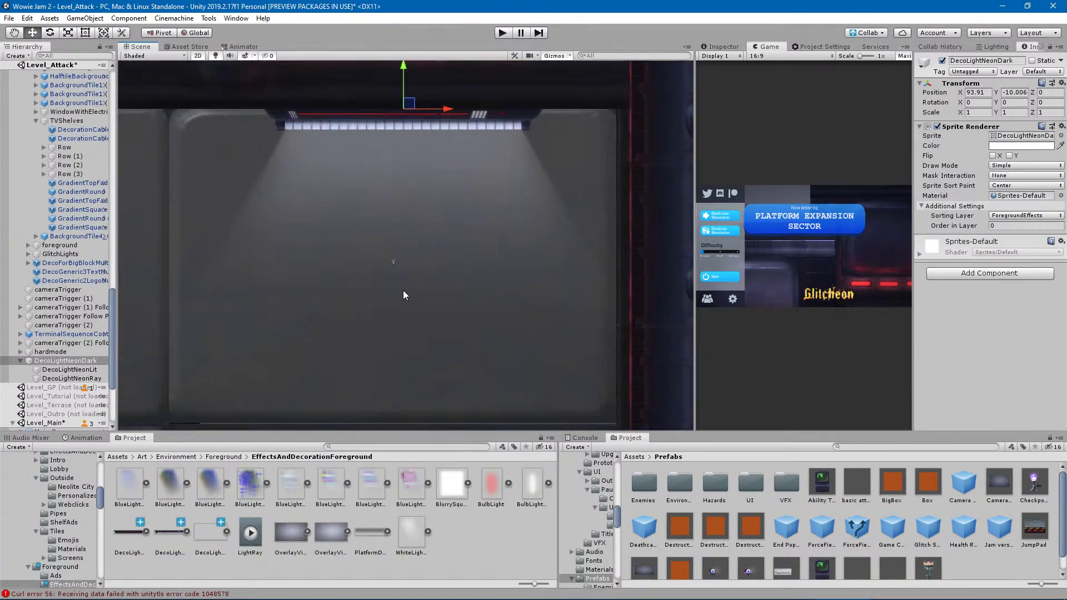
scroll(404, 295, "up", 1)
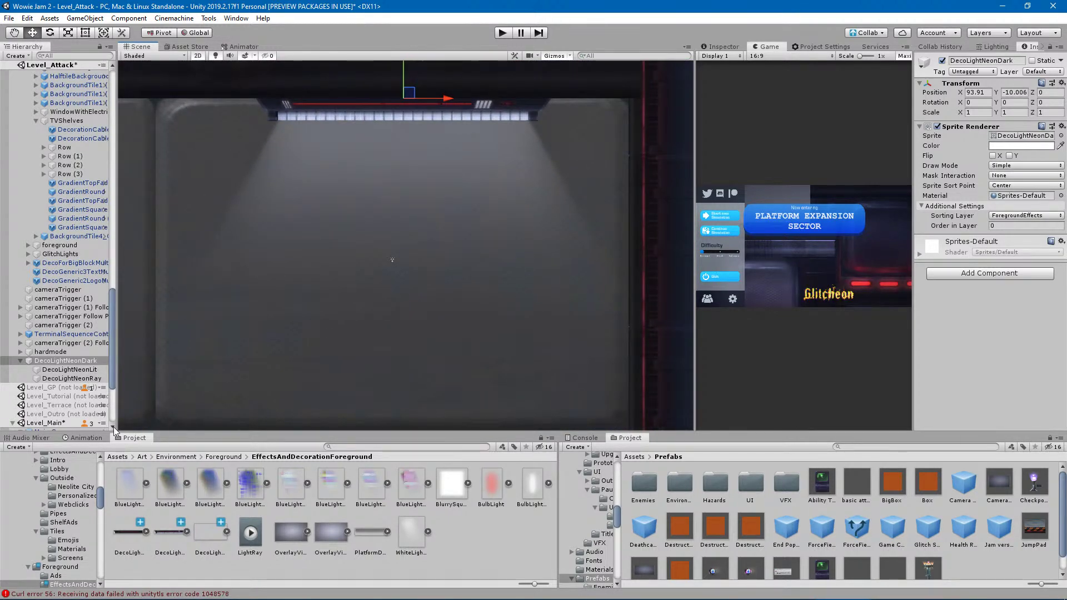
left_click(87, 381)
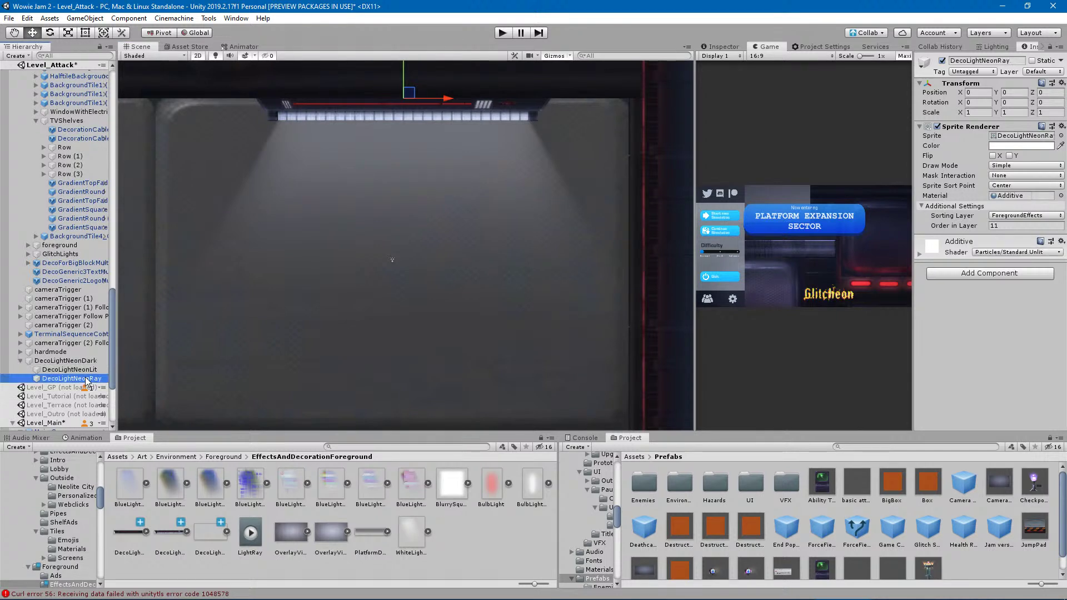
left_click_drag(439, 101, 528, 163)
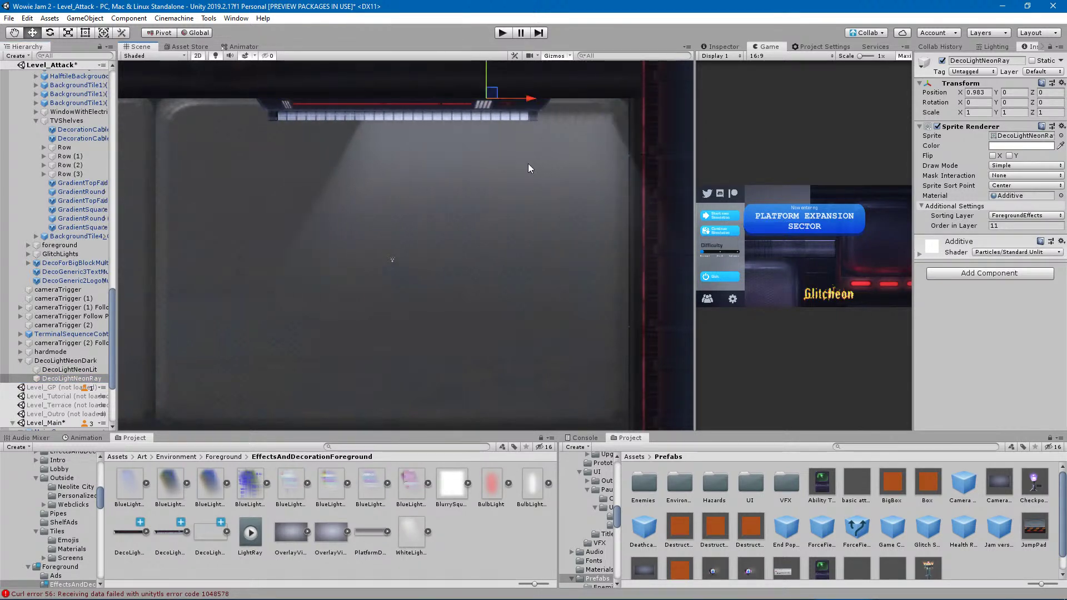
key("ctrl+z")
scroll(516, 196, "down", 8)
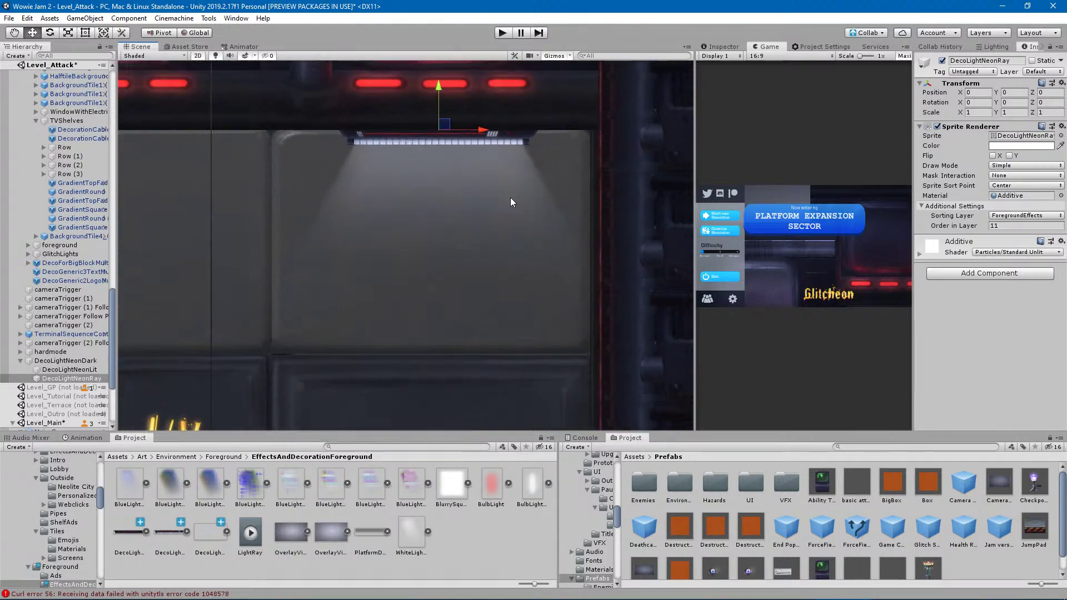
Try stretching DecoLightNeonRay vertically to about 2.52 times its height with the Rect tool, and undo the resizing.
double_click(66, 361)
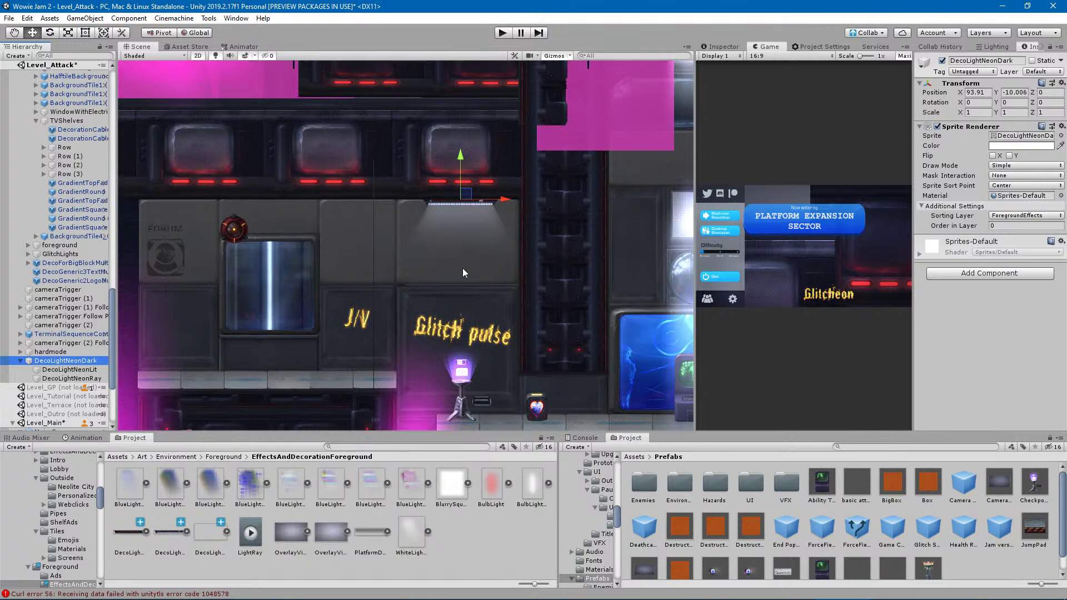
scroll(469, 205, "up", 1)
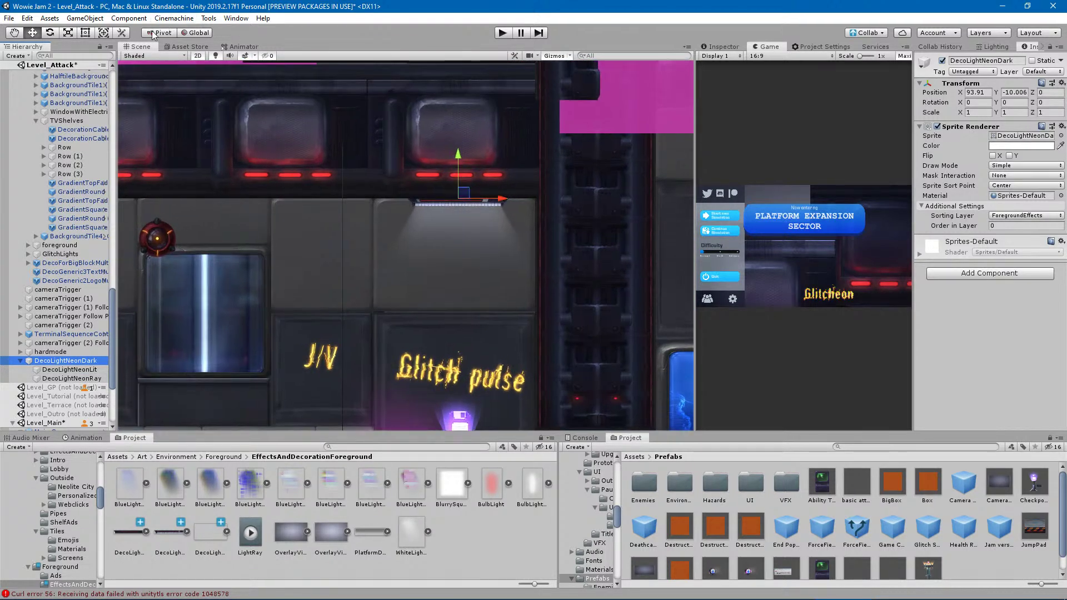
left_click(65, 379)
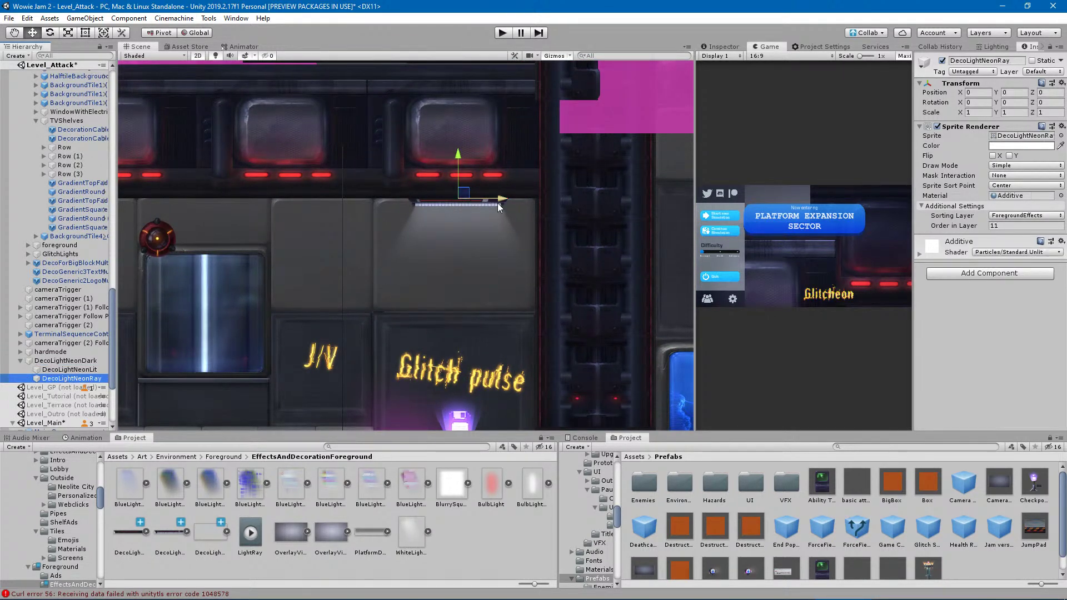
left_click(85, 32)
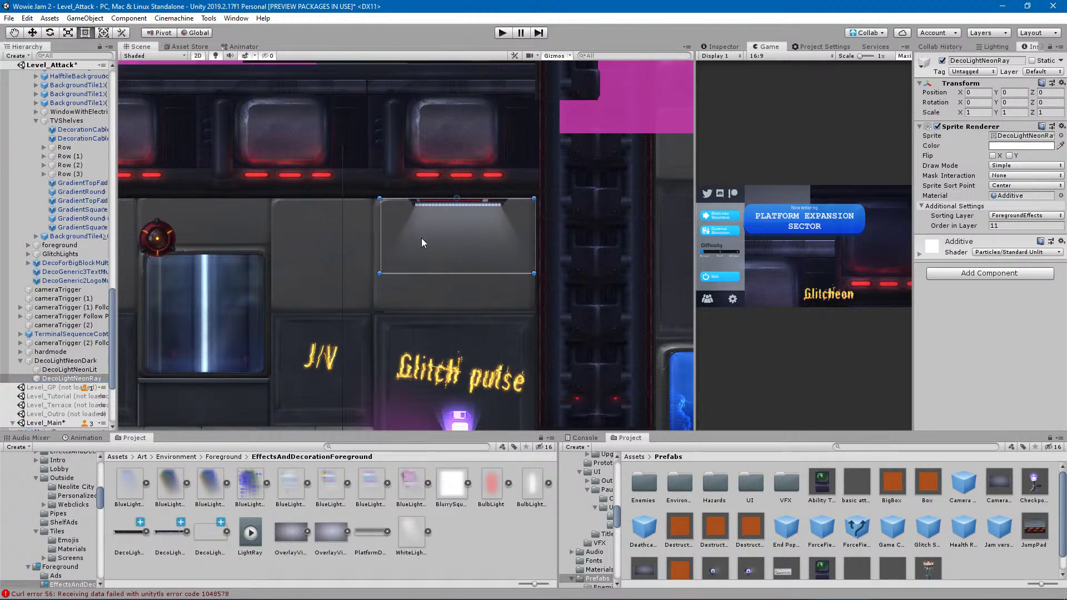
left_click_drag(447, 273, 451, 378)
left_click_drag(477, 198, 475, 189)
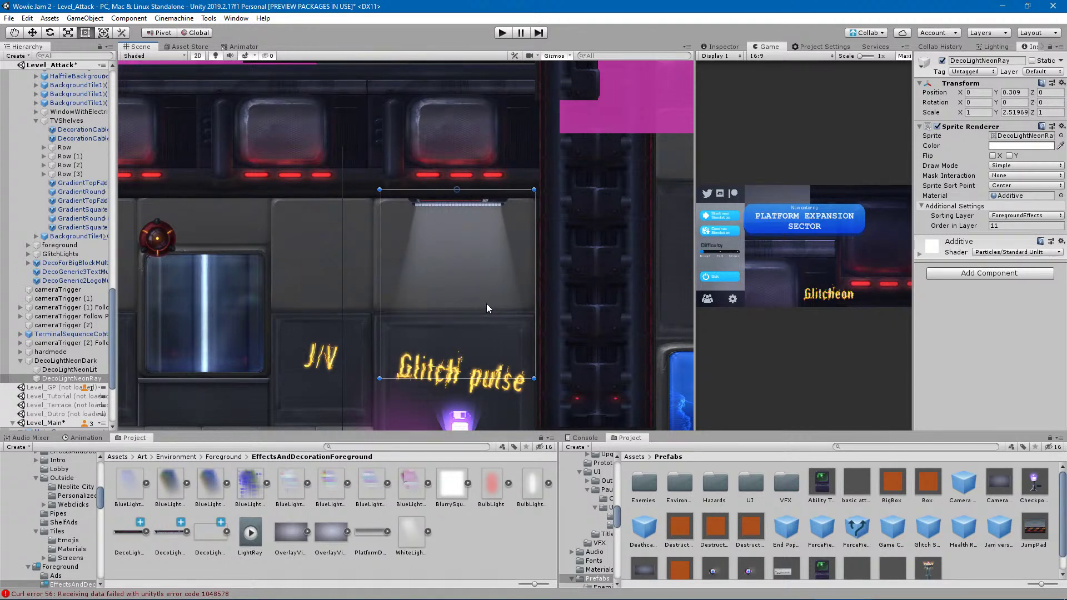
key("ctrl+z")
key("ctrl+z")
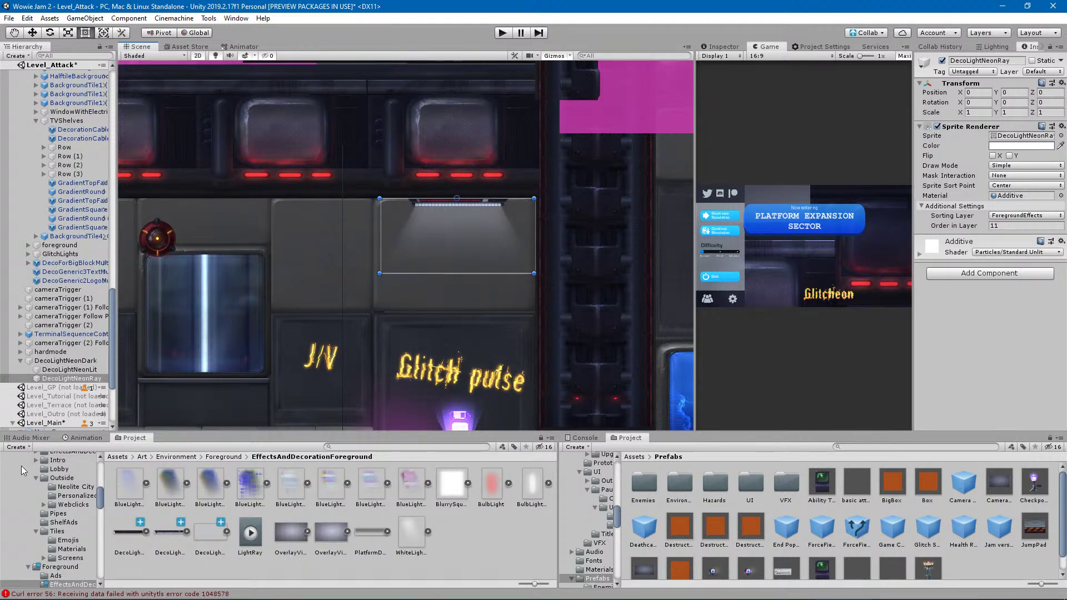
Save the DecoLightNeonDark lamp with its children as a prefab in Assets/Prefabs/Environment/Foreground.
left_click(60, 360)
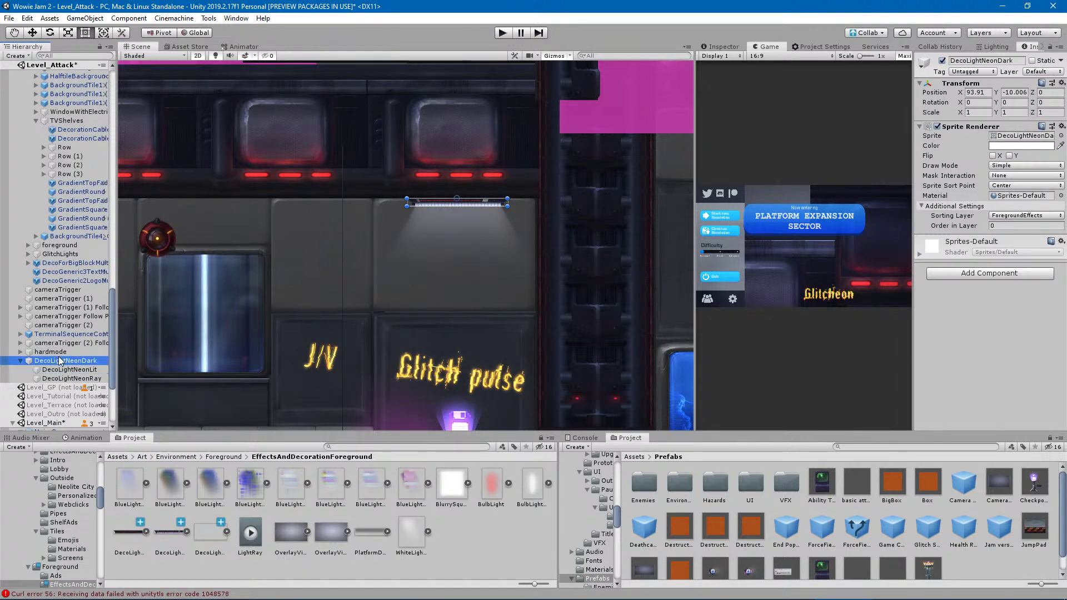
scroll(506, 189, "up", 3)
scroll(473, 221, "up", 1)
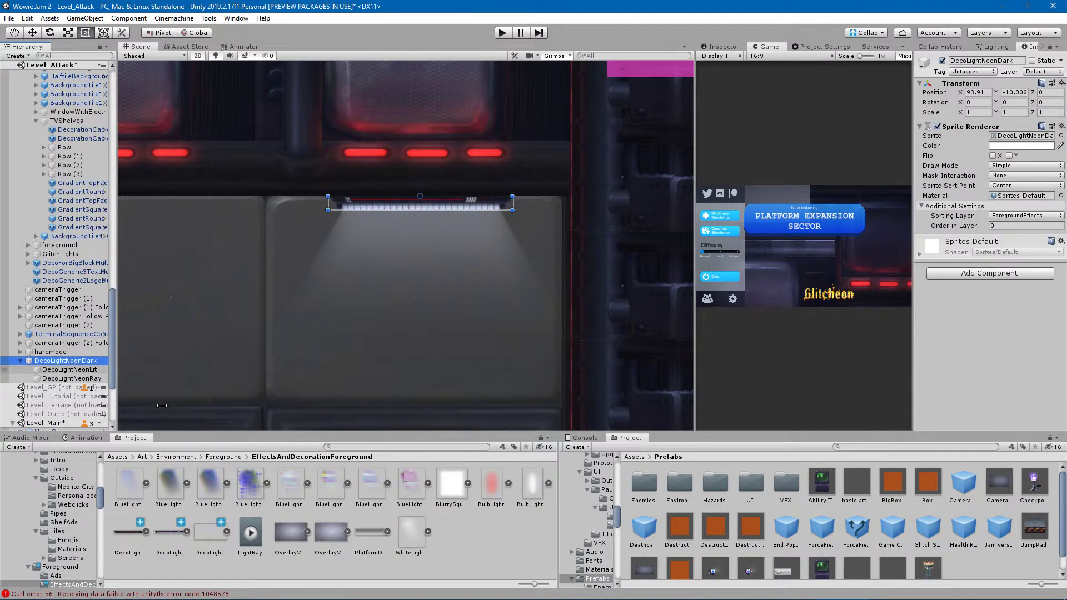
double_click(675, 487)
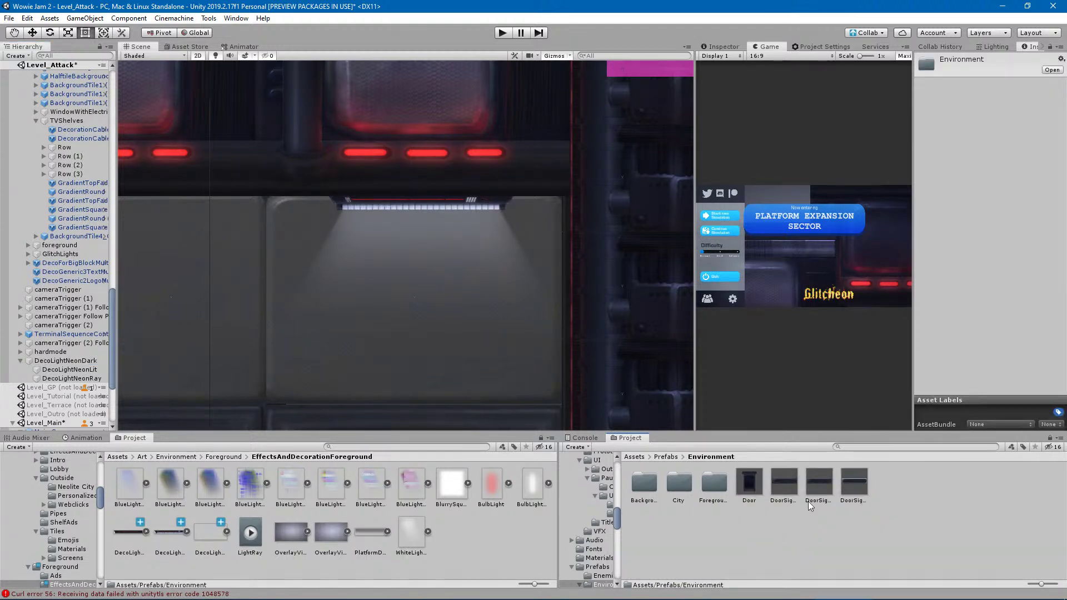
double_click(717, 485)
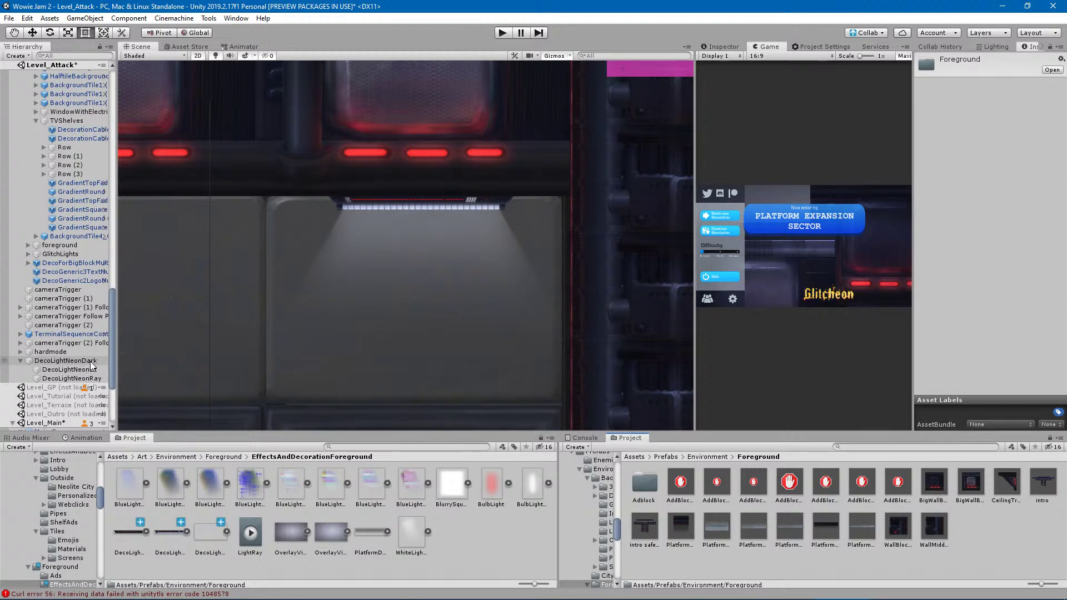
left_click_drag(76, 366, 1002, 552)
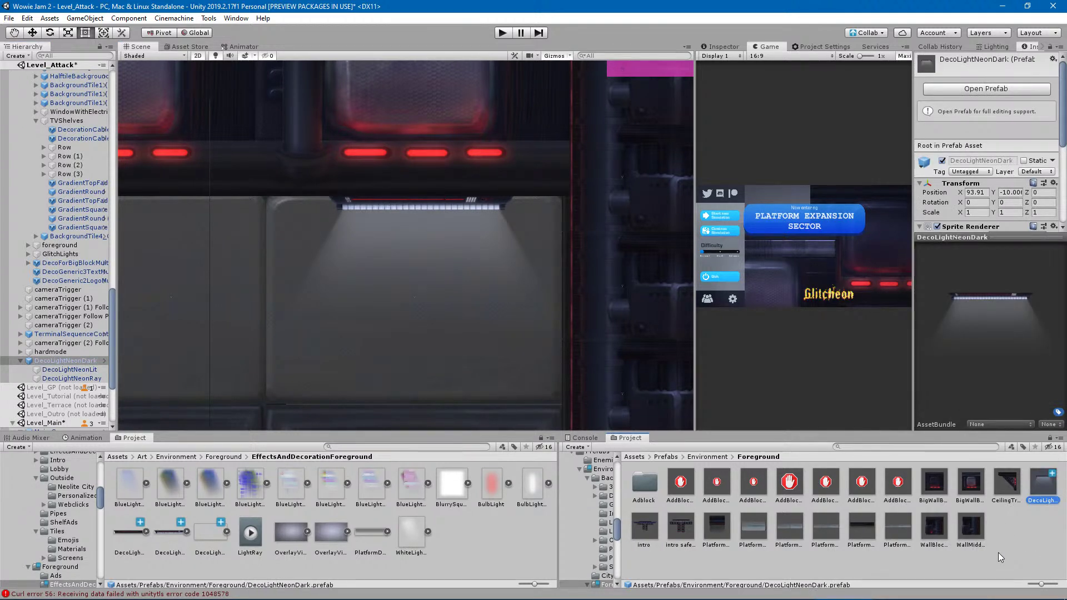
Look through the Environment prefab folders, including Background, and return to the DecoLightNeonDark prefab in Foreground.
left_click(694, 457)
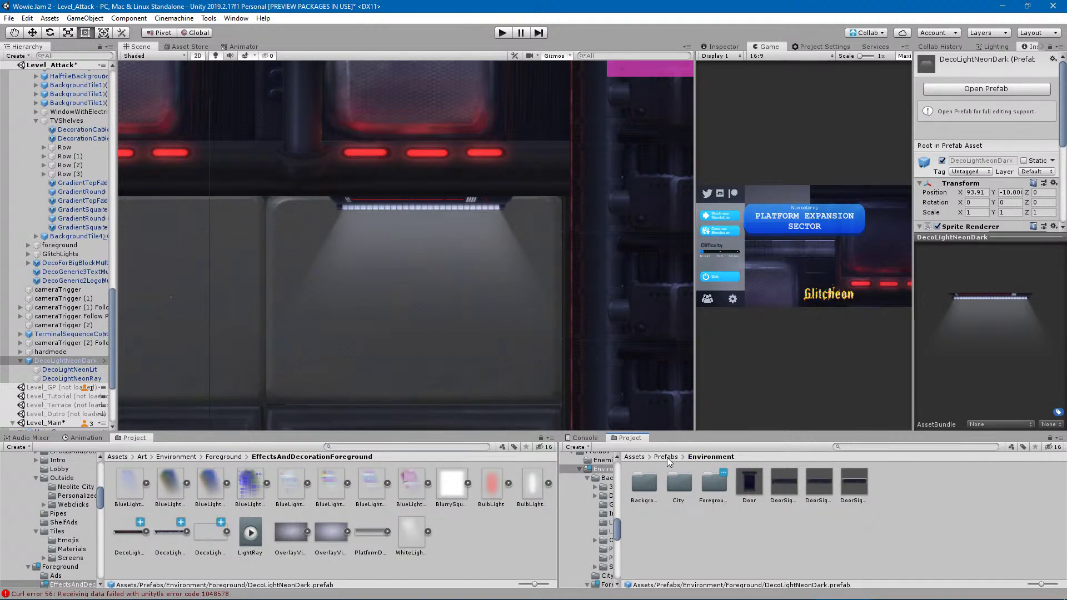
left_click(667, 457)
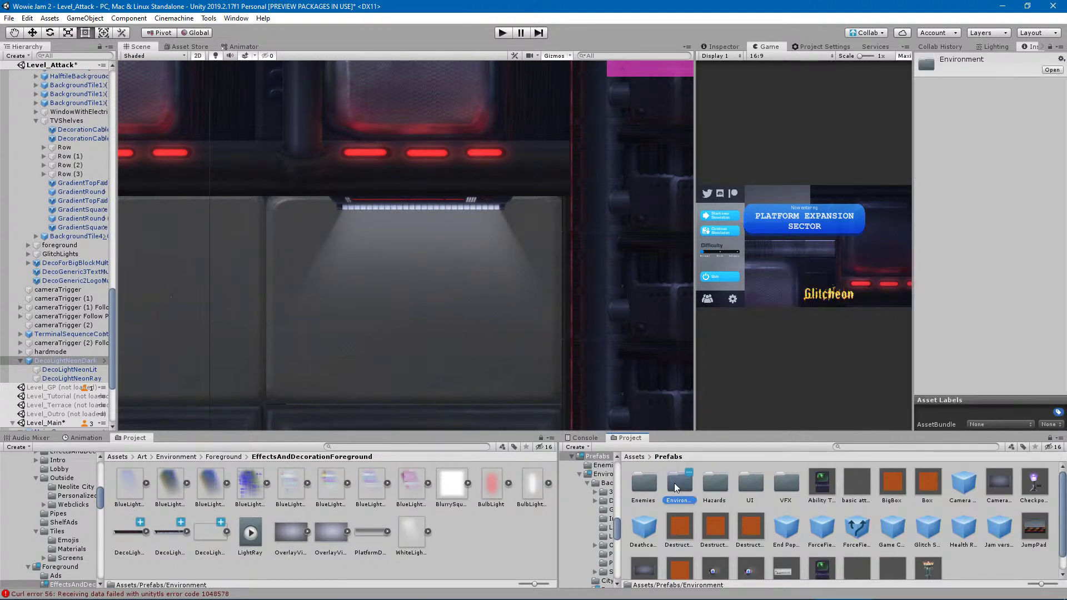
double_click(675, 483)
left_click(655, 485)
double_click(648, 481)
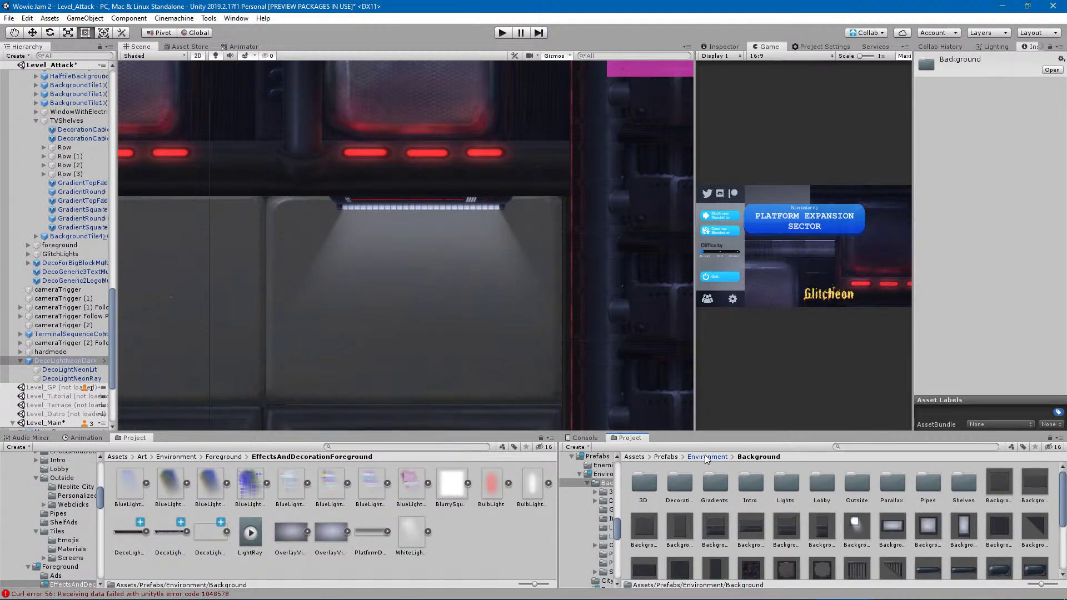
left_click(697, 457)
double_click(708, 484)
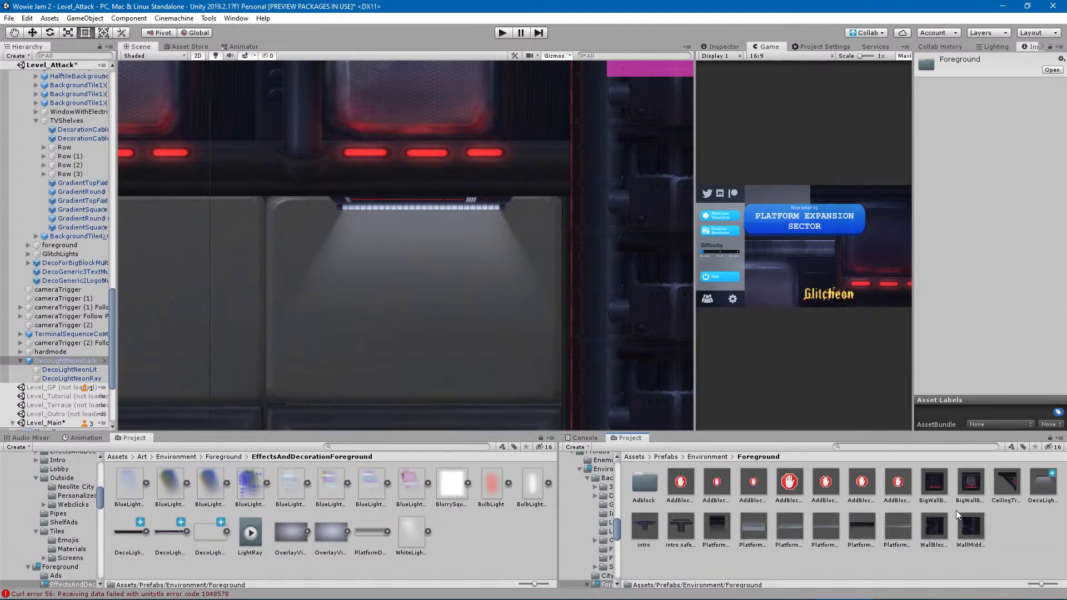
left_click(1042, 483)
Move the DecoLightNeonDark lamp along the ceiling to above the glass tube window, at about X 85.09.
scroll(482, 312, "down", 4)
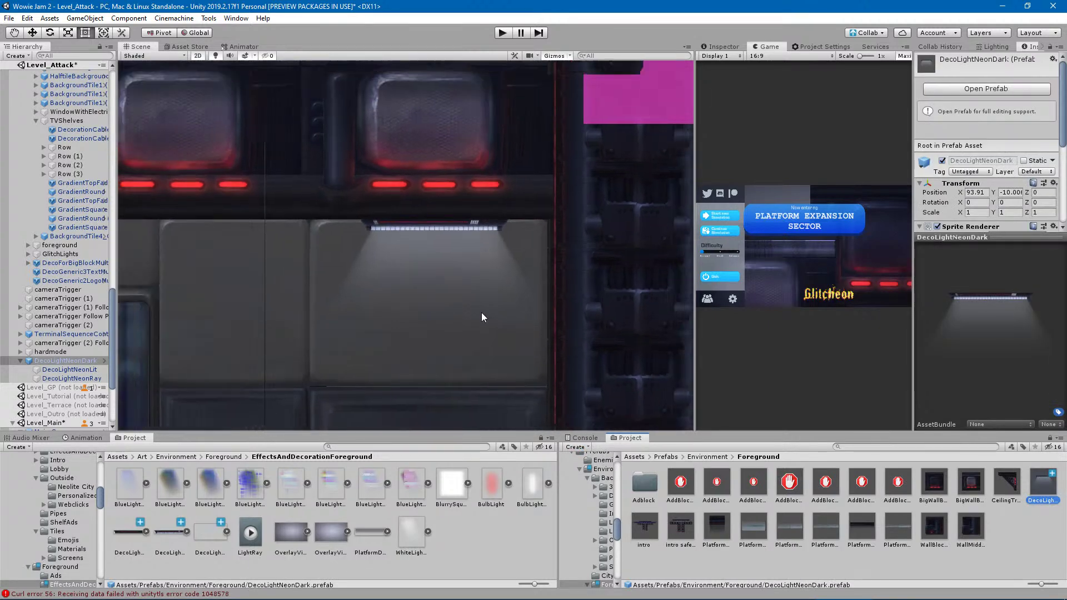
left_click(68, 359)
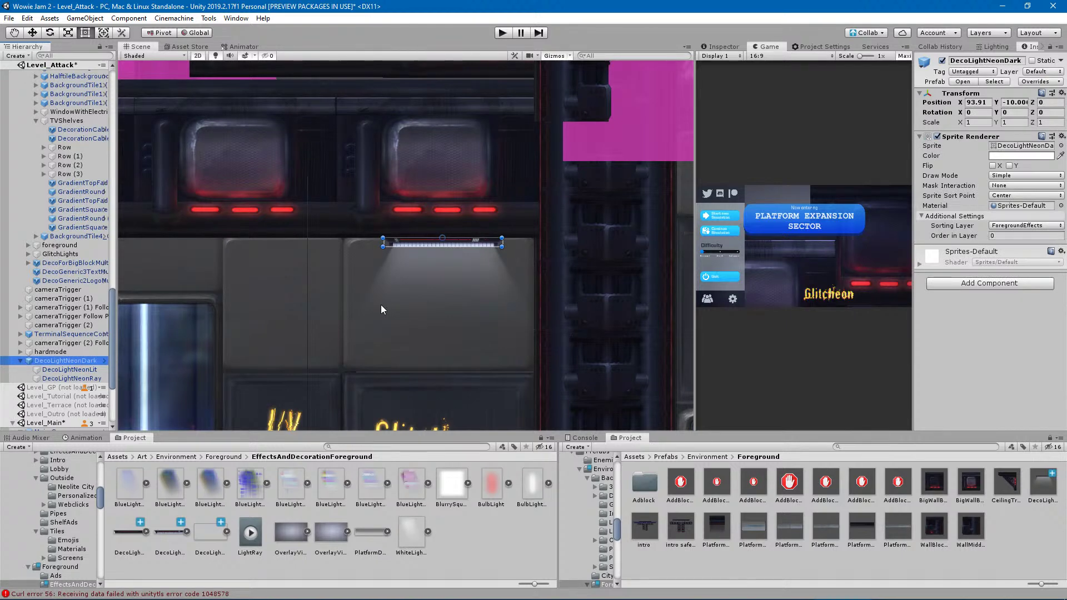
key("w")
left_click_drag(494, 239, 239, 243)
middle_click_drag(238, 260, 503, 261)
left_click_drag(465, 239, 455, 245)
scroll(470, 383, "down", 4)
middle_click_drag(470, 385, 502, 206)
scroll(493, 313, "down", 4)
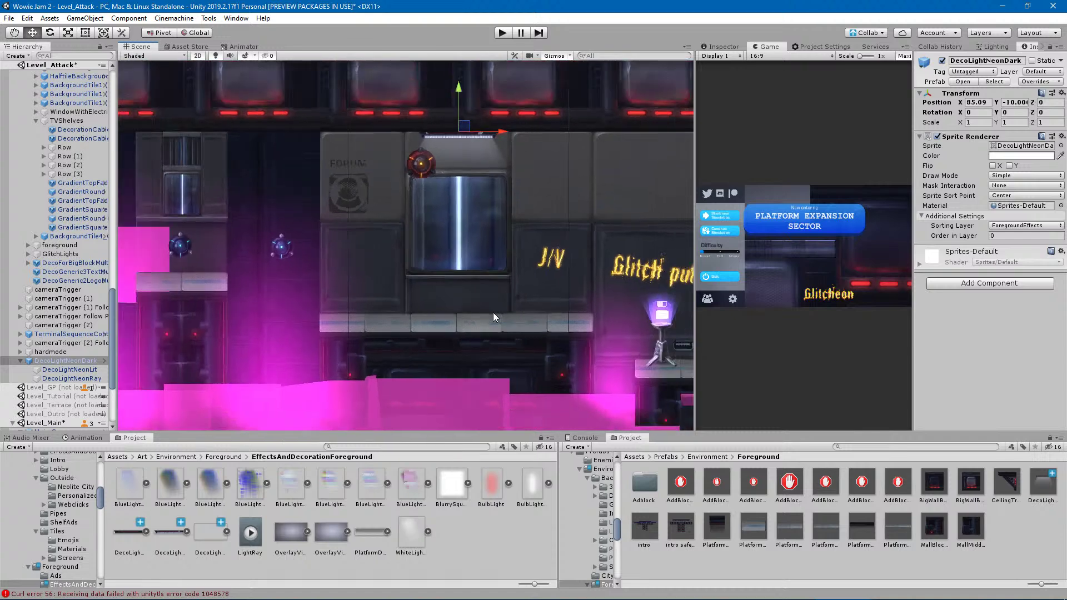
Nudge the DecoLightNeonDark lamp horizontally to about X 85.16 above the glass tube window.
scroll(493, 311, "down", 6)
middle_click_drag(512, 295, 483, 300)
scroll(445, 206, "up", 8)
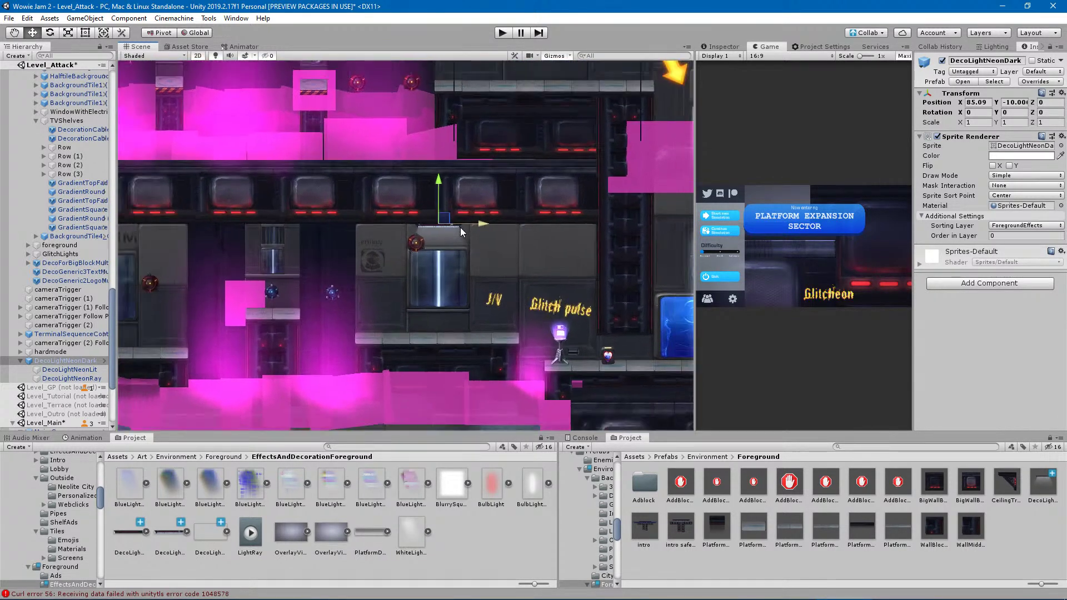
scroll(439, 230, "up", 2)
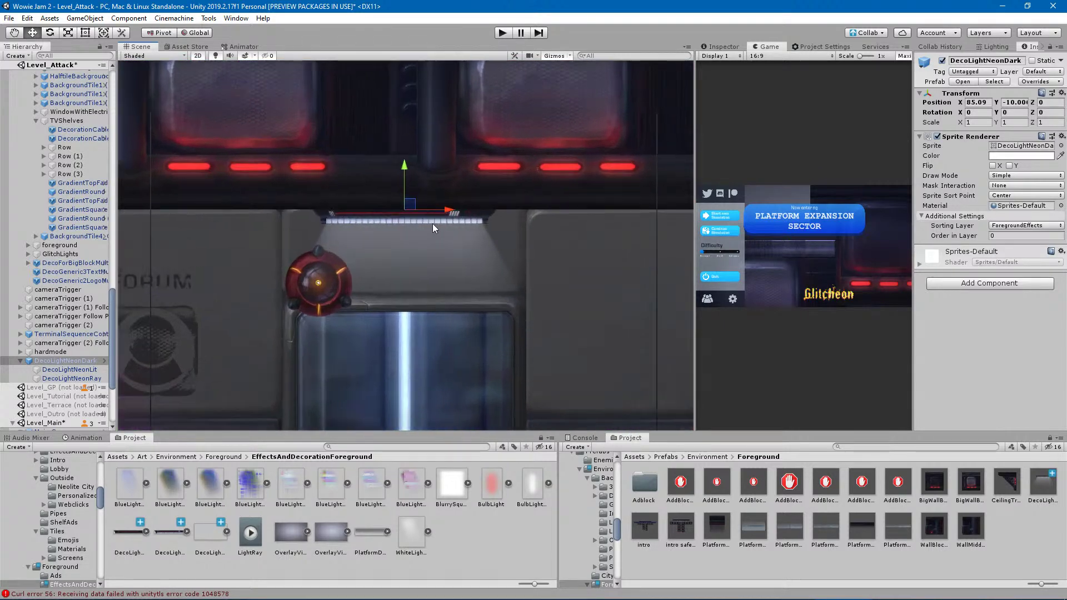
left_click_drag(450, 211, 450, 252)
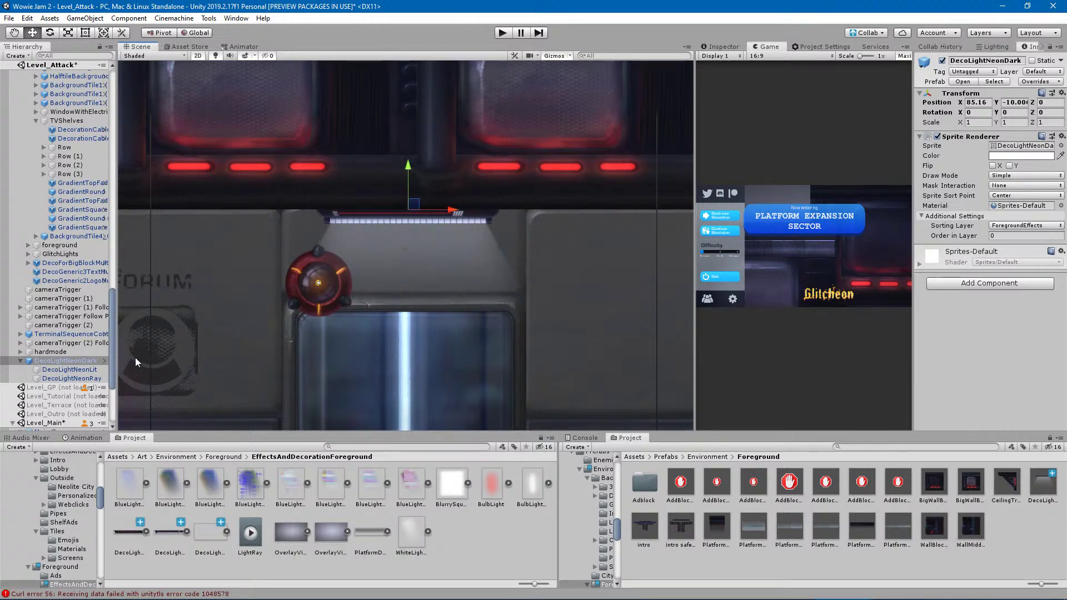
Tint DecoLightNeonRay red by setting its Sprite Renderer color to FF4040.
left_click(94, 379)
left_click(1035, 147)
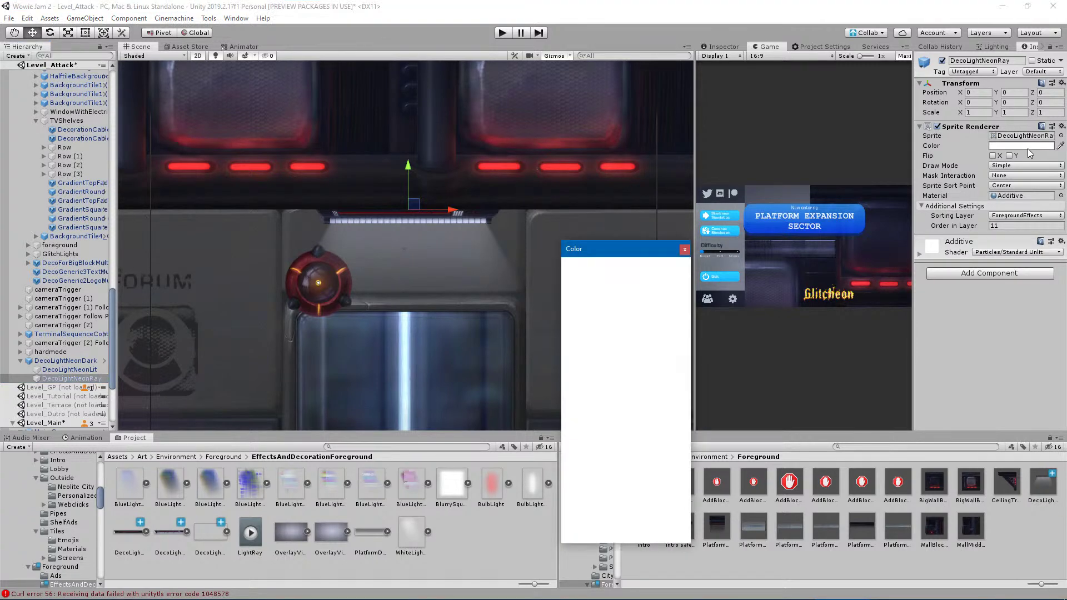
mouse_move(639, 317)
left_mouse_down()
mouse_move(644, 303)
mouse_move(631, 298)
left_mouse_up()
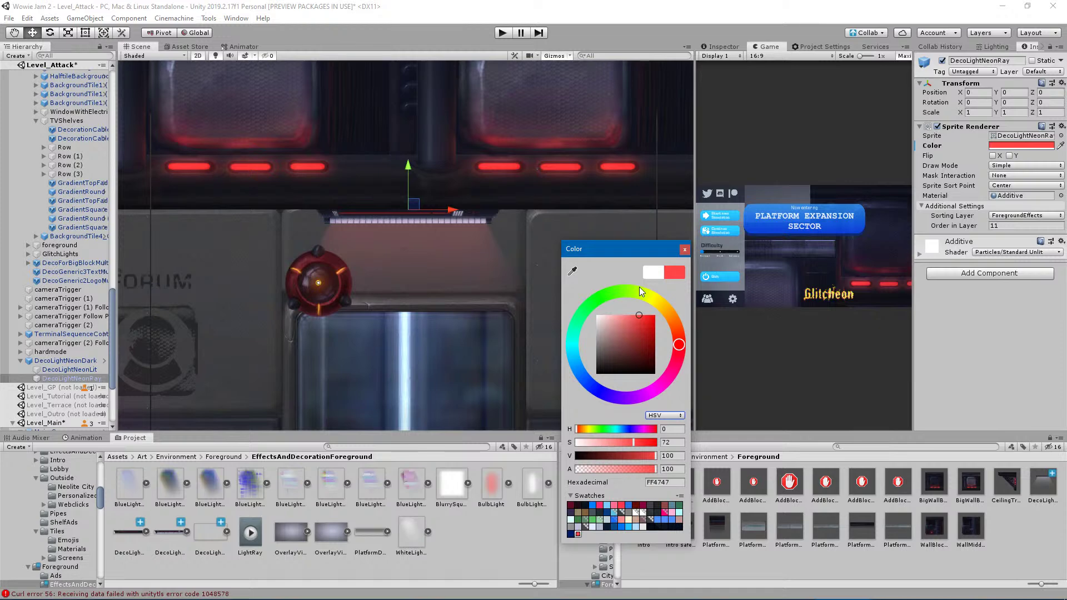
left_click_drag(639, 286, 641, 287)
scroll(452, 203, "up", 5)
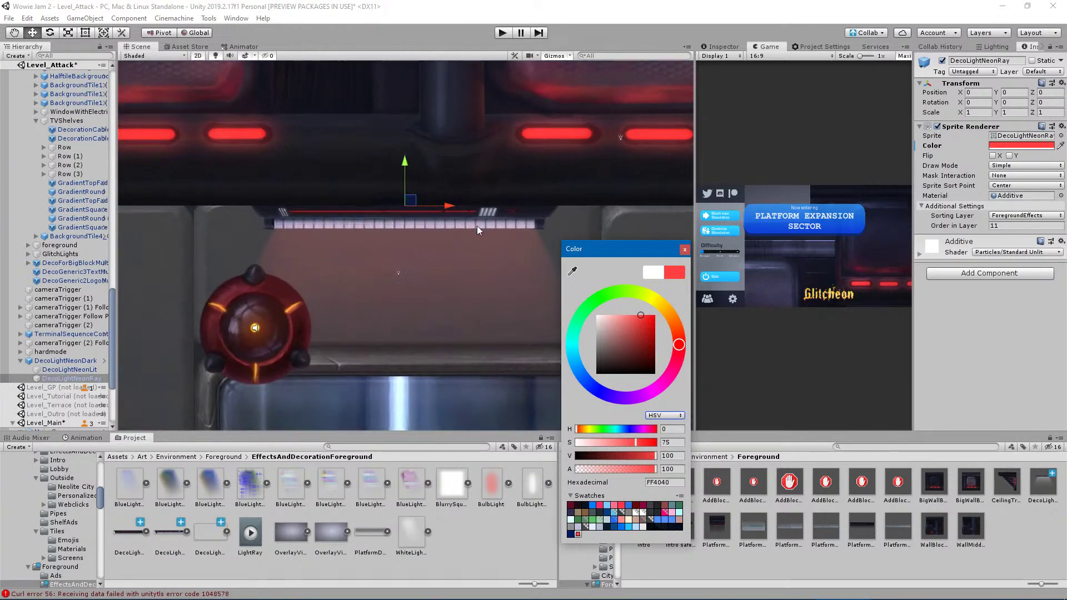
Try a stronger red on DecoLightNeonLit, settle on the pale pink color FFE1E1, and reselect DecoLightNeonRay.
left_click(85, 378)
left_click(85, 370)
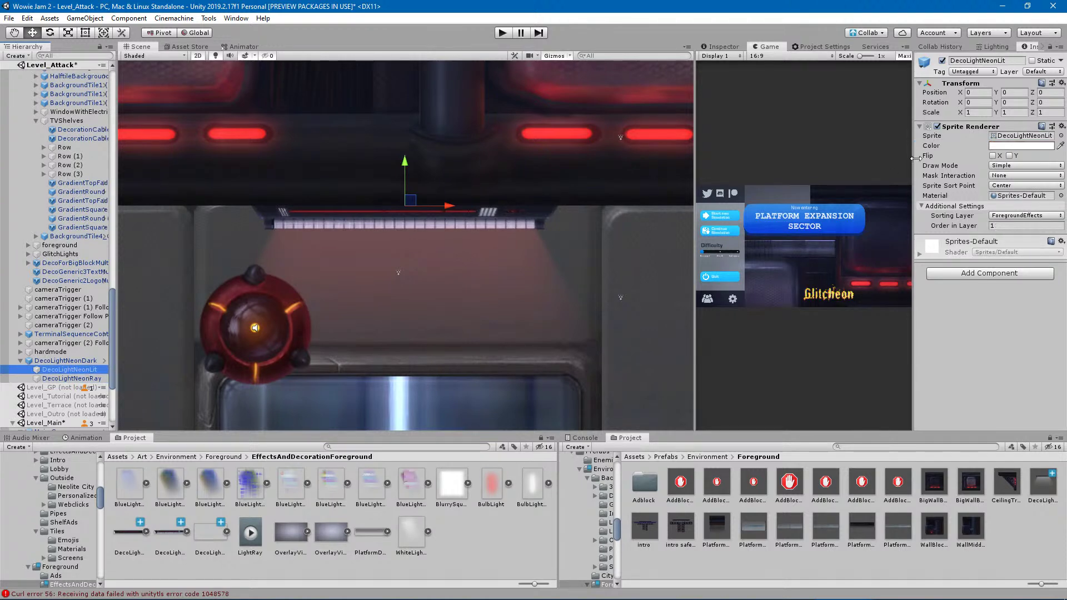
left_click(1014, 146)
left_click_drag(628, 336, 636, 286)
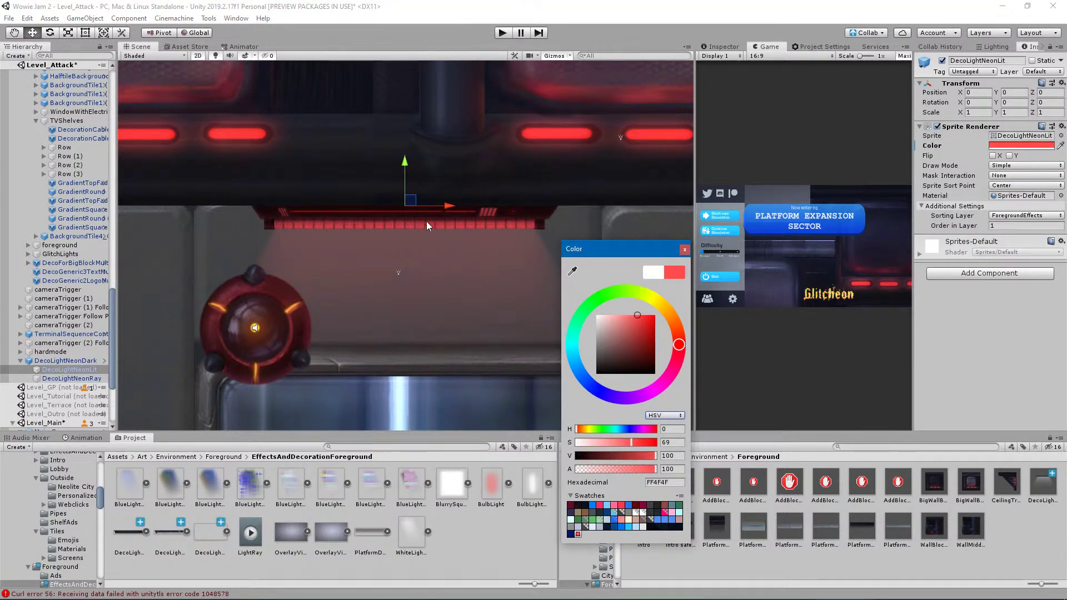
left_click_drag(621, 322, 528, 255)
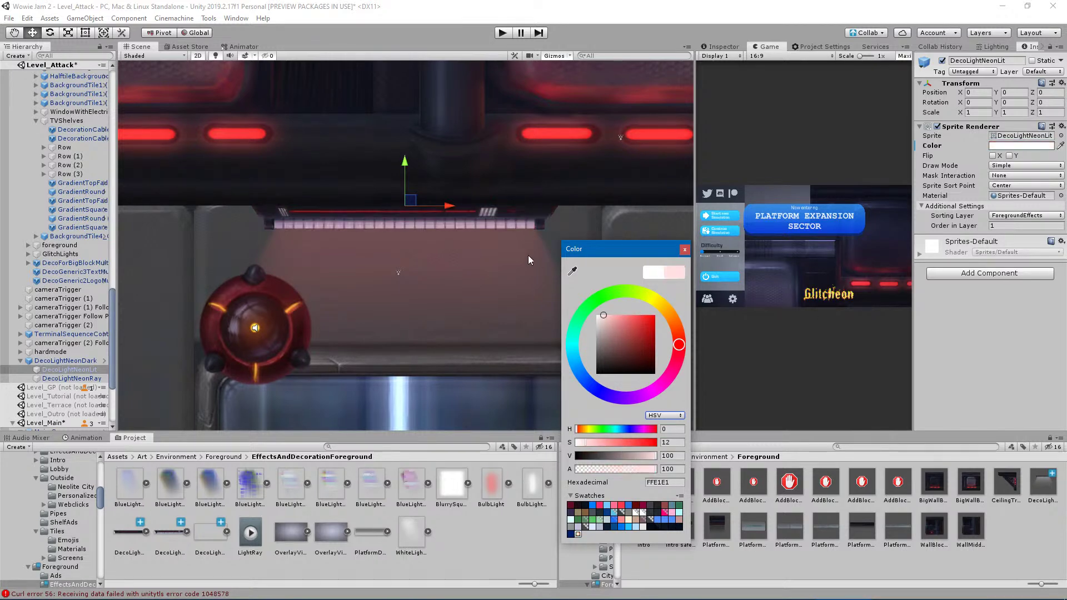
left_click(684, 250)
left_click(84, 379)
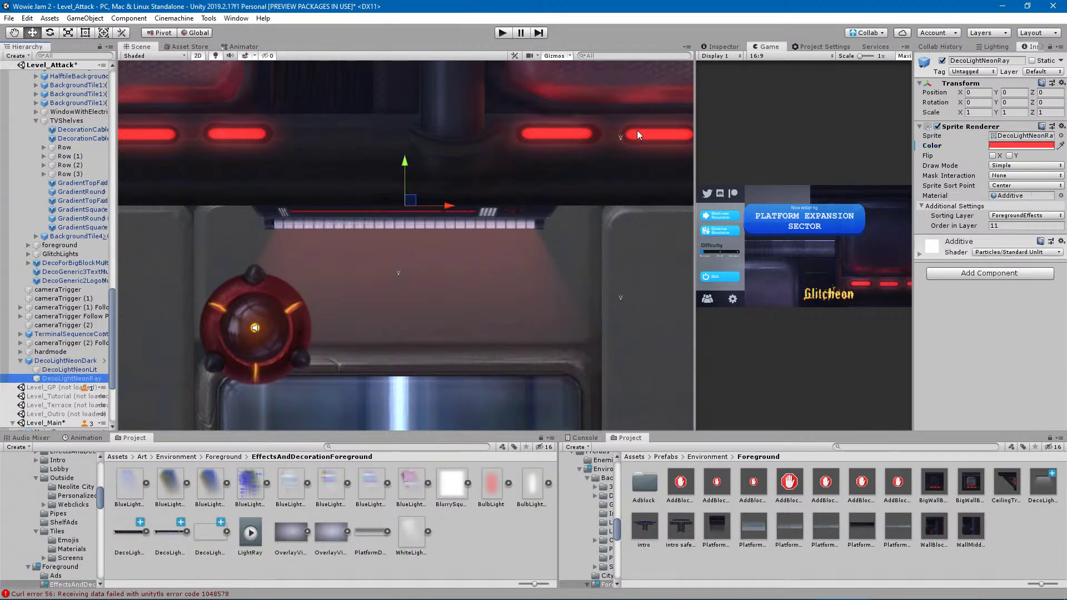
Try other tints on the DecoLightNeonRay sprite, including violet, and settle on a plain white color.
left_click(1021, 145)
left_click_drag(629, 333, 449, 190)
left_click_drag(611, 311, 623, 295)
left_click_drag(587, 379, 653, 392)
left_click(657, 396)
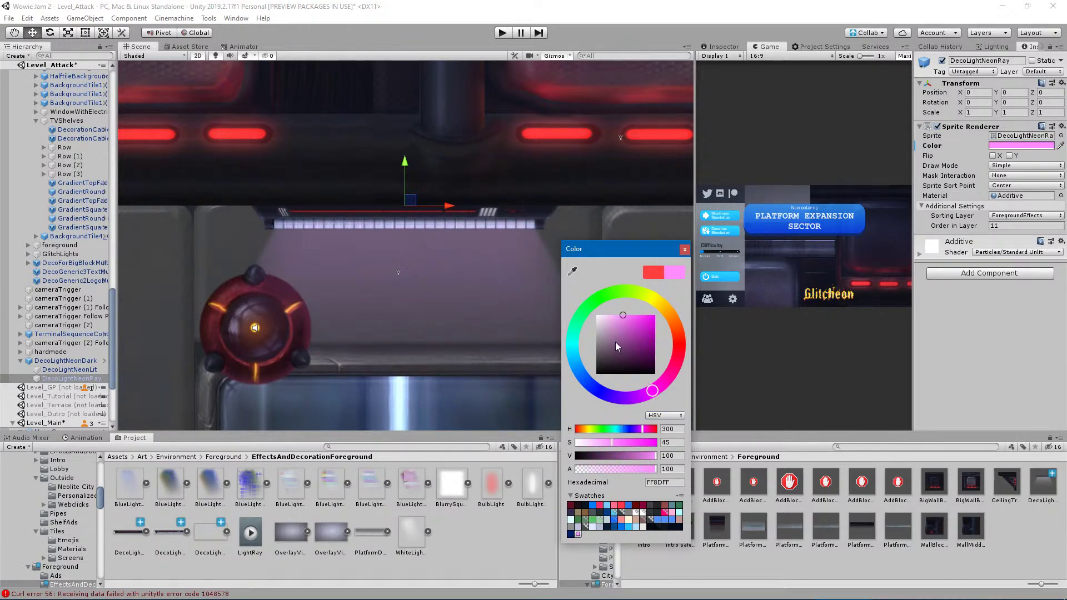
left_click(685, 249)
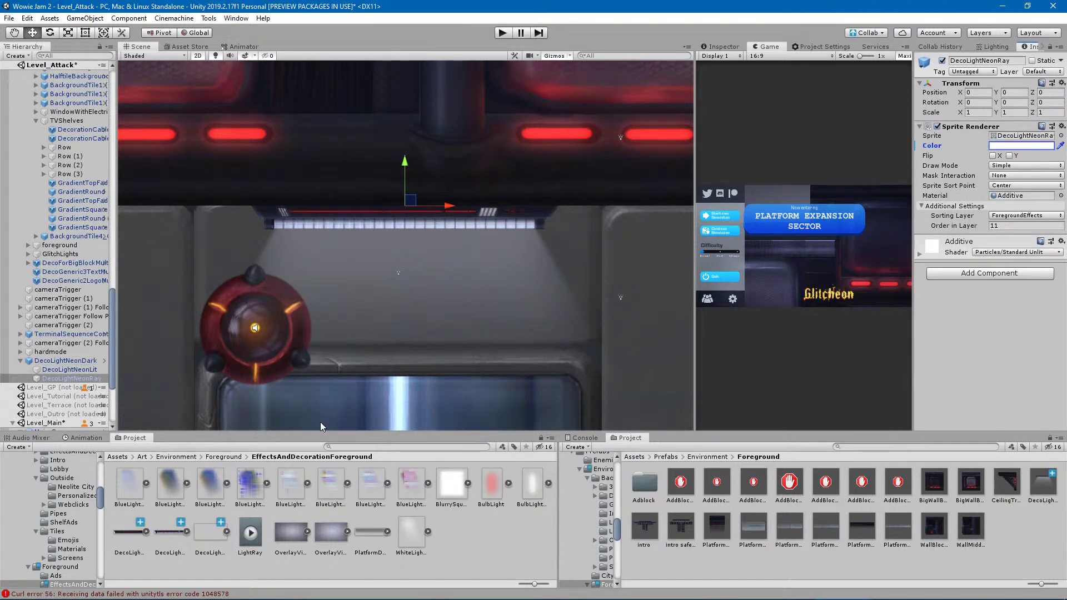
Rename the DecoLightNeonDark prefab in the Foreground folder to DecoLightNeon.
left_click(1044, 500)
left_click(1047, 503)
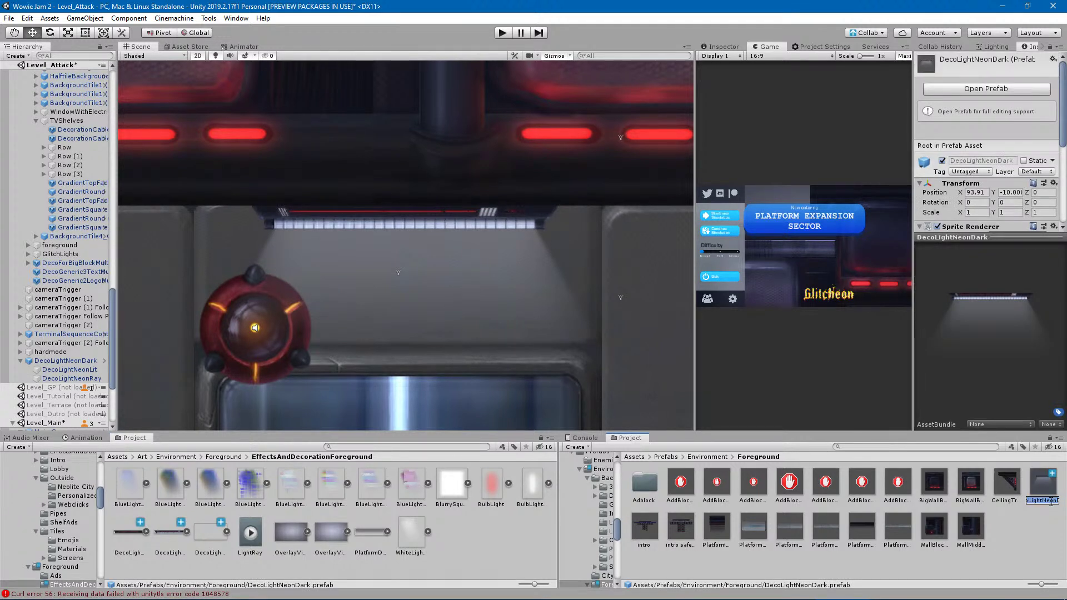
left_click(1044, 500)
key("BackSpace")
key("Return")
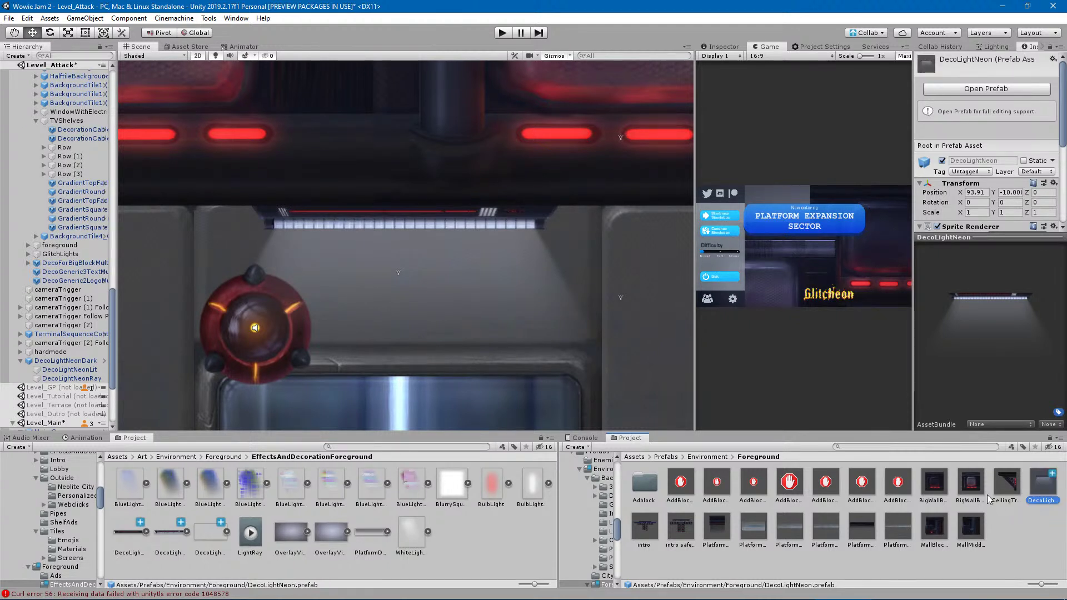
Add an Animate Sprite Alpha component to the DecoLightNeonLit child of the lamp.
scroll(438, 297, "down", 2)
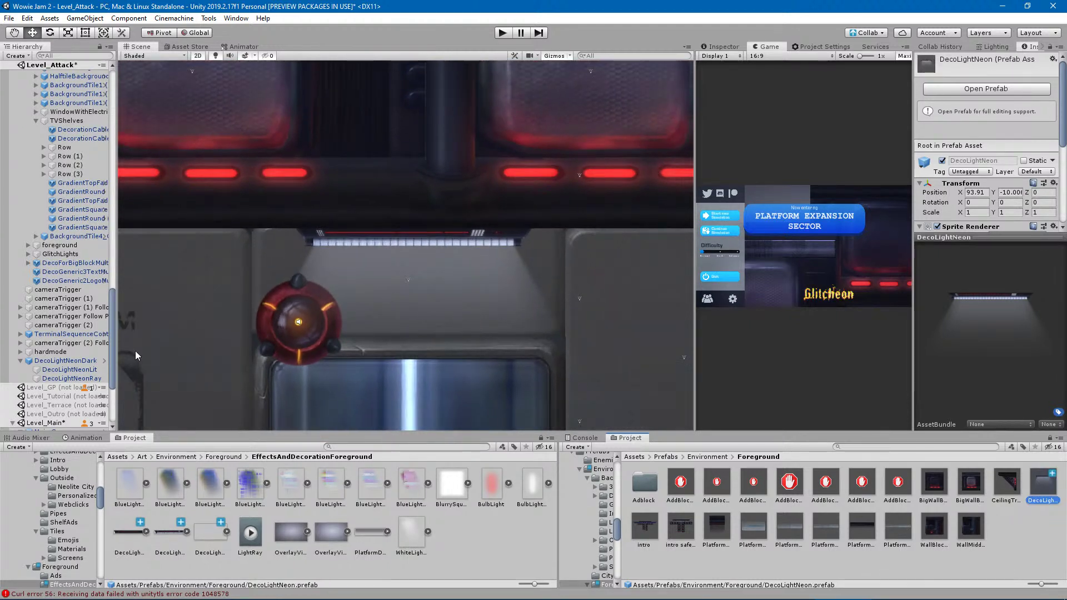
left_click(89, 361)
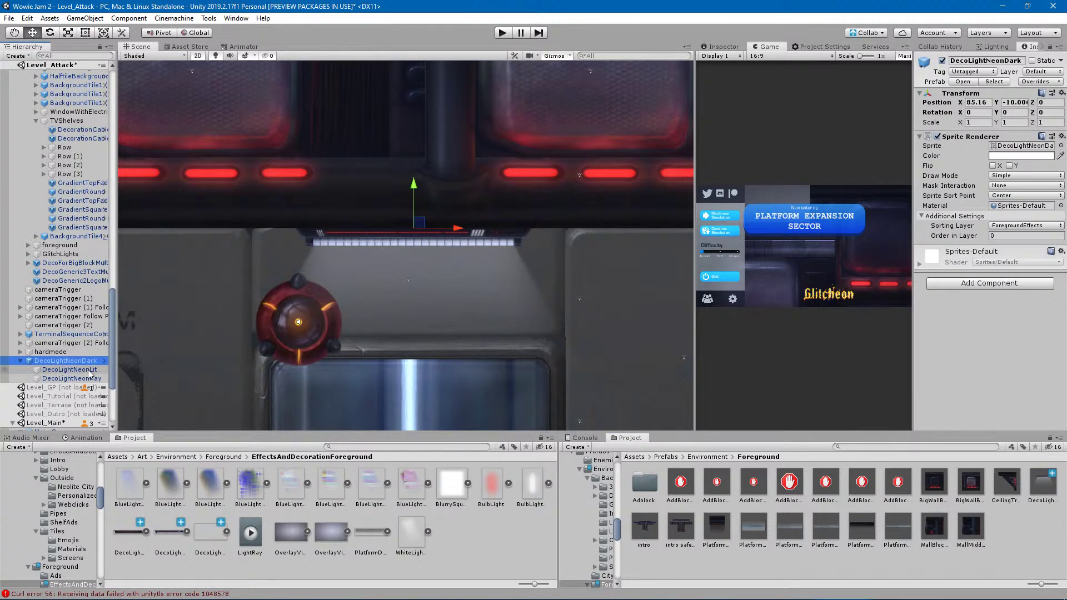
left_click(88, 370)
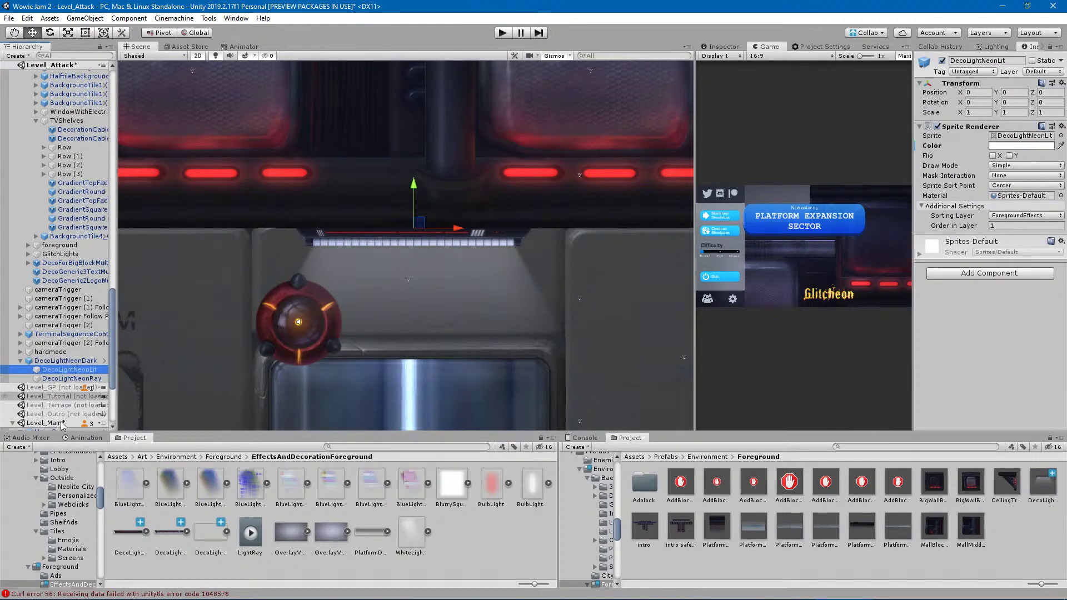
left_click(83, 362)
left_click(85, 379)
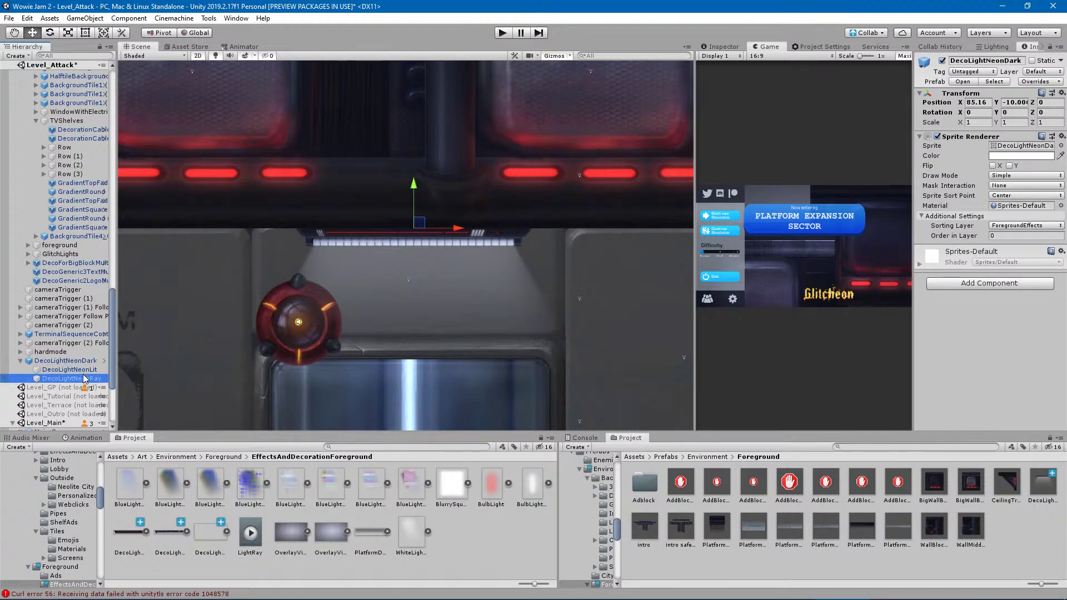
left_click(87, 370)
right_click(92, 372)
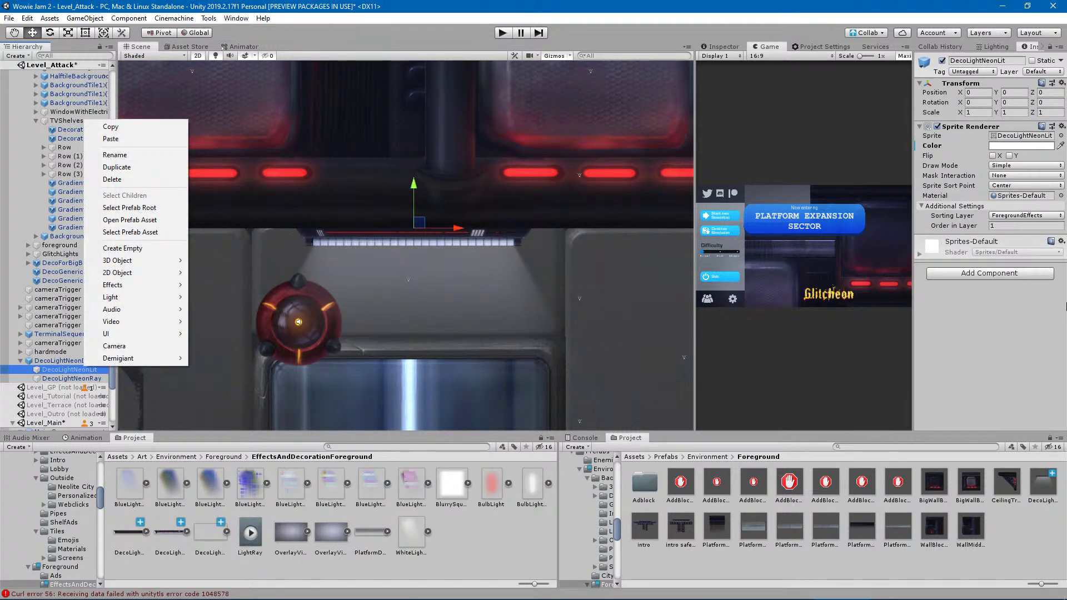
left_click(979, 277)
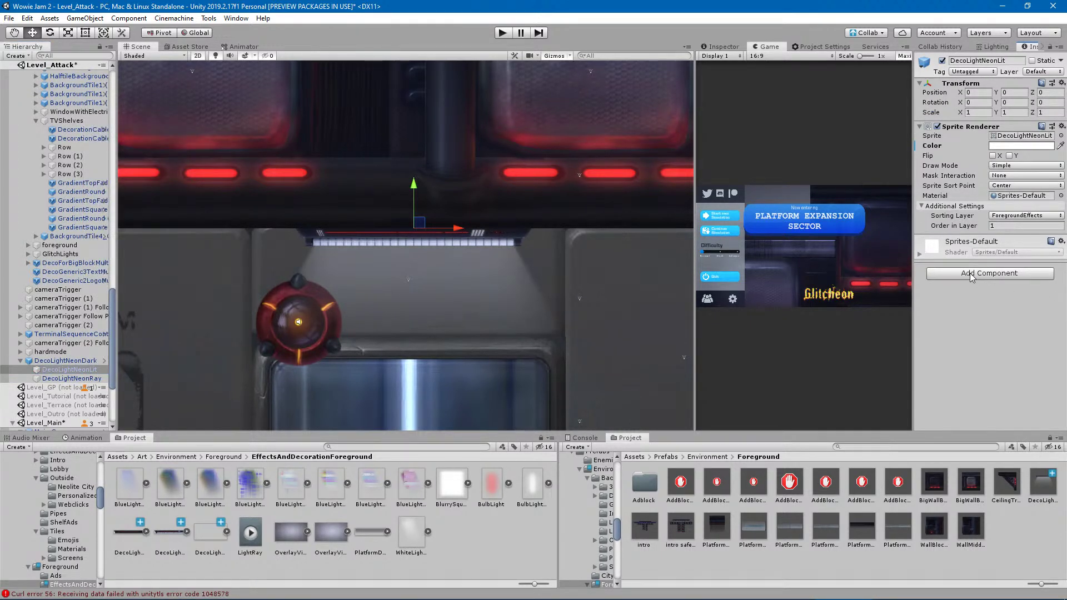
left_click(970, 273)
left_click(979, 317)
scroll(979, 323, "down", 5)
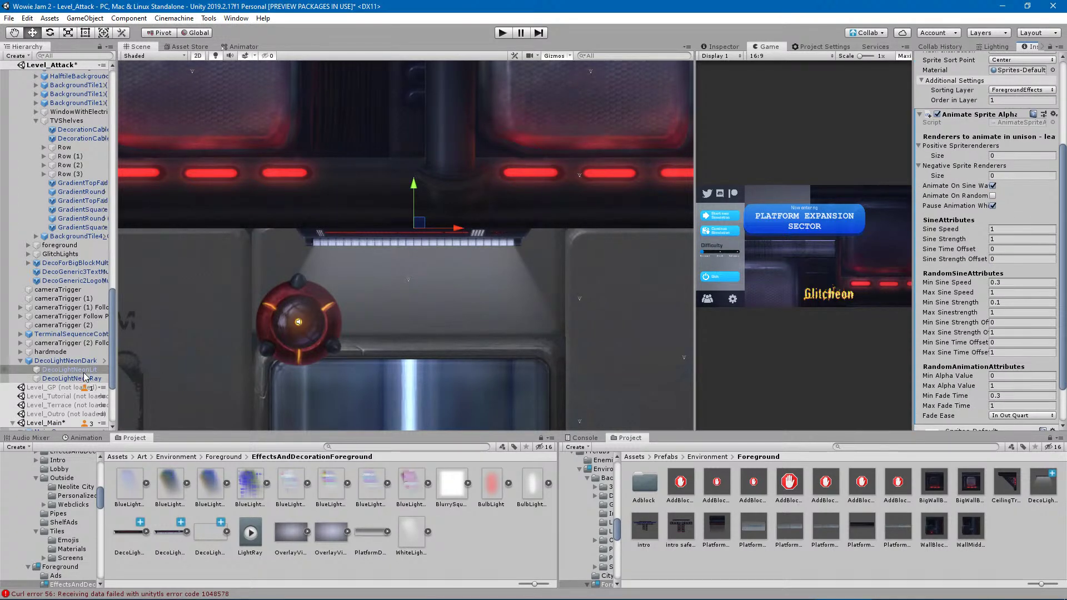
Assign the lamp's two child sprites as Positive Spriterenderers of the Animate Sprite Alpha component.
left_click_drag(933, 193, 981, 149)
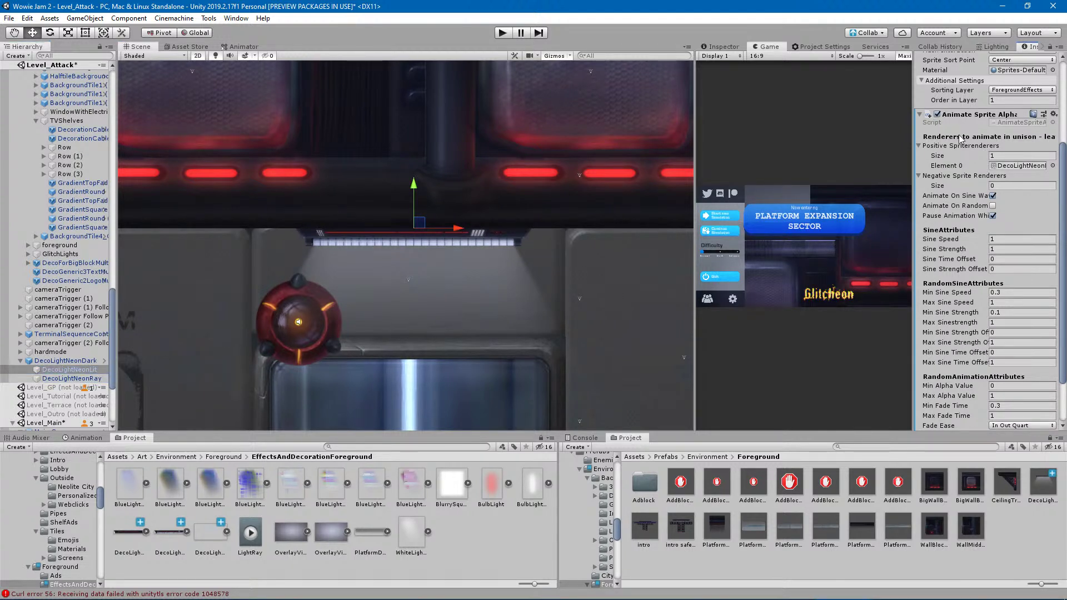
left_click_drag(962, 151, 962, 150)
scroll(989, 223, "down", 1)
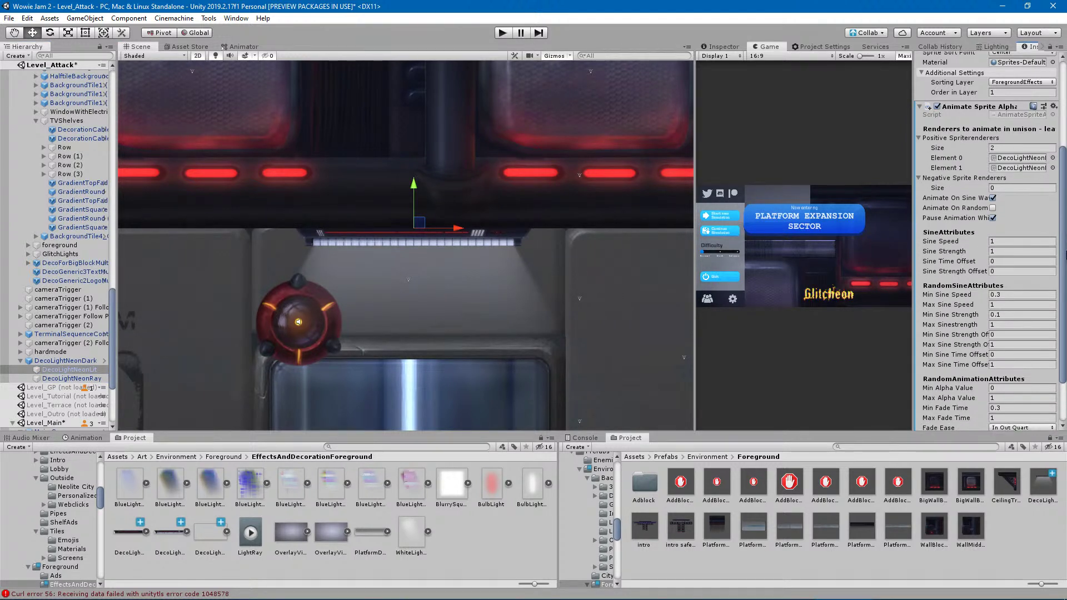
Load flicker settings into Animate Sprite Alpha: sine wave off, alpha 0.5 to 3, fade time 0 to 0.2, In Out Quint ease.
left_click(1045, 100)
left_click(87, 61)
left_click(110, 9)
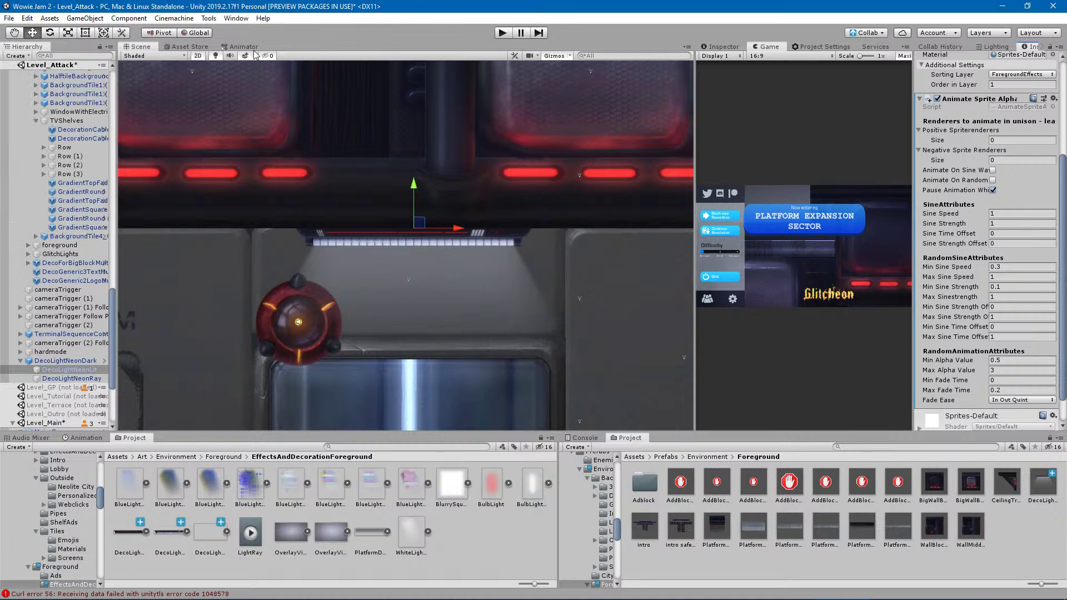
Fill the emptied Positive Spriterenderers list with the lamp's Lit and Ray child sprites.
left_click_drag(83, 379, 985, 135)
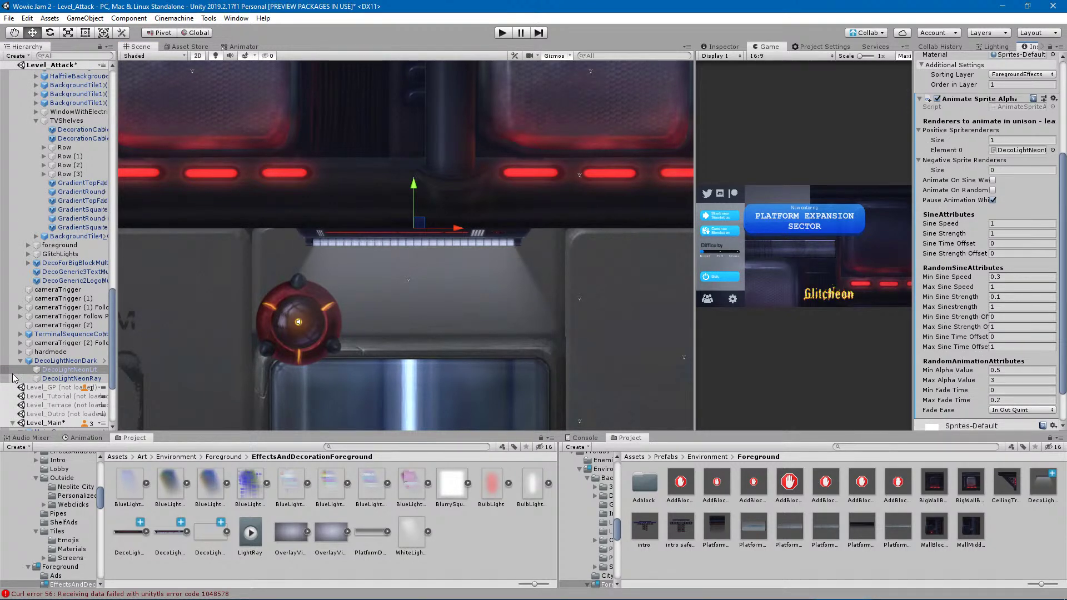
left_click_drag(80, 380, 957, 135)
left_click_drag(1066, 196, 1065, 271)
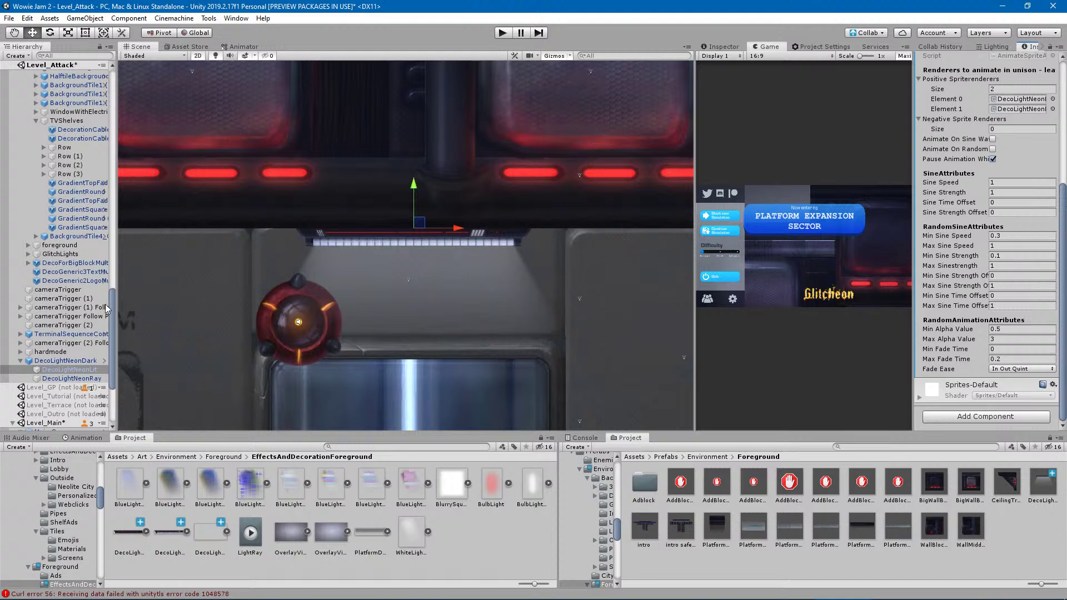
Deselect the lamp and examine how it sits among the surrounding rooms of the level.
left_click(66, 361)
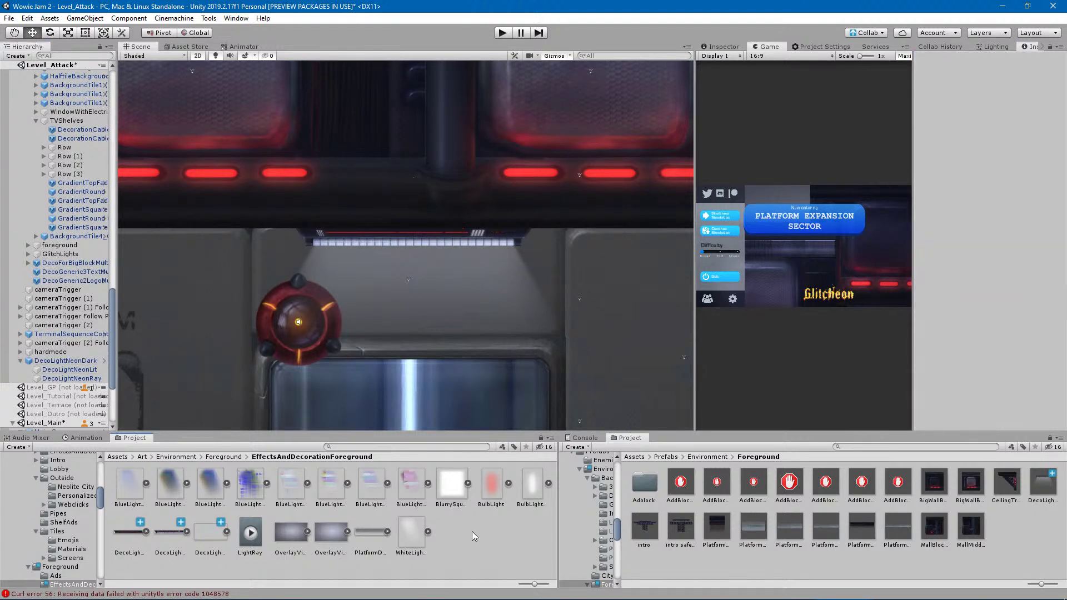
left_click(468, 534)
scroll(516, 298, "down", 10)
scroll(516, 306, "down", 6)
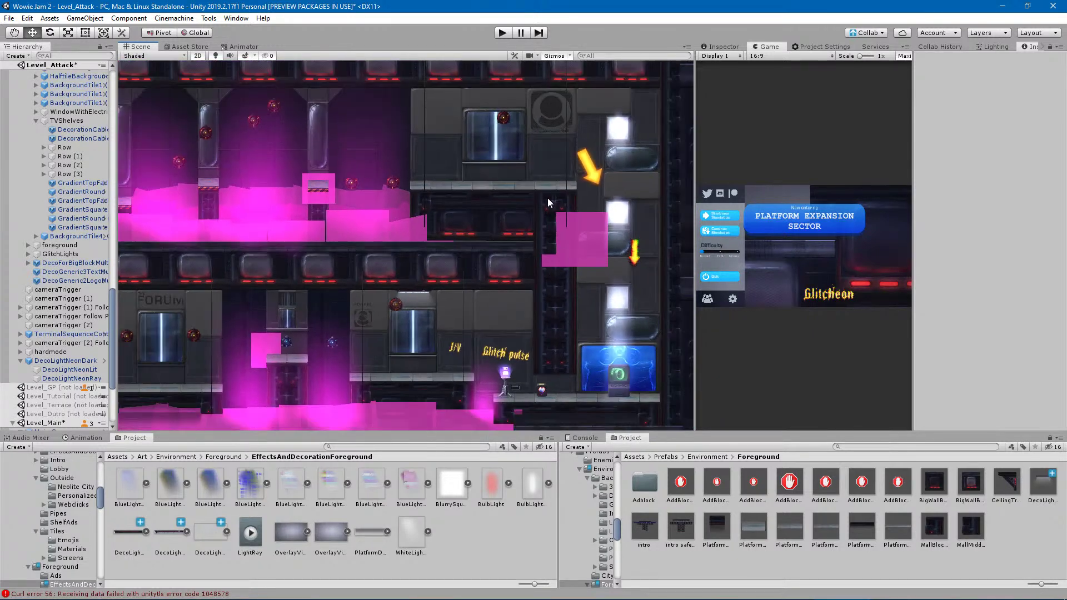
scroll(548, 207, "up", 5)
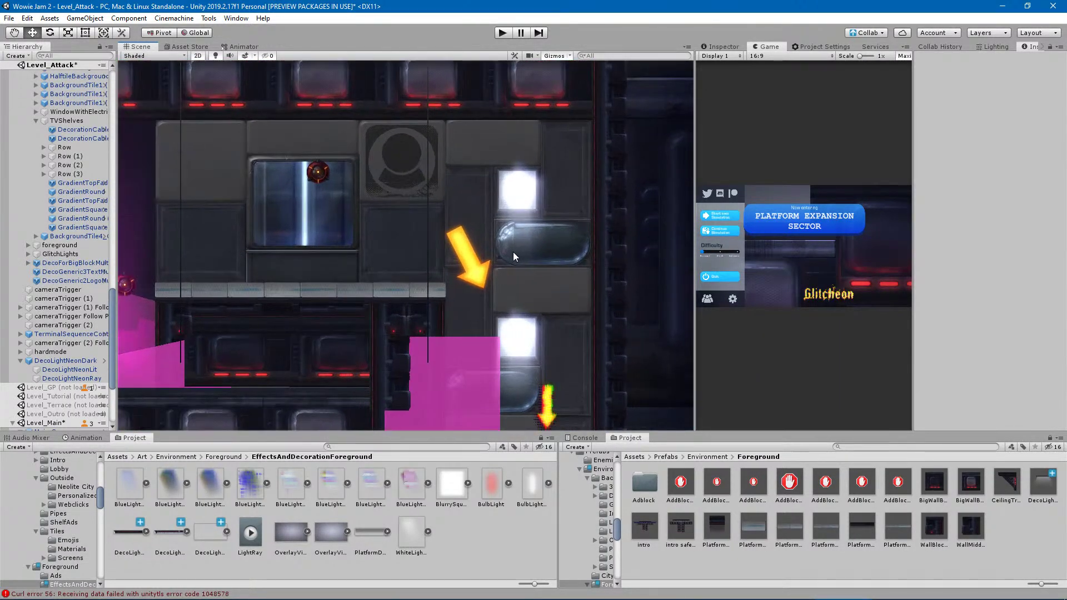
middle_click_drag(266, 329, 400, 232)
left_click(20, 362)
middle_click_drag(434, 288, 524, 234)
scroll(408, 312, "up", 3)
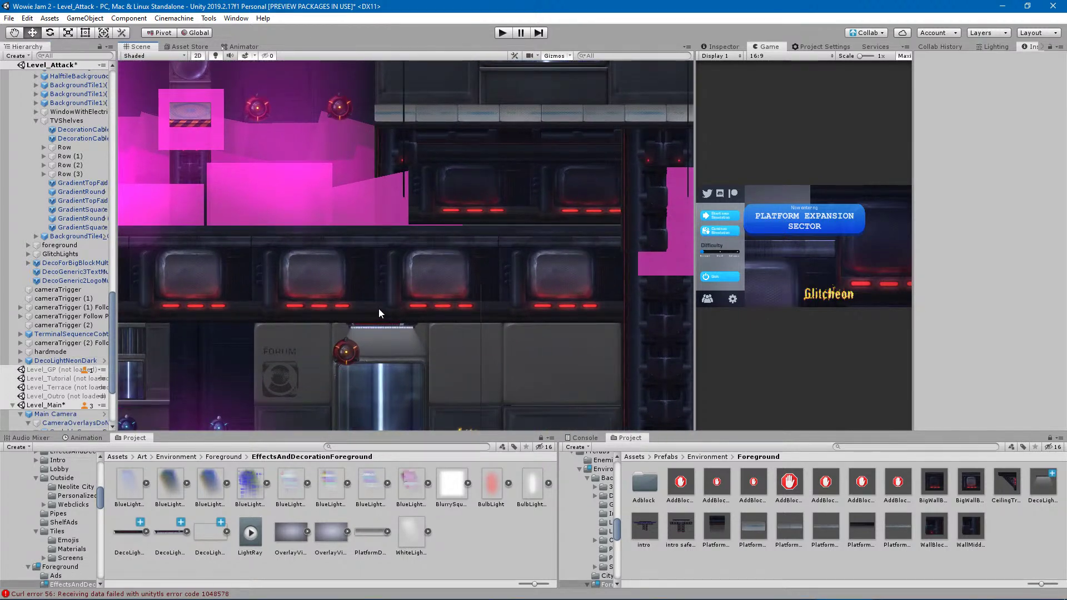
Locate the group of the surrounding wall blocks and move DecoLightNeonDark into EnemyIntro (new).
left_click(379, 314)
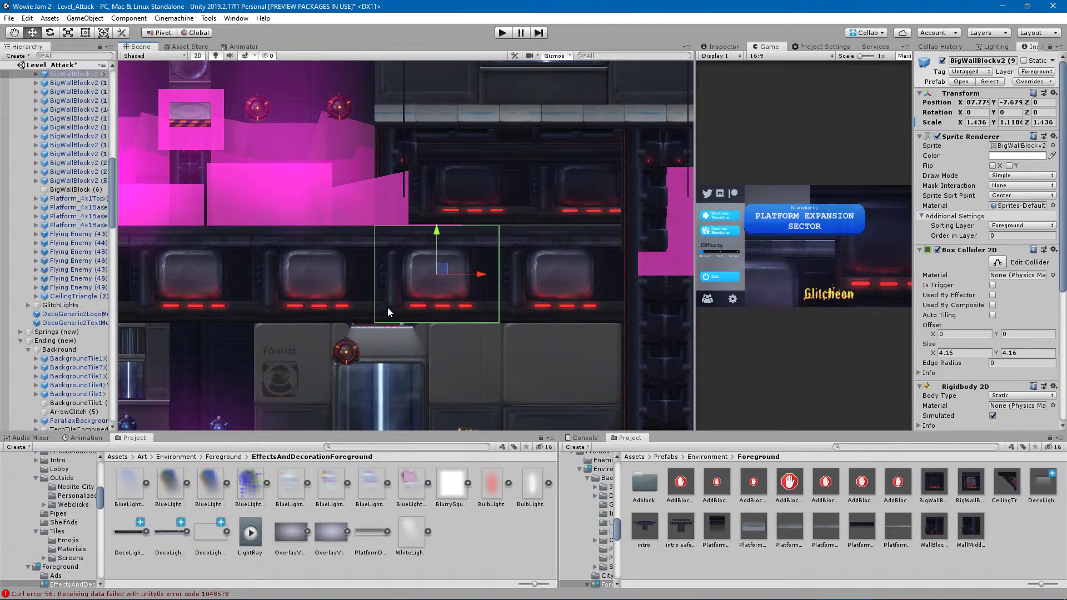
left_click_drag(112, 220, 105, 394)
left_click_drag(65, 347, 57, 117)
Create an empty object named DecorationLights under EnemyIntro (new) and parent the DecoLightNeonDark lamp to it.
left_click(28, 135)
left_click(66, 108)
right_click(66, 108)
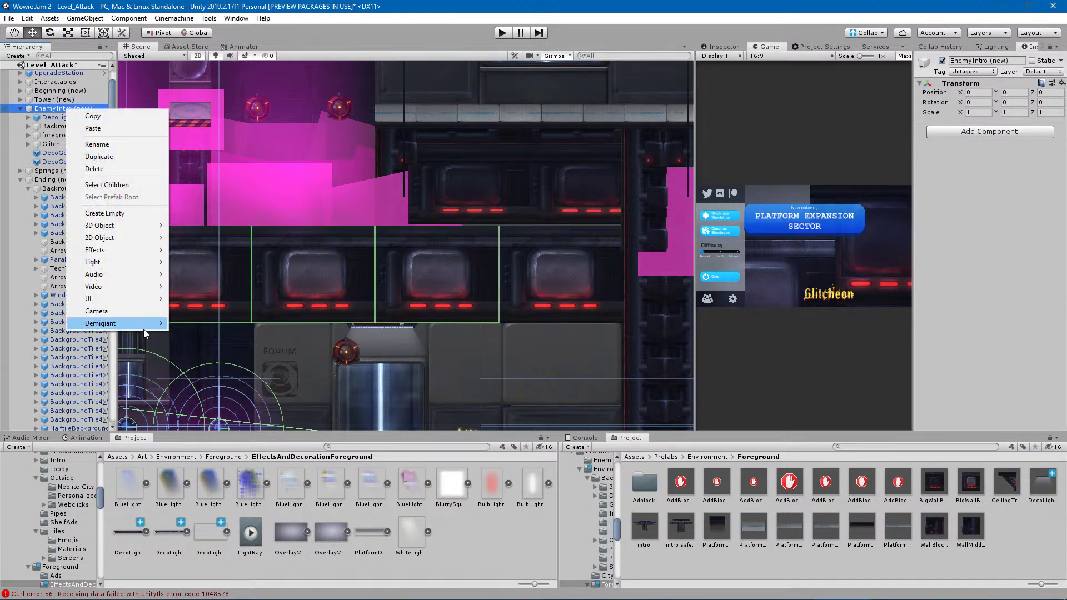
left_click(124, 214)
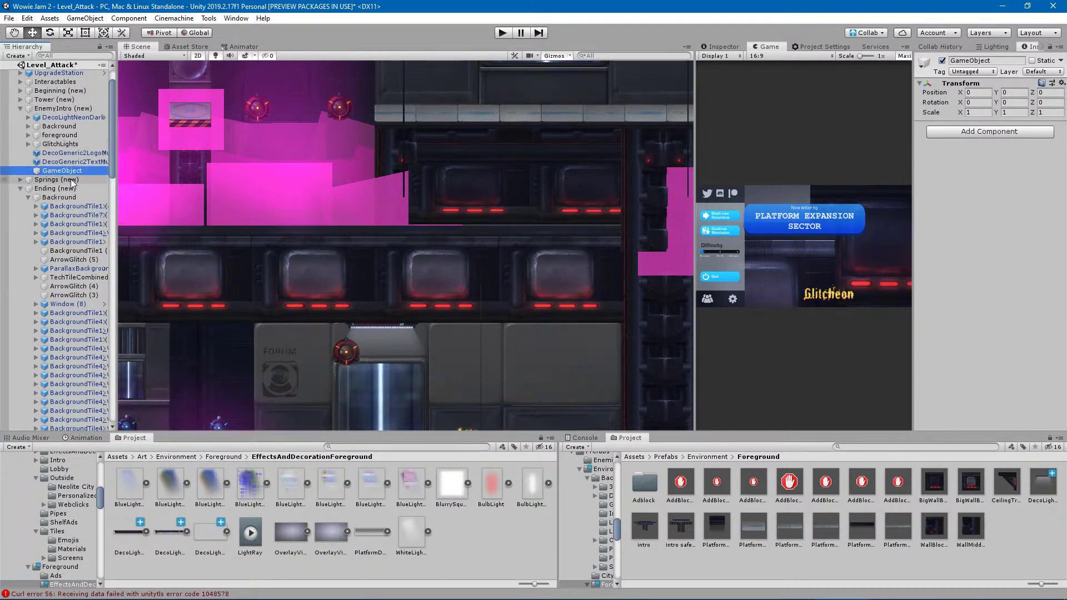
left_click(58, 172)
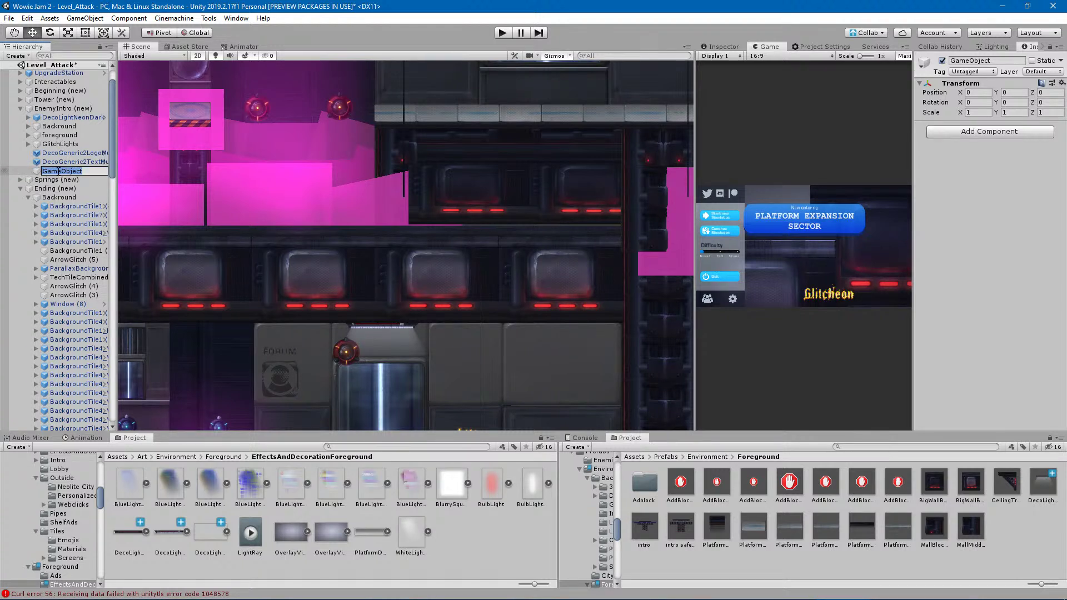
type("DecorationLights")
key("Return")
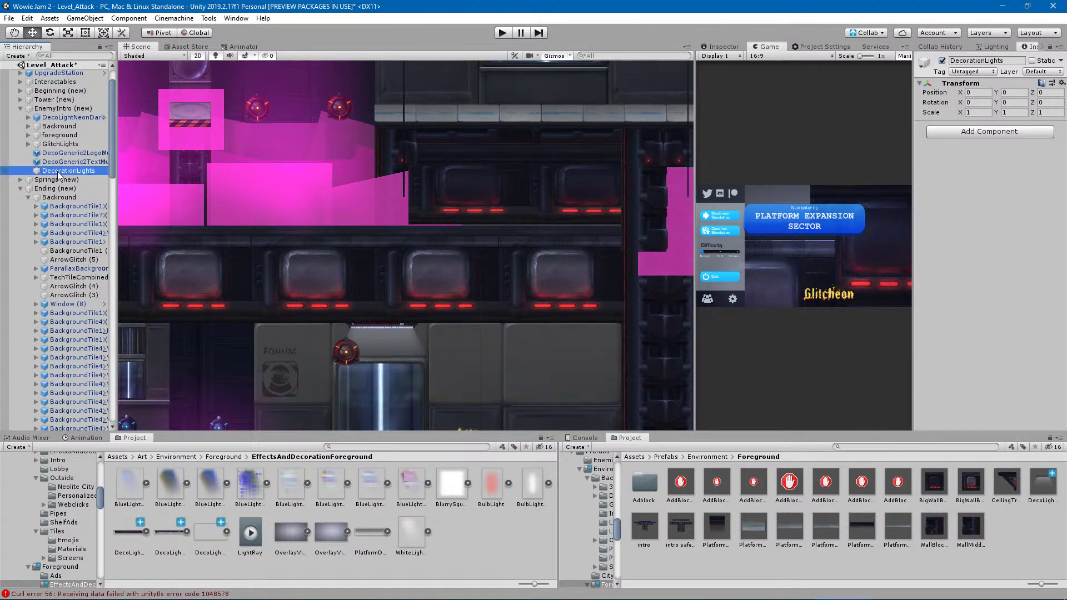
left_click_drag(72, 119, 73, 174)
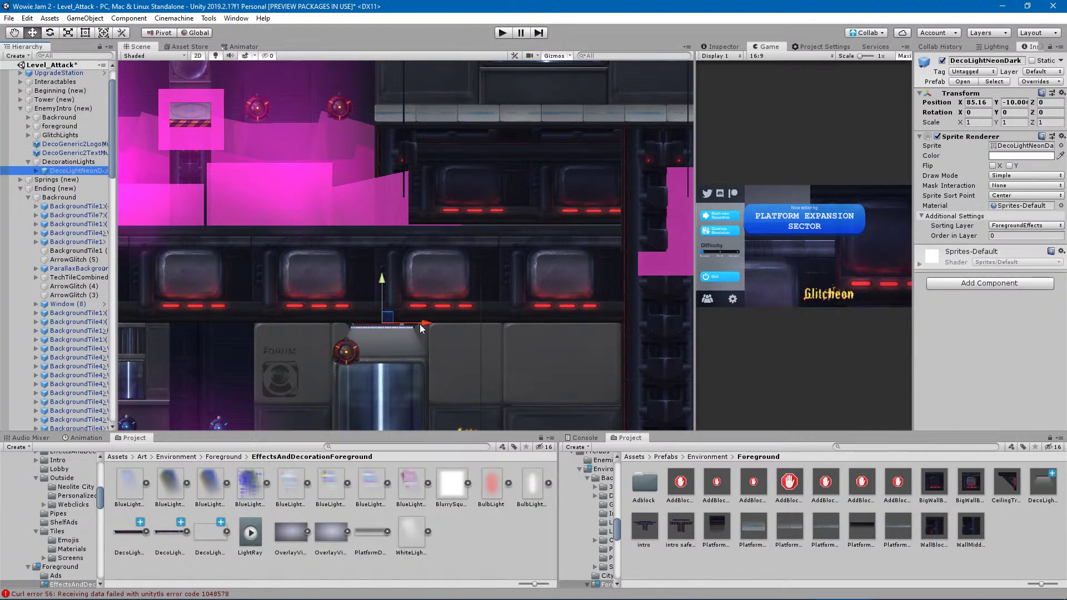
Duplicate the neon lamp and place the copy above the window under the large FORUM sign, at about X 61.03.
key("ctrl+d")
left_click_drag(429, 324, 612, 334)
middle_click_drag(486, 357, 444, 229)
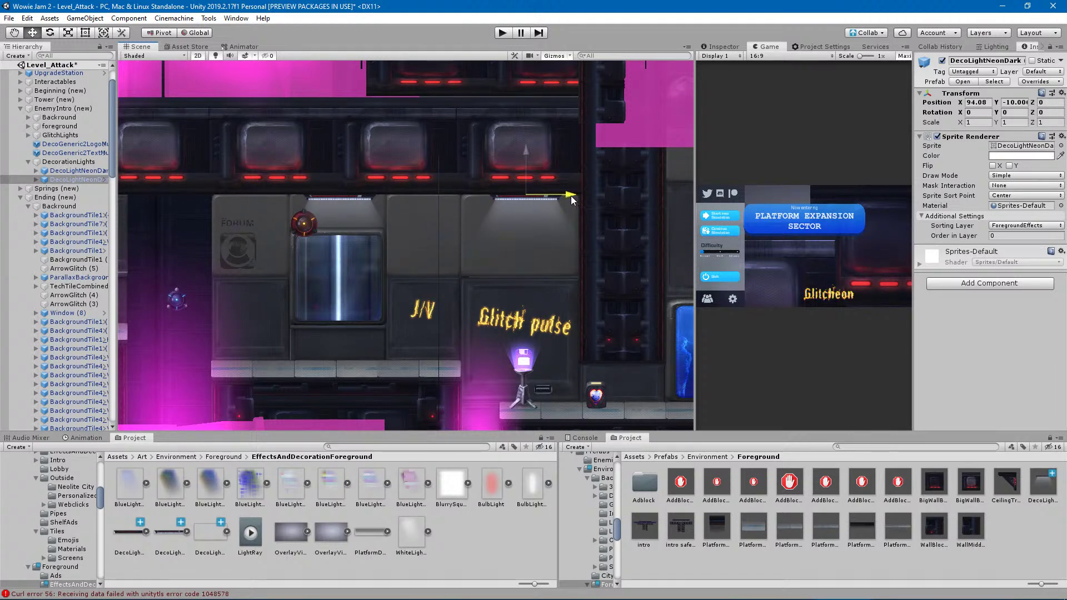
left_click_drag(569, 195, 314, 203)
middle_click_drag(314, 219, 627, 230)
left_click_drag(625, 205, 201, 219)
middle_click_drag(128, 226, 311, 235)
scroll(334, 218, "up", 5)
left_click_drag(385, 204, 374, 206)
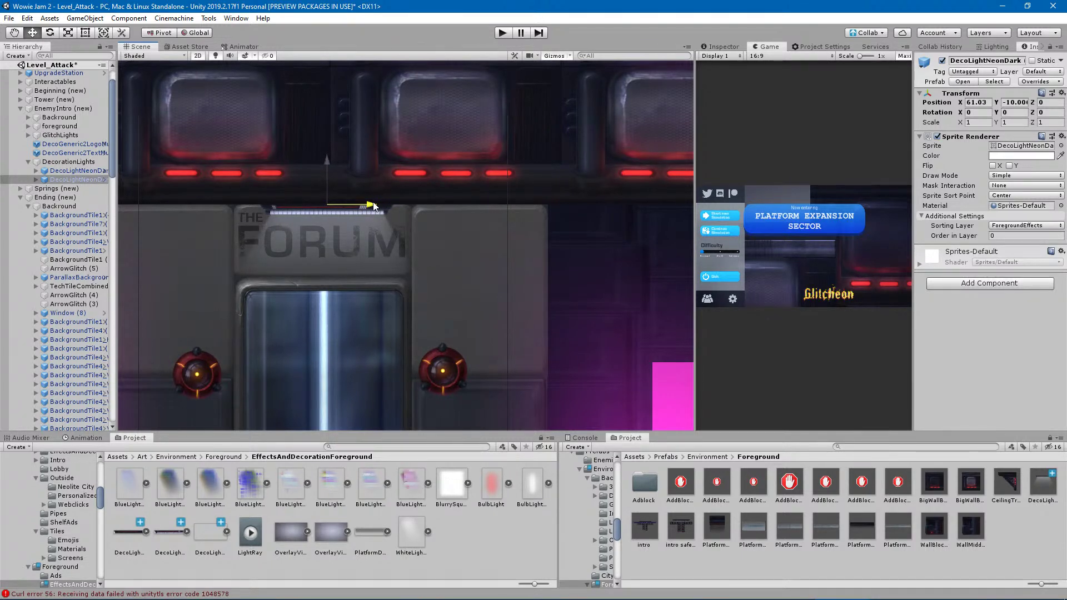
Duplicate the FORUM lamp and center the copy above the narrow glass capsule pillar, at about X 48.78.
scroll(396, 301, "down", 3)
scroll(405, 307, "down", 4)
middle_click_drag(310, 309, 548, 262)
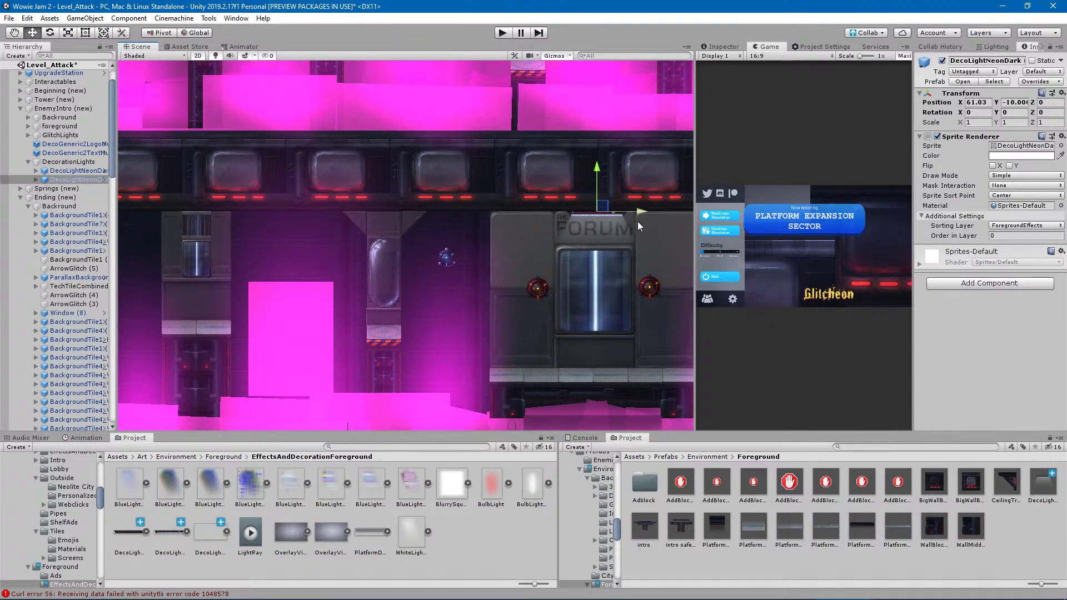
key("ctrl+d")
left_click_drag(632, 212, 413, 186)
scroll(393, 222, "up", 5)
scroll(402, 245, "down", 3)
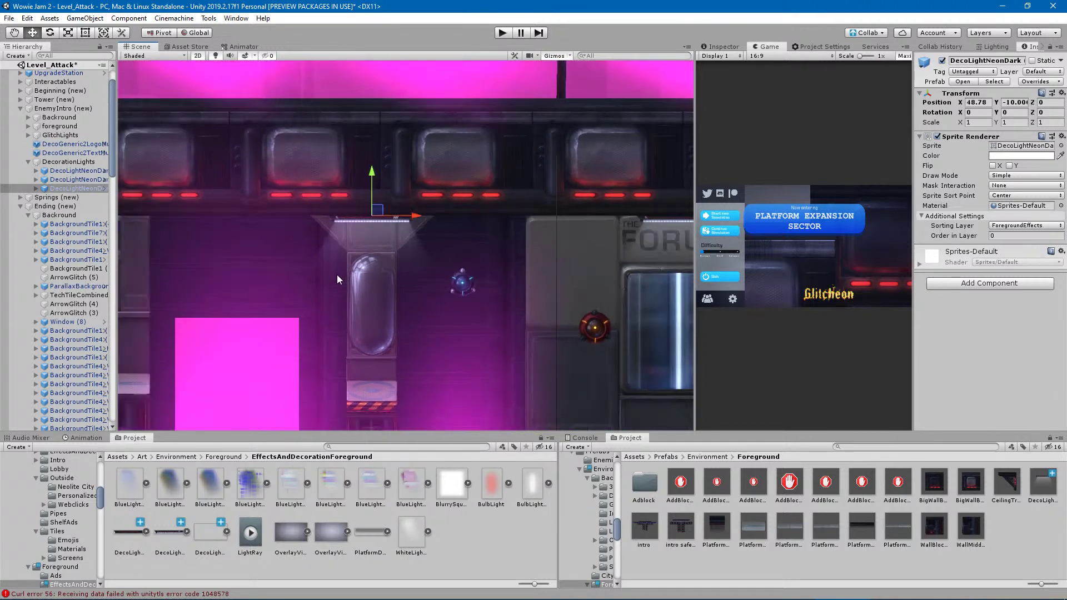
Duplicate the capsule pillar's lamp and place the copy along the ceiling above the dark square window, at about X 25.22.
scroll(333, 282, "down", 5)
middle_click_drag(332, 285, 633, 282)
mouse_move(528, 308)
middle_mouse_down()
mouse_move(583, 314)
mouse_move(489, 299)
middle_mouse_up()
scroll(573, 315, "down", 2)
scroll(571, 319, "down", 1)
scroll(548, 310, "down", 3)
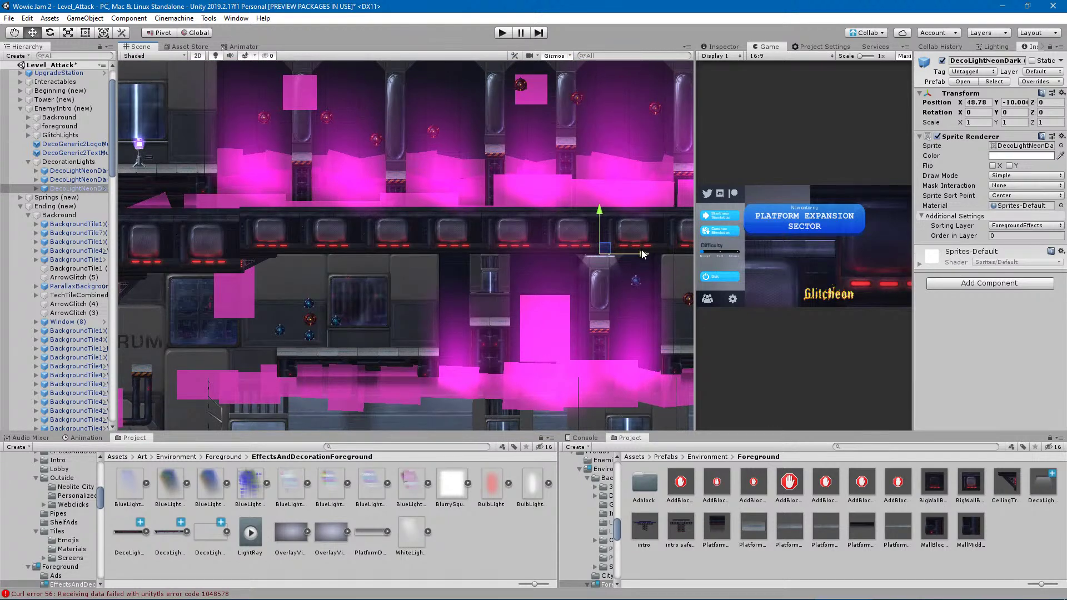
key("ctrl+d")
left_click_drag(641, 255, 402, 258)
scroll(338, 275, "up", 6)
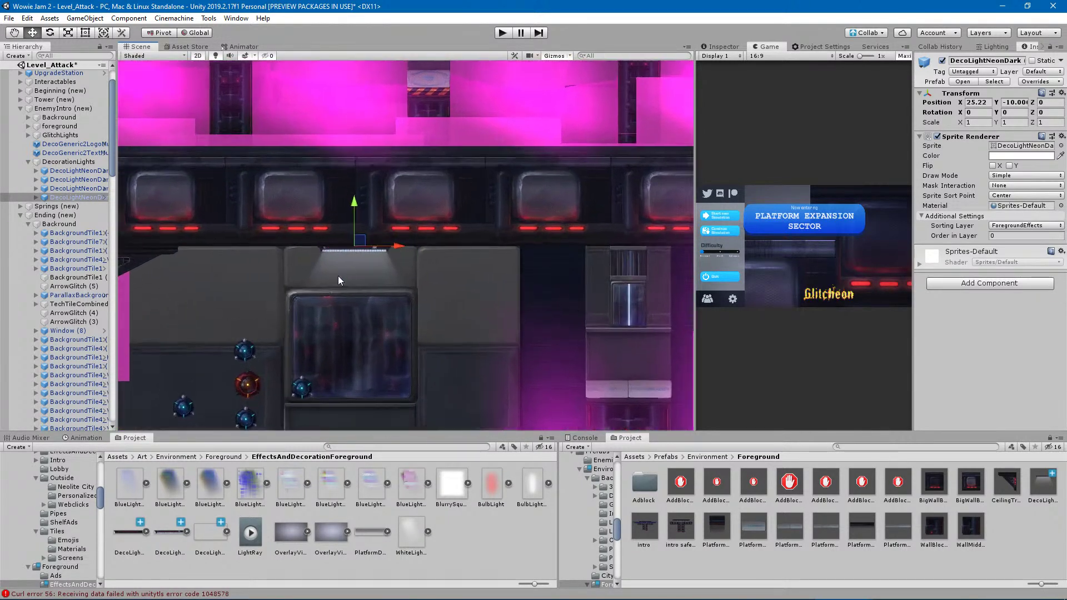
Scale the lamp above the dark window to 2 in X and Y, and shift it to about X 25.01.
left_click(978, 122)
type("2")
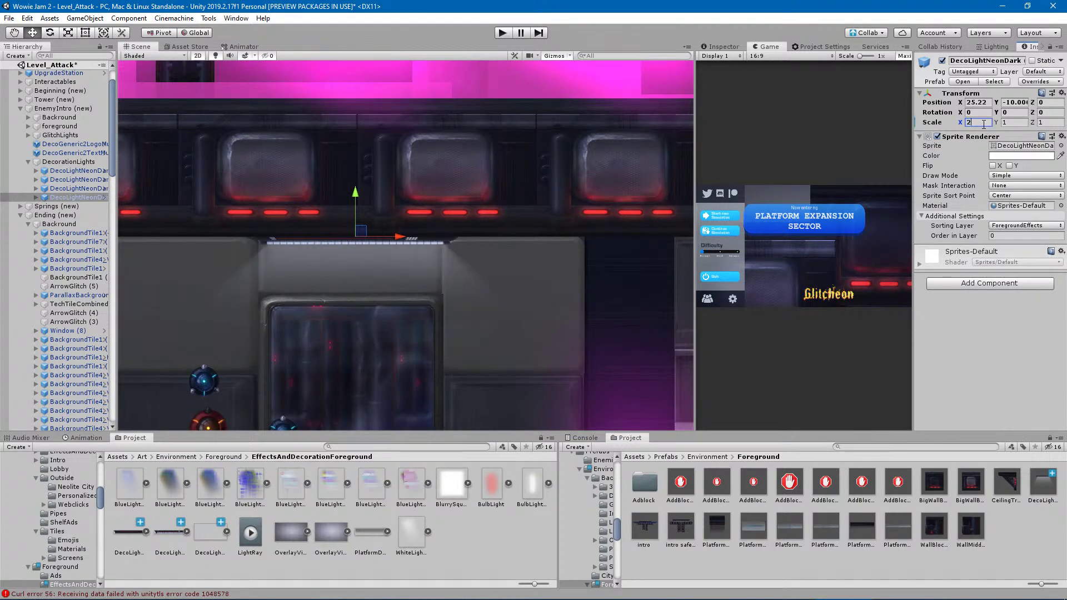
left_click_drag(398, 240, 393, 241)
left_click(1011, 123)
type("2")
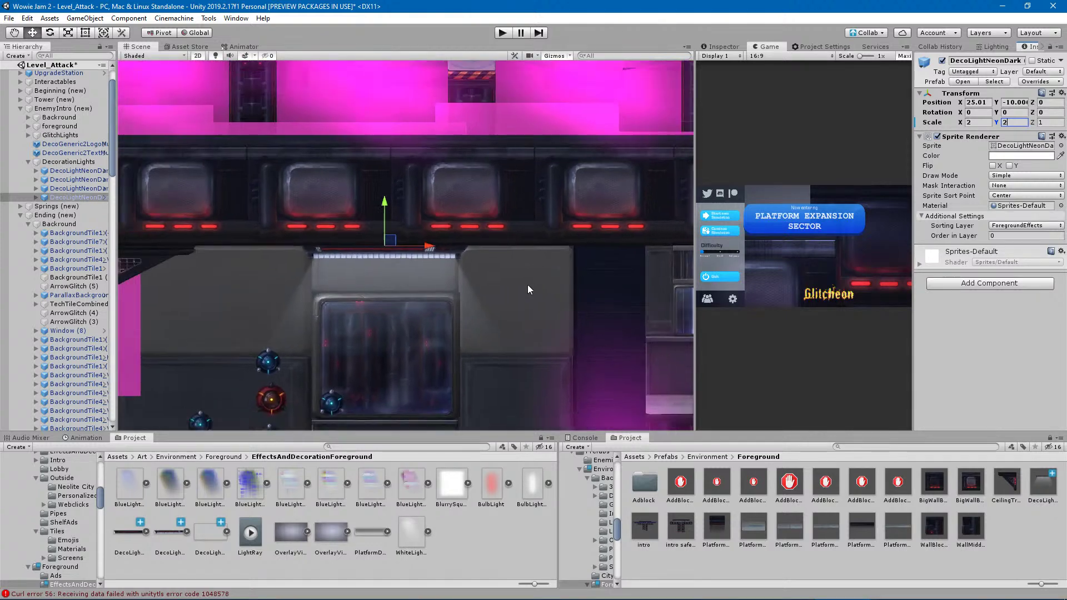
scroll(527, 284, "down", 4)
scroll(518, 255, "down", 2)
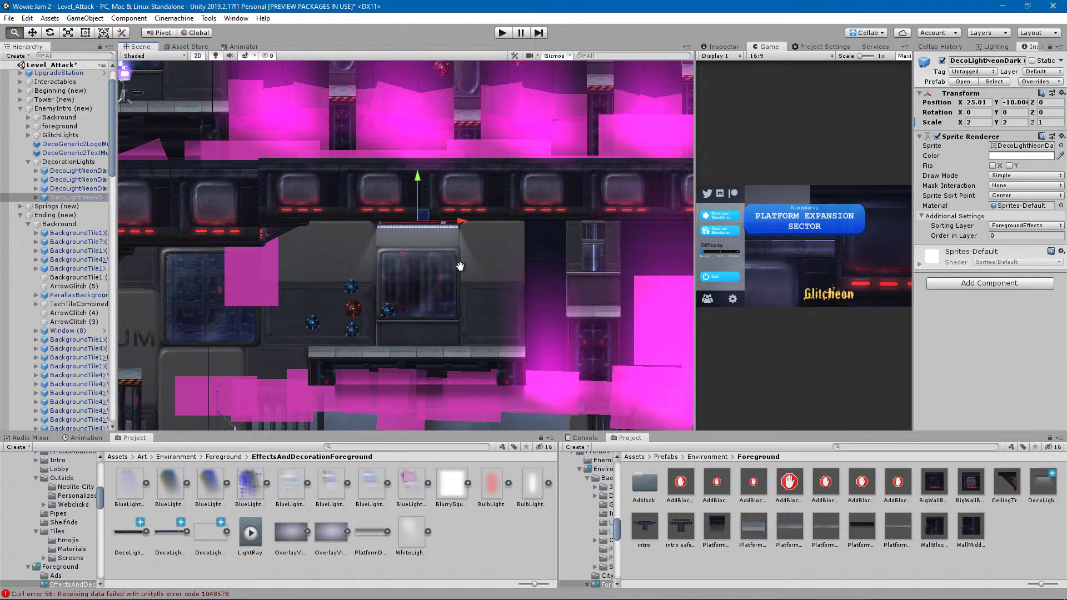
Hide the whole GlitchLights group of EnemyIntro (new) in the scene so the lamps beneath its pink lights can be selected.
middle_click_drag(468, 261, 161, 280)
scroll(592, 249, "up", 3)
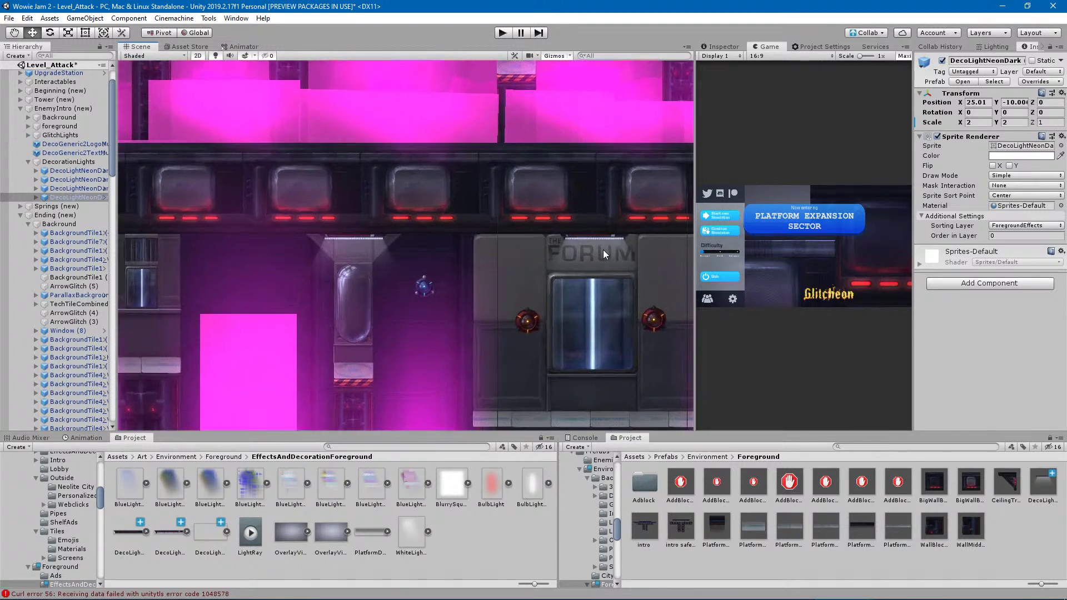
scroll(592, 241, "up", 2)
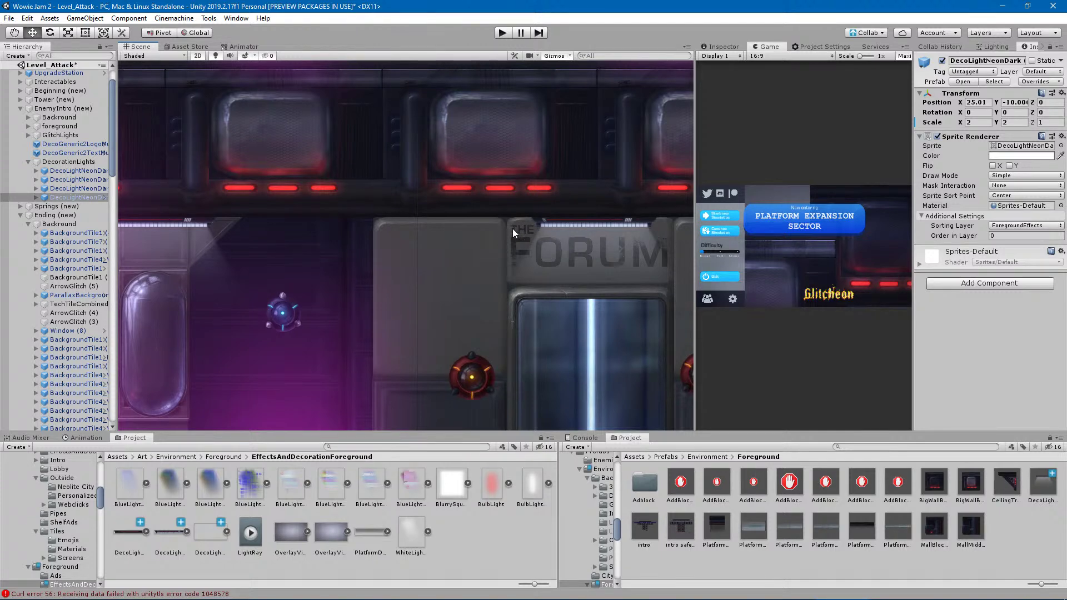
middle_click_drag(406, 252, 622, 245)
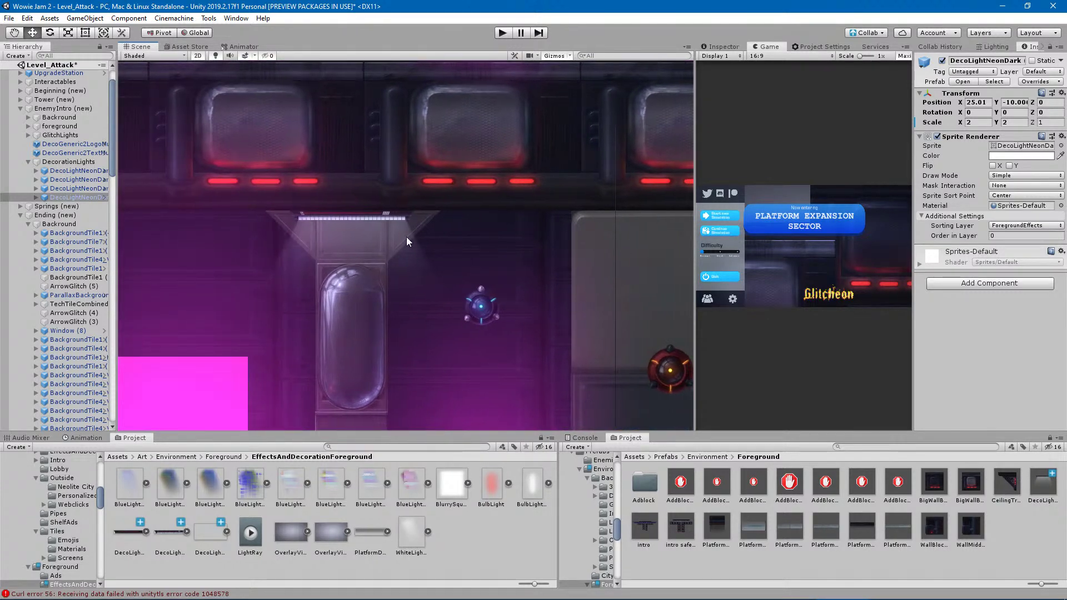
left_click(363, 218)
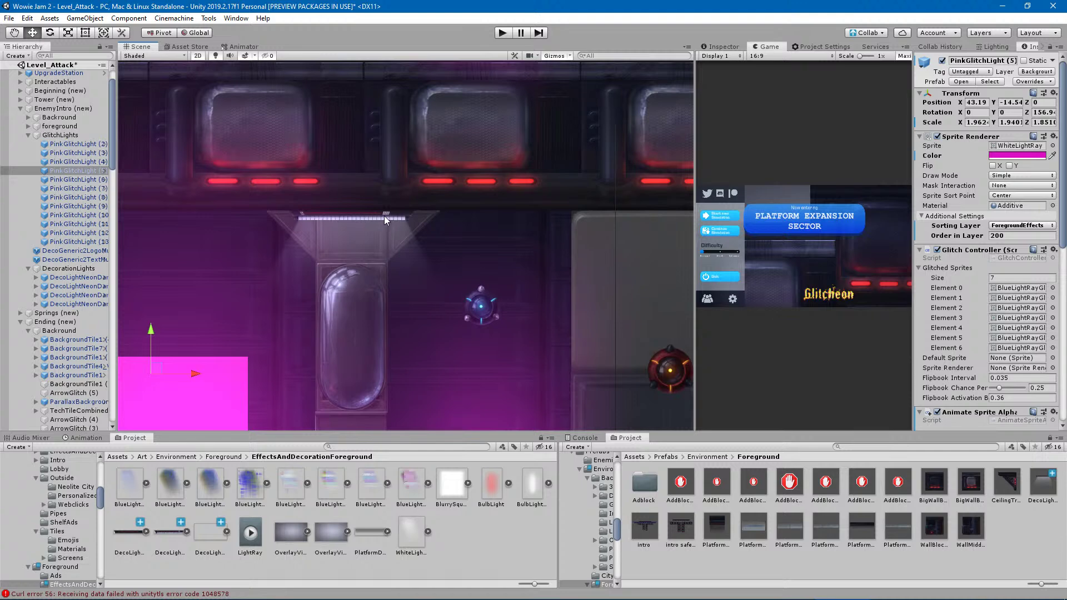
left_click(410, 217)
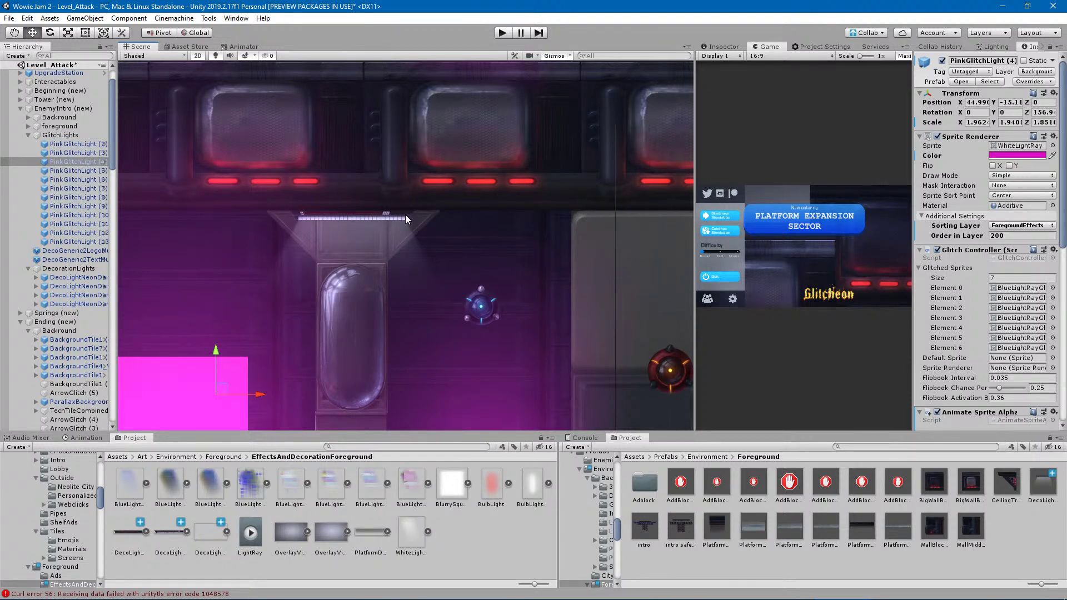
left_click(5, 135)
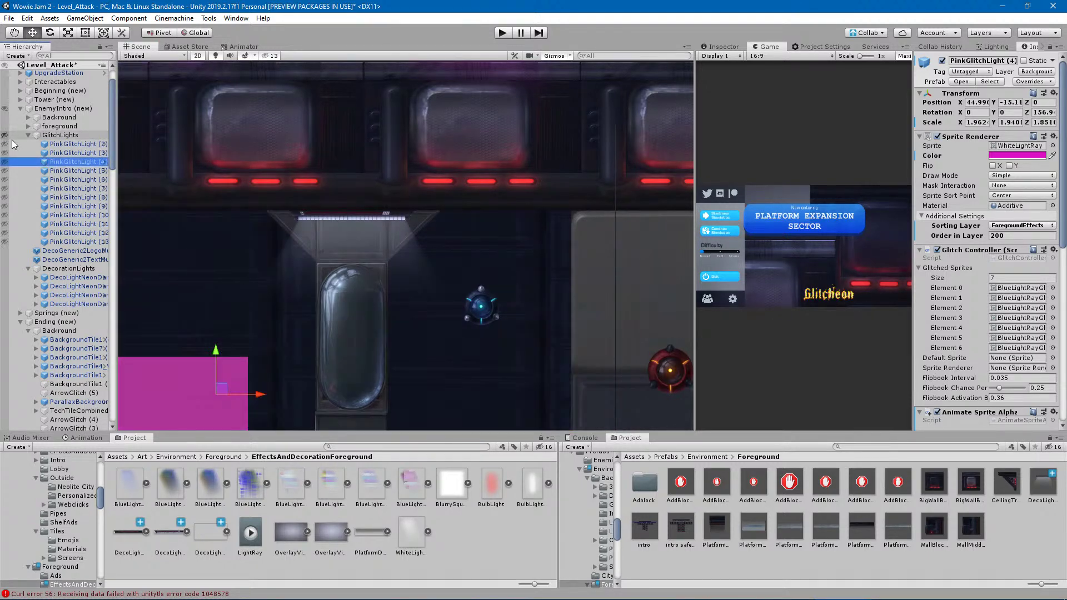
Scale the neon lamp above the glass capsule pillar uniformly to about 1.37.
left_click(339, 218)
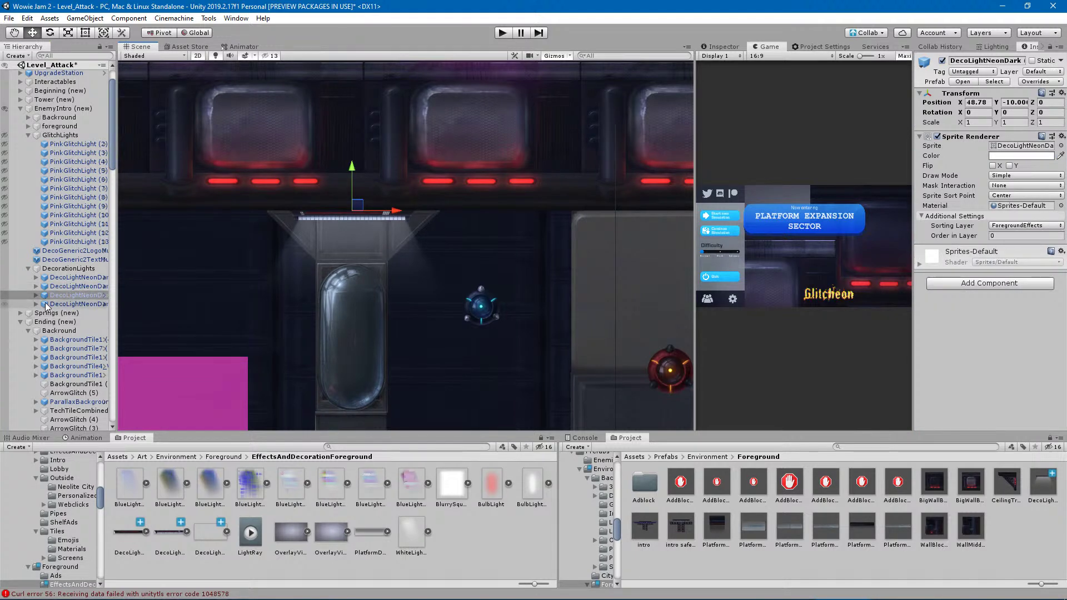
left_click(67, 32)
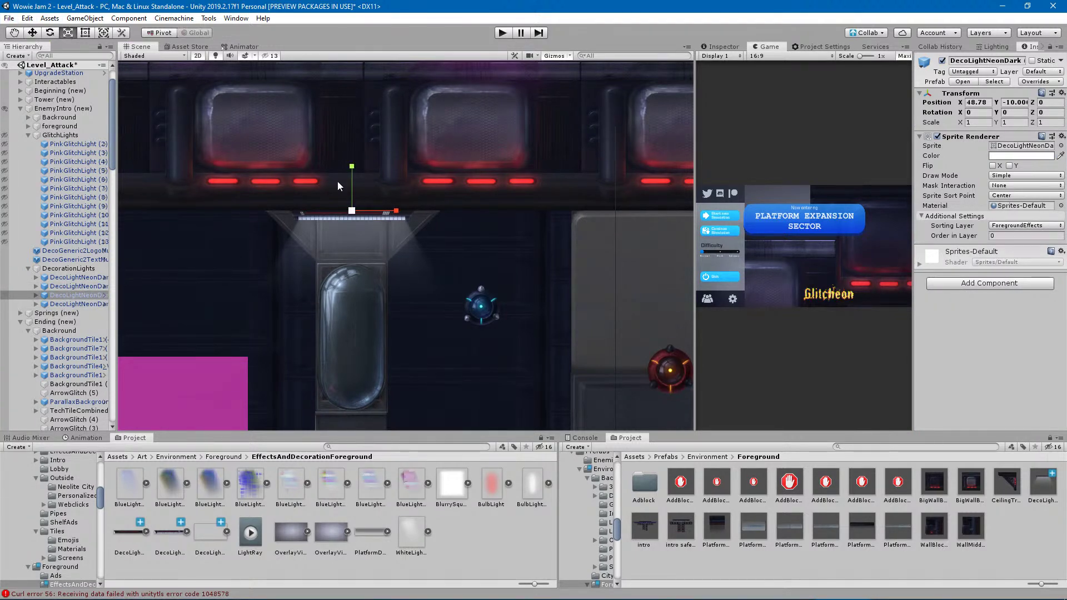
scroll(345, 212, "up", 3)
left_click_drag(344, 211, 364, 212)
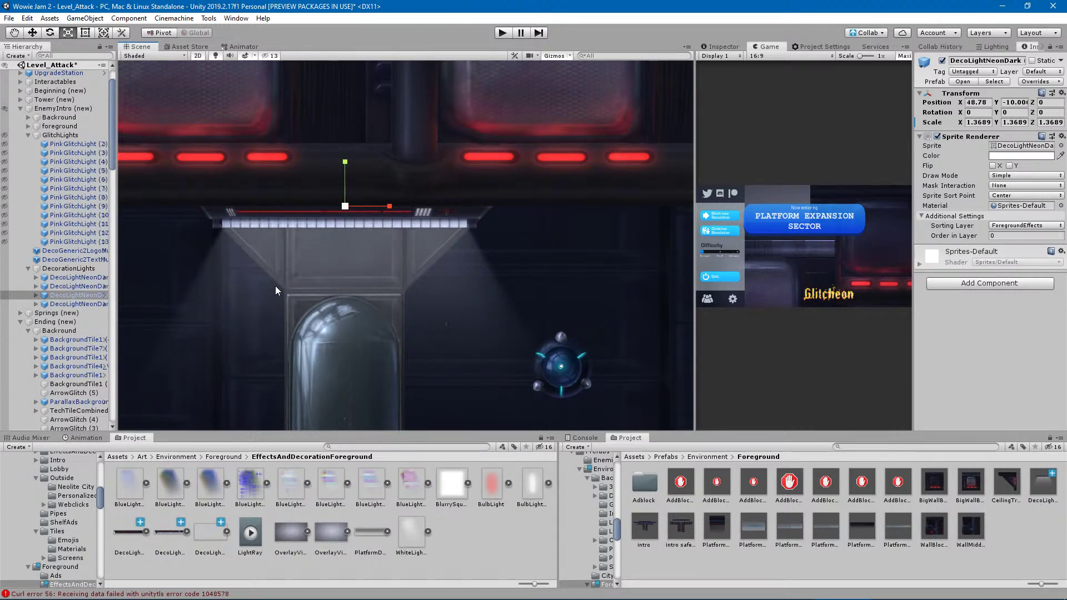
Select the parent object of the neon lamp above the window beside the small FORUM emblem and scale it uniformly to about 1.31.
scroll(365, 339, "down", 10)
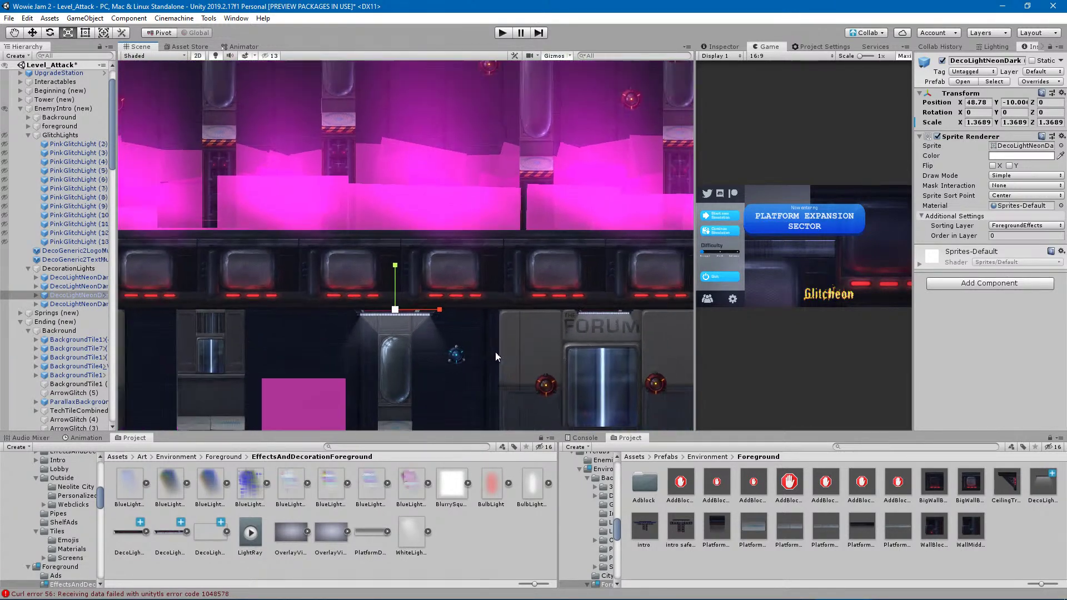
scroll(558, 284, "up", 5)
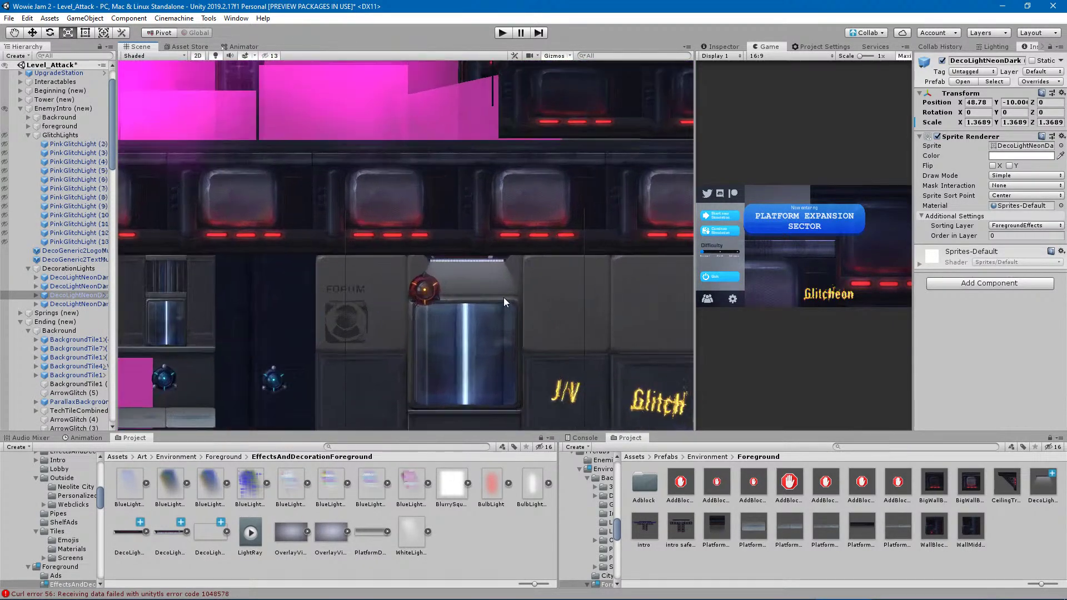
scroll(444, 253, "up", 4)
left_click(446, 243)
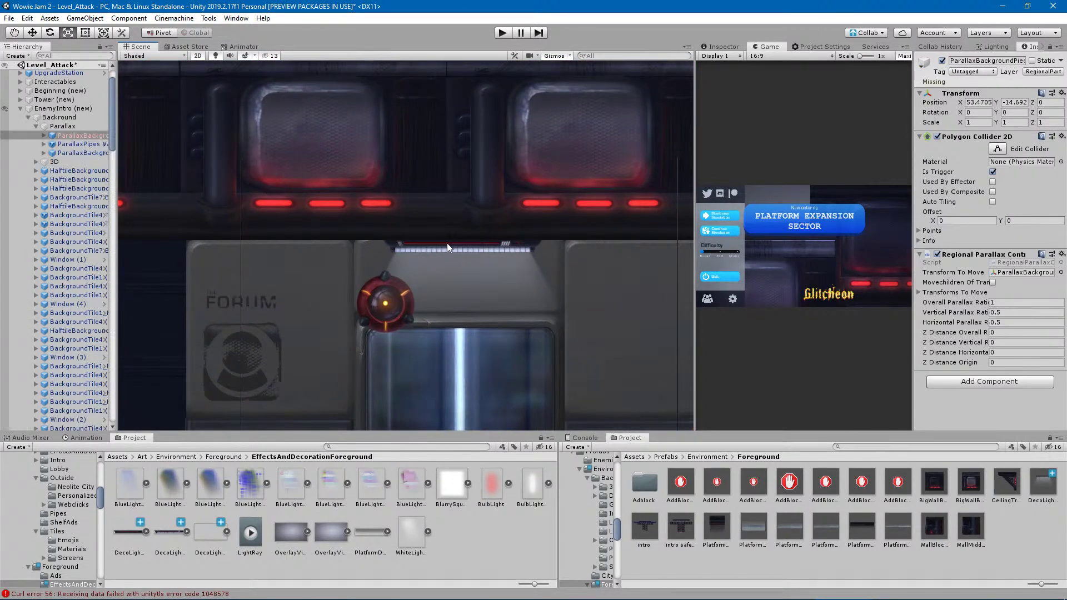
left_click(453, 245)
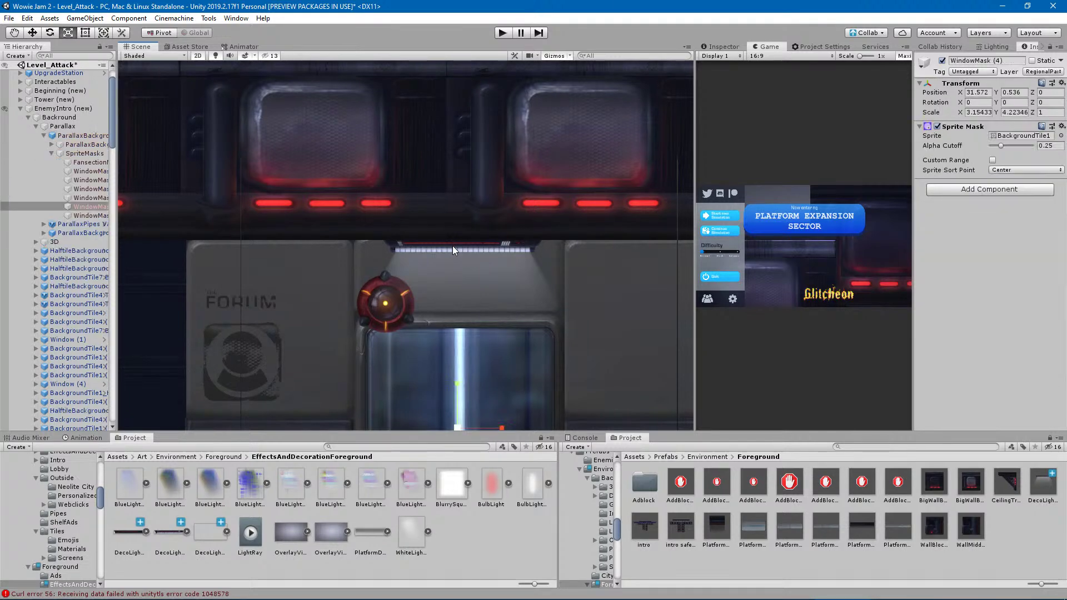
left_click(452, 246)
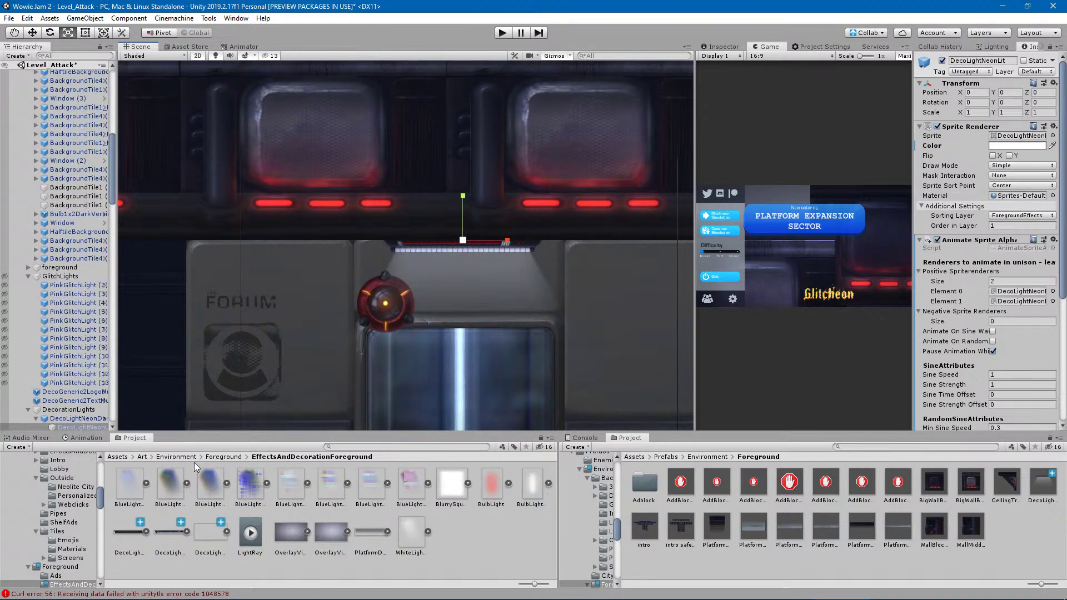
left_click(516, 272)
left_click_drag(463, 240, 482, 246)
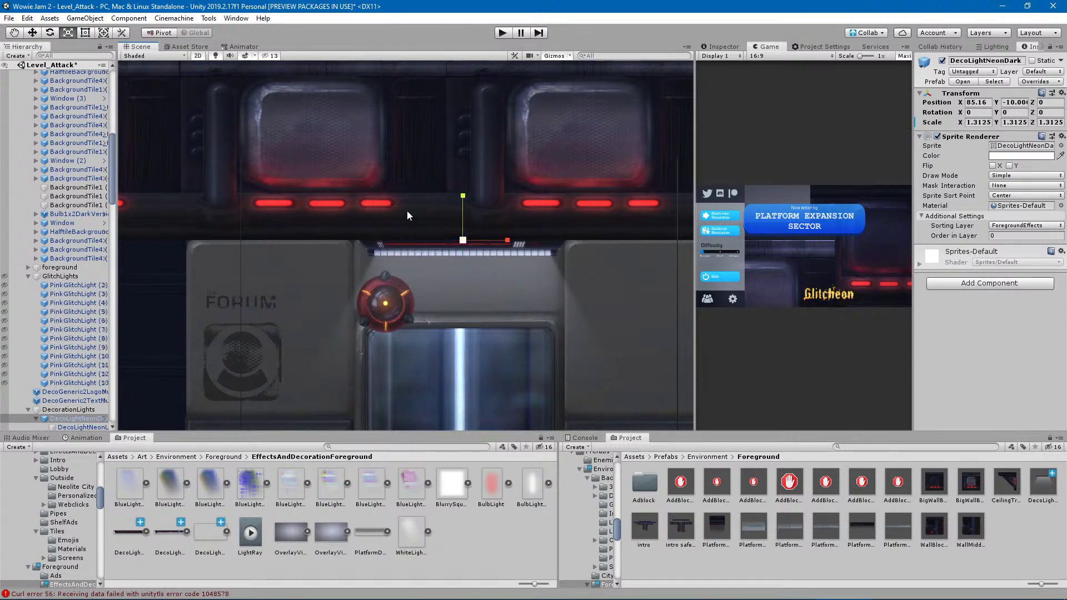
Stretch that lamp's outer edge with the Rect tool to the wall panel seam, to a scale of about 1.35.
left_click(85, 32)
scroll(354, 279, "down", 1)
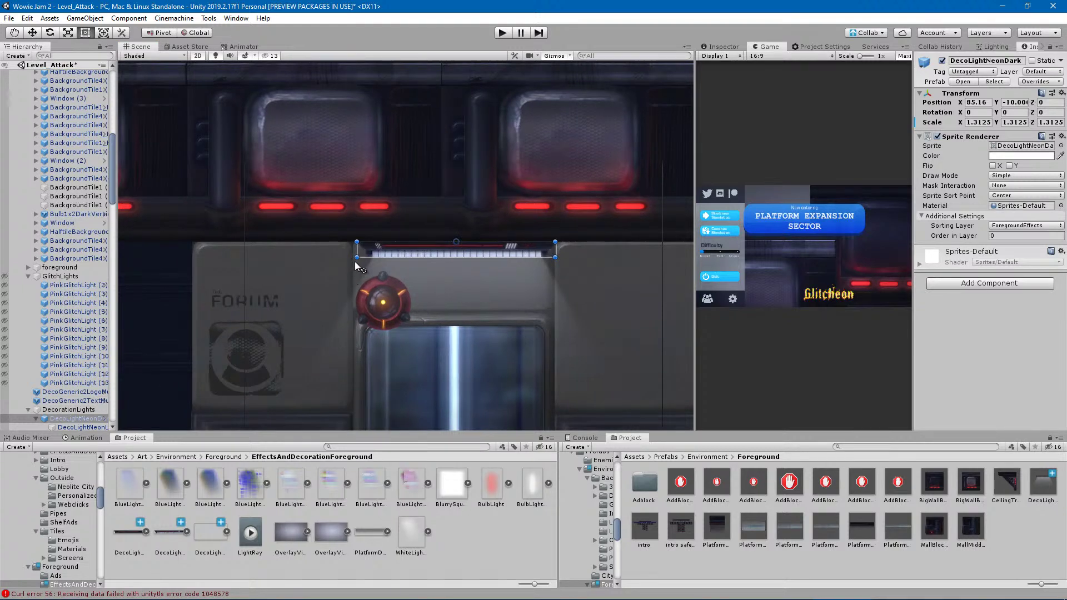
left_click_drag(354, 260, 350, 266)
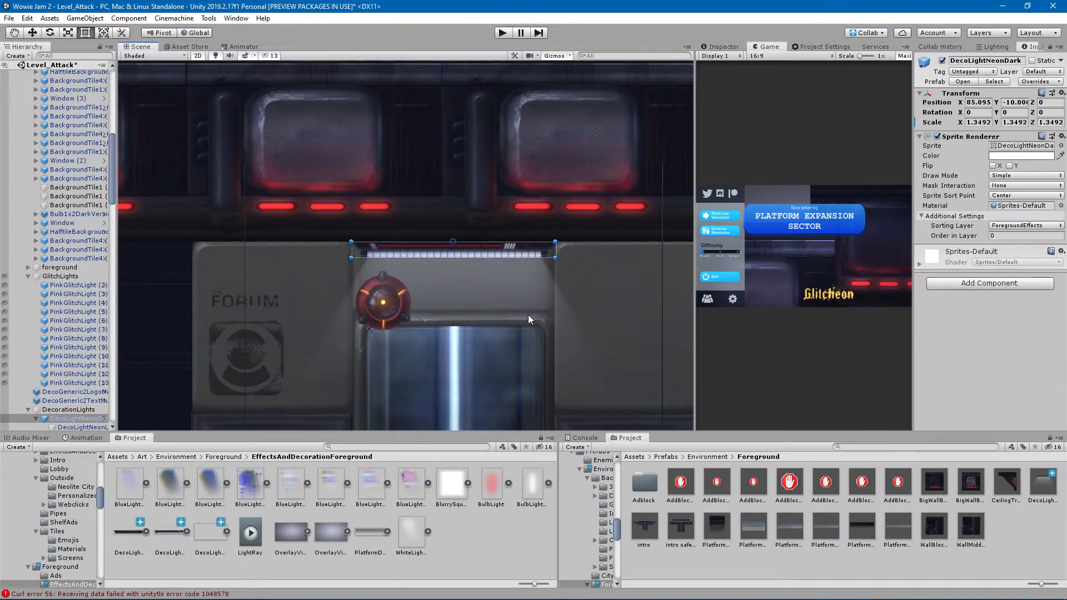
Examine the upper room beside the yellow arrow and select one of its wall tiles to identify the group it belongs to.
scroll(538, 319, "down", 4)
scroll(537, 325, "down", 2)
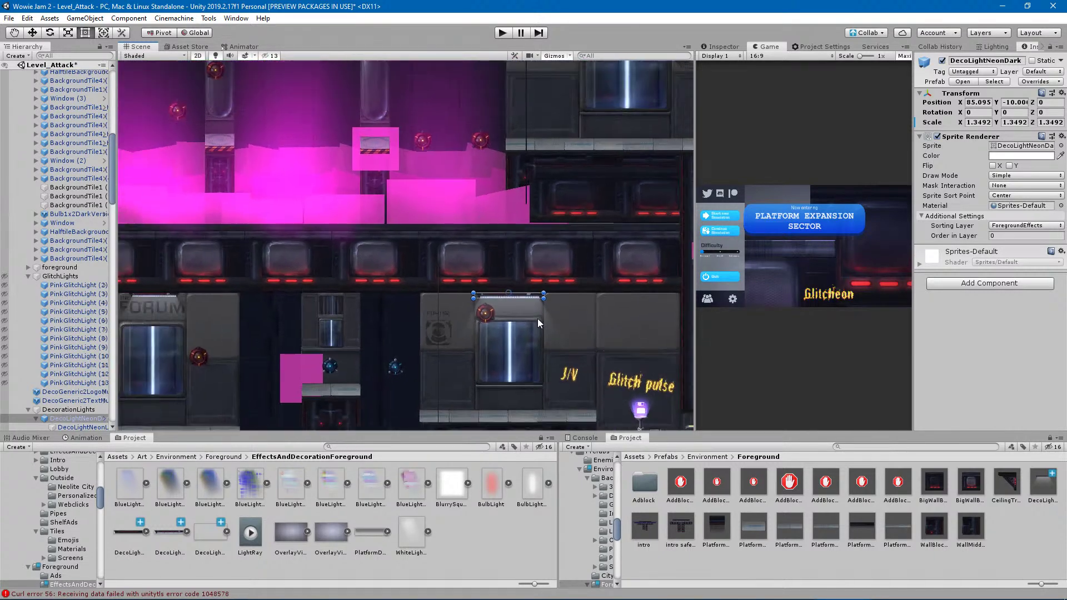
middle_click_drag(597, 397, 493, 349)
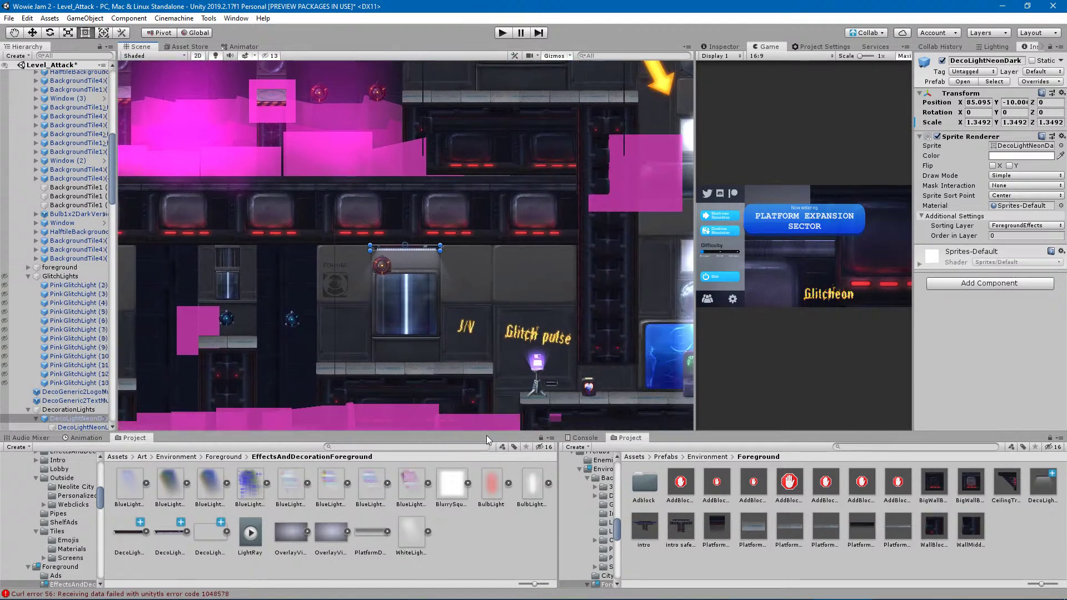
left_click(479, 529)
scroll(329, 271, "down", 3)
middle_click_drag(329, 278, 130, 416)
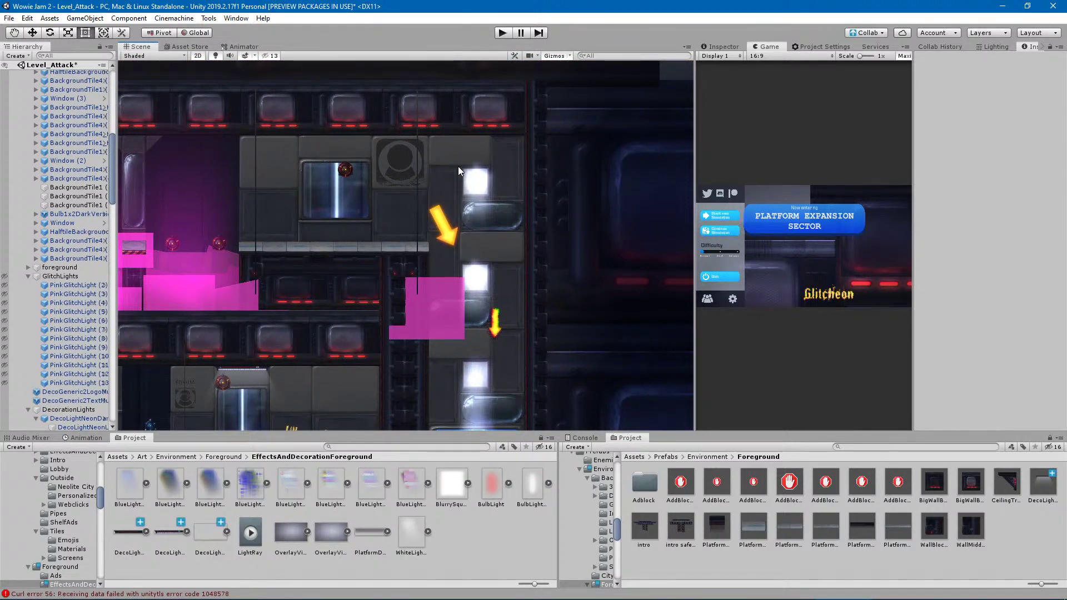
scroll(469, 142, "up", 4)
middle_click_drag(422, 163, 473, 218)
left_click(482, 220)
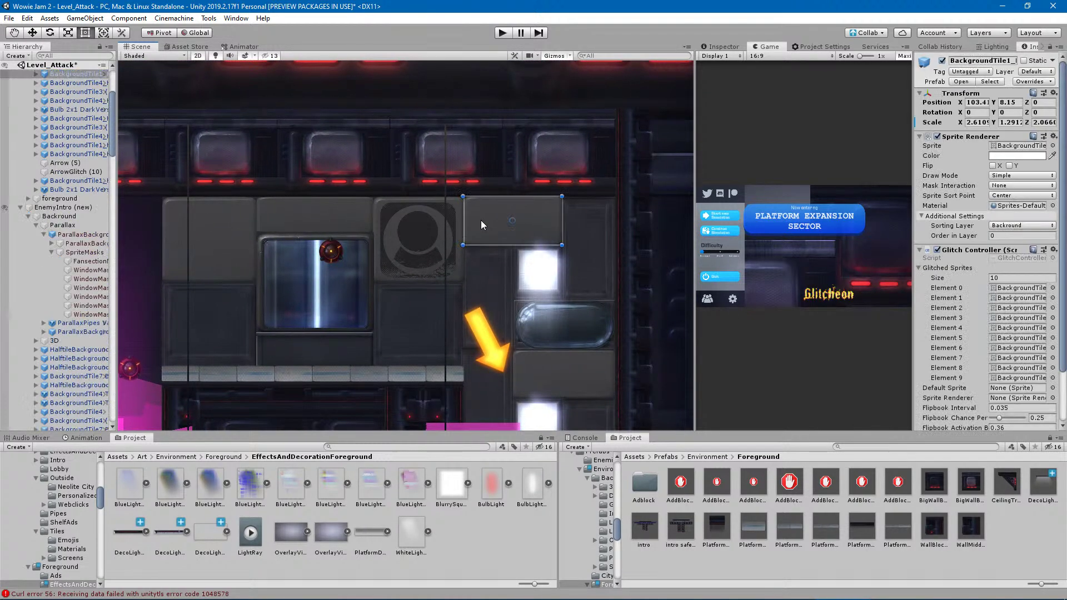
Collapse the subgroups of Tower (new) and create an empty child object named DecorationLights in it.
left_click(64, 146)
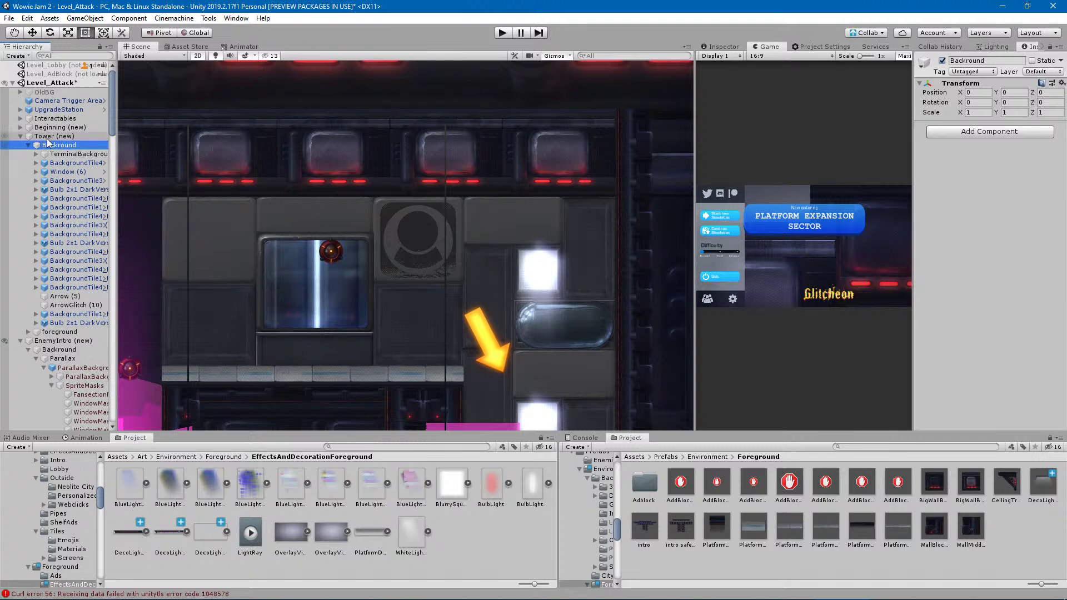
left_click(27, 145)
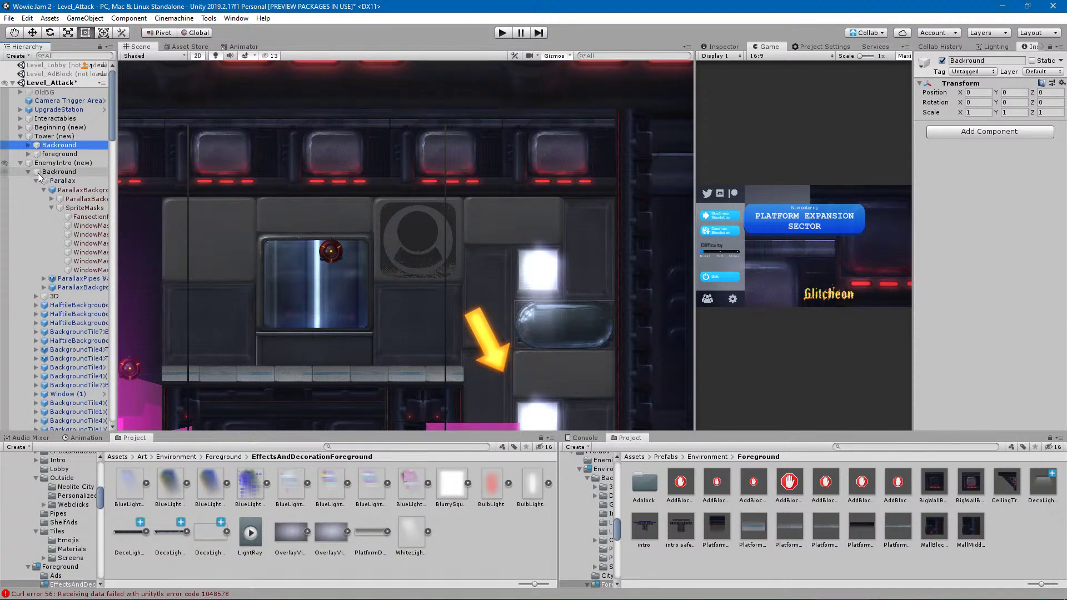
left_click(32, 155)
left_click(28, 154)
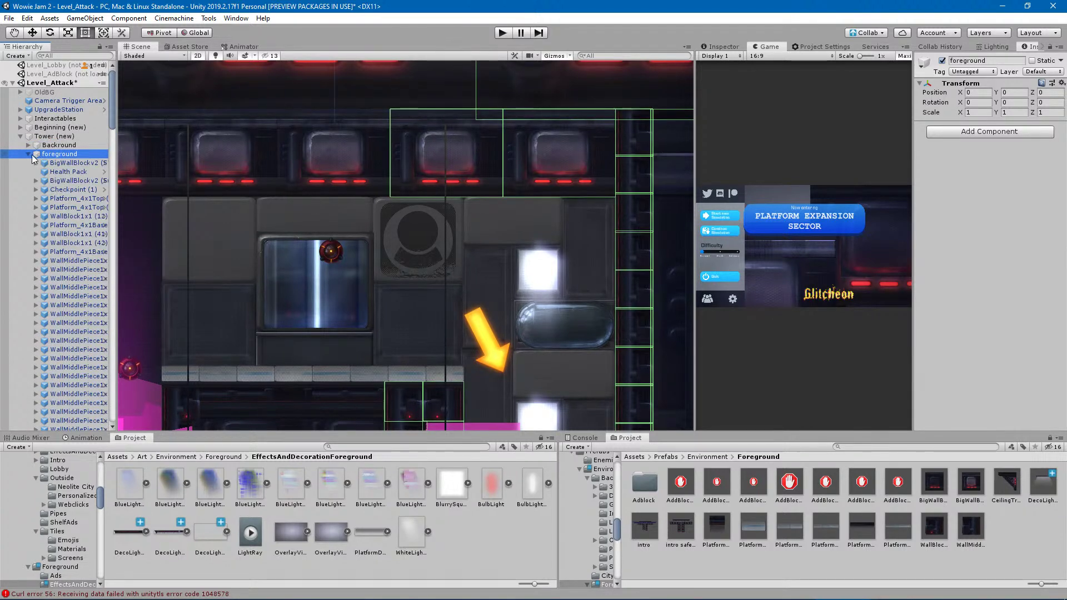
left_click(29, 154)
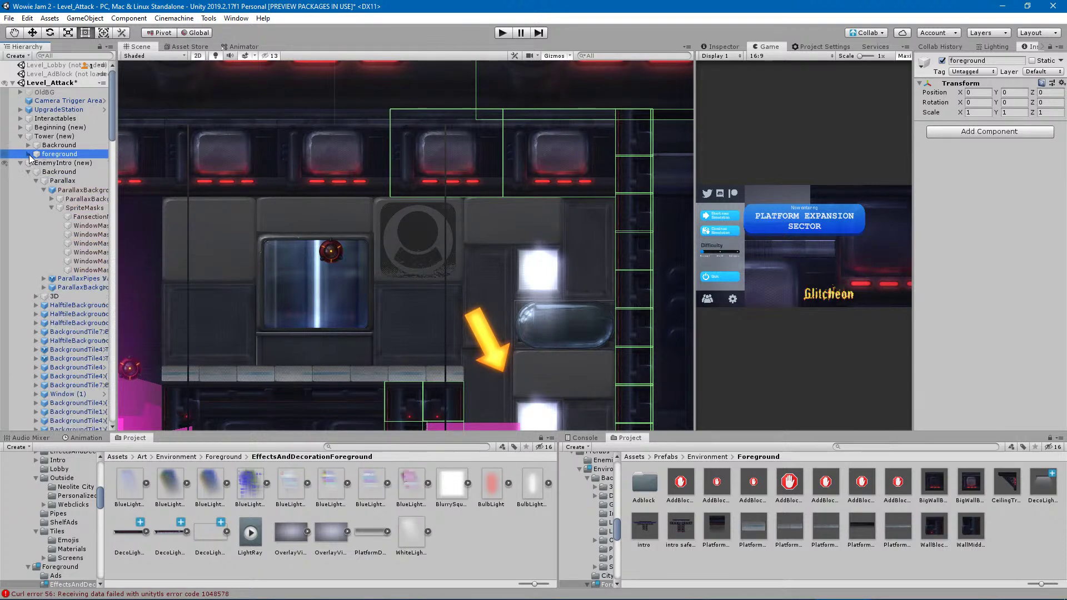
right_click(48, 136)
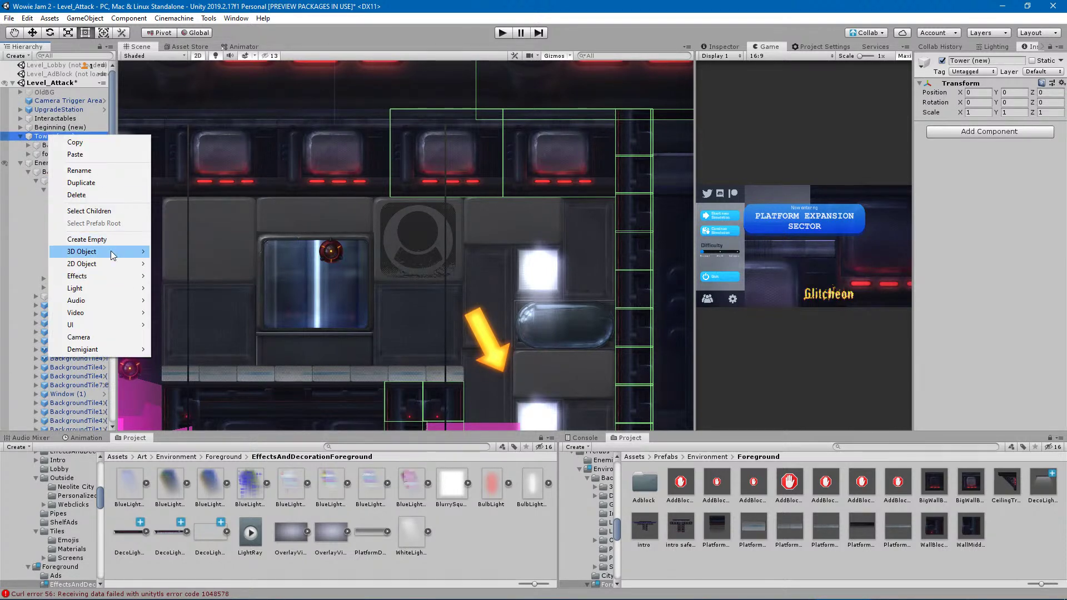
left_click(87, 239)
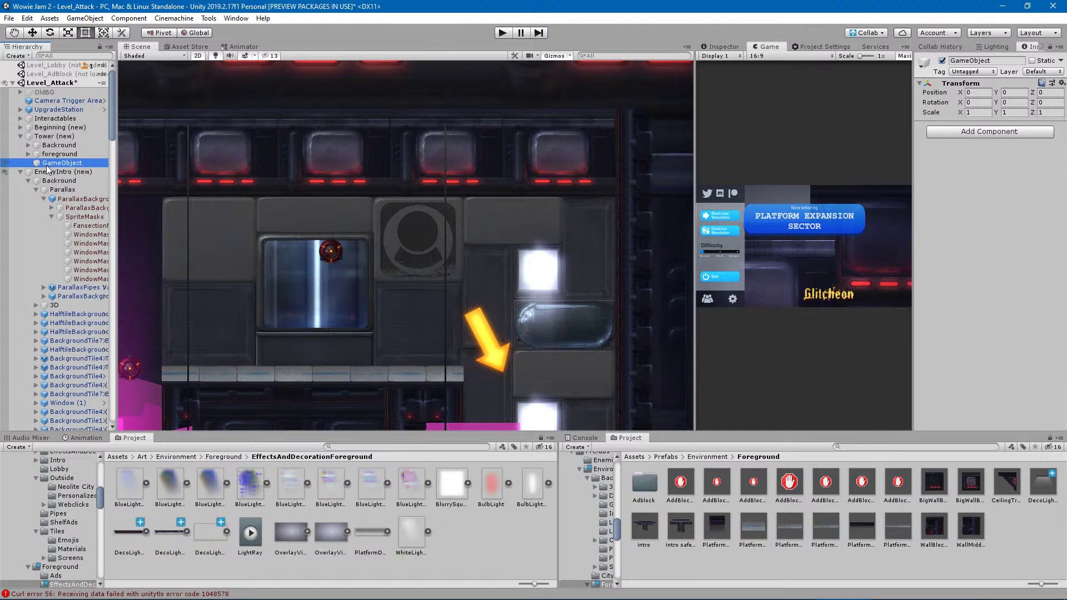
type("DecorationLights")
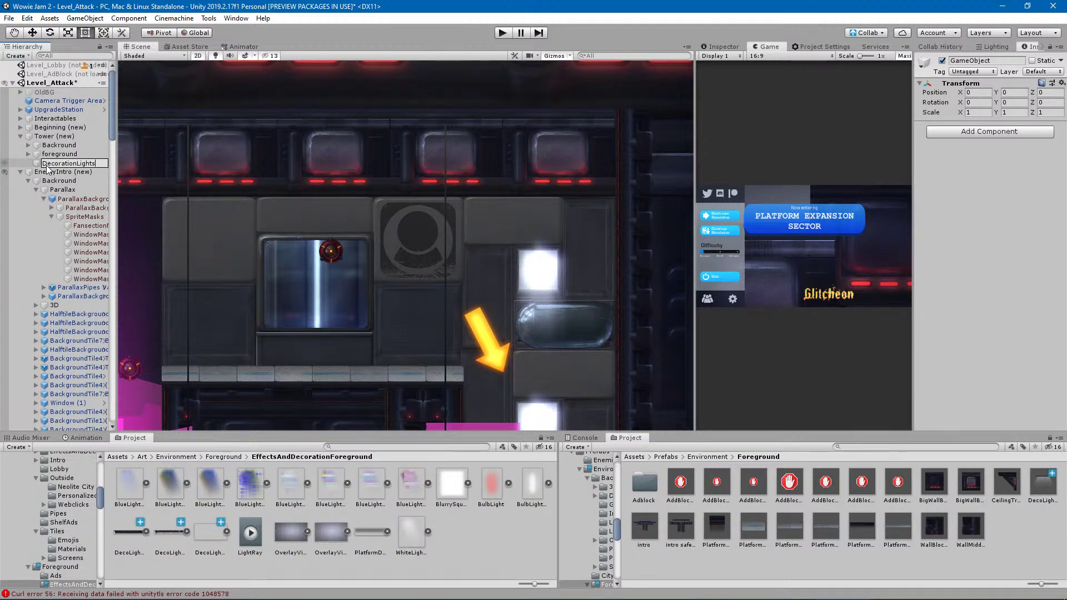
key("Return")
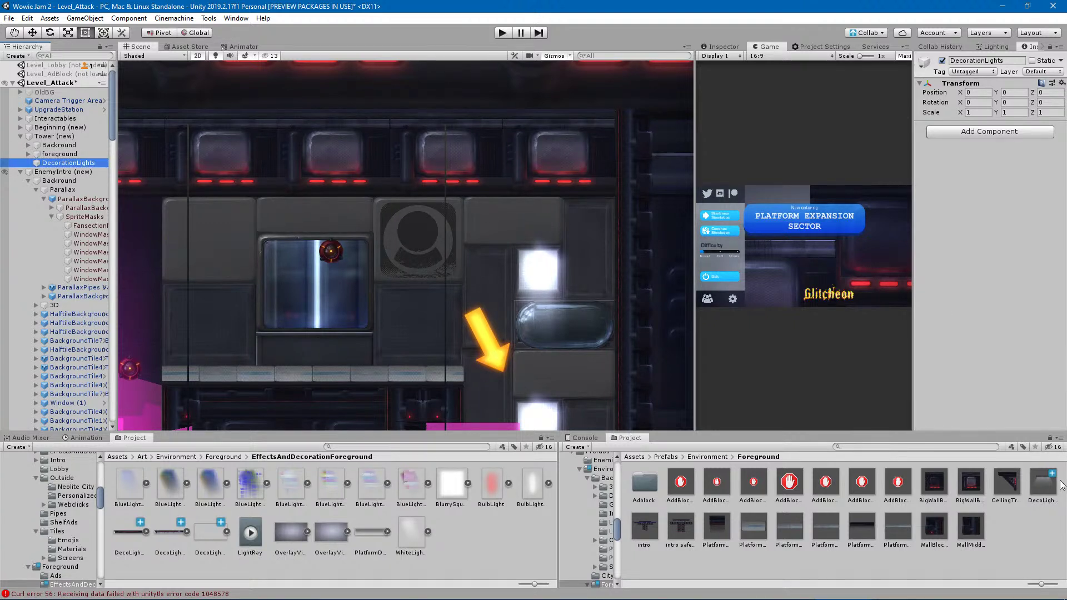
Add the DecoLightNeon prefab under the tower's DecorationLights and move it up to the upper room's ceiling band, at about X 88, Y 11.3.
left_click_drag(1042, 482, 58, 165)
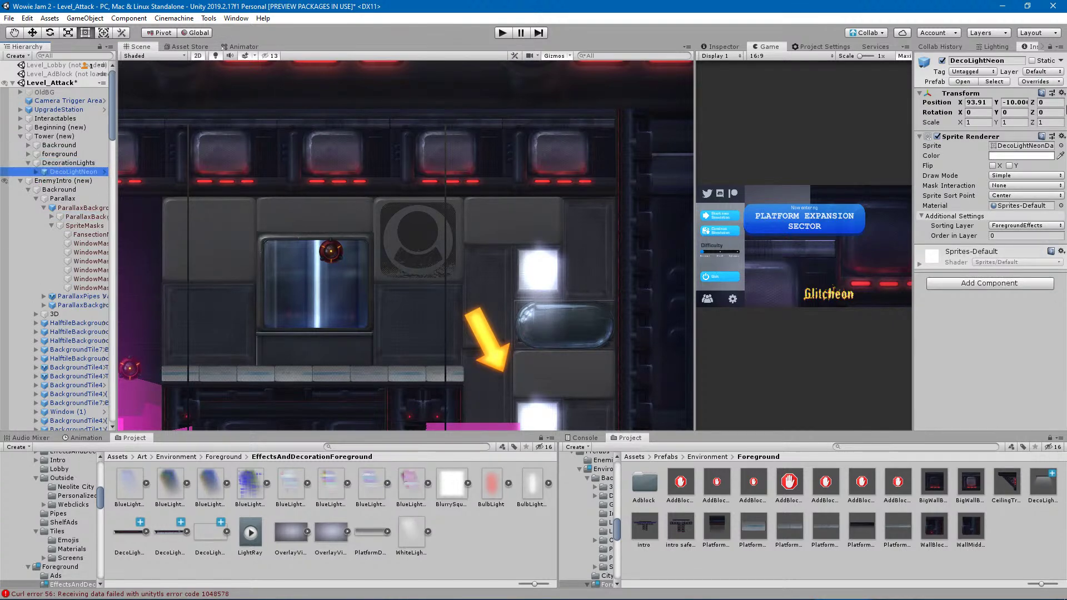
scroll(461, 255, "down", 4)
scroll(453, 266, "down", 8)
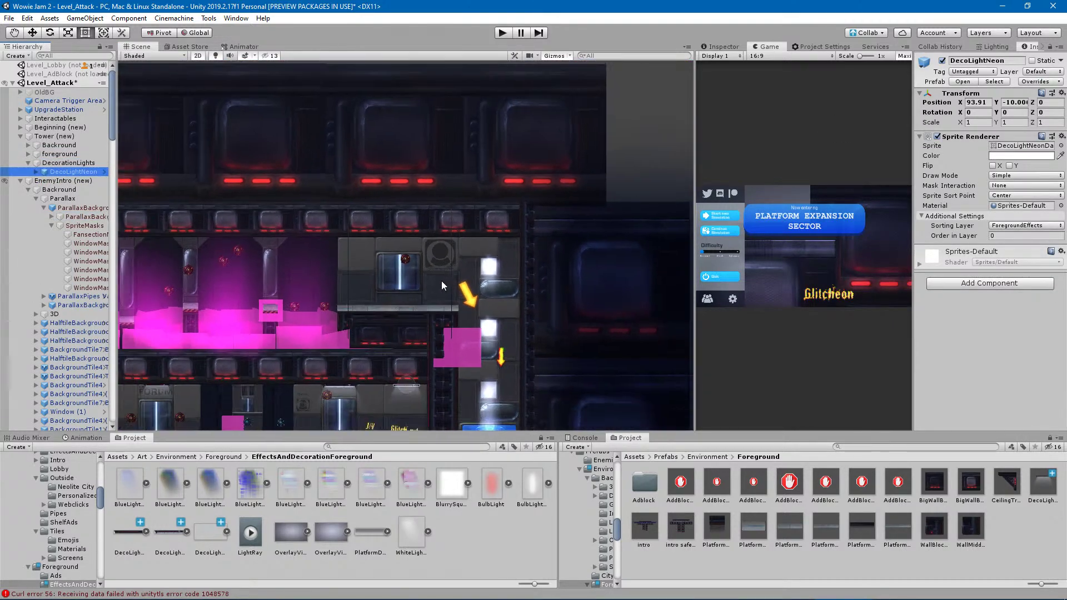
middle_click_drag(351, 320, 715, 212)
scroll(479, 268, "down", 10)
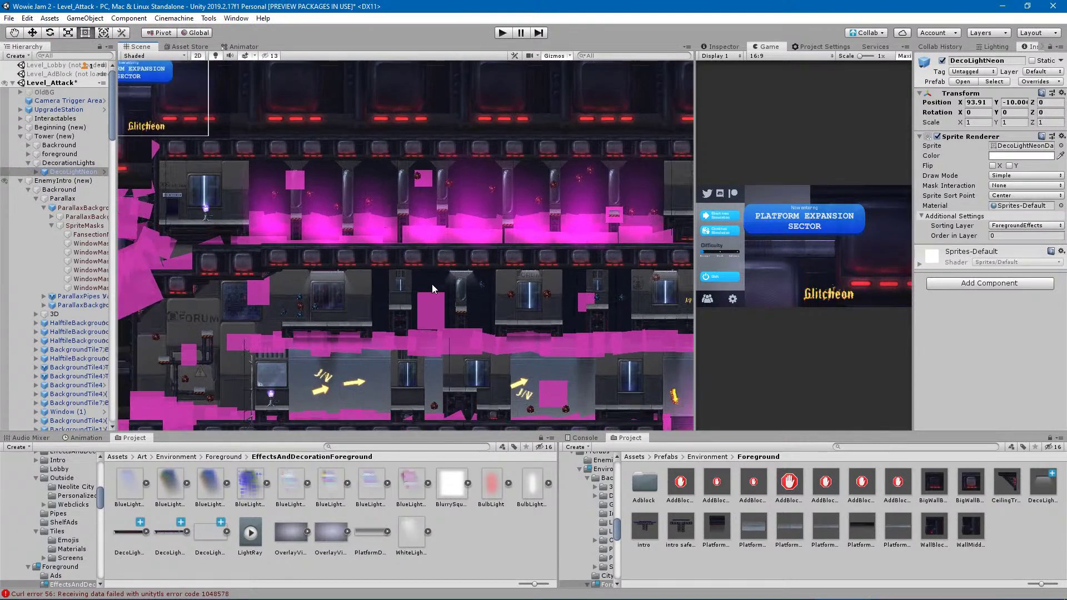
scroll(428, 281, "down", 6)
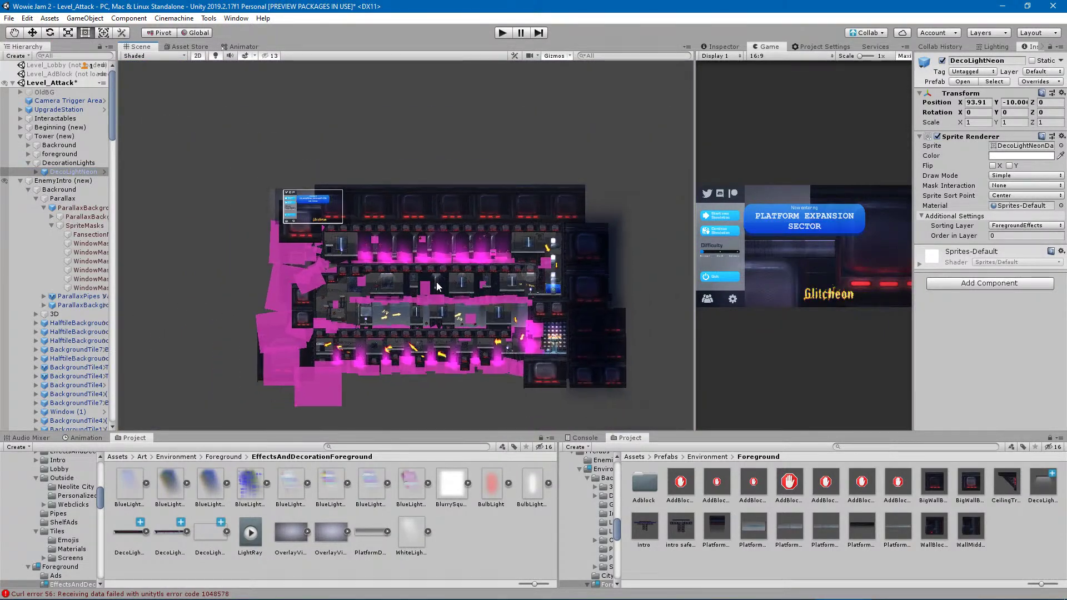
left_click(33, 32)
scroll(507, 278, "up", 5)
left_click_drag(507, 278, 483, 221)
scroll(482, 218, "up", 10)
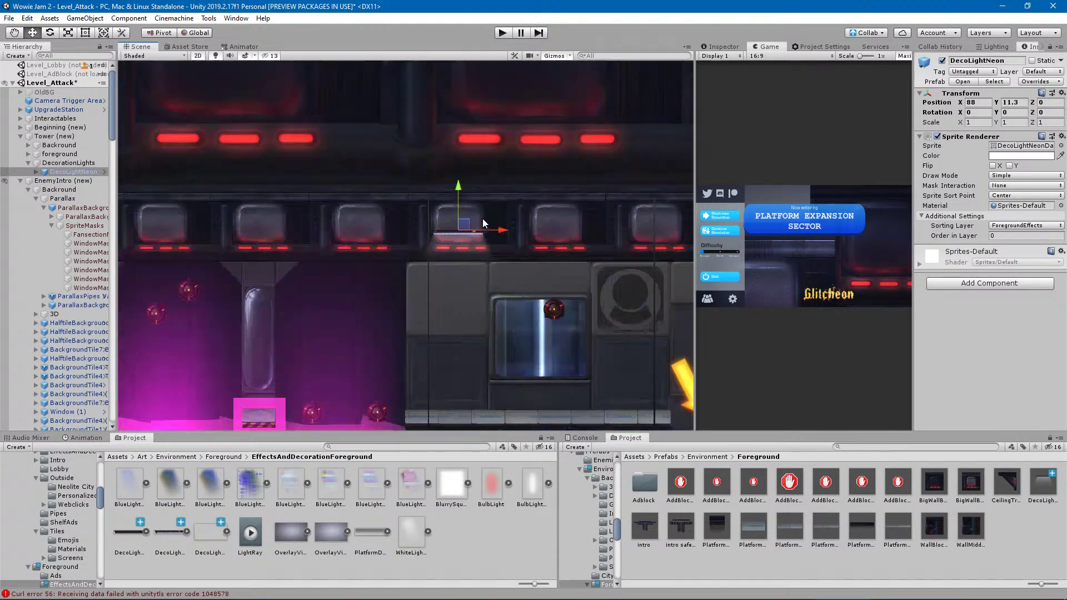
Move the new lamp against the ceiling above the upper room's blue window, at about X 92.96, Y 9.43.
scroll(451, 332, "down", 4)
middle_click_drag(451, 328, 285, 232)
left_click_drag(271, 201, 383, 253)
scroll(382, 249, "up", 6)
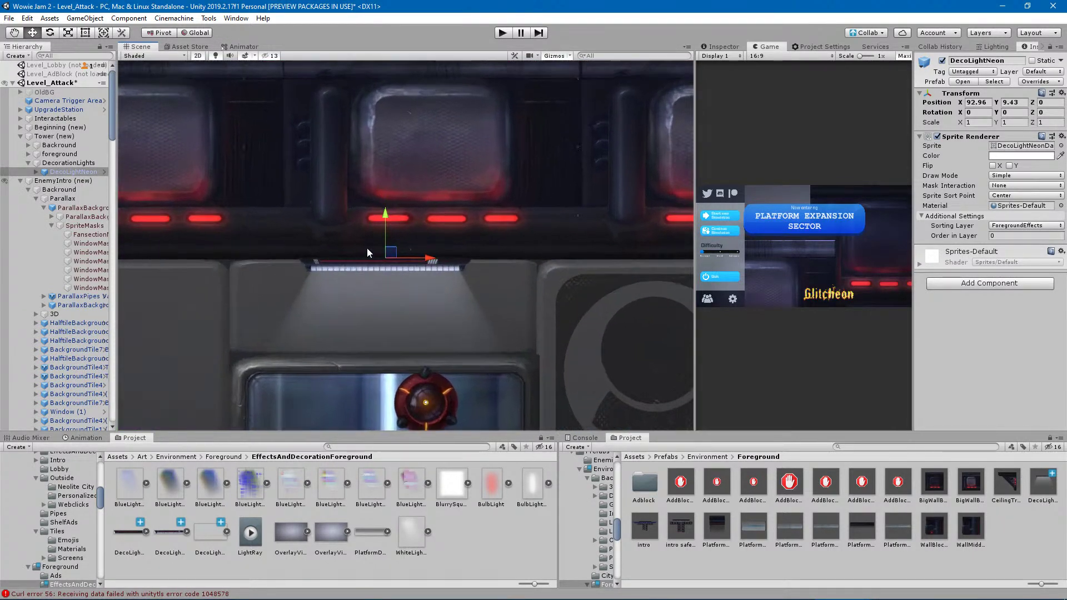
Lower the lamp to Y 9.402 against the ceiling above the blue window and set its X and Y scale to 2.
left_click_drag(395, 229, 405, 237)
scroll(397, 318, "down", 6)
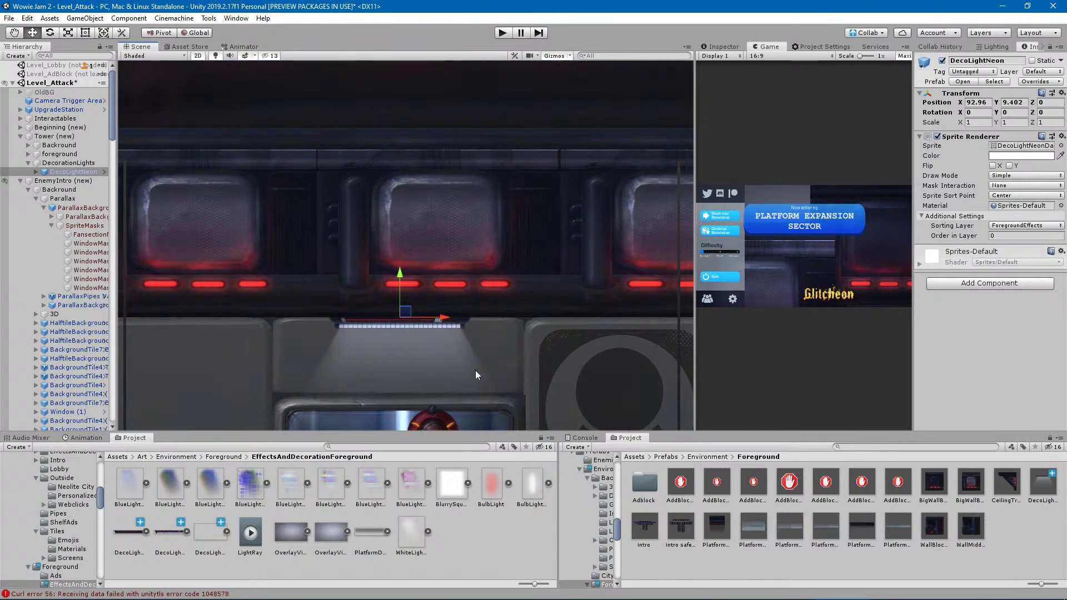
scroll(475, 370, "down", 1)
left_click(977, 122)
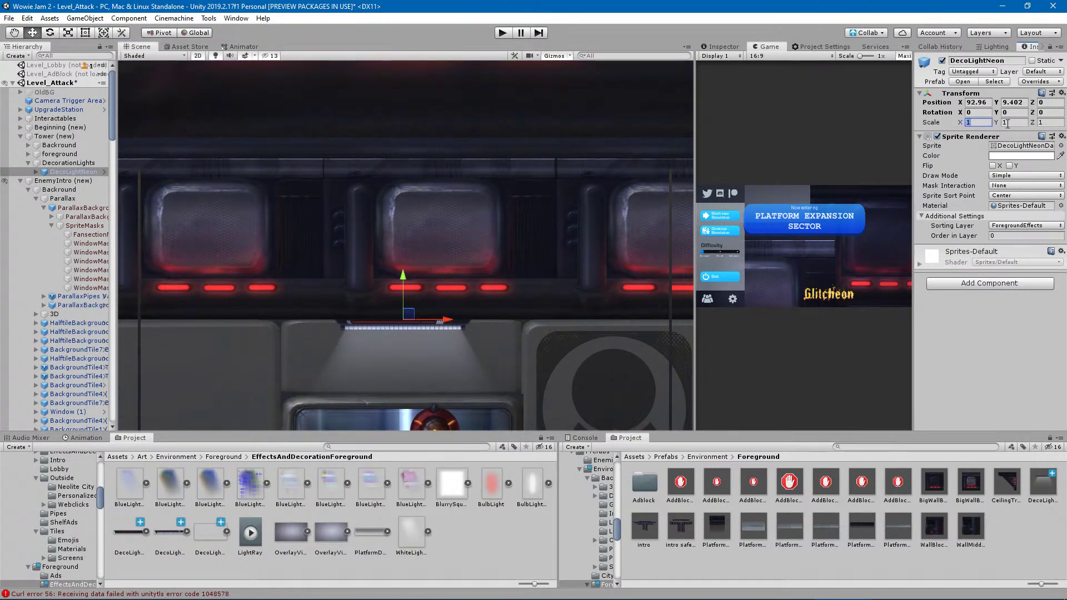
type("2")
left_click(1010, 122)
type("2")
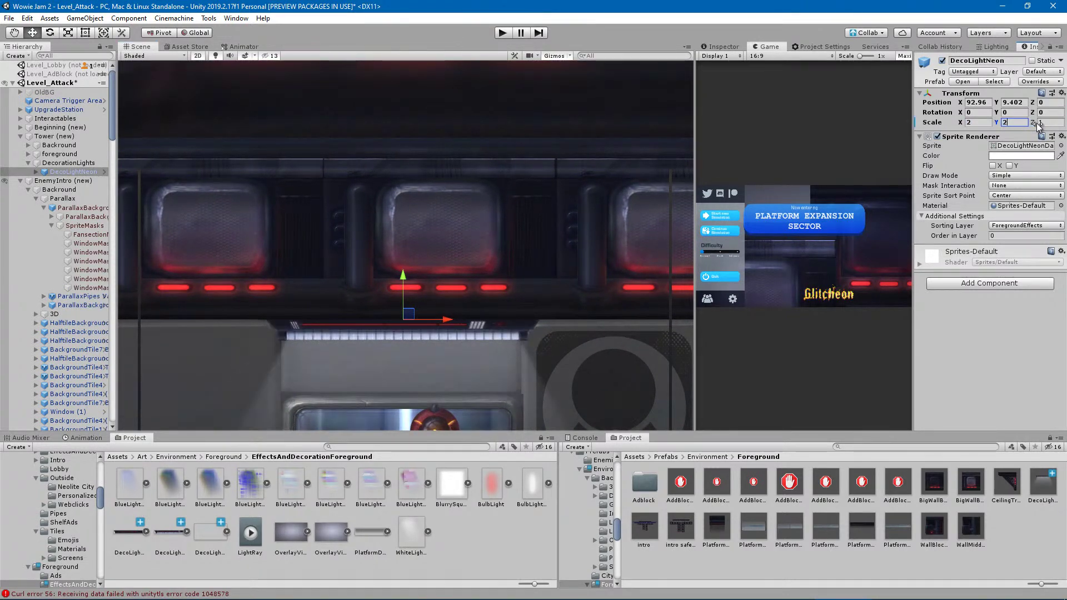
Move the enlarged lamp along the ceiling to above the vertical shaft by the yellow arrow, at about X 104.86.
scroll(412, 296, "down", 5)
middle_click_drag(424, 295, 427, 241)
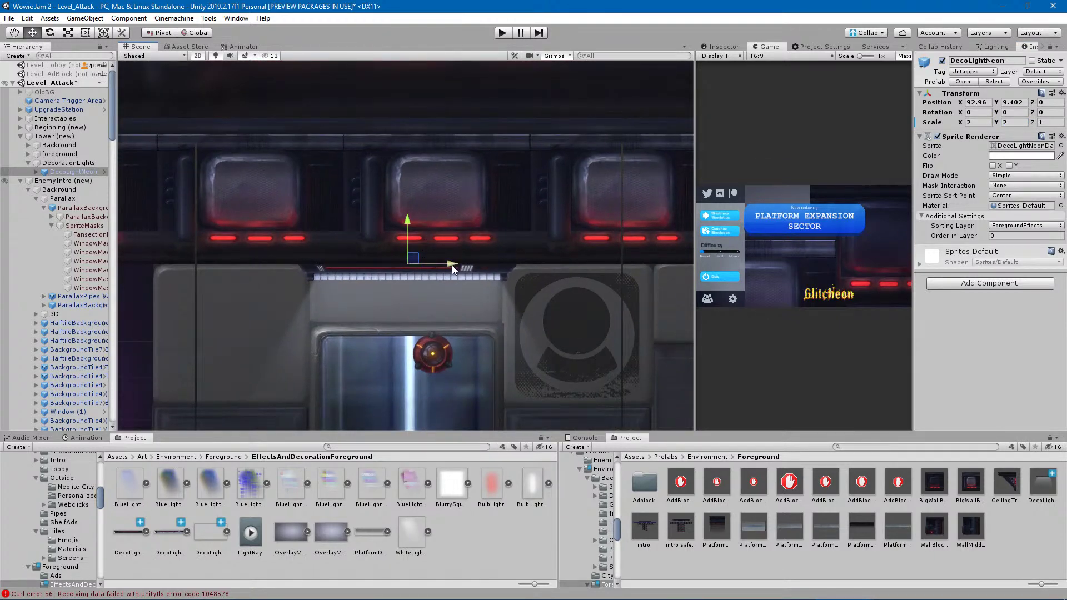
left_click_drag(455, 262, 454, 267)
scroll(434, 312, "down", 4)
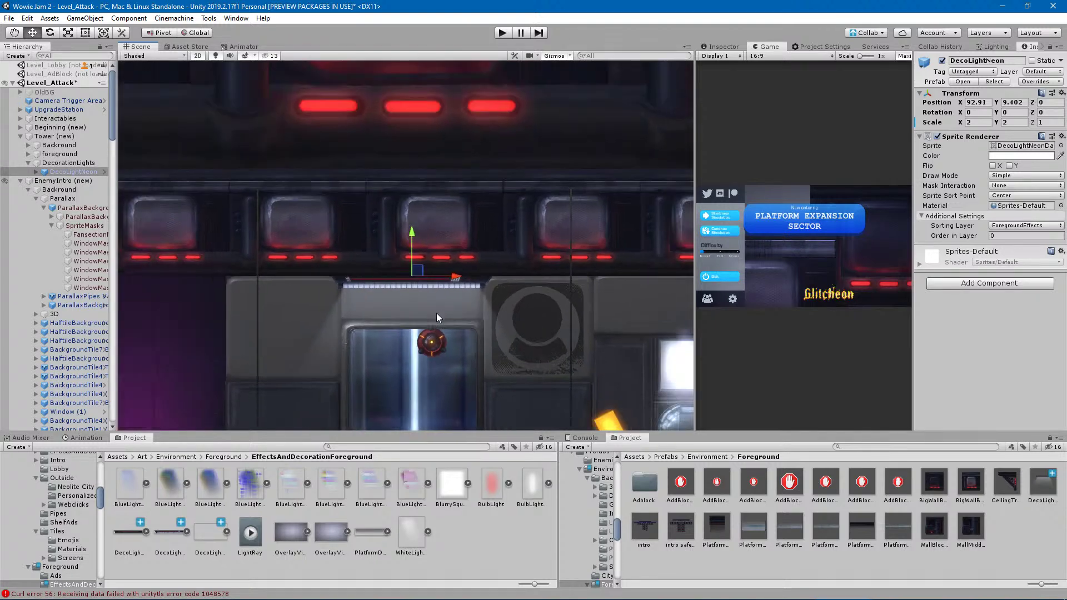
scroll(432, 325, "down", 3)
middle_click_drag(385, 341, 573, 289)
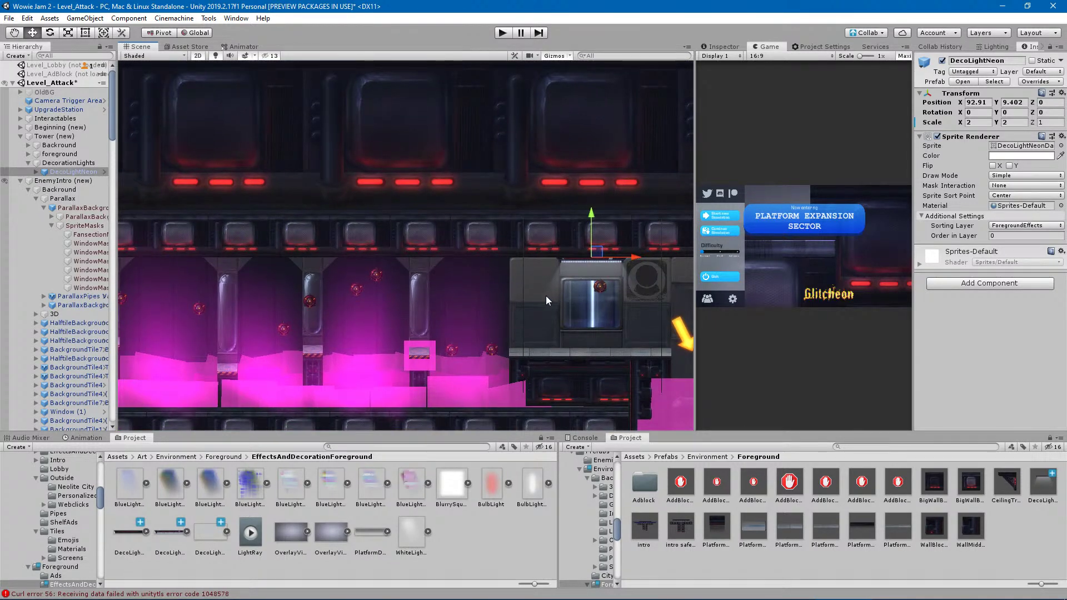
scroll(500, 291, "down", 2)
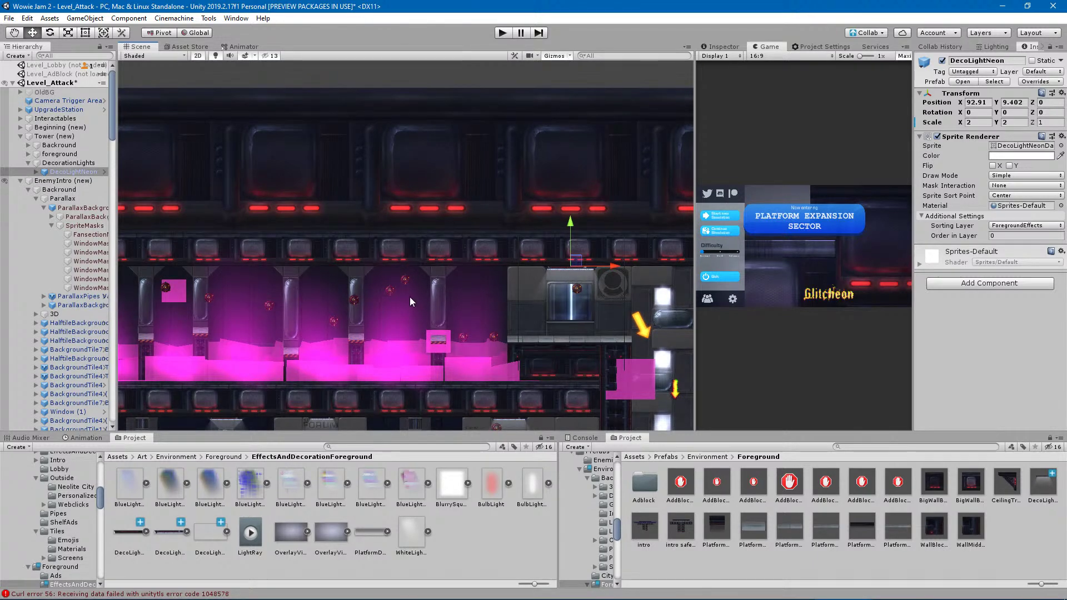
middle_click_drag(582, 315, 471, 236)
scroll(437, 232, "up", 6)
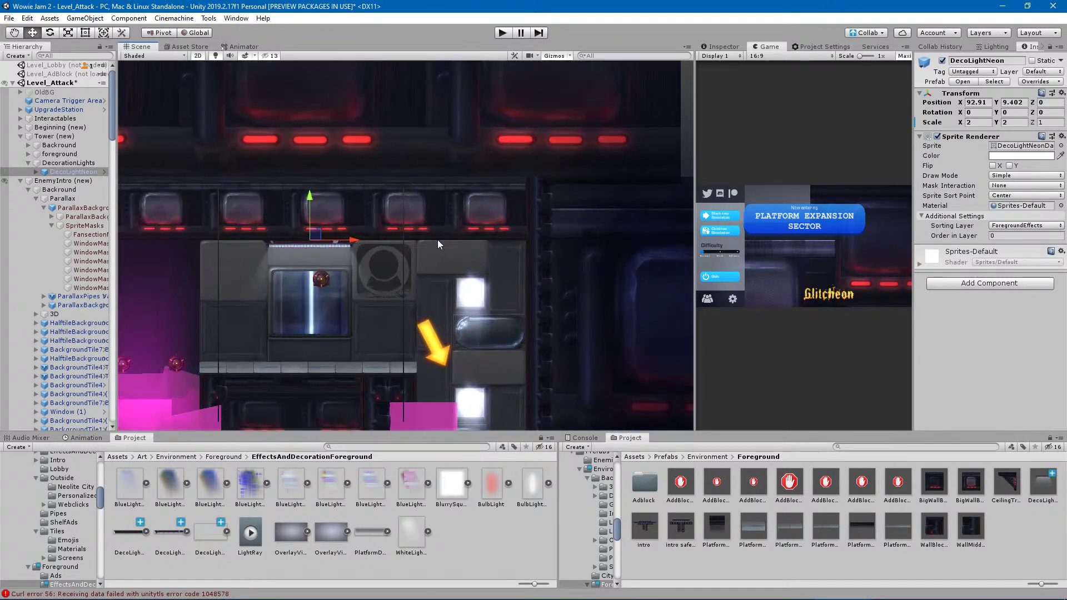
left_click_drag(334, 242, 538, 252)
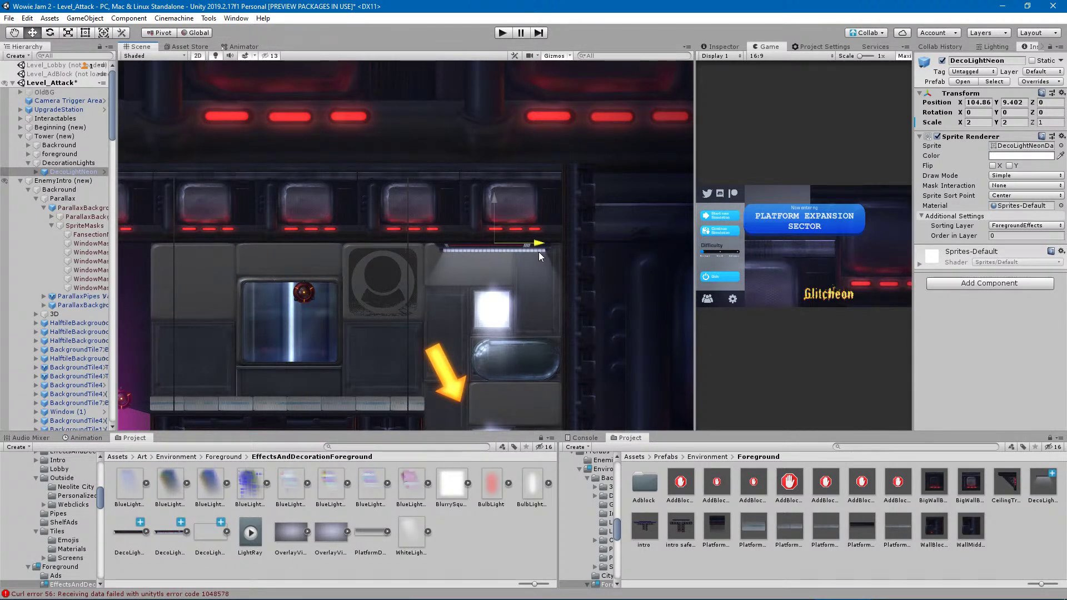
Set the lamp's scale to 2 on X and 3 on Y so it fits the shaft's width.
left_click(978, 122)
type("3")
key("Return")
left_click(1014, 122)
type("3")
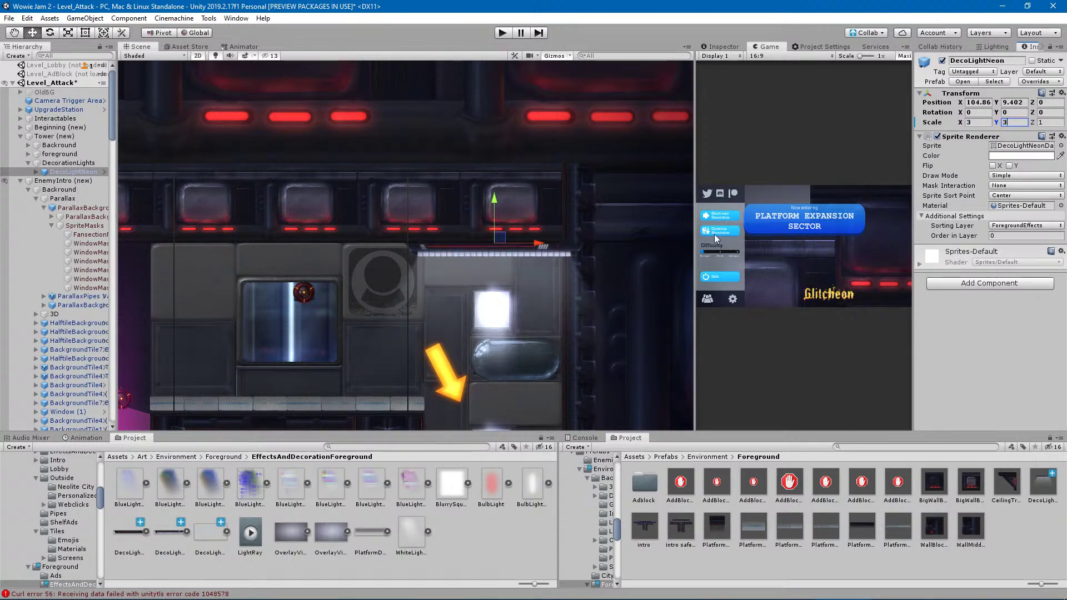
left_click(978, 122)
type("2")
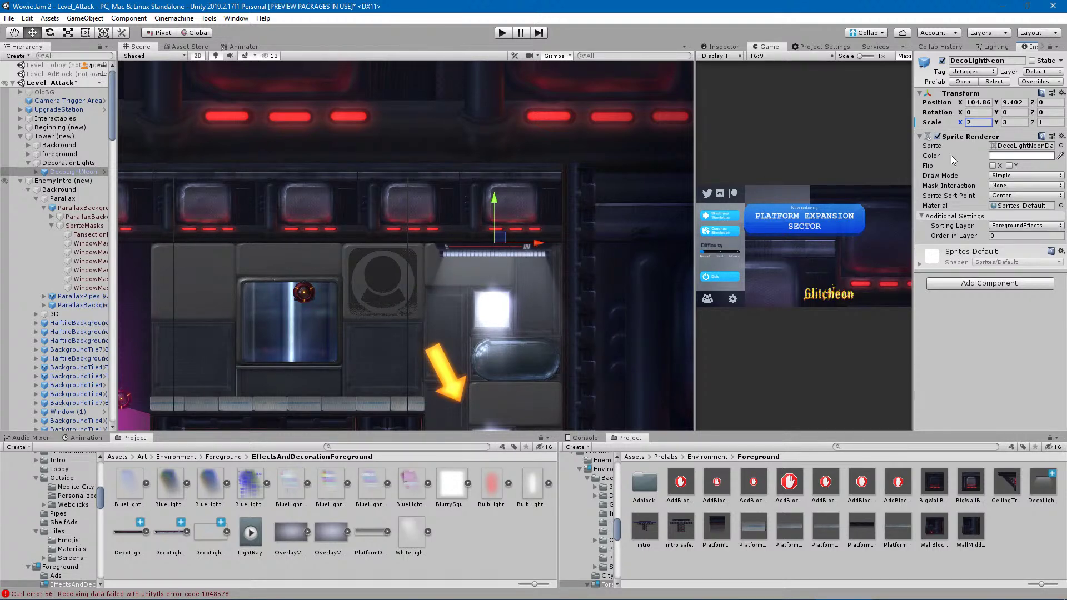
scroll(429, 269, "up", 5)
middle_click_drag(578, 284, 528, 266)
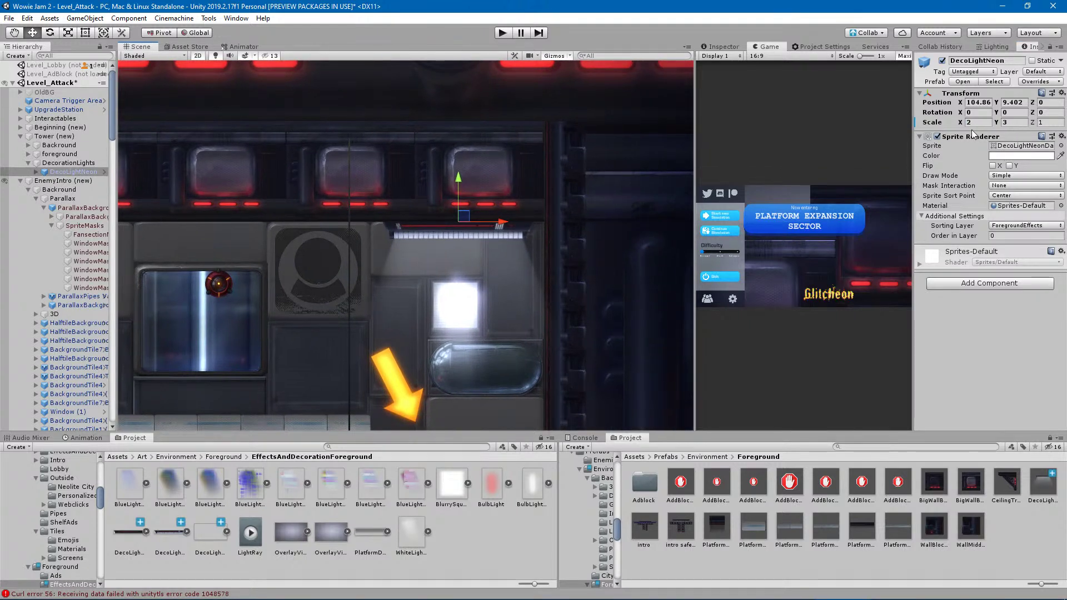
Stretch the lamp's DecoLightNeonRay child down the shaft and slightly upward, to a Y scale of about 1.56 and Y position 0.1611.
left_click(36, 172)
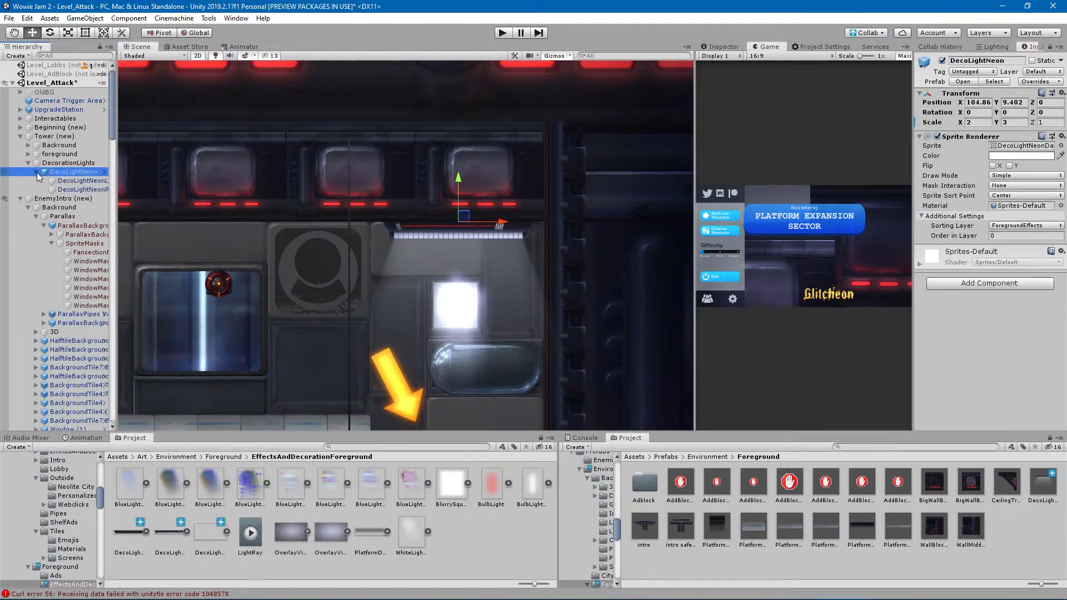
left_click(83, 189)
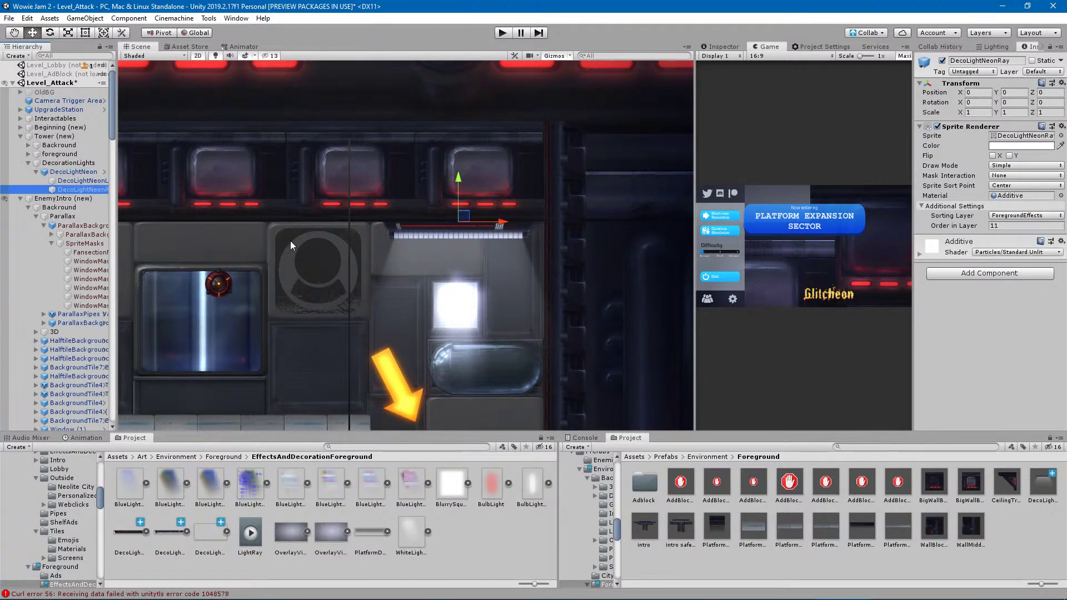
left_click(88, 35)
scroll(445, 400, "down", 3)
middle_click_drag(469, 333, 471, 260)
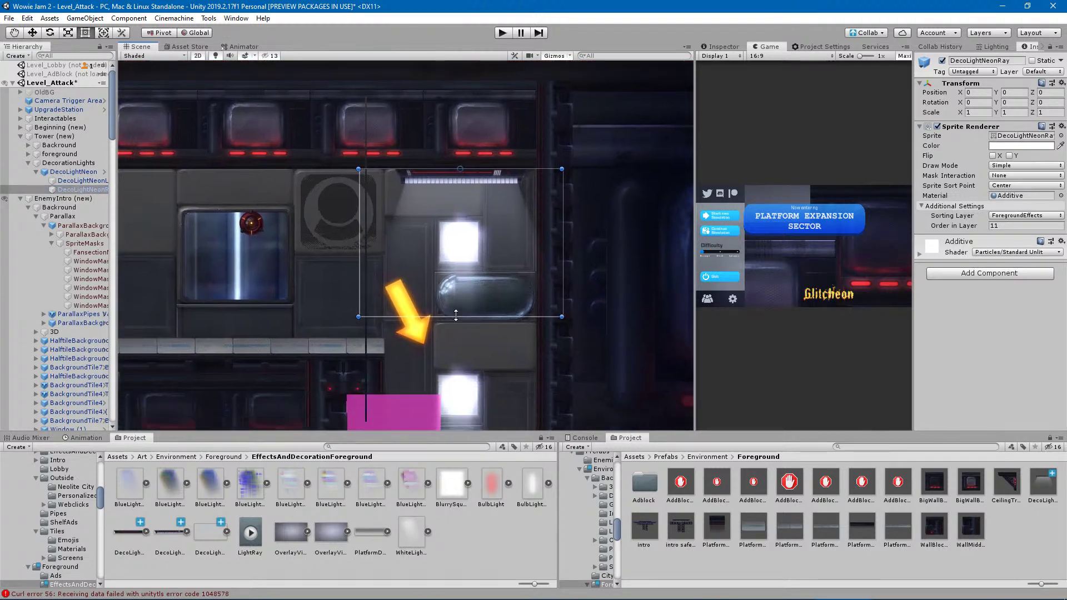
left_click_drag(456, 318, 450, 392)
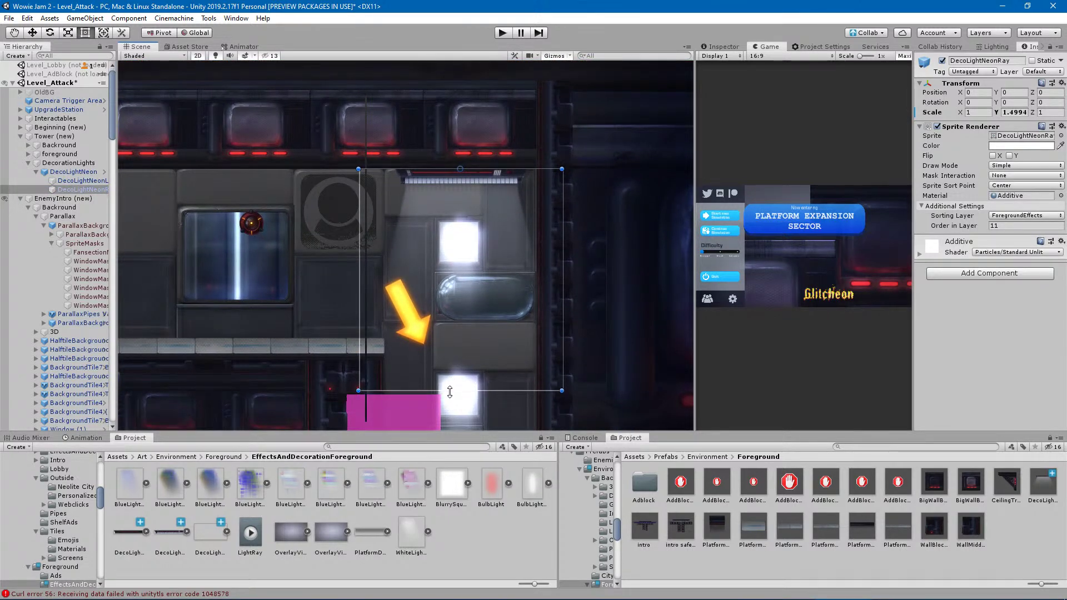
scroll(478, 167, "up", 3)
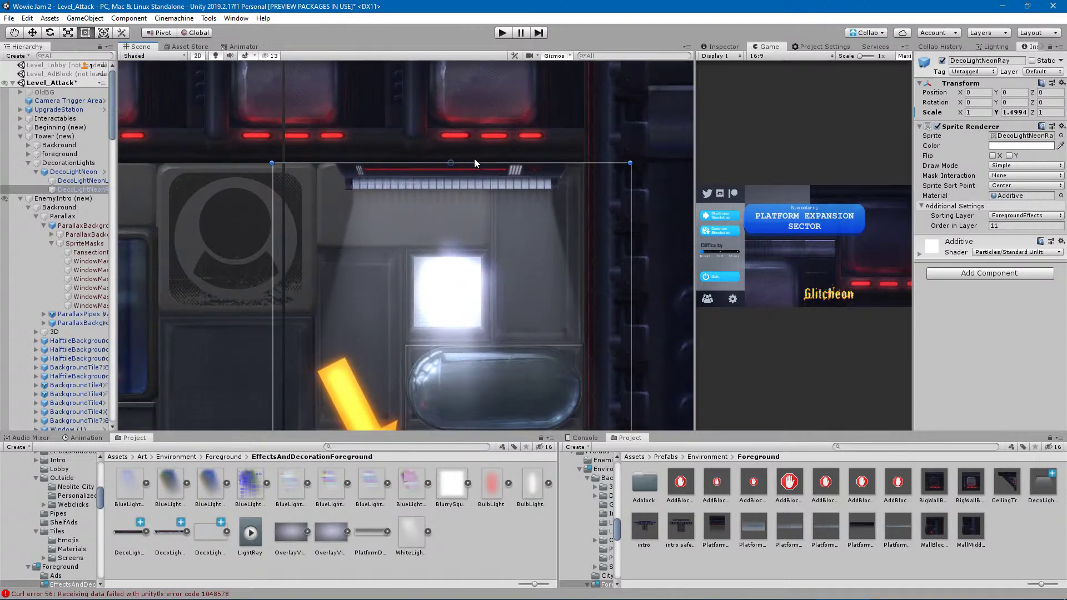
left_click_drag(473, 162, 476, 146)
scroll(473, 288, "down", 6)
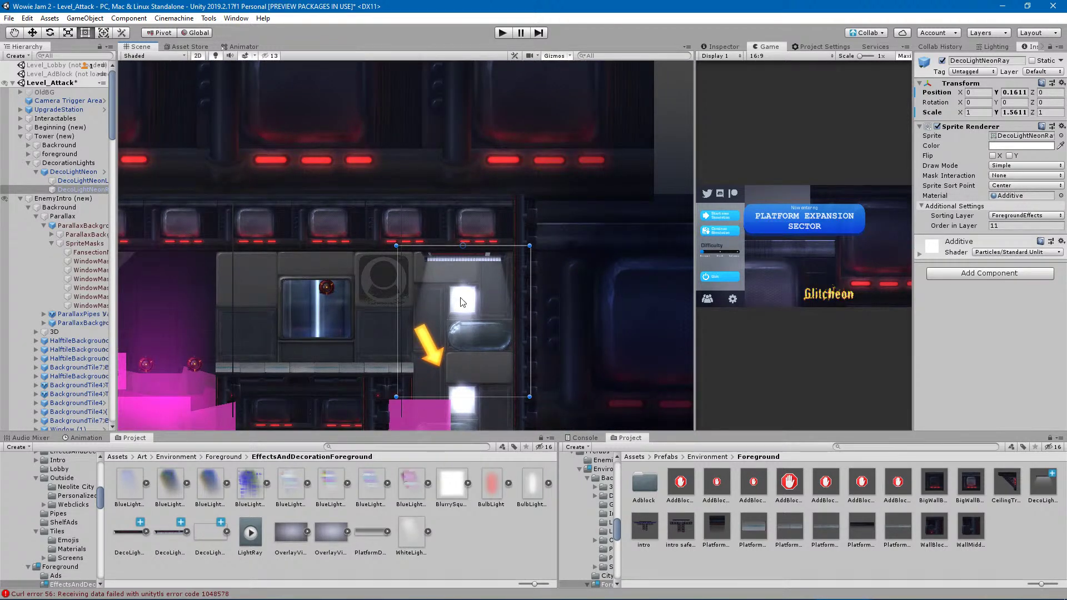
middle_click_drag(461, 303, 535, 221)
Duplicate the DecoLightNeonRay child of the shaft lamp.
left_click(36, 172)
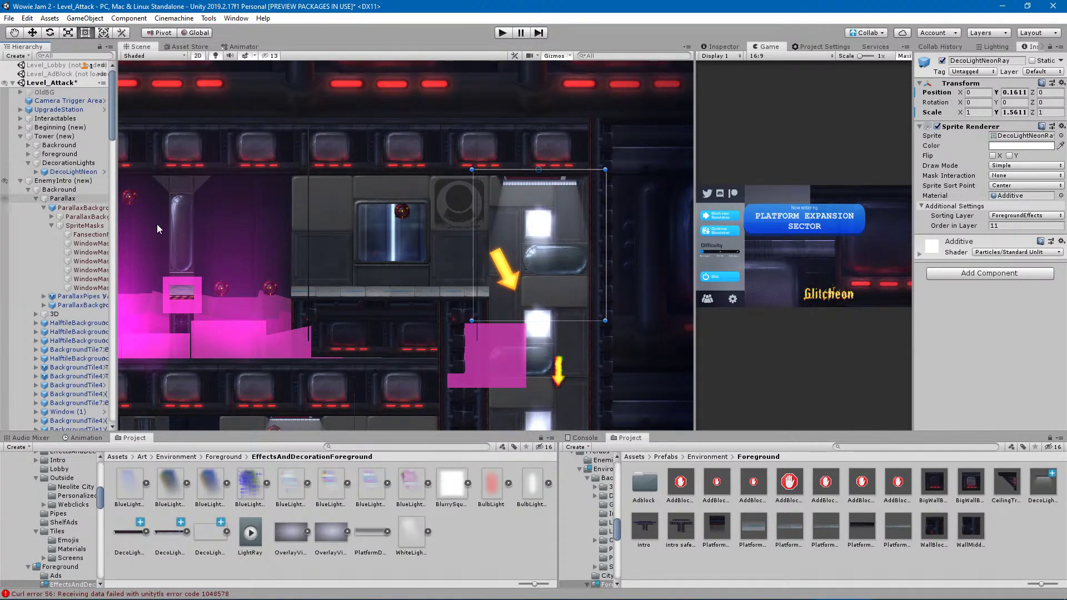
left_click(552, 213)
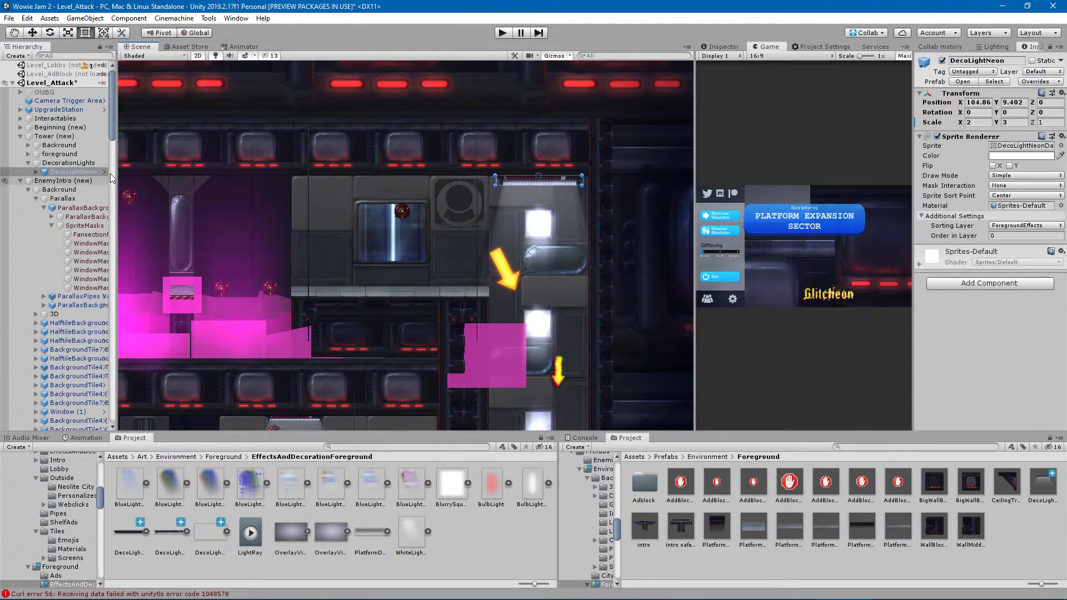
left_click(36, 172)
left_click(83, 190)
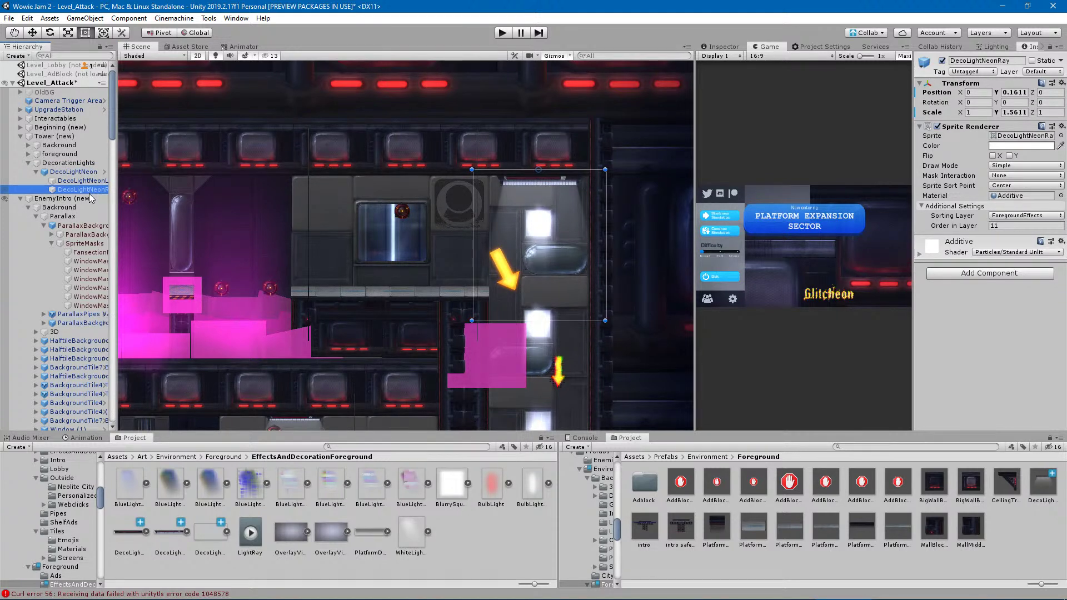
key("ctrl+d")
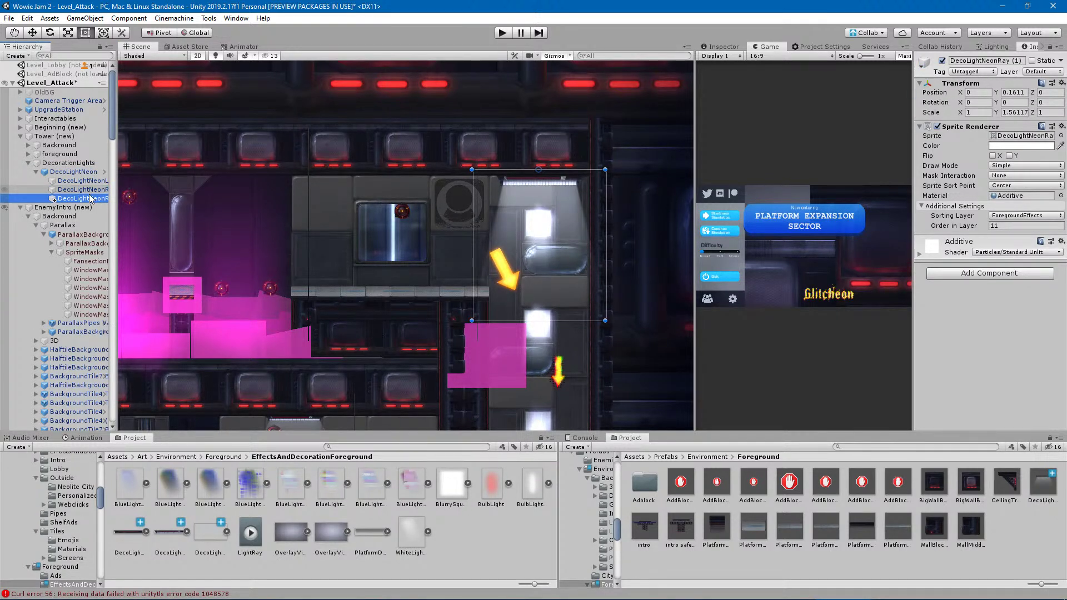
Stretch the duplicated ray farther down the shaft, to a Y scale of about 2.70 with its Y position at 0.37.
left_click_drag(545, 321, 542, 424)
left_click_drag(555, 170, 555, 161)
scroll(531, 283, "down", 4)
middle_click_drag(533, 283, 473, 203)
scroll(473, 203, "up", 6)
Tint the duplicated ray's sprite a light blue-violet.
left_click(1019, 146)
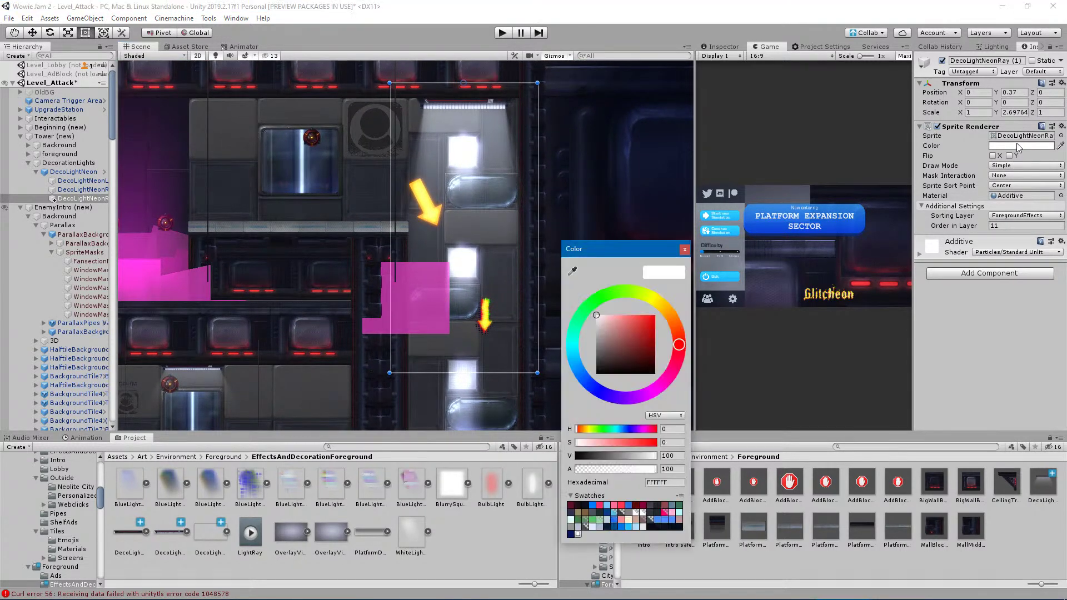
left_click(592, 386)
left_click_drag(618, 324, 624, 298)
left_click(607, 394)
left_click_drag(608, 394, 596, 390)
left_click(685, 250)
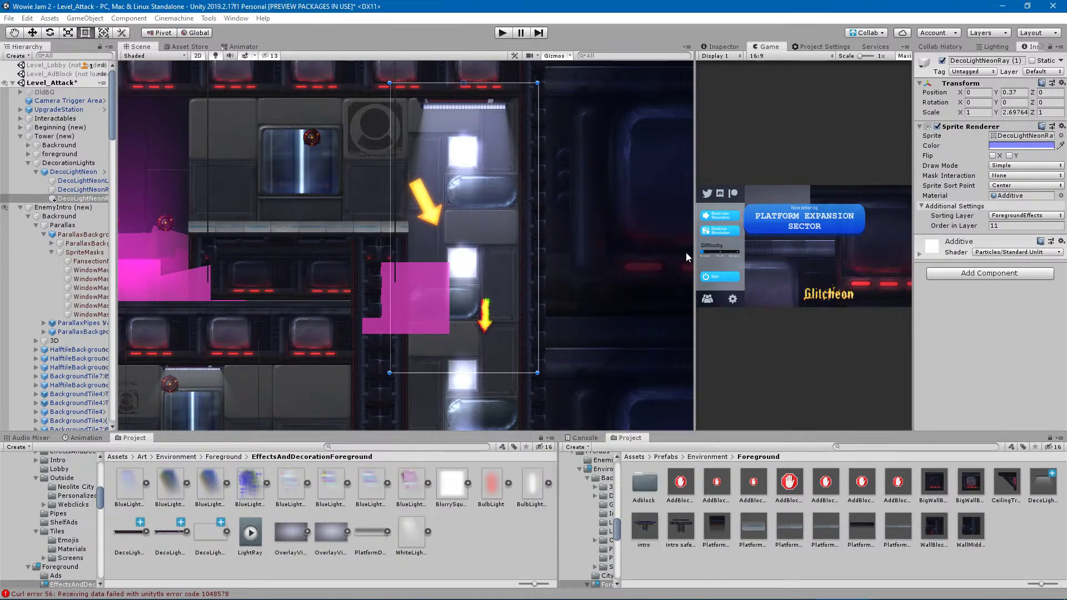
Shorten the original DecoLightNeonRay from its lower edge to a Y scale of about 1.36.
scroll(452, 345, "down", 3)
scroll(484, 274, "up", 4)
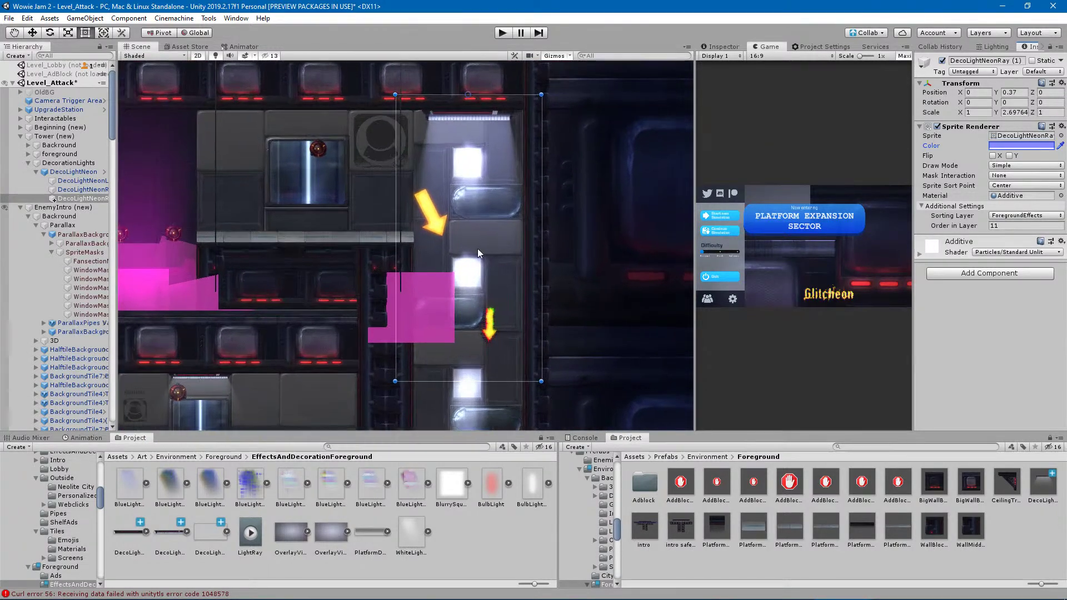
scroll(478, 254, "up", 4)
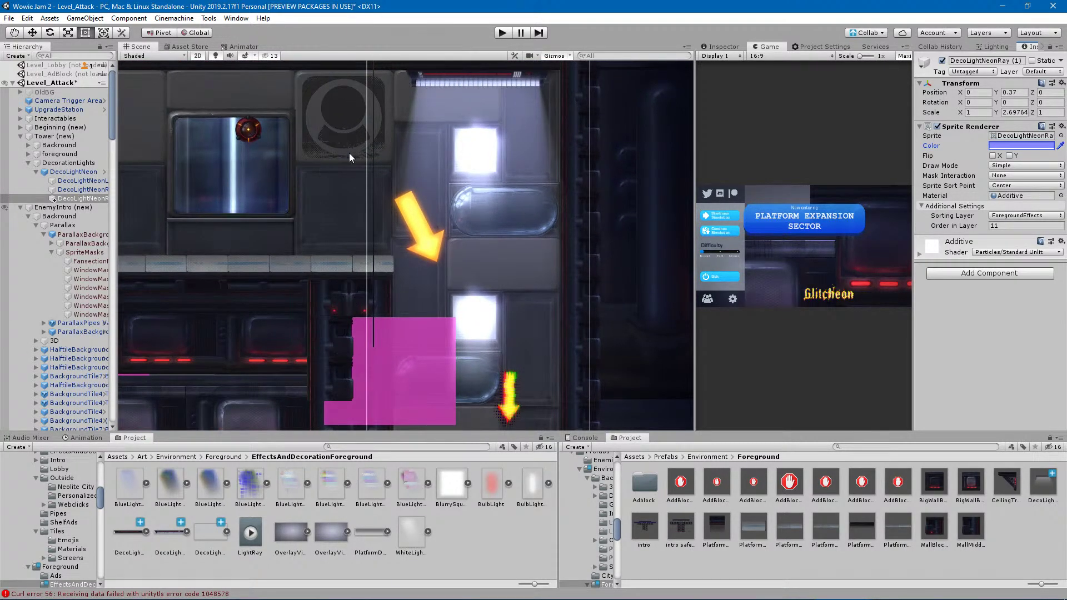
scroll(444, 287, "down", 1)
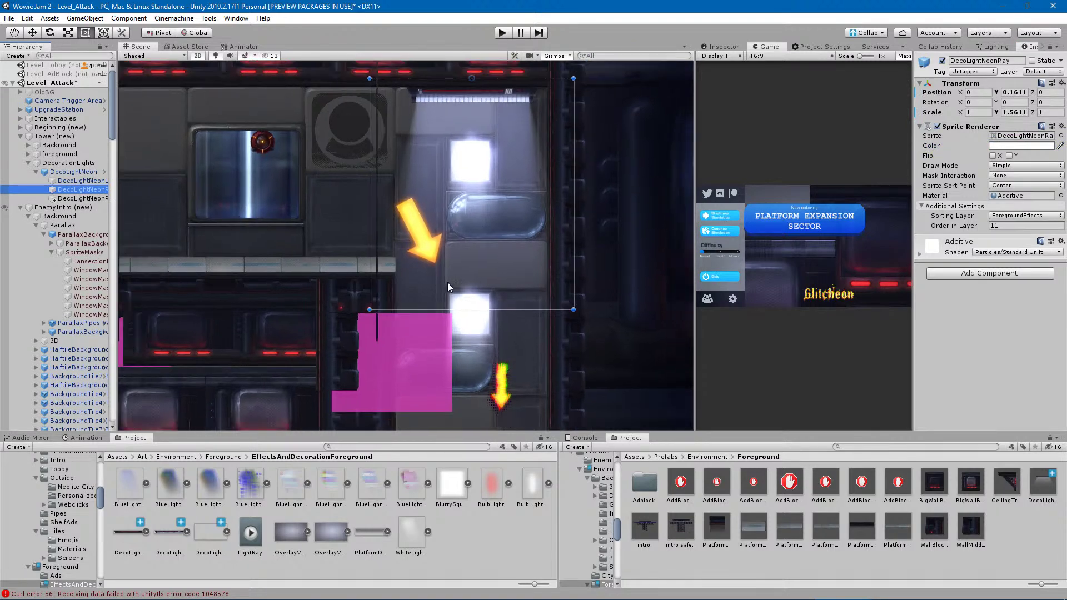
left_click_drag(464, 309, 472, 279)
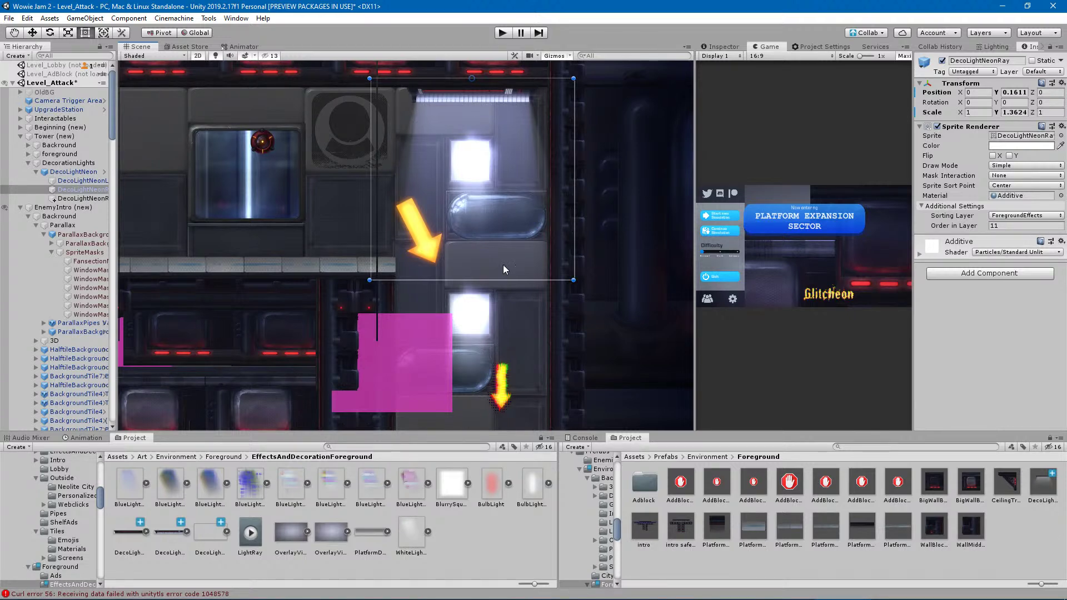
Tint the original ray's sprite a very pale blue, about E6EDFF.
scroll(450, 321, "down", 2)
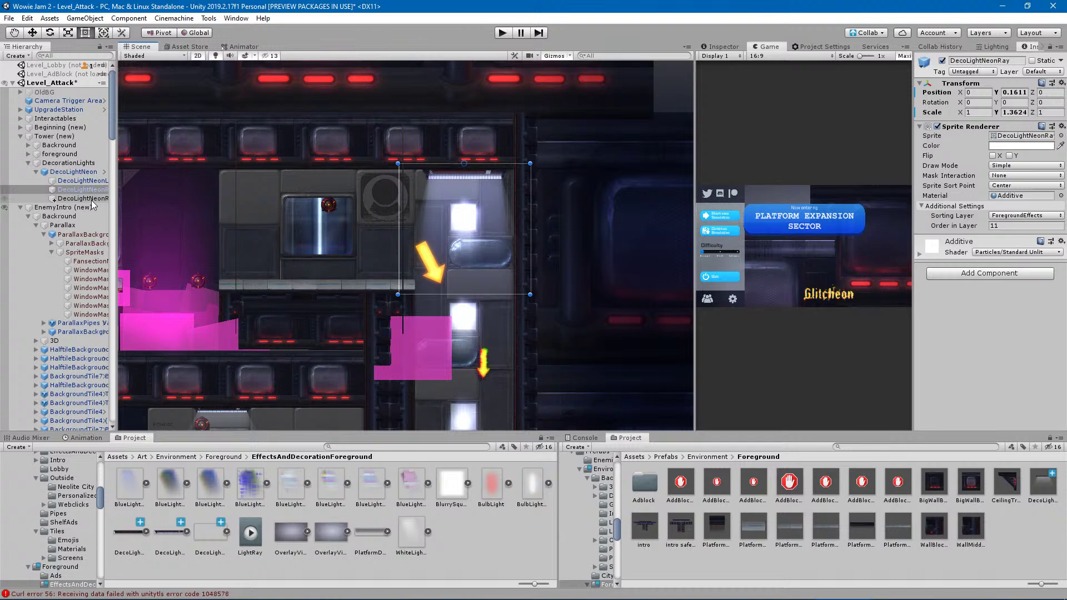
middle_click_drag(299, 264, 459, 288)
left_click(1049, 146)
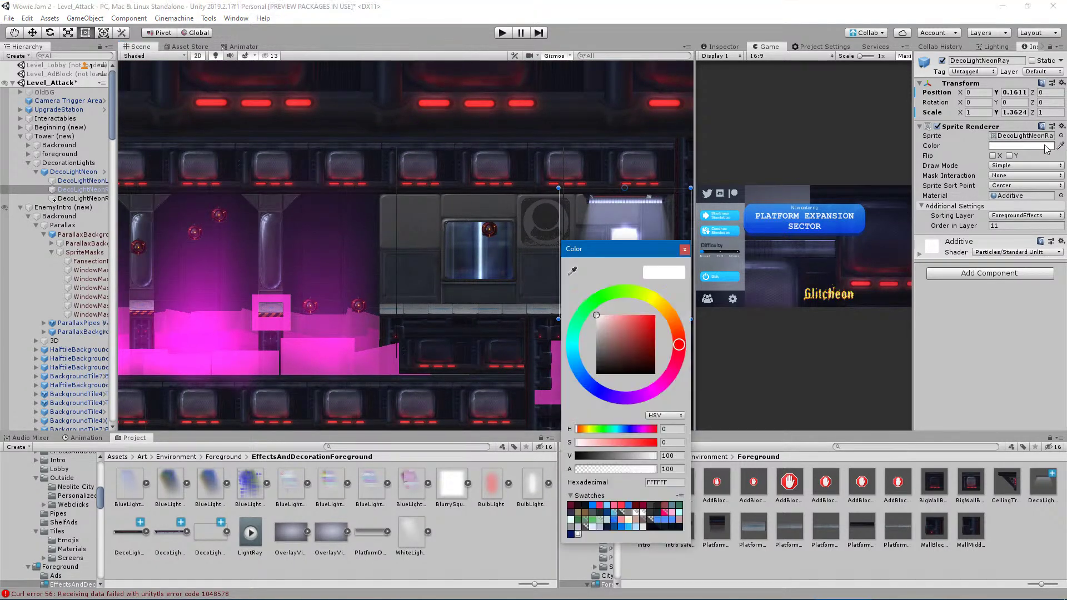
left_click(588, 382)
left_click_drag(622, 315, 711, 287)
left_click_drag(615, 285, 594, 275)
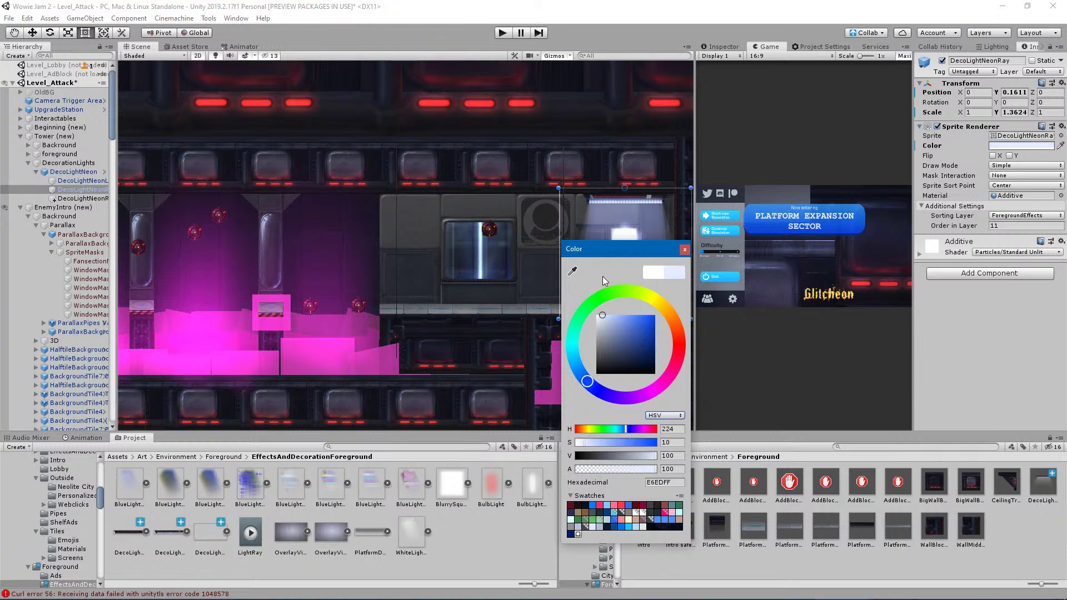
left_click(684, 249)
Collapse the finished shaft lamp and add another DecoLightNeon prefab under the tower's DecorationLights.
scroll(578, 222, "up", 2)
middle_click_drag(578, 223, 476, 225)
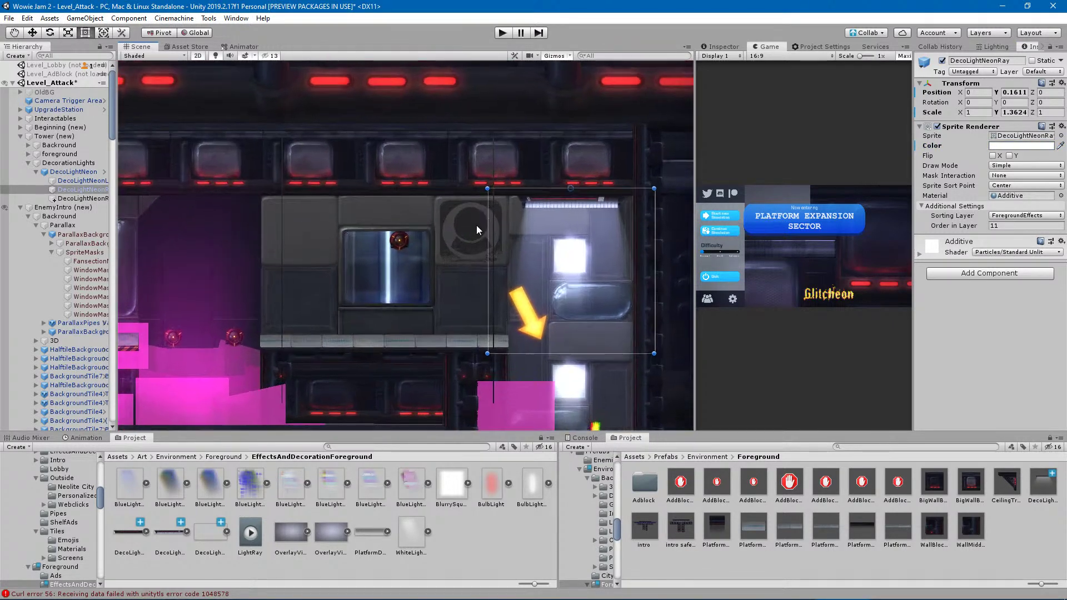
middle_click_drag(365, 285, 344, 272)
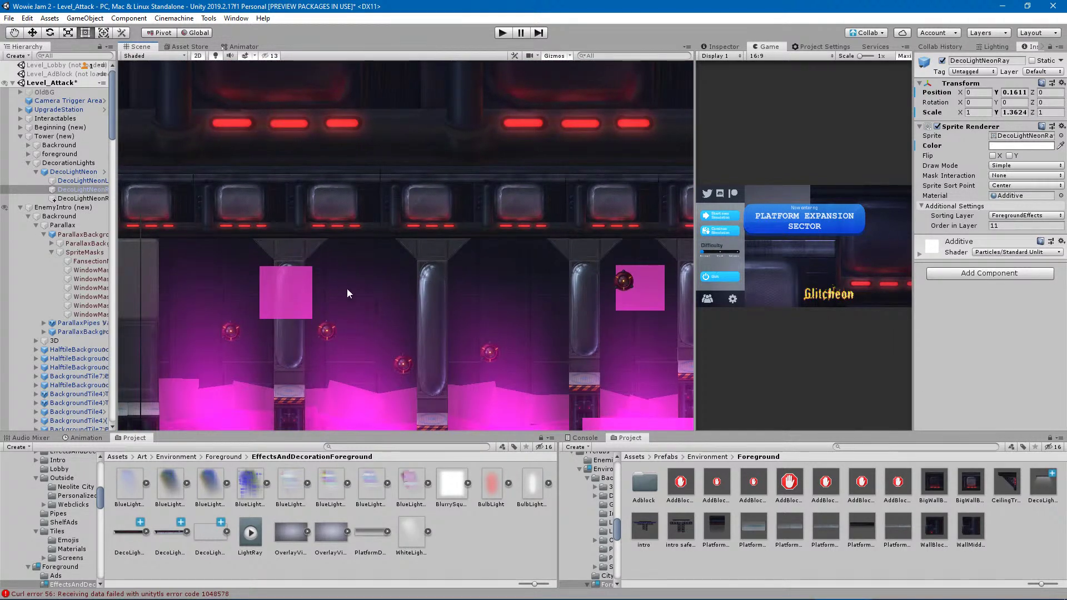
left_click(37, 172)
scroll(329, 332, "down", 2)
middle_click_drag(328, 332, 646, 325)
left_click(1029, 520)
left_click_drag(1027, 492, 66, 165)
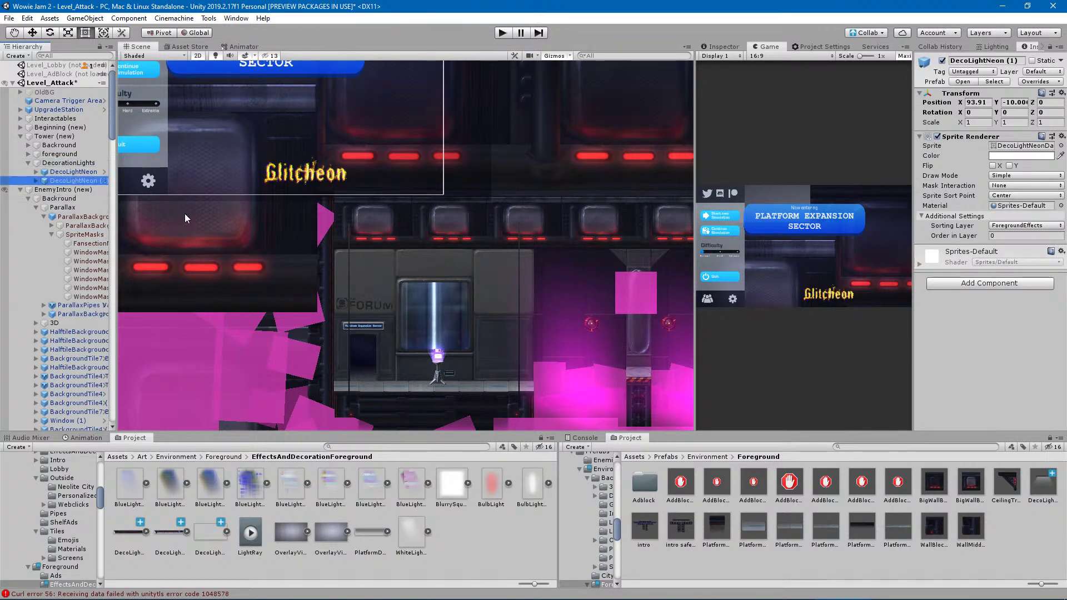
scroll(312, 240, "down", 8)
scroll(514, 300, "up", 3)
middle_click_drag(514, 301, 302, 306)
scroll(493, 300, "down", 3)
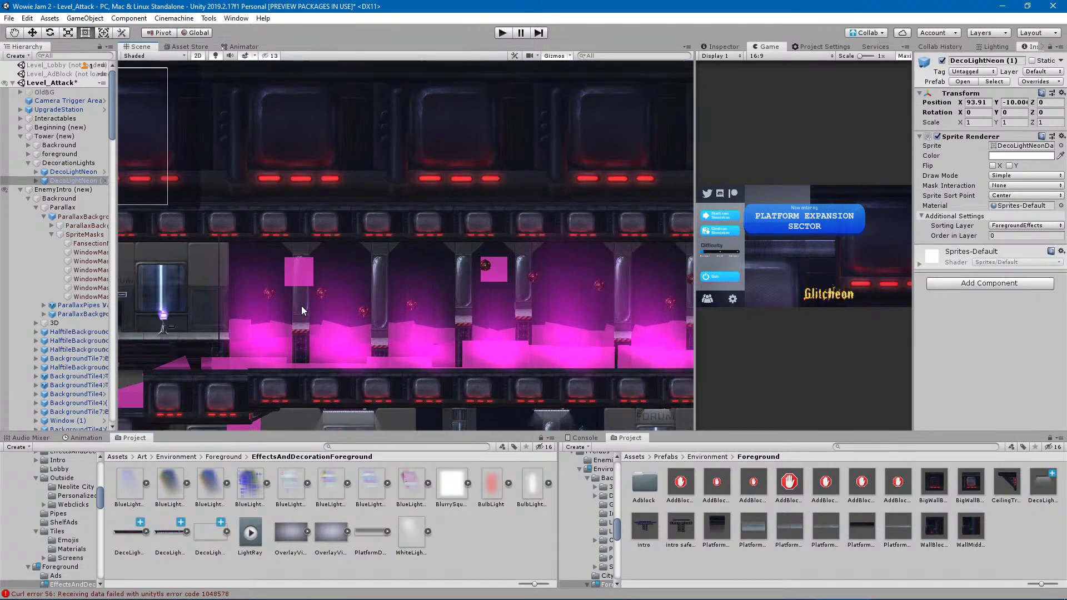
Move the new DecoLightNeon lamp to the ceiling above the Forum building's glowing window, at about X 2.7, Y 9.43.
scroll(305, 305, "down", 6)
left_click(32, 33)
left_click_drag(618, 345, 231, 272)
scroll(228, 273, "up", 5)
scroll(229, 278, "up", 6)
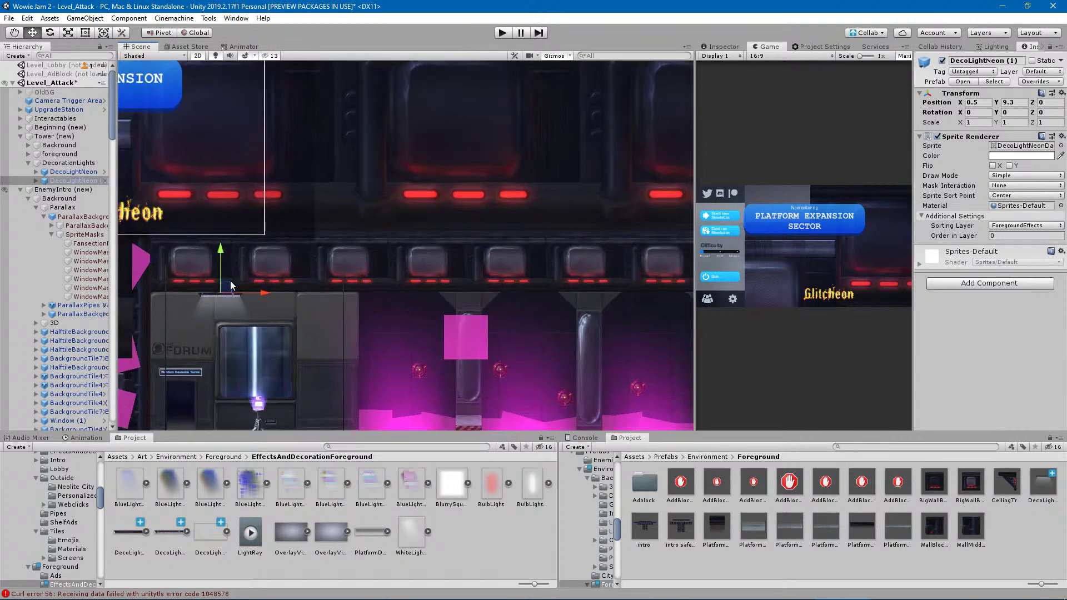
middle_click_drag(259, 294, 341, 201)
left_click_drag(342, 202, 392, 199)
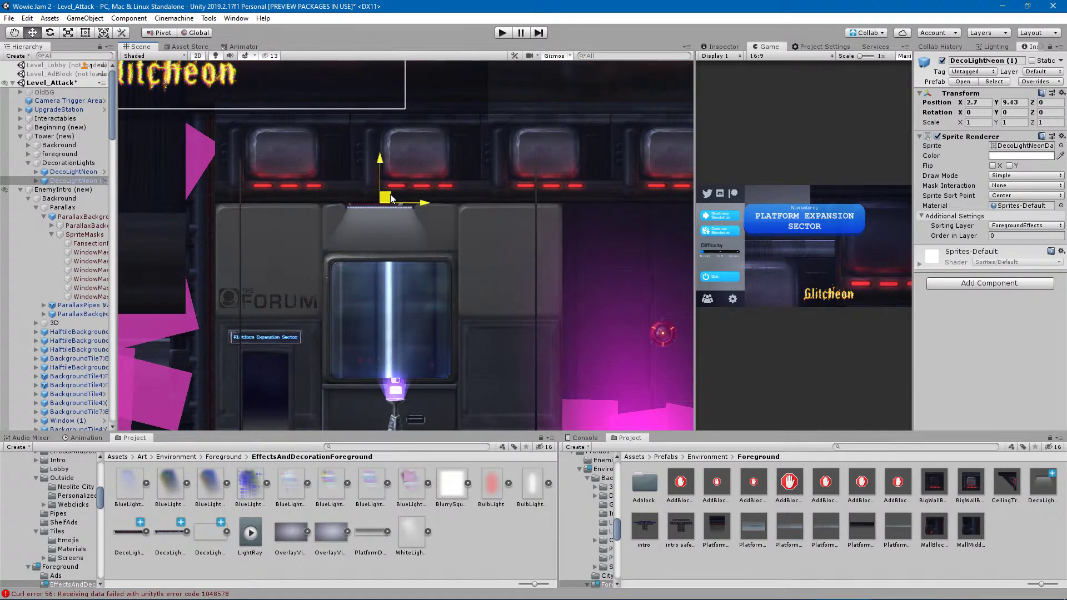
Fine-tune the lamp's position so it sits flush against the ceiling edge, at about X 2.845, Y 9.401.
scroll(391, 198, "up", 6)
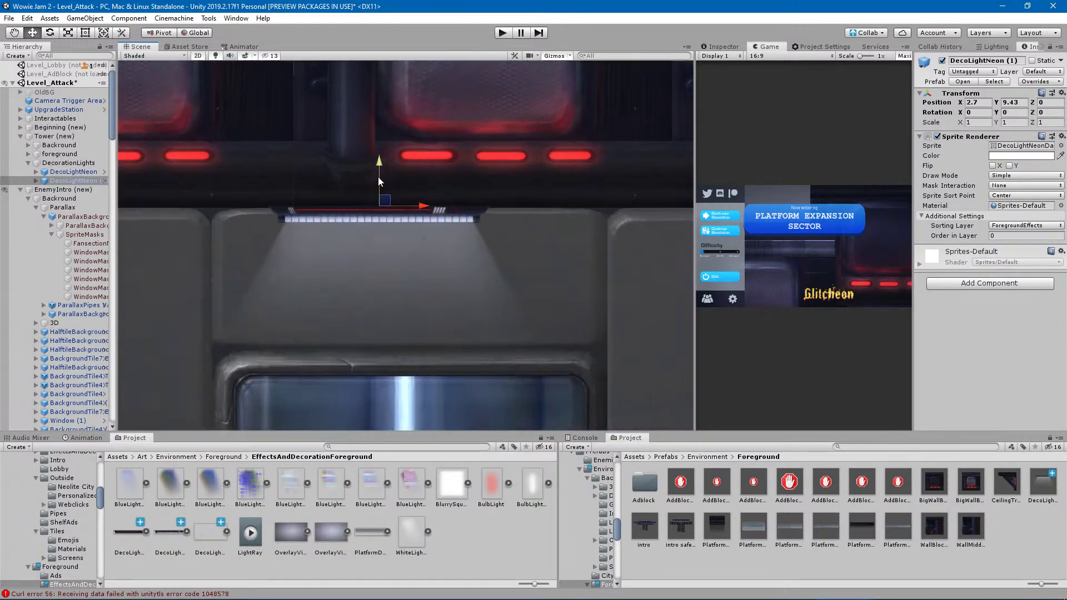
scroll(387, 203, "up", 2)
left_click_drag(388, 204, 399, 208)
scroll(391, 194, "up", 7)
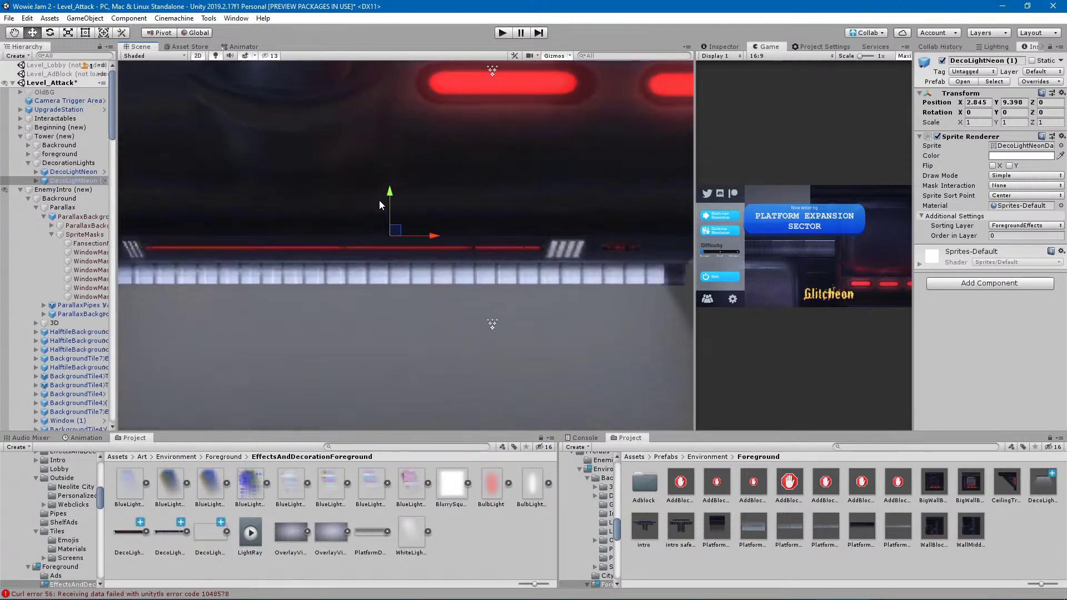
scroll(396, 247, "up", 4)
left_click_drag(397, 249, 395, 245)
scroll(412, 297, "down", 5)
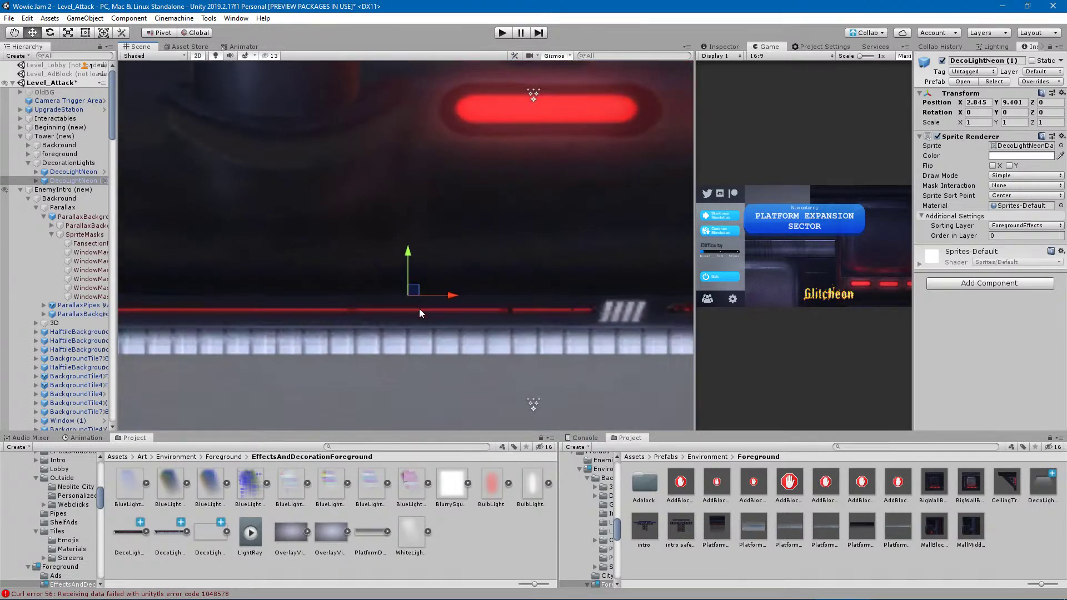
scroll(420, 312, "down", 8)
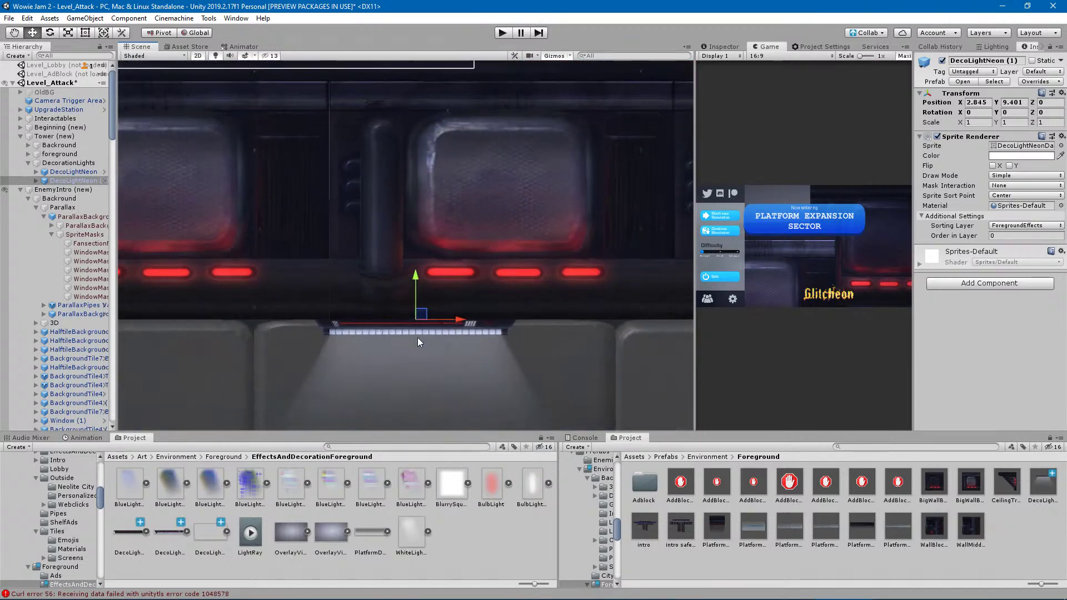
Set the lamp's X scale to 2 and shift it horizontally over the window to about X 3.22.
scroll(417, 336, "down", 5)
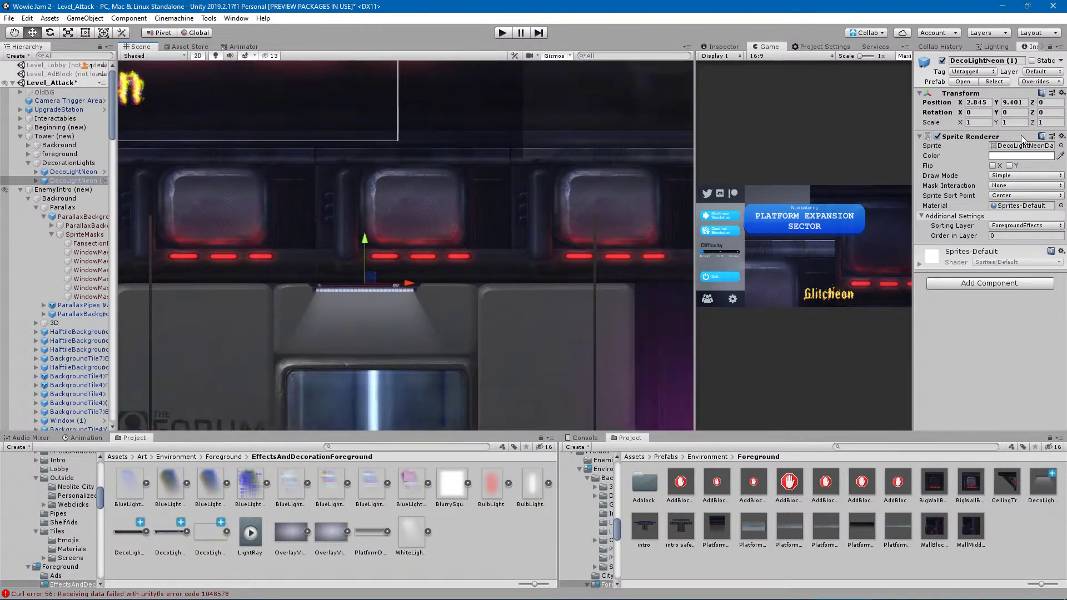
left_click(976, 122)
type("3")
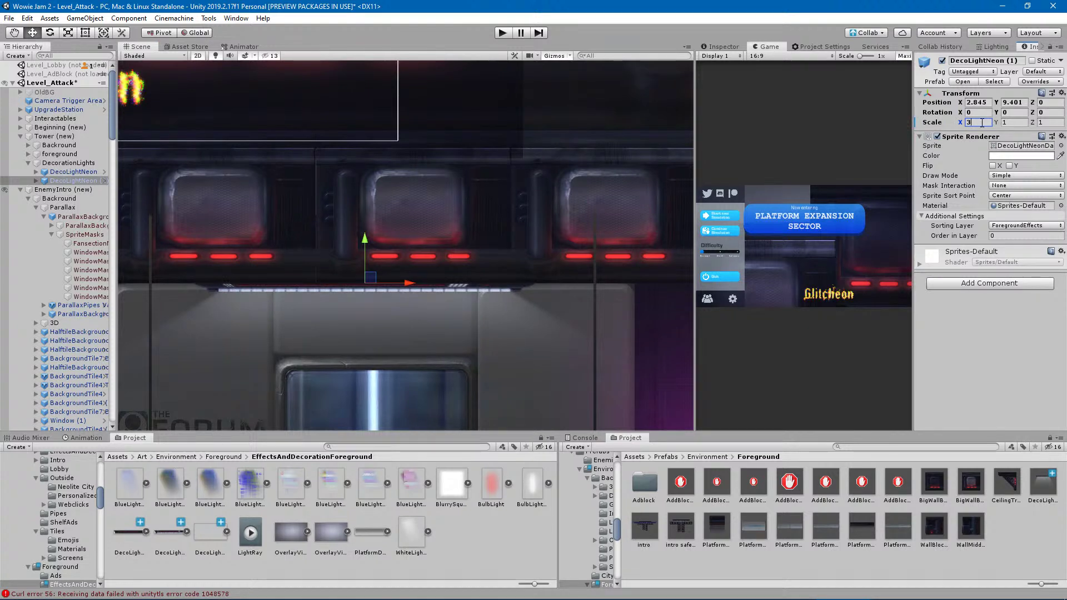
key("BackSpace")
type("2")
left_click_drag(409, 282, 420, 289)
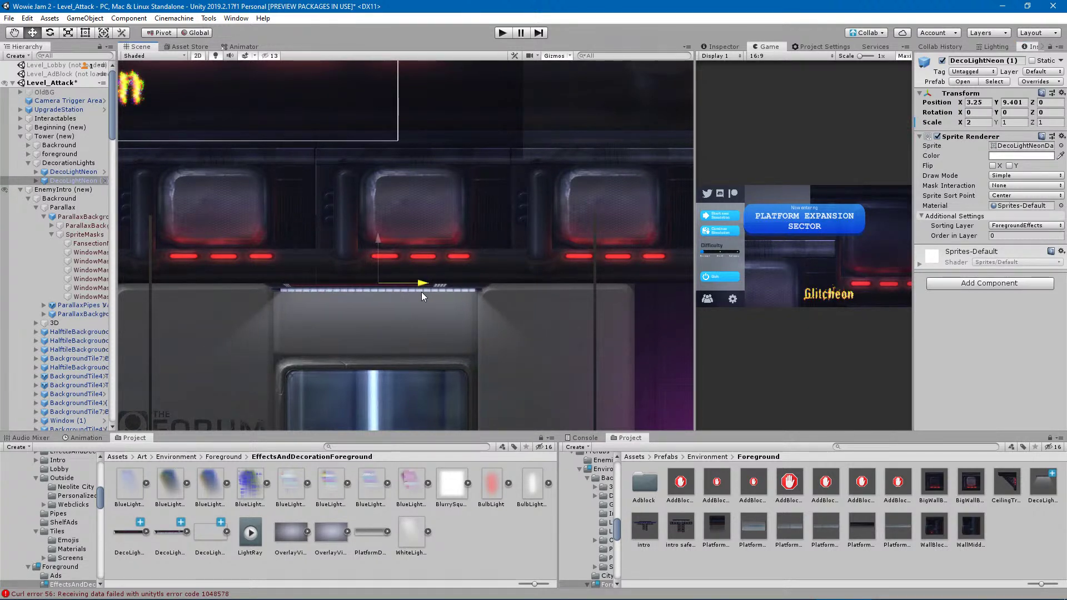
left_click_drag(420, 292, 419, 292)
Set the lamp's Y scale to 2, nudge it horizontally to X 3.2 and deselect it.
left_click(1011, 122)
type("2")
scroll(344, 361, "down", 2)
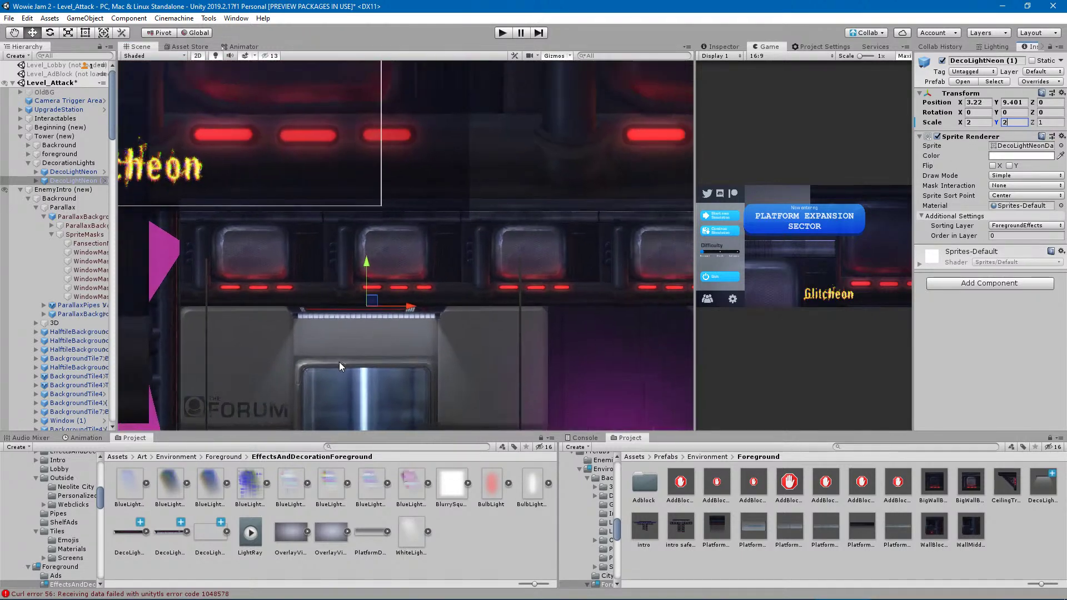
left_click_drag(415, 304, 412, 306)
scroll(401, 351, "down", 3)
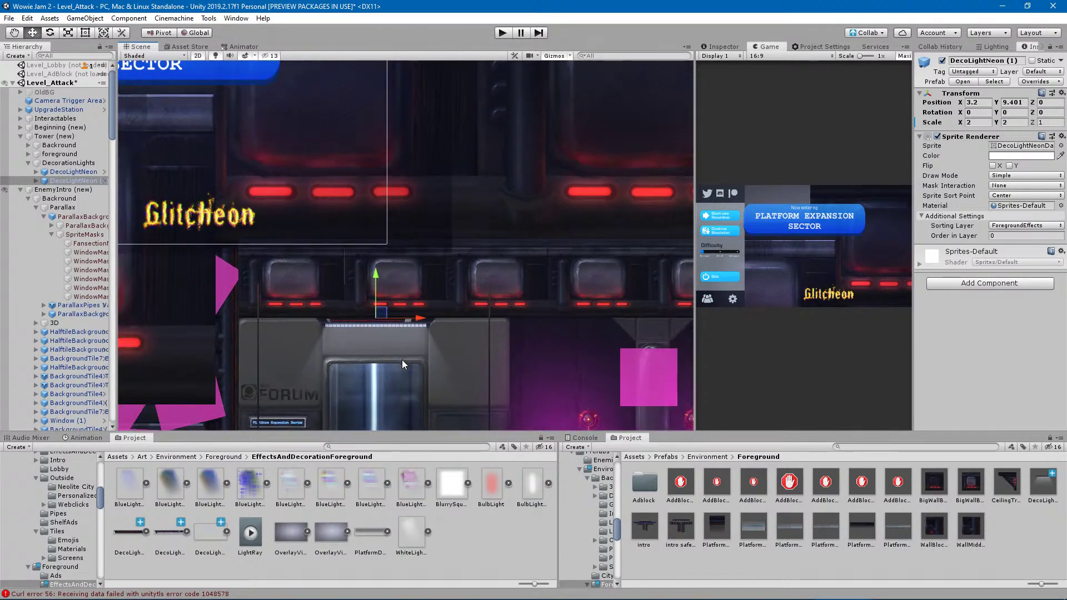
middle_click_drag(386, 301, 409, 199)
left_click(497, 553)
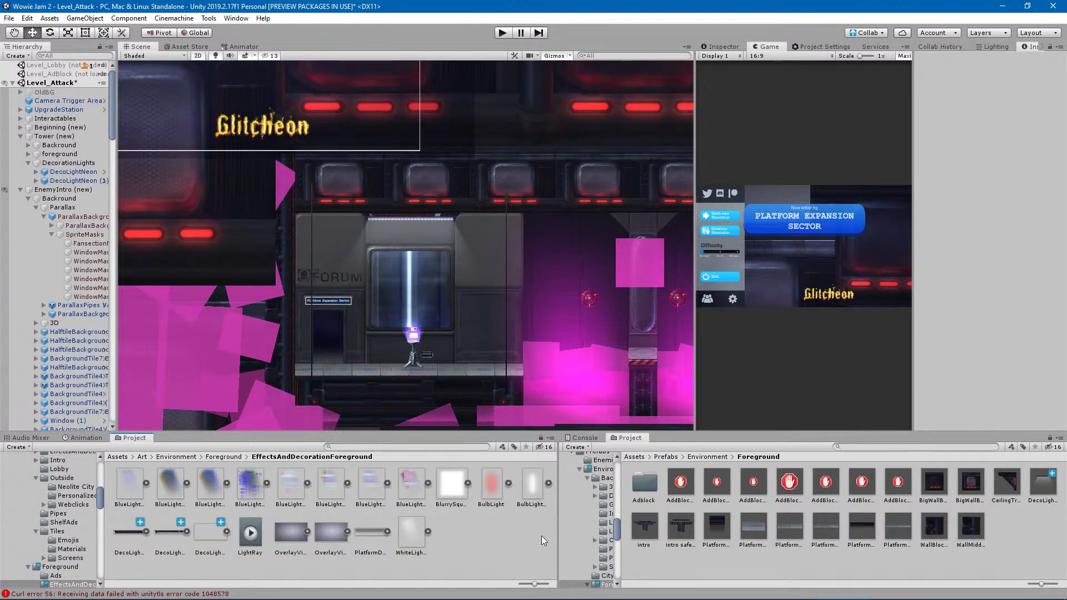
Examine the level from the tower down to the lower corridors with the Forum signs for spots without decoration lights.
scroll(497, 324, "down", 5)
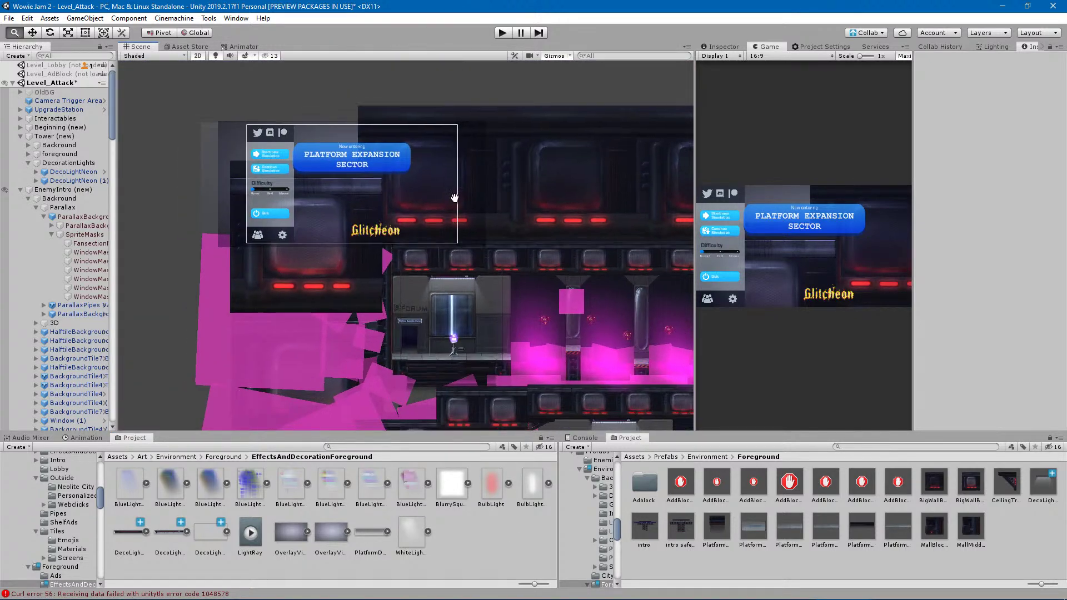
middle_click_drag(449, 213, 314, 32)
scroll(515, 249, "up", 3)
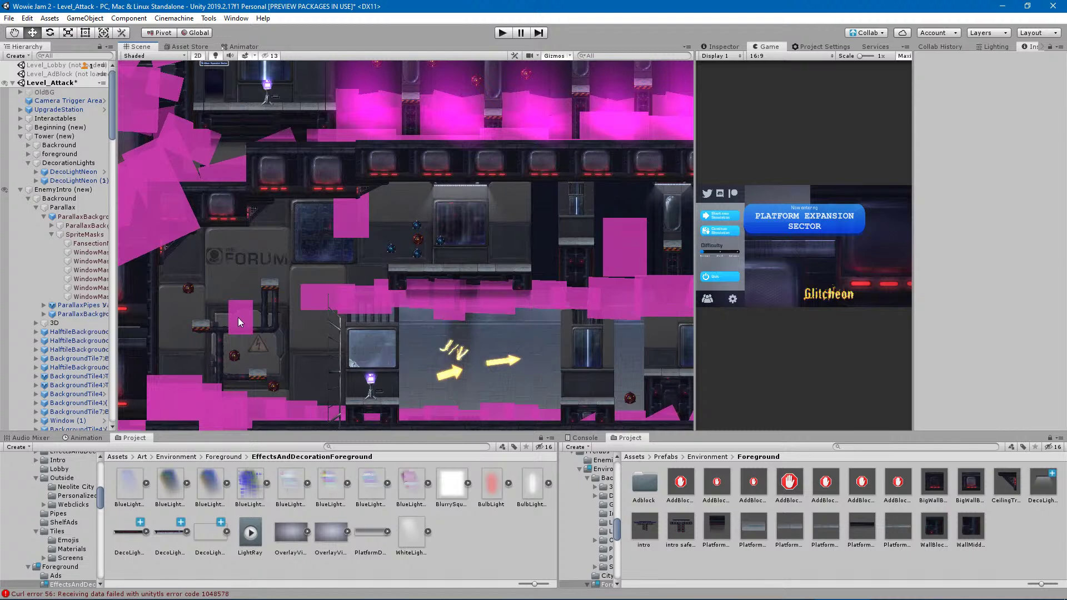
middle_click_drag(414, 249, 401, 199)
middle_click_drag(529, 270, 423, 160)
middle_click_drag(549, 307, 307, 288)
scroll(516, 349, "up", 5)
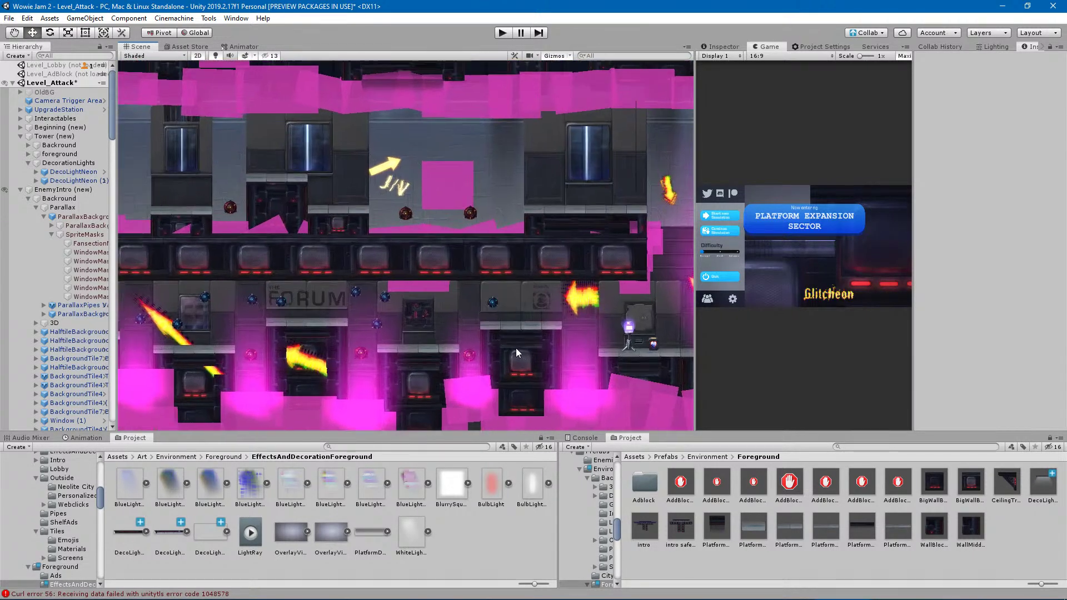
scroll(239, 288, "up", 2)
scroll(239, 287, "up", 1)
middle_click_drag(498, 321, 466, 327)
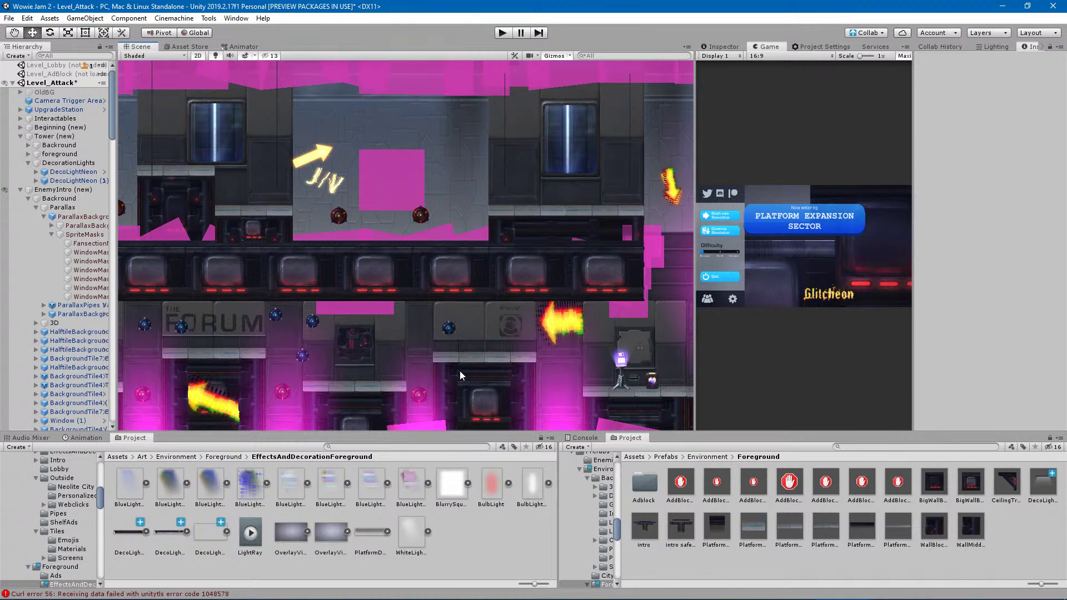
Make the hidden GlitchLights objects visible in the scene and collapse the Background group under Ending (new).
left_click(492, 325)
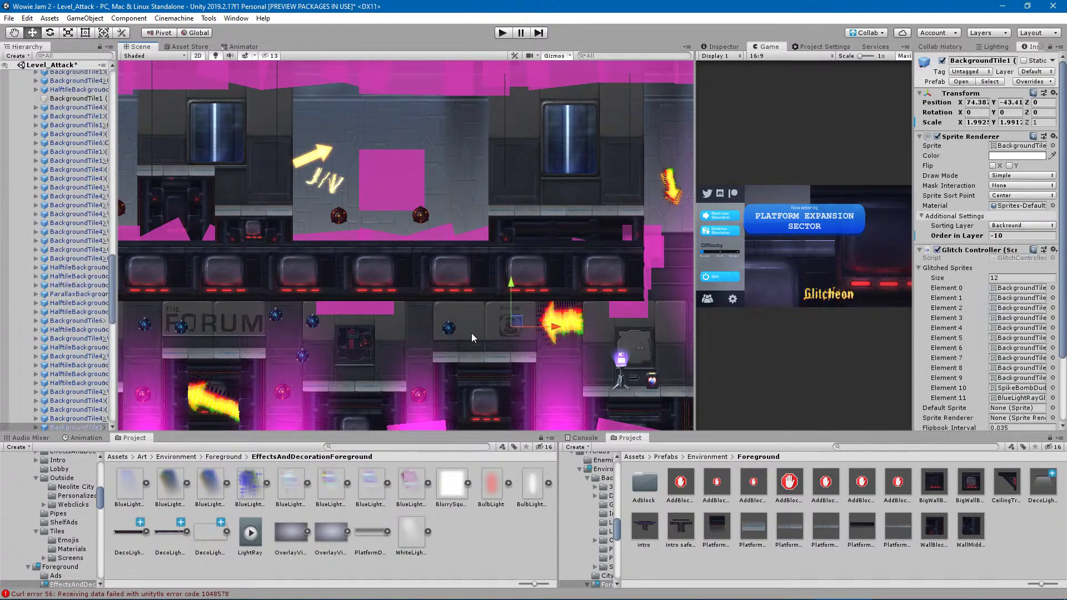
scroll(52, 382, "up", 11)
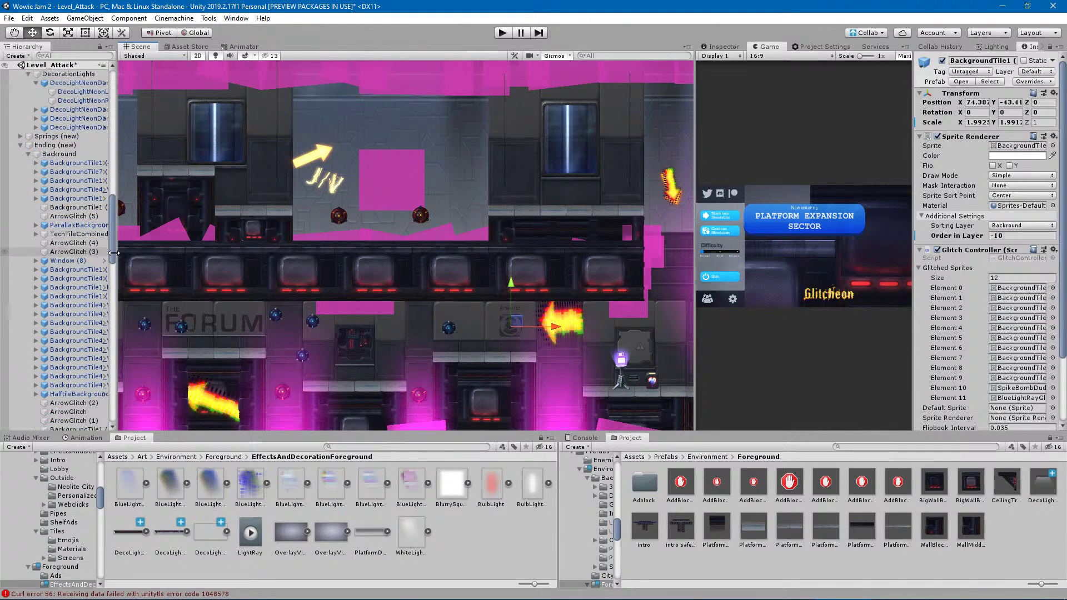
left_click_drag(110, 249, 112, 200)
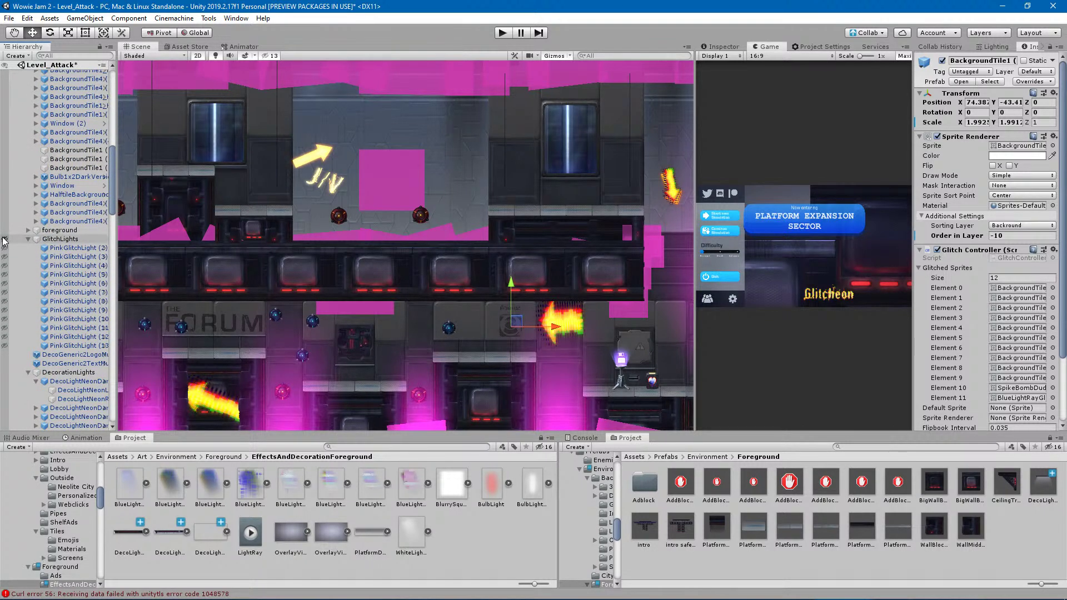
scroll(67, 376, "down", 2)
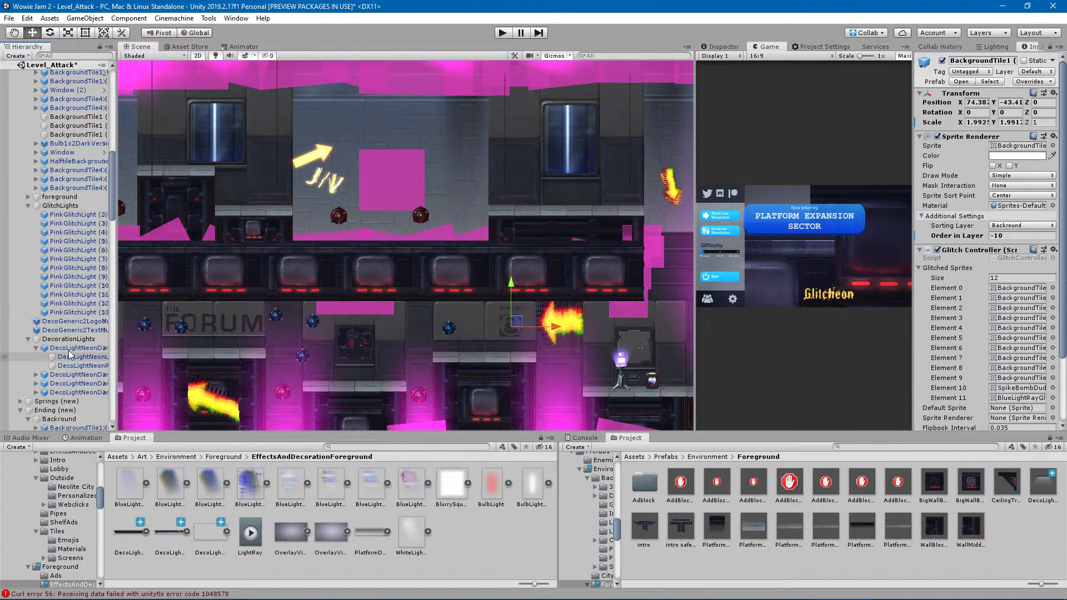
left_click(28, 386)
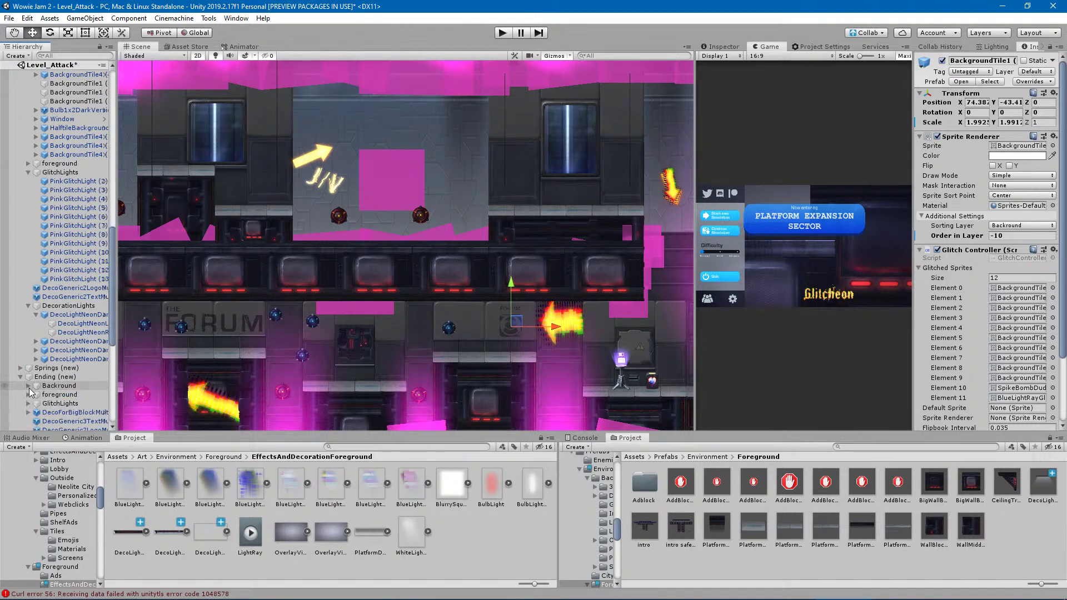
Create an empty child object under Ending (new) and name it DecorationLights.
left_click(55, 379)
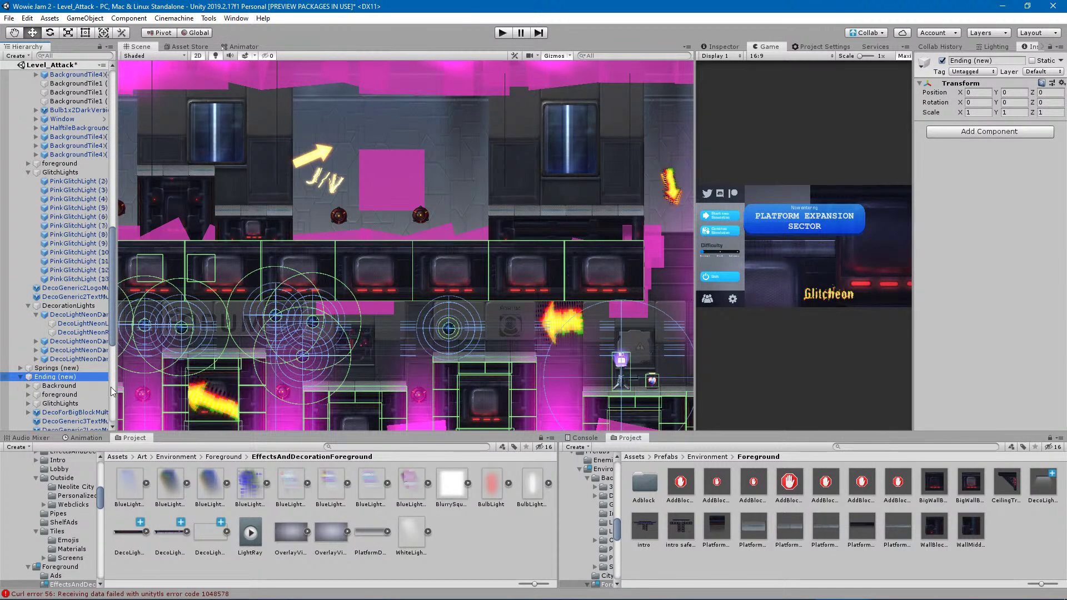
right_click(77, 379)
left_click(125, 481)
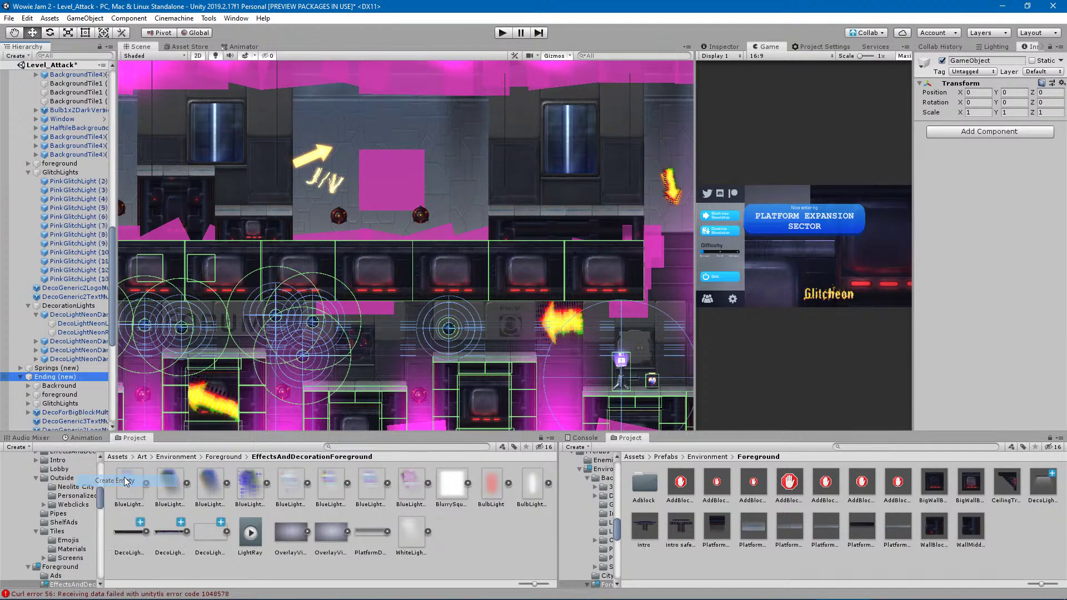
left_click(65, 427)
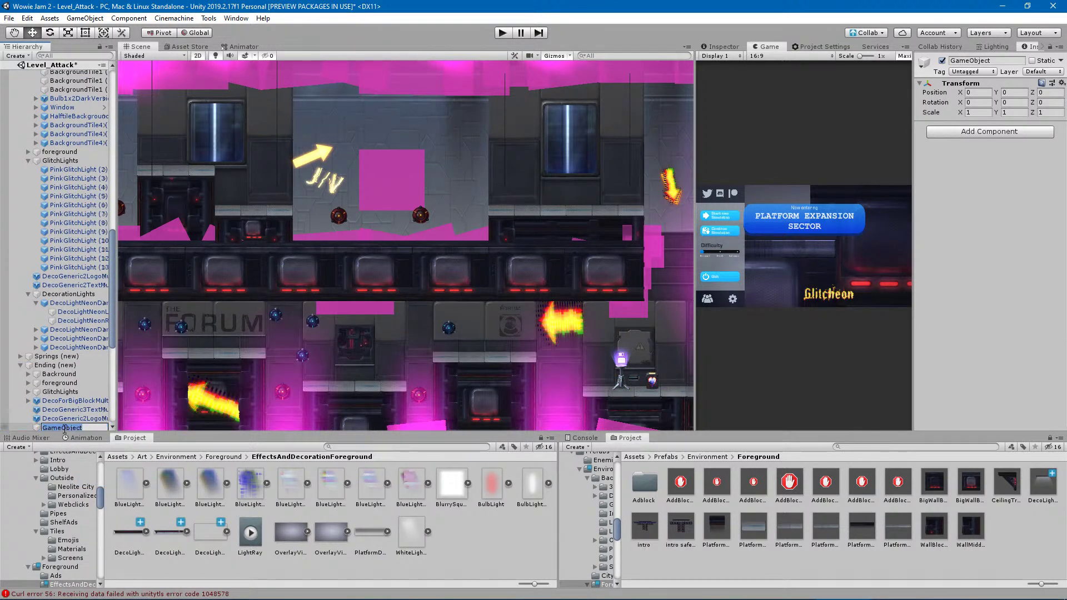
type("DecorationLights")
key("Return")
Add the DecoLightNeon prefab to Ending's DecorationLights and move it to about X 69.1, Y -41.1 beneath the wall blocks.
left_click_drag(1046, 501, 83, 384)
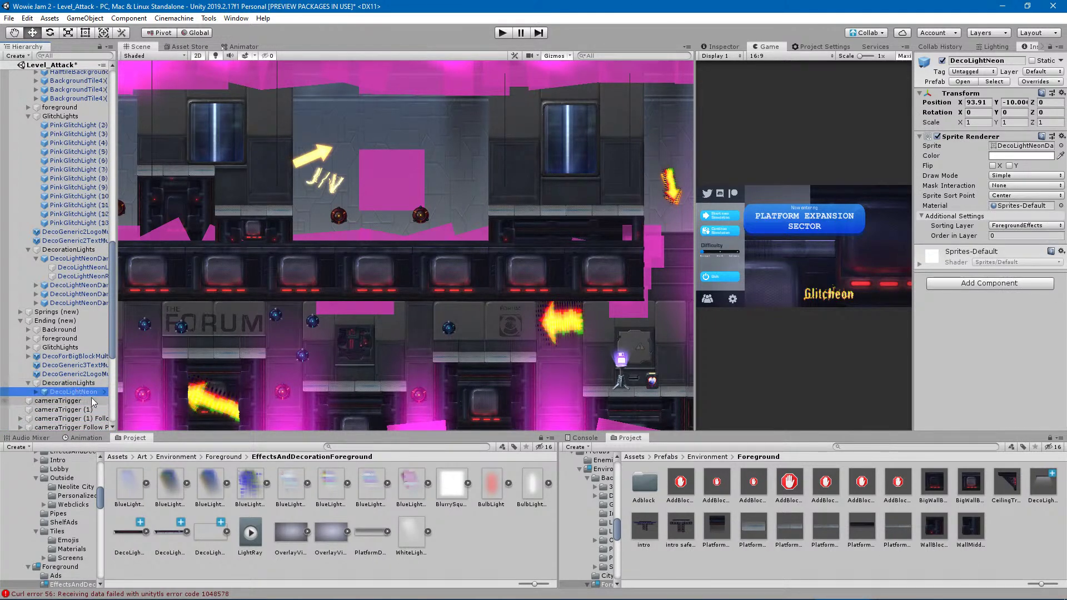
scroll(595, 218, "down", 5)
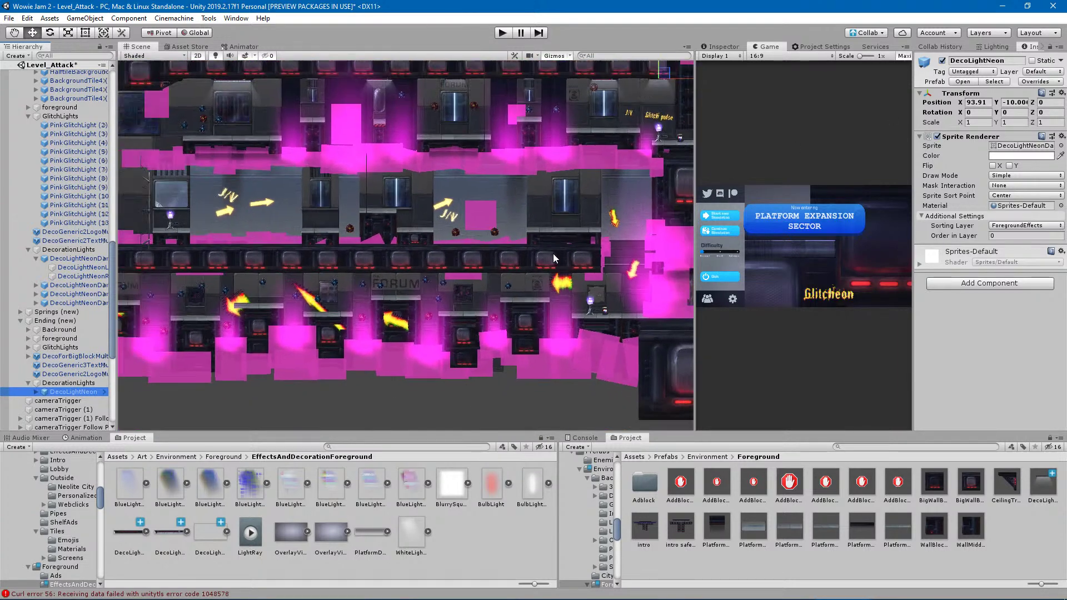
left_click_drag(661, 97, 522, 261)
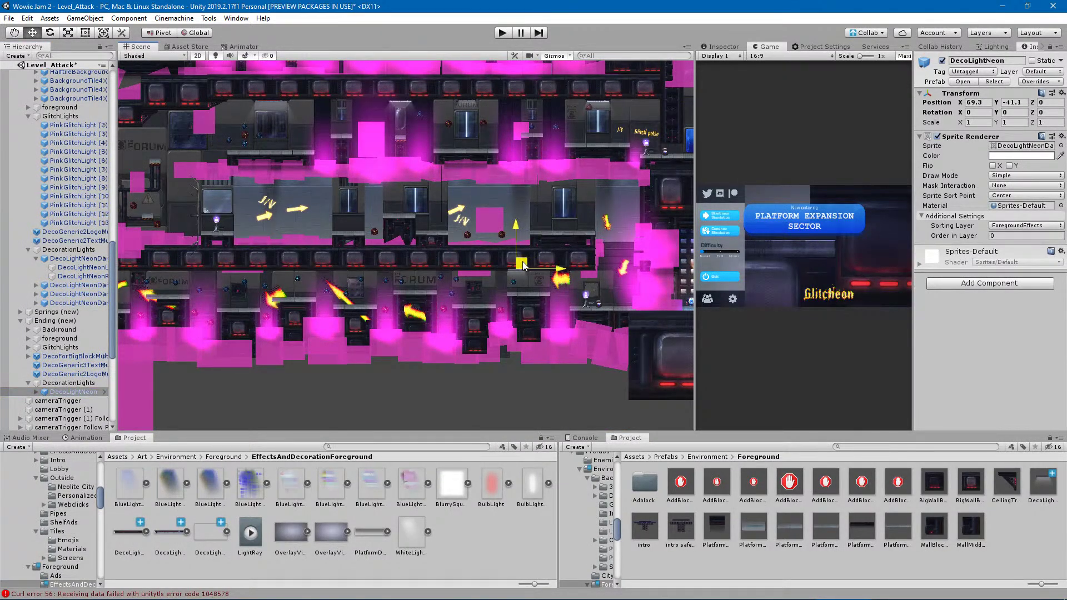
scroll(538, 276, "up", 4)
scroll(545, 278, "up", 6)
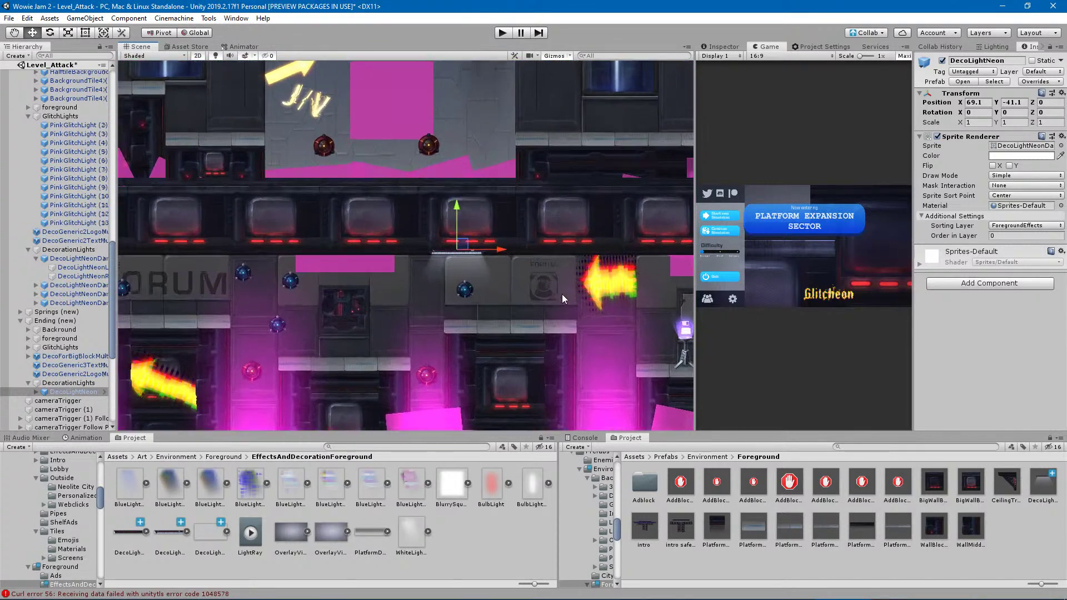
Move the neon light above the small Forum logo, at about X 74.4, Y -41.42.
scroll(602, 285, "up", 3)
left_click_drag(254, 209, 478, 209)
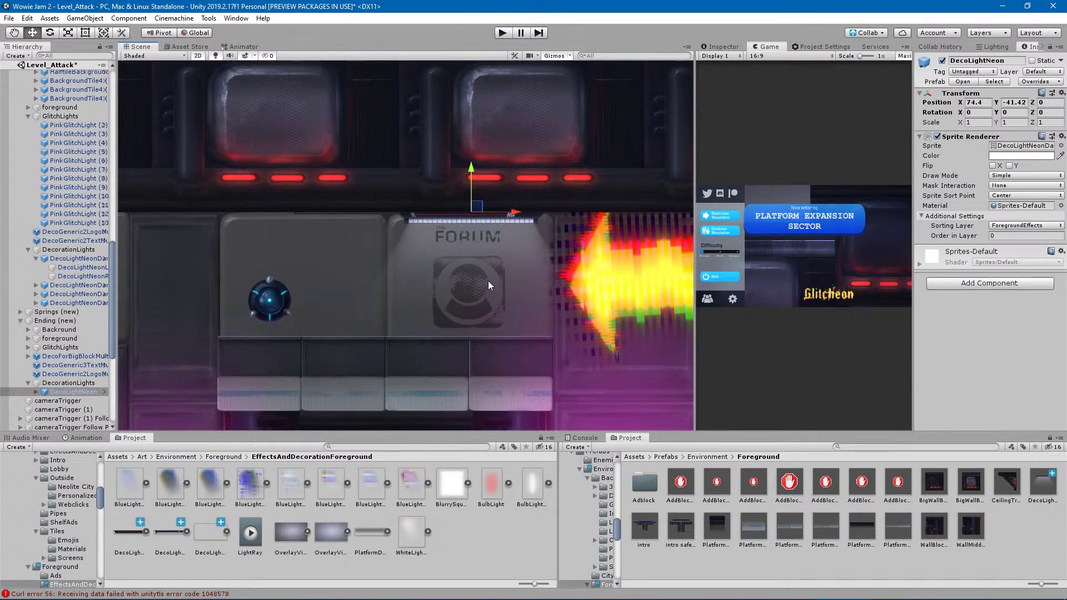
scroll(482, 245, "up", 6)
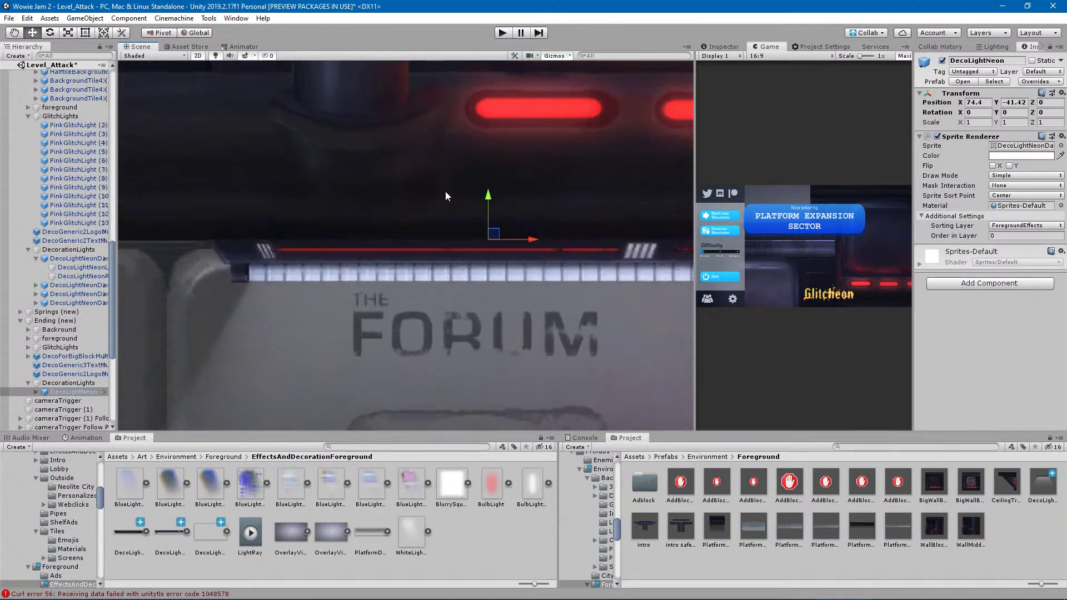
left_click_drag(489, 199, 492, 197)
Fine-tune the neon light's horizontal position over the small Forum logo to about X 74.378.
scroll(512, 286, "down", 1)
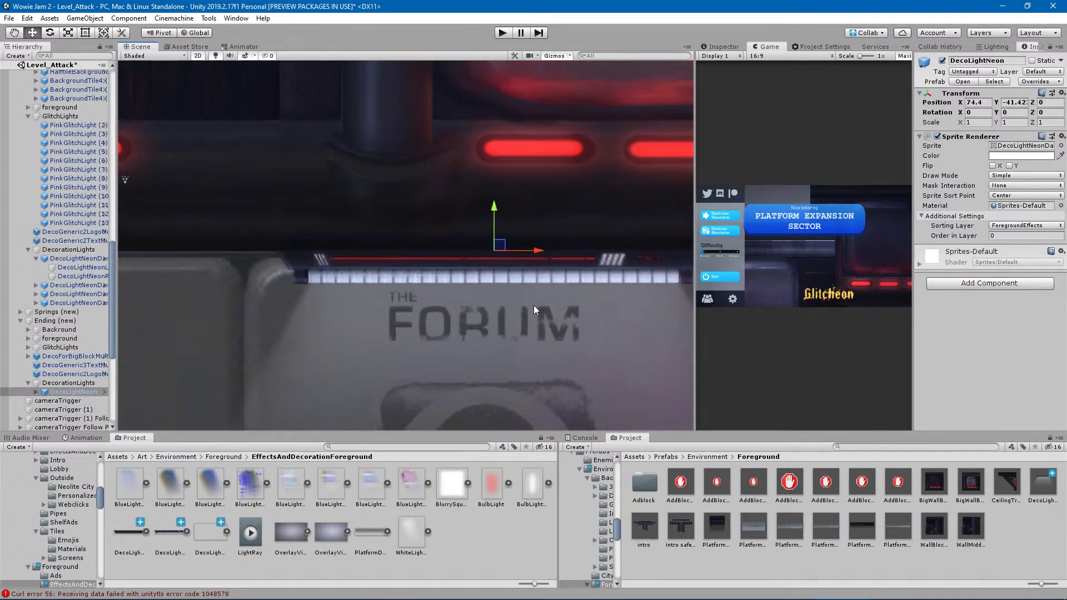
scroll(521, 297, "down", 2)
scroll(575, 325, "down", 2)
middle_click_drag(630, 358, 548, 221)
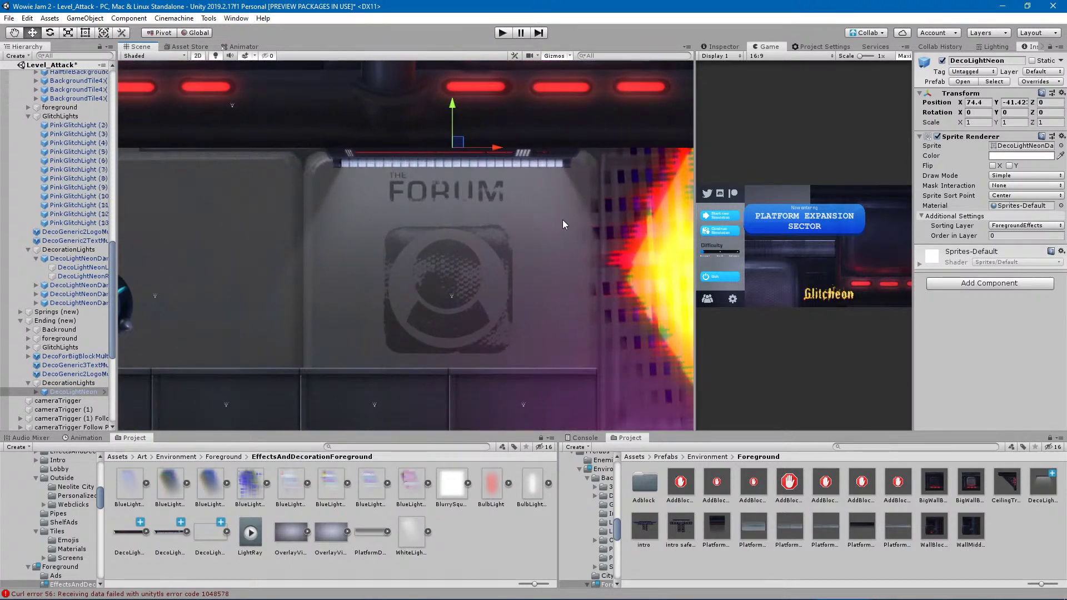
middle_click_drag(485, 249, 458, 272)
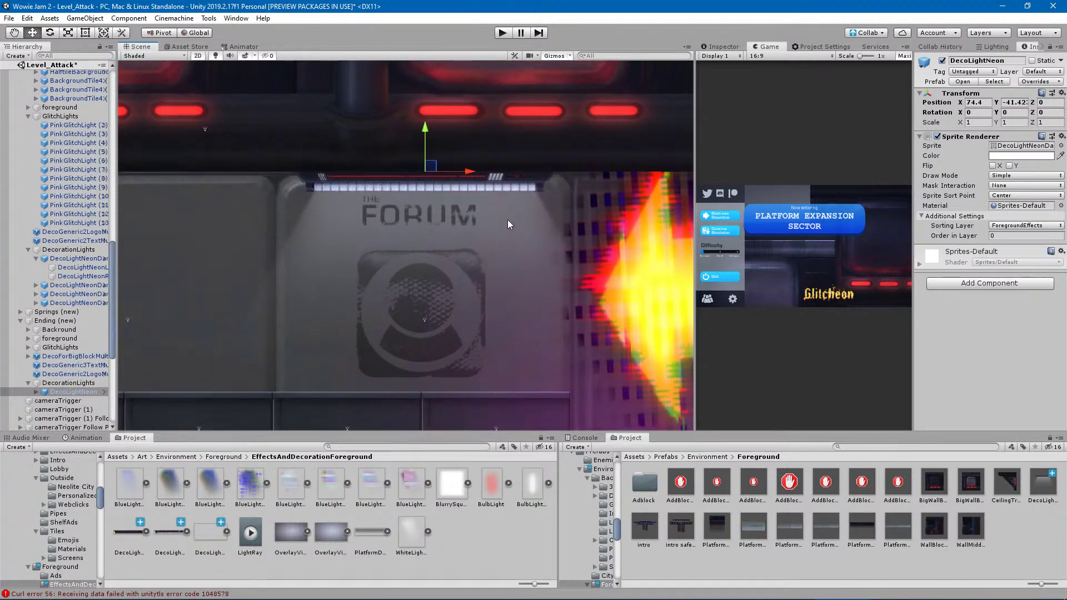
left_click_drag(471, 173, 469, 174)
Duplicate the neon light and move the copy above the large THE FORUM sign, at about X 51.23.
scroll(439, 305, "down", 6)
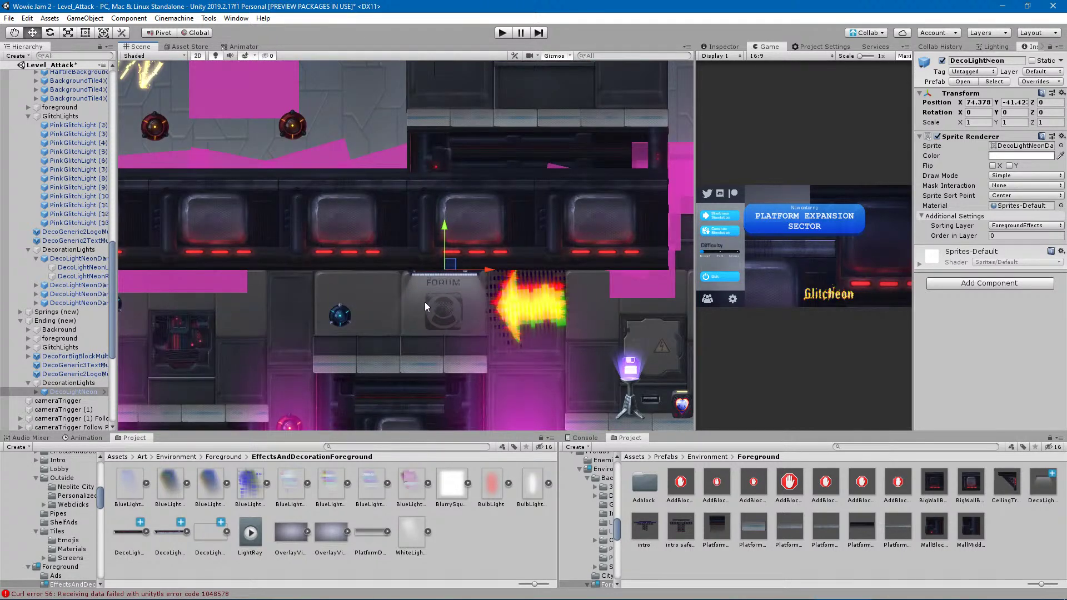
scroll(458, 346, "down", 4)
middle_click_drag(491, 346, 770, 308)
scroll(551, 318, "down", 6)
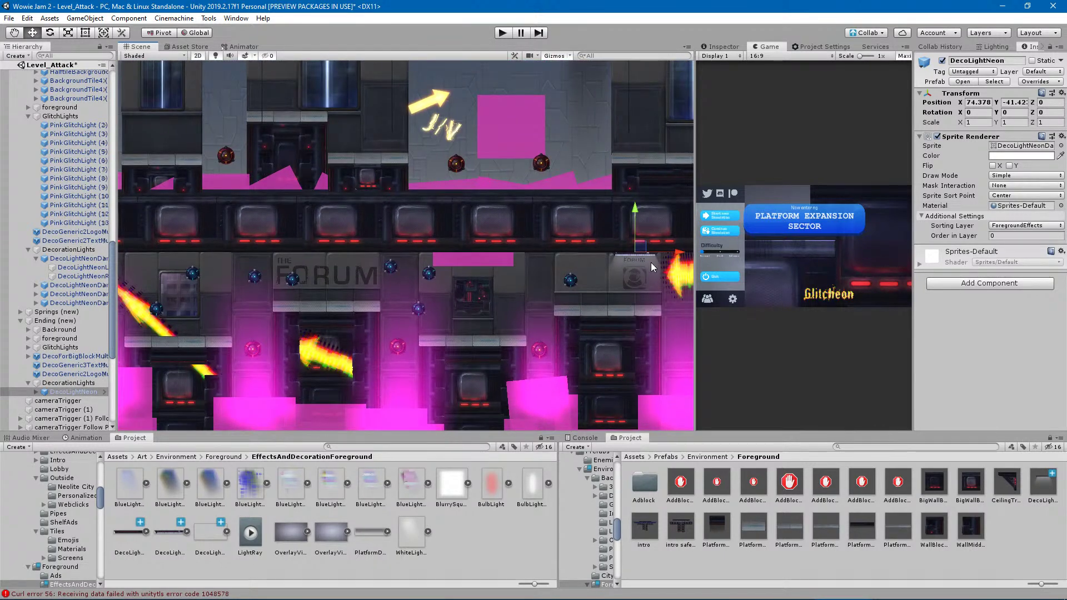
key("ctrl+d")
left_click_drag(680, 252, 365, 266)
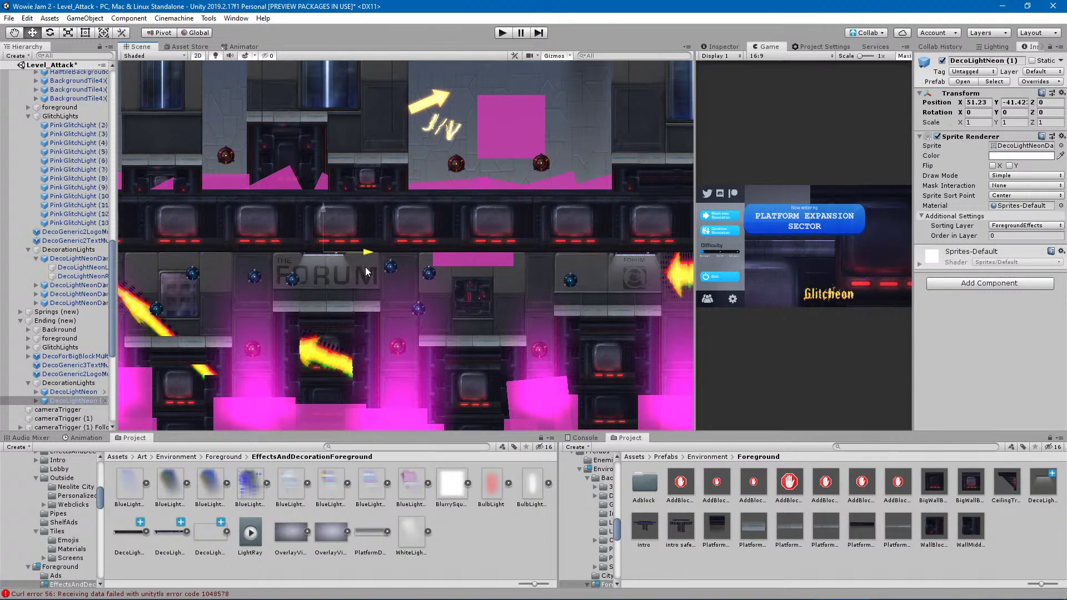
Set the duplicated neon light's X and Y scale to 2.
scroll(262, 255, "up", 5)
scroll(266, 259, "up", 1)
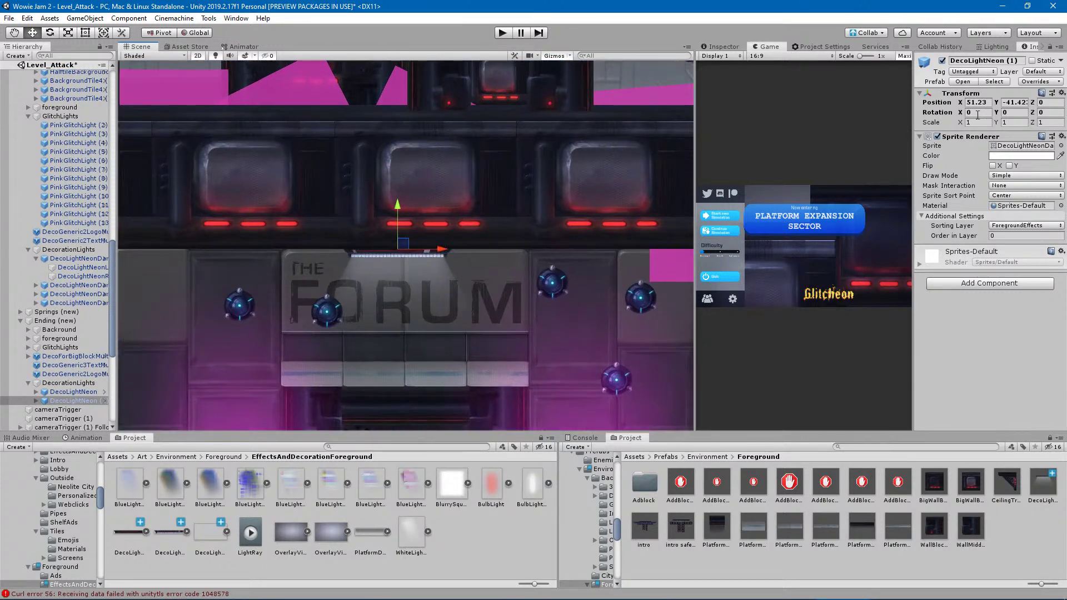
left_click(974, 122)
type("2")
key("Tab")
type("2")
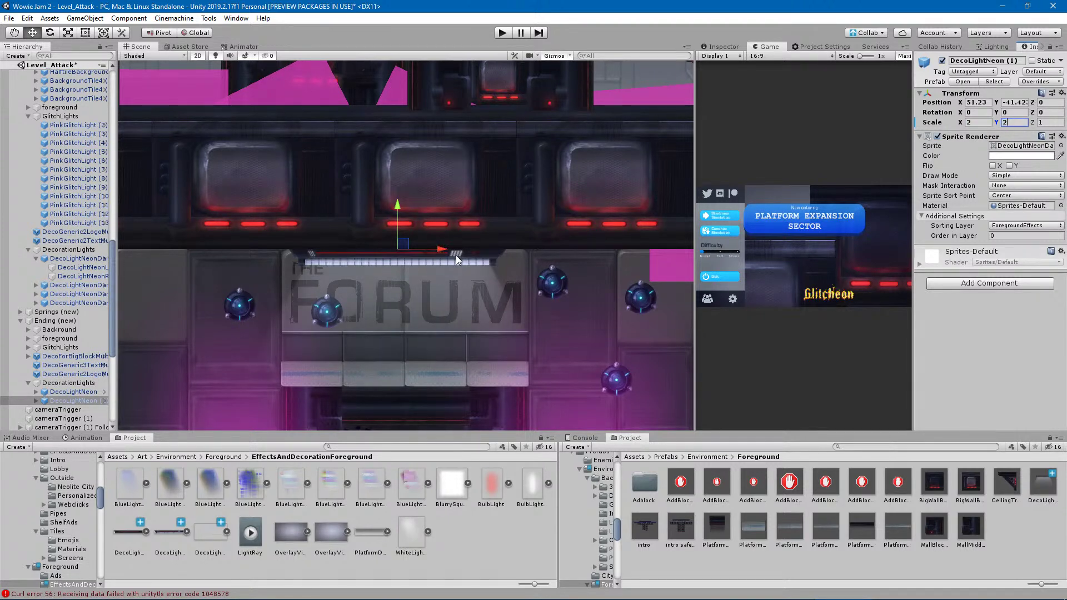
Align the enlarged neon light over the large THE FORUM sign, at about X 51.45, Y -41.29.
left_click_drag(443, 249, 449, 251)
scroll(392, 261, "up", 4)
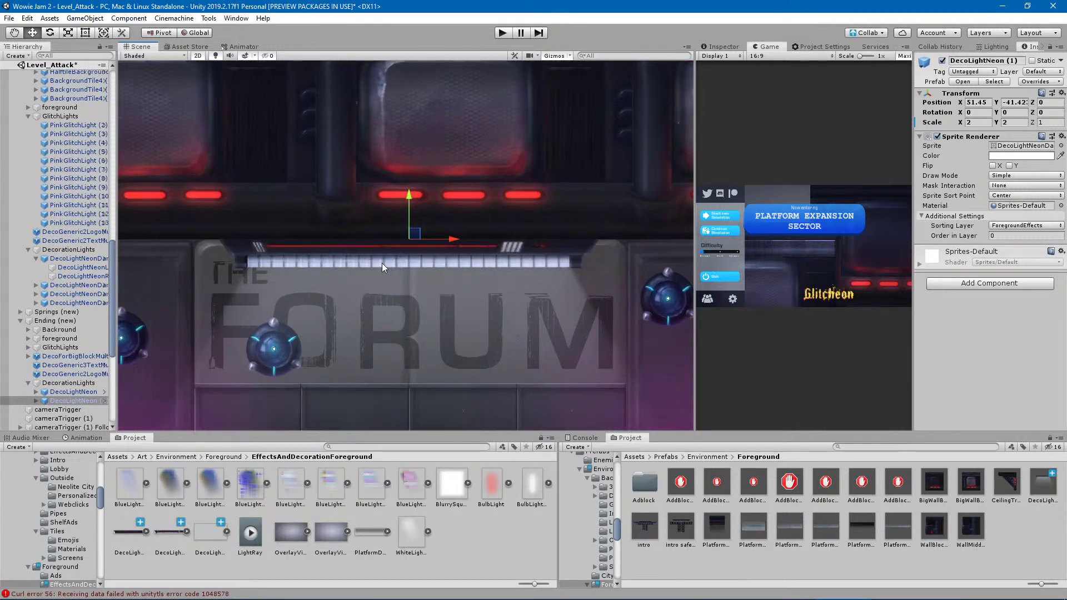
scroll(382, 267, "up", 2)
left_click_drag(418, 193, 423, 181)
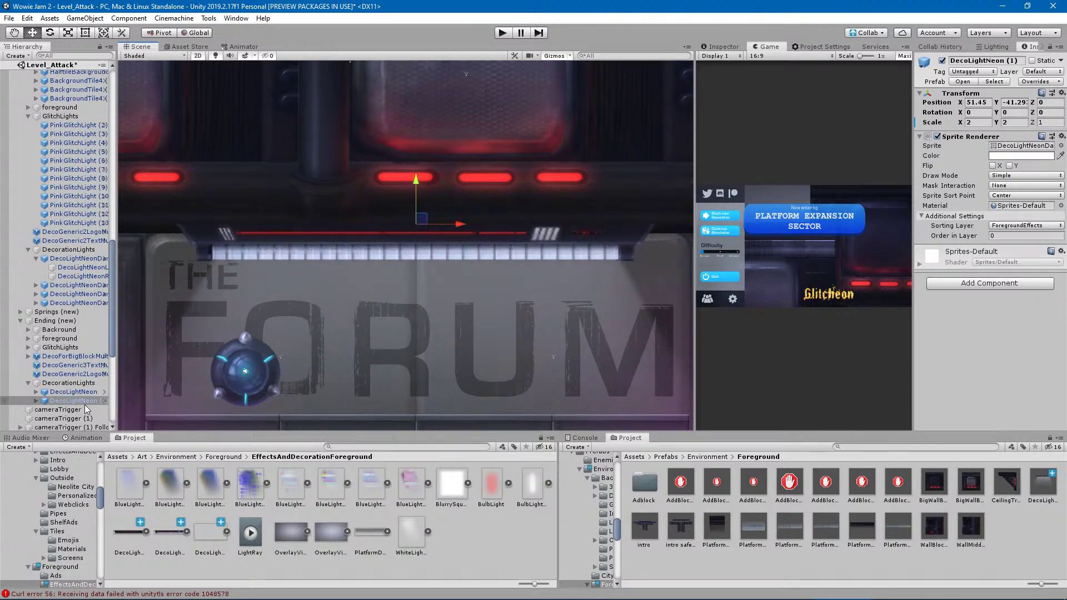
Set the sorting layer of the enlarged neon light and its first child to Foreground.
left_click(37, 401)
left_click(309, 186)
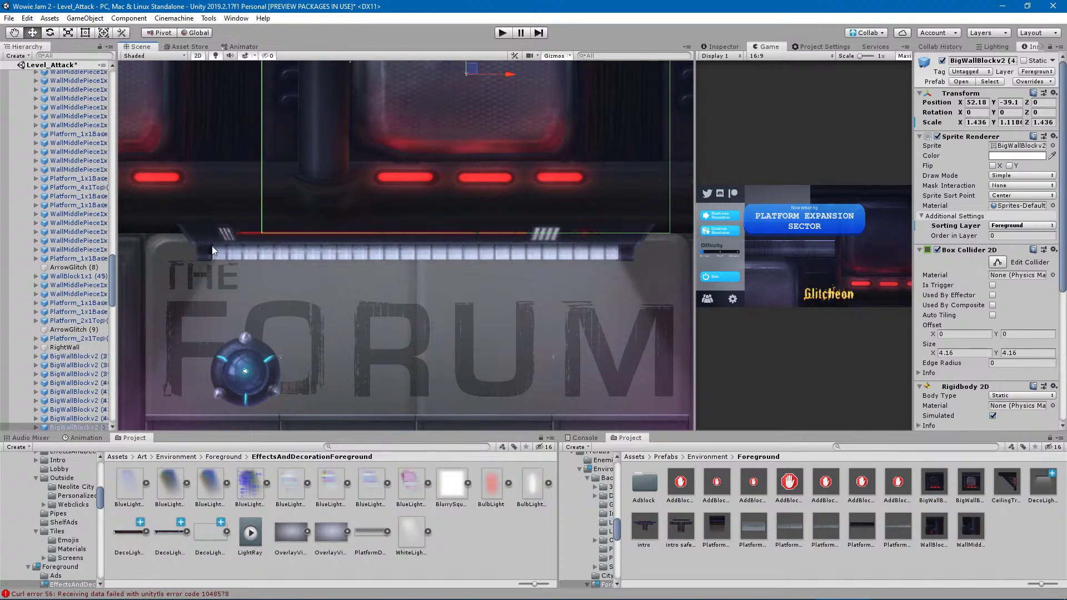
key("ctrl+z")
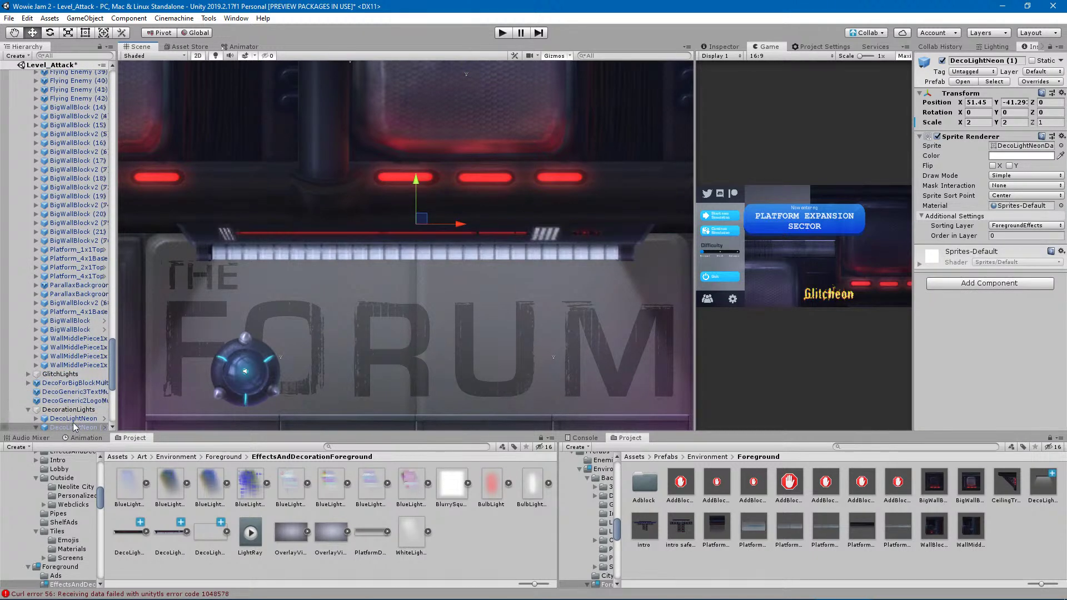
scroll(50, 409, "down", 3)
left_click(77, 404, "ctrl")
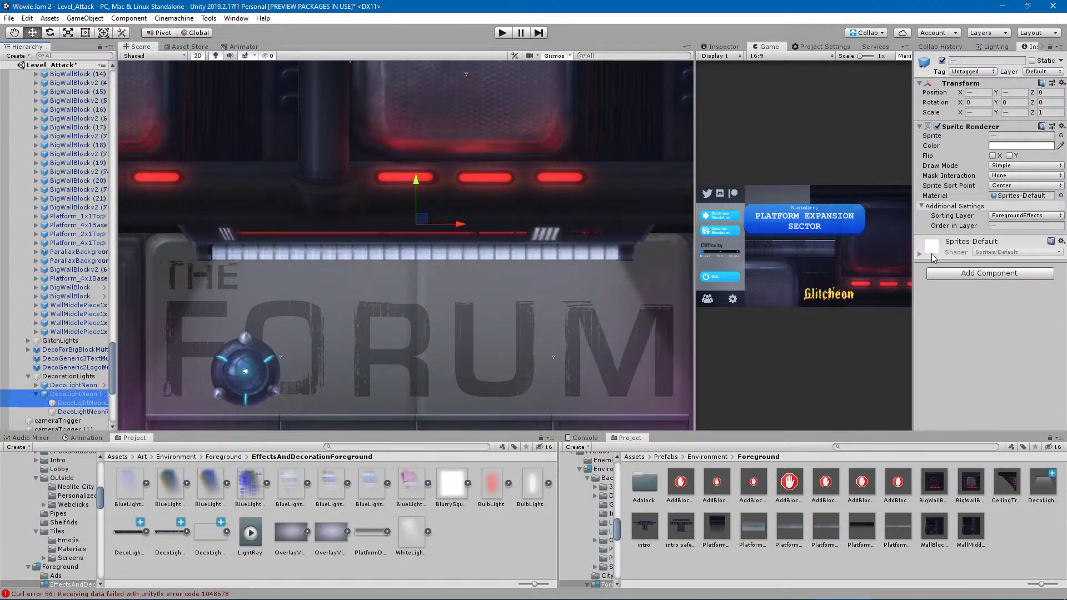
left_click(1027, 219)
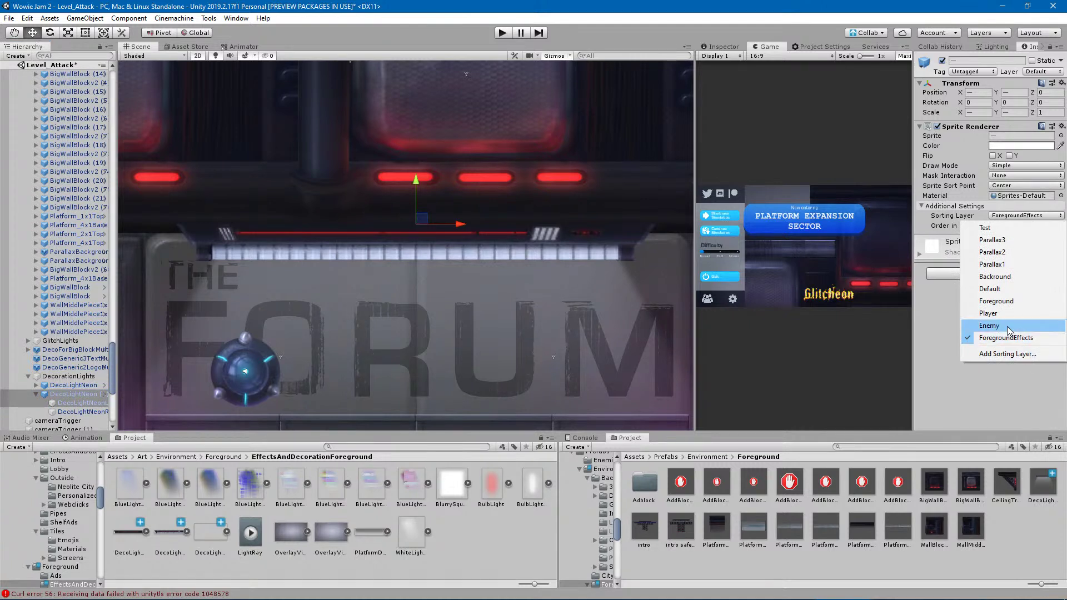
left_click(1006, 303)
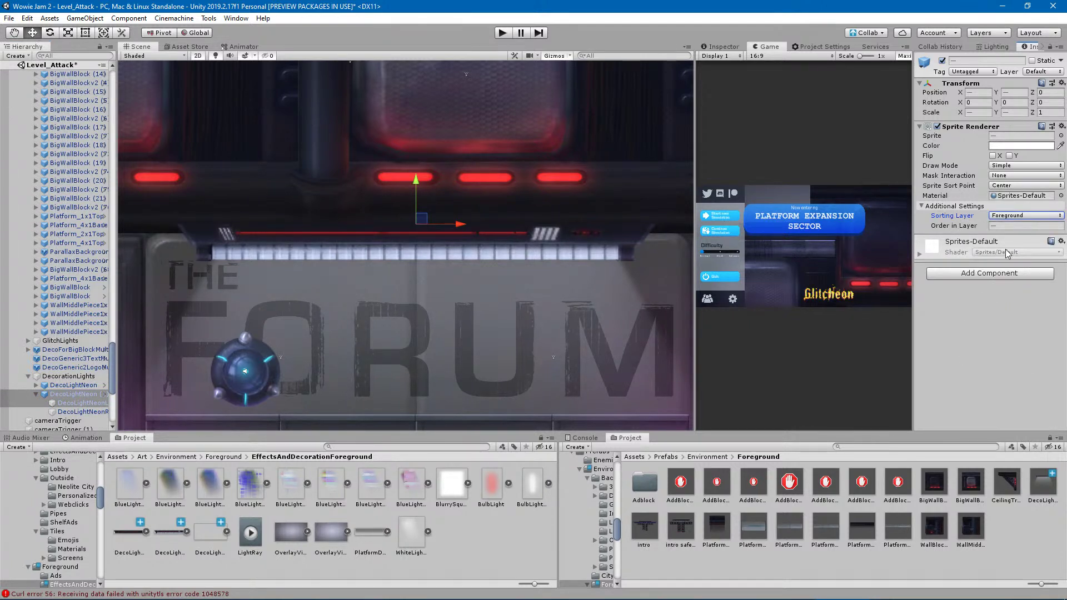
left_click(72, 394)
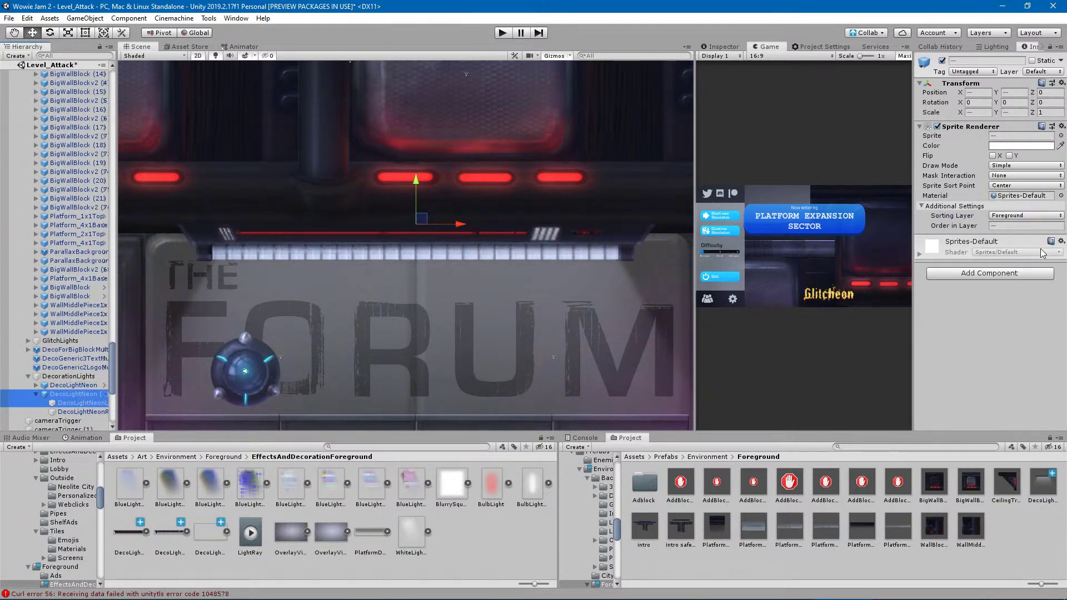
left_click(72, 394)
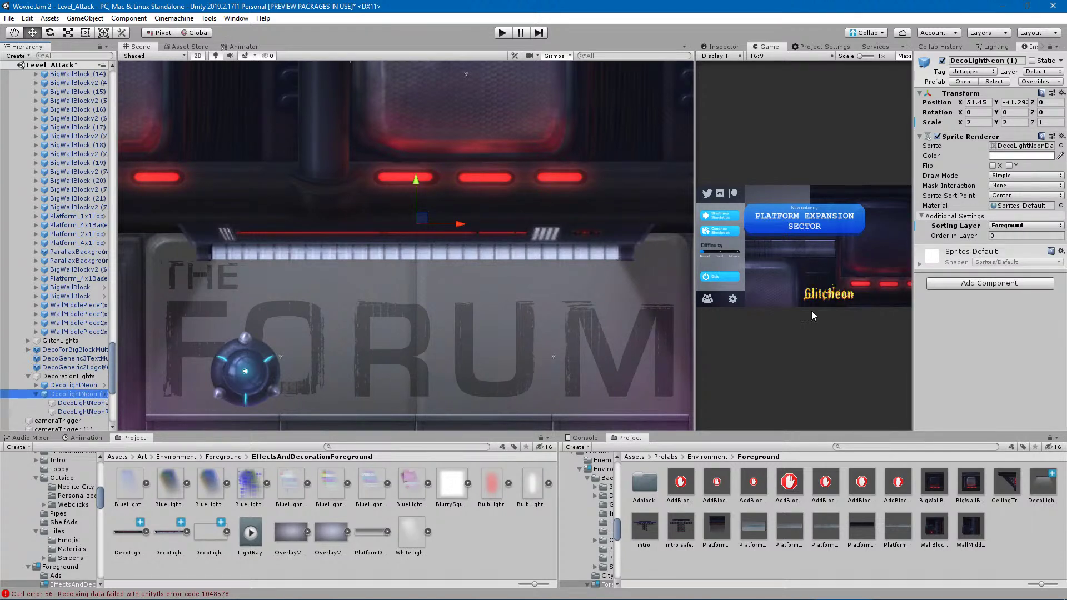
Set the order in layer to -2 for the enlarged neon light and -1 for its first child.
left_click(1001, 236)
type("-2")
left_click(81, 403)
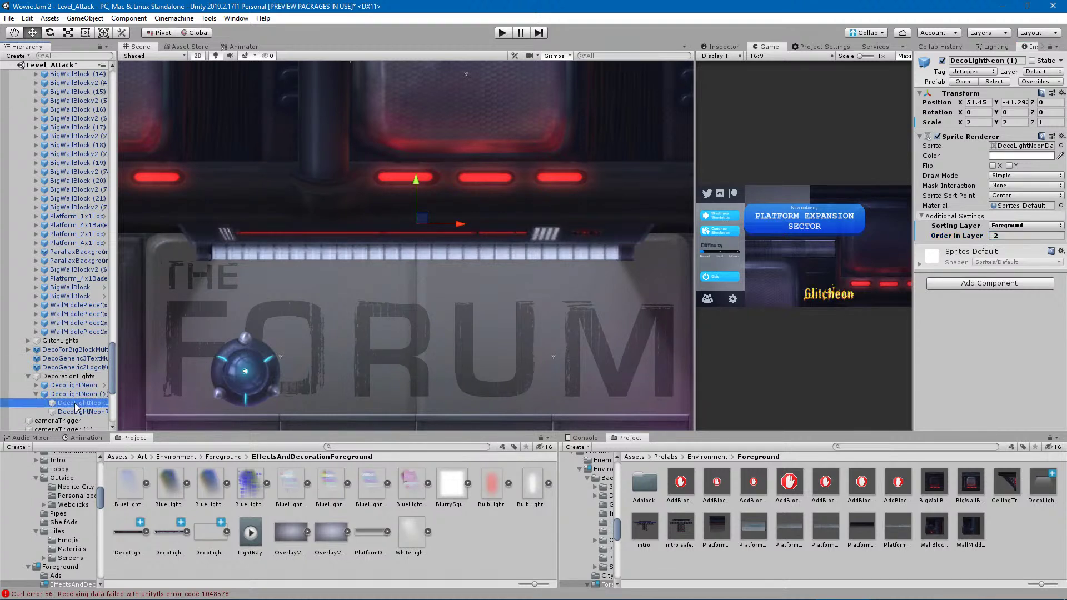
left_click(993, 226)
type("-1")
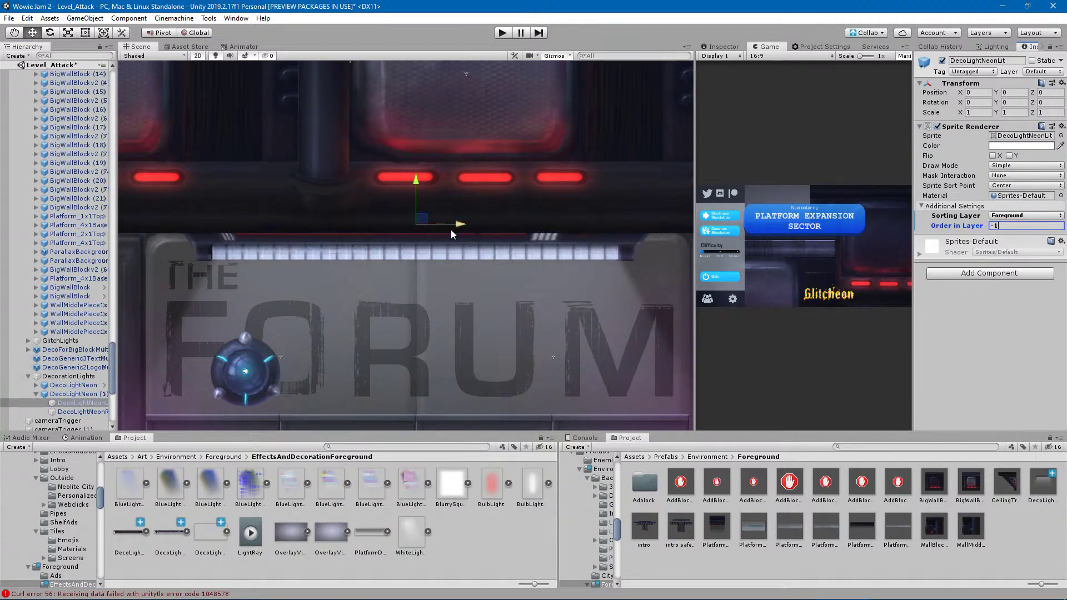
scroll(441, 239, "down", 6)
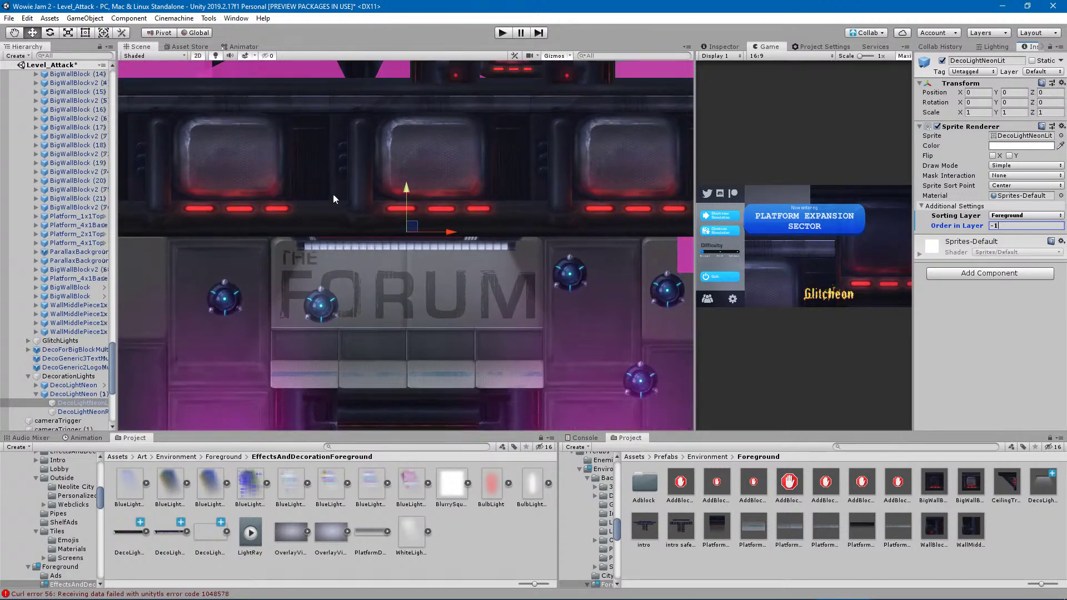
middle_click_drag(217, 234, 444, 217)
left_click(37, 394)
left_click(37, 394)
Duplicate the original small neon light and move the copy above the far-left THE FORUM logo sign, at about X 6.38.
scroll(333, 288, "down", 5)
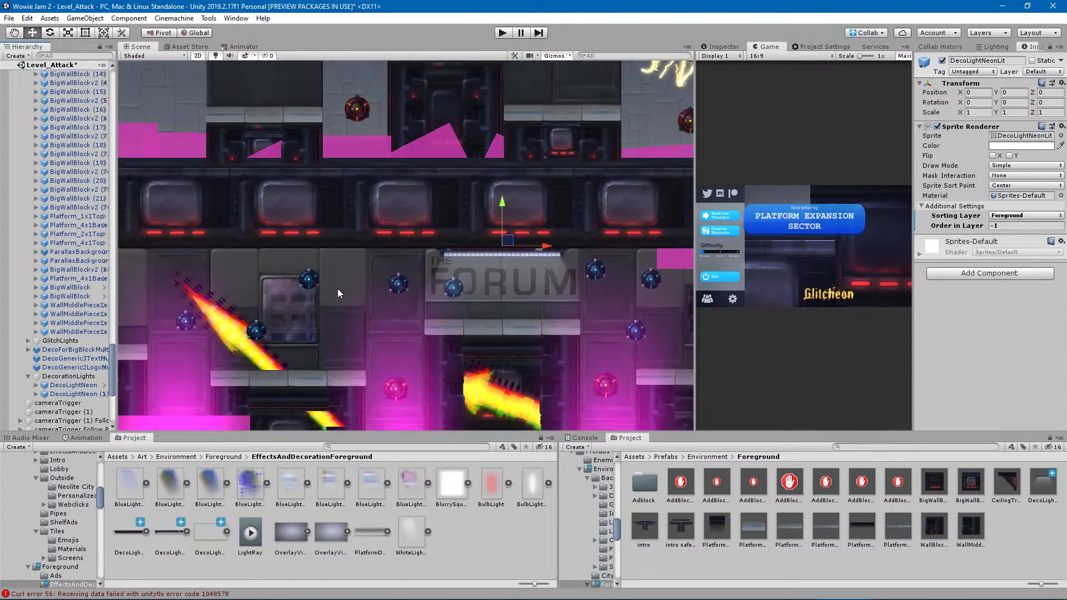
scroll(543, 272, "up", 3)
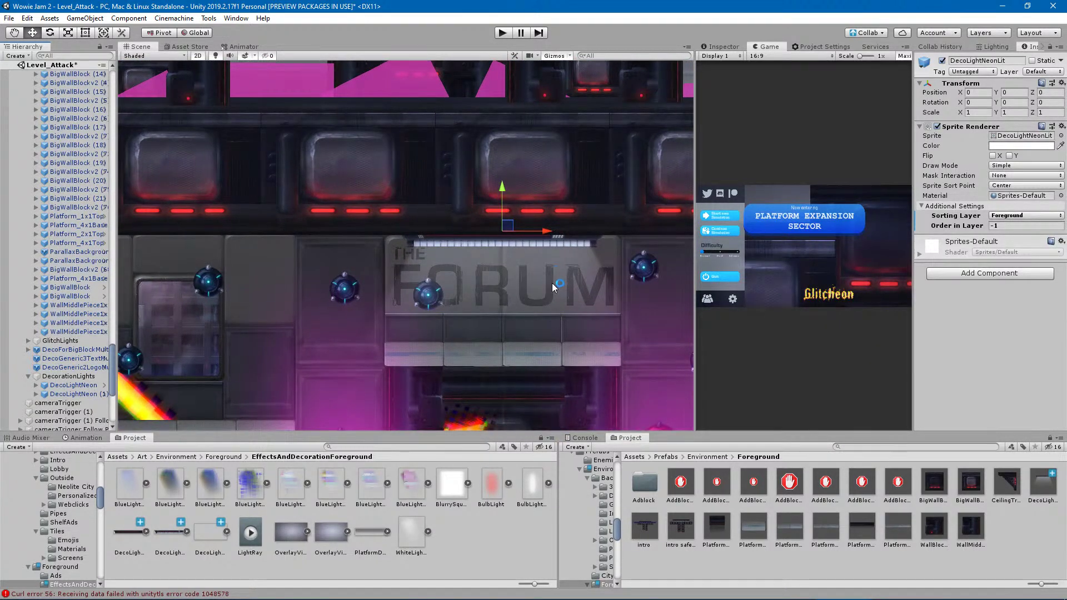
scroll(550, 282, "down", 6)
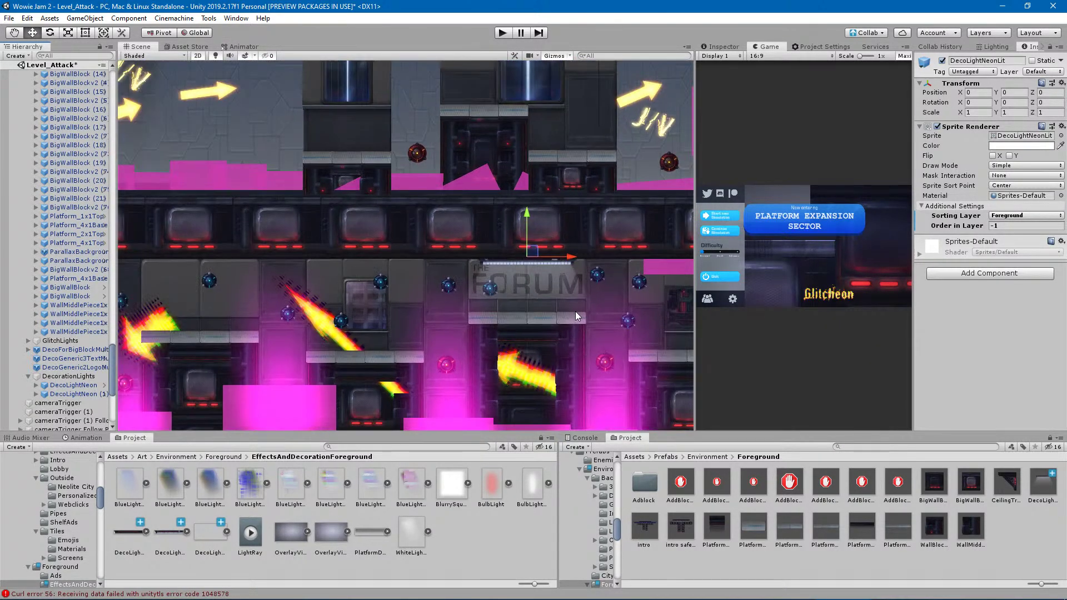
middle_click_drag(575, 310, 354, 291)
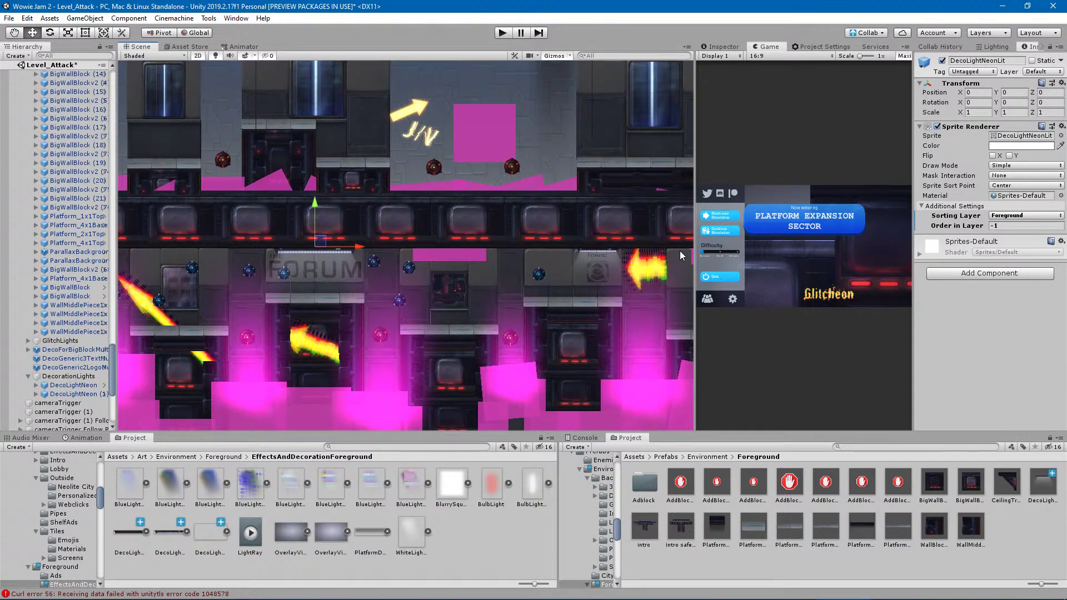
left_click(73, 385)
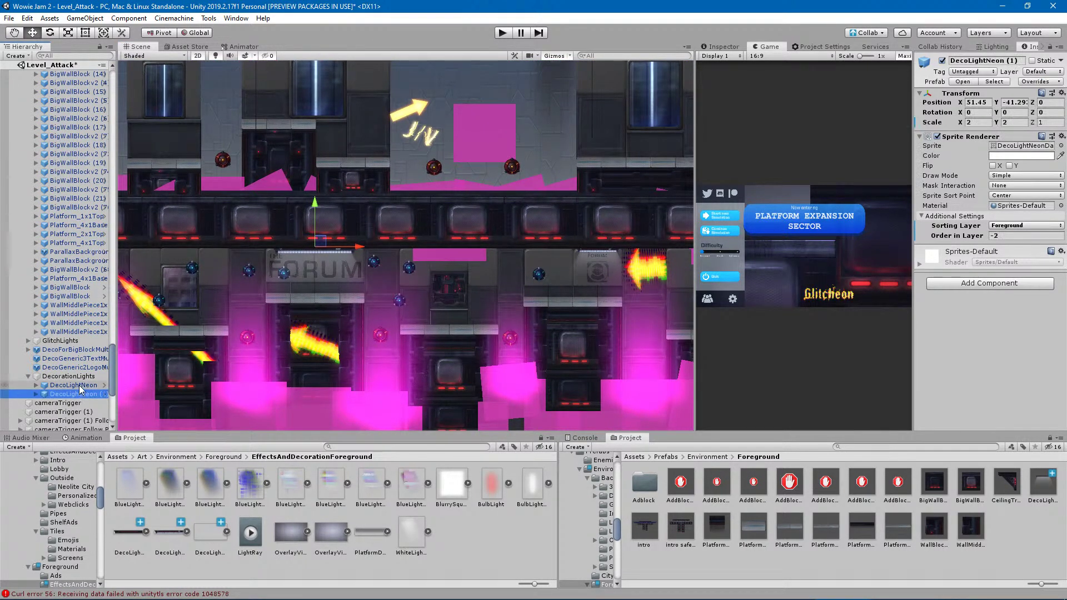
middle_click_drag(447, 323, 450, 321)
scroll(412, 338, "down", 2)
key("ctrl+d")
left_click_drag(599, 263, 272, 266)
middle_click_drag(241, 330, 501, 342)
scroll(501, 342, "up", 7)
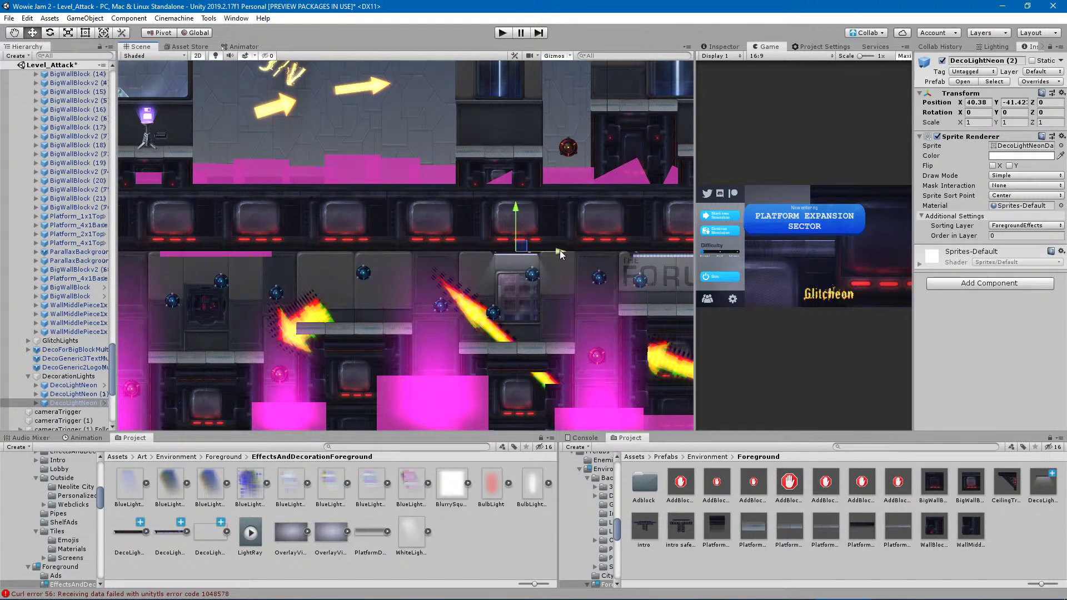
left_click_drag(559, 254, 279, 269)
middle_click_drag(325, 286, 650, 292)
left_click_drag(605, 258, 388, 272)
scroll(285, 285, "up", 3)
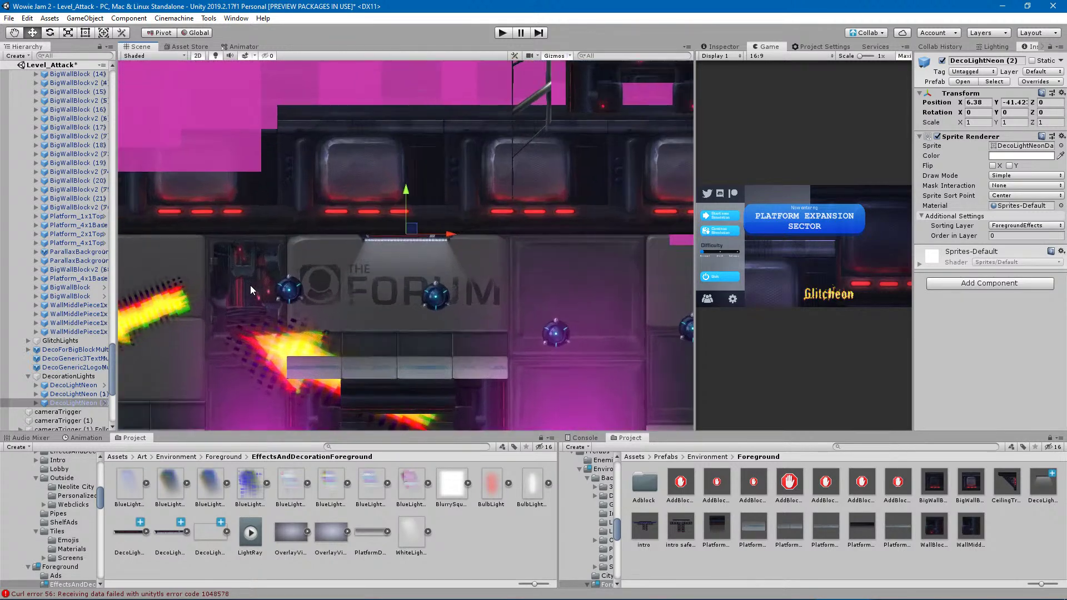
Set the new neon light's X and Y scale to 2 and shift it to about X 6.1.
left_click(979, 121)
type("22")
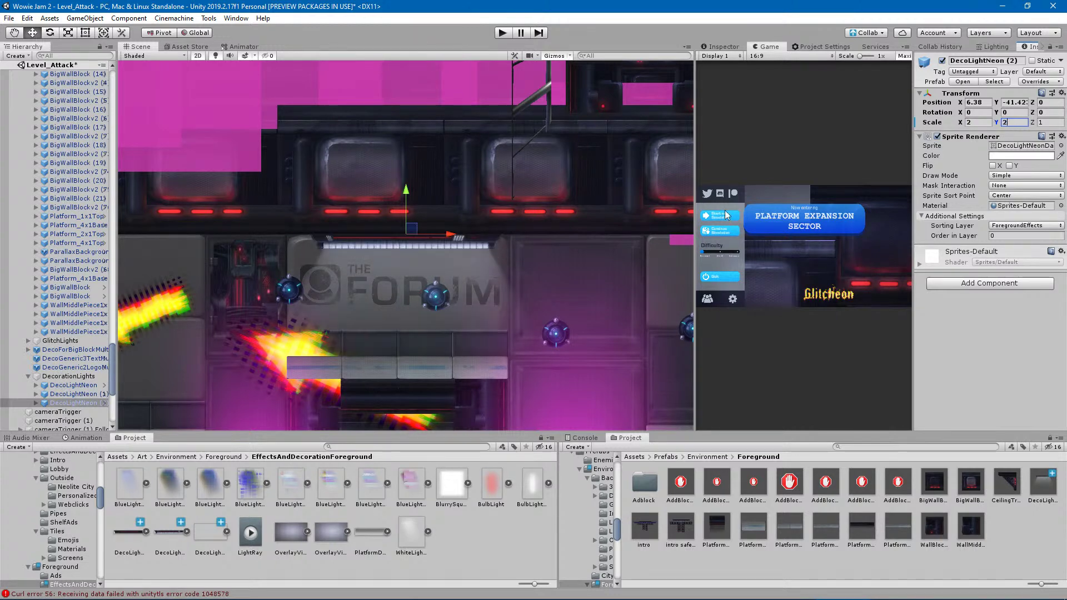
left_click_drag(453, 235, 444, 235)
scroll(397, 250, "up", 3)
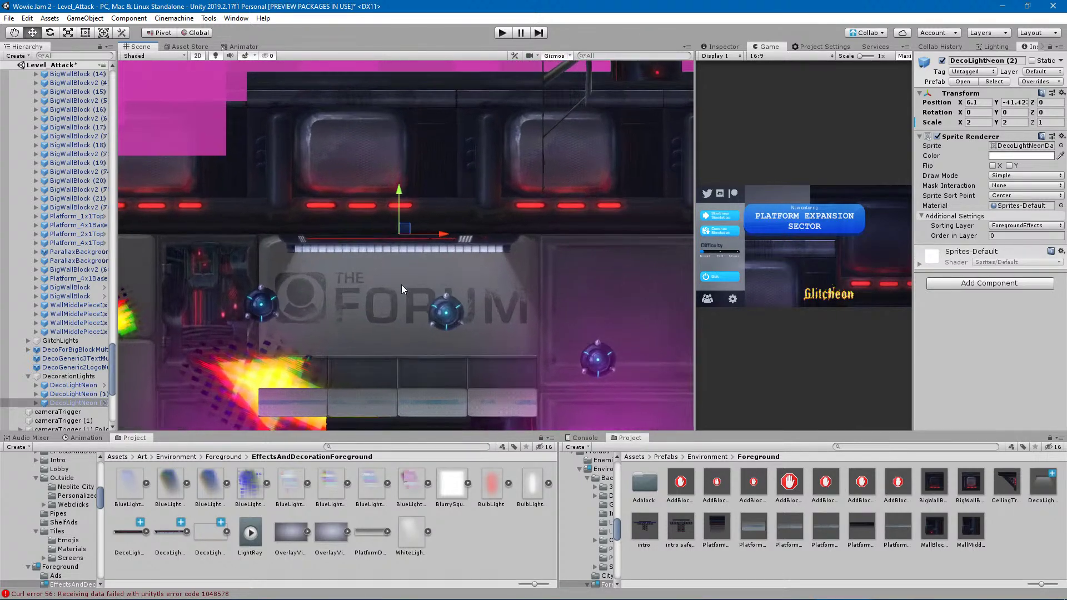
Duplicate the enlarged neon light and move the copy above the Observation Hub sign, at about X -4.9.
scroll(418, 298, "down", 4)
middle_click_drag(387, 302, 504, 283)
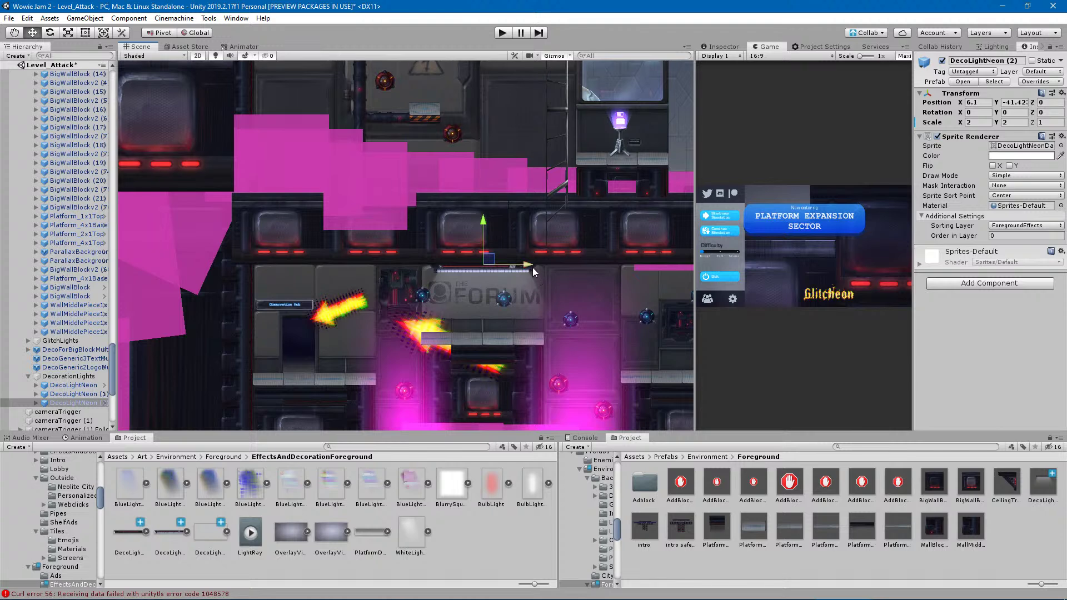
key("ctrl+d")
left_click_drag(529, 264, 359, 275)
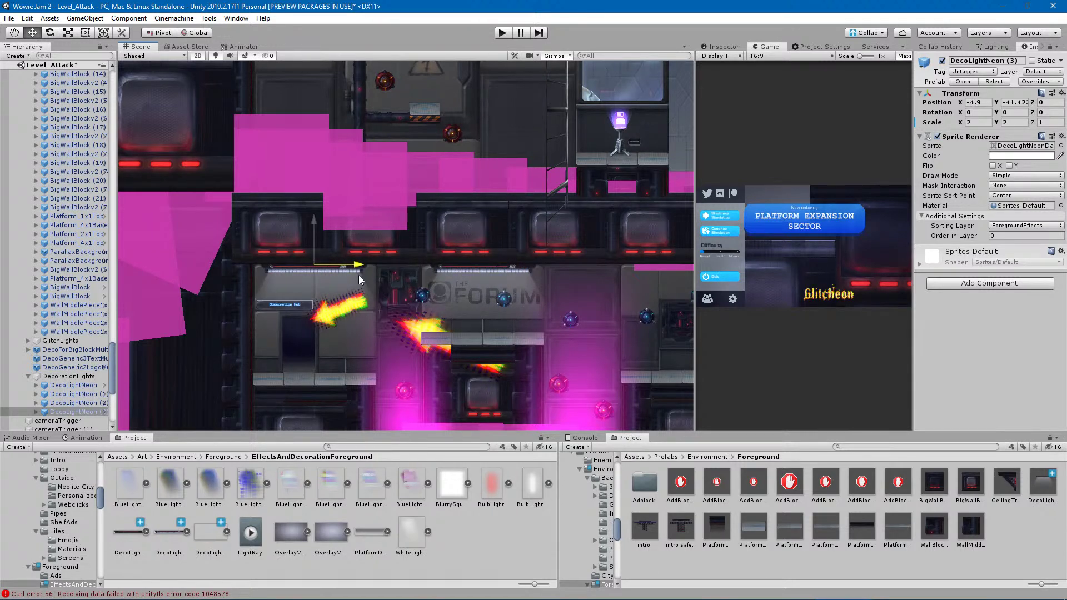
scroll(321, 293, "up", 5)
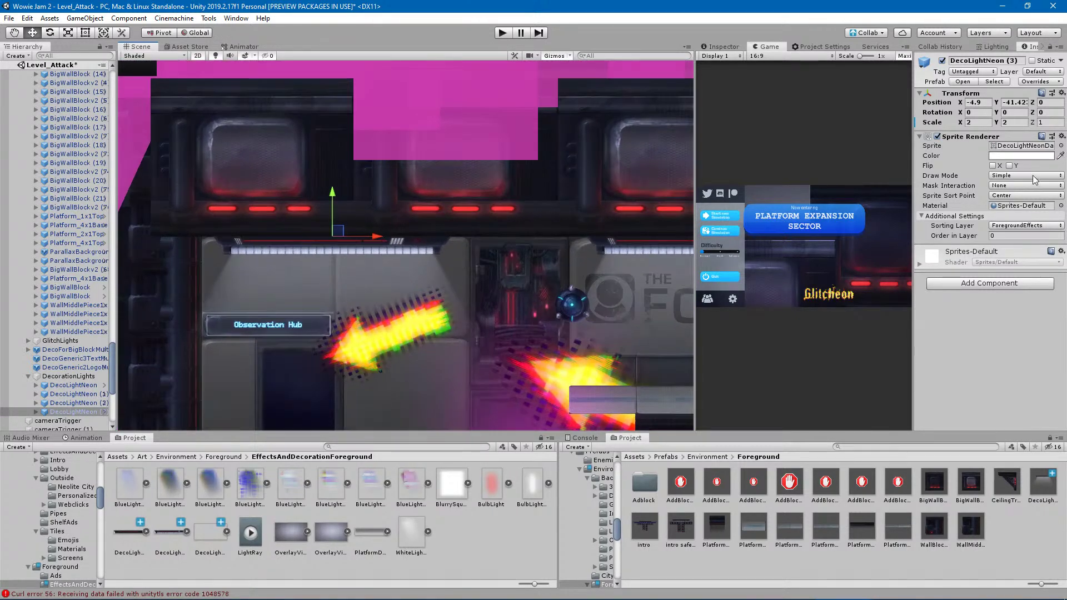
Set the Observation Hub neon light's X scale to 1 and center it over the doorway, at about X -5.82.
left_click(972, 123)
type("1")
left_click(1010, 120)
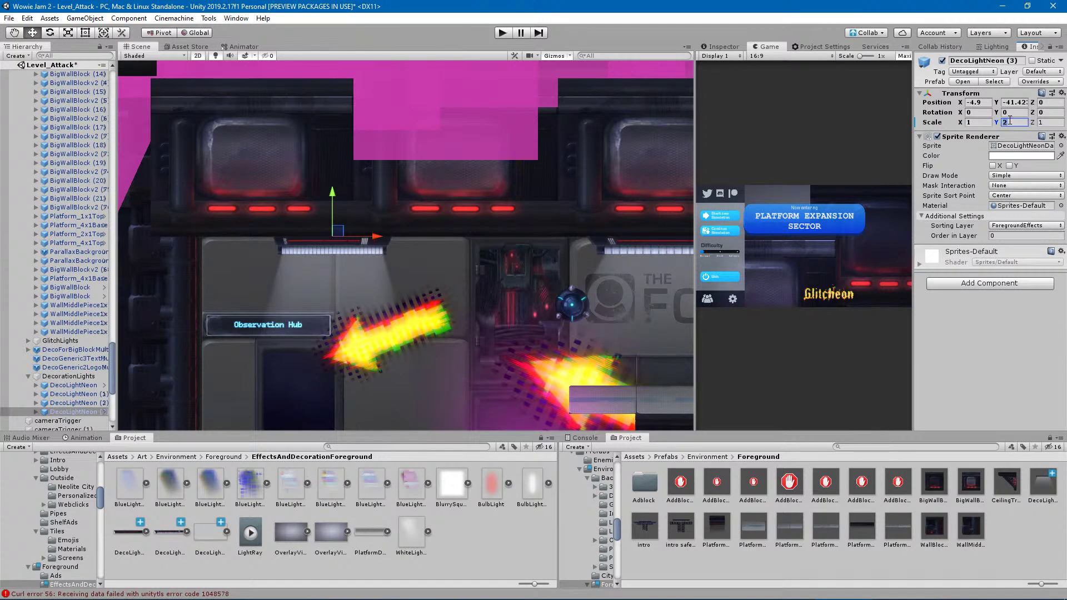
left_click_drag(372, 238, 346, 249)
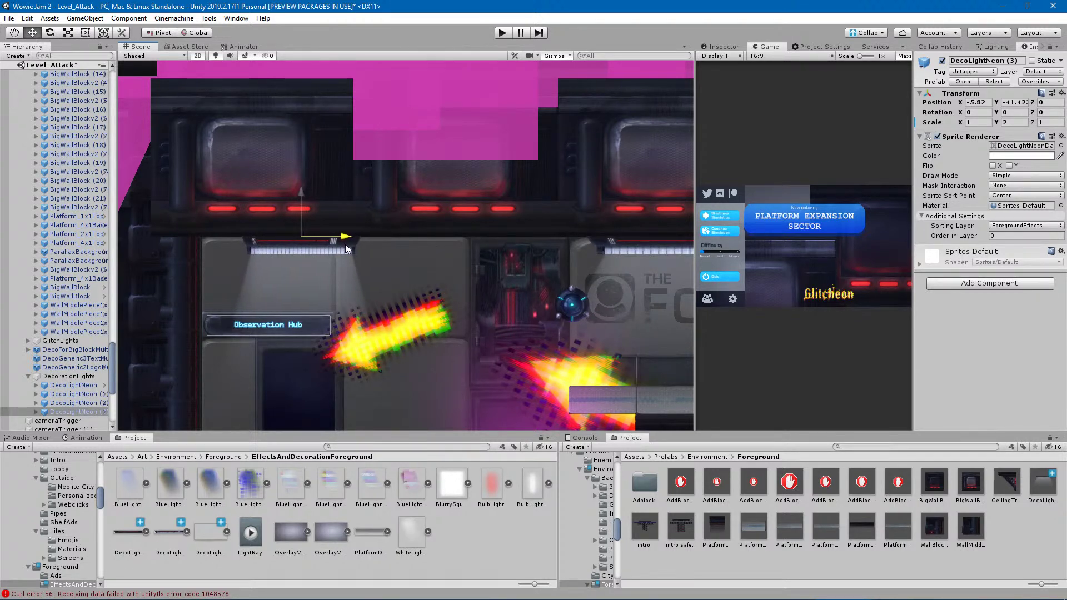
Stretch the Observation Hub light's ray child down to the floor with the Rect tool, to a Y scale of about 1.48.
left_click(36, 412)
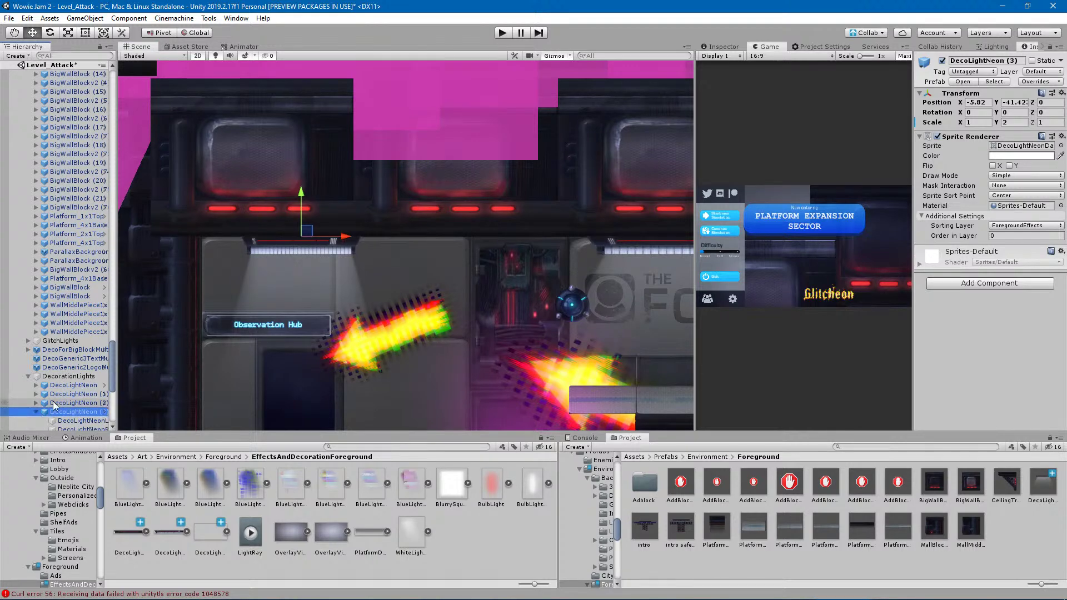
scroll(56, 389, "down", 3)
left_click(83, 339)
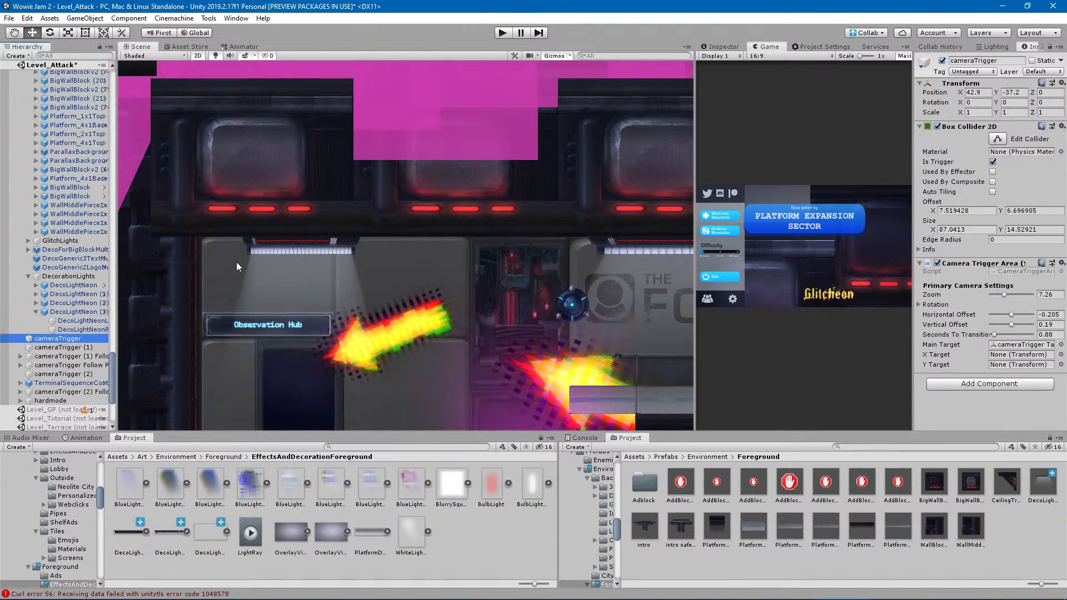
left_click(83, 331)
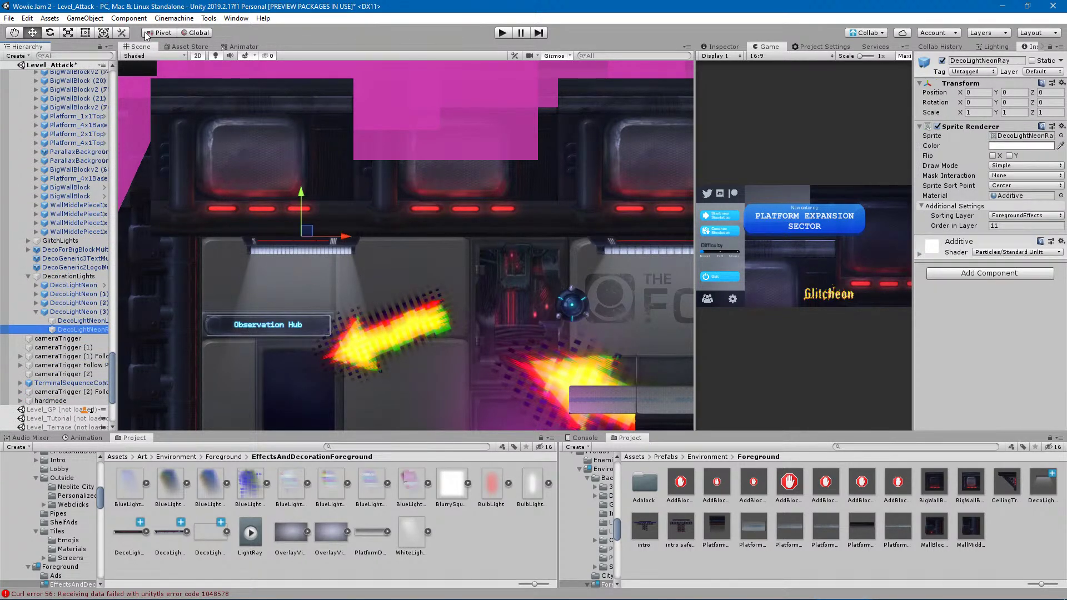
left_click(84, 35)
middle_click_drag(290, 357, 303, 285)
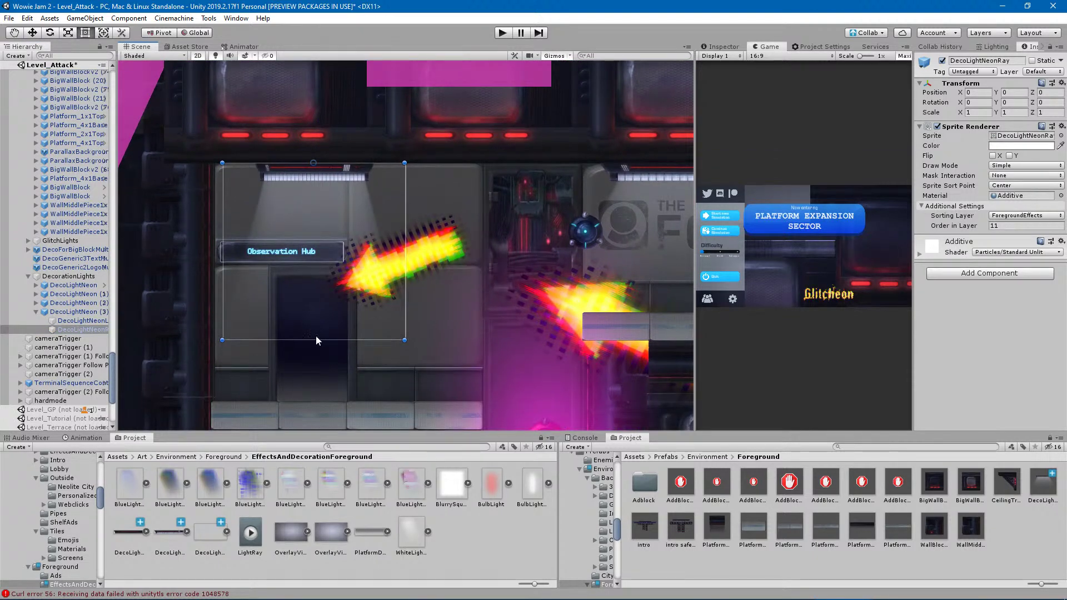
left_click(84, 329)
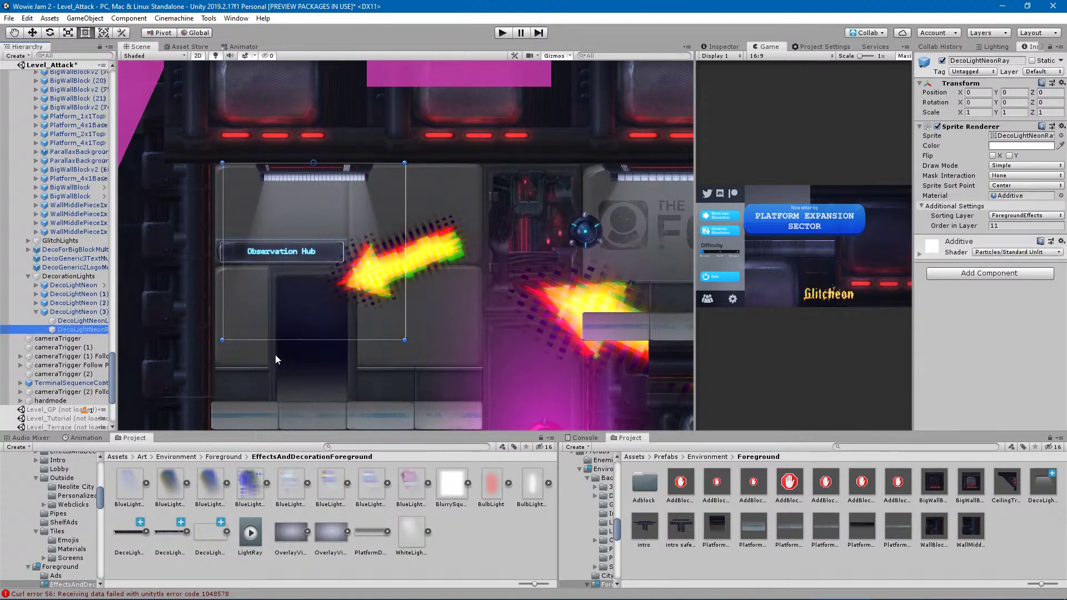
left_click_drag(307, 339, 311, 419)
left_click_drag(332, 160, 331, 159)
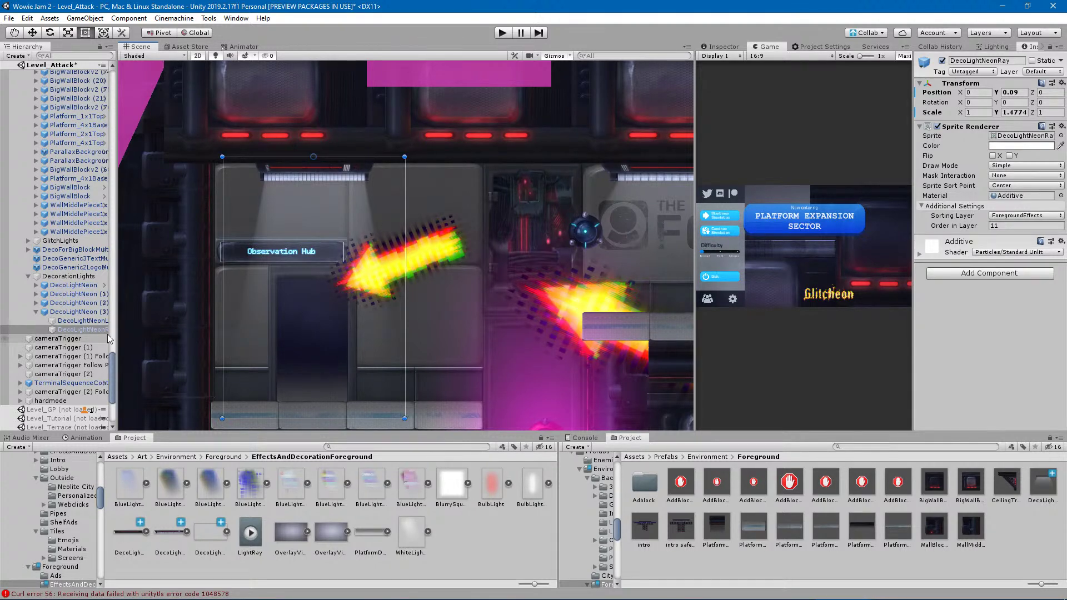
Duplicate the stretched light ray and shorten the copy to a Y scale of about 0.72.
key("ctrl+d")
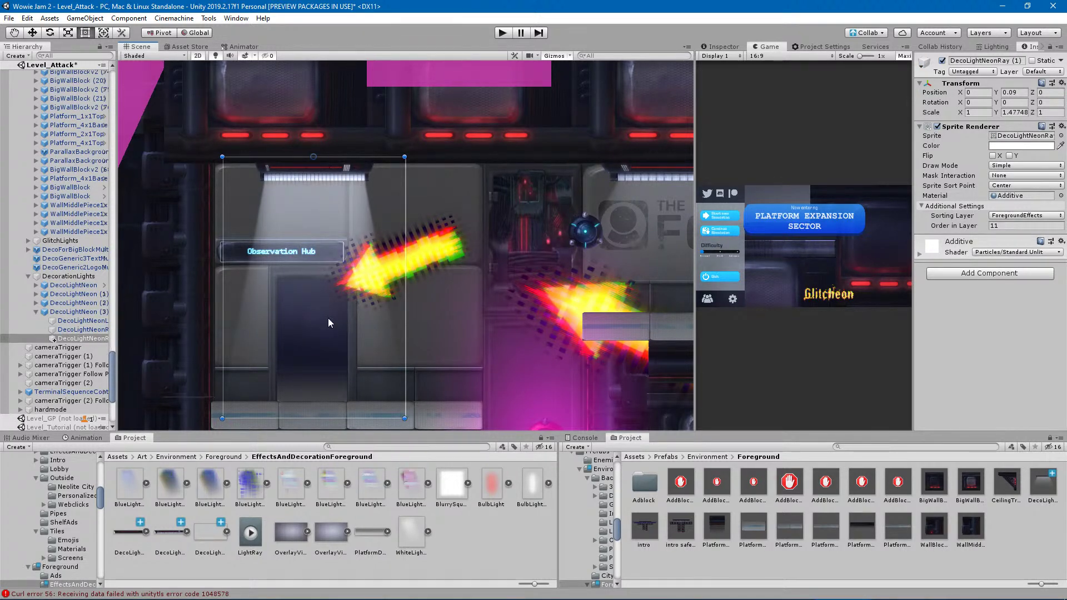
left_click_drag(331, 420, 300, 301)
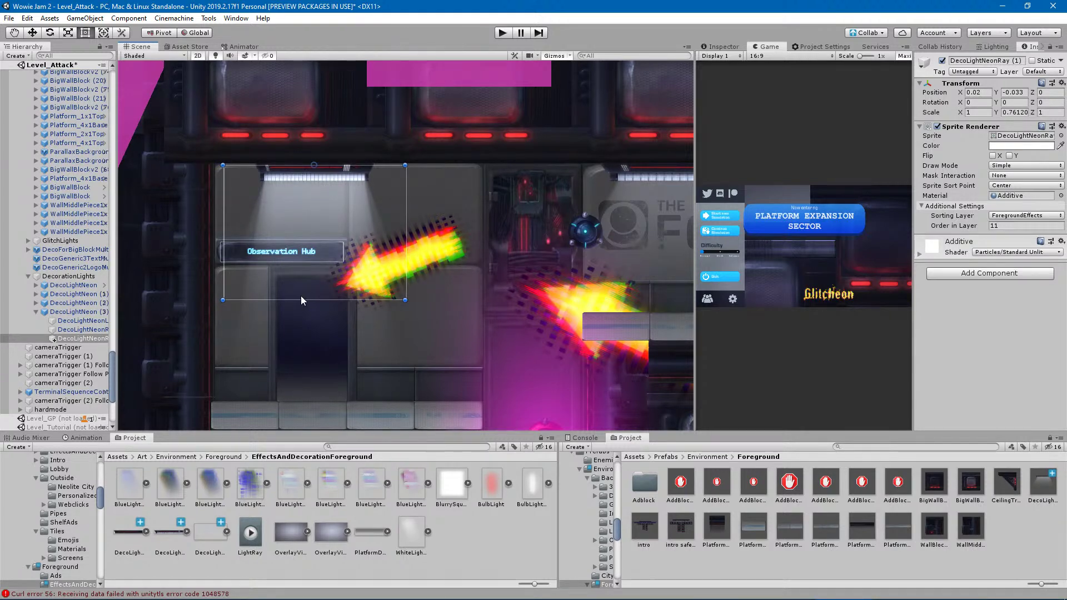
key("ctrl+z")
left_click_drag(335, 157, 333, 165)
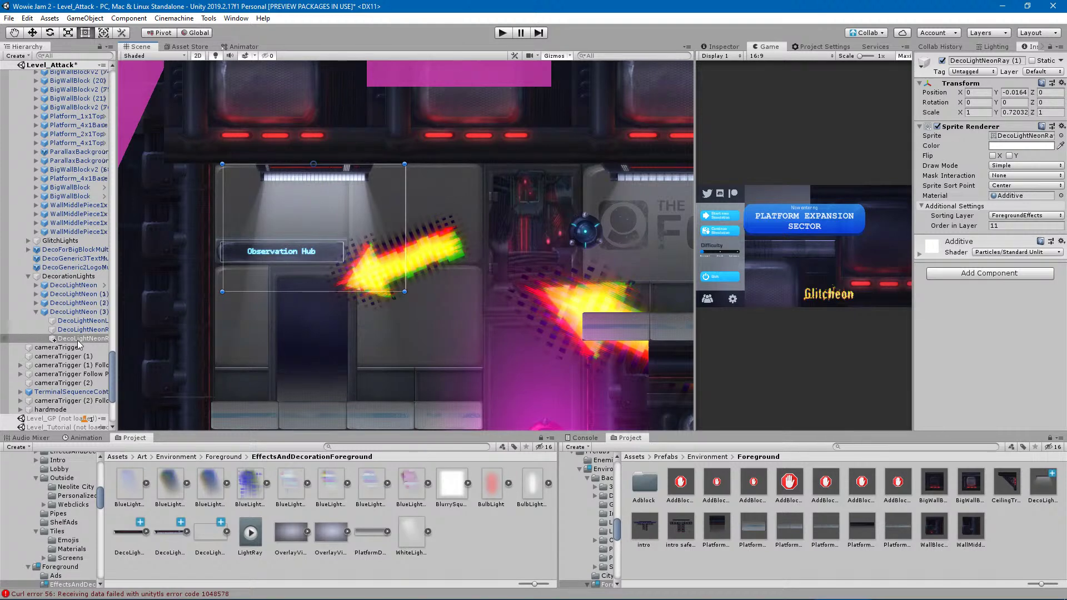
Tint the shortened duplicate light ray blue, then clear the selection.
left_click(1034, 146)
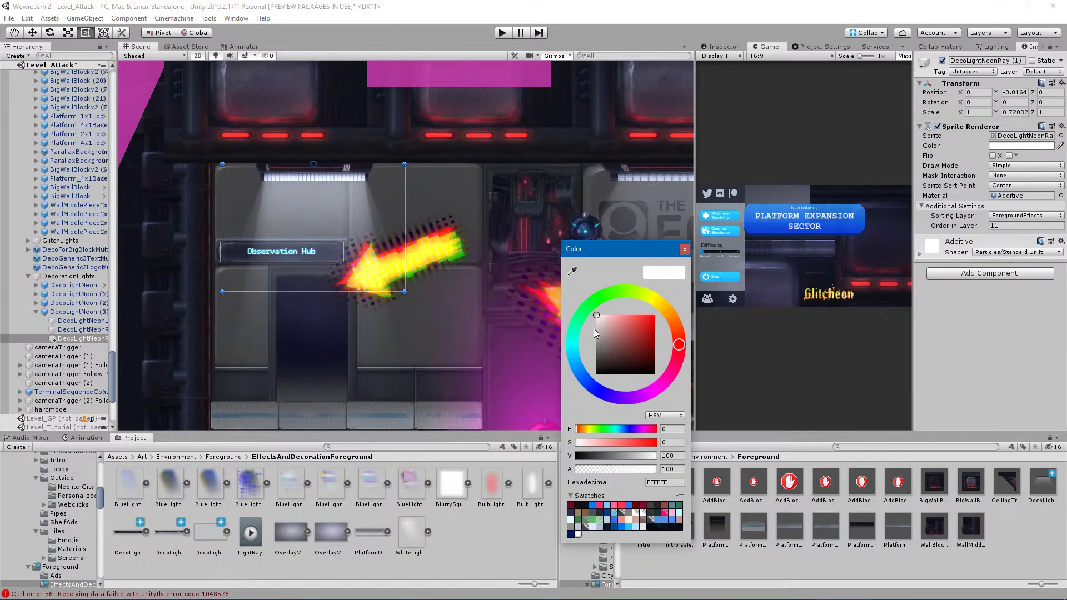
left_click(633, 321)
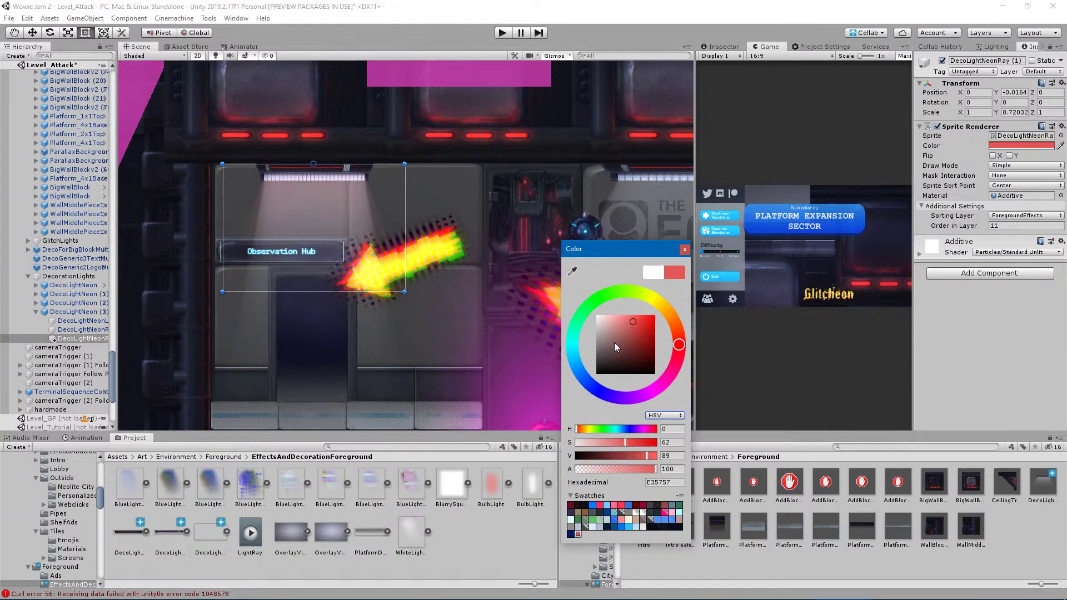
left_click(580, 371)
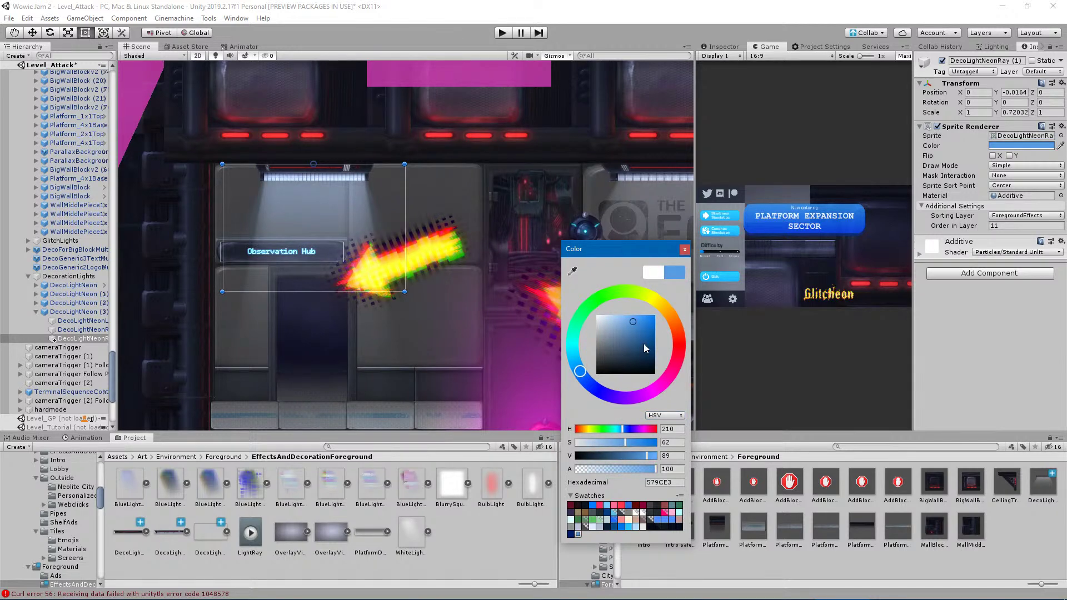
left_click(590, 384)
left_click_drag(587, 387, 582, 382)
left_click(632, 316)
left_click_drag(634, 335, 636, 316)
left_click(685, 250)
left_click(468, 551)
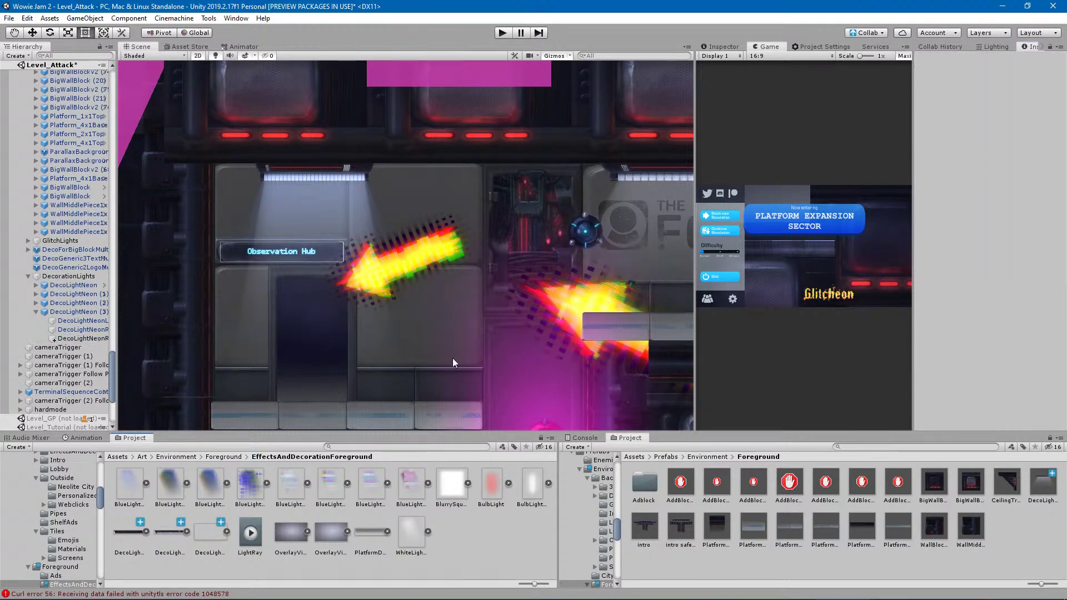
Look over the level's corridors to check the lighting across the surrounding sections.
scroll(456, 381, "down", 5)
scroll(460, 318, "down", 13)
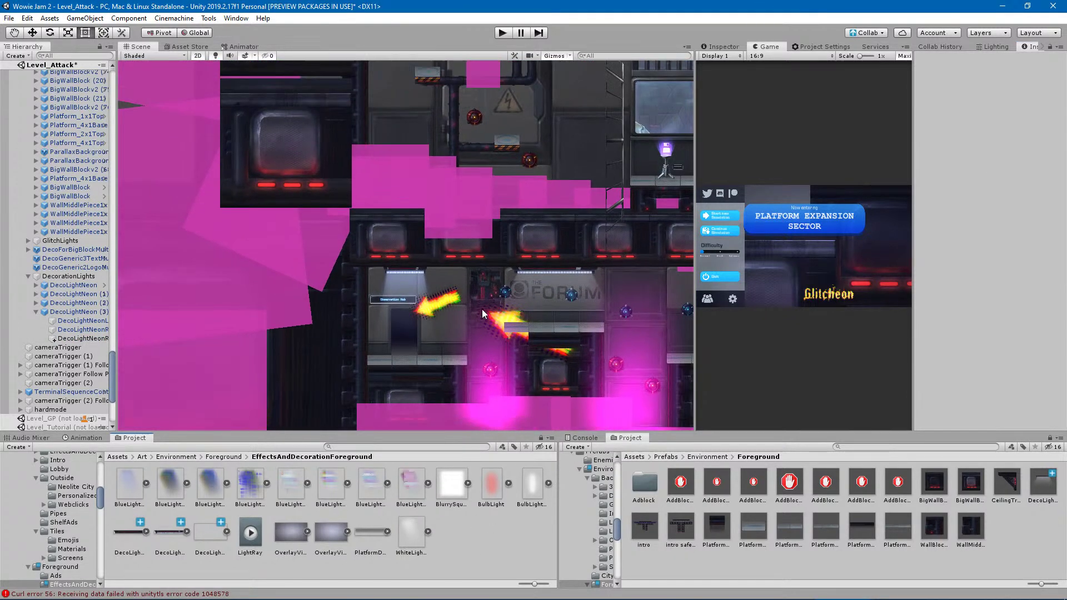
middle_click_drag(586, 254, 356, 257)
scroll(393, 259, "down", 6)
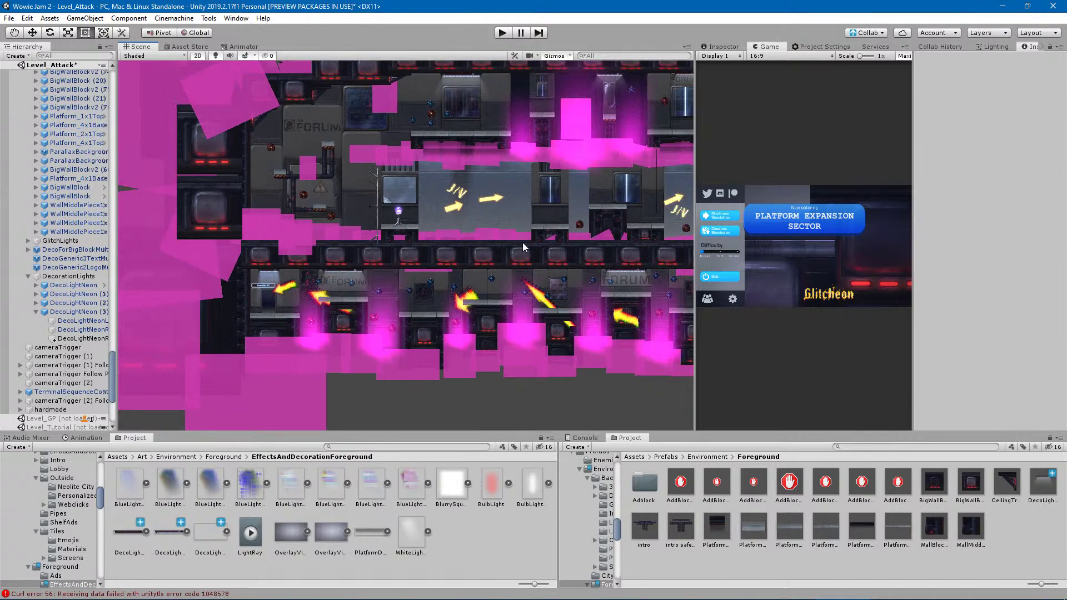
middle_click_drag(523, 243, 313, 248)
middle_click_drag(539, 169, 643, 238)
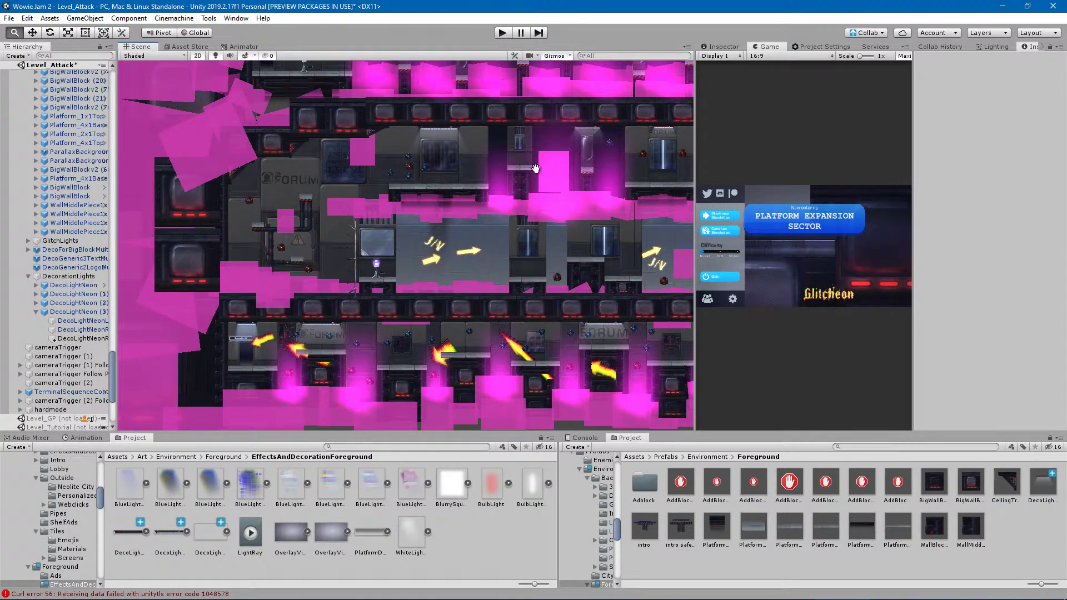
middle_click_drag(542, 149, 438, 241)
mouse_move(538, 241)
middle_mouse_down()
mouse_move(281, 245)
mouse_move(408, 227)
middle_mouse_up()
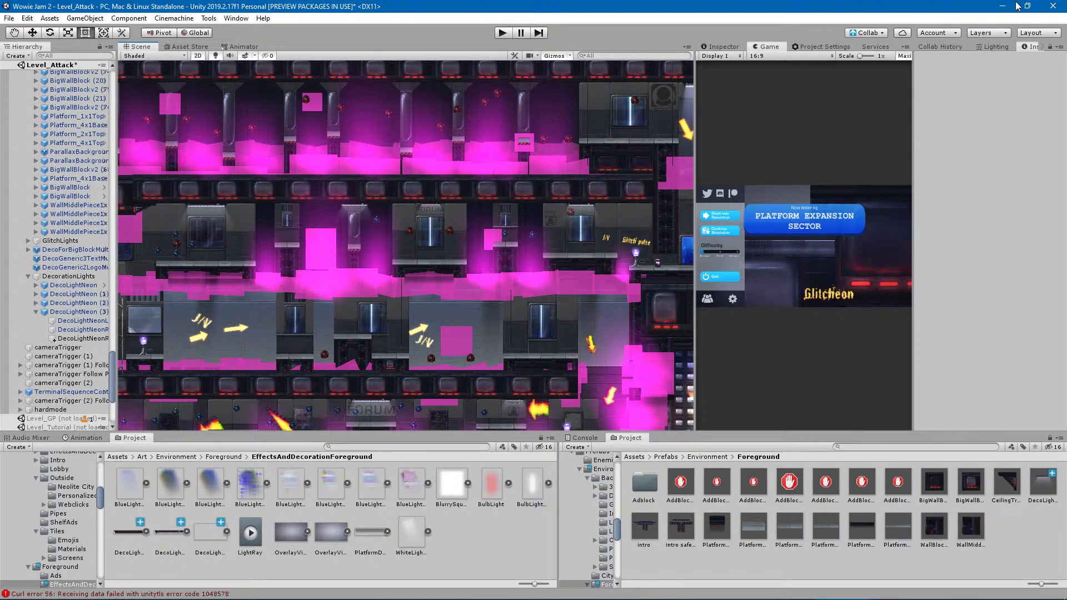
Save the Level_Attack scene.
key("ctrl+s")
middle_click_drag(519, 266, 330, 223)
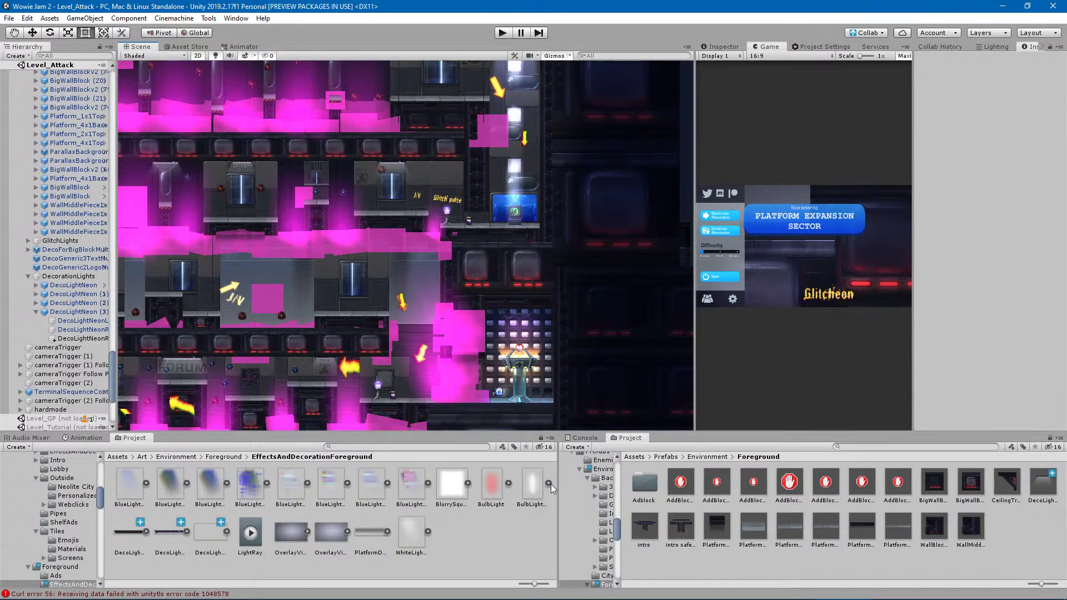
Move the Player object to the start of the level's uppermost corridor, at about X 4.5, Y 0.7.
left_click(499, 396)
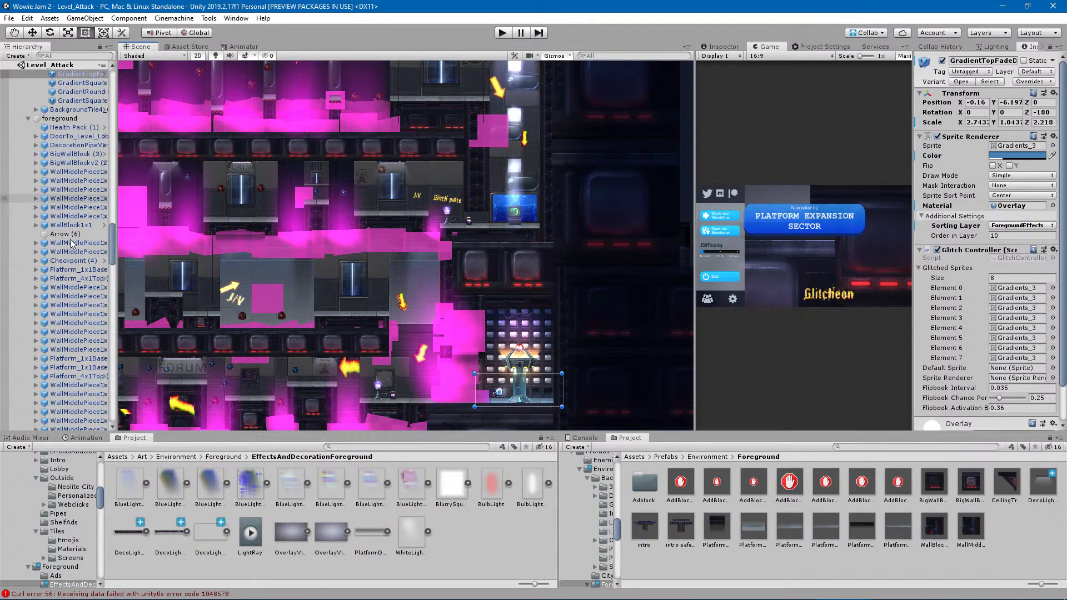
left_click_drag(112, 244, 109, 447)
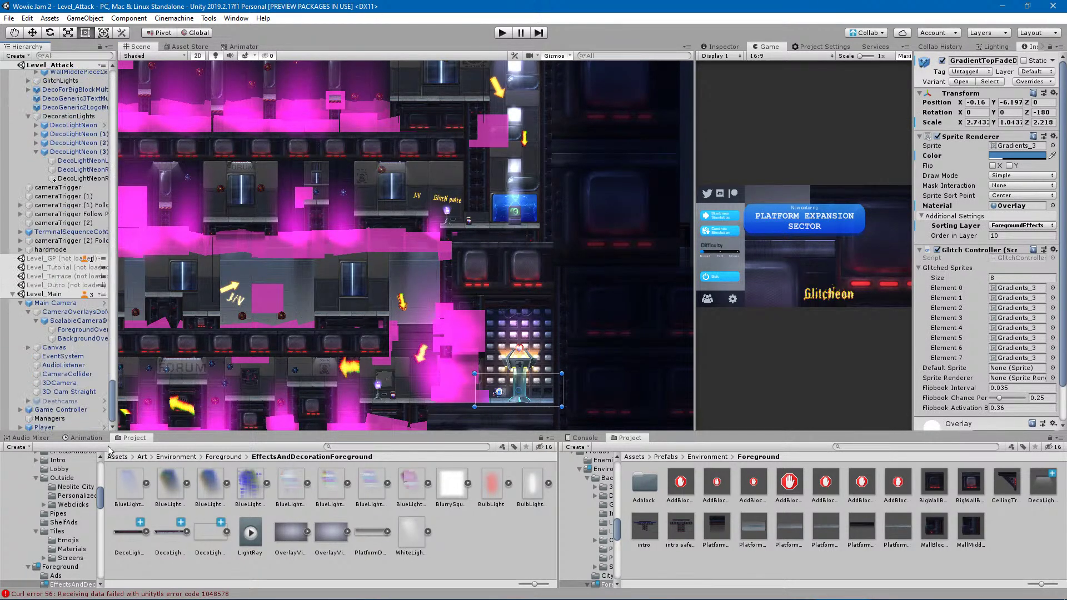
left_click(48, 427)
key("w")
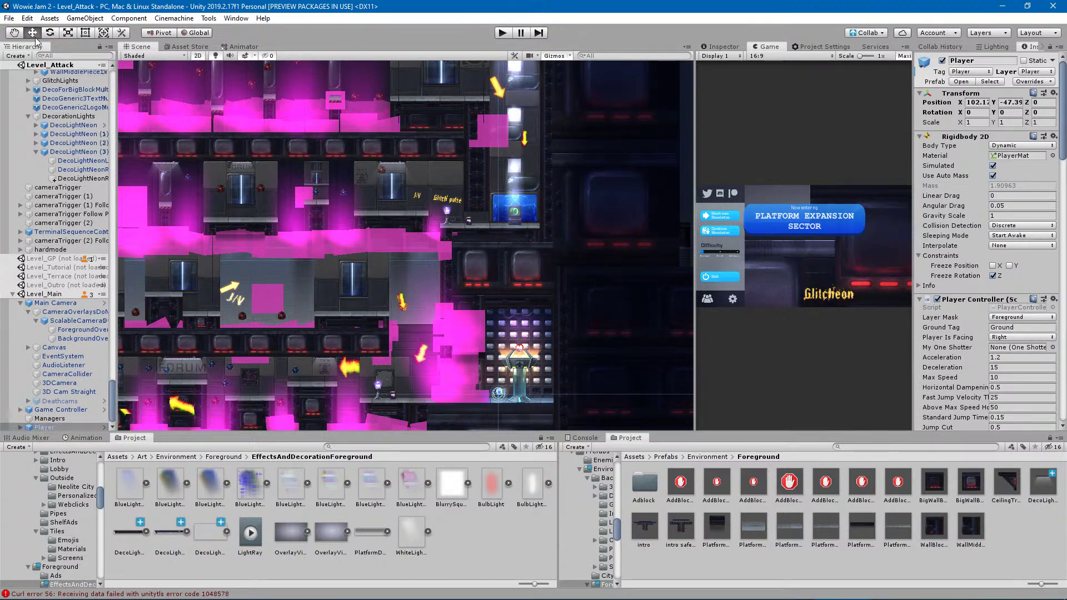
scroll(537, 356, "down", 8)
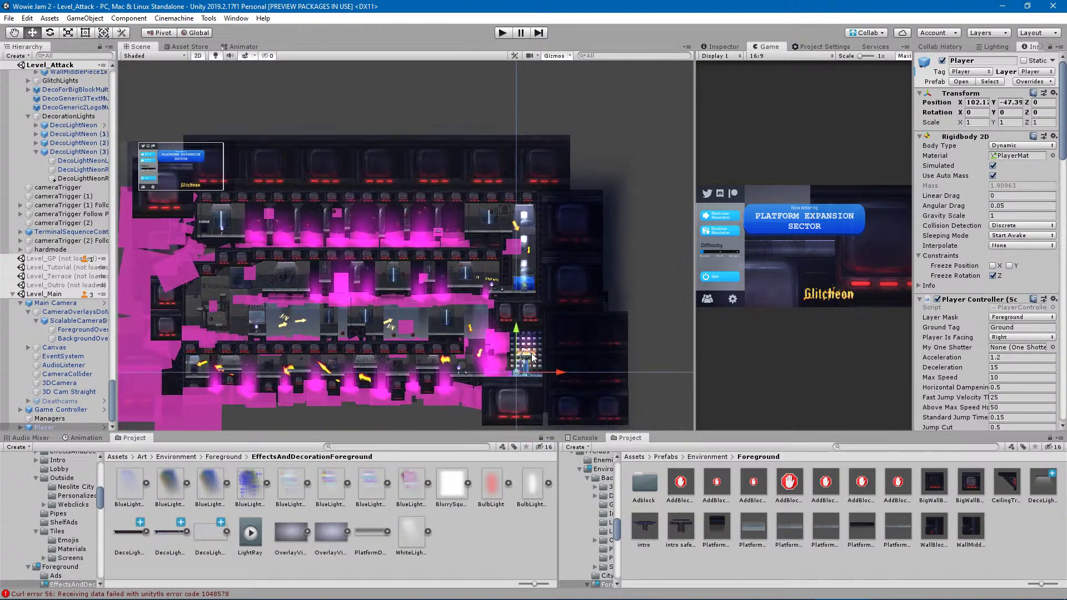
left_click_drag(536, 364, 272, 245)
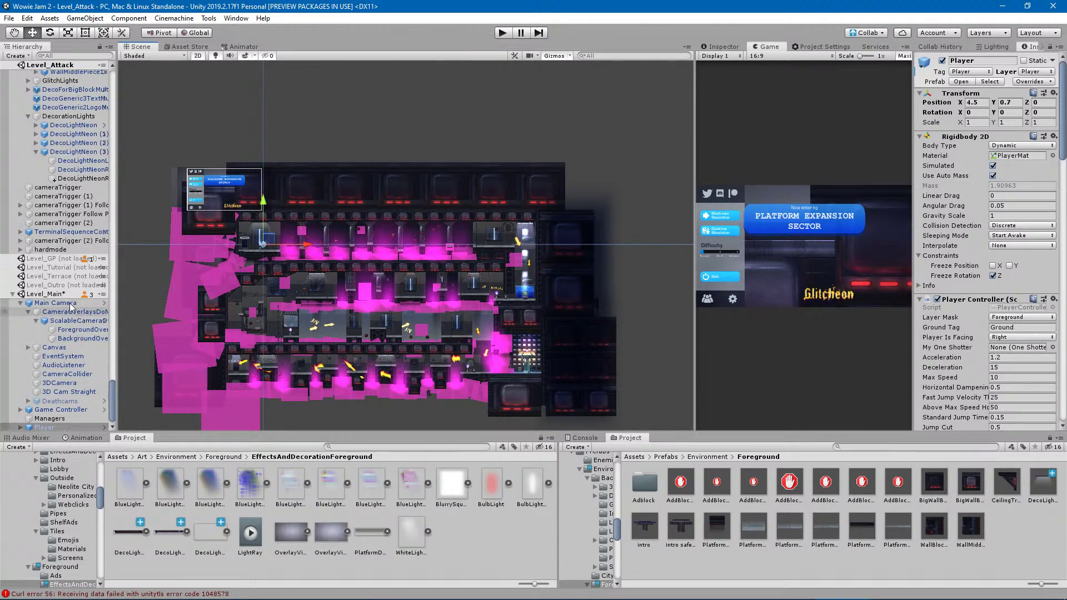
Enable All Abilities Start in the Game Controller's debug settings and widen the Game view.
left_click(58, 410)
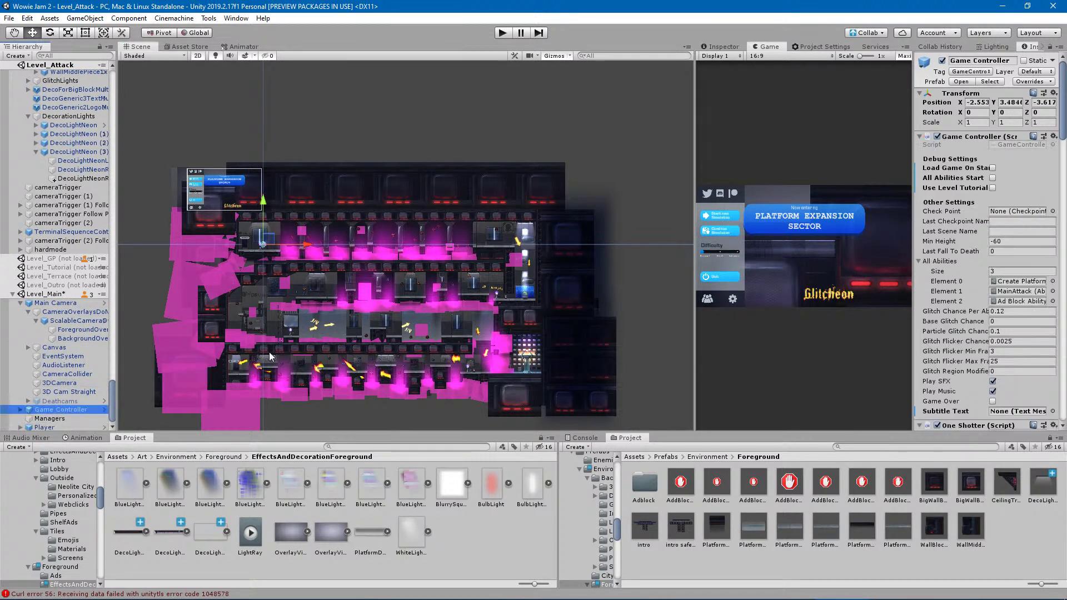
left_click(992, 176)
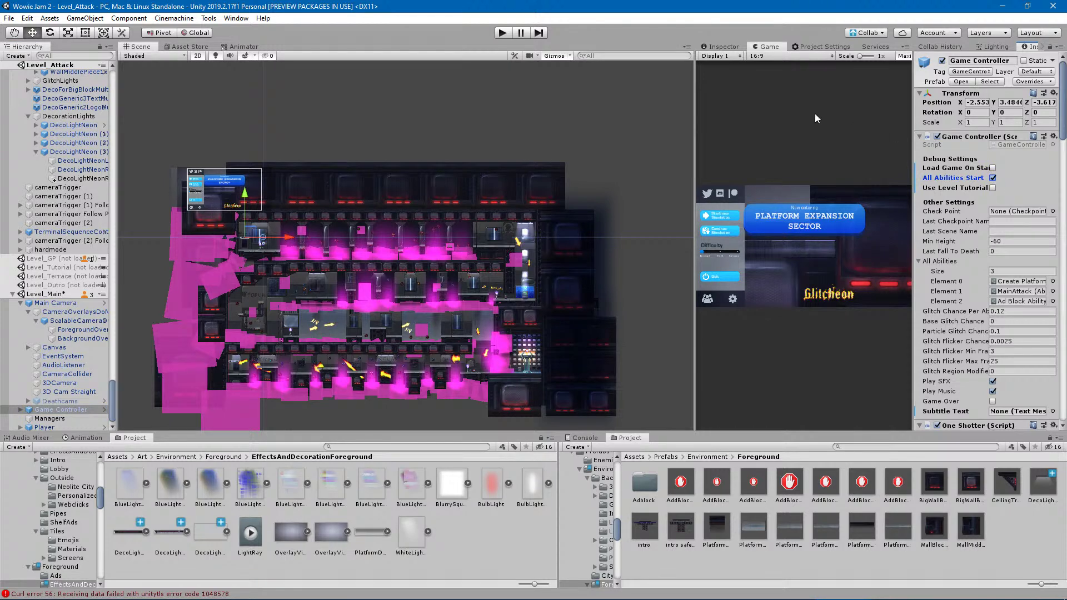
left_click_drag(695, 119, 604, 117)
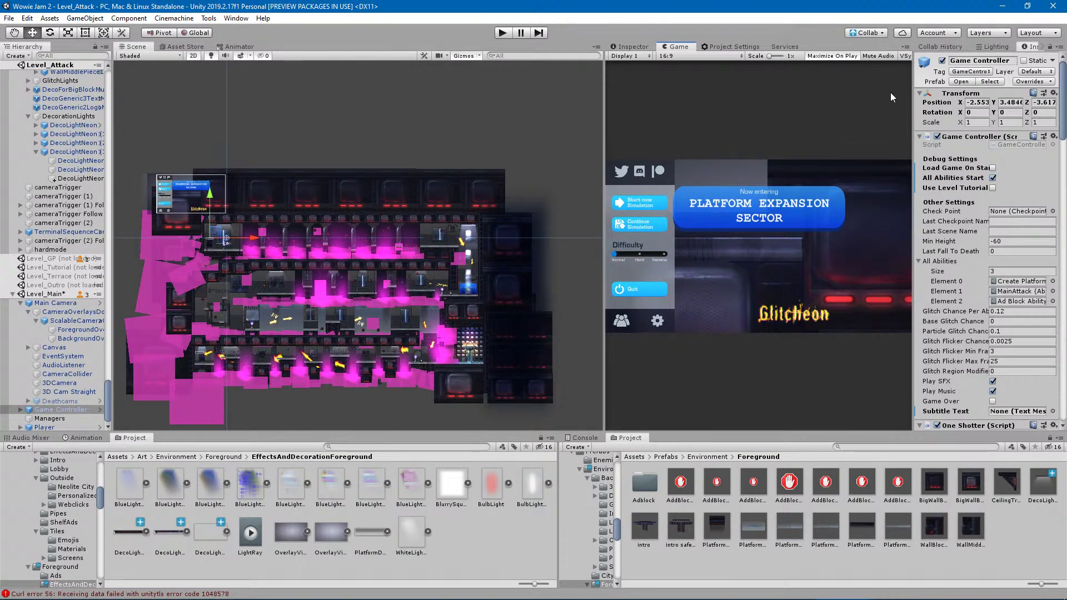
Run the game in Play mode and start a new simulation.
mouse_move(467, 595)
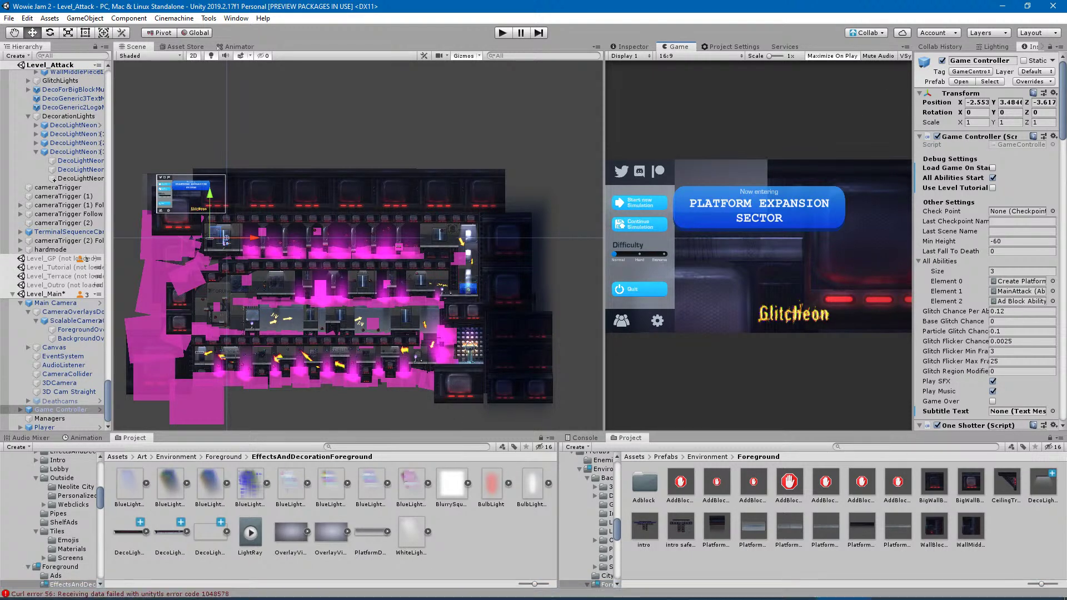
left_click(467, 594)
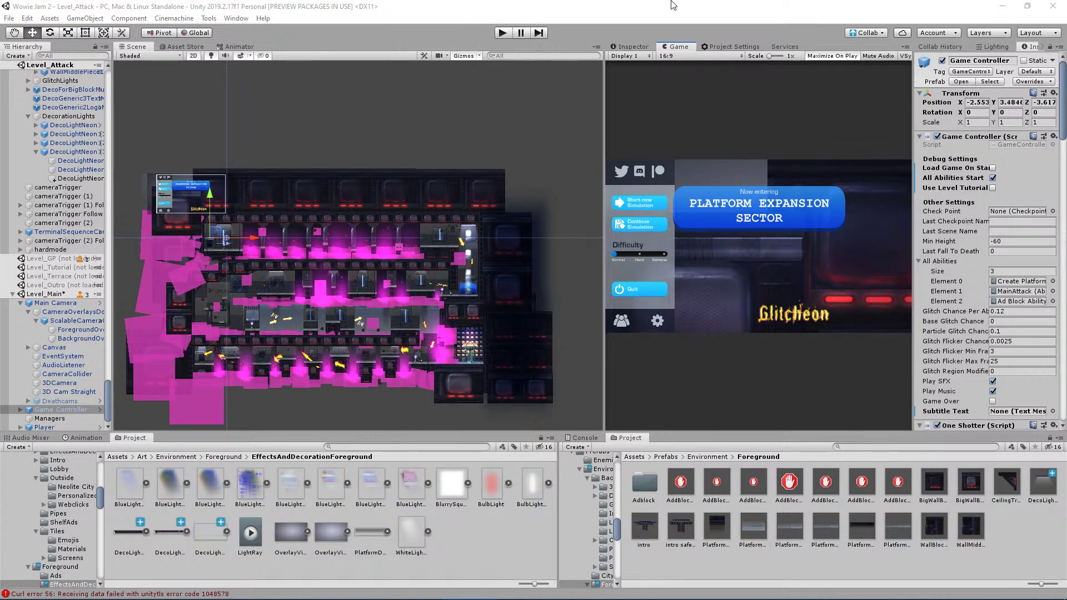
left_click(876, 66)
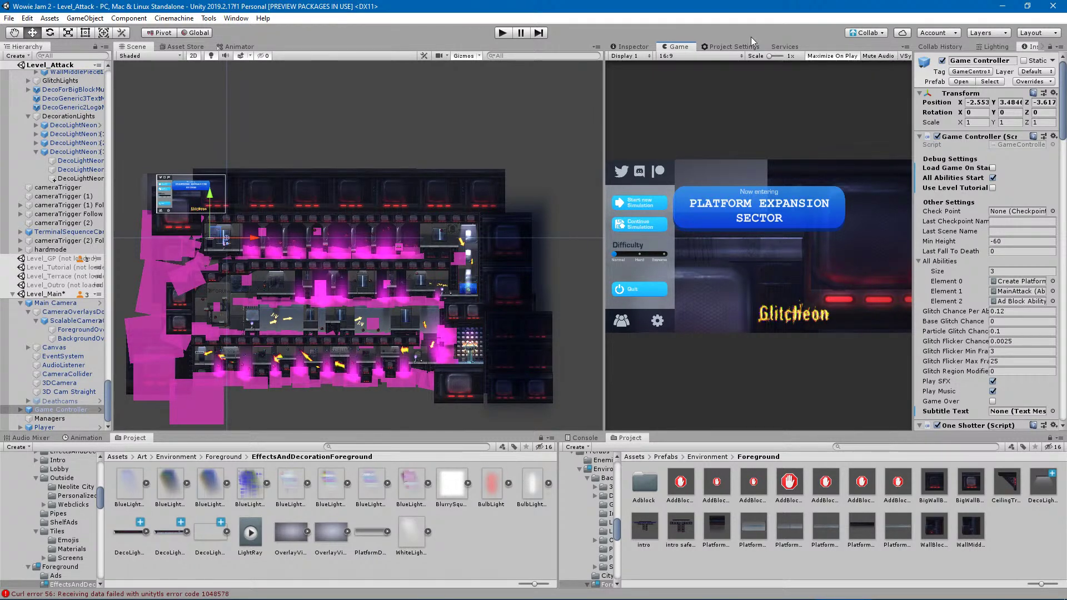
left_click(500, 34)
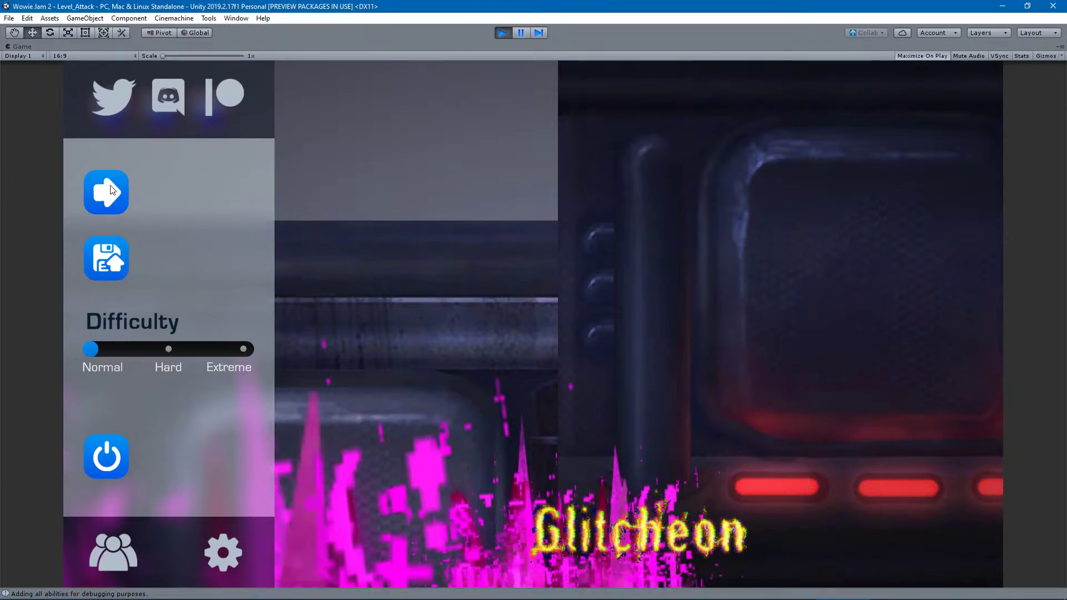
left_click(111, 189)
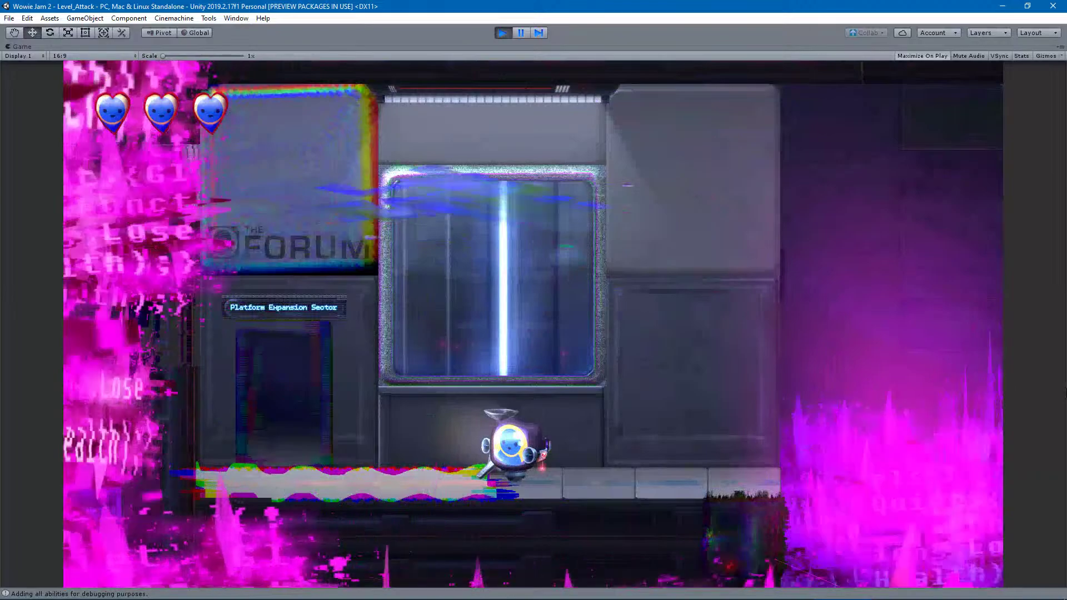
Playtest the first corridor by taking the character across the capsule pillars to the far platform, checking the lighting.
key("Right")
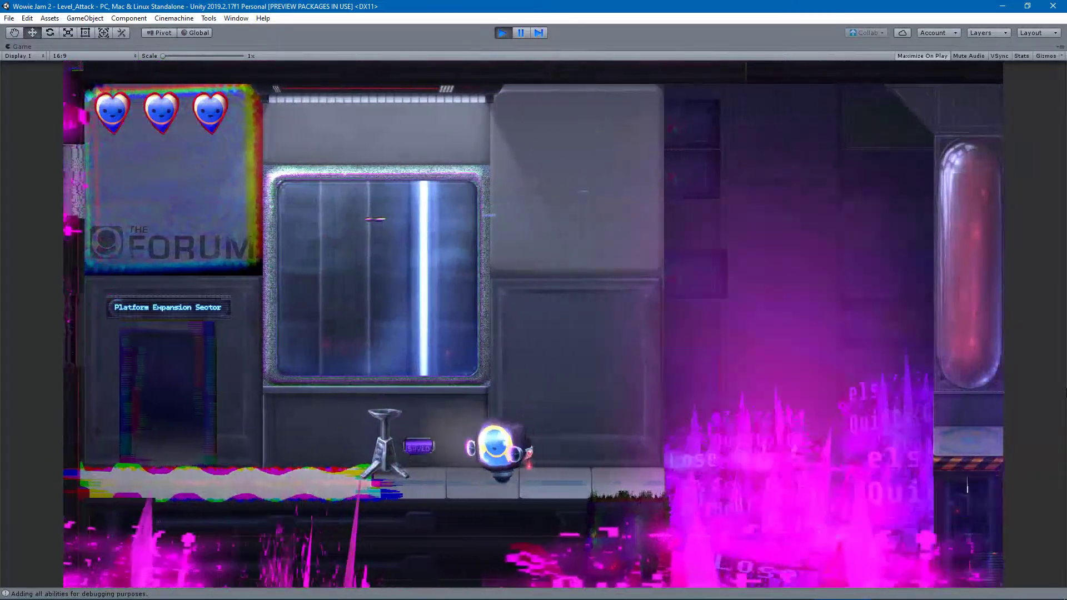
key("Right")
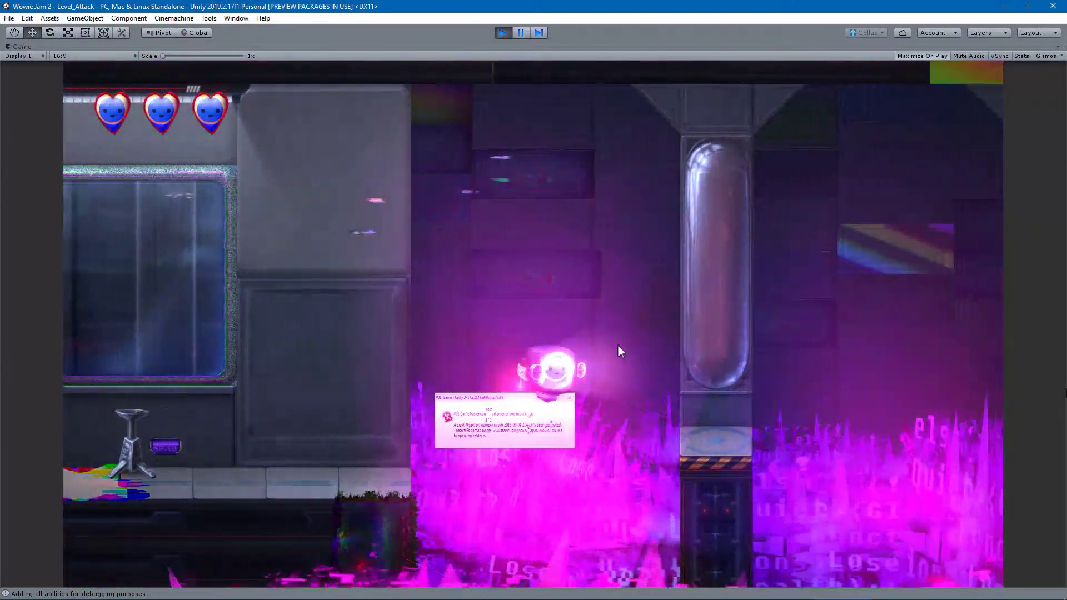
key("Right")
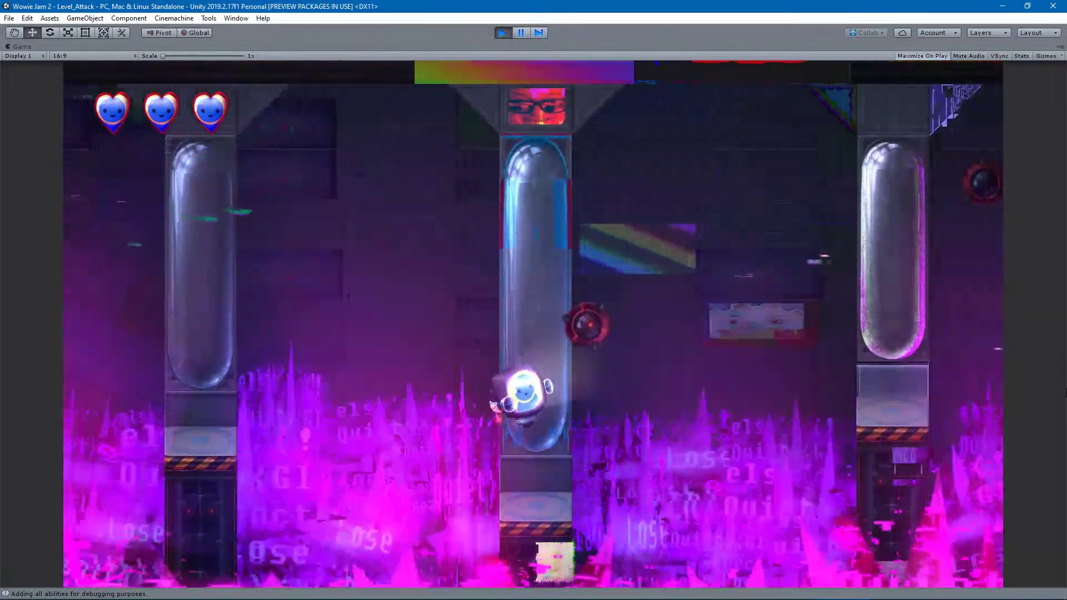
key("Right")
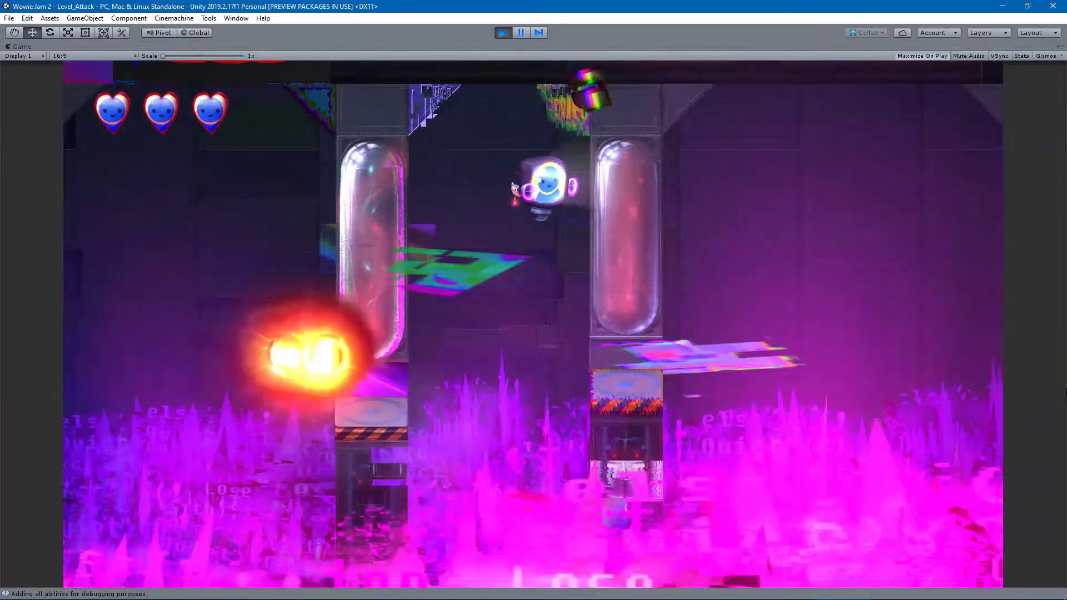
key("Right")
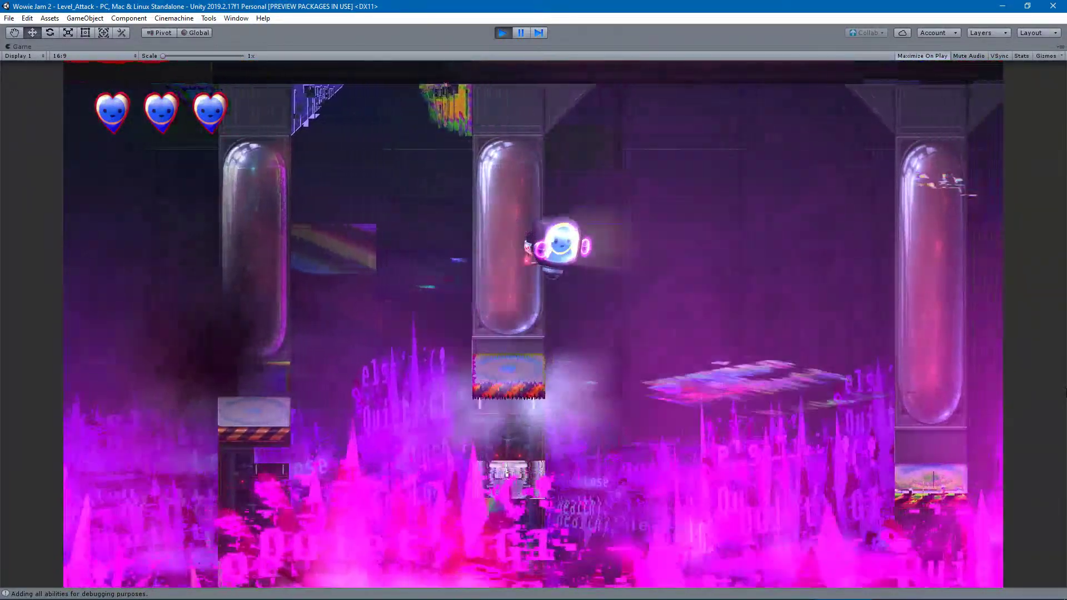
key("Right")
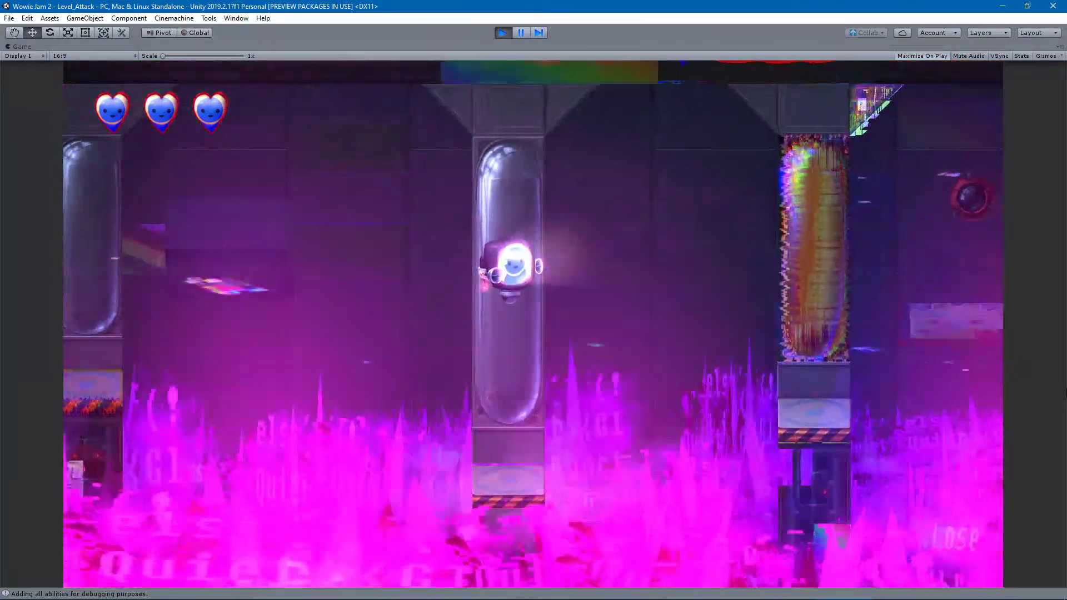
key("Right")
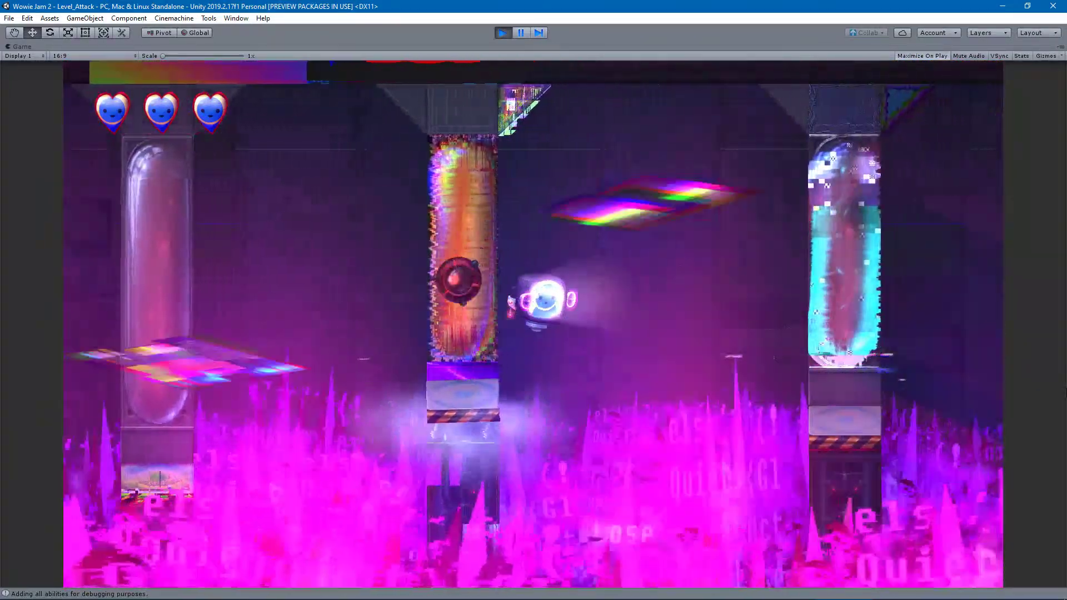
key("Right")
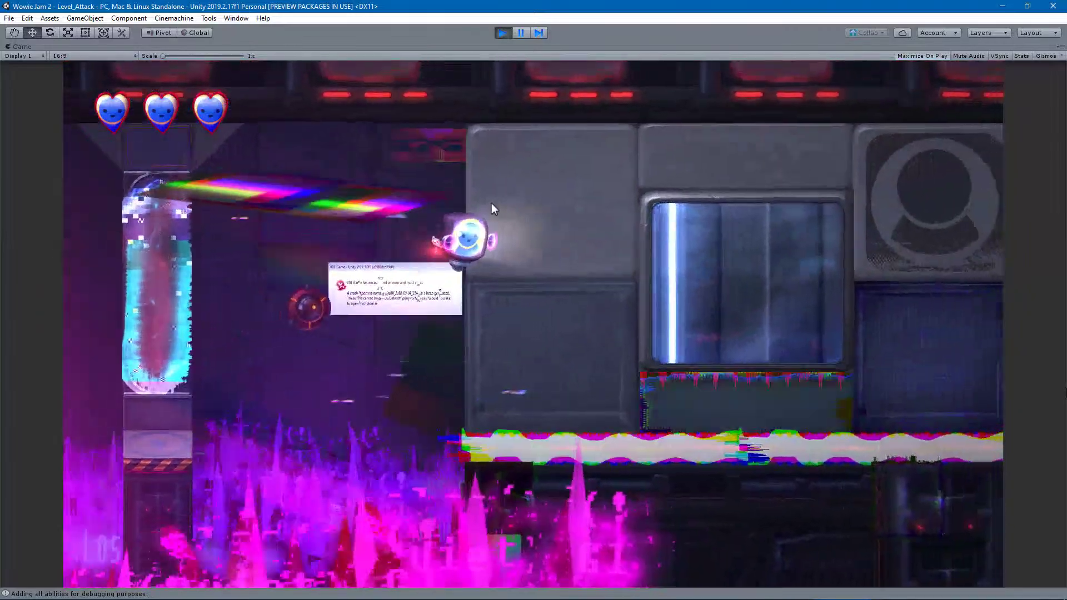
Take the character along the far platform and down the arrow-marked shaft to the computer terminal.
key("Right")
key("space")
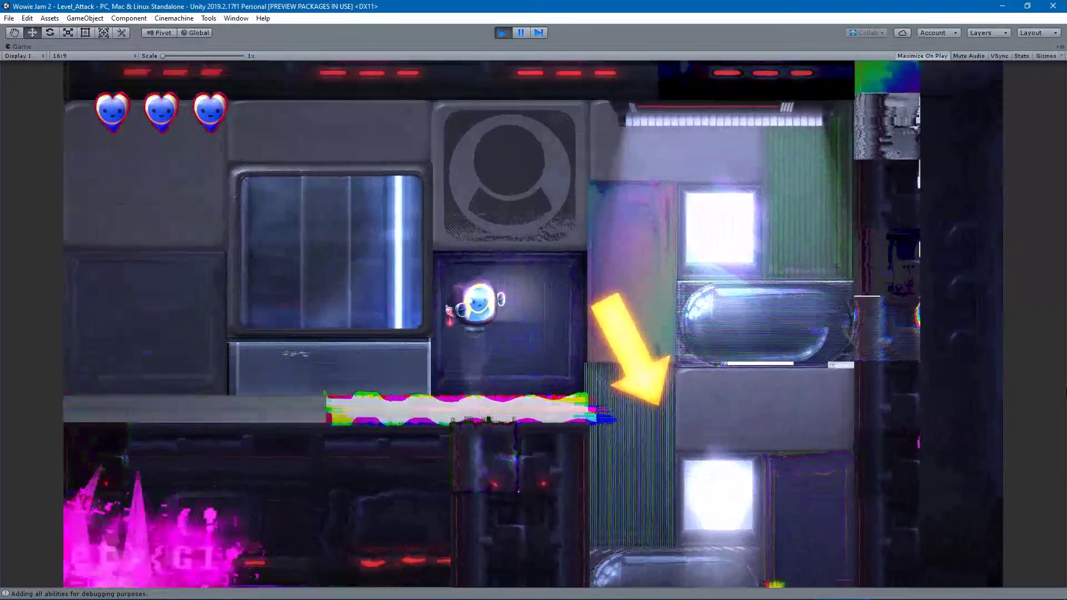
key("space")
key("space")
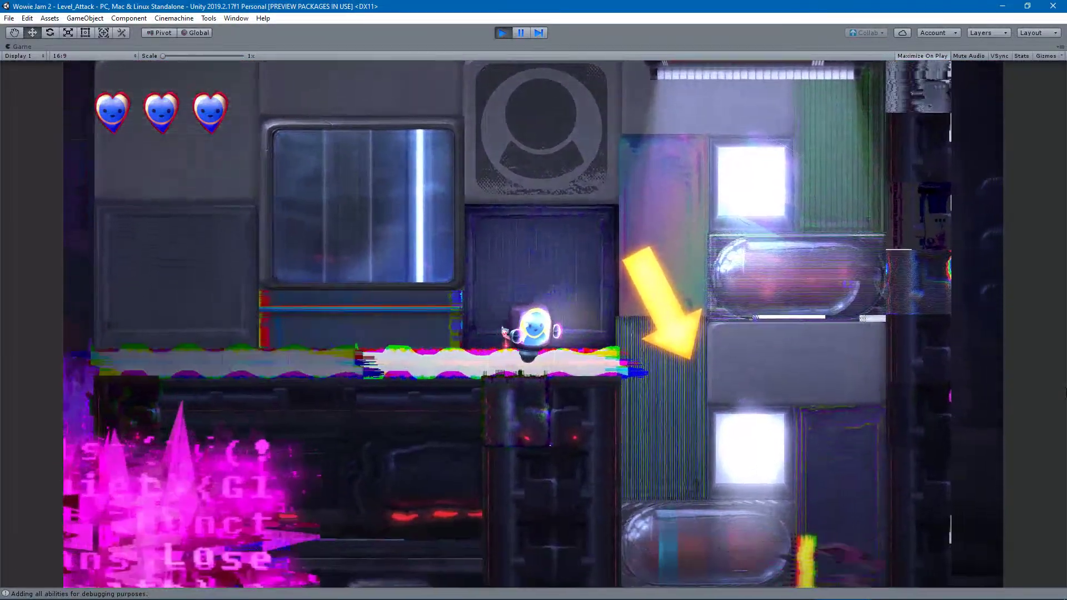
key("Right")
key("Left")
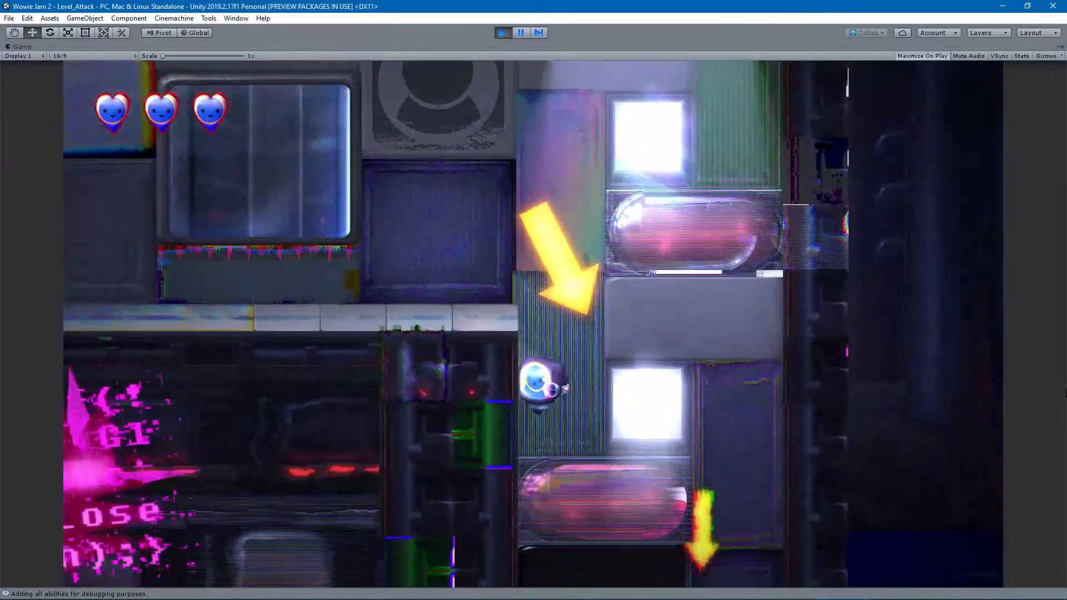
key("Right")
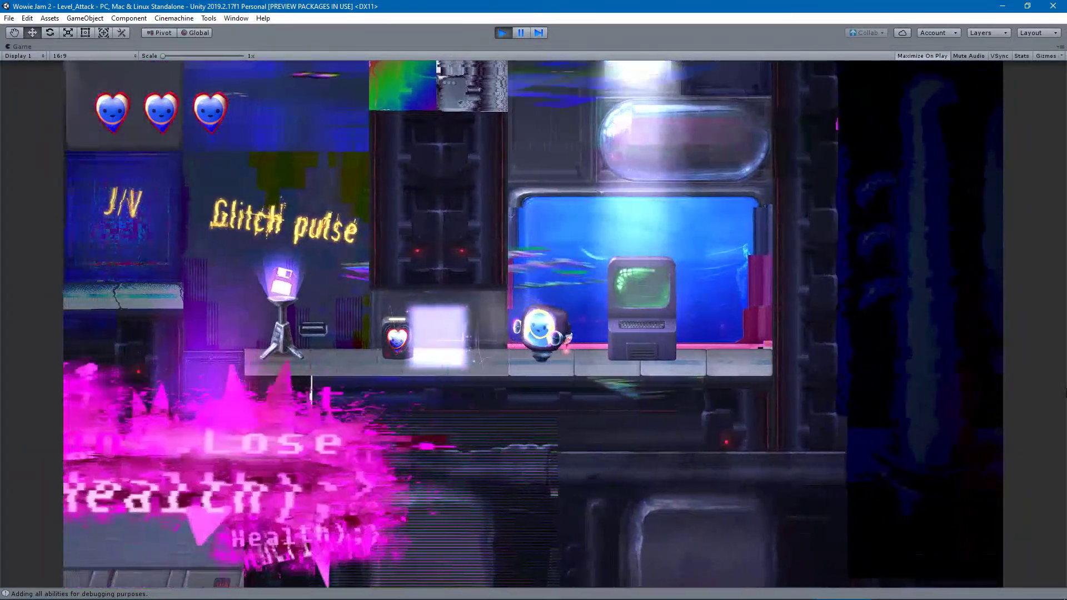
Move the character back and forth around the computer terminal to examine the lighting by the blue window.
key("Left")
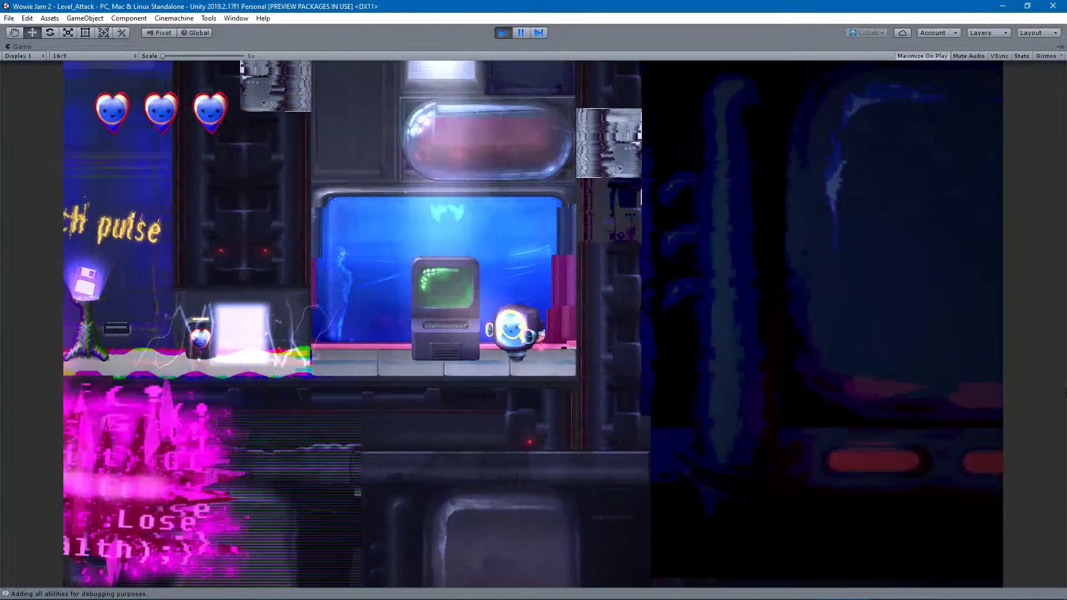
key("Right")
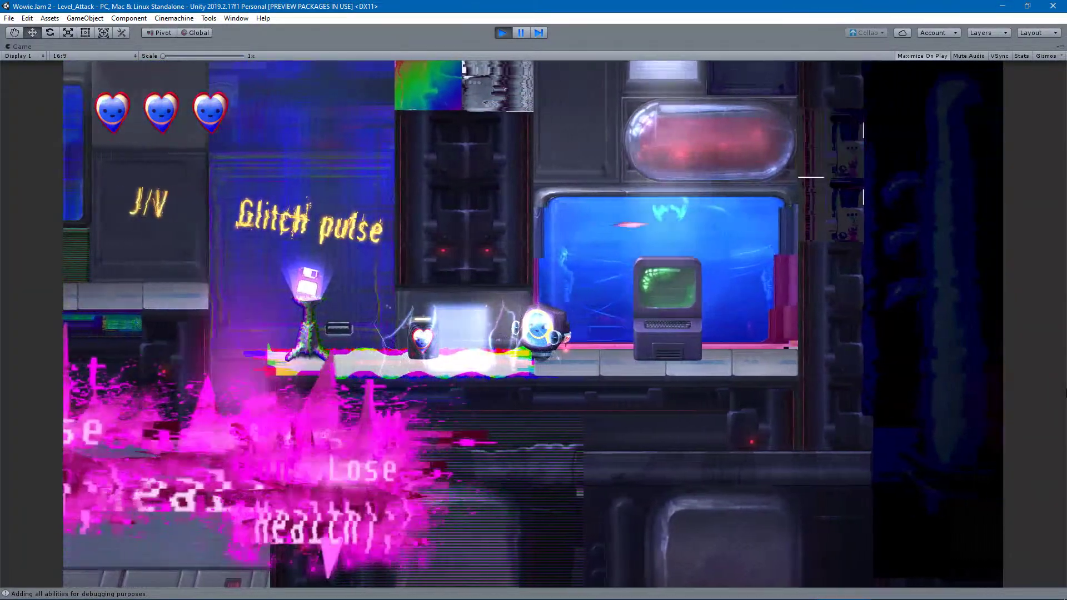
key("Left")
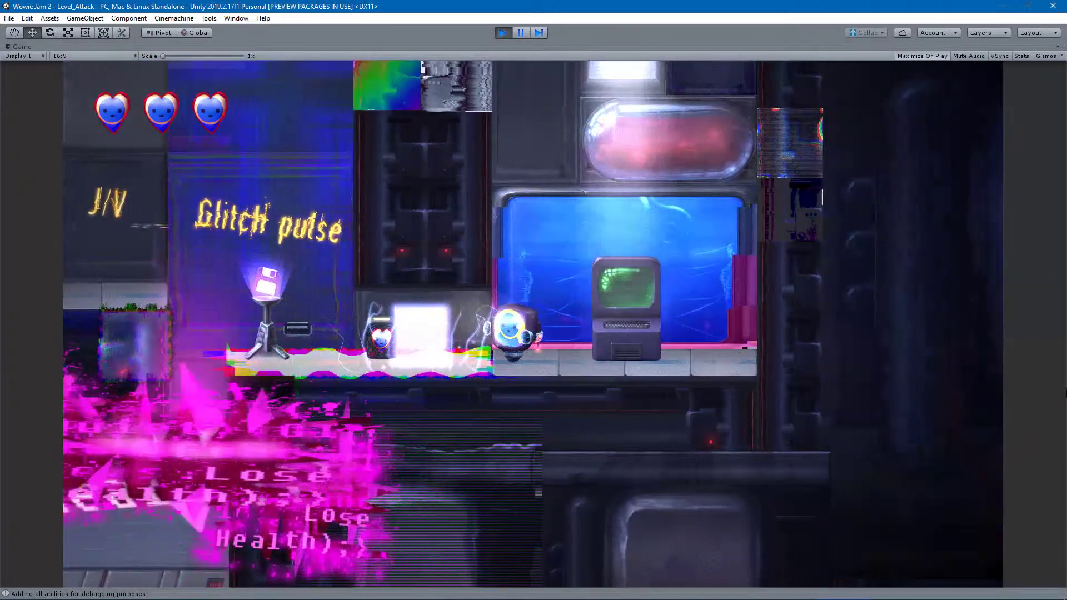
key("Right")
key("space")
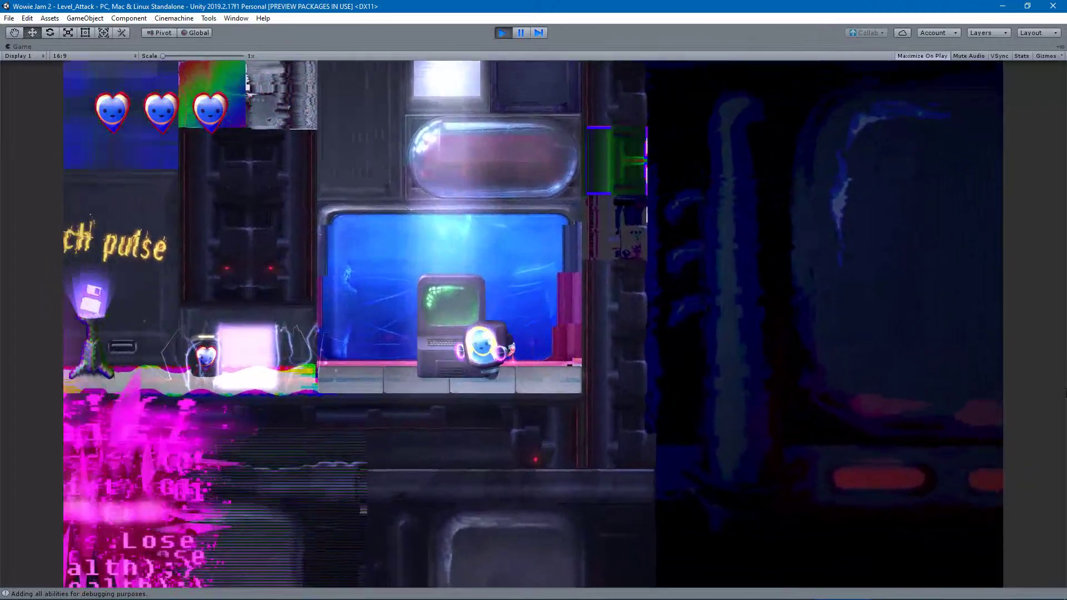
key("Left")
key("Right")
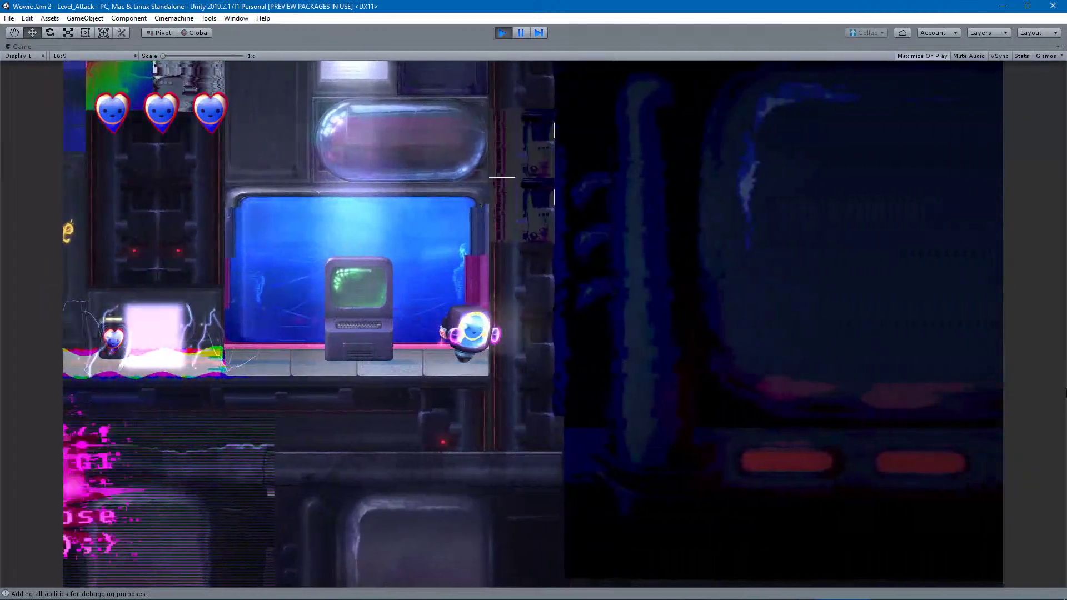
key("Right")
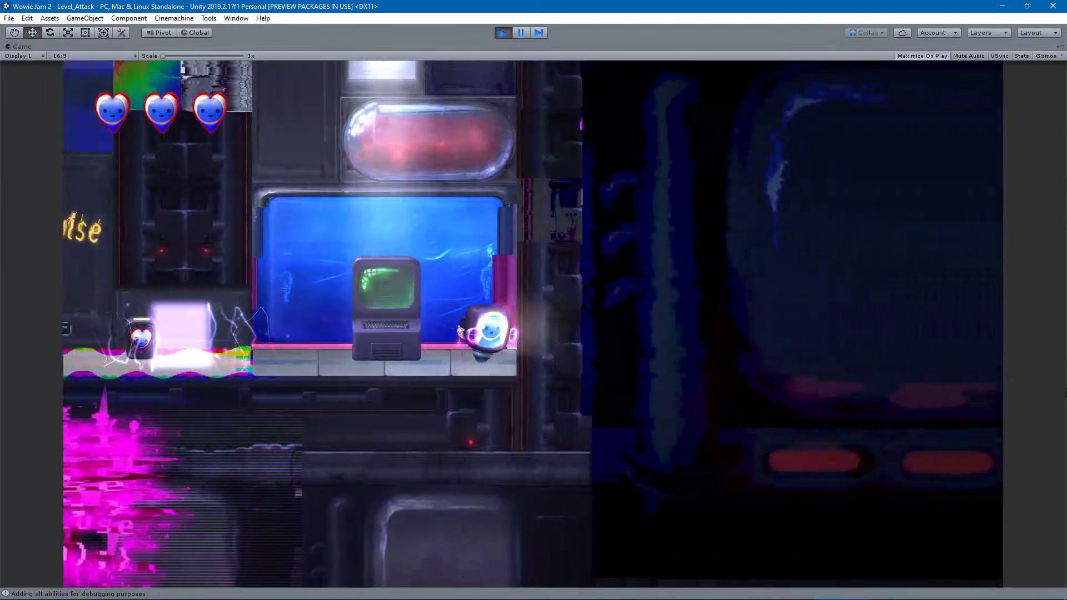
key("Left")
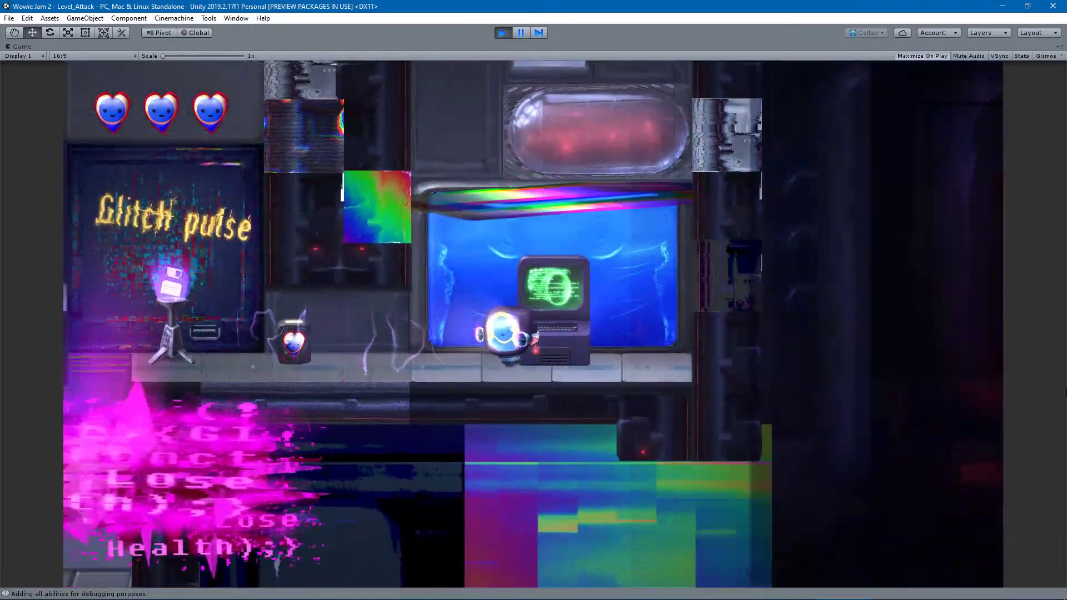
Take the character from the computer terminal back past the Glitch pulse checkpoint and up over the J/V platform.
key("Left")
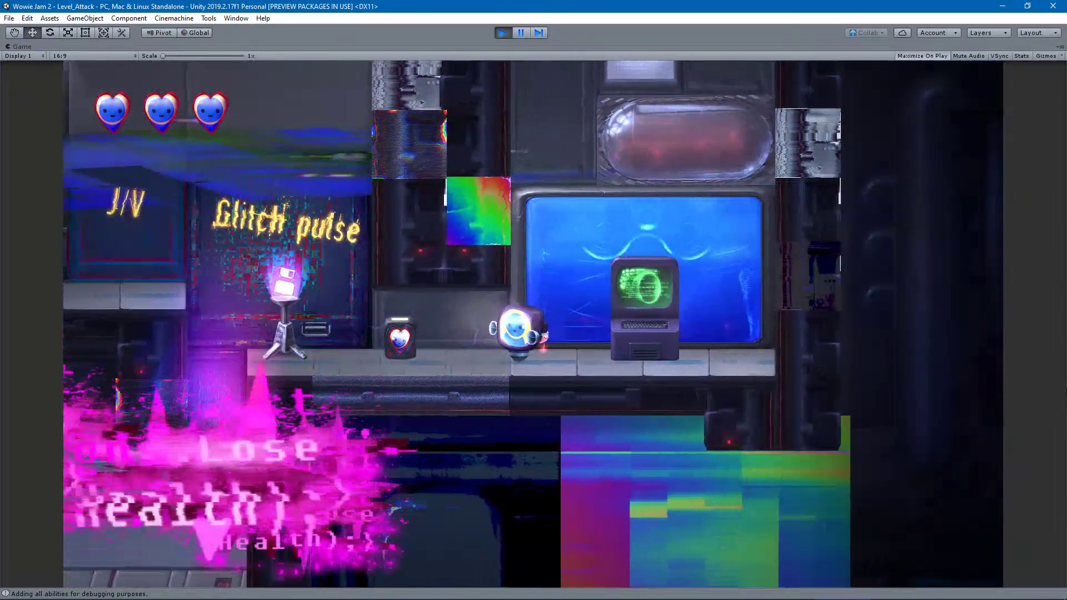
key("Left")
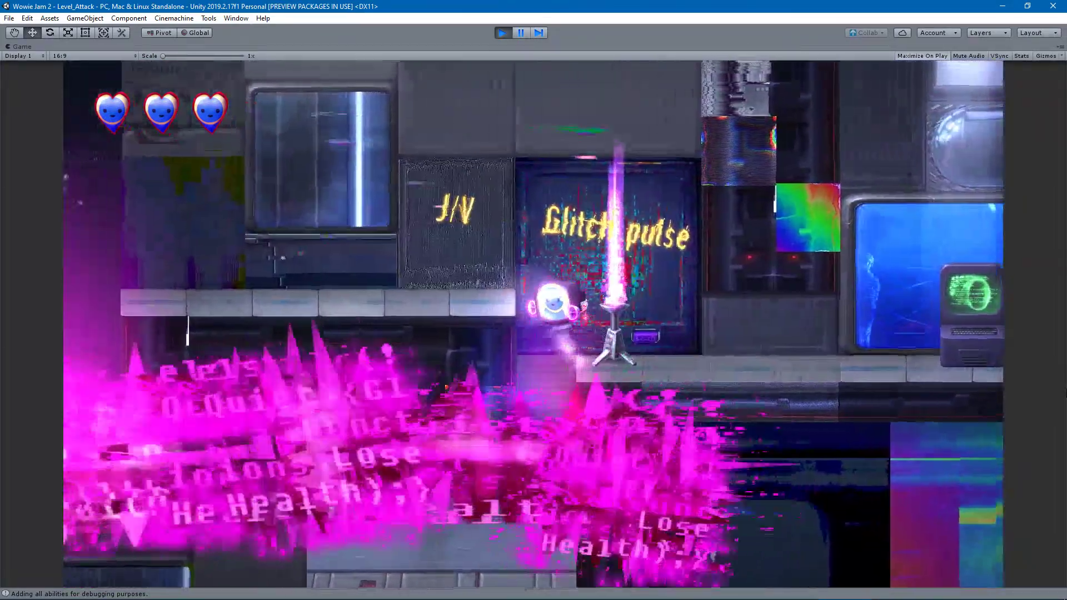
key("Left")
key("space")
key("space")
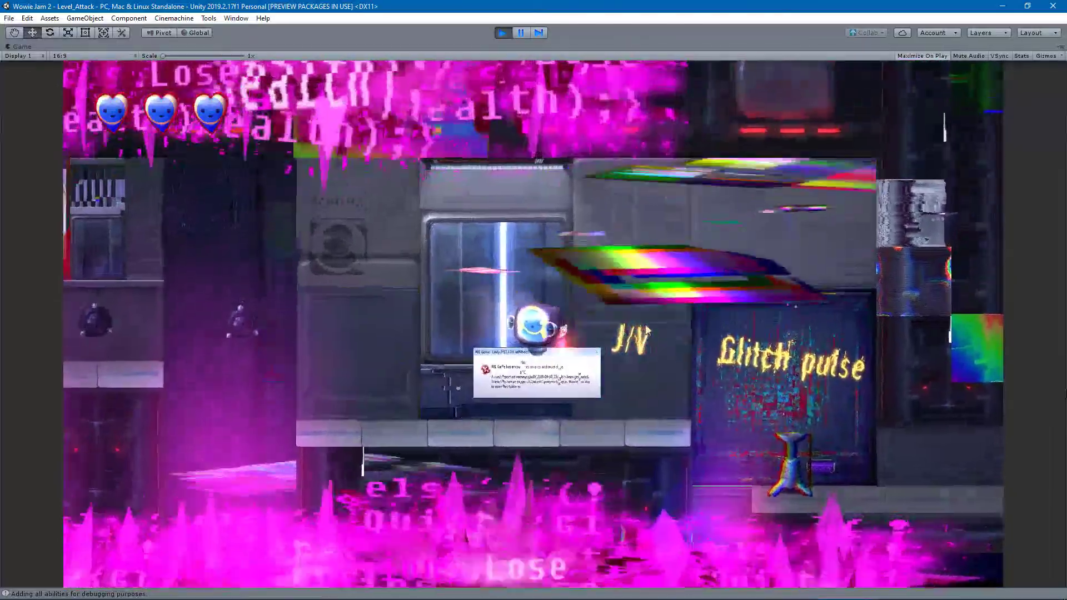
Move the character back and forth along the platform with the tall window beside the J/V sign, checking the lighting.
key("Left")
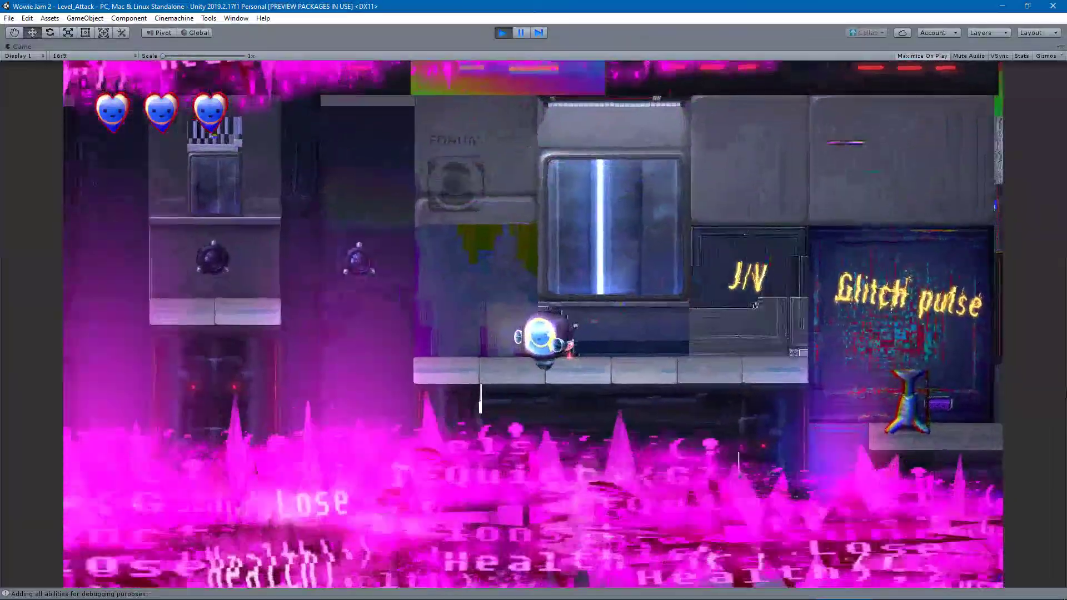
key("Left")
key("space")
key("Right")
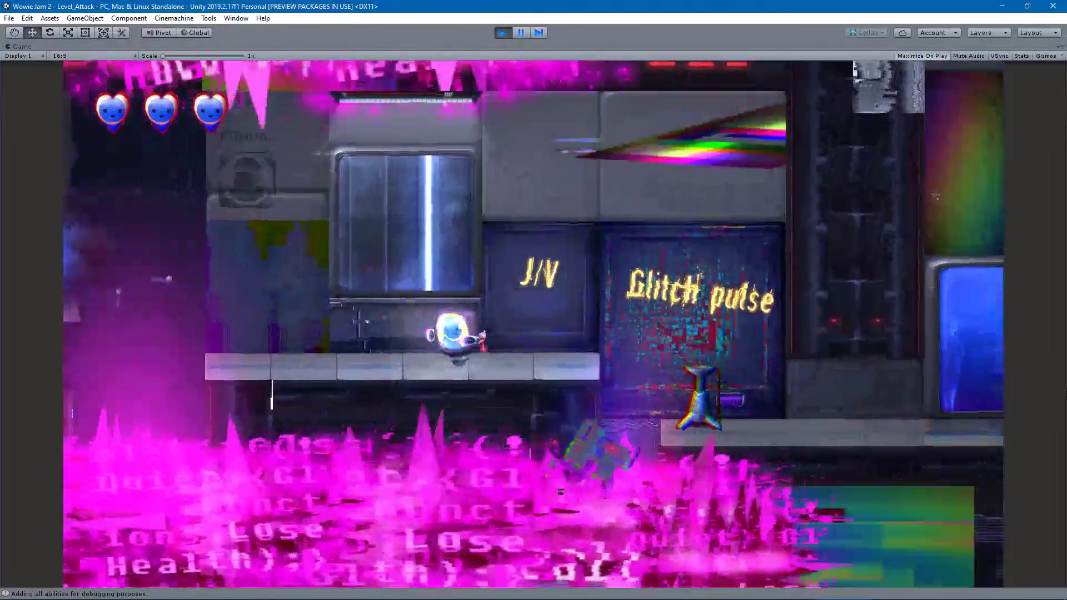
Jump the character over the narrow pillar beyond the J/V platform to the next windowed platform, checking the purple glow.
key("Left")
key("Left")
key("space")
key("space")
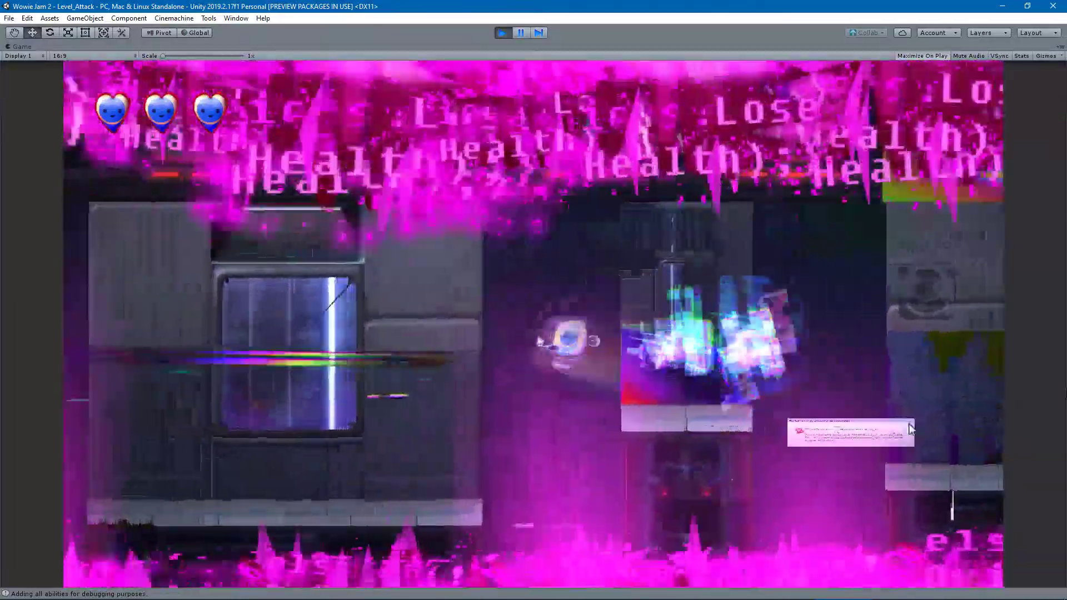
key("Right")
key("space")
key("Left")
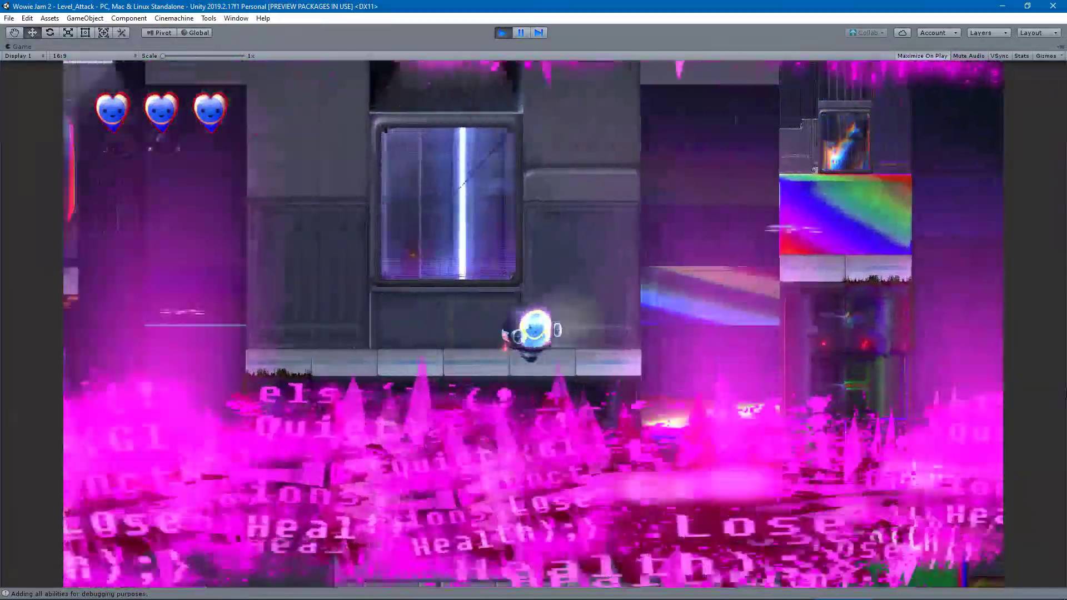
Take the character to the narrow pillar between the large dark window platform and the capsule pillar.
key("space")
key("Right")
key("Right")
key("space")
key("space")
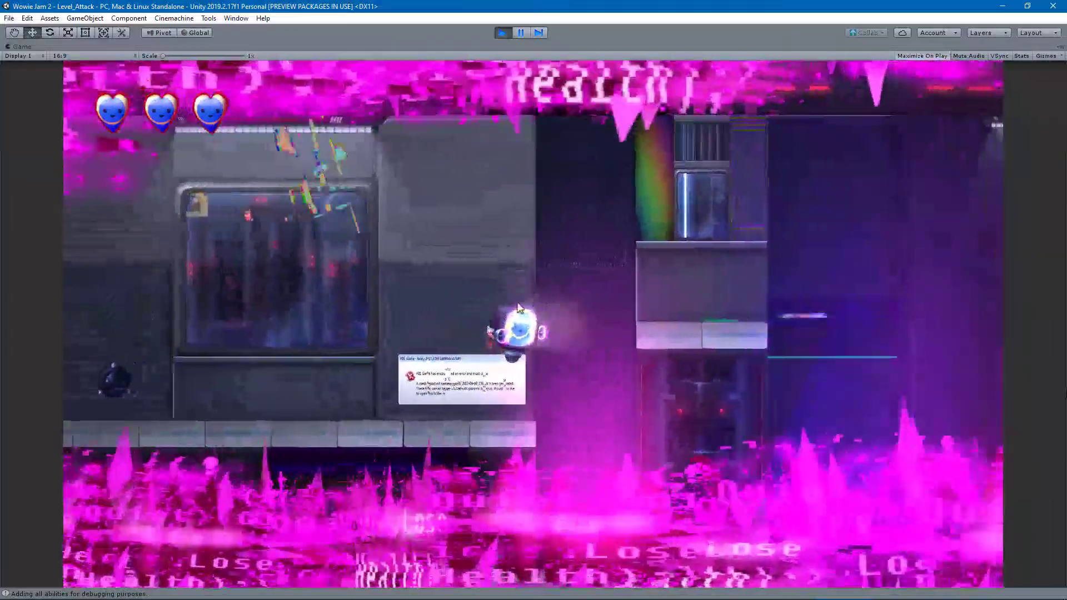
key("Right")
key("Left")
key("Right")
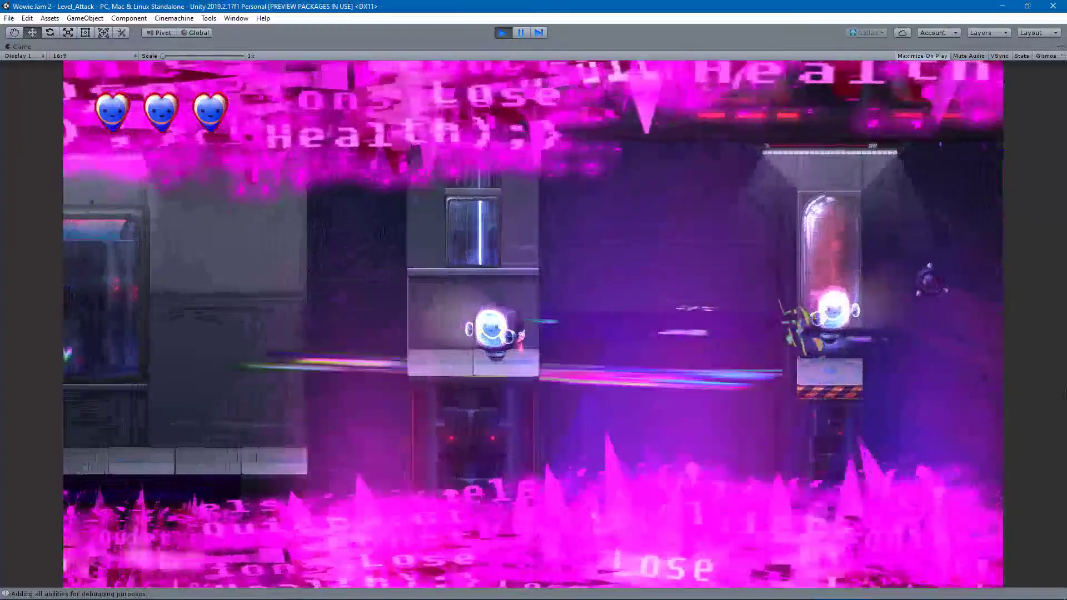
Jump the character around the narrow pillar and back towards the large dark window platform to examine the lighting.
key("Left")
key("space")
key("Right")
key("space")
key("Right")
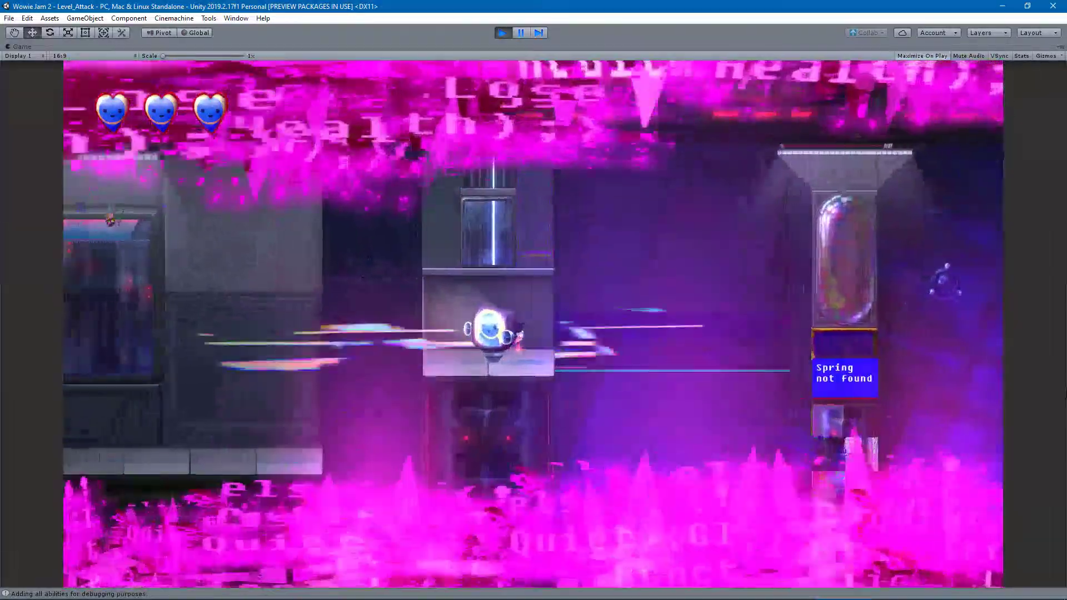
key("Left")
key("space")
key("Right")
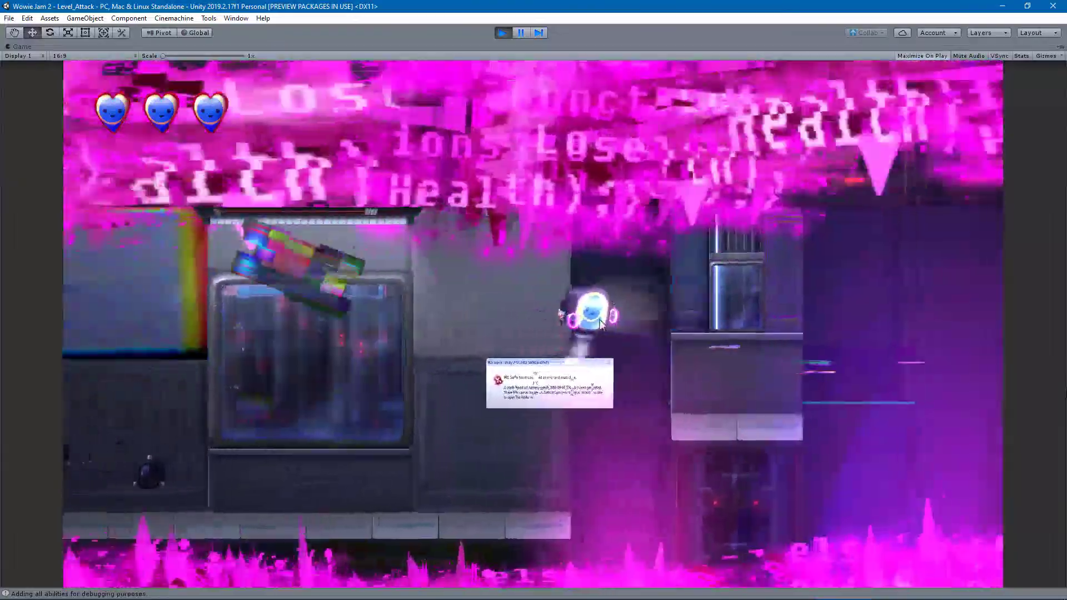
Jump the character back and forth over the gap between the large dark window platform and the narrow pillar.
key("space")
key("Left")
key("space")
key("space")
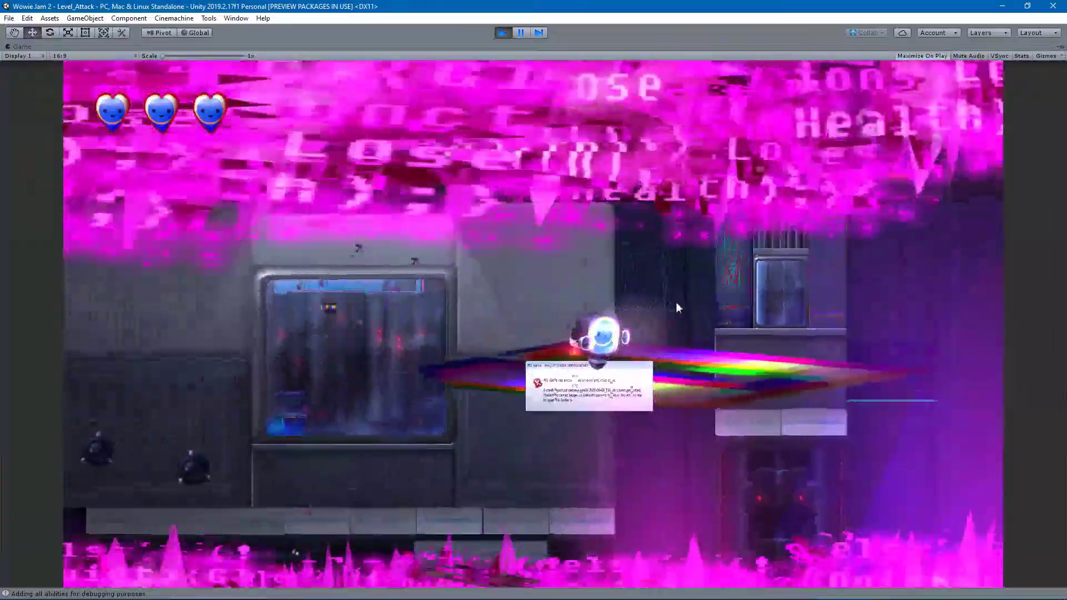
key("Right")
key("Left")
key("space")
key("space")
key("Right")
key("space")
key("Left")
key("space")
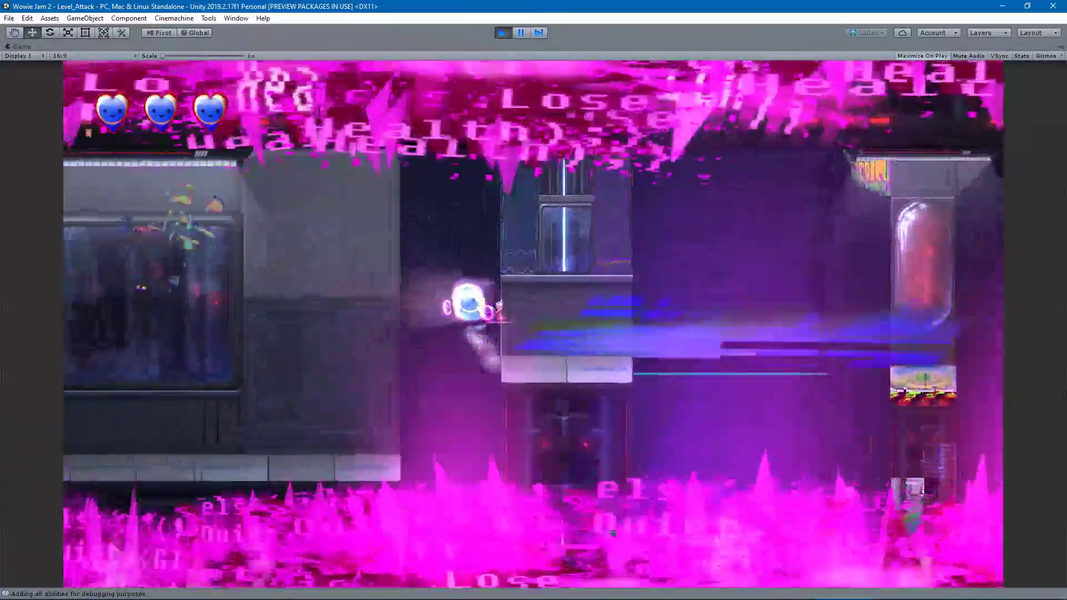
Return the character to the narrow pillar and jump on it to inspect the purple lighting towards the capsule pillar.
key("space")
key("Right")
key("space")
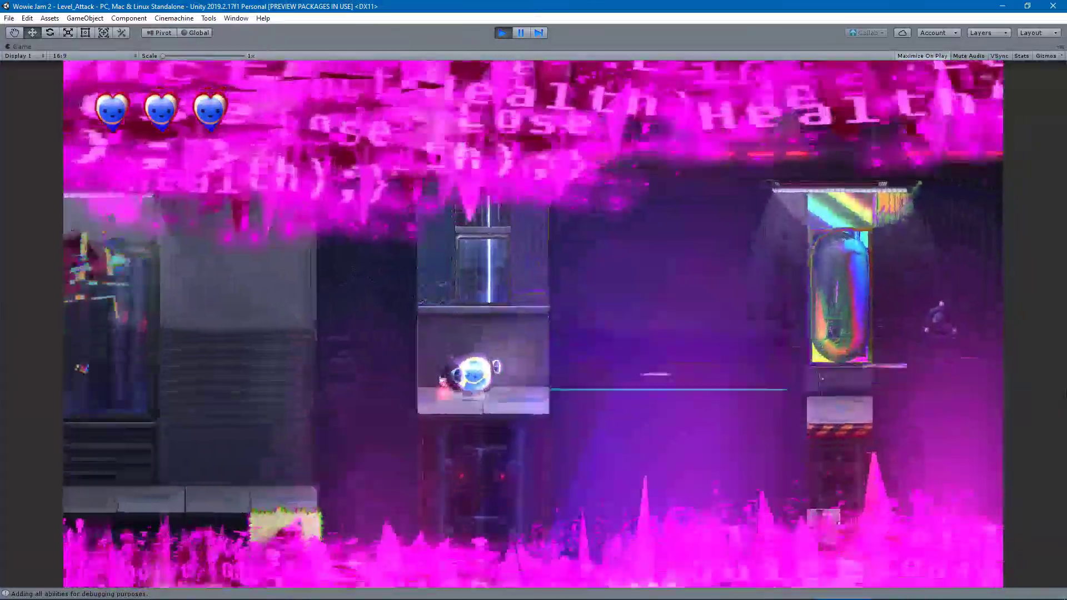
key("space")
key("Right")
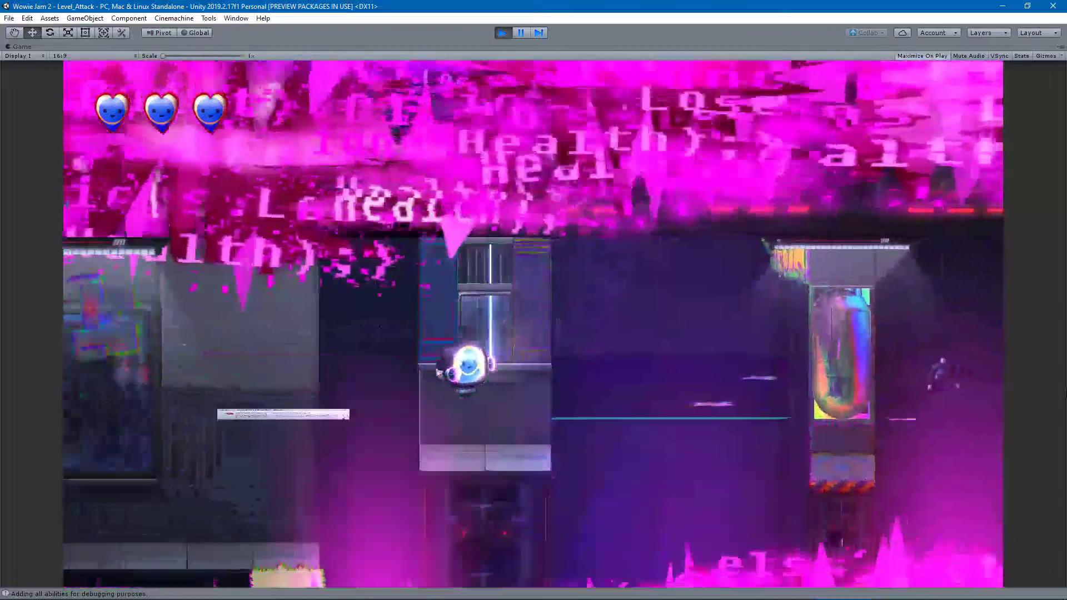
key("space")
key("Right")
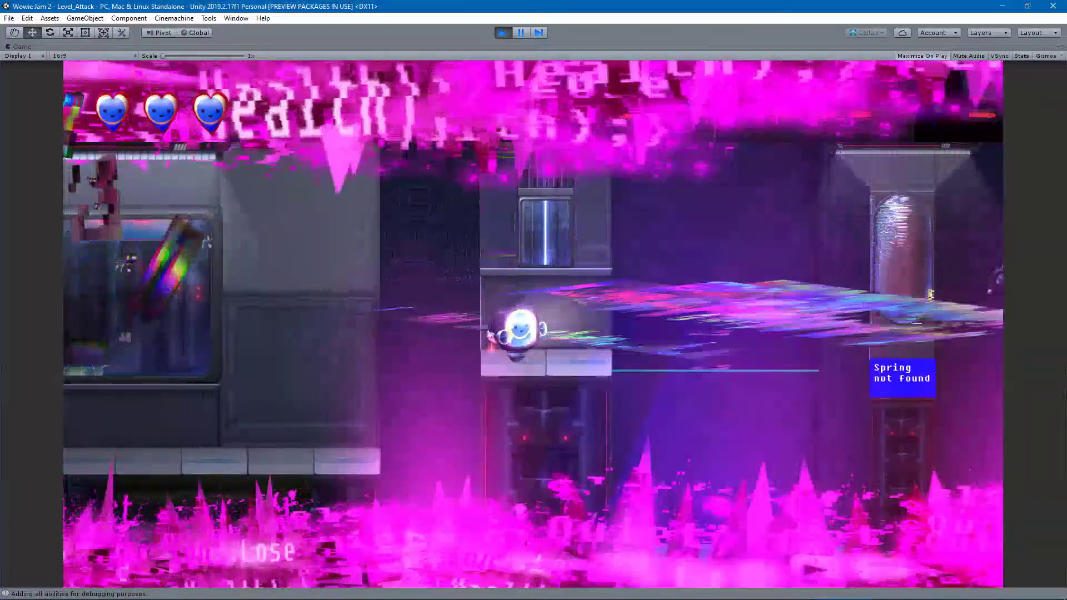
Take the character onto the large dark window platform and set off the two floating mines.
key("Left")
key("space")
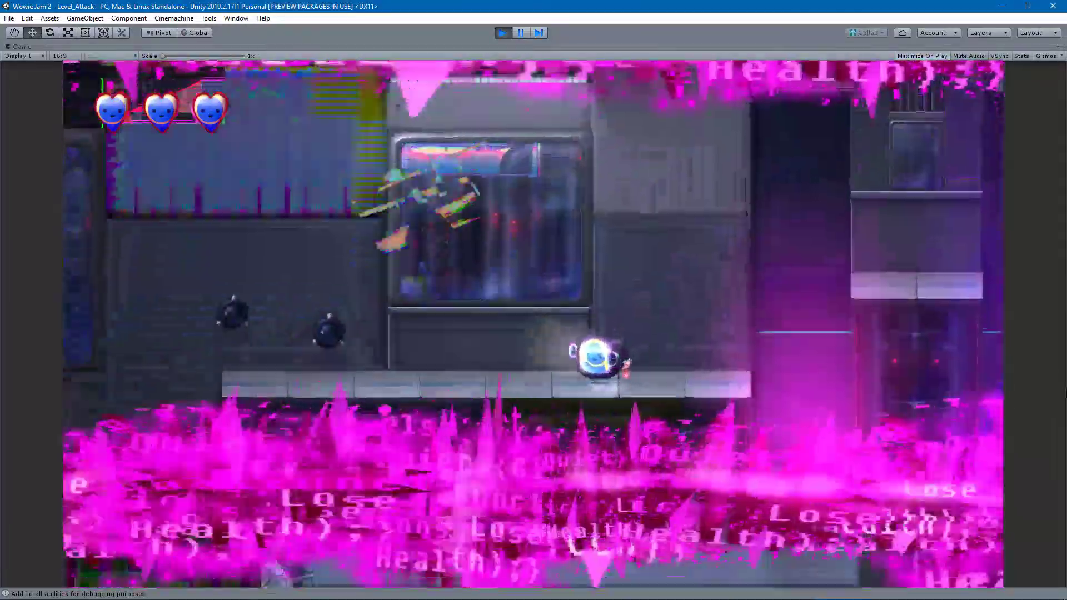
key("space")
key("space")
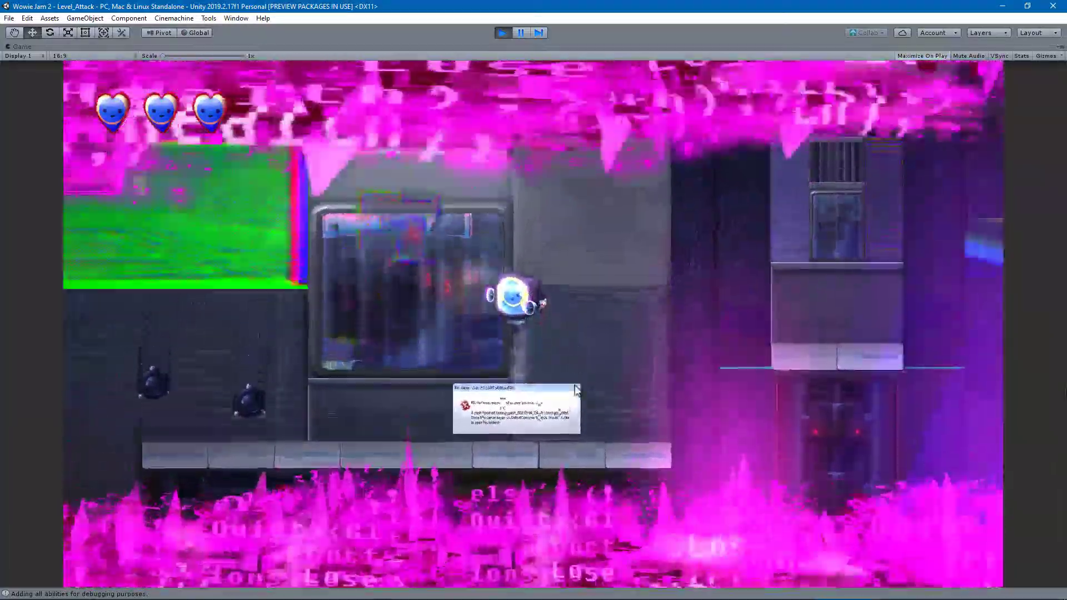
key("Left")
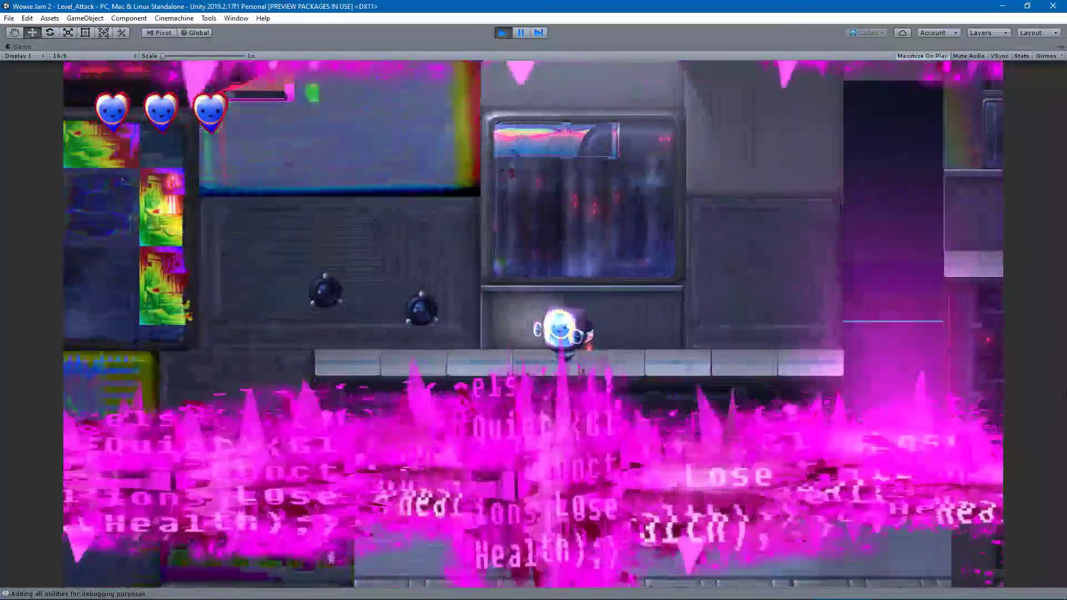
key("Right")
key("Left")
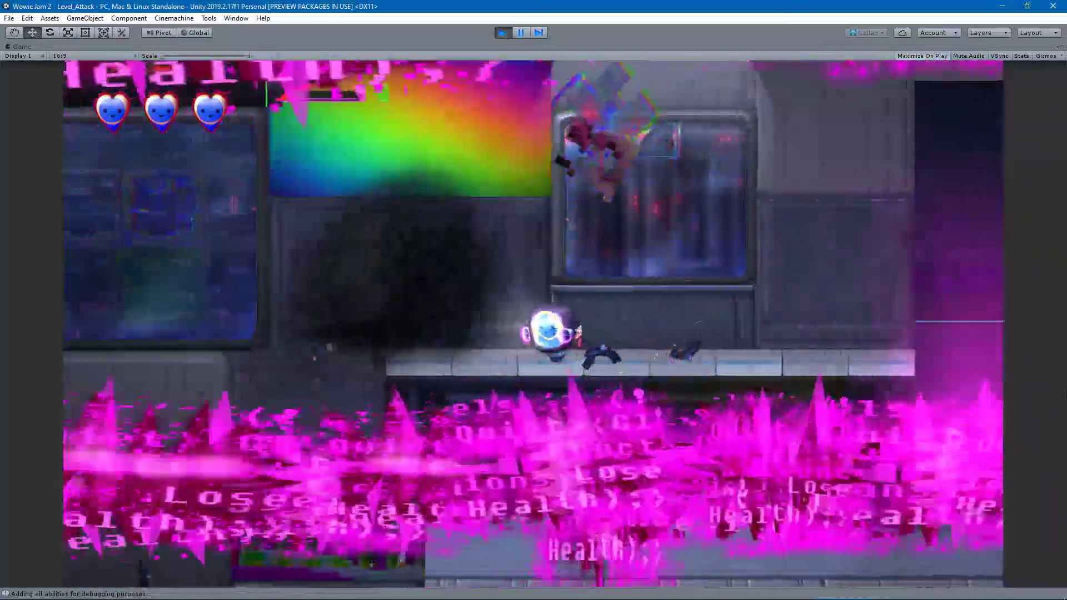
Take the character on through the pipe area with the triangle mural and jump towards the floppy disk checkpoint.
key("Right")
key("Left")
key("space")
key("Right")
key("space")
key("space")
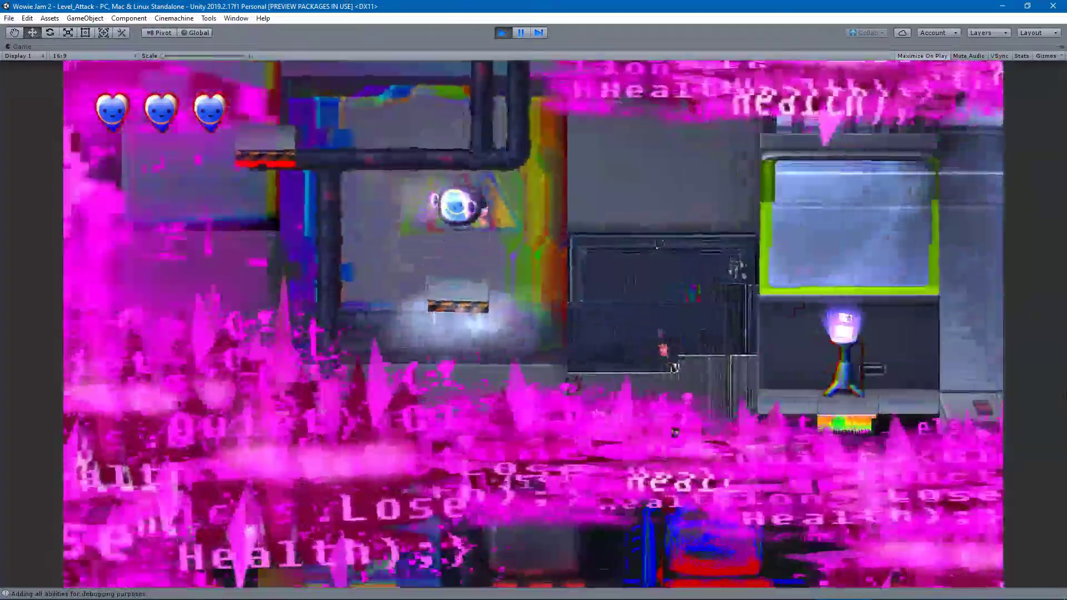
key("space")
key("Right")
key("Right")
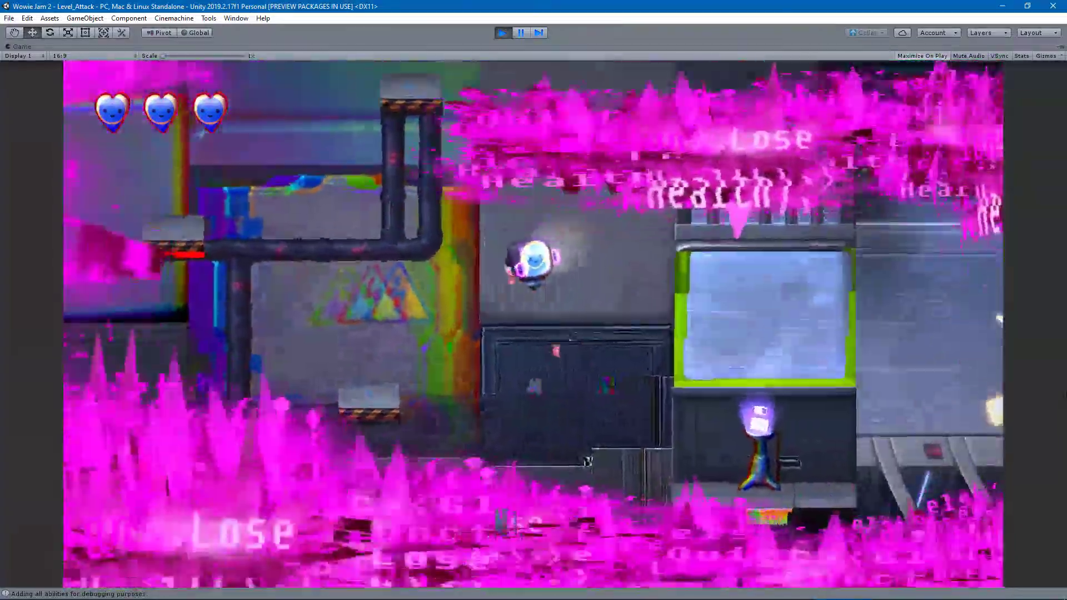
Activate the checkpoint by the broken window and cross the arrow-marked J/V gap to the raised platform.
key("Left")
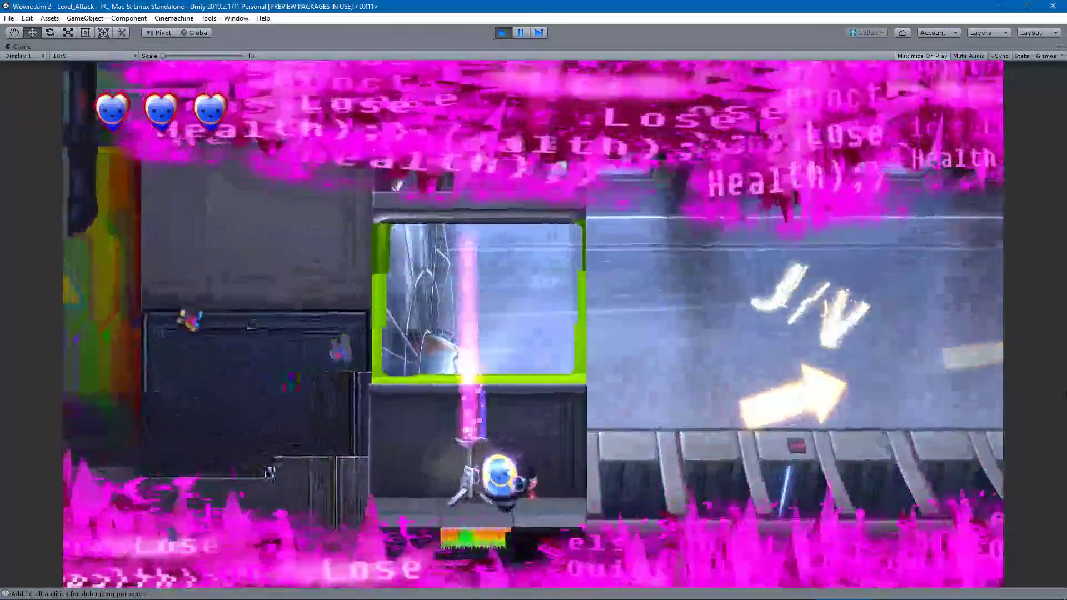
key("Right")
key("space")
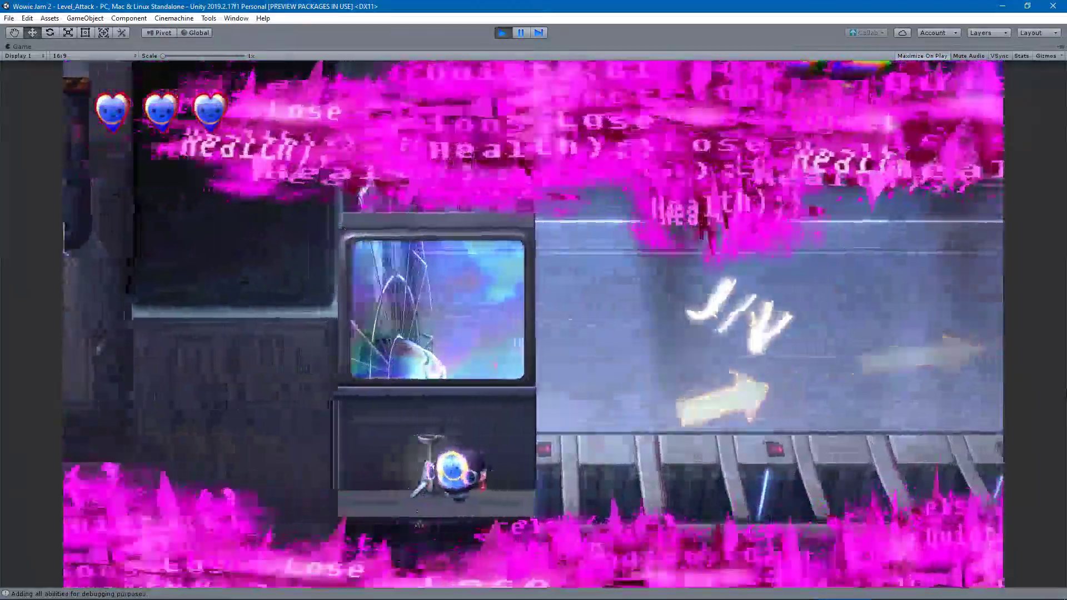
key("Right")
key("j")
key("space")
key("Left")
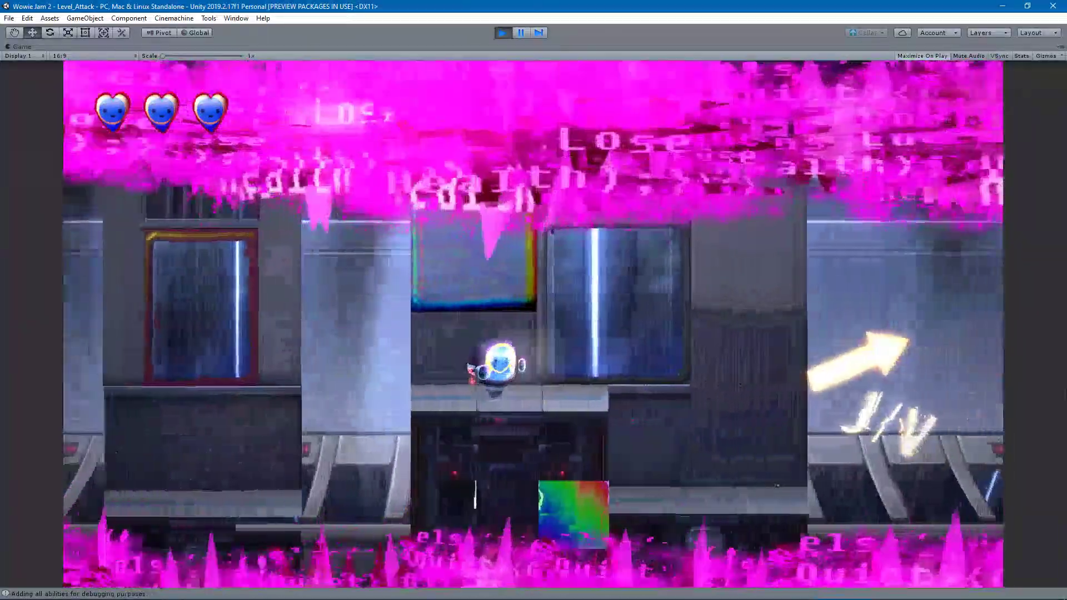
Cross the second arrow-marked gap past the green-framed window and jump off towards the downward arrow.
key("Right")
key("Left")
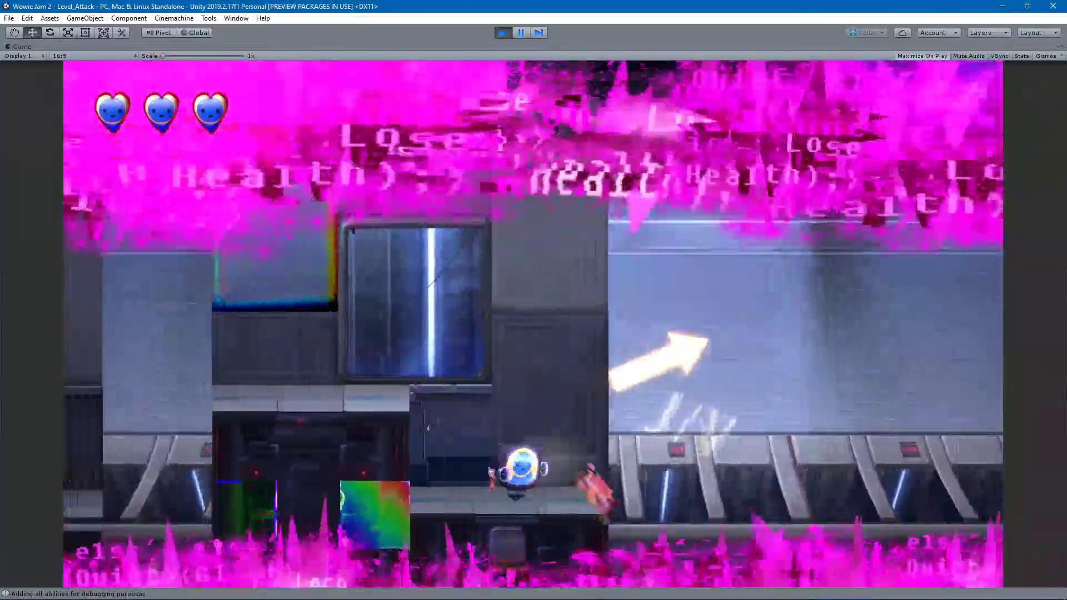
key("Right")
key("j")
key("space")
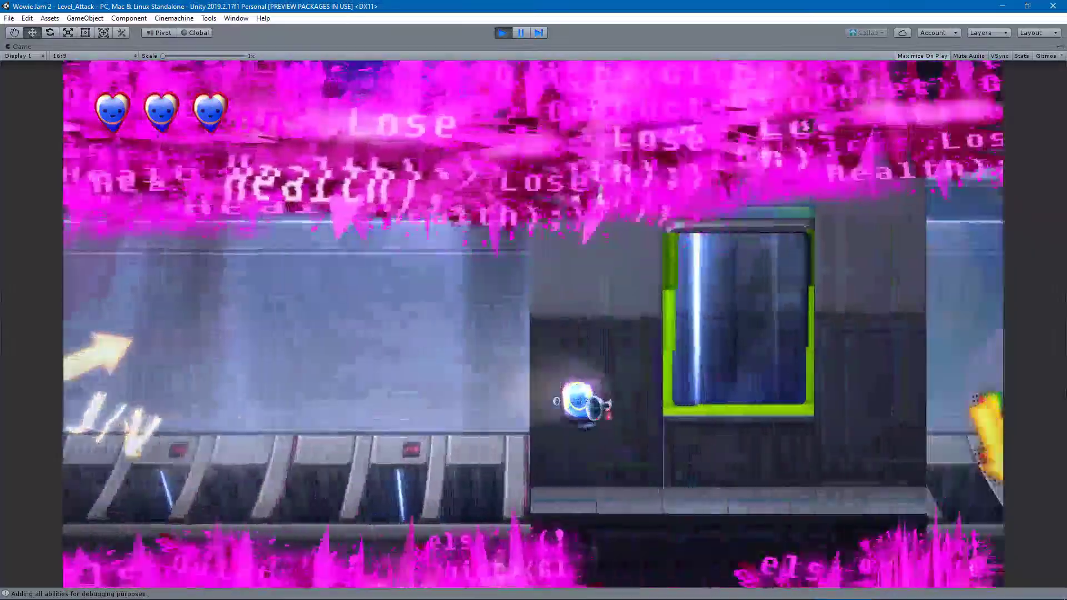
key("Left")
key("Right")
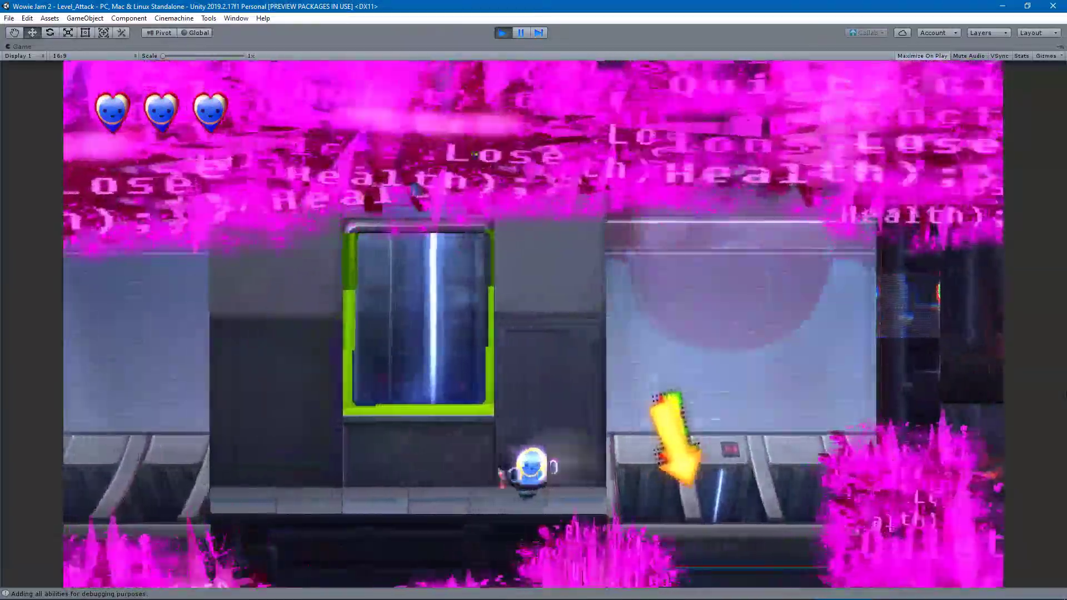
key("Right")
key("space")
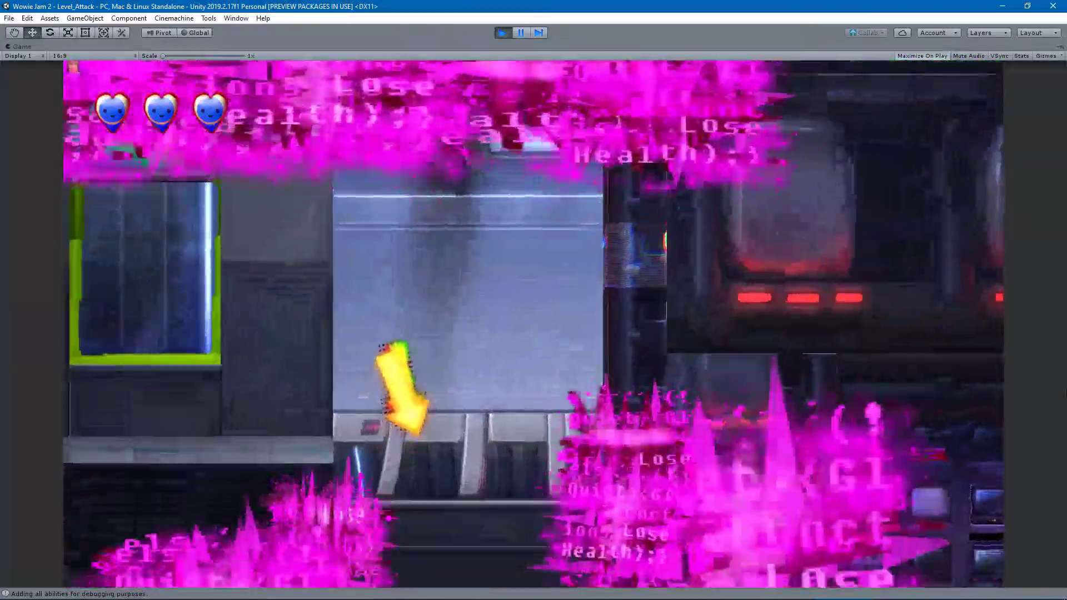
Bring the character down to the heart and checkpoint platform and jump beneath the yellow arrow to examine the area.
key("Left")
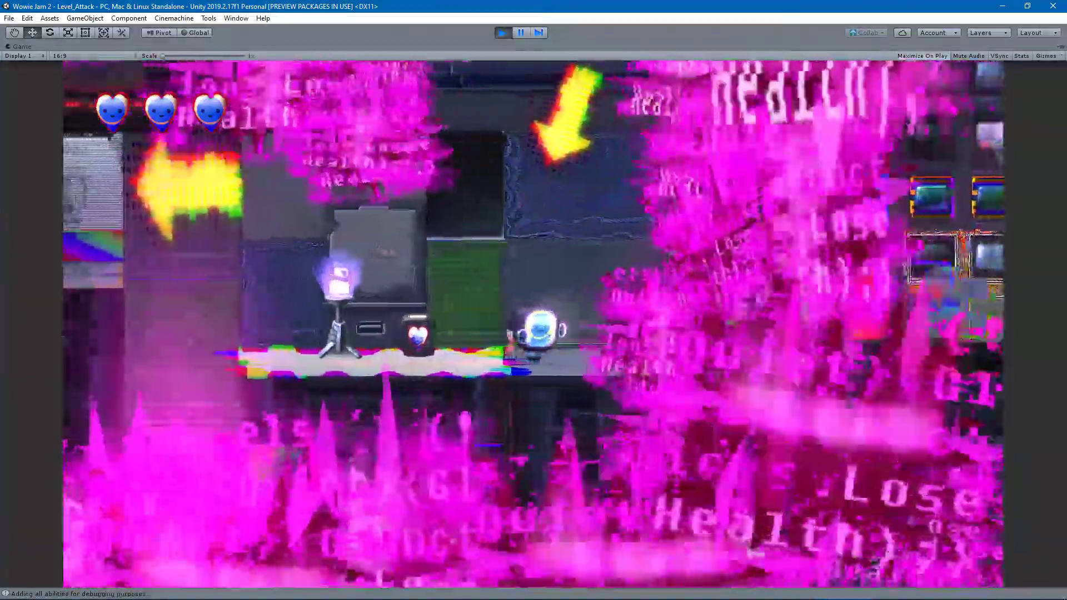
key("space")
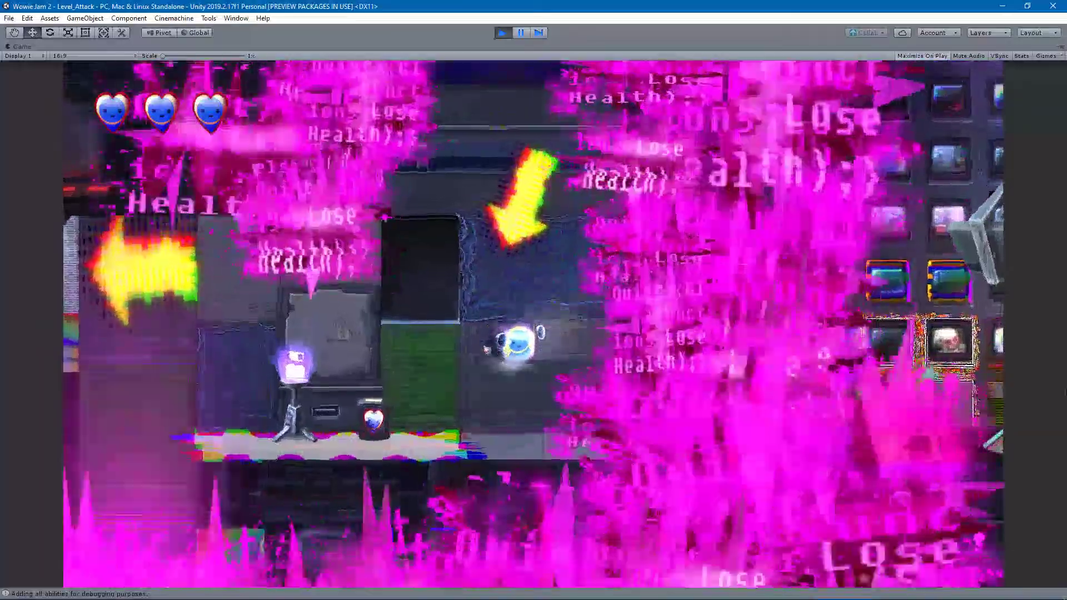
key("space")
key("space")
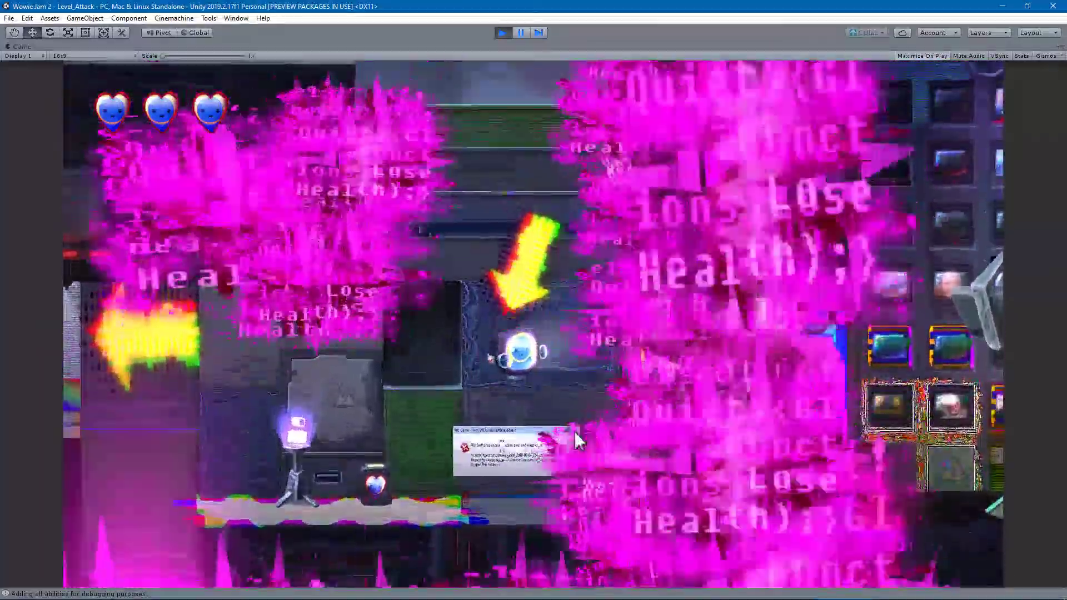
Collect the heart, activate the checkpoint beside it and jump over the gap near the Forum sign.
key("Left")
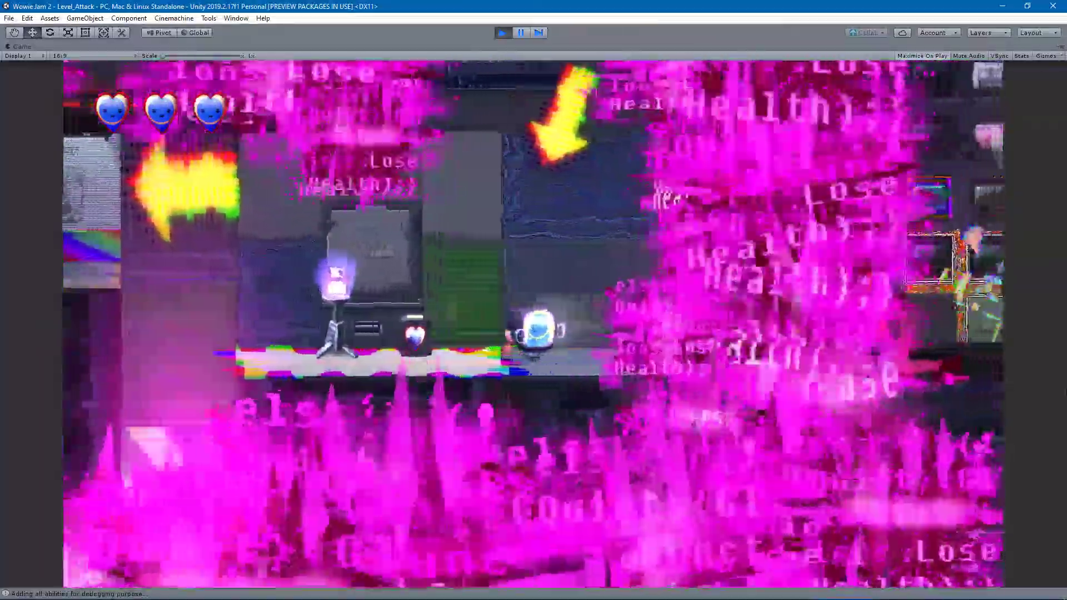
key("Left")
key("space")
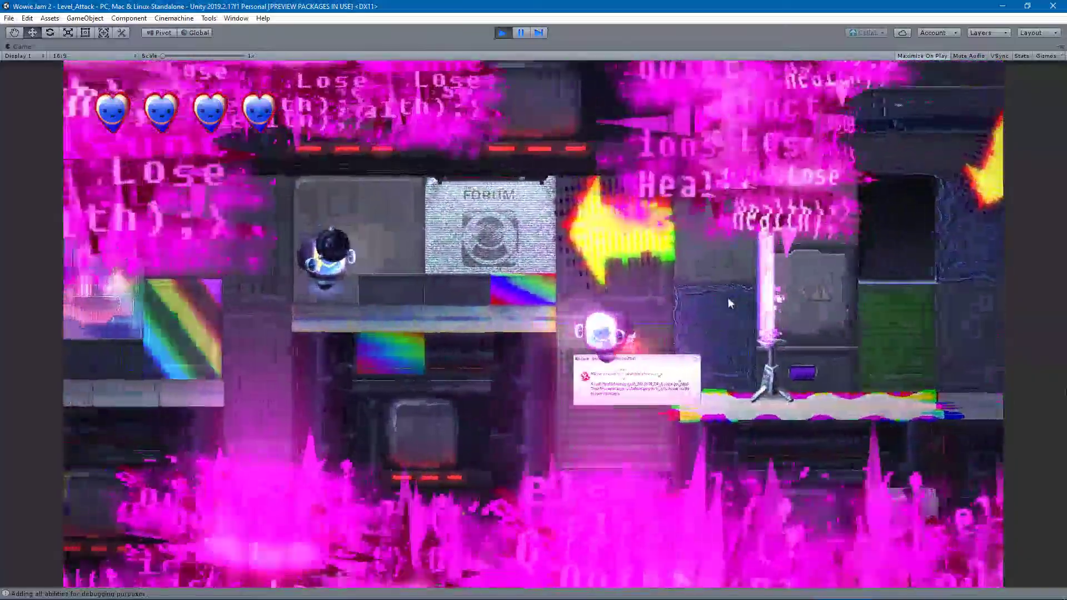
key("Right")
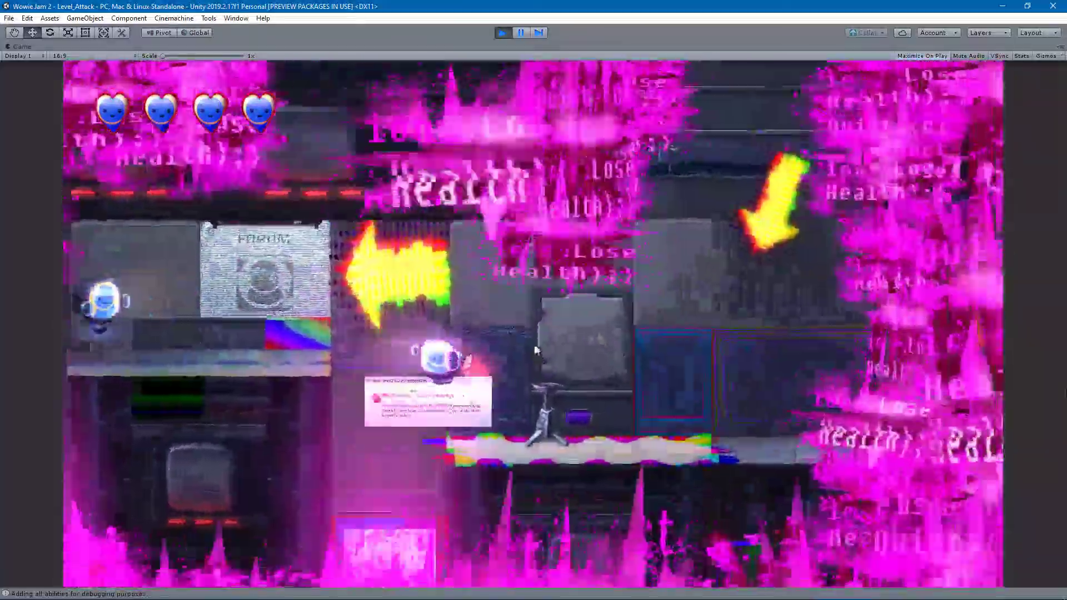
Jump onto the Forum sign platform, pass the floating robot and drop down to the orange-lit window platform.
key("Left")
key("space")
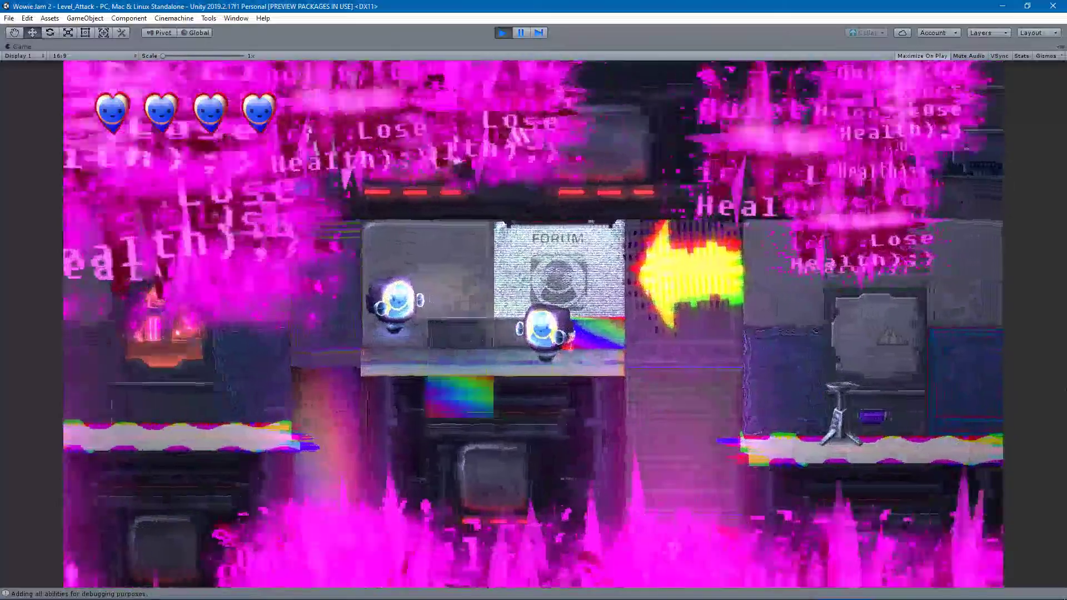
left_click(505, 389)
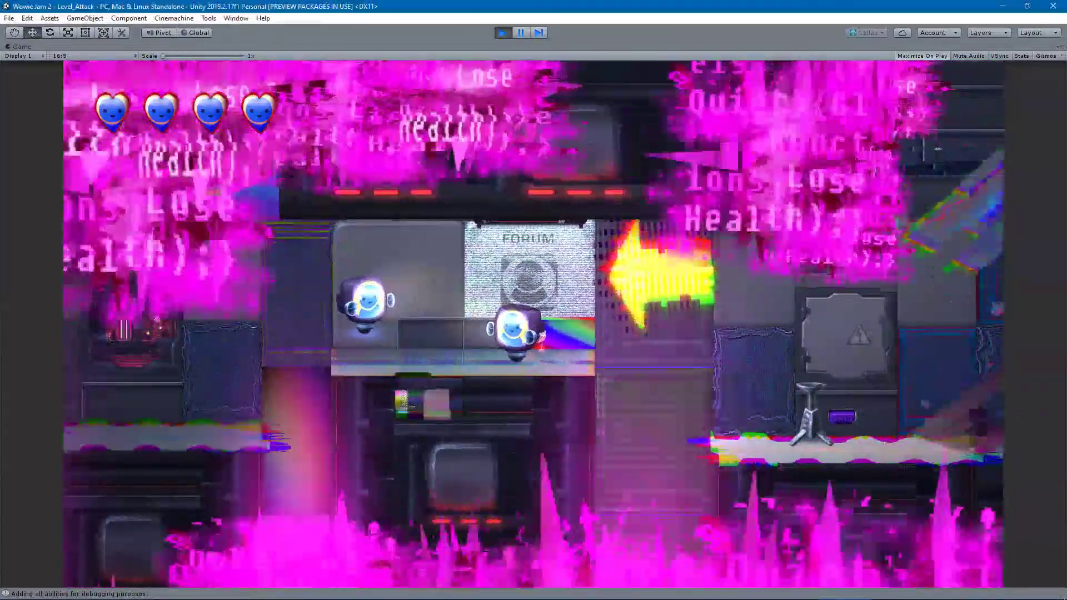
key("Left")
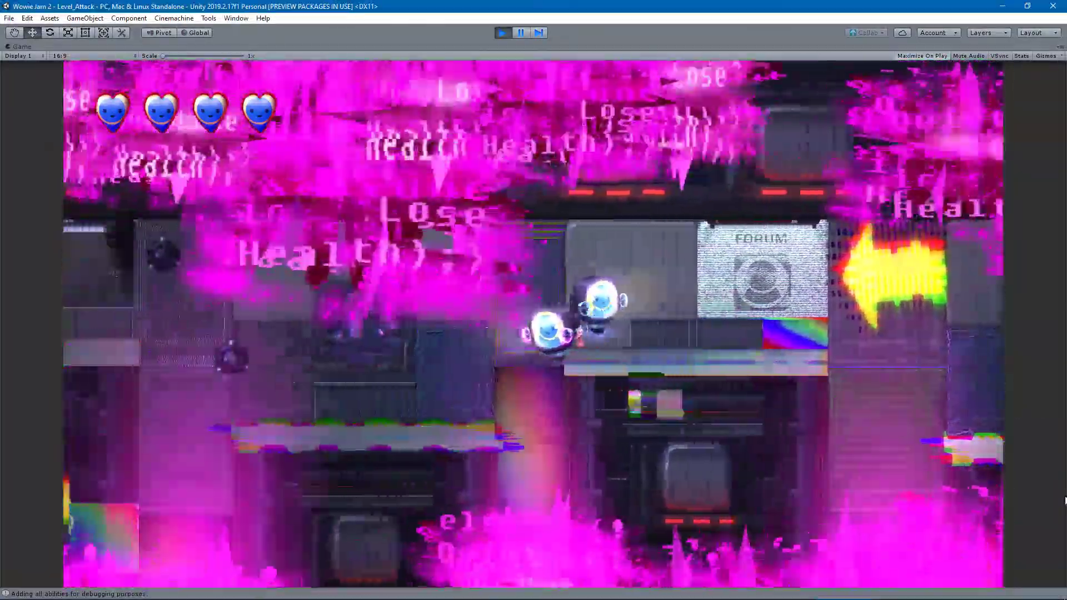
key("space")
key("Left")
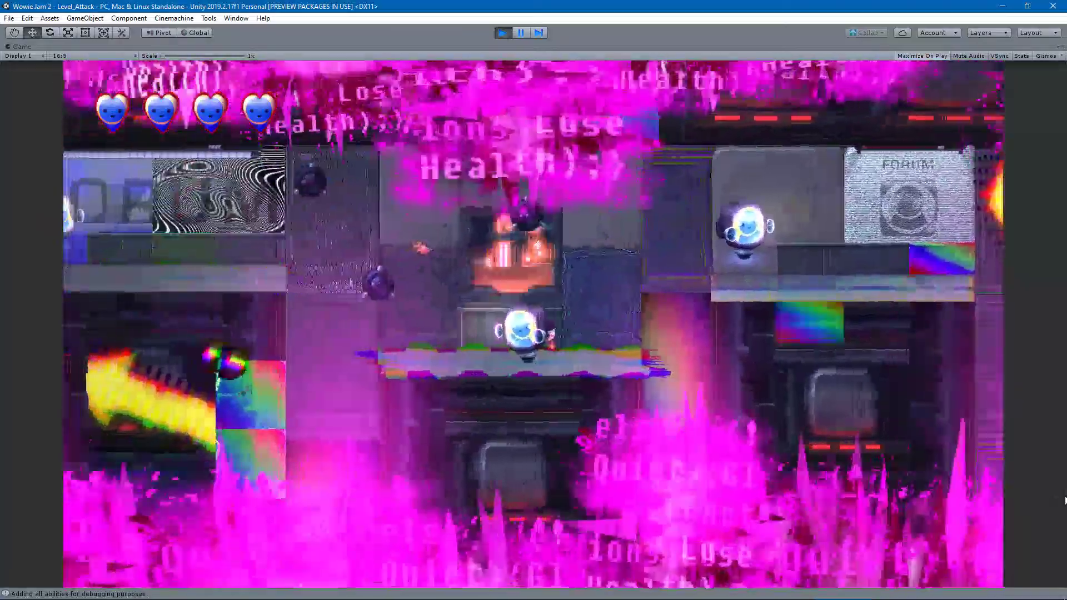
Maneuver around the bombs beside the orange-lit window platform and jump the gap towards the large THE FORUM sign.
key("space")
key("Right")
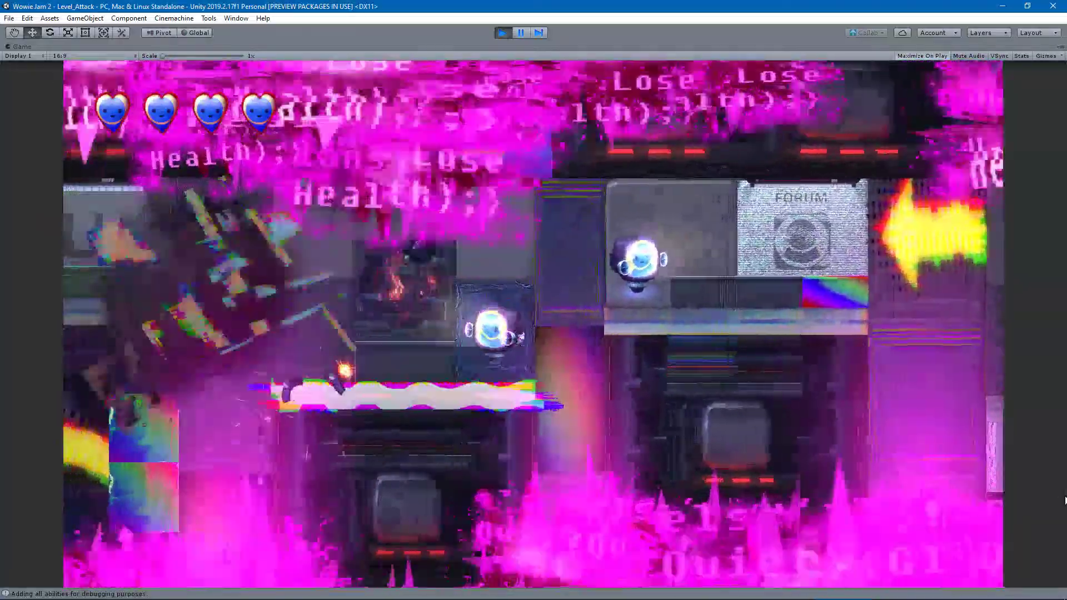
key("Left")
key("Left")
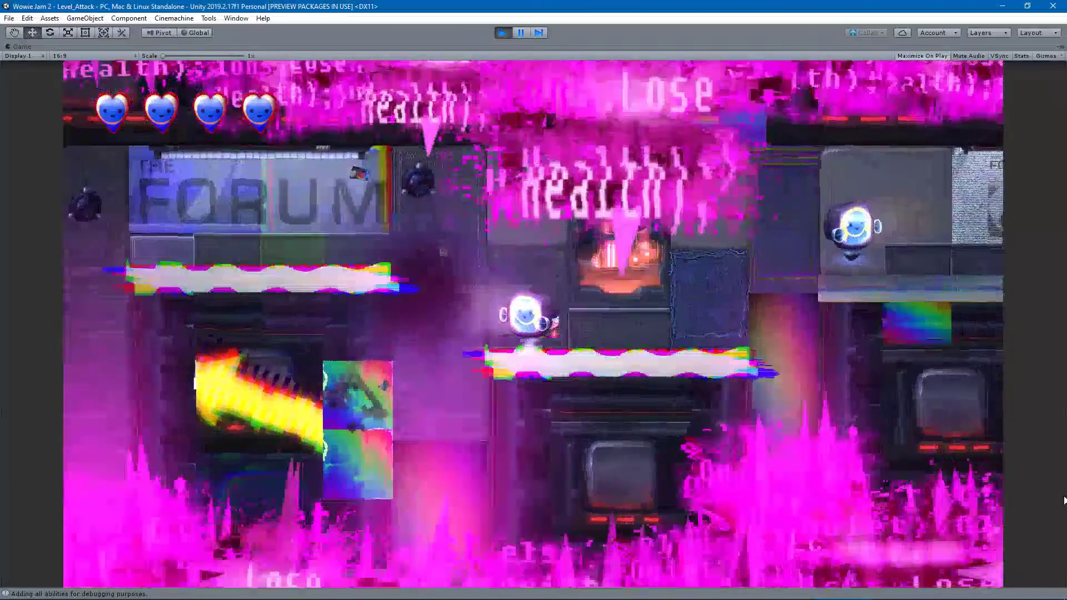
key("space")
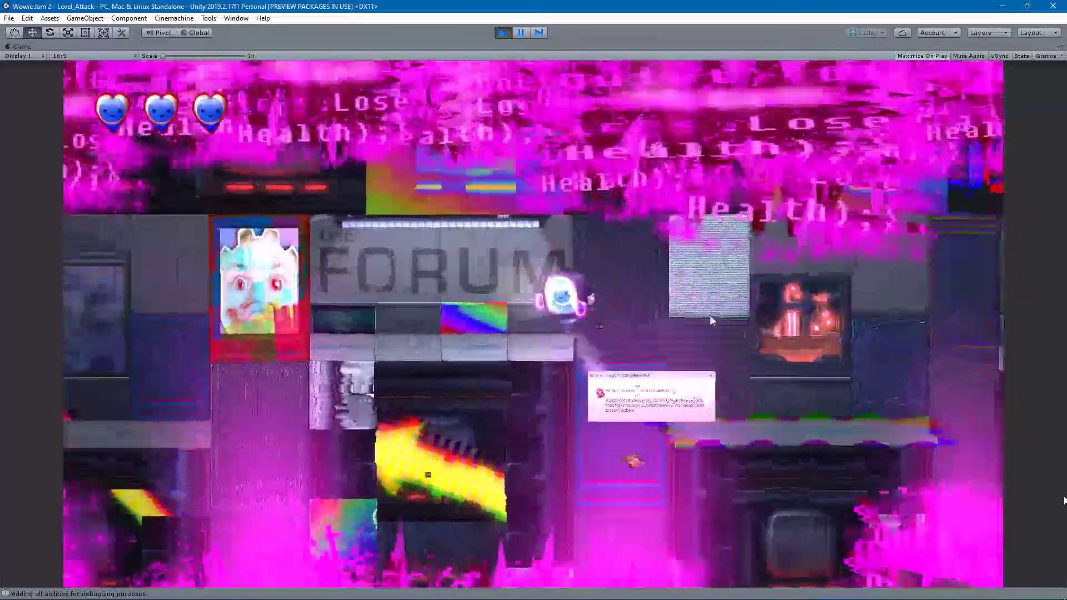
Cross the THE FORUM platform and jump past the red-framed face poster to the window platform beyond it.
key("Left")
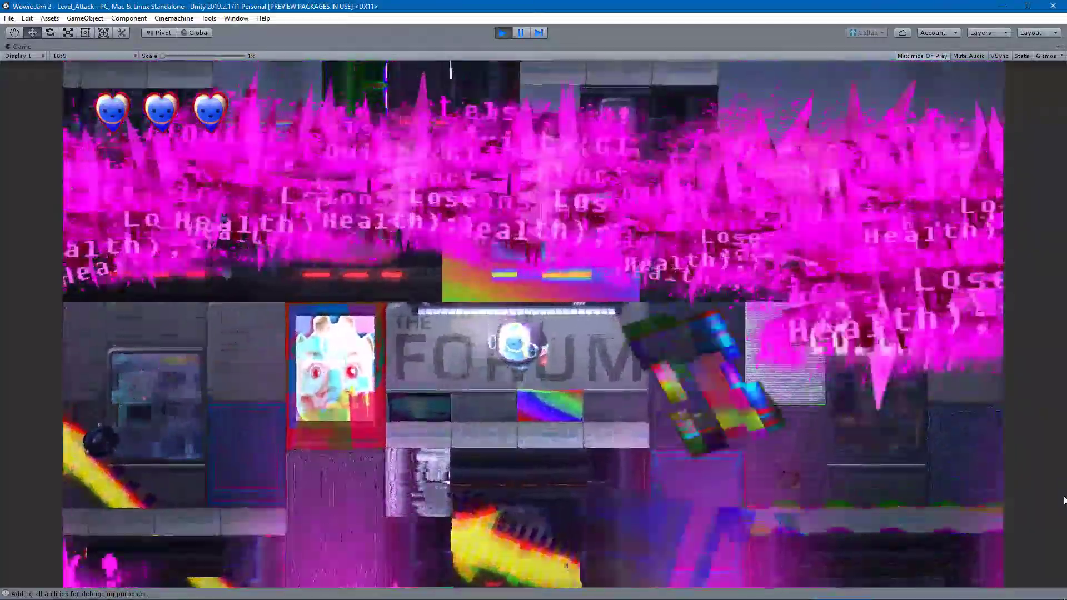
key("Left")
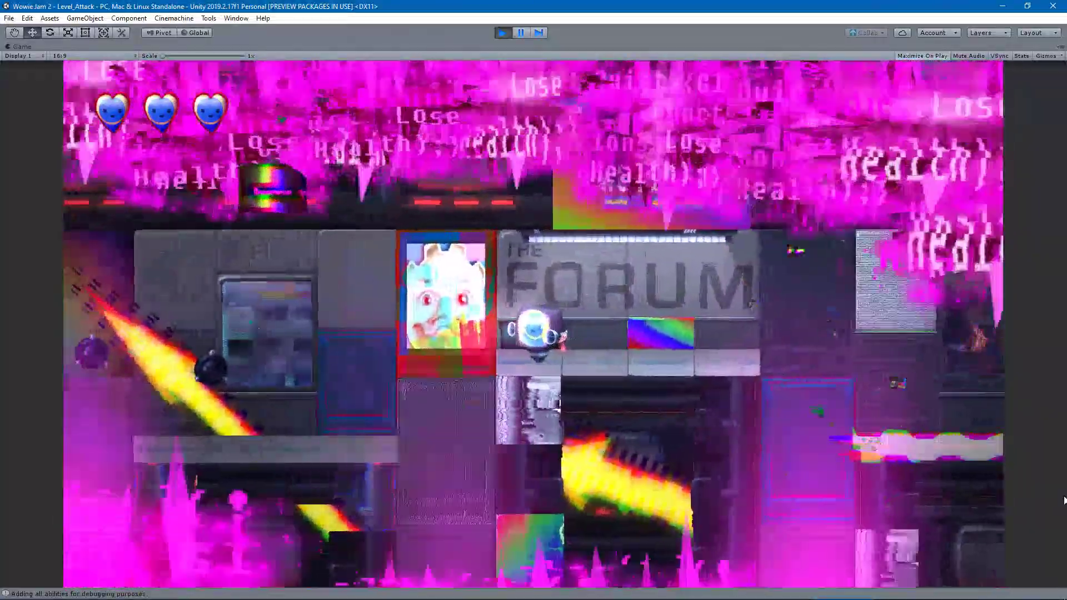
key("Right")
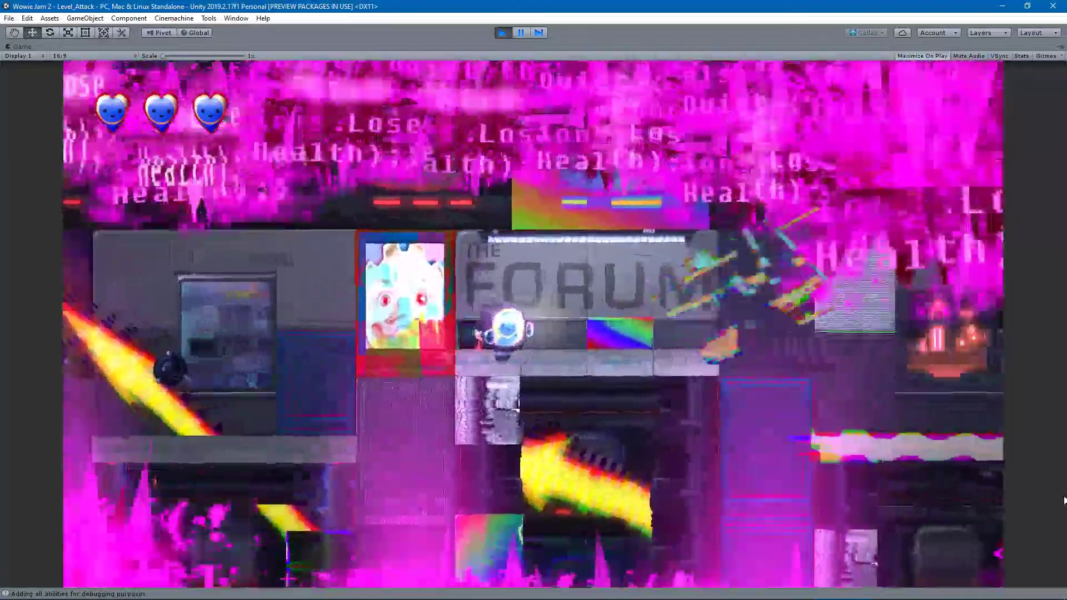
key("Left")
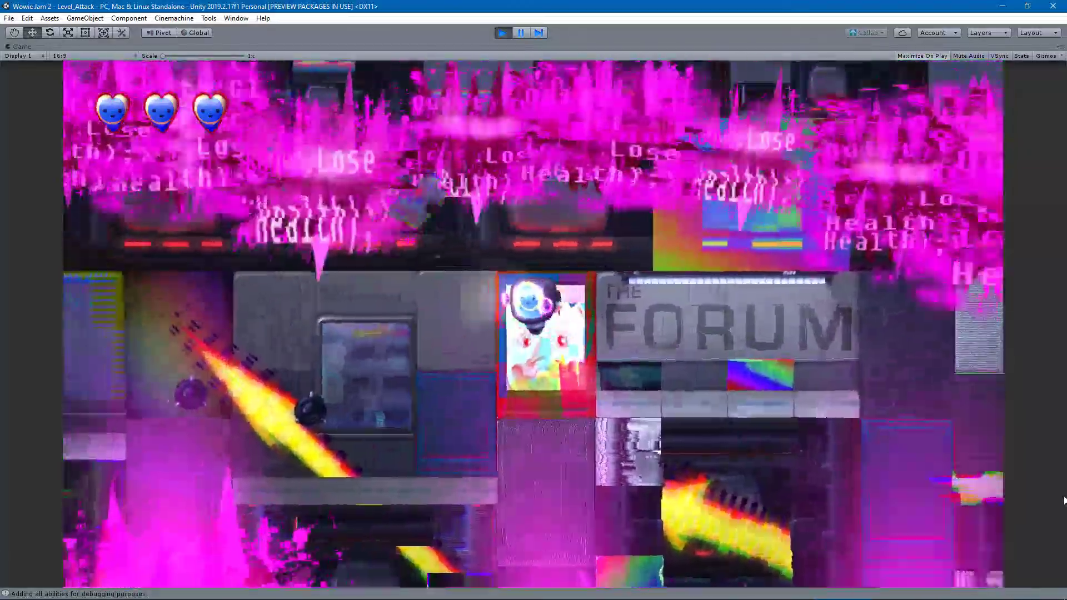
key("Right")
key("Left")
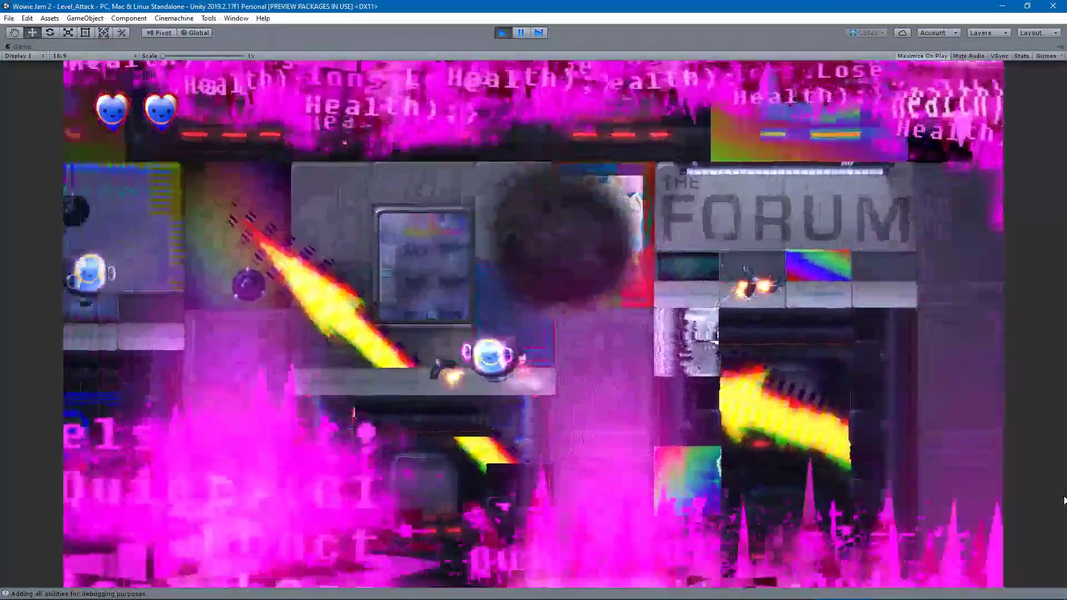
Jump around the window platform by the diagonal yellow arrow and cross the gap to the floating robot's platform.
key("Right")
key("space")
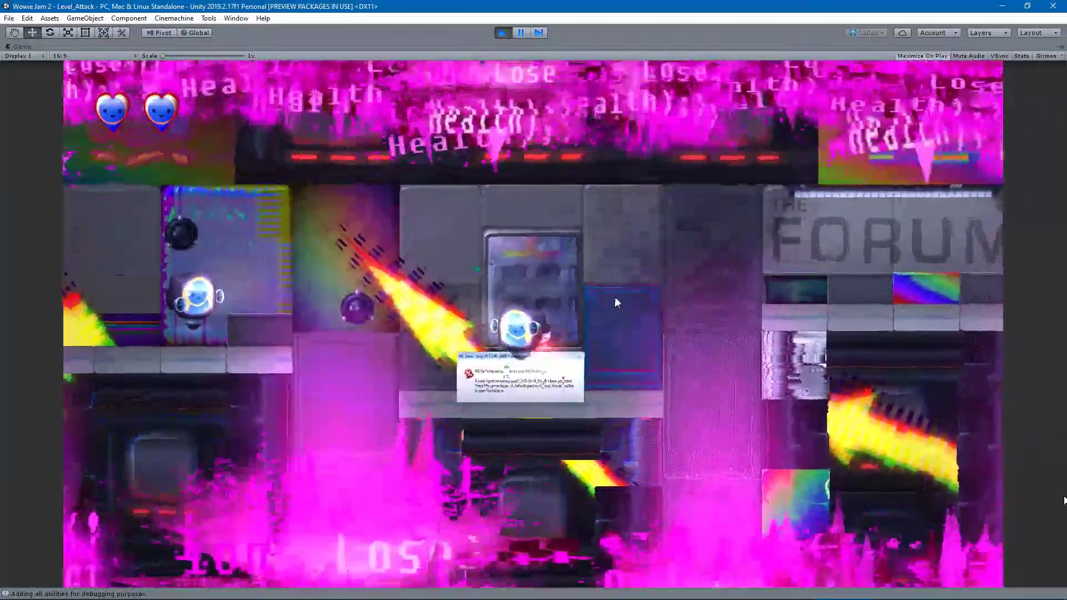
key("Right")
key("Left")
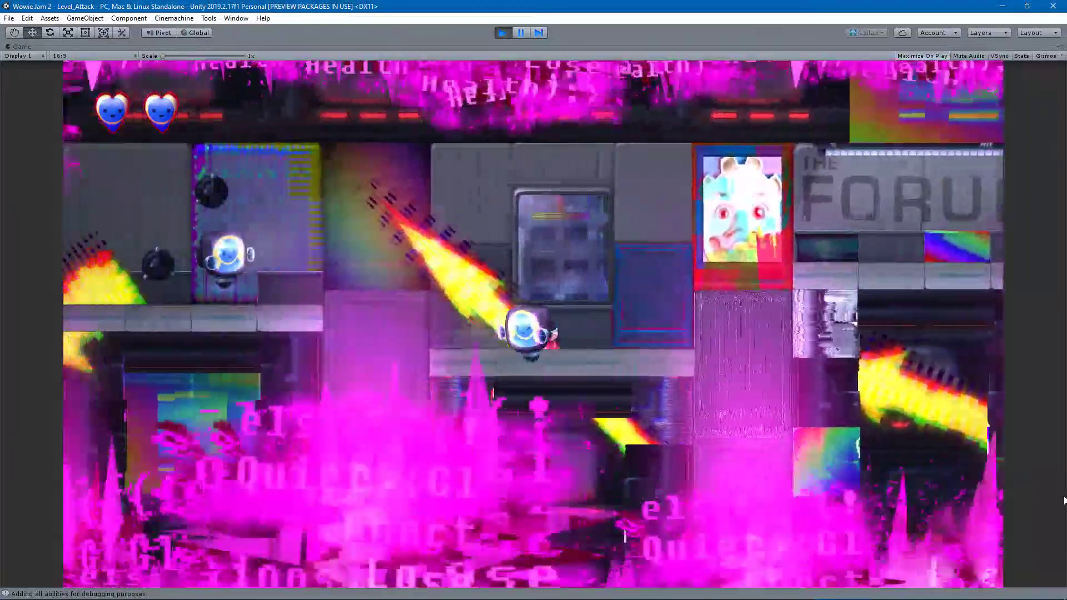
key("space")
key("space")
key("Left")
key("Right")
key("Right")
key("Left")
key("space")
key("x")
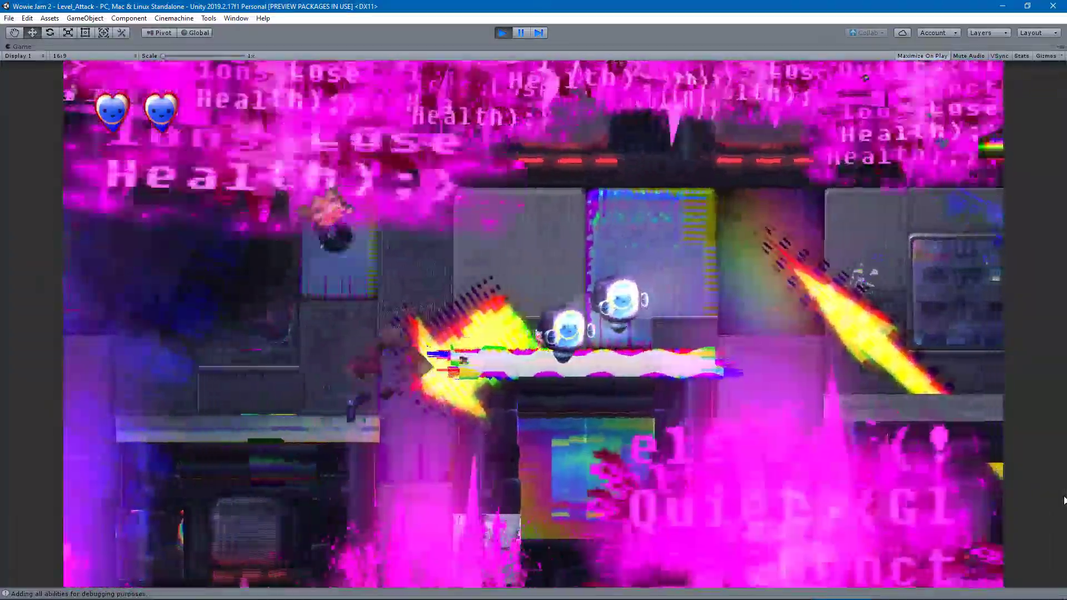
Jump back and forth around the small dark window platform and its neighboring gaps to check their lighting.
key("Left")
key("Left")
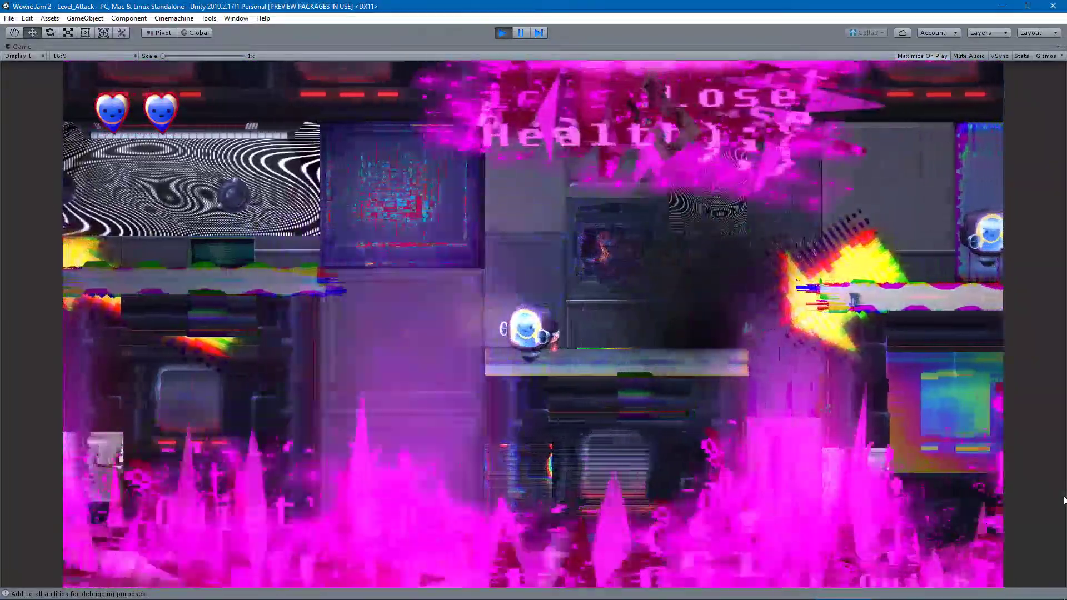
key("Right")
key("space")
key("Left")
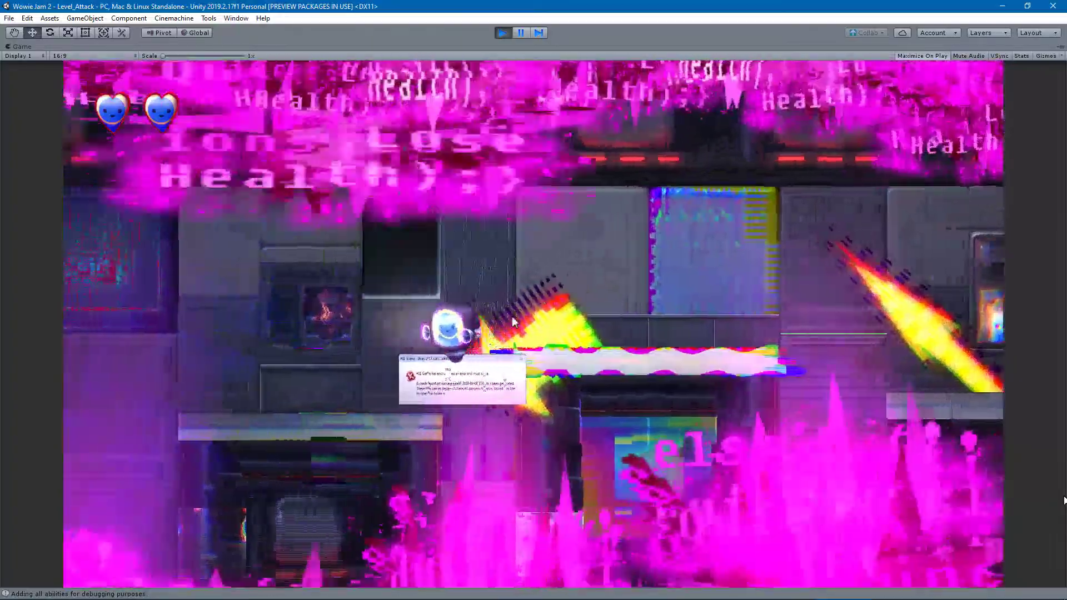
key("space")
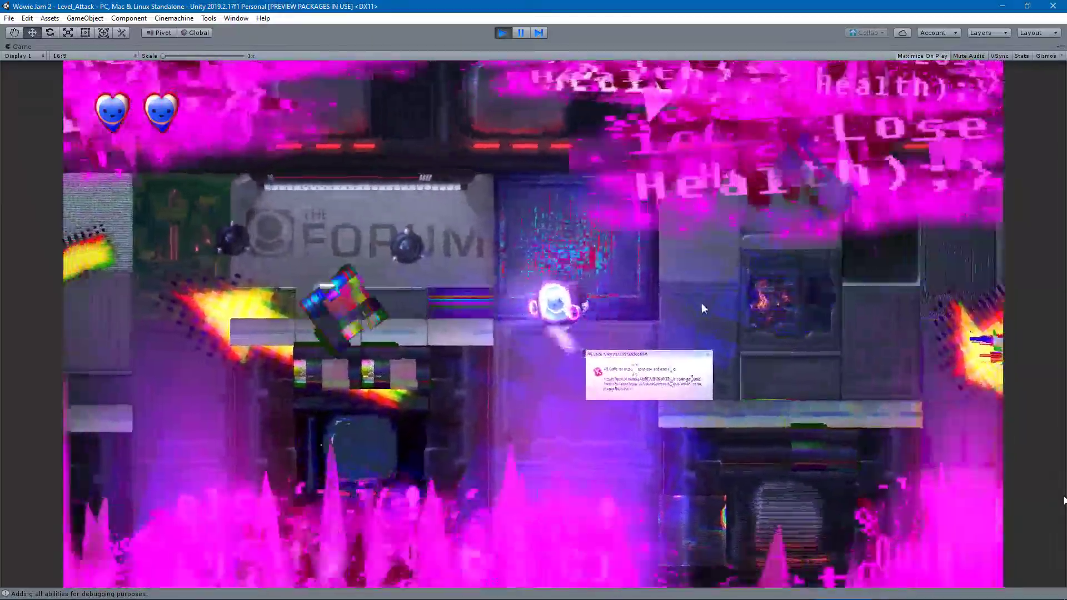
key("Right")
key("space")
key("space")
key("Left")
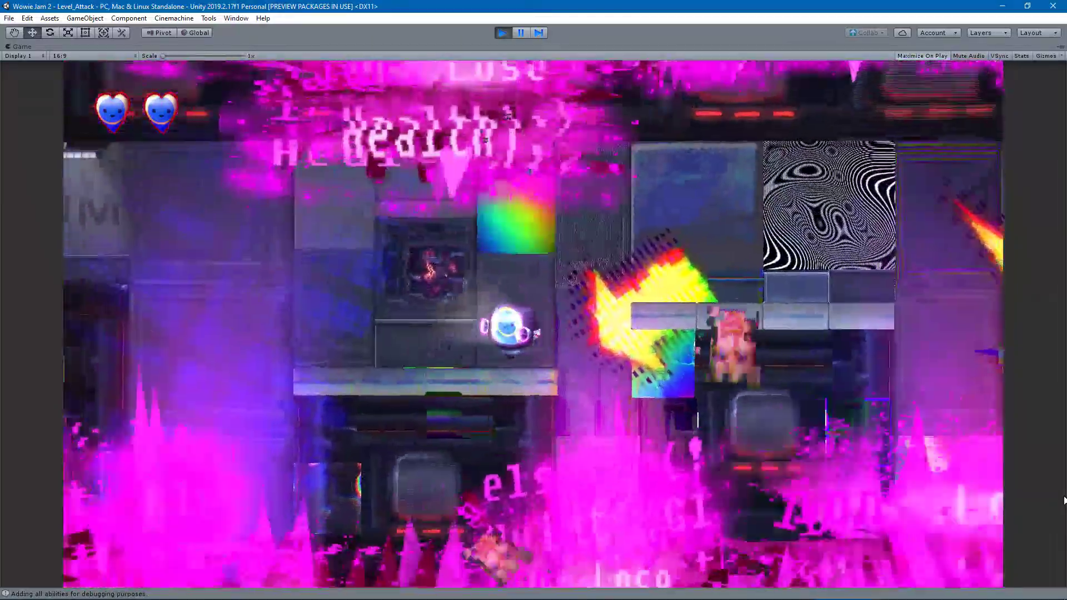
Jump the purple-lit gap to the THE FORUM platform and continue past the yellow arrow to the Observation Hub platform.
key("space")
key("space")
key("space")
key("Left")
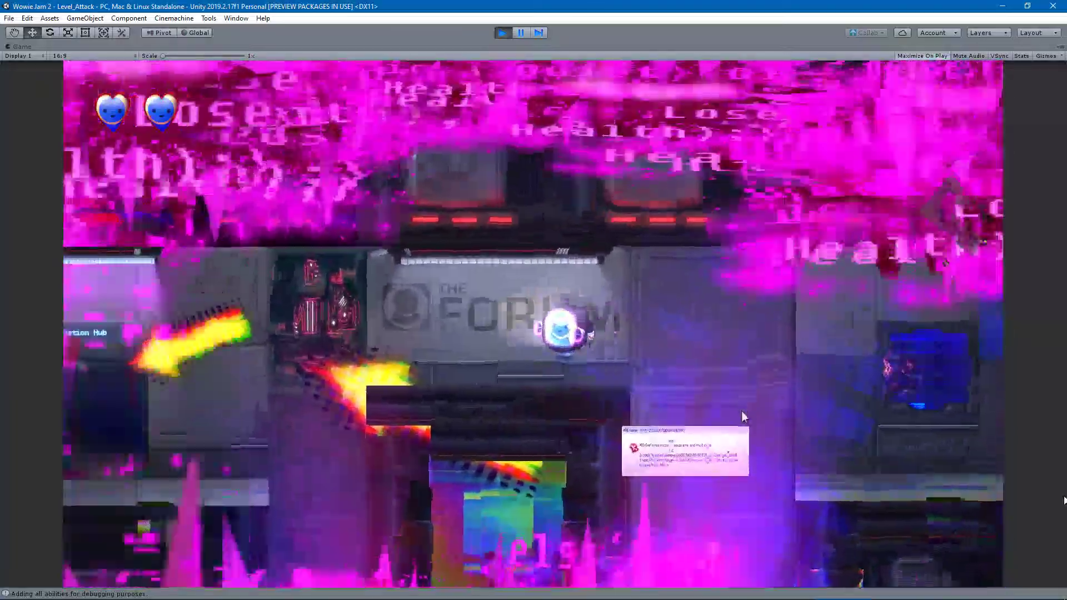
key("space")
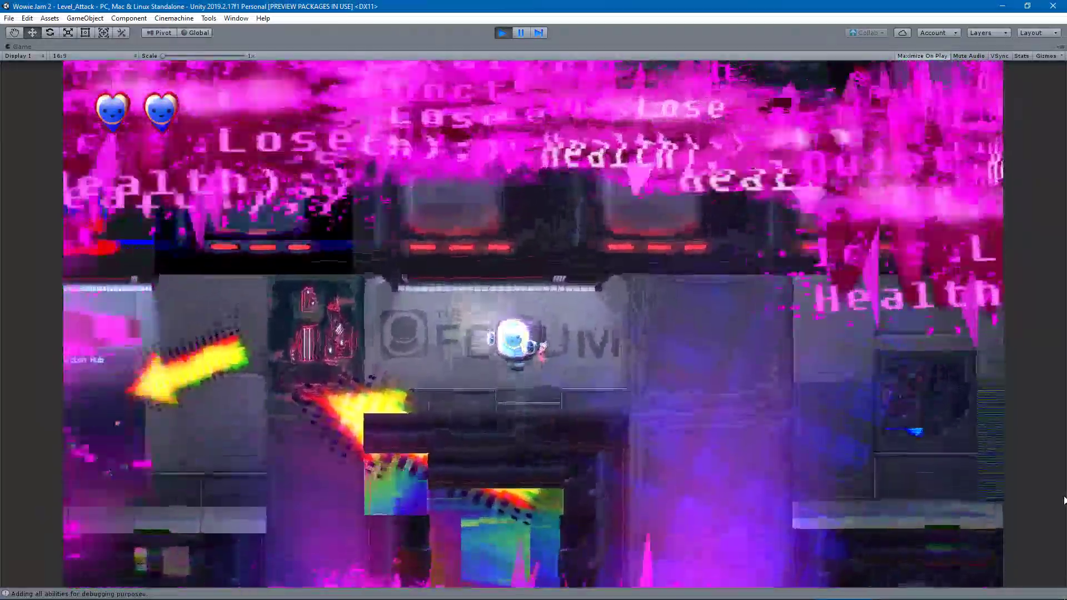
key("Left")
key("Left")
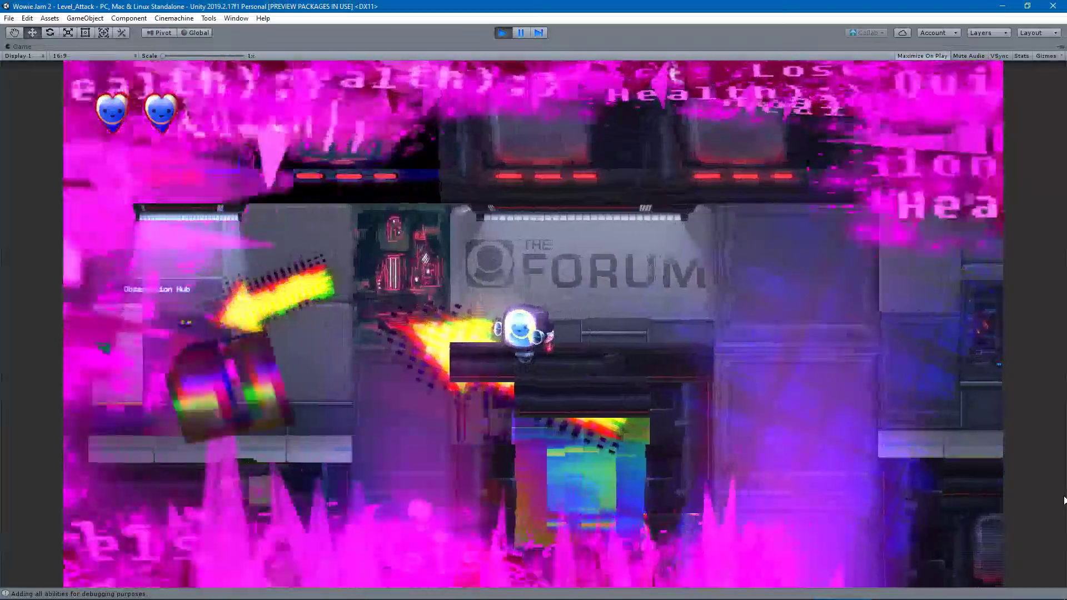
key("space")
key("Left")
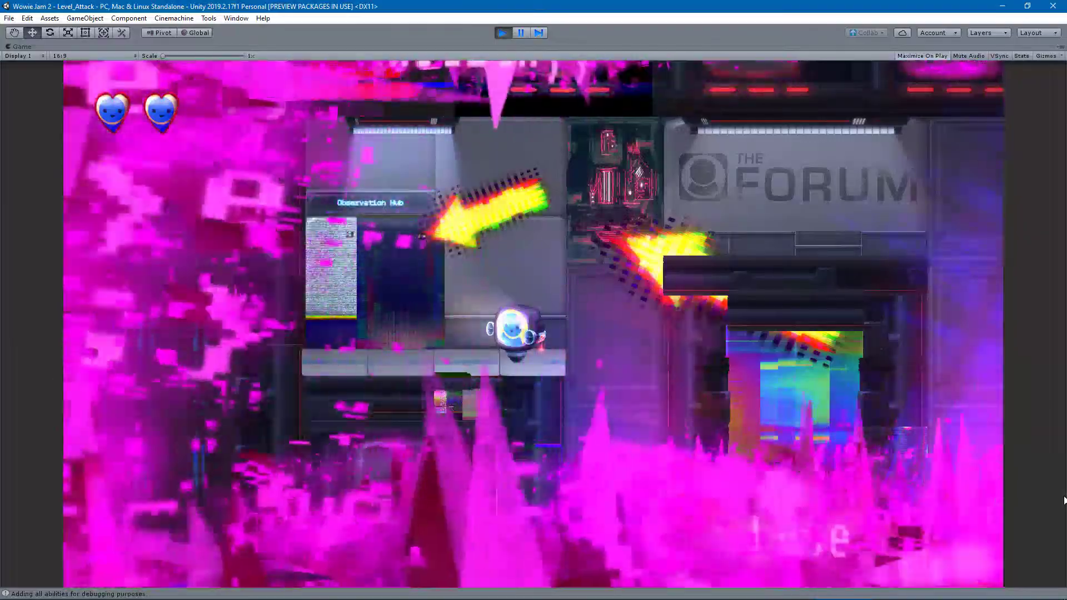
Send the character back from the Observation Hub past the THE FORUM sign and over the dark window platform.
key("space")
key("Right")
key("space")
key("space")
key("Right")
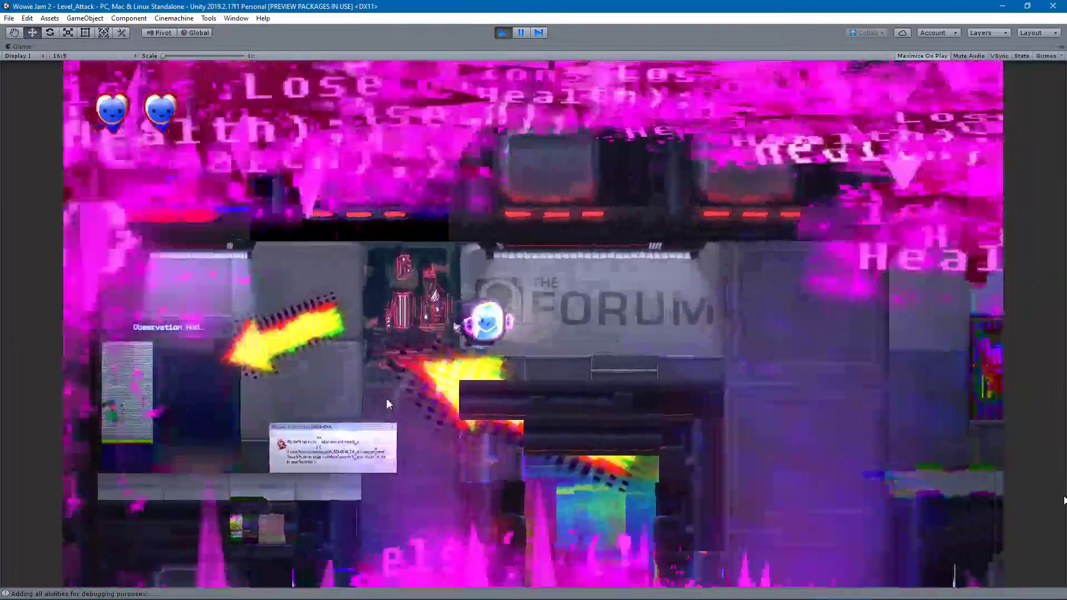
key("space")
key("Right")
key("space")
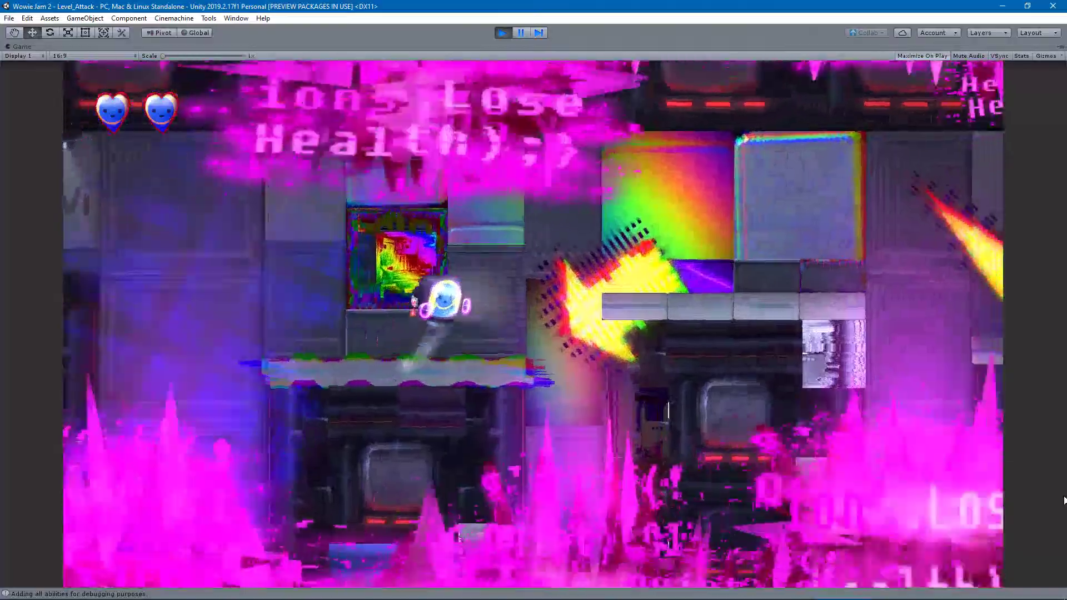
key("space")
key("Right")
key("space")
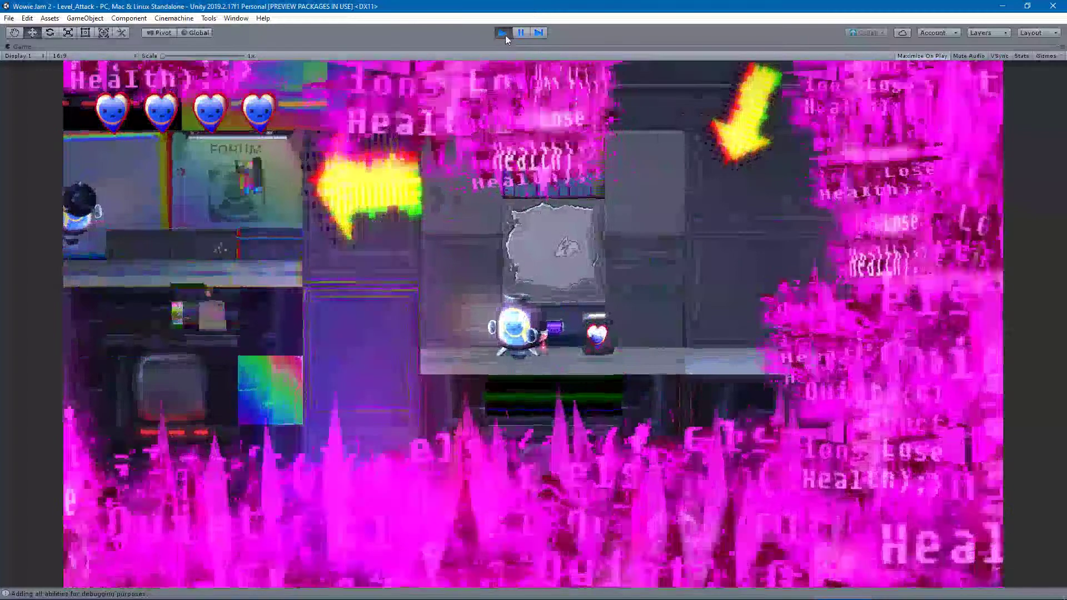
Stop the playtest and clear the selection in the Level_Attack scene.
left_click(505, 36)
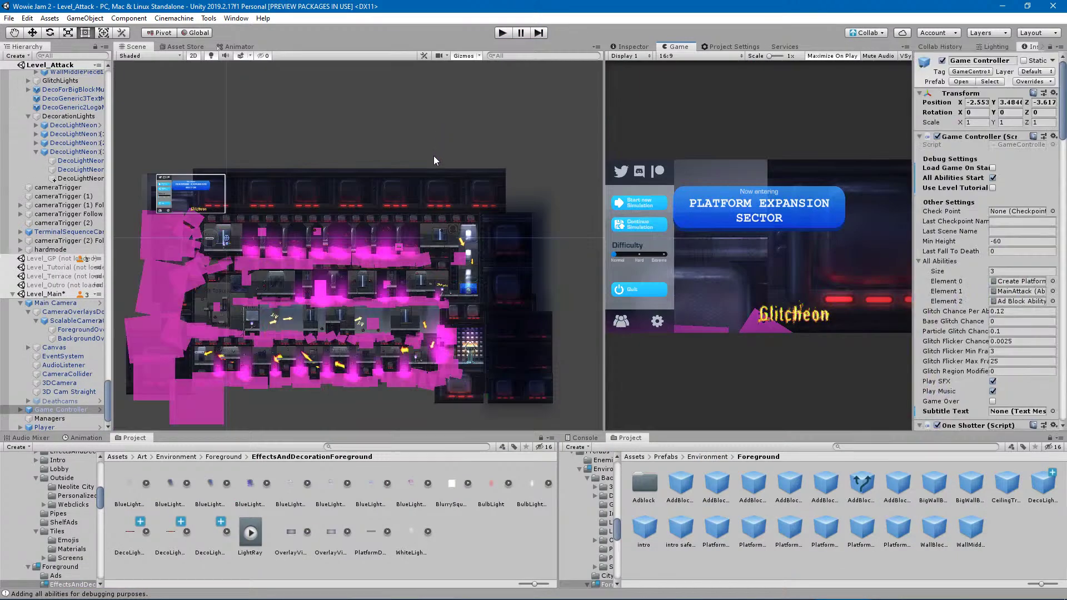
left_click(521, 549)
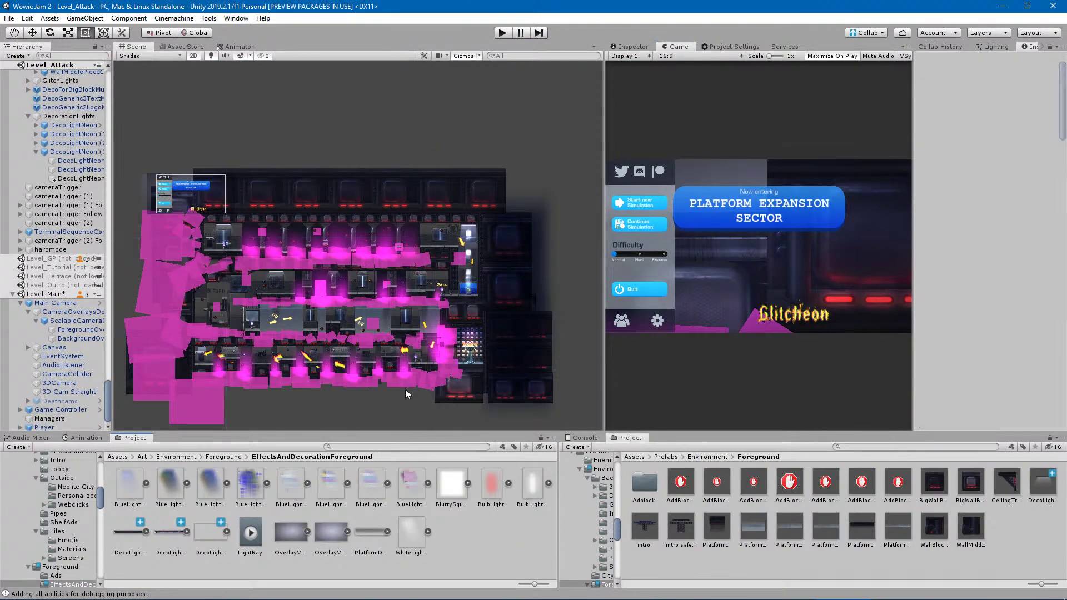
Select the pink glitch light around the downward arrows near the glowing pedestal and examine its component settings, including Toggle Active For Ability.
scroll(233, 256, "up", 4)
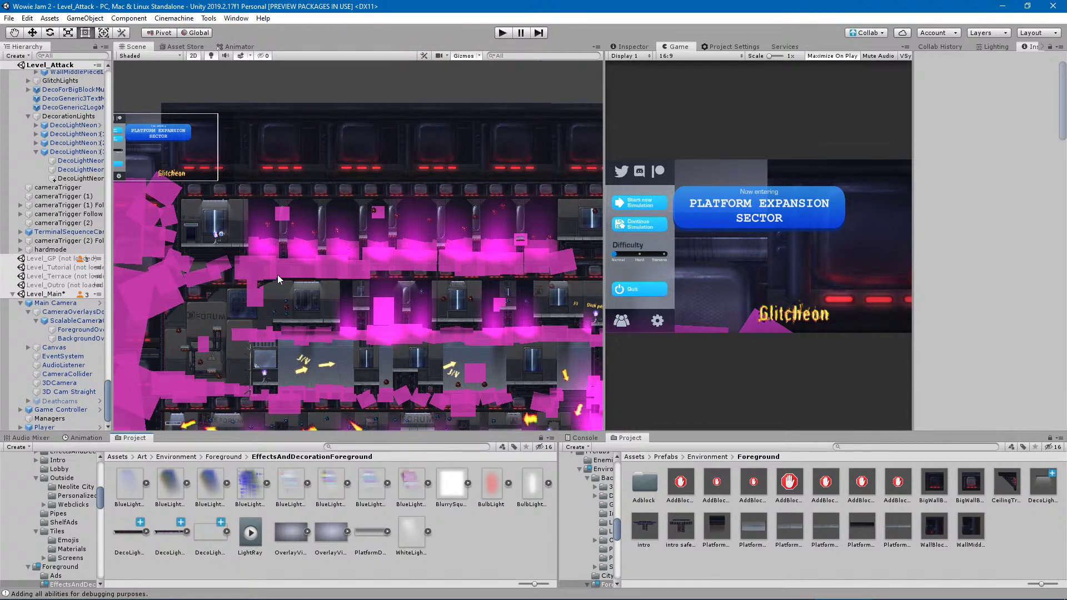
middle_click_drag(288, 238, 352, 302)
middle_click_drag(431, 329, 174, 159)
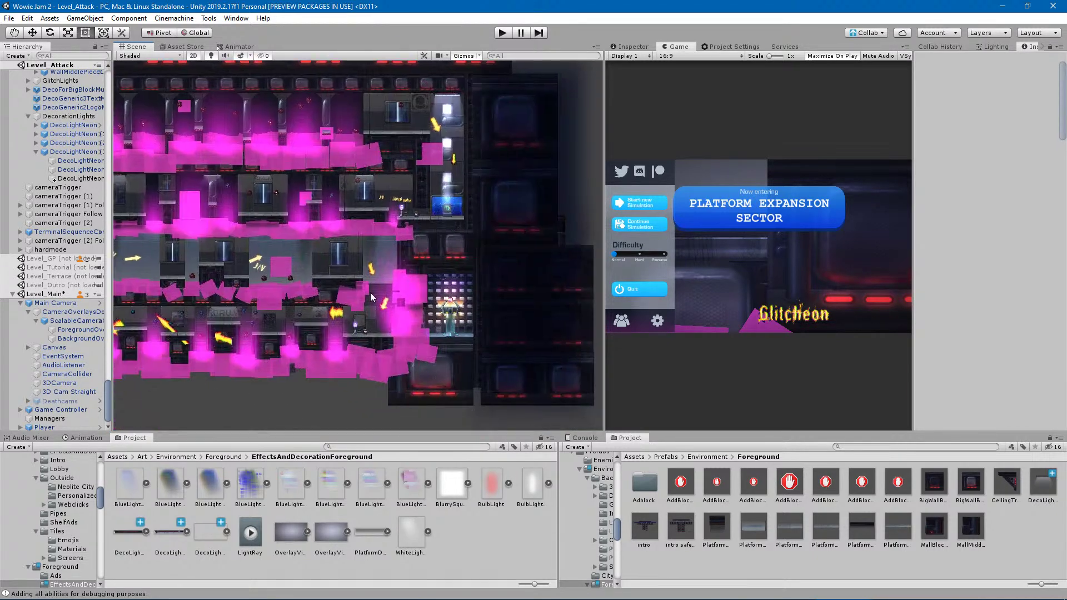
left_click(402, 326)
scroll(81, 265, "up", 3)
scroll(82, 265, "up", 5)
scroll(391, 310, "up", 4)
scroll(386, 342, "up", 3)
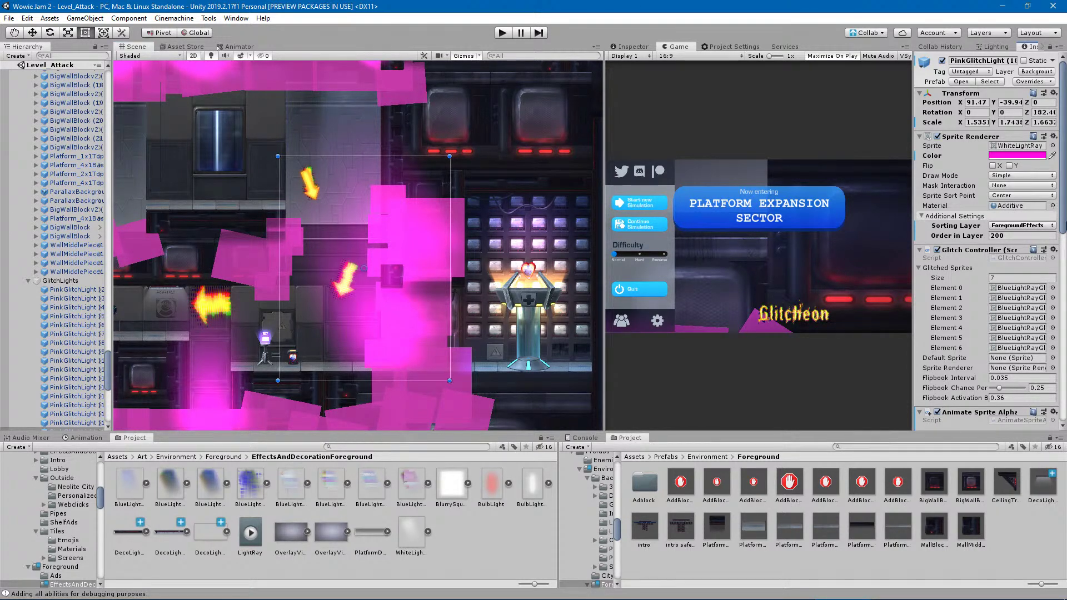
left_click_drag(1066, 185, 1066, 370)
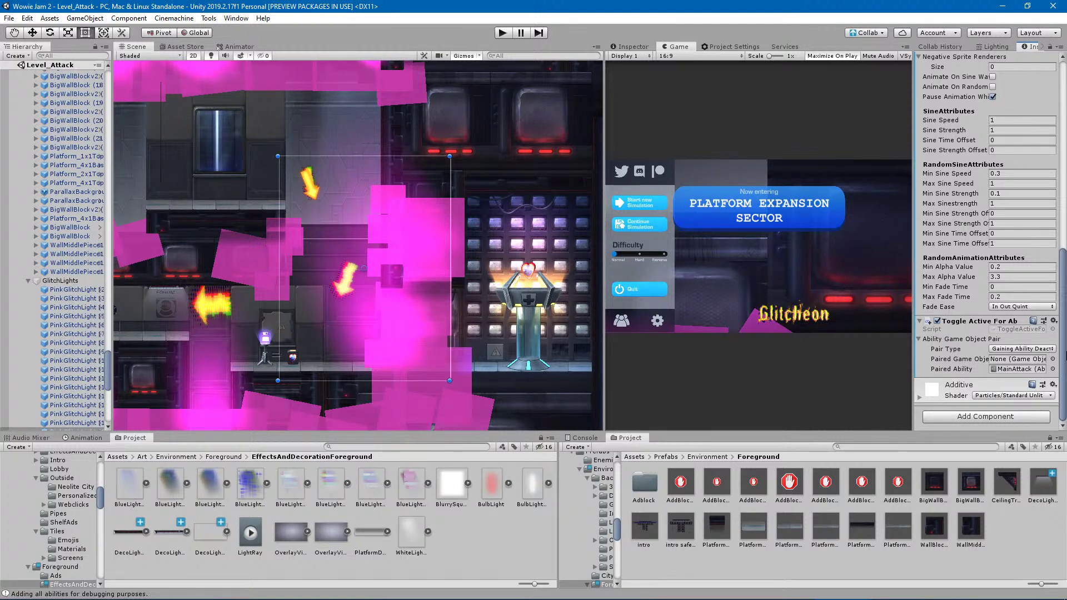
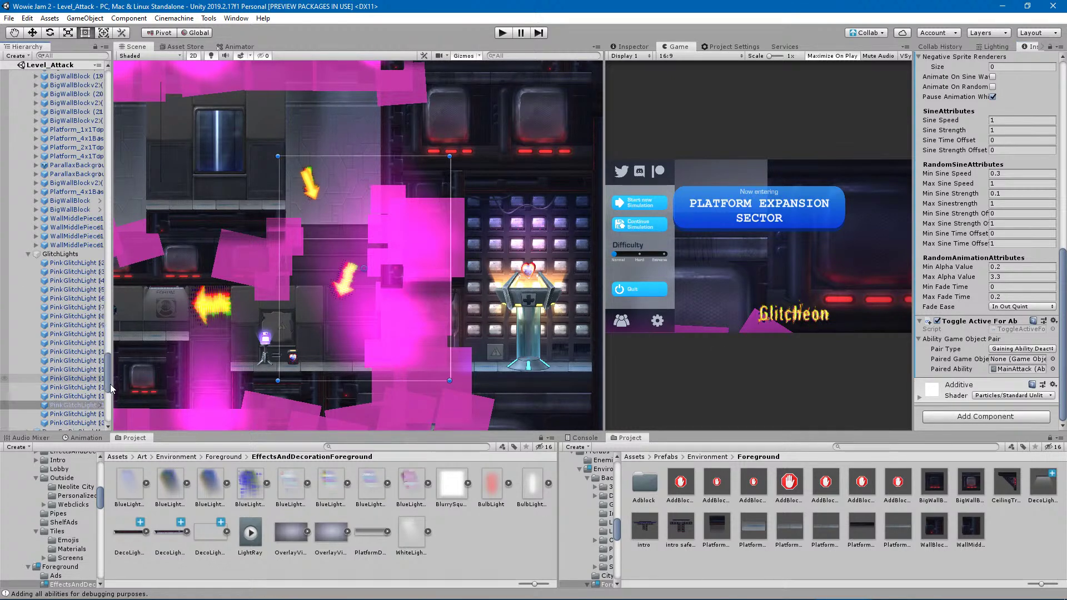
scroll(111, 394, "down", 6)
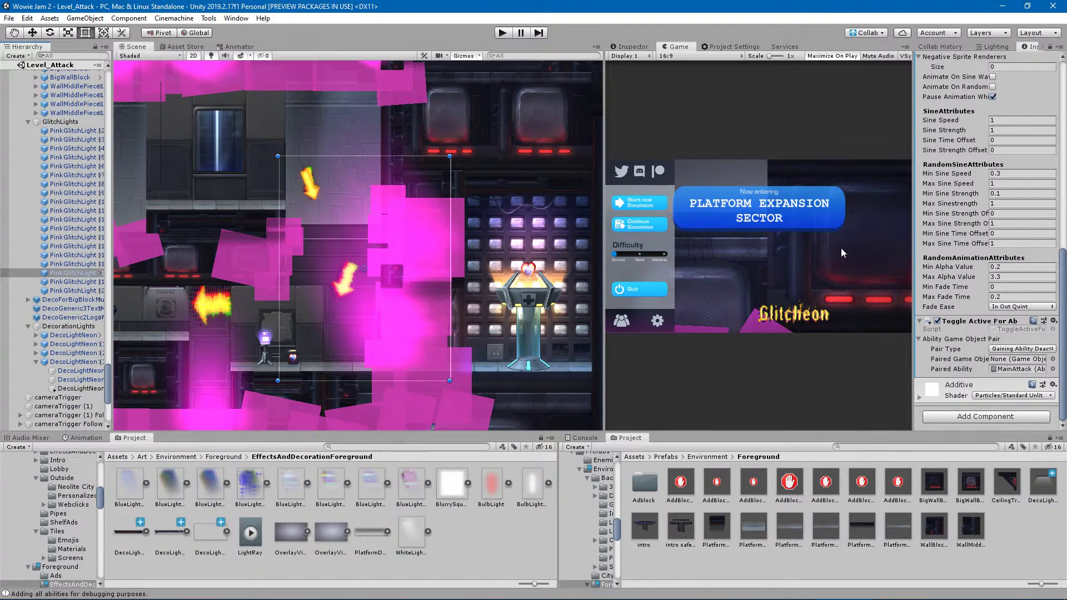
scroll(482, 321, "down", 5)
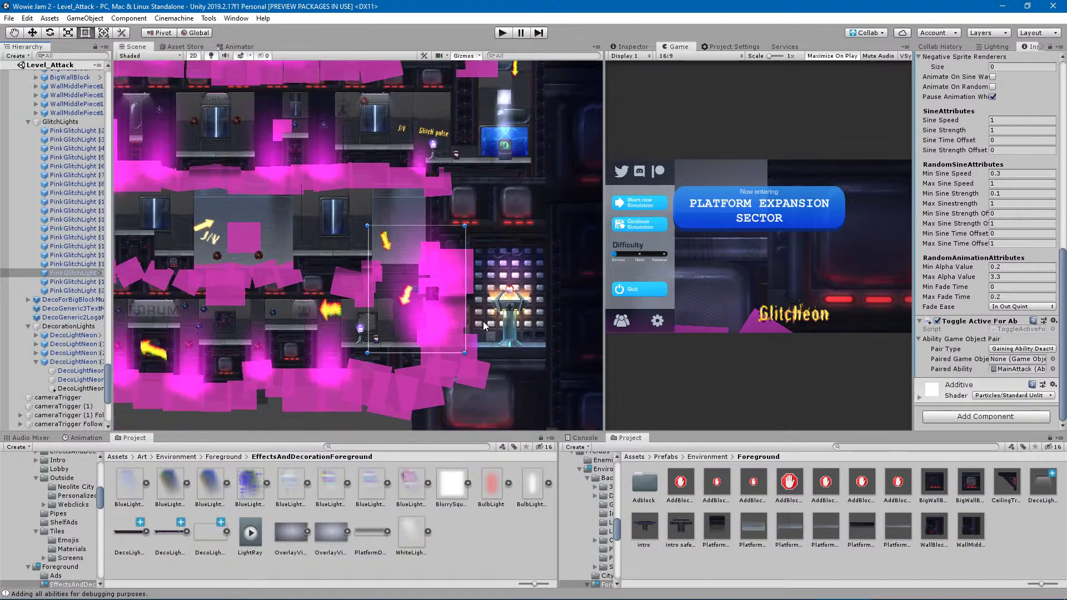
Move the Player object onto the lower platform beside the save point, below the downward arrows near the glowing pedestal.
scroll(425, 279, "down", 5)
middle_click_drag(267, 177, 425, 299)
scroll(289, 240, "down", 2)
left_click(132, 201)
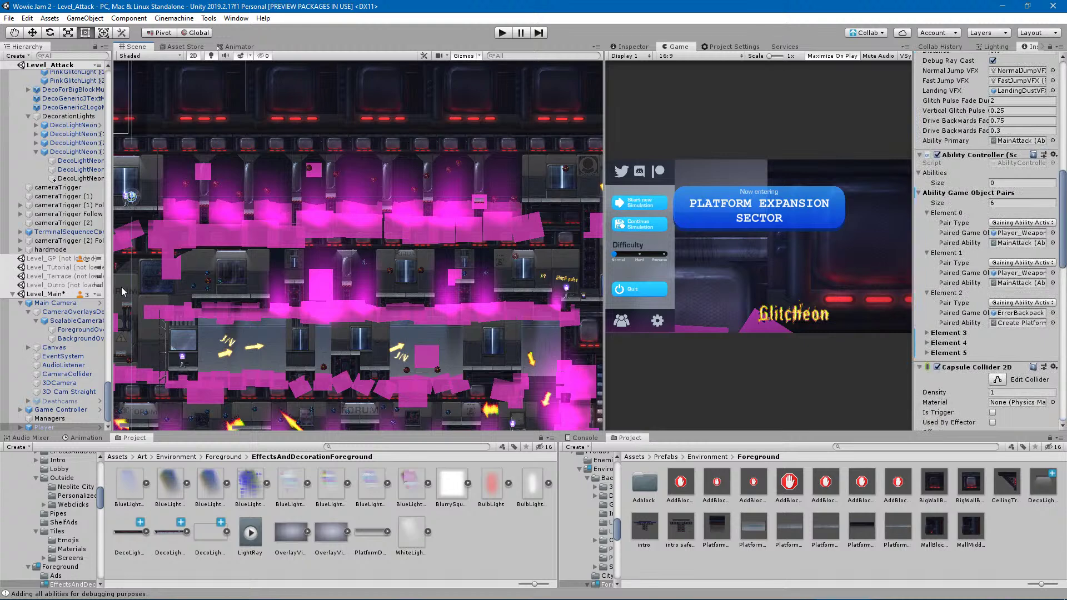
key("w")
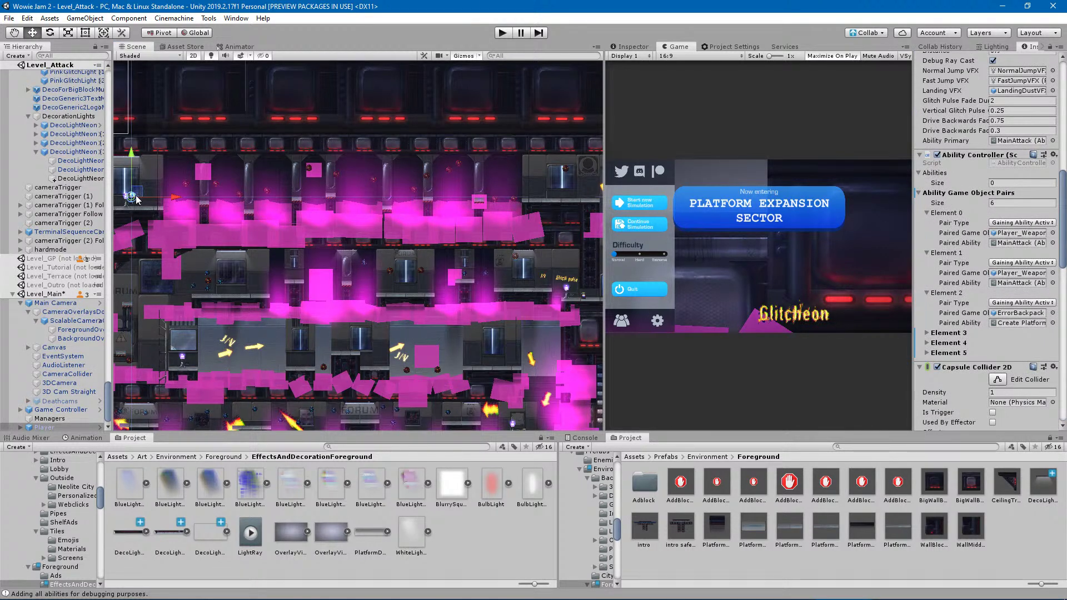
left_click_drag(436, 399, 543, 409)
middle_click_drag(543, 409, 473, 339)
Playtest a new simulation from this start point, taking the character to the plus-marked pedestal and back, and stop the playtest.
left_click(502, 33)
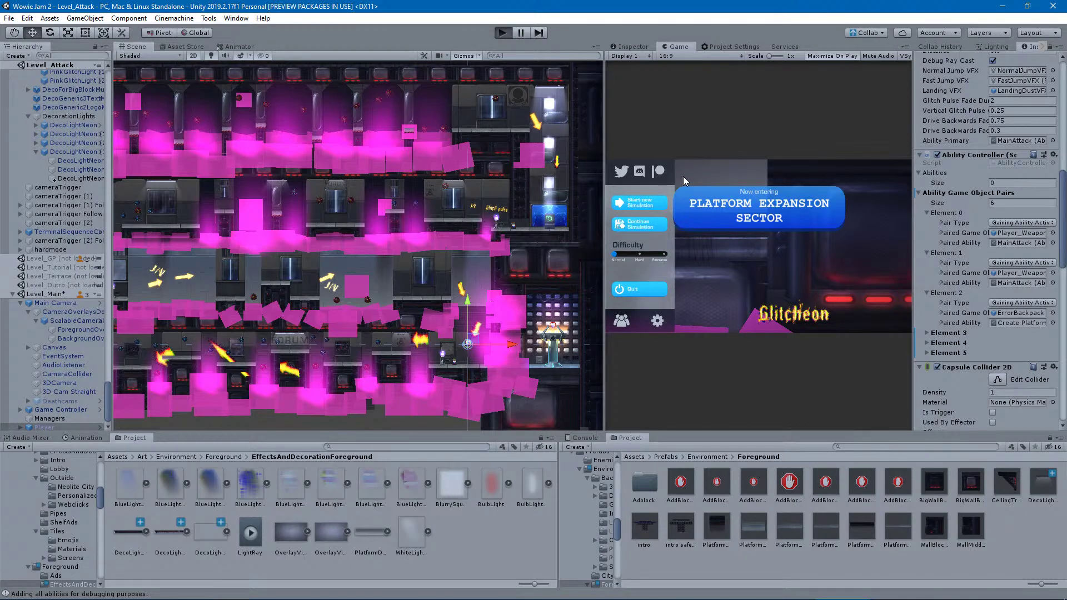
key("shift+space")
left_click(131, 191)
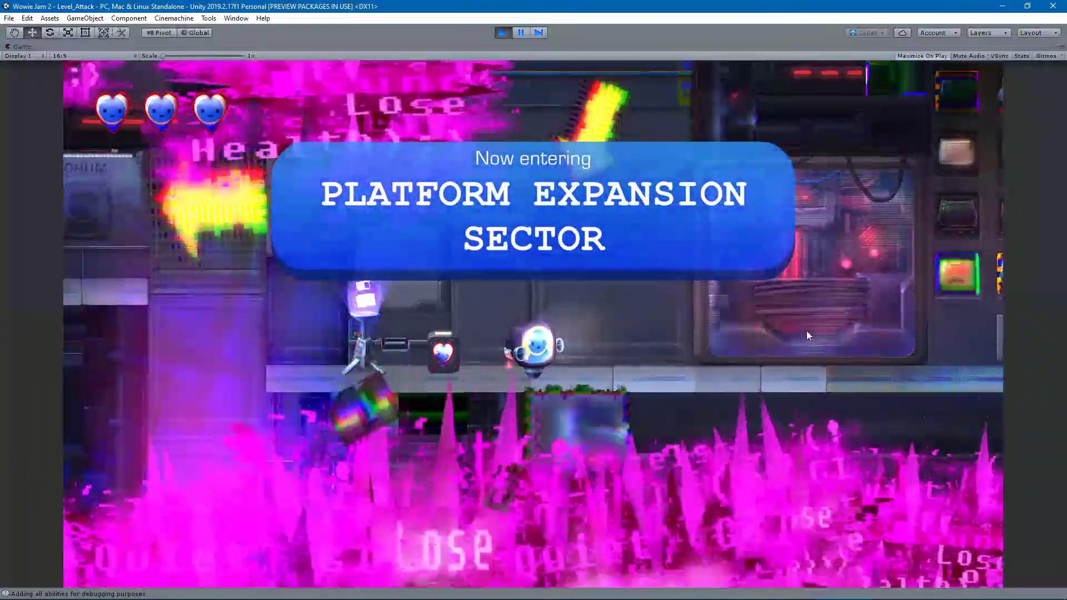
key("Right")
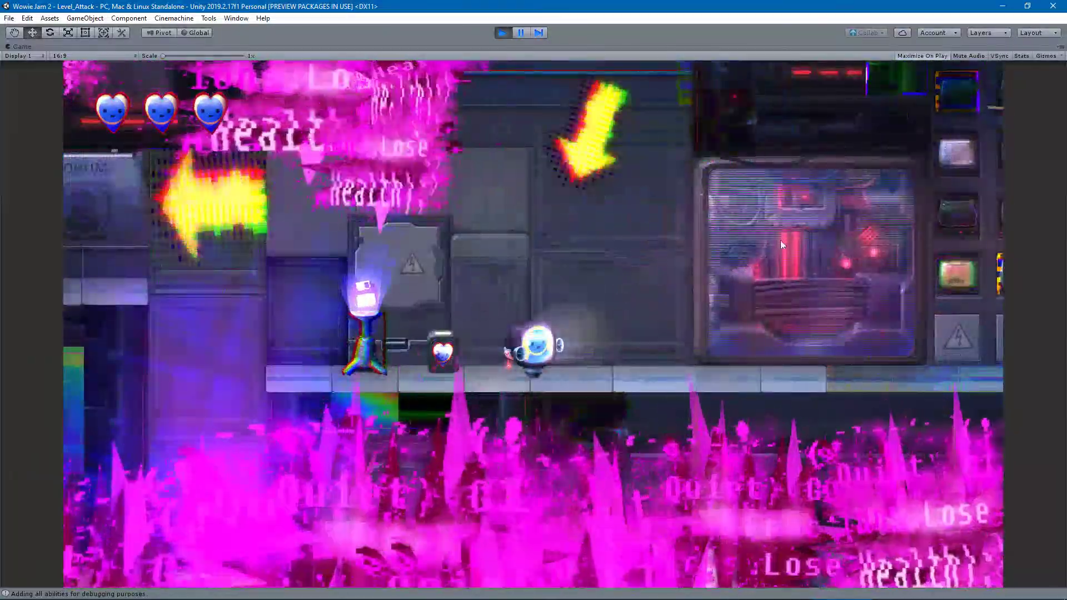
key("Right")
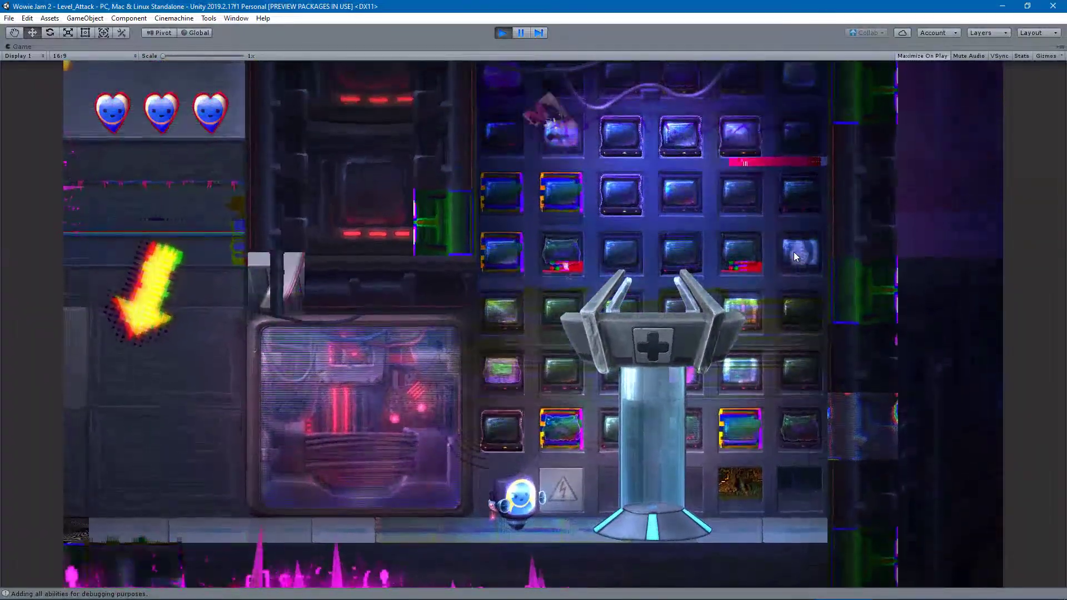
key("Left")
key("Left")
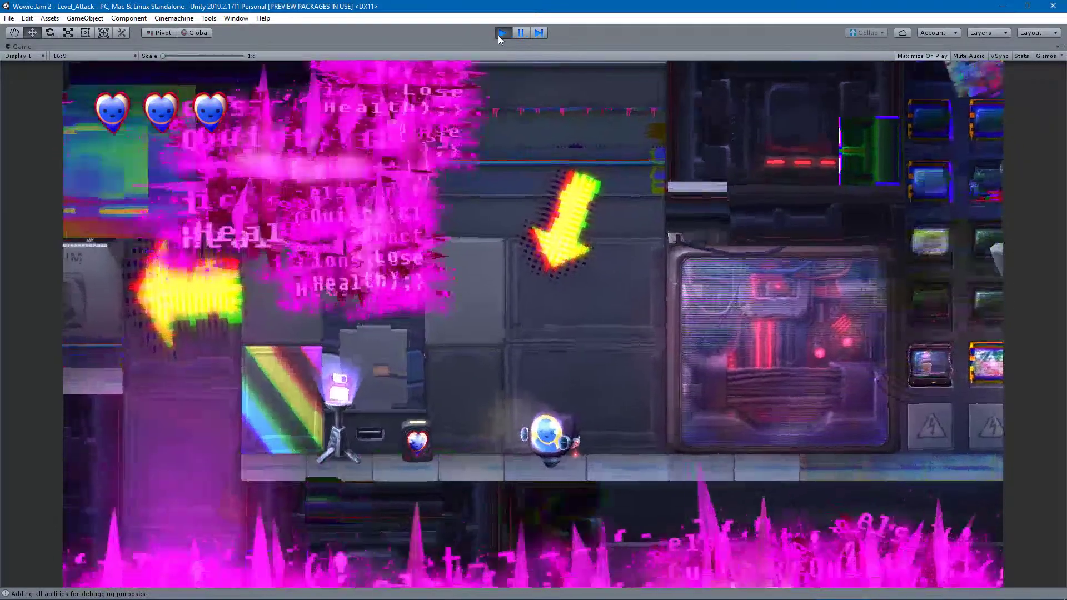
left_click(498, 35)
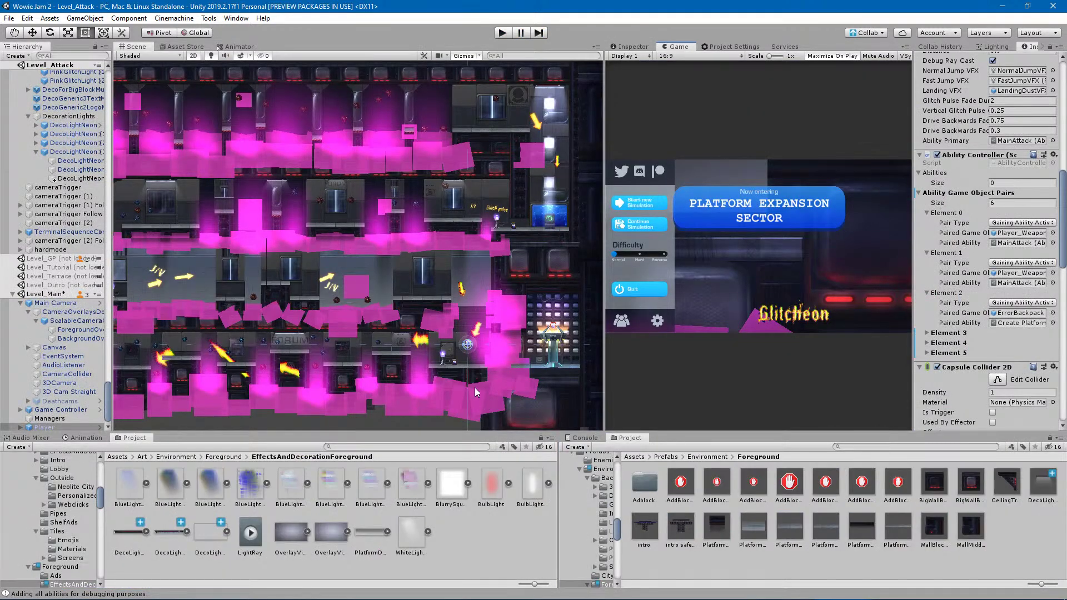
Move the Player onto the blue-screen platform beside the Glitch pulse text and start a new simulation in play mode.
left_click(62, 428)
key("w")
left_click_drag(467, 345, 549, 191)
left_click(503, 33)
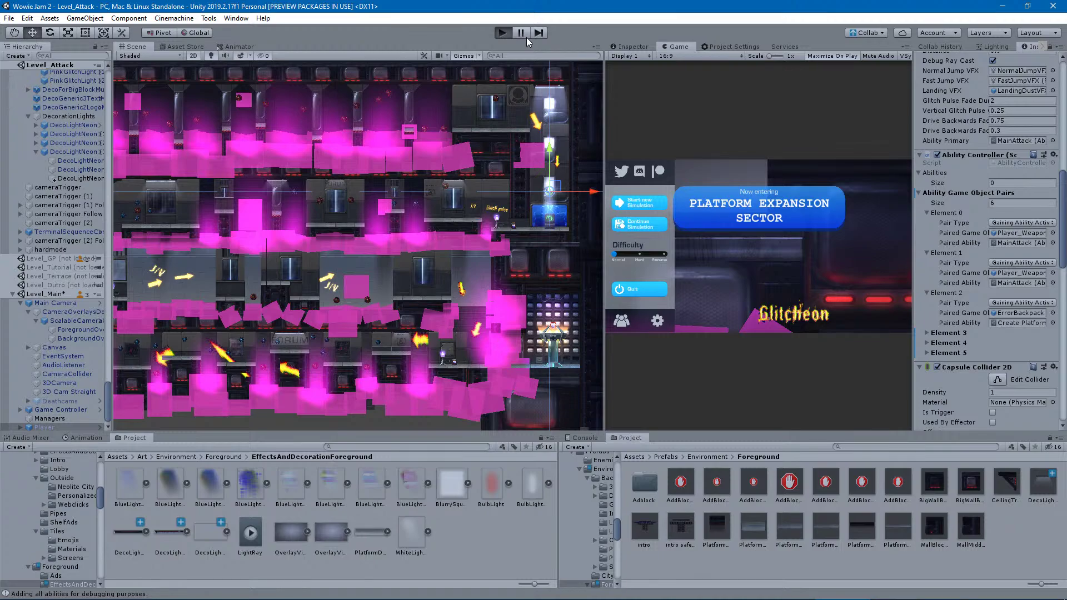
key("shift+space")
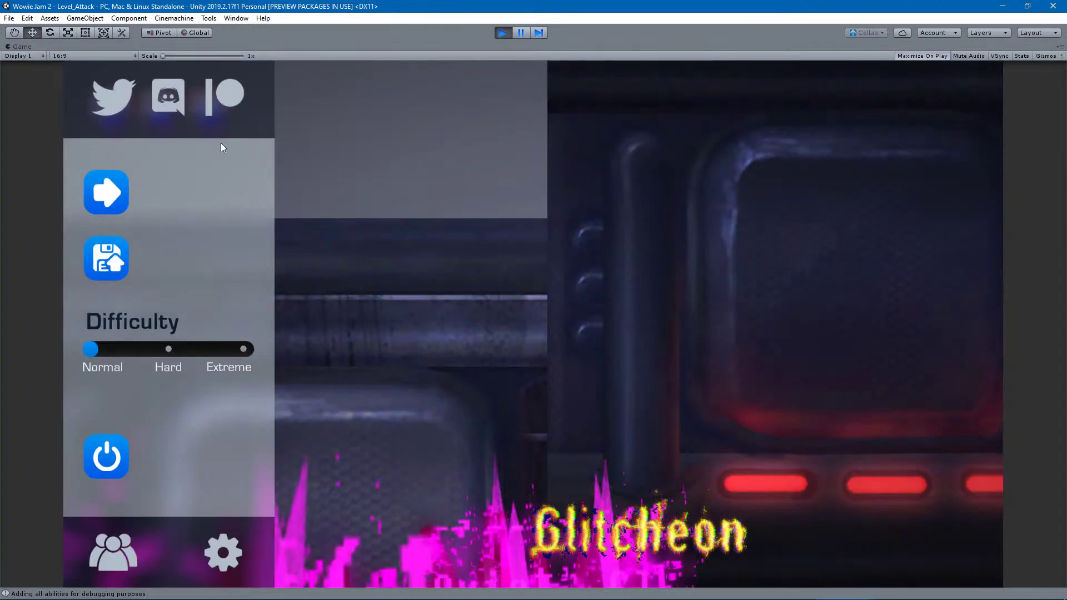
left_click(115, 202)
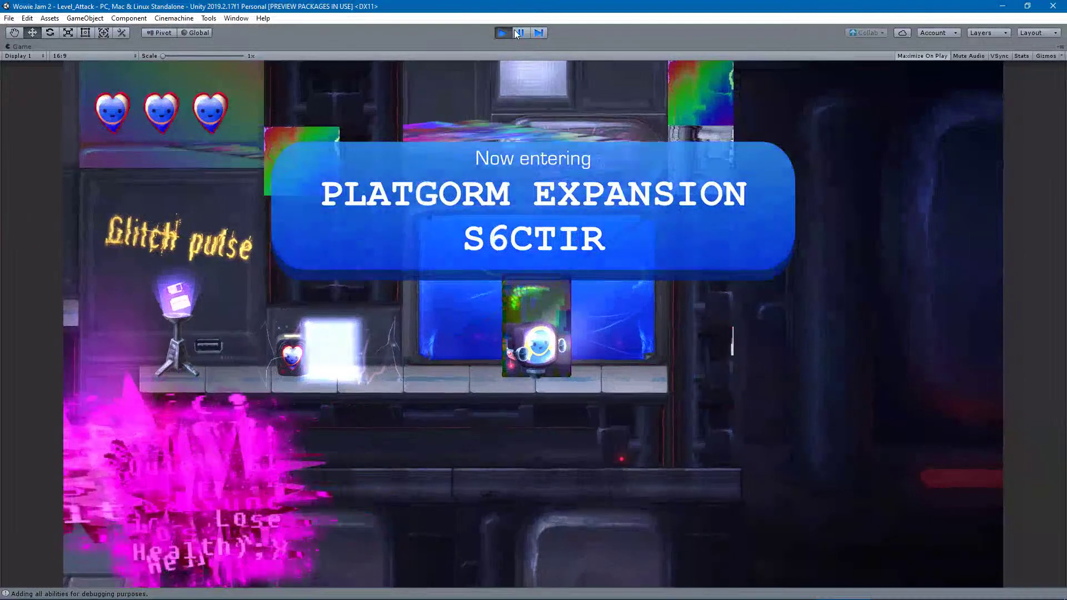
Pause the playtest, examine the glitch hazards around the arrows and pedestal in the scene, and resume the game.
left_click(519, 32)
key("shift+space")
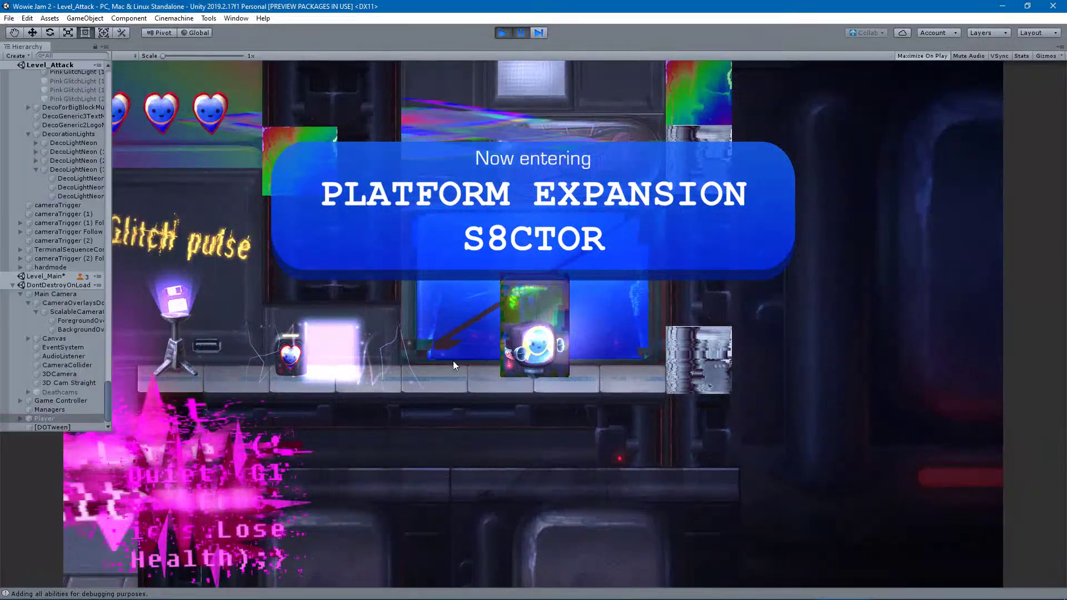
scroll(532, 353, "up", 5)
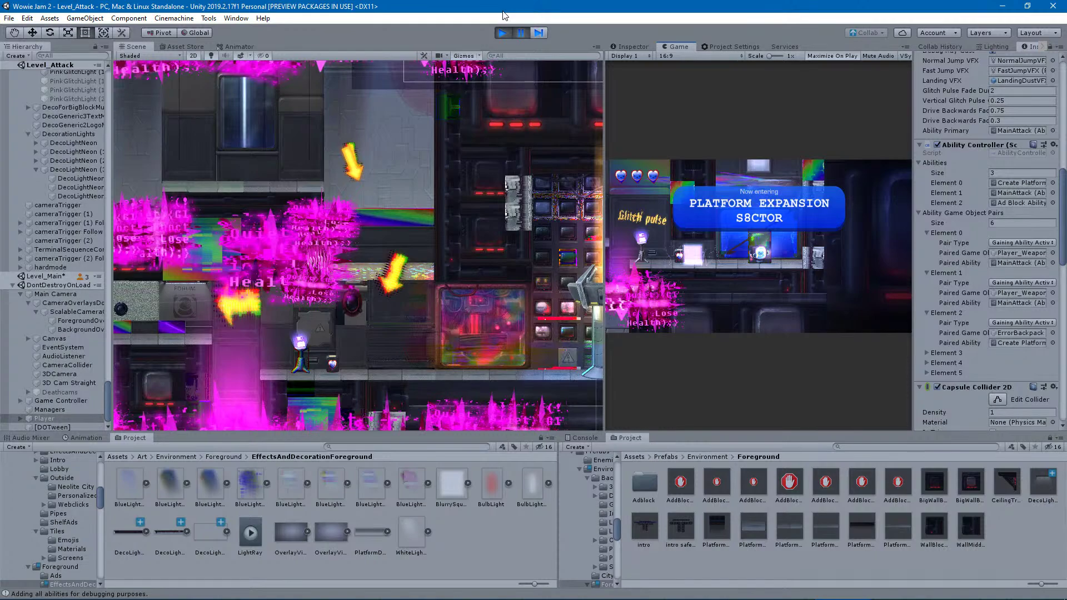
left_click(519, 35)
key("shift+space")
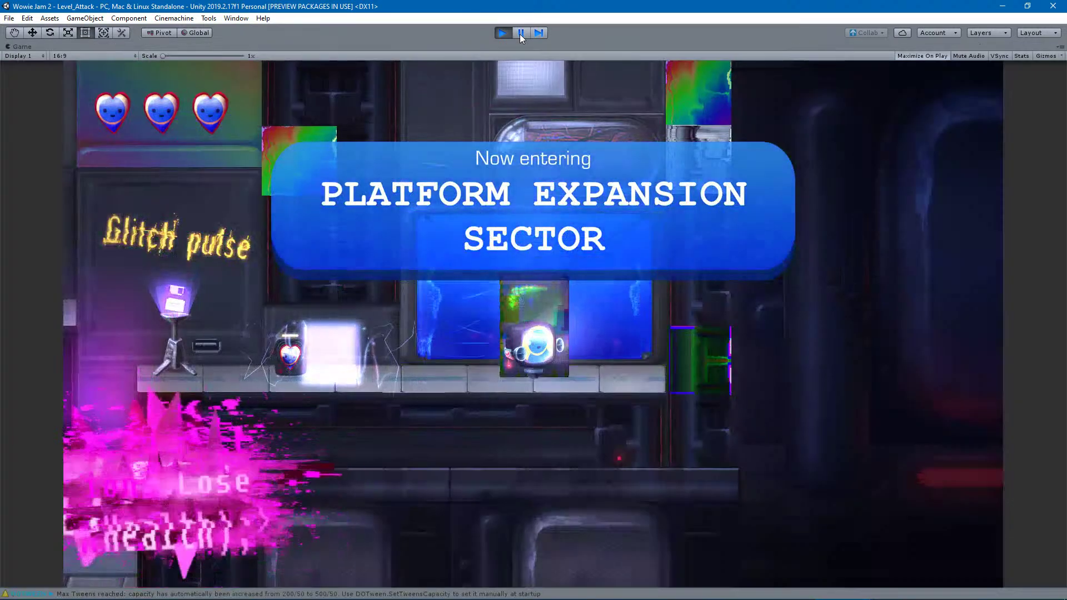
Walk the character back and forth between the blue screen and the save point under the Glitch pulse text.
key("a")
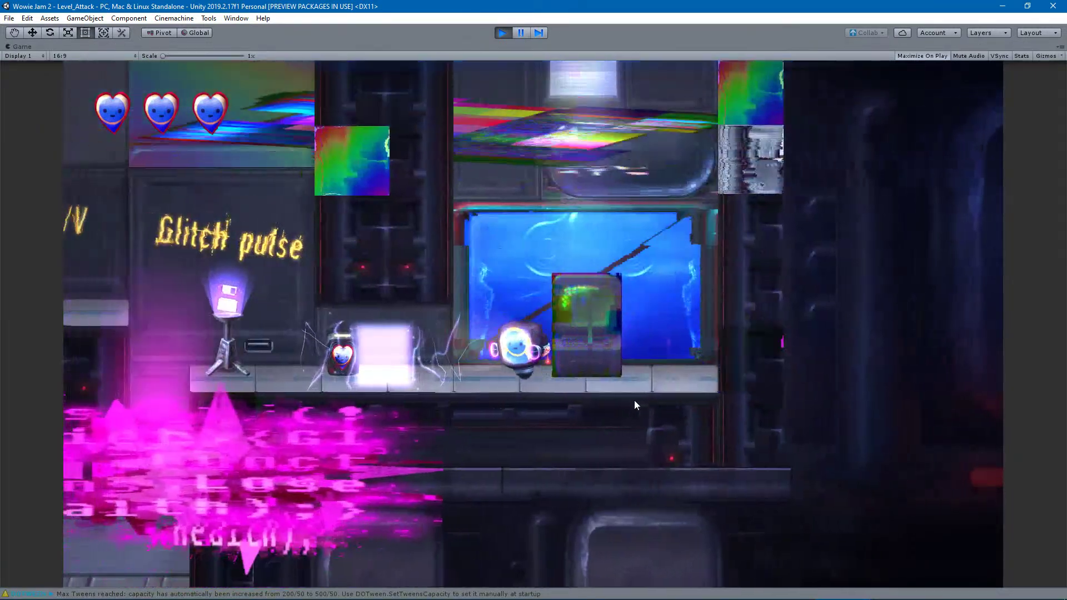
key("d")
key("a")
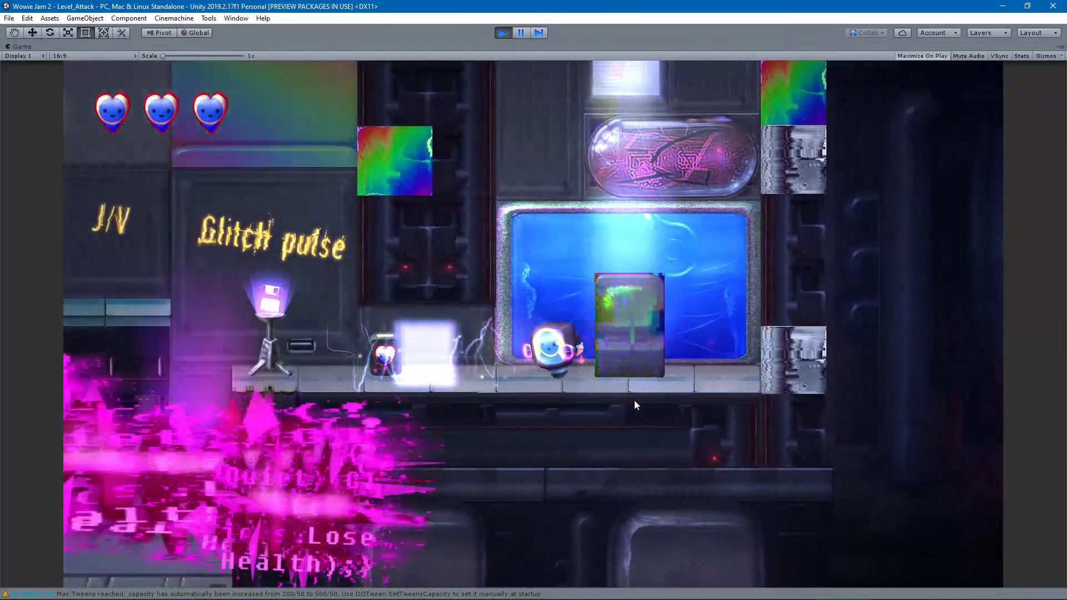
key("d")
key("a")
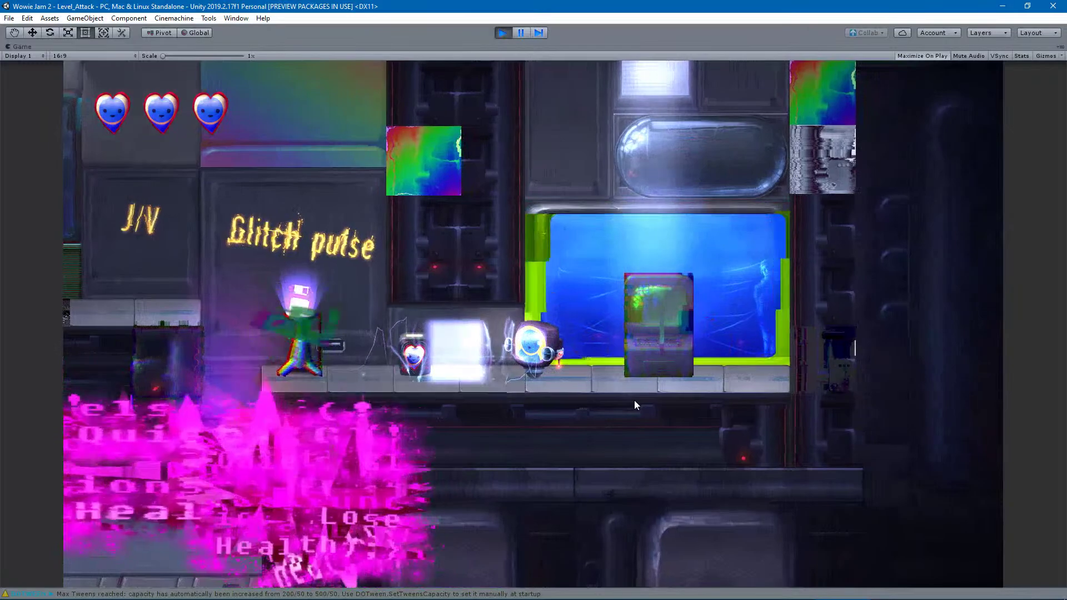
key("d")
key("a")
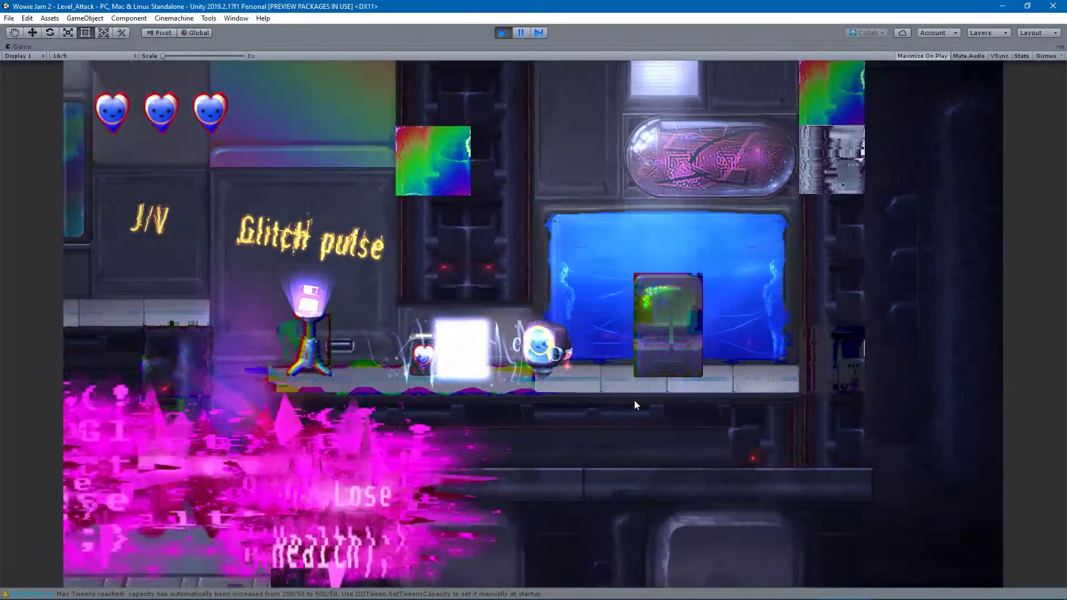
key("d")
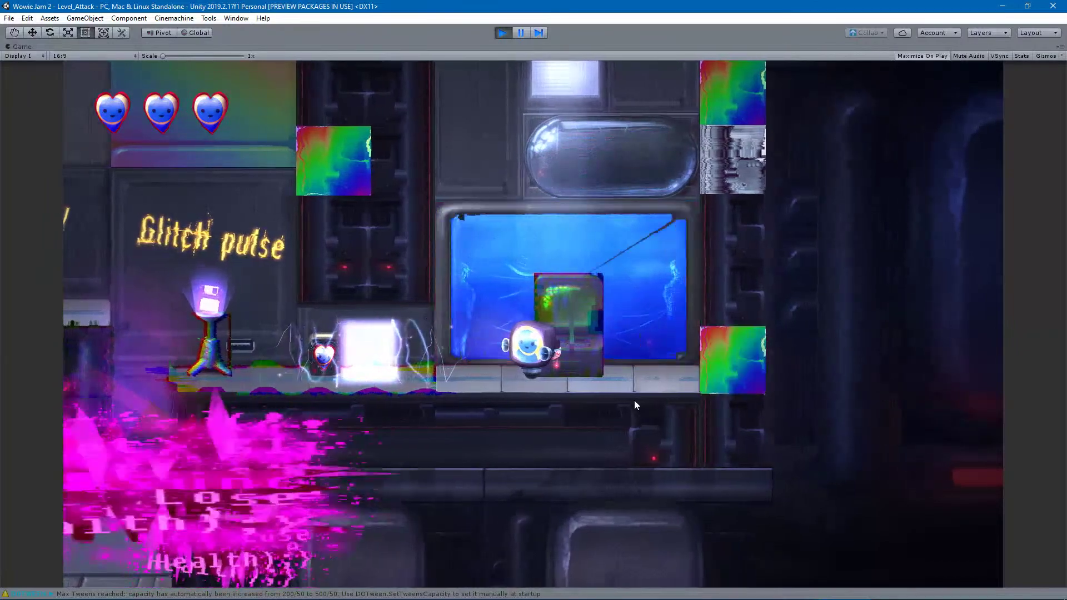
key("d")
key("a")
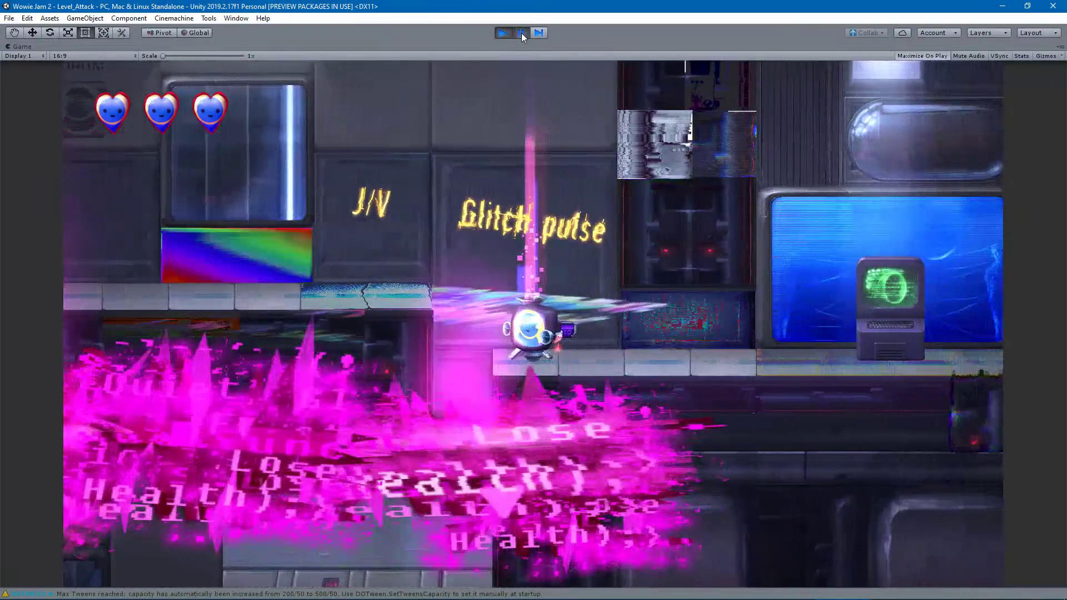
Pause the playtest to check the hazards around the pedestal, resume it briefly, and pause again for a closer look.
left_click(521, 32)
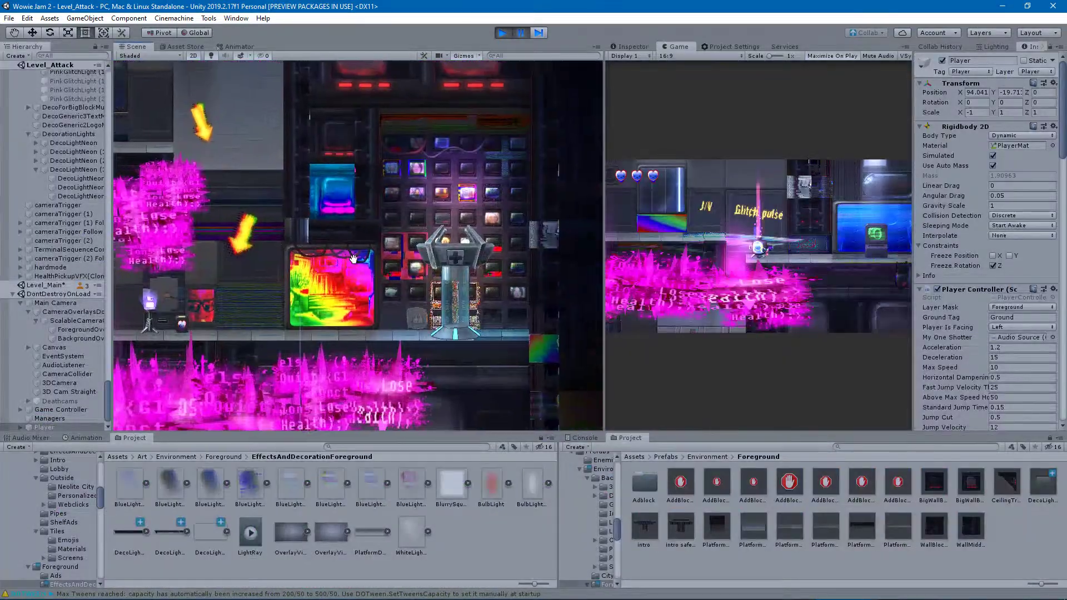
left_click(521, 32)
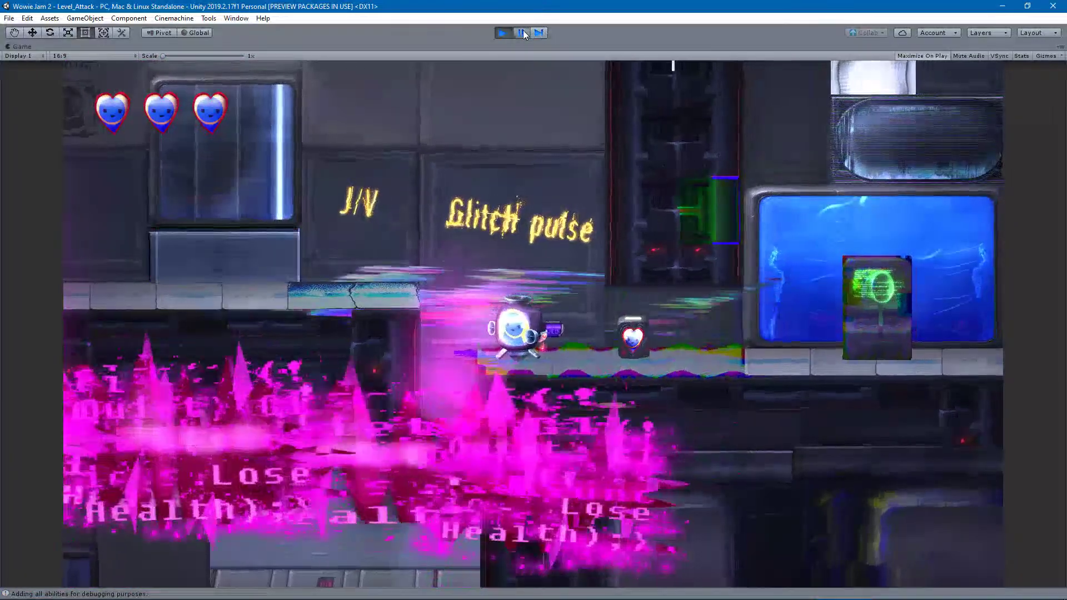
left_click(522, 33)
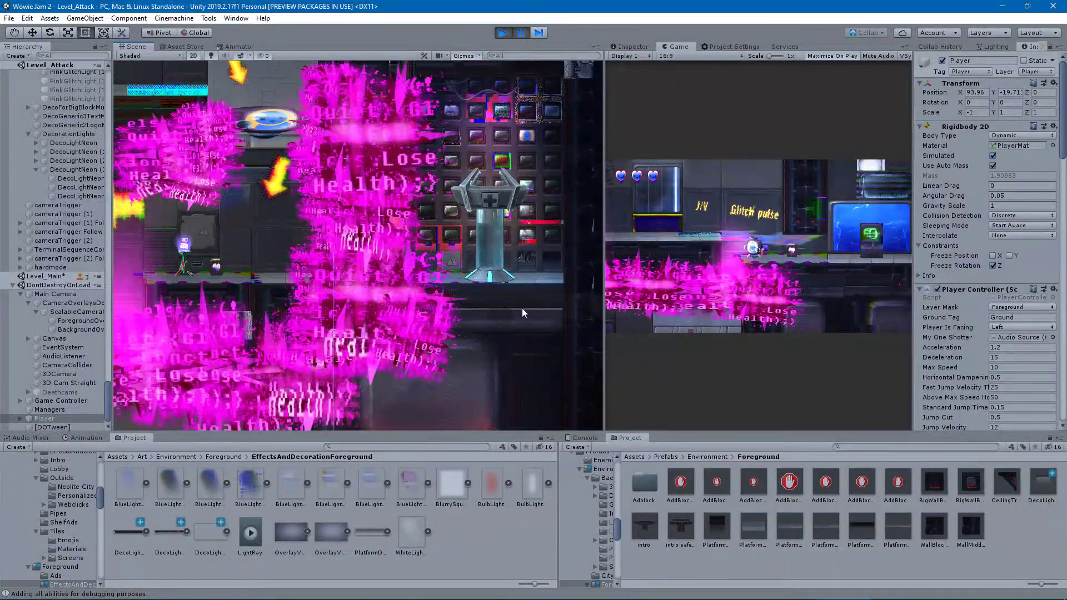
scroll(353, 209, "up", 2)
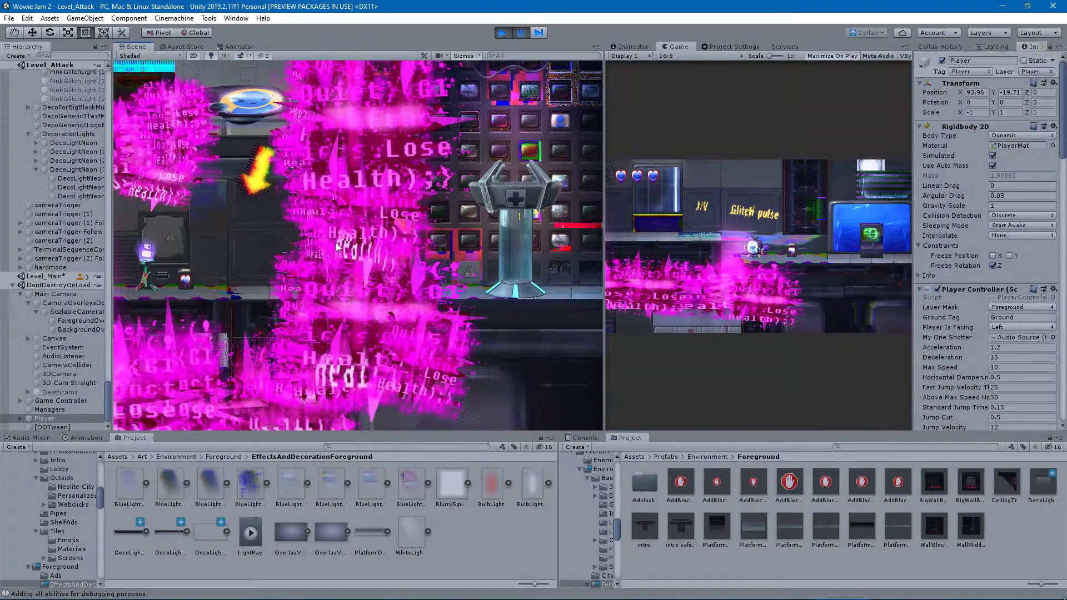
Select the particle system of the tall glitch hazard beside the pedestal and then its parent, Hazard (76).
left_click(341, 240)
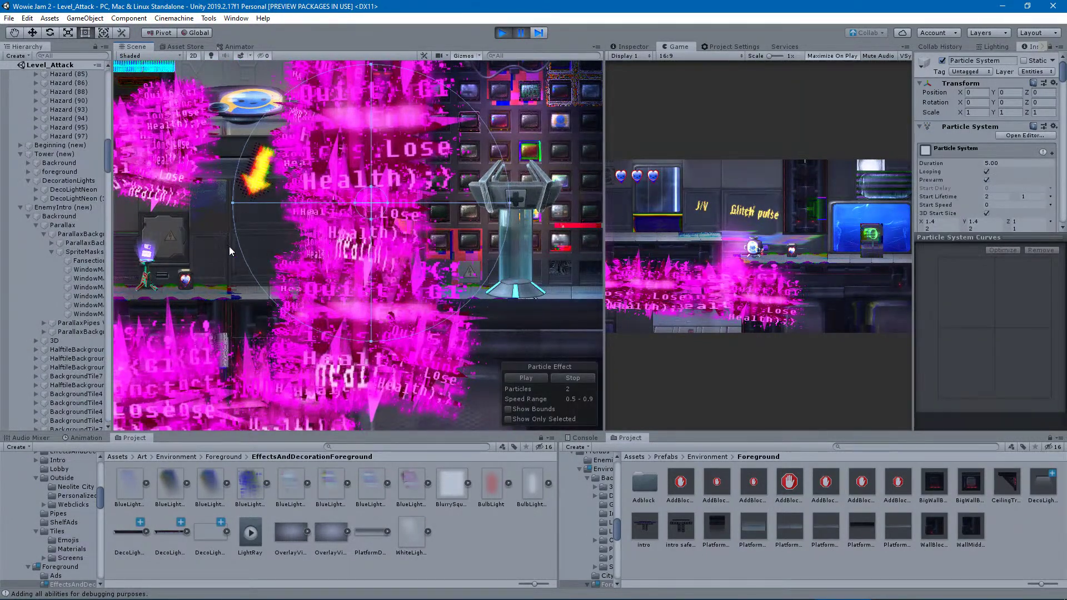
scroll(87, 325, "up", 5)
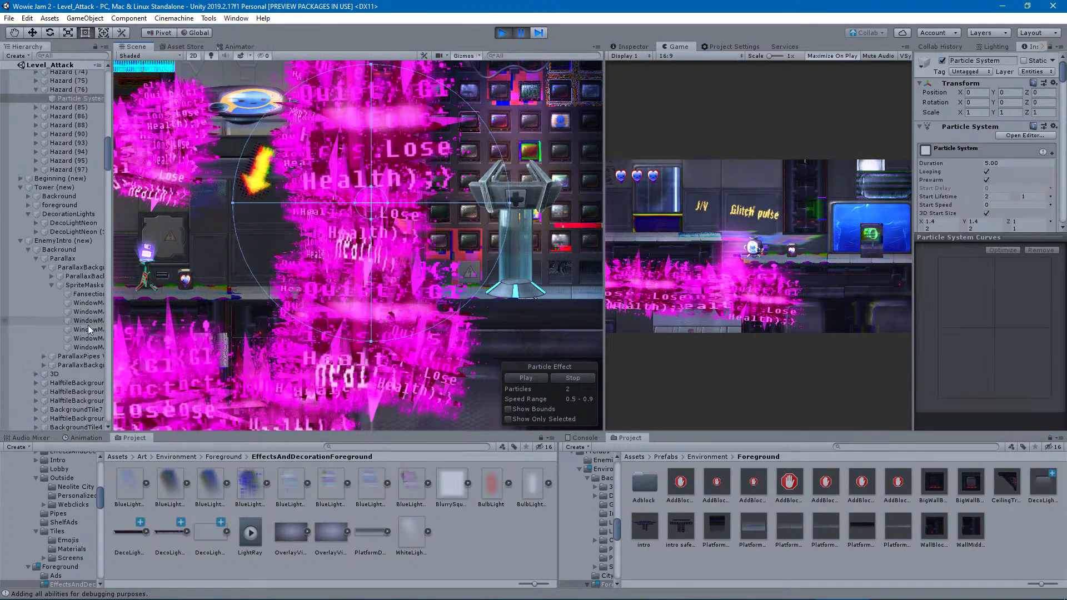
scroll(78, 225, "up", 1)
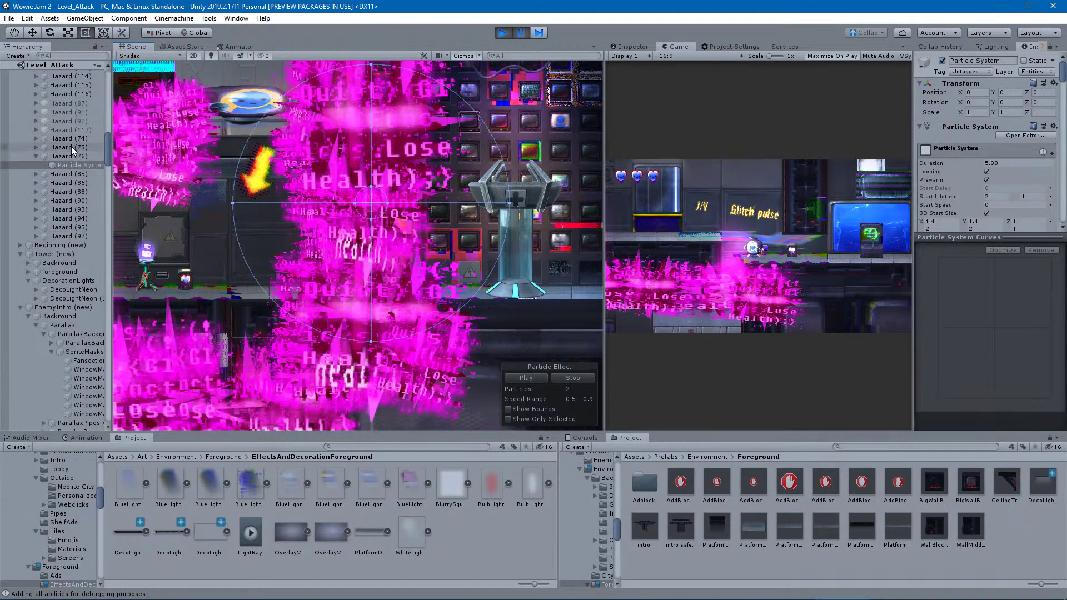
left_click(65, 158)
scroll(54, 176, "up", 3)
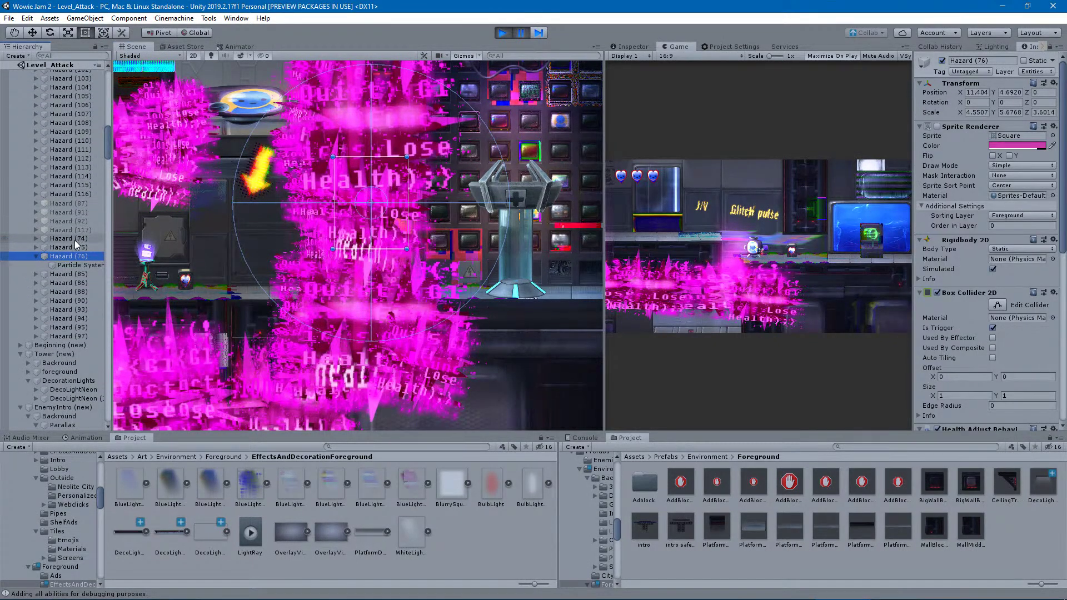
Locate the GlitchLights group in the scene's object hierarchy and select PinkGlitchLight (8) within it to examine its settings.
scroll(70, 292, "up", 12)
scroll(68, 291, "up", 11)
scroll(61, 330, "up", 6)
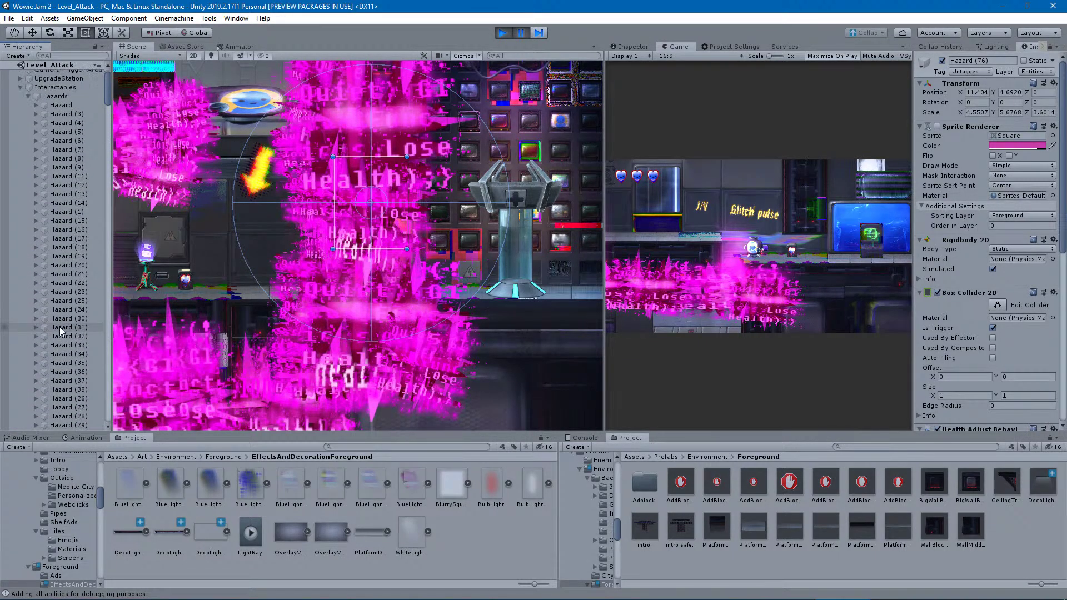
scroll(61, 329, "up", 1)
scroll(59, 324, "down", 17)
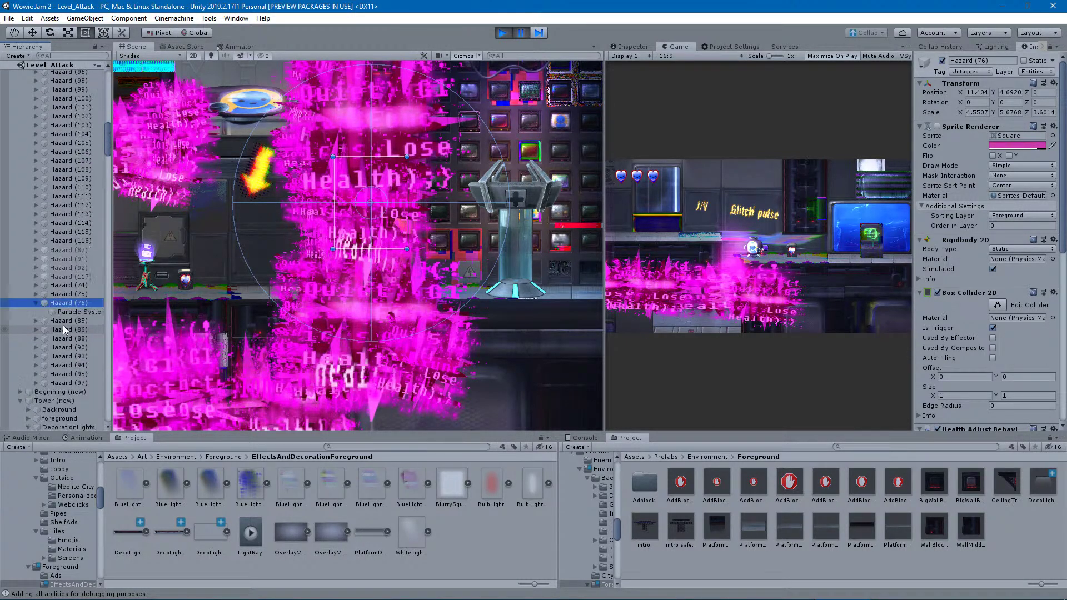
scroll(62, 325, "down", 3)
scroll(58, 346, "down", 1)
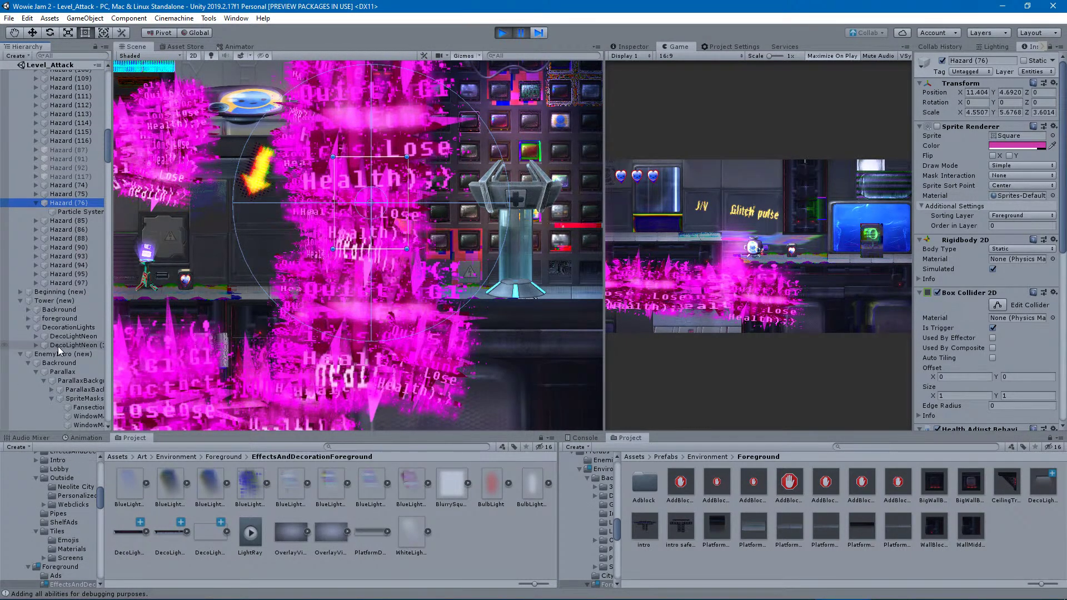
scroll(58, 347, "down", 3)
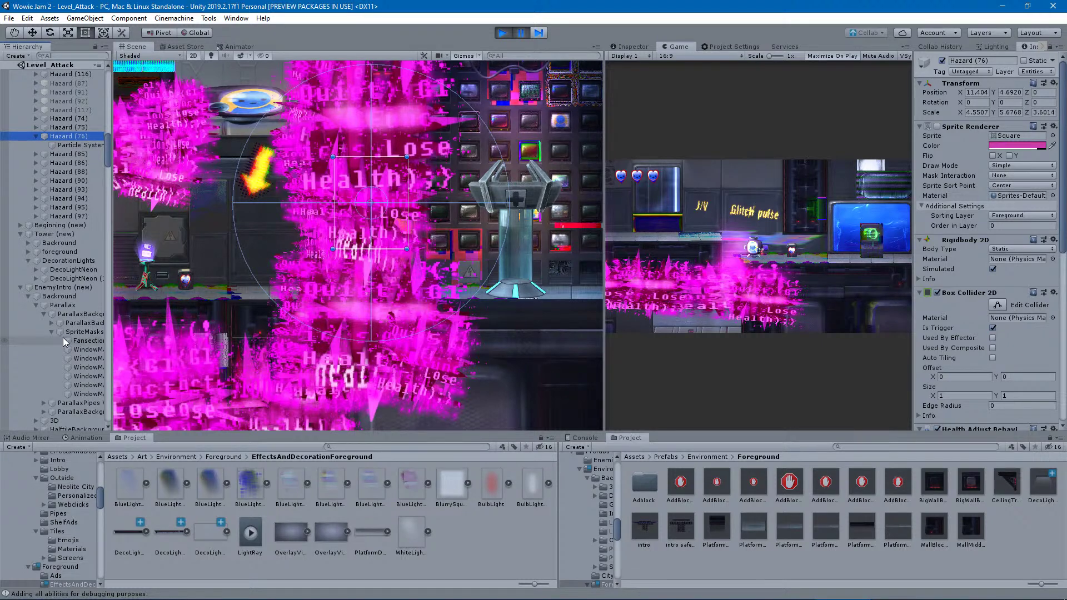
scroll(62, 338, "down", 4)
scroll(65, 339, "down", 4)
scroll(66, 337, "down", 4)
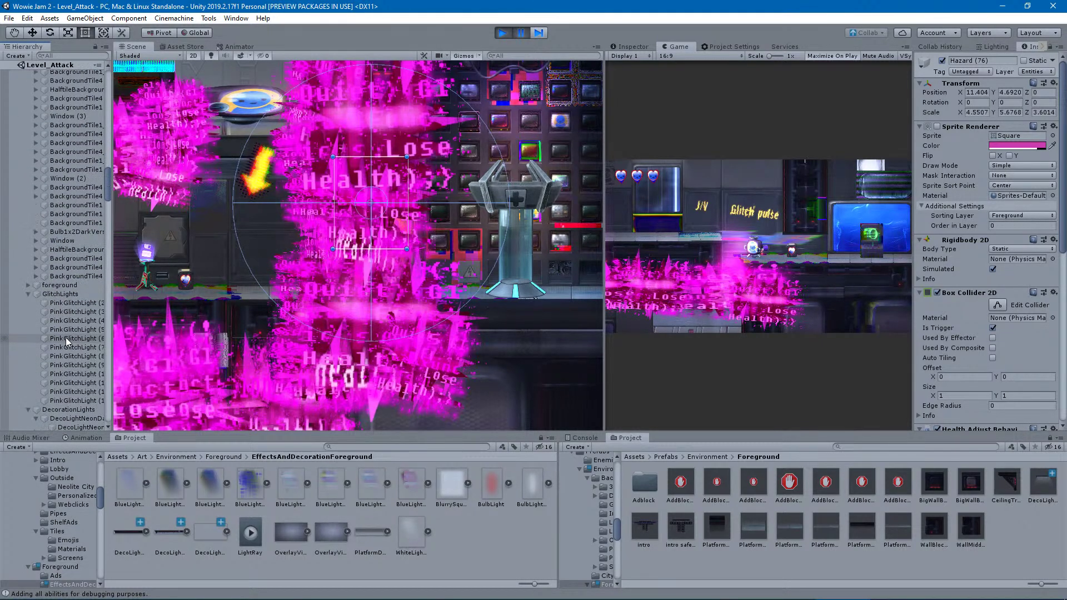
left_click(65, 290)
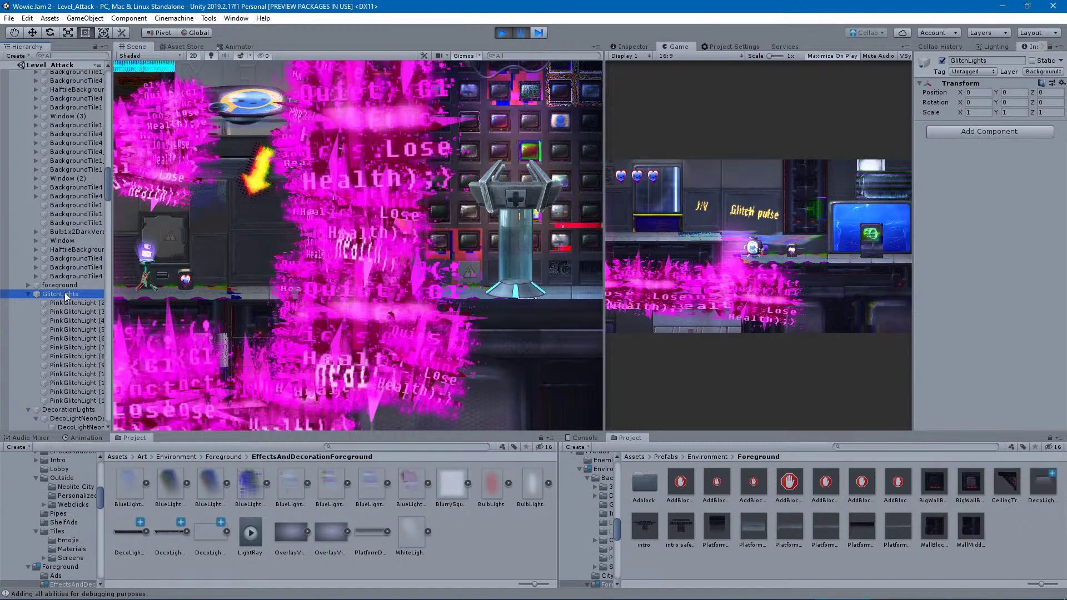
scroll(78, 384, "down", 3)
left_click(71, 289)
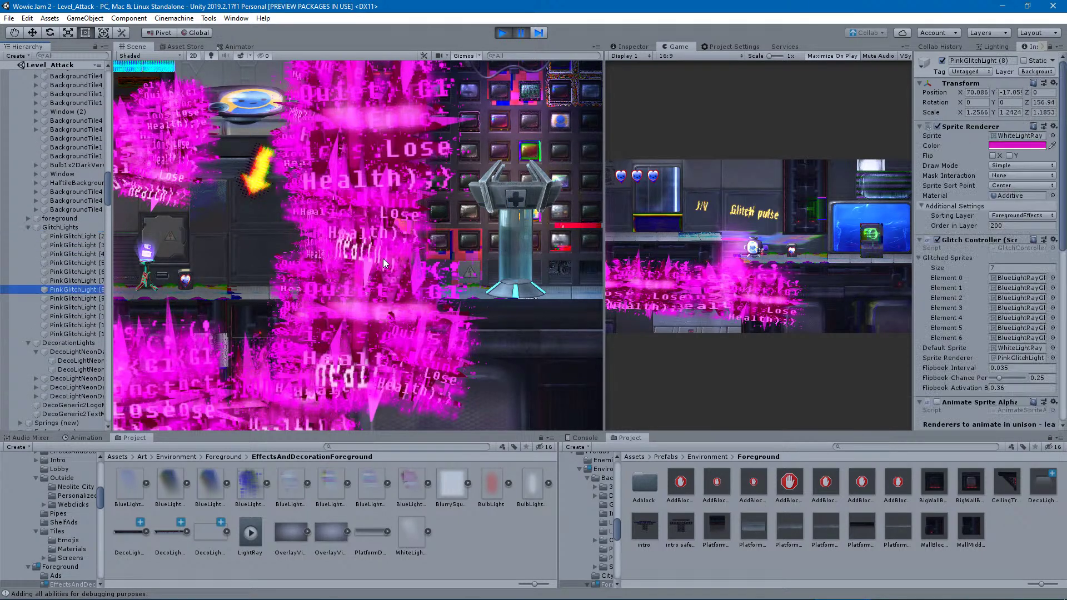
Select PinkGlitchLight (13) and then PinkGlitchLight (14) in the paused level to see which areas they cover.
scroll(389, 258, "down", 5)
scroll(408, 254, "down", 2)
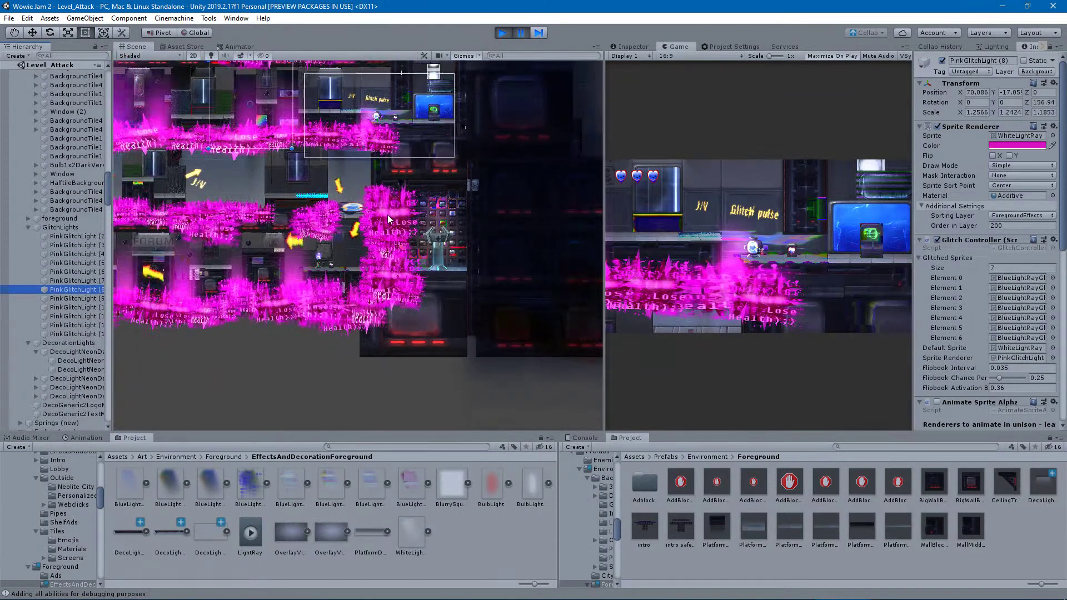
left_click(61, 334)
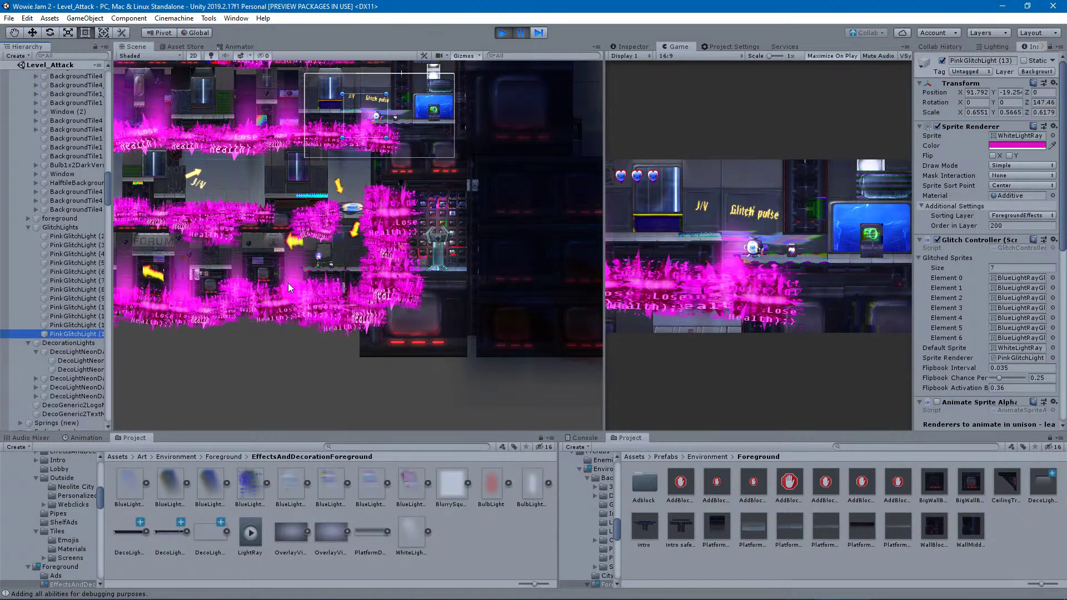
left_click(289, 266)
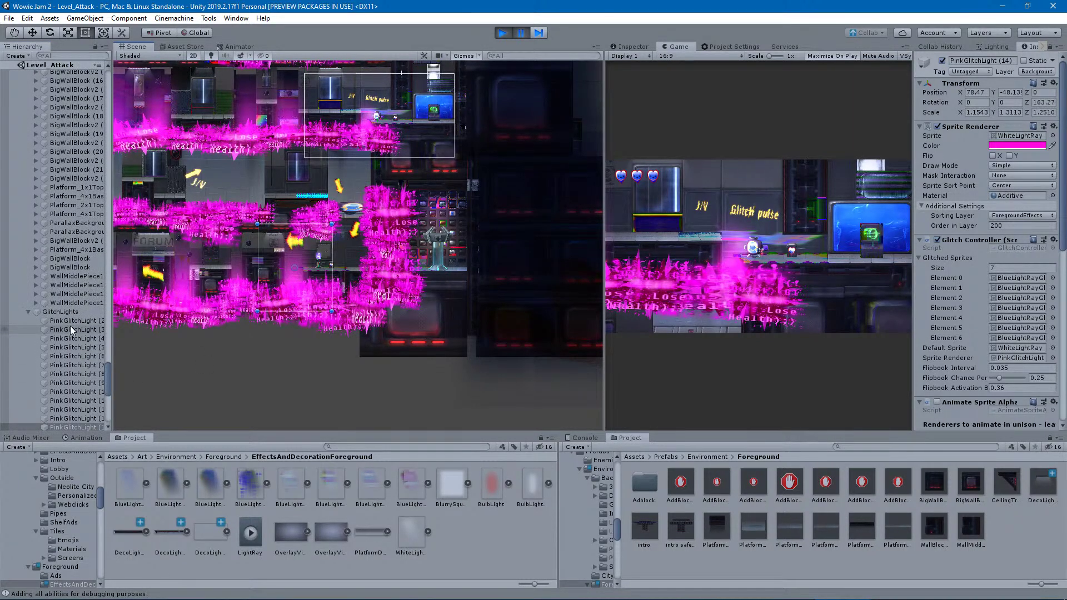
Select the three inactive pink glitch lights at the end of the Ending section's GlitchLights group and activate them in the paused playtest.
scroll(70, 324, "down", 5)
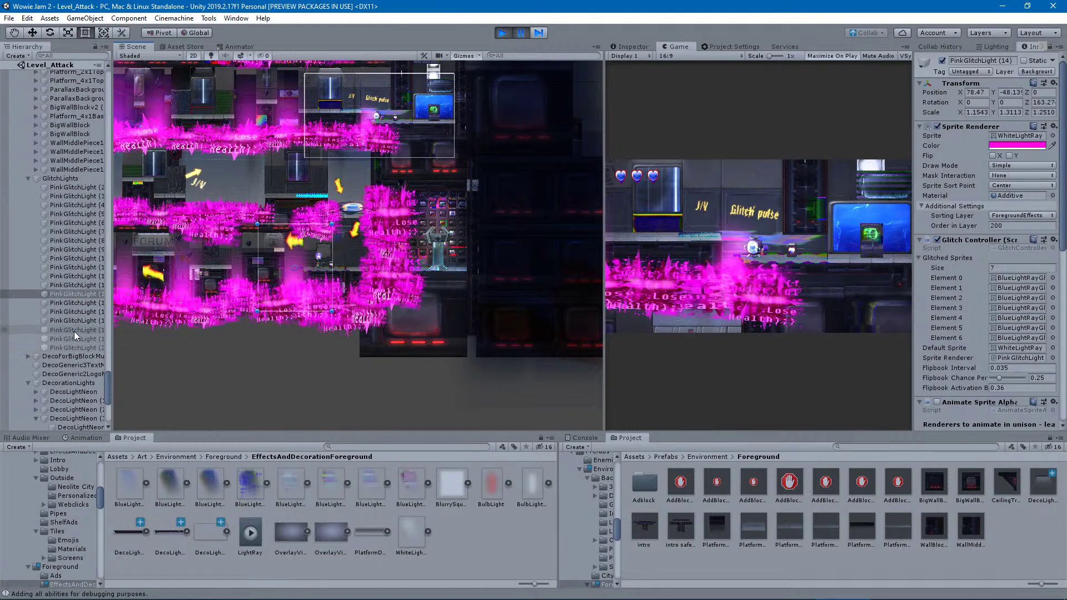
left_click(75, 331)
left_click(77, 348, "shift")
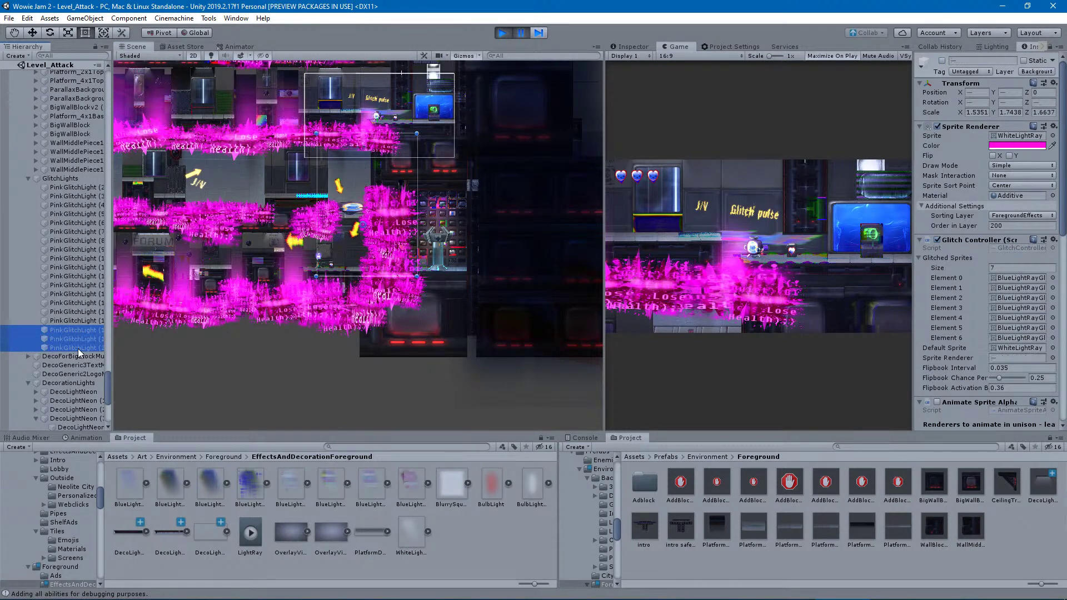
scroll(986, 242, "down", 10)
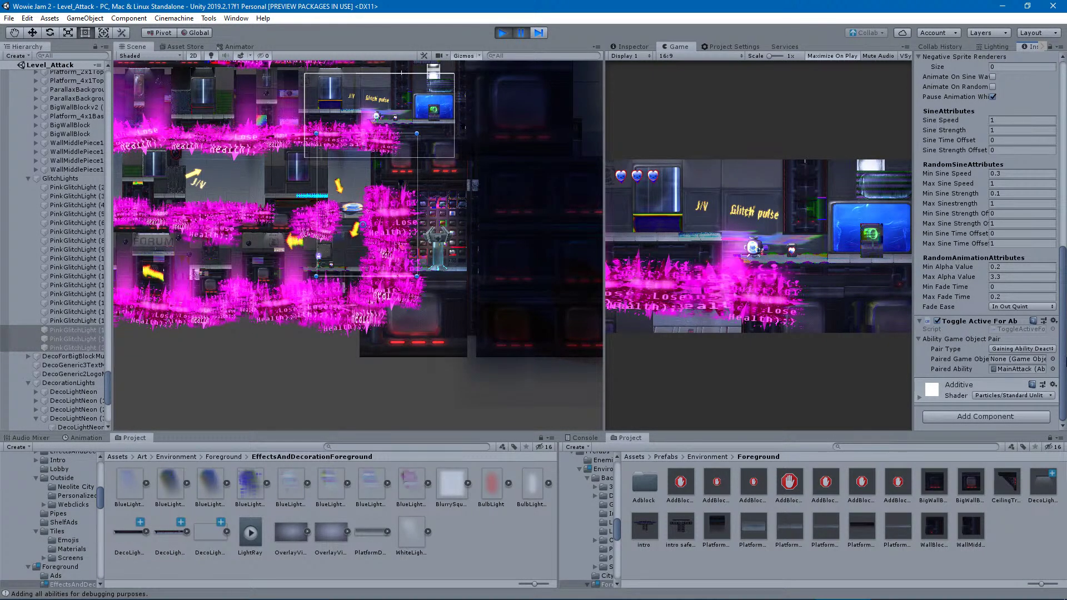
scroll(939, 83, "up", 10)
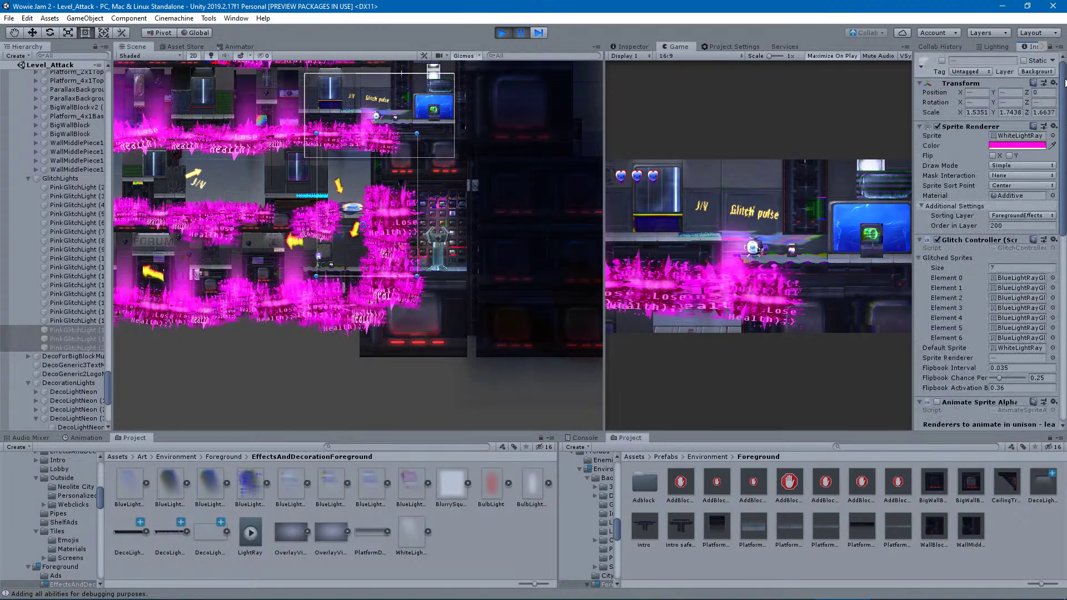
left_click(941, 61)
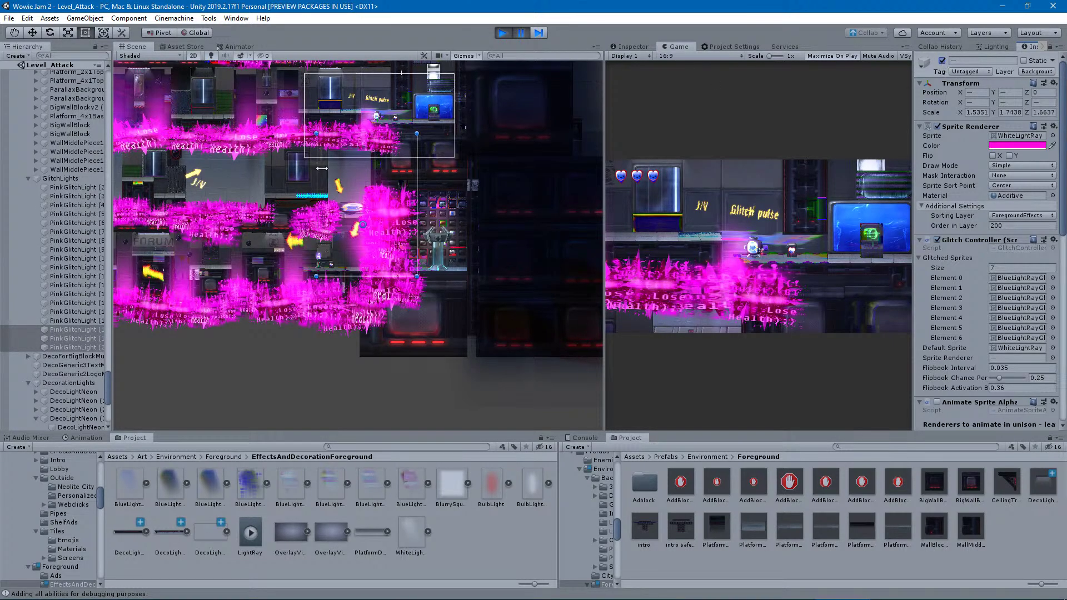
Examine the glitch lighting around the ending pedestal and the save point beside it, and stop the playtest.
scroll(402, 206, "up", 5)
middle_click_drag(409, 199, 390, 277)
mouse_move(1062, 183)
left_mouse_down()
mouse_move(1065, 423)
mouse_move(1065, 167)
left_mouse_up()
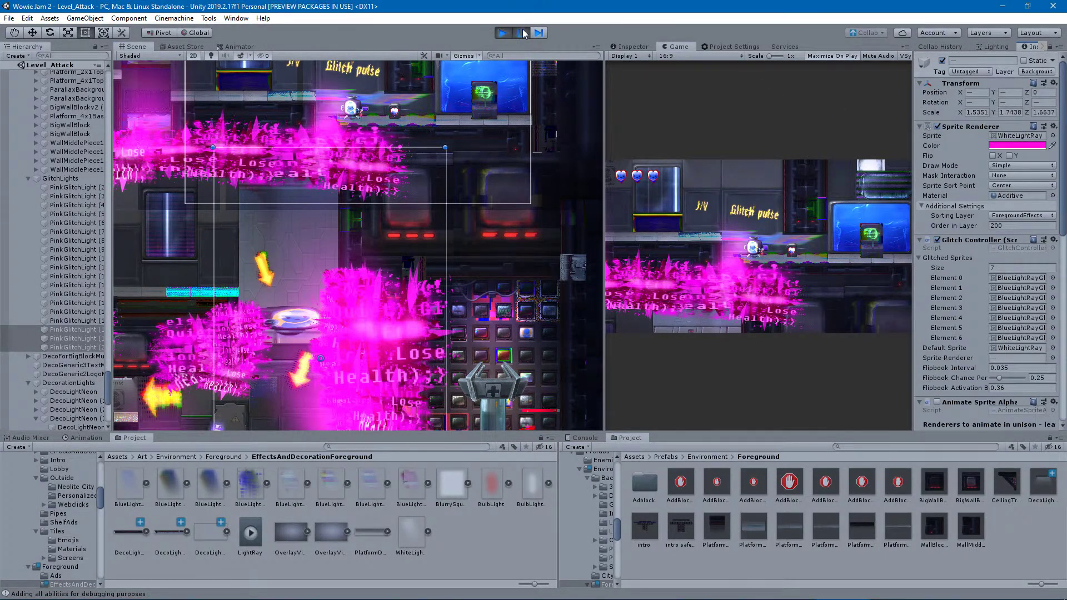
middle_click_drag(318, 417, 388, 262)
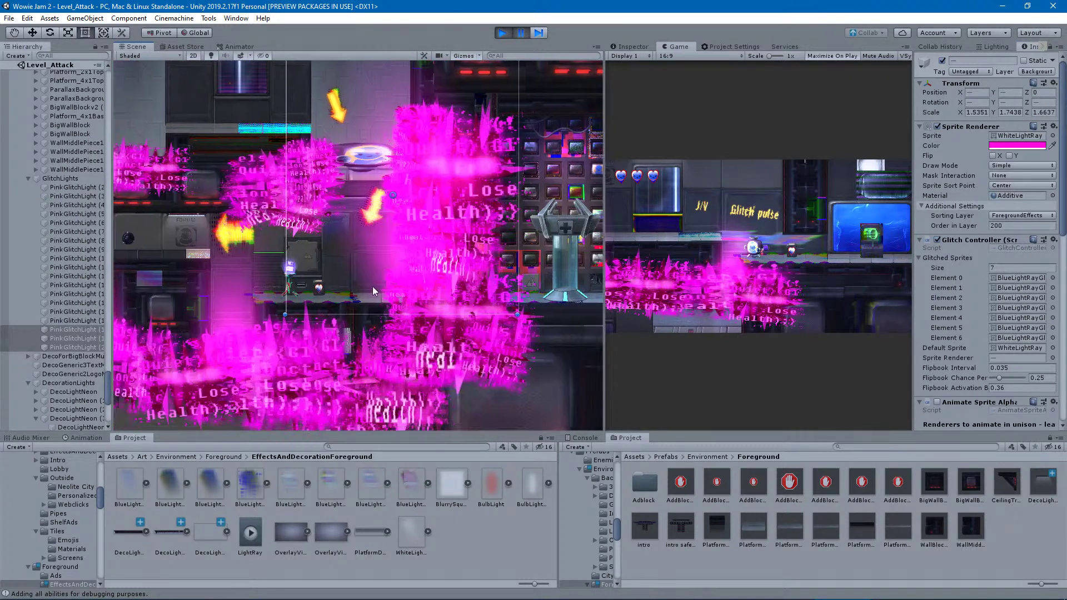
scroll(359, 294, "up", 3)
left_click(502, 32)
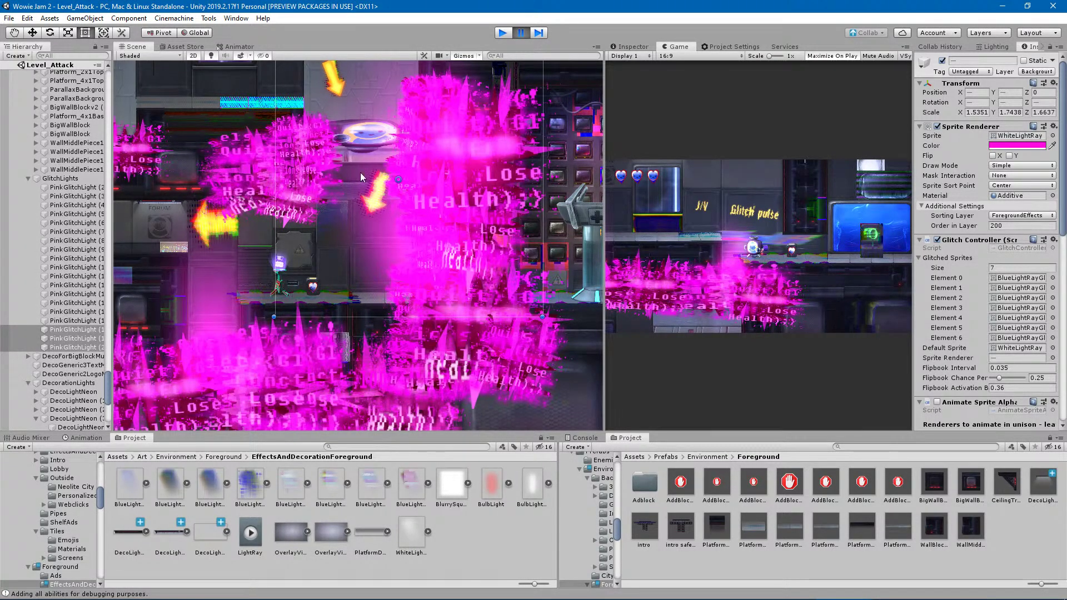
Survey the level from the area below the Glitch pulse text across to the wall with the large THE FORUM logo.
middle_click_drag(394, 239, 543, 426)
scroll(405, 316, "down", 9)
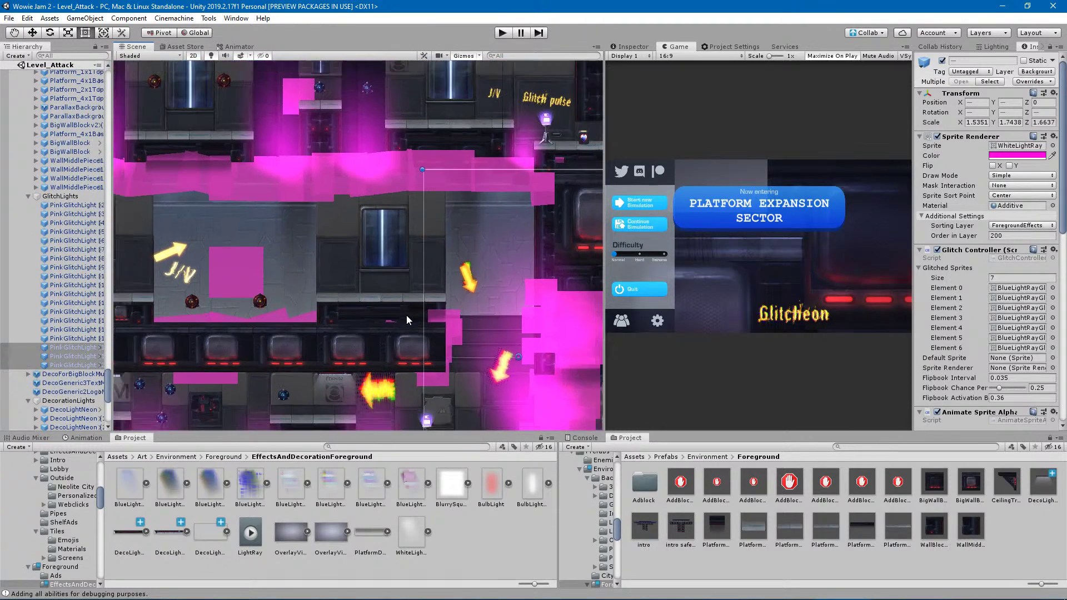
middle_click_drag(356, 273, 928, 360)
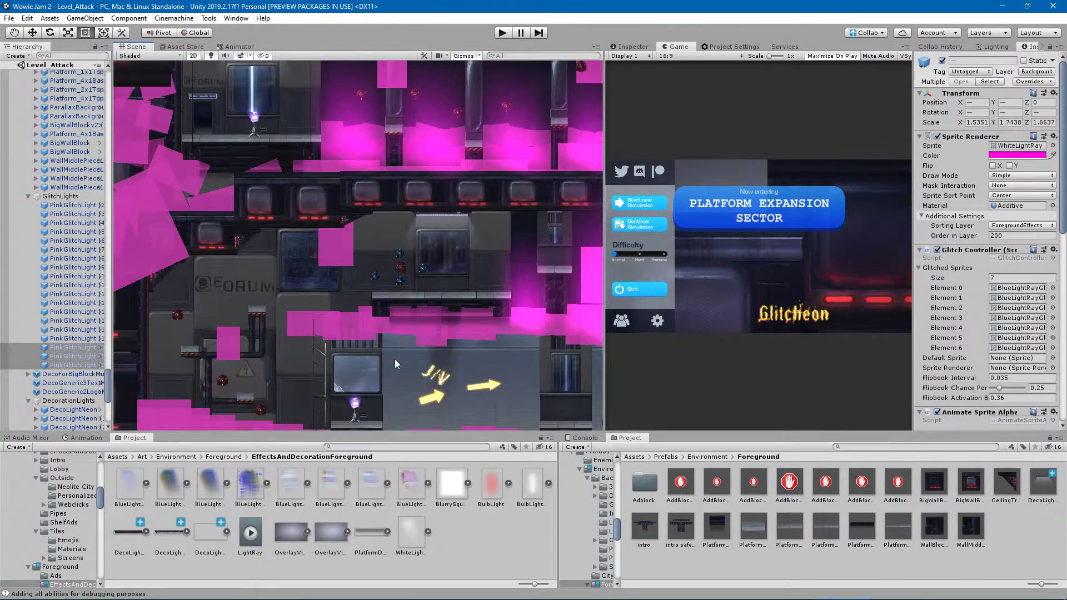
scroll(462, 223, "up", 10)
middle_click_drag(509, 208, 370, 224)
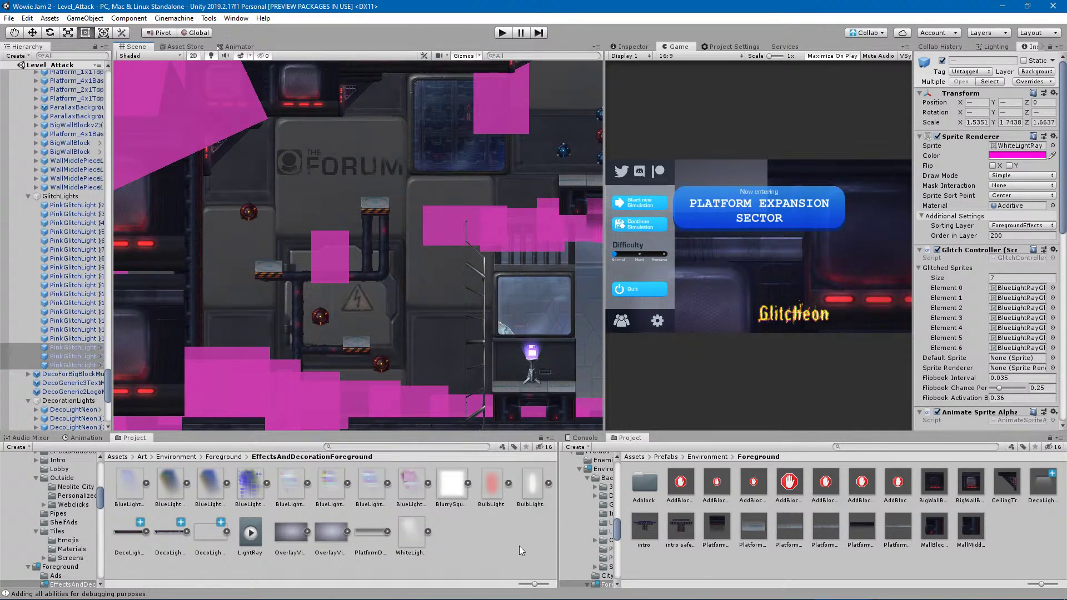
Clear the selection and open the Gradients folder under Prefabs/Environment/Background.
left_click(479, 541)
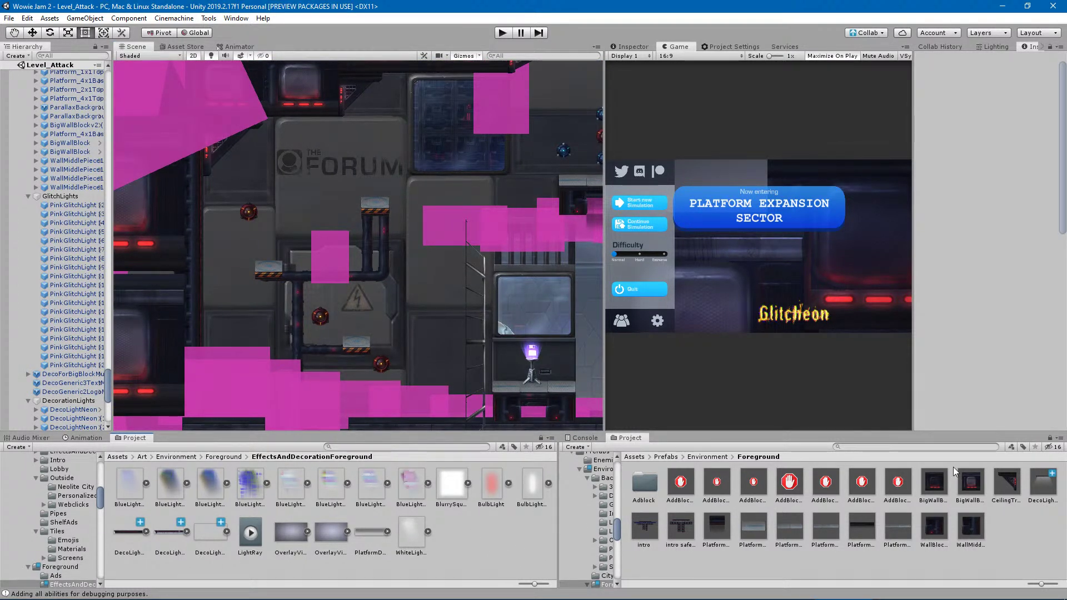
left_click(702, 456)
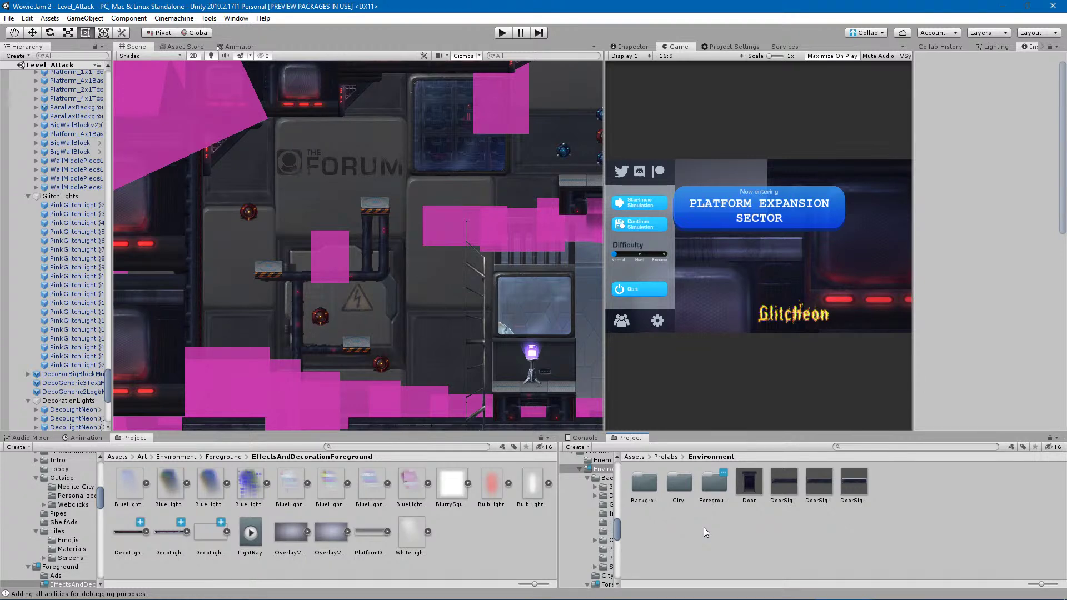
scroll(458, 282, "down", 4)
middle_click_drag(482, 318, 614, 213)
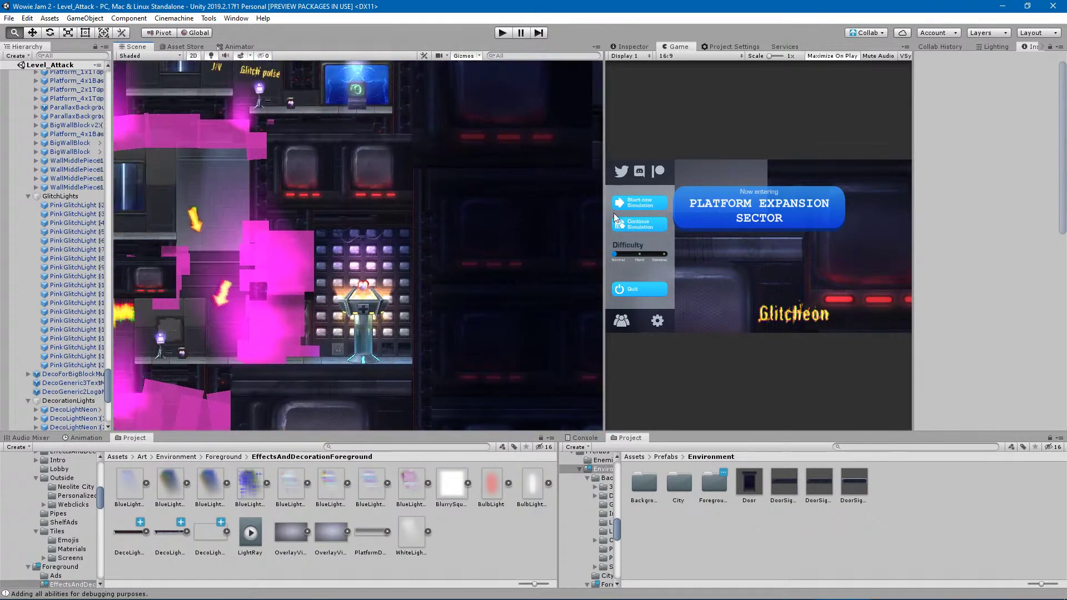
middle_click_drag(296, 268, 137, 451)
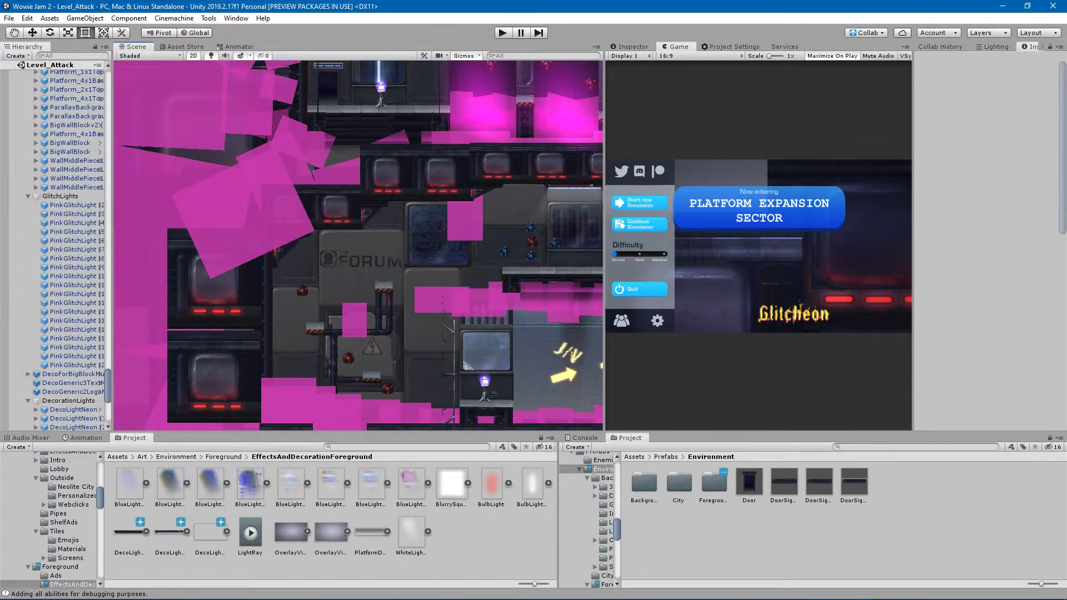
scroll(280, 400, "up", 4)
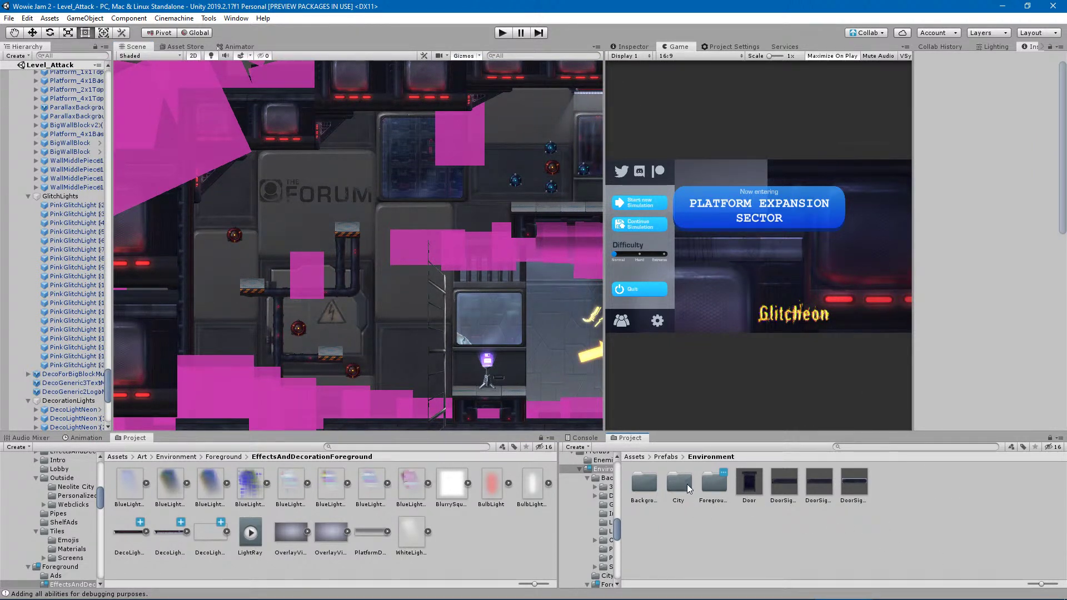
double_click(648, 485)
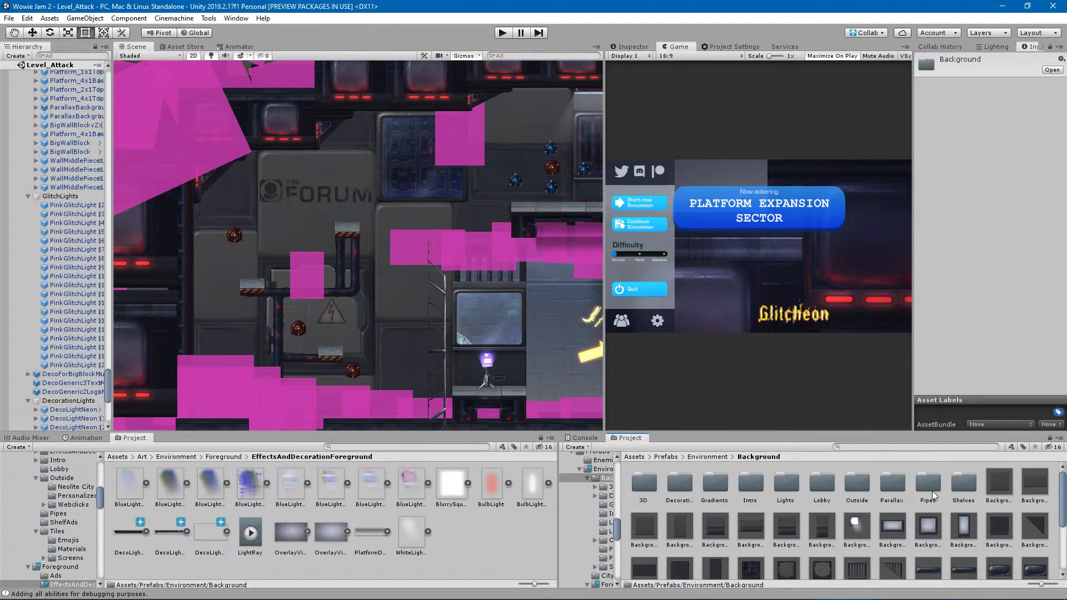
double_click(711, 485)
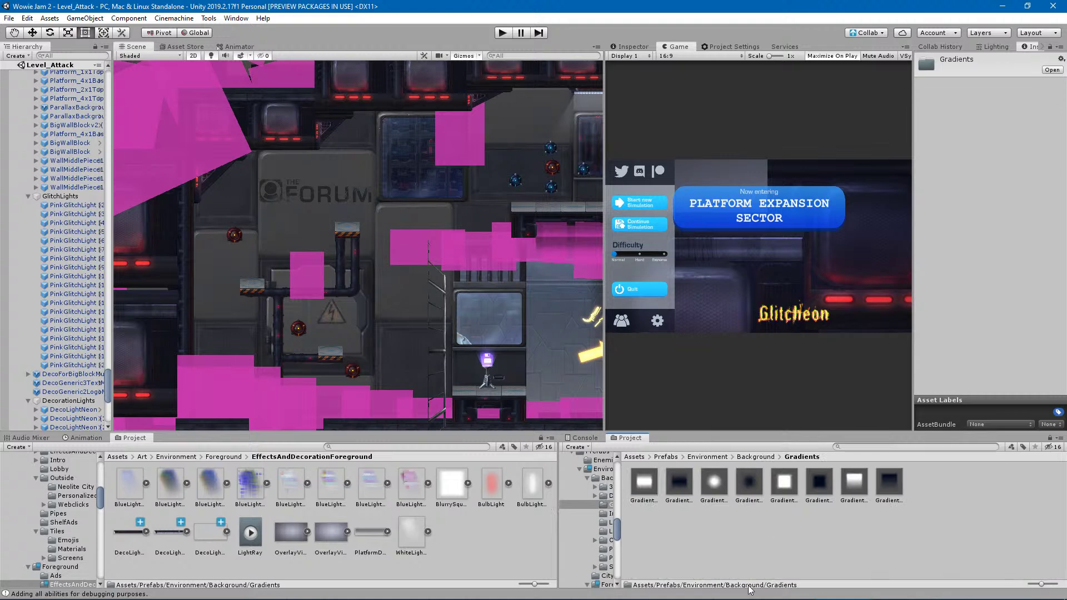
Select the large THE FORUM wall logo to check its sprite sorting settings, and find the small FORUM sign near the save point.
left_click(319, 198)
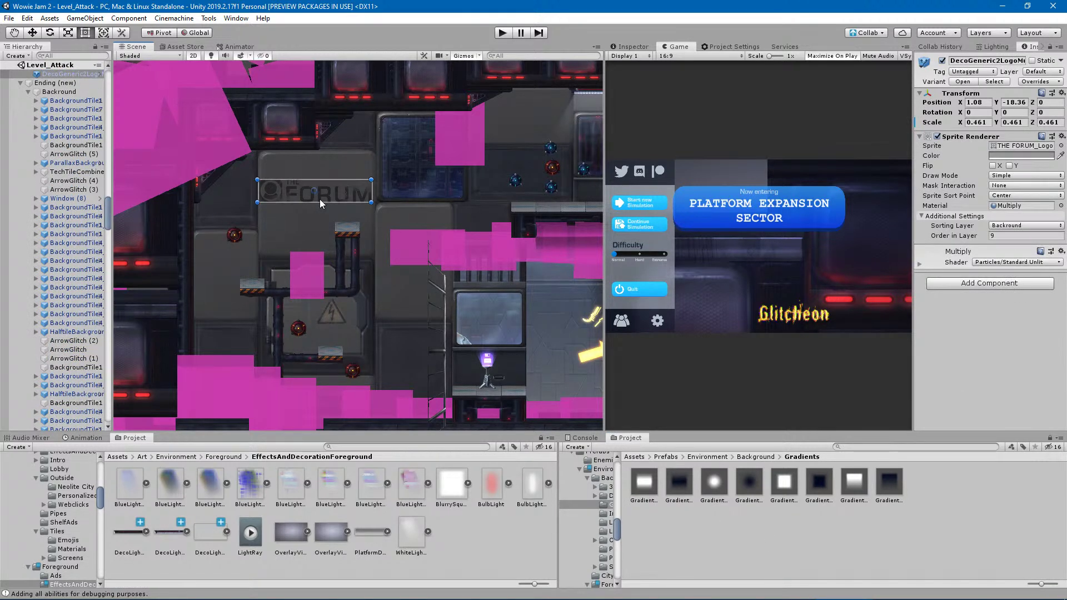
scroll(60, 275, "up", 7)
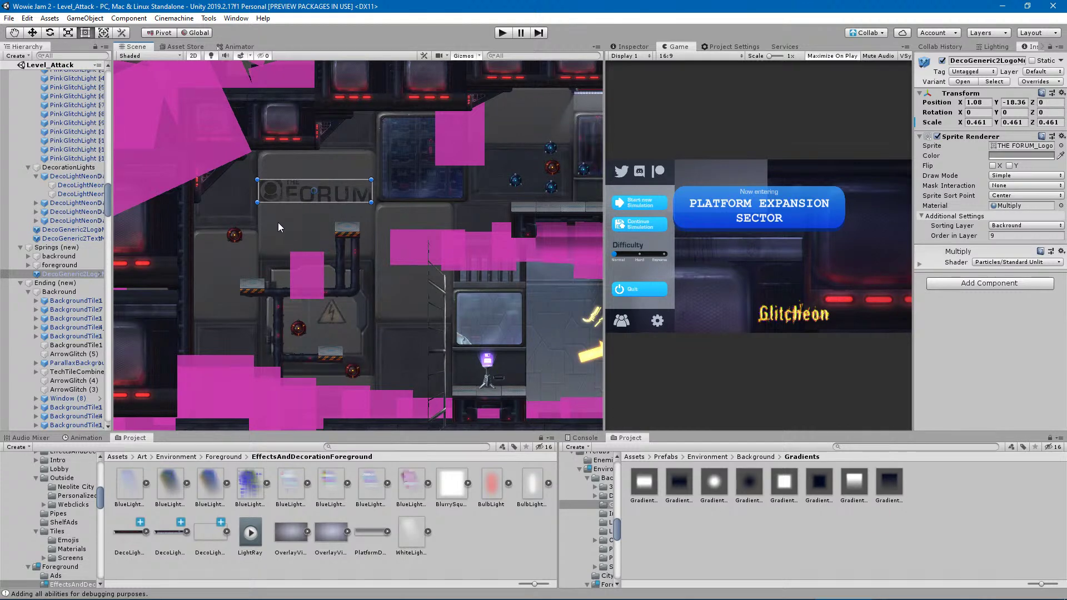
middle_click_drag(462, 324, 566, 94)
scroll(255, 261, "up", 5)
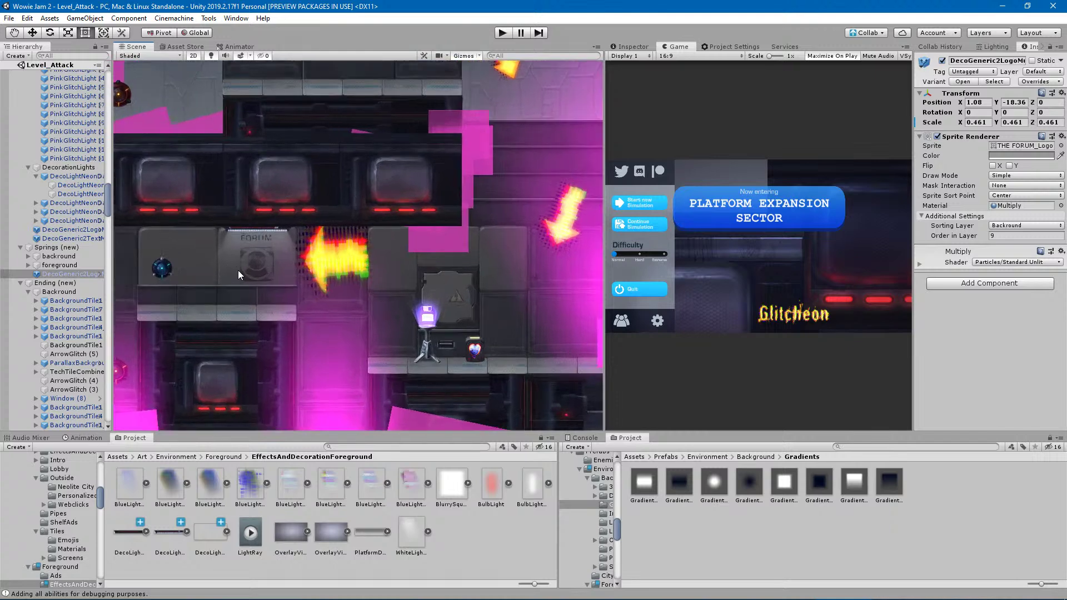
Hide the GlitchLights group in the scene and put the small FORUM sign's round emblem on the Backround sorting layer with order 1.
left_click(251, 271)
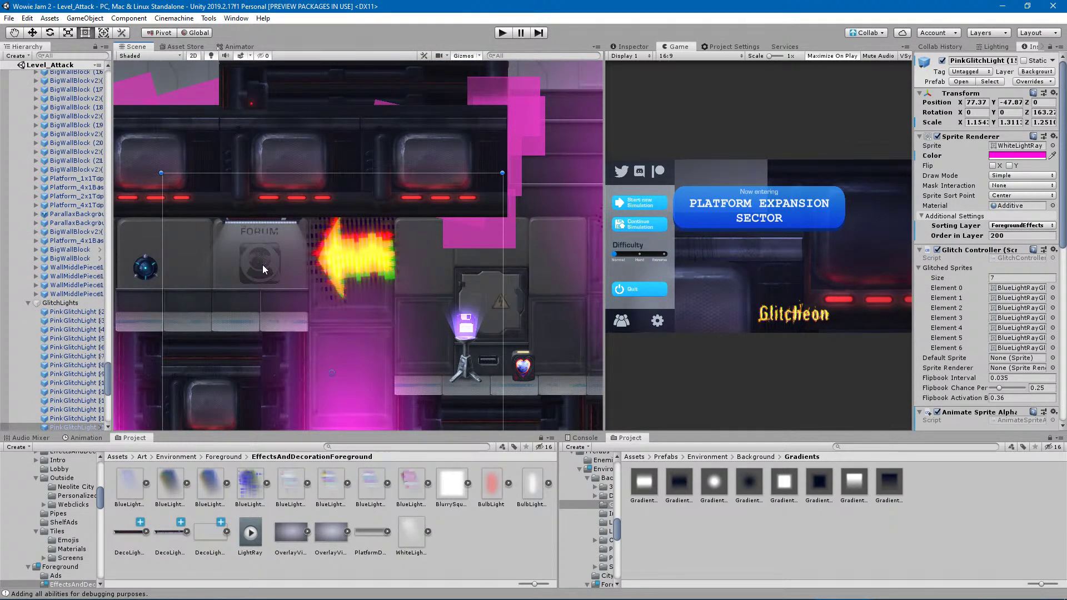
left_click(4, 303)
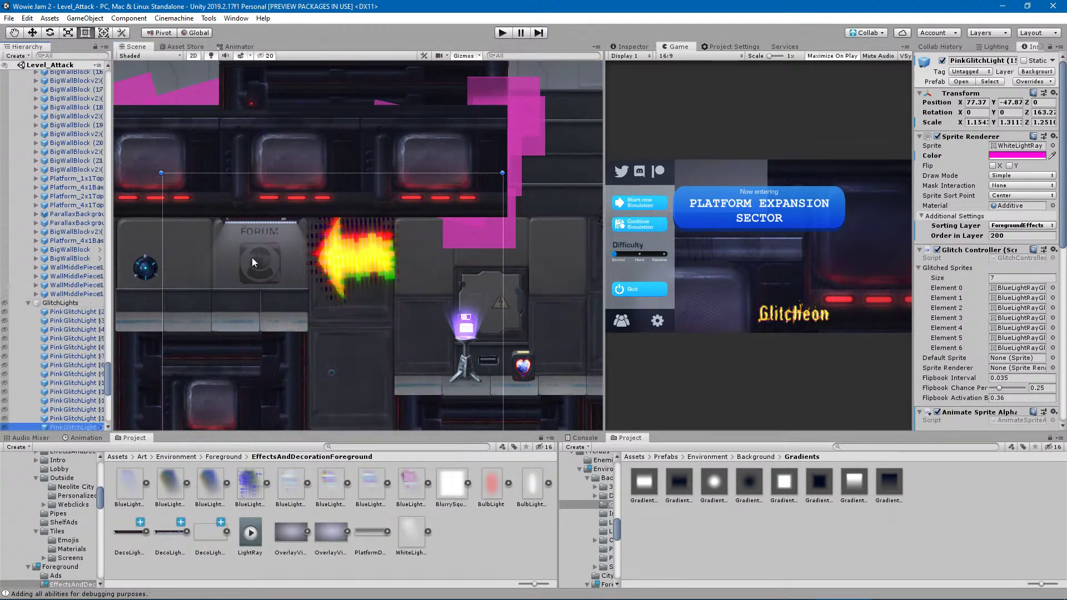
left_click(263, 266)
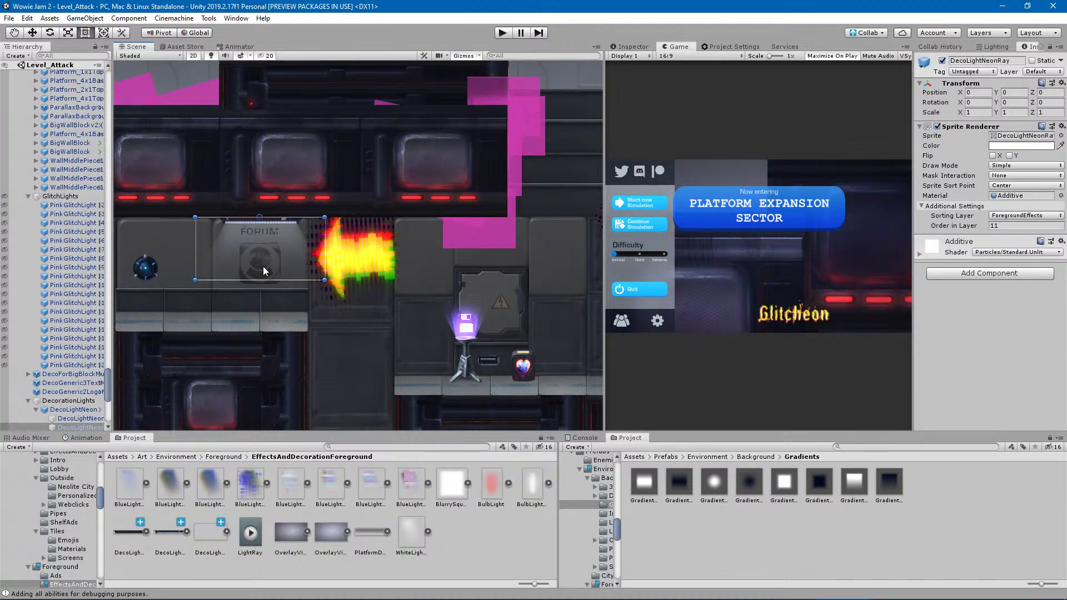
left_click(264, 270)
left_click(1016, 216)
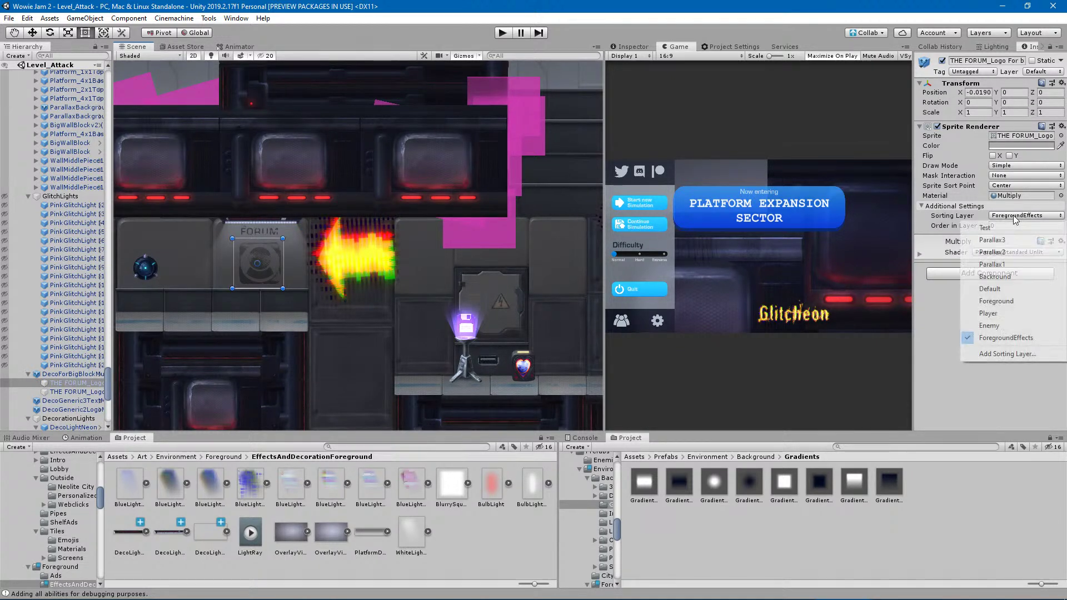
left_click(1000, 277)
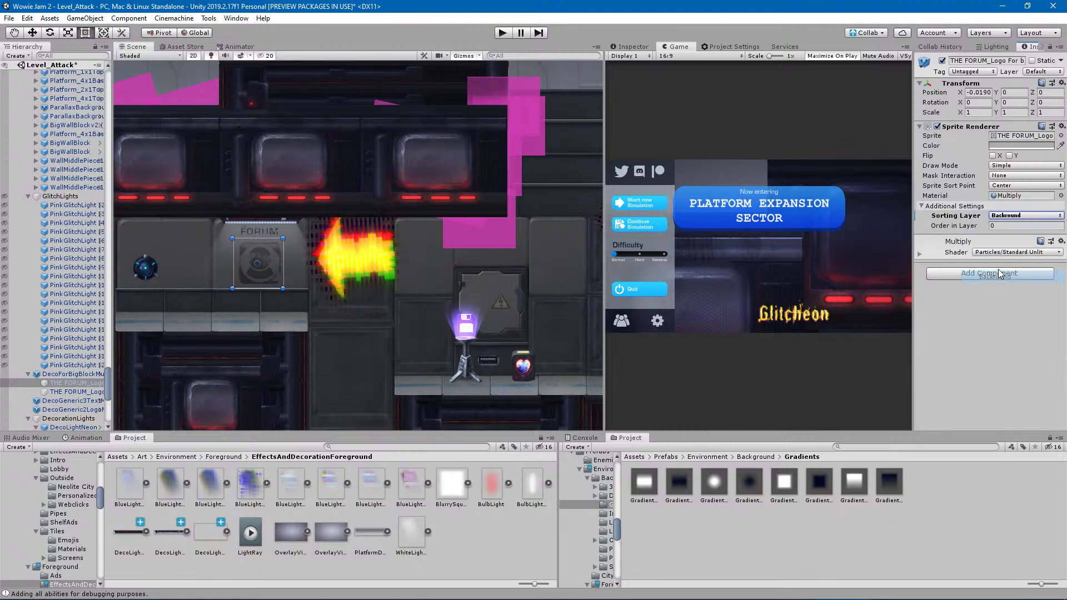
left_click(1004, 226)
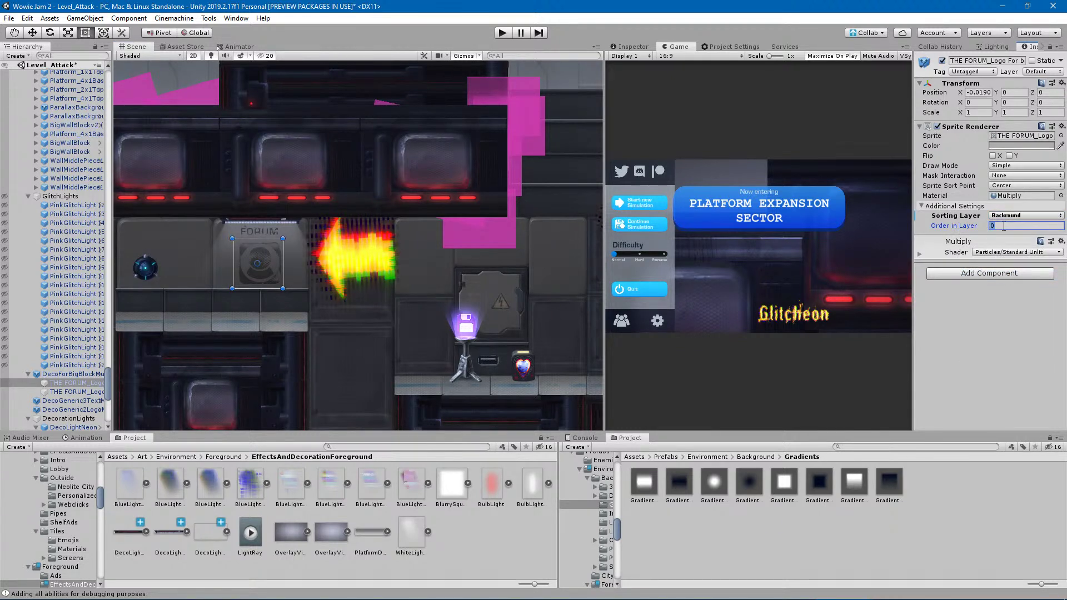
type("1")
Put the FORUM lettering above the round emblem on the Backround sorting layer with order in layer 4.
scroll(250, 230, "up", 3)
left_click(248, 227)
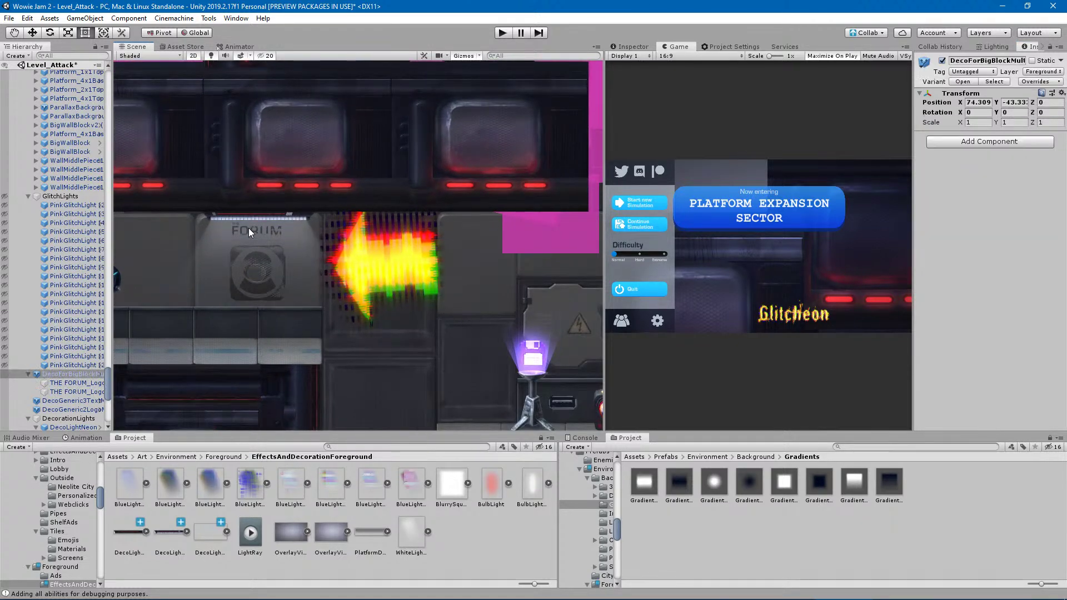
left_click(248, 228)
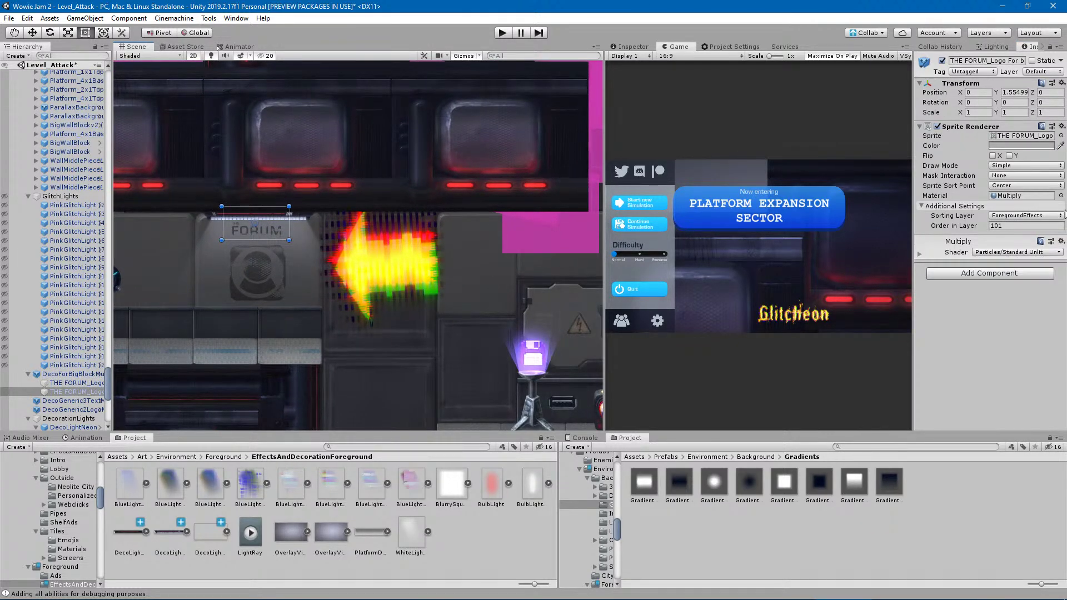
left_click(1011, 215)
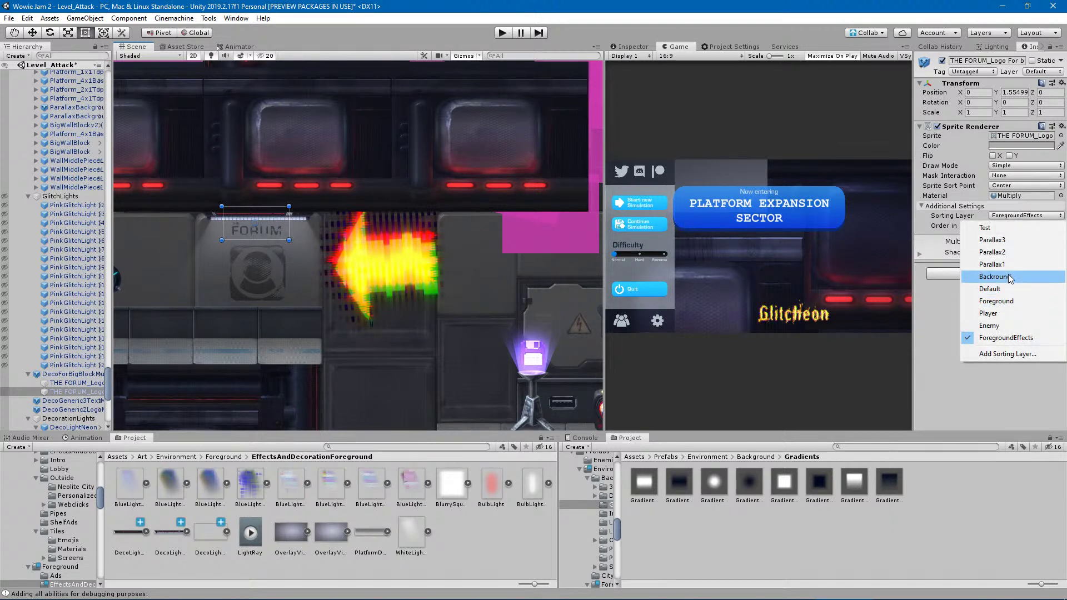
left_click(1011, 276)
left_click(1002, 226)
type("4")
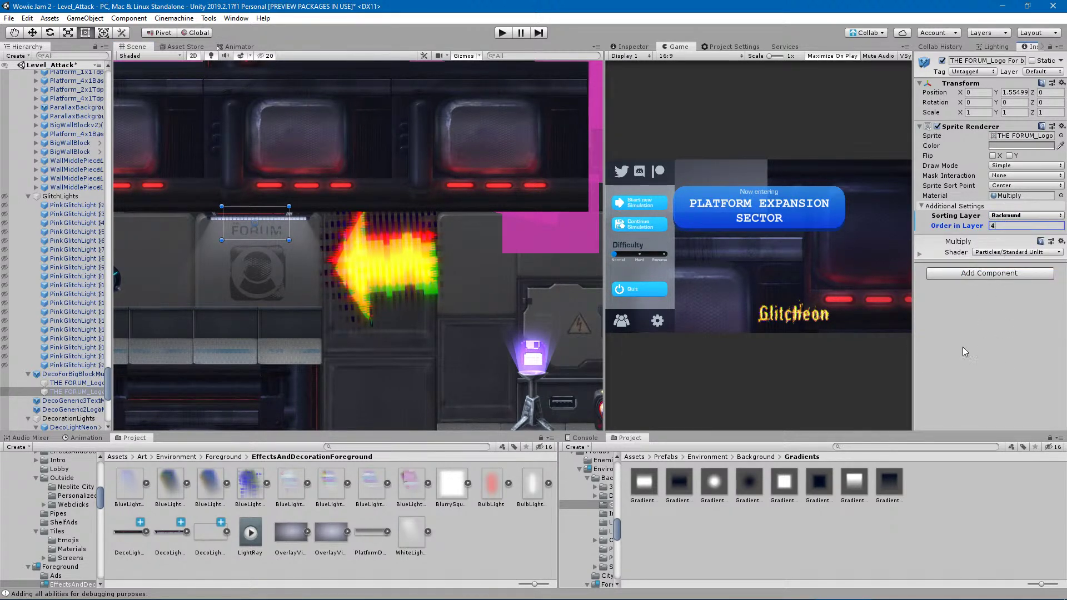
key("Return")
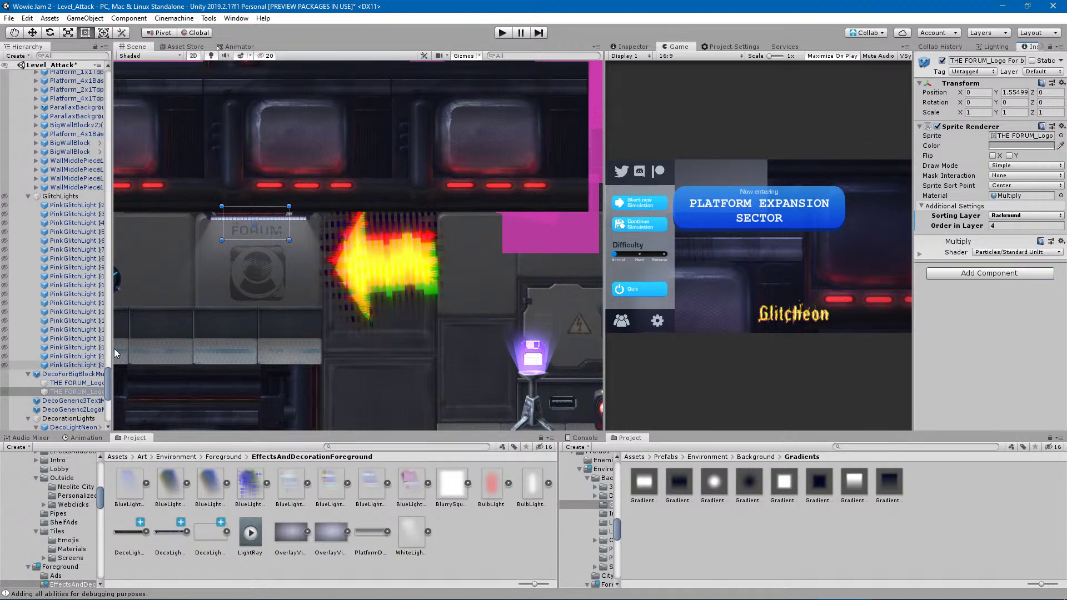
Clear the selection and use the wall tile behind the large THE FORUM logo to find and select the Springs (new) section's backround group.
scroll(192, 351, "down", 3)
left_click(453, 509)
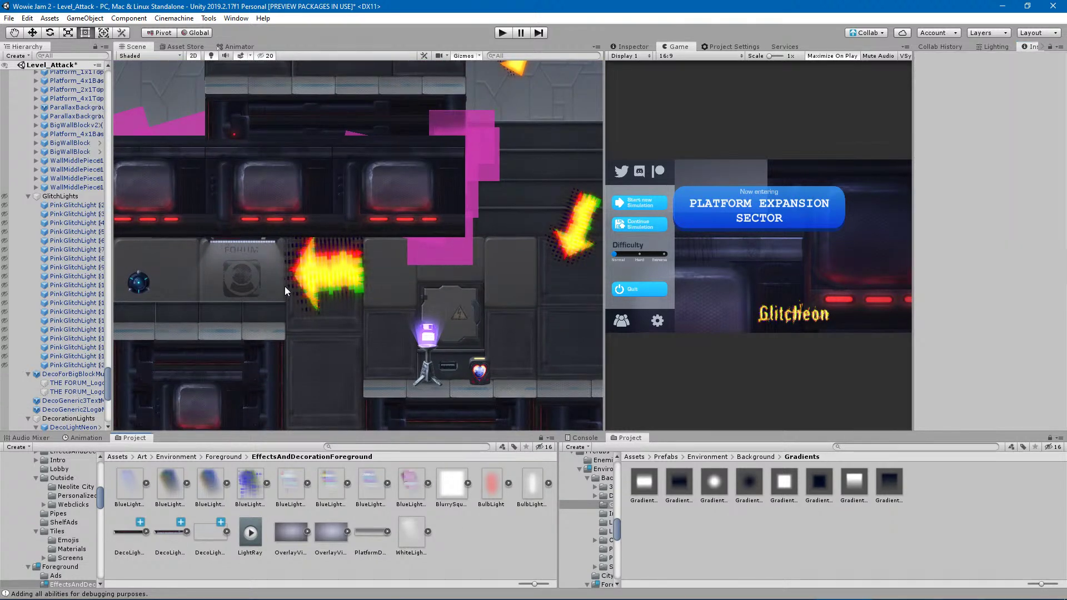
scroll(322, 211, "down", 4)
left_click_drag(396, 230, 613, 288)
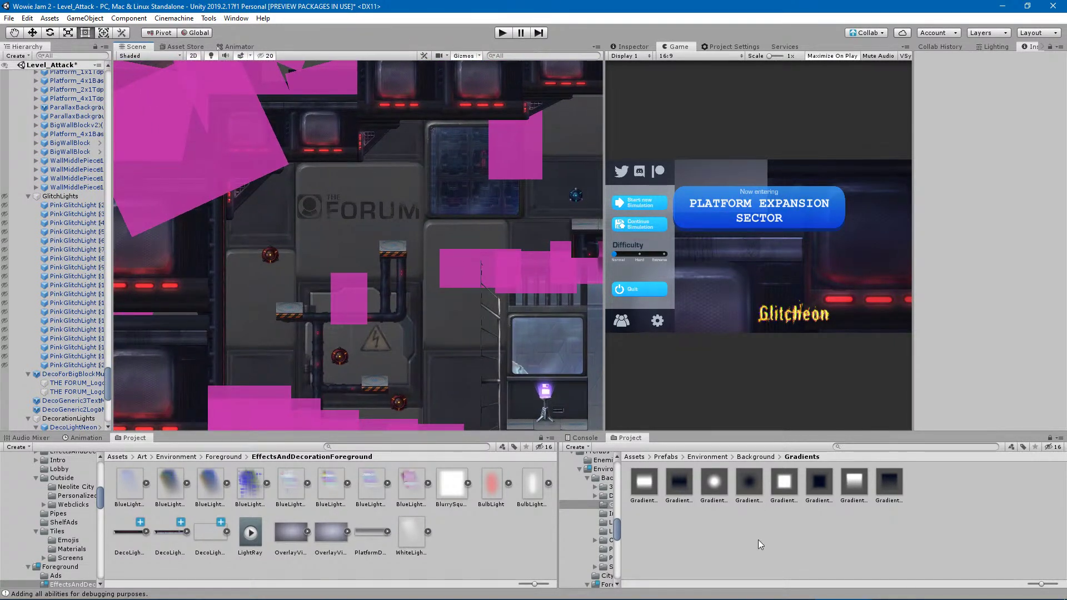
left_click(403, 223)
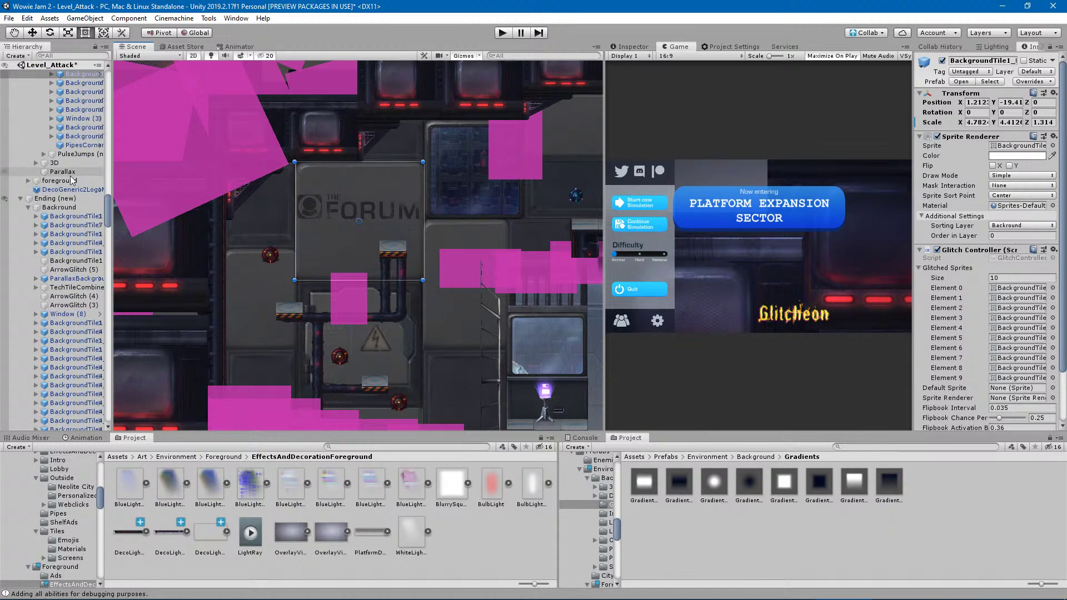
left_click(42, 239)
left_click(37, 229)
left_click(55, 220)
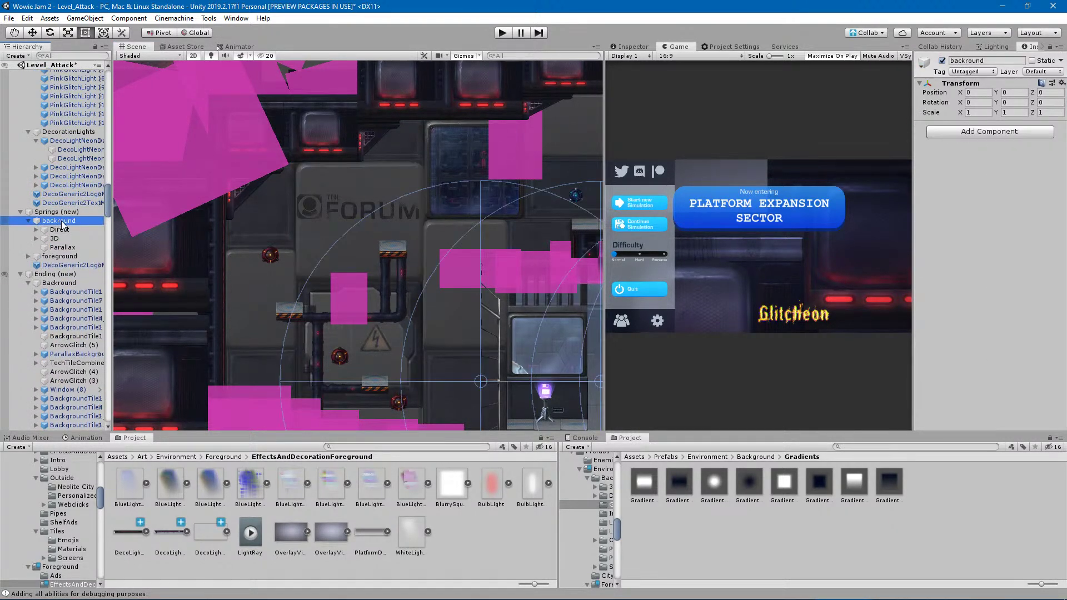
Create an empty child object named Gradients under the backround group of Springs (new).
right_click(59, 221)
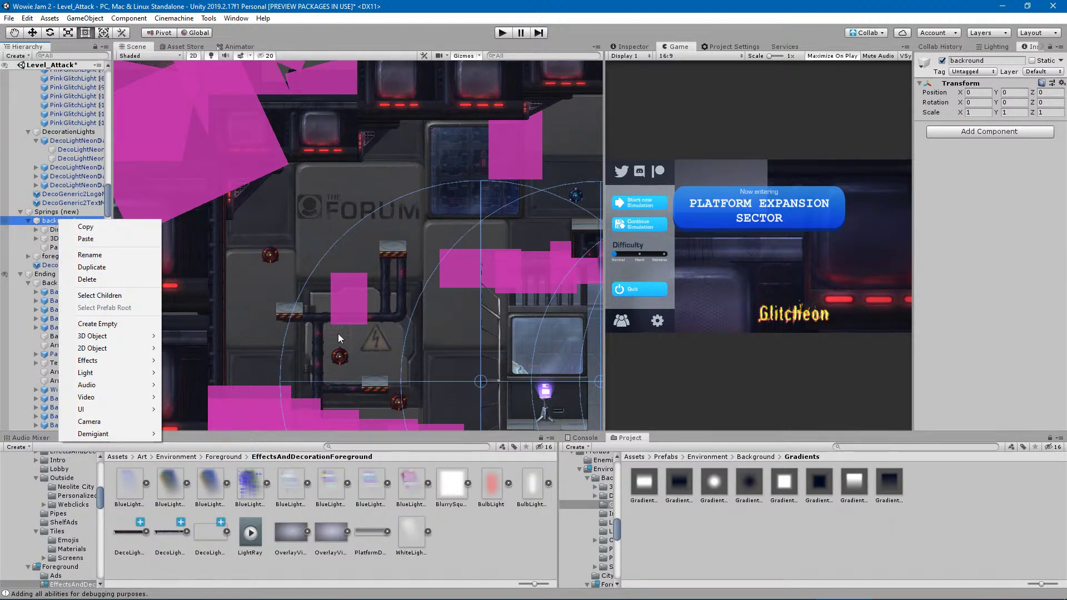
left_click(121, 324)
left_click(58, 257)
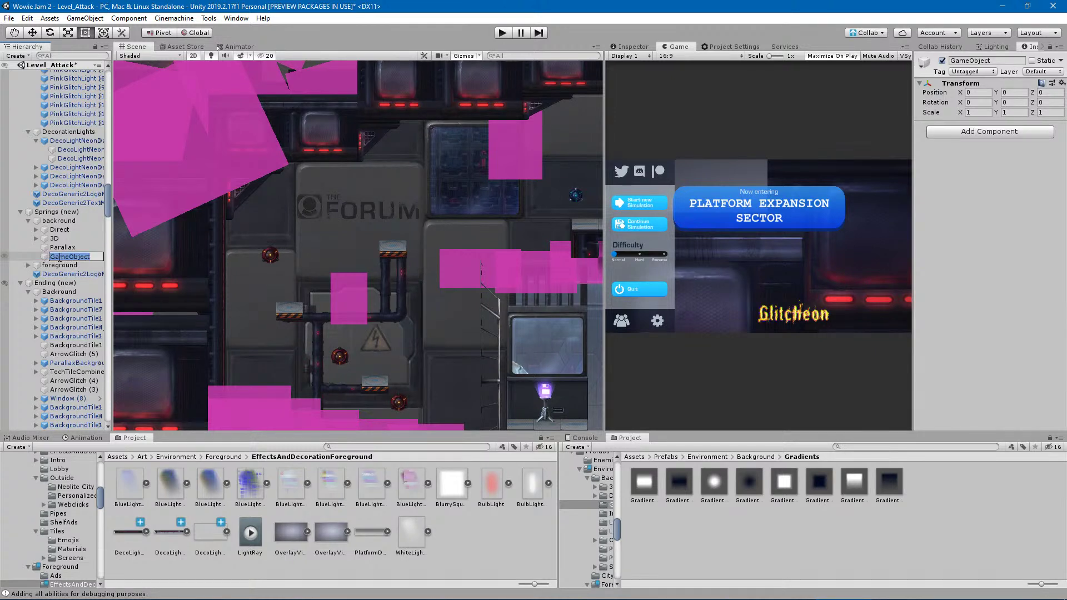
type("Gradients")
key("Return")
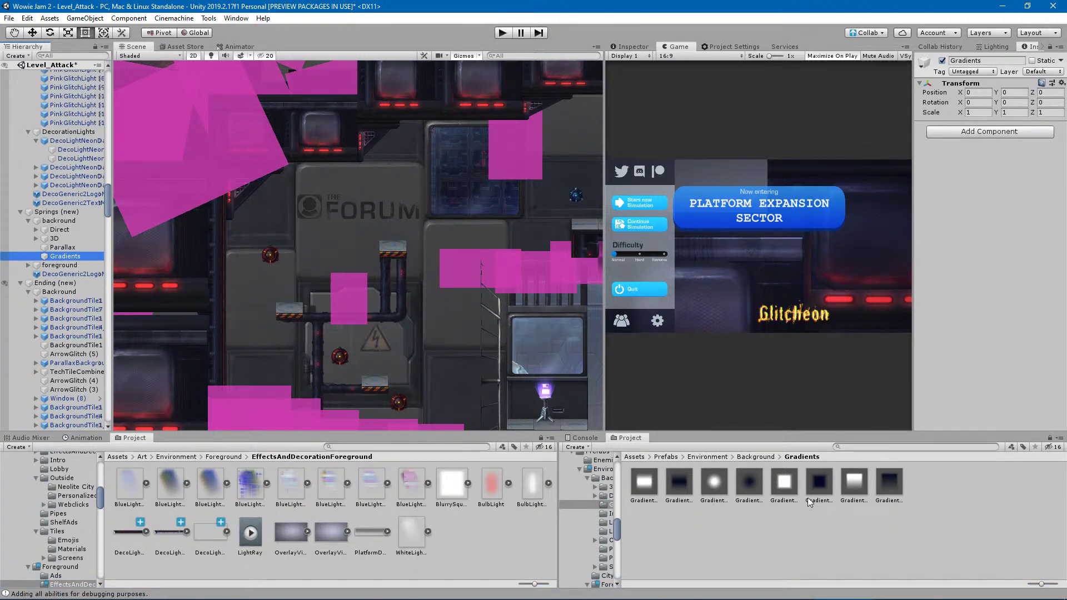
Add the GradientTopFade prefab to the Gradients group and move it onto the large THE FORUM wall logo.
middle_click_drag(350, 287, 382, 250)
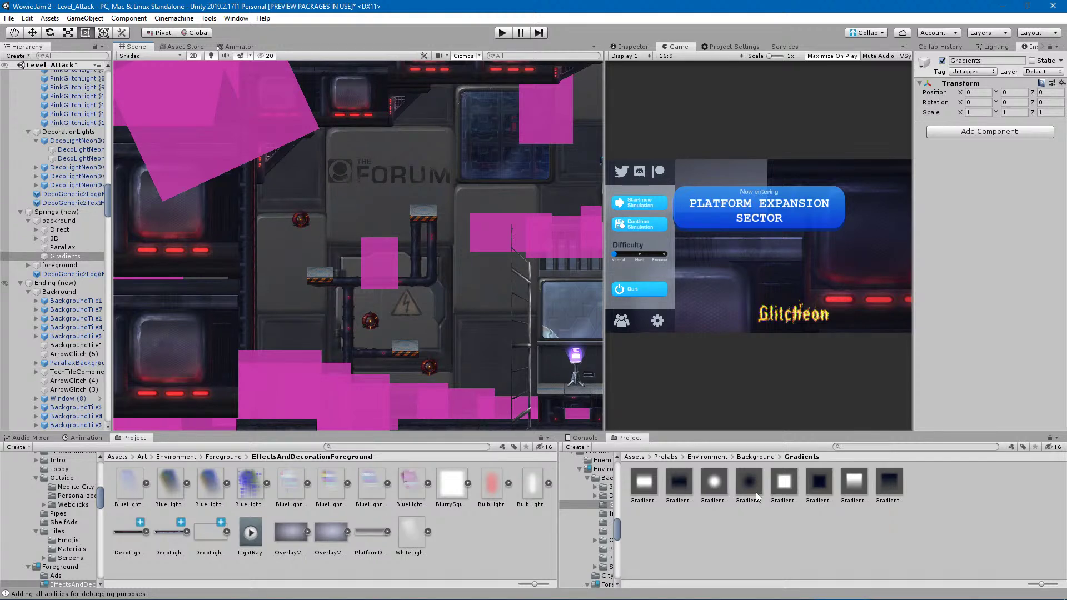
left_click_drag(859, 486, 65, 255)
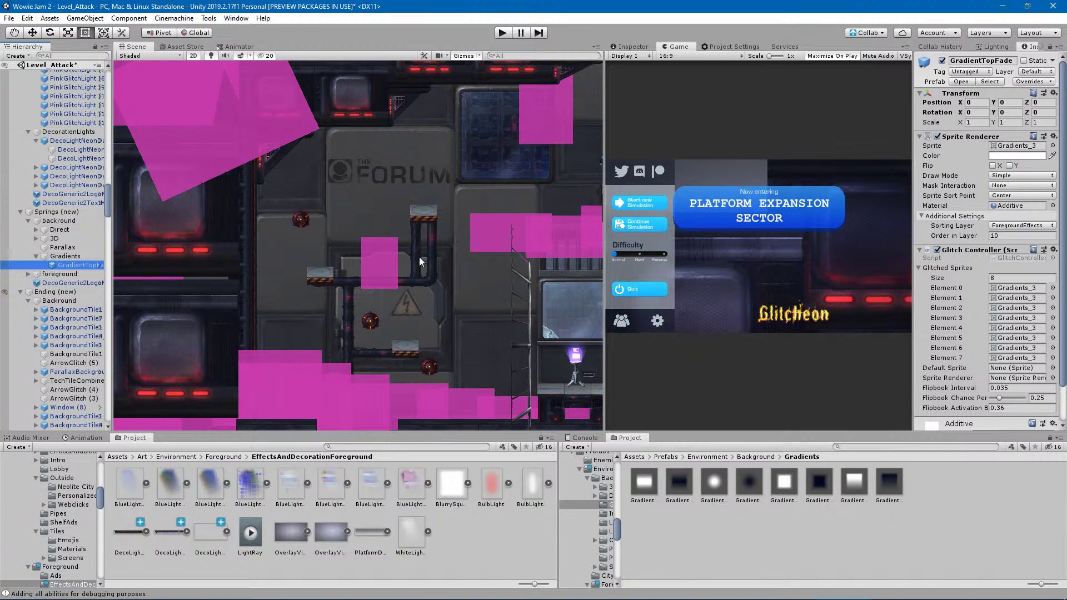
scroll(325, 302, "down", 5)
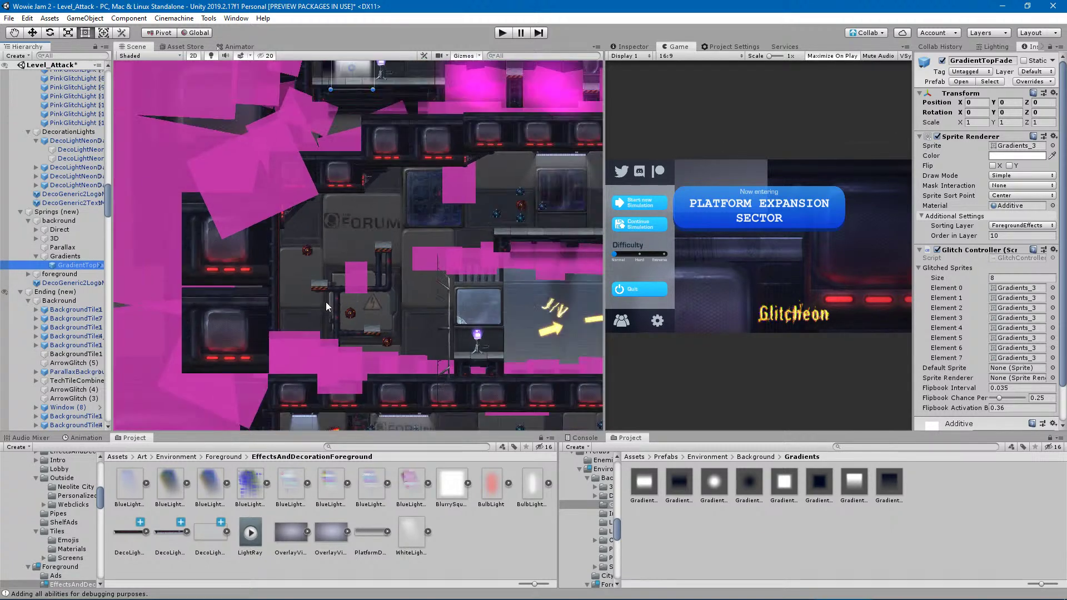
left_click_drag(358, 125, 359, 246)
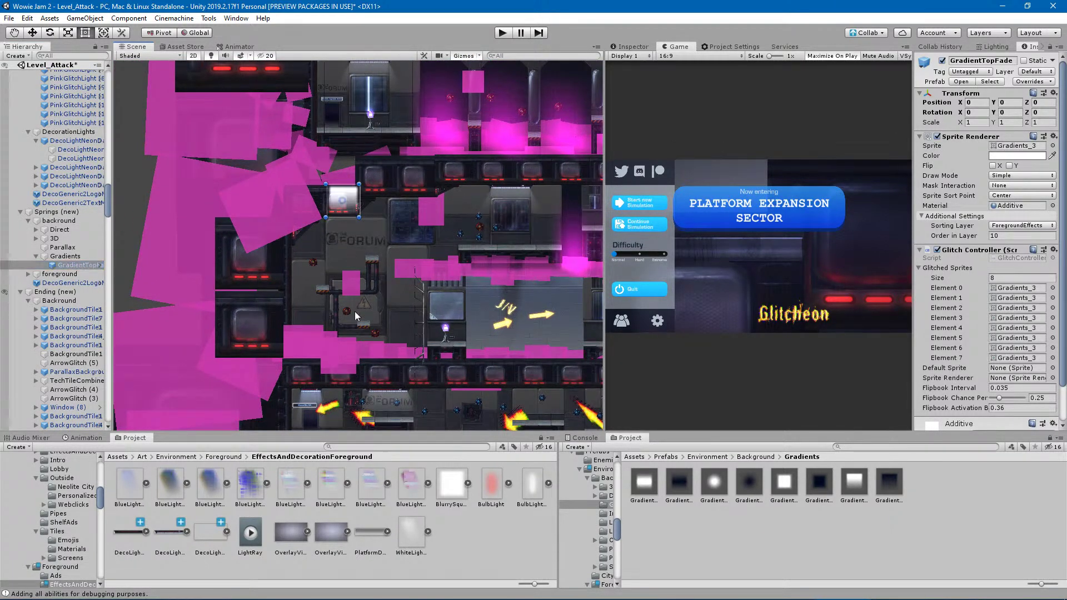
scroll(341, 339, "up", 1)
scroll(341, 339, "up", 3)
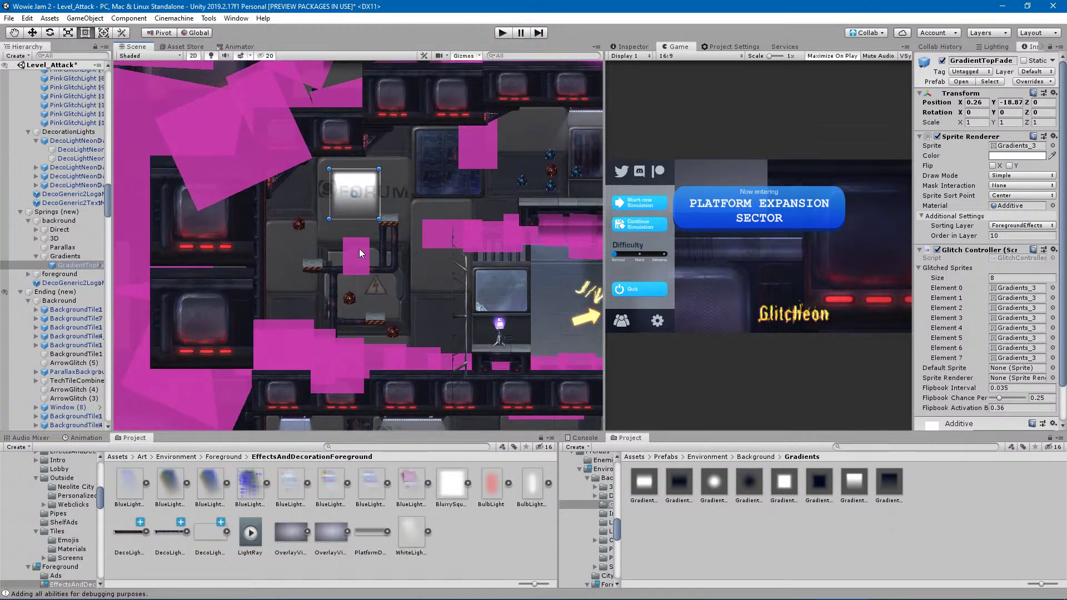
Rotate GradientTopFade to 180 degrees and stretch it over the pink glitch floor below the FORUM wall, scaled about 5.05 by 2.25.
left_click_drag(389, 227, 294, 127)
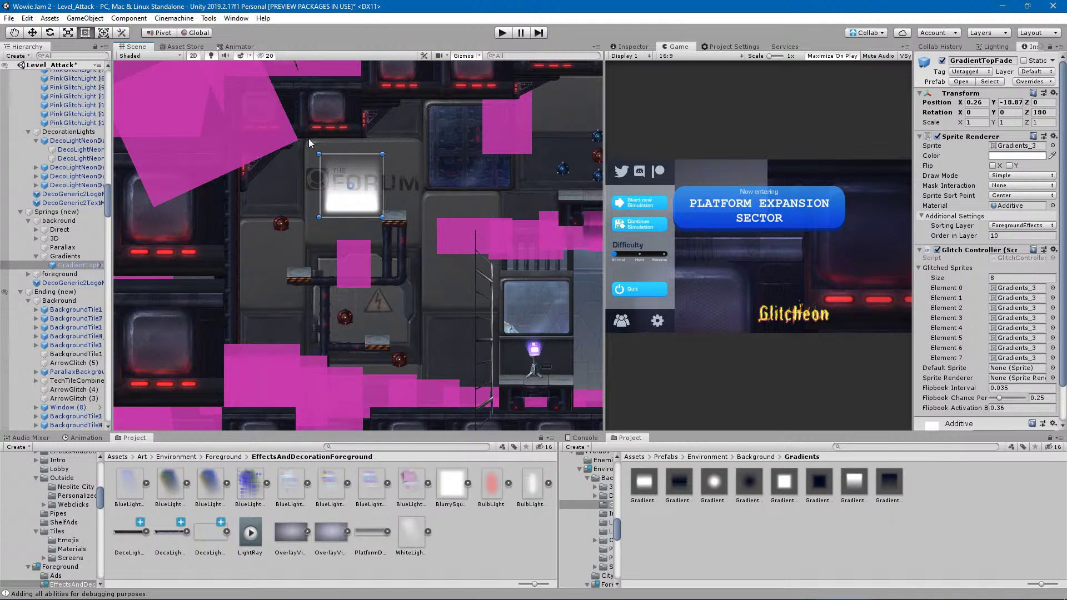
left_click_drag(361, 197, 531, 387)
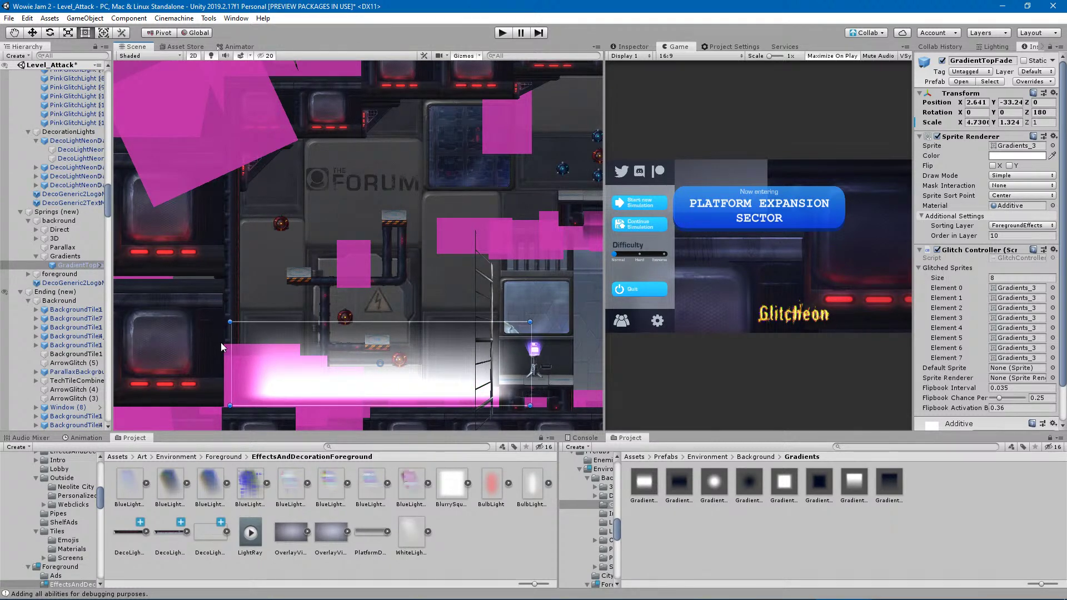
left_click_drag(232, 364, 210, 364)
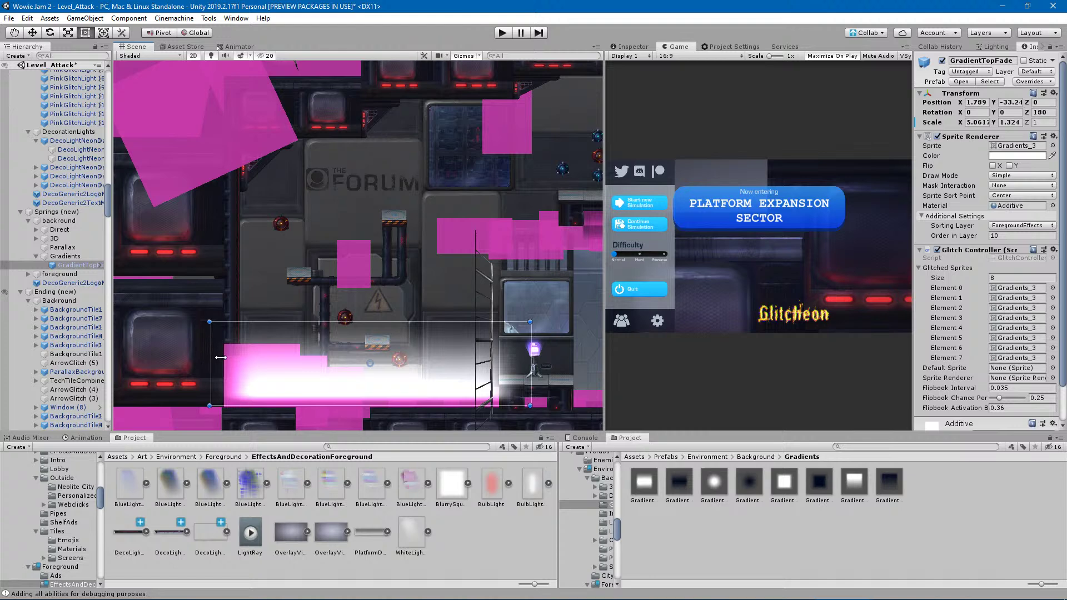
left_click_drag(308, 322, 317, 262)
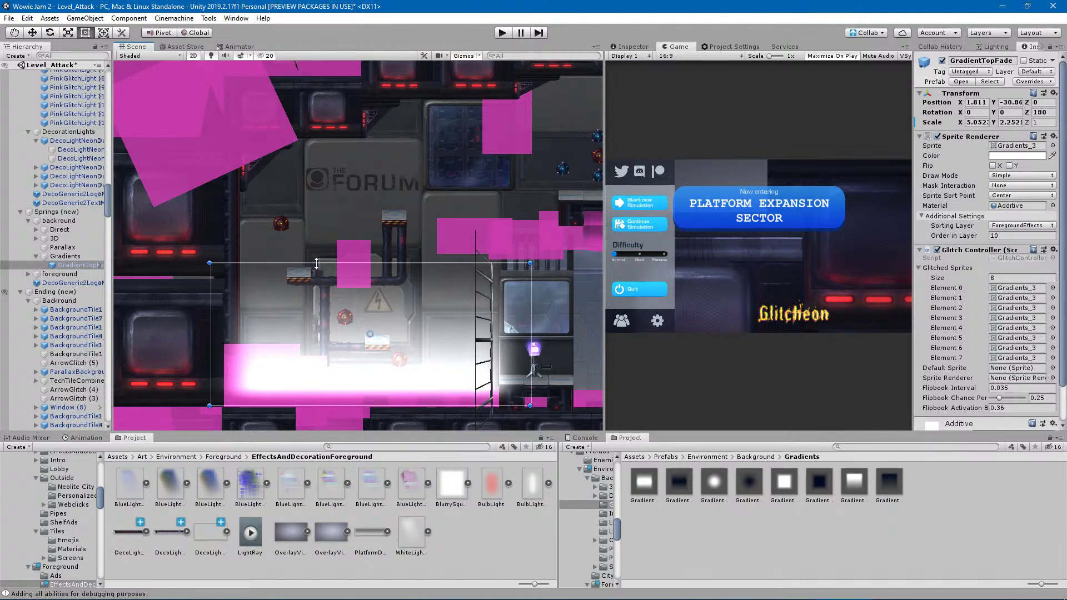
Tint GradientTopFade dark crimson with hue 337, saturation 100 and value 43 (6D002A).
left_click(1025, 156)
left_click(676, 365)
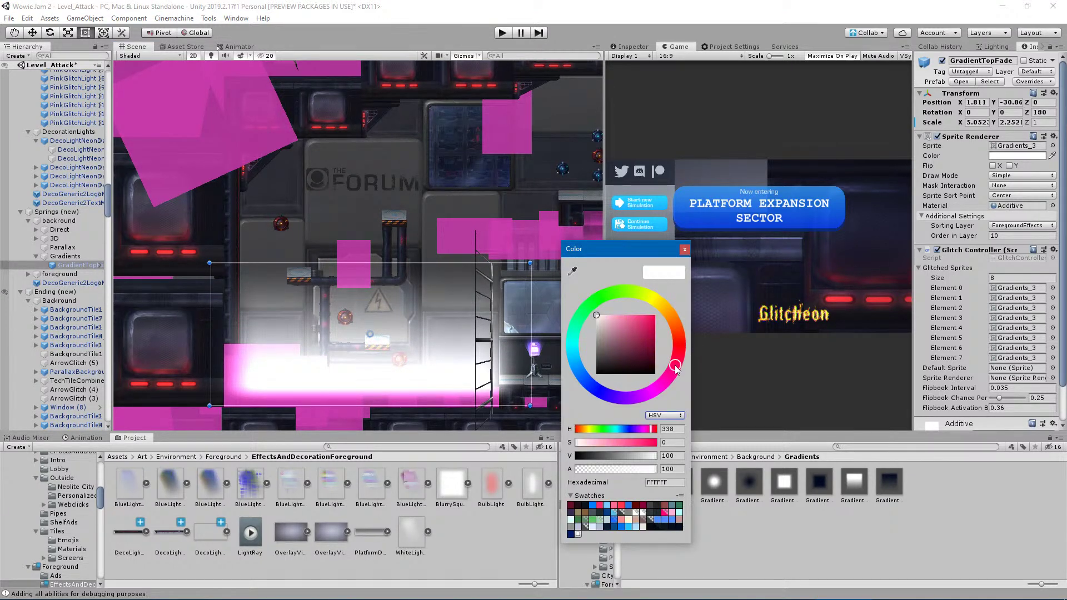
left_click_drag(622, 333, 716, 262)
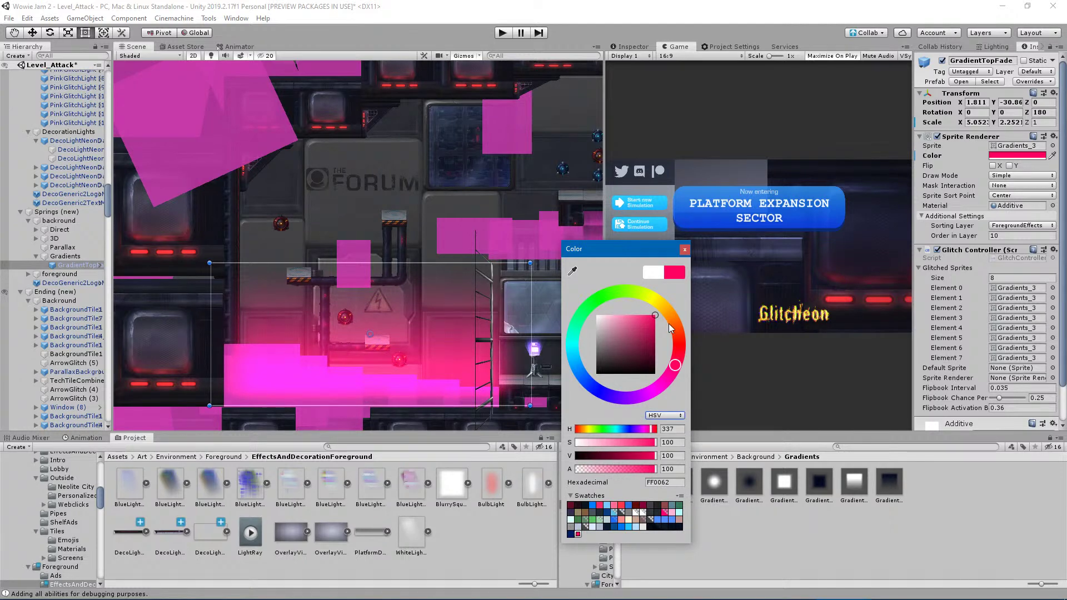
left_click(649, 322)
left_click_drag(651, 321, 659, 313)
mouse_move(629, 455)
left_mouse_down()
mouse_move(612, 451)
mouse_move(701, 442)
mouse_move(597, 441)
mouse_move(609, 449)
left_mouse_up()
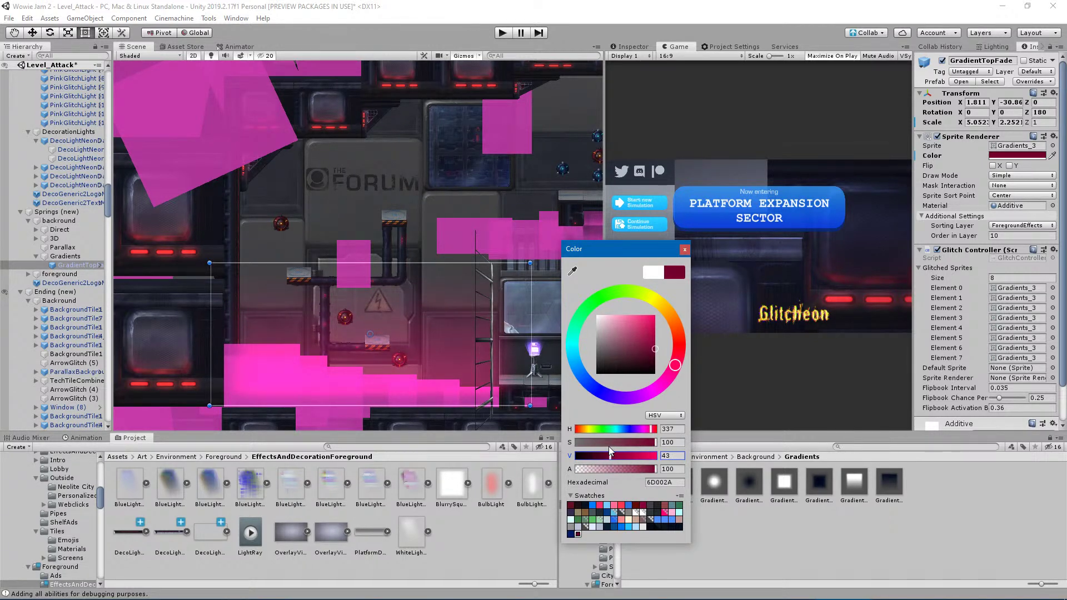
left_click(417, 265)
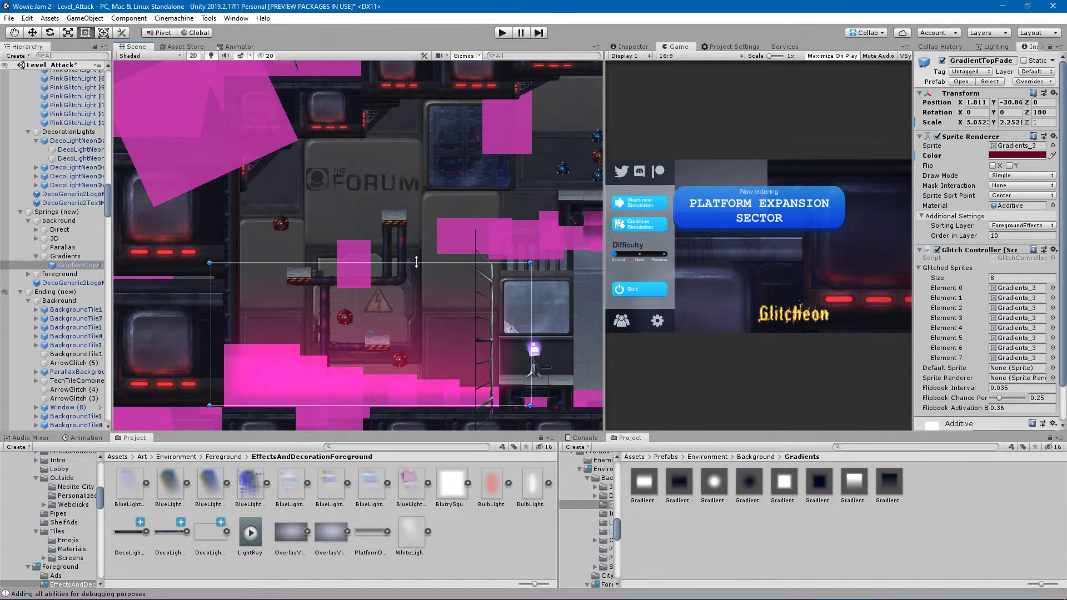
Extend the crimson gradient's upper edge to a Y scale of about 2.52, then deselect it.
mouse_move(415, 261)
left_mouse_down()
mouse_move(416, 213)
mouse_move(418, 245)
left_mouse_up()
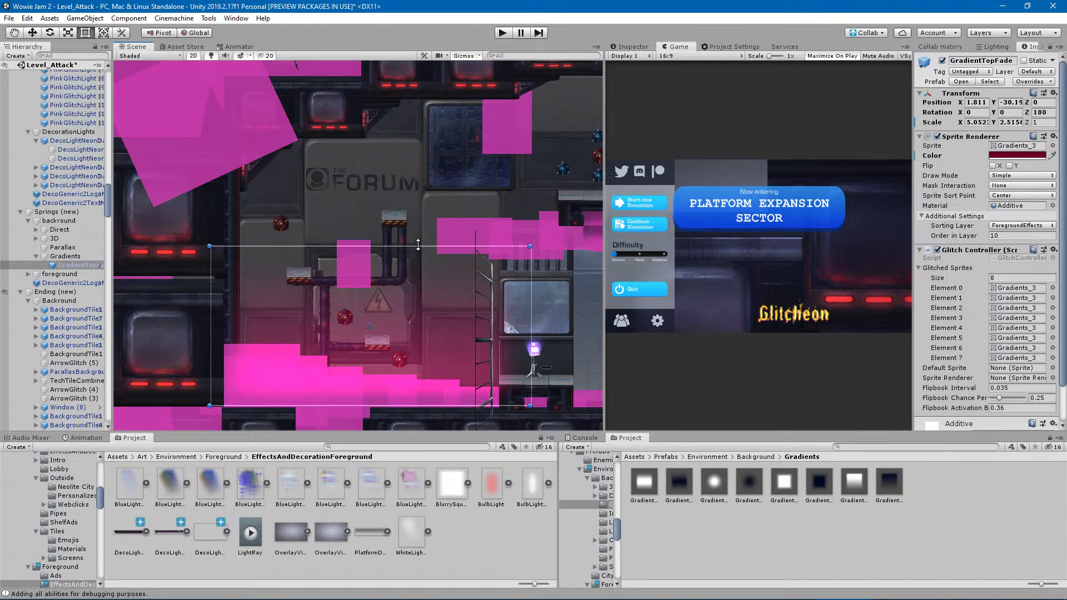
scroll(338, 278, "down", 4)
middle_click_drag(243, 293, 316, 294)
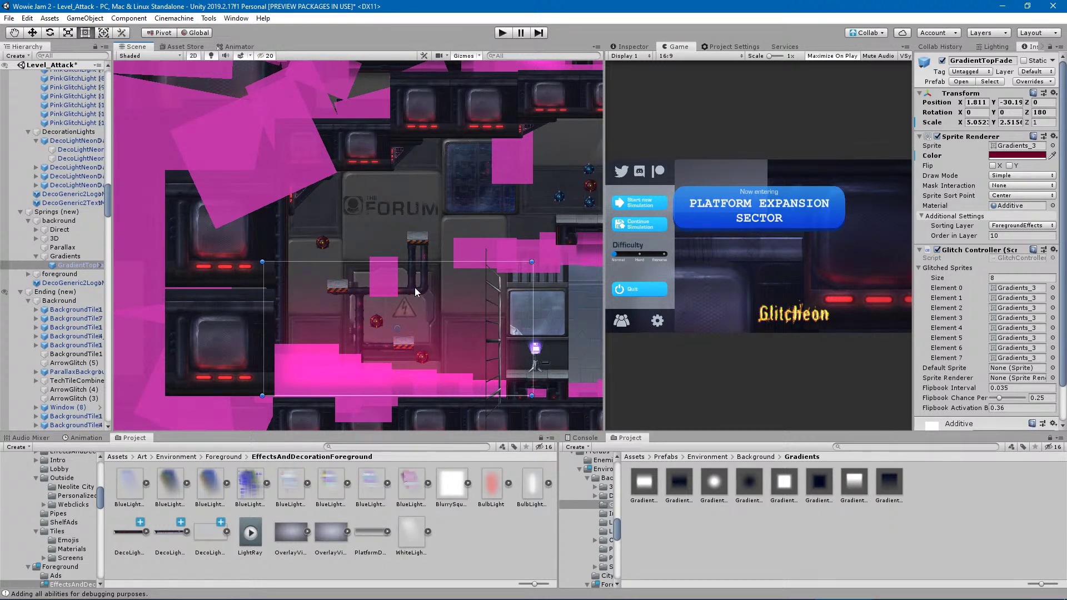
scroll(376, 282, "up", 1)
left_click(809, 545)
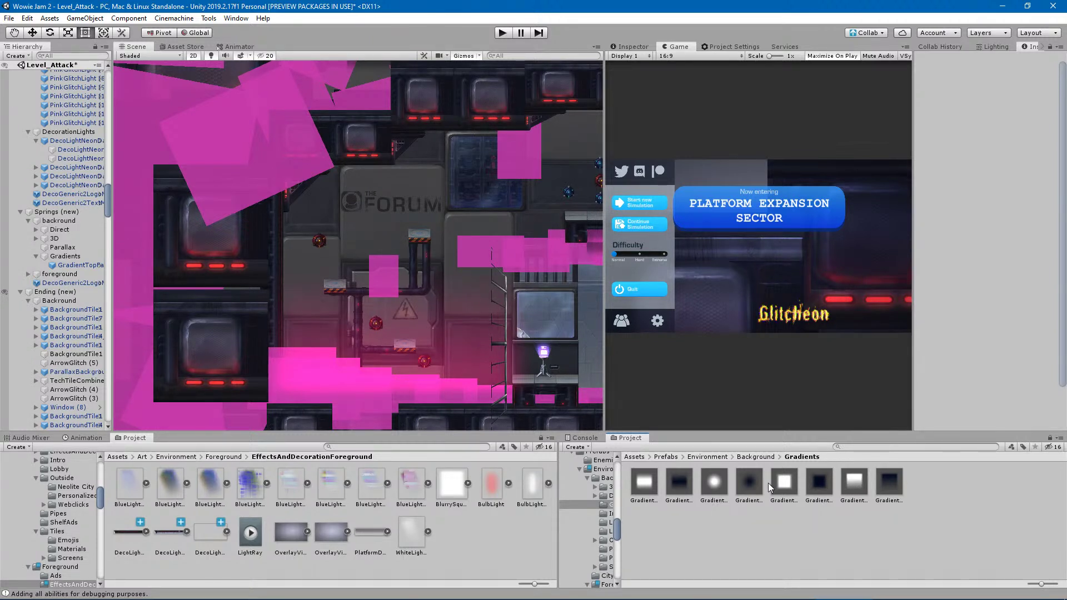
Add the GradientRound prefab to the Gradients group and place it just above the THE FORUM logo, at about X -0.8, Y -15.36.
left_click_drag(721, 496, 69, 262)
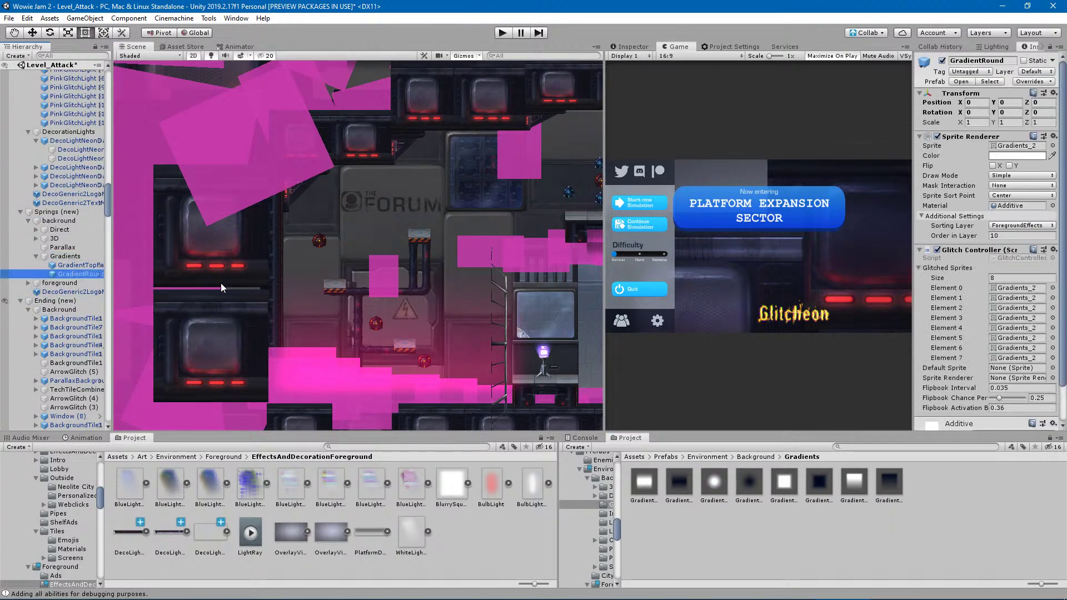
scroll(548, 297, "down", 3)
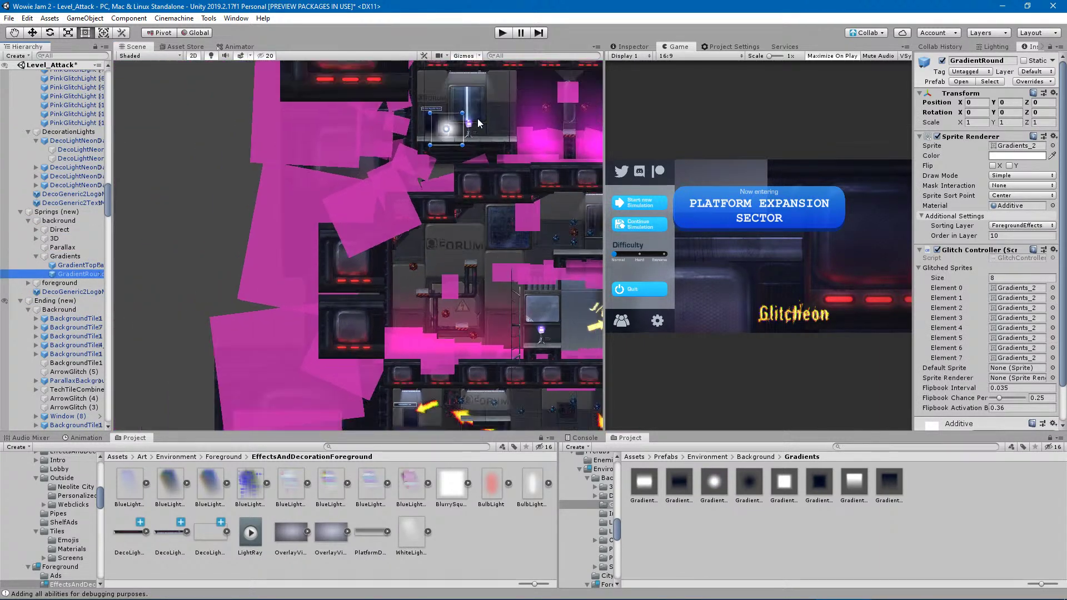
left_click_drag(451, 139, 446, 219)
scroll(472, 278, "up", 3)
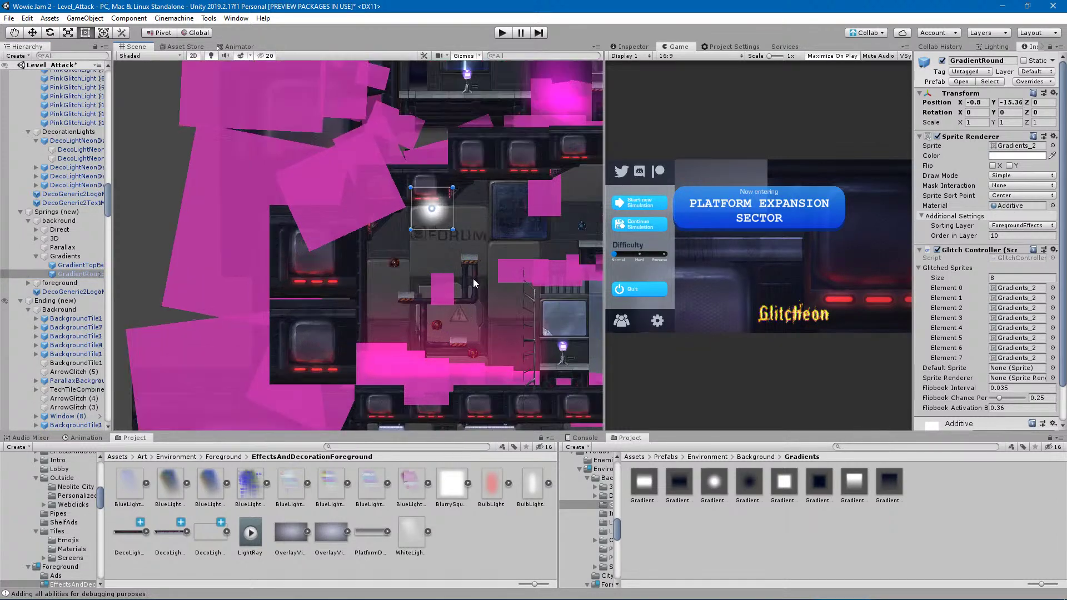
scroll(459, 231, "up", 2)
Keep GradientRound on the ForegroundEffects sorting layer and change its material to Overlay.
left_click(1029, 226)
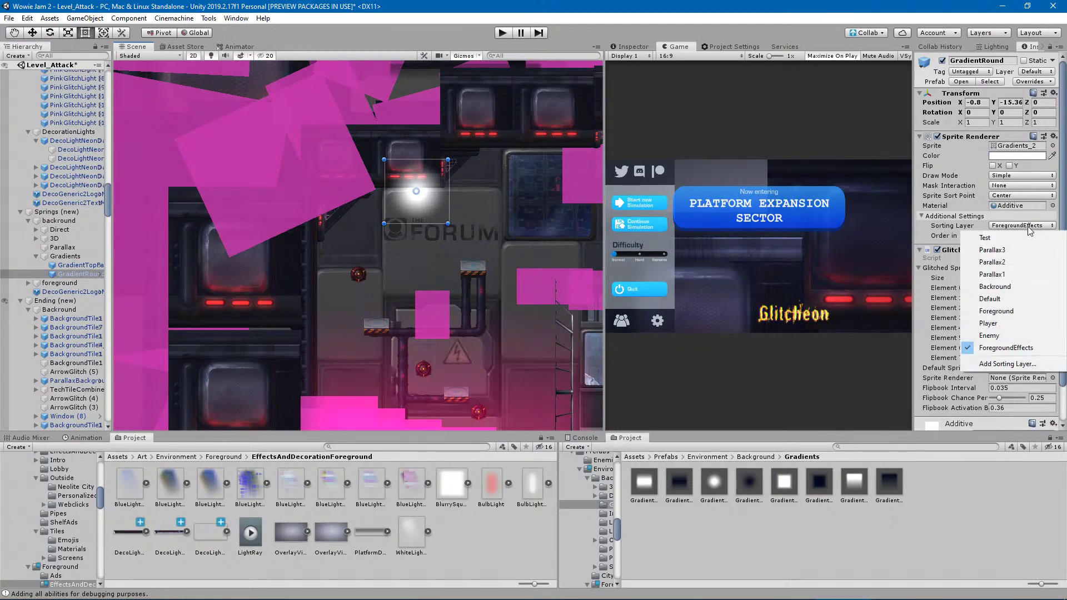
left_click(1030, 227)
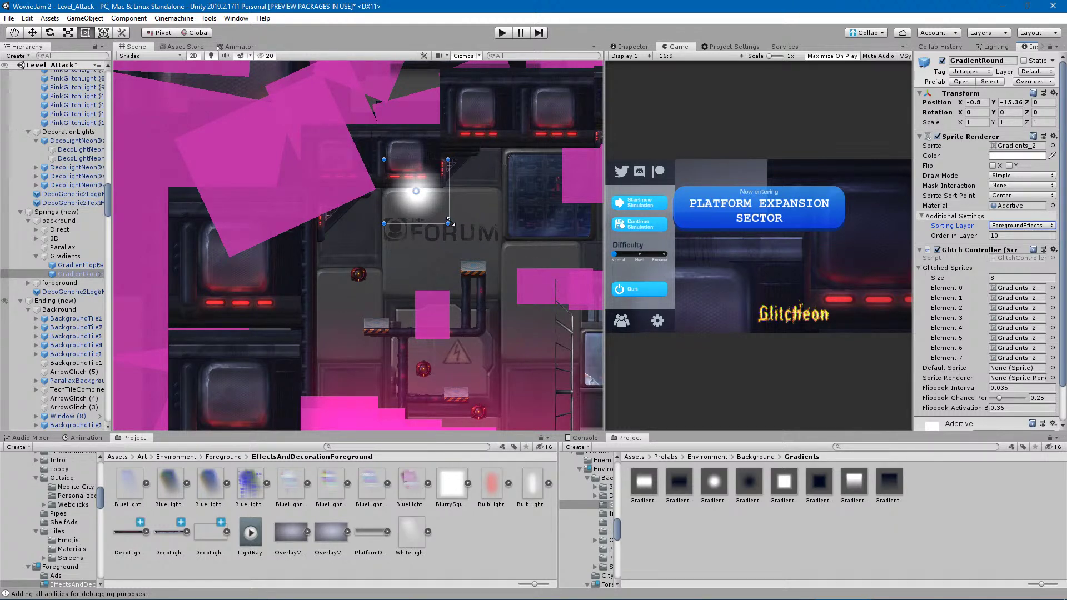
left_click(1052, 205)
type("ov")
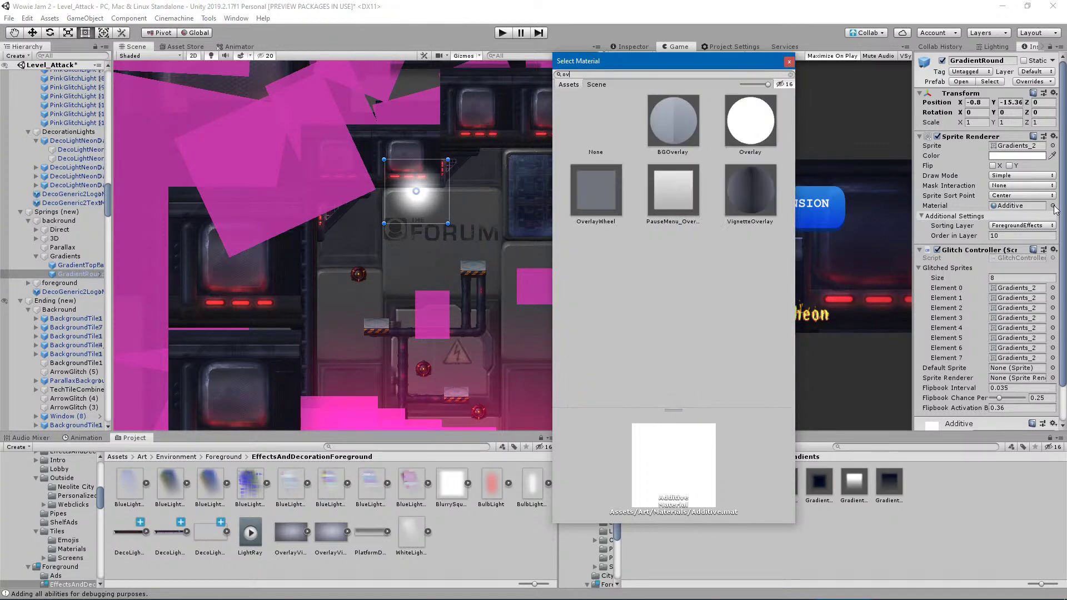
left_click(754, 129)
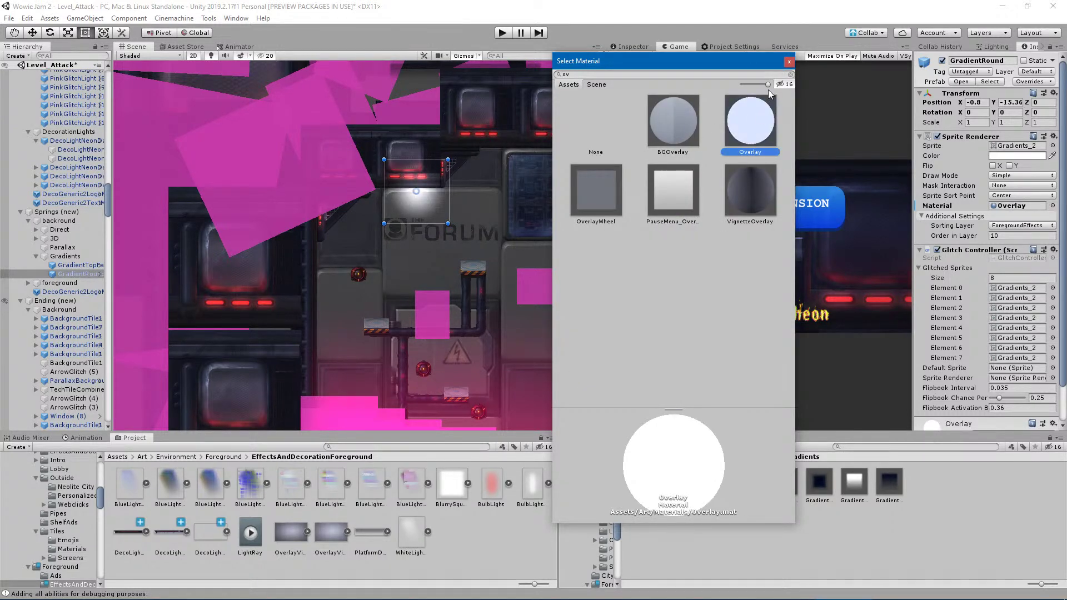
left_click(789, 62)
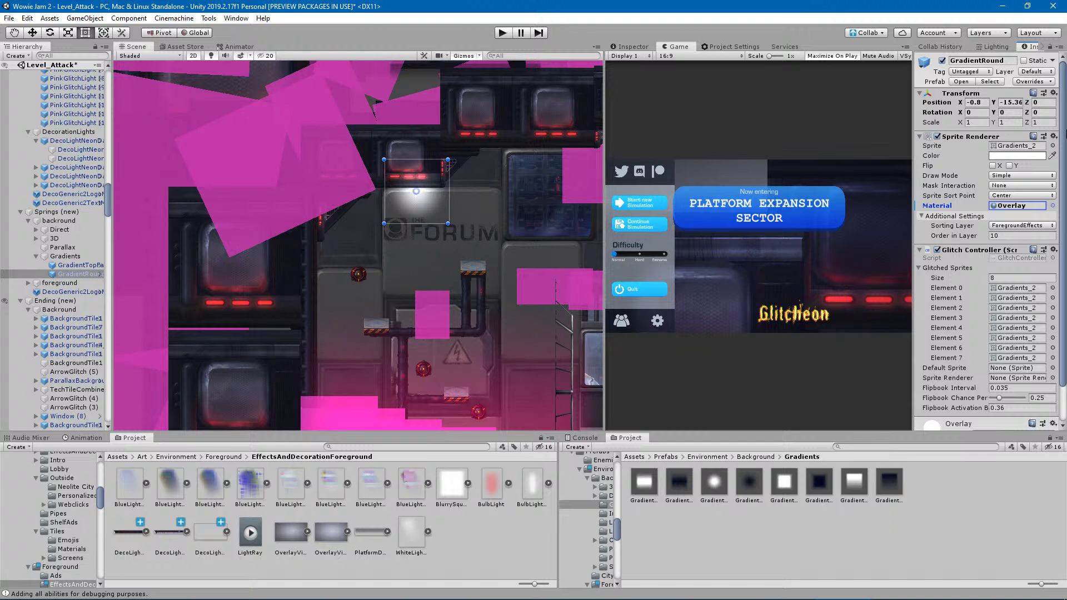
Tint GradientRound a muted pale blue (94A1BF) and lower its alpha to about 60.
left_click(1032, 155)
left_click(580, 373)
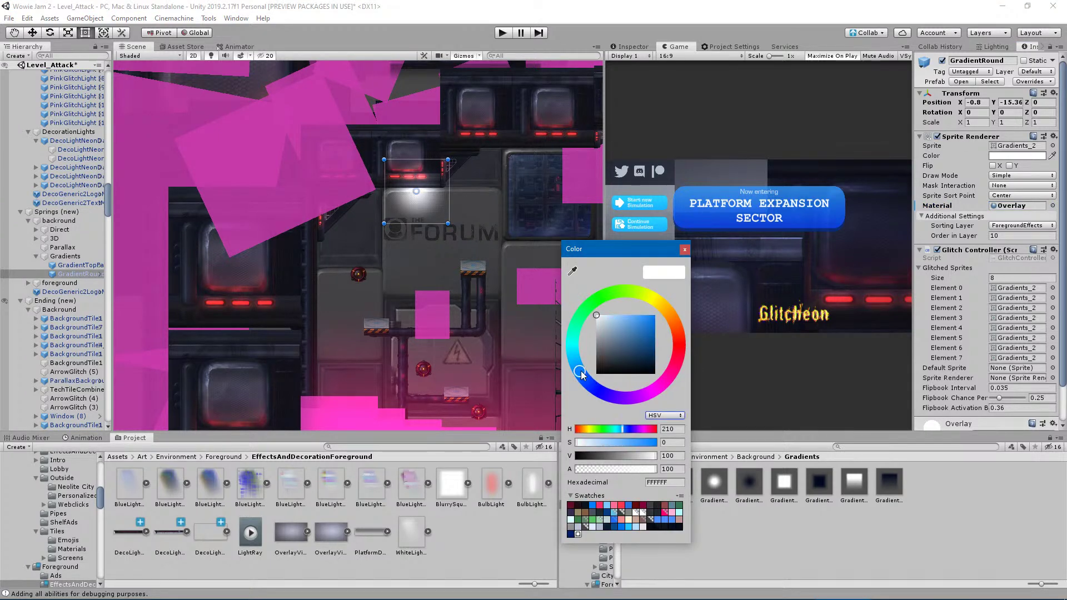
mouse_move(629, 329)
left_mouse_down()
mouse_move(625, 302)
mouse_move(612, 298)
mouse_move(615, 338)
mouse_move(612, 324)
left_mouse_up()
left_click(588, 385)
left_click_drag(588, 386, 582, 385)
left_click_drag(607, 331, 610, 330)
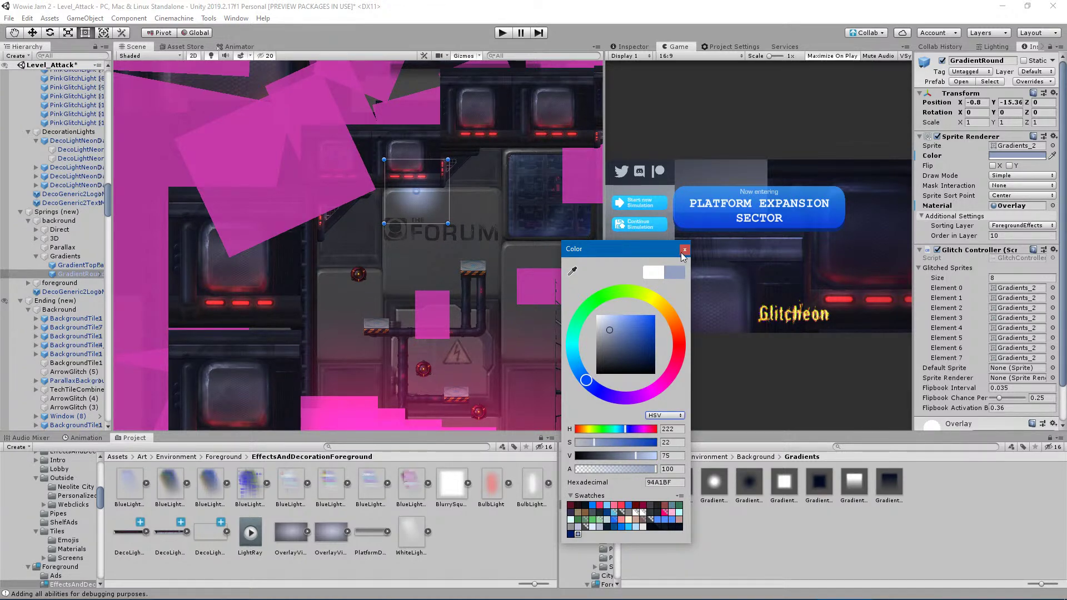
left_click(618, 468)
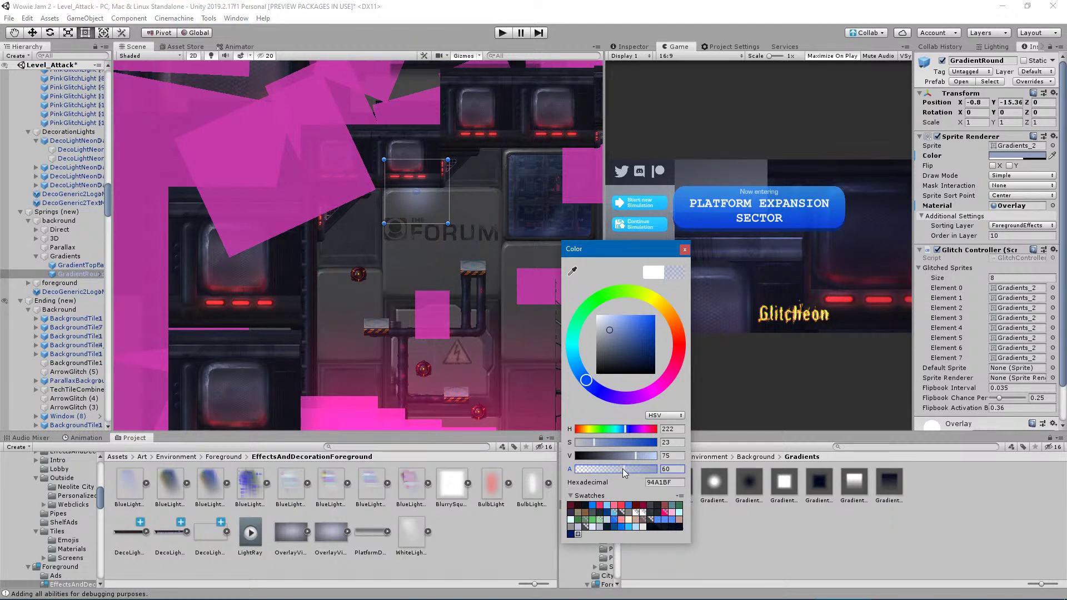
left_click(685, 249)
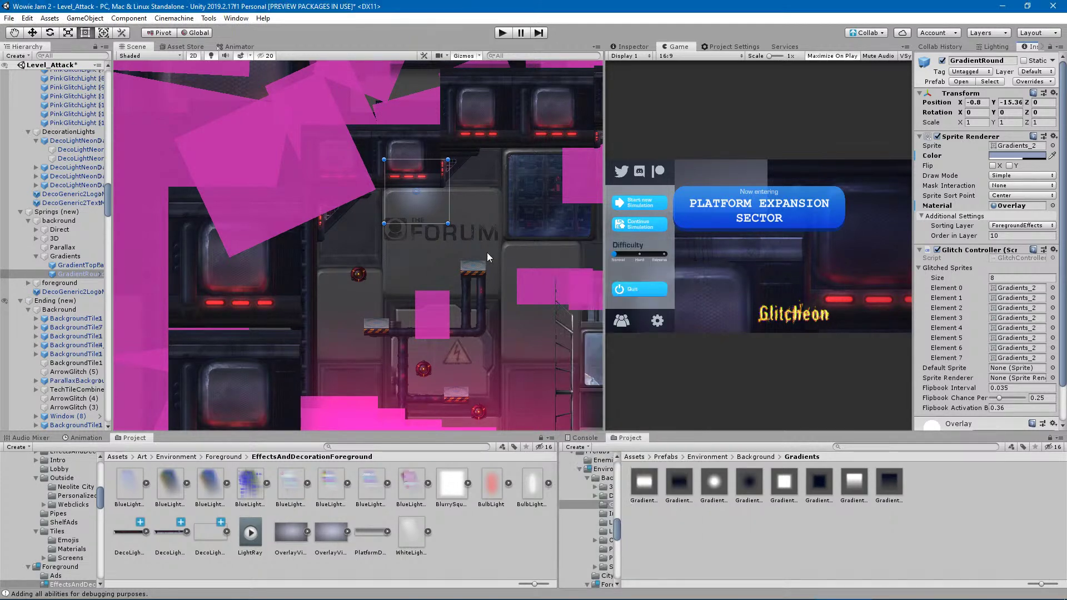
Enlarge GradientRound over the FORUM wall to a scale of about X 5.46, Y 4.26, keeping it centred around the logo.
left_click_drag(448, 223, 554, 304)
left_click_drag(470, 278, 375, 242)
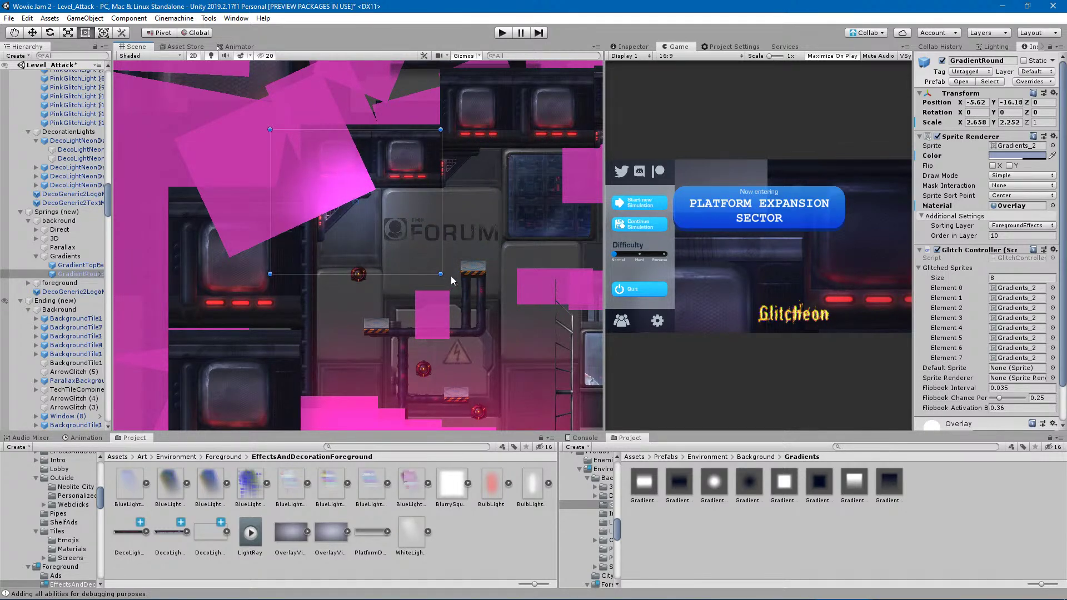
left_click_drag(442, 274, 555, 345)
left_click_drag(404, 293, 384, 264)
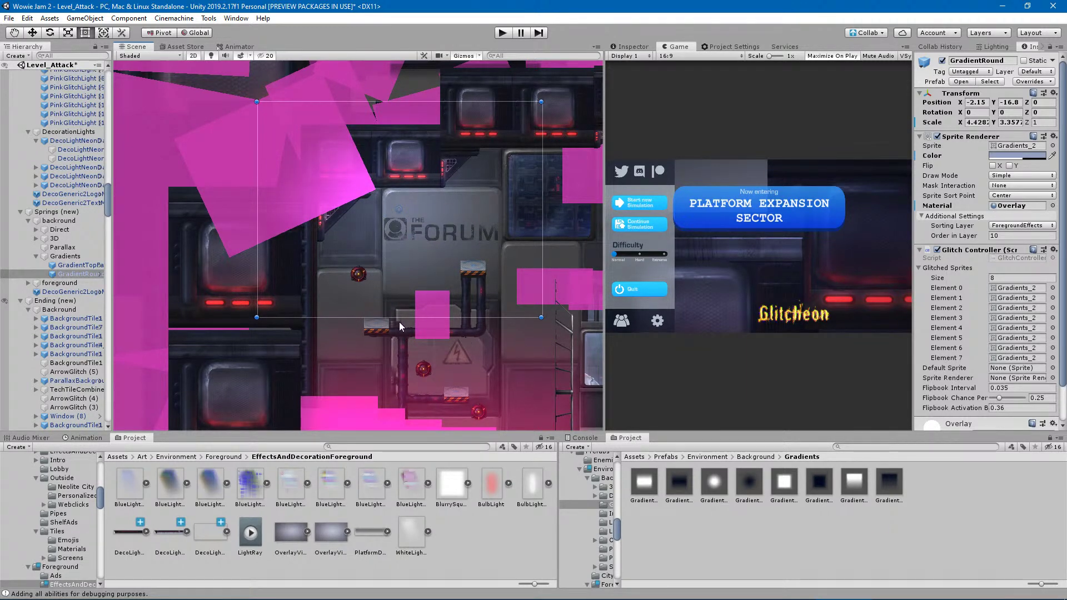
left_click_drag(542, 318, 608, 376)
left_click_drag(494, 344, 495, 289)
Stretch GradientRound to a Y scale of about 4.47 and reposition it at about X 1.1, Y -15.24.
middle_click_drag(495, 289, 418, 245)
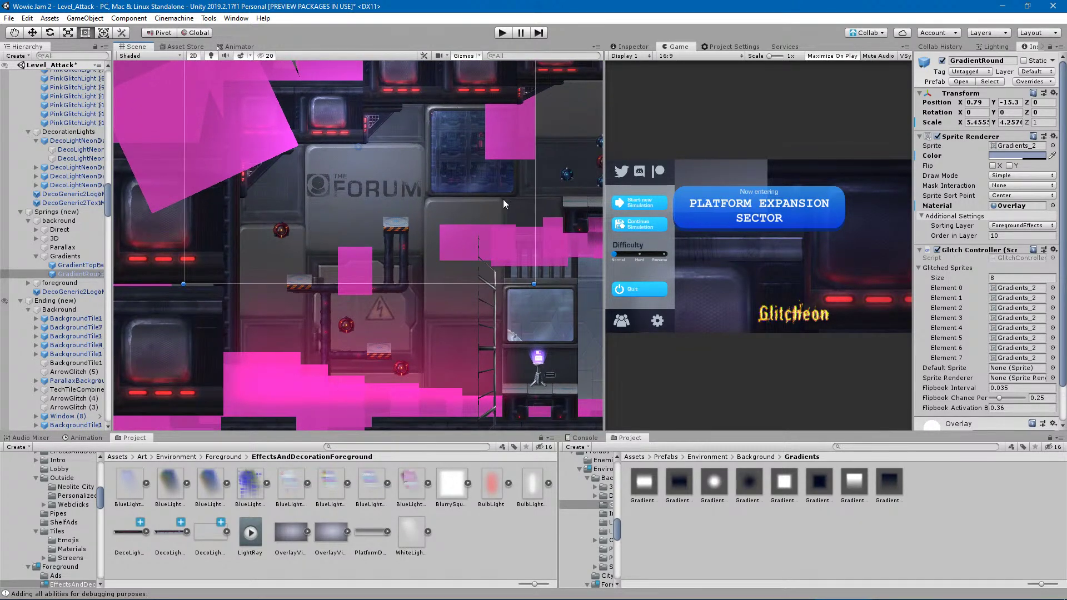
mouse_move(450, 231)
left_mouse_down()
mouse_move(436, 238)
mouse_move(450, 231)
left_mouse_up()
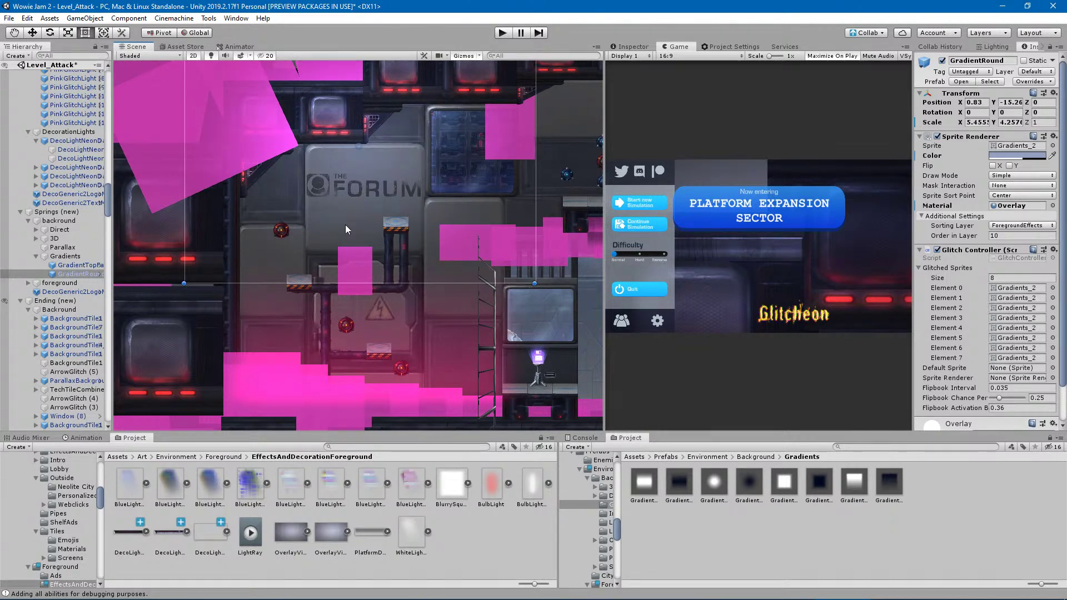
left_click_drag(399, 282, 401, 297)
left_click_drag(445, 251, 446, 246)
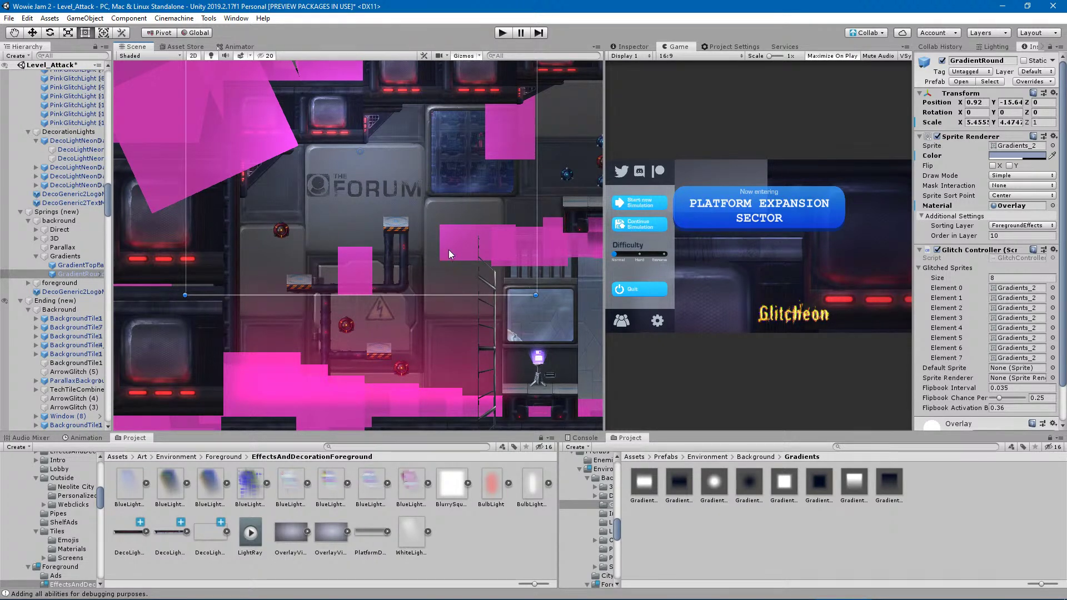
left_click_drag(481, 236, 480, 230)
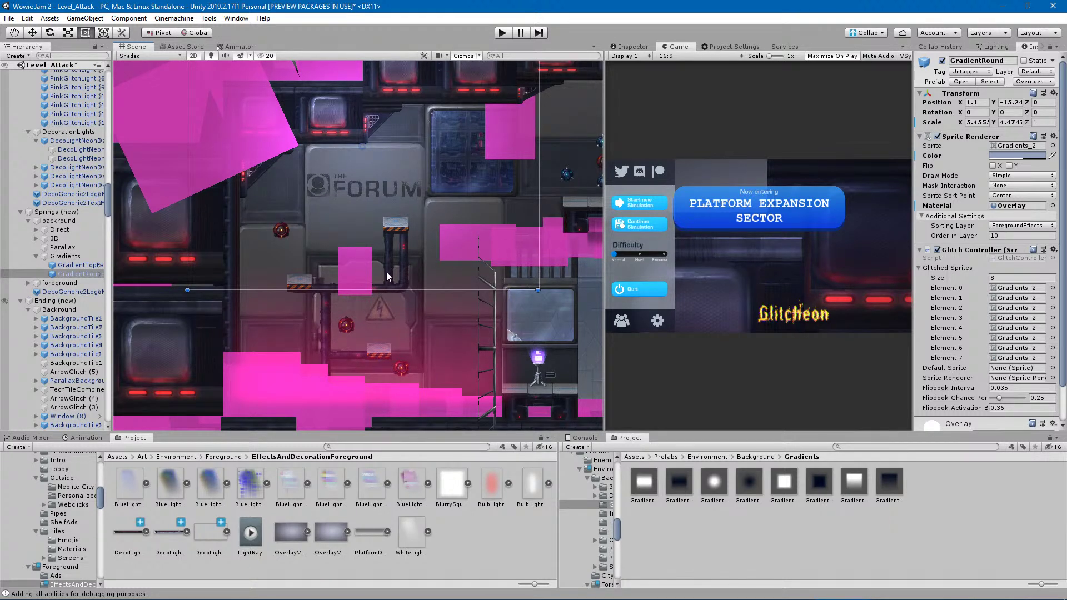
Add the GradientRoundDark prefab to the Gradients group and place it beside the FORUM panel at about X -6.22, Y -15.92.
scroll(384, 275, "down", 2)
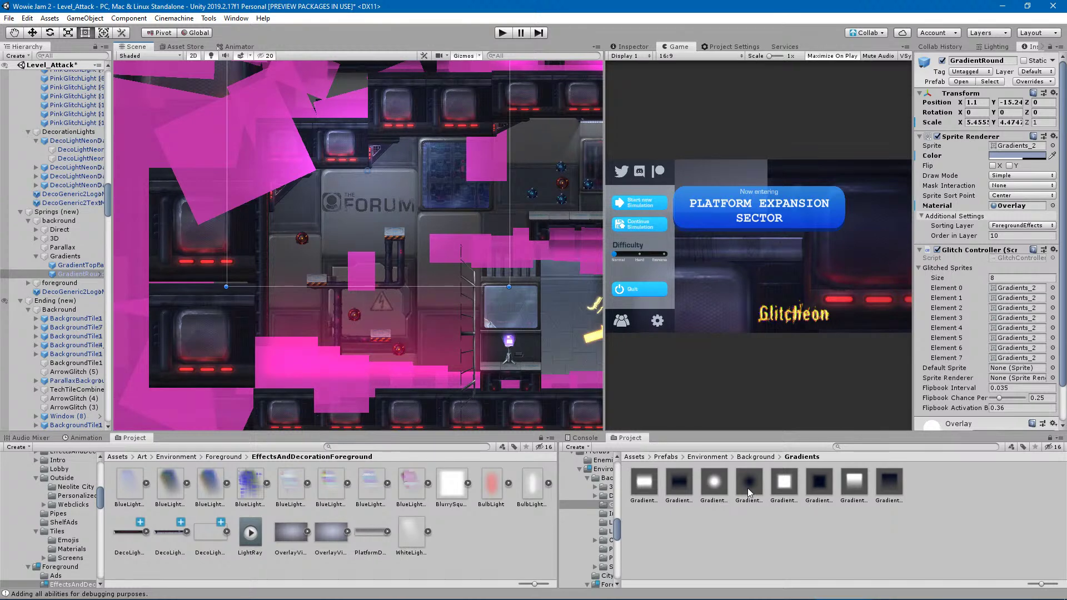
left_click(77, 274)
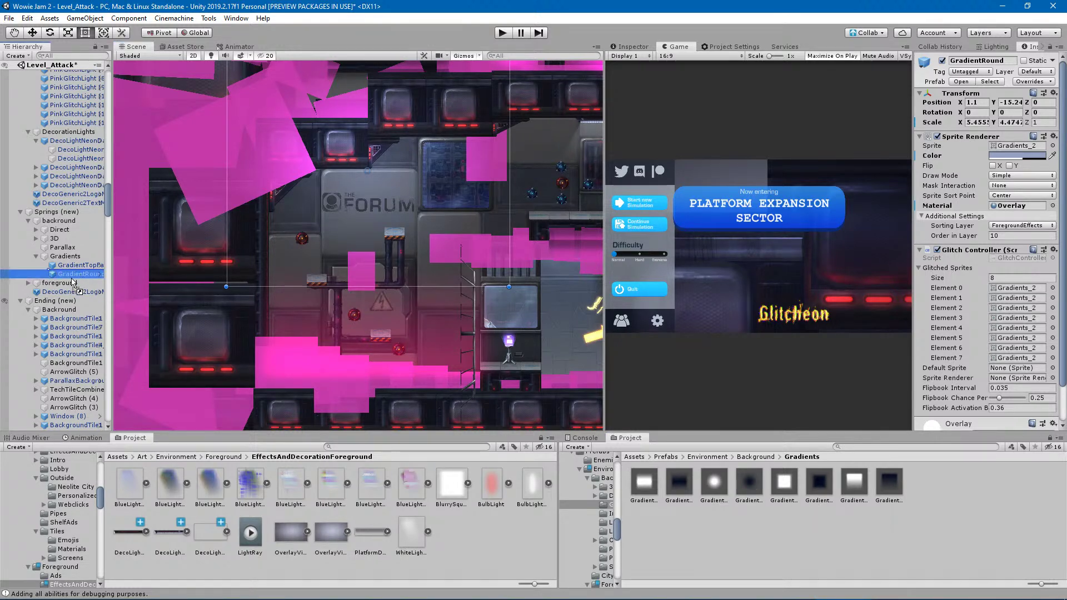
left_click_drag(72, 282, 73, 281)
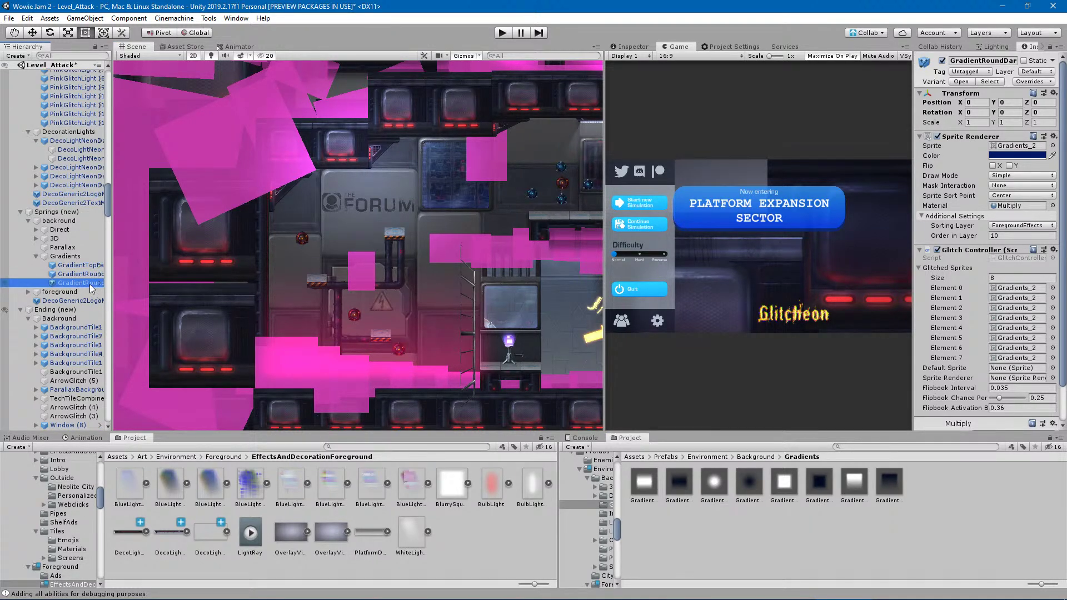
scroll(281, 355, "down", 10)
left_click_drag(329, 152, 285, 272)
scroll(281, 273, "up", 5)
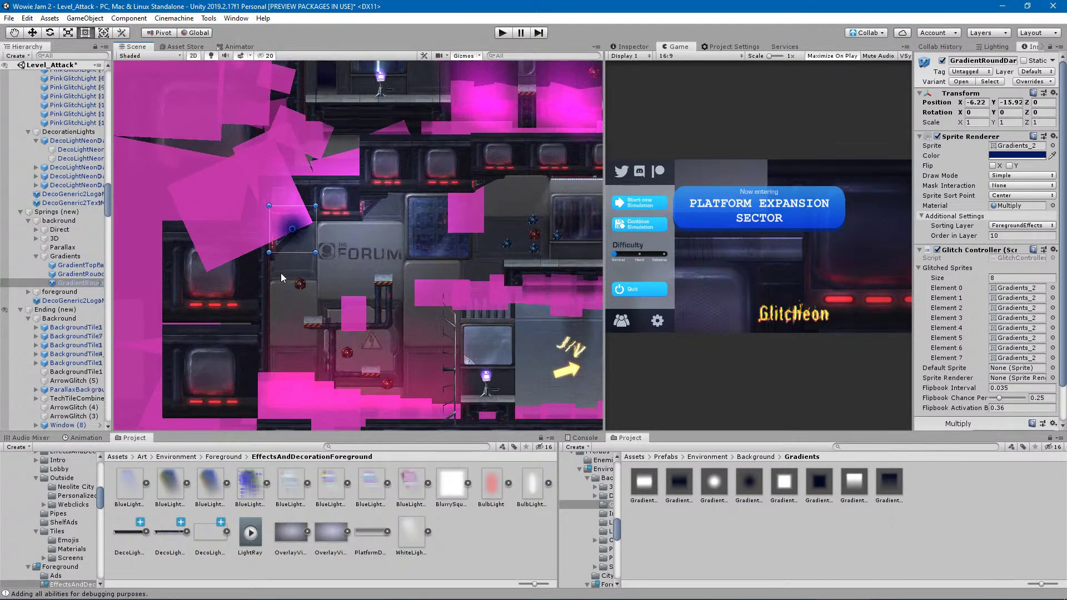
Enlarge GradientRoundDark to a scale of about X 2.6, Y 2.94 and position it at about X -7.33, Y -16.07.
scroll(298, 257, "up", 2)
left_click_drag(308, 223, 331, 215)
left_click_drag(273, 234, 181, 351)
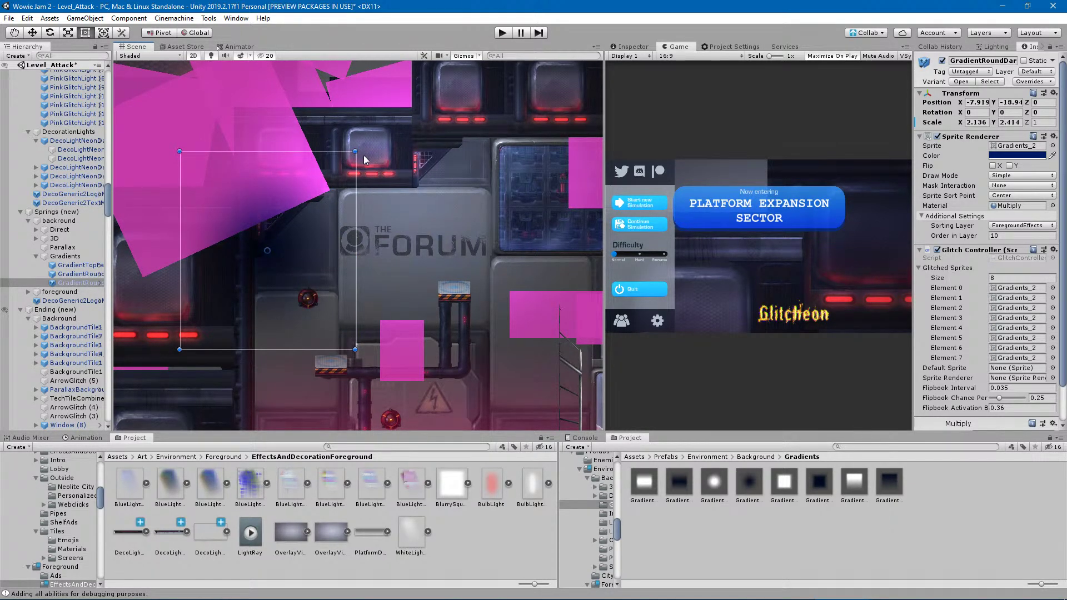
left_click_drag(355, 150, 393, 107)
left_click_drag(318, 264, 308, 239)
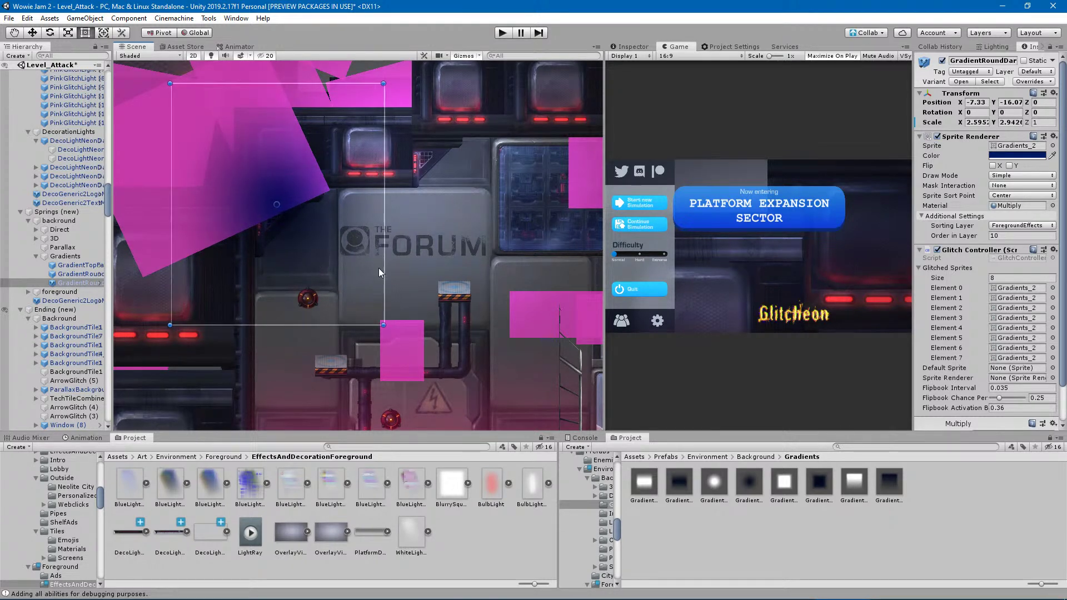
Put GradientRoundDark on the Backround sorting layer and widen it to an X scale of about 3.02.
left_click(1017, 225)
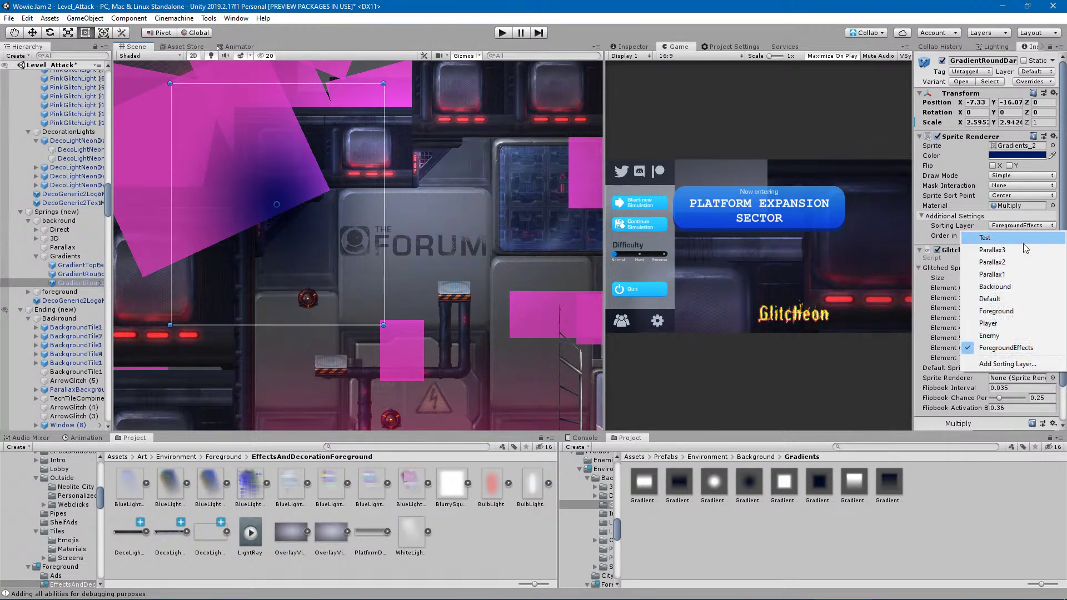
left_click(995, 287)
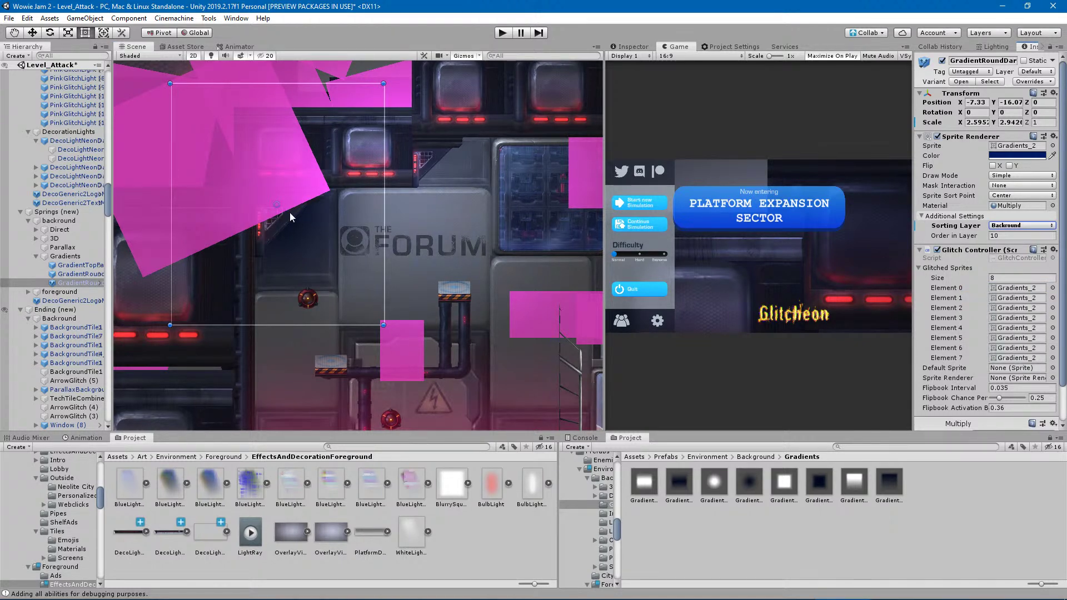
left_click_drag(382, 323, 418, 328)
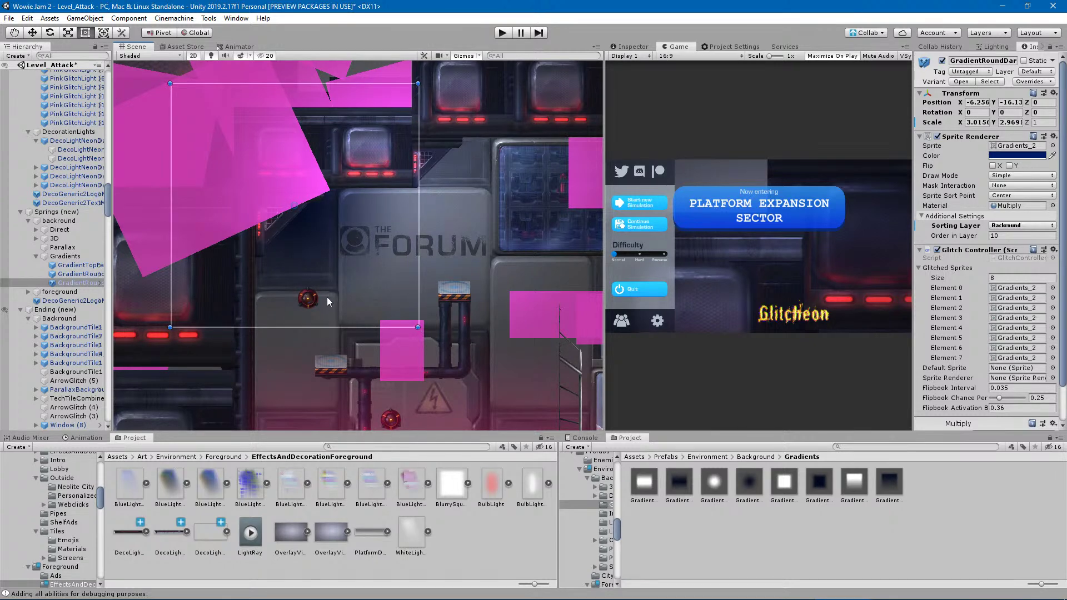
Lower the alpha of GradientRoundDark's navy color to 64.
left_click(1021, 156)
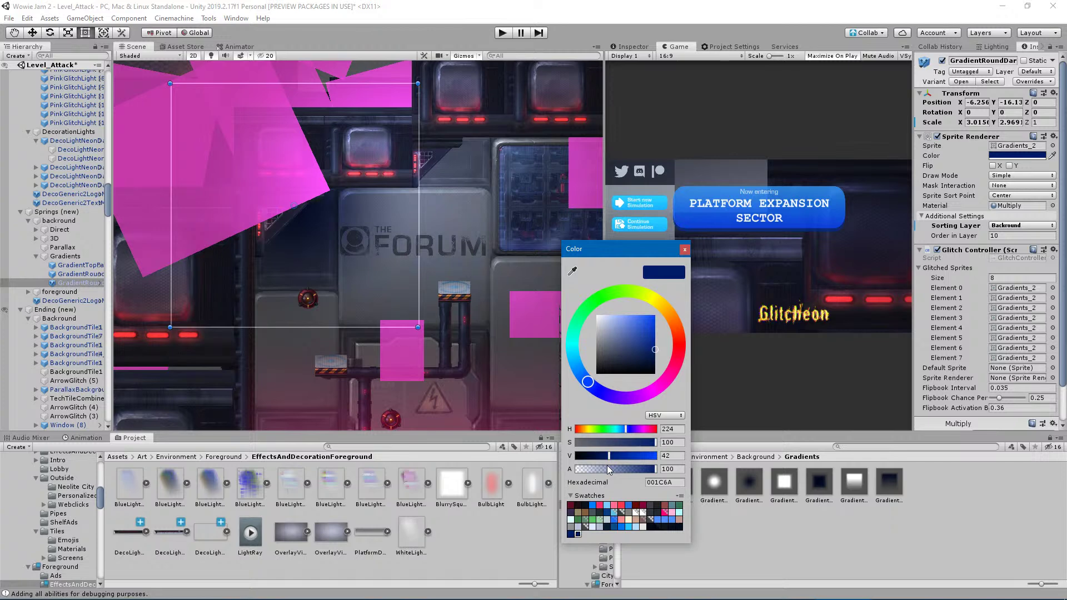
left_click_drag(613, 469, 622, 472)
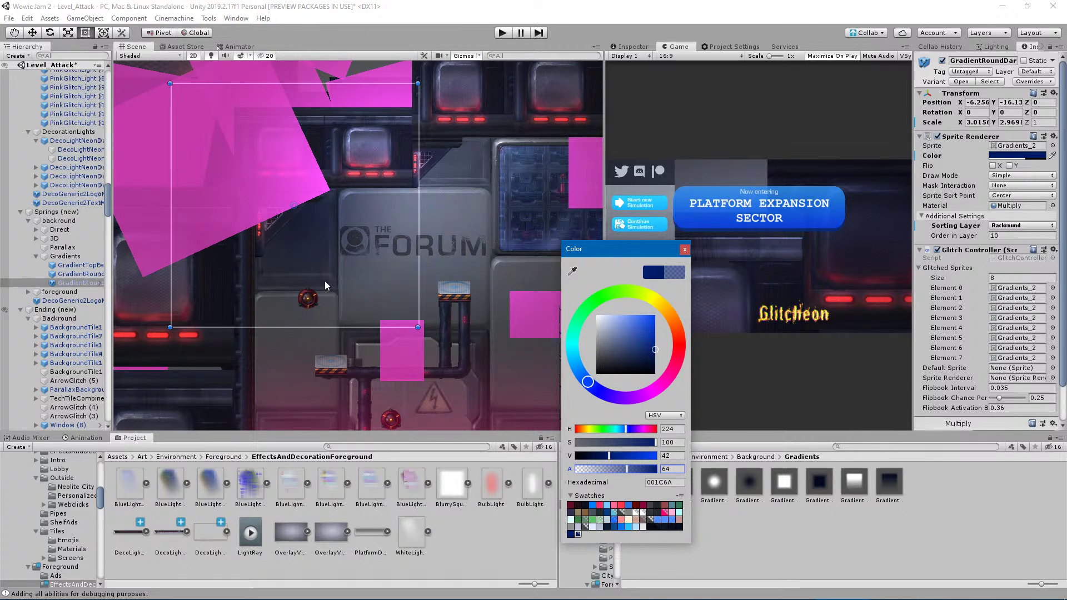
left_click(300, 273)
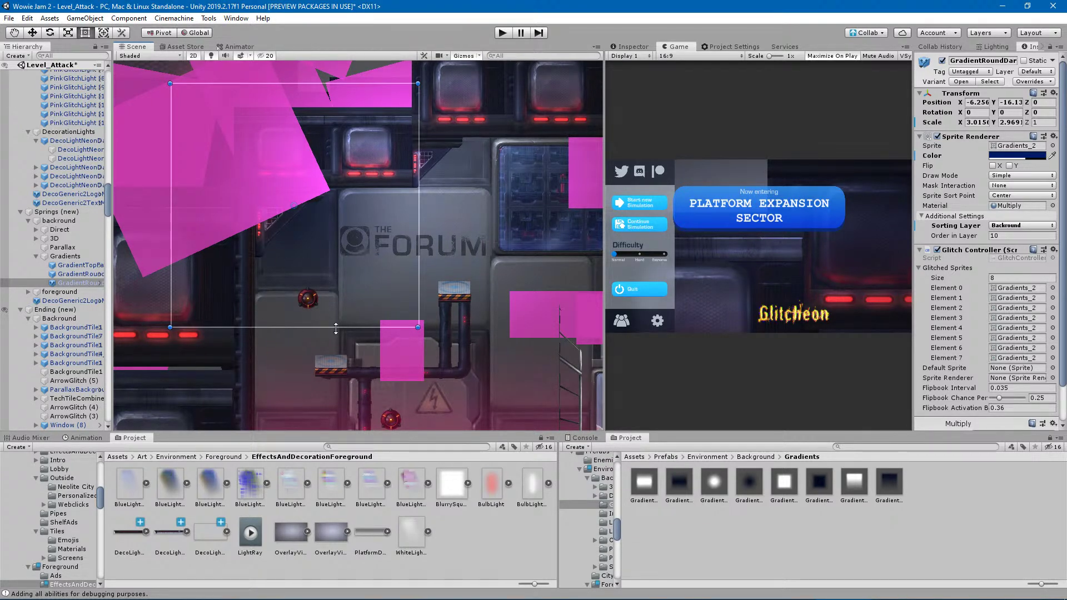
Duplicate GradientRoundDark, place the copy above the FORUM logo at about X 3.44, Y -12.5, and flatten it to a Y scale of about 2.06.
key("ctrl+d")
left_click_drag(296, 273, 379, 249)
mouse_move(547, 596)
left_click(480, 590)
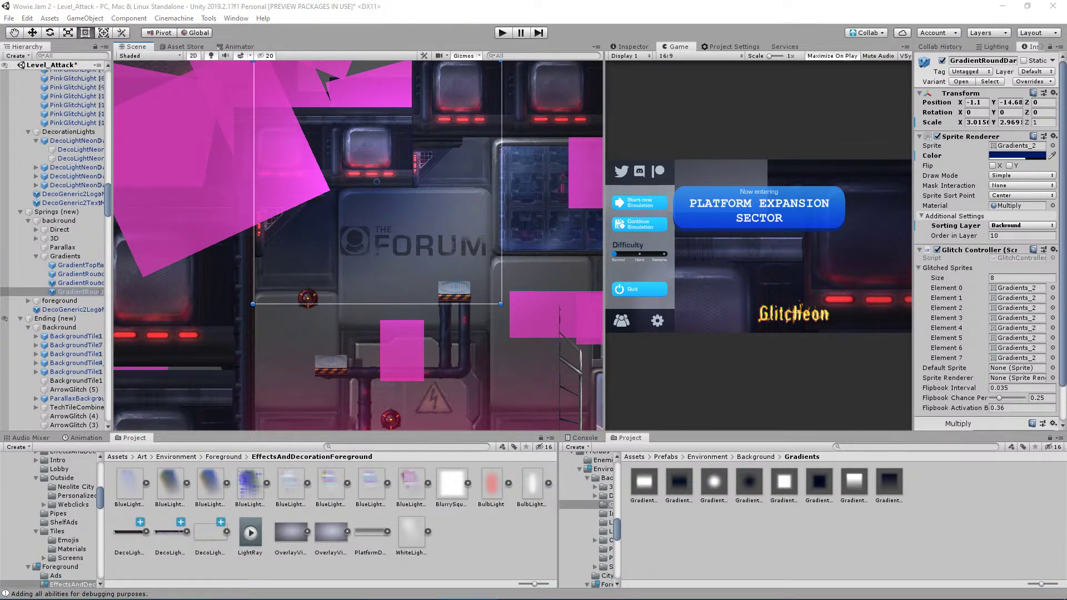
left_click(374, 232)
left_click_drag(375, 232, 443, 175)
middle_click_drag(478, 115, 390, 276)
left_click_drag(378, 168, 379, 243)
left_click_drag(396, 365, 400, 342)
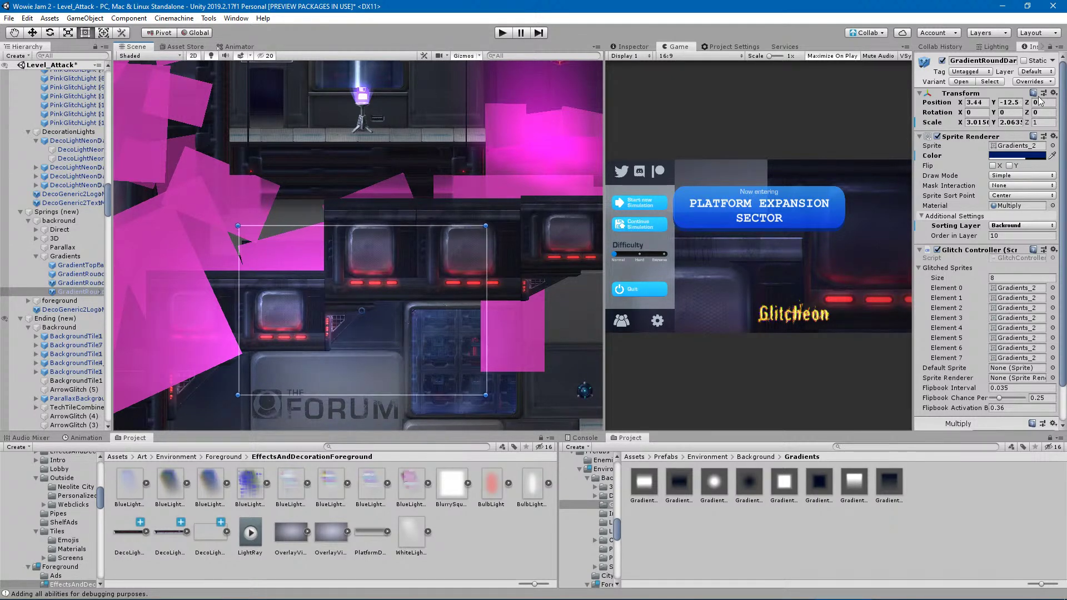
Darken the duplicated gradient's navy tint to a value of 29 (00144A).
left_click(1017, 155)
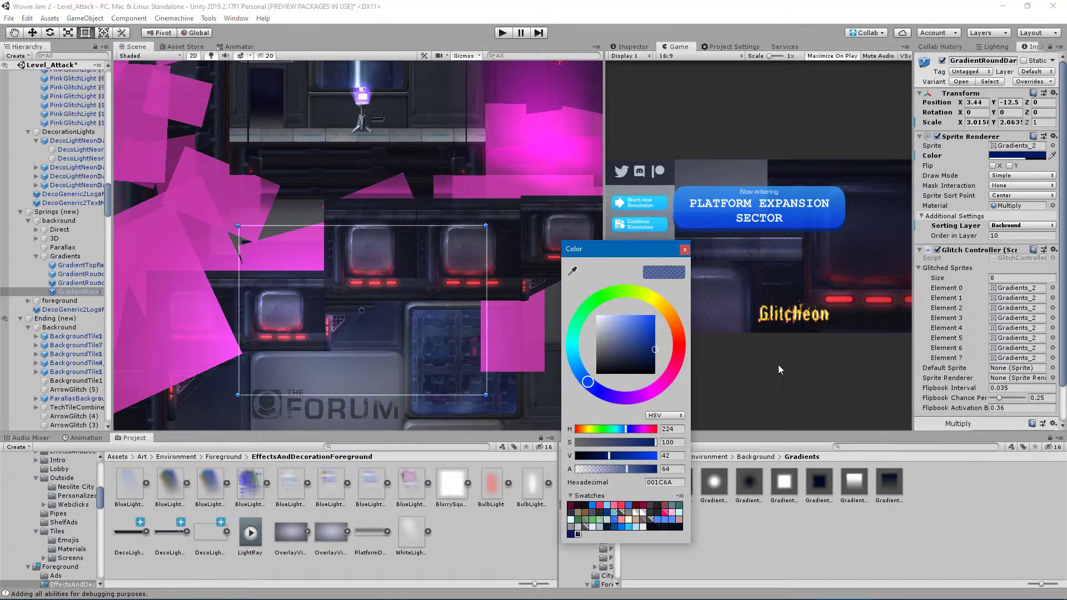
left_click(600, 457)
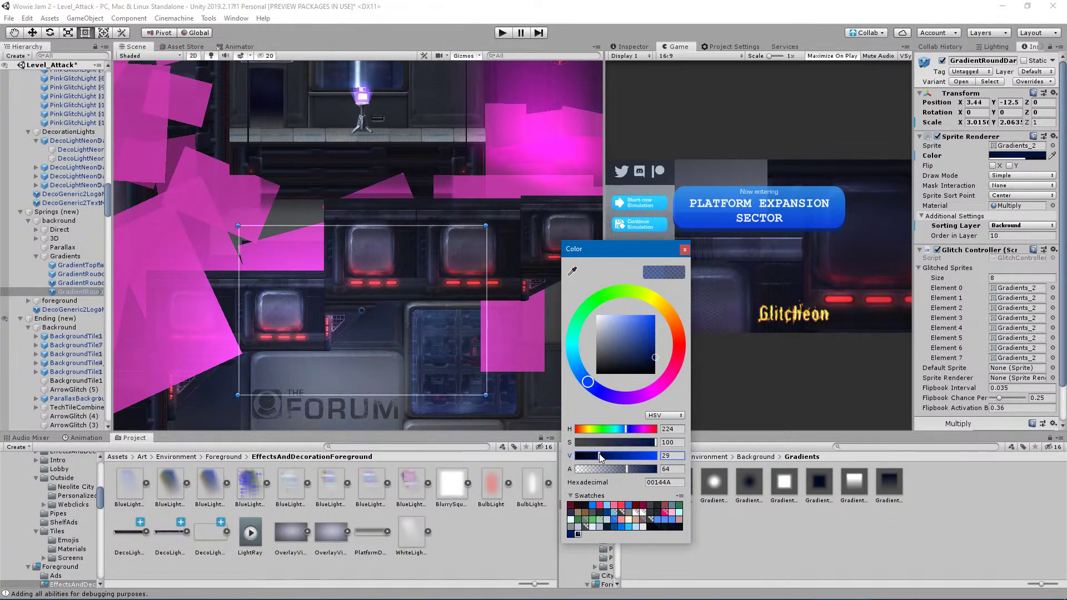
middle_click_drag(310, 348, 381, 212)
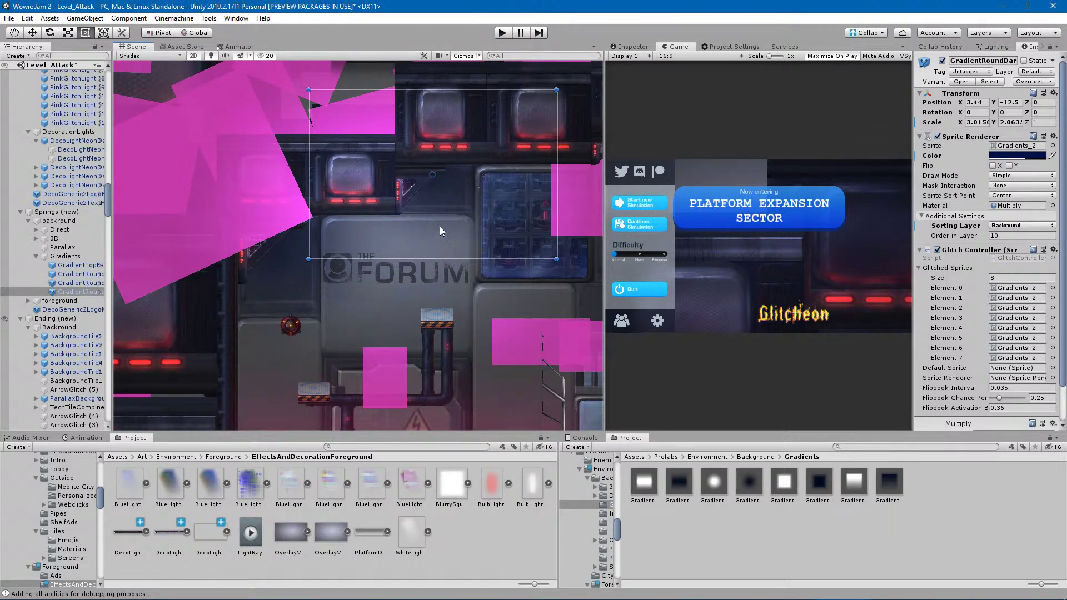
Toggle the Springs Gradients group's scene visibility repeatedly to compare the FORUM wall with and without the gradient lighting.
middle_click_drag(355, 301, 369, 231)
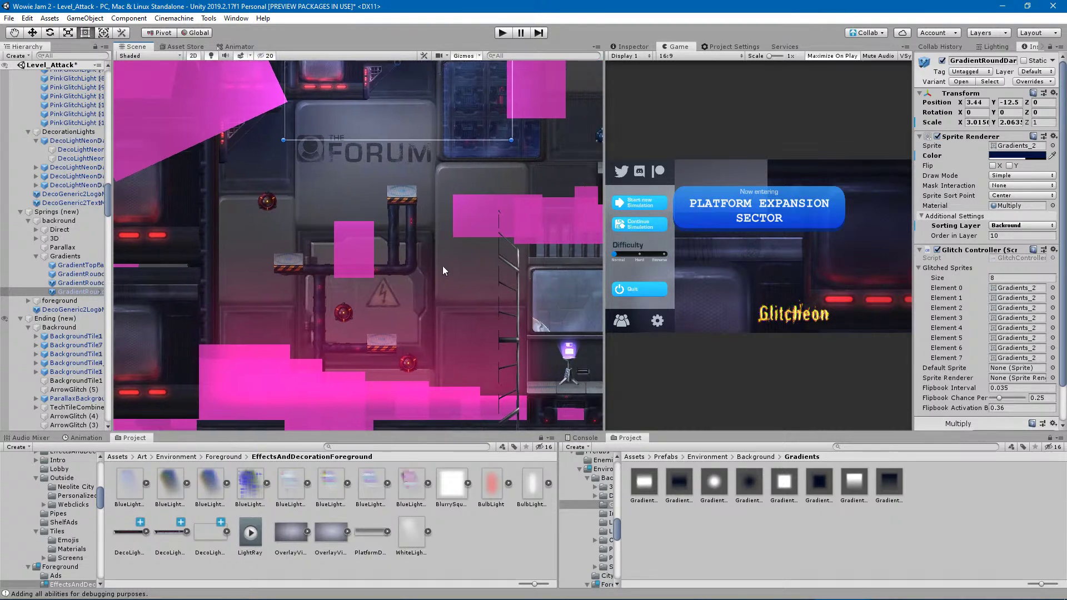
middle_click_drag(442, 259, 388, 369)
scroll(399, 366, "down", 4)
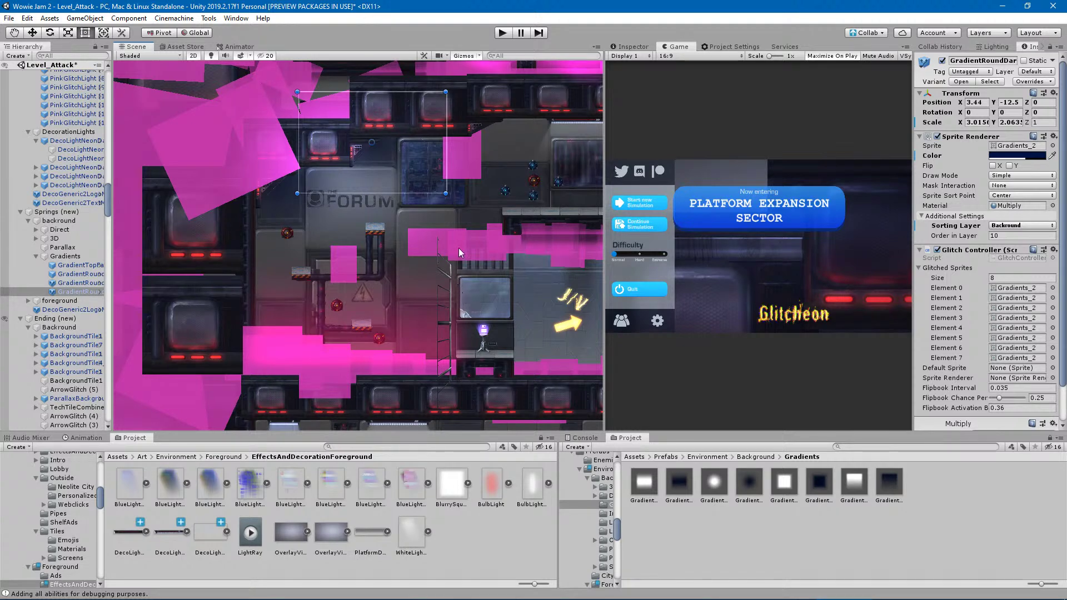
middle_click_drag(491, 191, 352, 318)
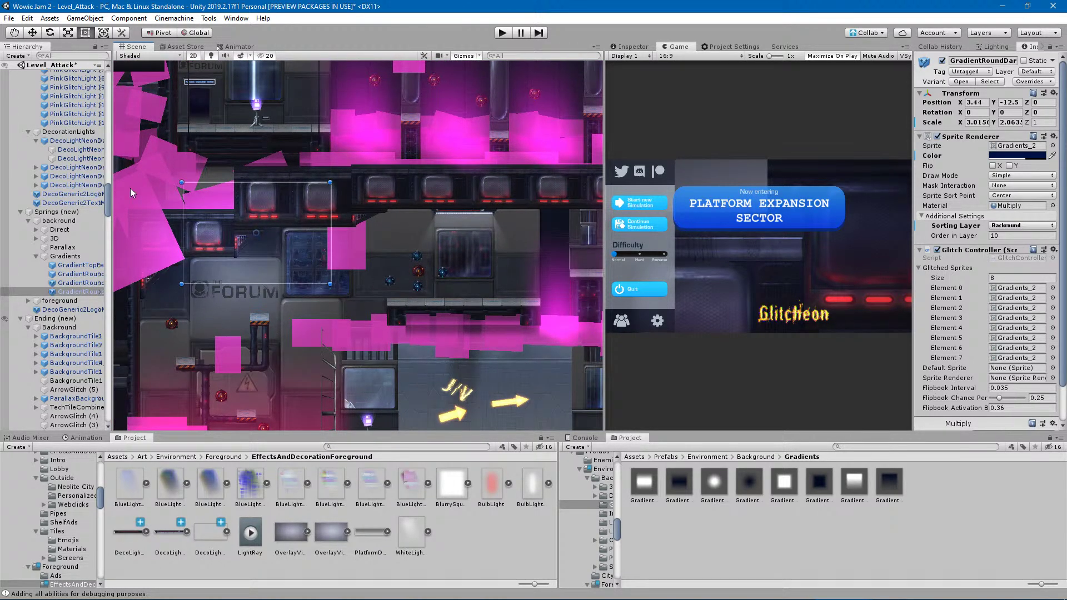
left_click(65, 256)
scroll(395, 313, "down", 2)
middle_click_drag(395, 308, 438, 209)
scroll(161, 247, "up", 1)
left_click(5, 258)
left_click(6, 257)
left_click(5, 258)
left_click(6, 258)
left_click(6, 258)
left_click(6, 258)
left_click(5, 258)
left_click(6, 258)
left_click(5, 258)
left_click(5, 258)
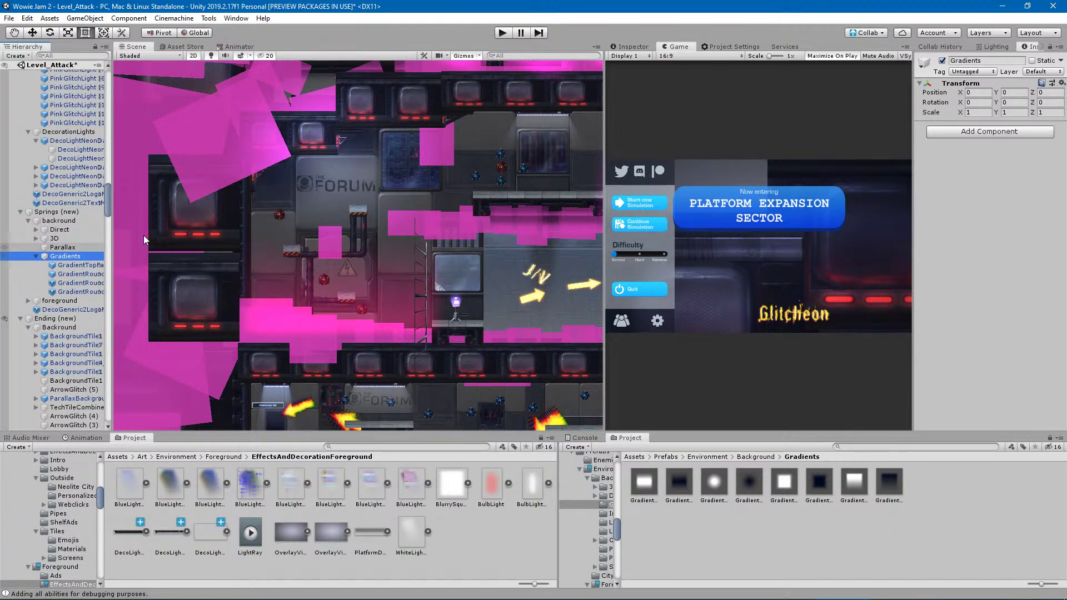
Examine the corridors throughout Level_Attack and the overall level layout, with nothing selected.
middle_click_drag(385, 192, 432, 408)
middle_click_drag(452, 343, 324, 273)
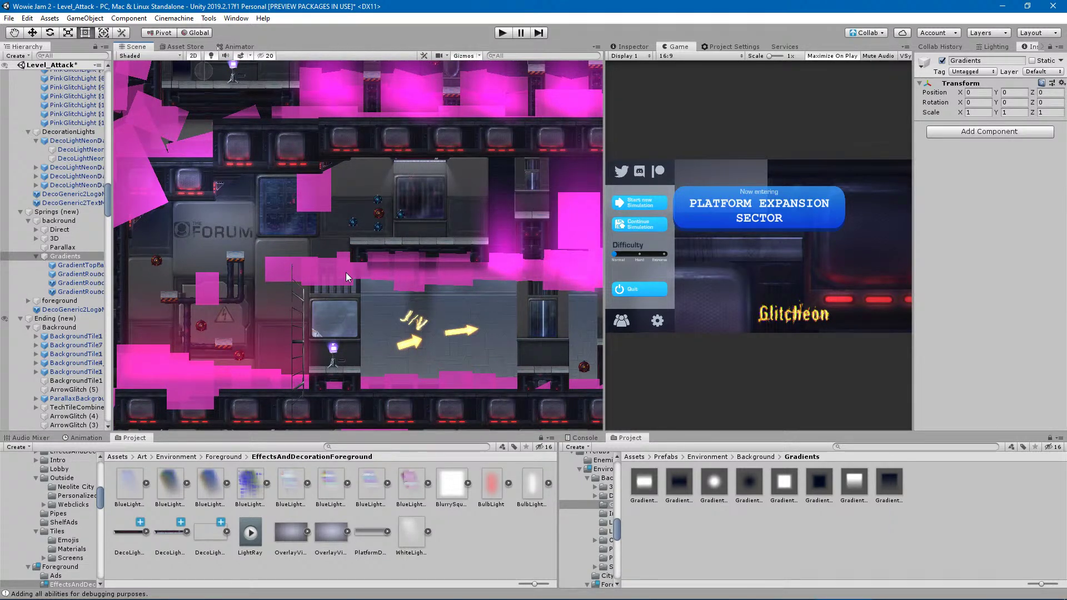
middle_click_drag(447, 294, 907, 474)
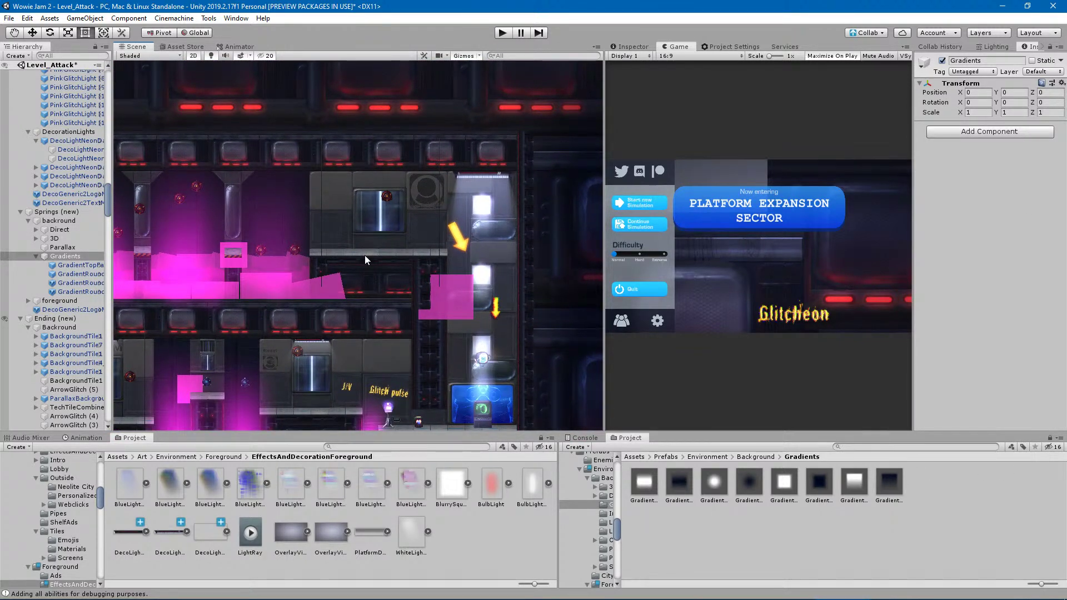
middle_click_drag(259, 284, 684, 297)
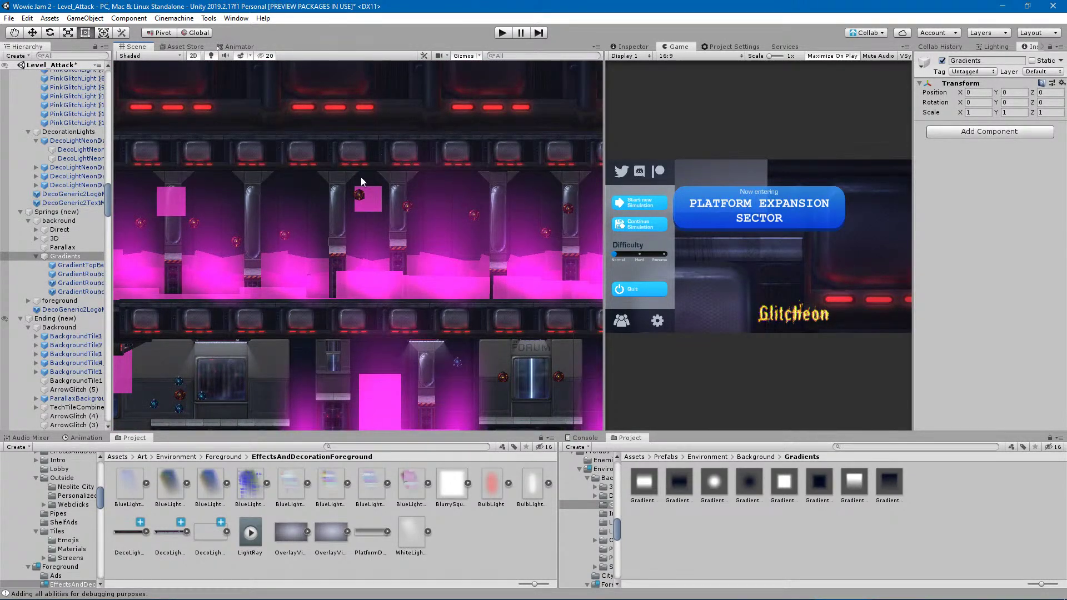
middle_click_drag(305, 214, 540, 229)
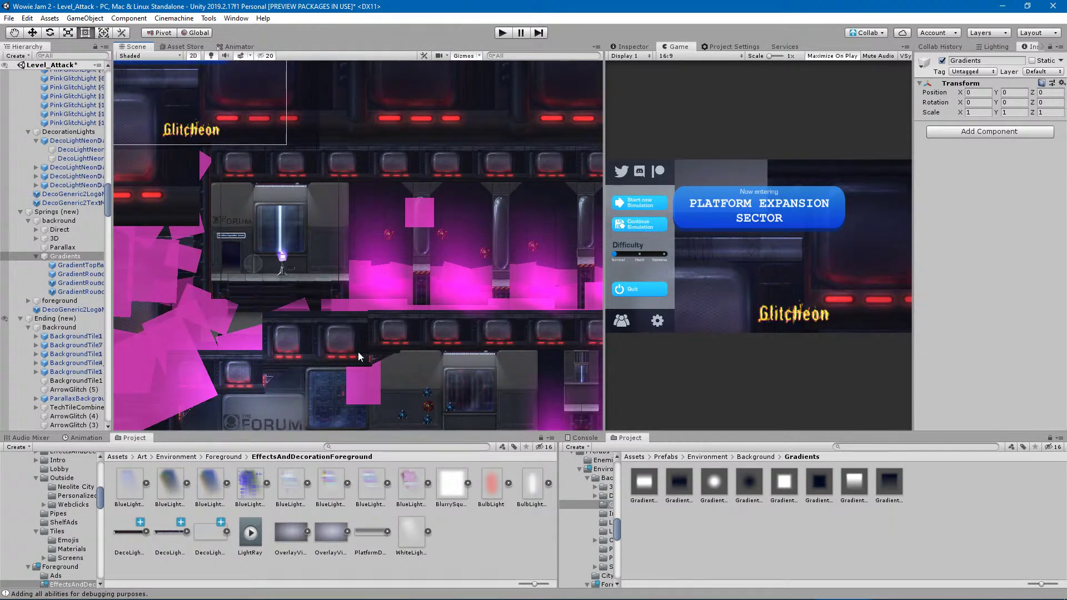
scroll(363, 349, "down", 3)
scroll(364, 348, "down", 2)
left_click(129, 334)
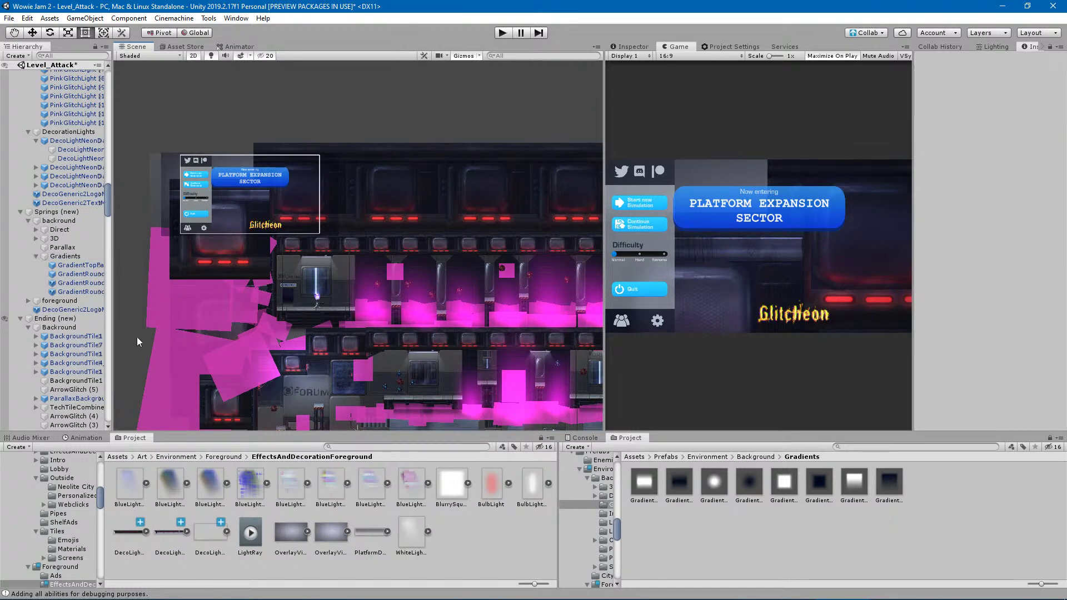
scroll(367, 368, "down", 4)
middle_click_drag(423, 389, 341, 219)
scroll(531, 304, "down", 1)
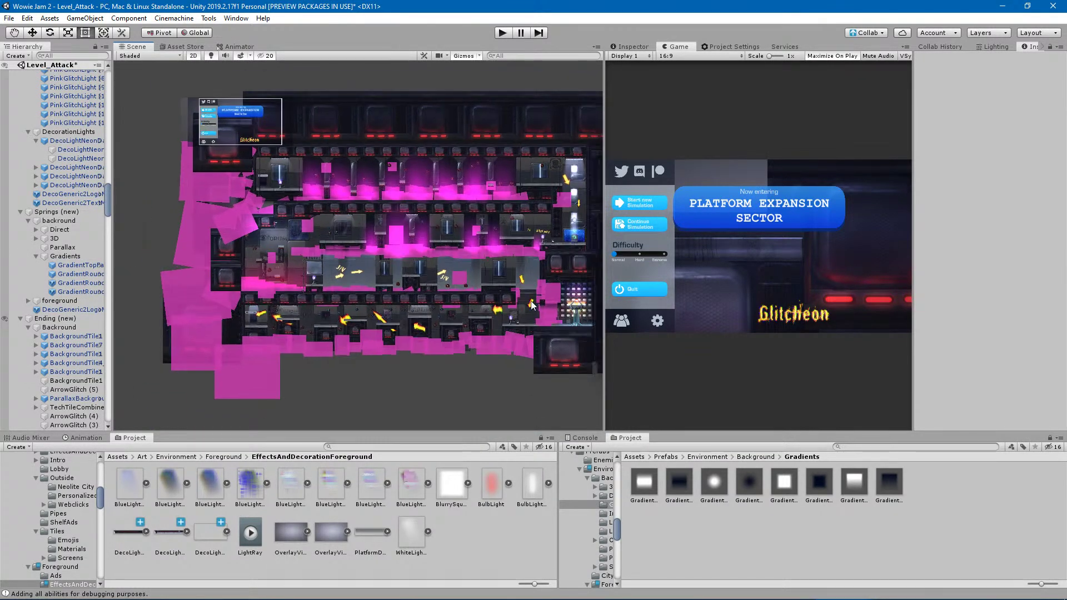
scroll(538, 341, "up", 1)
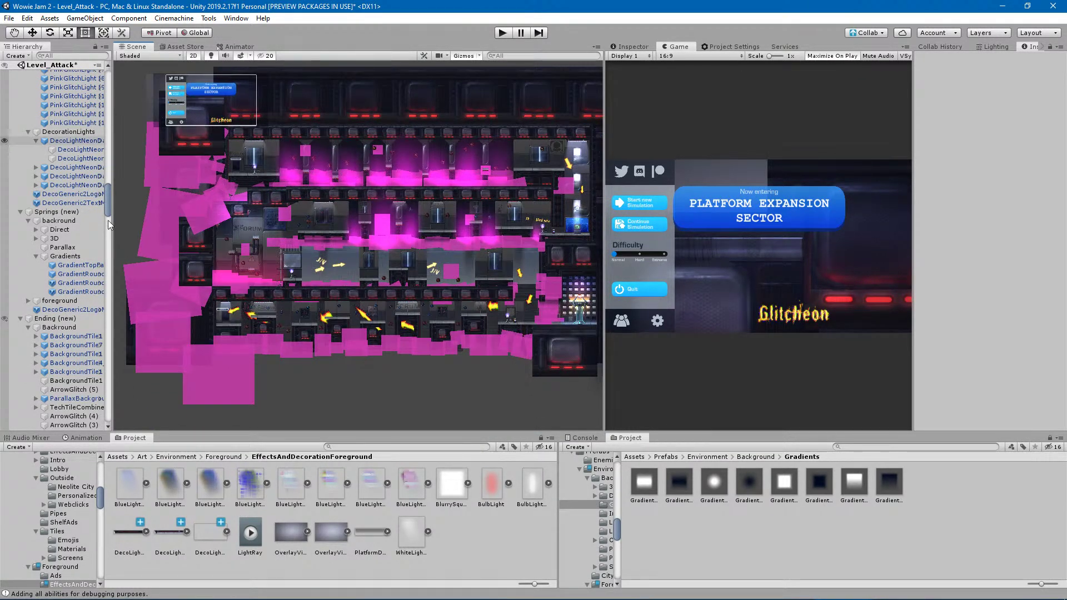
Move the Player to the first FORUM room at X 6.5, Y 0 and playtest a new simulation from there.
left_click_drag(105, 200, 95, 425)
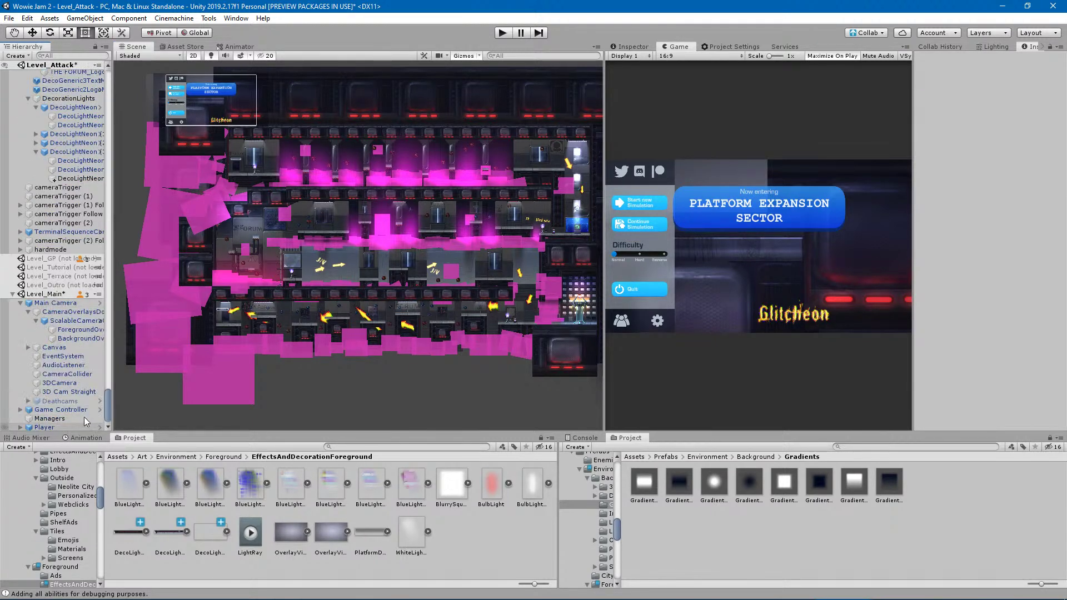
left_click(49, 425)
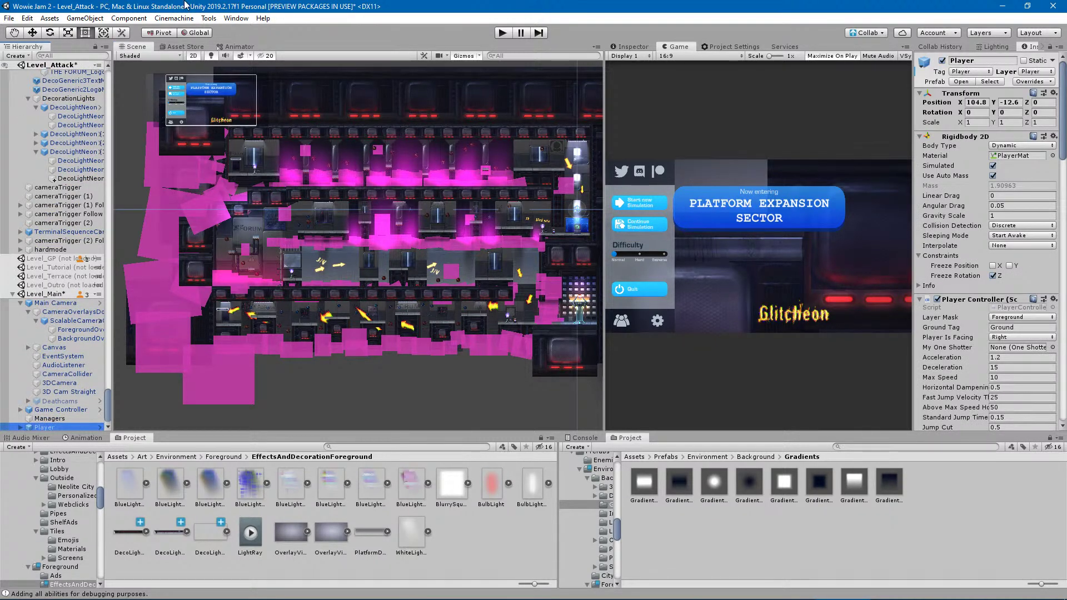
left_click(32, 33)
left_click_drag(584, 214, 276, 168)
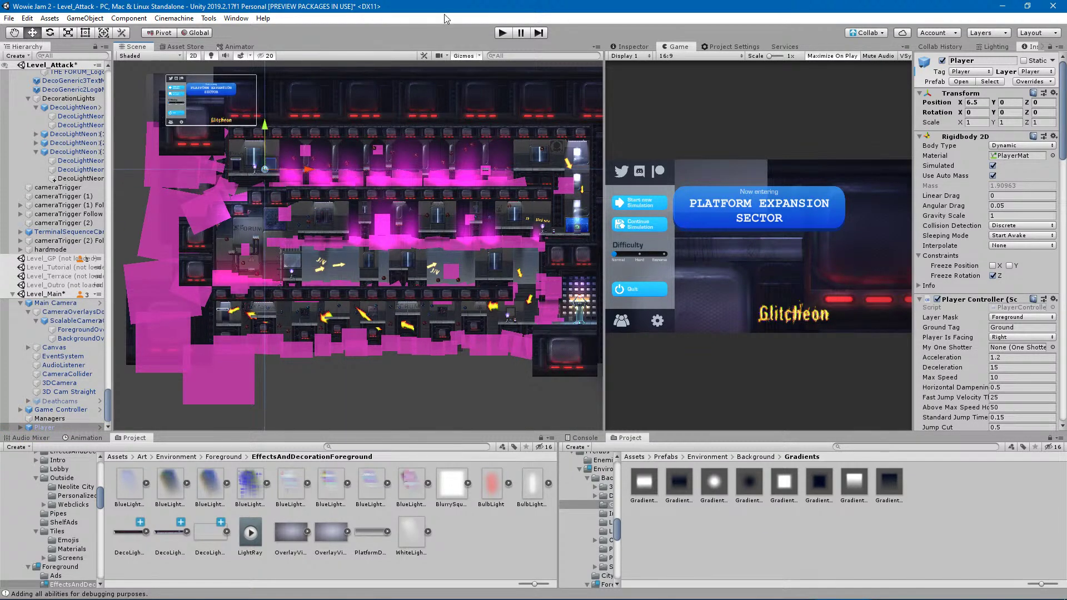
left_click(371, 404)
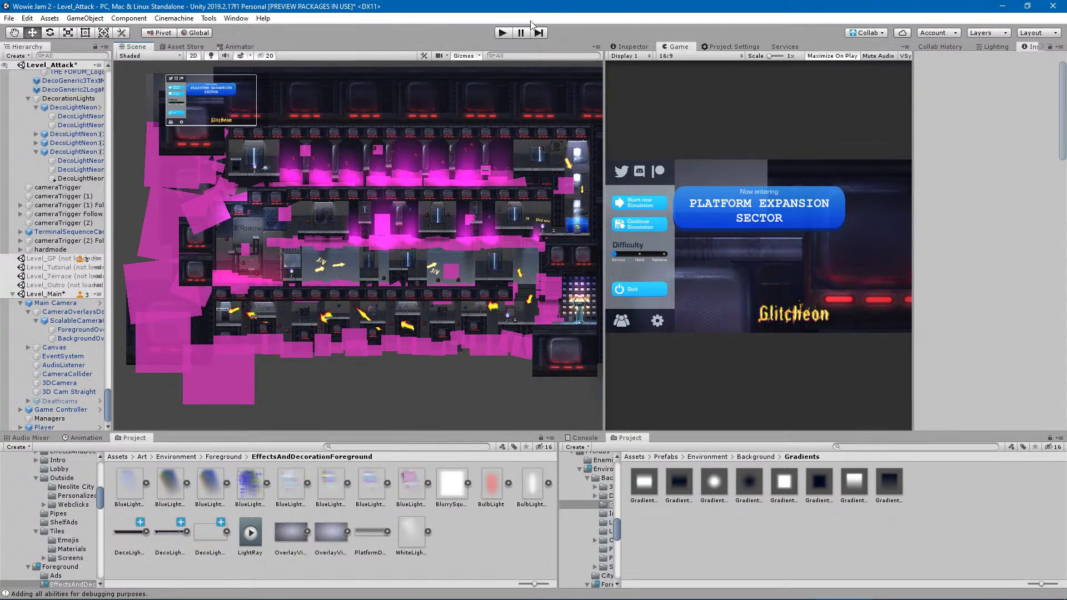
left_click(503, 33)
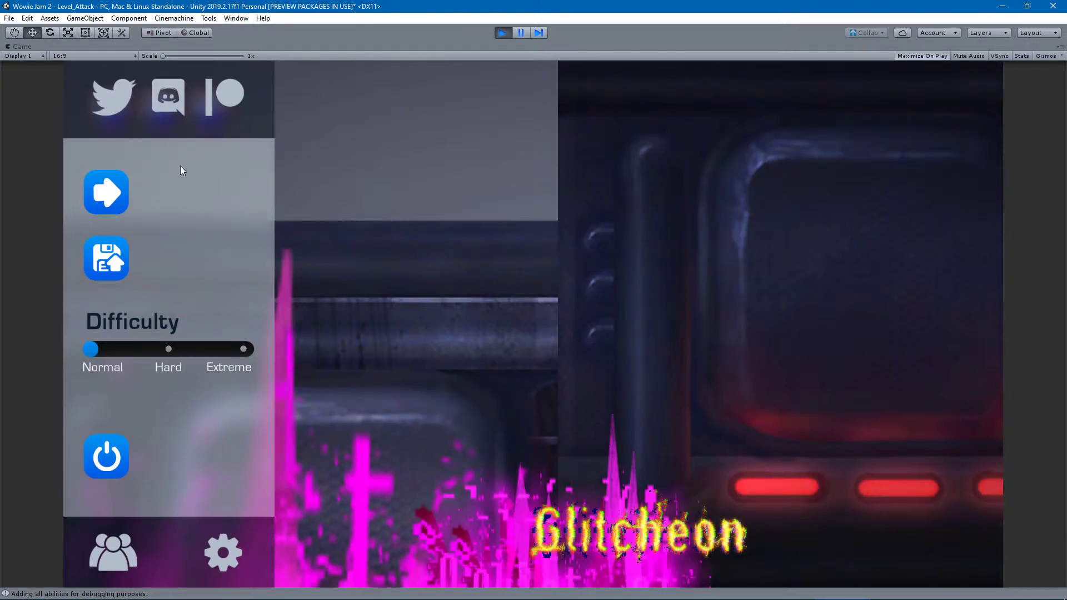
left_click(125, 196)
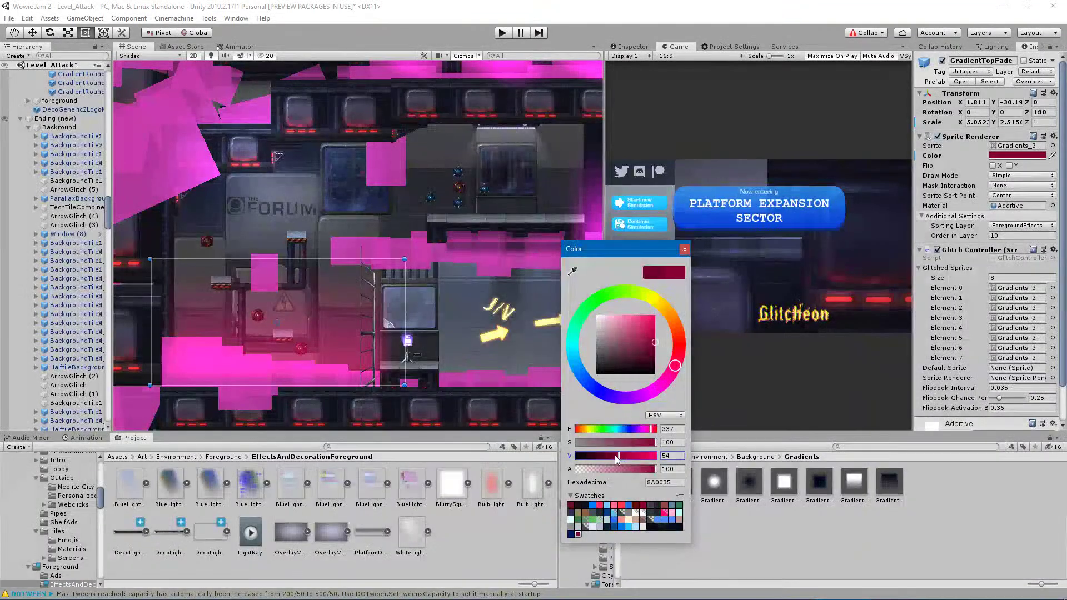
Accept the dark red tint 8A0035 for the Springs GradientTopFade and clear the selection.
left_click(684, 249)
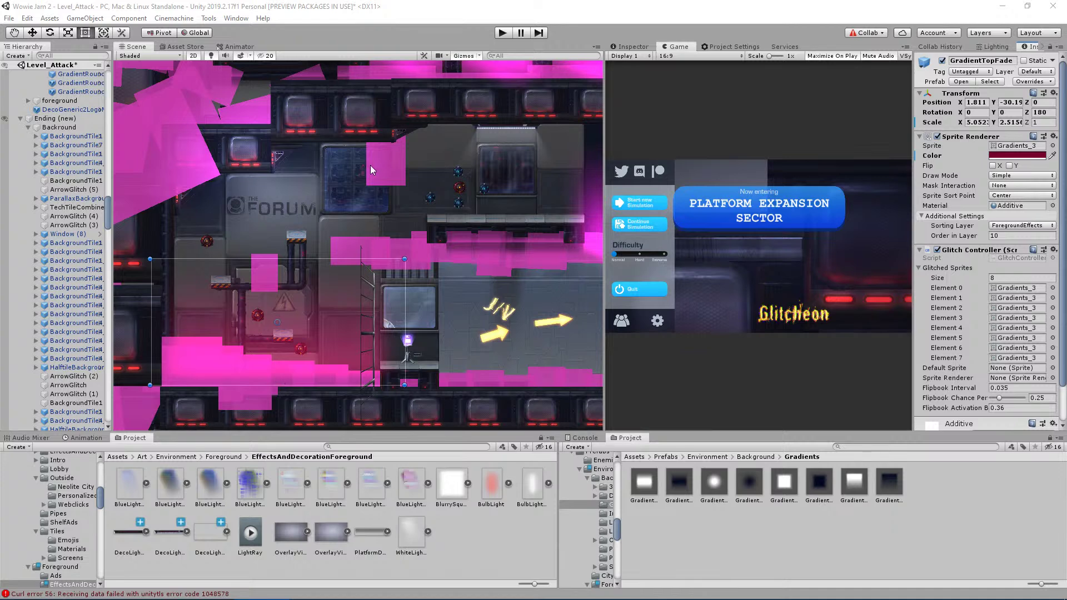
right_click(459, 190, "alt")
middle_click_drag(459, 190, 247, 193)
middle_click_drag(424, 196, 309, 378)
middle_click_drag(436, 266, 845, 360)
left_click(515, 545)
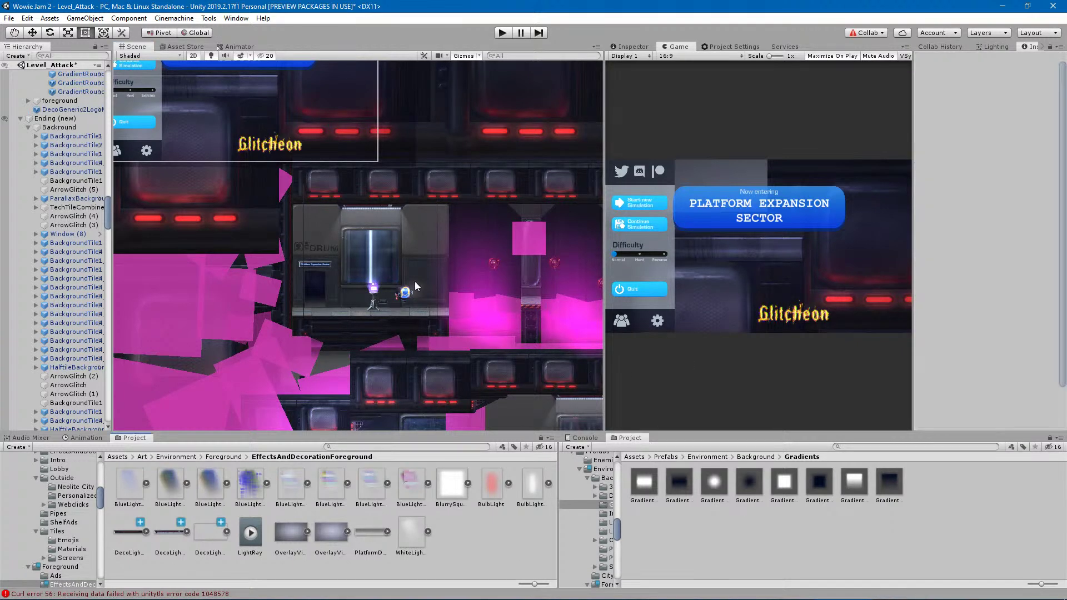
Locate the Beginning (new) group in the hierarchy, collapse its GlitchLights group, and select Beginning (new).
left_click(432, 239)
scroll(57, 225, "up", 8)
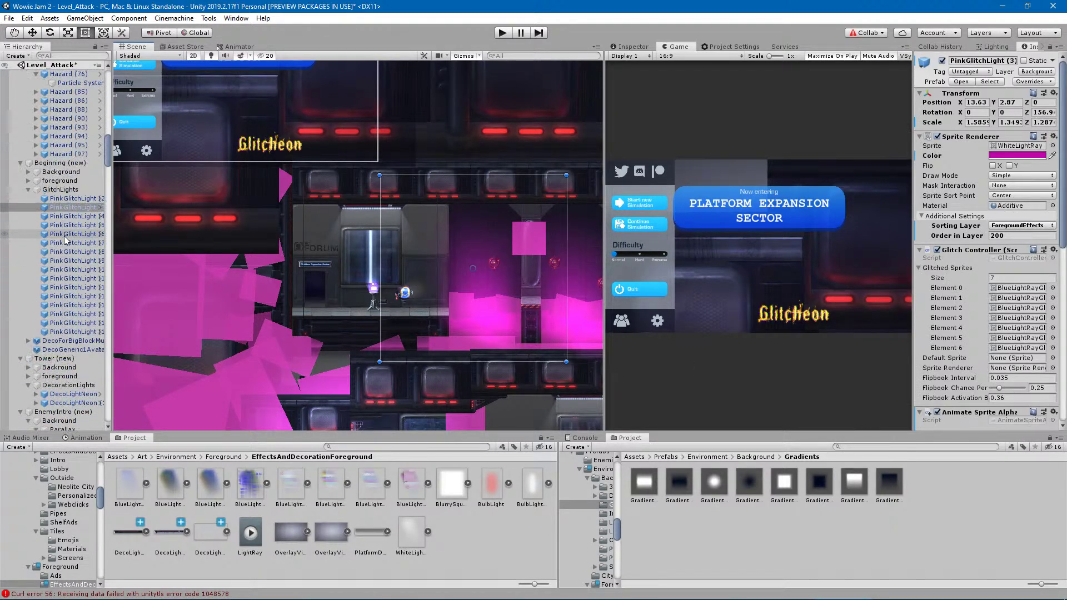
left_click(55, 263)
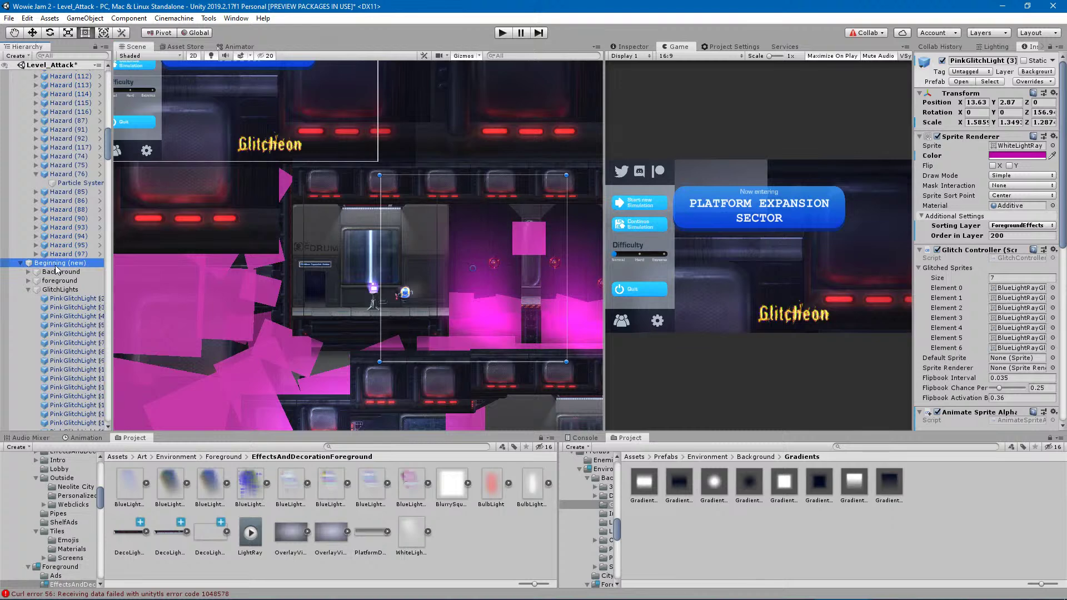
left_click(55, 290)
left_click(28, 289)
left_click(58, 263)
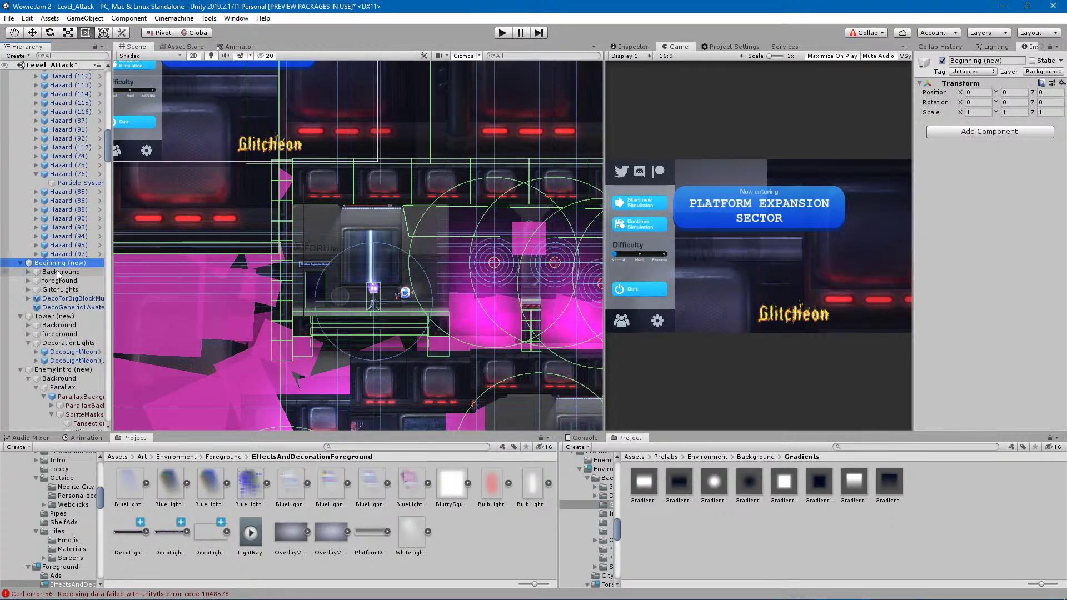
Create an empty child object under Beginning (new) and name it Gradients.
right_click(61, 269)
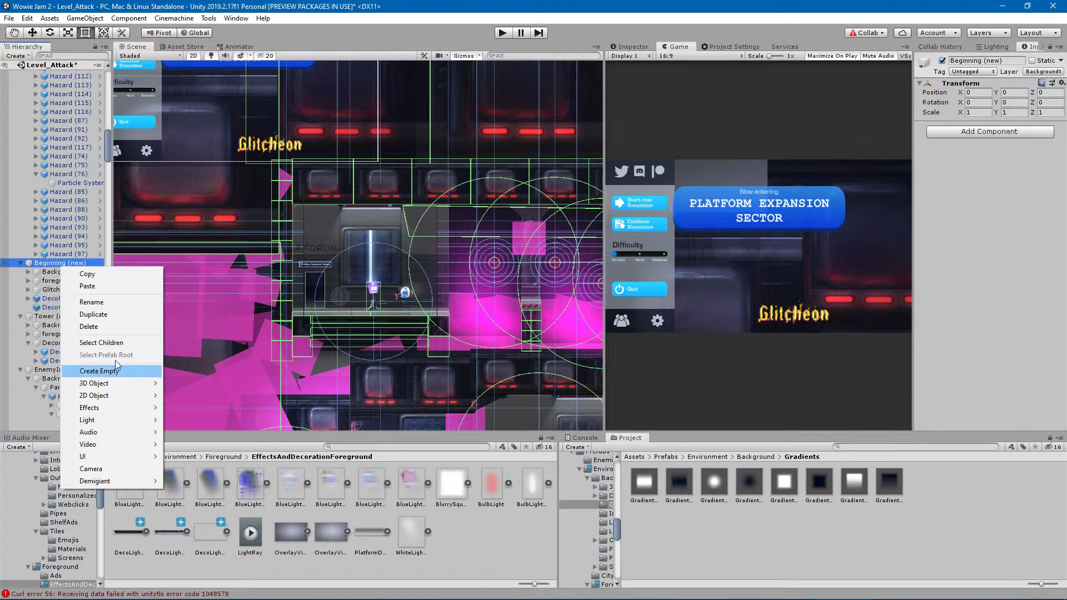
left_click(94, 371)
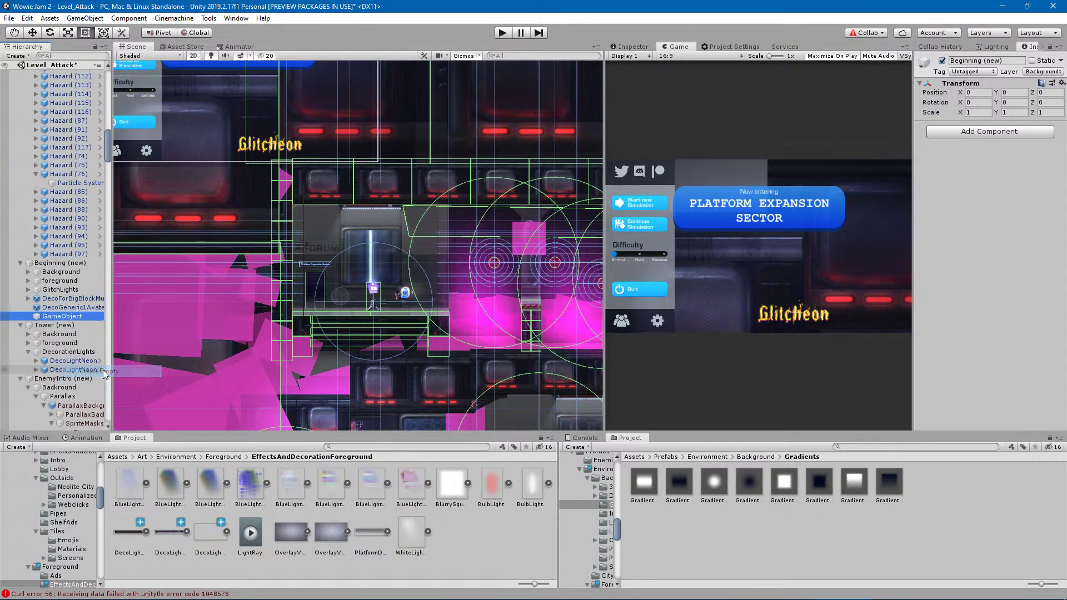
left_click(57, 317)
type("Gradient")
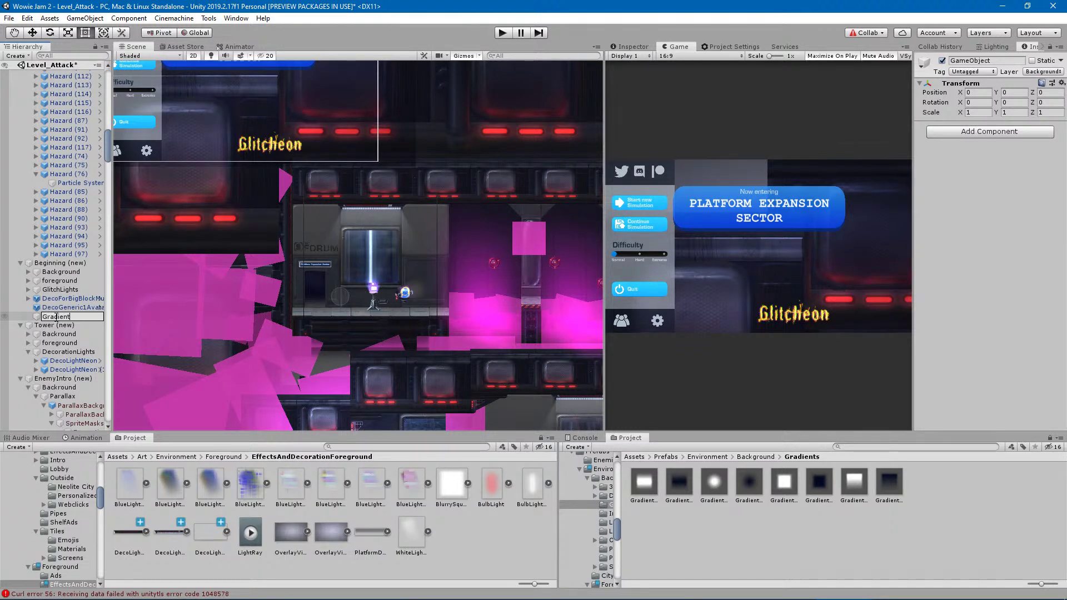
type("s")
key("Return")
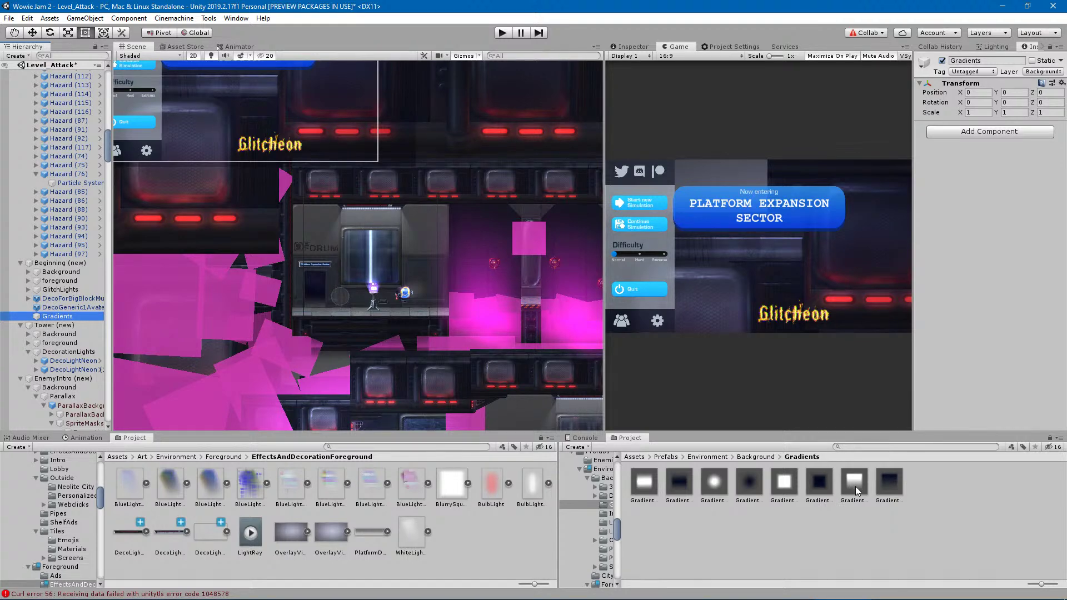
Add a GradientTopFade prefab to Gradients, rotate it about 67.6° and scale it to about 2.87 over the first FORUM room.
left_click_drag(855, 485, 60, 315)
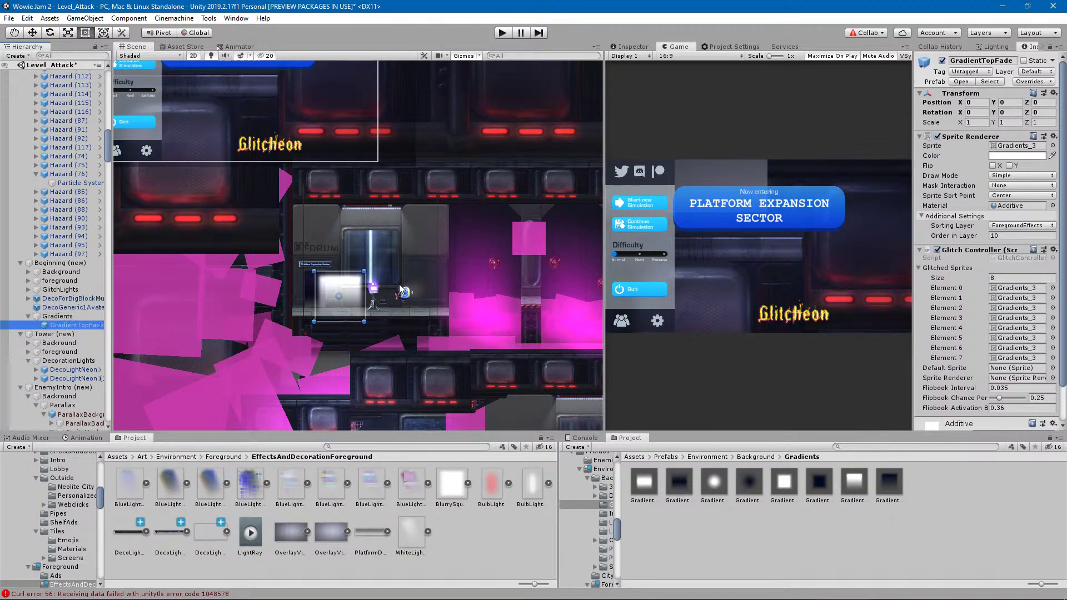
left_click_drag(373, 328, 434, 255)
left_click_drag(350, 305, 325, 251)
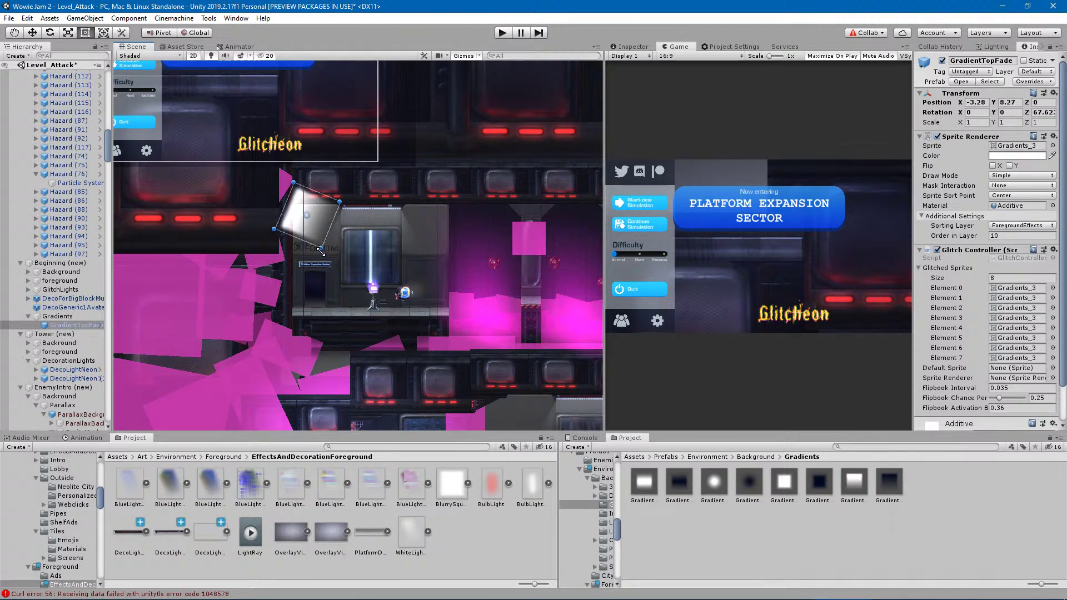
left_click_drag(319, 250, 371, 283)
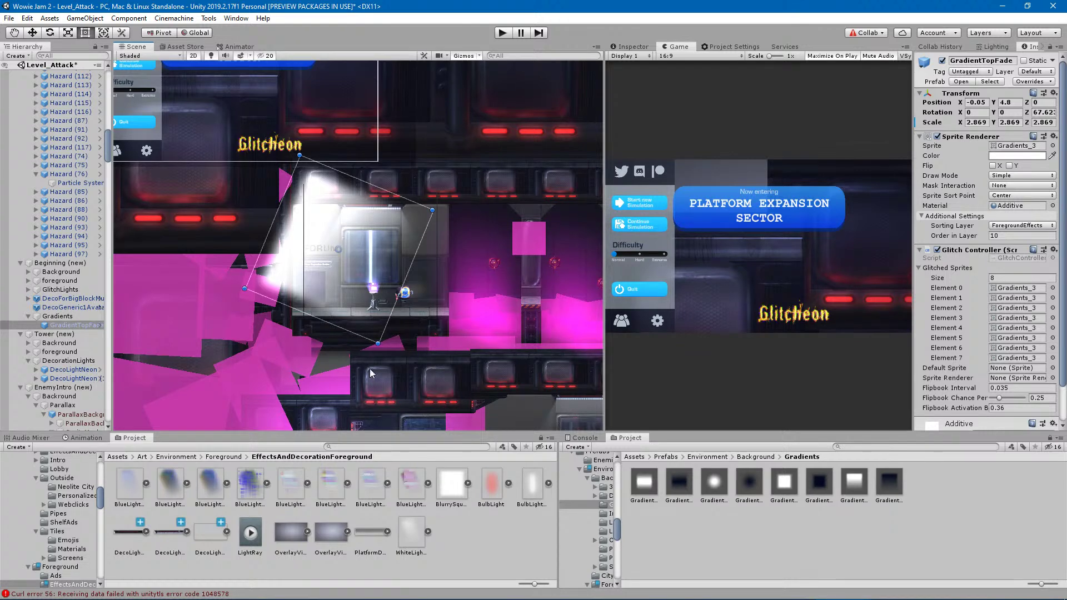
Change the new GradientTopFade's material to Overlay.
left_click(72, 325)
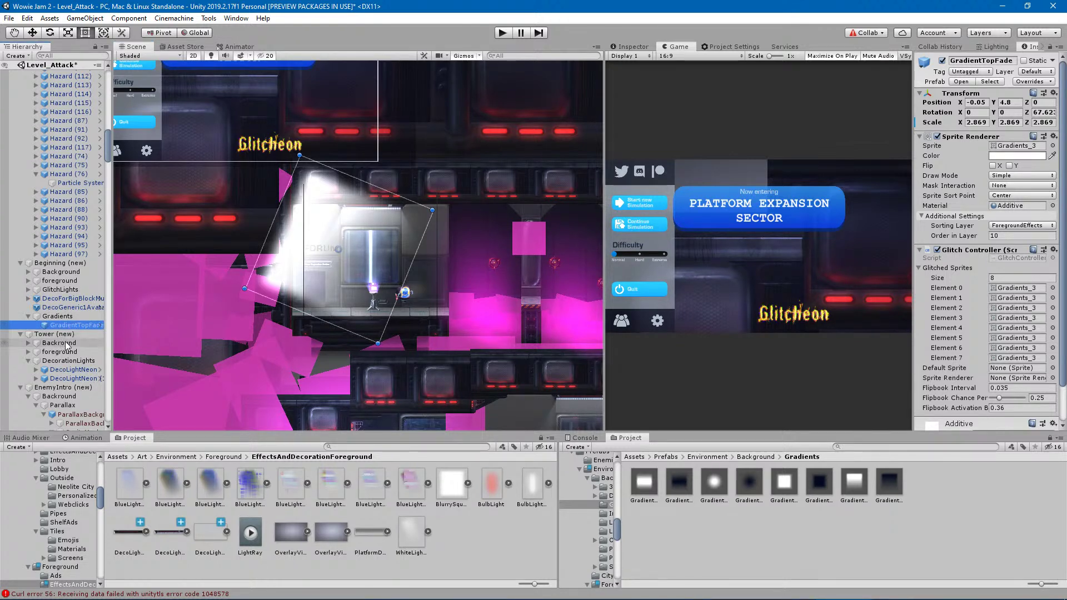
left_click(1036, 206)
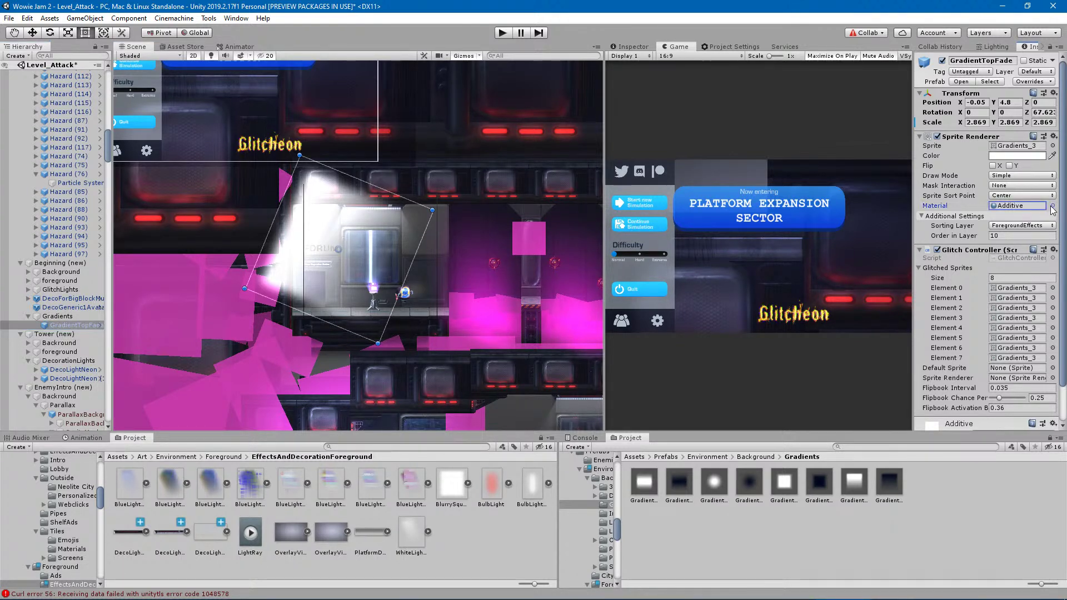
left_click(1052, 206)
type("ov")
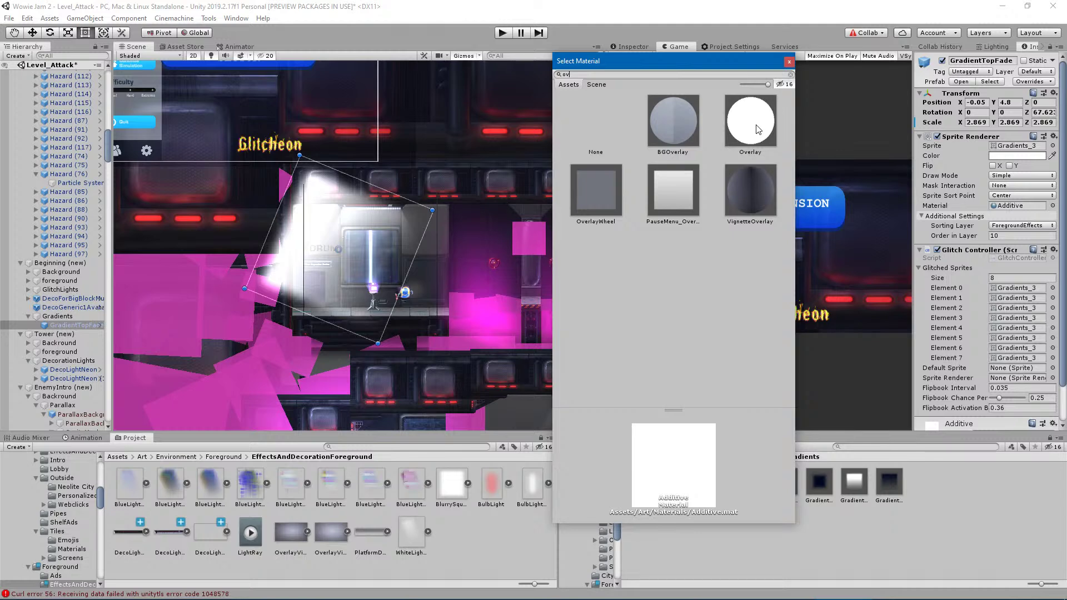
left_click(756, 129)
left_click(789, 61)
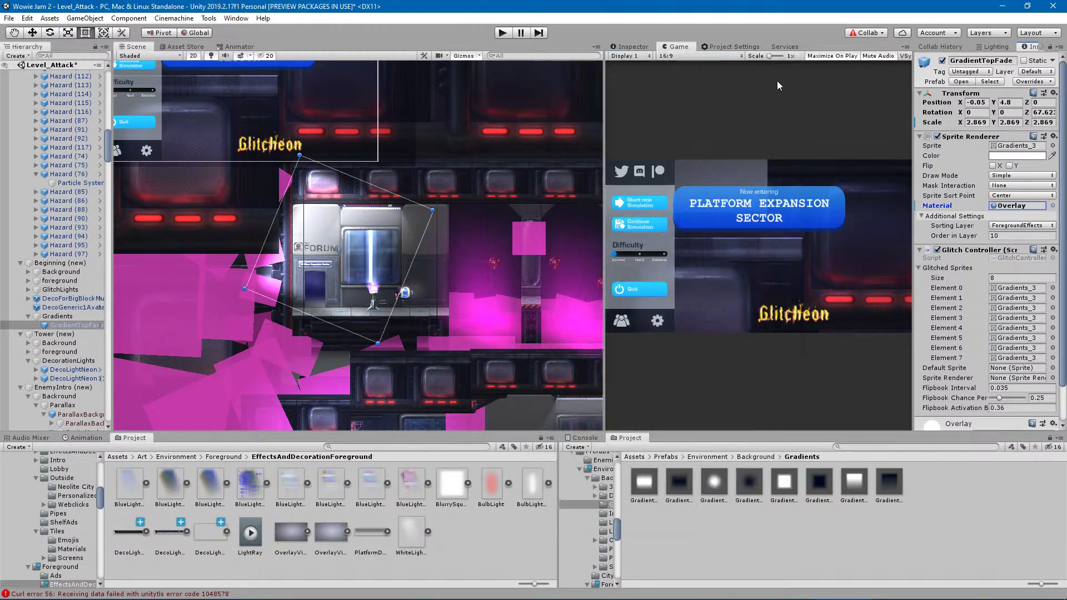
scroll(350, 280, "up", 2)
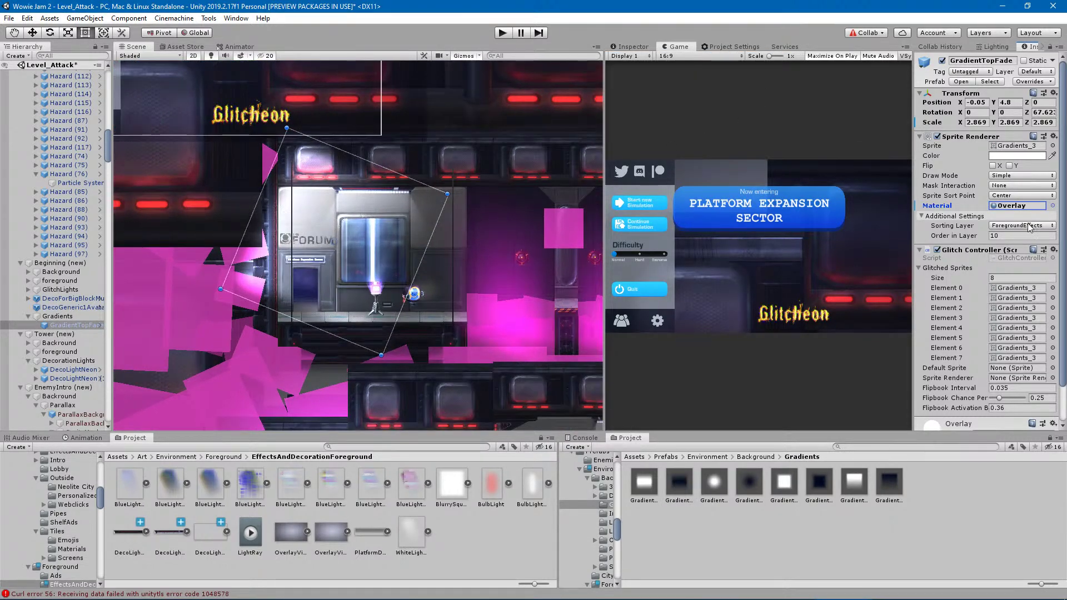
Tint the GradientTopFade a muted blue (5E67A2).
left_click(1000, 155)
left_click(593, 387)
left_click_drag(593, 387, 594, 387)
mouse_move(618, 339)
left_mouse_down()
mouse_move(634, 346)
mouse_move(621, 336)
left_mouse_up()
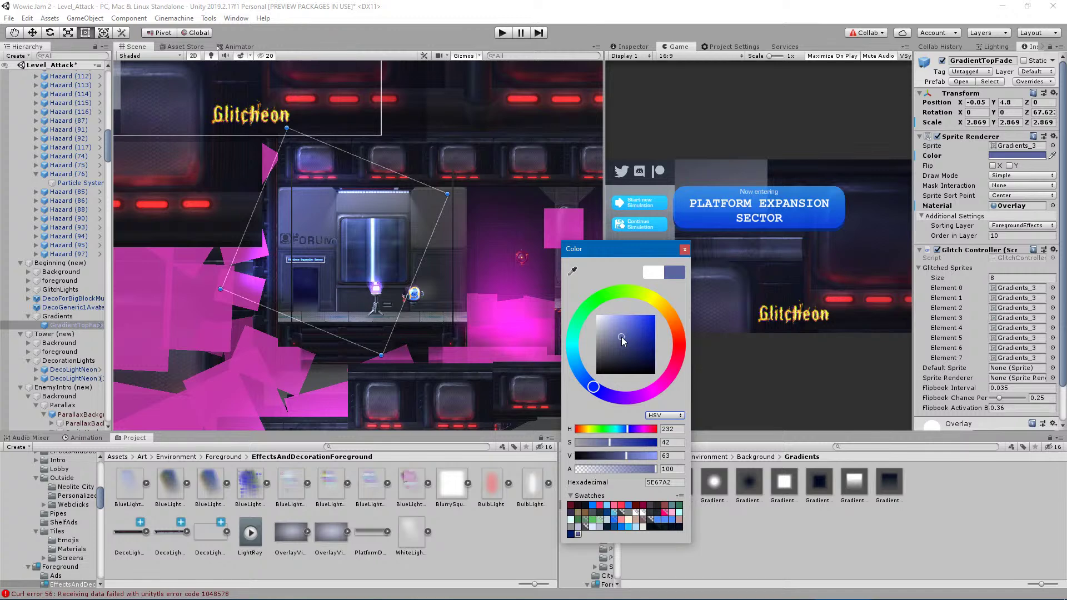
Enlarge the GradientTopFade uniformly to a scale of about 4.12 and move it to about X 2.01, Y 4.05.
left_click(450, 192)
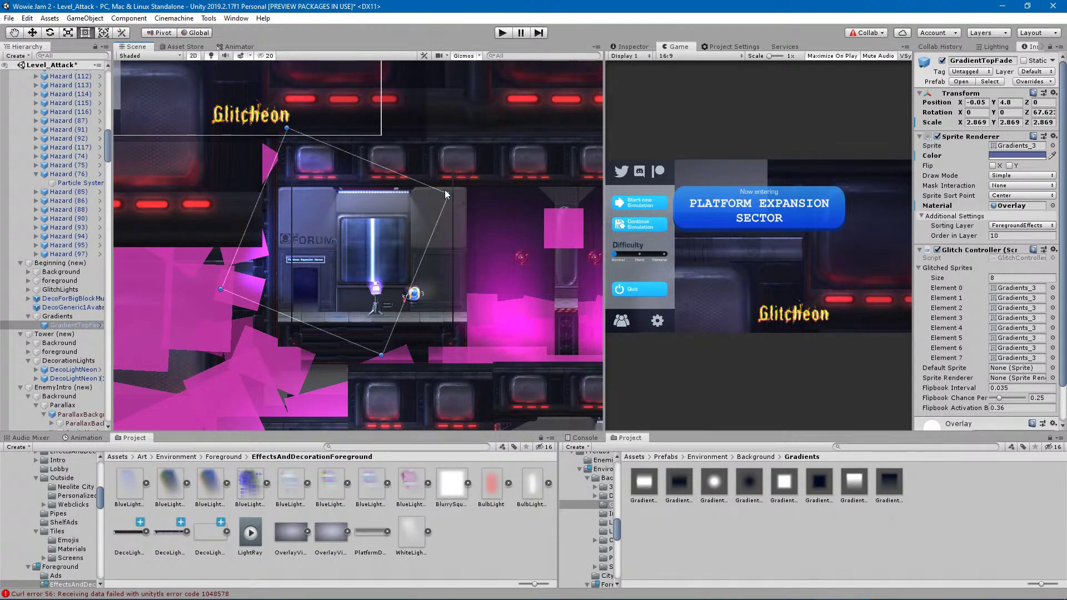
left_click_drag(450, 192, 564, 190, "shift")
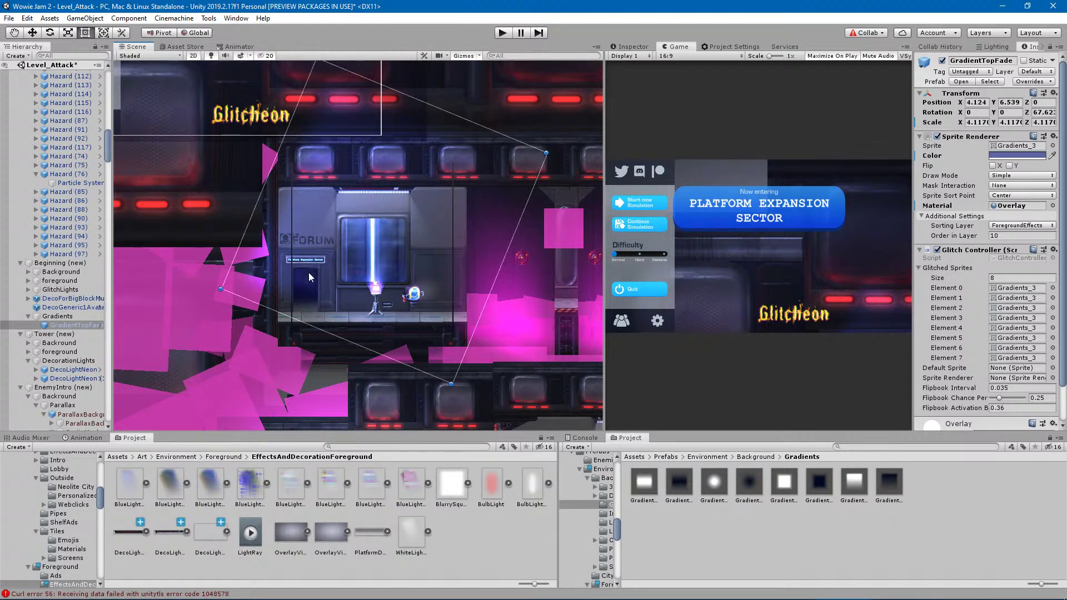
left_click_drag(341, 285, 335, 312)
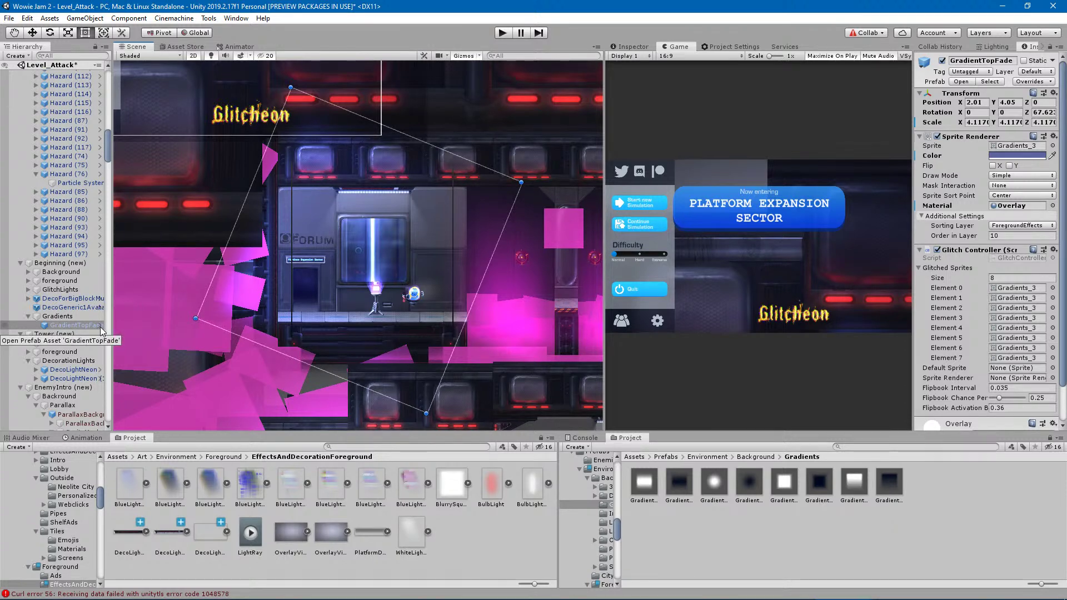
Darken the GradientTopFade's blue tint to a saturation of 49 and a value of 47 (3D4478).
left_click(1008, 156)
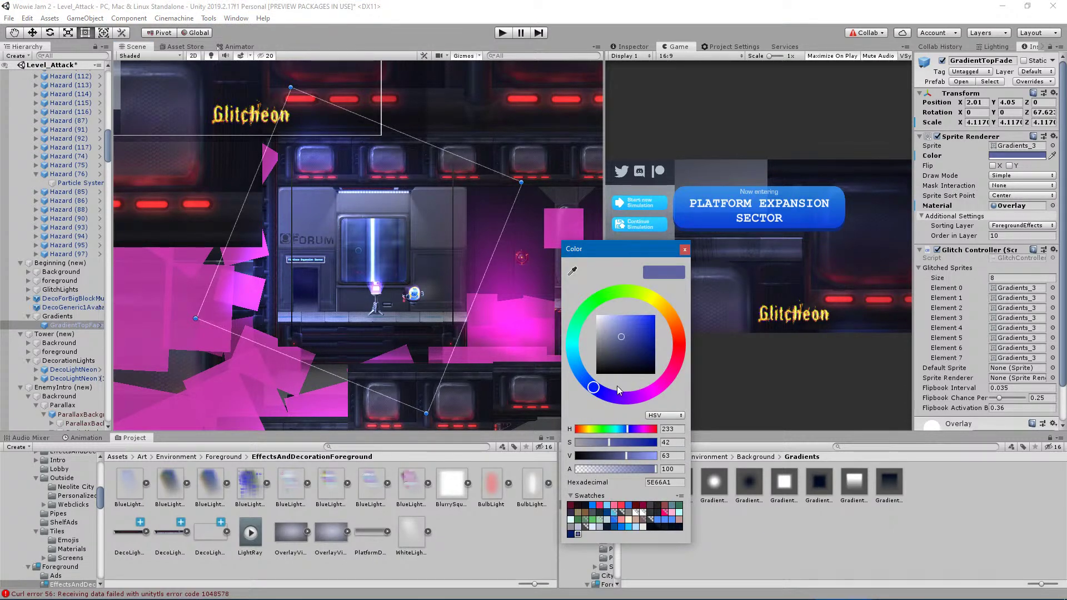
mouse_move(616, 457)
left_mouse_down()
mouse_move(606, 460)
mouse_move(616, 441)
mouse_move(634, 454)
mouse_move(612, 455)
left_mouse_up()
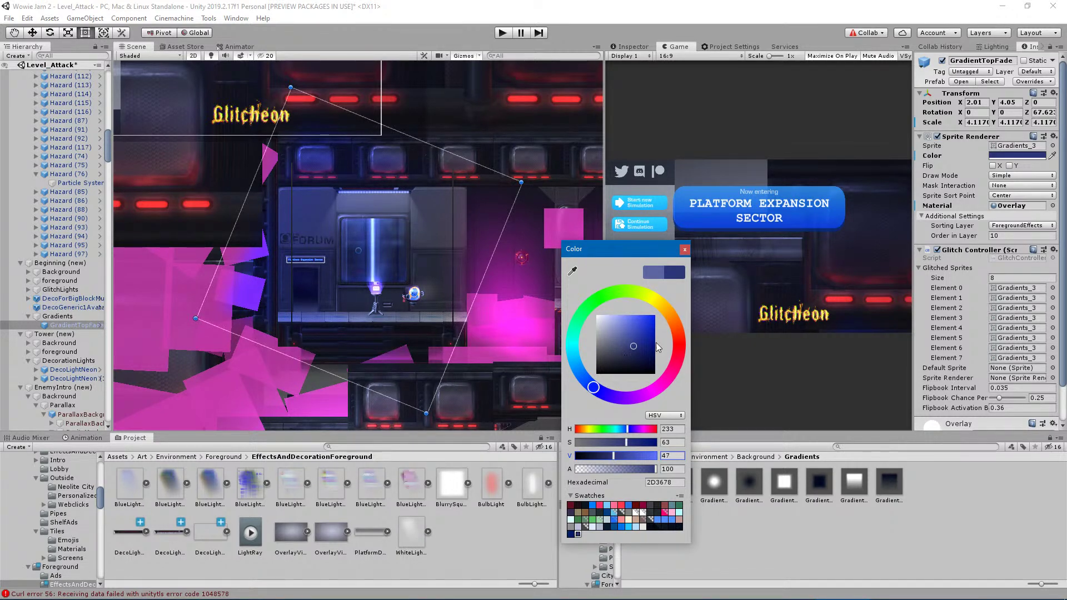
mouse_move(592, 388)
left_mouse_down()
mouse_move(577, 383)
mouse_move(585, 399)
left_mouse_up()
left_click_drag(614, 445, 615, 443)
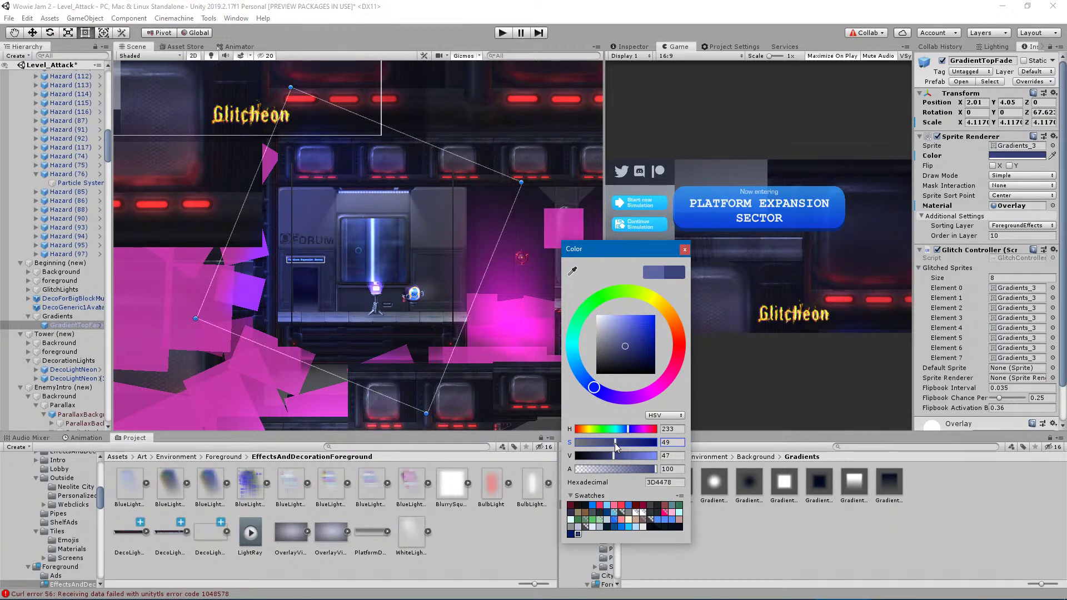
Playtest a new simulation, moving and jumping around the first FORUM room to check its blue gradient lighting.
left_click(502, 34)
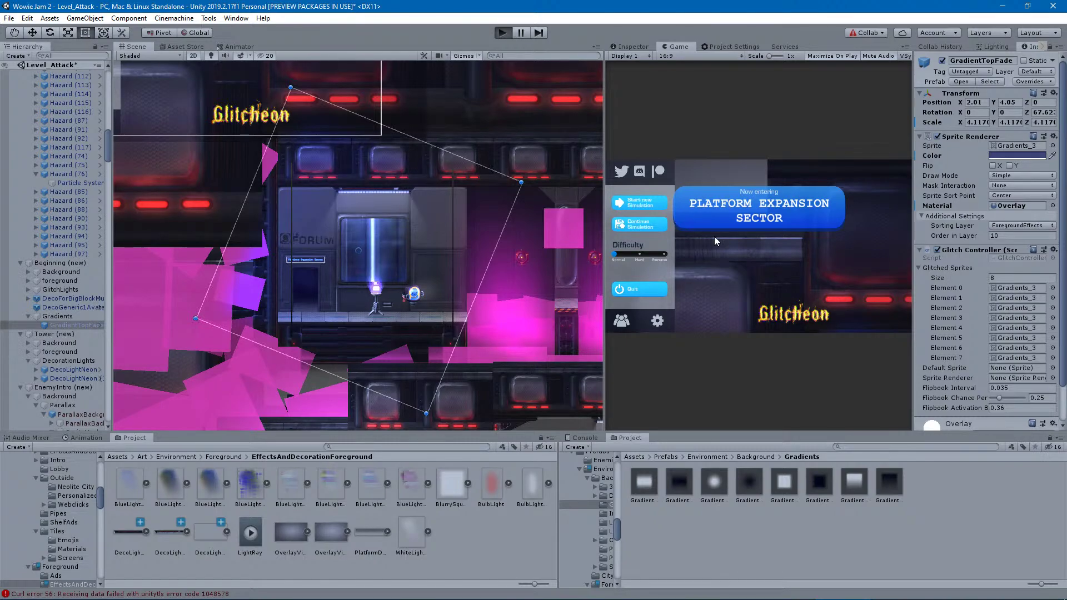
key("shift+space")
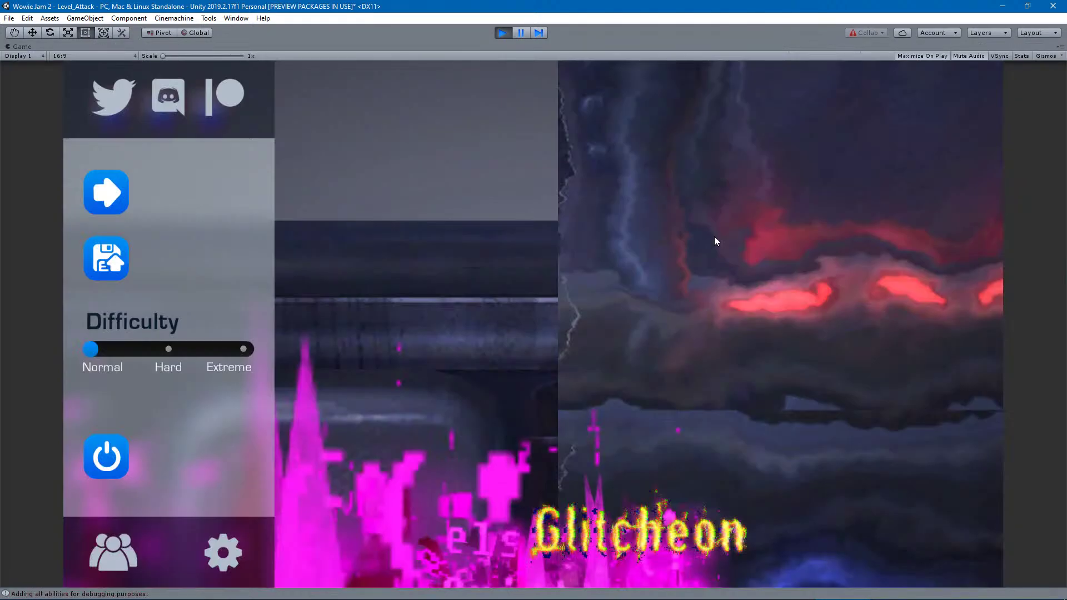
left_click(109, 201)
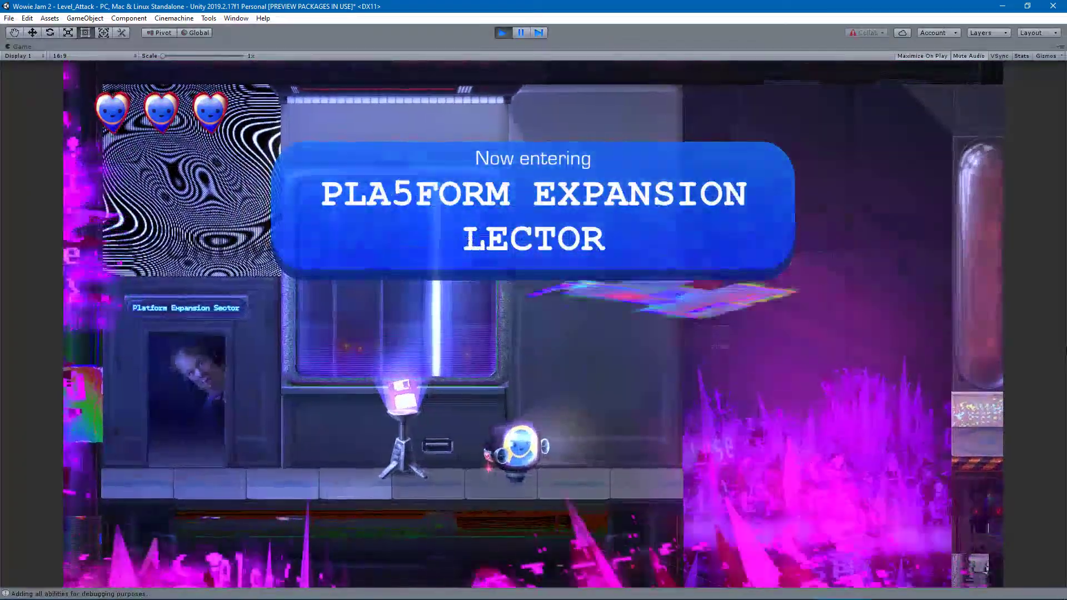
key("a")
key("d")
key("space")
key("space")
key("a")
key("a")
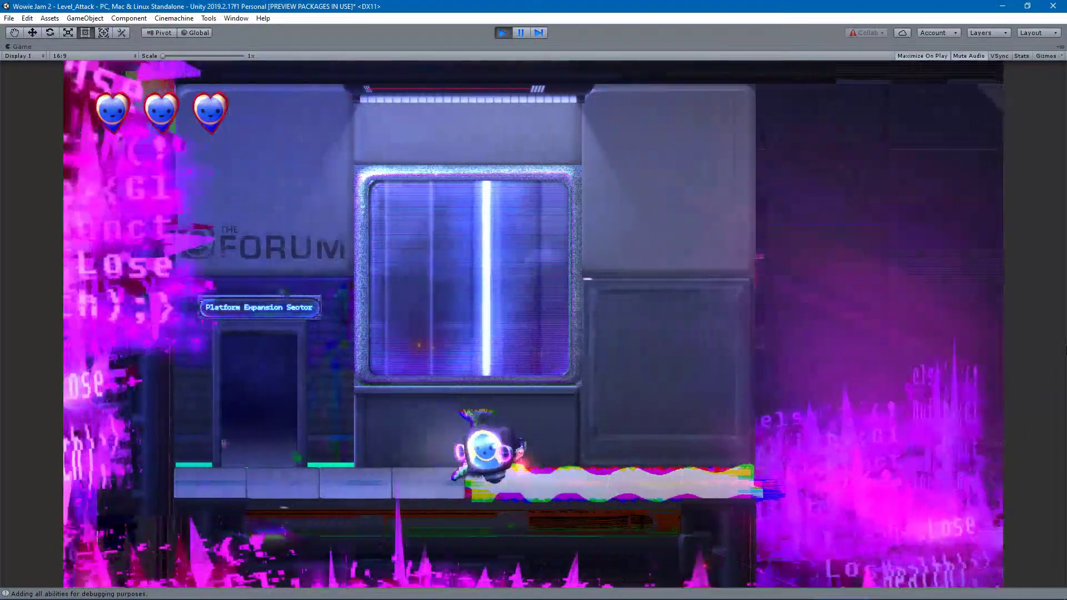
key("a")
key("a")
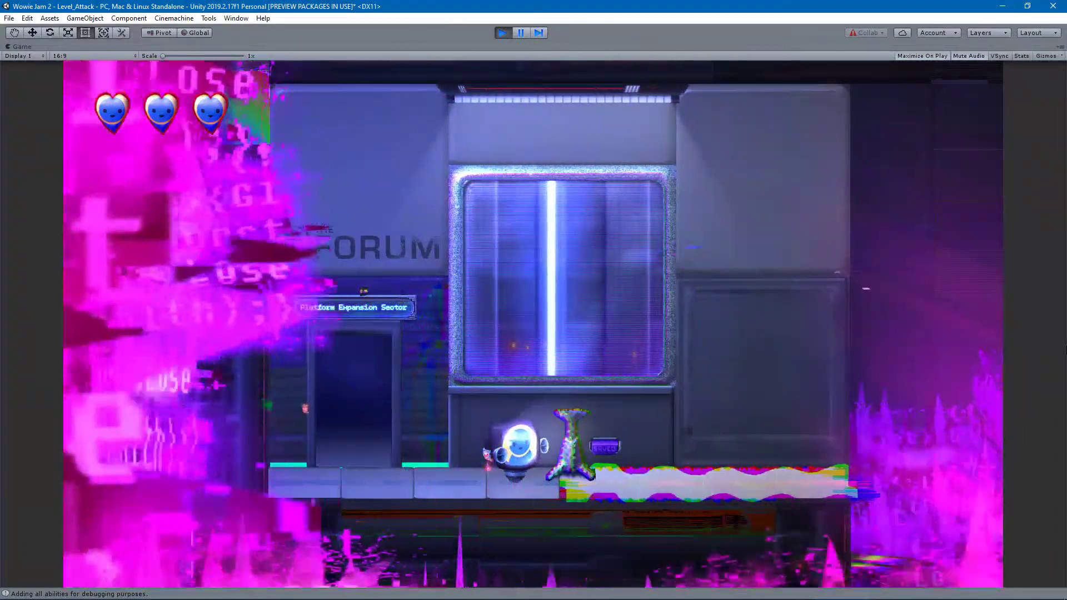
Check the FORUM room's blue tint around the window and save stand in the running game, and end the playtest.
key("d")
key("a")
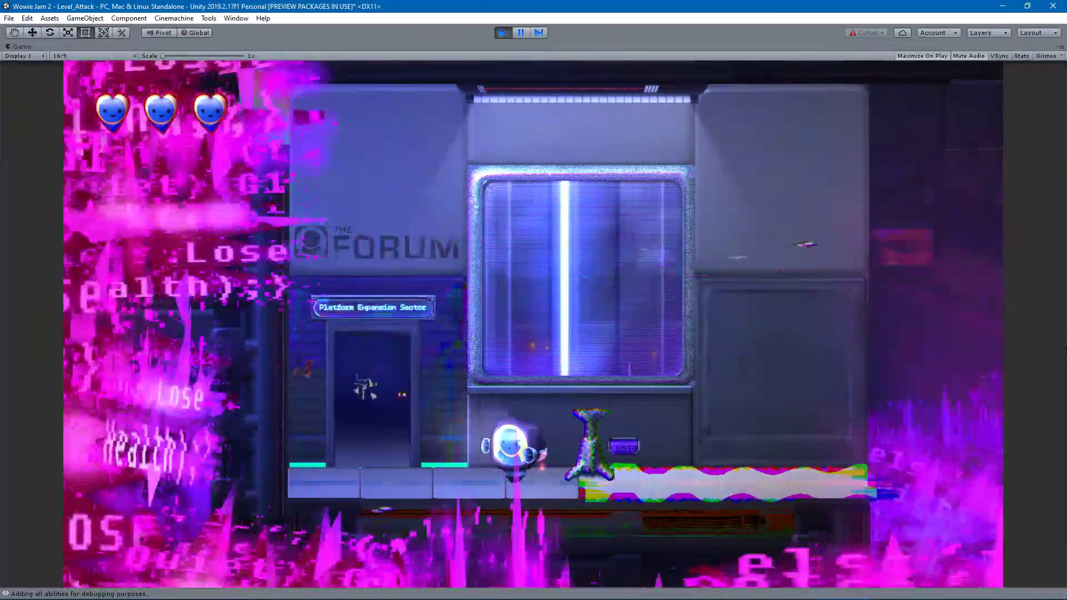
key("d")
key("a")
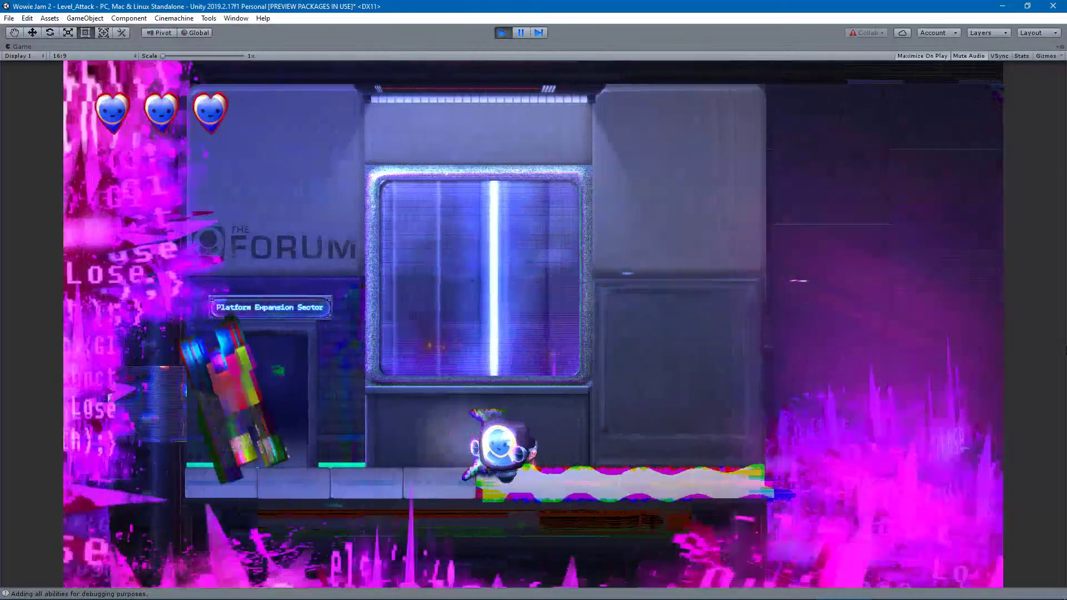
key("space")
key("space")
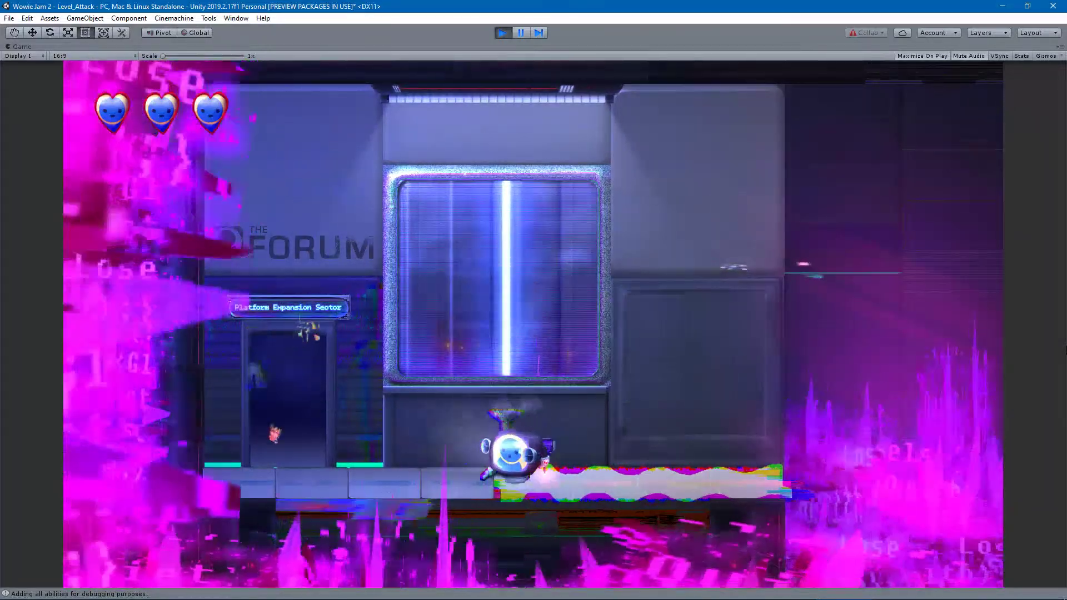
left_click(502, 33)
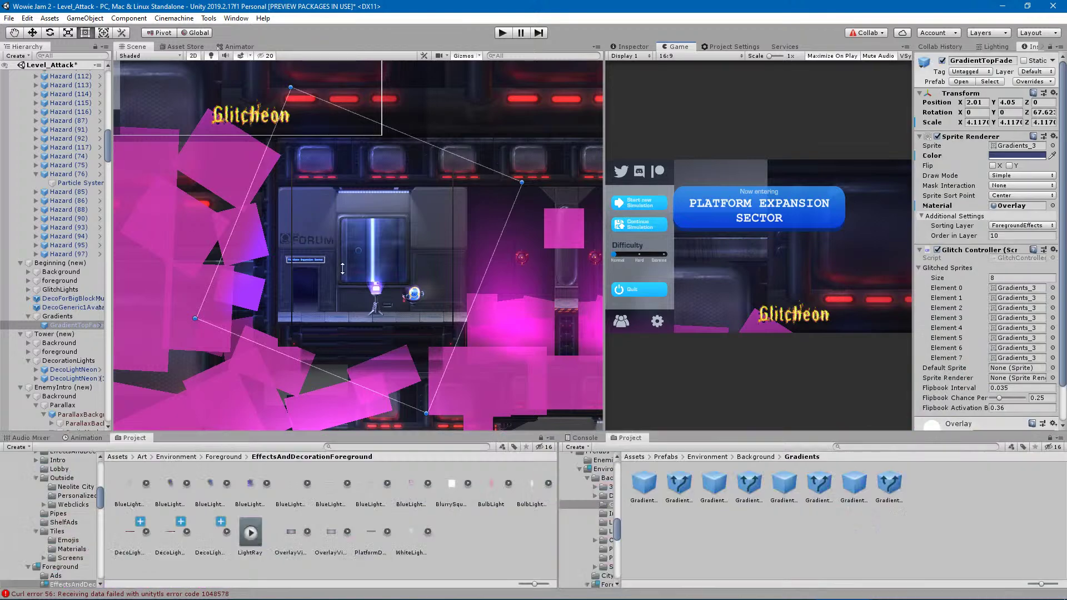
Shift the GradientTopFade's tint to a darker blue with hue 221, saturation 59 and value 38.
left_click(1022, 157)
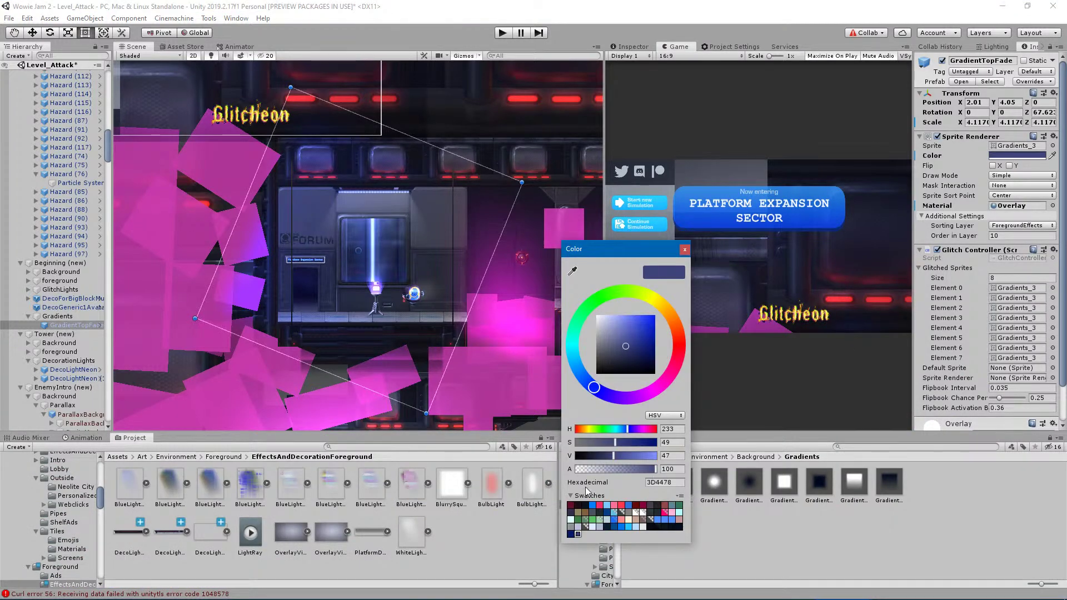
left_click(606, 457)
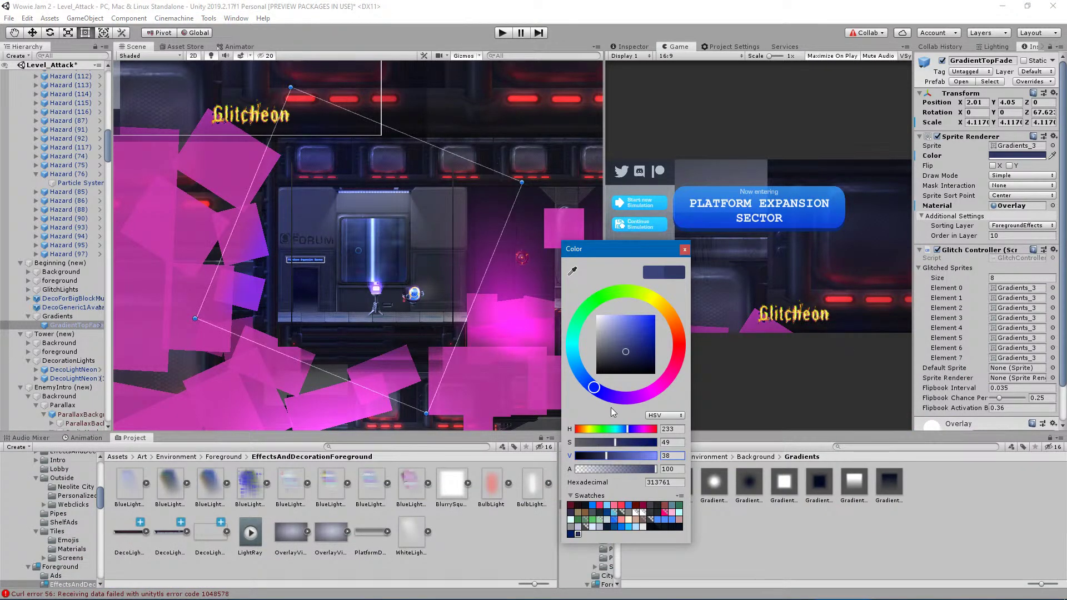
left_click(585, 382)
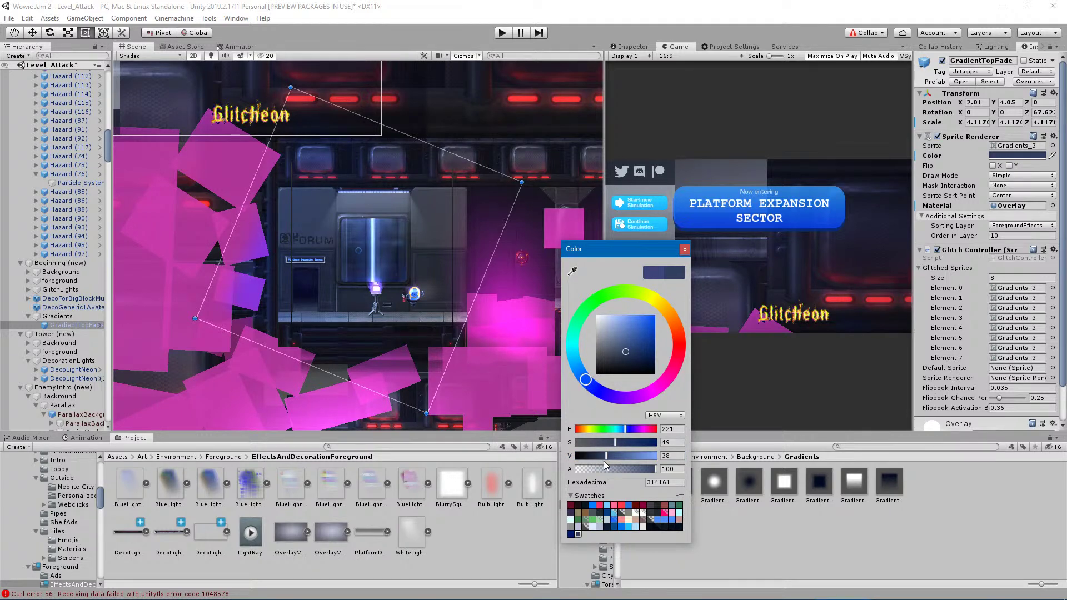
left_click_drag(618, 441, 624, 440)
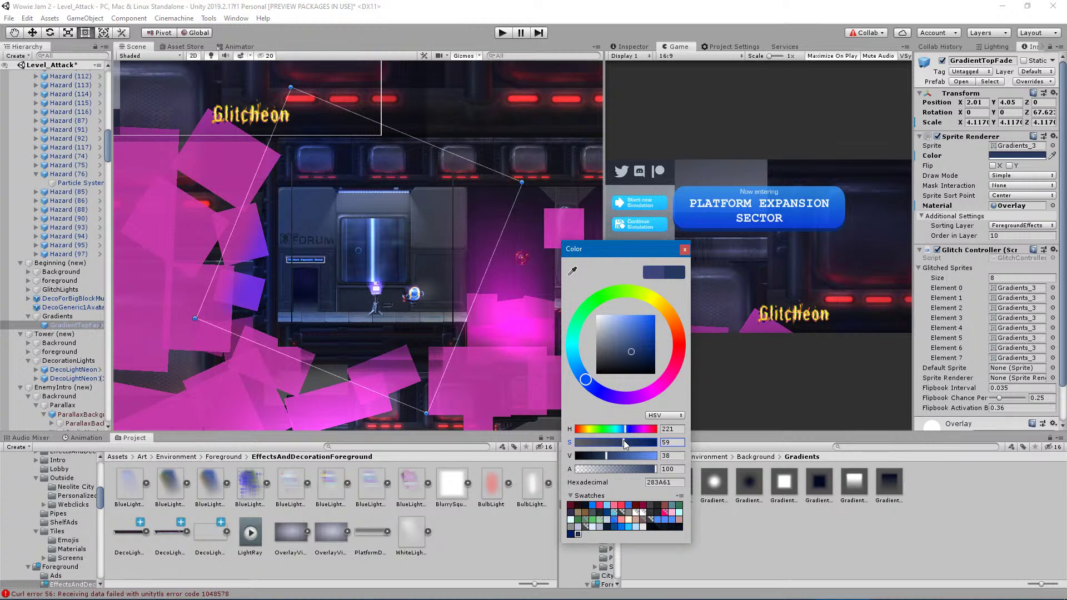
left_click(684, 250)
Playtest a new simulation, moving from the FORUM room toward the glass pillars to compare the adjusted blue tint with the purple area.
left_click(502, 33)
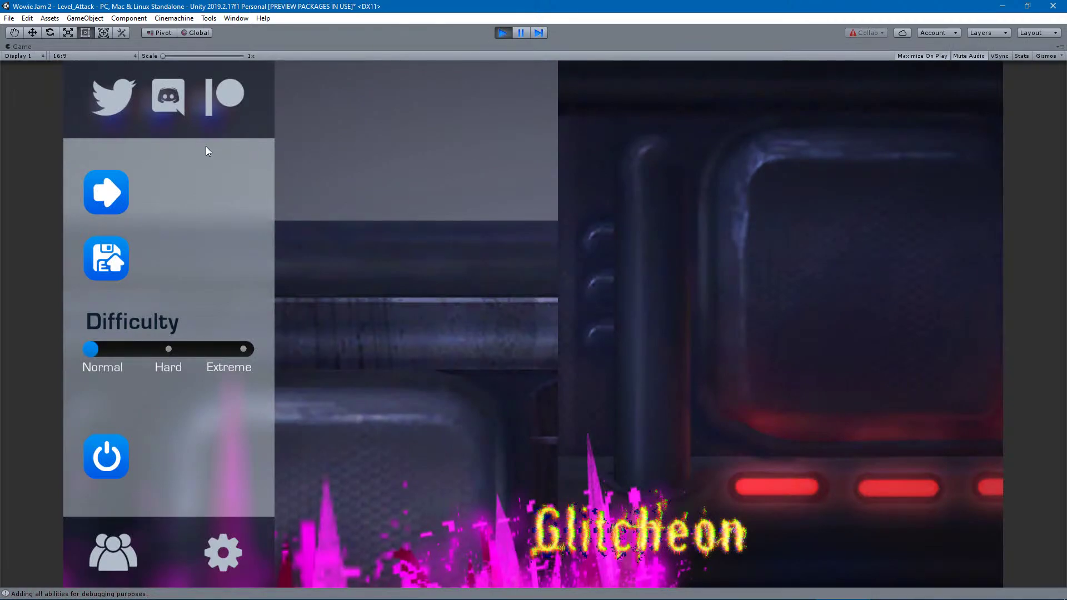
left_click(92, 207)
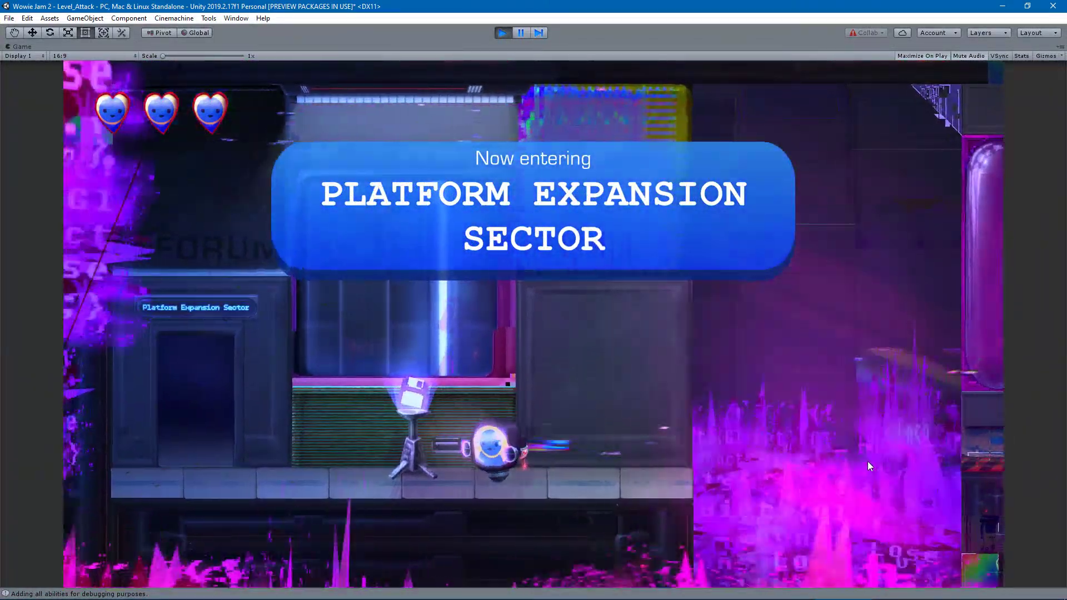
key("d")
key("space")
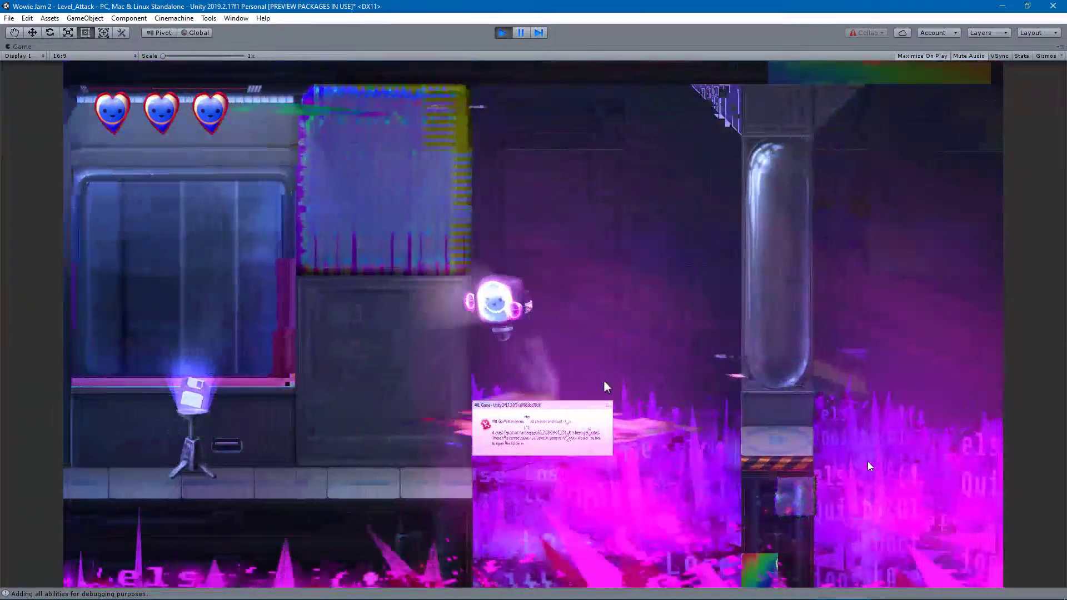
key("a")
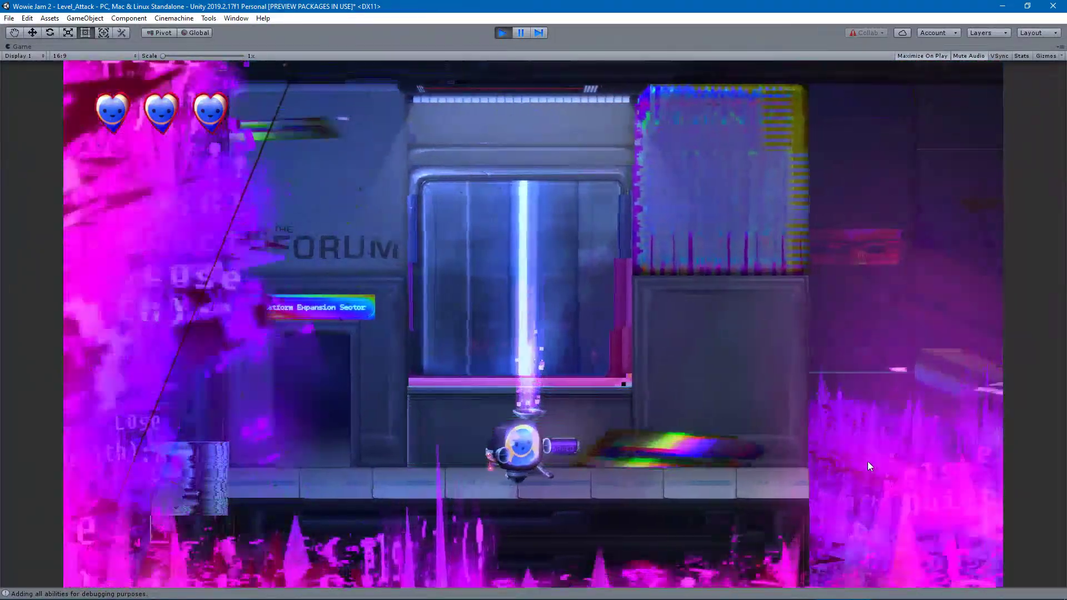
key("d")
key("space")
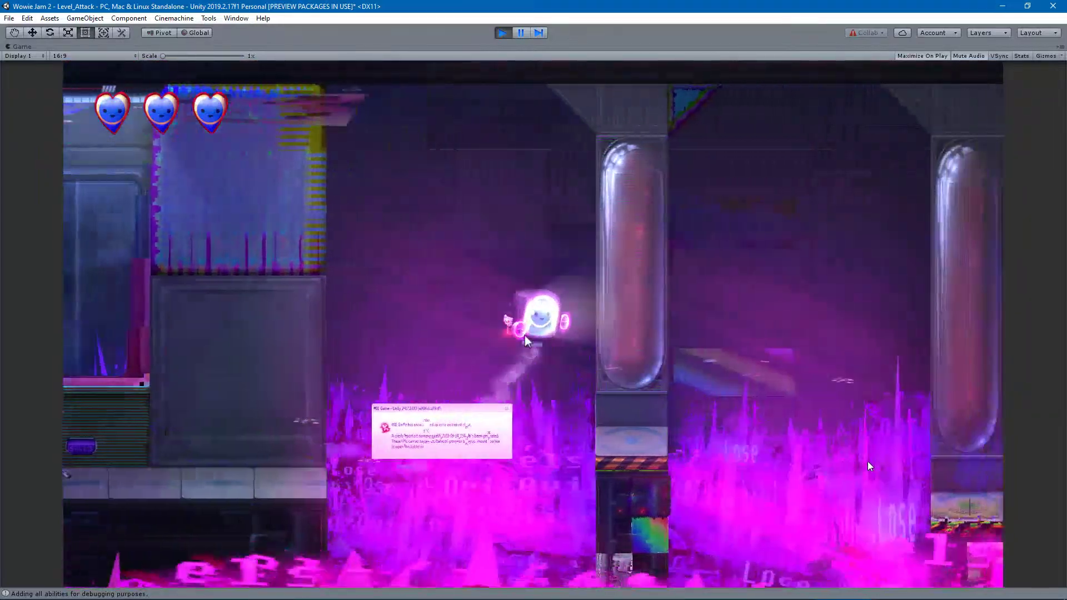
key("d")
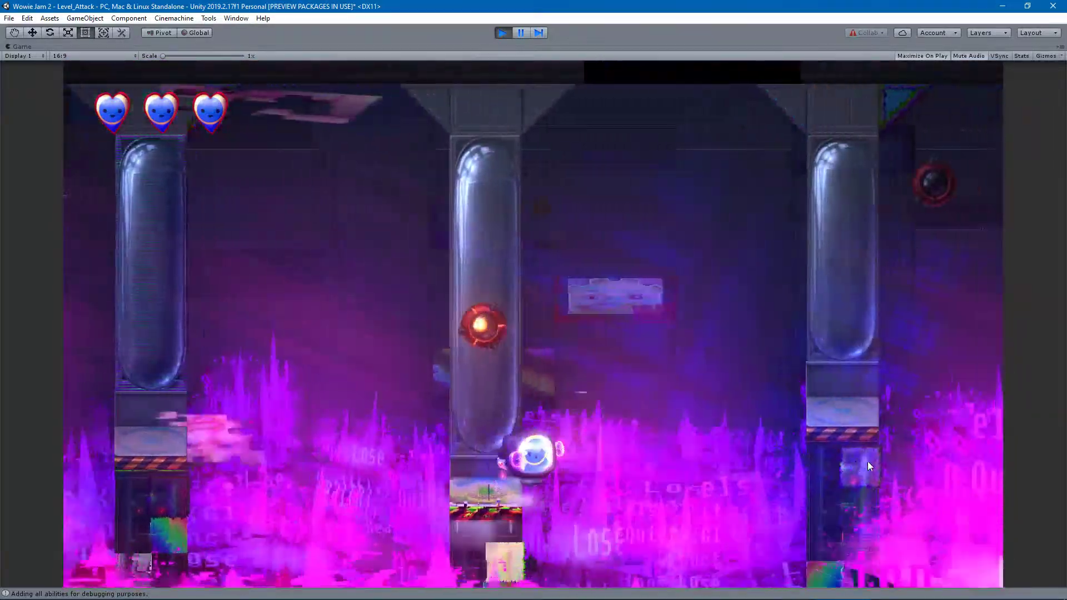
Jump around the glass pillars beside the floating red enemy and return to the FORUM room to check the lighting transition.
key("d")
key("space")
key("a")
key("space")
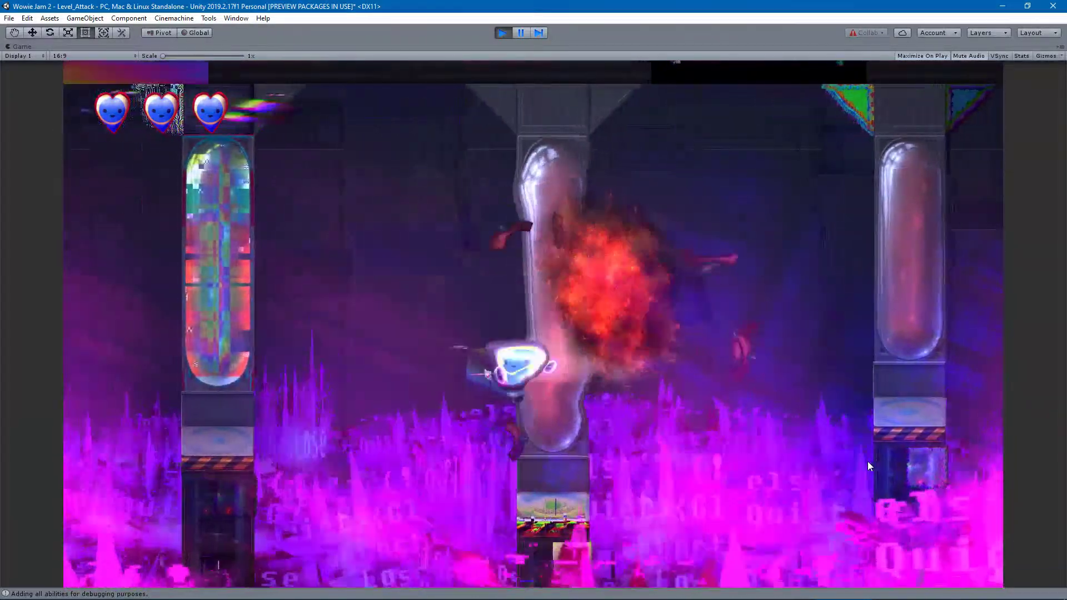
key("d")
key("a")
key("space")
key("d")
key("a")
key("space")
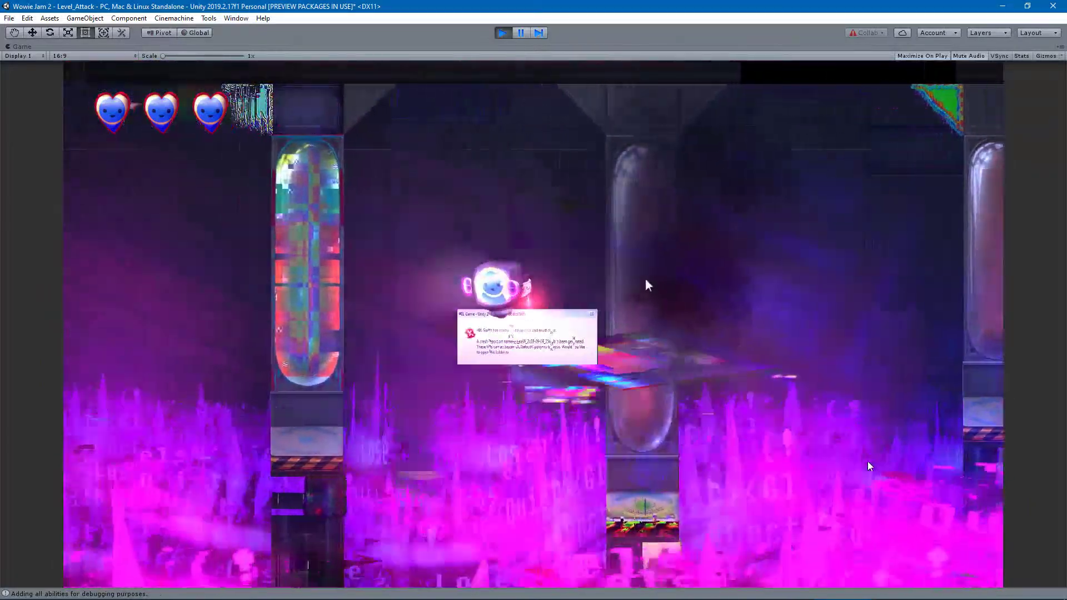
key("a")
key("space")
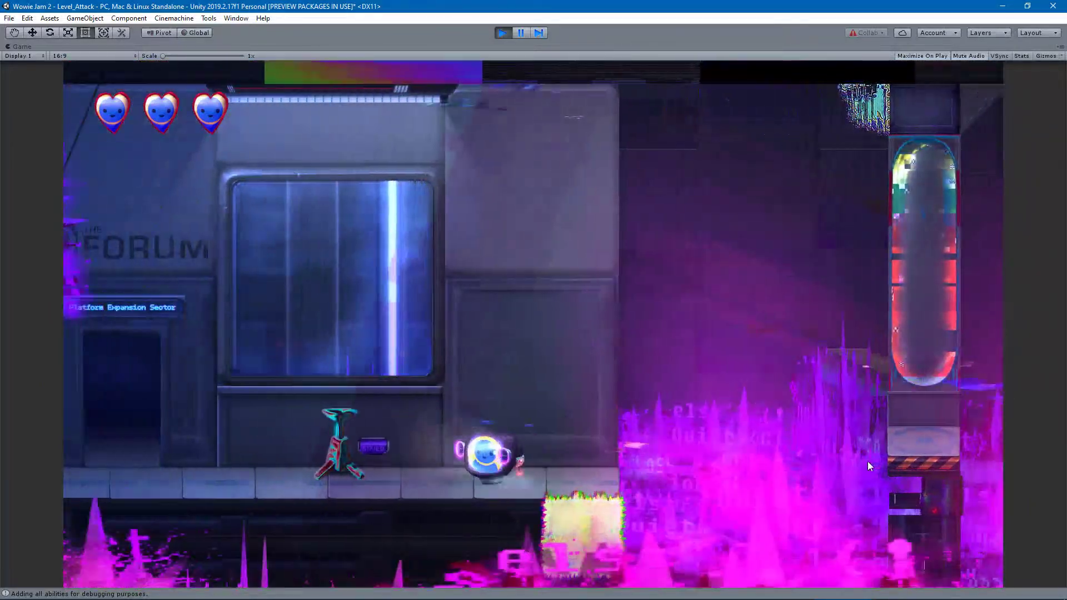
Move around the FORUM room and its pillar-side exit to review the gradient's lighting, and end the playtest.
key("a")
key("d")
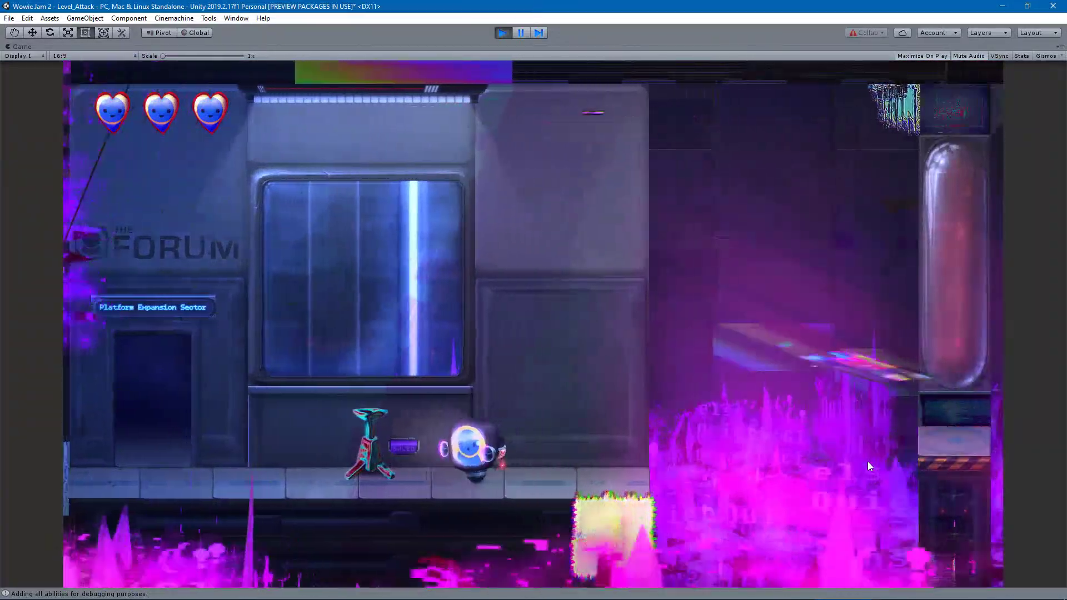
key("space")
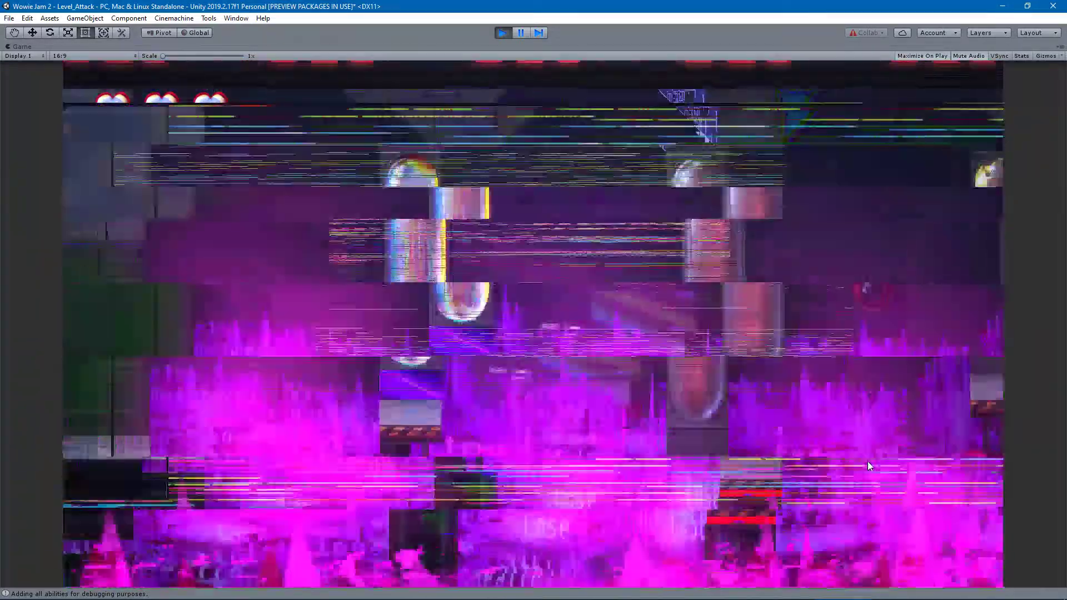
key("d")
key("a")
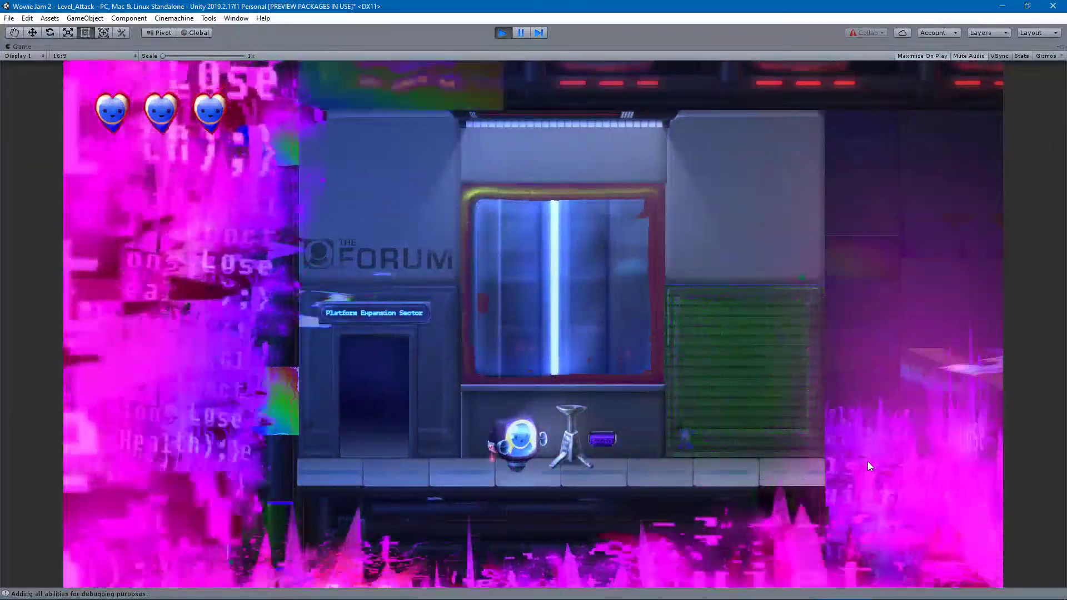
key("d")
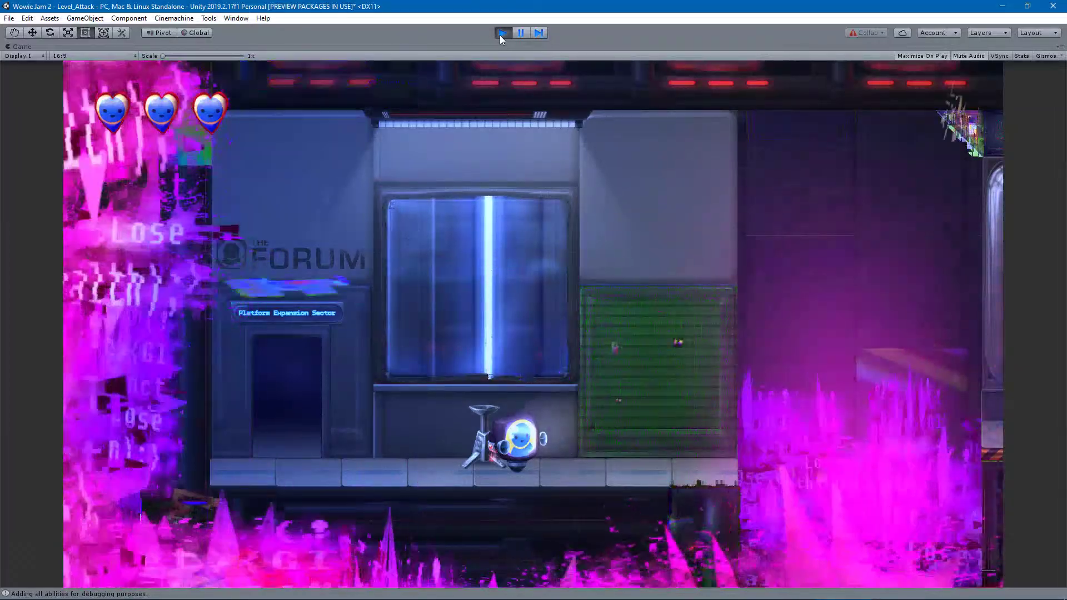
left_click(499, 35)
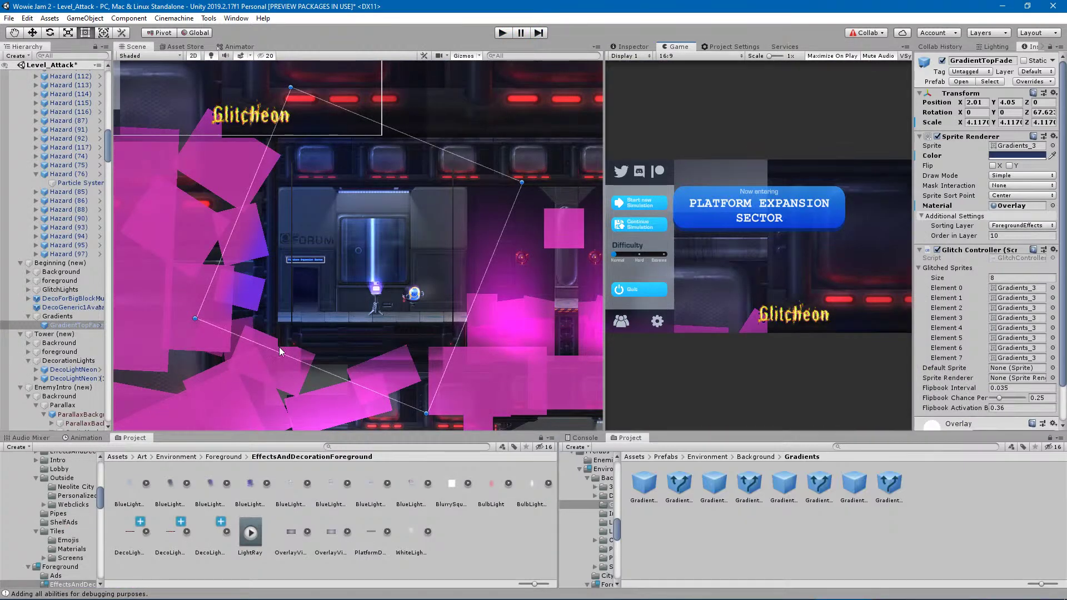
Set the GradientTopFade's tint to saturation 69 and value 36 (1D305C).
left_click(1017, 155)
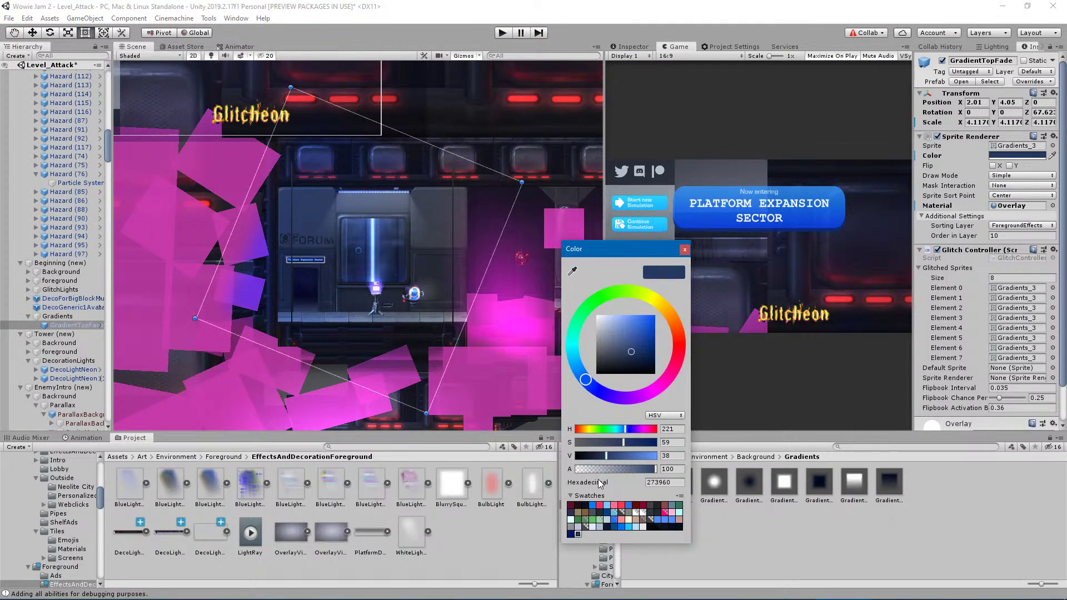
left_click_drag(595, 453, 631, 442)
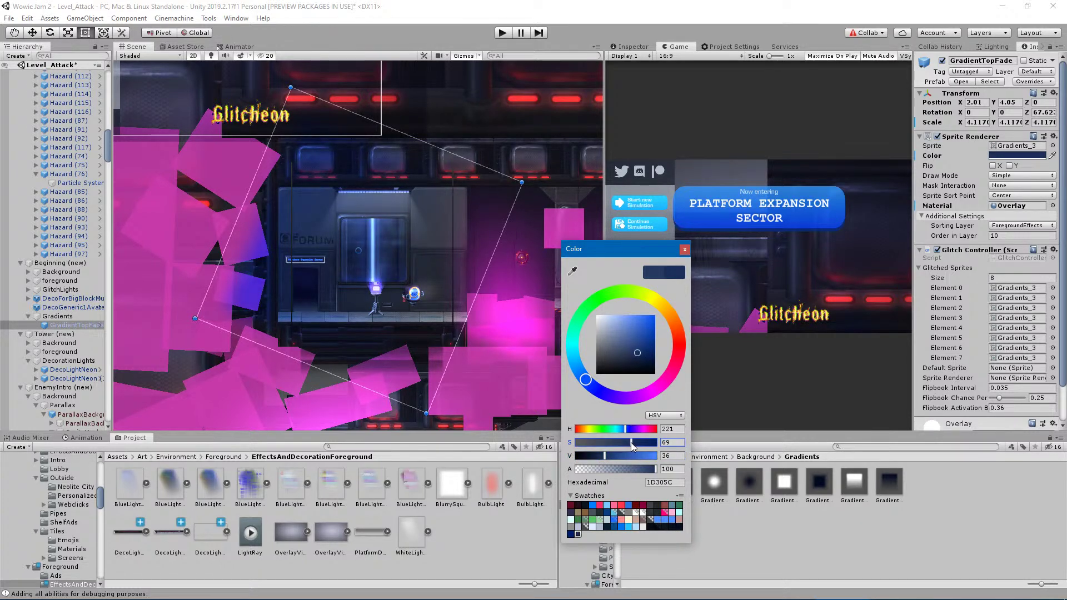
left_click(684, 250)
Duplicate the GradientTopFade in the Beginning Gradients group and narrow the copy to a Y scale of about 1.48.
left_click(65, 325)
key("ctrl+d")
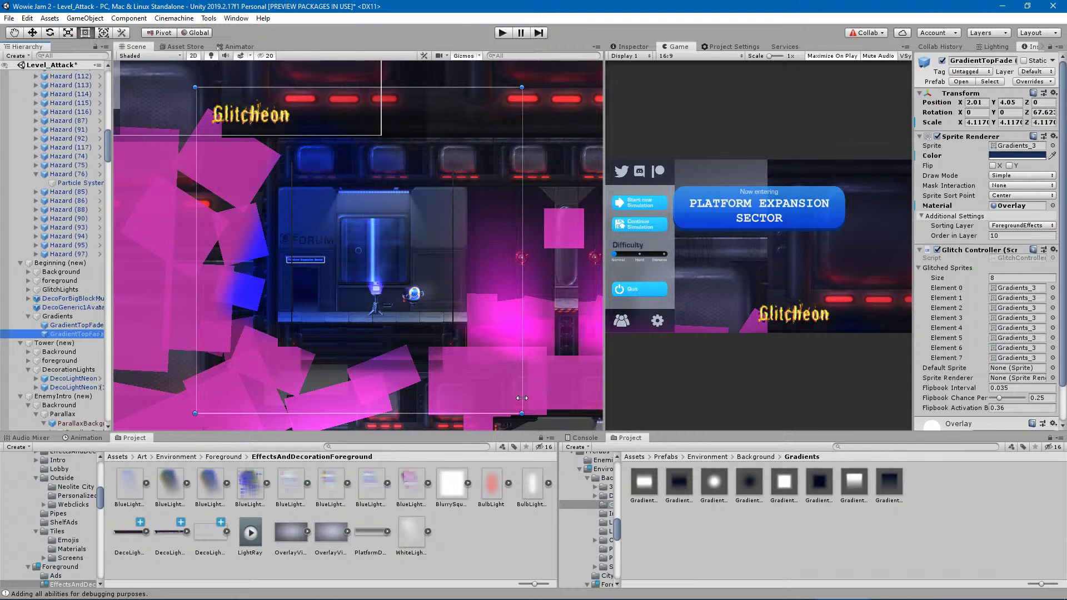
left_click(67, 326)
left_click(69, 333)
left_click(49, 33)
left_click(67, 32)
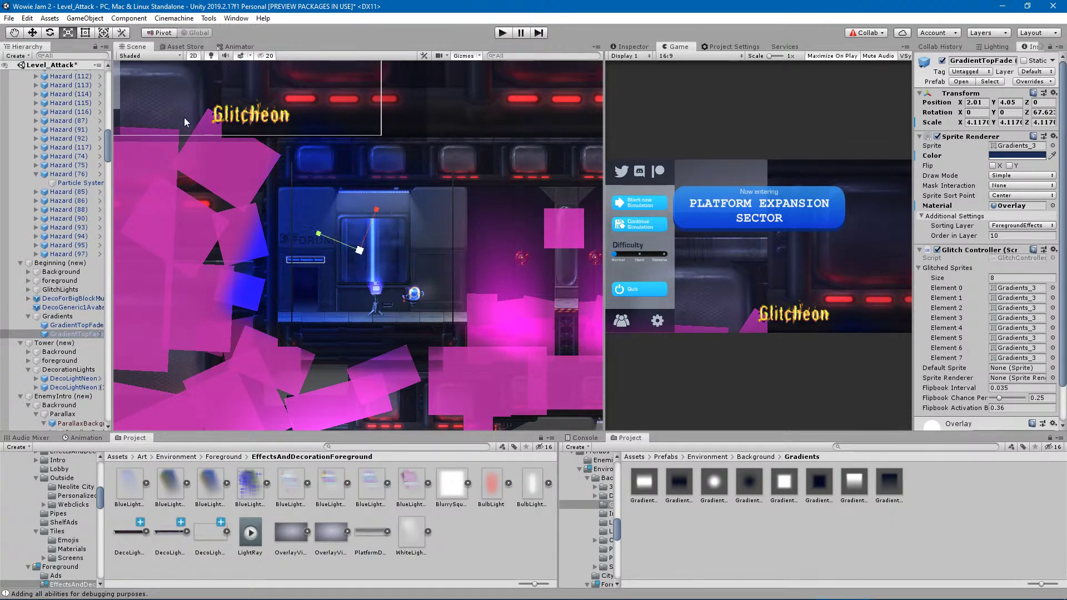
left_click_drag(319, 234, 346, 256)
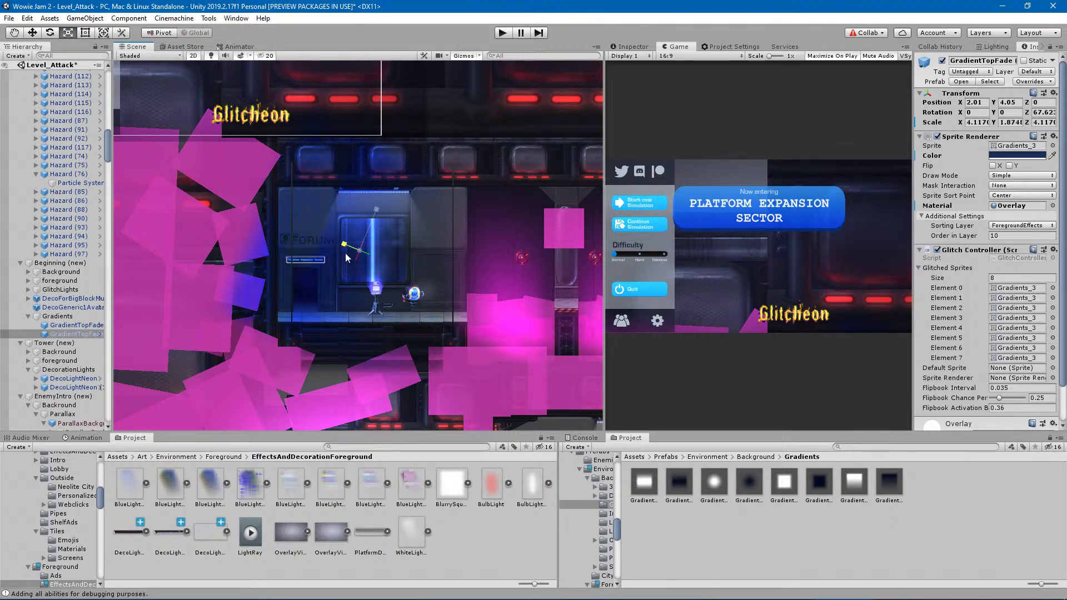
Move the gradient copy over the FORUM room's door side, at about X -2.5, Y 5.95, and widen its Y scale to about 1.83.
left_click(32, 32)
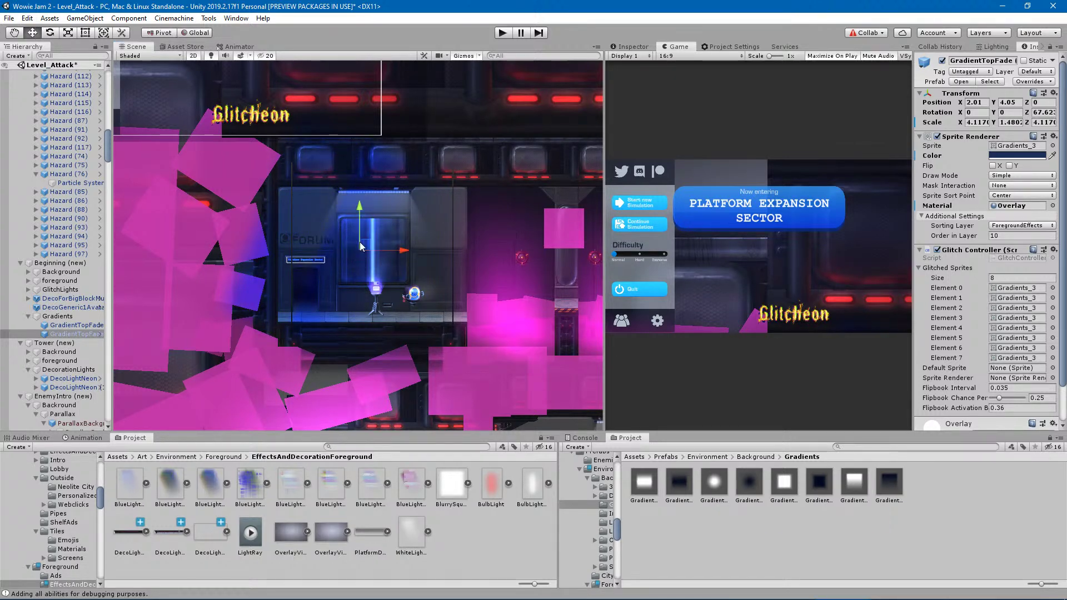
left_click_drag(368, 248, 298, 220)
key("x")
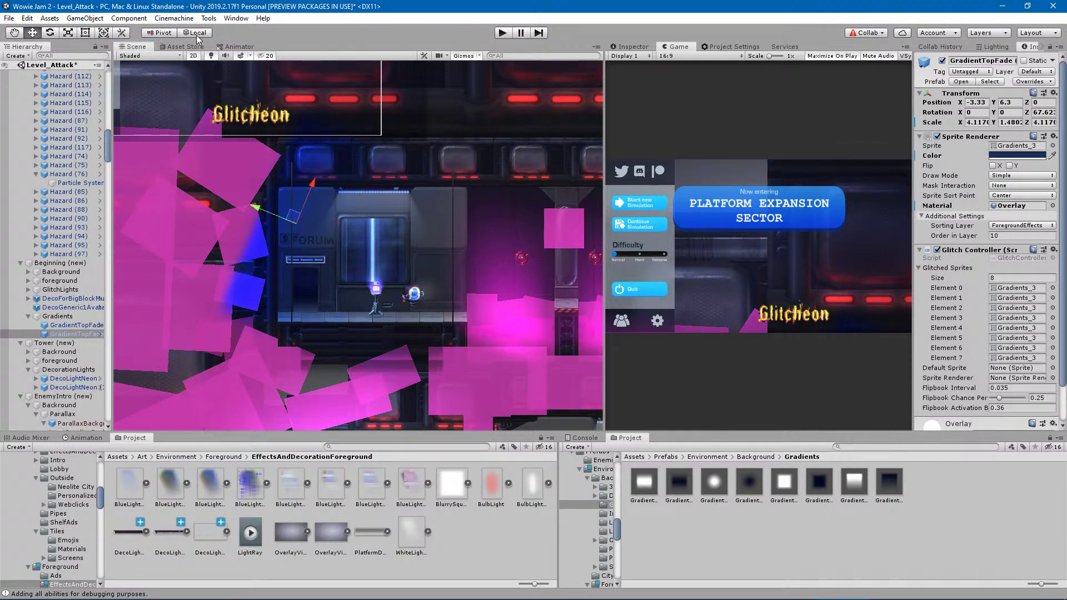
key("t")
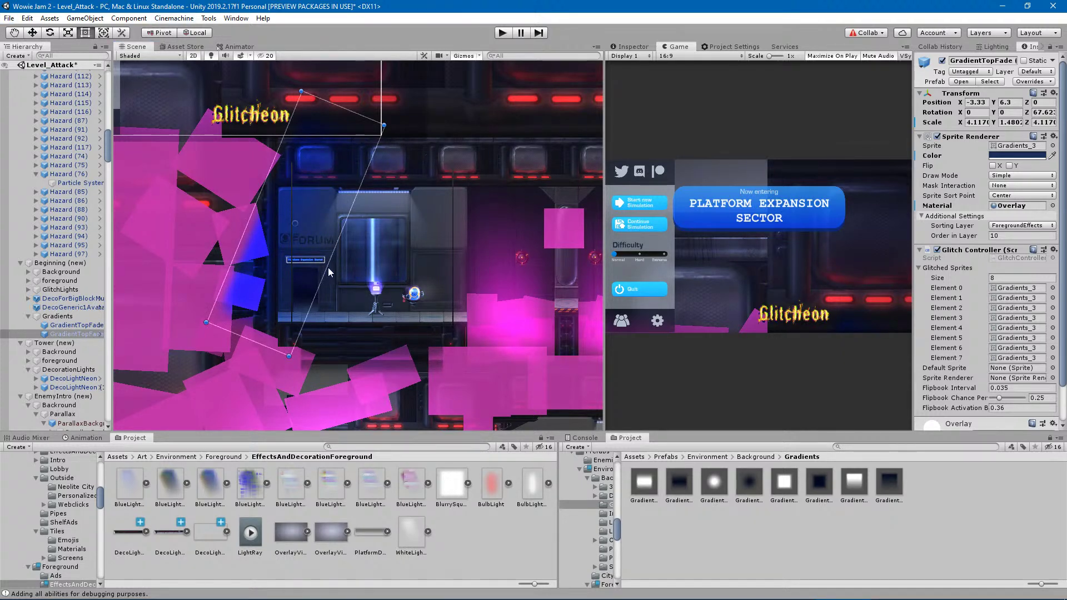
left_click_drag(325, 269, 339, 292)
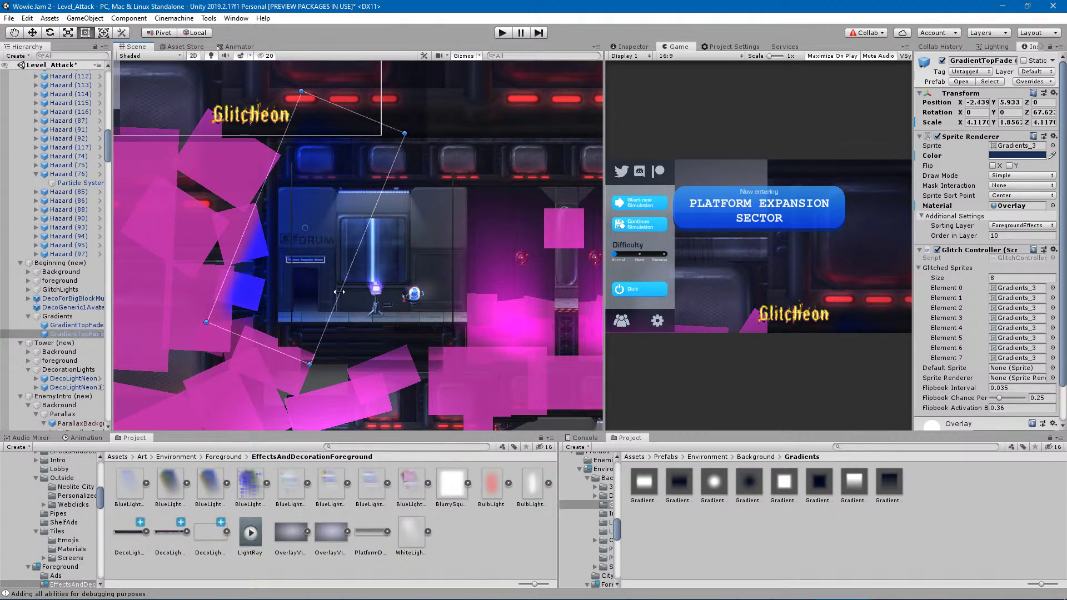
Darken the gradient copy's blue tint to a value of 27 (162546) and deselect it.
left_click(1032, 156)
left_click_drag(599, 459, 599, 459)
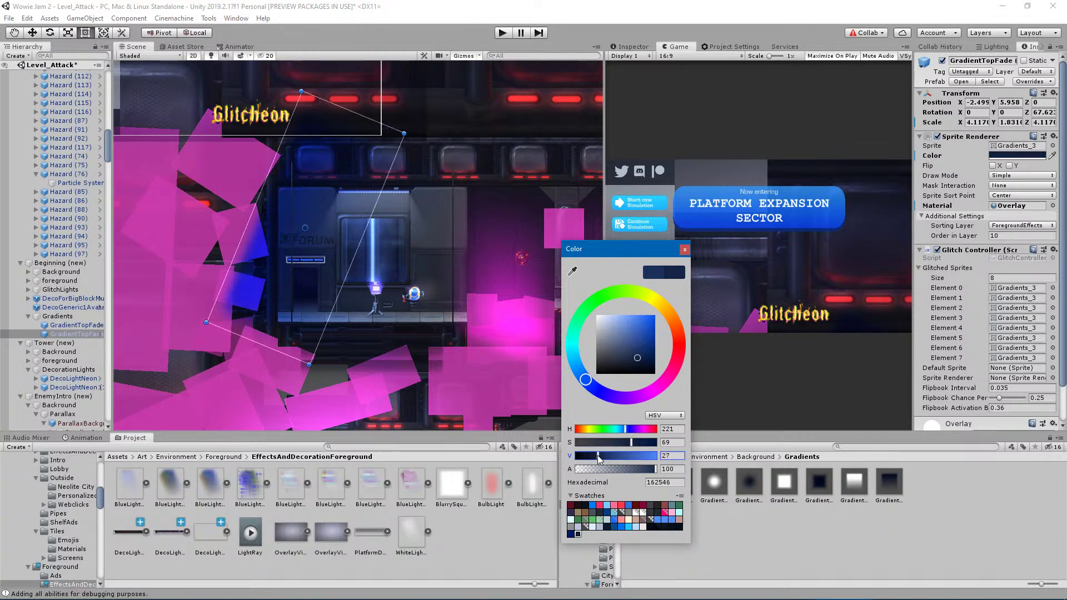
left_click(685, 249)
left_click(472, 532)
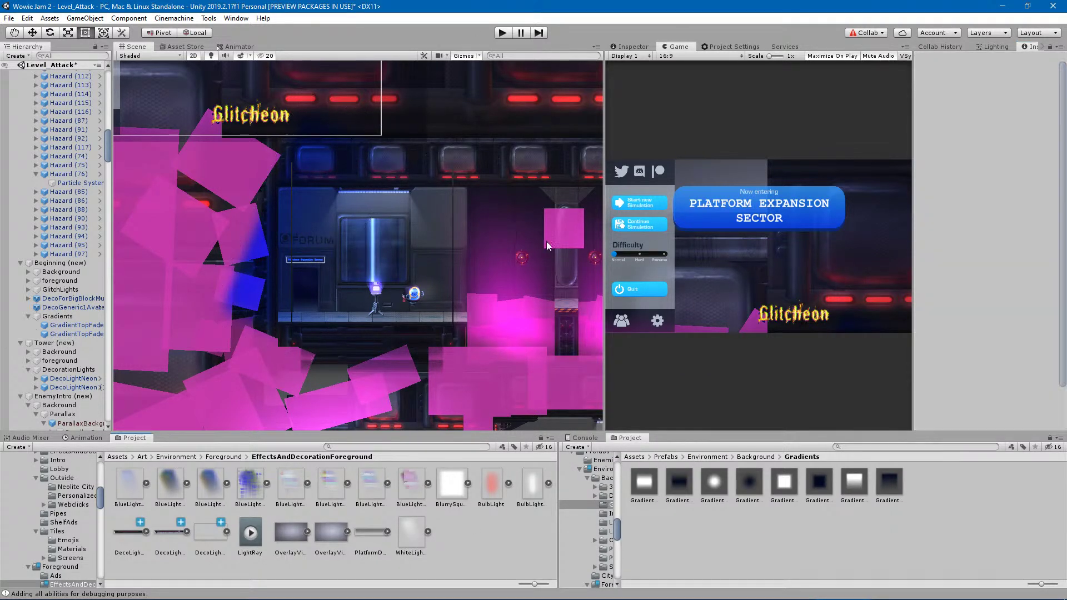
Playtest the level, moving left and right through the FORUM room to check the layered gradients, and end the playtest.
left_click(501, 33)
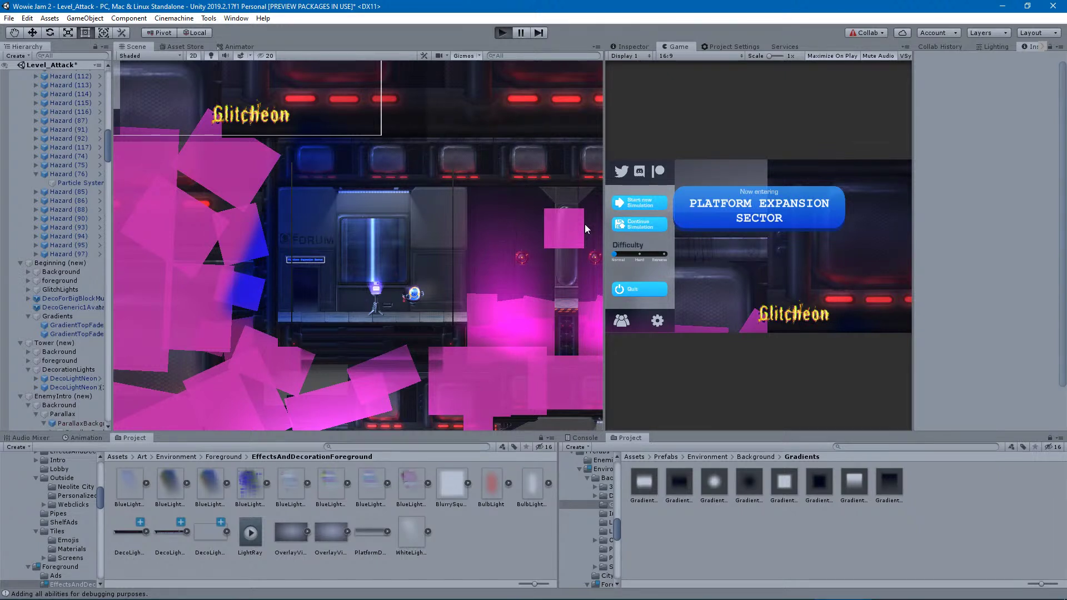
left_click(509, 29)
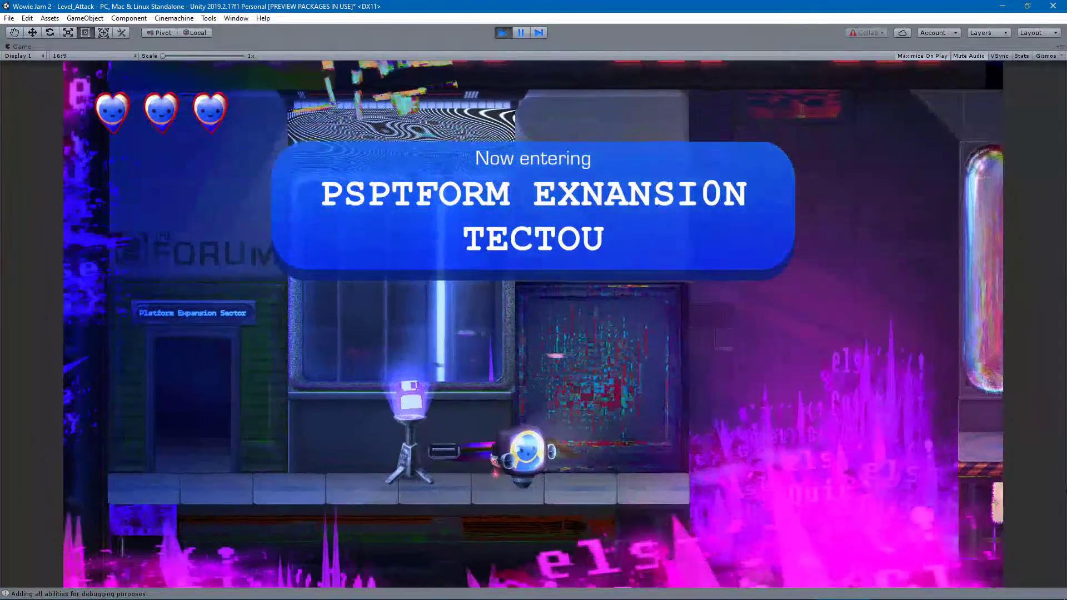
key("Left")
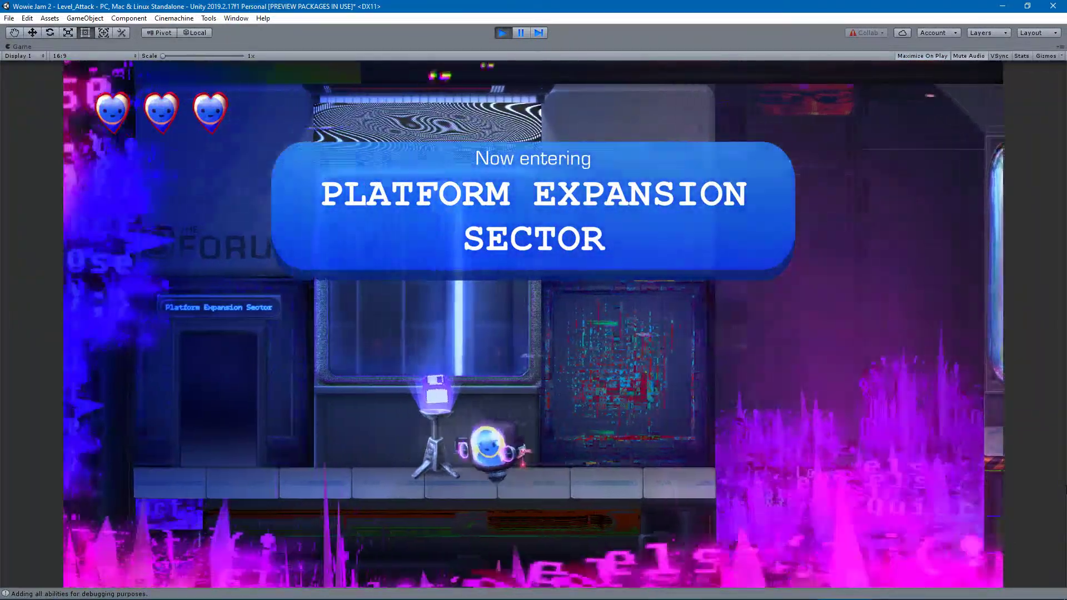
key("Left")
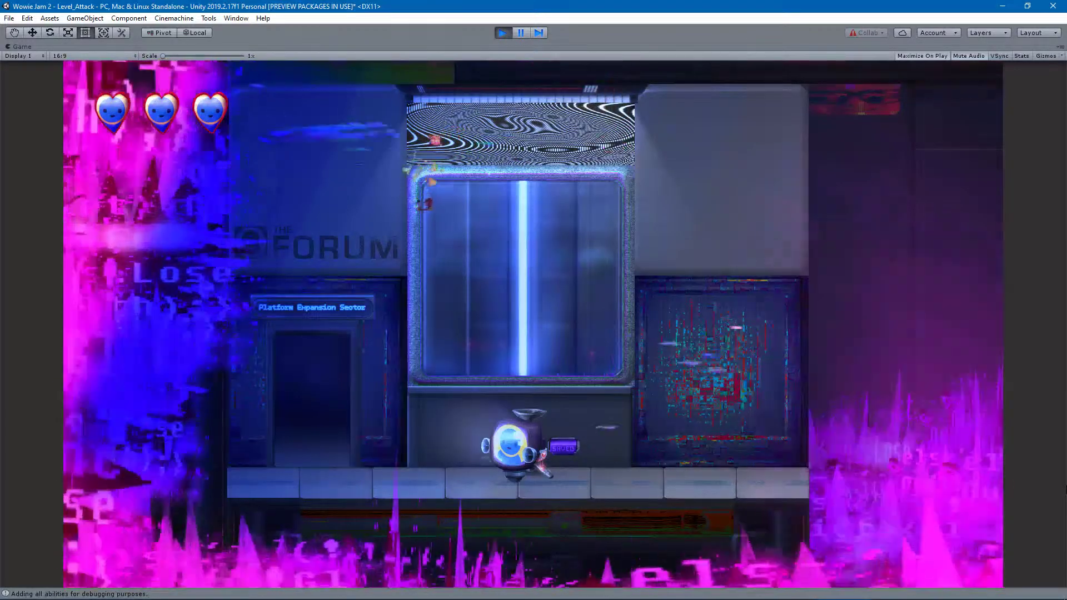
key("Right")
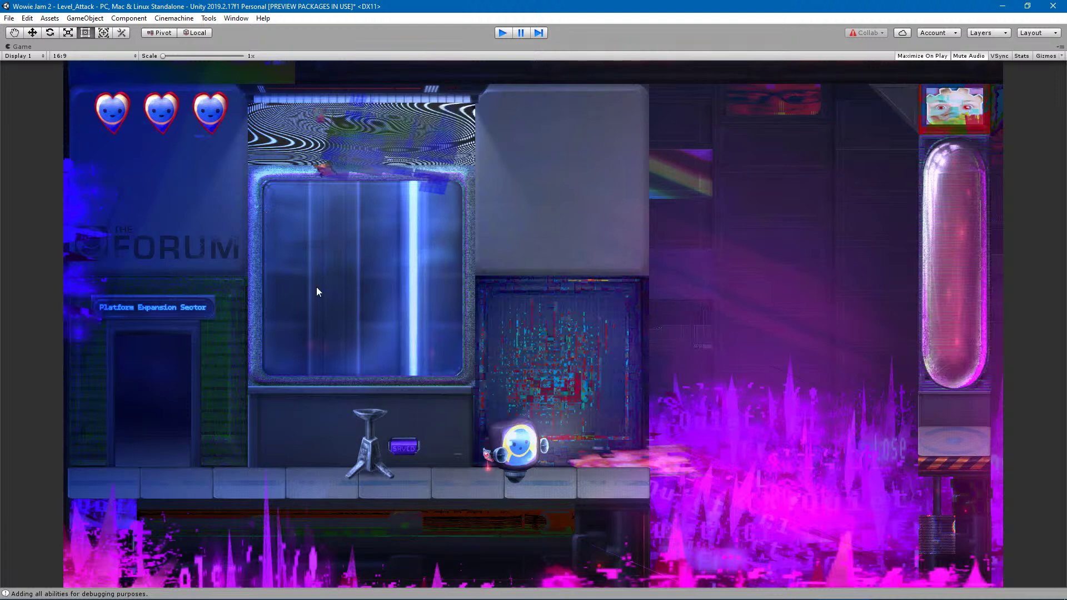
key("ctrl+p")
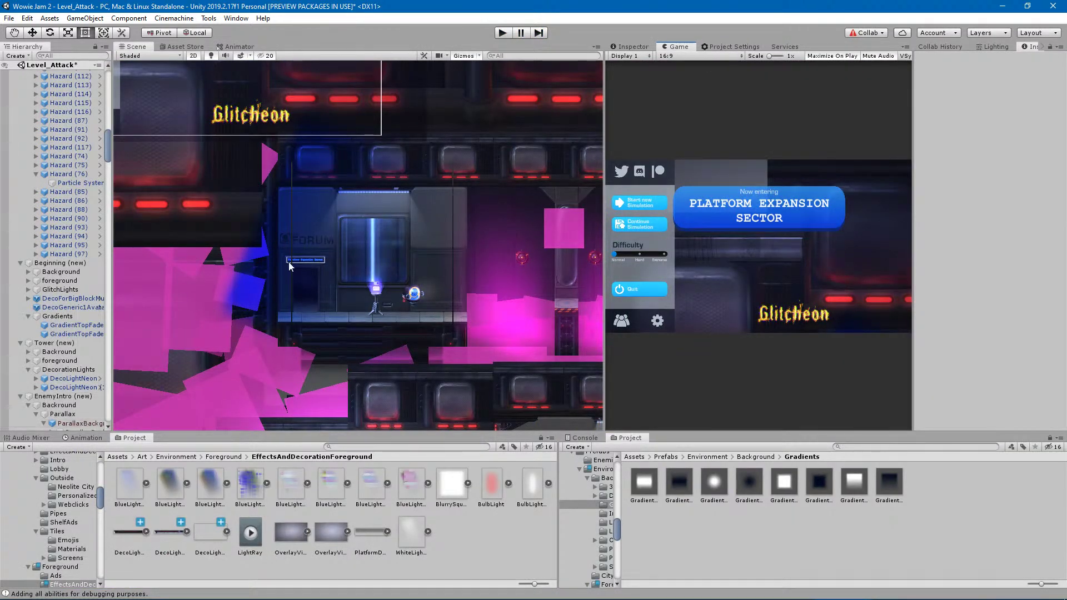
Delete the second GradientTopFade copy from the Beginning Gradients group.
left_click(273, 256)
left_click(74, 337)
key("Delete")
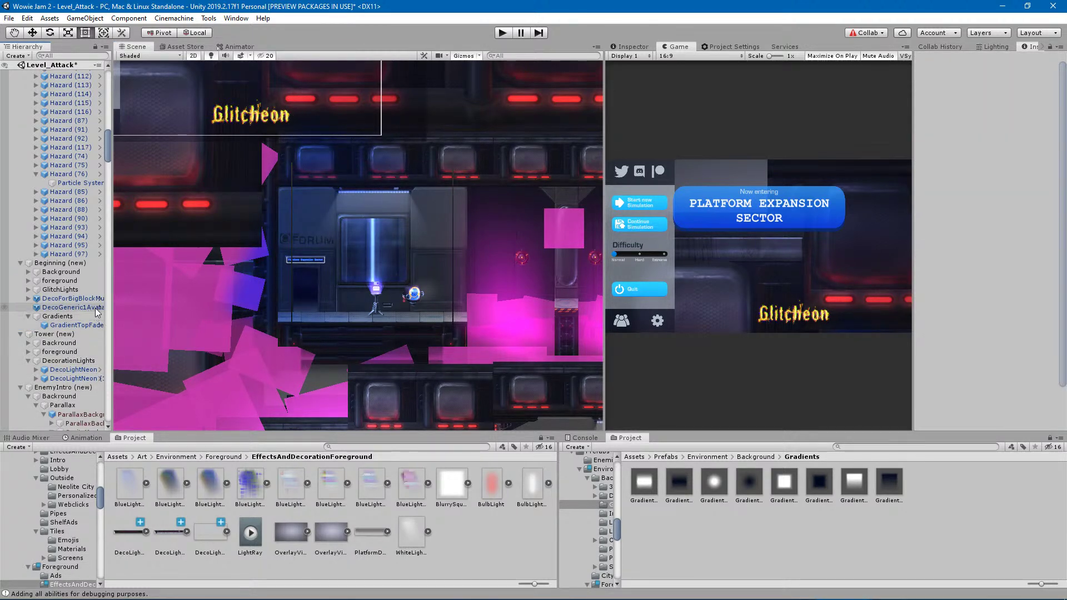
Stretch the remaining GradientTopFade on both sides of the FORUM room to a Y scale of about 9.35, then deselect it.
left_click(72, 325)
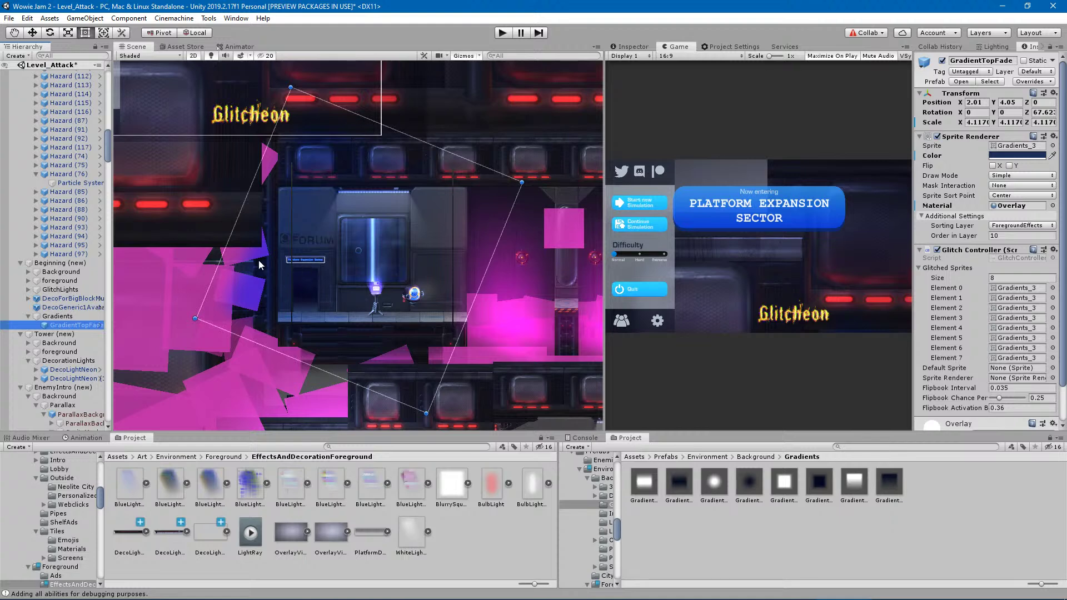
left_click_drag(216, 263, 124, 228)
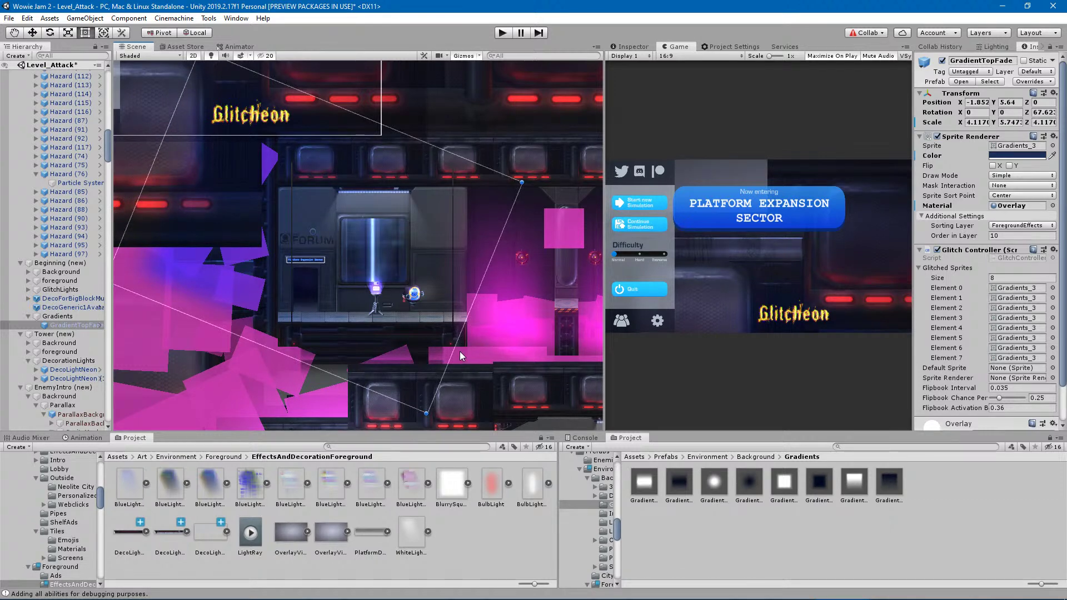
left_click_drag(455, 353, 652, 451)
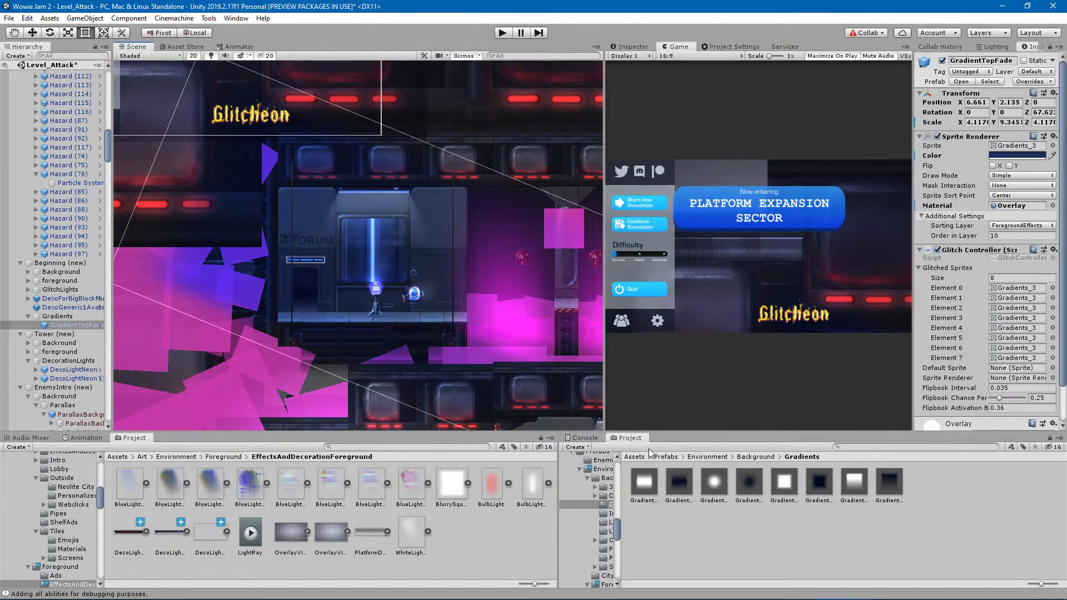
left_click(499, 551)
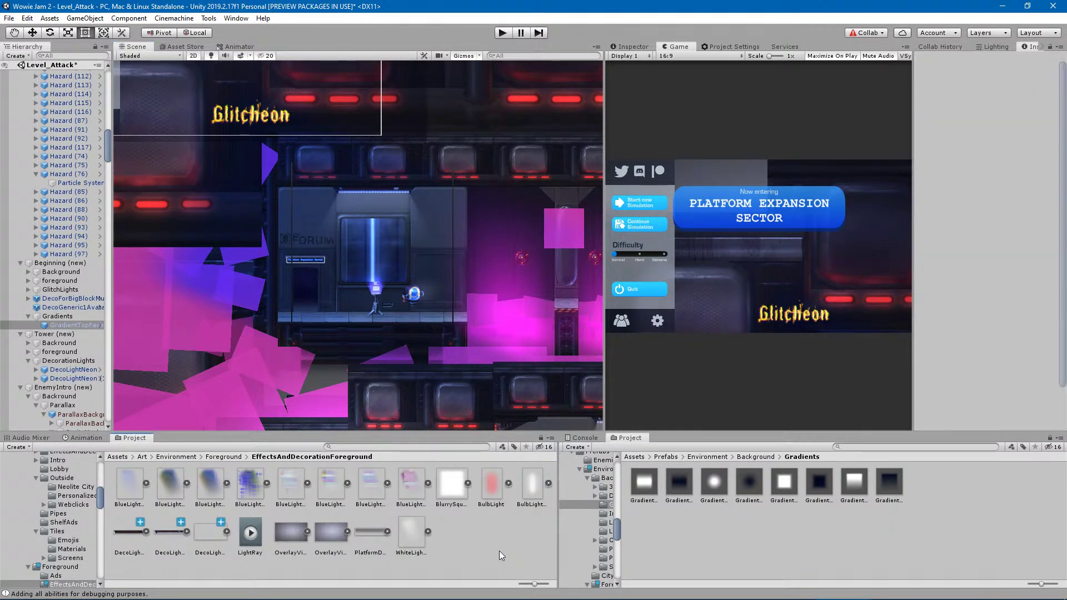
Playtest with a new simulation, moving both ways through the FORUM room to check the widened gradient.
left_click(503, 33)
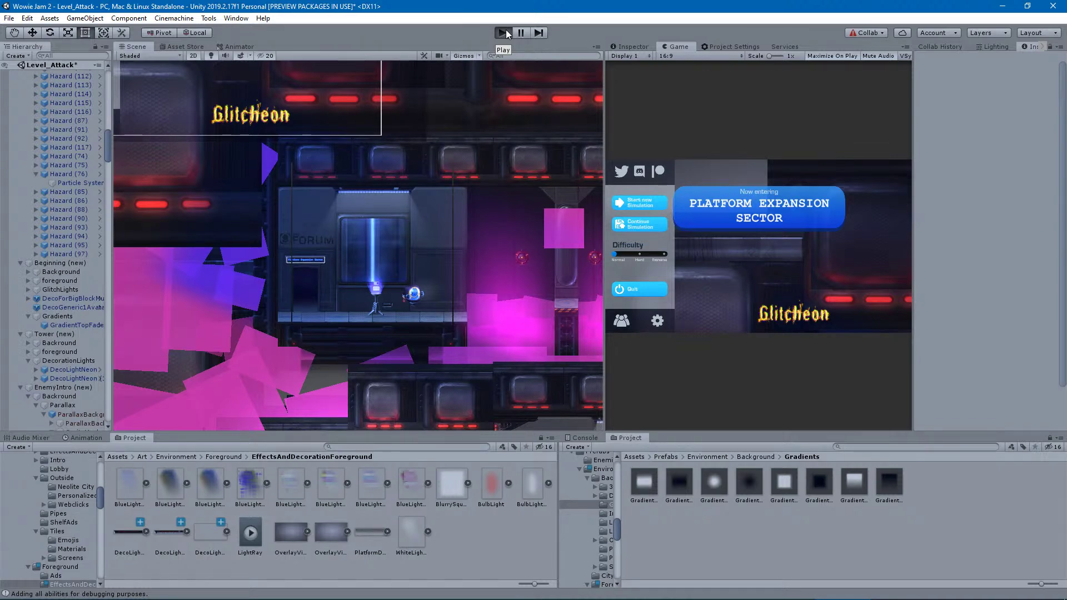
left_click(503, 32)
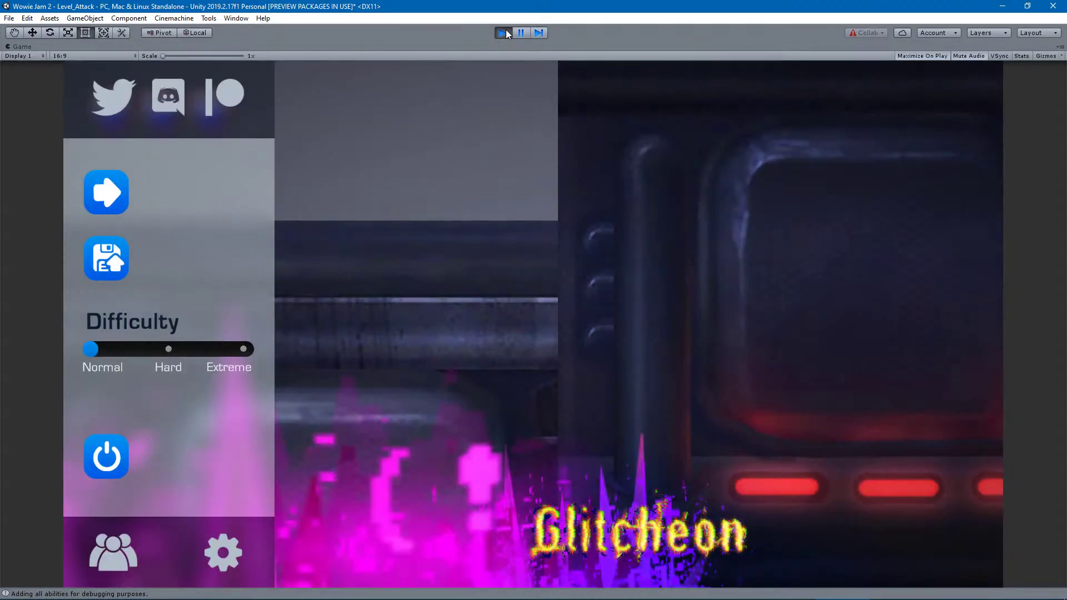
left_click(114, 190)
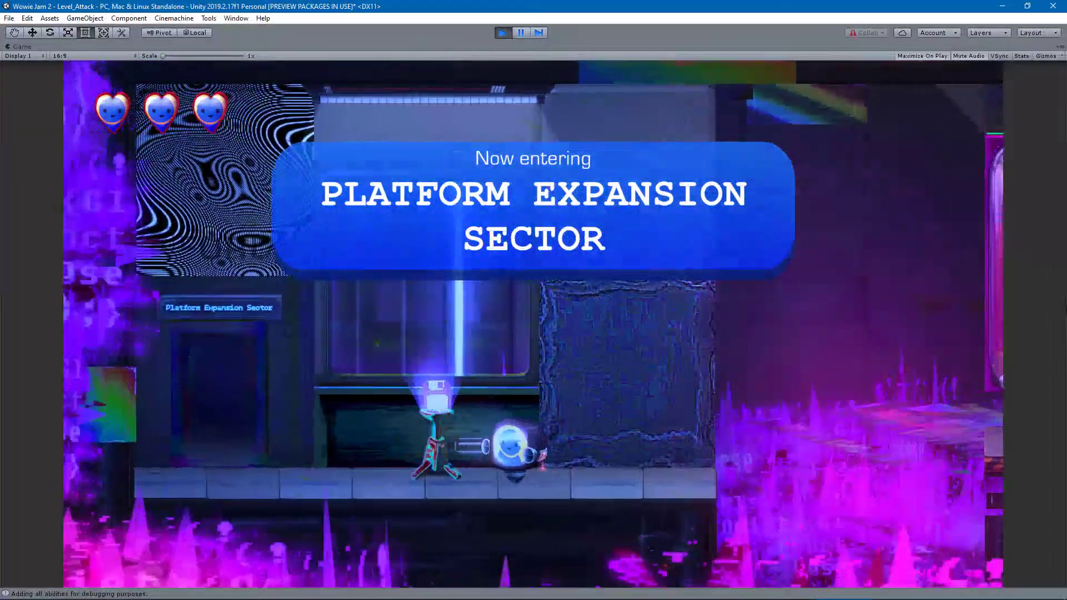
key("a")
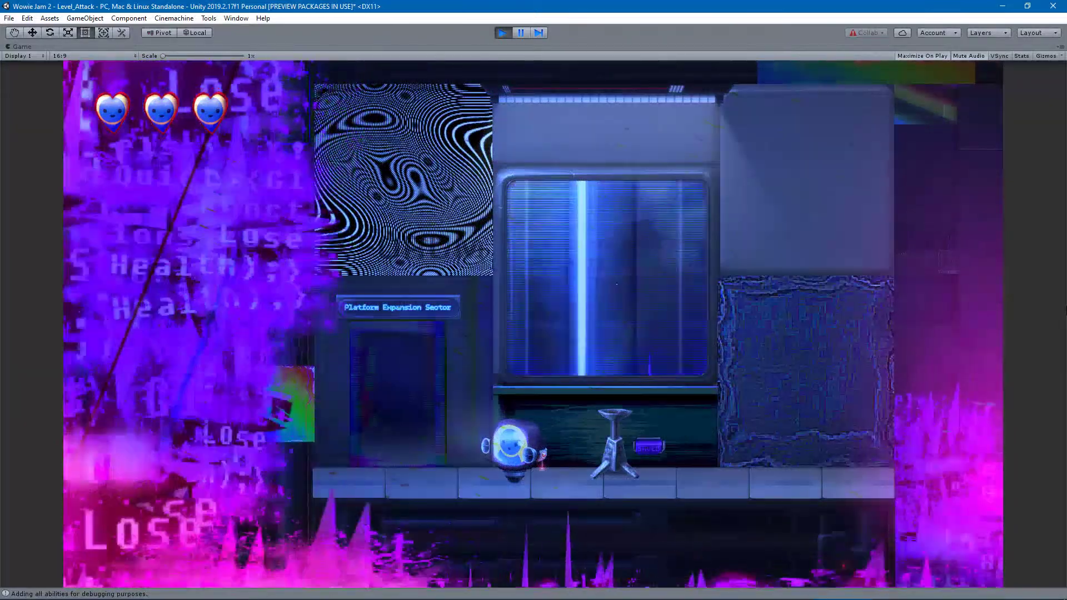
key("d")
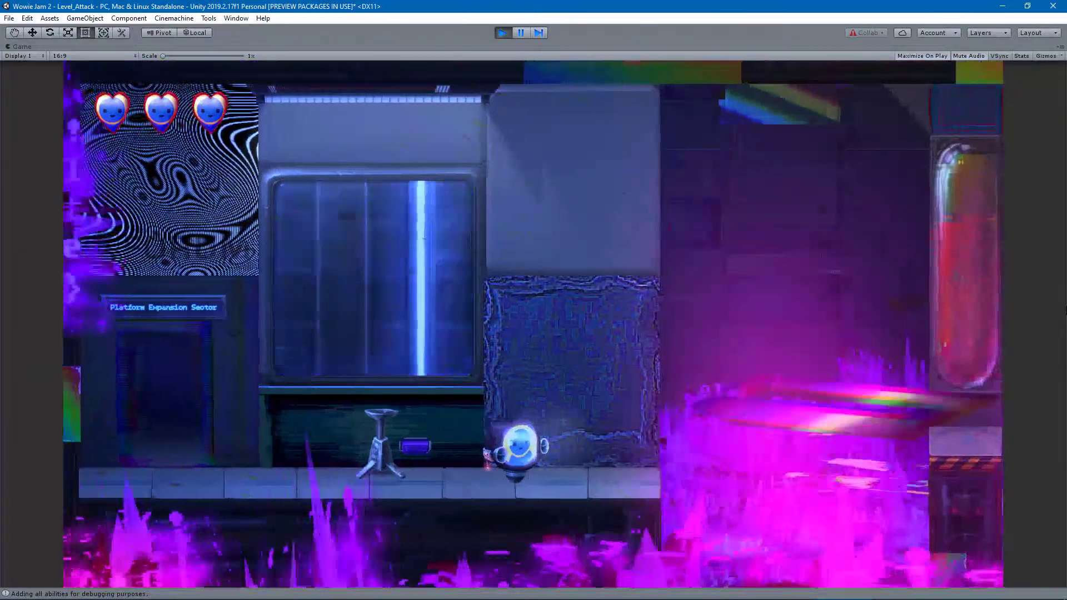
Jump out of the FORUM room over the glitch hazards toward the glass tube pillars to check the lighting there.
key("d")
key("space")
key("space")
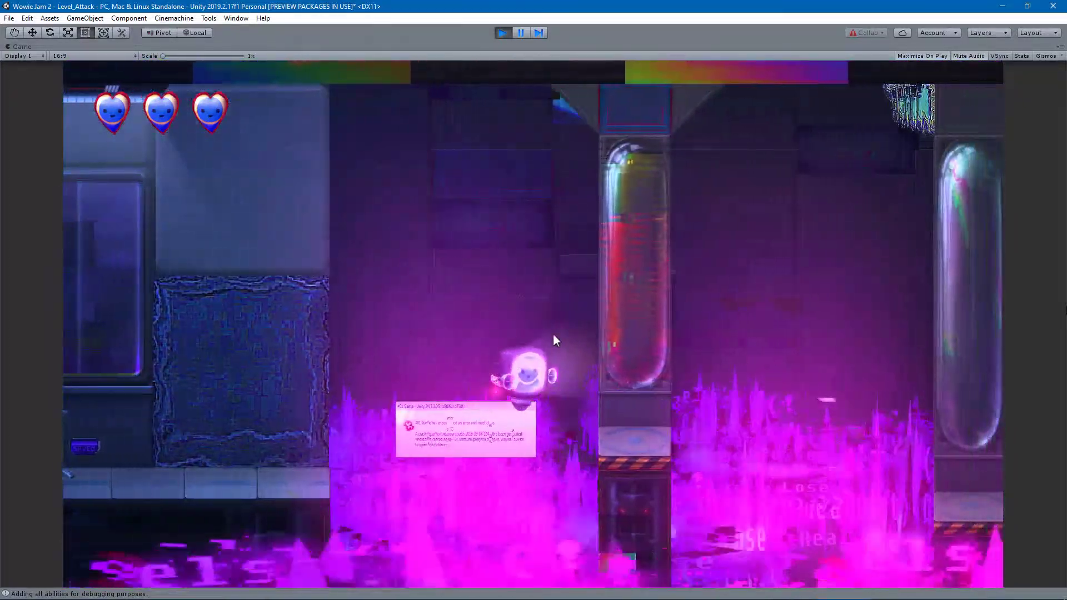
key("space")
key("d")
key("space")
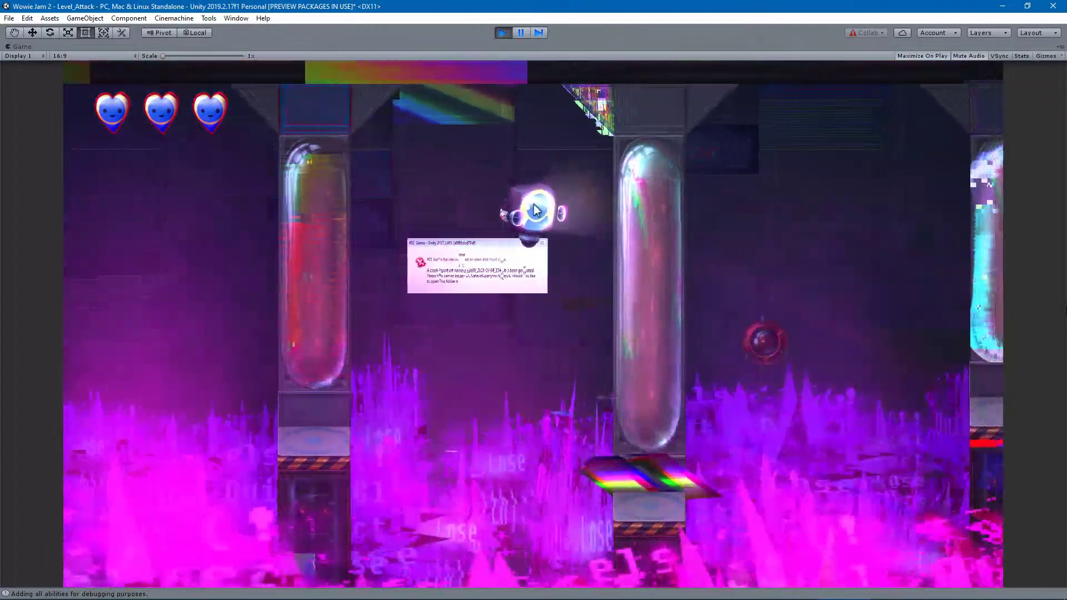
Playtest the character's movement back to the Platform Expansion Sector entrance and stop play mode.
key("space")
key("a")
key("a")
key("d")
key("a")
key("a")
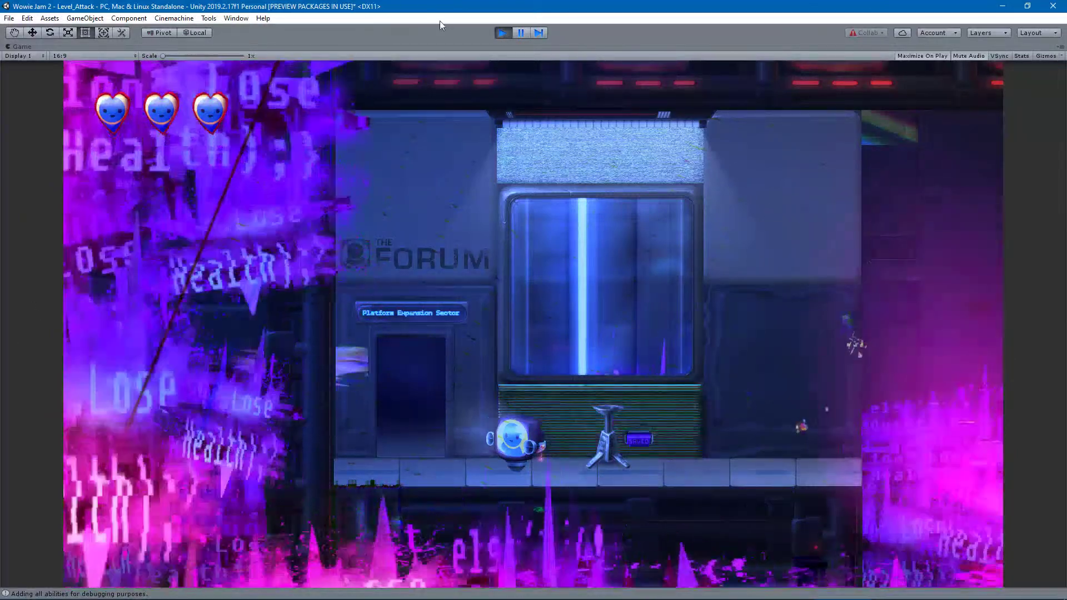
left_click(519, 33)
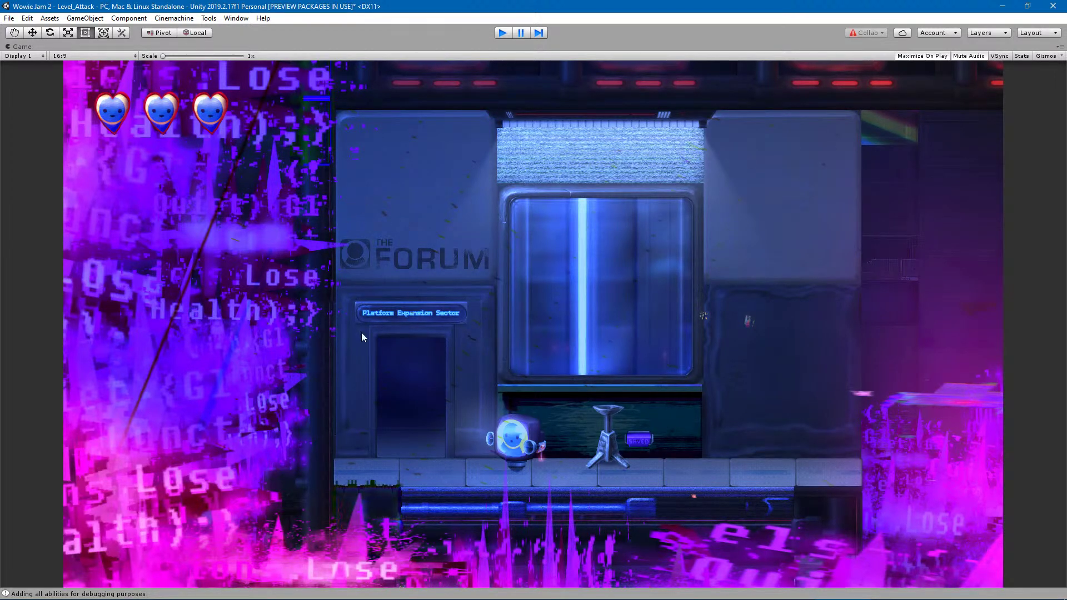
key("ctrl+p")
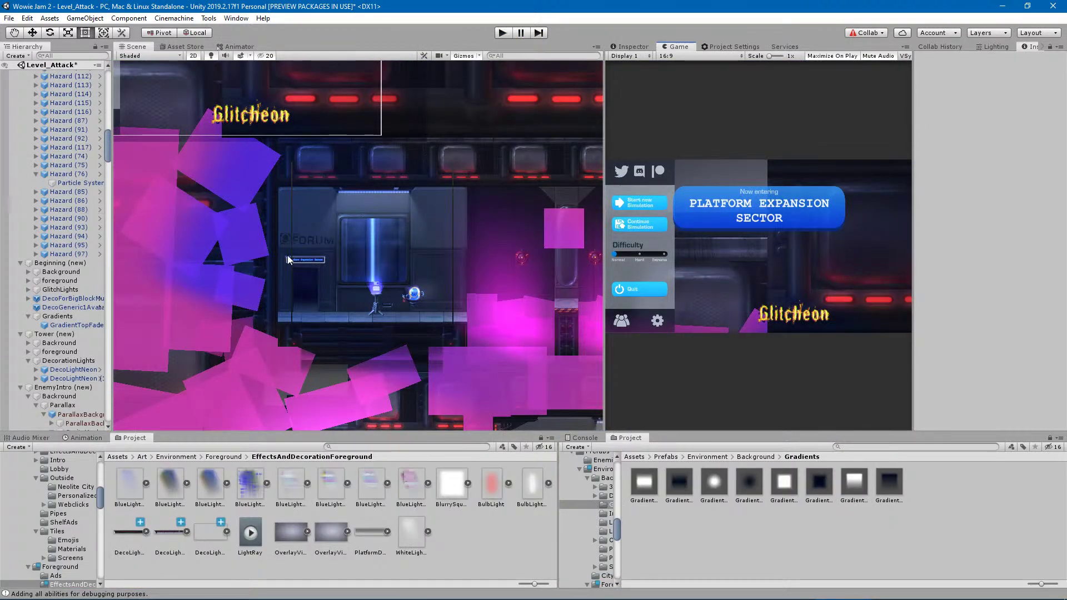
Set the sorting layer of the large GradientTopFade over the starting room to Enemy.
left_click(278, 235)
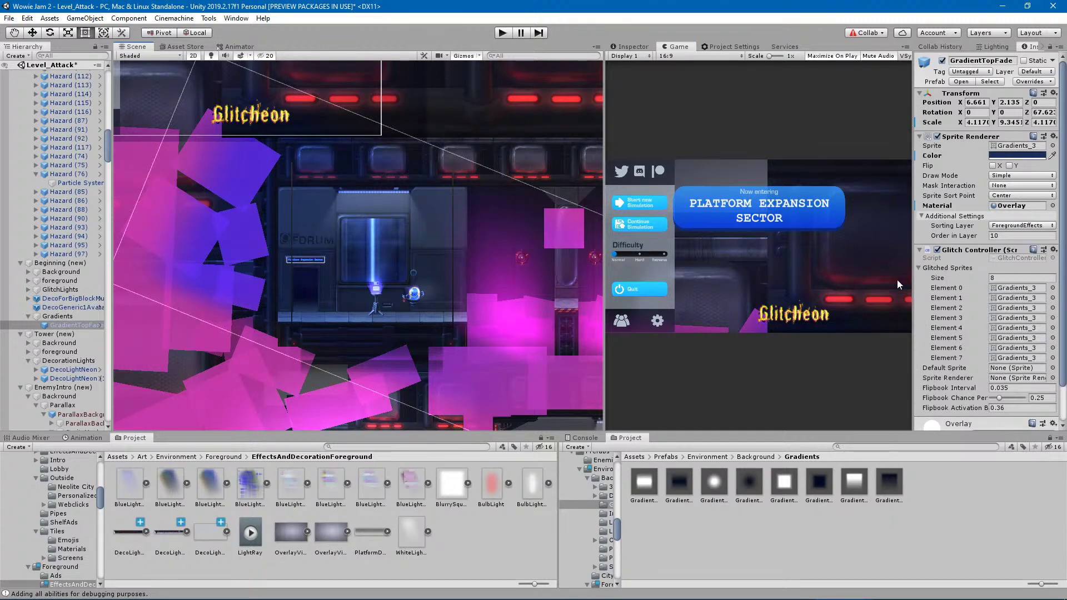
left_click(1014, 226)
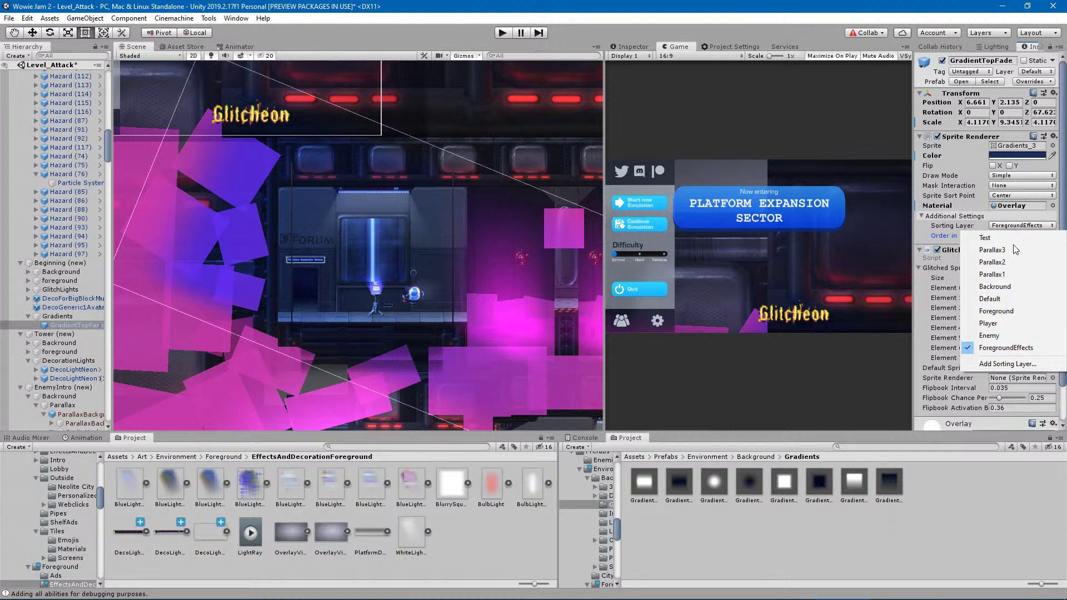
left_click(1008, 336)
Playtest the level from a new simulation, moving through the start room and the pillar corridor and back, to check the gradient's look.
left_click(503, 32)
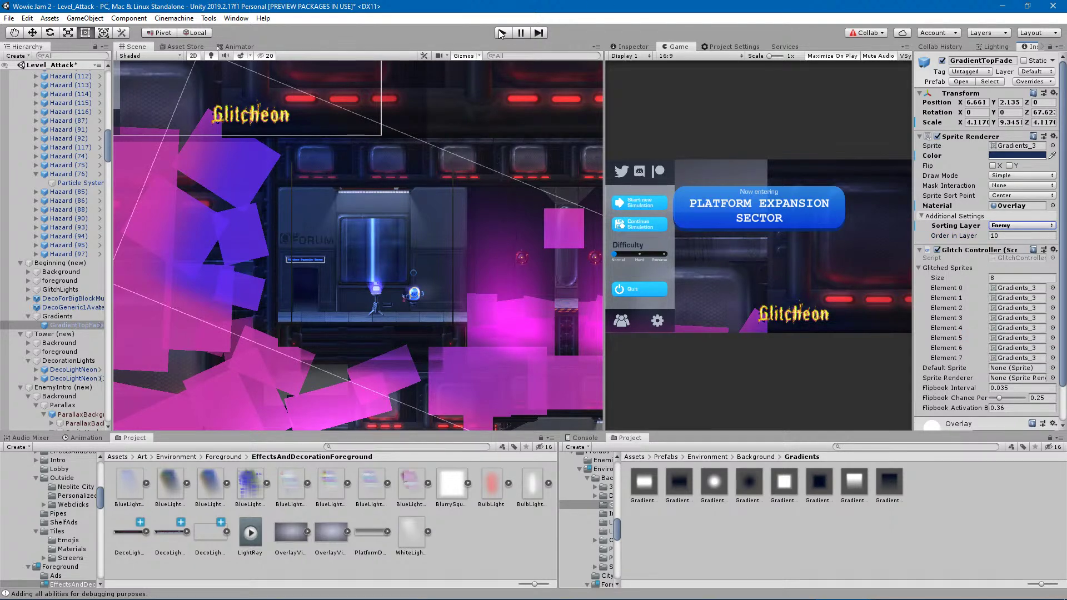
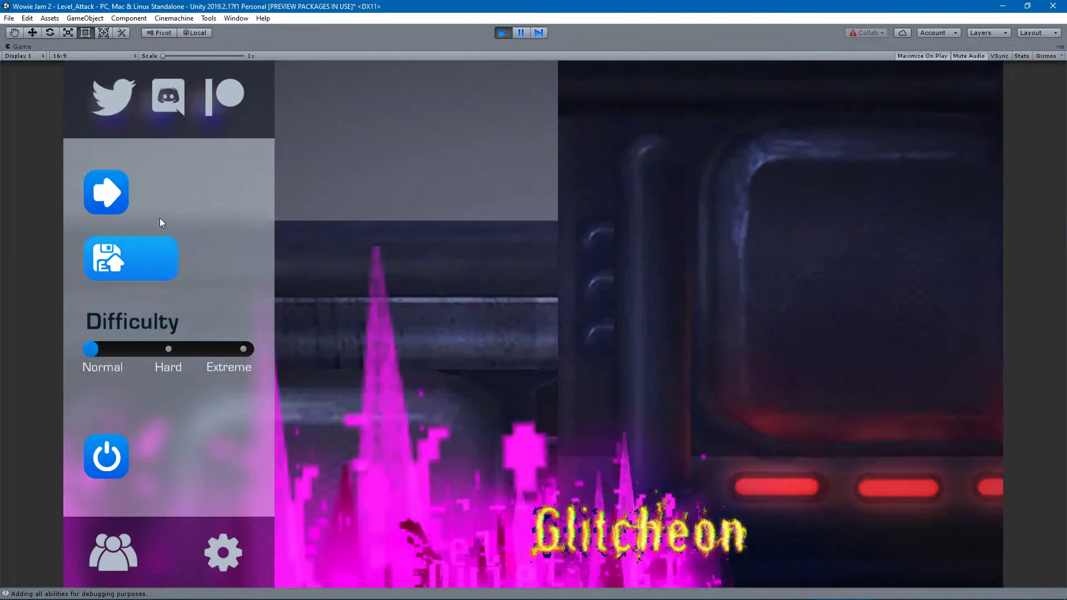
left_click(155, 219)
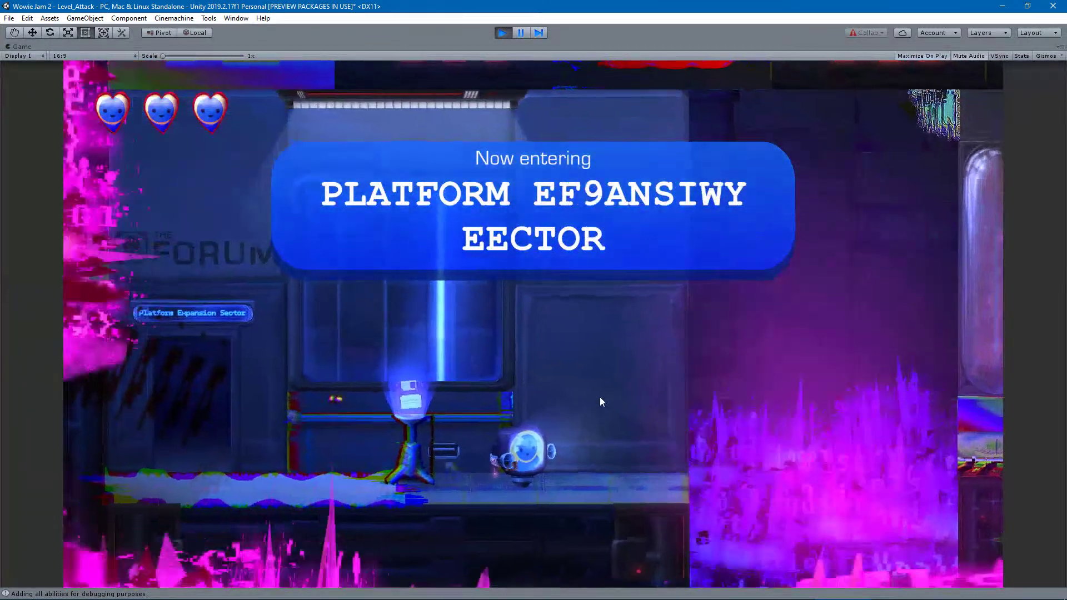
key("Left")
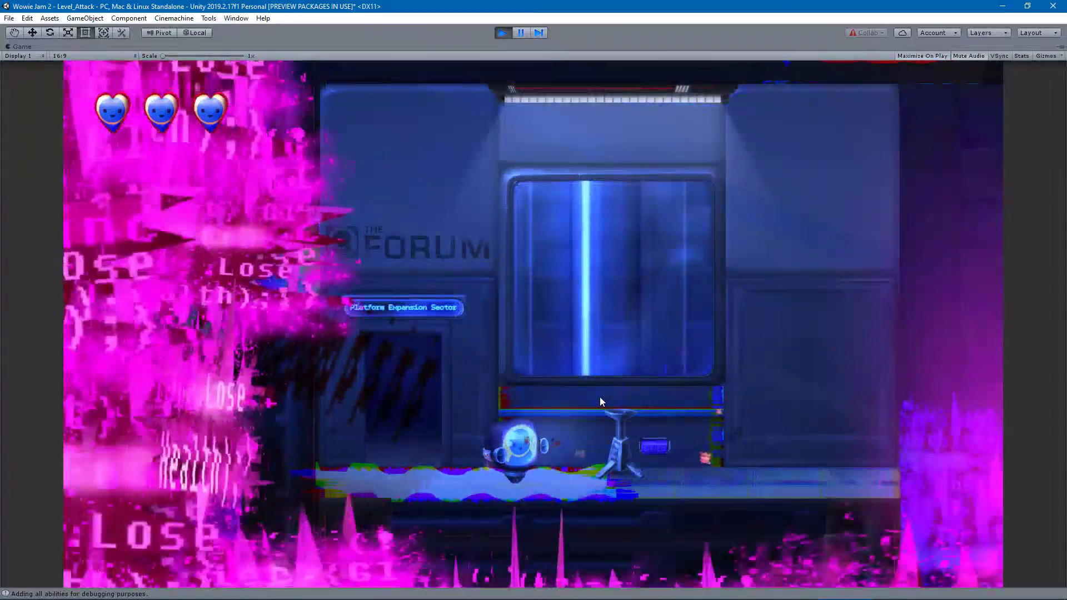
key("space")
key("space")
key("space")
key("Right")
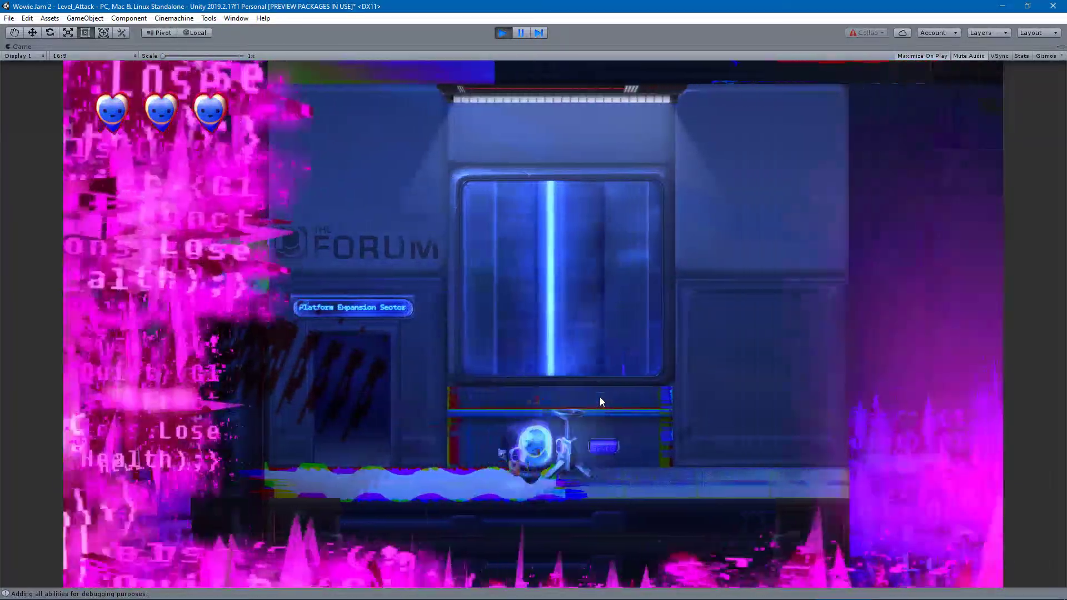
key("Right")
key("space")
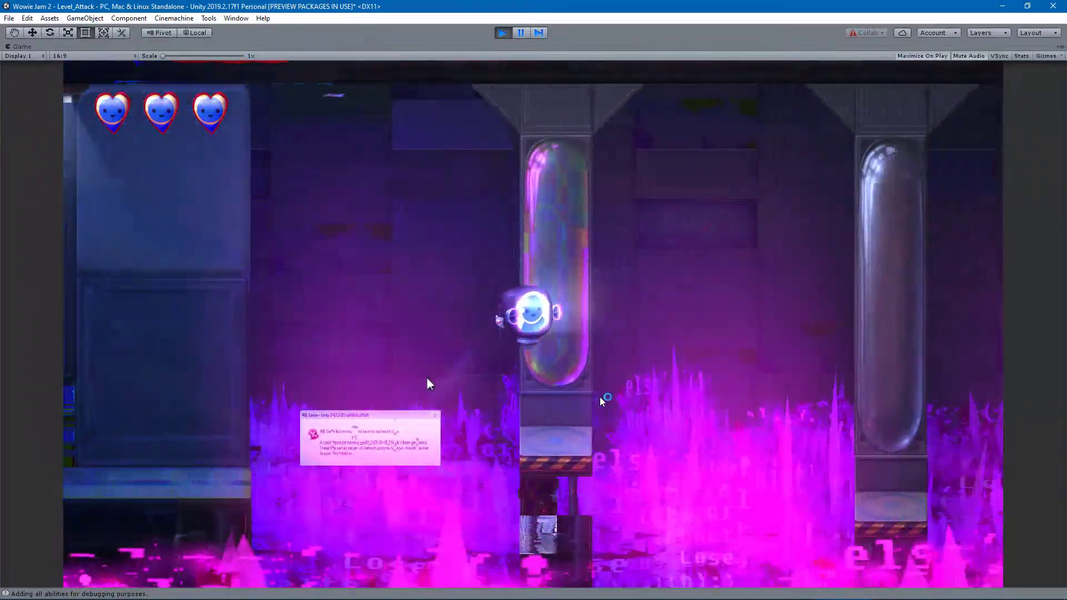
key("Right")
key("space")
key("Right")
key("space")
key("Right")
key("space")
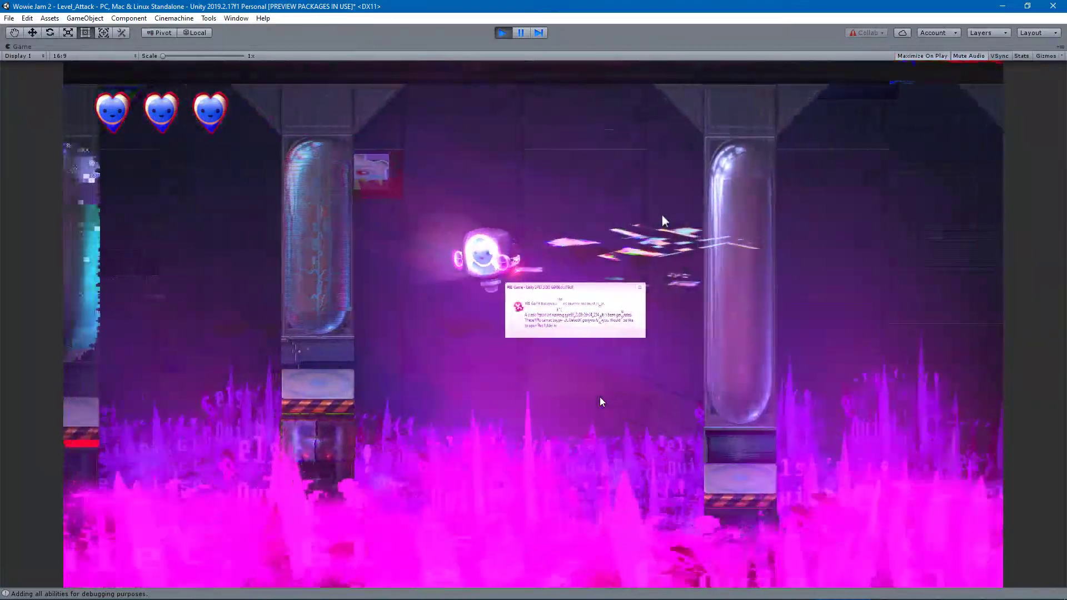
key("Right")
key("space")
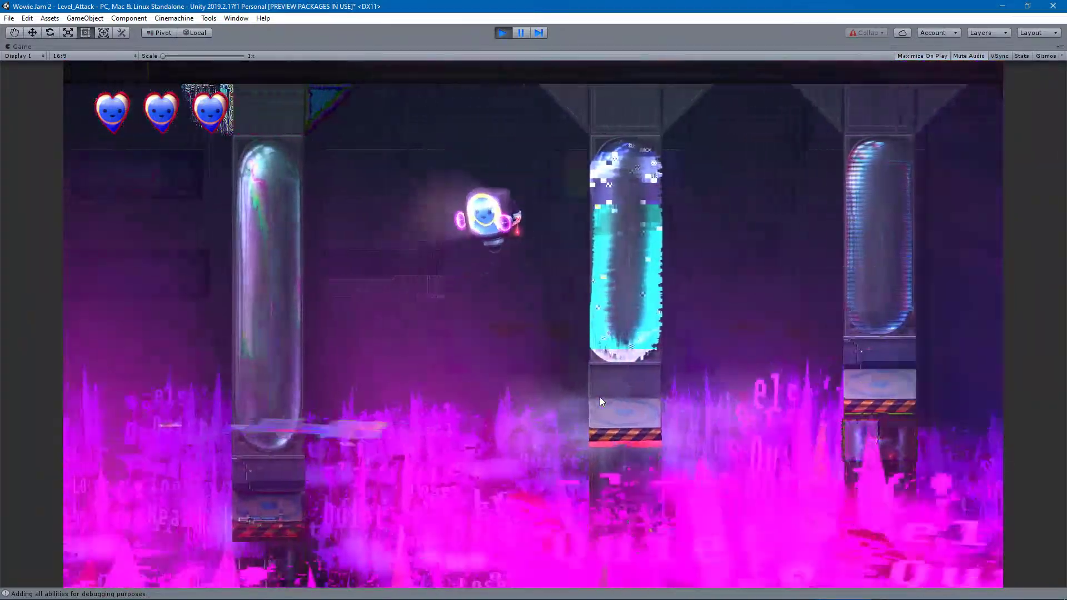
key("Left")
key("space")
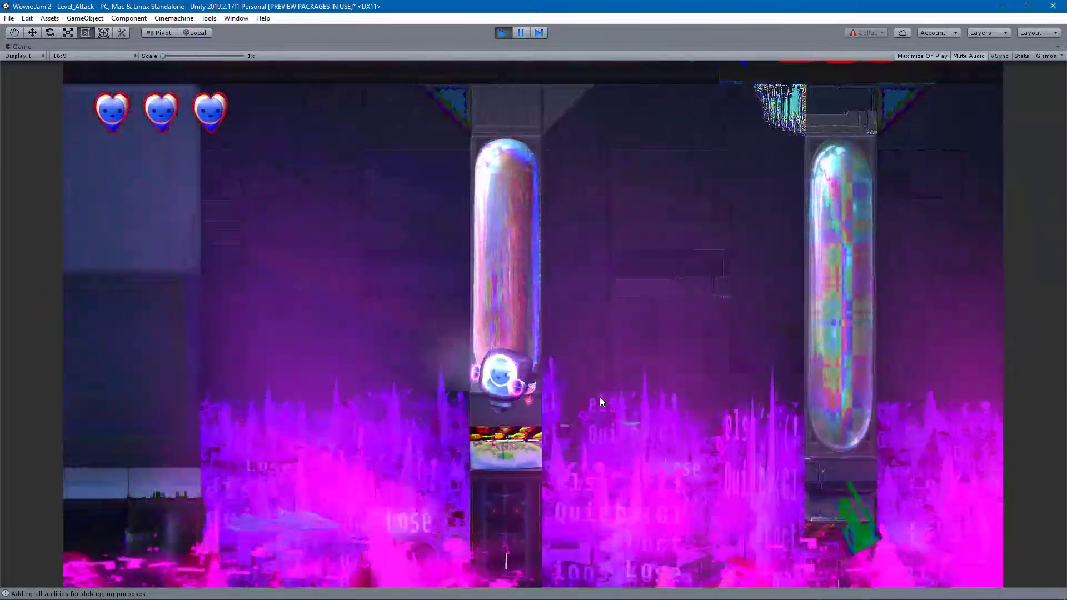
key("Left")
key("space")
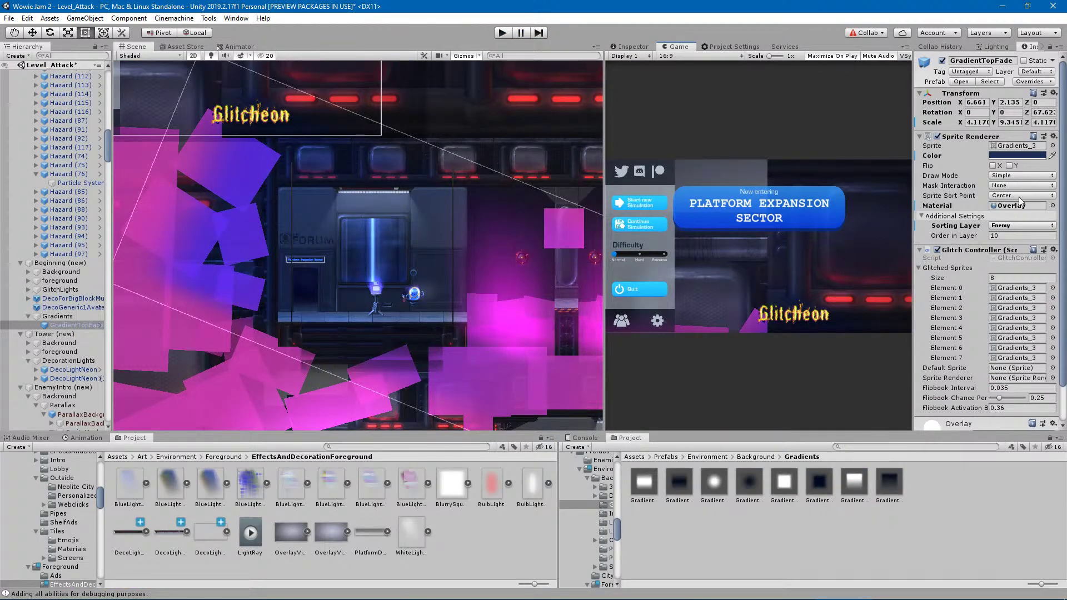
Set the GradientTopFade colour to saturation 72, value 39 and alpha 80 (hex 1C3263).
left_click(1015, 157)
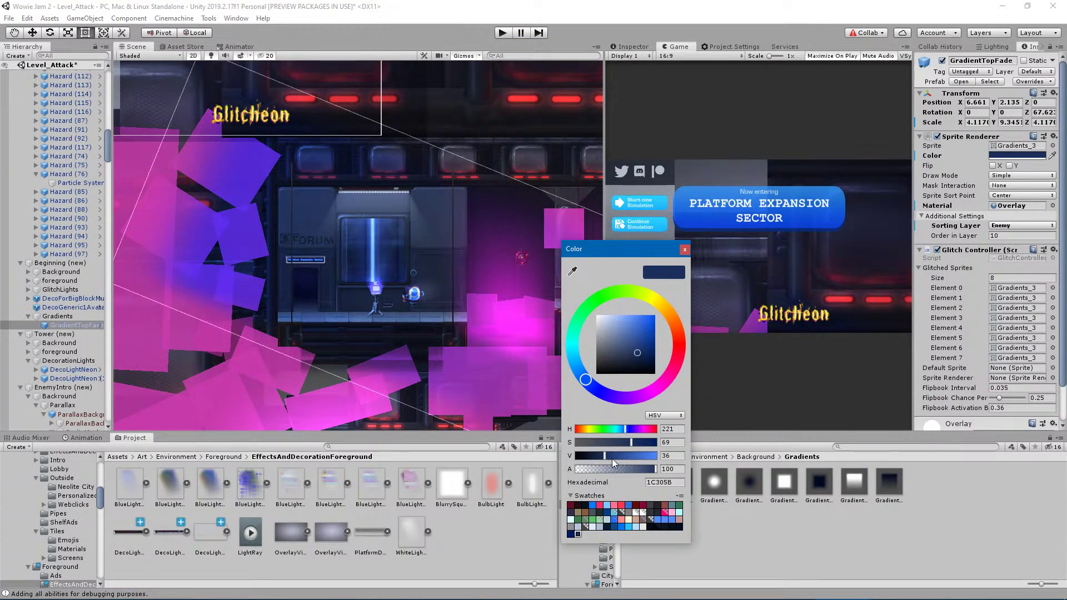
left_click_drag(609, 456, 633, 441)
left_click(639, 469)
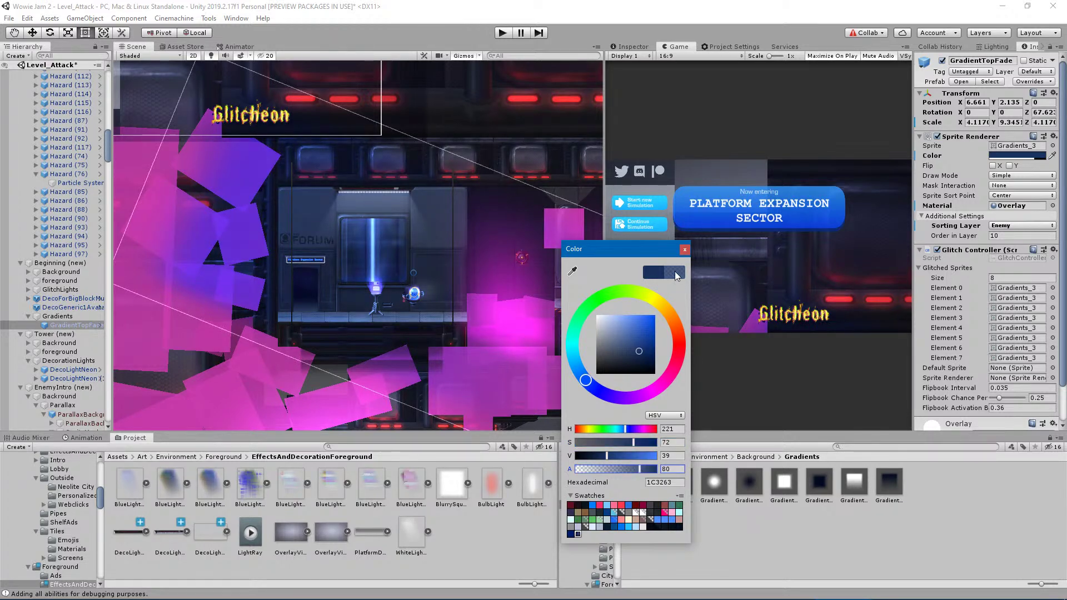
left_click(684, 249)
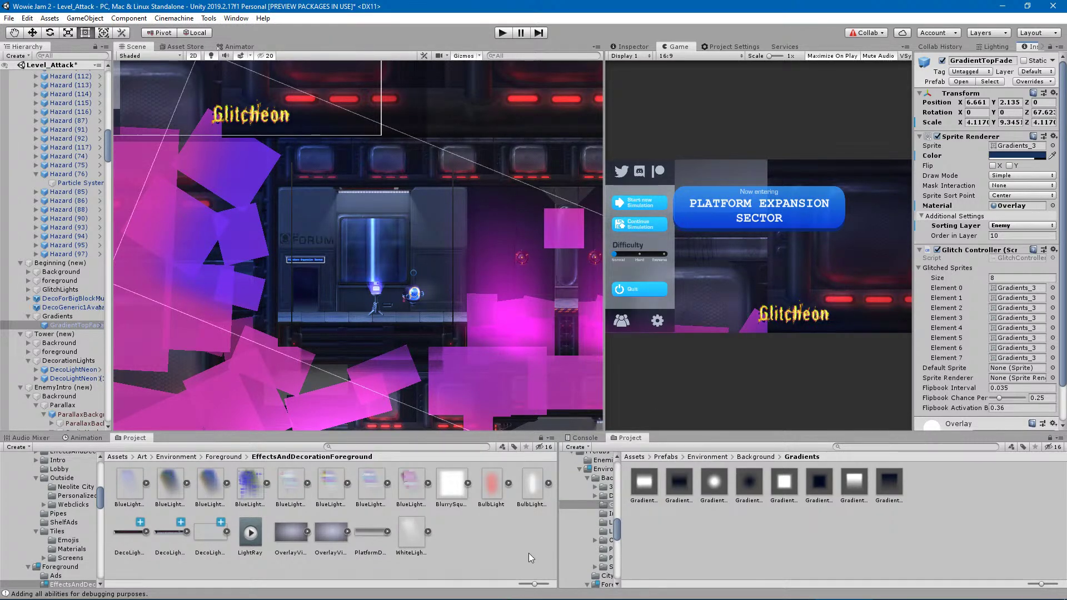
Examine the level's sections from the starting room down to the bottom corridor with the yellow glitch arrows.
left_click(398, 238)
scroll(398, 239, "down", 10)
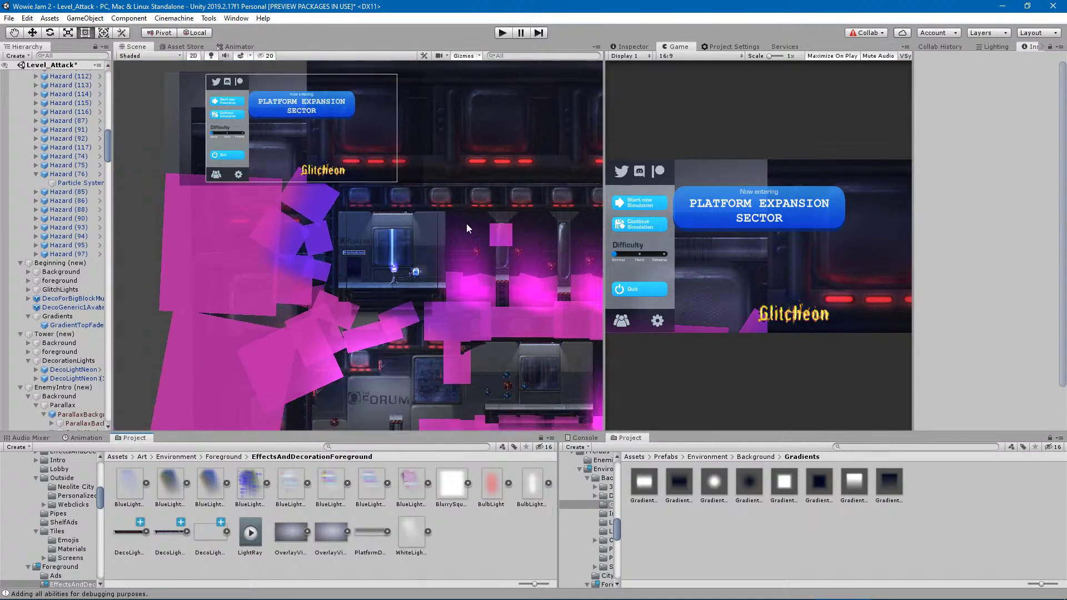
middle_click_drag(374, 177, 296, 160)
middle_click_drag(478, 218, 317, 185)
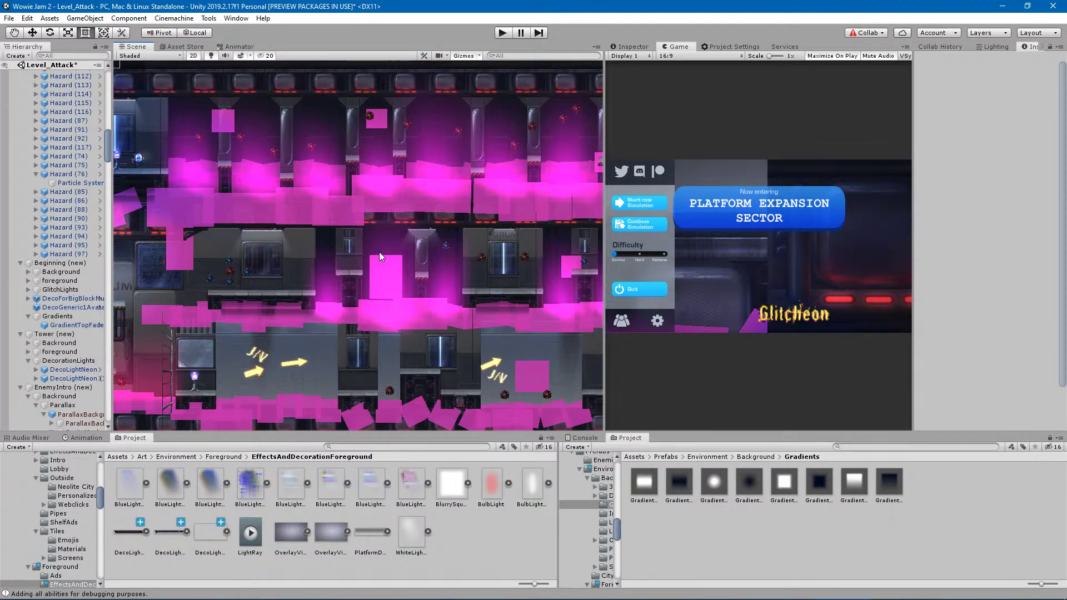
middle_click_drag(355, 245, 307, 228)
middle_click_drag(412, 241, 428, 258)
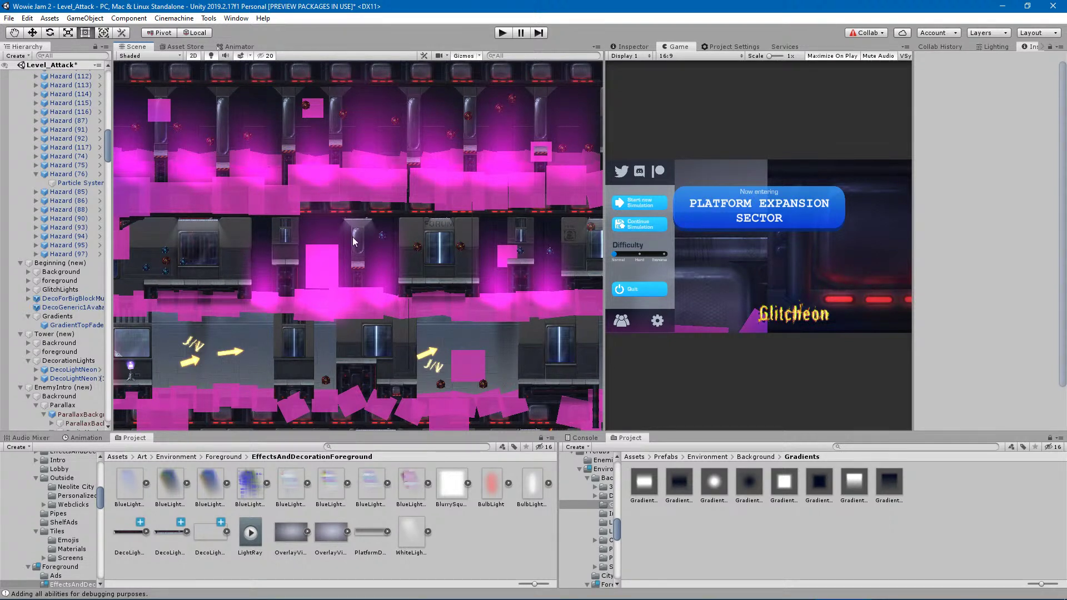
middle_click_drag(353, 255, 154, 347)
mouse_move(366, 288)
middle_mouse_down()
mouse_move(379, 78)
mouse_move(538, 265)
mouse_move(581, 223)
middle_mouse_up()
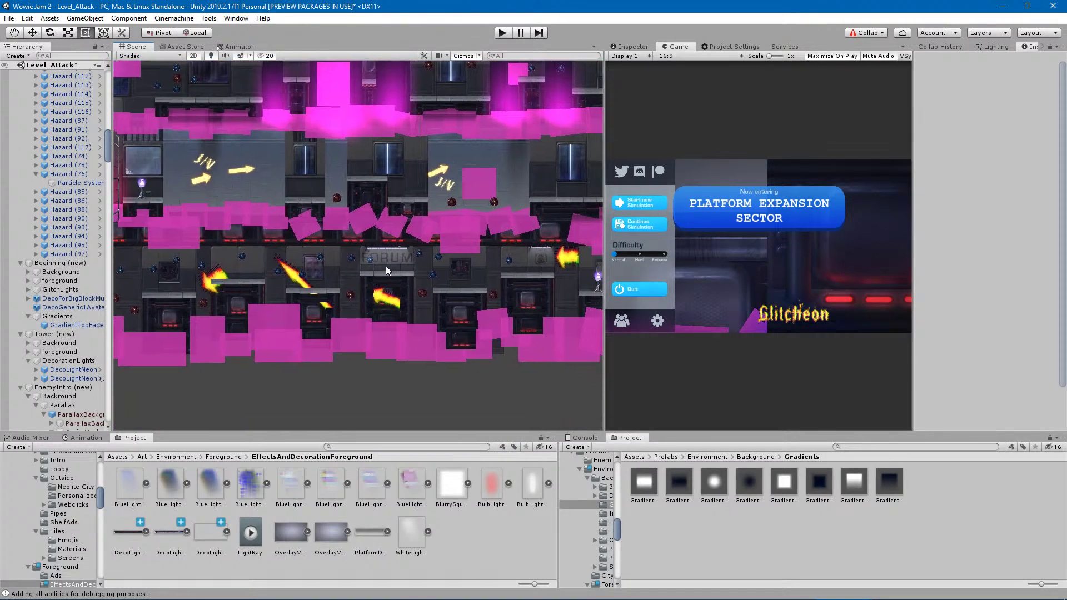
middle_click_drag(354, 263, 532, 276)
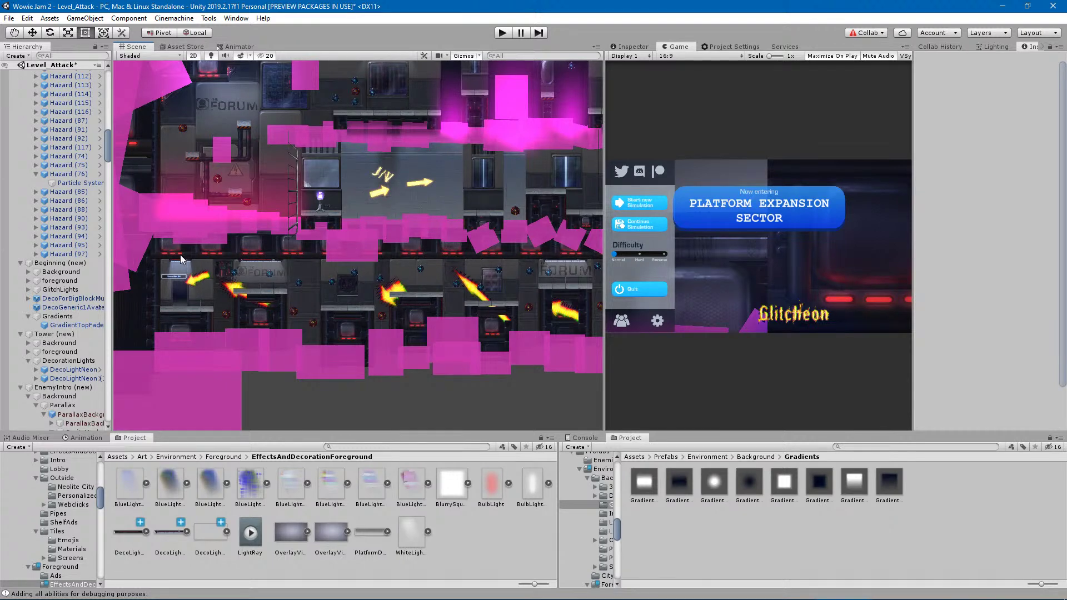
middle_click_drag(529, 271, 468, 276)
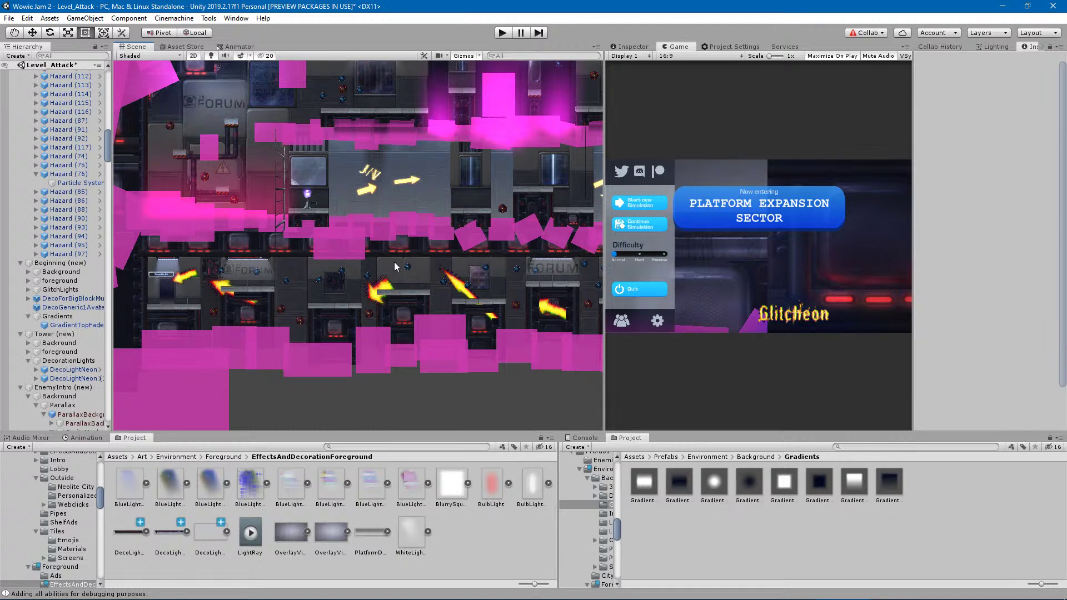
Collapse the Background, foreground and GlitchLights groups under Ending (new), and make GlitchLights visible in the scene.
left_click(414, 273)
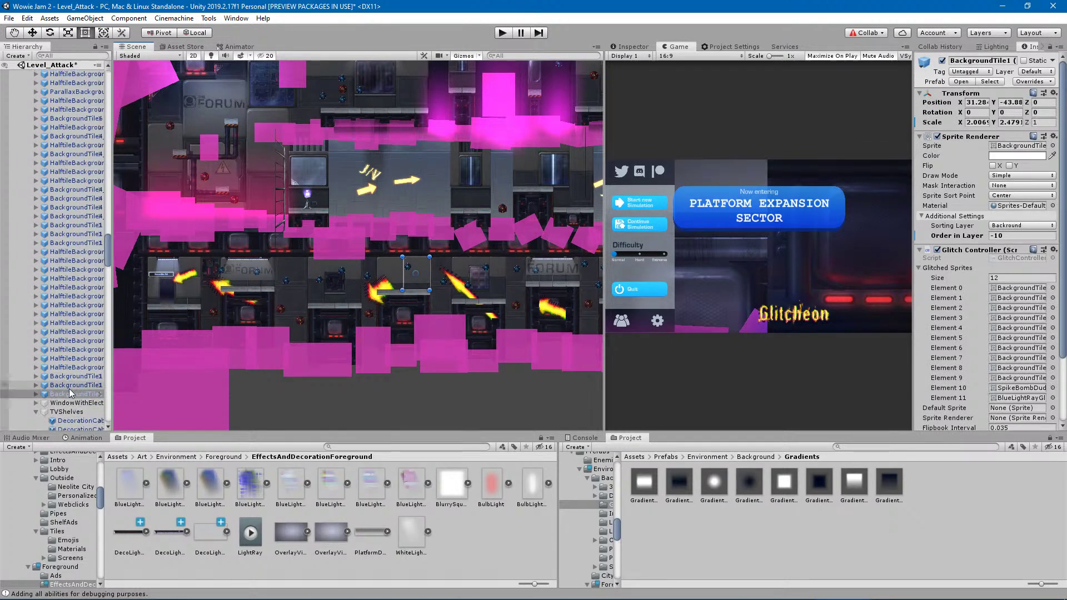
scroll(69, 378, "up", 10)
scroll(70, 370, "up", 10)
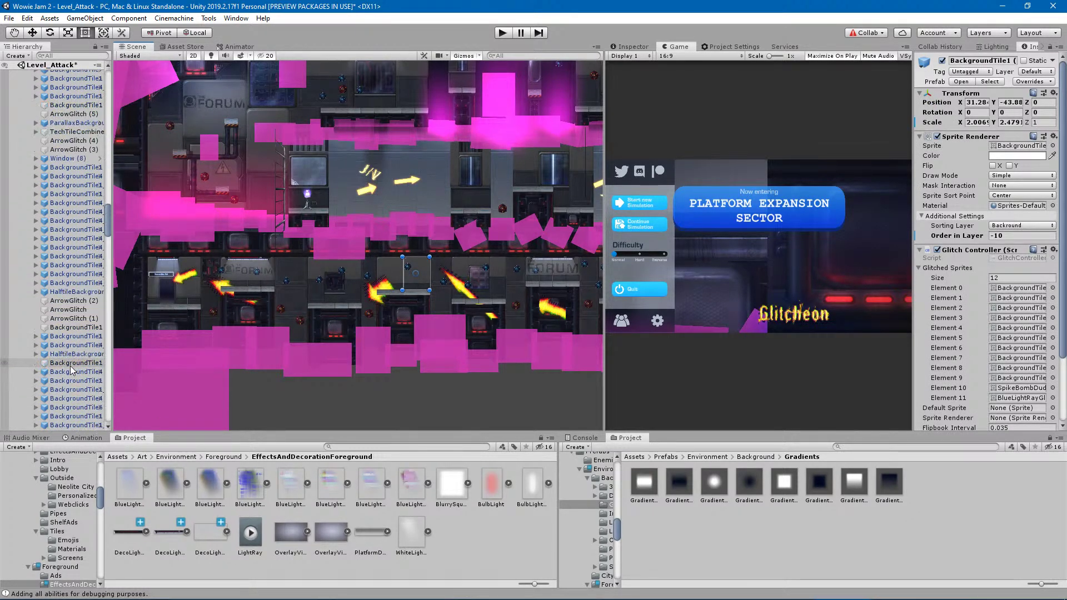
left_click(28, 251)
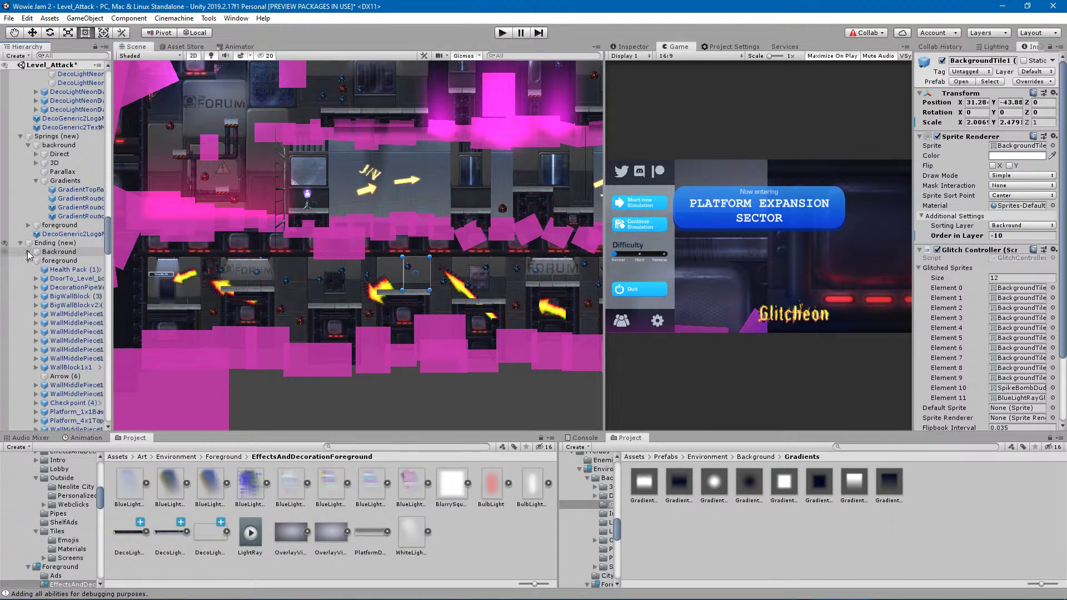
left_click(27, 261)
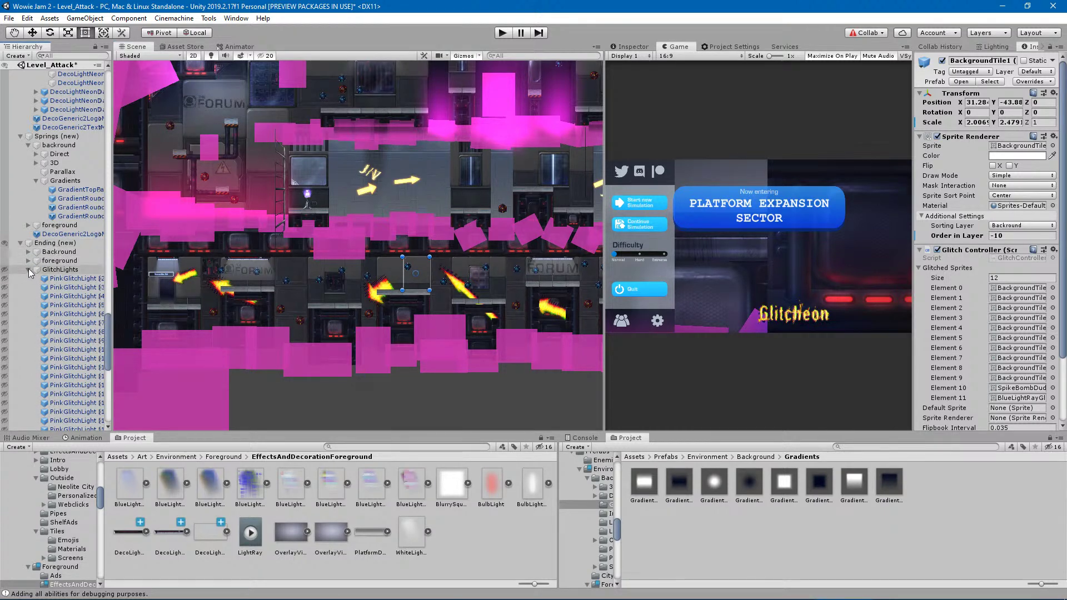
left_click(28, 270)
left_click(5, 270)
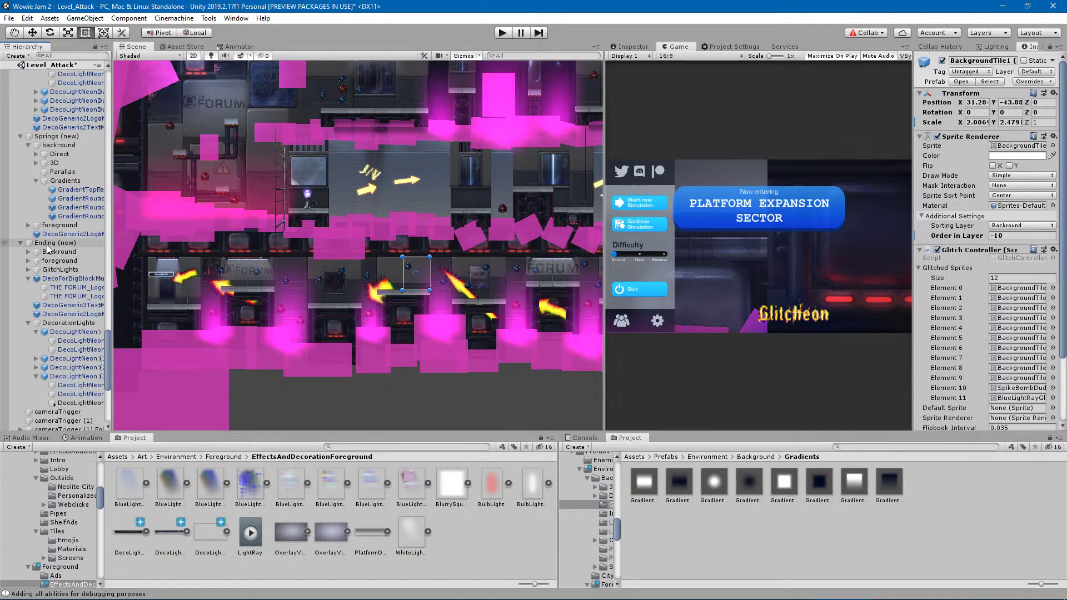
Select Ending (new) and collapse its big block decoration and DecorationLights groups.
left_click(48, 245)
left_click(29, 278)
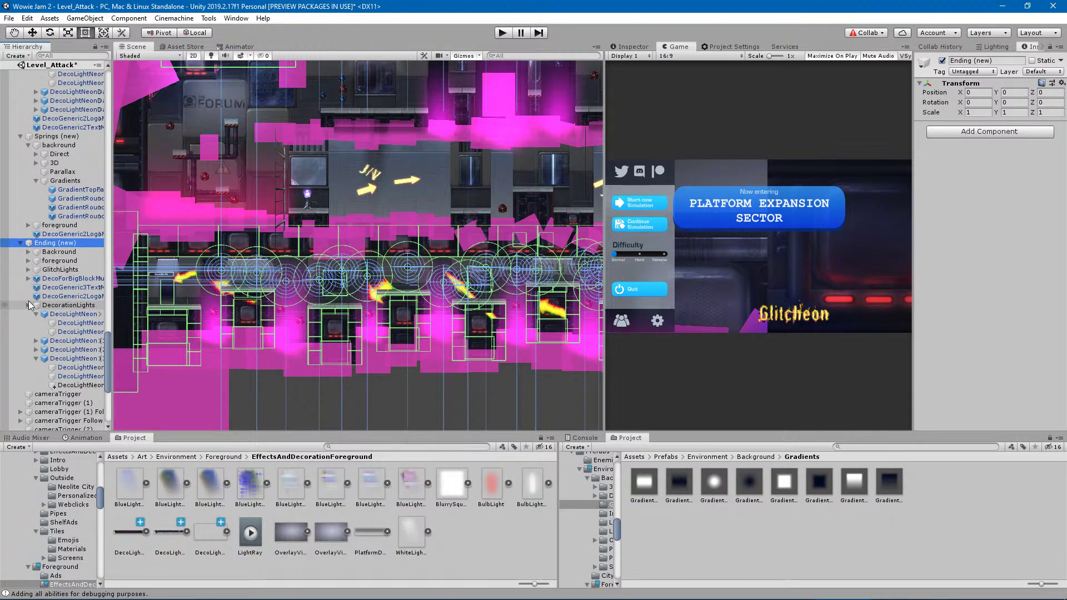
left_click(29, 305)
Create an empty child object under Ending (new) and name it Gradients.
right_click(44, 245)
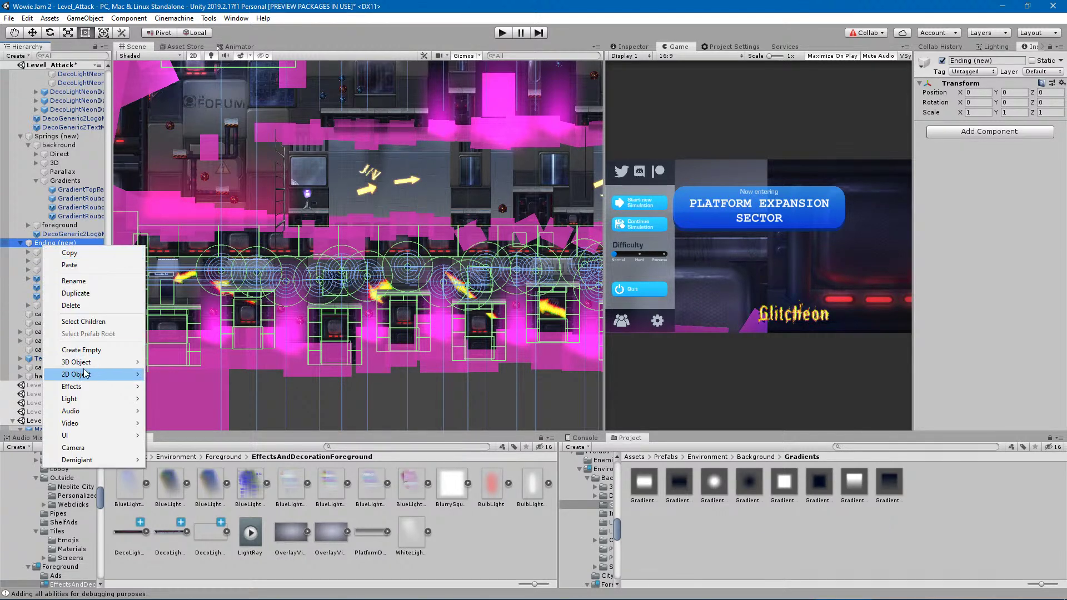
left_click(81, 349)
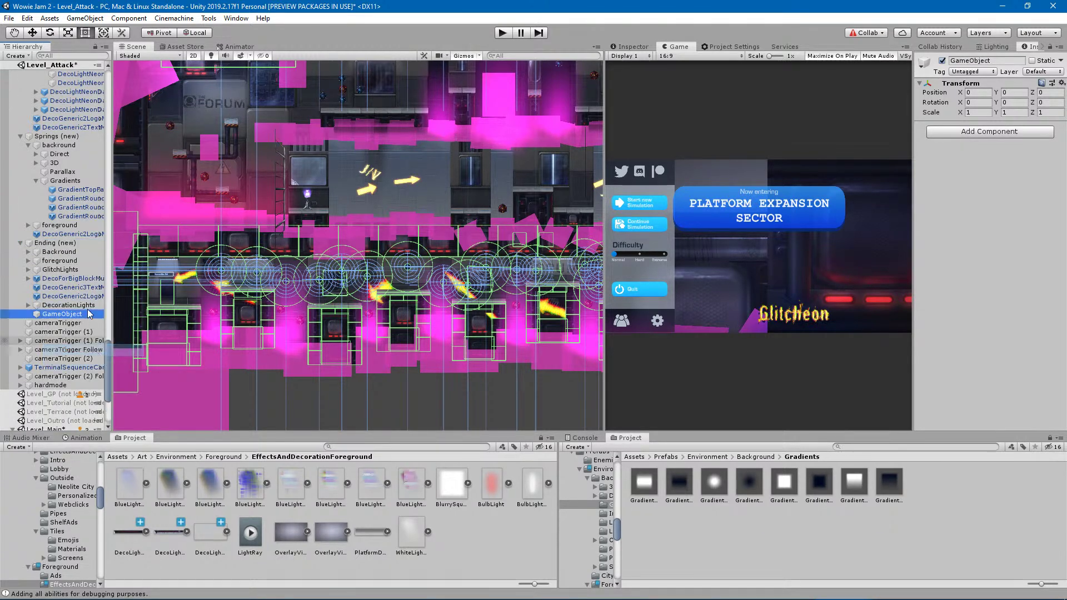
left_click(53, 314)
type("Gradients")
key("Return")
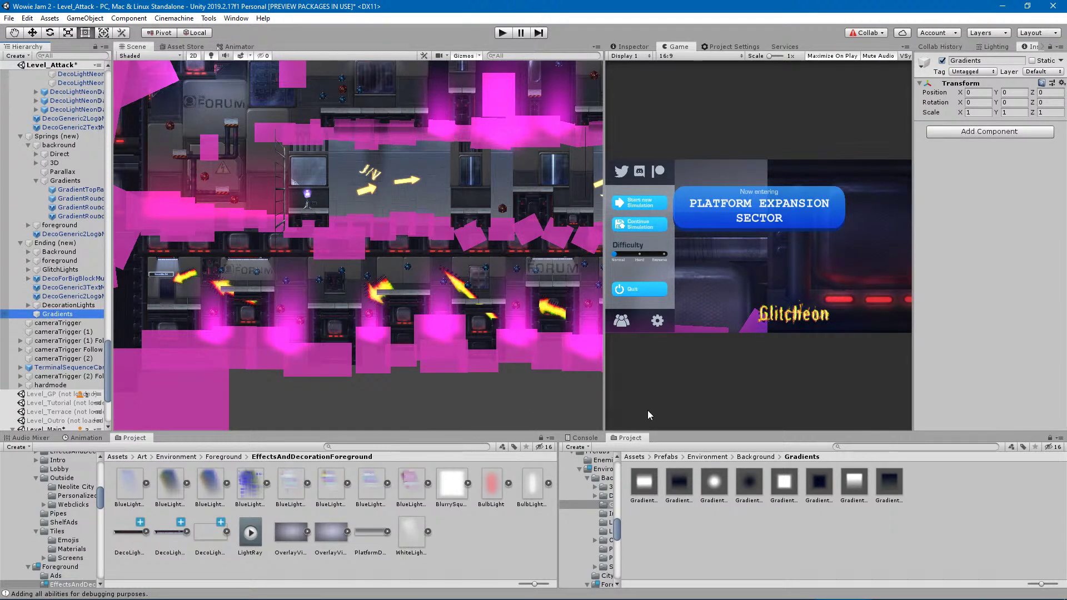
Add the dark top-fade gradient prefab to the Ending section's Gradients object and place it in the bottom corridor at about X -0.4, Y -43.5.
left_click_drag(887, 484, 64, 316)
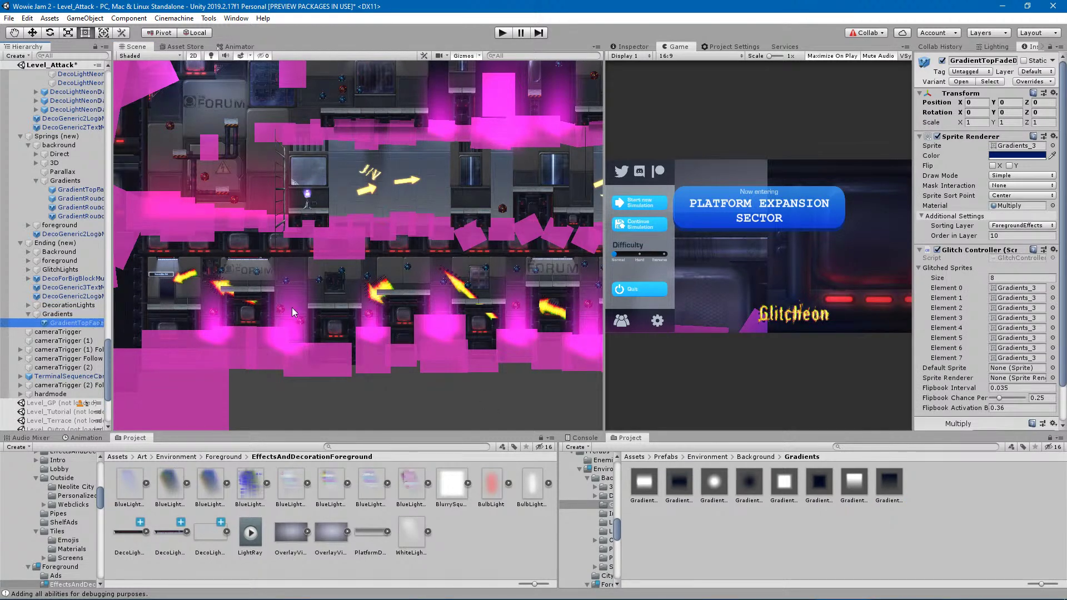
scroll(342, 325, "down", 3)
left_click_drag(269, 113, 287, 136)
left_click_drag(278, 133, 257, 292)
scroll(289, 302, "up", 3)
scroll(272, 301, "up", 4)
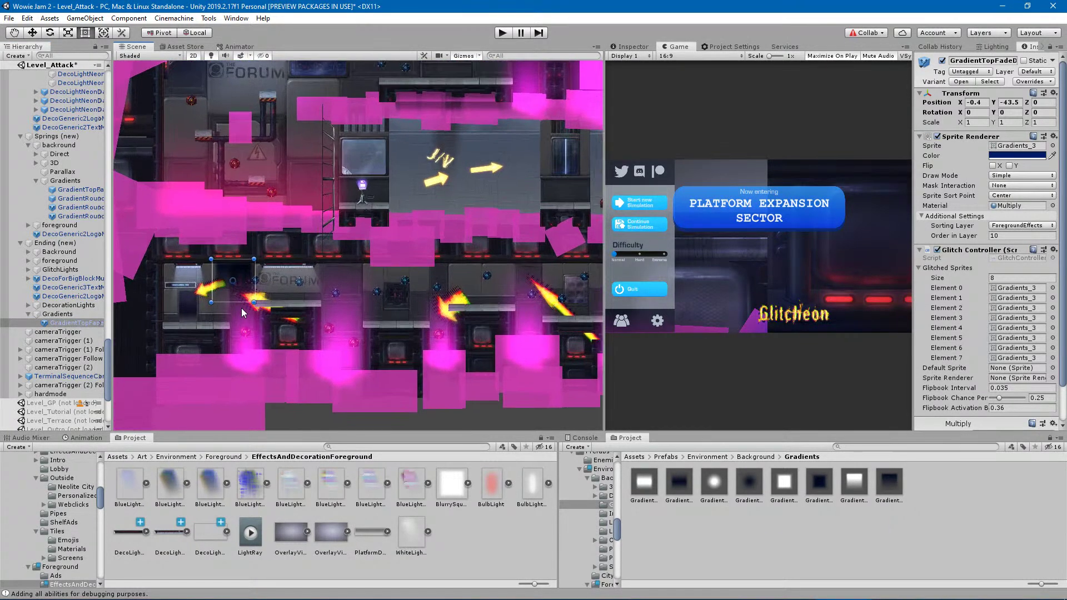
Stretch the dark top-fade gradient along the length of the Ending section's bottom corridor to an X scale of about 21.9.
left_click_drag(233, 297, 564, 308)
scroll(522, 322, "down", 2)
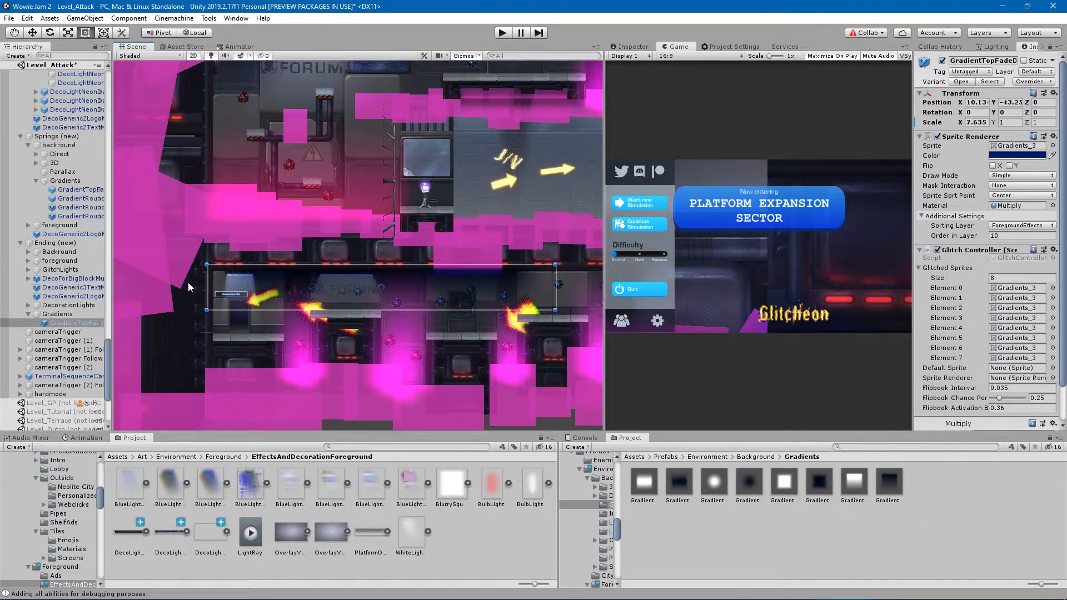
left_click_drag(209, 293, 121, 291)
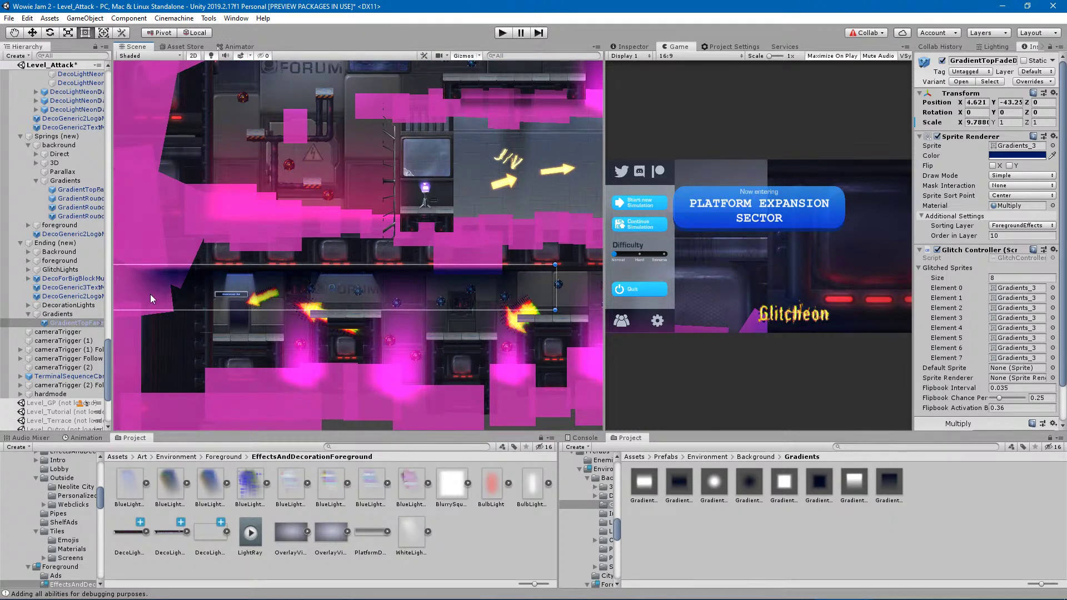
middle_click_drag(455, 309, 205, 325)
left_click_drag(307, 314, 497, 315)
middle_click_drag(514, 317, 308, 319)
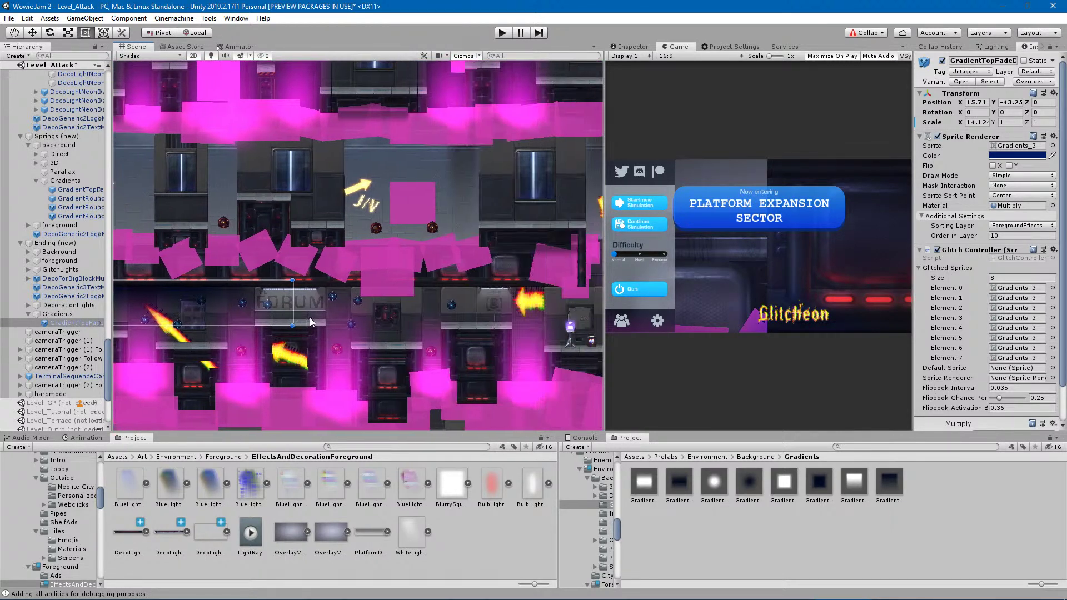
left_click_drag(293, 311, 549, 312)
middle_click_drag(539, 319, 347, 320)
left_click_drag(357, 314, 446, 303)
middle_click_drag(268, 327, 939, 313)
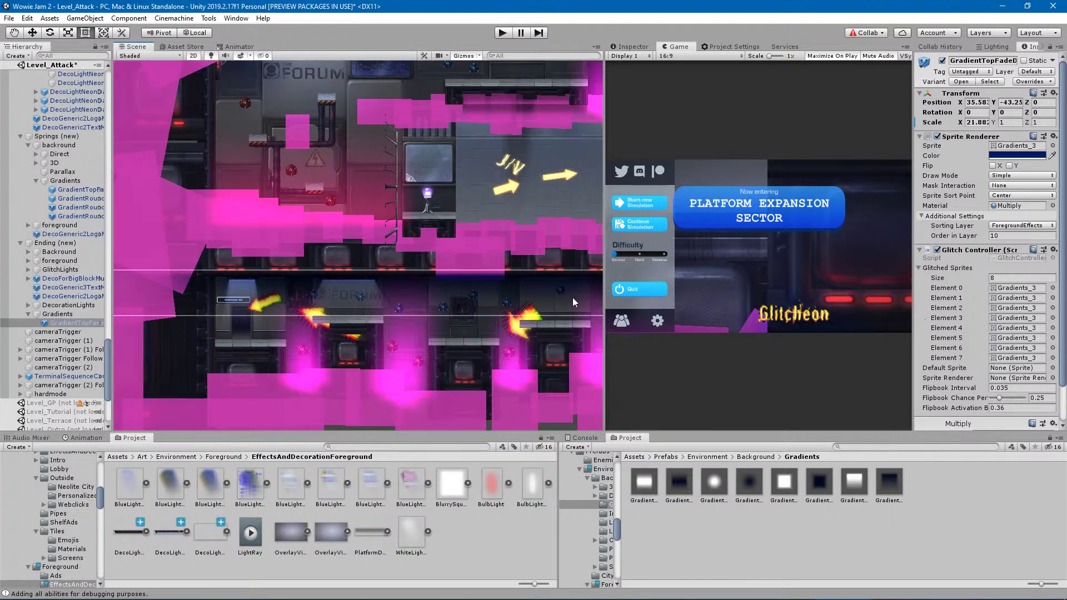
Extend the gradient's left end slightly further past the corridor's left wall, to an X scale of about 22.1.
scroll(216, 330, "down", 2)
mouse_move(148, 307)
left_mouse_down()
mouse_move(139, 307)
mouse_move(149, 306)
left_mouse_up()
middle_click_drag(473, 305, 596, 295)
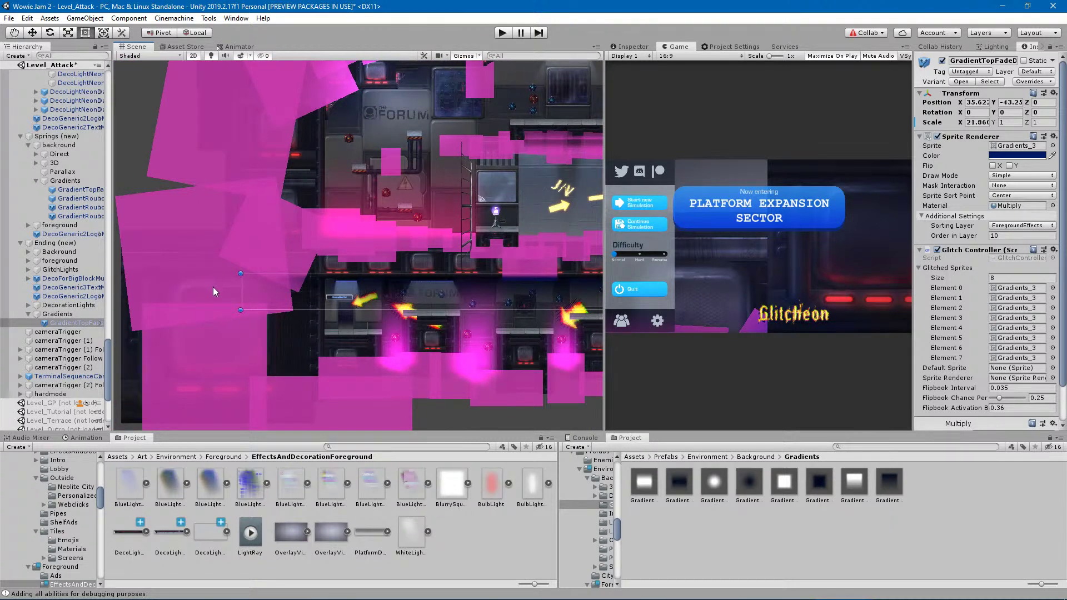
left_click_drag(243, 295, 234, 293)
key("Right")
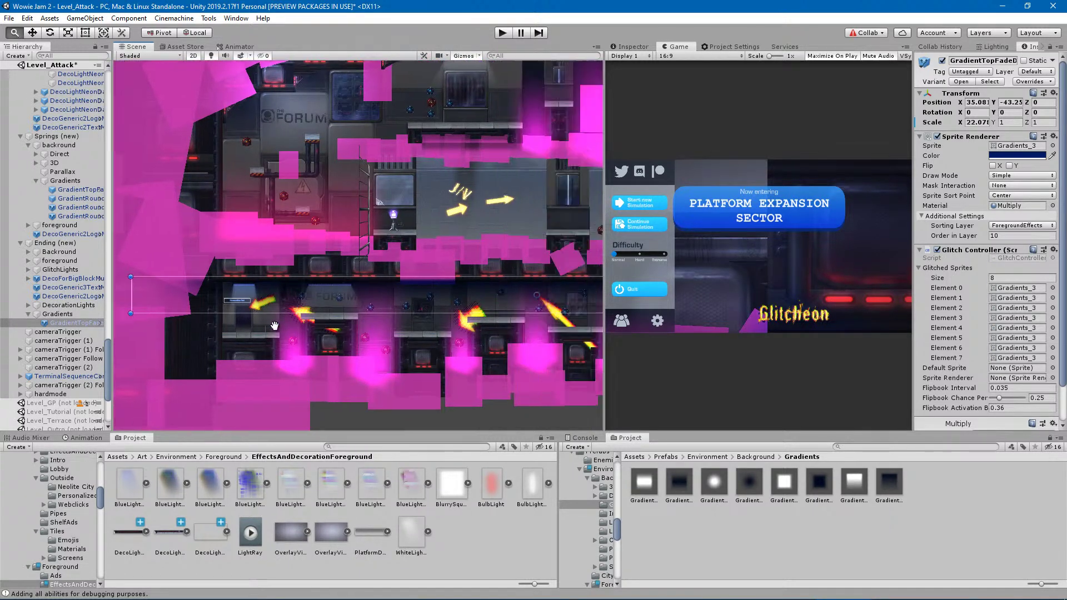
scroll(316, 314, "up", 3)
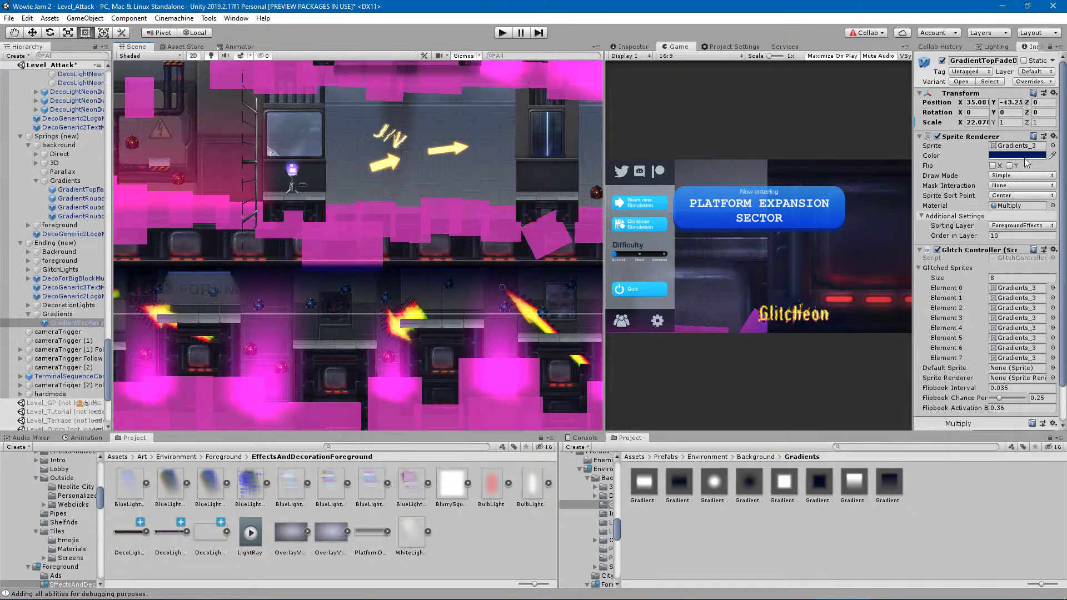
Set the corridor gradient's Order in Layer to -10 and check the look along the corridor.
left_click(1022, 156)
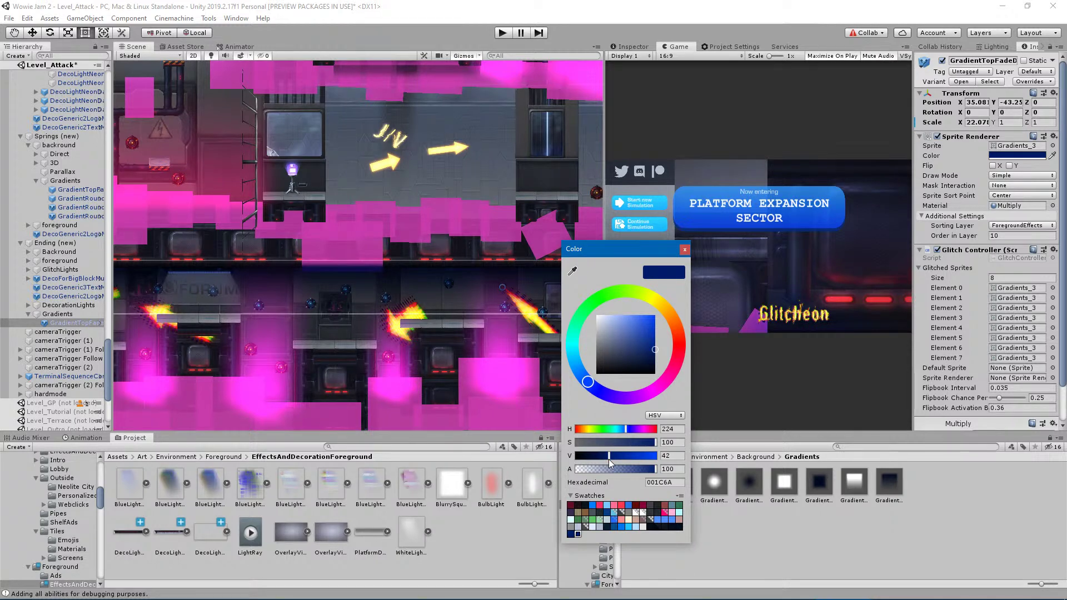
left_click(684, 249)
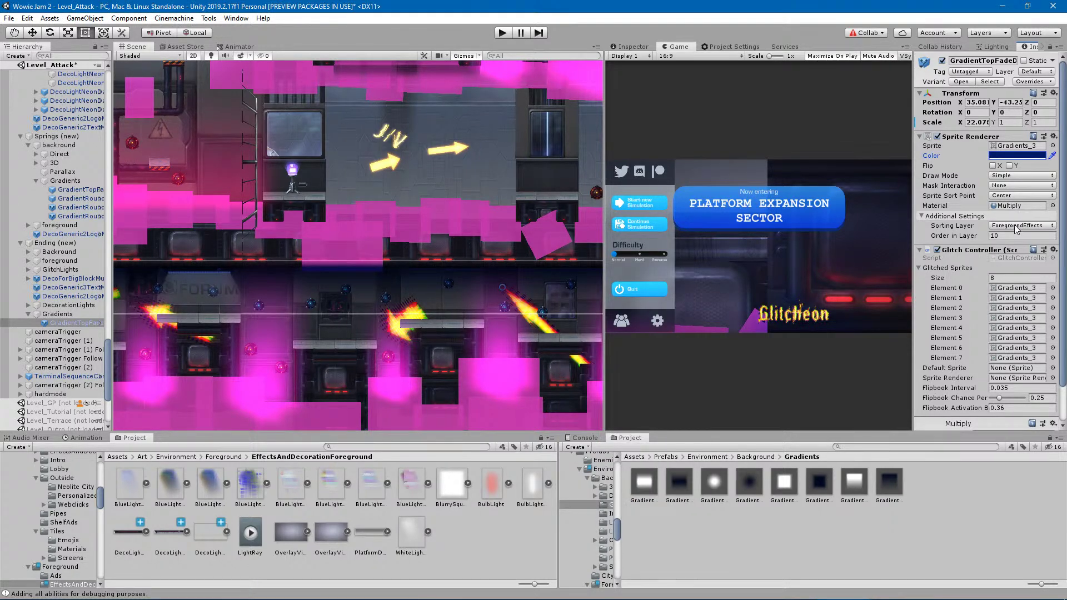
left_click(1000, 236)
type("-10")
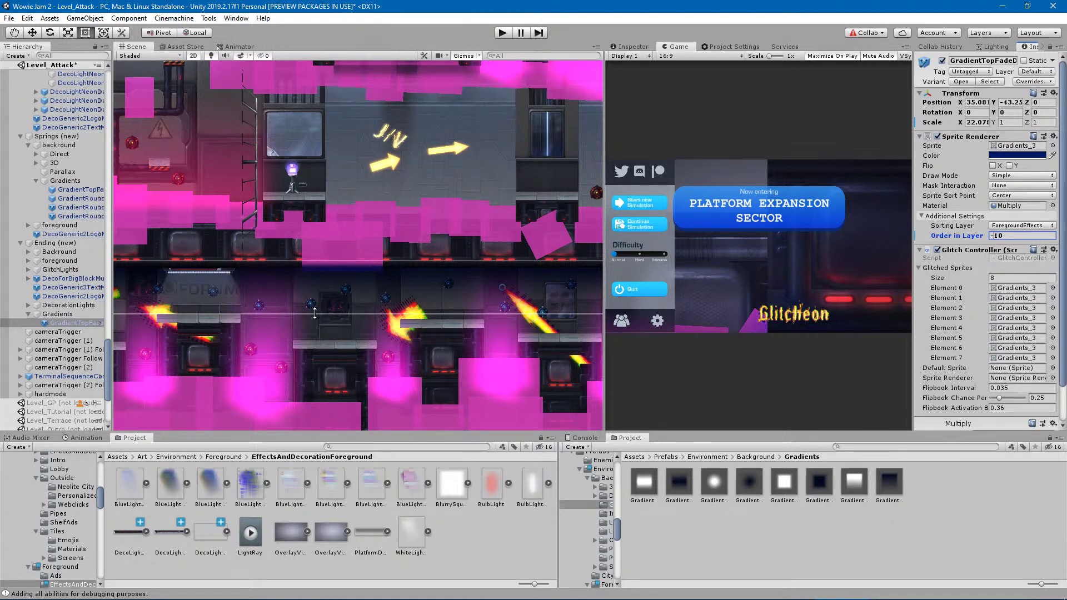
key("BackSpace")
type("-")
middle_click_drag(488, 304, 395, 331)
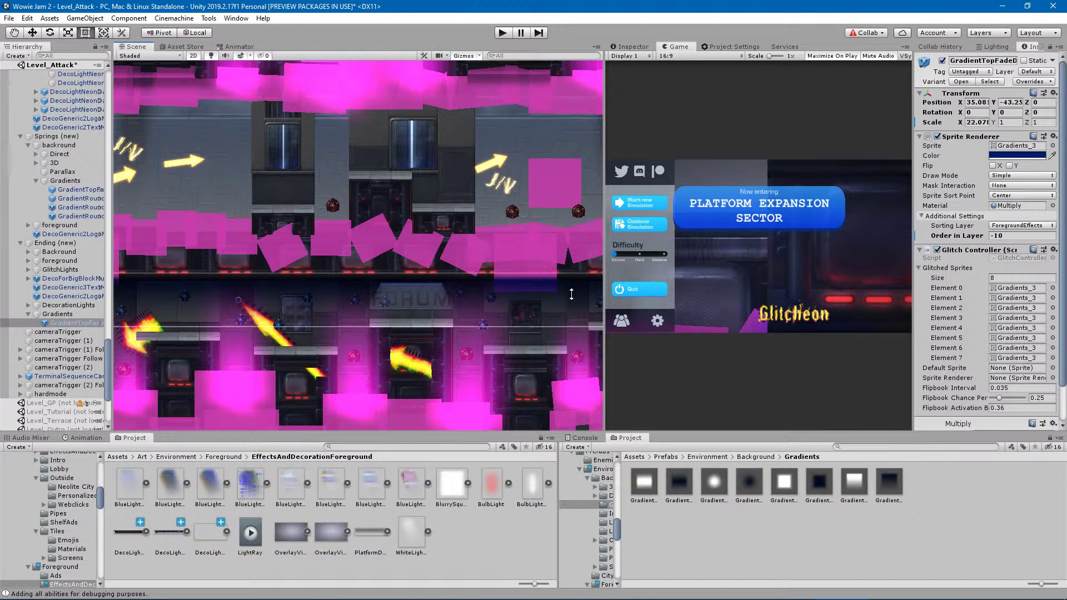
middle_click_drag(334, 367, 741, 350)
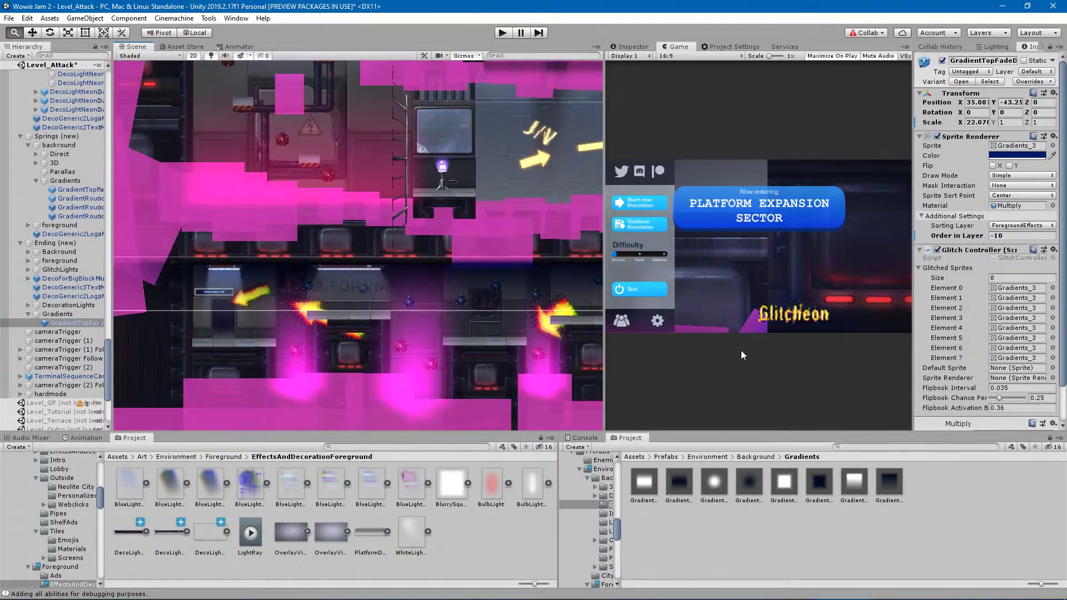
Lower the gradient colour's alpha to 47 and shorten the gradient from below to a Y scale of about 0.79.
left_click(1010, 156)
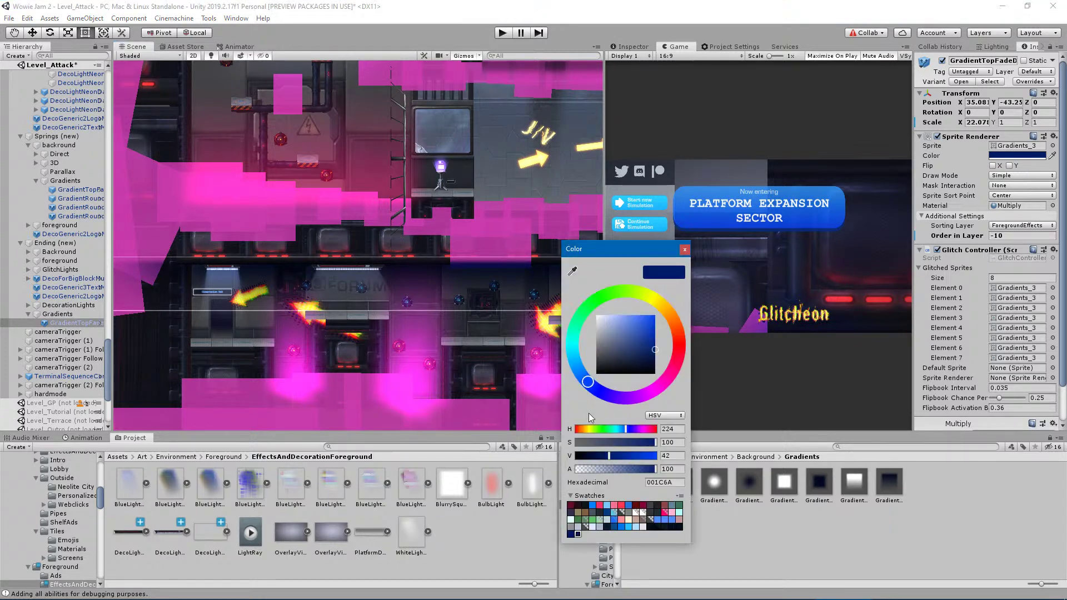
left_click_drag(614, 470, 611, 472)
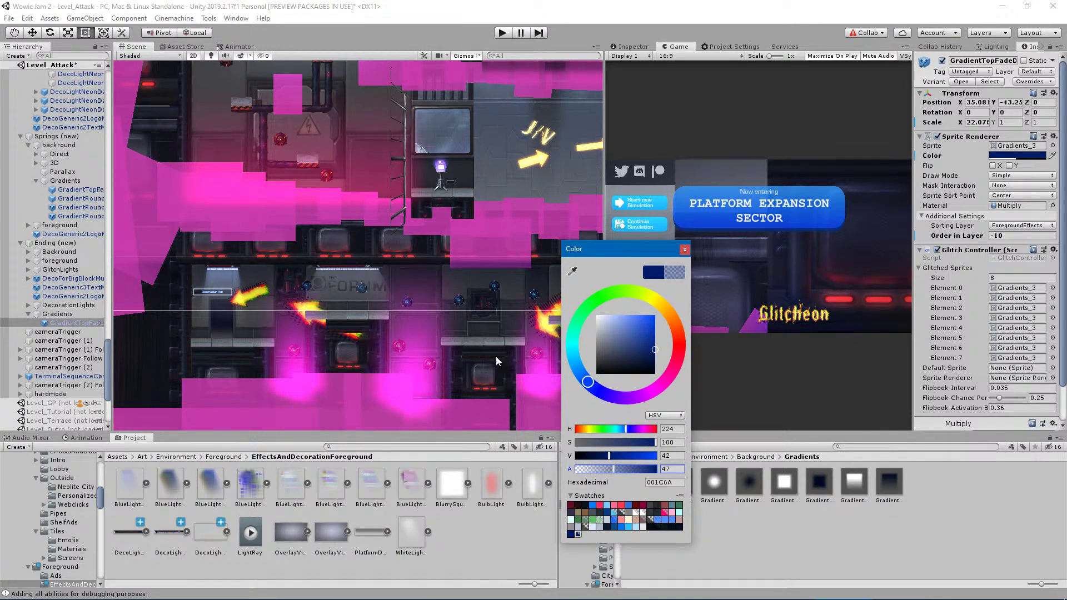
left_click(441, 325)
middle_click_drag(488, 332, 418, 292)
left_click_drag(404, 296, 404, 284)
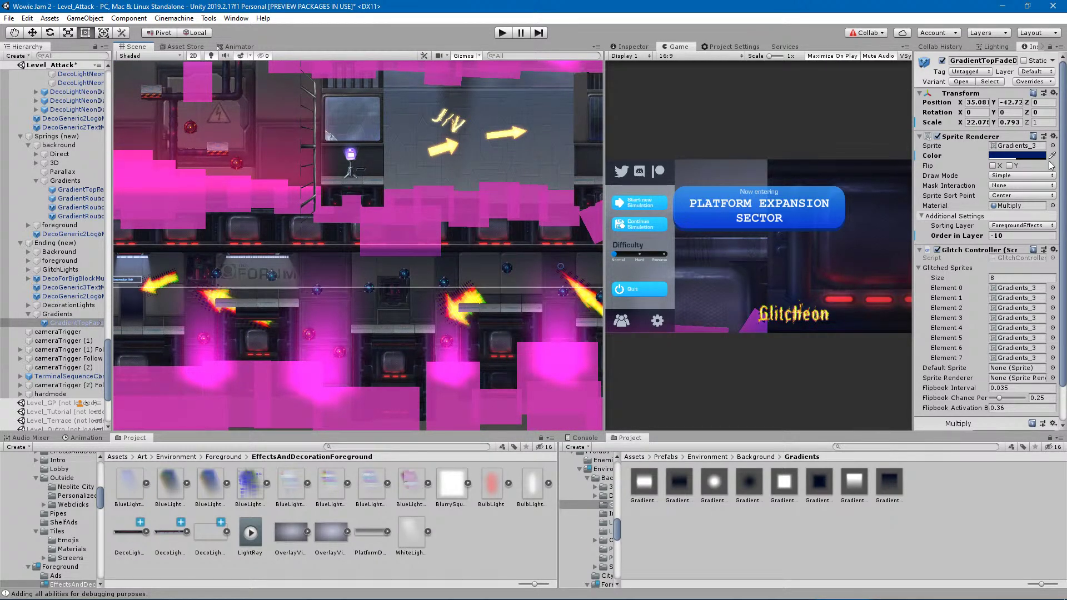
Set the gradient's Order in Layer to 10 and reduce its height to a Y scale of about 0.73.
left_click(1023, 226)
left_click(1020, 227)
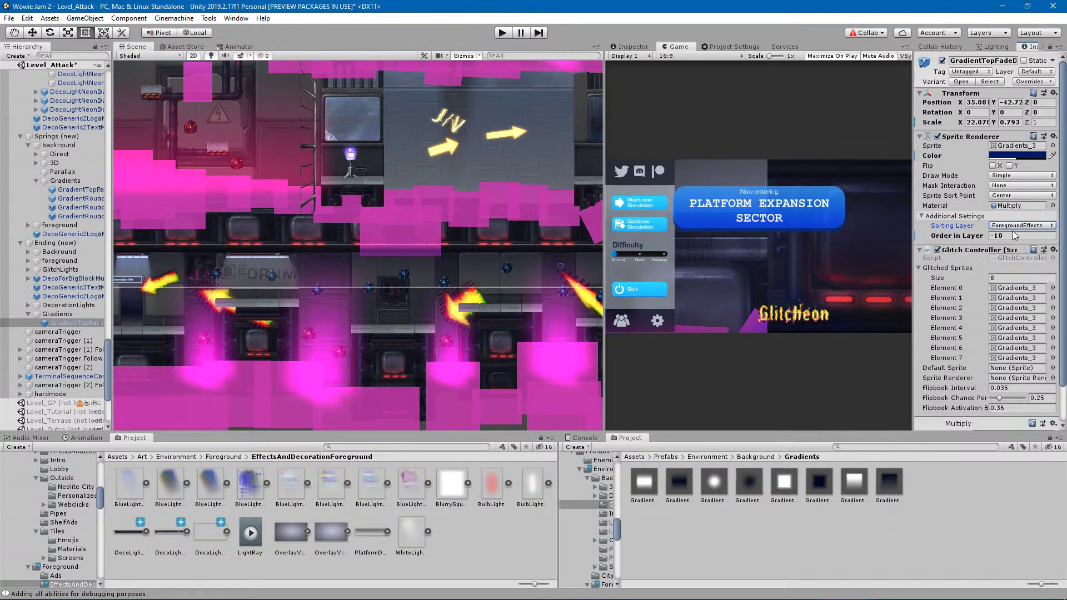
left_click(1014, 235)
type("10")
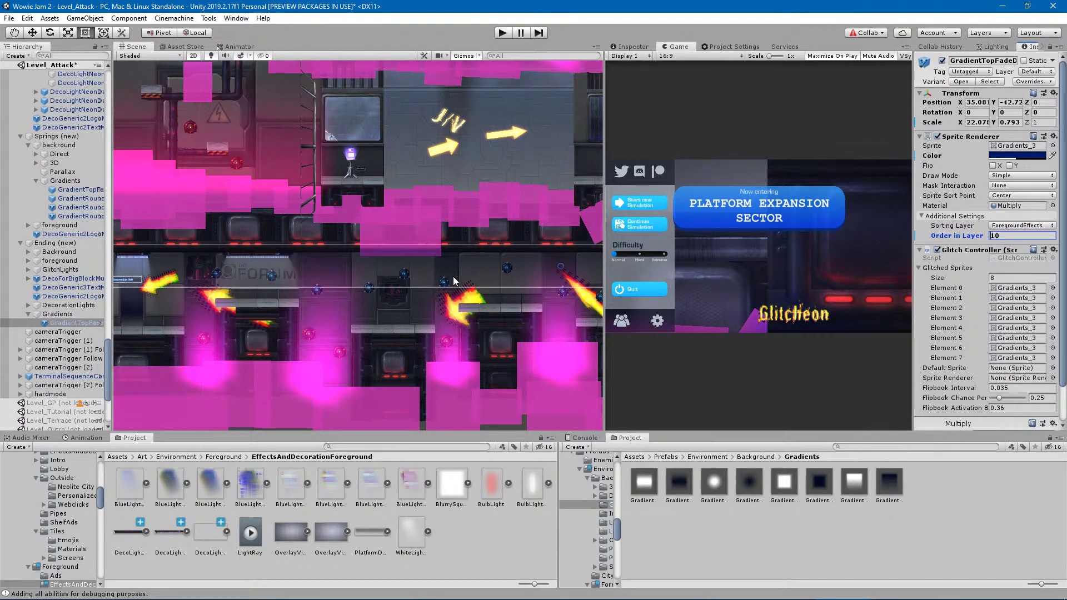
left_click_drag(360, 287, 360, 283)
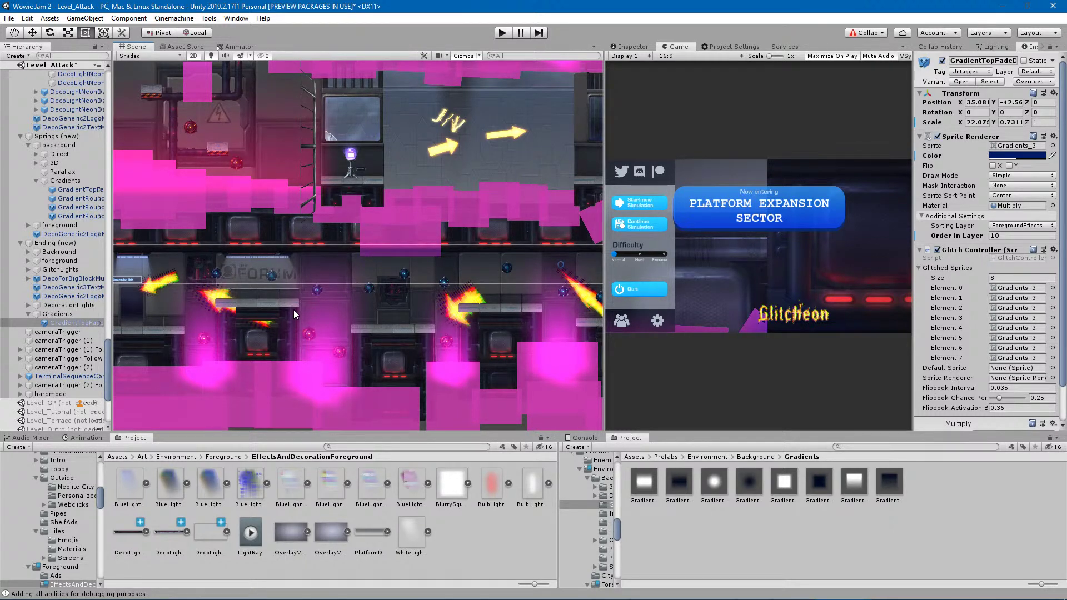
Pull in both ends of the corridor gradient to an X scale of about 8, centred near X 28.2.
scroll(293, 311, "down", 3)
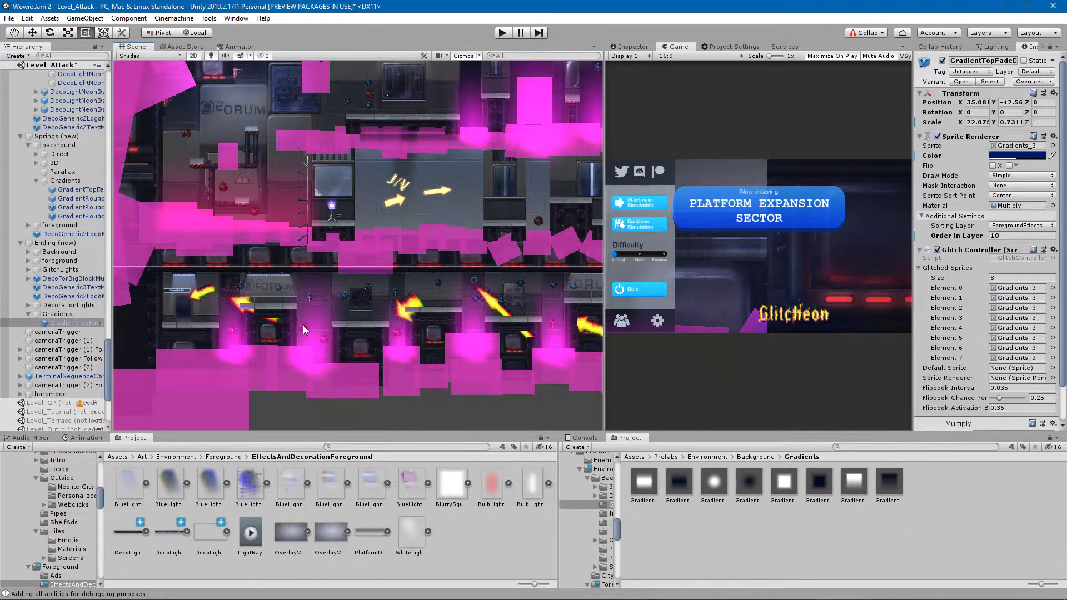
scroll(314, 325, "down", 3)
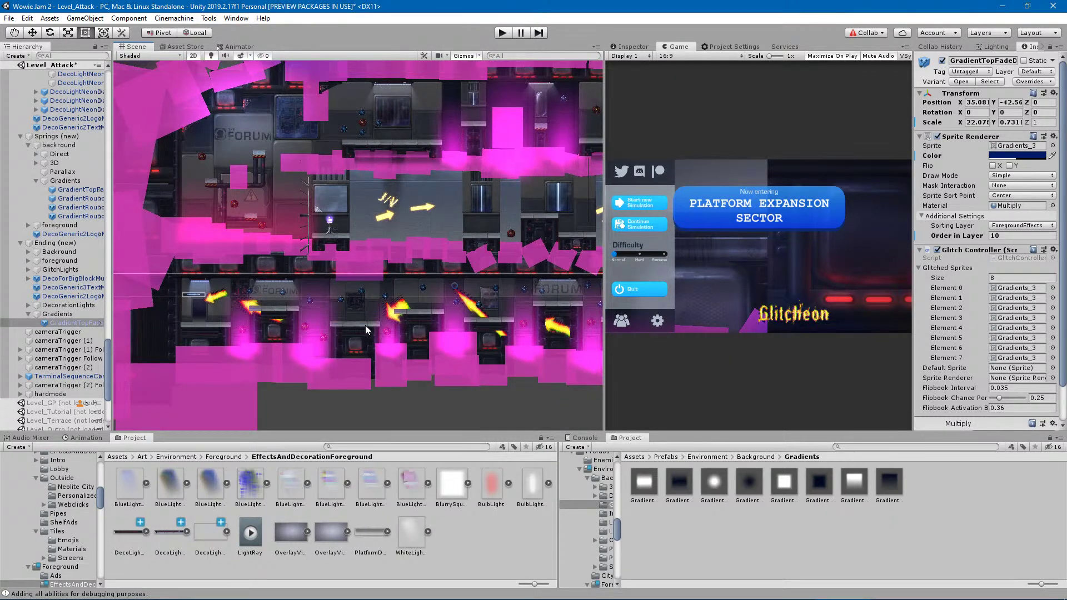
left_click_drag(135, 289, 294, 294)
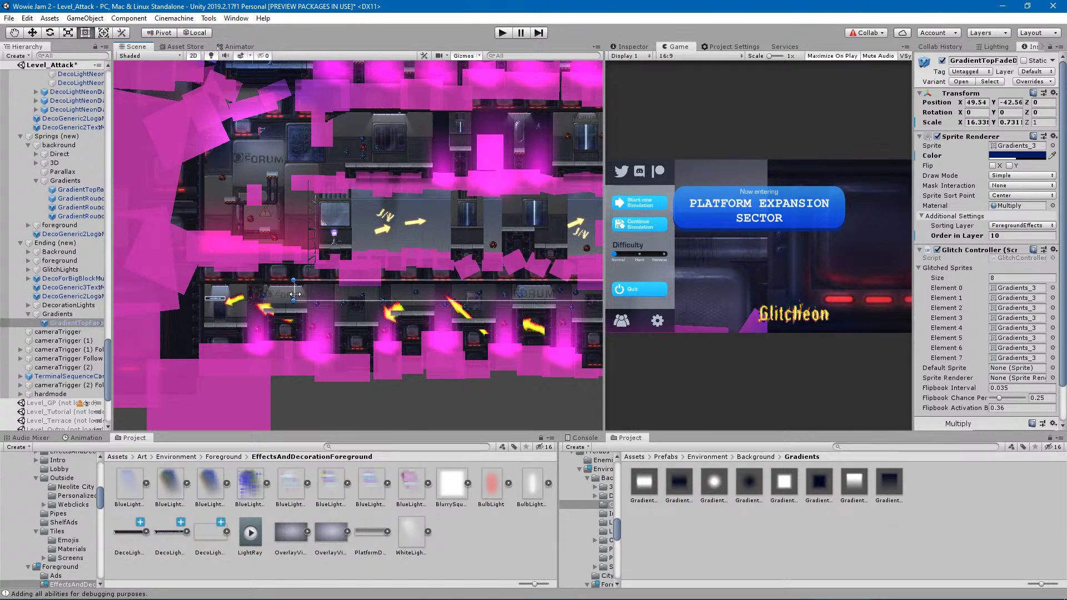
middle_click_drag(472, 343, 214, 330)
left_click_drag(489, 280, 260, 281)
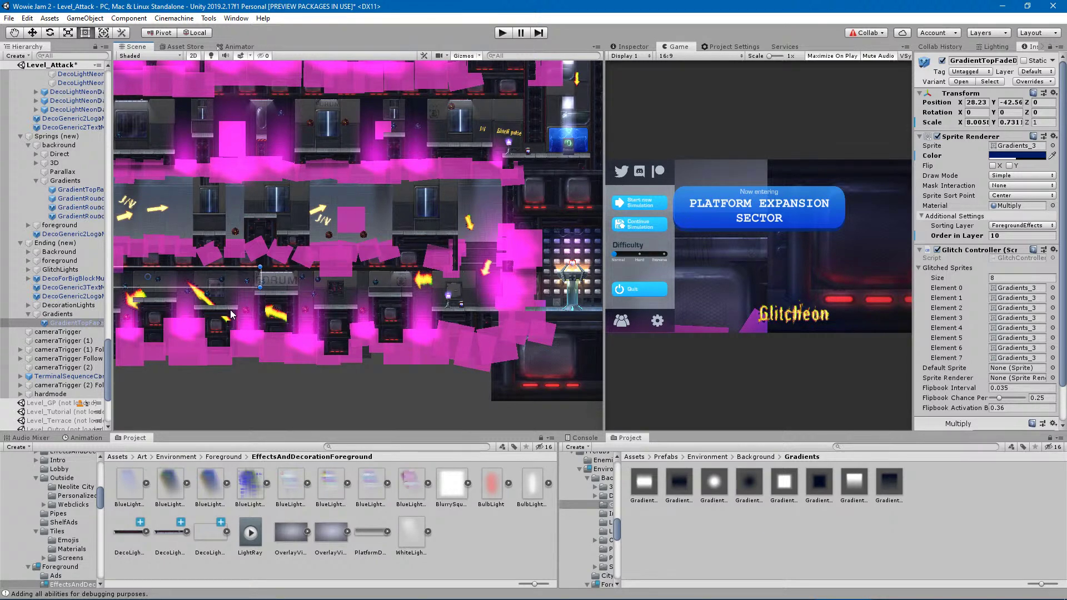
Extend the narrowed gradient downward to a Y scale of about 1.1.
middle_click_drag(232, 312, 432, 311)
scroll(383, 307, "up", 3)
left_click_drag(360, 286, 390, 301)
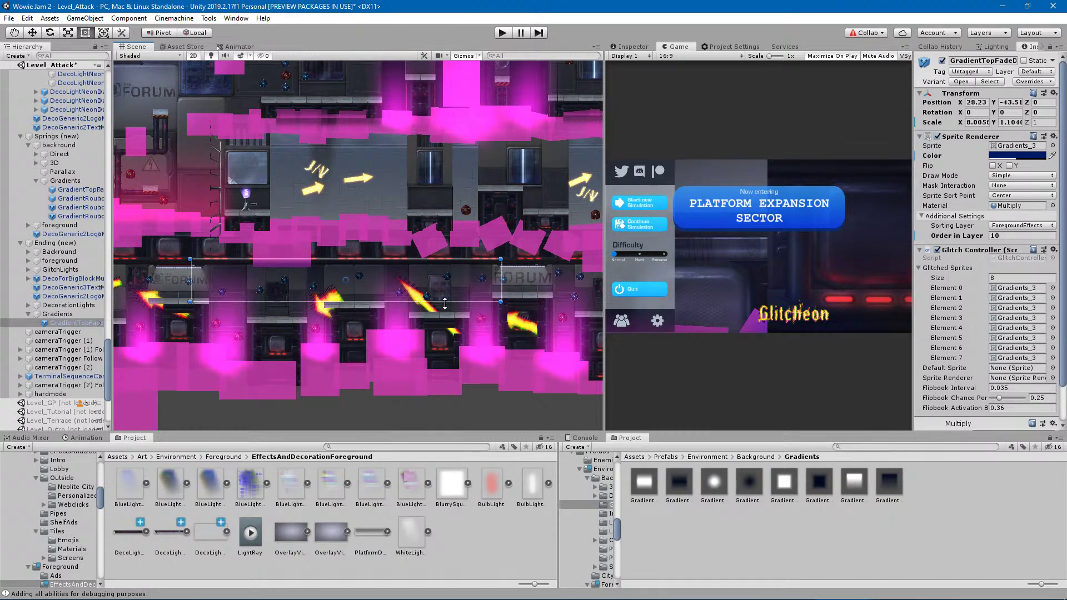
Duplicate the gradient, move the copy to the corridor's right part near X 63.2, and shrink it to about 4.05 by 0.96 scale.
middle_click_drag(544, 316, 496, 309)
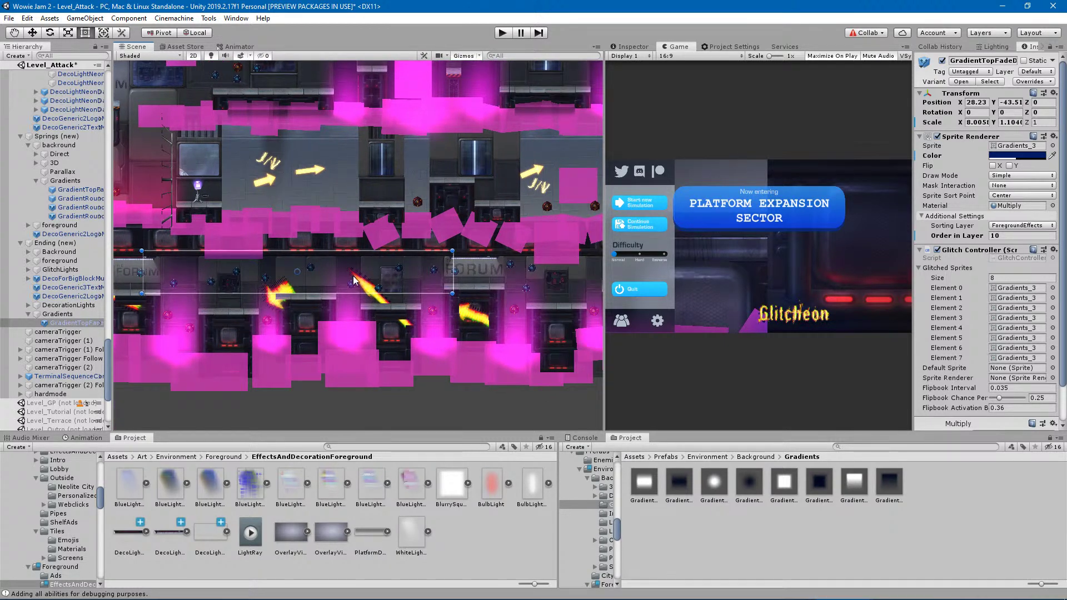
left_click(55, 323)
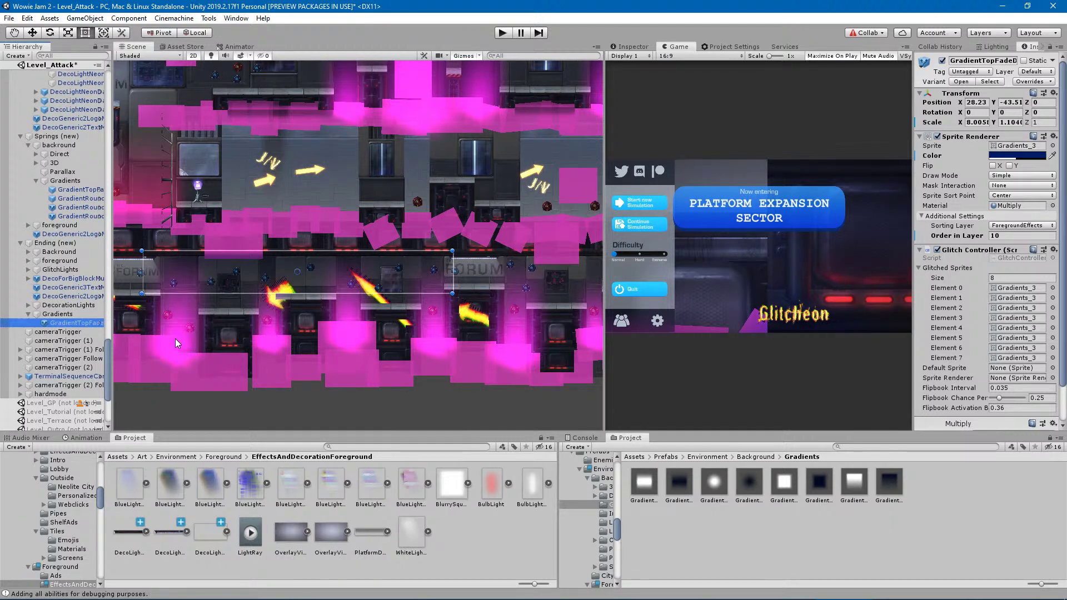
key("ctrl+d")
left_click_drag(202, 275, 441, 281)
middle_click_drag(441, 281, 215, 282)
left_click_drag(159, 270, 265, 272)
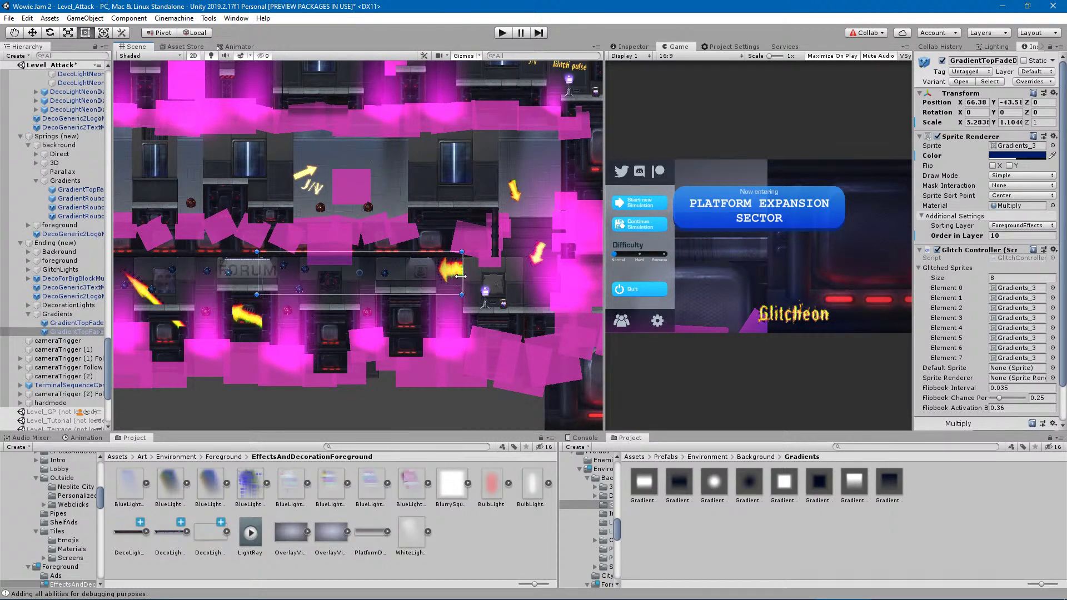
left_click_drag(463, 276, 362, 289)
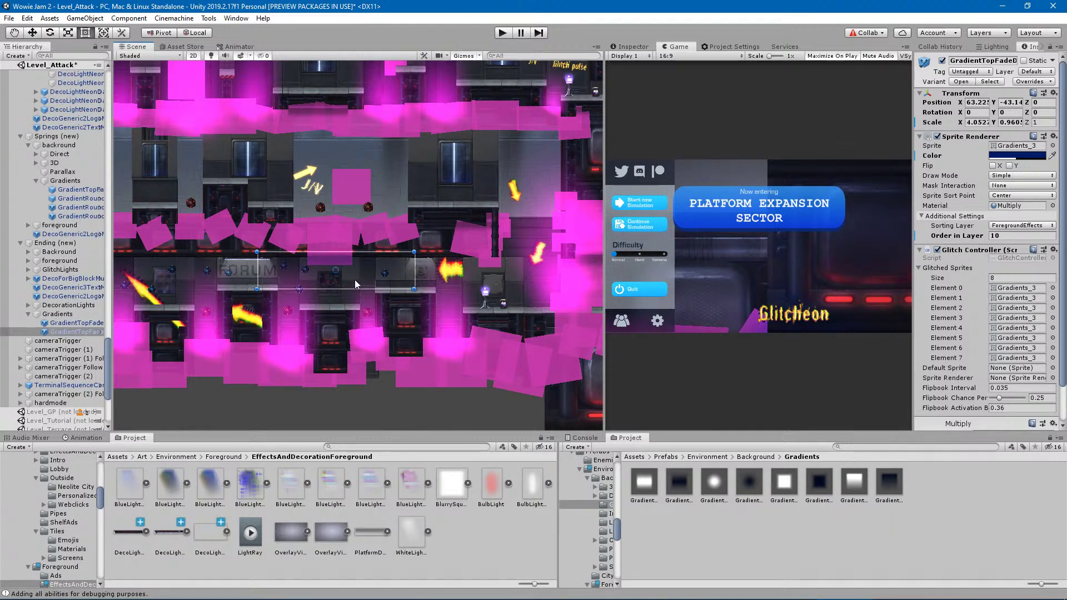
Duplicate the smaller gradient, move the copy to the corridor's left end near X -1.0, and shrink it to about 1.7 by 0.9 scale.
middle_click_drag(360, 275, 412, 271)
key("ctrl+d")
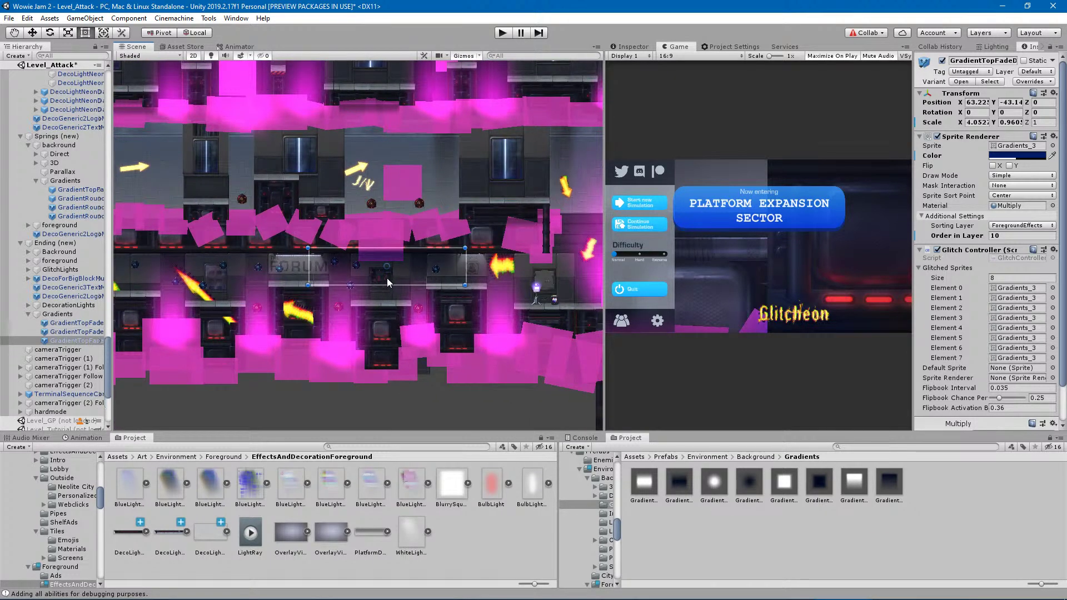
left_click_drag(437, 270, 172, 277, "shift")
middle_click_drag(452, 293, 530, 284)
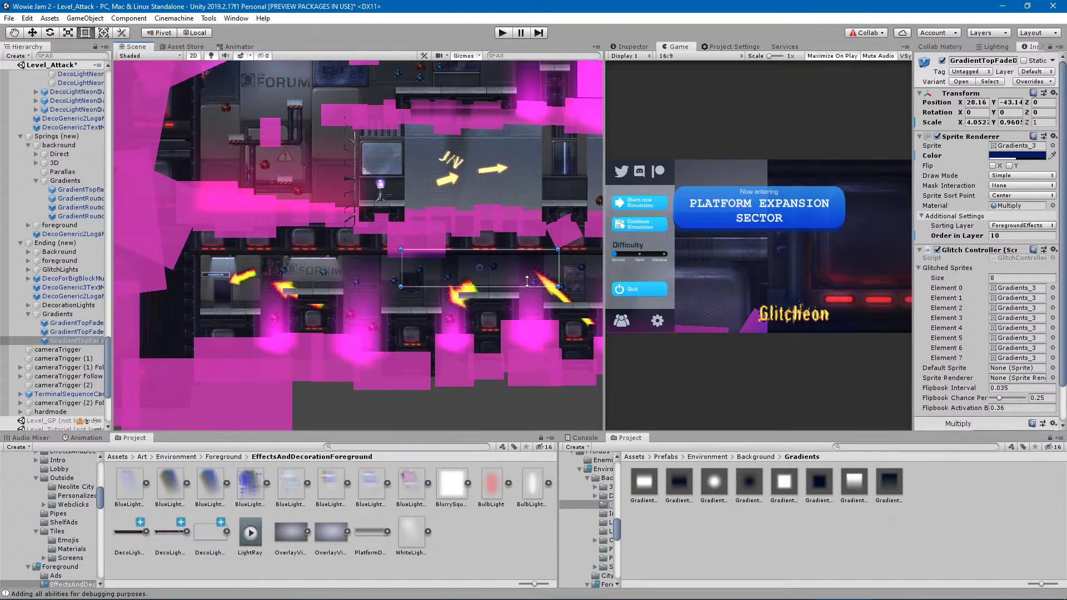
left_click_drag(512, 275, 294, 272, "shift")
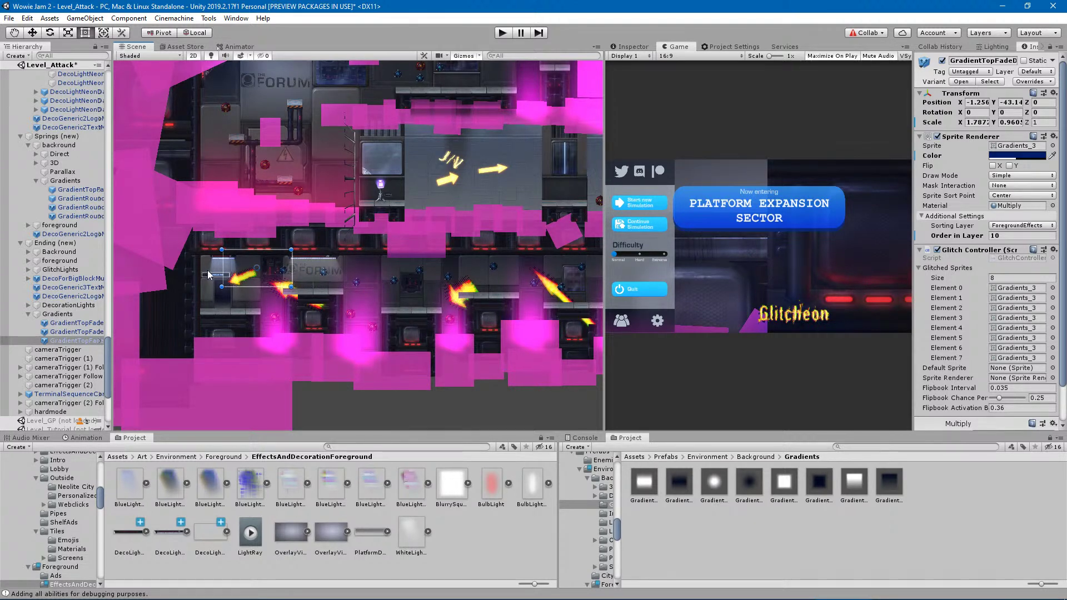
left_click_drag(221, 274, 236, 276)
middle_click_drag(293, 289, 204, 299)
left_click_drag(168, 286, 171, 283)
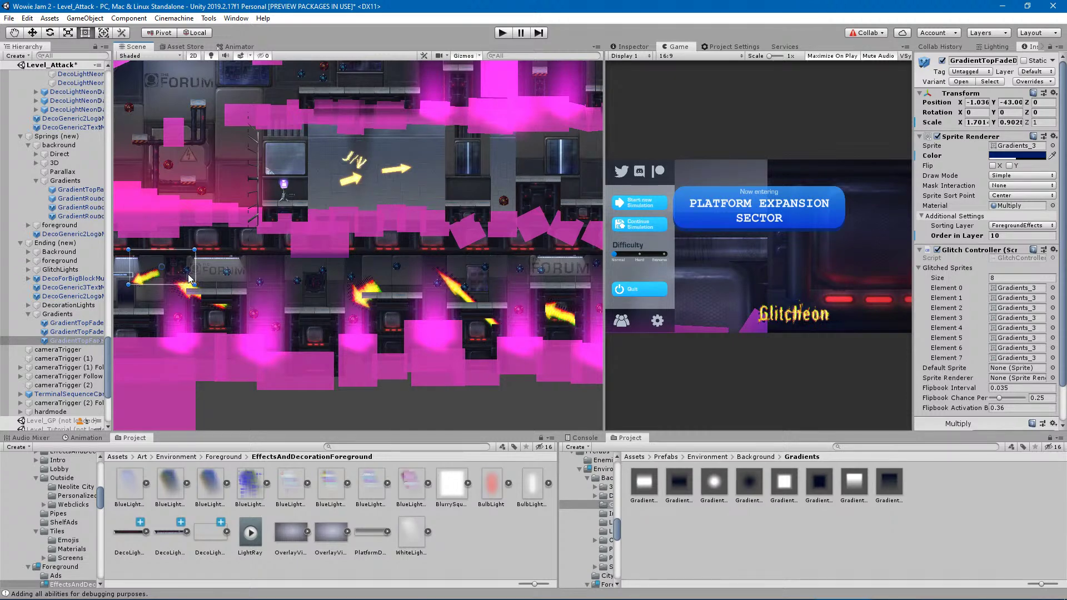
Duplicate the small gradient at the left end of the Ending corridor and select only the copy.
left_click(185, 281)
left_click(95, 341)
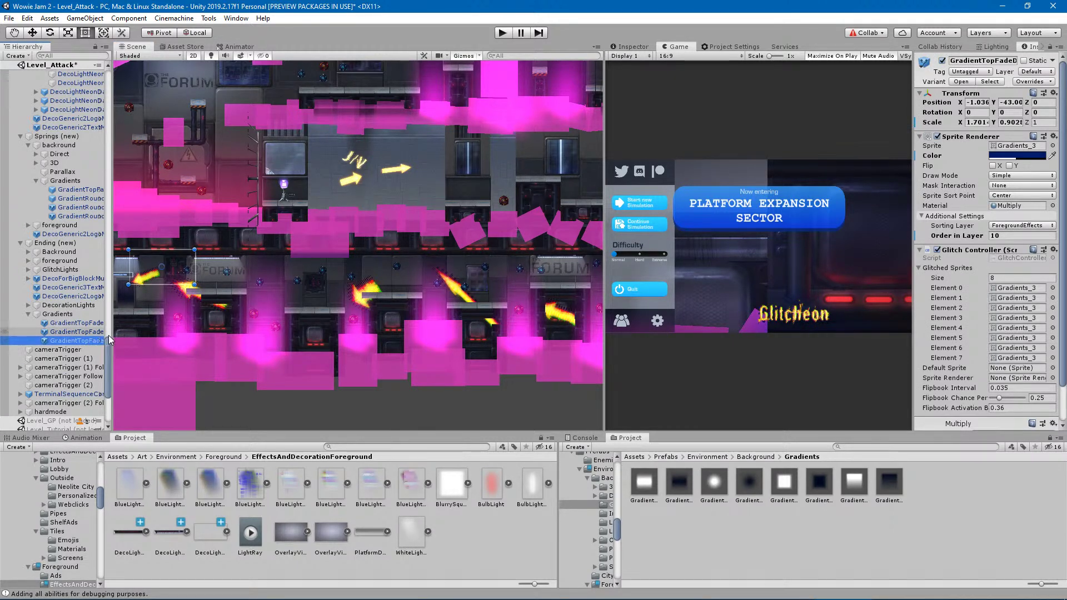
left_click(189, 281)
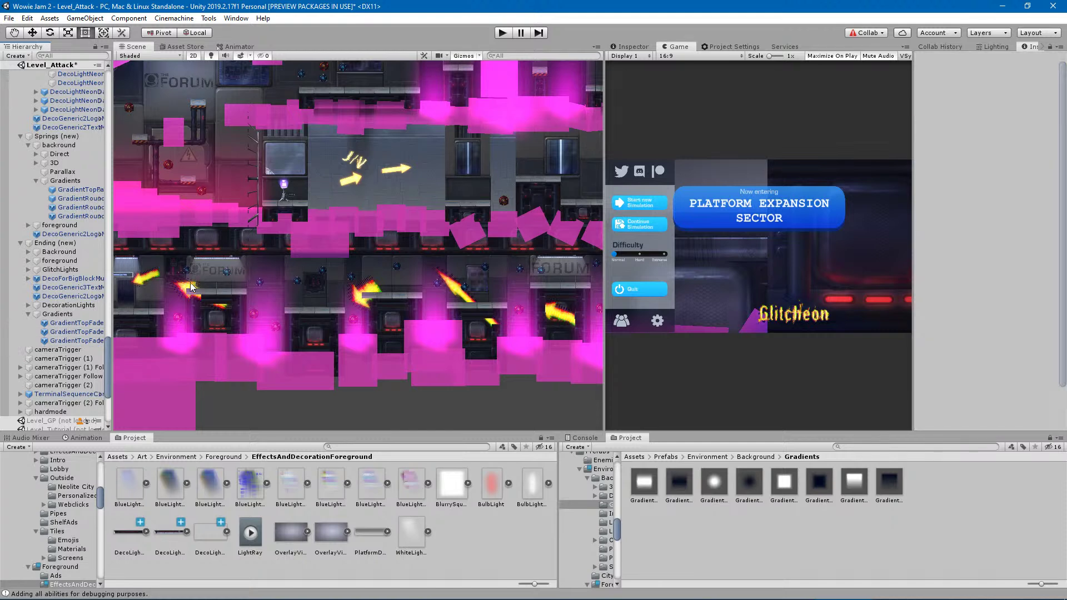
left_click(90, 342)
key("ctrl+d")
left_click_drag(179, 270, 149, 308)
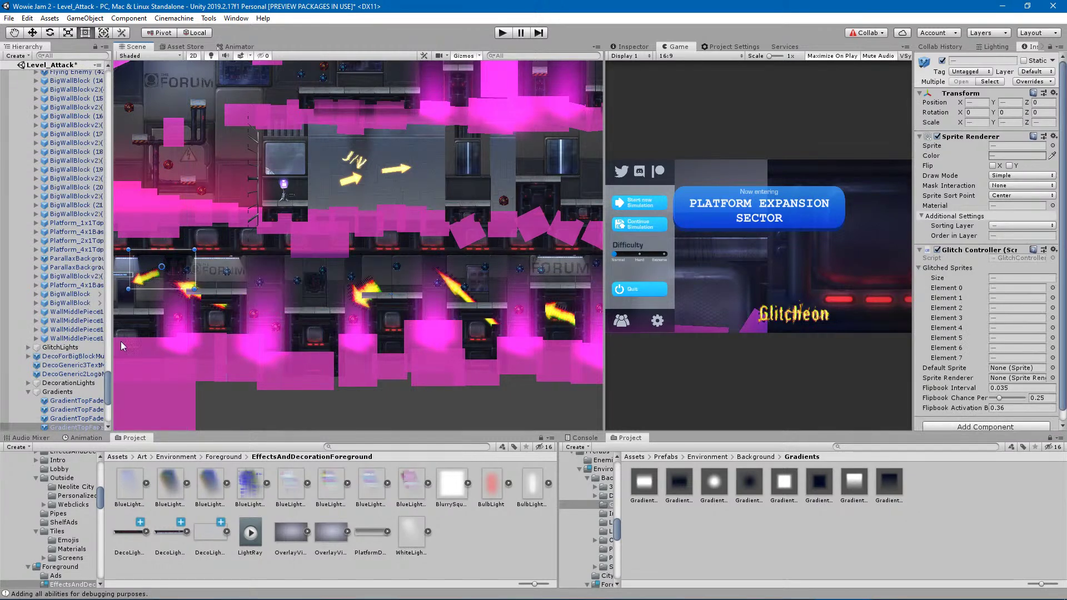
left_click(69, 418)
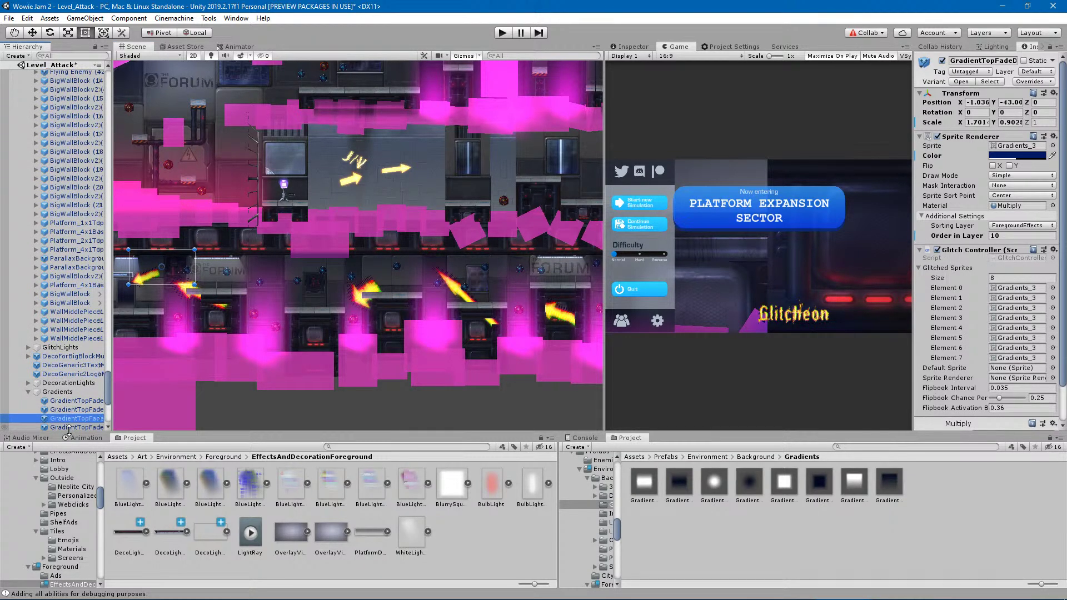
key("f")
left_click(75, 427)
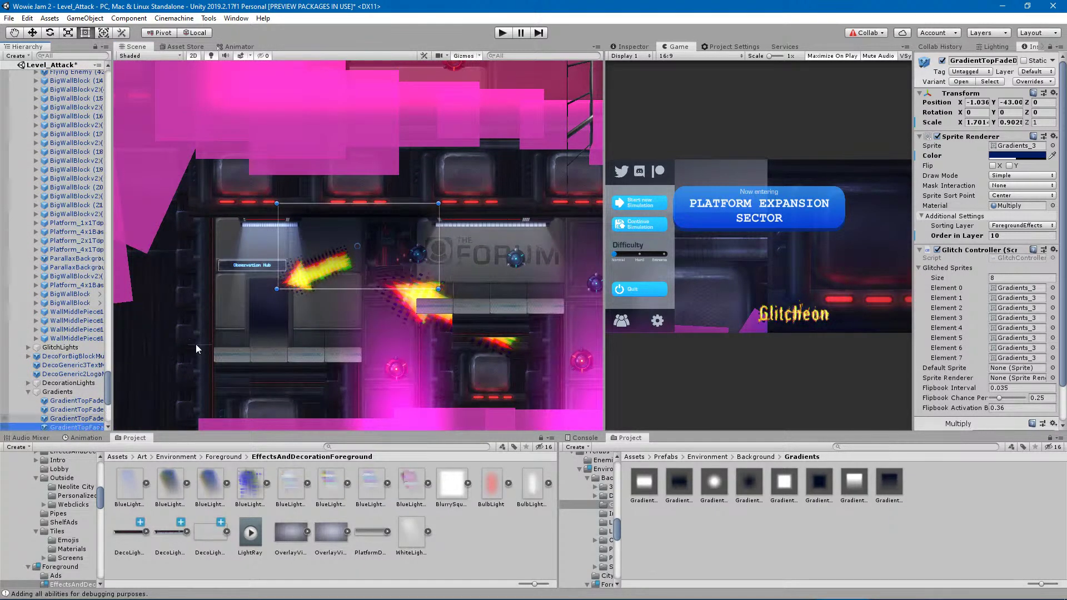
Move the gradient copy along the corridor to its far right end, near X 79.9 and Y -43.
scroll(508, 354, "down", 3)
middle_click_drag(328, 333, 152, 316)
left_click_drag(176, 296, 596, 300)
middle_click_drag(505, 325, 262, 313)
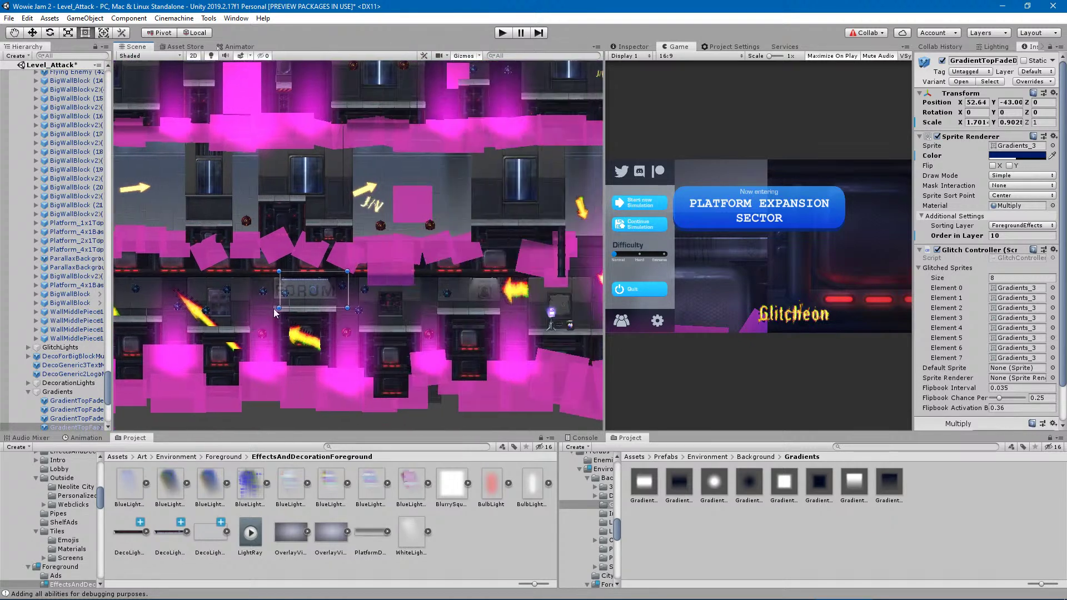
left_click_drag(330, 305, 358, 304)
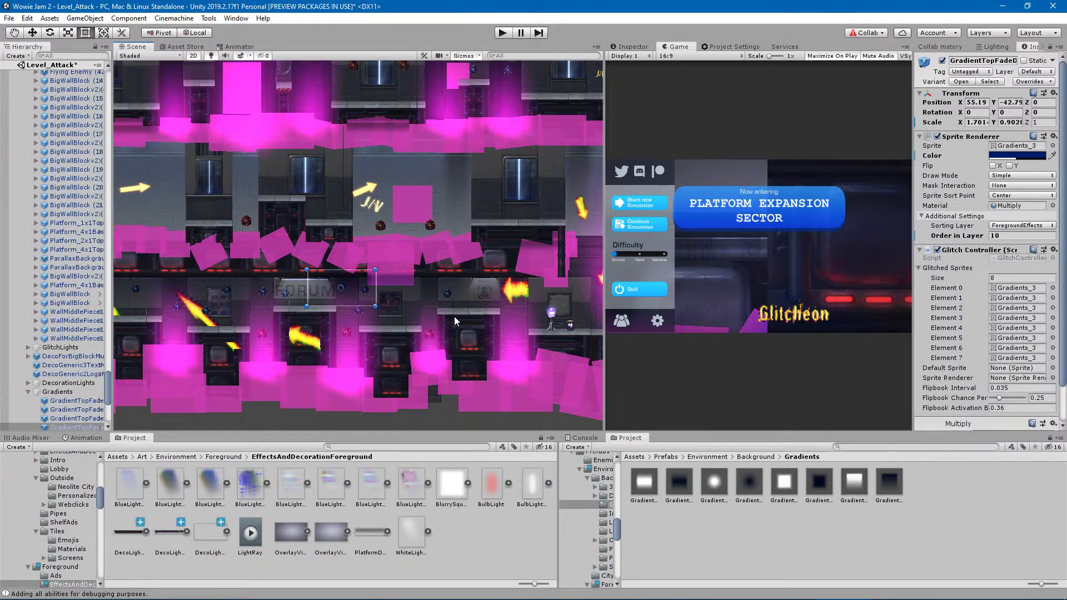
left_click_drag(457, 302, 547, 303)
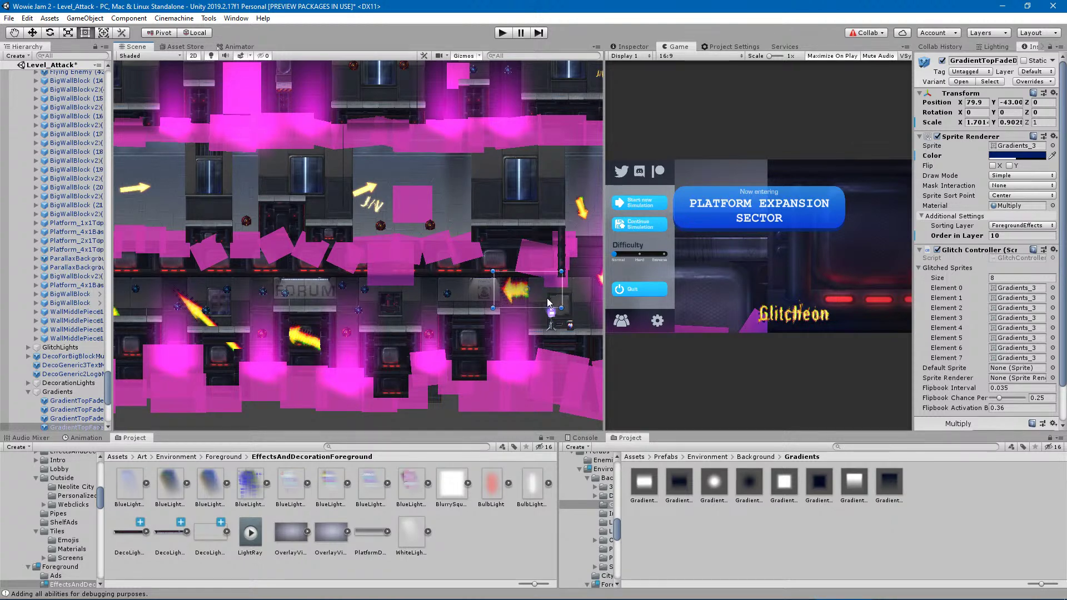
Shrink the right-end gradient vertically from both edges to a Y scale of about 0.5, centred near Y -42.16.
scroll(526, 305, "up", 6)
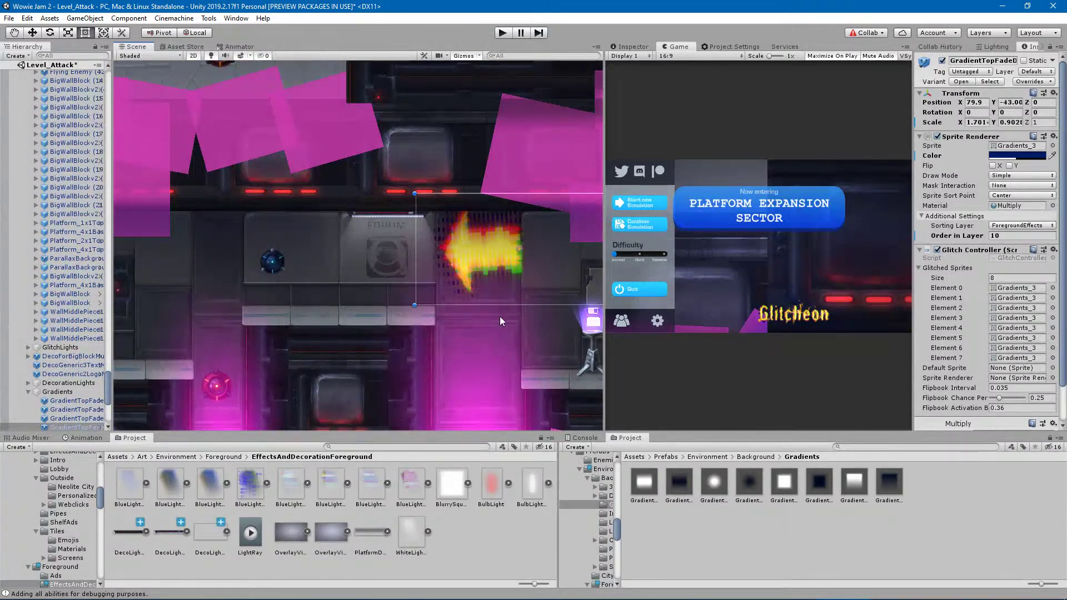
left_click_drag(481, 305, 487, 261)
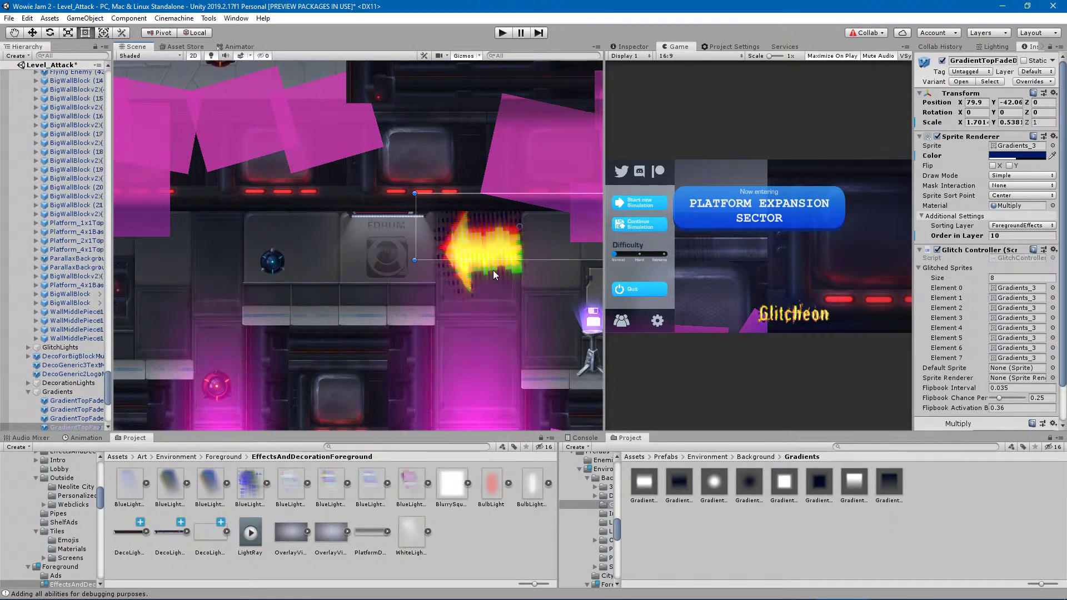
scroll(494, 274, "down", 9)
scroll(510, 229, "up", 11)
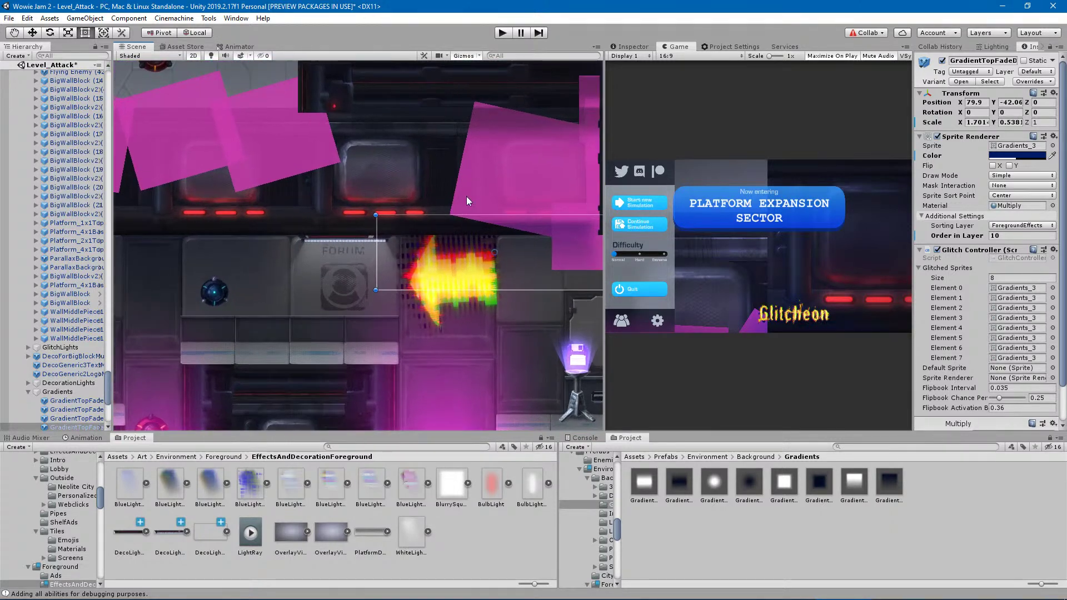
scroll(473, 199, "up", 2)
left_click_drag(465, 210, 465, 221)
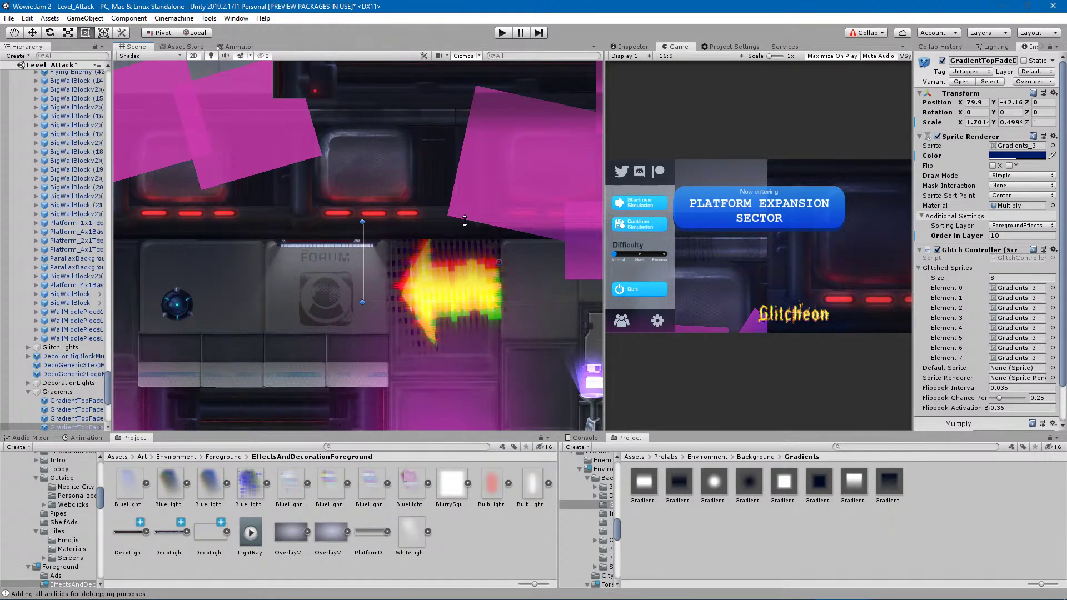
scroll(456, 356, "down", 8)
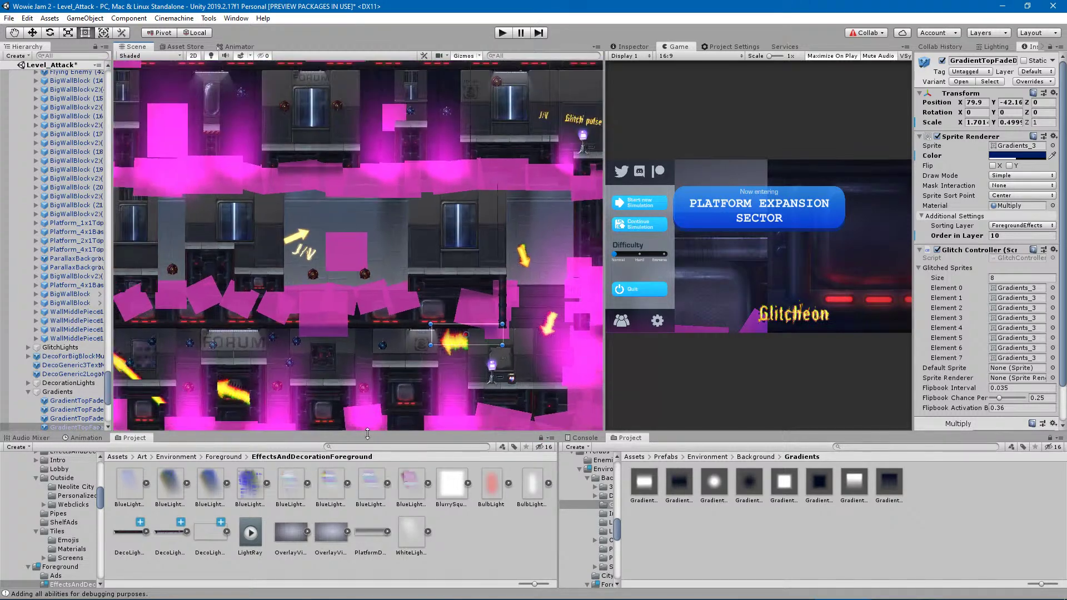
Select the DarkOverlay behind the window above the corridor to reveal its Scaler group in the hierarchy.
left_click(472, 531)
middle_click_drag(294, 422, 604, 306)
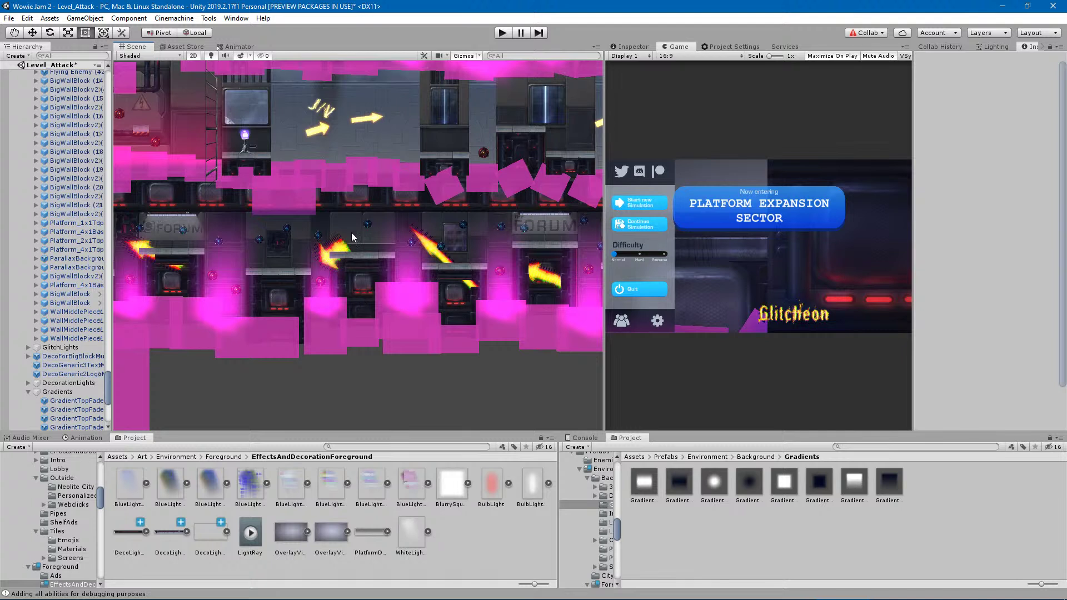
middle_click_drag(361, 262, 347, 349)
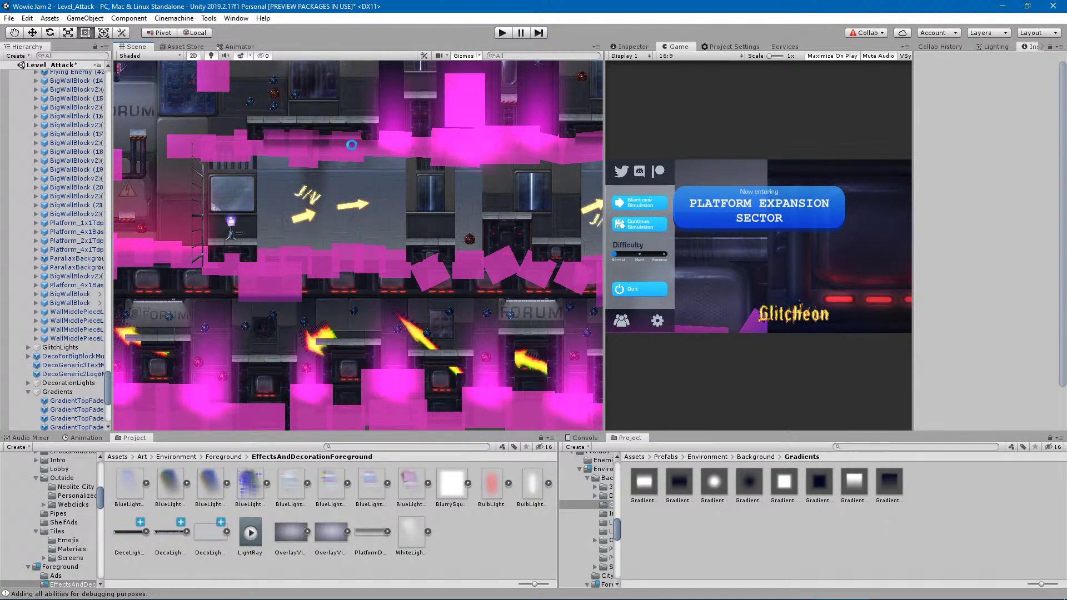
middle_click_drag(402, 117, 371, 227)
scroll(351, 250, "up", 6)
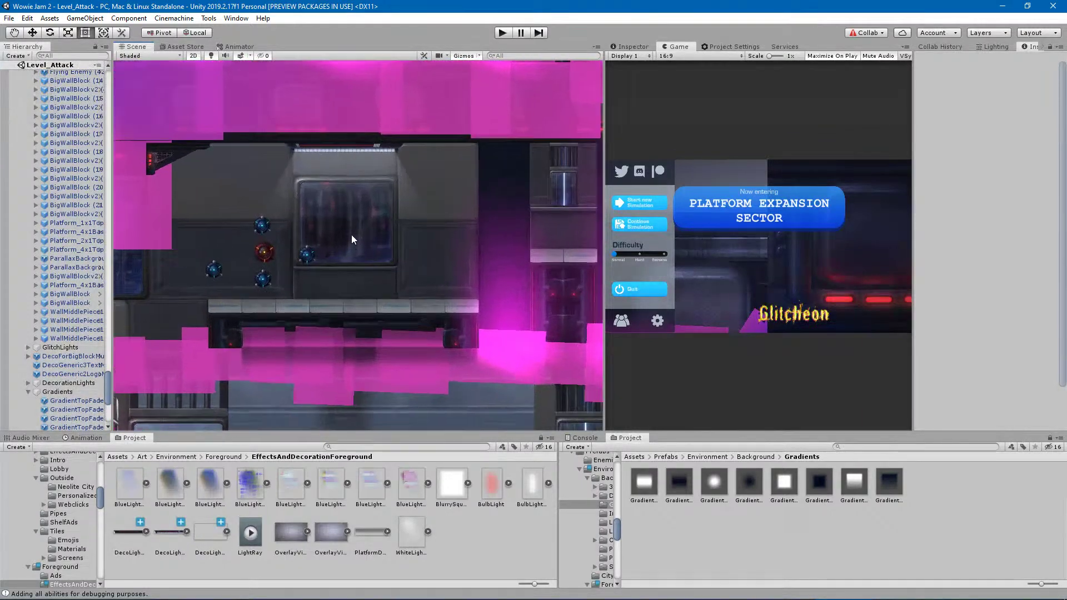
left_click(351, 202)
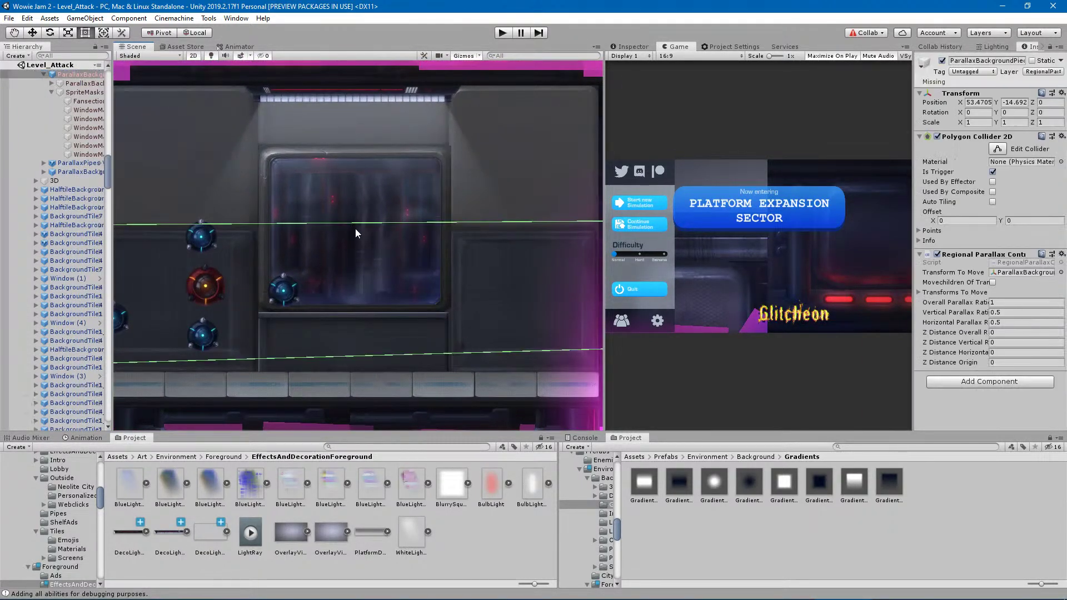
left_click(358, 195)
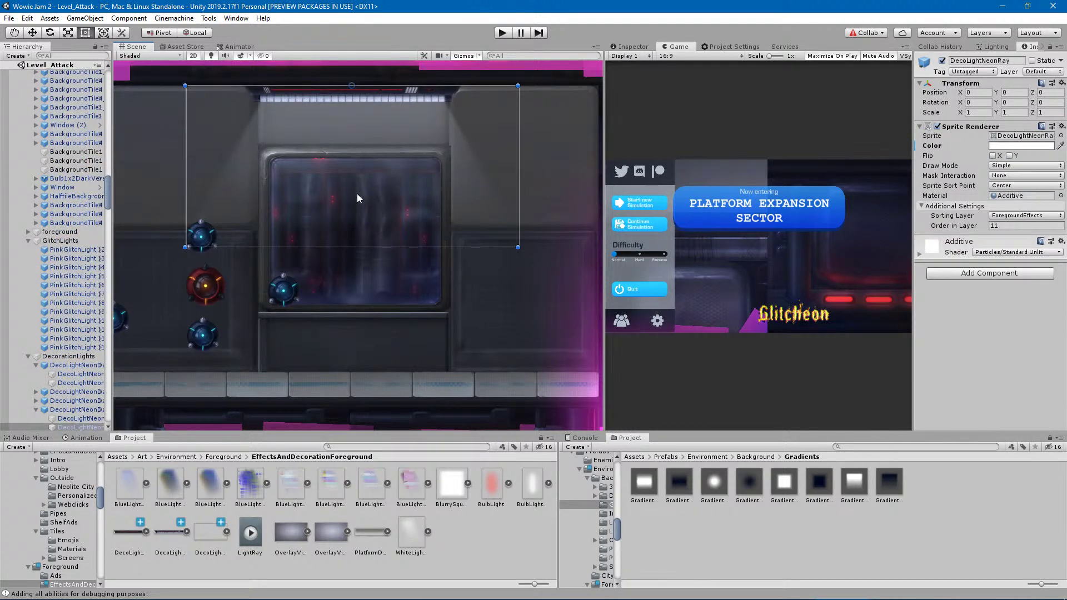
left_click(358, 197)
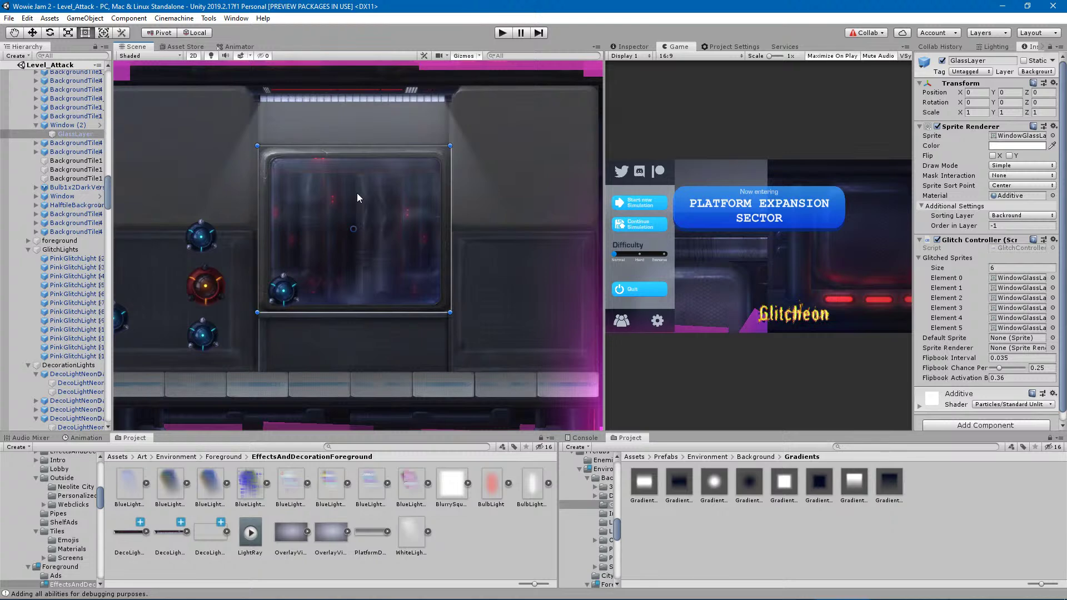
left_click(357, 197)
scroll(48, 175, "up", 5)
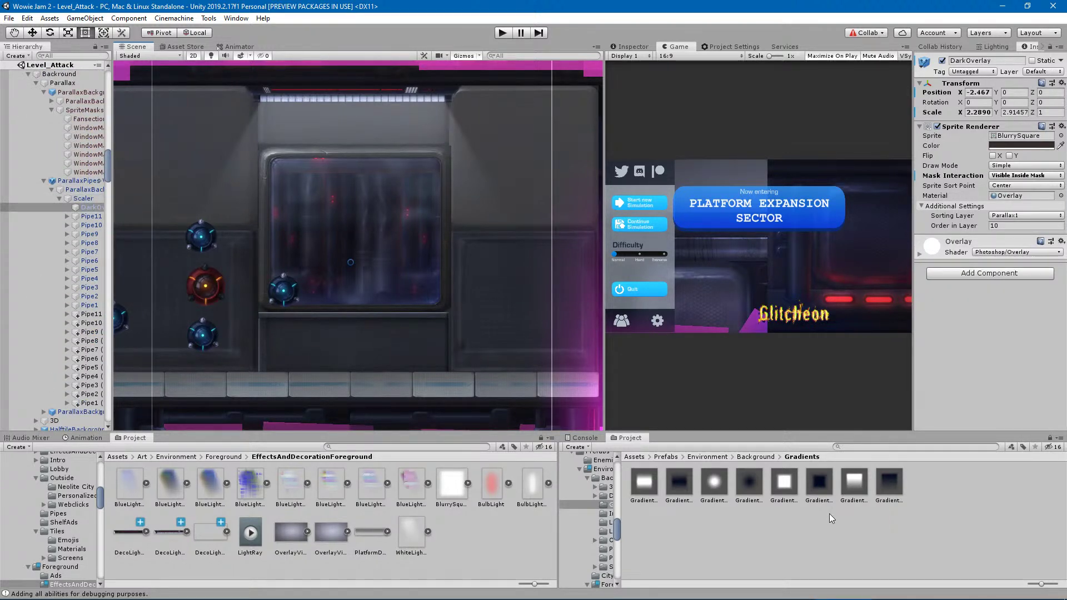
Add a GradientReflected prefab to the Scaler group and set its sorting layer to Parallax1.
left_click_drag(854, 496, 768, 529)
left_click_drag(653, 494, 77, 200)
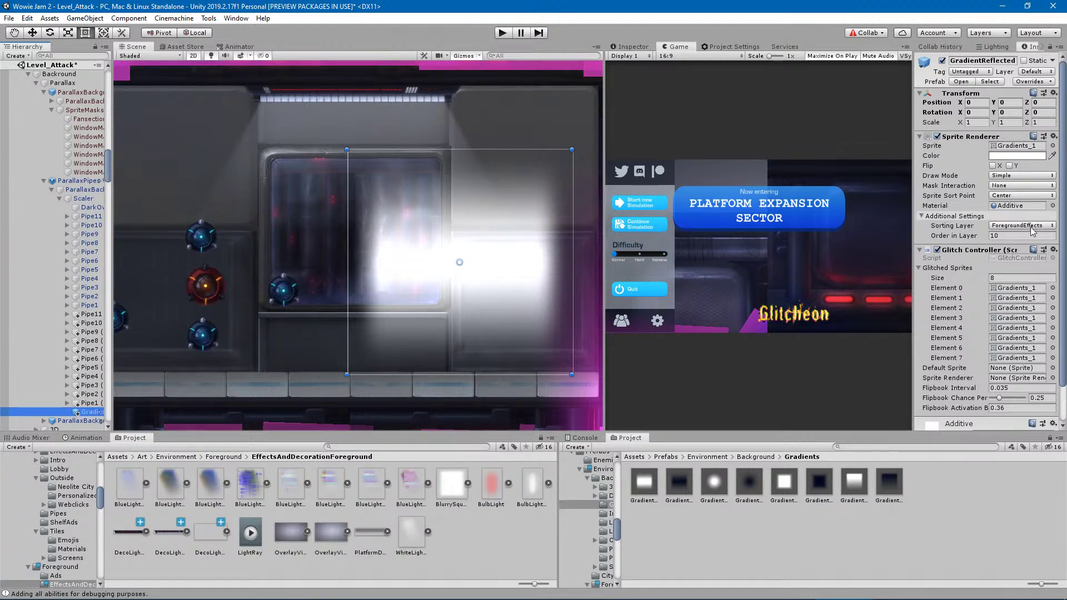
left_click(1006, 226)
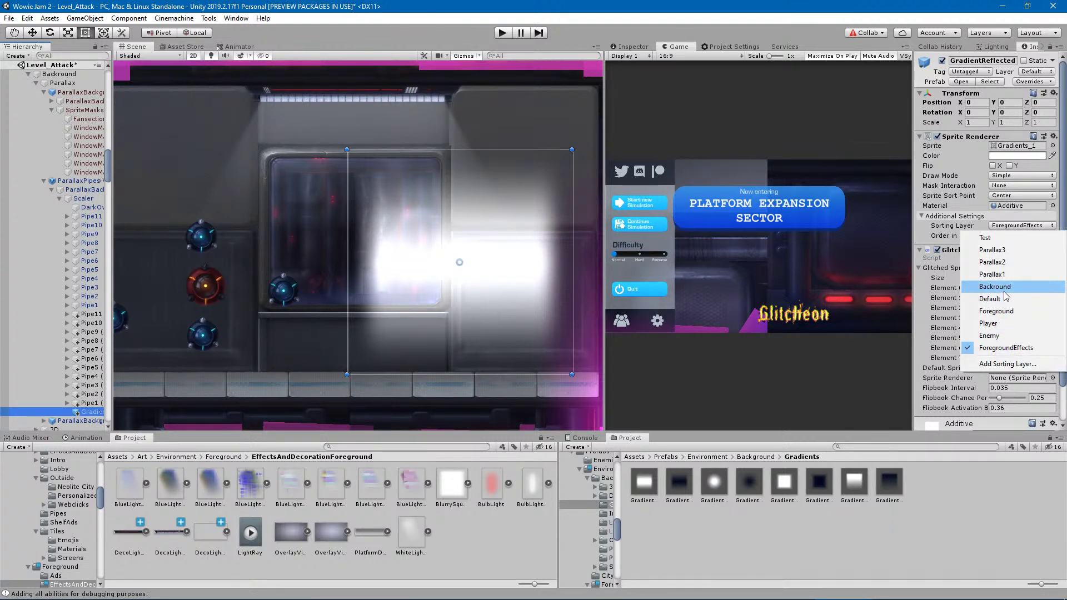
left_click(999, 275)
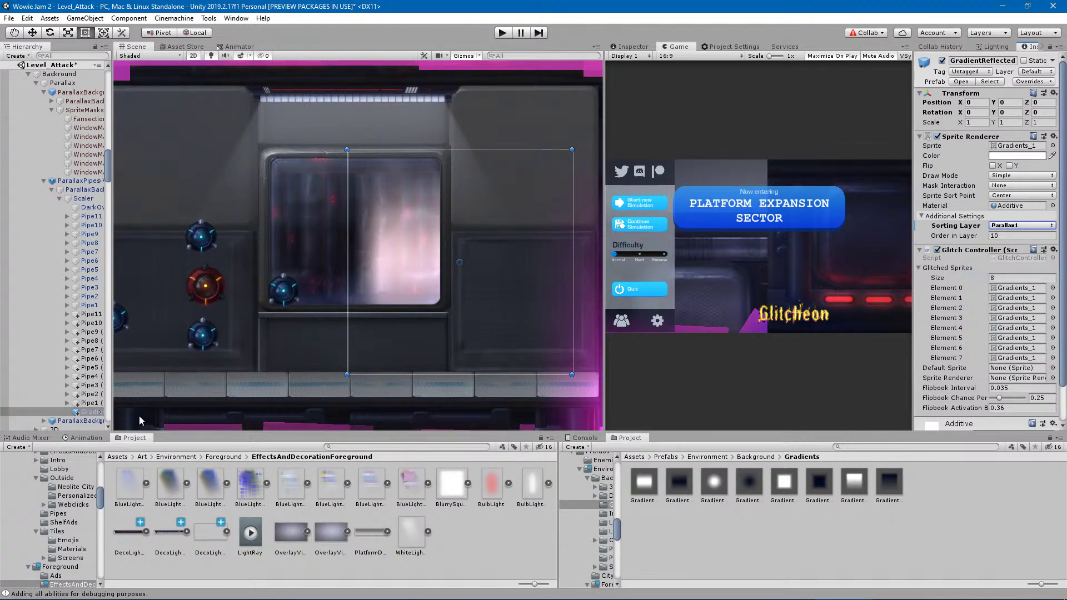
Inspect the Sprite Renderer settings of the DecorationPipe inside Pipe1 (1).
left_click(88, 403)
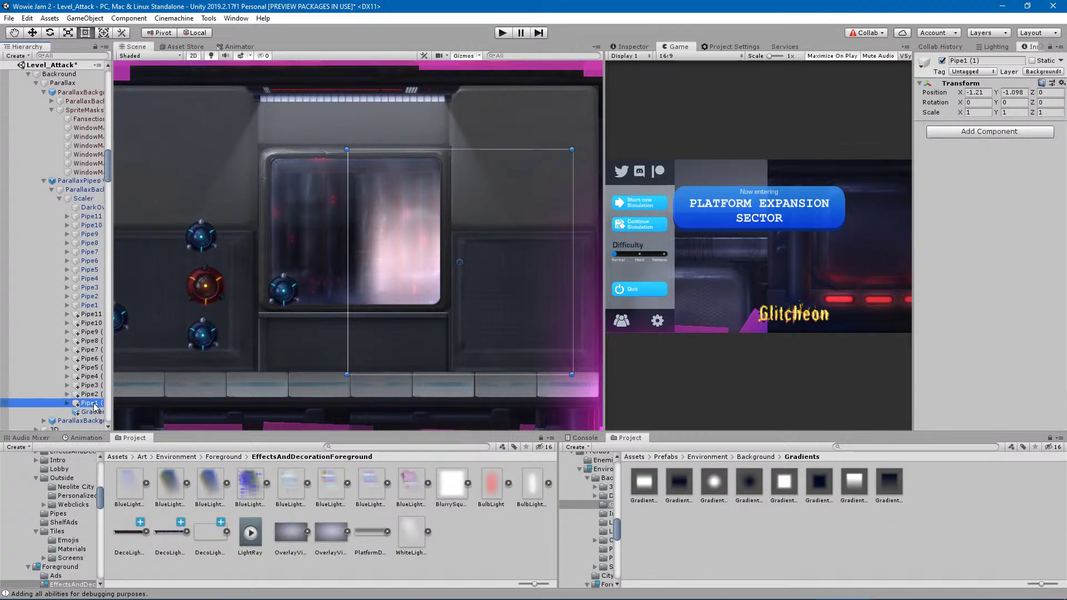
left_click(67, 404)
left_click(75, 413)
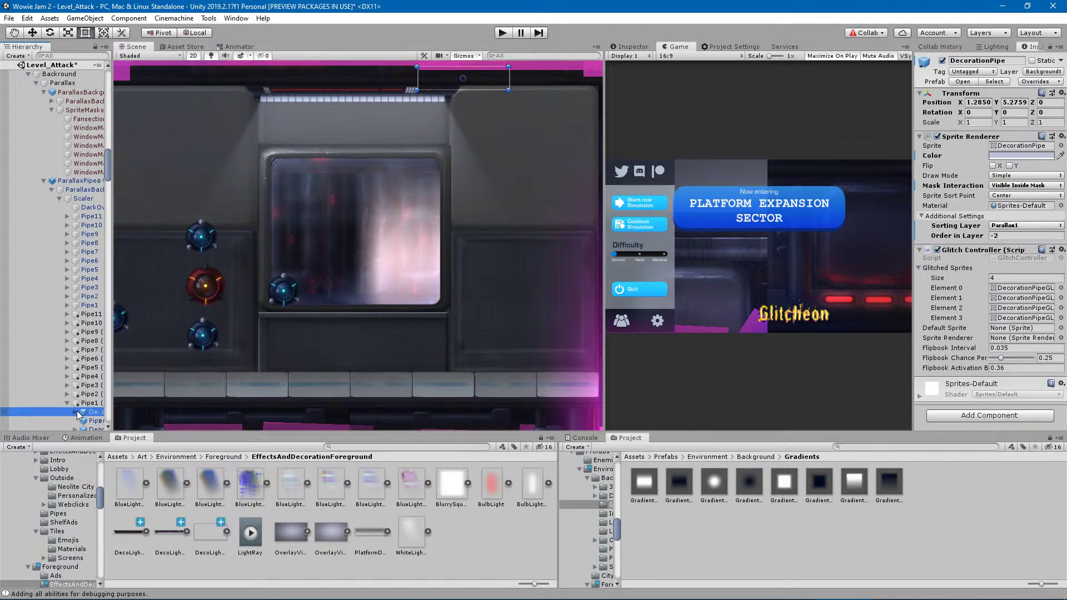
left_click(66, 403)
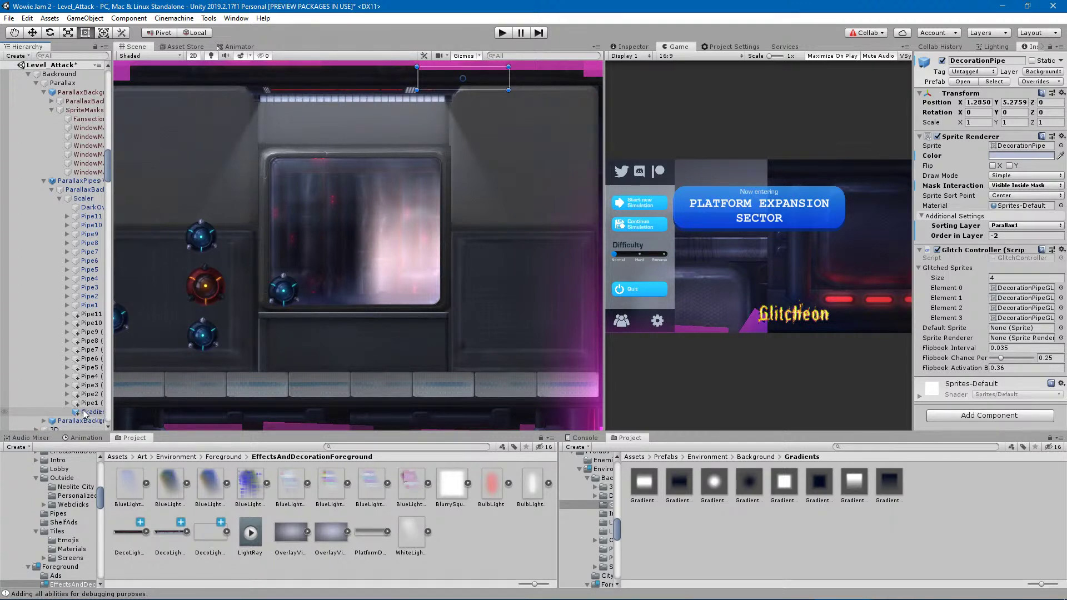
Centre the GradientReflected sprite over the window near X -2.4, Y 0.38 and change its material to Overlay.
left_click(88, 412)
left_click_drag(432, 316, 316, 300)
left_click(1051, 205)
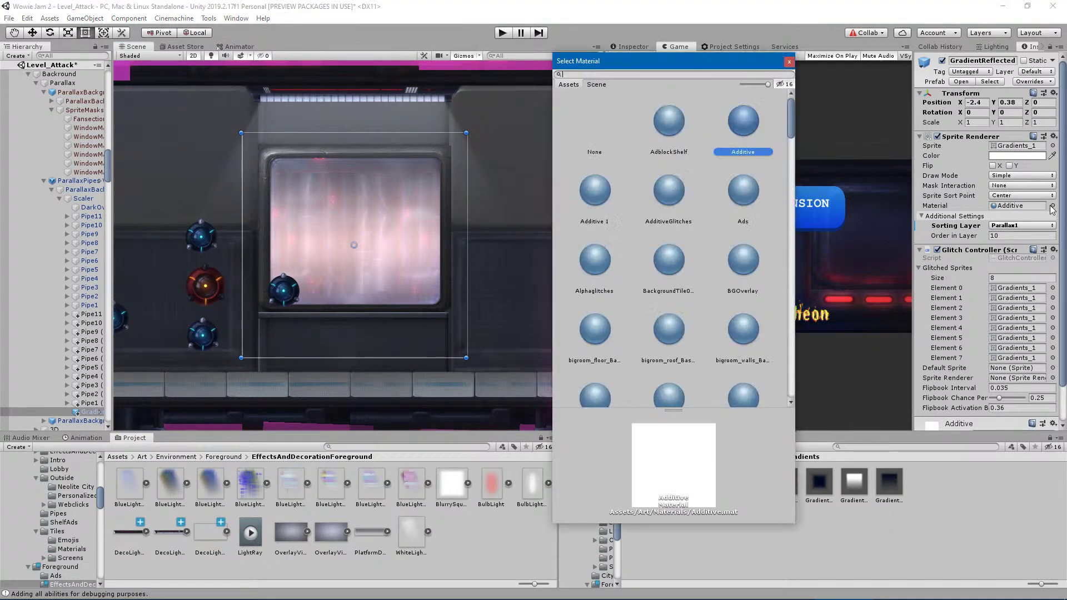
type("over")
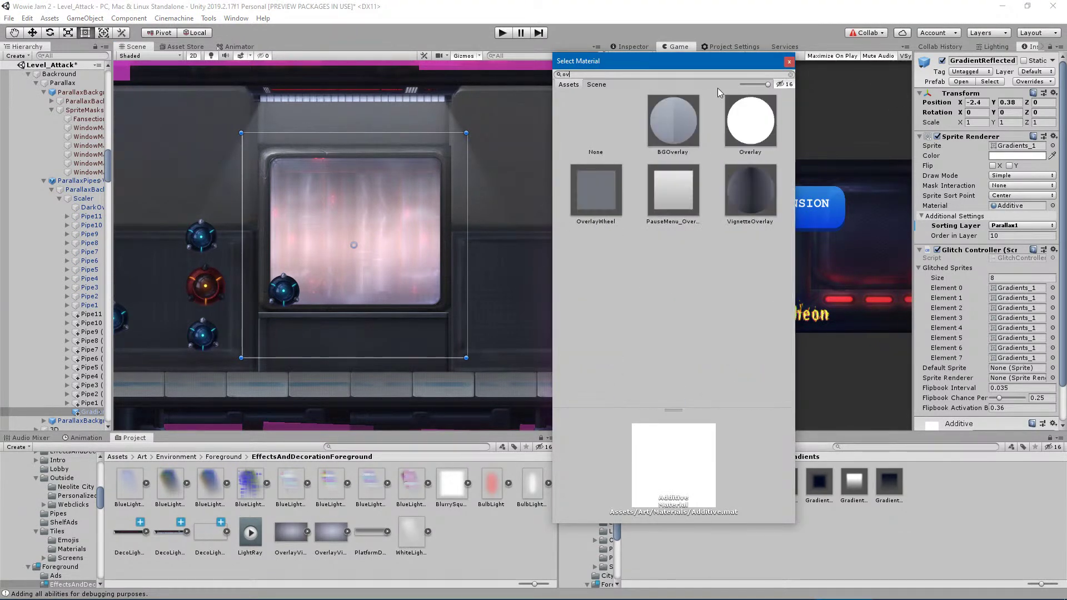
left_click(737, 131)
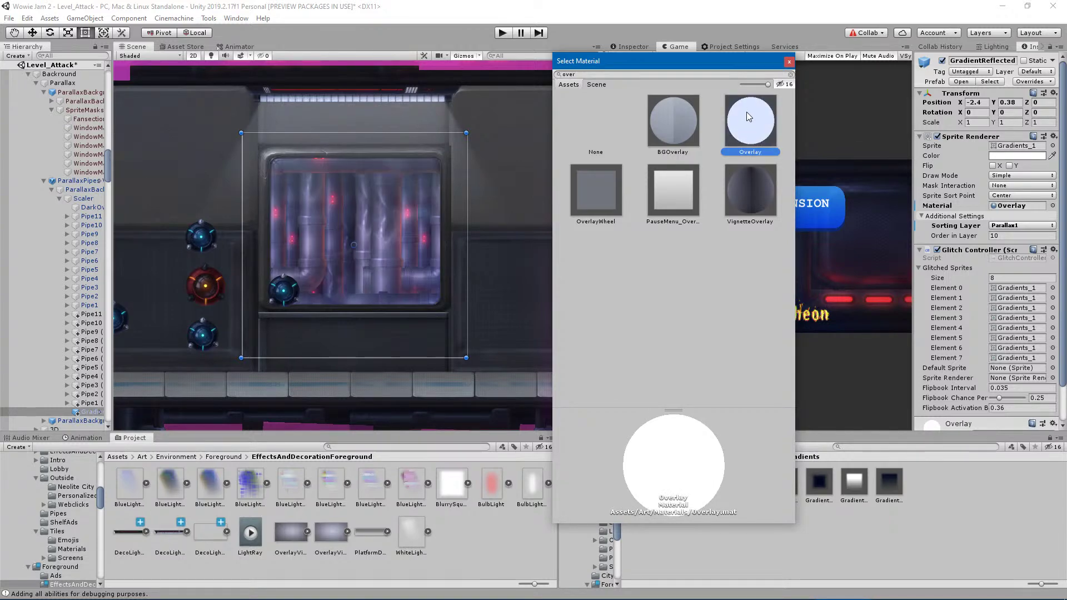
left_click(789, 62)
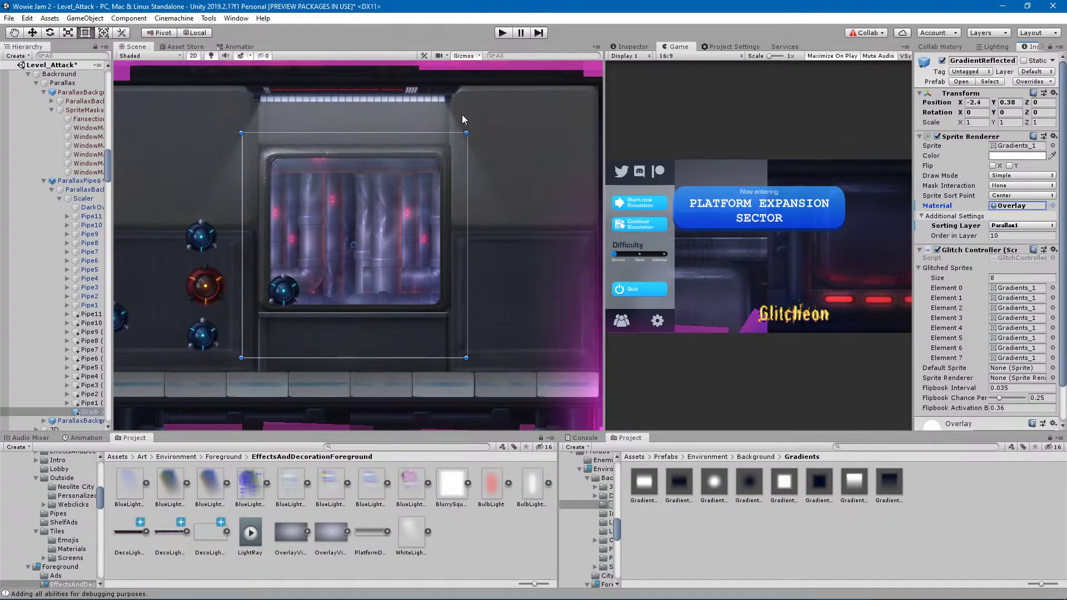
Rotate the window gradient to about -90° on Z and resize it to about 1.88 by 0.86 scale, centred near Y 1.18.
left_click_drag(472, 131, 470, 365)
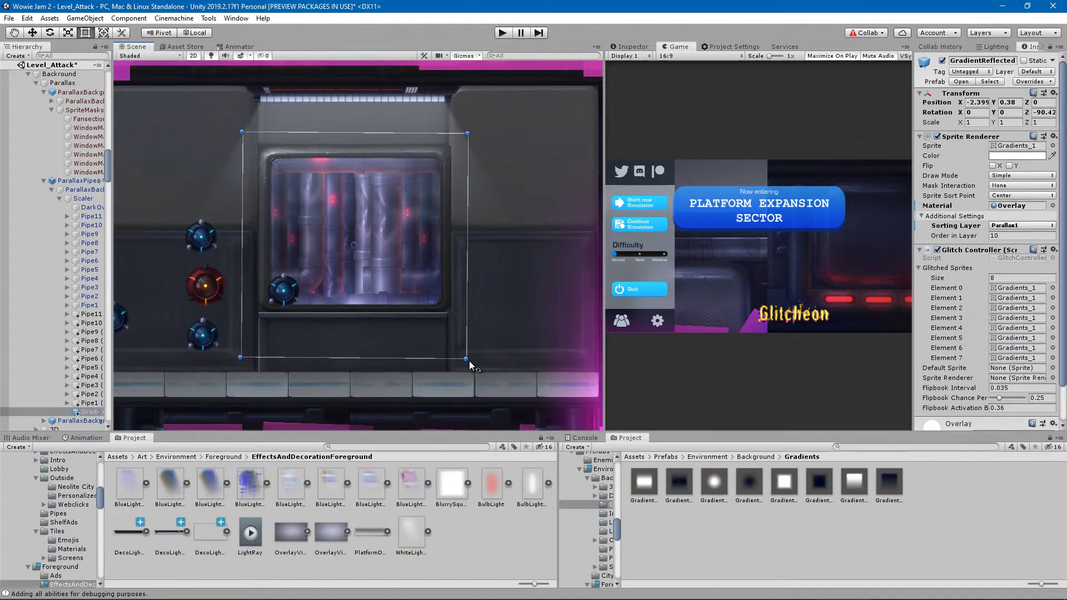
left_click_drag(468, 321, 452, 322)
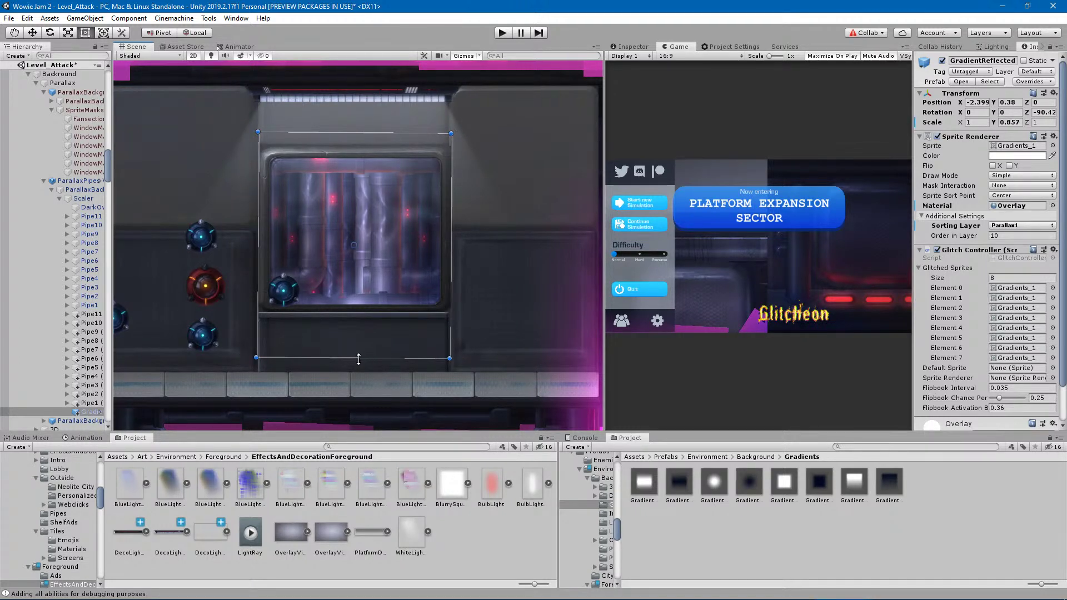
left_click_drag(354, 359, 354, 420)
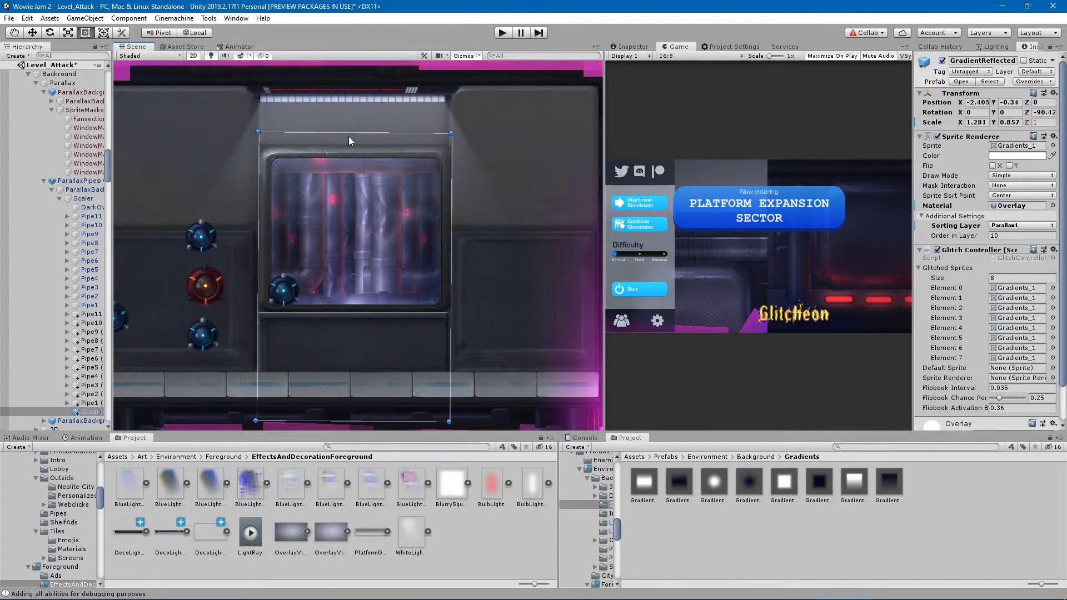
left_click_drag(349, 132, 348, 42)
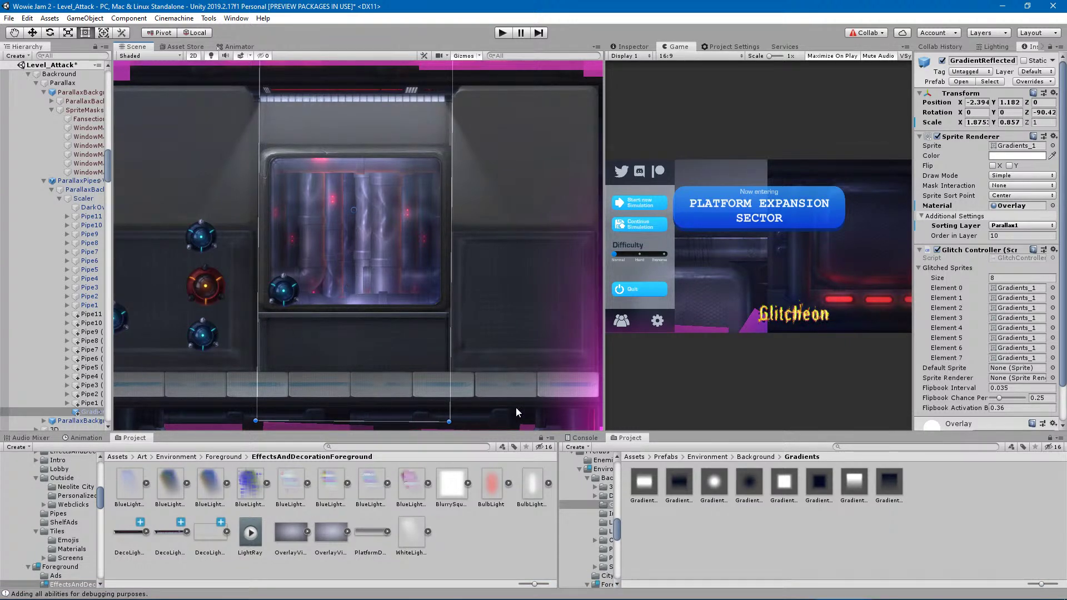
left_click(453, 425)
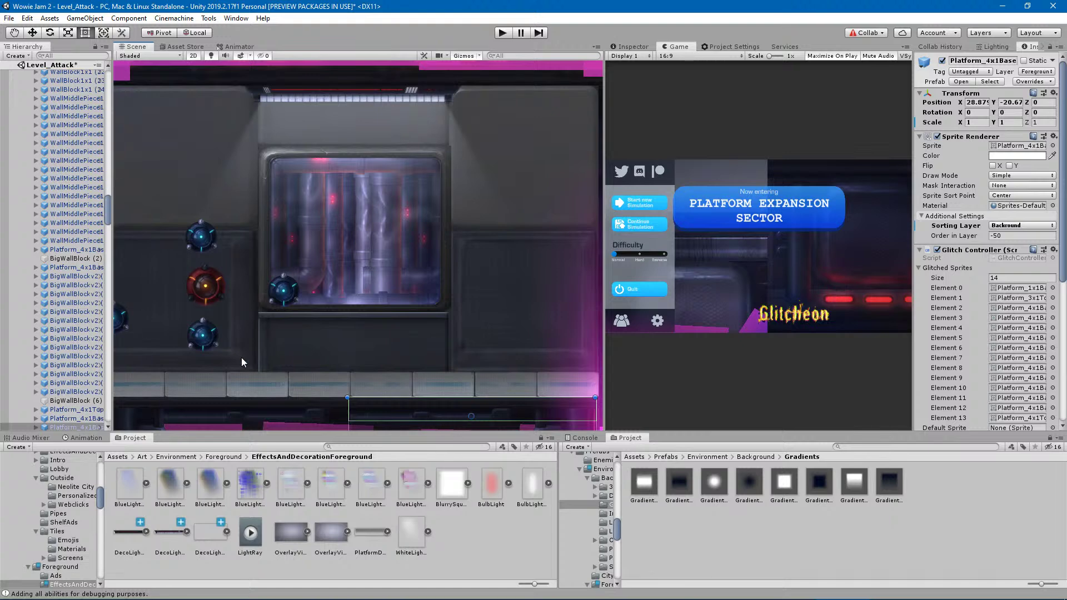
Rotate the window's GradientReflected overlay to about -90.2° on Z and tint it FF7589 with alpha 56.
left_click(428, 344)
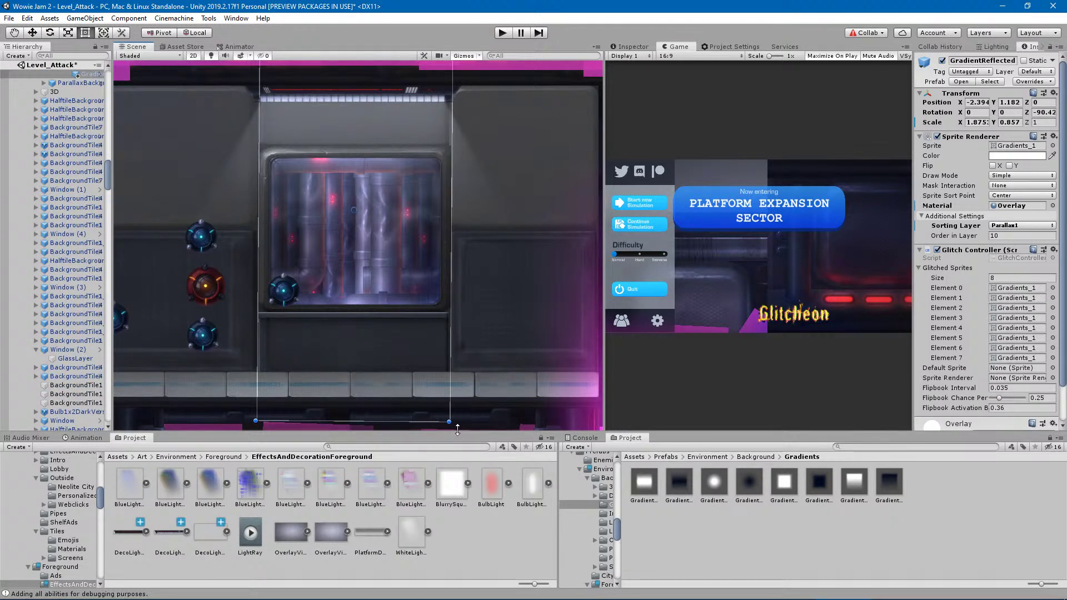
left_click_drag(455, 425, 456, 427)
left_click(1018, 156)
left_click_drag(635, 325, 616, 270)
left_click_drag(610, 397, 682, 358)
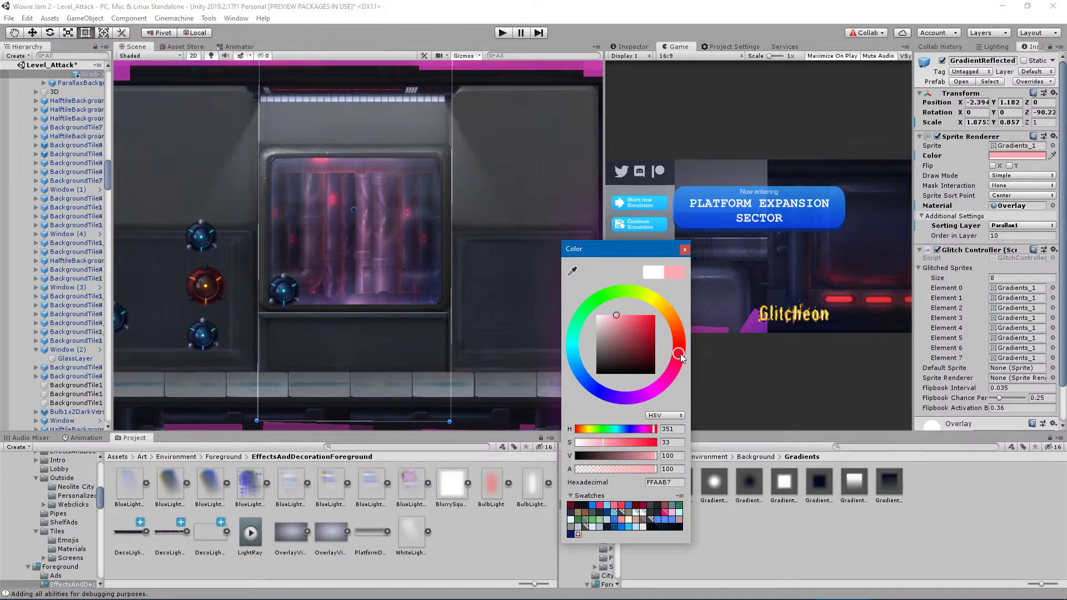
left_click_drag(638, 329, 638, 326)
mouse_move(621, 469)
left_mouse_down()
mouse_move(602, 468)
mouse_move(621, 467)
left_mouse_up()
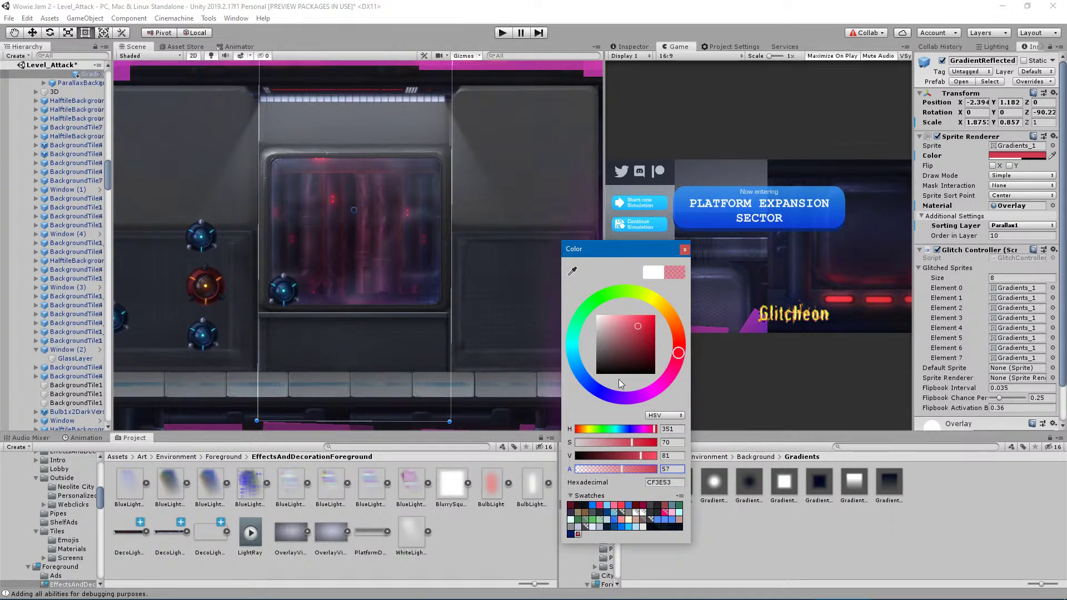
mouse_move(635, 325)
left_mouse_down()
mouse_move(636, 305)
mouse_move(640, 313)
mouse_move(628, 310)
left_mouse_up()
left_click(624, 470)
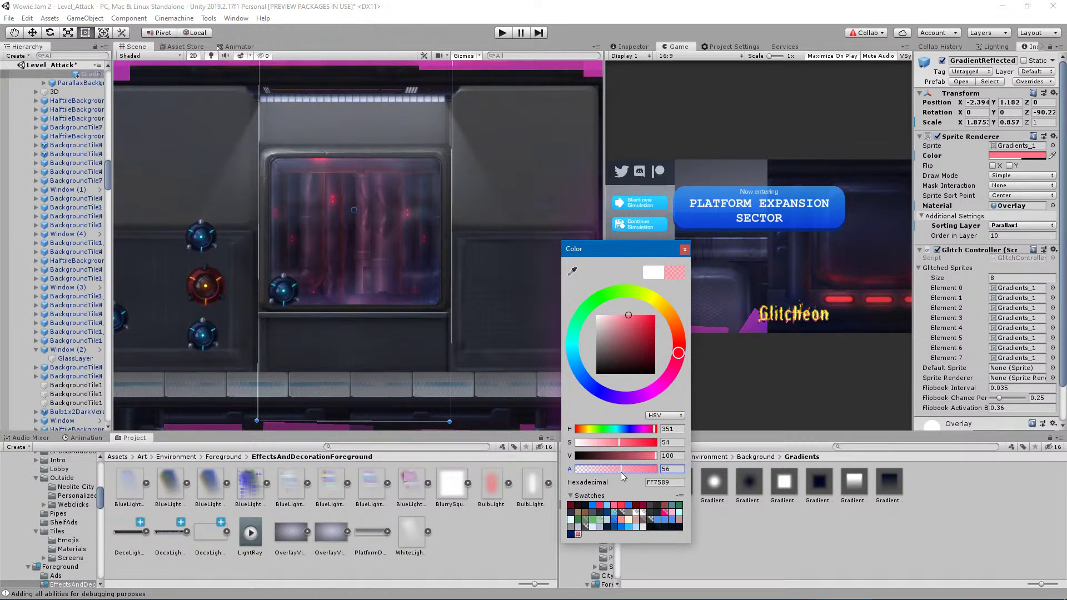
left_click(684, 250)
Add a GradientTopFade prefab to the scaled parallax background group behind the window beside The Forum sign.
scroll(69, 115, "up", 3)
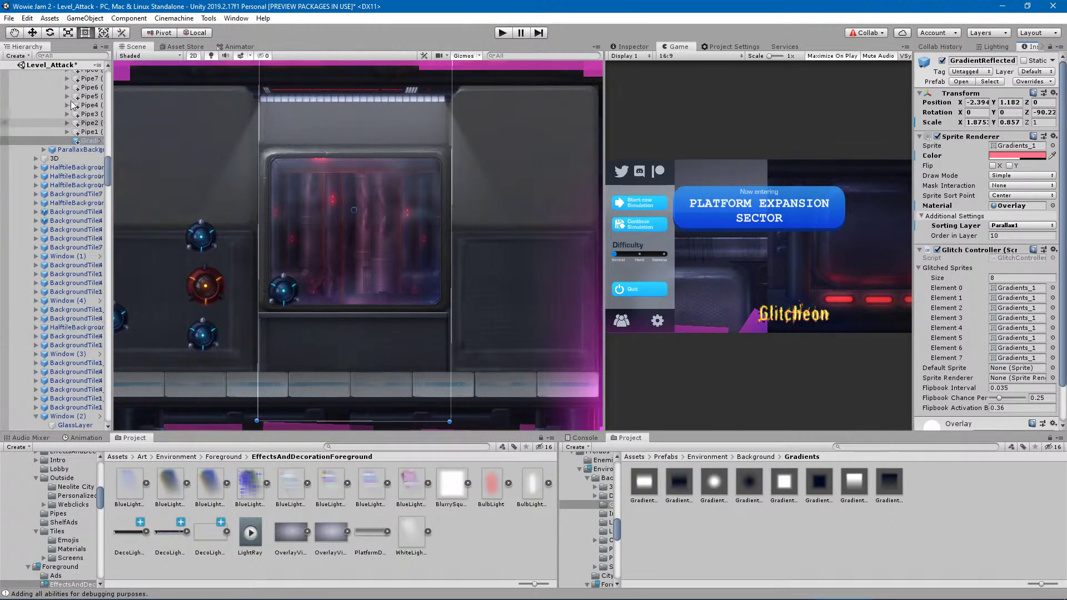
scroll(413, 391, "down", 5)
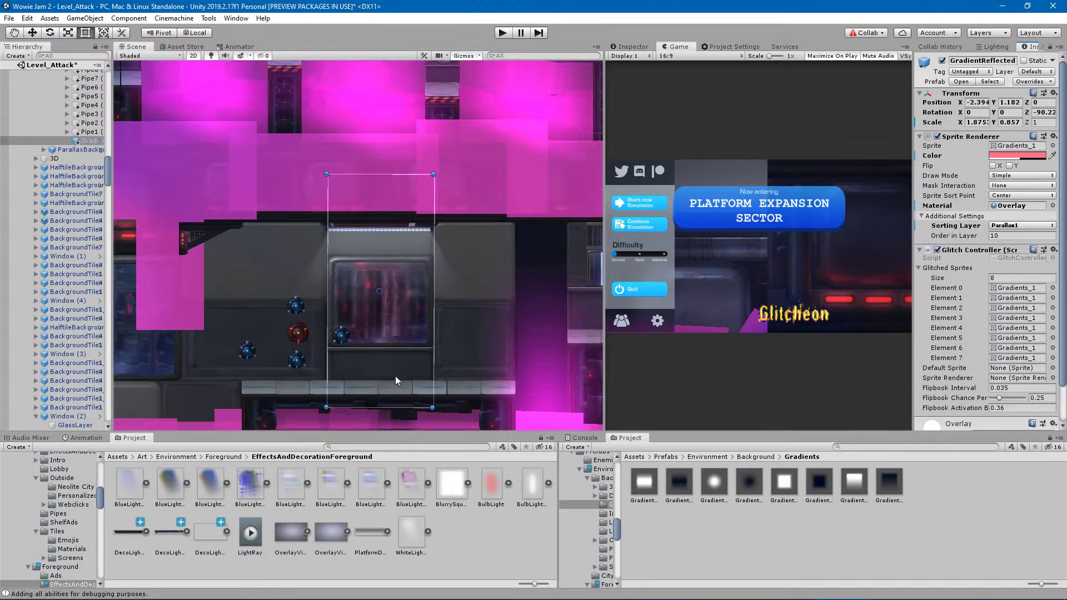
scroll(401, 380, "down", 5)
middle_click_drag(372, 370, 470, 315)
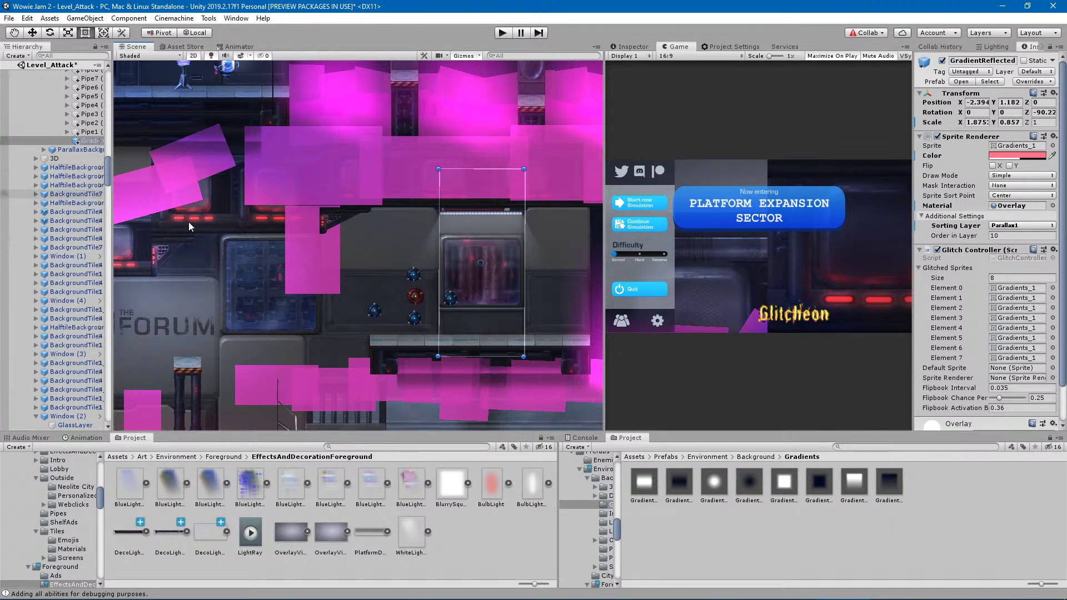
left_click(253, 287)
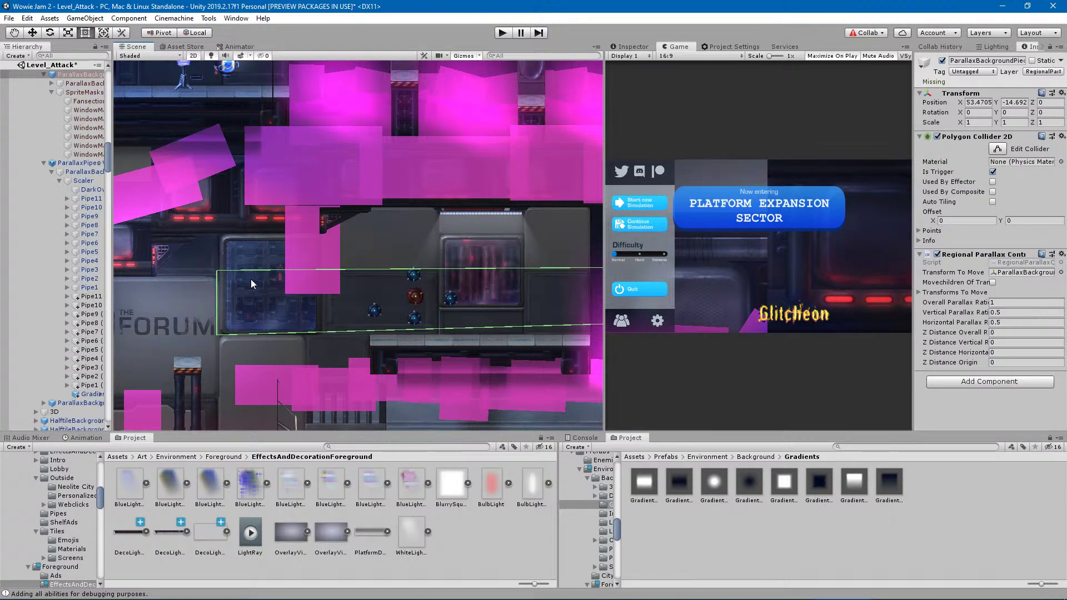
left_click(252, 283)
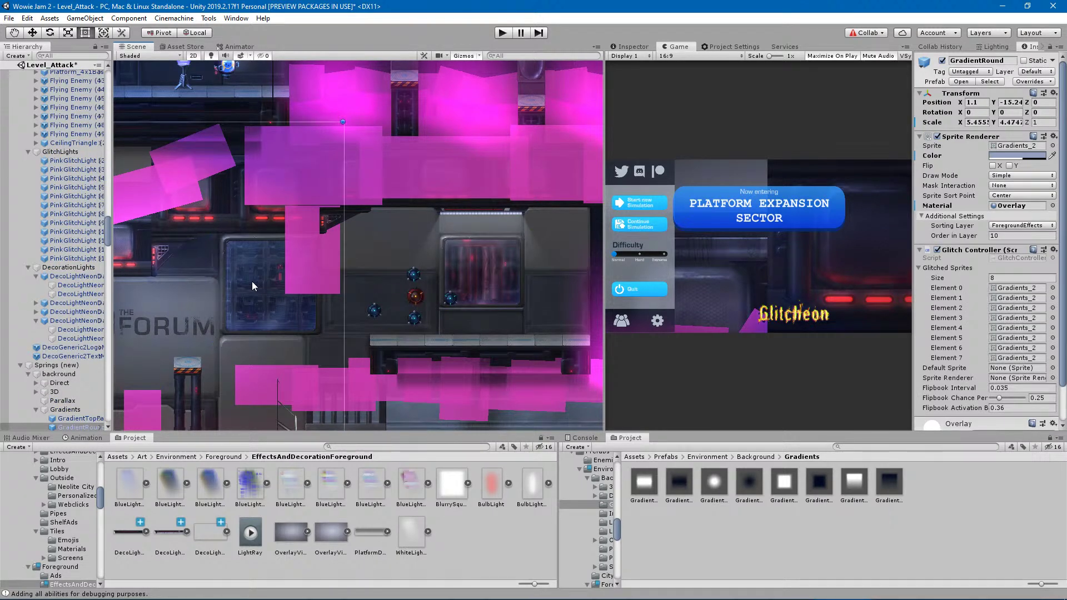
left_click(252, 283)
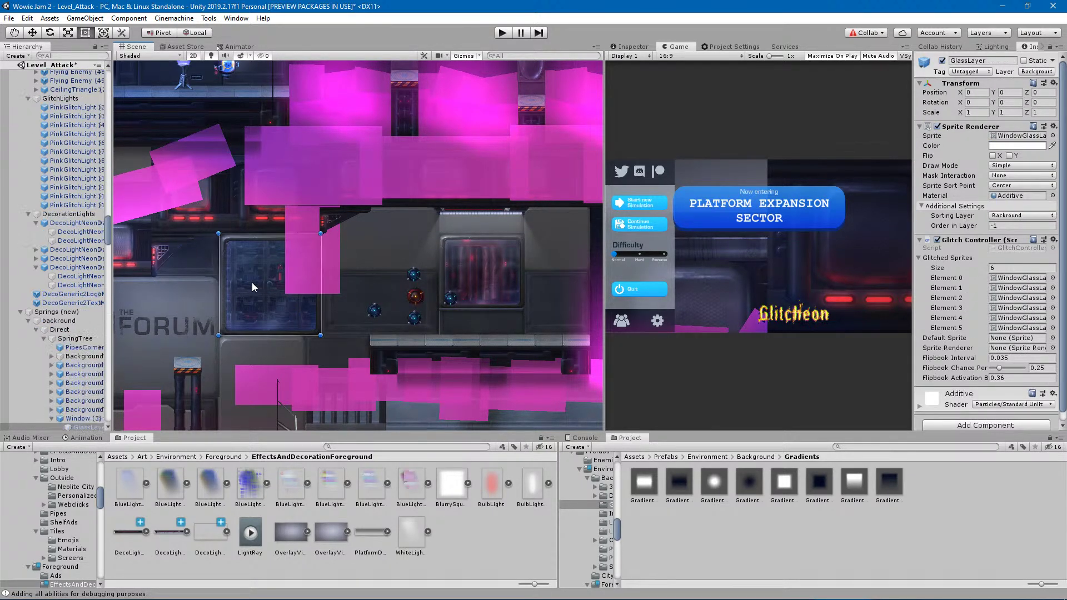
left_click(252, 282)
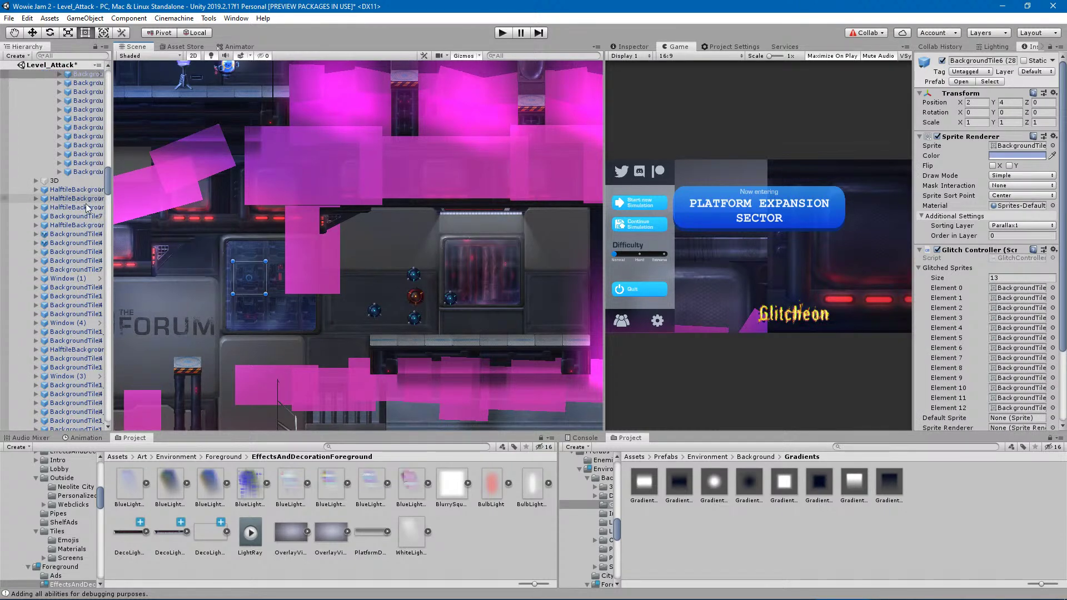
scroll(85, 204, "up", 3)
scroll(86, 208, "up", 5)
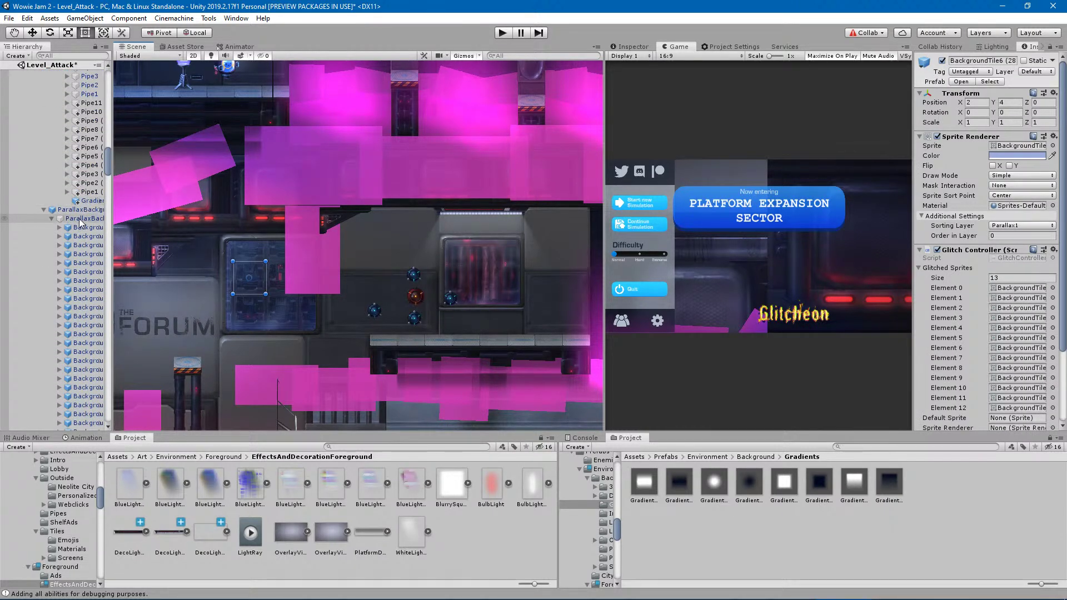
left_click(86, 219)
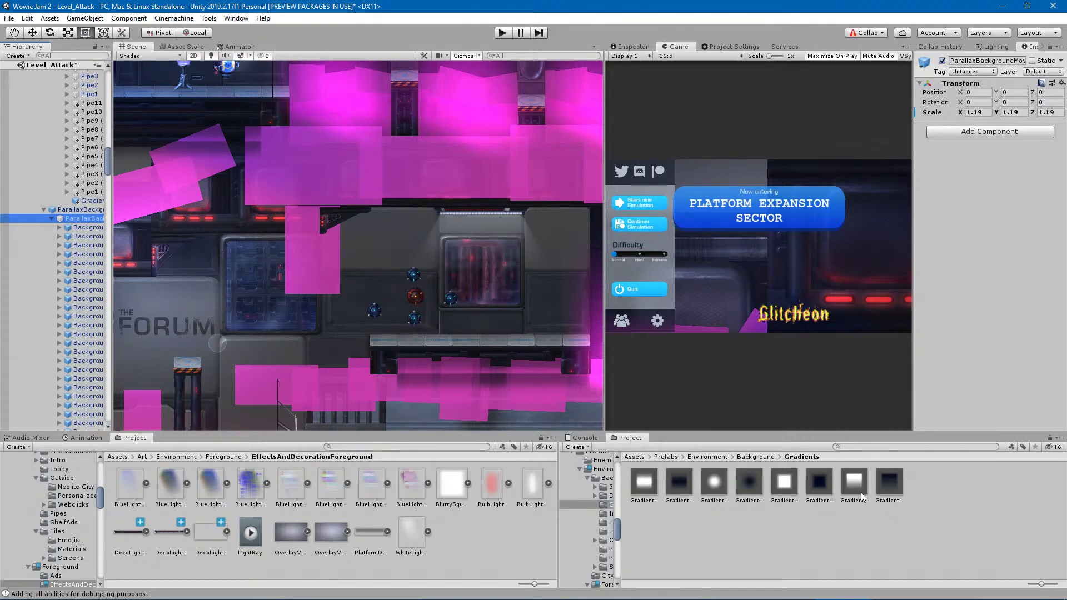
left_click_drag(852, 486, 62, 219)
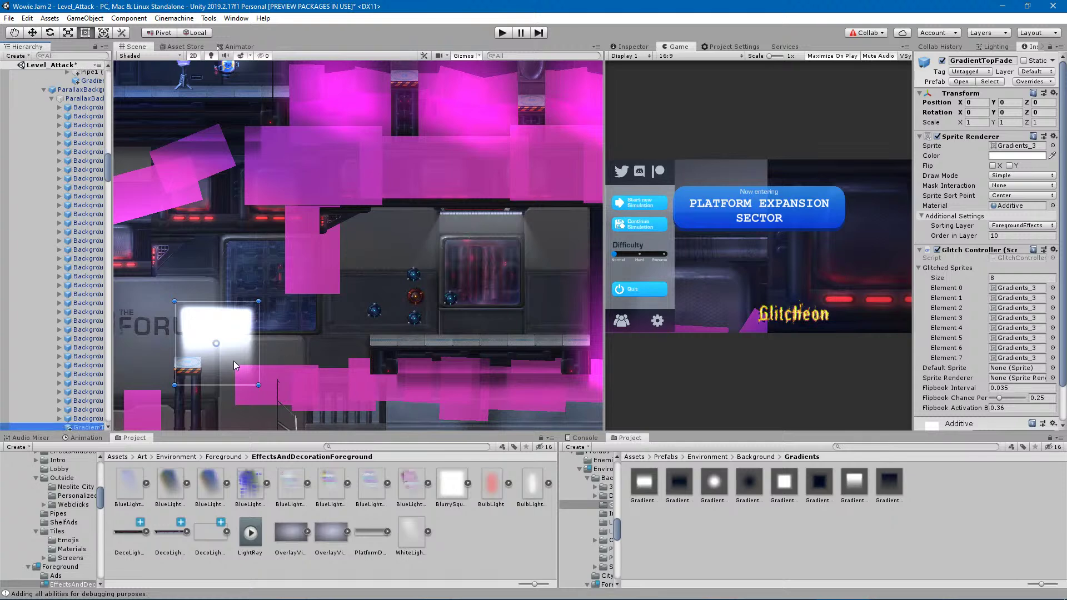
Move the GradientTopFade over the window near X 2.61, Y 3.84 and set its sorting layer to Parallax1.
left_click(1026, 226)
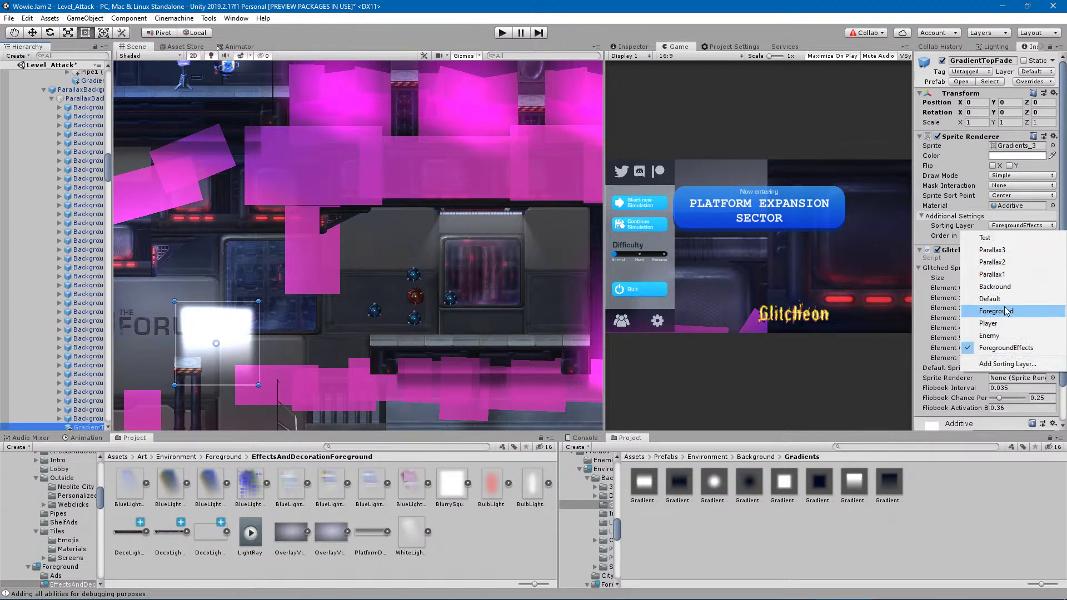
left_click(1006, 263)
left_click_drag(231, 342, 269, 291)
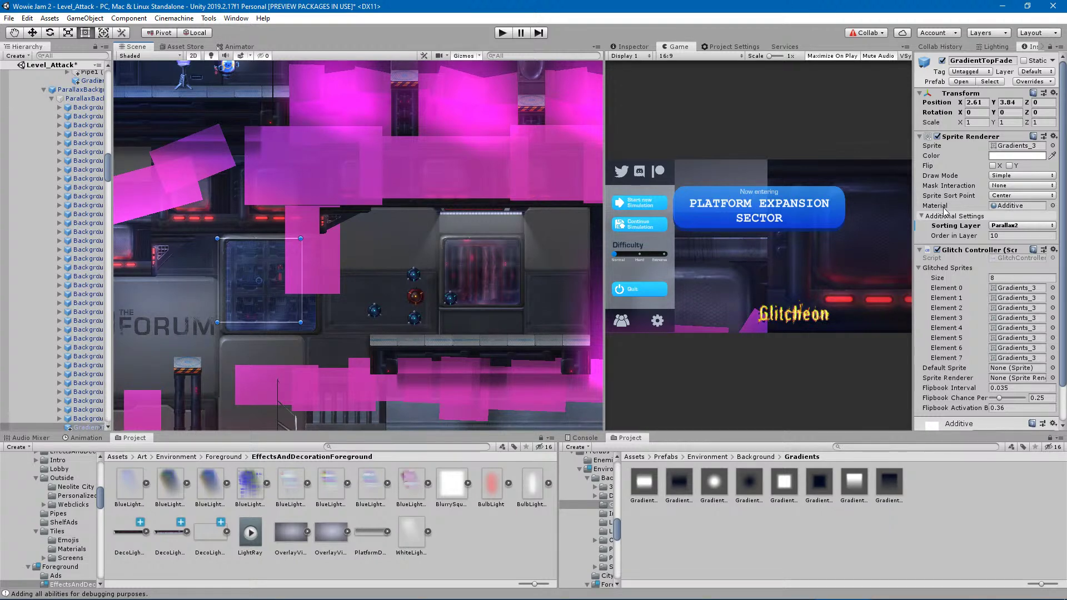
left_click(89, 419)
left_click(89, 426)
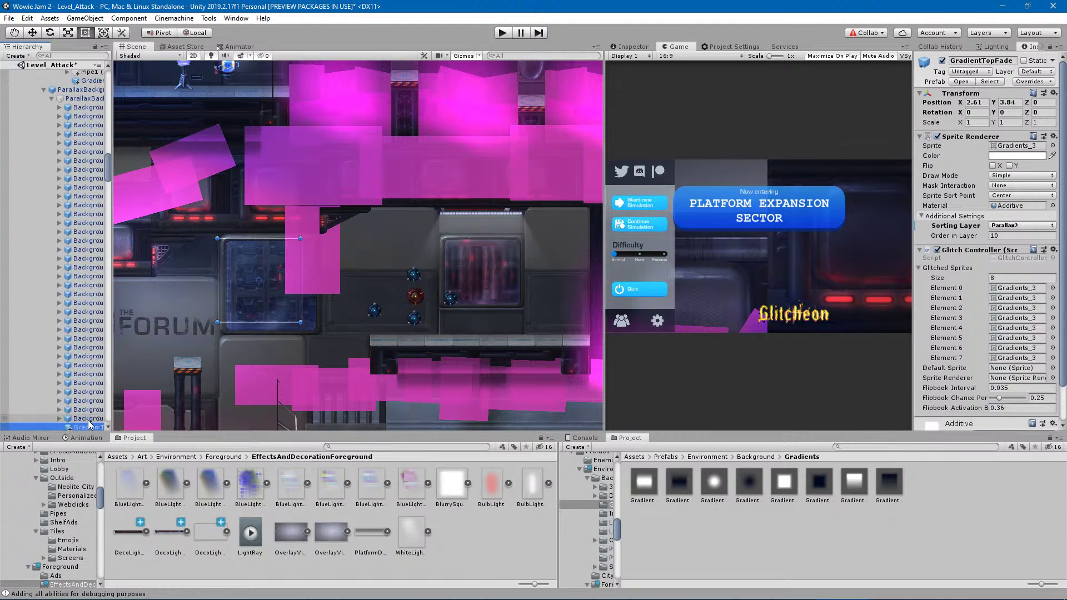
left_click(1022, 225)
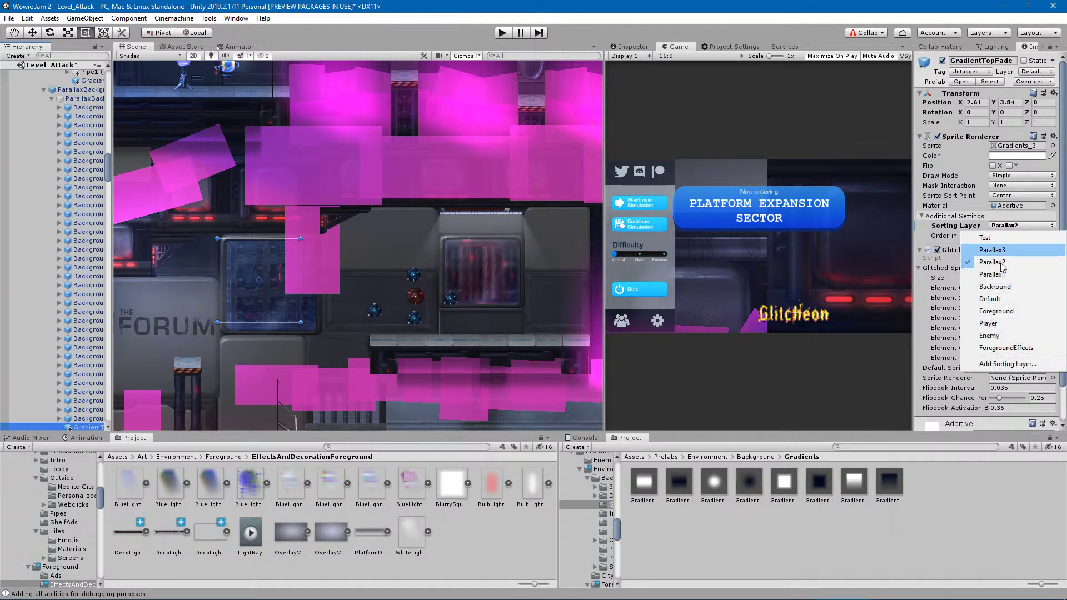
left_click(1013, 278)
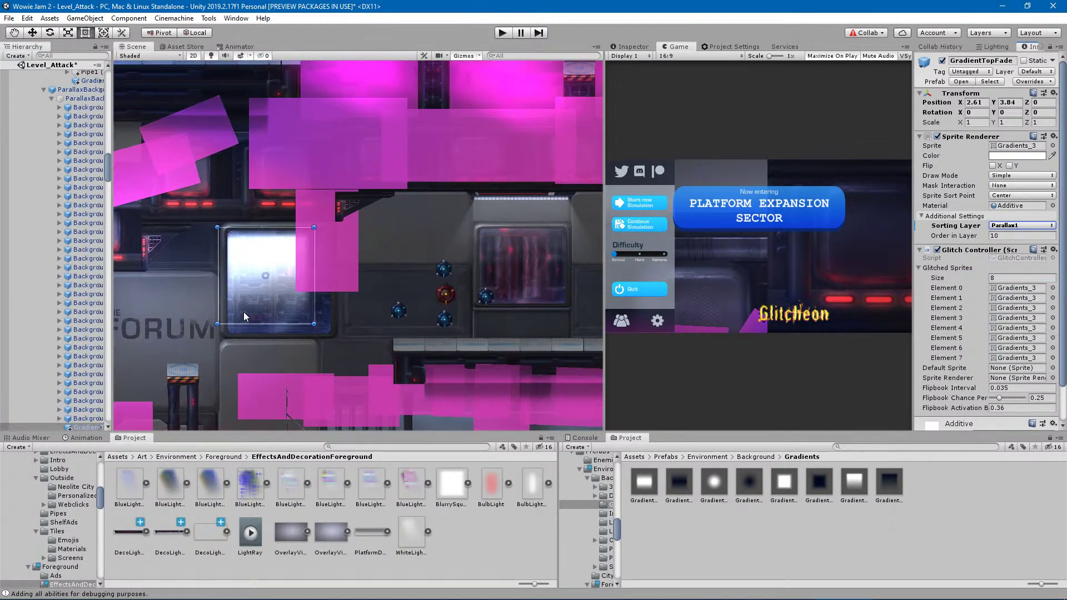
scroll(242, 311, "up", 2)
left_click(87, 418)
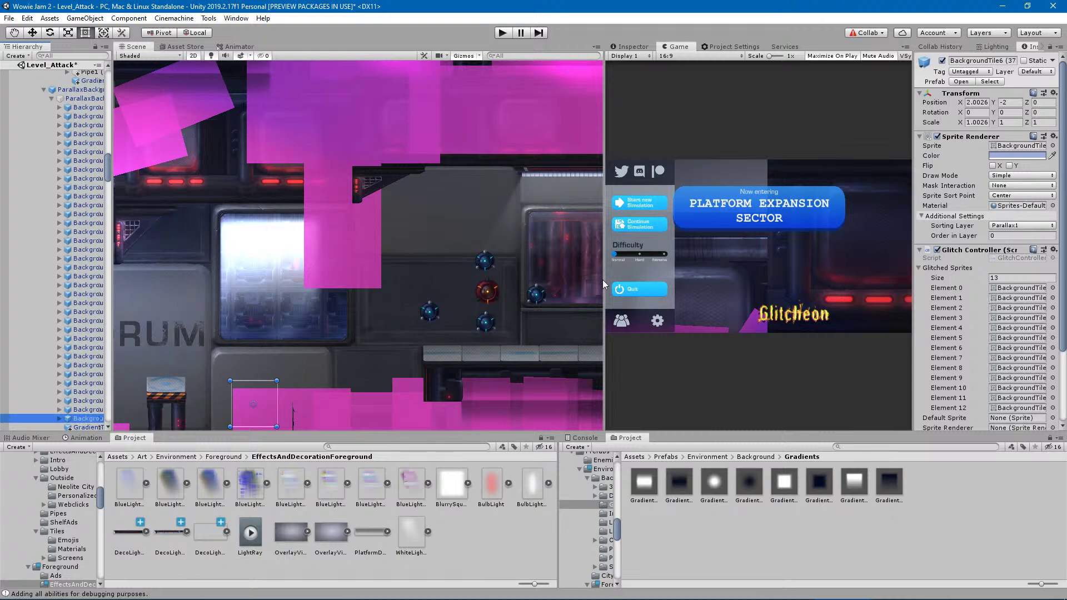
Check the mask interaction of the DecorationPipe in Pipe1 (1) and set the red GradientReflected to Visible Inside Mask.
middle_click_drag(553, 262, 472, 260)
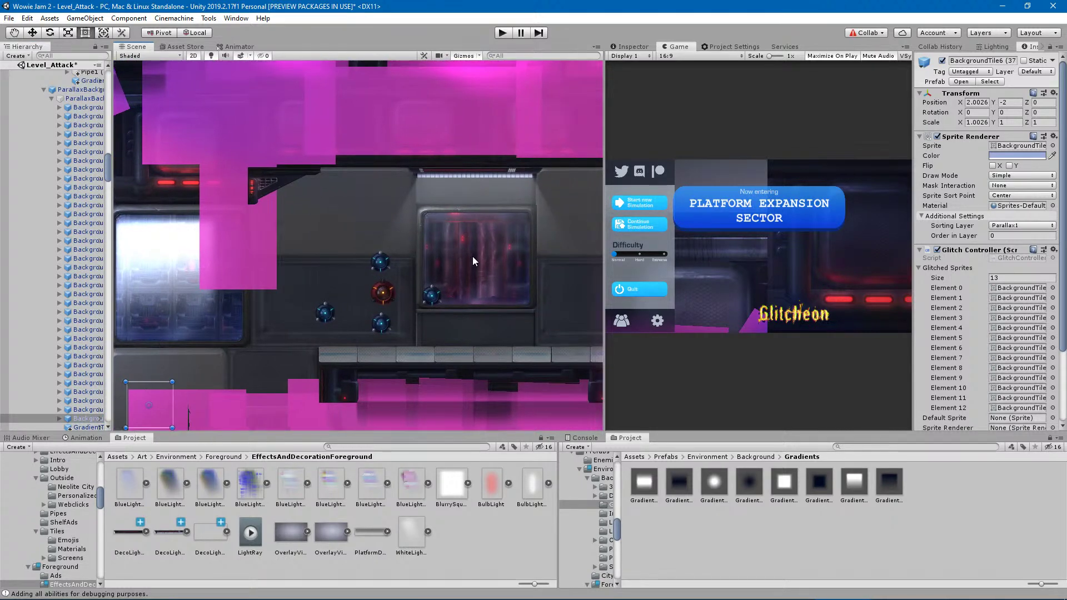
left_click(472, 260)
left_click(473, 261)
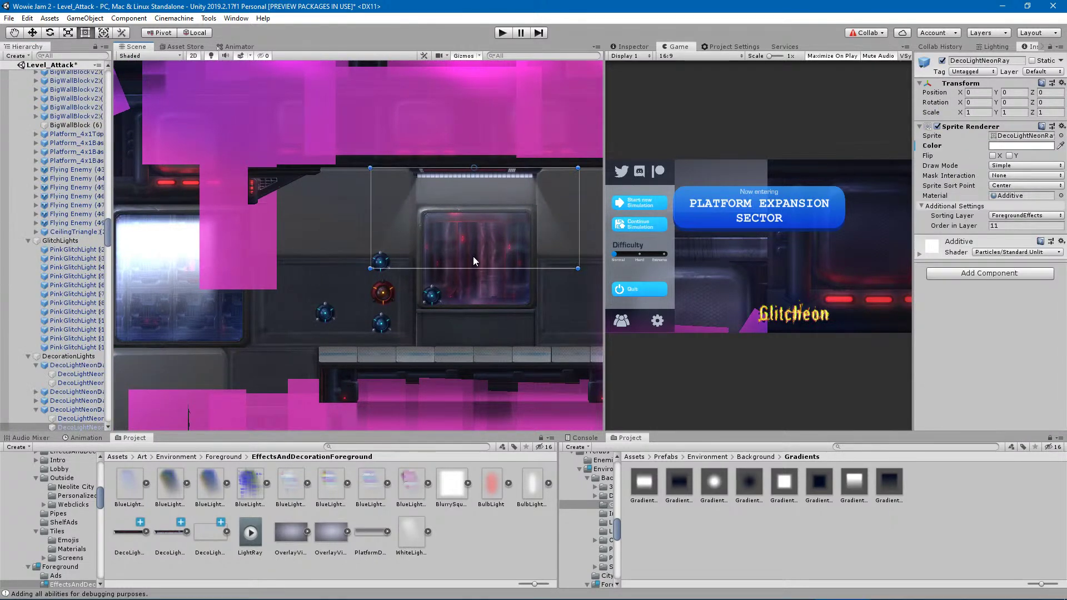
left_click(473, 261)
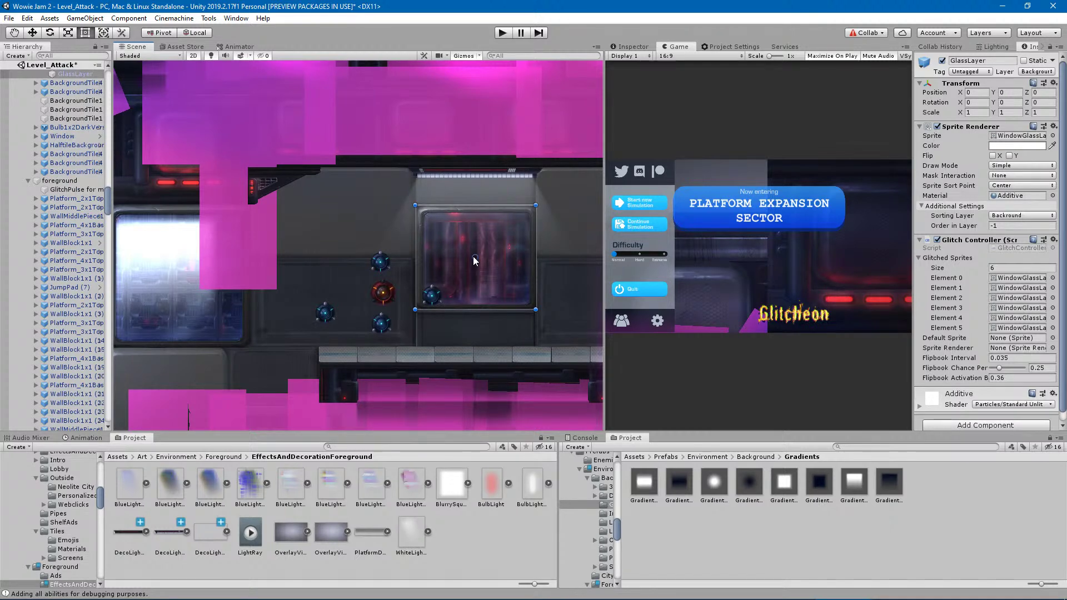
left_click(474, 260)
left_click(474, 261)
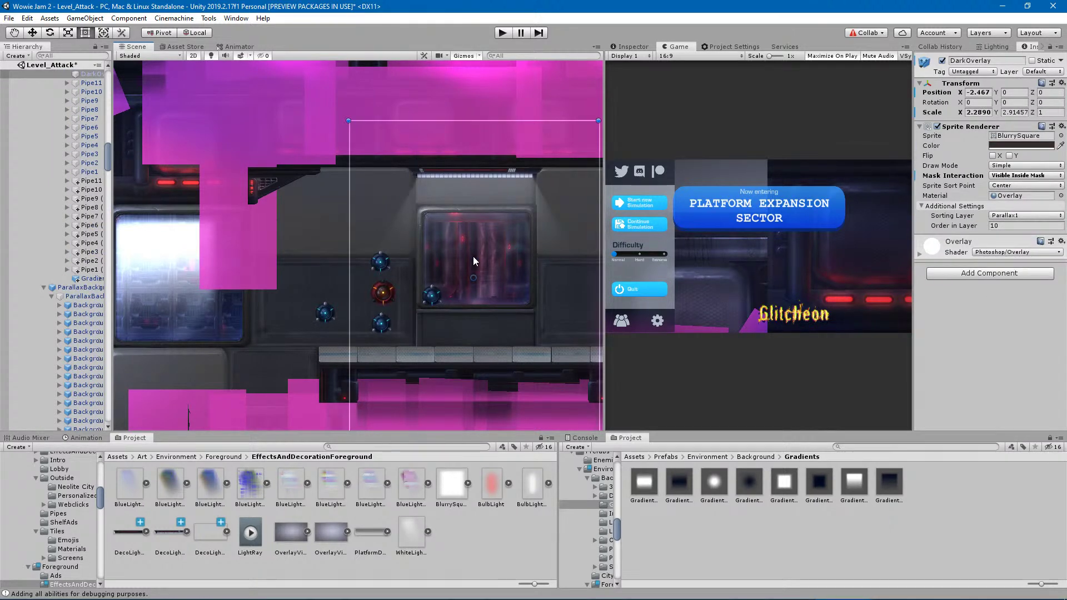
left_click(89, 225)
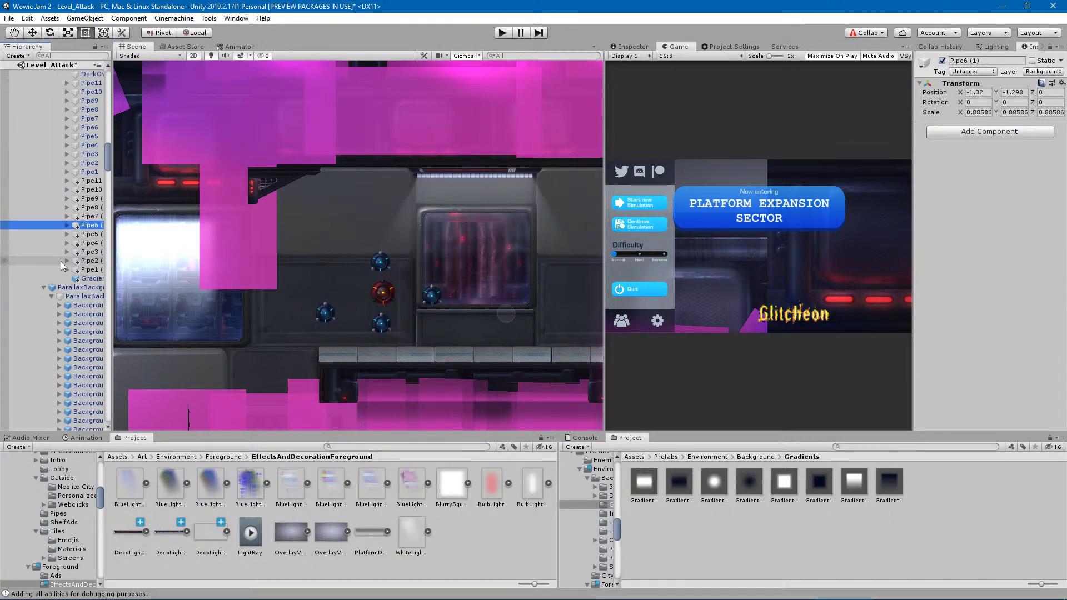
left_click(66, 270)
left_click(86, 279)
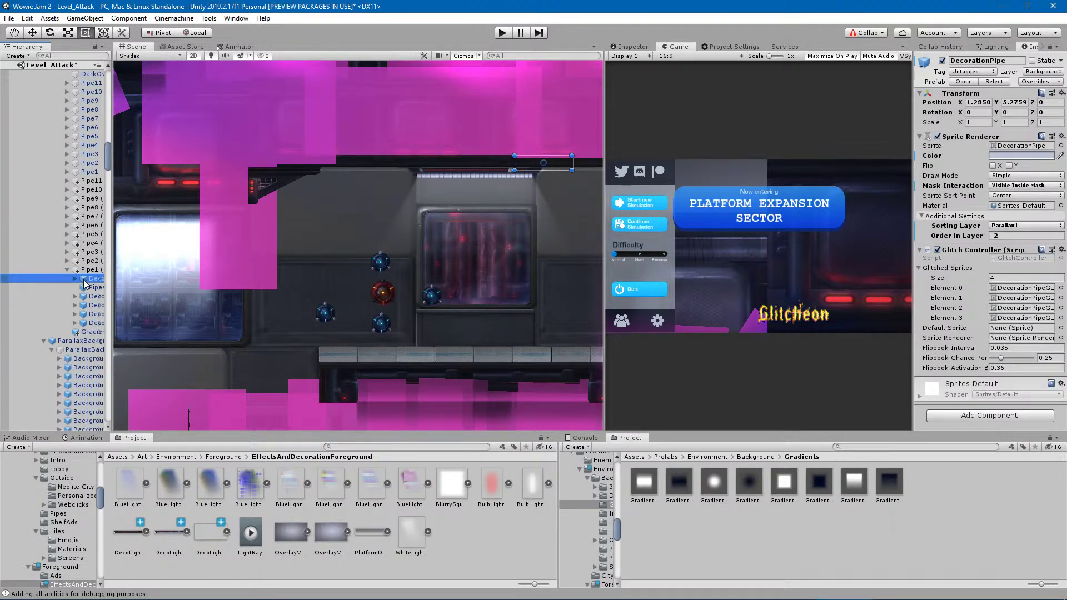
left_click(90, 332)
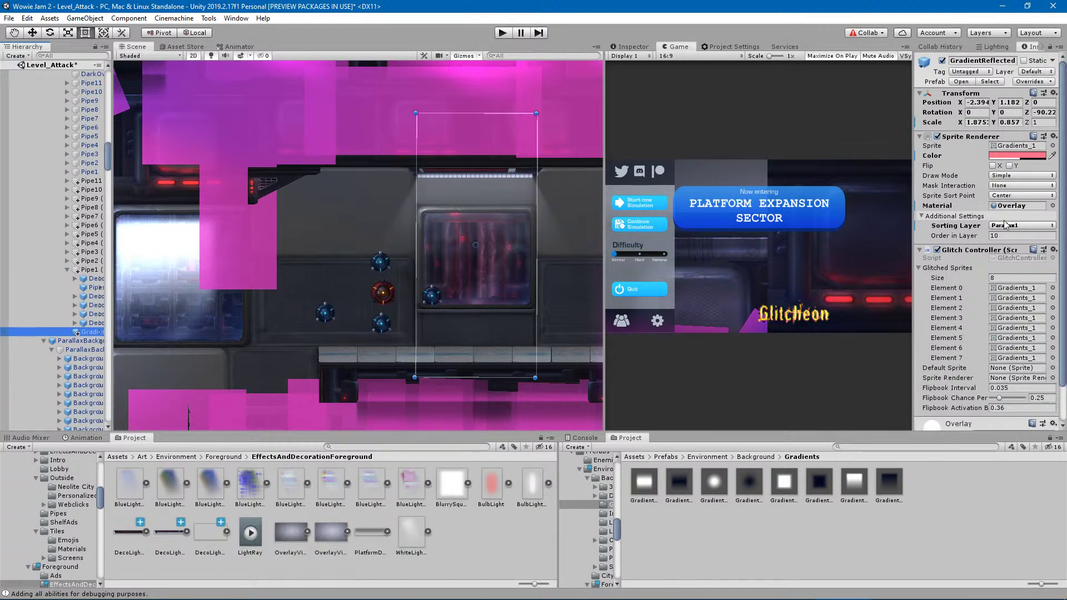
left_click(1028, 185)
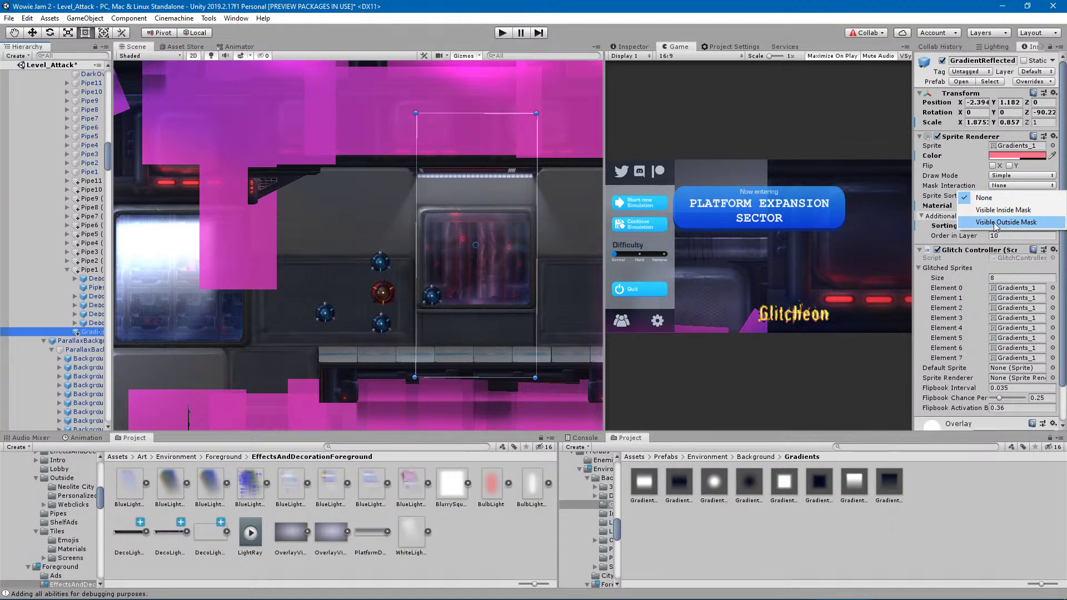
left_click(1003, 210)
Resize the GradientTopFade over the Forum window to about 1.58 by 1.75 scale, centred near X 3.24, Y 5.77.
middle_click_drag(200, 310, 385, 308)
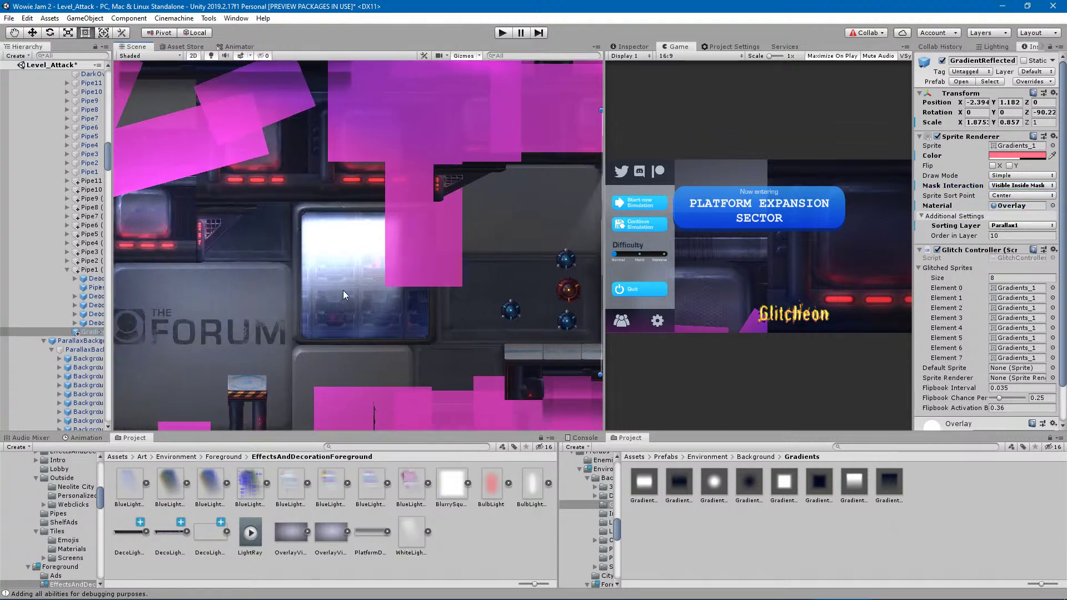
left_click(325, 247)
left_click(325, 246)
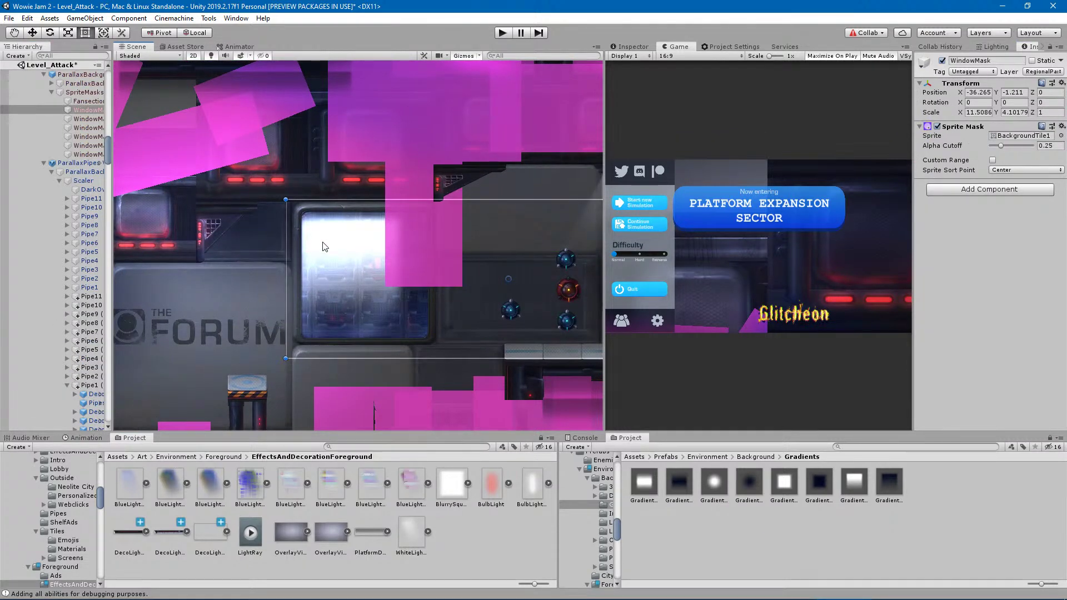
left_click(325, 247)
left_click(325, 245)
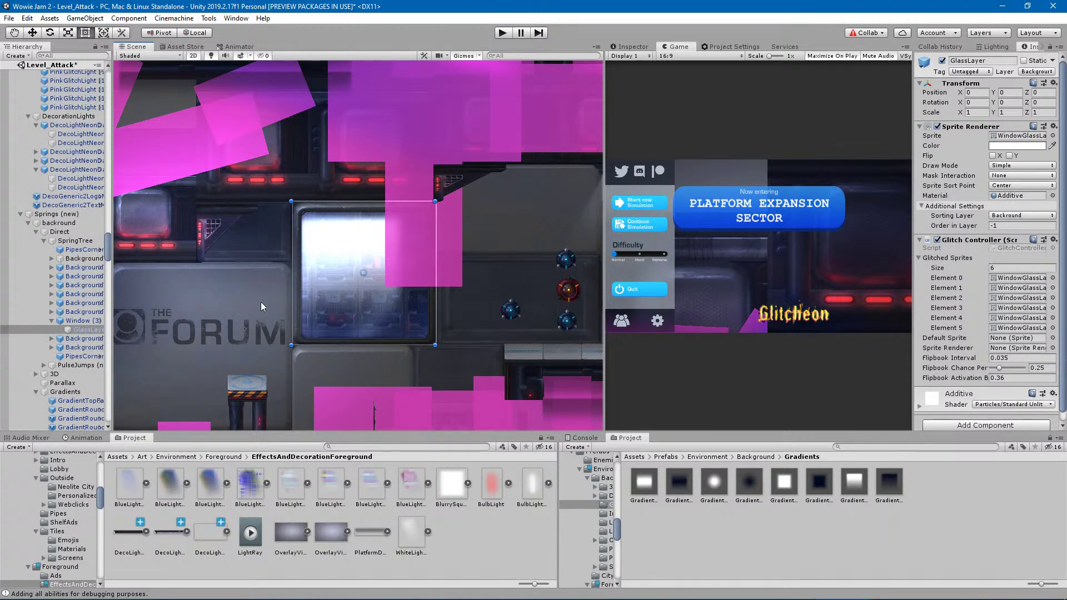
left_click(326, 258)
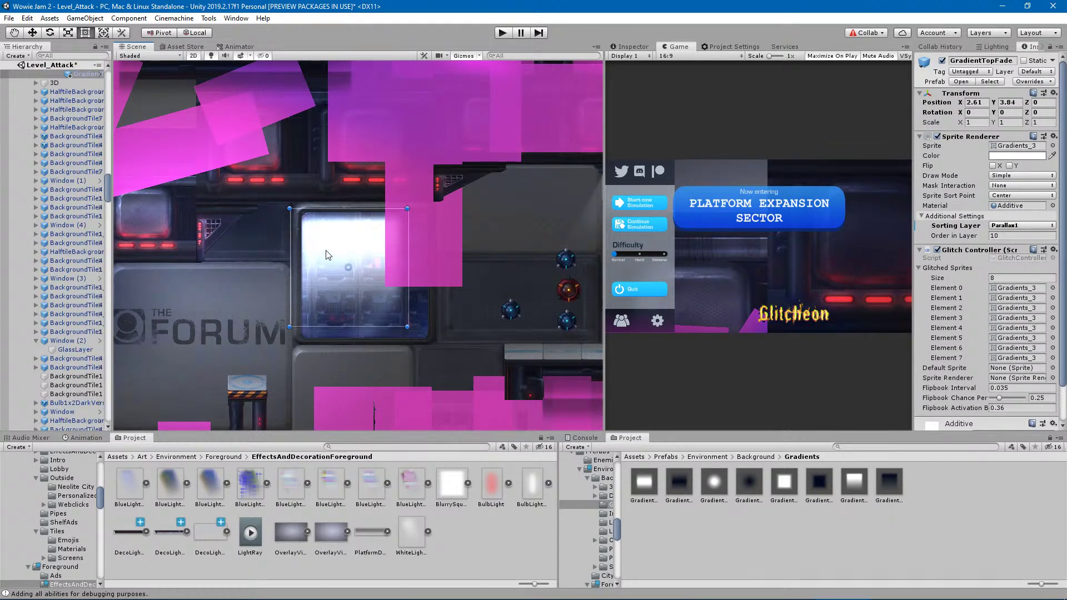
left_click_drag(406, 315, 455, 317)
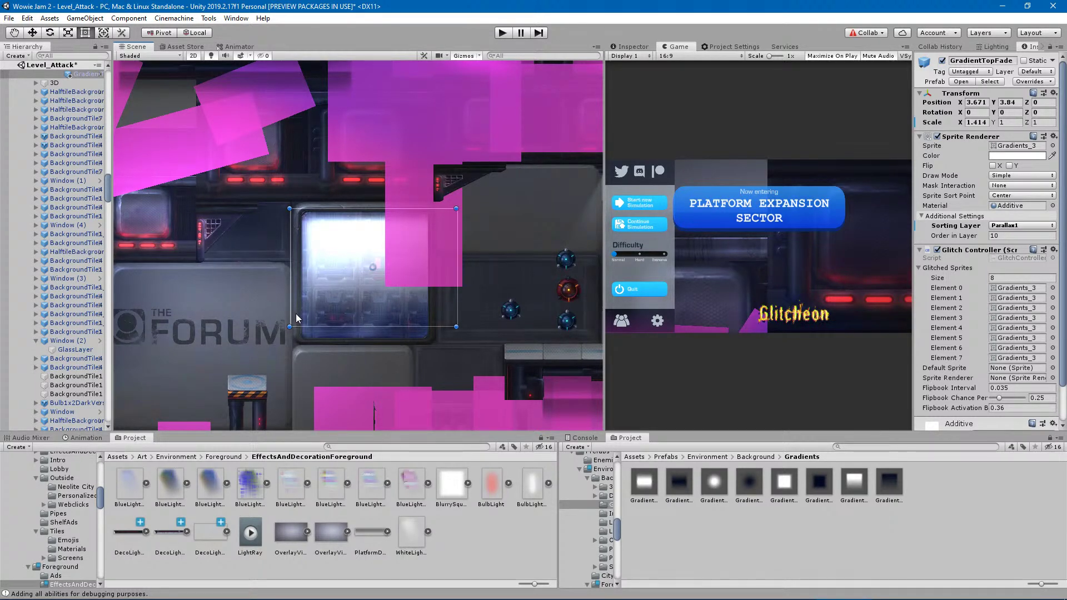
left_click_drag(290, 311, 270, 311)
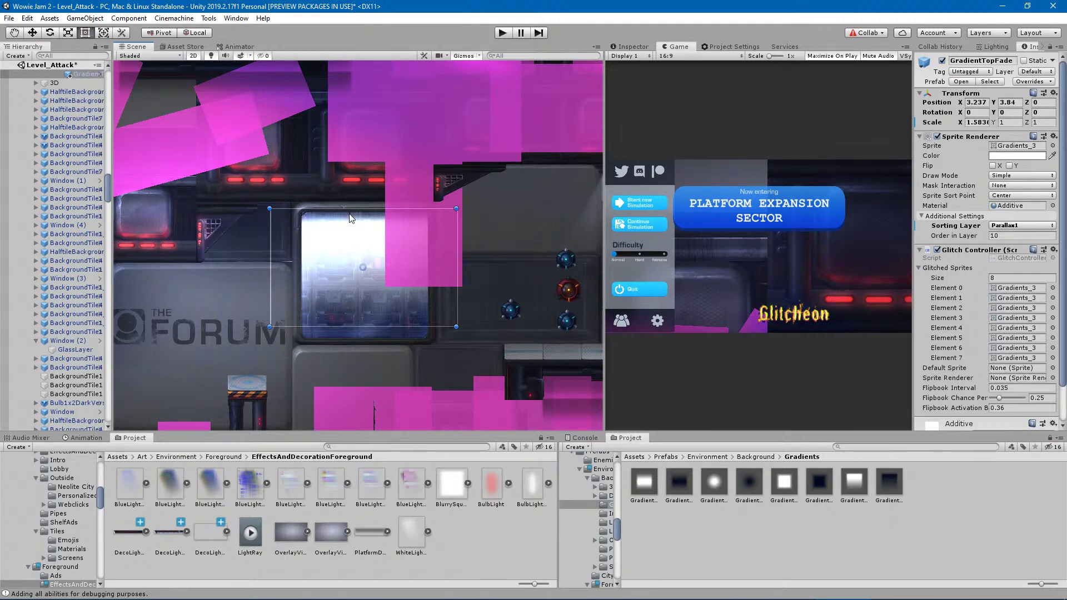
left_click_drag(352, 213, 345, 120)
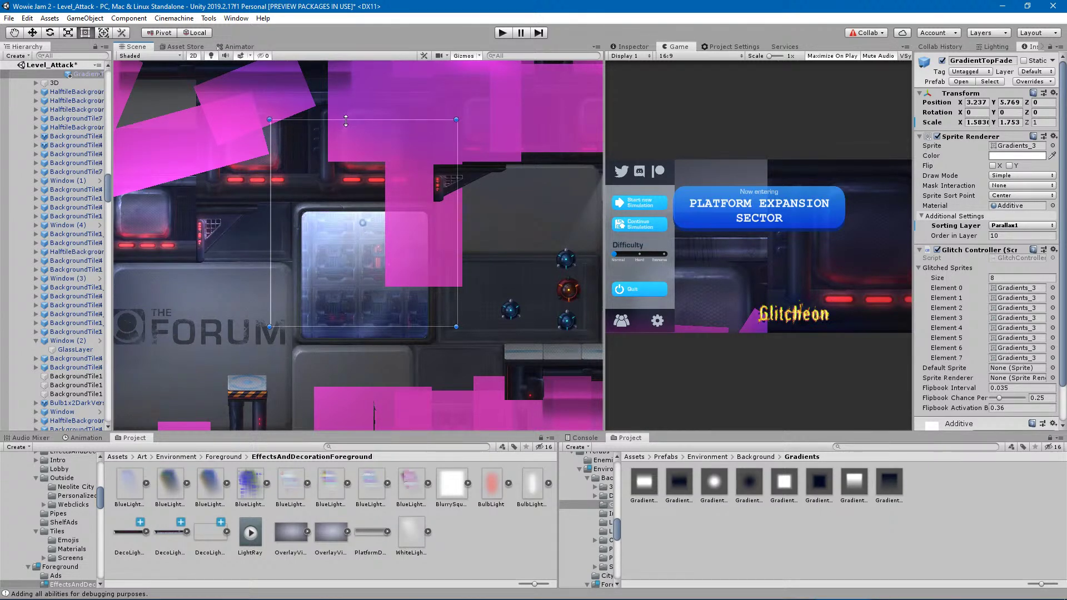
Enlarge the GradientTopFade over the window beside The Forum sign to about 2.06 by 1.91 scale, centred near X 3.31, Y 5.36.
left_click_drag(357, 338, 364, 347)
left_click_drag(479, 329, 482, 329)
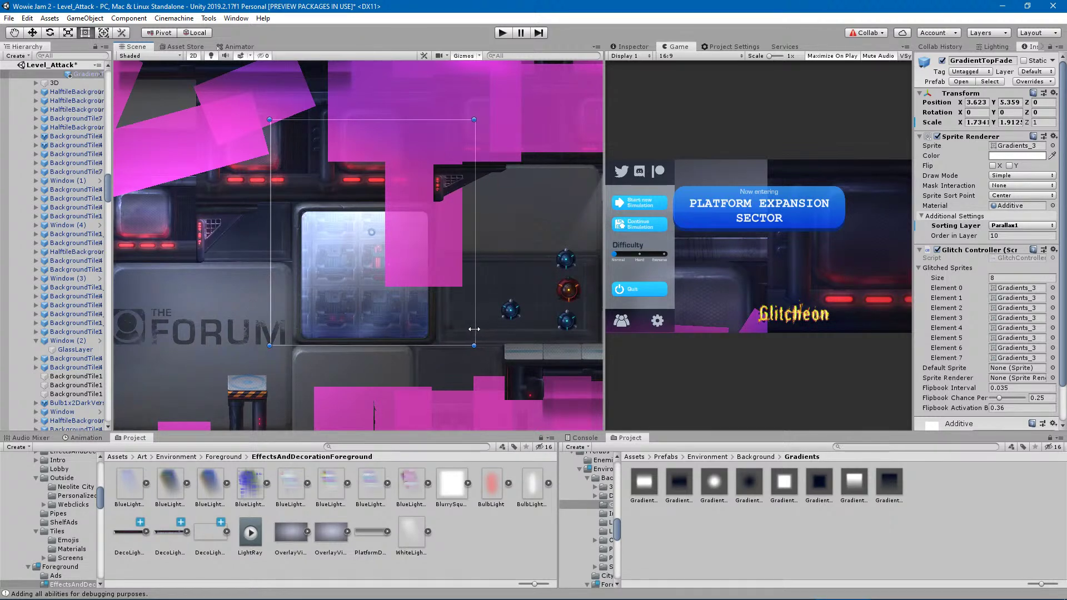
left_click_drag(271, 329, 245, 325)
left_click_drag(476, 312, 487, 312)
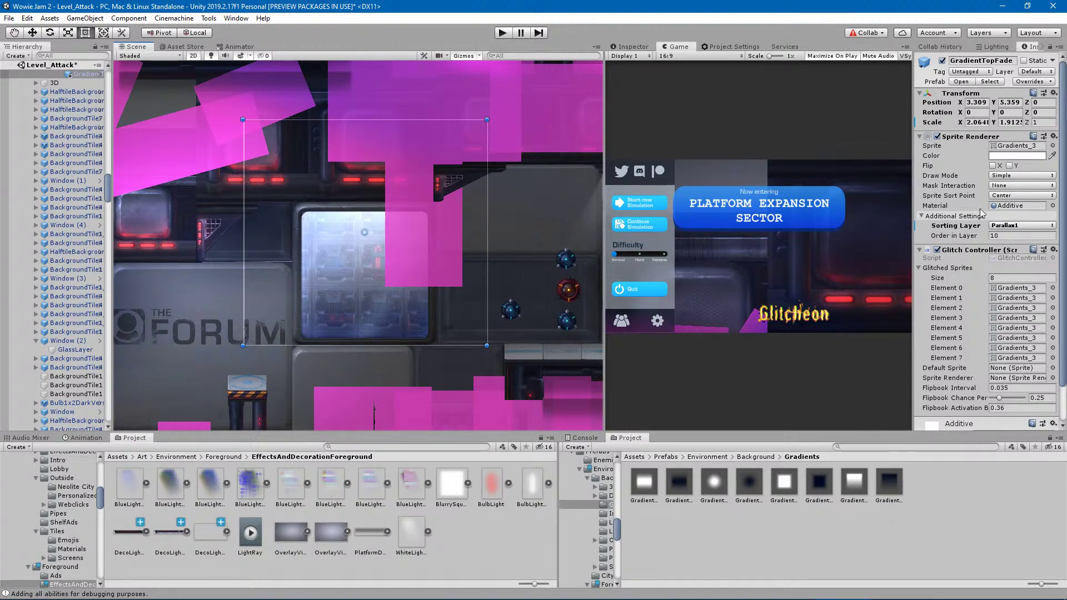
Assign the Overlay material to the GradientTopFade behind The Forum window.
left_click(1052, 206)
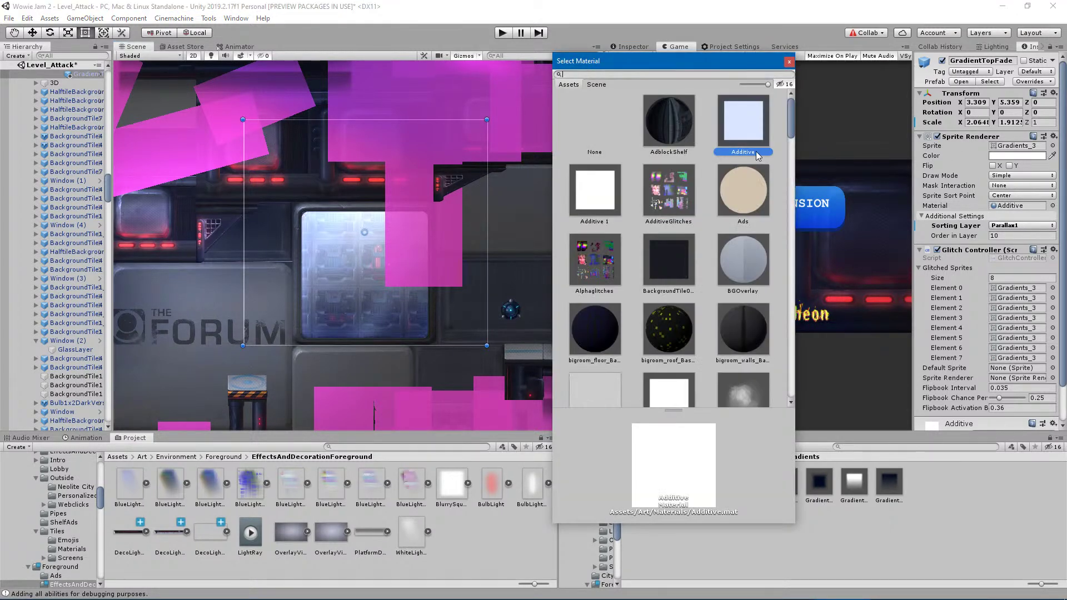
type("ov")
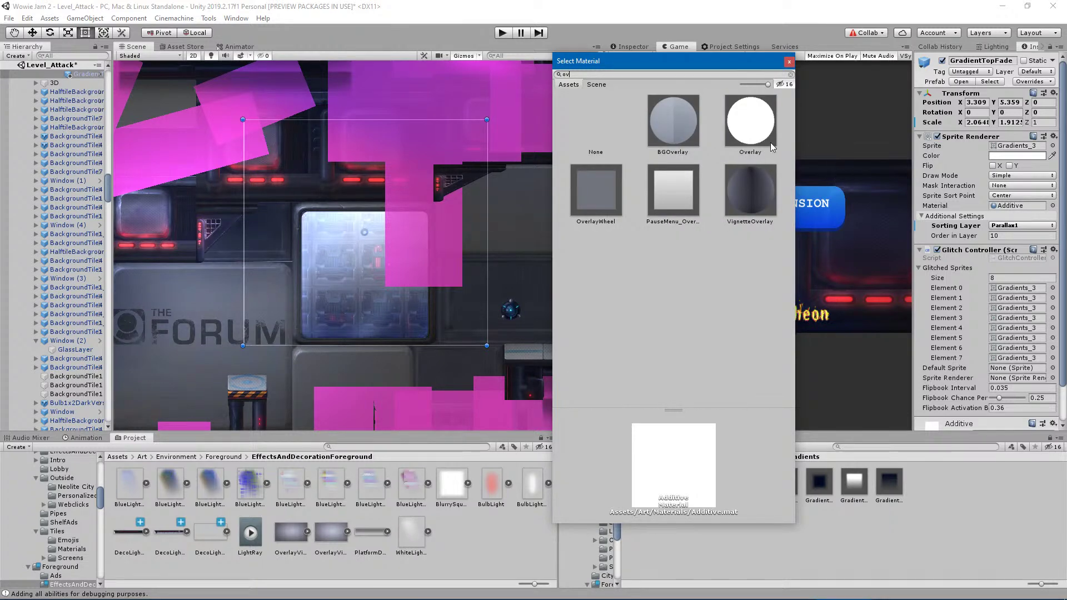
left_click(755, 138)
left_click(789, 61)
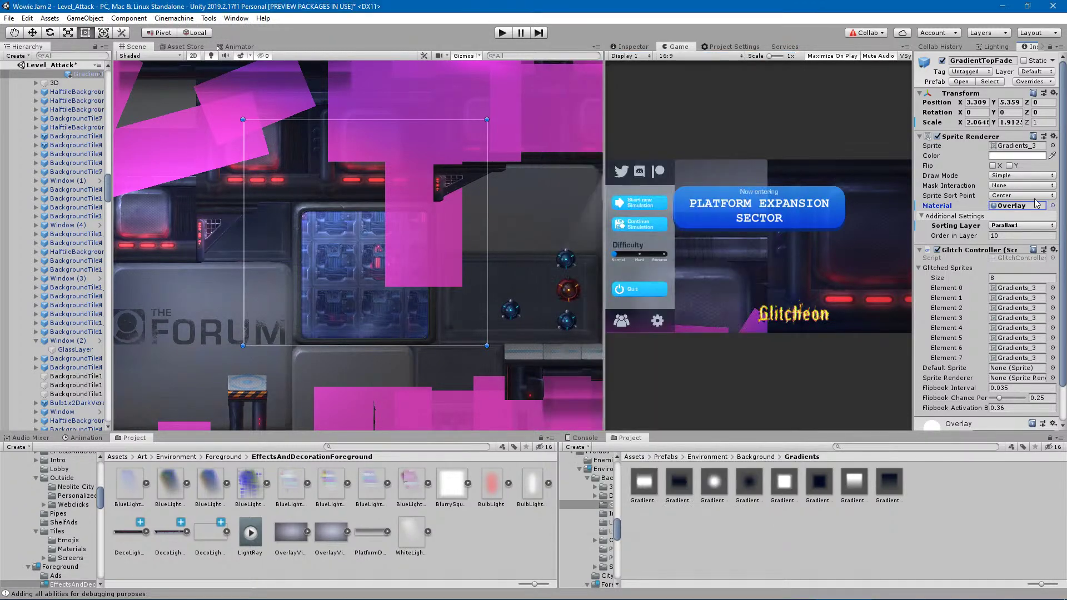
Try a red FF3434 tint and a green 34FF5A tint on the GradientTopFade.
left_click(996, 157)
left_click(636, 315)
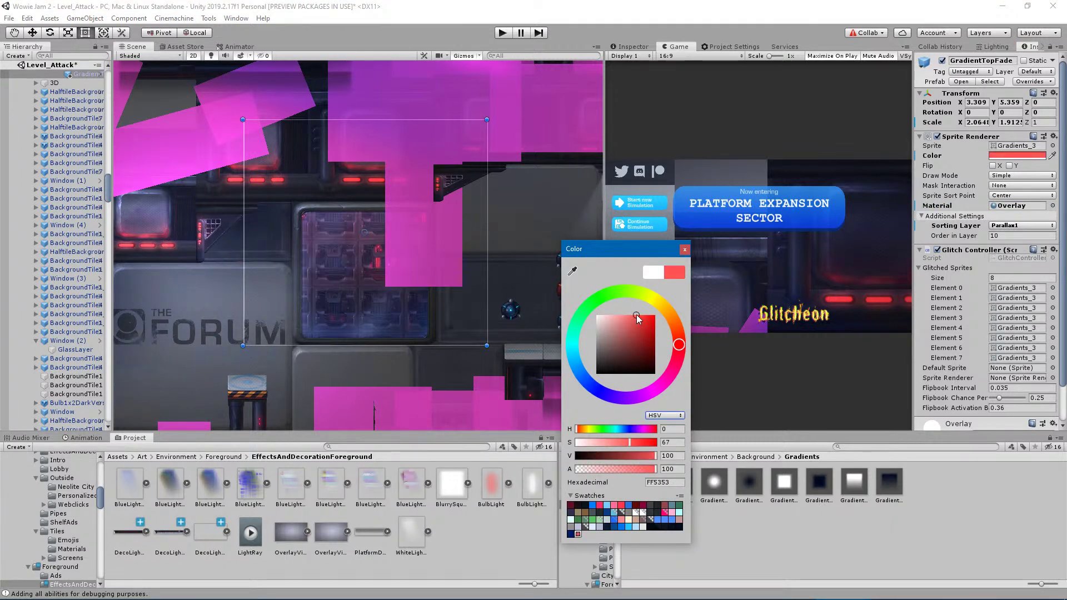
left_click_drag(636, 314, 645, 309)
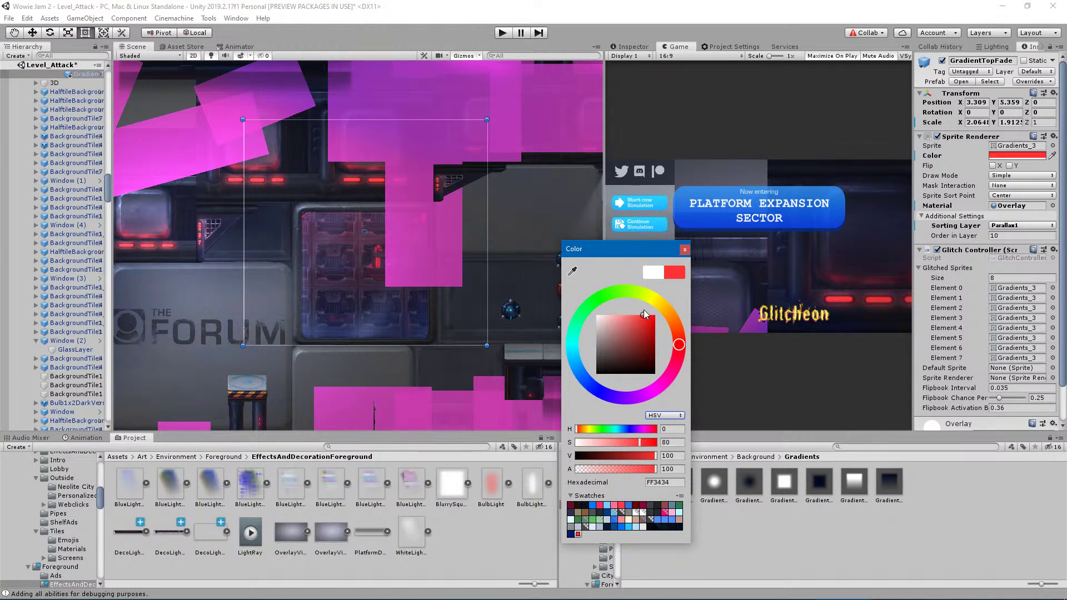
left_click(647, 396)
left_click_drag(663, 392, 529, 236)
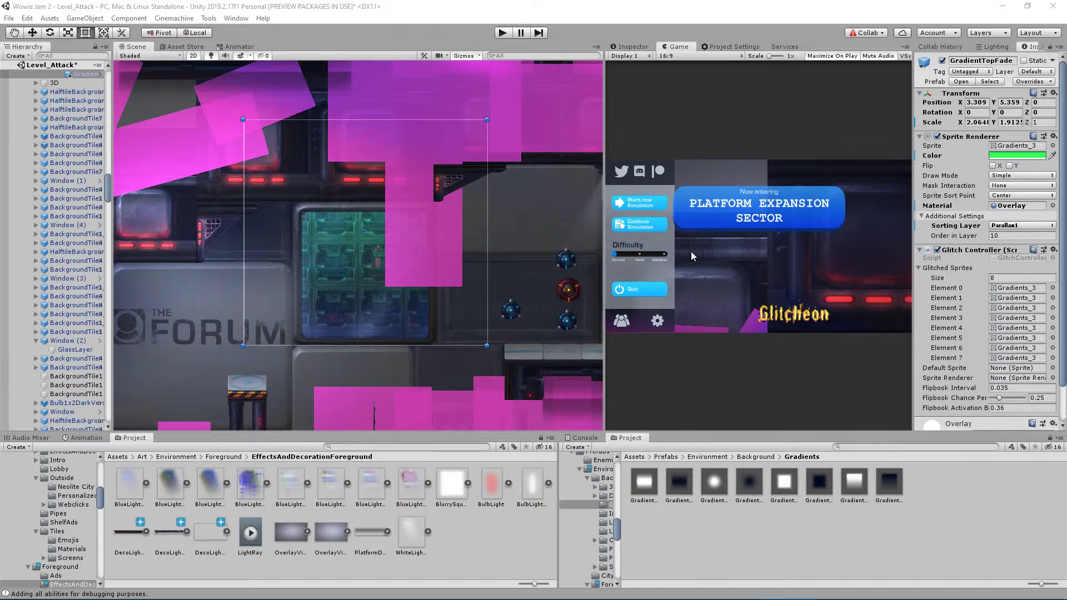
Tint the GradientTopFade saturated red, FF1B2F, and raise its lower edge slightly to about 1.89 Y scale.
left_click(1028, 156)
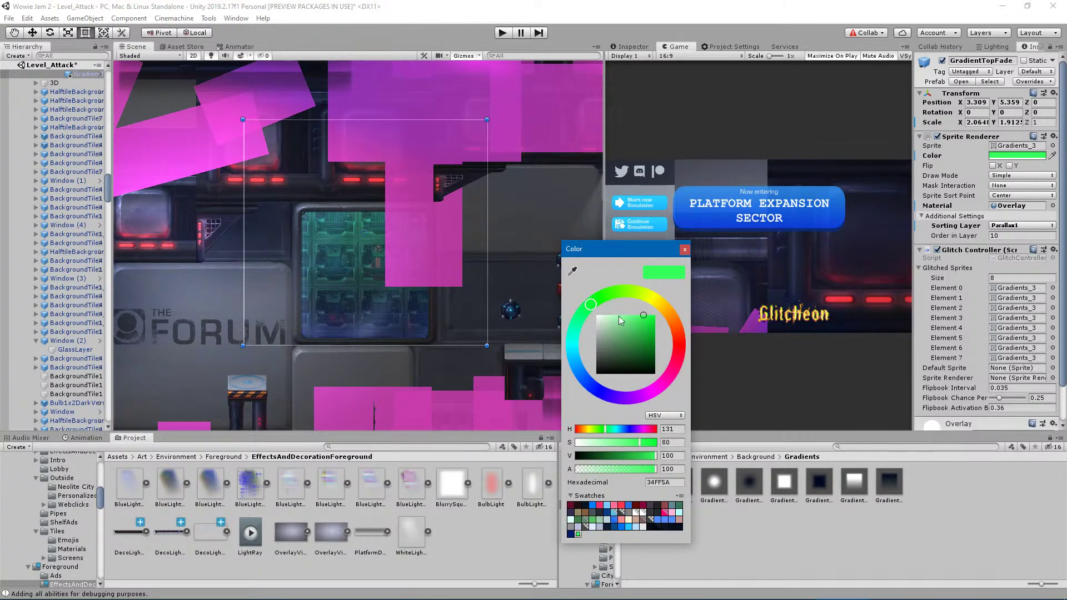
left_click_drag(590, 303, 712, 353)
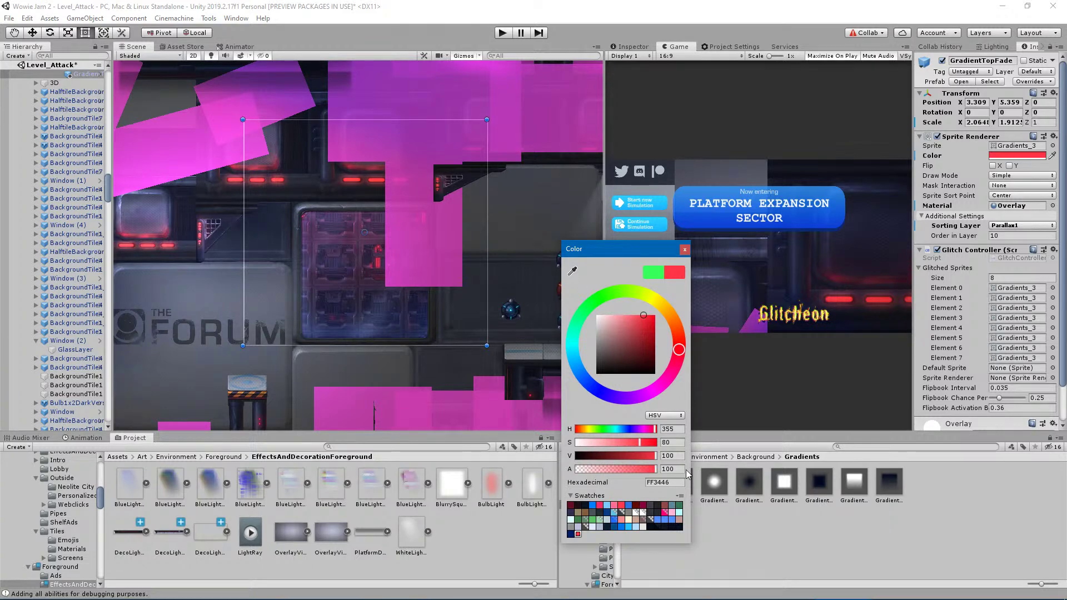
left_click_drag(643, 441, 647, 442)
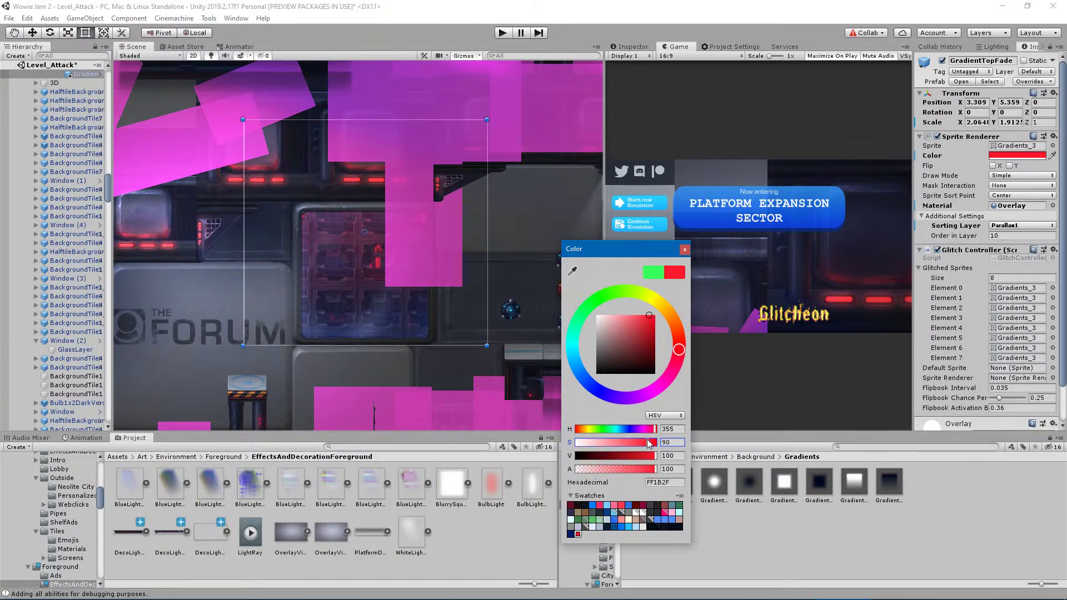
left_click(366, 346)
mouse_move(373, 345)
left_mouse_down()
mouse_move(376, 295)
mouse_move(378, 353)
mouse_move(359, 343)
left_mouse_up()
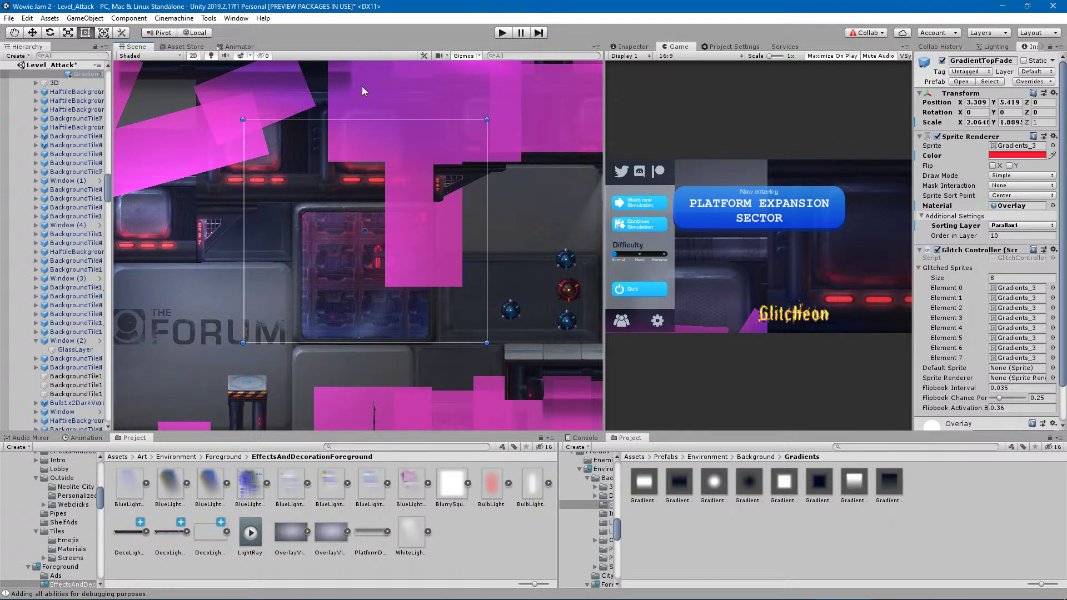
Try shrinking the GradientTopFade from its upper edge to about 1.25 Y scale, and undo the resizing.
left_click_drag(363, 120, 363, 195)
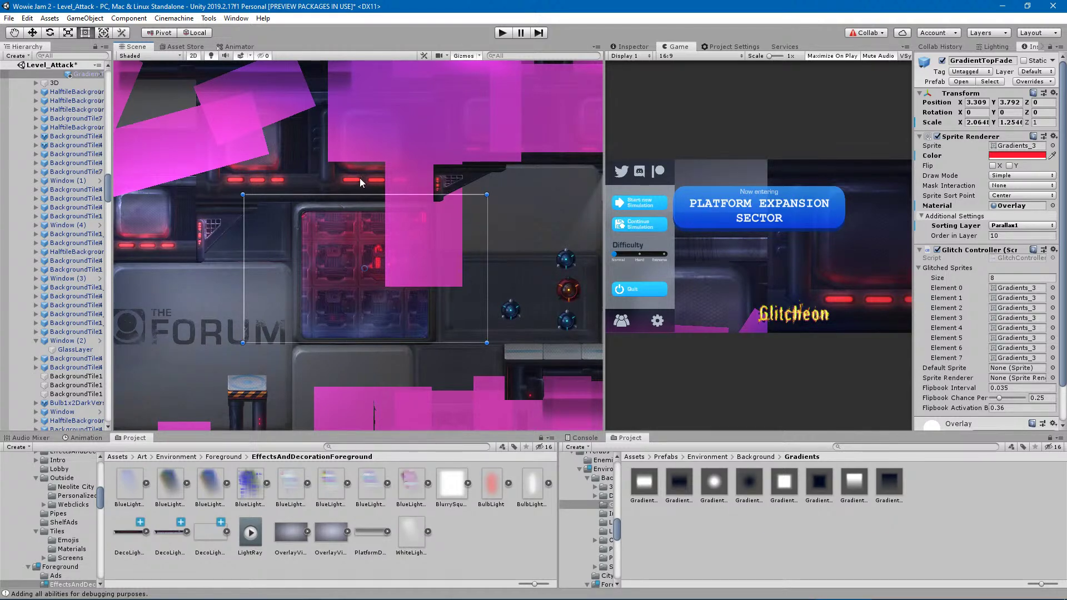
key("ctrl+z")
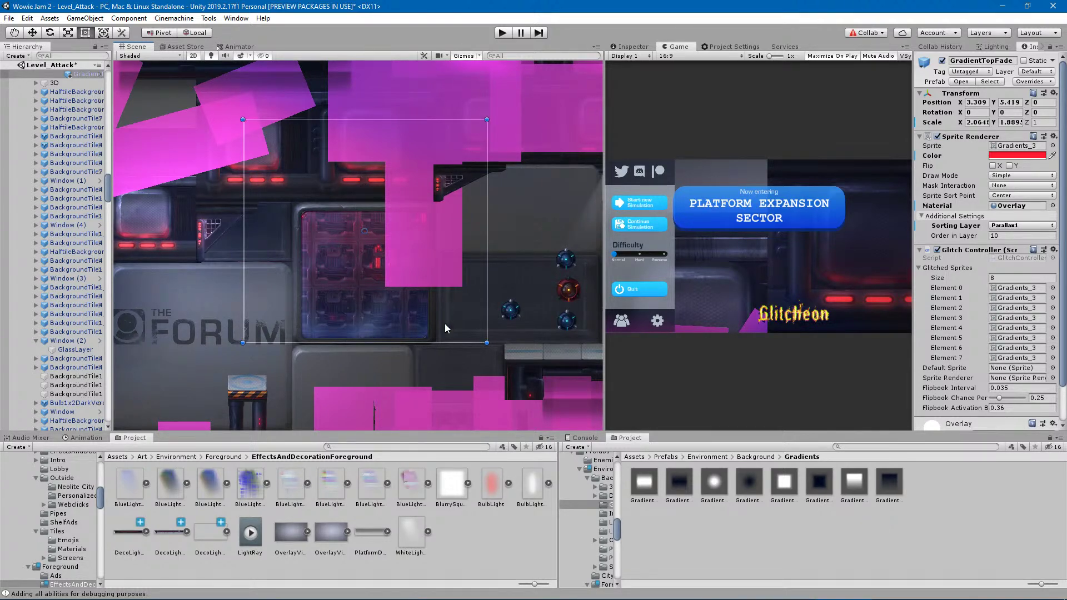
left_click_drag(493, 354, 518, 272)
key("ctrl+z")
Examine the level's lighting from The Forum area across the magenta corridors to the arrow-marked shaft and back.
scroll(448, 248, "down", 3)
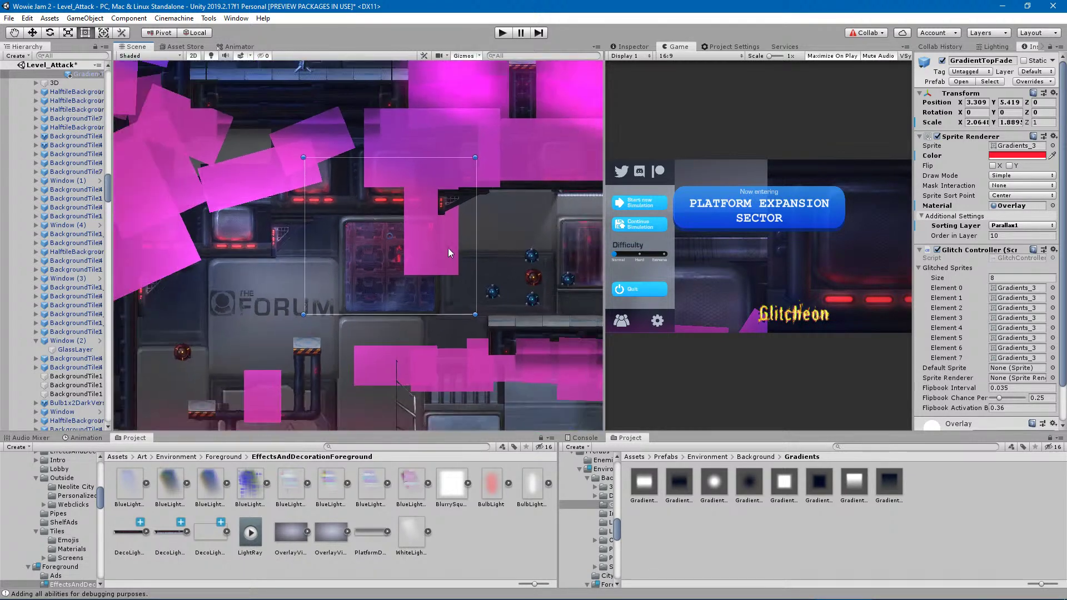
middle_click_drag(408, 204, 310, 285)
scroll(446, 232, "down", 6)
middle_click_drag(593, 272, 393, 184)
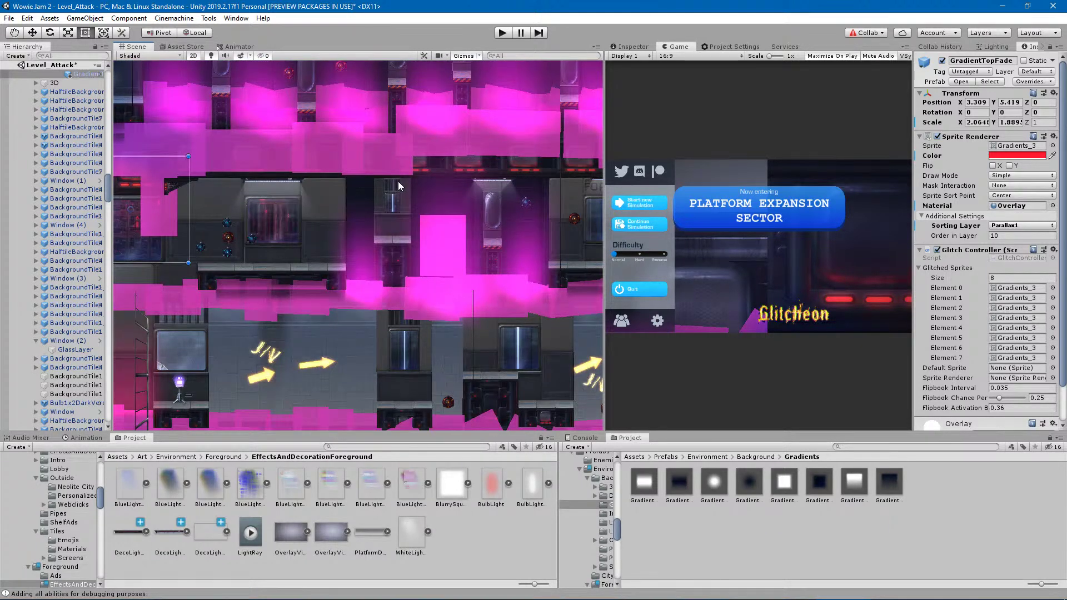
middle_click_drag(227, 216, 332, 276)
scroll(332, 278, "down", 9)
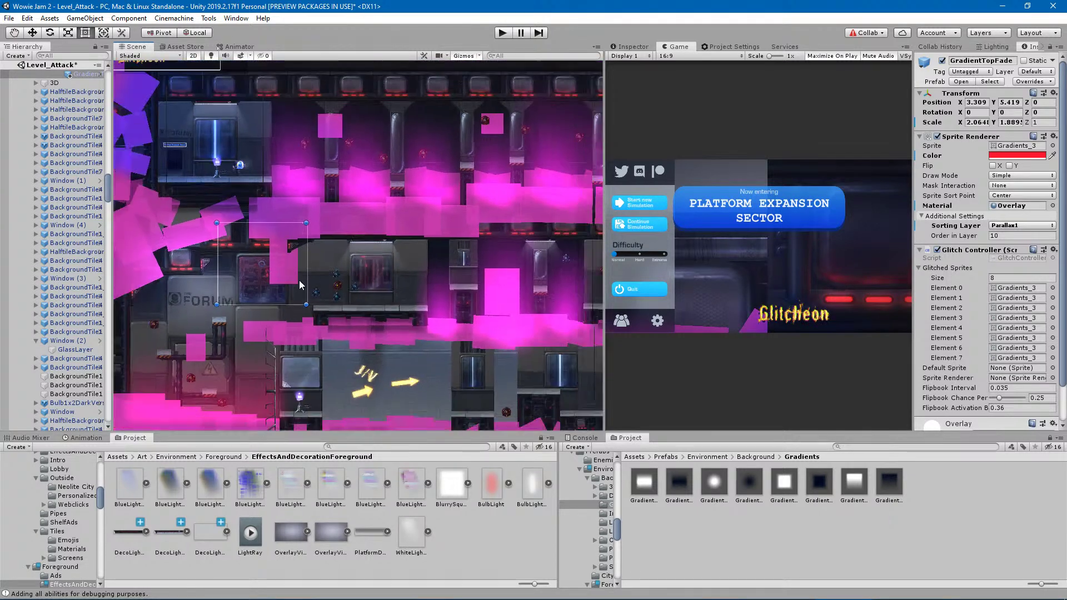
scroll(329, 301, "up", 5)
left_click(496, 549)
middle_click_drag(346, 246, 274, 249)
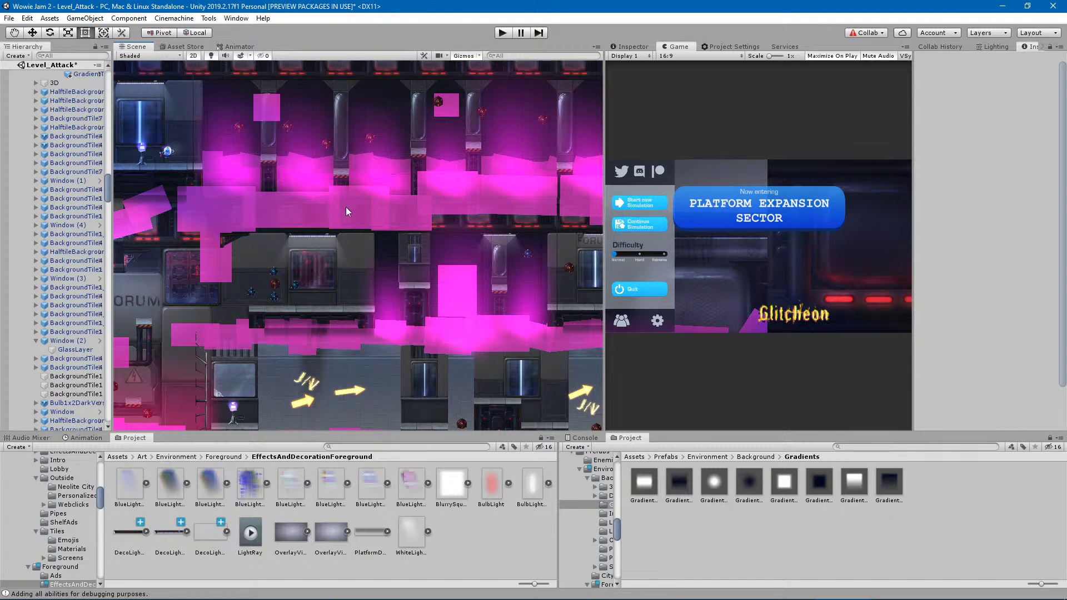
middle_click_drag(406, 267, 220, 269)
middle_click_drag(478, 271, 273, 329)
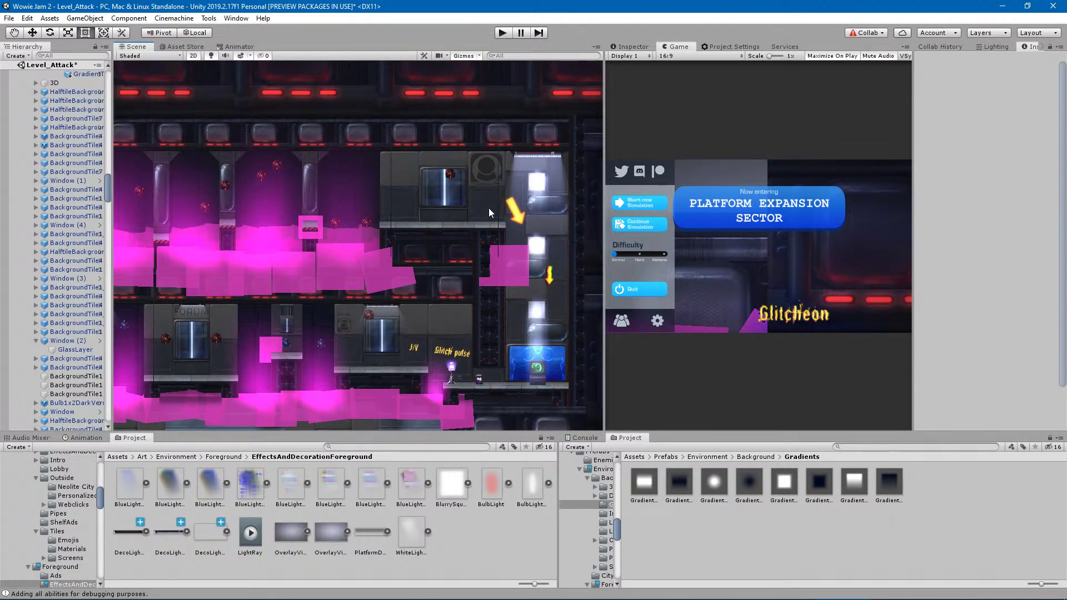
middle_click_drag(304, 228, 600, 242)
middle_click_drag(403, 225, 611, 227)
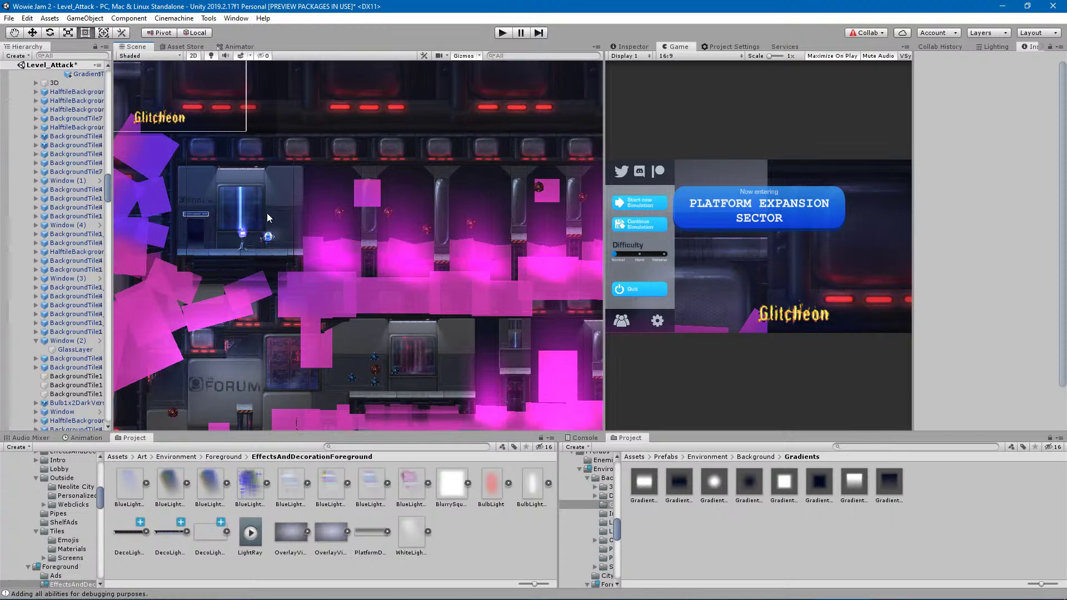
left_click(181, 178)
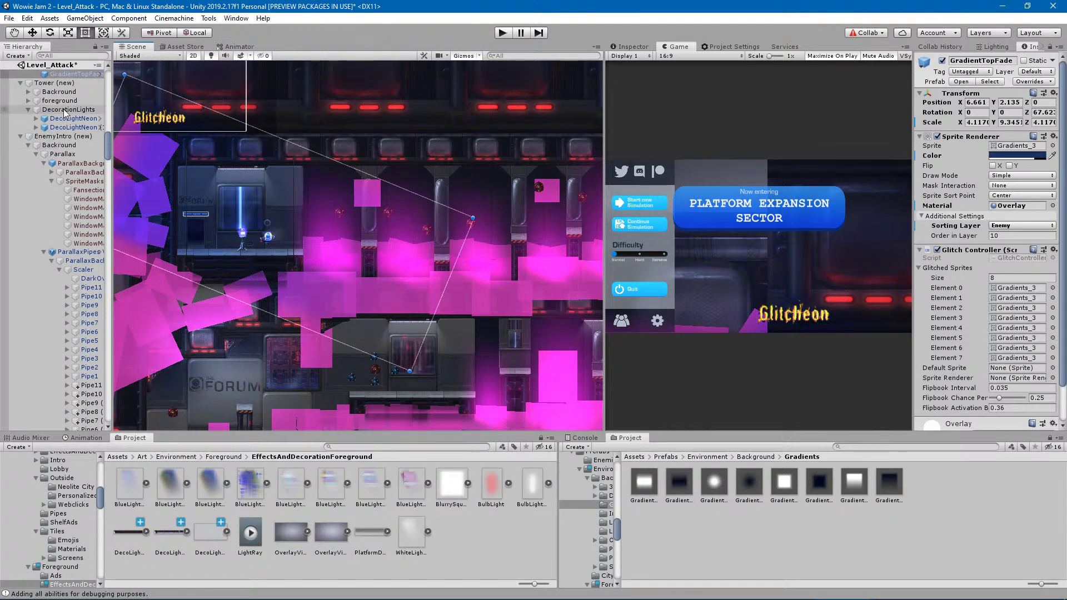
scroll(61, 161, "up", 2)
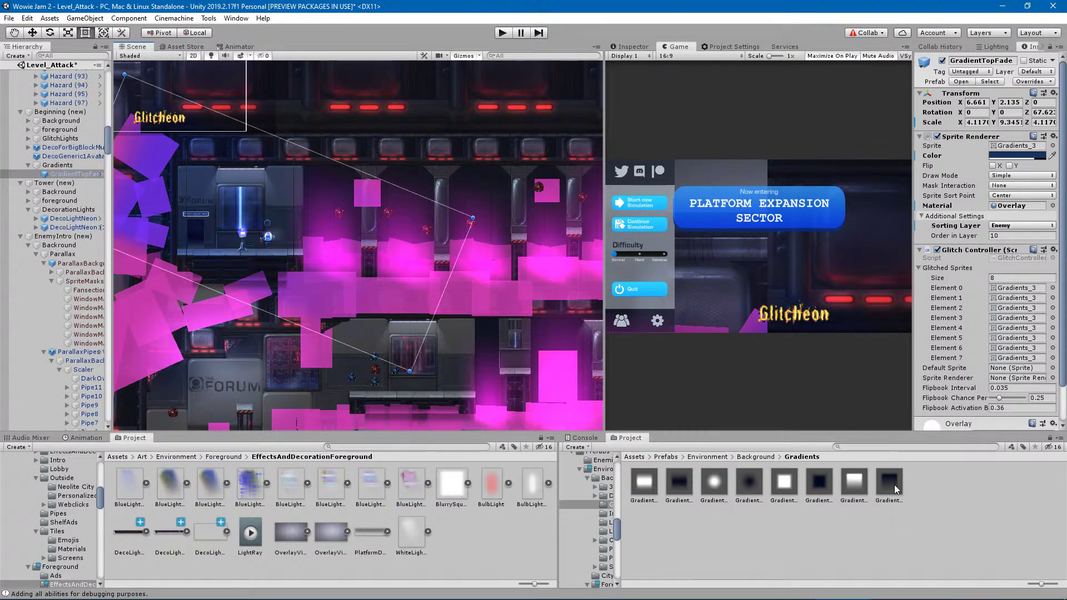
middle_click_drag(462, 198, 245, 219)
middle_click_drag(447, 242, 133, 236)
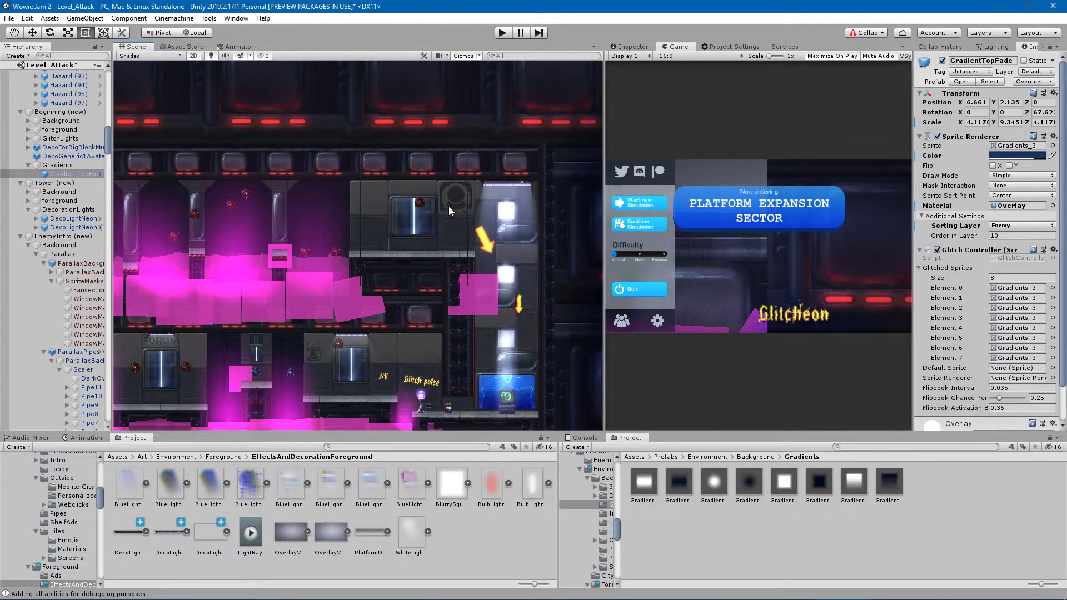
left_click(714, 482)
left_click_drag(447, 340, 73, 171)
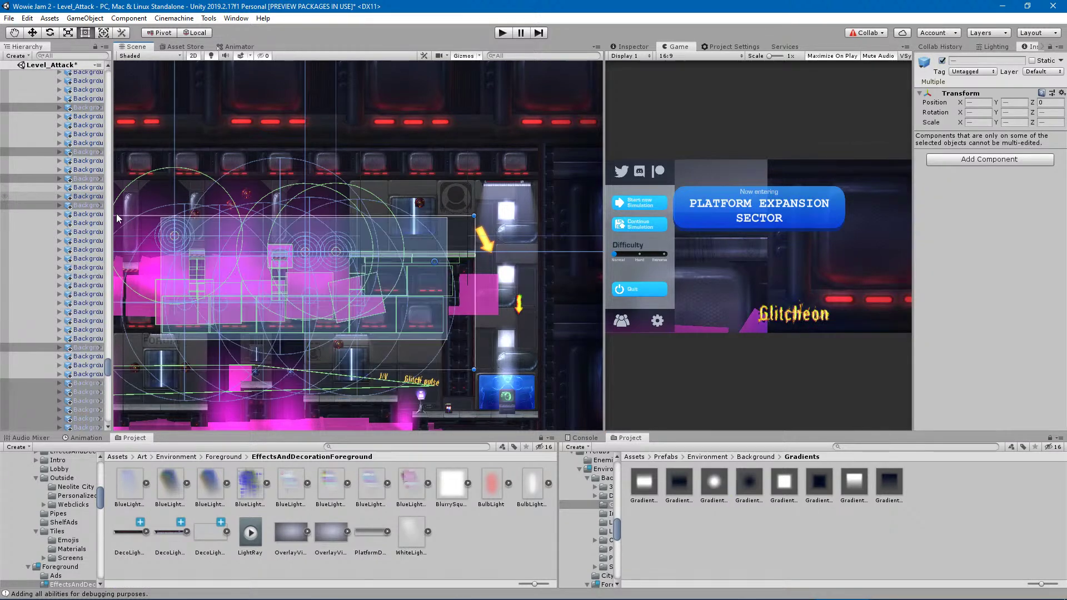
left_click_drag(623, 485, 728, 526)
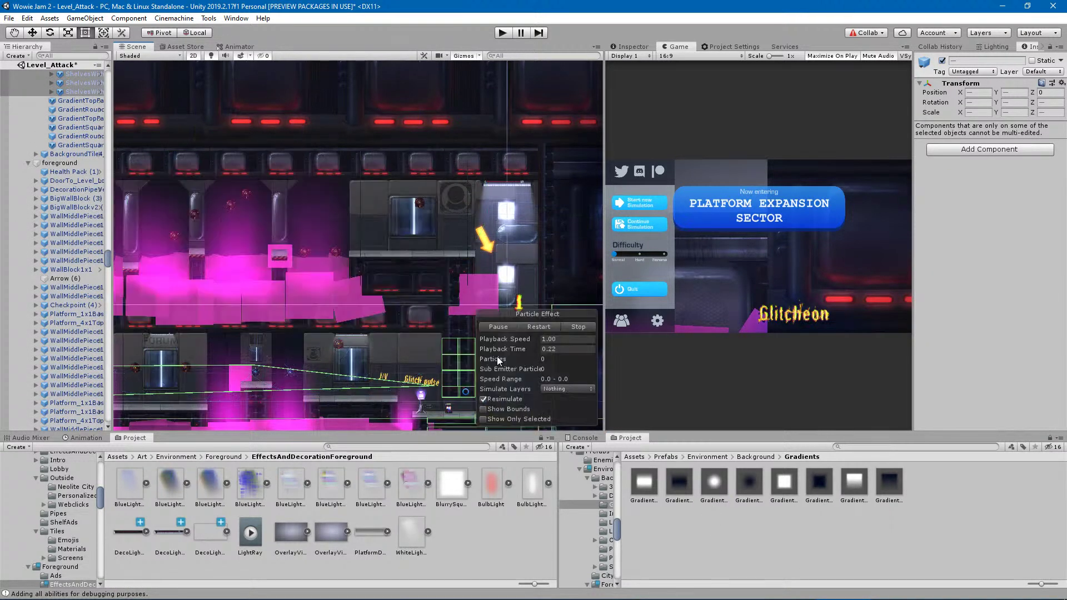
left_click(427, 235)
middle_click_drag(388, 233, 743, 247)
middle_click_drag(274, 246, 511, 251)
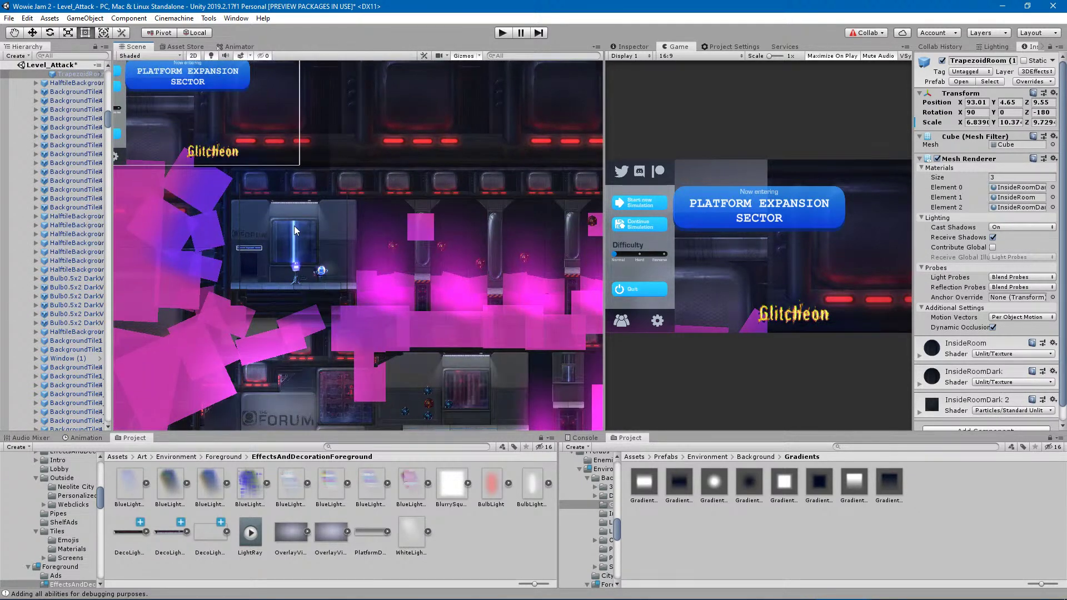
Add a GradientRound prefab to the Gradients group of the Beginning (new) section, beside the existing GradientTopFade.
left_click(247, 220)
middle_click_drag(504, 297, 17, 296)
middle_click_drag(380, 266, 268, 261)
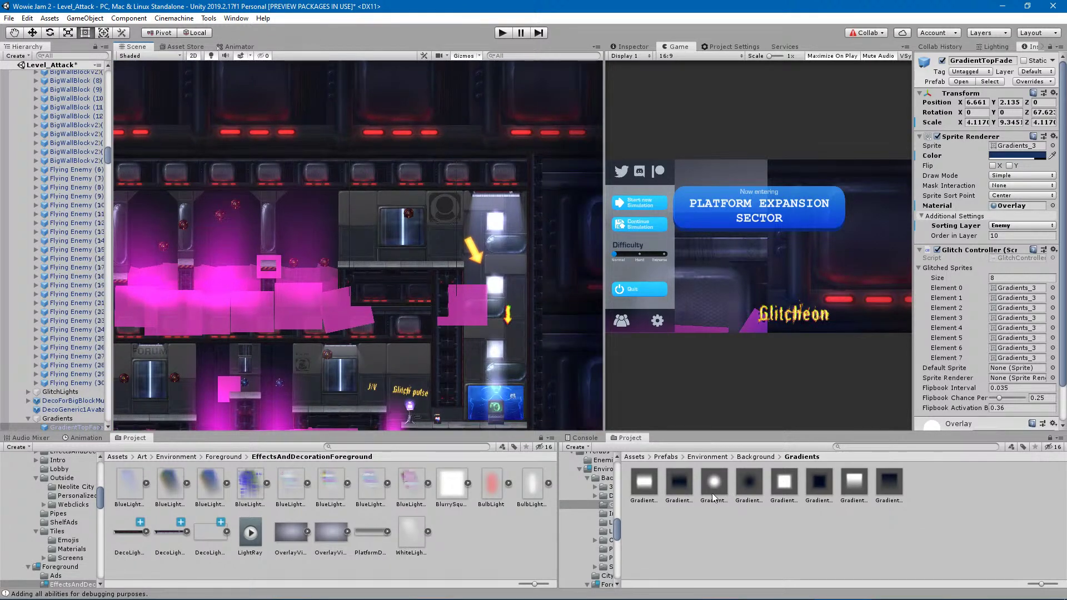
mouse_move(186, 466)
left_mouse_down()
mouse_move(71, 430)
mouse_move(66, 386)
left_mouse_up()
Move the GradientRound from the start room along the upper corridor to about X 80.2, Y 5.6.
mouse_move(389, 250)
middle_mouse_down()
mouse_move(548, 262)
mouse_move(709, 231)
middle_mouse_up()
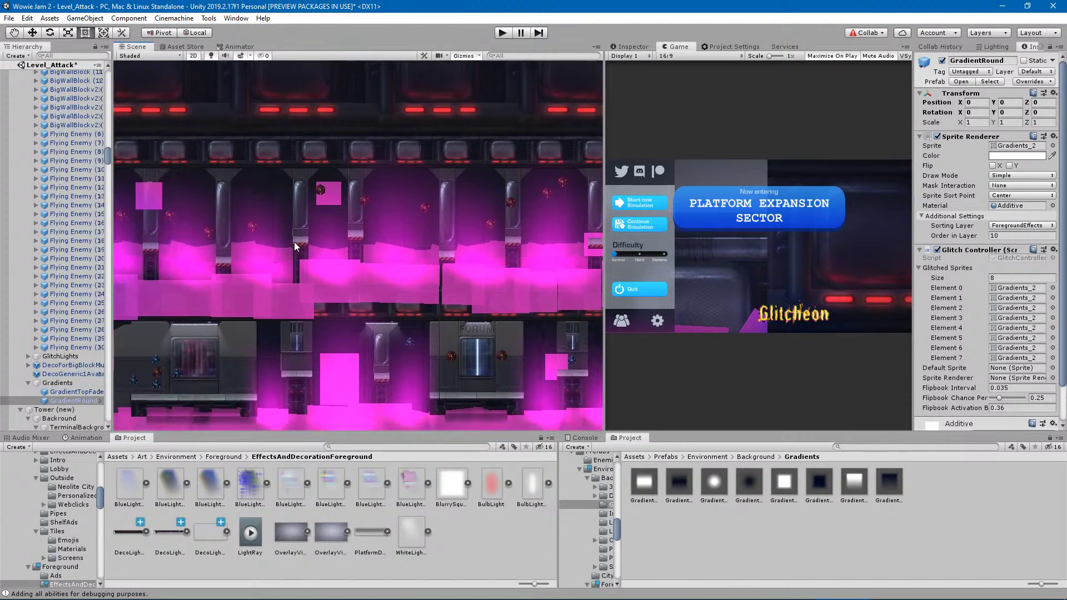
middle_click_drag(295, 242, 465, 241)
scroll(264, 301, "down", 4)
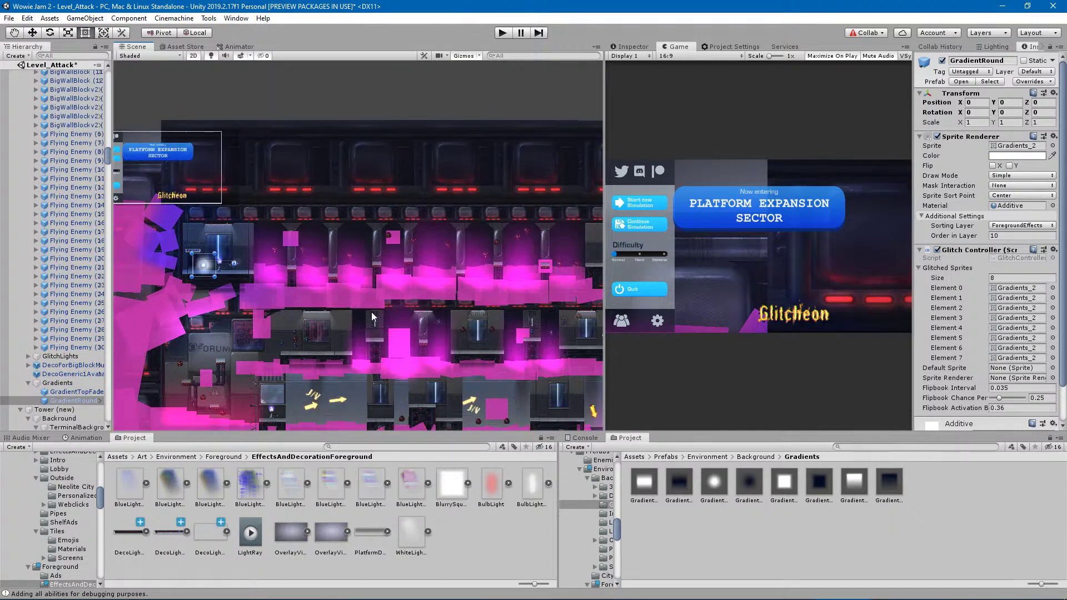
left_click_drag(211, 270, 570, 254)
middle_click_drag(571, 254, 274, 284)
scroll(298, 295, "up", 8)
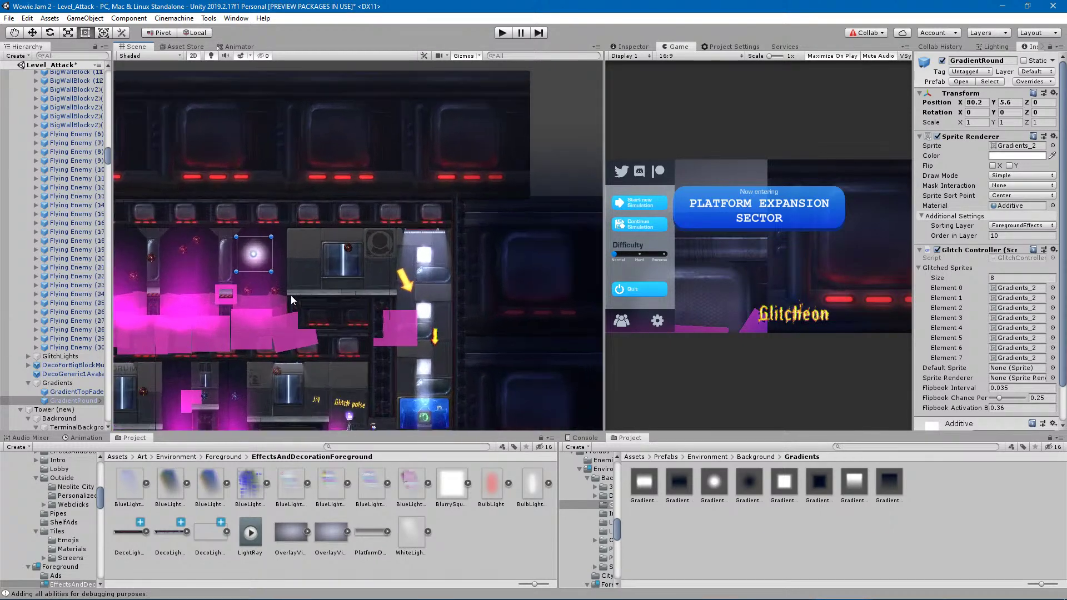
Place the GradientRound over the round emblem beside the arrow-marked shaft near X 99.48, Y 7.99, scaled to about 5.11 by 2.66.
scroll(311, 275, "up", 2)
left_click_drag(240, 245, 510, 208)
left_click_drag(443, 221, 266, 286)
left_click_drag(491, 235, 580, 197)
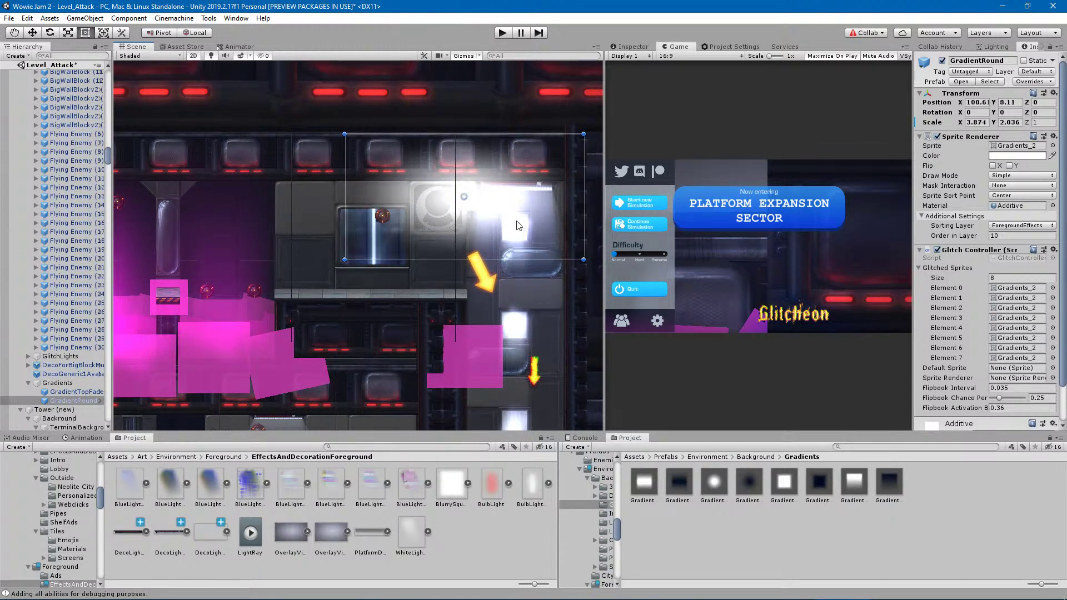
left_click_drag(352, 248, 292, 279)
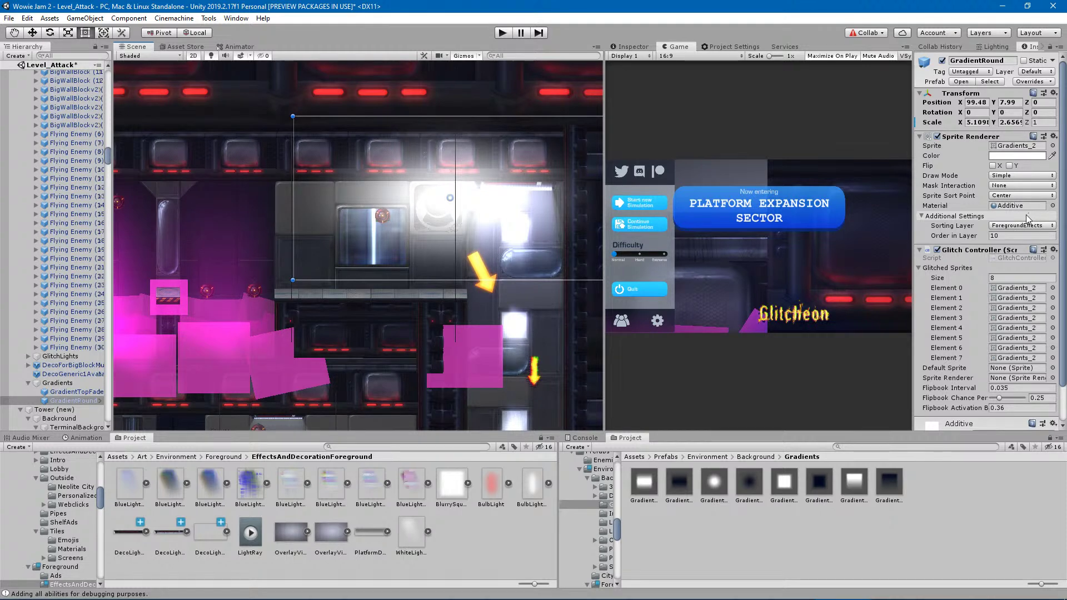
Assign the Overlay material to the GradientRound beside the arrow-marked shaft.
left_click(1051, 205)
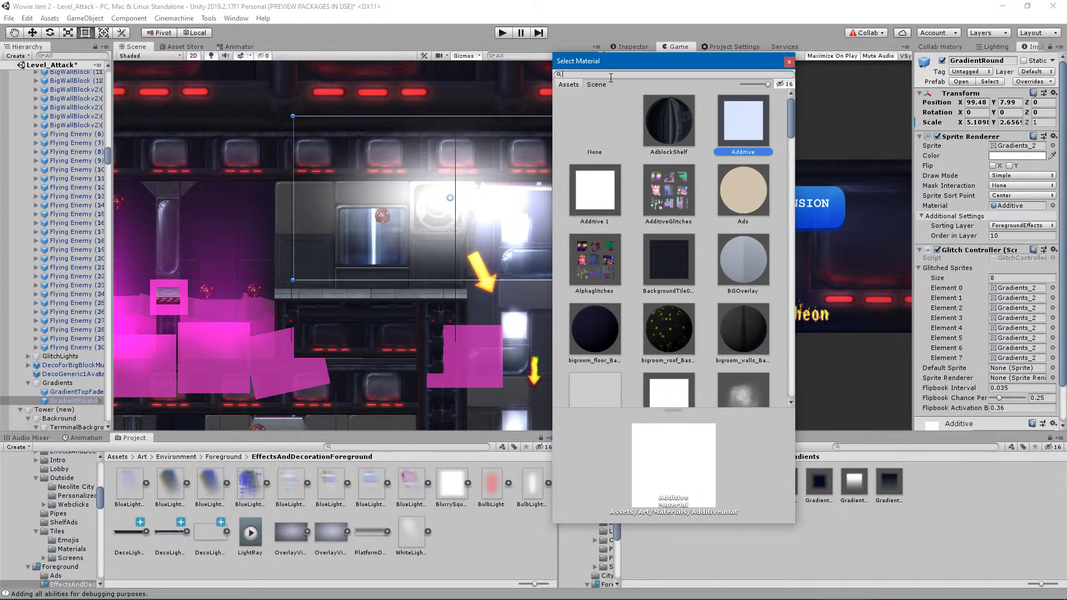
type("ov")
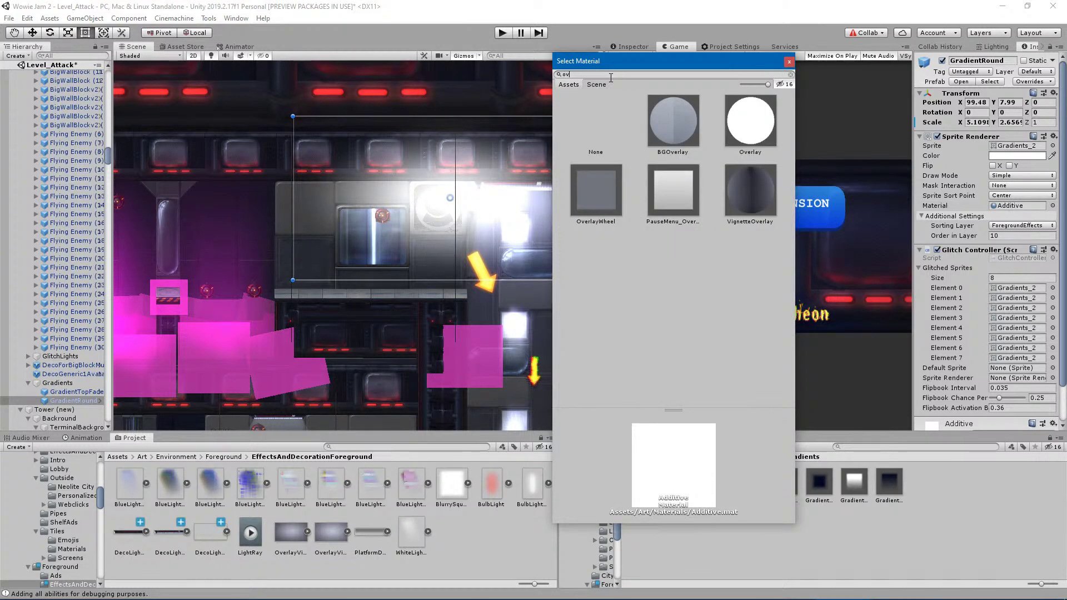
left_click(763, 122)
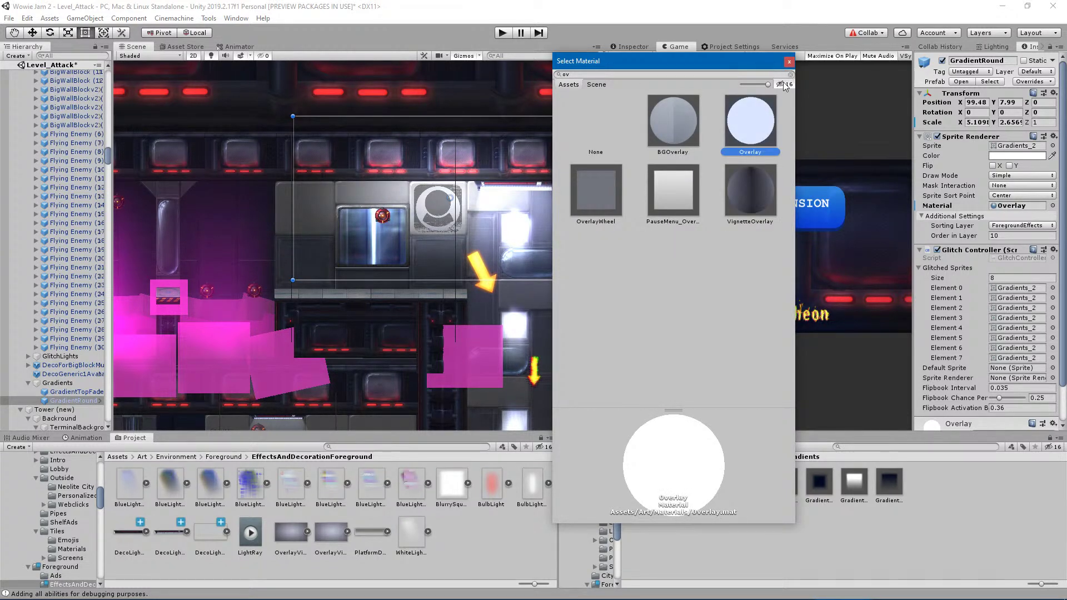
Tint the GradientRound beside the arrow-marked shaft muted blue (606D94) and enlarge it to about 7.67 by 3.92.
left_click(788, 62)
left_click(1021, 157)
left_click(584, 378)
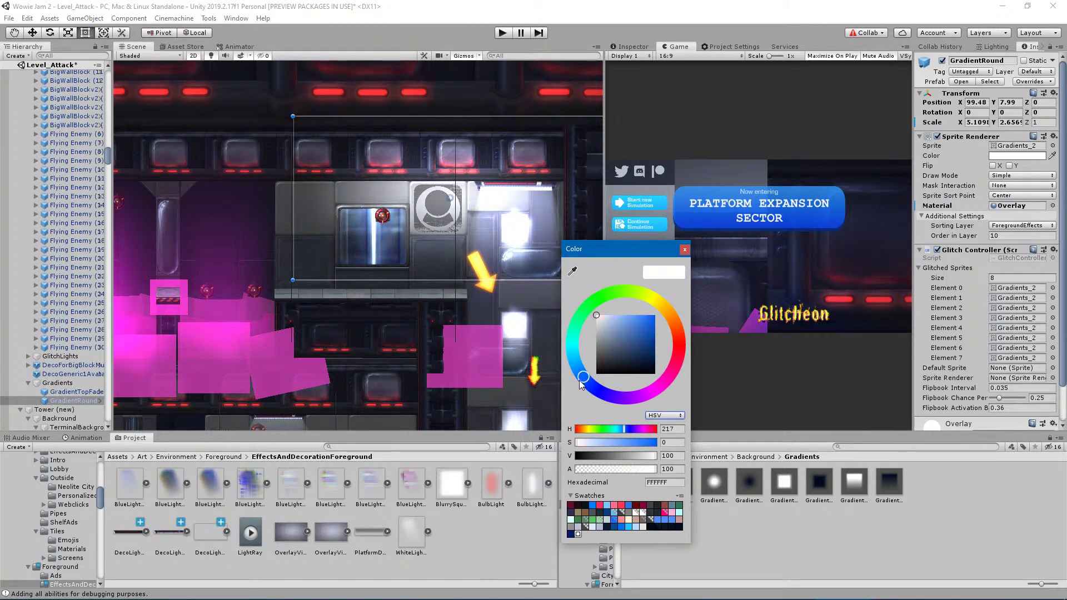
left_click_drag(601, 326, 618, 293)
left_click_drag(592, 385, 590, 385)
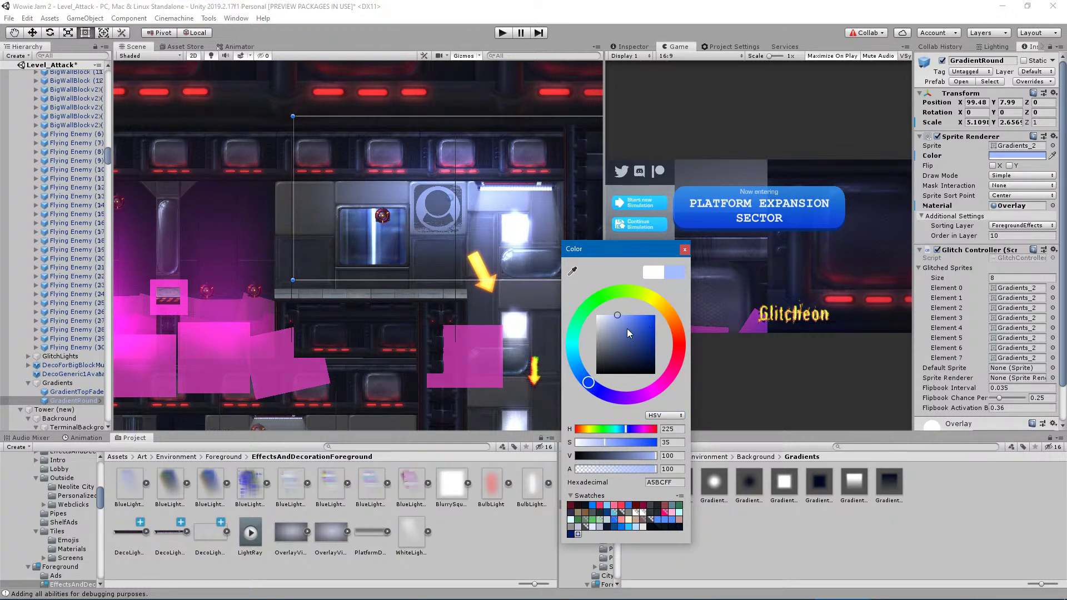
left_click_drag(612, 456, 622, 456)
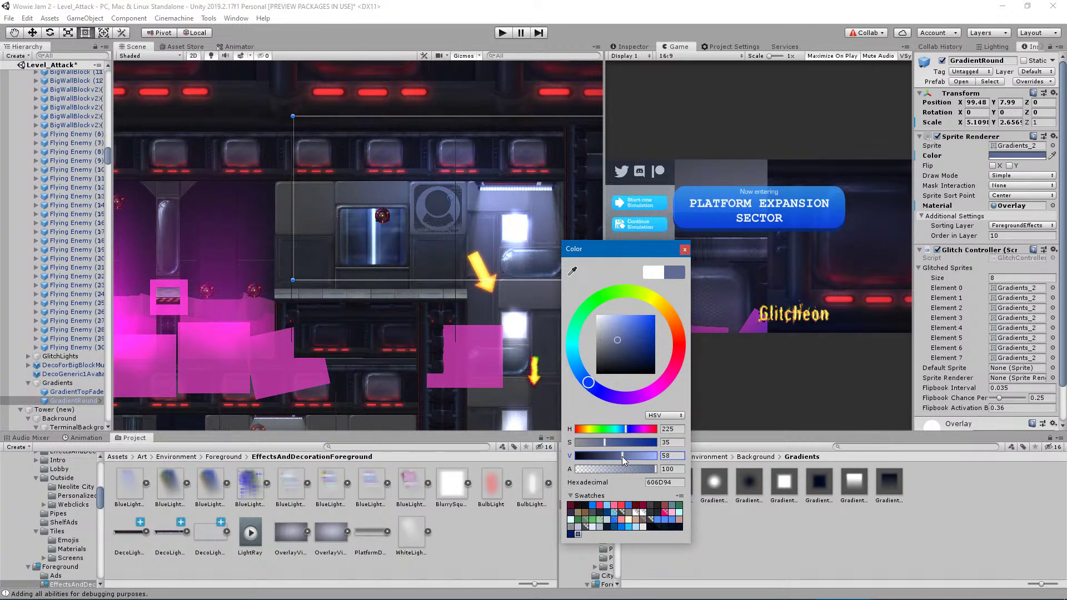
left_click(685, 250)
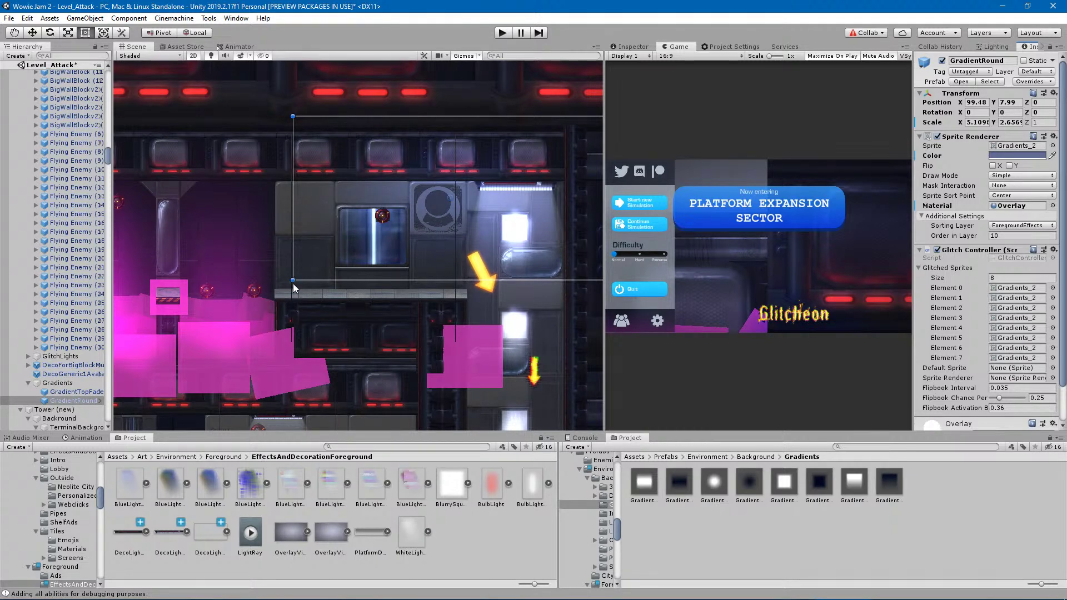
left_click_drag(293, 282, 211, 320)
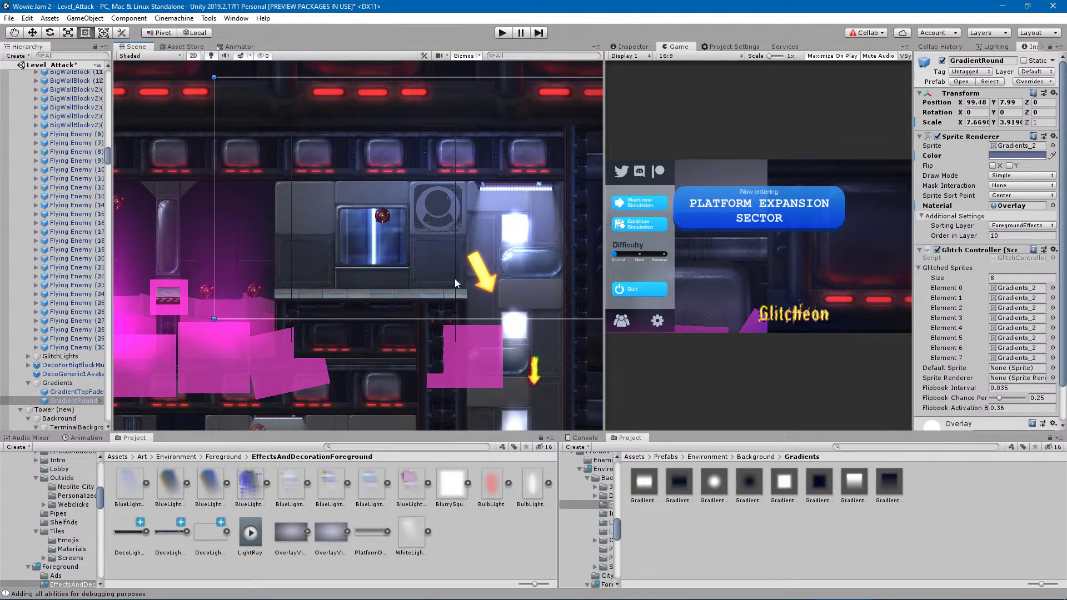
Try a reddish tint on the enlarged GradientRound, then settle on a greyer blue with hue 214 and saturation 27 (6D7E94).
middle_click_drag(455, 278, 411, 275)
left_click(1025, 156)
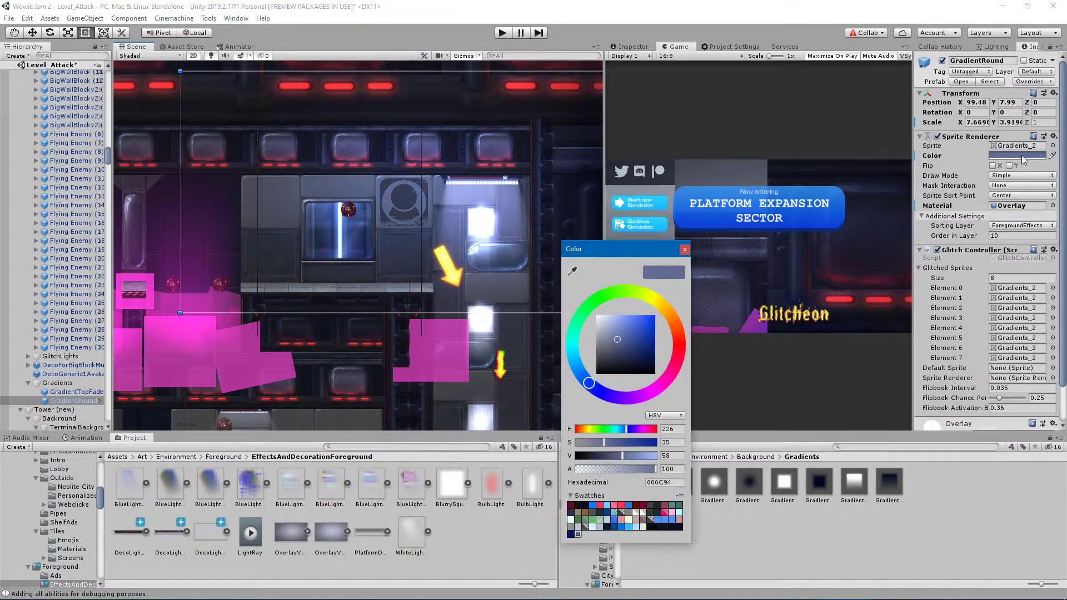
left_click_drag(583, 378, 683, 333)
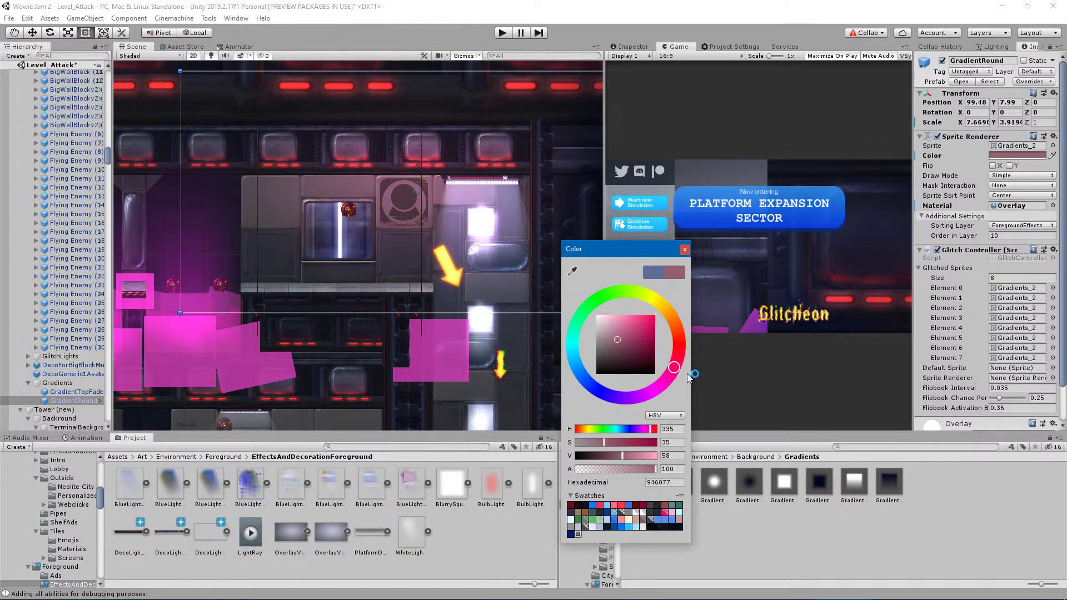
left_click_drag(687, 373, 694, 368)
left_click_drag(699, 368, 700, 367)
left_click_drag(707, 368, 542, 400)
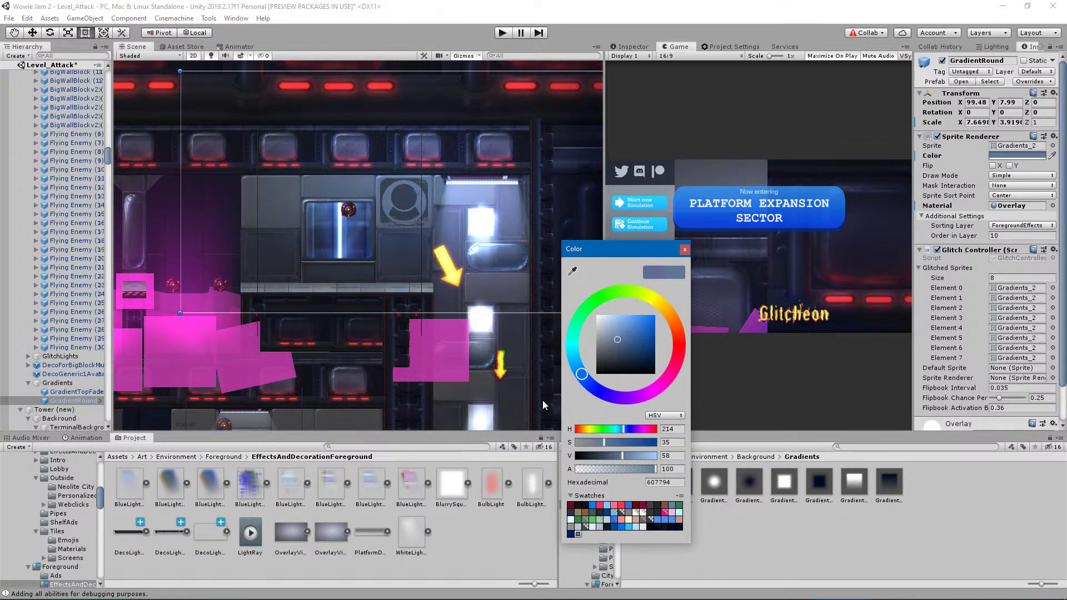
left_click_drag(595, 442, 596, 443)
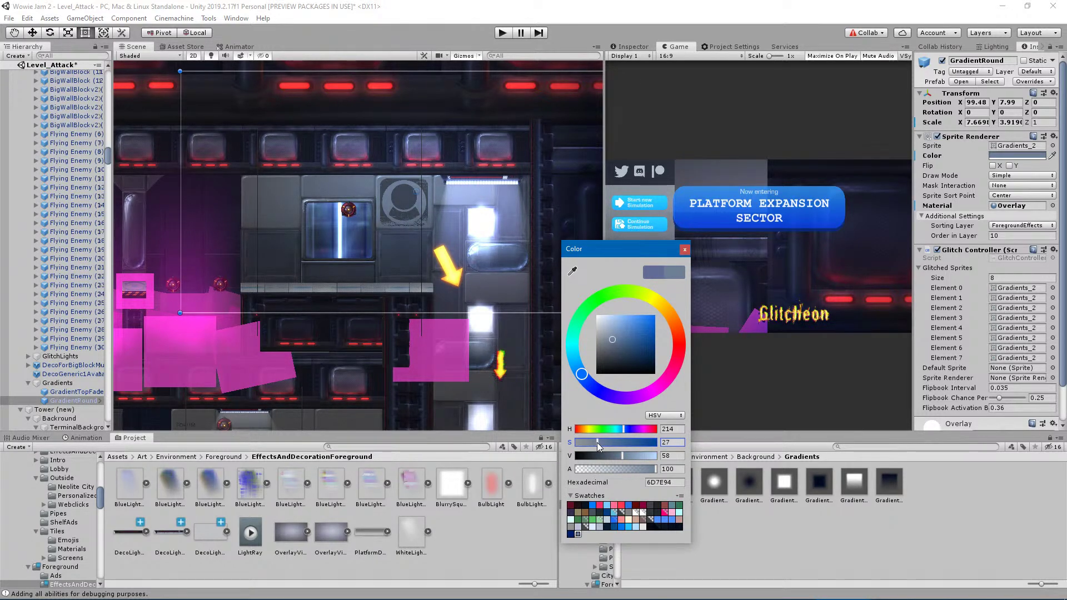
left_click(684, 249)
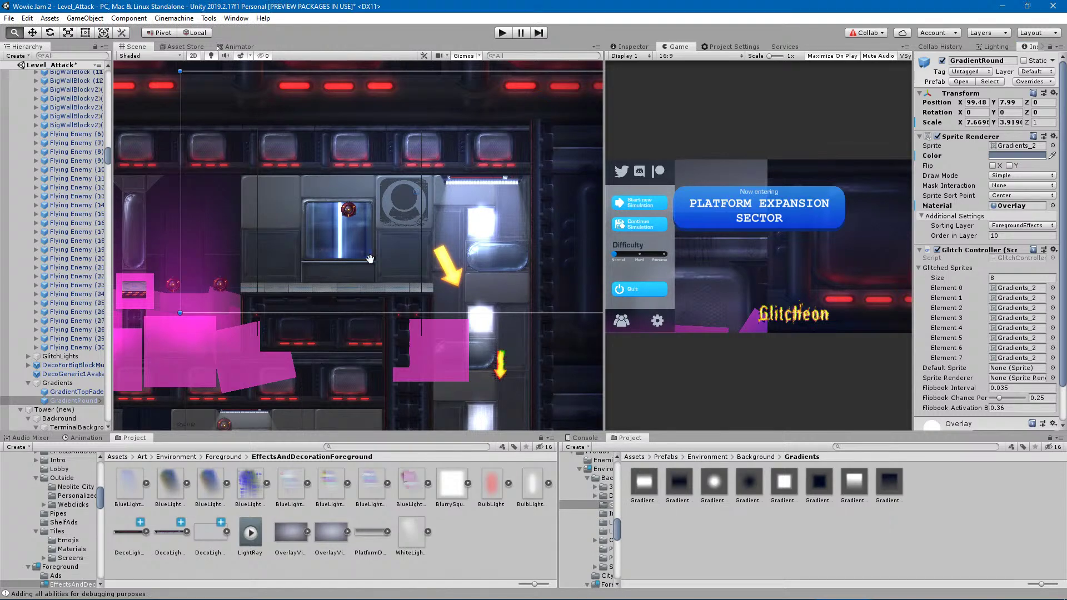
Examine the lighting of the shaft and the corridors below it, from the Forum area to the Glitch pulse sign.
middle_click_drag(357, 258, 444, 261)
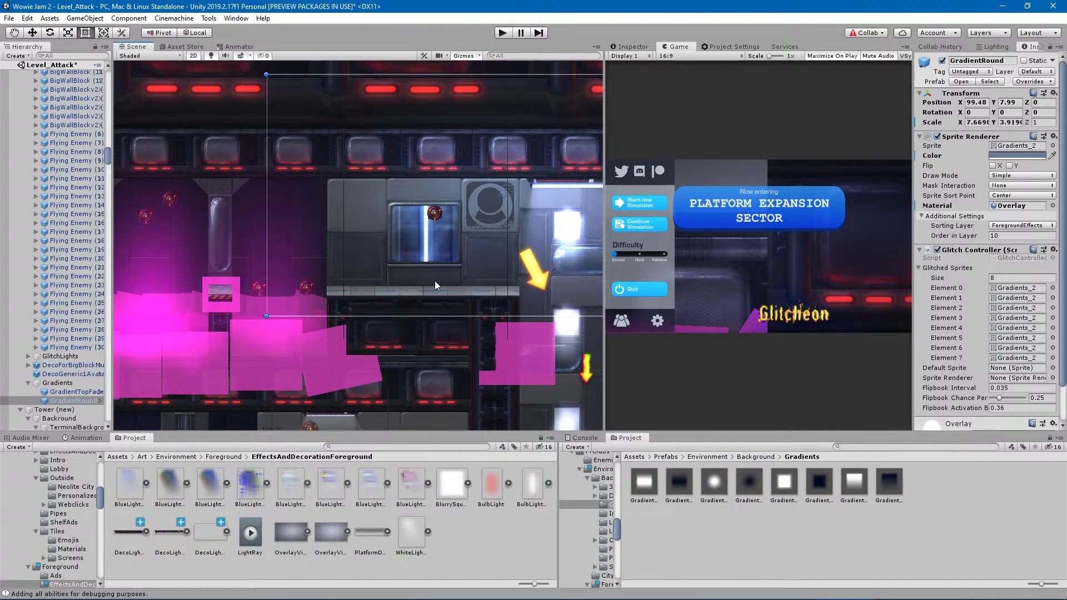
scroll(459, 327, "down", 3)
middle_click_drag(445, 302, 326, 206)
scroll(429, 355, "down", 2)
middle_click_drag(334, 315, 364, 305)
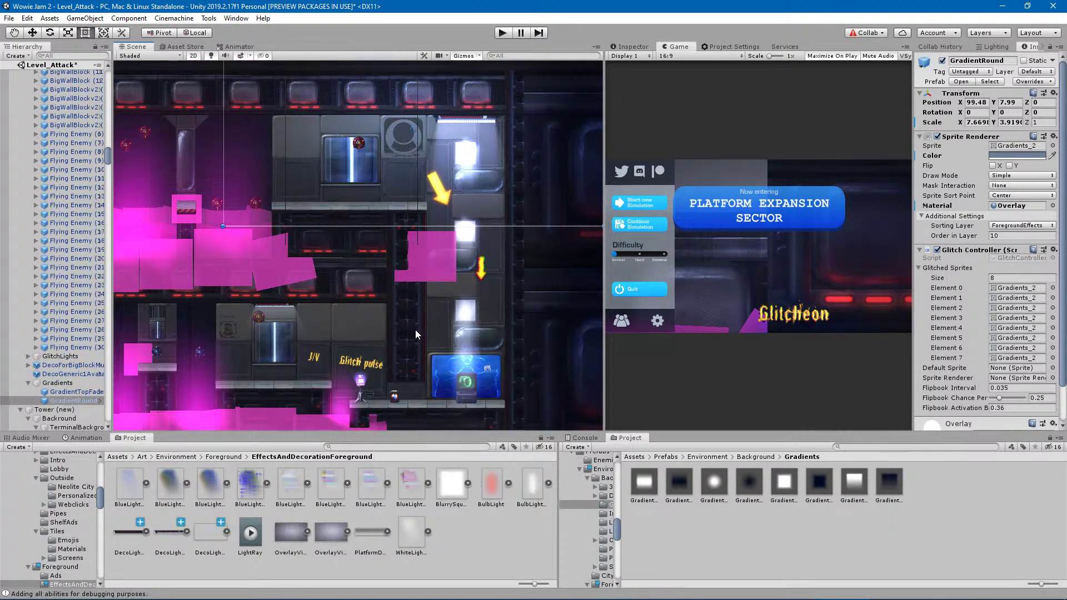
scroll(315, 377, "down", 3)
middle_click_drag(319, 336, 232, 305)
scroll(426, 295, "up", 4)
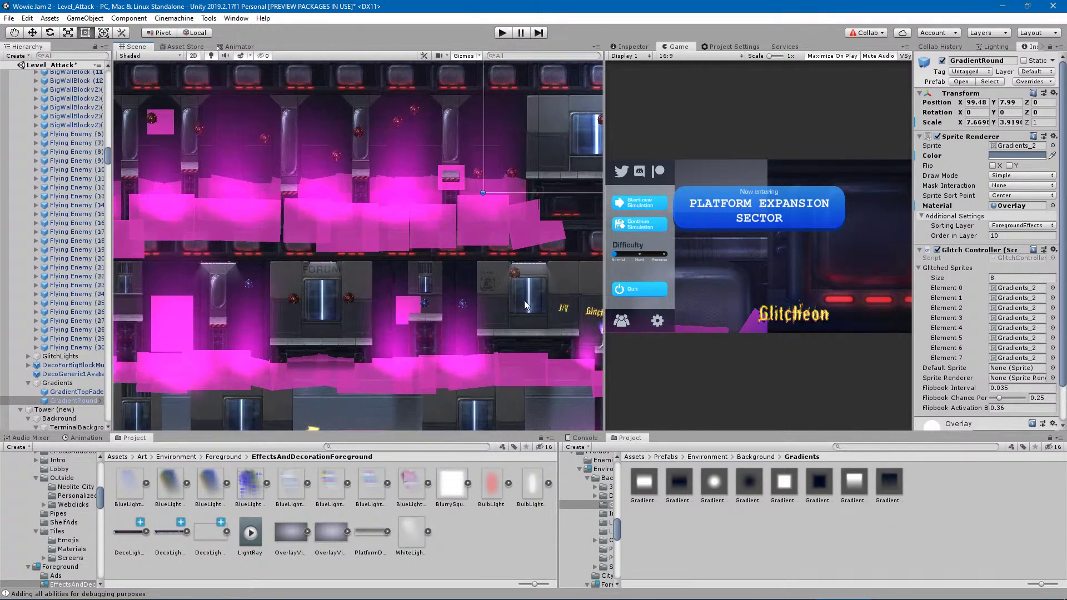
middle_click_drag(564, 300, 245, 310)
scroll(311, 301, "up", 4)
scroll(335, 306, "up", 1)
Locate the section owning the wall tile above the Glitch pulse sign and collapse the child groups of EnemyIntro (new).
left_click(258, 295)
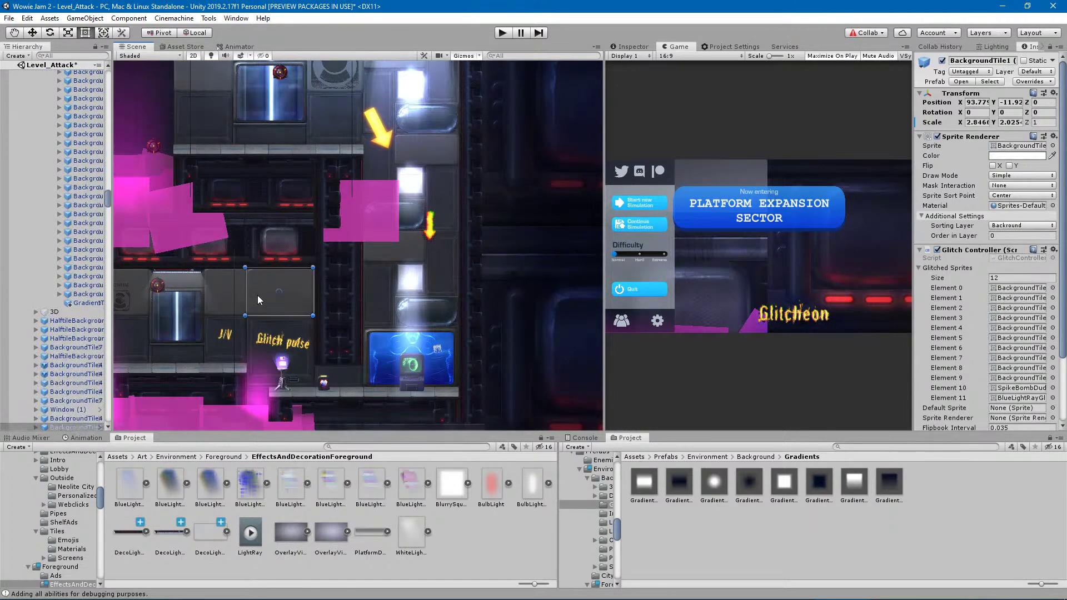
scroll(59, 364, "up", 10)
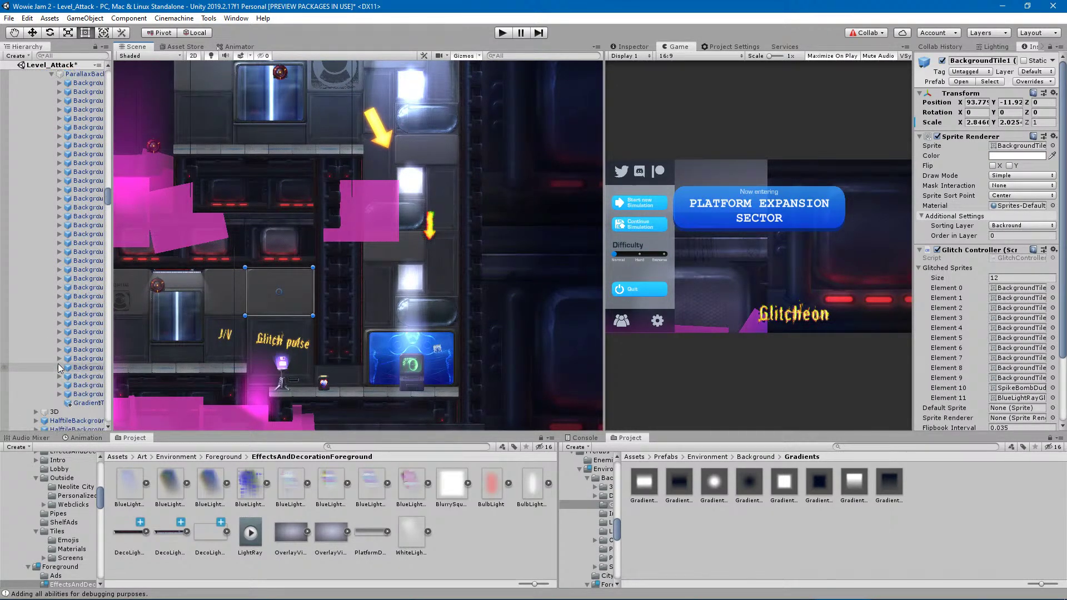
scroll(45, 368, "up", 10)
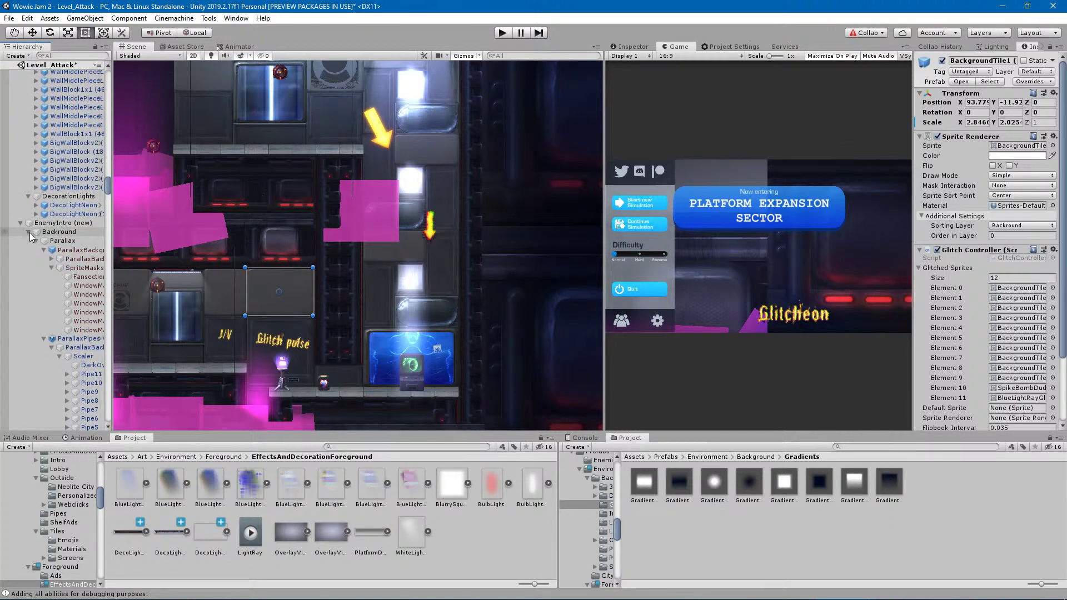
left_click(36, 240)
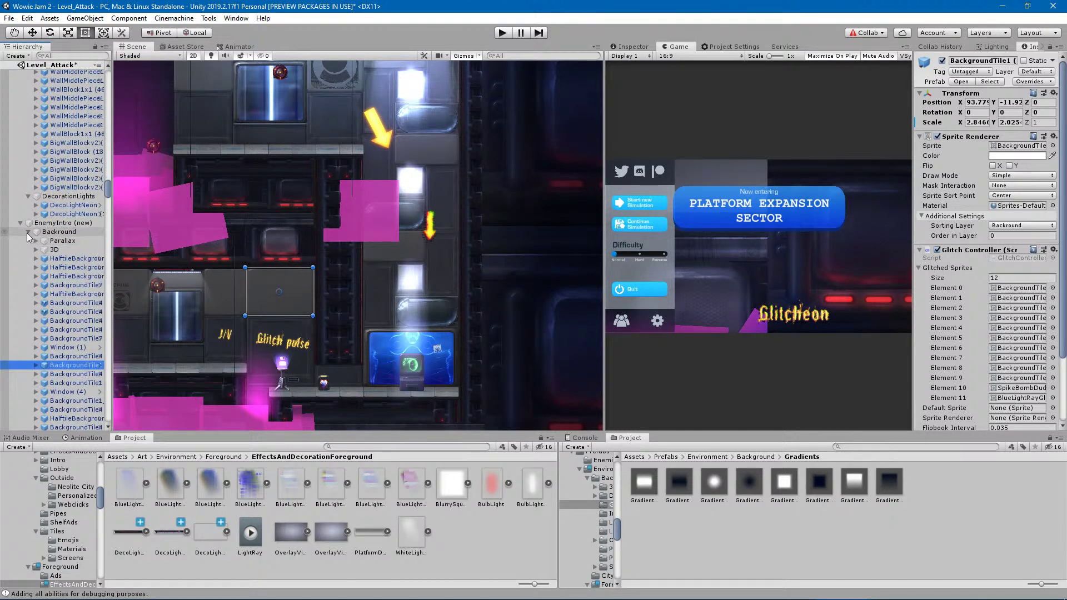
left_click(27, 232)
left_click(28, 240)
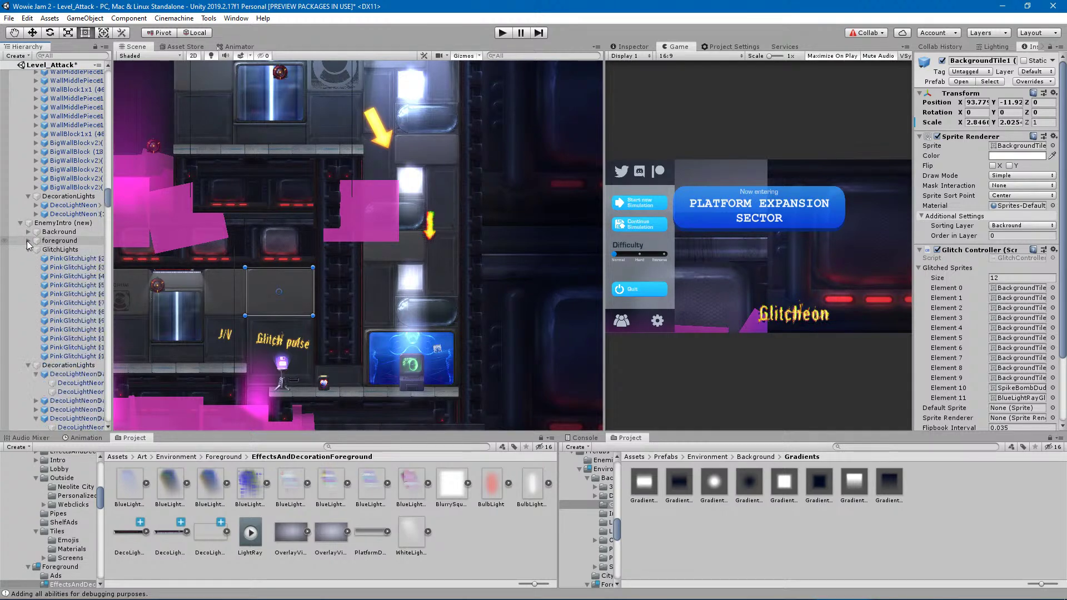
left_click(27, 250)
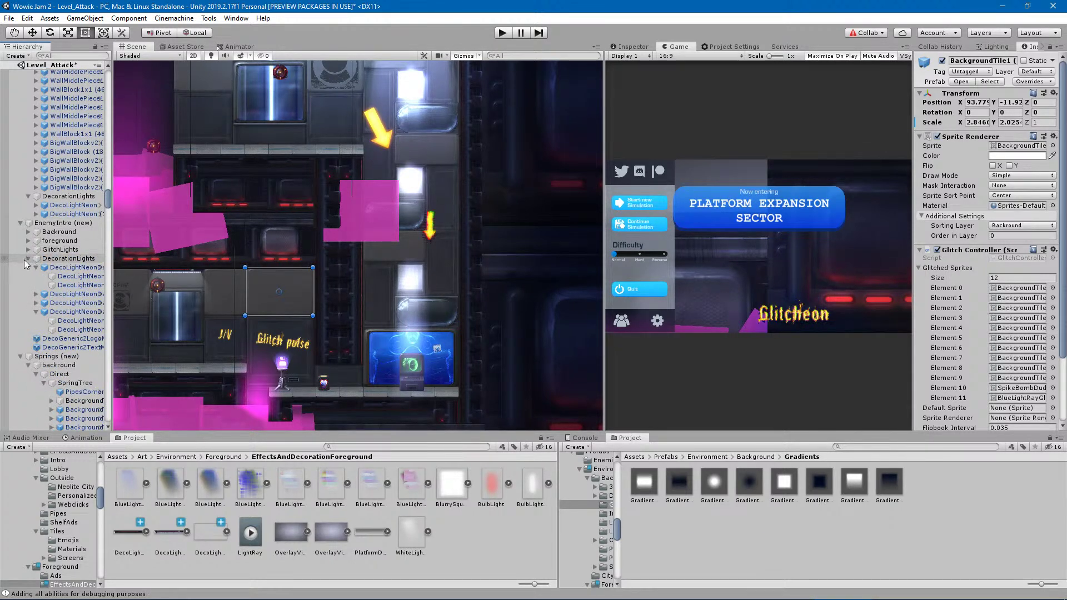
left_click(28, 259)
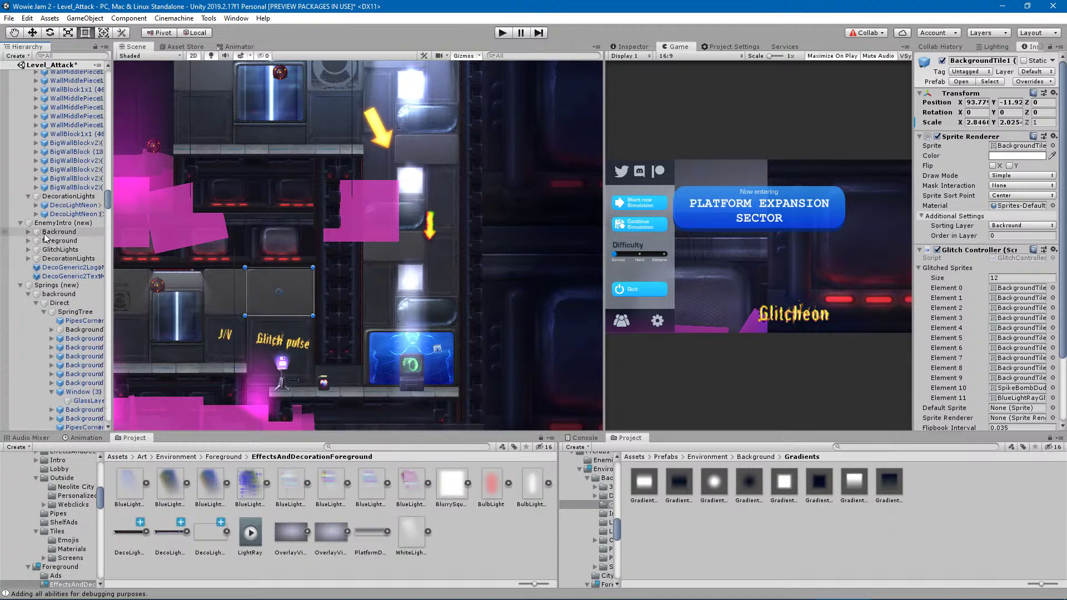
Create an empty child object named Gradients in the EnemyIntro (new) section.
left_click(55, 223)
right_click(56, 224)
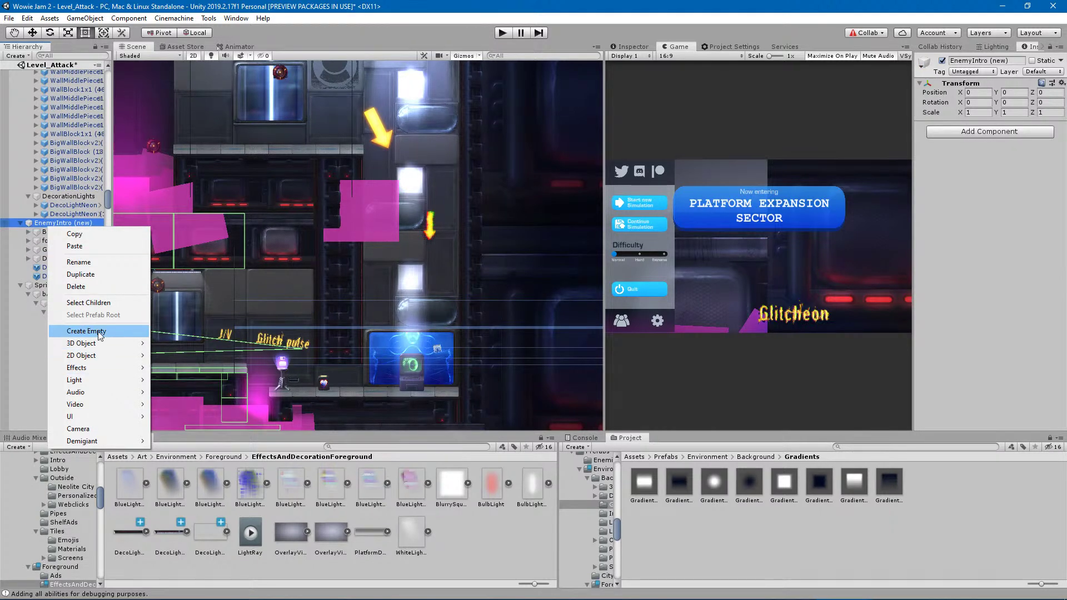
left_click(72, 331)
left_click(58, 282)
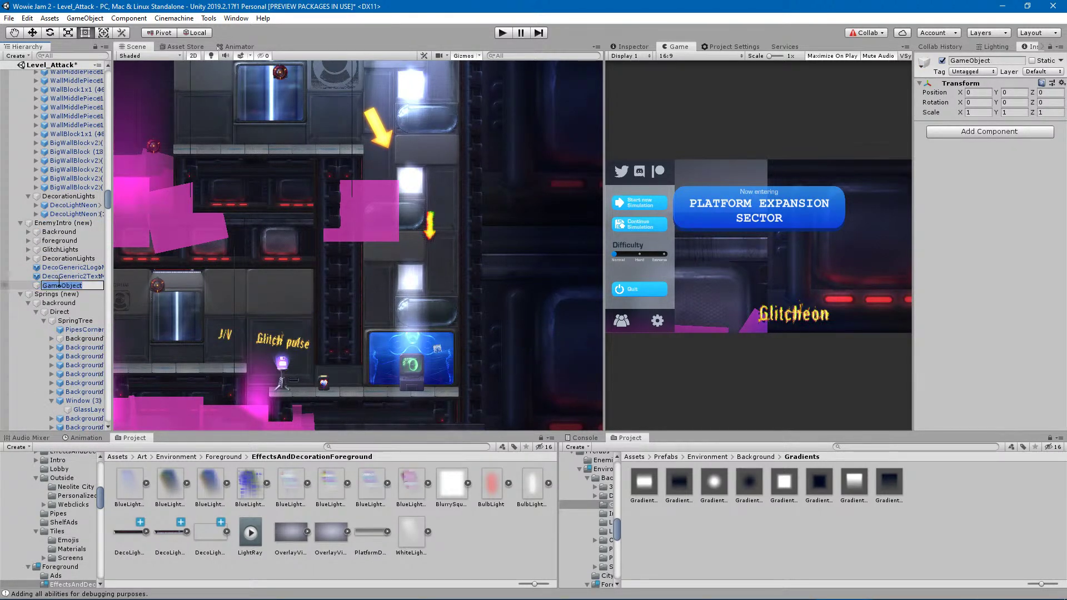
type("Gradients")
key("Return")
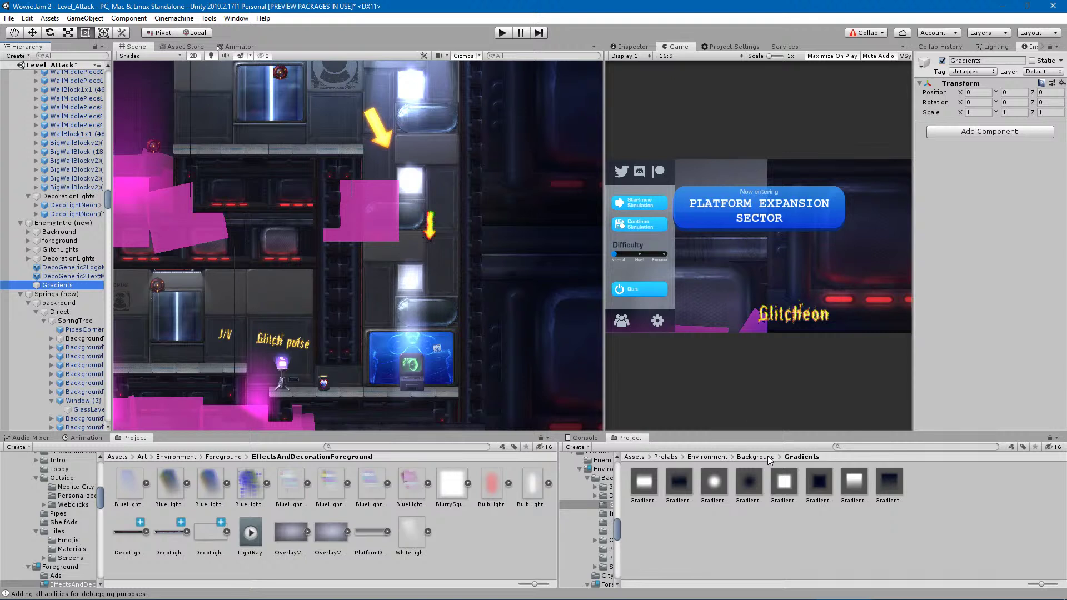
Add a GradientRoundDark prefab to EnemyIntro's Gradients group and move it above the Glitch pulse sign, to about X 96.71, Y -10.05.
left_click_drag(750, 492, 66, 286)
scroll(274, 321, "down", 6)
middle_click_drag(274, 321, 567, 302)
scroll(417, 346, "down", 6)
scroll(416, 351, "down", 3)
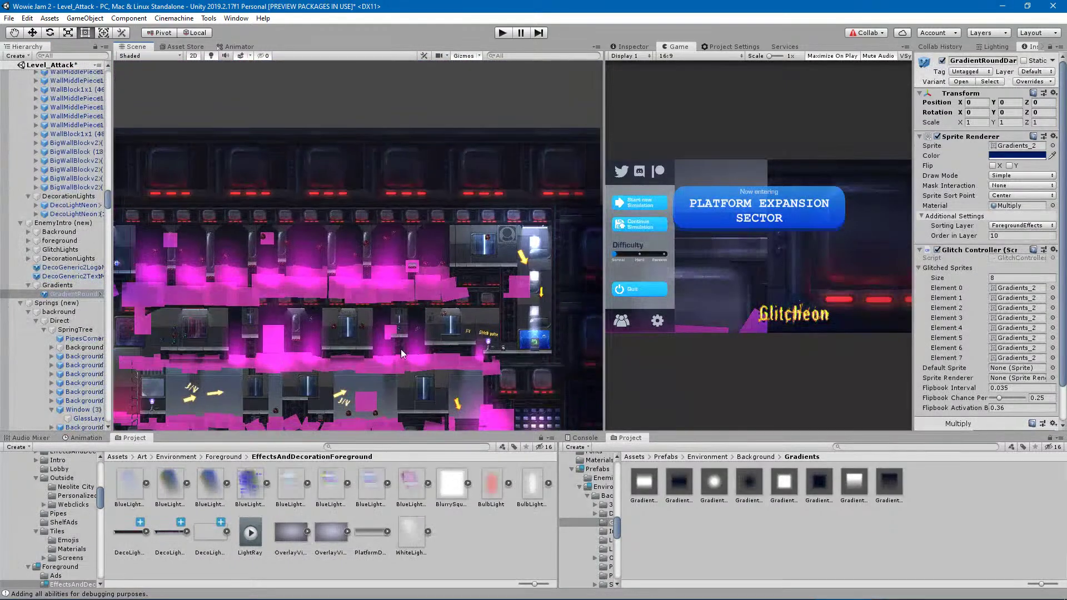
middle_click_drag(223, 382, 345, 329)
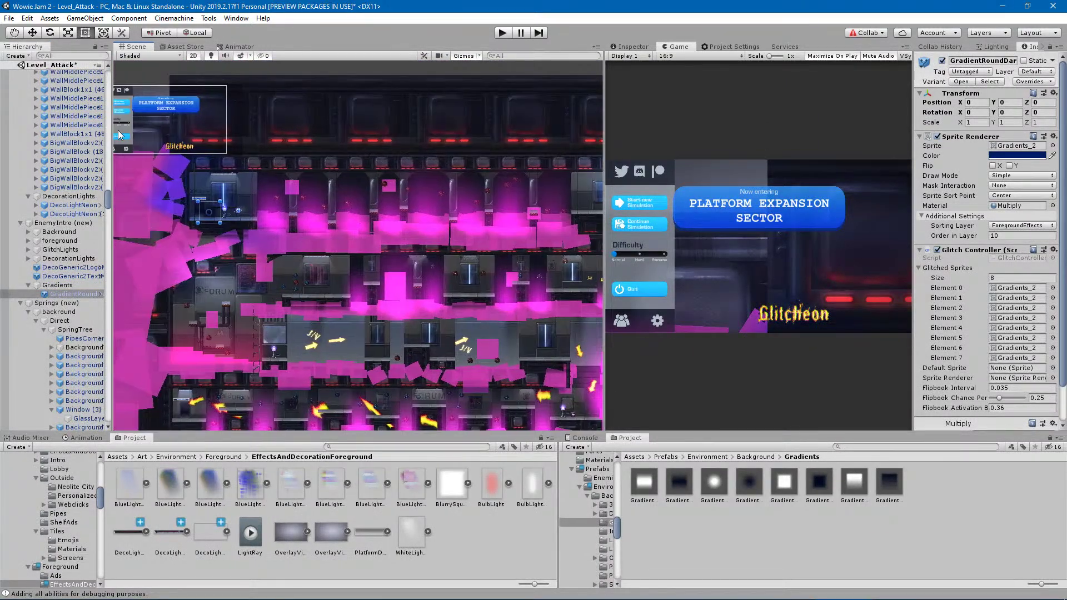
left_click(32, 32)
scroll(244, 225, "down", 2)
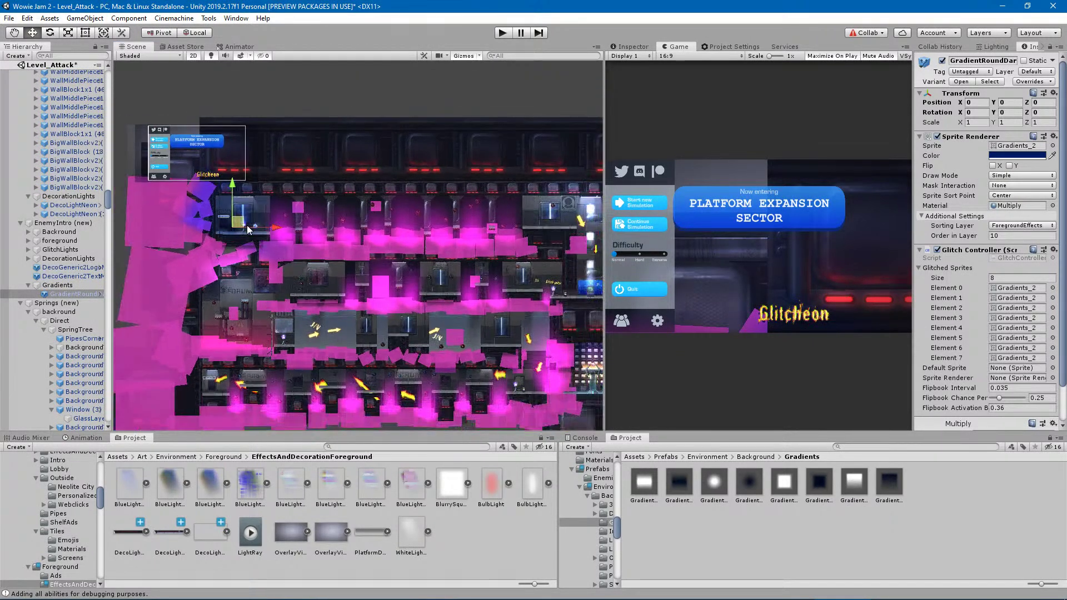
left_click_drag(243, 226, 571, 261)
scroll(568, 259, "up", 8)
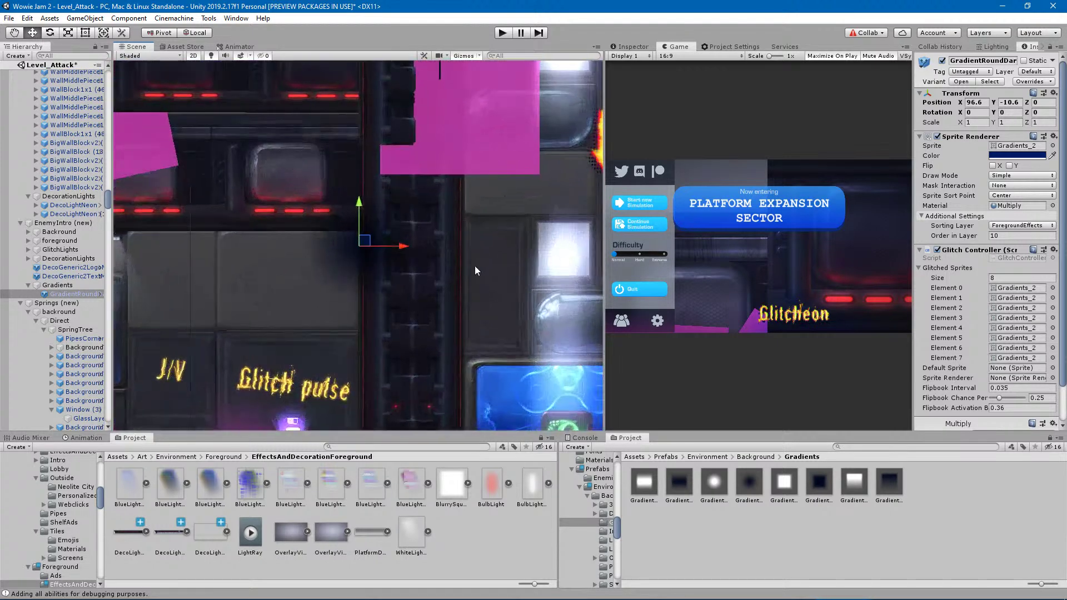
middle_click_drag(386, 284, 437, 273)
left_click_drag(420, 230, 423, 216)
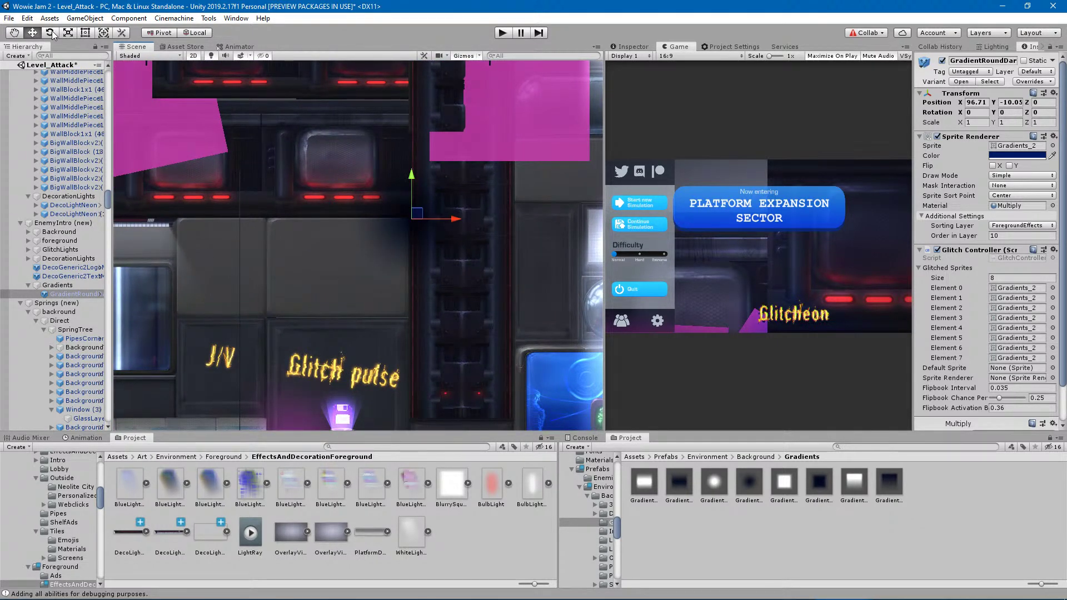
Scale the GradientRoundDark to about 4.28 by 2.25 and shift it to about X 95.87, Y -10.36.
left_click(85, 32)
left_click_drag(345, 284, 127, 366)
mouse_move(422, 282)
left_mouse_down()
mouse_move(401, 304)
mouse_move(406, 290)
left_mouse_up()
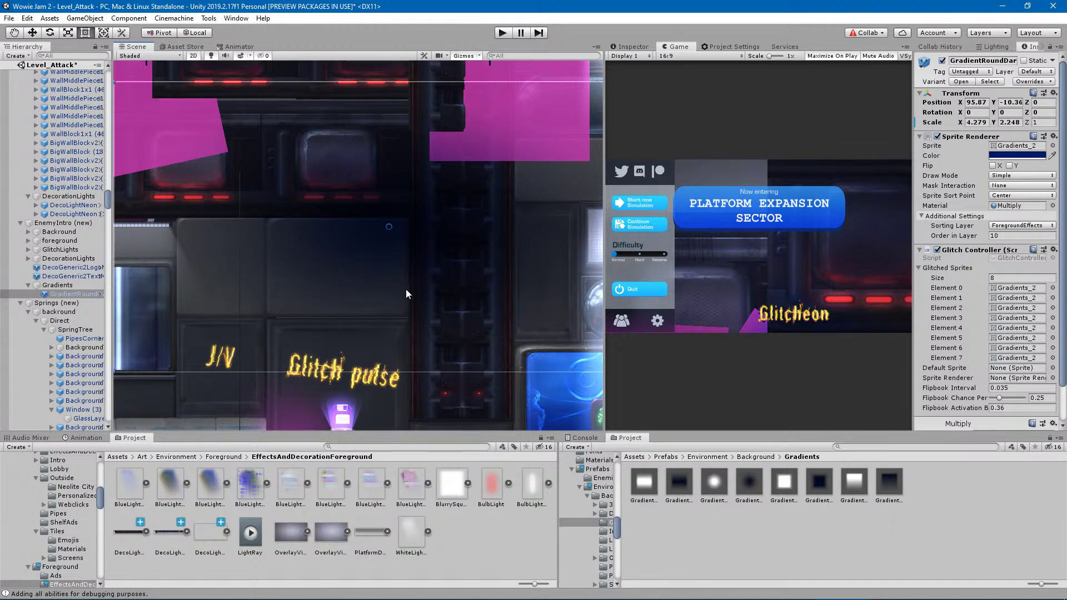
Tint the GradientRoundDark above the Glitch pulse sign dark blue (1A2F6A) with saturation 75 and alpha 66.
left_click(1041, 155)
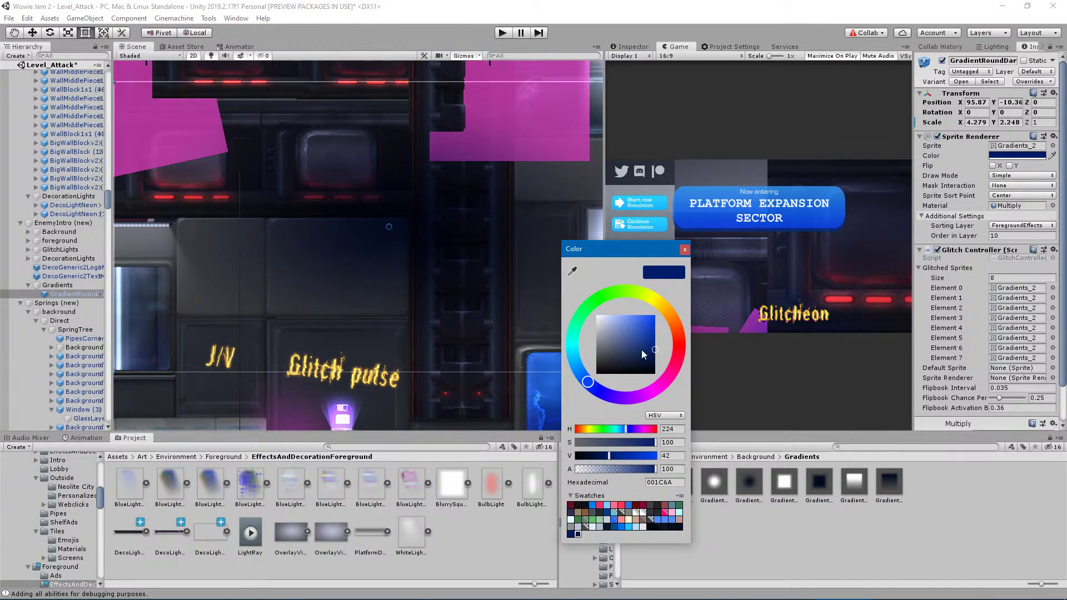
left_click_drag(632, 442, 618, 469)
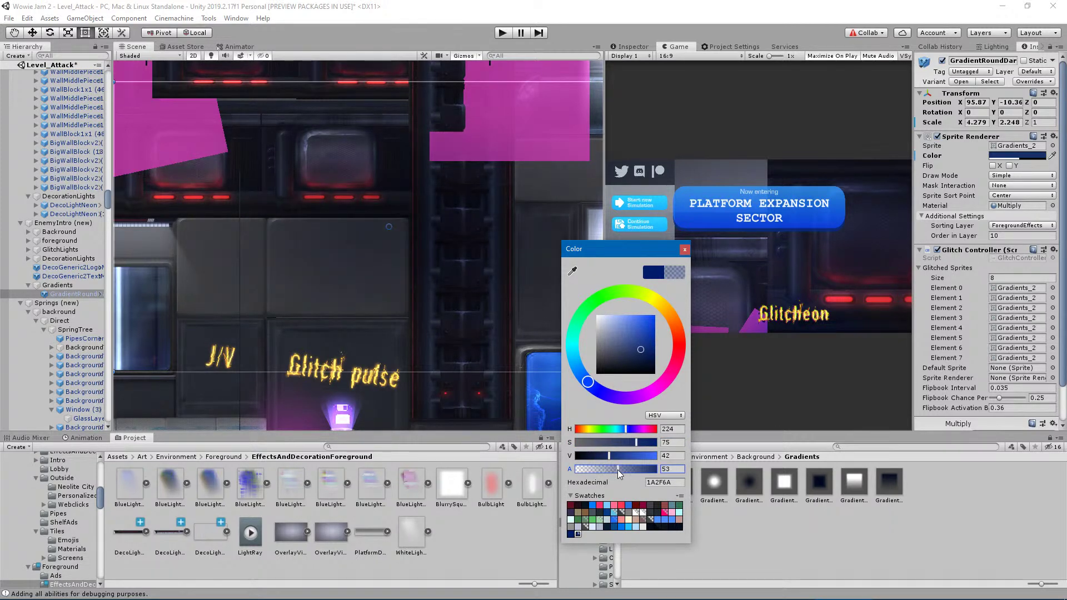
scroll(358, 358, "down", 2)
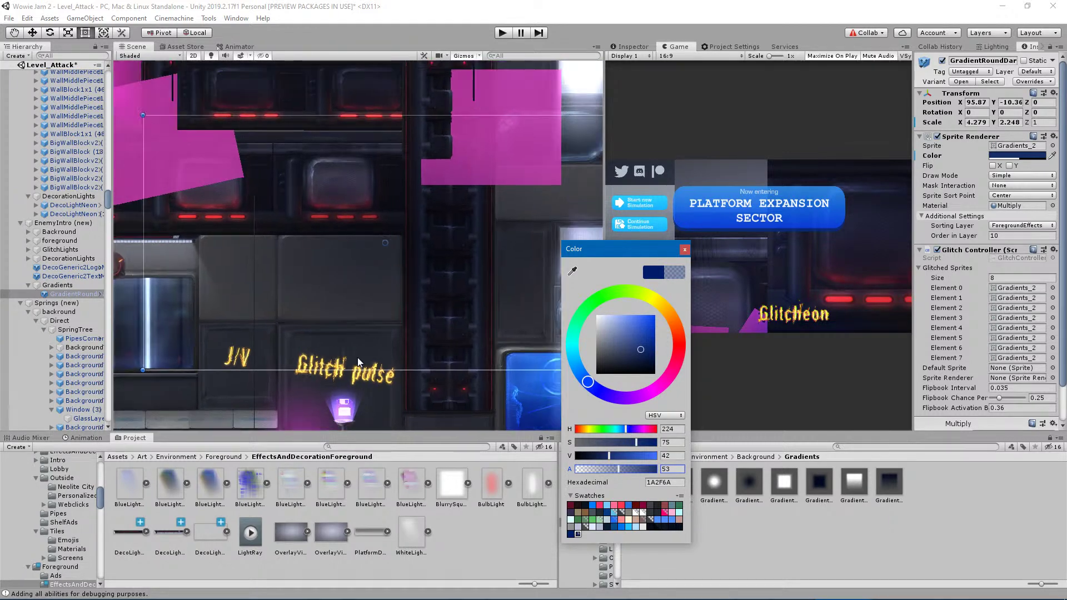
left_click_drag(631, 470, 629, 470)
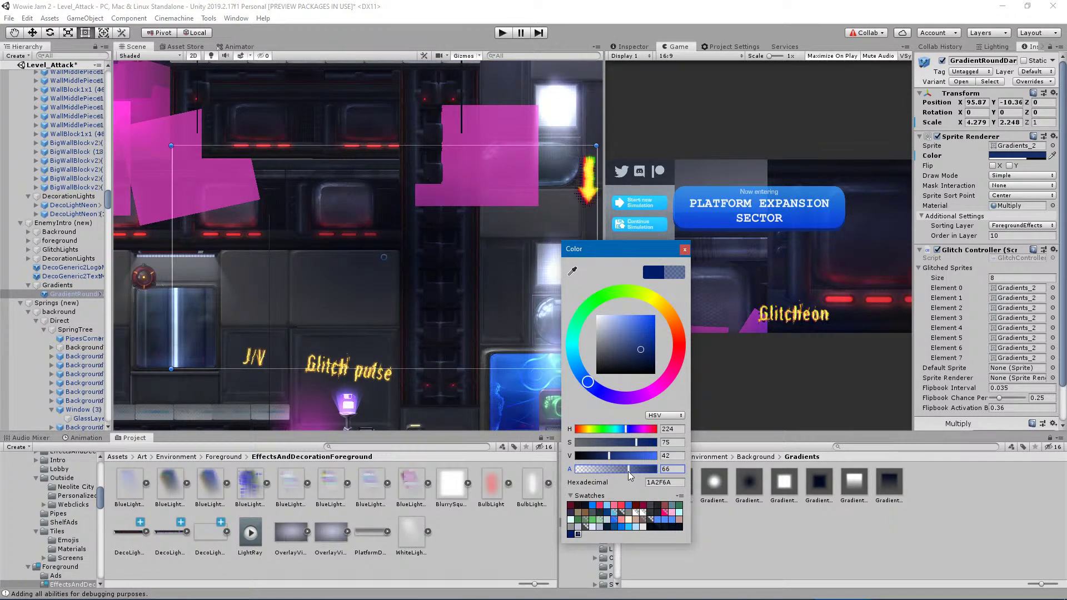
Try the Overlay material on the GradientRoundDark above the Glitch pulse sign, with its tint darkened to 000B26 at saturation 100.
left_click(1052, 206)
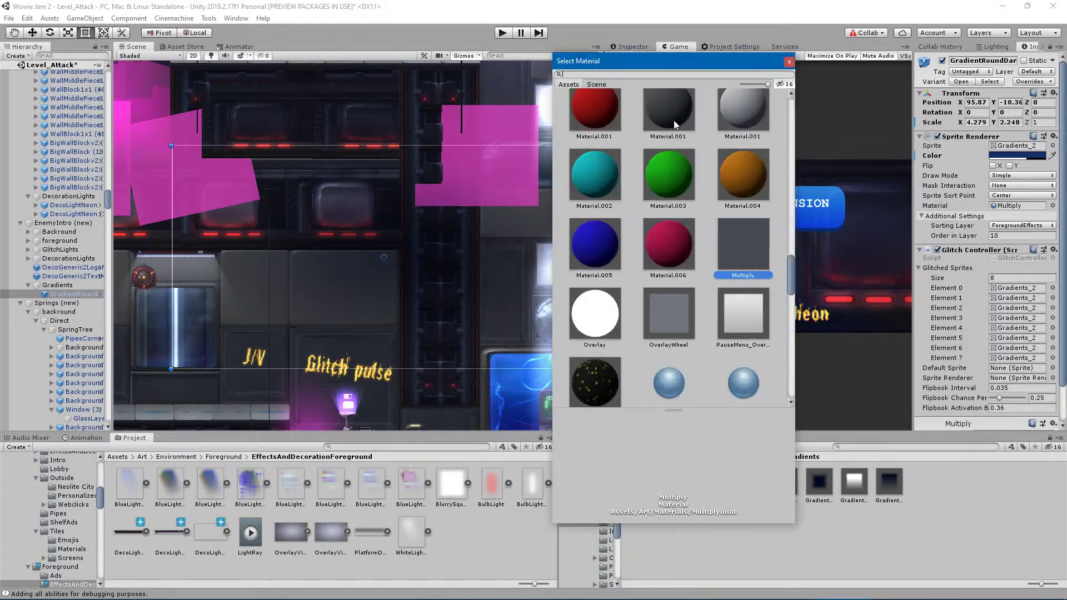
type("ov")
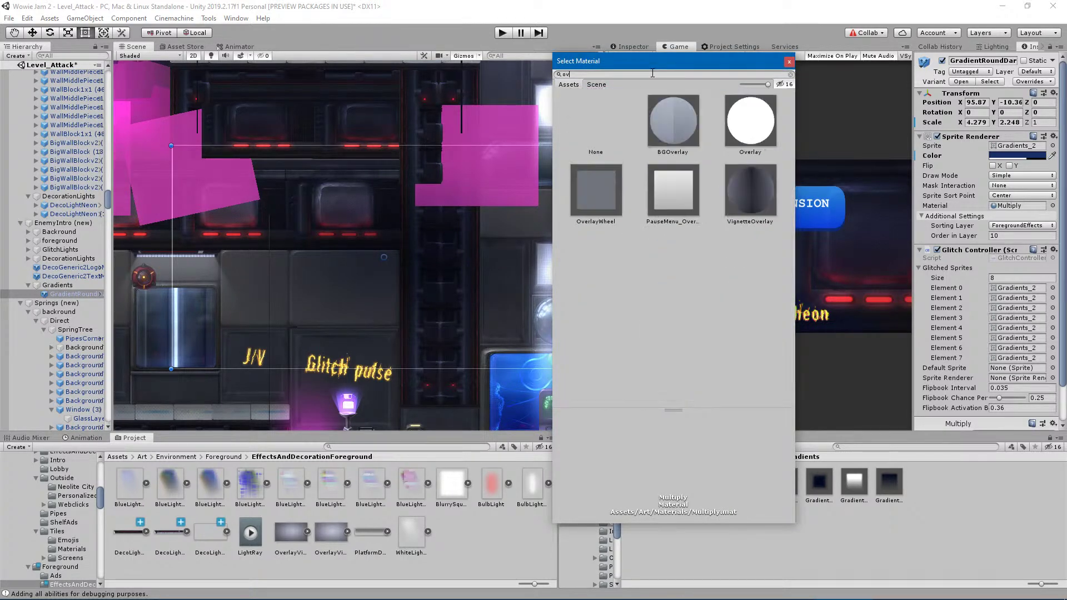
left_click(754, 122)
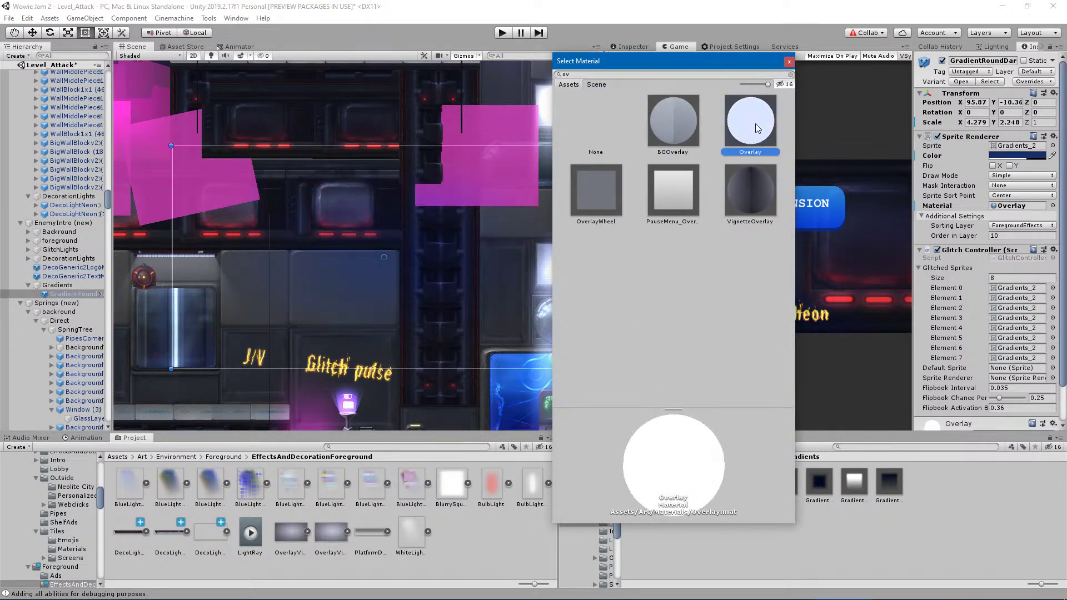
left_click(790, 61)
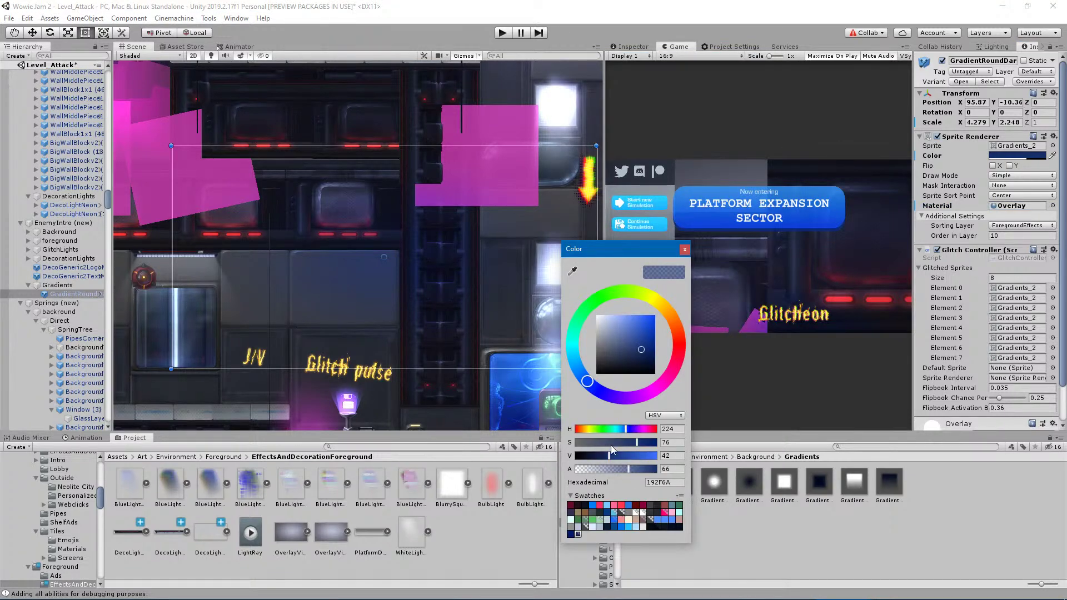
left_click_drag(595, 458, 692, 445)
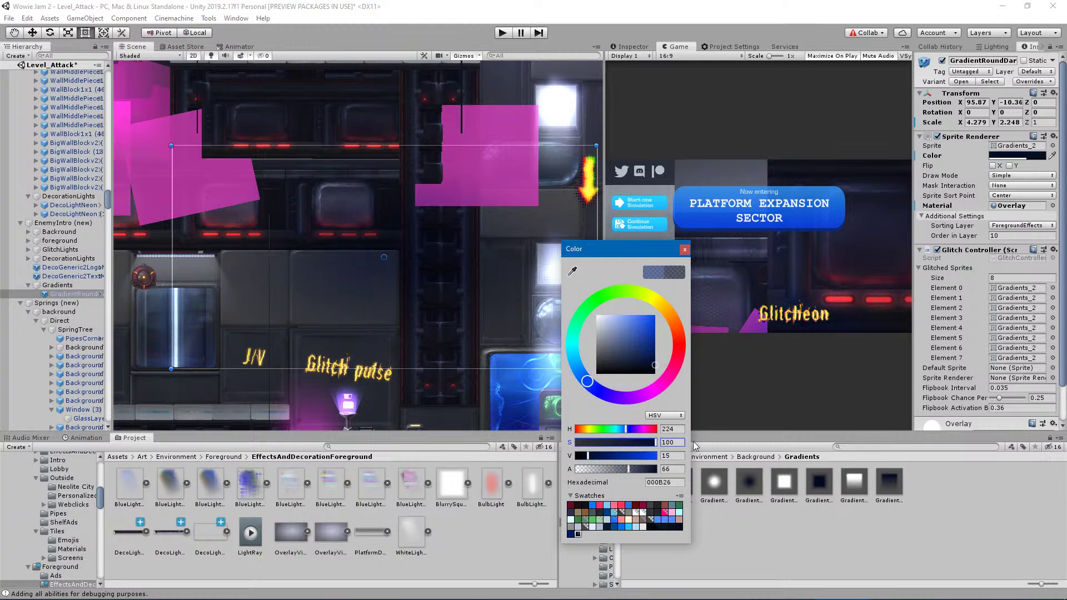
left_click(684, 250)
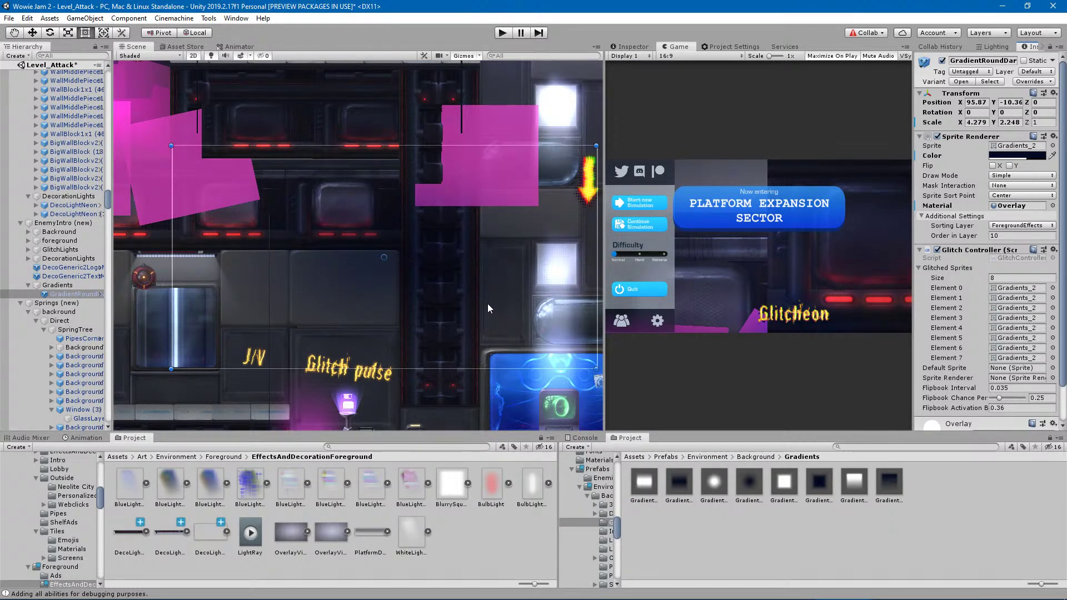
Undo the Overlay material and darker tint on the GradientRoundDark, going back to the Multiply material with the blue tint.
key("ctrl+z")
key("ctrl+z")
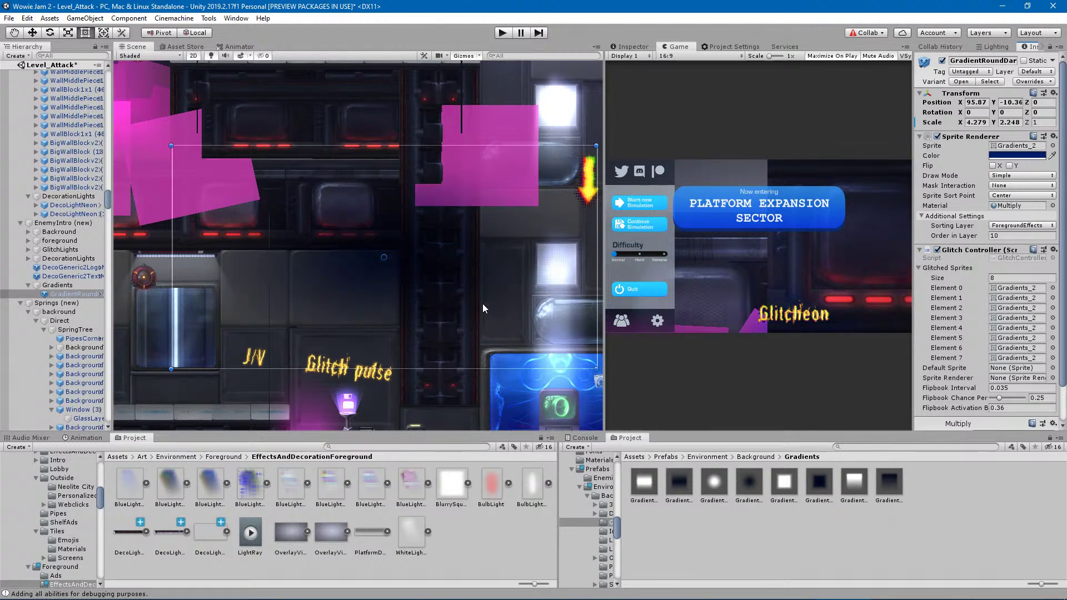
key("ctrl+z")
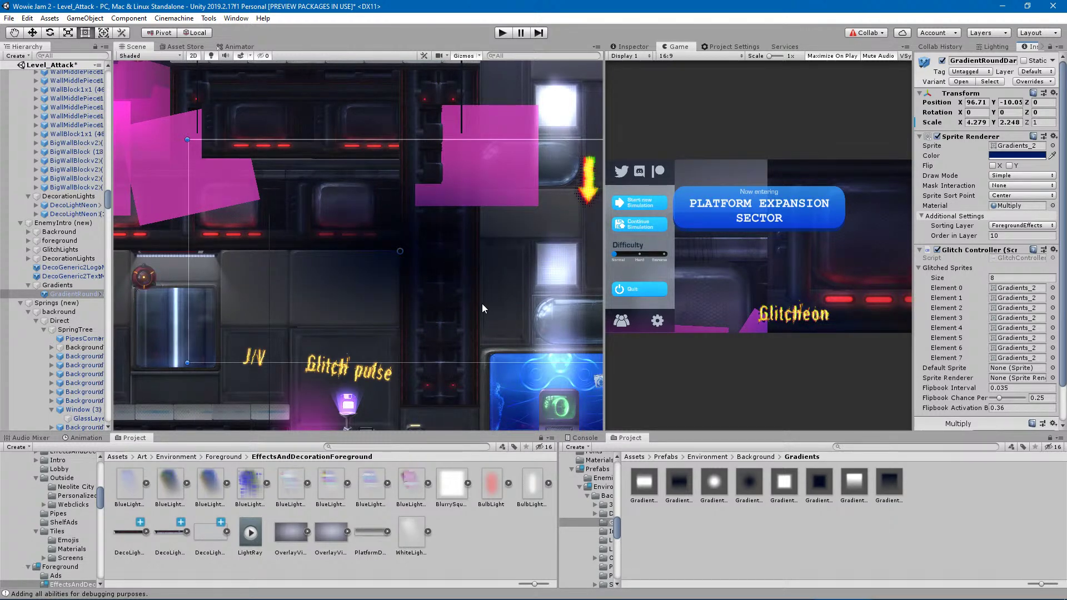
key("ctrl+y")
key("ctrl+y")
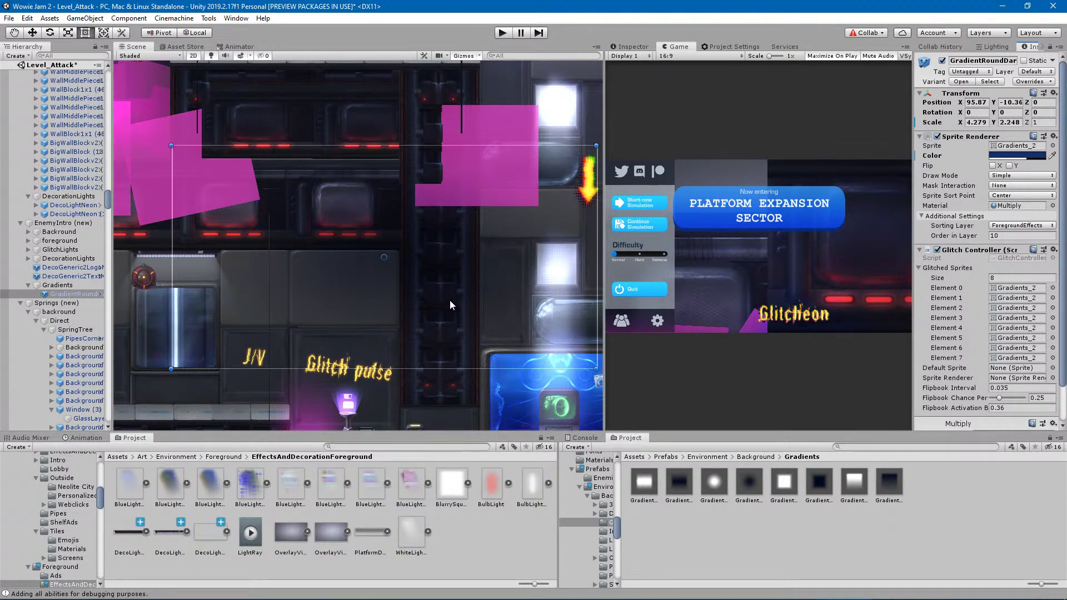
left_click(27, 18)
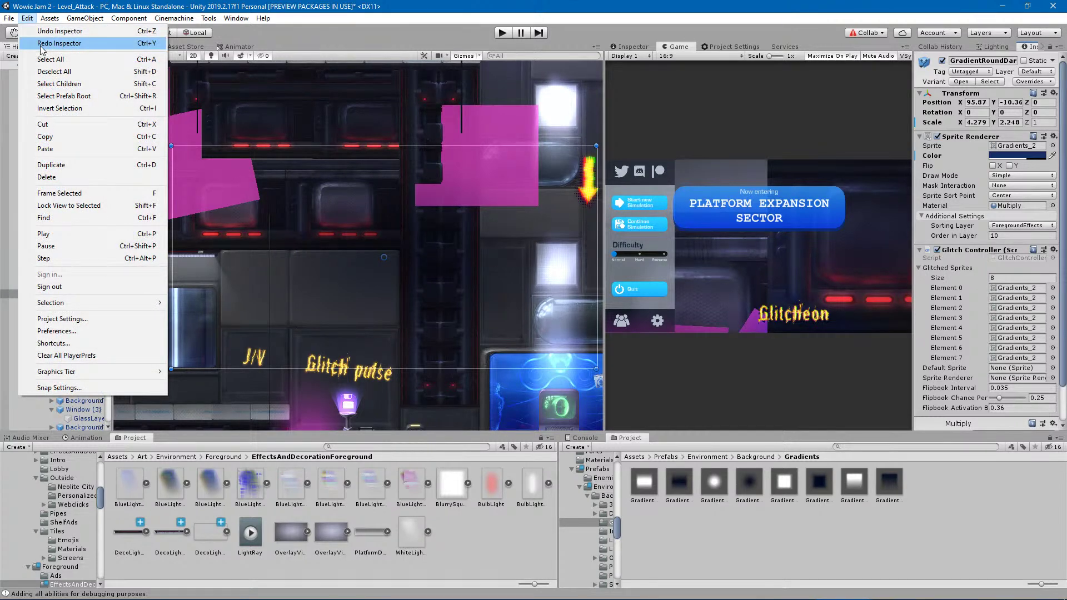
left_click(41, 45)
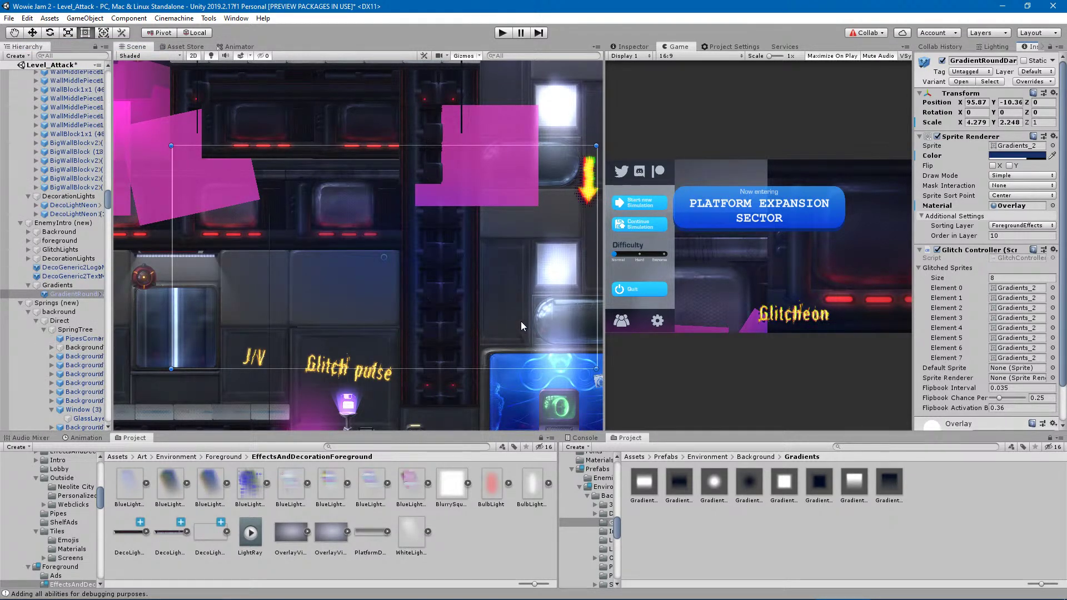
key("ctrl+z")
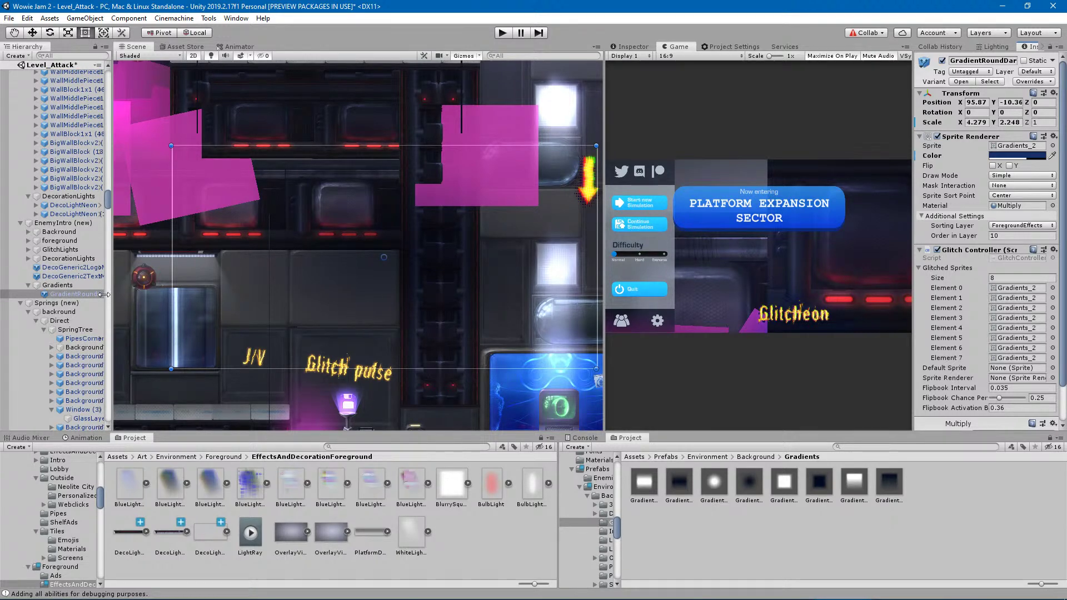
Duplicate the GradientRoundDark and flatten the copy to a scale of about 3.77 by 0.82, around X 95.58, Y -9.91.
left_click(76, 294)
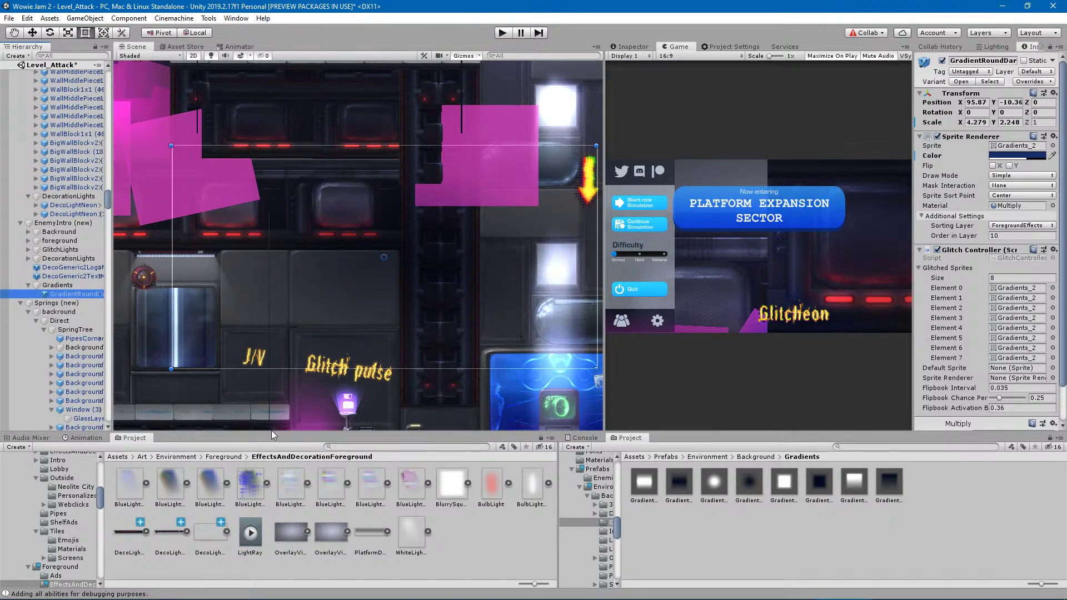
key("ctrl+d")
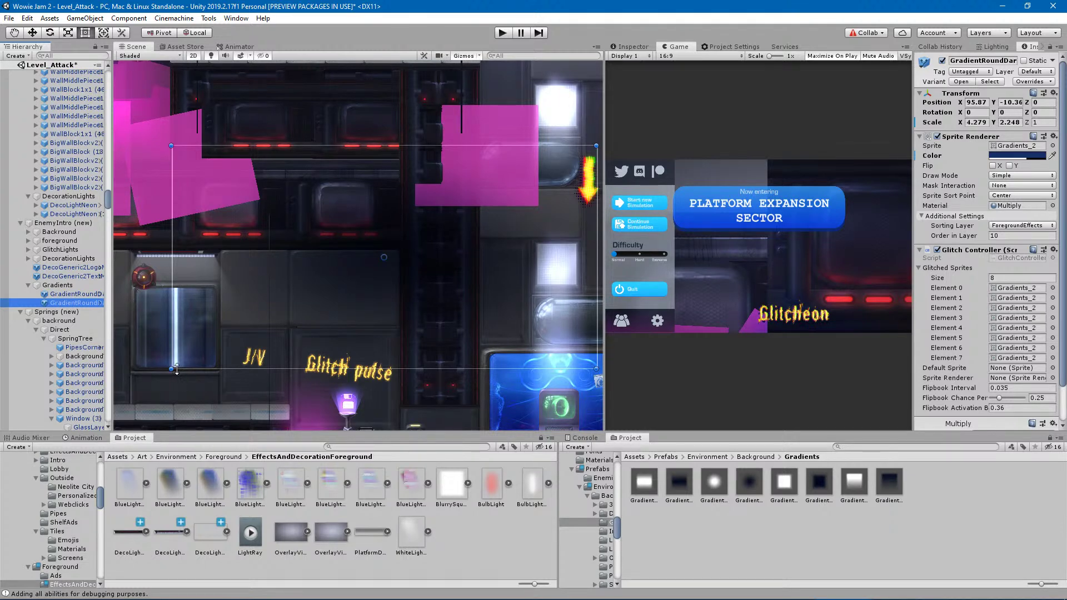
left_click_drag(302, 369, 304, 307)
left_click_drag(376, 280, 379, 266)
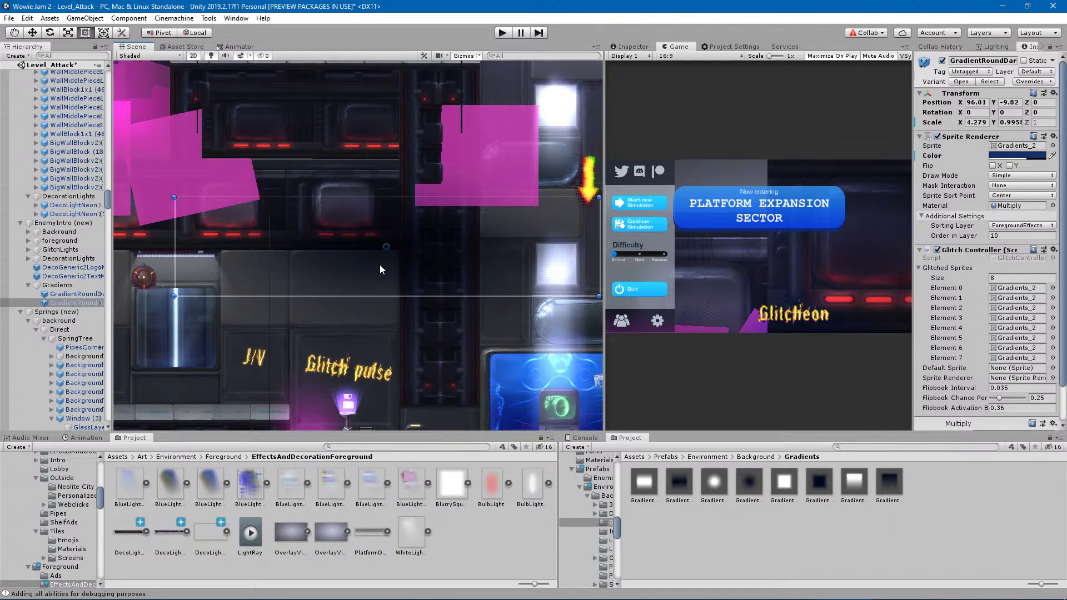
middle_click_drag(557, 268, 527, 265)
left_click_drag(570, 263, 518, 263)
left_click_drag(378, 261, 394, 262)
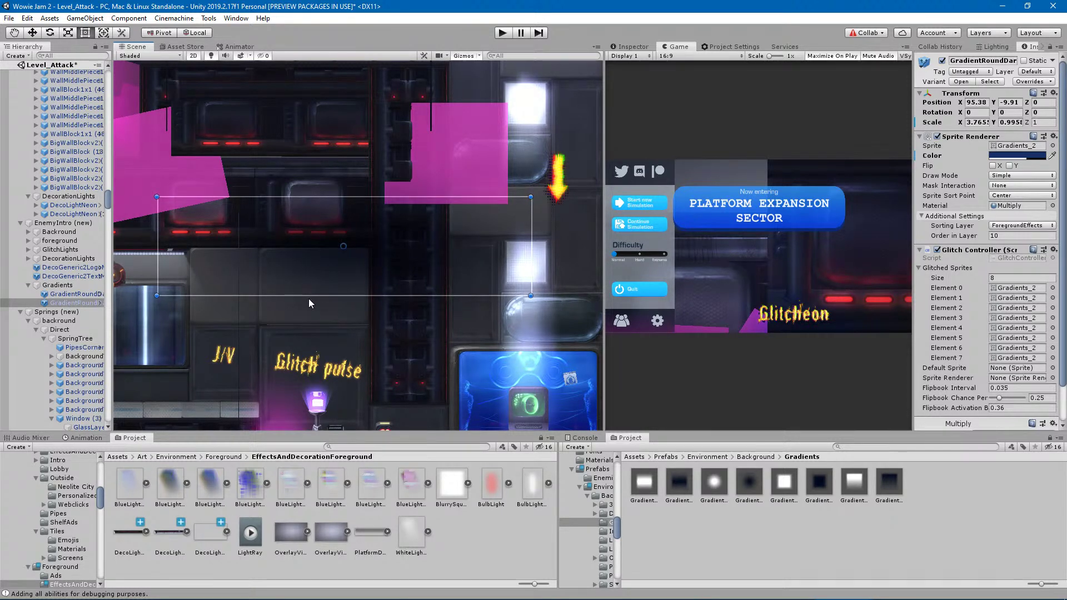
left_click_drag(310, 295, 368, 267, "alt")
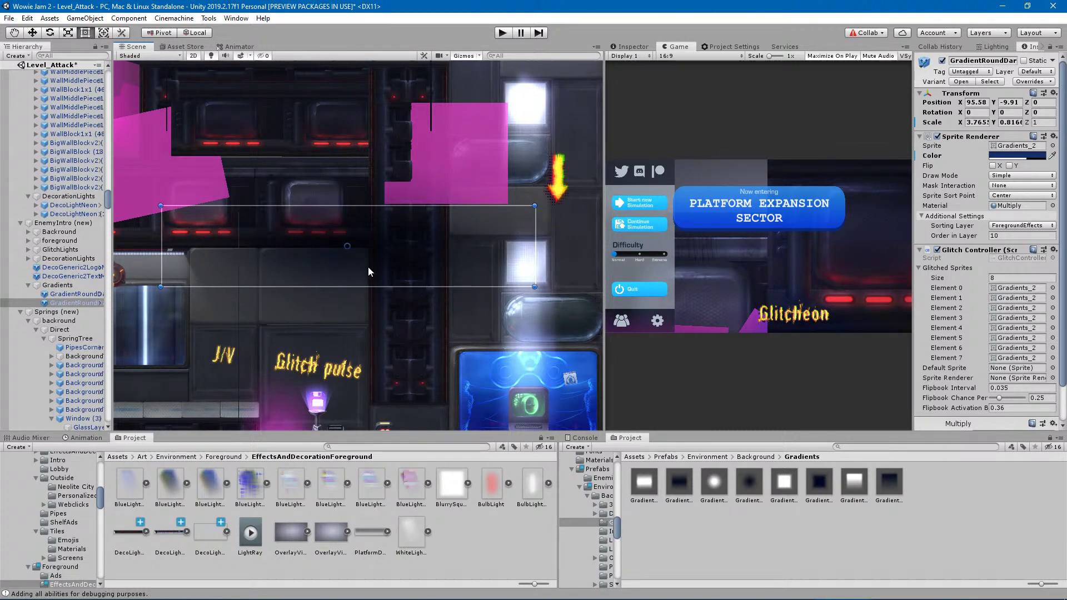
Widen the original GradientRoundDark past the glass tube, to an X scale of about 4.74 and position X of about 94.7.
left_click(65, 311)
left_click(75, 294)
middle_click_drag(271, 280, 365, 288)
left_click_drag(224, 290, 183, 290)
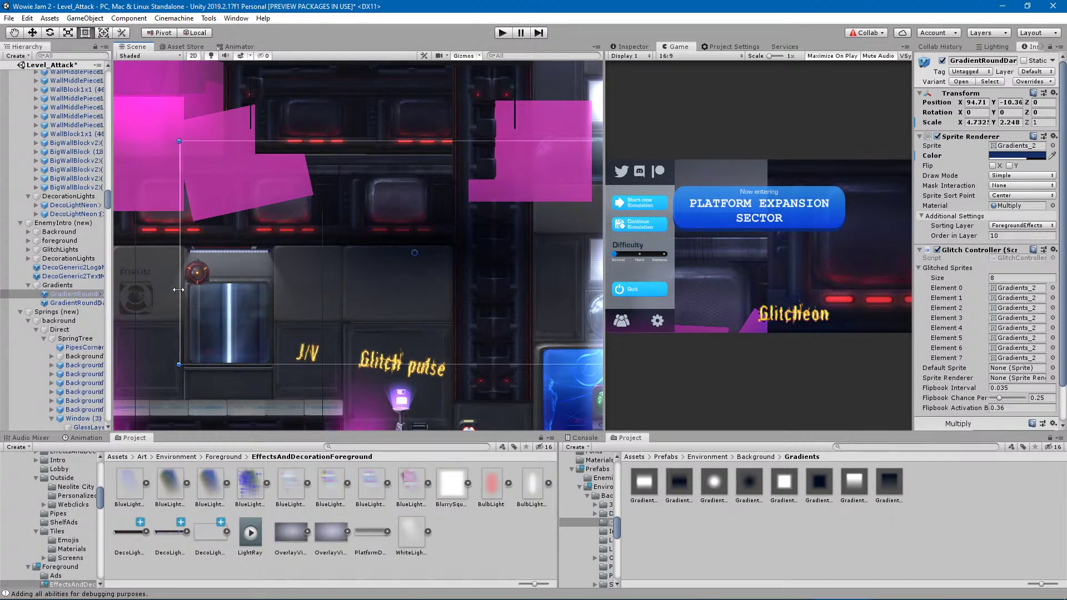
middle_click_drag(422, 307, 325, 305)
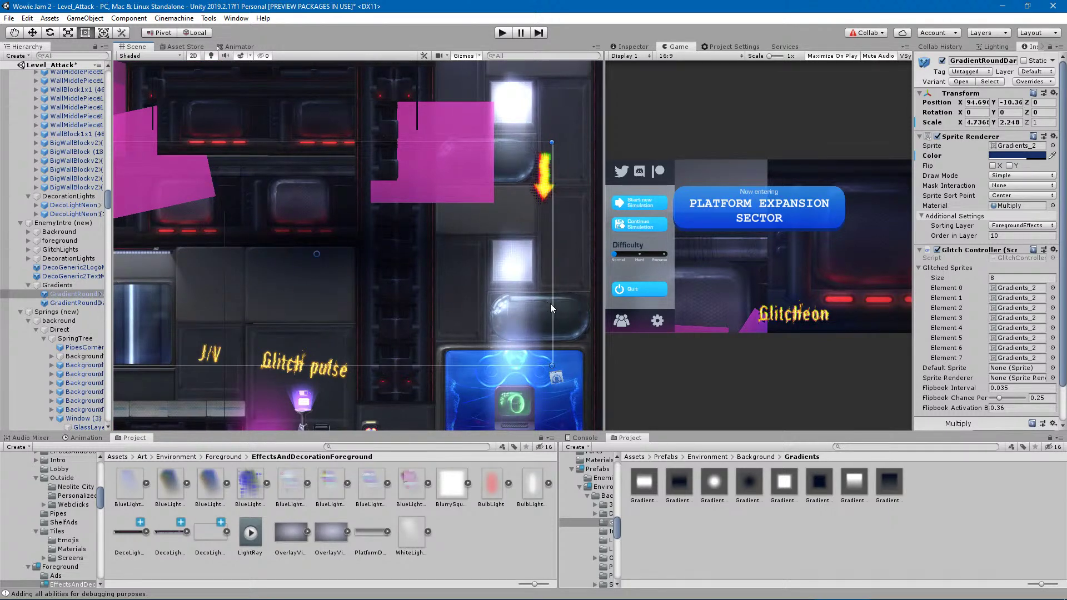
Narrow the flattened GradientRoundDark copy to an X scale of about 3.56 at about X 96.11, and raise its tint alpha to 72.
left_click(63, 304)
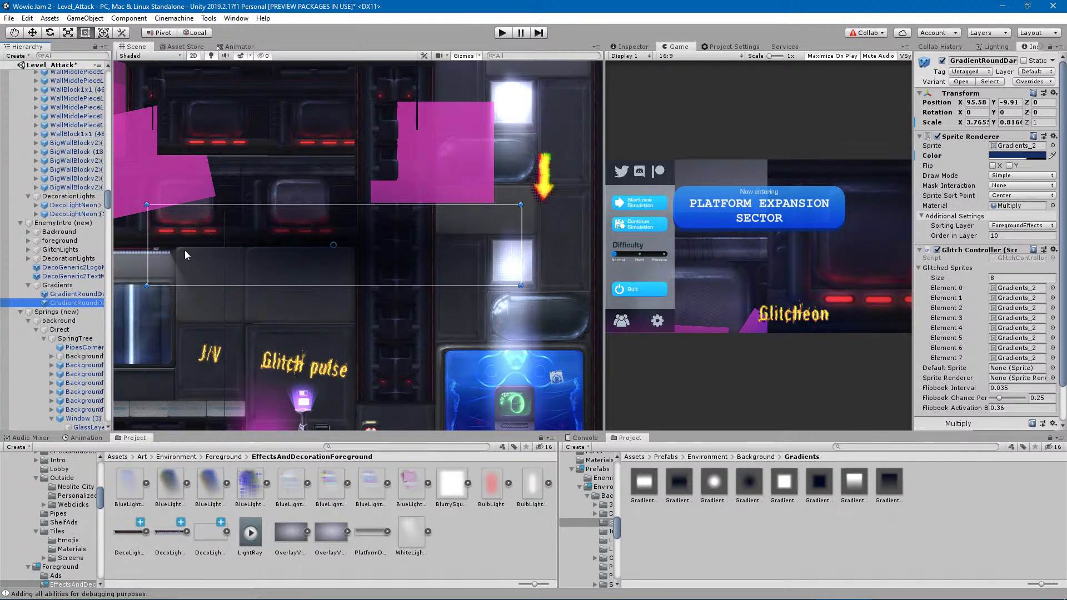
left_click_drag(147, 261, 167, 264)
left_click(1027, 156)
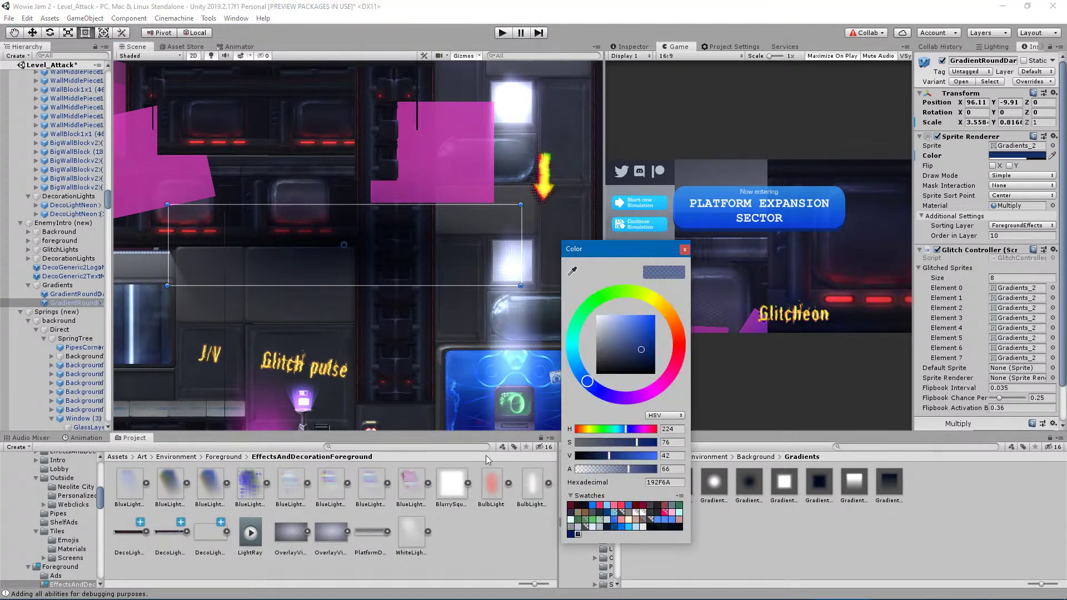
left_click_drag(639, 470, 632, 470)
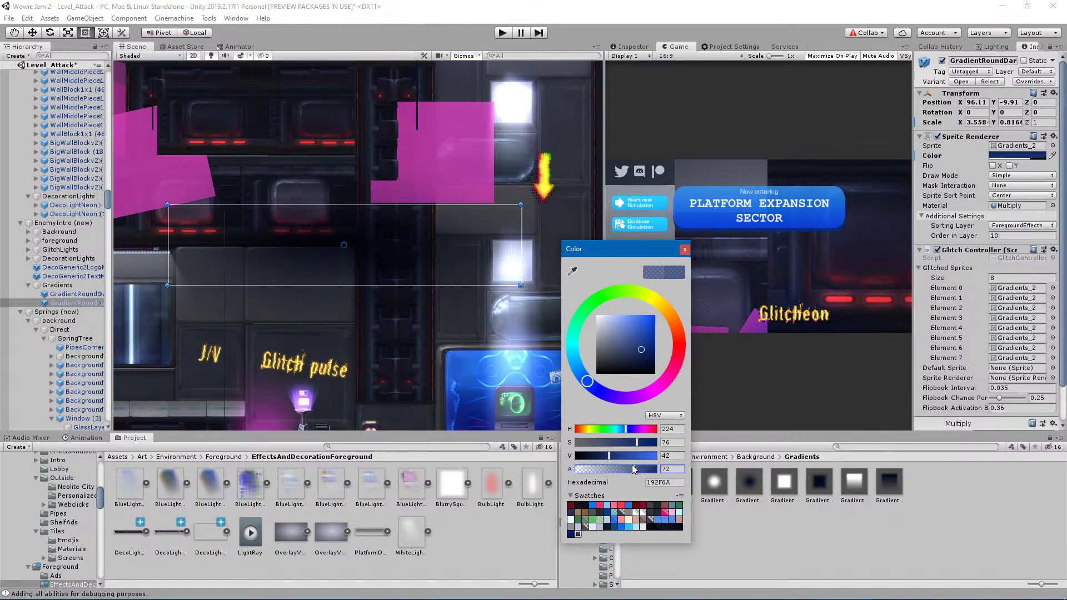
left_click(684, 251)
Try the Enemy and Default sorting layers on both GradientRoundDark overlays, and set them back to ForegroundEffects.
left_click(81, 297, "shift")
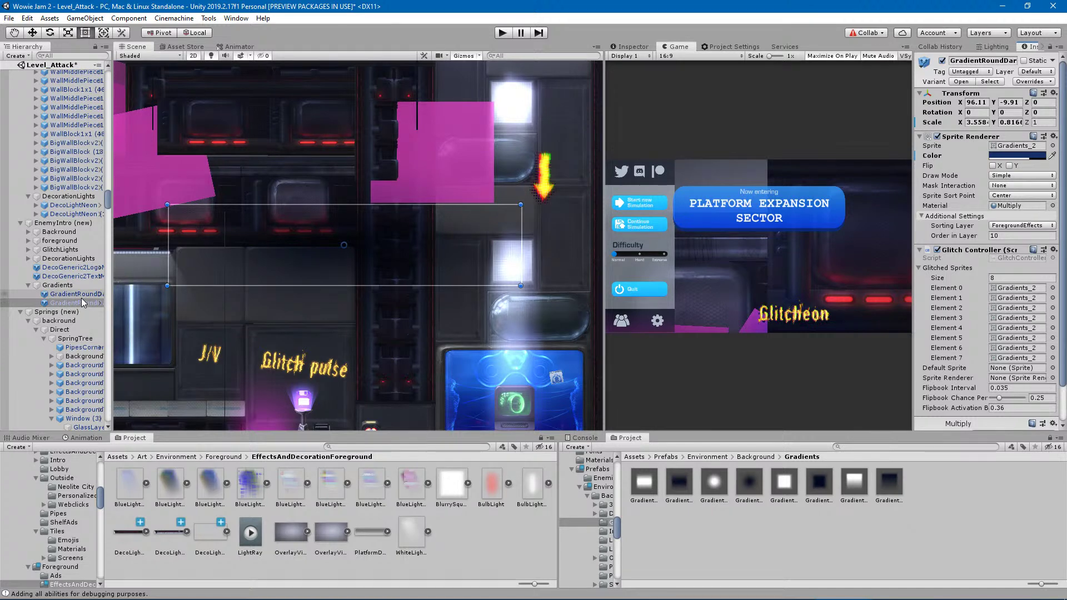
left_click(1037, 226)
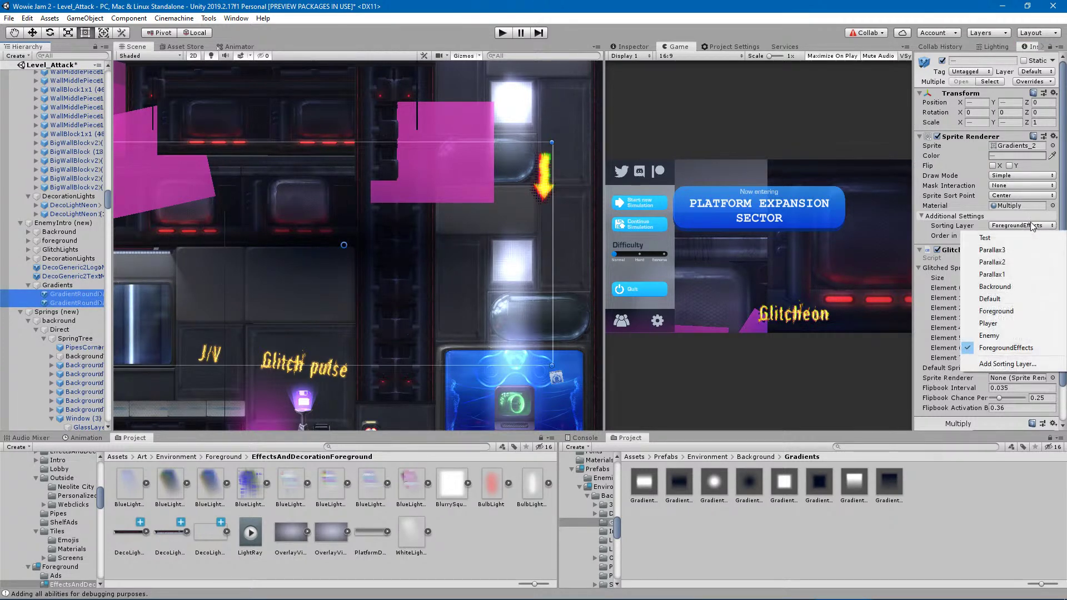
left_click(1003, 340)
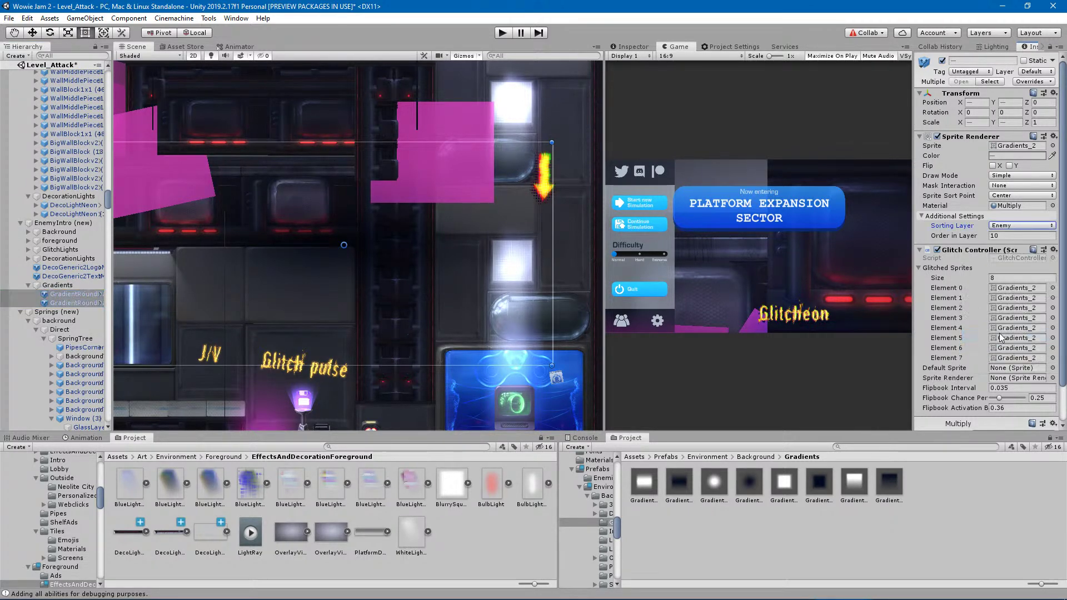
left_click(1018, 225)
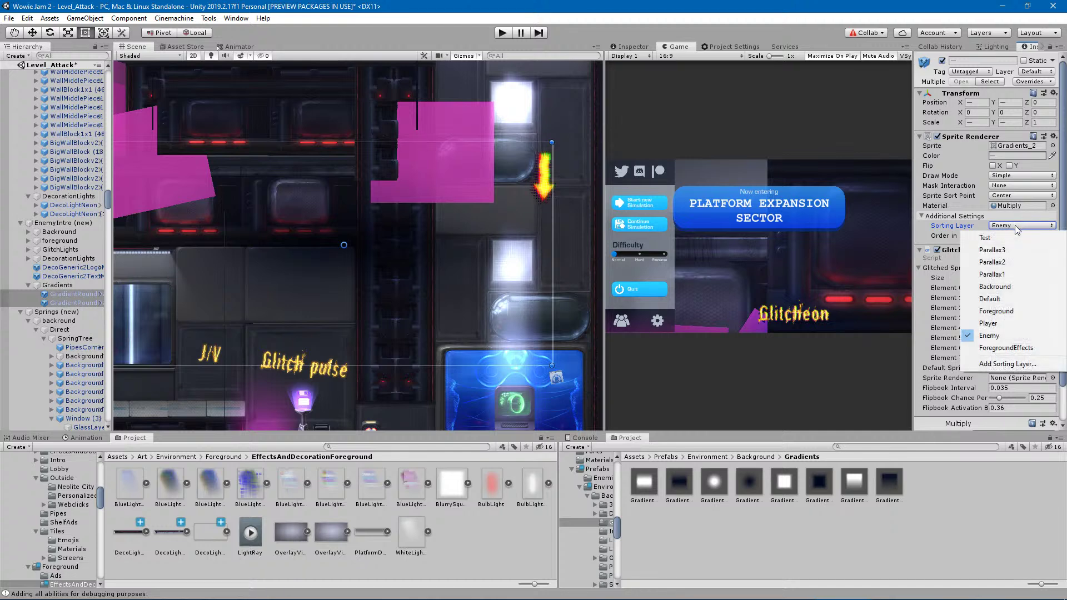
left_click(1000, 303)
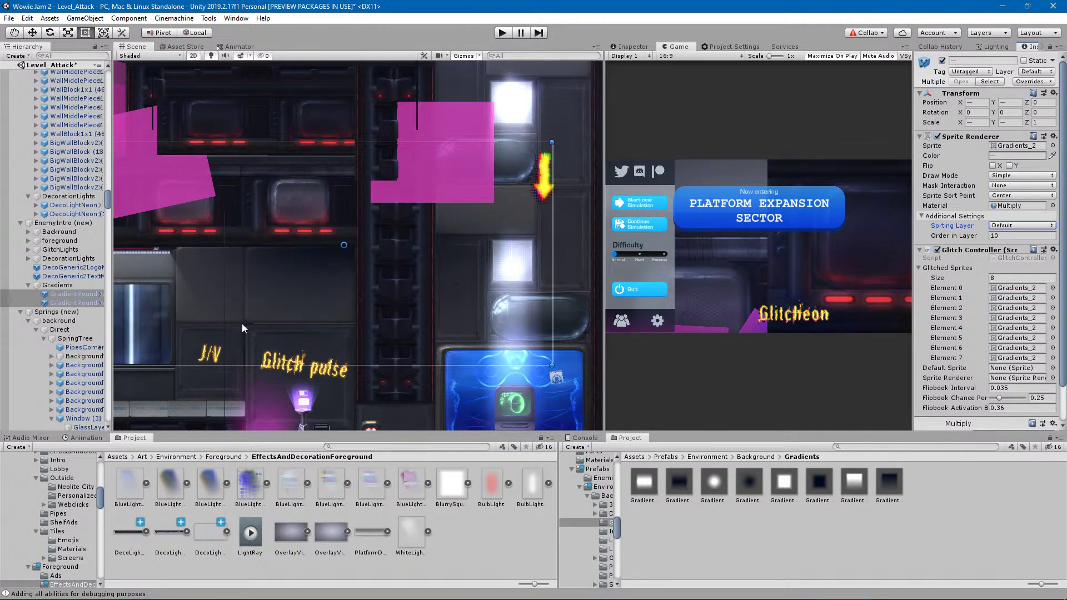
scroll(267, 330, "up", 2)
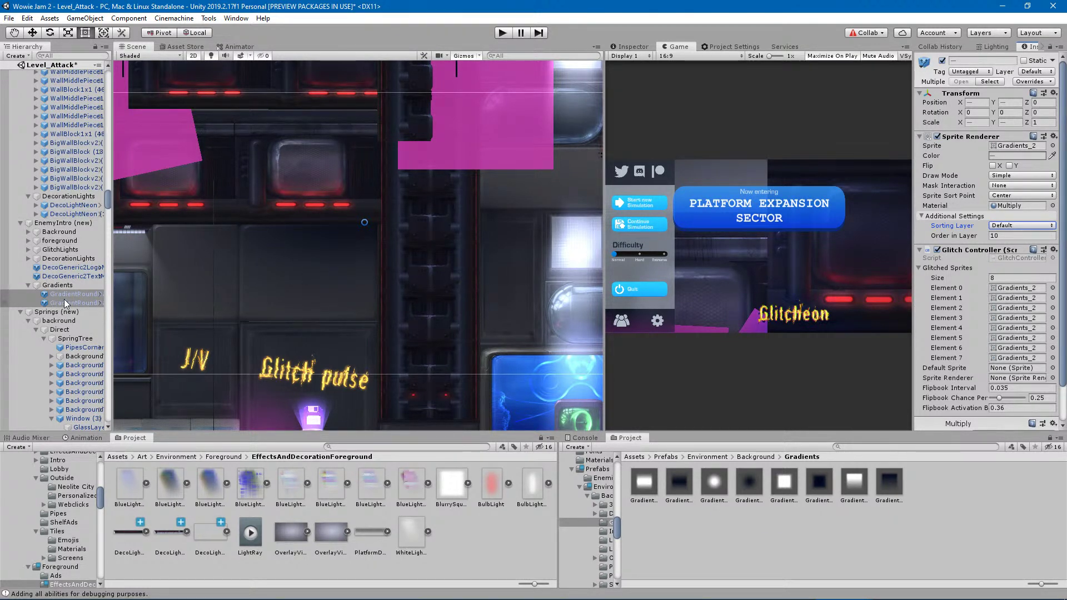
middle_click_drag(332, 245, 452, 265)
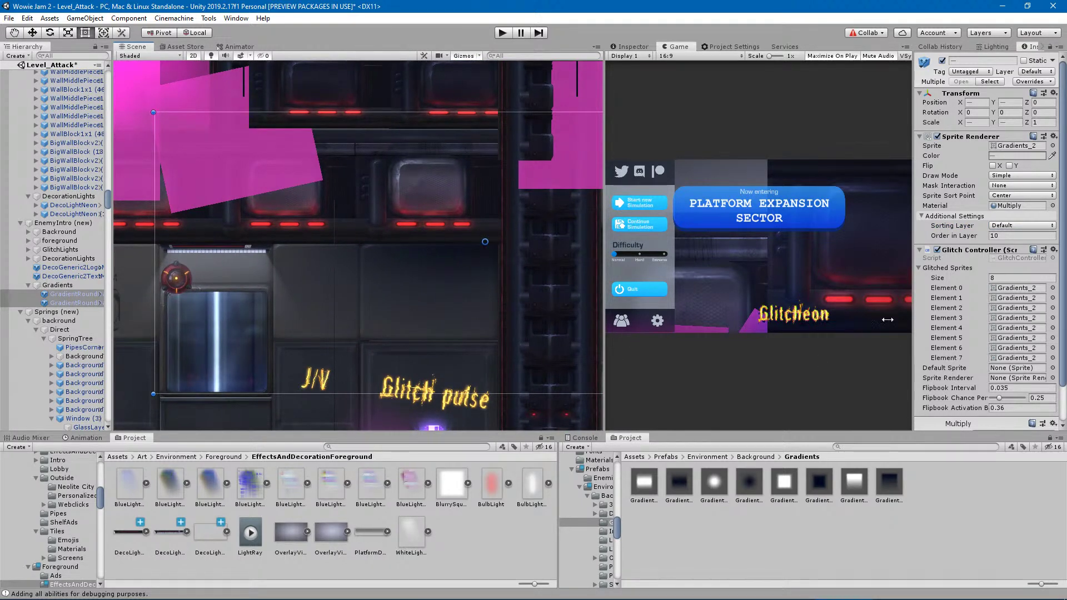
left_click(1009, 225)
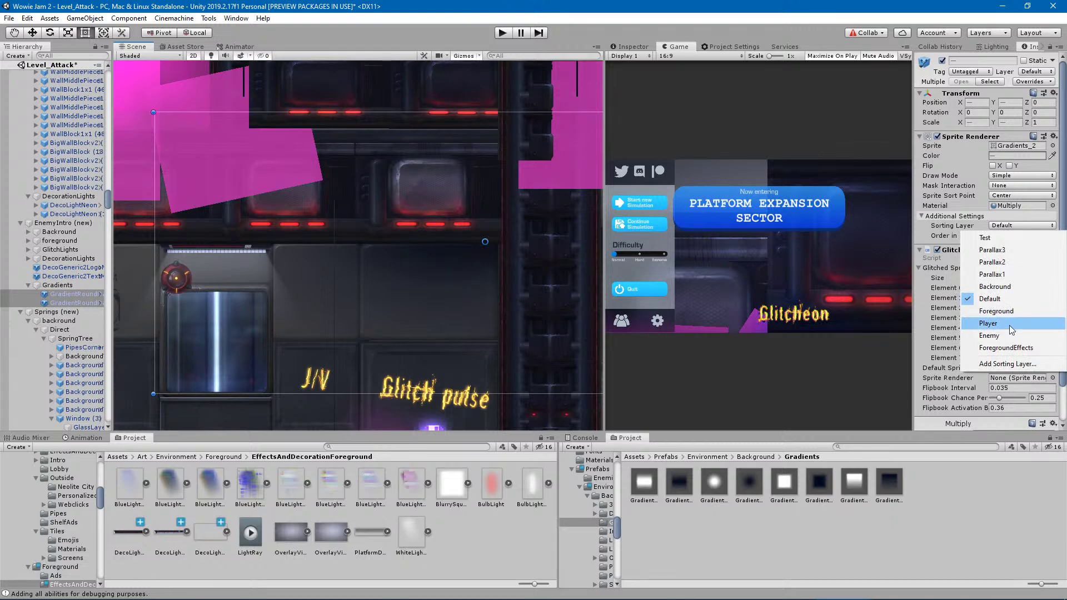
left_click(1006, 348)
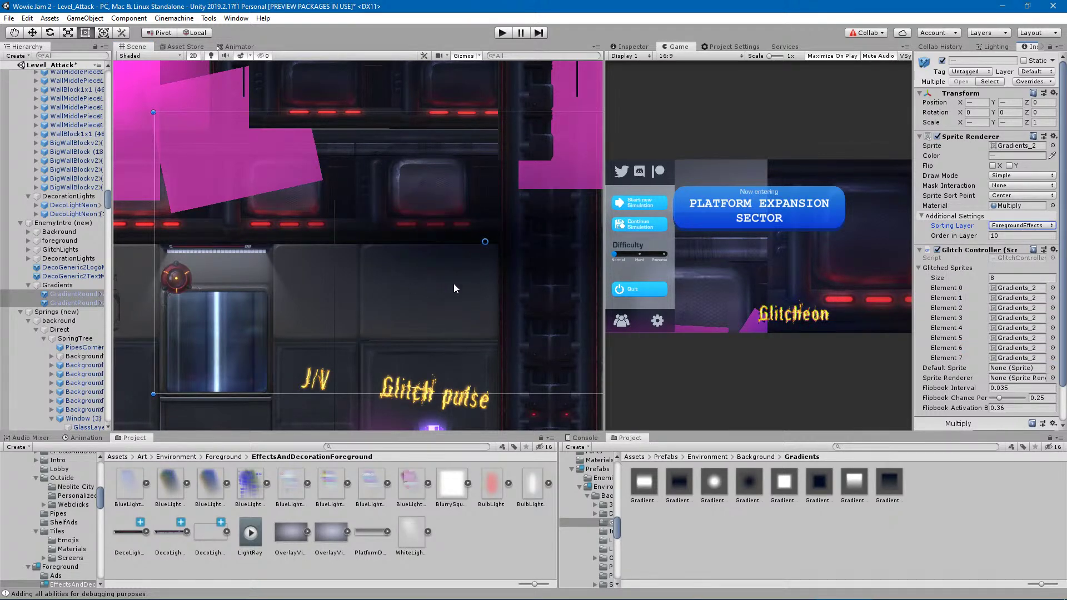
Examine the two GradientRoundDark overlays around the glass tube and the overall look of the Level_Attack layout.
scroll(458, 299, "down", 4)
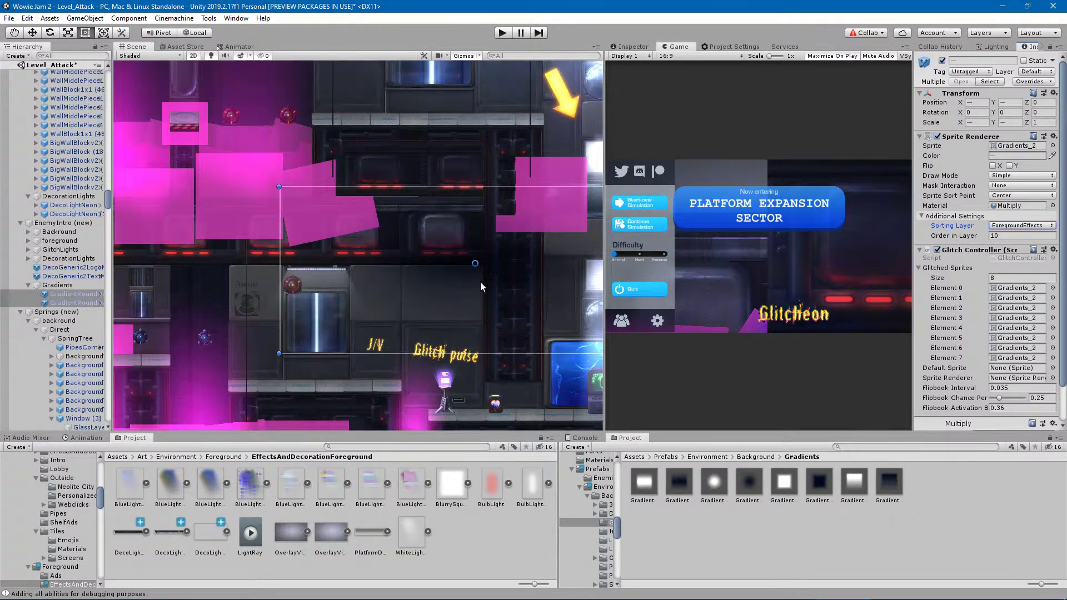
scroll(352, 312, "up", 2)
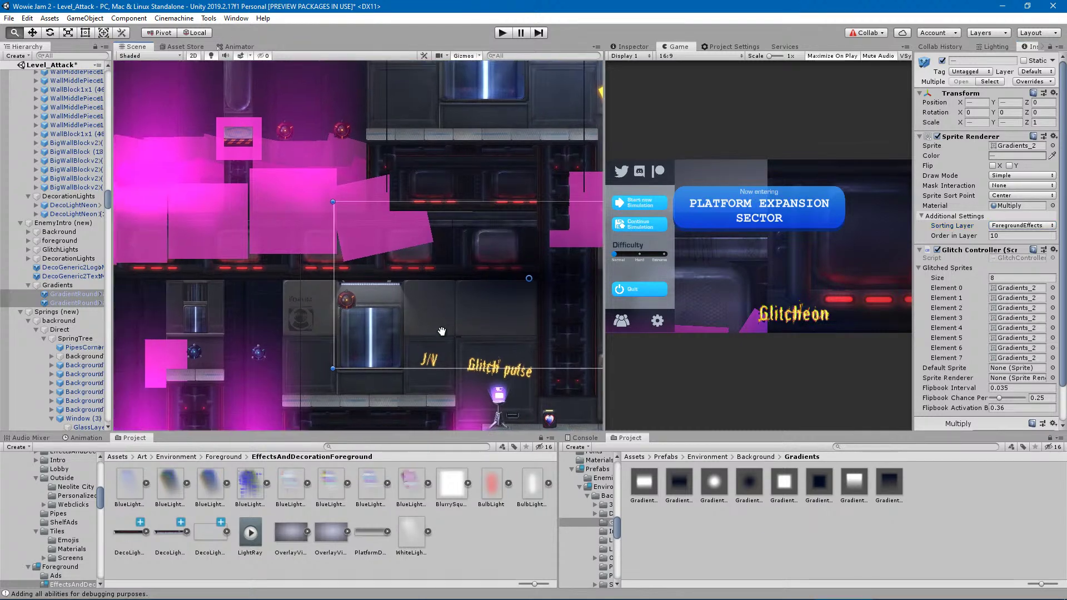
middle_click_drag(491, 322, 378, 292)
left_click(69, 306)
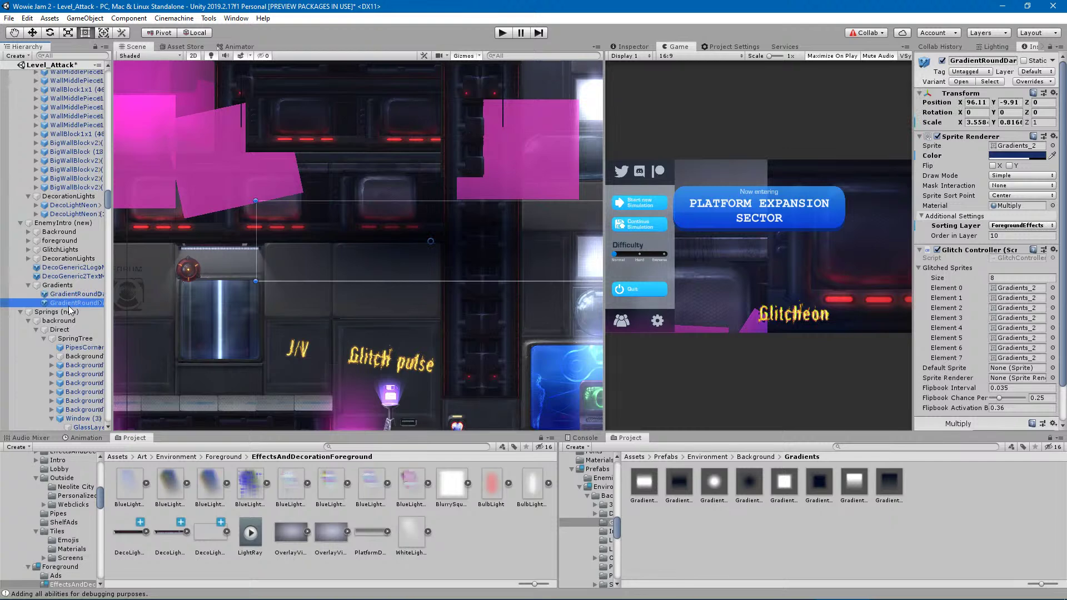
left_click(71, 295)
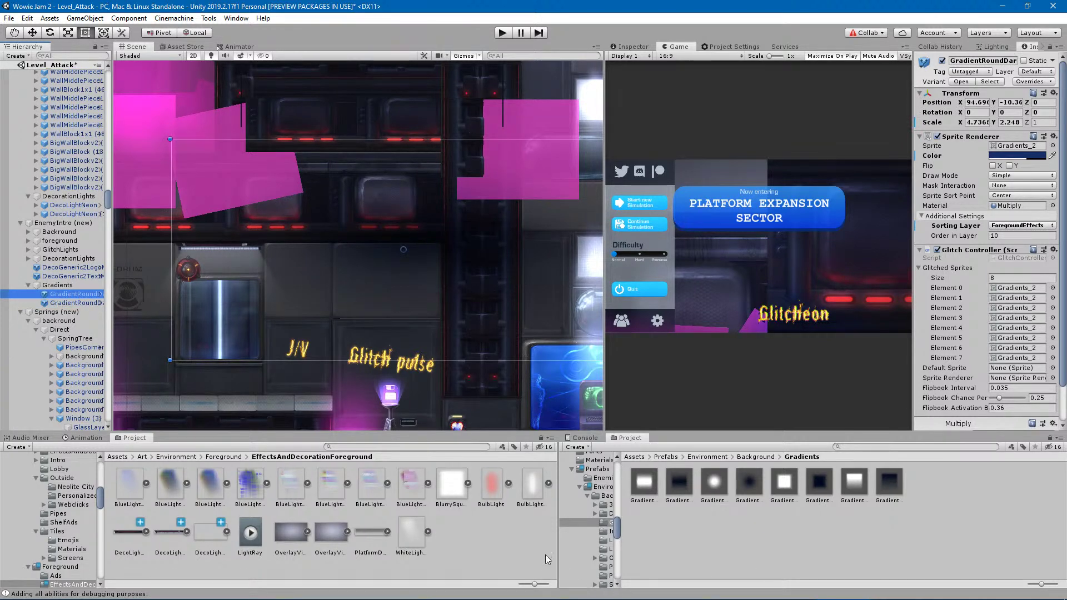
left_click(303, 310)
scroll(303, 309, "down", 2)
scroll(304, 309, "down", 2)
middle_click_drag(261, 311, 346, 339)
middle_click_drag(262, 329, 341, 307)
scroll(399, 322, "down", 4)
scroll(399, 322, "down", 3)
middle_click_drag(458, 336, 427, 244)
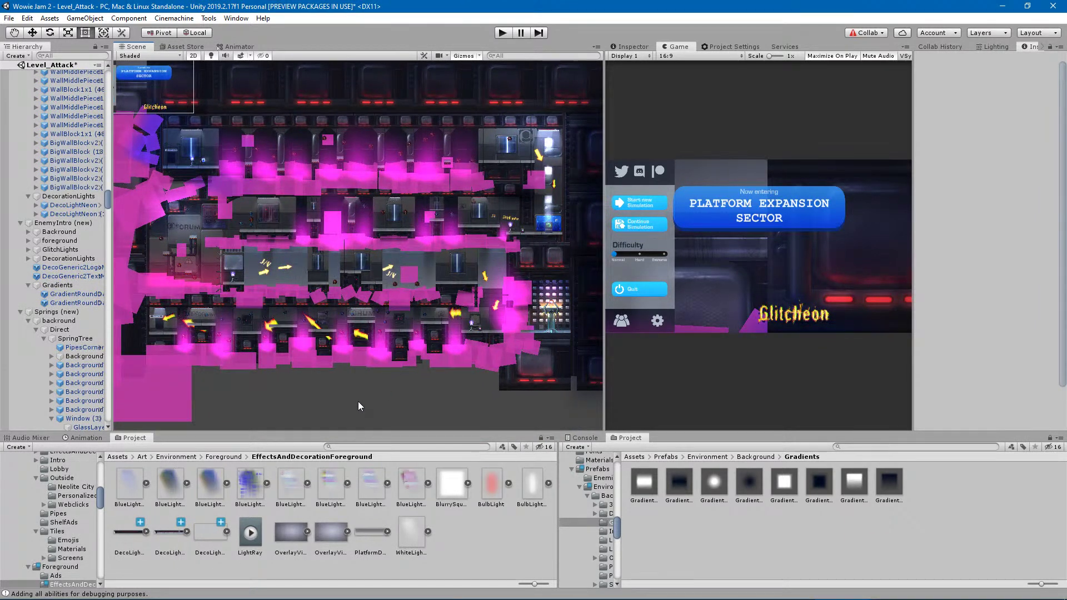
scroll(358, 401, "down", 2)
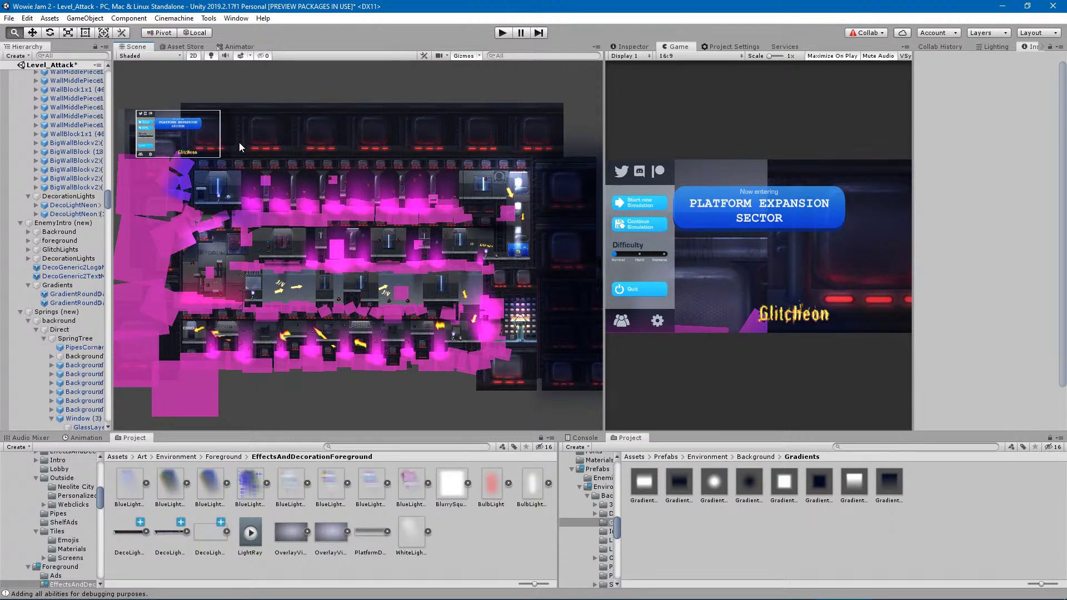
middle_click_drag(256, 228, 345, 222)
middle_click_drag(455, 271, 369, 252)
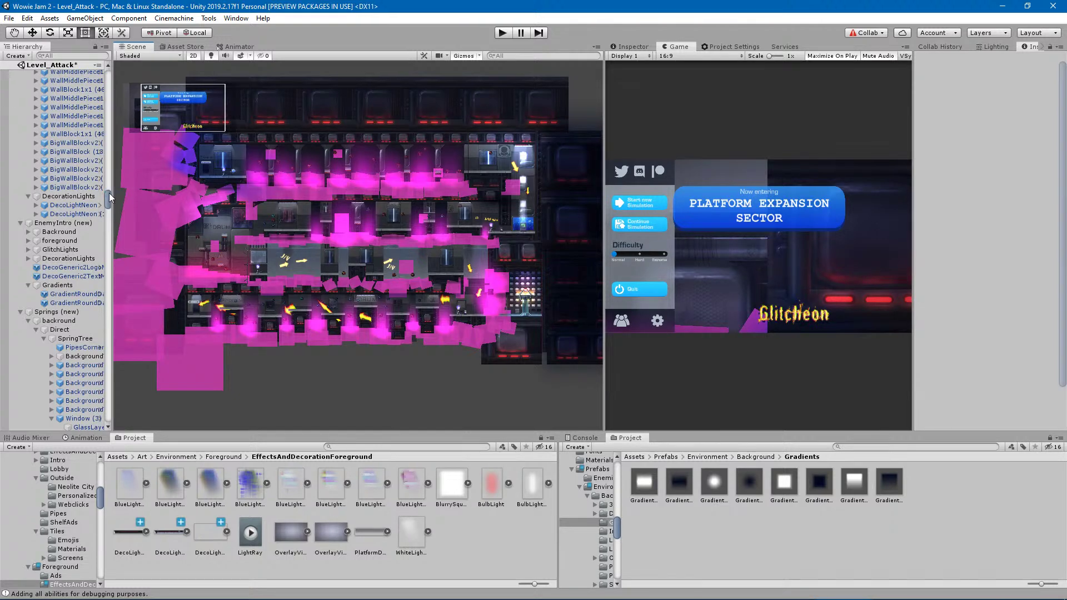
Save the Level_Attack scene with its new gradient overlays.
key("ctrl+s")
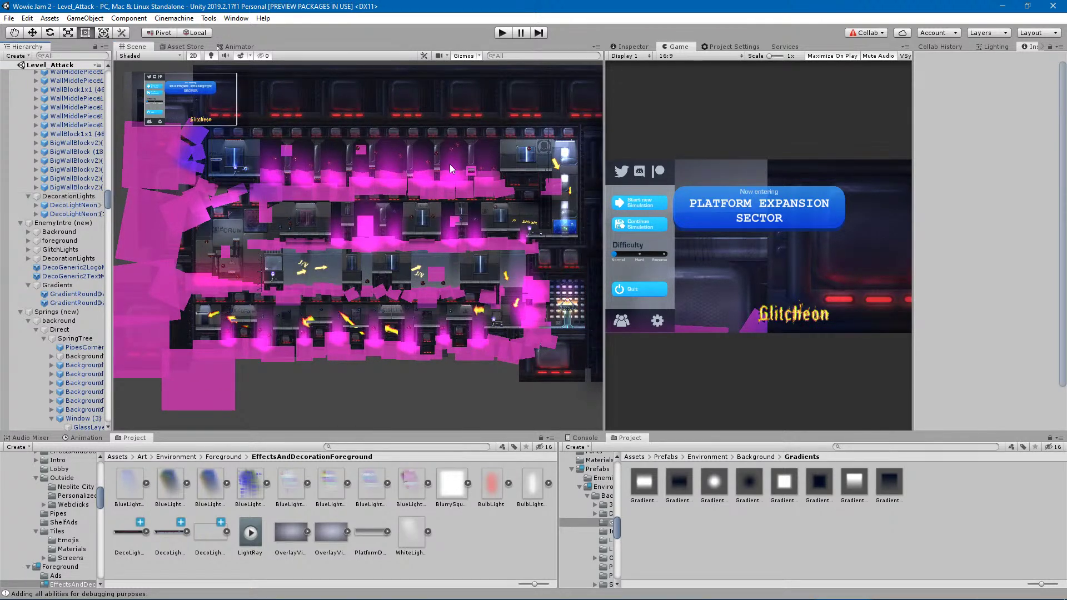
middle_click_drag(421, 168, 304, 145)
middle_click_drag(393, 172, 449, 254)
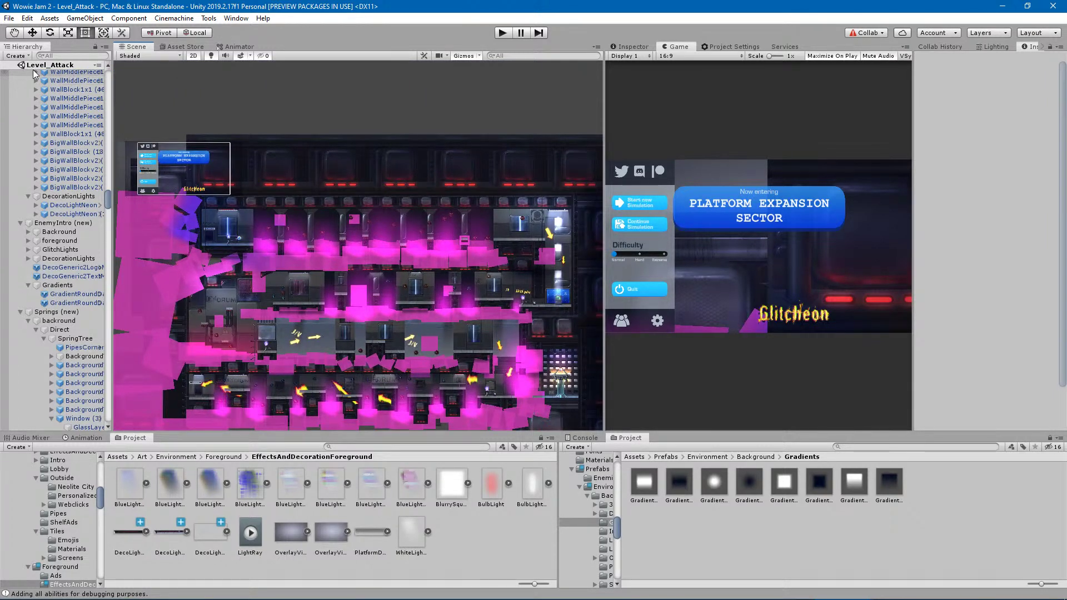
Collapse the Interactables, Beginning, Tower, EnemyIntro, Springs, Ending and hardmode groups in the Level_Attack hierarchy.
left_click_drag(107, 199, 107, 75)
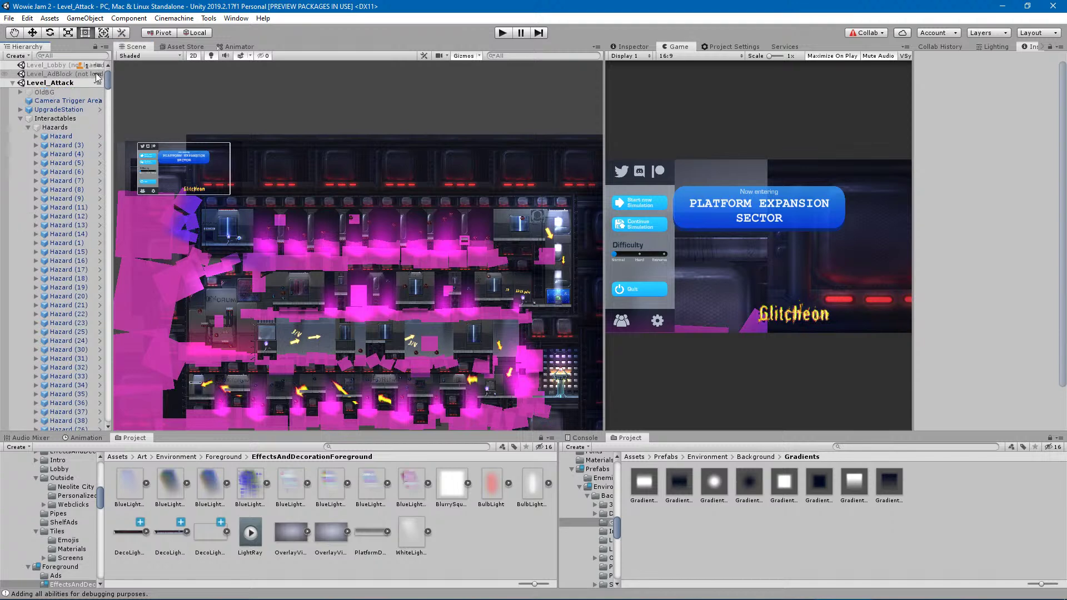
left_click(20, 119)
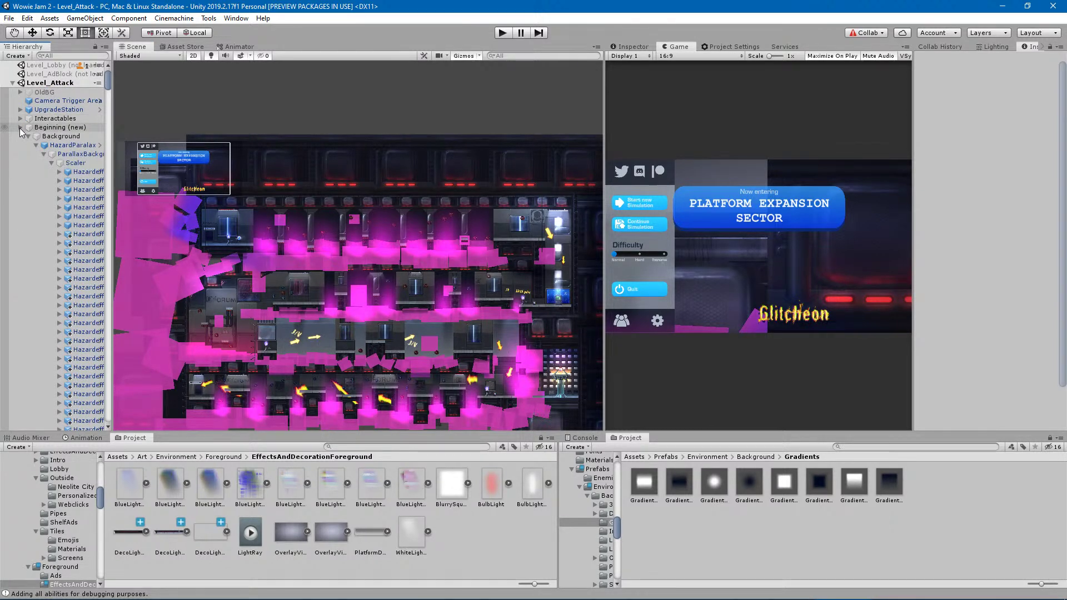
left_click(19, 127)
left_click(20, 136)
left_click(20, 145)
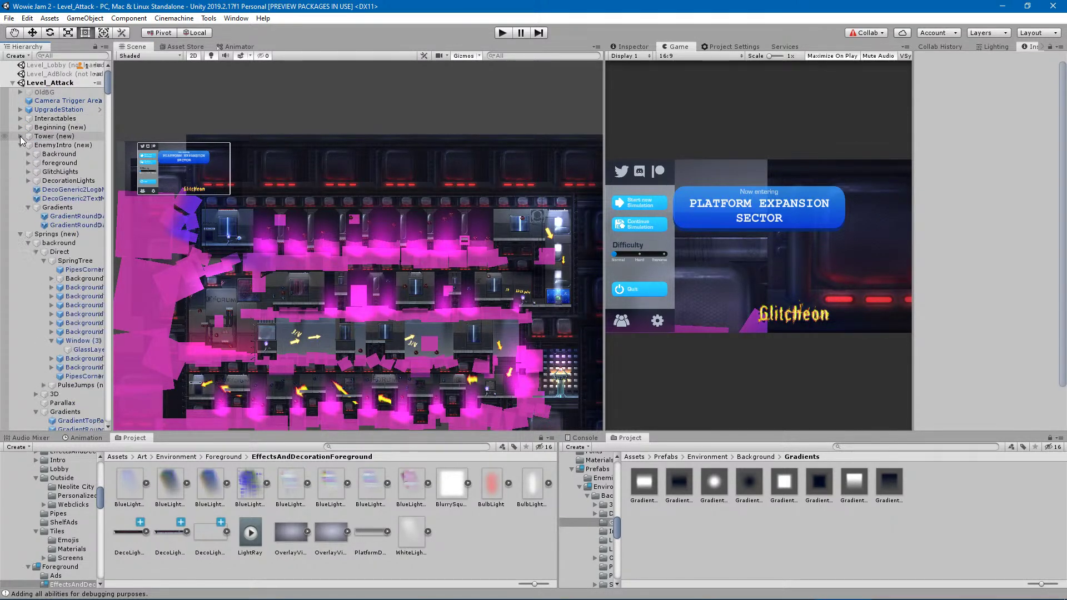
left_click(20, 145)
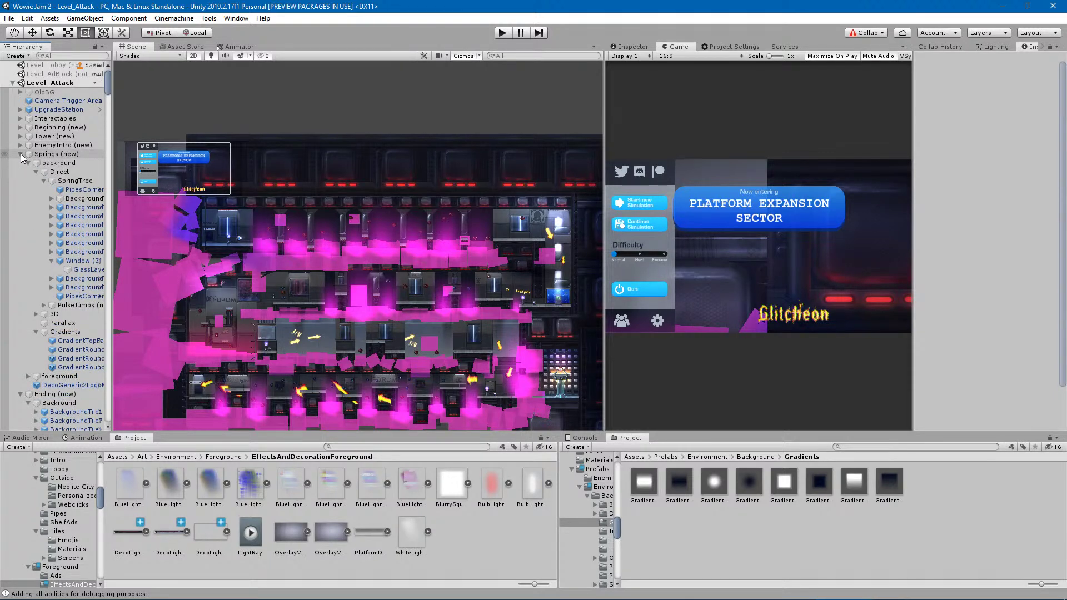
left_click(21, 154)
left_click(20, 163)
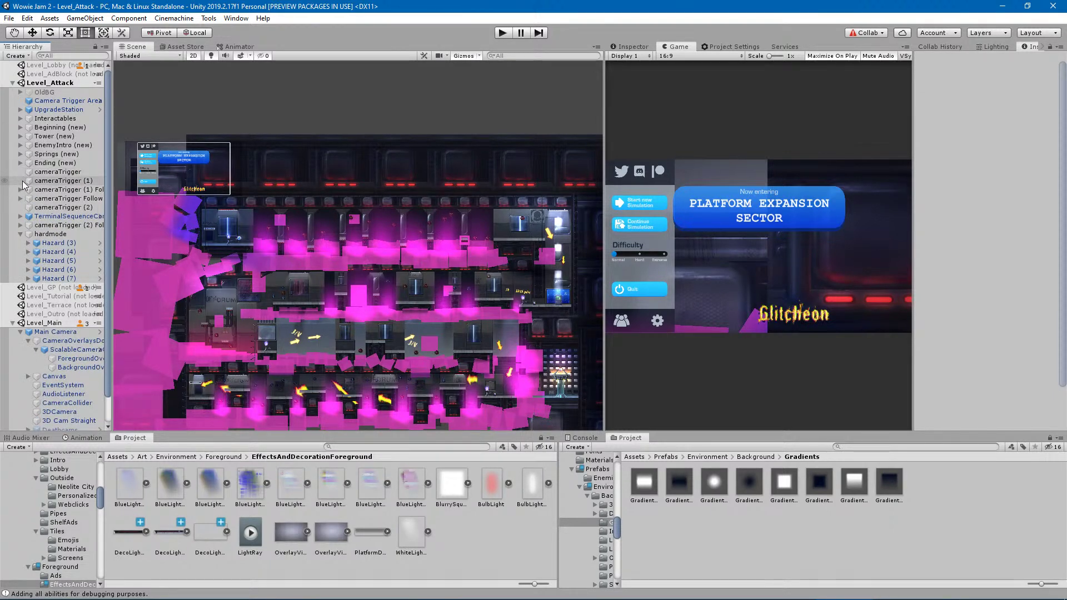
left_click(20, 234)
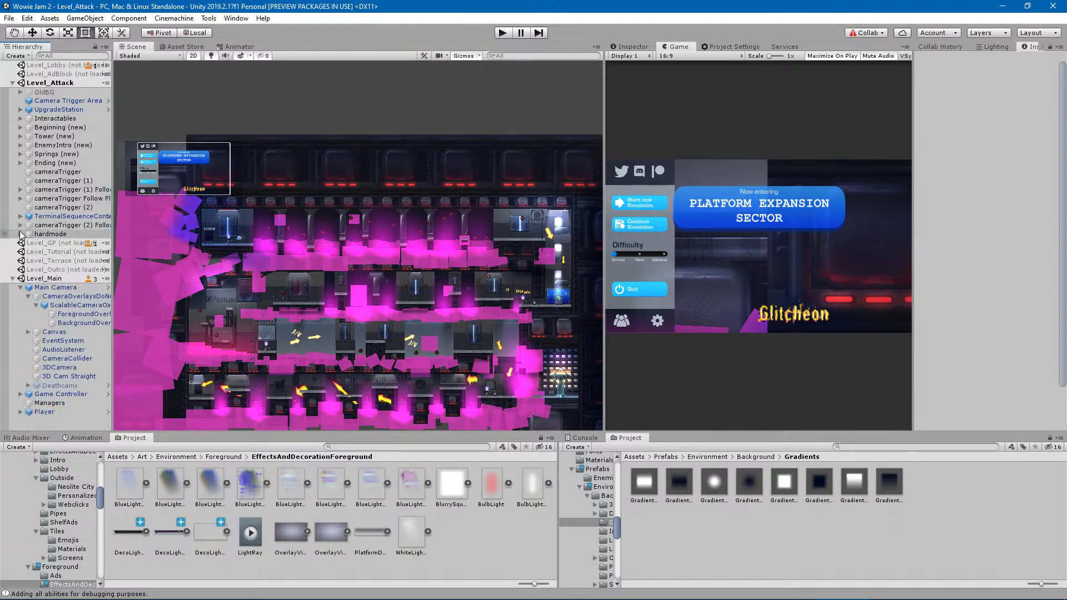
left_click(245, 84)
middle_click_drag(245, 83, 261, 91)
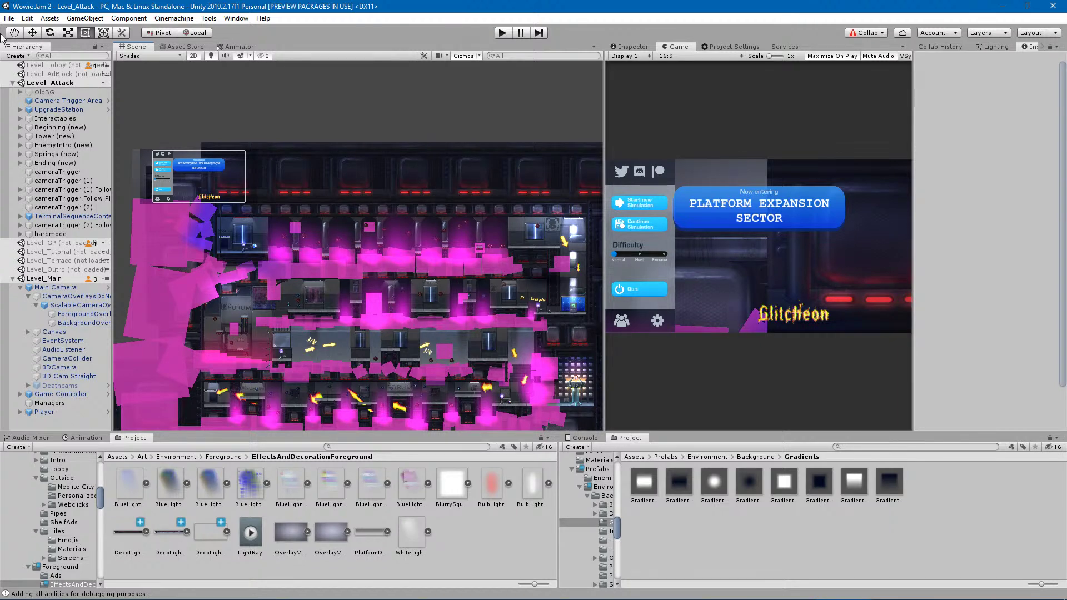
Review the order of the scenes included in the Build Settings, and close them.
left_click(9, 18)
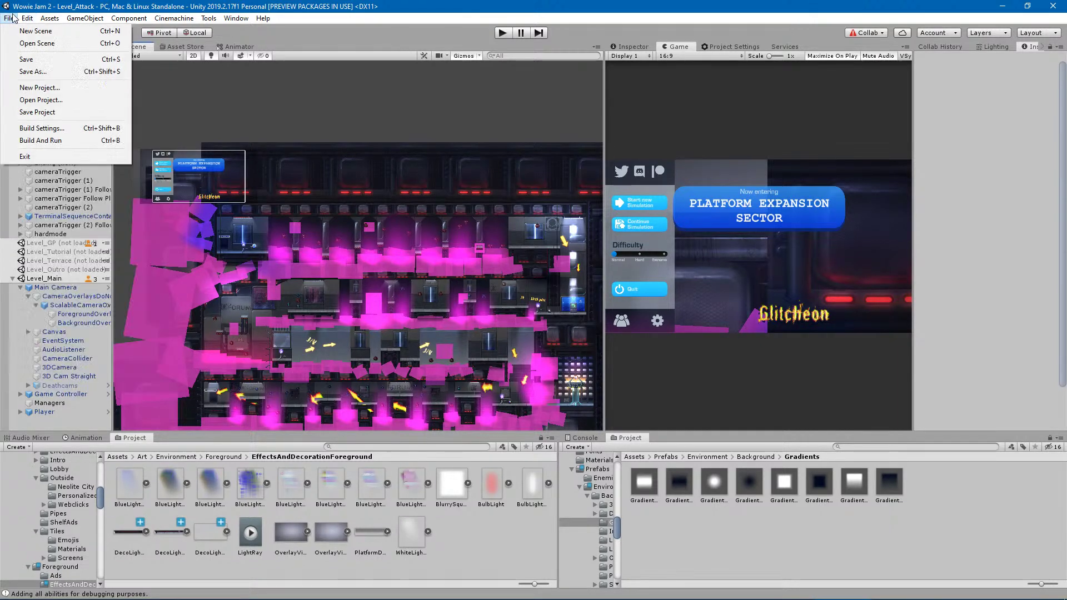
left_click(42, 128)
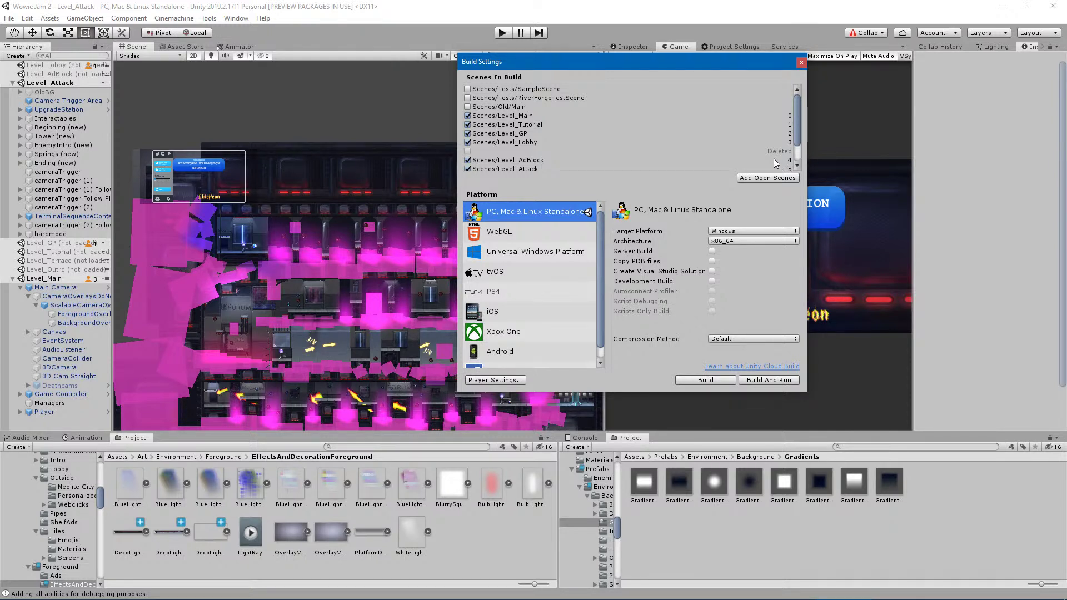
left_click(801, 62)
middle_click_drag(438, 210, 404, 139)
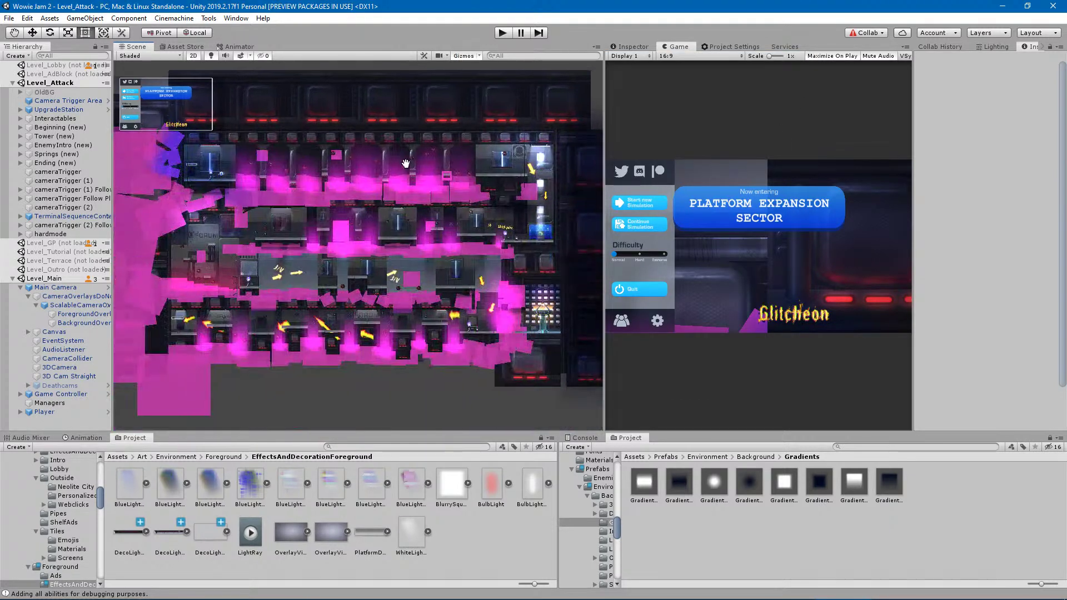
Check the project's unpublished Collab changes, and close the list without publishing.
left_click(878, 33)
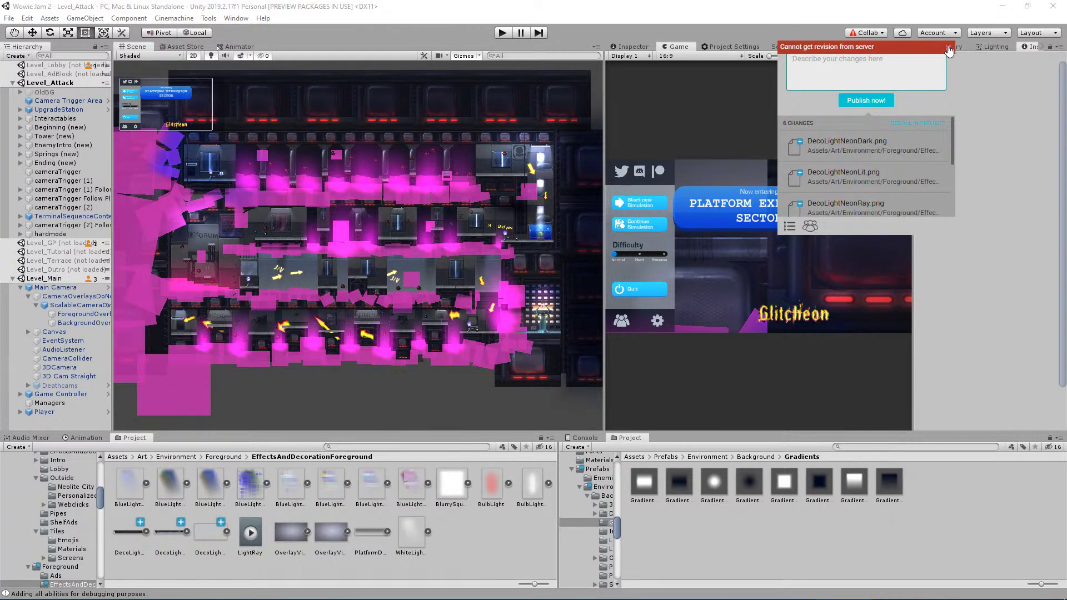
left_click(758, 21)
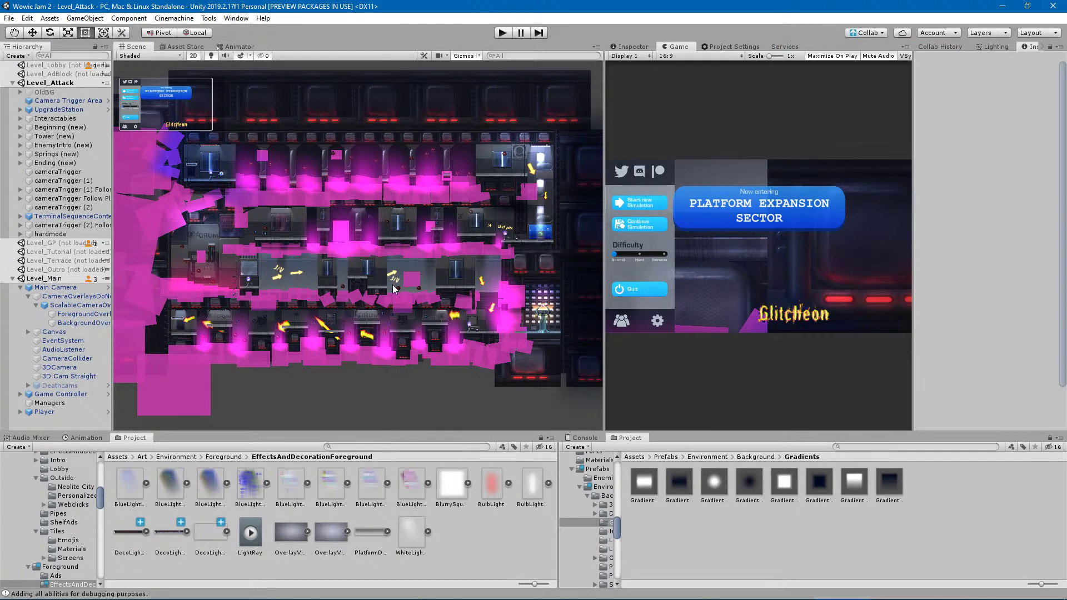
middle_click_drag(336, 246, 354, 265)
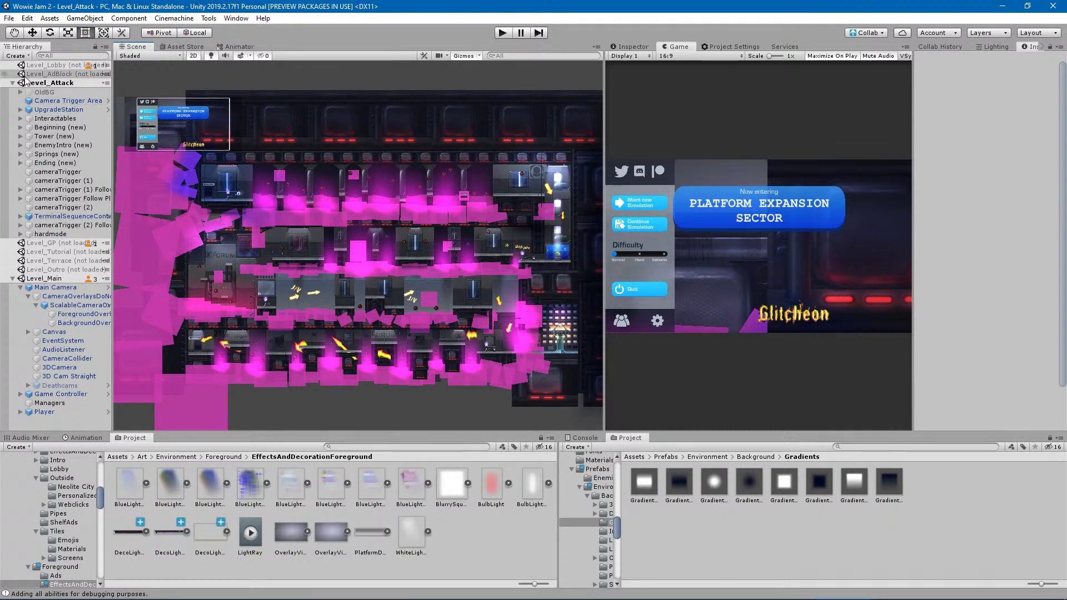
Unload the Level_Attack scene, keeping it listed in the hierarchy.
right_click(50, 84)
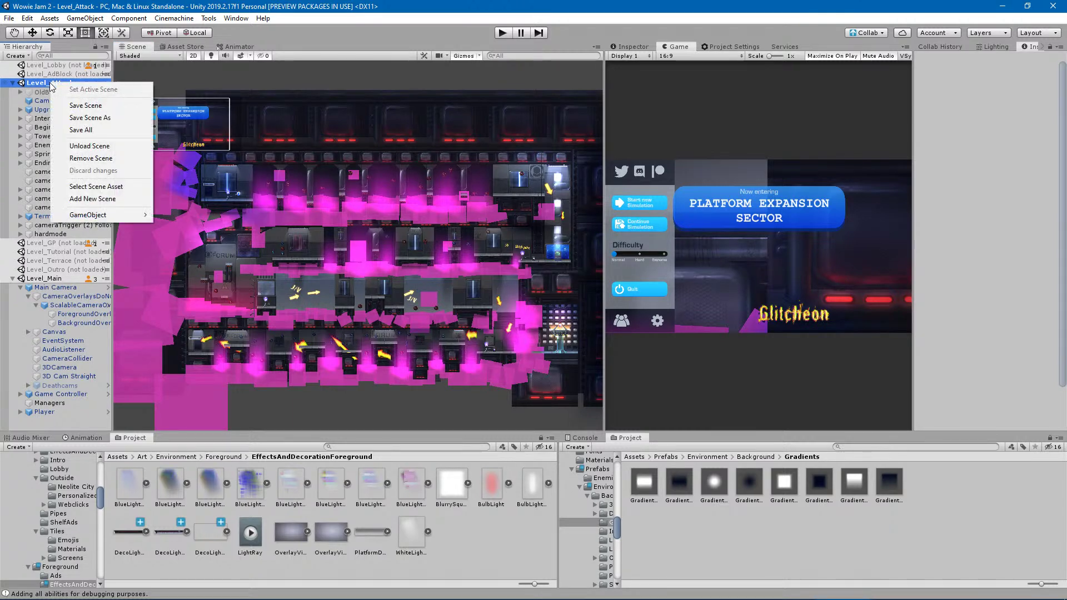
left_click(105, 150)
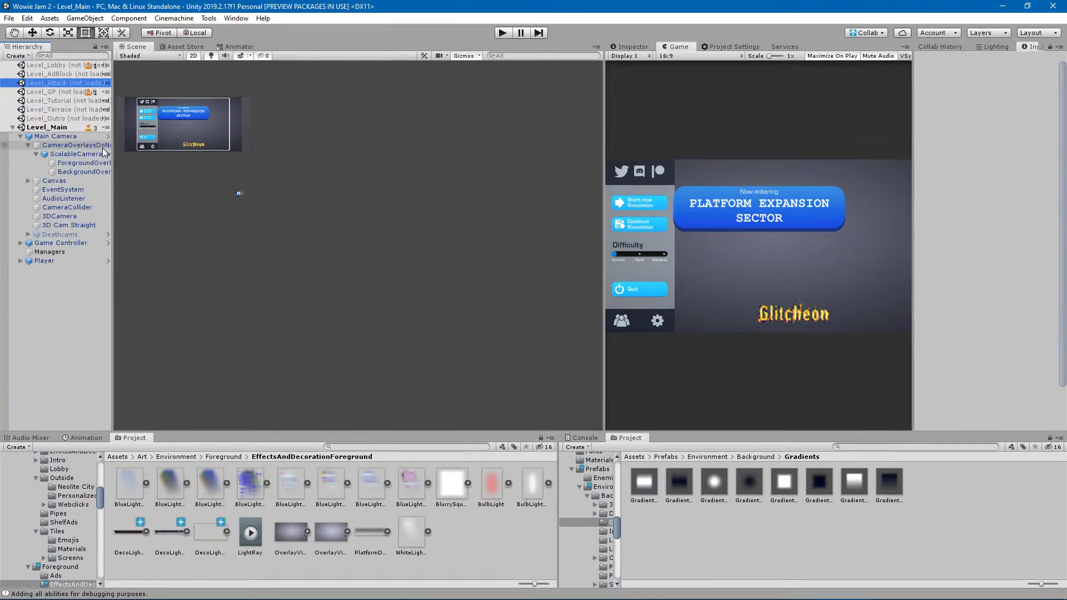
left_click(253, 242)
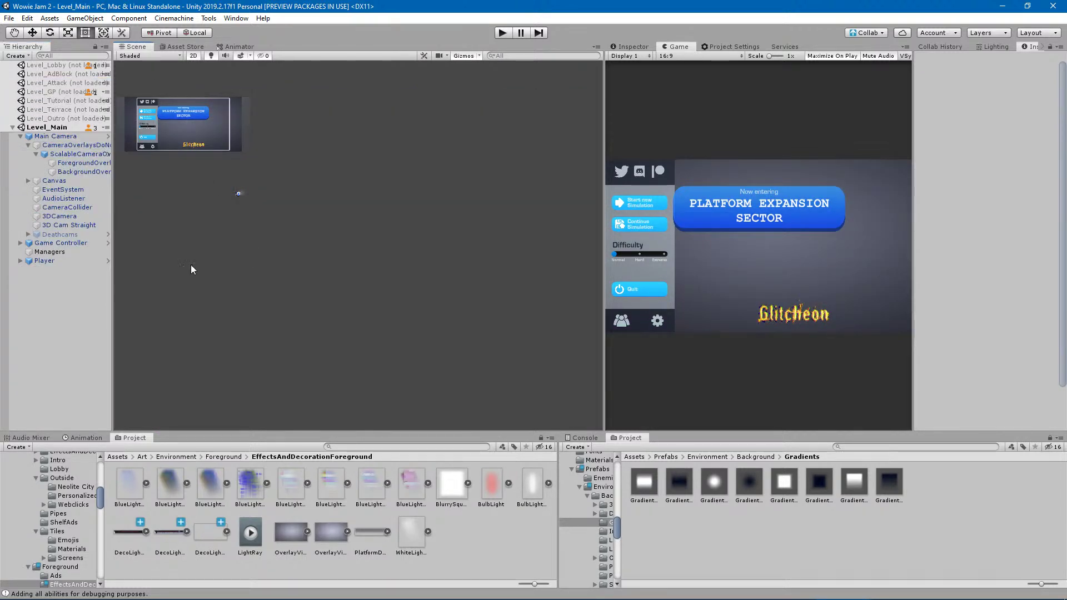
middle_click_drag(131, 200, 171, 233)
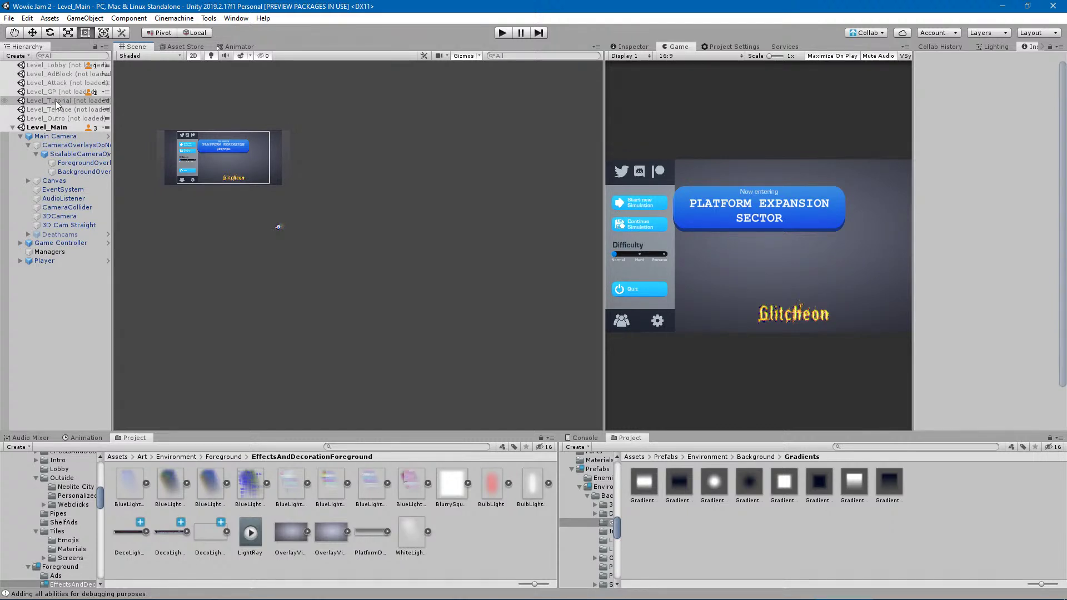
Load the Level_Outro scene alongside Level_Main.
left_click(55, 118)
right_click(56, 120)
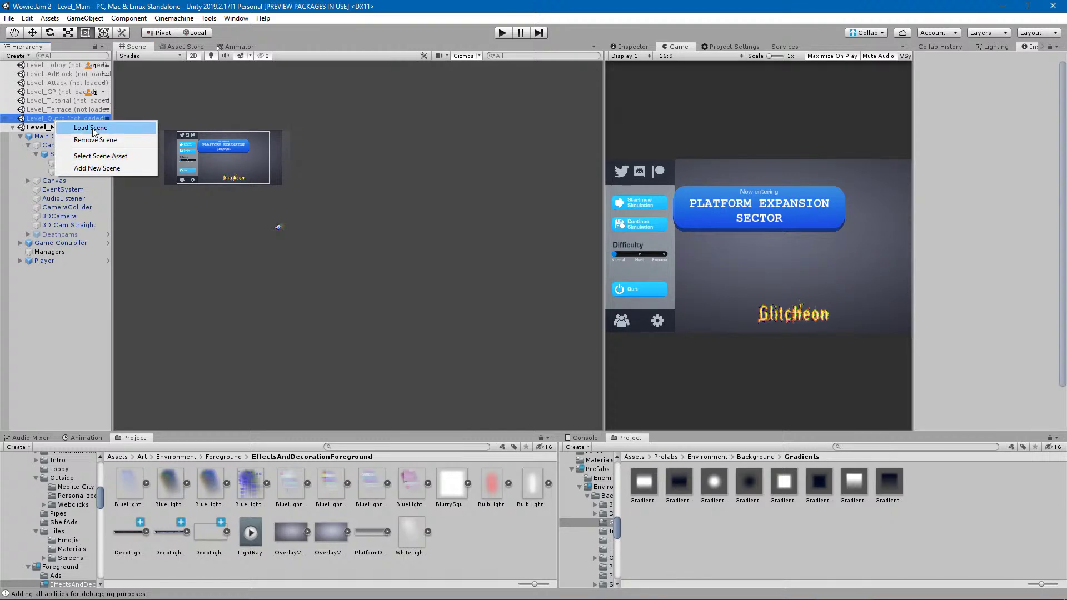
left_click(92, 130)
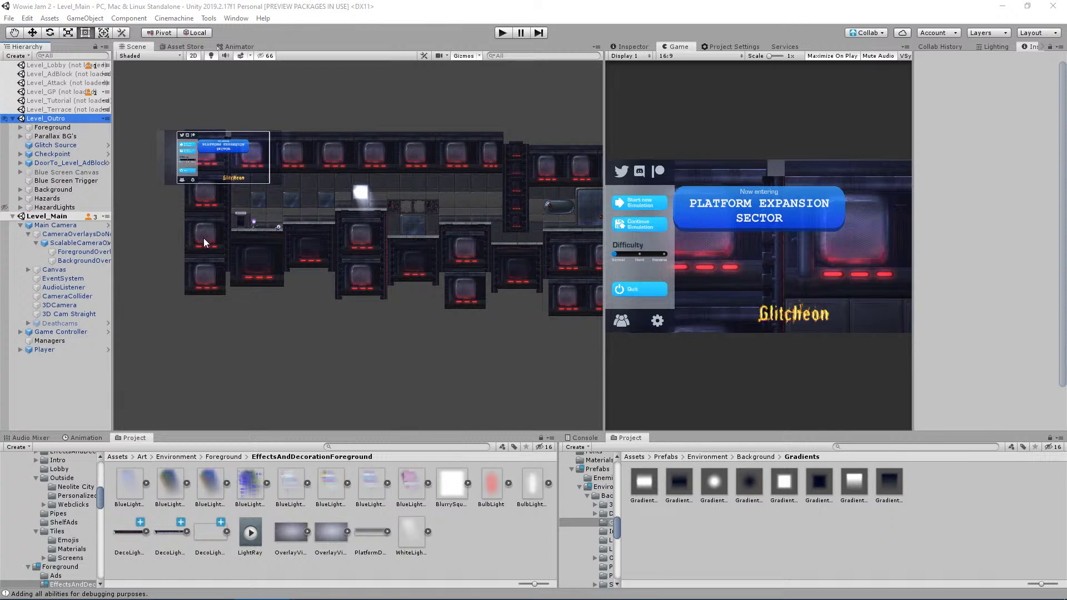
middle_click_drag(285, 334, 269, 383)
left_click(226, 374)
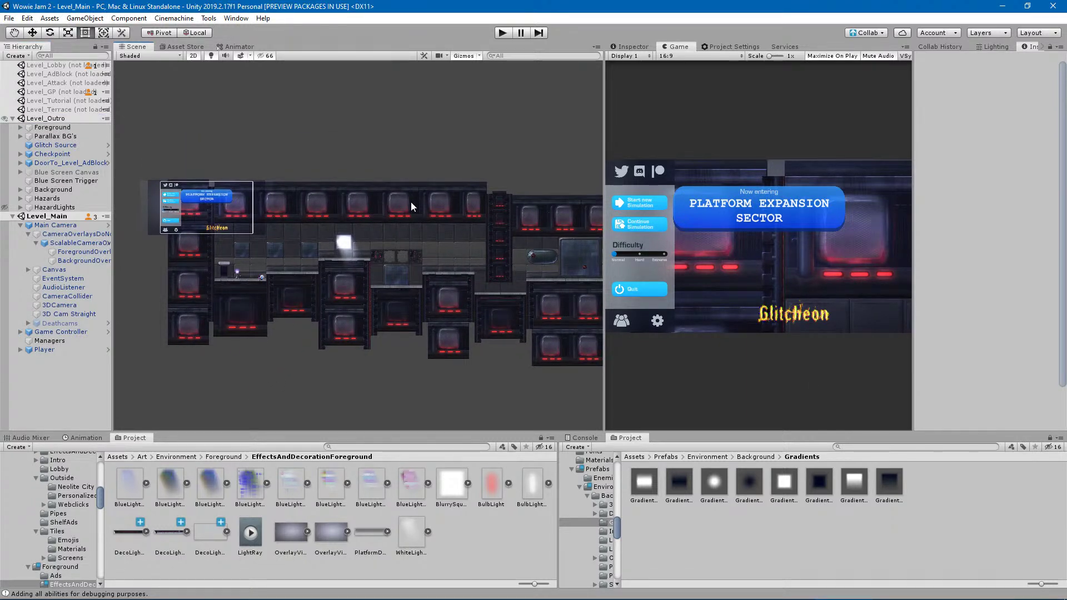
Examine the Level_Outro layout from the starting area to the hazard section for places that need gradients.
scroll(410, 222, "up", 5)
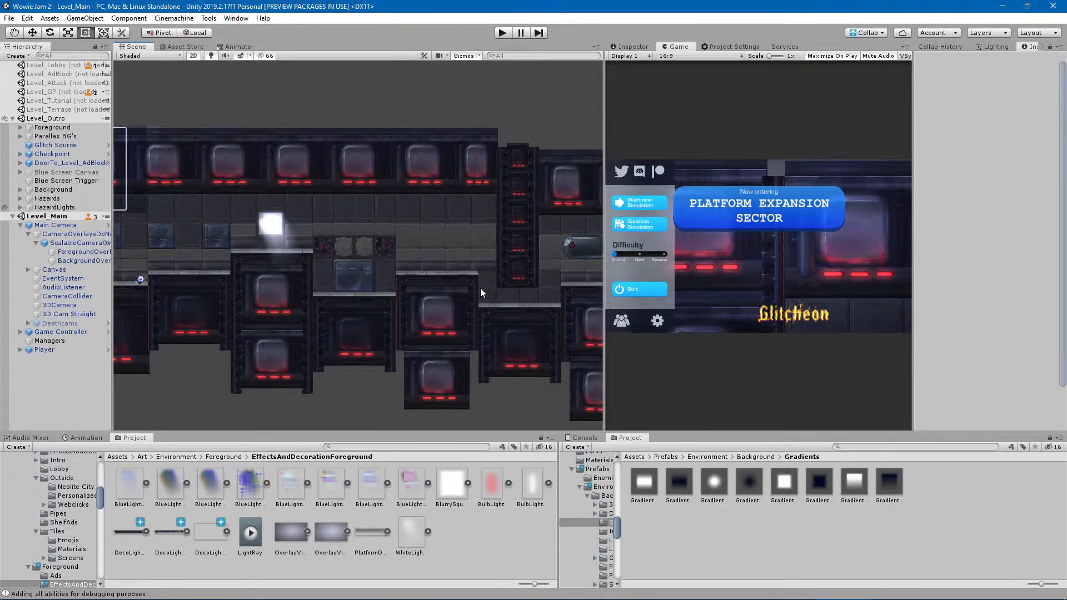
middle_click_drag(192, 278, 155, 284)
middle_click_drag(453, 298, 244, 287)
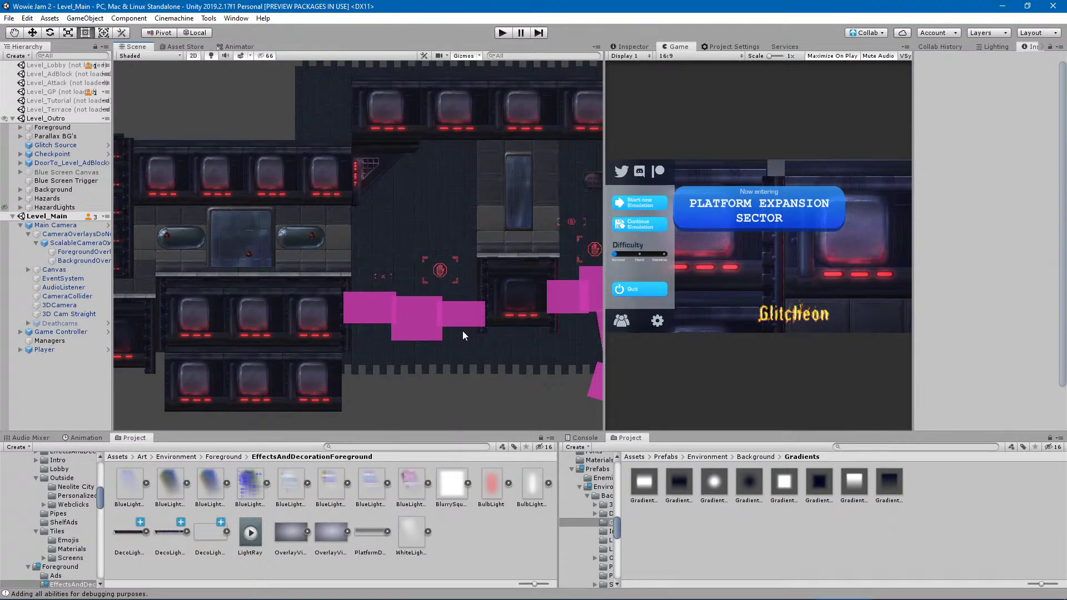
mouse_move(510, 280)
middle_mouse_down()
mouse_move(314, 266)
mouse_move(610, 318)
mouse_move(208, 318)
mouse_move(198, 332)
mouse_move(697, 325)
mouse_move(234, 329)
mouse_move(262, 308)
mouse_move(494, 291)
middle_mouse_up()
middle_click_drag(211, 300, 424, 311)
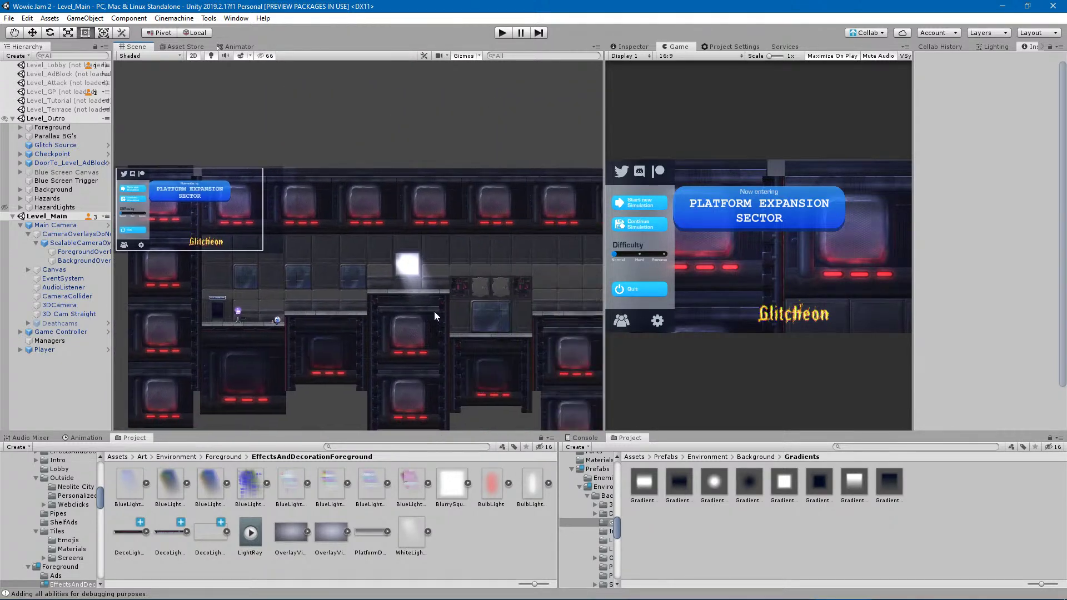
middle_click_drag(489, 299, 389, 314)
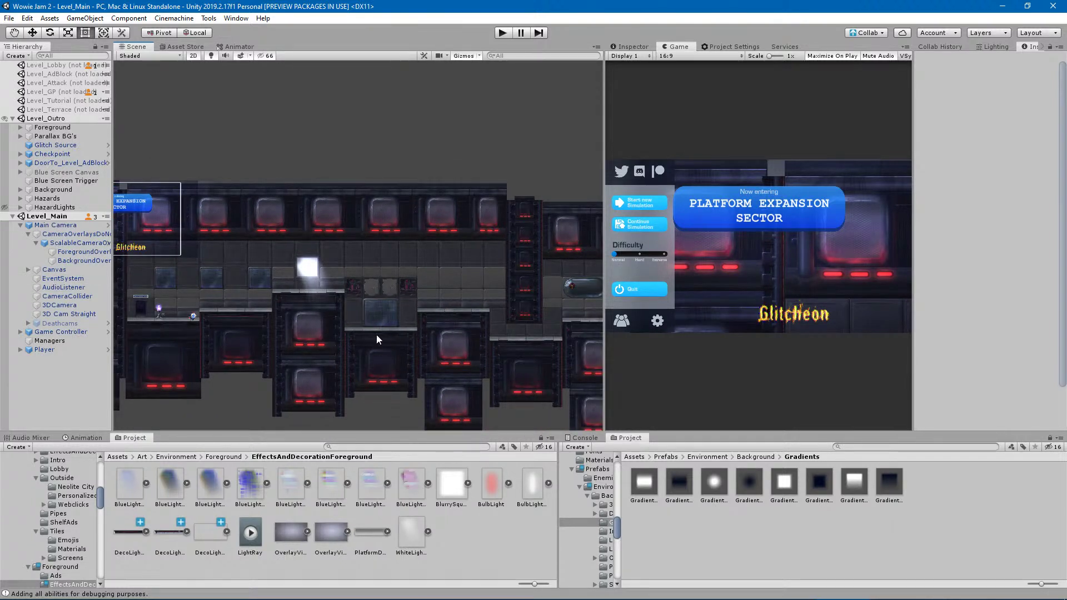
scroll(200, 317, "up", 4)
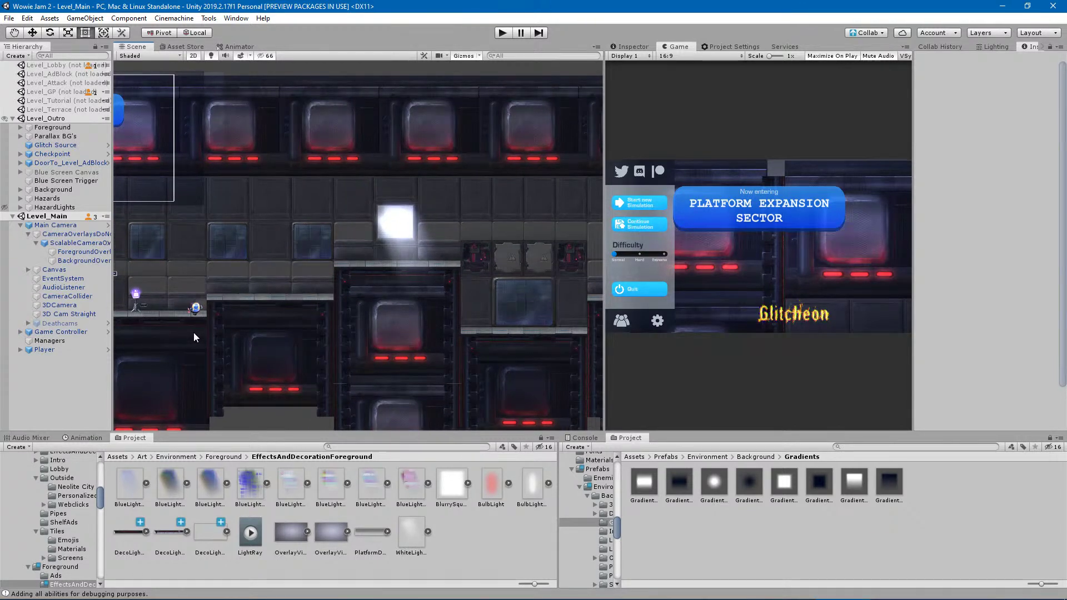
middle_click_drag(485, 324, 244, 334)
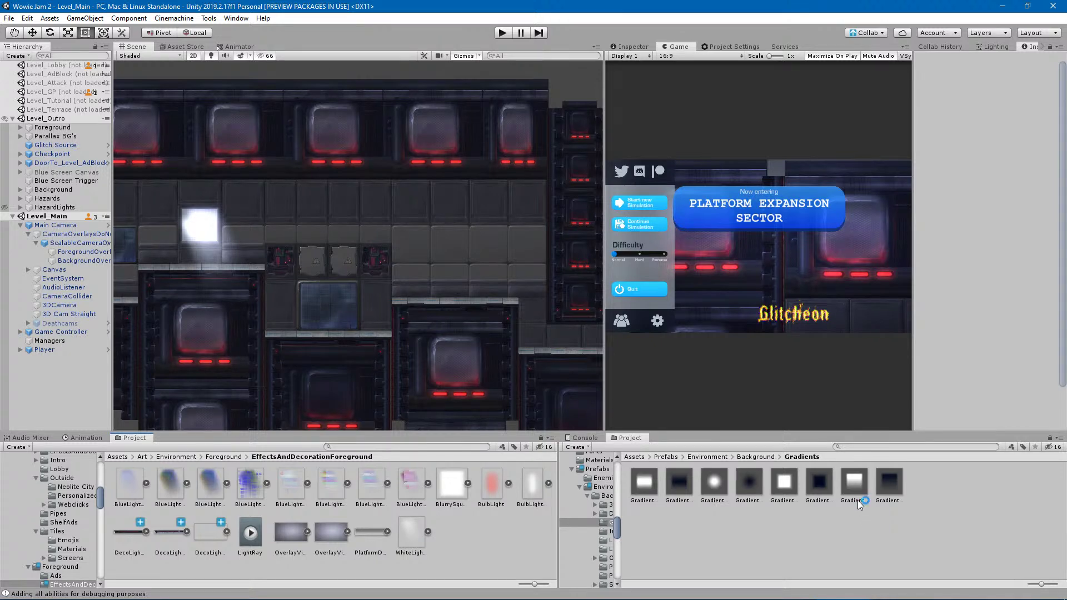
Inspect the Level_Outro ceiling and the walls around the magenta hazard pit for gaps in the wall blocks.
scroll(368, 357, "down", 10)
middle_click_drag(406, 315, 502, 367)
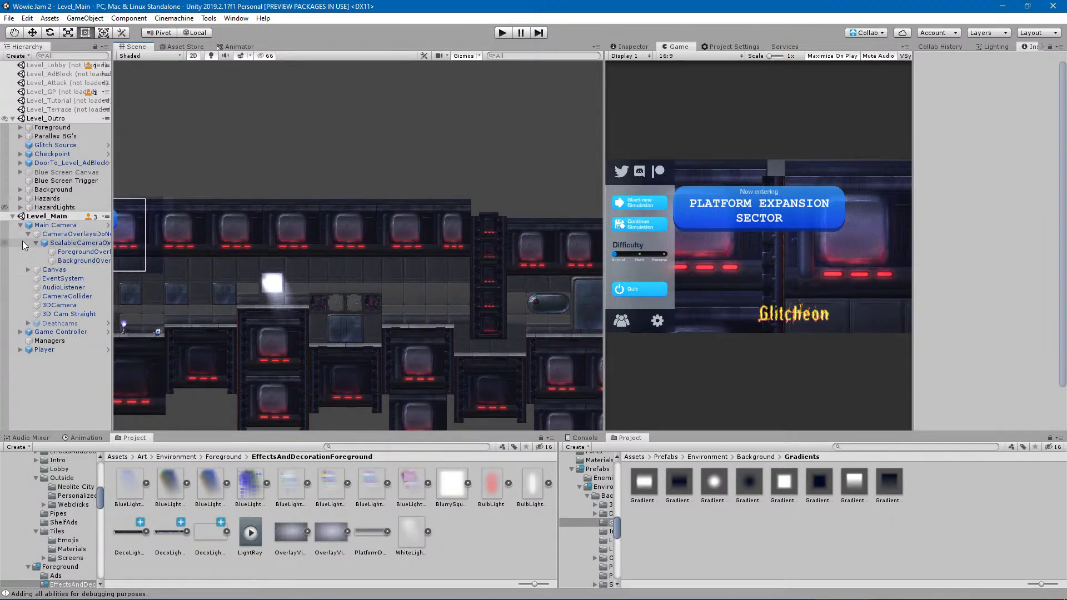
right_click_drag(398, 328, 901, 256, "alt")
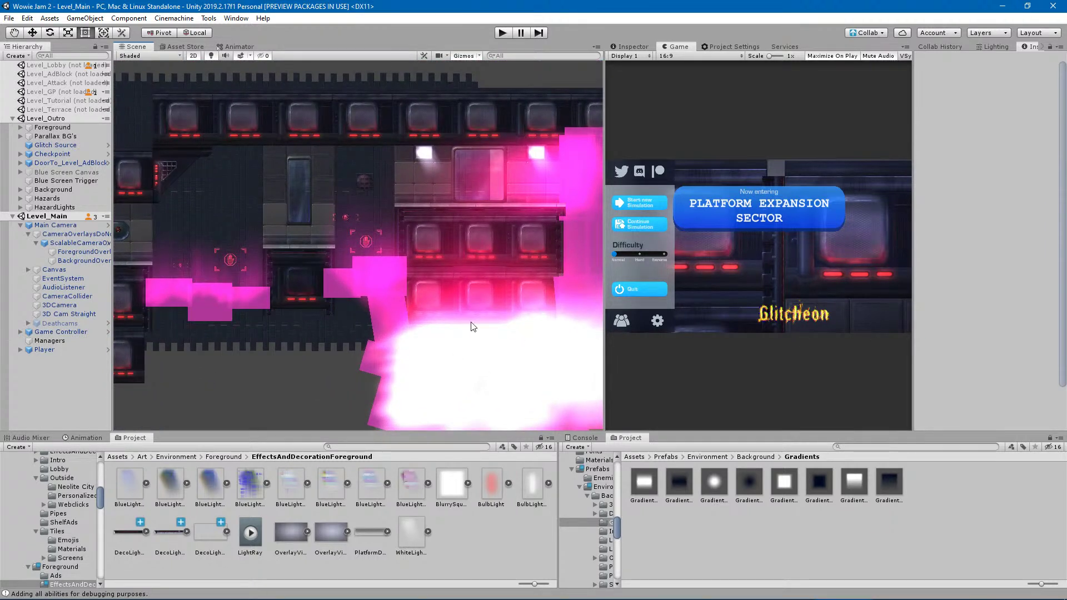
middle_click_drag(420, 320, 513, 309)
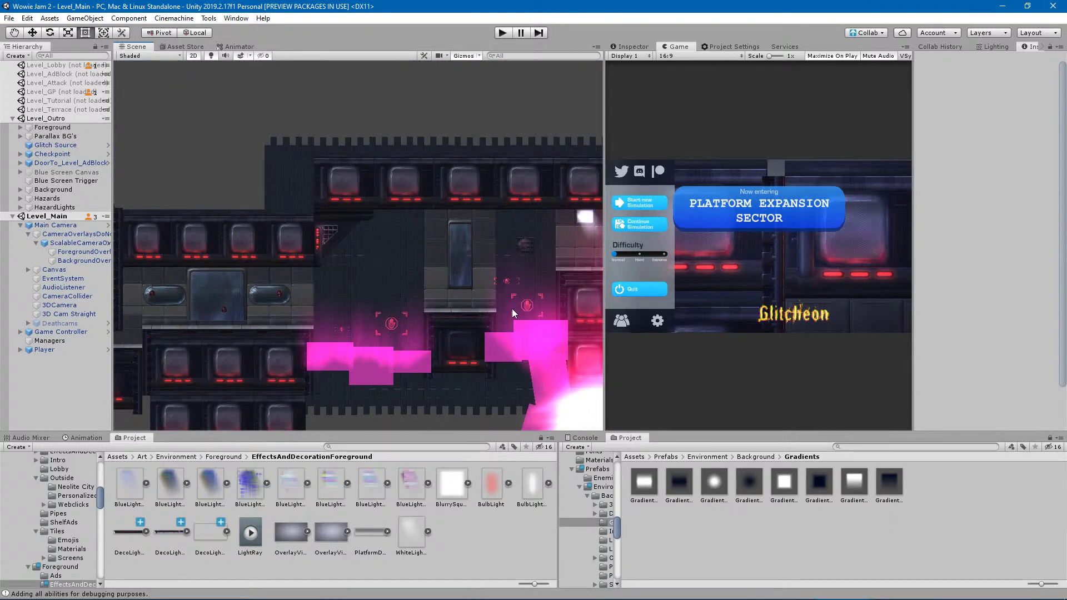
middle_click_drag(313, 288, 274, 289)
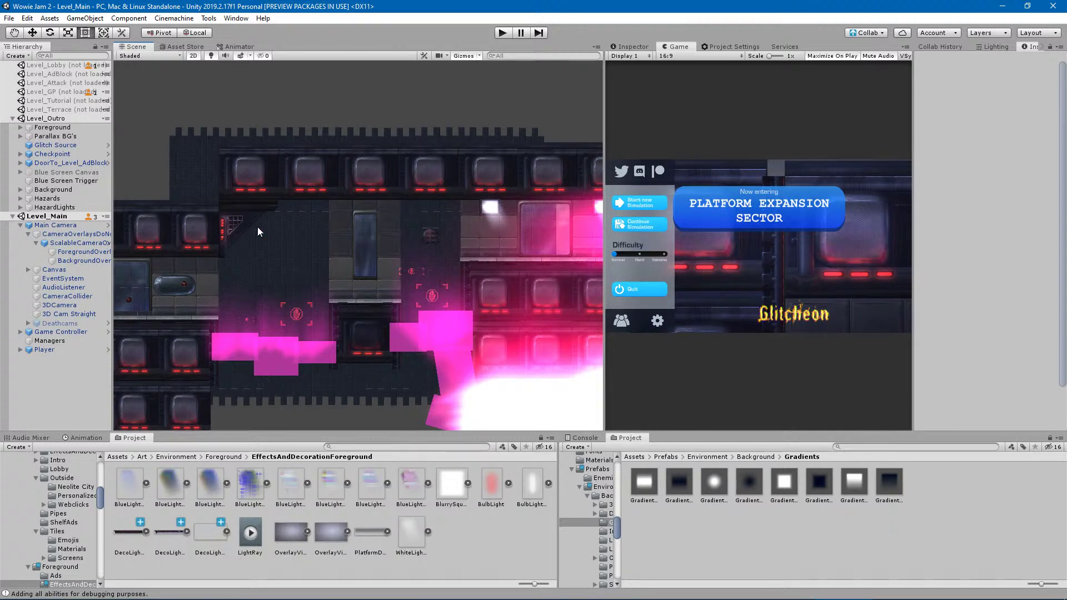
middle_click_drag(252, 281, 315, 298)
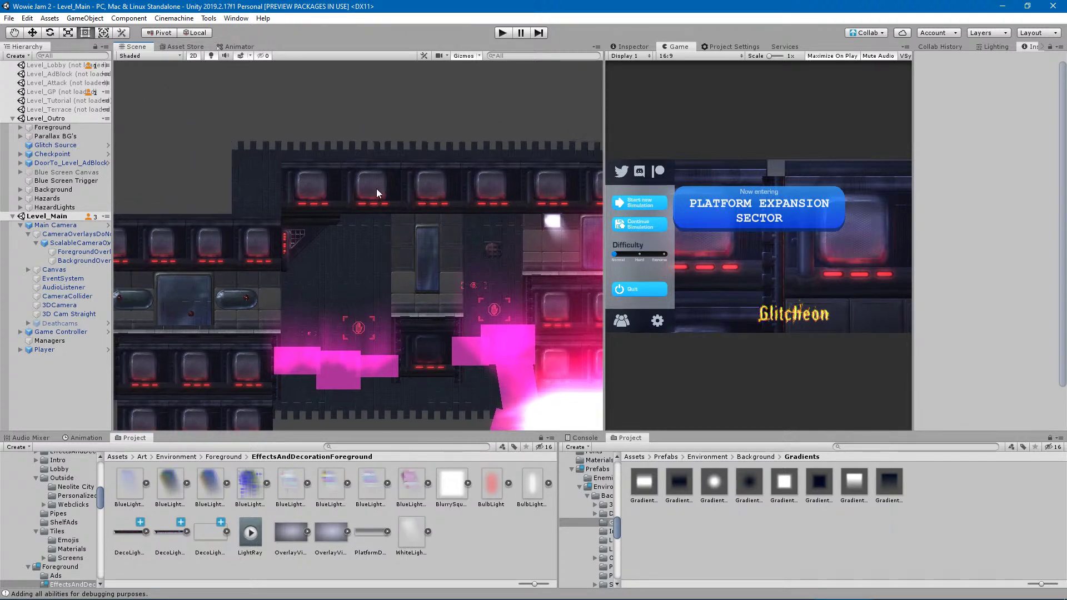
scroll(277, 216, "up", 5)
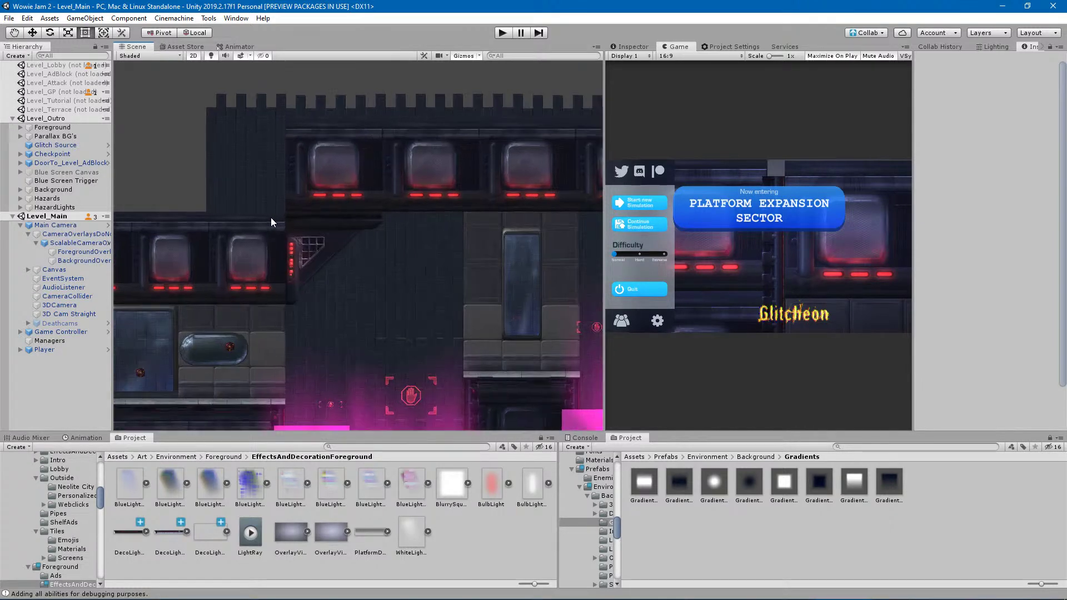
middle_click_drag(293, 218, 493, 306)
scroll(303, 93, "up", 4)
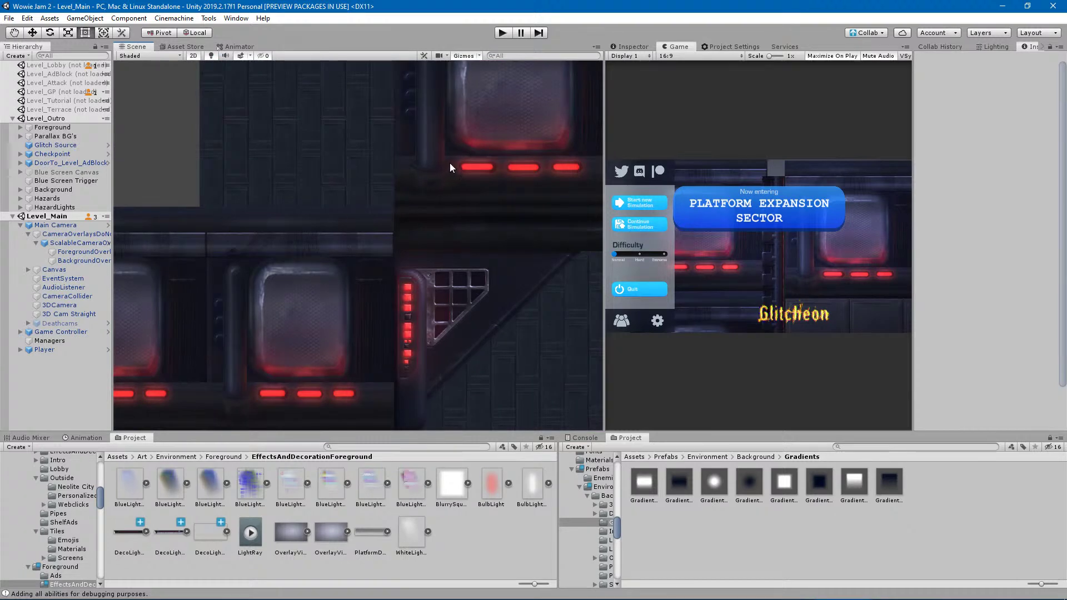
Duplicate the outermost BigWallBlockv2 in the upper ceiling row and move the copy outward beside it to X about -74.09.
left_click(429, 199)
scroll(429, 204, "down", 3)
left_click(33, 34)
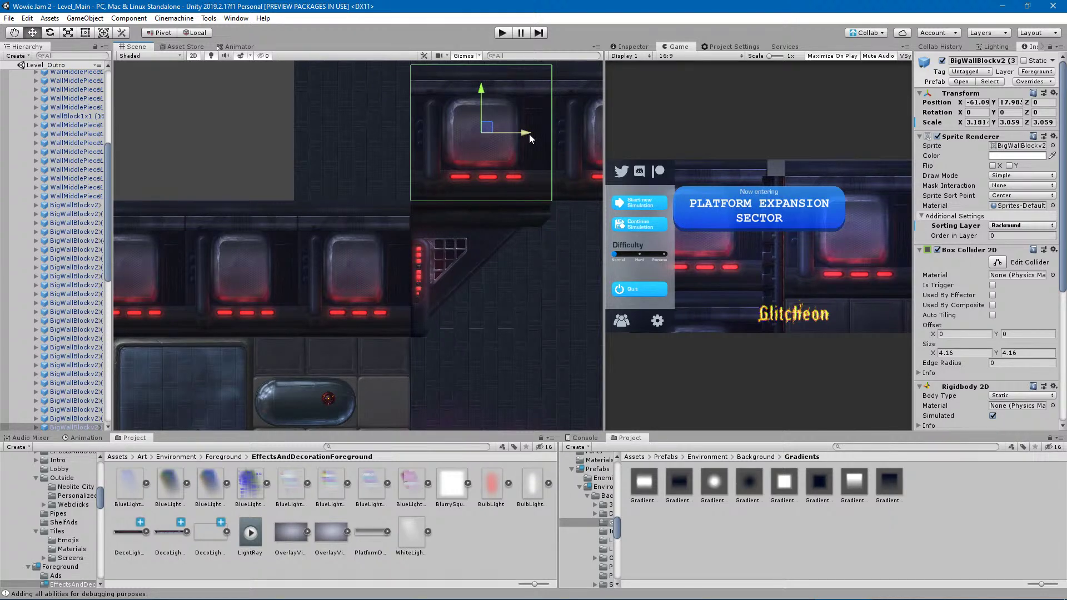
left_click_drag(529, 134, 457, 140)
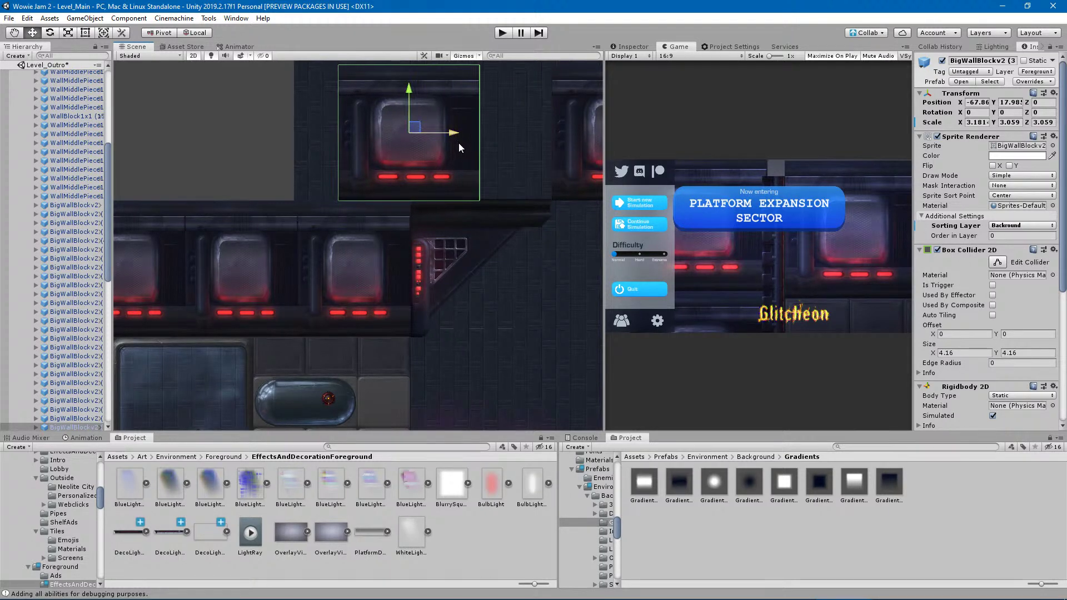
key("ctrl+z")
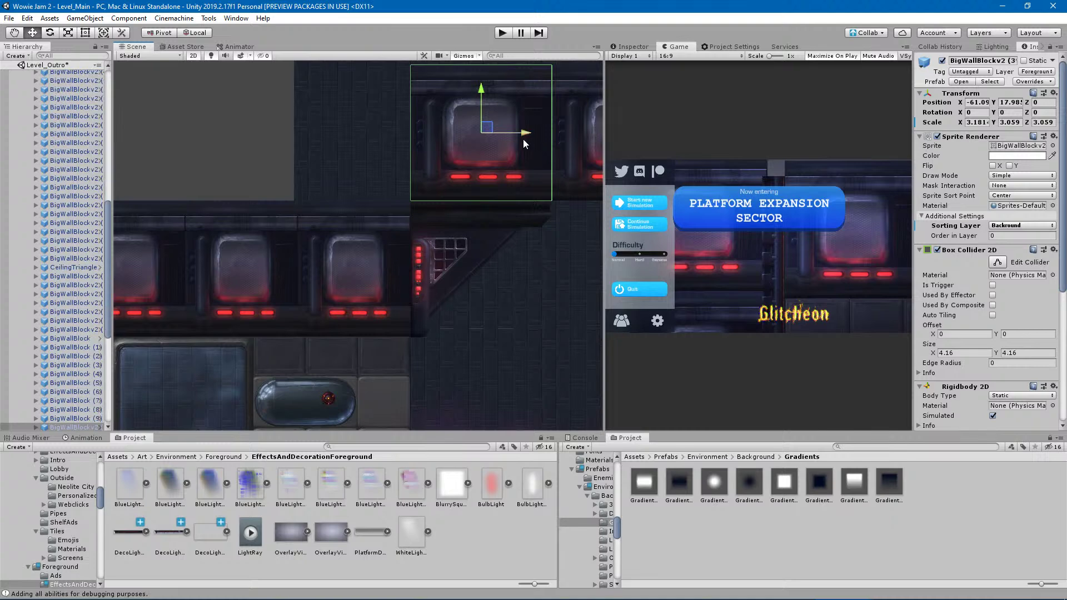
left_click_drag(523, 137, 389, 136)
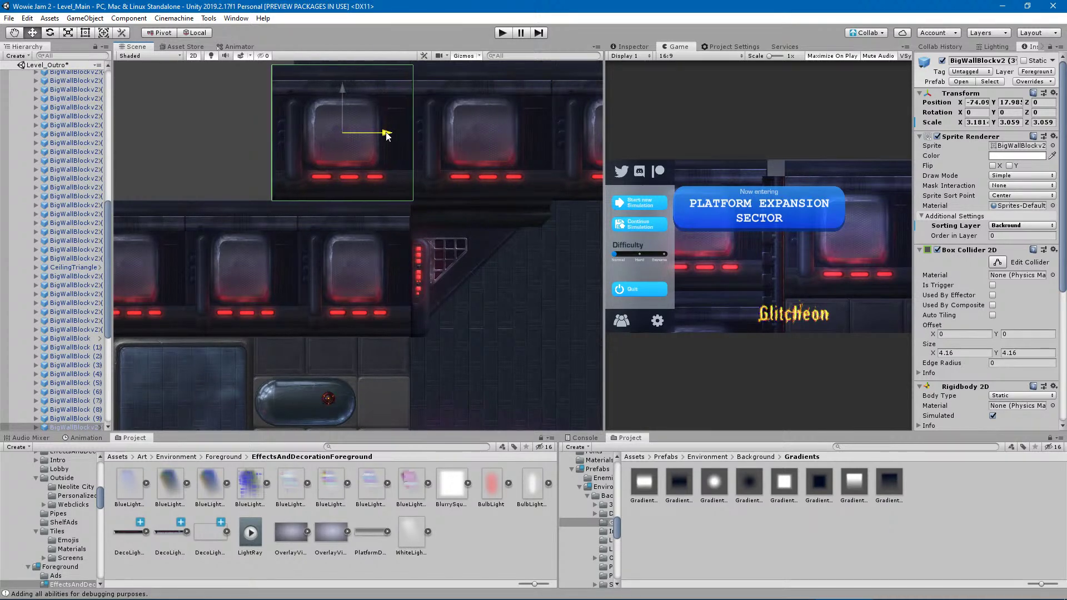
scroll(421, 147, "up", 5)
scroll(398, 168, "up", 3)
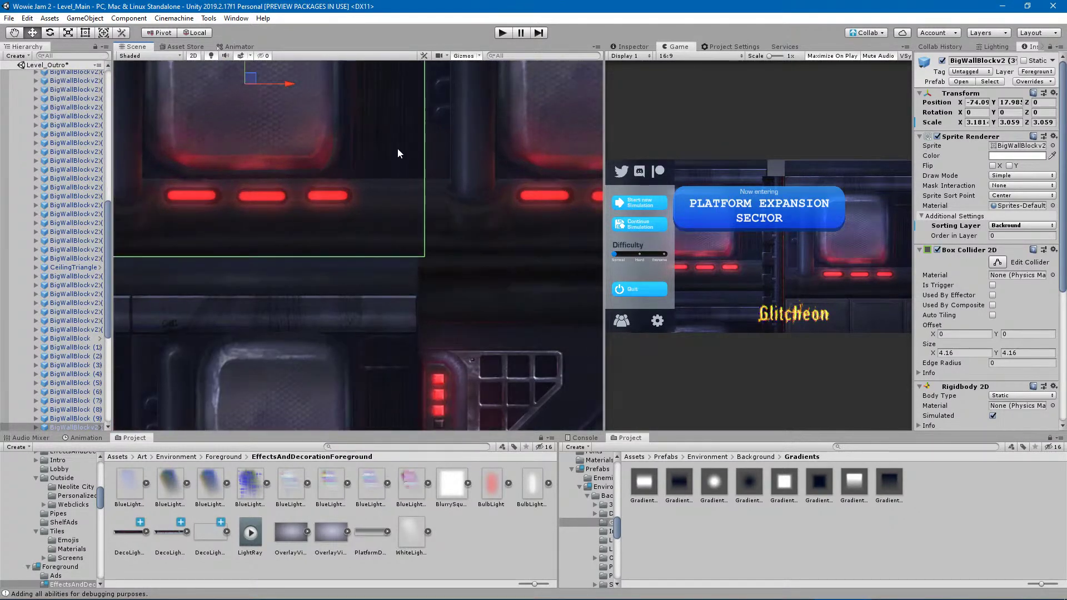
middle_click_drag(337, 103, 340, 177)
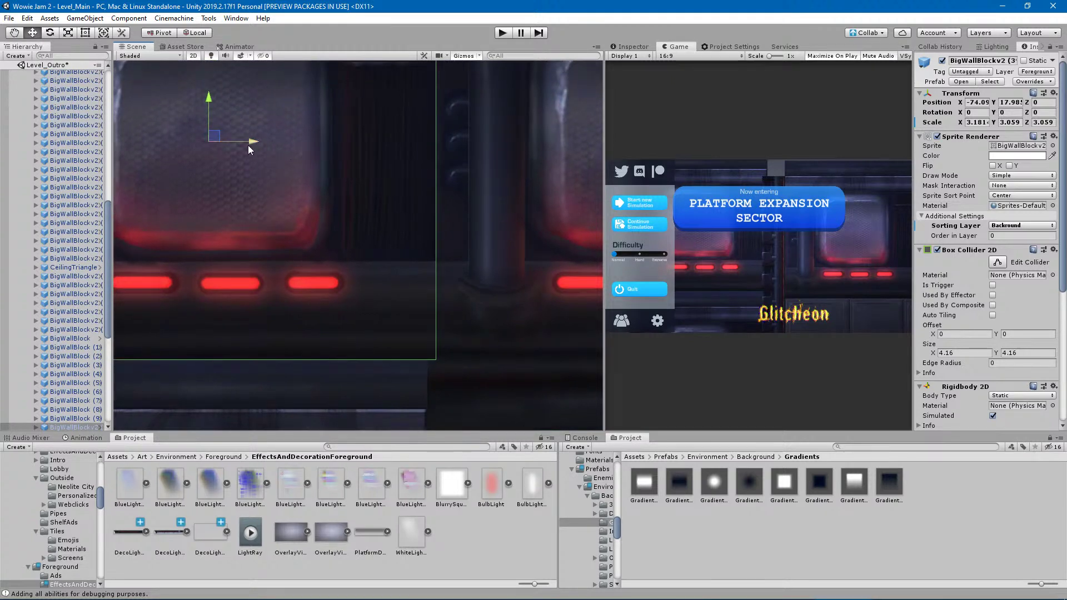
Close the seam beside the copied ceiling block by shifting it to X about -74.24, and adjust its outer edge with the Rect tool.
mouse_move(252, 143)
left_mouse_down()
mouse_move(231, 145)
mouse_move(248, 158)
left_mouse_up()
left_click(431, 358)
scroll(428, 303, "down", 6)
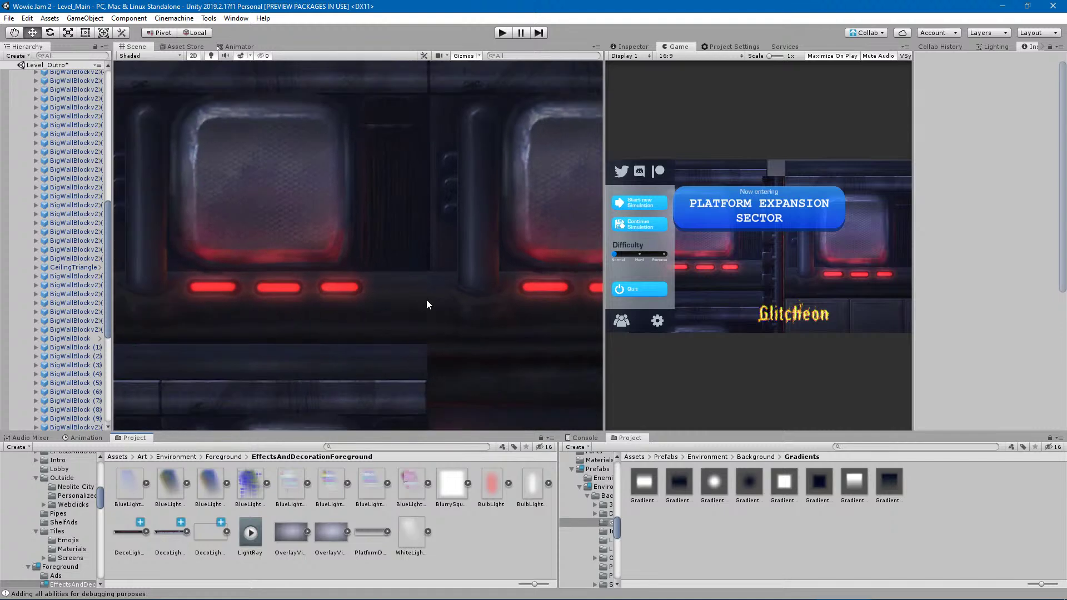
scroll(419, 307, "down", 2)
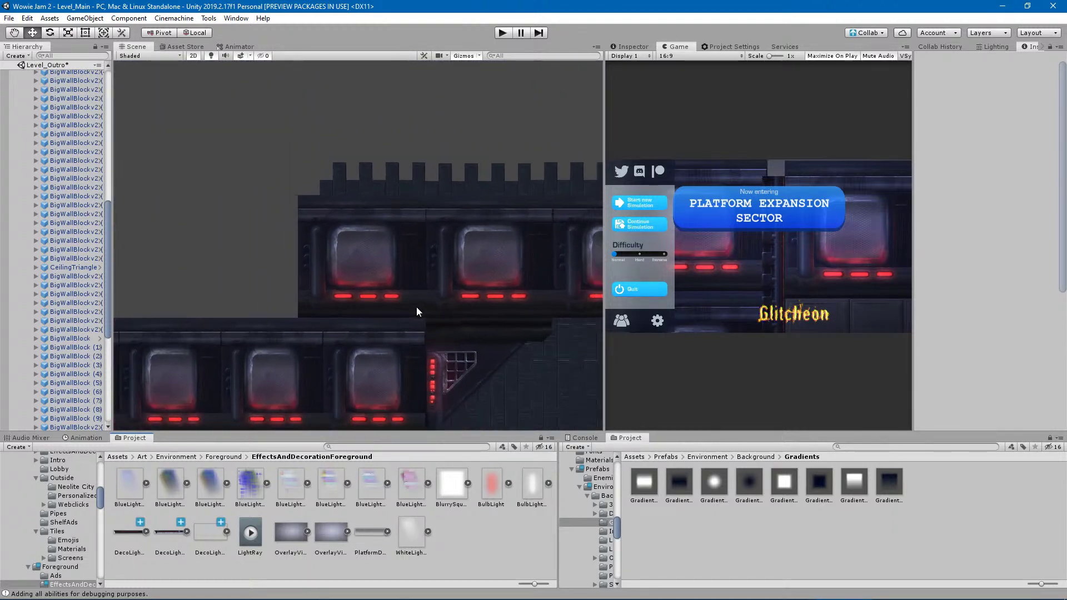
left_click(311, 275)
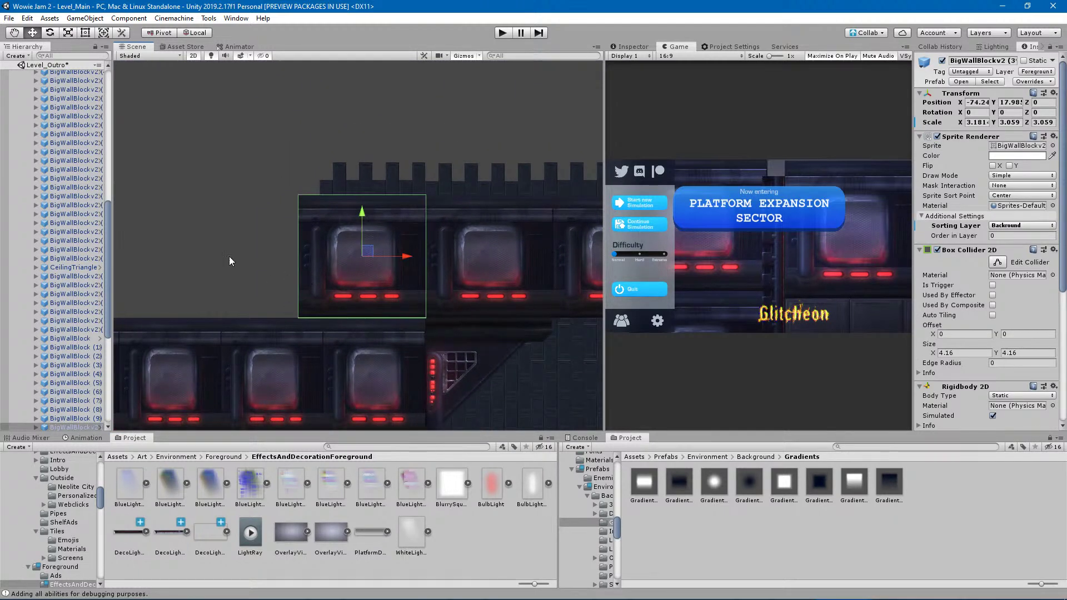
left_click(89, 35)
left_click_drag(295, 307, 306, 314)
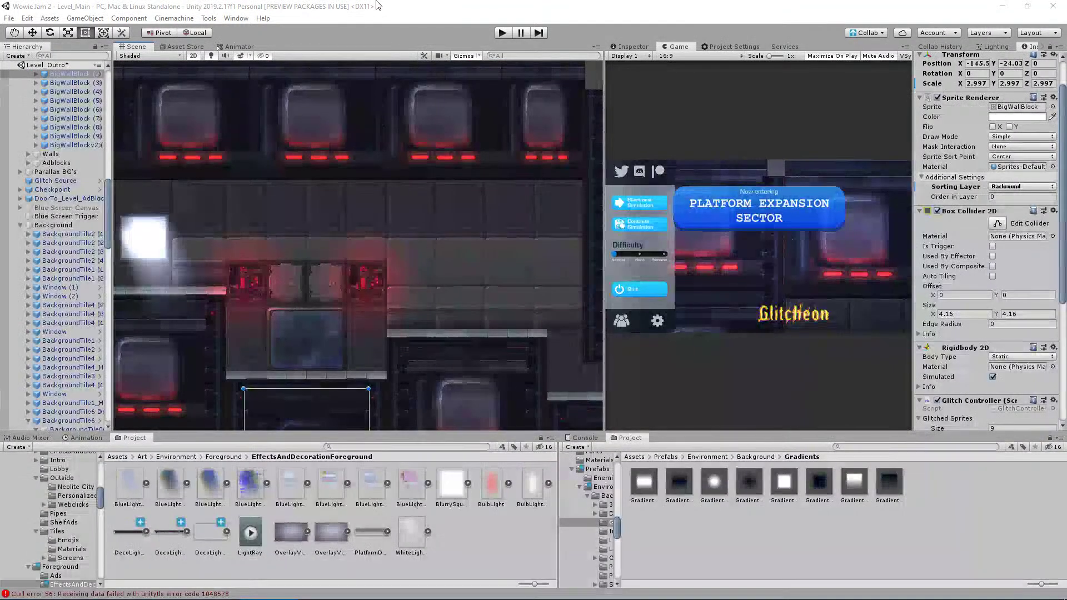
Deselect the wall block, save the Level_Outro scene and open the Console.
left_click(330, 253)
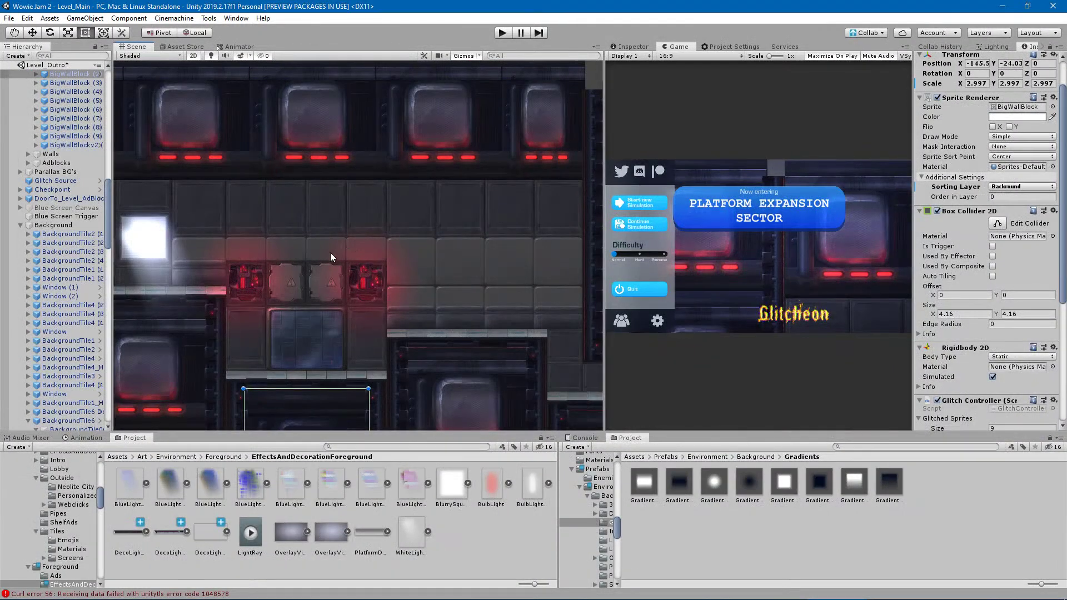
left_click(471, 548)
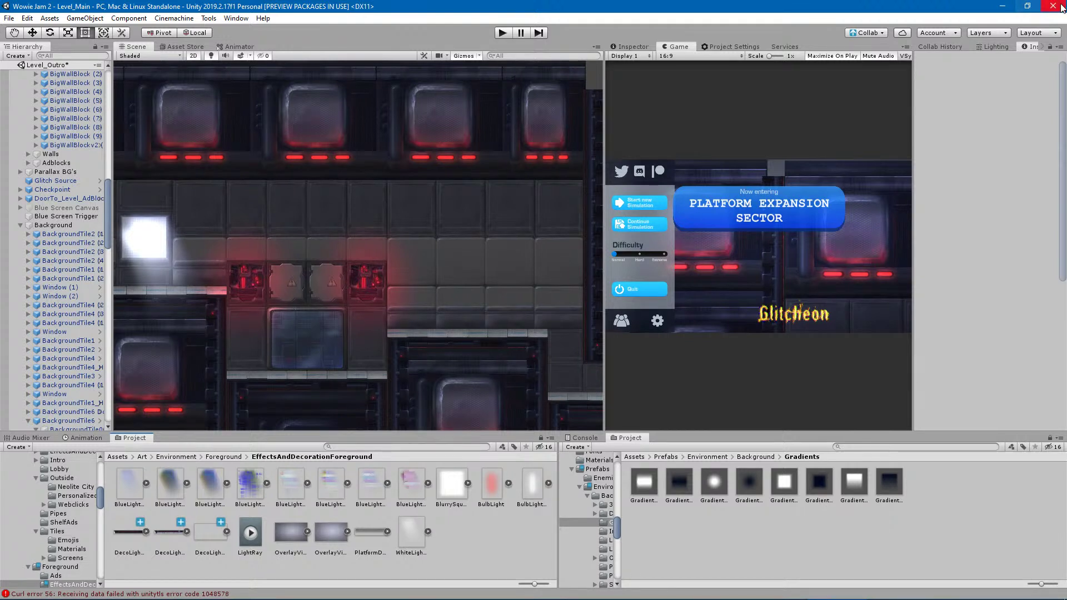
middle_click_drag(400, 326, 385, 332)
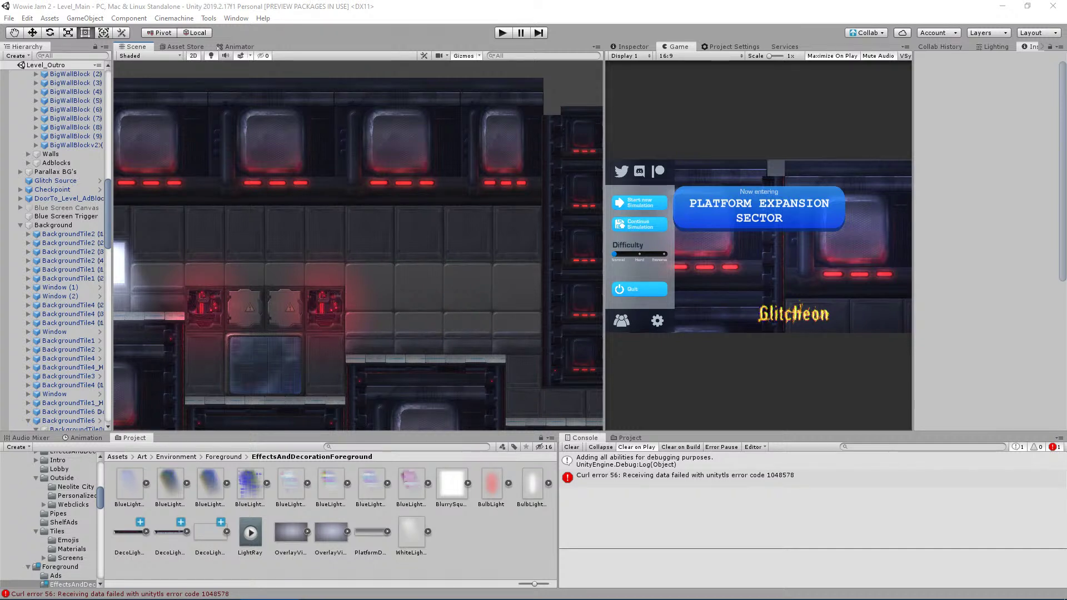
mouse_move(663, 598)
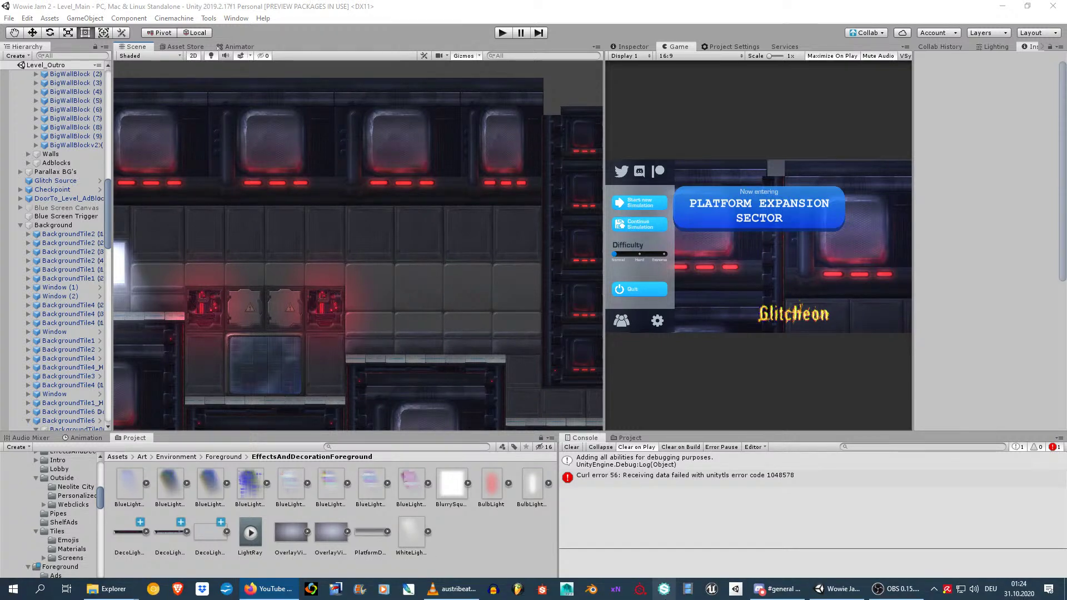
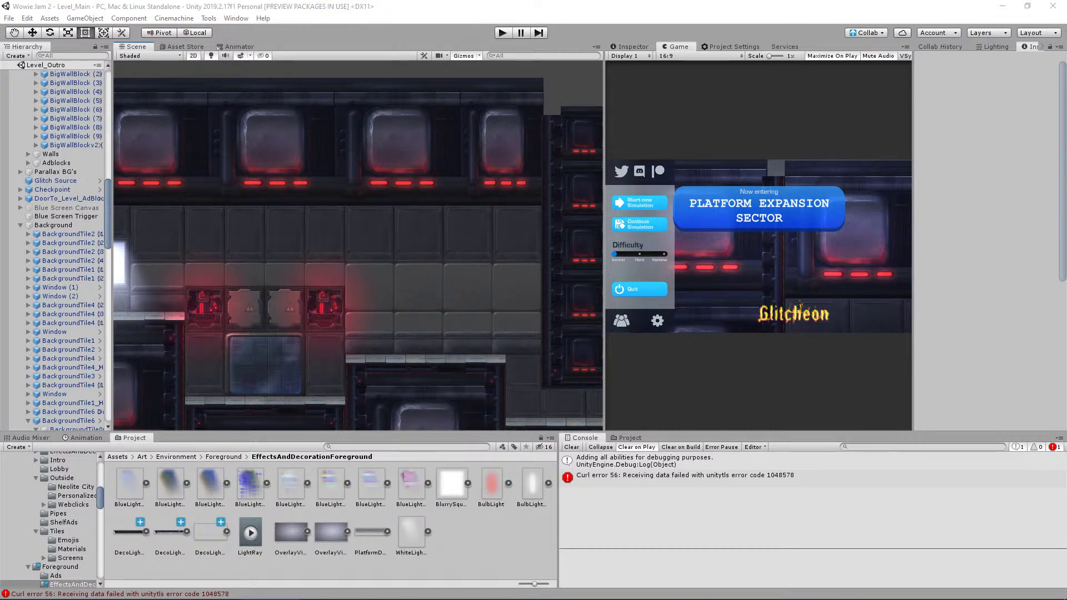
Clear the Console messages and bring back the Gradients prefab folder.
middle_click_drag(350, 256, 403, 284)
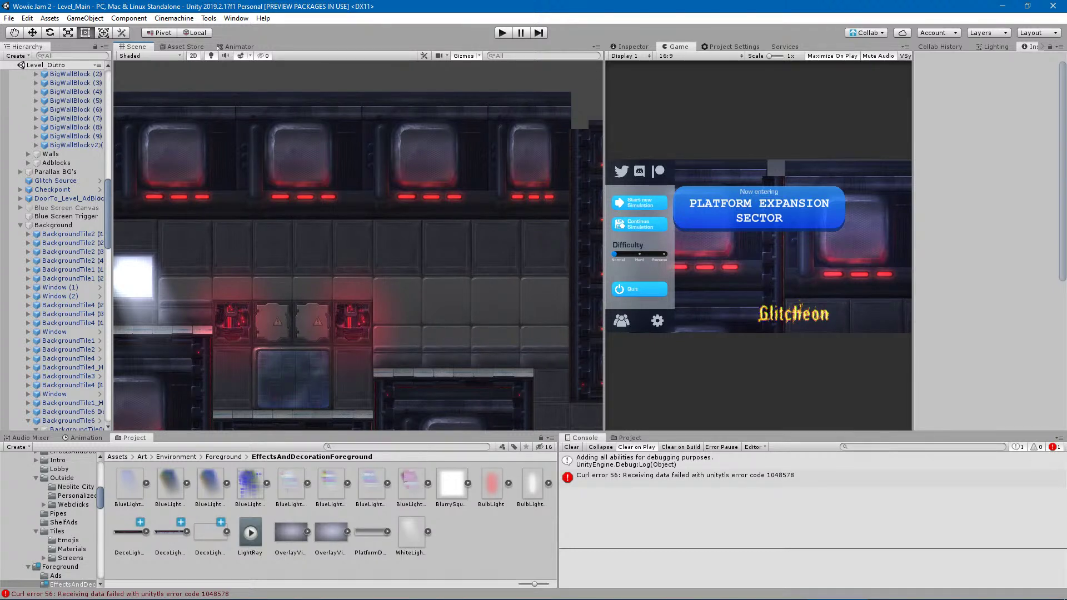
middle_click_drag(271, 274, 352, 302)
middle_click_drag(429, 295, 349, 290)
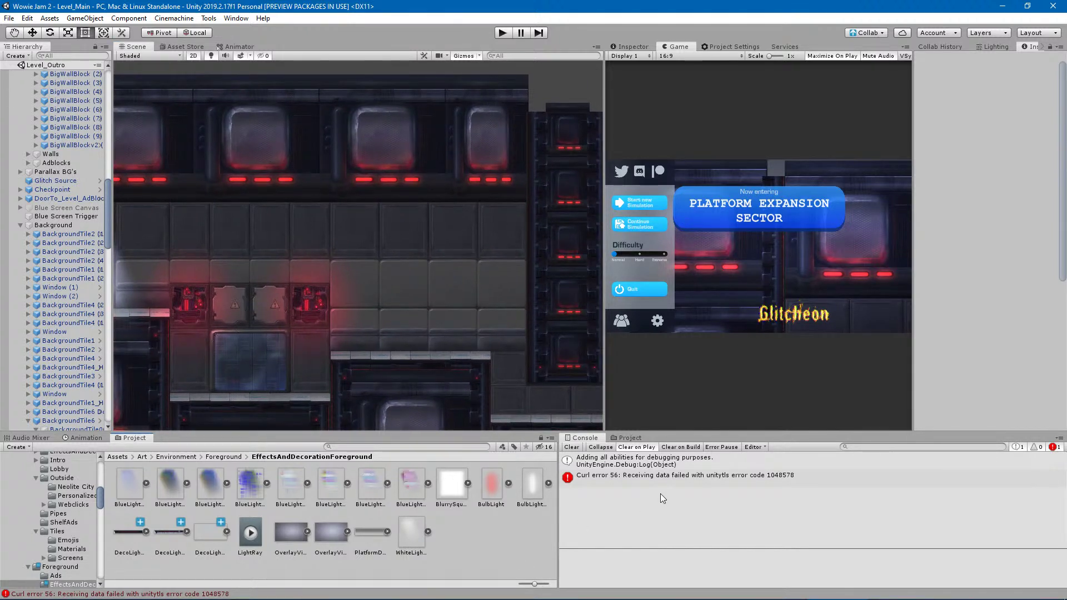
left_click(571, 447)
middle_click_drag(435, 248, 433, 267)
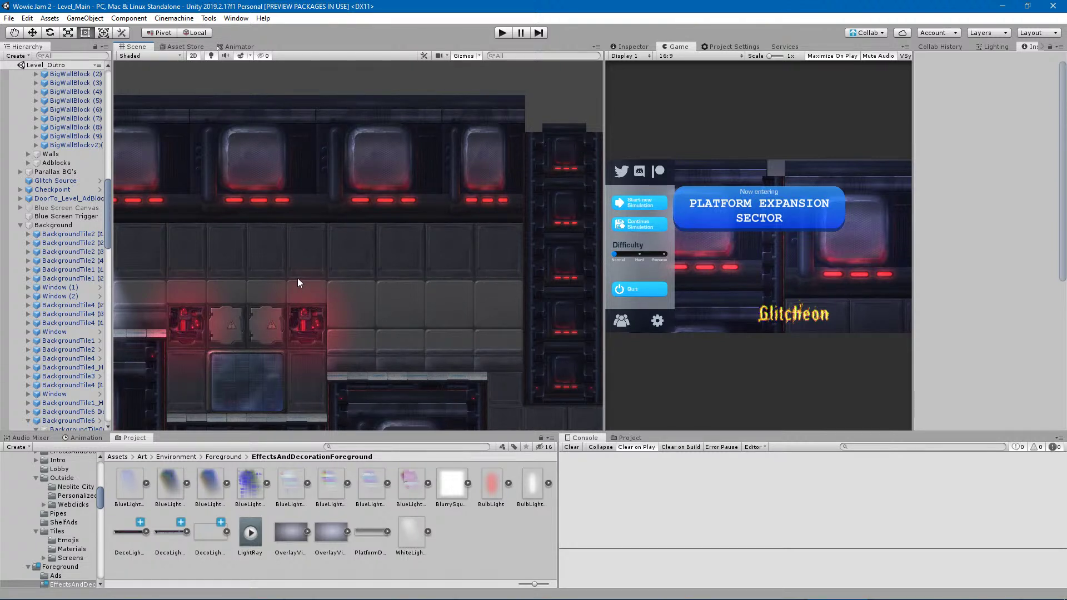
middle_click_drag(255, 255, 315, 257)
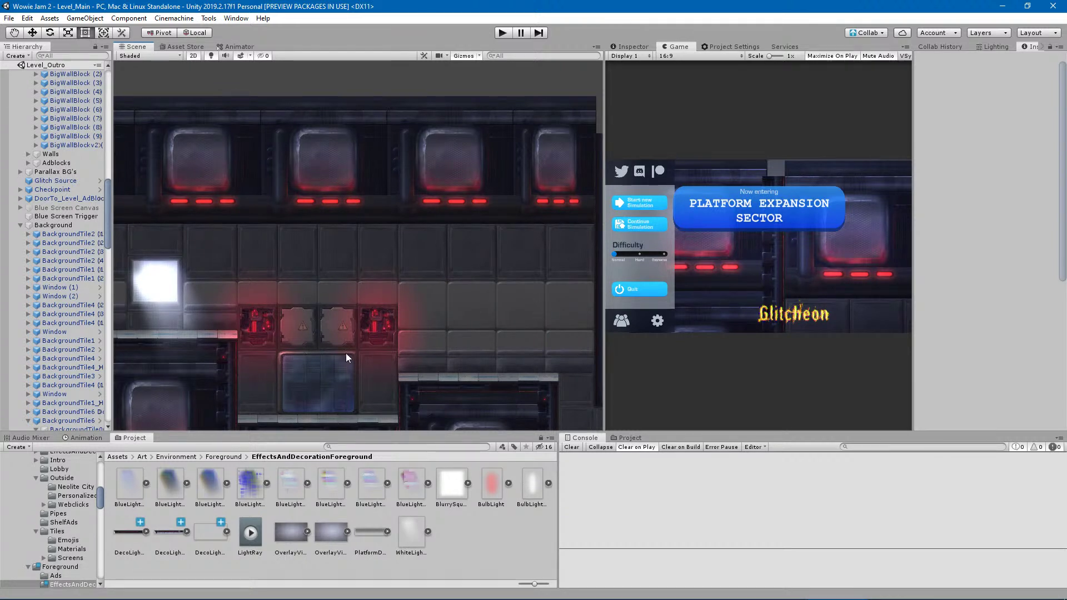
middle_click_drag(463, 284, 391, 283)
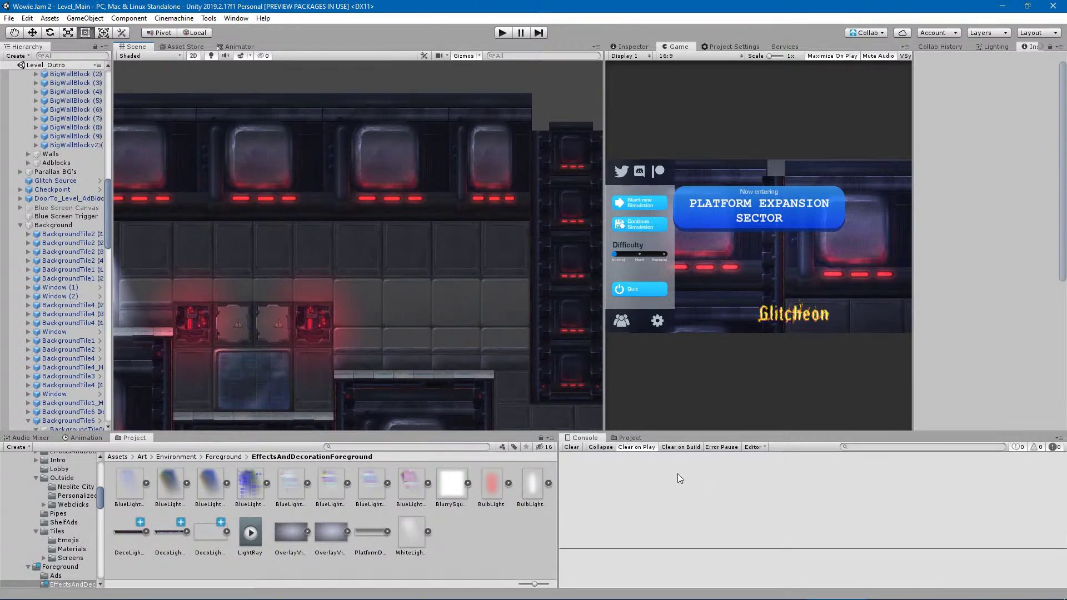
left_click(629, 438)
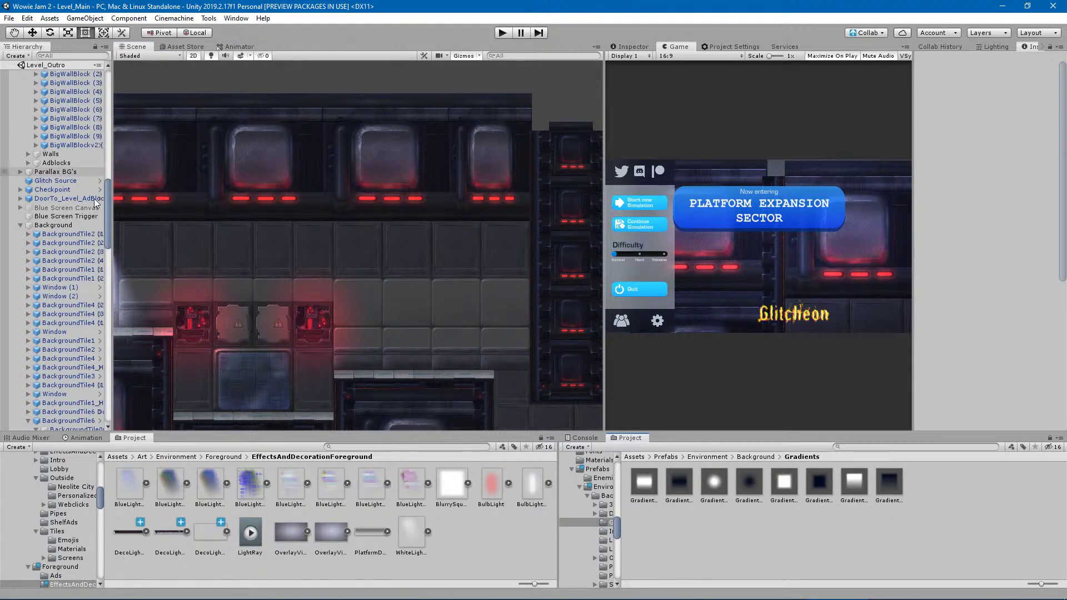
Locate the background tile at the room's upper corner in the hierarchy, and collapse the expanded BackgroundTile6 and Ceiling entries.
left_click(505, 253)
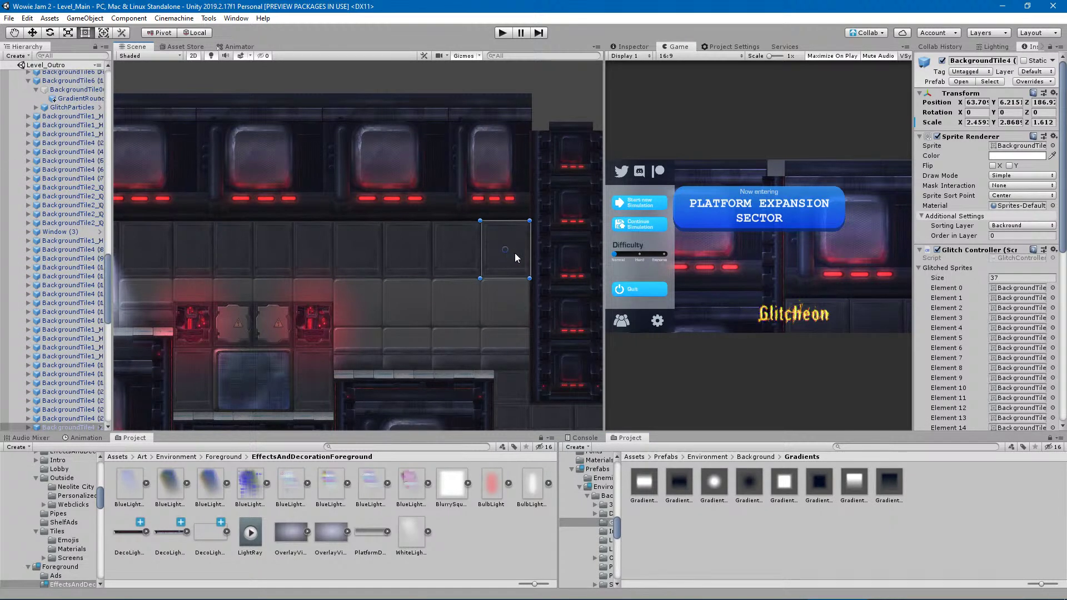
middle_click_drag(432, 289, 390, 295)
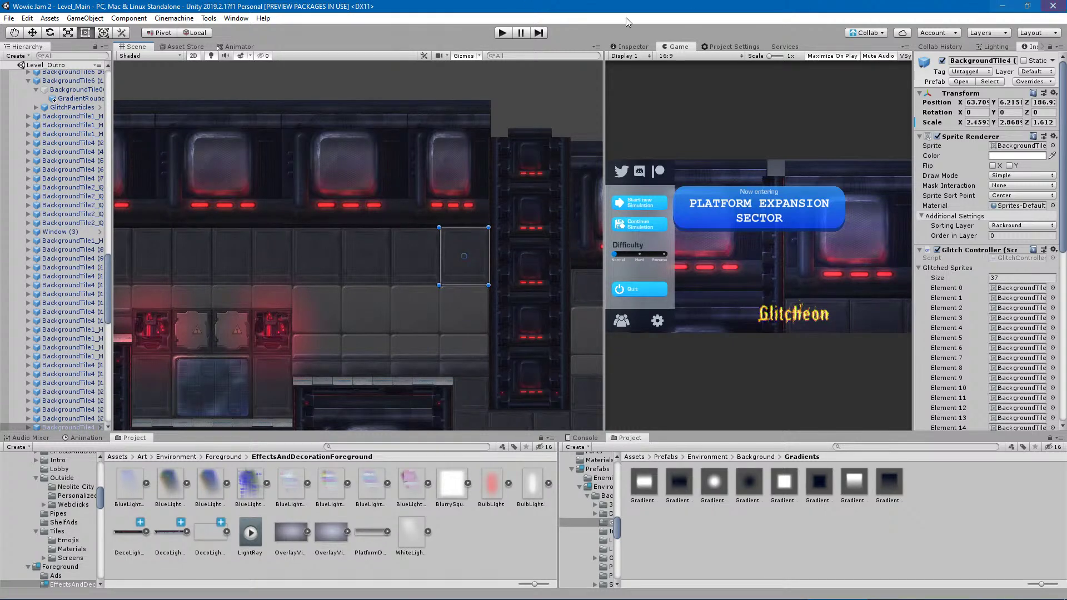
middle_click_drag(356, 253, 346, 176)
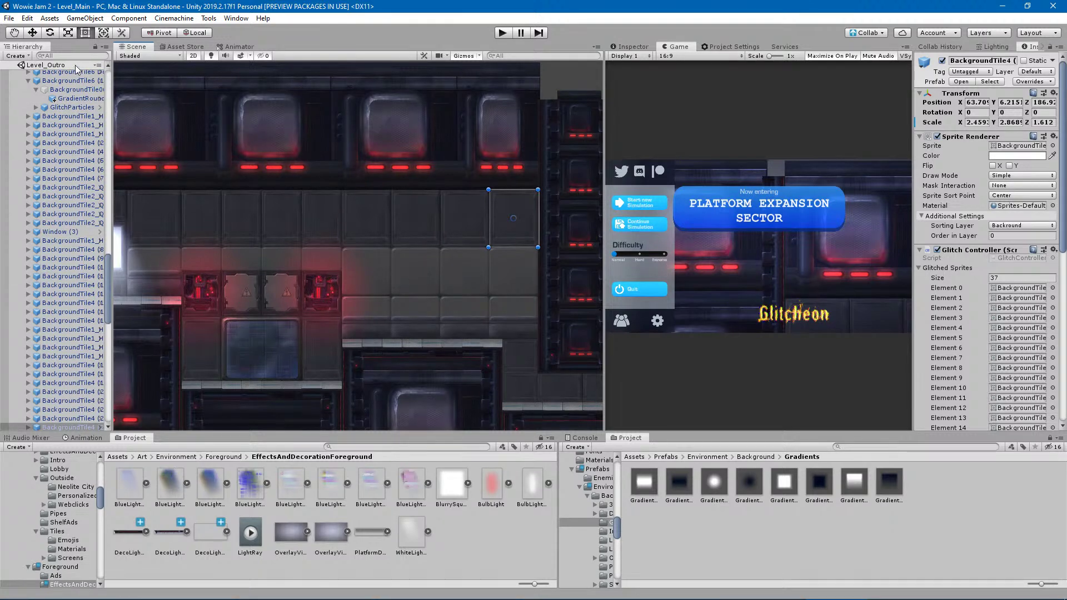
left_click(27, 80)
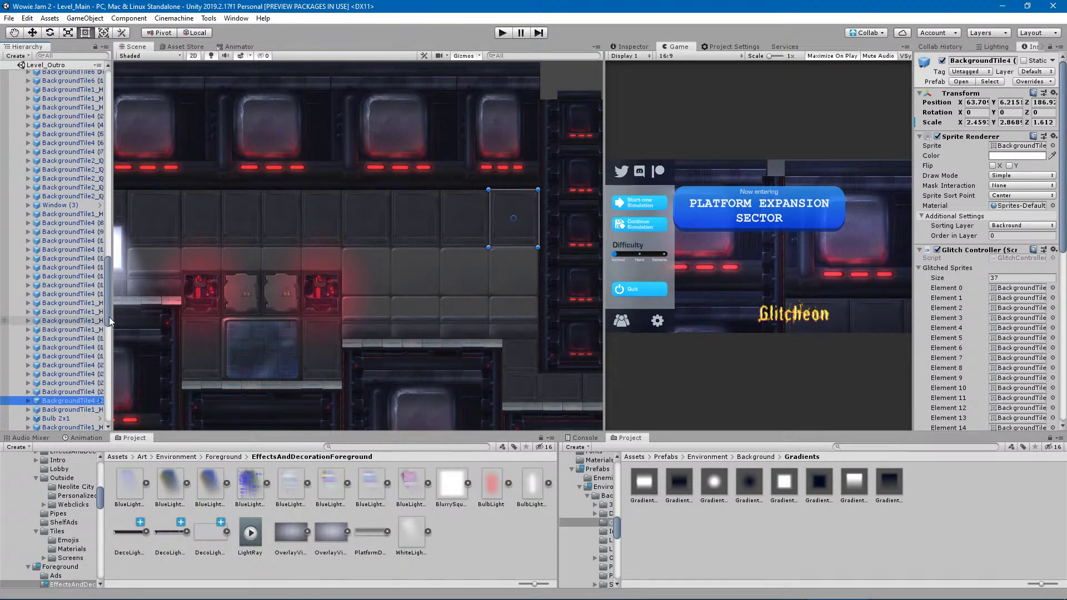
left_click_drag(107, 314, 108, 109)
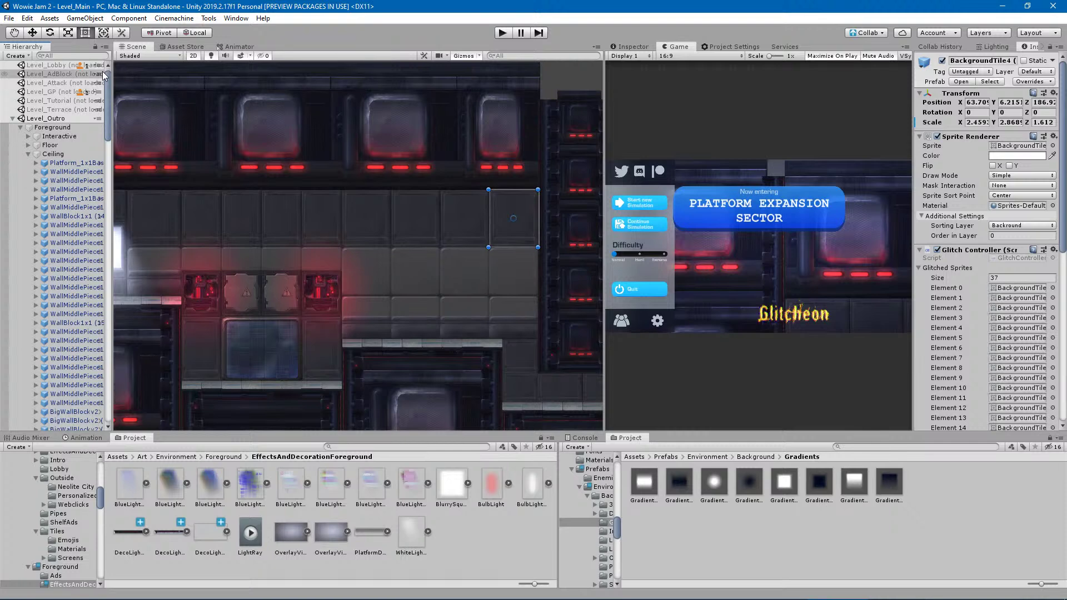
left_click(28, 154)
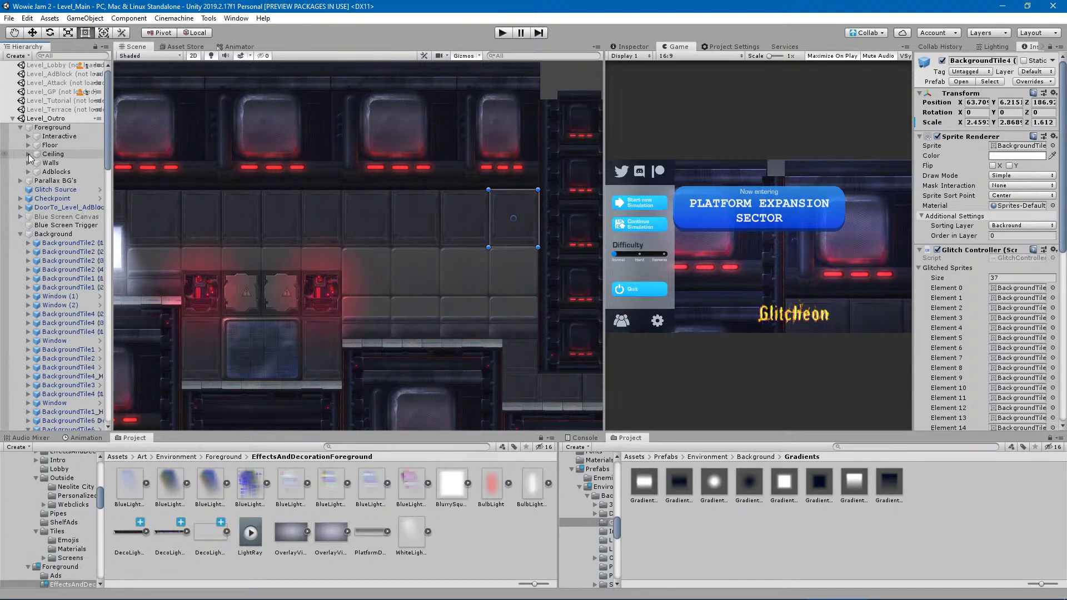
Select Level_Outro's Background group and collapse its list of tiles.
left_click(467, 222)
scroll(78, 364, "up", 1)
scroll(78, 364, "up", 5)
left_click(28, 301)
left_click(62, 105)
left_click(20, 105)
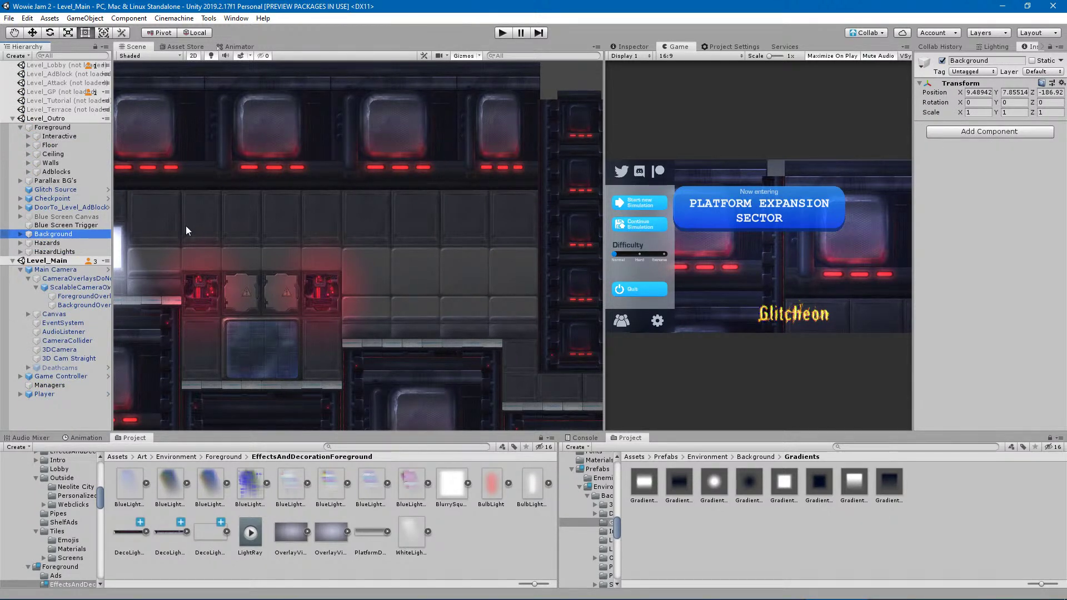
Create an empty object in the Level_Outro scene and place it above the Foreground group in the hierarchy.
left_click(21, 128)
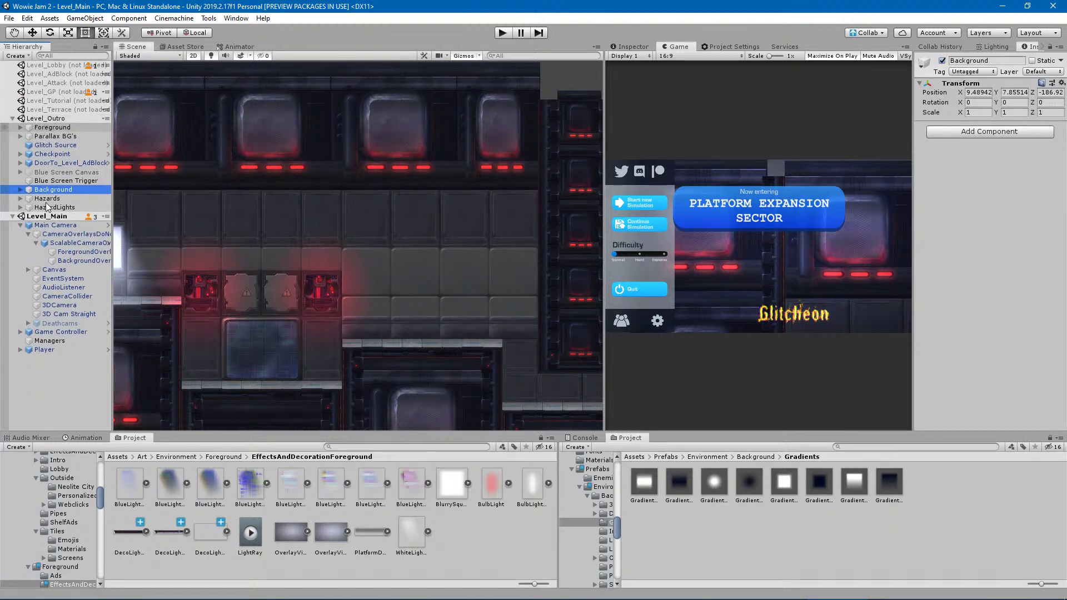
left_click(56, 129)
right_click(55, 131)
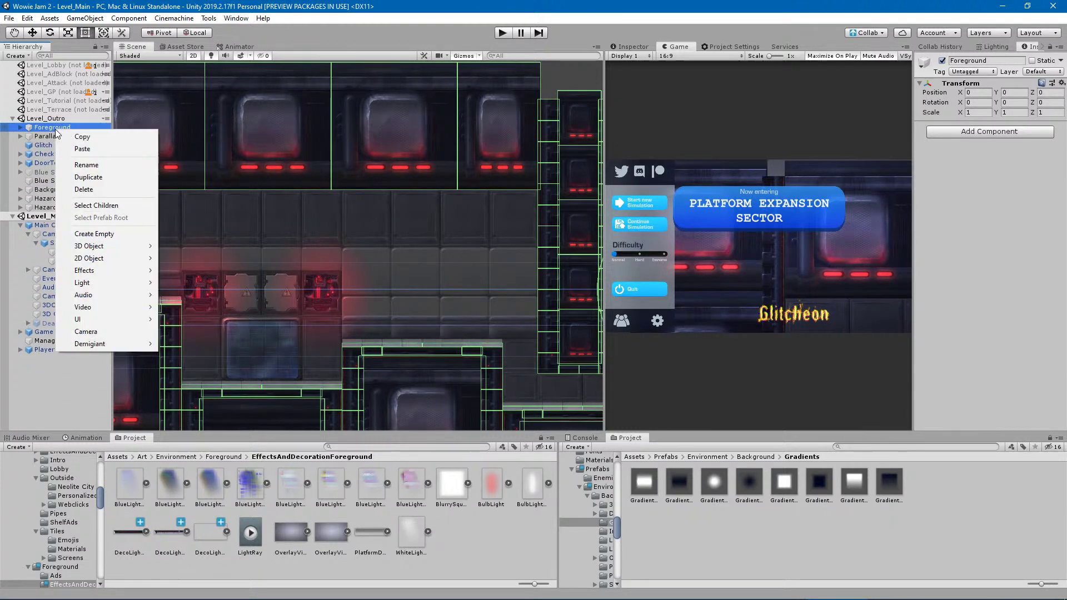
left_click(72, 236)
left_click_drag(71, 179, 45, 128)
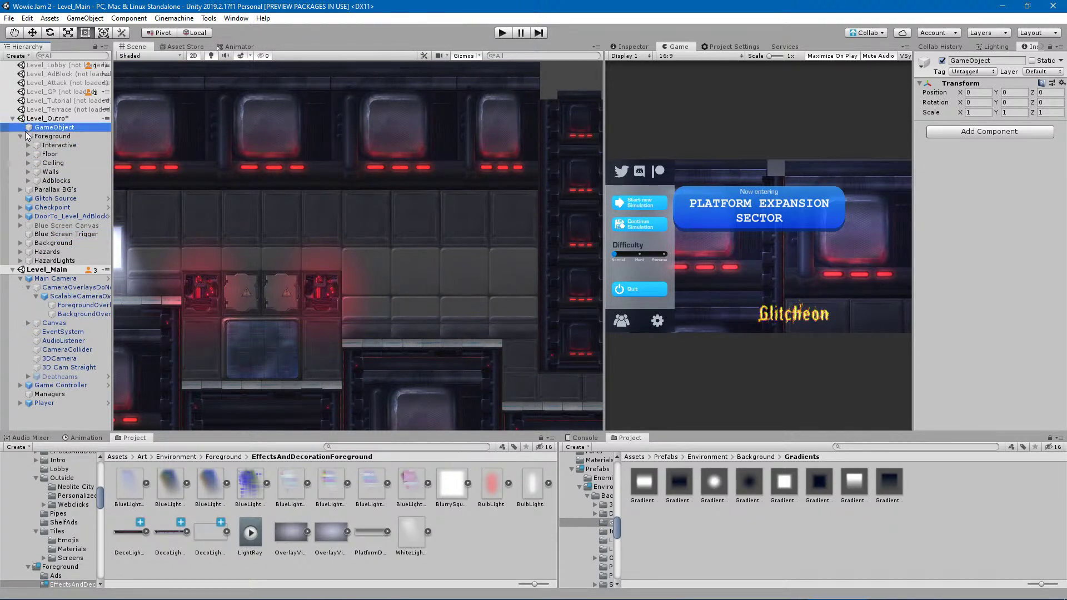
Rename the new empty object at the start of Level_Outro as Gradients.
left_click(51, 128)
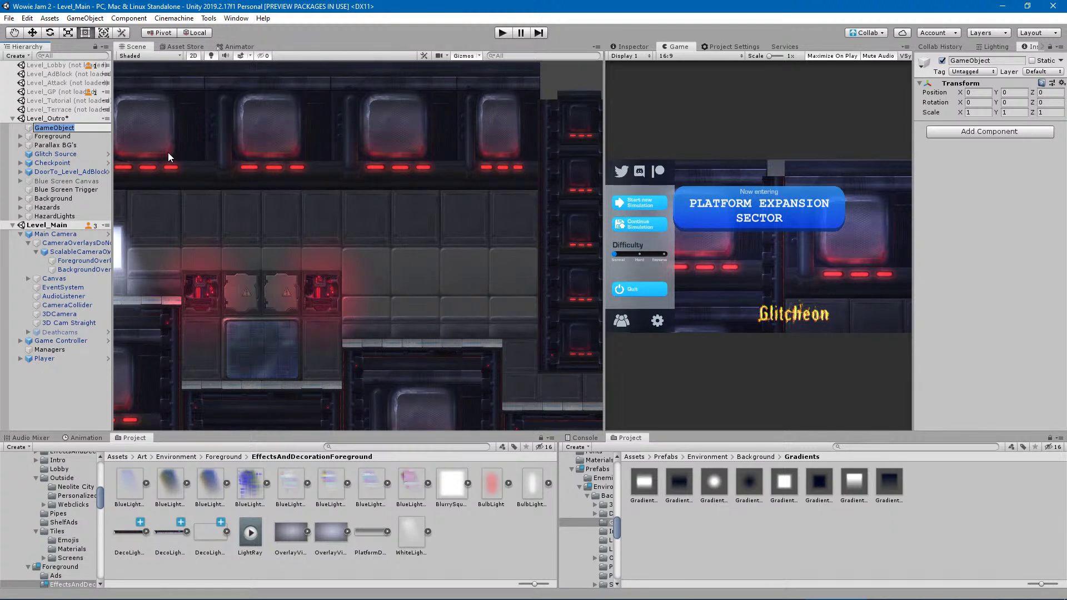
type("Gradient")
key("Return")
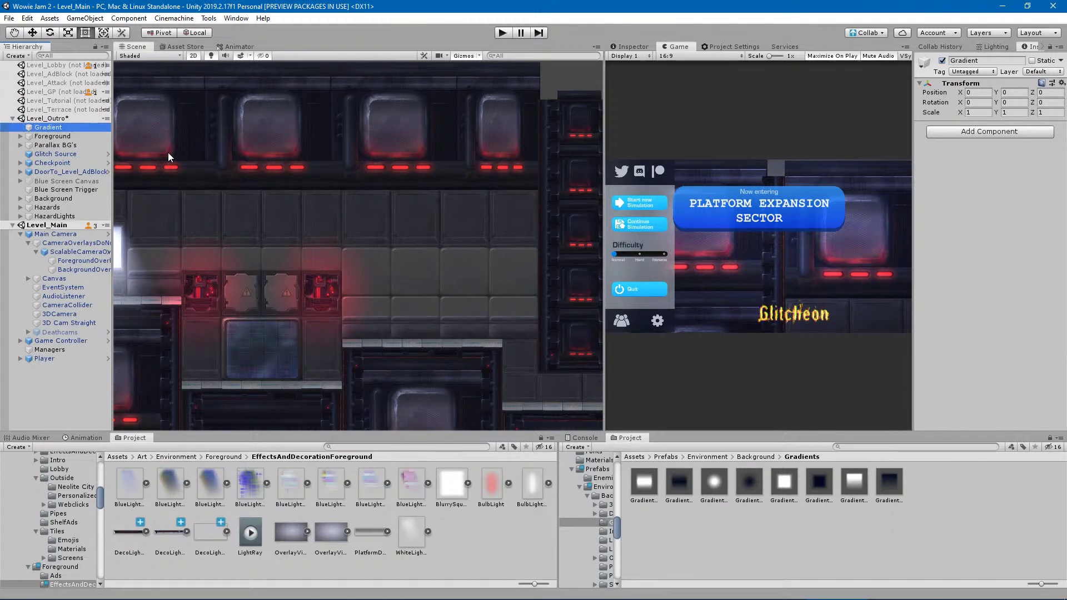
left_click(55, 119)
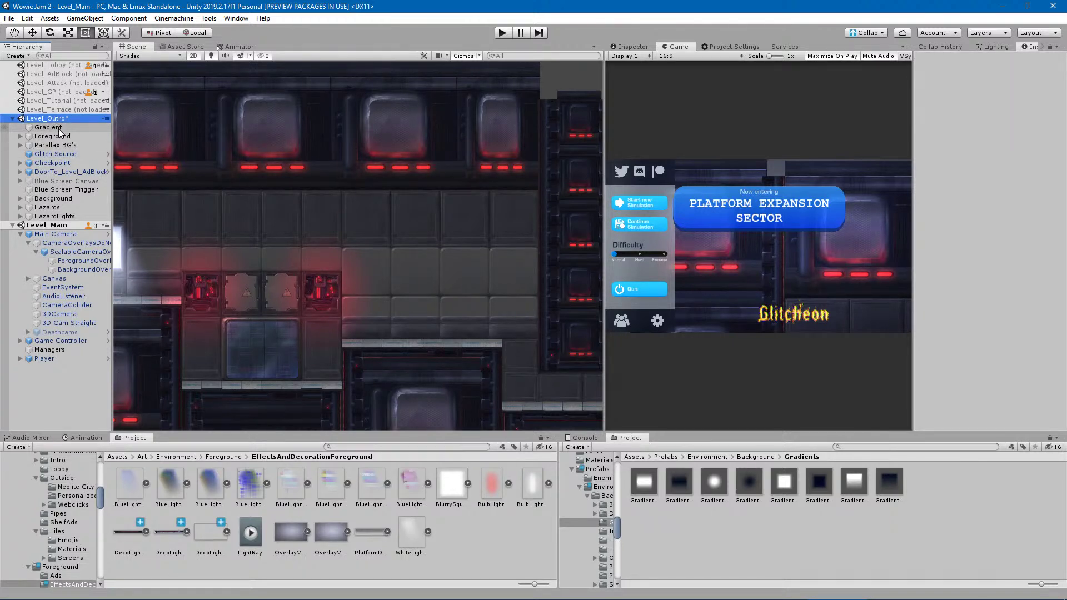
left_click(59, 128)
double_click(60, 131)
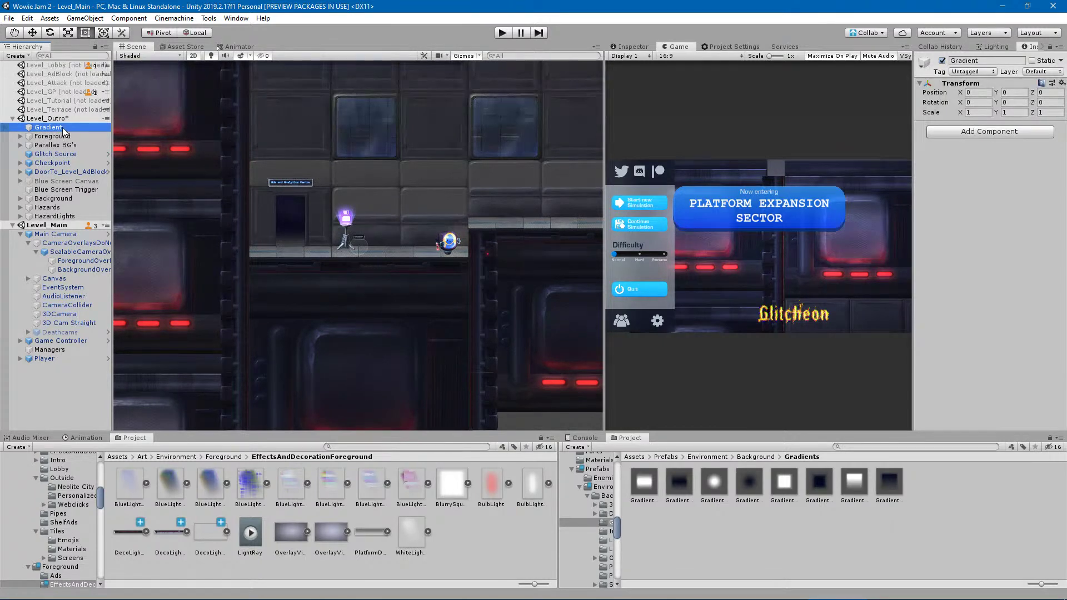
key("F2")
left_click(63, 129)
type("s")
left_click(68, 137)
left_click(49, 127)
Add the dark top-fade gradient prefab as a child of the Gradients object.
scroll(505, 235, "down", 6)
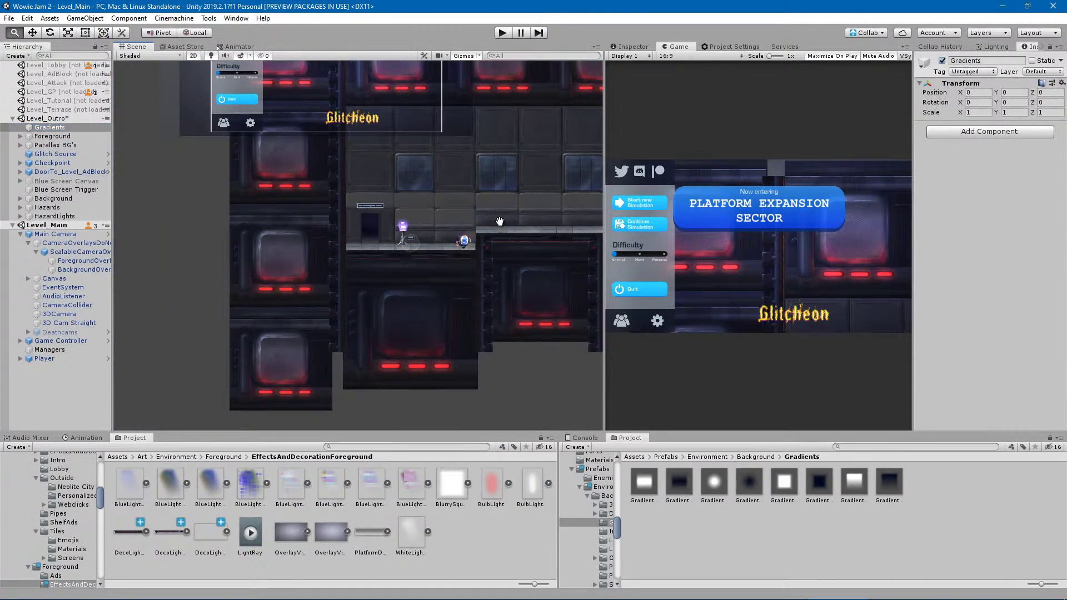
middle_click_drag(571, 207, 312, 259)
middle_click_drag(432, 251, 181, 248)
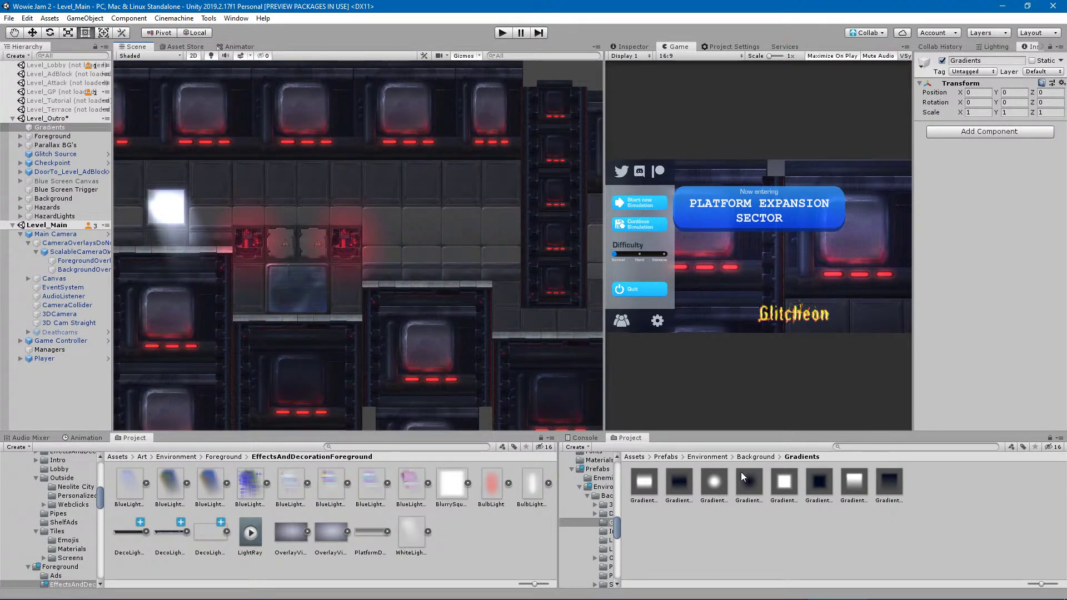
left_click(889, 484)
left_click_drag(787, 535, 53, 128)
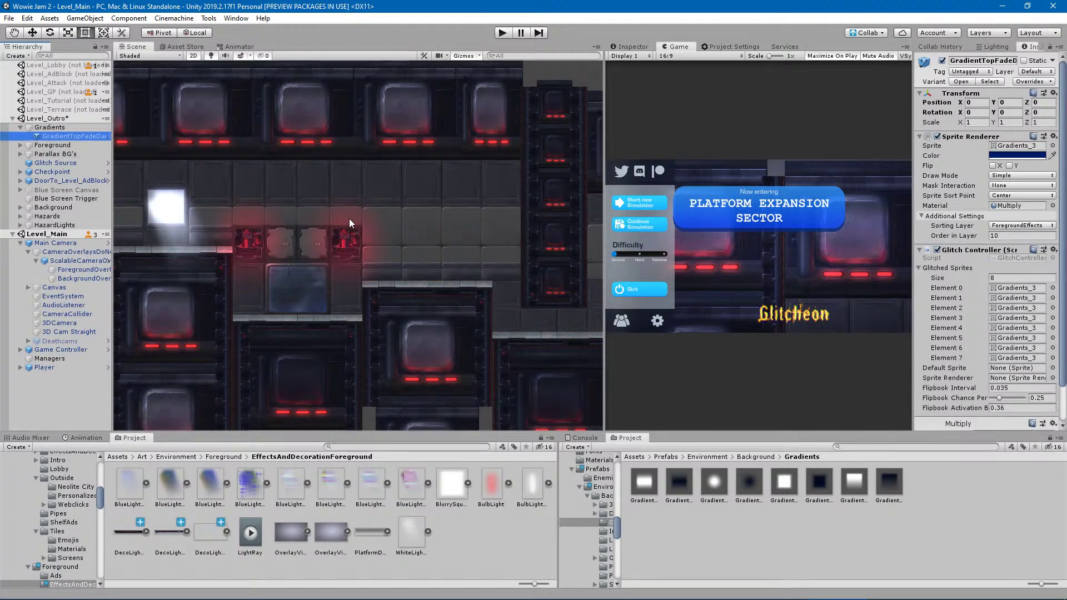
Move the dark top-fade gradient into the room beyond the red-lit machines, at about X 62.7, Y 6.4.
scroll(289, 338, "down", 8)
middle_click_drag(250, 340, 431, 323)
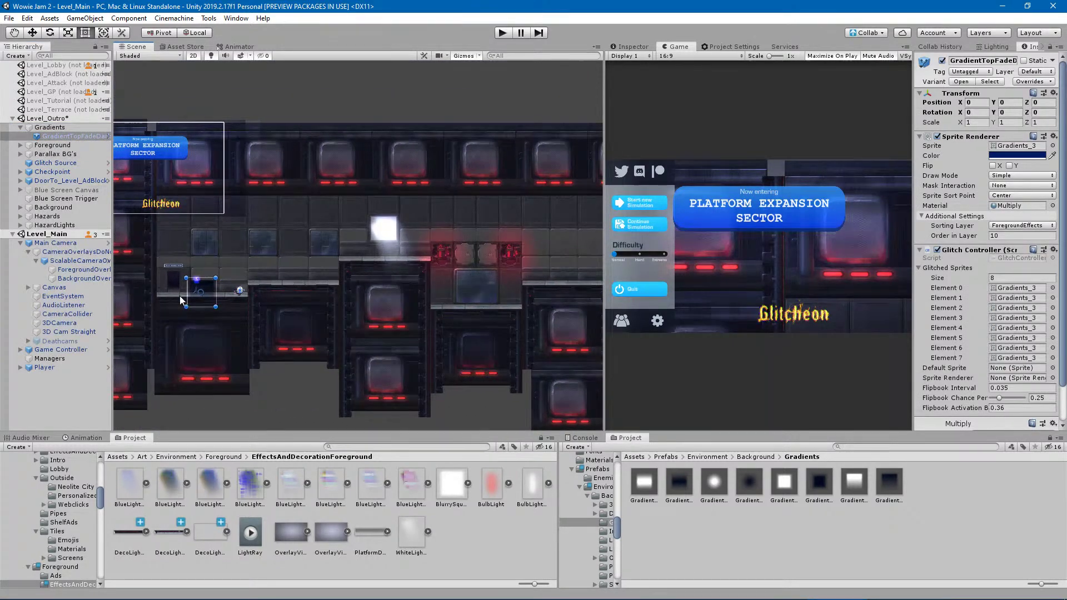
left_click_drag(202, 291, 559, 251)
middle_click_drag(524, 256, 327, 258)
scroll(410, 269, "up", 5)
scroll(410, 273, "up", 2)
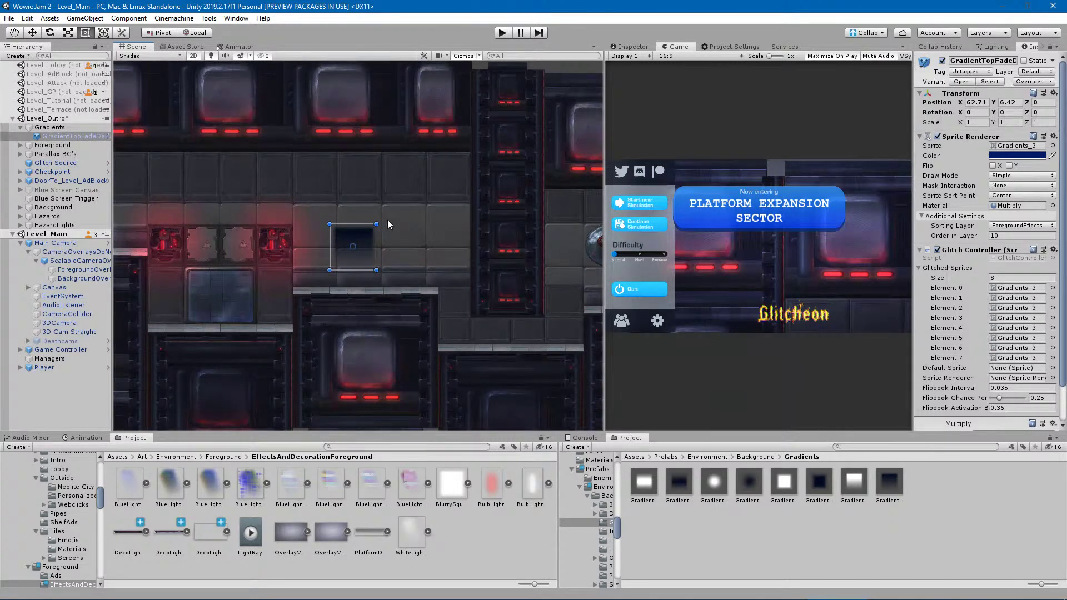
Place the gradient under the room's ceiling and stretch it to the tall wall column, at a scale of about 4.75 by 4.01.
left_click_drag(373, 255, 232, 188)
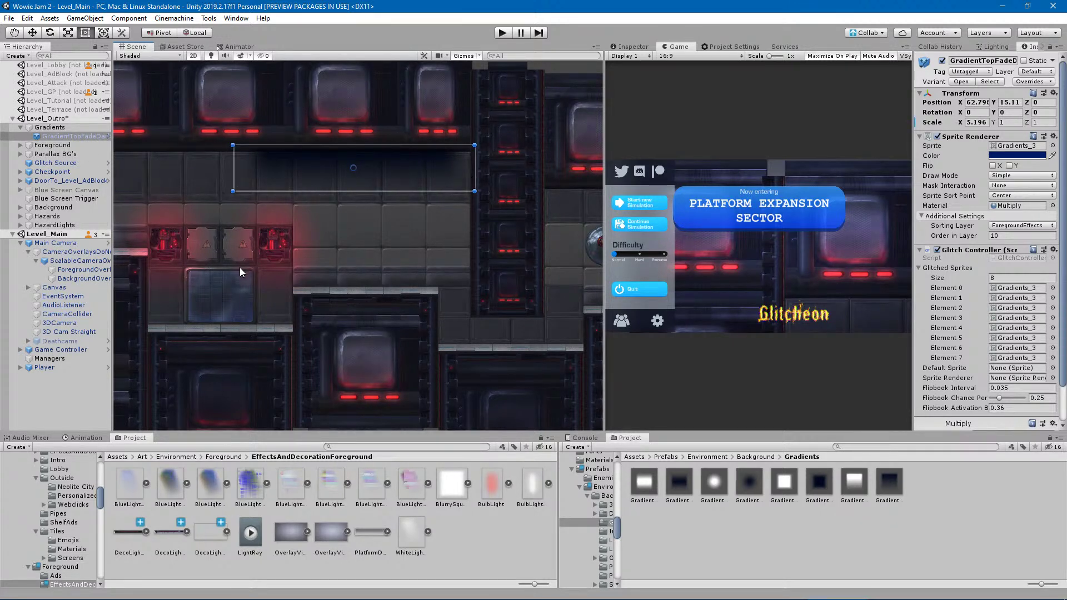
scroll(238, 275, "down", 2)
middle_click_drag(238, 275, 339, 290)
left_click_drag(469, 221, 469, 296)
left_click_drag(499, 242, 521, 230)
mouse_move(351, 246)
left_mouse_down()
mouse_move(382, 248)
mouse_move(365, 249)
left_mouse_up()
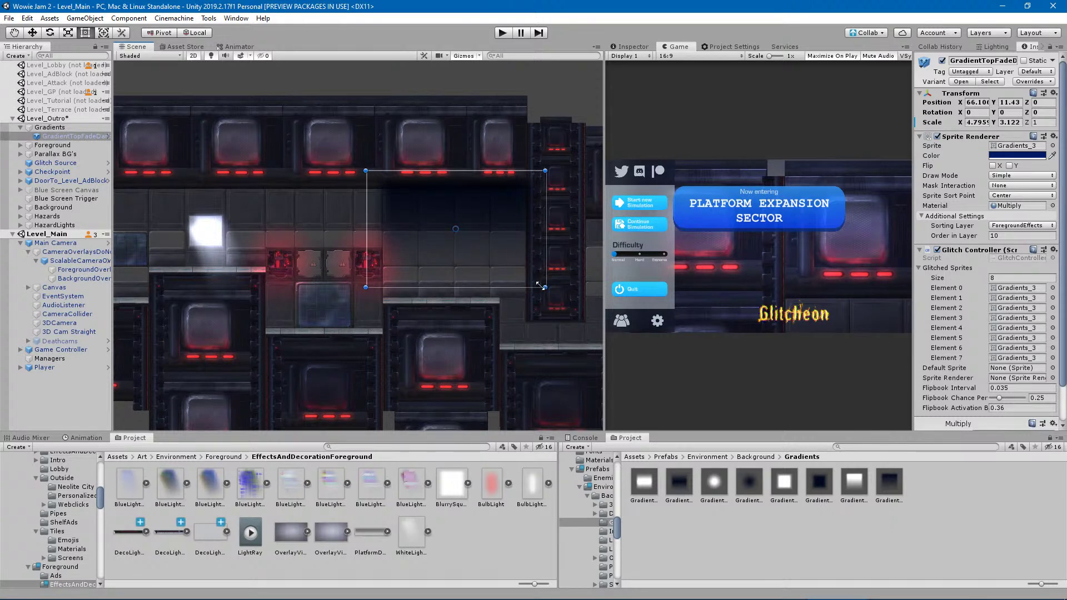
left_click_drag(521, 288, 482, 318)
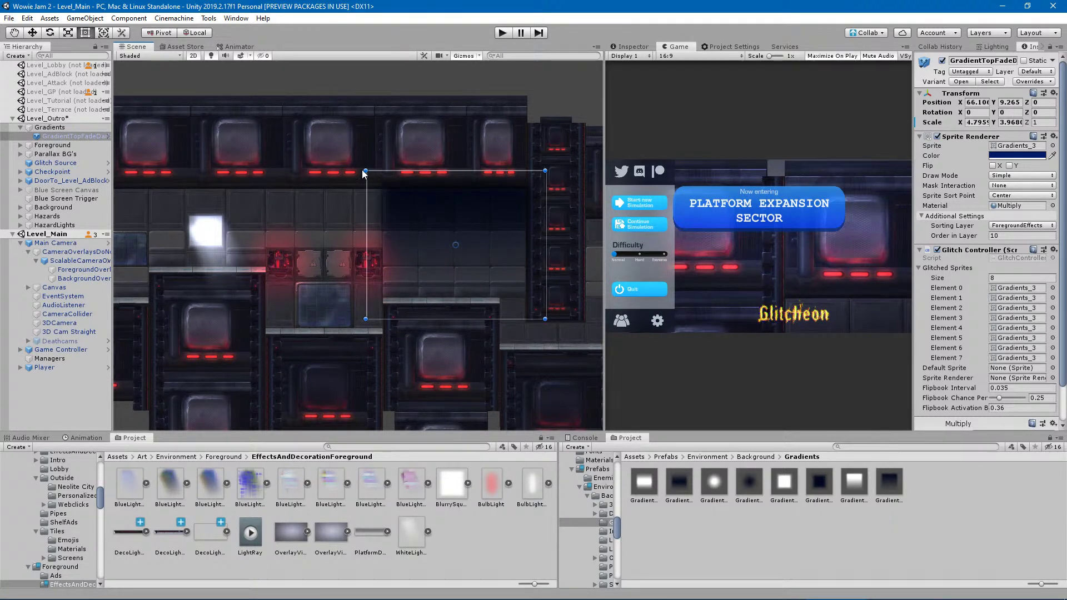
left_click_drag(364, 170, 368, 168)
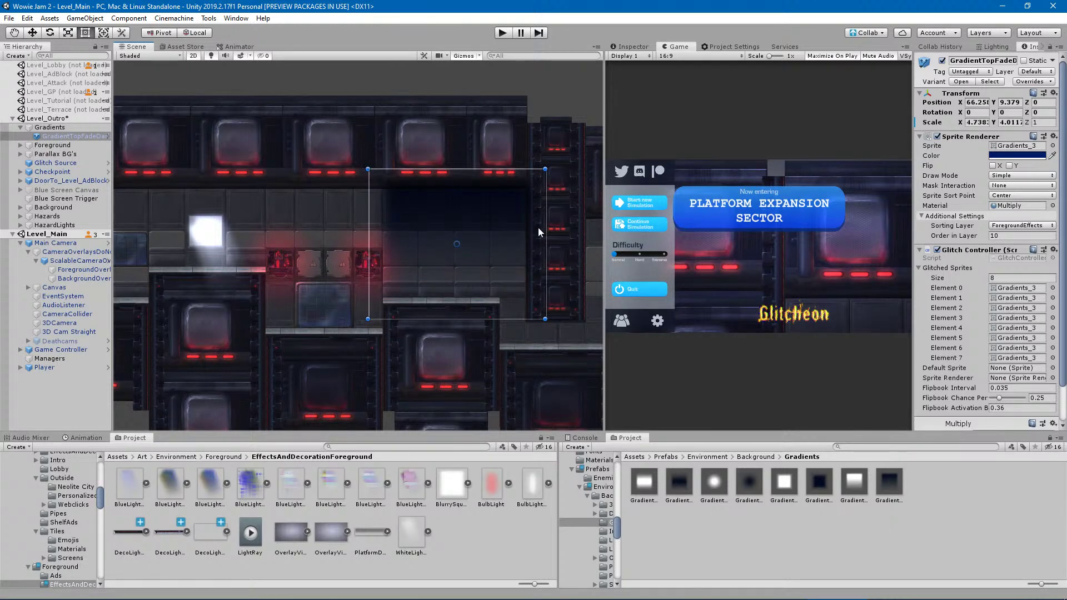
left_click_drag(545, 249, 547, 249)
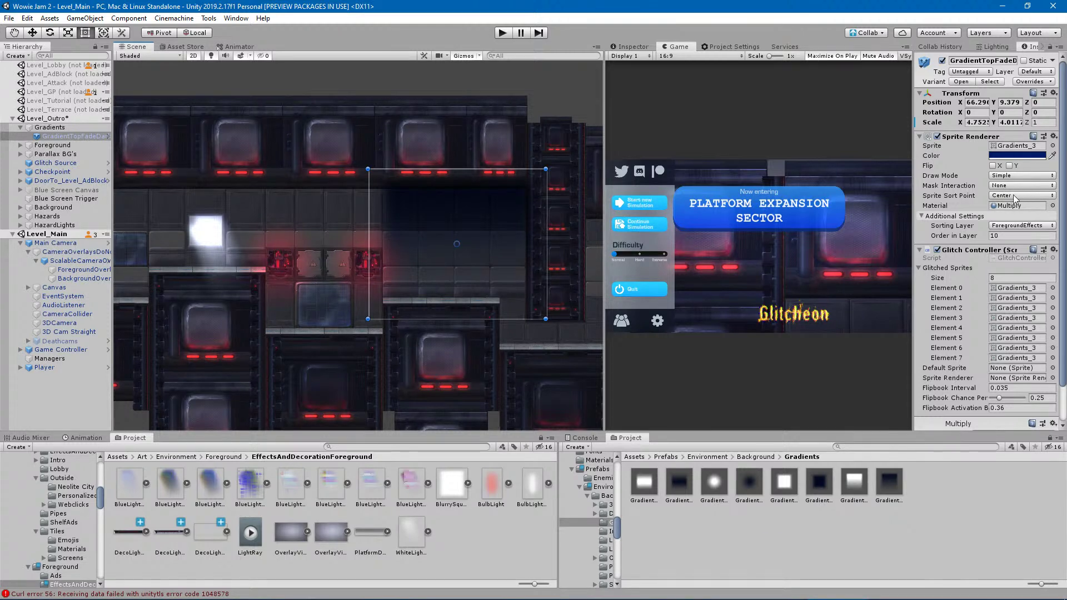
Lower the gradient's color saturation to about 80 and alpha to about 59, and narrow it to an X scale of about 4.49.
left_click(1034, 156)
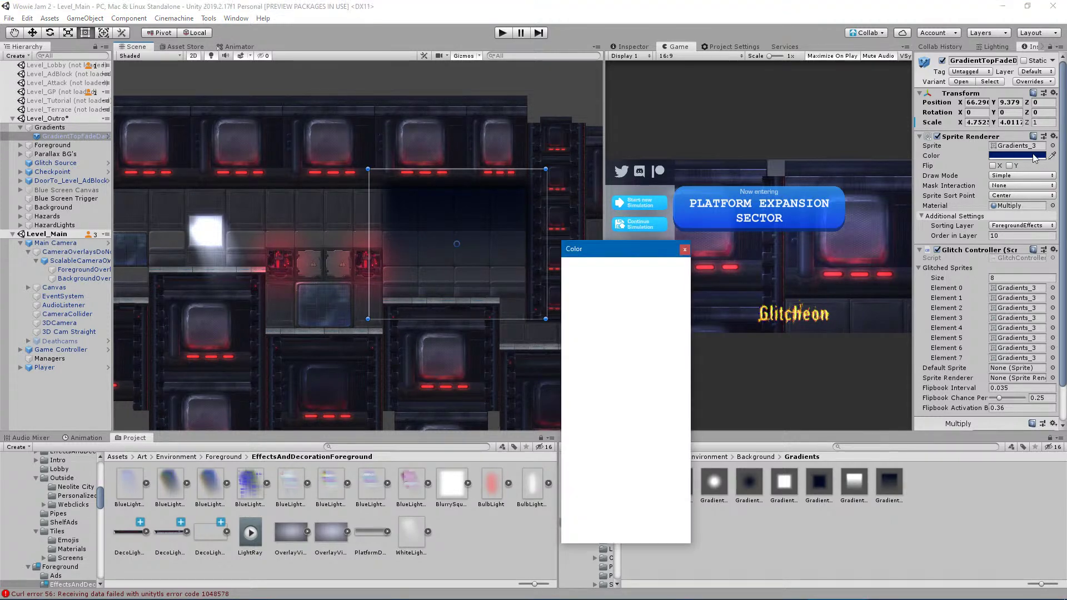
left_click_drag(630, 444, 641, 448)
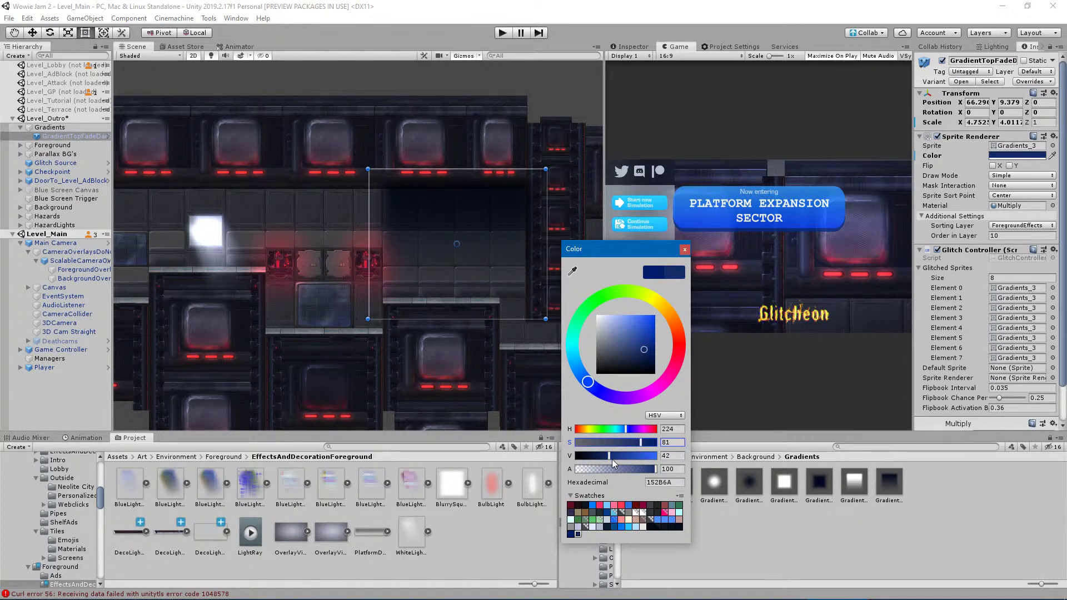
left_click_drag(633, 472, 618, 473)
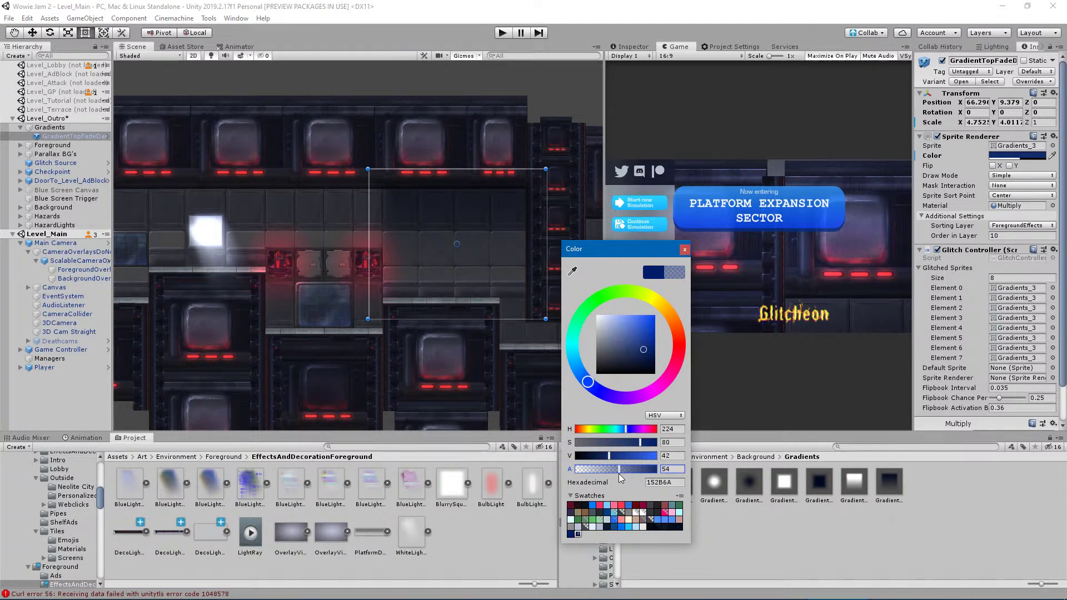
left_click(367, 274)
mouse_move(367, 274)
left_mouse_down()
mouse_move(157, 261)
mouse_move(374, 284)
left_mouse_up()
Duplicate the top-fade gradient, rotate the copy to -90° and fit it against the tall wall column at a scale of about 4.63 by 3.11.
left_click(57, 137)
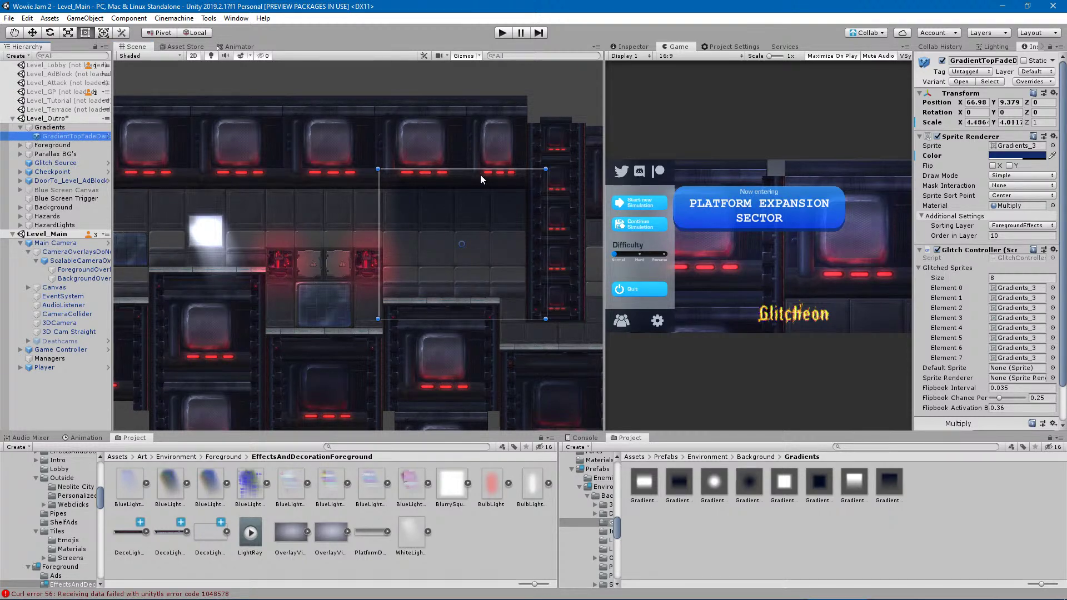
key("ctrl+d")
left_click_drag(545, 169, 552, 361)
left_click_drag(518, 304, 524, 309)
left_click_drag(393, 312, 427, 312)
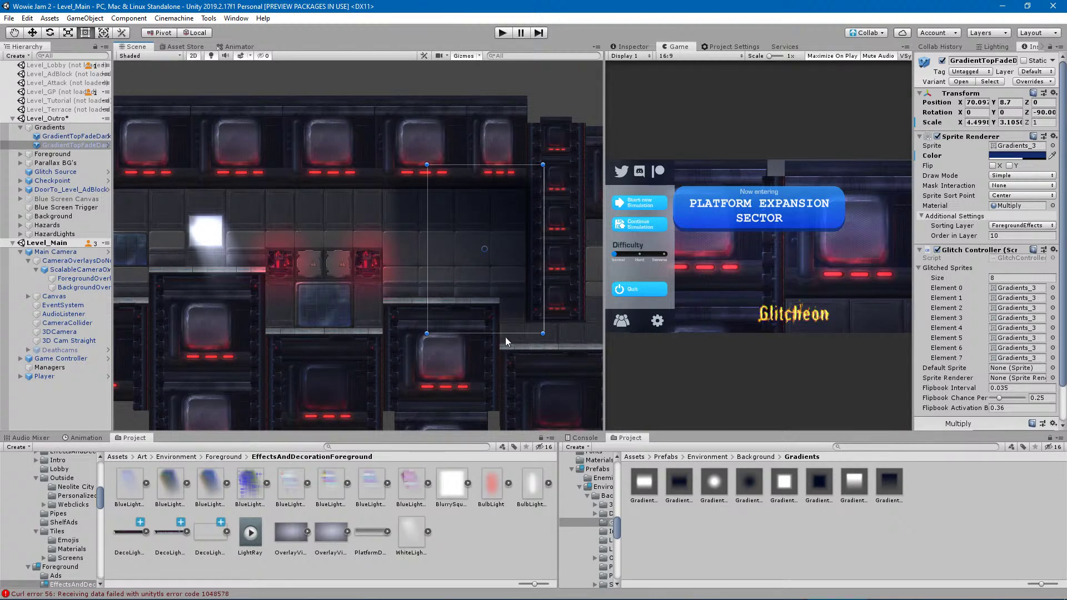
mouse_move(505, 334)
left_mouse_down()
mouse_move(503, 361)
mouse_move(501, 339)
left_mouse_up()
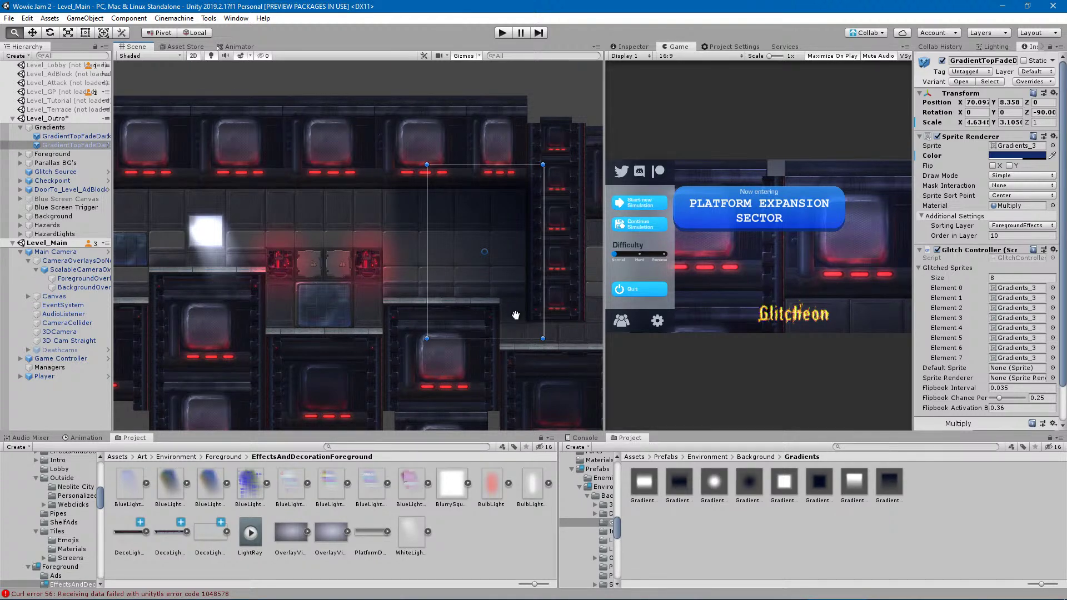
Add the GradientSquareDark prefab to the Gradients group and move it to the raised platform near the tall column, about X 67.7, Y 2.
middle_click_drag(517, 315, 405, 313)
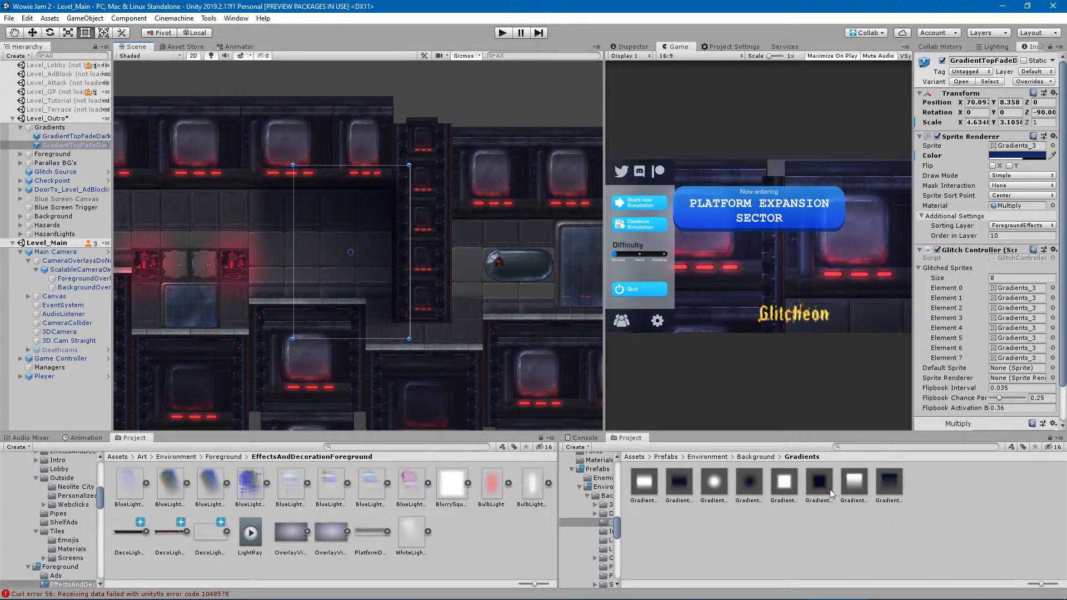
left_click(56, 146)
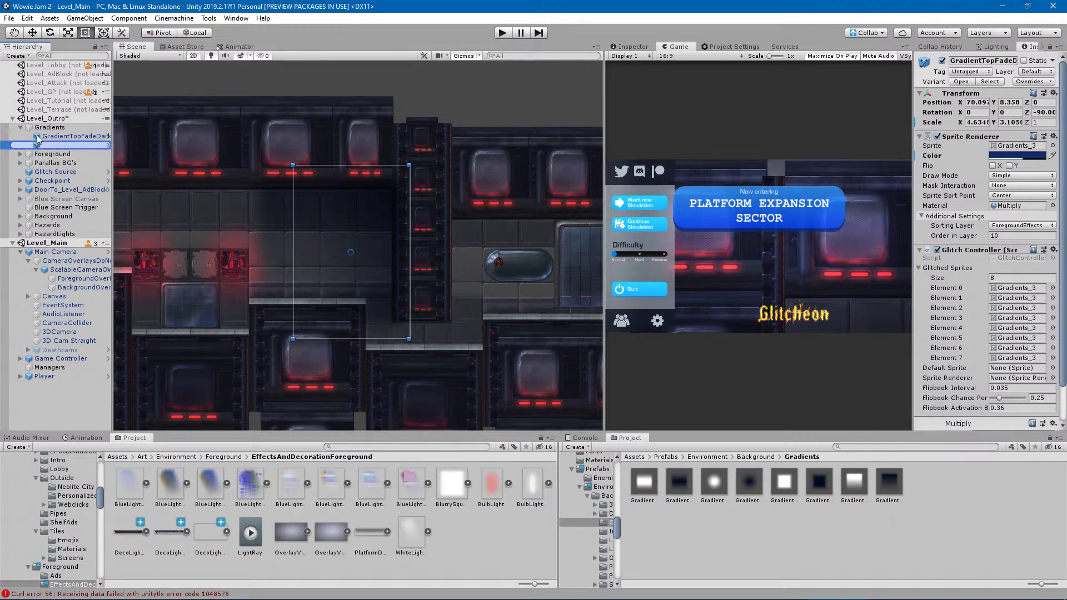
left_click_drag(56, 146, 66, 157)
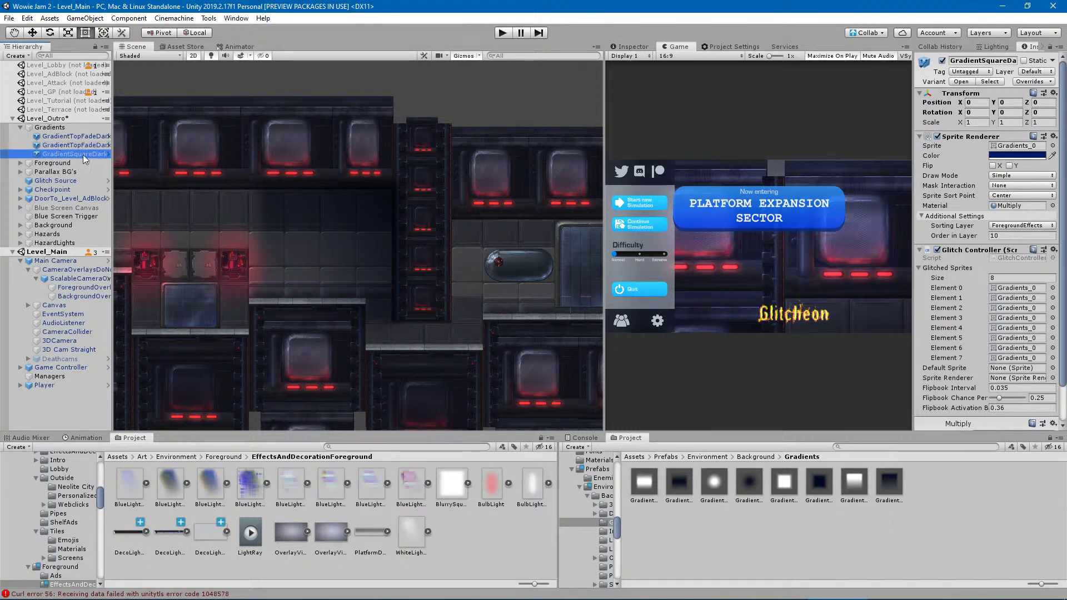
scroll(379, 349, "down", 2)
middle_click_drag(321, 314, 559, 318)
left_click_drag(205, 331, 585, 323)
middle_click_drag(510, 326, 202, 310)
scroll(408, 367, "up", 5)
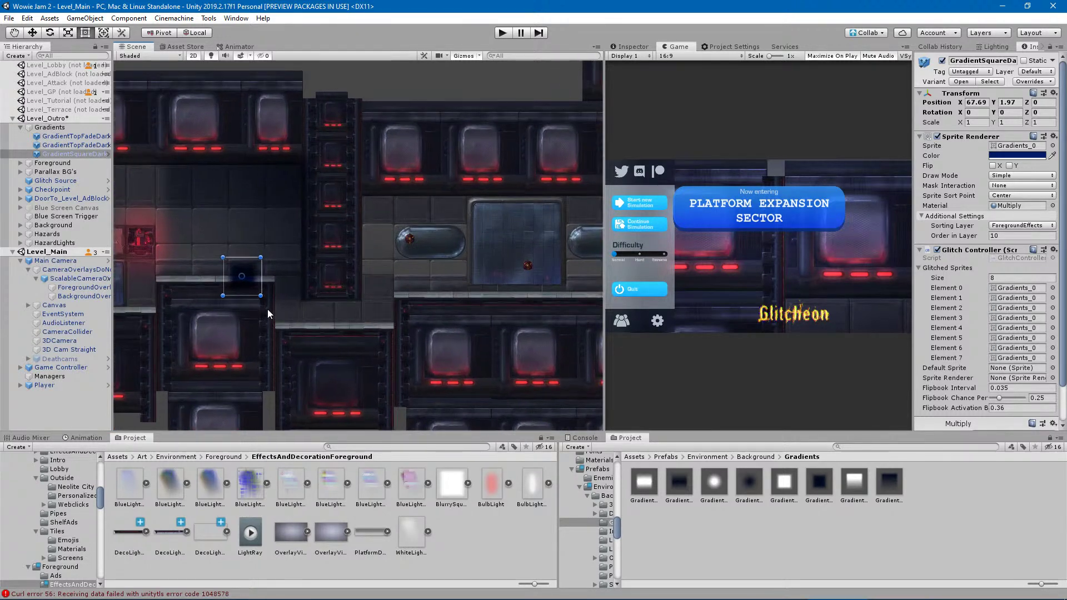
scroll(267, 309, "up", 2)
Position the square gradient over the low passage beneath the tall column and stretch it to a scale of about 5.65 by 1.41.
left_click_drag(243, 289, 451, 326)
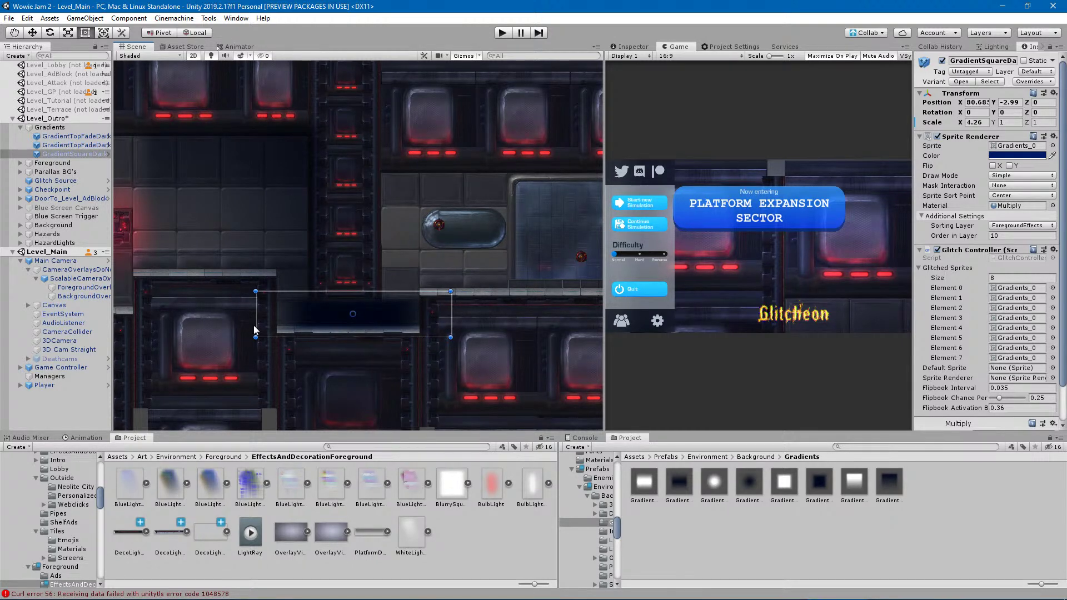
left_click_drag(253, 327, 232, 326)
left_click_drag(452, 320, 464, 323)
left_click_drag(341, 338, 386, 328)
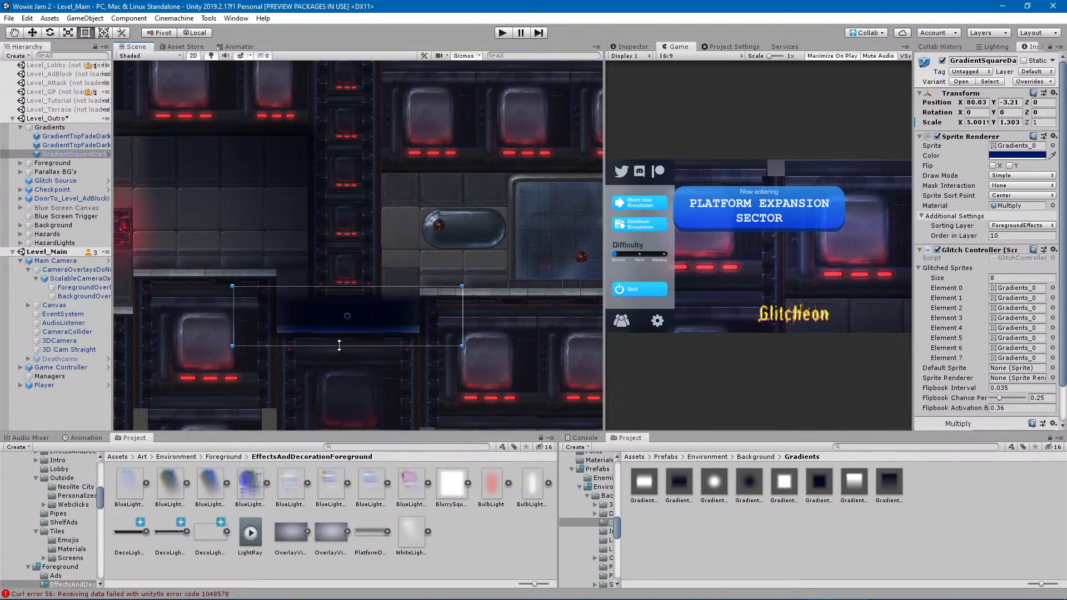
left_click_drag(339, 346, 338, 351)
left_click_drag(235, 329, 218, 331)
left_click_drag(462, 329, 479, 328)
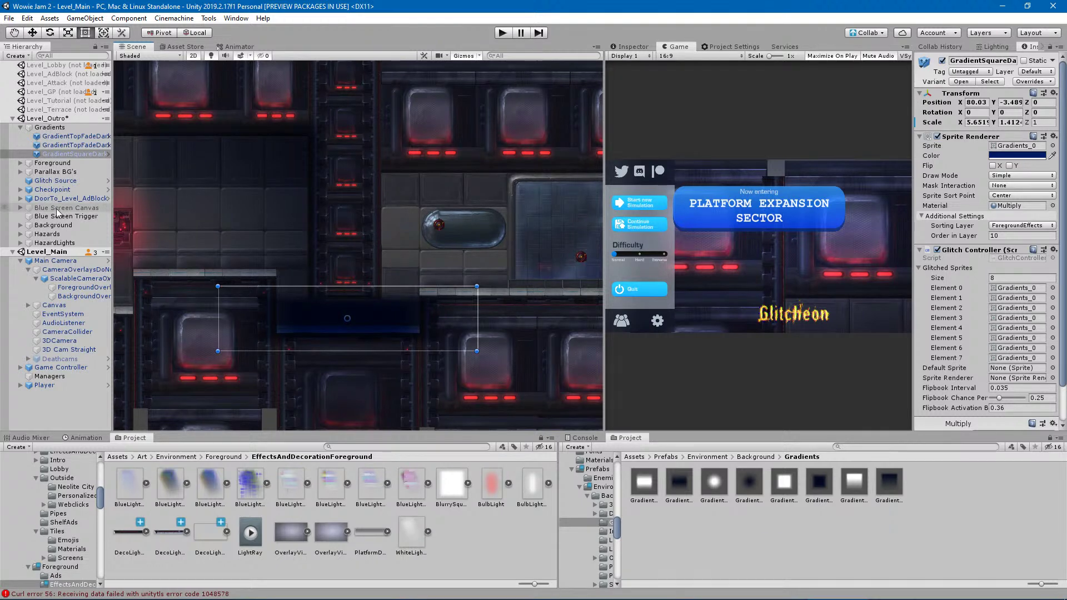
Give the square gradient the same color as the rotated top-fade gradient, 142B6A with alpha 59, using the saved swatch.
left_click(65, 147)
left_click(1037, 157)
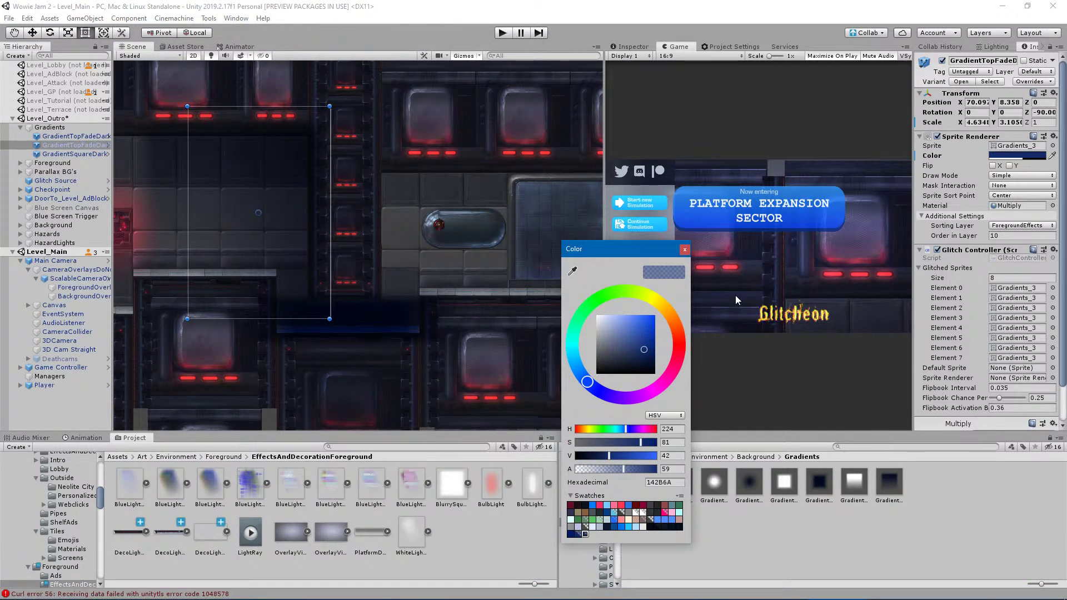
left_click(684, 250)
left_click(69, 154)
left_click(1019, 156)
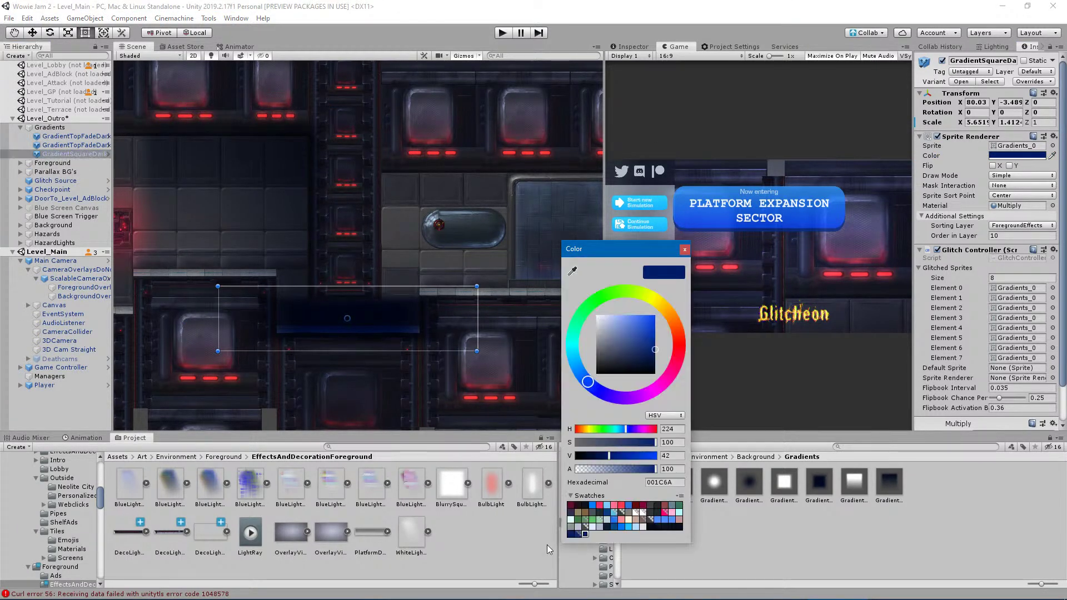
left_click(583, 534)
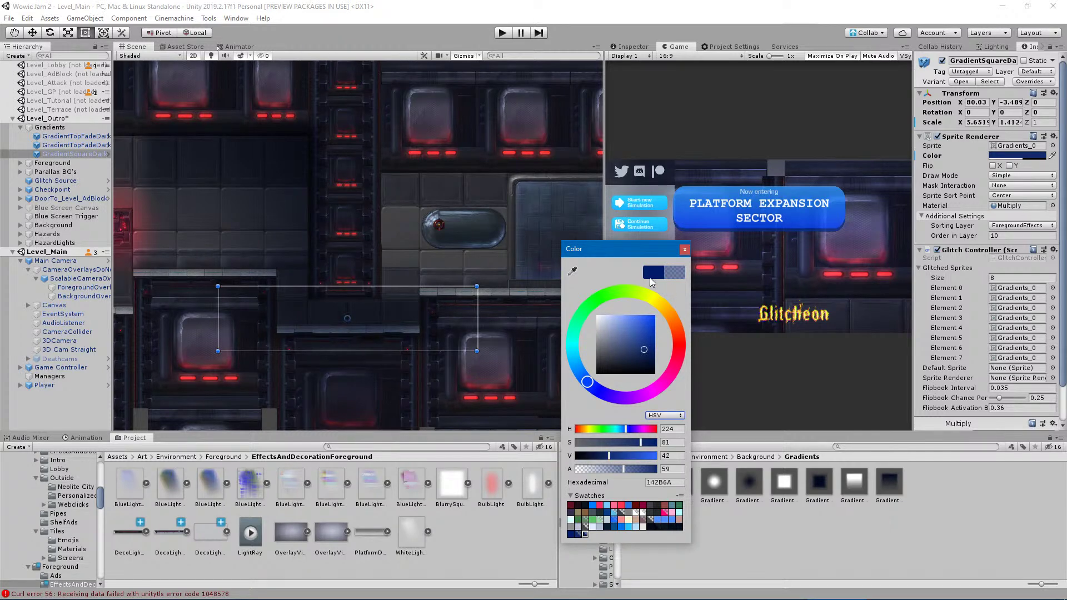
left_click(684, 249)
scroll(366, 322, "up", 1)
scroll(365, 321, "up", 2)
scroll(415, 325, "down", 3)
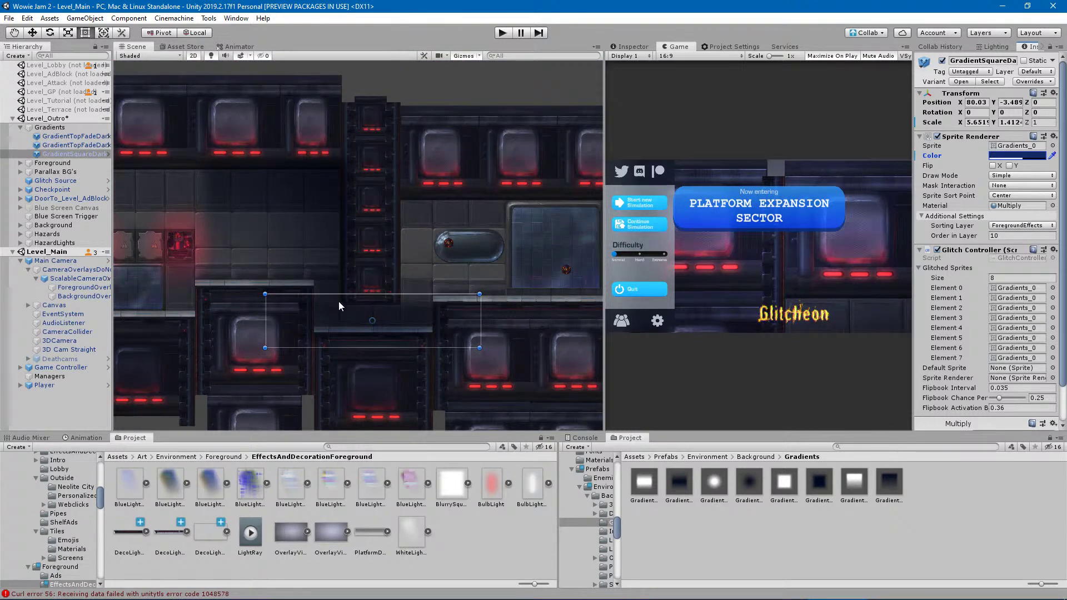
middle_click_drag(336, 301, 439, 312)
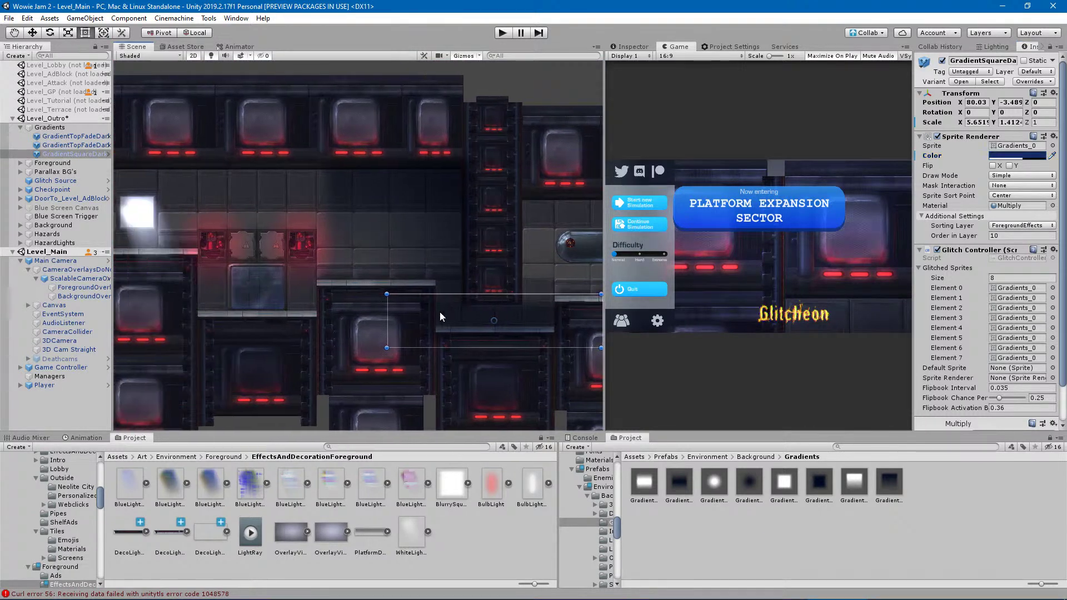
Duplicate the unrotated top-fade gradient and fit the copy over the red-lit machinery, about X 46.8, Y 12.3, at a scale of about 5.40 by 2.87.
left_click(61, 145)
left_click(68, 136)
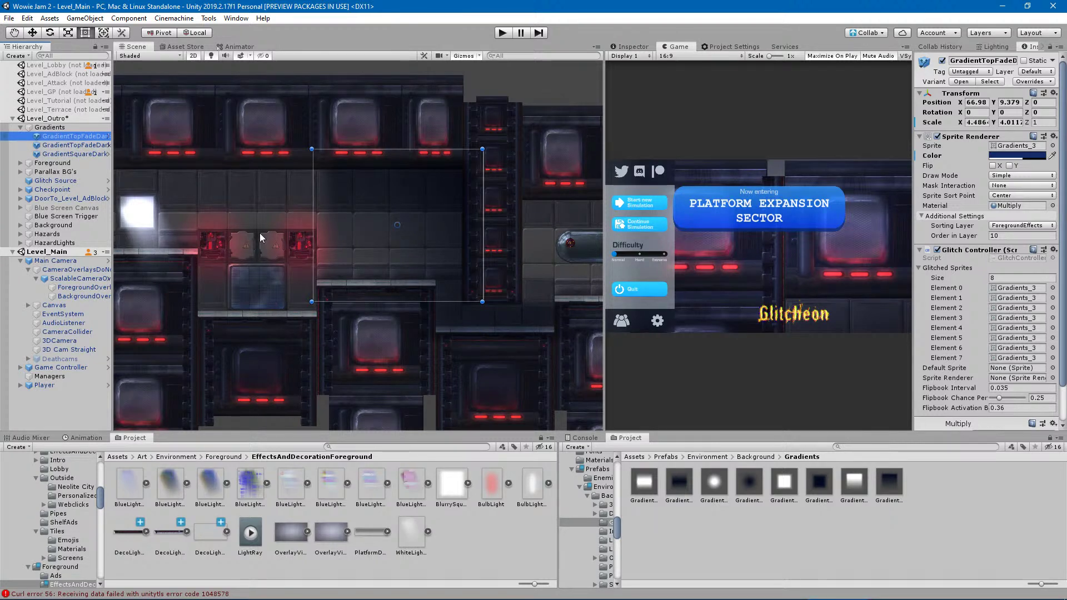
key("ctrl+d")
left_click_drag(359, 235, 218, 238)
middle_click_drag(265, 303, 440, 329)
left_click_drag(433, 327, 432, 283)
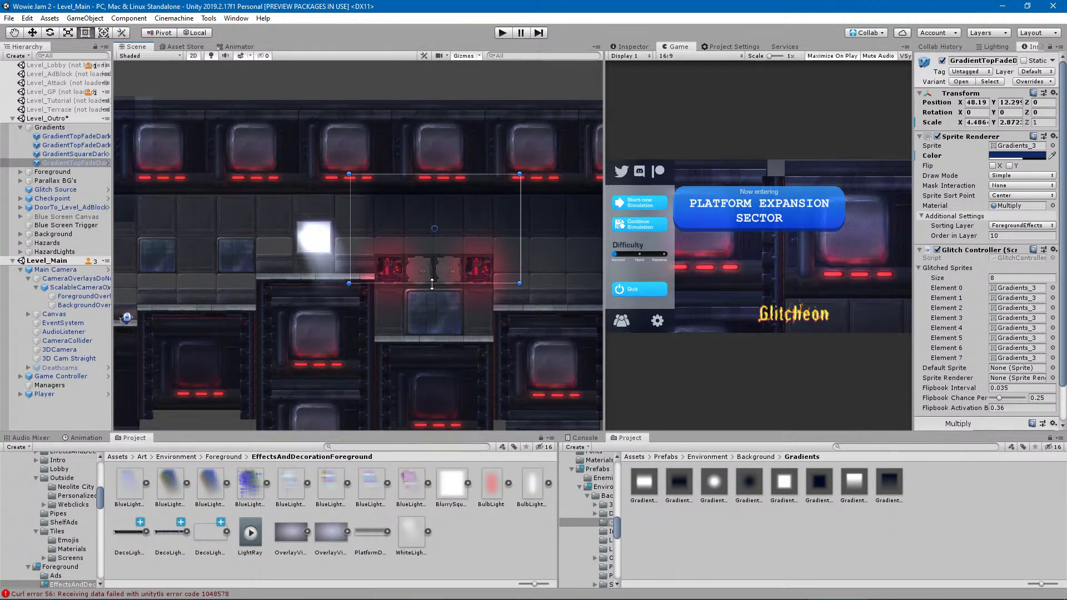
left_click_drag(348, 243, 322, 243)
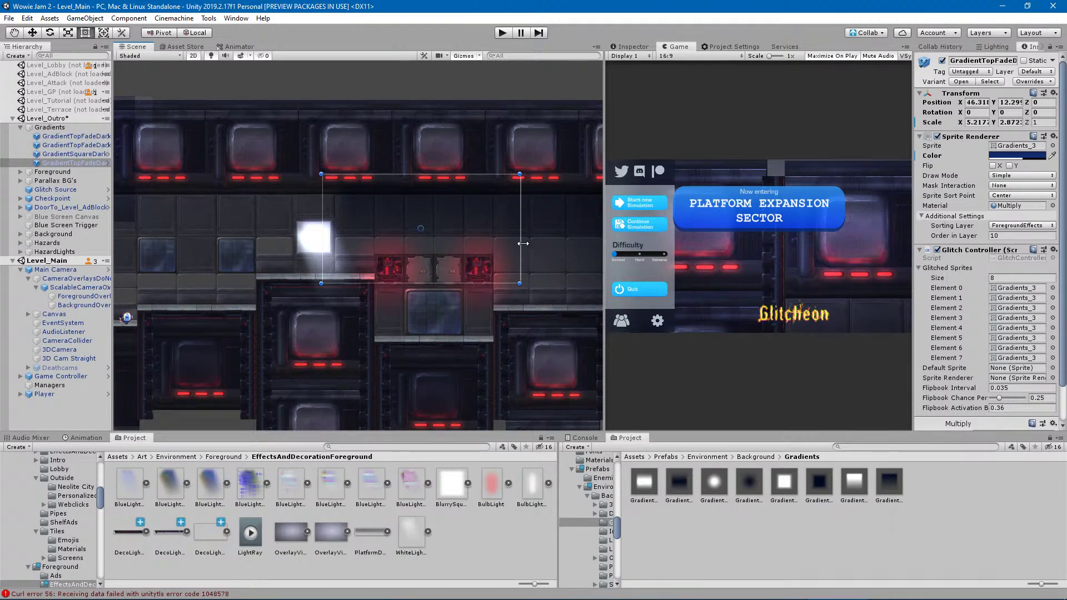
mouse_move(527, 242)
left_mouse_down()
mouse_move(547, 242)
mouse_move(534, 243)
left_mouse_up()
middle_click_drag(391, 270, 495, 281)
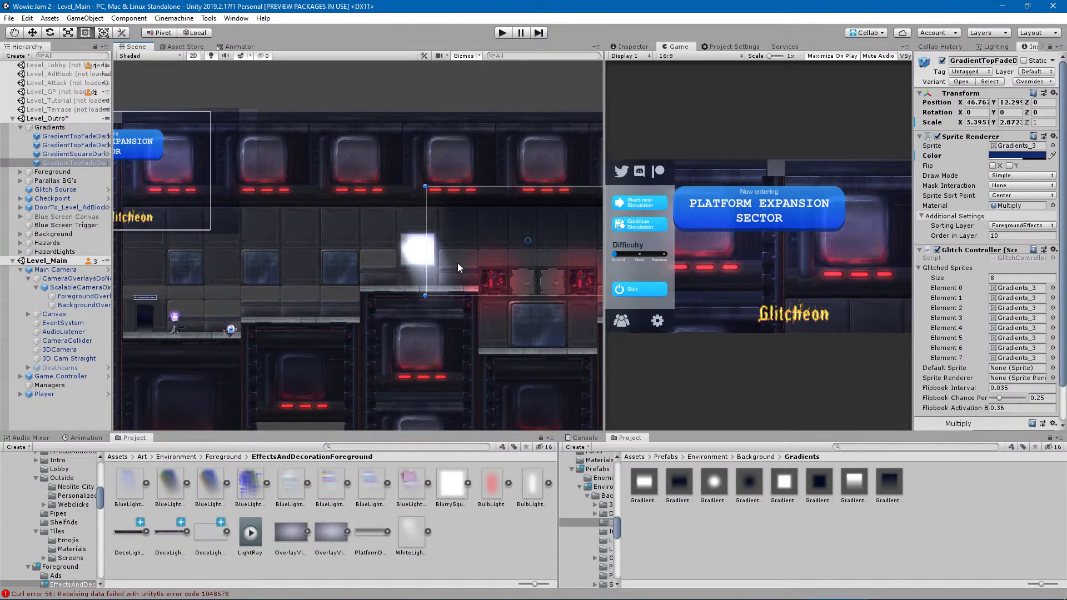
Duplicate the machinery's top-fade gradient, move the copy over the starting area and stretch it along the ceiling to a scale of about 8.87 by 2.87.
scroll(459, 265, "down", 2)
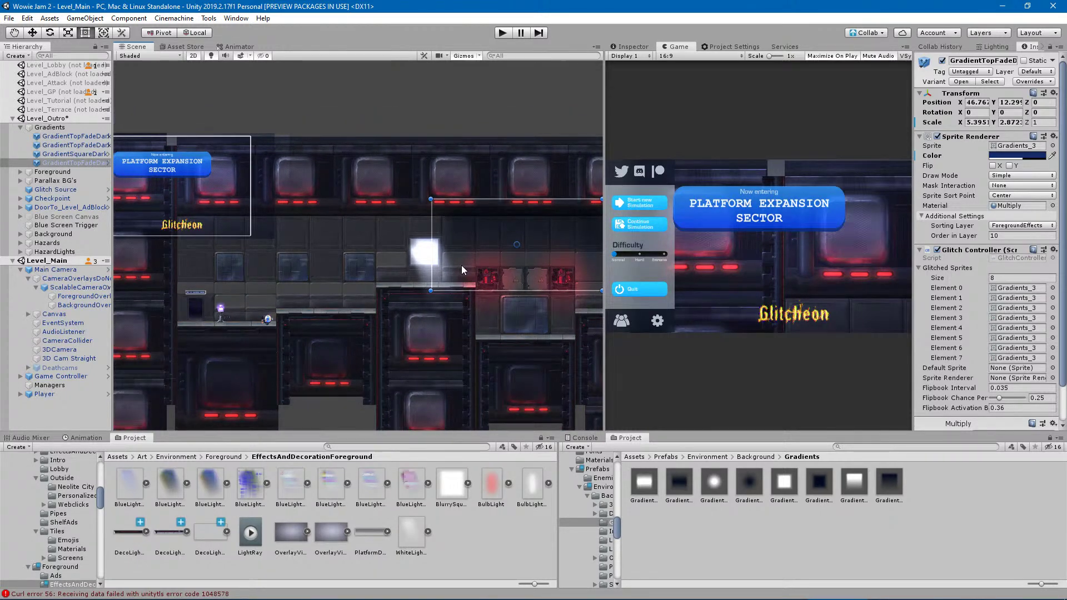
key("ctrl+d")
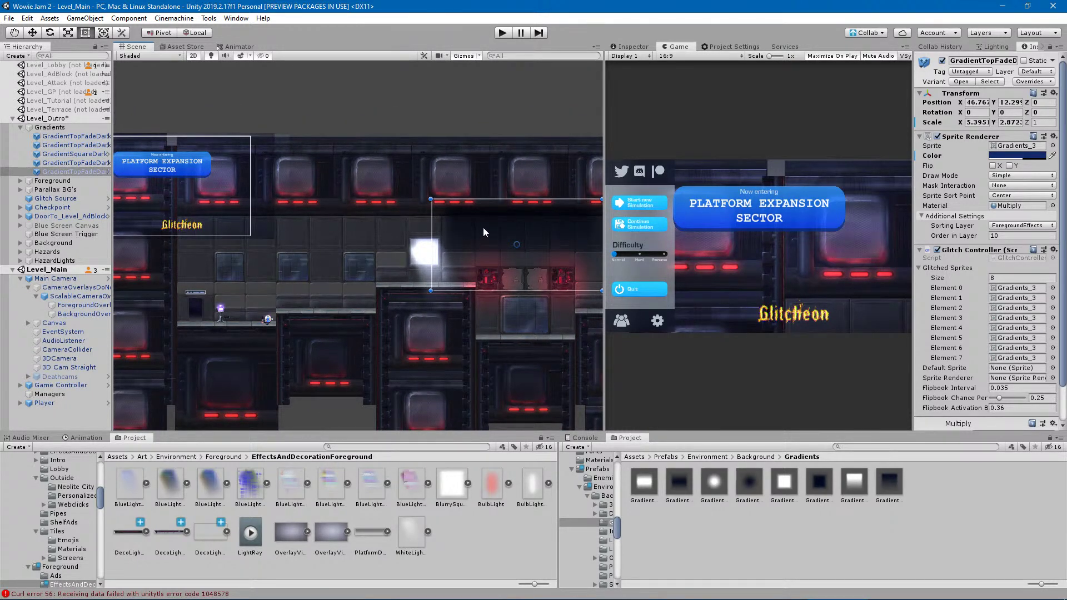
left_click_drag(487, 219, 487, 224)
key("ctrl+z")
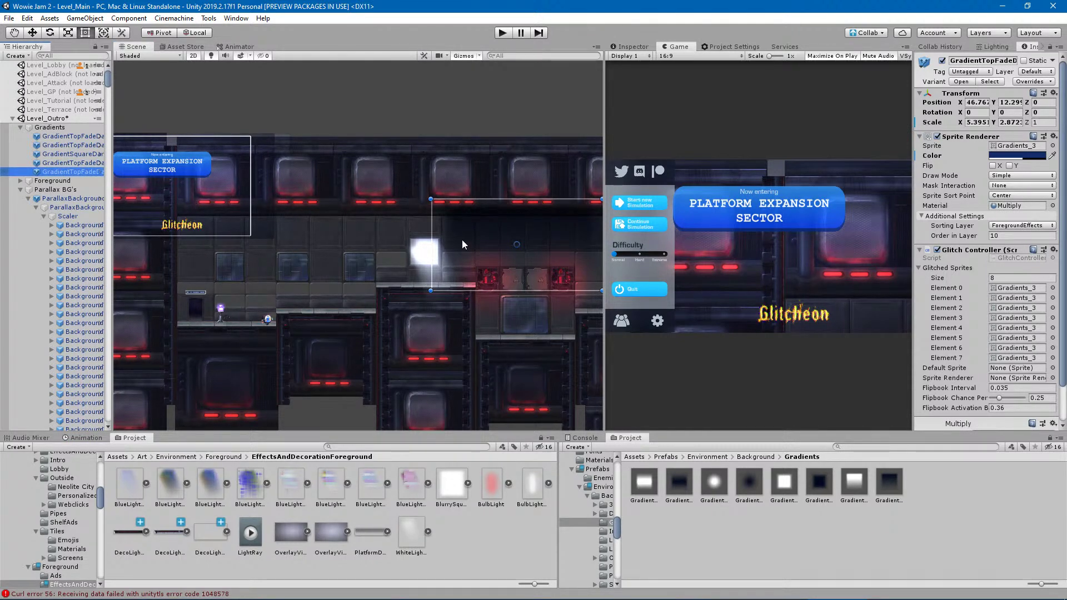
left_click_drag(461, 236, 202, 247)
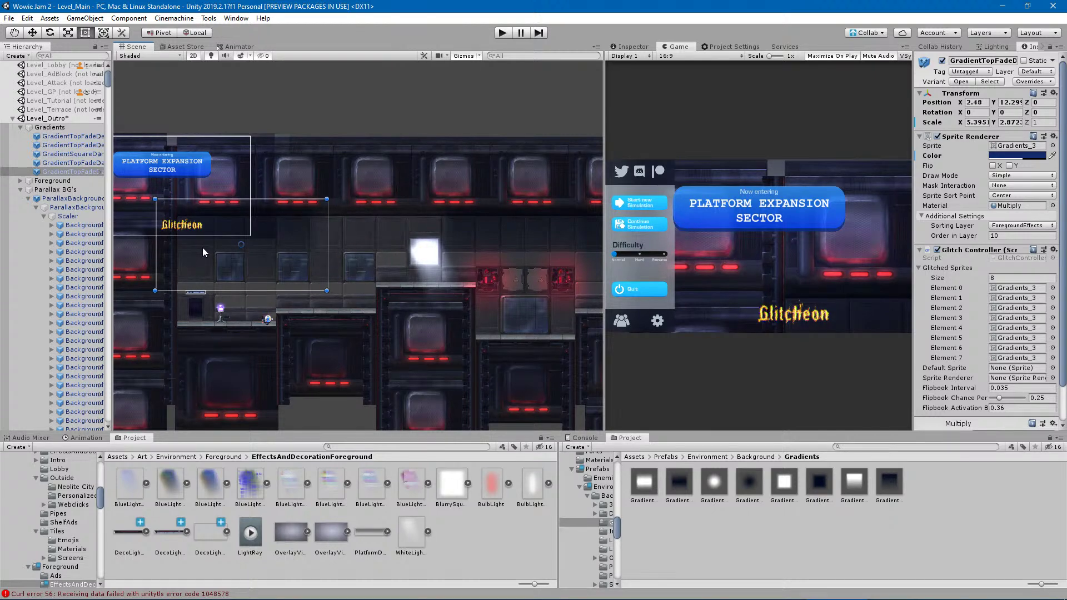
left_click_drag(328, 261, 421, 261)
left_click_drag(155, 277, 144, 277)
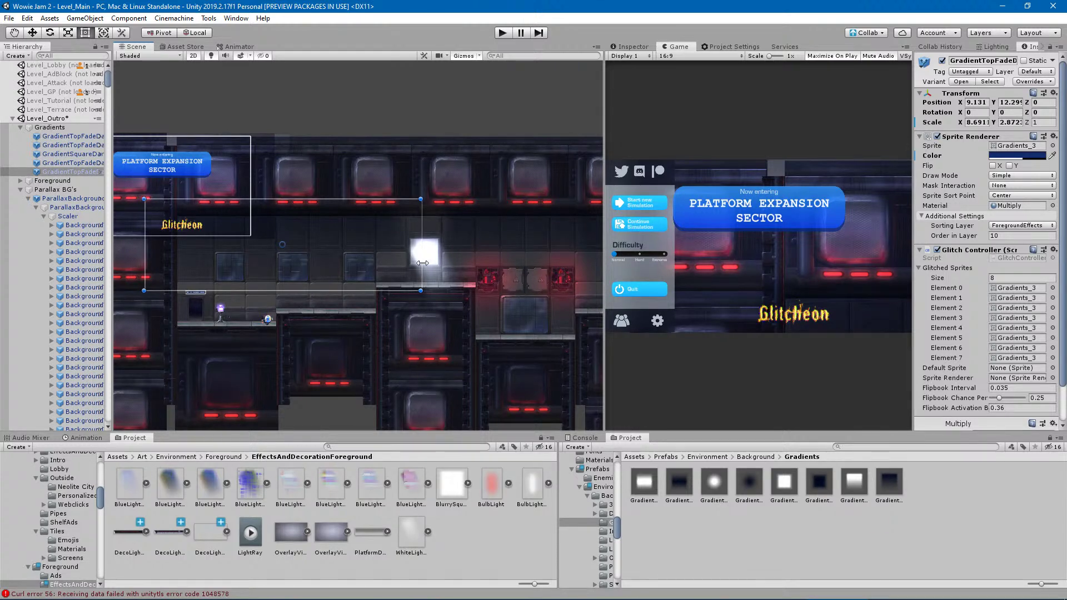
left_click_drag(421, 276, 409, 277)
mouse_move(408, 272)
left_mouse_down()
mouse_move(395, 272)
mouse_move(425, 272)
mouse_move(411, 271)
left_mouse_up()
left_click_drag(145, 277, 123, 283)
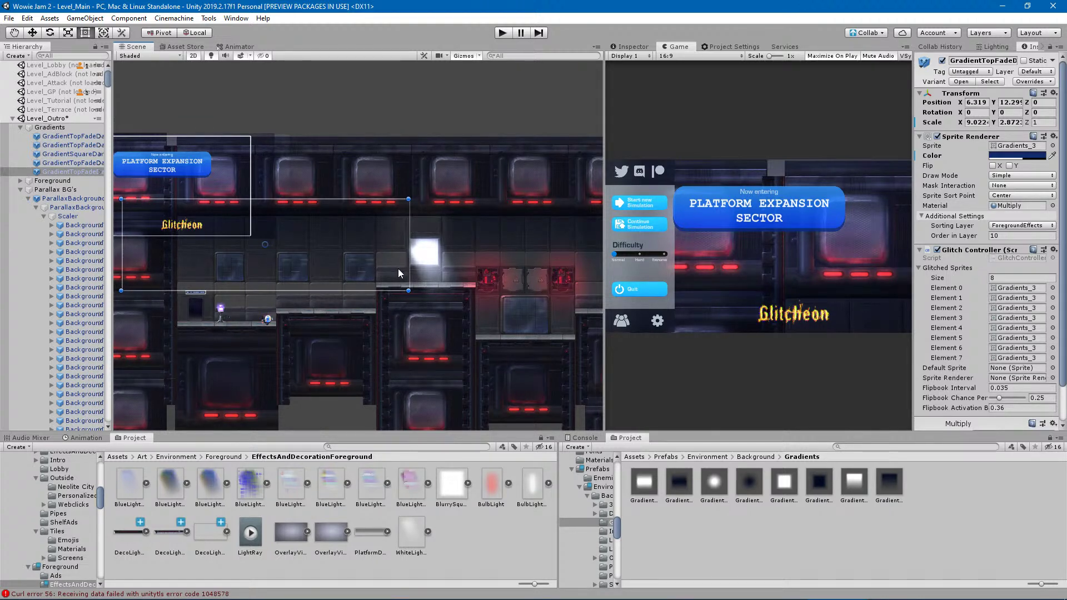
left_click_drag(409, 271, 404, 271)
middle_click_drag(363, 312, 455, 320)
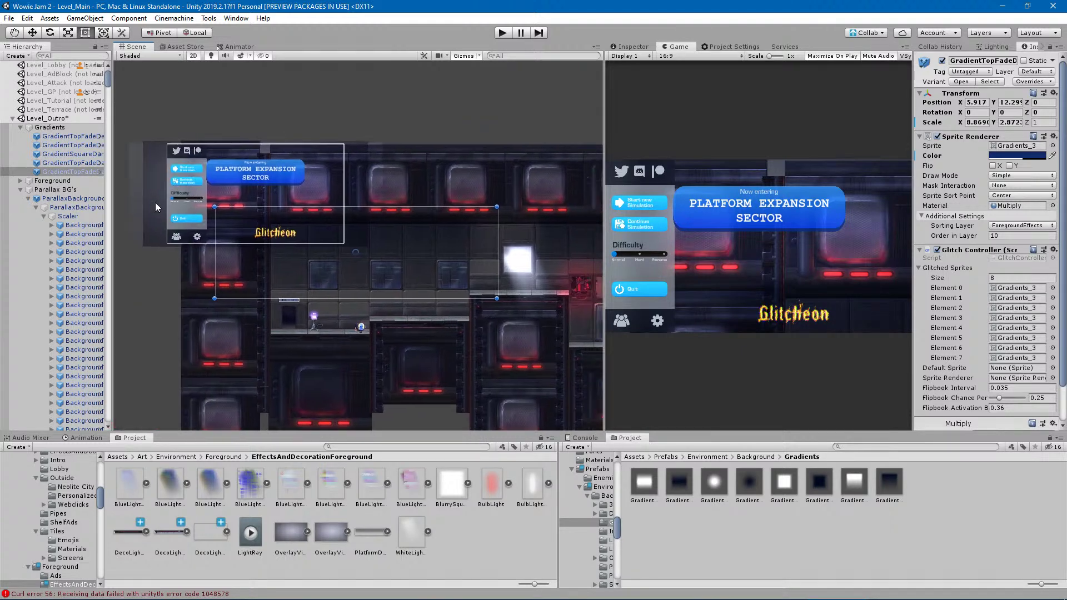
Try a copy of the wide top-fade gradient rotated 90° over the starting doorway, at a scale of about 4.16 by 5.66, and delete it.
left_click(70, 174)
key("ctrl+d")
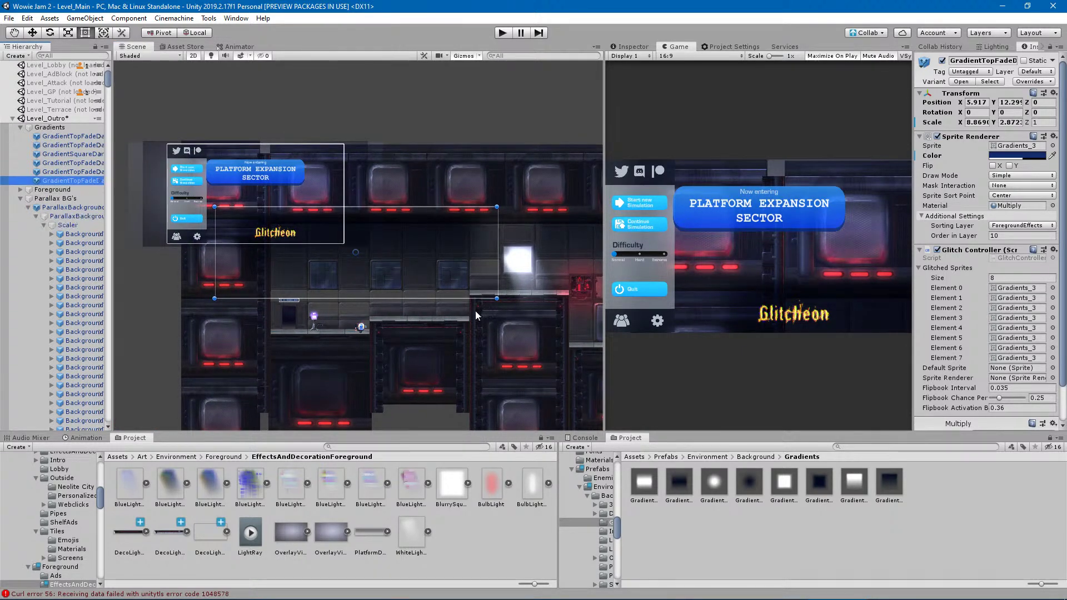
left_click_drag(505, 306, 392, 105)
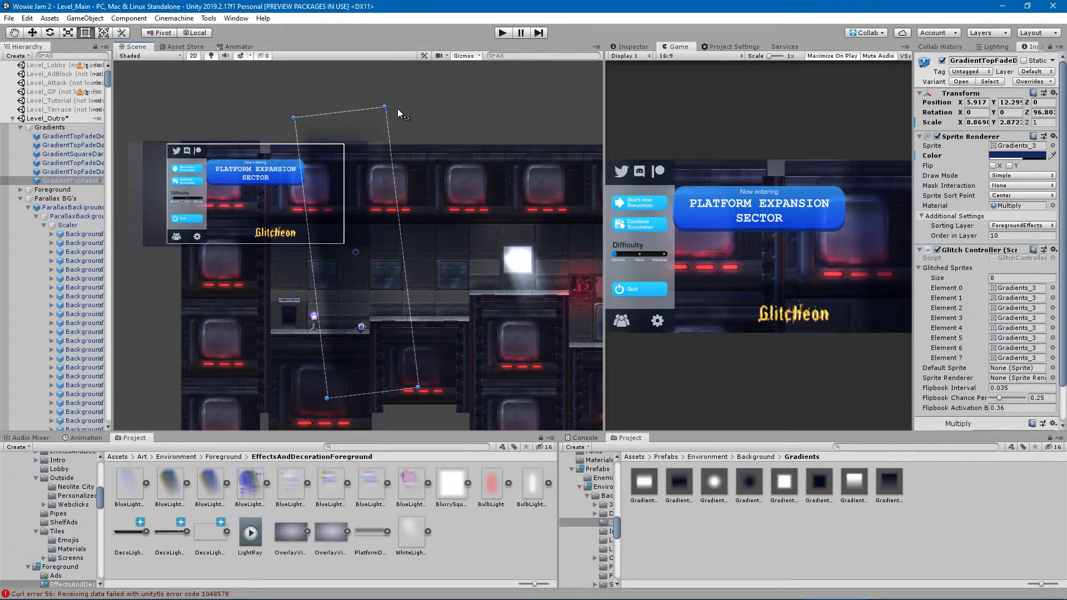
key("ctrl+z")
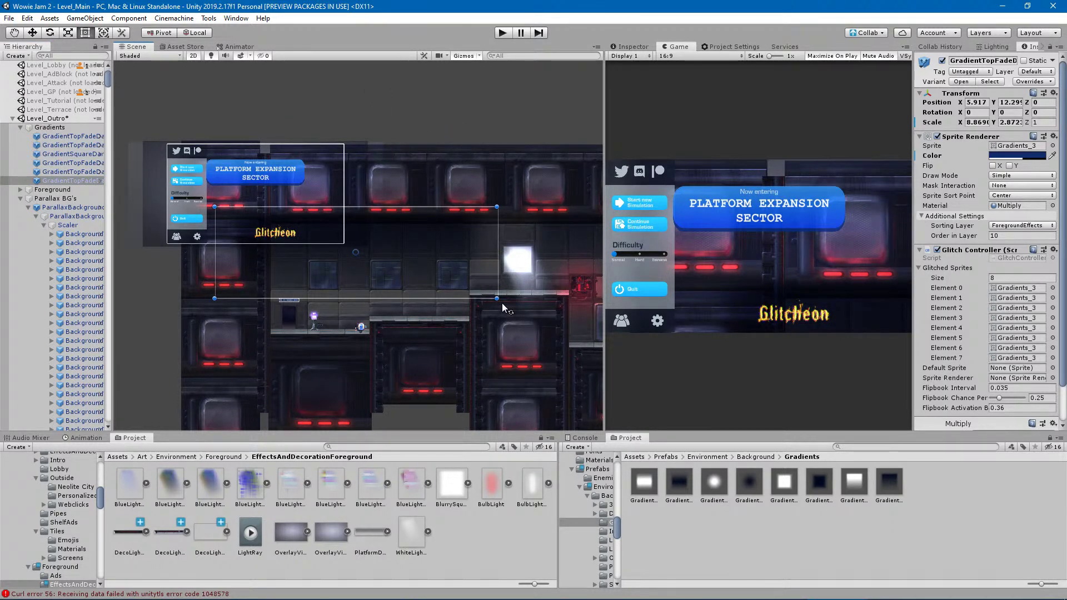
left_click_drag(501, 303, 395, 121)
left_click_drag(362, 352, 323, 307)
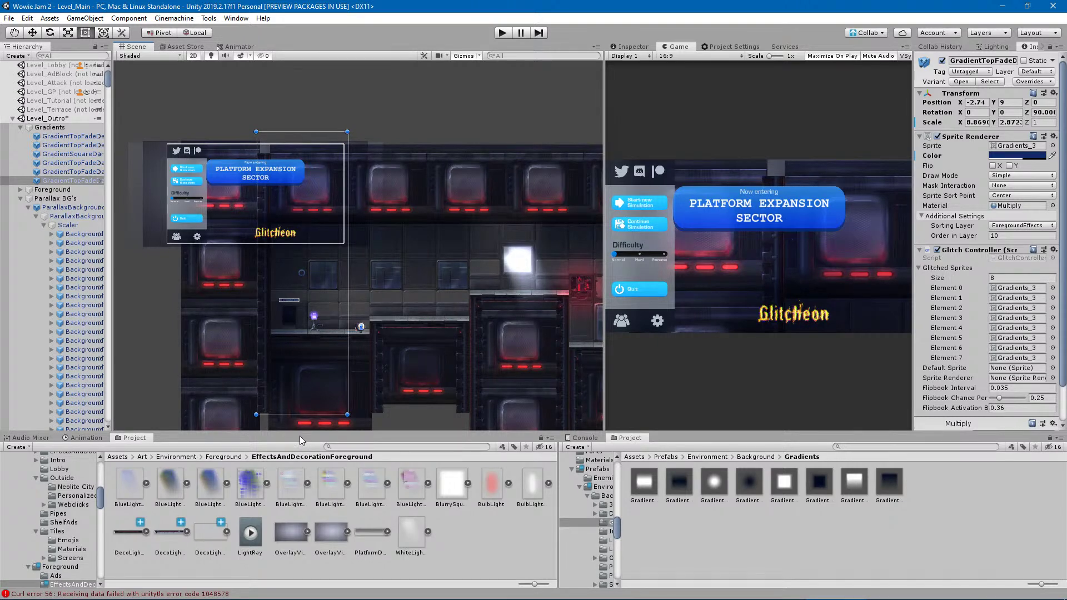
left_click_drag(302, 416, 302, 345)
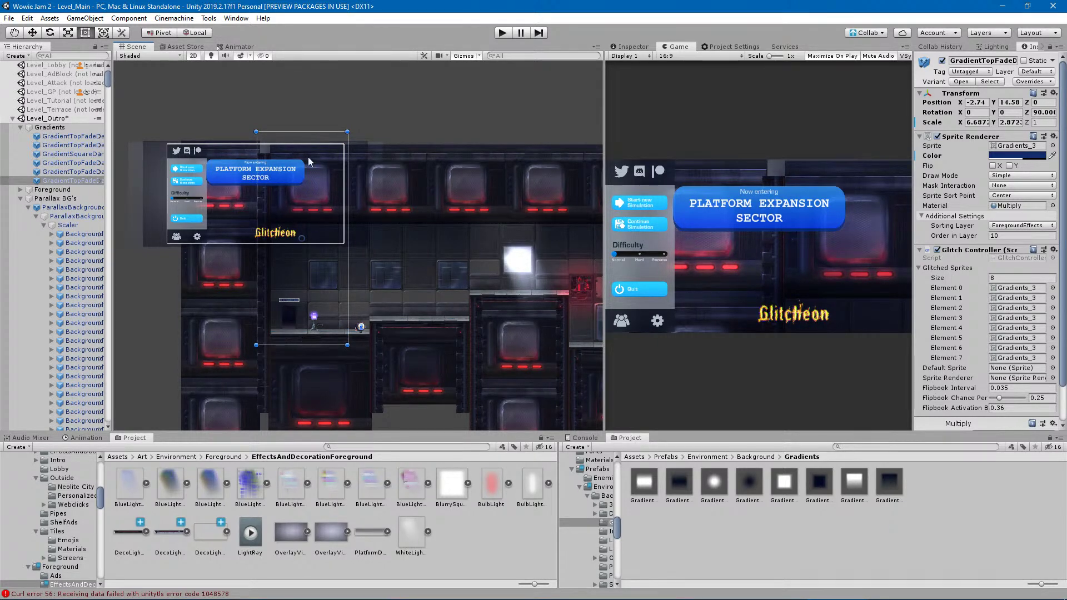
left_click_drag(313, 133, 313, 212)
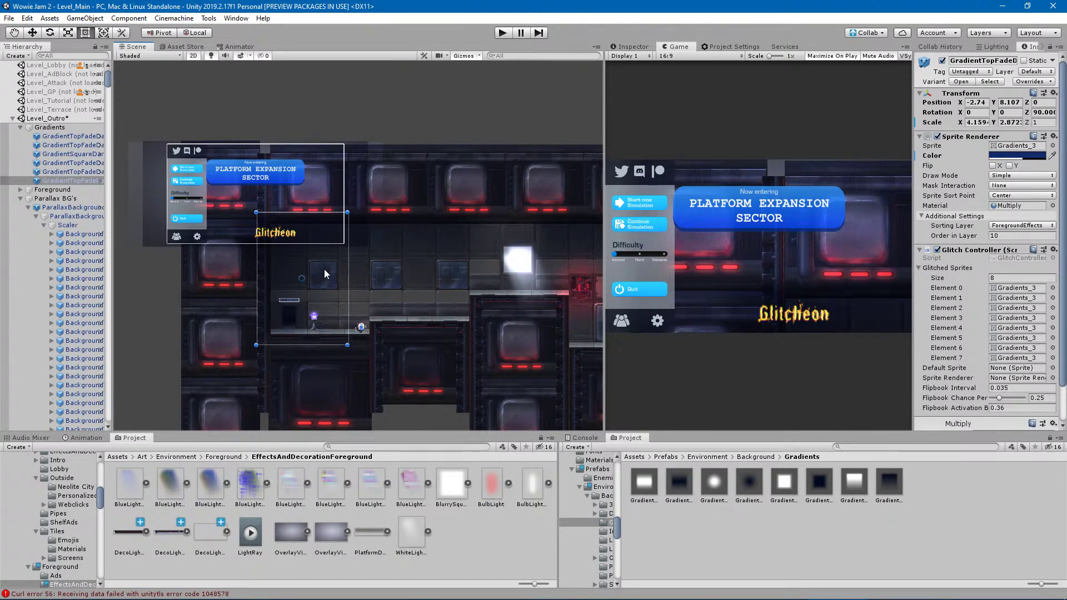
left_click_drag(348, 316, 409, 316)
left_click_drag(257, 312, 229, 318)
left_click(77, 180)
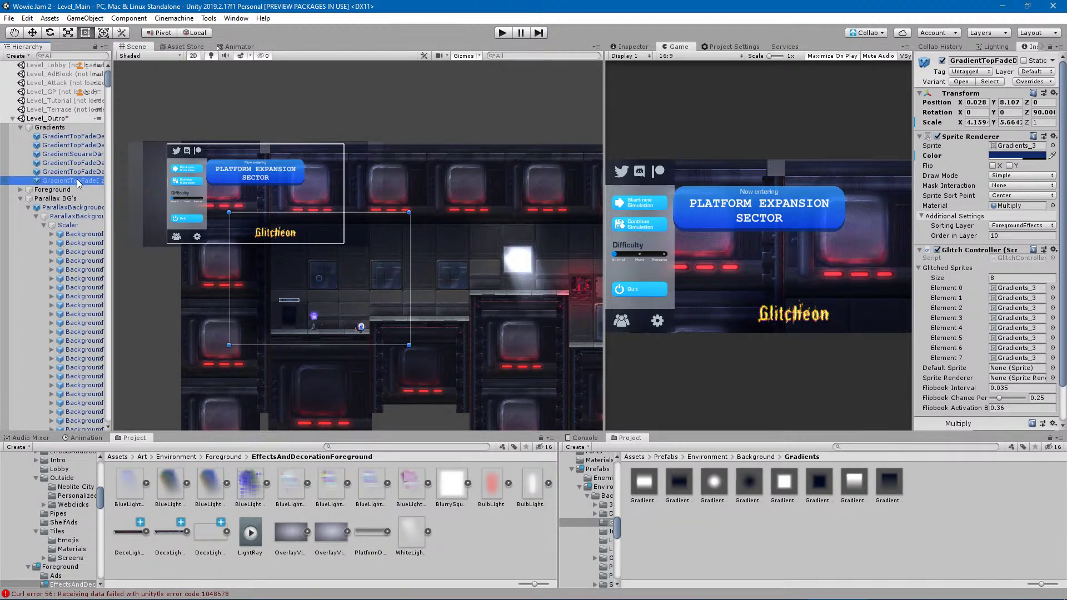
key("Delete")
Add the dark reflected gradient prefab to the Gradients group next to the wide top-fade gradient and set its X scale to 2.8.
left_click(83, 174)
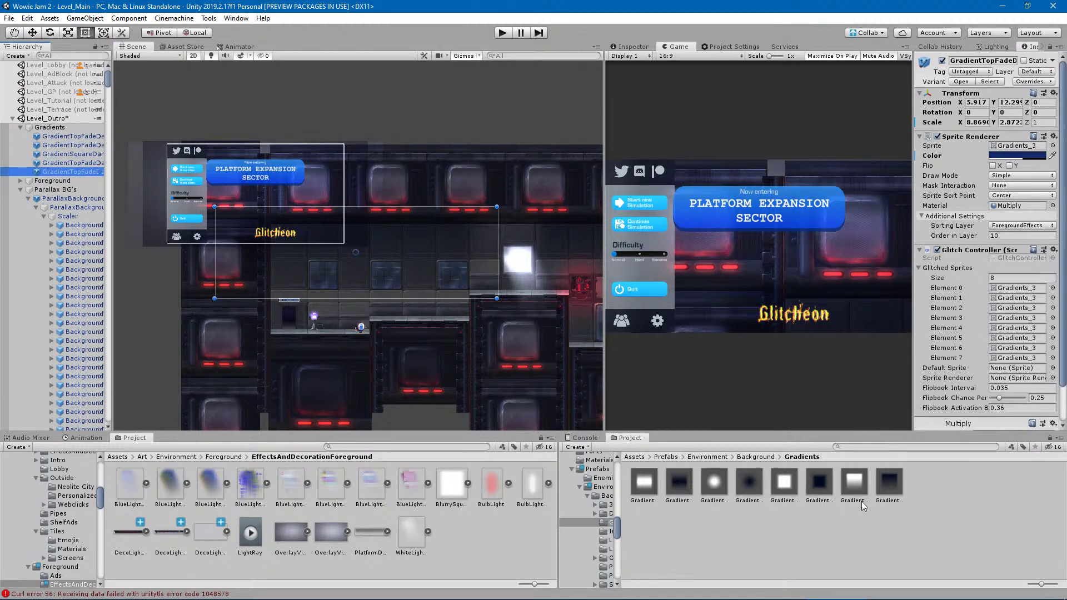
left_click_drag(679, 482, 57, 167)
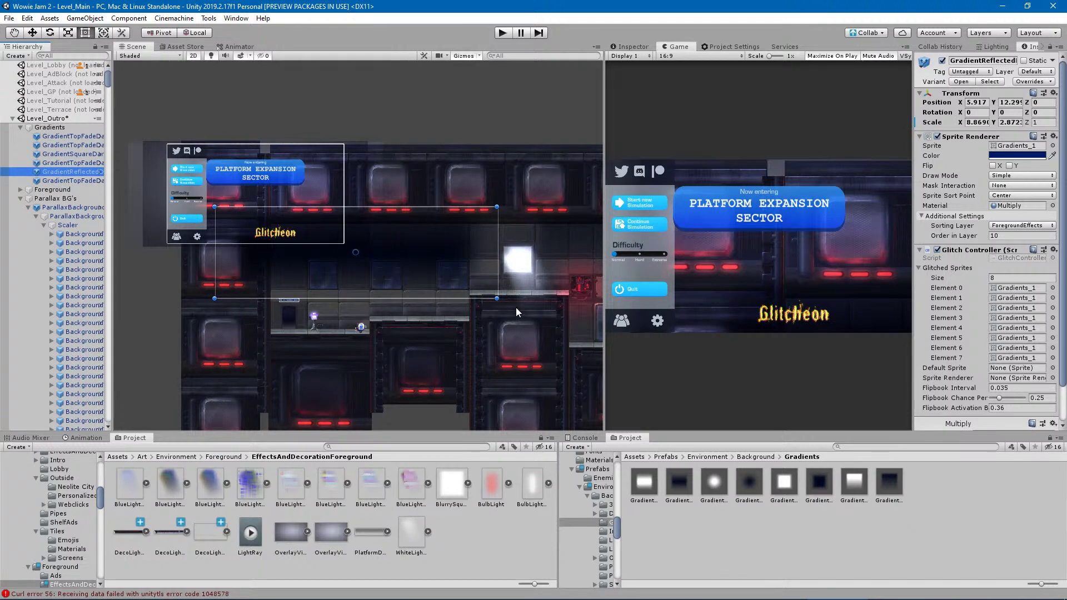
left_click(985, 124)
type("2.8")
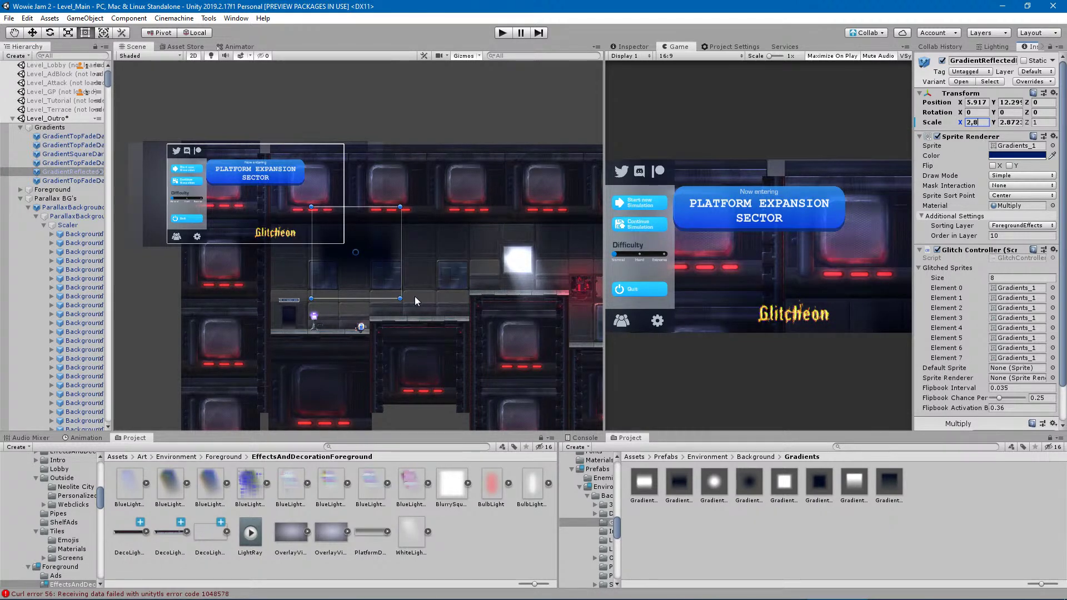
Rotate the reflected gradient to 90° around Z and move it to the wall beside the starting doorway, about X -7.12.
left_click_drag(405, 304, 436, 183)
left_click(1047, 113)
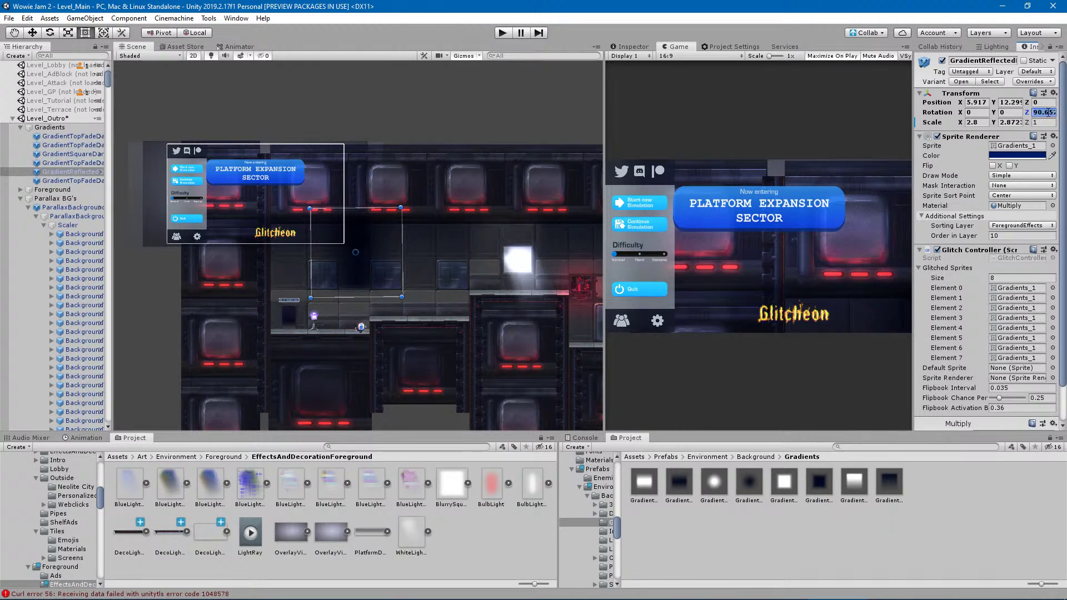
type("90")
left_click_drag(352, 282, 271, 280)
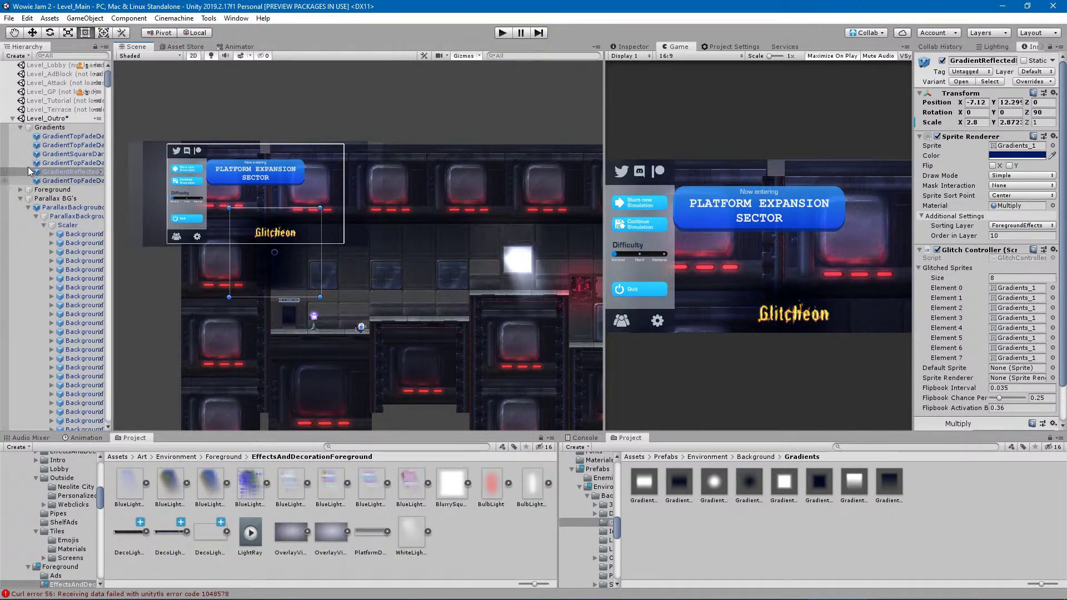
Give the reflected gradient the same color as the top-fade gradients, 142B6A with alpha 59, using the saved swatch.
left_click(67, 180)
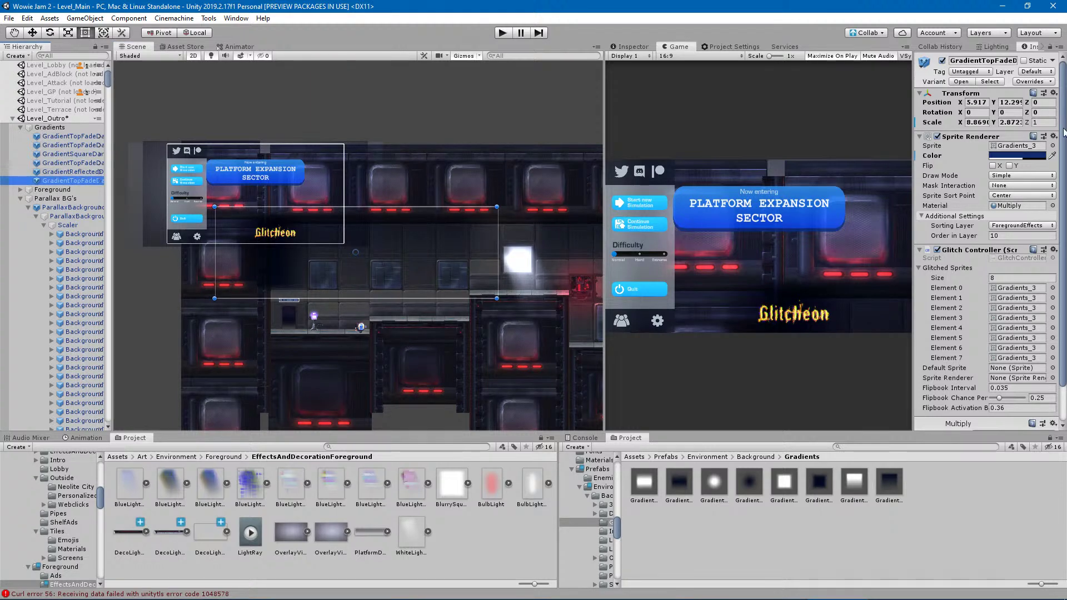
key("Up")
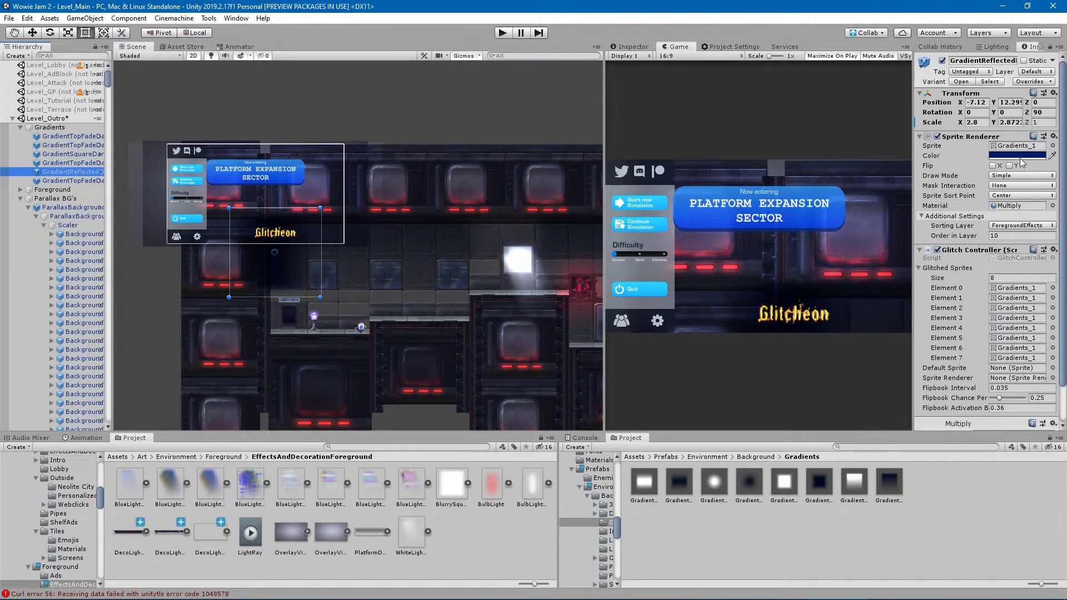
left_click(1018, 155)
left_click(577, 534)
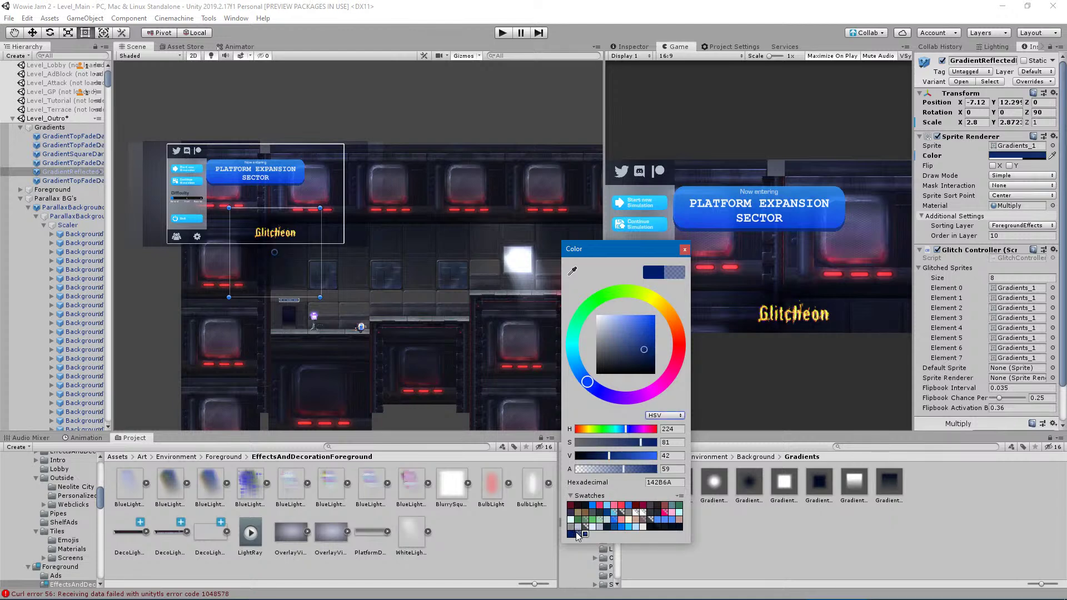
left_click(684, 251)
Stretch the reflected gradient over the starting wall to a scale of about 4.49 by 6.99 and put it last in the Gradients group.
left_click_drag(280, 278, 374, 324)
left_click_drag(151, 319, 149, 319)
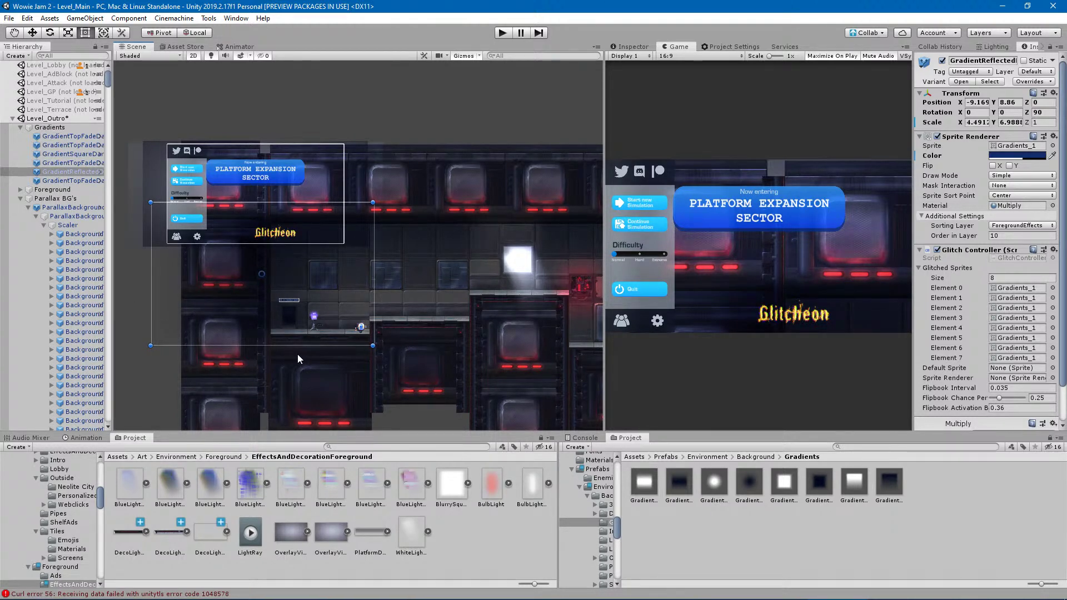
scroll(388, 292, "up", 3)
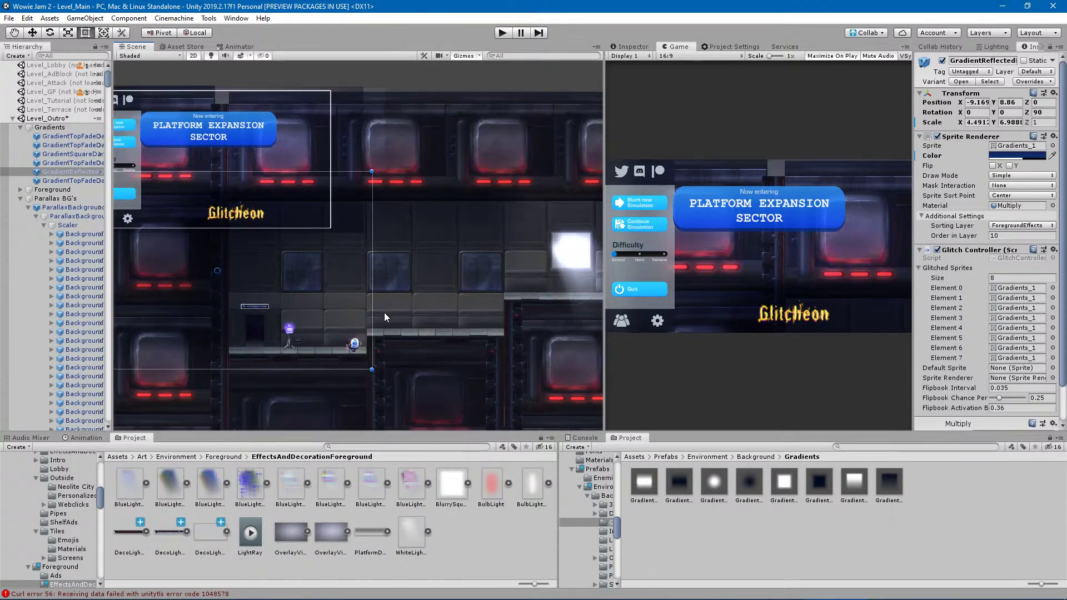
middle_click_drag(478, 320, 362, 323)
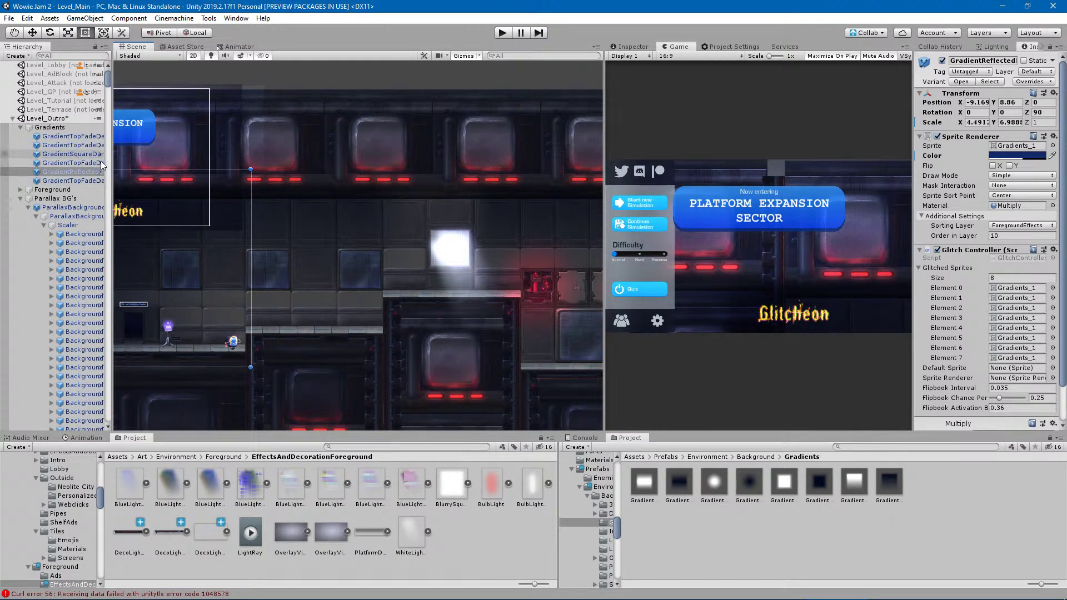
left_click_drag(55, 171, 55, 131)
Duplicate the -90° top-fade gradient at the tall column and mirror the copy onto the column's far side, at a scale of about 3.77 by -3.23.
middle_click_drag(478, 311, 284, 320)
scroll(300, 359, "down", 3)
scroll(342, 371, "down", 2)
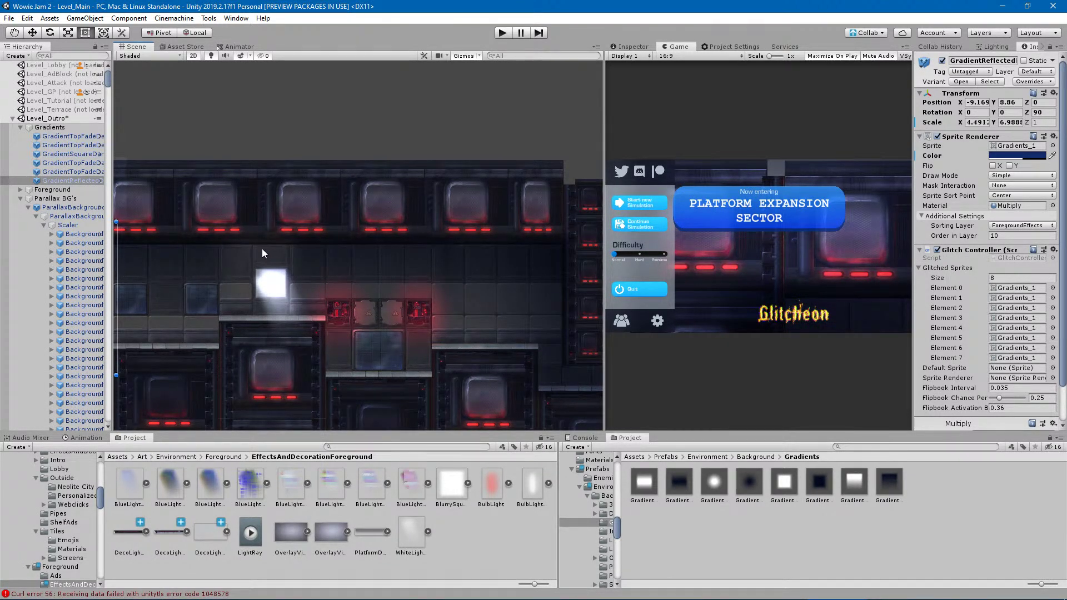
middle_click_drag(452, 365, 357, 338)
middle_click_drag(494, 349, 398, 334)
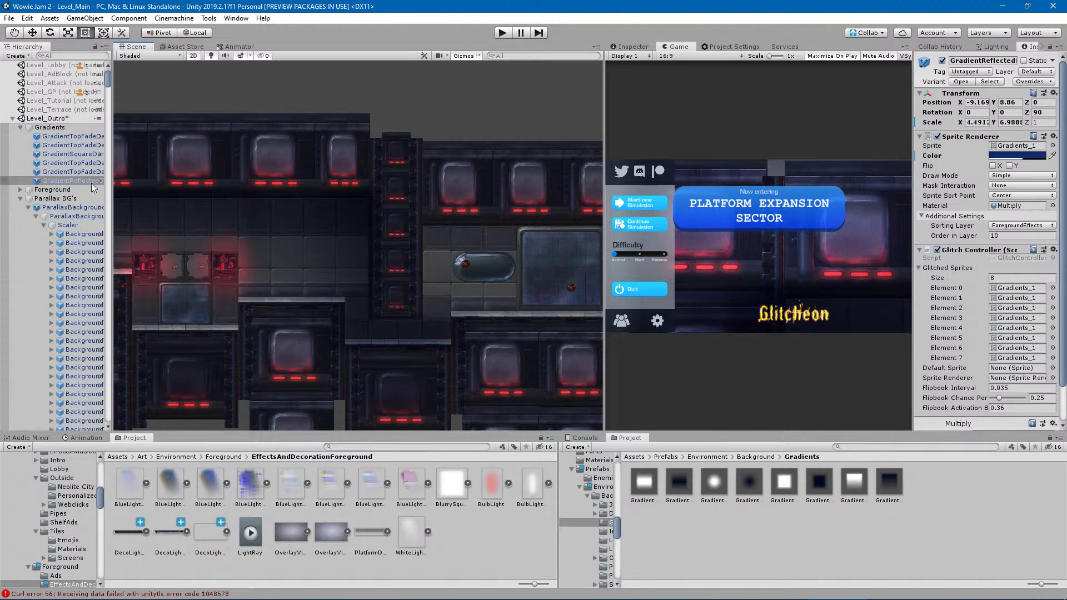
scroll(331, 293, "down", 2)
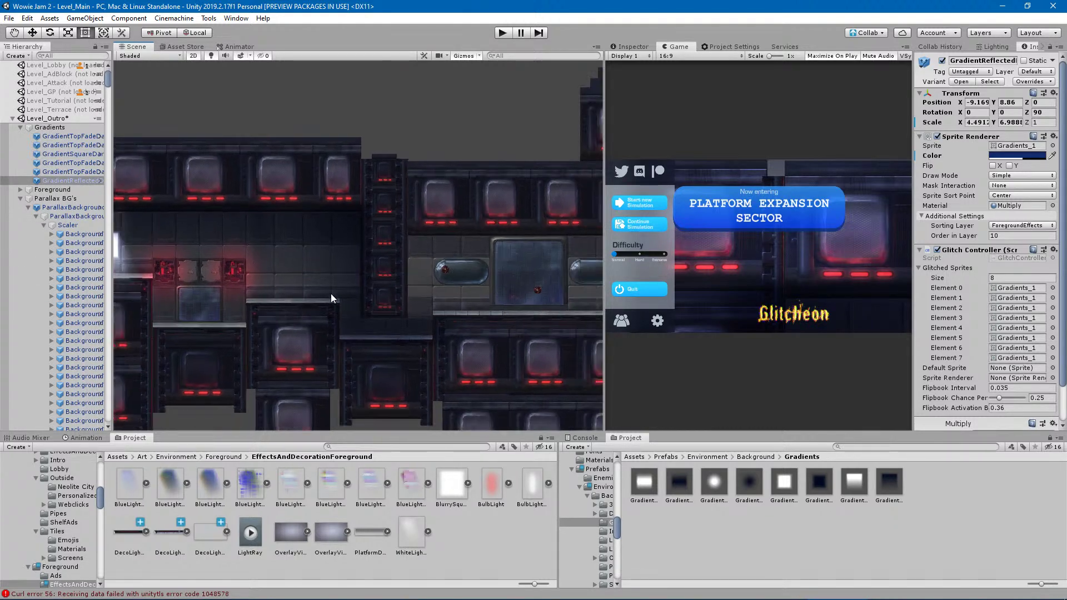
left_click(355, 262)
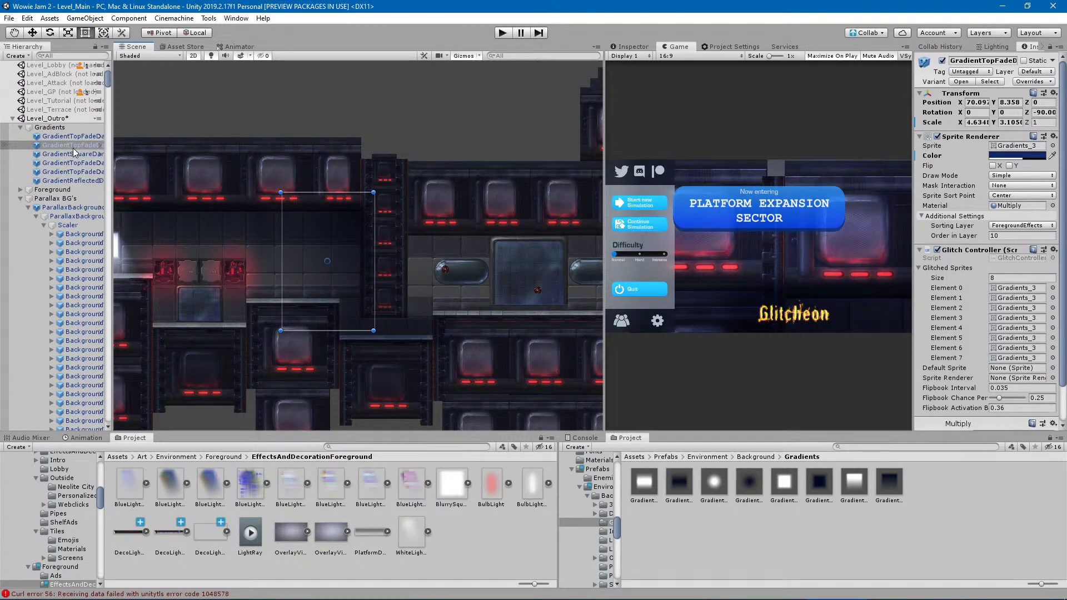
key("ctrl+d")
left_click_drag(279, 286, 468, 309)
left_click_drag(392, 291, 414, 298)
left_click_drag(439, 192, 434, 212)
scroll(424, 325, "up", 3)
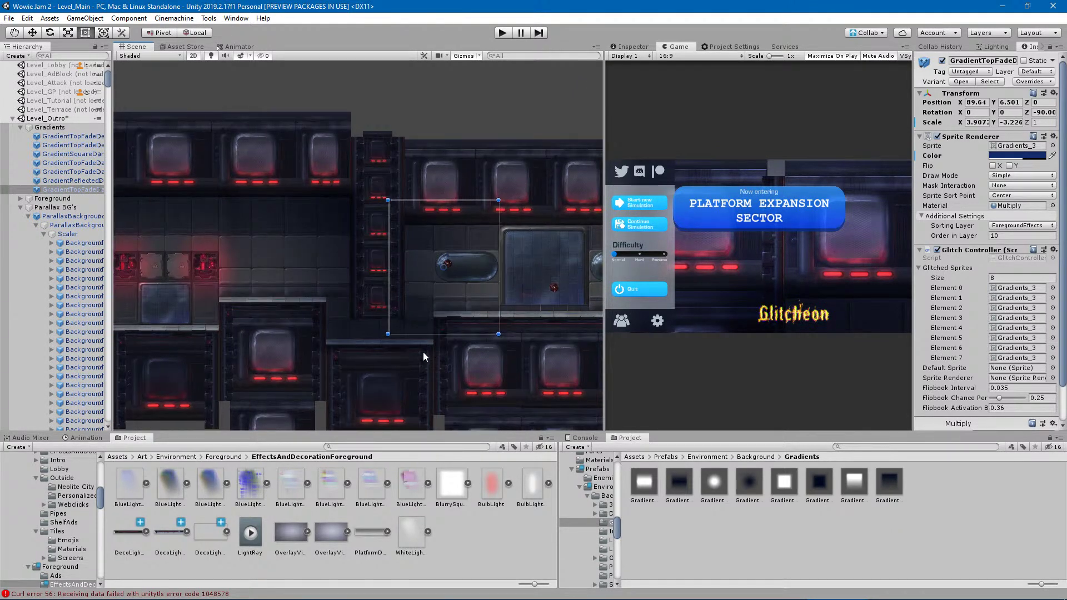
left_click_drag(432, 335, 432, 328)
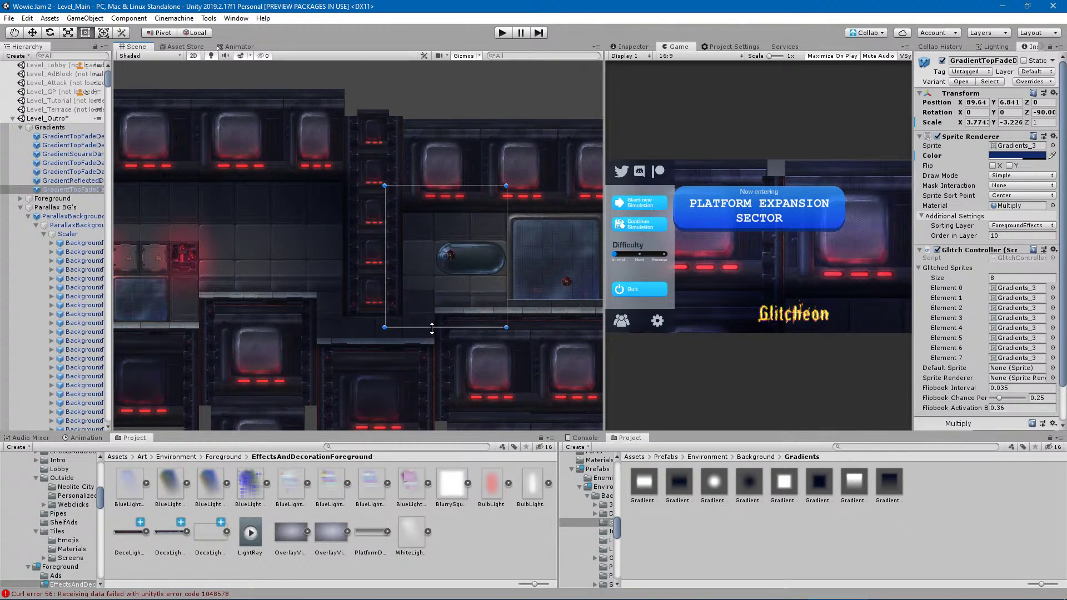
Widen the mirrored top-fade gradient beside the tall column to a Y scale of about -3.42.
mouse_move(509, 282)
left_mouse_down()
mouse_move(558, 290)
mouse_move(516, 296)
left_mouse_up()
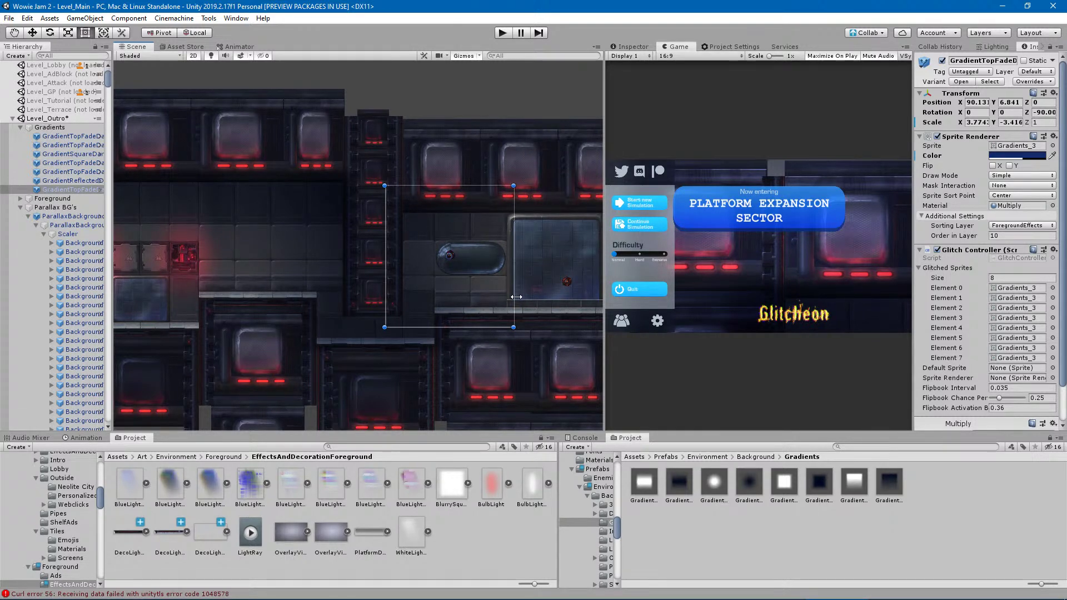
middle_click_drag(532, 305, 367, 258)
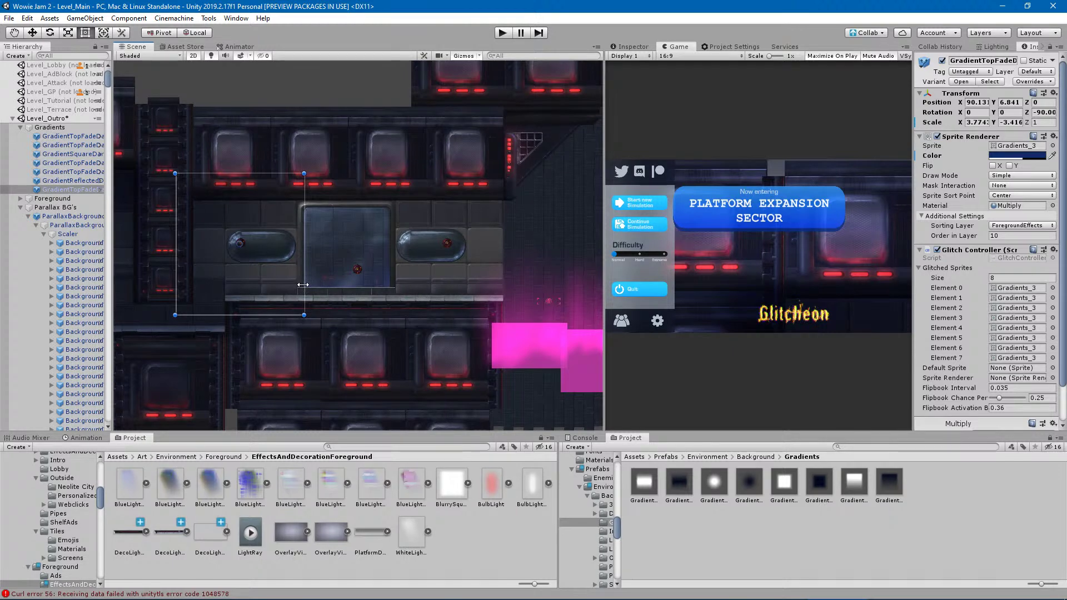
middle_click_drag(369, 264, 398, 268)
Duplicate the mirrored top-fade gradient, rotate the copy to -180° around Z and stretch it across the corridor to an X scale of about 9.34.
scroll(246, 256, "down", 3)
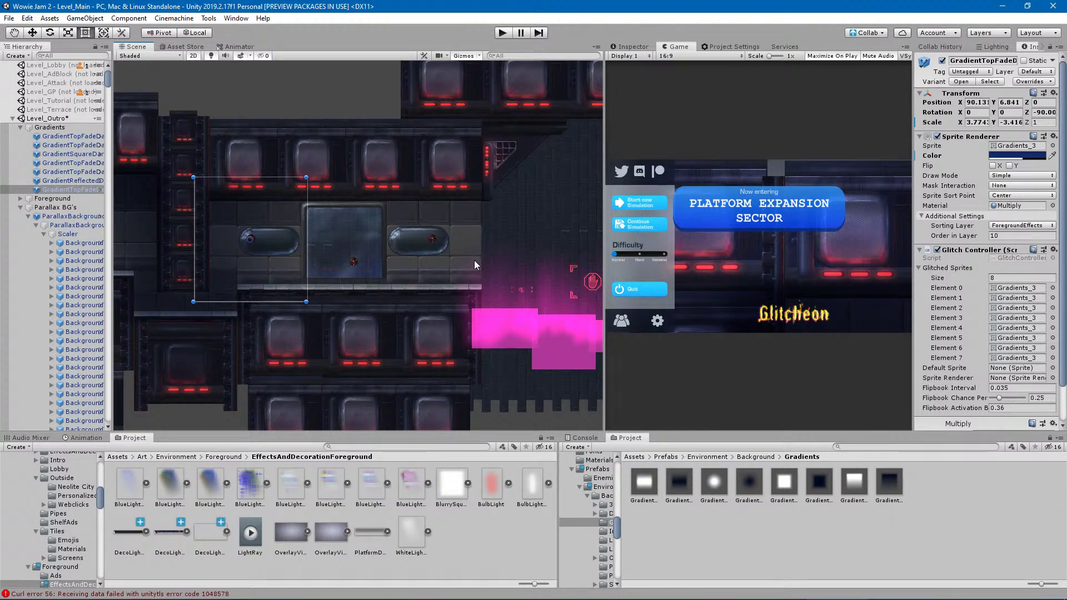
middle_click_drag(299, 262, 362, 266)
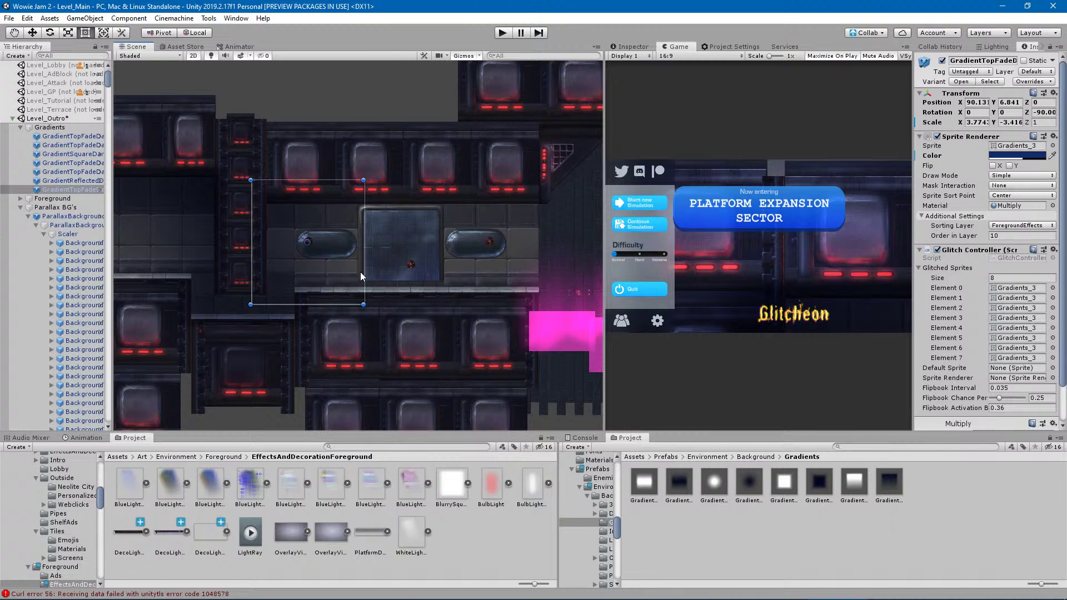
left_click(27, 190)
key("ctrl+d")
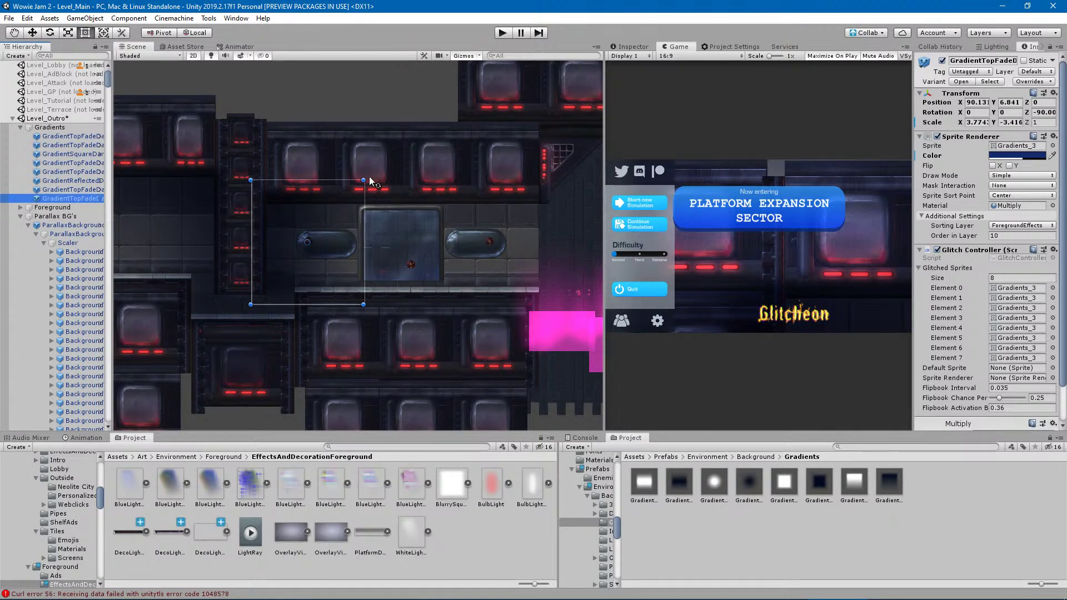
left_click_drag(371, 179, 435, 356)
left_click_drag(370, 260, 555, 271)
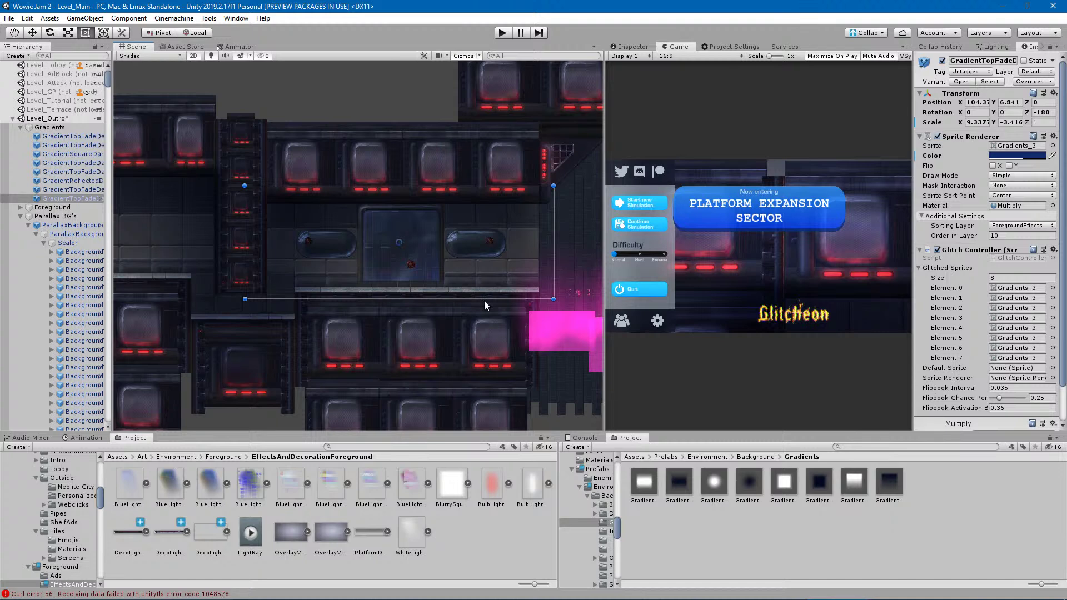
Flatten the corridor gradient into a strip just below the ceiling panels, with a Y scale of about -1.31 and Y position about 10.16.
left_click_drag(393, 300, 391, 245)
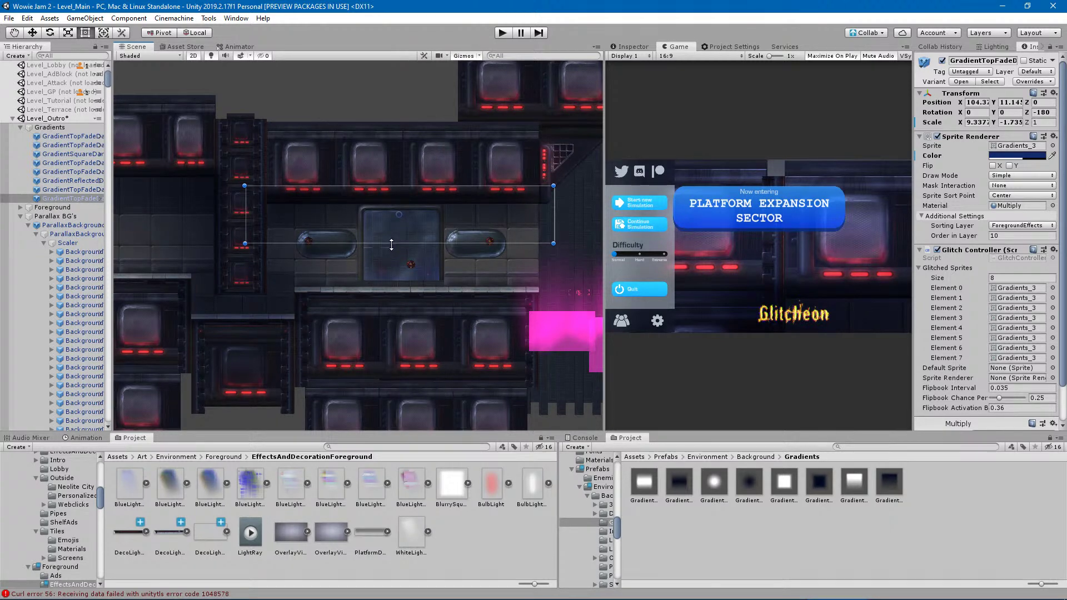
scroll(374, 187, "up", 5)
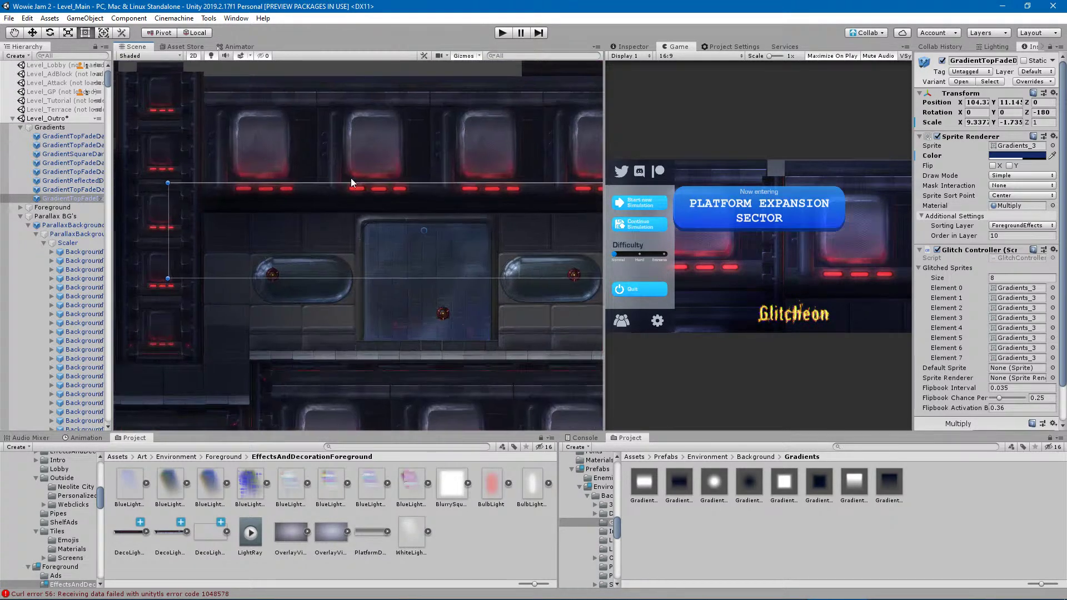
left_click_drag(350, 183, 358, 196)
left_click_drag(355, 280, 355, 278)
left_click_drag(345, 196, 344, 204)
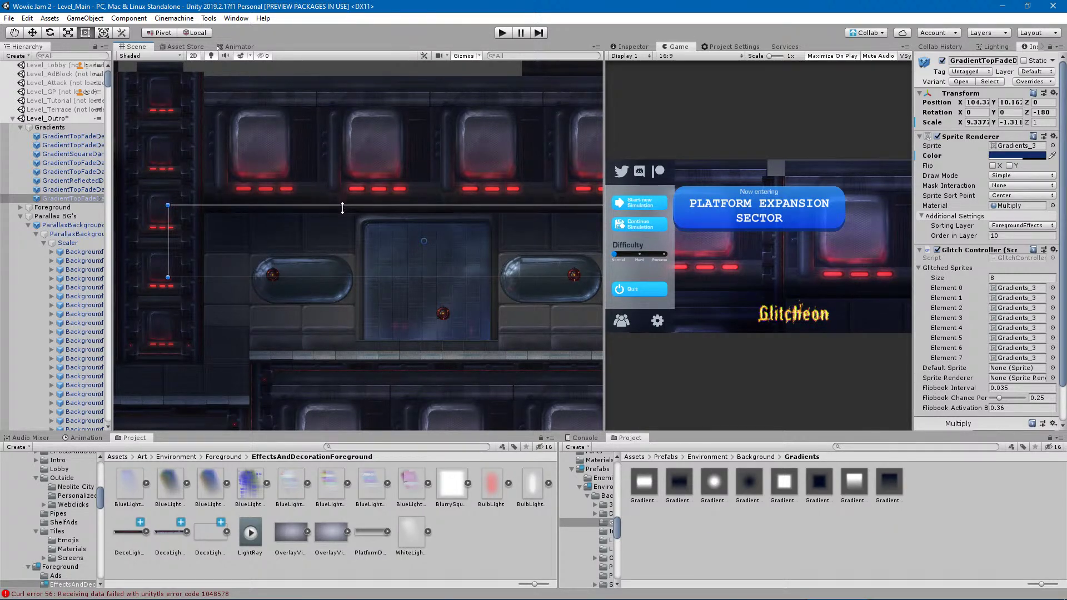
Clear the selection and examine the gradient shading from the starting area past the tall column to the magenta pit.
scroll(352, 258, "down", 2)
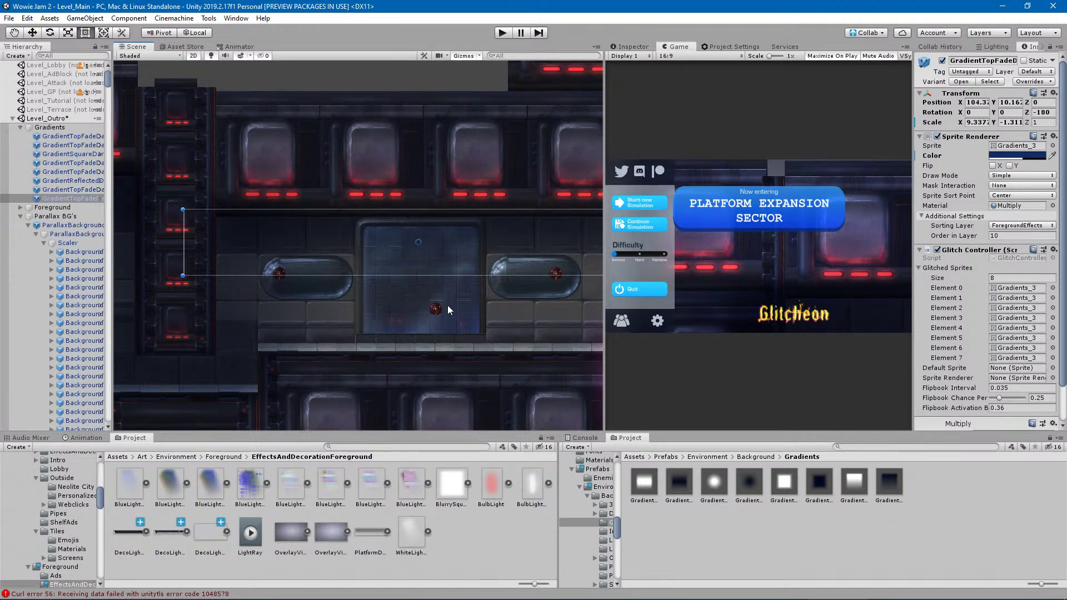
middle_click_drag(481, 301, 236, 322)
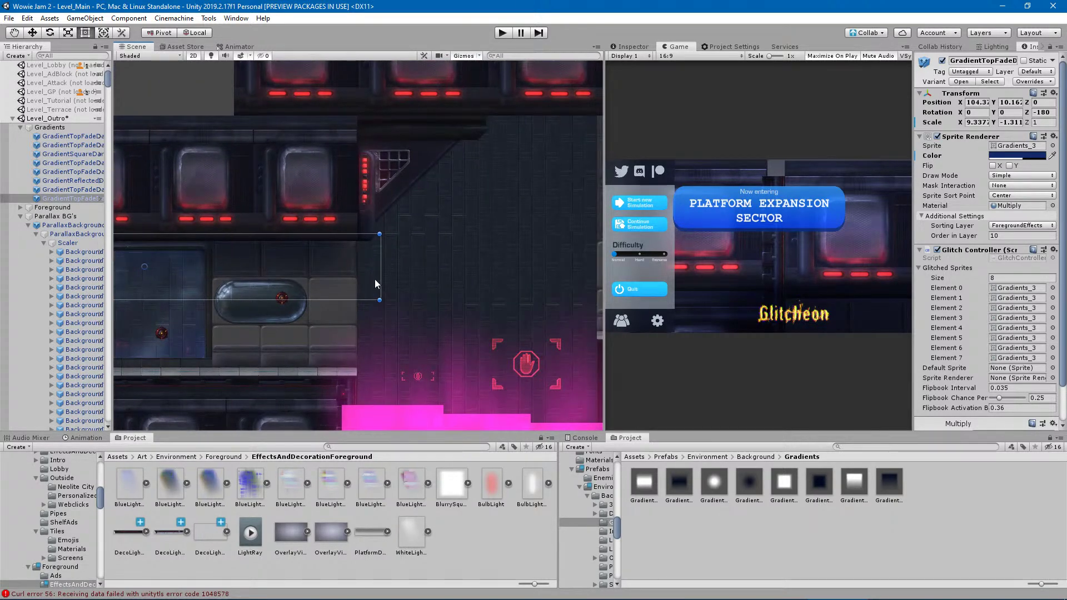
middle_click_drag(290, 347, 621, 343)
left_click(489, 532)
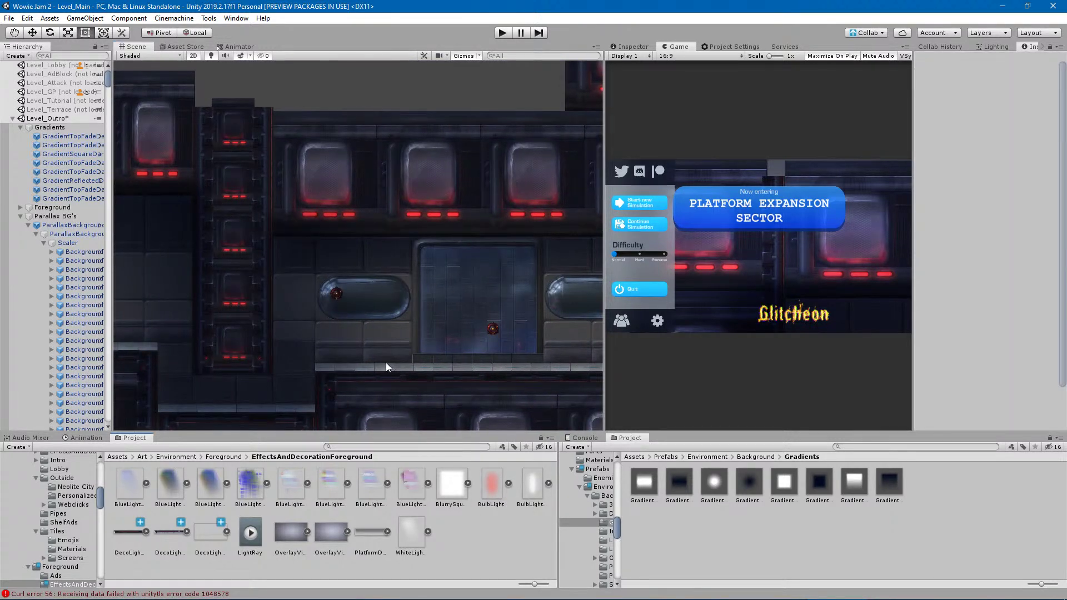
scroll(381, 364, "down", 3)
middle_click_drag(381, 364, 483, 366)
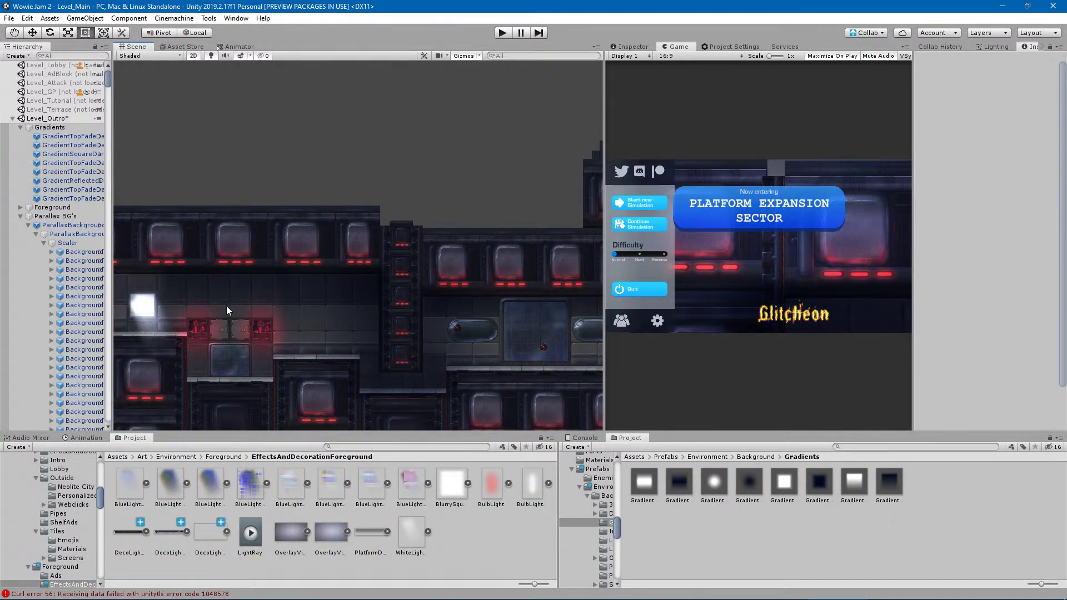
scroll(230, 307, "up", 5)
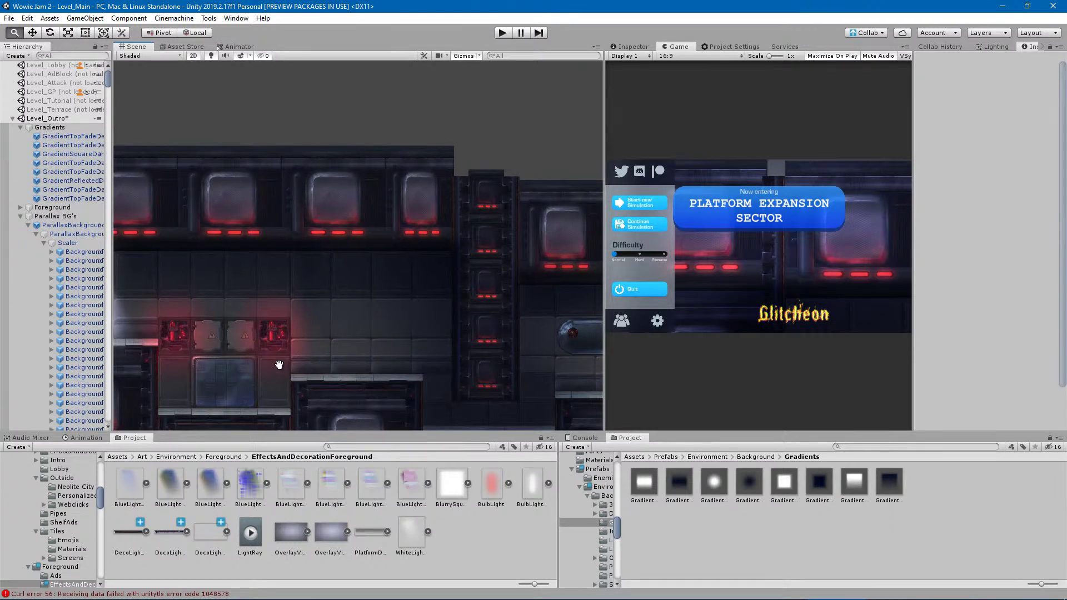
middle_click_drag(270, 370, 403, 303)
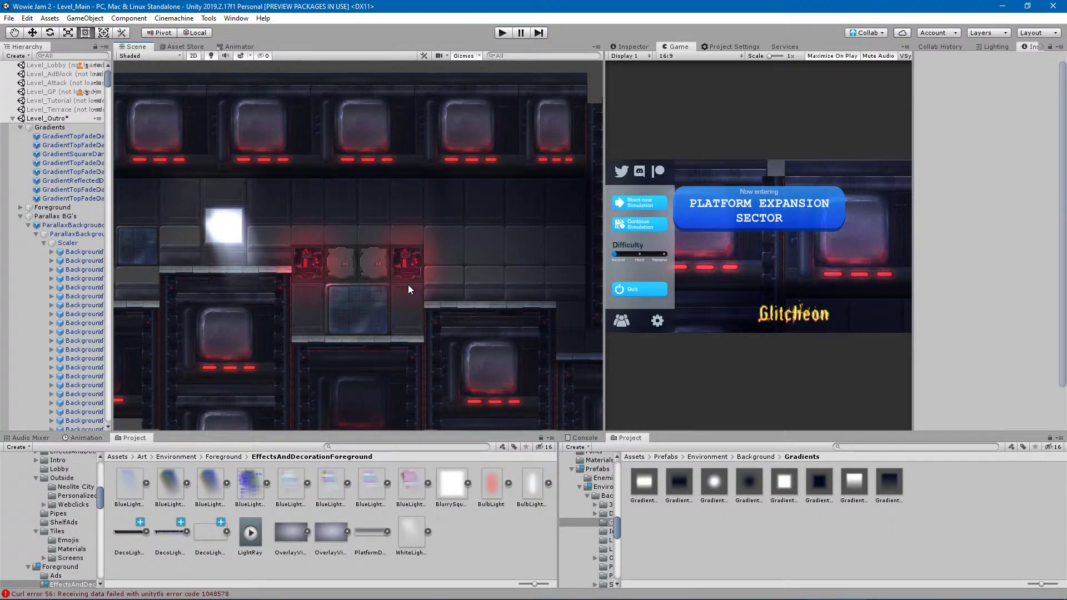
mouse_move(465, 277)
middle_mouse_down()
mouse_move(352, 326)
mouse_move(469, 345)
mouse_move(361, 331)
middle_mouse_up()
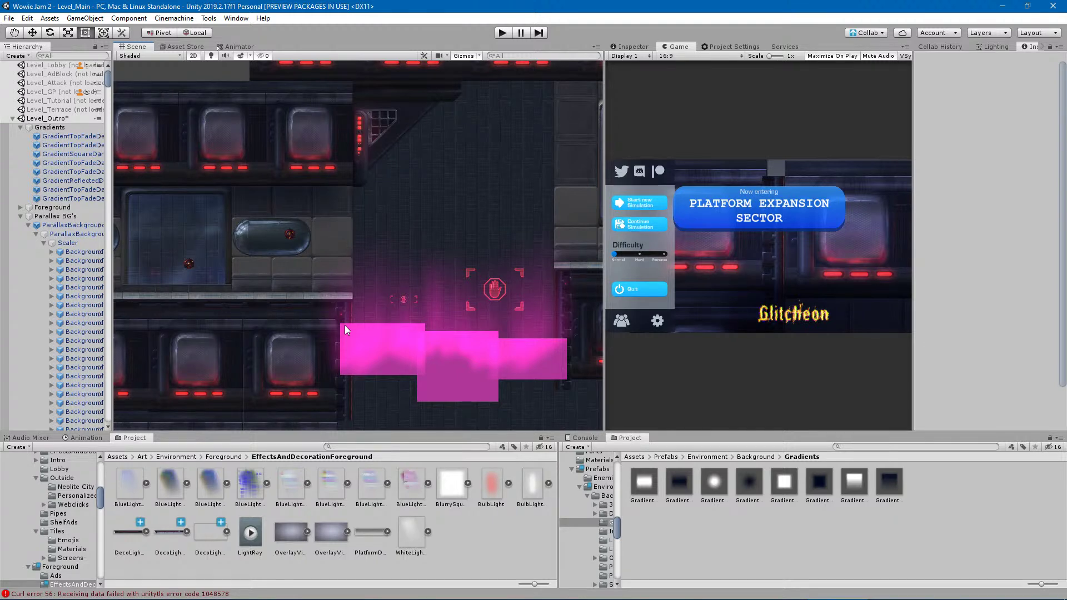
scroll(346, 324, "down", 2)
scroll(348, 259, "down", 2)
middle_click_drag(348, 259, 447, 285)
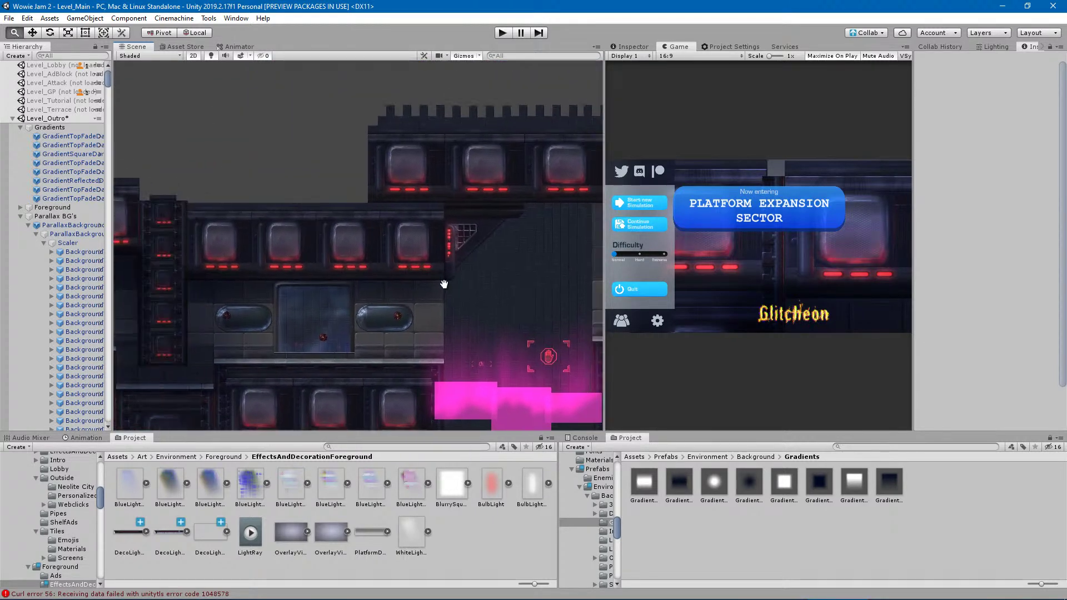
scroll(442, 282, "up", 3)
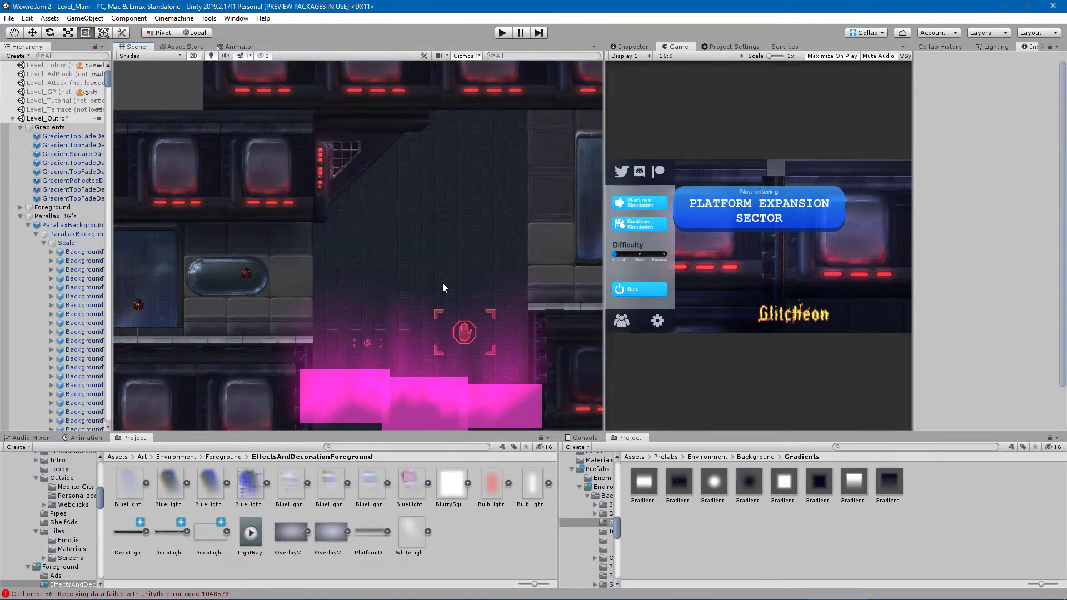
middle_click_drag(396, 266, 562, 301)
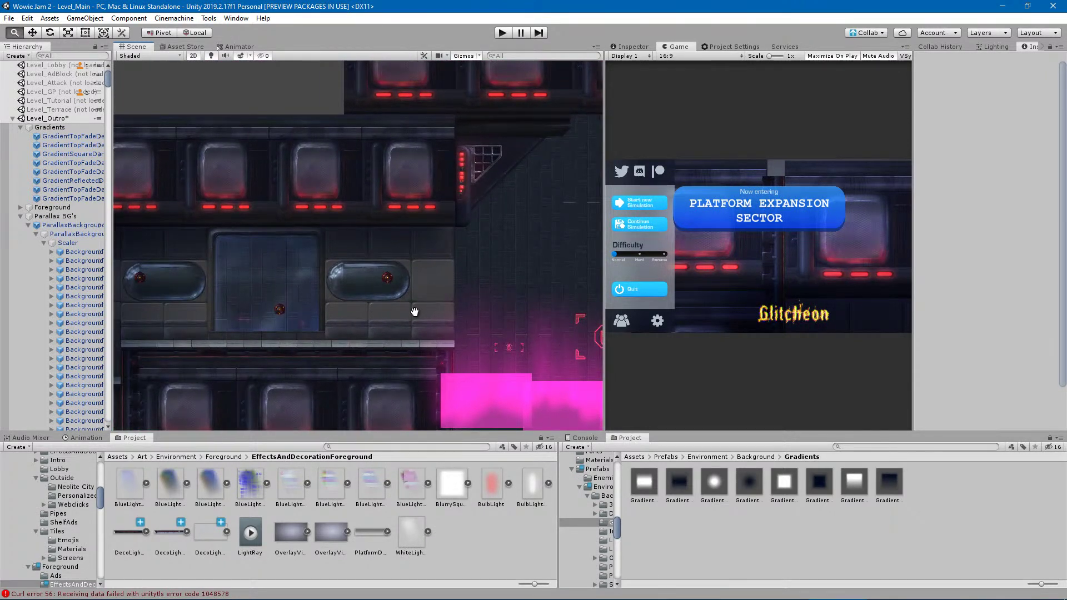
middle_click_drag(384, 306, 510, 336)
Save the gradient changes in the Level_Outro scene.
middle_click_drag(269, 331, 376, 333)
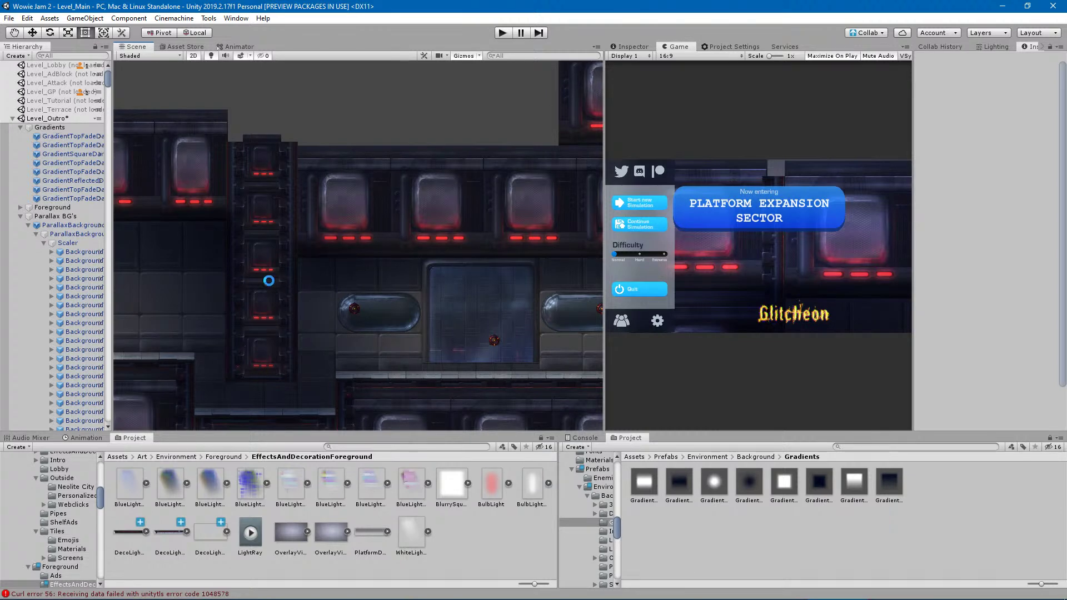
middle_click_drag(477, 324, 435, 300)
middle_click_drag(255, 302, 469, 325)
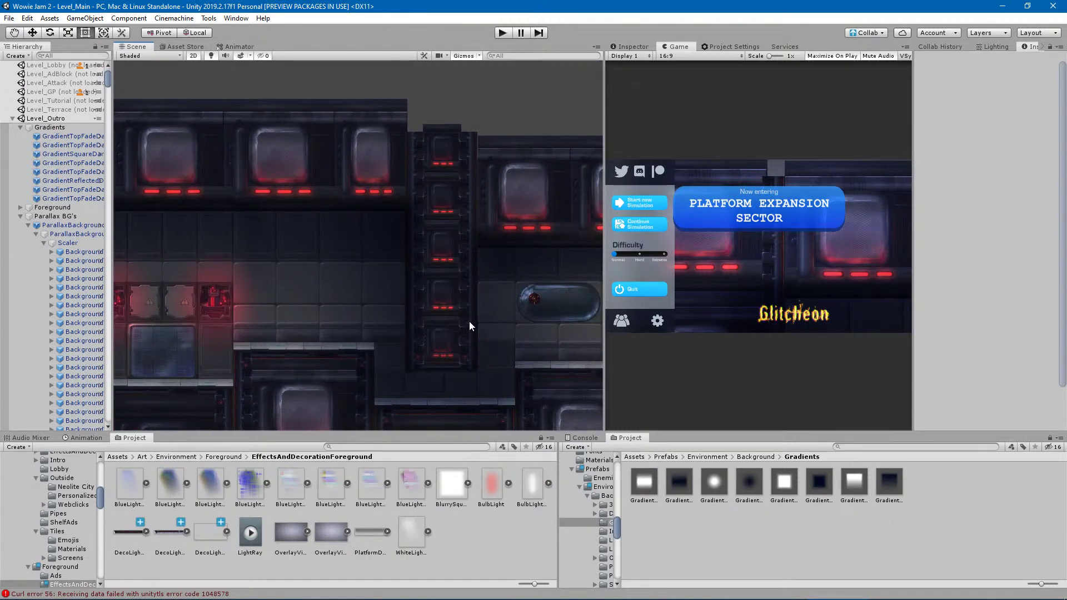
Collapse the Ceiling group in Level_Outro and add a white GradientReflected prefab to the Gradients group.
left_click(445, 298)
scroll(61, 250, "up", 10)
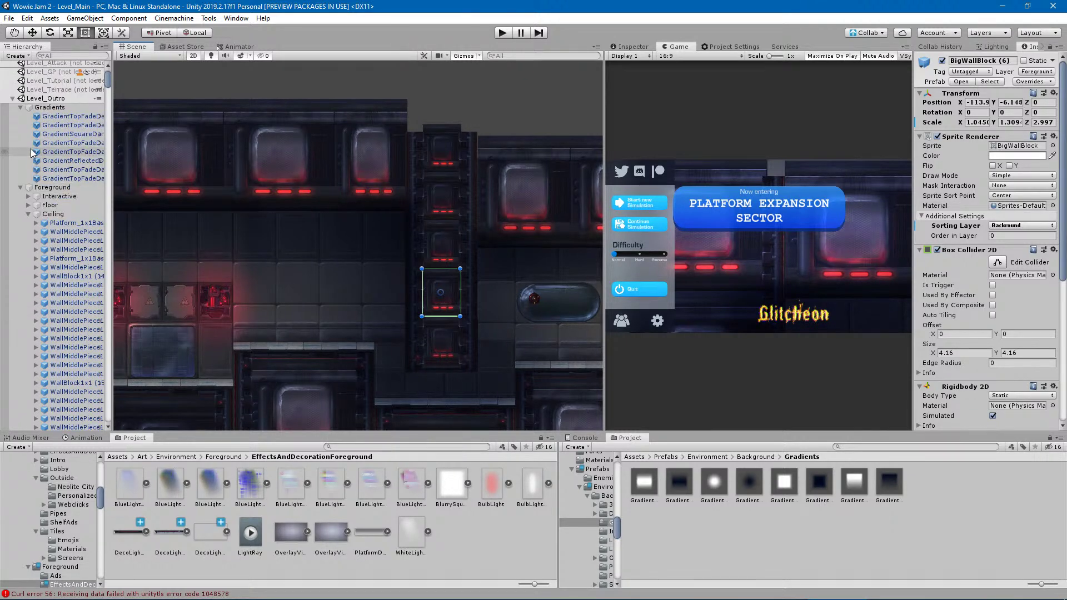
left_click(27, 215)
left_click(73, 152)
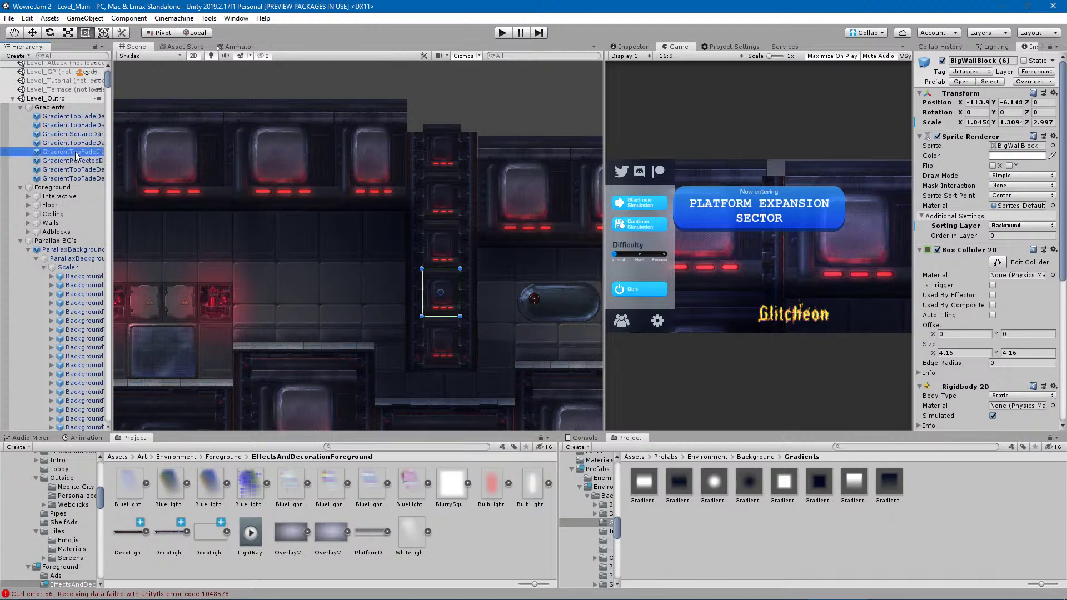
left_click(68, 108)
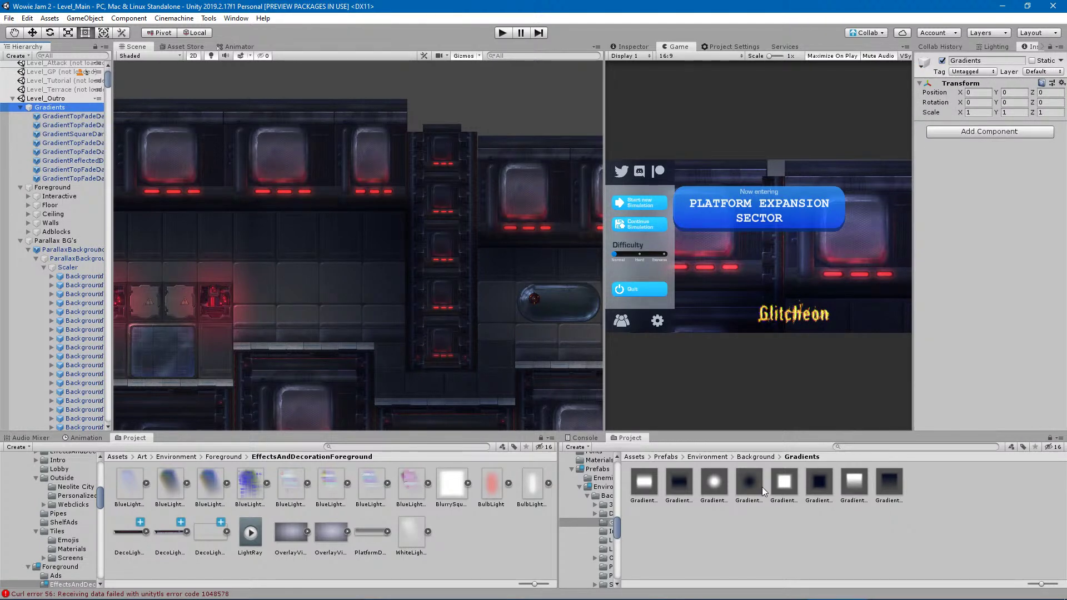
left_click_drag(645, 483, 50, 109)
Move the new reflected gradient onto the tall wall column, at about X 79.3, Y 12.
scroll(381, 313, "down", 3)
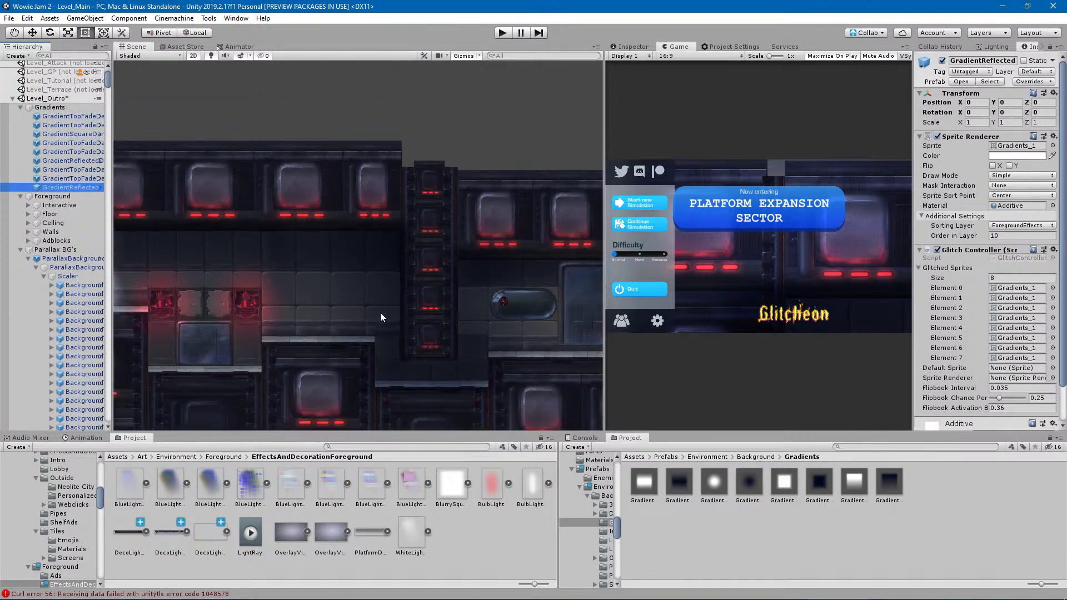
scroll(384, 314, "down", 5)
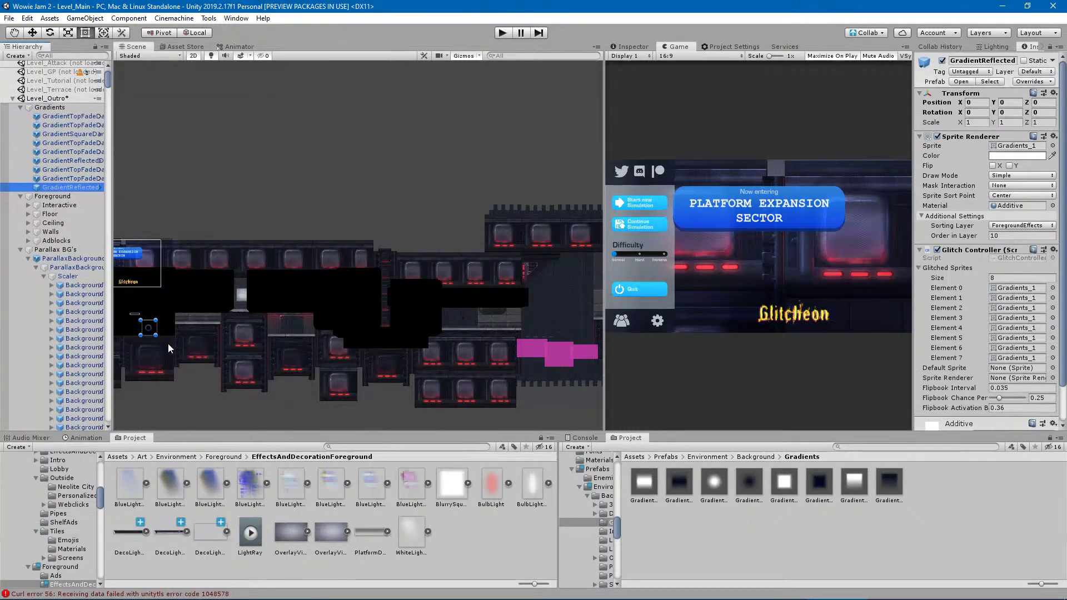
scroll(168, 344, "up", 1)
left_click_drag(147, 327, 431, 291)
scroll(432, 291, "up", 5)
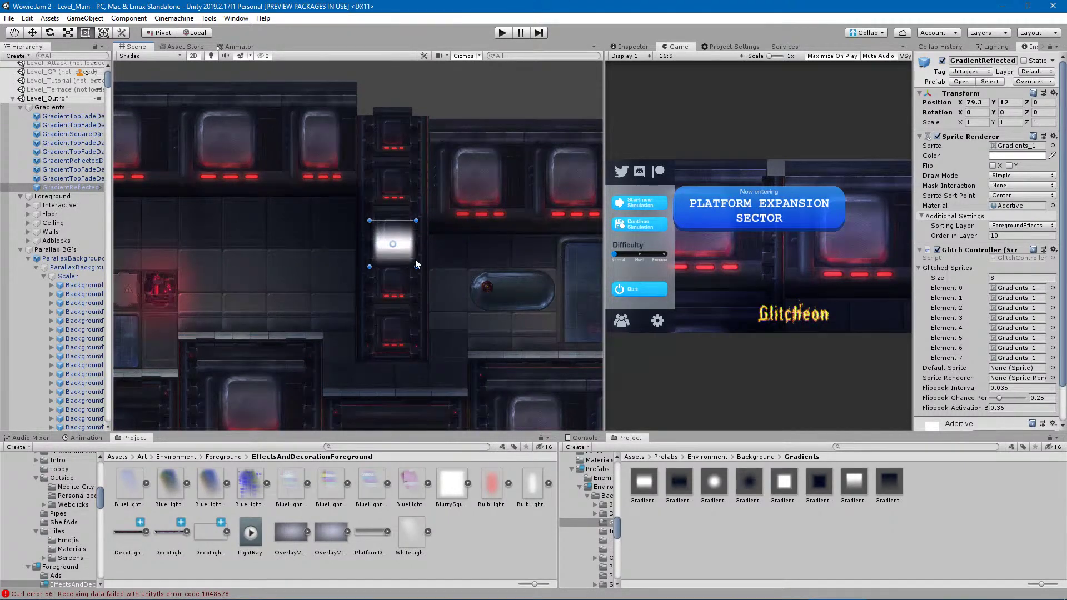
Rotate the gradient to -90 degrees and stretch it over the whole wall column, to a scale of about 5.69 by 1.58.
left_click_drag(408, 258, 403, 367)
left_click_drag(393, 225, 395, 103)
middle_click_drag(418, 334, 422, 334)
left_click_drag(422, 334, 433, 335, "alt")
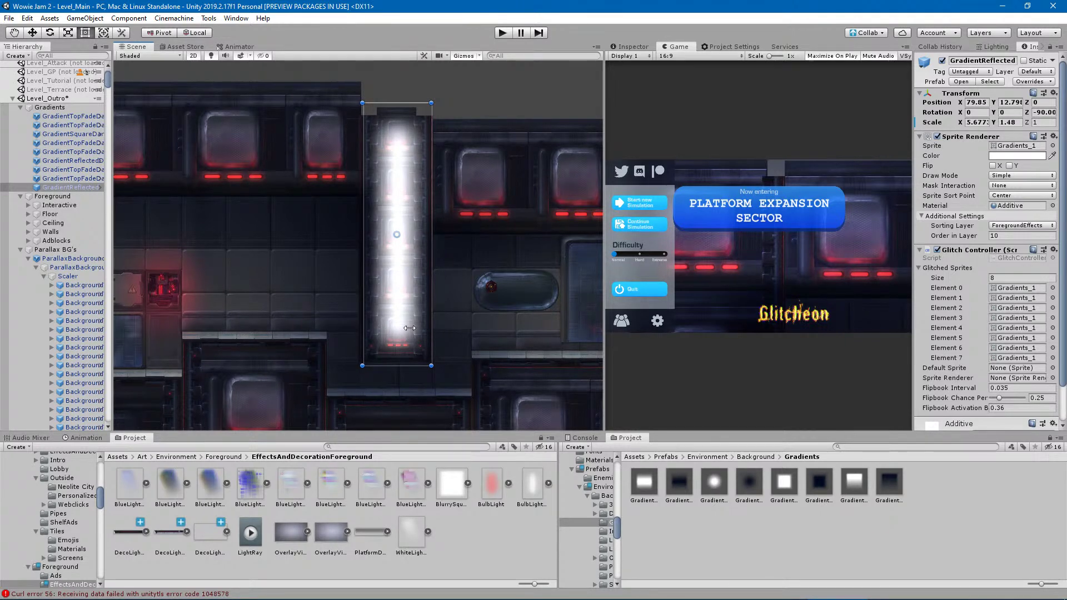
left_click_drag(364, 319, 359, 320)
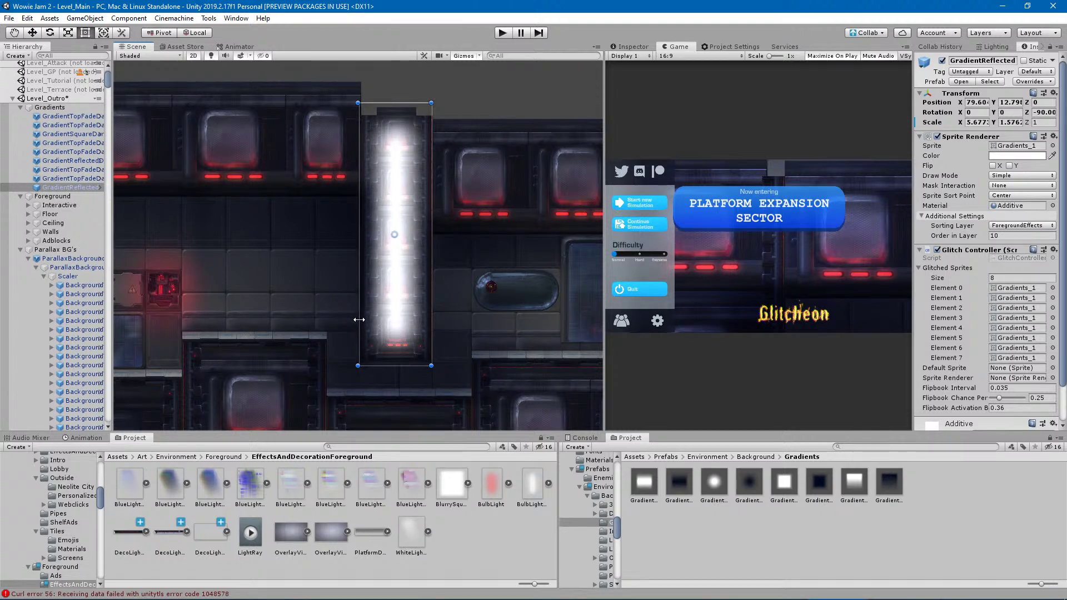
left_click_drag(392, 366, 393, 371)
mouse_move(389, 109)
left_mouse_down()
mouse_move(392, 100)
mouse_move(391, 114)
left_mouse_up()
Assign the Overlay material to the reflected gradient's Sprite Renderer.
scroll(436, 239, "up", 2)
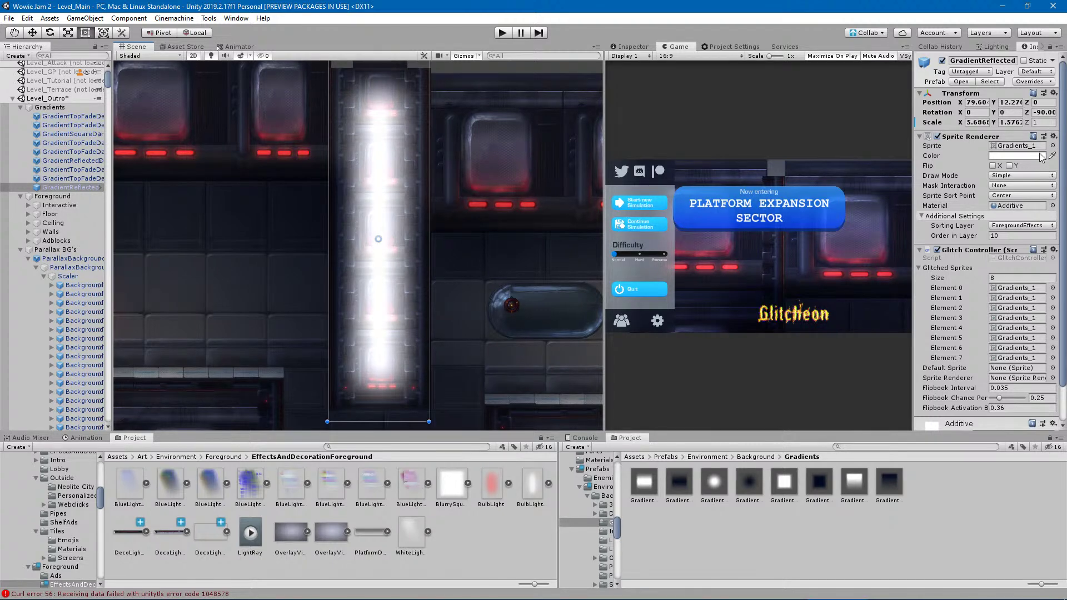
left_click(1052, 206)
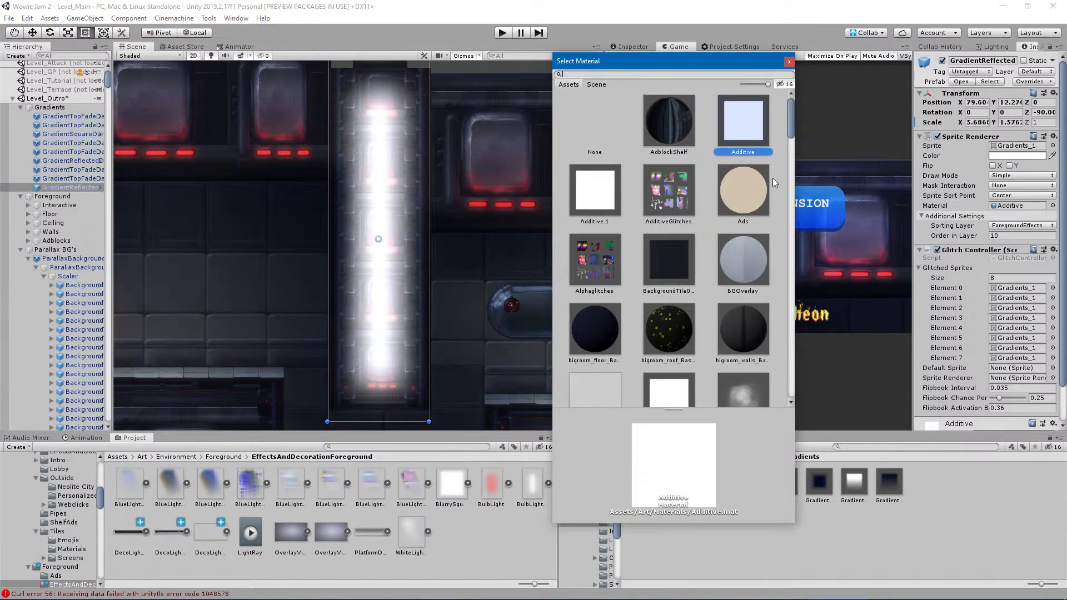
type("ov")
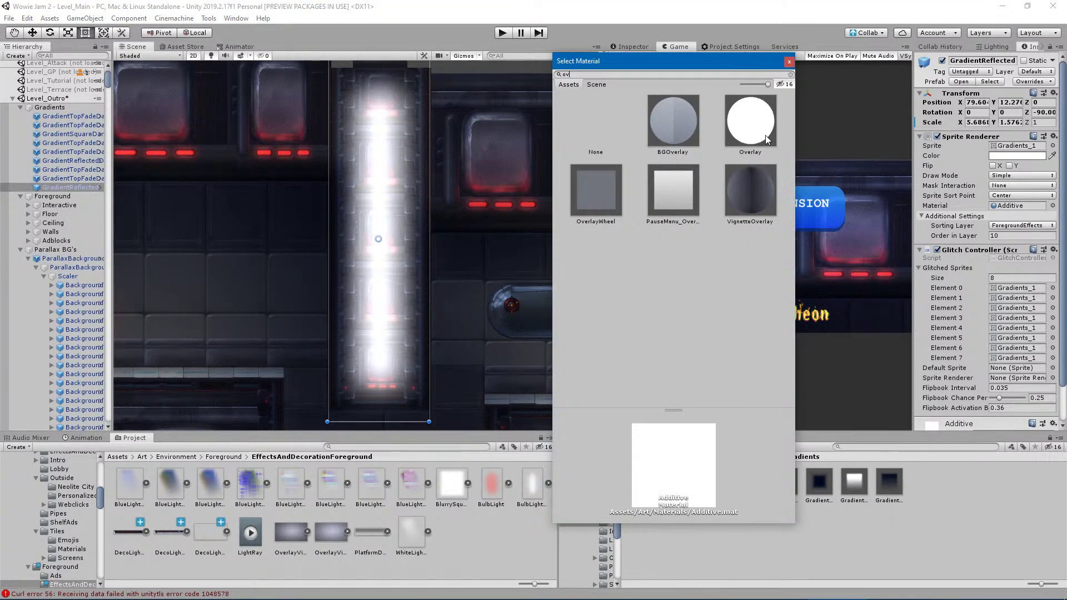
left_click(768, 125)
left_click(789, 61)
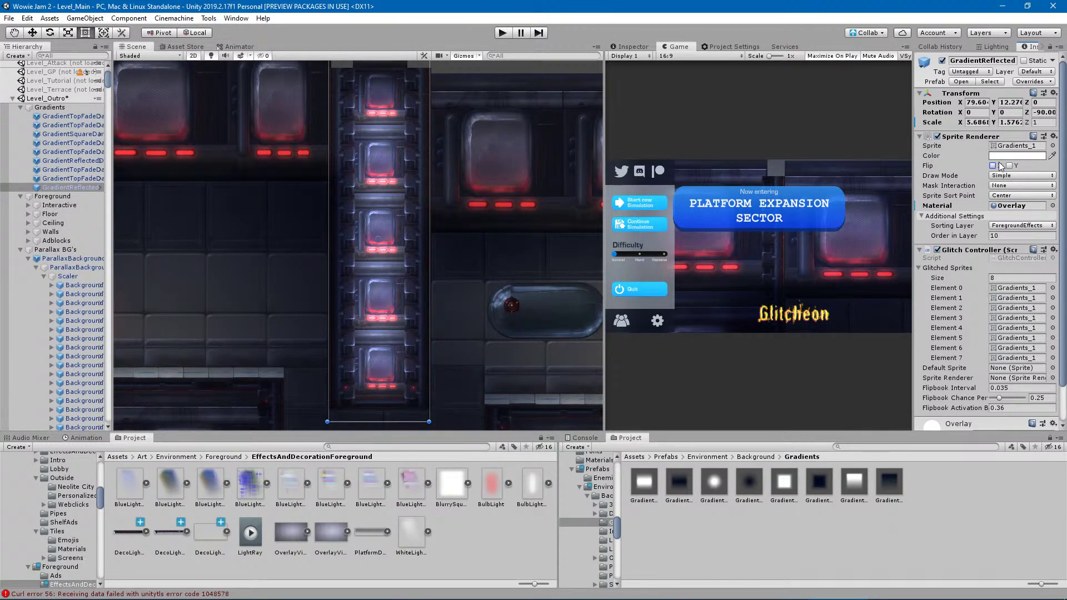
Tint the reflected gradient on the wall column light red.
left_click(1020, 156)
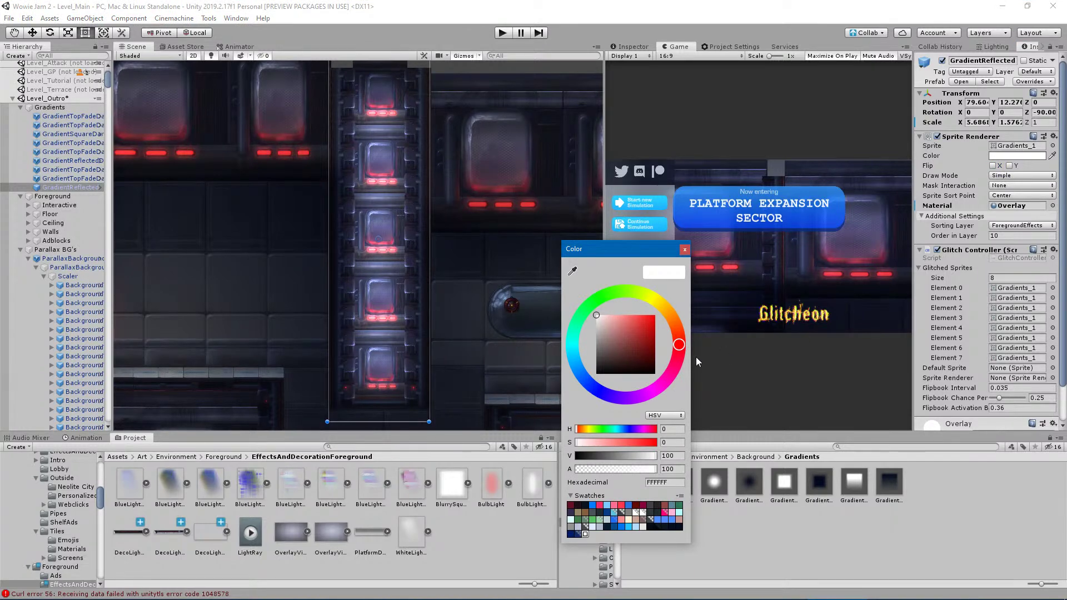
left_click_drag(620, 329, 632, 300)
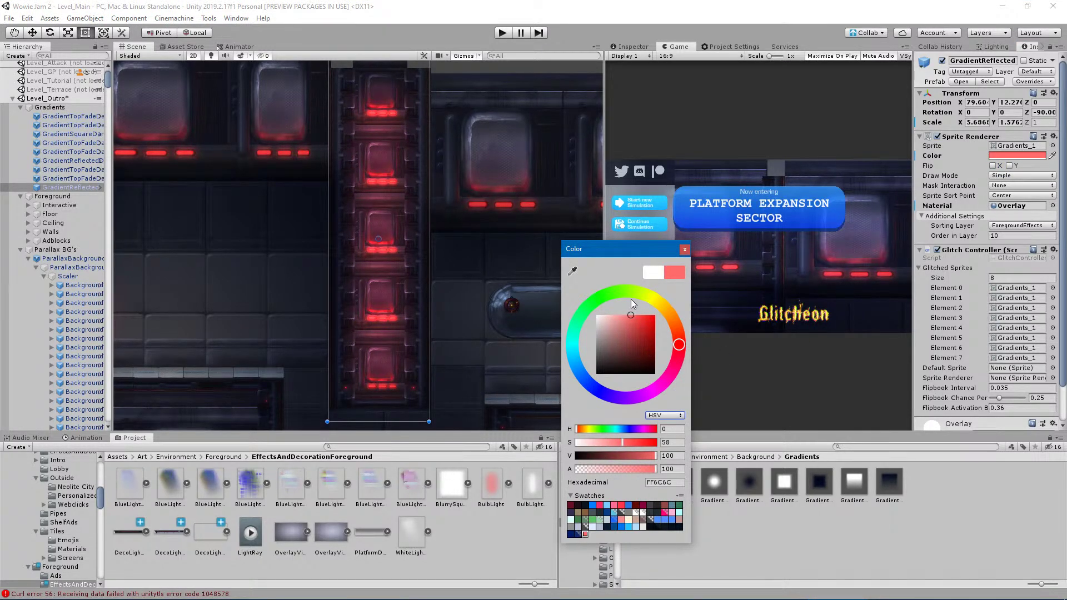
left_click(681, 345)
mouse_move(638, 312)
left_mouse_down()
mouse_move(635, 319)
mouse_move(631, 299)
left_mouse_up()
left_click(684, 249)
Examine the red gradient's edges and glow on the wall column against the neighbouring wall sections.
scroll(405, 282, "down", 5)
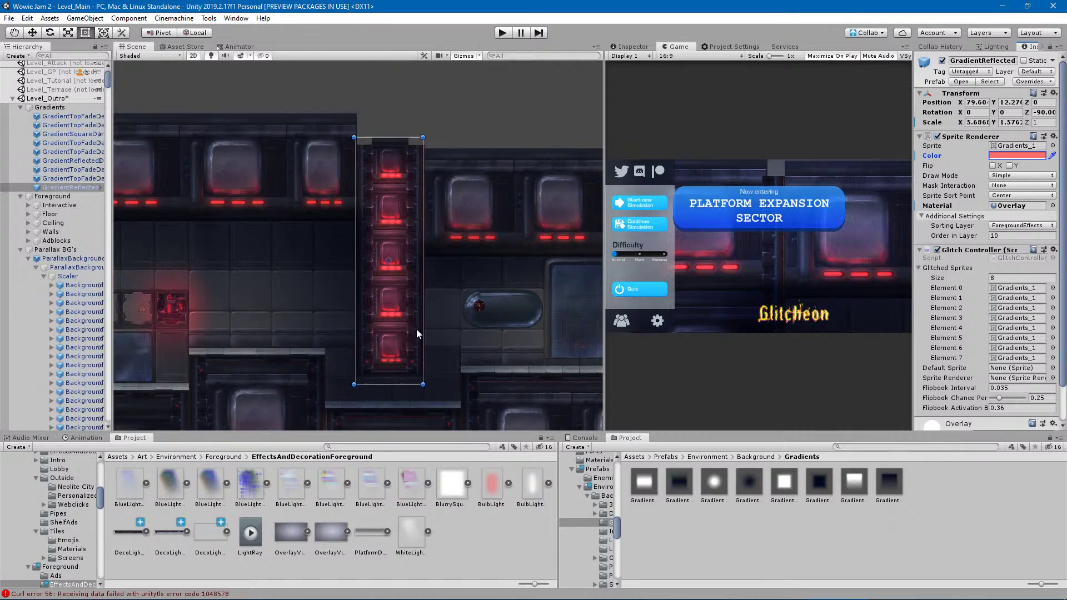
scroll(419, 339, "down", 2)
middle_click_drag(412, 355, 521, 284)
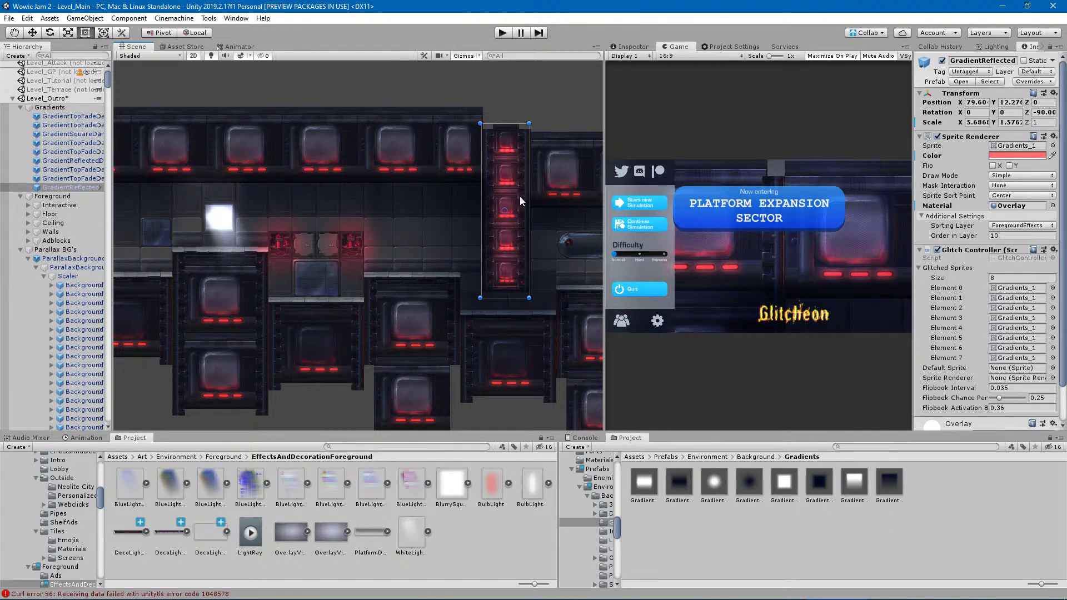
middle_click_drag(519, 199, 411, 211)
scroll(412, 217, "up", 5)
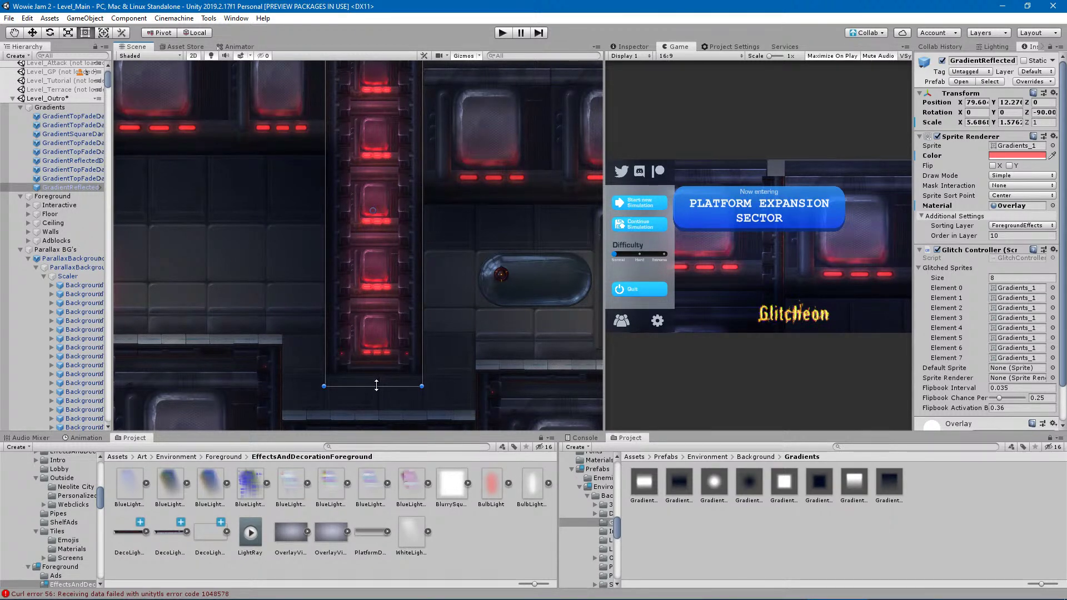
middle_click_drag(318, 261, 493, 324)
scroll(423, 319, "down", 5)
scroll(426, 318, "down", 2)
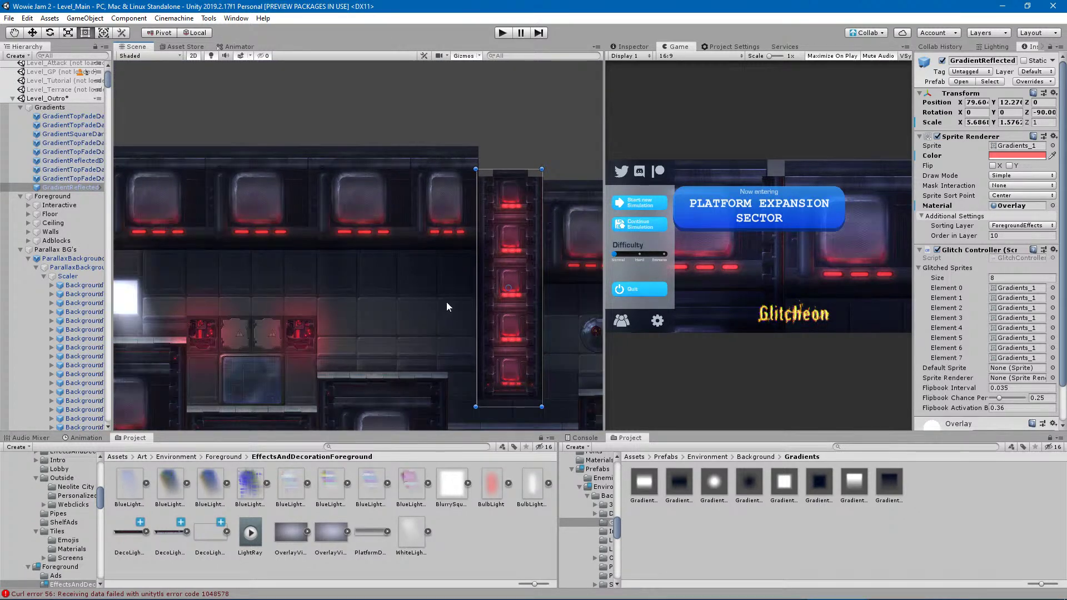
middle_click_drag(459, 275, 318, 258)
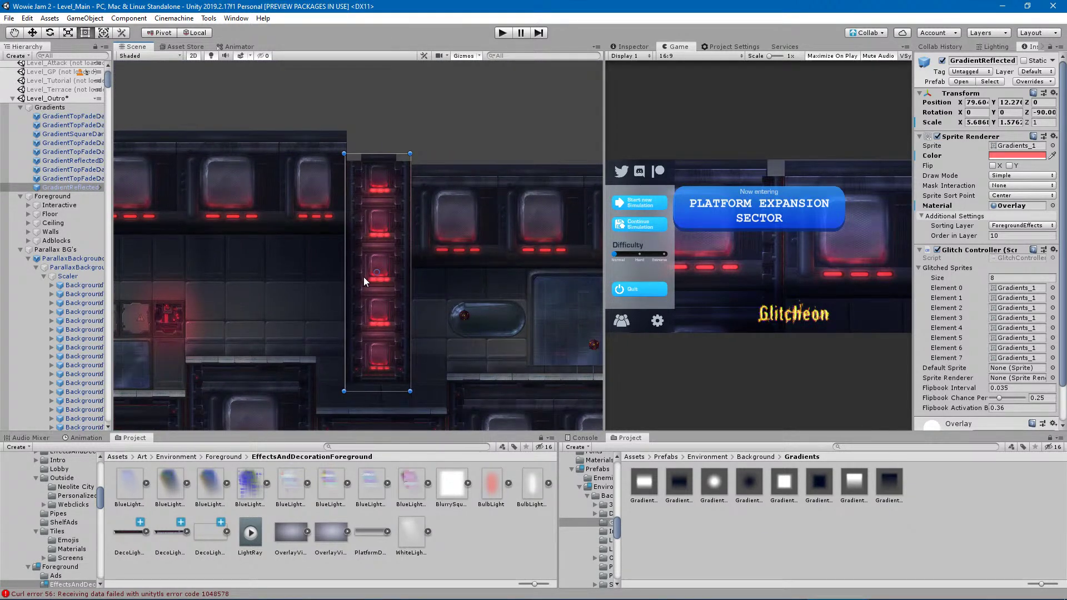
scroll(369, 284, "up", 2)
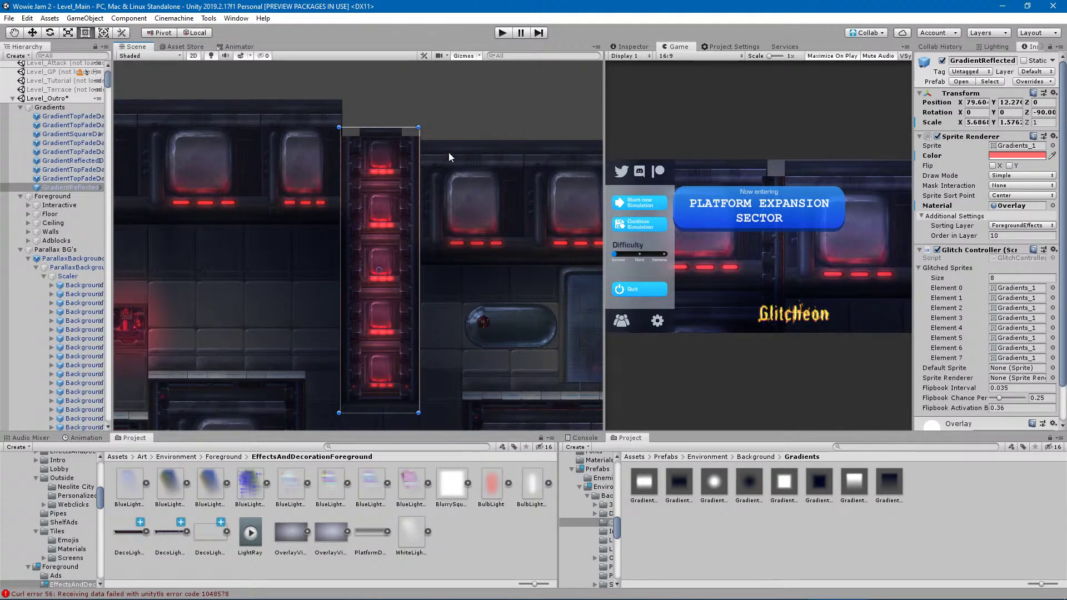
Deselect the gradient and compare the red-lit column with the rest of the level.
left_click(476, 110)
scroll(337, 328, "down", 8)
middle_click_drag(302, 368, 412, 299)
scroll(381, 332, "down", 7)
middle_click_drag(334, 307, 444, 309)
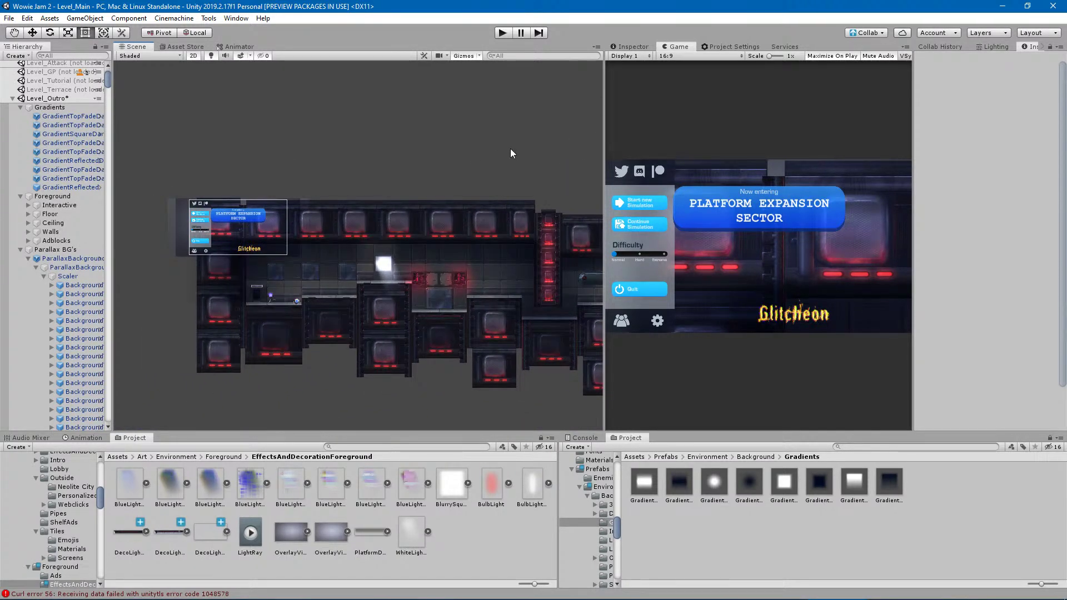
scroll(565, 218, "up", 3)
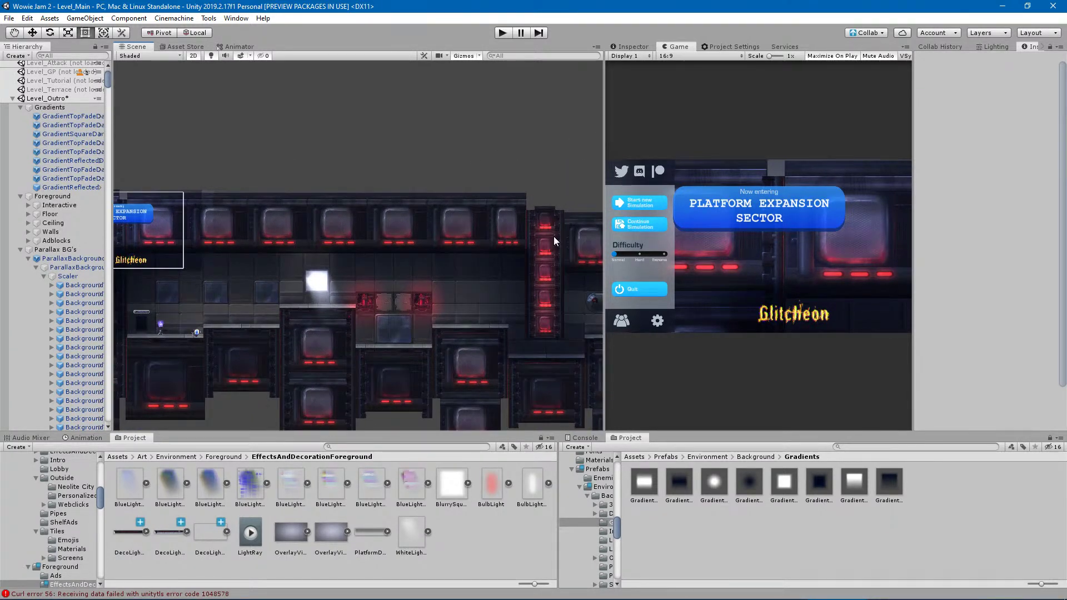
middle_click_drag(553, 236, 382, 245)
scroll(422, 278, "up", 9)
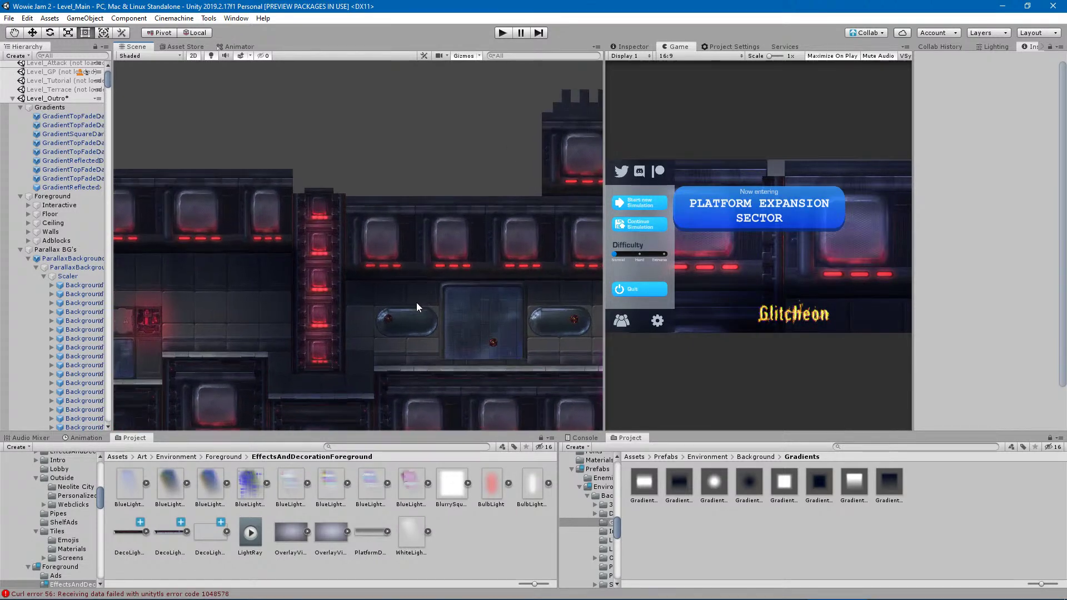
middle_click_drag(443, 279, 254, 283)
middle_click_drag(307, 224, 540, 194)
middle_click_drag(329, 298, 475, 232)
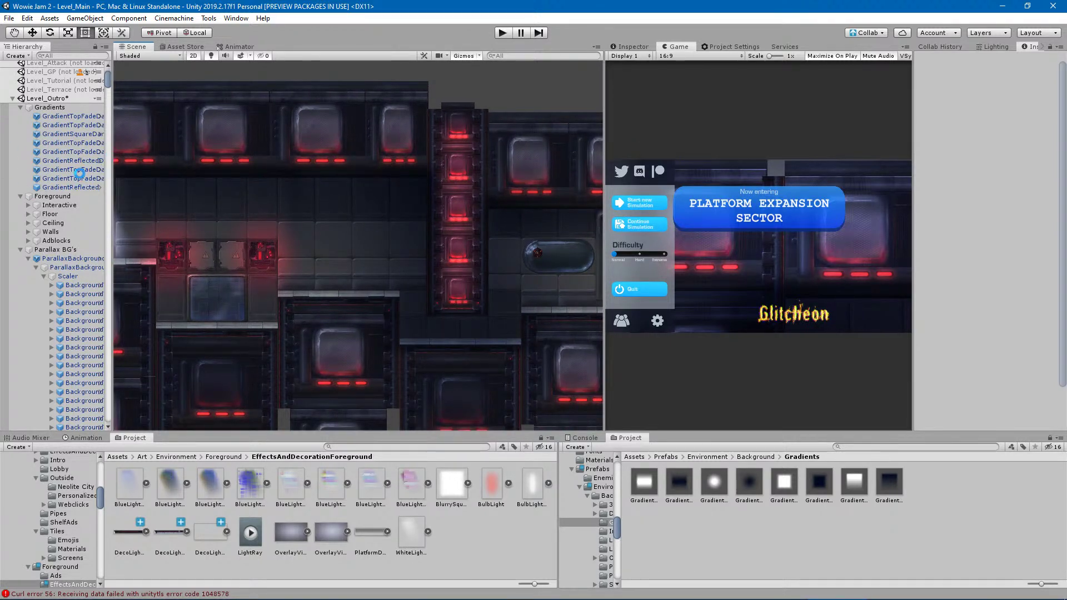
Duplicate the dark square gradient beneath the wall column, with the copy at the end of the Gradients group.
scroll(141, 194, "down", 2)
left_click(74, 179)
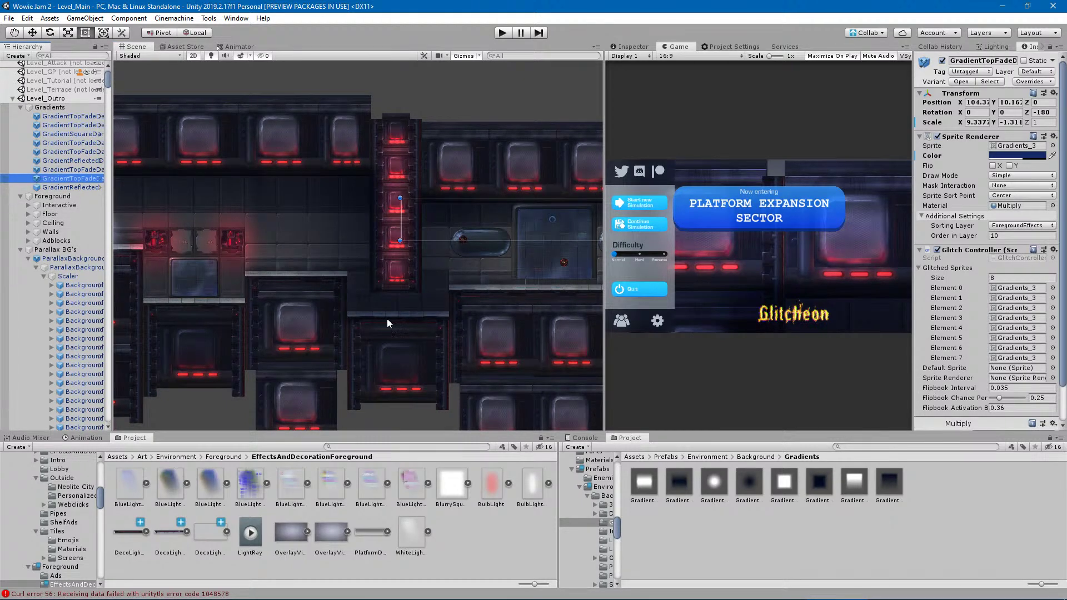
left_click(389, 304)
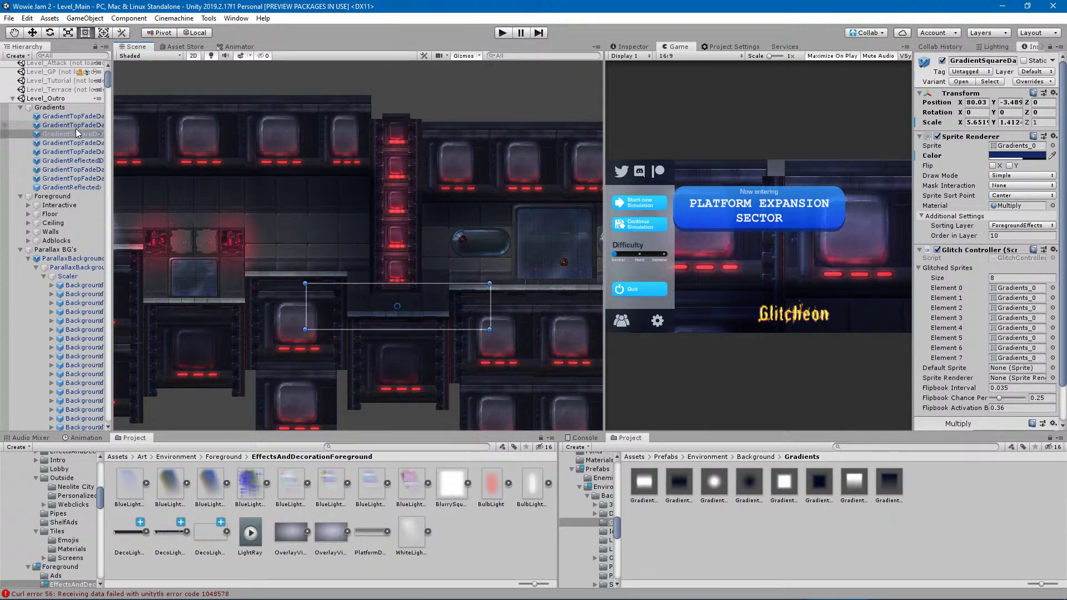
left_click_drag(89, 147, 78, 191)
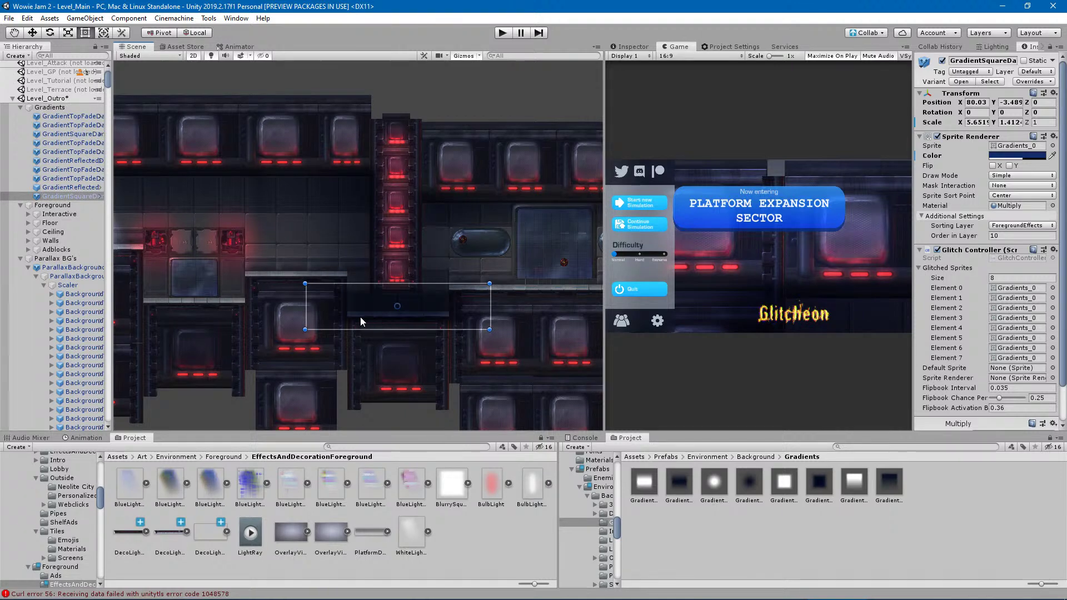
Move the dark gradient copy down over the wall block below the column and stretch it vertically to a scale of about 4.49.
left_click_drag(361, 313, 364, 405)
left_click_drag(376, 369, 391, 287)
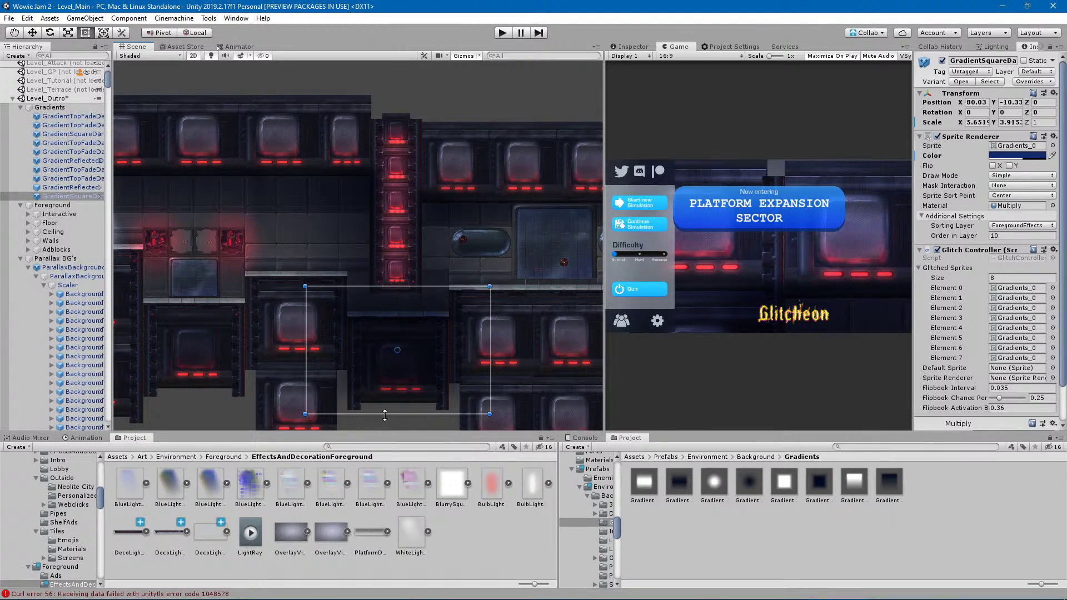
left_click_drag(395, 414, 385, 440)
scroll(448, 357, "up", 3)
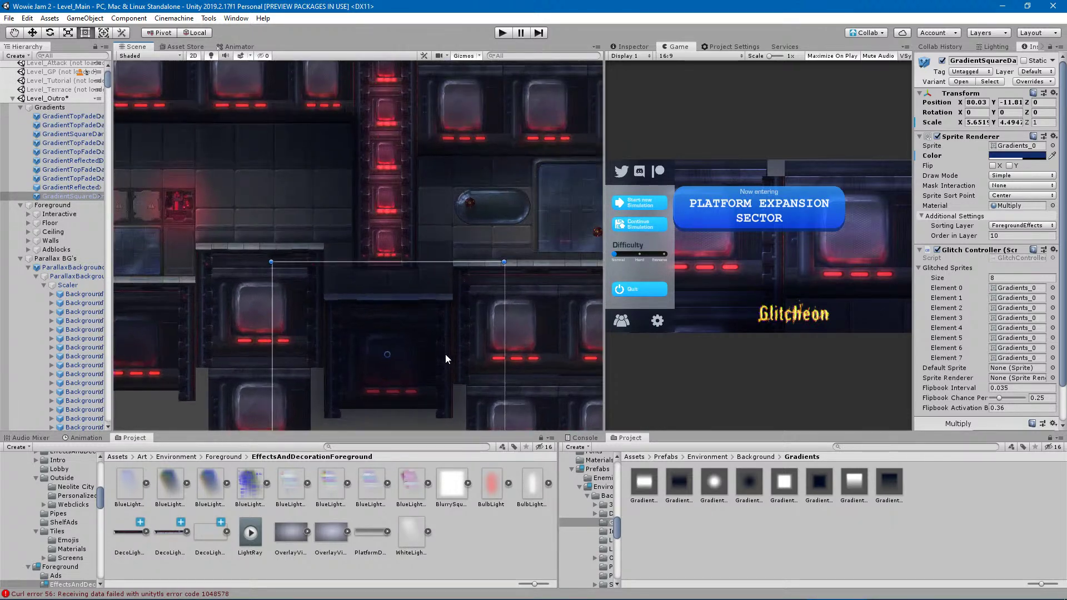
Assign the Overlay material to the dark square gradient copy.
left_click(1052, 205)
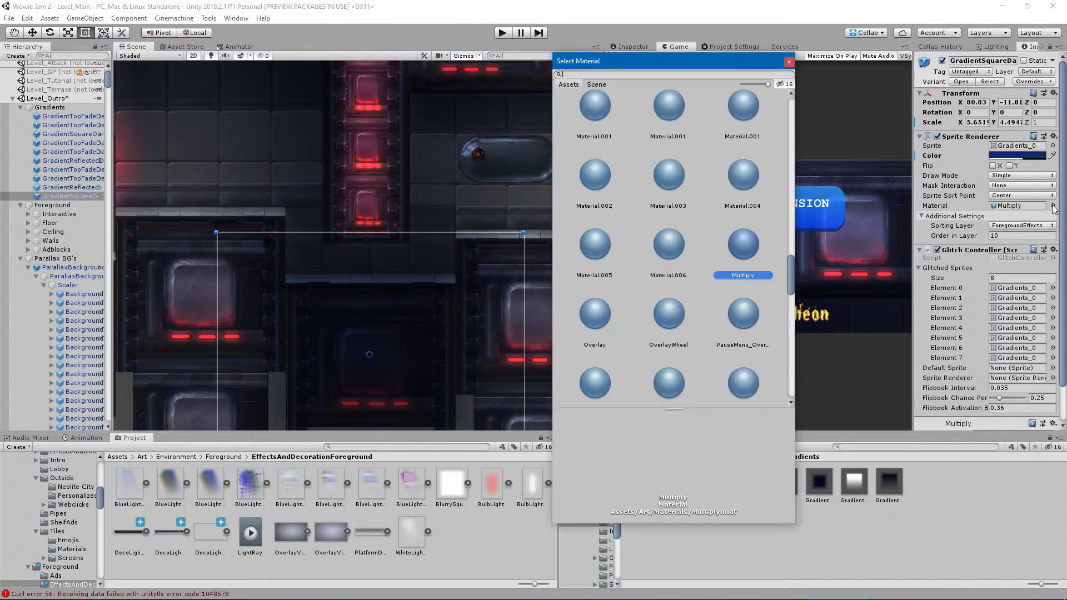
type("ov")
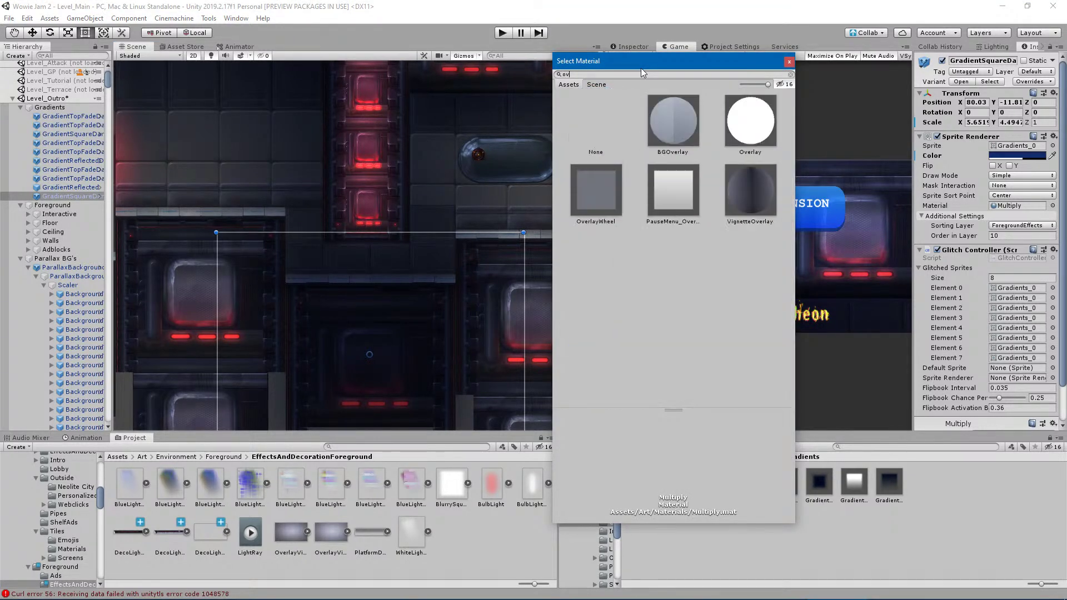
left_click(745, 129)
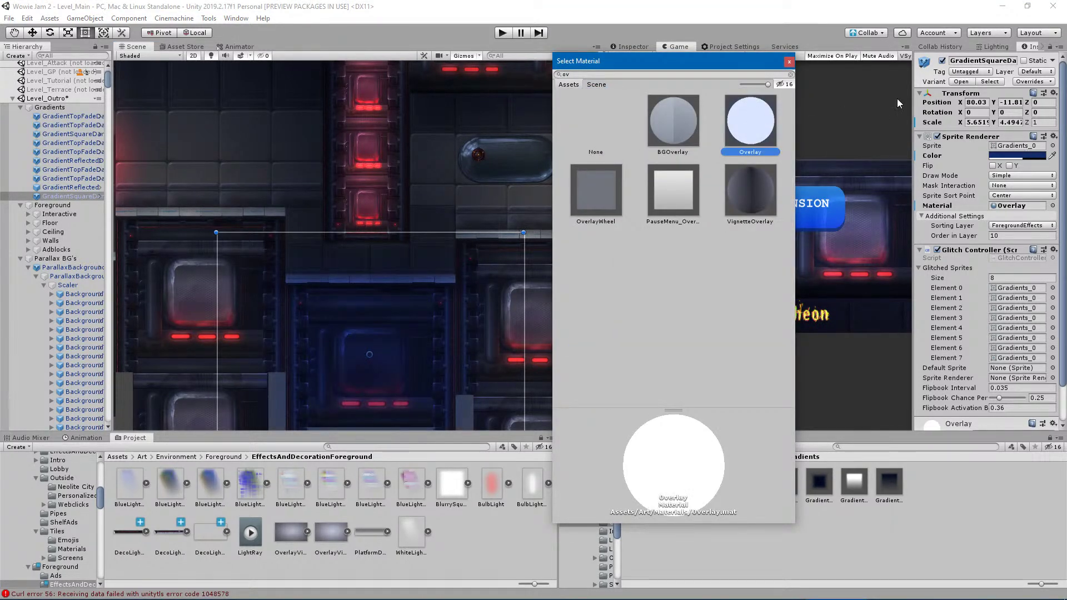
left_click(788, 61)
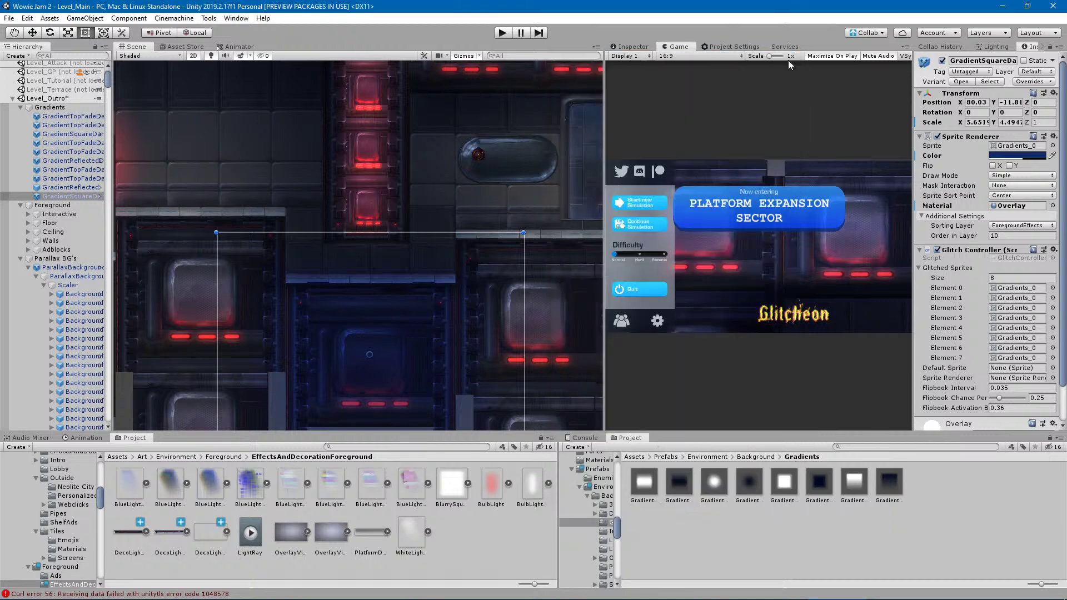
Darken the square gradient copy's color to a near-black navy and lower its opacity.
left_click(1034, 158)
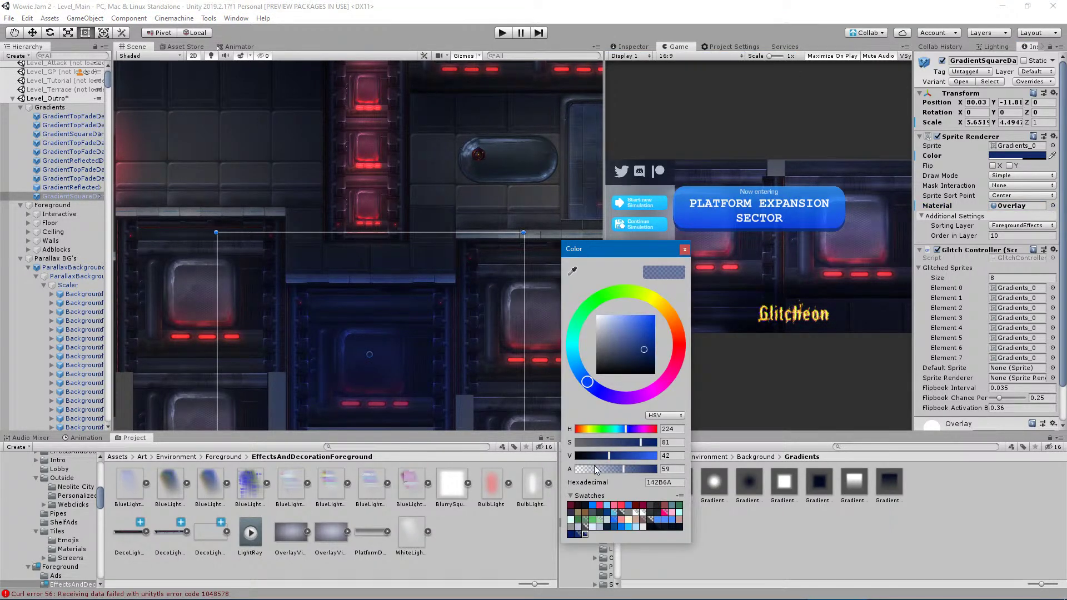
left_click_drag(600, 456, 682, 444)
left_click_drag(621, 472, 611, 472)
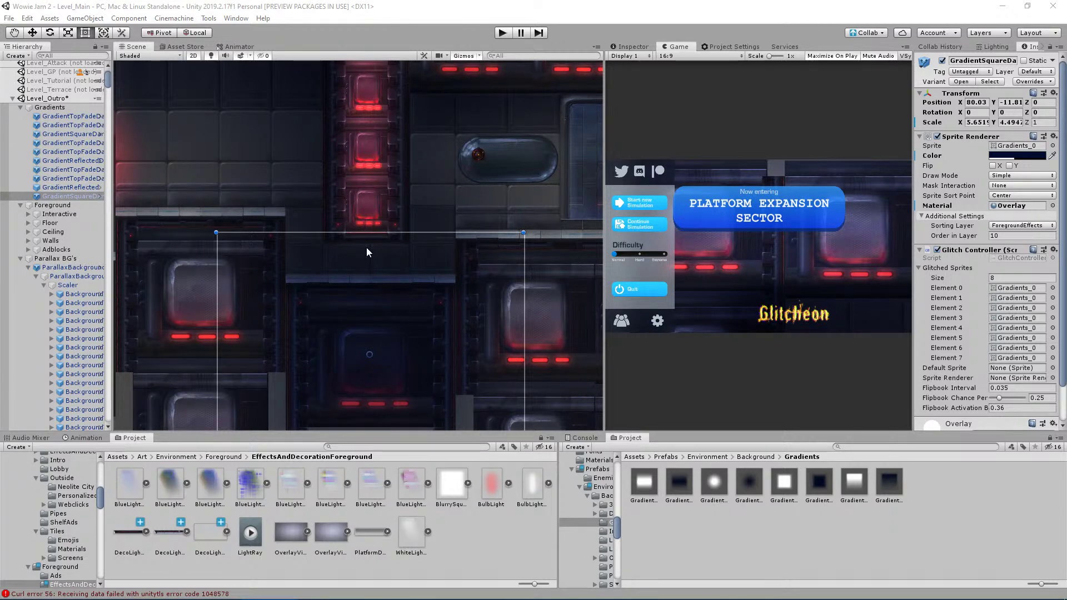
Examine the darkened wall block below the column and the overall shading of the level with no object selected.
middle_click_drag(437, 297, 453, 252)
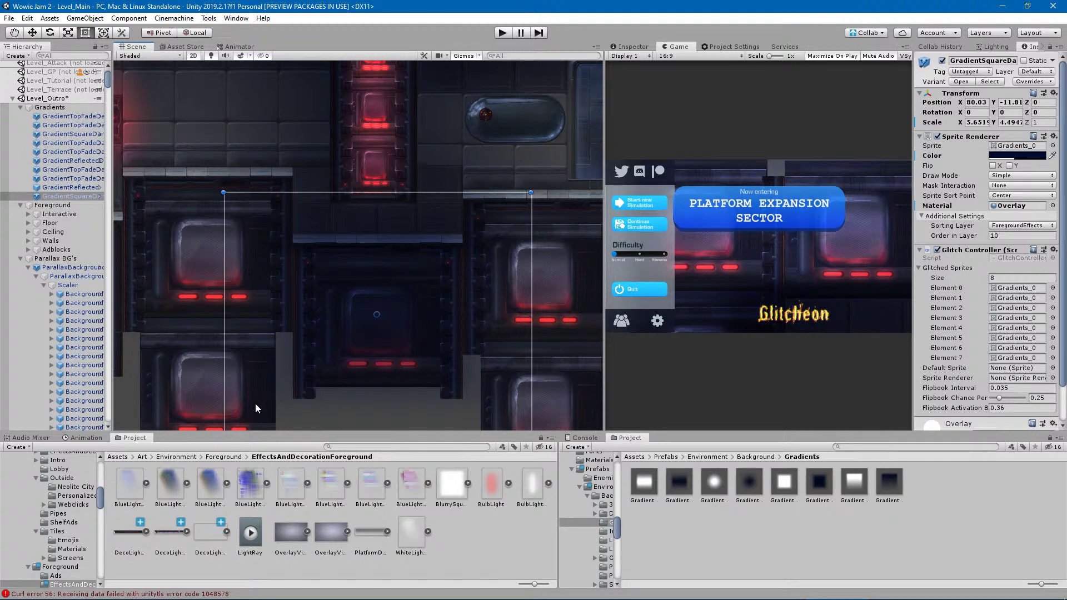
mouse_move(417, 340)
middle_mouse_down()
mouse_move(431, 341)
mouse_move(433, 328)
middle_mouse_up()
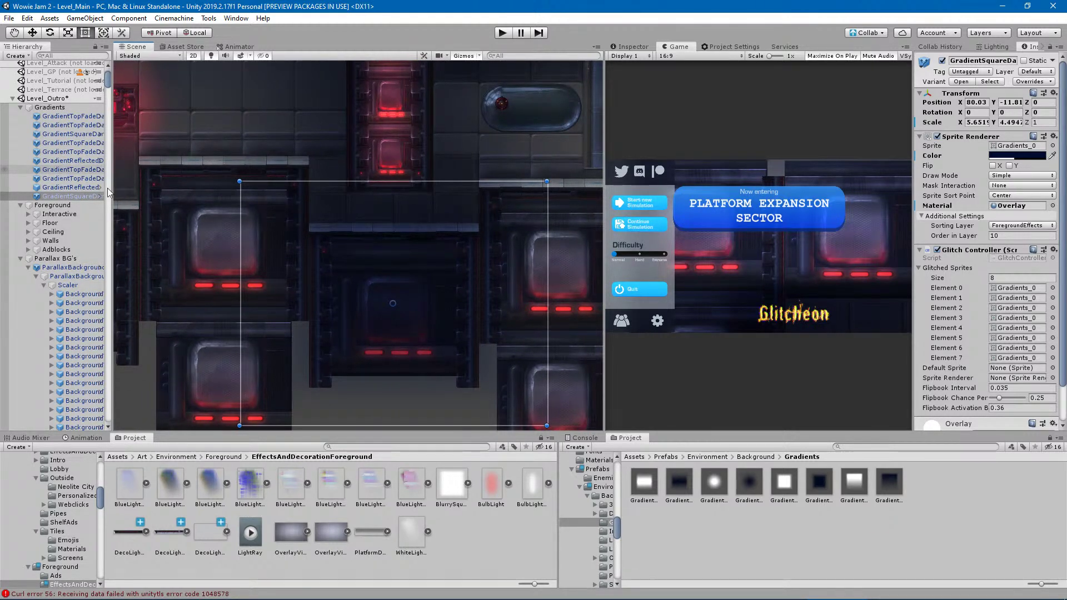
left_click(463, 538)
scroll(342, 399, "down", 3)
middle_click_drag(330, 371, 487, 341)
scroll(431, 398, "down", 6)
scroll(375, 356, "down", 2)
middle_click_drag(335, 387, 315, 294)
middle_click_drag(355, 249, 392, 311)
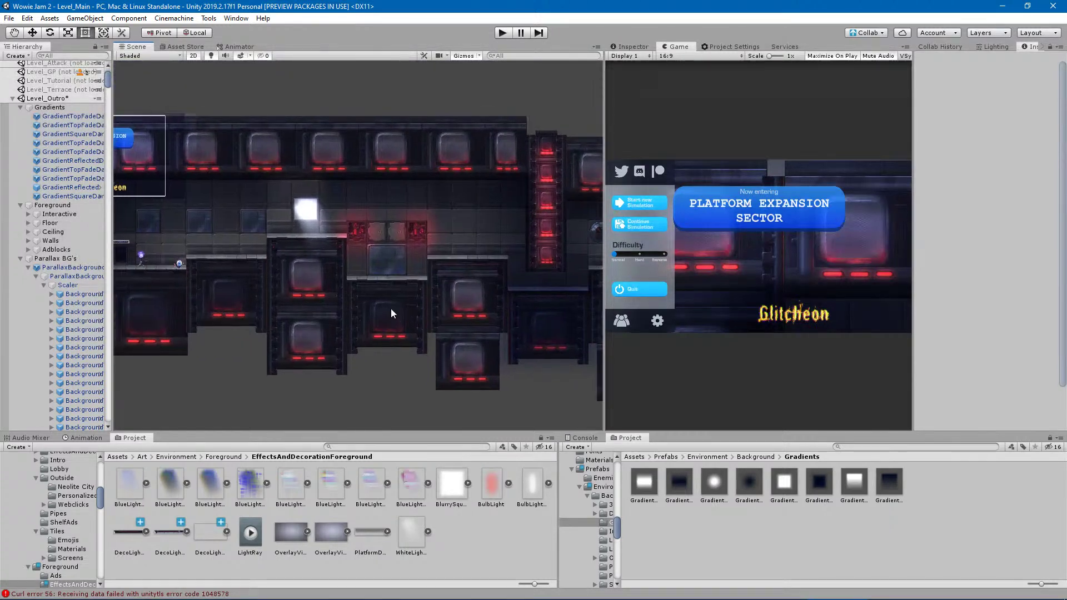
middle_click_drag(401, 359, 432, 357)
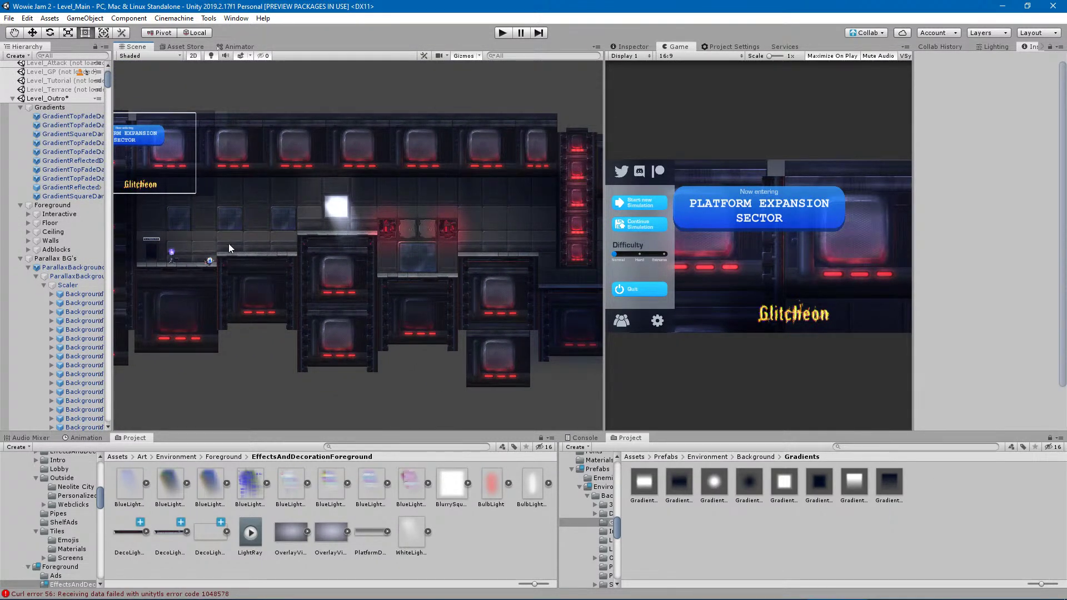
middle_click_drag(256, 284, 313, 288)
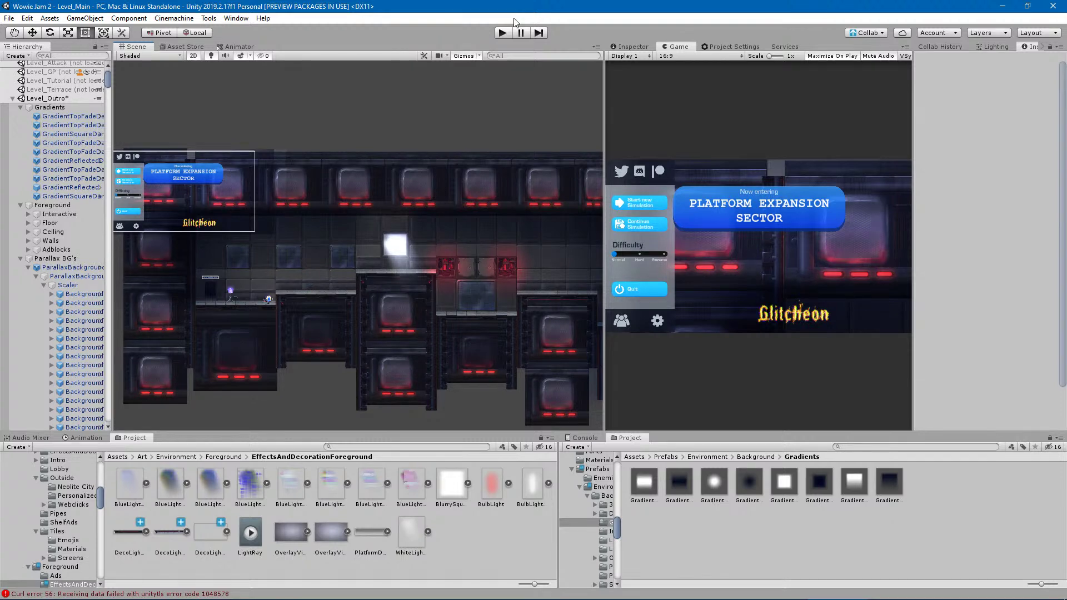
Run the game in play mode and start a new simulation from the main menu.
left_click(502, 34)
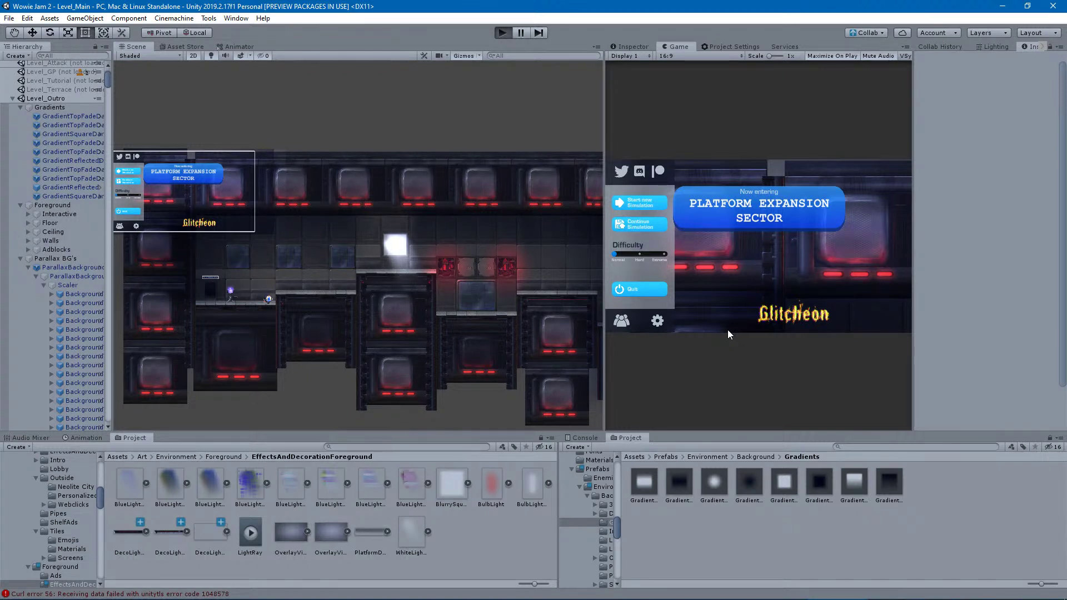
key("ctrl+p")
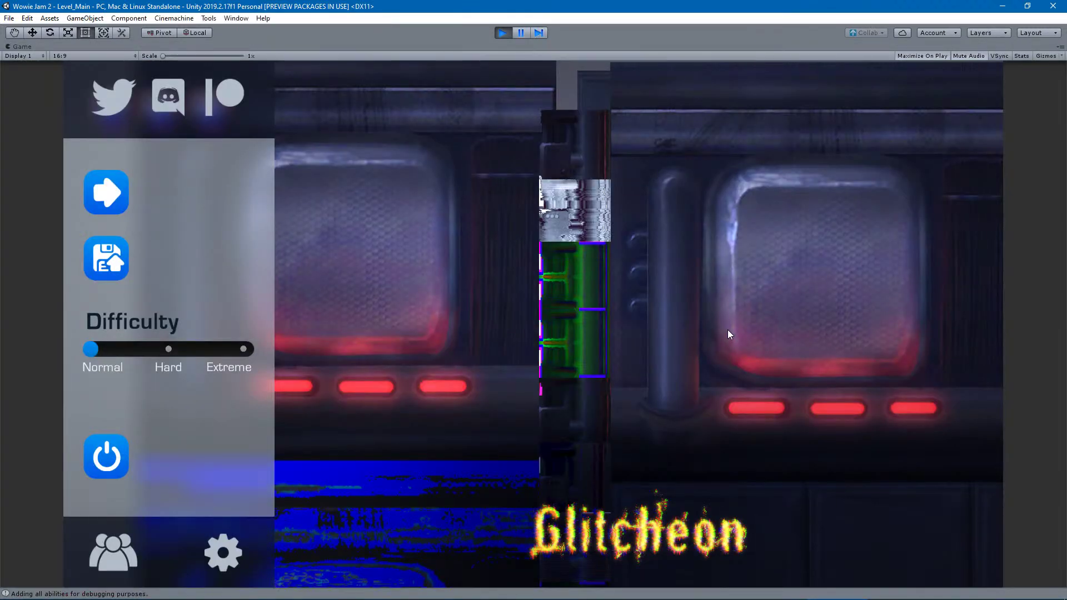
left_click(106, 194)
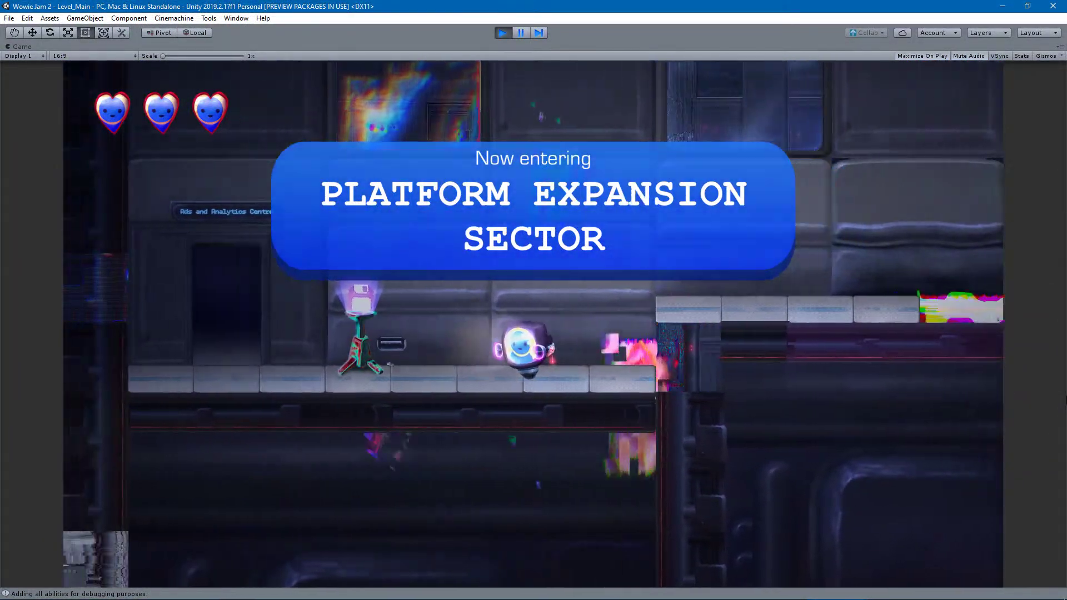
Play through the opening platforms to the dark floor beneath the tall wall column, checking the lighting along the way.
key("d")
key("space")
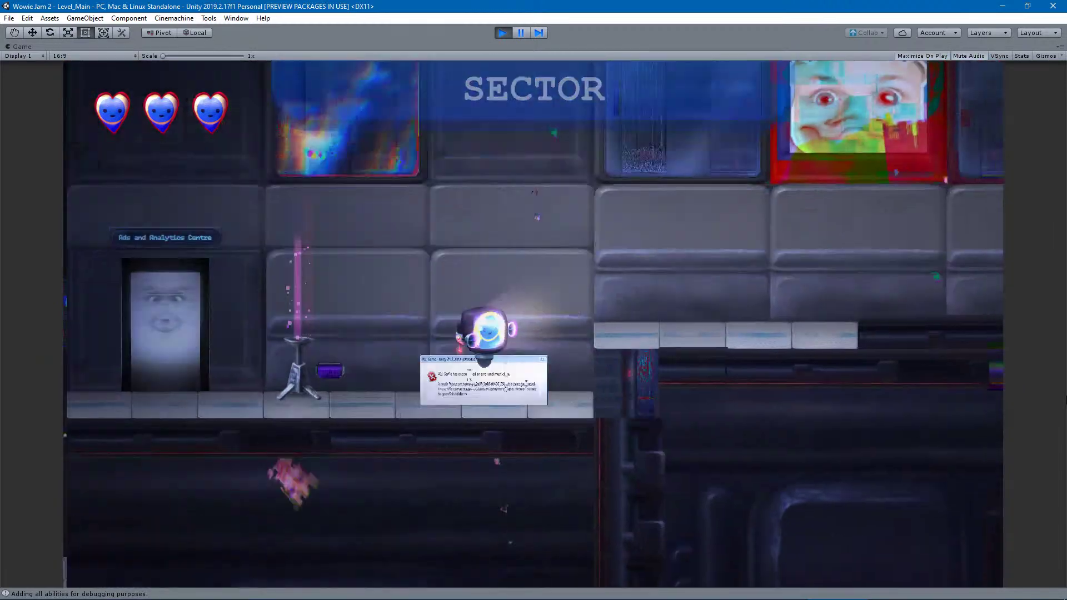
key("d")
key("space")
key("d")
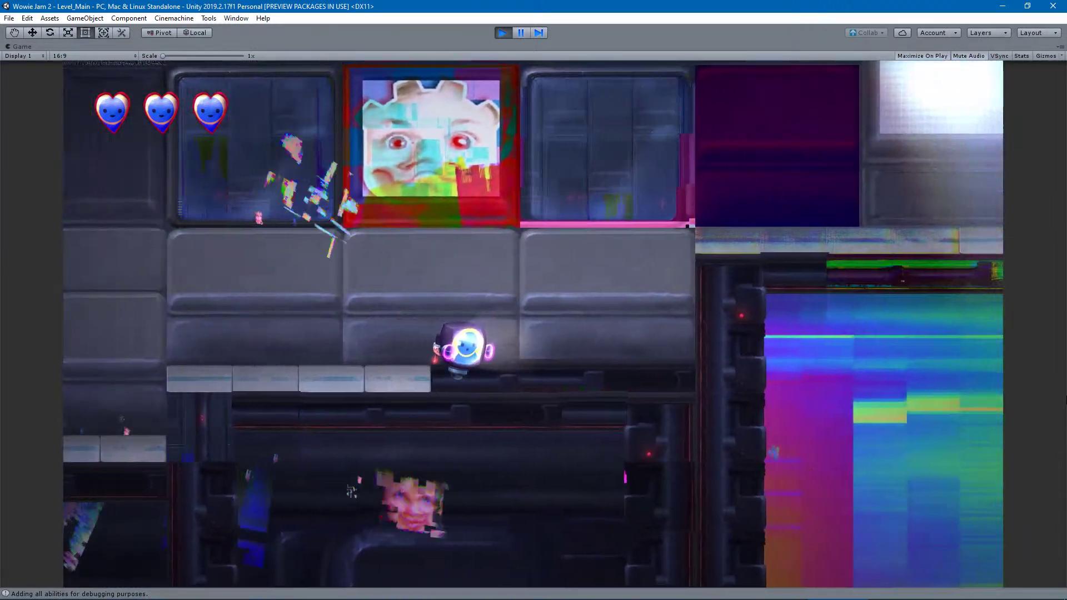
key("space")
key("space")
key("d")
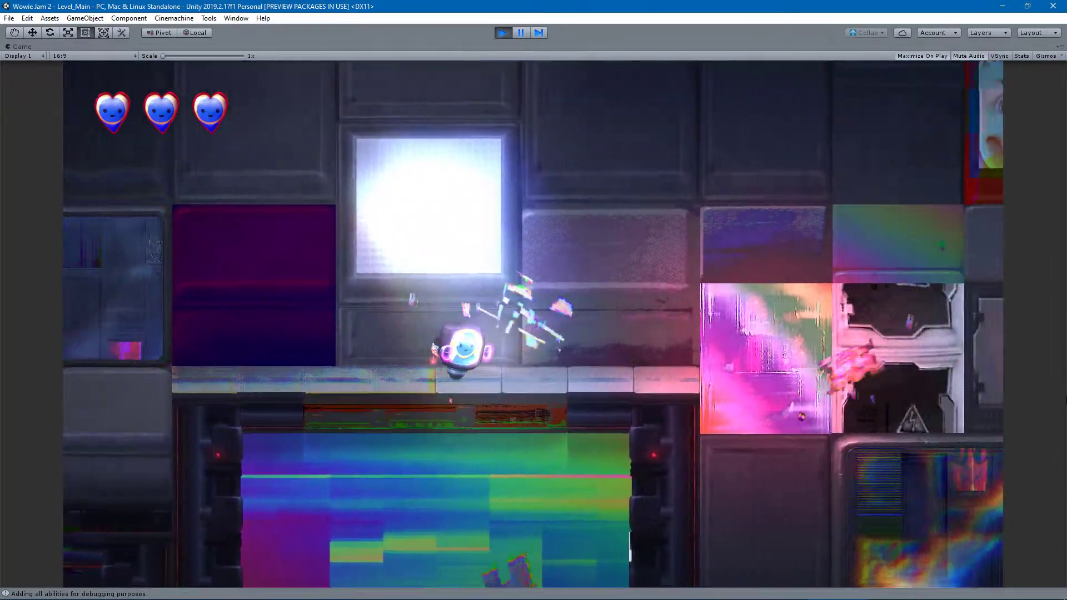
key("d")
key("space")
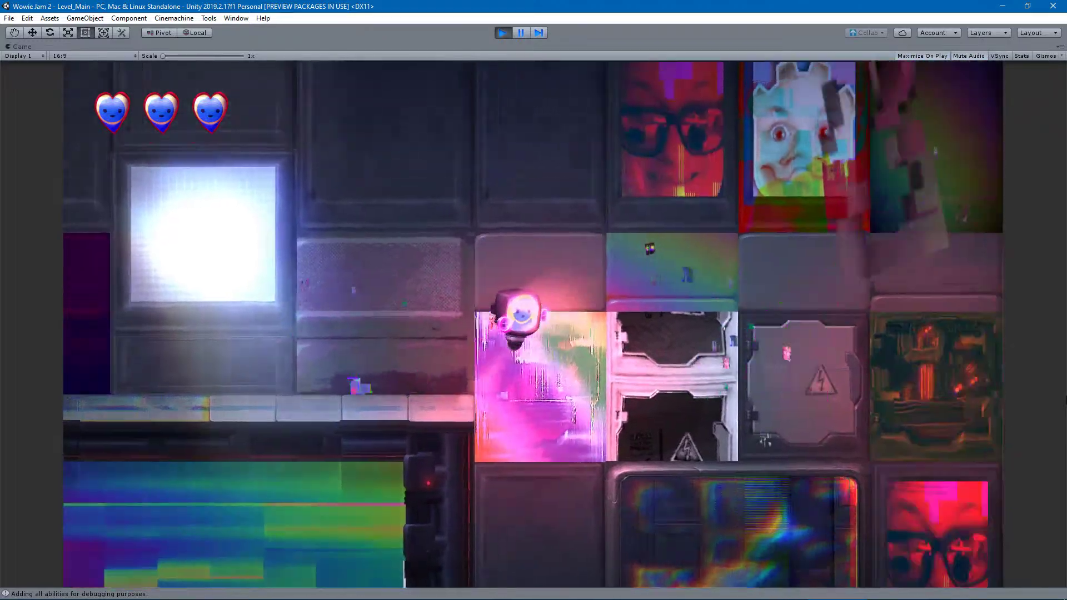
key("space")
key("d")
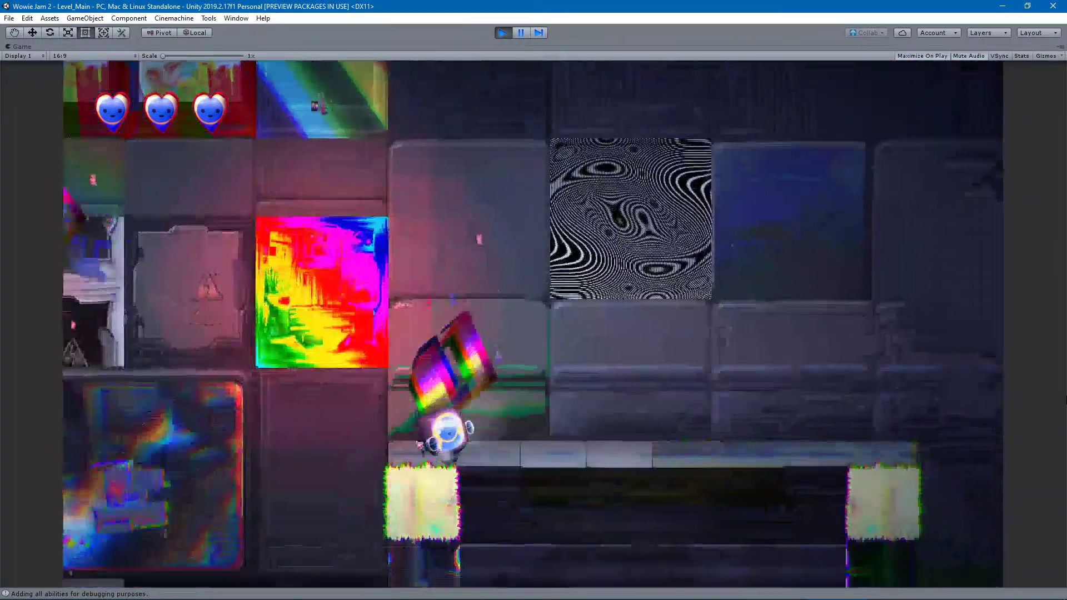
key("a")
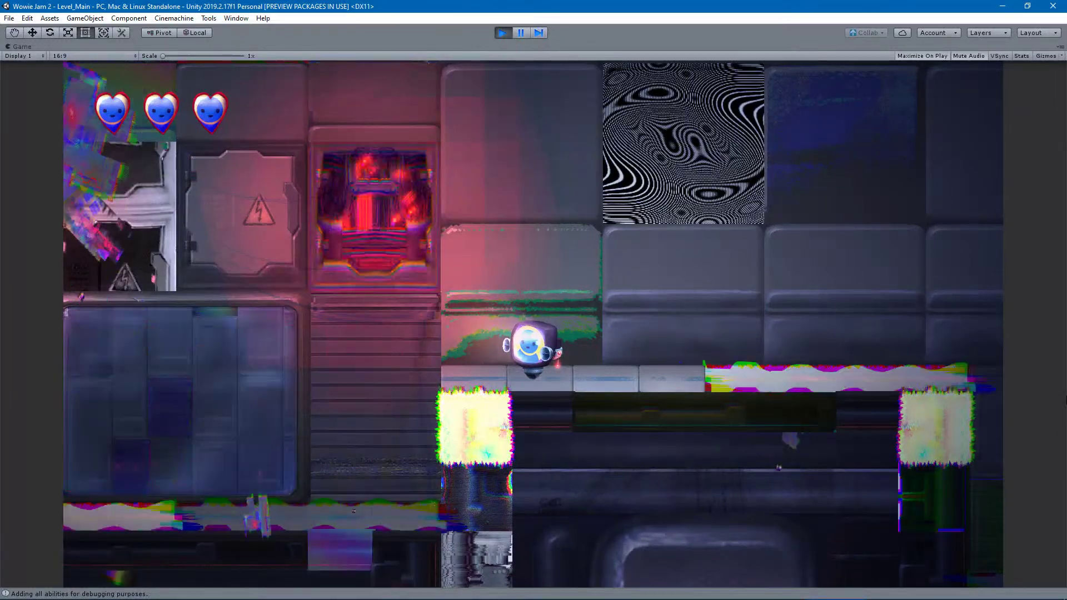
key("d")
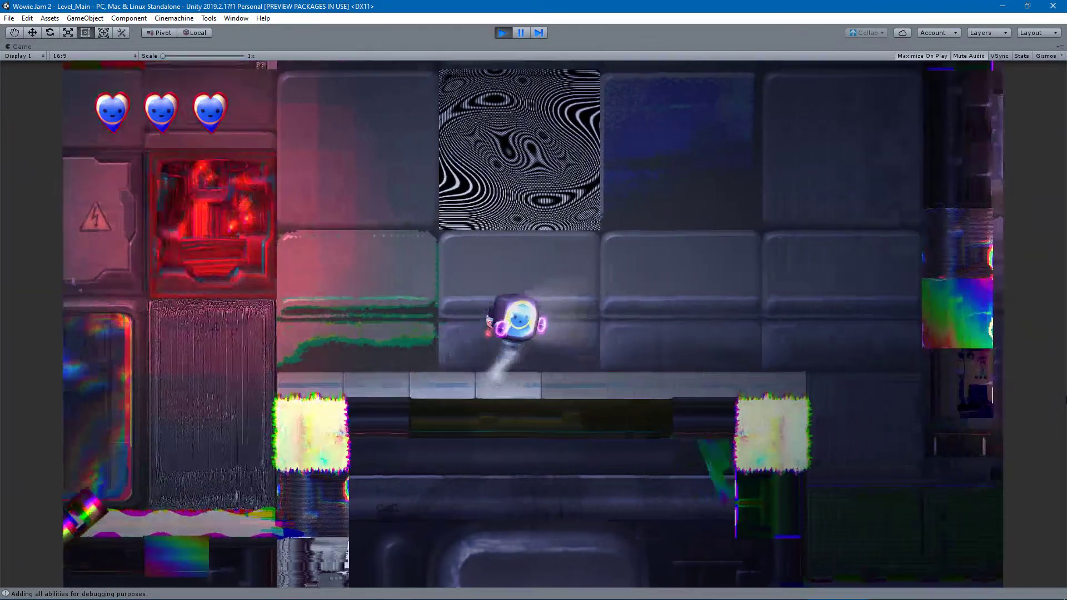
key("d")
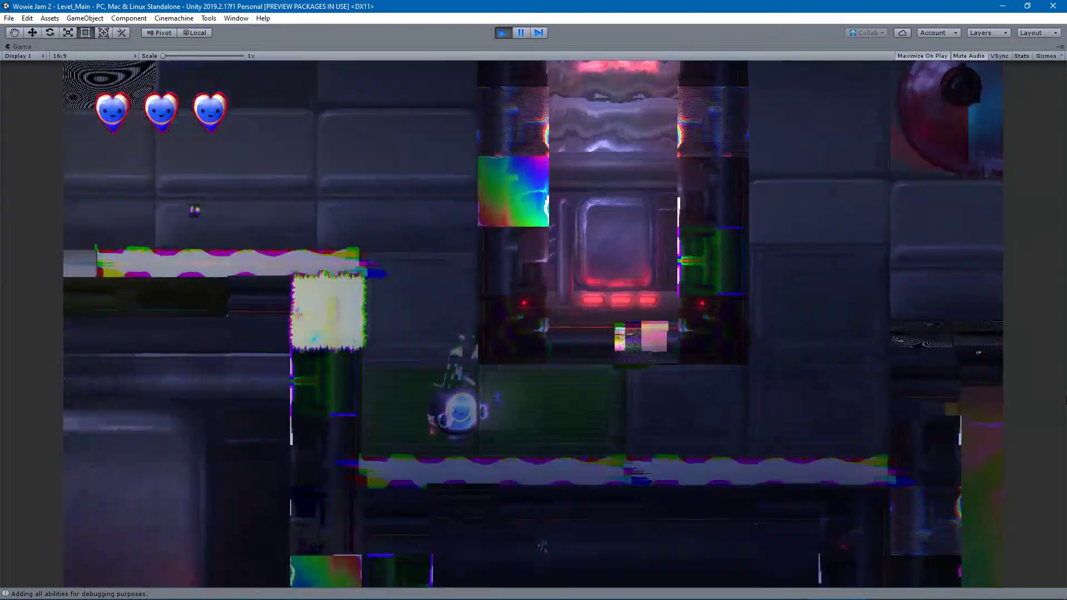
Move the character around the ledge beside the wall column to check the gradient shading near the capsule window.
key("d")
key("space")
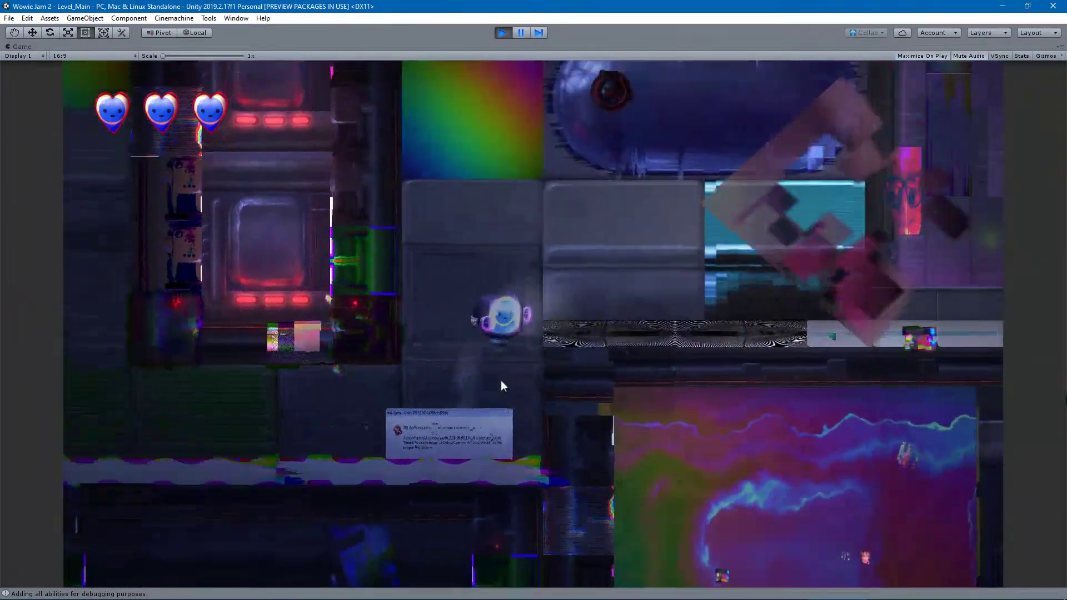
key("a")
key("space")
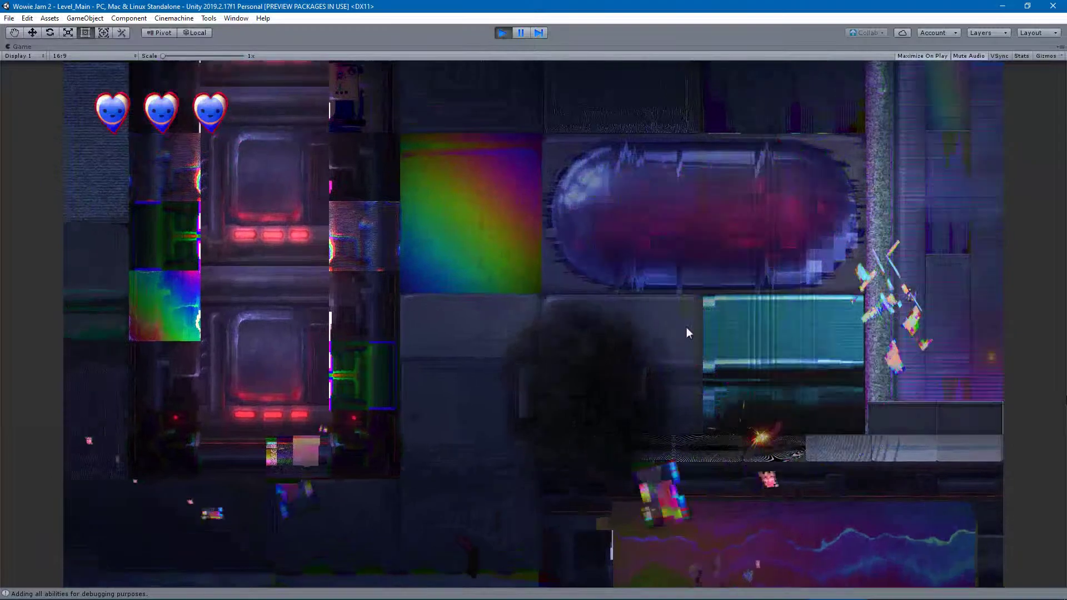
key("d")
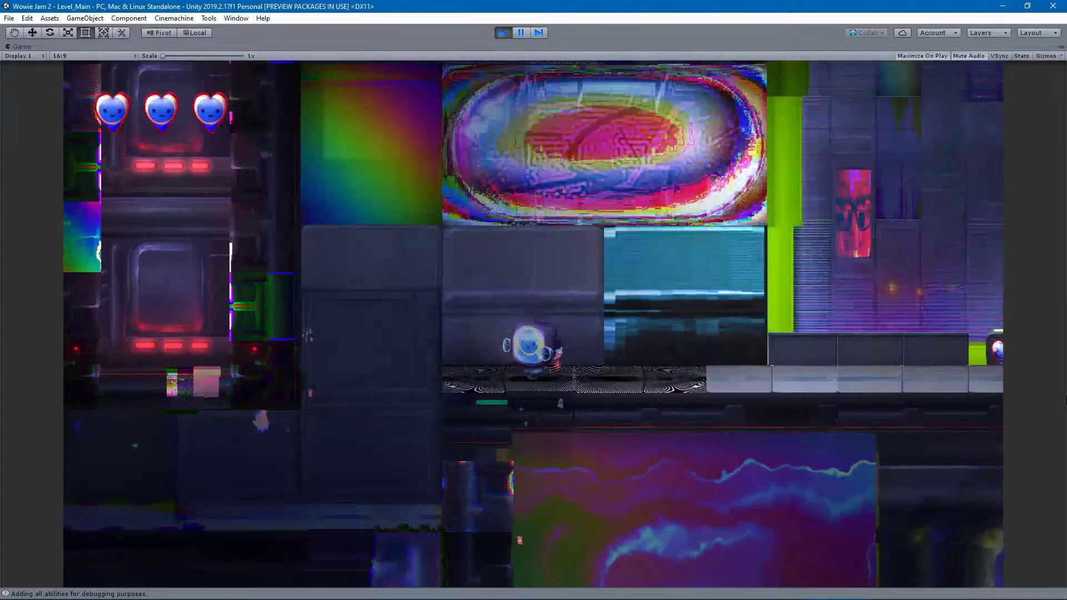
key("a")
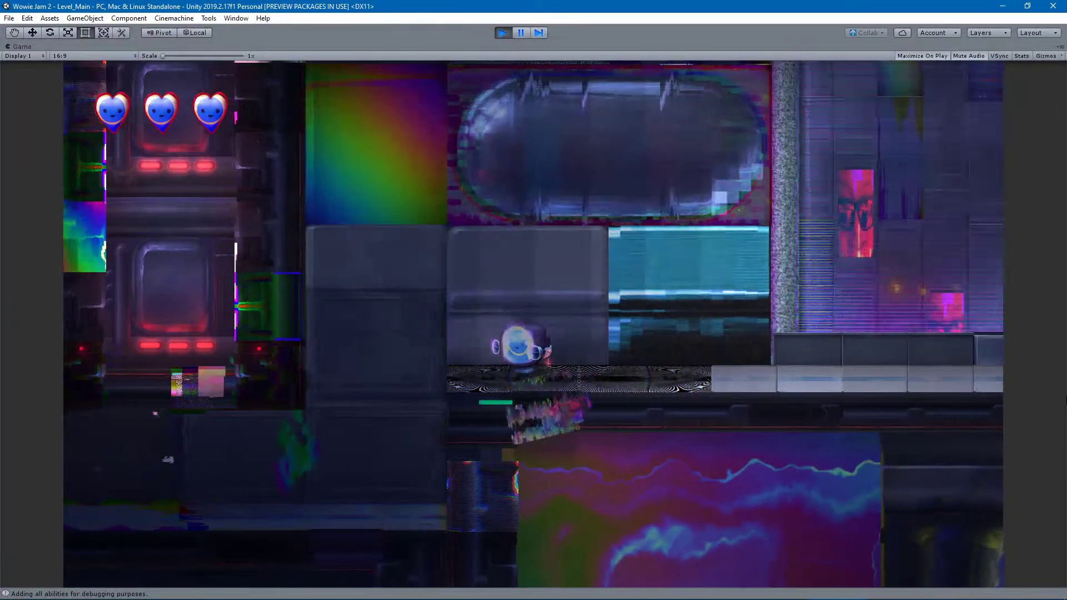
key("space")
key("d")
key("a")
key("space")
key("space")
key("d")
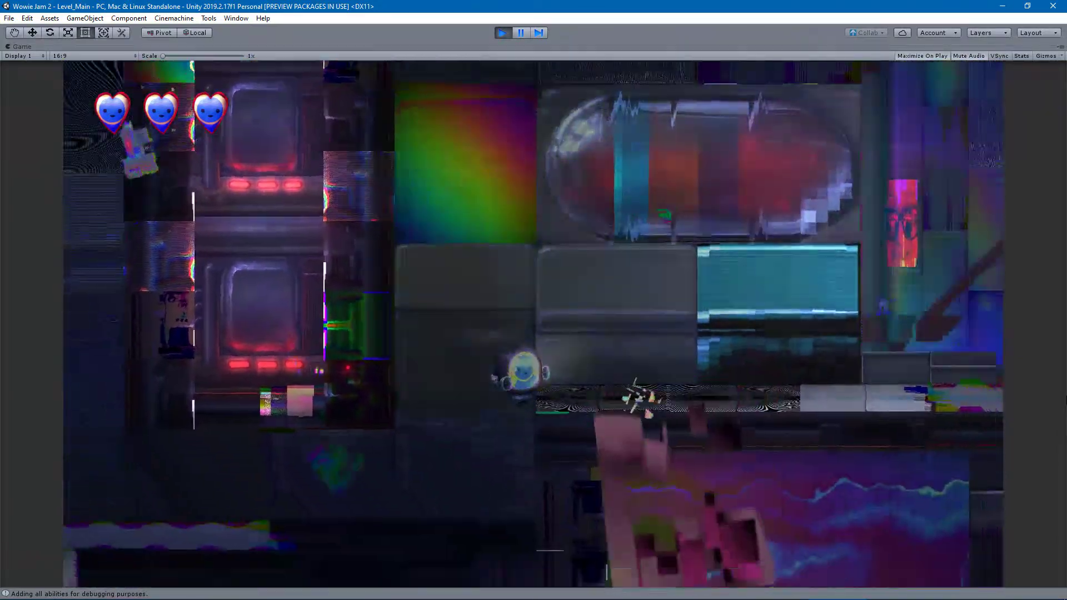
Test the stretch from the wall column past the capsule window to the Download ad block.
key("d")
key("d")
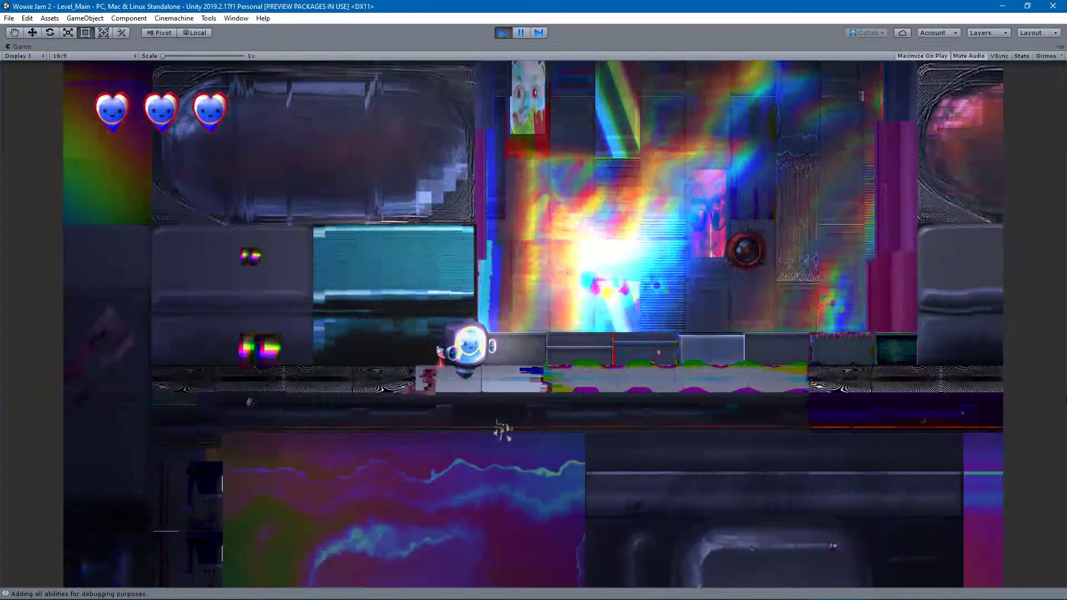
key("space")
key("a")
key("a")
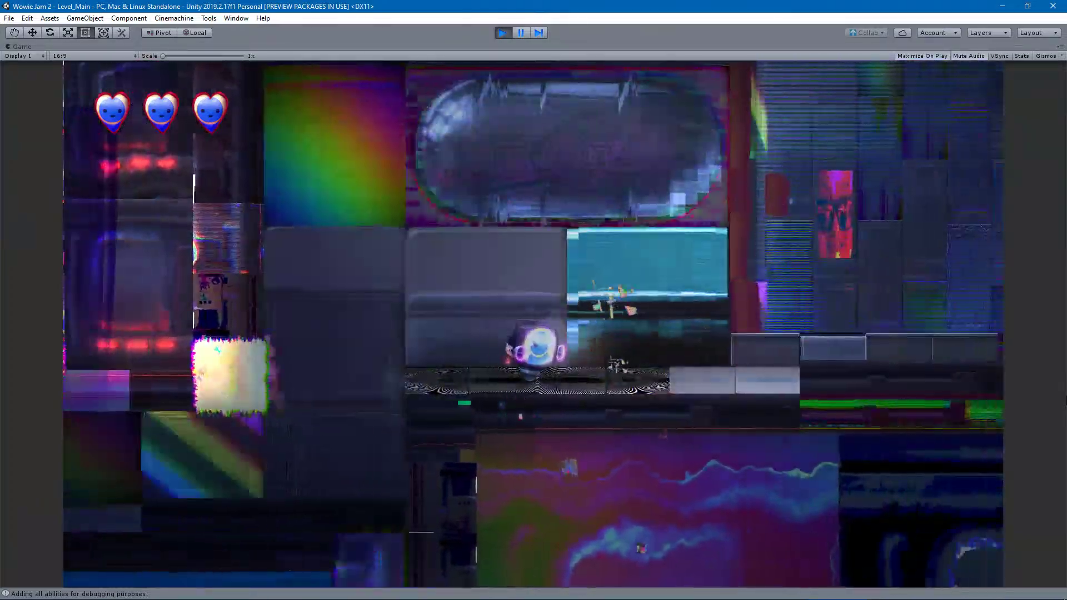
key("d")
key("space")
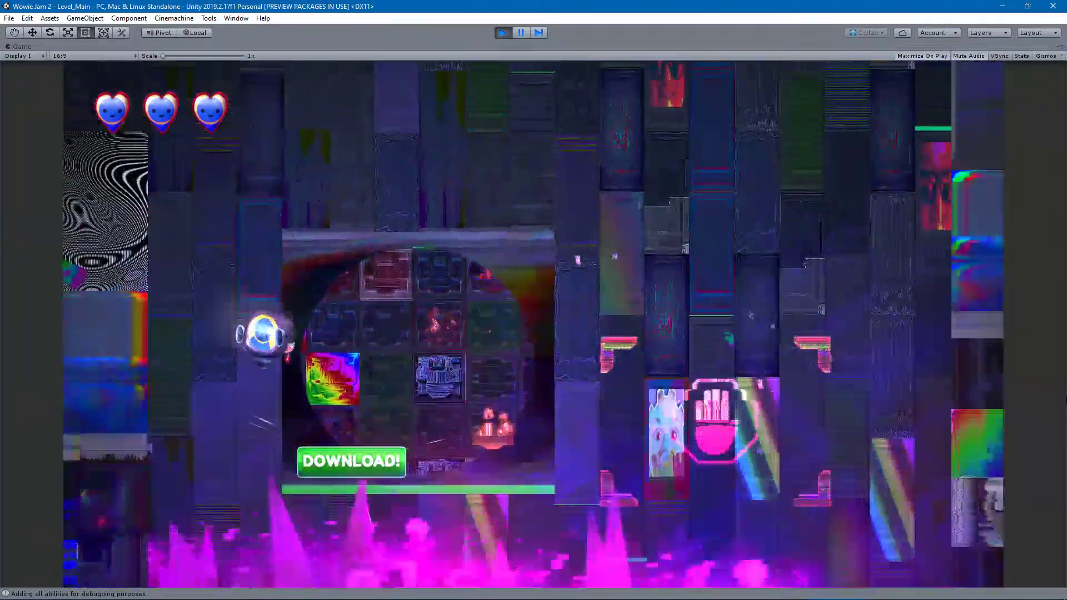
Bring the character back to the dark area under the wall column to check its shading, and stop play mode.
key("d")
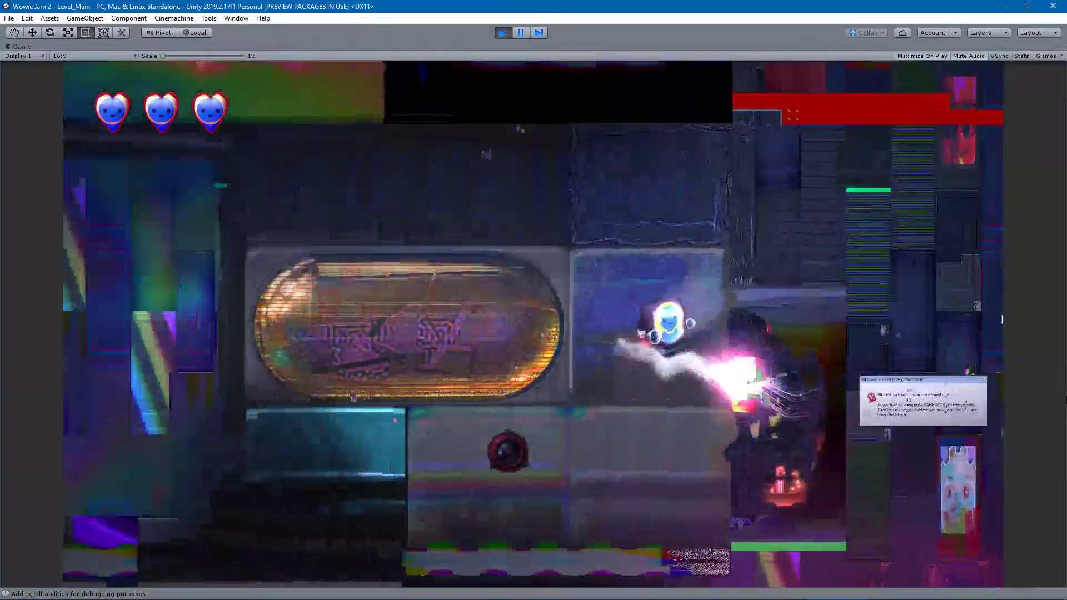
key("a")
key("d")
key("space")
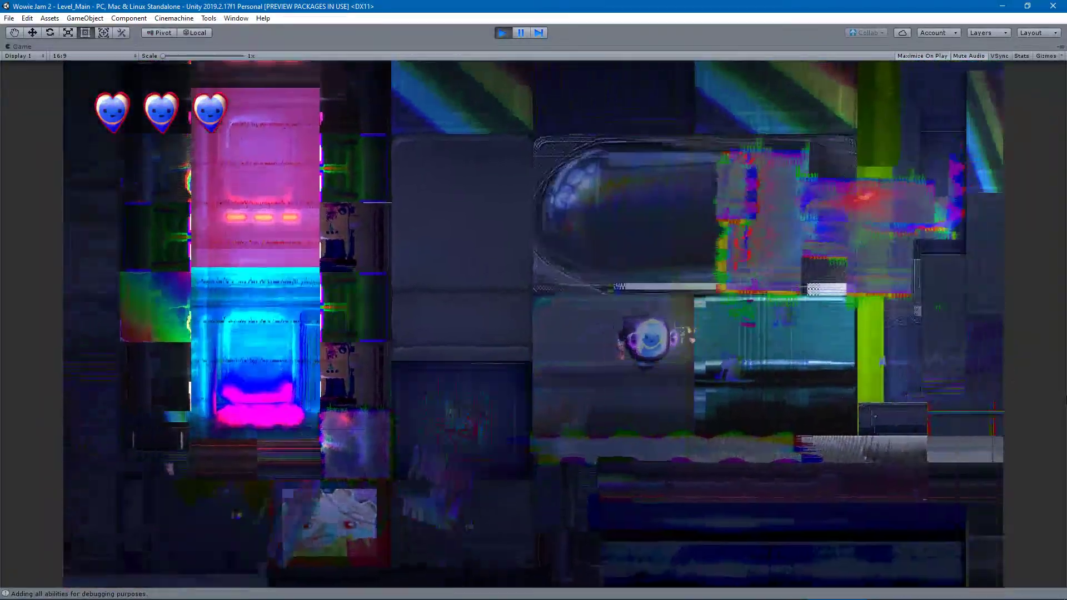
key("a")
key("a")
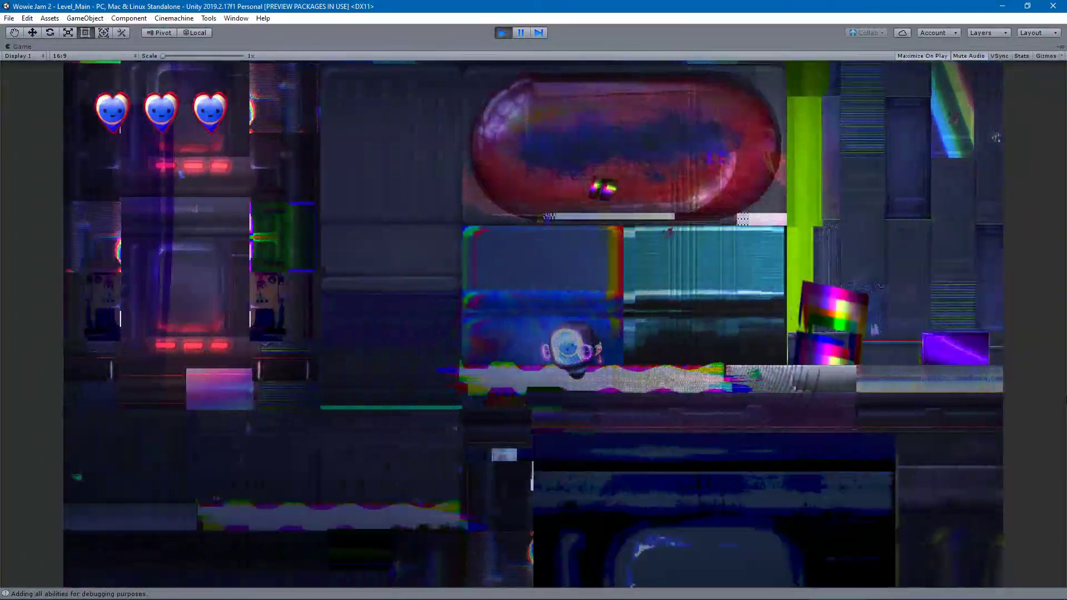
key("a")
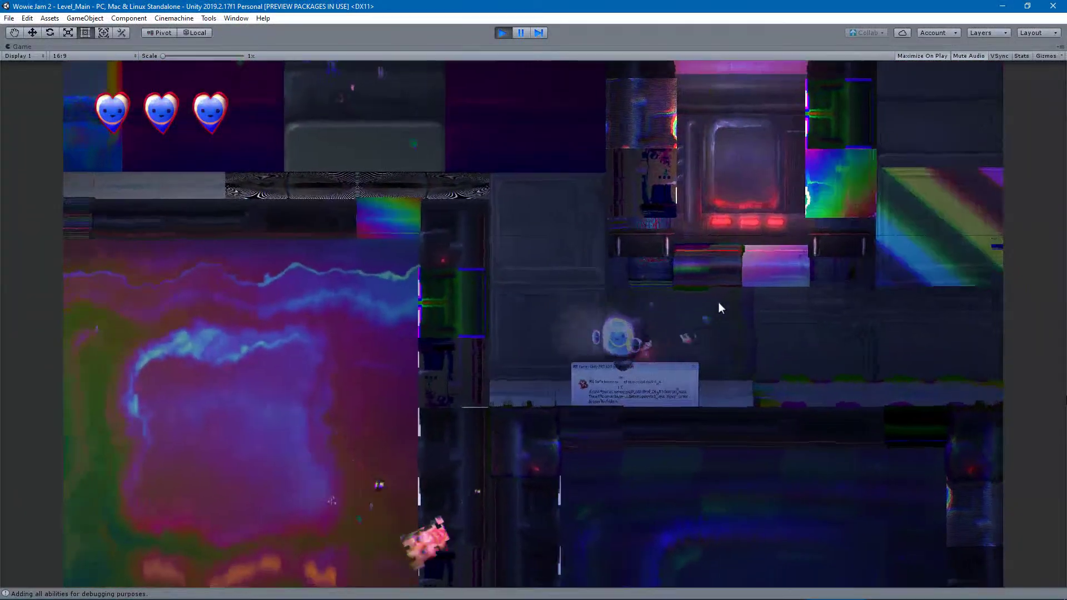
key("space")
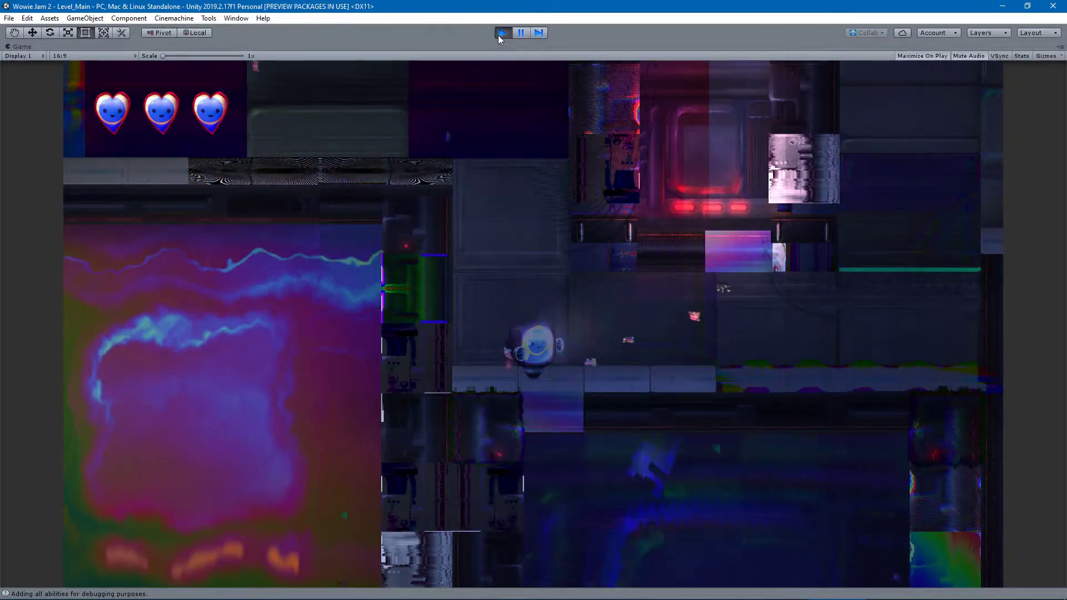
left_click(499, 34)
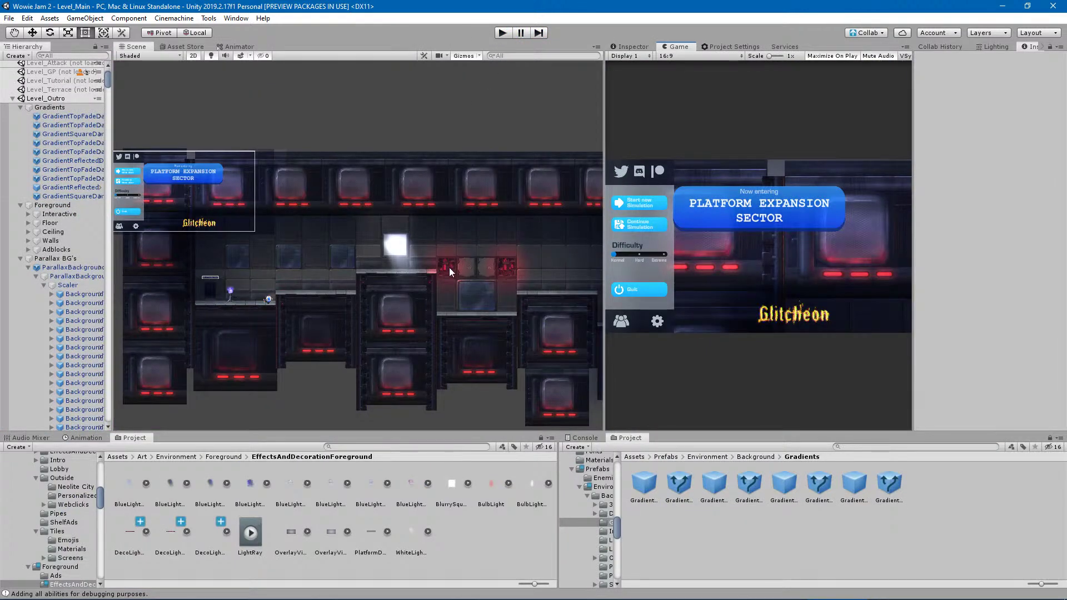
Make the reflected gradient over the tall wall column a more saturated red, FF5859.
middle_click_drag(403, 288, 194, 342)
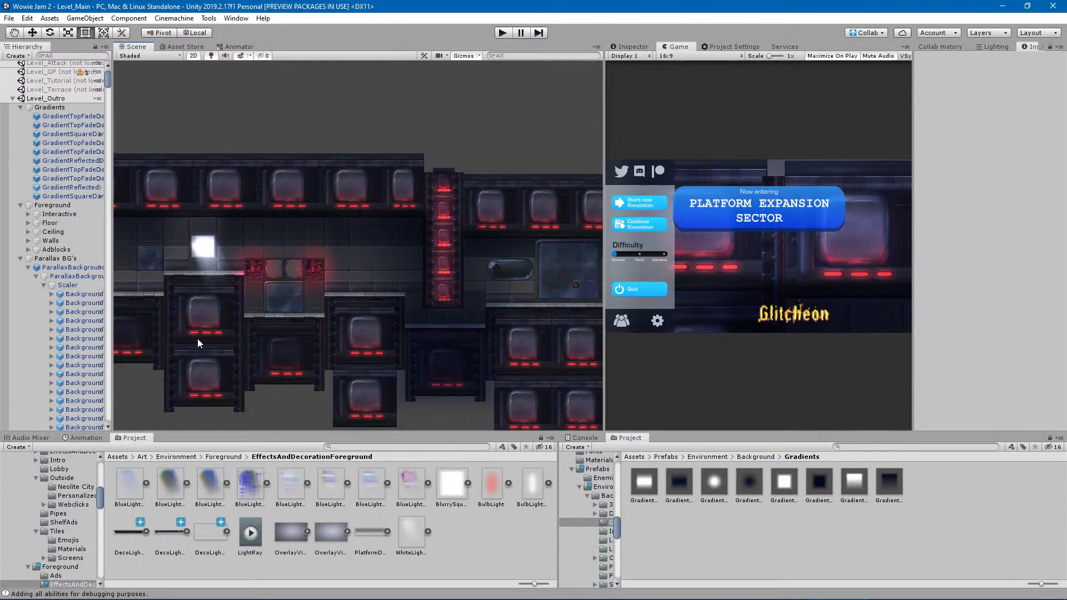
left_click(447, 259)
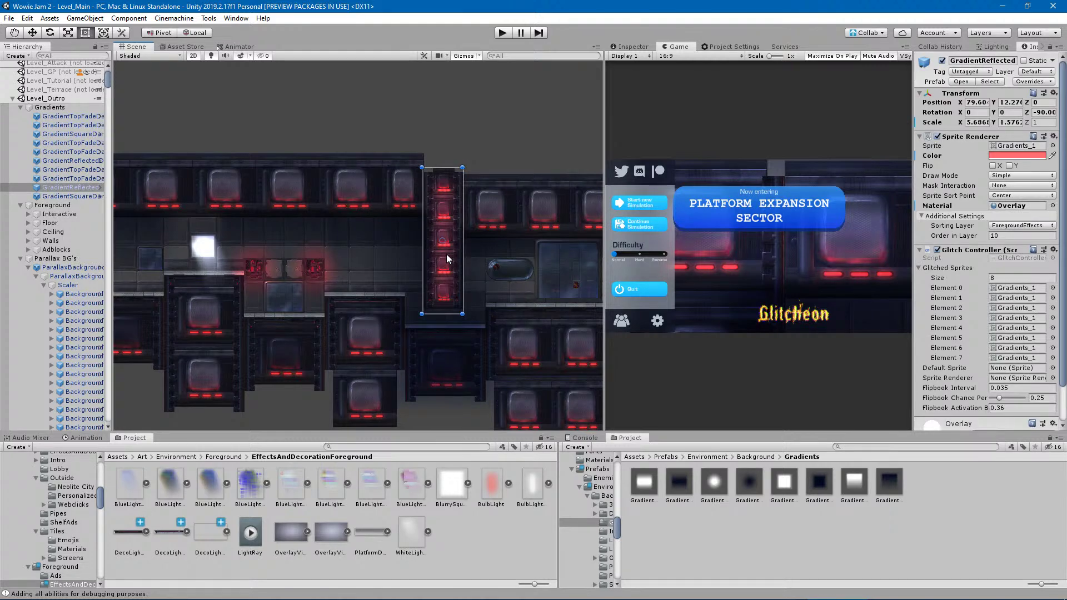
scroll(462, 270, "up", 3)
left_click(1030, 156)
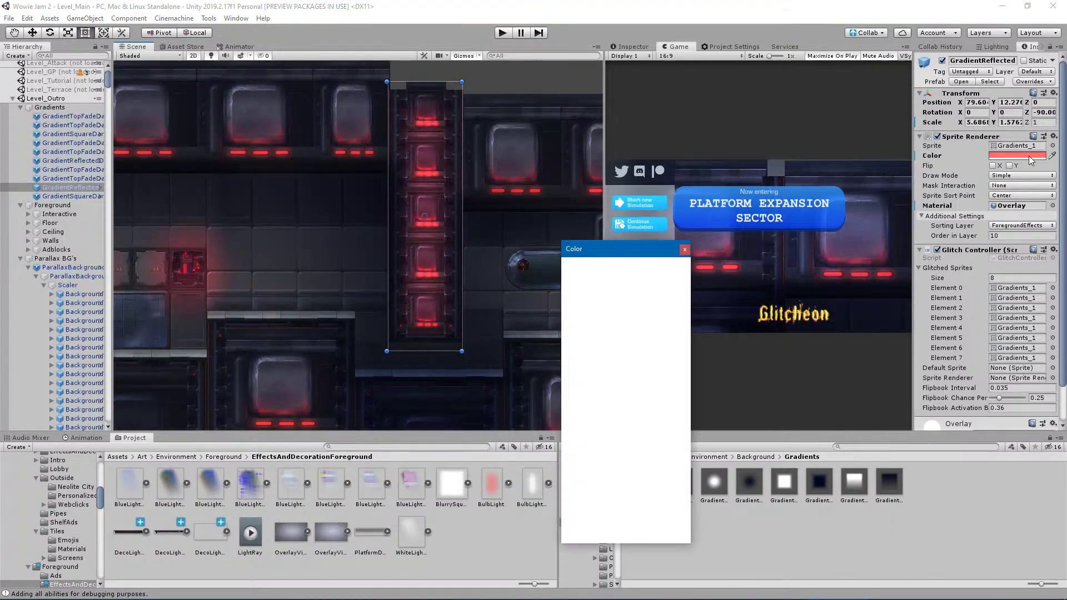
left_click_drag(633, 323, 635, 292)
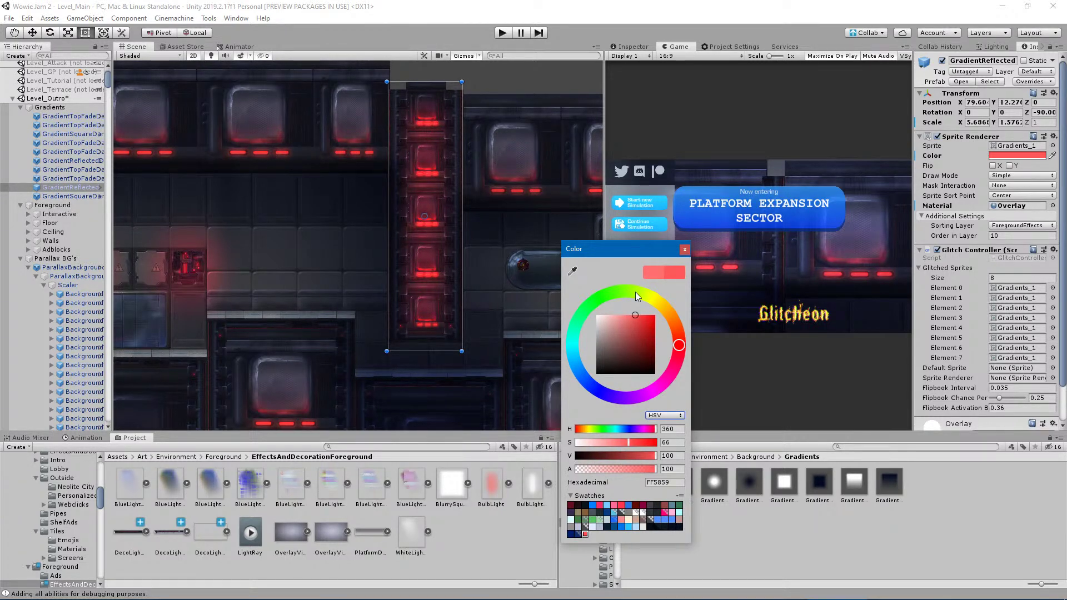
left_click(684, 250)
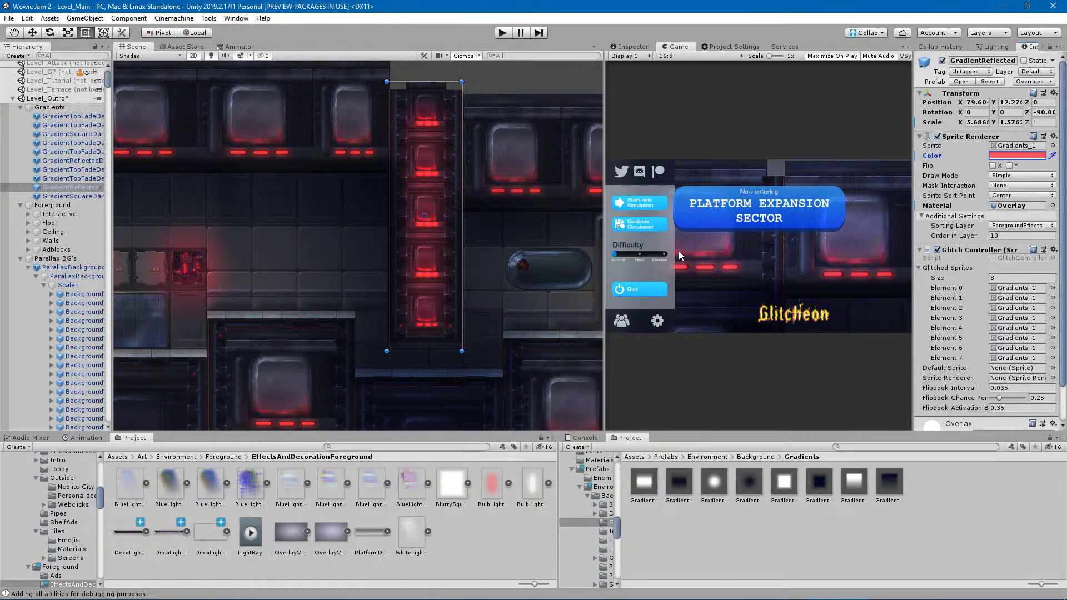
Fine-tune the reflected gradient over the wall column to the red FF5C58 and deselect it.
middle_click_drag(364, 319, 393, 316)
left_click(1023, 155)
left_click(680, 344)
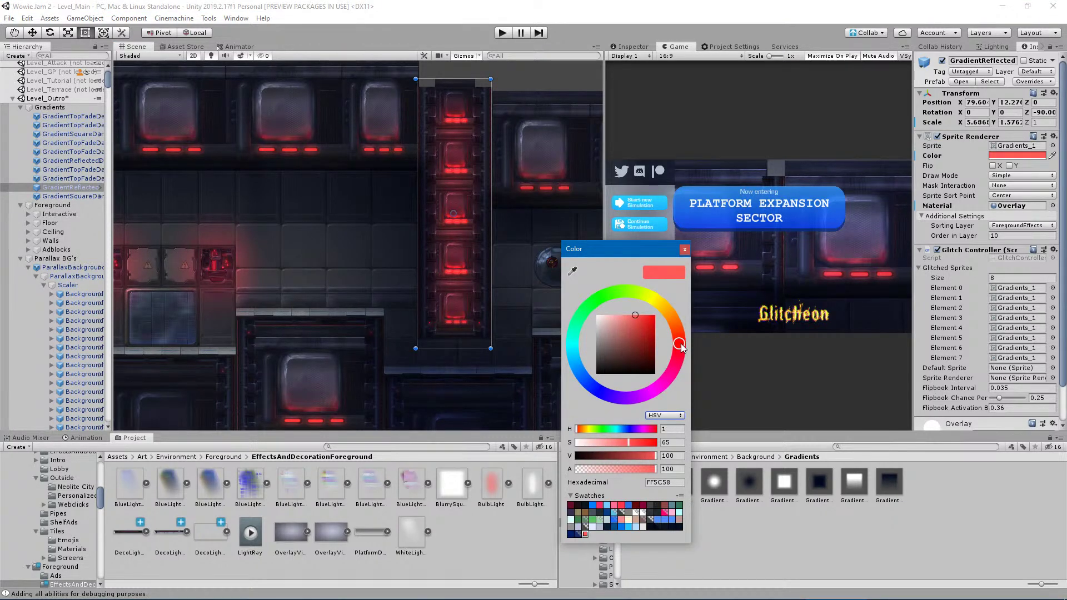
left_click(682, 248)
scroll(449, 312, "down", 3)
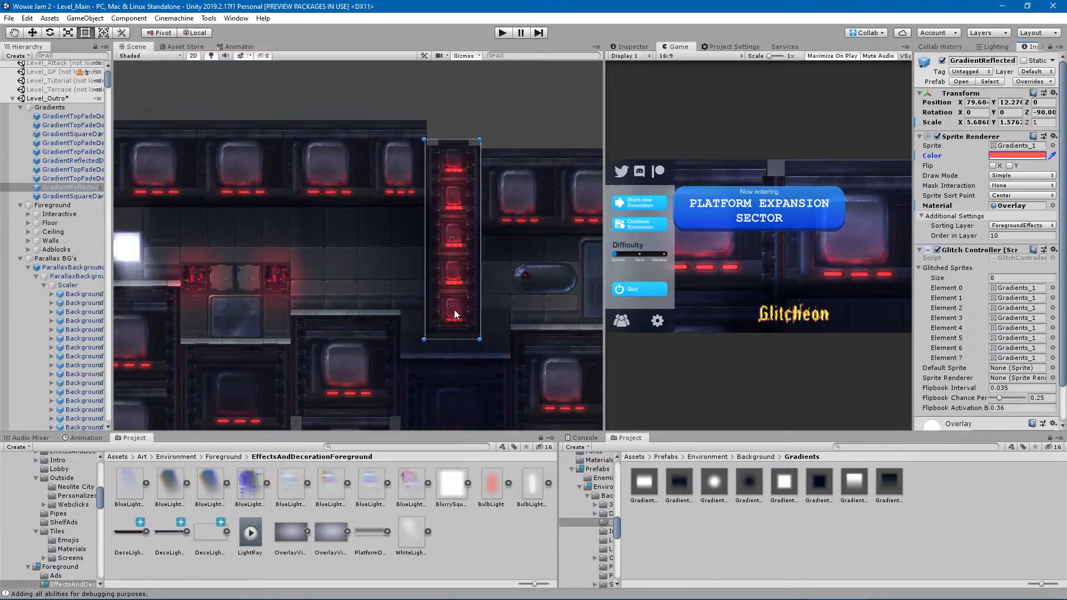
left_click(516, 119)
scroll(434, 349, "down", 2)
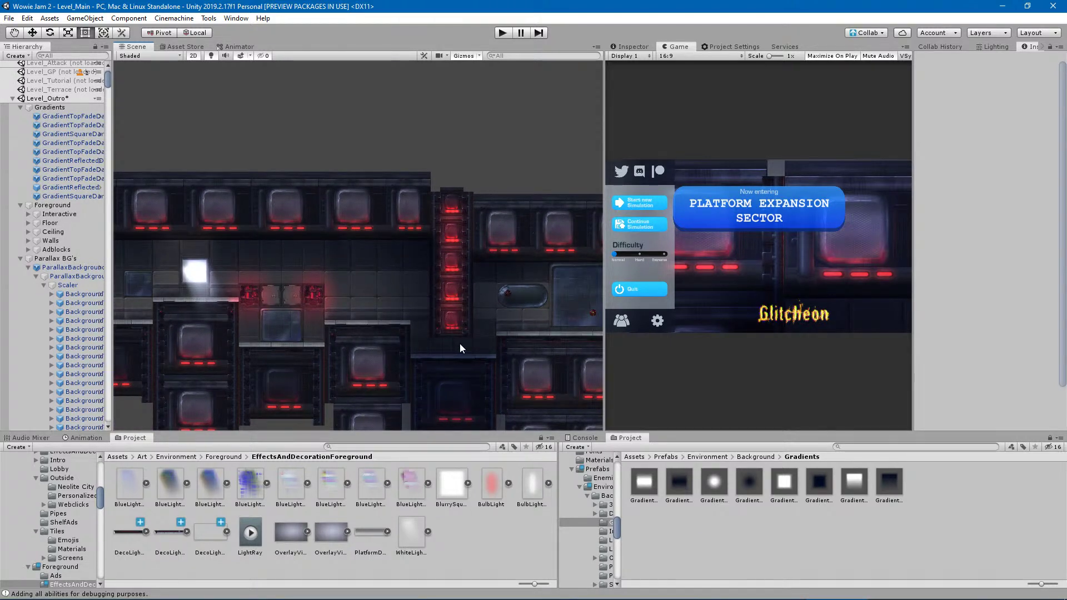
Add a GradientTopFade prefab to the Gradients group of Level_Outro.
middle_click_drag(498, 325, 444, 337)
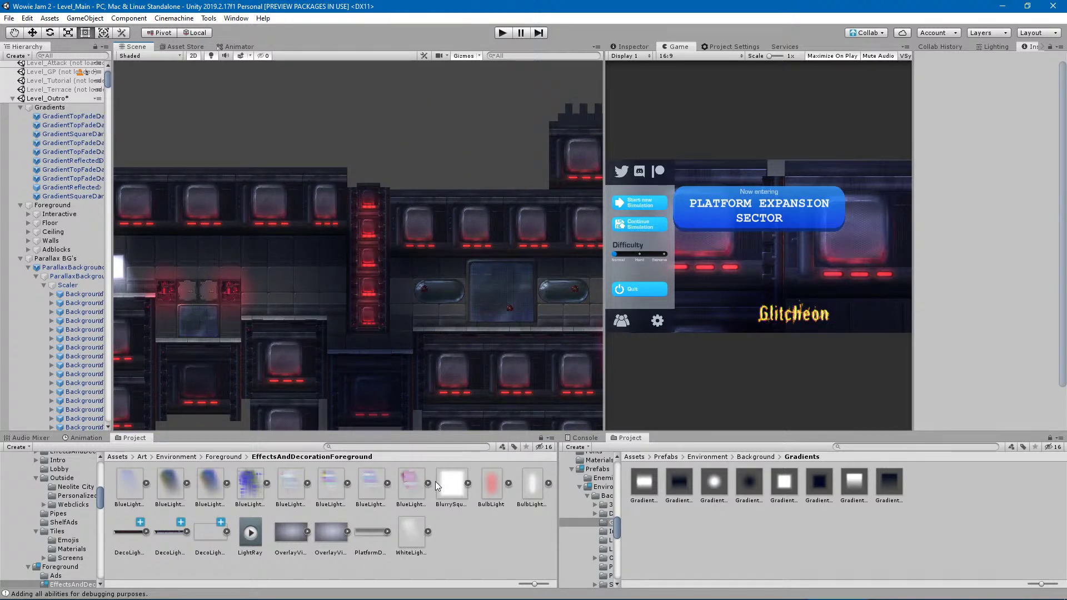
middle_click_drag(538, 341, 438, 332)
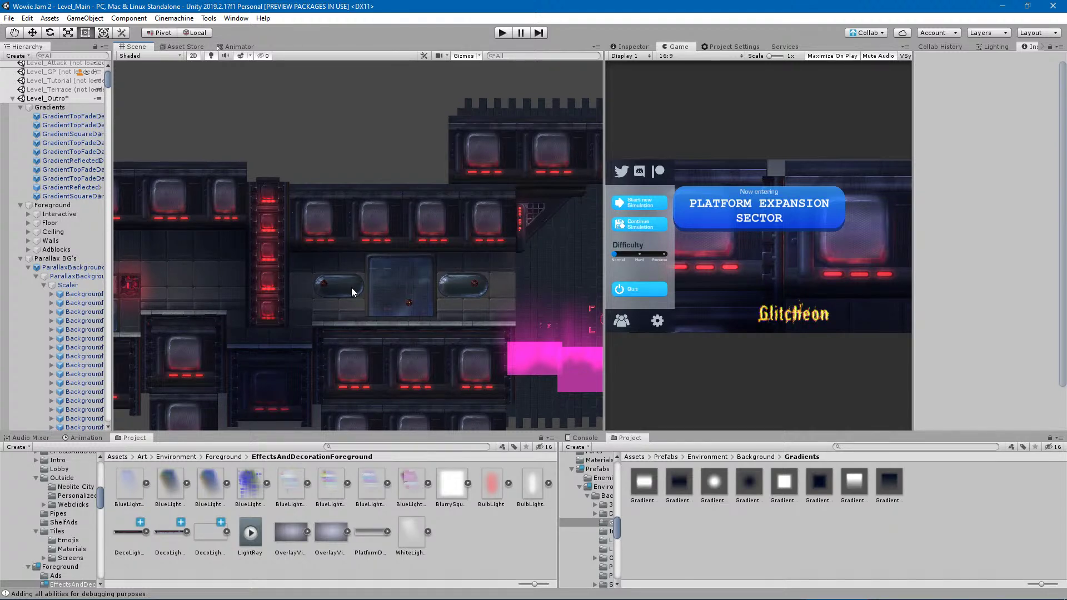
scroll(439, 365, "up", 2)
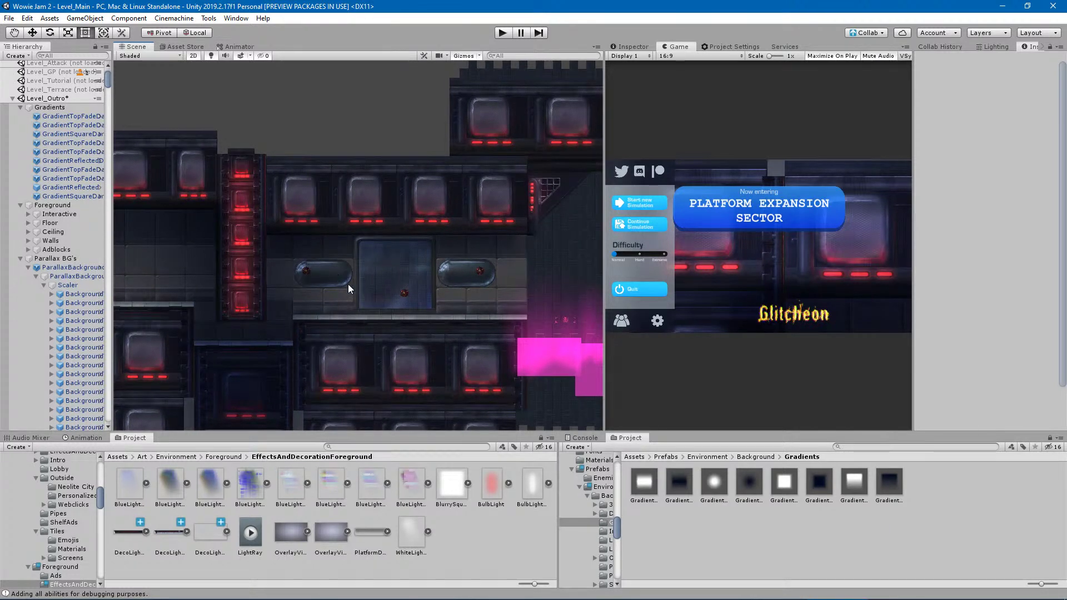
middle_click_drag(454, 315, 422, 313)
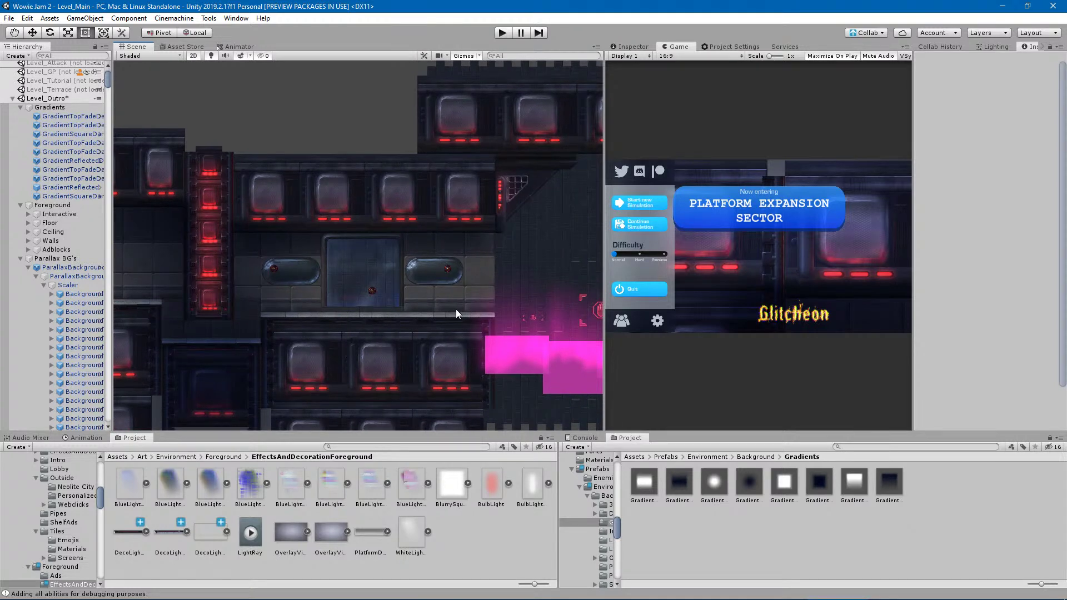
middle_click_drag(477, 284, 425, 280)
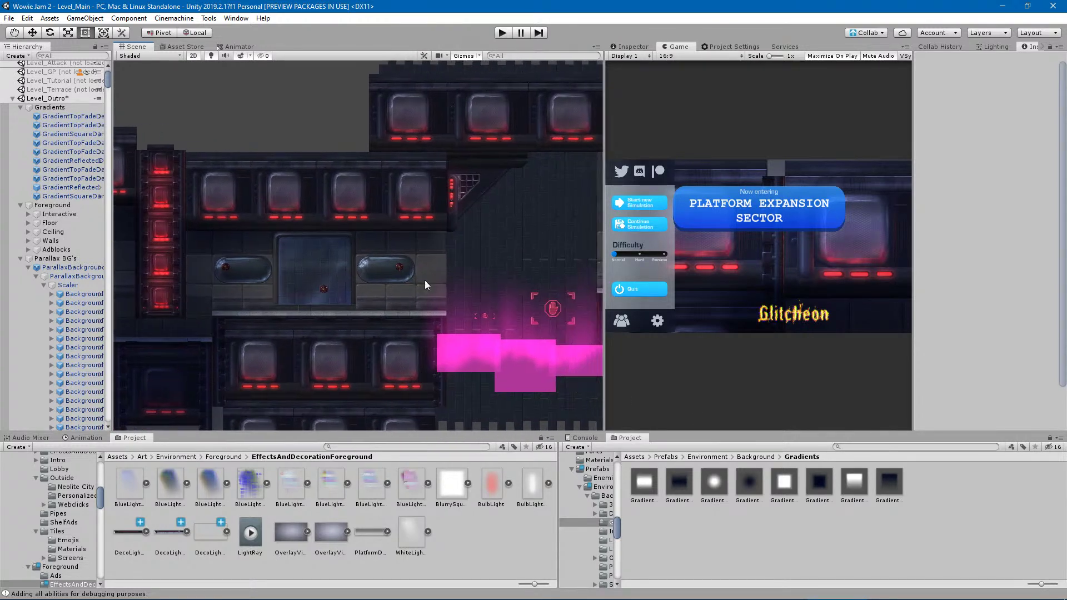
scroll(461, 295, "up", 2)
scroll(464, 309, "up", 1)
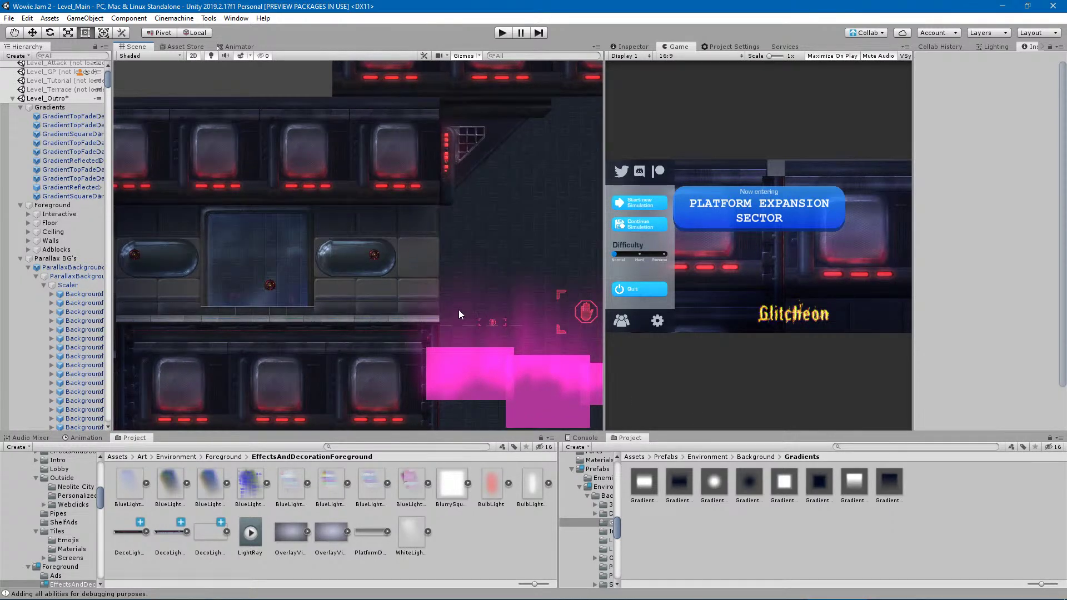
left_click(389, 218)
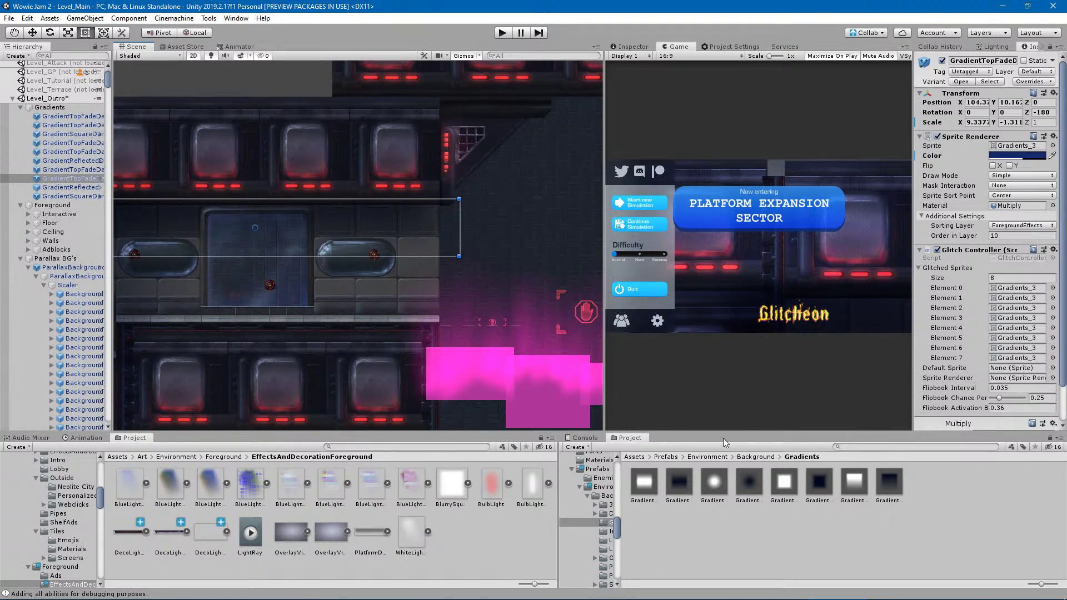
left_click_drag(858, 487, 68, 108)
Move the new top-fade gradient along X to 124, at the end of the ledge beside the pink glitch pit.
scroll(393, 270, "down", 4)
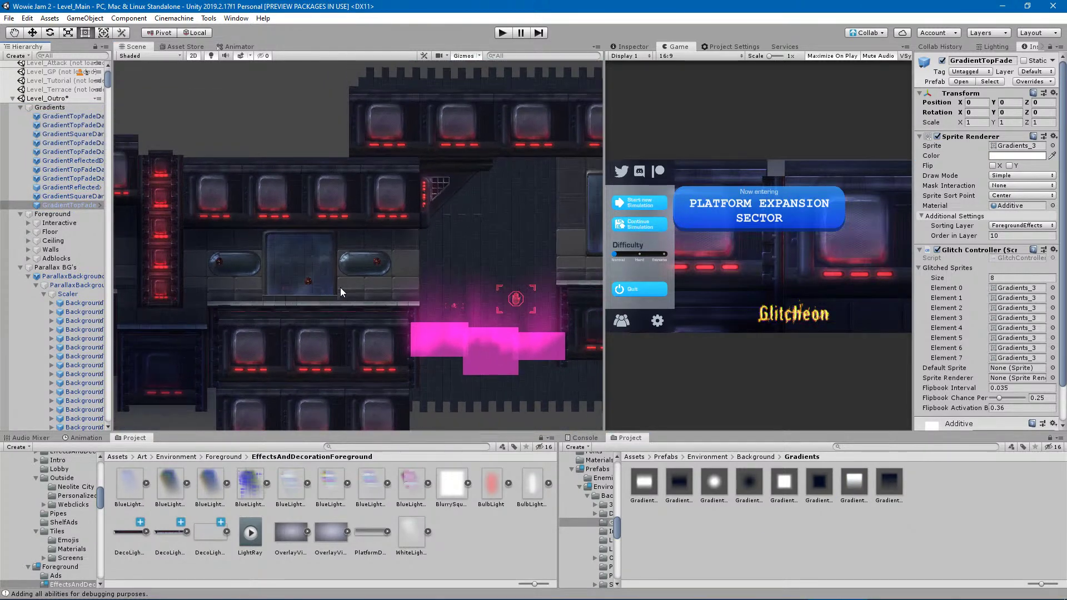
scroll(285, 310, "down", 4)
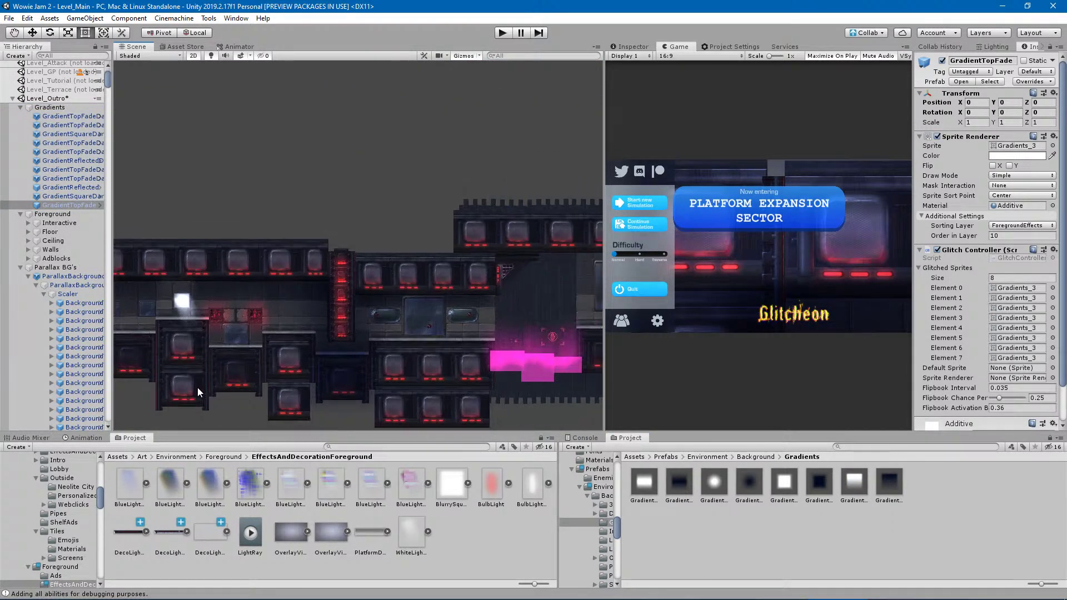
middle_click_drag(340, 353, 371, 325)
scroll(372, 325, "up", 1)
left_click(36, 33)
left_click_drag(239, 285, 549, 314)
middle_click_drag(549, 314, 290, 312)
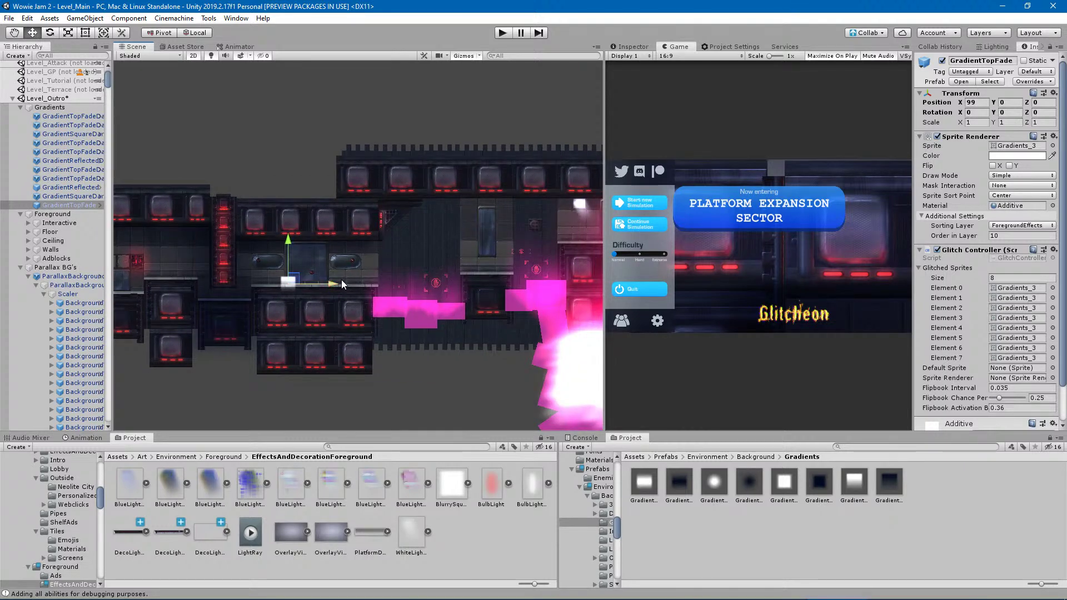
left_click_drag(340, 281, 410, 278)
scroll(400, 275, "up", 5)
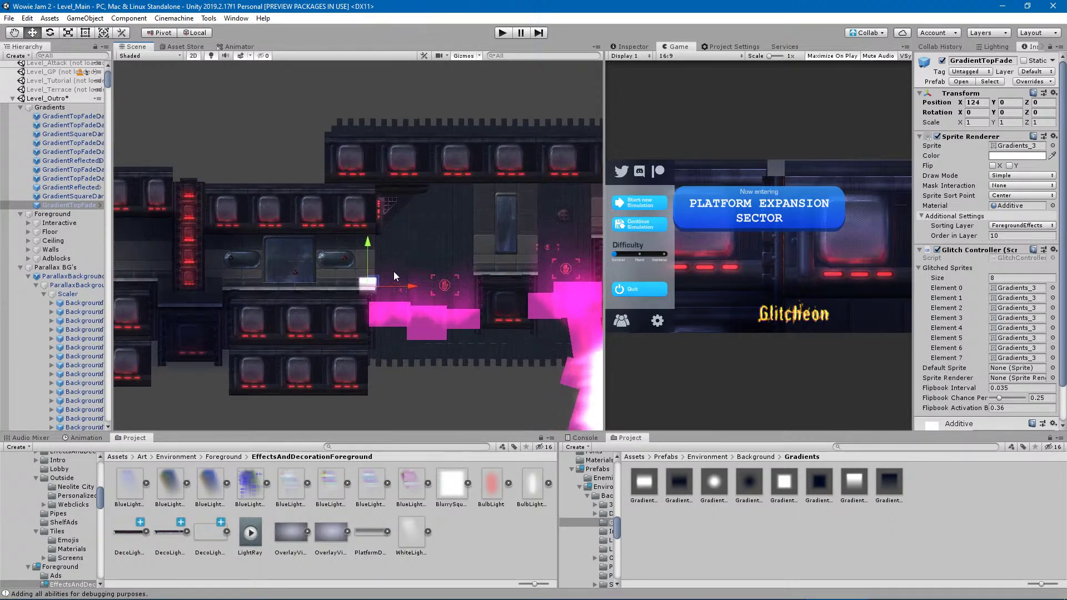
Rotate the top-fade gradient to -90 degrees and stretch it over the wall around the capsule window nearest the pink pit, scaled about 2.93 by 4.42.
left_click(84, 33)
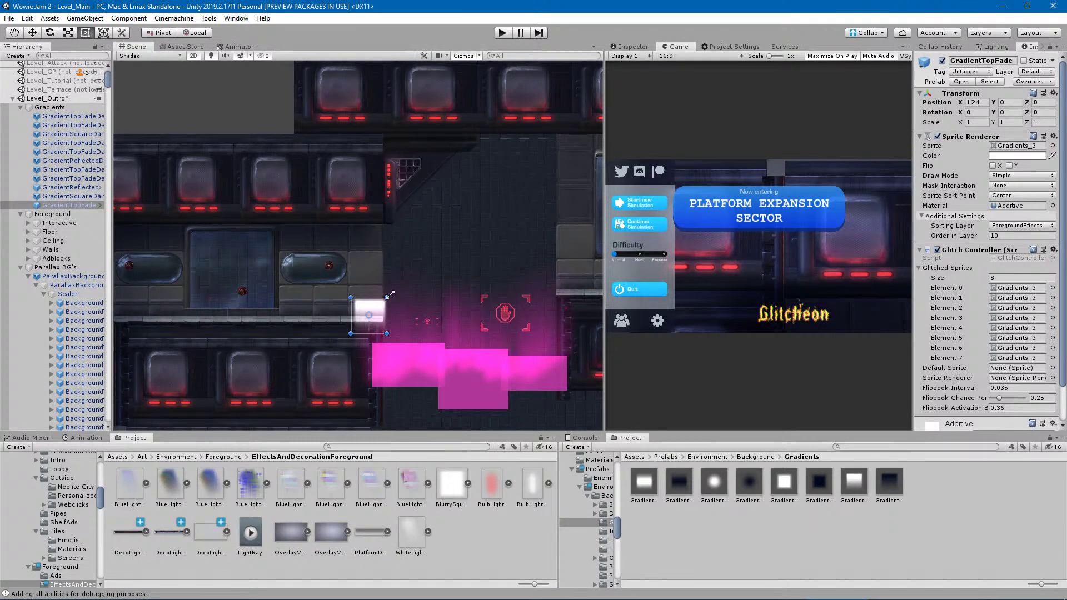
left_click_drag(394, 296, 369, 166)
scroll(411, 365, "up", 3)
left_click_drag(335, 306, 165, 300)
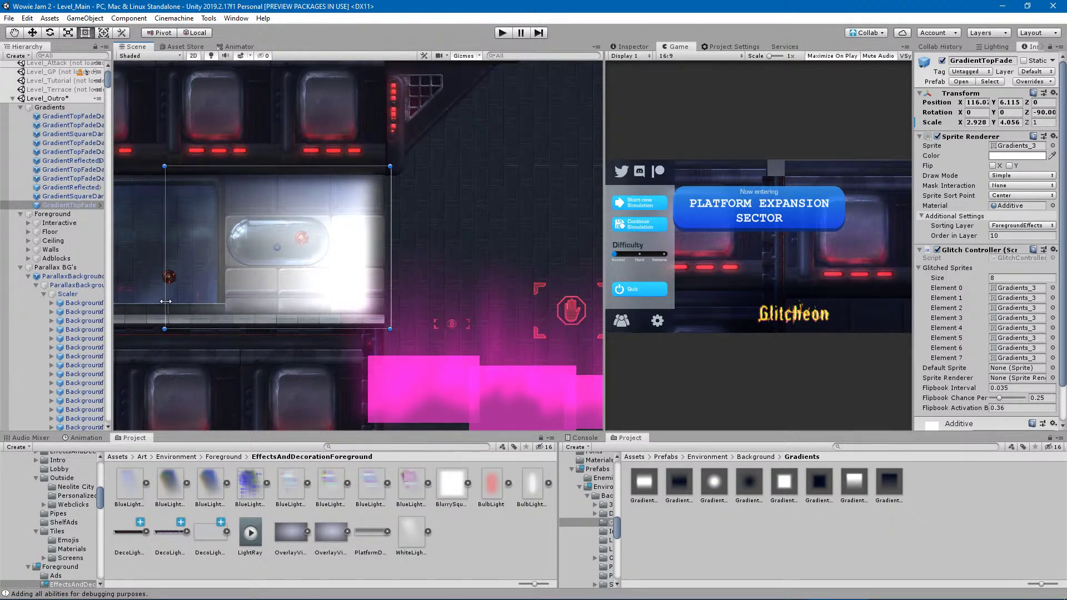
left_click_drag(398, 299, 405, 305)
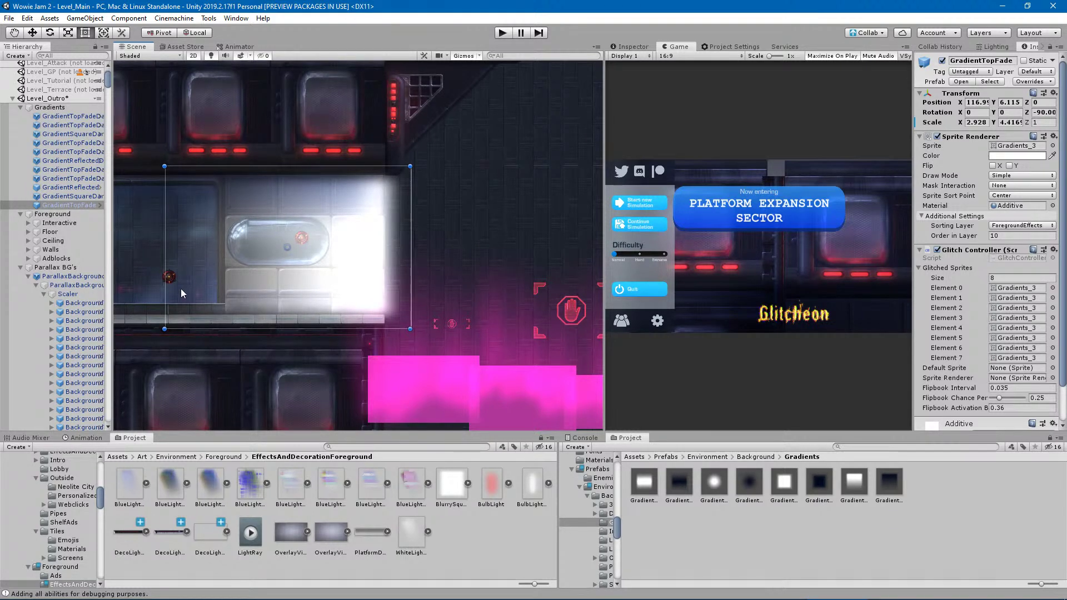
Assign the Overlay material to the top-fade gradient.
left_click(1052, 206)
type("ov")
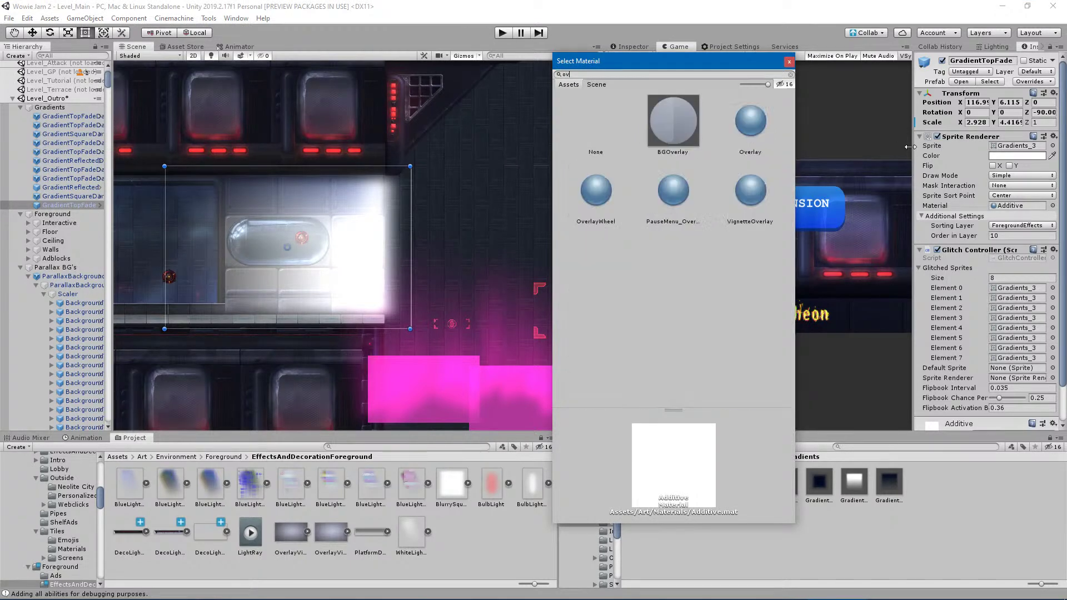
left_click(747, 118)
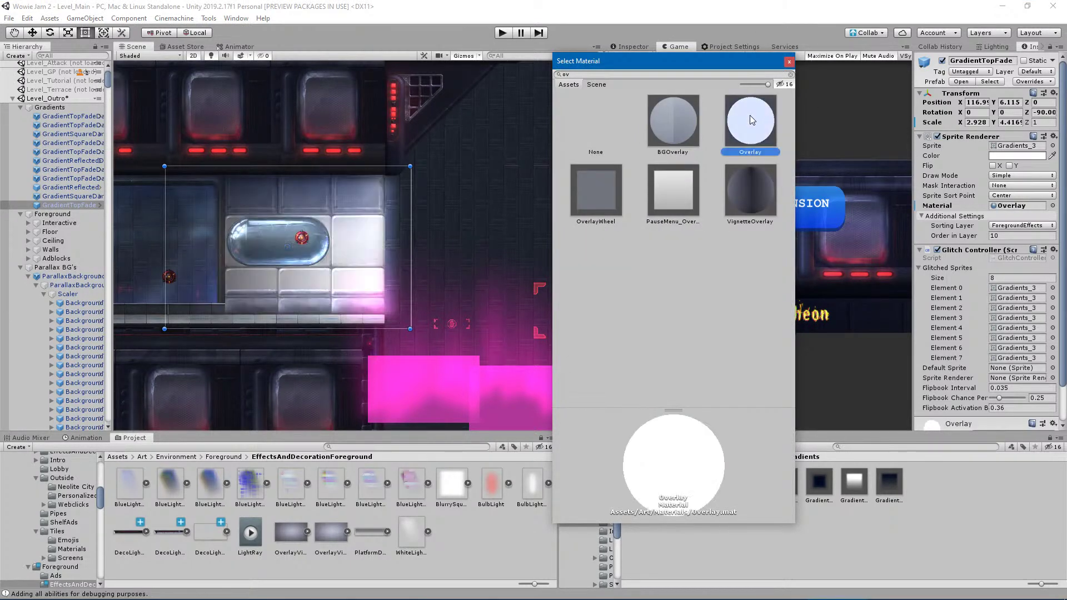
left_click(789, 62)
Tint the top-fade gradient around the capsule window a muted violet, about 786A93.
scroll(404, 303, "up", 2)
middle_click_drag(478, 278, 570, 292)
left_click(1005, 156)
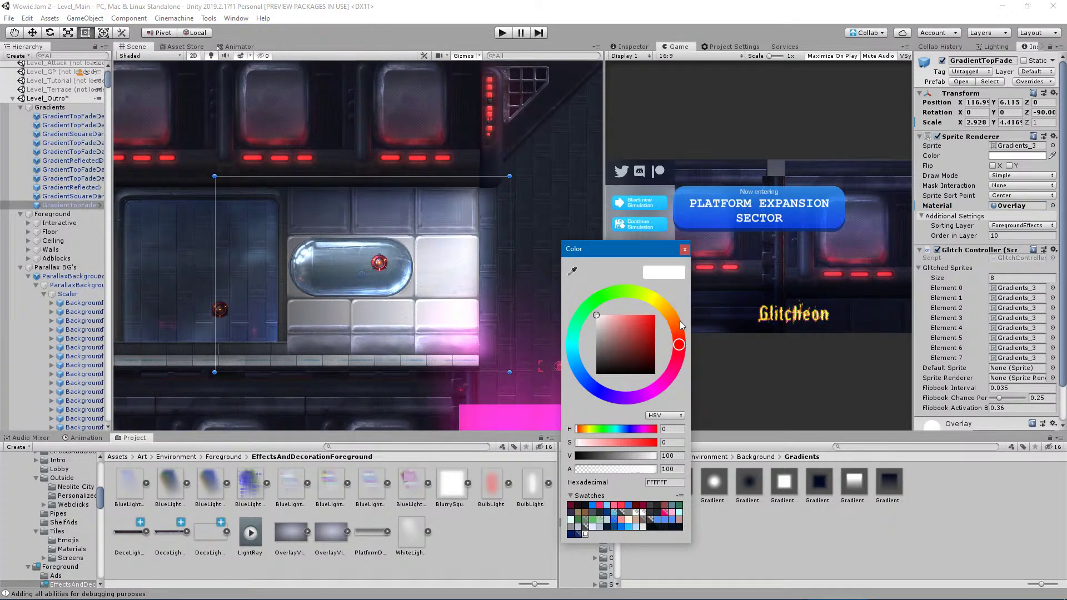
left_click(608, 331)
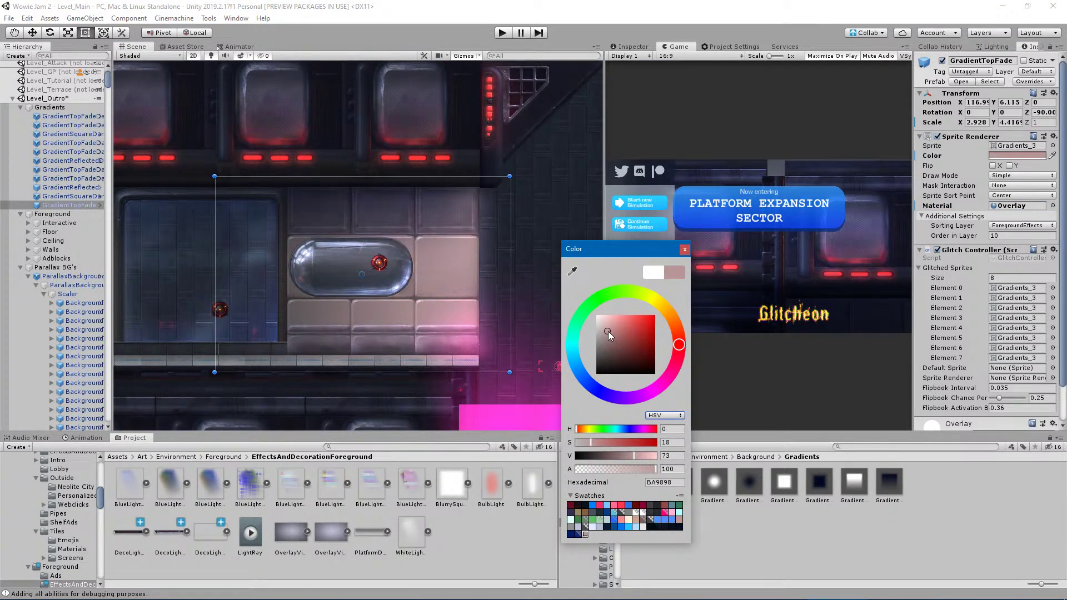
mouse_move(578, 378)
left_mouse_down()
mouse_move(592, 386)
mouse_move(572, 390)
left_mouse_up()
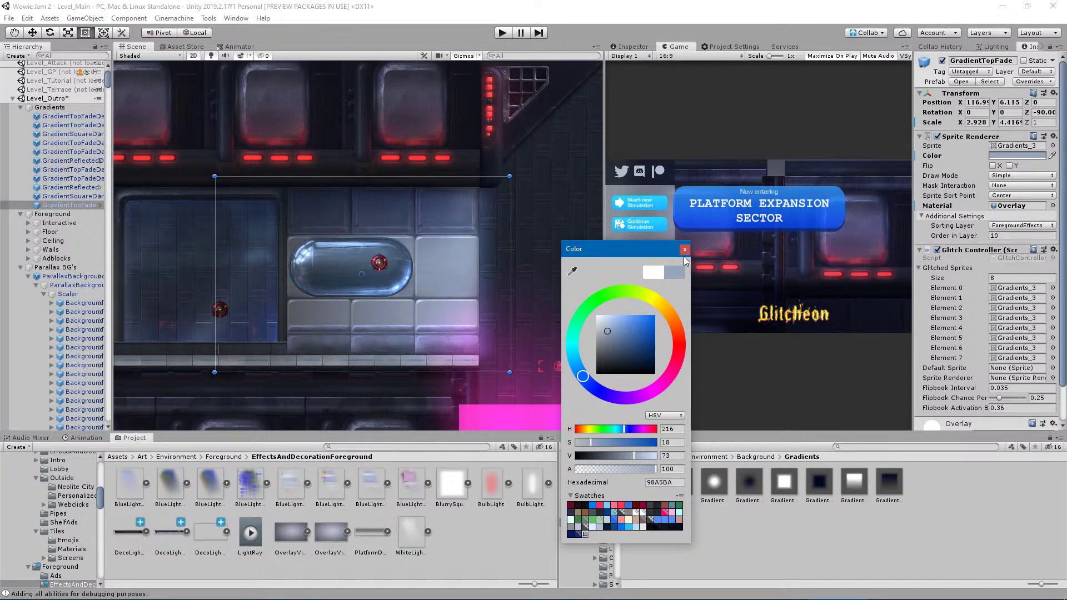
left_click_drag(609, 334, 612, 340)
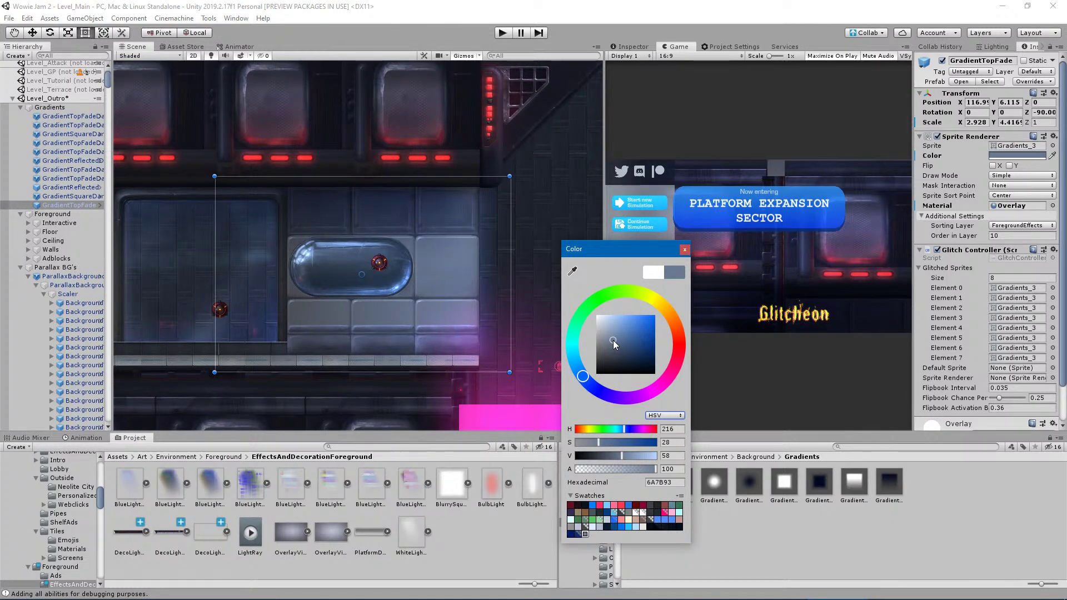
left_click_drag(628, 398, 617, 398)
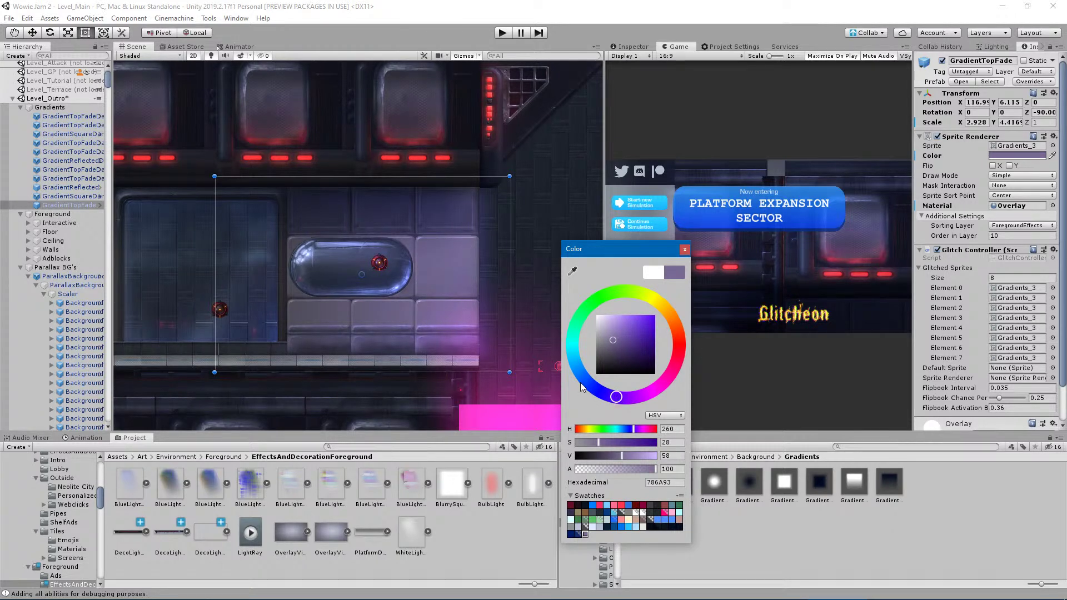
left_click_drag(616, 398, 614, 403)
left_click(684, 249)
middle_click_drag(545, 332, 452, 346)
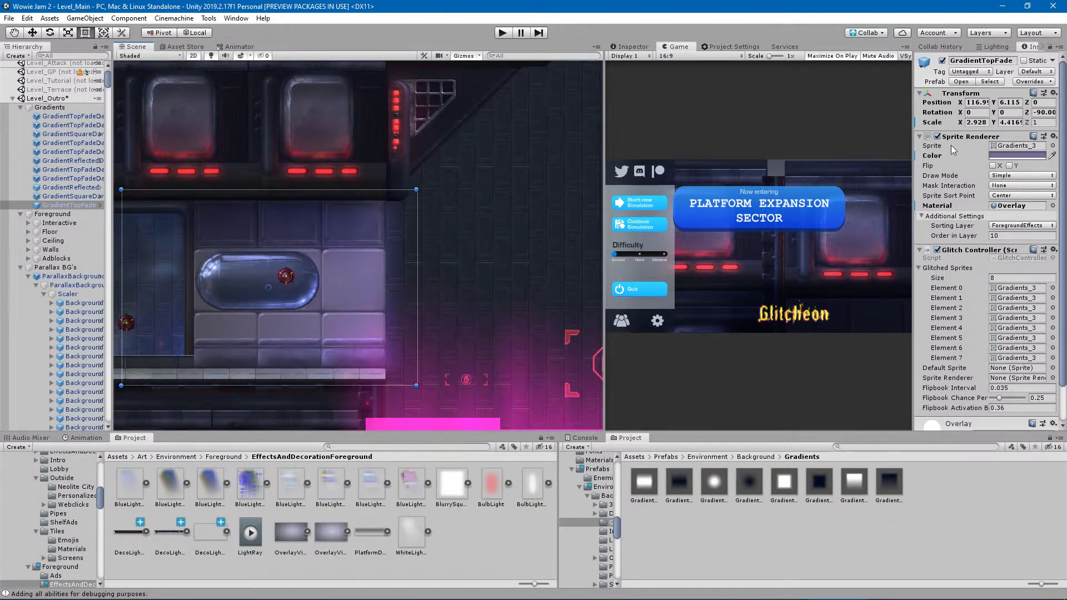
Nudge the top-fade gradient's violet tint to 776A93 and compare it with the pink glow of the pit.
left_click(1033, 155)
left_click_drag(615, 397, 618, 406)
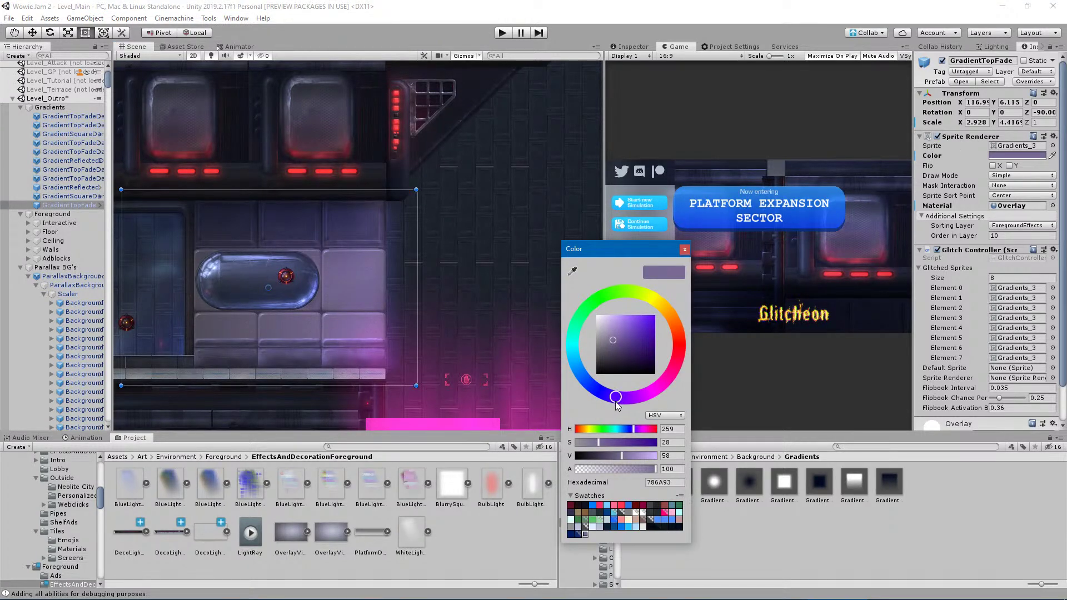
left_click(685, 249)
scroll(377, 367, "down", 3)
middle_click_drag(407, 324, 309, 322)
scroll(349, 315, "up", 12)
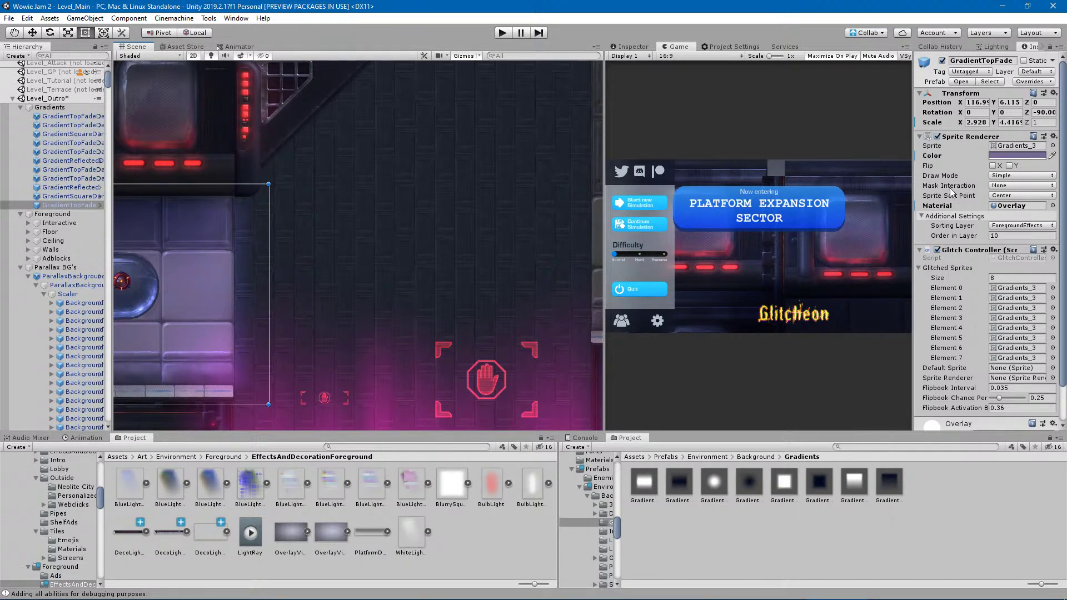
Shift the top-fade gradient's tint to the warmer violet 7D6A93 and check it against the surrounding walls.
left_click(1037, 156)
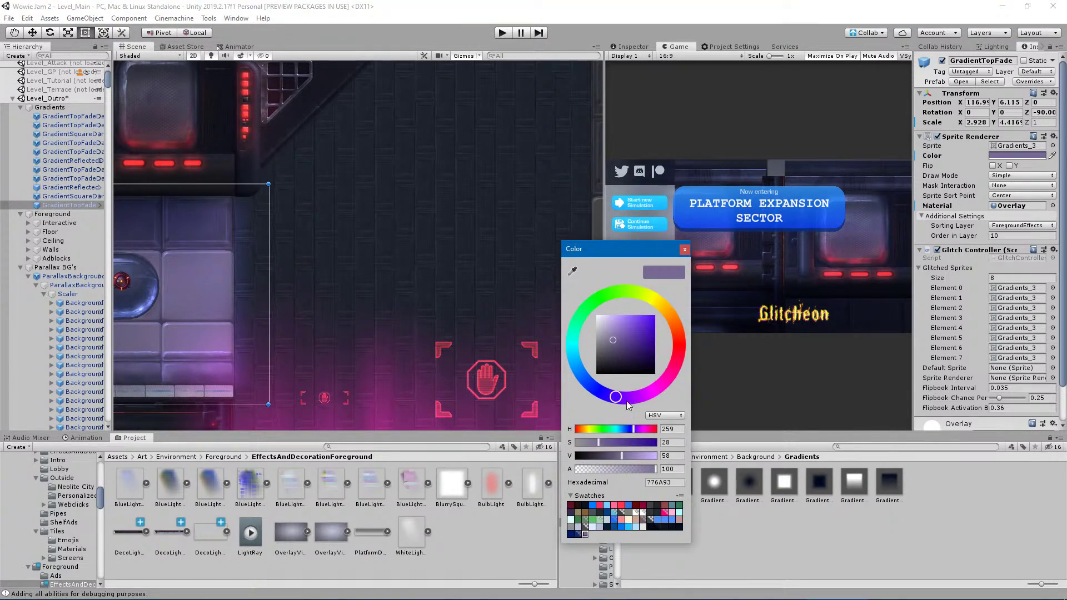
left_click(624, 399)
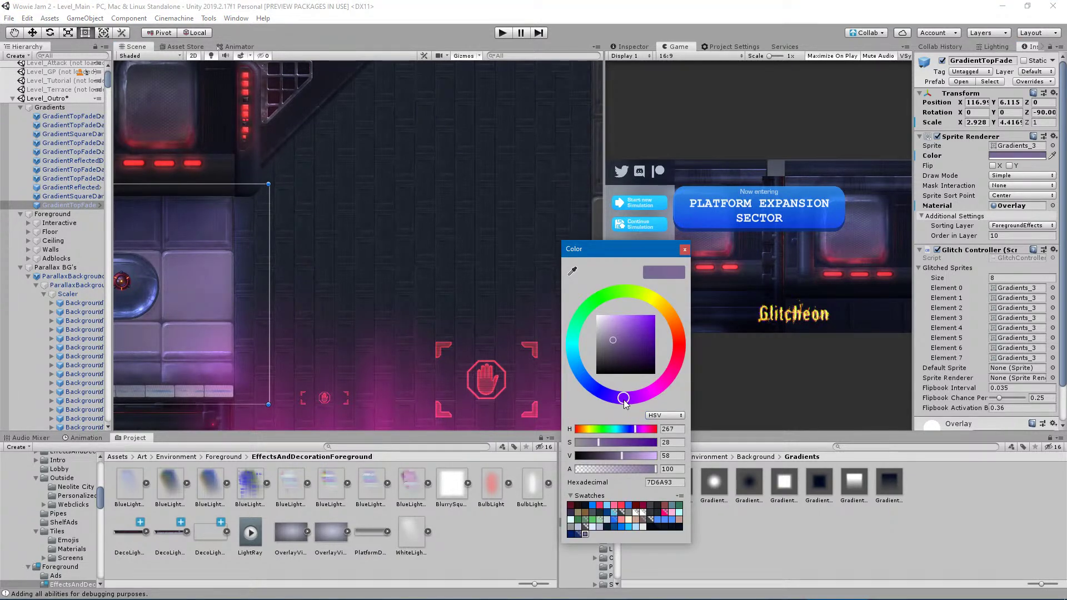
left_click(687, 249)
middle_click_drag(317, 254, 435, 250)
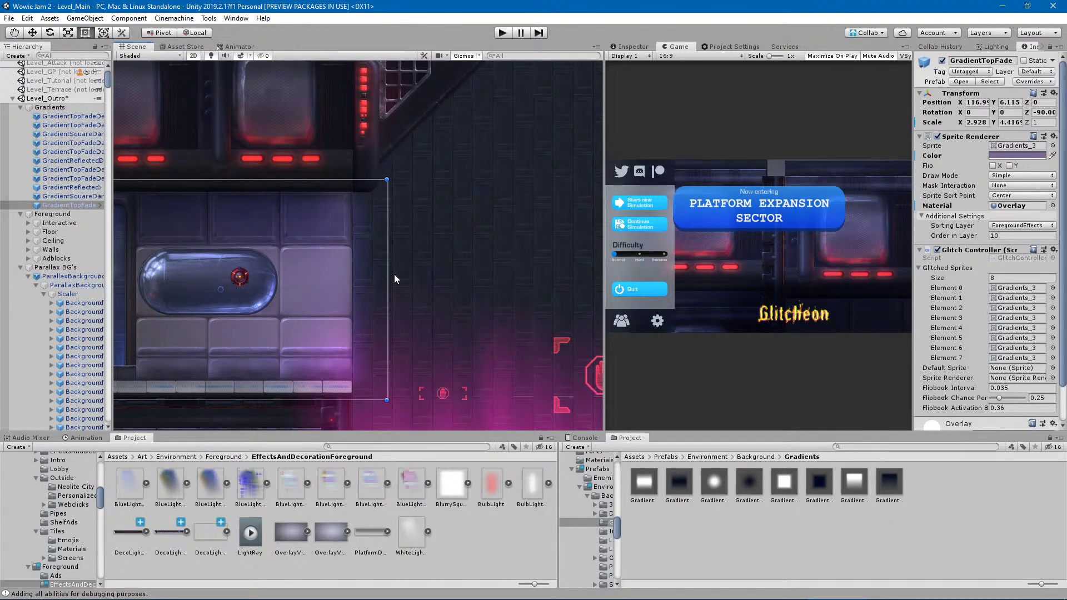
scroll(446, 312, "down", 4)
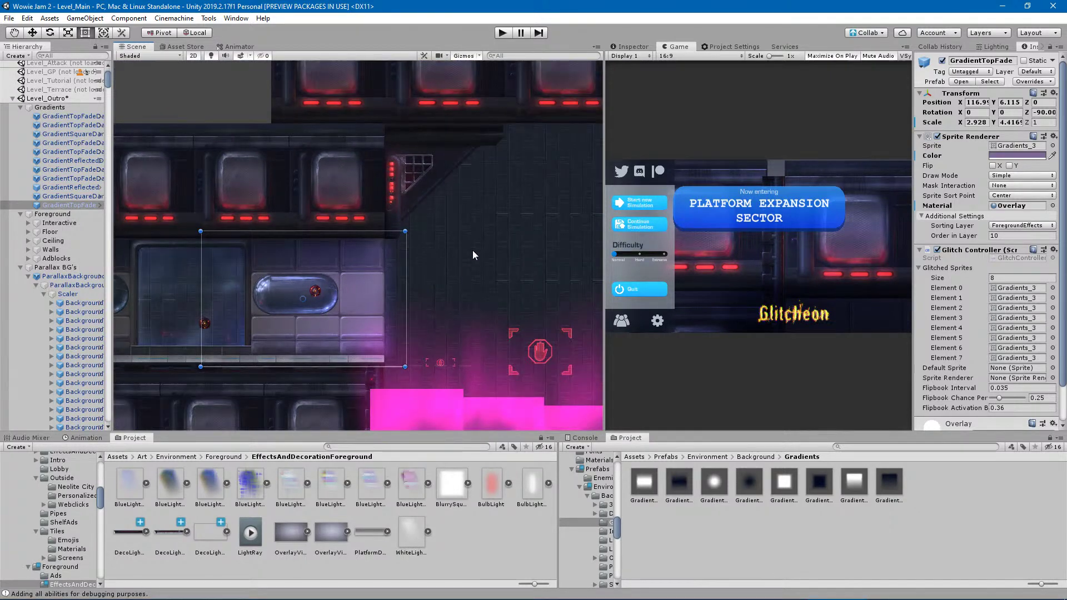
middle_click_drag(530, 318, 386, 286)
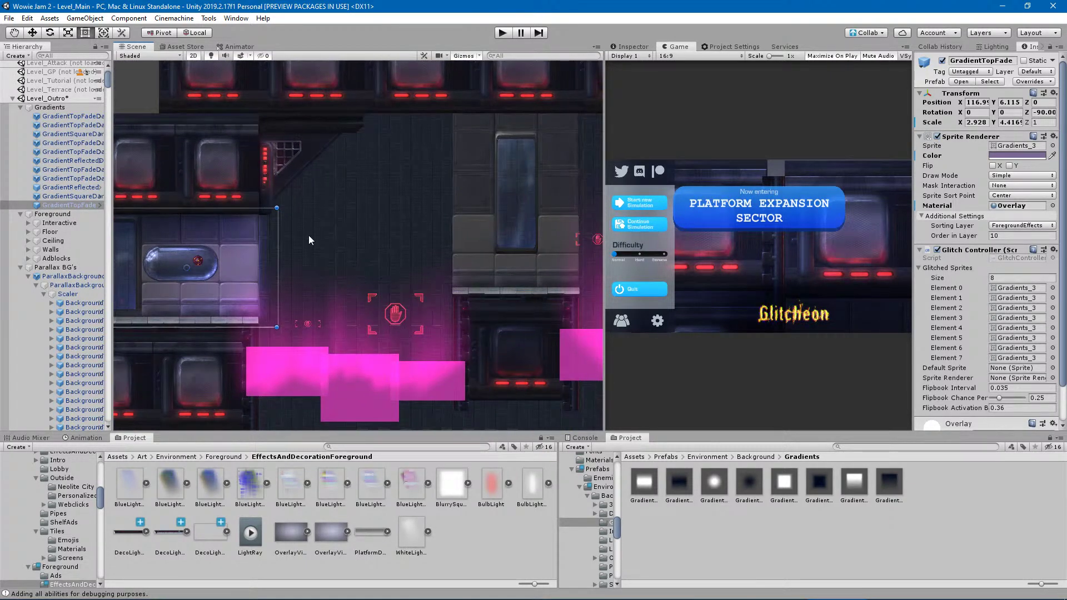
middle_click_drag(288, 291, 465, 325)
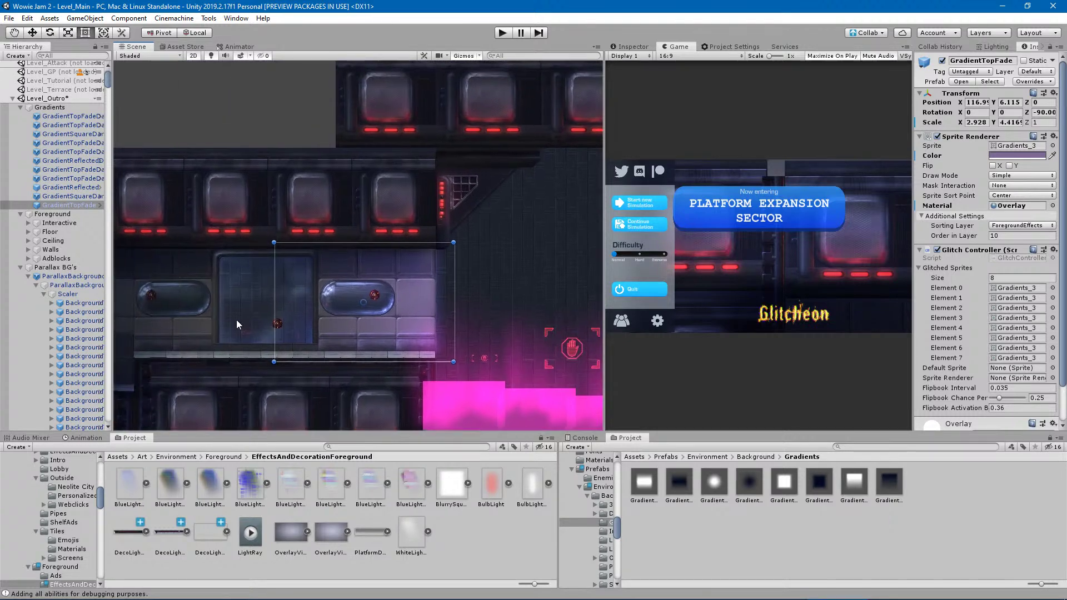
Set the top-fade gradient's color to the pinkish purple 8B6A93, with hue 287.
left_click(1024, 156)
left_click_drag(623, 398, 643, 399)
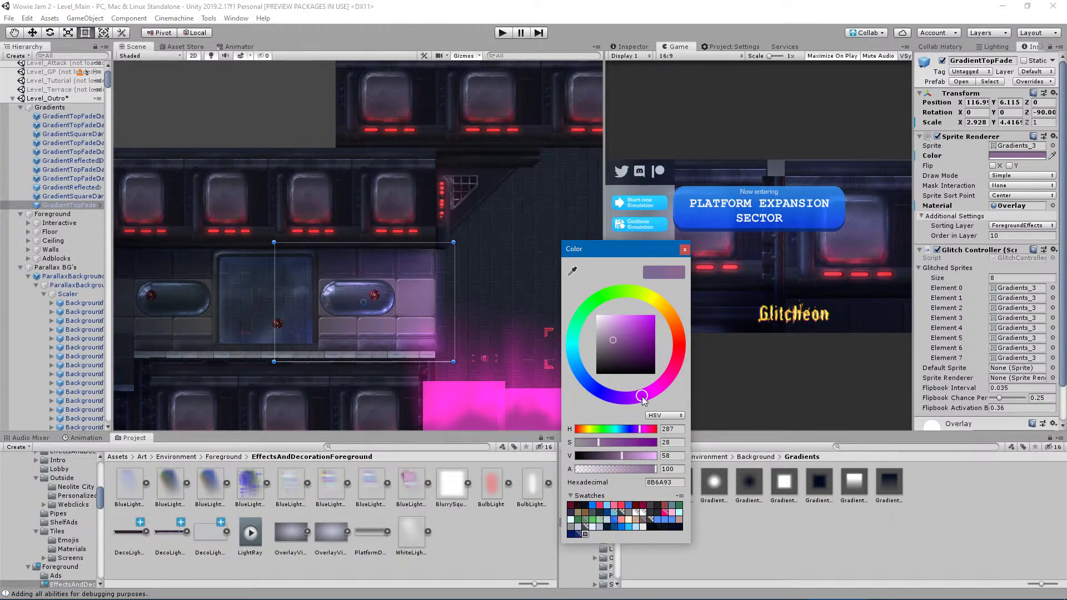
left_click(684, 249)
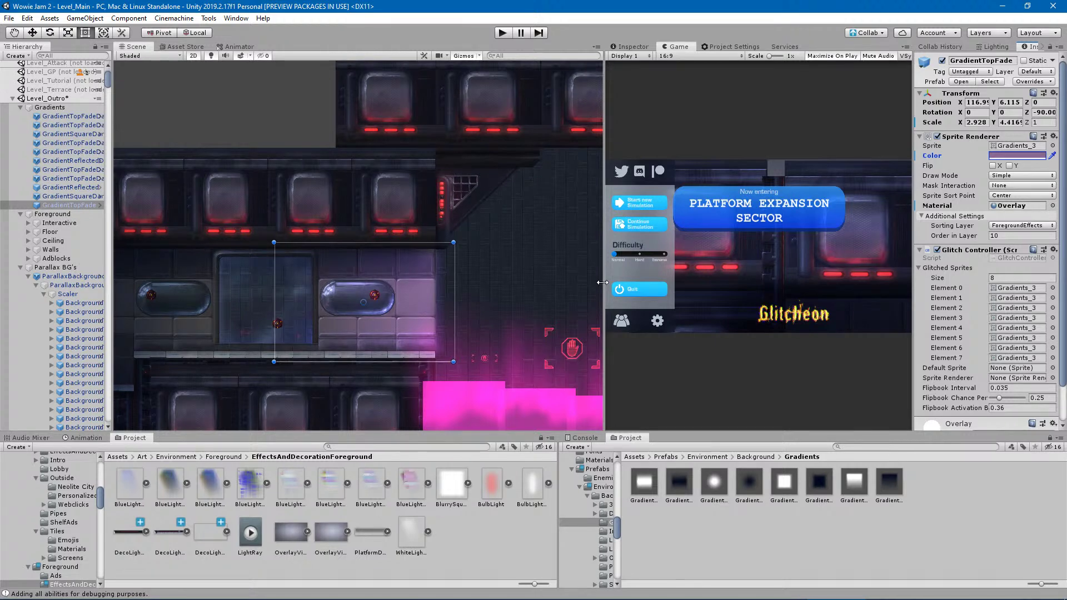
Add a GradientSquare prefab to the Gradients group of Level_Outro.
middle_click_drag(571, 326, 344, 325)
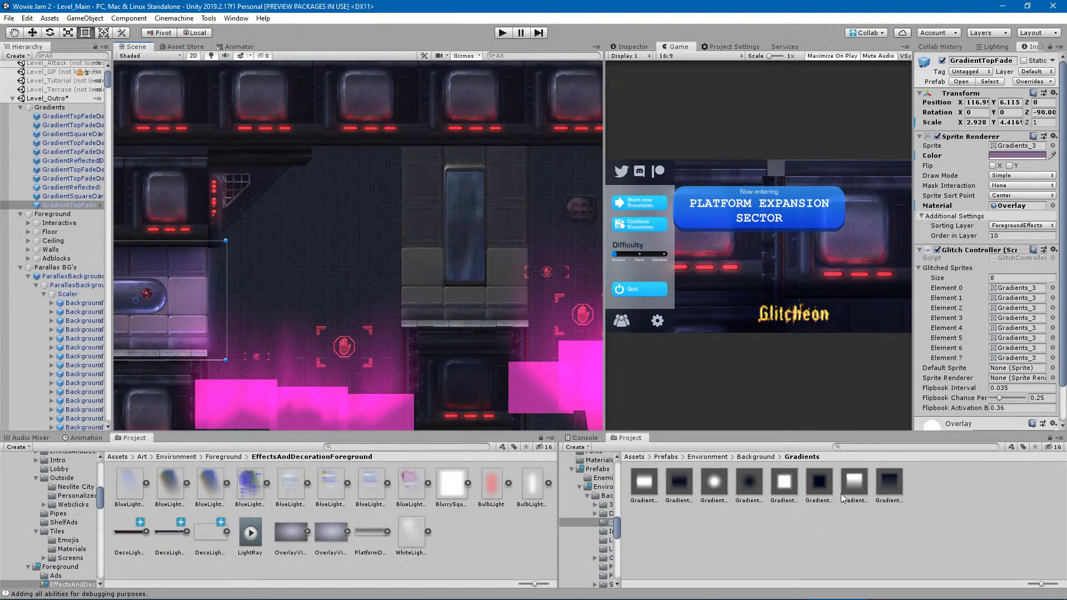
left_click(81, 207)
left_click_drag(81, 210, 54, 108)
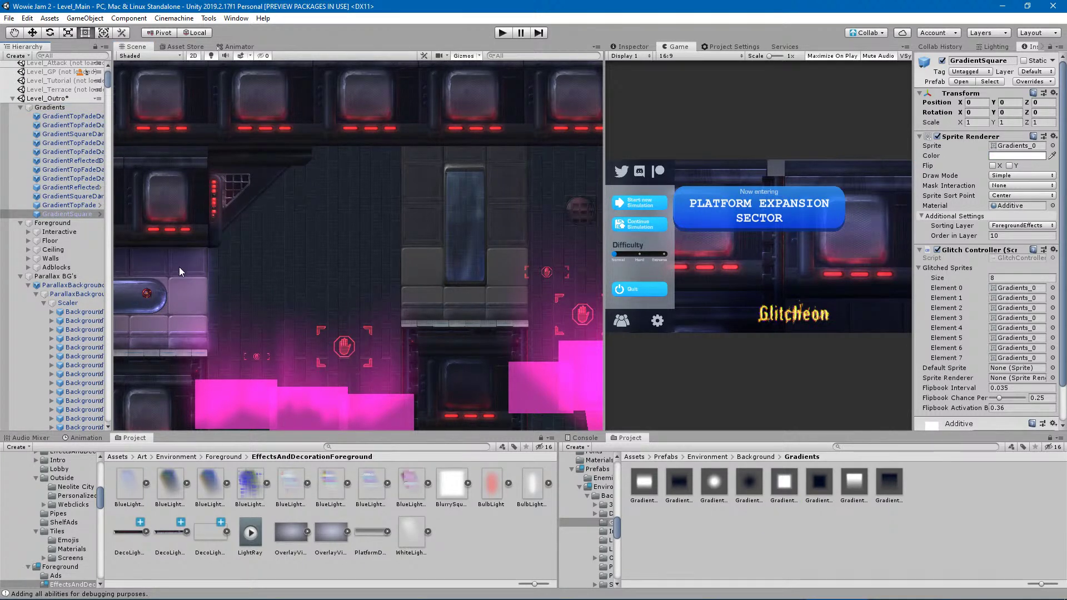
Assign the Overlay material to the new square gradient's Sprite Renderer.
left_click(1053, 206)
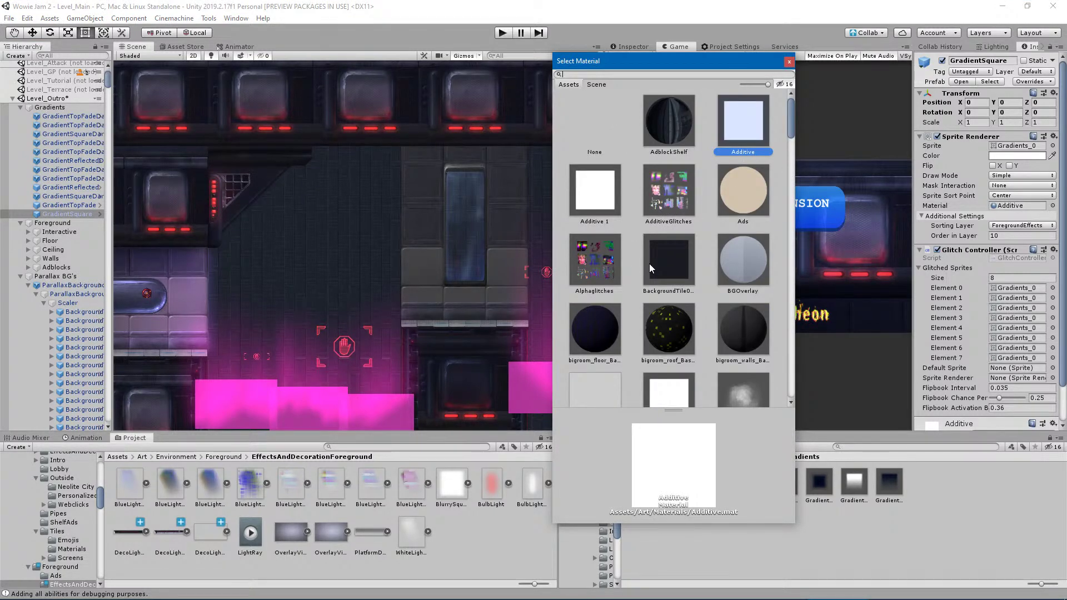
type("ob")
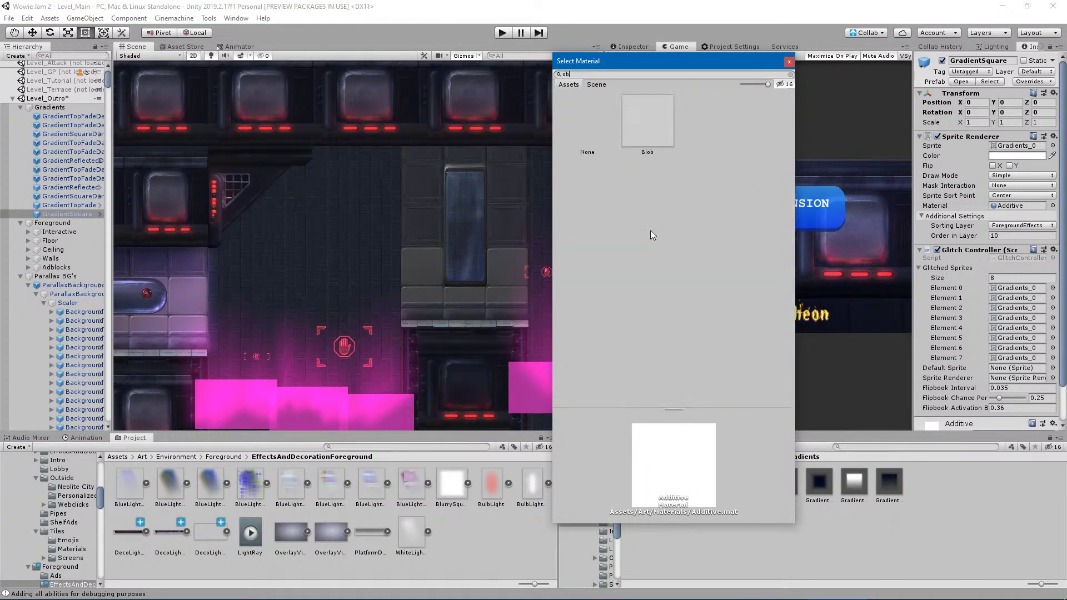
key("BackSpace")
type("v")
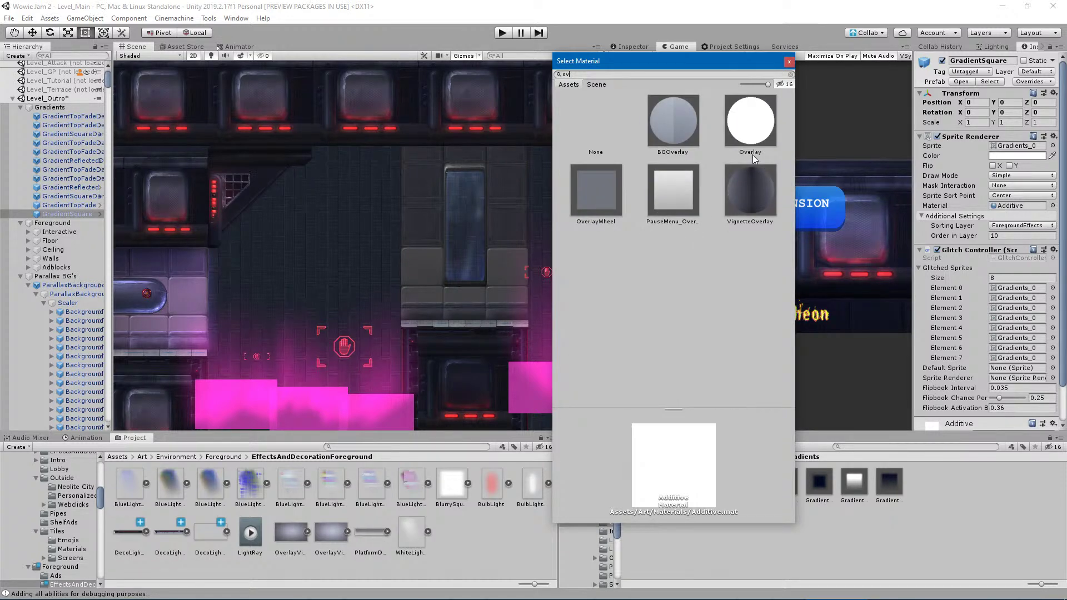
left_click(762, 132)
left_click(788, 61)
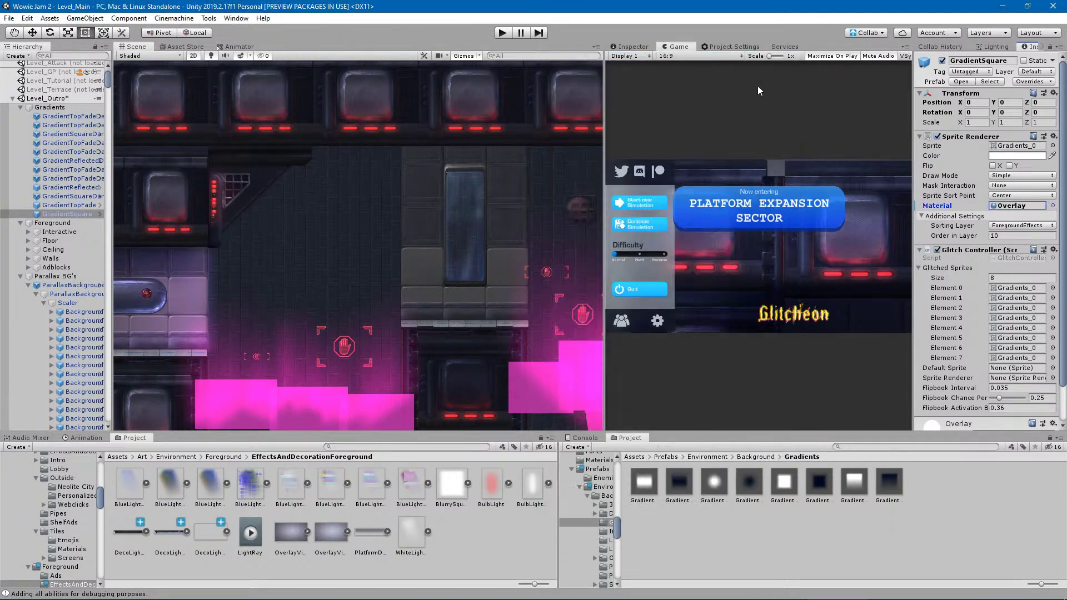
Move the square gradient over the shaft above the pink pit and scale it to about 4.37 by 3.75.
scroll(226, 325, "down", 8)
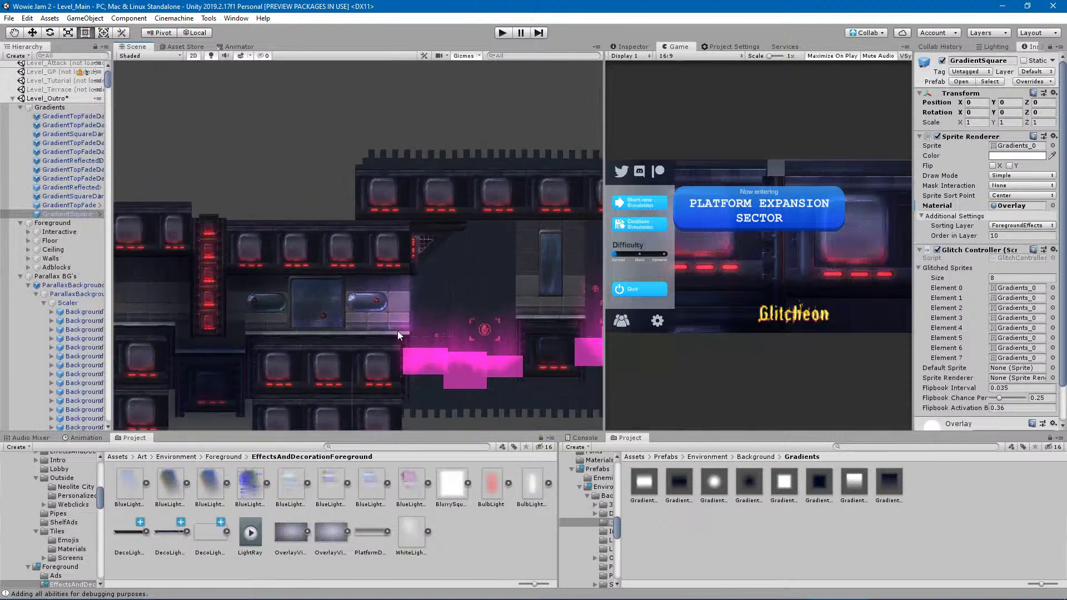
scroll(349, 341, "down", 2)
scroll(280, 304, "down", 2)
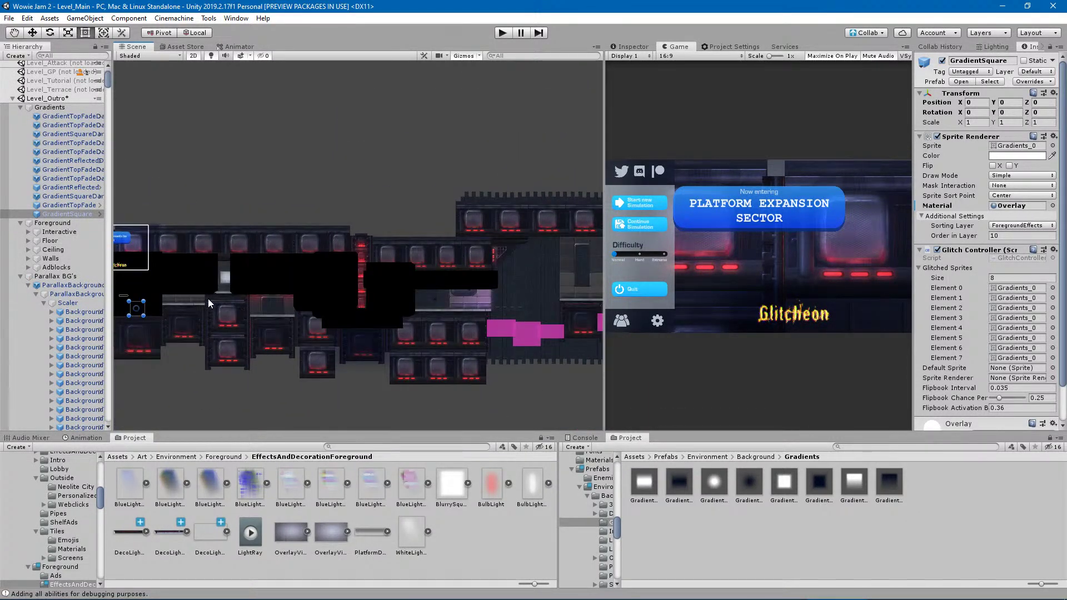
scroll(151, 314, "up", 1)
left_click_drag(140, 311, 574, 295)
scroll(574, 295, "up", 1)
middle_click_drag(574, 294, 295, 234)
scroll(283, 186, "up", 4)
middle_click_drag(278, 195, 300, 224)
scroll(250, 303, "up", 2)
left_click_drag(286, 251, 500, 71)
left_click_drag(405, 199, 375, 265)
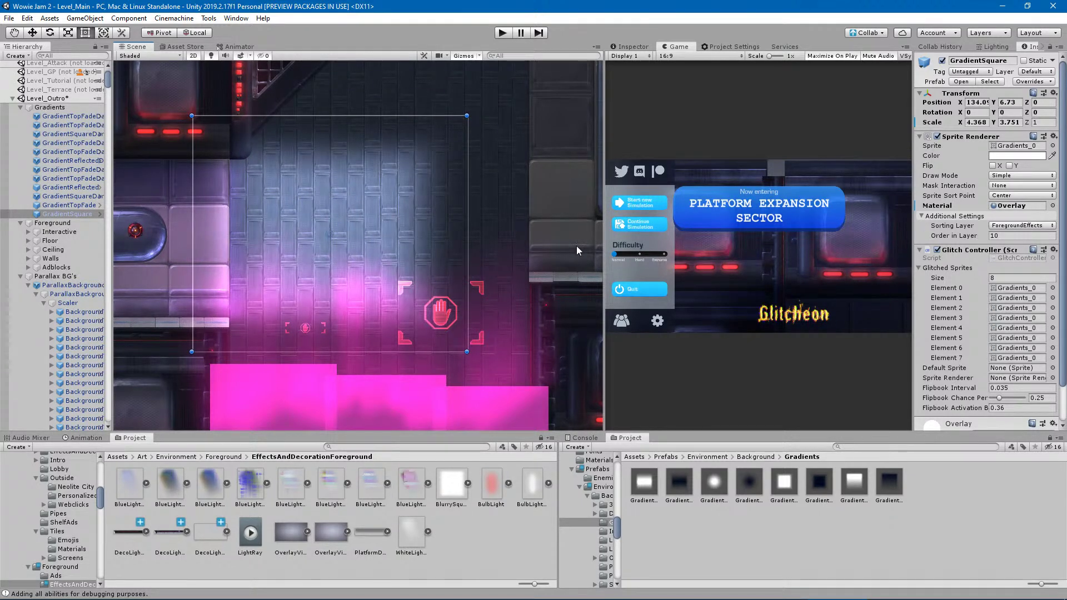
Enlarge the square gradient to cover the whole shaft and pit, with a scale of about 6.19 by 6.88.
scroll(472, 307, "down", 3)
middle_click_drag(436, 128, 437, 218)
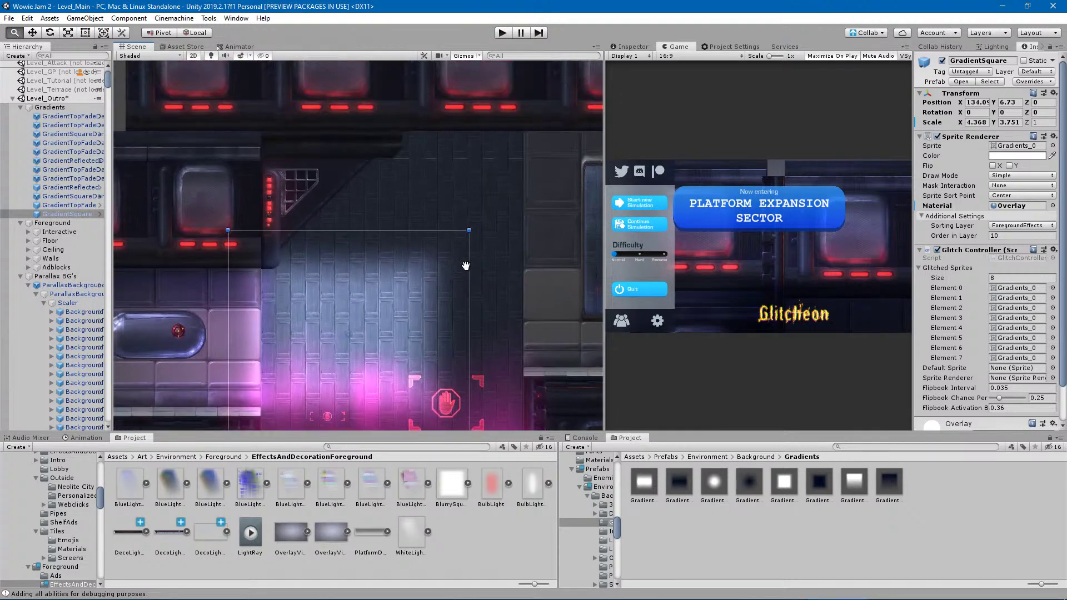
left_click_drag(469, 230, 565, 108)
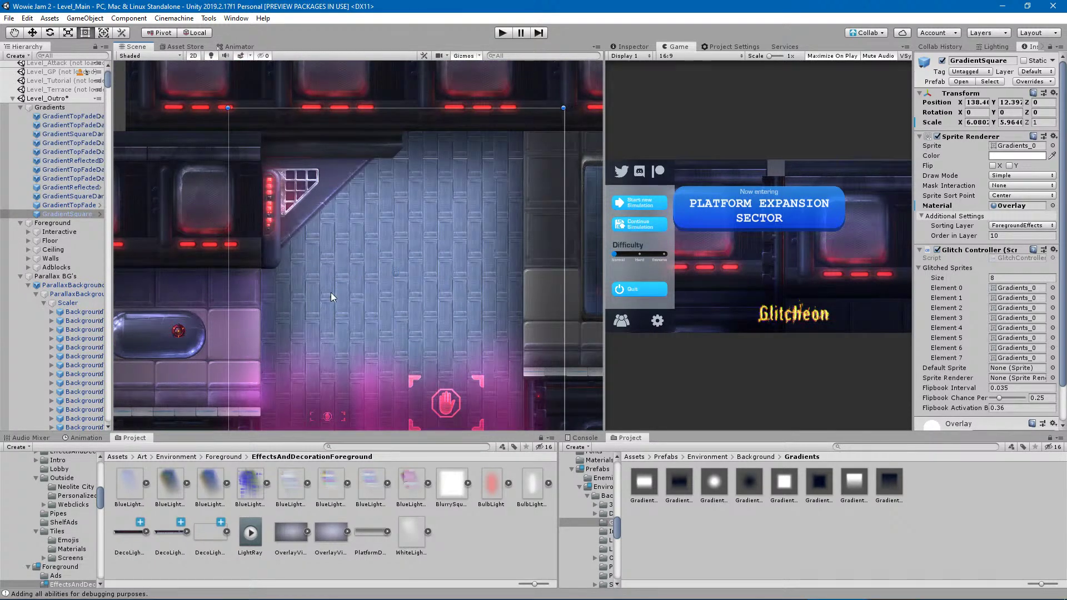
middle_click_drag(297, 357, 340, 280)
left_click_drag(271, 361, 265, 411)
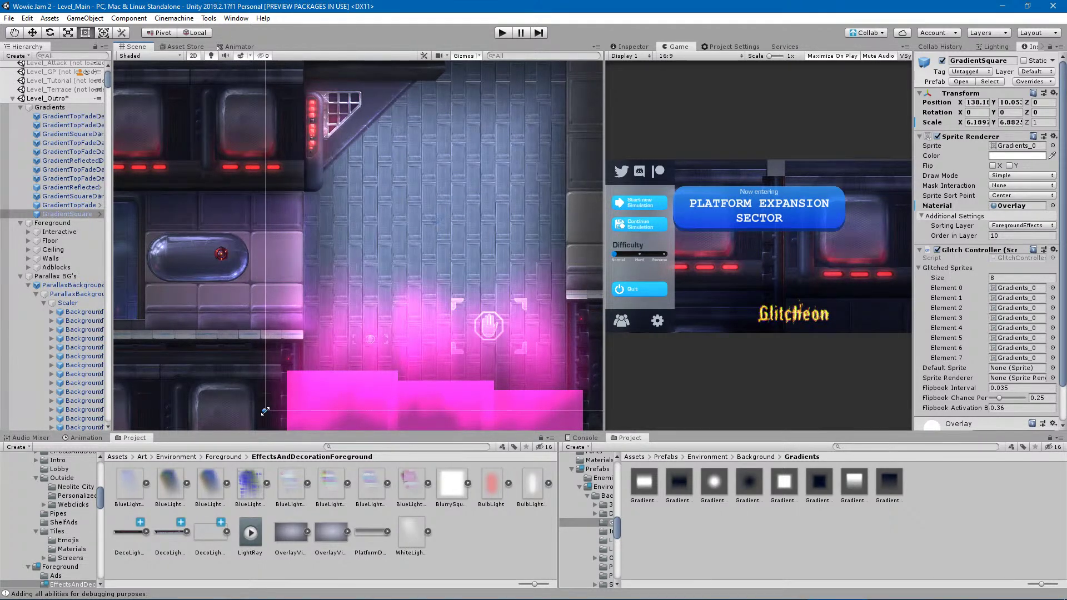
Save the top-fade gradient's purple 8A6A93 as a swatch and apply it to the square gradient.
left_click(73, 206)
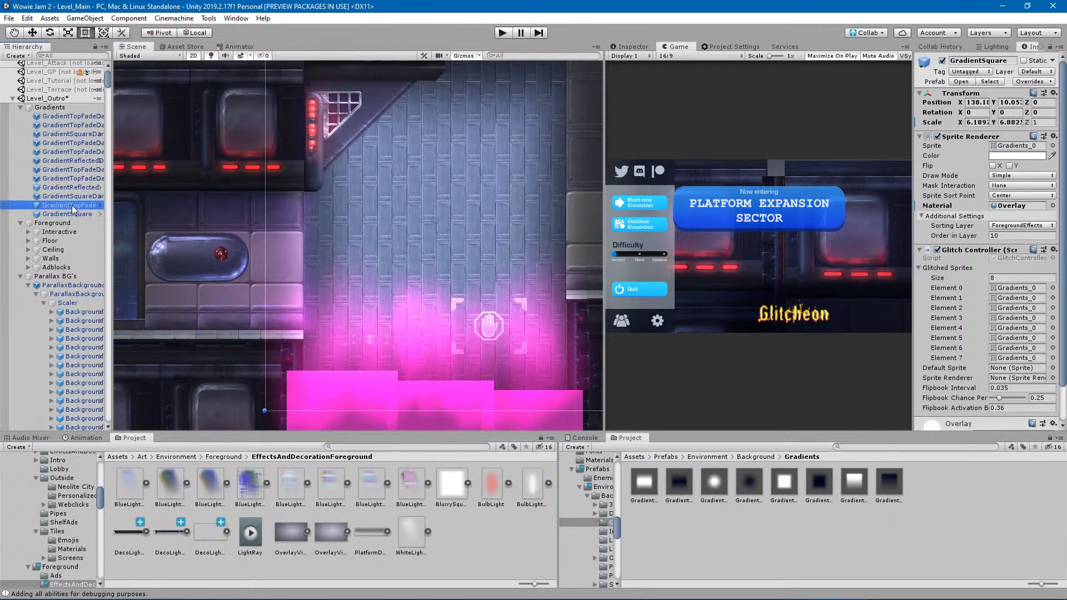
left_click(1017, 155)
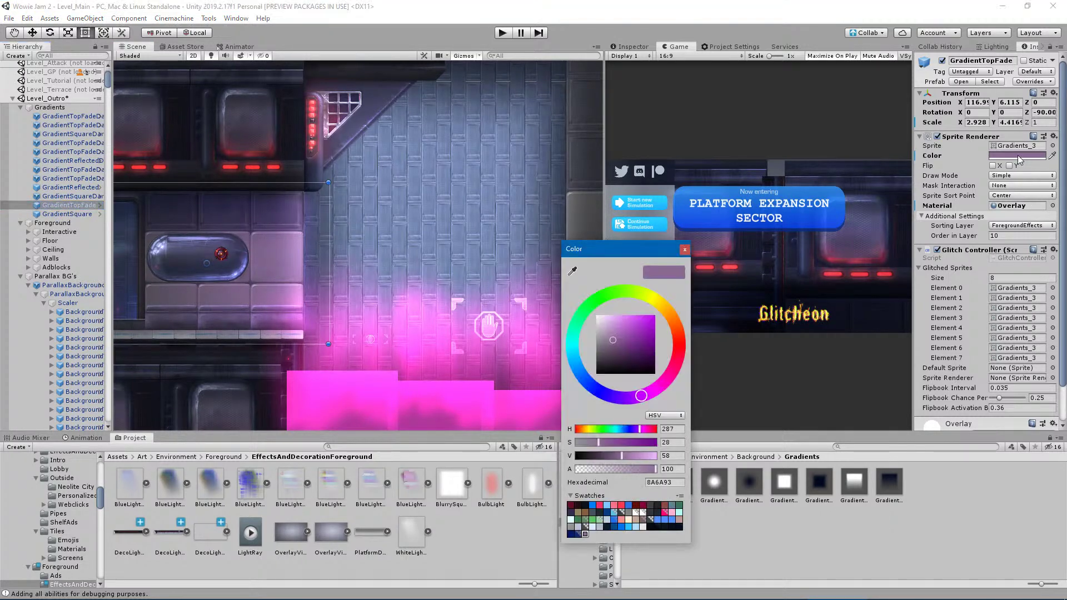
left_click(684, 250)
left_click(71, 215)
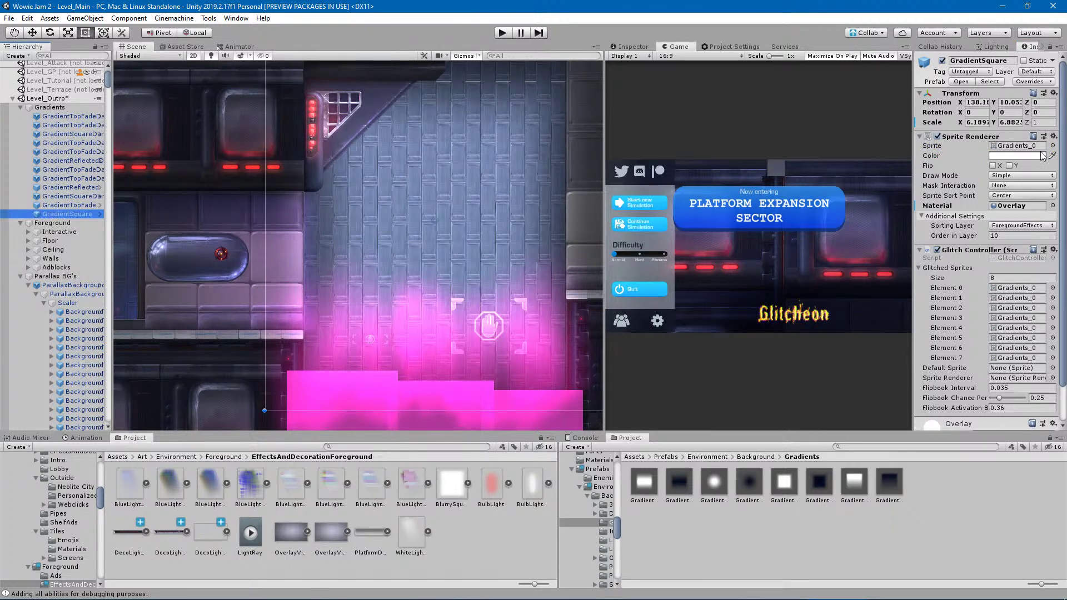
left_click(1015, 156)
left_click(585, 533)
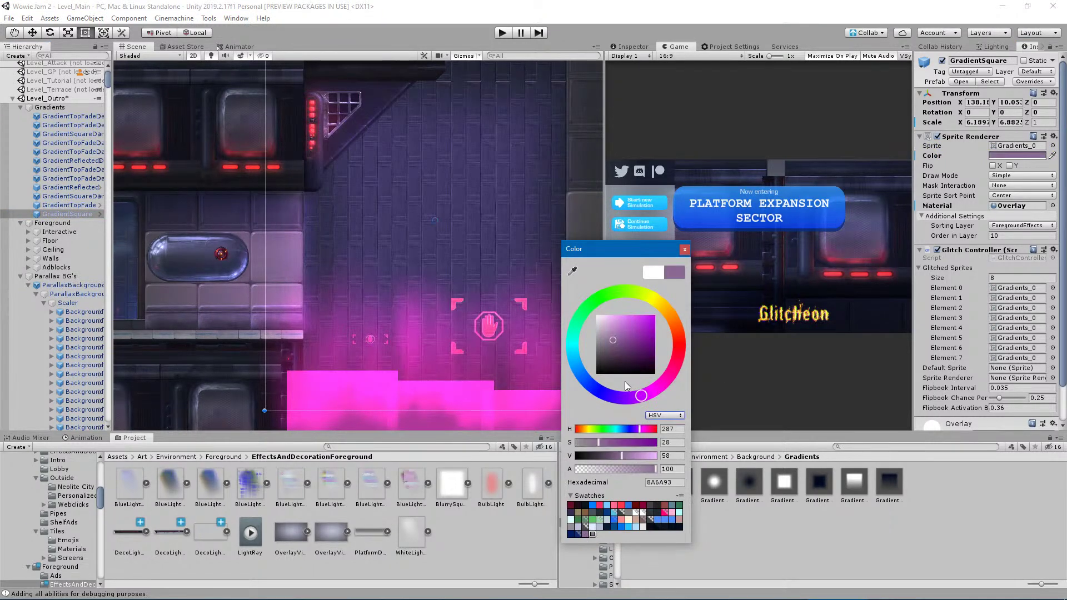
left_click(684, 250)
Narrow the square gradient to a scale of about 6.17 and lower its tint's alpha to slightly below 64.
mouse_move(266, 324)
left_mouse_down()
mouse_move(254, 323)
mouse_move(265, 323)
left_mouse_up()
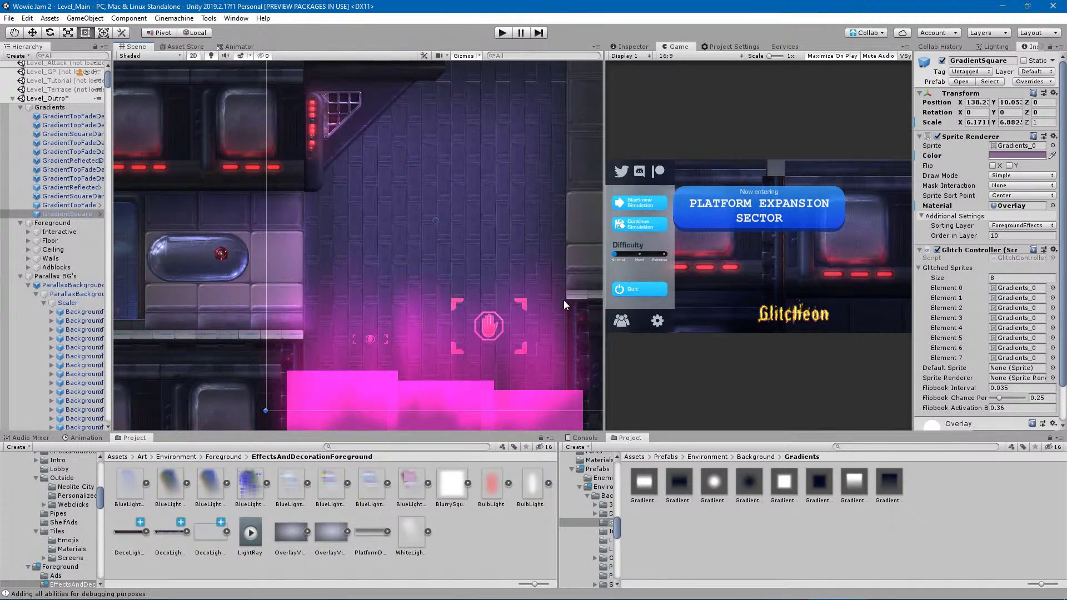
scroll(508, 358, "down", 2)
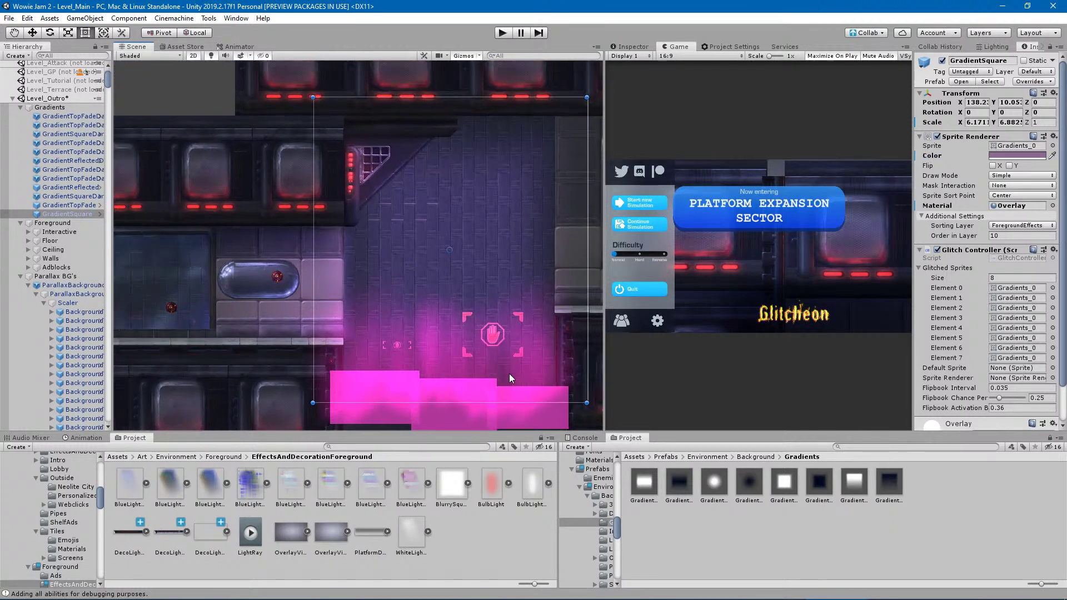
left_click(1026, 156)
left_click(625, 469)
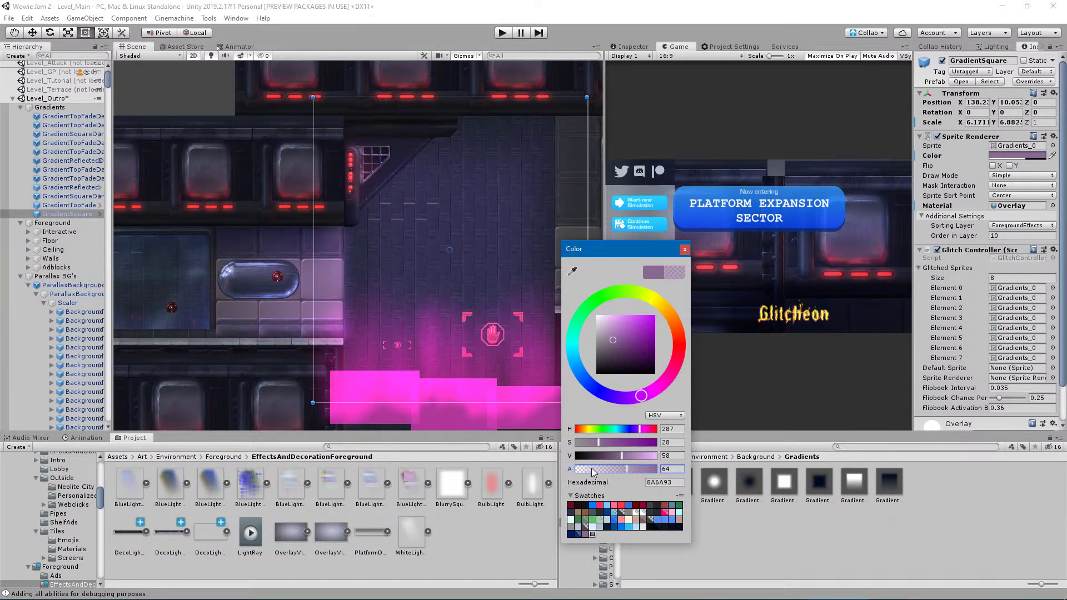
left_click(618, 469)
left_click(685, 248)
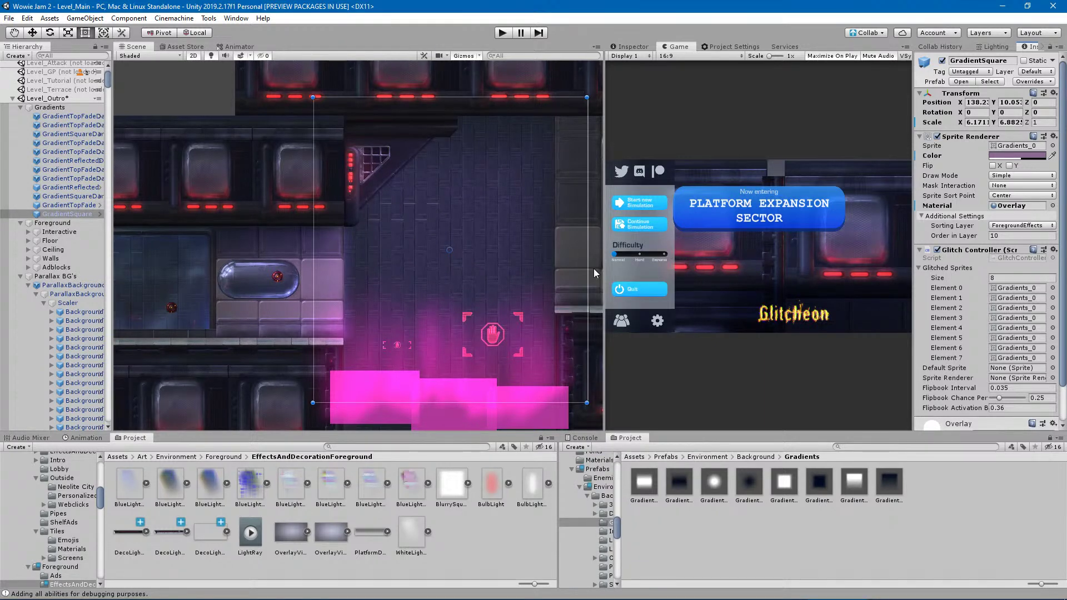
Fit the square gradient to the shaft's lower part and pit, with a scale of about 5.66 by 5.60.
left_click_drag(589, 282, 567, 300)
left_click_drag(431, 97, 431, 196)
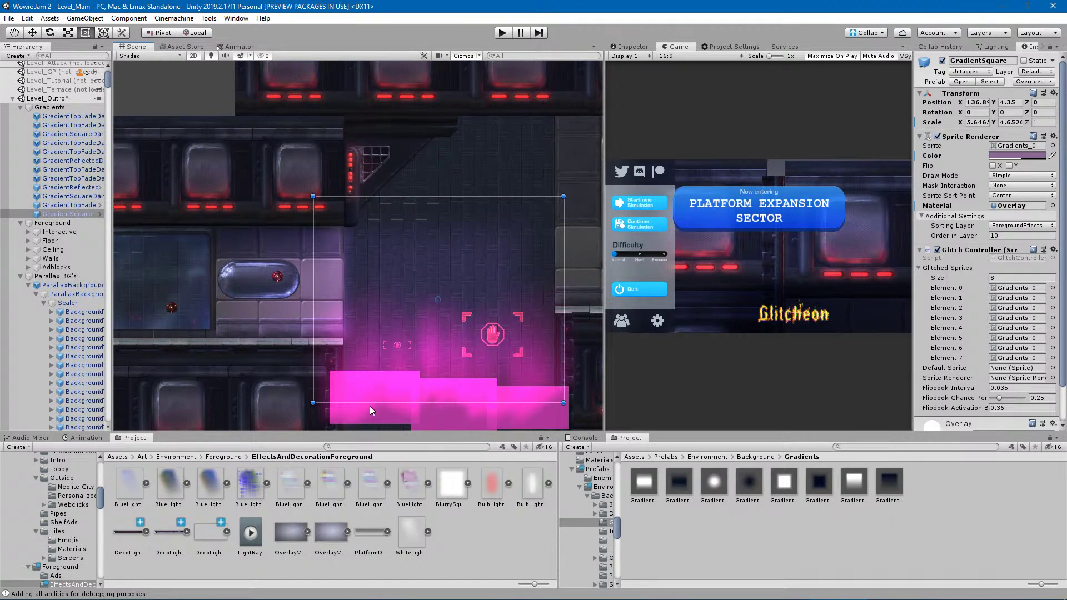
left_click_drag(371, 405, 369, 449)
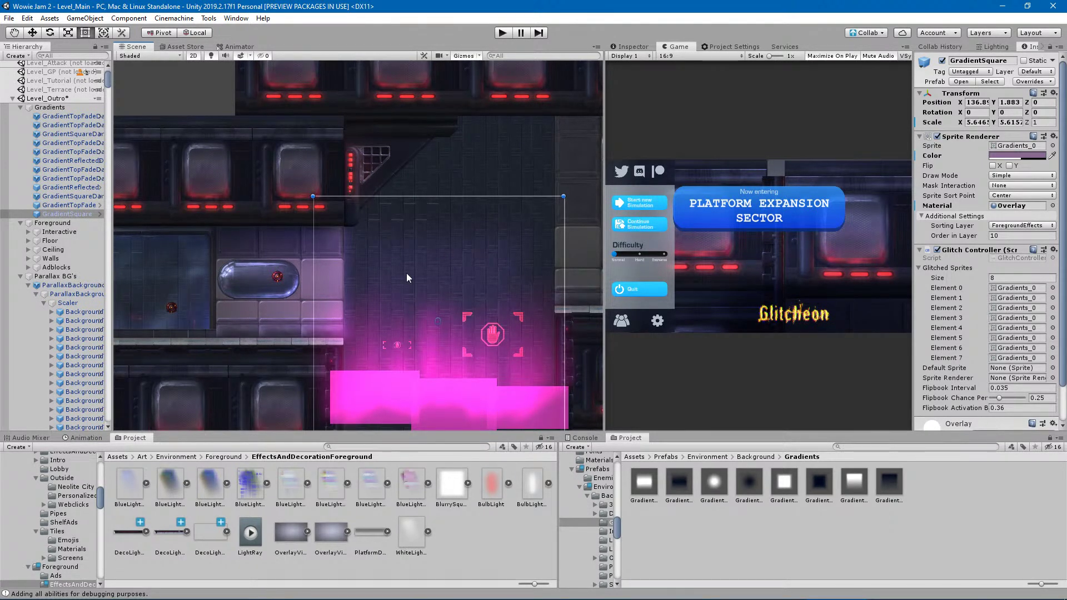
left_click_drag(391, 207, 391, 208)
scroll(362, 340, "down", 2)
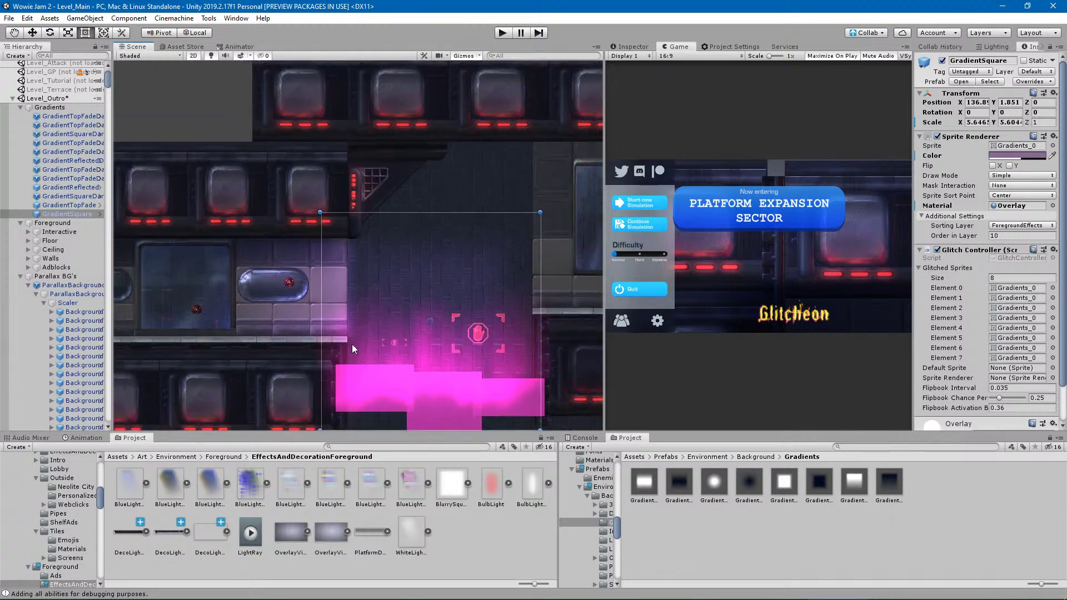
mouse_move(320, 366)
left_mouse_down()
mouse_move(309, 365)
mouse_move(320, 369)
left_mouse_up()
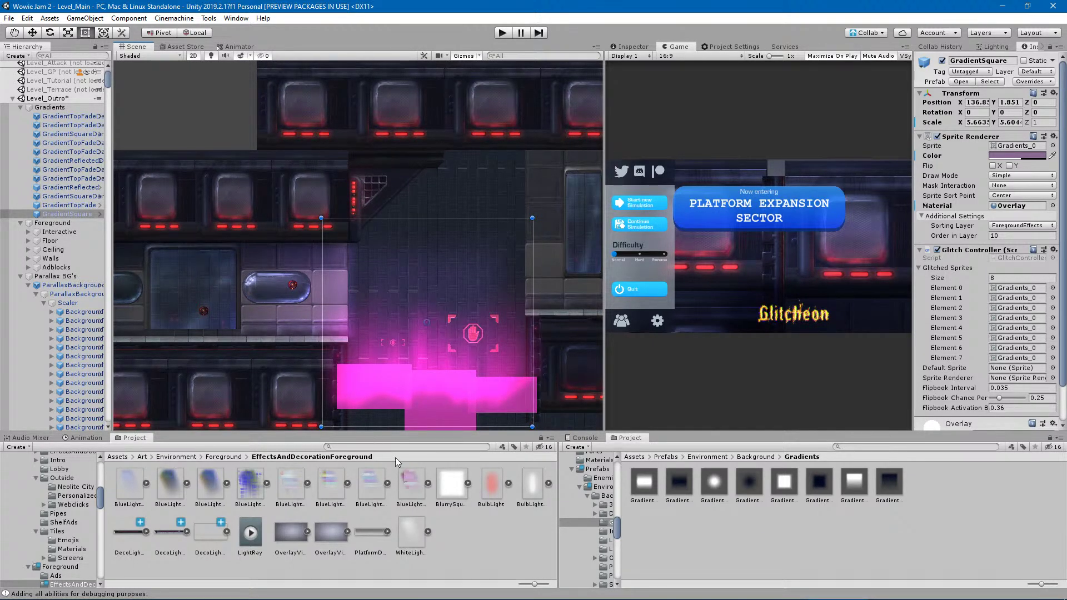
Extend the square gradient's lower and upper edges until its vertical scale is about 5.87.
scroll(437, 383, "down", 2)
middle_click_drag(470, 336, 469, 259)
left_click_drag(462, 347, 439, 352)
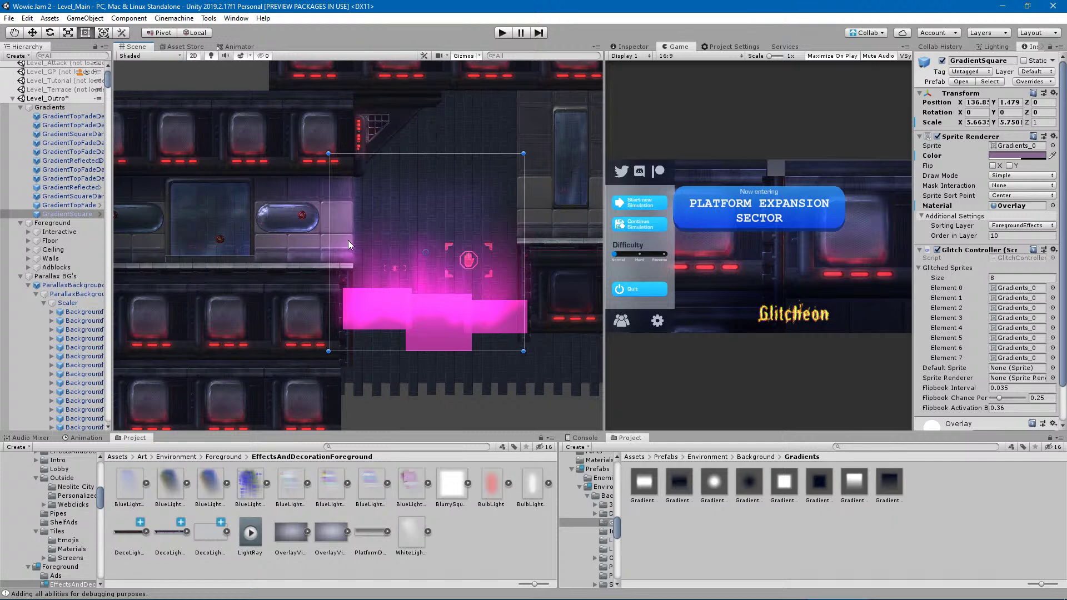
scroll(374, 250, "up", 1)
scroll(411, 190, "up", 1)
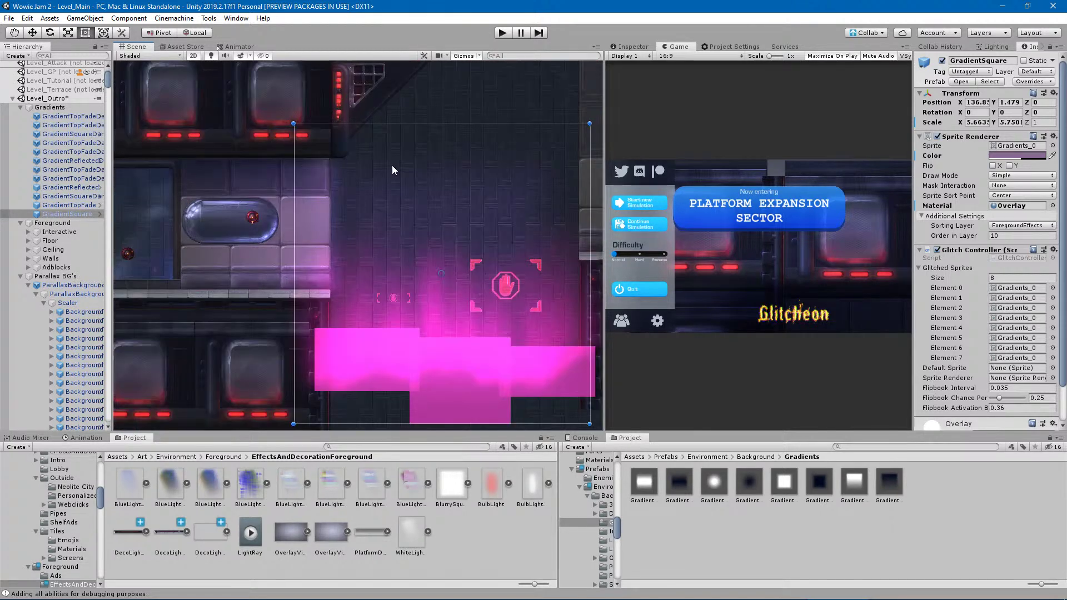
left_click_drag(367, 121, 368, 118)
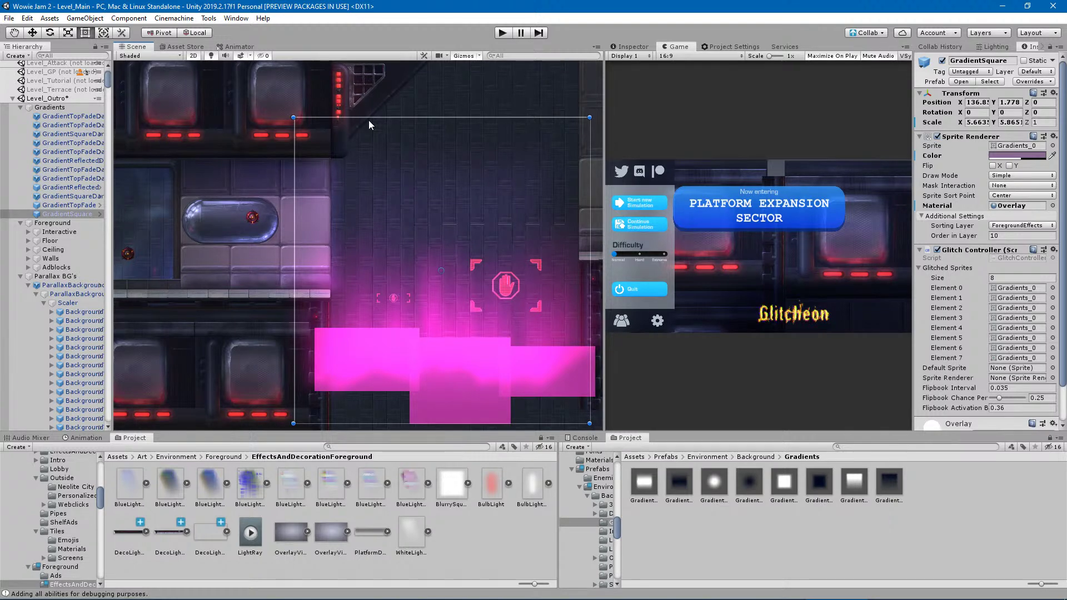
Examine how the purple overlay blends with the shaft, the capsule window wall and the pit glow.
middle_click_drag(515, 224, 379, 295)
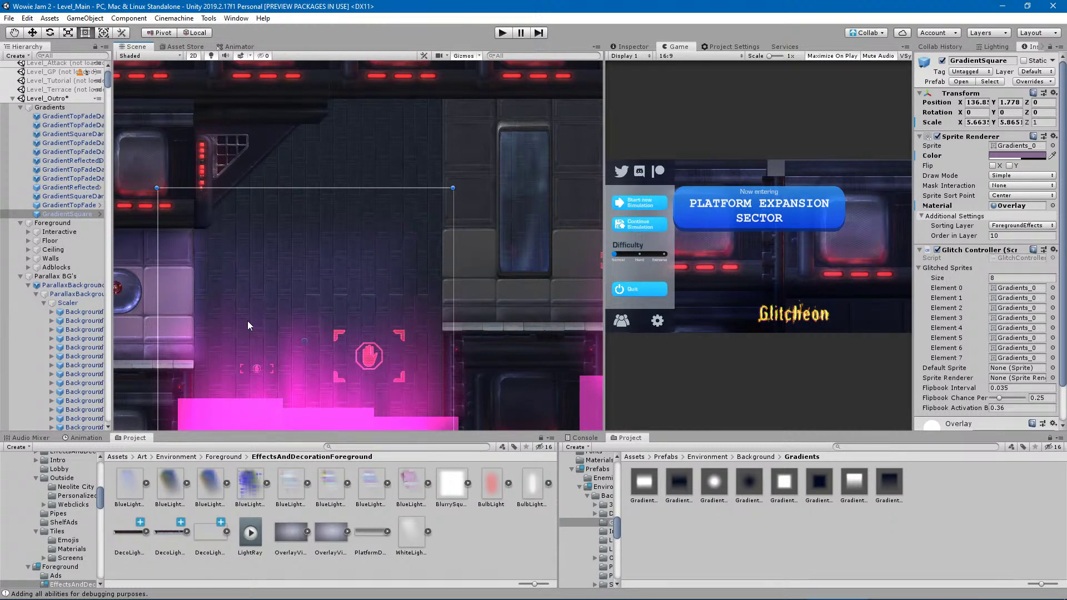
middle_click_drag(248, 286, 264, 318)
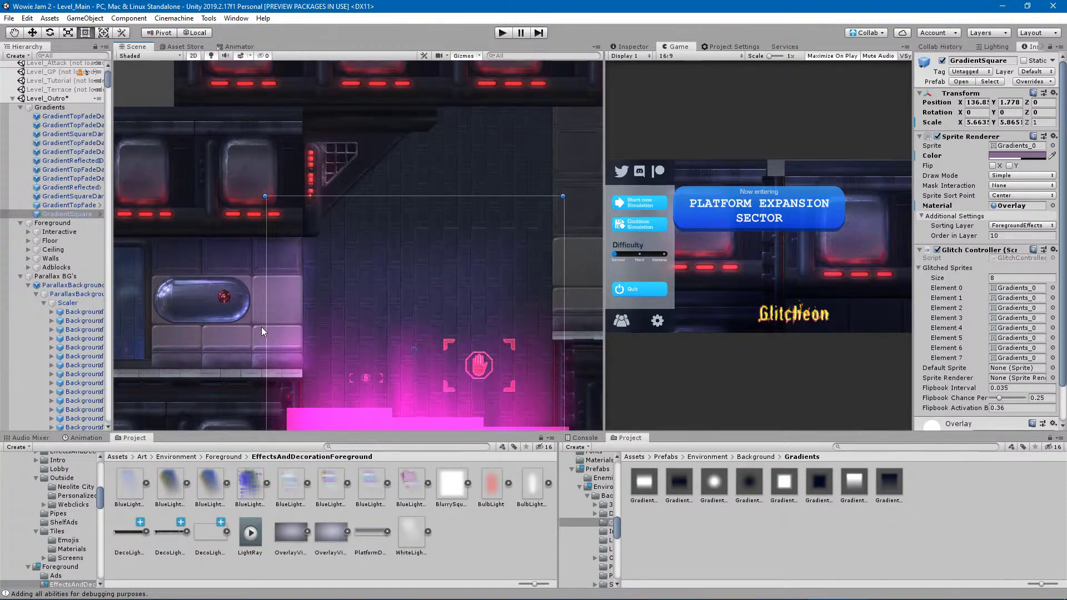
left_click_drag(265, 329, 265, 335)
scroll(260, 362, "up", 1)
middle_click_drag(255, 363, 324, 332)
scroll(324, 332, "down", 3)
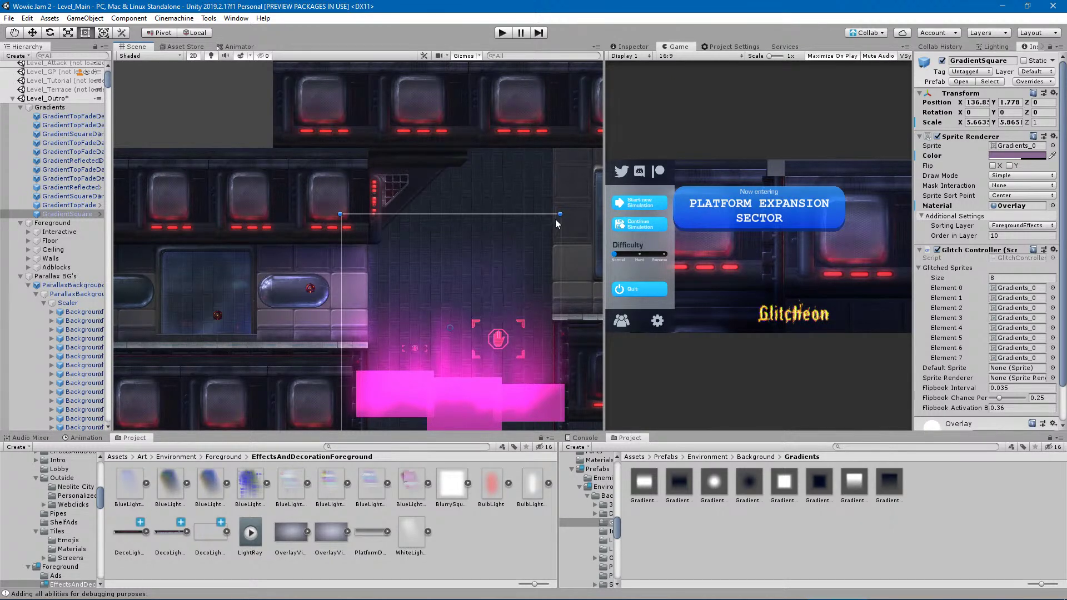
scroll(461, 335, "down", 4)
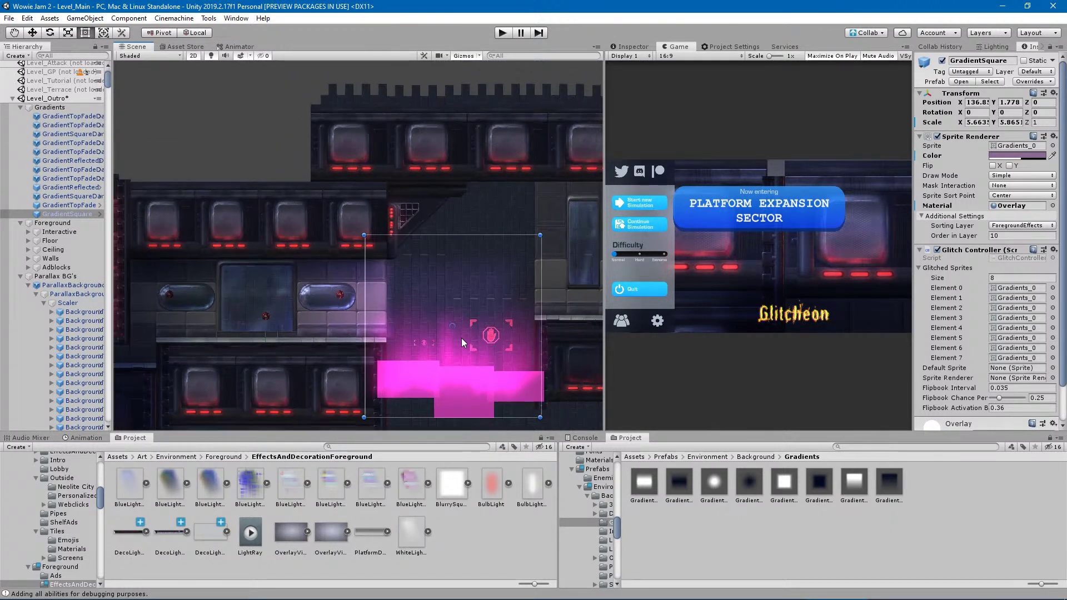
middle_click_drag(491, 325, 422, 313)
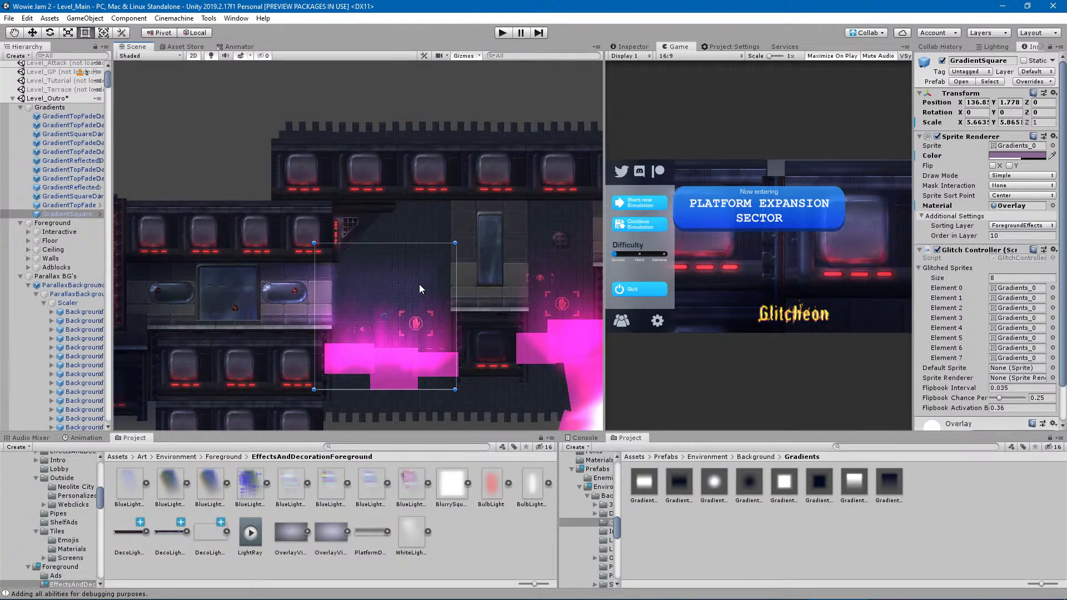
Add the white additive top-fade gradient prefab to the Gradients group of Level_Outro.
left_click(61, 109)
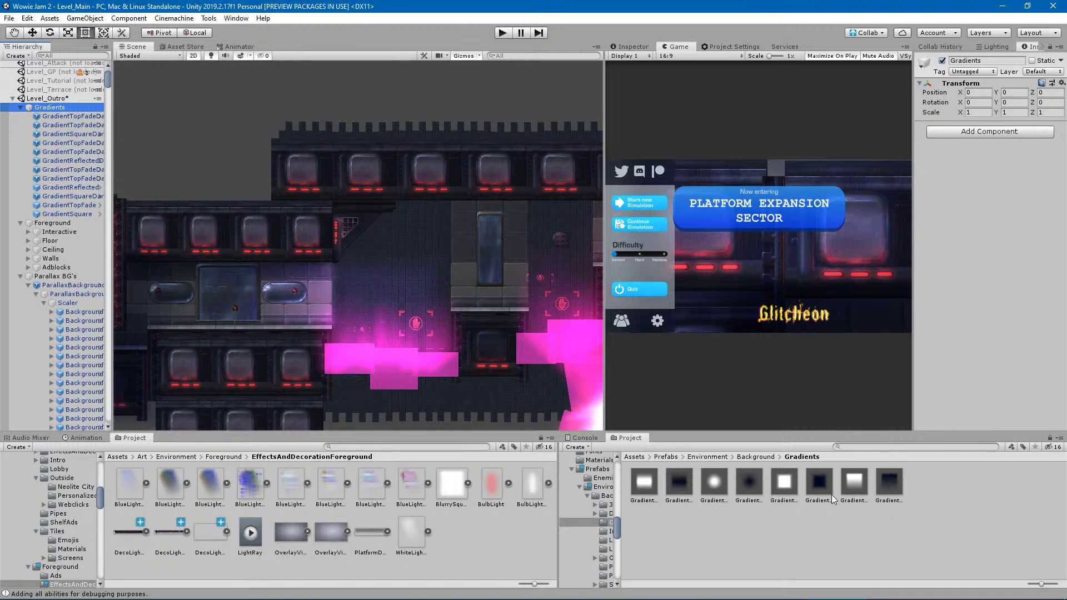
left_click_drag(854, 482, 61, 113)
scroll(240, 295, "down", 3)
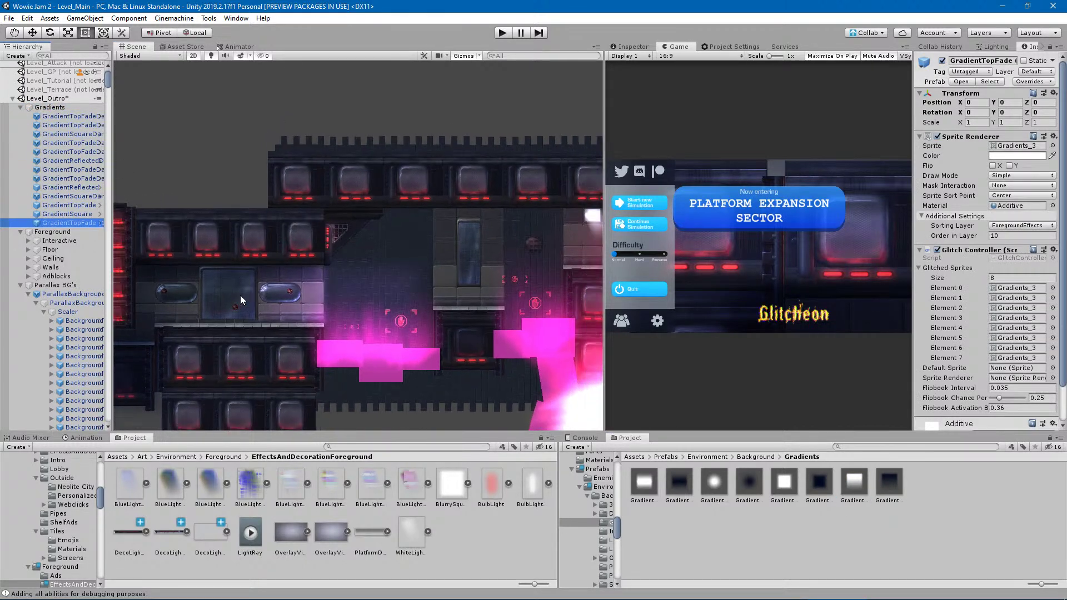
scroll(241, 295, "down", 2)
middle_click_drag(278, 300, 455, 303)
scroll(294, 312, "down", 2)
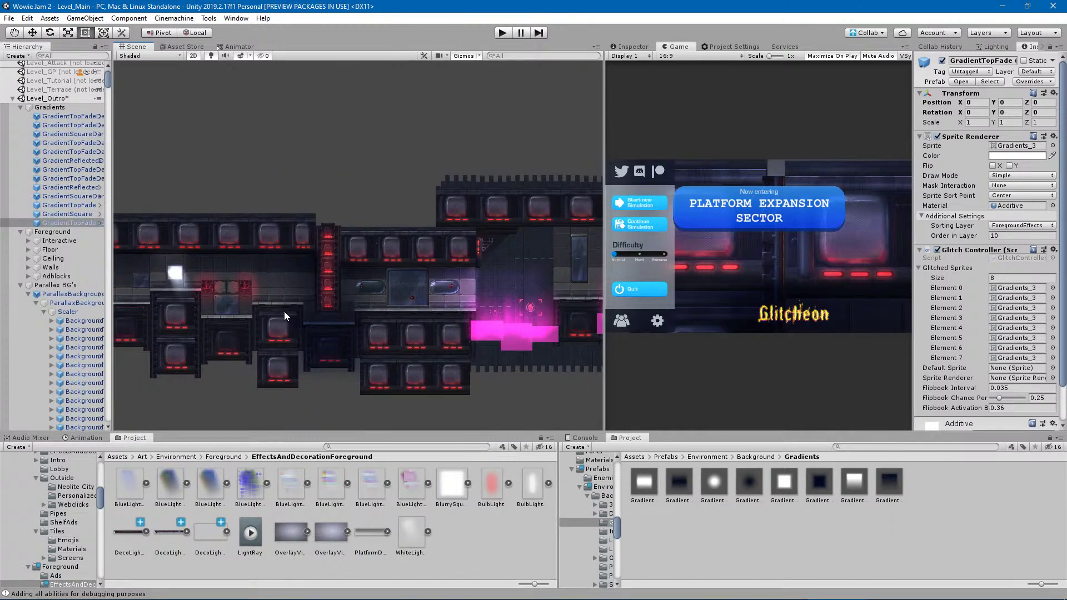
scroll(299, 296, "down", 5)
scroll(299, 294, "down", 1)
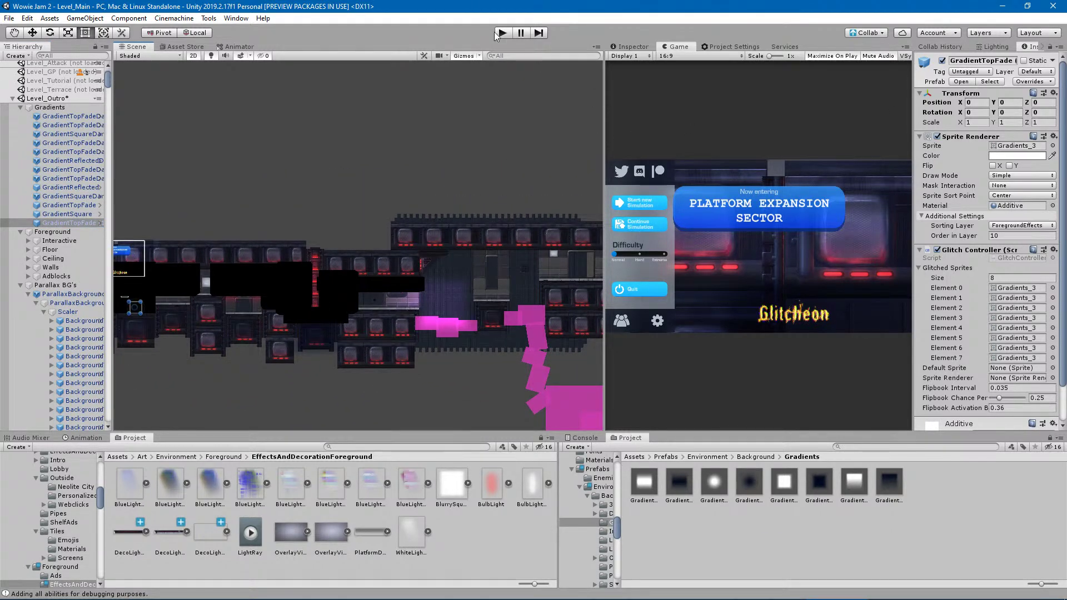
left_click(234, 19)
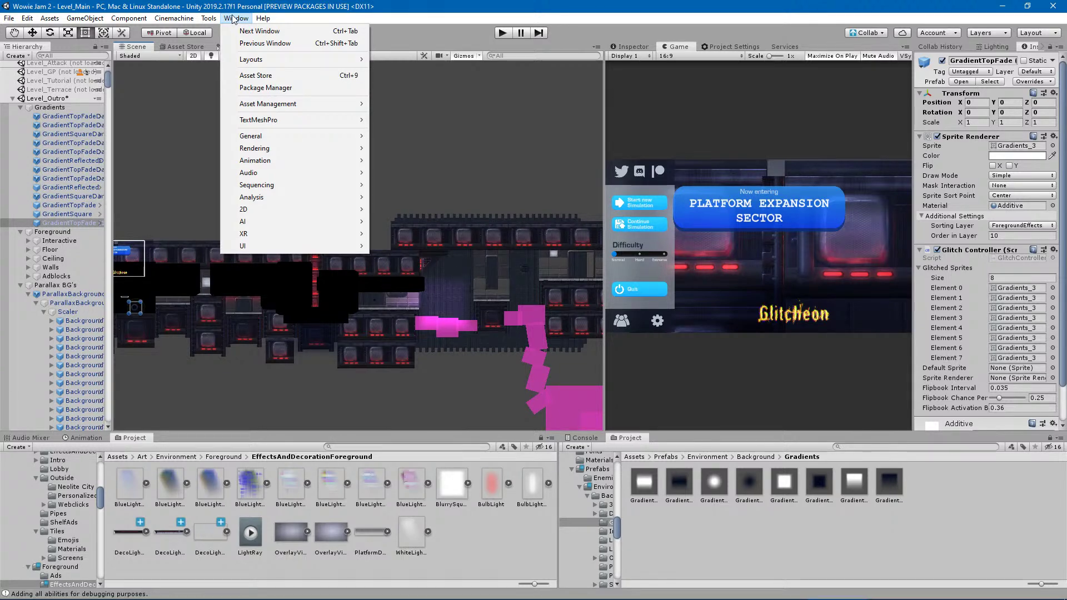
mouse_move(295, 141)
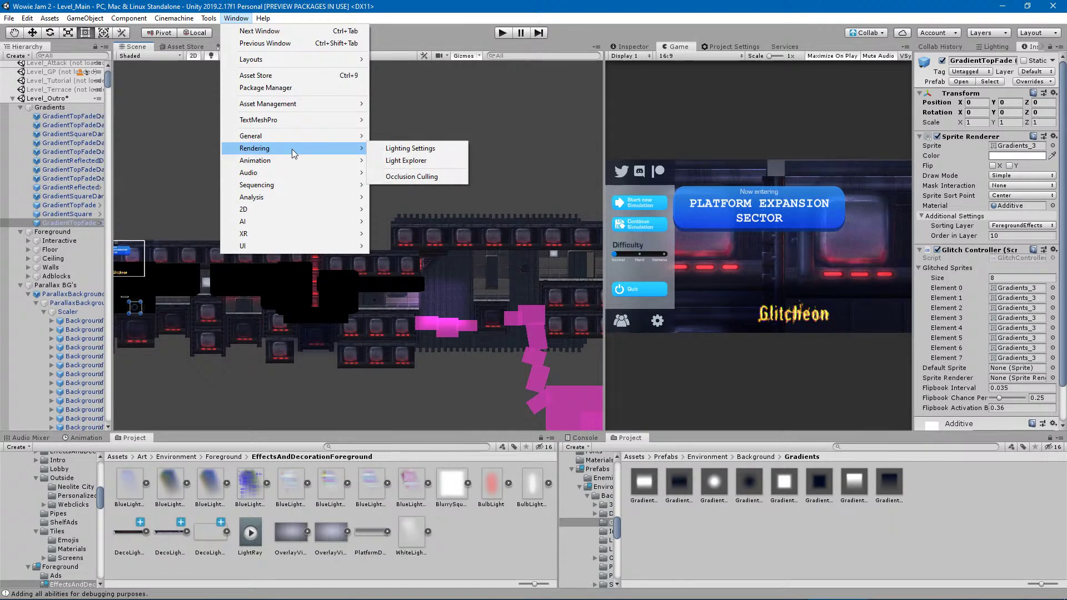
left_click(405, 3)
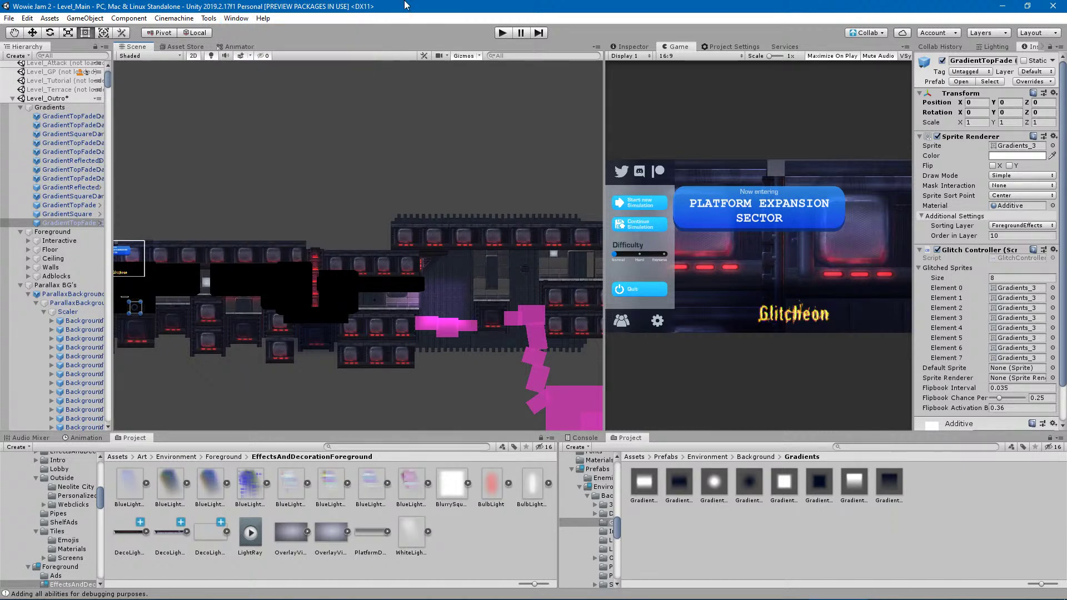
Place the new top-fade gradient over the wall section around the tall blue window, with a scale of about 3.56 by 4.33.
middle_click_drag(244, 282, 381, 288)
scroll(334, 292, "up", 7)
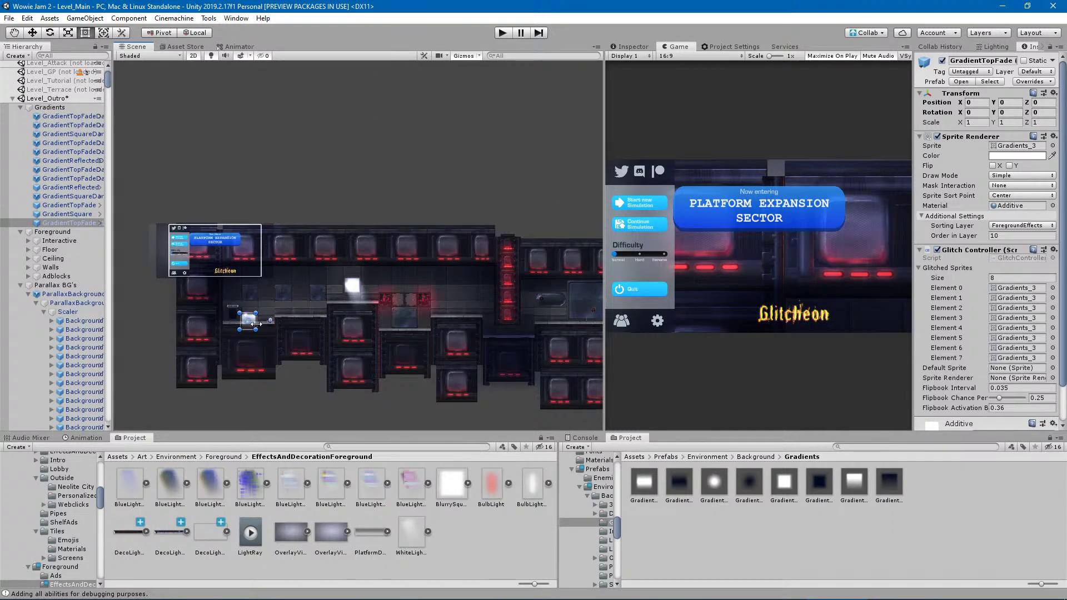
left_click_drag(279, 310, 572, 293)
middle_click_drag(466, 302, 17, 290)
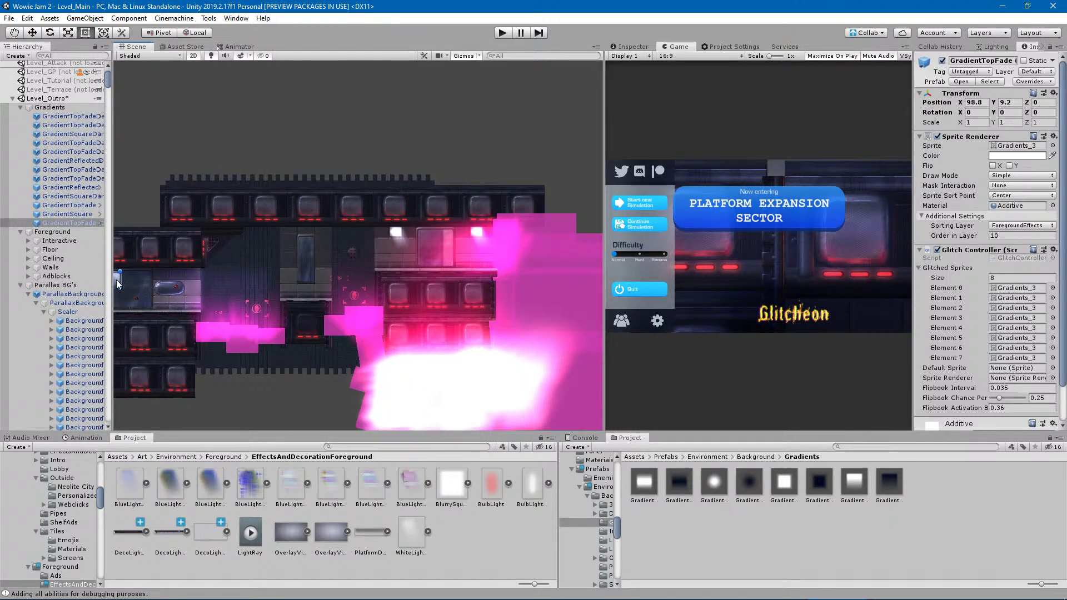
left_click_drag(138, 284, 402, 399)
scroll(296, 233, "up", 5)
left_click_drag(244, 288, 238, 290)
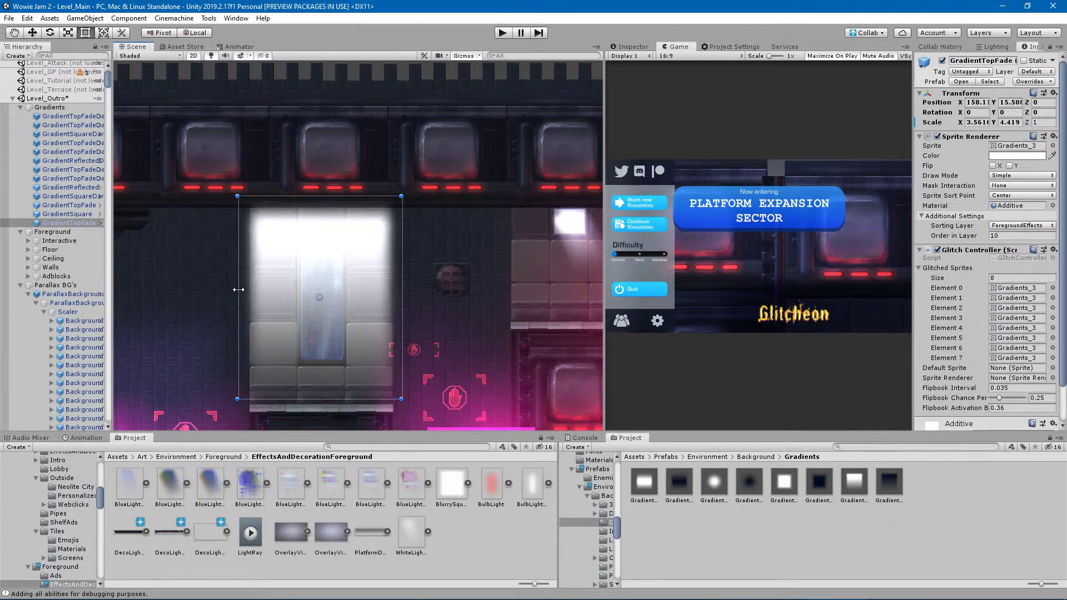
left_click_drag(336, 196, 327, 186)
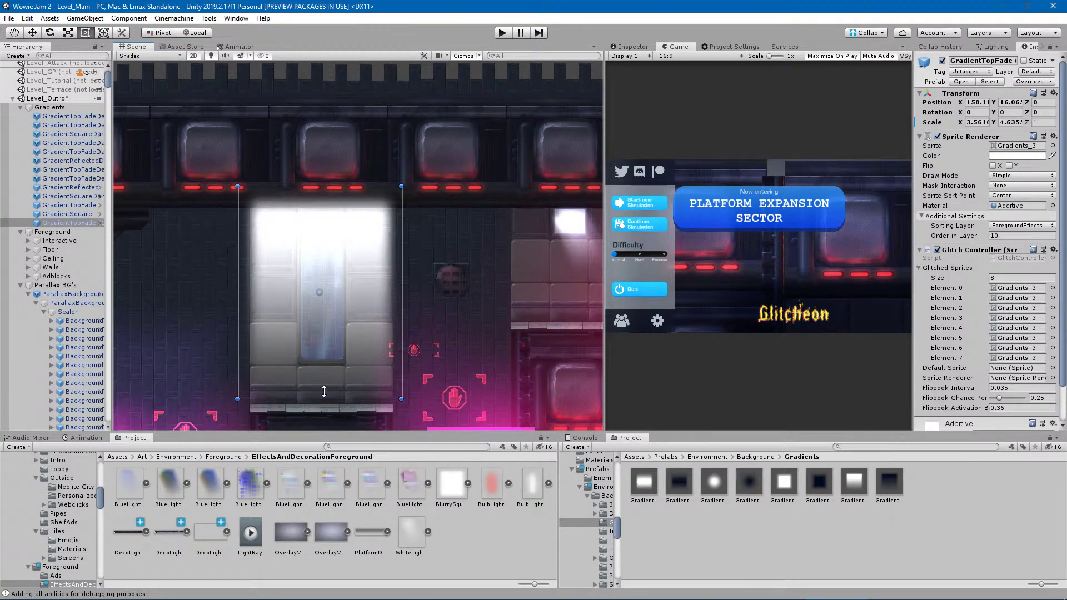
left_click_drag(325, 399, 326, 385)
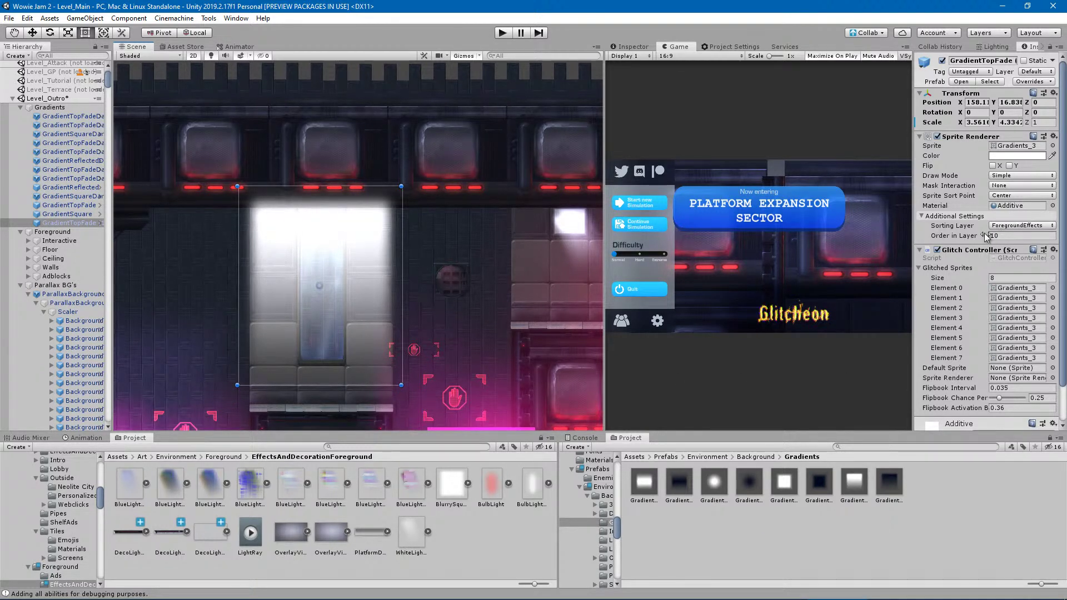
left_click(995, 47)
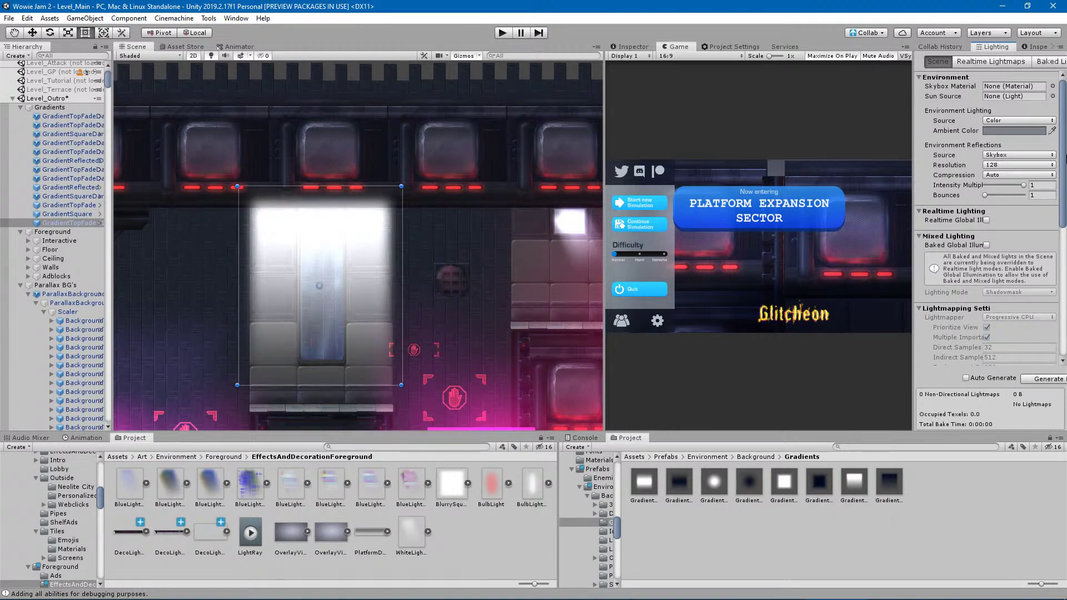
left_click(937, 48)
left_click(988, 47)
left_click(1027, 47)
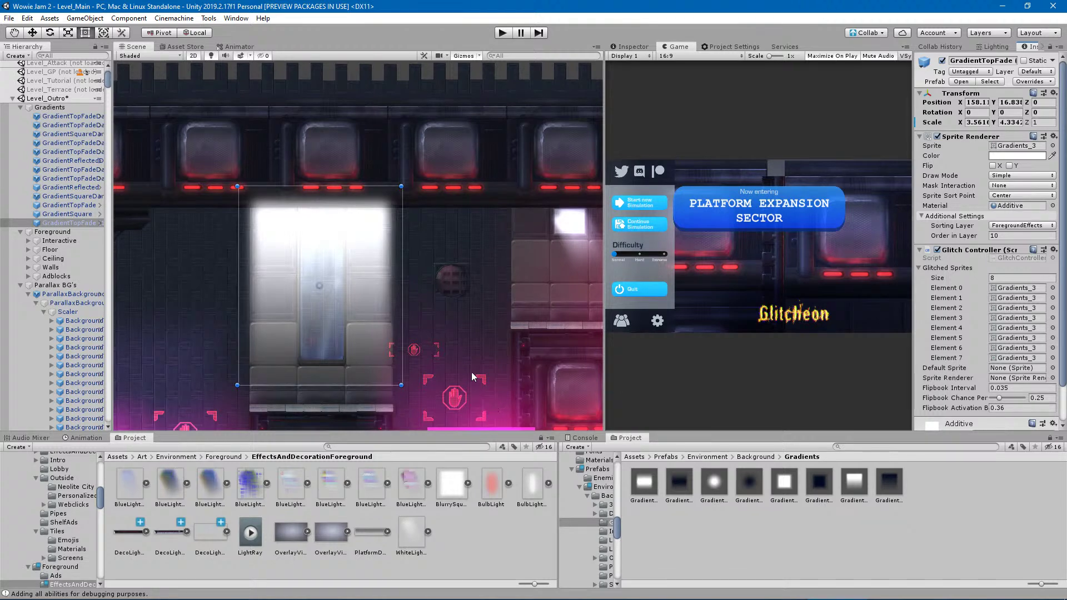
Assign the Overlay material to the top-fade gradient over the tall window.
left_click(1047, 226)
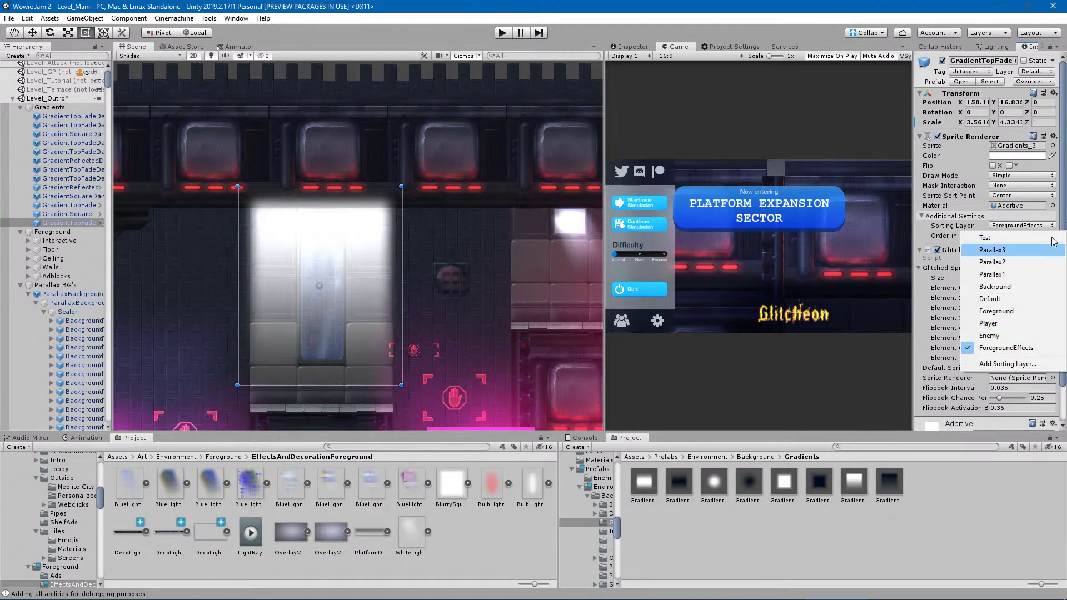
key("Escape")
left_click(1053, 205)
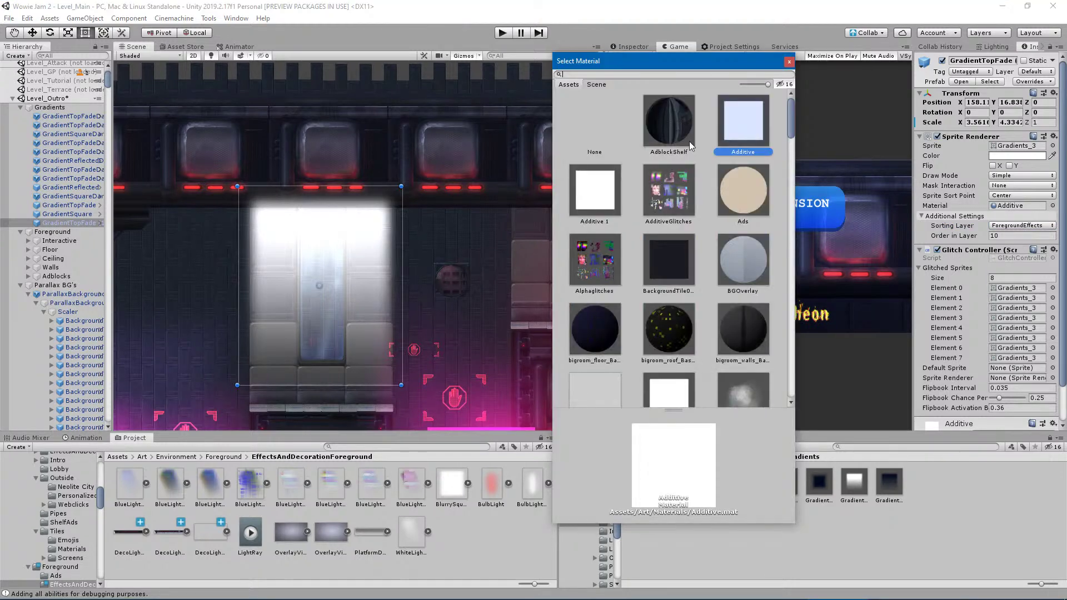
type("over")
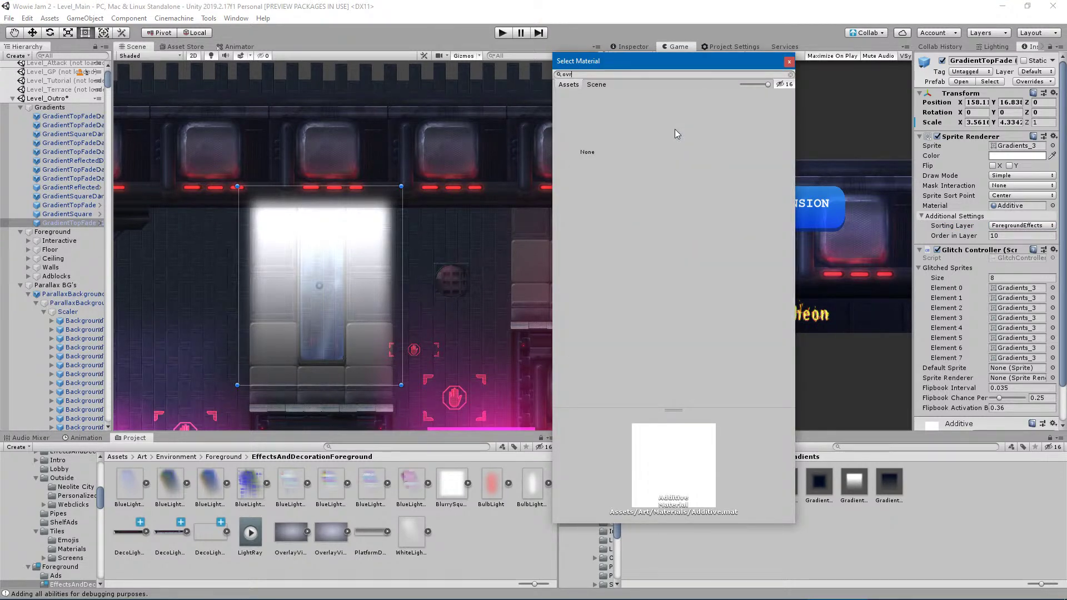
left_click(747, 127)
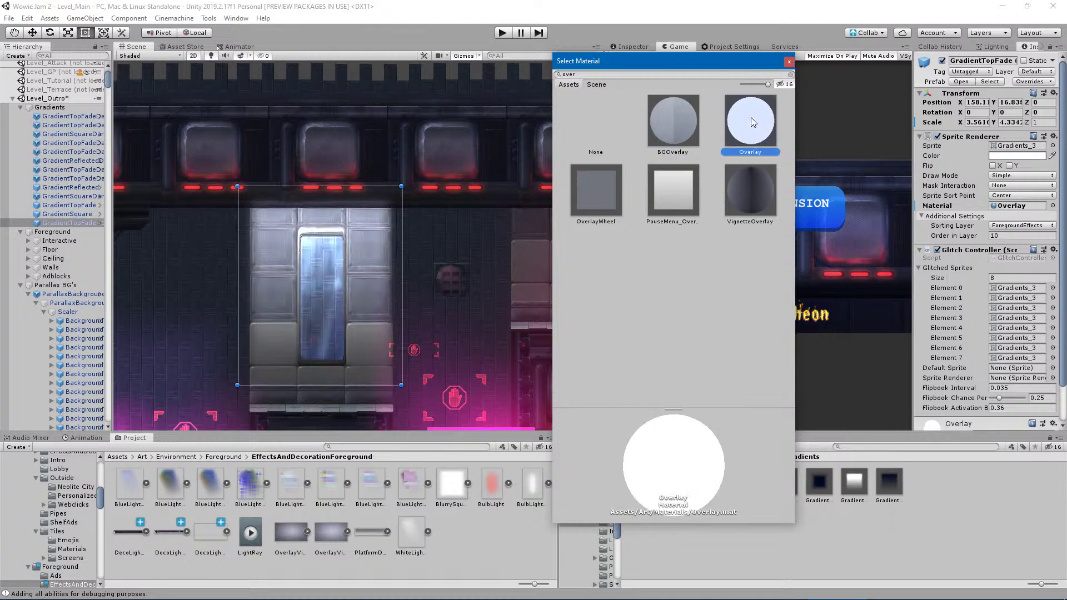
left_click(788, 63)
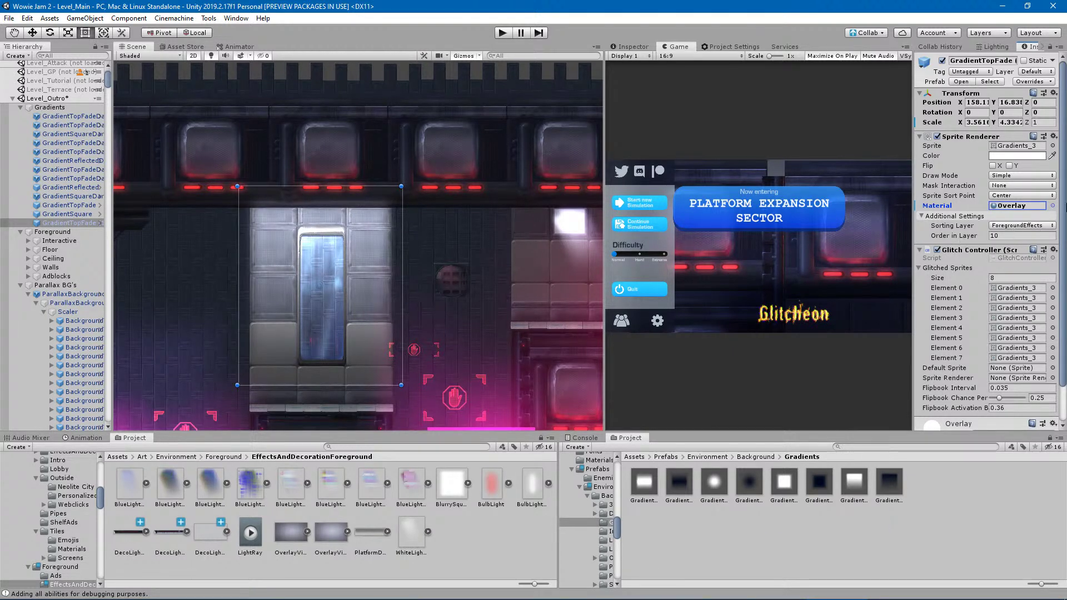
Tint the top-fade gradient a muted grey-blue, 747C8C.
left_click(1029, 156)
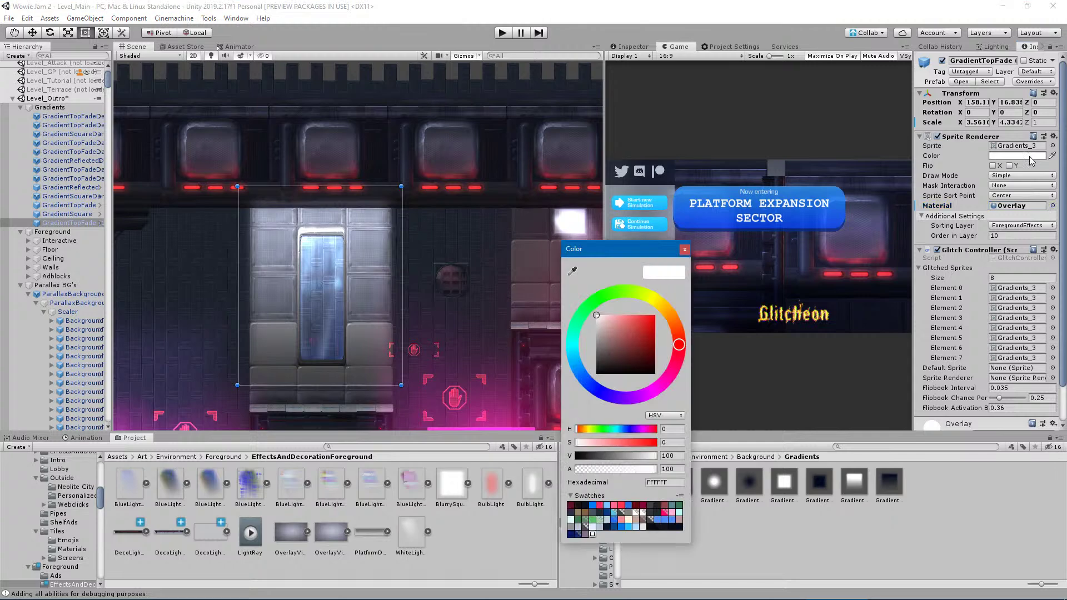
left_click_drag(612, 329, 613, 338)
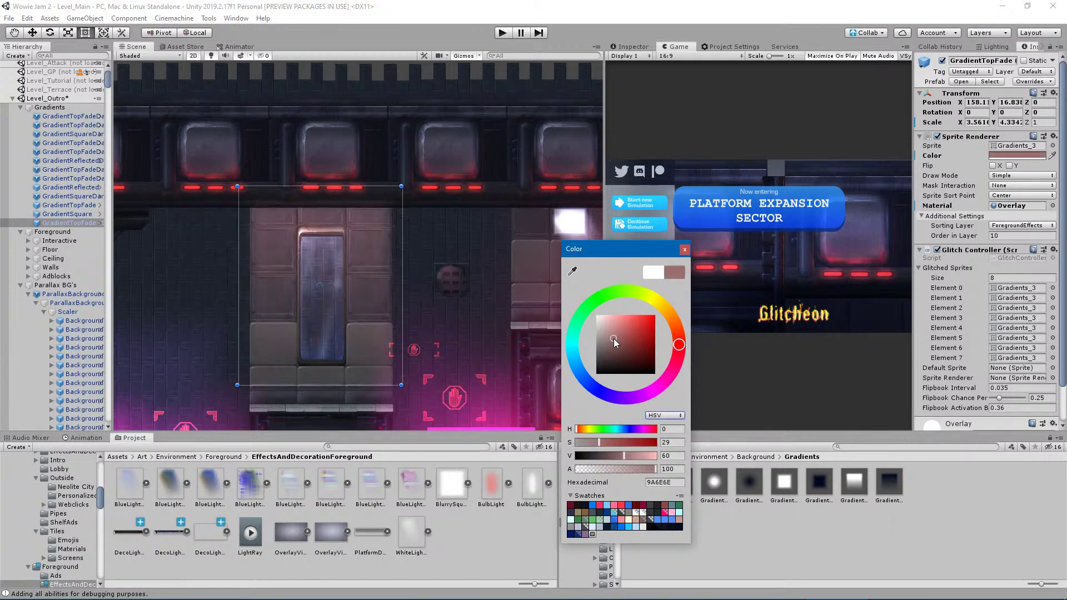
left_click(592, 389)
mouse_move(590, 392)
left_mouse_down()
mouse_move(597, 401)
mouse_move(569, 392)
left_mouse_up()
left_click(608, 344)
left_click_drag(608, 345, 607, 343)
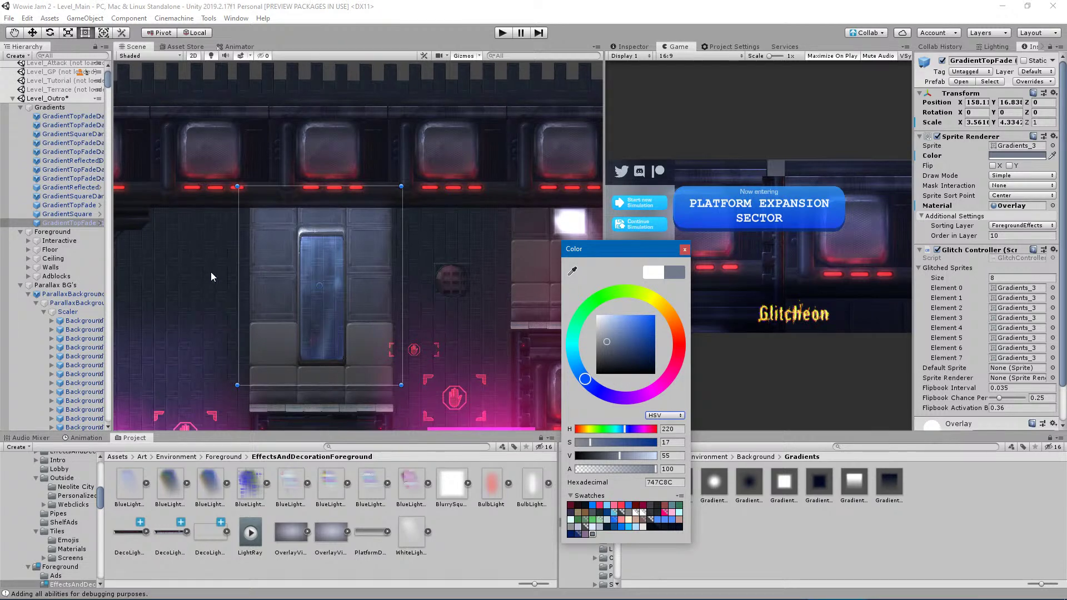
Try the top-fade gradient lower on the window, at a Y position of about 14.12, and undo the move.
left_click(35, 30)
left_click(33, 32)
left_click_drag(319, 243, 333, 271)
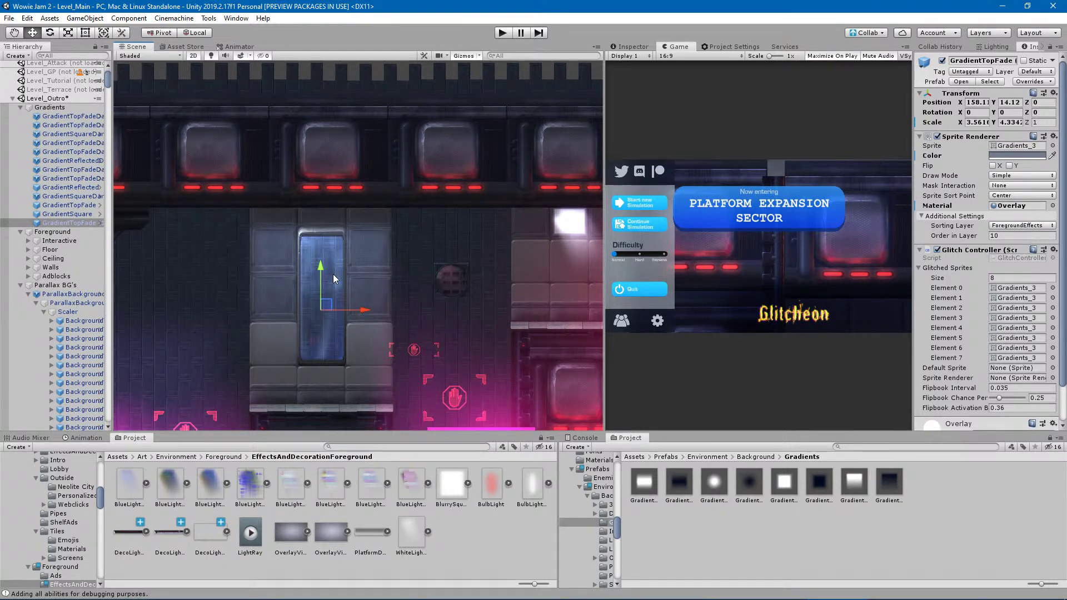
key("ctrl+z")
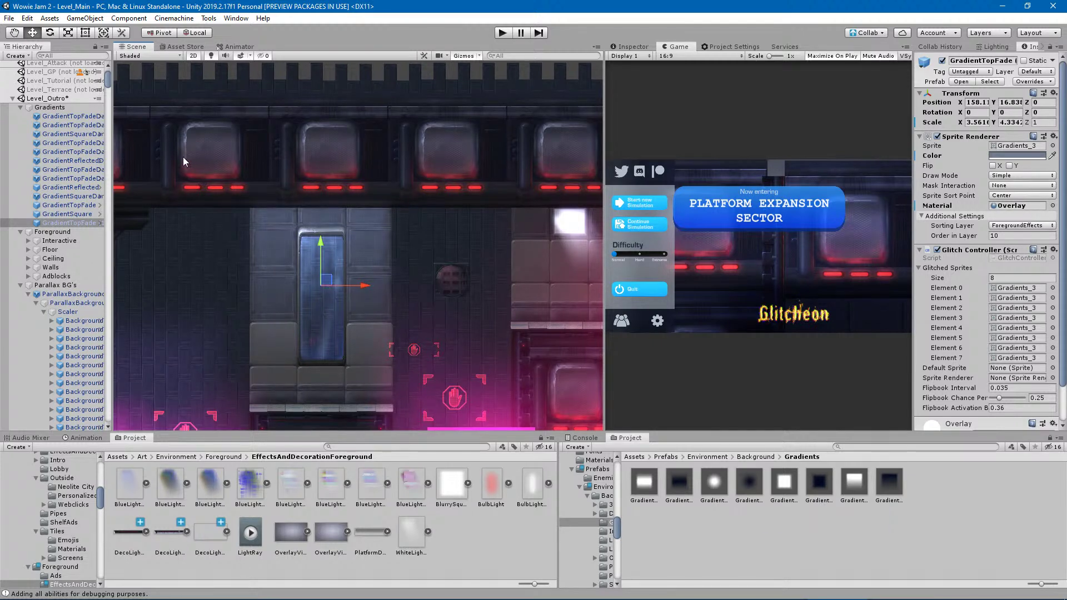
Shrink the top-fade gradient to fit just the tall window, with a scale of about 1.15 by 3.06.
left_click(68, 32)
mouse_move(320, 286)
left_mouse_down()
mouse_move(300, 290)
mouse_move(368, 284)
mouse_move(340, 287)
left_mouse_up()
left_click(85, 33)
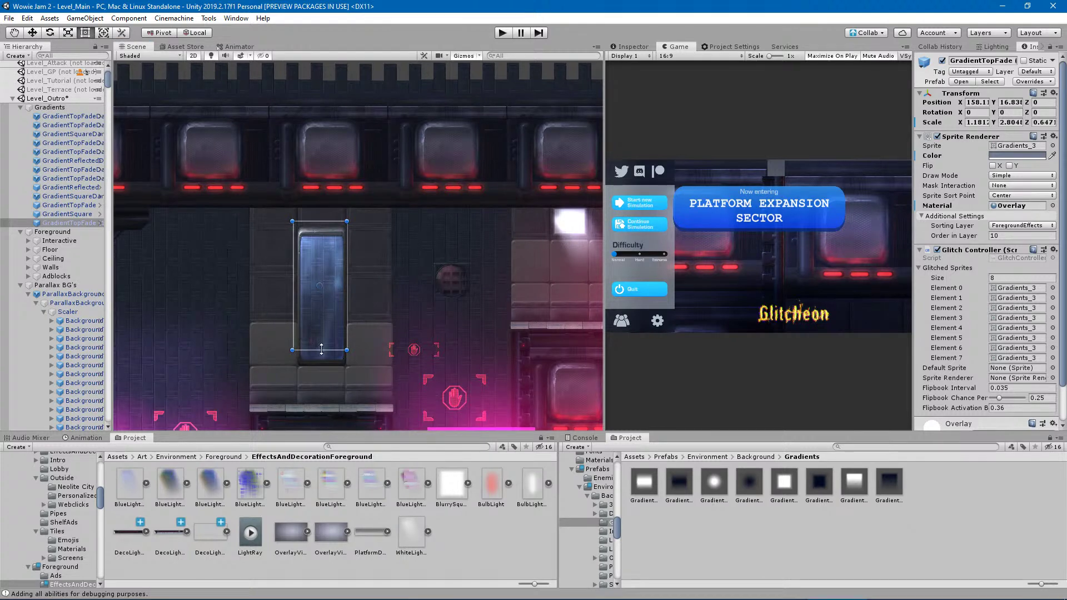
scroll(320, 351, "up", 2)
mouse_move(321, 350)
left_mouse_down()
mouse_move(326, 406)
mouse_move(327, 366)
left_mouse_up()
left_click_drag(321, 195, 327, 250)
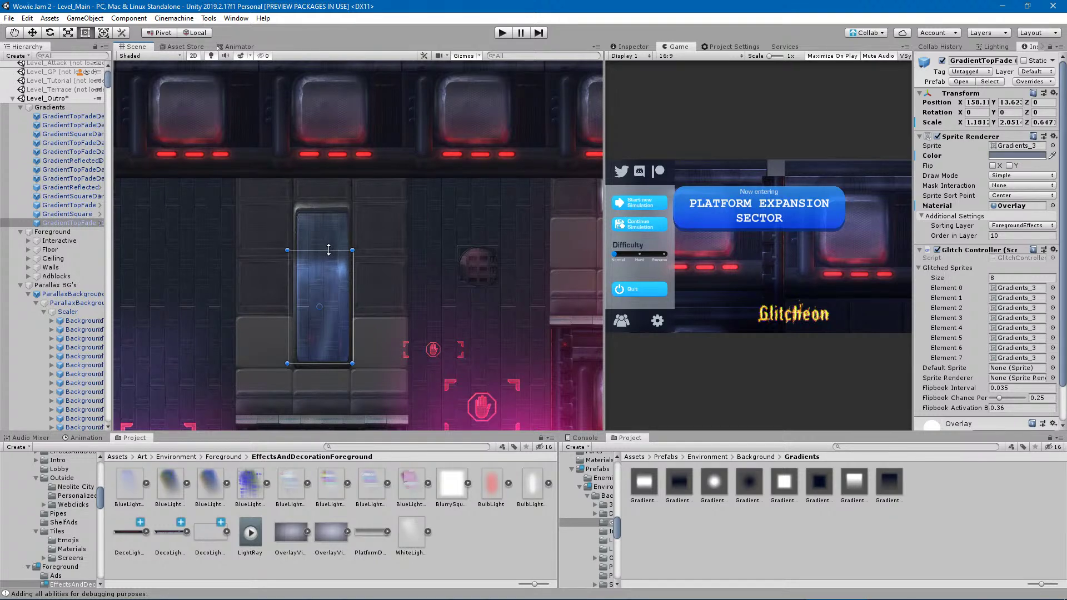
key("ctrl+z")
left_click_drag(287, 300, 290, 300)
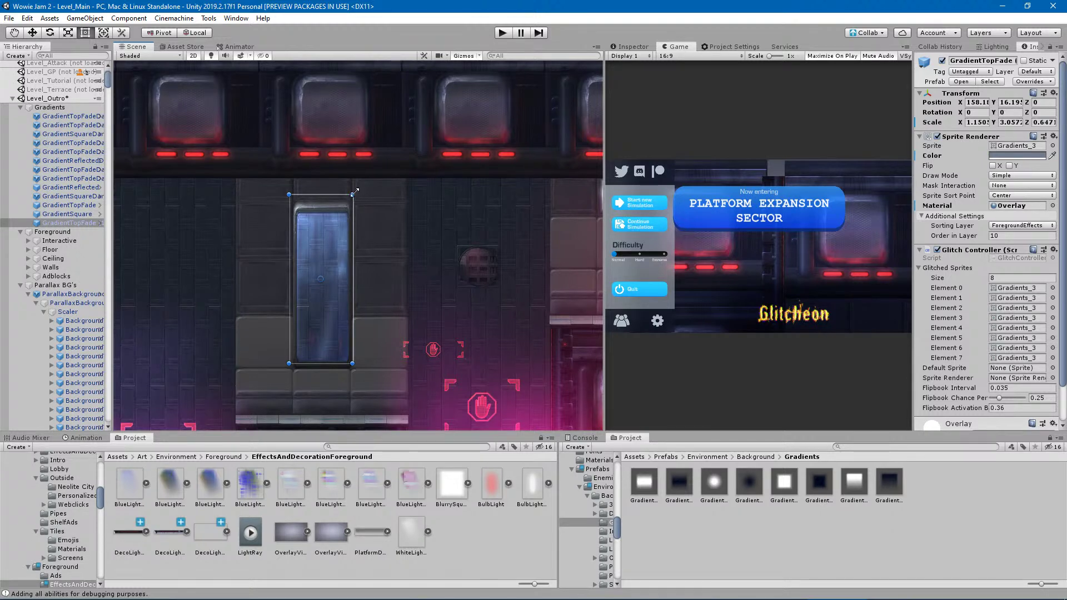
Try the window's top-fade gradient turned to a Z rotation of -180 and undo the rotation.
left_click_drag(356, 193, 274, 396)
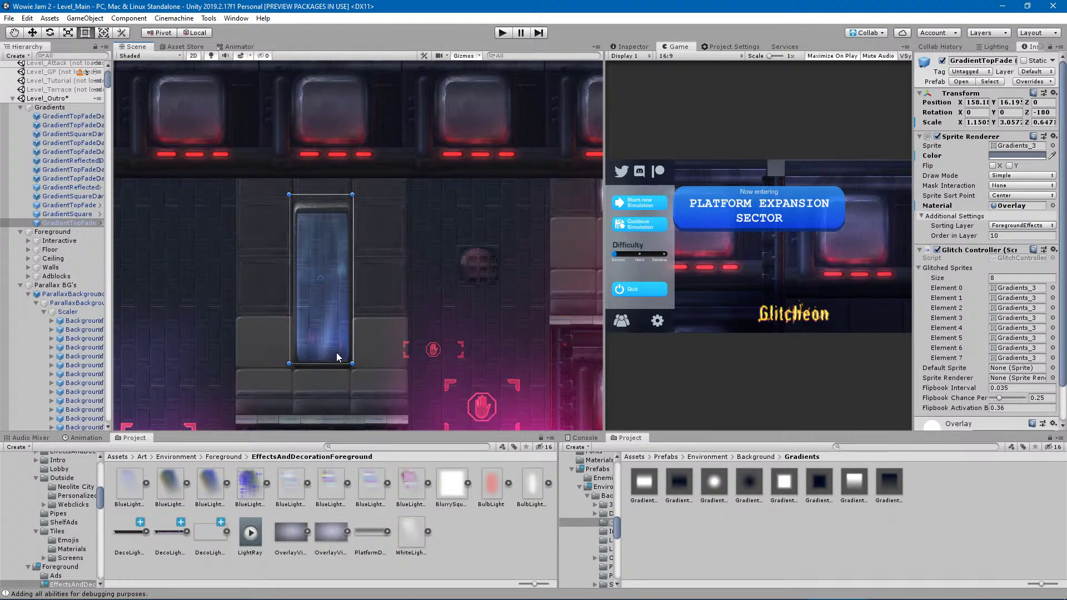
key("ctrl+z")
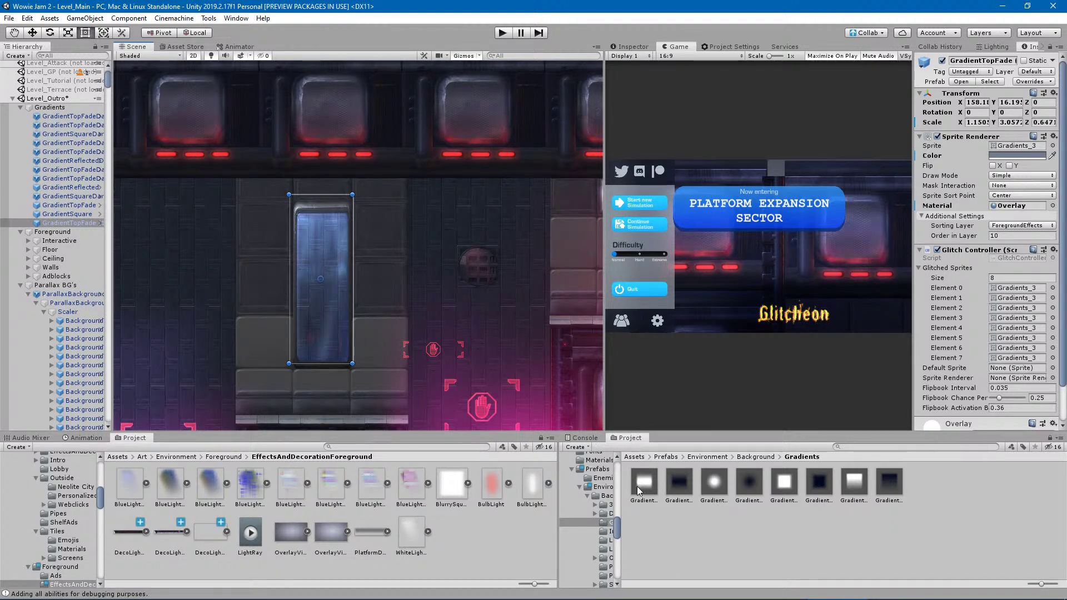
Add a white reflected gradient at the window and stretch it over the surrounding wall to a scale of about 3.52 by 4.82.
left_click_drag(639, 487, 44, 243)
left_click_drag(53, 218, 55, 219)
left_click_drag(352, 300, 418, 300, "alt")
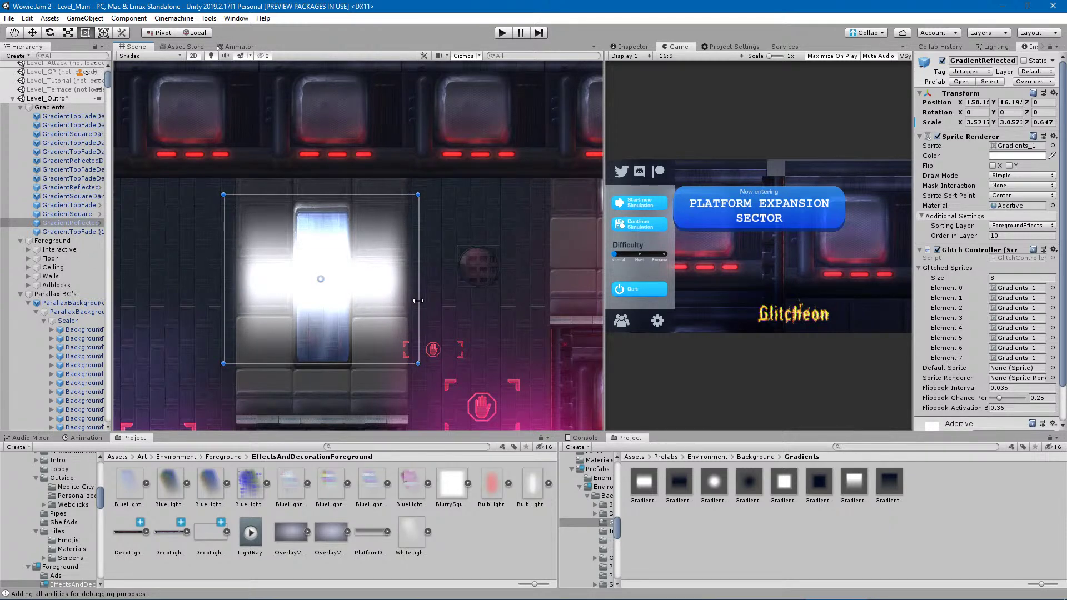
left_click_drag(331, 371, 332, 409)
mouse_move(322, 195)
left_mouse_down()
mouse_move(320, 78)
mouse_move(319, 175)
left_mouse_up()
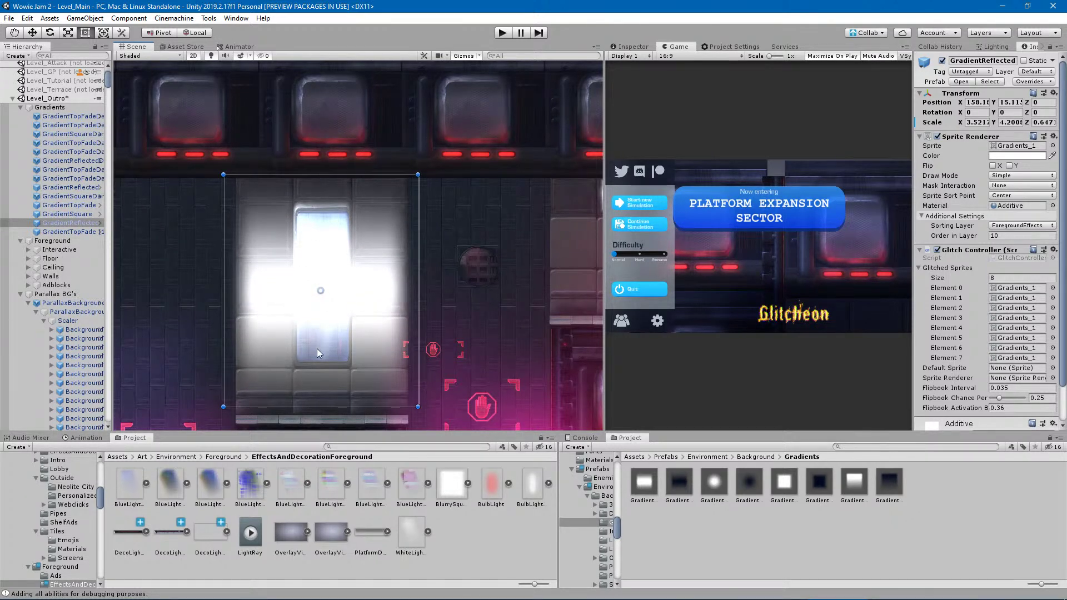
mouse_move(312, 410)
left_mouse_down()
mouse_move(310, 361)
mouse_move(307, 417)
left_mouse_up()
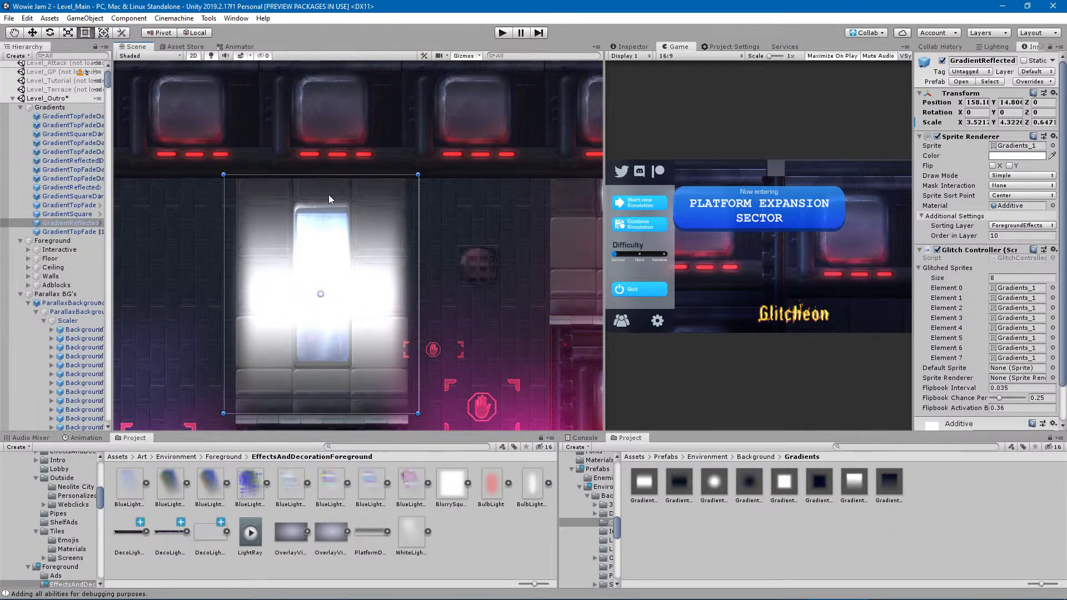
left_click_drag(316, 175, 308, 149)
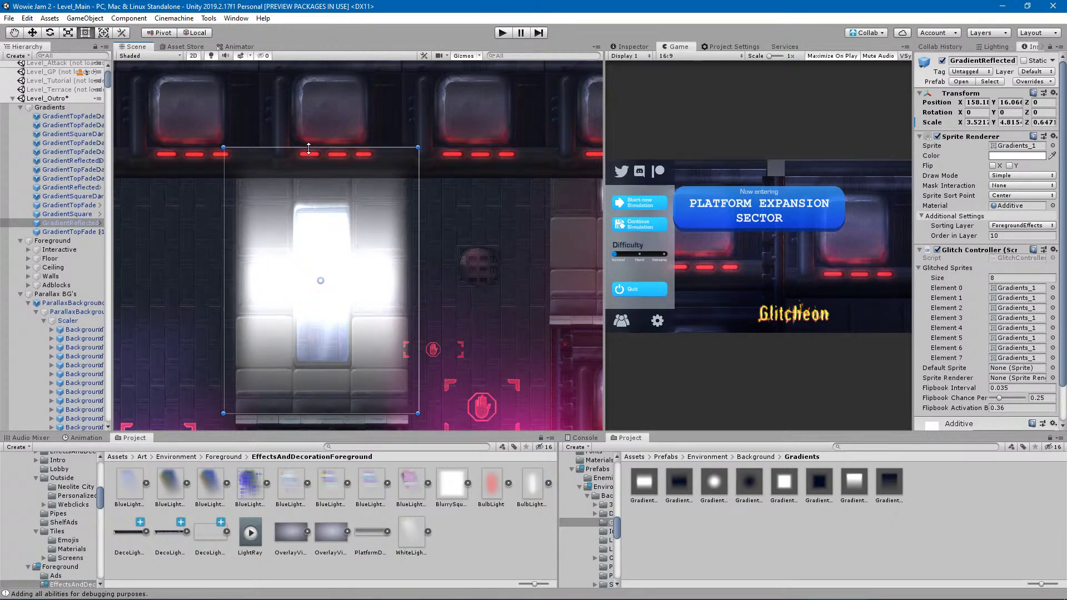
Change the material of the reflected gradient around the window to Overlay.
left_click(1052, 205)
left_click(1030, 529)
left_click(1052, 205)
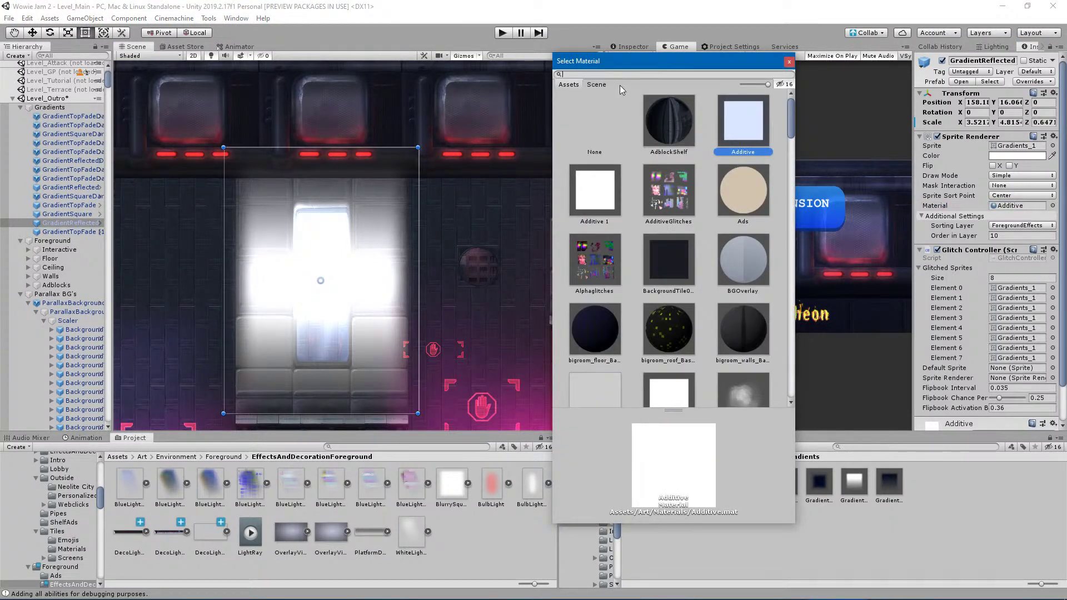
type("ov")
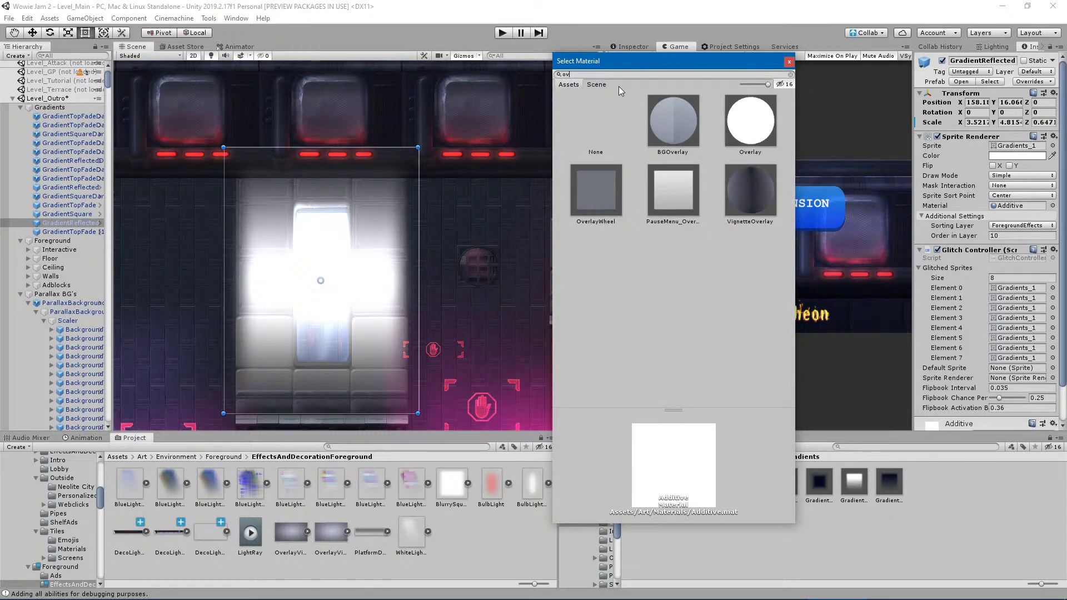
left_click(750, 126)
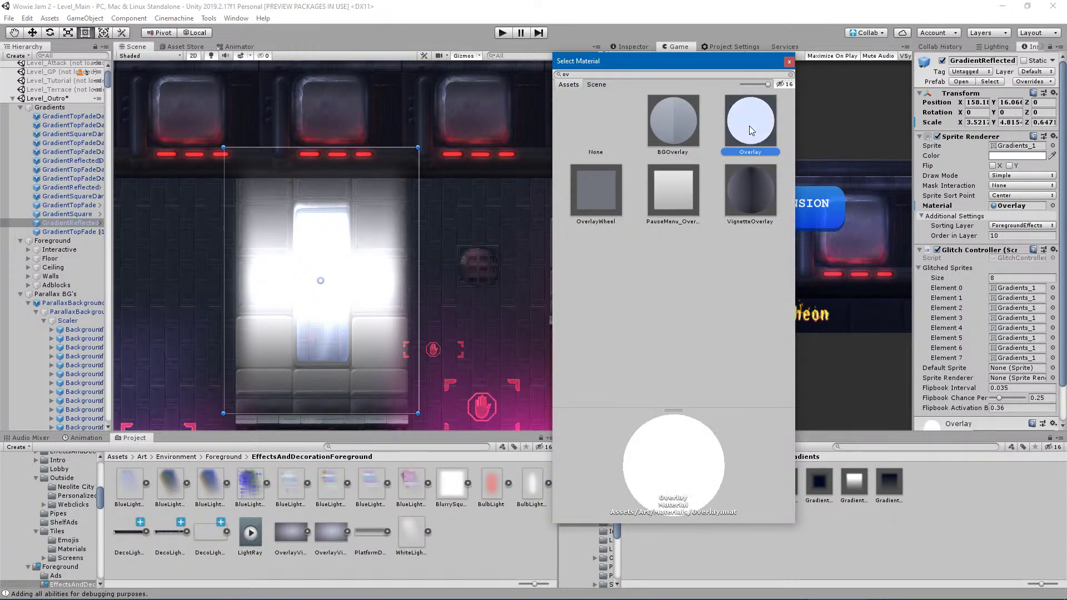
left_click(788, 62)
Tint the window's reflected gradient a dark, muted slate blue.
left_click(1028, 156)
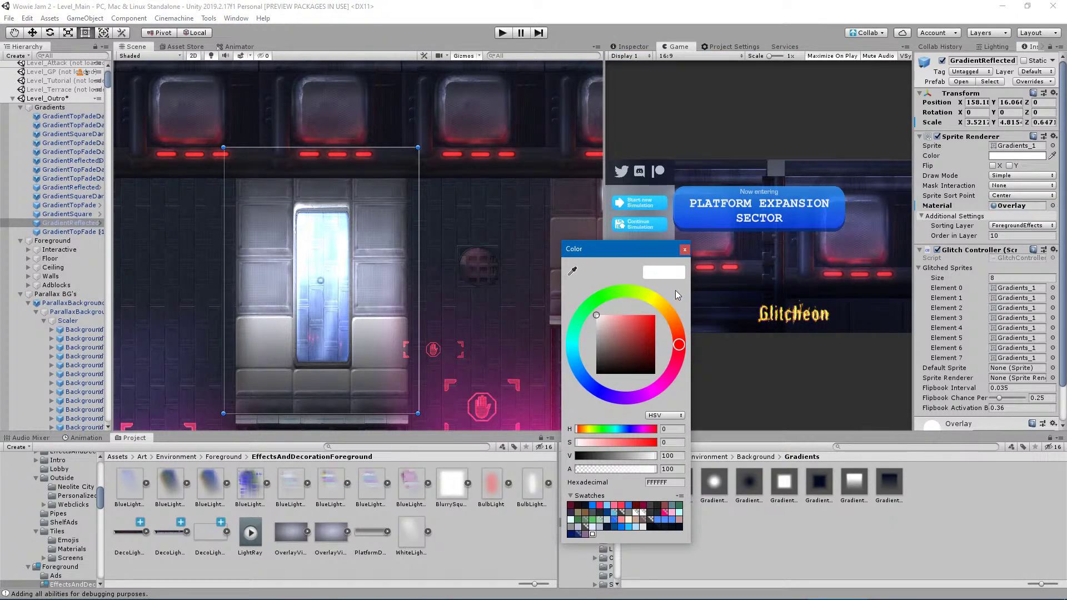
left_click_drag(610, 334, 608, 338)
mouse_move(595, 399)
left_mouse_down()
mouse_move(652, 400)
mouse_move(588, 389)
mouse_move(562, 328)
mouse_move(626, 285)
mouse_move(665, 284)
mouse_move(673, 318)
mouse_move(548, 391)
mouse_move(554, 412)
mouse_move(536, 407)
left_mouse_up()
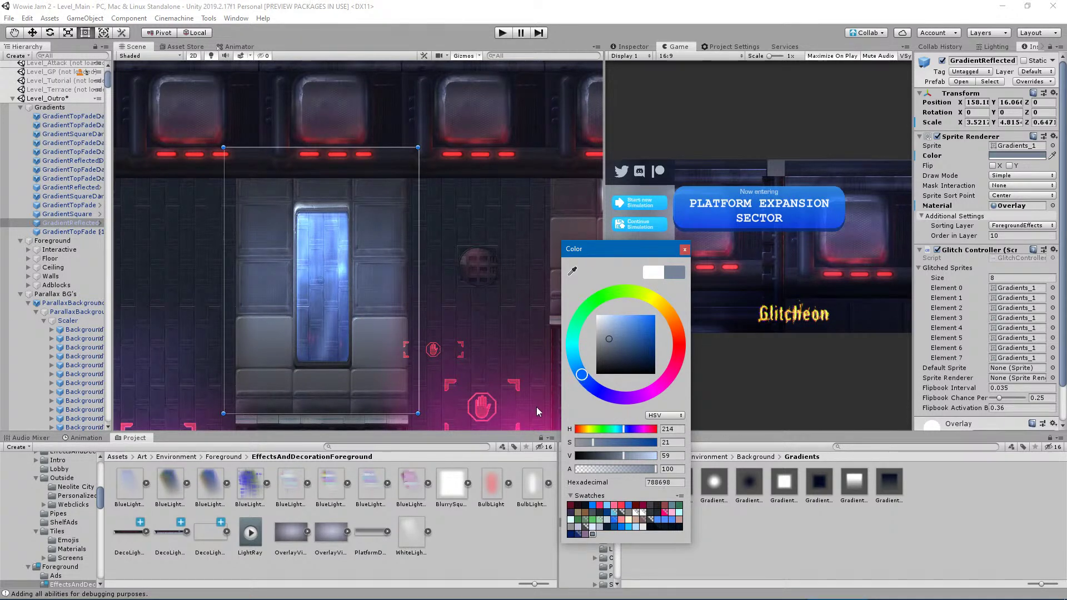
left_click(603, 343)
mouse_move(603, 345)
left_mouse_down()
mouse_move(591, 343)
mouse_move(590, 365)
mouse_move(608, 349)
left_mouse_up()
left_click(683, 251)
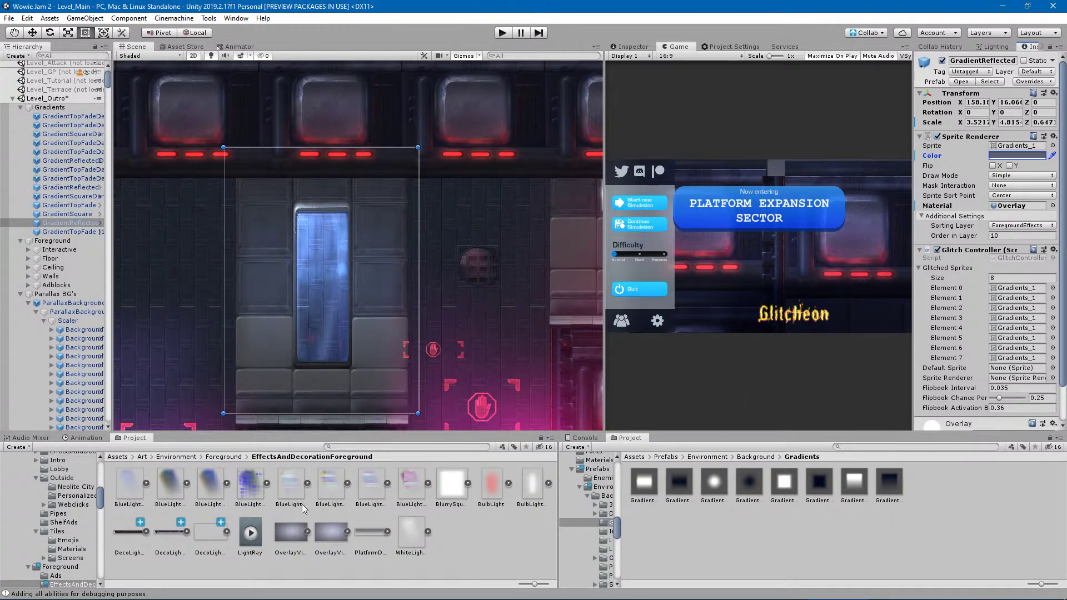
Shorten the reflected gradient from its lower edge to a vertical scale of about 4.27.
left_click_drag(327, 413, 332, 328)
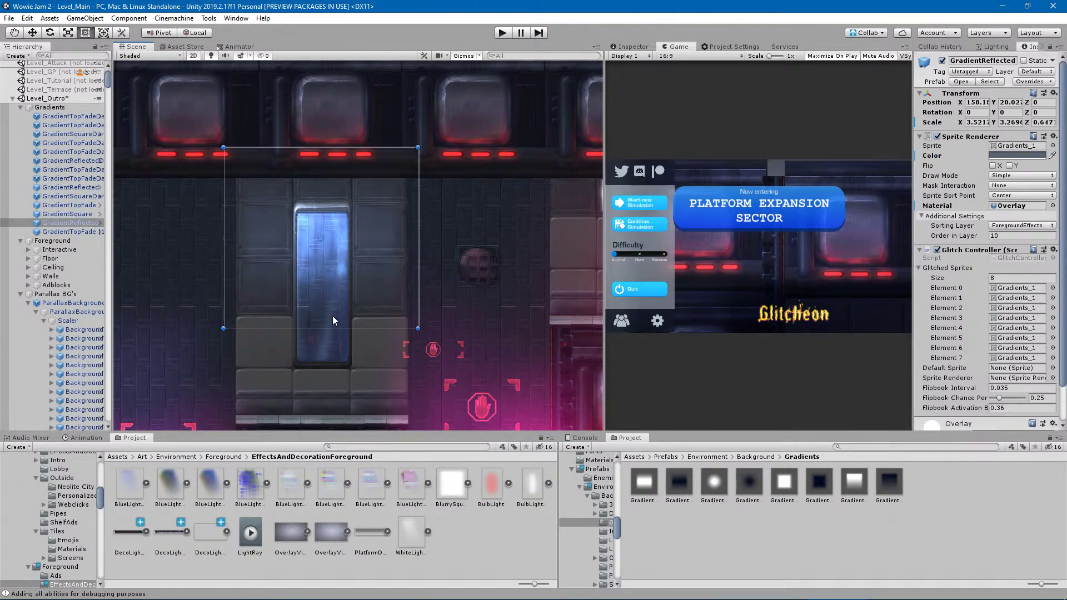
key("ctrl+z")
left_click_drag(336, 416, 335, 383)
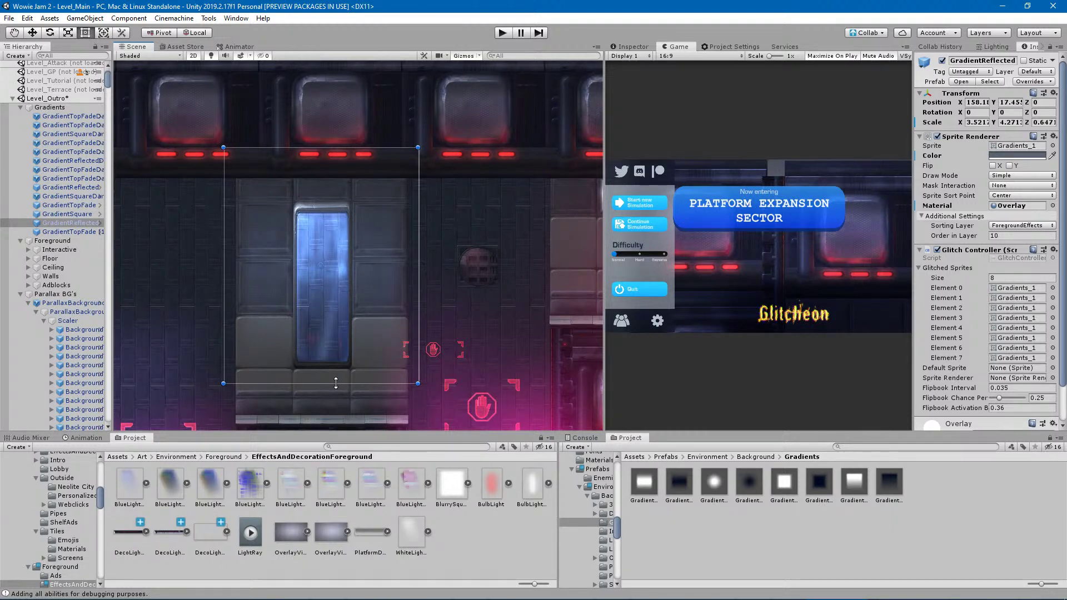
Tighten the top-fade gradient around the window frame to a scale of about 1.10 by 2.89.
left_click(75, 232)
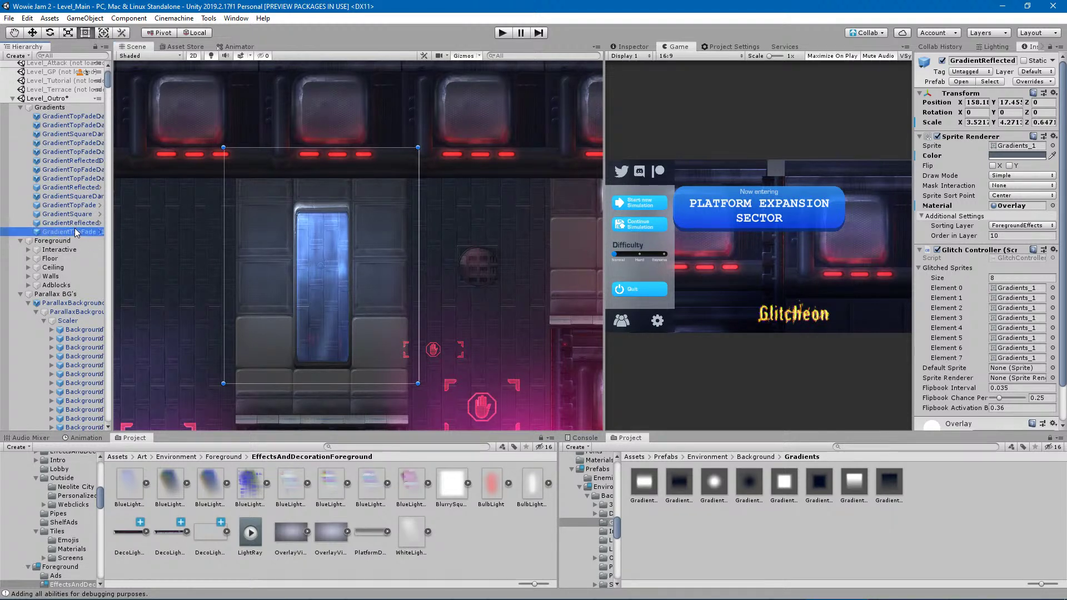
key("f")
scroll(336, 260, "up", 3)
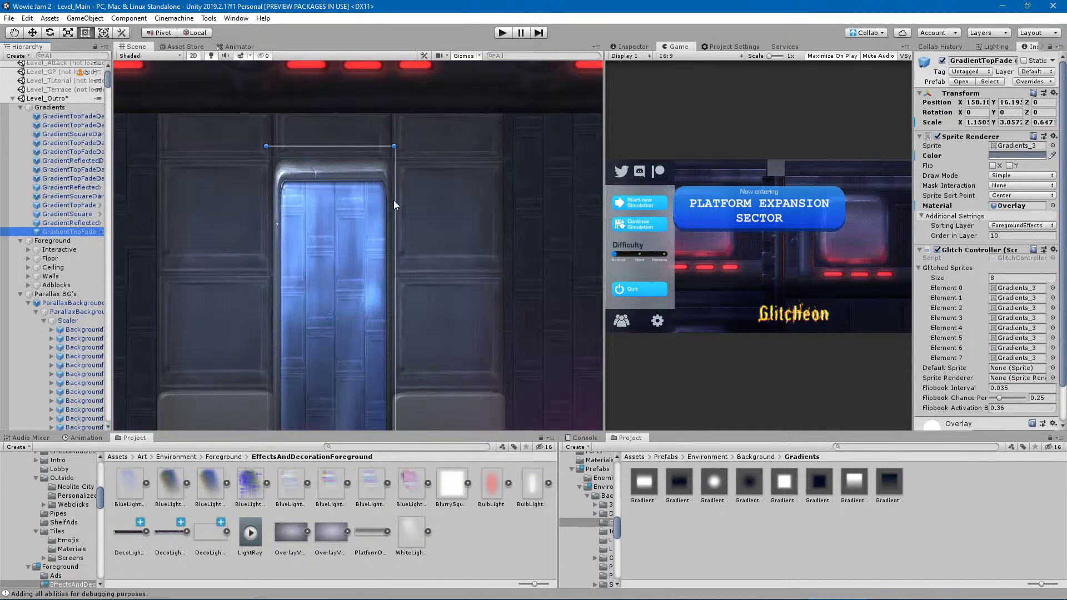
left_click_drag(338, 148, 335, 156)
left_click_drag(267, 290, 267, 291)
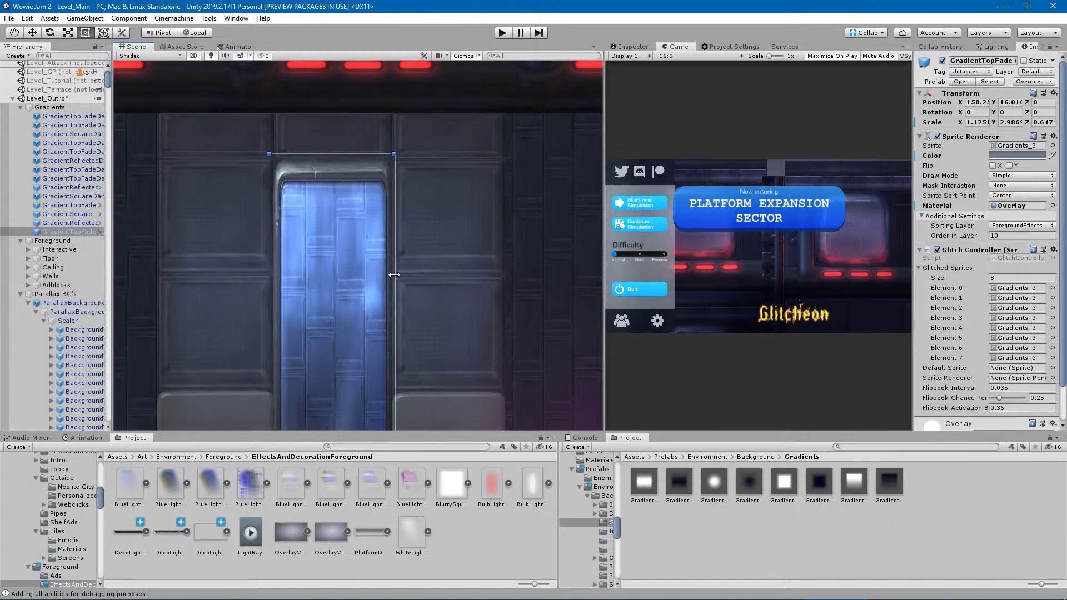
left_click_drag(394, 275, 392, 278)
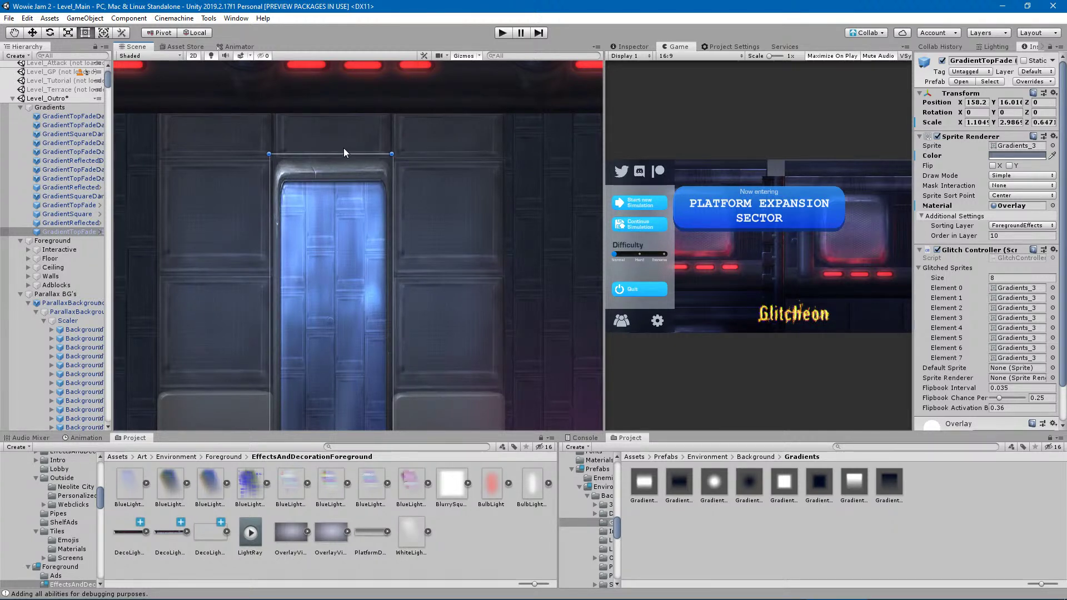
left_click_drag(337, 157, 333, 165)
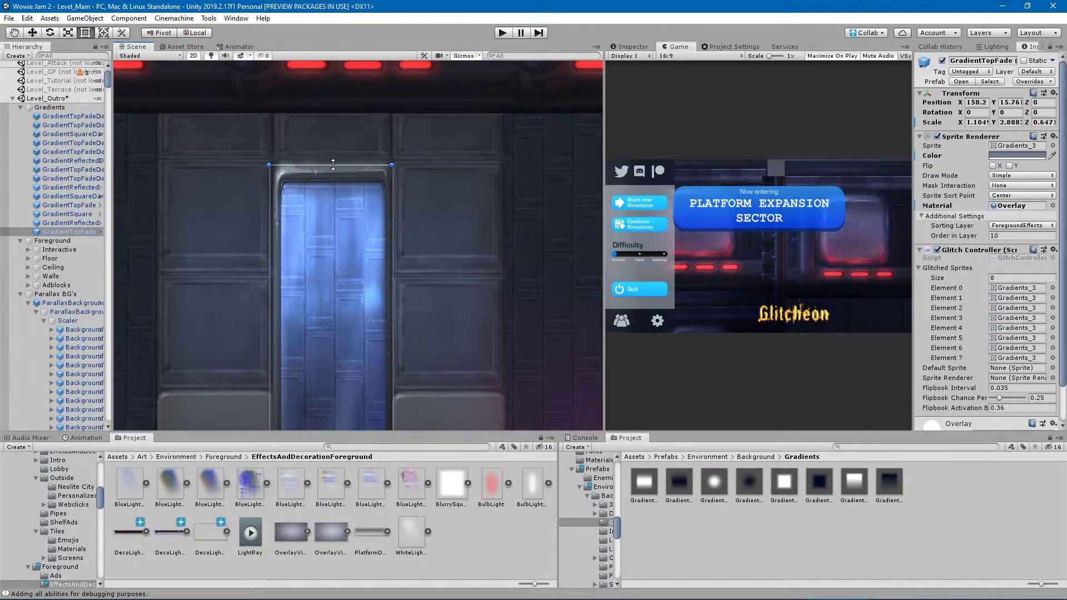
scroll(371, 240, "down", 5)
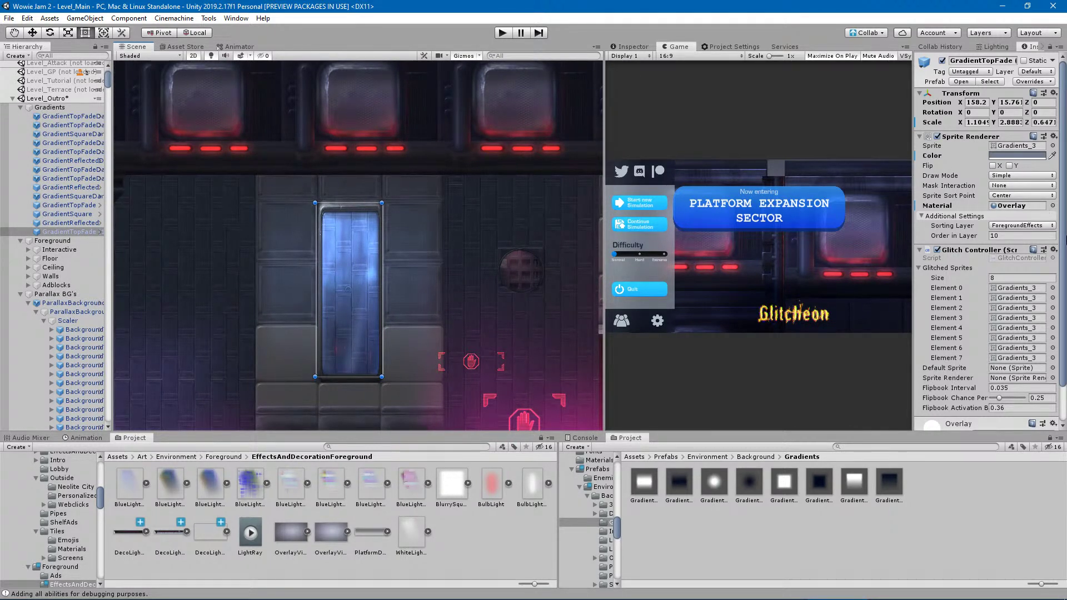
Set the sorting layer of the window's top-fade gradient to Default.
left_click(1052, 206)
left_click(787, 60)
left_click(1033, 226)
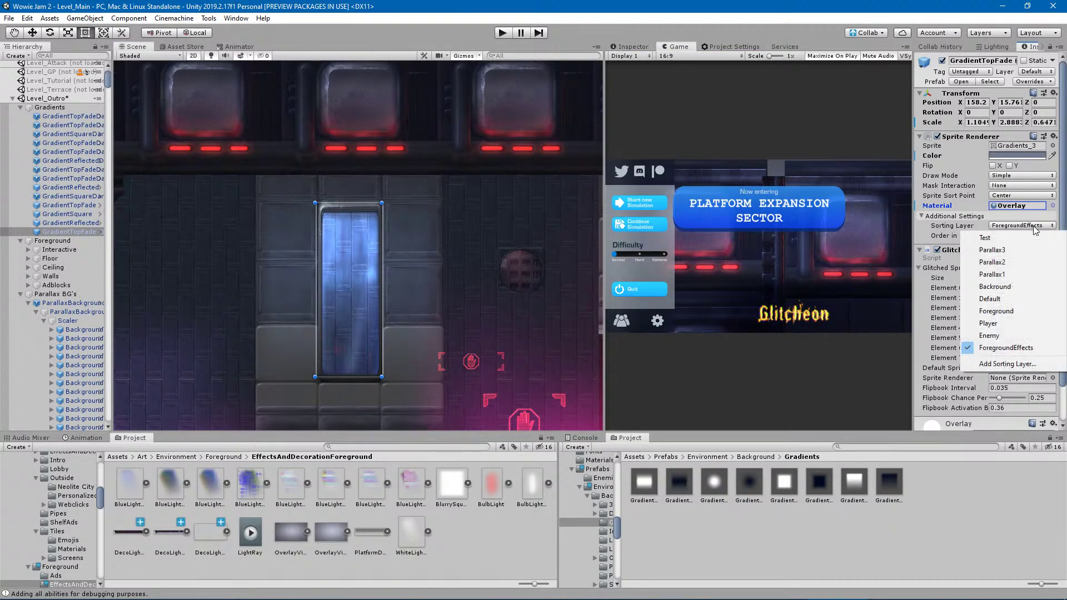
left_click(999, 300)
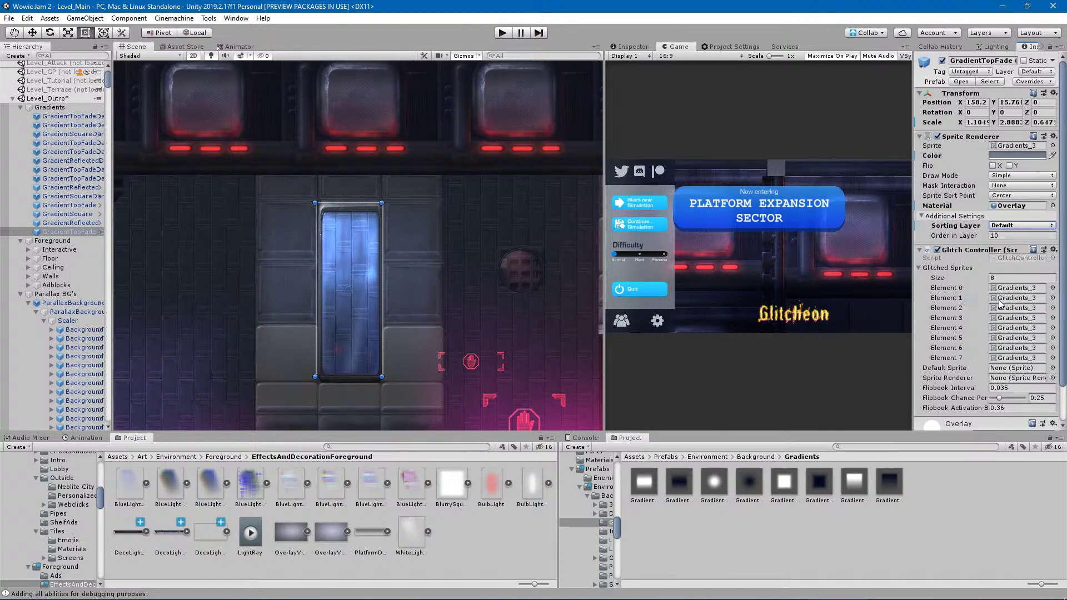
left_click(480, 543)
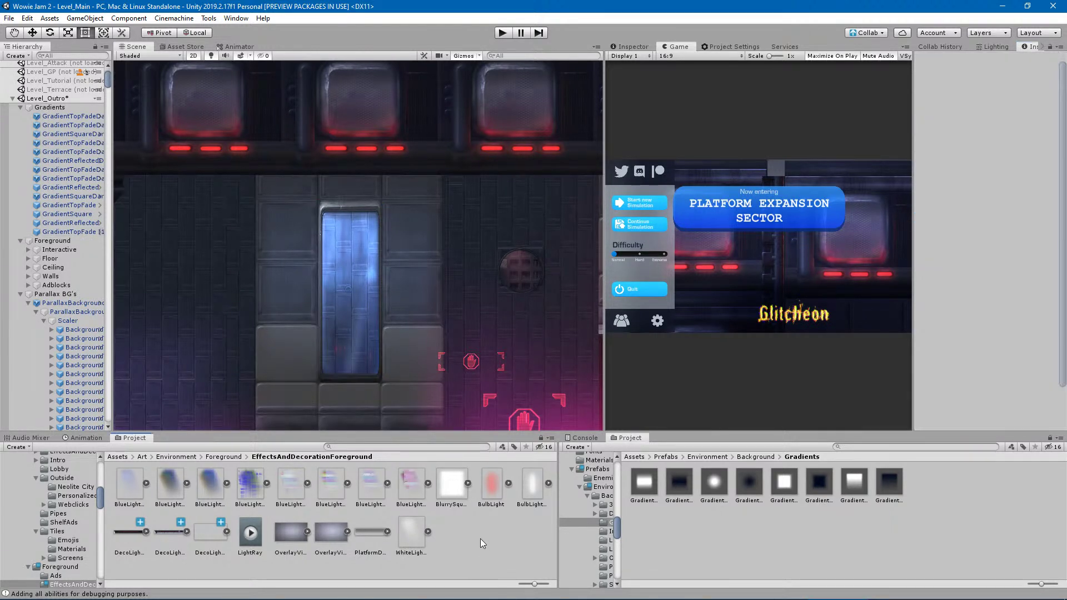
left_click(80, 222)
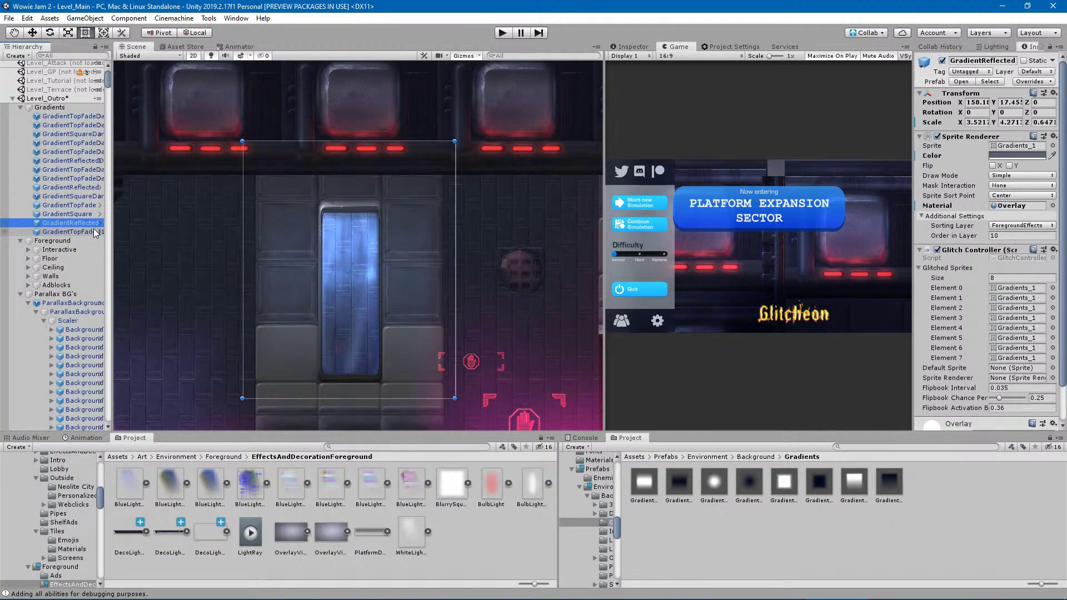
left_click(83, 231)
left_click(1016, 227)
left_click(1015, 226)
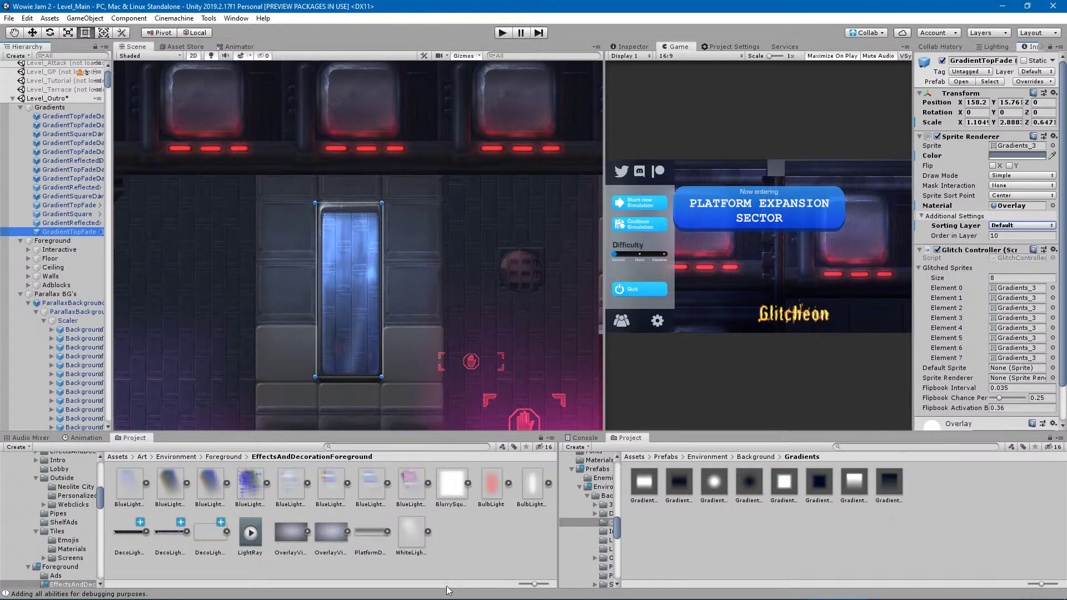
left_click(493, 558)
Duplicate the dark blue Multiply top-fade gradient over the corridor and move the copy to the shaft with the tall window.
middle_click_drag(290, 310, 413, 314)
scroll(308, 341, "down", 5)
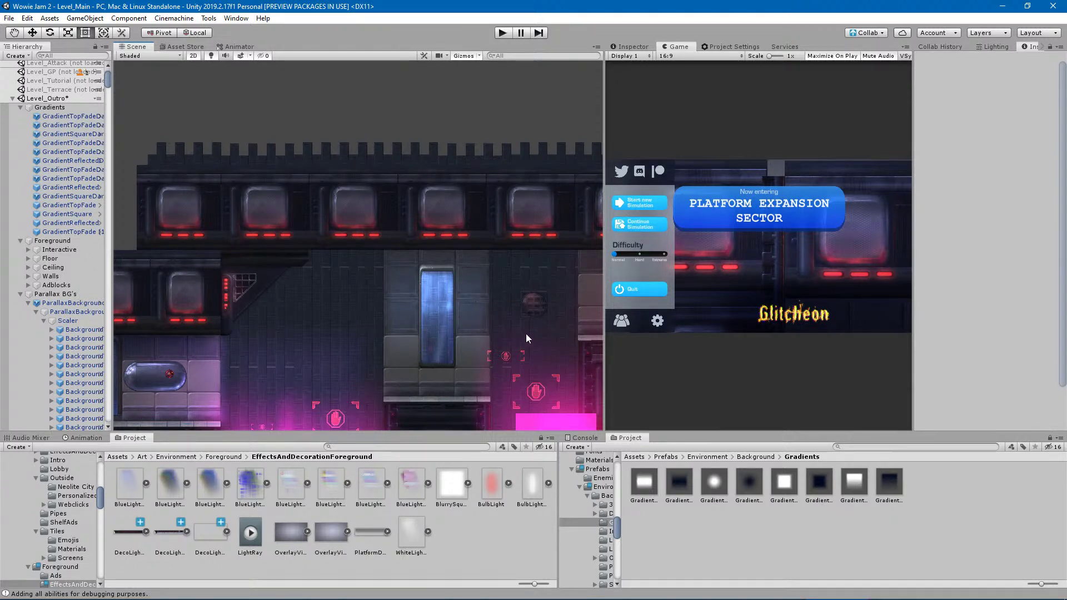
scroll(281, 226, "down", 4)
middle_click_drag(327, 275, 411, 257)
left_click(63, 194)
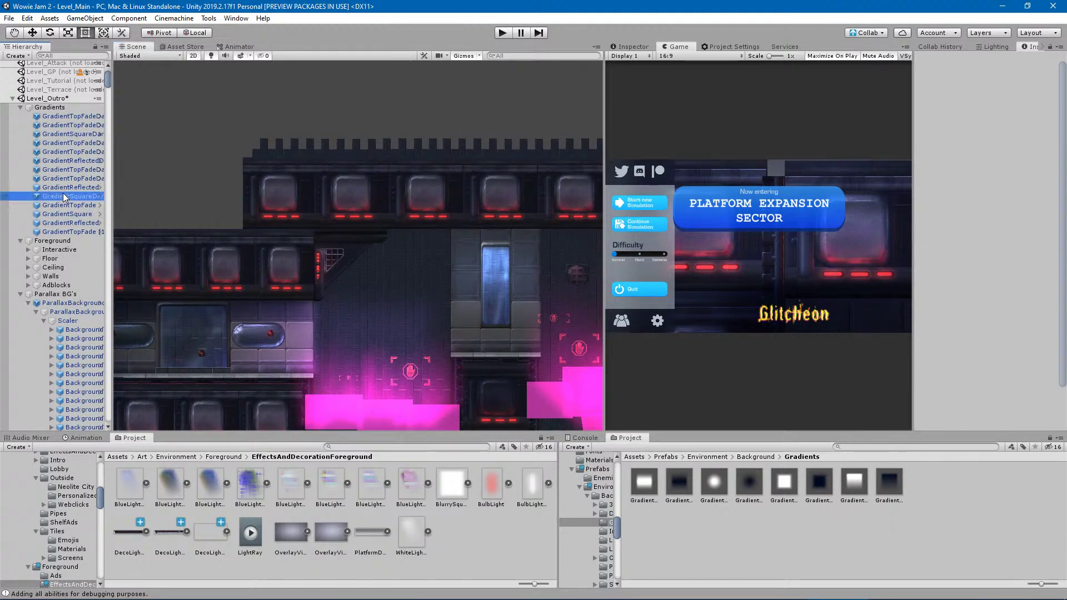
left_click(63, 204)
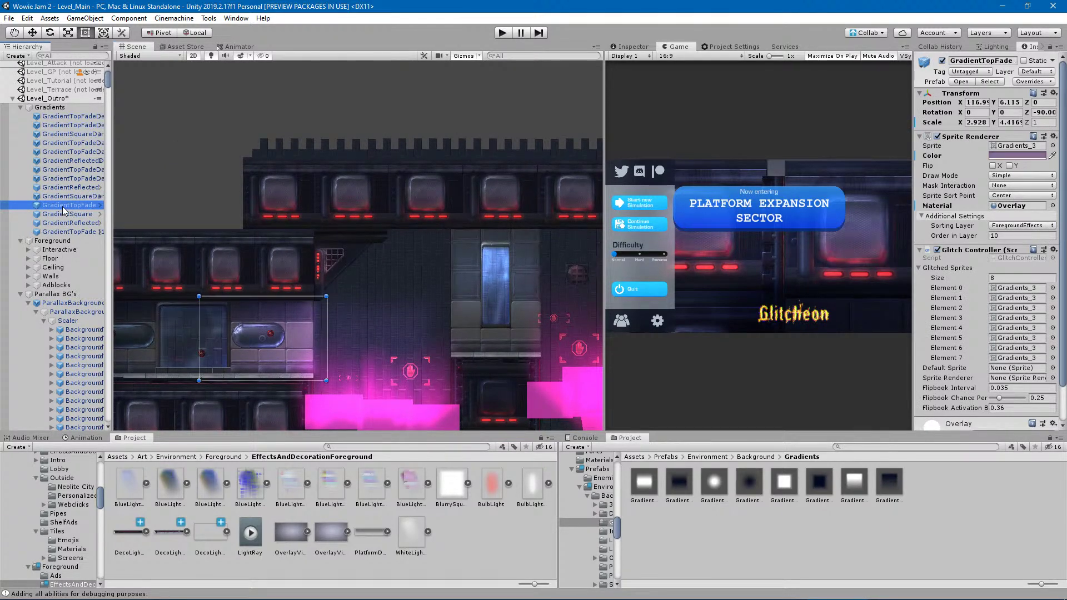
left_click(62, 197)
left_click(60, 184)
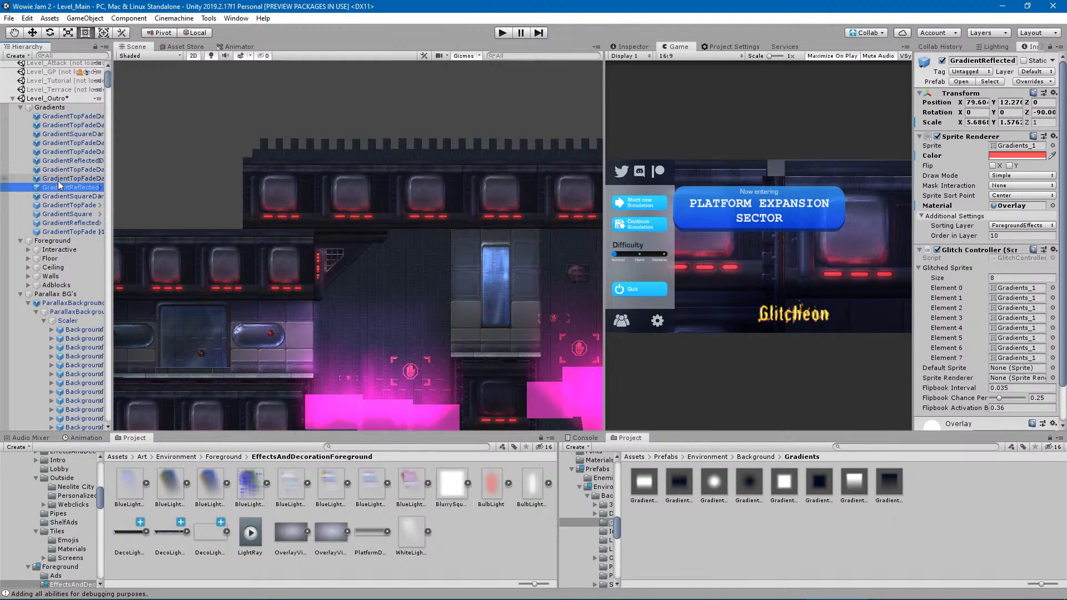
left_click(57, 173)
left_click(60, 179)
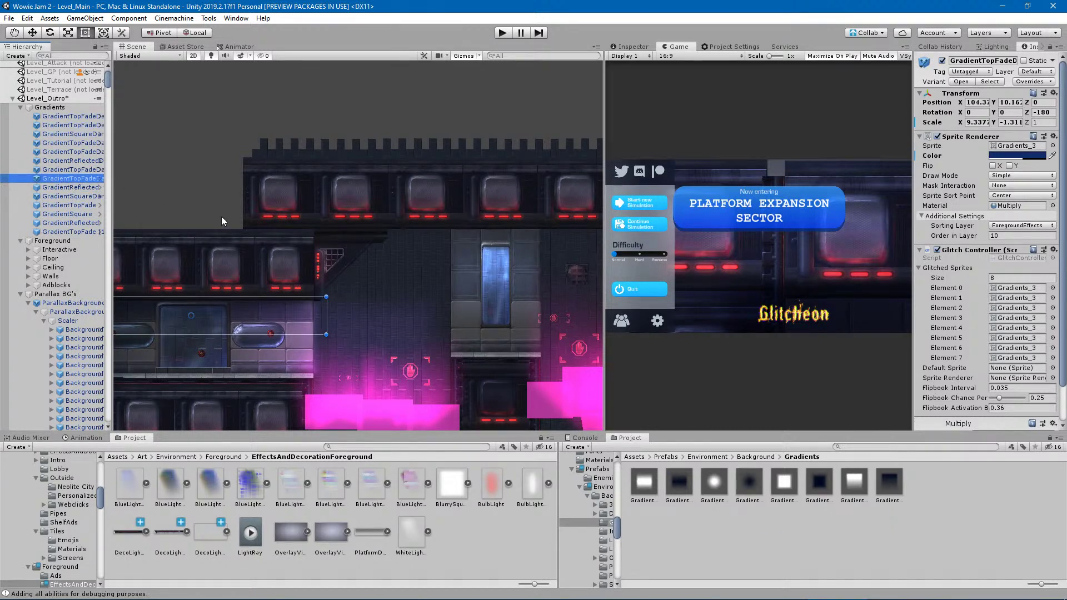
left_click(309, 324)
key("ctrl+d")
left_click_drag(318, 314, 555, 244)
Fit the copied dark gradient under the shaft's ceiling, at a scale of about 9.80 by -1.97 and a Y position of about 21.6.
middle_click_drag(556, 243, 387, 255)
left_click_drag(387, 255, 473, 273)
left_click_drag(344, 273, 322, 296)
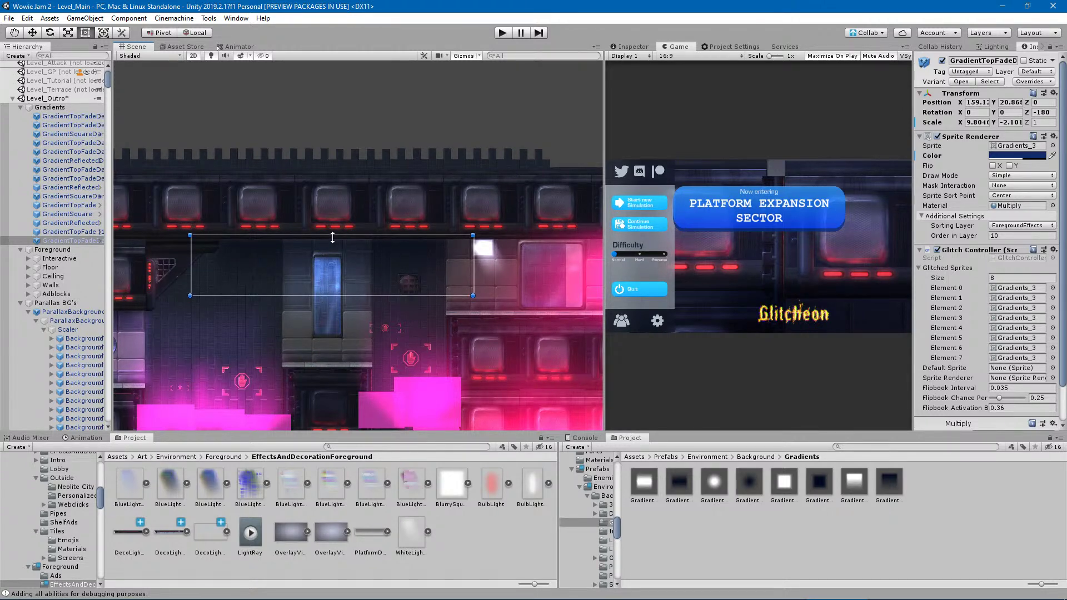
left_click_drag(331, 235, 330, 233)
left_click_drag(328, 295, 323, 290)
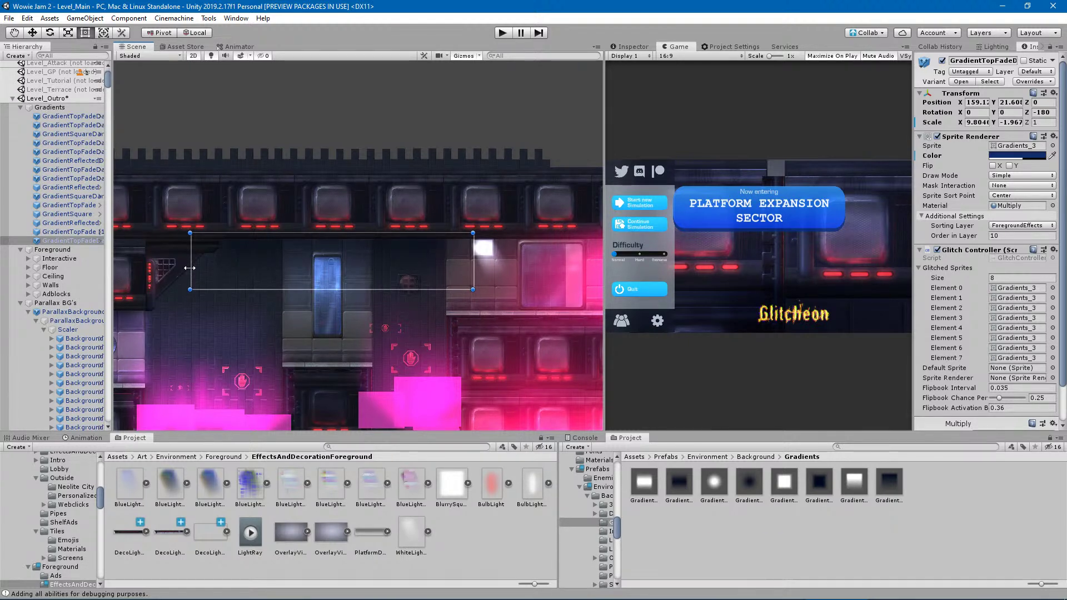
scroll(302, 263, "up", 4)
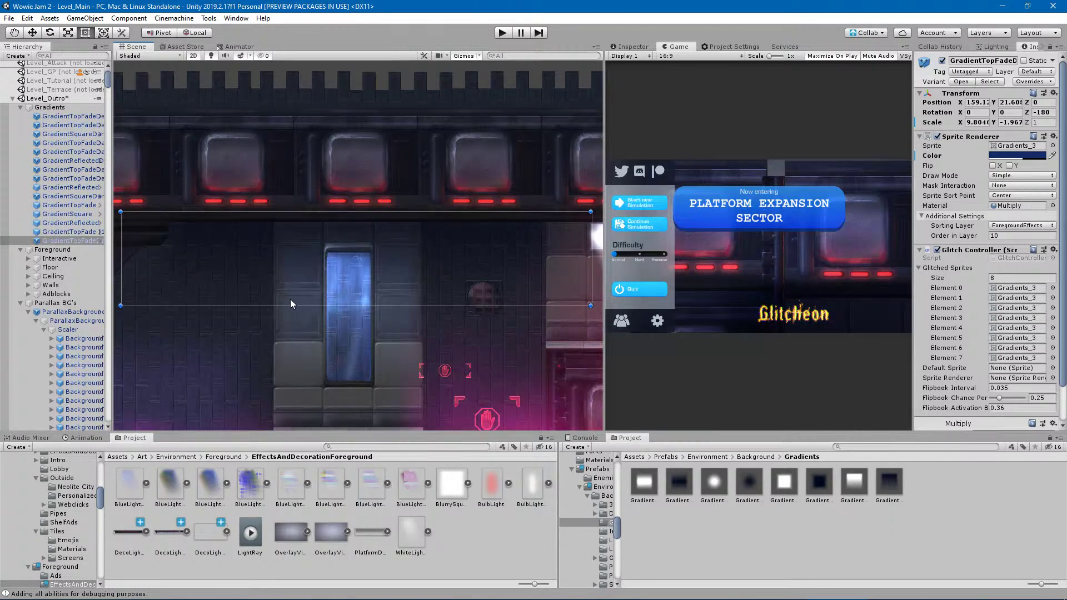
scroll(315, 309, "up", 1)
middle_click_drag(306, 309, 331, 279)
scroll(331, 279, "down", 2)
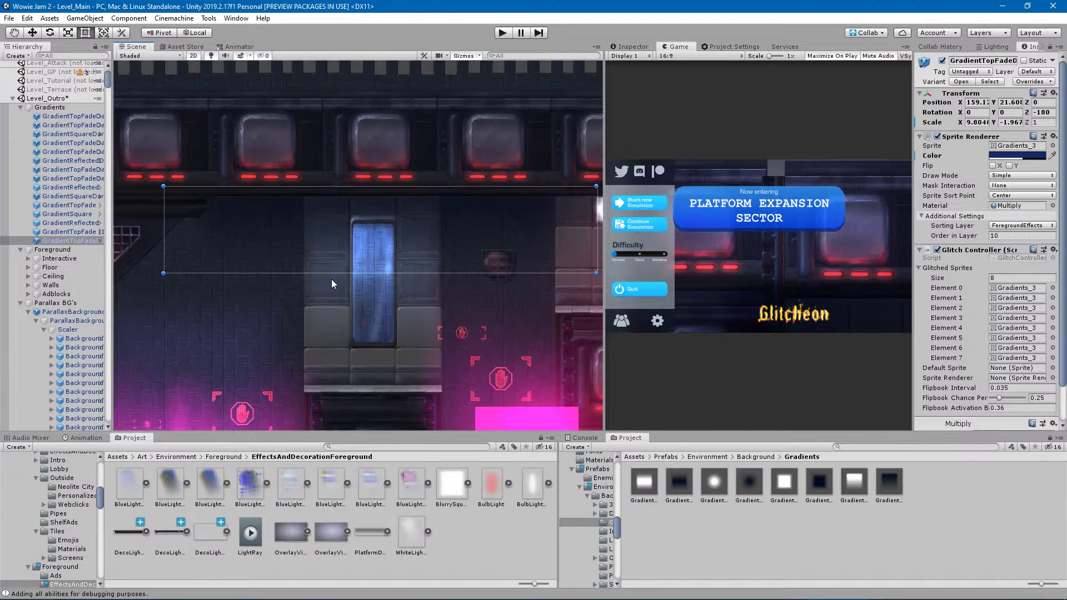
scroll(344, 276, "down", 1)
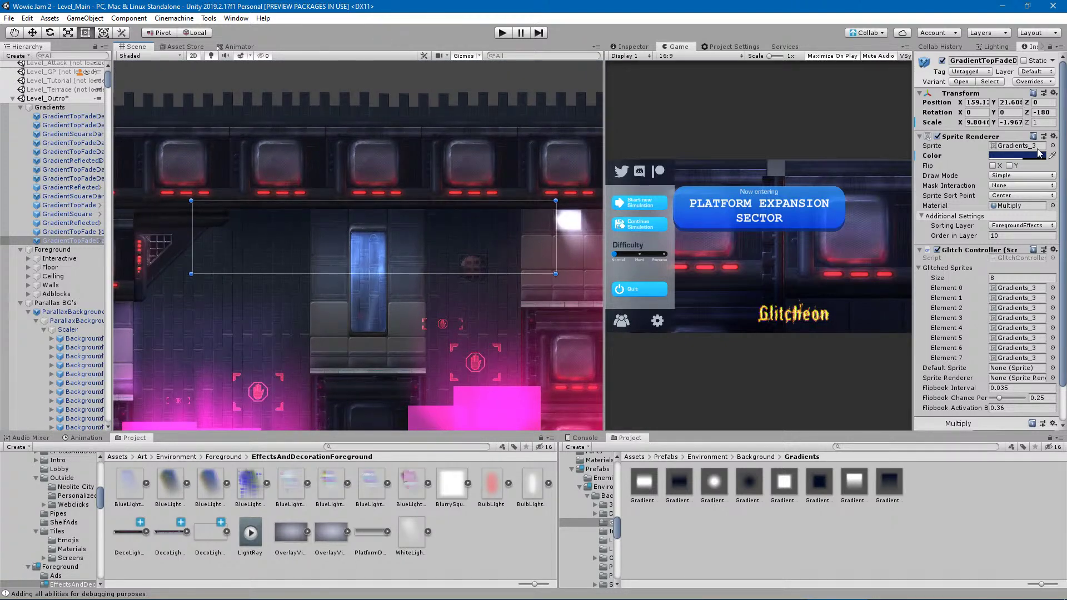
left_click(408, 428)
Save the Level_Outro scene with the new gradients.
scroll(288, 373, "down", 3)
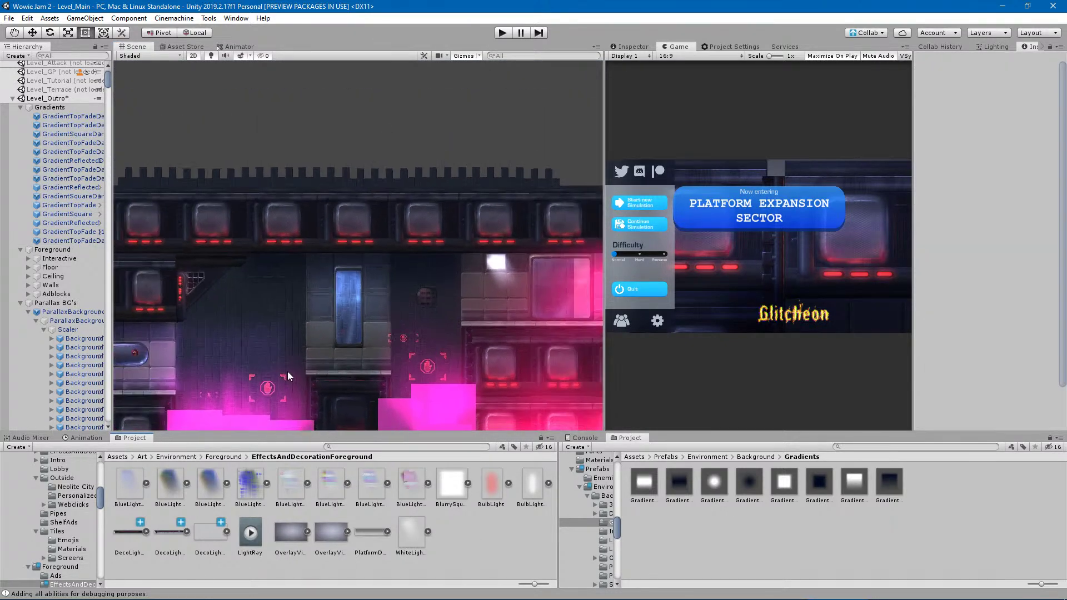
middle_click_drag(273, 369, 470, 331)
middle_click_drag(398, 326, 699, 276)
middle_click_drag(369, 289, 424, 289)
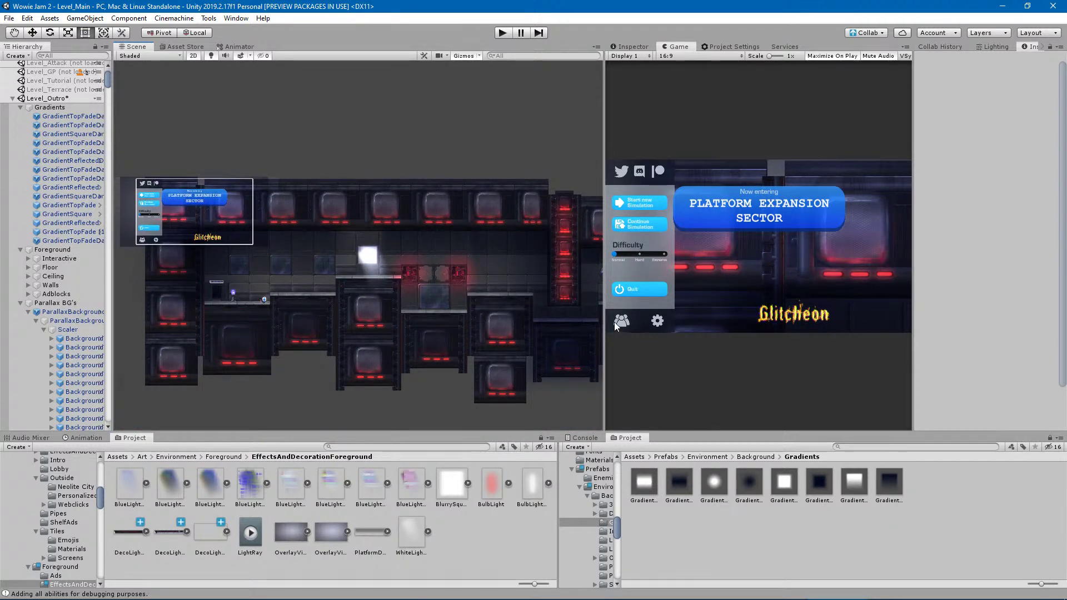
key("ctrl+s")
Review the lighting across the level, from the starting corridor to the window shaft and pink glitch pit.
middle_click_drag(480, 278, 418, 255)
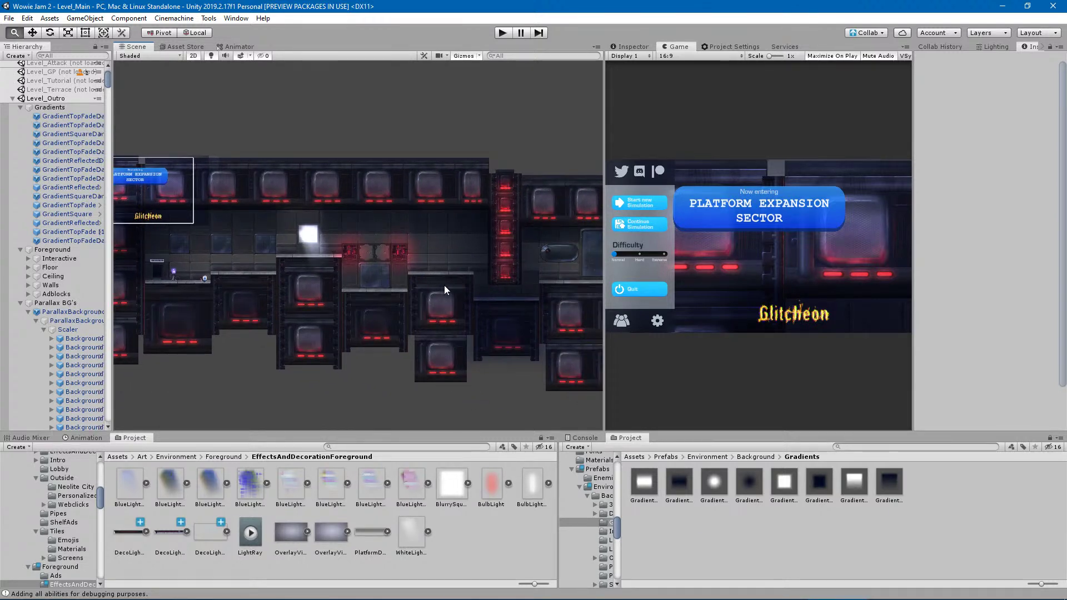
middle_click_drag(476, 285, 198, 284)
middle_click_drag(378, 263, 679, 245)
middle_click_drag(500, 262, 216, 288)
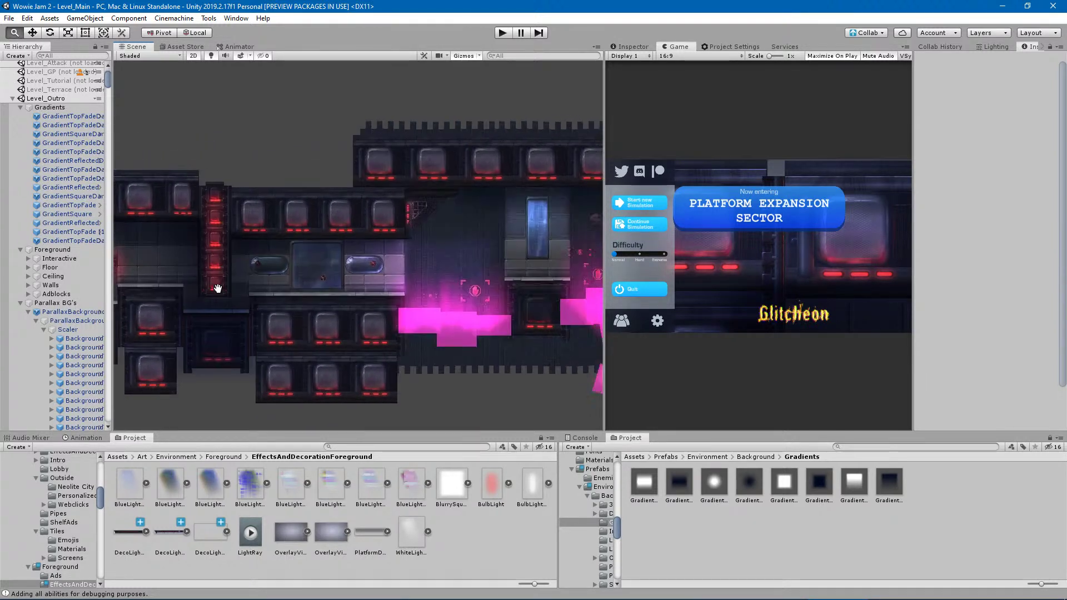
middle_click_drag(489, 295, 453, 321)
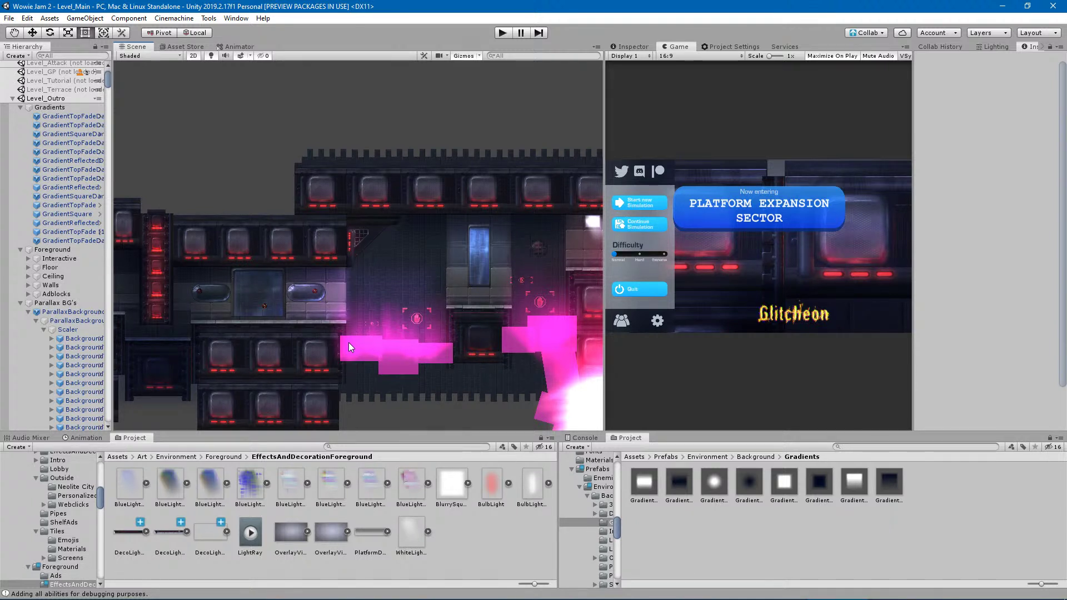
middle_click_drag(467, 366, 408, 361)
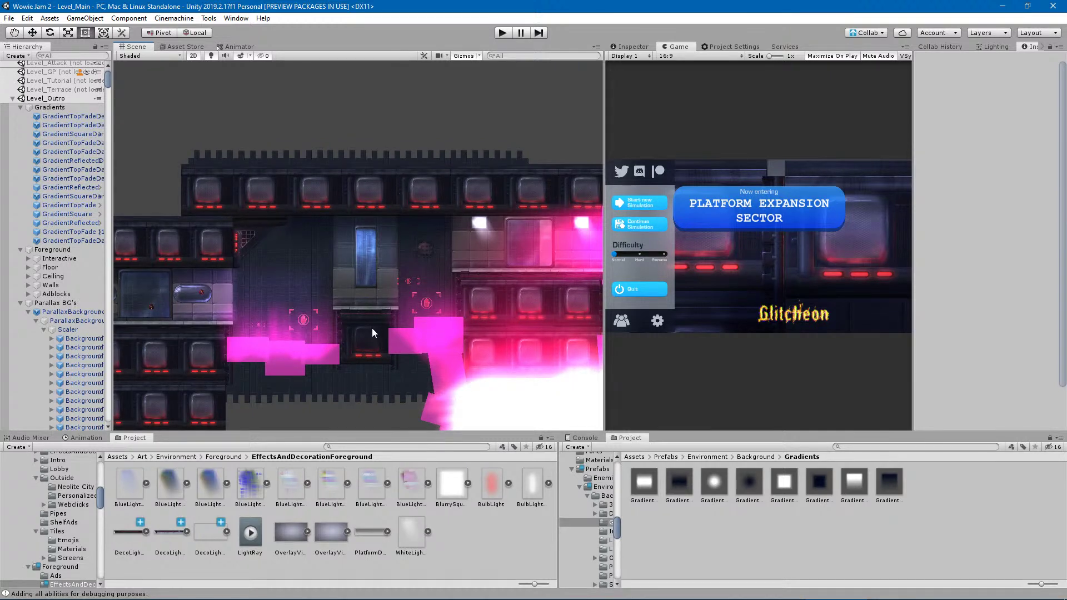
Run the game in play mode and start a new simulation to test the level's lighting.
middle_click_drag(446, 274, 600, 266)
middle_click_drag(362, 318, 607, 303)
middle_click_drag(326, 342, 426, 342)
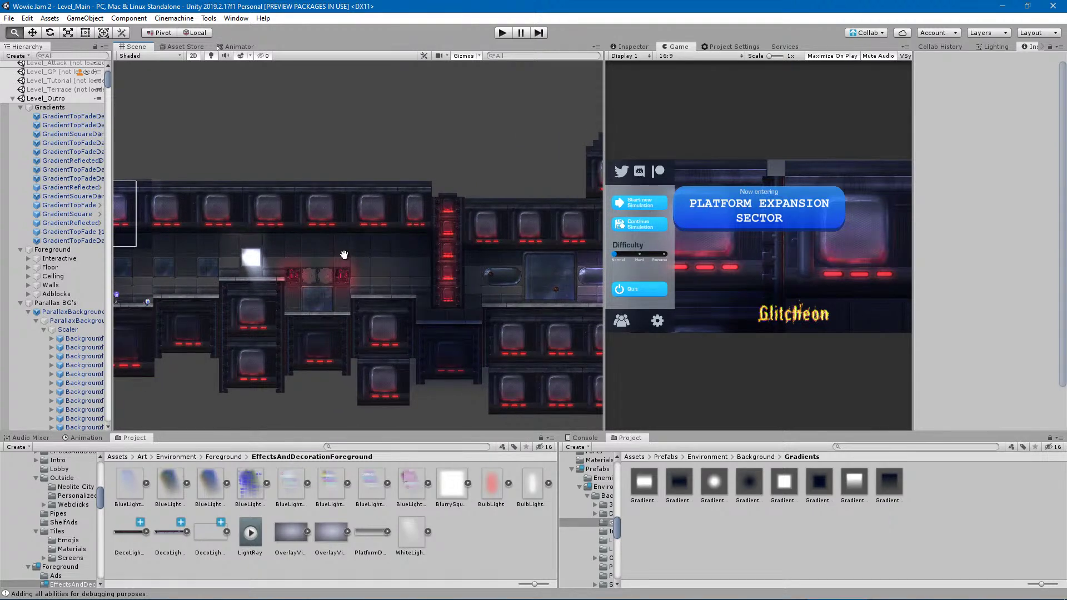
middle_click_drag(212, 283, 227, 277)
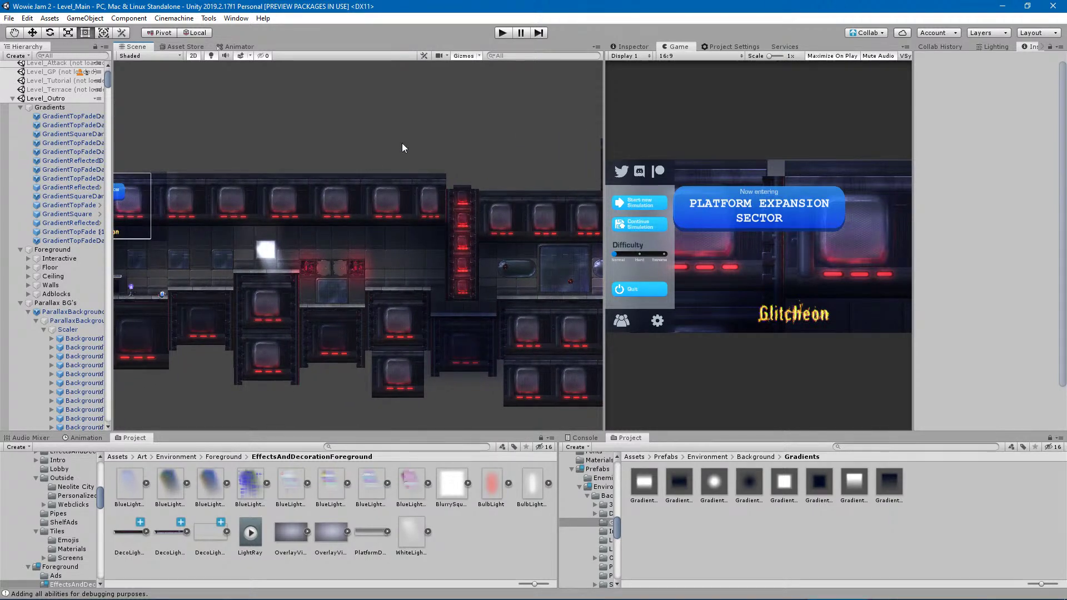
left_click(502, 33)
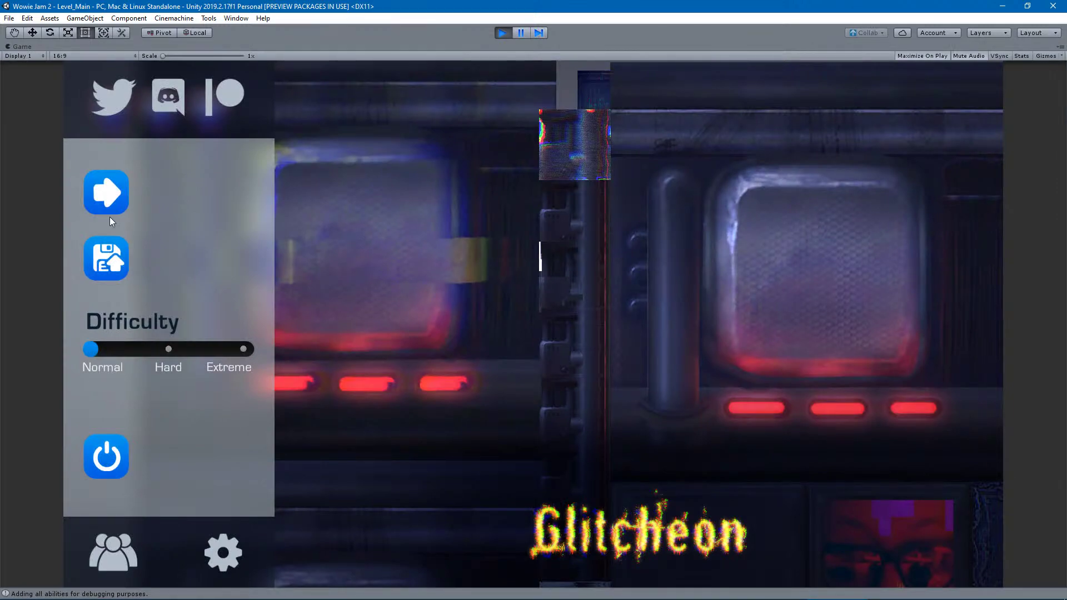
left_click(111, 206)
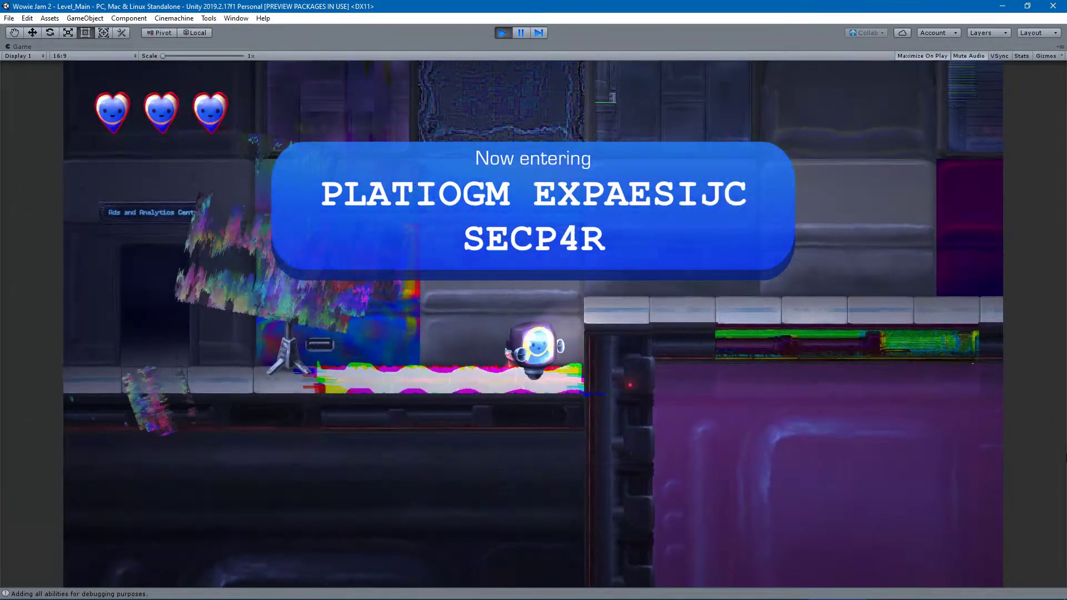
Playtest the starting corridor past the bright square window and down to the dark lower walkway.
key("a")
key("d")
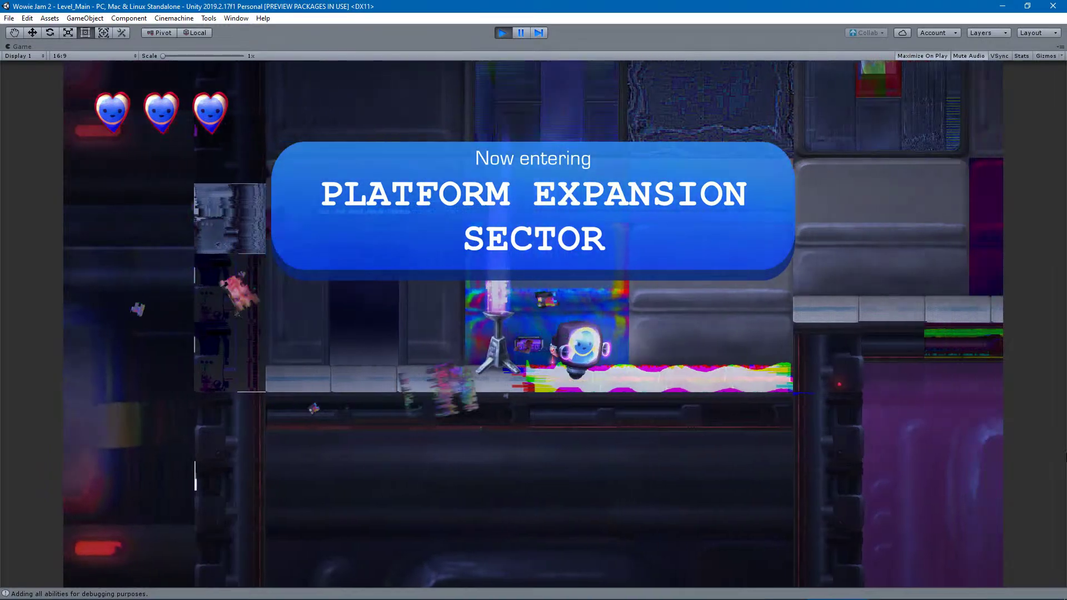
key("space")
key("d")
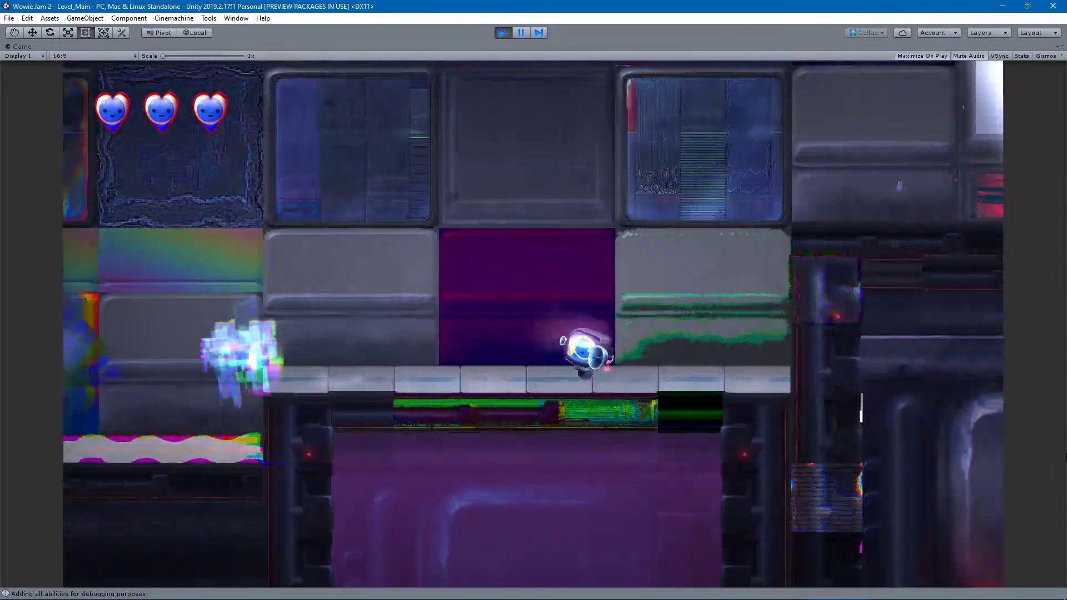
key("d")
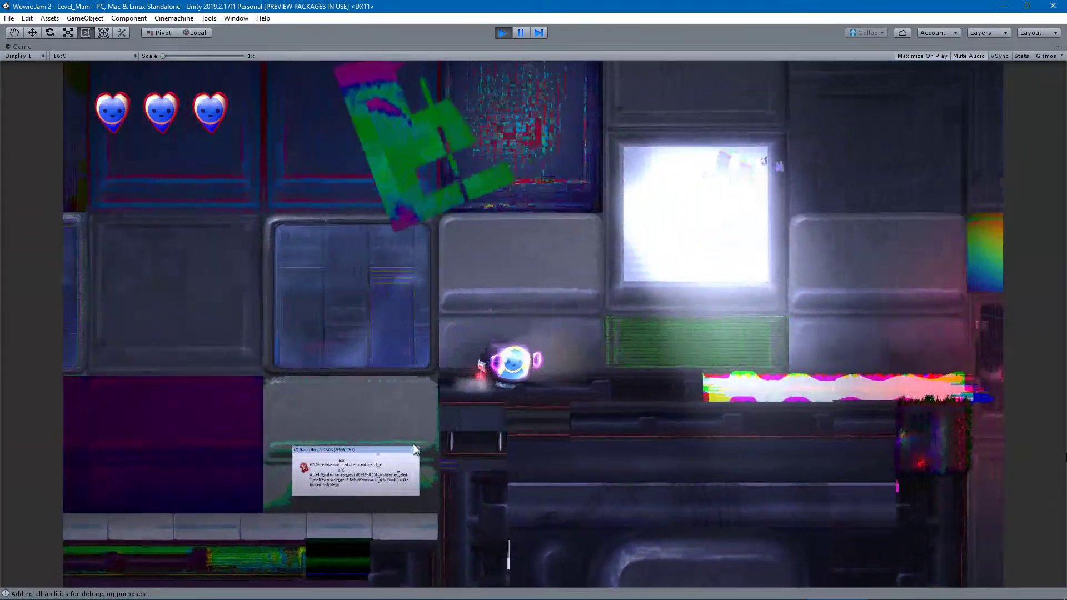
key("space")
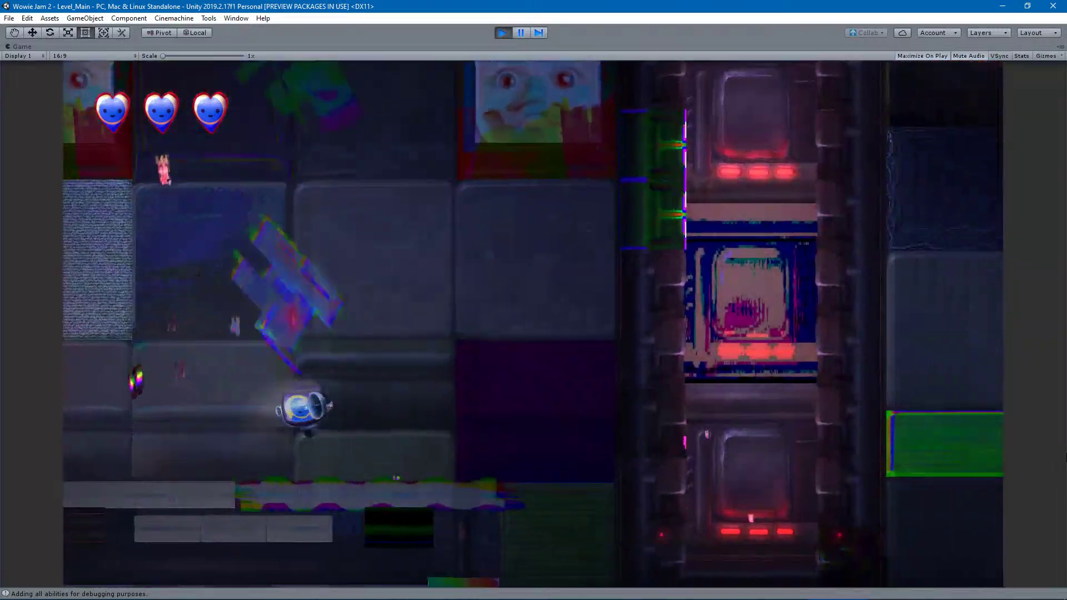
key("d")
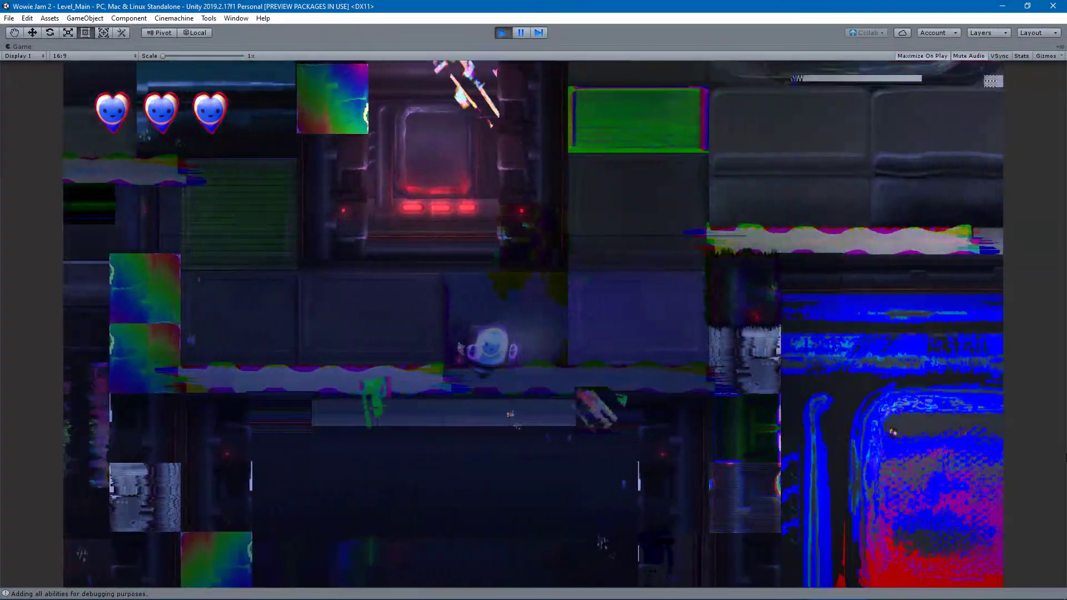
Guide the robot from the dark walkway past the oval window and over the mine in the panelled shaft.
key("d")
key("d")
key("d")
key("space")
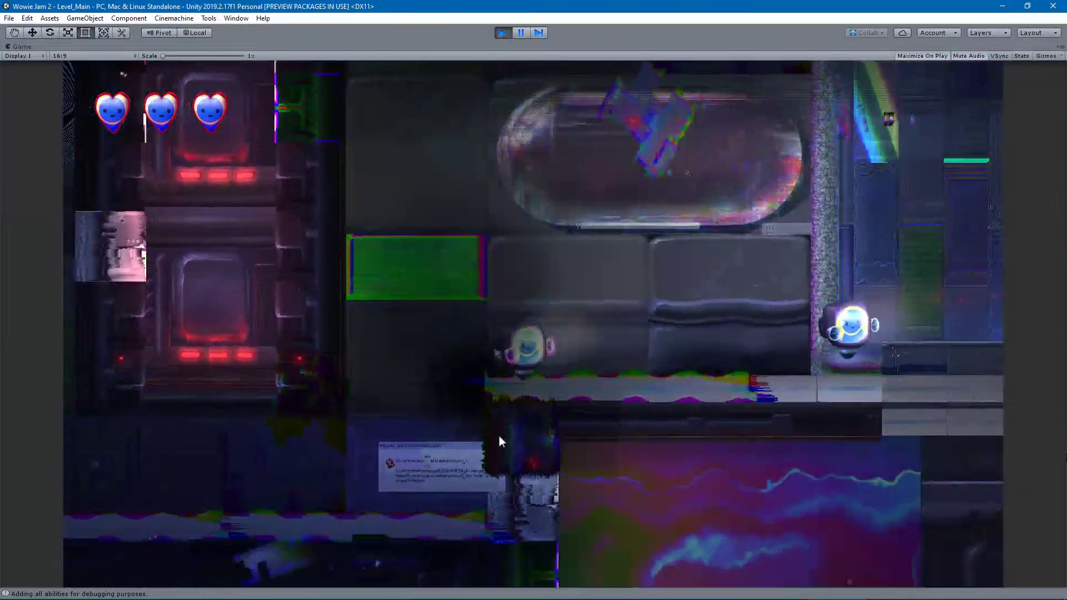
key("d")
key("a")
key("space")
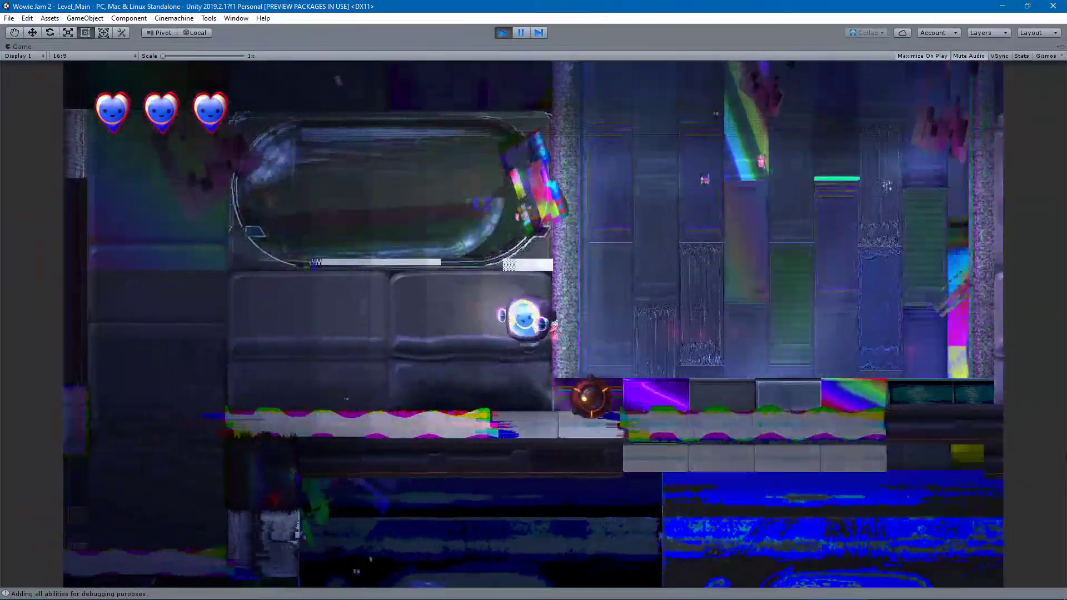
key("d")
key("d")
key("space")
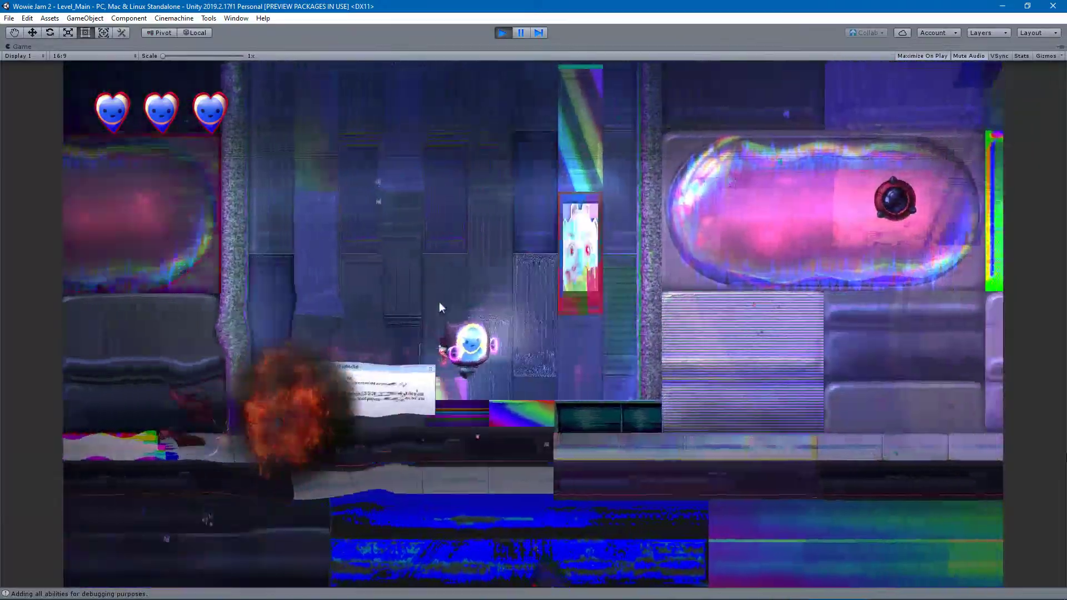
Cross the first pink glitch pit past the round window to the ledge on its far side.
key("d")
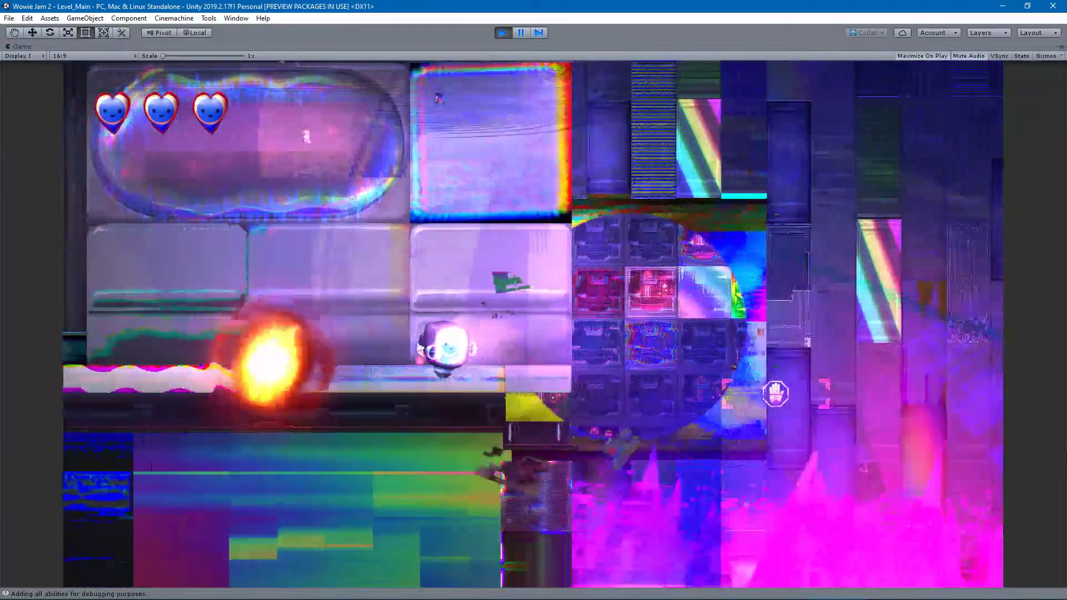
key("d")
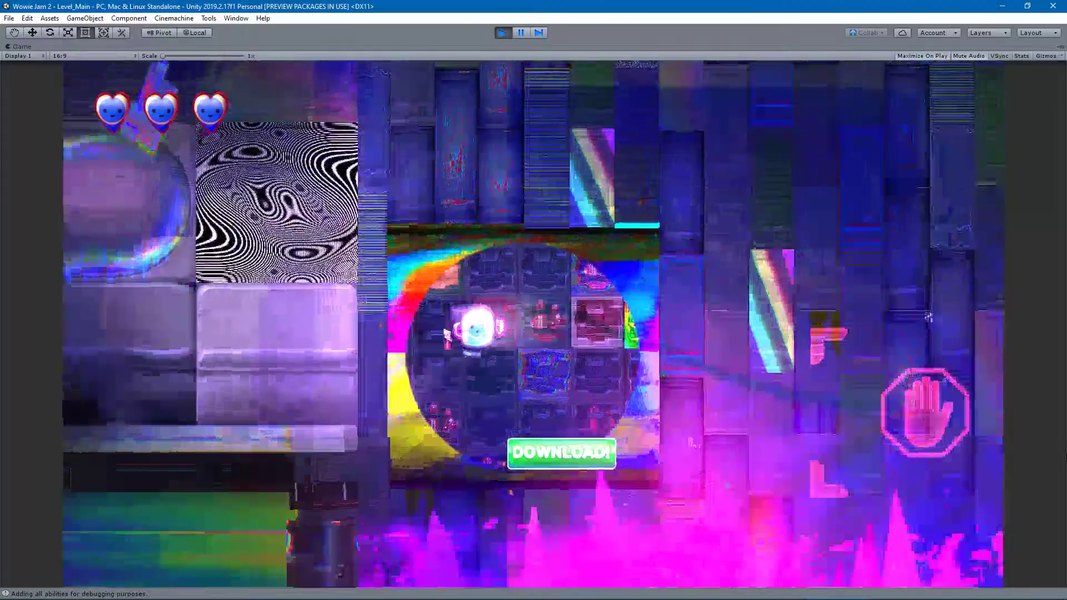
key("d")
key("space")
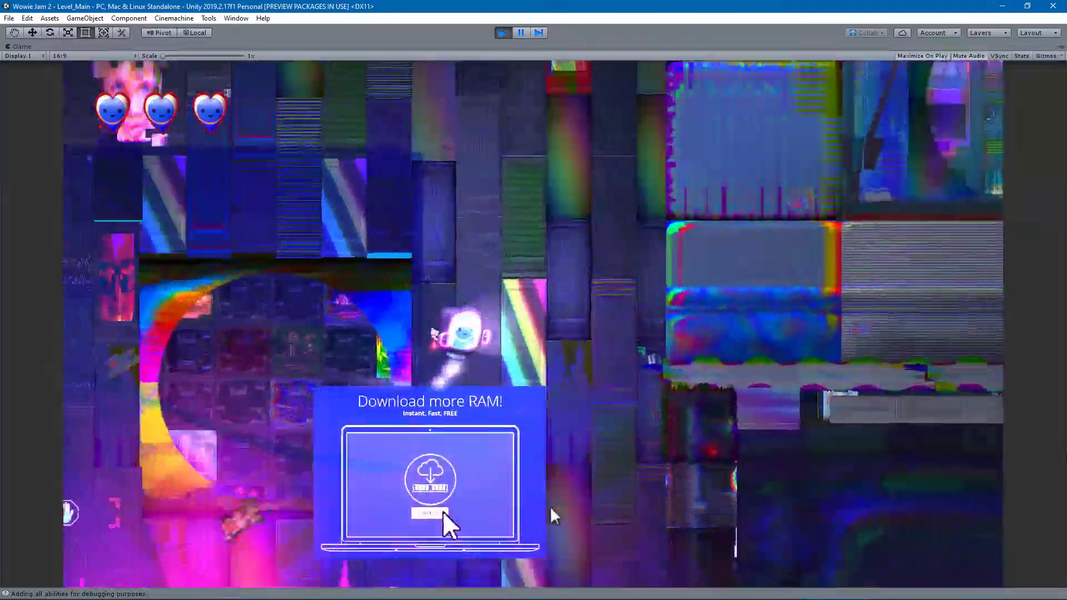
key("space")
key("d")
key("space")
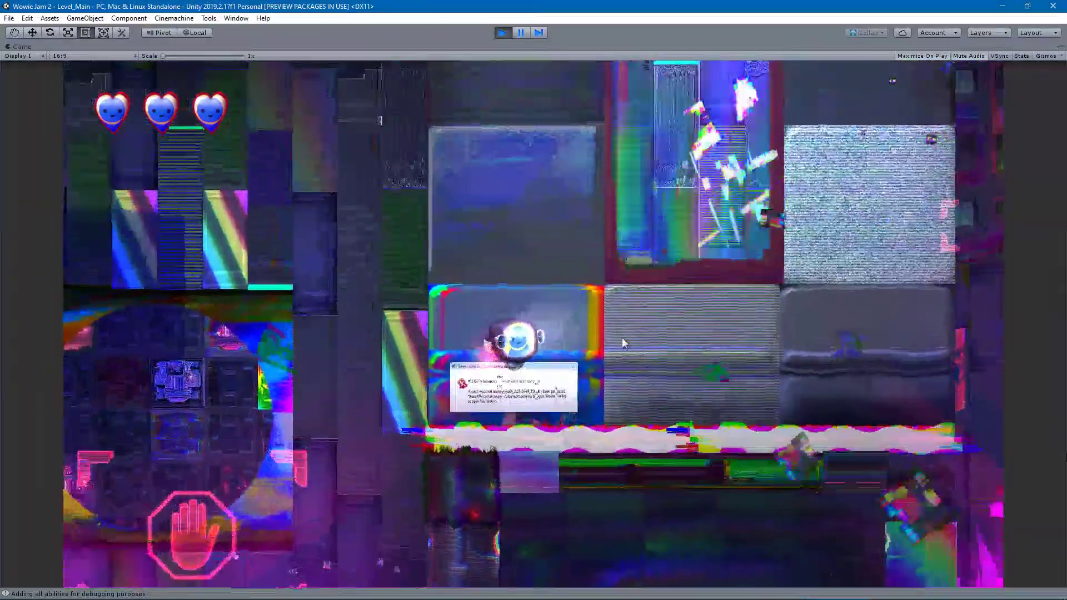
Jump off the ledge and climb above the second pink glitch pit using the DOWNLOAD! ad as a platform.
key("d")
key("space")
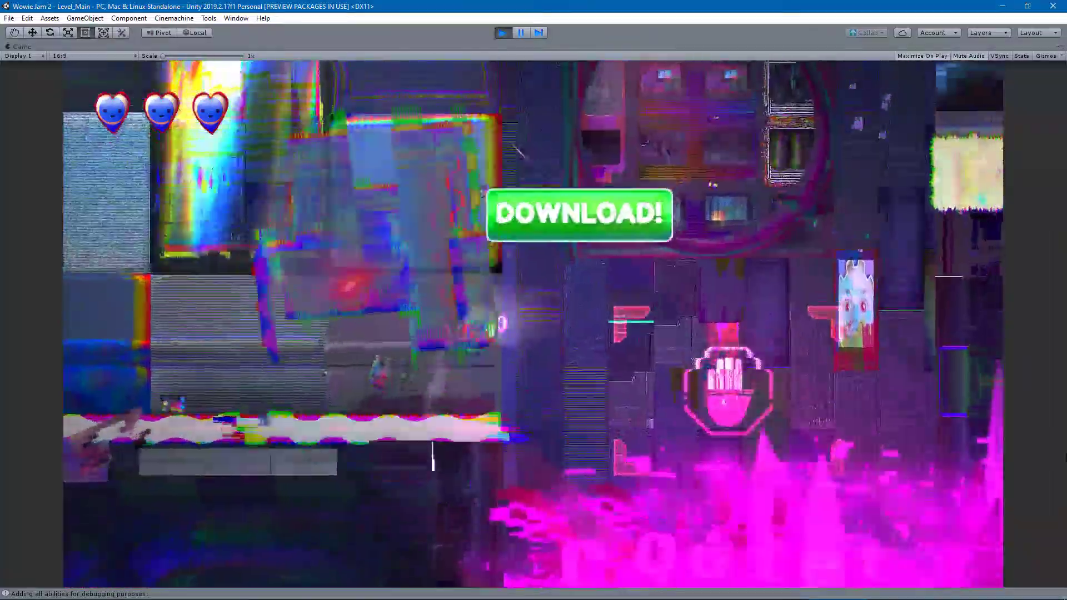
key("space")
key("space")
key("a")
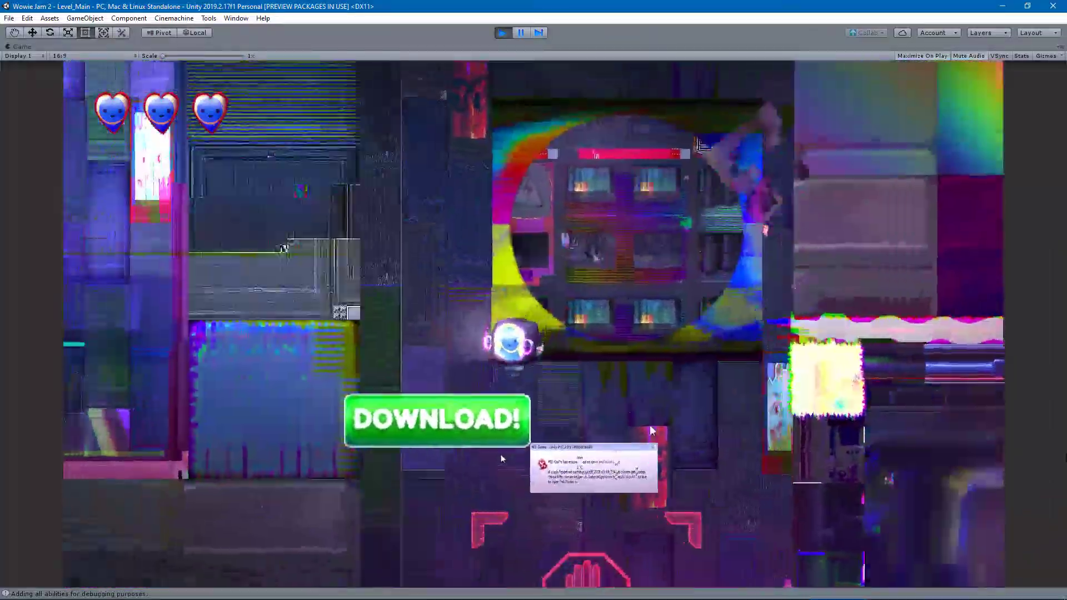
key("space")
key("space")
key("d")
key("space")
key("space")
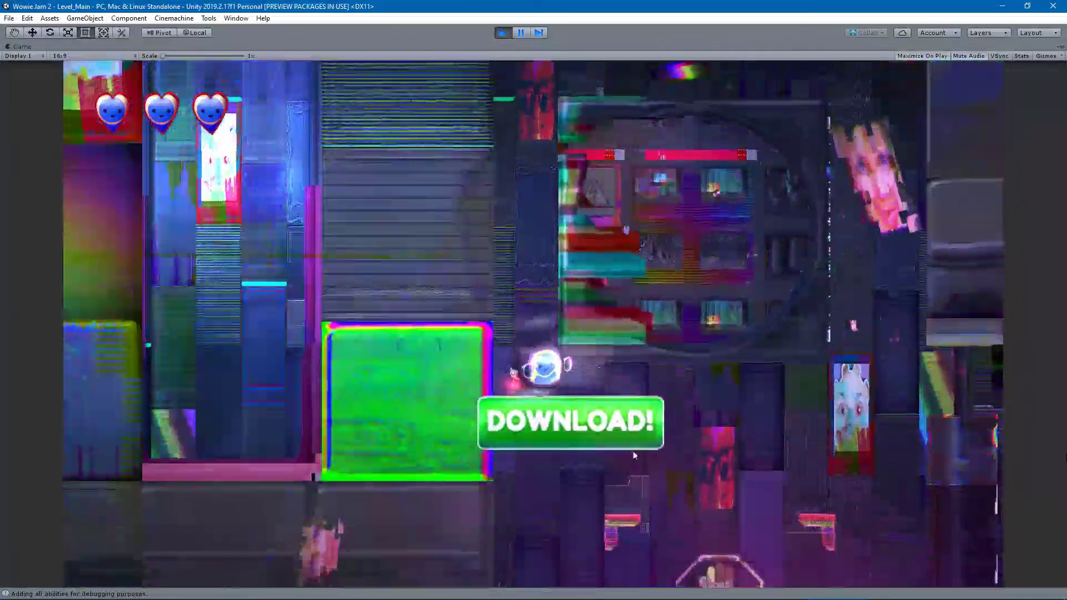
Reach the ledge beyond the second pit, and double back to check the round windows and first glitch pit again.
key("d")
key("space")
key("d")
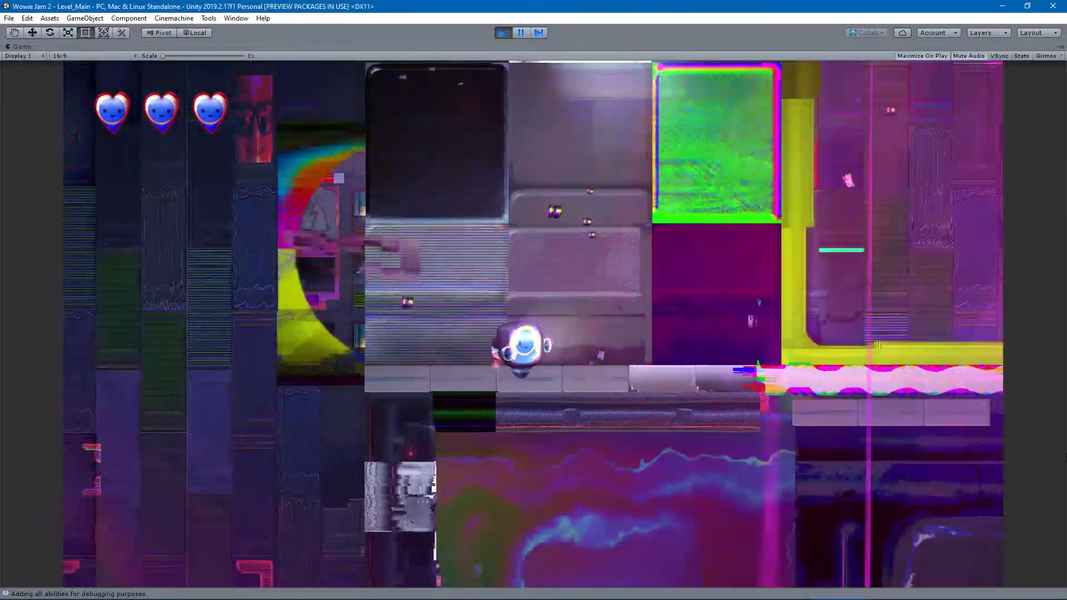
key("a")
key("space")
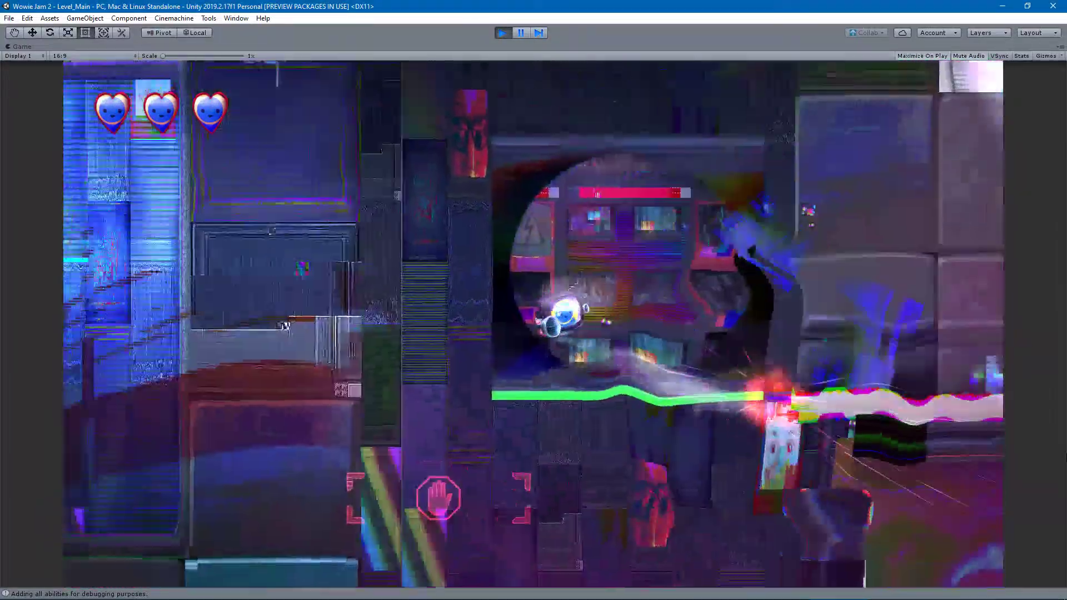
key("a")
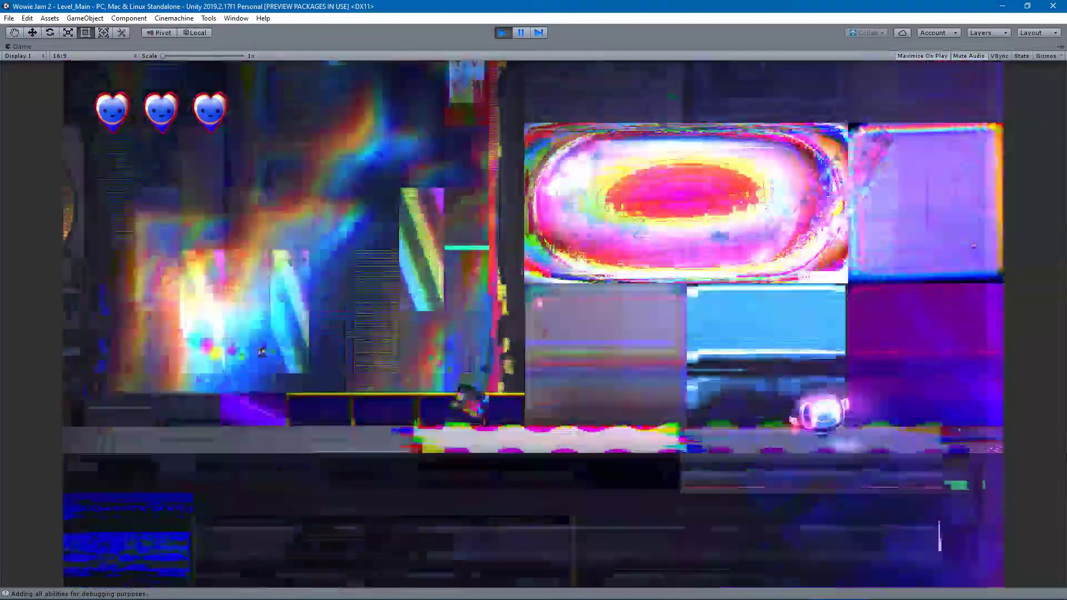
key("d")
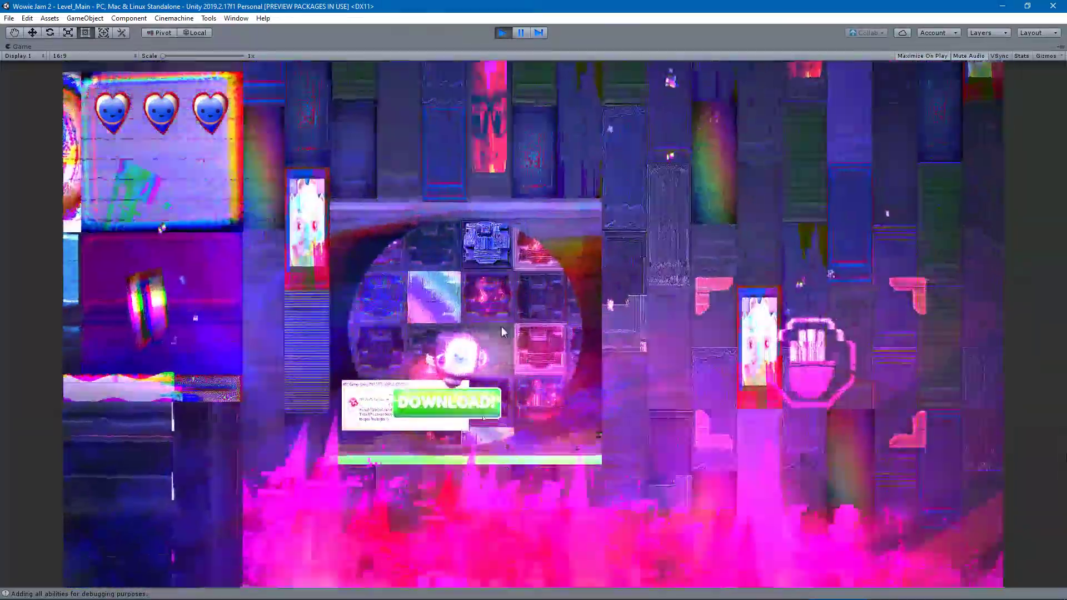
key("a")
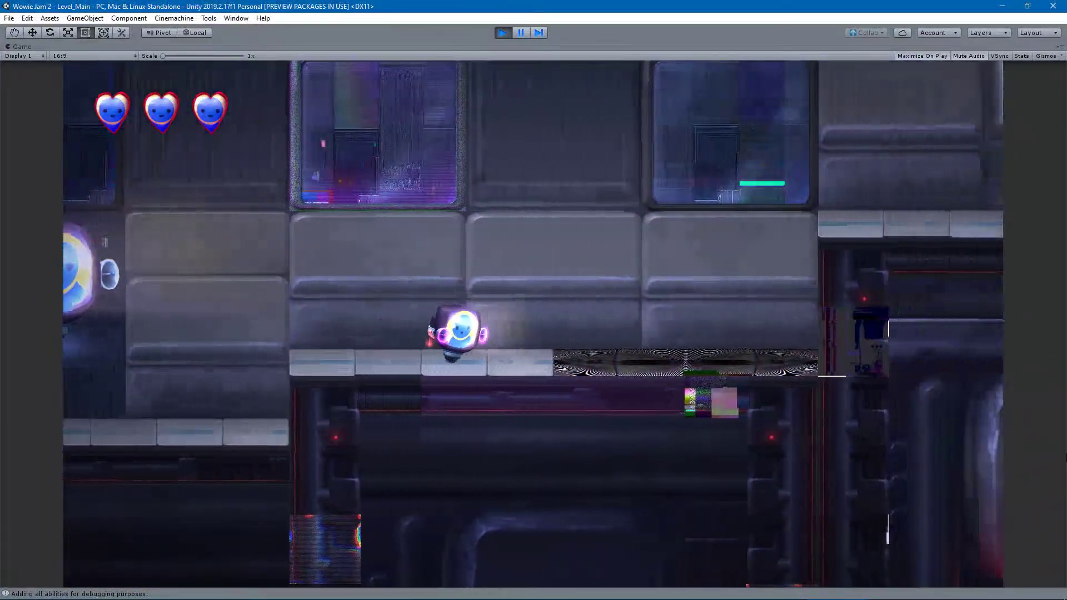
Replay the starting corridor past the bright square window and the red-lit wall panels.
key("d")
key("space")
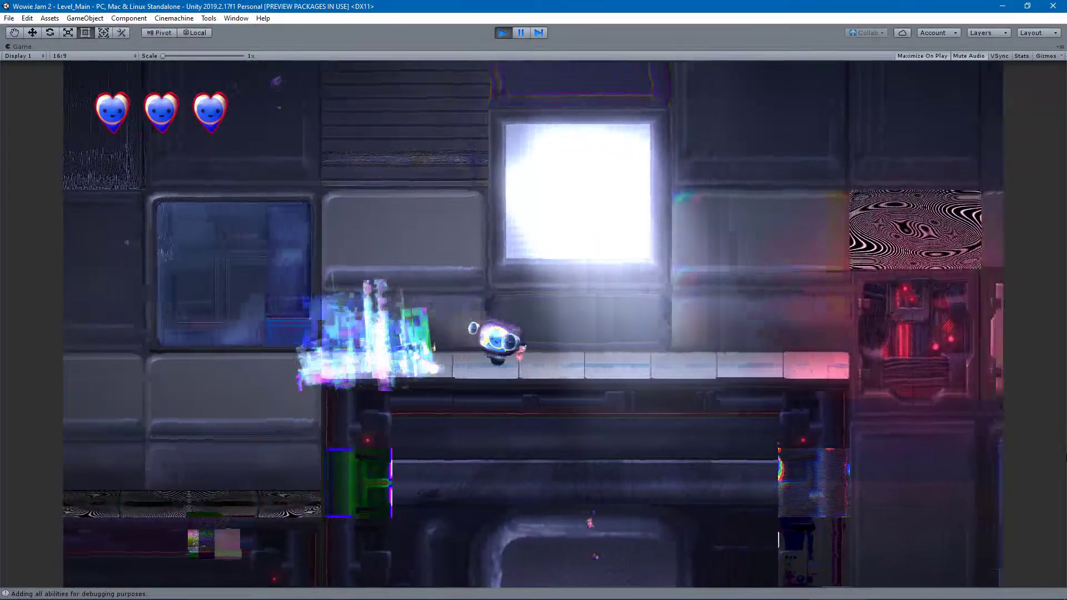
key("d")
key("space")
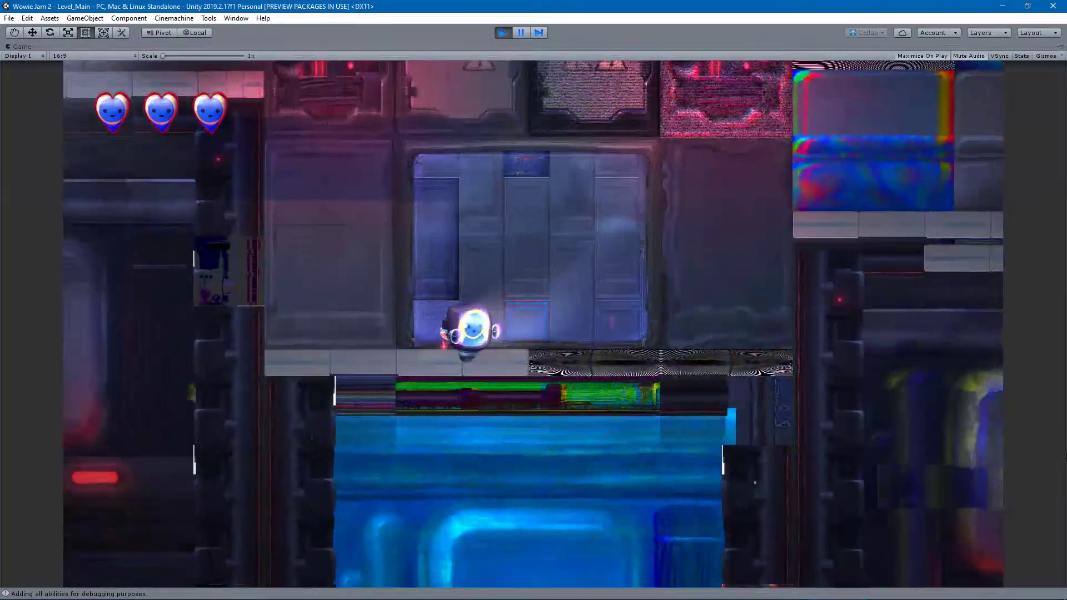
key("d")
key("space")
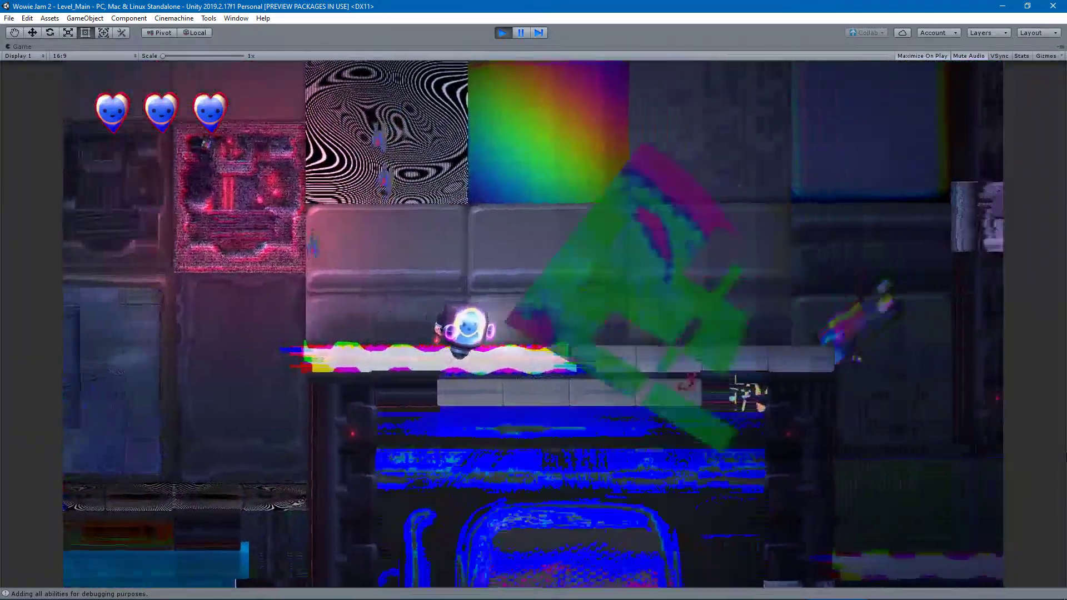
key("d")
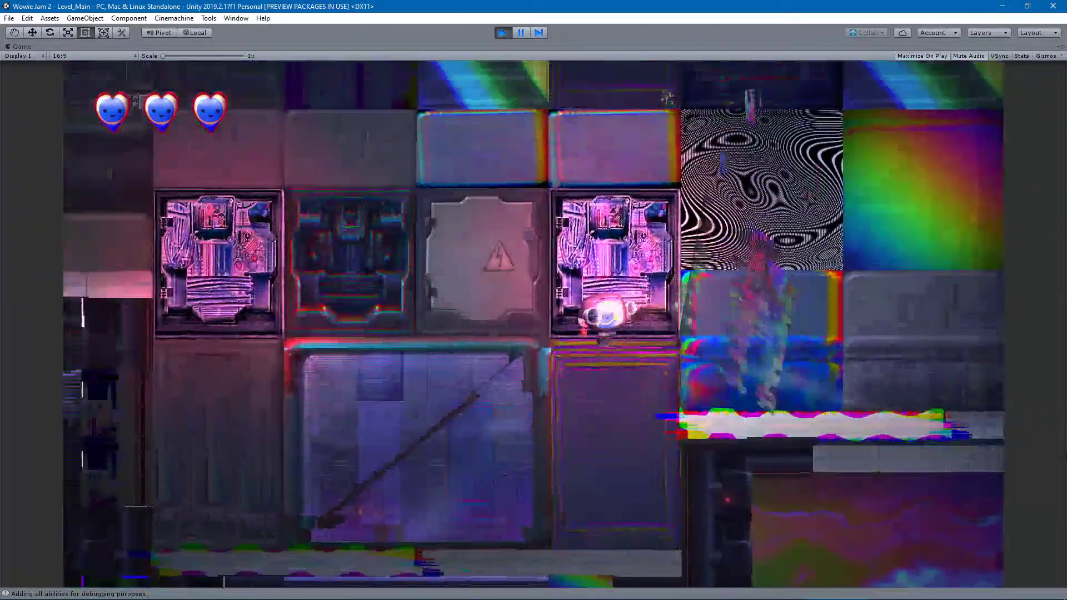
Replay the stretch from the dark lower walkway up to the panelled shaft with the red mine.
key("d")
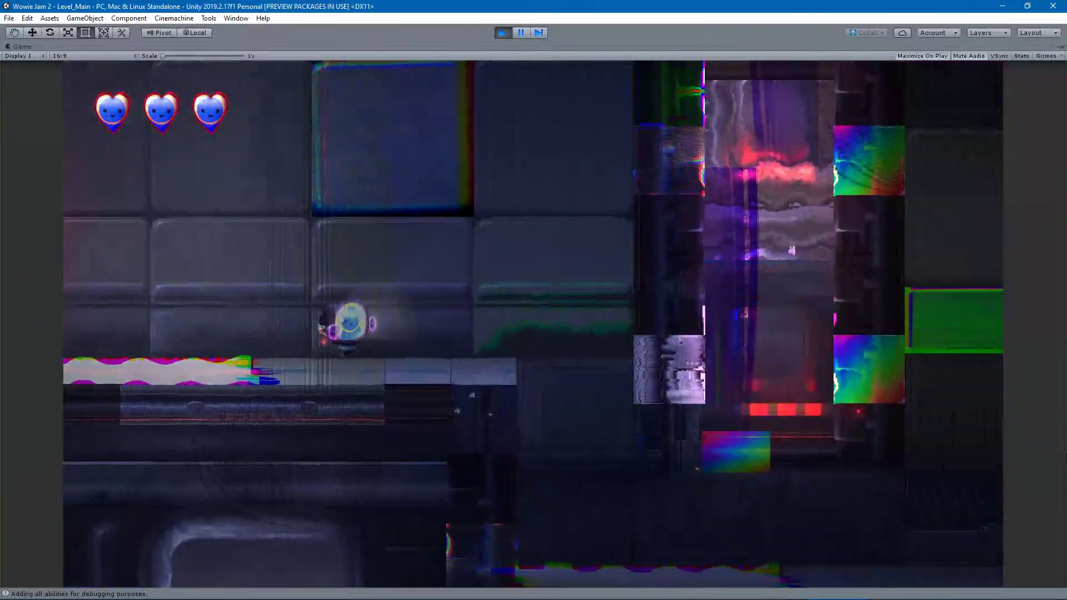
key("d")
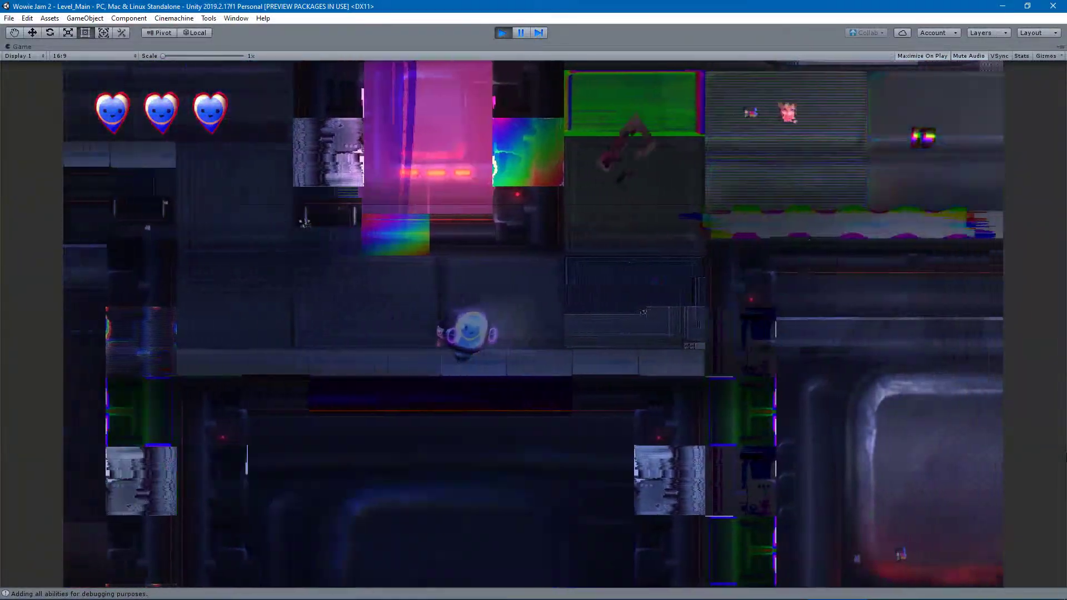
key("d")
key("space")
key("space")
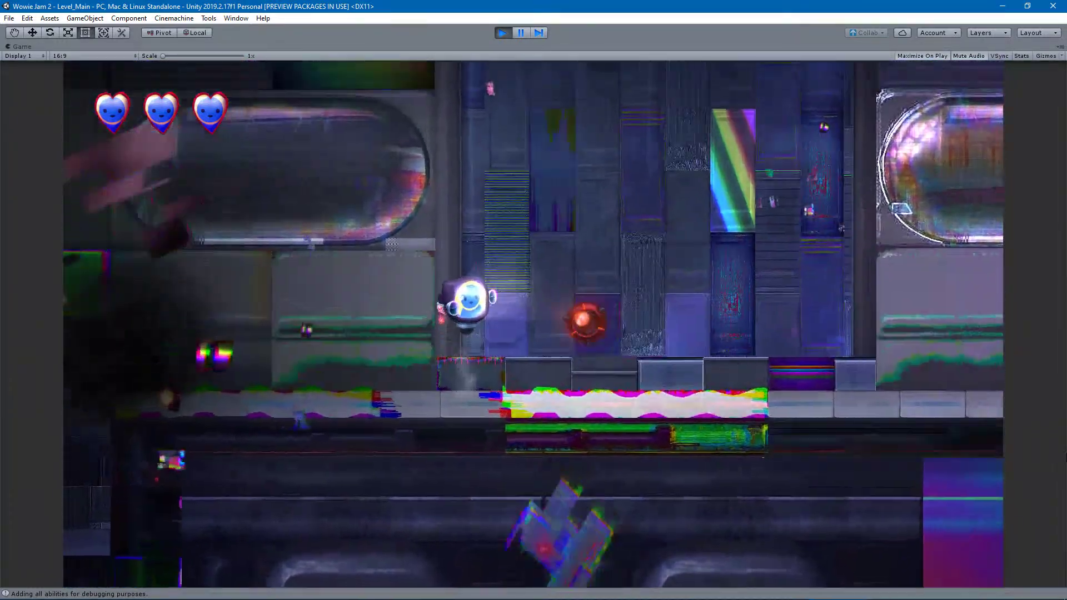
Replay from the panelled shaft with the red mine past the rainbow round window and across the first pink glitch pit.
key("a")
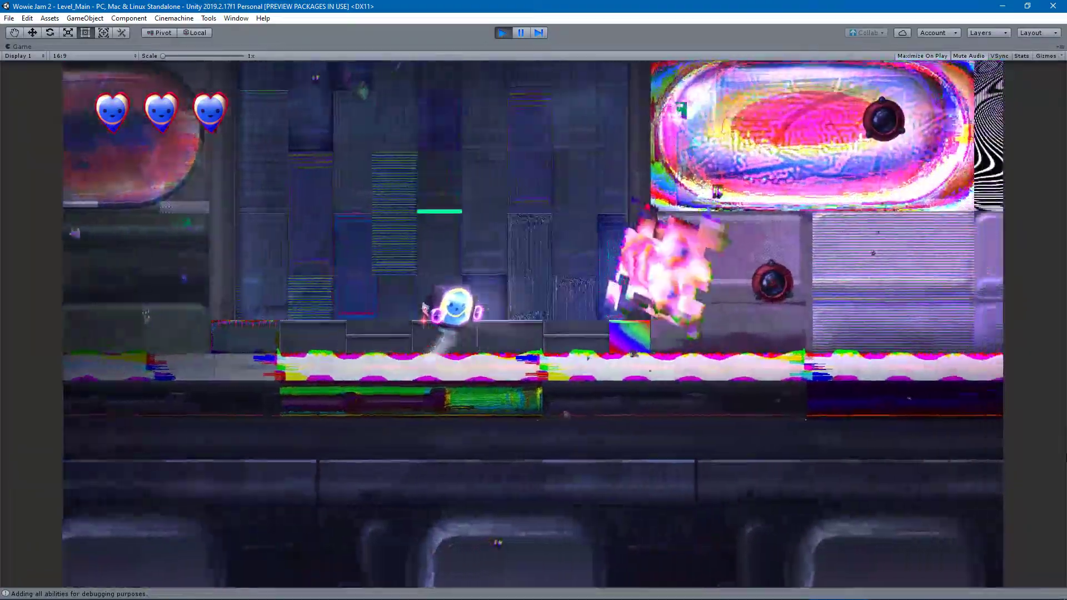
key("d")
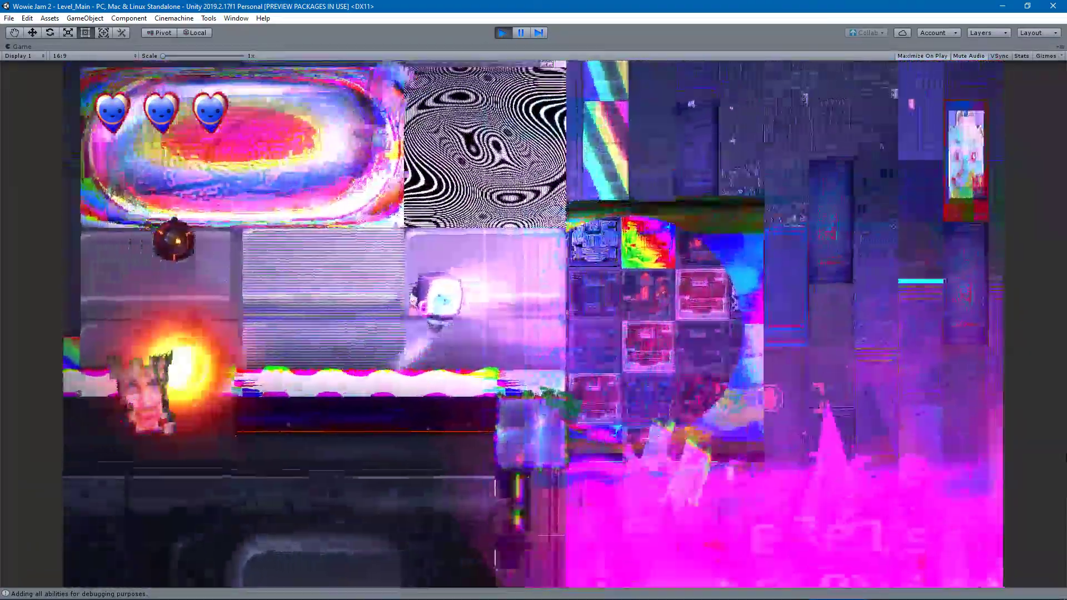
key("d")
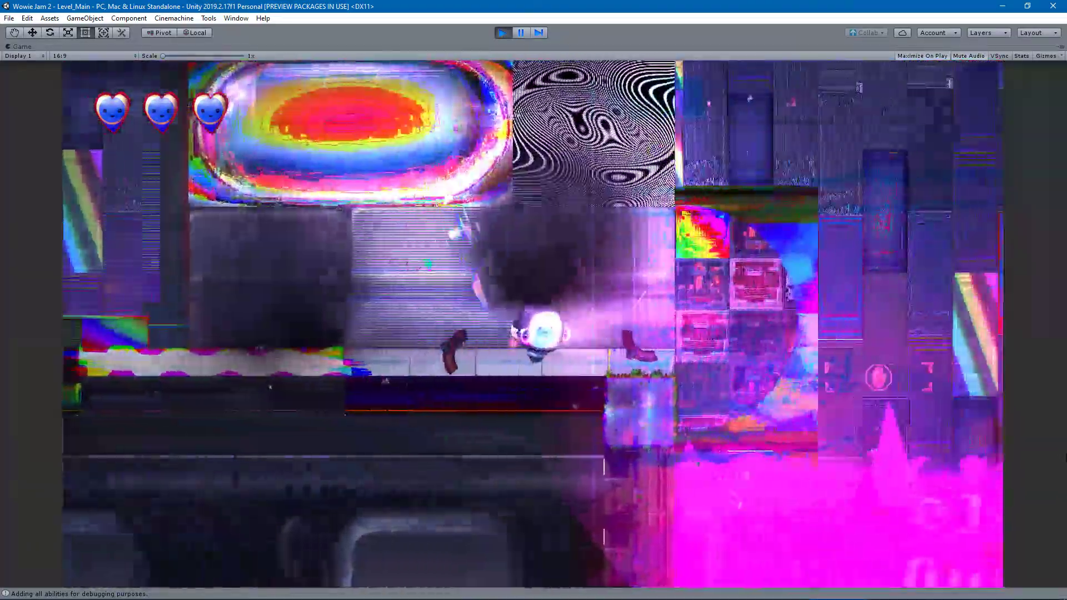
key("d")
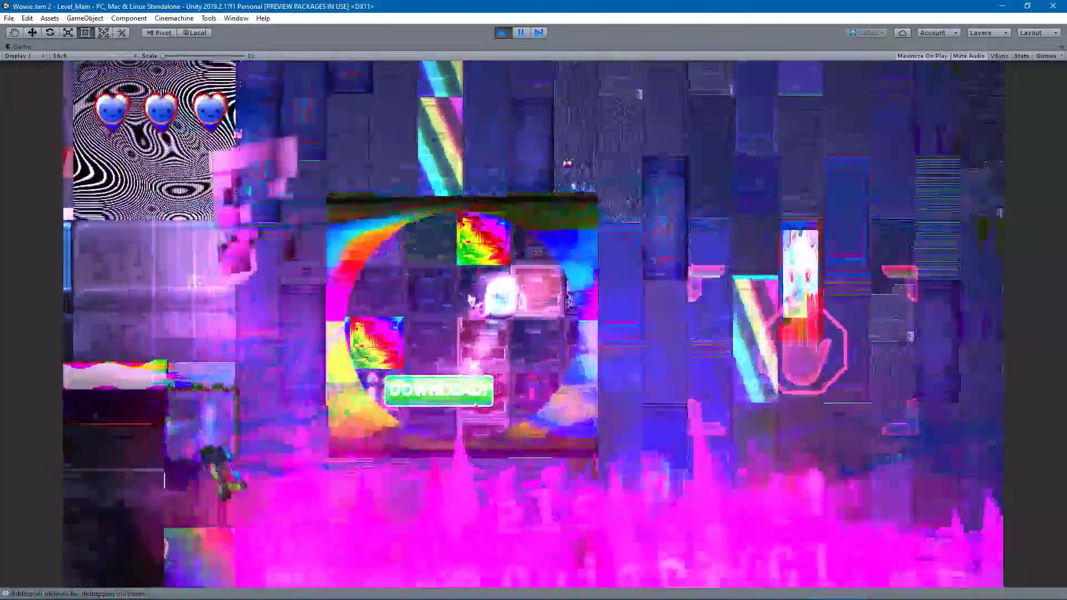
key("d")
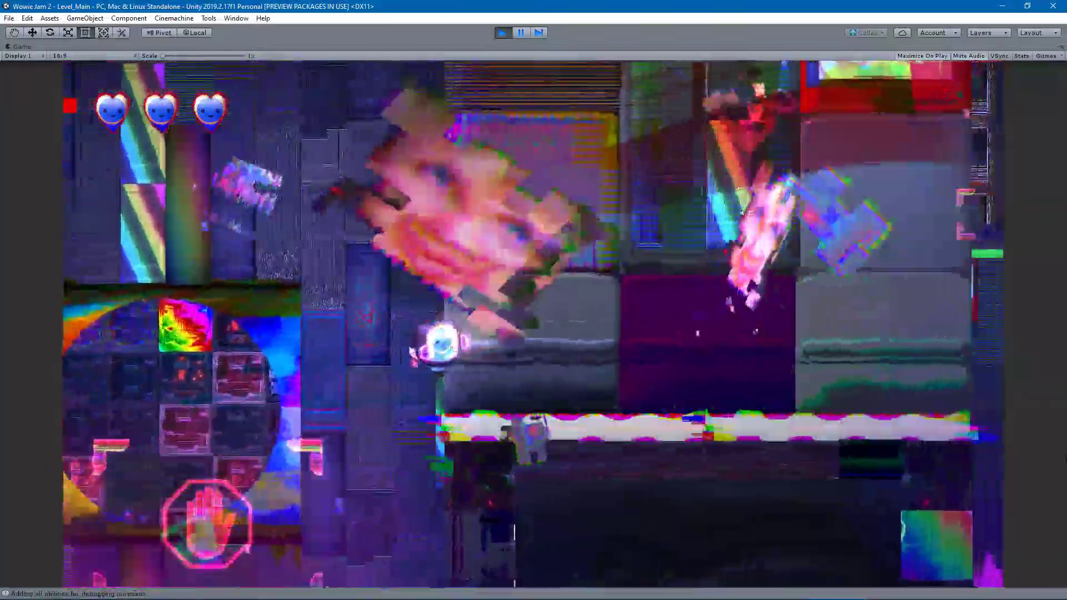
Cross the middle ledge and jump above the second pink glitch pit near the Download MORE RAM! ad.
key("space")
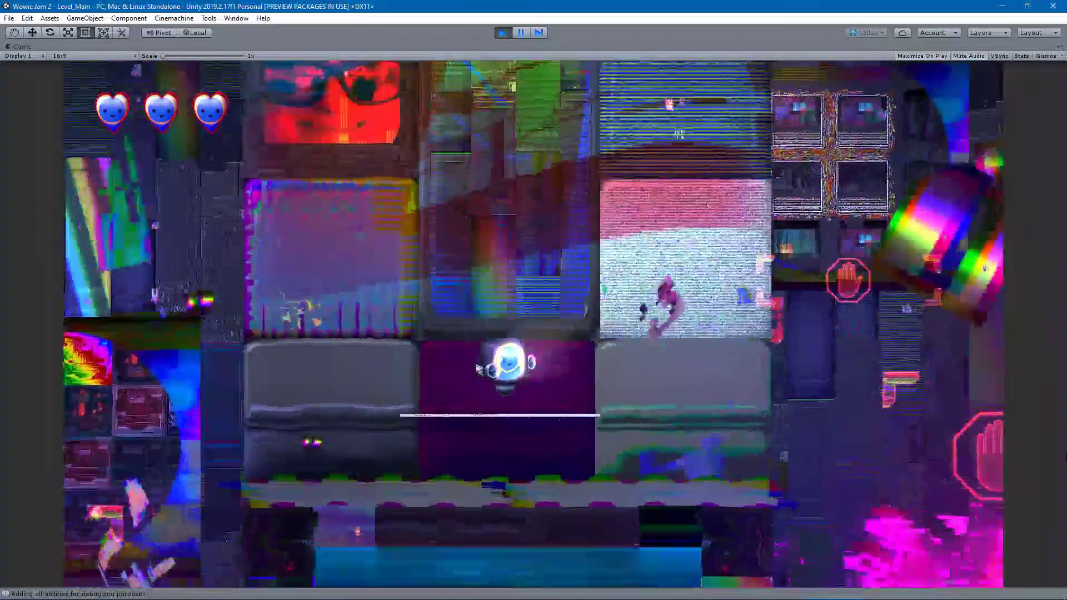
key("d")
key("space")
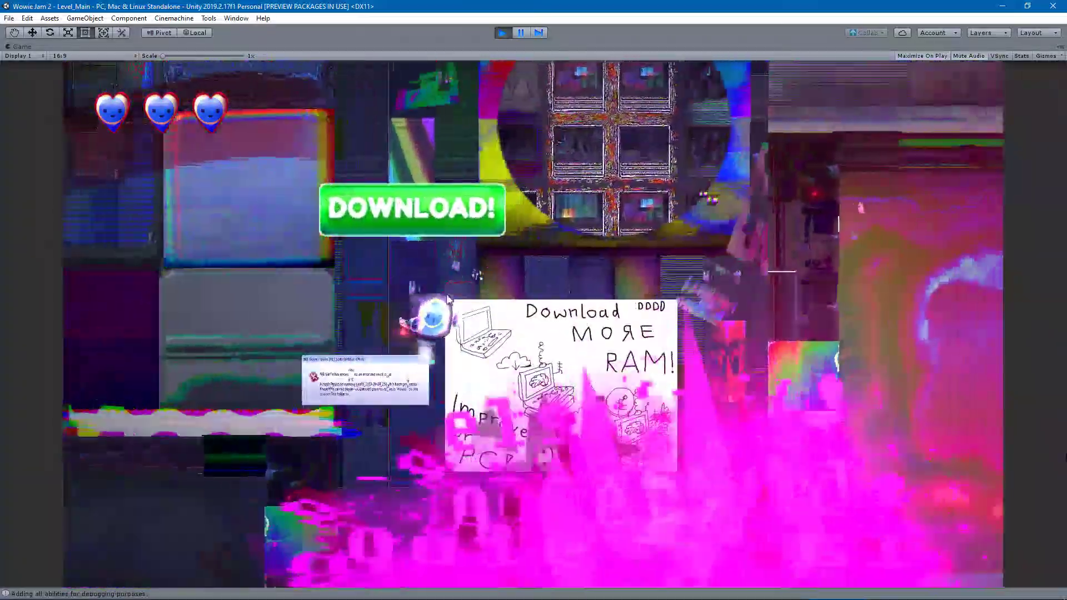
key("a")
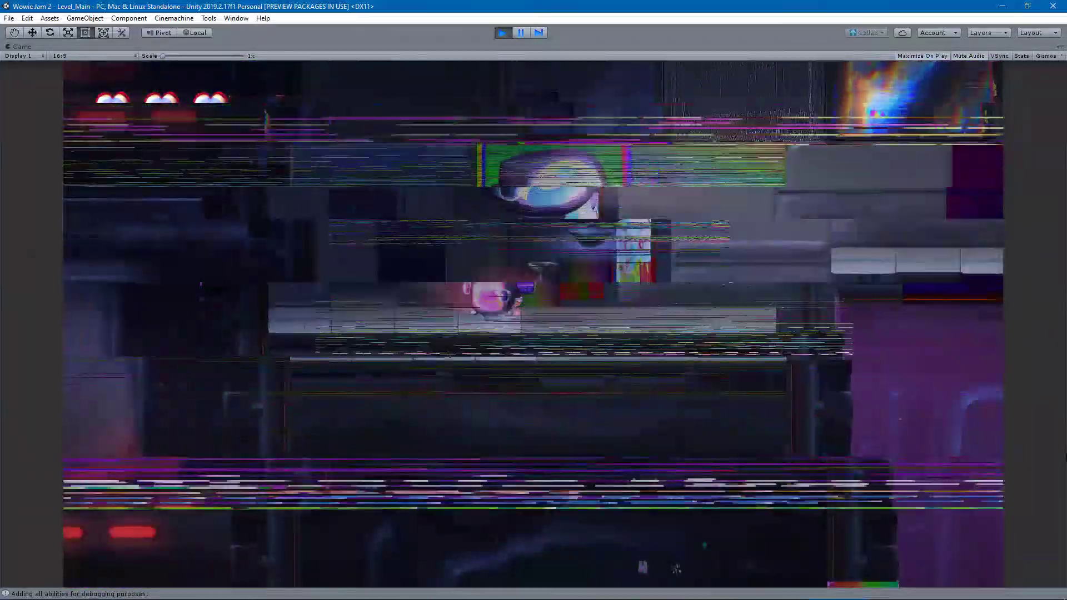
Replay the starting corridor past the large robot portrait and stepped ledges to the dark walkway below the raised ledge.
key("d")
key("space")
key("space")
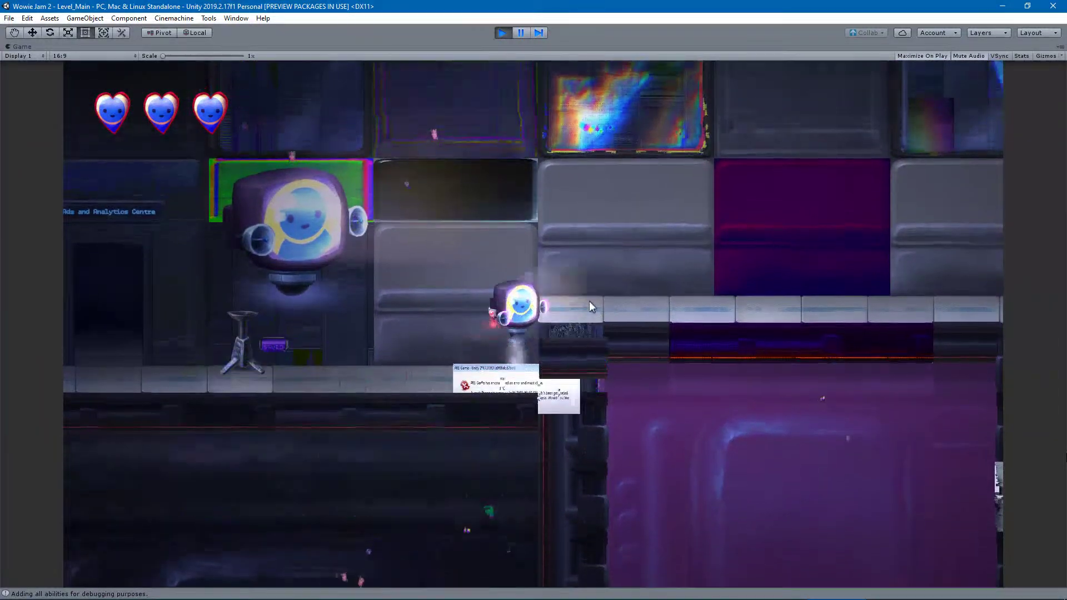
key("d")
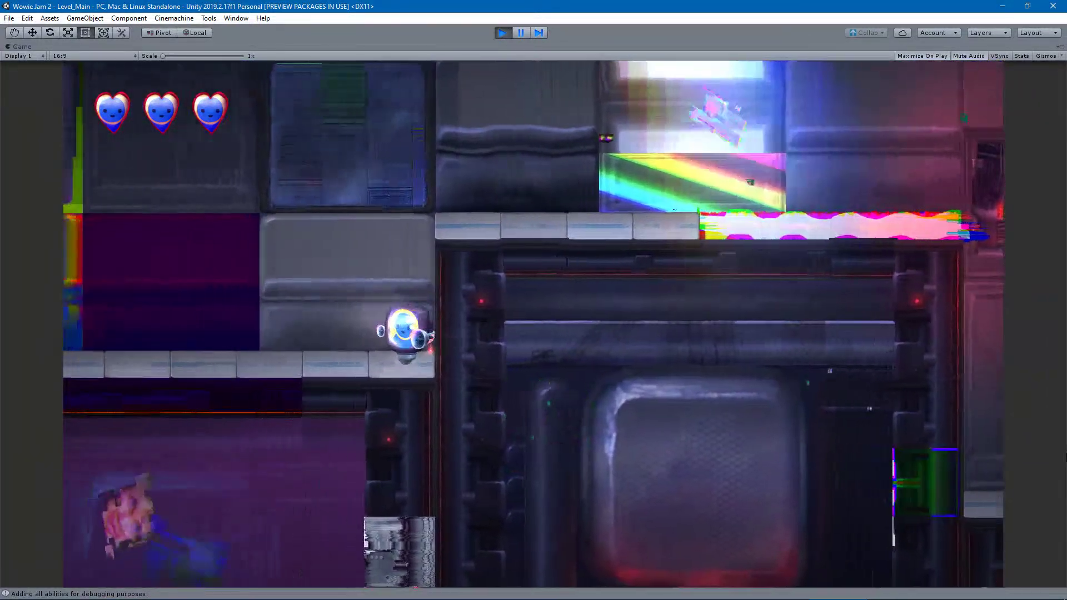
key("d")
key("space")
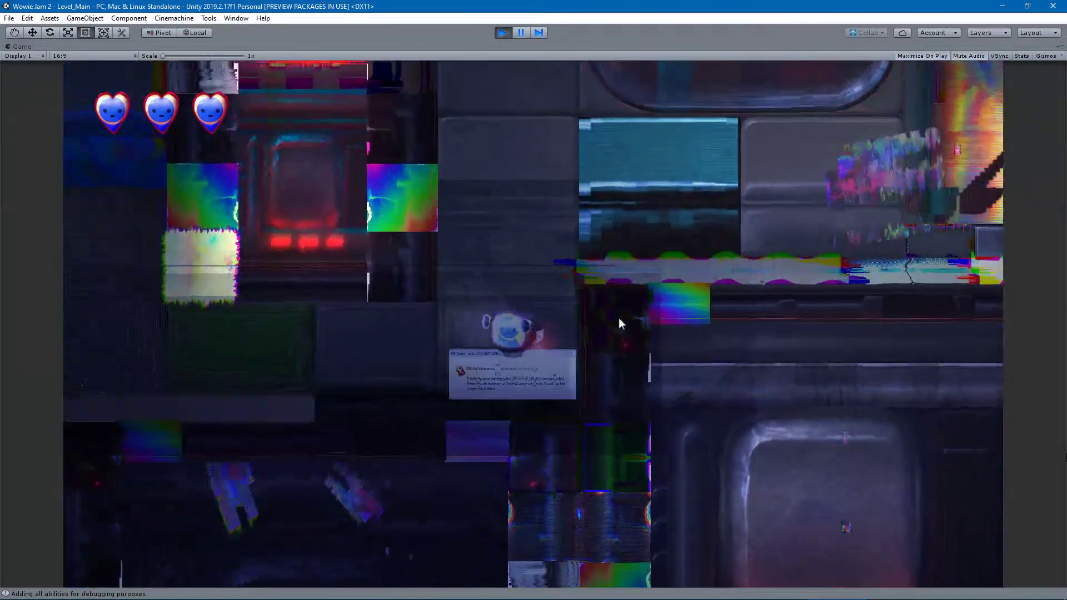
Climb from the error-window platform to the raised ledge, and check the panelled shaft and dark red round window.
key("d")
key("space")
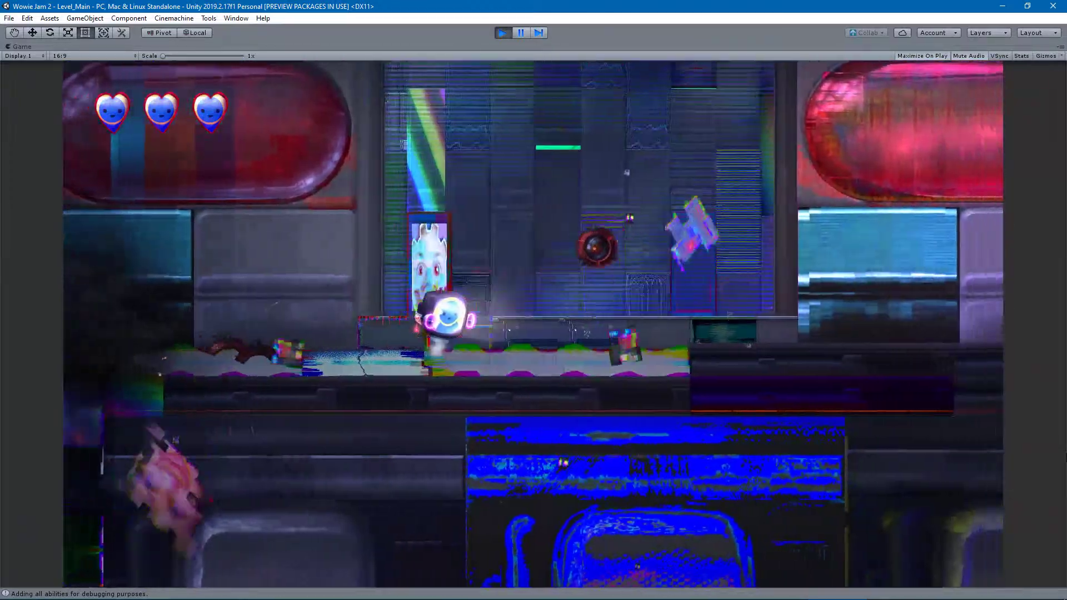
key("a")
key("space")
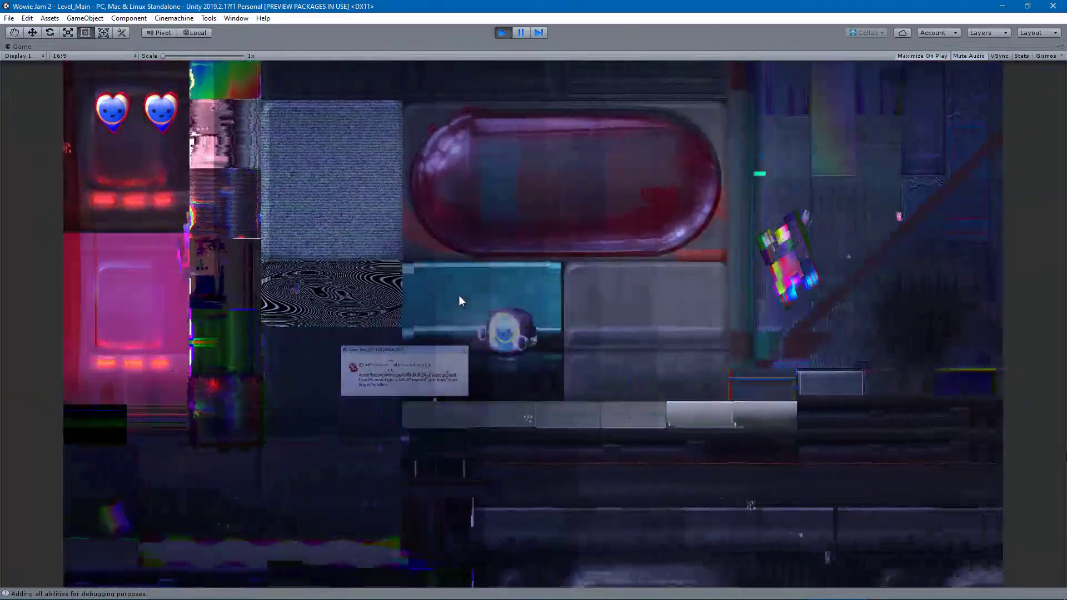
Run through the panelled shaft past the orange round window and red wall panels toward the first pink glitch pit.
key("d")
key("d")
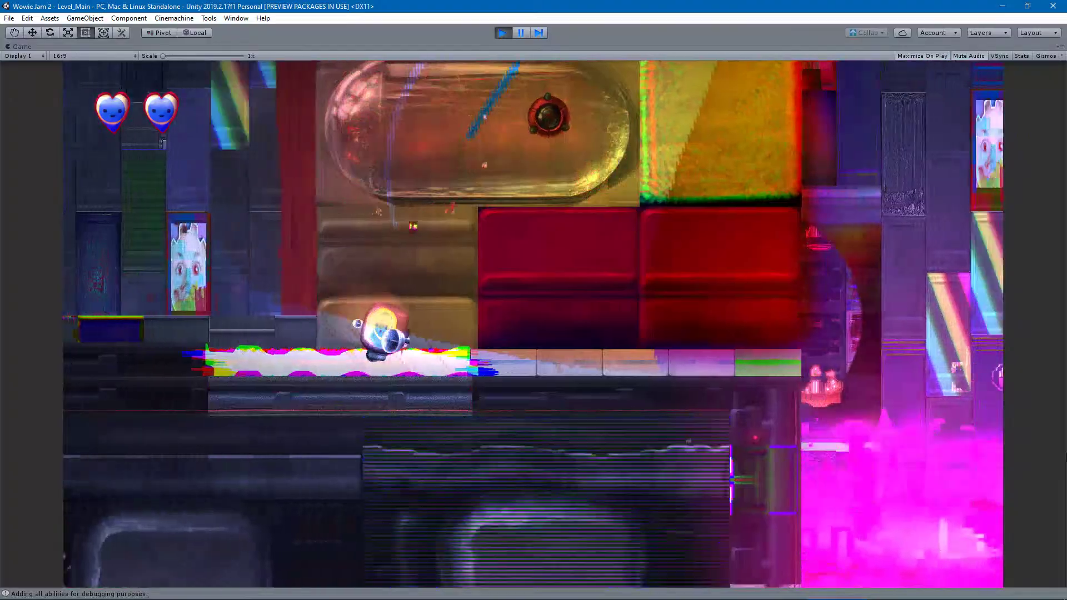
key("d")
key("space")
key("a")
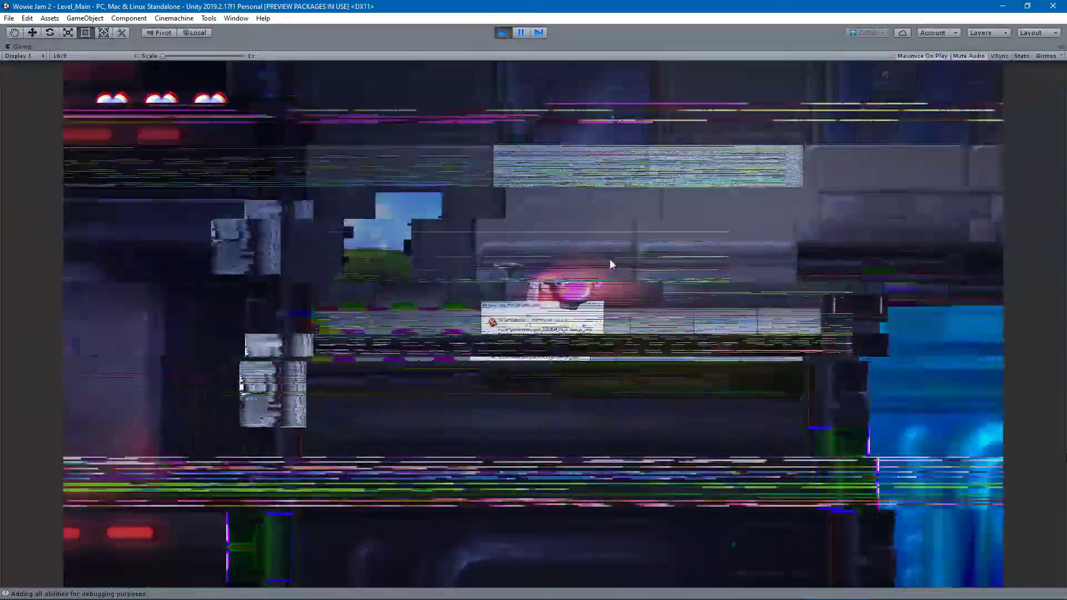
Replay the starting corridor past the bright square window to the yellow electrical-warning panel.
key("d")
key("d")
key("space")
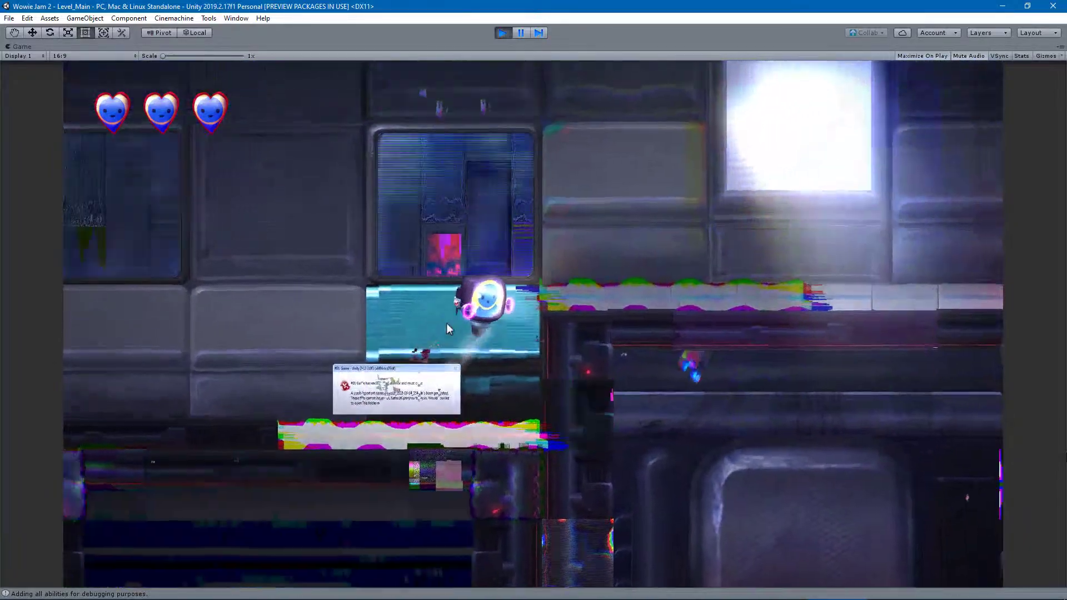
key("d")
key("space")
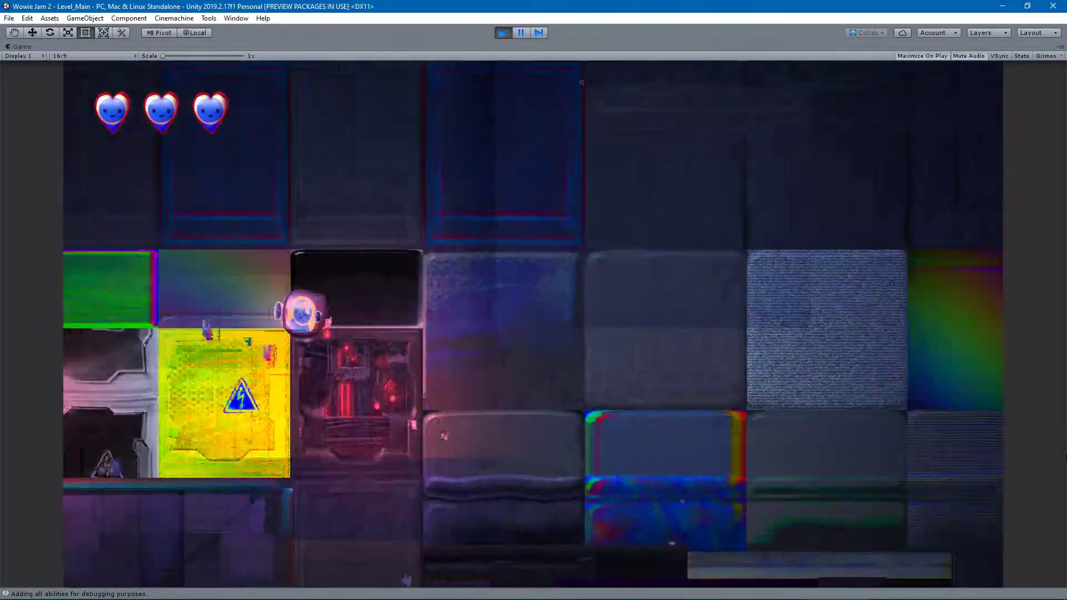
Climb to the ledge under the rainbow round window and run through the panelled shaft to the first pit's edge.
key("d")
key("space")
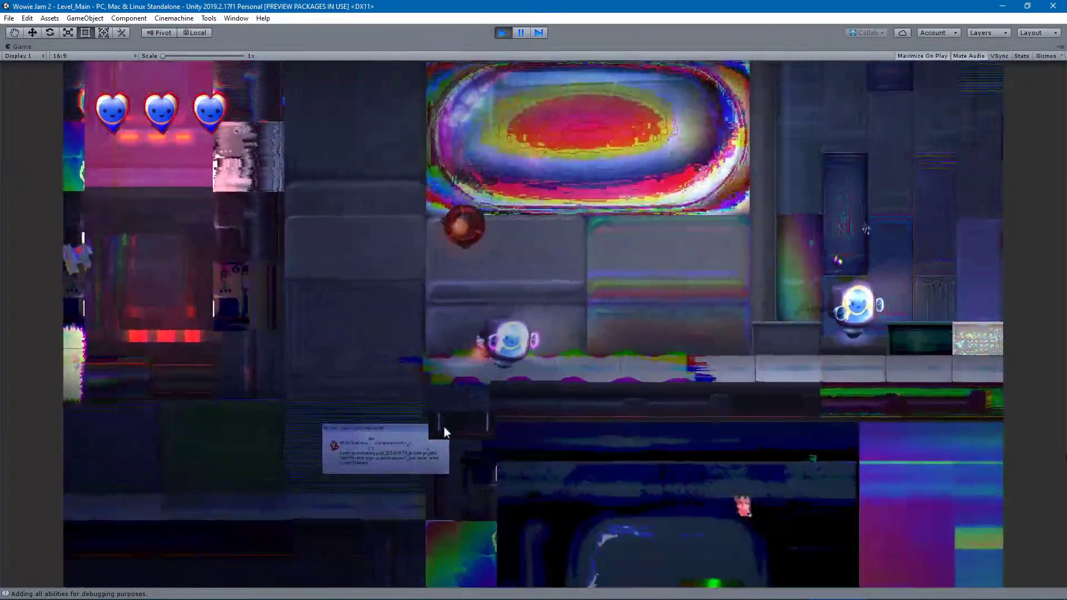
key("d")
key("d")
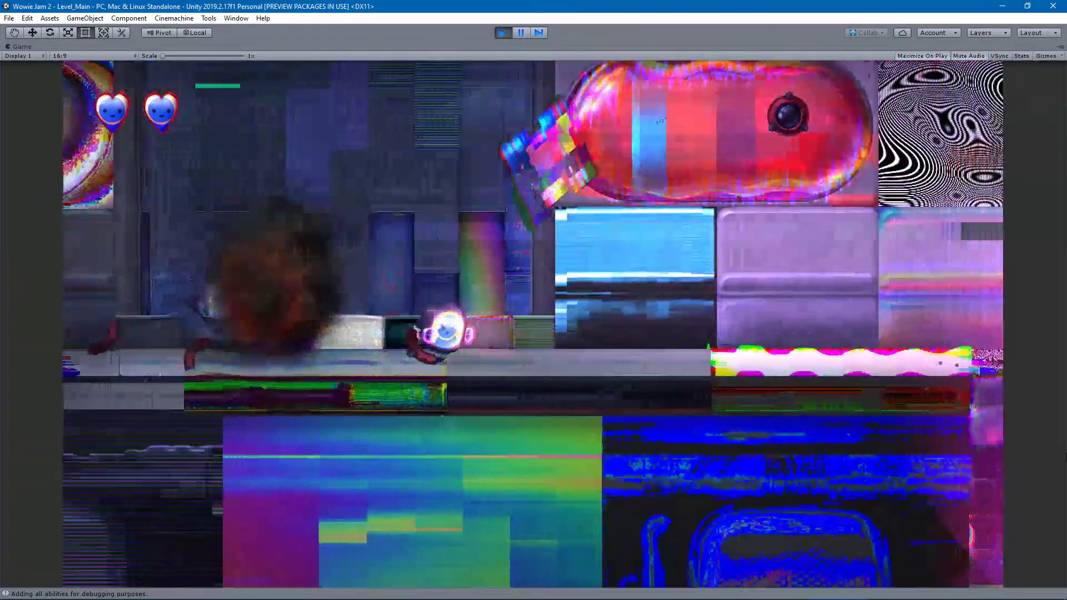
key("d")
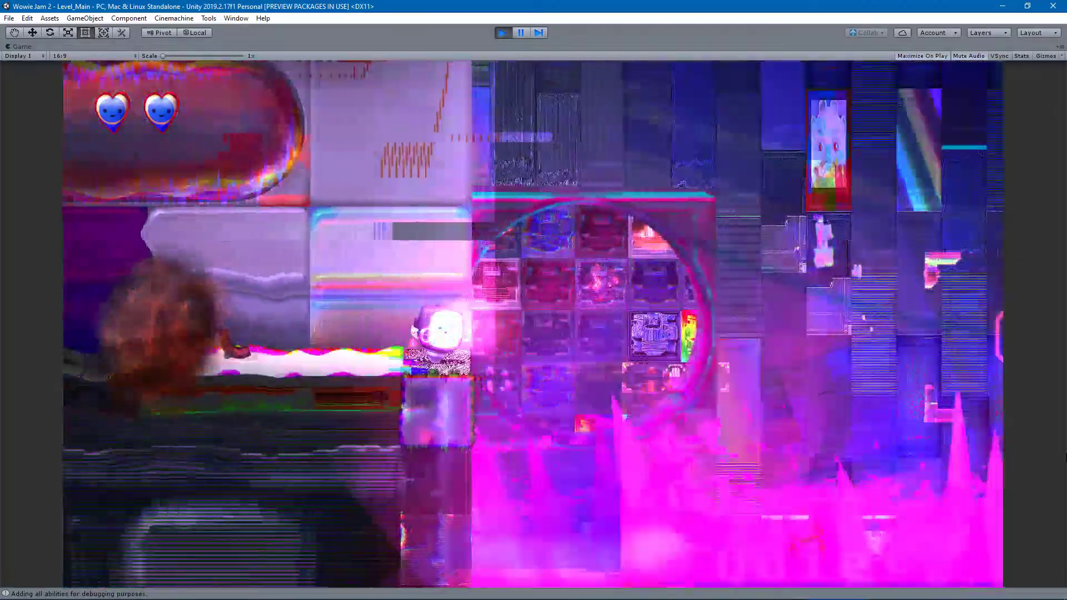
Cross the first pink glitch pit above the Download more RAM! ad and reach the middle ledge.
key("d")
key("space")
key("space")
key("space")
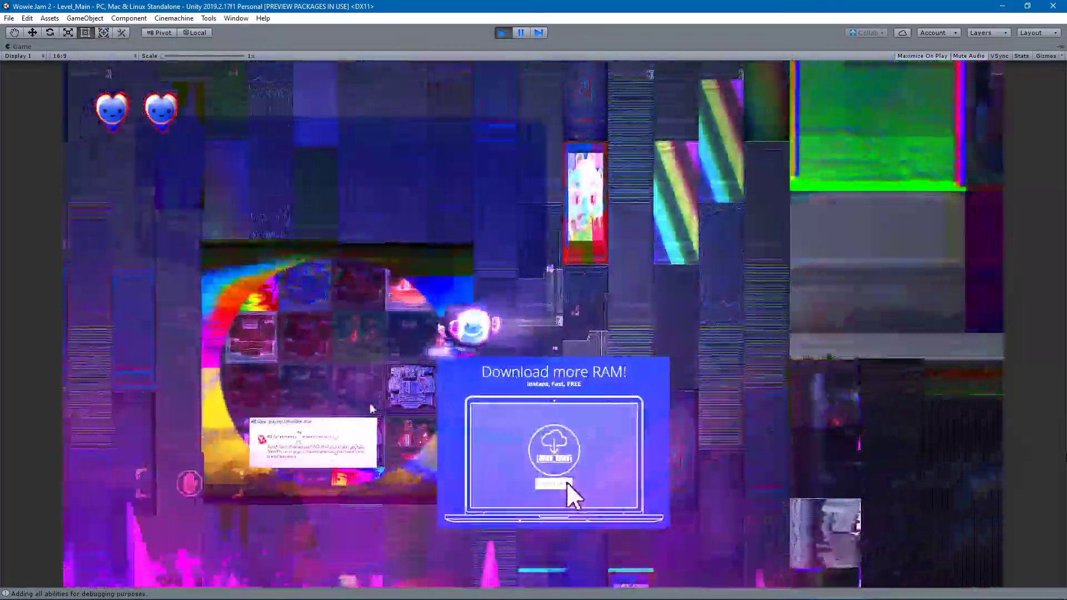
key("d")
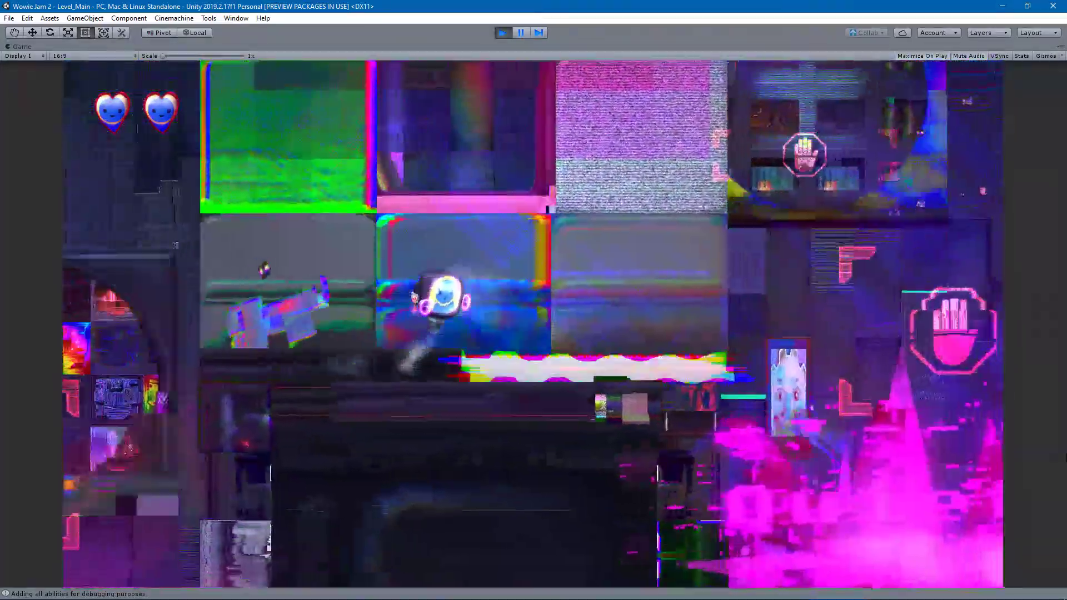
Jump over the second pink glitch pit and climb above the DOWNLOAD! ad to the striped orange wall panel.
key("d")
key("space")
key("space")
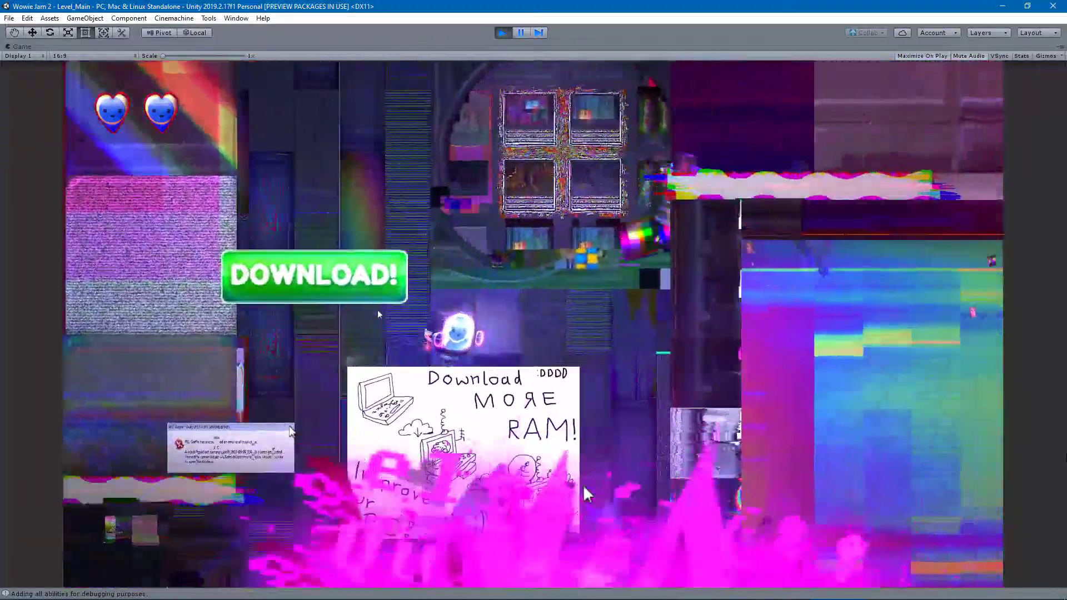
key("space")
key("a")
key("a")
key("space")
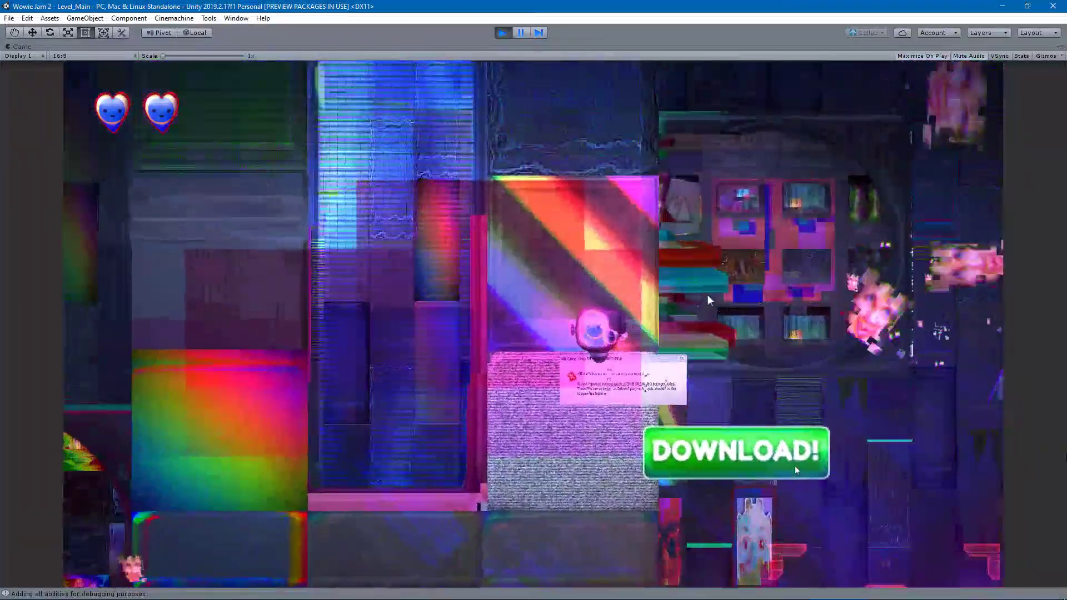
Hop in place on the error-window platform to examine the lighting on the striped panel, tall window and round window.
key("d")
key("a")
key("space")
key("space")
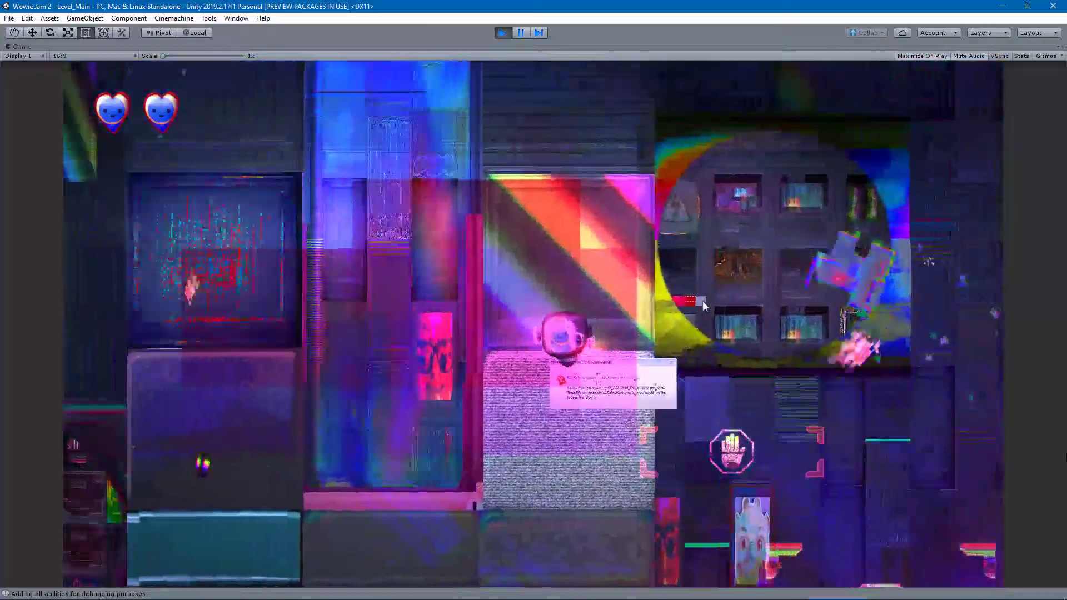
key("space")
key("d")
key("a")
key("space")
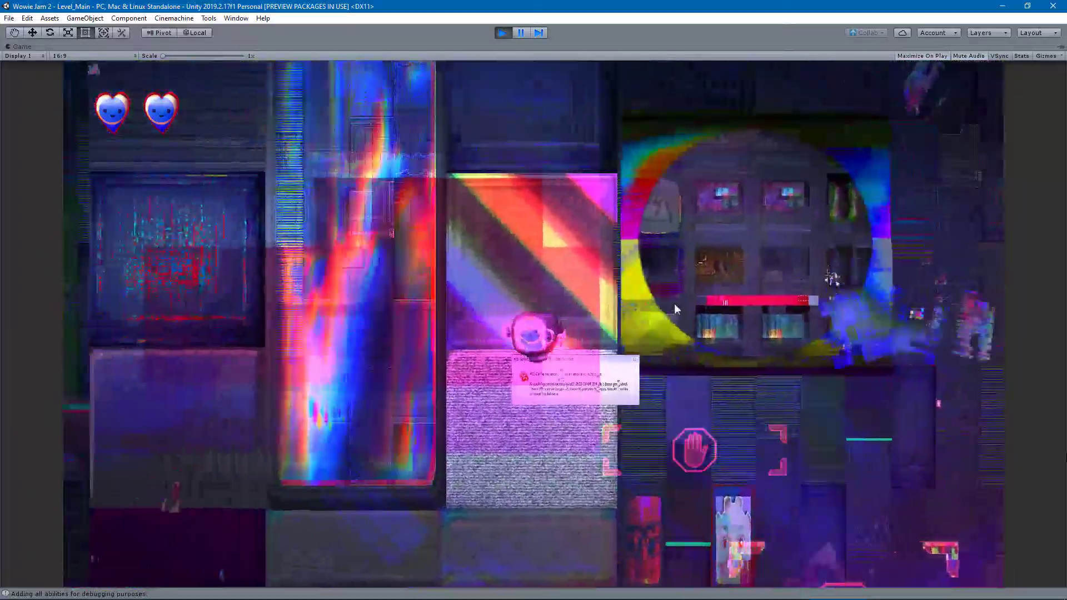
key("space")
key("d")
key("a")
key("space")
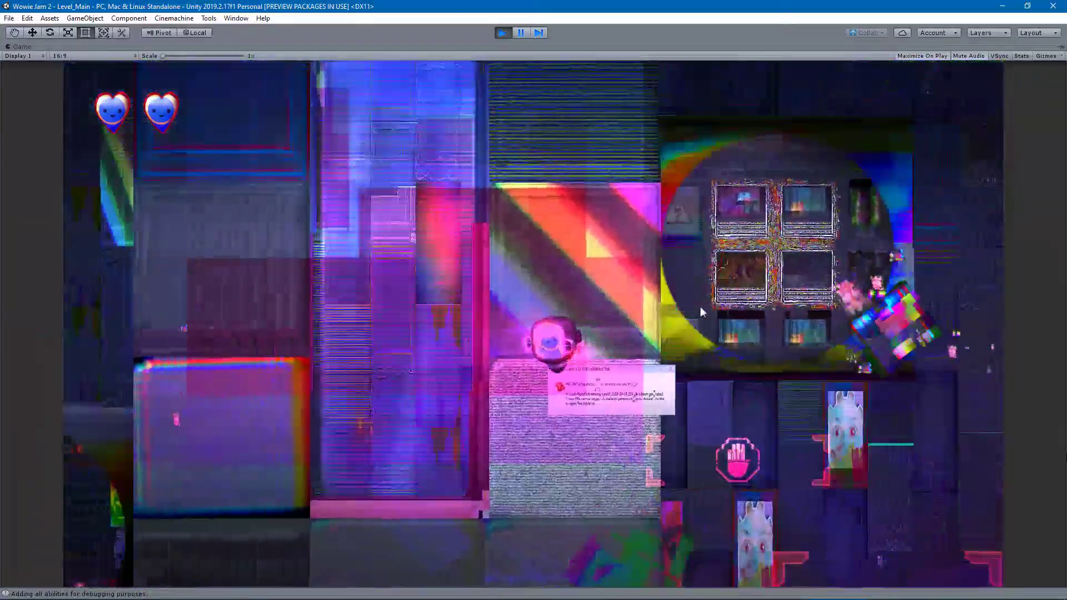
key("space")
key("d")
key("a")
key("space")
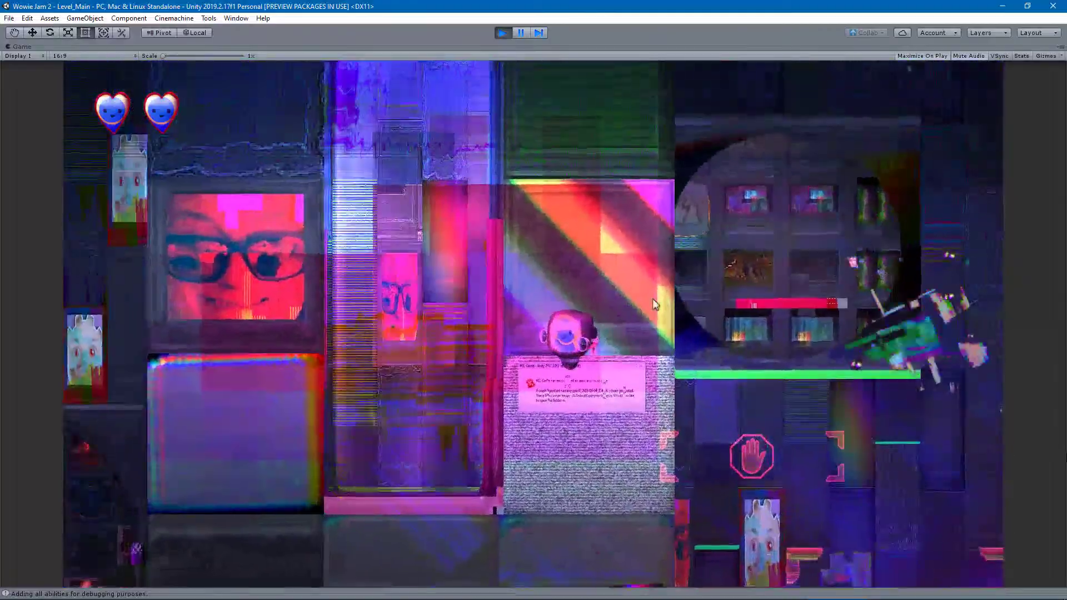
Jump past the round window toward the far ledge, and double back to check the tall blue-lit window.
key("space")
key("d")
key("space")
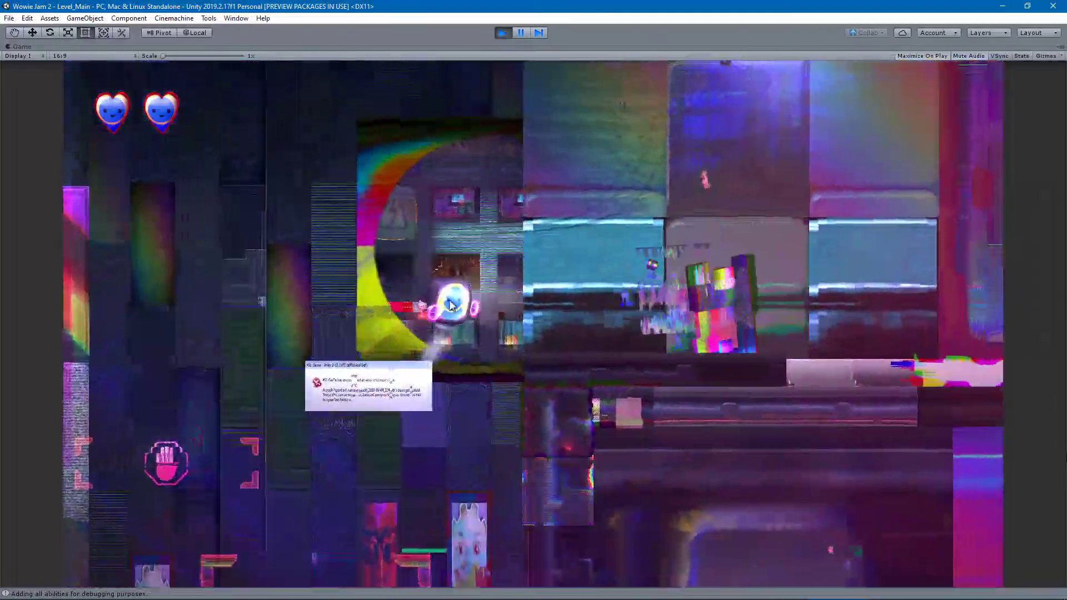
key("a")
key("space")
key("space")
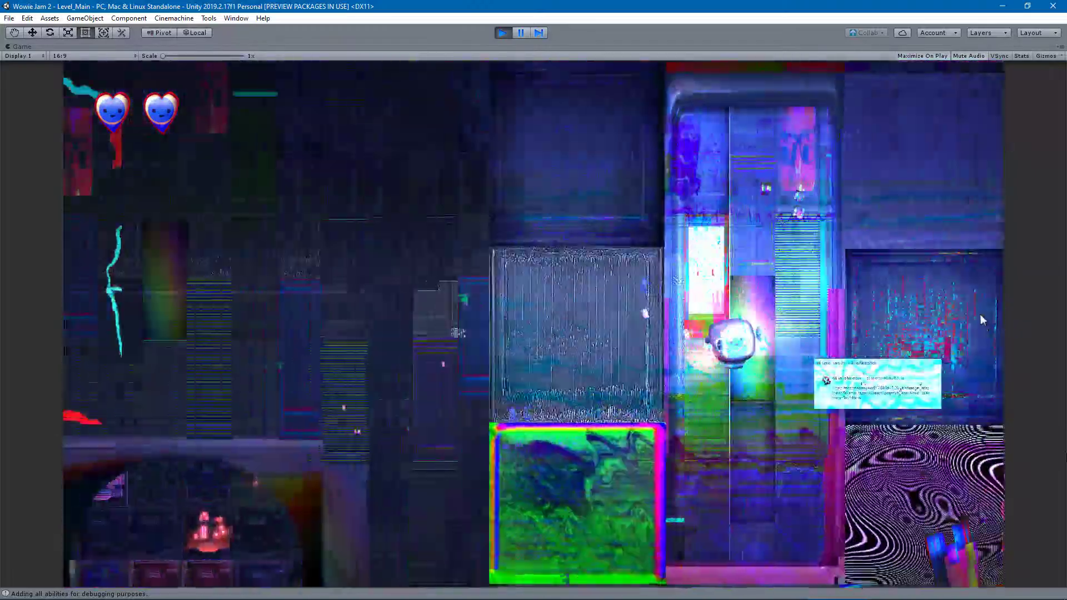
Cross the first pink glitch pit again, using the DOWNLOAD! ad and an error window as platforms.
key("d")
key("space")
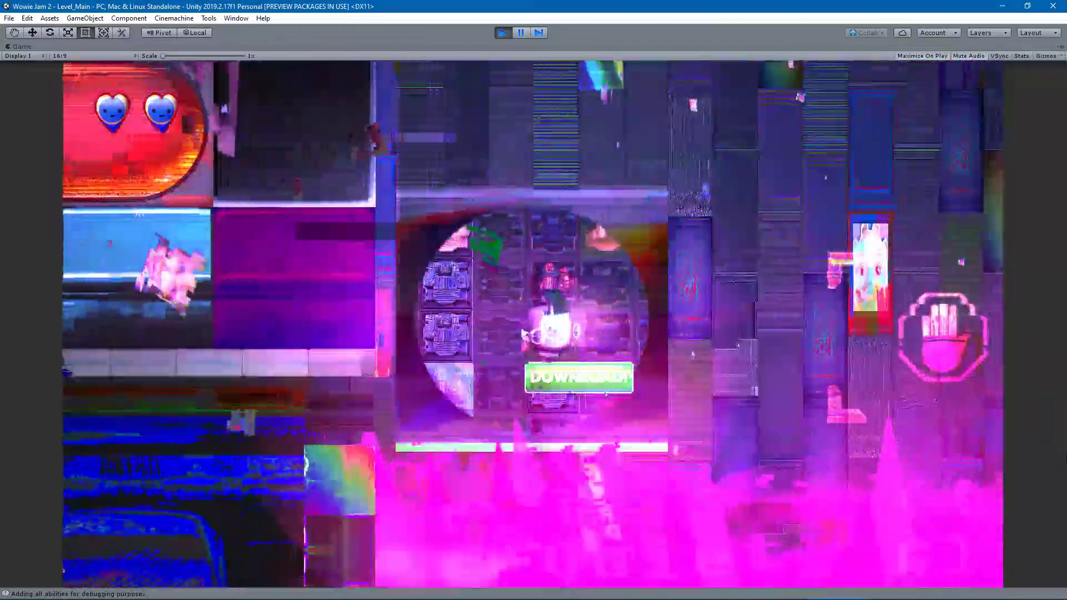
key("space")
key("space")
key("space")
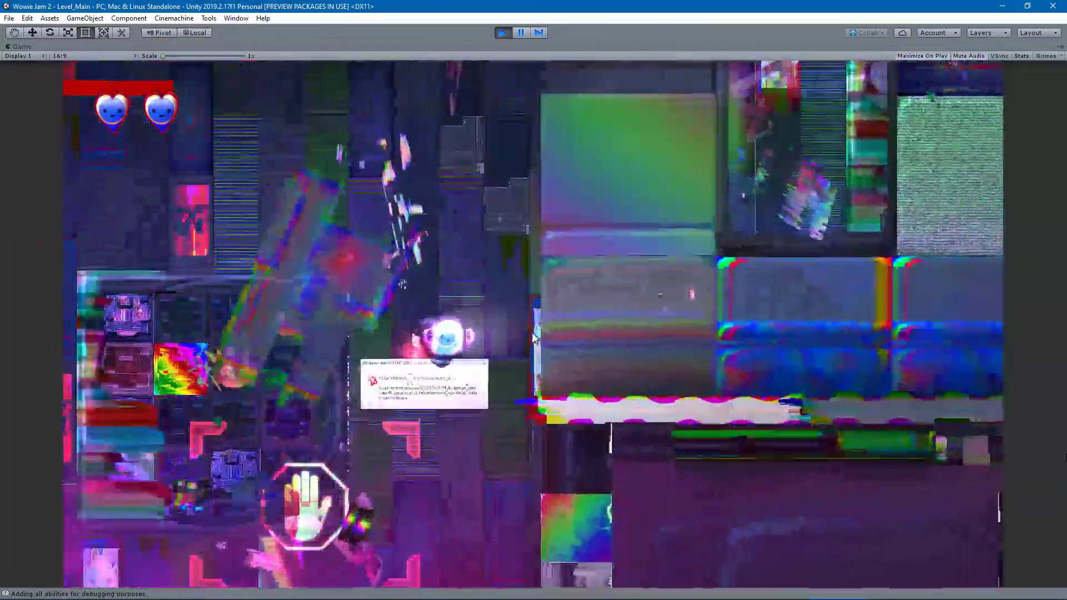
Cross the middle ledge again and land on the DOWNLOAD! ad above the second pink glitch pit.
key("d")
key("space")
key("space")
key("d")
key("space")
key("space")
key("a")
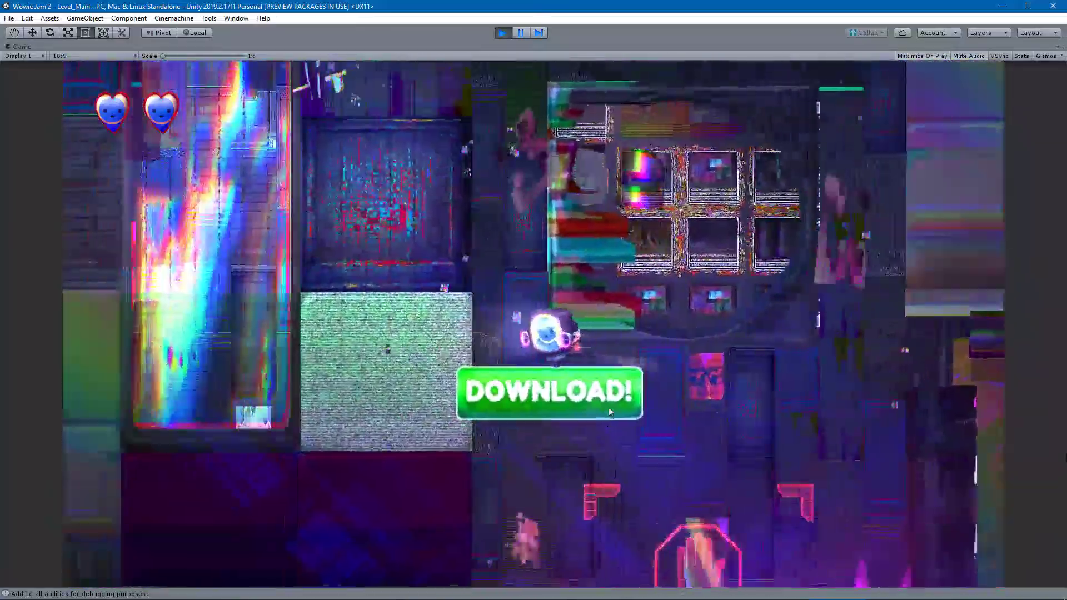
Jump to the ledge beyond the second pit and check the lighting at the entrance to the pink-lit shaft.
key("d")
key("space")
key("d")
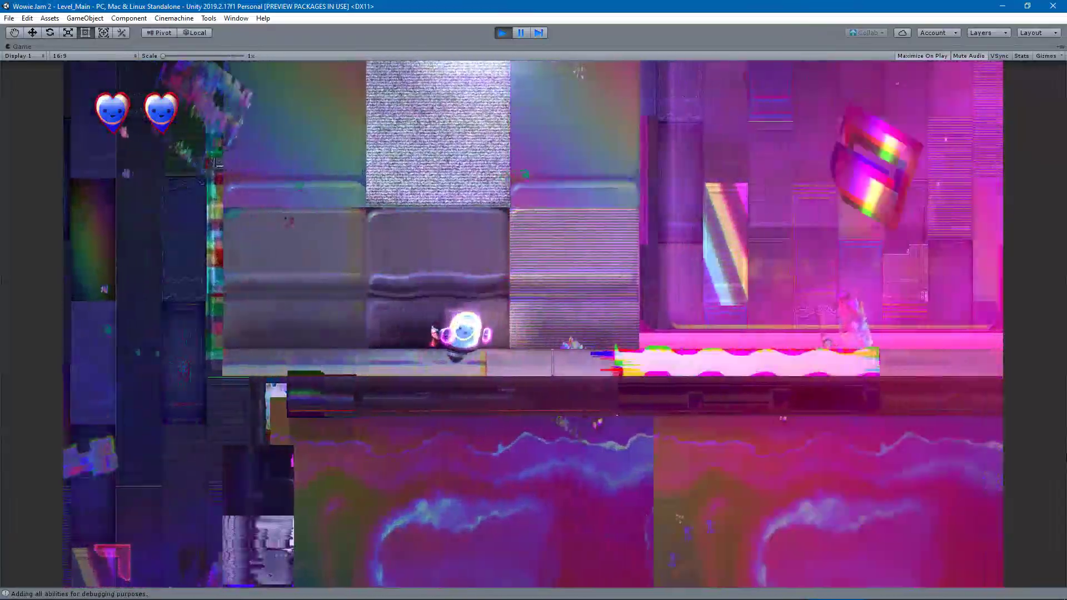
key("d")
key("space")
key("space")
key("a")
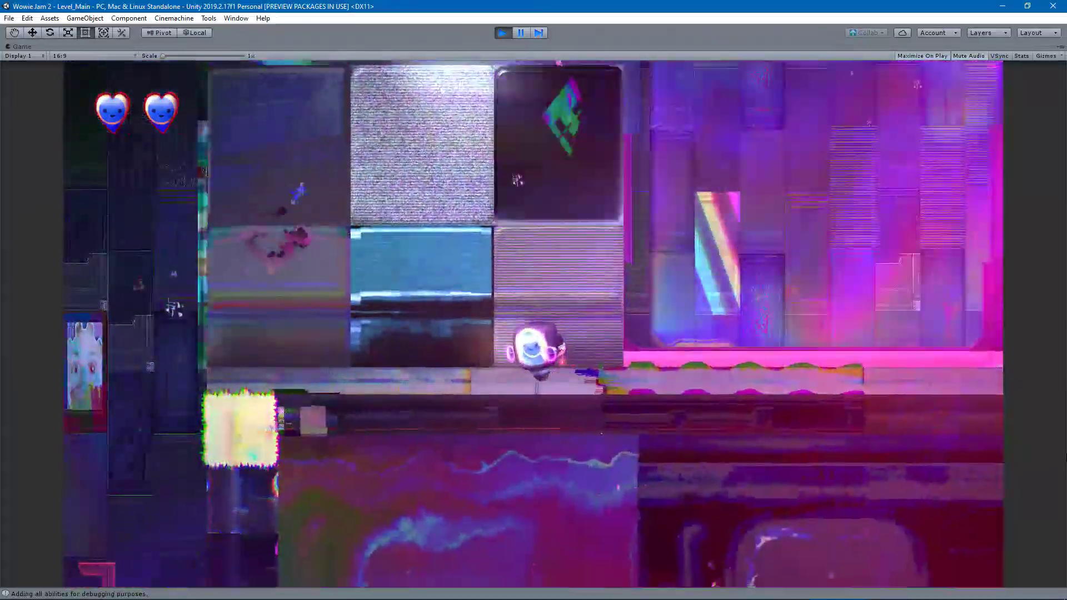
Double back through the level and cross the first pit past the round window to the ledge with the tall blue-lit window.
key("a")
key("space")
key("space")
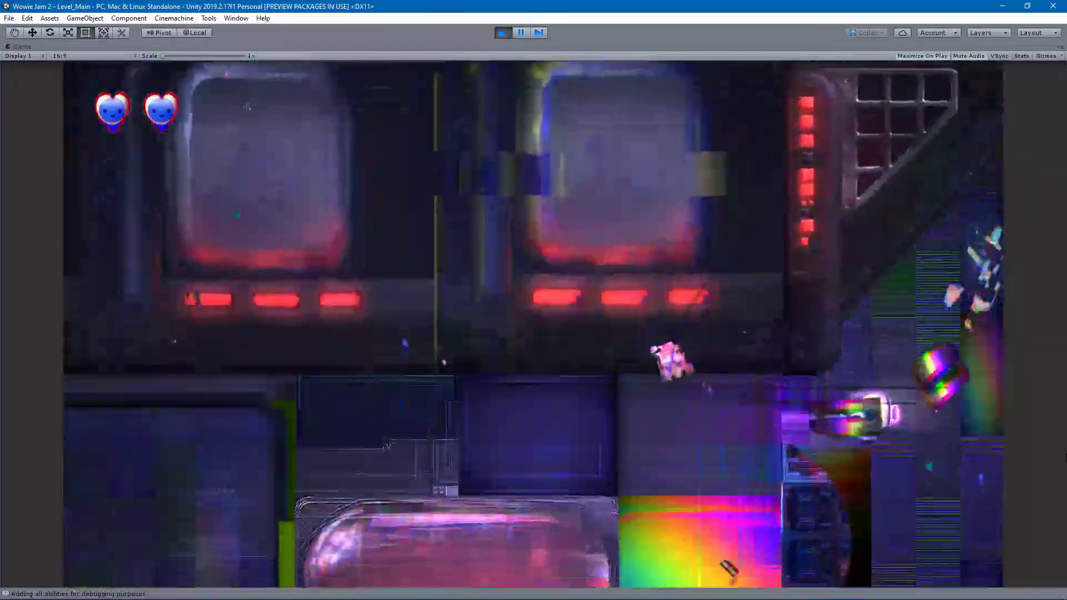
key("d")
key("space")
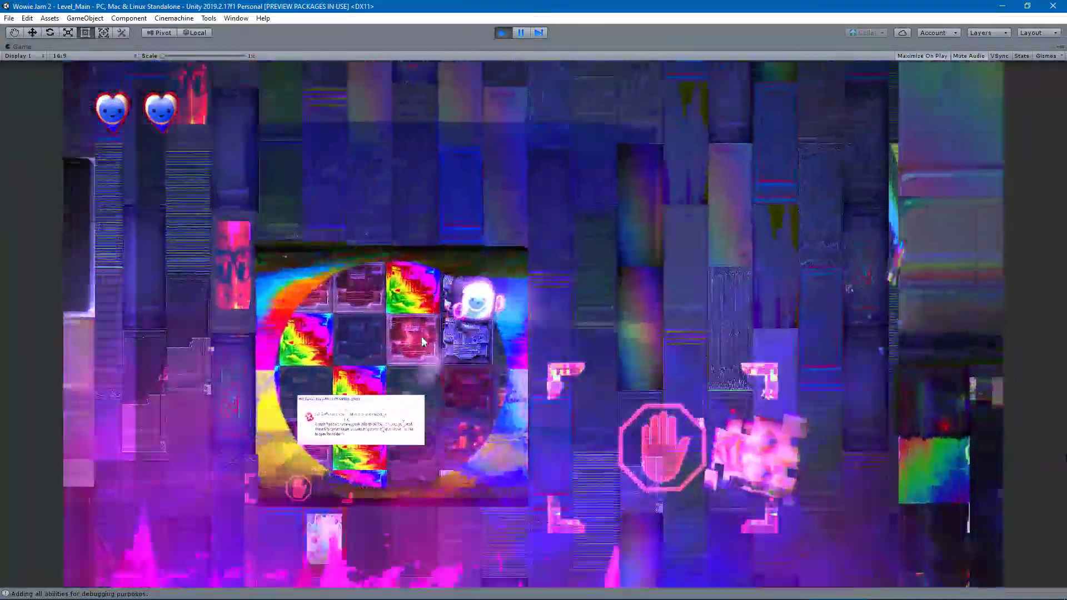
key("d")
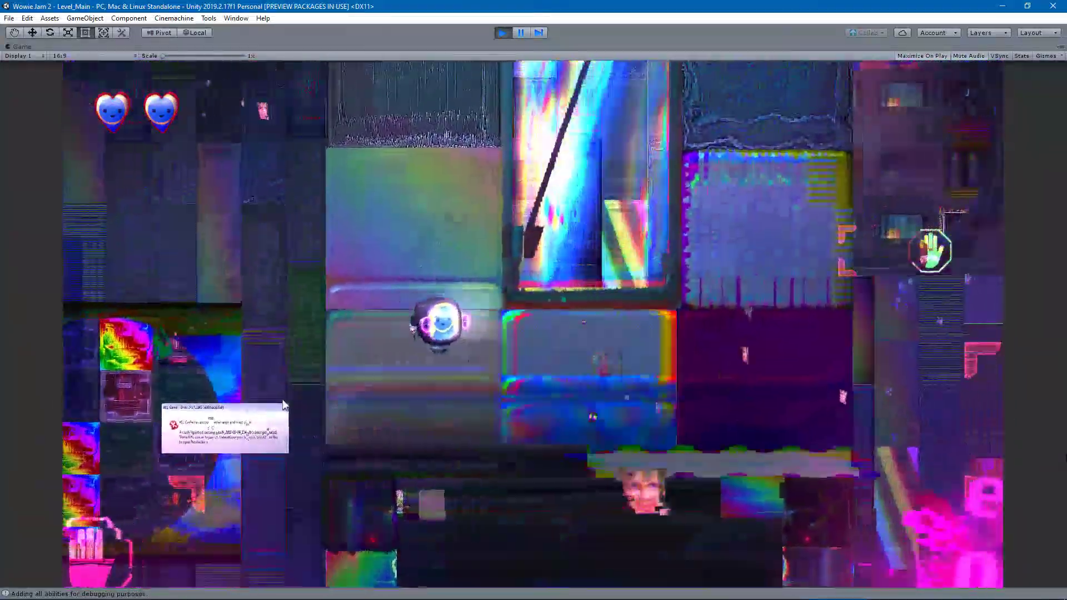
Cross the middle ledge and jump from the DOWNLOAD! ad over the second pit, checking the lighting around the round window.
key("d")
key("space")
key("space")
key("a")
key("d")
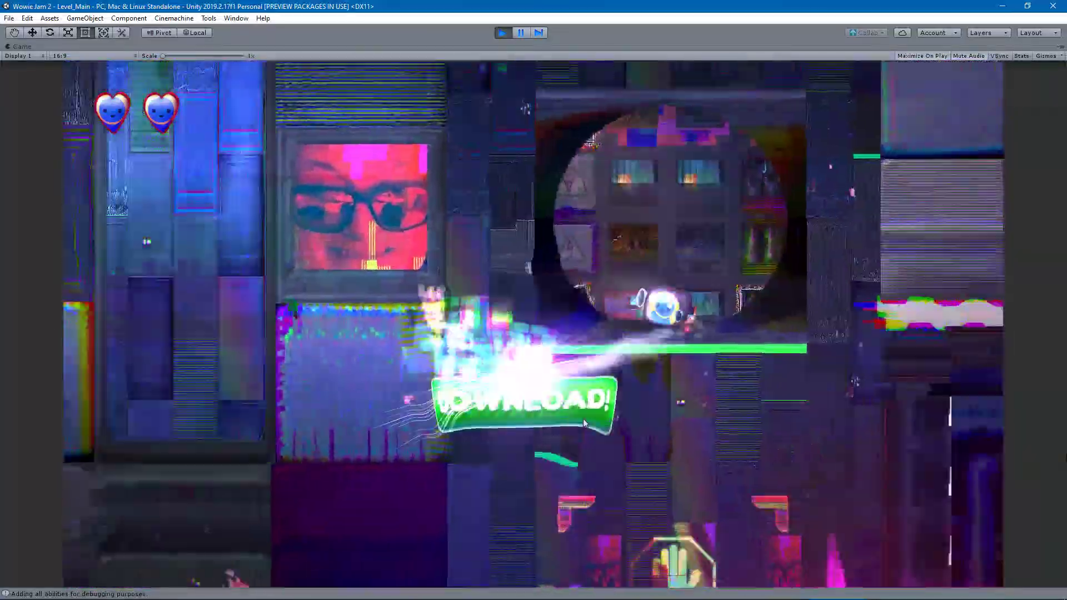
Play on past the far ledge into the pink-lit area until the blue screen ending, and stop the playtest.
key("d")
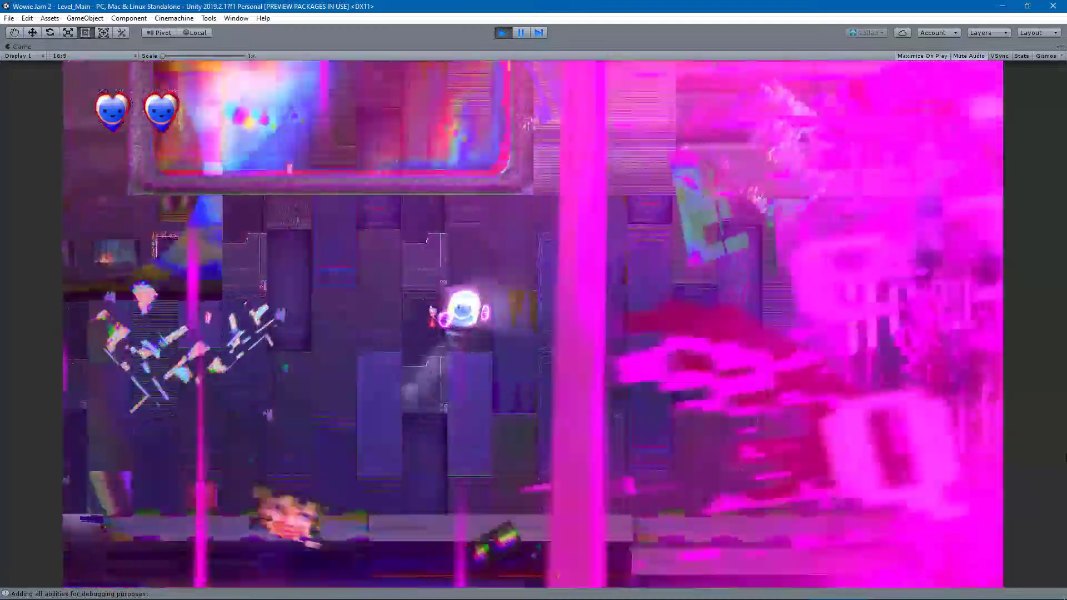
key("space")
key("a")
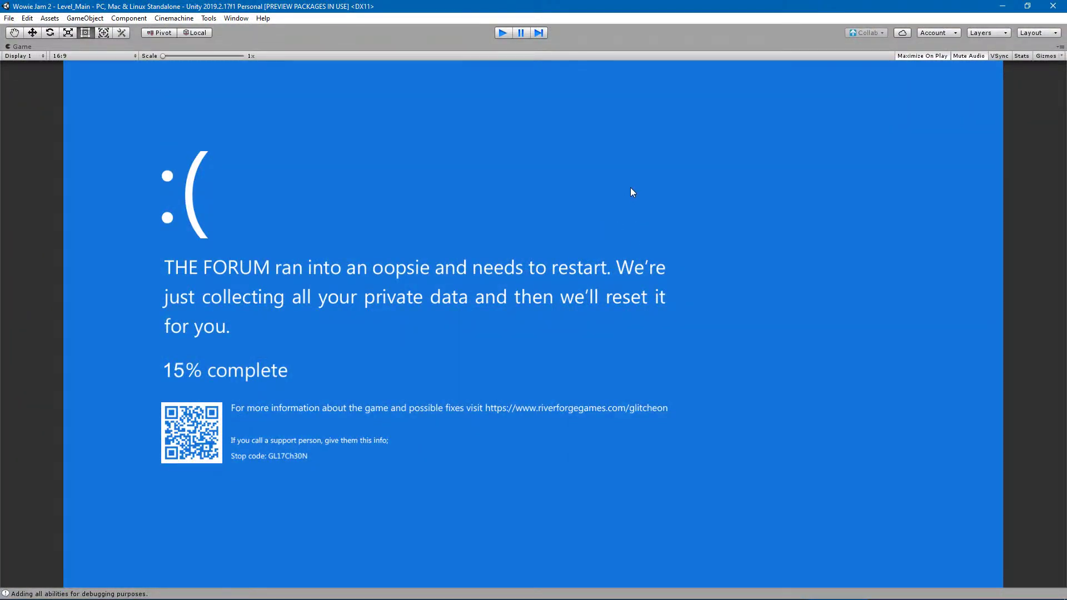
key("ctrl+p")
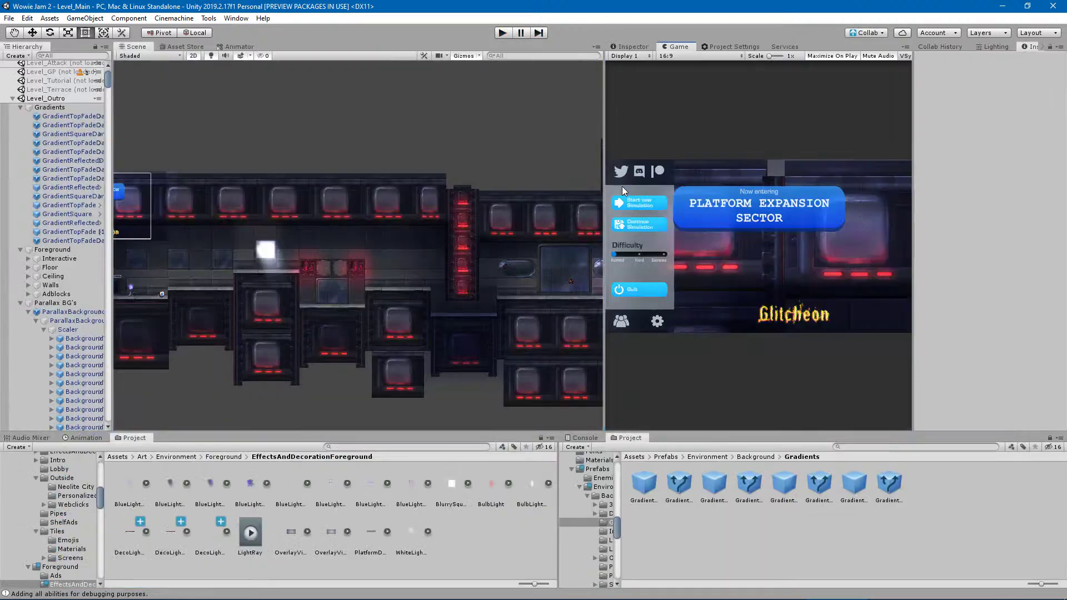
Examine the lighting across the whole Level_Outro scene, from the pink glitch pits back to the level start.
left_click(503, 217)
middle_click_drag(408, 148, 395, 174)
left_click(394, 168)
middle_click_drag(451, 197, 236, 209)
middle_click_drag(428, 227, 219, 229)
scroll(308, 258, "up", 2)
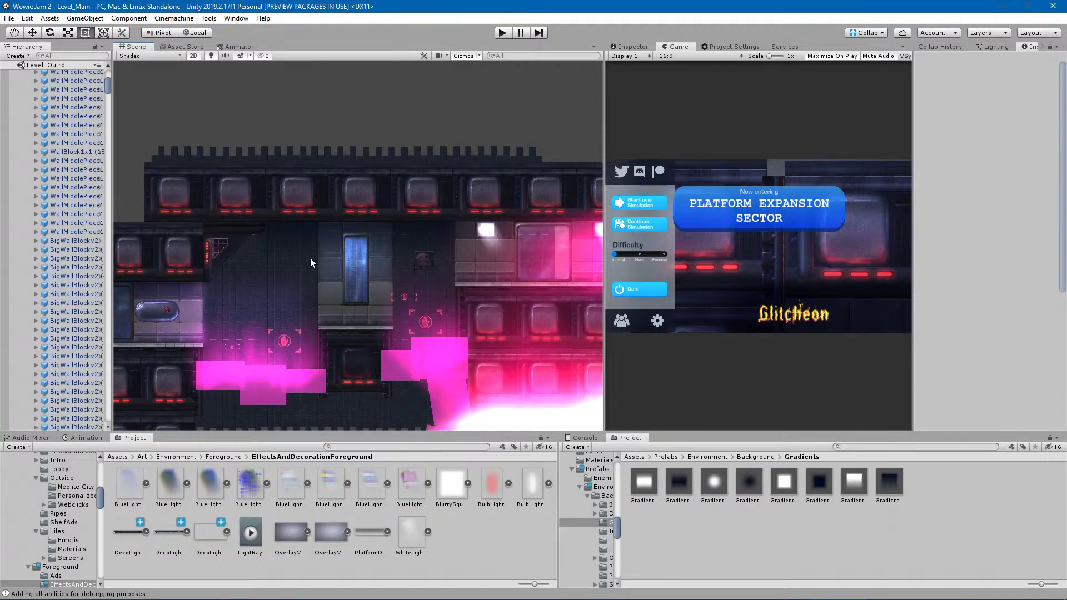
middle_click_drag(455, 289, 747, 279)
right_click_drag(748, 279, 52, 273, "alt")
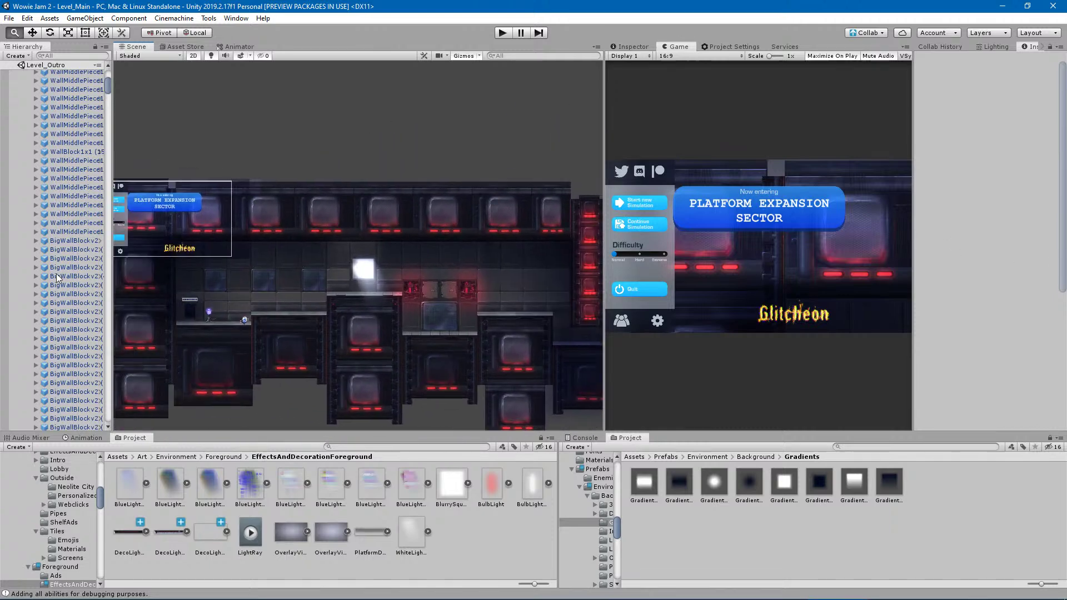
middle_click_drag(52, 273, 178, 261)
middle_click_drag(464, 293, 385, 241)
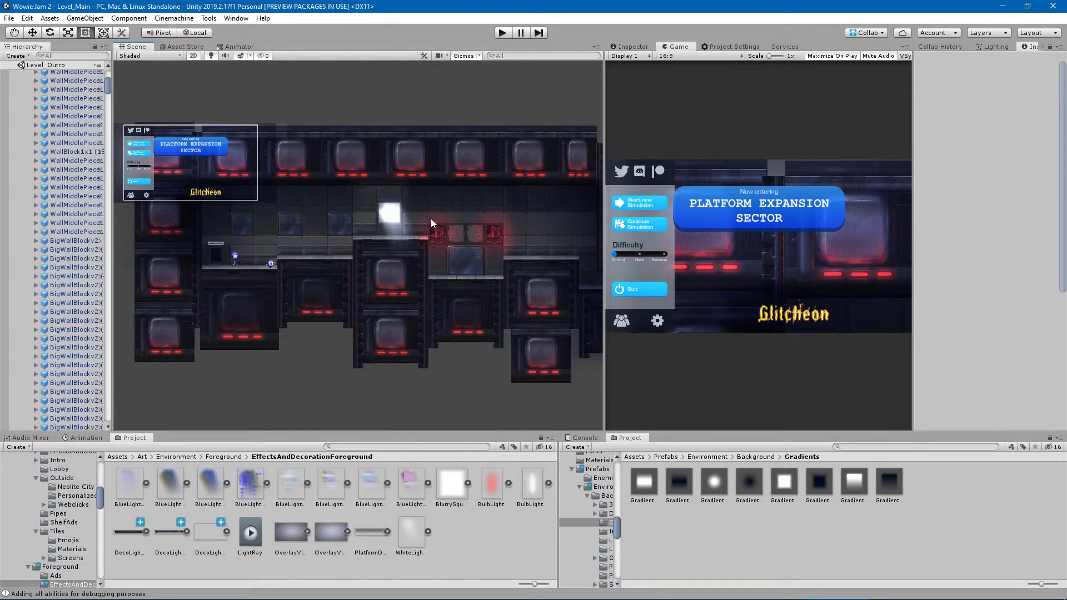
middle_click_drag(278, 139, 102, 149)
Collapse the Foreground and Parallax BG's groups of Level_Outro and unload the scene.
left_click_drag(107, 82, 103, 72)
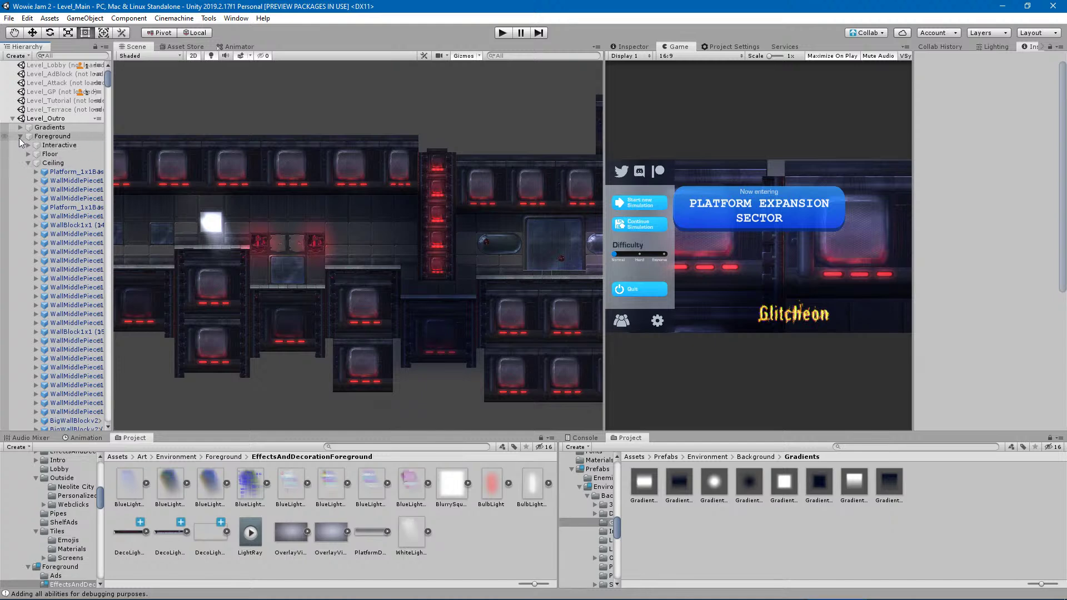
left_click(20, 137)
left_click(20, 146)
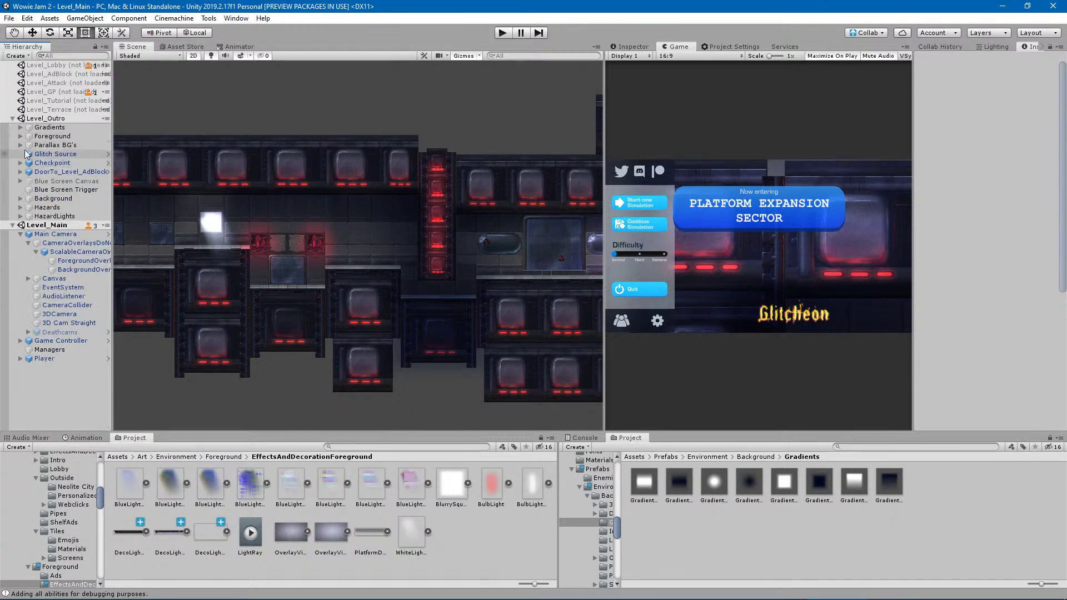
right_click(44, 118)
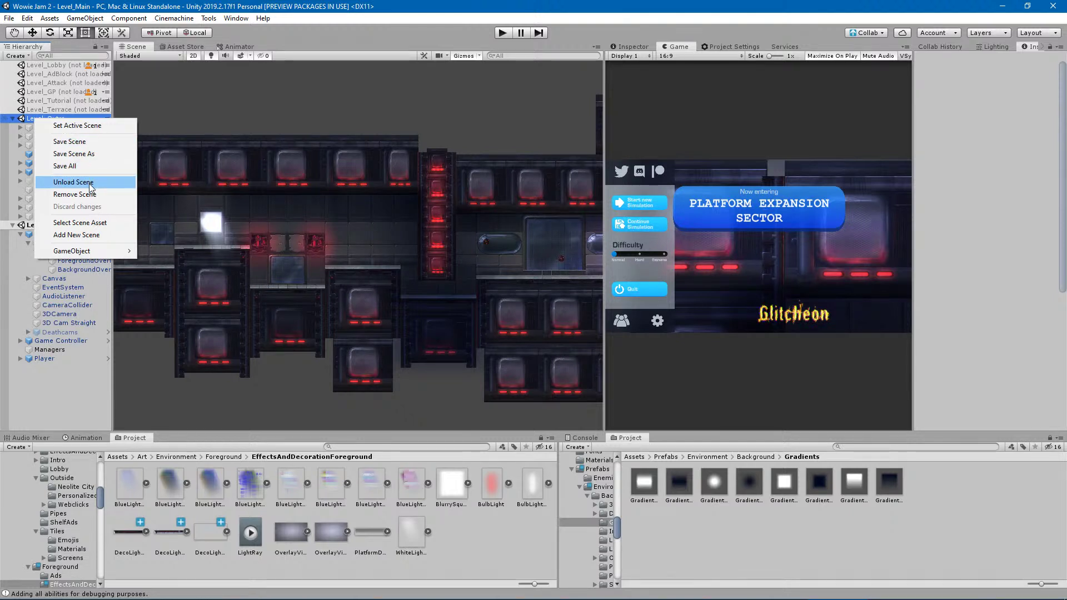
mouse_move(293, 597)
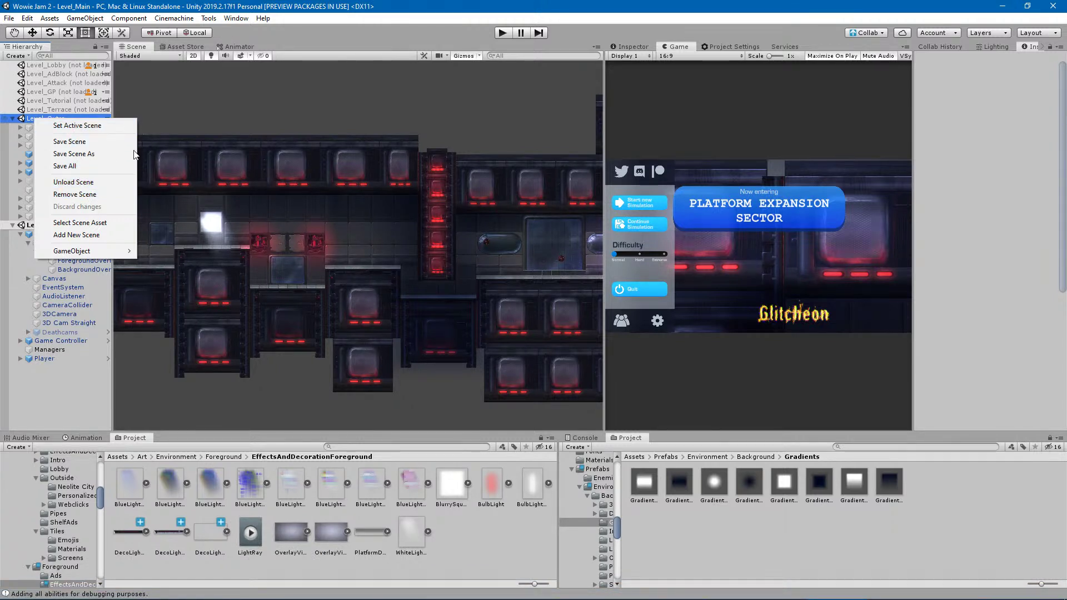
left_click(93, 182)
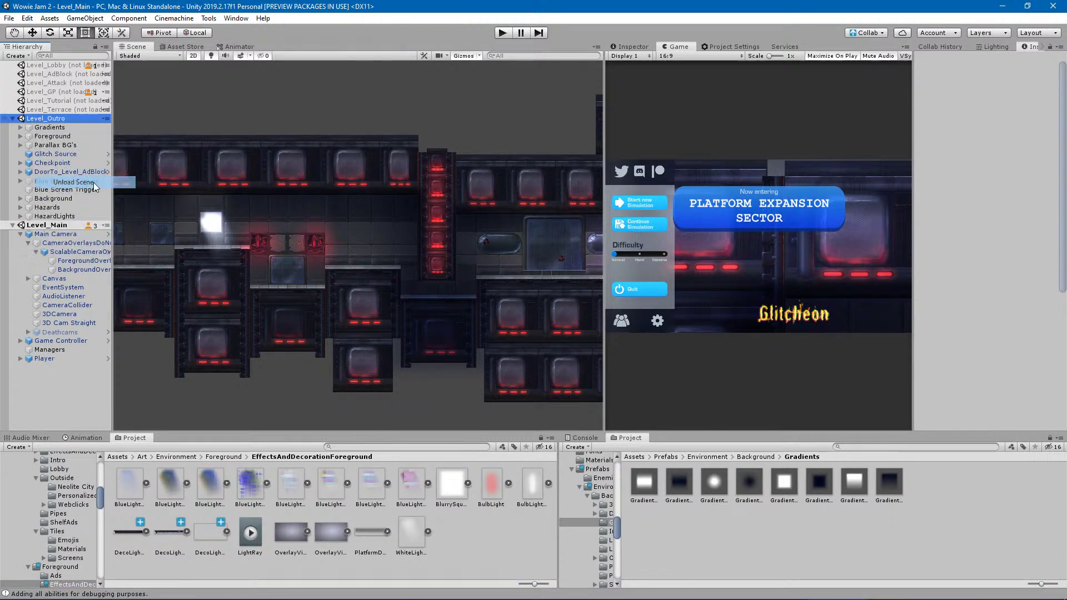
Load the Level_Tutorial scene alongside Level_Main.
left_click(51, 101)
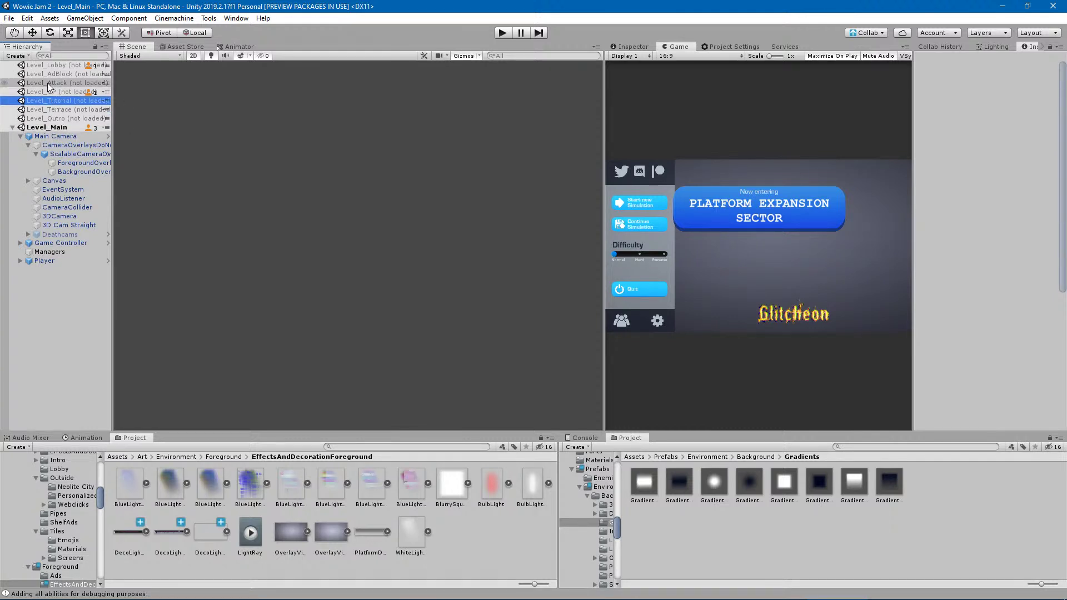
right_click(61, 102)
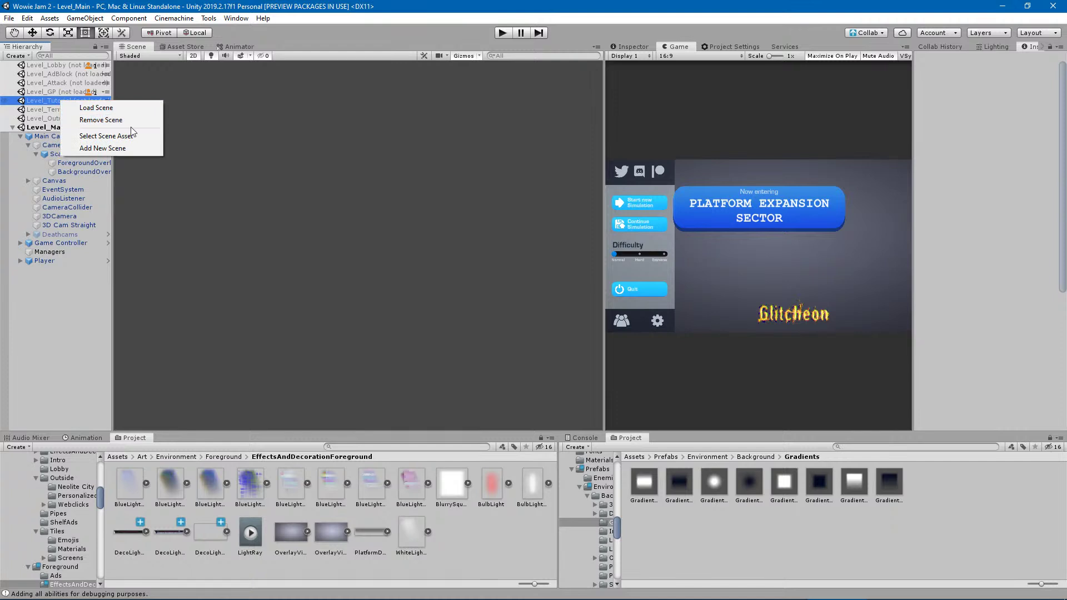
left_click(99, 109)
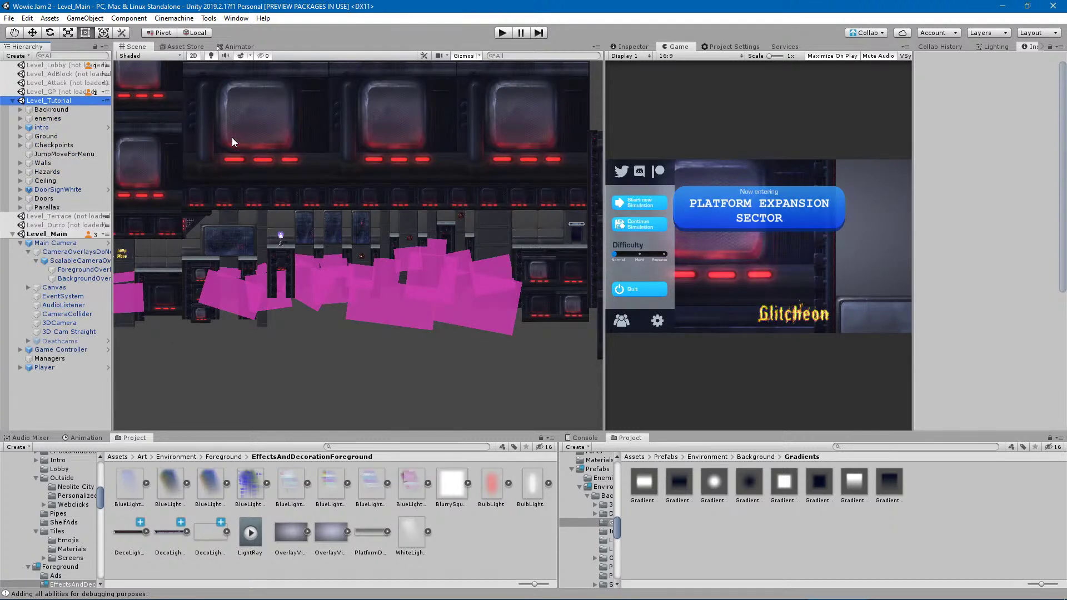
Examine the Level_Tutorial layout from the entrance past the pink hazard pits to the exit door.
left_click(340, 373)
middle_click_drag(287, 373, 502, 382)
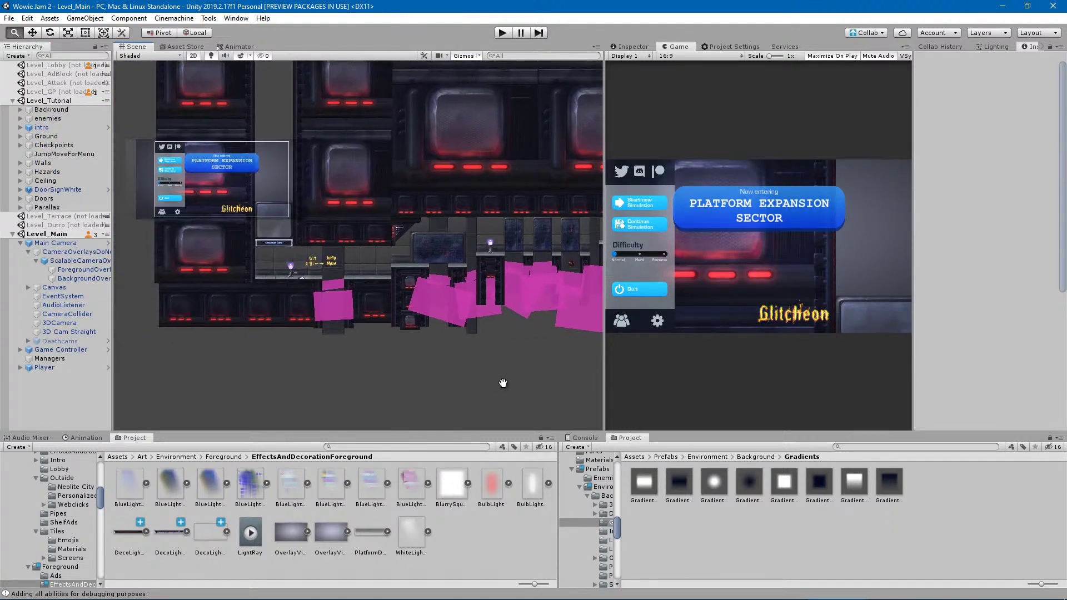
middle_click_drag(496, 343, 158, 345)
middle_click_drag(330, 307, 489, 334)
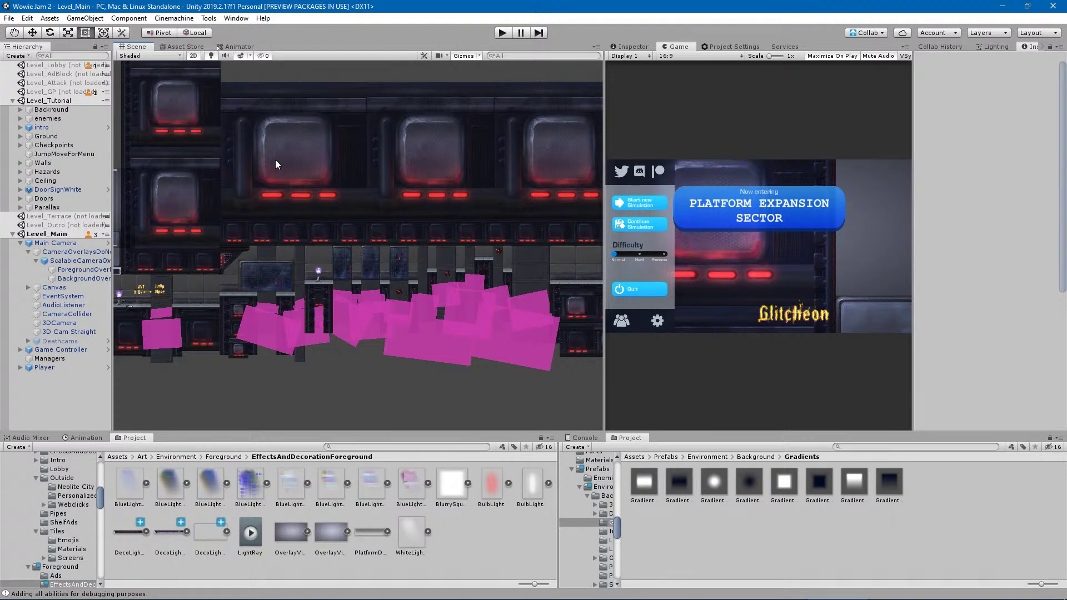
scroll(334, 233, "up", 4)
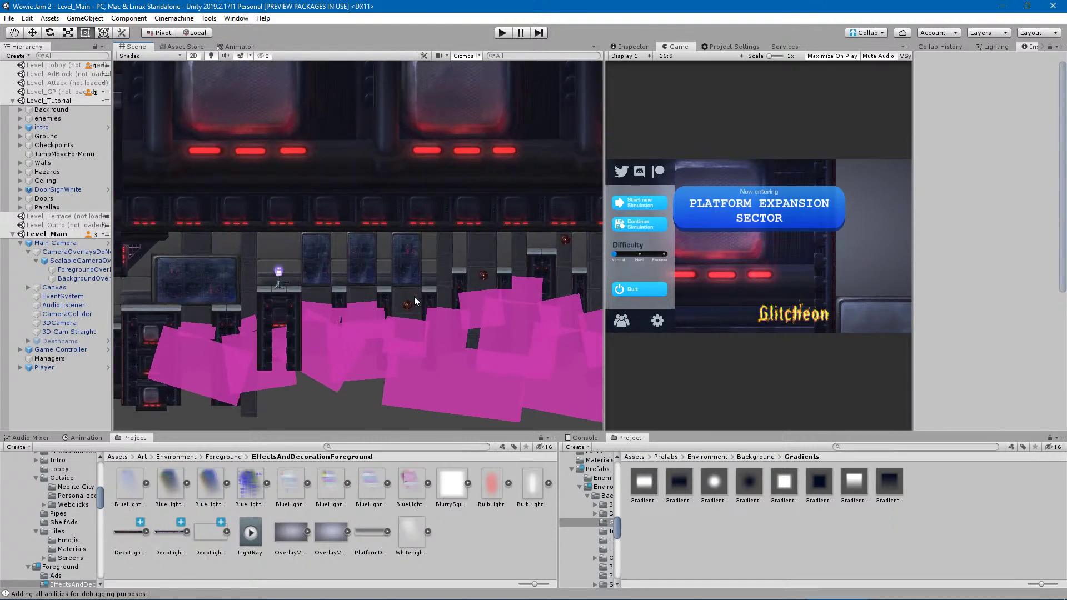
middle_click_drag(406, 294, 147, 301)
middle_click_drag(252, 289, 409, 328)
middle_click_drag(496, 316, 213, 279)
middle_click_drag(497, 274, 292, 242)
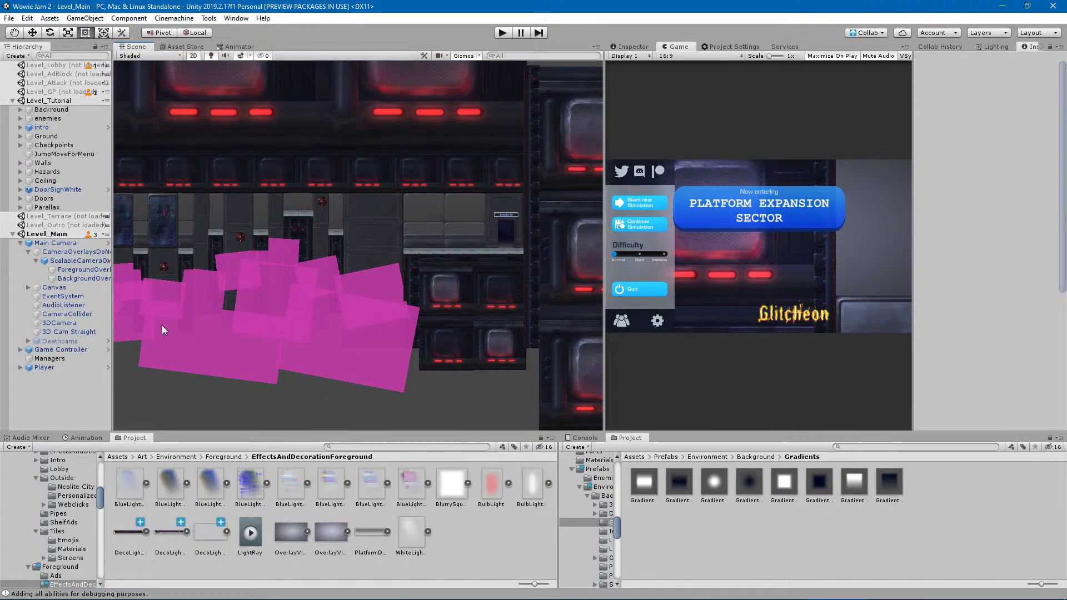
middle_click_drag(304, 376, 599, 386)
mouse_move(275, 277)
middle_mouse_down()
mouse_move(587, 314)
mouse_move(331, 292)
middle_mouse_up()
middle_click_drag(556, 278, 287, 261)
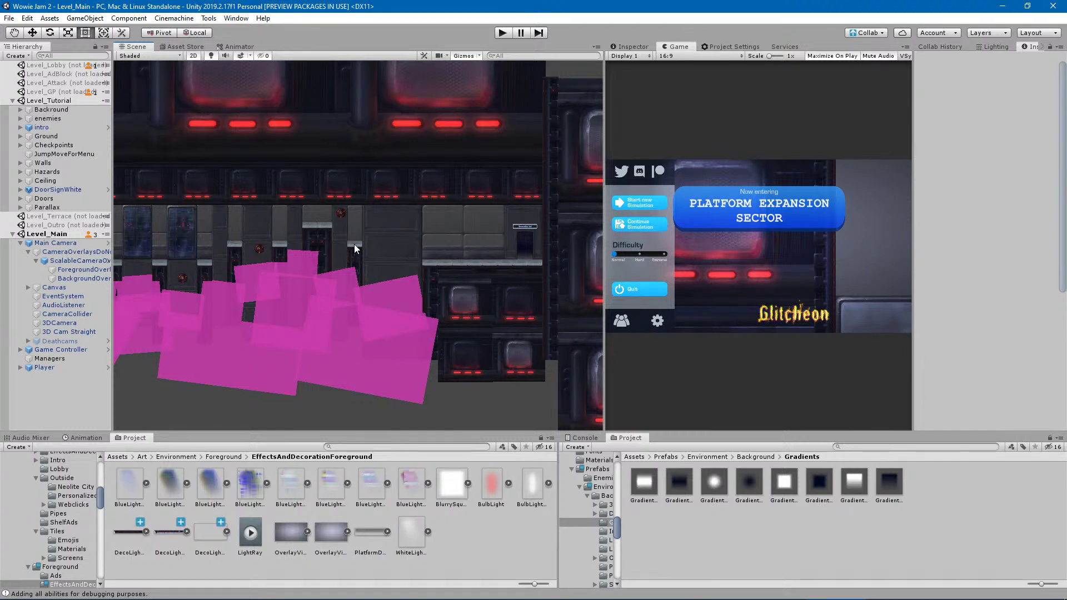
middle_click_drag(248, 265, 490, 289)
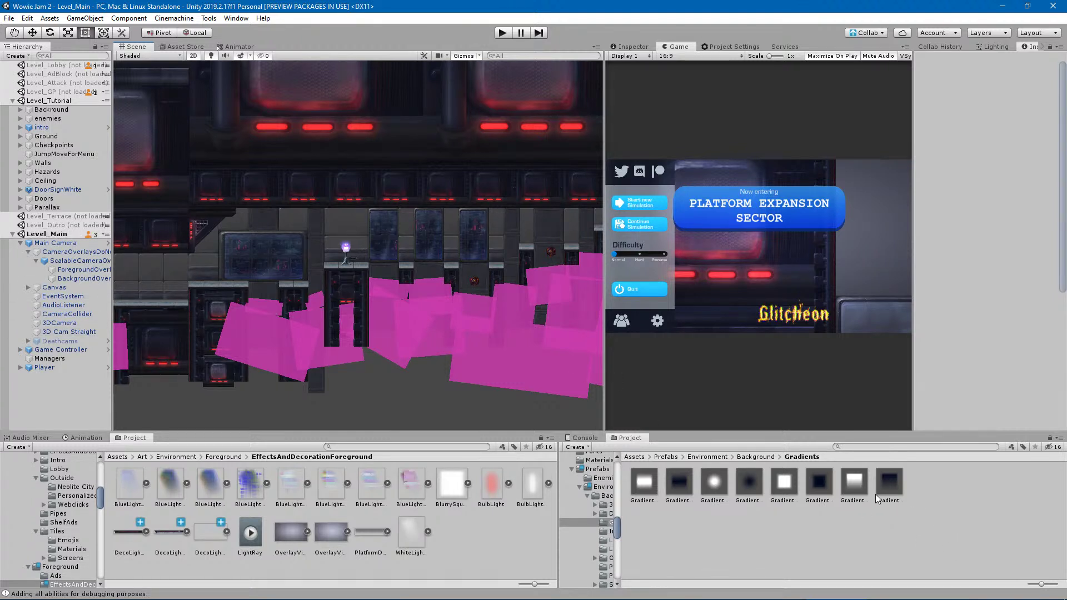
Expand the enemies group of Level_Tutorial and set its Z position to 0.
left_click(49, 111)
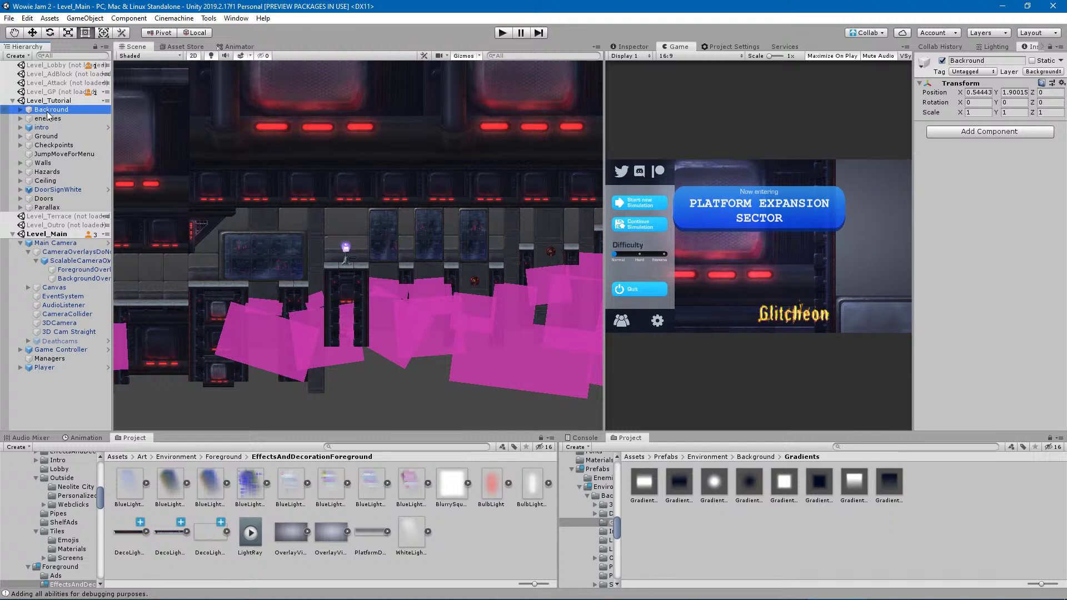
left_click(39, 118)
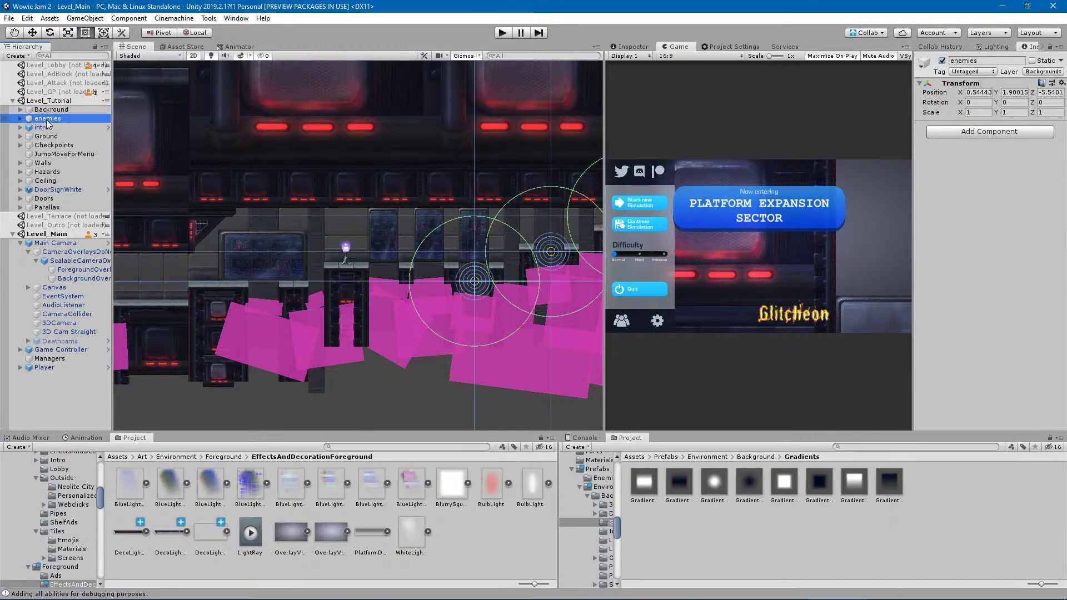
left_click(49, 137)
left_click(49, 119)
left_click(20, 118)
left_click(1049, 92)
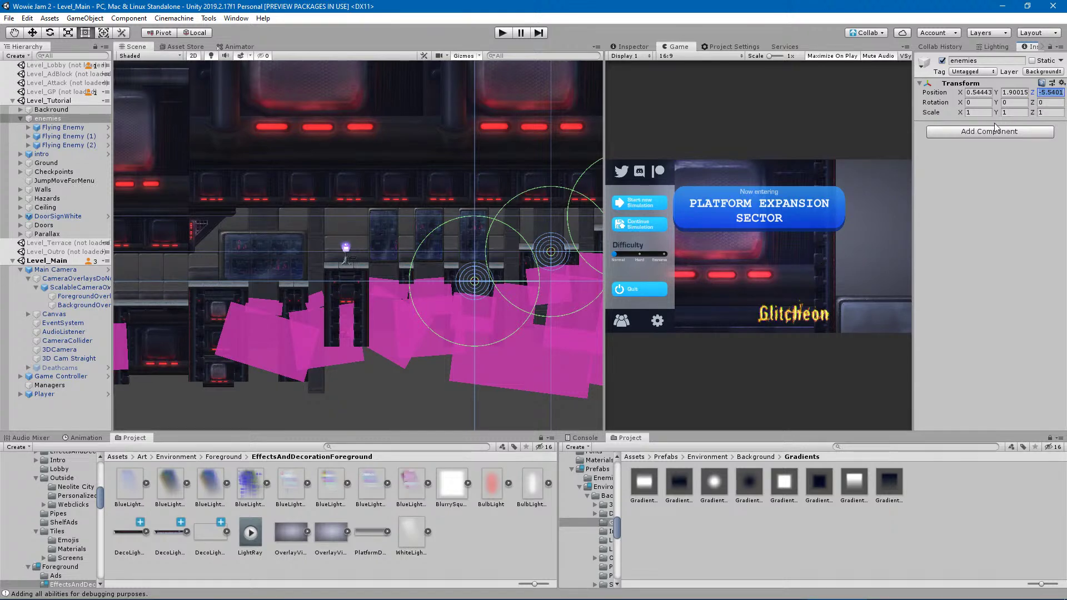
Review the first Flying Enemy's component settings, and deactivate and collapse the enemies group.
left_click(63, 127)
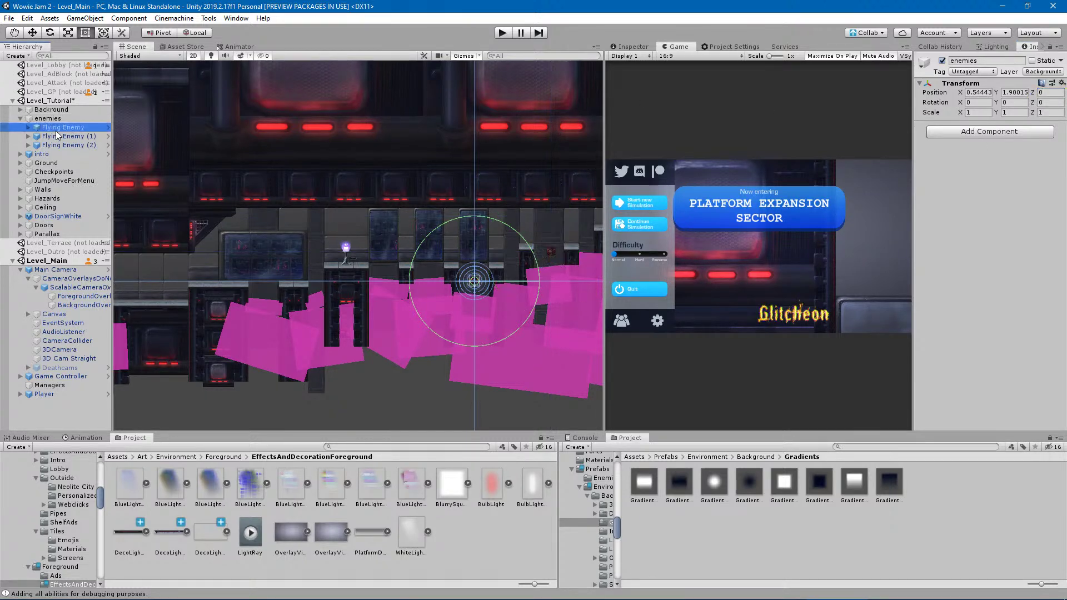
scroll(989, 222, "down", 5)
scroll(1064, 402, "down", 10)
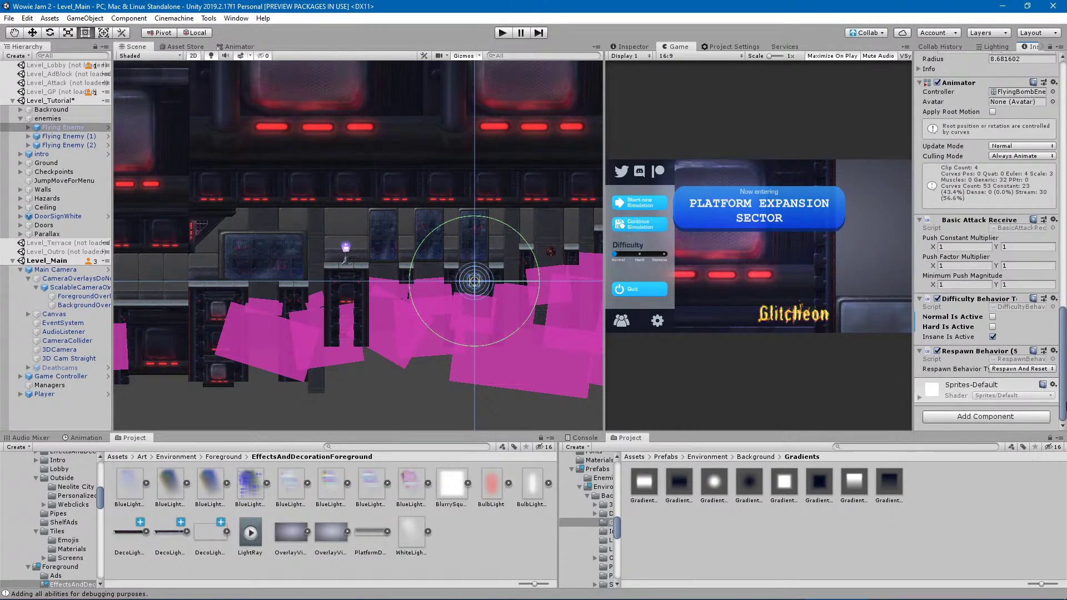
left_click(50, 121)
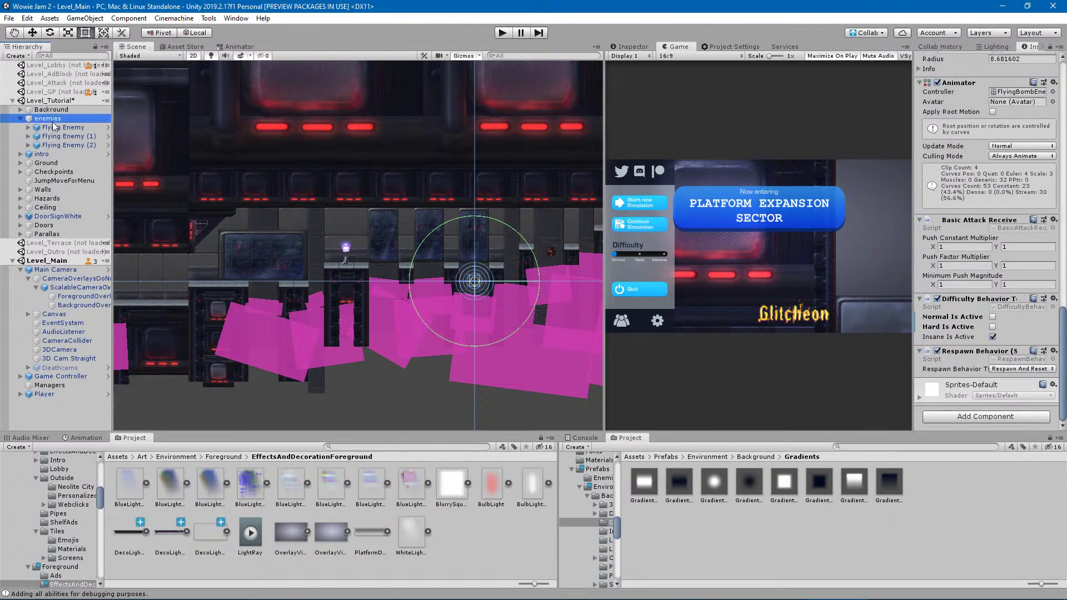
left_click(941, 60)
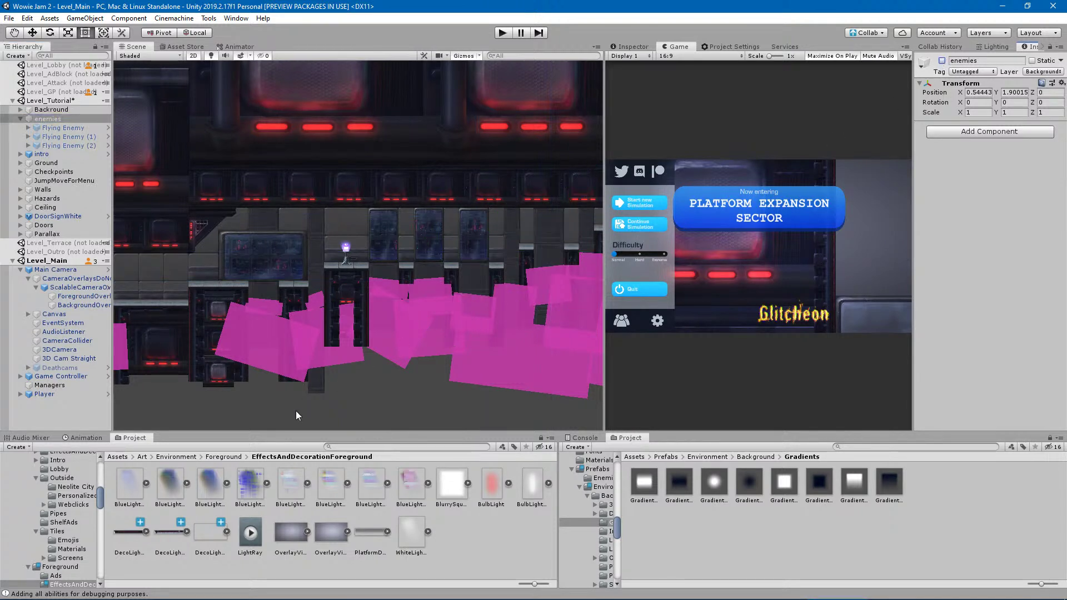
left_click(22, 119)
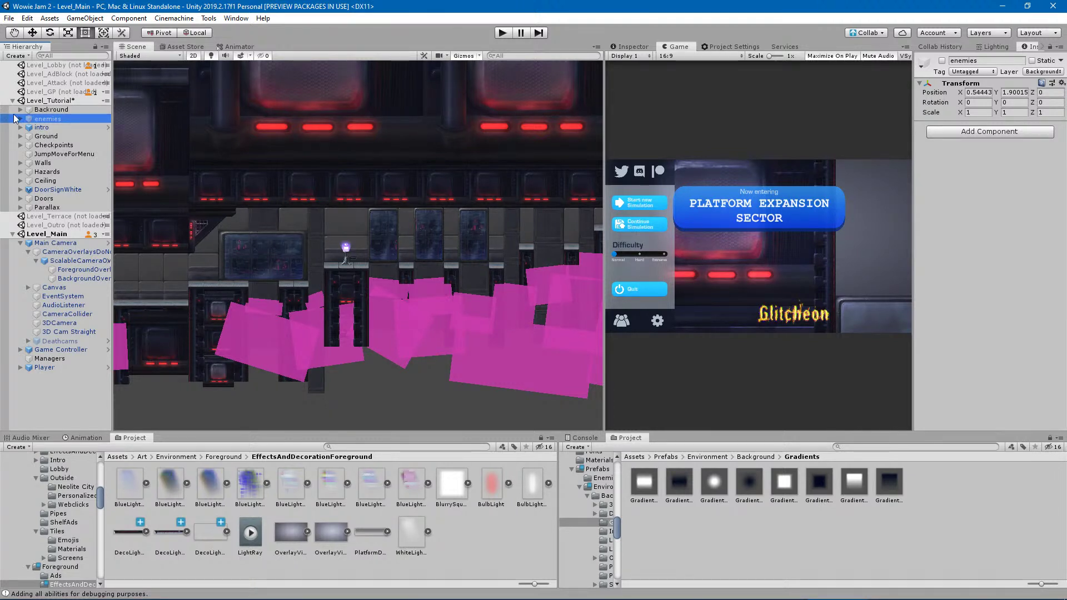
Review the intro, Ground, Checkpoints and JumpMoveForMenu objects of Level_Tutorial one after another.
left_click(54, 127)
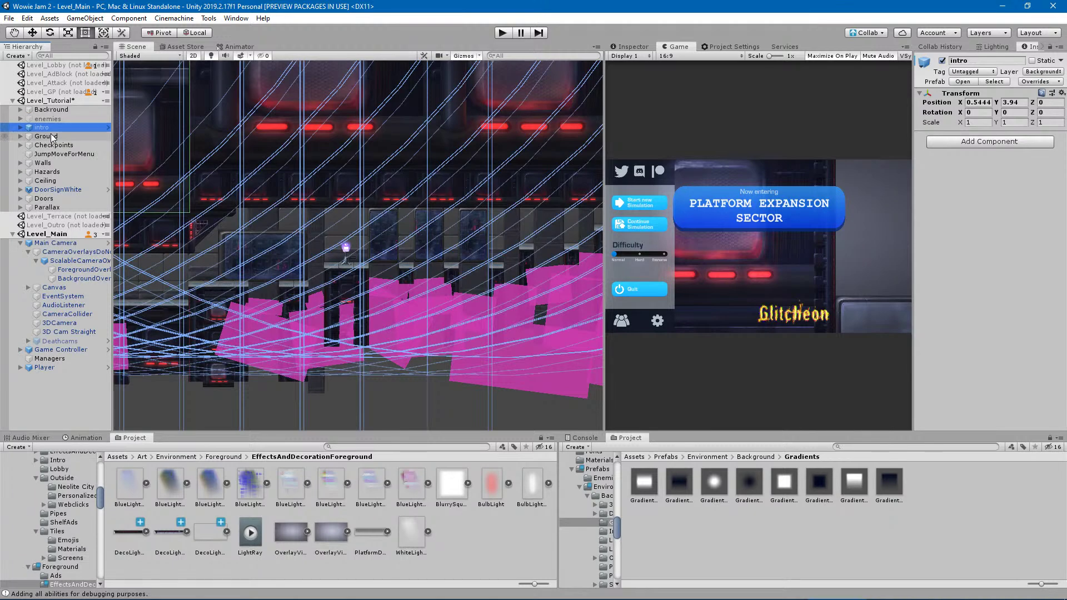
left_click(51, 137)
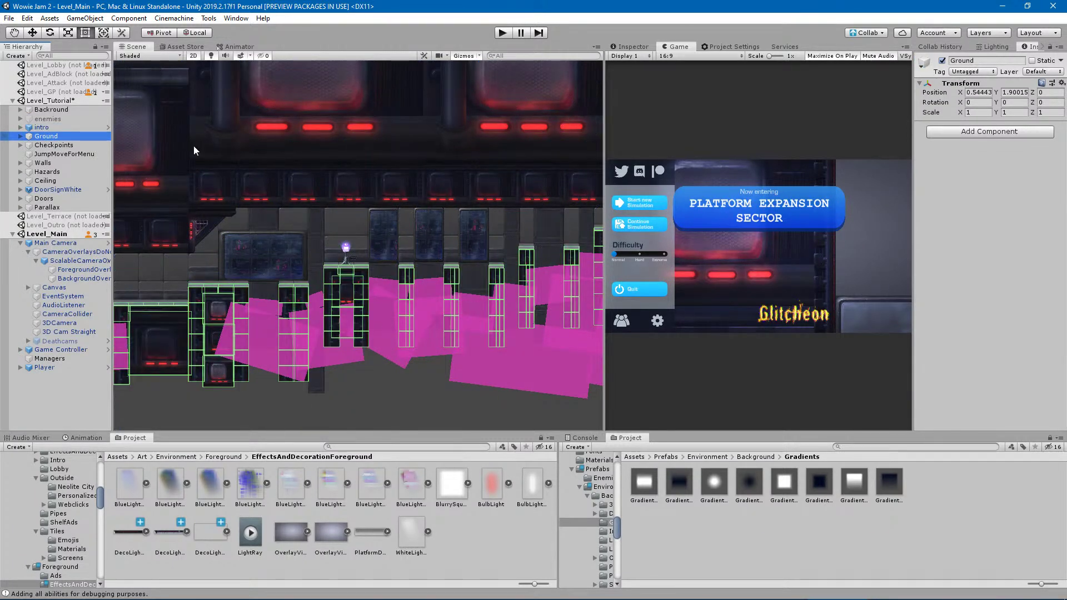
left_click(65, 147)
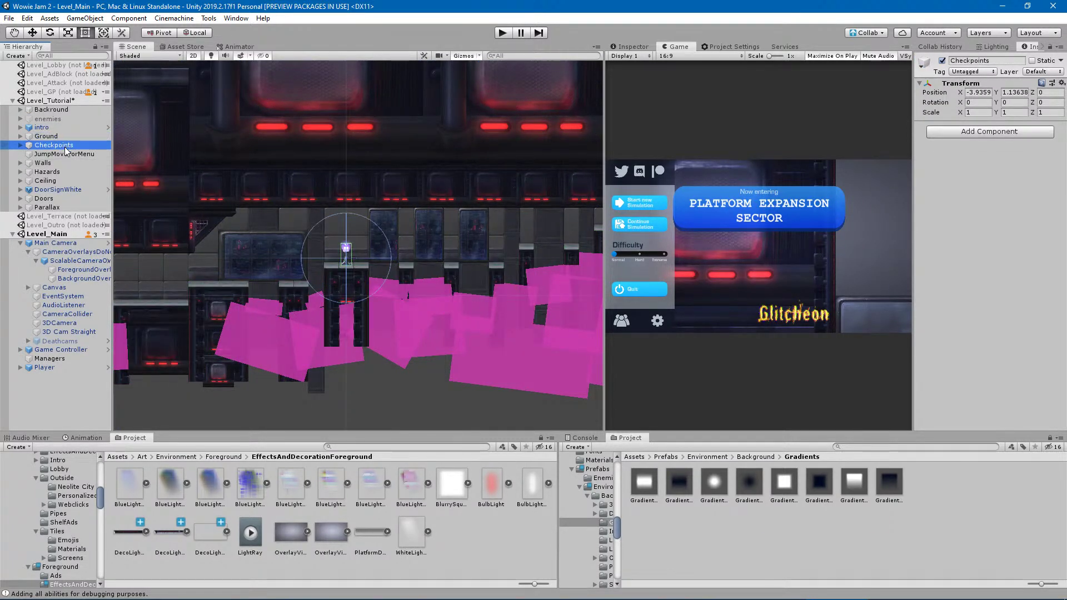
left_click(66, 154)
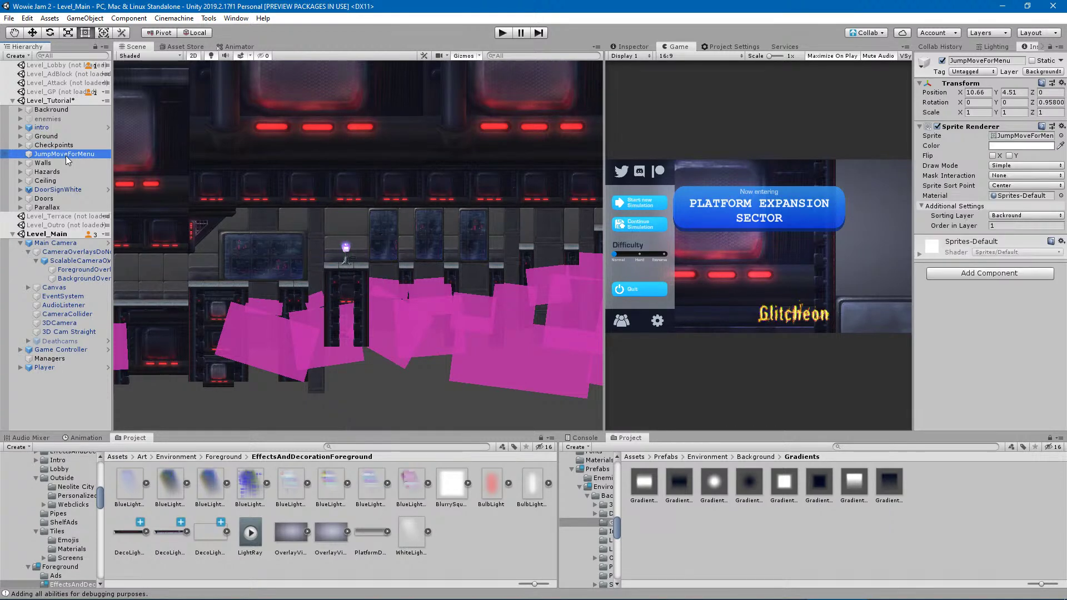
left_click(32, 146)
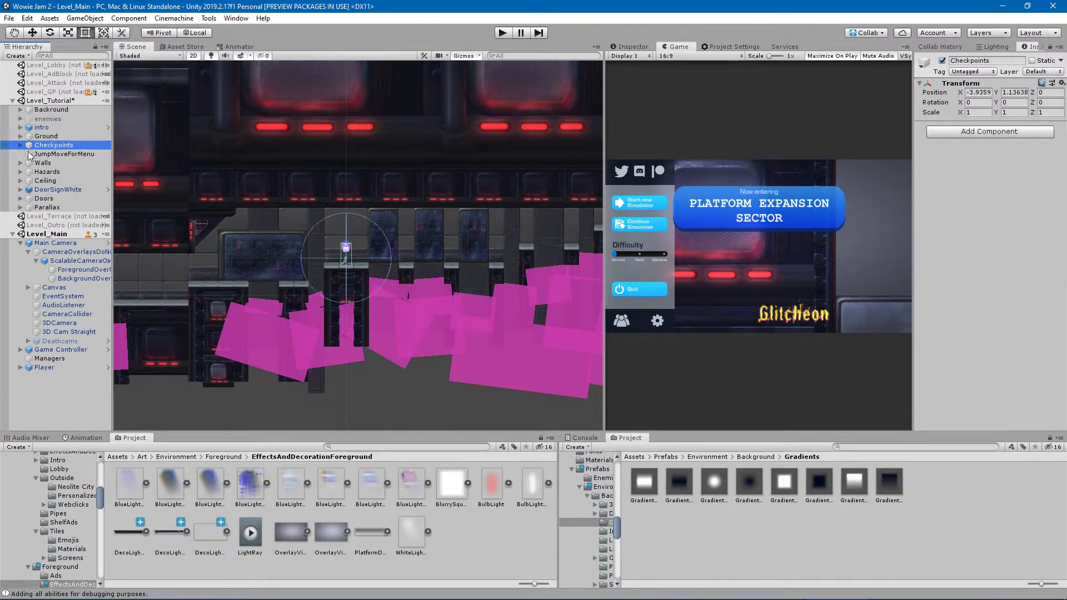
middle_click_drag(409, 184, 385, 170)
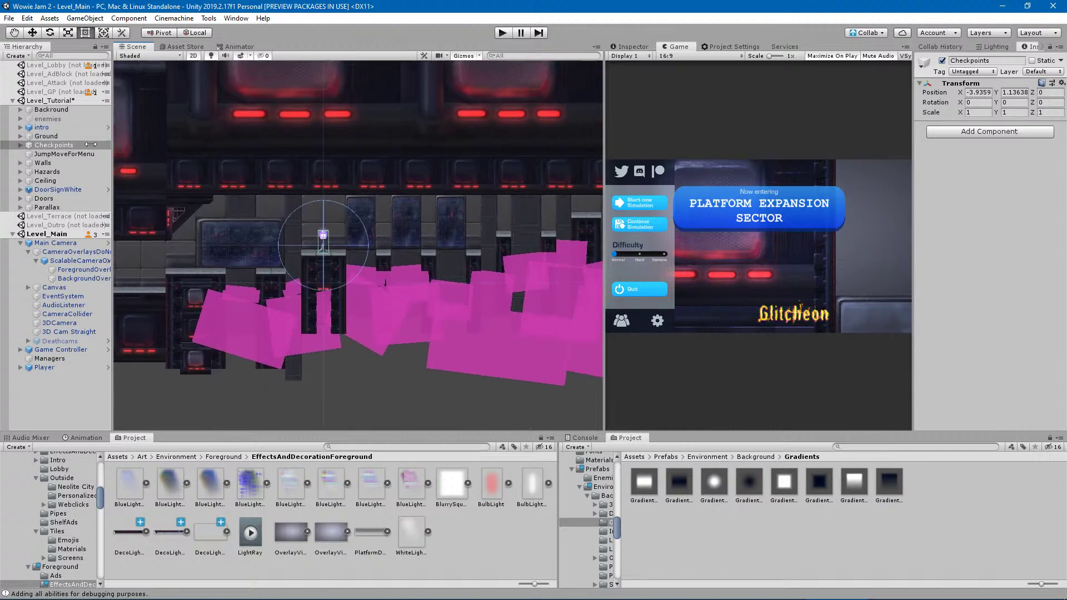
Expand Checkpoints and enable the ToggleCheckpointDamaged value under Insane Actions in Checkpoint (1)'s Difficulty Behavior Execute Actions component.
left_click(21, 147)
left_click(21, 146)
left_click(75, 155)
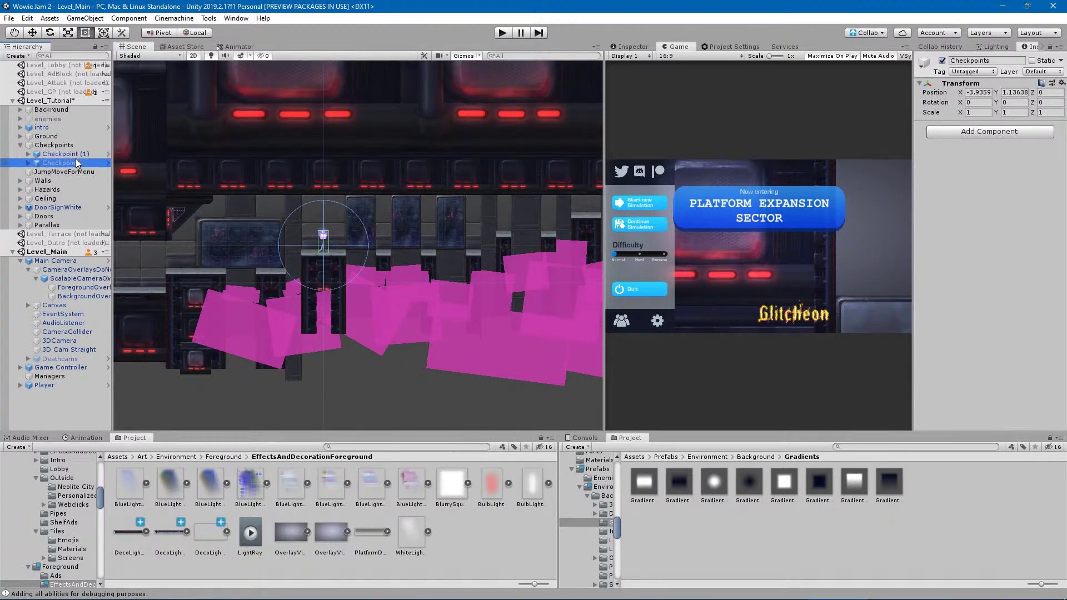
left_click_drag(1063, 102, 1065, 393)
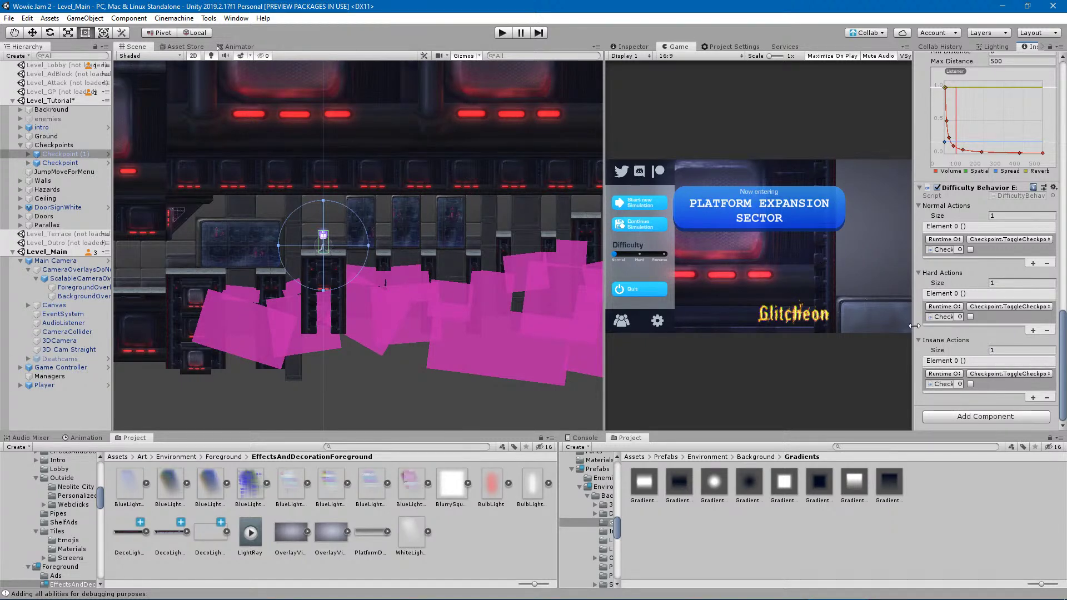
left_click_drag(909, 328, 835, 332)
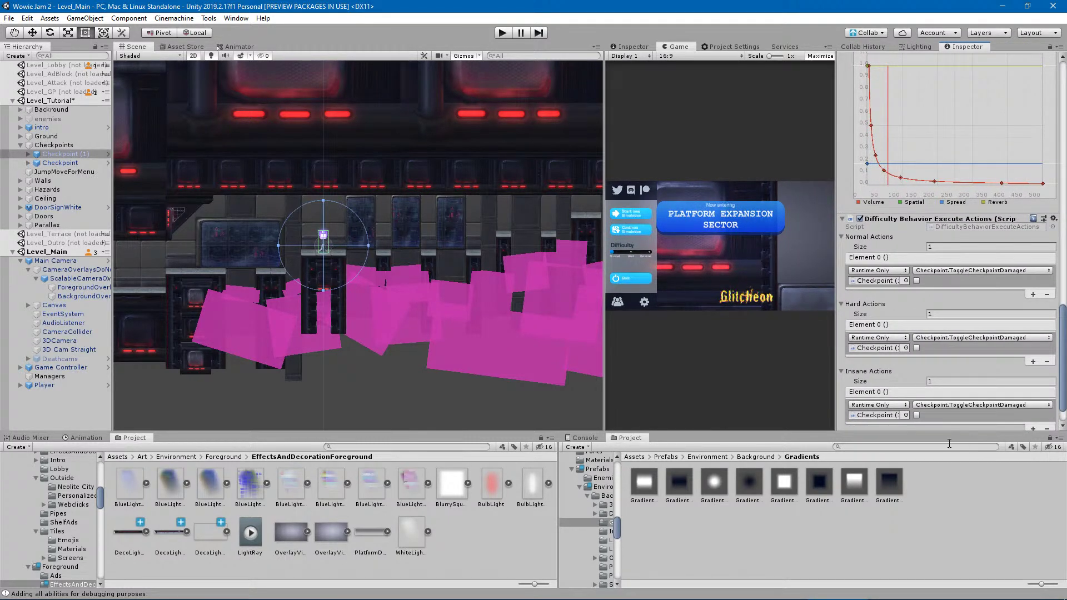
left_click(916, 416)
left_click_drag(833, 401, 907, 399)
left_click_drag(1065, 381, 1065, 385)
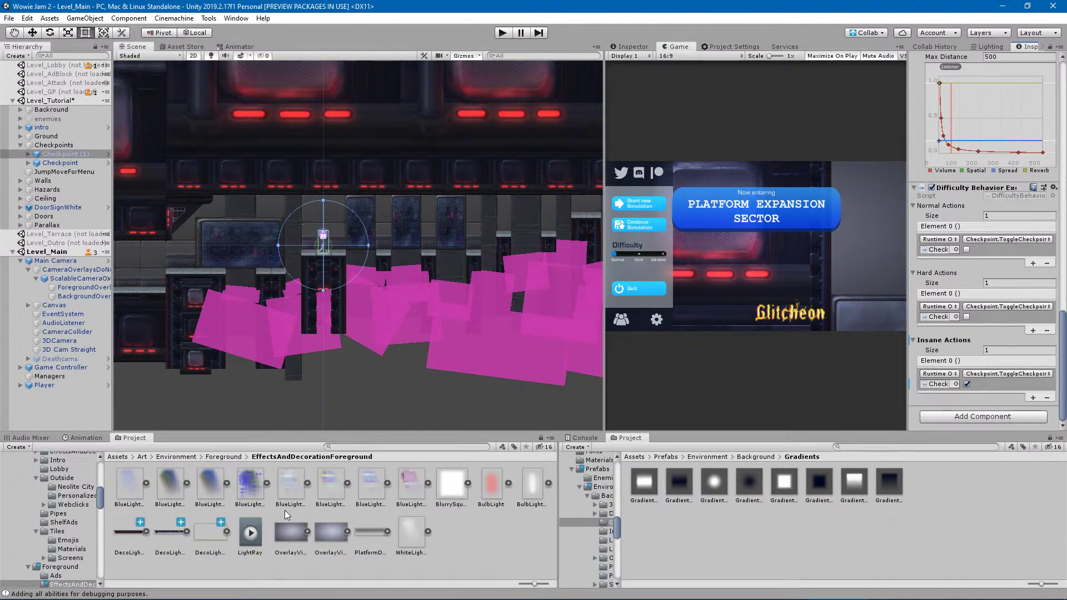
Deselect the checkpoint and examine the tutorial level's tiles, large window and hazard pits back to the Jump/Move sign.
left_click(508, 548)
middle_click_drag(347, 329, 398, 353)
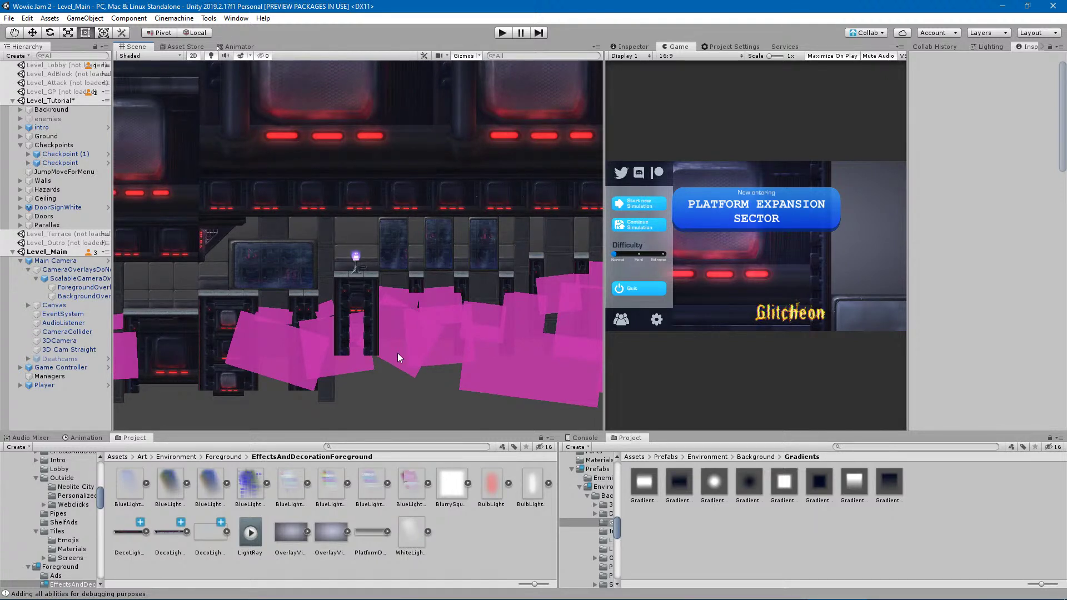
scroll(161, 198, "up", 2)
scroll(192, 248, "up", 4)
scroll(272, 254, "up", 1)
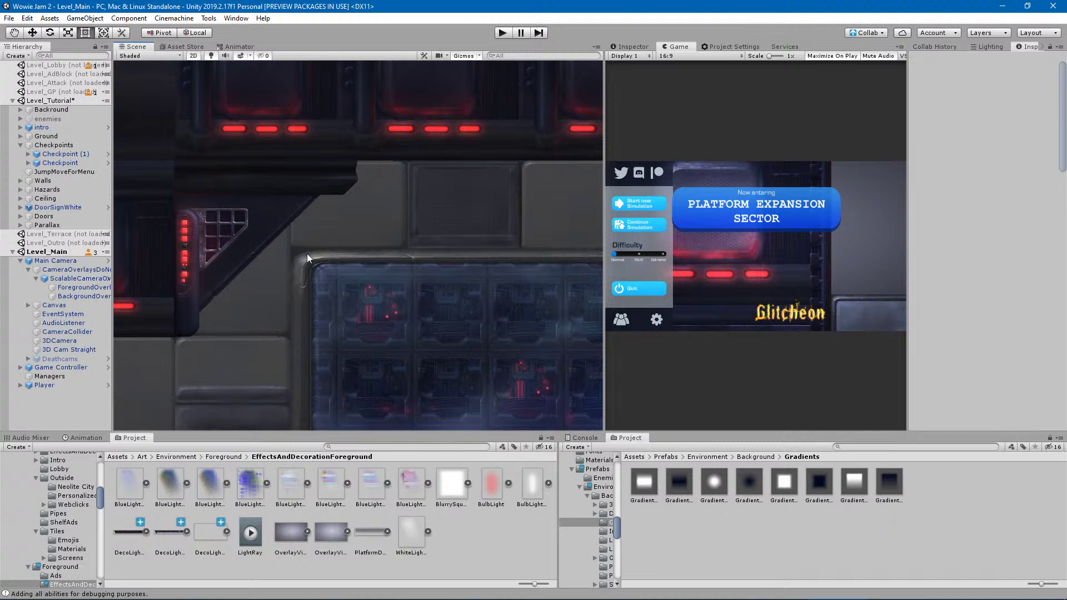
scroll(369, 172, "down", 5)
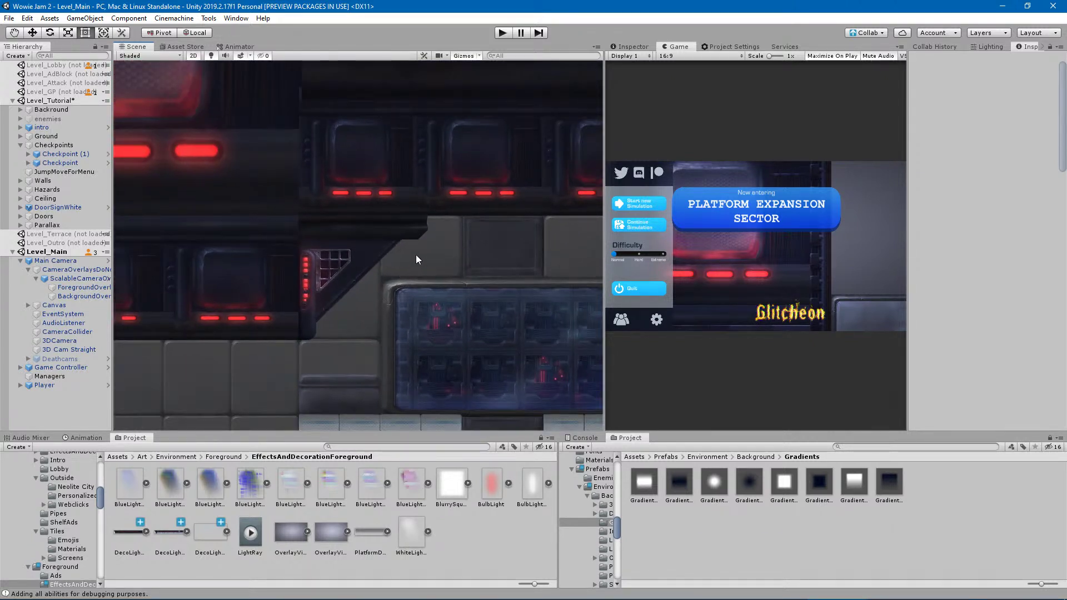
scroll(417, 267, "down", 3)
scroll(425, 272, "down", 2)
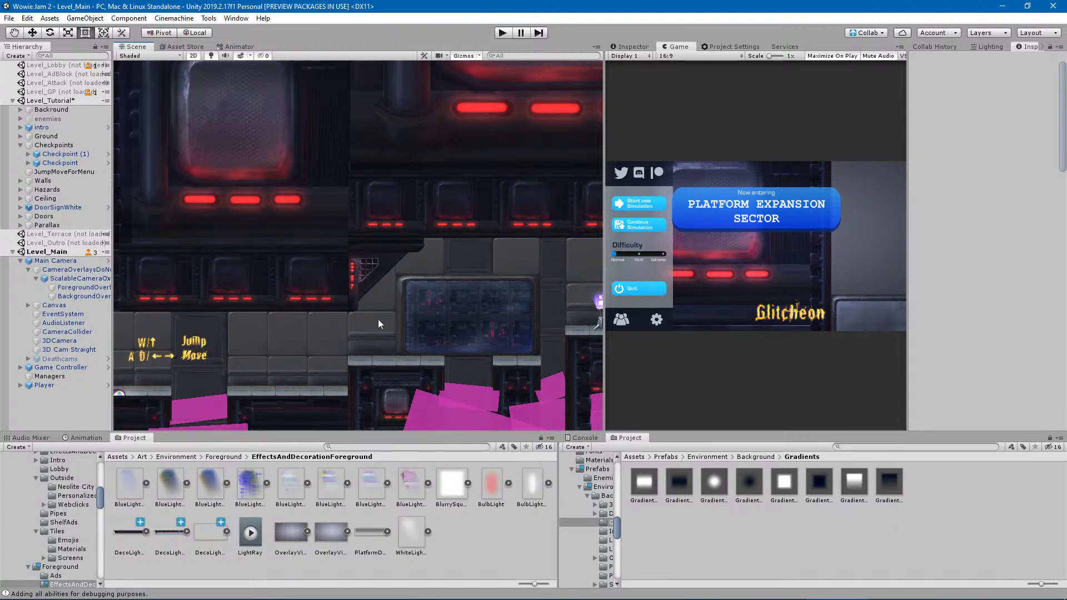
scroll(420, 395, "down", 3)
middle_click_drag(474, 401, 472, 349)
middle_click_drag(301, 362, 314, 298)
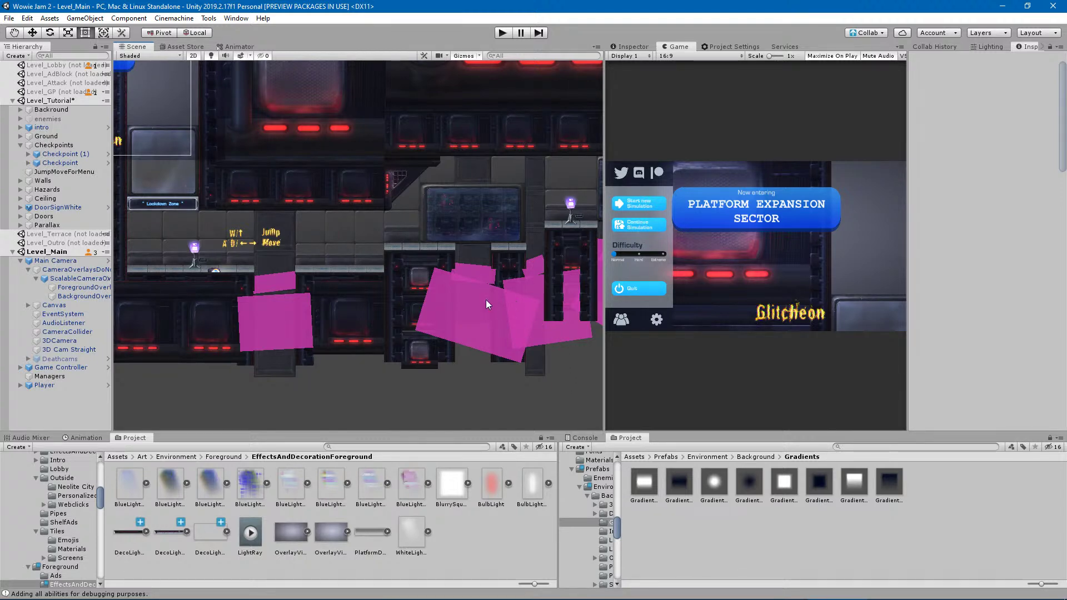
Move the Player up to a Y position of about 2.19, onto the floor beside the first checkpoint, and deselect it.
left_click(57, 384)
left_click(33, 32)
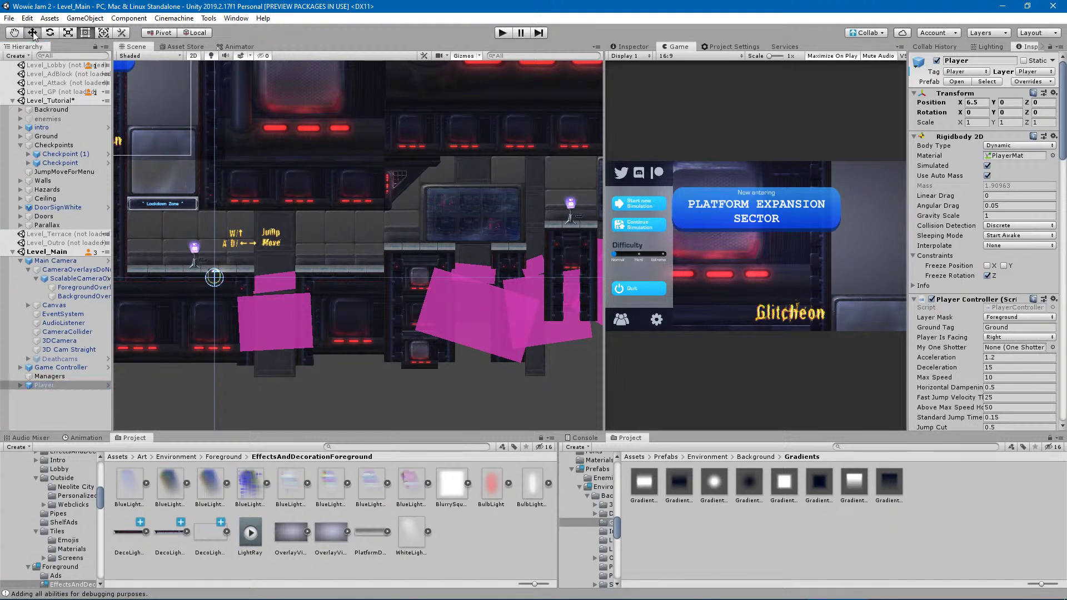
left_click_drag(217, 240, 217, 221)
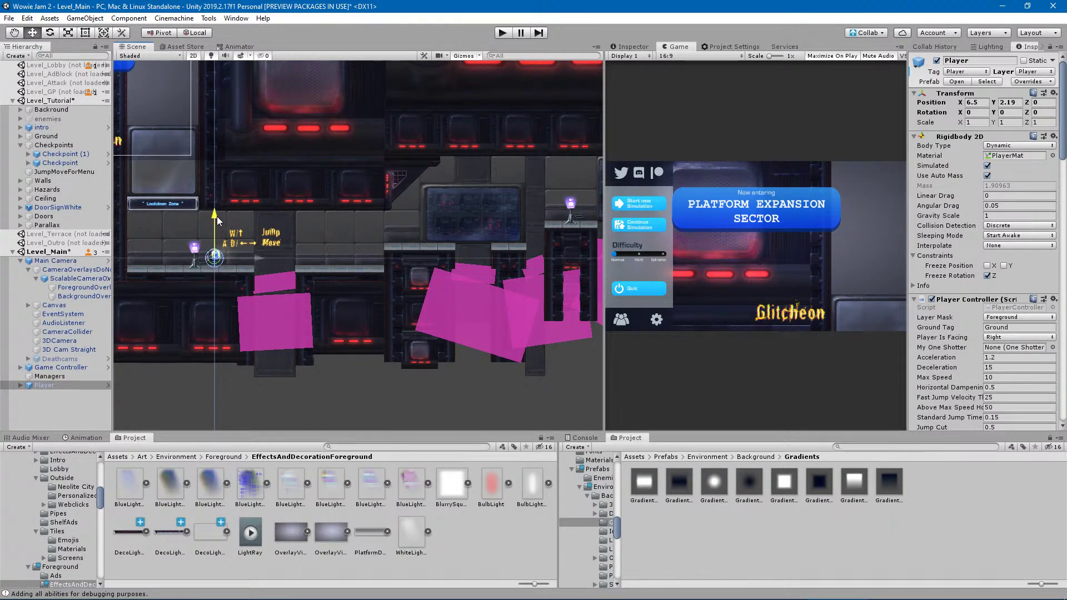
left_click(123, 419)
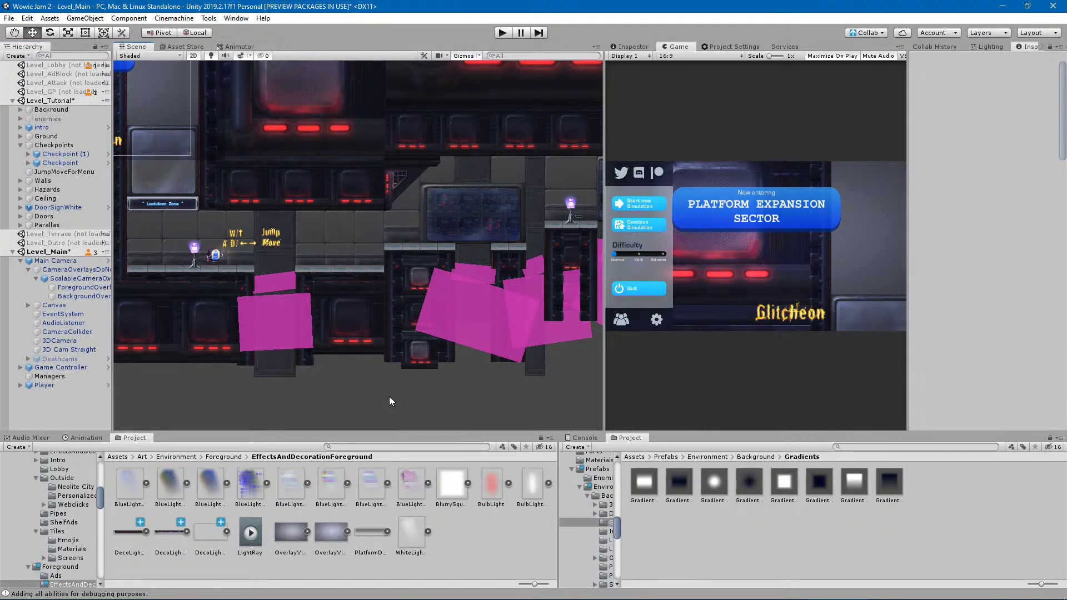
Browse the Background prefabs with their Decoration and Intro folders for suitable decoration, and preview the Intropod prefabs.
middle_click_drag(502, 302, 423, 353)
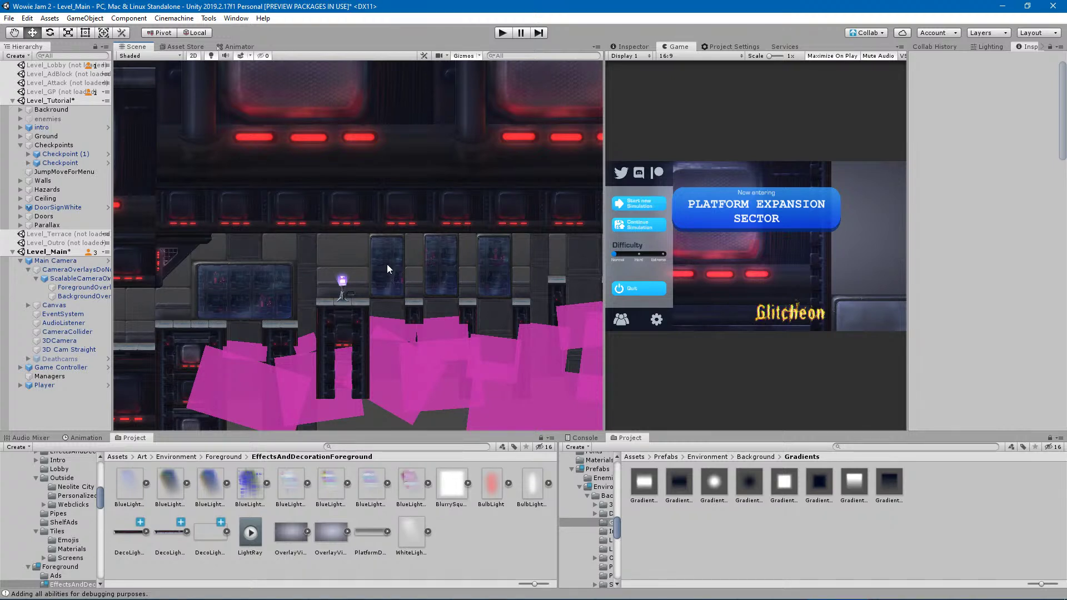
left_click(744, 458)
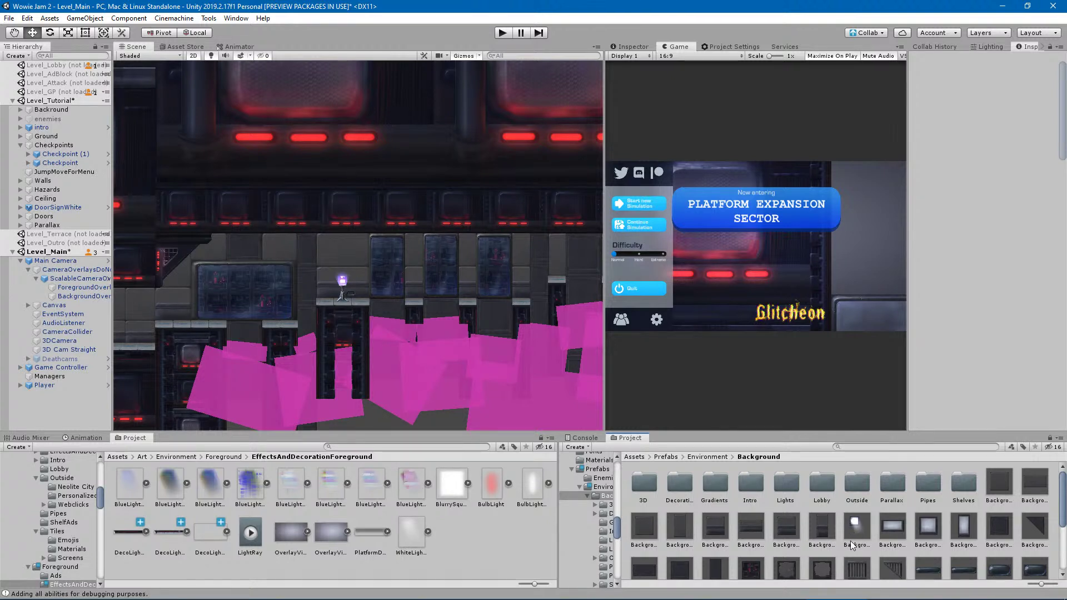
scroll(852, 534, "down", 4)
scroll(850, 524, "up", 4)
left_click(681, 484)
double_click(685, 485)
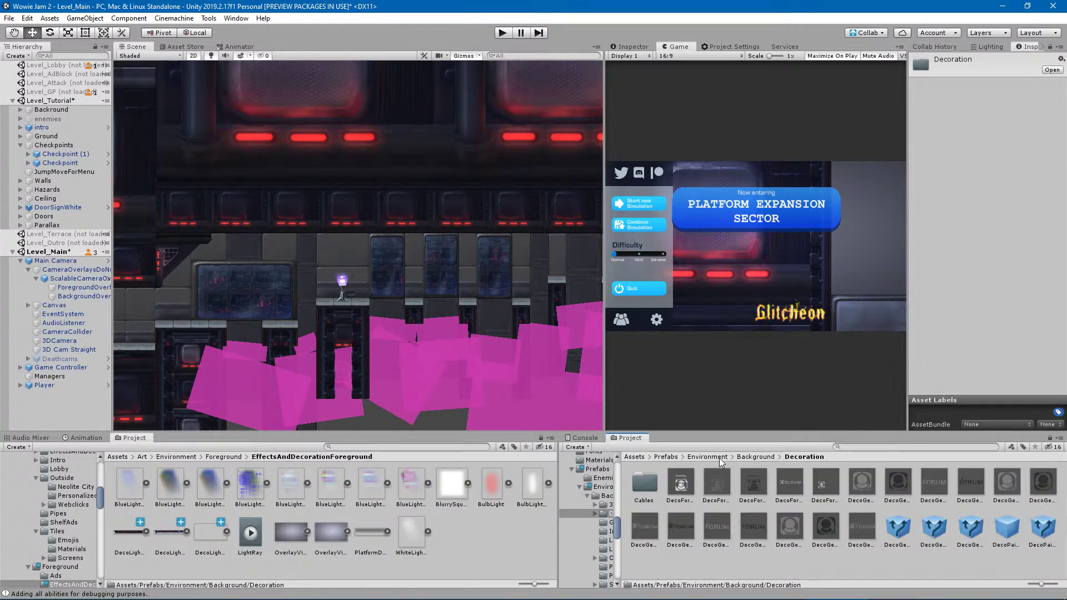
left_click(755, 457)
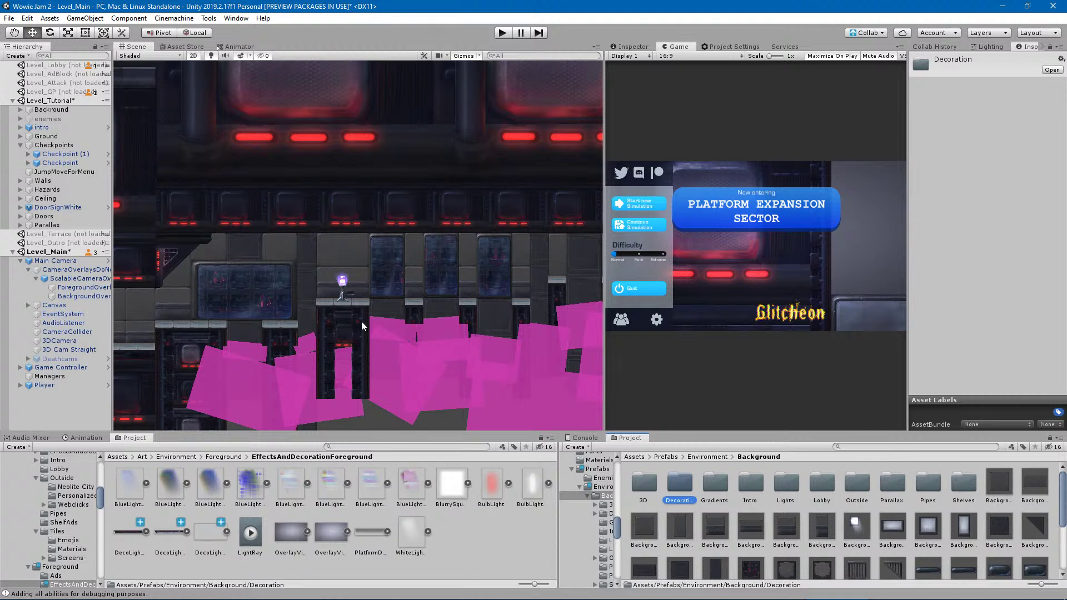
double_click(745, 484)
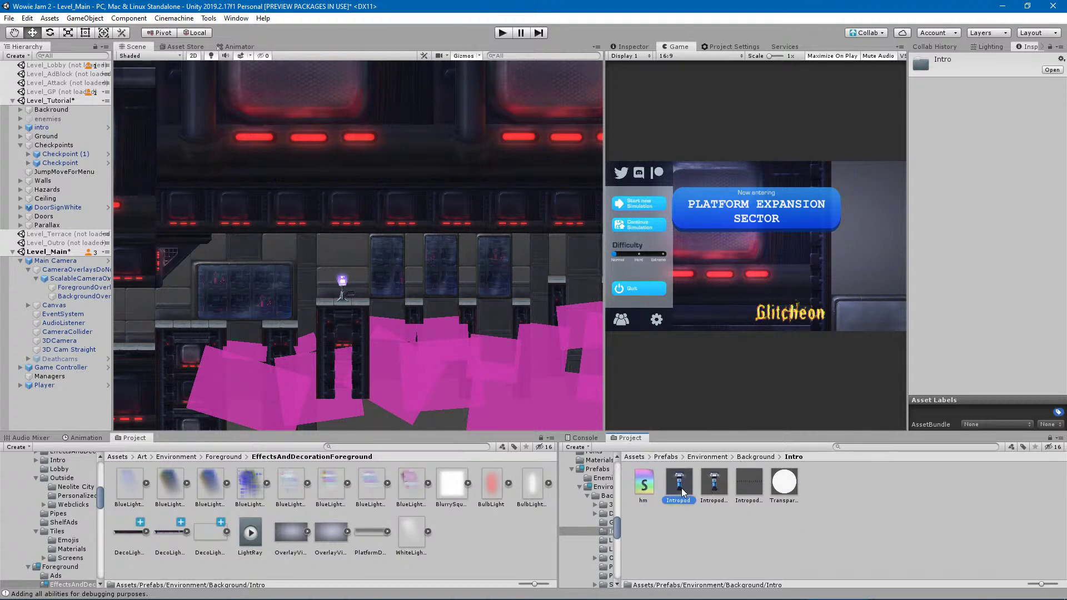
left_click(715, 488)
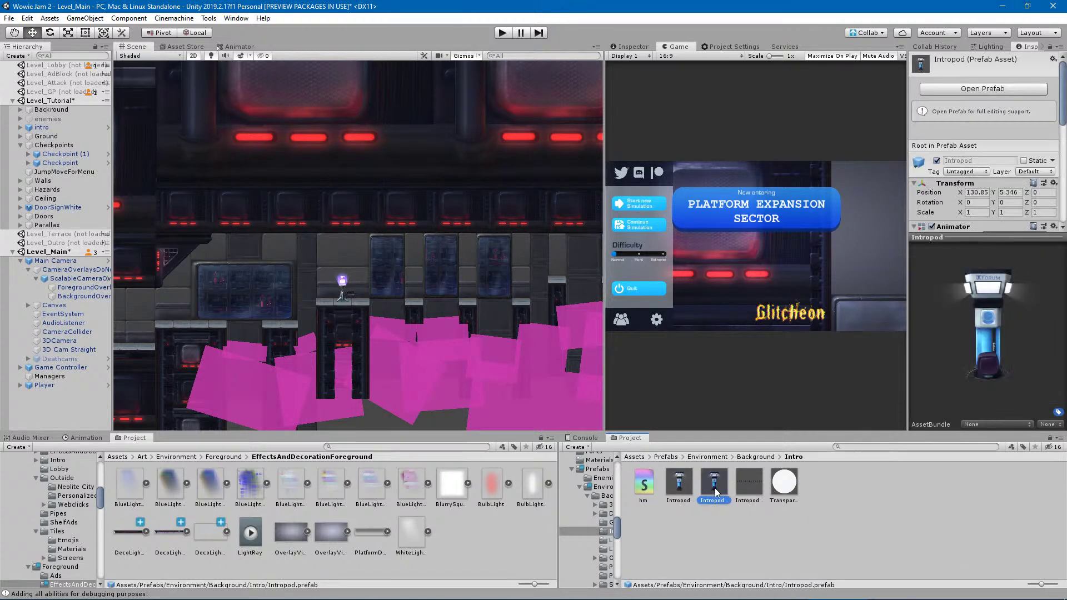
left_click(685, 485)
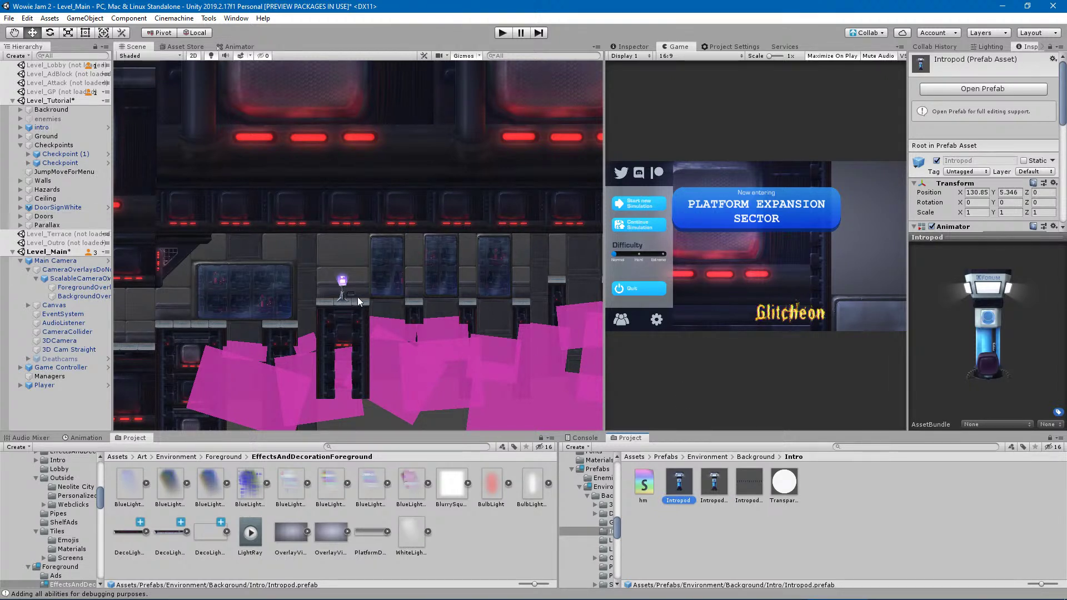
Inspect the large window near the second checkpoint layer by layer: its frame, glass layer and the background tile behind it.
left_click(242, 268)
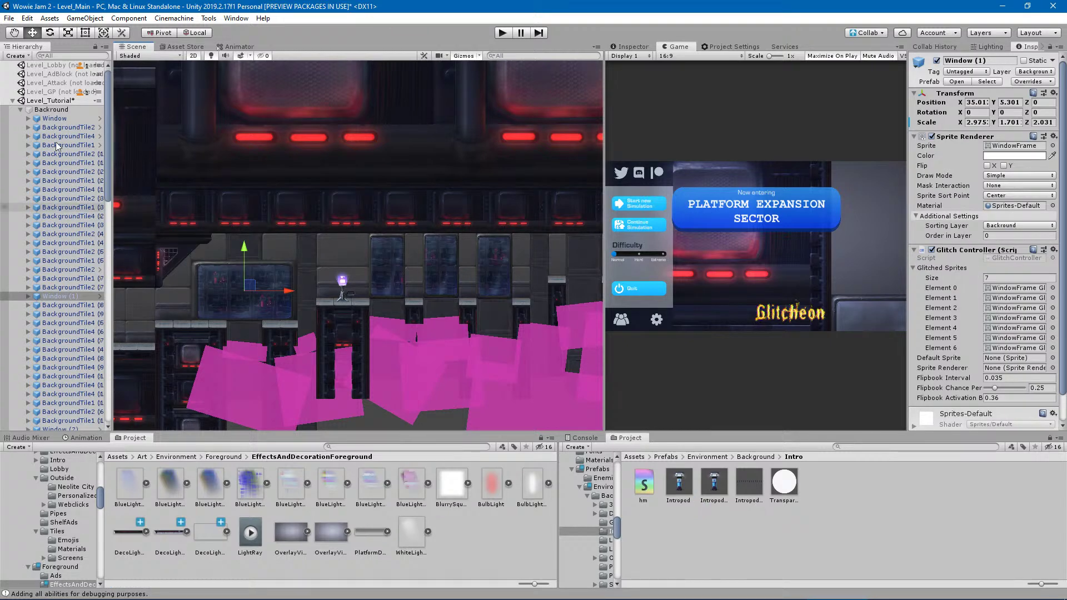
scroll(157, 324, "up", 3)
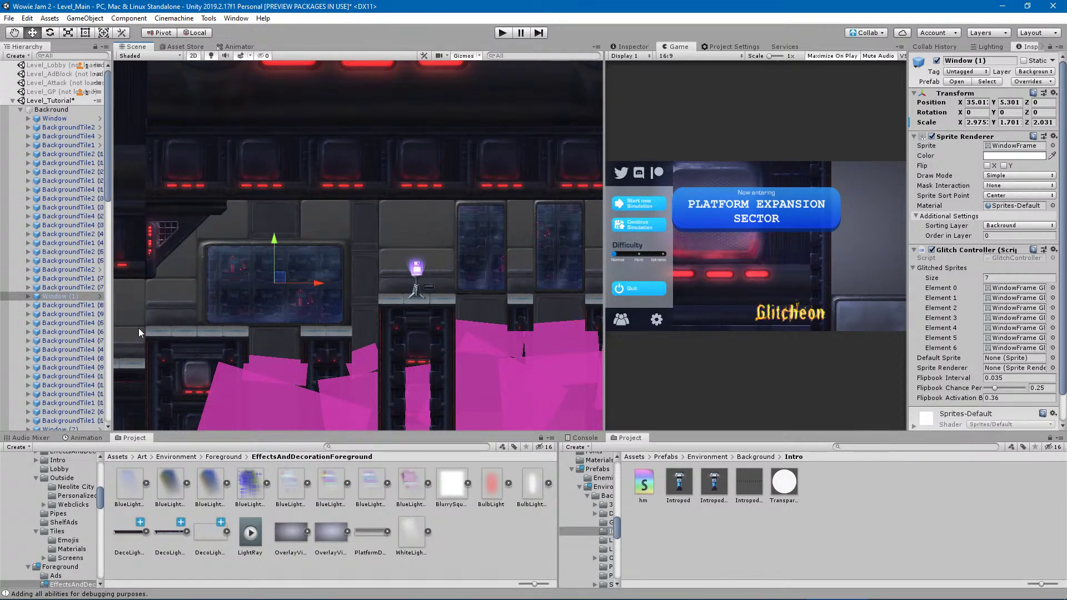
left_click(225, 290)
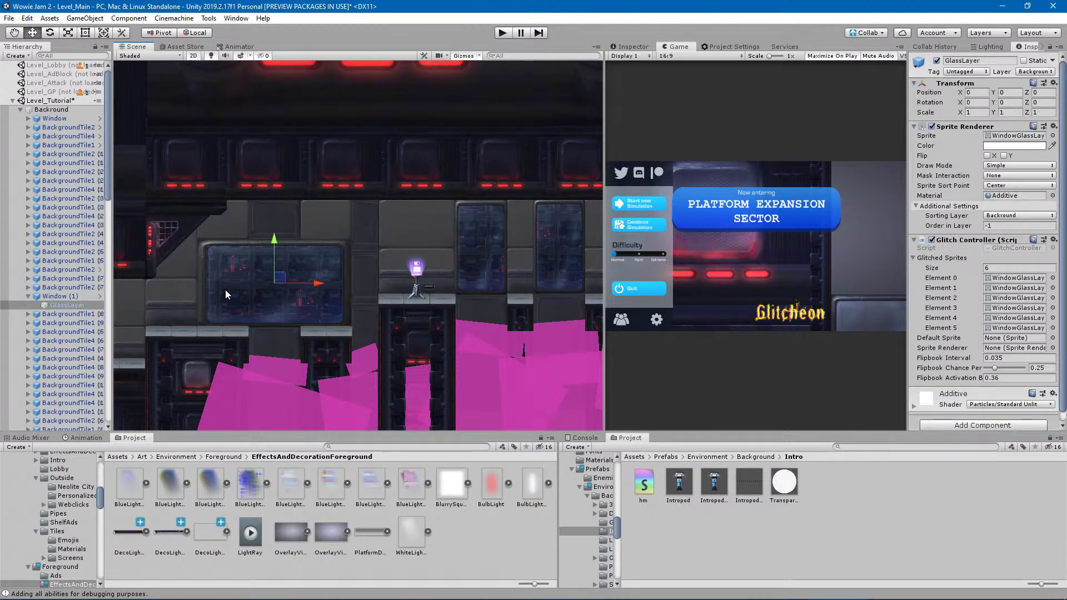
left_click(226, 290)
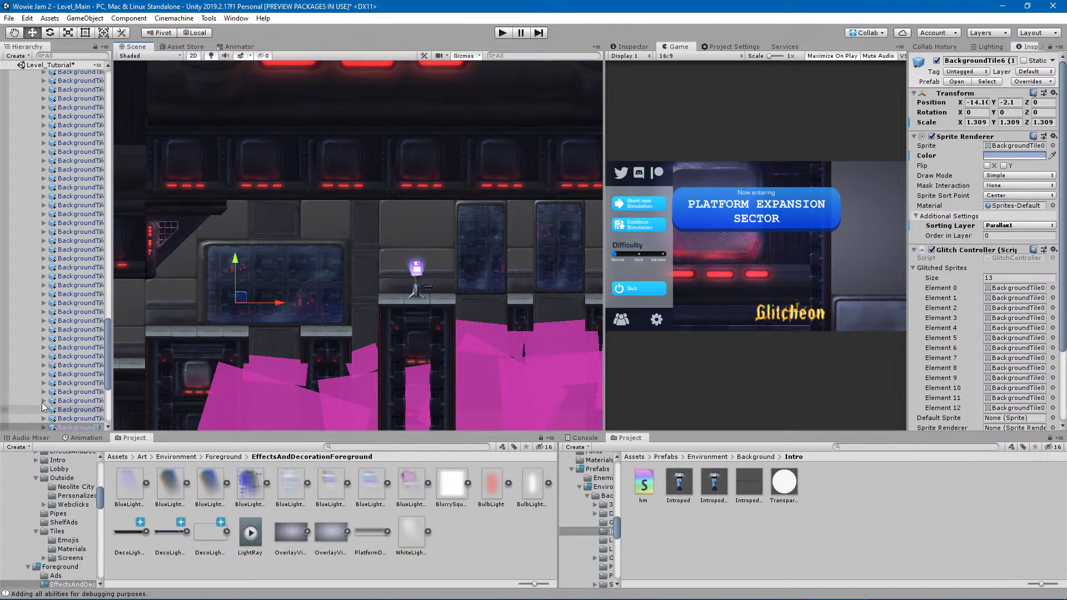
Locate the parallax group holding the tile behind the window and inspect its parent's Polygon Collider 2D and Regional Parallax settings.
scroll(71, 414, "down", 3)
left_click_drag(109, 396, 116, 251)
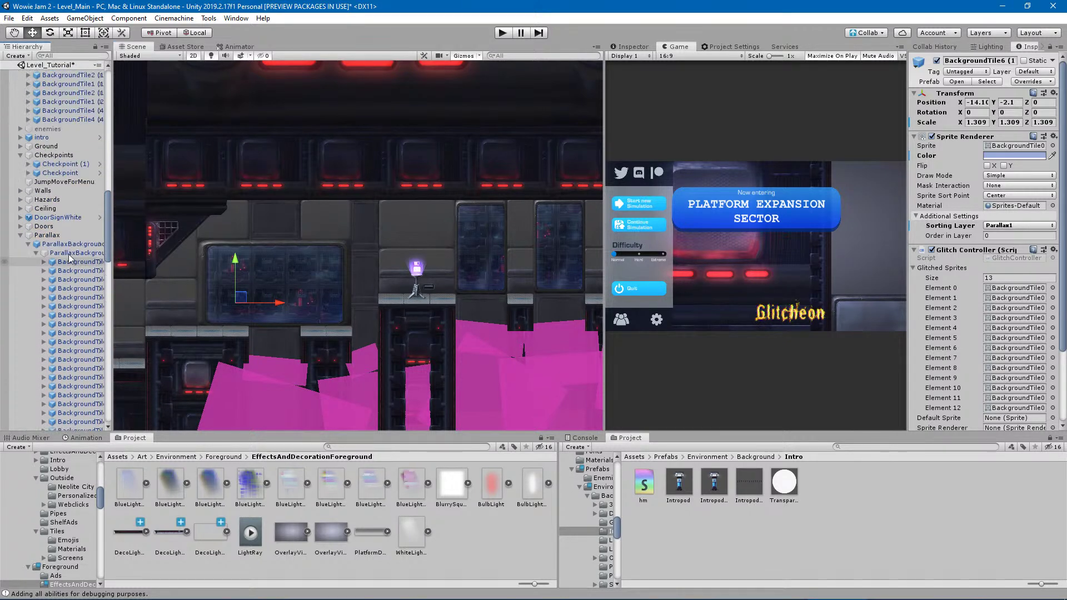
left_click(34, 255)
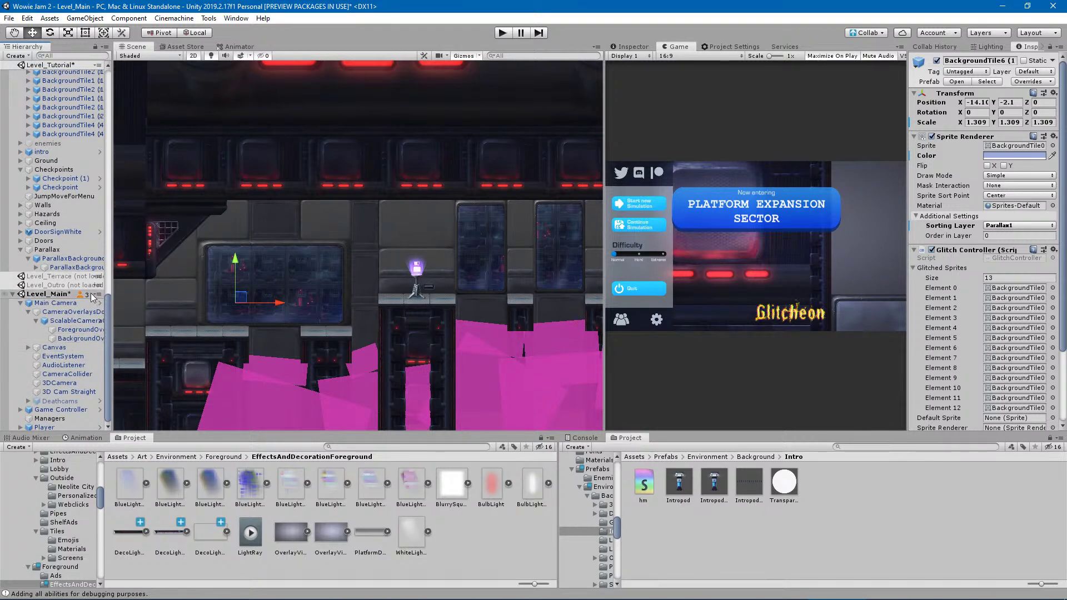
left_click(49, 268)
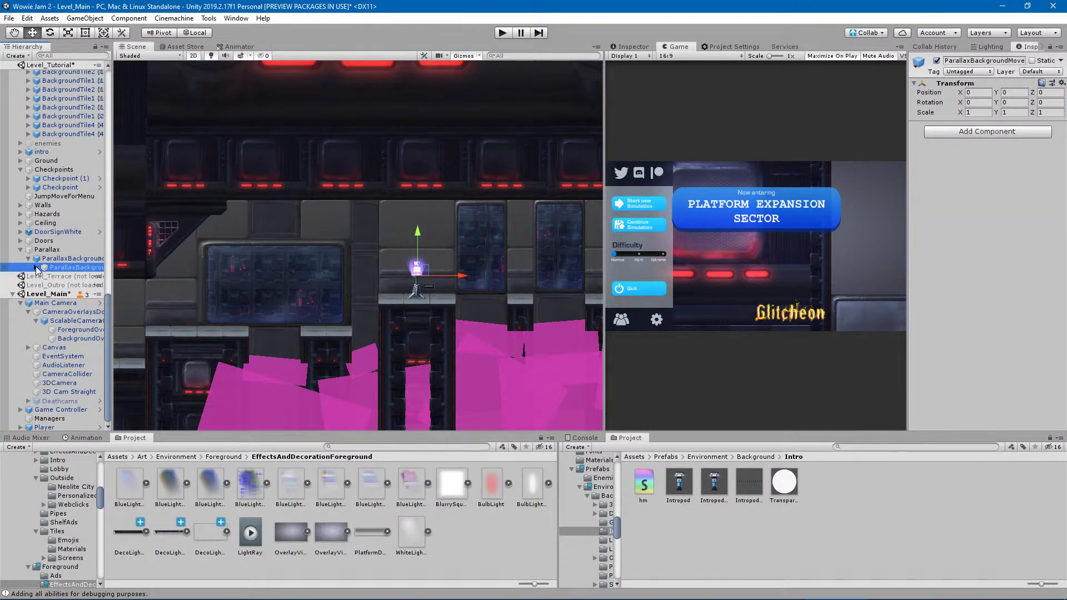
left_click(36, 268)
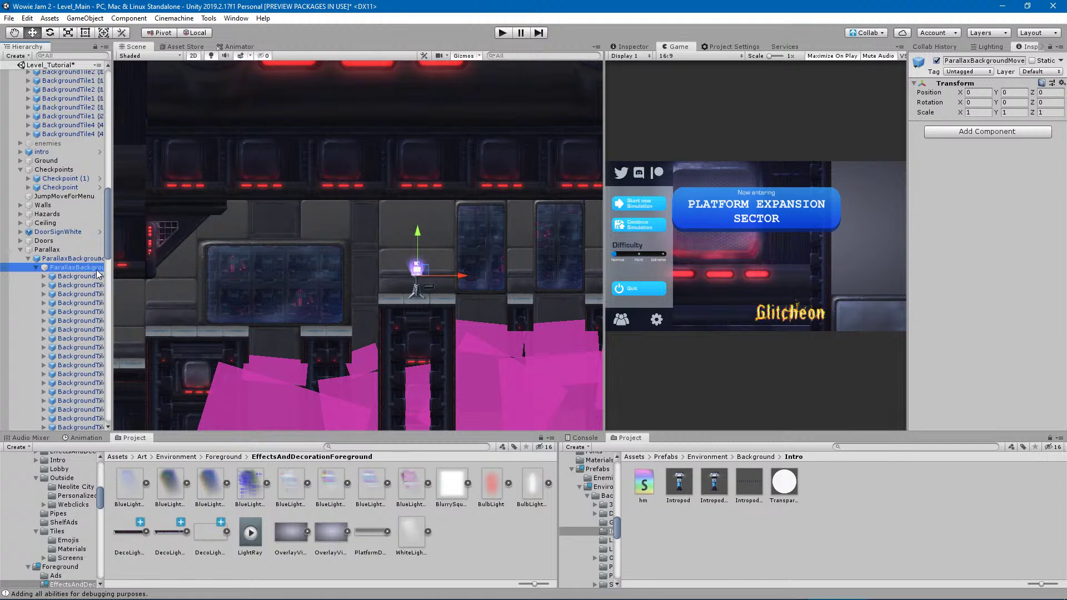
left_click(76, 260)
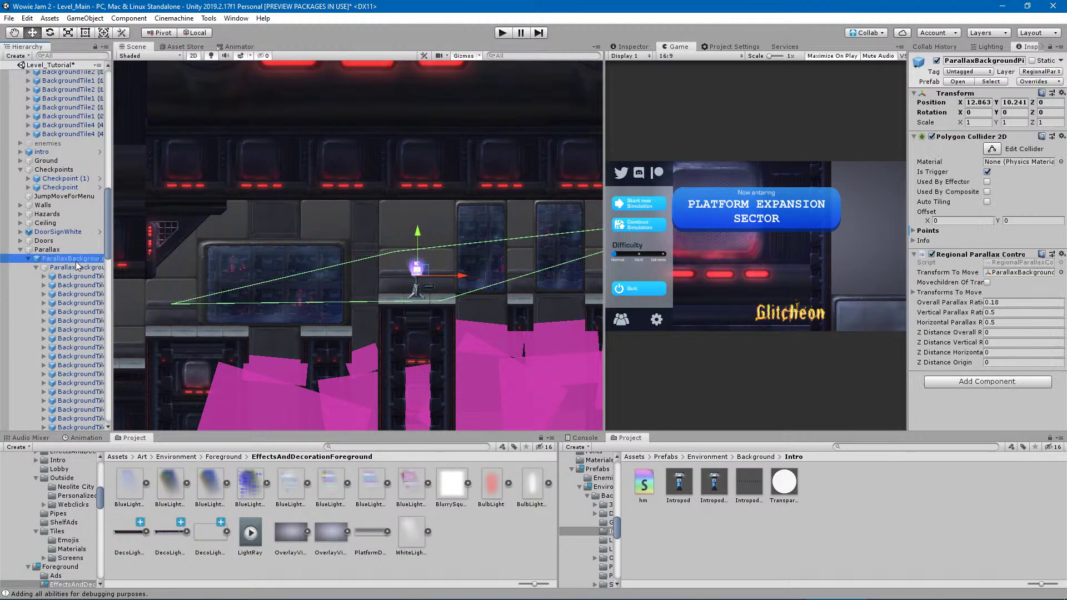
middle_click_drag(414, 335, 252, 342)
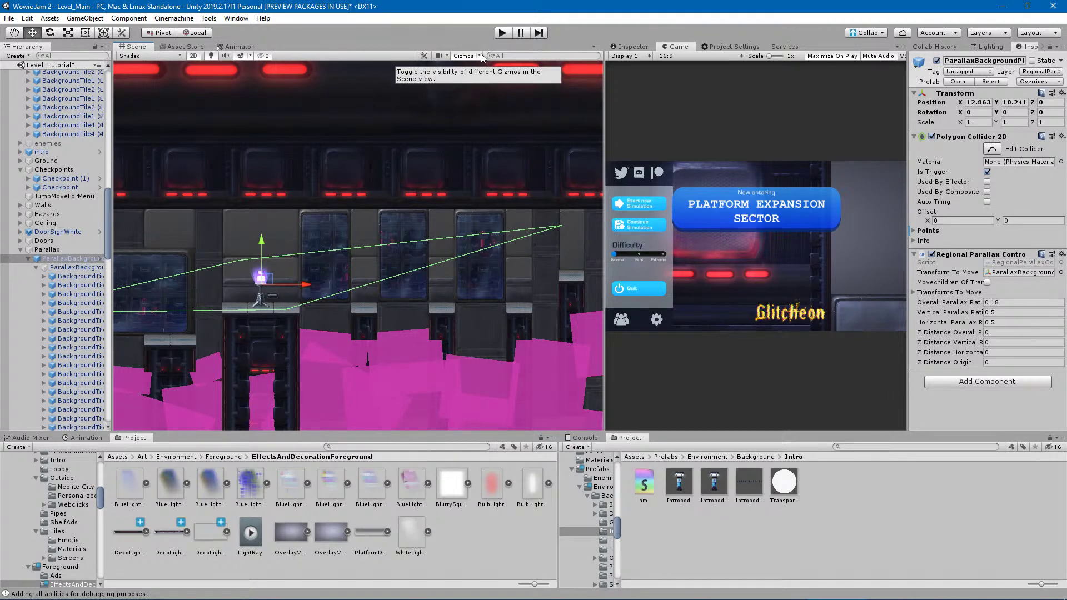
Trace the large window beside the second checkpoint from its frame to the tile behind it and that tile's parallax parent.
left_click(293, 319)
middle_click_drag(292, 319, 493, 288)
left_click(337, 259)
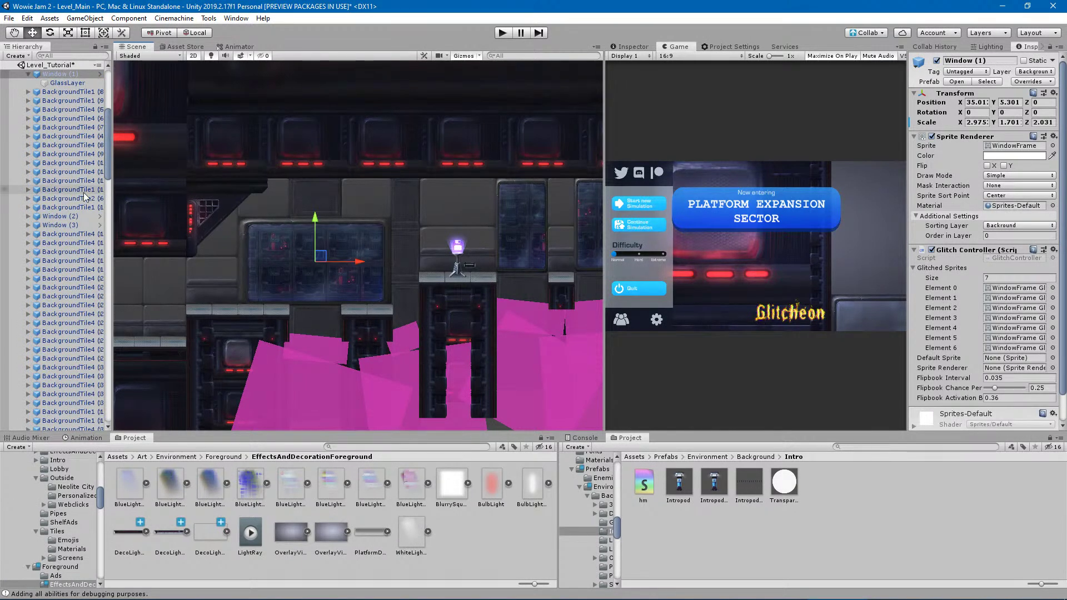
scroll(71, 216, "up", 3)
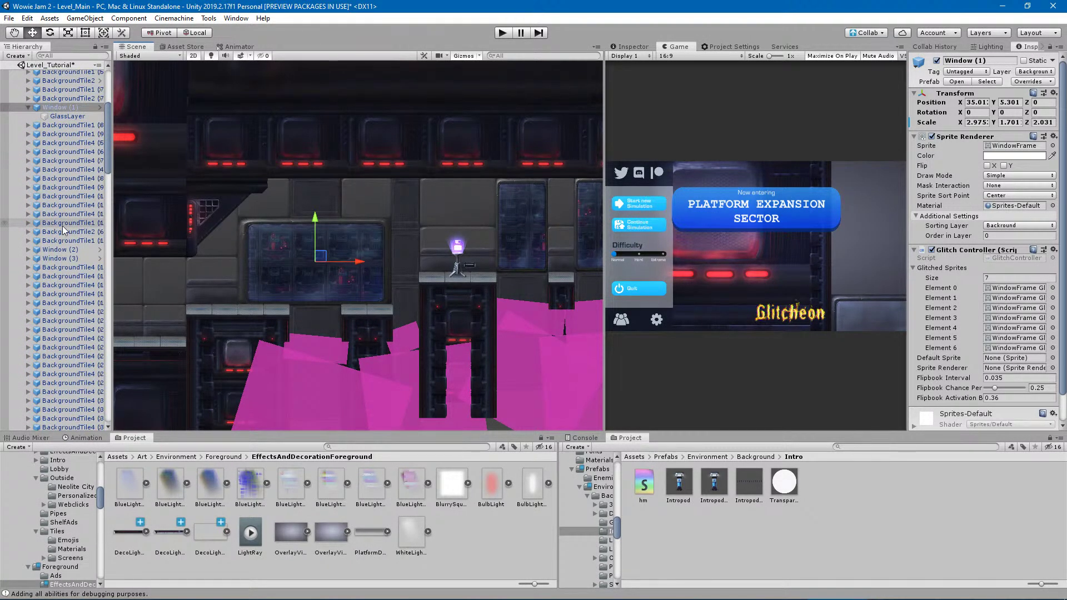
left_click(274, 264)
left_click(274, 265)
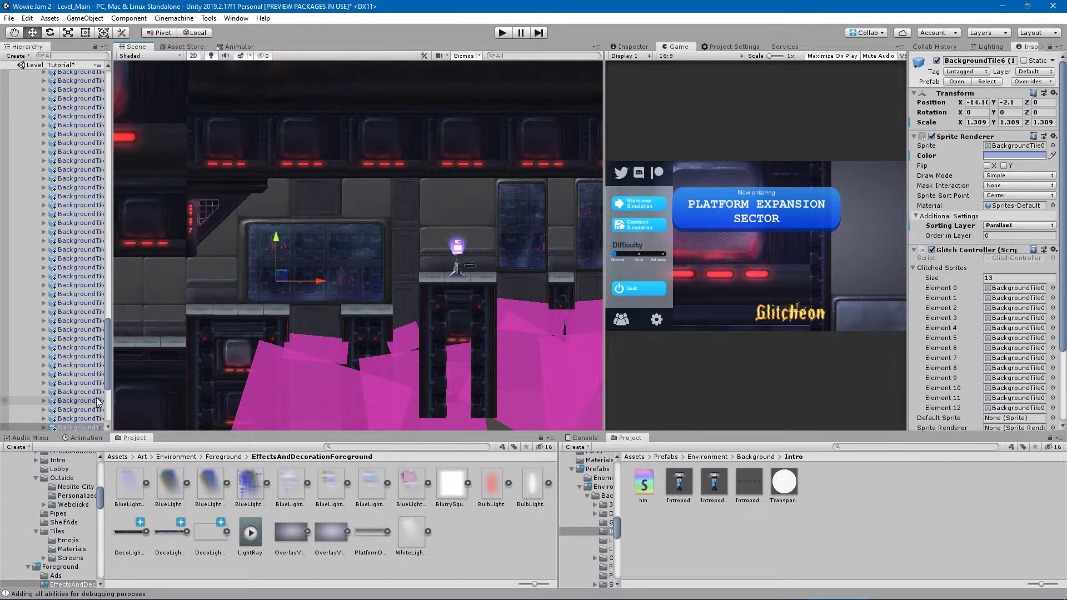
scroll(77, 402, "up", 10)
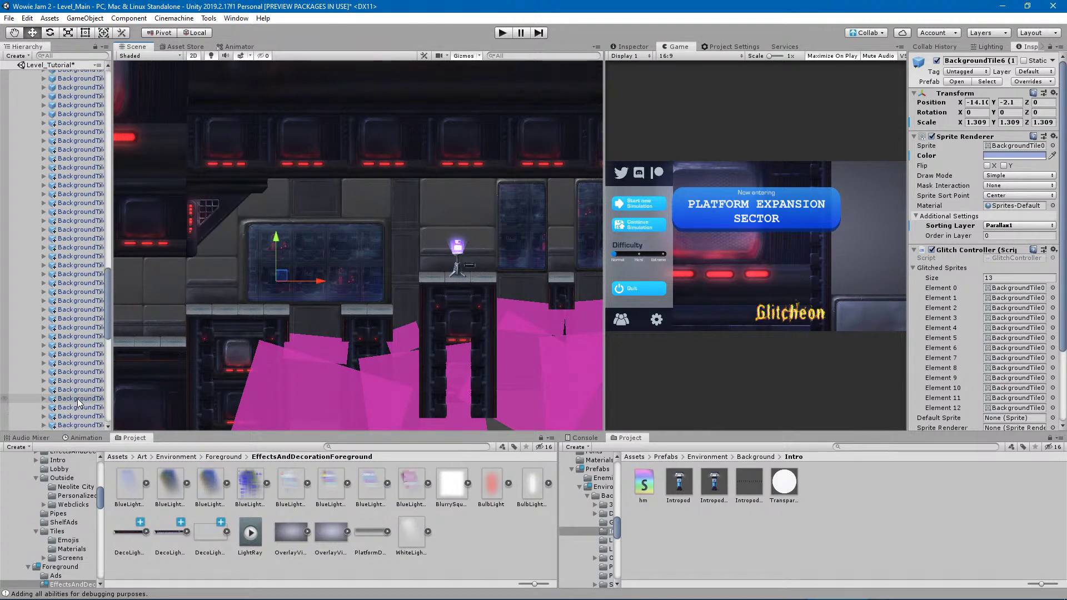
scroll(80, 402, "down", 4)
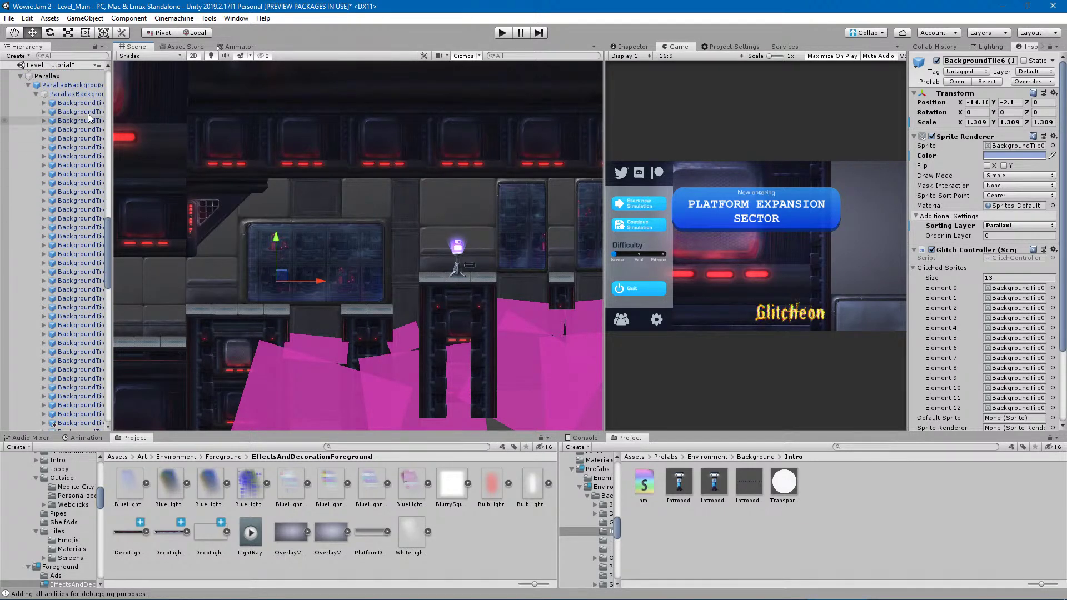
Edit the Polygon Collider 2D of ParallaxBackgroundPiece 1, placing its points at the upper and lower left corners of the large window.
left_click(71, 85)
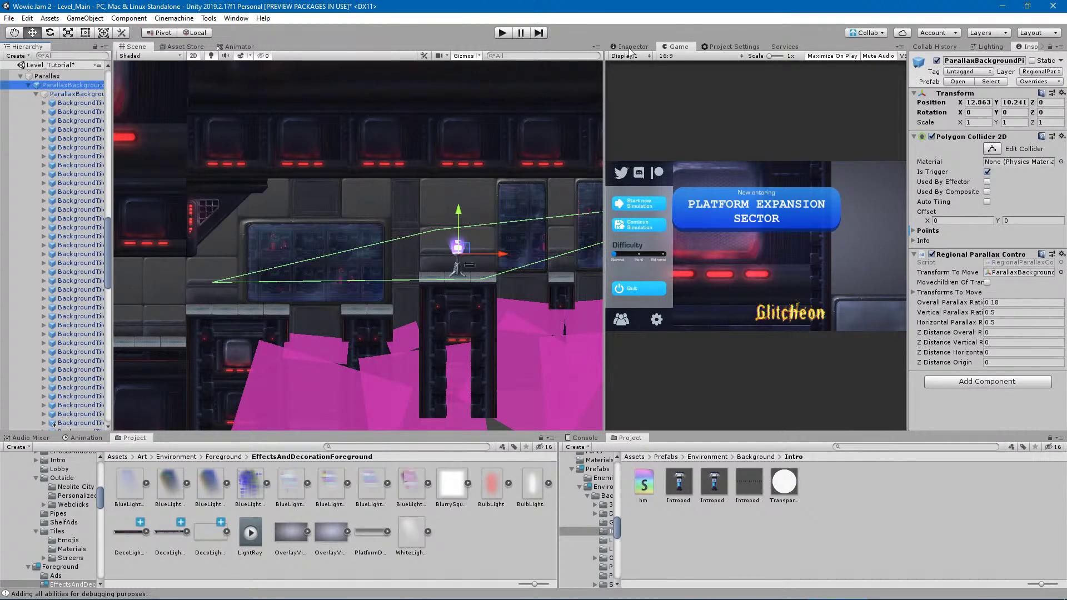
left_click(632, 46)
left_click(736, 148)
left_click(735, 162)
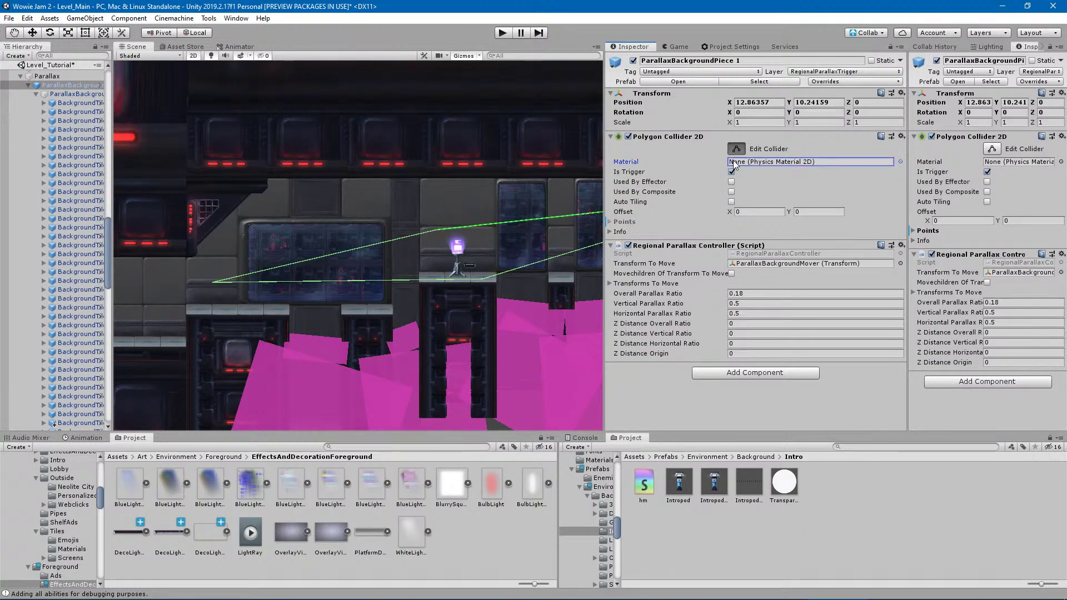
left_click_drag(328, 255, 242, 223)
left_click_drag(218, 282, 247, 308)
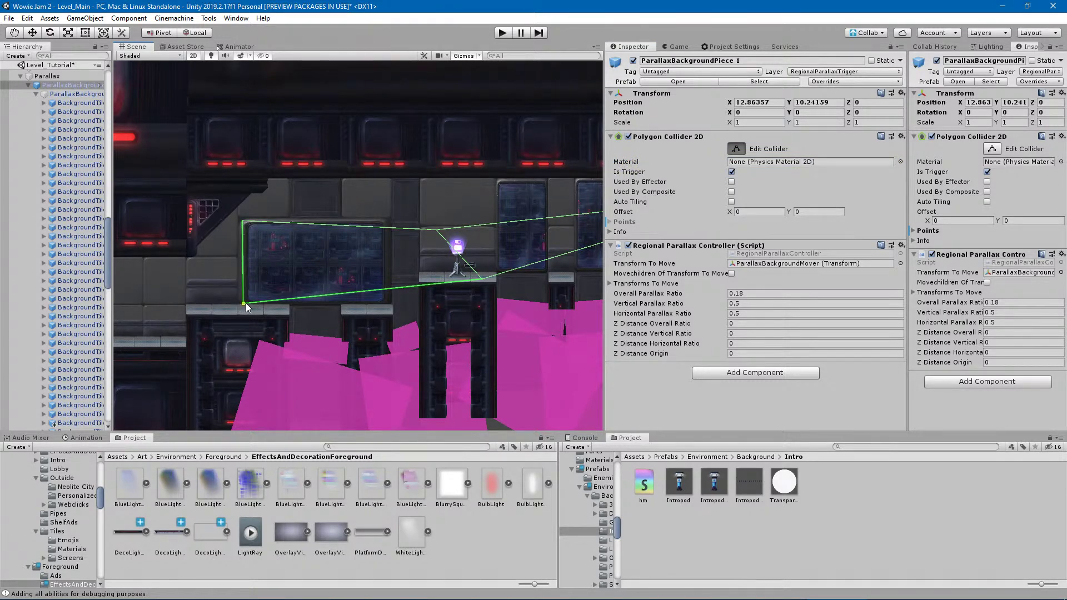
Fit the far end of the parallax collider to the lower and upper right corners of the third narrow window.
middle_click_drag(454, 299, 280, 309)
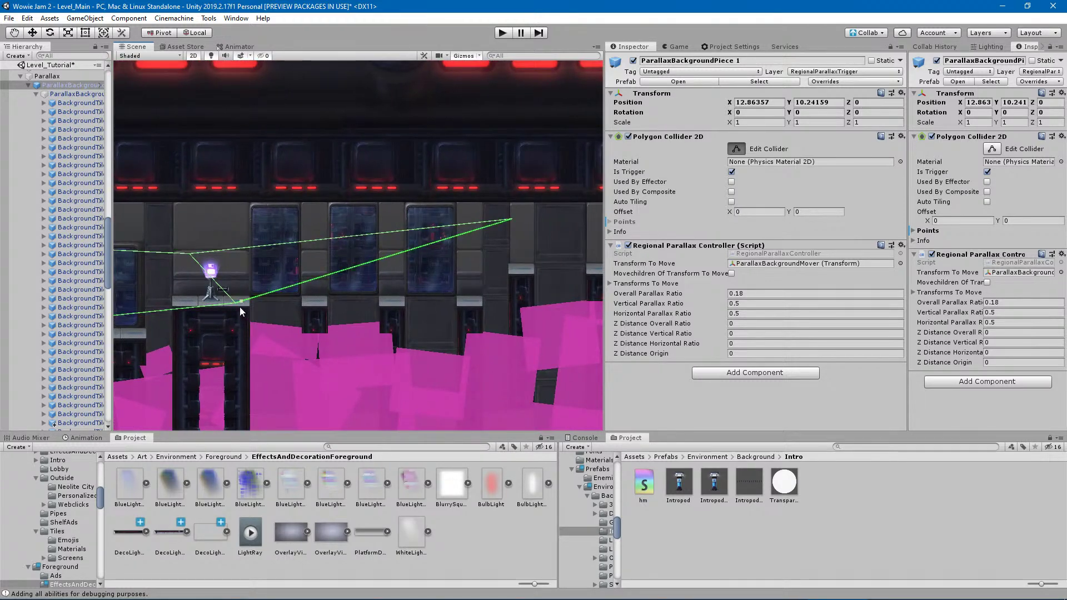
left_click_drag(410, 251, 454, 296)
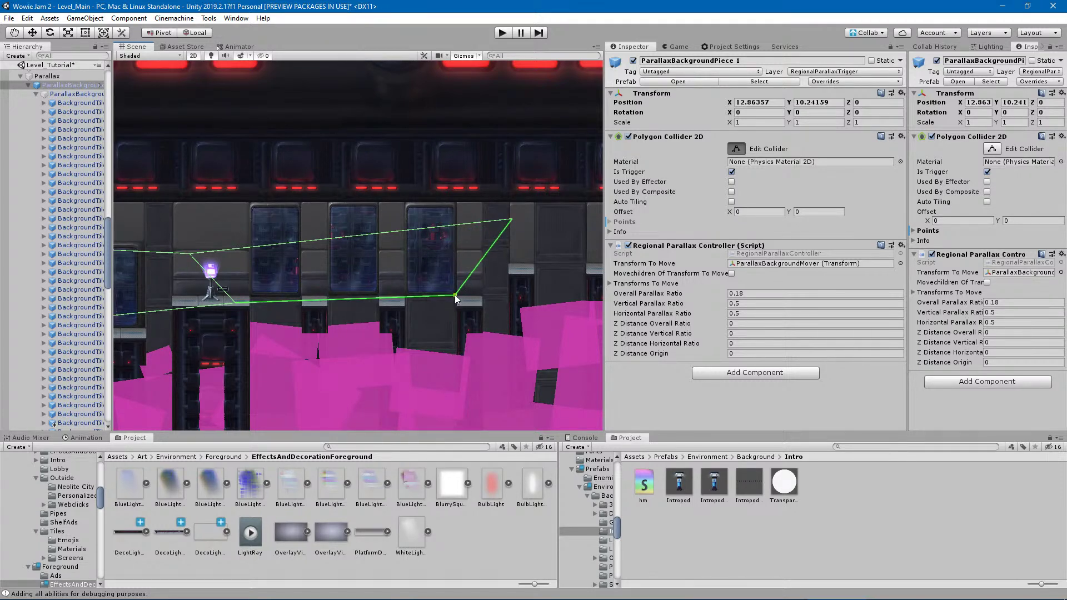
left_click_drag(512, 221, 456, 206)
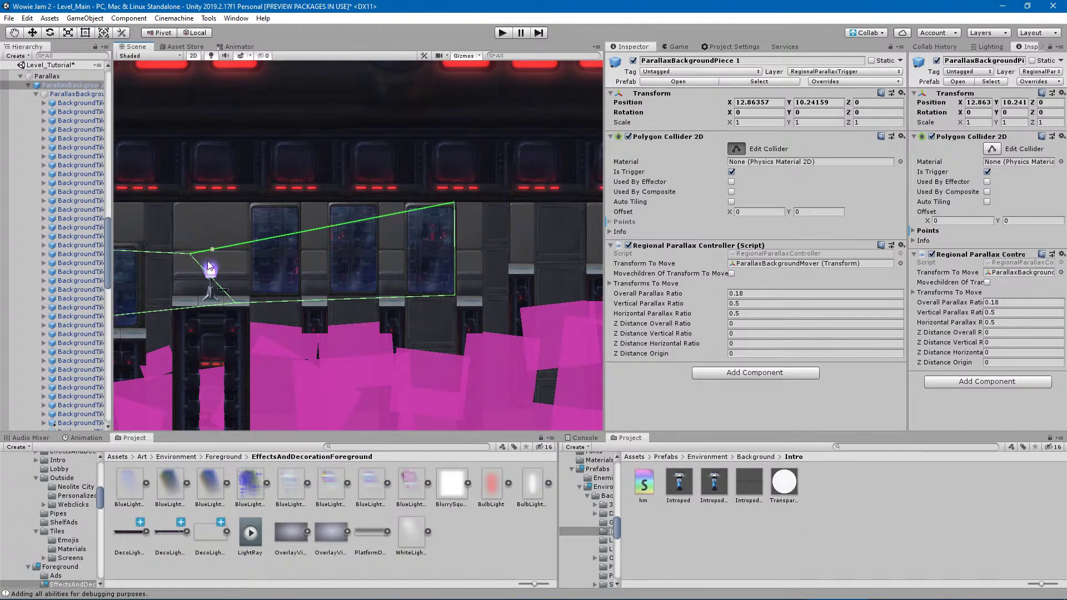
Reshape the collider's upper edge to follow the top of the large window and step up at the first narrow window.
middle_click_drag(236, 254, 404, 220)
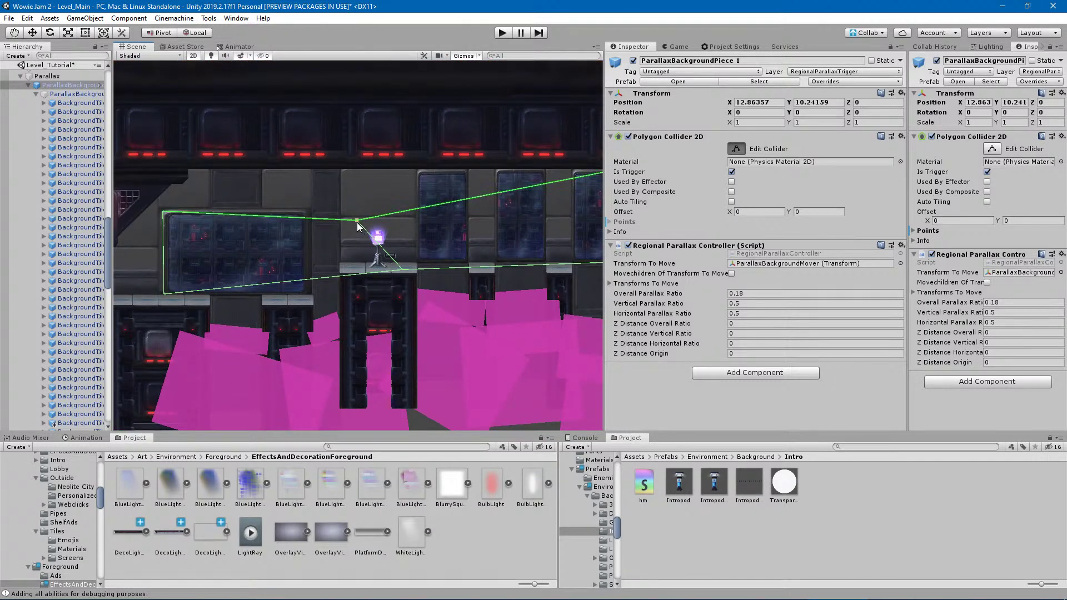
left_click_drag(302, 217, 419, 173)
left_click_drag(305, 216, 415, 212)
left_click_drag(416, 211, 417, 209)
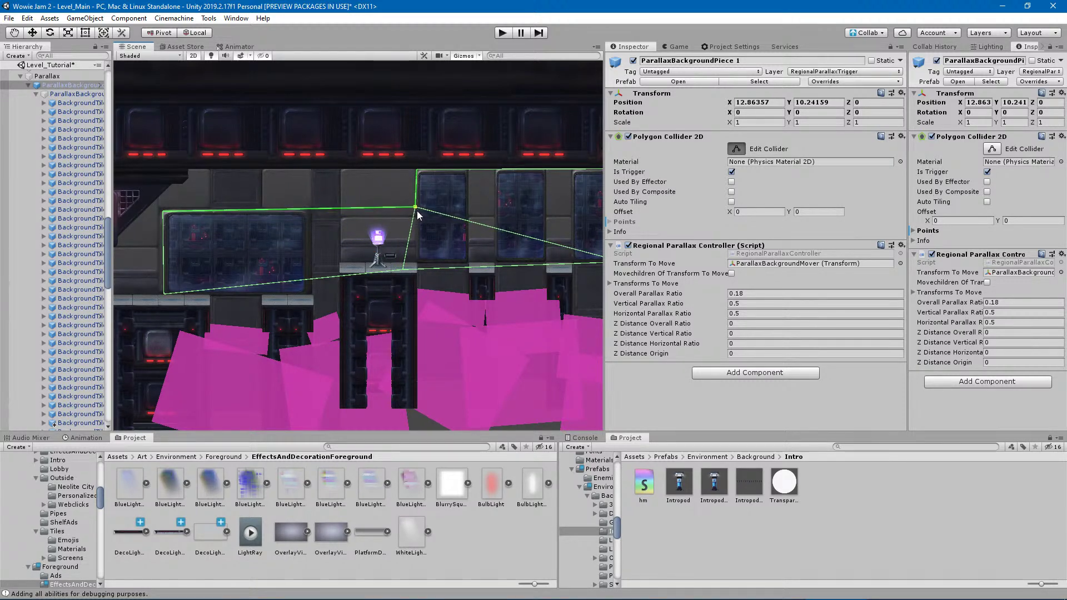
Reshape the collider's lower edge around the large window's lower right corner and up to the narrow windows' base, and check the outline.
left_click_drag(304, 284, 308, 298)
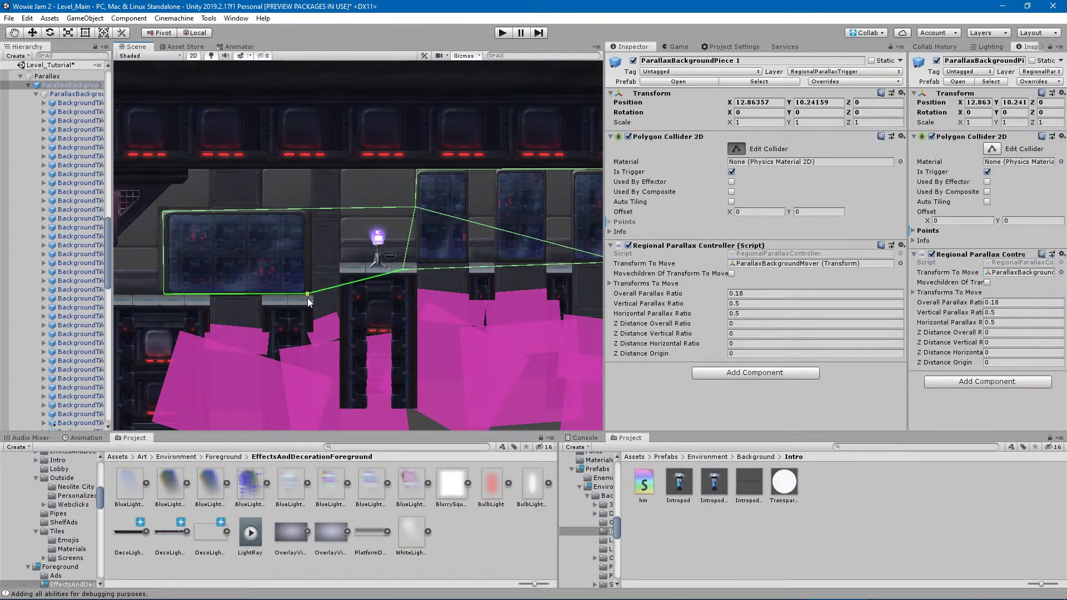
left_click_drag(402, 274, 306, 269)
middle_click_drag(433, 284, 326, 274)
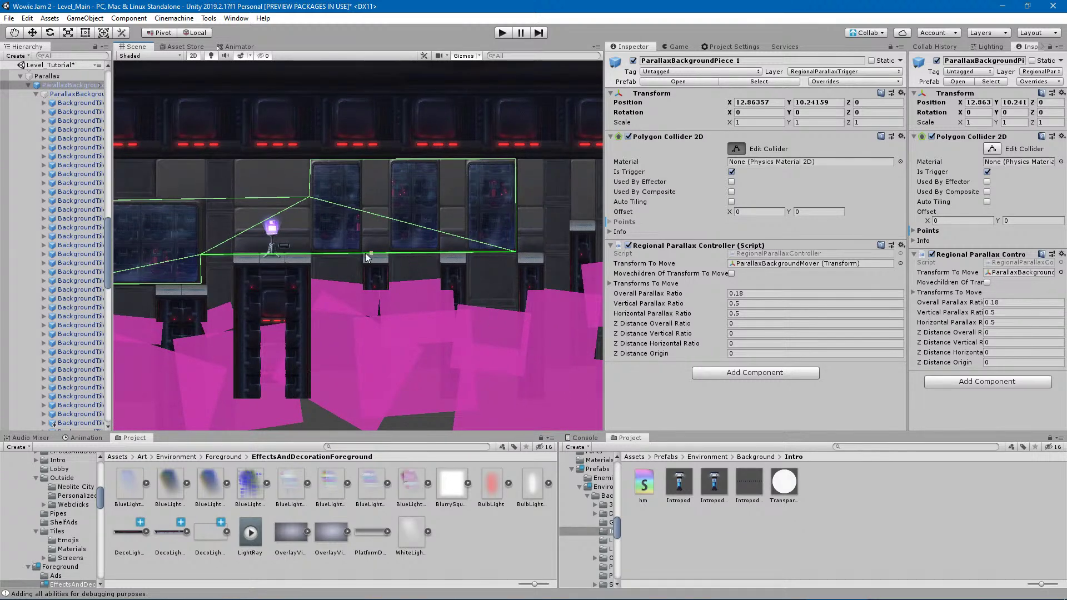
middle_click_drag(258, 285, 331, 305)
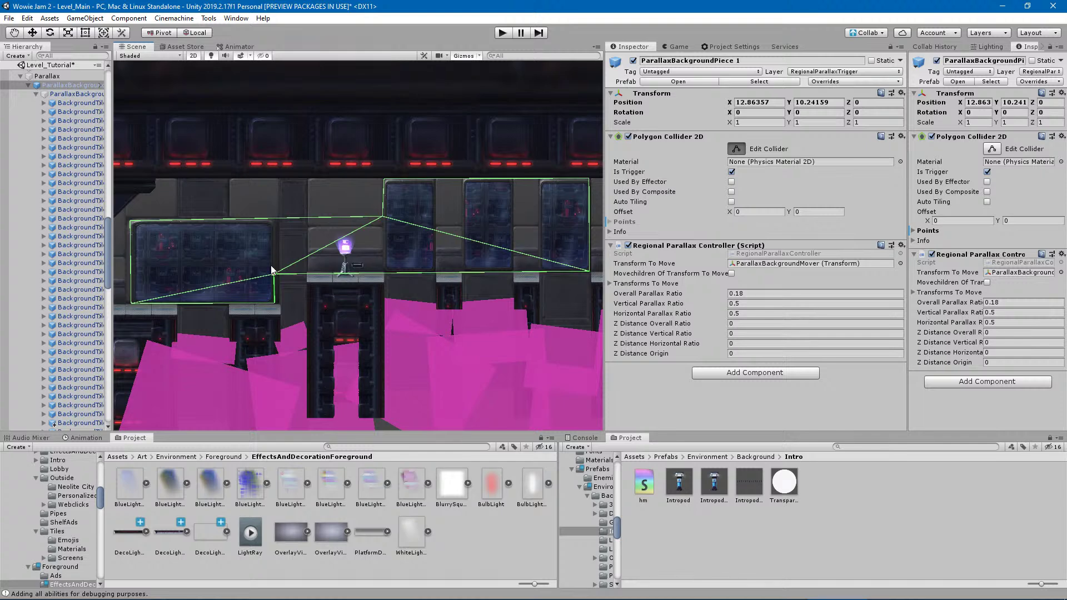
middle_click_drag(227, 232, 346, 213)
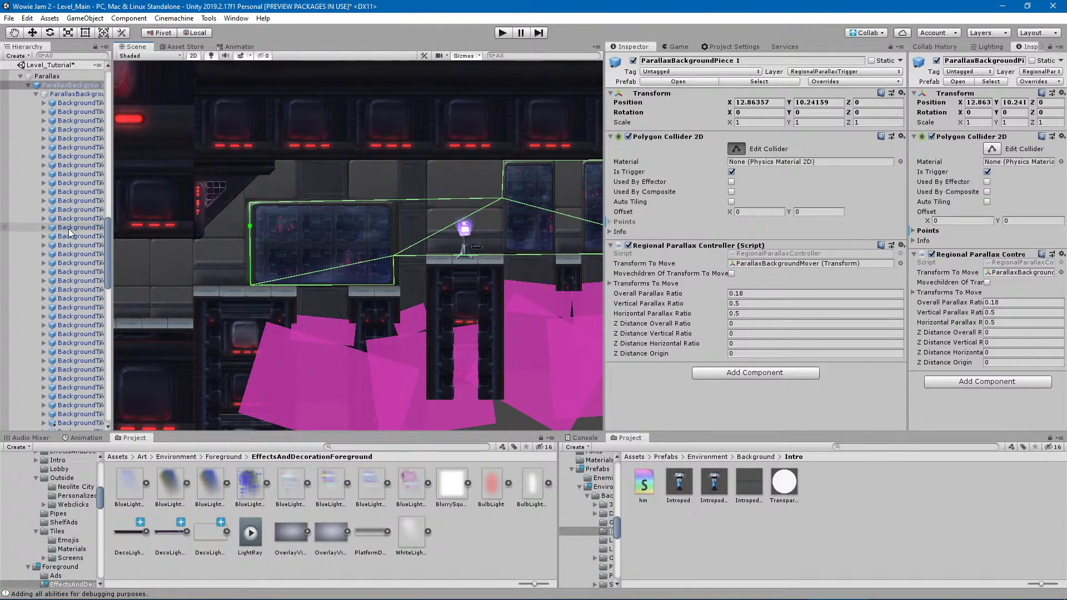
Add the Intropod prefab to the level as a child of ParallaxBackgroundMover.
left_click(52, 95)
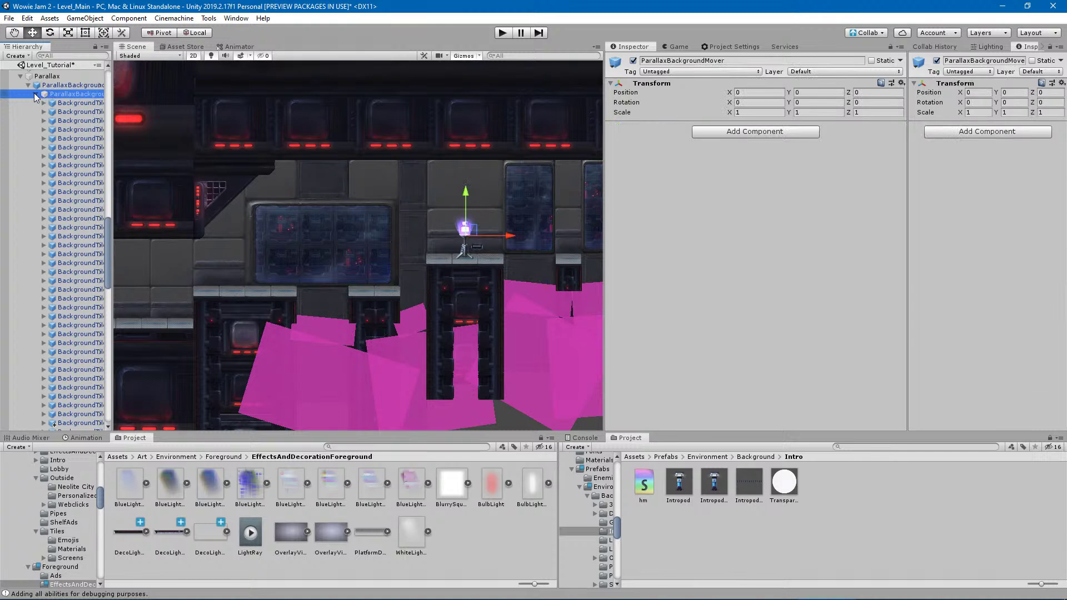
left_click(36, 94)
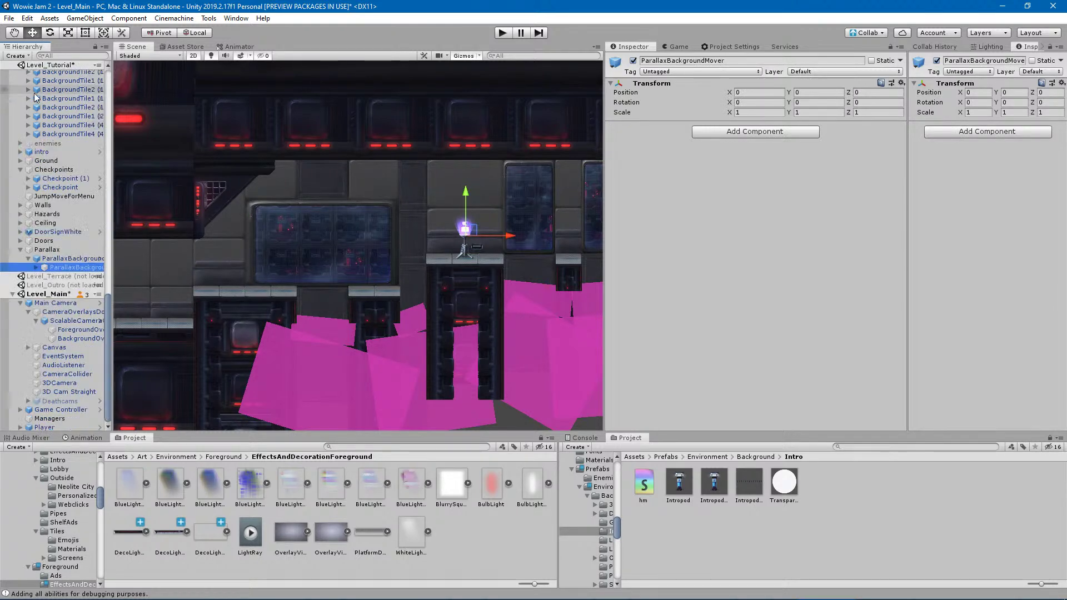
left_click(37, 268)
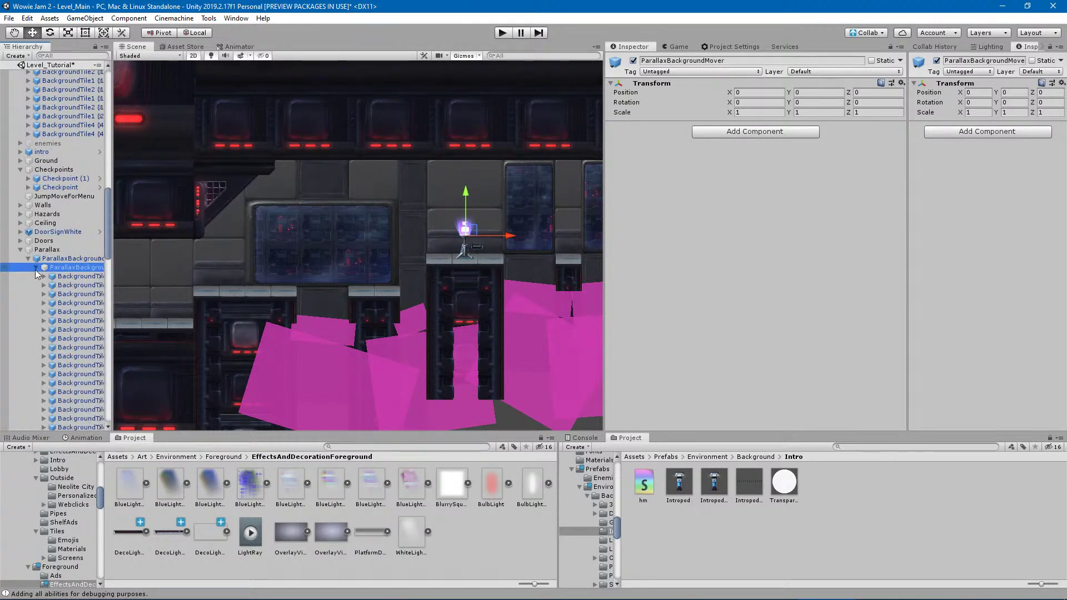
left_click(682, 486)
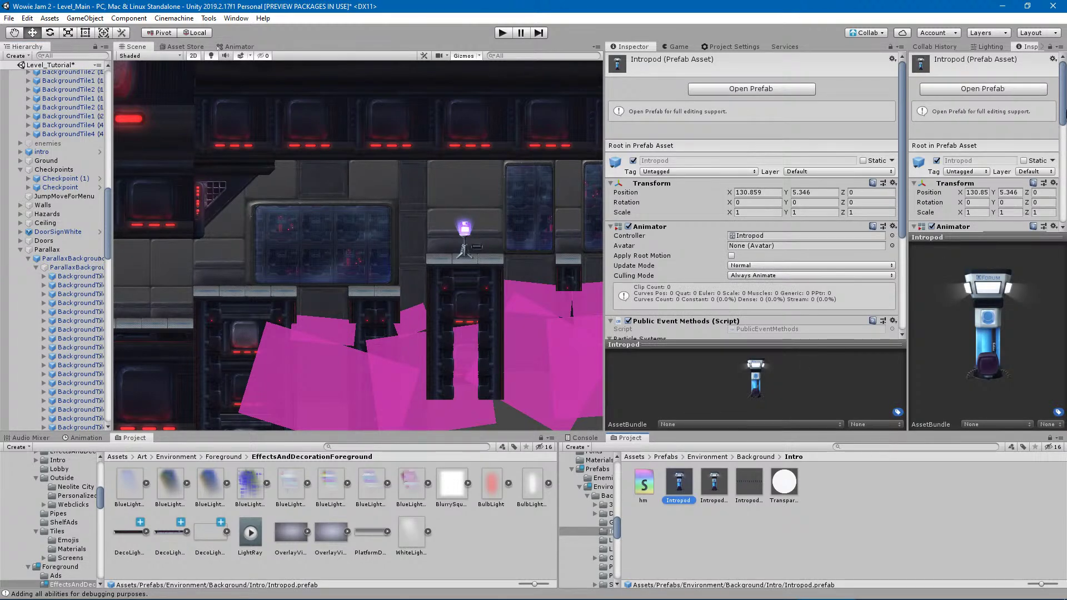
scroll(1064, 224, "down", 5)
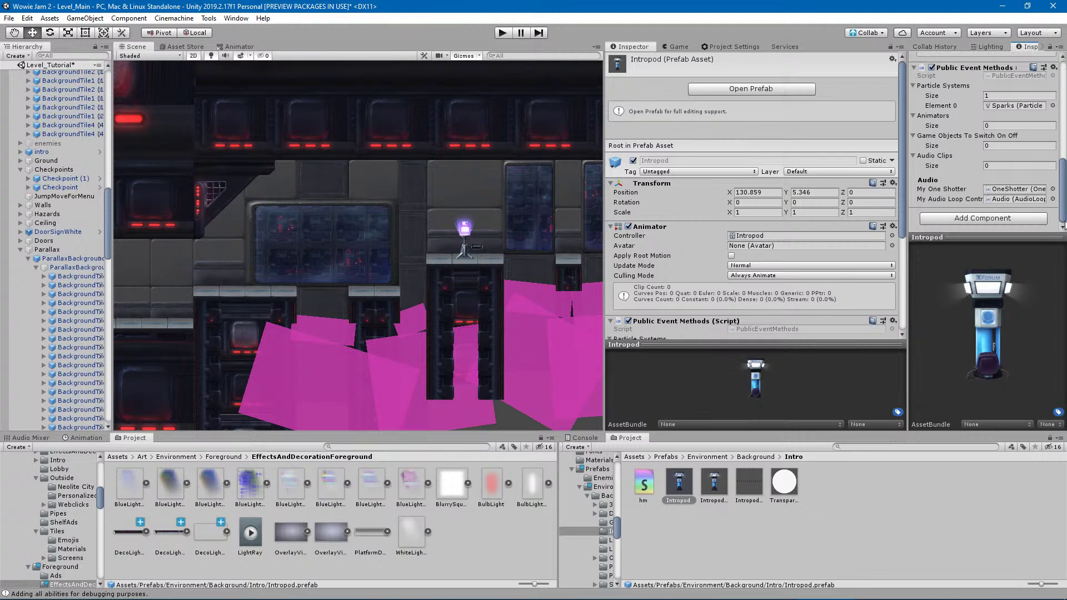
left_click(71, 270)
left_click_drag(679, 483, 74, 280)
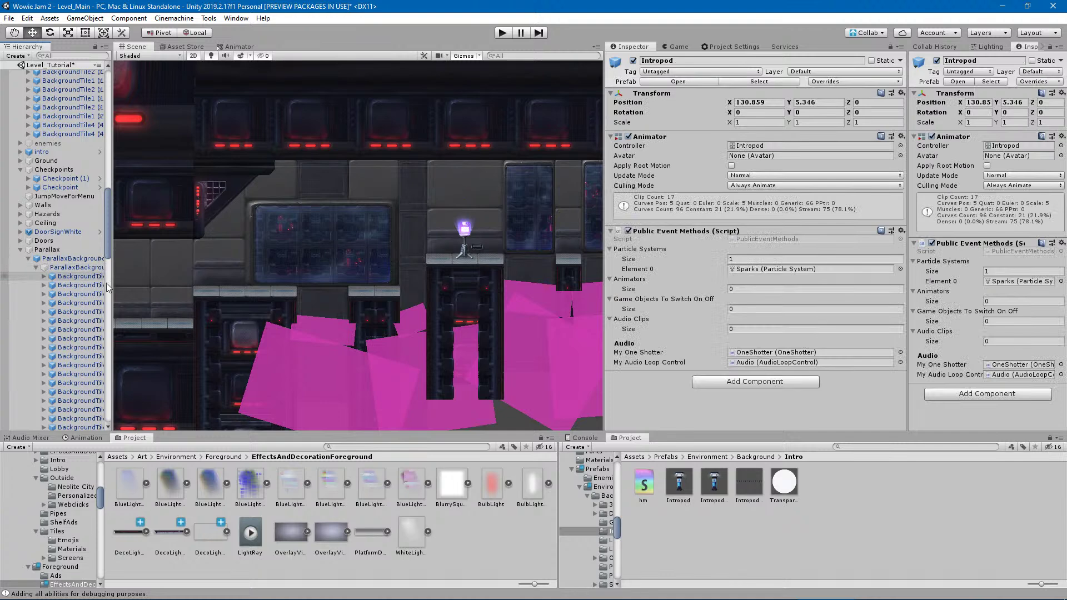
Move the Intropod in front of the large window, to about X -13.13 and Y -3.91.
scroll(286, 324, "down", 5)
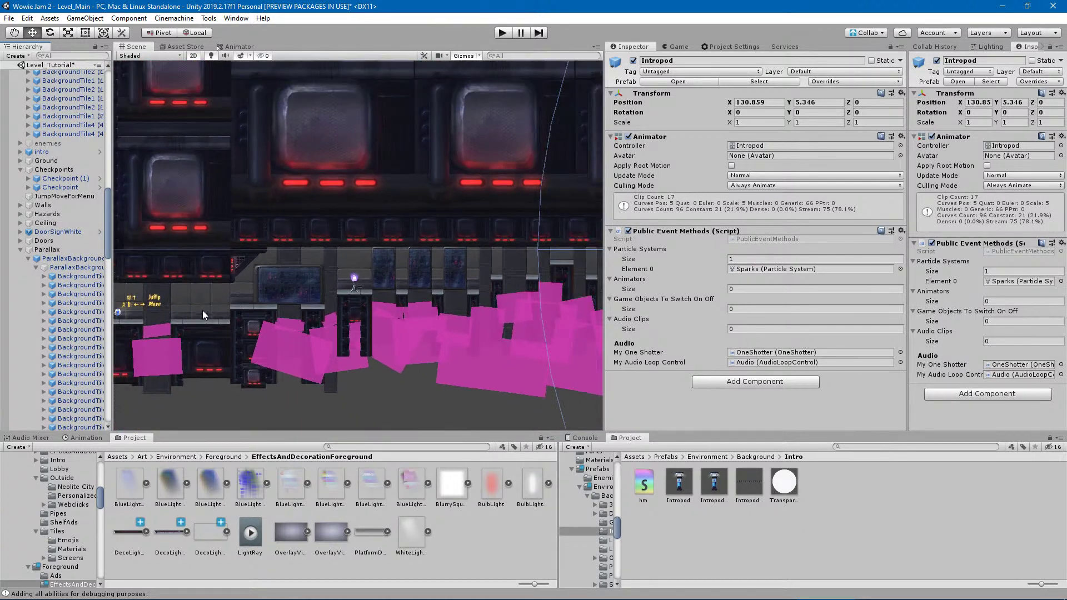
scroll(222, 309, "up", 5)
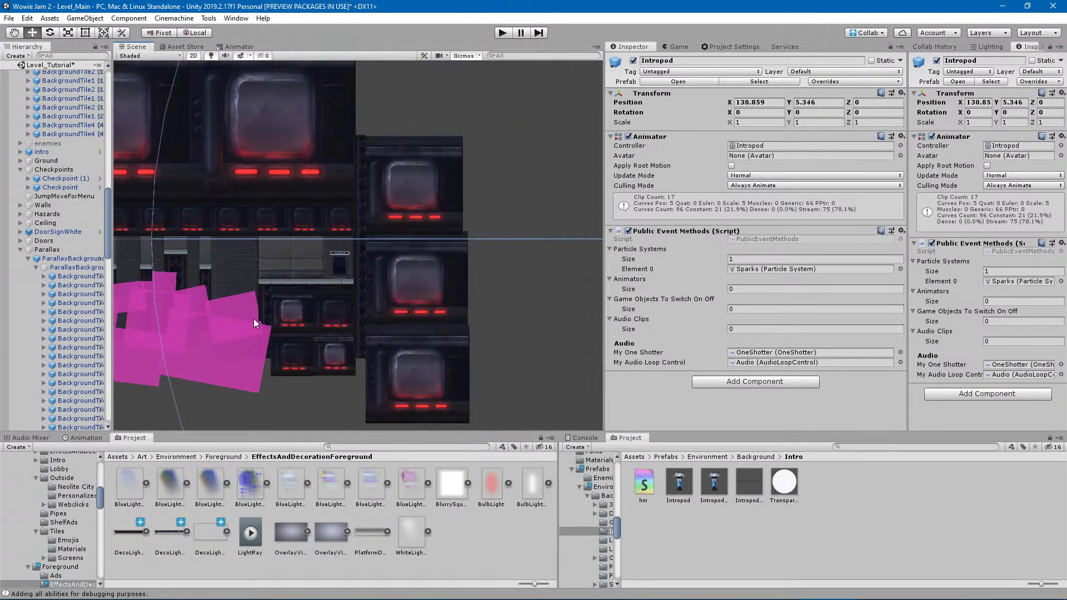
scroll(337, 331, "down", 3)
left_click_drag(578, 284, 129, 312)
middle_click_drag(128, 311, 370, 249)
scroll(334, 214, "up", 10)
scroll(398, 224, "up", 2)
left_click_drag(398, 223, 328, 297)
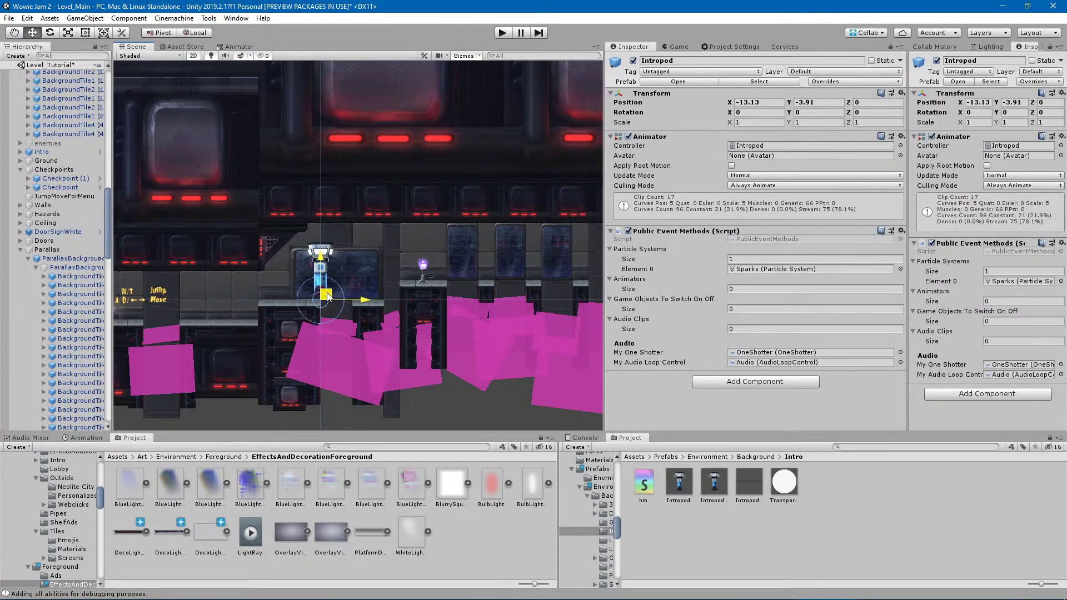
Find the placed Intropod at the end of the parallax group, check its placement up close and expand its child objects.
scroll(71, 309, "down", 10)
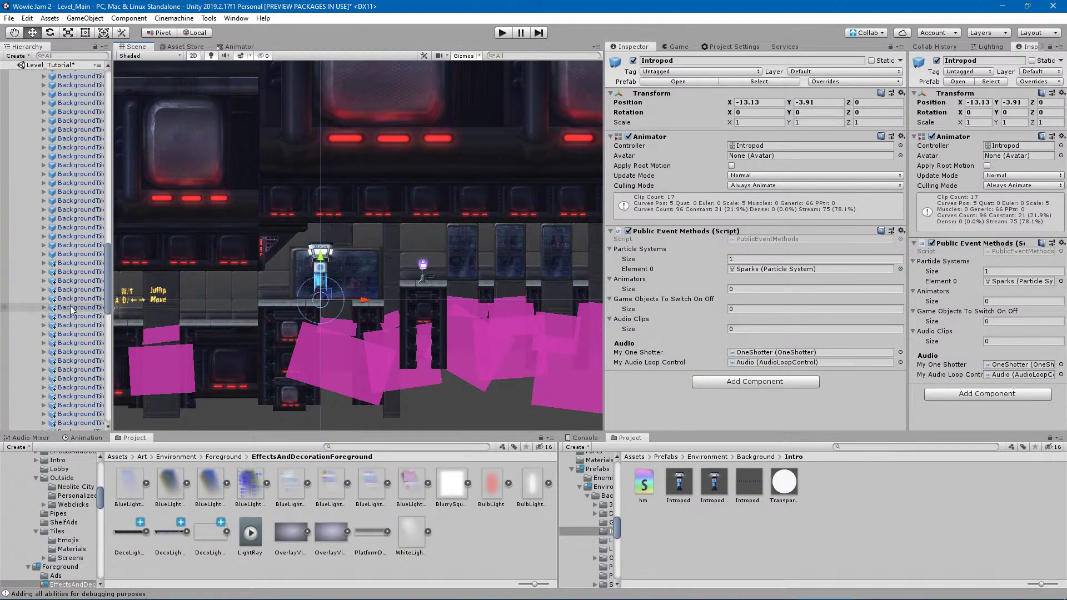
scroll(71, 307, "down", 2)
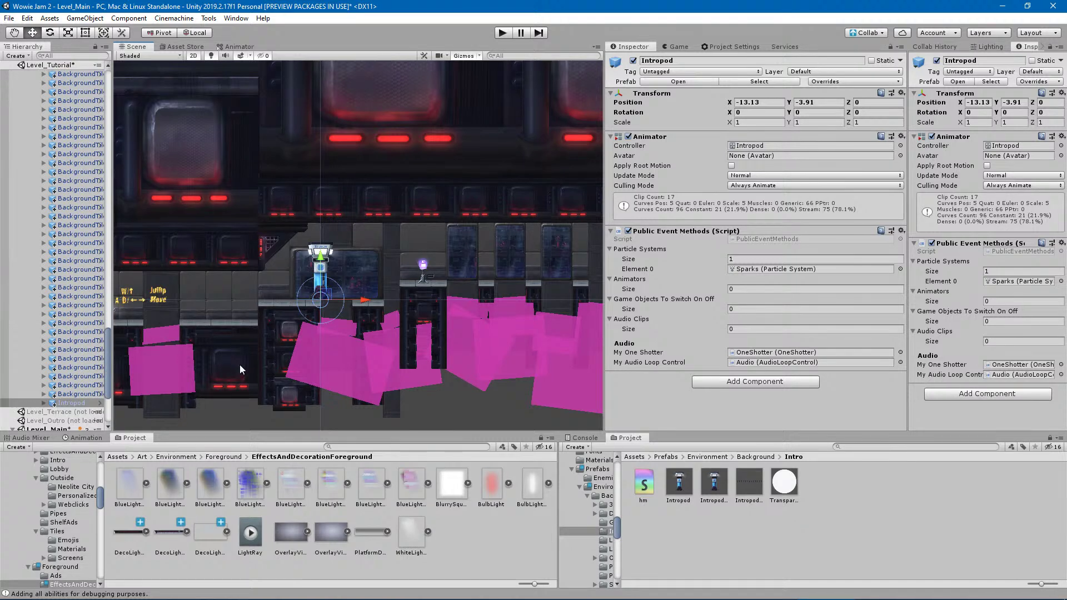
scroll(311, 296, "up", 6)
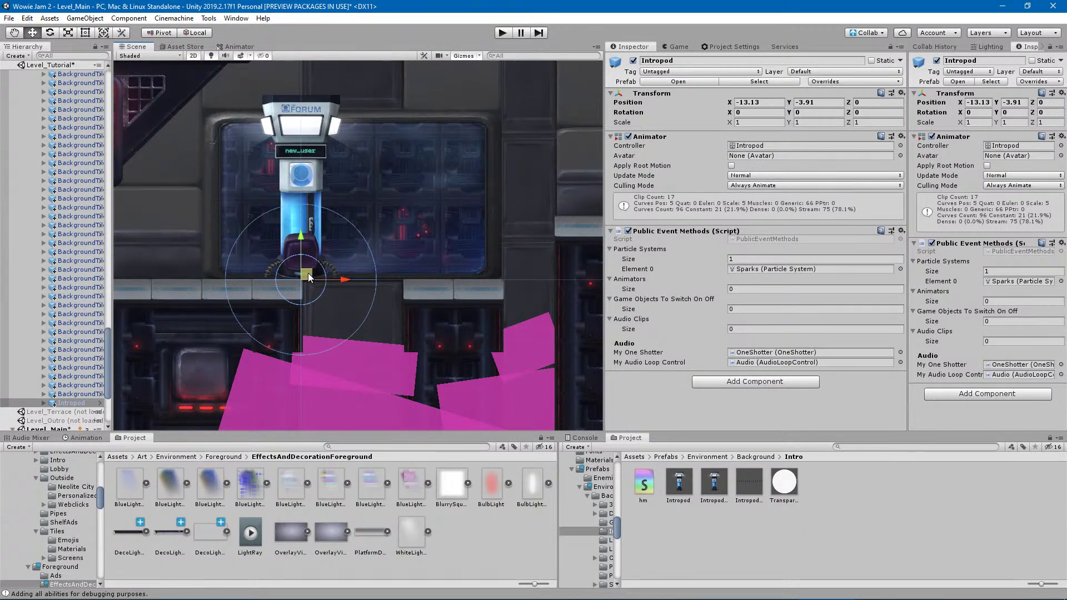
left_click(43, 402)
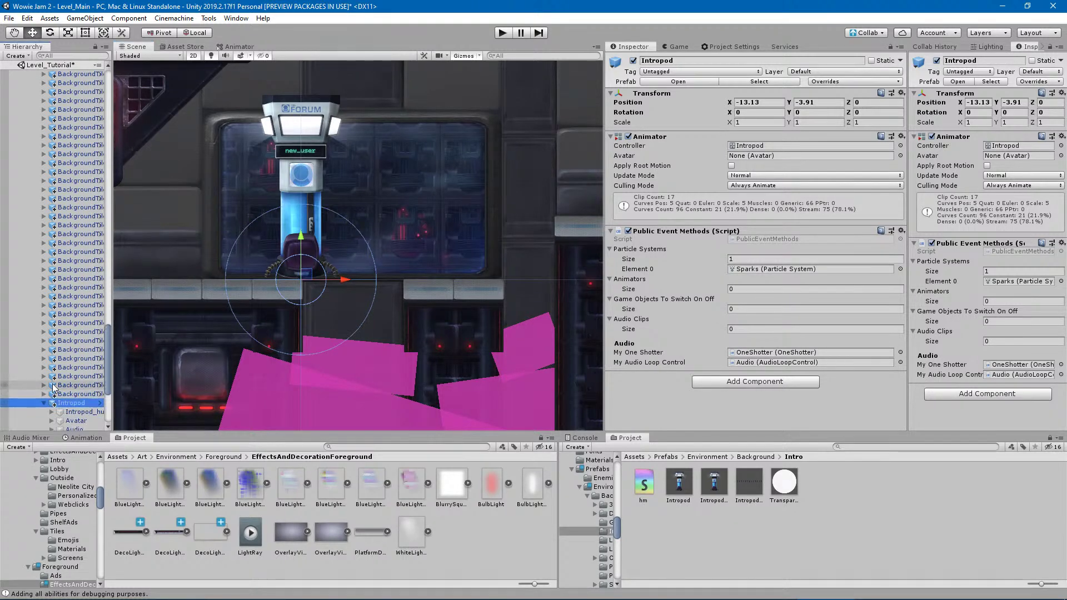
scroll(61, 378, "down", 5)
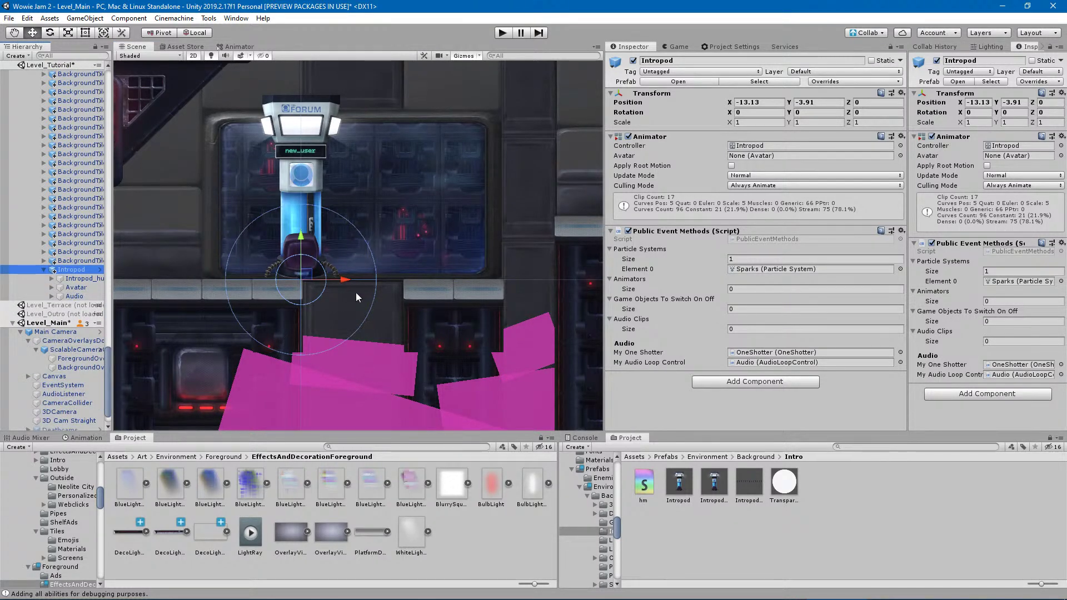
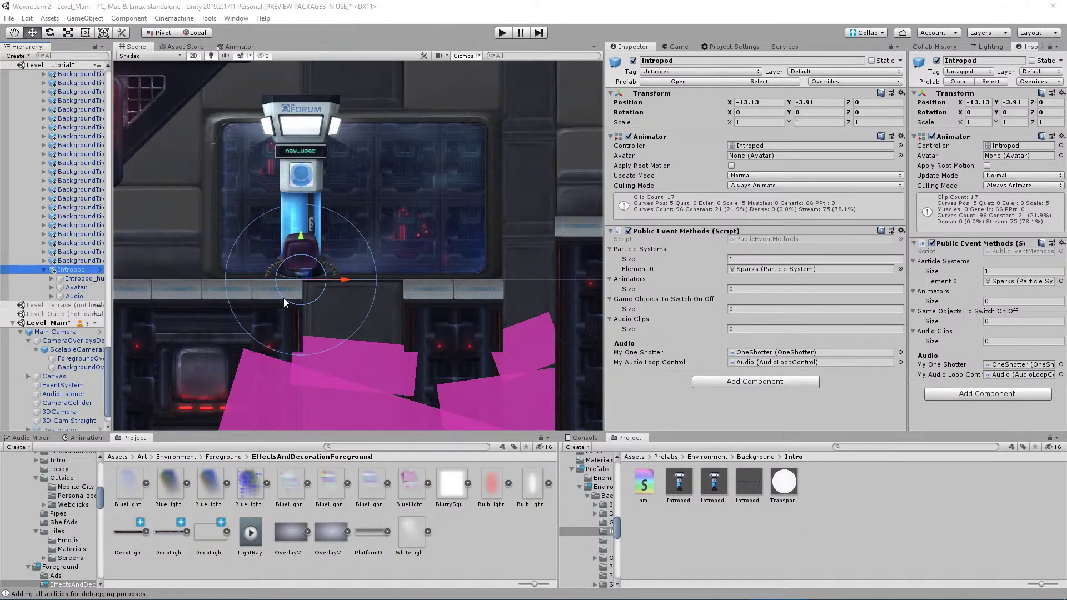
Shift the Intropod to about X -14.32 and Y -4, onto the ledge at the large window's left end.
middle_click_drag(294, 307, 314, 321)
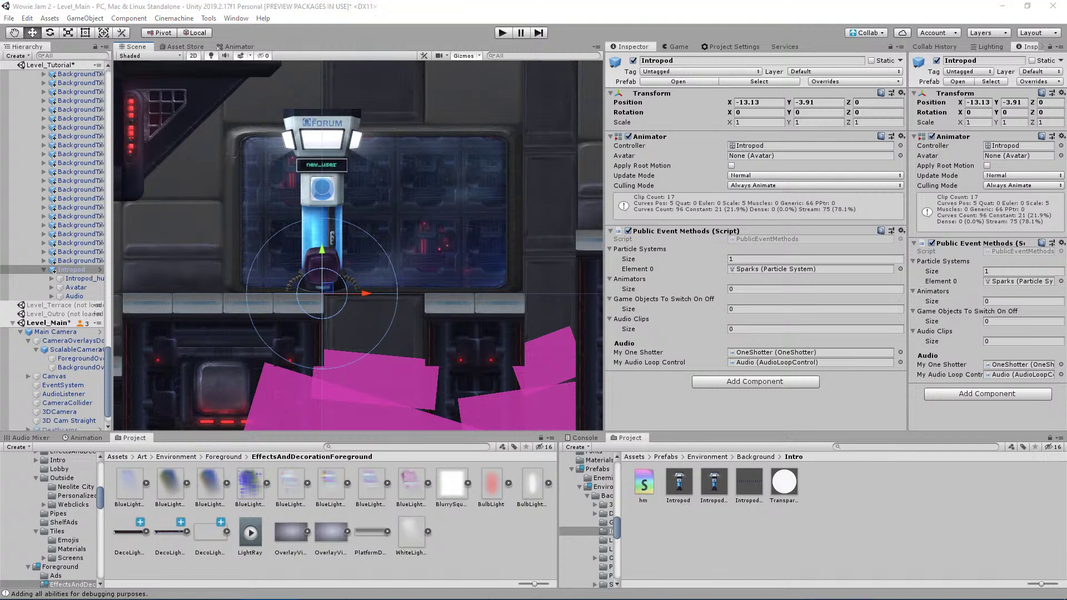
middle_click_drag(343, 288, 405, 310)
left_click_drag(388, 311, 361, 315)
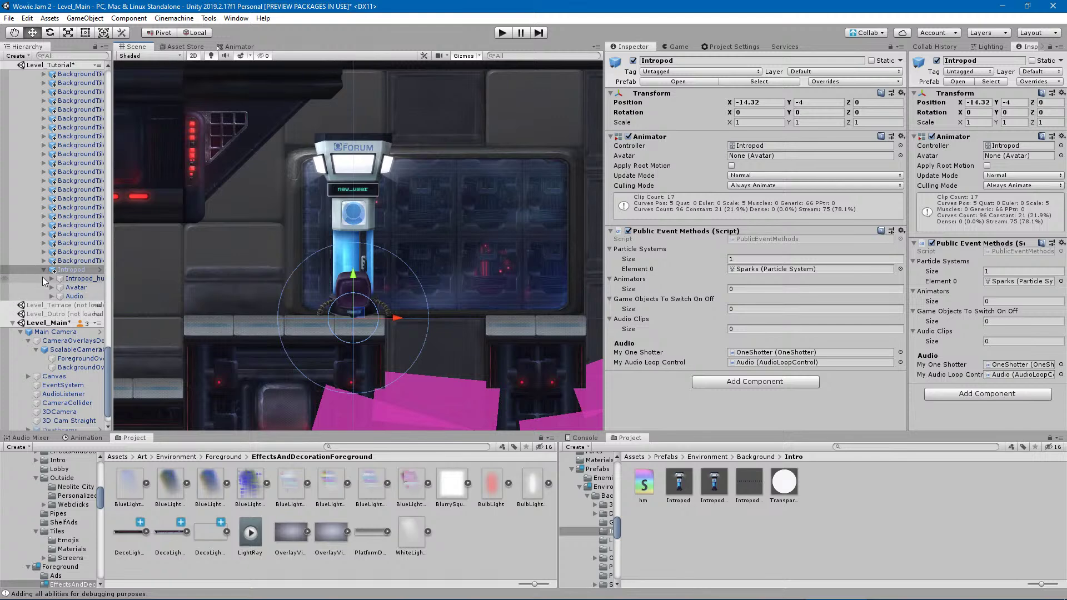
Inspect the Intropod's hull and Avatar children, and deactivate the Avatar object.
left_click(62, 279)
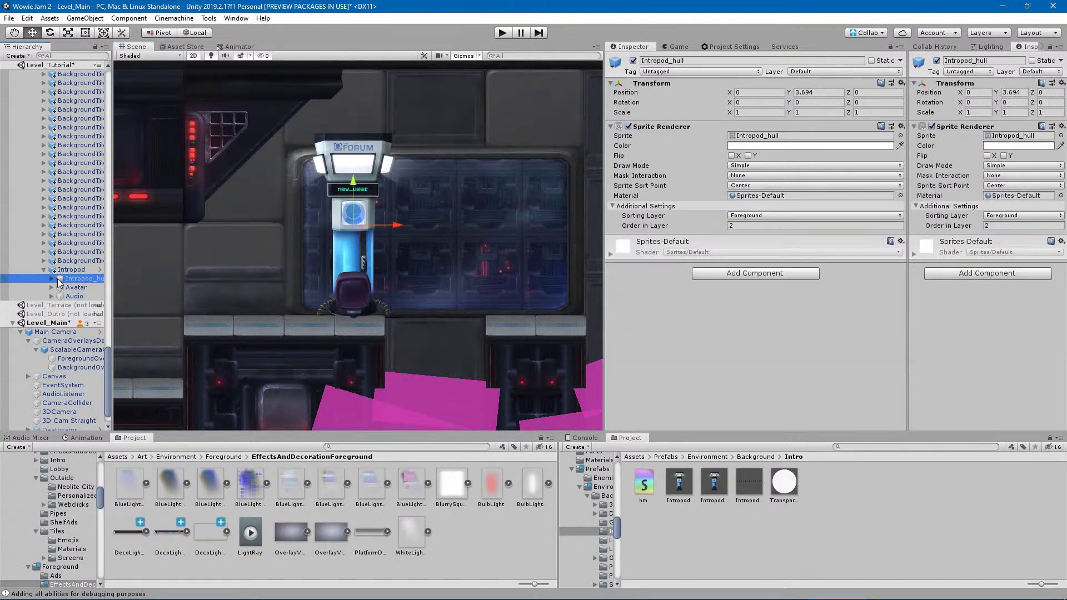
left_click(56, 287)
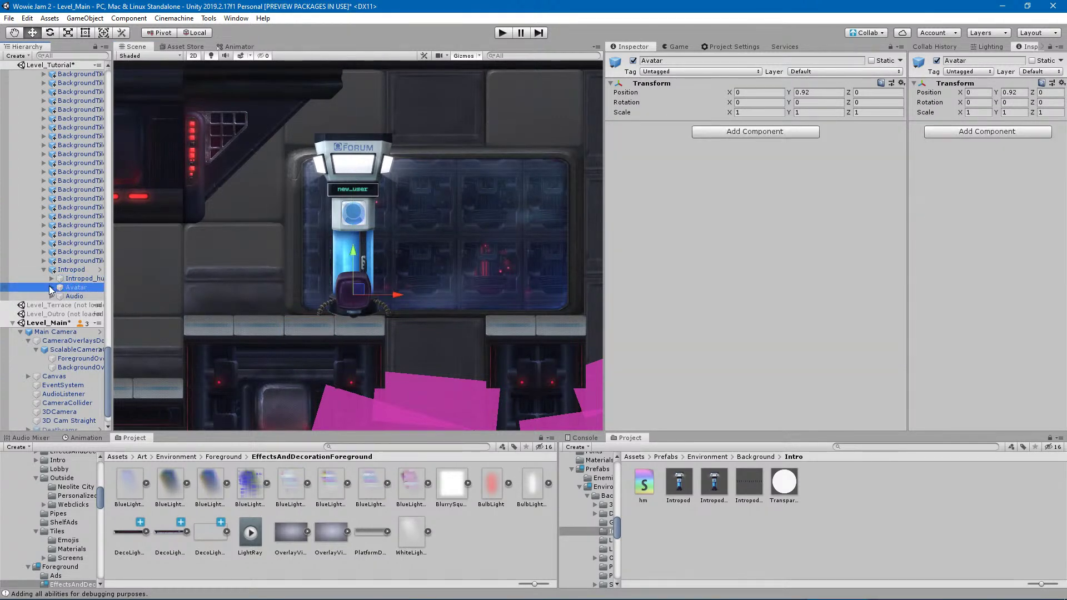
left_click(51, 288)
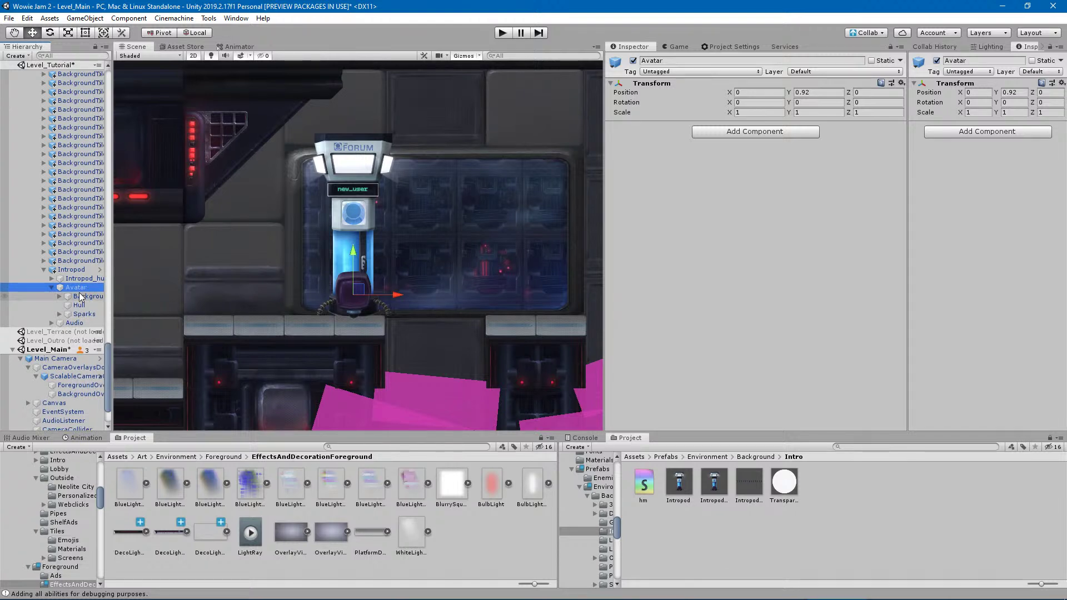
left_click(51, 288)
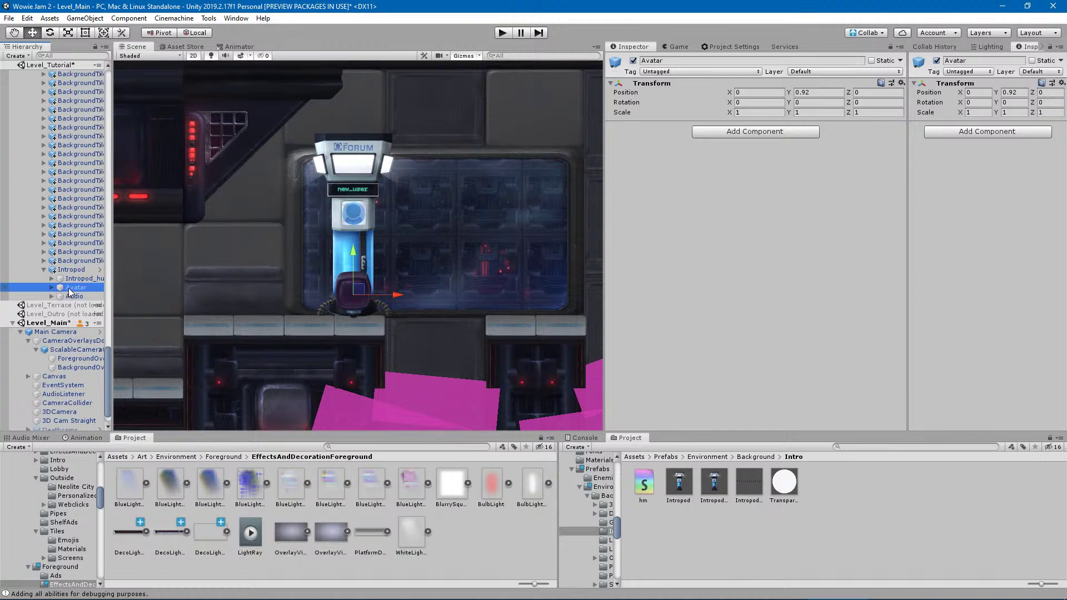
left_click(94, 289)
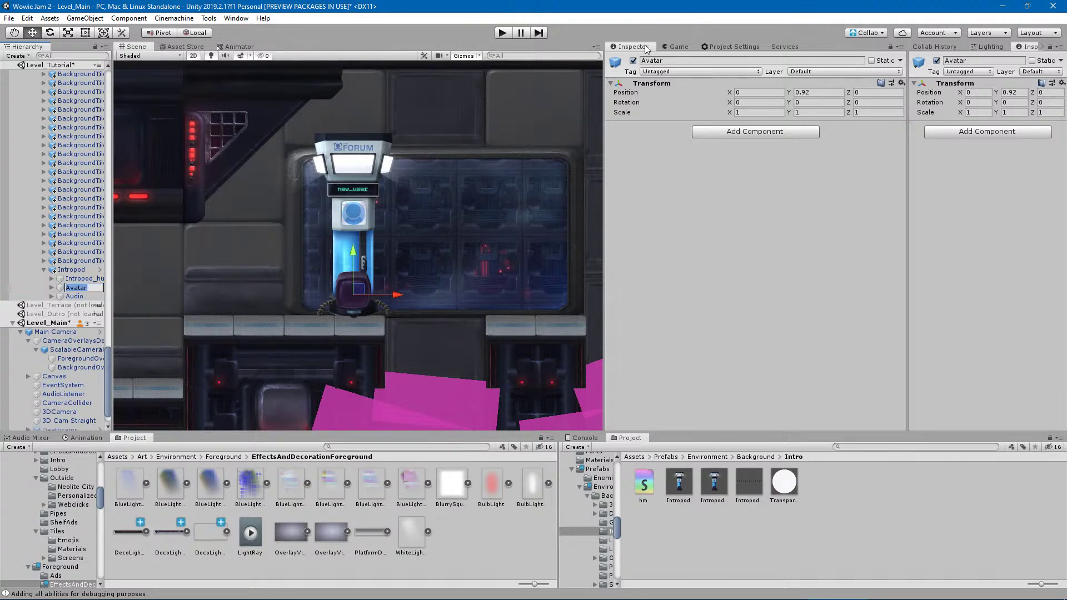
left_click(633, 61)
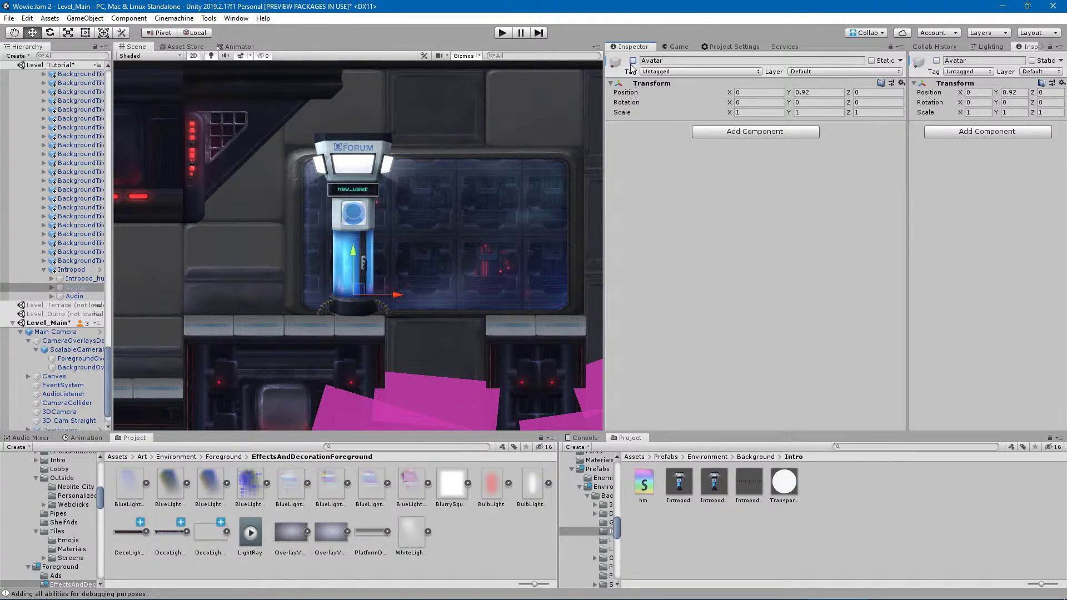
Expand Intropod_hull and its Tubes group, and deactivate the TubeBlue object.
left_click(63, 297)
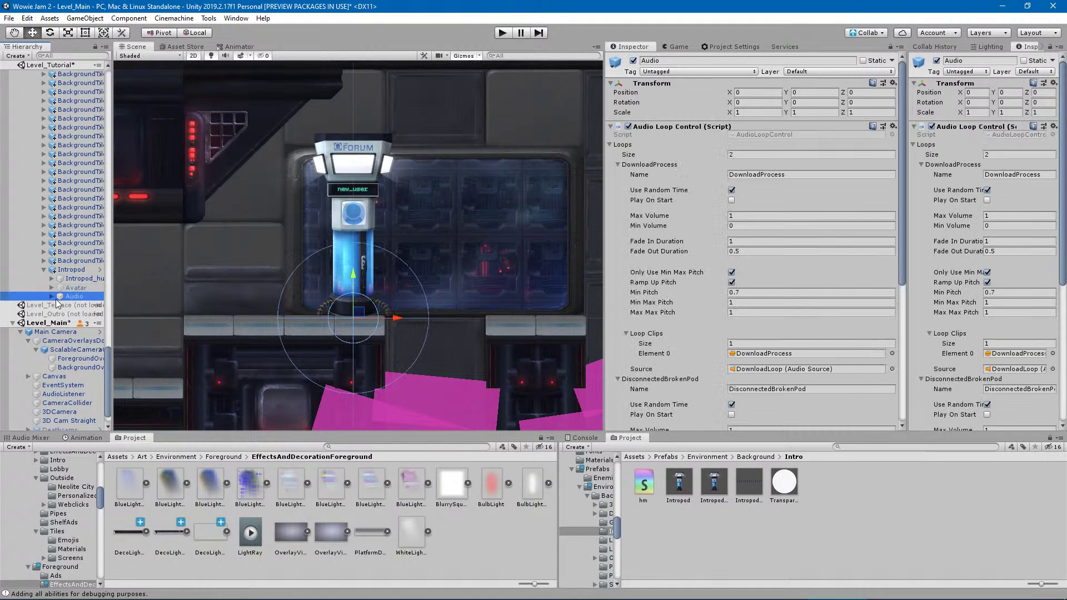
left_click(58, 281)
key("Right")
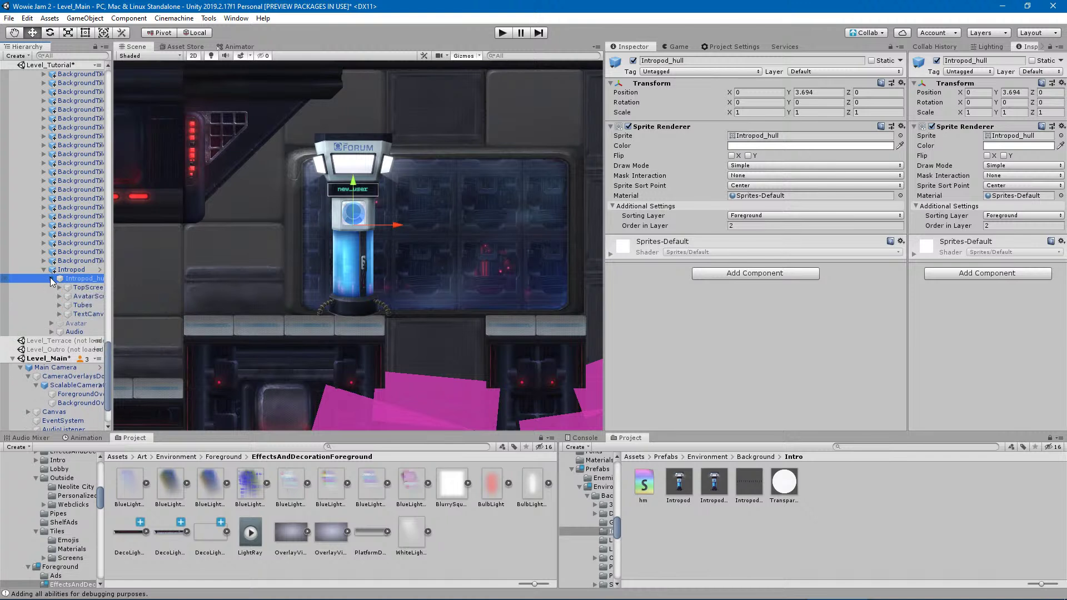
left_click(81, 306)
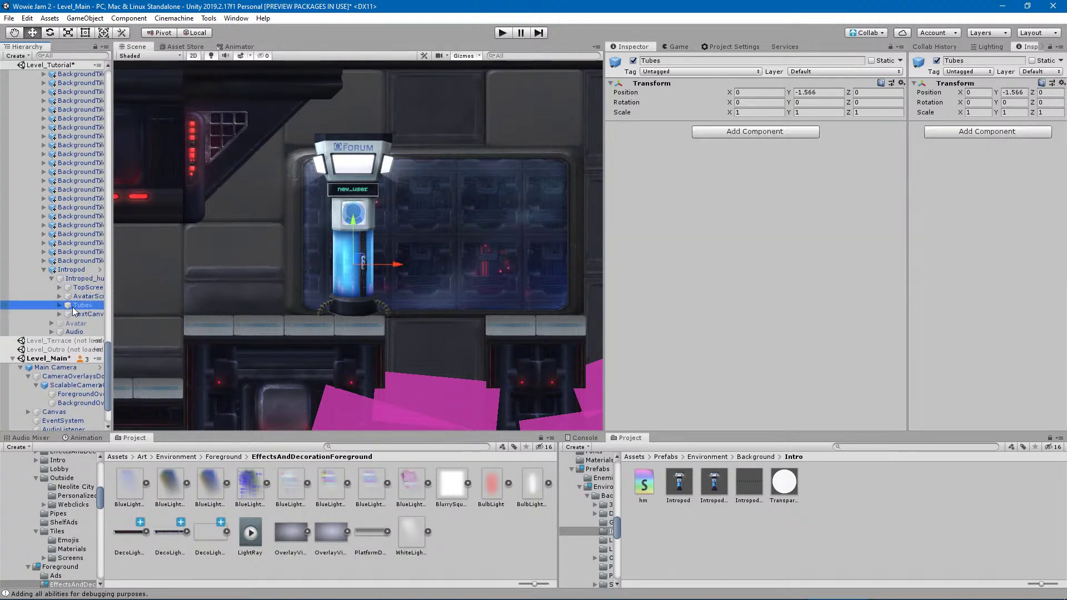
left_click(60, 306)
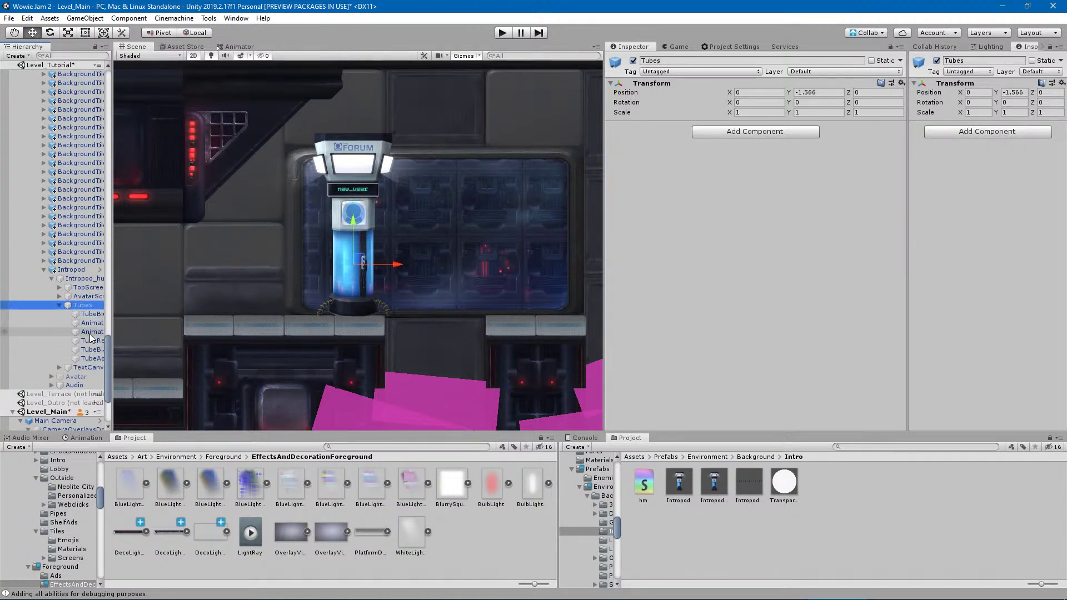
left_click(89, 315)
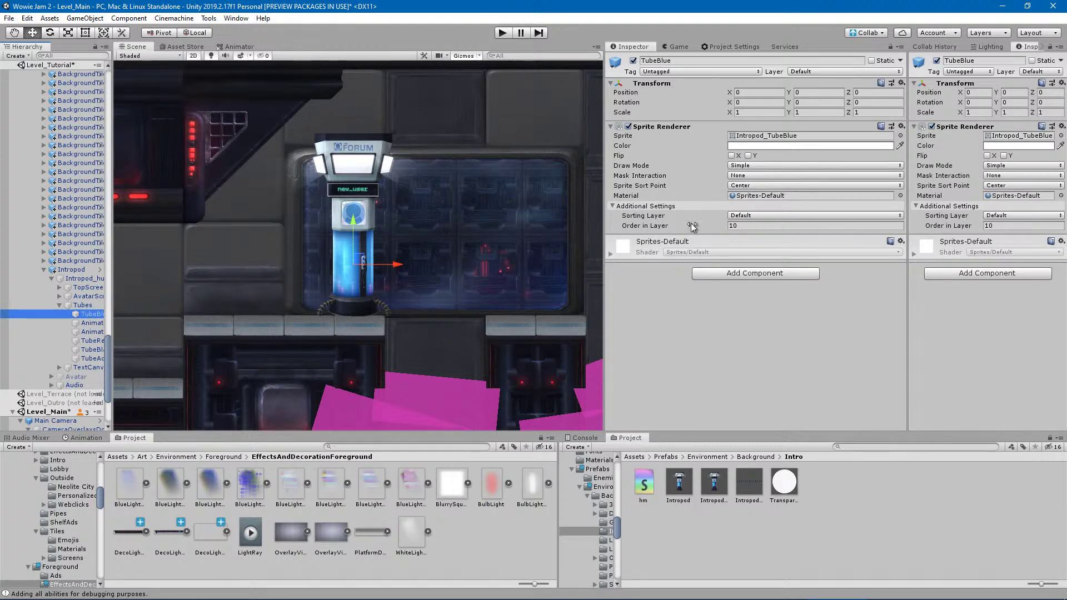
left_click(633, 61)
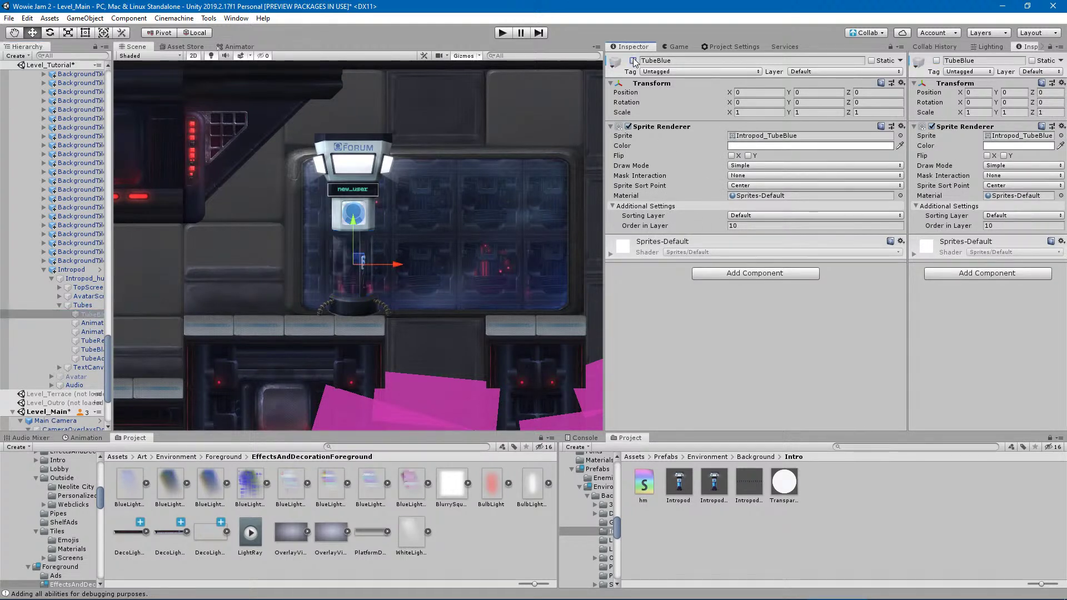
Raise the alpha of TubeBlack's sprite color to 100 and view the pod's tube up close.
left_click_drag(112, 339, 159, 347)
left_click(105, 350)
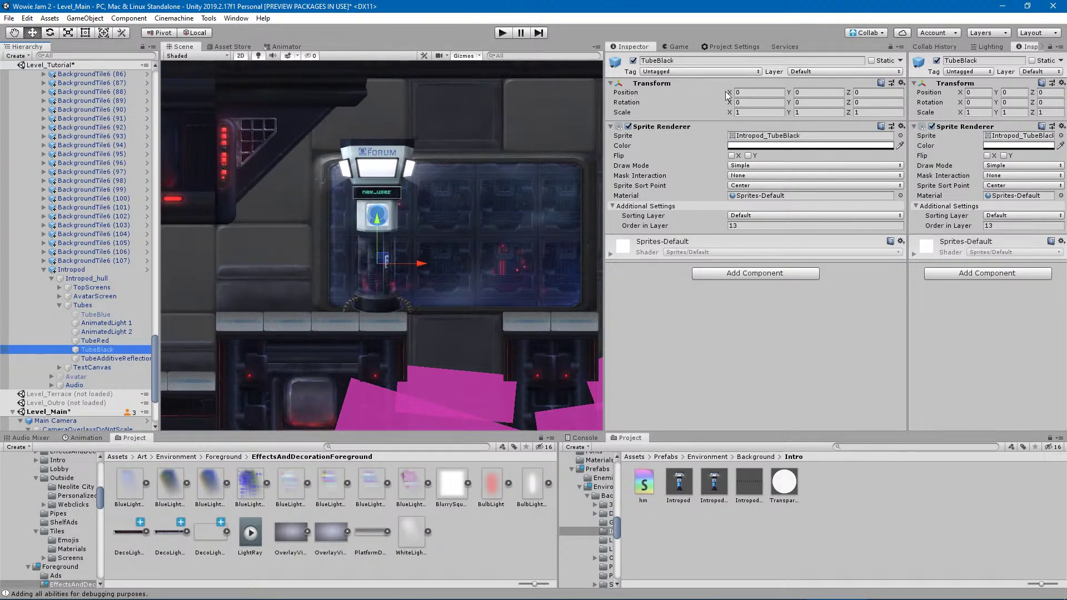
left_click(784, 145)
left_click_drag(636, 472, 772, 459)
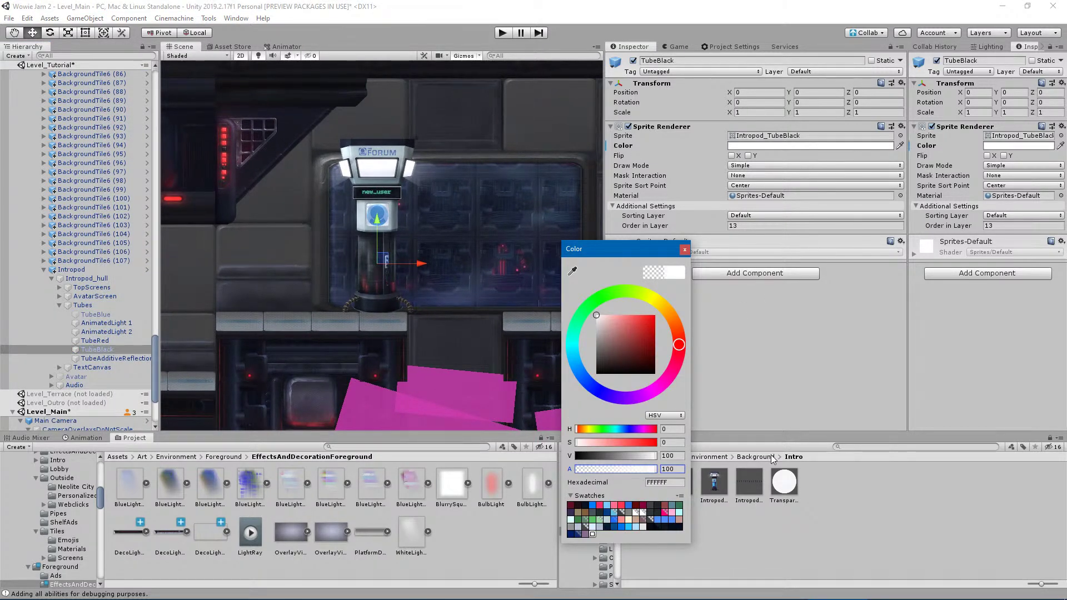
left_click(683, 249)
scroll(311, 305, "up", 5)
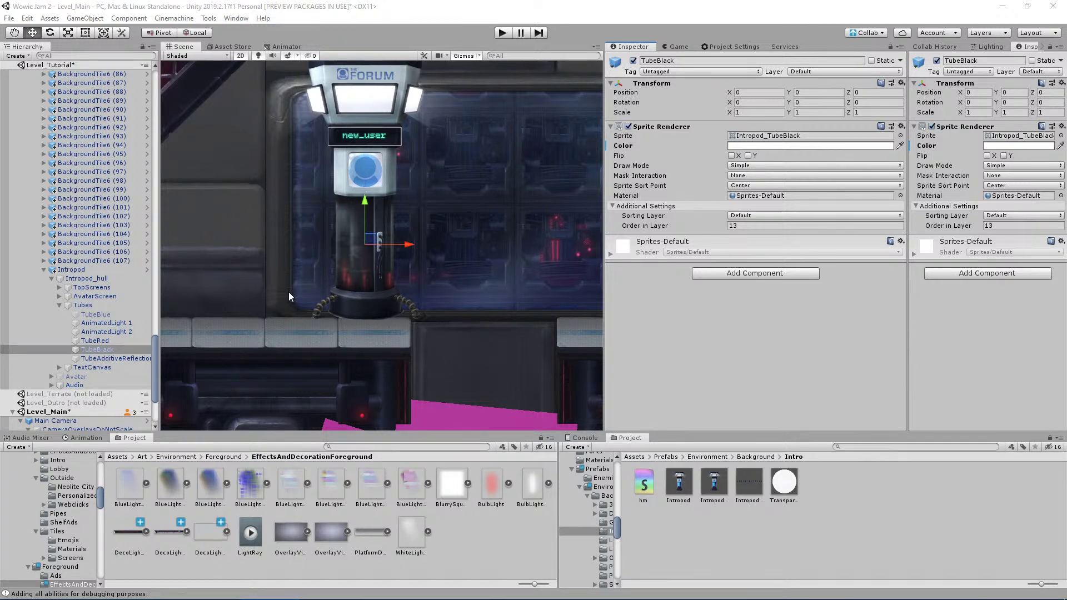
Deactivate the TubeRed object and disable the Animator component on the Intropod.
left_click(102, 341)
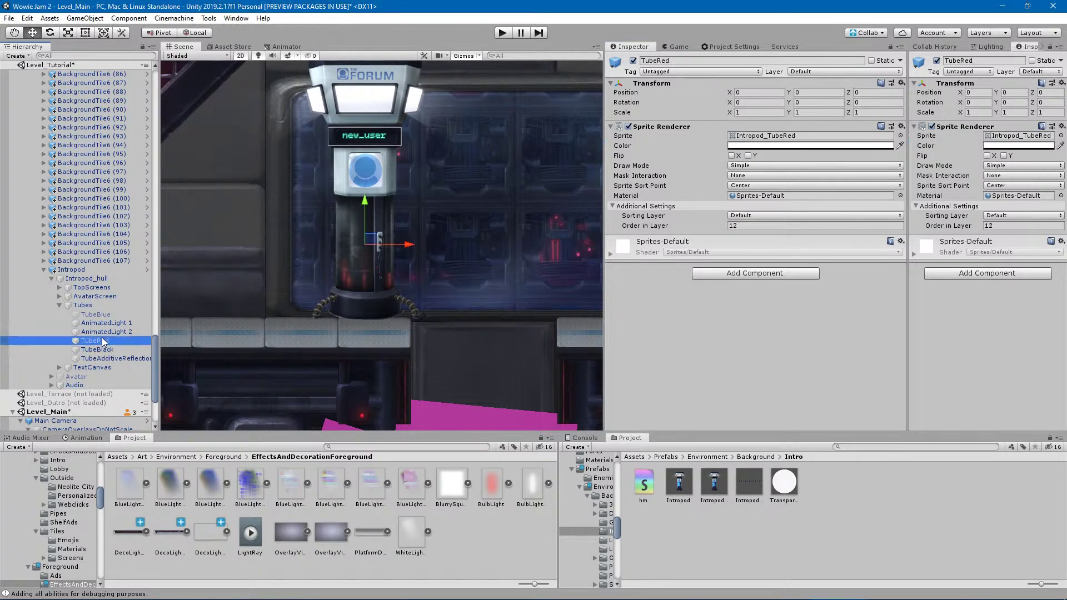
left_click(633, 61)
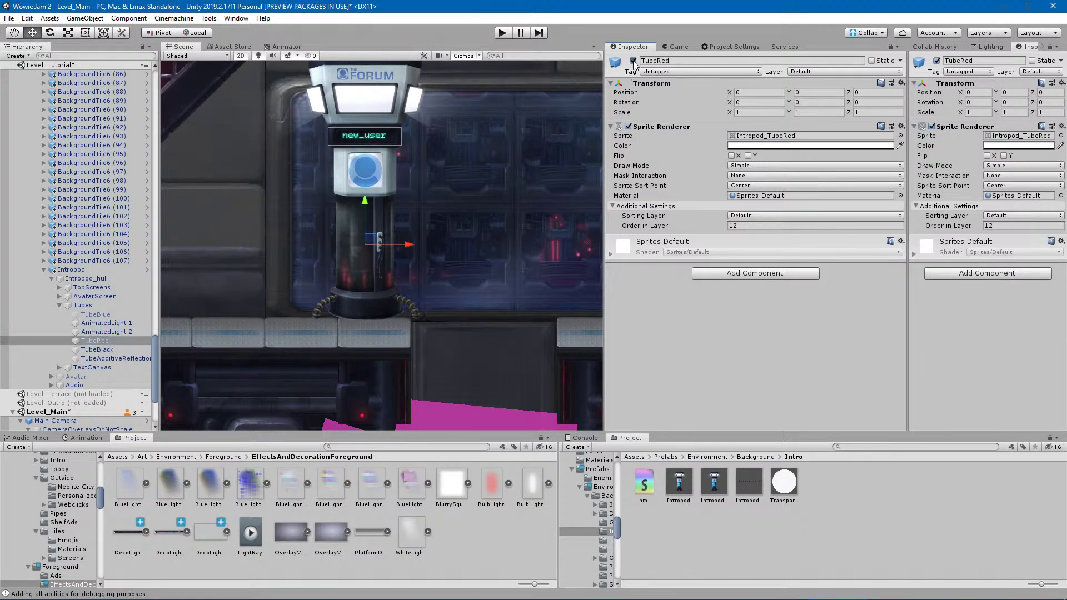
left_click(88, 270)
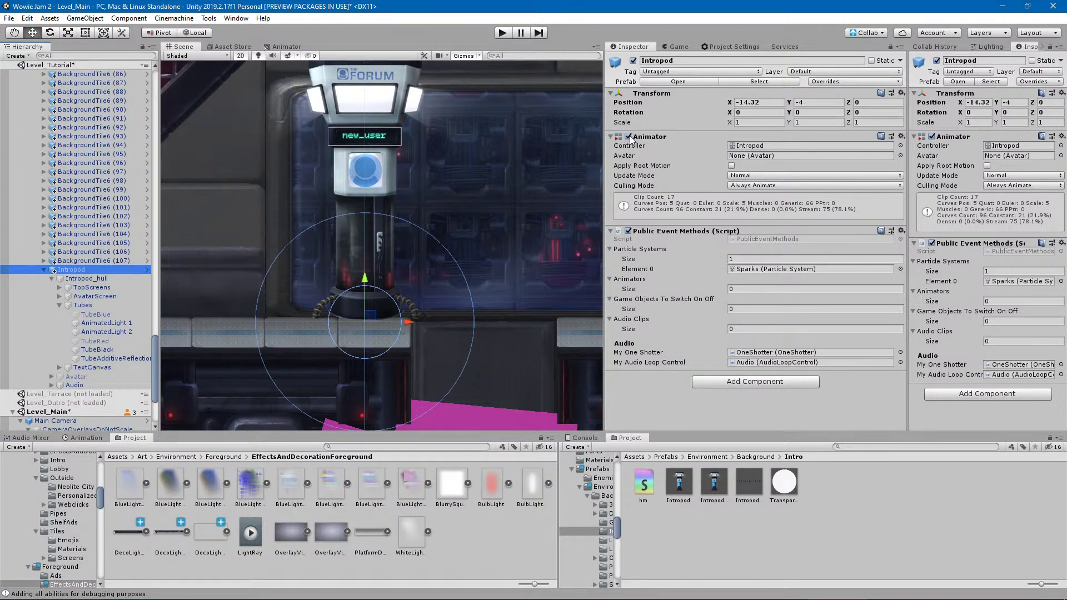
left_click(629, 136)
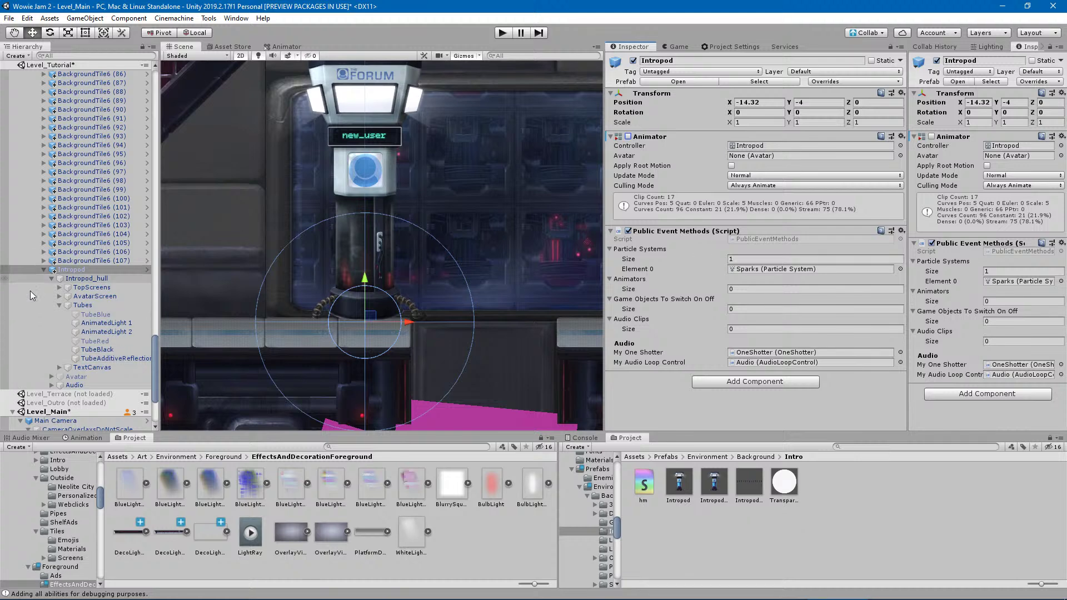
Expand AvatarScreen under Intropod_hull and toggle its AdditiveReflections object off and on to check its effect on the pod.
left_click(86, 279)
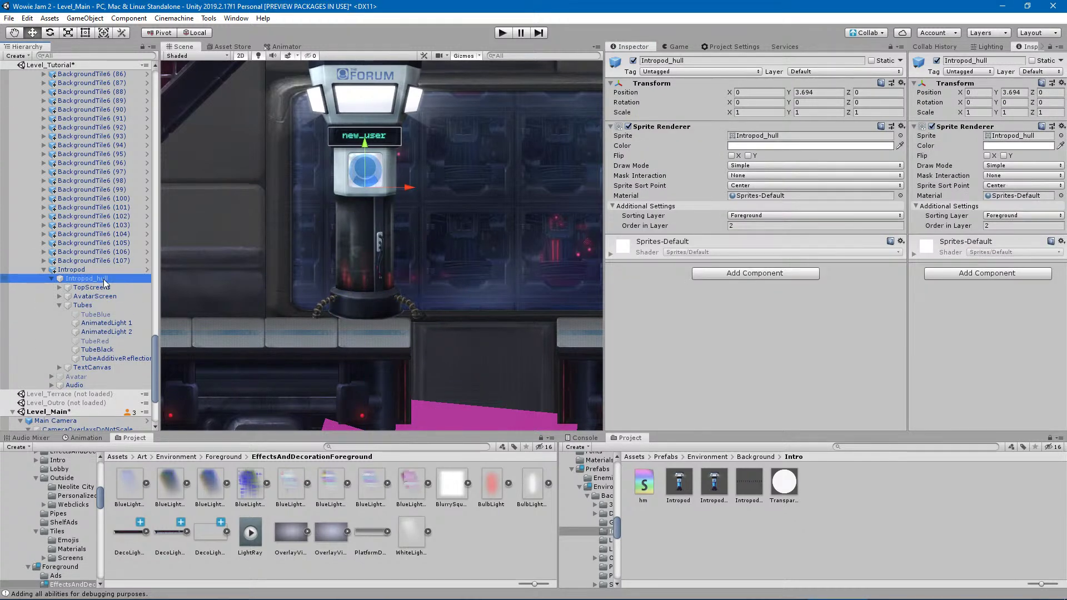
left_click(59, 297)
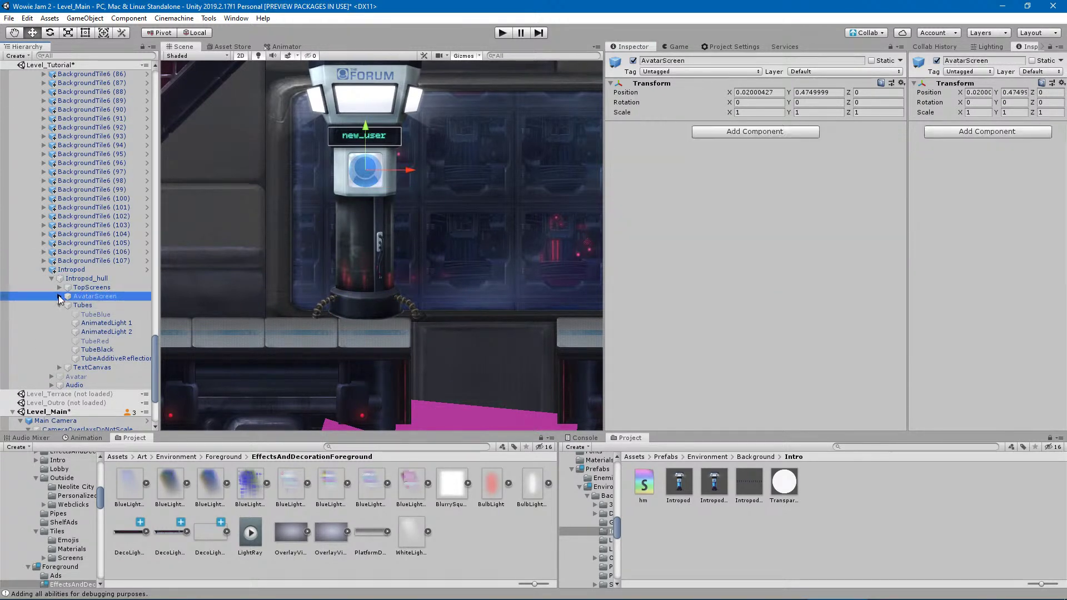
left_click(58, 296)
left_click(105, 315)
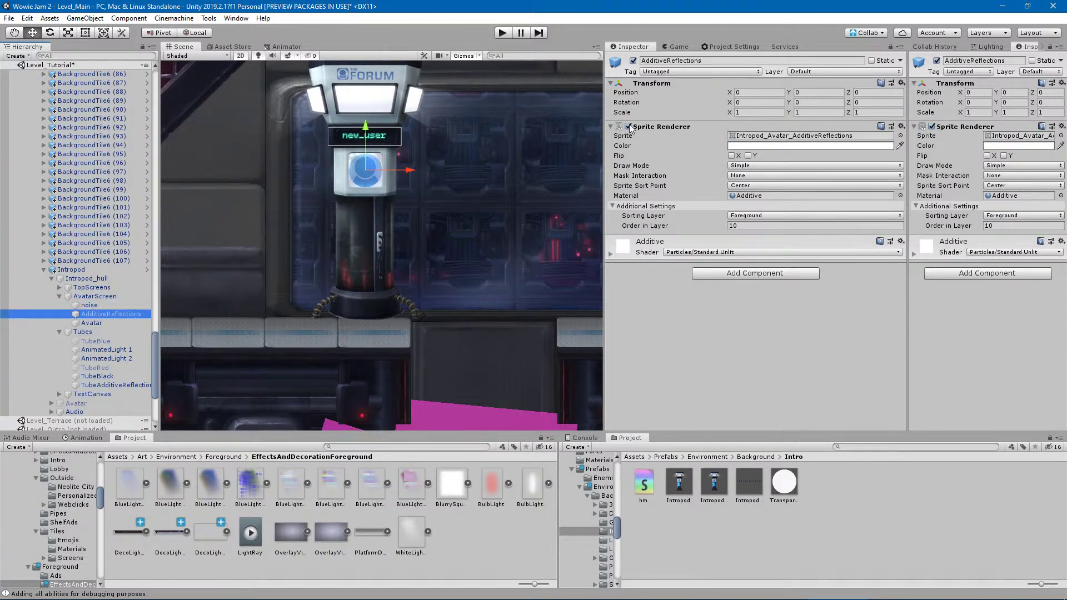
left_click(632, 61)
left_click(632, 62)
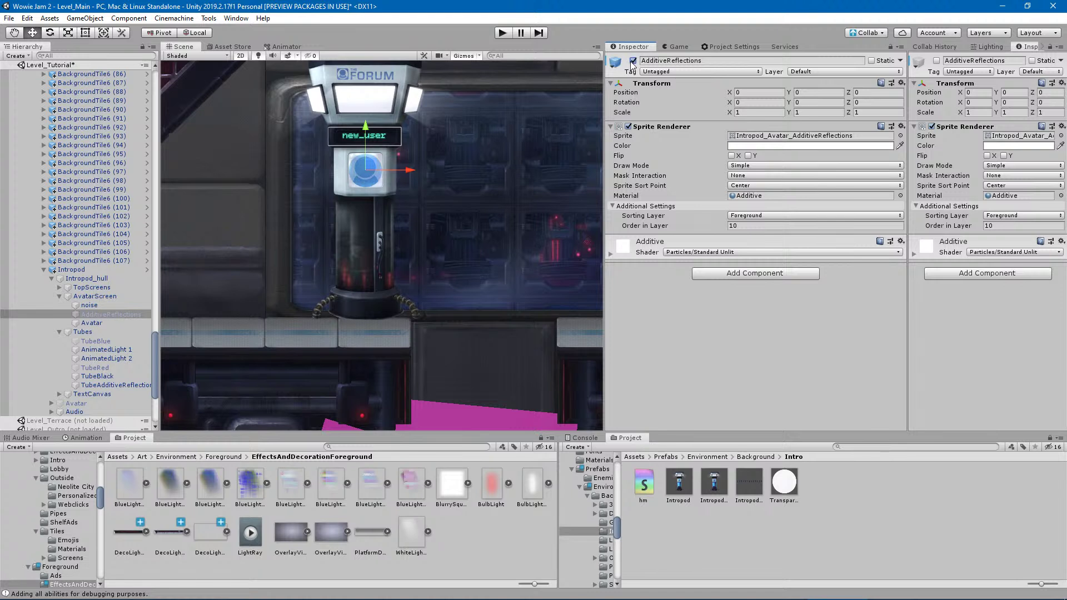
Deactivate the Avatar sprite object under AvatarScreen.
left_click(91, 323)
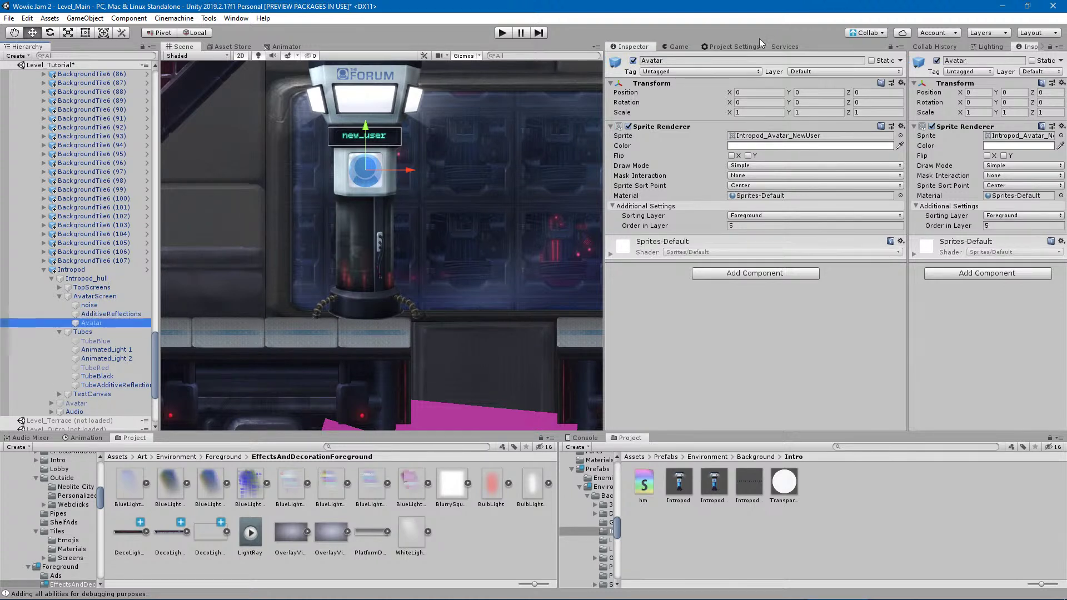
left_click(633, 62)
left_click(633, 61)
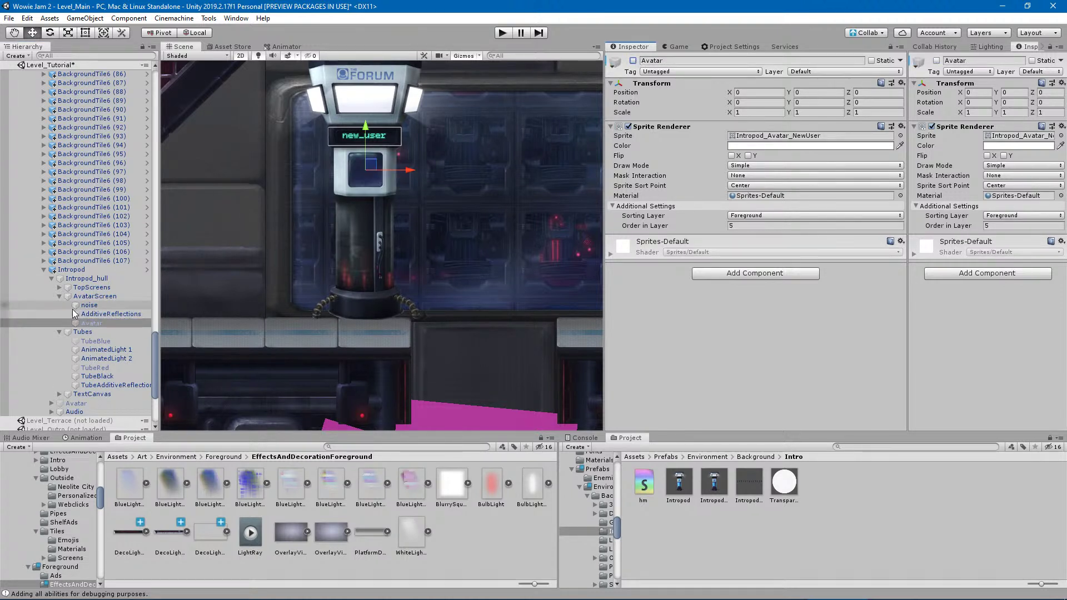
Deactivate the noise object under the Intropod's AvatarScreen.
left_click(89, 305)
scroll(405, 165, "up", 4)
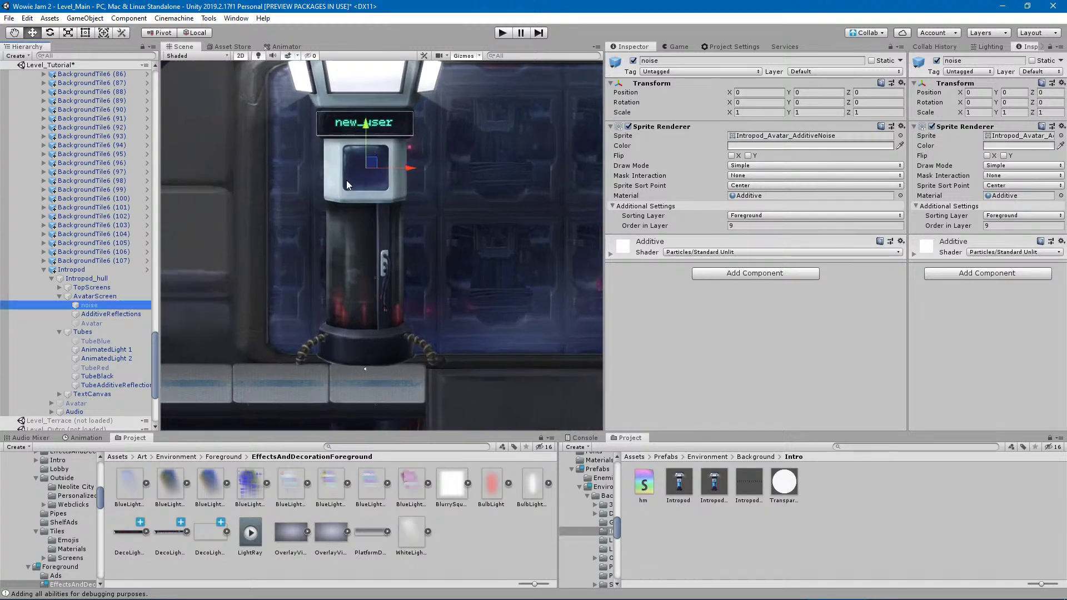
scroll(390, 173, "up", 2)
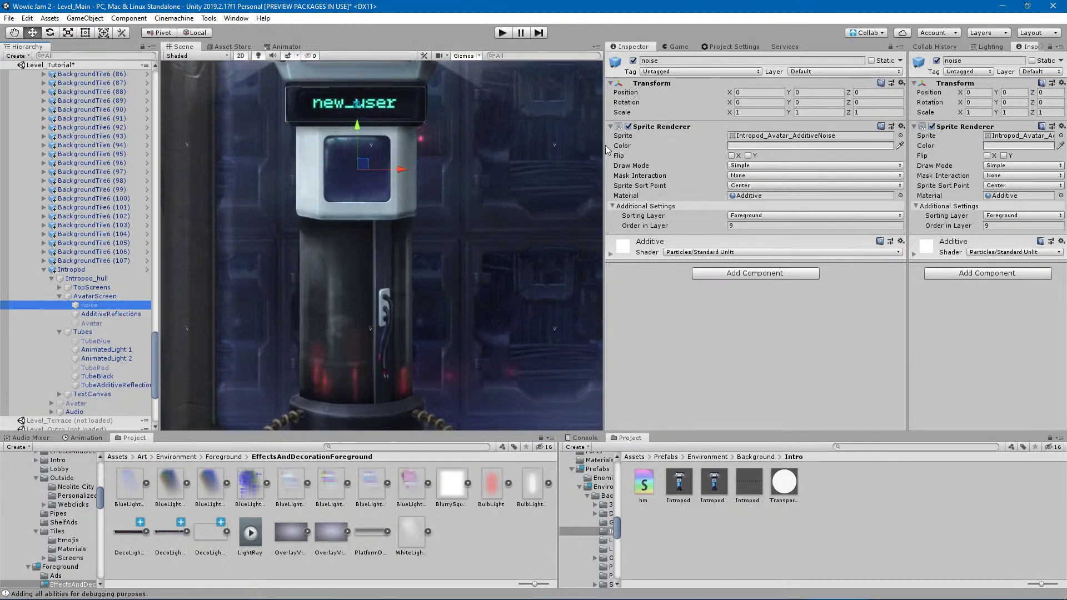
left_click(633, 62)
scroll(350, 272, "down", 4)
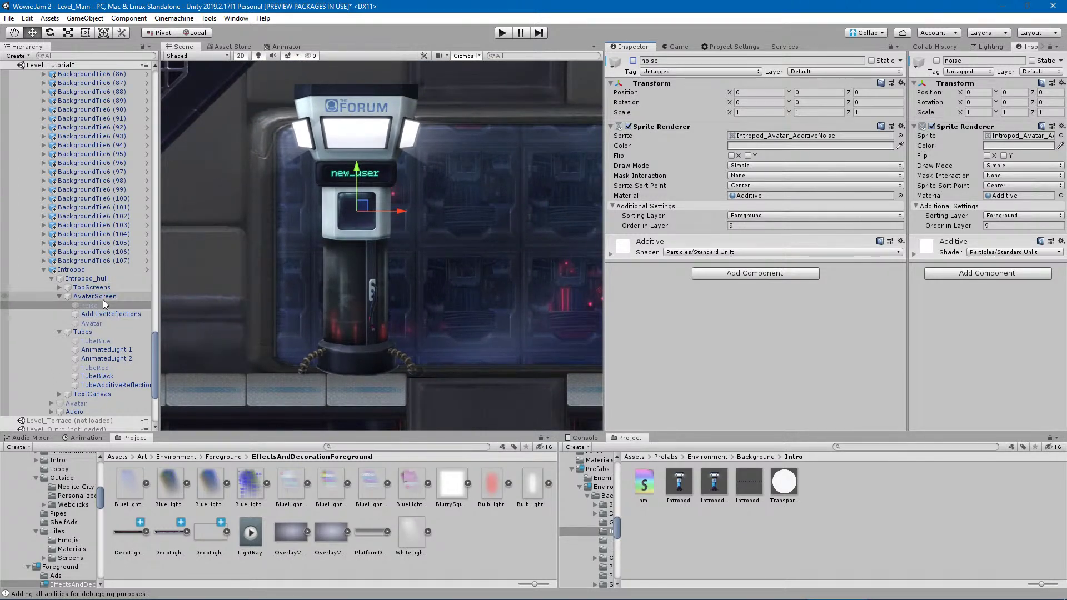
Deactivate the TopScreens group with its three backlights under Intropod_hull and collapse the group.
left_click(62, 288)
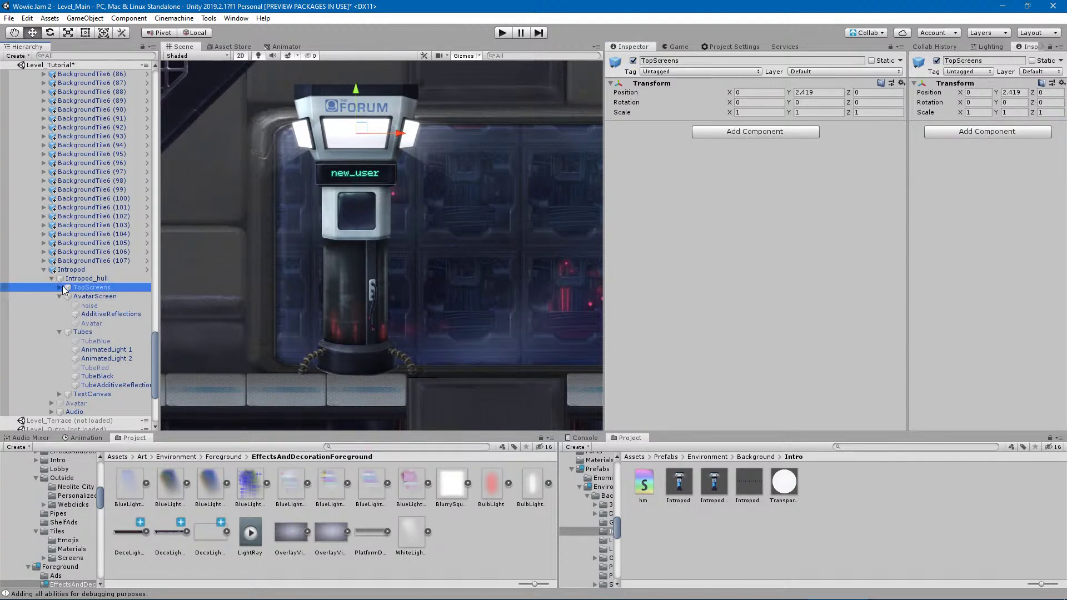
left_click(59, 287)
left_click(98, 299)
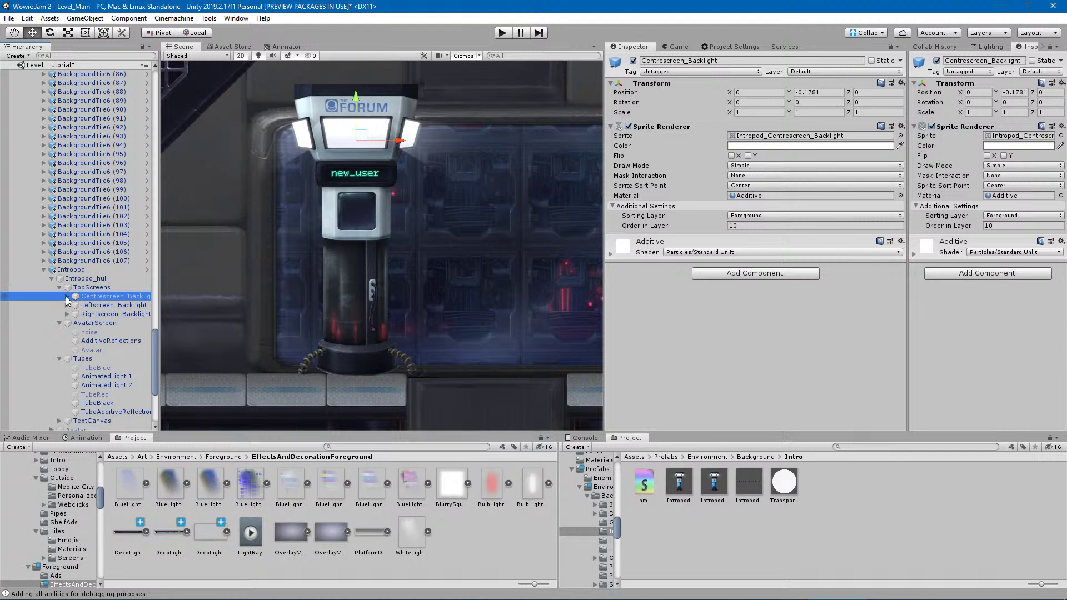
left_click(105, 314, "shift")
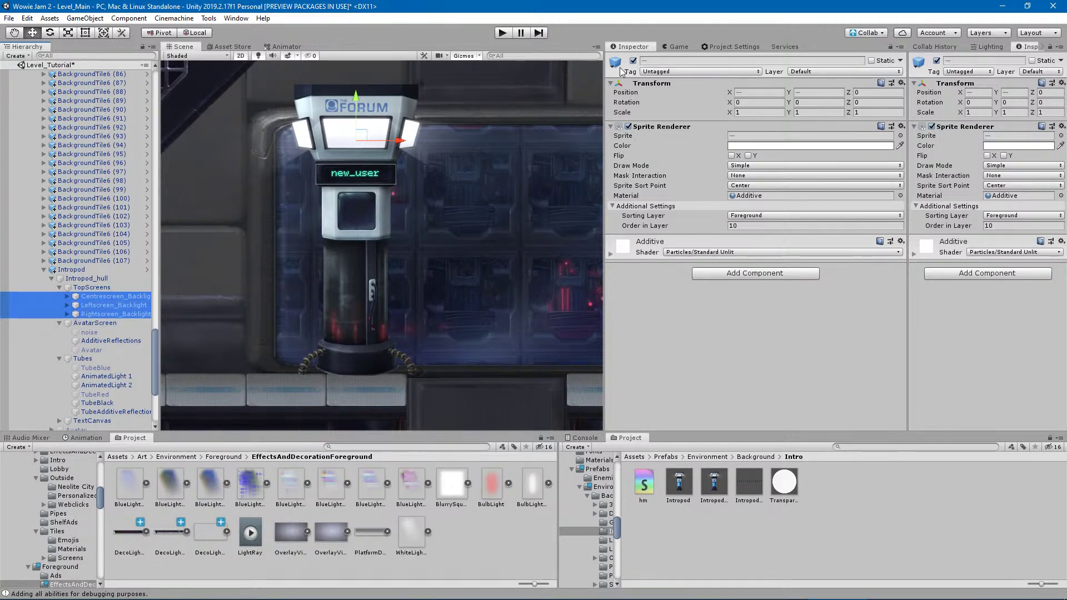
left_click(94, 287)
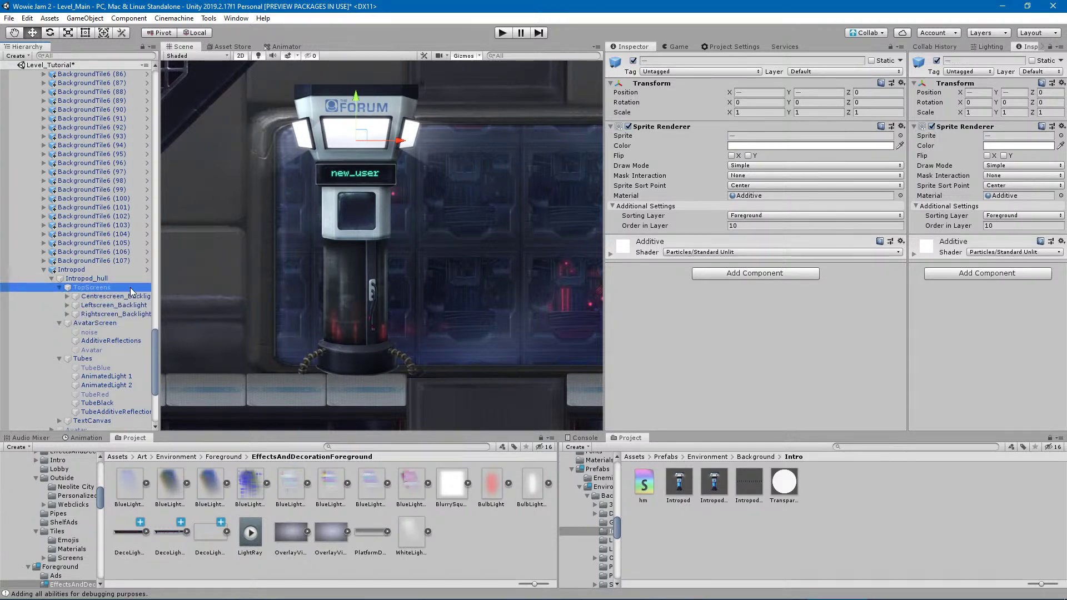
left_click(633, 61)
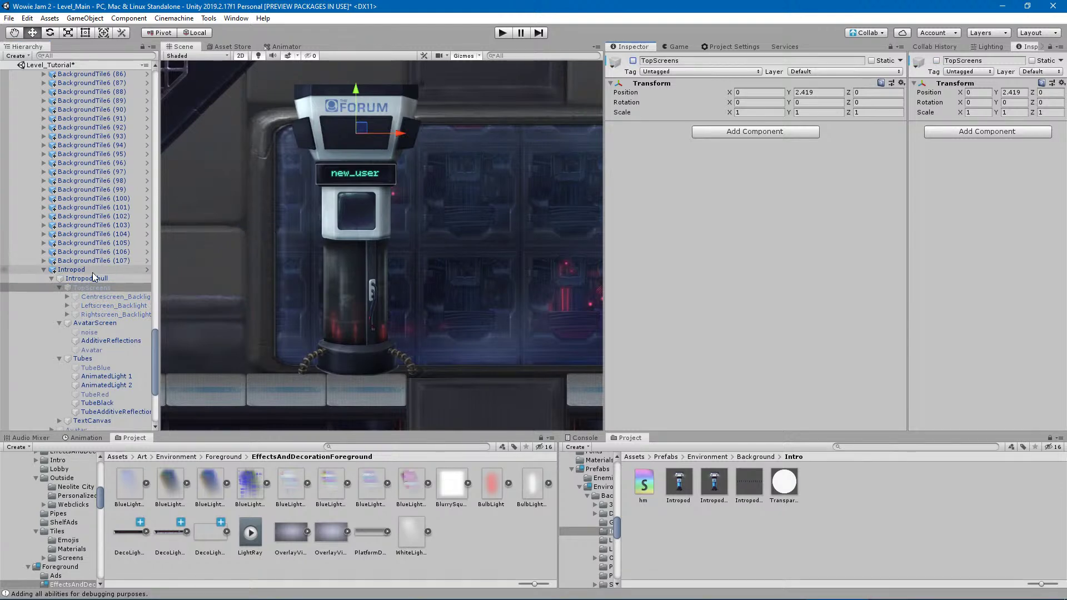
left_click(60, 287)
Deactivate the TextCanvas object that holds the pod's name, disconnected and error texts.
left_click(363, 176)
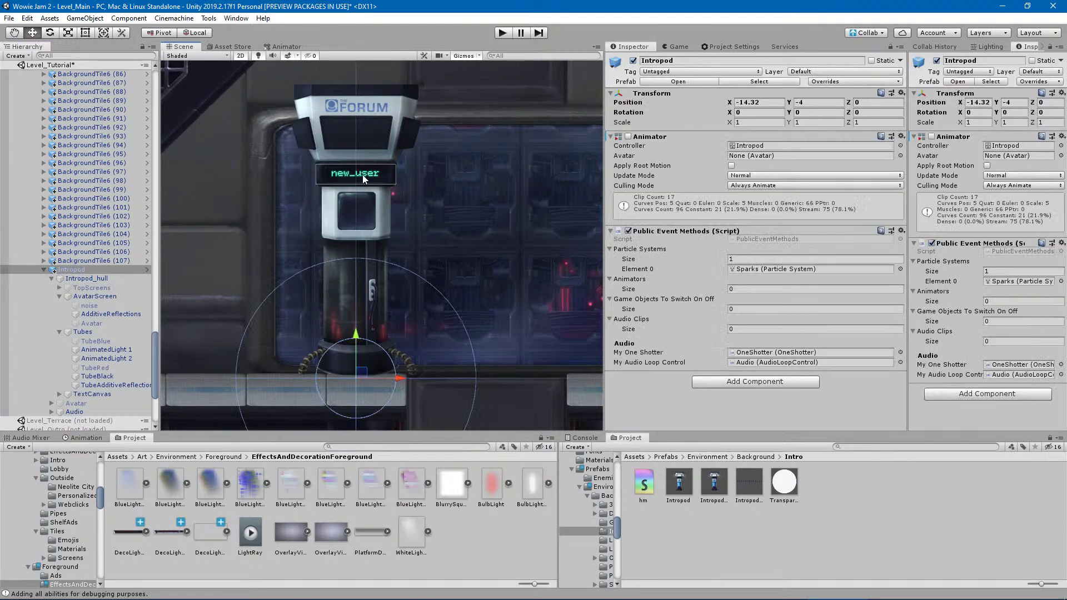
left_click(362, 175)
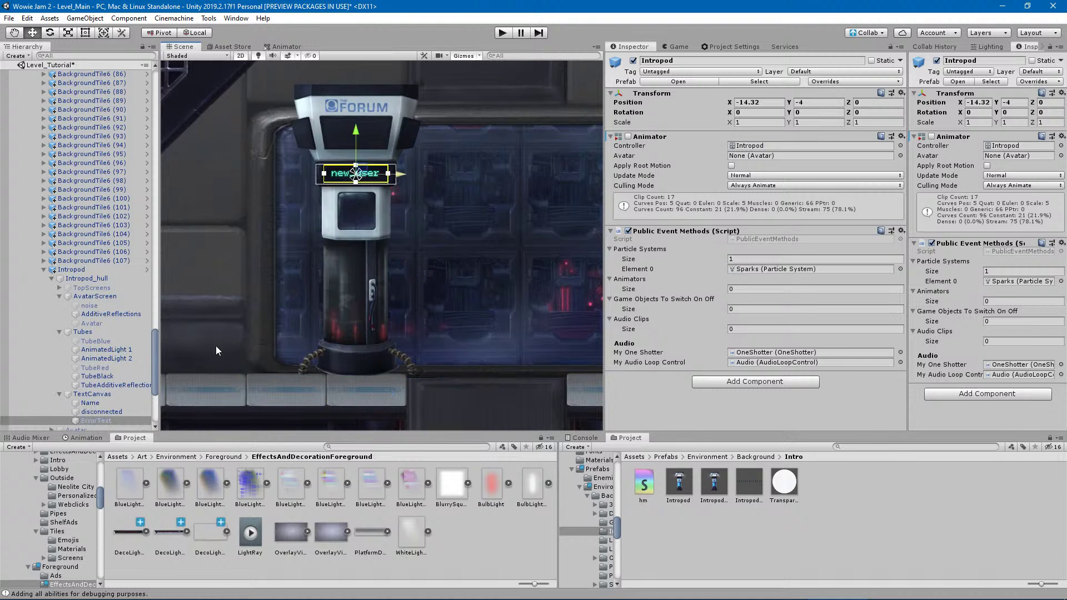
scroll(86, 399, "down", 3)
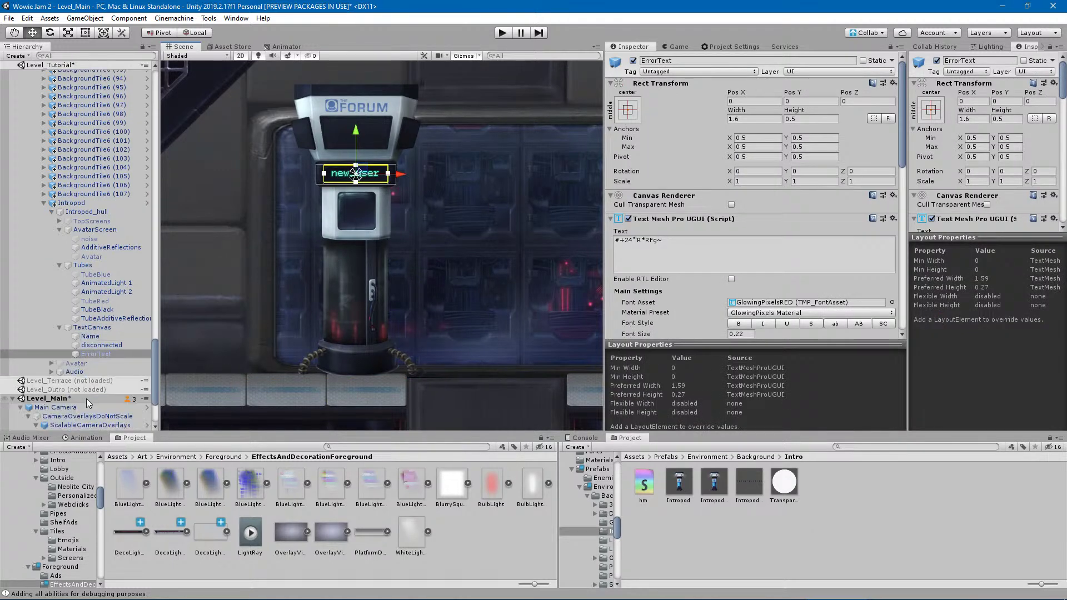
left_click(633, 60)
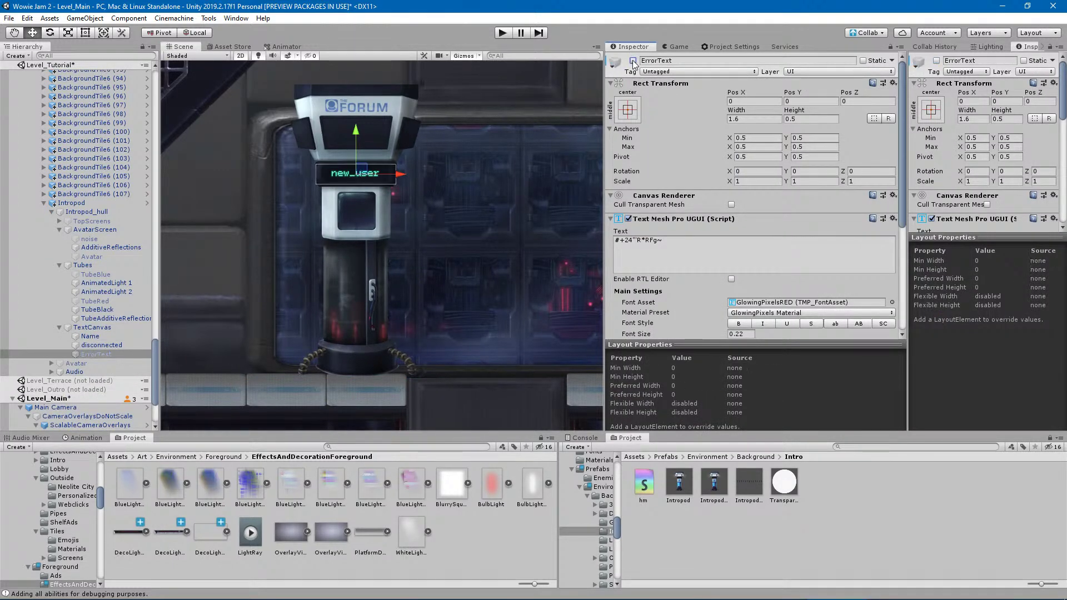
left_click(101, 328)
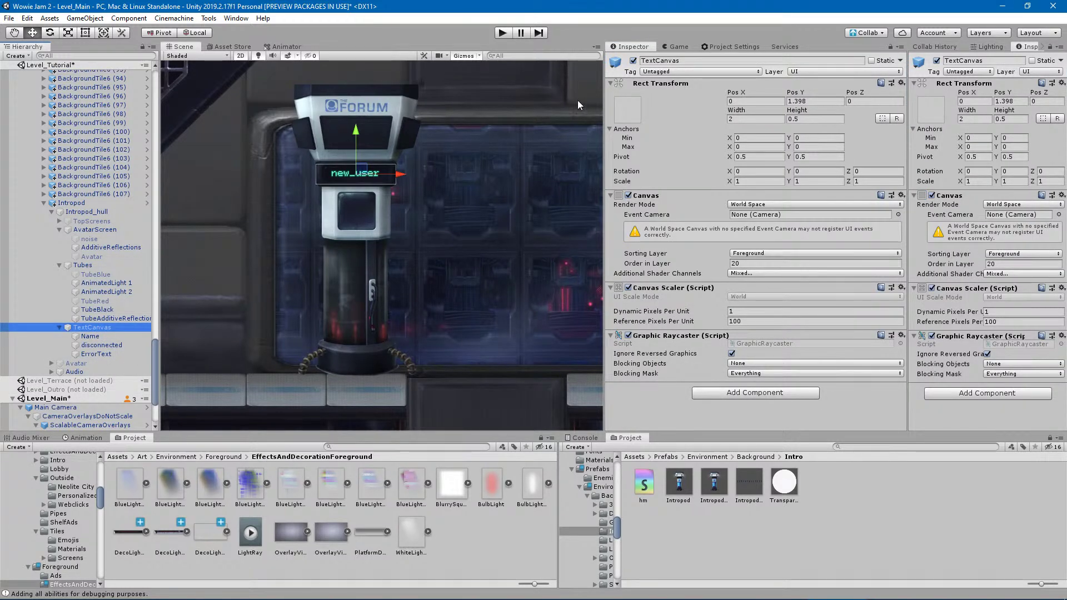
left_click(632, 61)
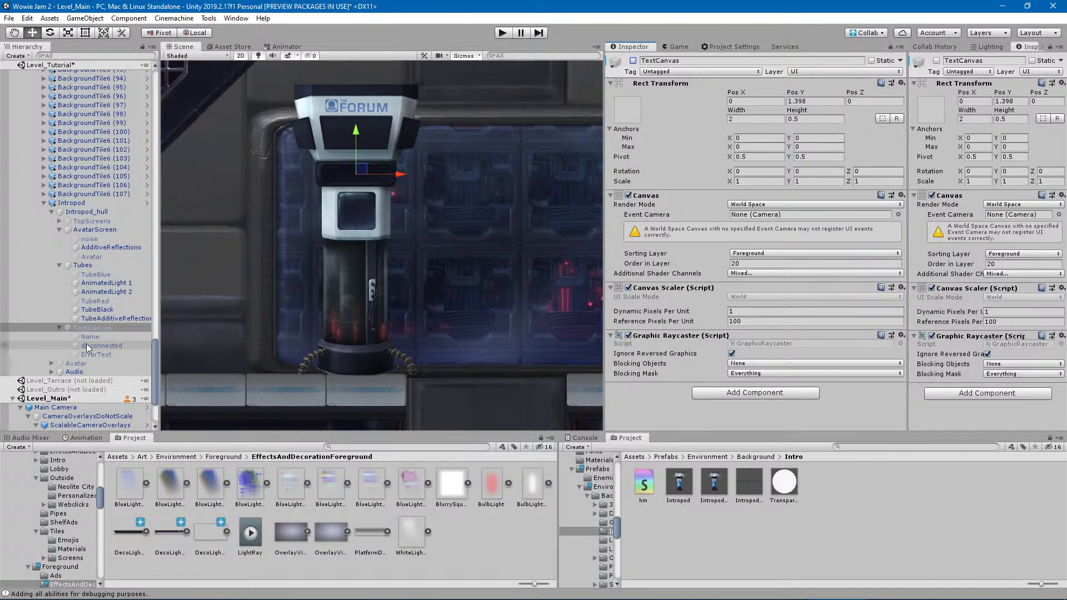
Move the whole Intropod slightly down in the scene to about X -14.33, Y -4.28.
left_click(99, 215)
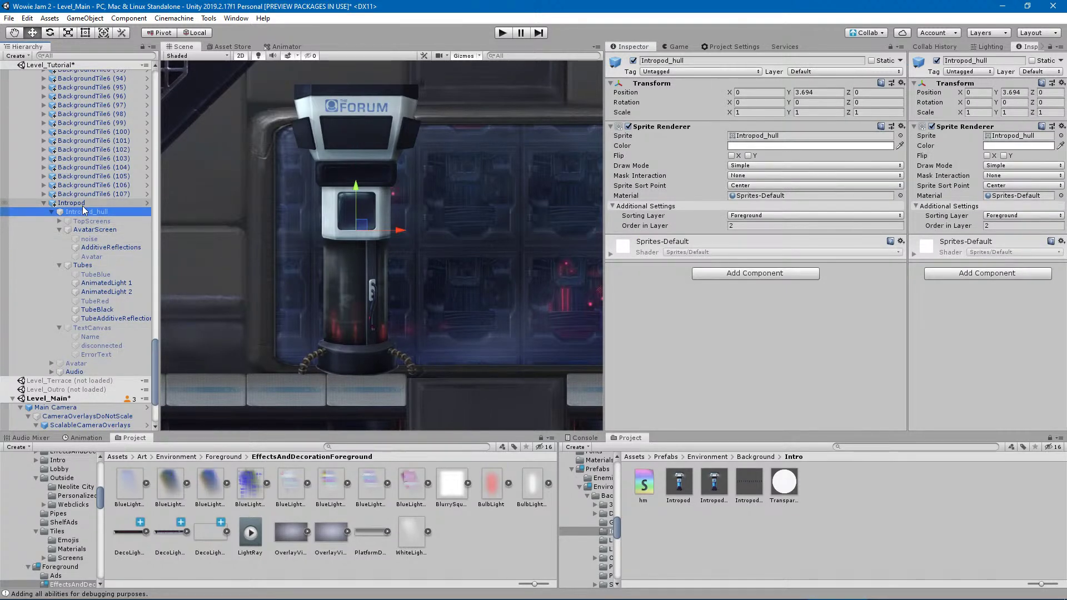
left_click(82, 203)
mouse_move(360, 373)
left_mouse_down()
mouse_move(351, 382)
mouse_move(361, 387)
left_mouse_up()
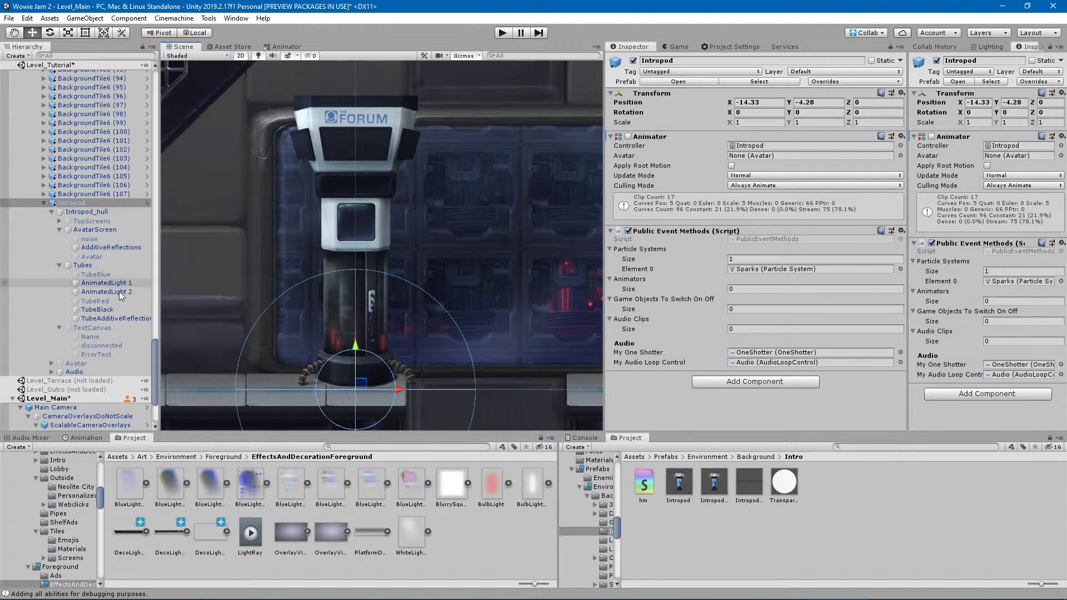
Set the sorting layer of AdditiveReflections under AvatarScreen to Parallax1.
left_click(81, 218)
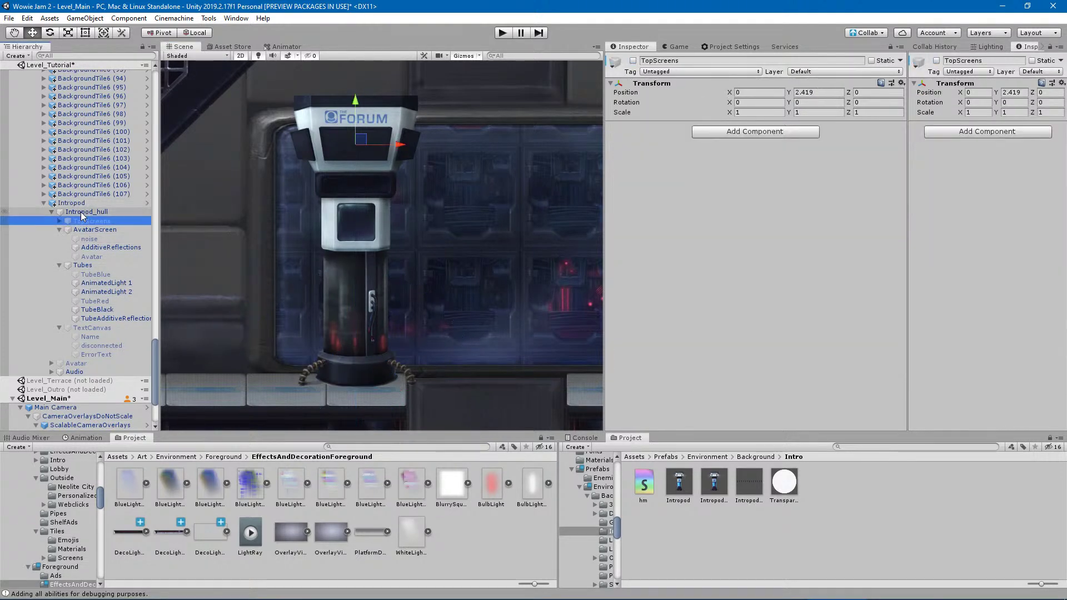
left_click(81, 213)
key("Down")
key("Down")
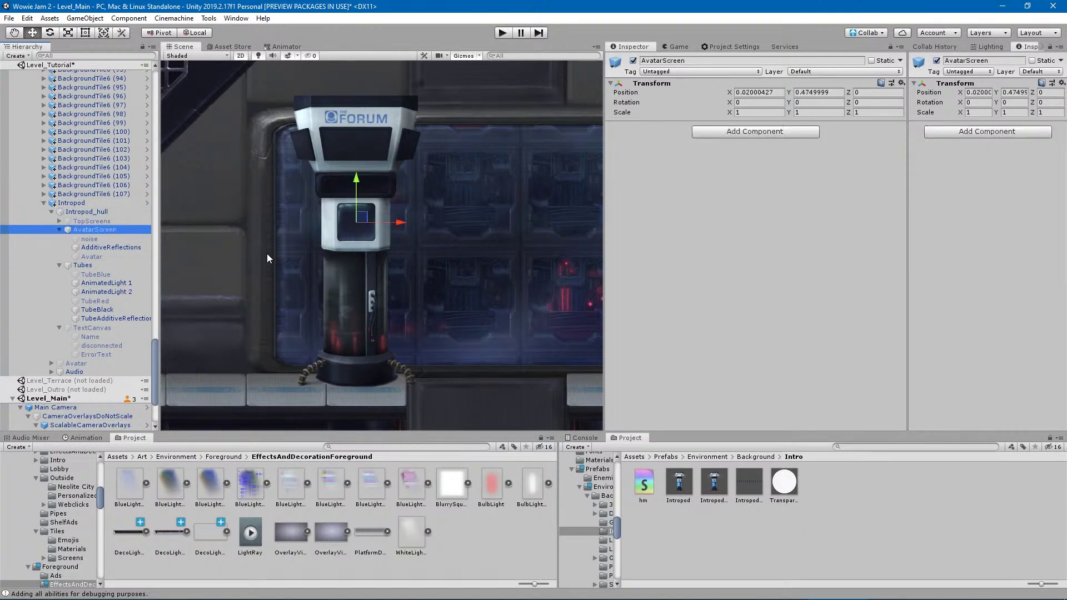
key("Down")
key("Down")
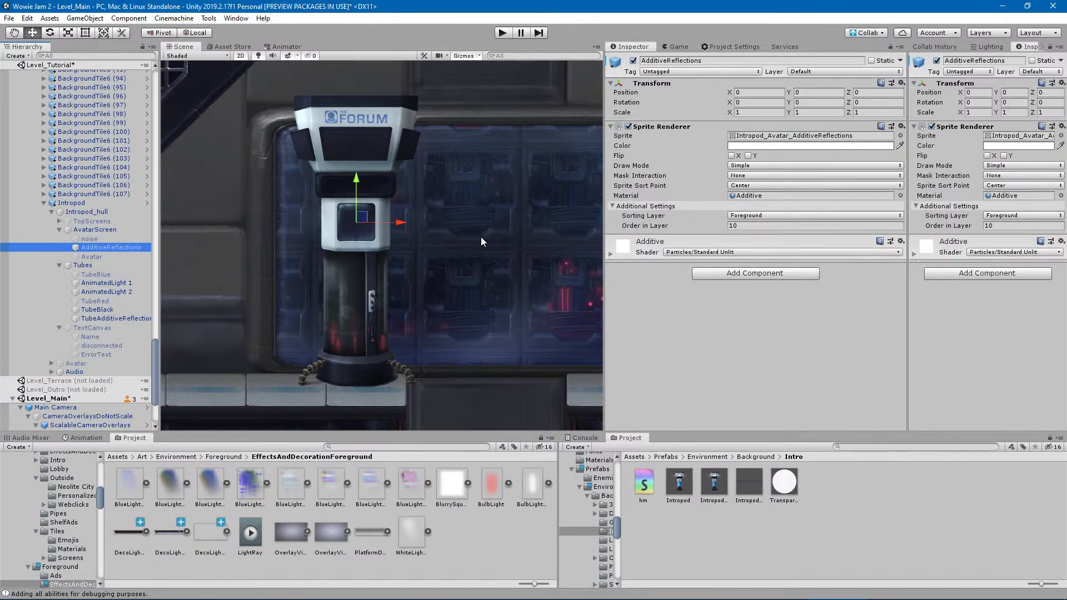
left_click(747, 217)
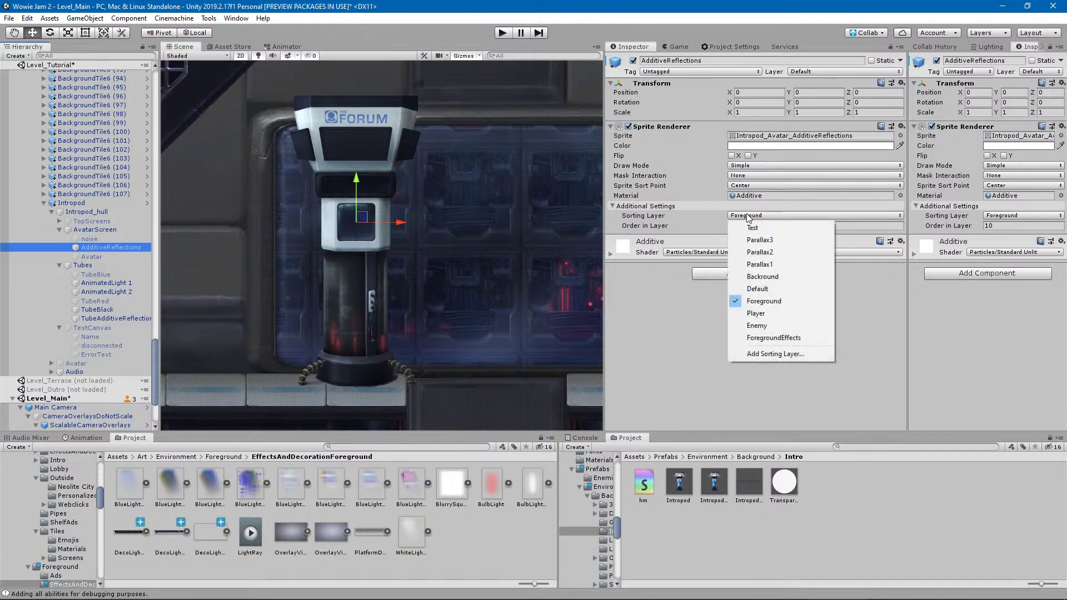
left_click(759, 263)
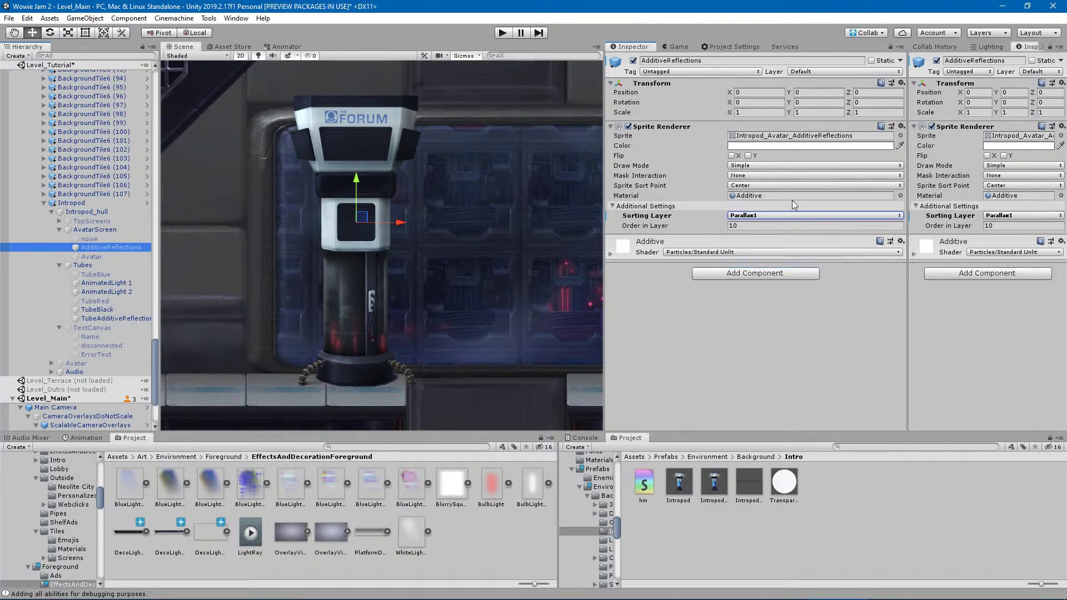
Set the sorting layer of AnimatedLight 1 and AnimatedLight 2 under Tubes to Parallax1.
left_click(83, 267)
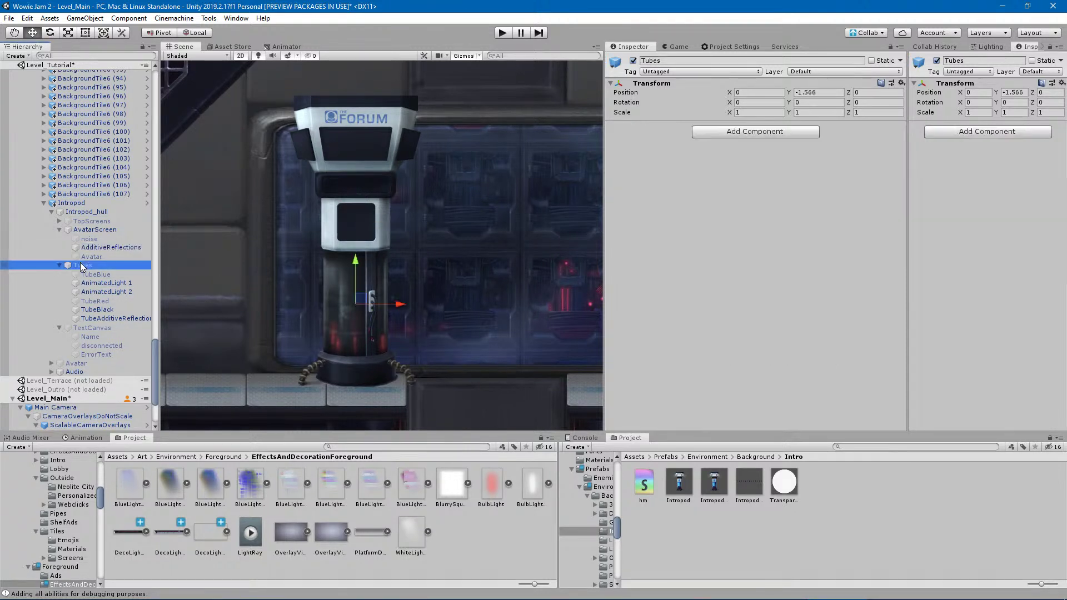
left_click(100, 283)
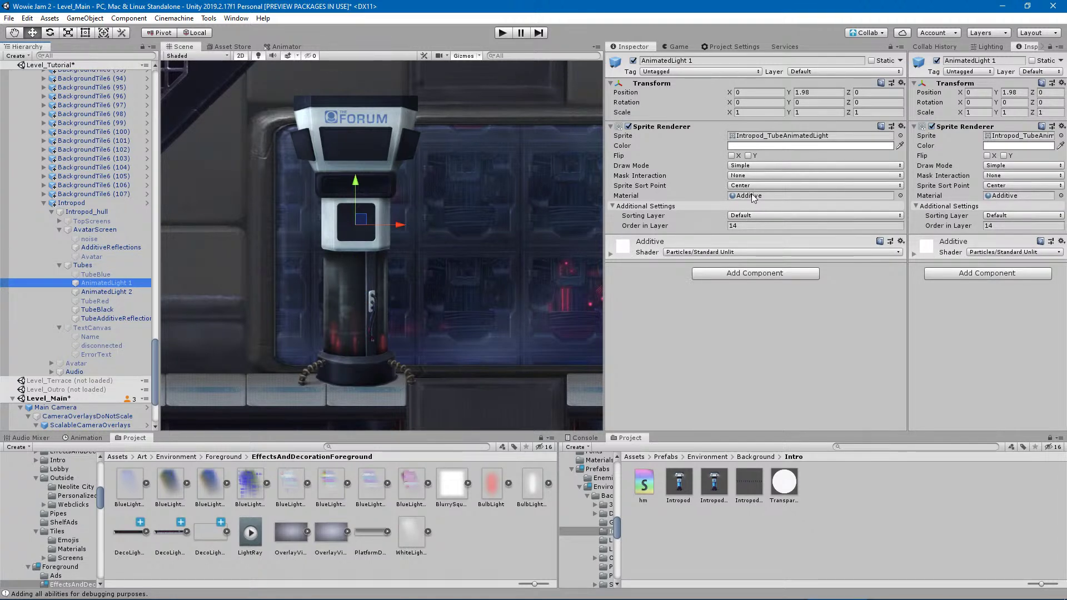
left_click(747, 216)
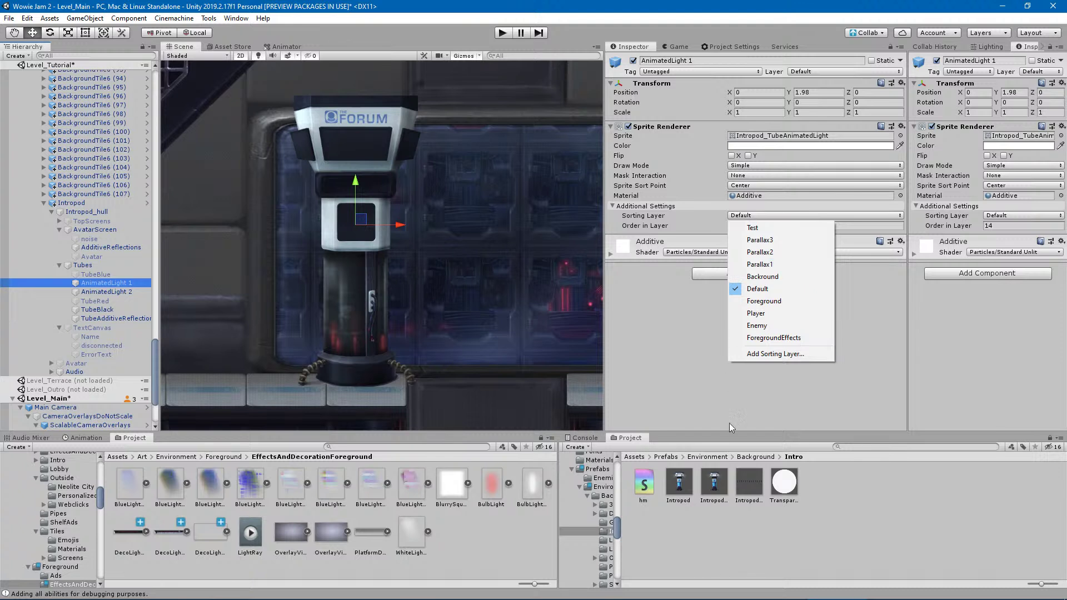
left_click(761, 264)
left_click(109, 292)
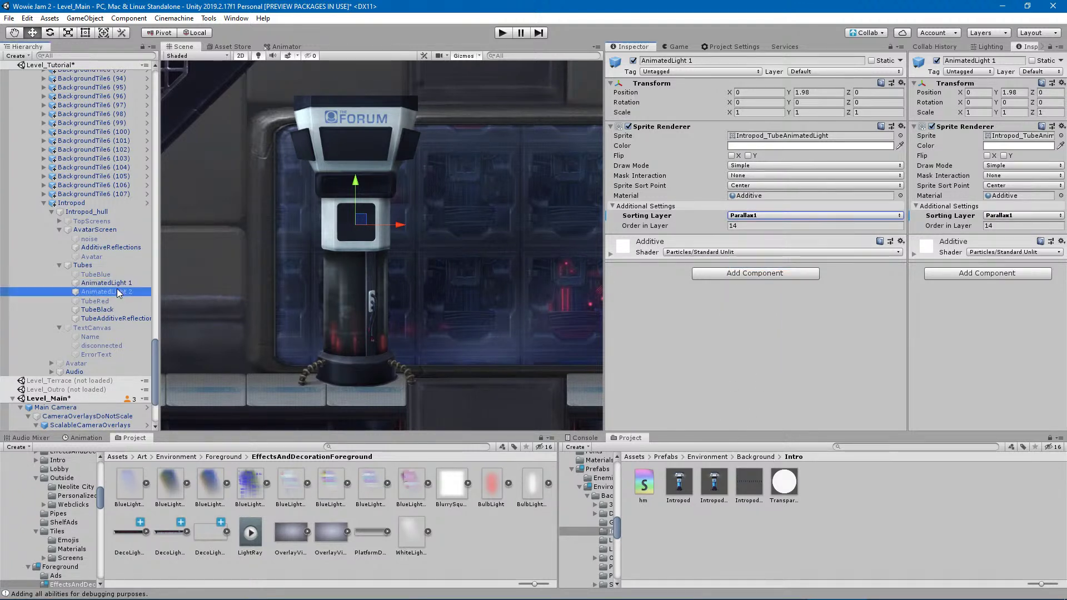
left_click(741, 216)
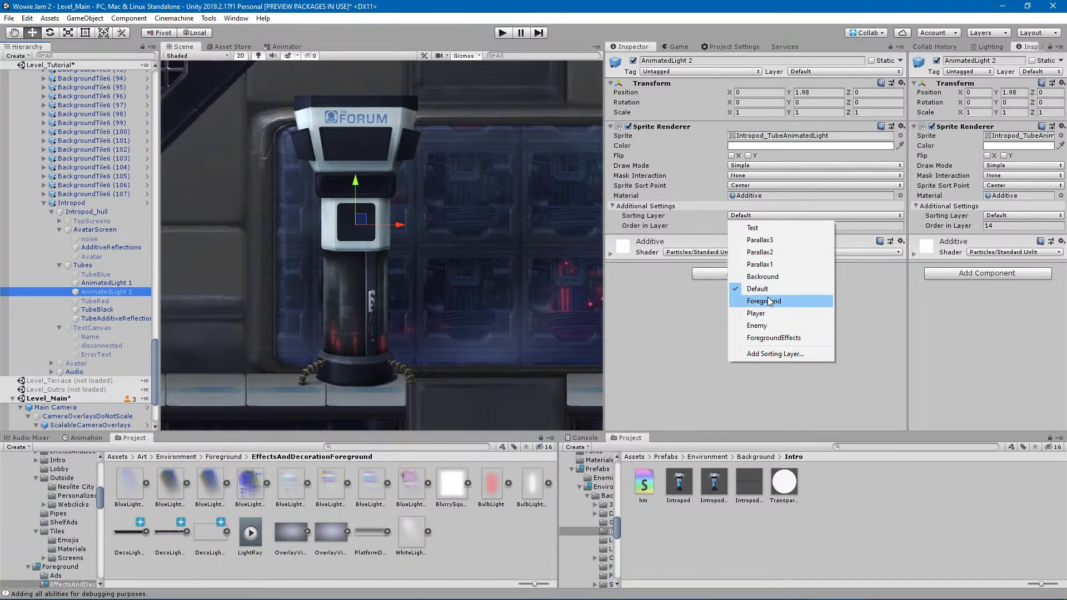
left_click(760, 265)
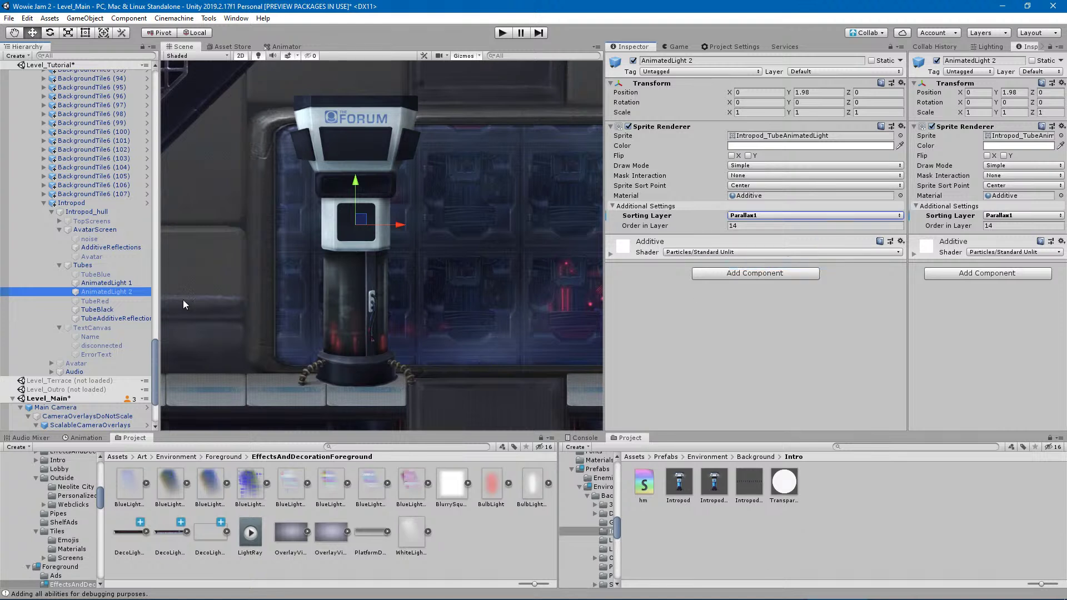
Deactivate both AnimatedLight 1 and AnimatedLight 2 under Tubes.
left_click(115, 309)
left_click(115, 290)
left_click(118, 282, "ctrl")
key("alt+shift+a")
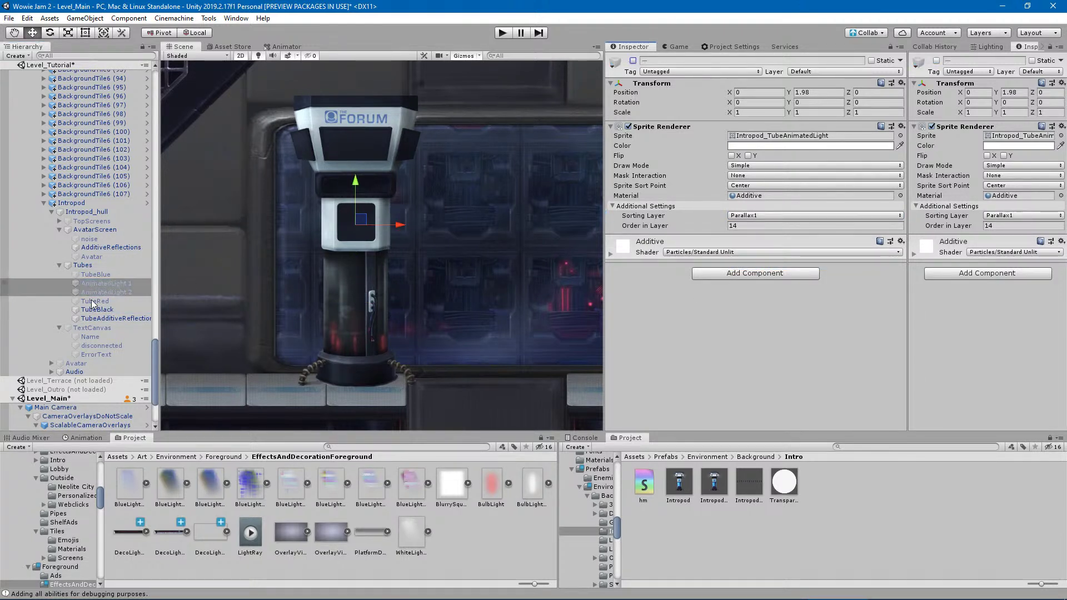
Set the sorting layer of TubeBlack and TubeAdditiveReflections to Parallax1.
left_click(97, 310)
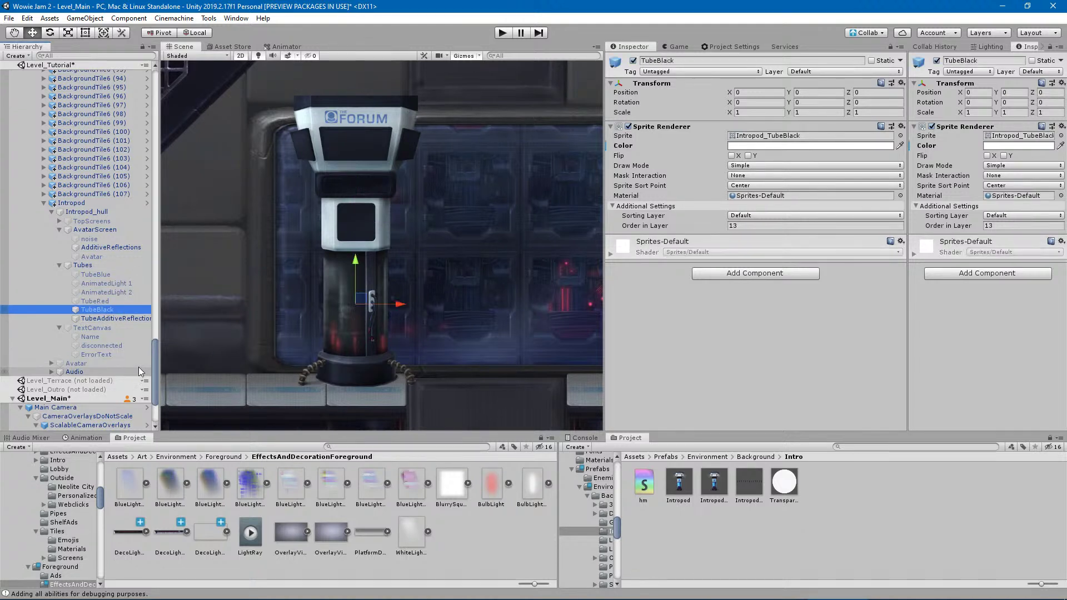
key("Down")
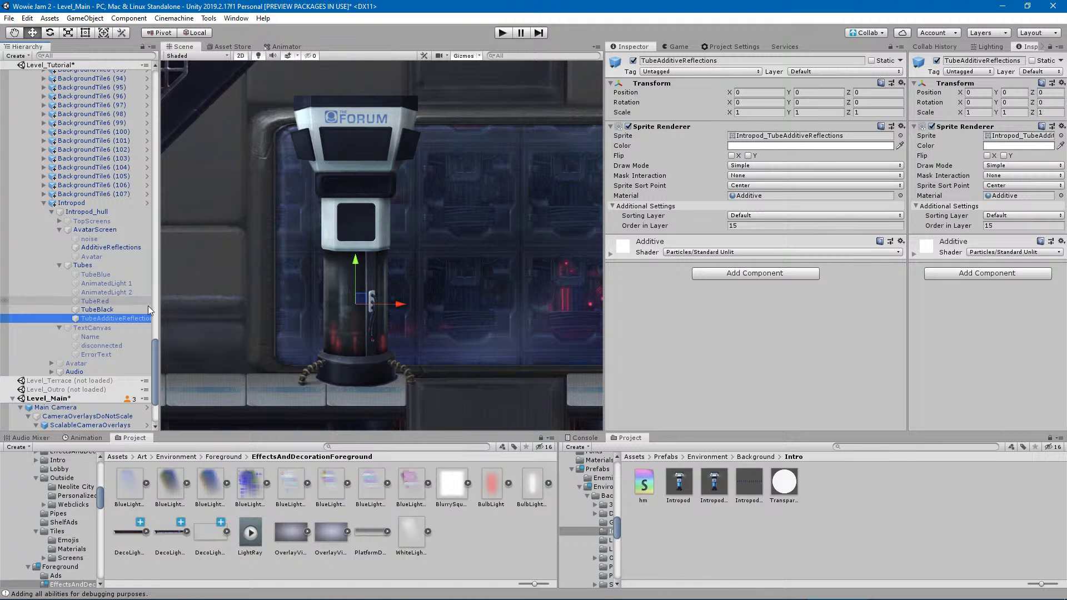
key("Up")
left_click(742, 217)
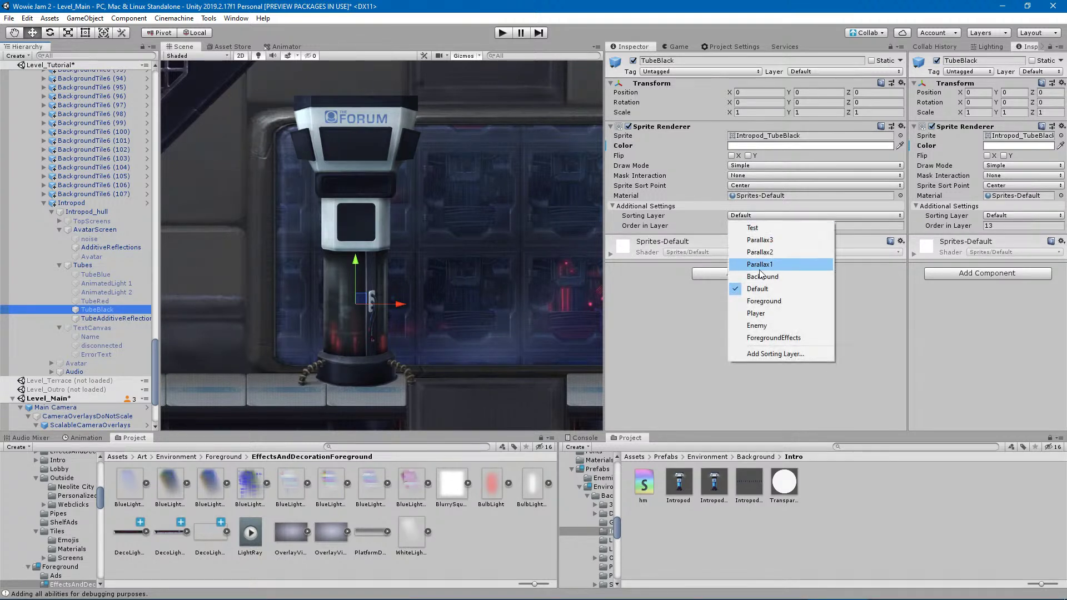
left_click(753, 239)
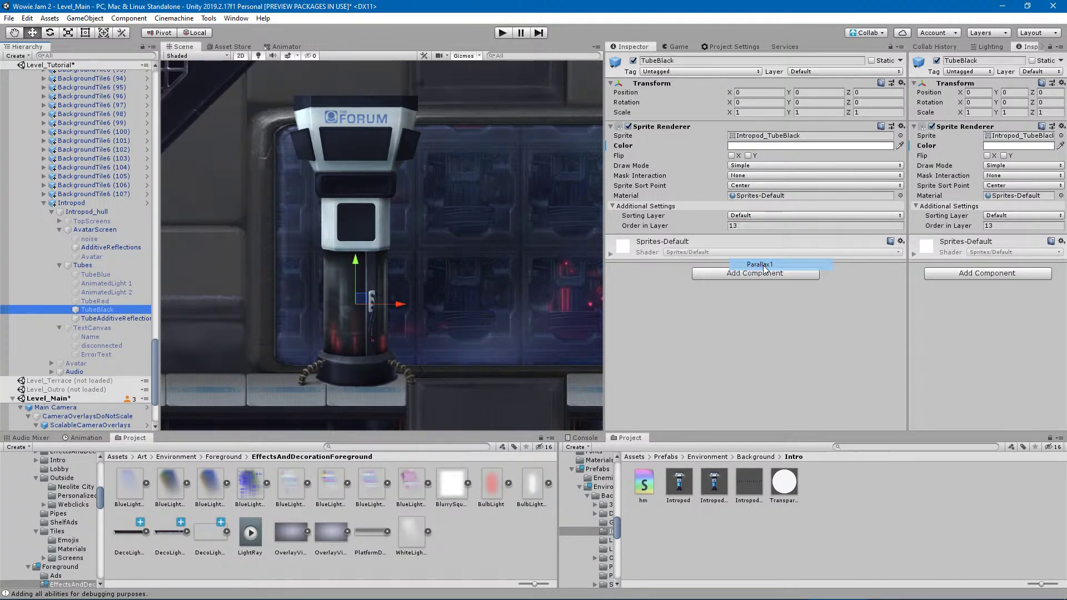
left_click(109, 318)
left_click(763, 216)
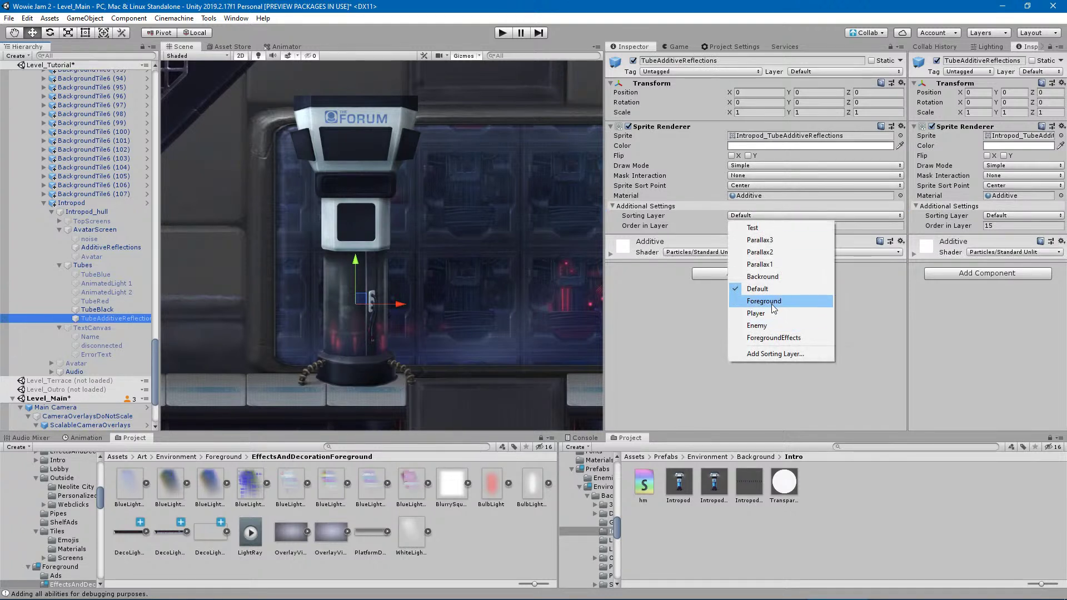
left_click(765, 264)
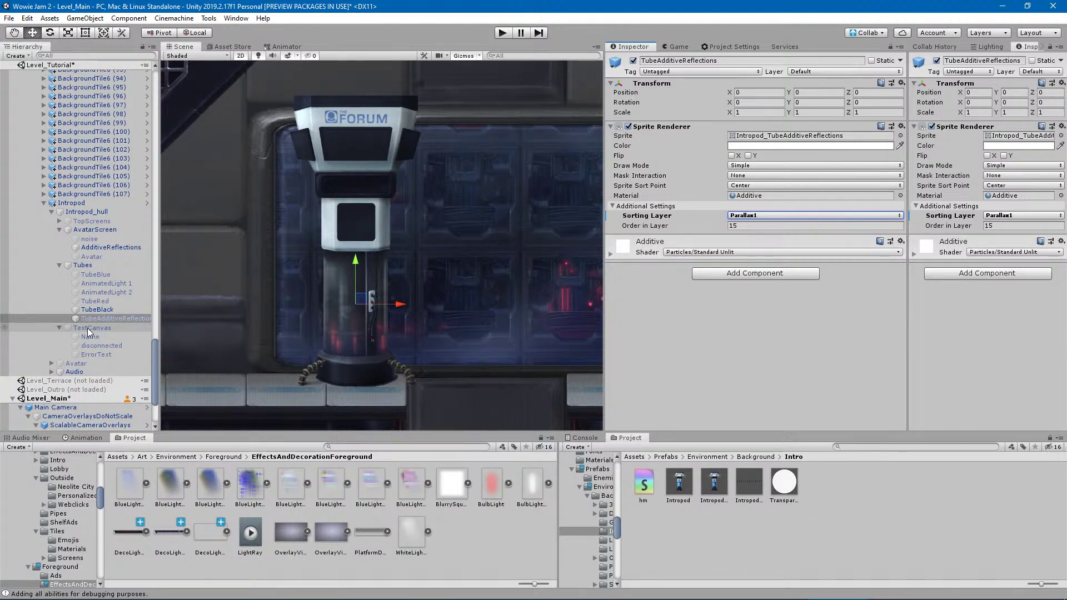
Set the sorting layer of Intropod_hull to Parallax1.
left_click(91, 212)
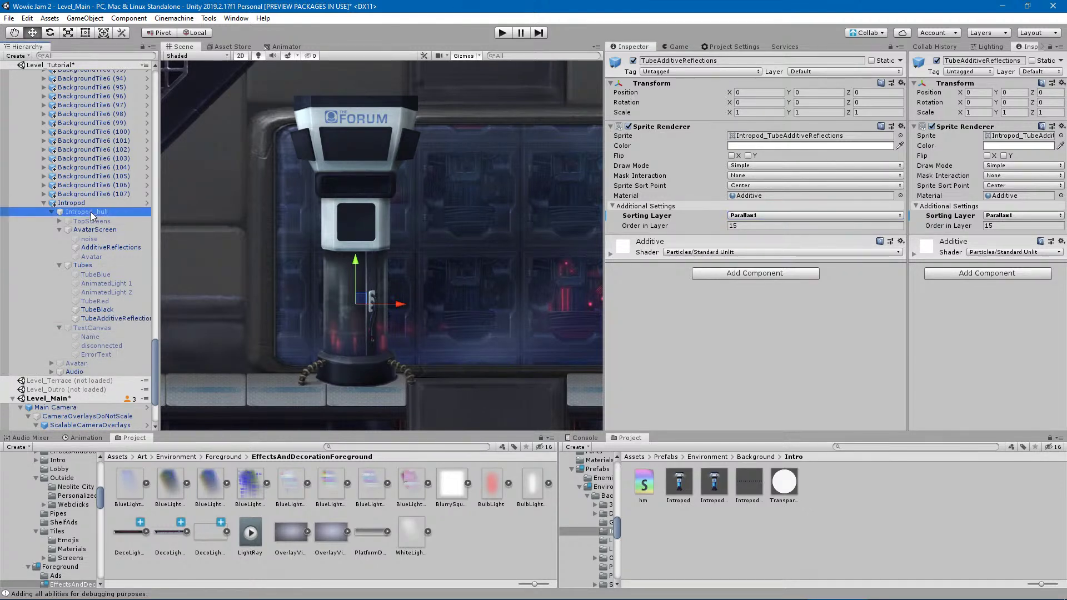
left_click(788, 216)
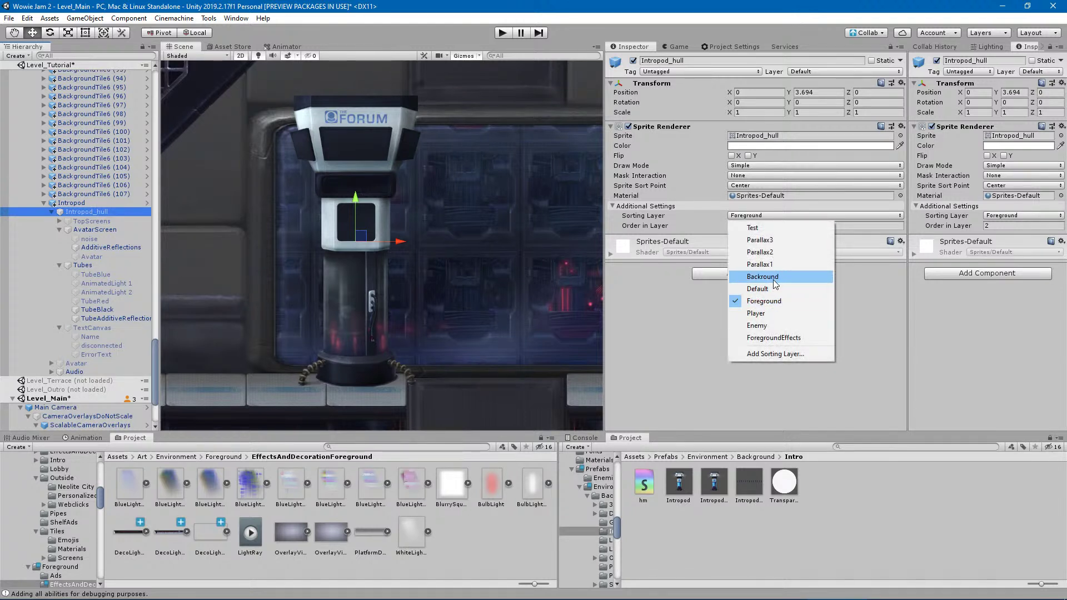
left_click(773, 265)
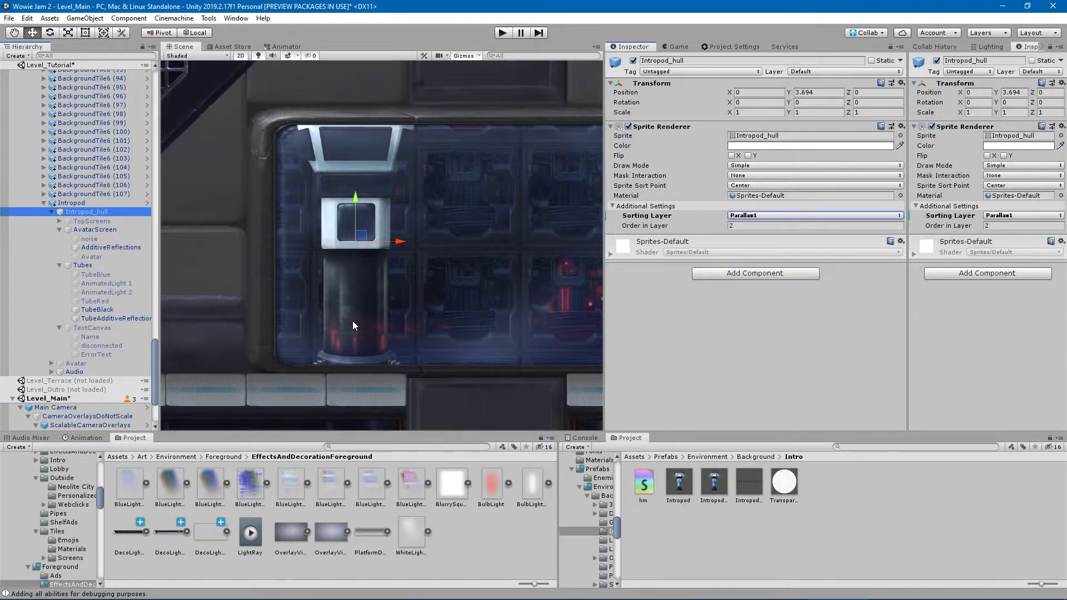
Move the Intropod within the wall window to about X -14.8, Y -4.14 and collapse its hierarchy.
left_click(83, 203)
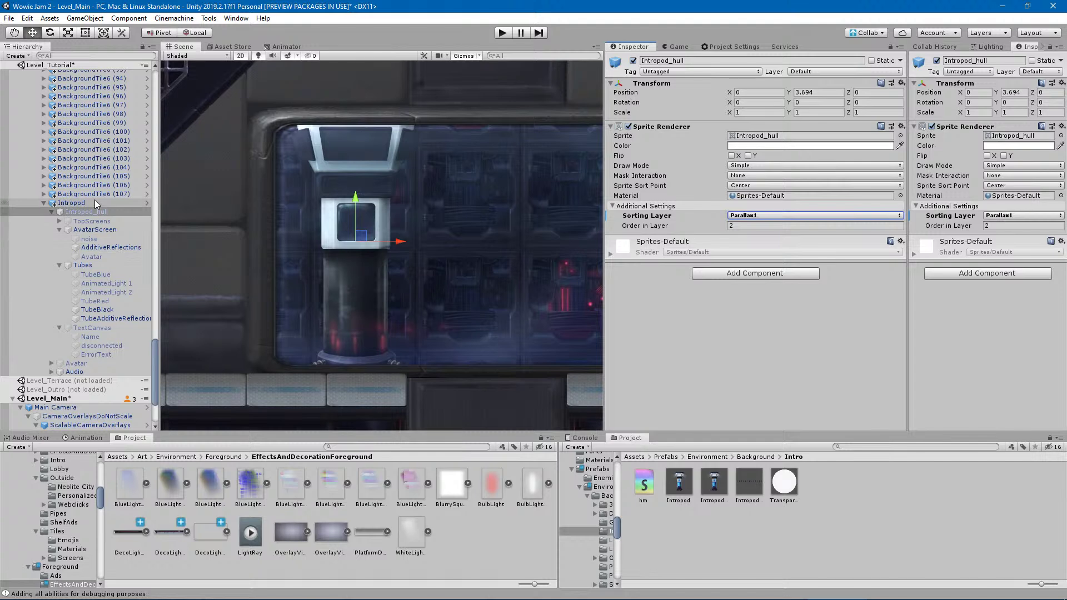
left_click_drag(365, 383, 338, 376)
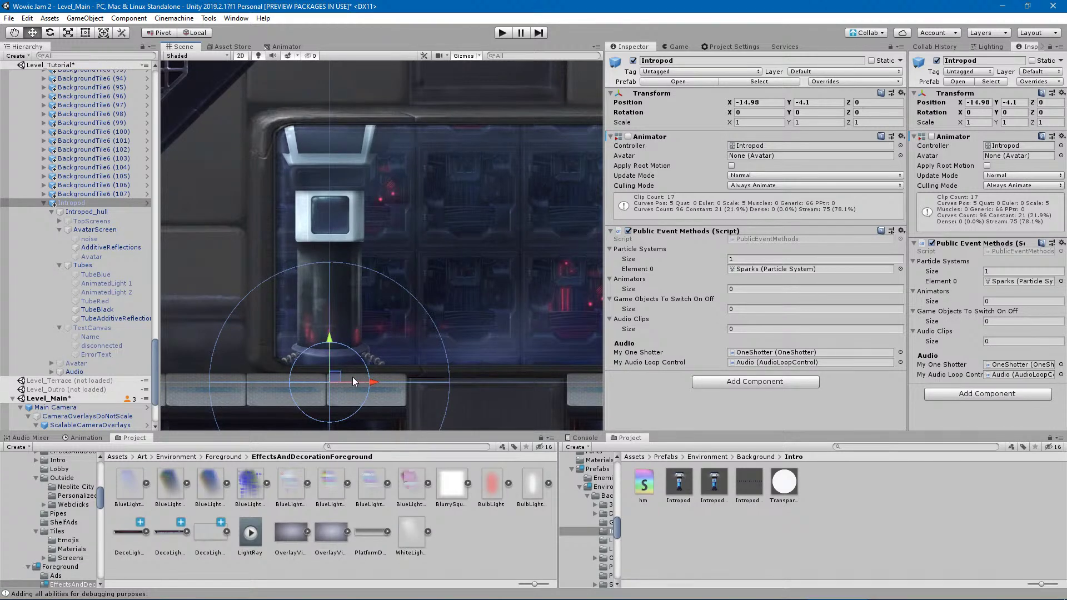
left_click_drag(334, 375, 336, 375)
left_click(44, 202)
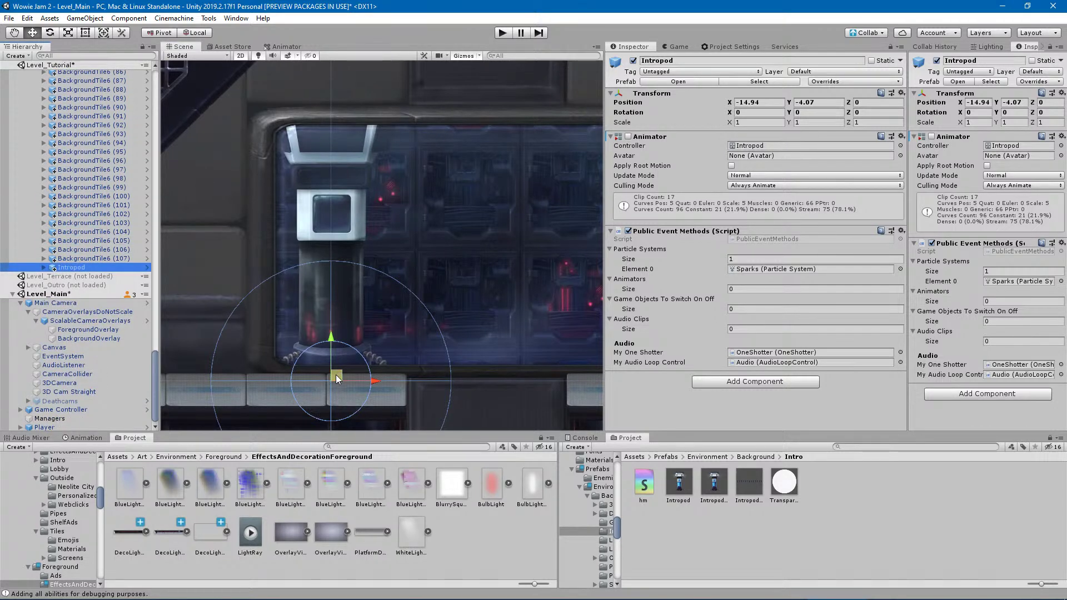
mouse_move(335, 375)
left_mouse_down()
mouse_move(365, 396)
mouse_move(354, 377)
mouse_move(341, 377)
mouse_move(345, 391)
mouse_move(342, 376)
left_mouse_up()
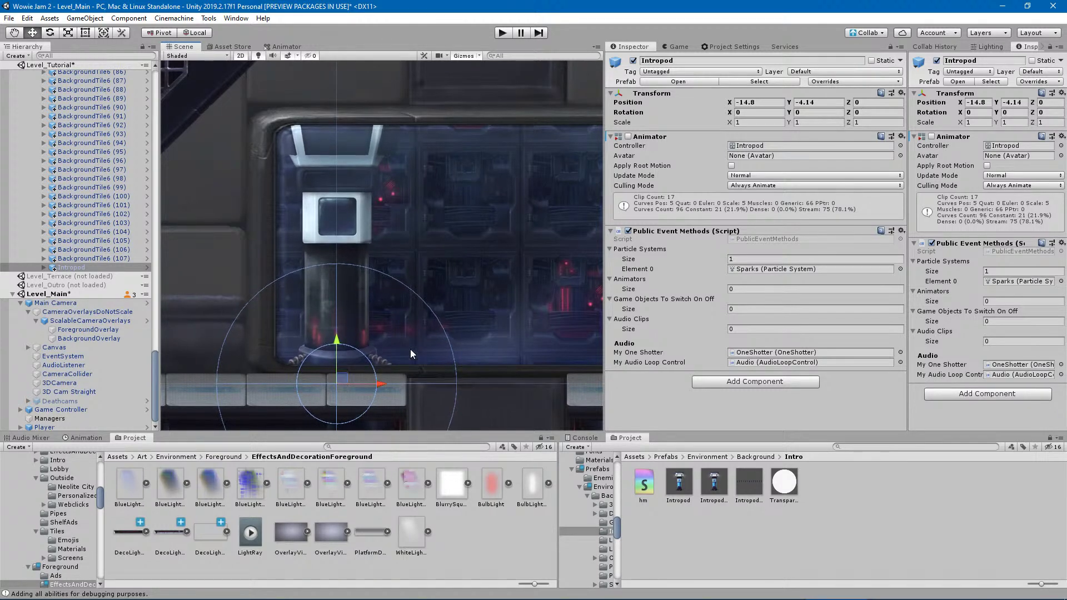
Duplicate the Intropod and place the copy beside it in the window at about X -11.8.
scroll(400, 353, "down", 2)
middle_click_drag(416, 343, 329, 323)
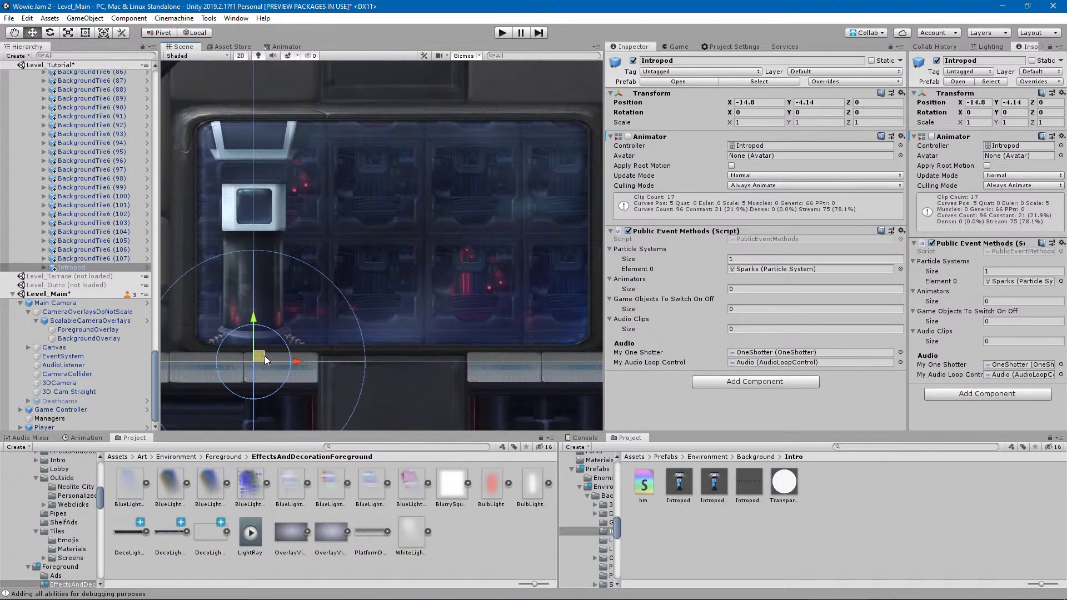
key("ctrl+d")
left_click_drag(298, 360, 411, 374)
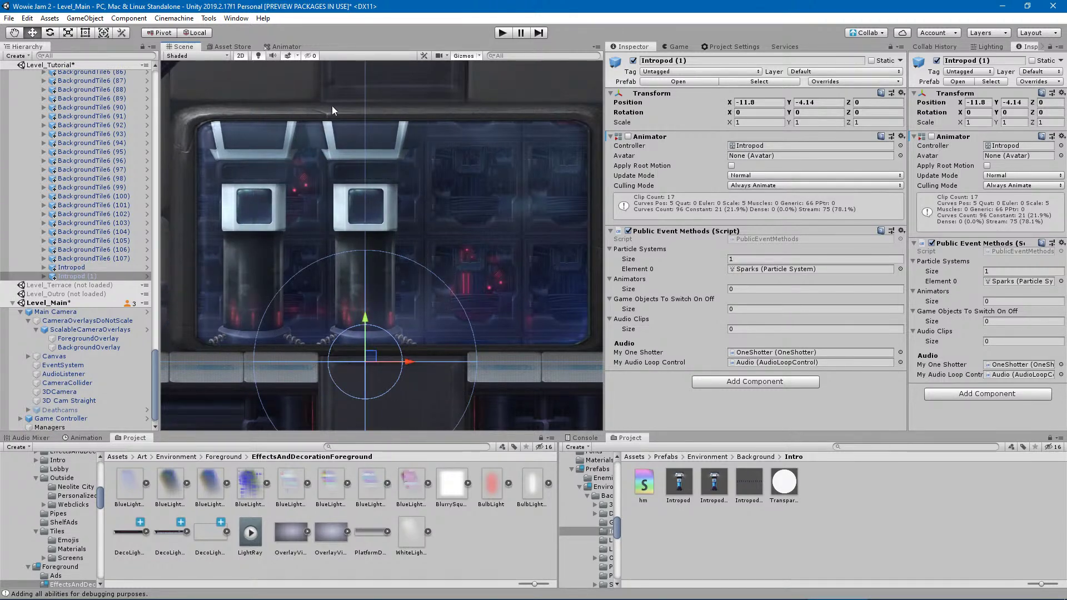
Tilt the second Intropod to about -6.3 degrees on Z and adjust its position to about X -11.8, Y -4.18.
left_click(53, 35)
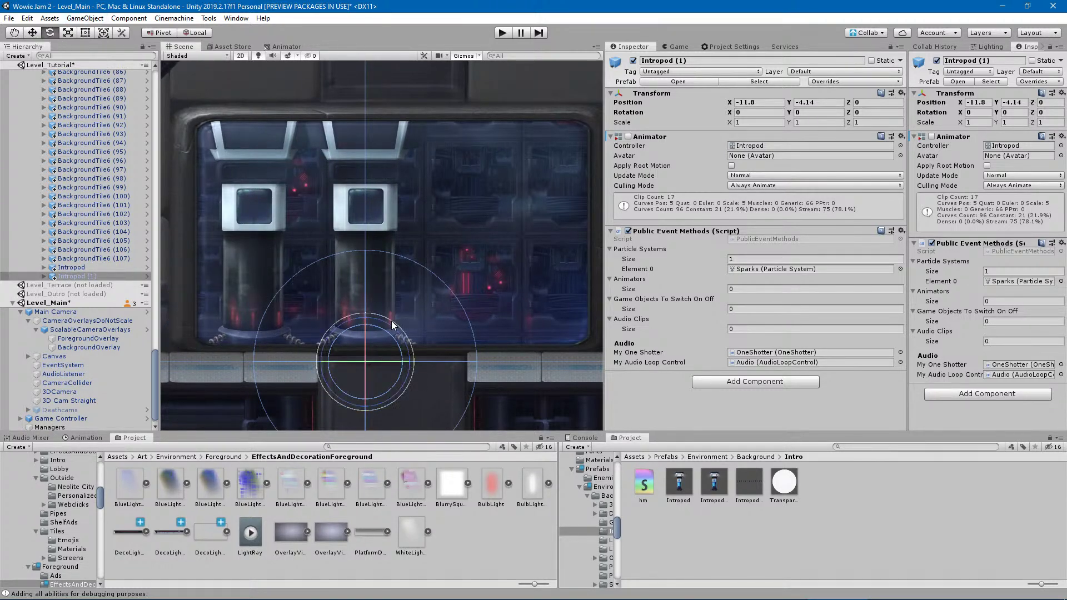
left_click_drag(392, 335, 370, 323)
key("w")
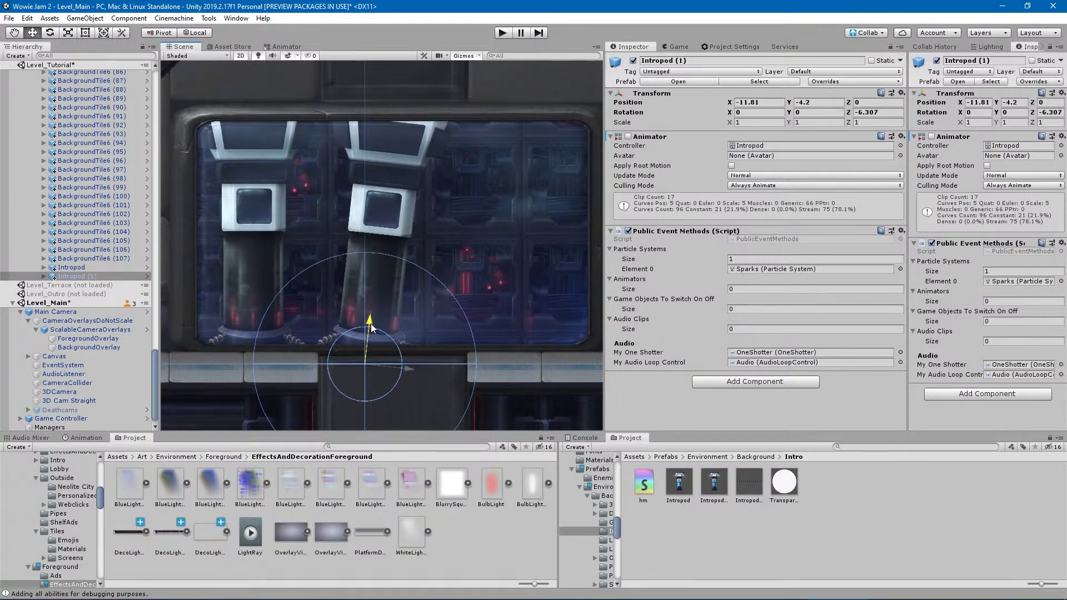
key("ctrl+z")
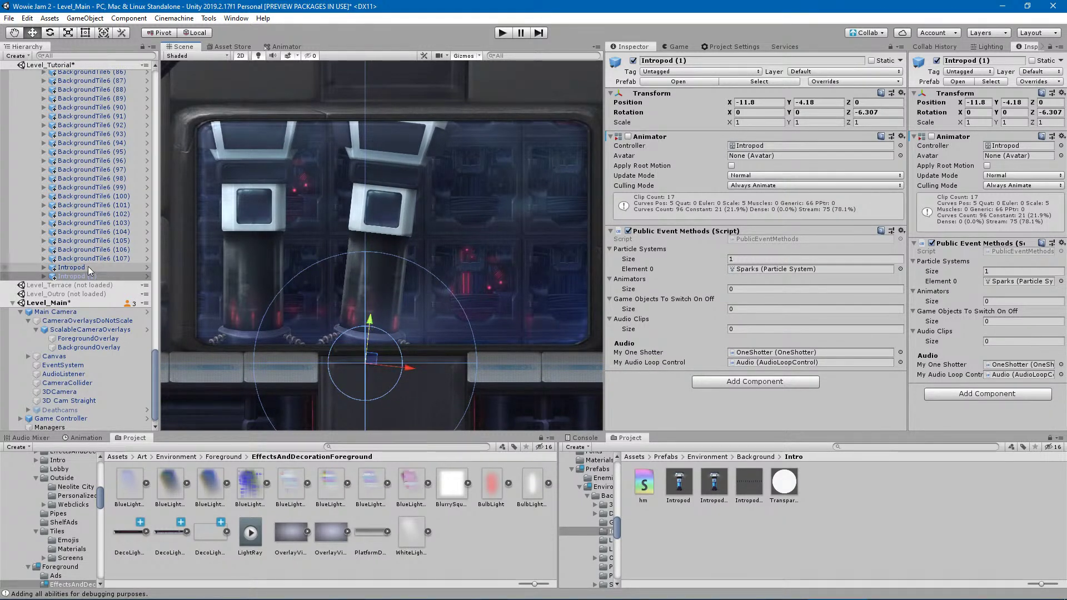
Duplicate the first, upright Intropod and move the copy past the tilted one to about X -8.73.
left_click(89, 268)
key("ctrl+d")
left_click_drag(296, 361, 523, 375)
Set the Order in Layer of Intropod_hull under Intropod (2) to 1.
left_click(44, 285)
left_click(70, 294)
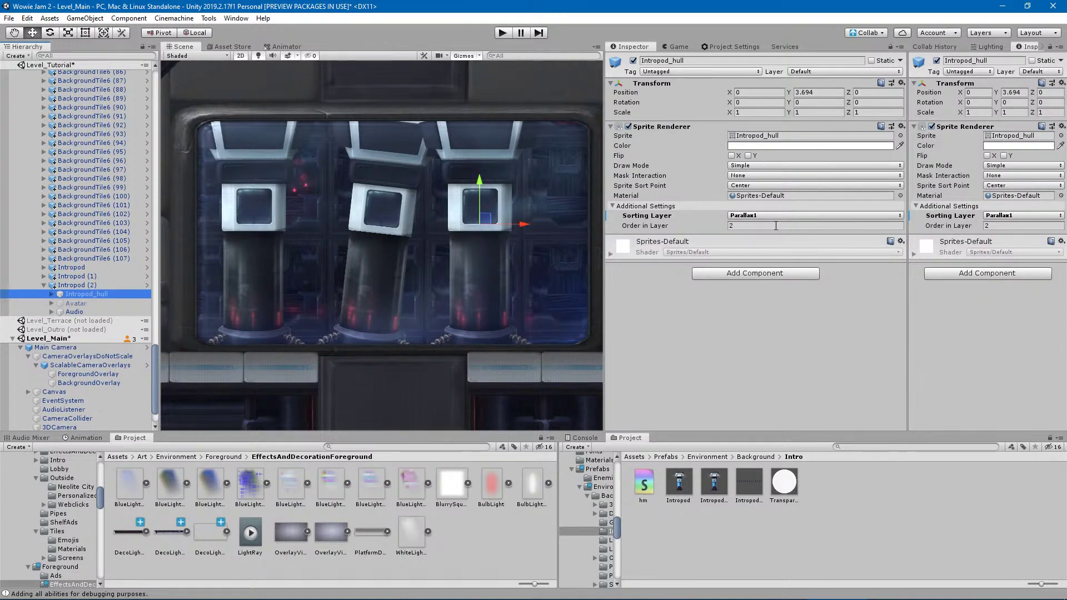
left_click(735, 226)
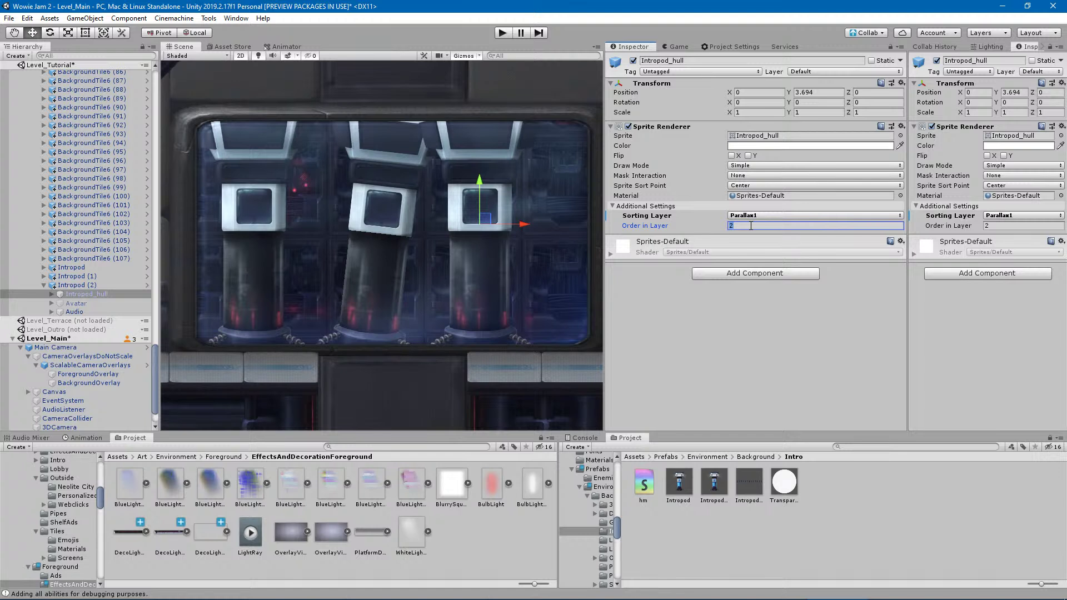
type("1")
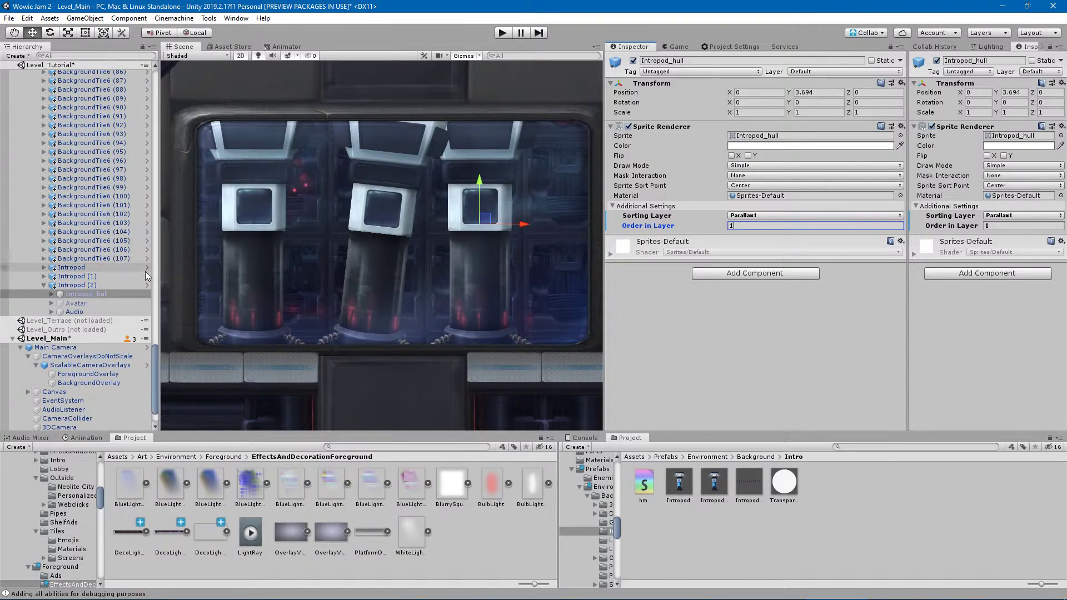
left_click(46, 286)
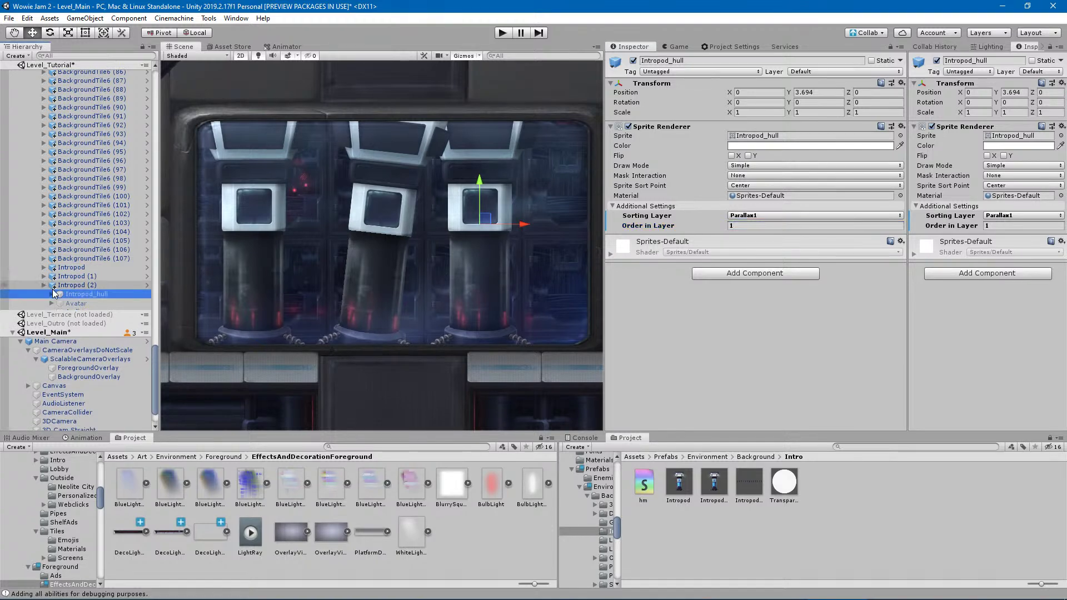
Nudge the tilted Intropod (1) between the two upright pods to about X -11.86, Y -4.22.
left_click(71, 268)
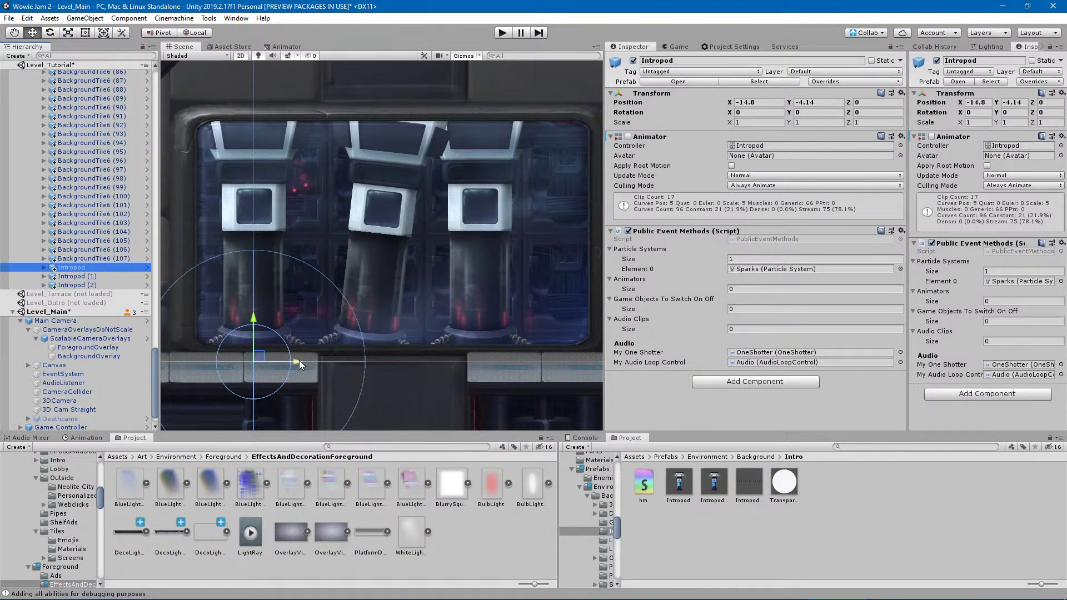
middle_click_drag(496, 353, 365, 378)
scroll(368, 393, "down", 5)
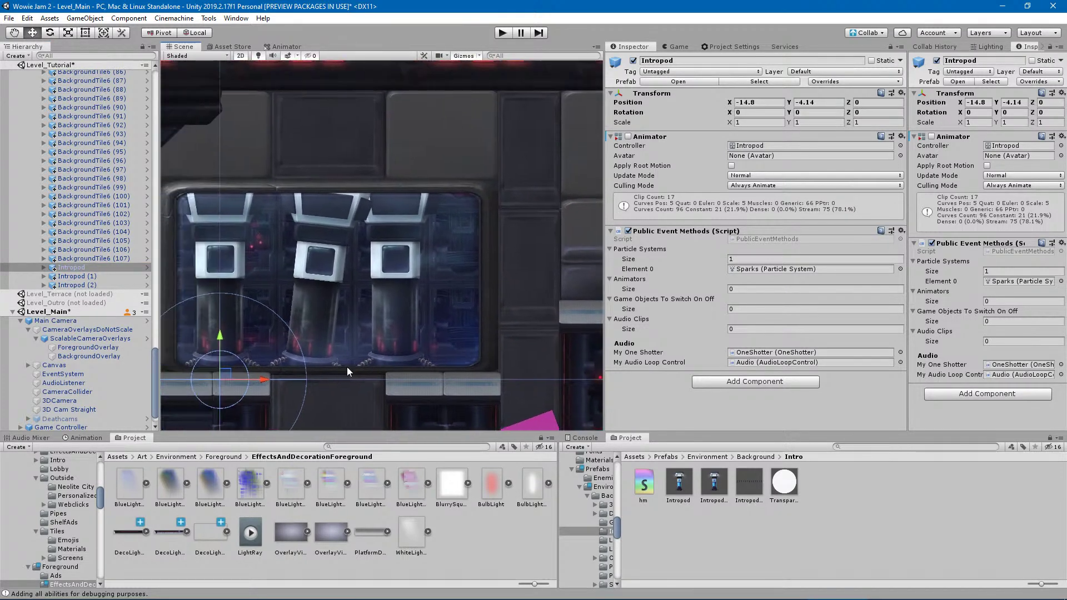
left_click(100, 284)
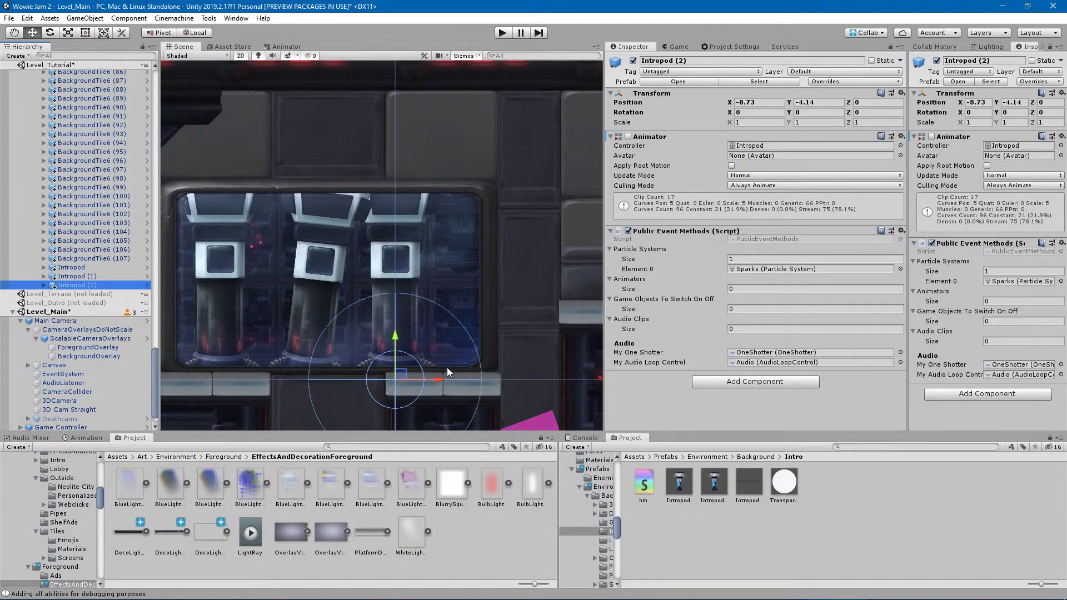
left_click(71, 276)
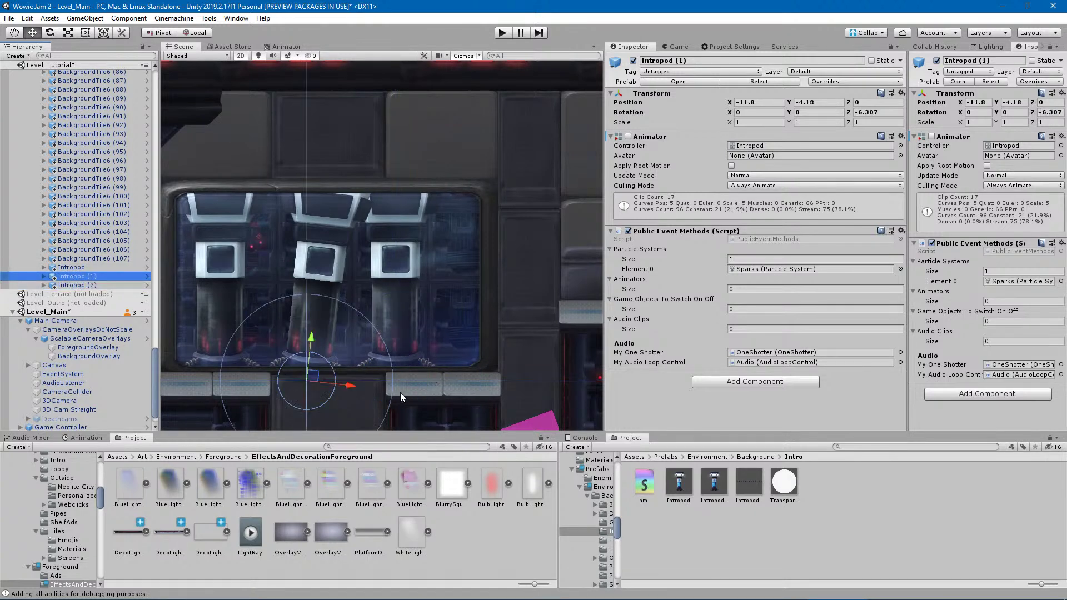
left_click_drag(351, 388, 352, 396)
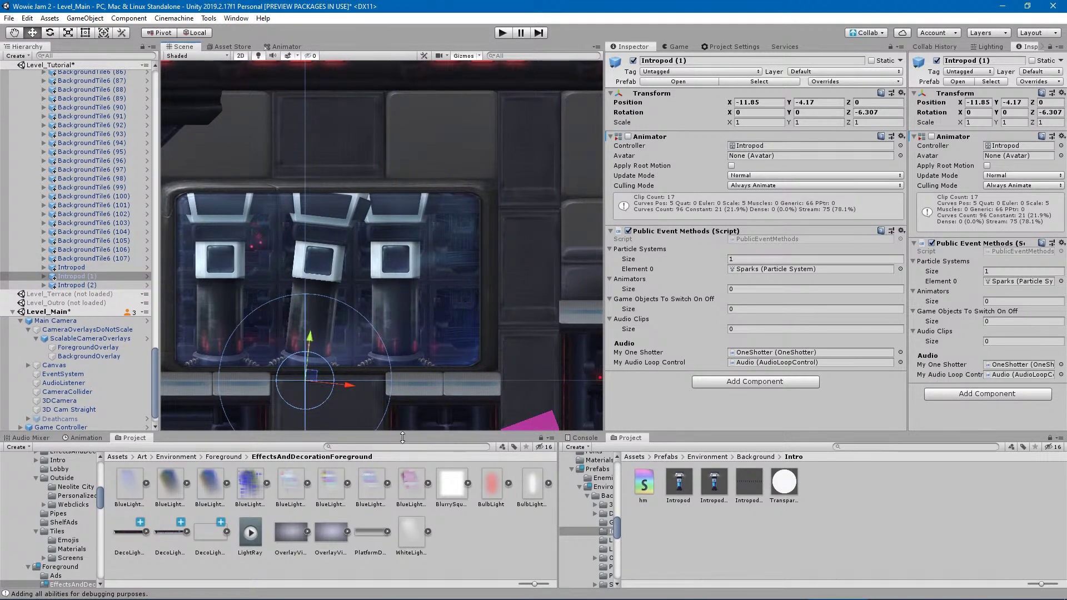
left_click(498, 538)
scroll(396, 310, "down", 3)
middle_click_drag(472, 333, 490, 348)
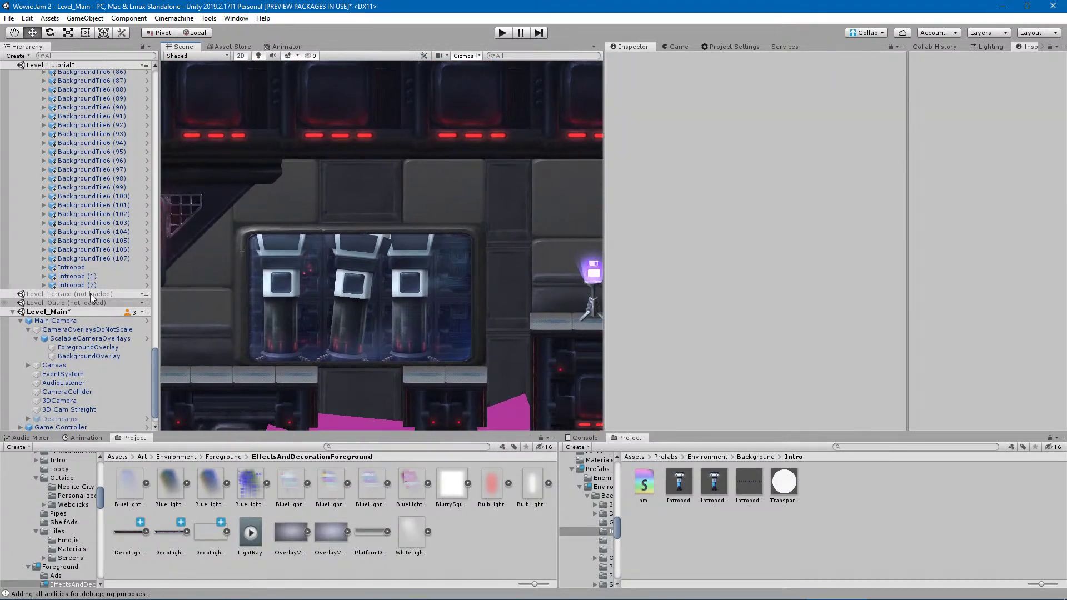
left_click(81, 276)
left_click_drag(349, 343, 358, 333)
middle_click_drag(359, 333, 508, 286)
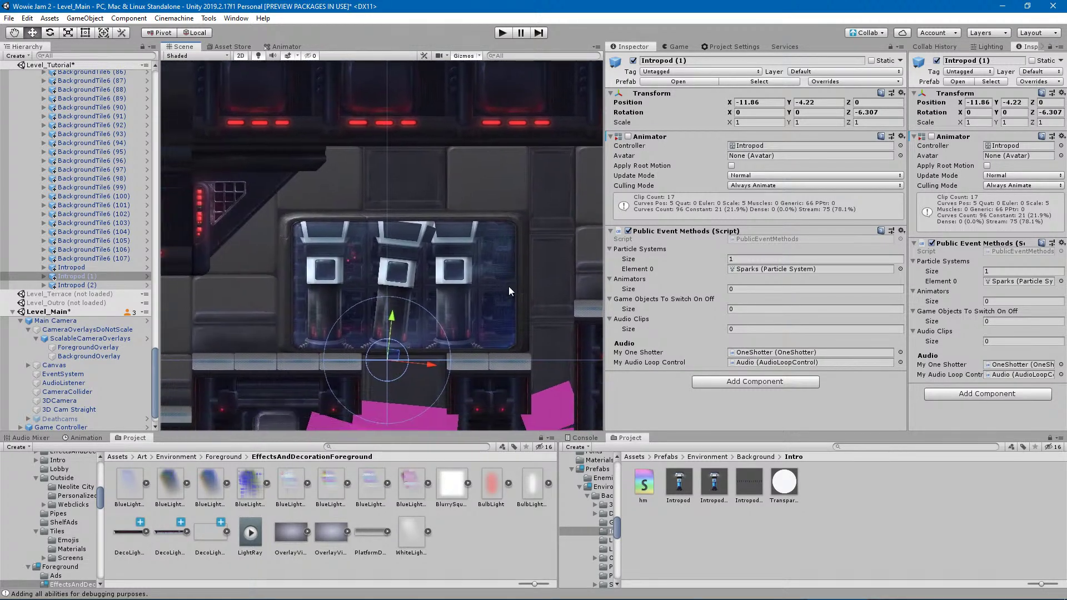
left_click(74, 268)
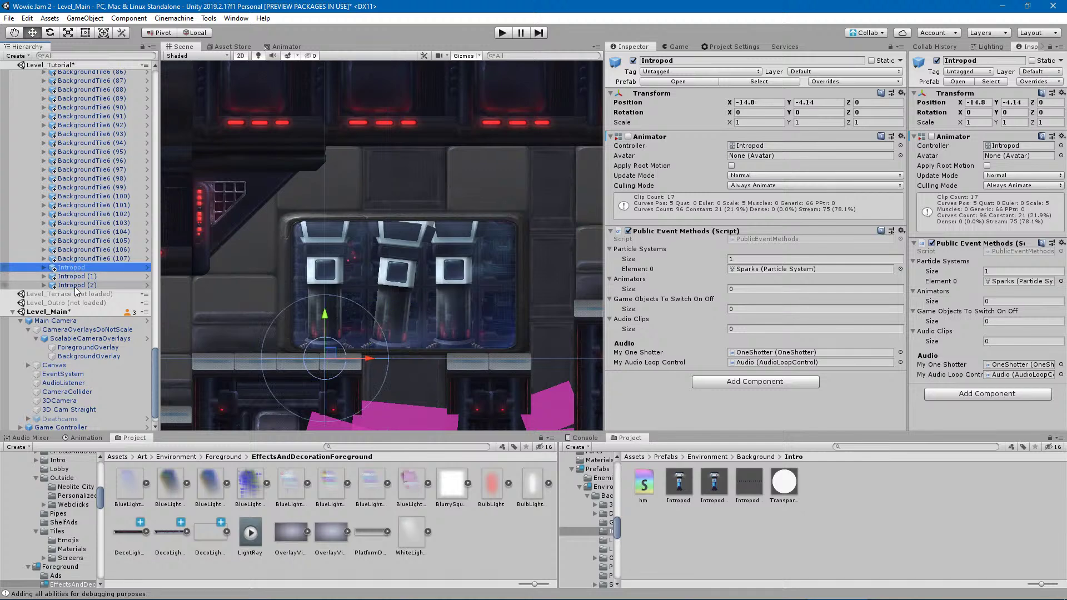
left_click(78, 285, "shift")
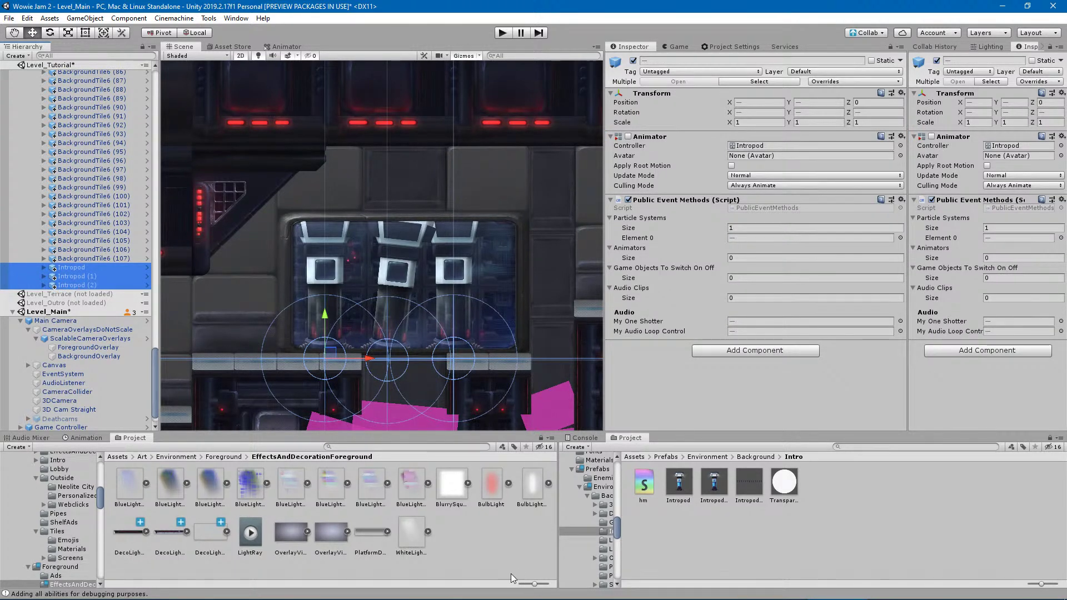
left_click(488, 547)
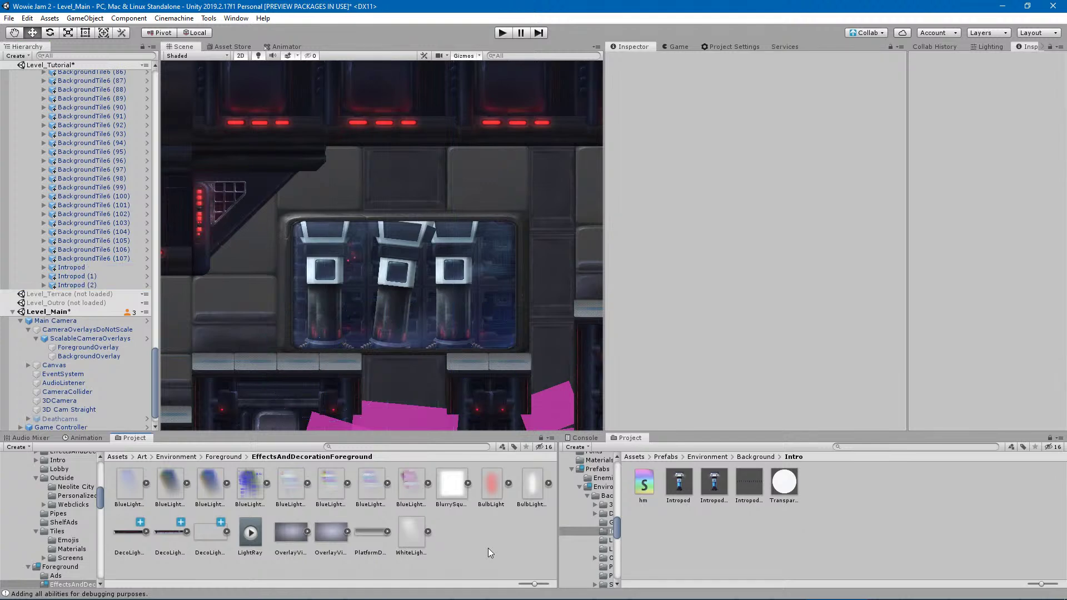
Move all three Intropods out of ParallaxBackgroundMover so they sit directly under ParallaxBackgroundPiece 1.
left_click(86, 271)
left_click(83, 283, "shift")
scroll(83, 282, "up", 5)
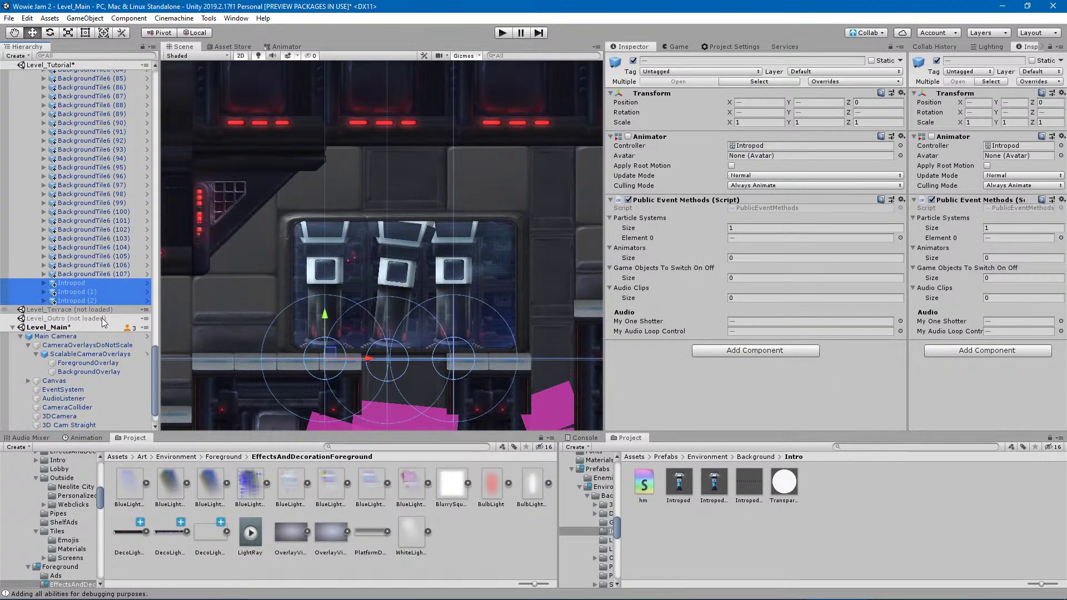
left_click_drag(156, 368, 164, 225)
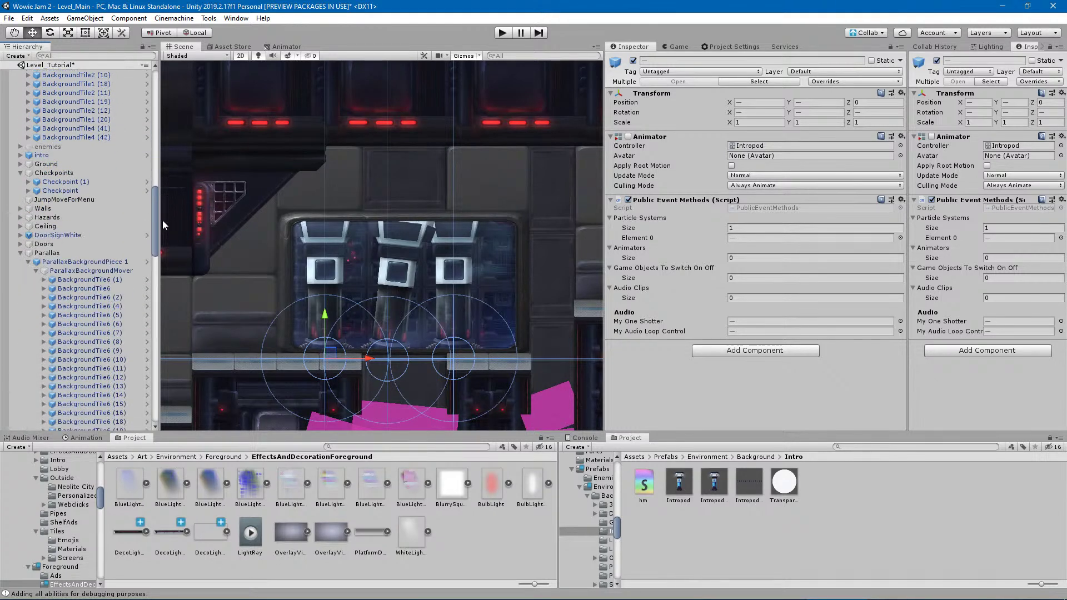
left_click(36, 272)
left_click(36, 272)
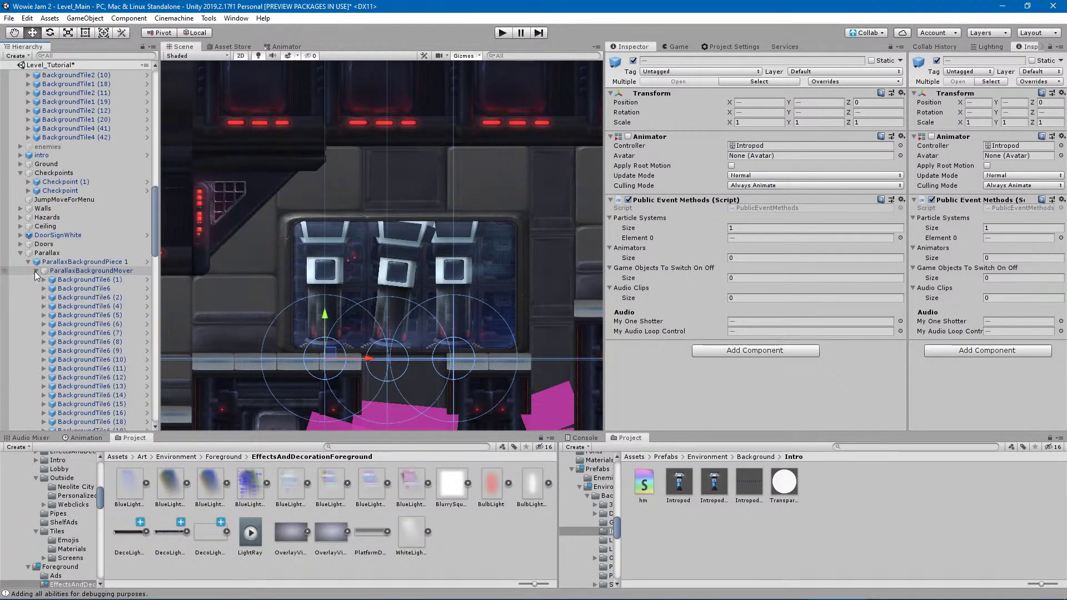
scroll(112, 348, "down", 10)
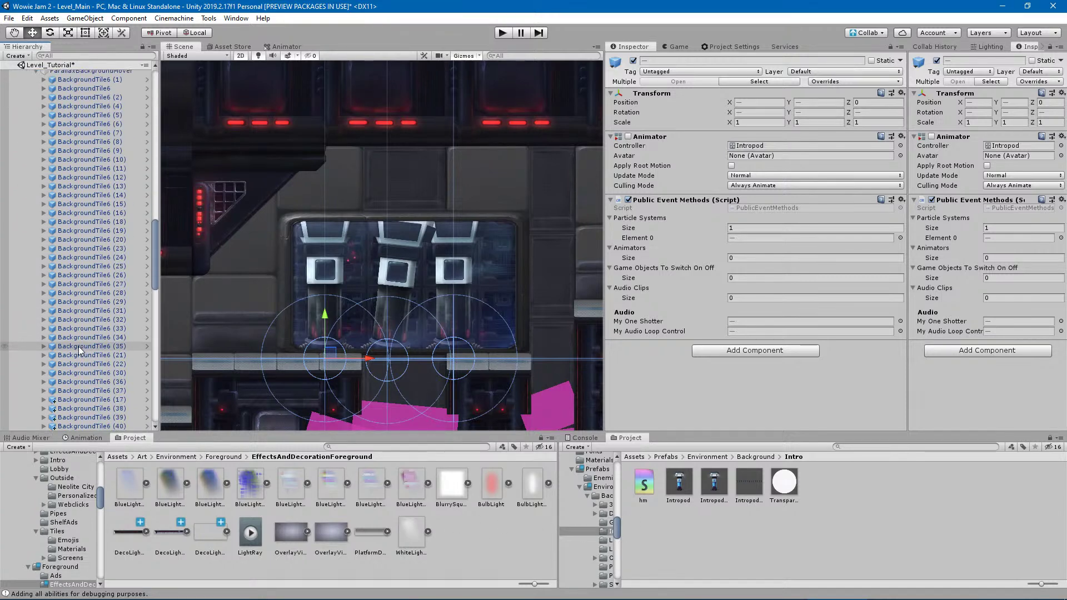
scroll(112, 354, "down", 20)
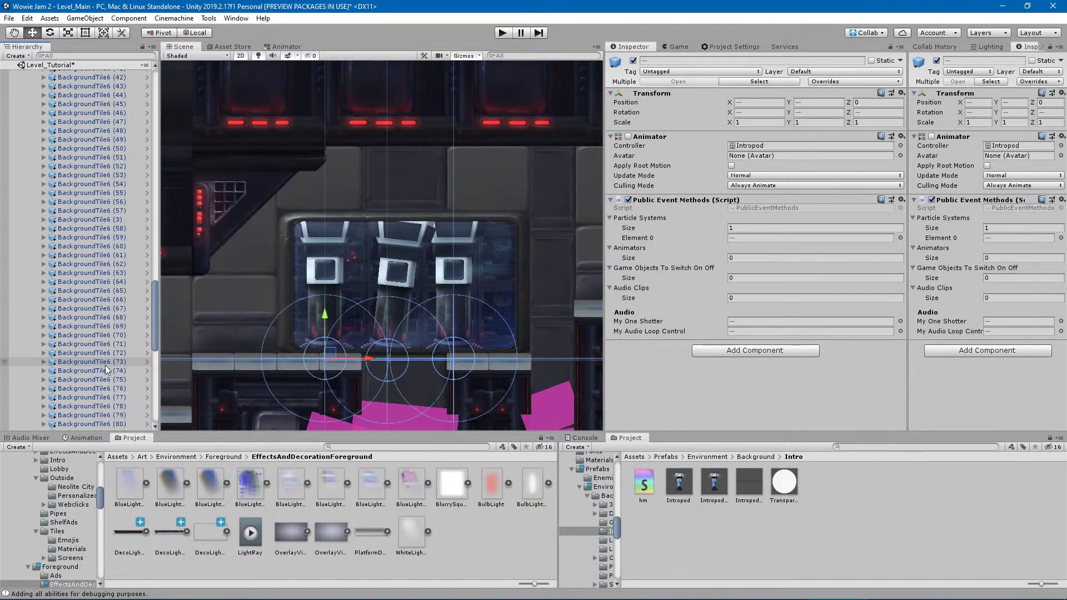
scroll(102, 375, "down", 2)
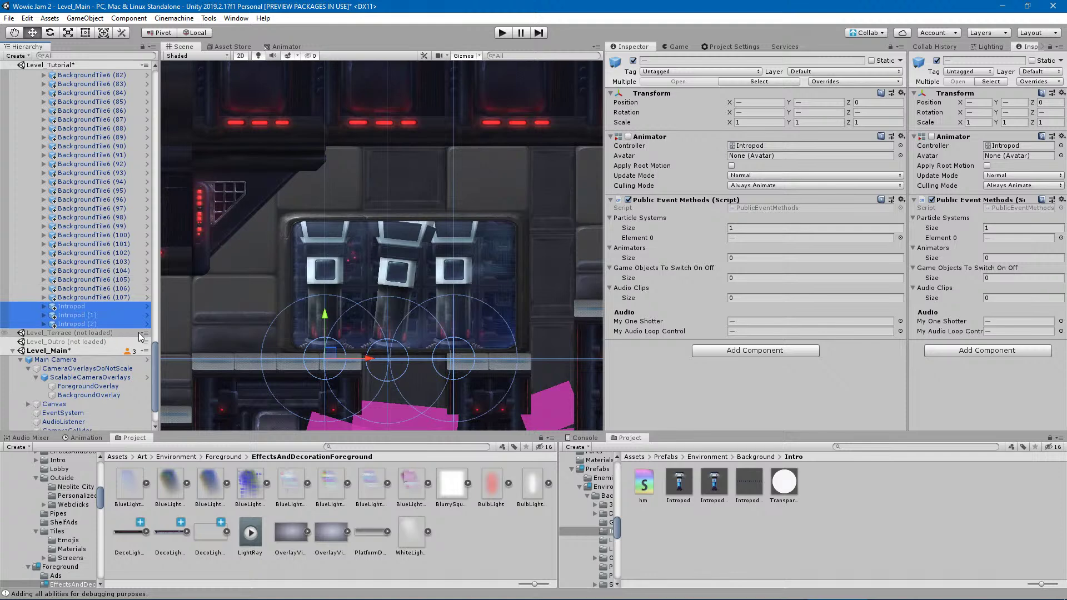
scroll(75, 311, "up", 3)
left_click_drag(75, 375, 63, 149)
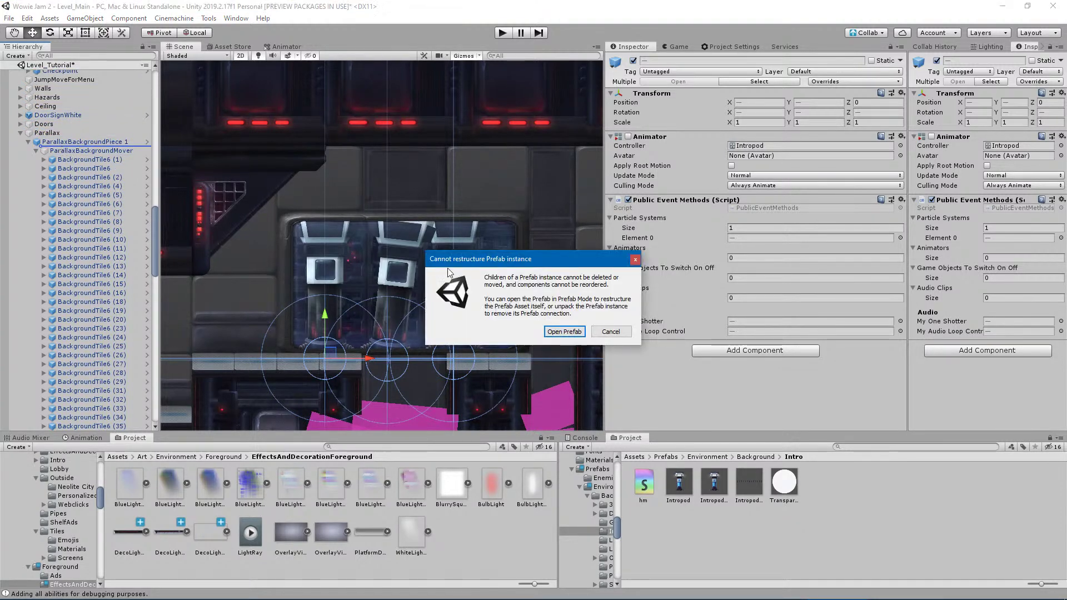
left_click(611, 331)
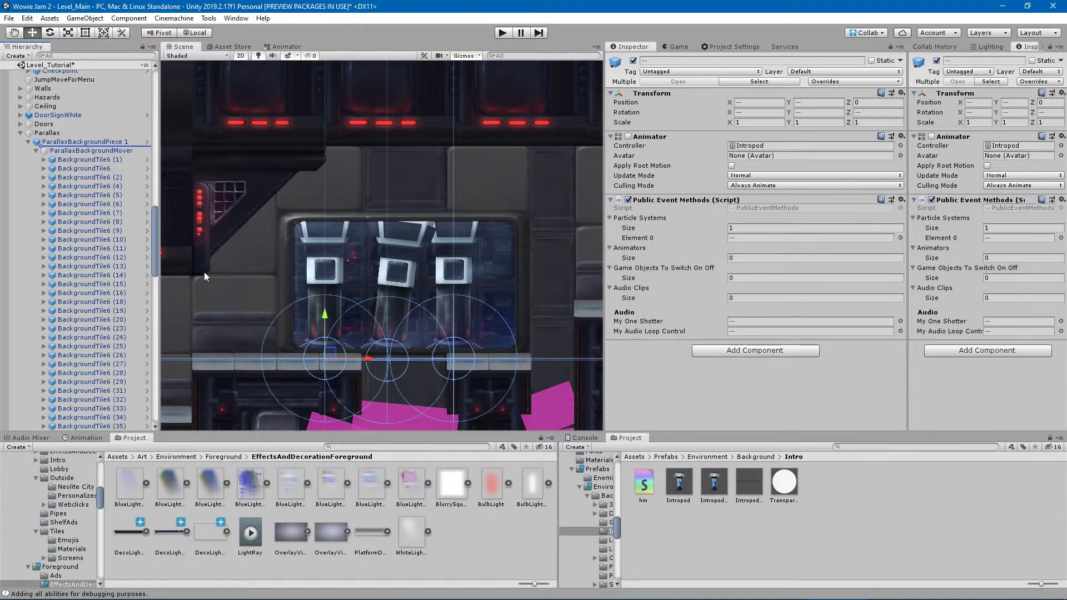
left_click_drag(105, 409, 64, 121)
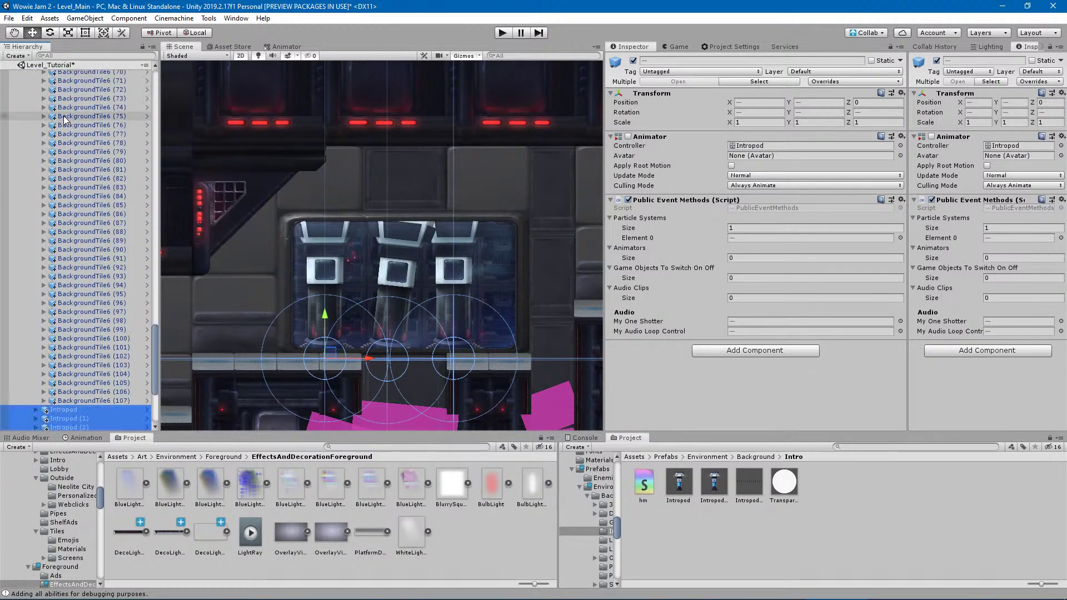
Create an empty child object under ParallaxBackgroundPiece 1 and name it IntropodMover.
scroll(62, 274, "up", 20)
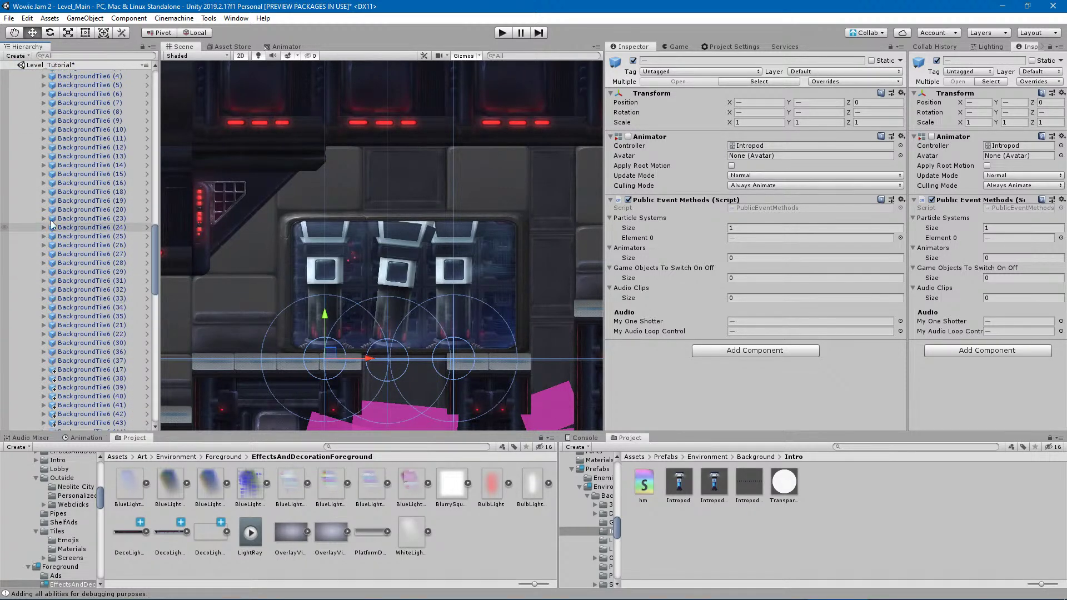
left_click(36, 207)
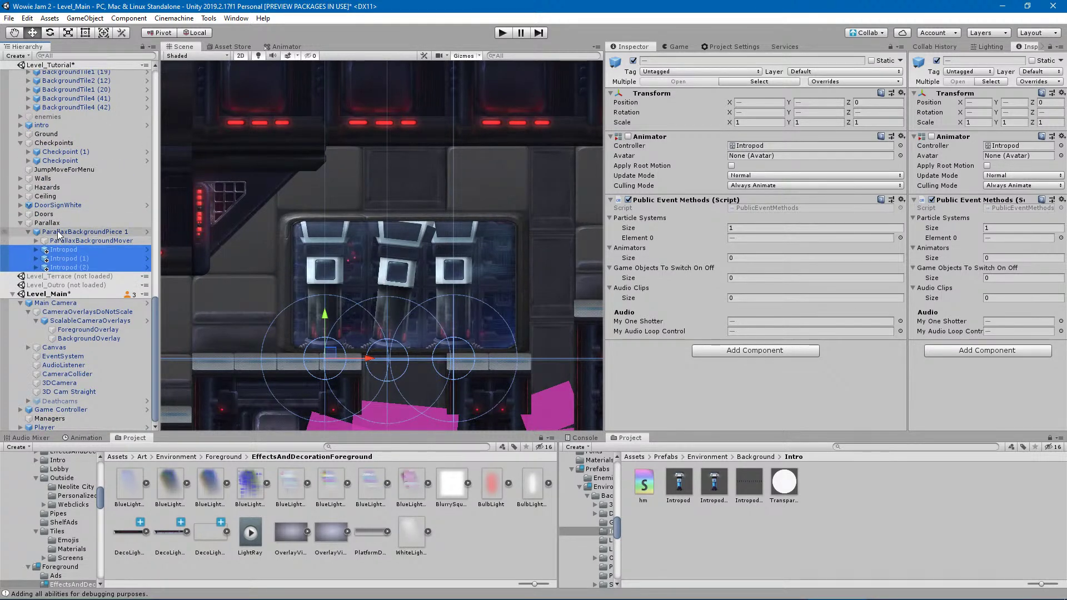
left_click(60, 232)
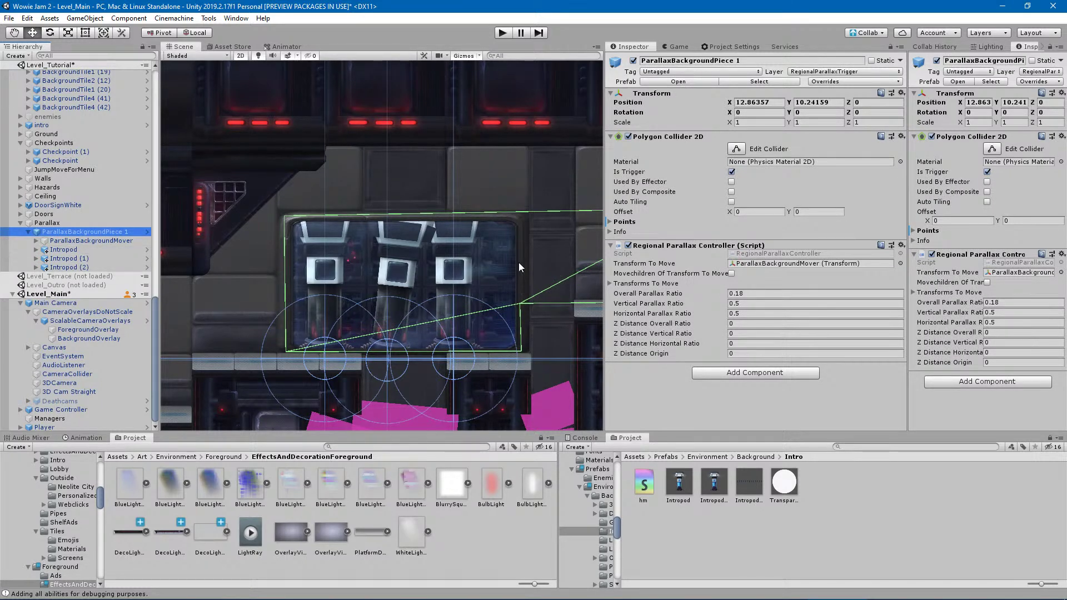
right_click(719, 245)
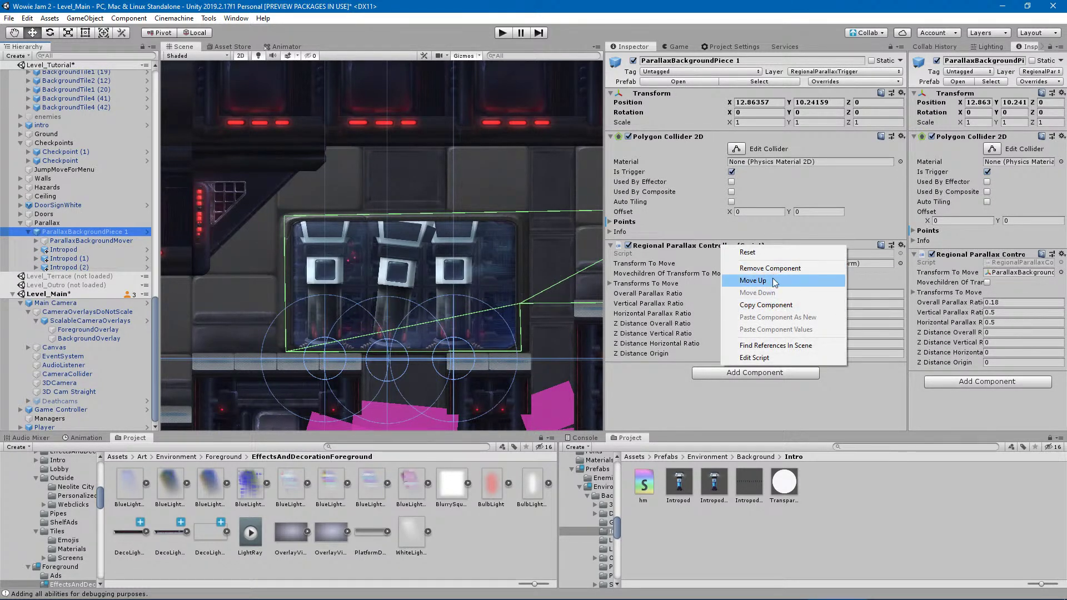
right_click(71, 233)
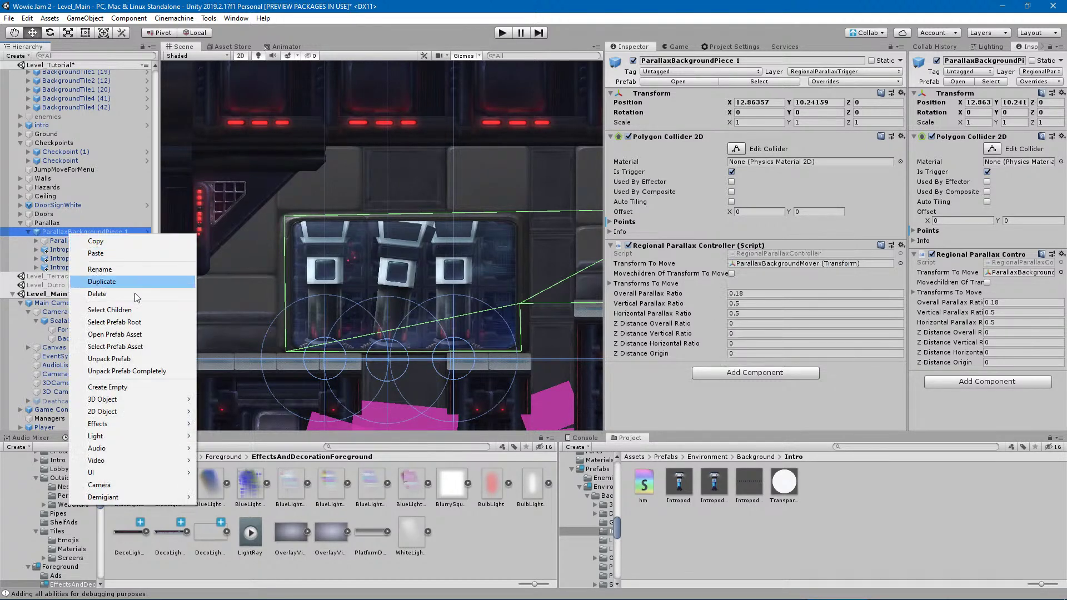
left_click(118, 388)
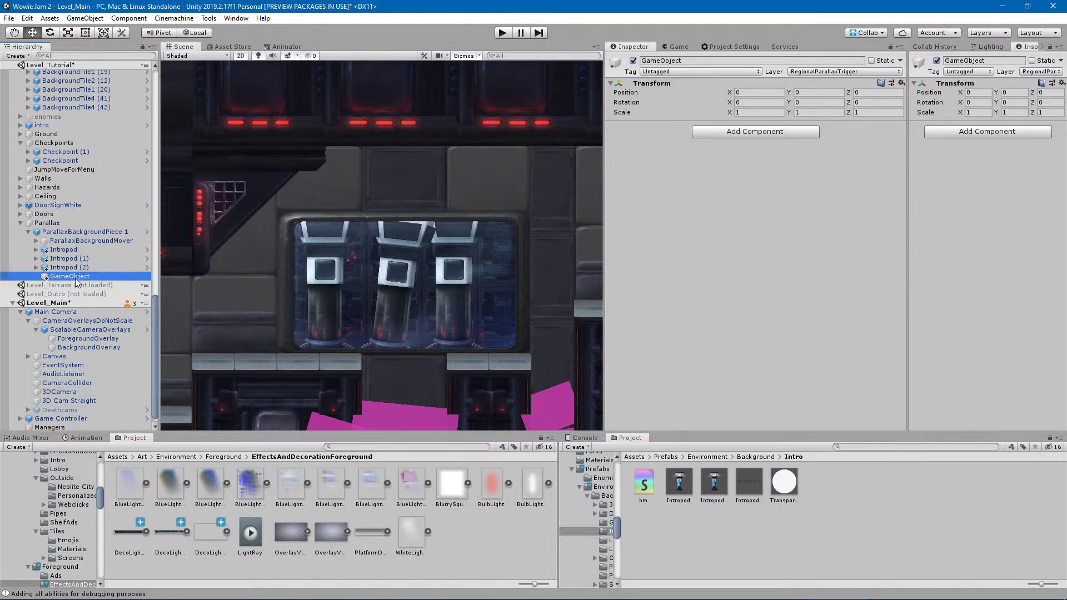
left_click(75, 276)
type("P")
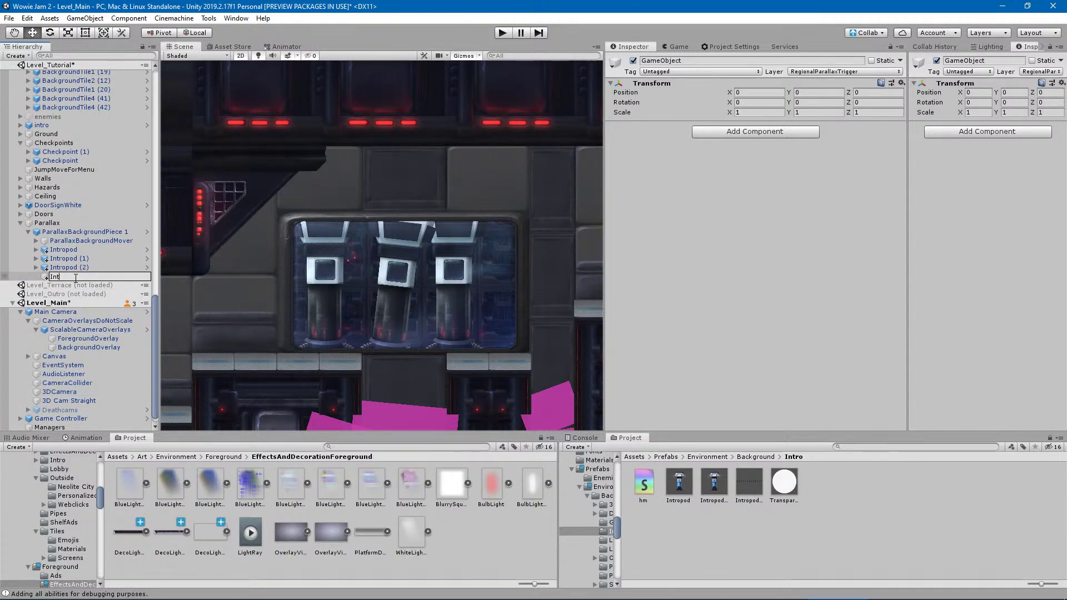
type("ntropodMover")
key("Return")
Make Intropod, Intropod (1) and Intropod (2) children of IntropodMover.
left_click(91, 240)
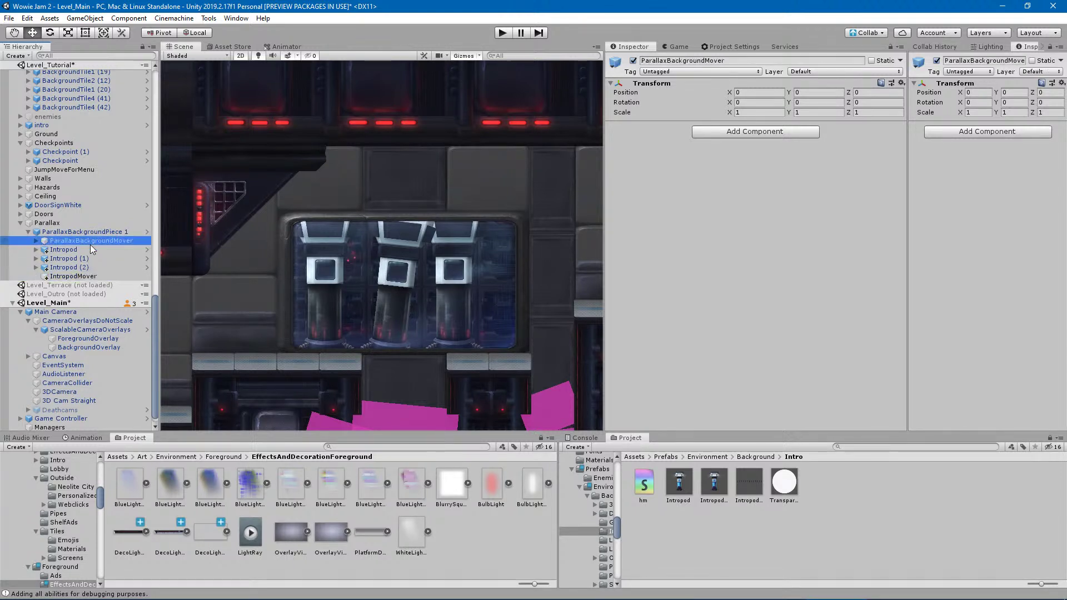
left_click(63, 249)
left_click(74, 263, "shift")
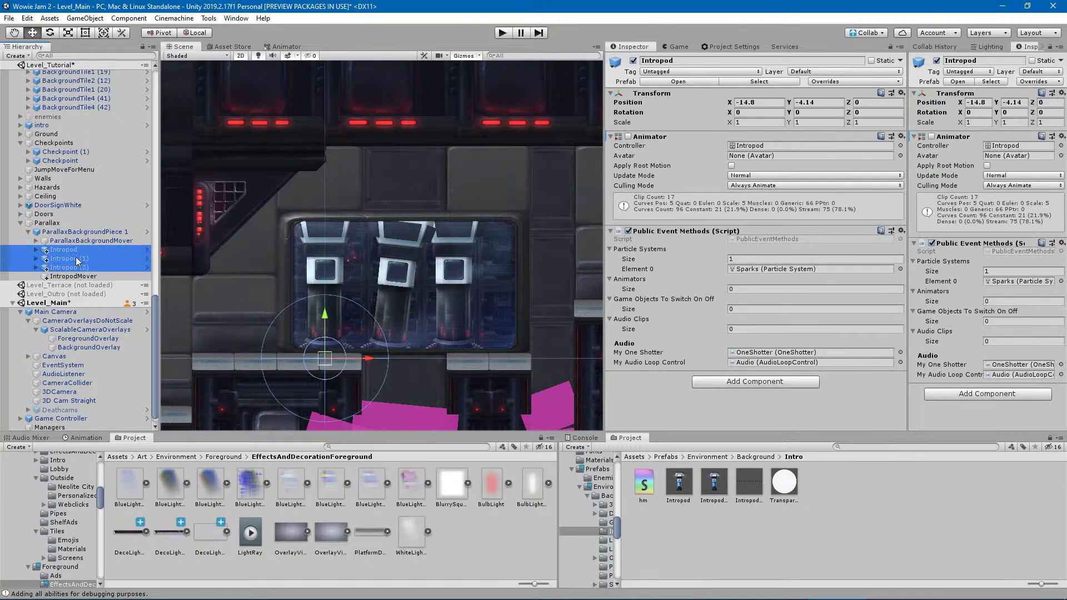
key("Down")
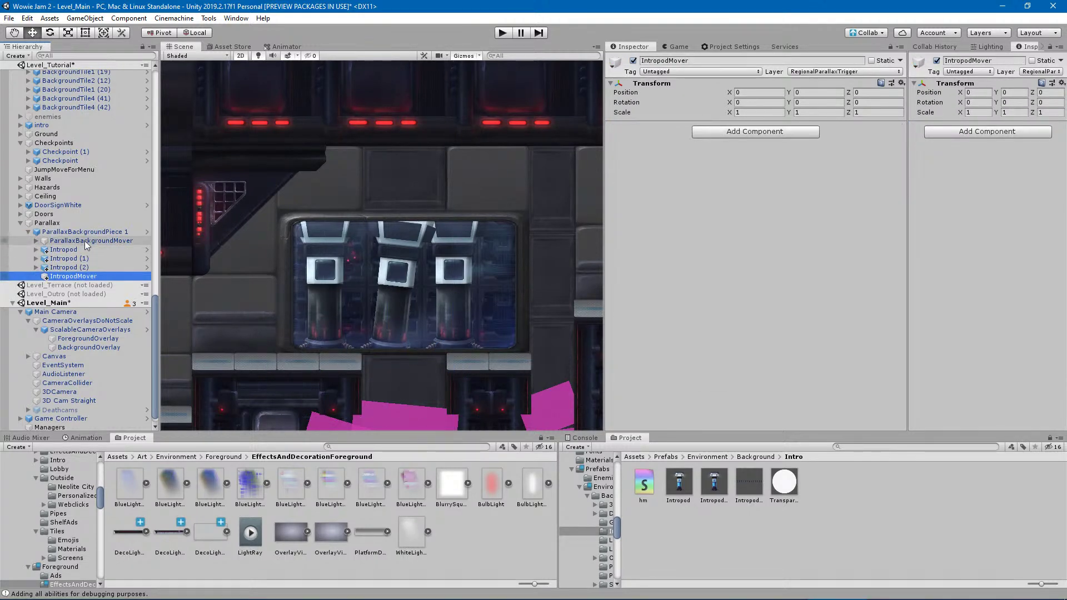
left_click(84, 241)
left_click(64, 249)
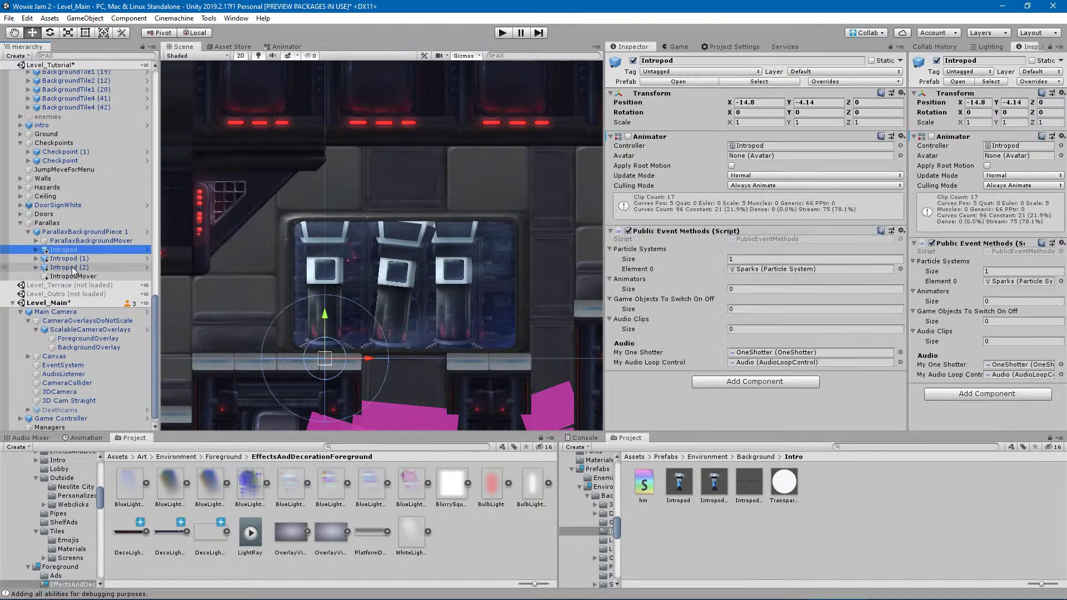
left_click(73, 267, "shift")
left_click_drag(73, 268, 74, 277)
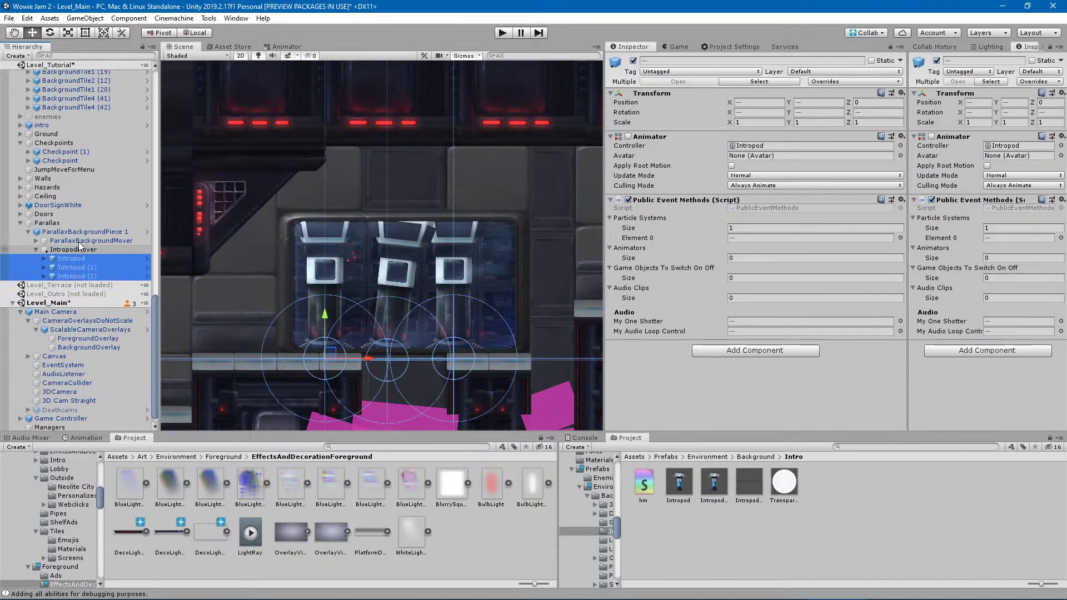
Duplicate Intropod (2) and move the copy along X to about -5.61, at the window's edge.
left_click(80, 233)
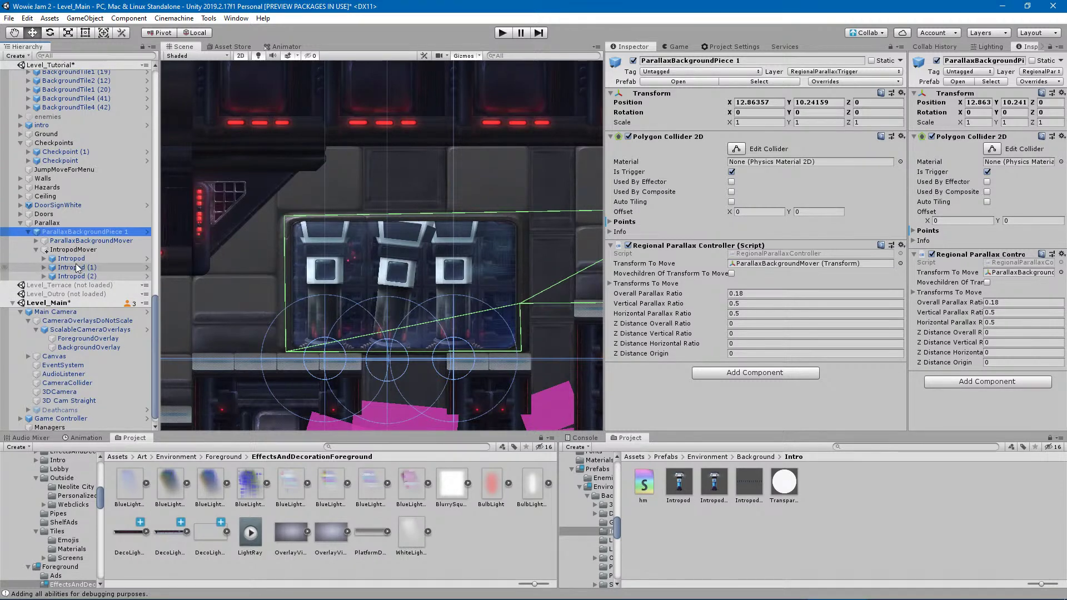
left_click(95, 276)
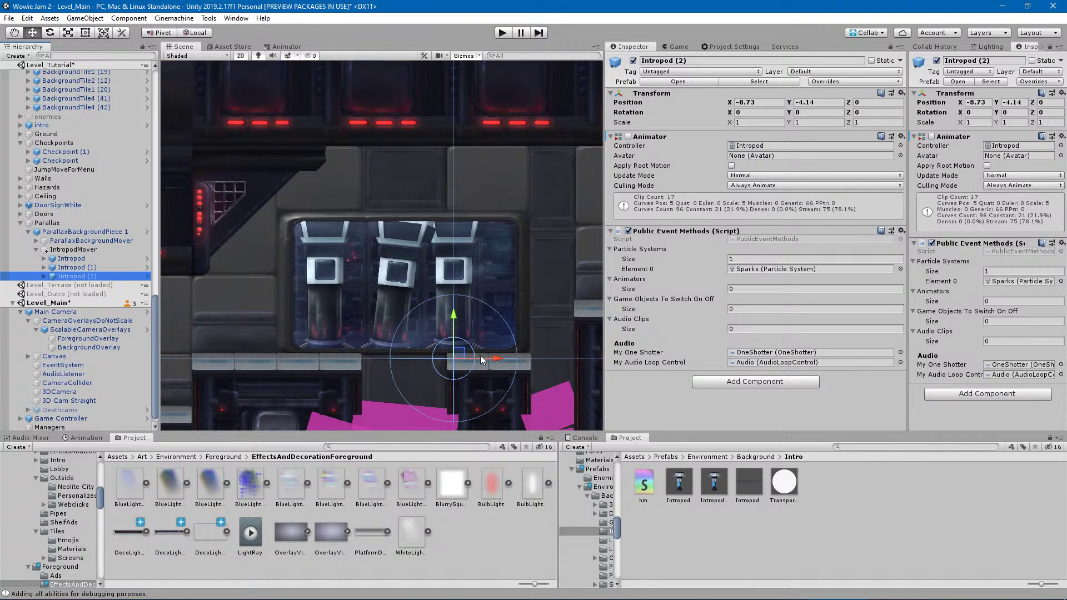
key("ctrl+d")
left_click_drag(495, 357, 562, 372)
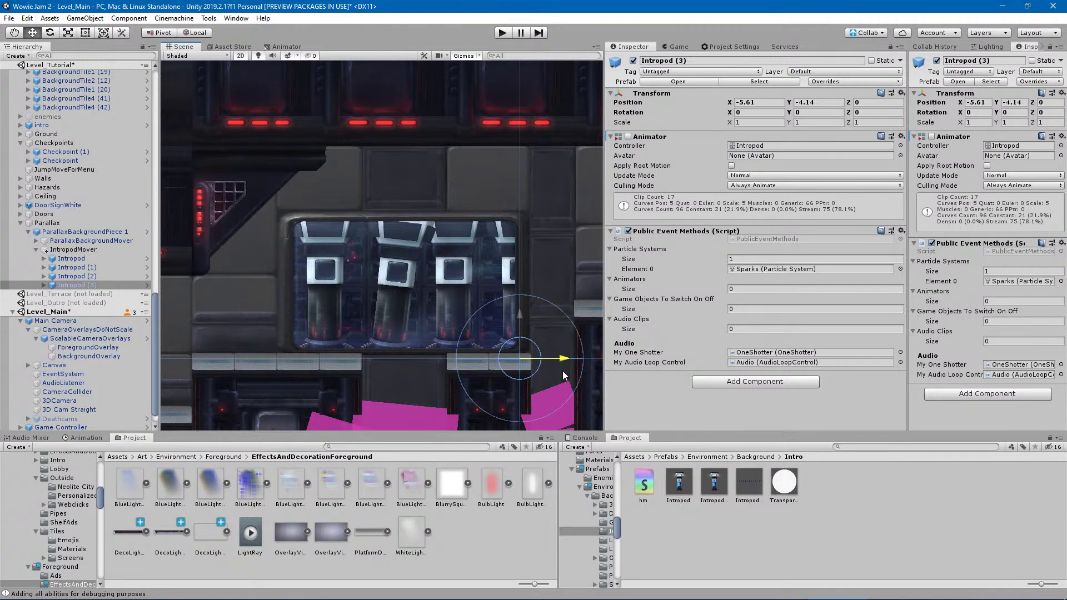
Activate TubeRed under Intropod (3)'s Tubes, set its colour alpha to 100 and put it on the Parallax1 sorting layer.
left_click(43, 285)
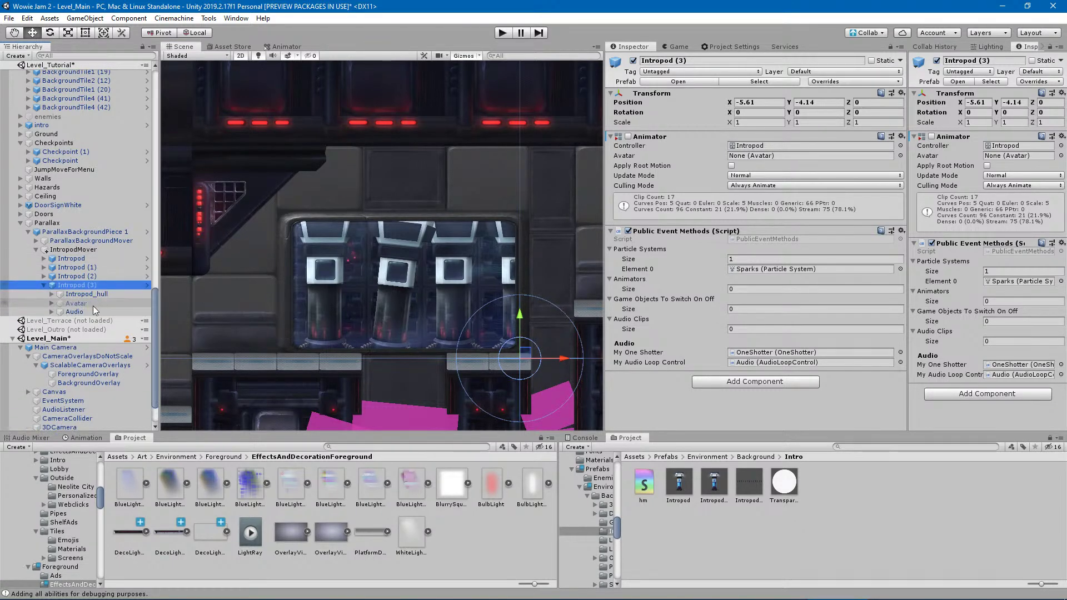
left_click(59, 294)
left_click(51, 294)
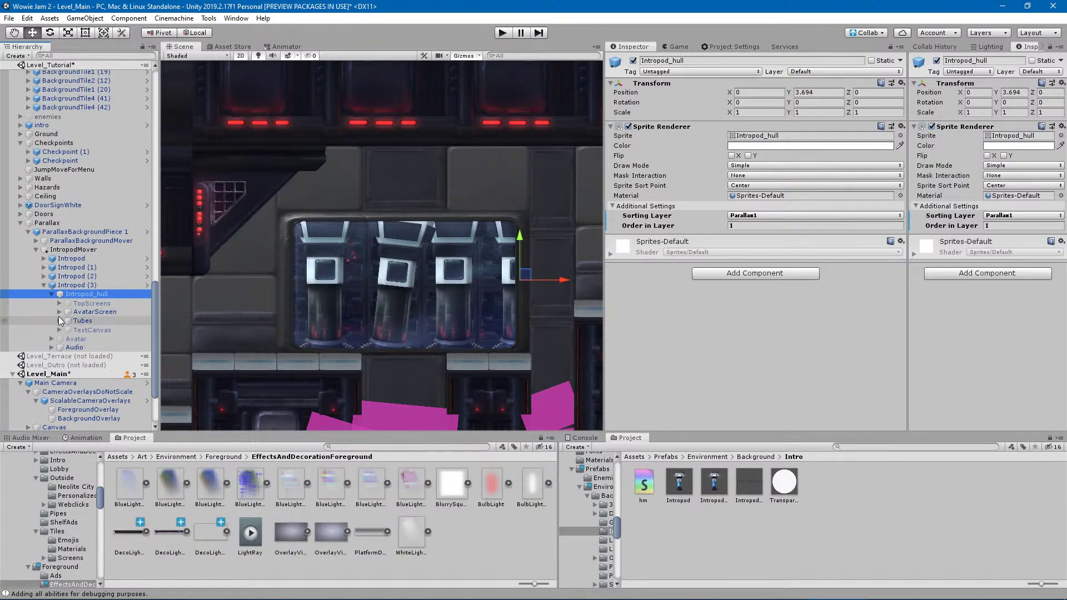
left_click(59, 320)
left_click(113, 356)
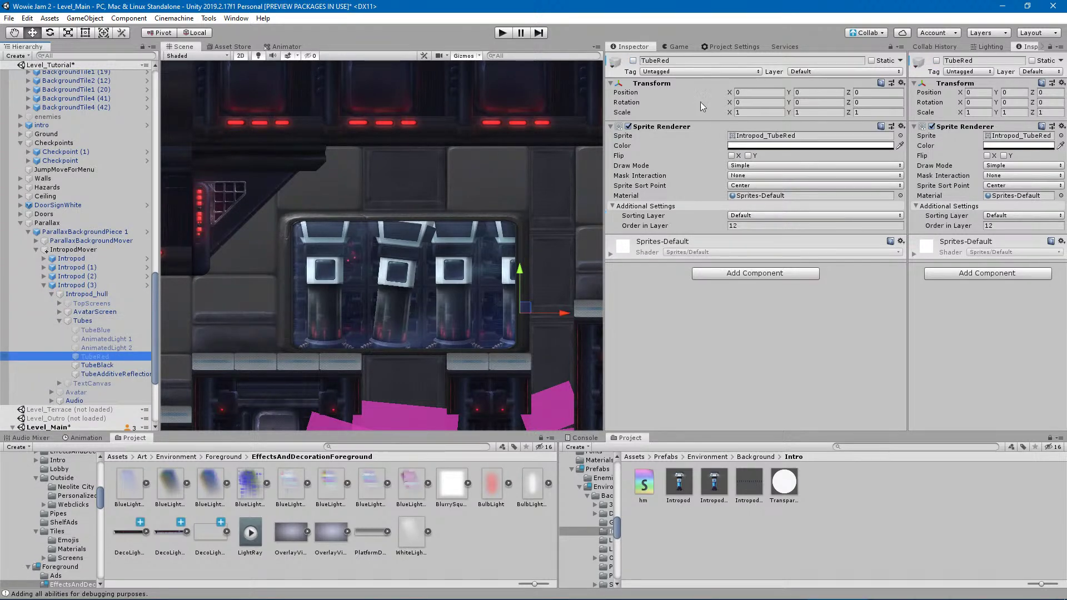
left_click(633, 61)
left_click(764, 146)
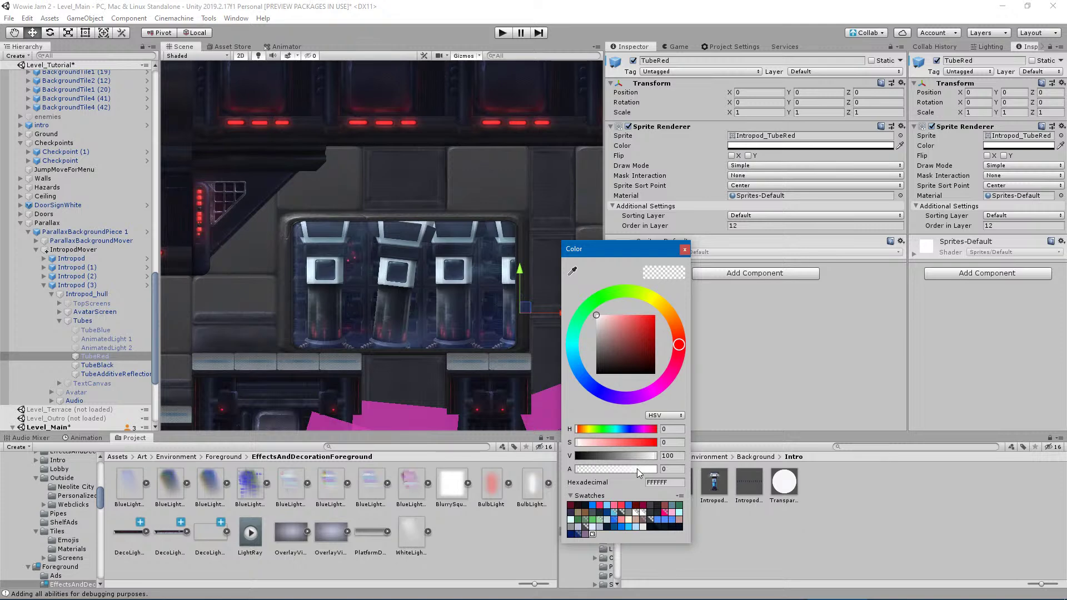
left_click_drag(637, 468, 736, 473)
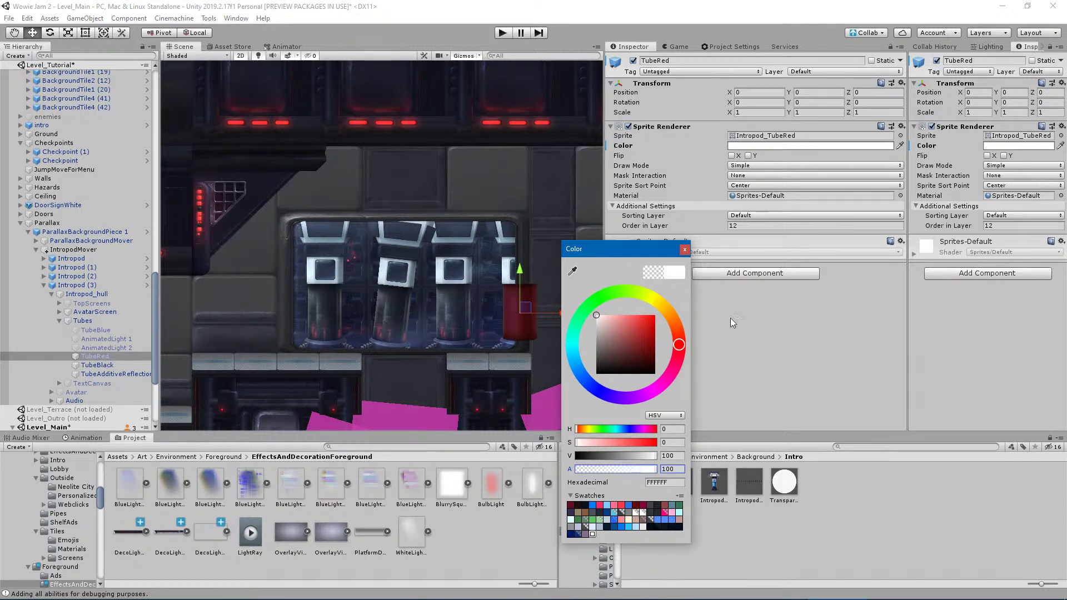
left_click(765, 216)
left_click(771, 267)
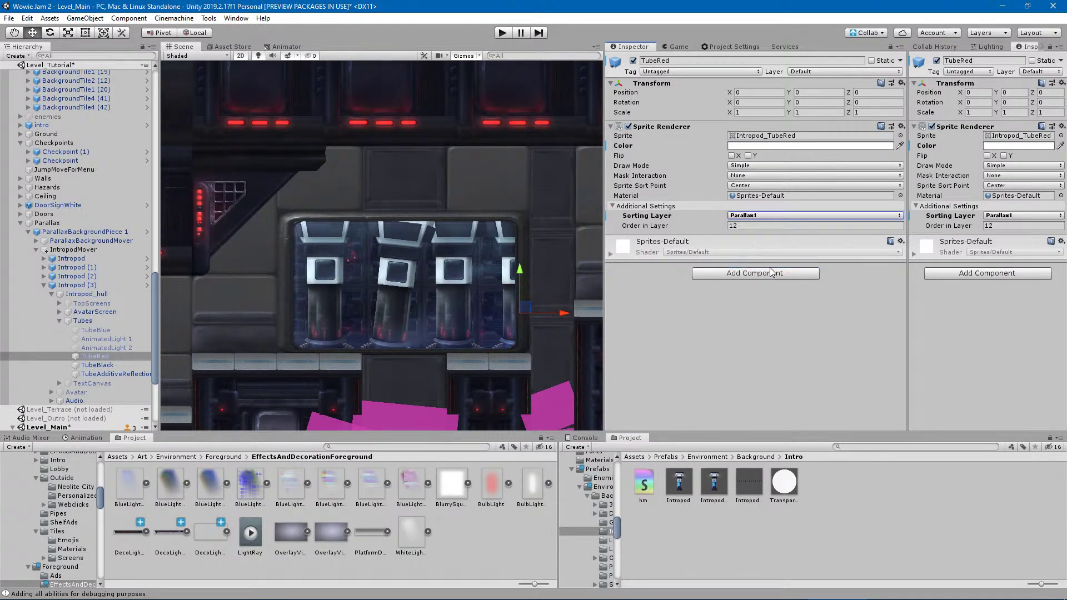
Add an Animate Sprite Alpha Value component to Intropod (3)'s TubeBlack and apply the FlickerAlpha preset to it.
left_click(115, 365)
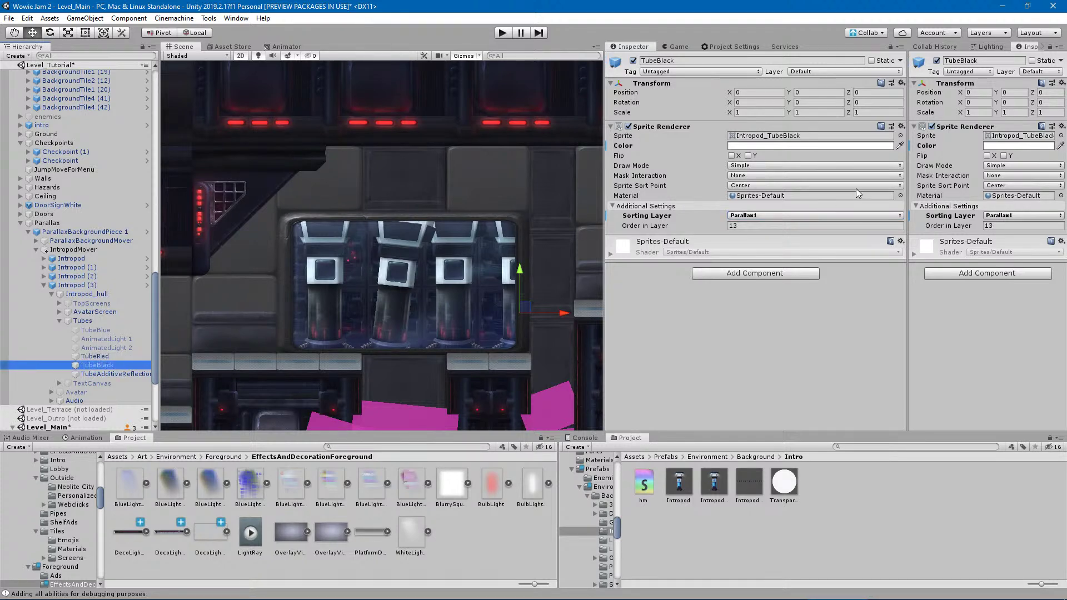
left_click(744, 275)
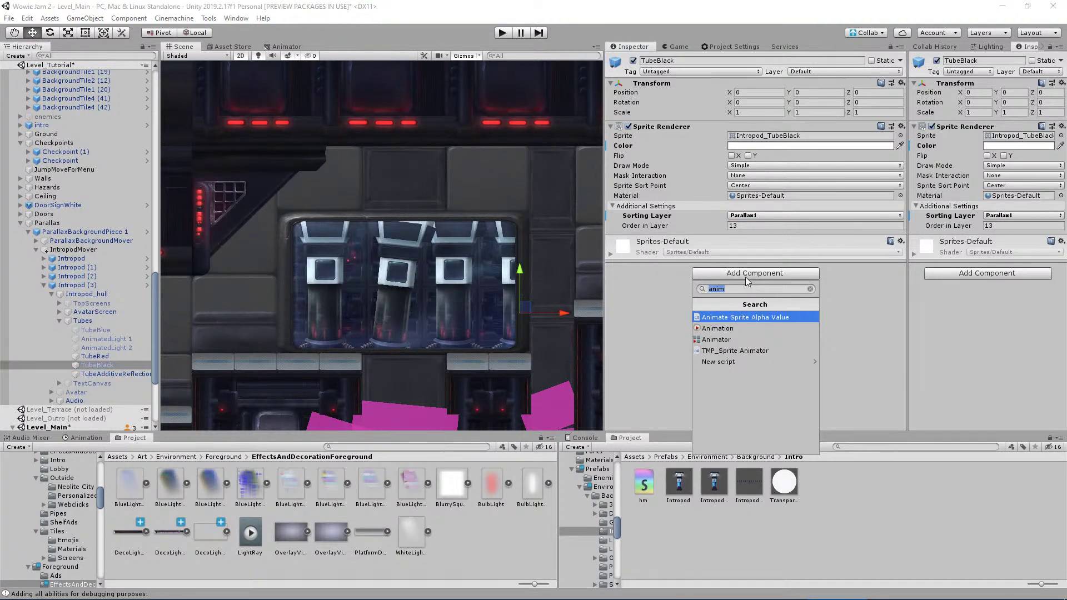
key("Return")
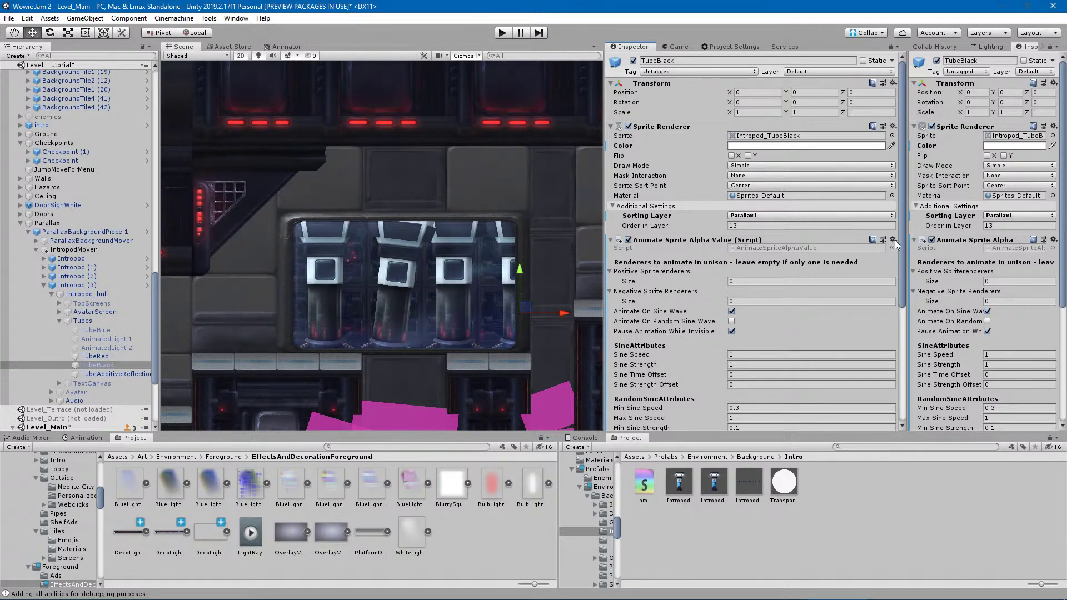
left_click_drag(903, 295, 899, 394)
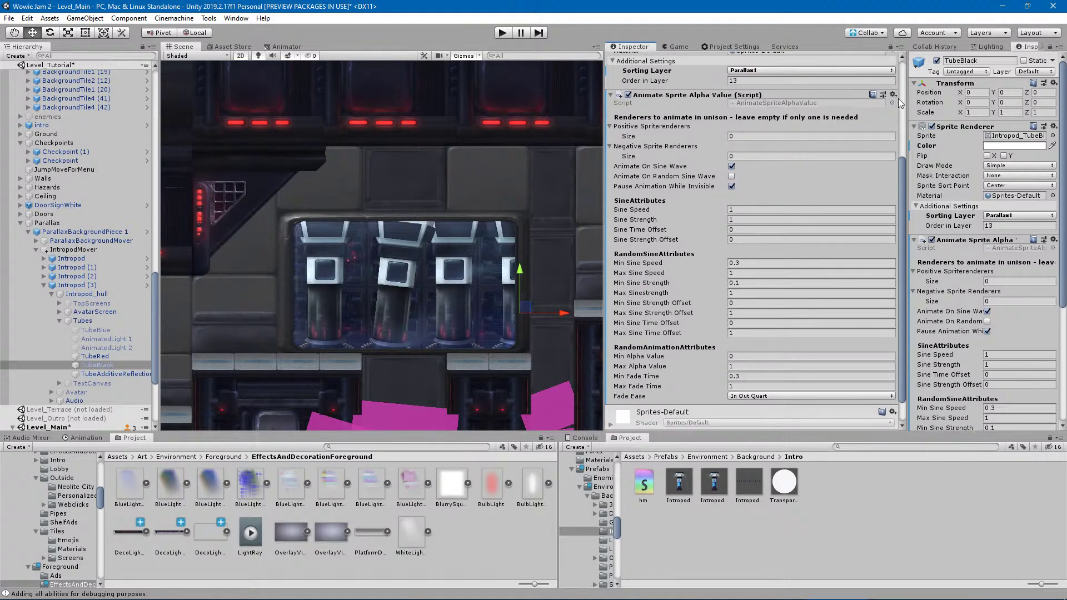
left_click(883, 95)
left_click(73, 56)
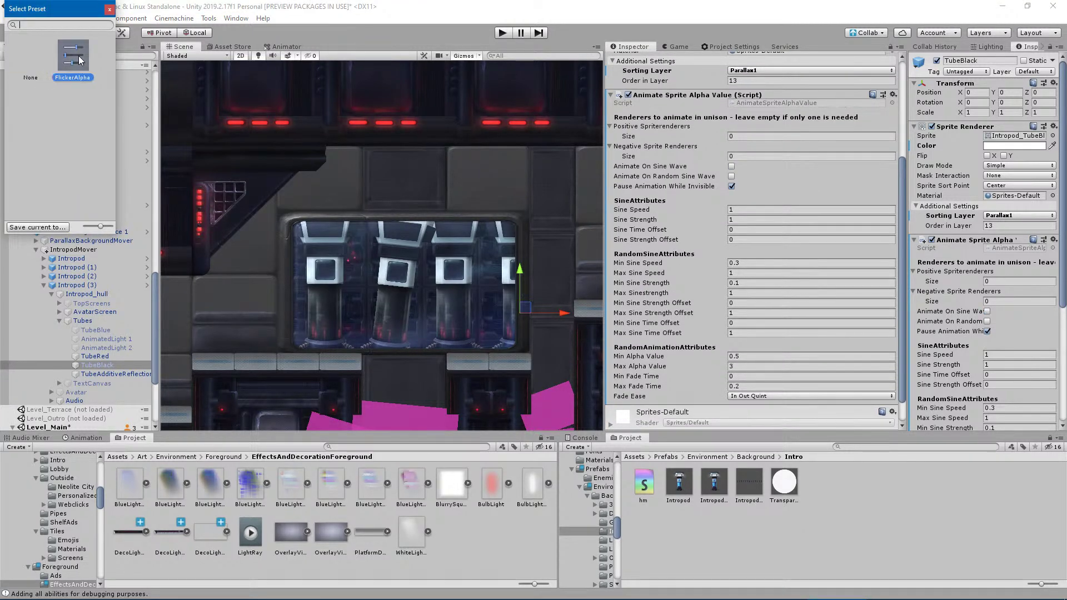
left_click(109, 9)
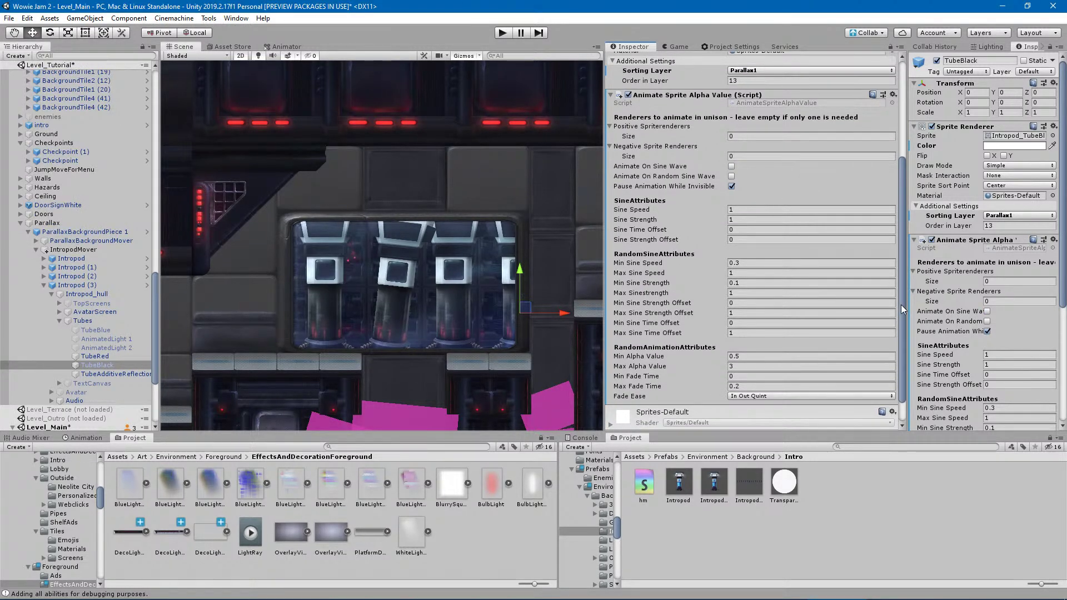
Try TubeBlack's colour alpha at 0 over the red tube and bring it back to full opacity.
left_click_drag(901, 305, 900, 125)
left_click(802, 145)
left_click_drag(650, 473, 605, 495)
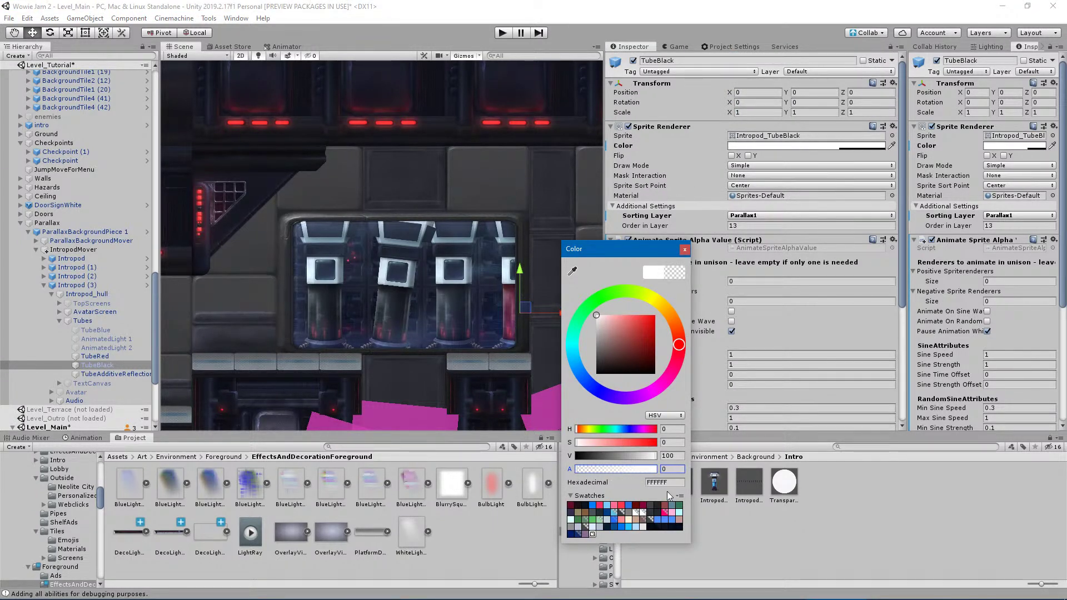
left_click(684, 249)
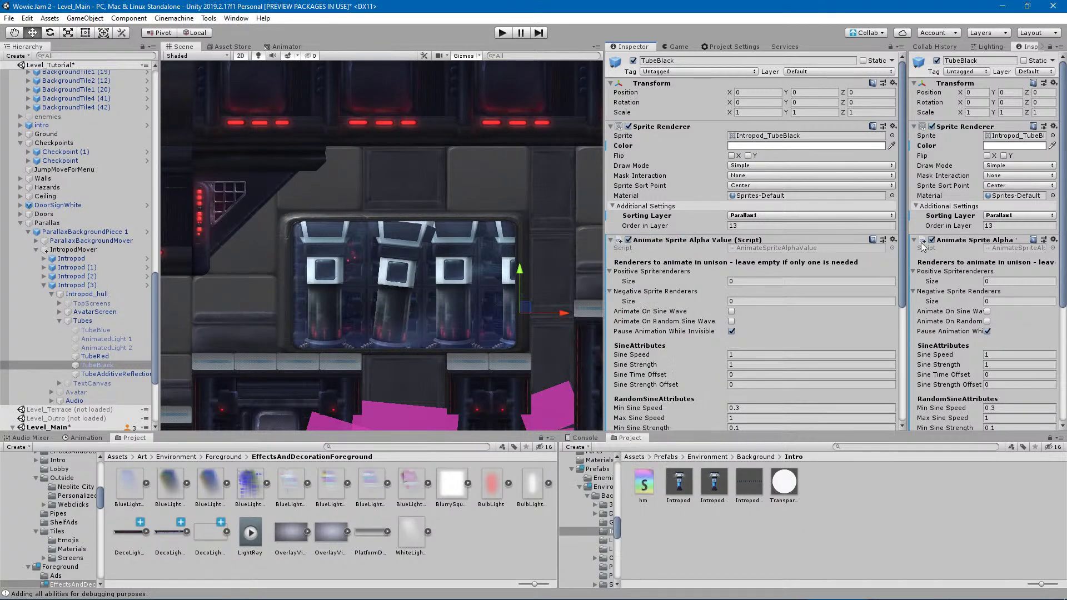
Set the Min Alpha Value to -1 and Max Alpha Value to 2 in TubeBlack's random animation attributes.
left_click_drag(899, 257, 906, 366)
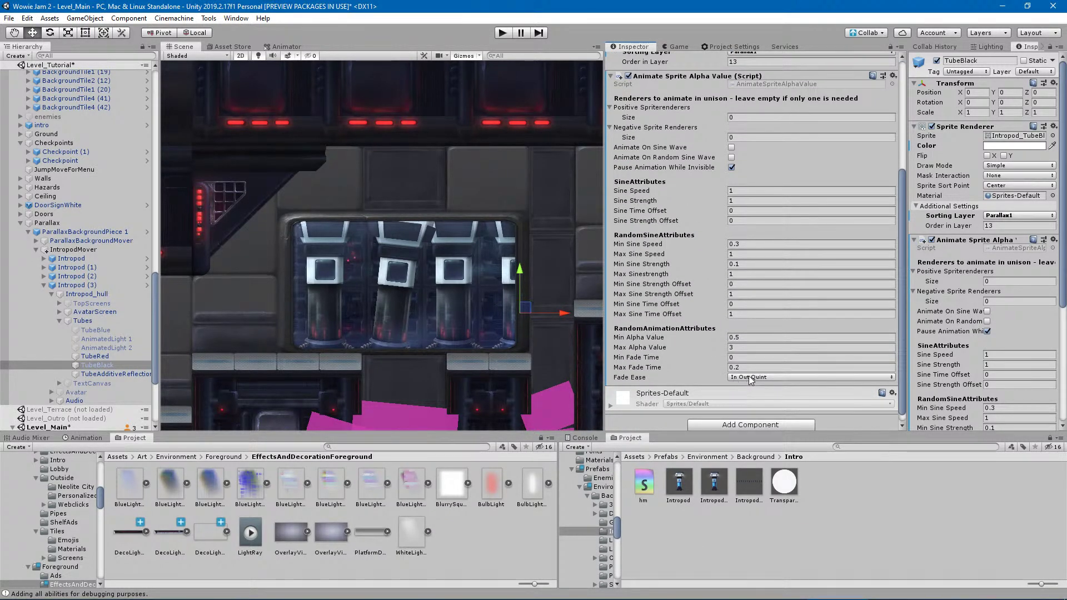
left_click(749, 336)
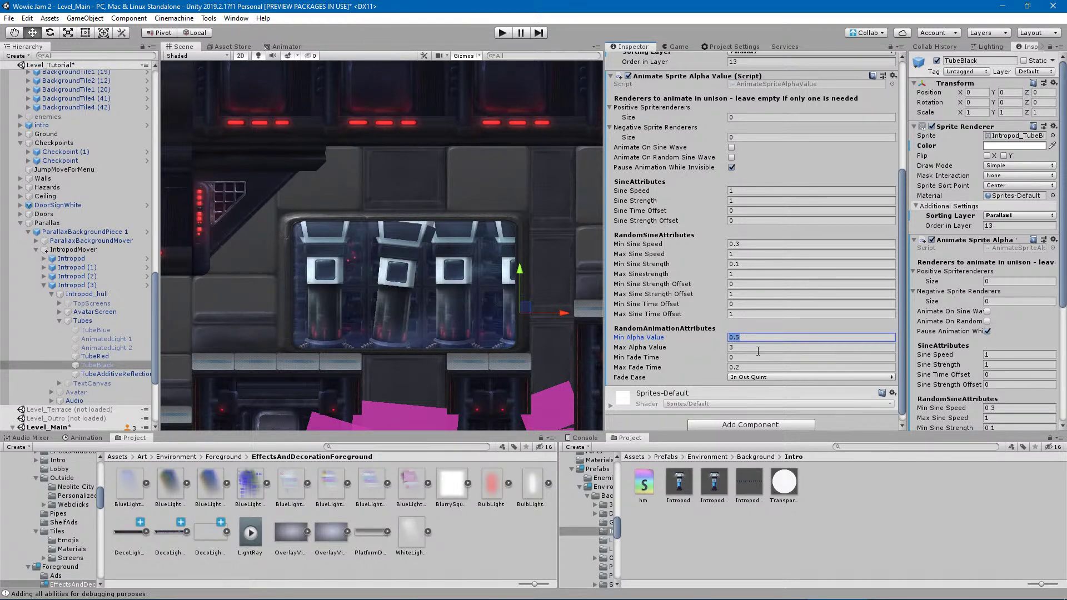
left_click(752, 348)
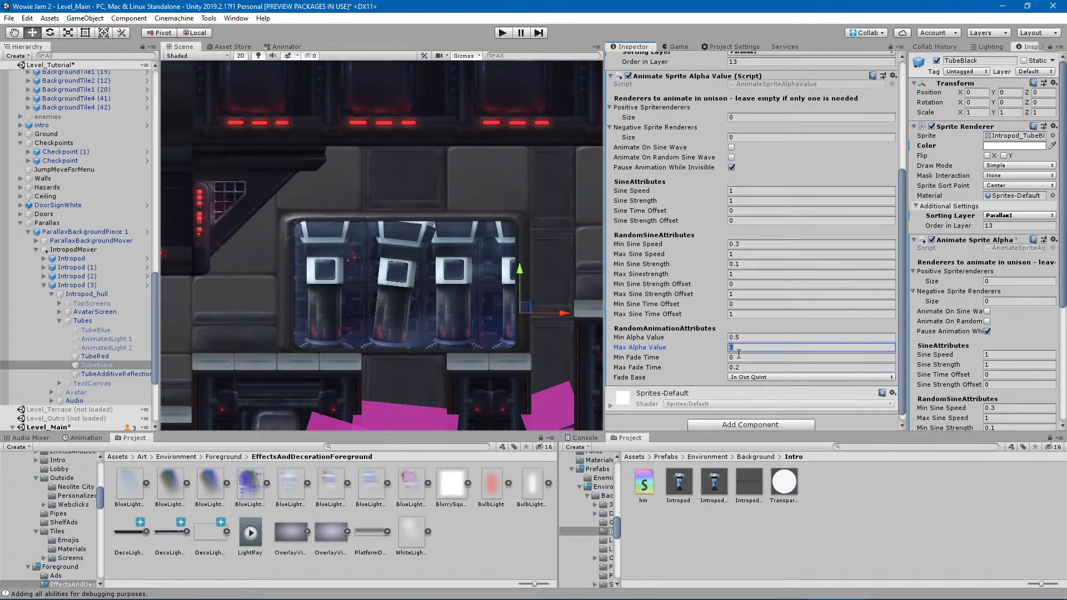
left_click(742, 346)
double_click(764, 346)
left_click(745, 337)
type("-1")
left_click(738, 348)
type("2")
left_click(744, 338)
left_click(745, 358)
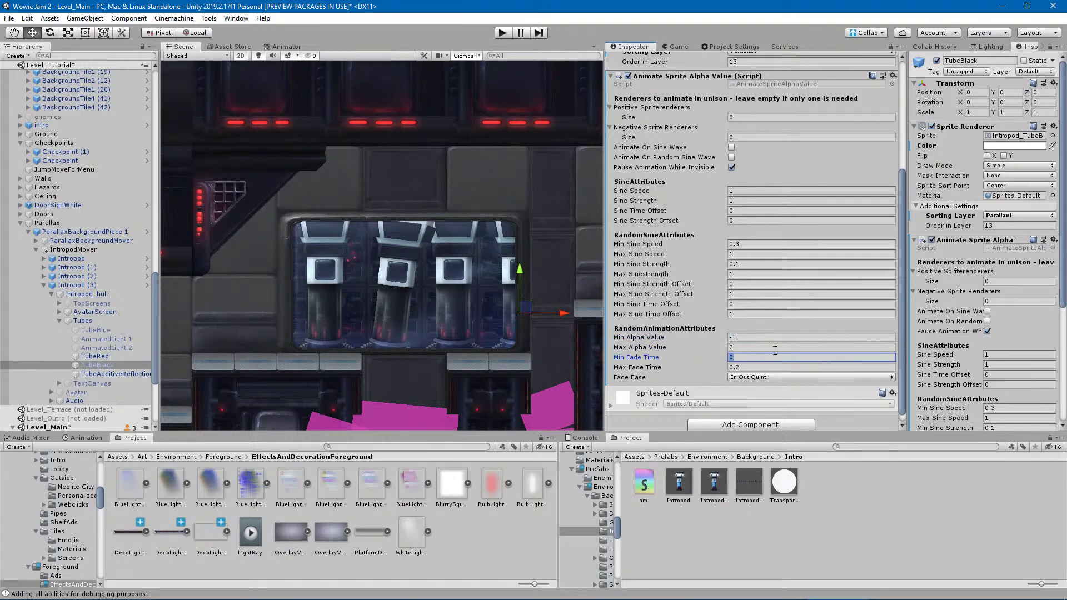
left_click(798, 501)
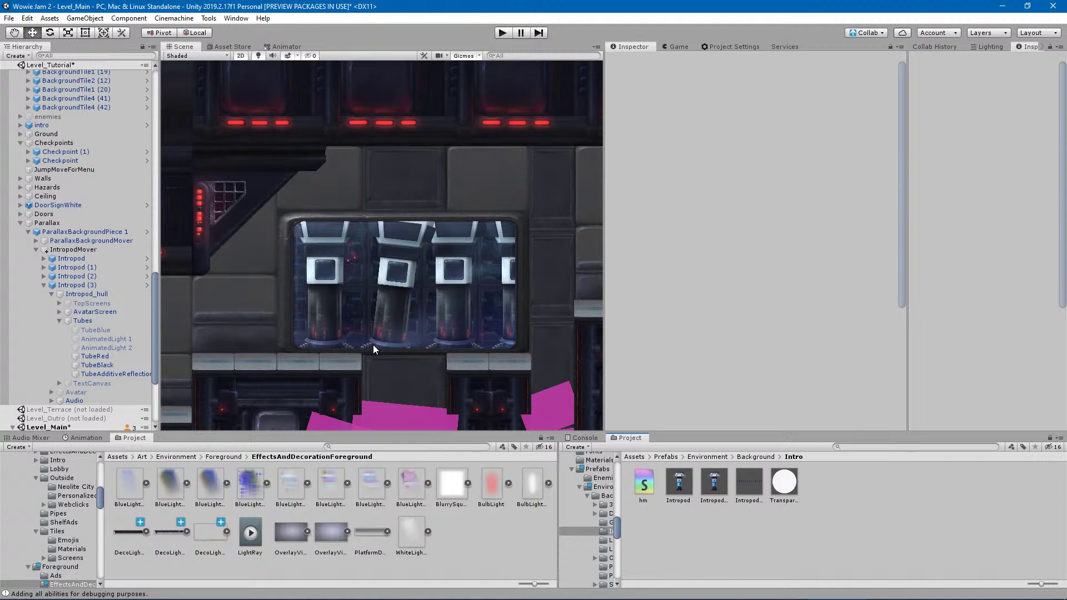
left_click(72, 285)
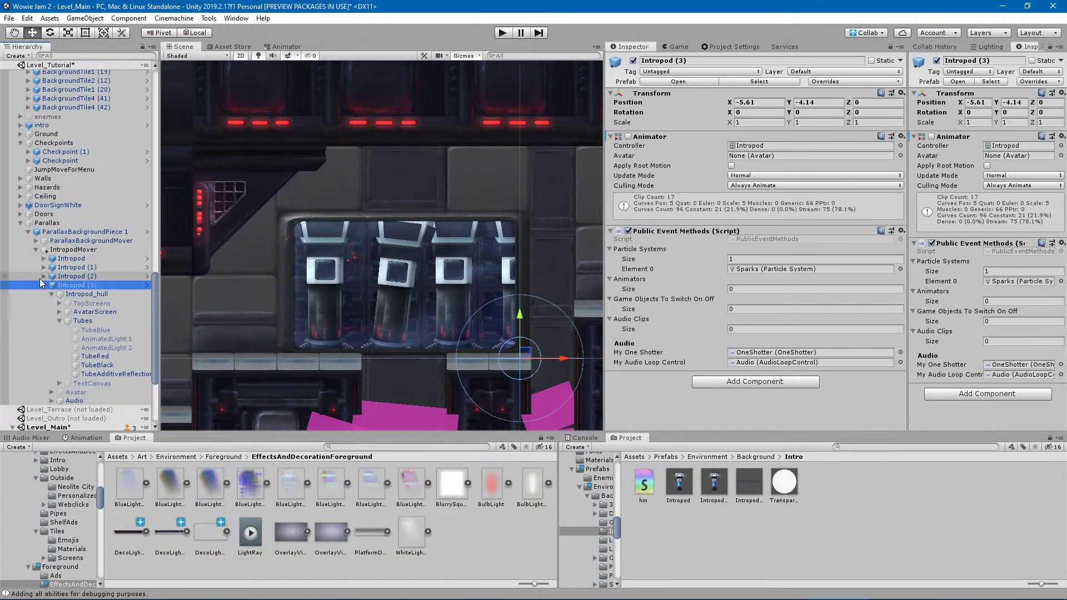
Copy ParallaxBackgroundPiece 1's Regional Parallax Controller and paste it as a second component on the same object.
left_click(44, 286)
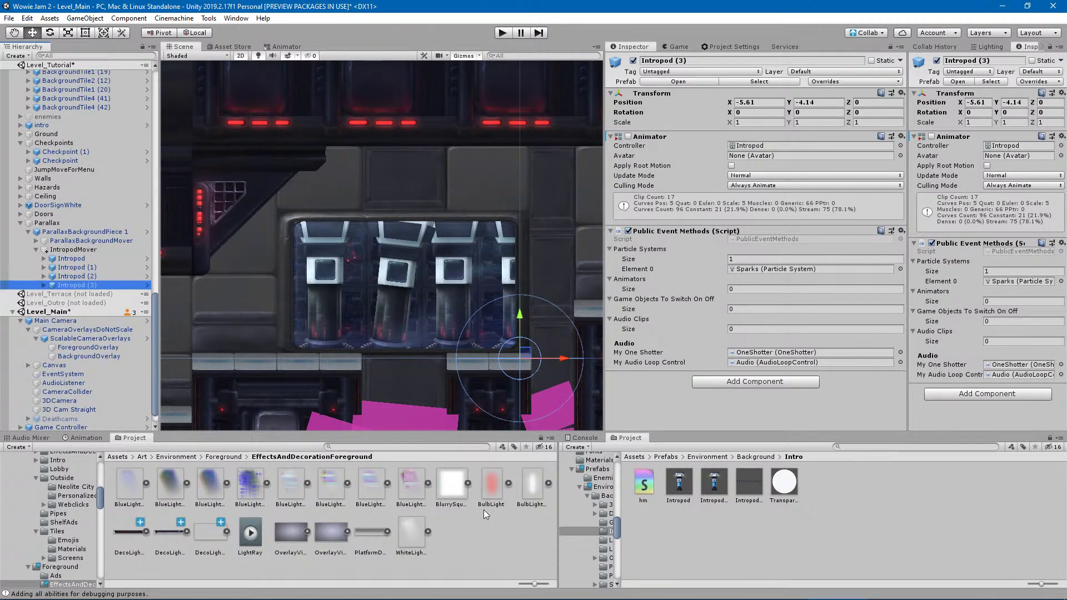
left_click(450, 487)
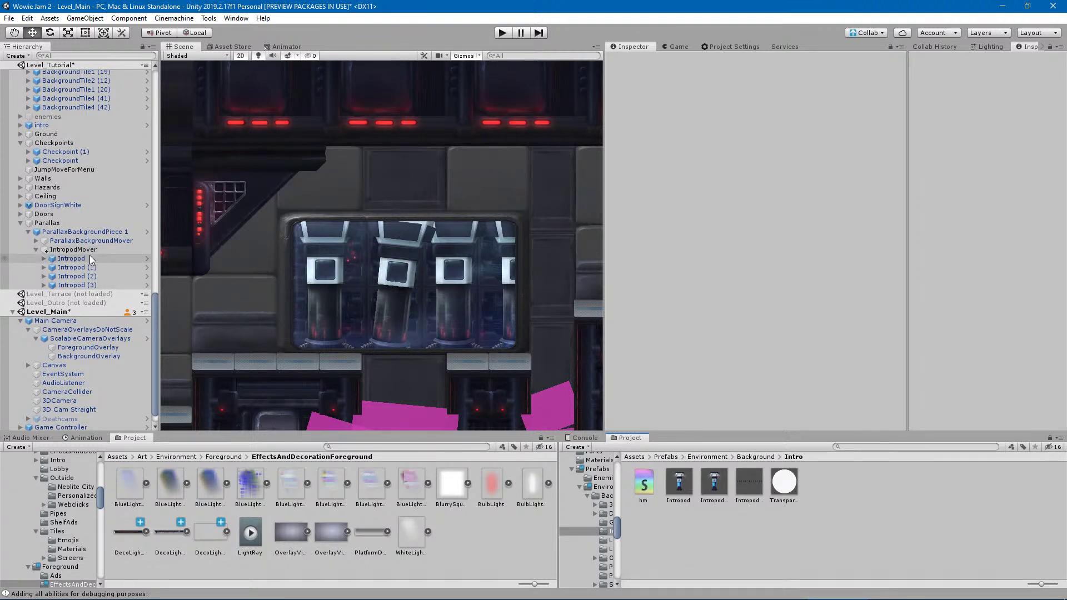
middle_click_drag(266, 301, 387, 307)
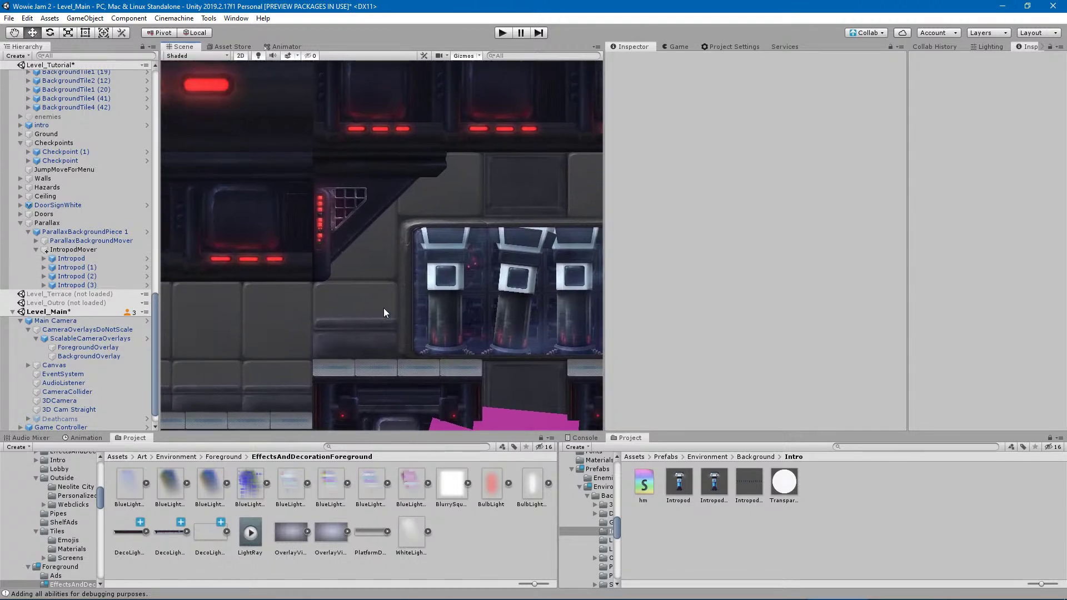
scroll(383, 309, "down", 2)
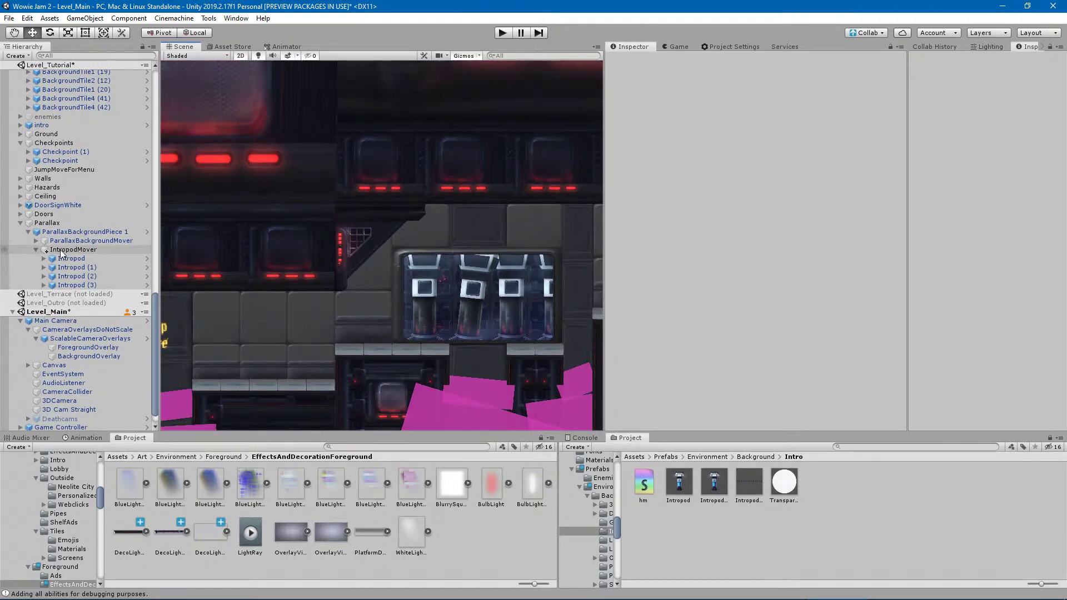
left_click(59, 231)
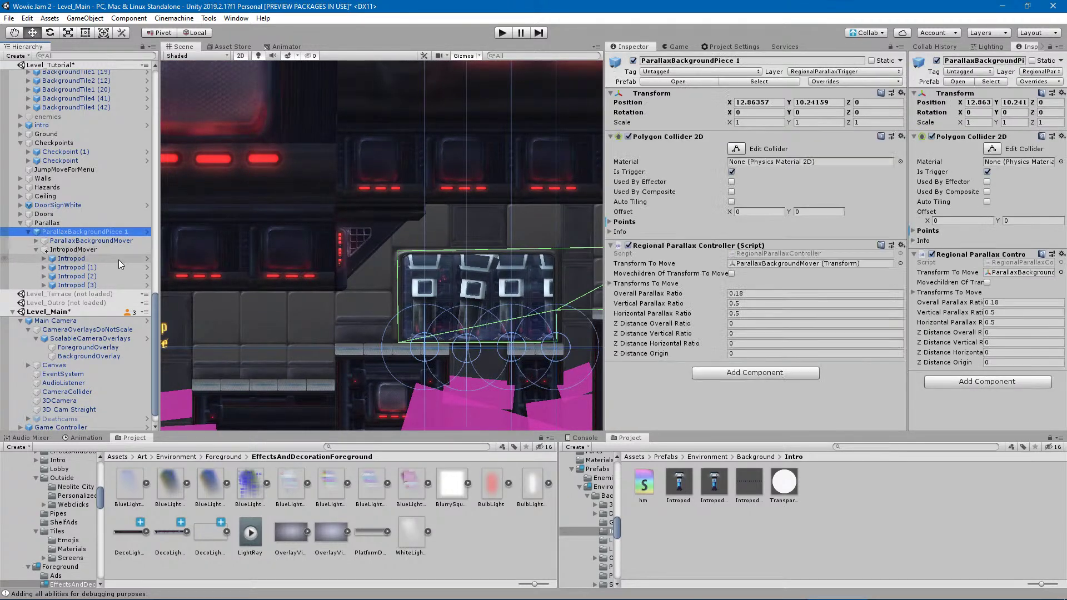
right_click(711, 250)
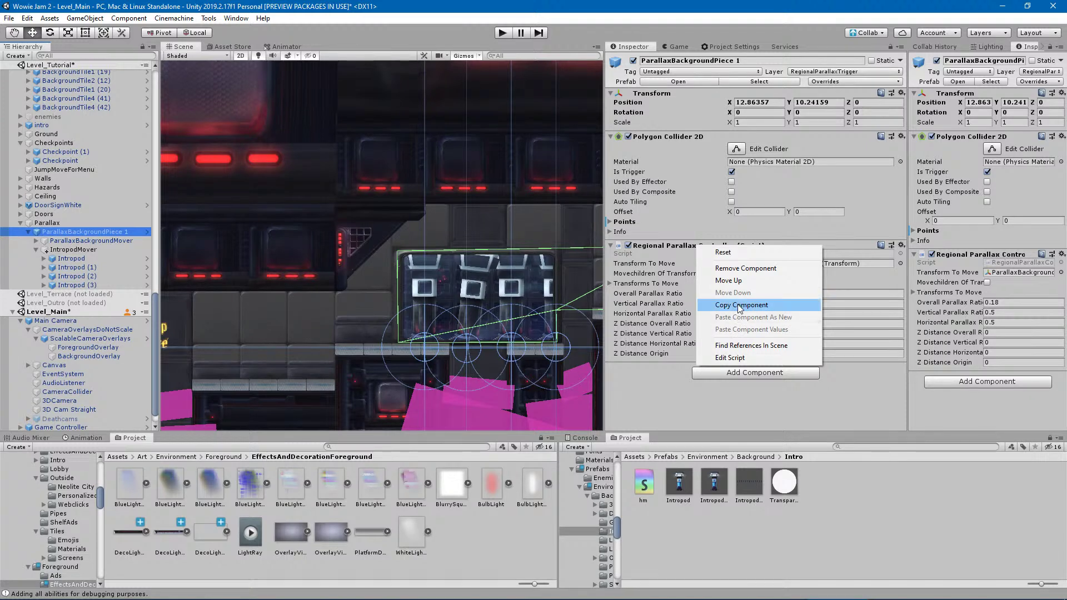
left_click(743, 305)
right_click(704, 248)
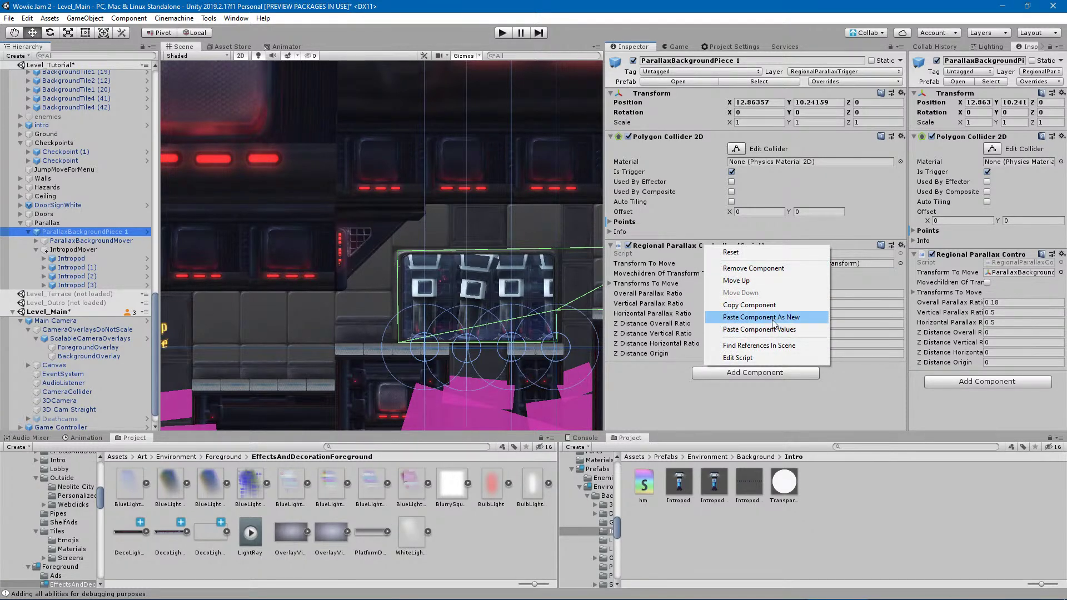
left_click(775, 320)
Assign IntropodMover as the second Regional Parallax Controller's Transform To Move and set its Overall Parallax Ratio to 0.2.
scroll(666, 332, "down", 3)
left_click_drag(72, 249, 841, 319)
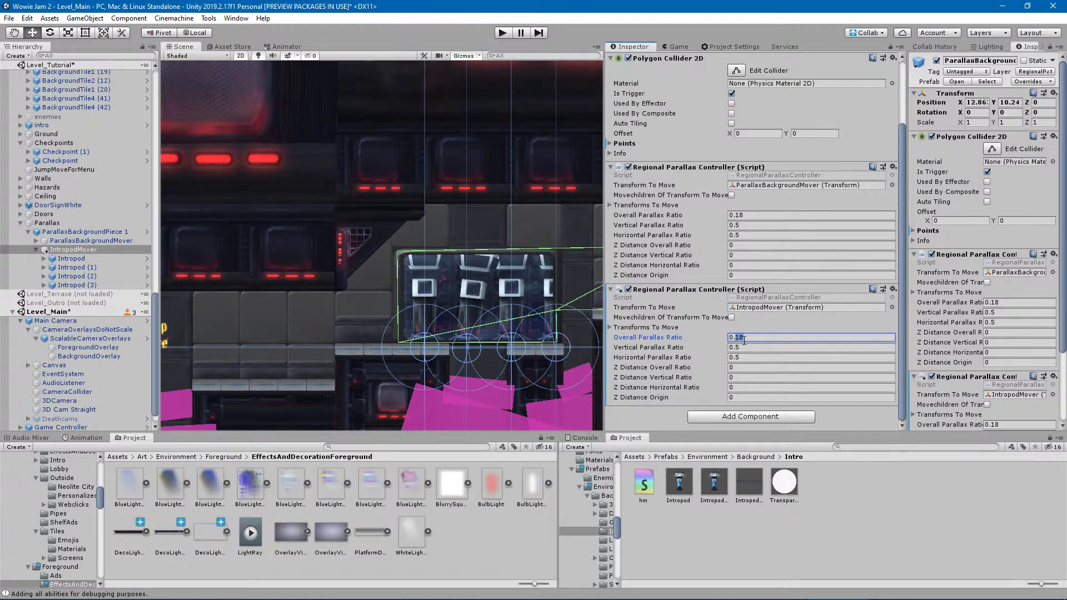
left_click(459, 538)
Run the game in play mode and start playing from its main menu.
scroll(330, 348, "up", 5)
right_click_drag(947, 268, 573, 310)
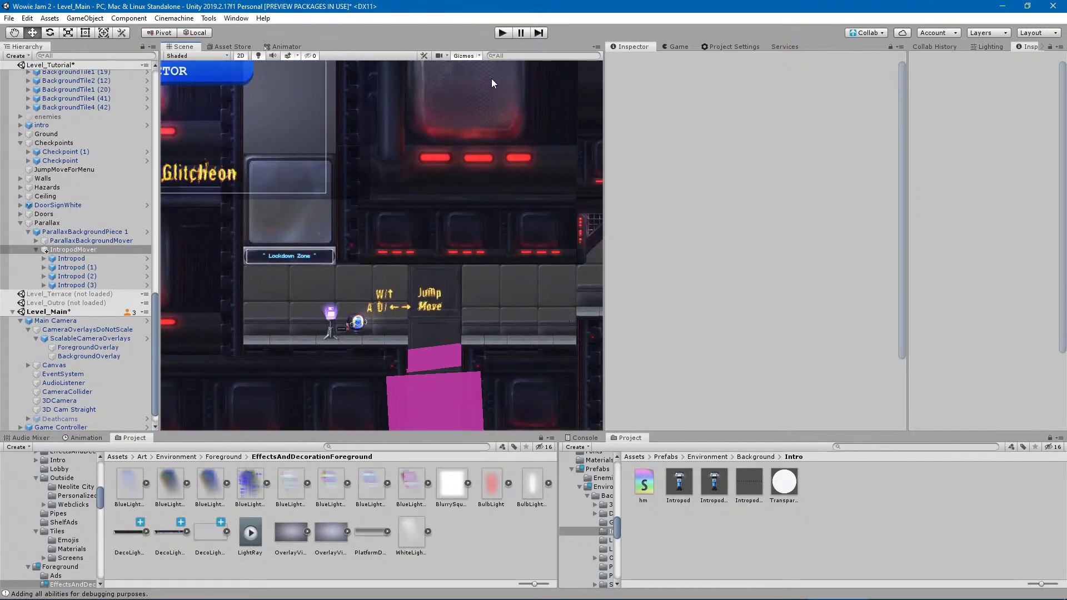
left_click(499, 34)
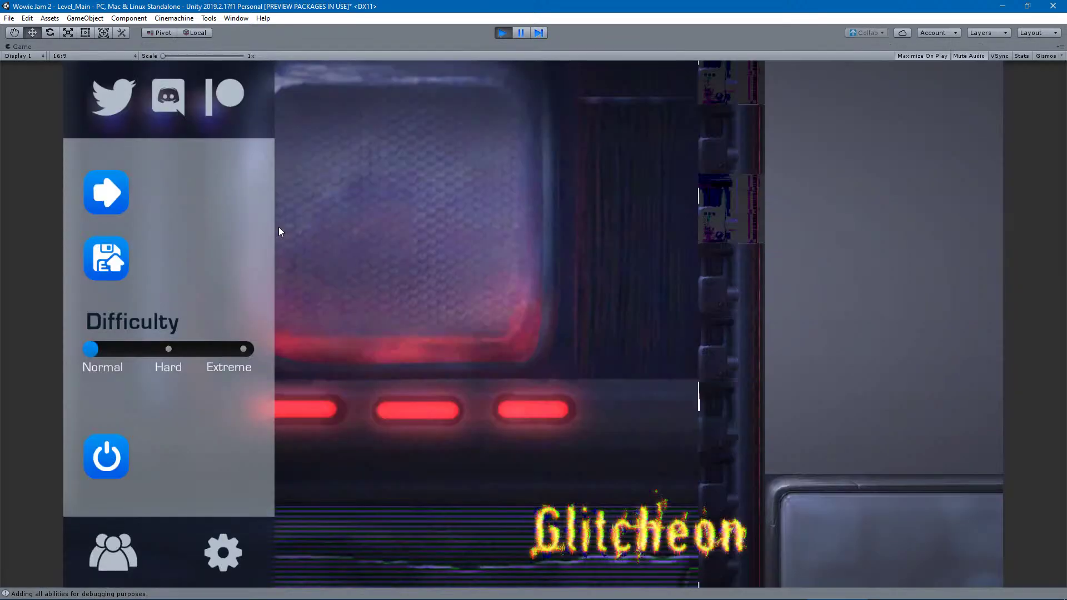
left_click(119, 192)
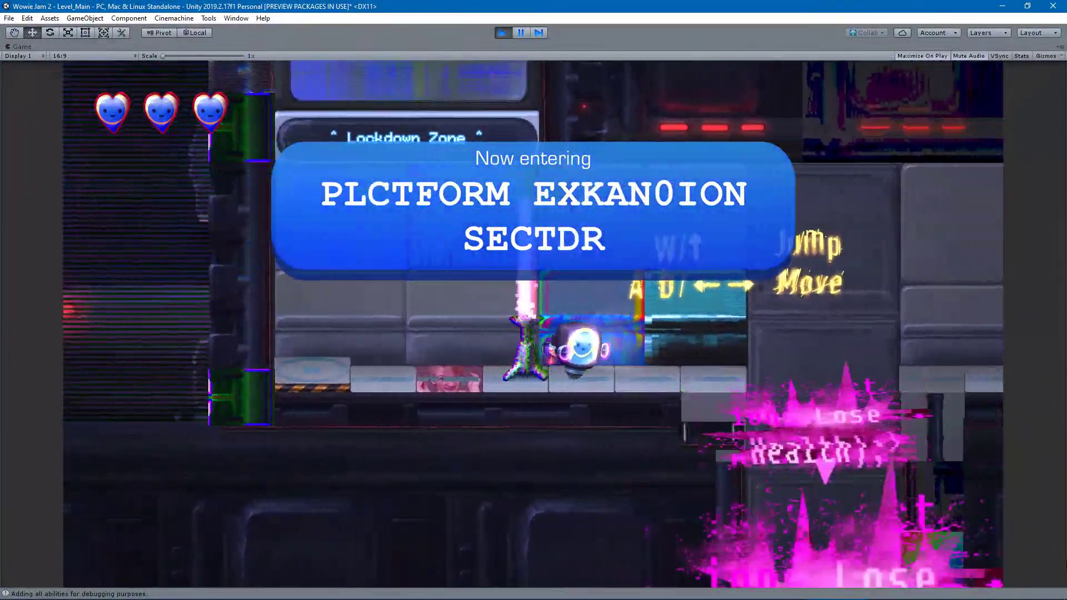
Move the character back and forth past the pod window to check the pods' parallax, and stop play mode.
key("d")
key("w")
key("w")
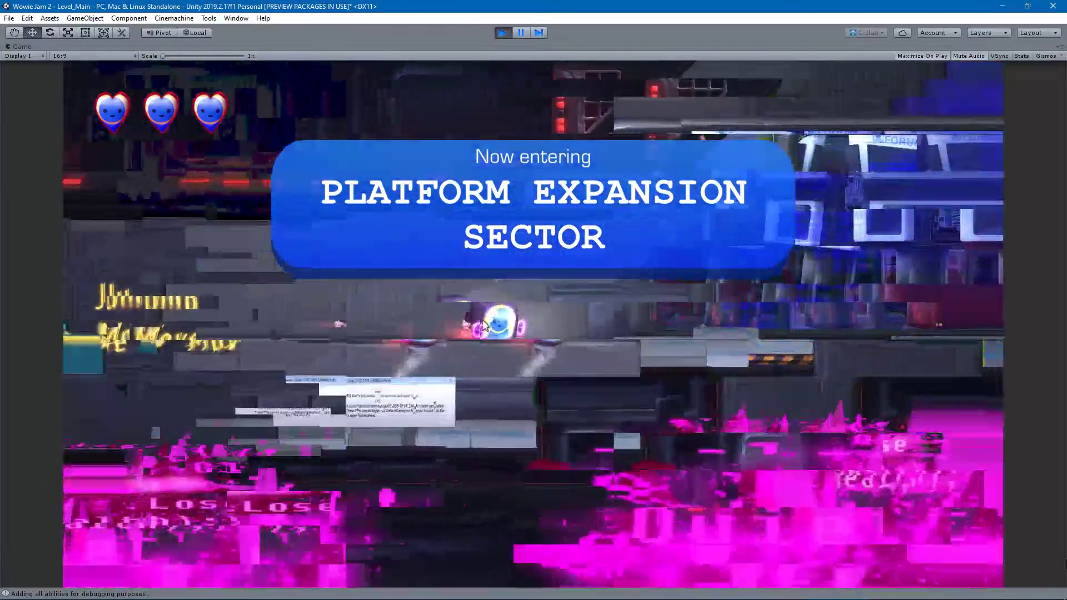
key("d")
key("w")
key("w")
key("a")
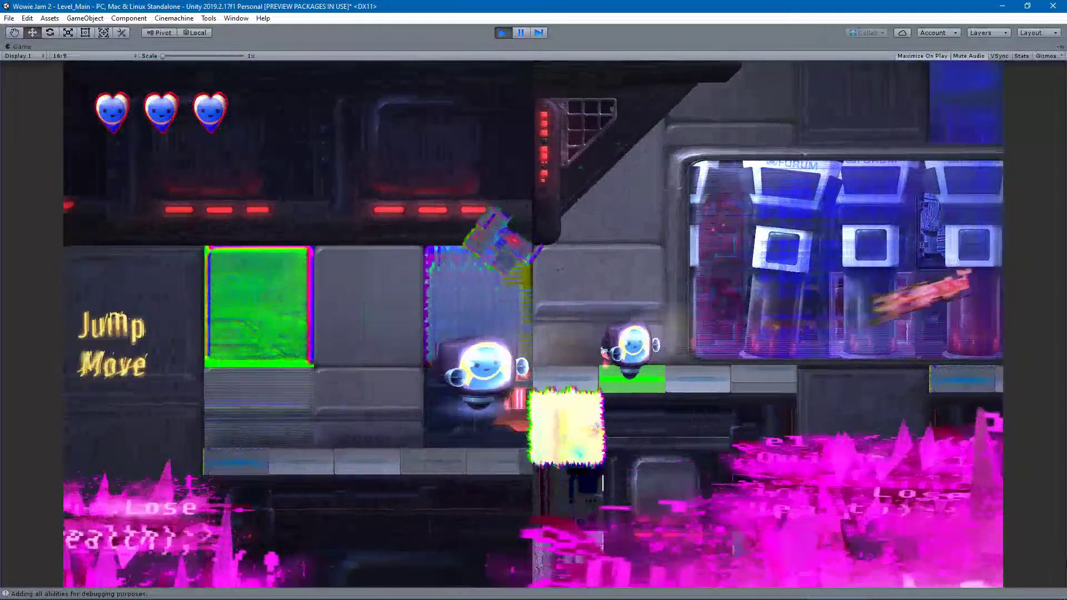
key("d")
key("space")
key("a")
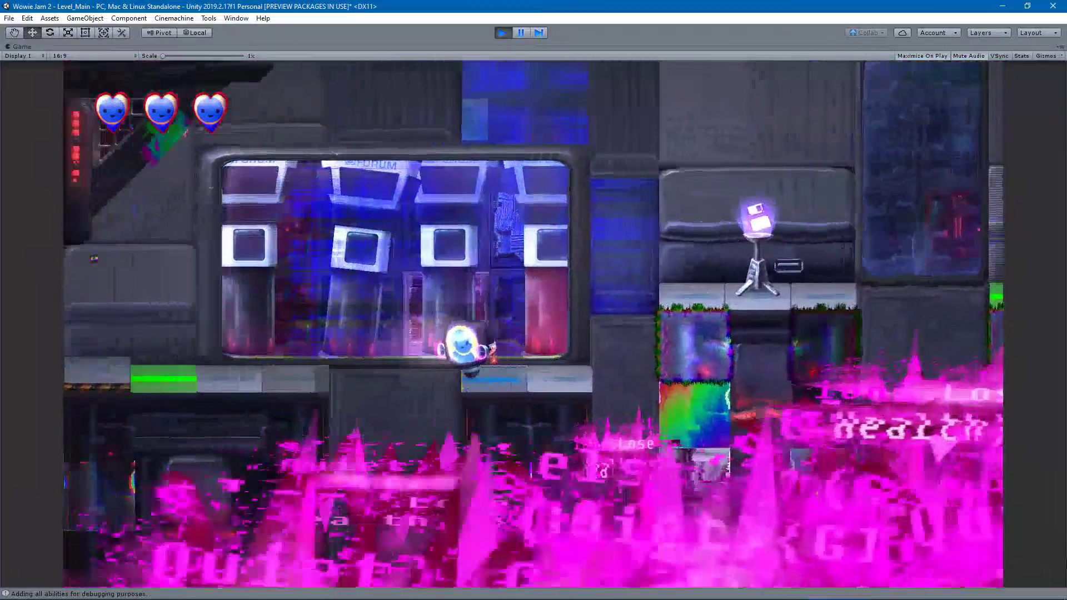
key("Escape")
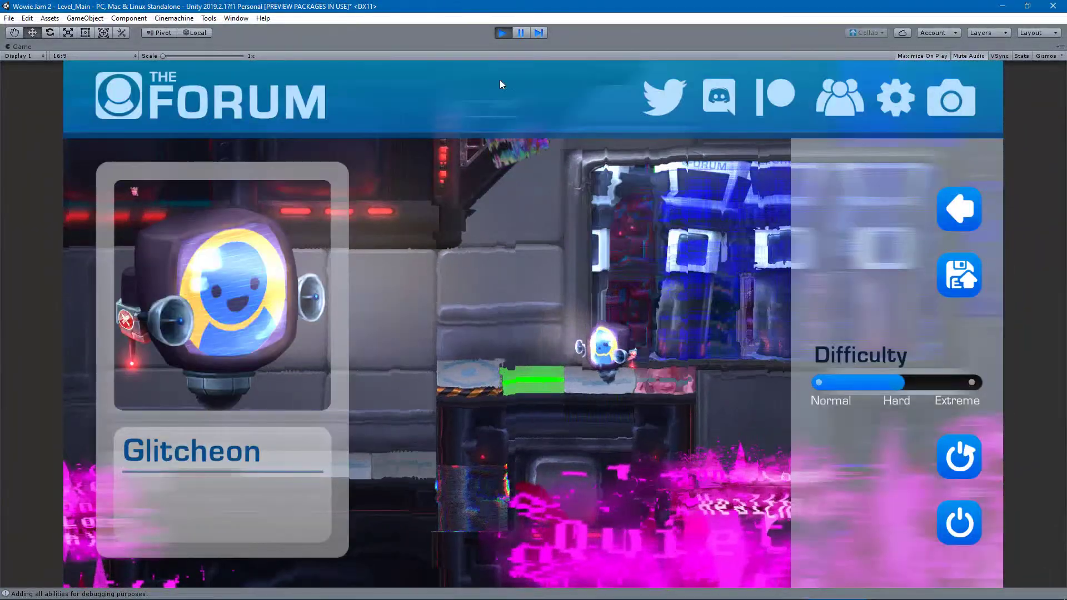
key("Escape")
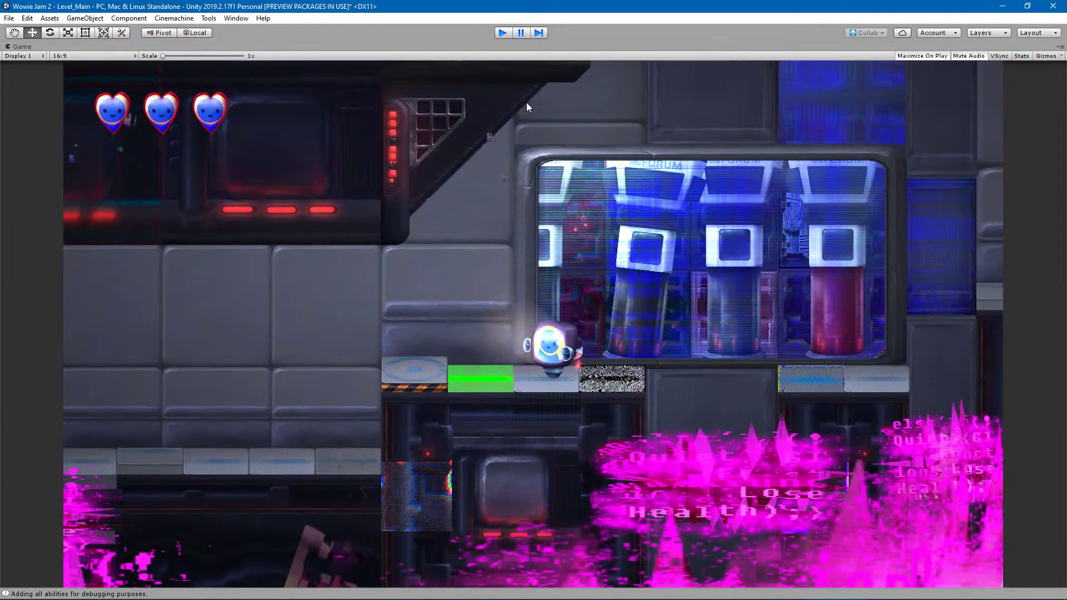
key("ctrl+p")
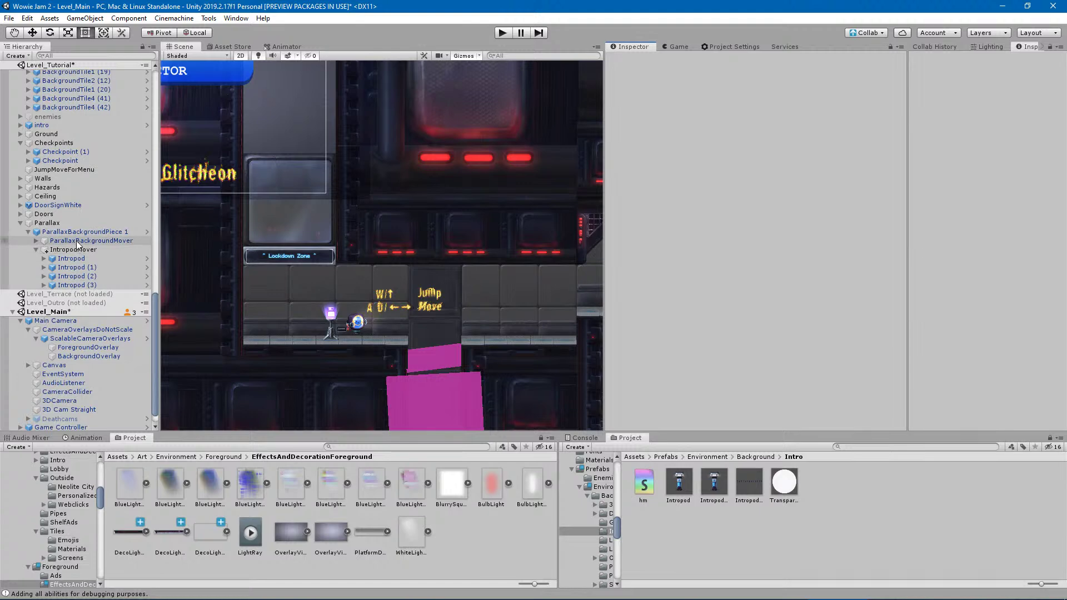
Turn off All Abilities Start in the Game Controller's debug settings.
left_click(77, 226)
left_click(79, 232)
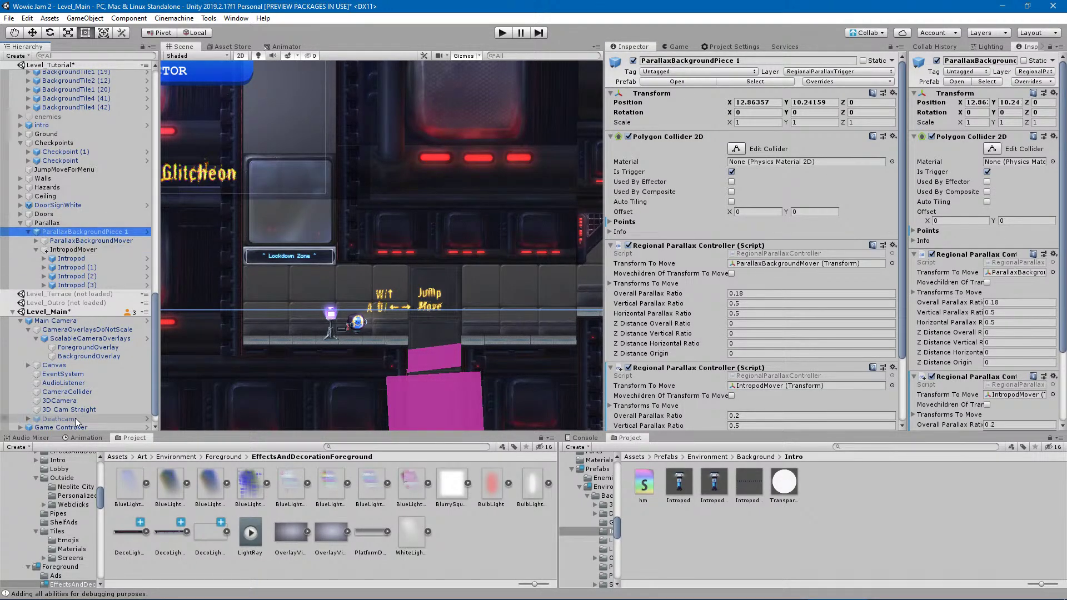
left_click(60, 322)
scroll(56, 422, "down", 1)
left_click(65, 409)
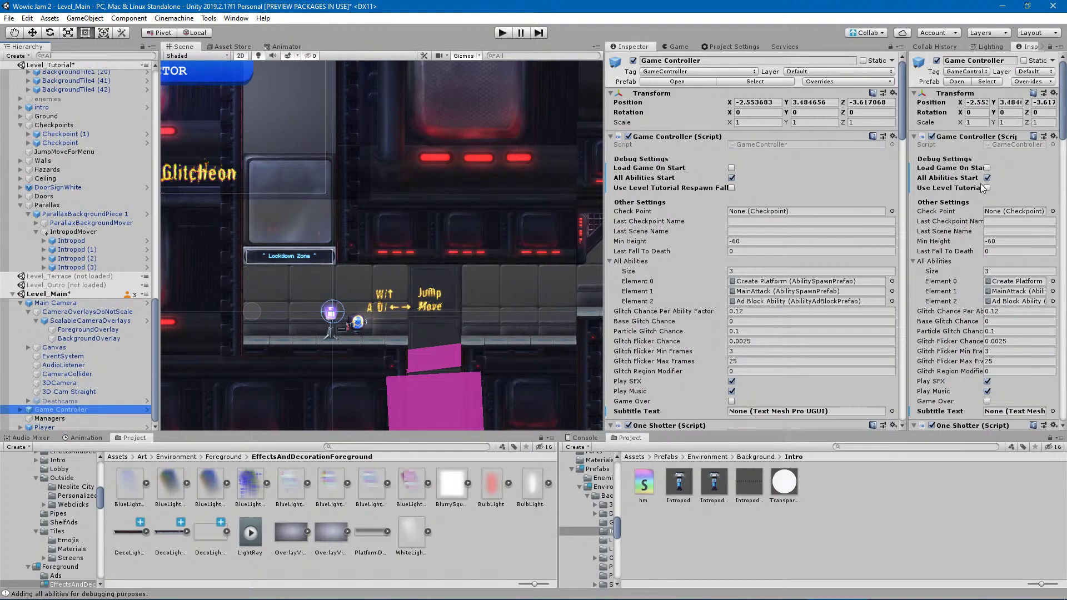
left_click(517, 532)
Run the game again, start it from its main menu and bring the character to the pod window.
left_click(503, 33)
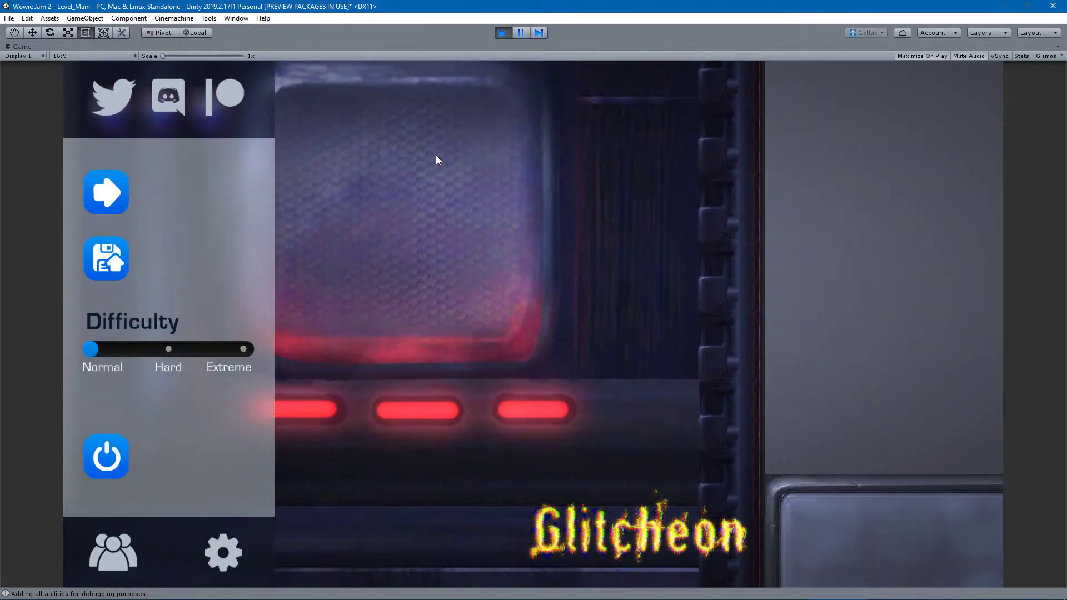
left_click(123, 195)
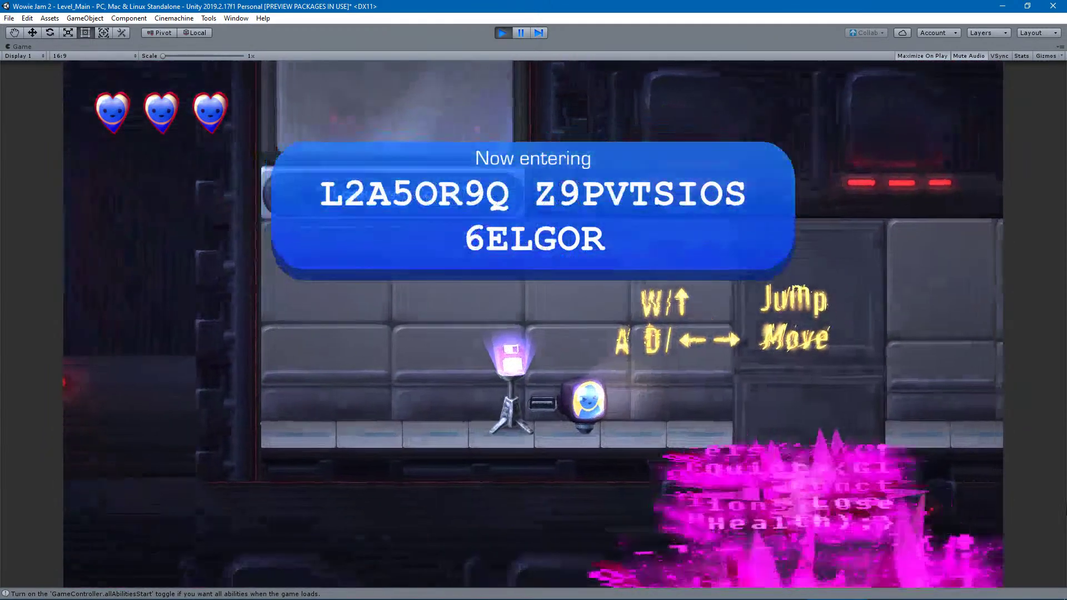
key("a")
key("d")
key("w")
key("d")
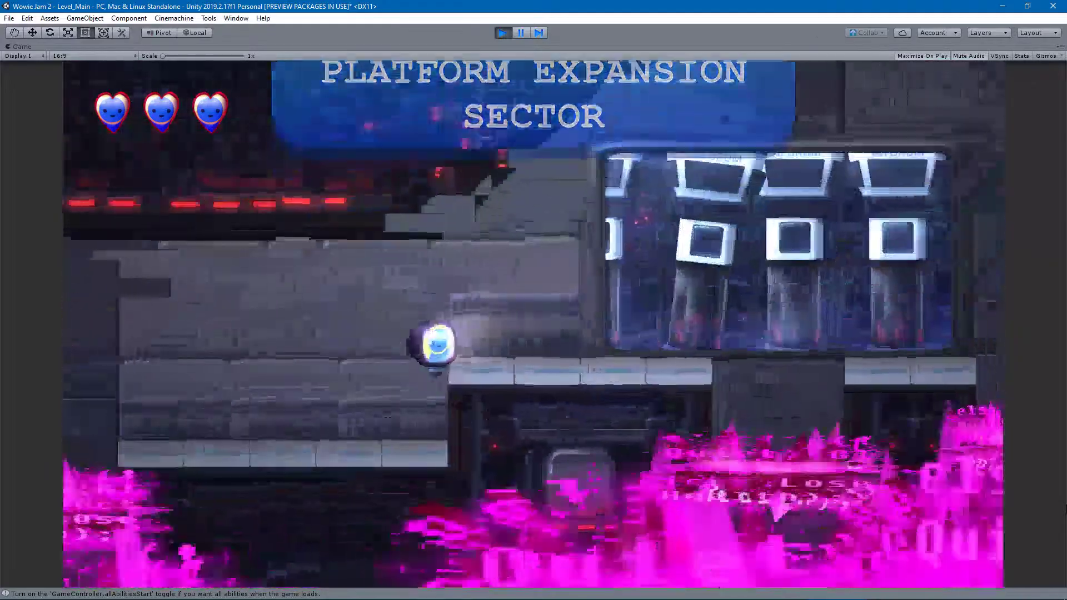
key("d")
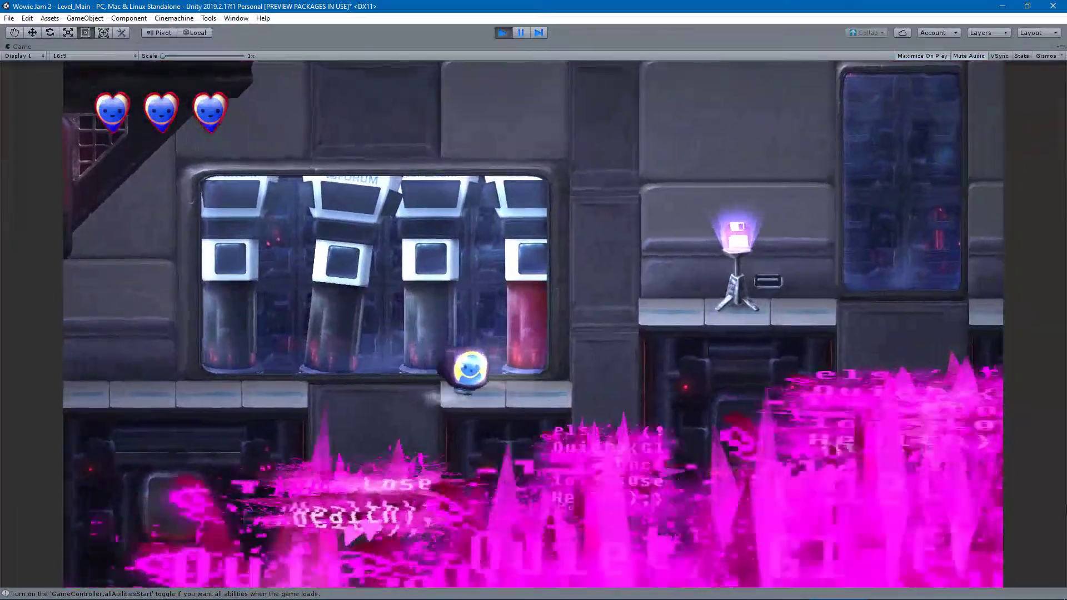
Move the character back and forth across the pod window and down to the ledge by the movement hints to examine the pods' parallax.
key("a")
key("a")
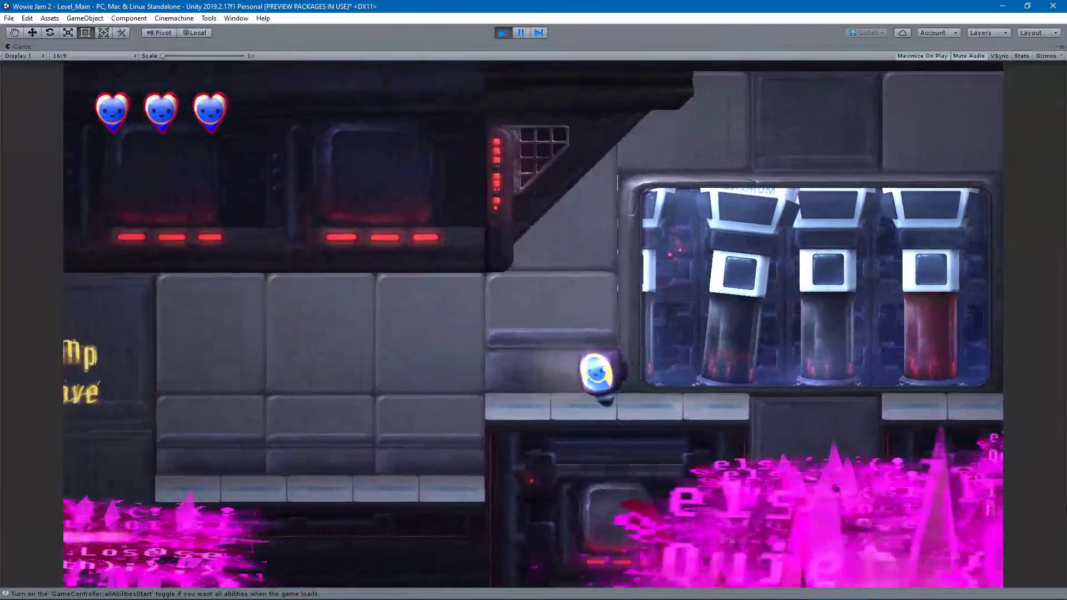
key("d")
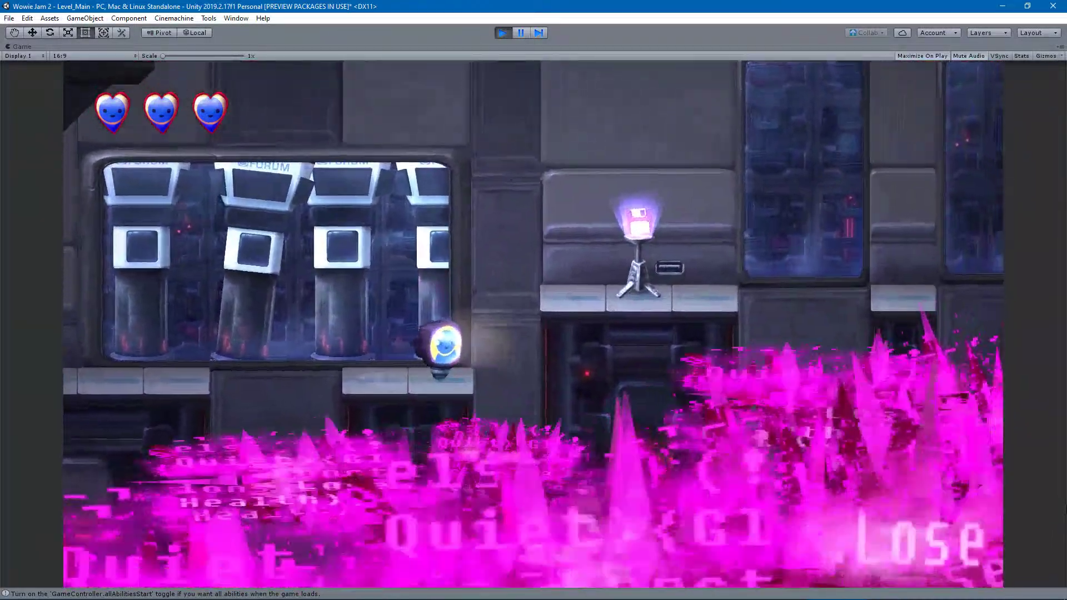
key("a")
key("space")
key("a")
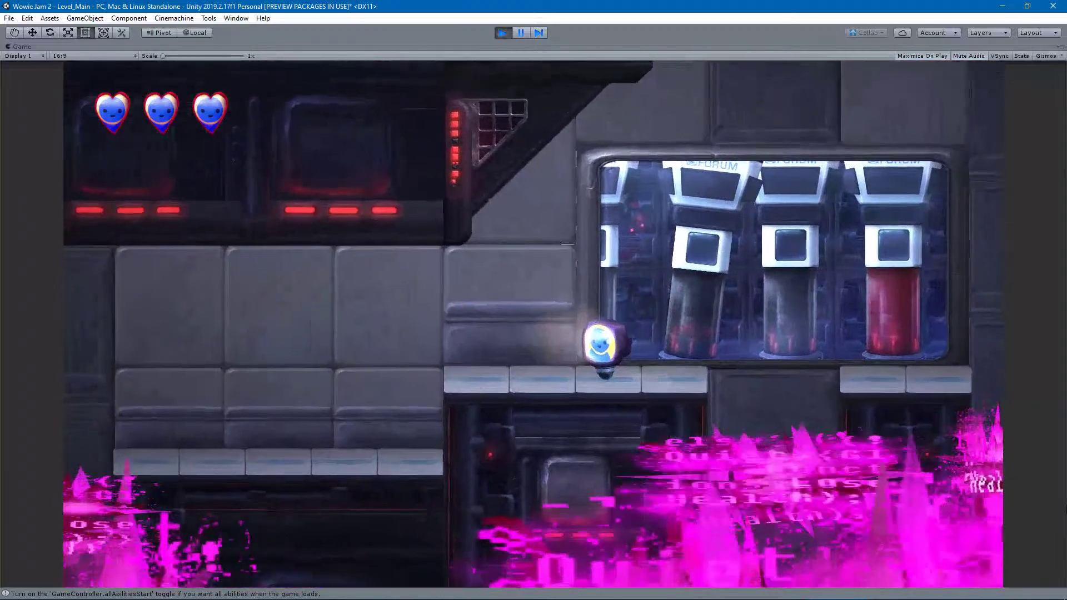
key("d")
key("space")
key("a")
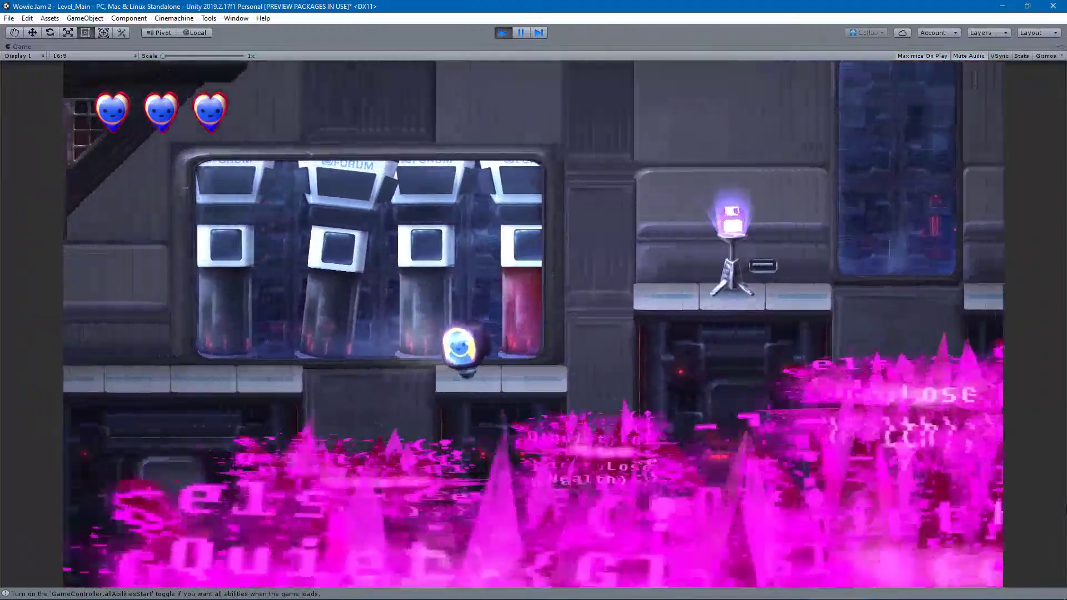
key("space")
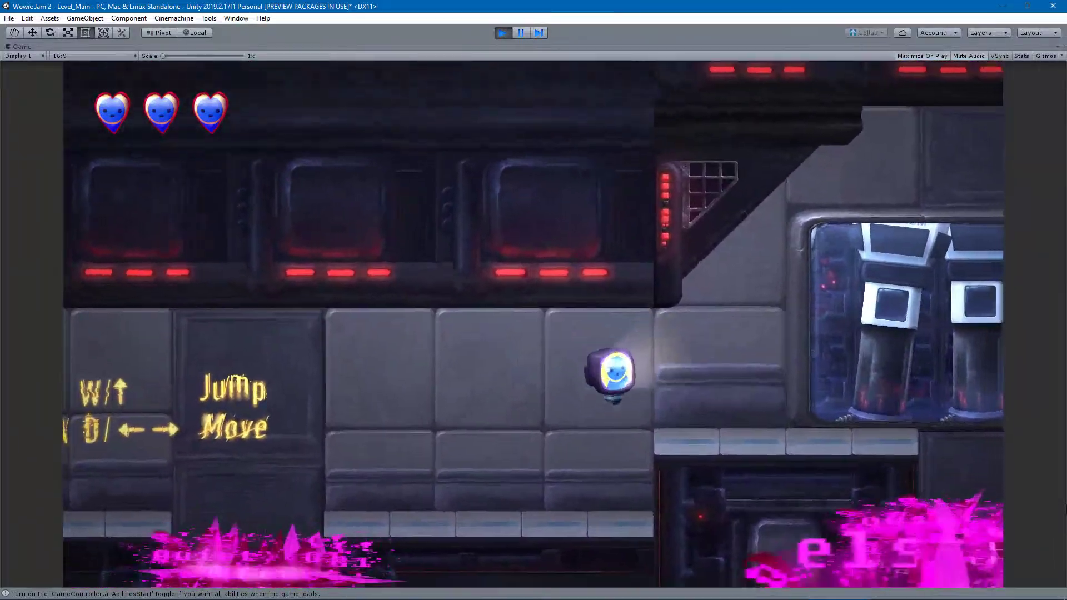
key("d")
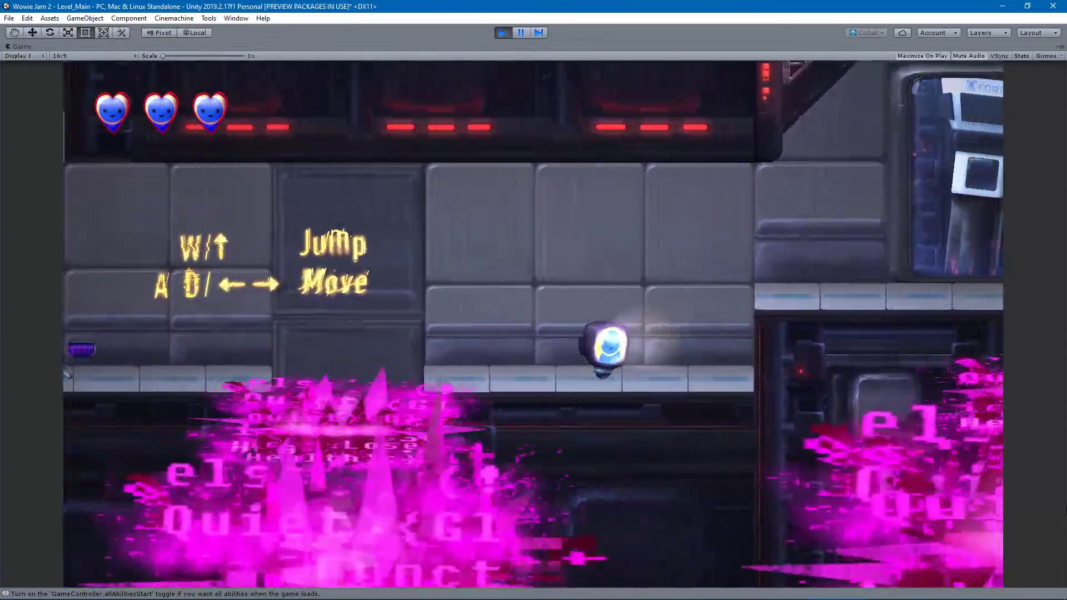
Jump the character repeatedly between the two platforms below the pod window to examine the pods' parallax and the flickering red tube.
key("d")
key("space")
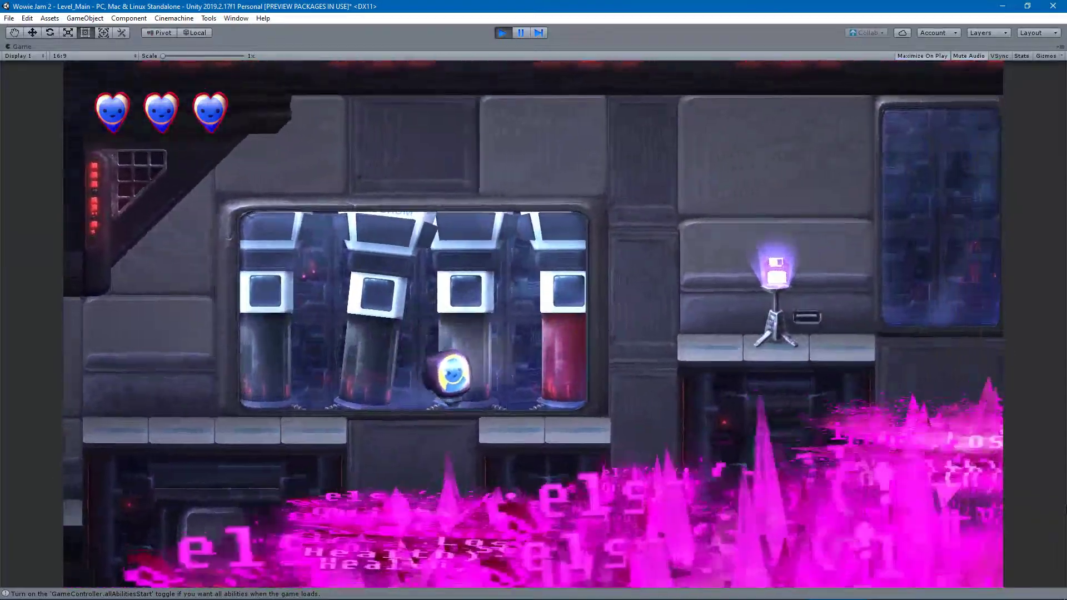
key("a")
key("a")
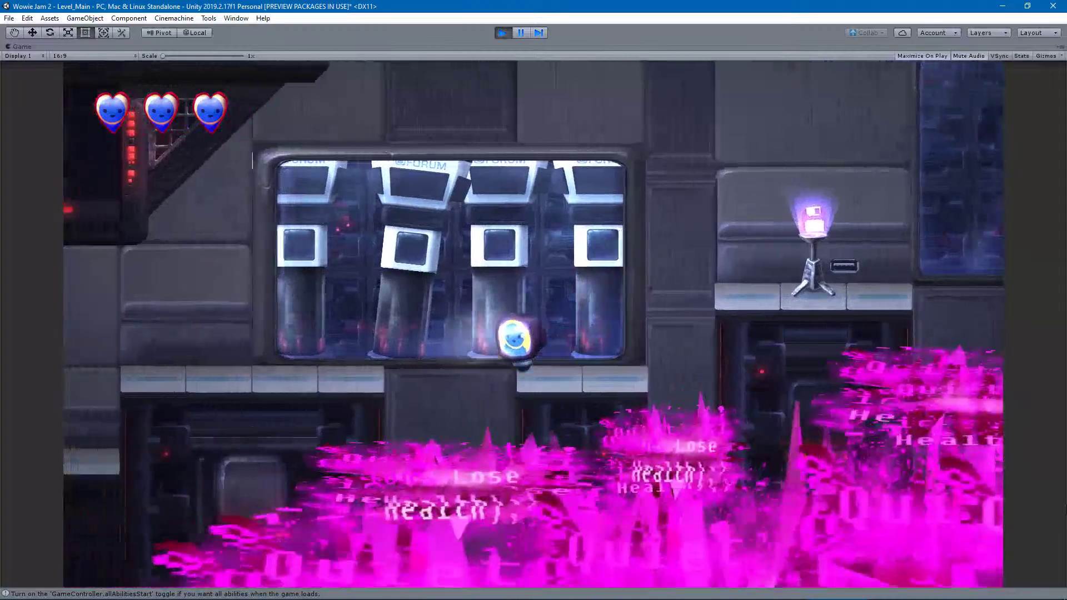
key("space")
key("space")
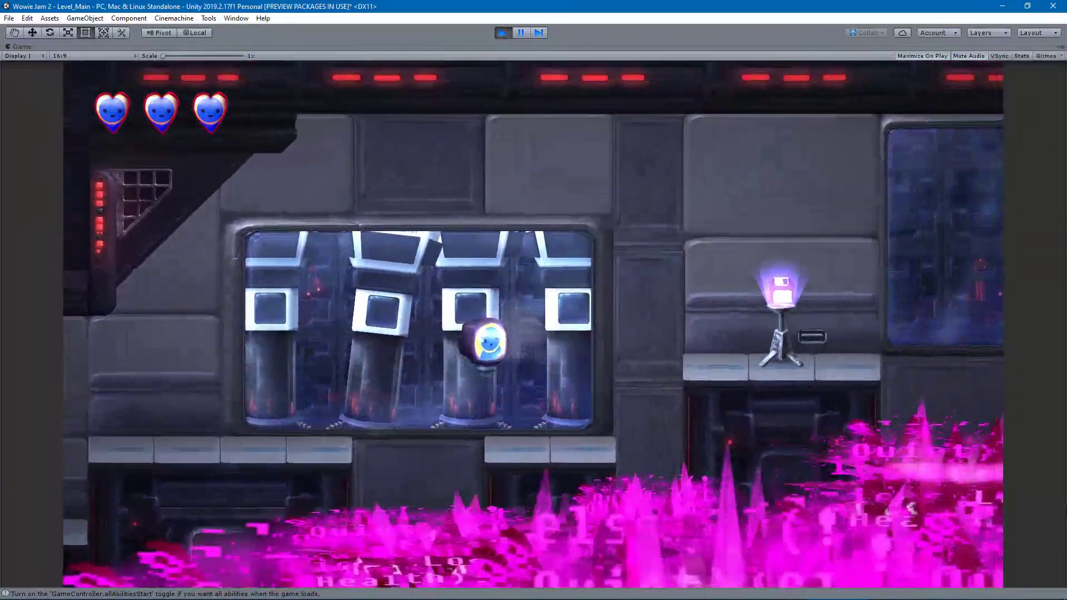
key("a")
key("space")
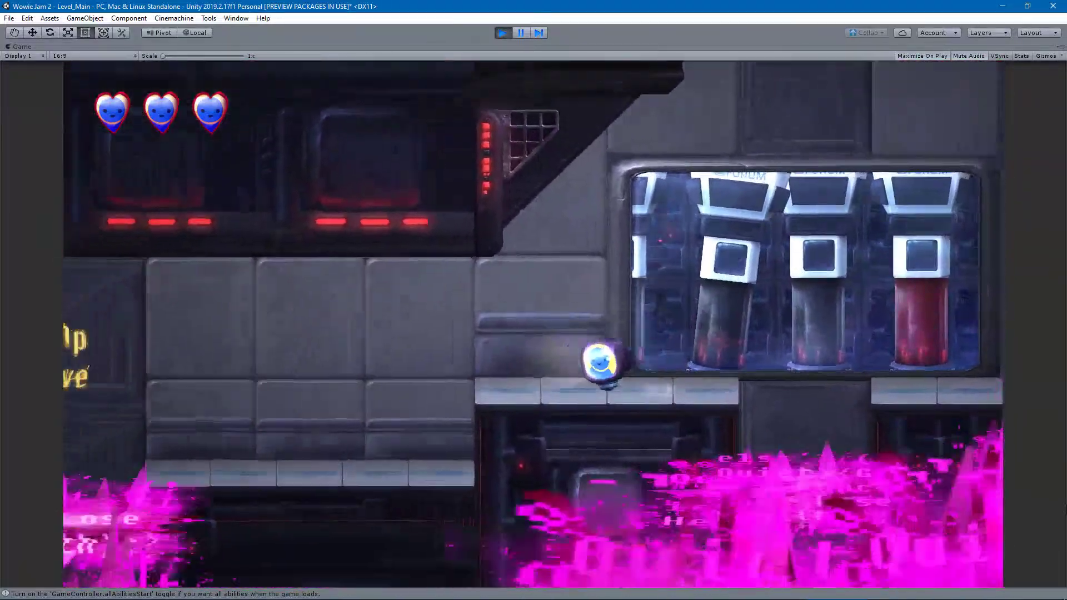
key("a")
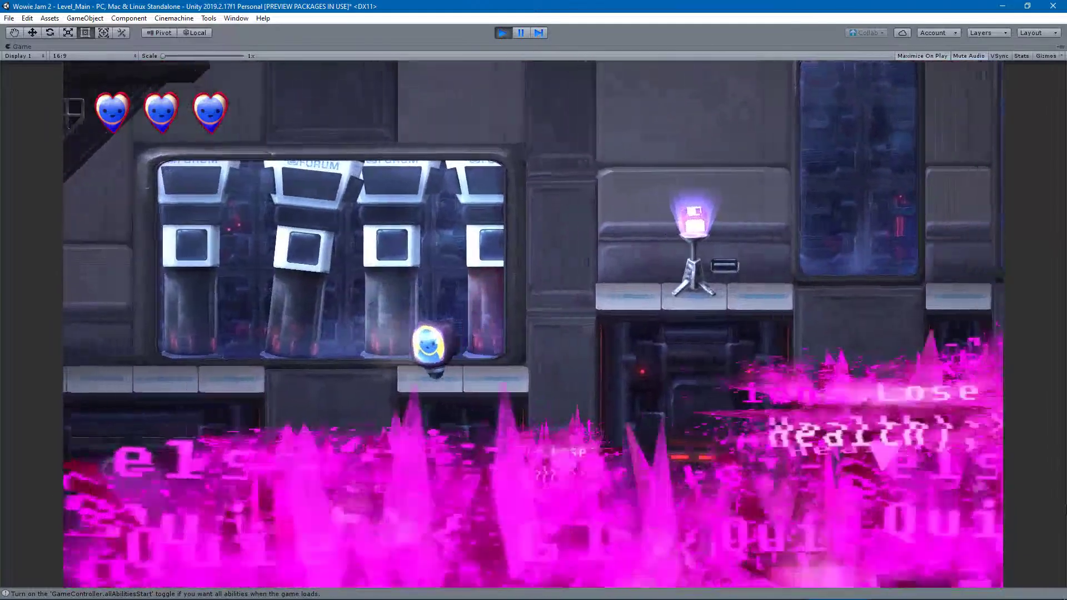
key("space")
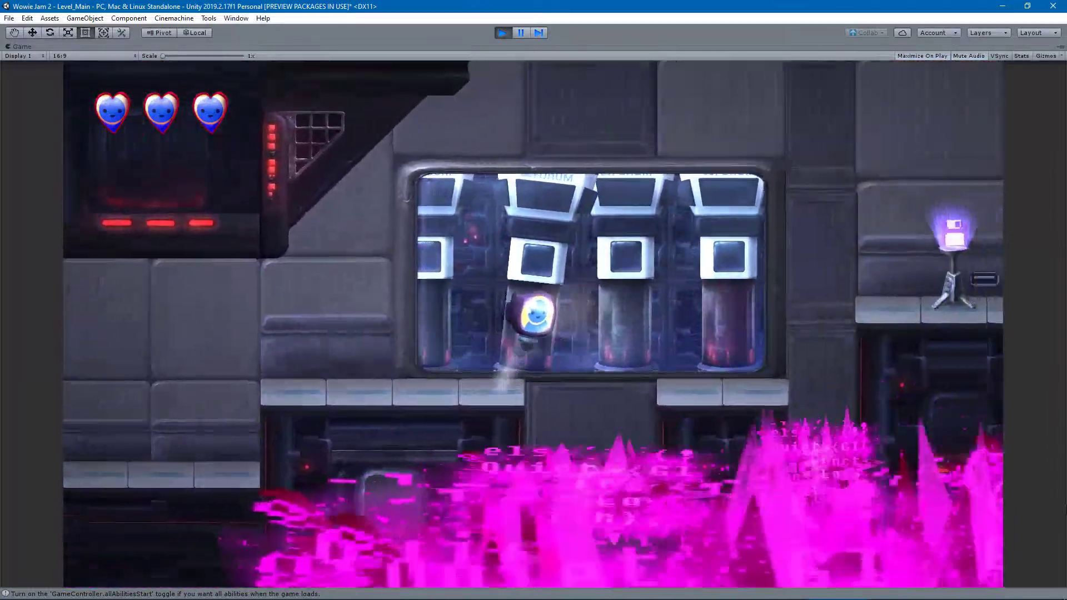
key("a")
key("space")
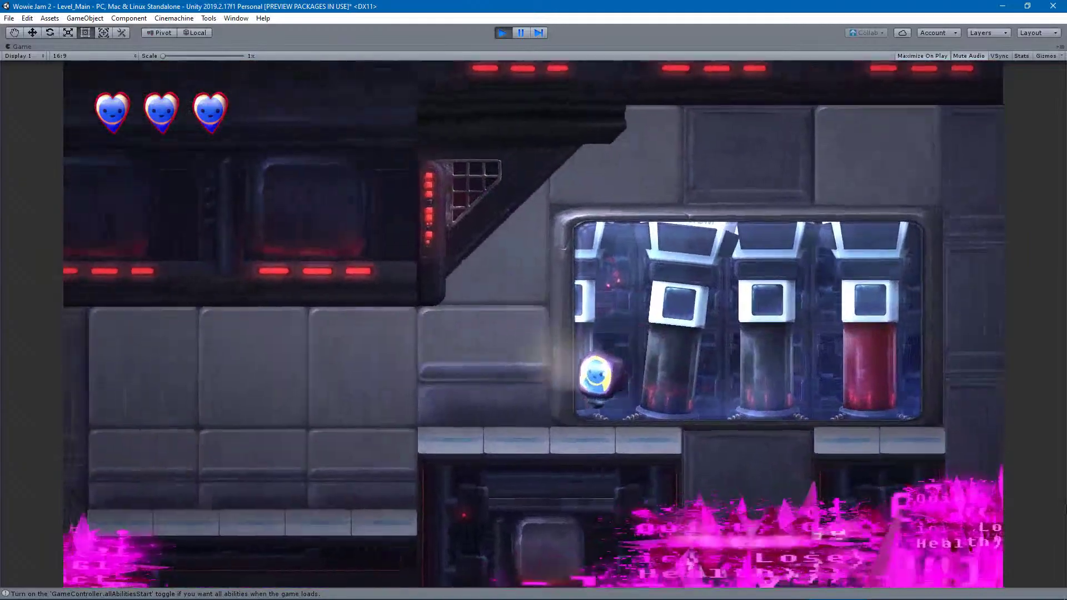
key("a")
key("space")
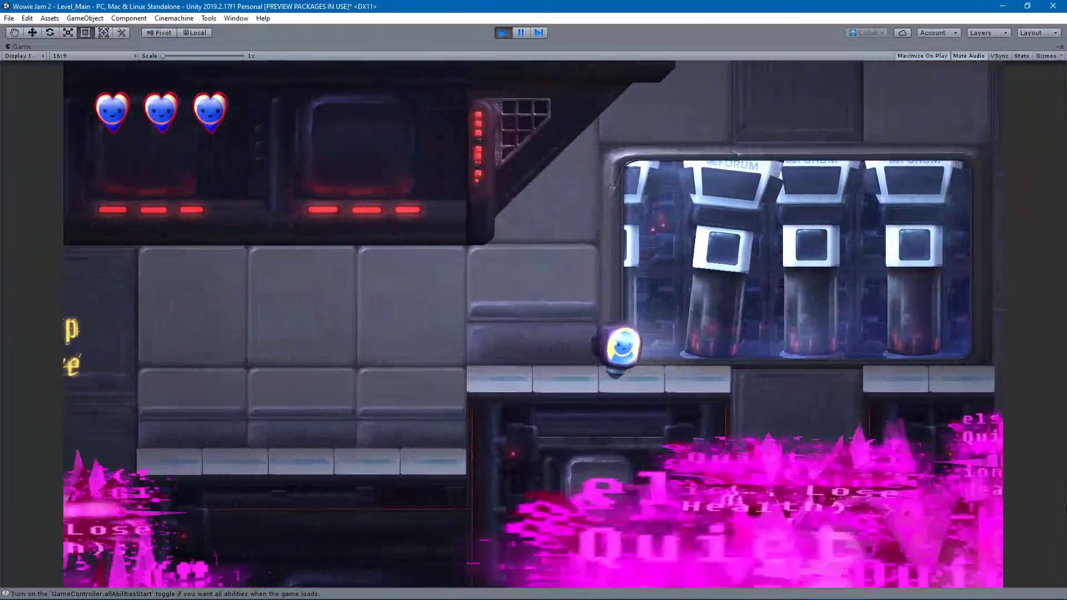
key("a")
key("space")
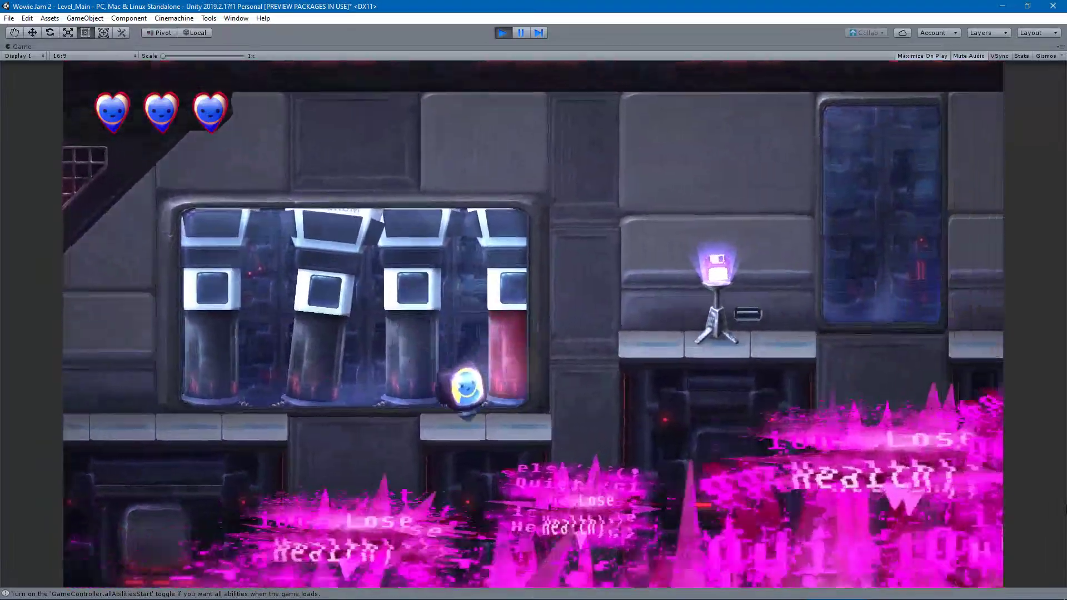
key("a")
key("space")
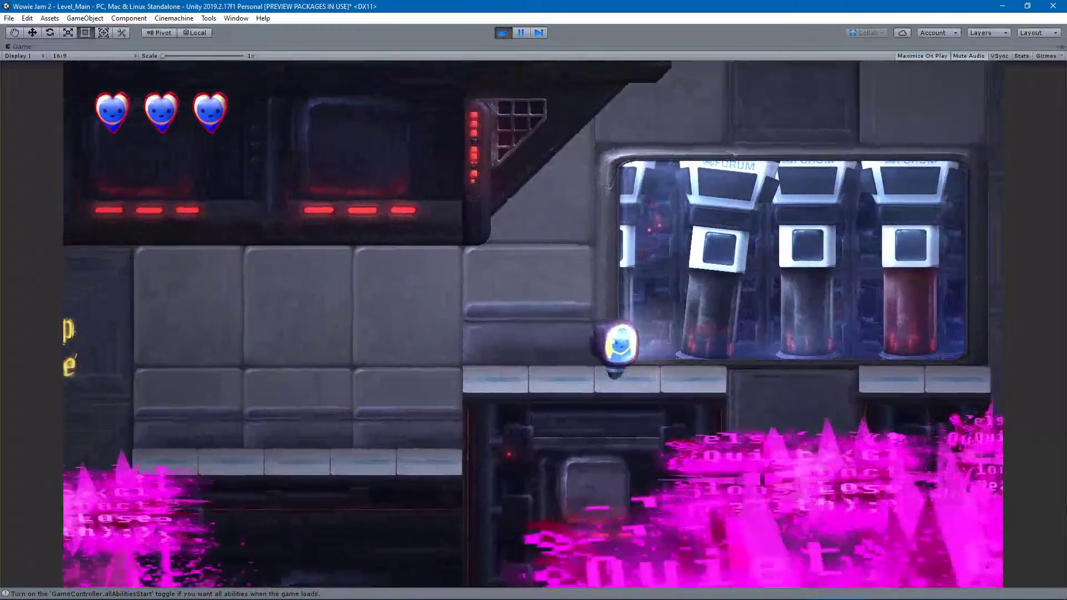
key("a")
key("space")
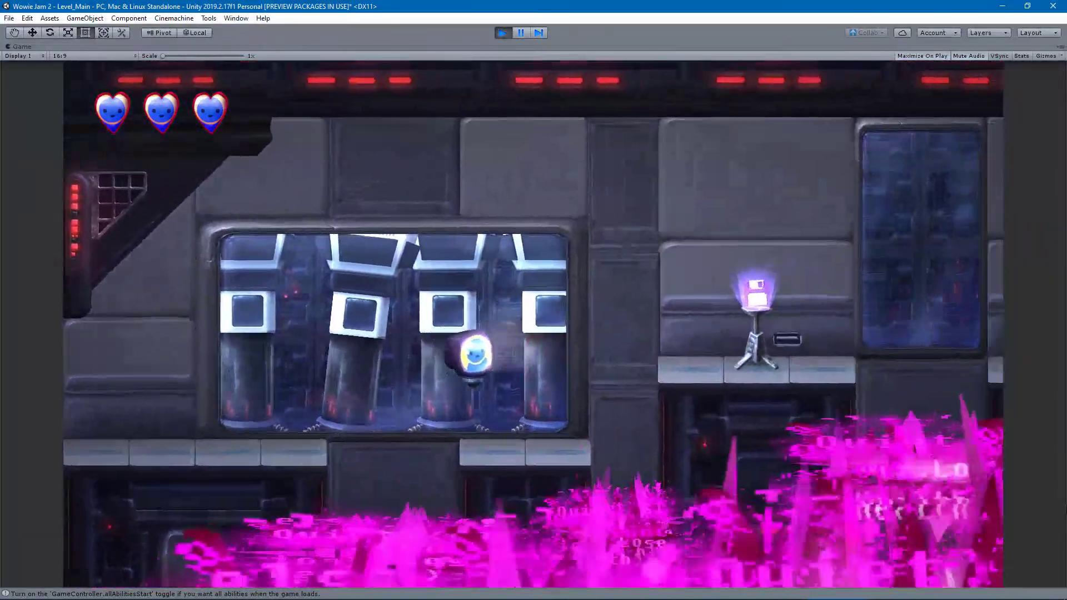
key("a")
key("space")
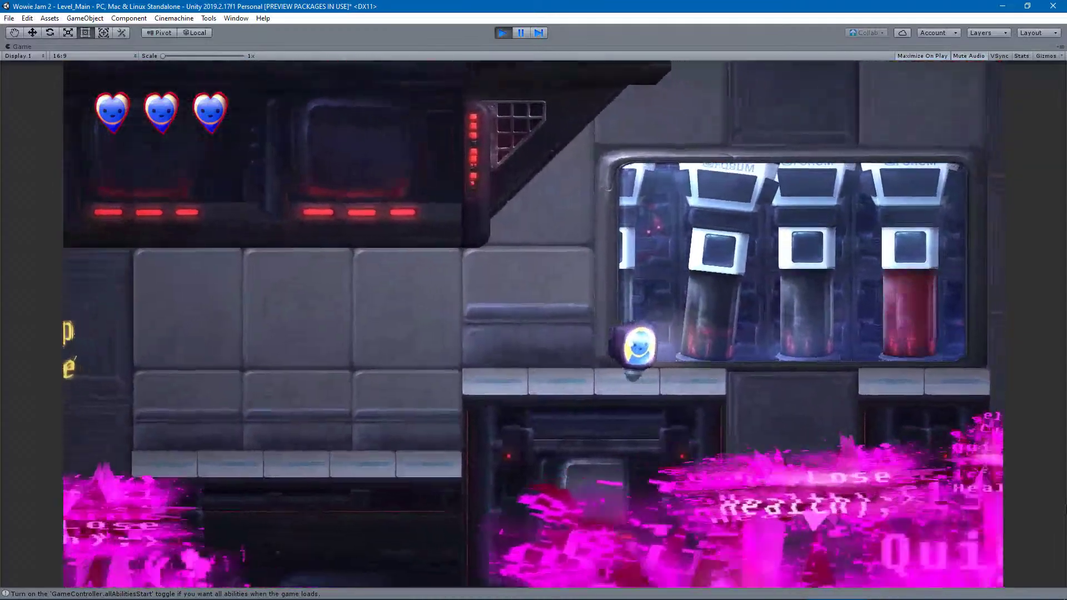
key("a")
key("space")
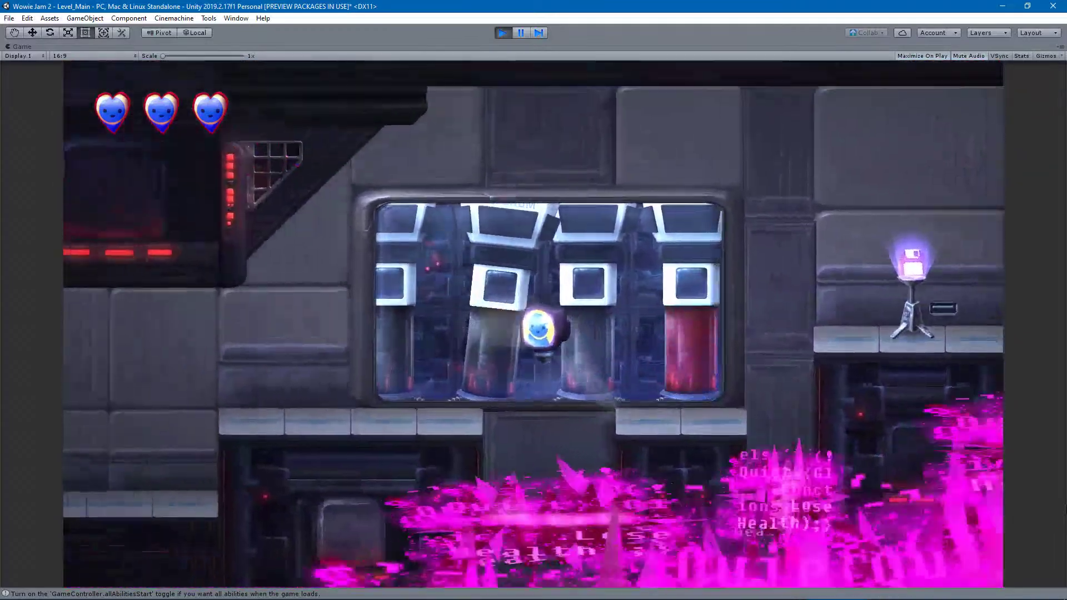
key("d")
key("space")
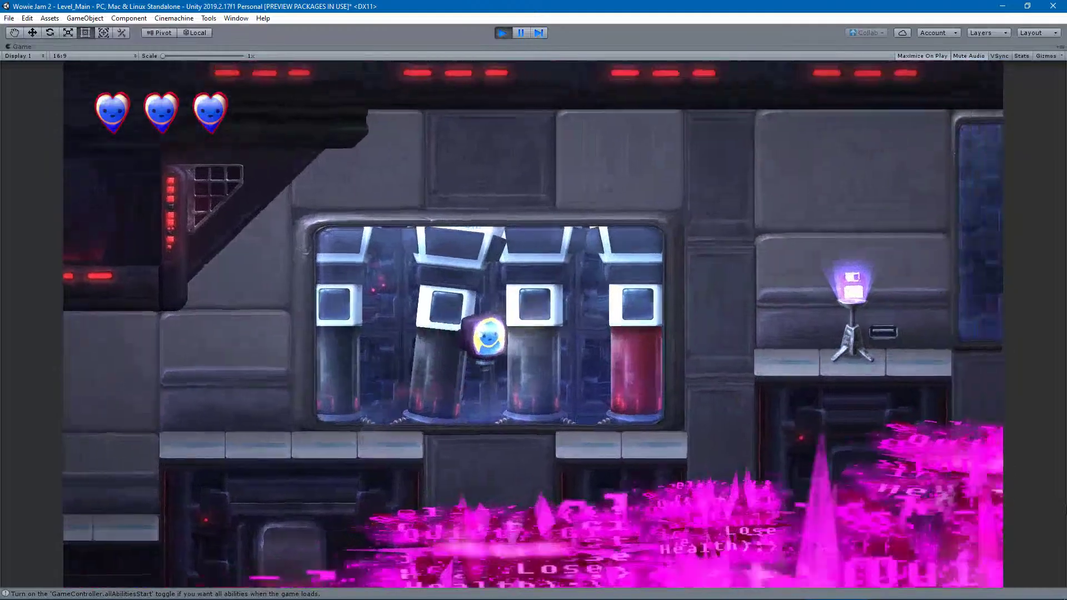
key("a")
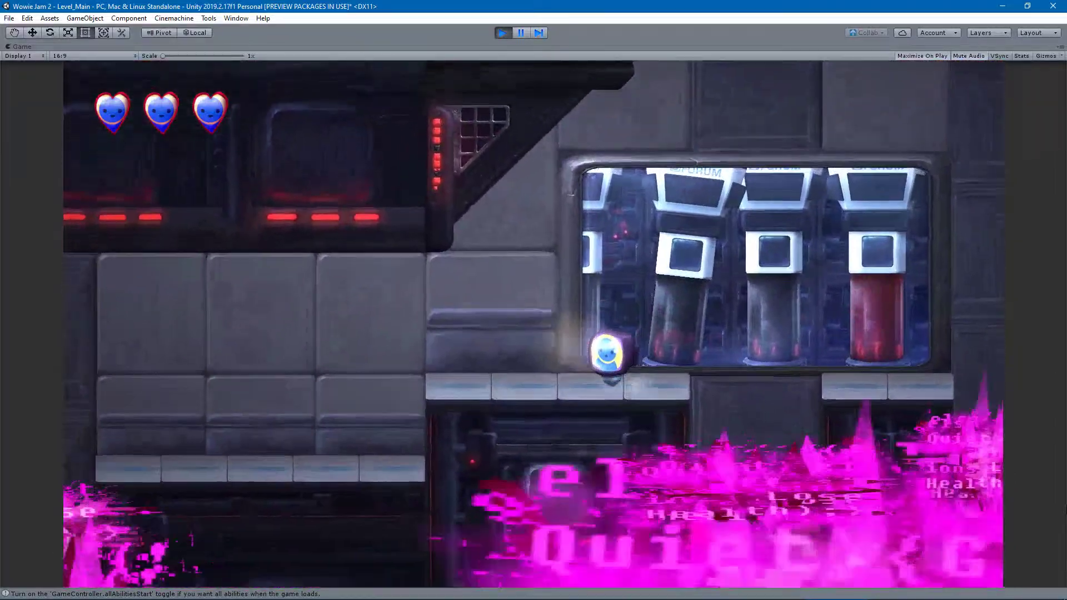
key("a")
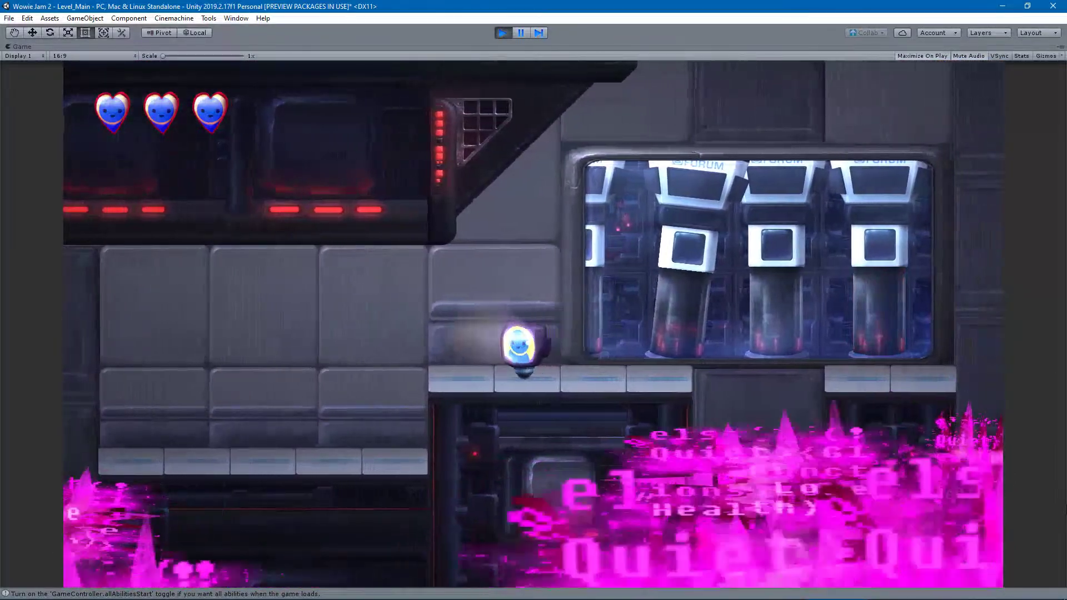
key("d")
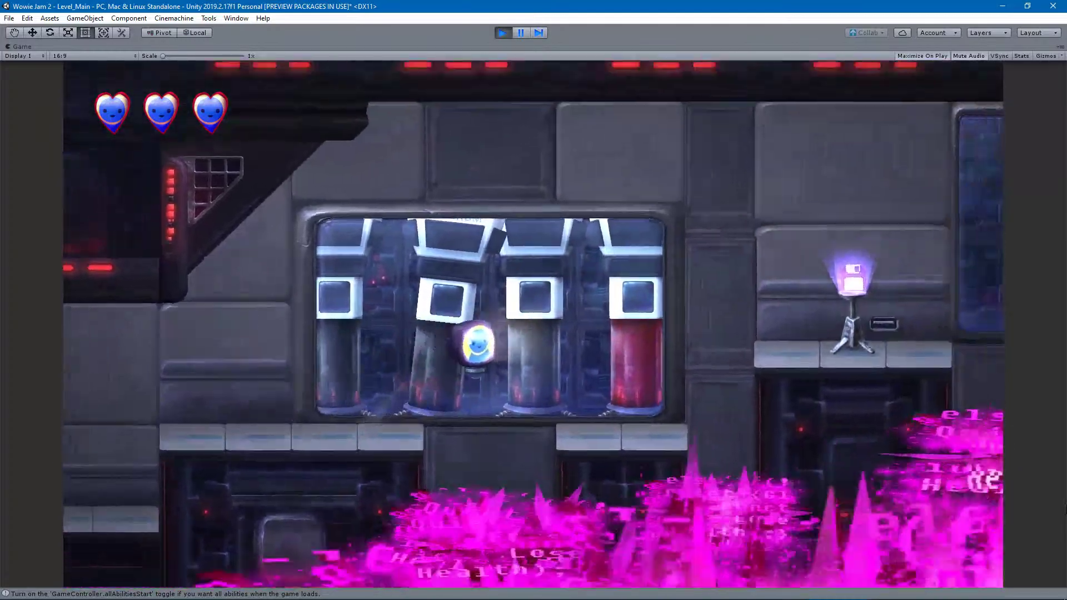
key("a")
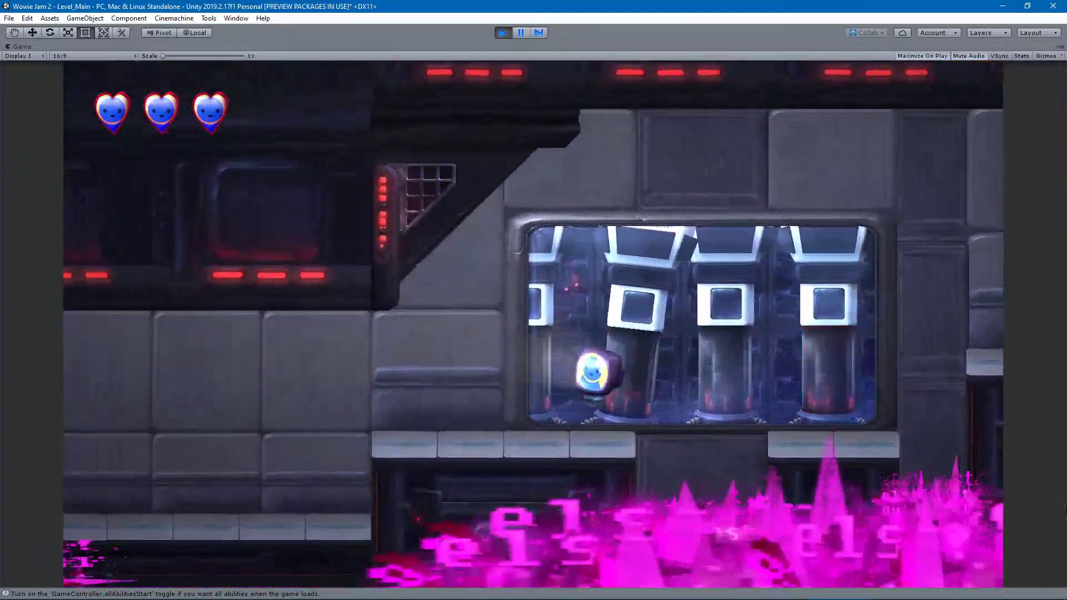
key("d")
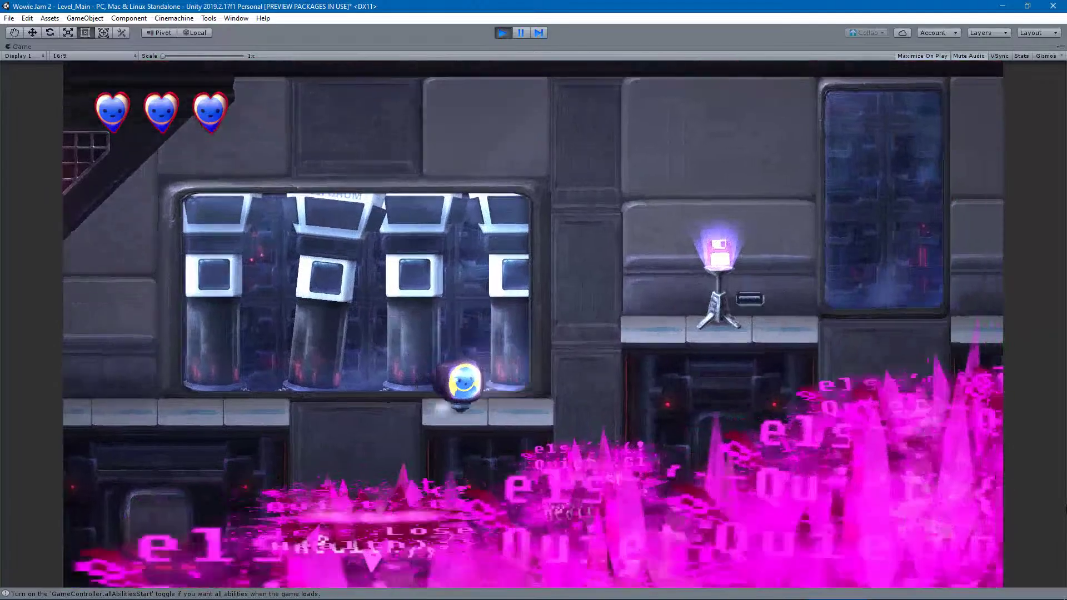
Take the character through the checkpoint to the narrow windows beyond it to compare their background parallax.
key("d")
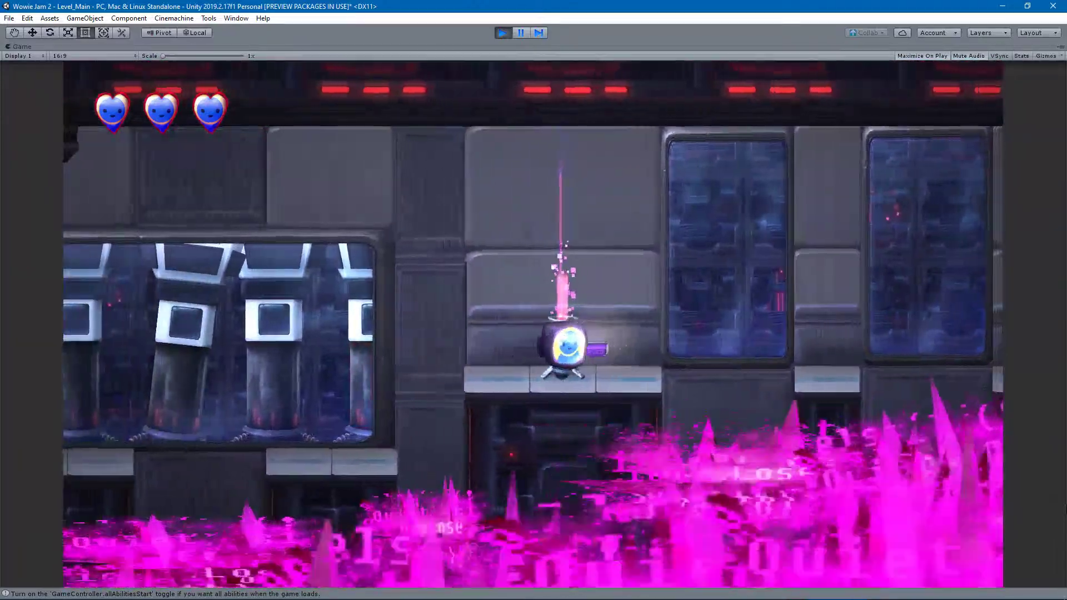
key("d")
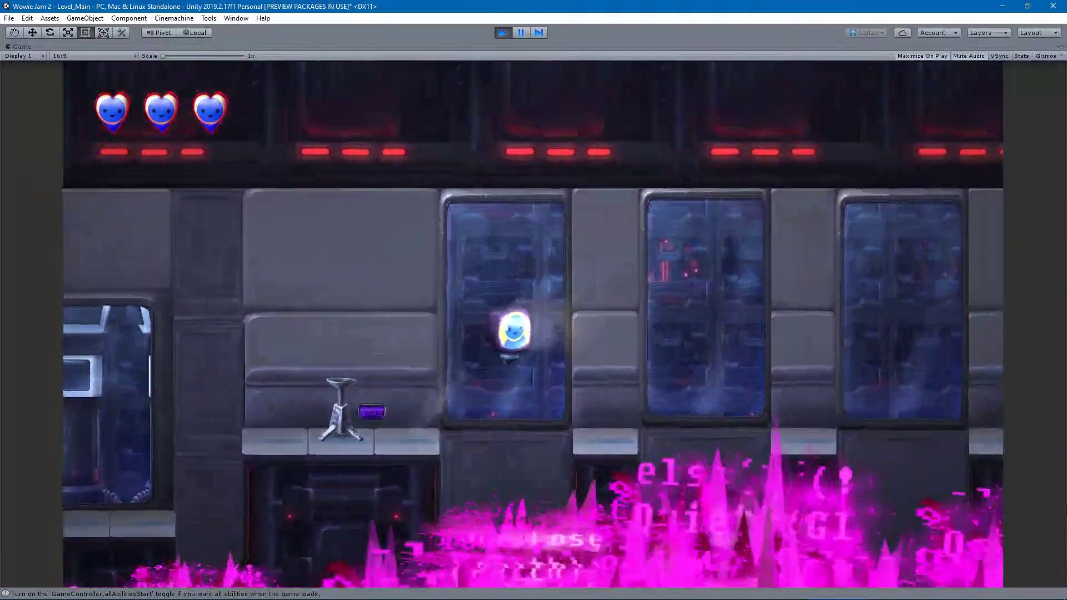
key("d")
key("space")
key("a")
key("space")
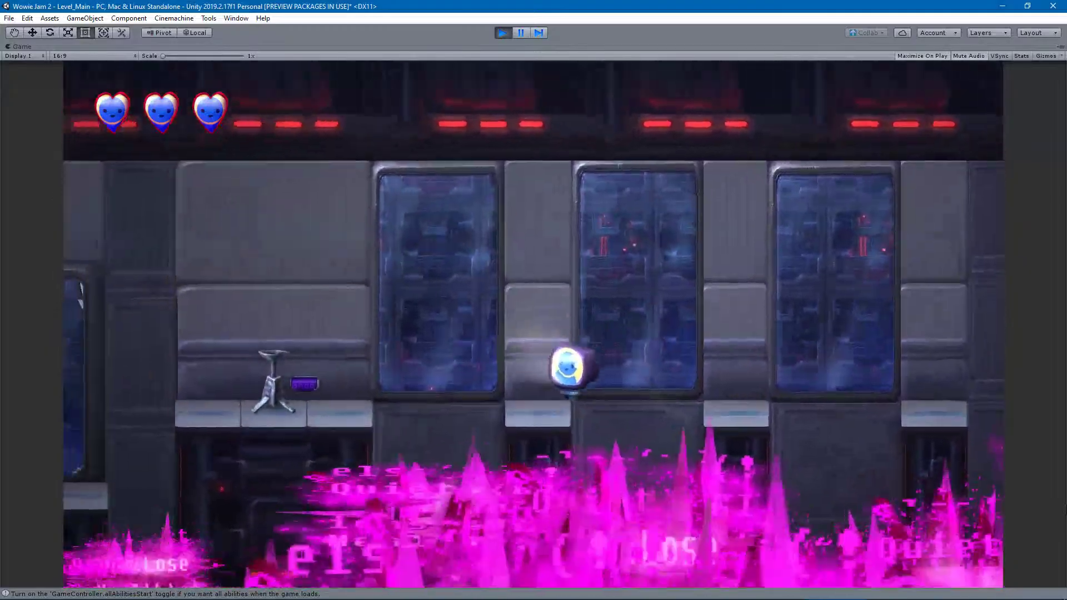
Bring the character back past the checkpoint to the pod window for a last parallax check, and stop play mode.
key("space")
key("a")
key("space")
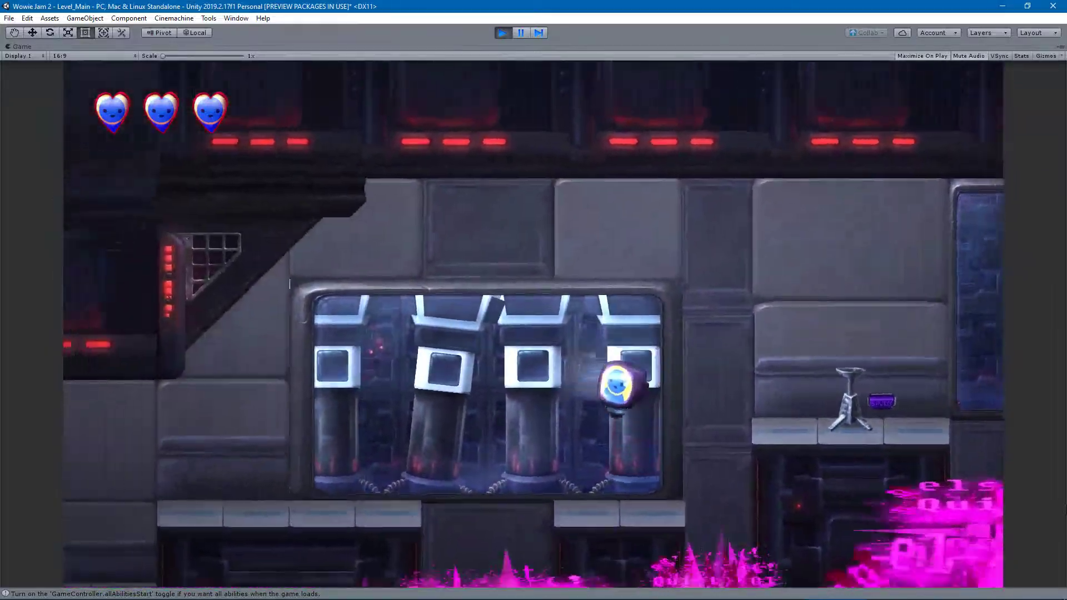
key("space")
key("d")
key("a")
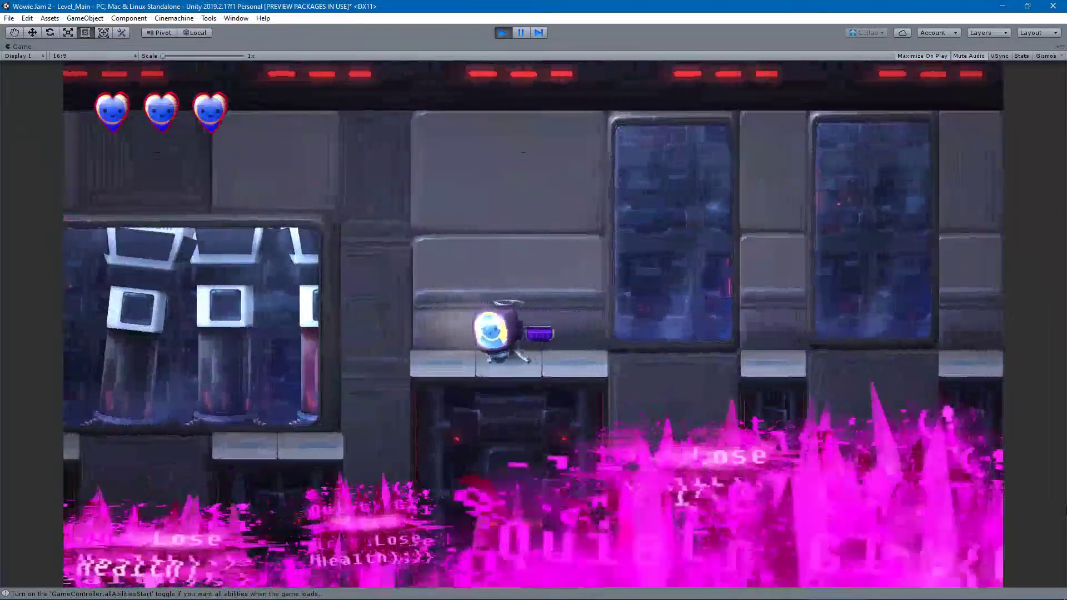
key("space")
key("space")
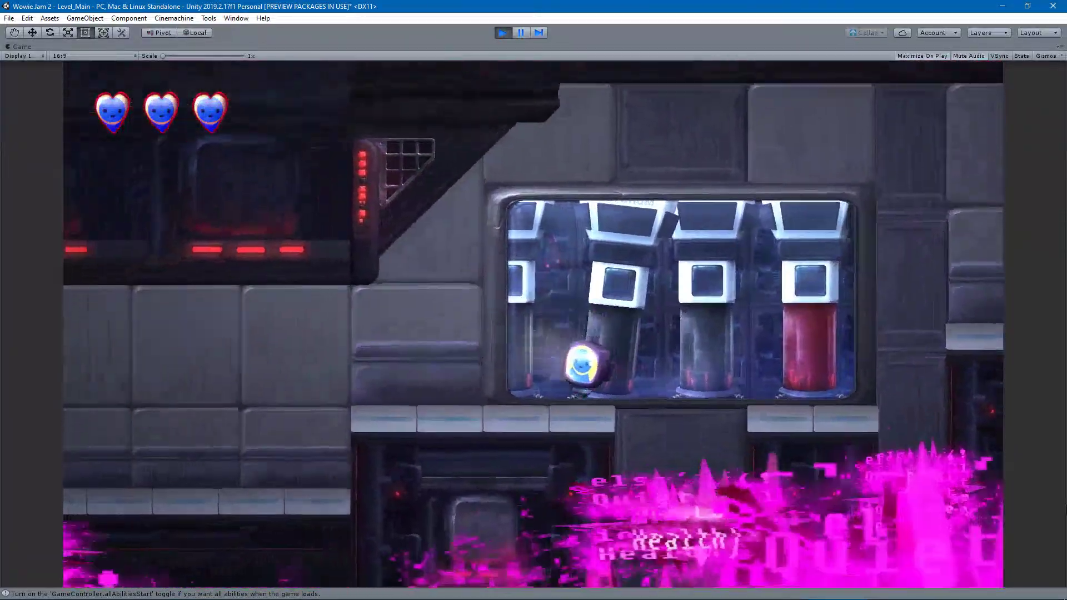
key("a")
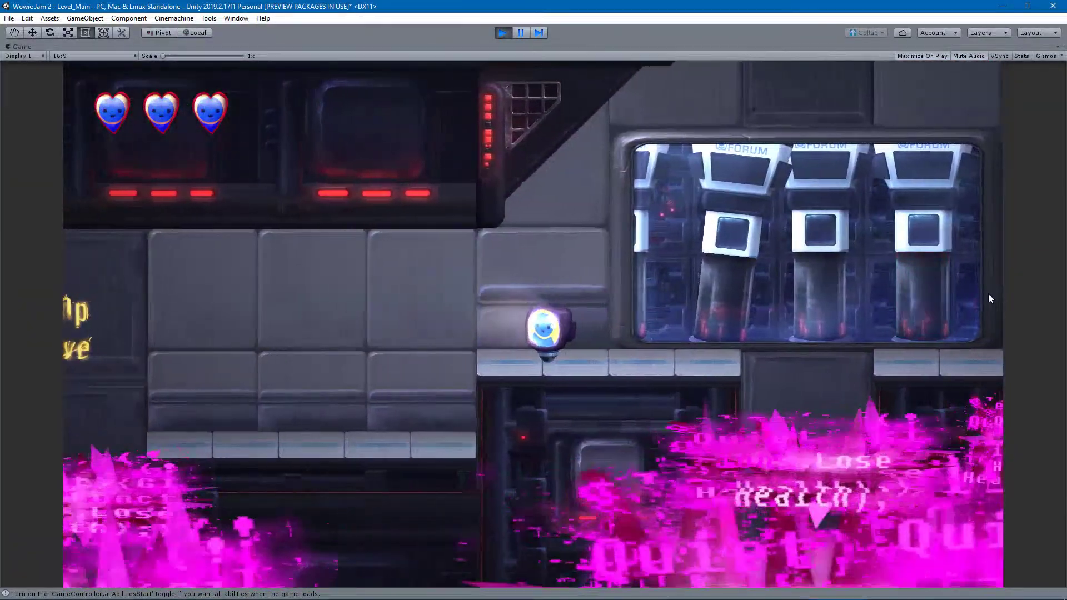
left_click(502, 32)
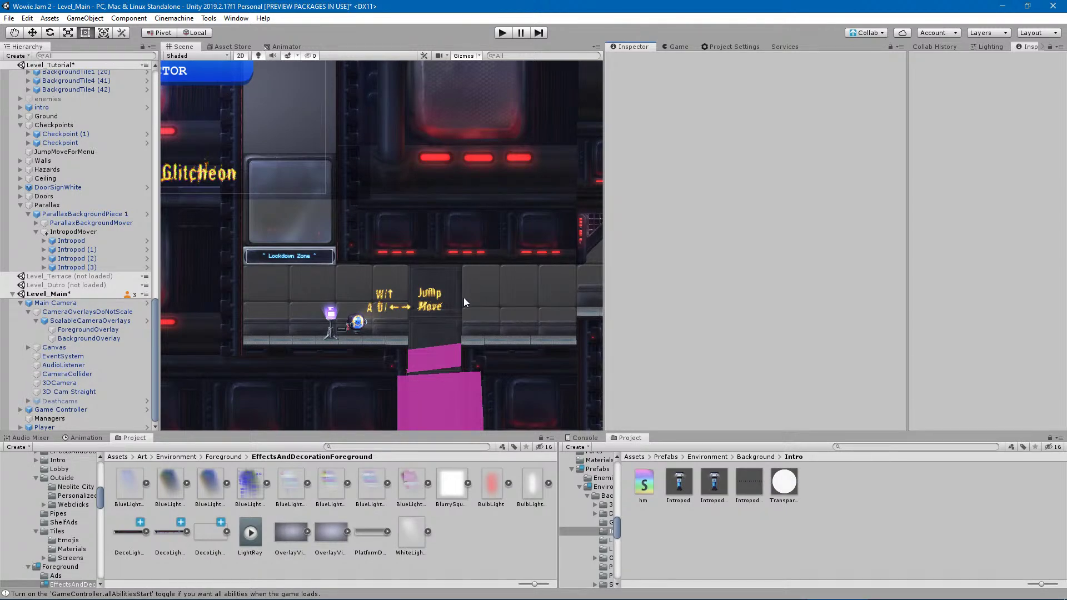
Set the Overall Parallax Ratio of ParallaxBackgroundPiece 1's IntropodMover controller to 0.7 and start a new game in play mode.
scroll(464, 302, "up", 2)
scroll(351, 304, "up", 3)
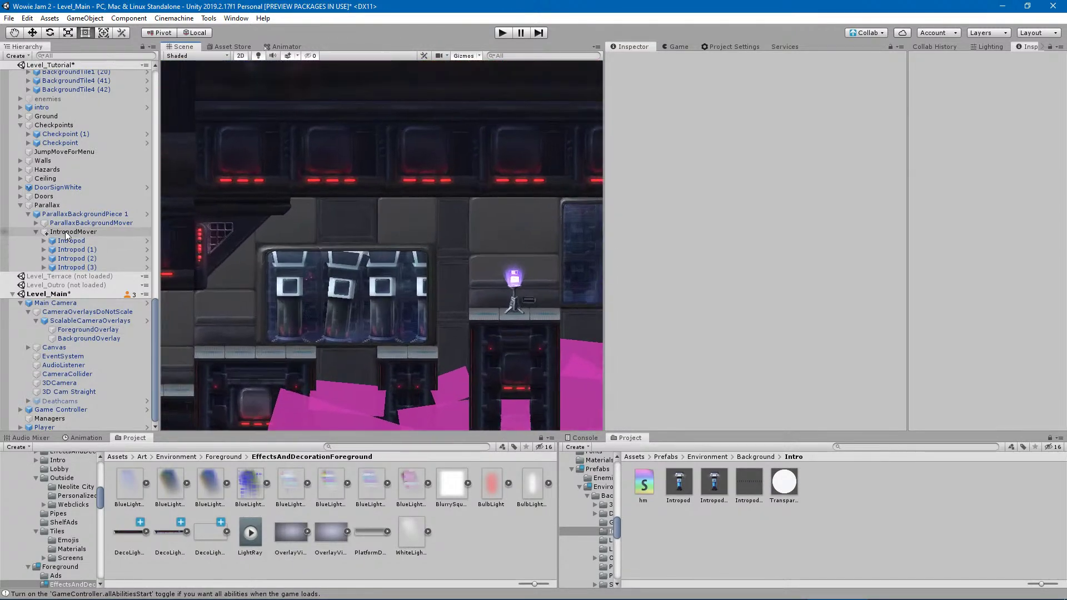
left_click(258, 321)
left_click(257, 321)
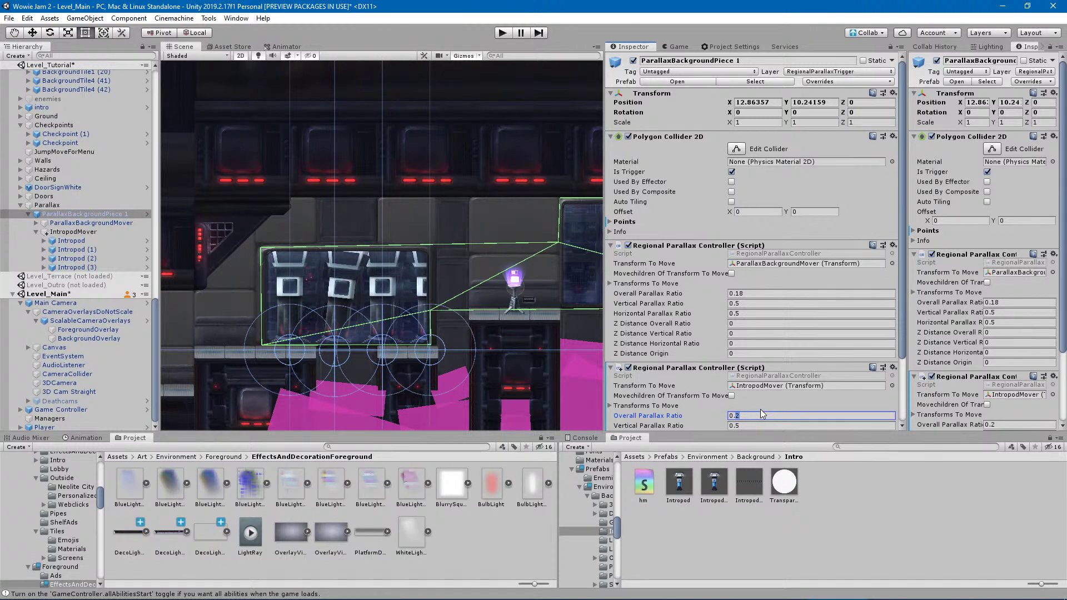
left_click(502, 33)
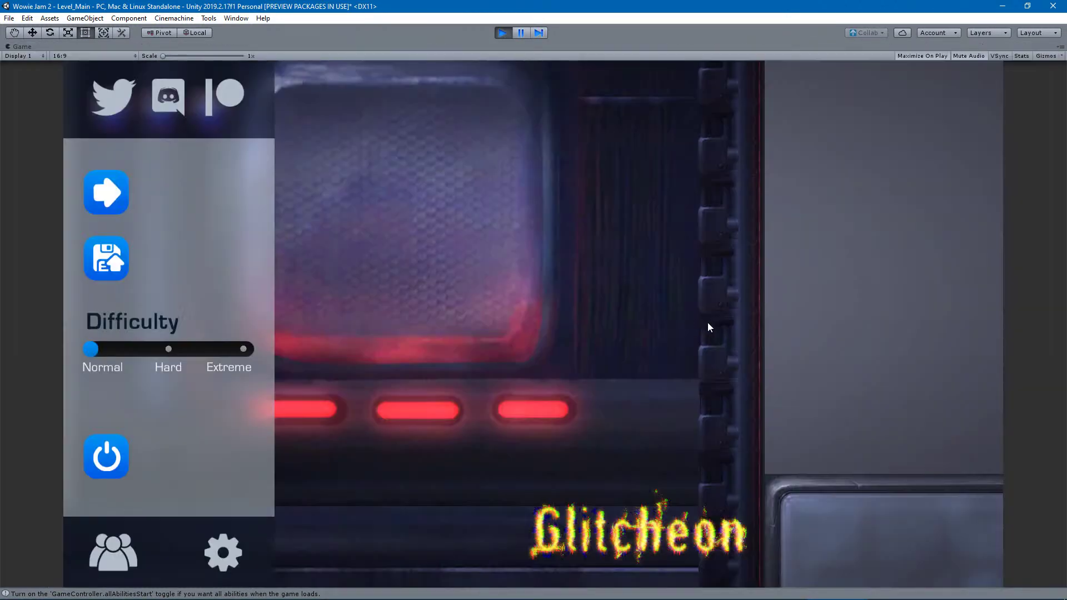
left_click(191, 210)
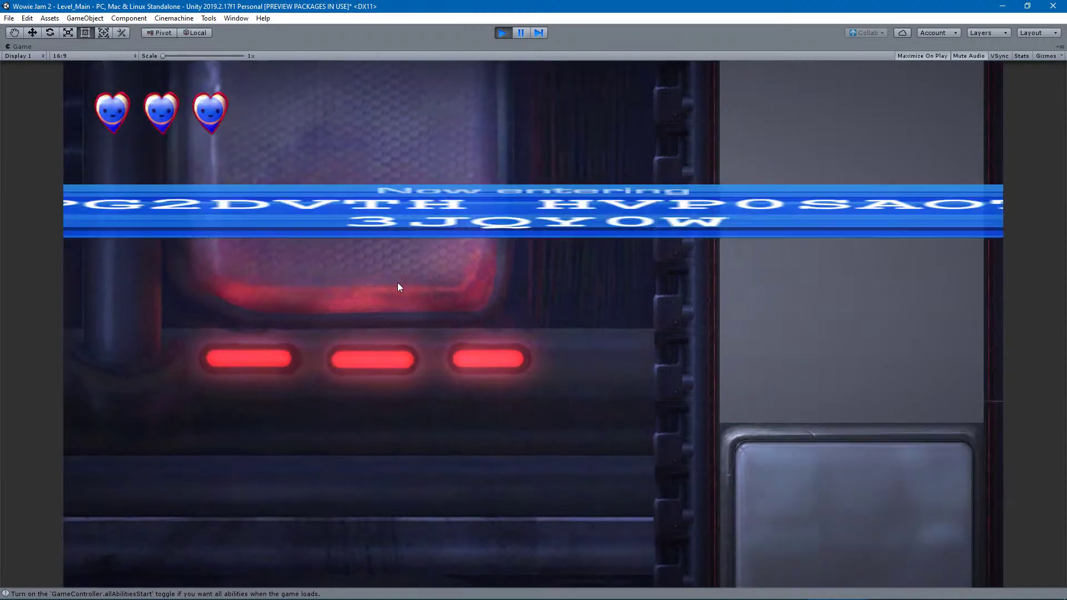
Take the character past the movement hints and over the hazards to the pod window to examine the pods' parallax.
key("Right")
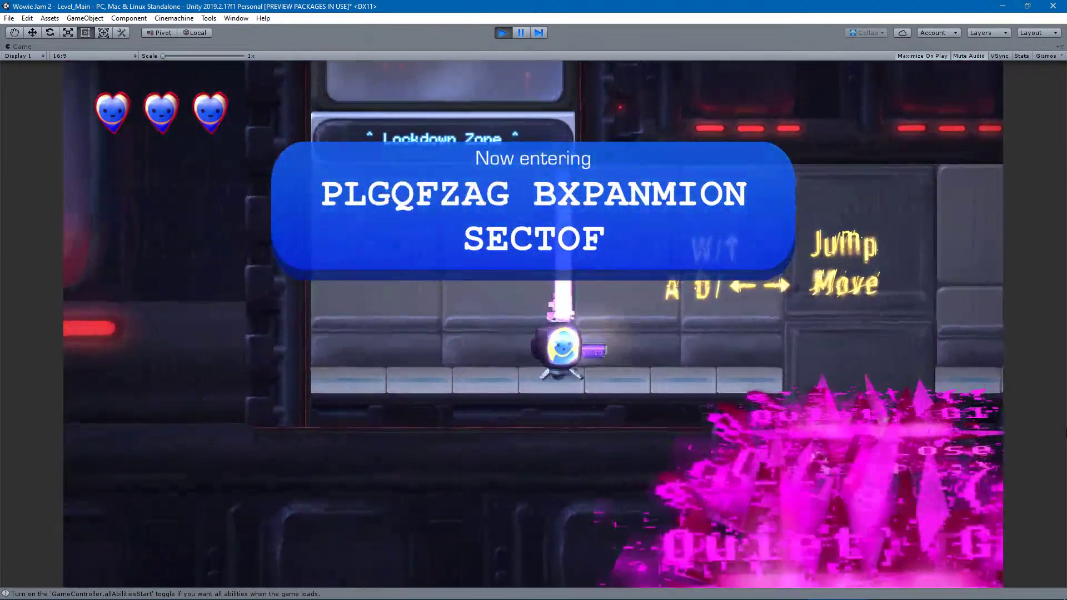
key("Right")
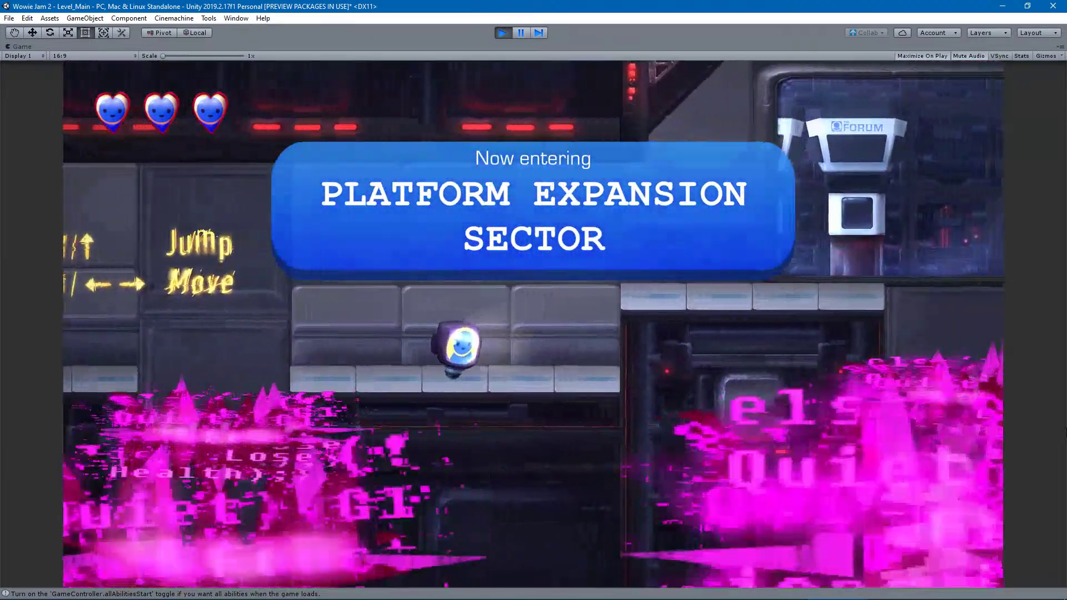
key("Up")
key("Right")
key("Up")
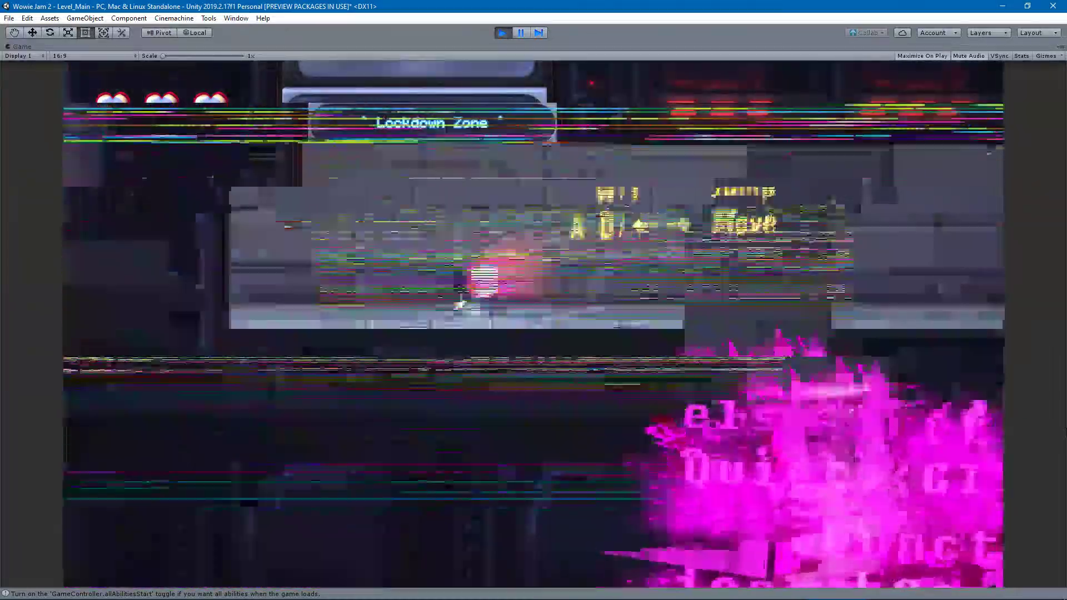
key("Right")
key("Up")
key("Right")
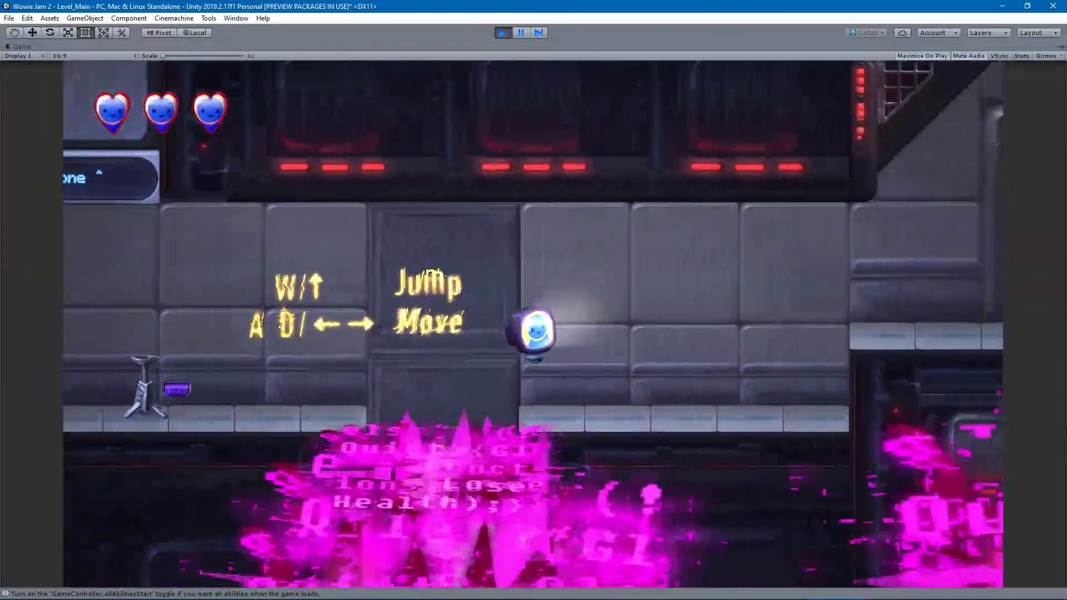
key("Up")
key("Right")
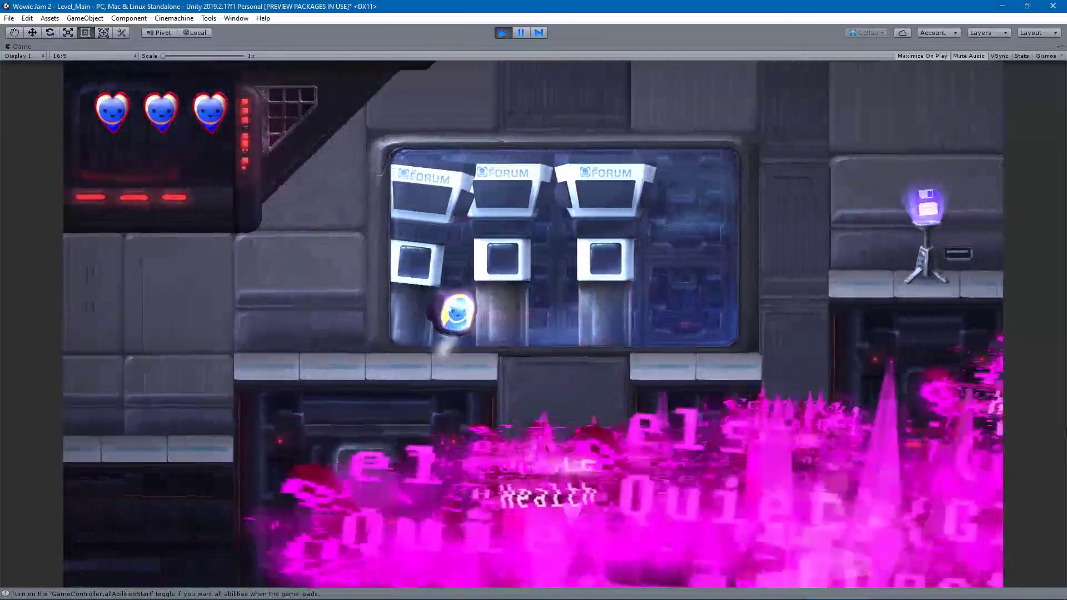
Jump the character back and forth across the pod window and up to the checkpoint to examine how far the pods shift.
key("Left")
key("Up")
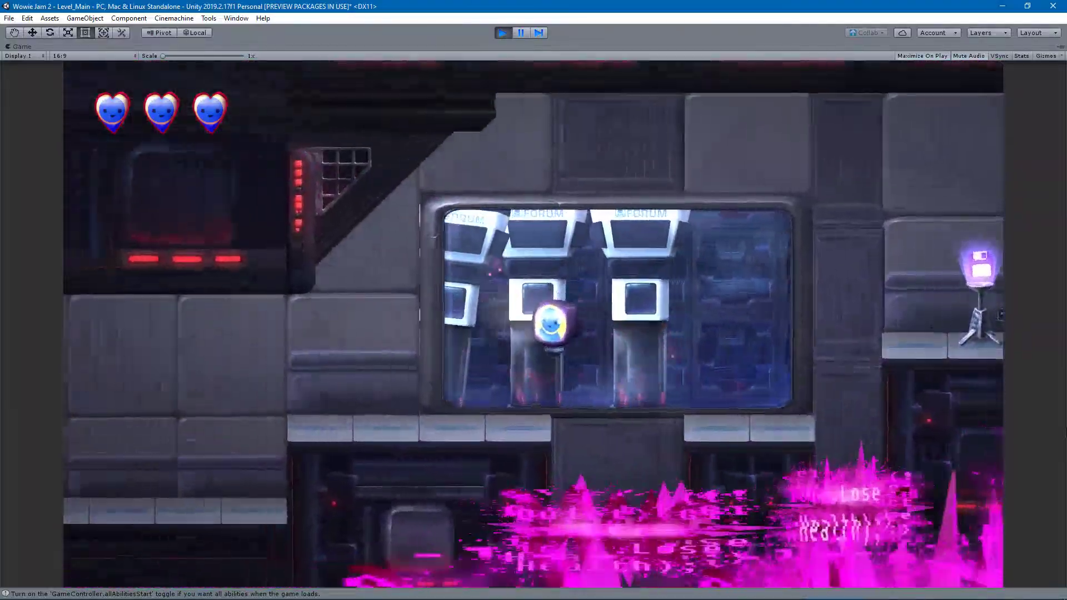
key("Right")
key("Up")
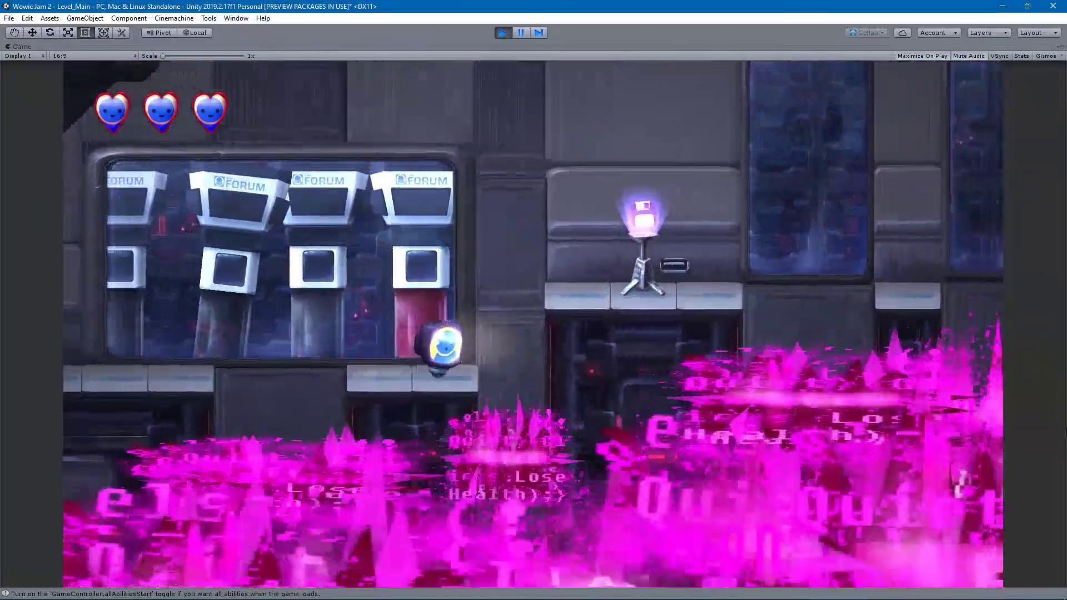
key("Left")
key("Up")
key("Right")
key("Up")
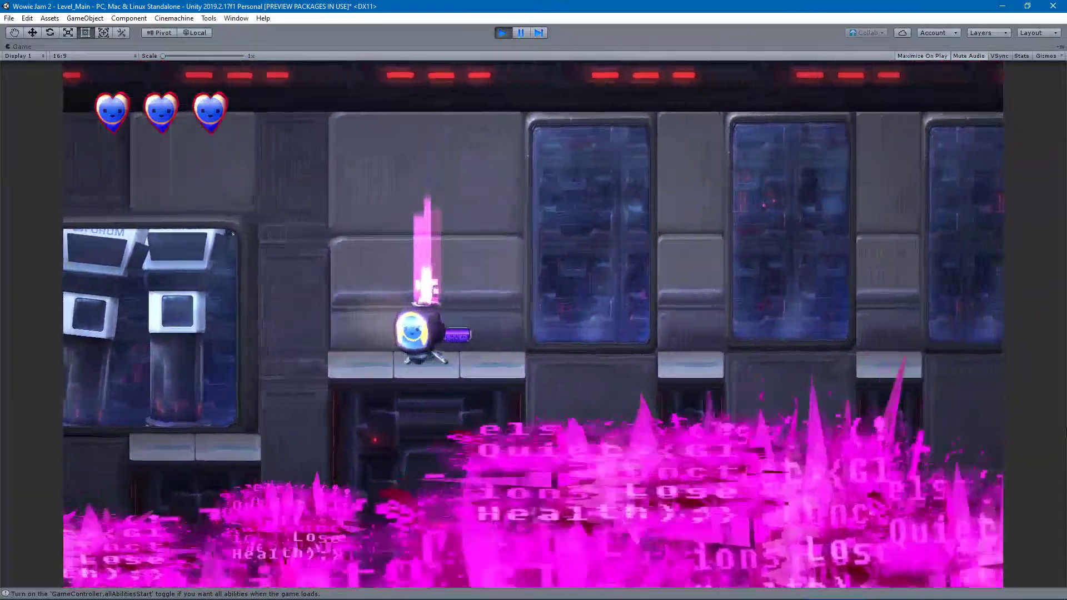
Return the character from the checkpoint to the pod window, check the pods with short moves, and stop play mode.
key("Left")
key("Up")
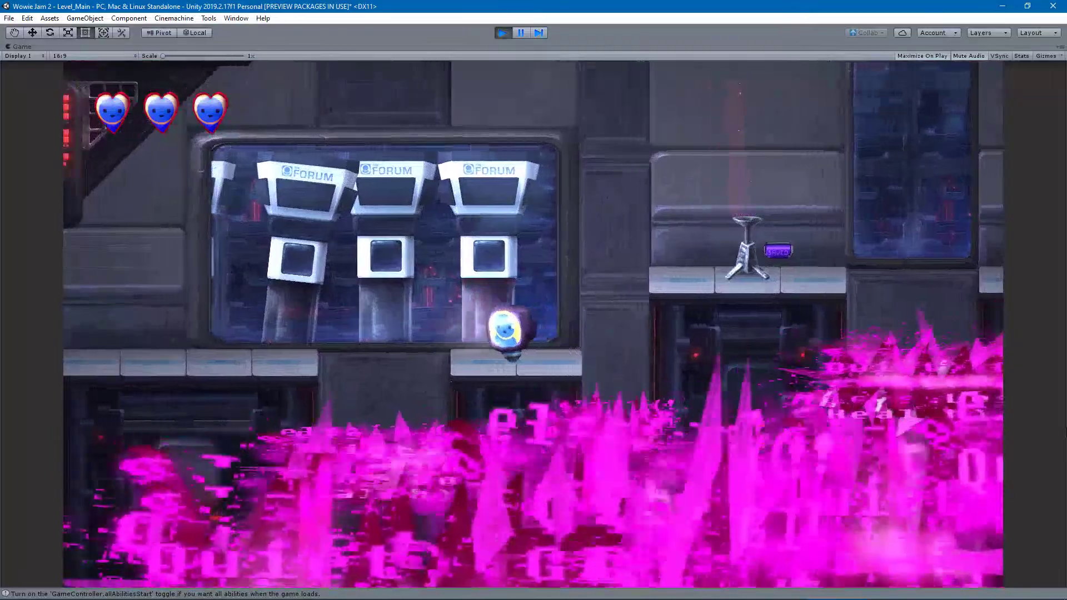
key("Right")
key("Left")
key("Right")
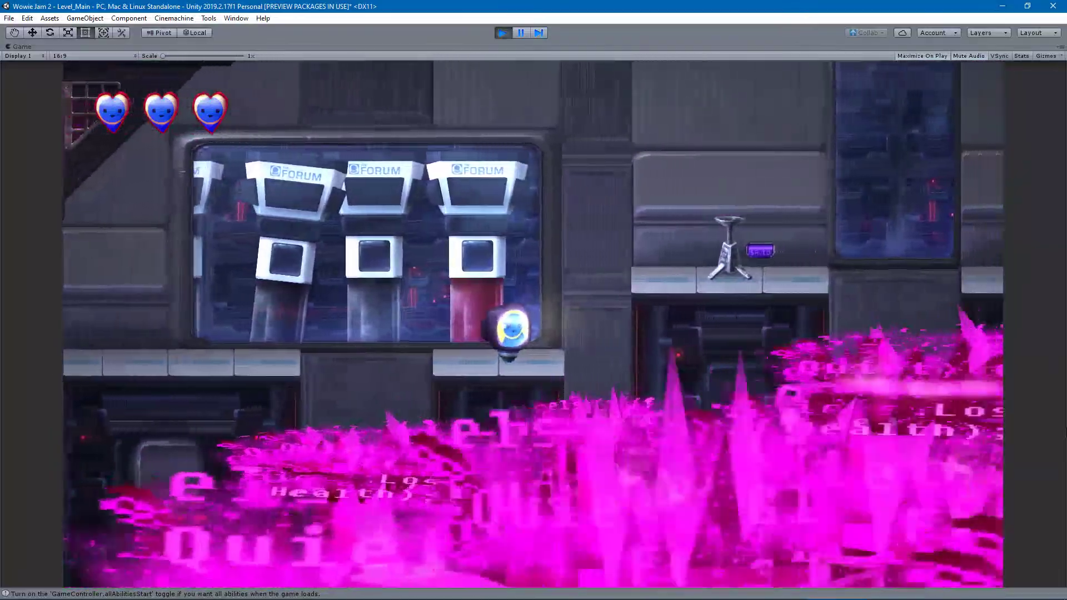
key("Left")
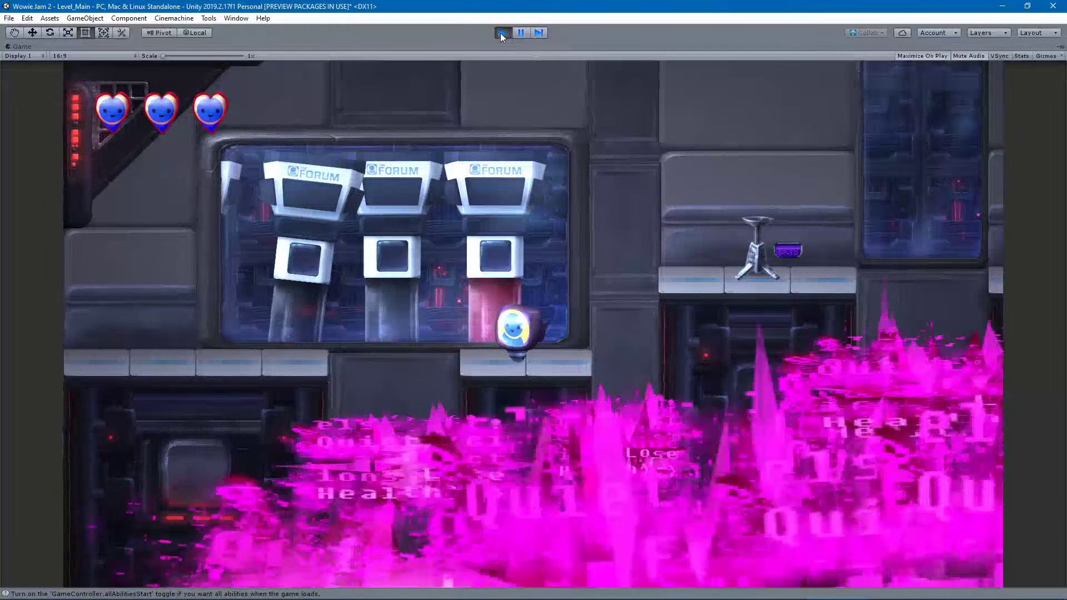
left_click(501, 32)
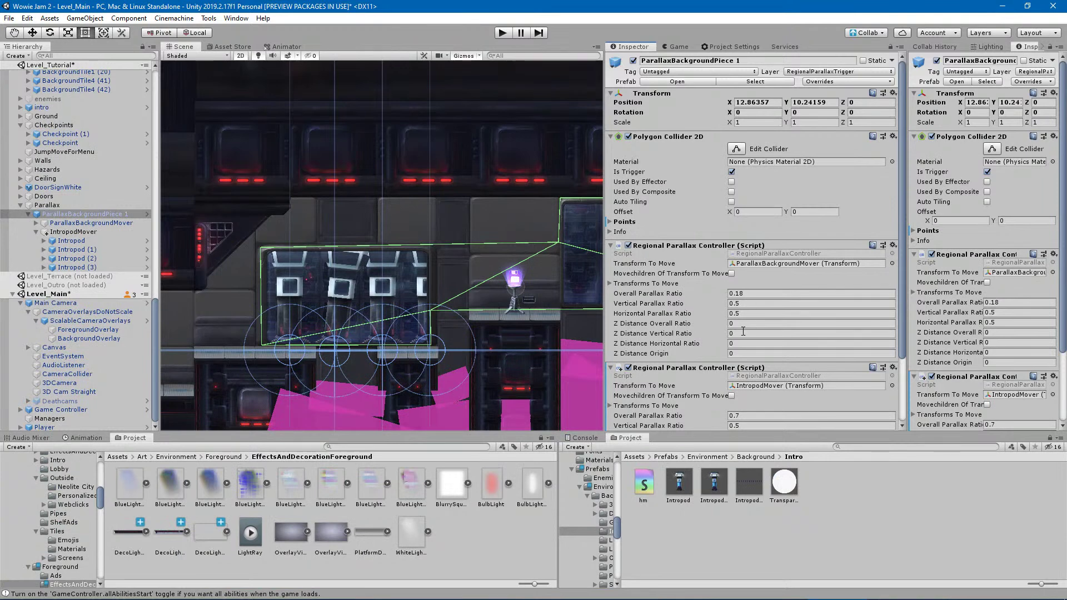
Set the IntropodMover controller's Overall Parallax Ratio to 0.1 and start a new game in play mode.
left_click(741, 416)
type("0.1")
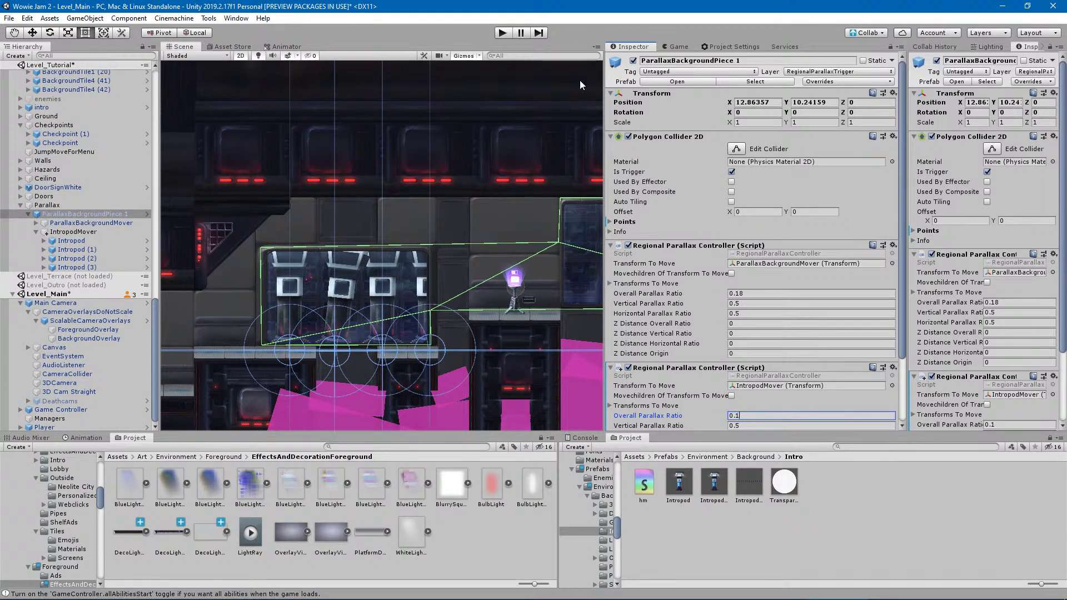
left_click(501, 33)
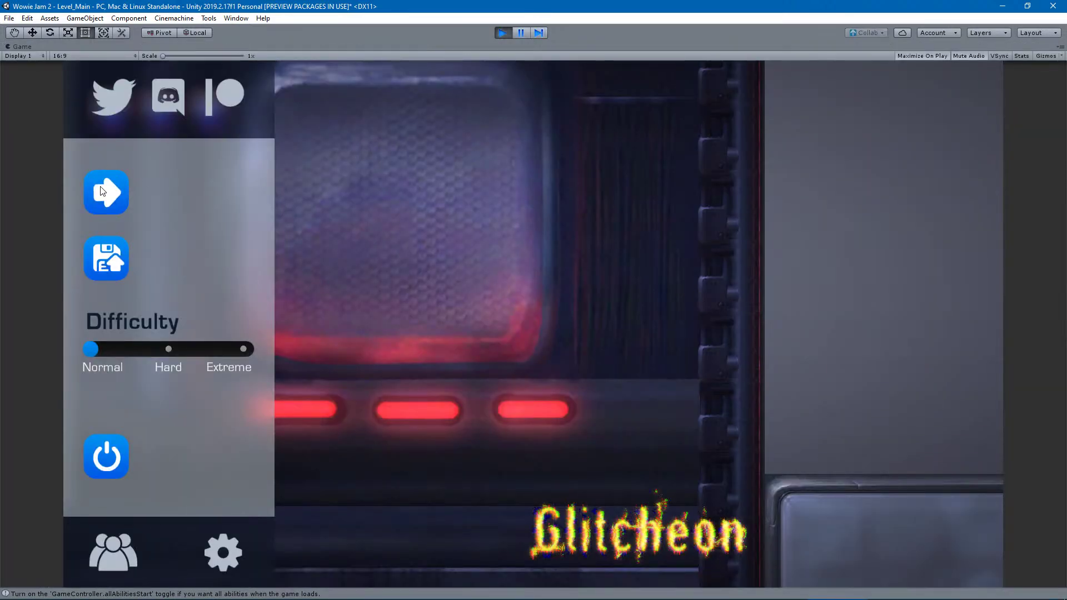
left_click(101, 192)
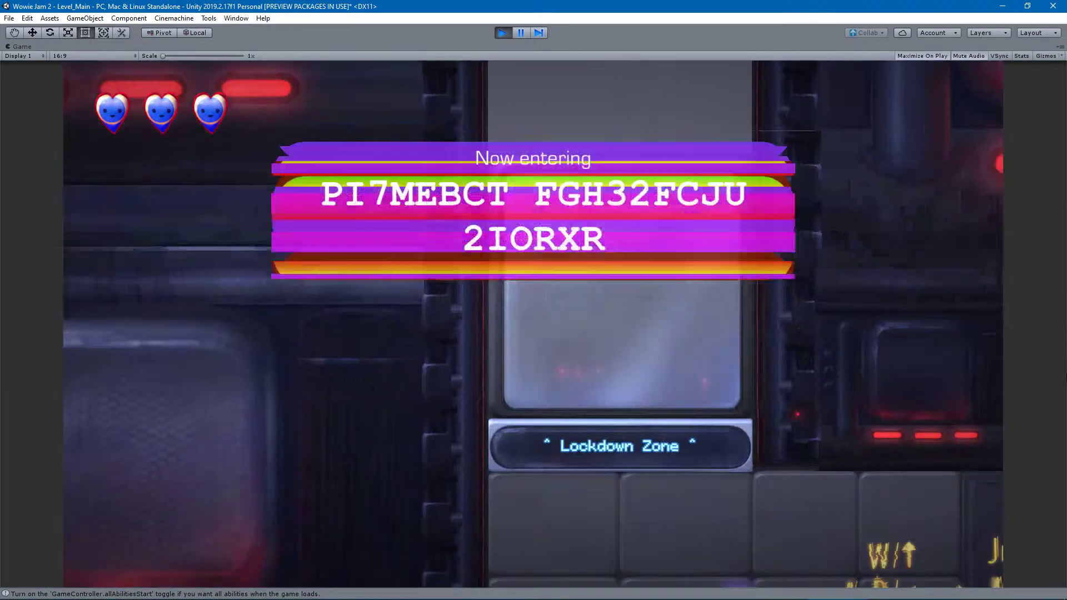
Run the character from the start past the pod window toward the checkpoint to examine the reduced pod parallax.
key("d")
key("w")
key("d")
key("w")
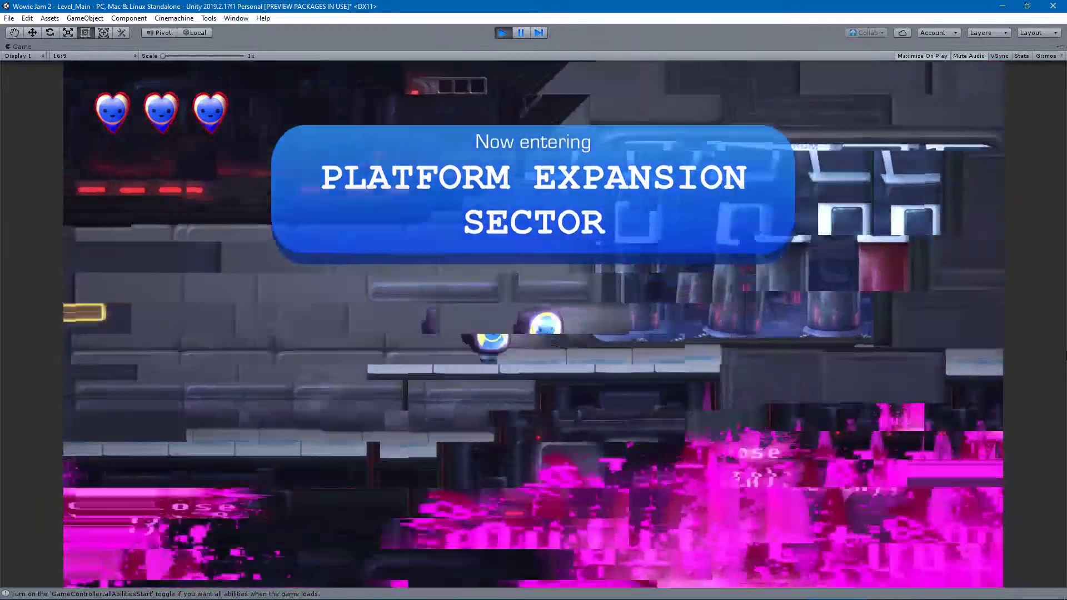
key("w")
key("d")
key("w")
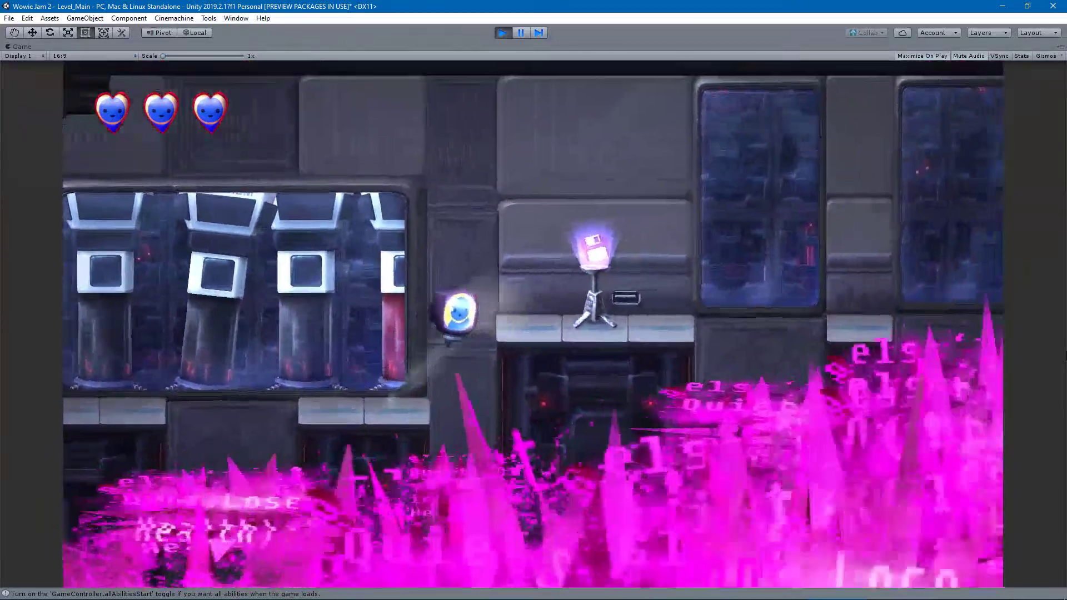
Move the character back and forth between the two platforms below the pod window to examine the pods' shift against the background.
key("a")
key("w")
key("a")
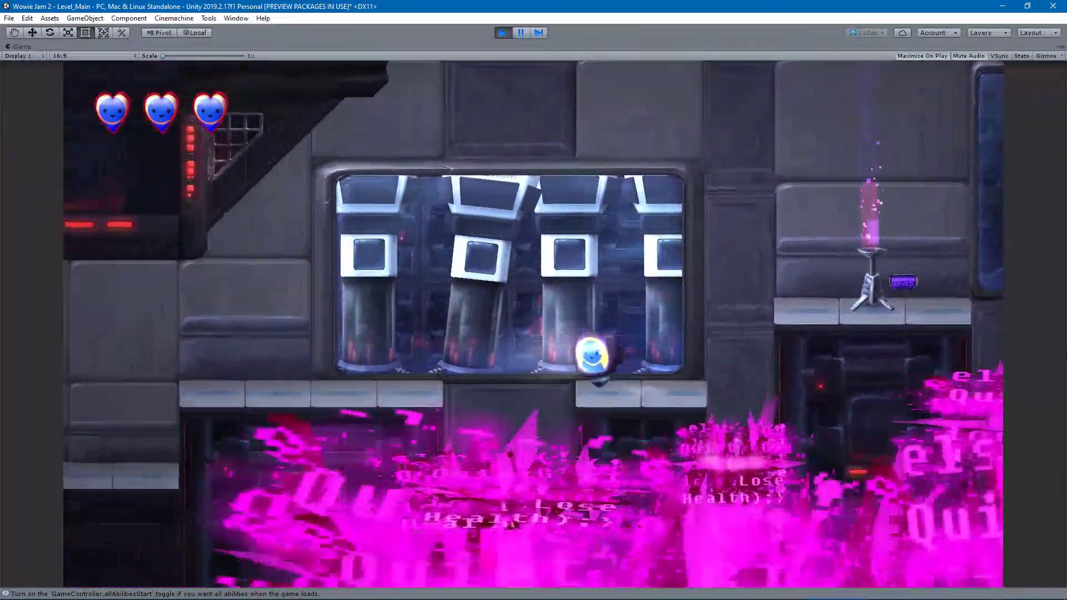
key("d")
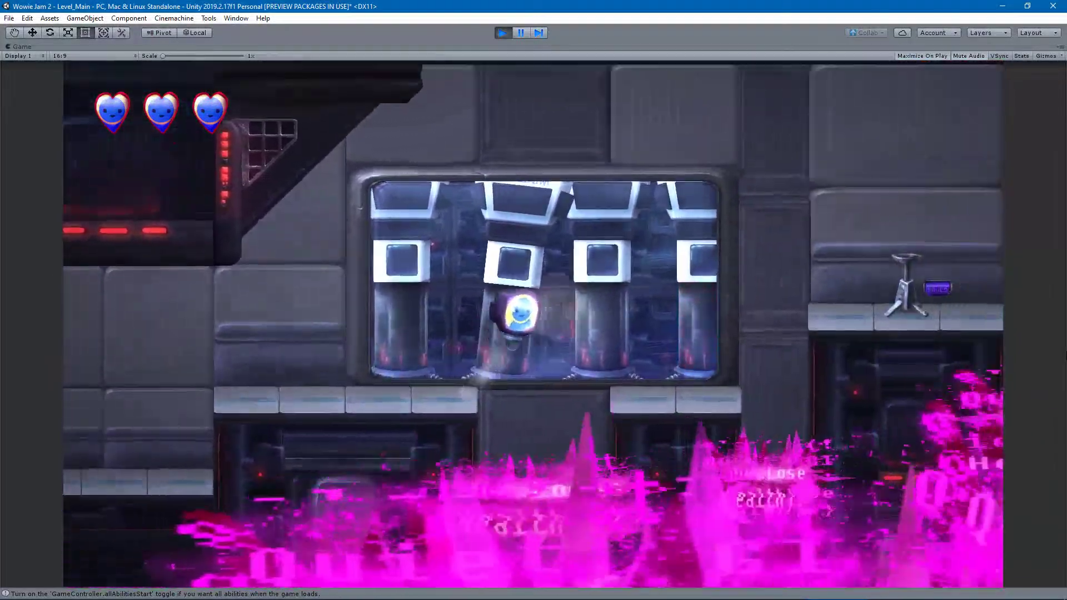
key("w")
key("a")
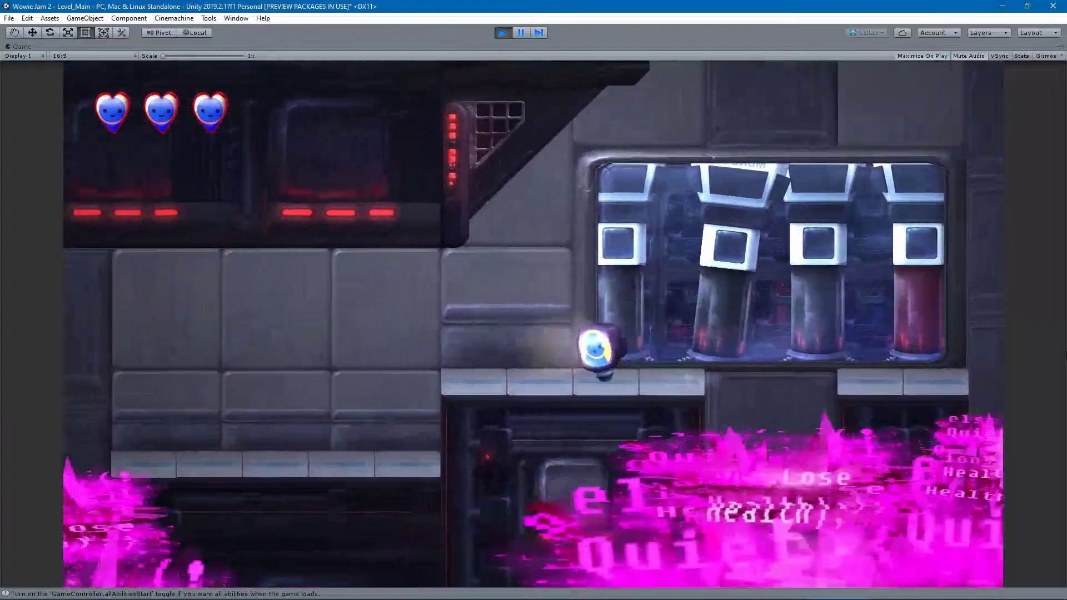
key("d")
key("w")
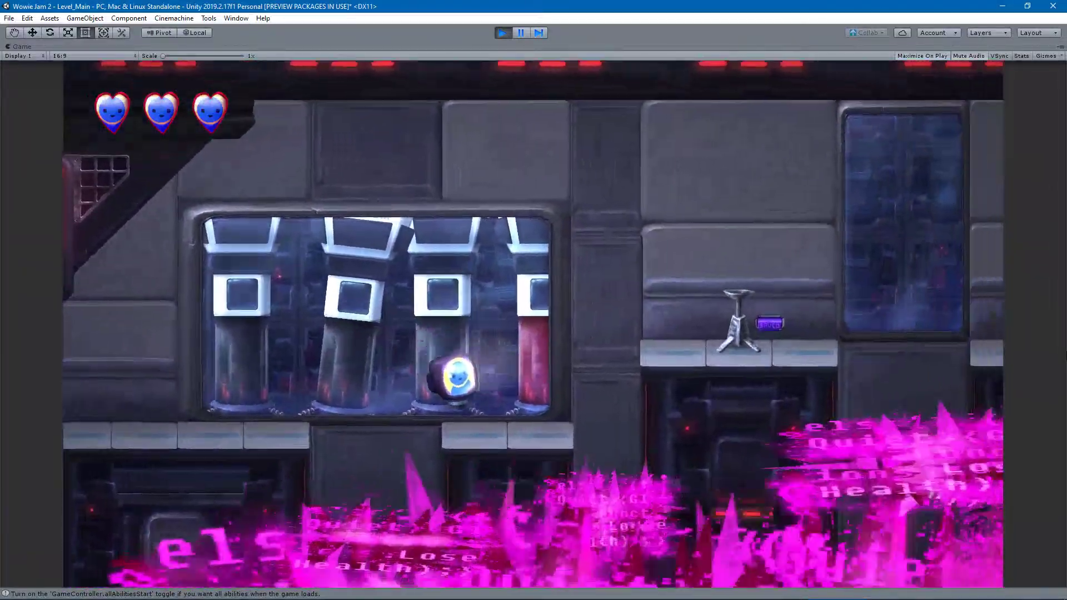
key("a")
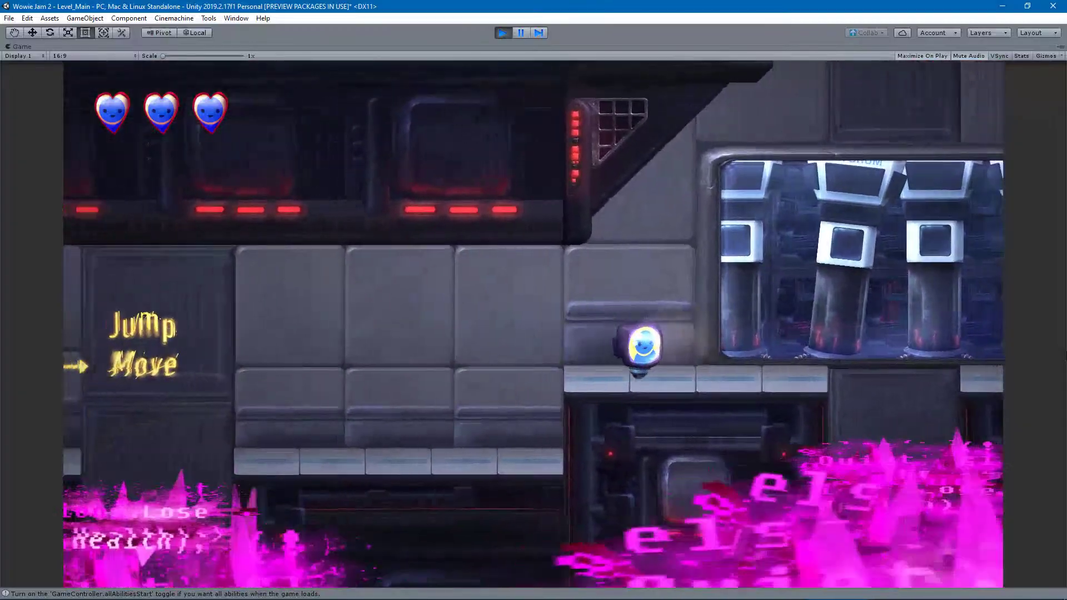
Take the character to the checkpoint and back, and hop repeatedly in front of the pod window to compare the pods' movement.
key("d")
key("space")
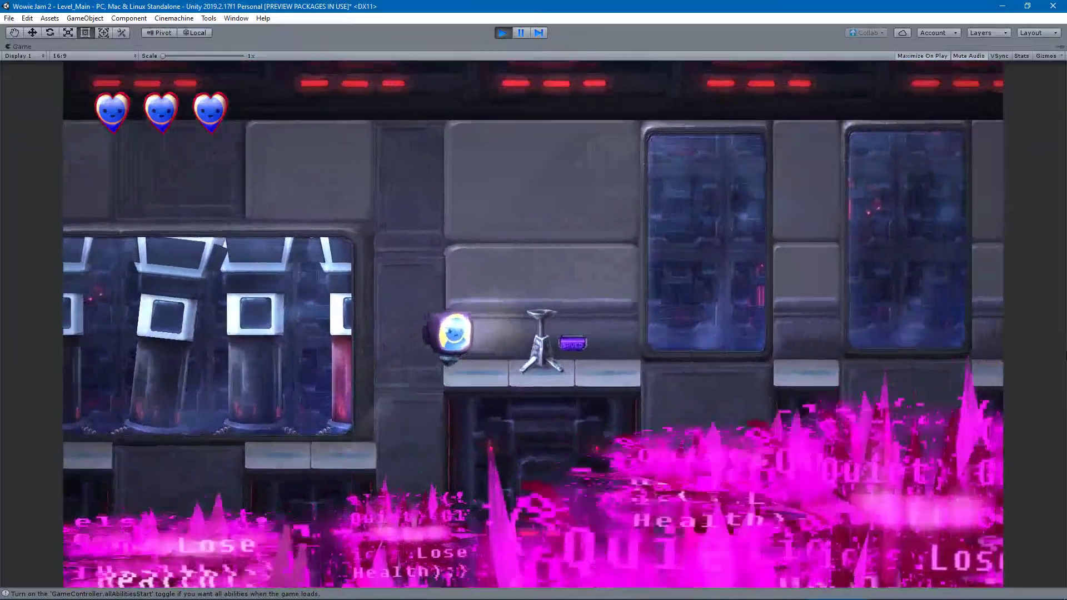
key("a")
key("space")
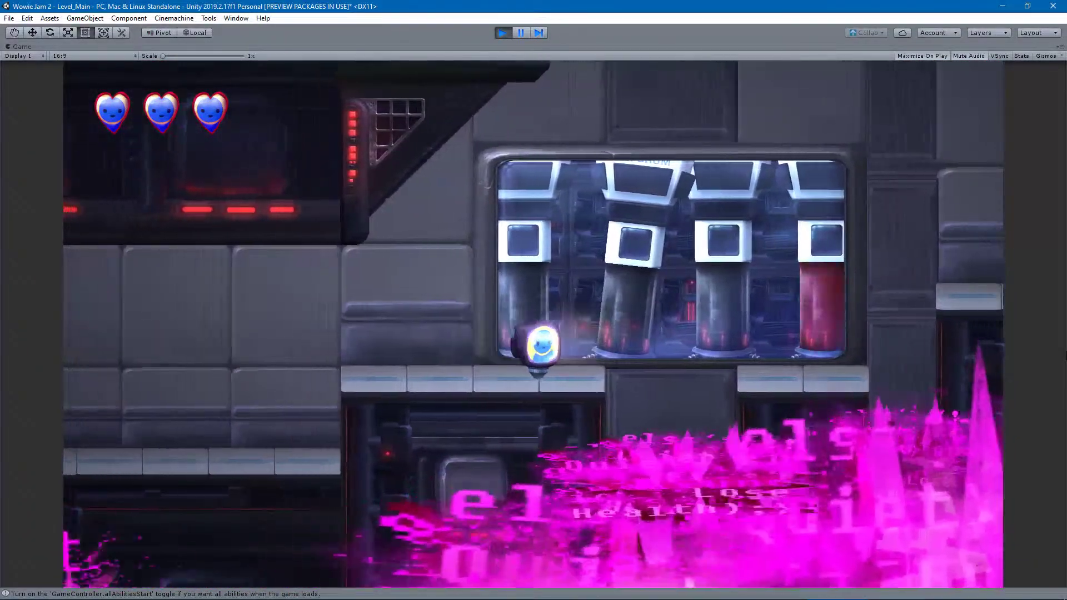
key("d")
key("space")
key("a")
key("space")
key("d")
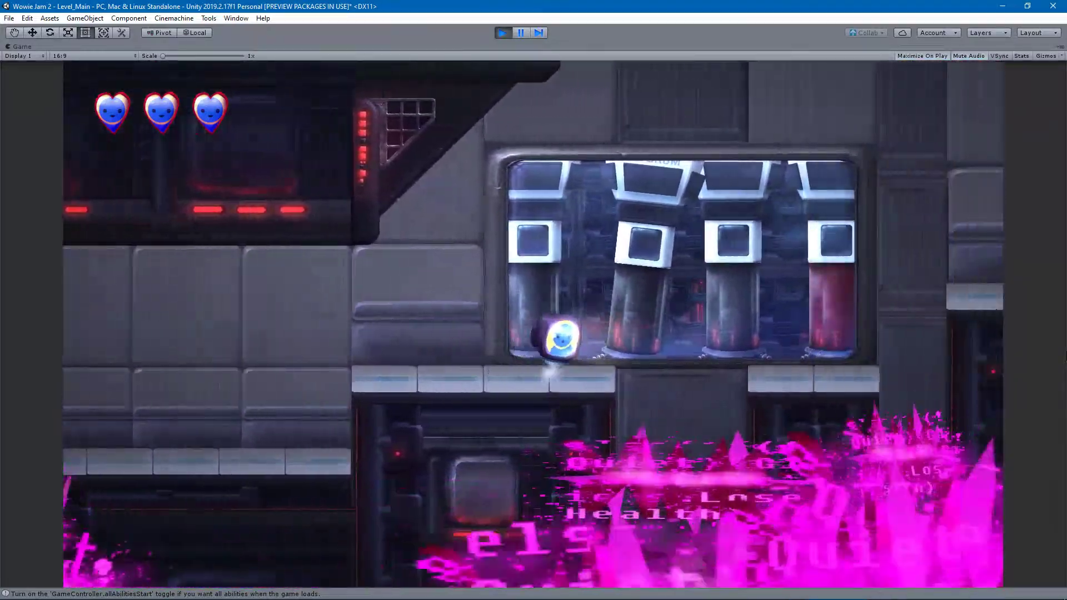
key("space")
key("a")
key("space")
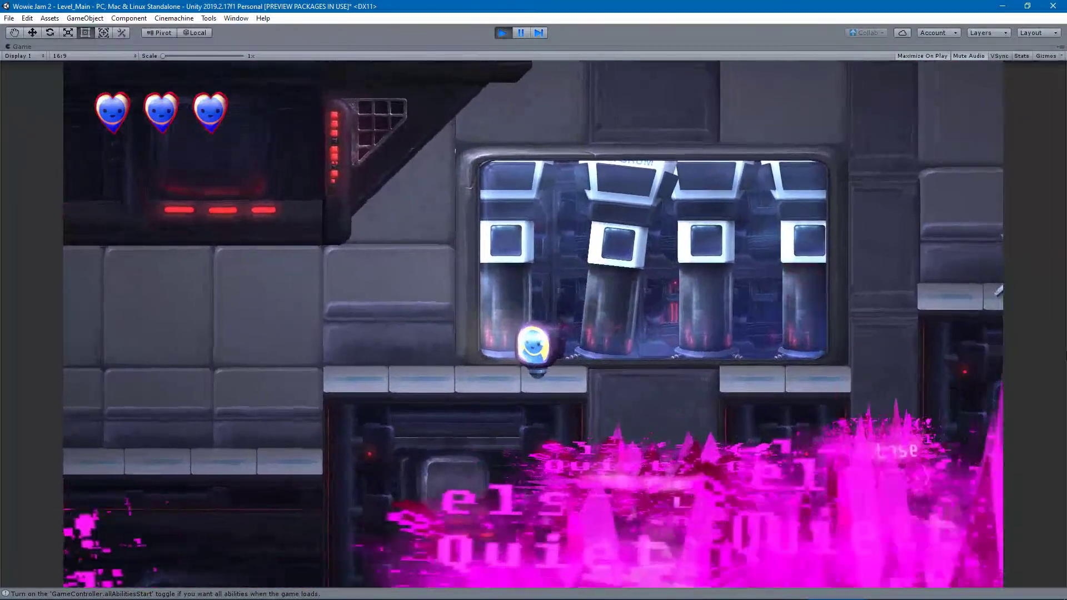
Make a last pass across the pod window toward the checkpoint and back to check the pods' parallax, and stop play mode.
key("a")
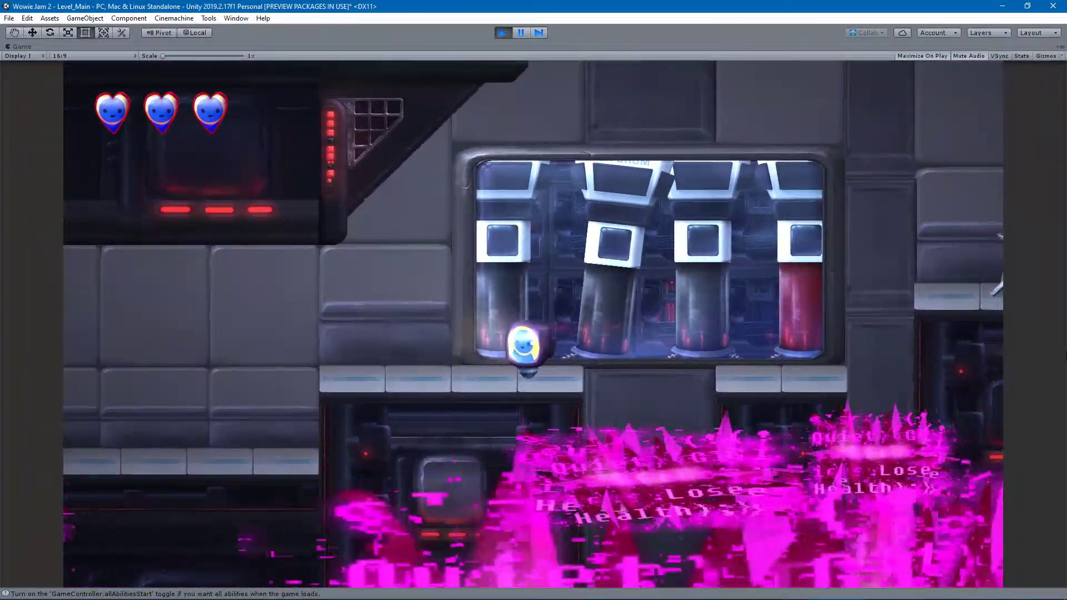
key("d")
key("space")
key("space")
key("a")
key("d")
key("space")
key("d")
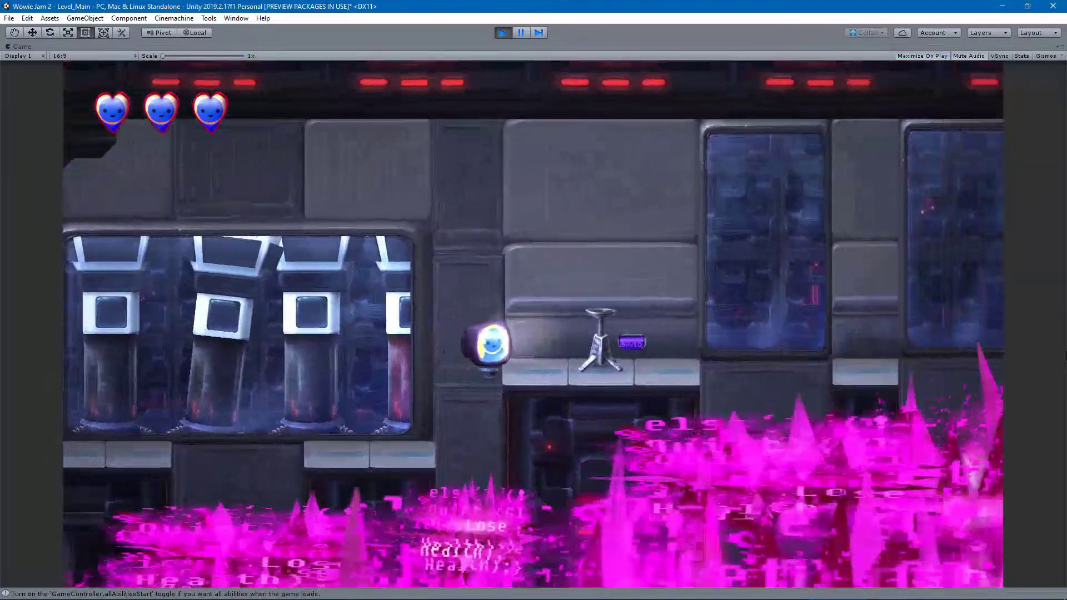
key("a")
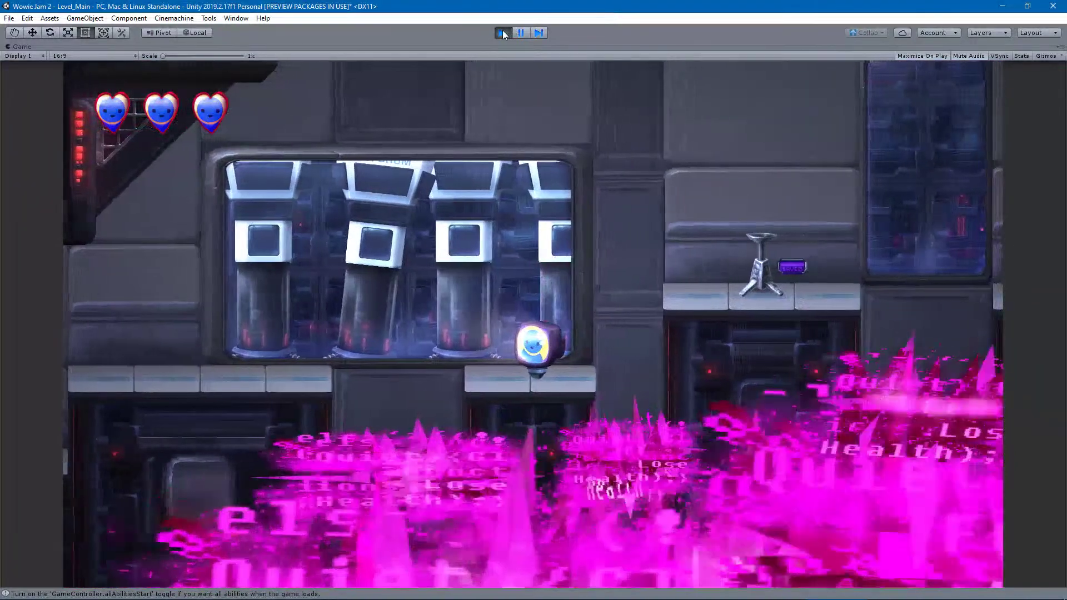
left_click(502, 32)
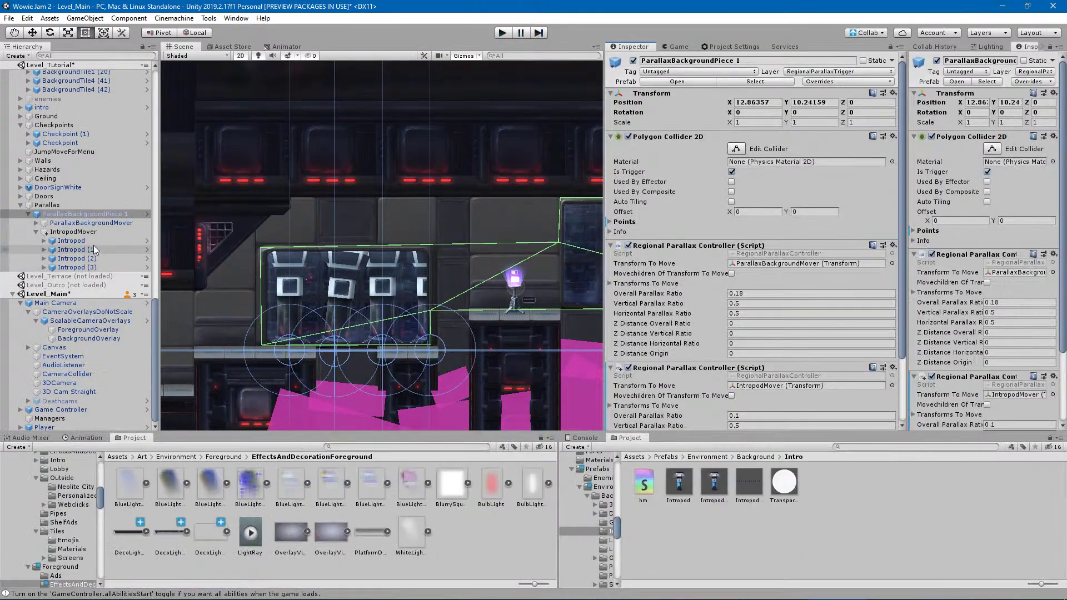
Set the Overall Parallax Ratio of ParallaxBackgroundPiece 1's ParallaxBackgroundMover controller to 0.25.
left_click(85, 231)
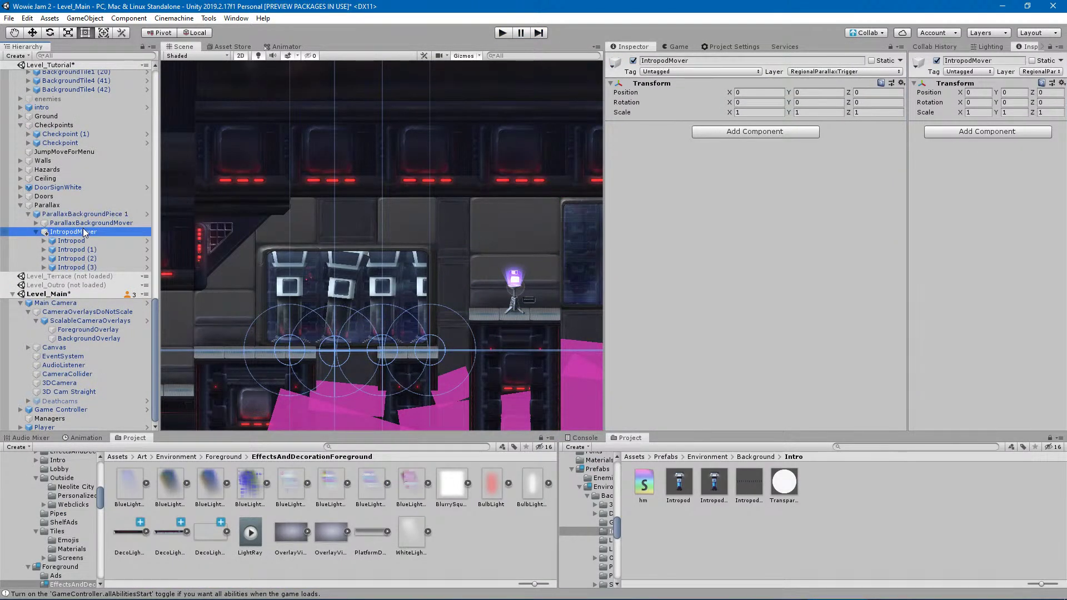
left_click(81, 223)
left_click(77, 214)
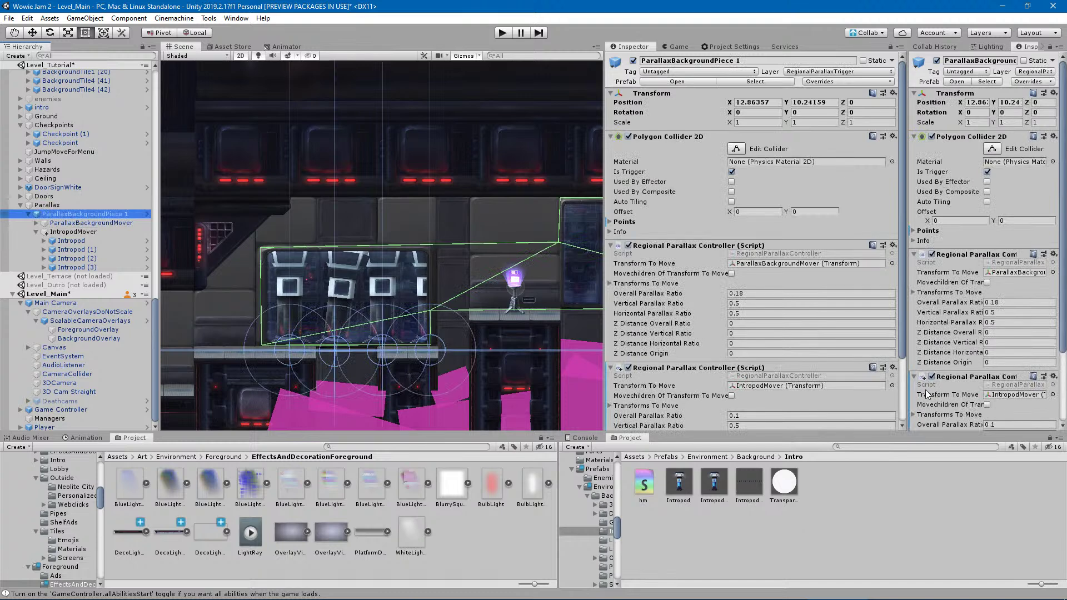
left_click(744, 293)
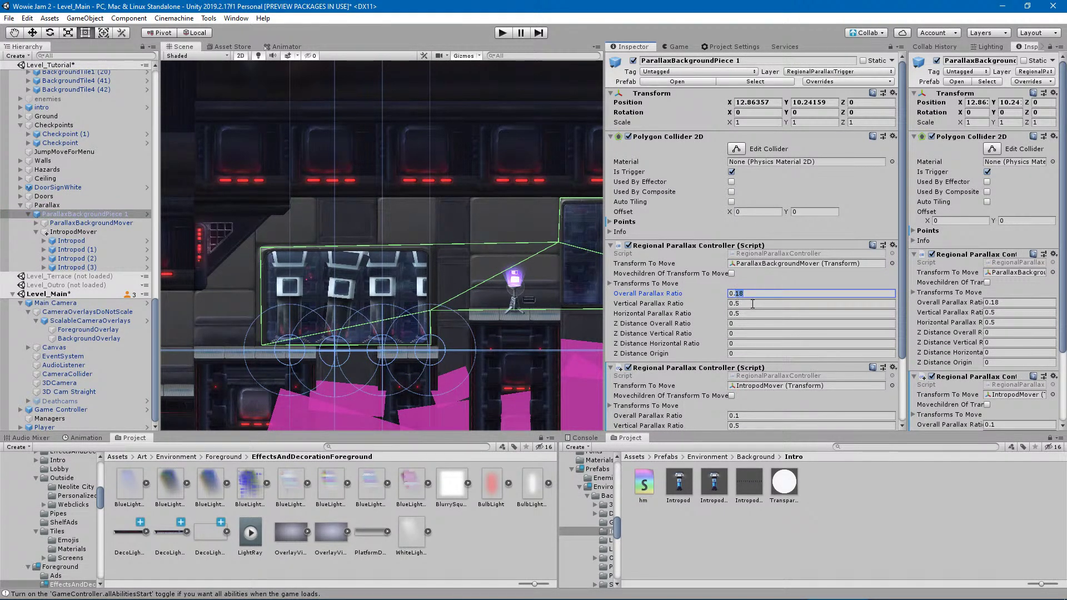
type("0.25")
left_click(736, 303)
Play-test a new game and run the character to the pod window to examine the stronger background parallax.
left_click(503, 33)
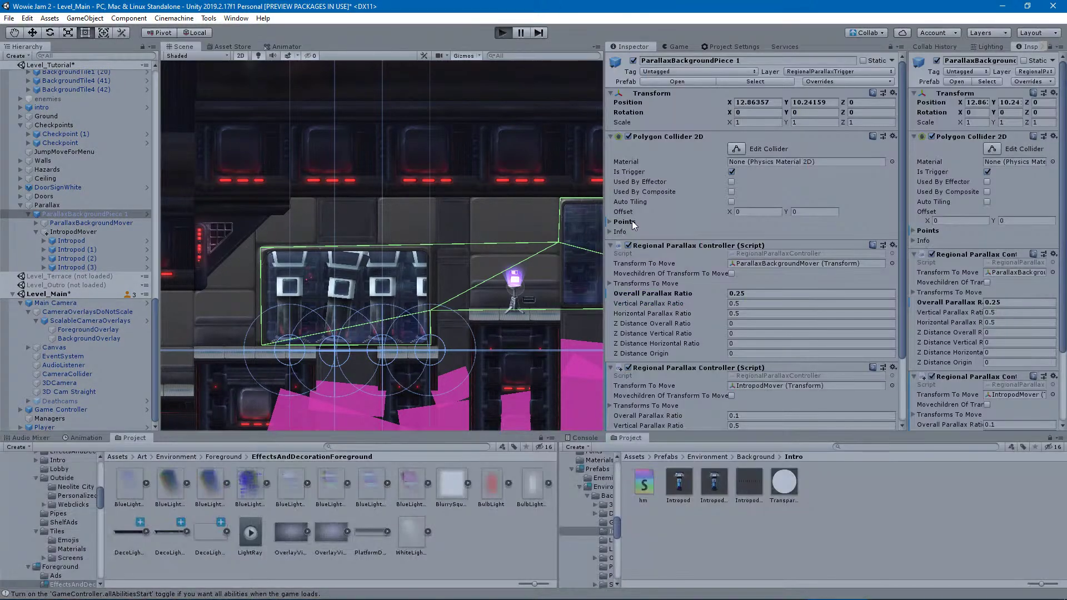
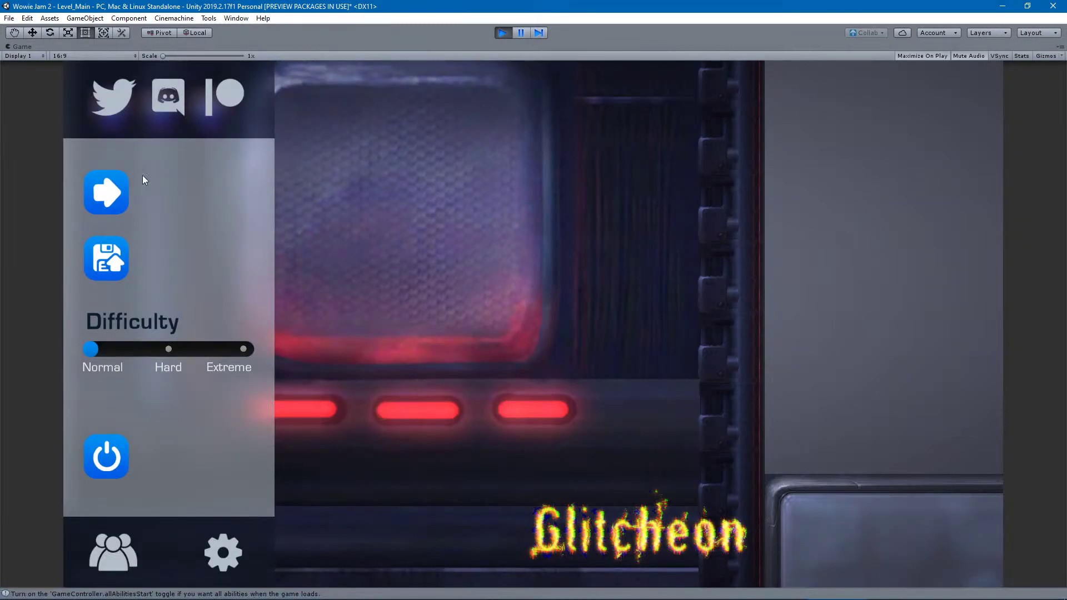
left_click(107, 194)
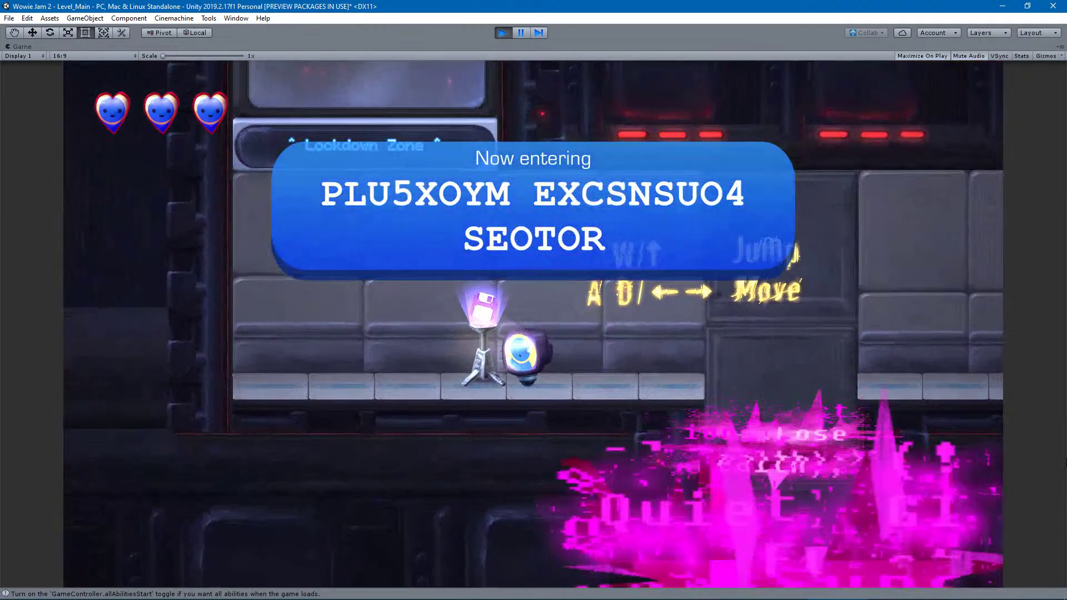
key("d")
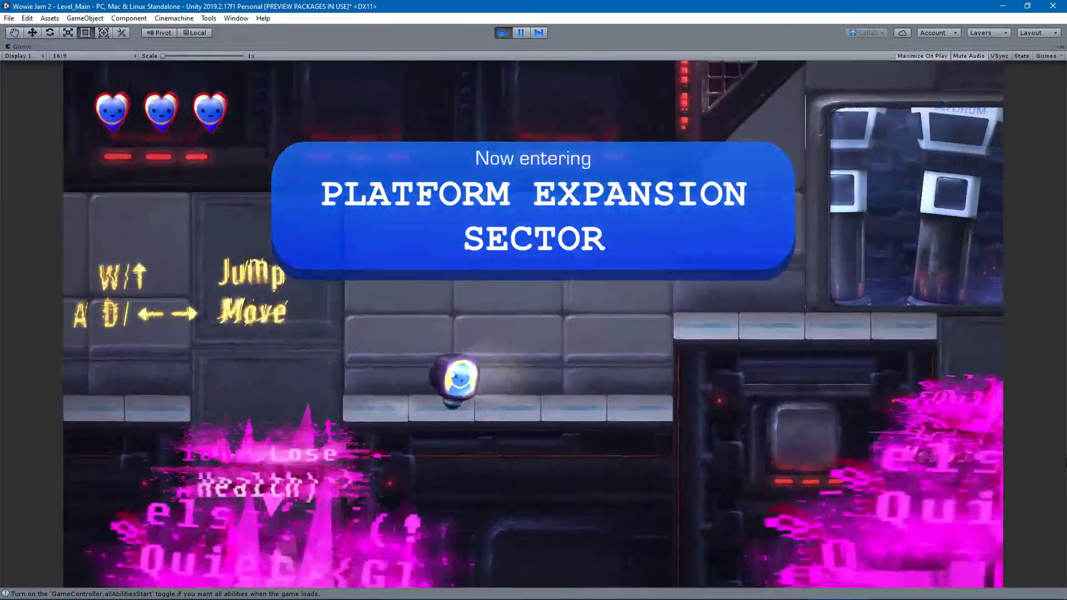
key("d")
key("w")
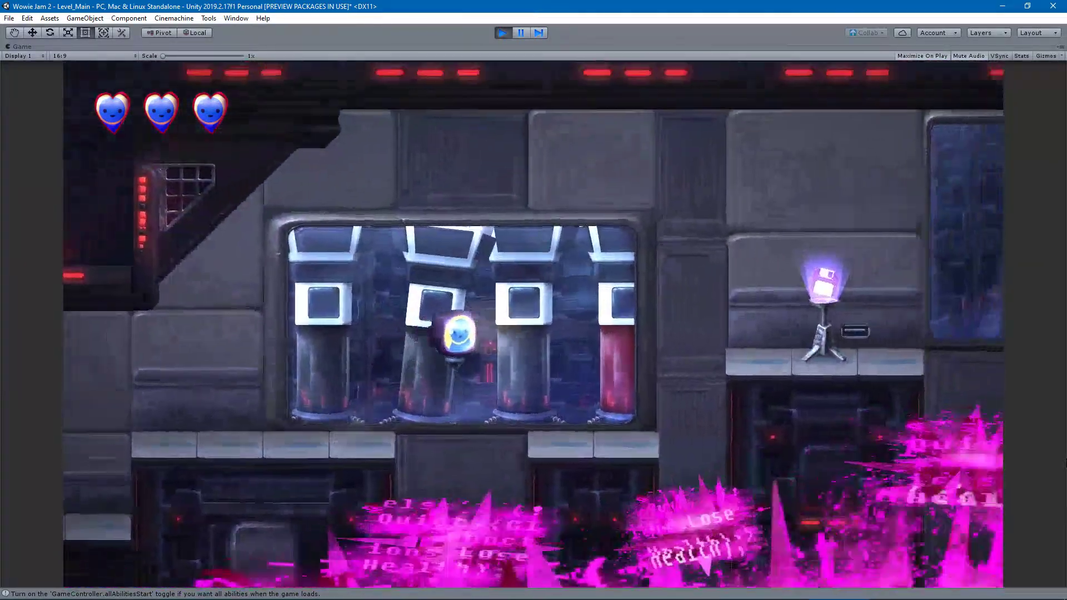
key("a")
key("space")
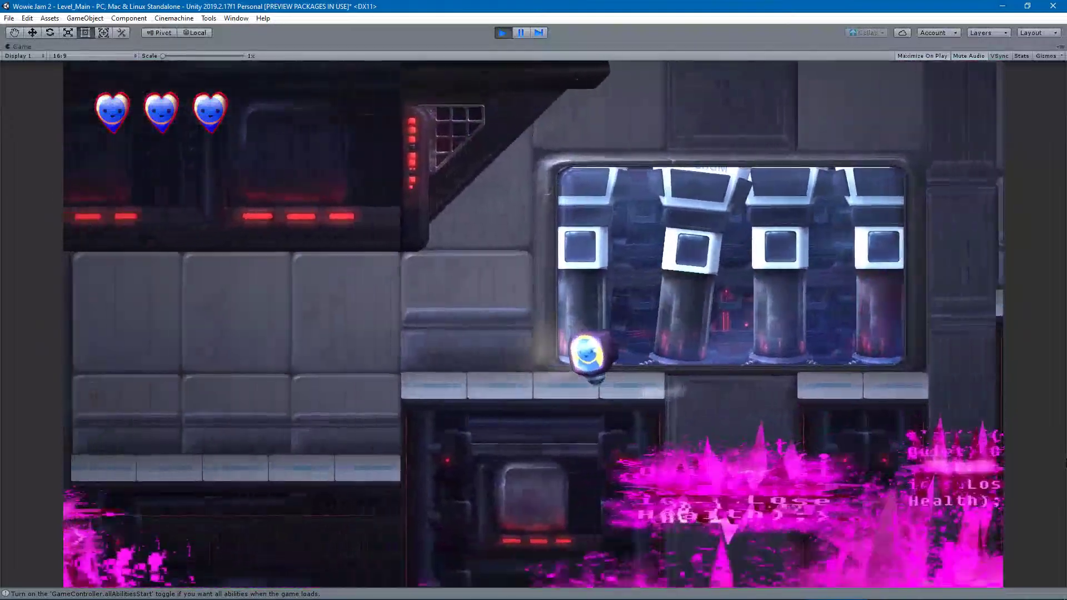
Run the character back and forth between the pod window, the checkpoint and the narrow windows beyond it to compare the background's shift.
key("d")
key("space")
key("a")
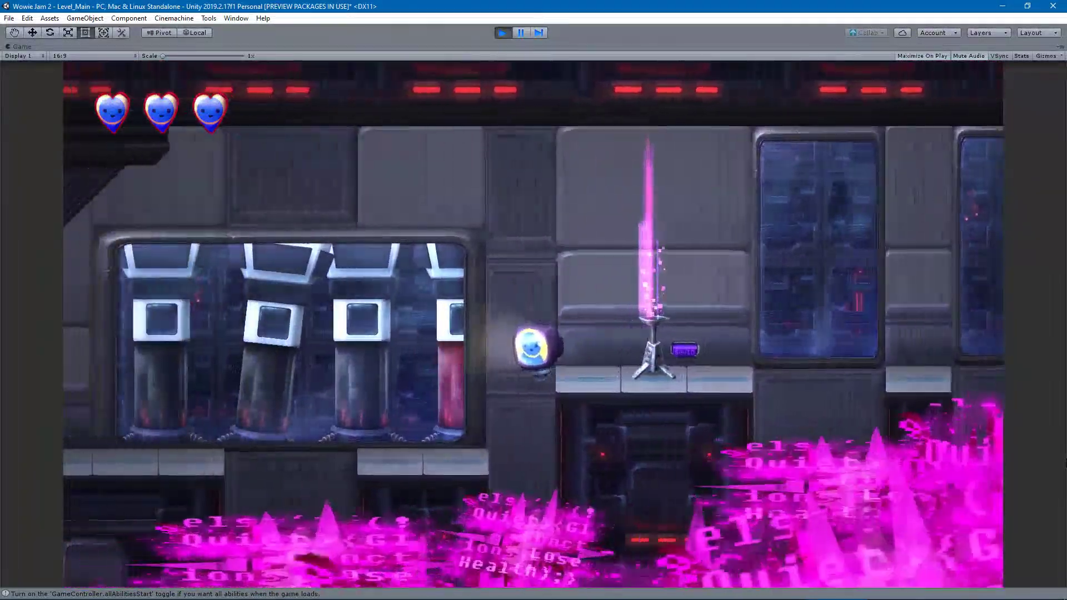
key("space")
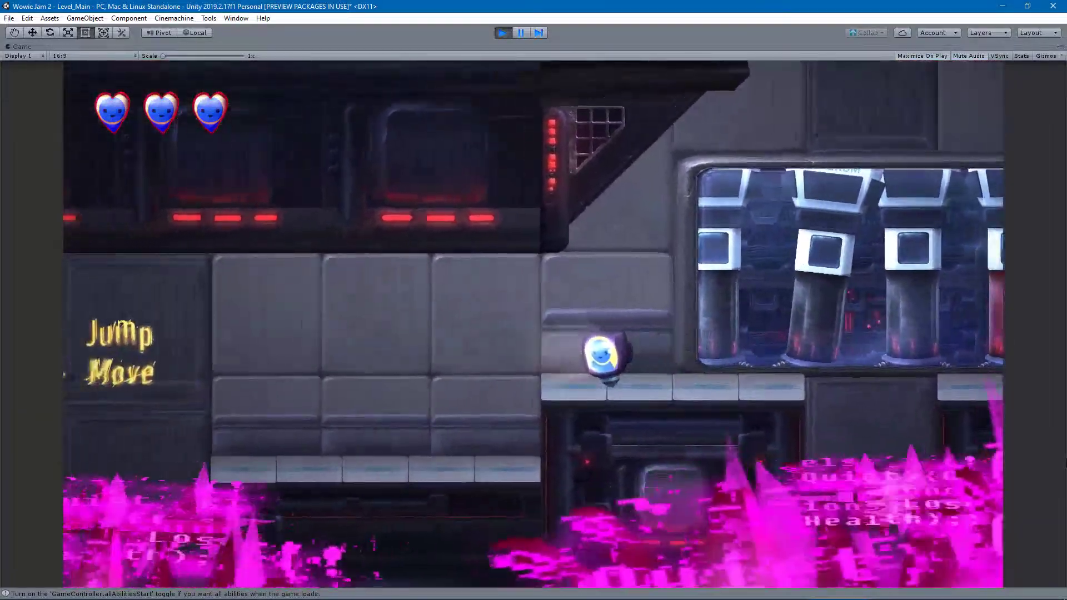
key("d")
key("space")
key("space")
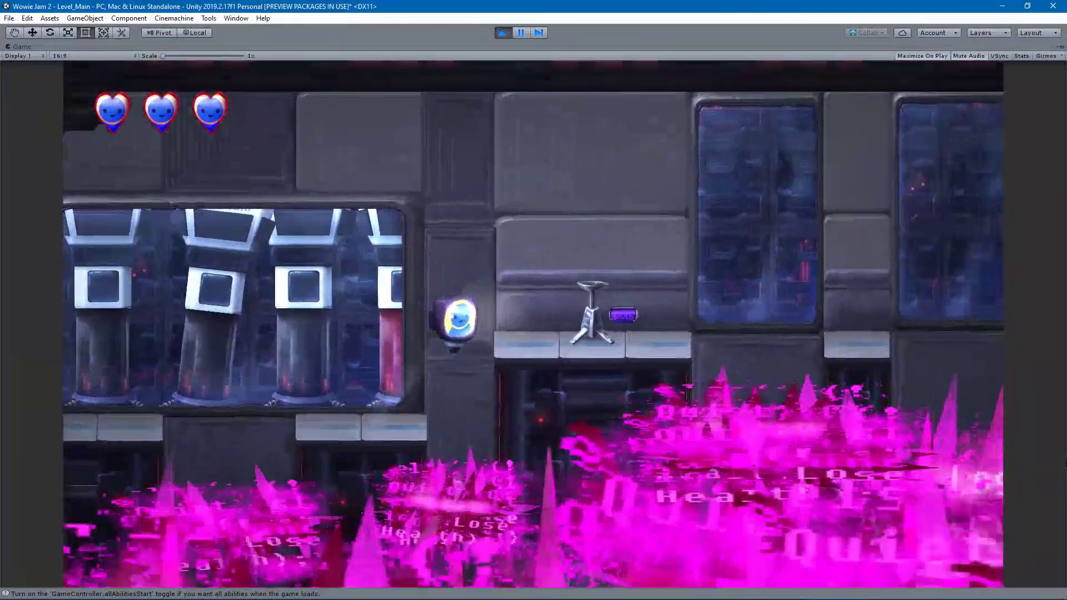
key("space")
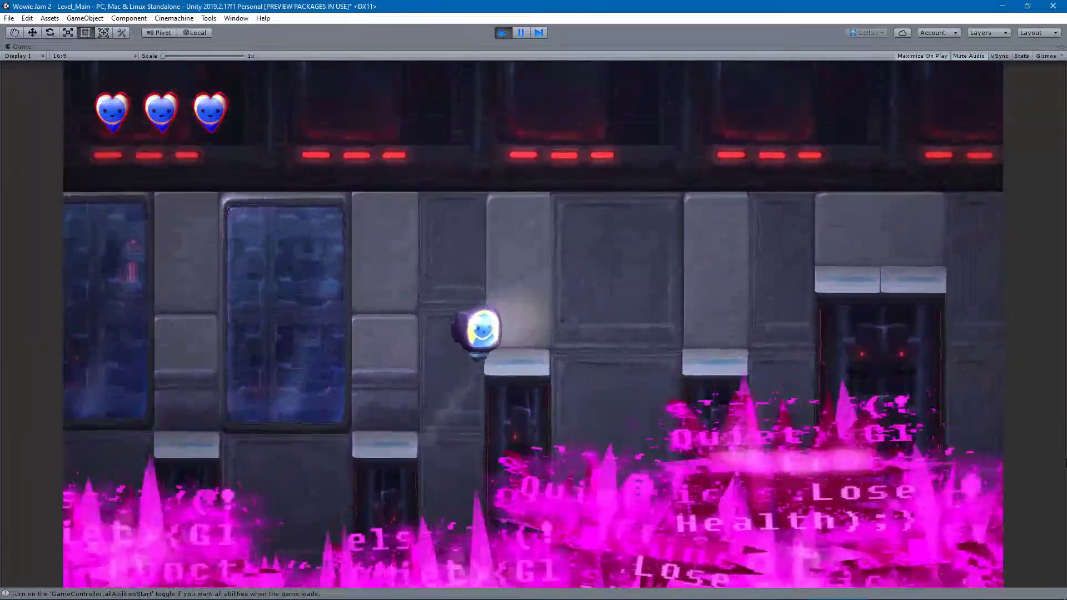
key("space")
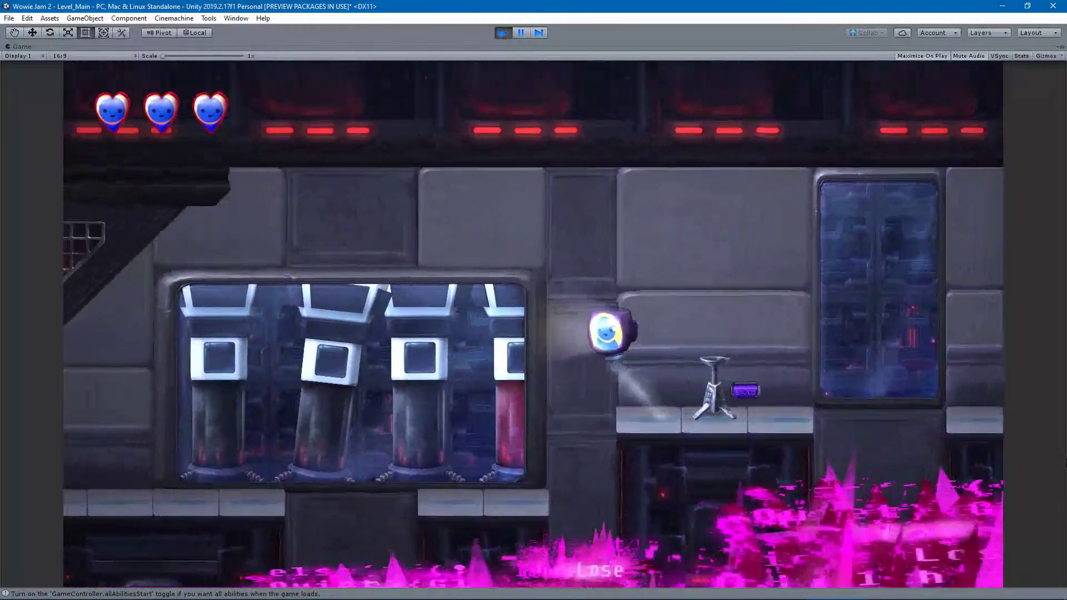
Take the character from the ledges before the pod window past the checkpoint and back to check how the pods and background separate.
key("space")
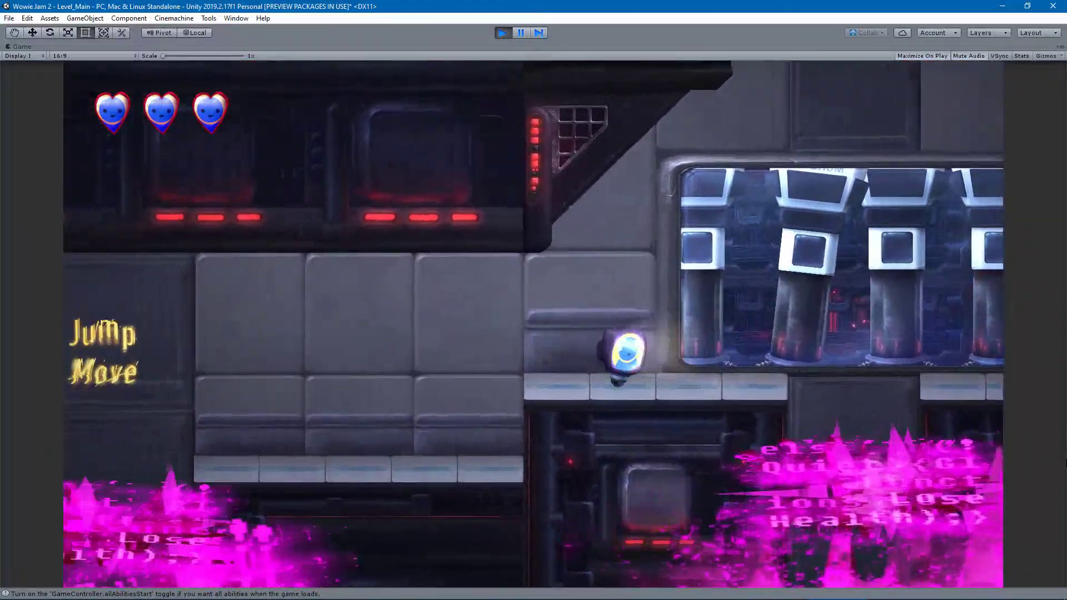
key("space")
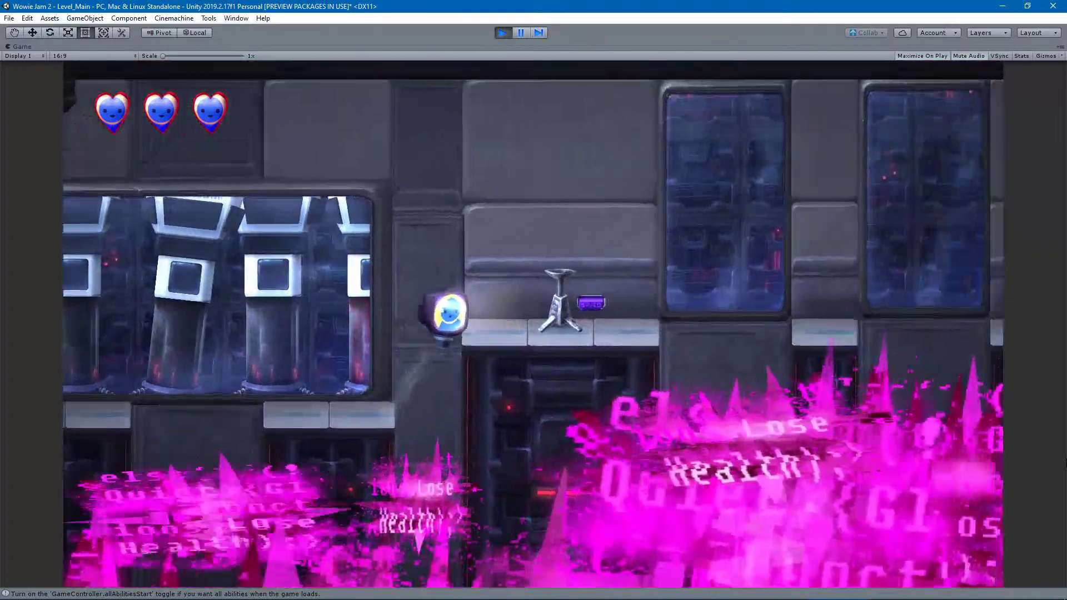
key("Left")
key("space")
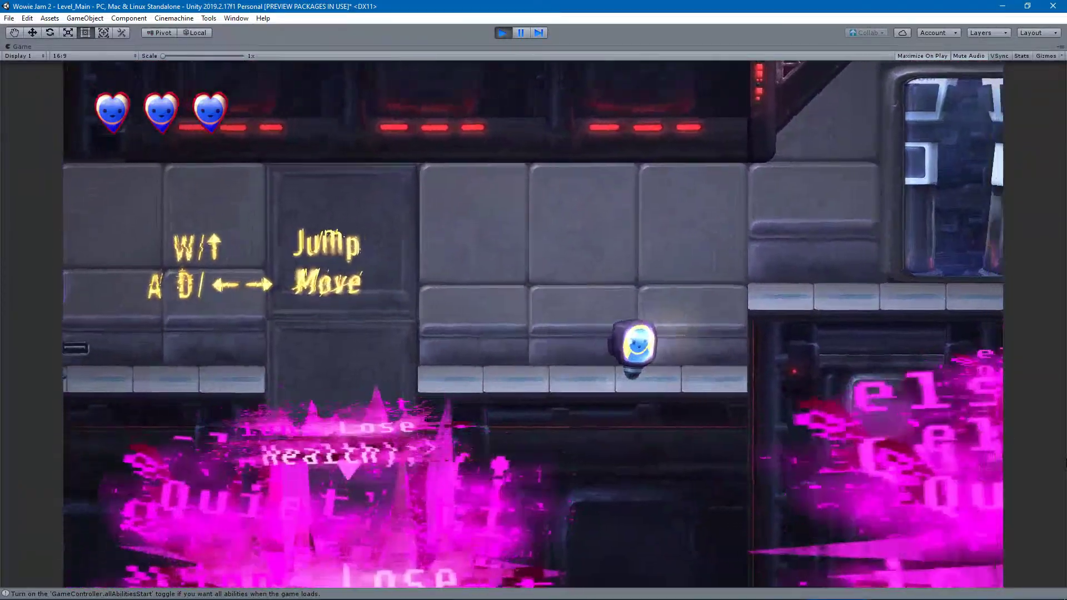
key("Right")
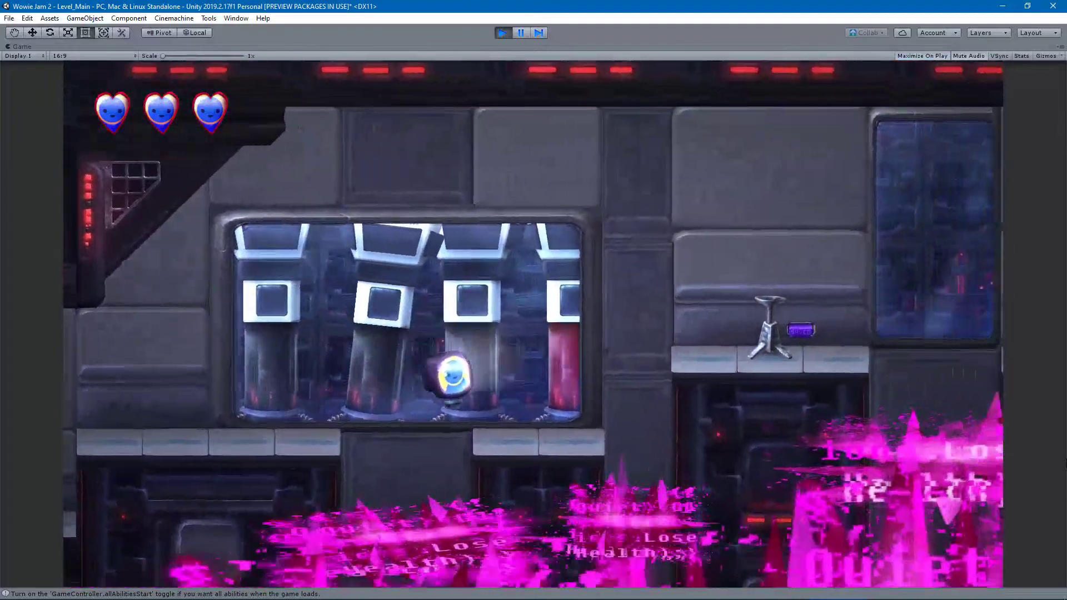
key("space")
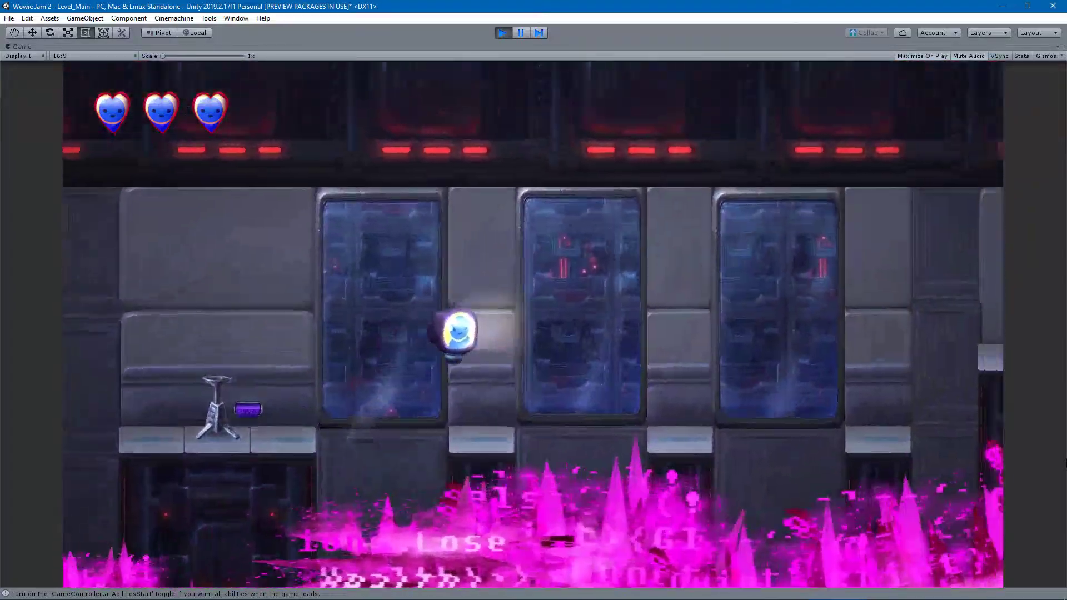
key("Left")
key("space")
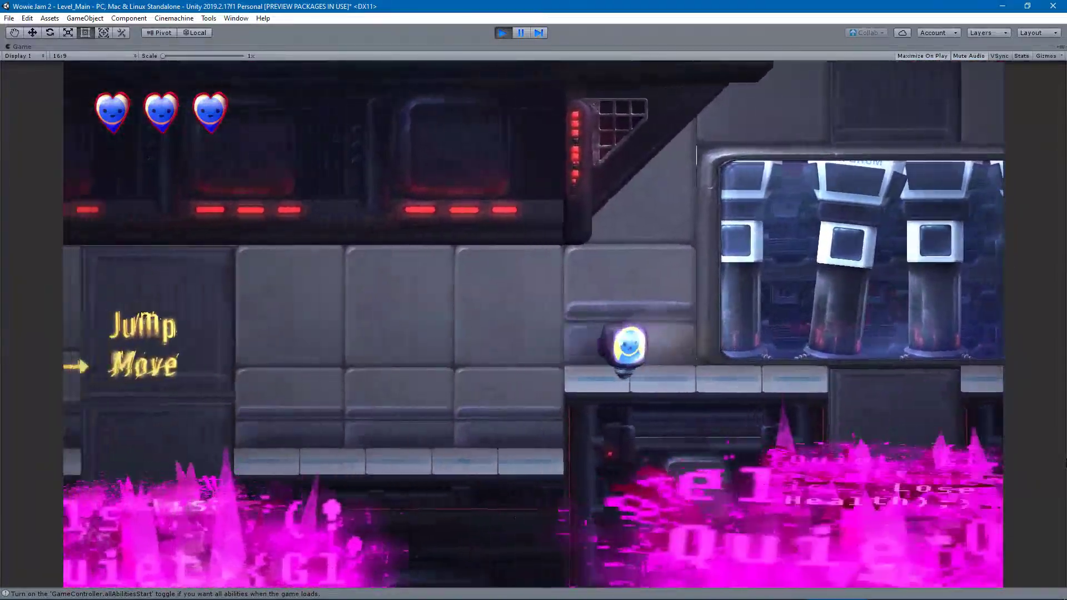
Jump the character between the two platforms below the pod window to examine the background moving behind the pods.
key("Left")
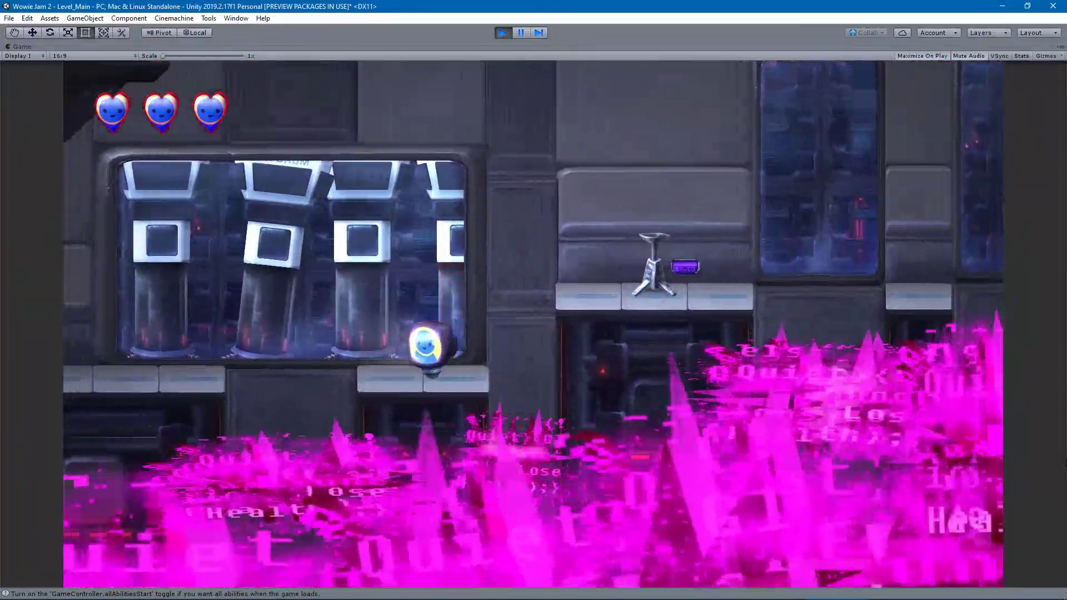
key("space")
key("Right")
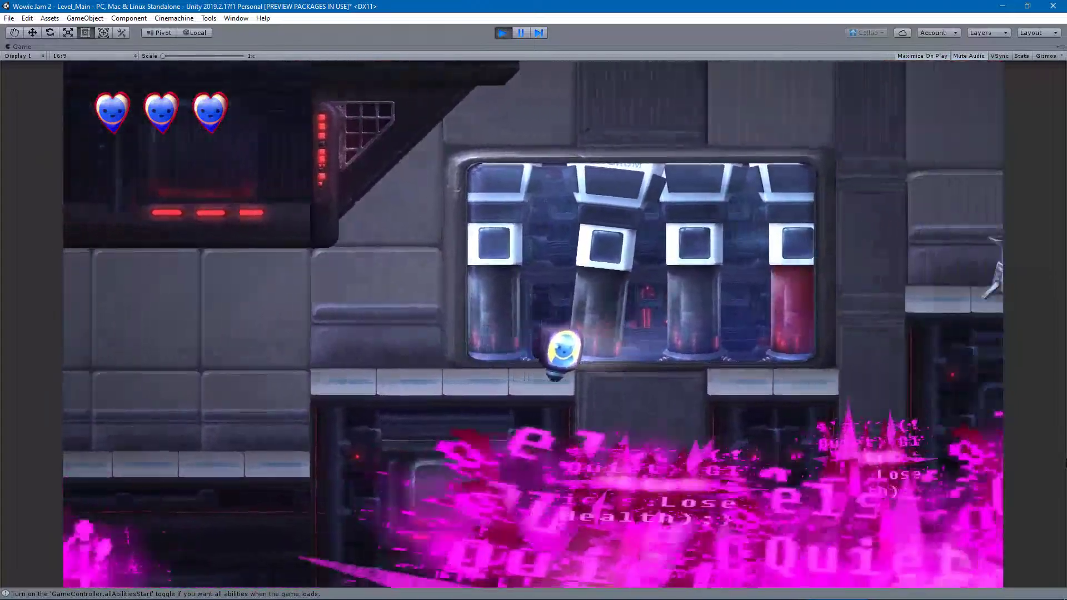
key("Left")
key("Right")
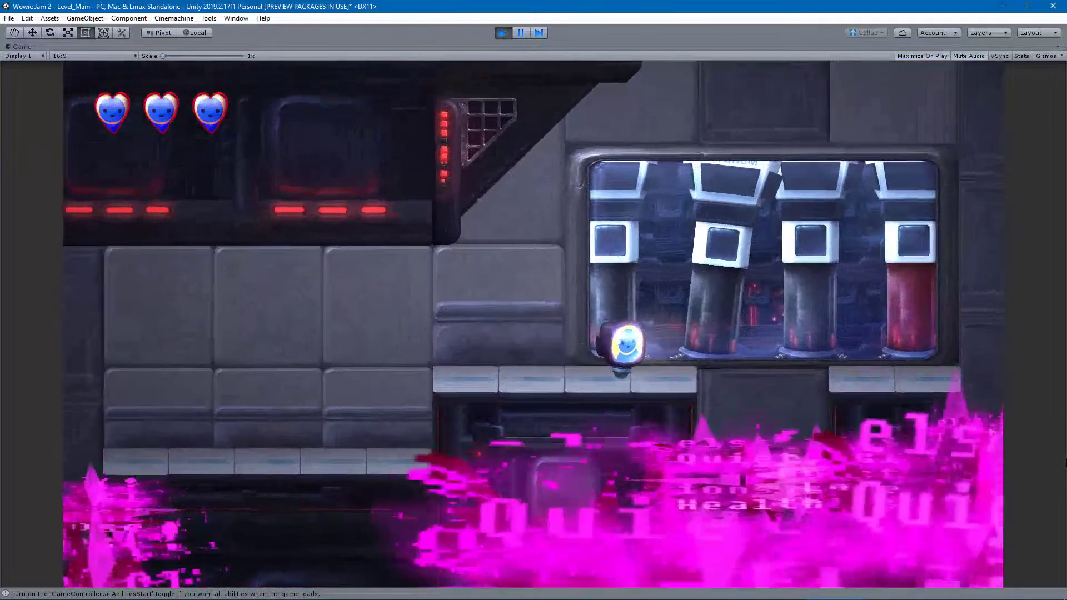
key("space")
key("space")
key("Left")
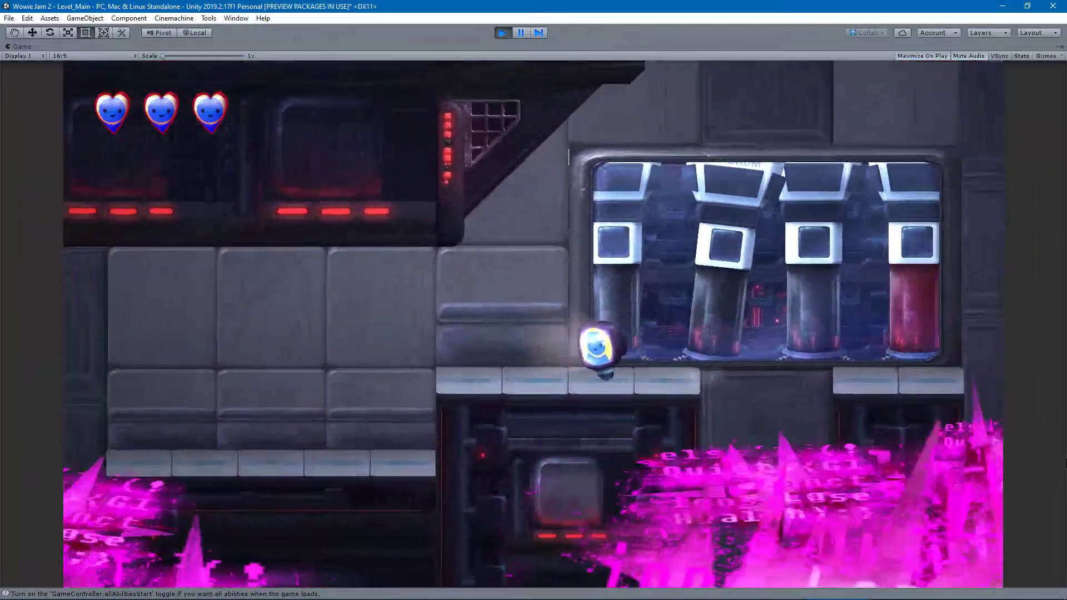
Cross below the pod window once more and return to check the parallax, and stop play mode.
key("Right")
key("space")
key("Right")
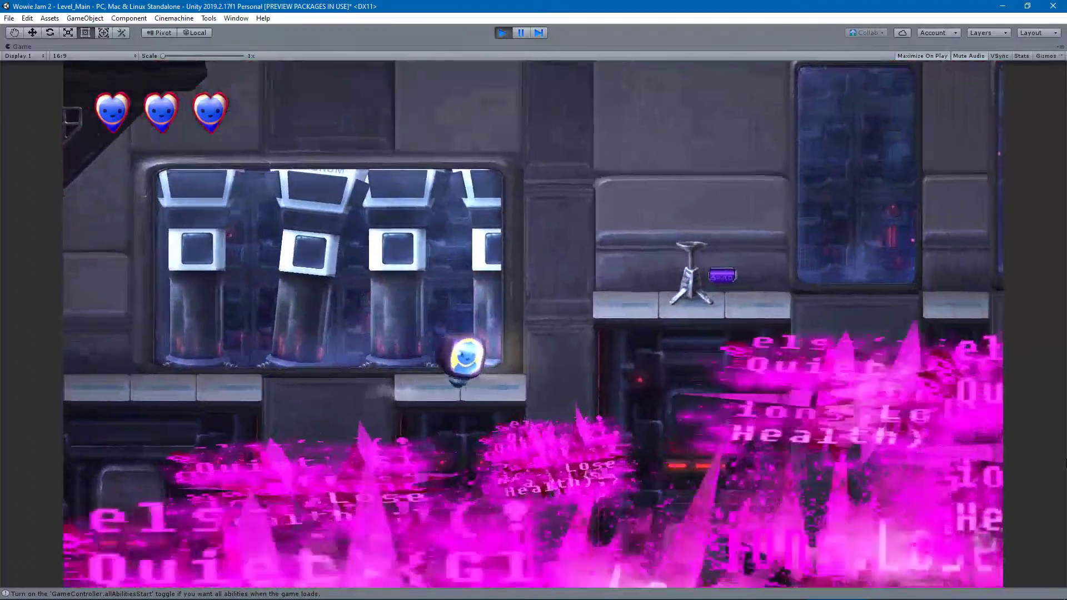
key("space")
key("Left")
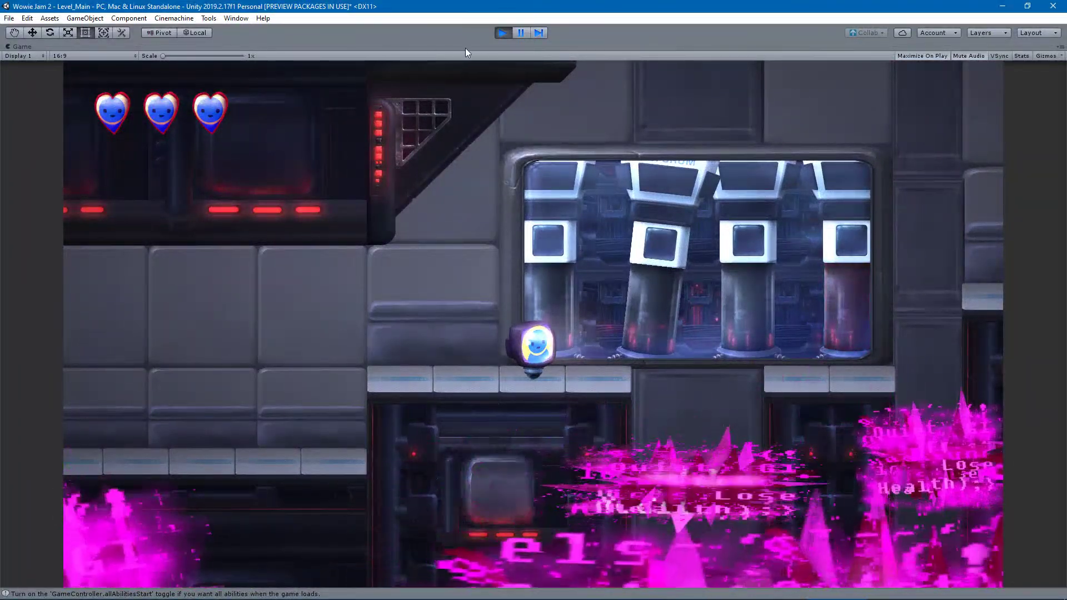
left_click(501, 35)
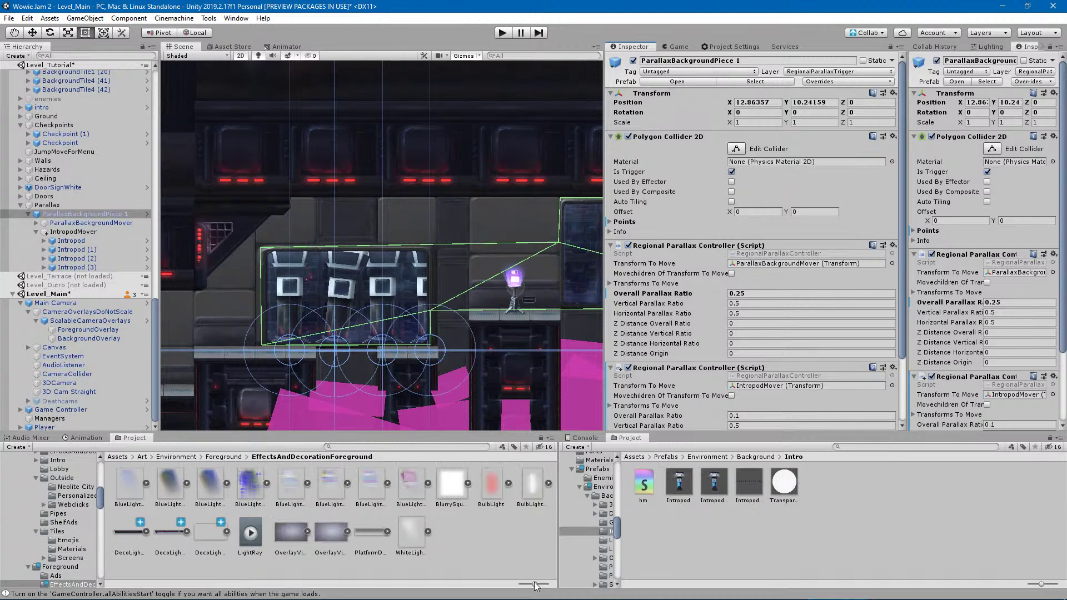
Open the Prefabs/Environment/Background/Gradients folder and select IntropodMover in the Level_Tutorial hierarchy.
left_click(426, 510)
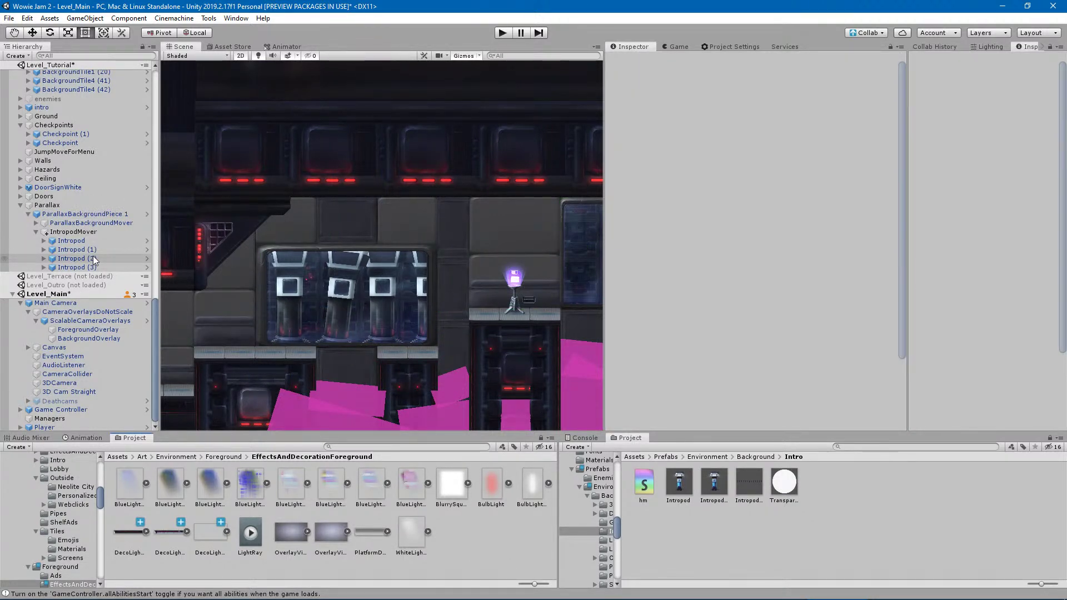
left_click(89, 232)
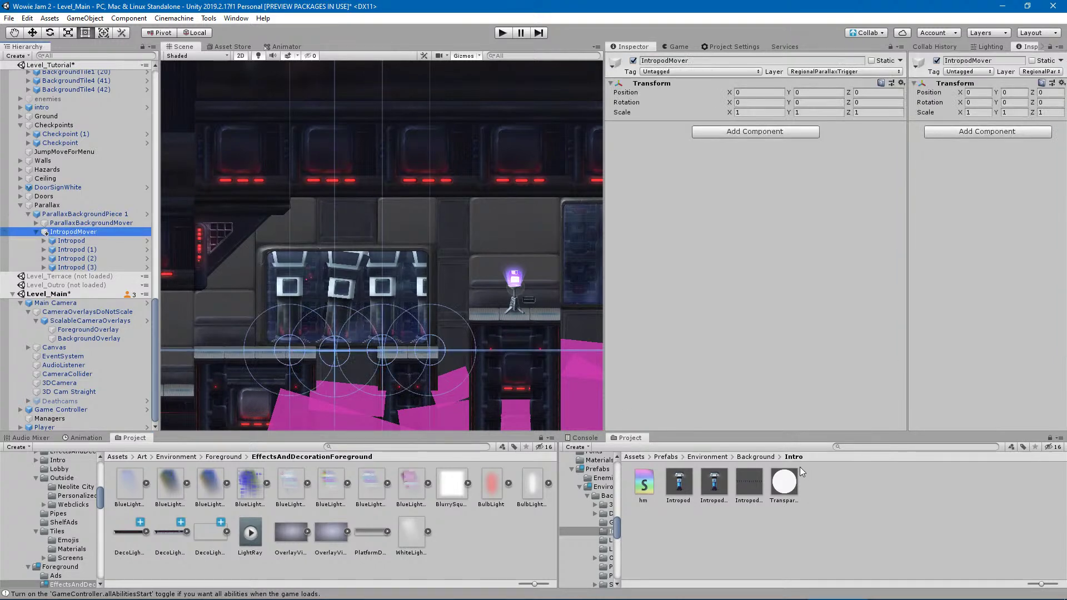
left_click(750, 457)
left_click(726, 457)
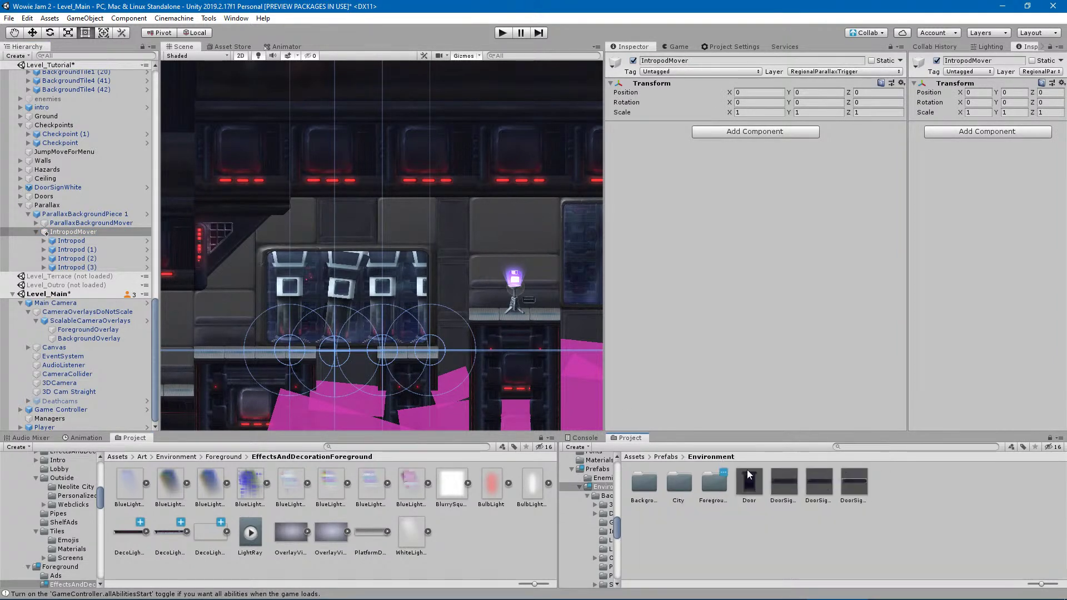
left_click(763, 505)
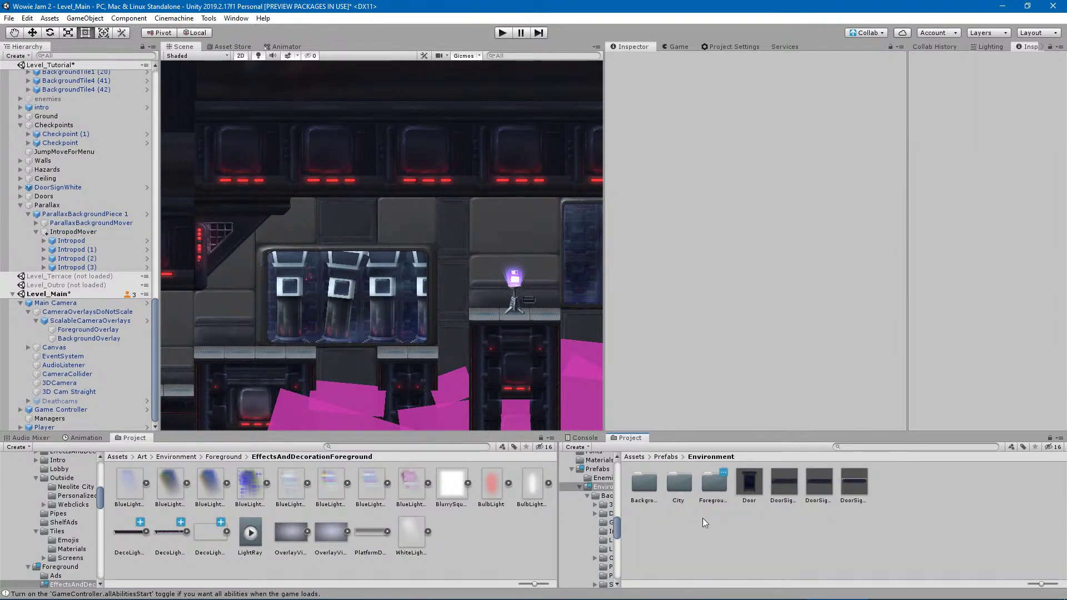
left_click(709, 488)
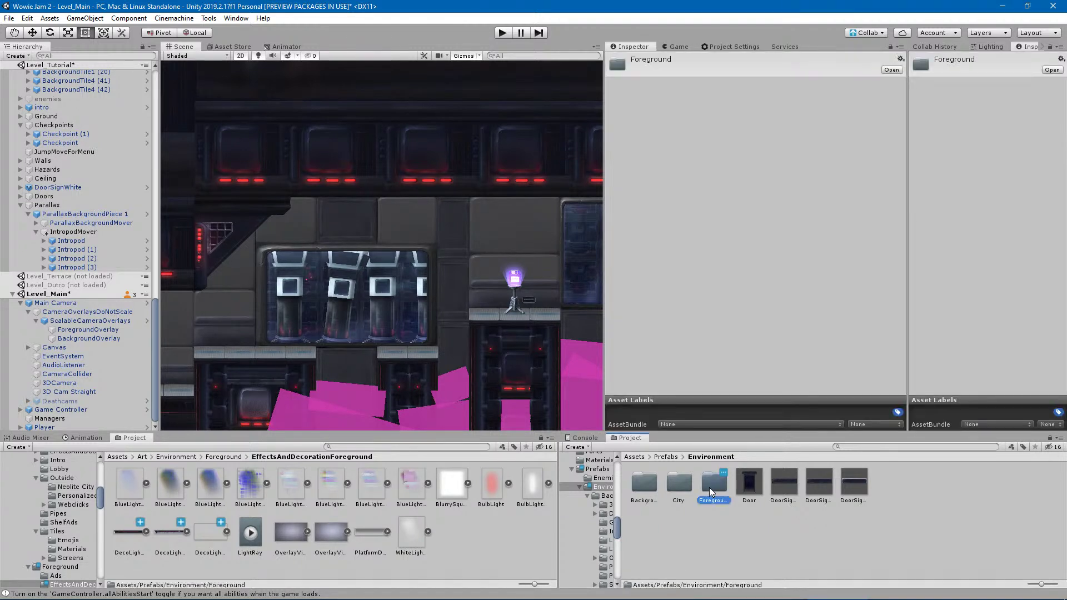
double_click(652, 484)
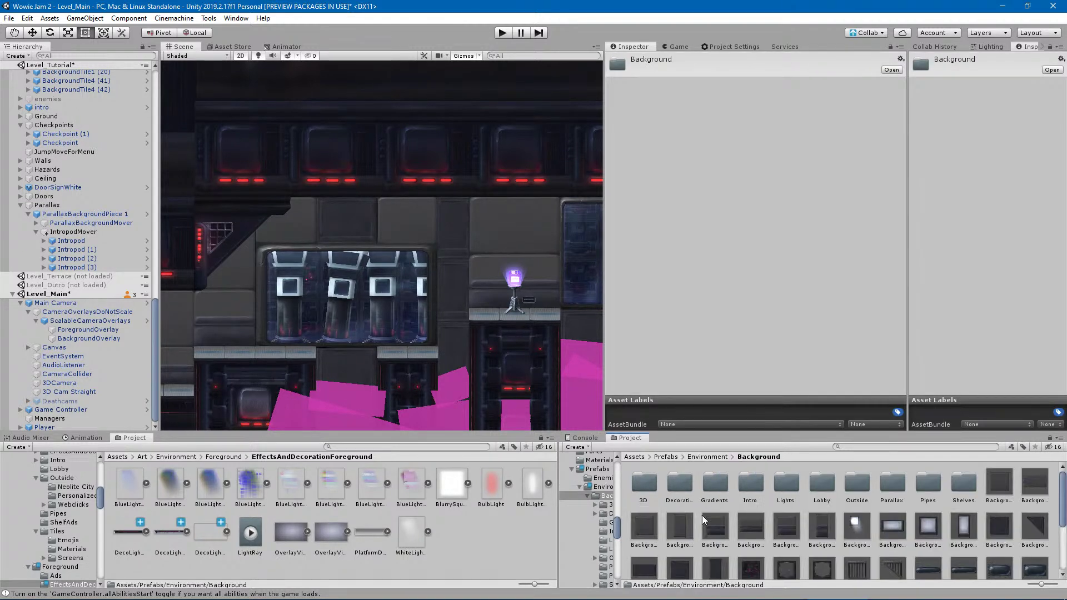
double_click(715, 484)
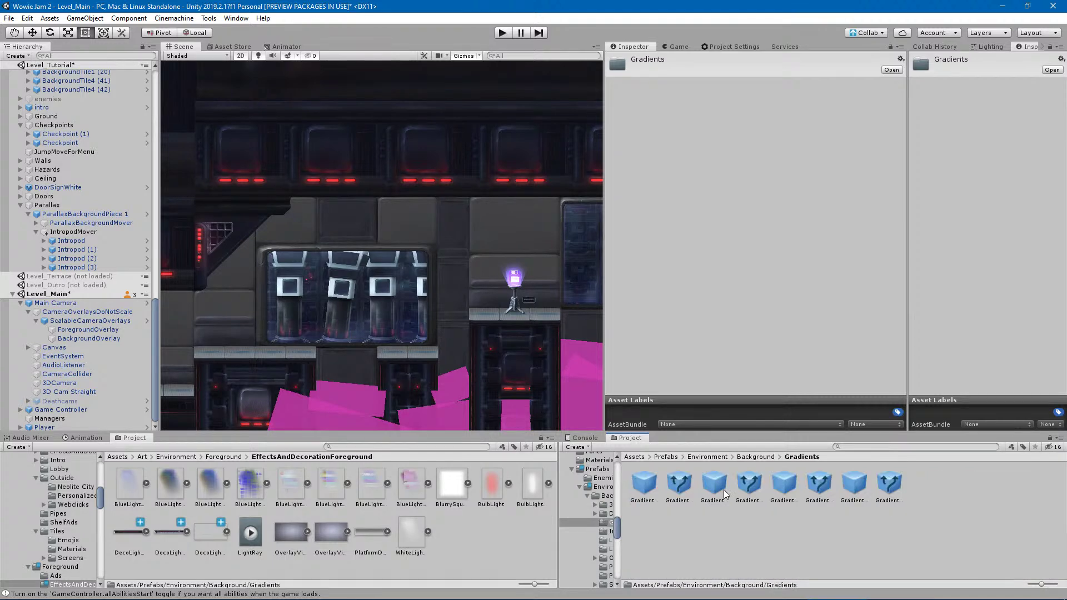
left_click(70, 232)
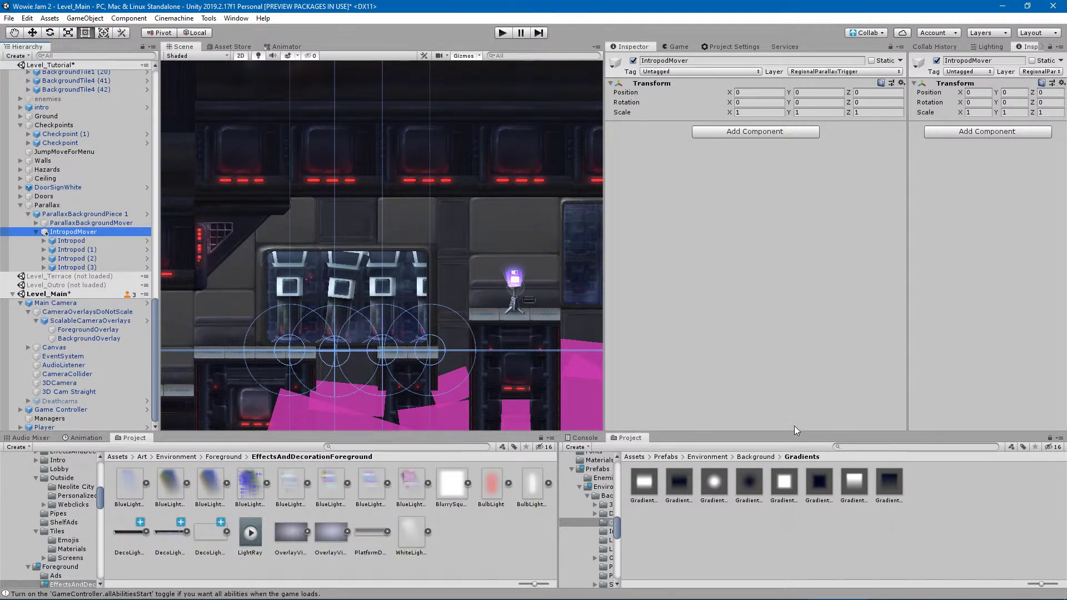
Add the GradientTopFadeDark prefab as a child of IntropodMover and place it over the first pod, at about X -14.75, Y 0.3.
scroll(302, 371, "up", 4)
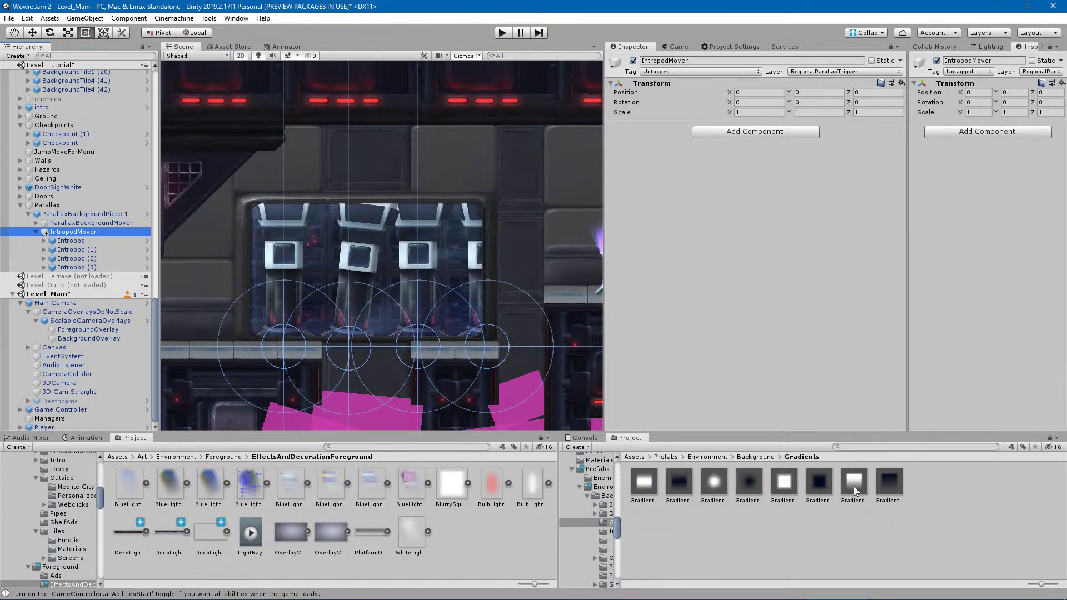
mouse_move(855, 485)
left_mouse_down()
mouse_move(296, 291)
mouse_move(136, 256)
mouse_move(859, 540)
mouse_move(896, 516)
left_mouse_up()
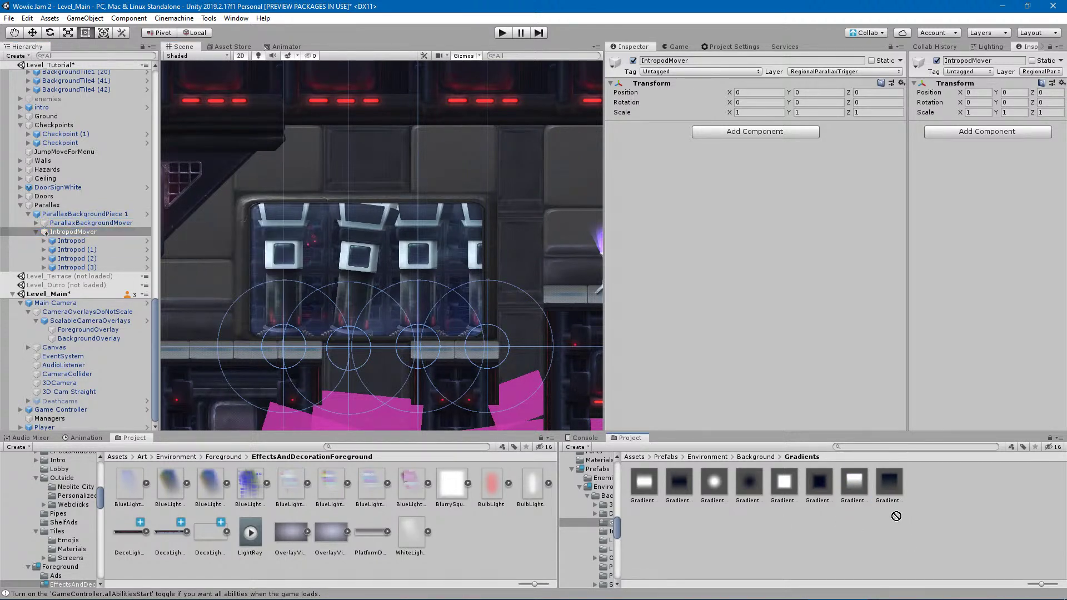
left_click_drag(892, 475, 92, 231)
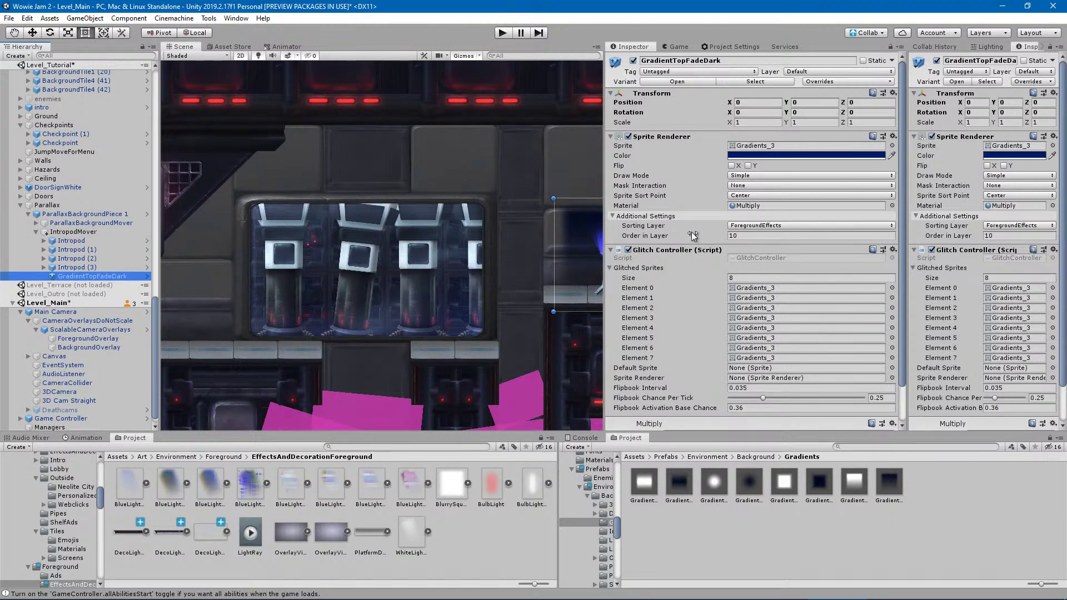
left_click_drag(592, 253, 285, 231)
key("Left")
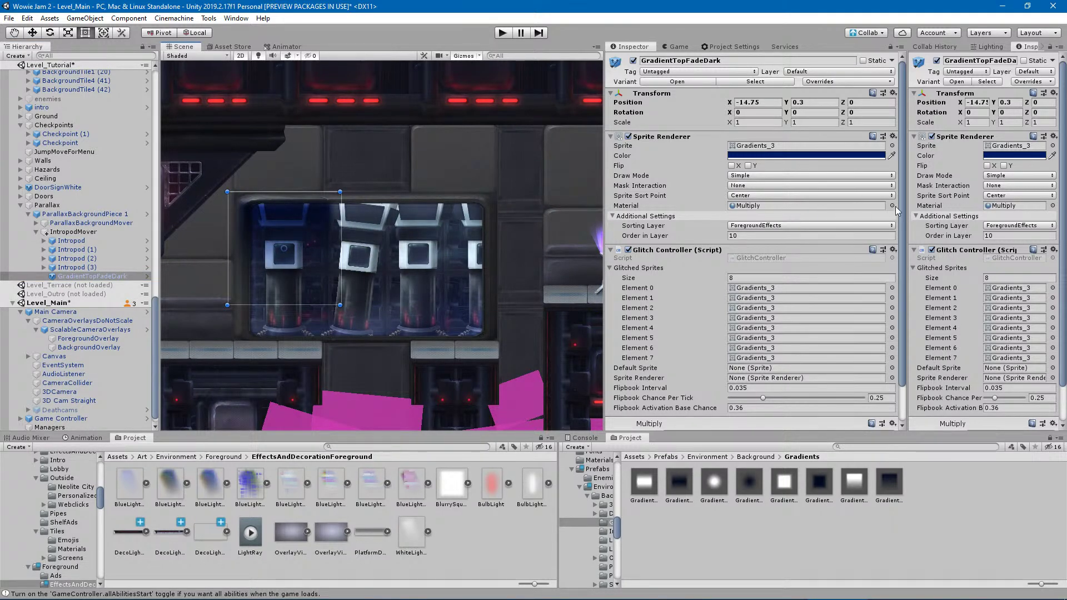
Put GradientTopFadeDark on the Parallax1 sorting layer with order in layer 20, raising it slightly to about Y 0.83.
left_click(809, 226)
left_click(763, 274)
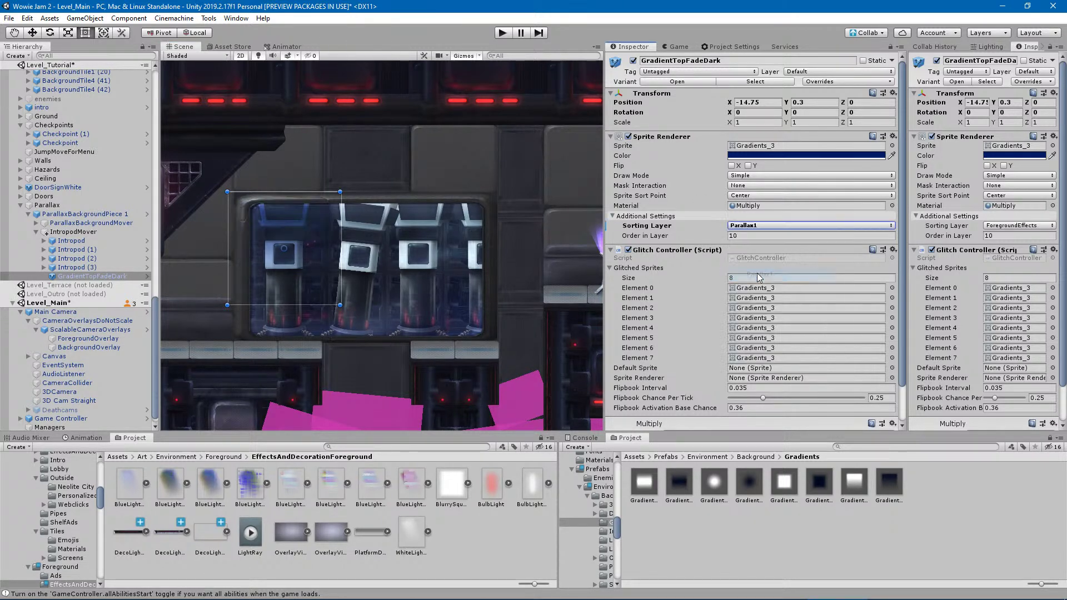
mouse_move(311, 277)
left_mouse_down()
mouse_move(359, 282)
mouse_move(312, 265)
left_mouse_up()
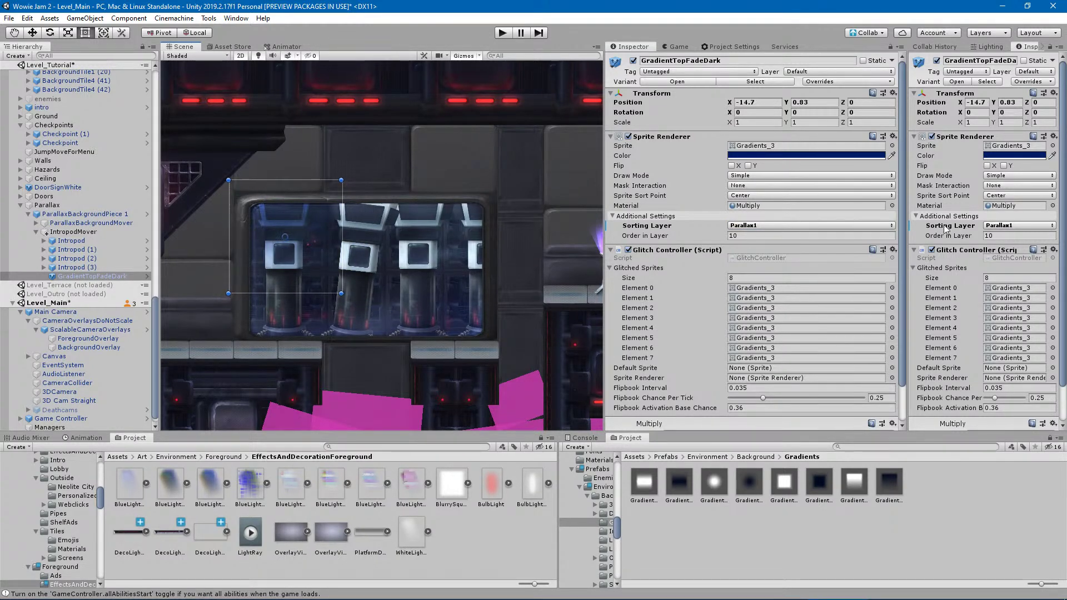
left_click(732, 237)
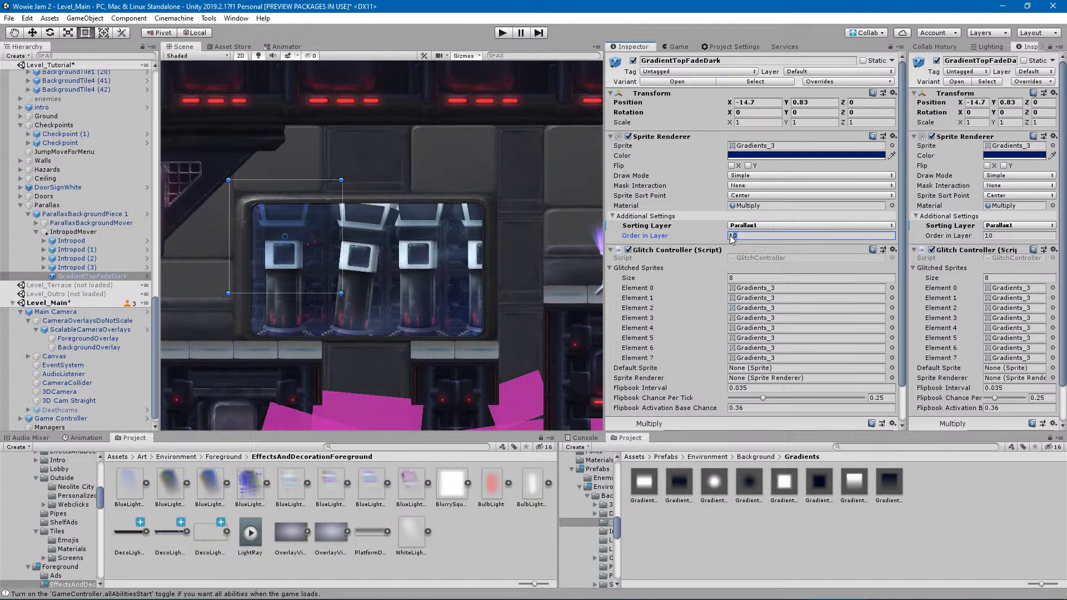
type("20")
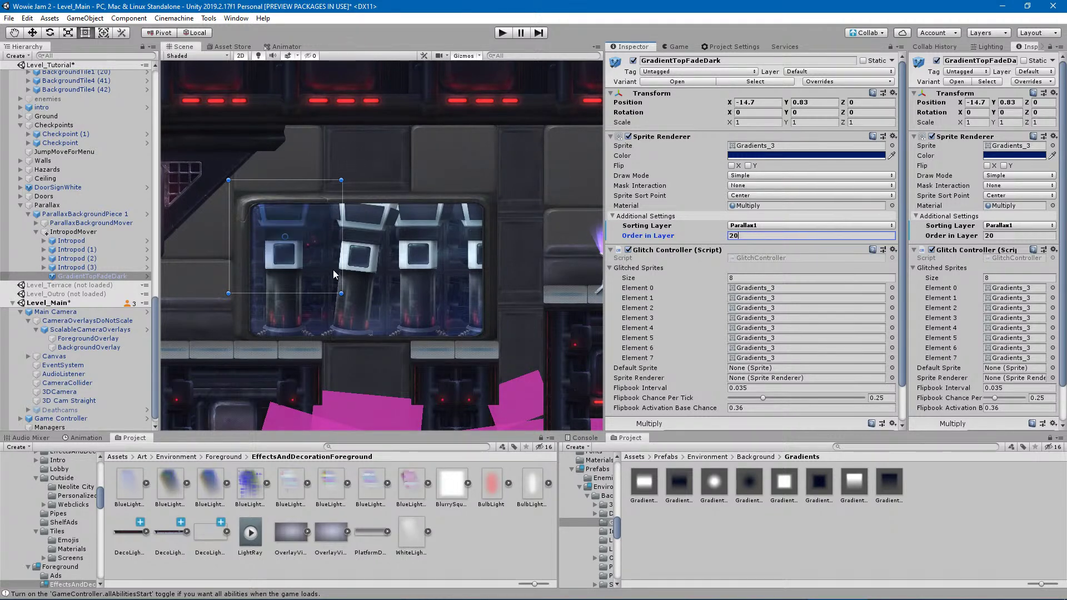
Stretch and reposition GradientTopFadeDark to cover all the pods in the window, at a scale of about 2.5 by 1.34.
left_click_drag(343, 282, 362, 327)
left_click_drag(391, 276, 392, 256)
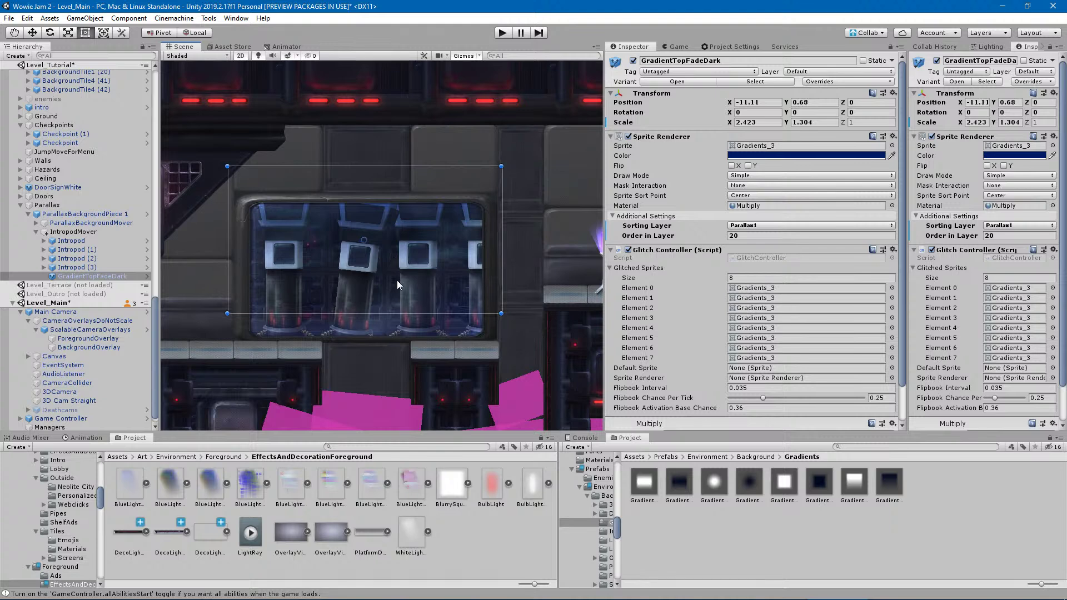
mouse_move(387, 312)
left_mouse_down()
mouse_move(387, 338)
mouse_move(398, 300)
left_mouse_up()
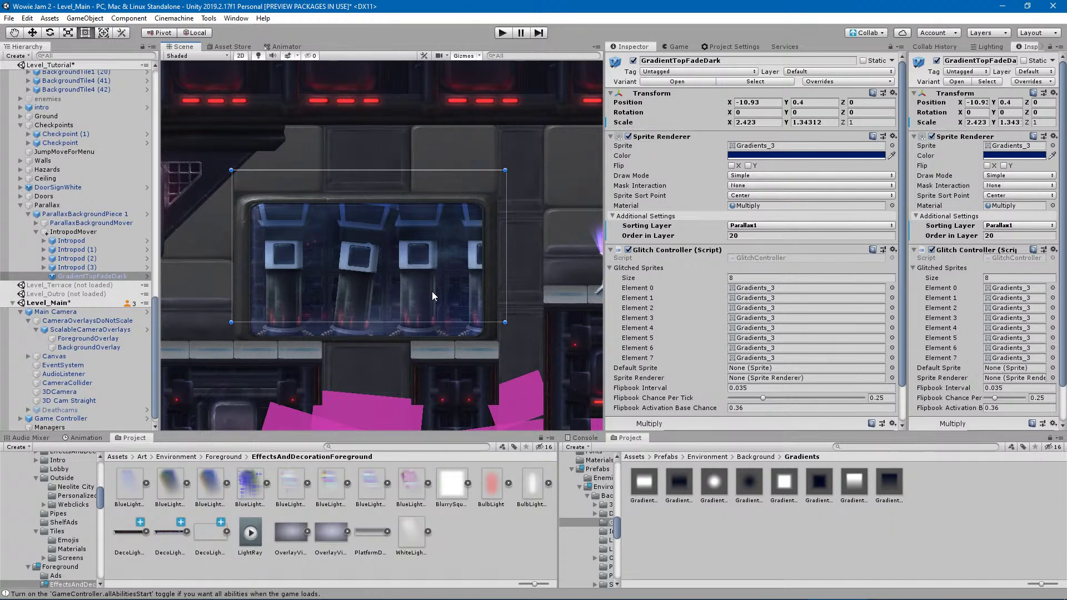
left_click_drag(228, 303, 220, 302)
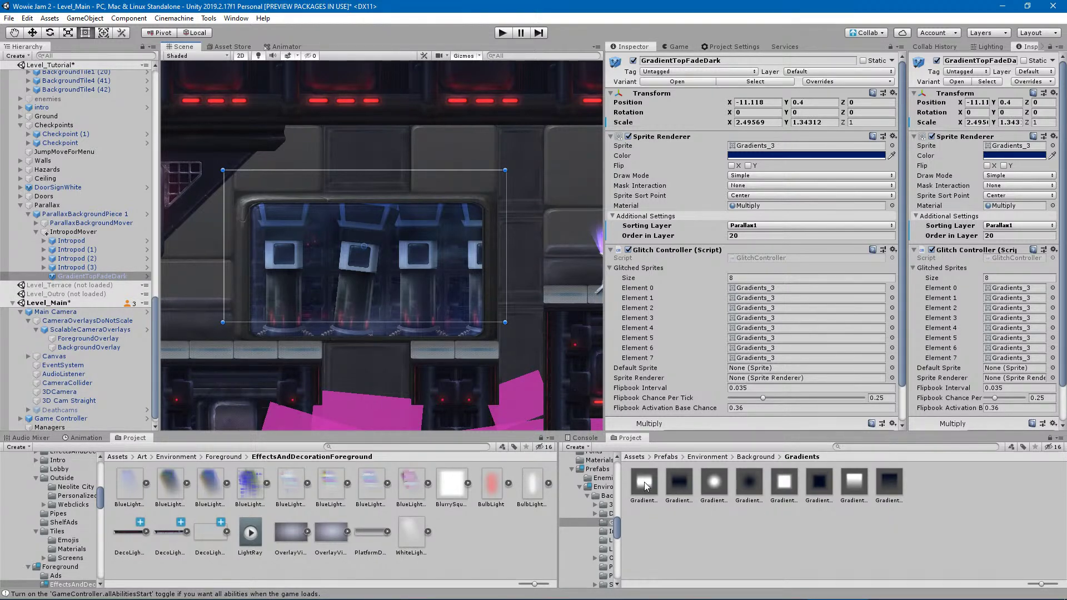
Add the GradientReflected prefab under IntropodMover, place it over the partly hidden last pod, and give it the Overlay material.
left_click_drag(648, 484, 74, 236)
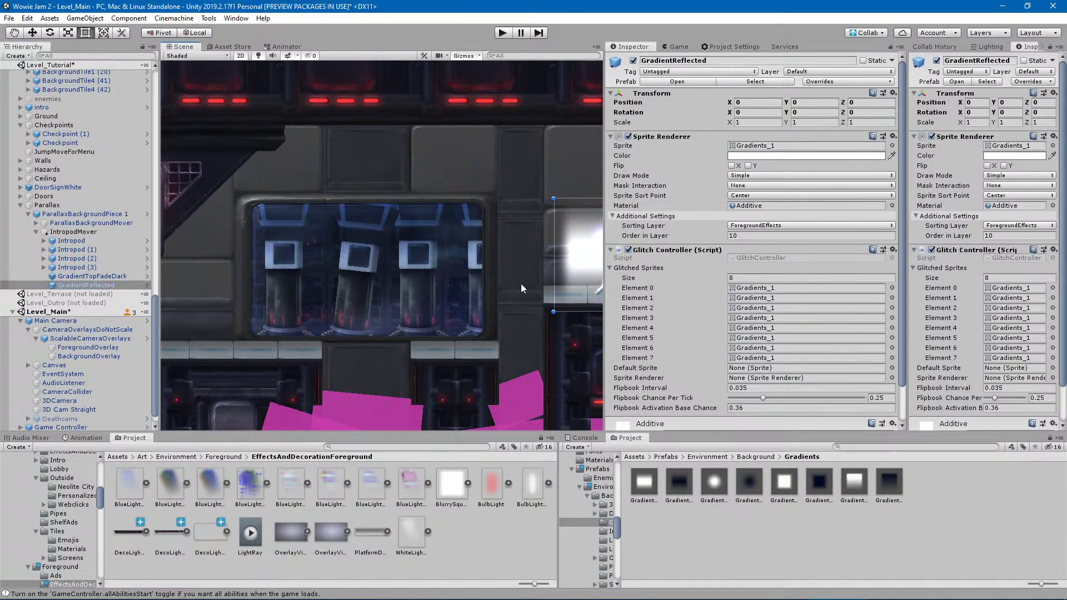
left_click_drag(541, 282, 459, 288)
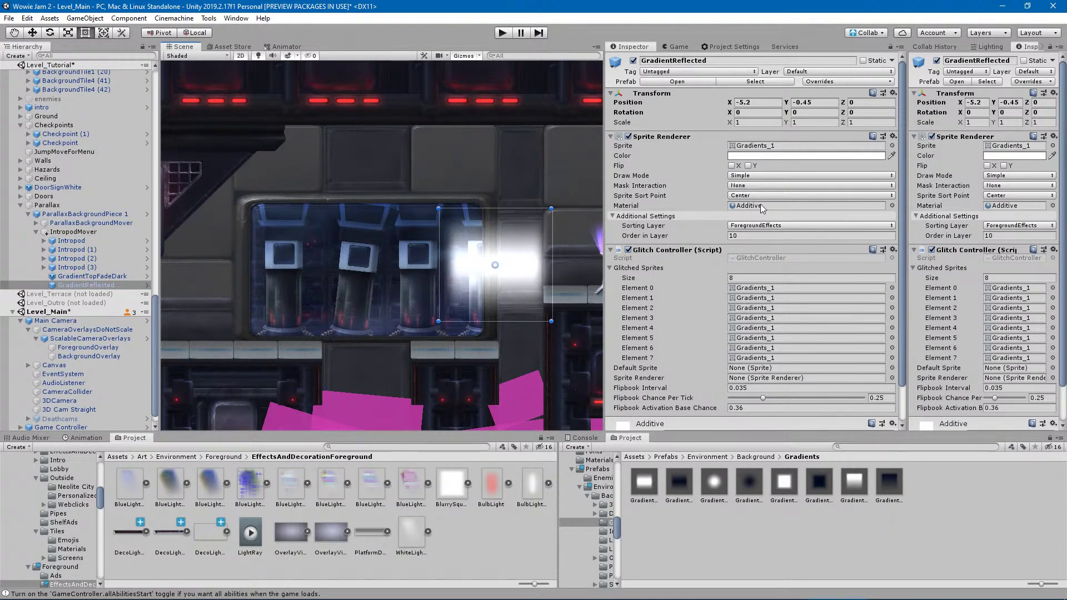
left_click(892, 206)
type("ov")
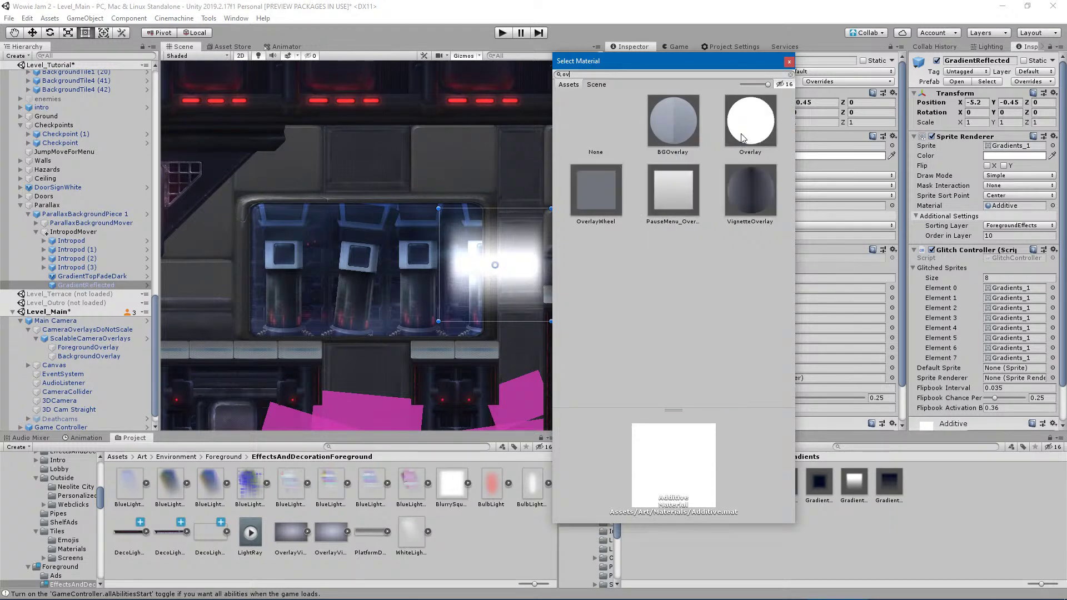
left_click(750, 121)
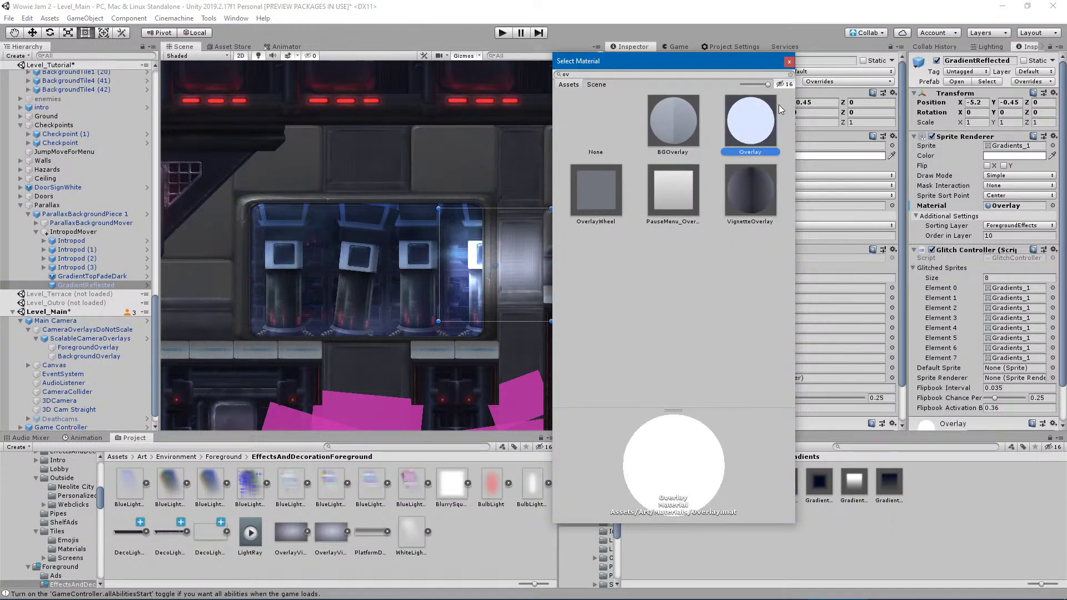
left_click(789, 61)
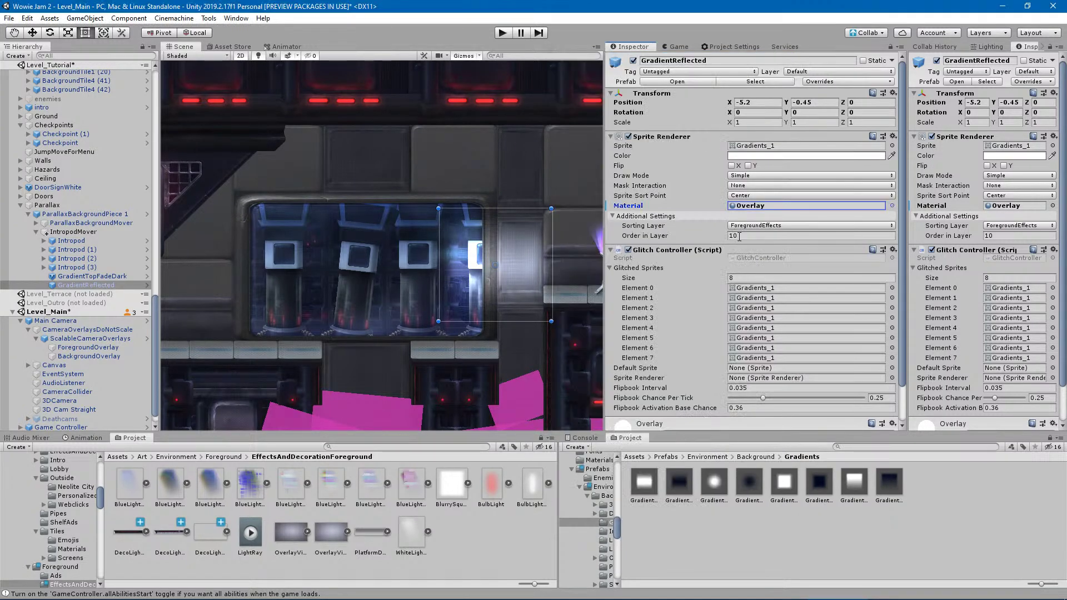
Set GradientReflected to sorting layer Parallax1 with order in layer 20, and tint it light red (FF6262).
left_click(757, 226)
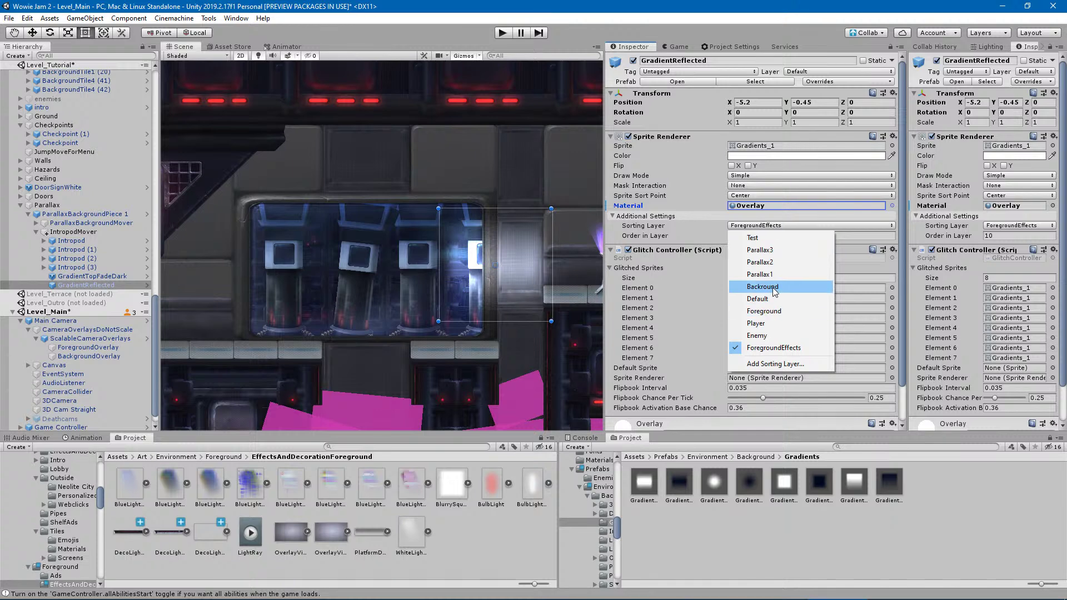
left_click(762, 275)
left_click(744, 236)
type("20")
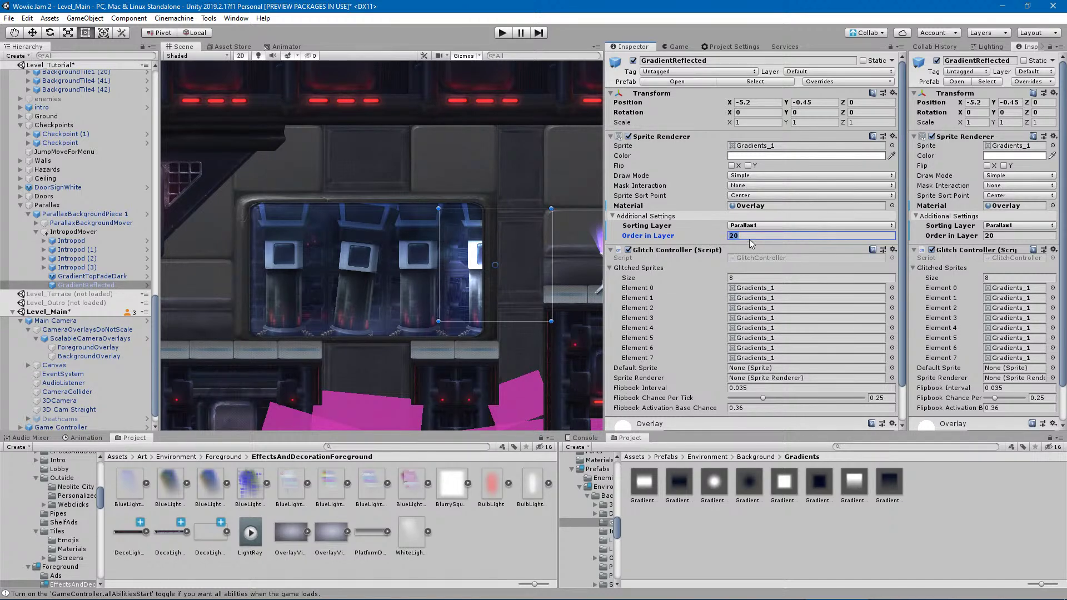
left_click(777, 156)
left_click(635, 304)
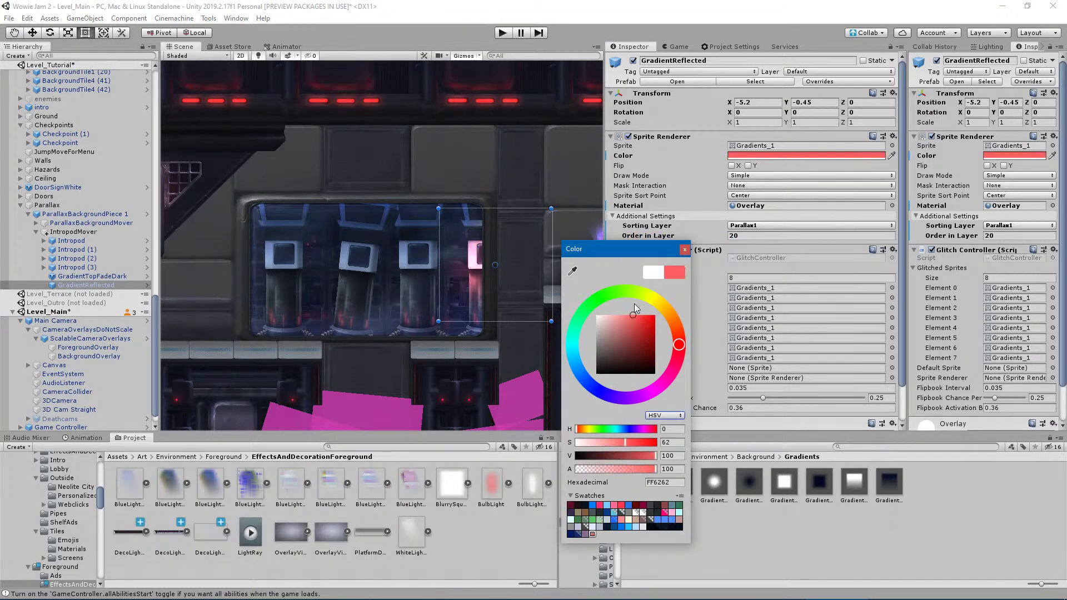
left_click(684, 249)
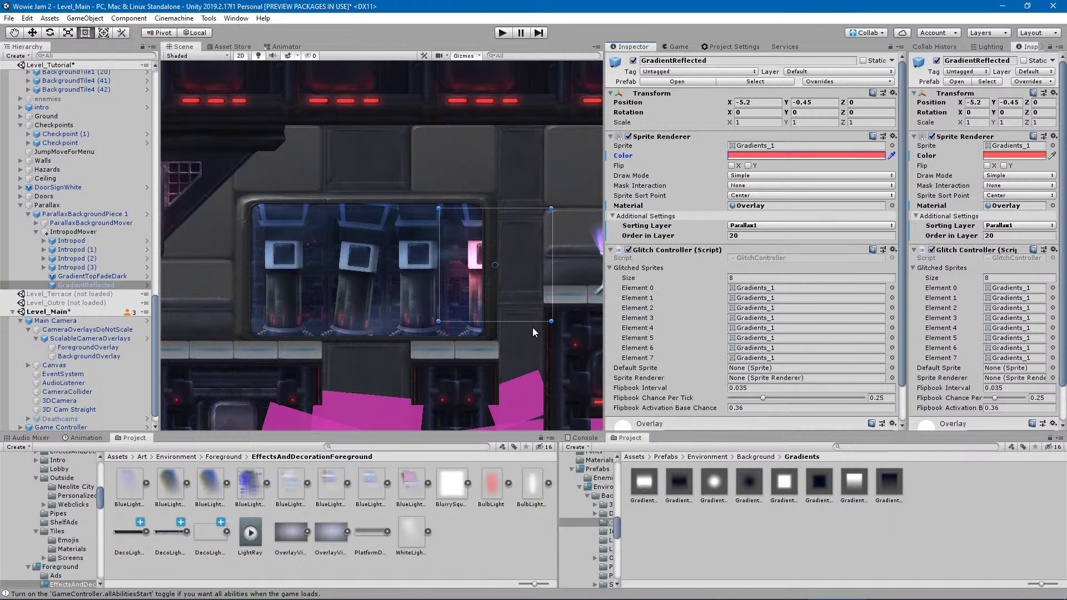
Rotate GradientReflected to about -91°, move it over the last pod's tube, and deepen its color to red BF3439.
left_click_drag(559, 329, 419, 338)
left_click_drag(498, 300, 484, 323)
left_click(784, 156)
mouse_move(638, 322)
left_mouse_down()
mouse_move(680, 348)
mouse_move(640, 333)
left_mouse_up()
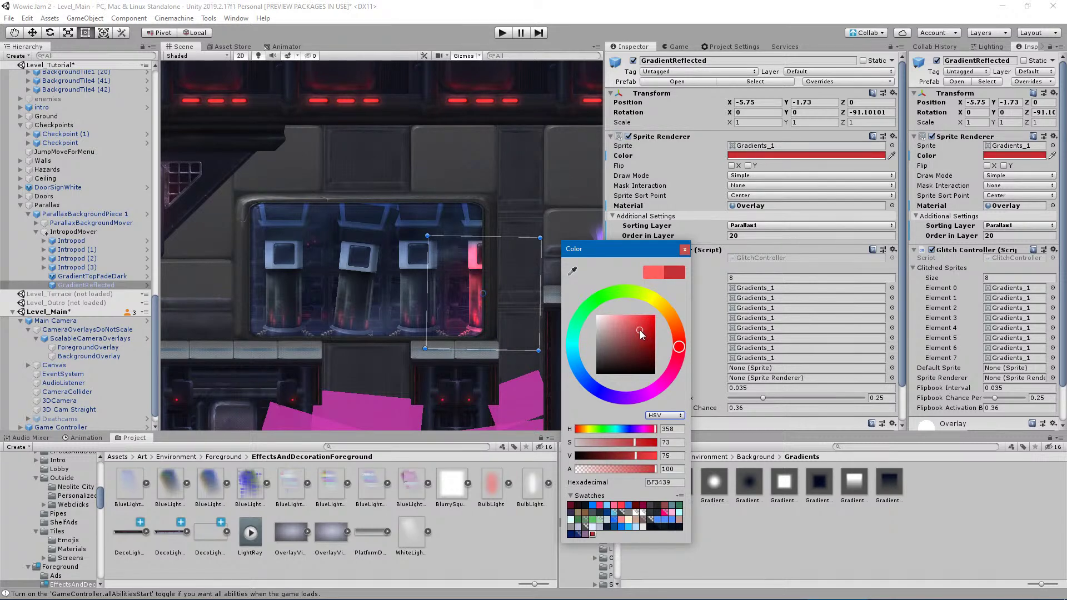
left_click(684, 250)
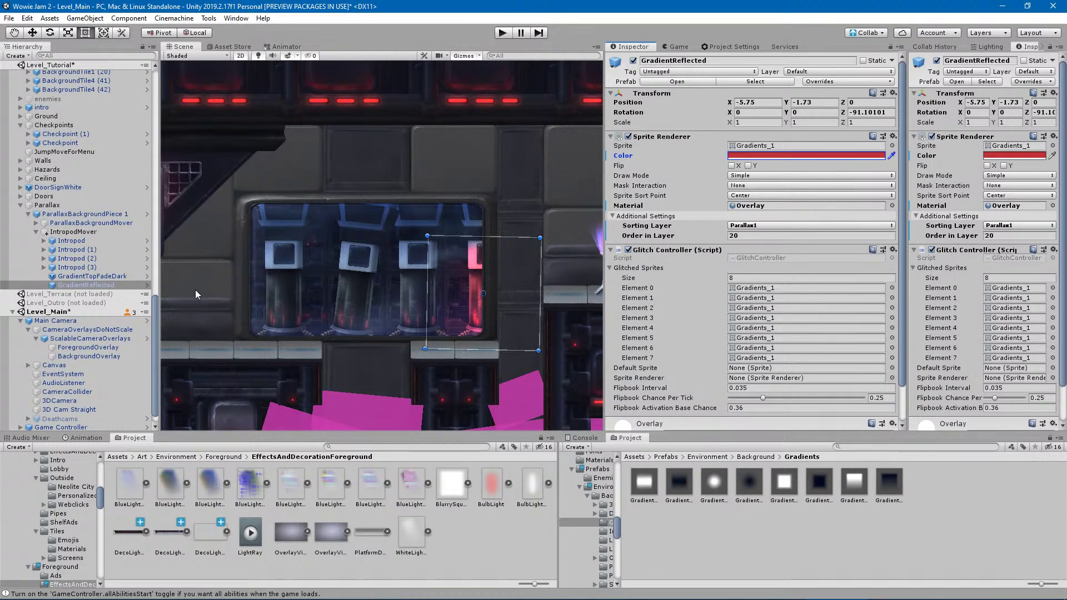
Find the TubeBlack object inside Intropod (3) and make GradientReflected its child.
left_click(83, 240)
left_click(84, 232)
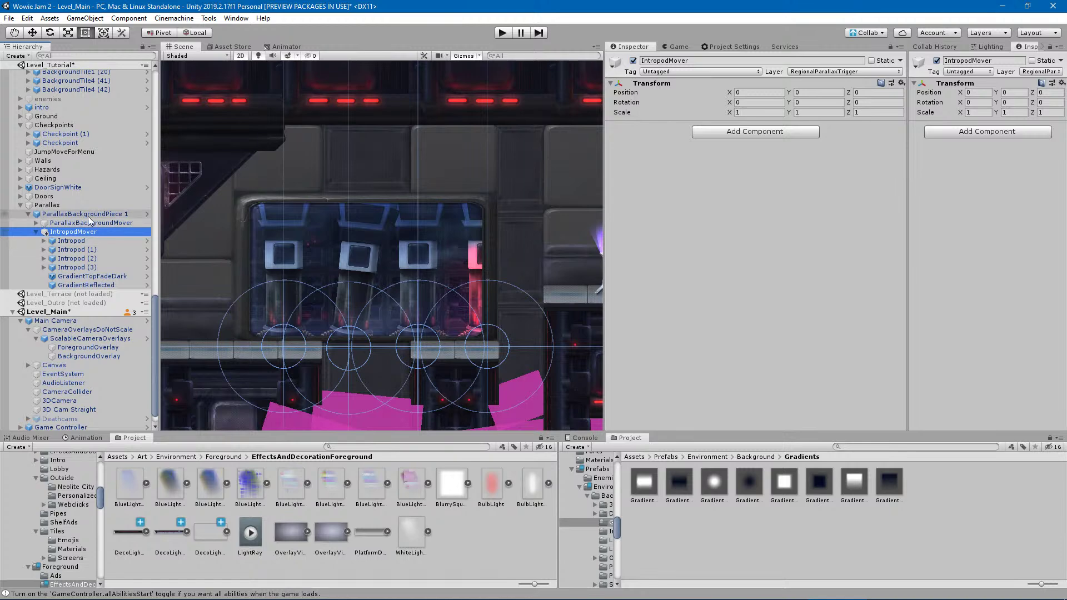
left_click(66, 240)
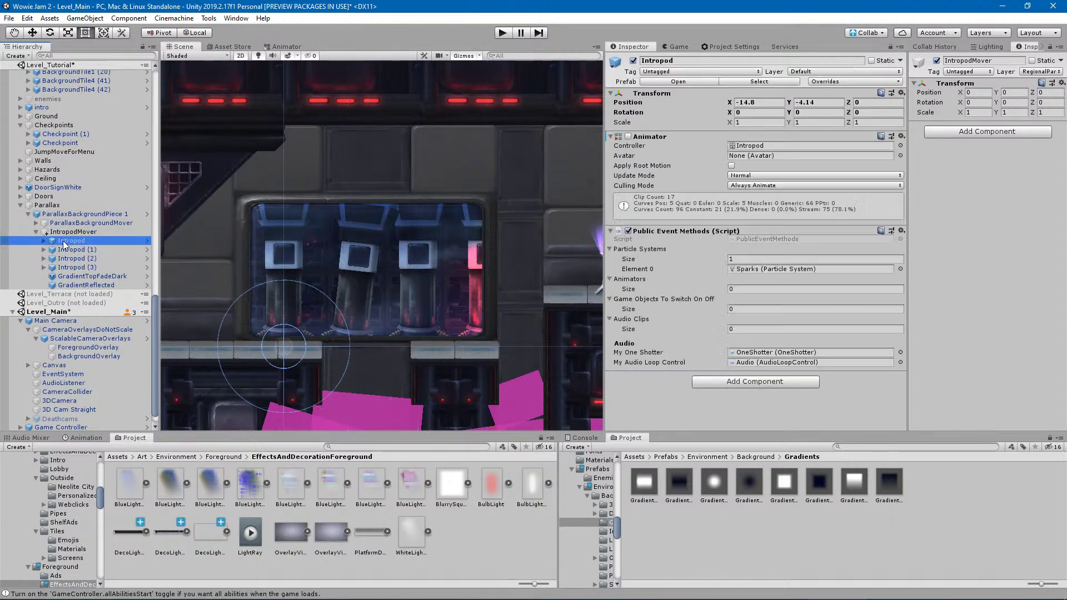
left_click(65, 259)
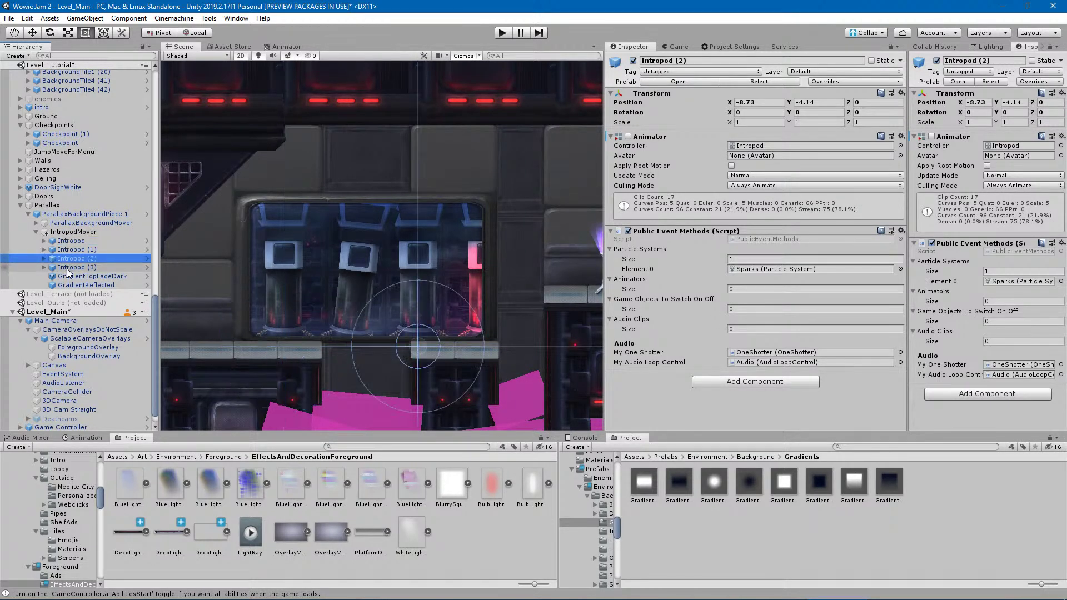
left_click(66, 269)
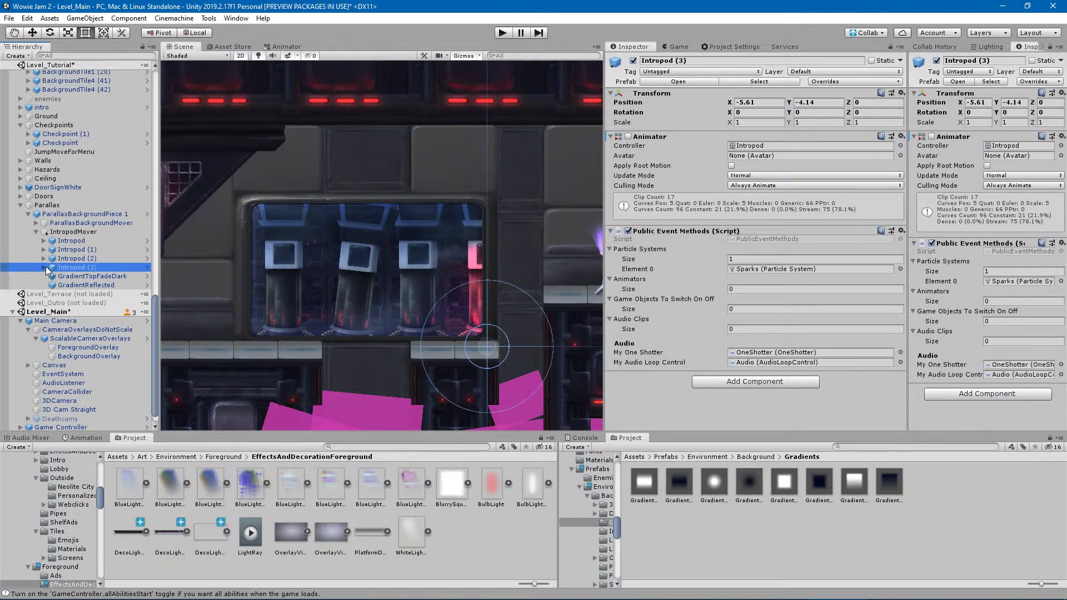
left_click(45, 267)
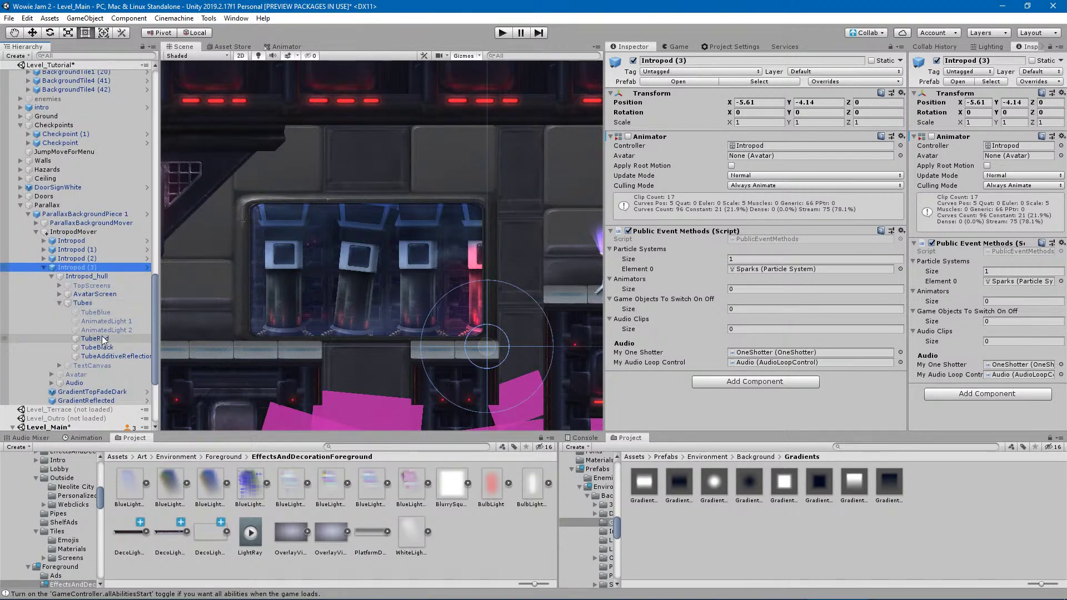
left_click(102, 338)
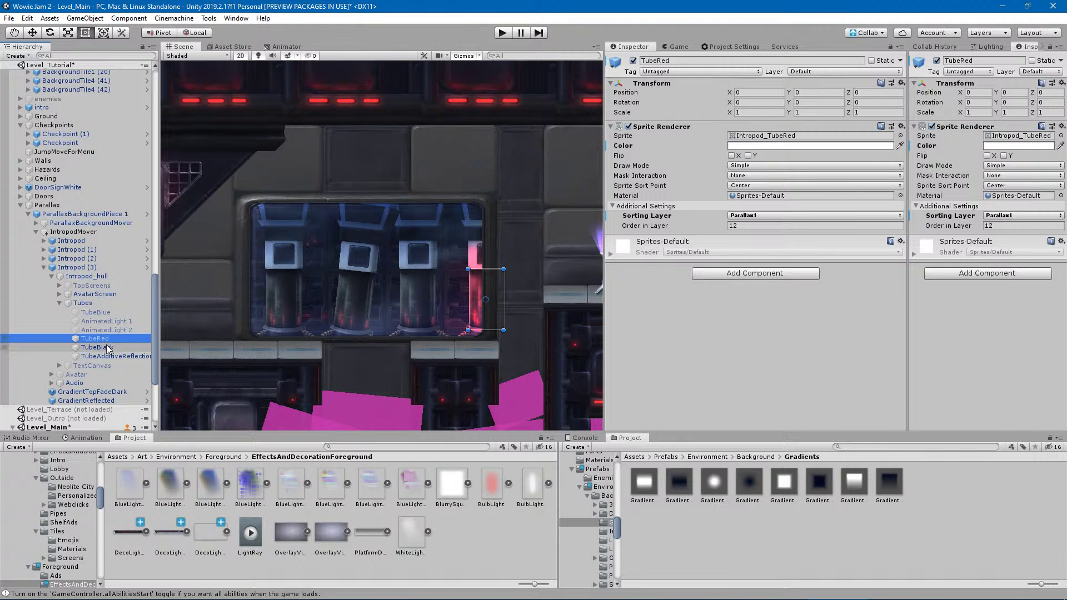
left_click(106, 346)
left_click_drag(92, 401, 103, 349)
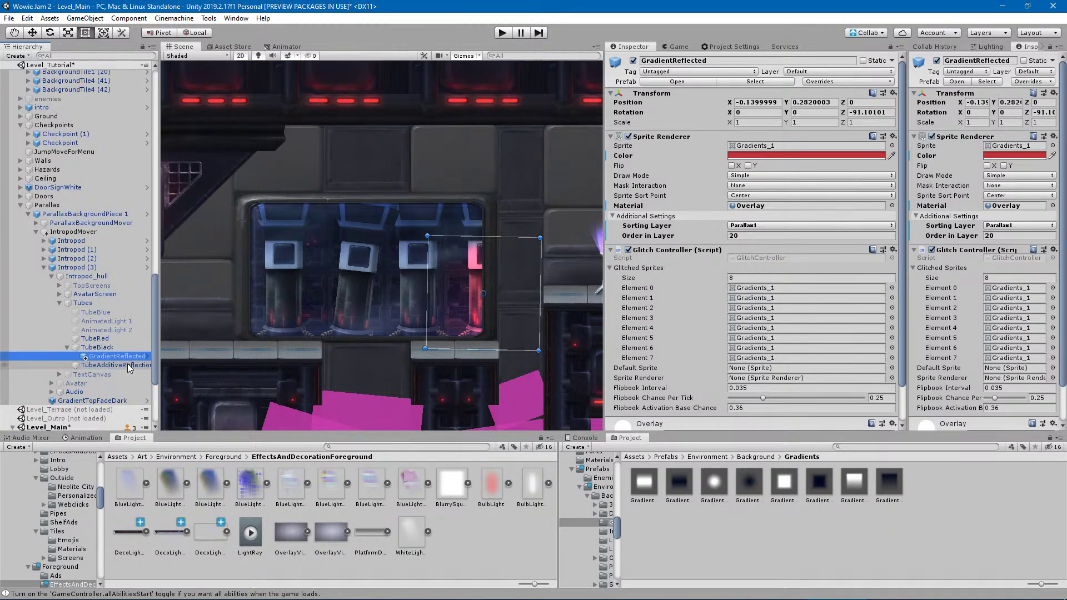
Shorten GradientReflected to an X scale of about 0.74 around the red tube and darken its color to about 852E31.
left_click_drag(490, 237, 489, 262)
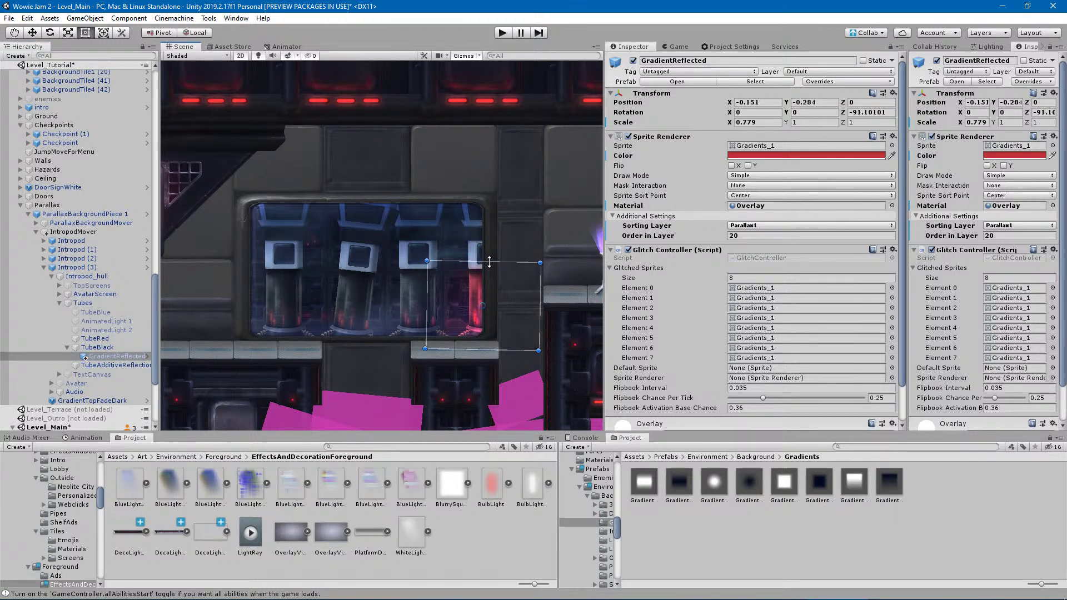
left_click_drag(475, 347, 475, 344)
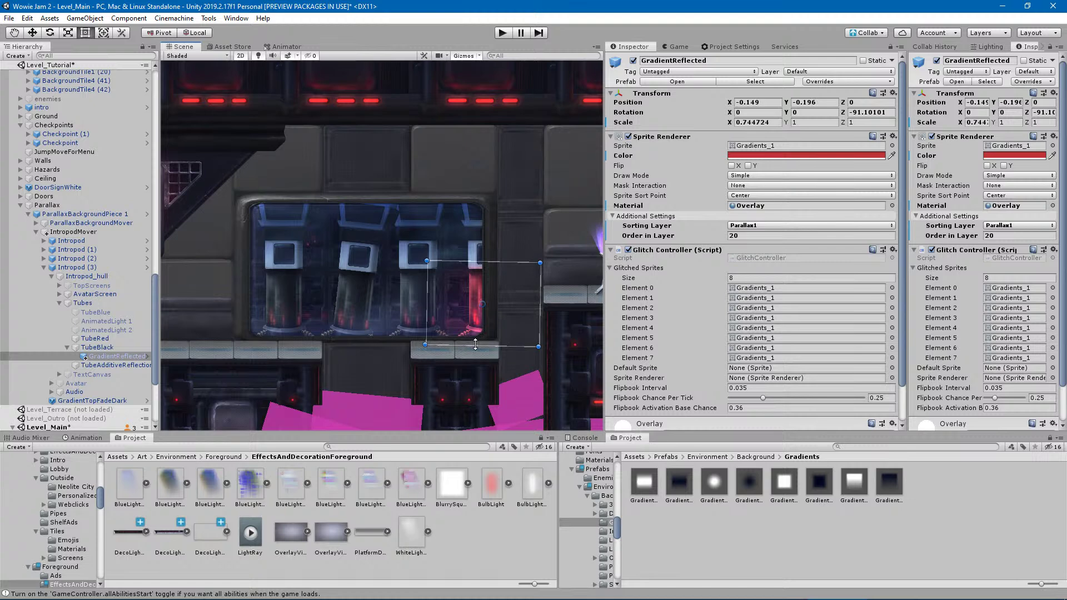
left_click(829, 156)
left_click_drag(636, 343, 638, 348)
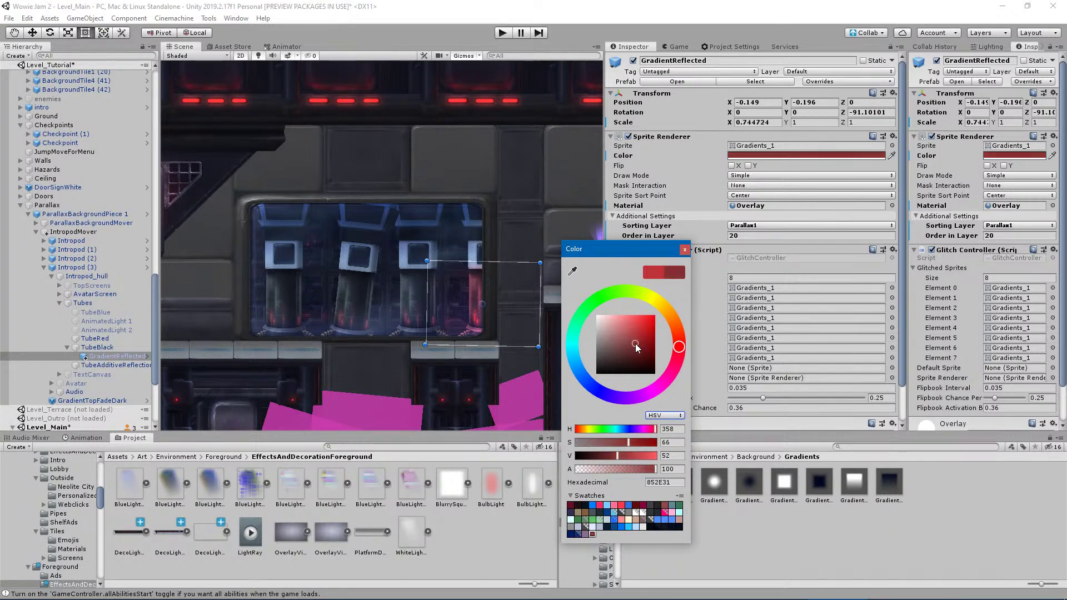
left_click(684, 249)
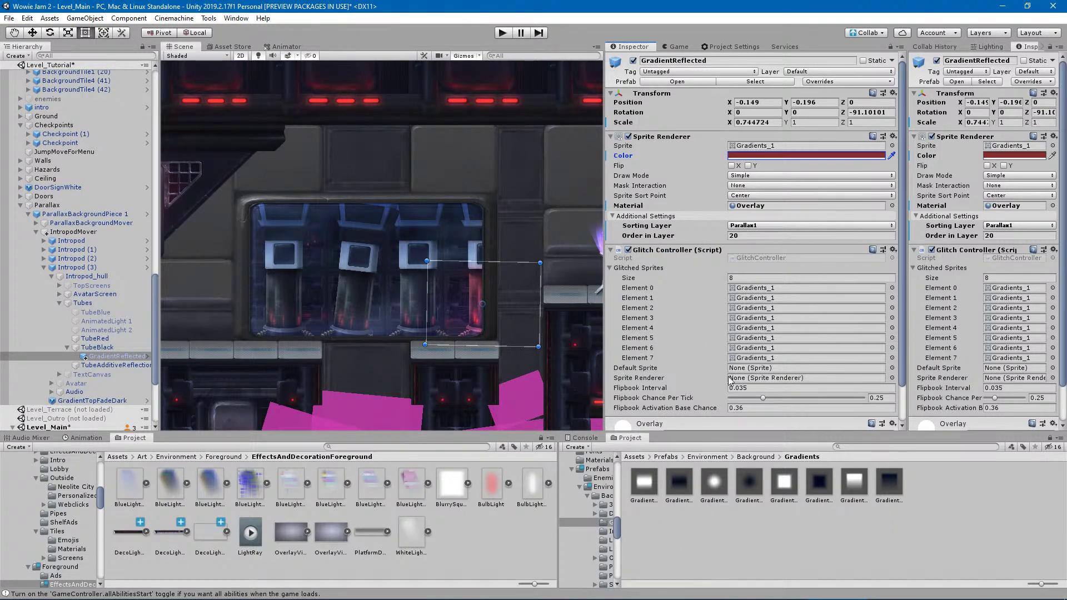
In TubeBlack's Animate Sprite Alpha Value script, assign TubeBlack as a positive sprite renderer and GradientReflected as a negative one.
scroll(675, 387, "down", 2)
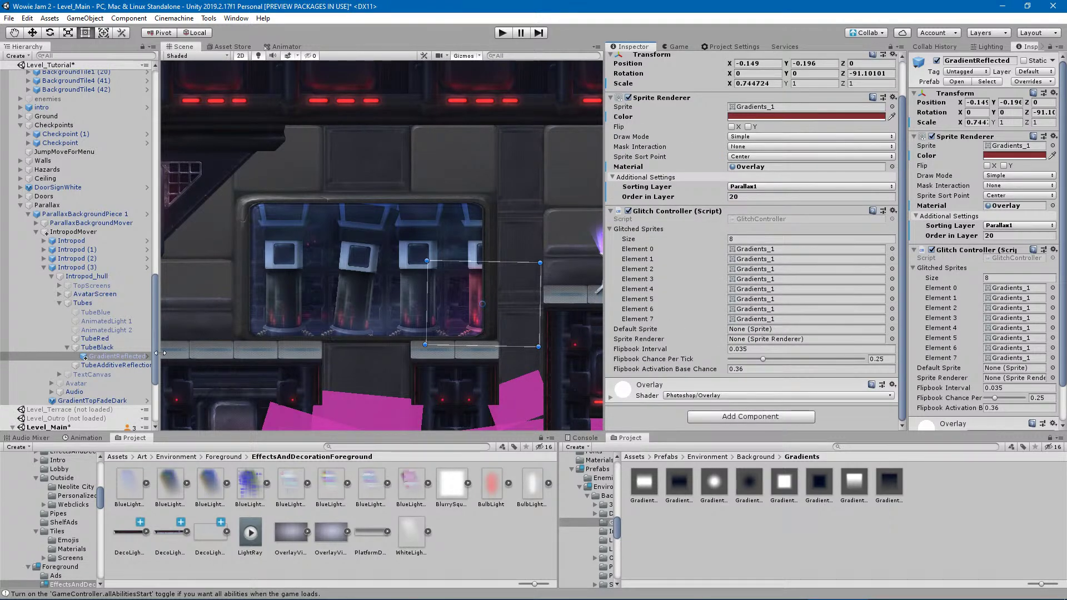
left_click(111, 349)
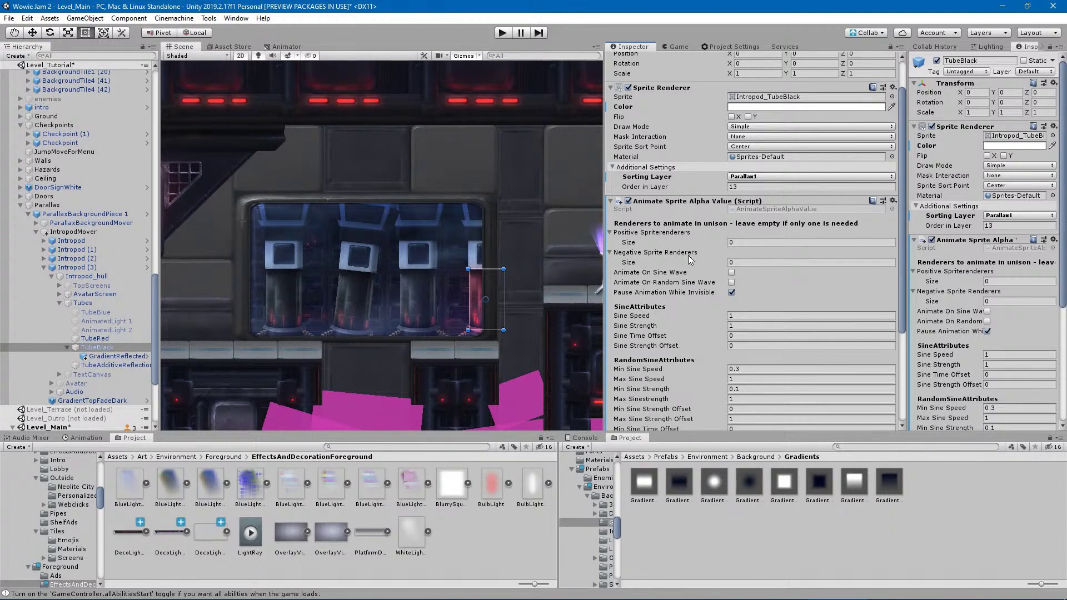
left_click_drag(688, 259, 689, 256)
left_click_drag(108, 349, 662, 237)
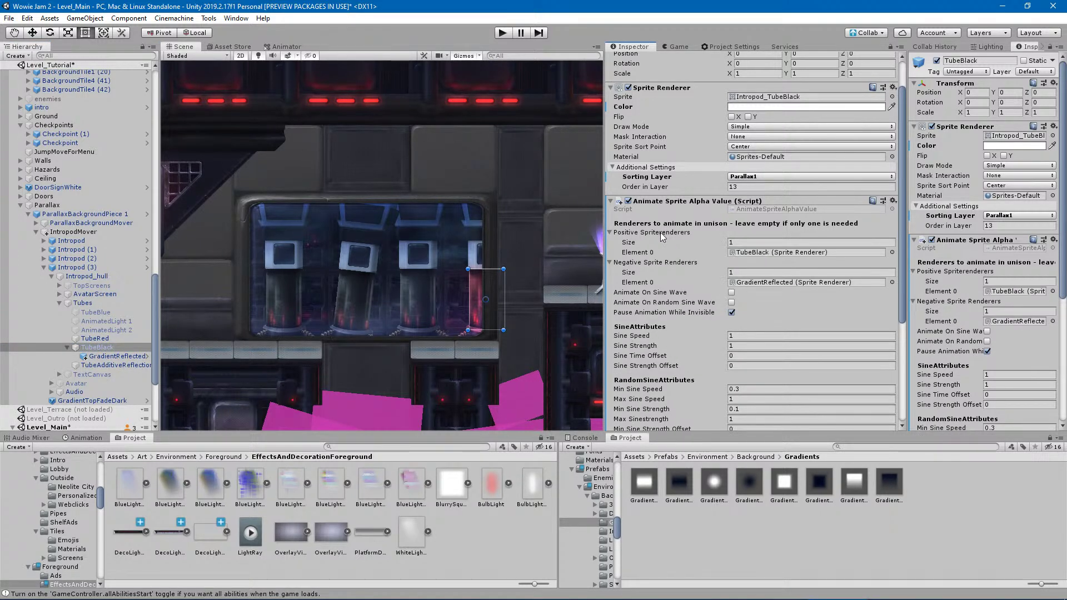
left_click(494, 523)
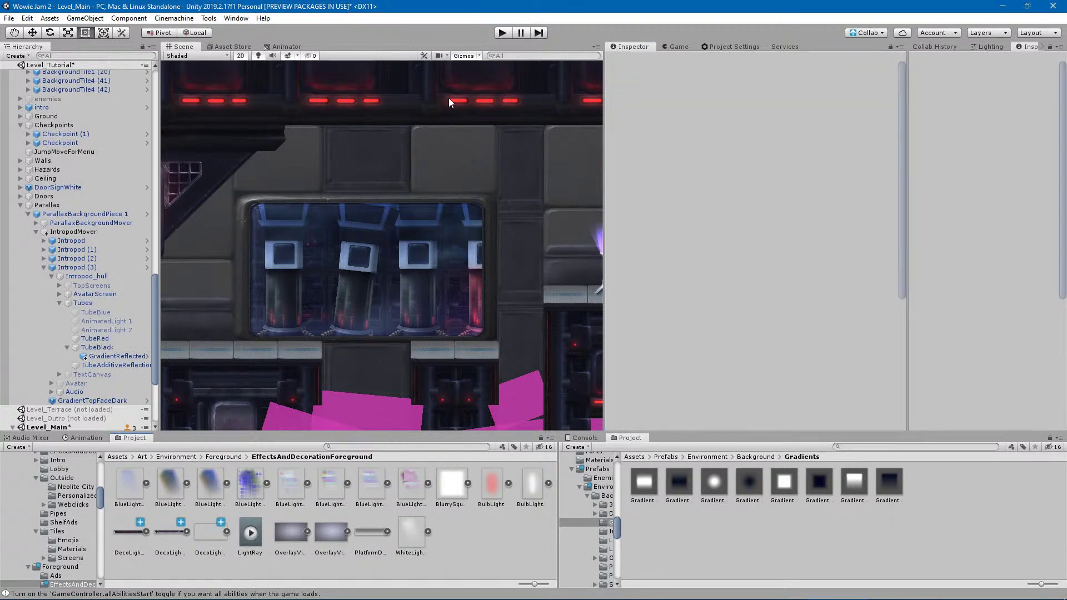
middle_click_drag(351, 271, 395, 279)
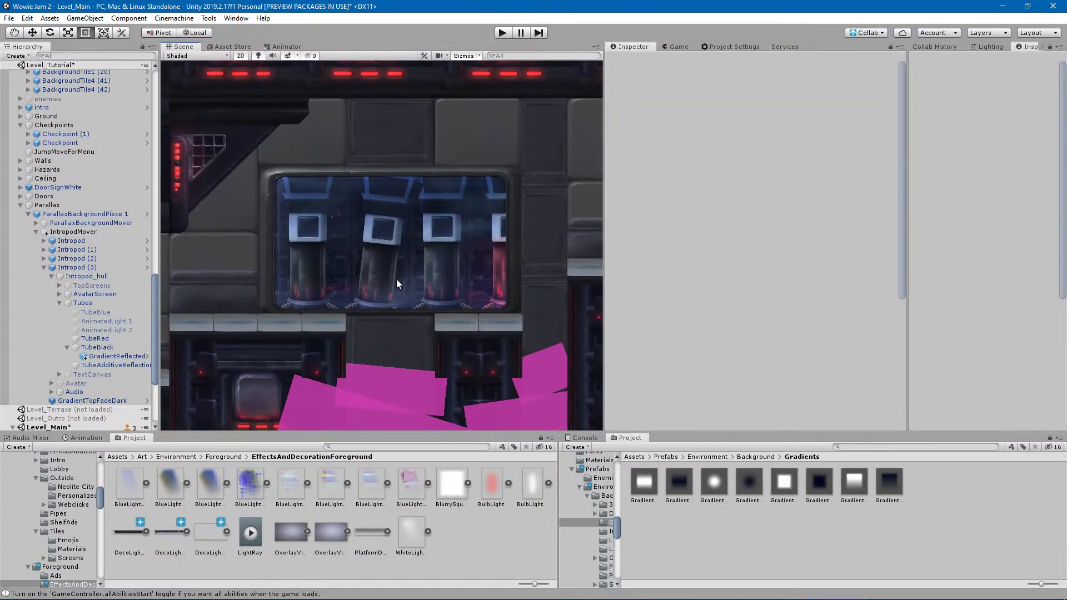
Play-test the level up to the pod window, examine how the red glow follows the last tube, and stop the game.
left_click(502, 33)
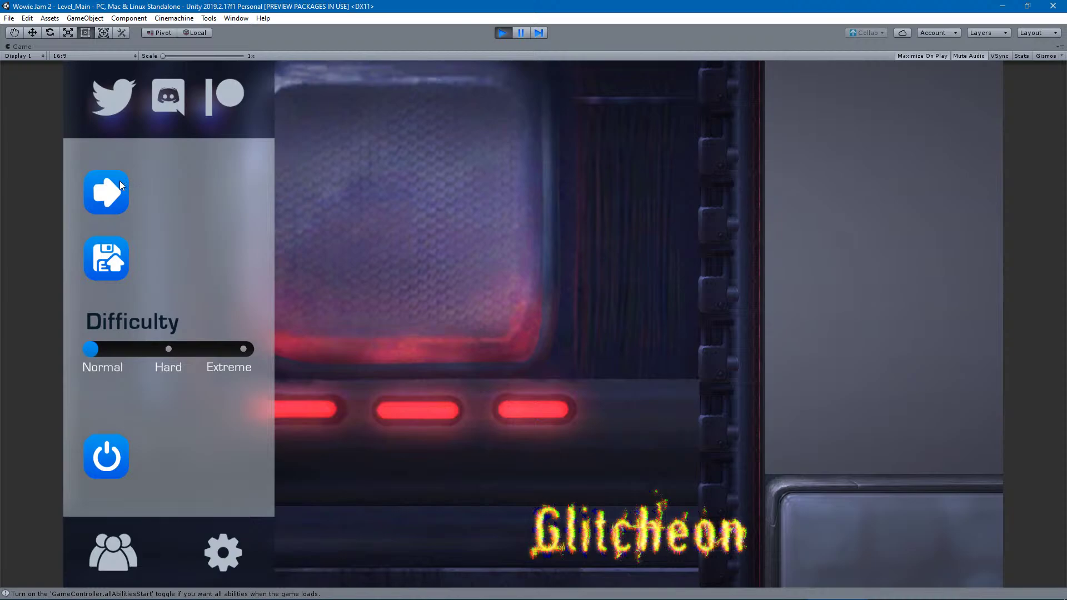
left_click(119, 185)
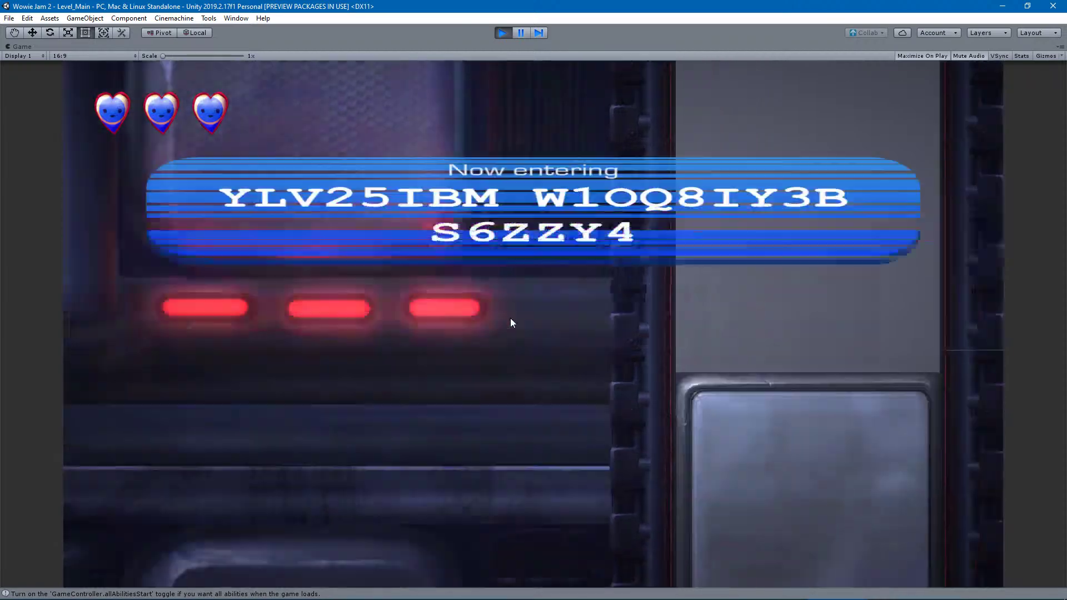
key("a")
key("d")
key("w")
key("d")
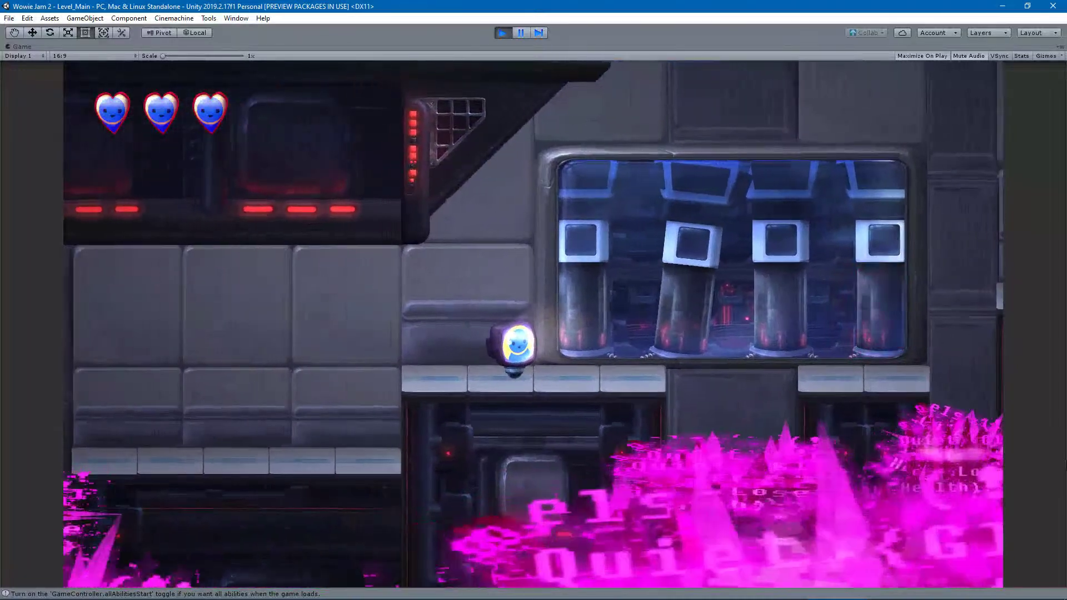
key("d")
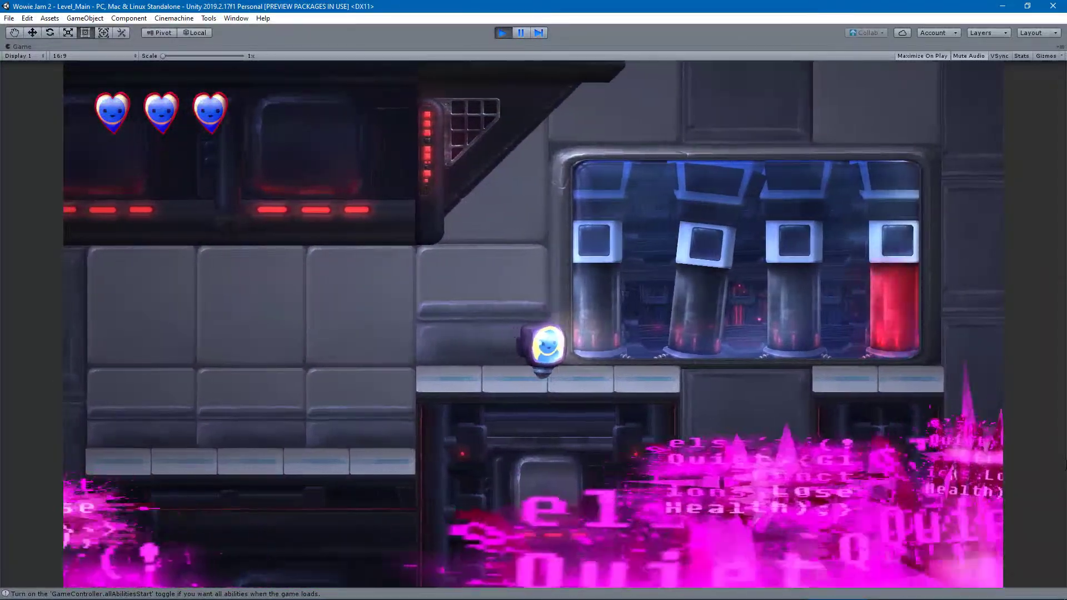
key("w")
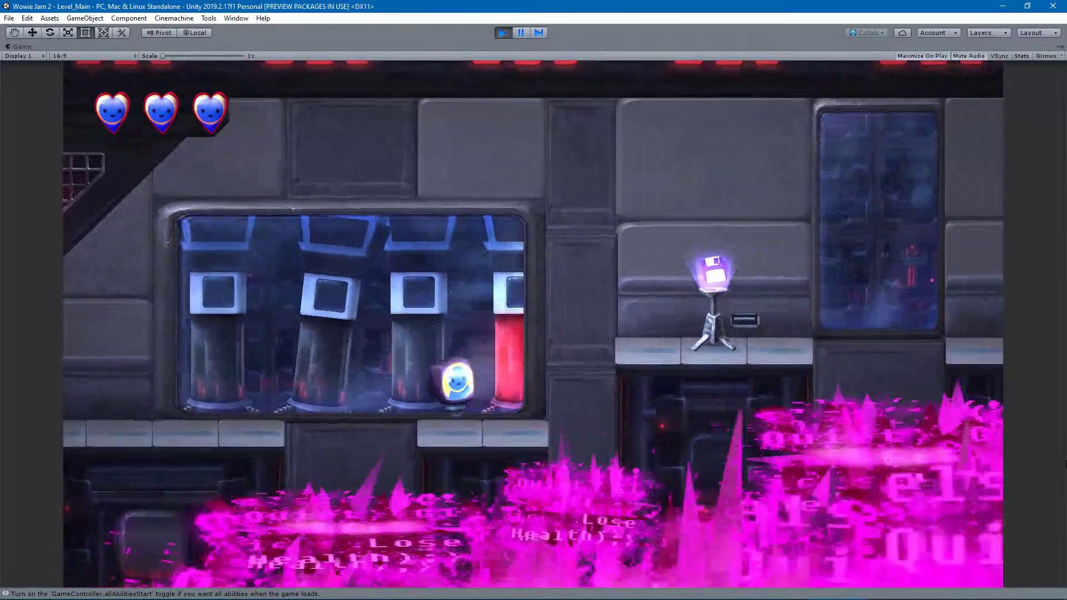
key("a")
key("space")
key("d")
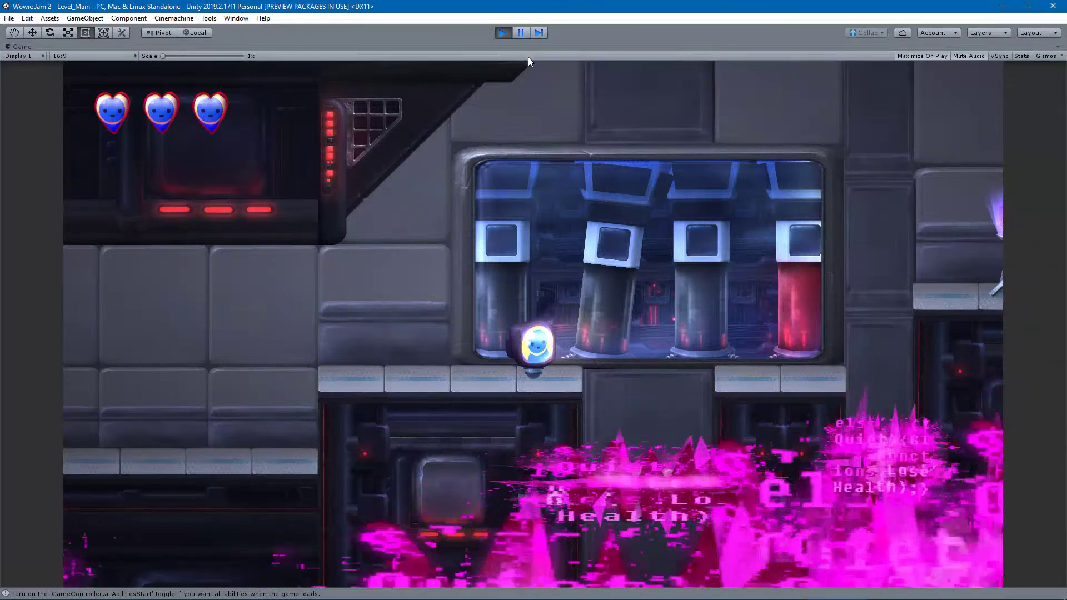
left_click(502, 33)
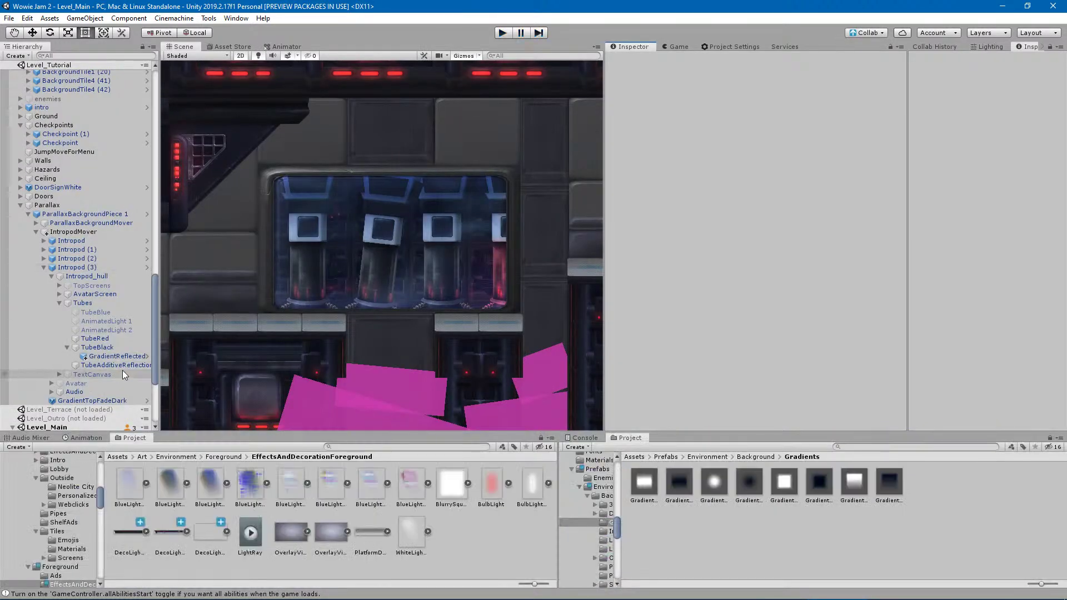
Compare GradientReflected's sorting with TubeRed and set GradientReflected's order in layer to 10.
left_click(114, 357)
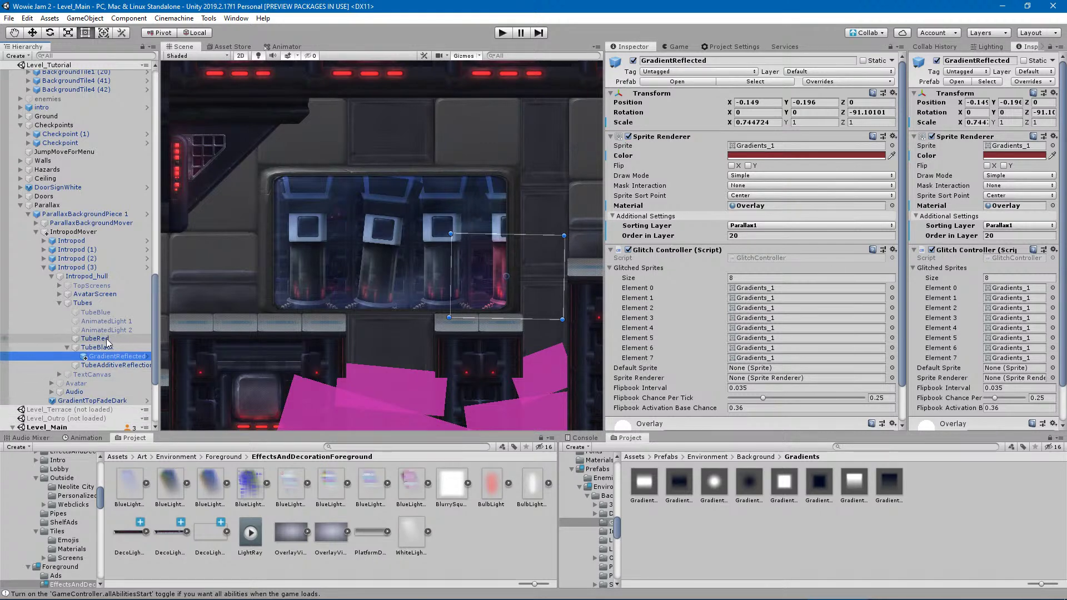
left_click(101, 339)
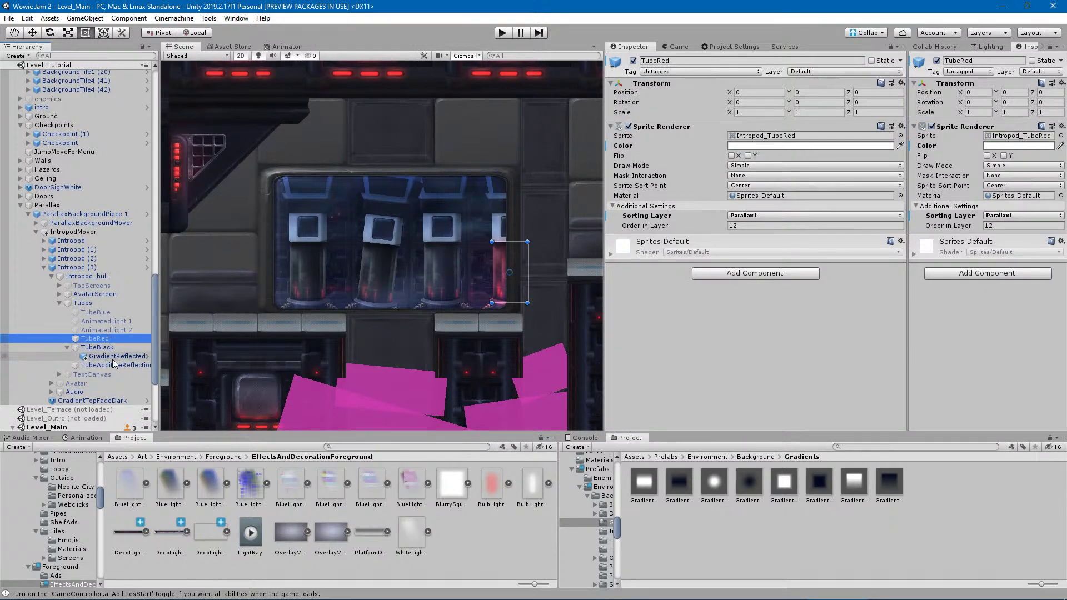
left_click(114, 357)
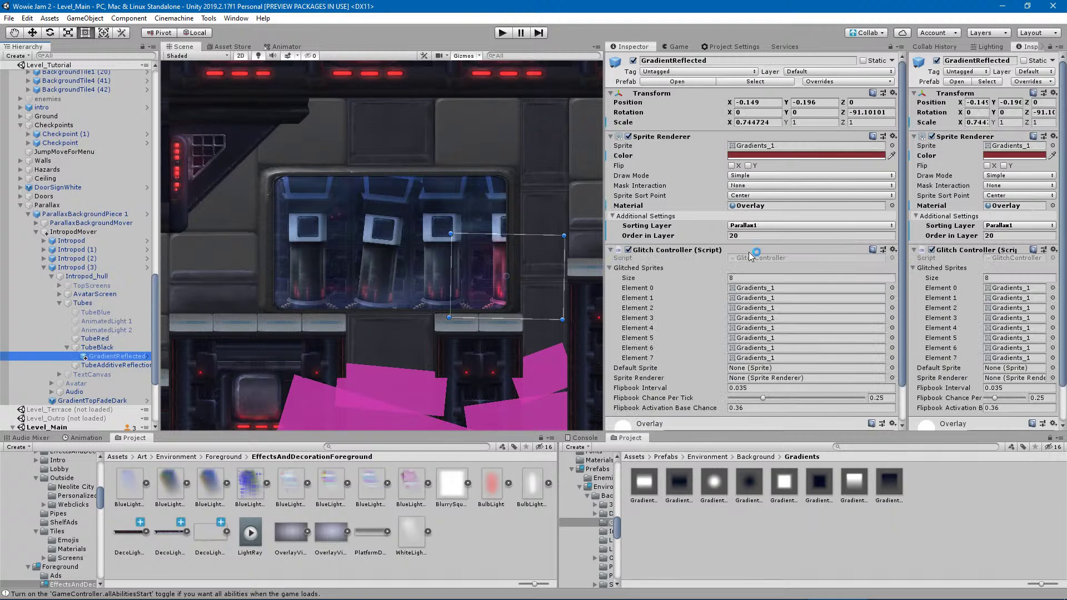
left_click(746, 236)
type("10")
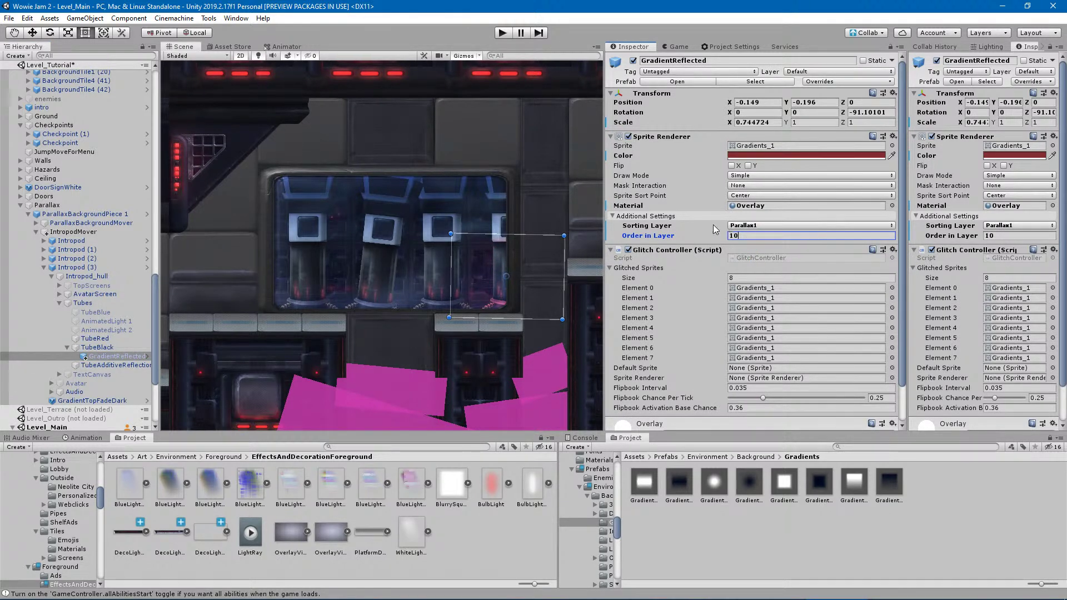
left_click(499, 549)
Run the game again to the pod window, check the glow's new layering behind the tubes, and exit play mode.
left_click(502, 32)
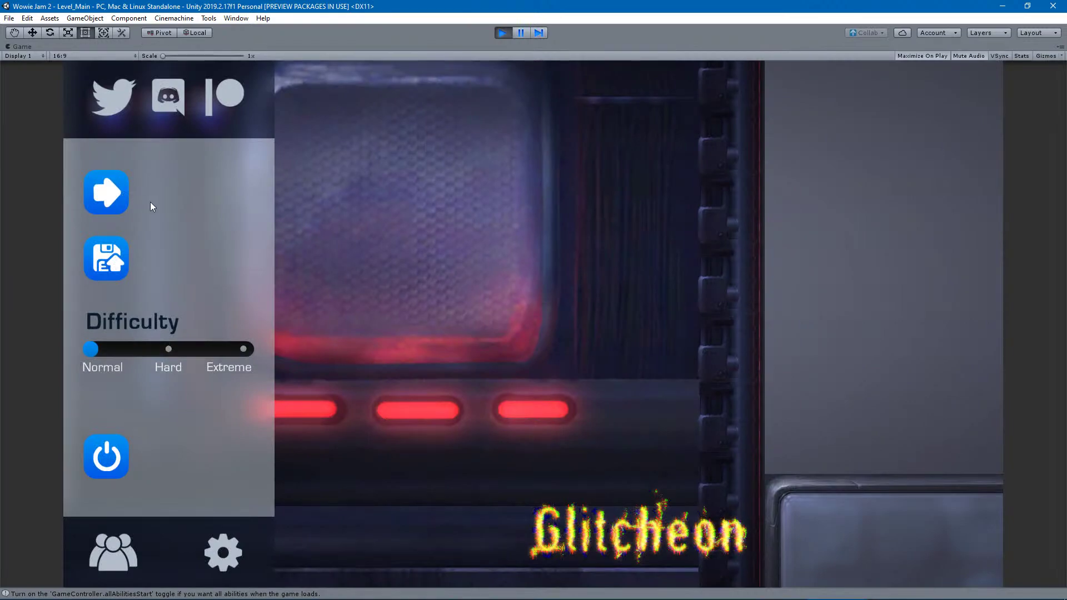
left_click(105, 195)
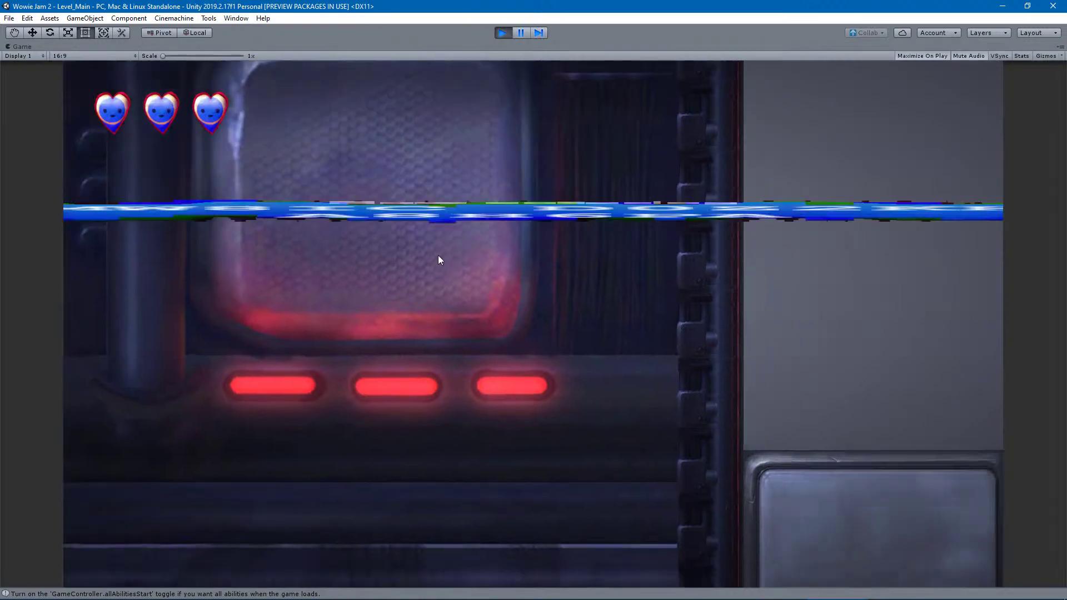
key("a")
key("d")
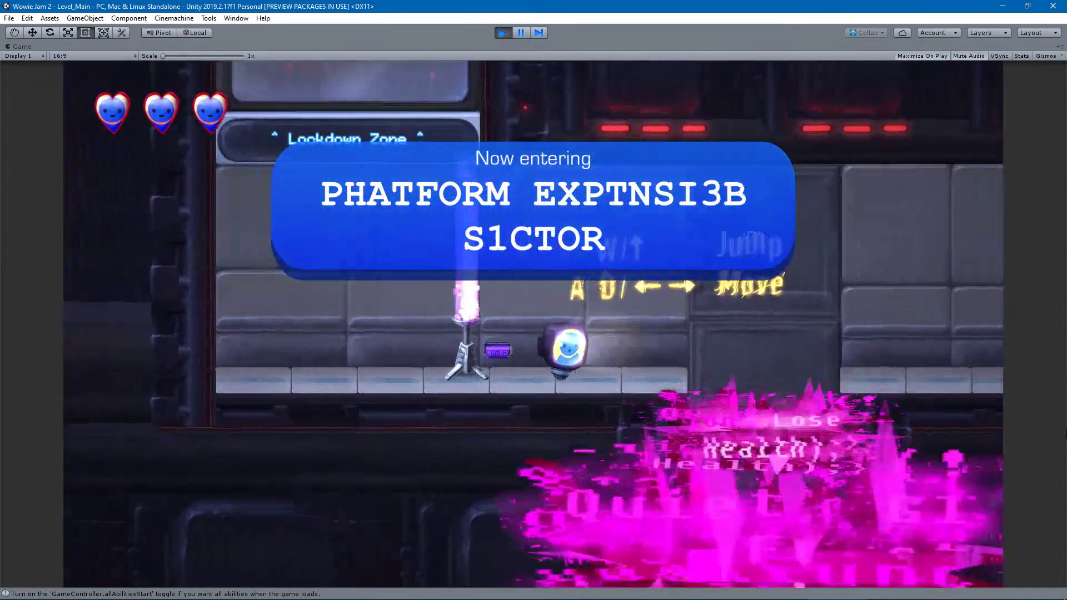
key("d")
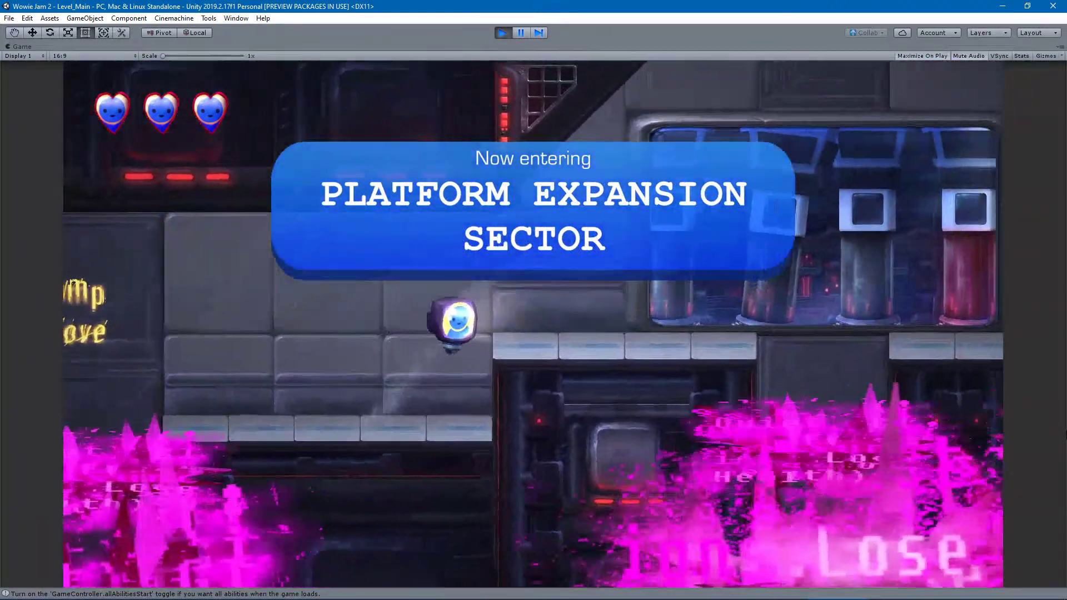
key("d")
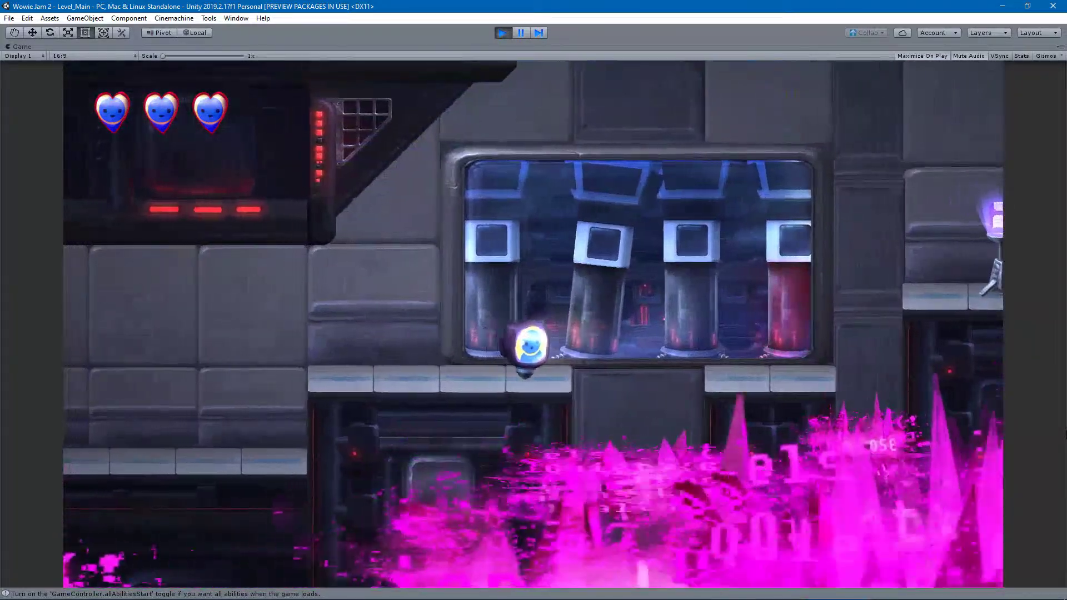
key("Left")
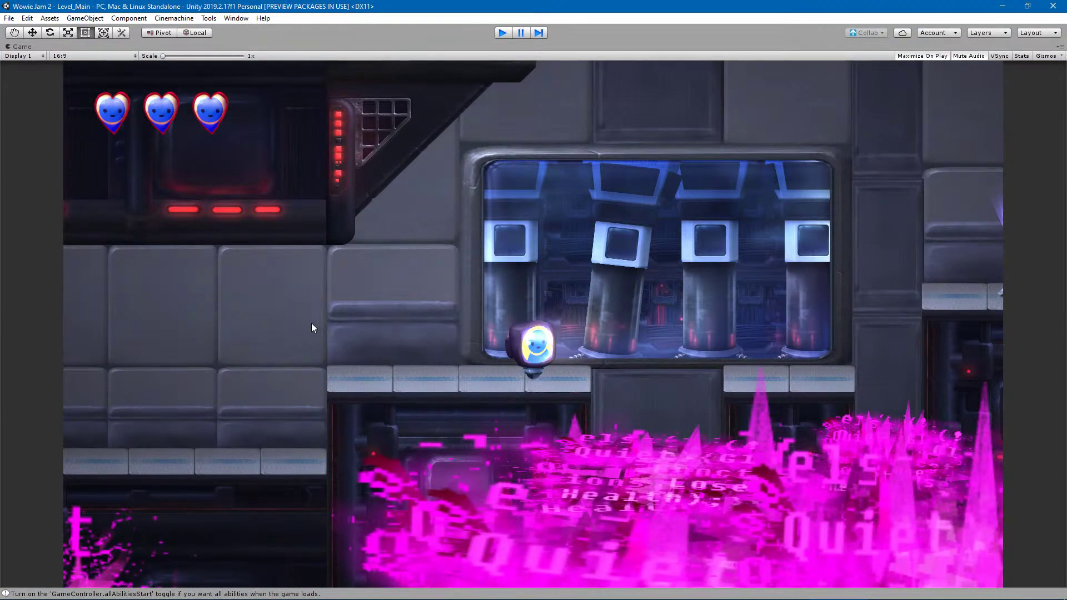
key("ctrl+p")
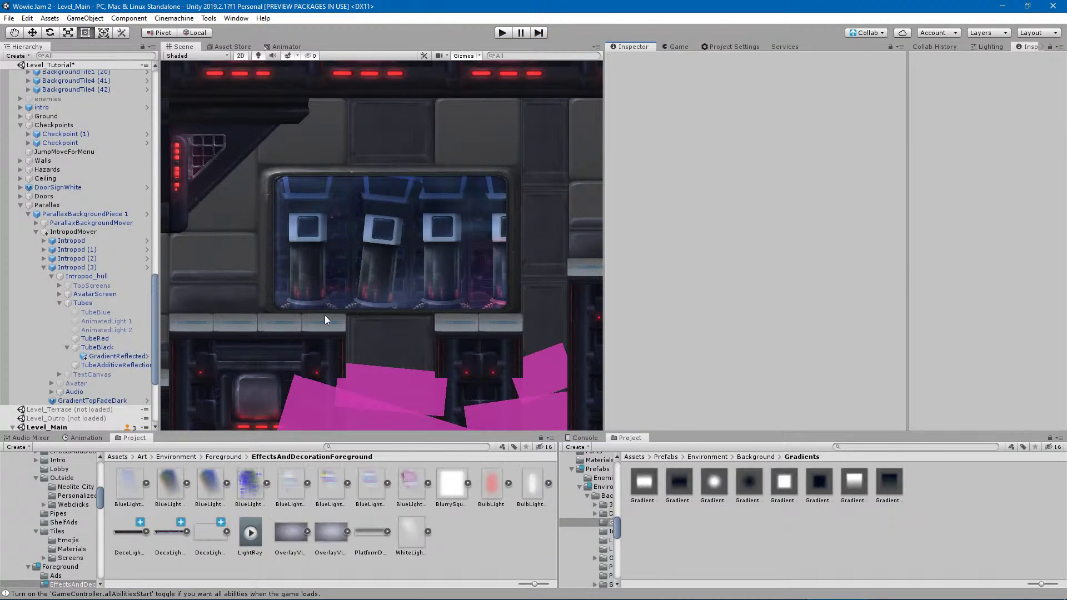
Brighten GradientReflected's color to a slightly stronger, more saturated red.
left_click(116, 356)
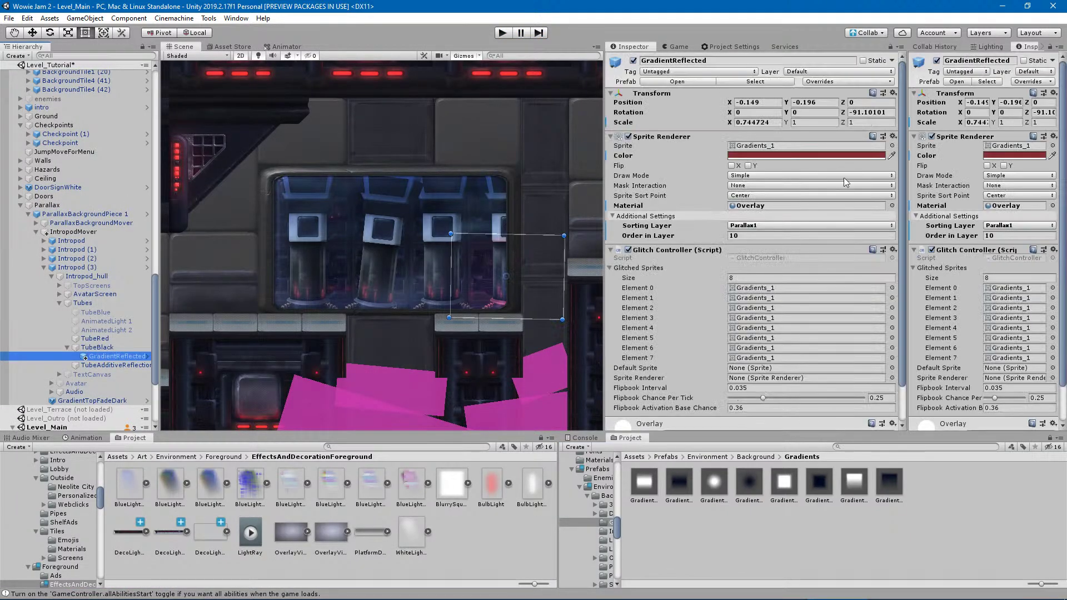
left_click(826, 159)
left_click(636, 341)
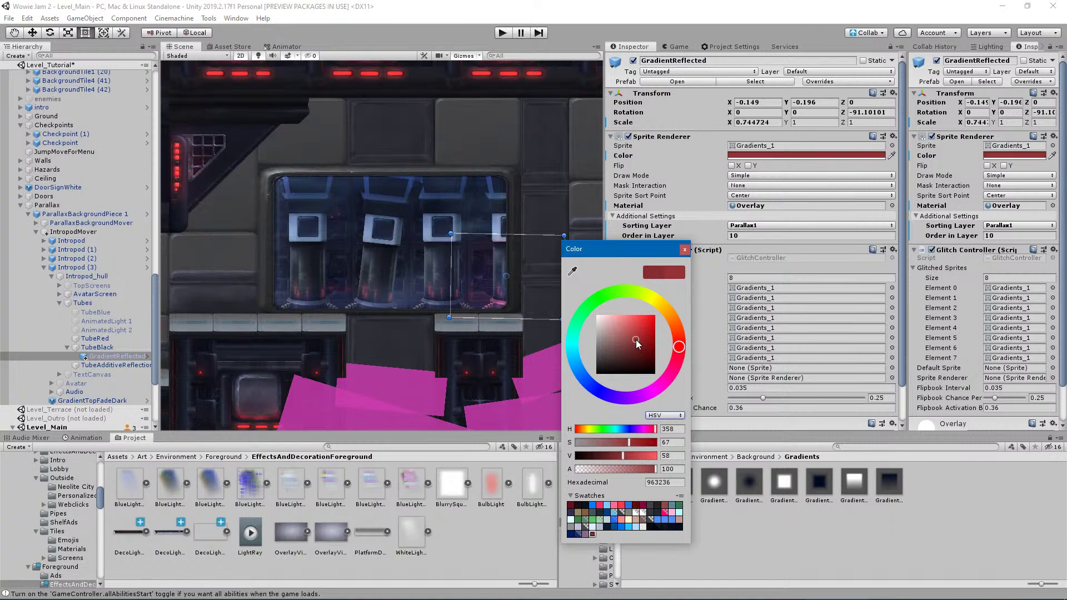
left_click_drag(636, 344, 638, 342)
left_click(685, 252)
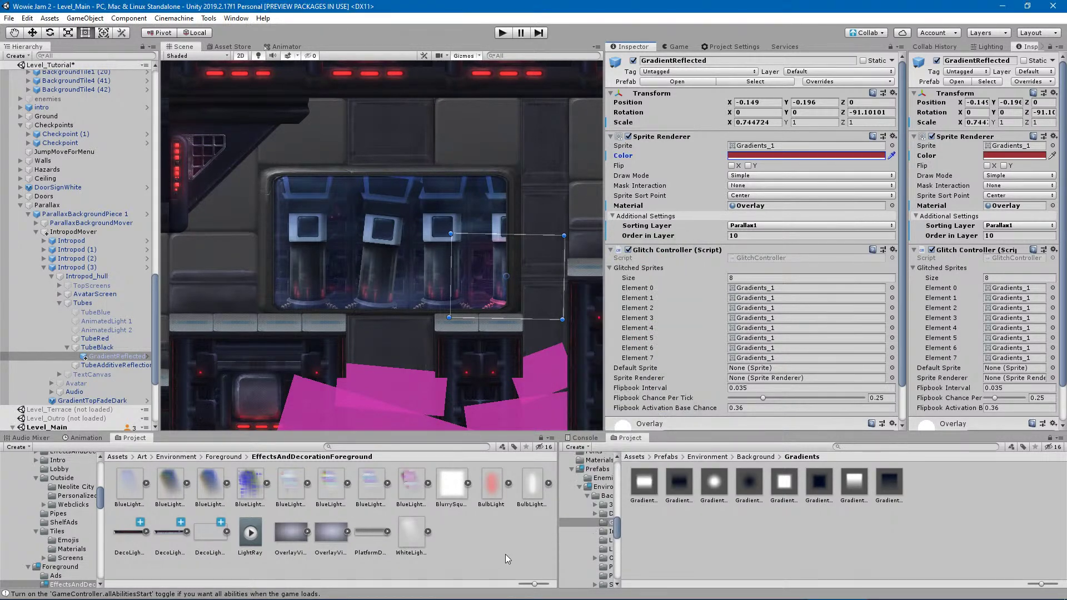
left_click(489, 546)
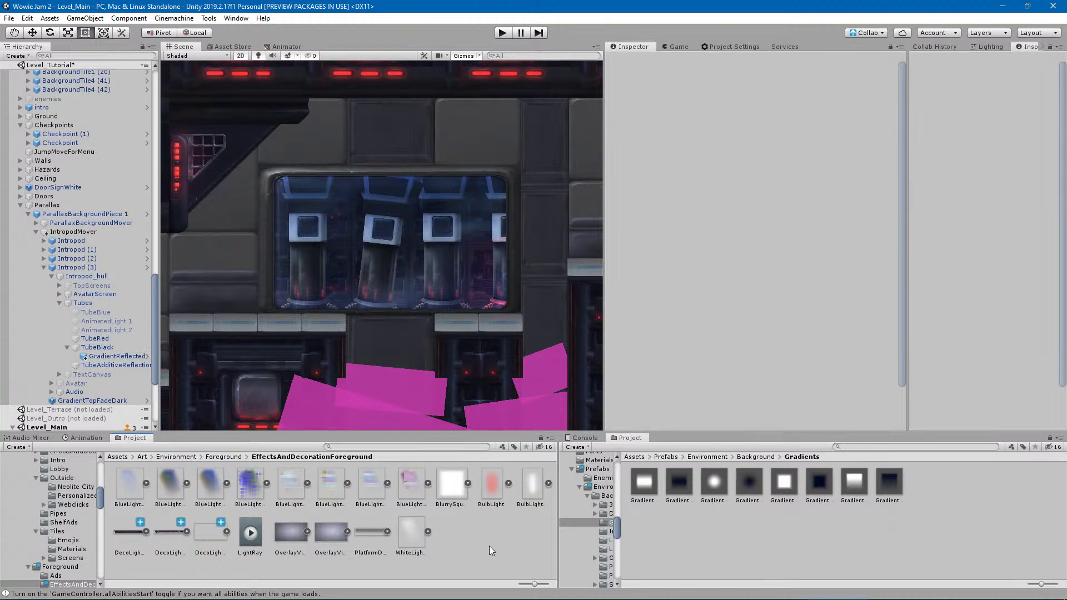
Play-test the level past the pod window and the tall windows, checking the glow's stronger red from both directions, and stop the game.
left_click(502, 34)
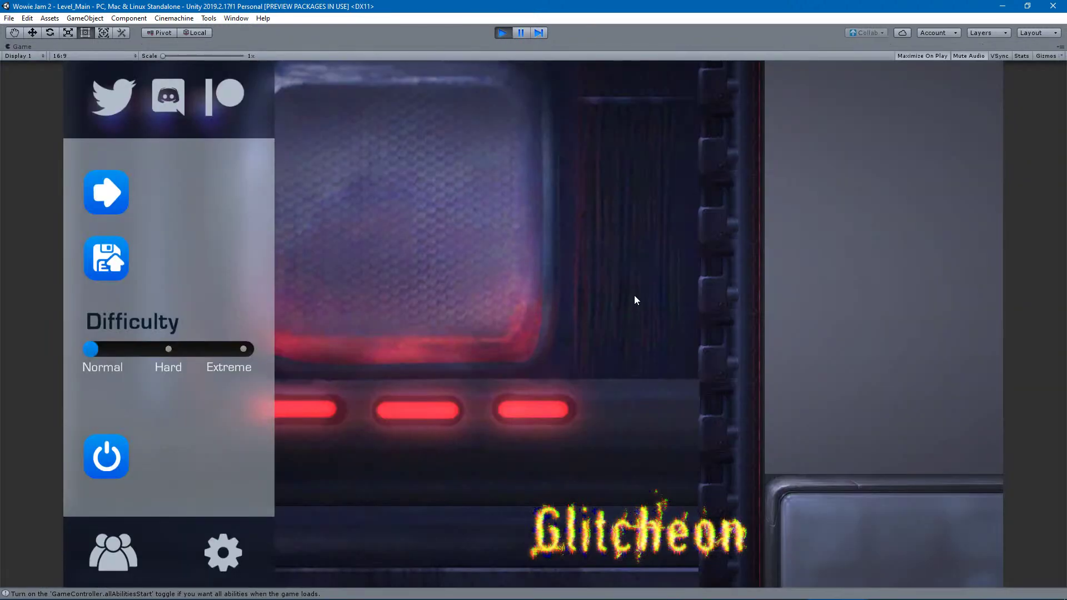
left_click(100, 192)
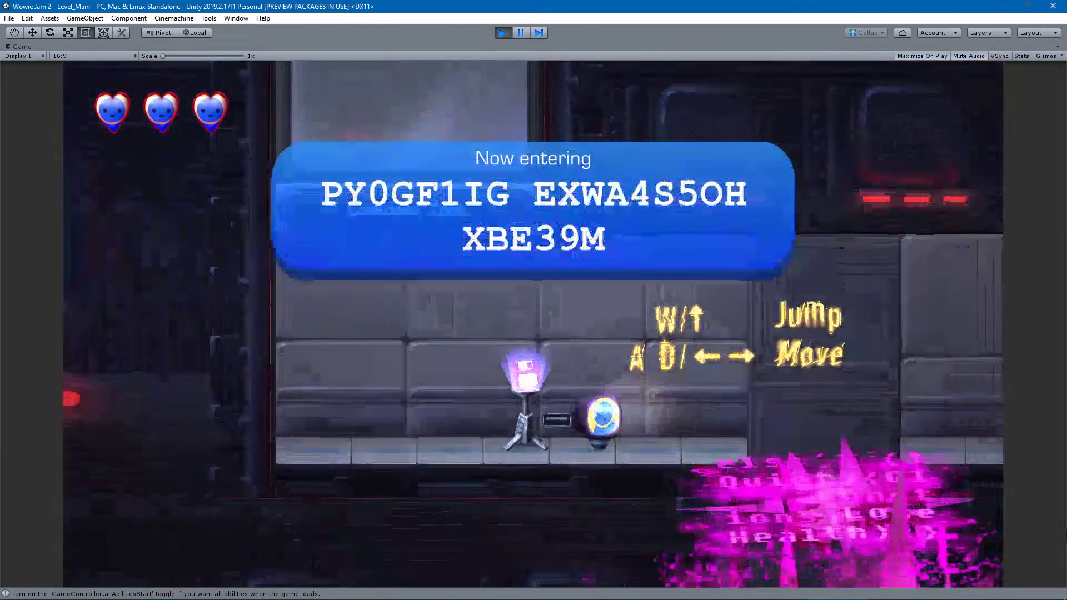
key("a")
key("d")
key("w")
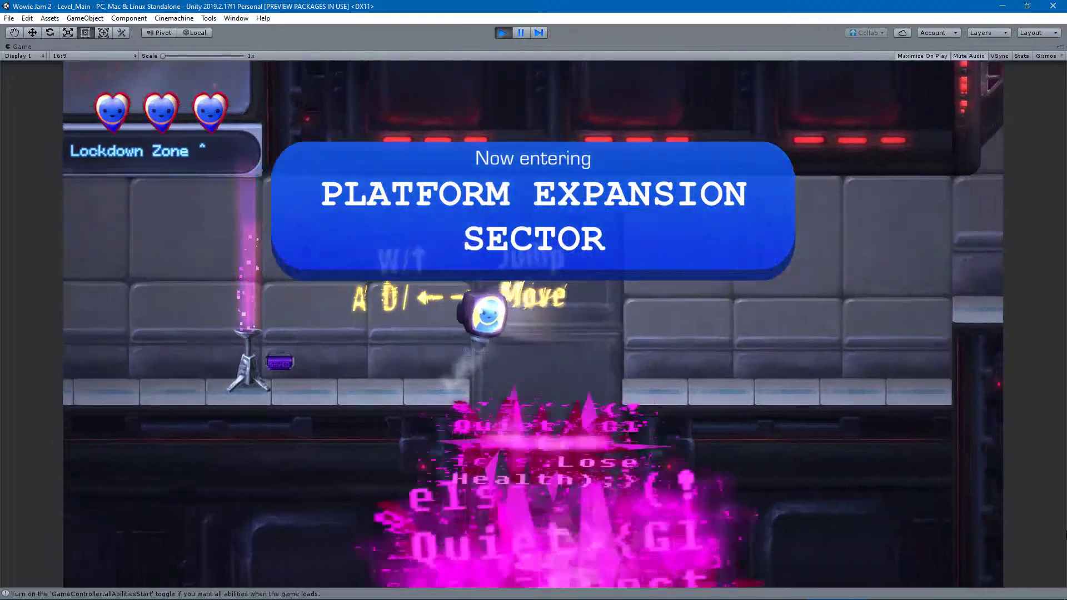
key("w")
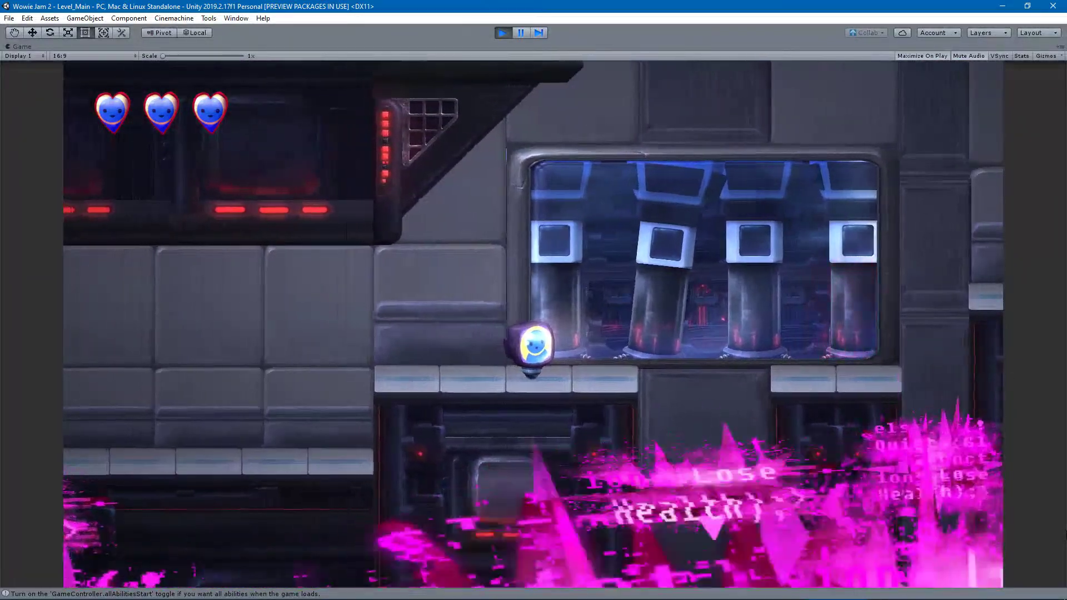
key("d")
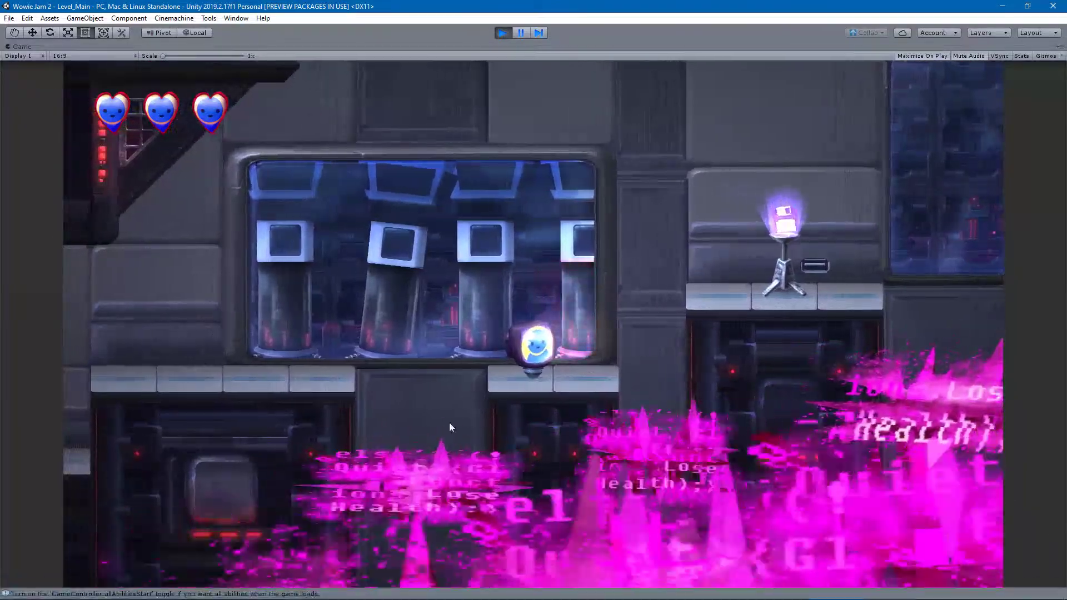
key("d")
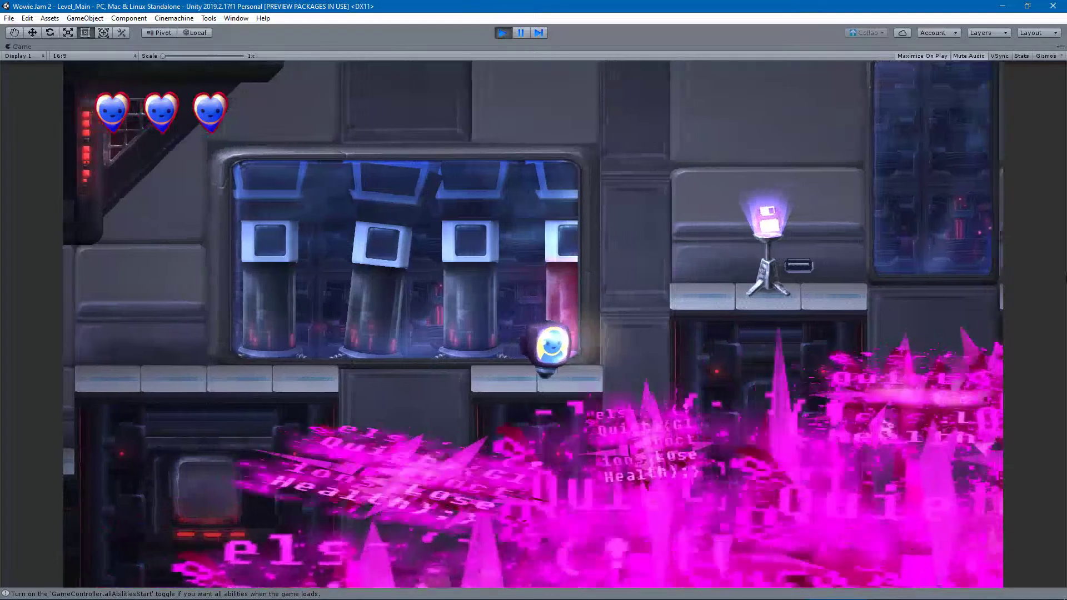
key("space")
key("d")
key("space")
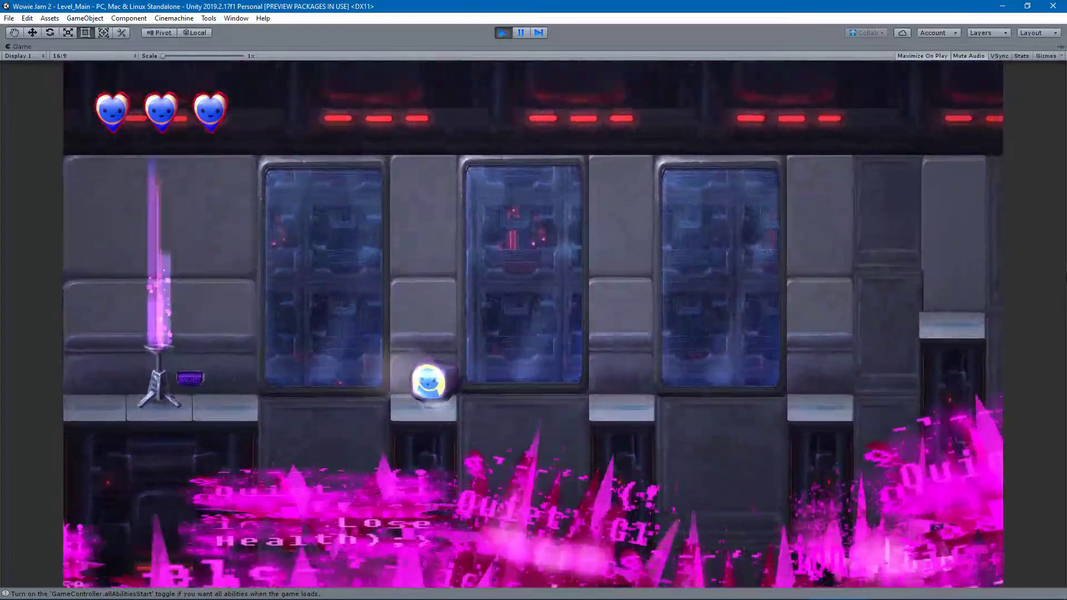
key("a")
key("space")
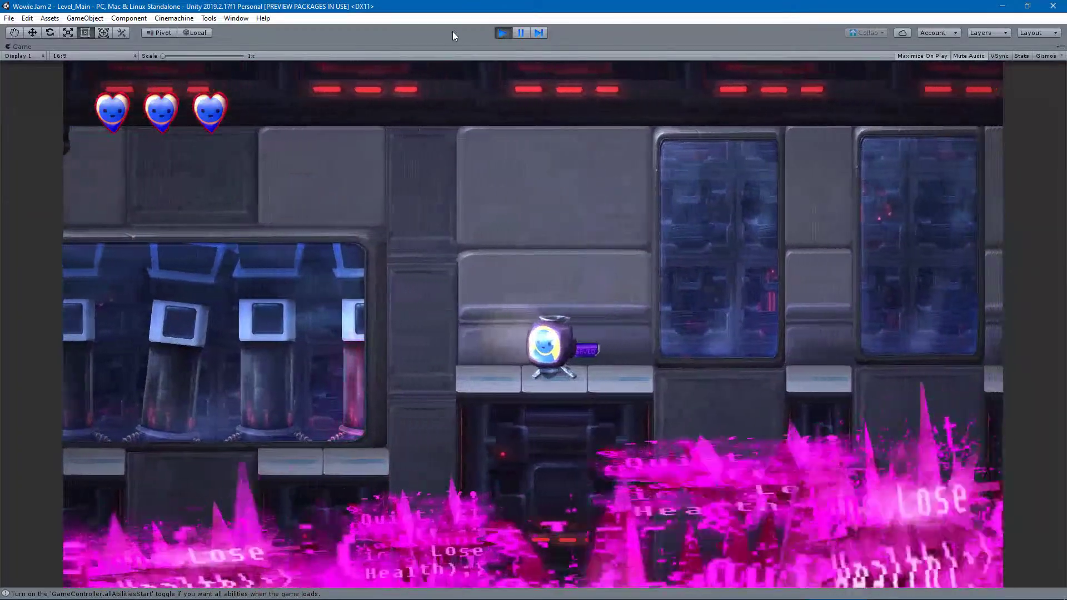
left_click(502, 34)
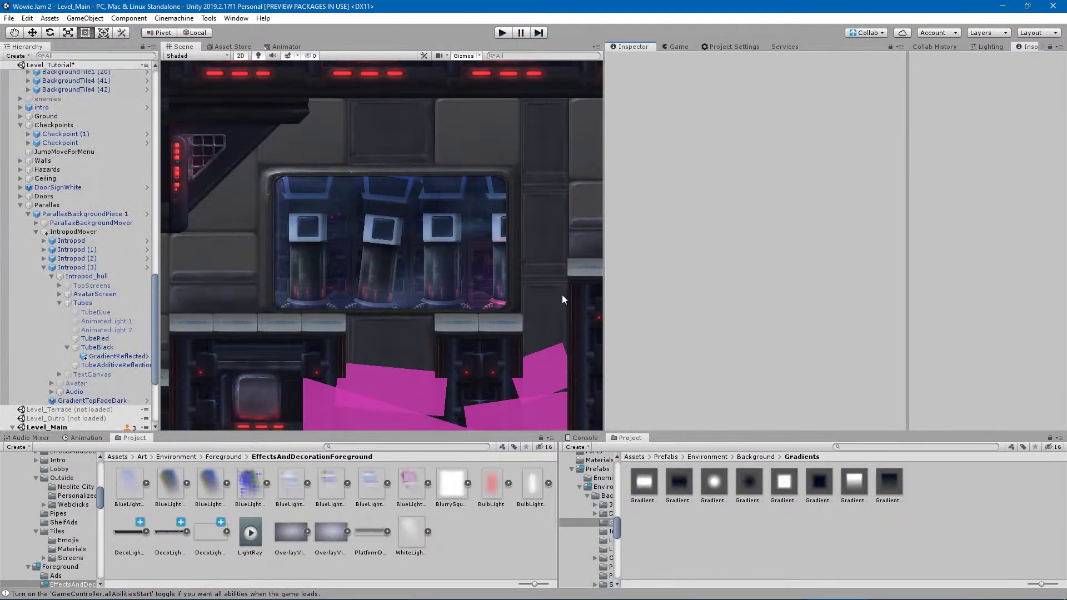
Select TubeBlack and collapse its Tubes, Intropod_hull and Intropod (3) parents in the hierarchy.
middle_click_drag(472, 306, 116, 321)
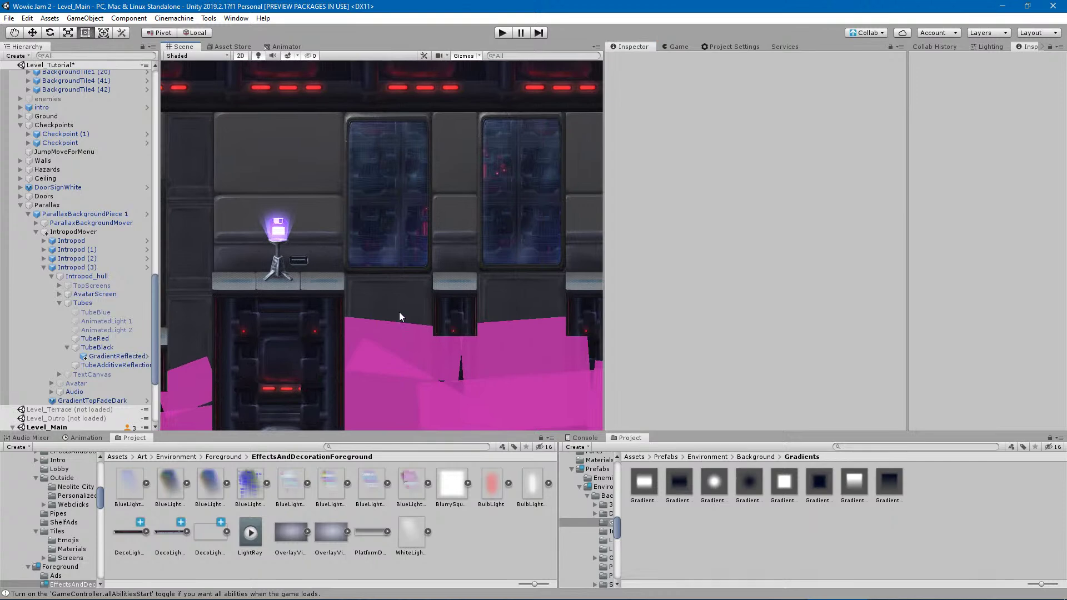
left_click(98, 348)
left_click(58, 303)
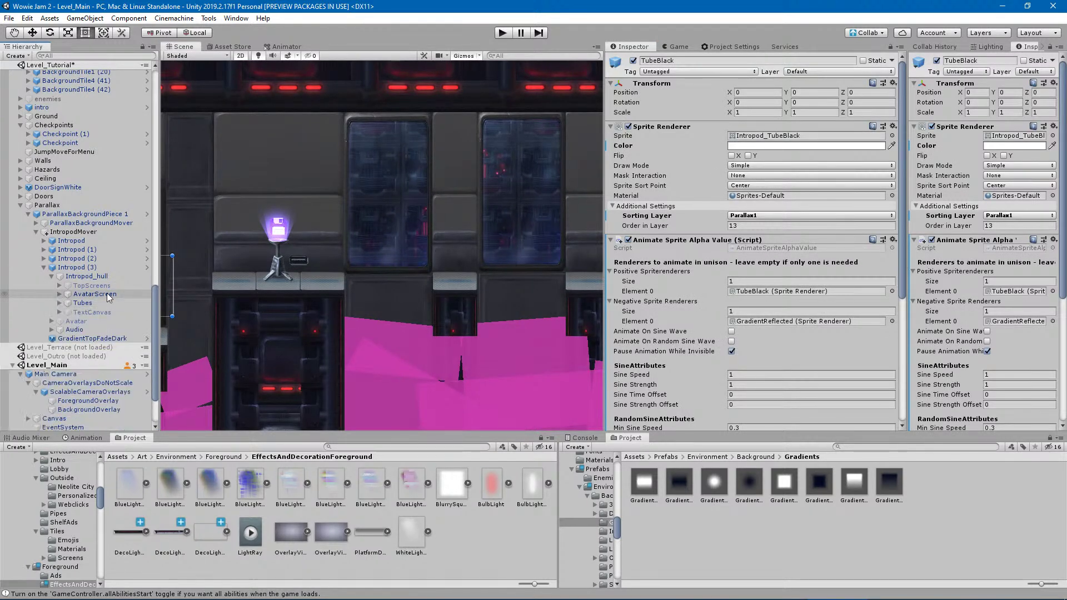
left_click(51, 276)
left_click(44, 267)
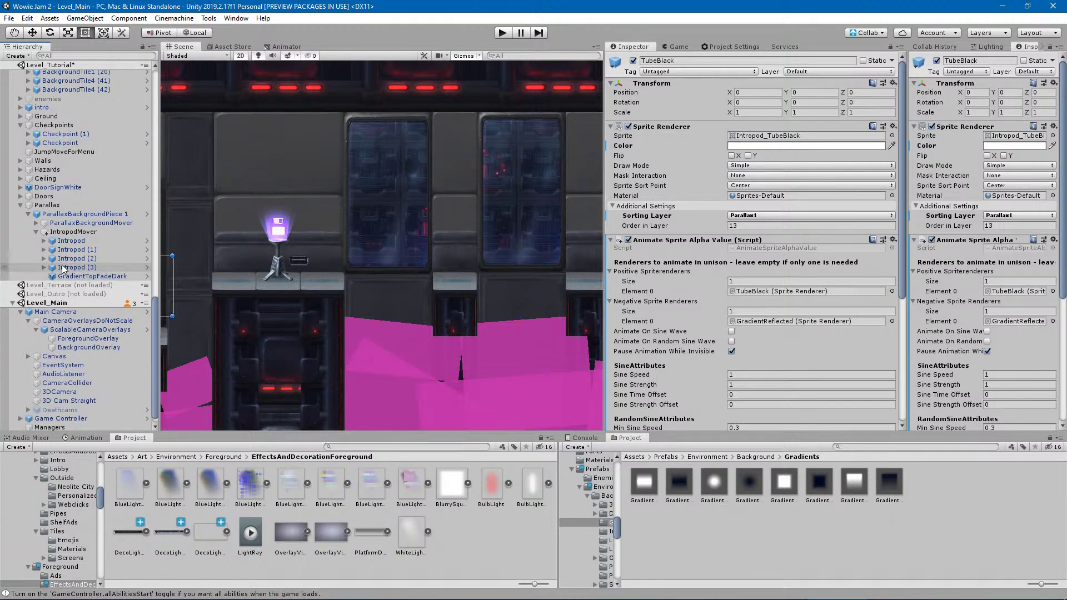
middle_click_drag(342, 291, 260, 288)
middle_click_drag(430, 321, 770, 328)
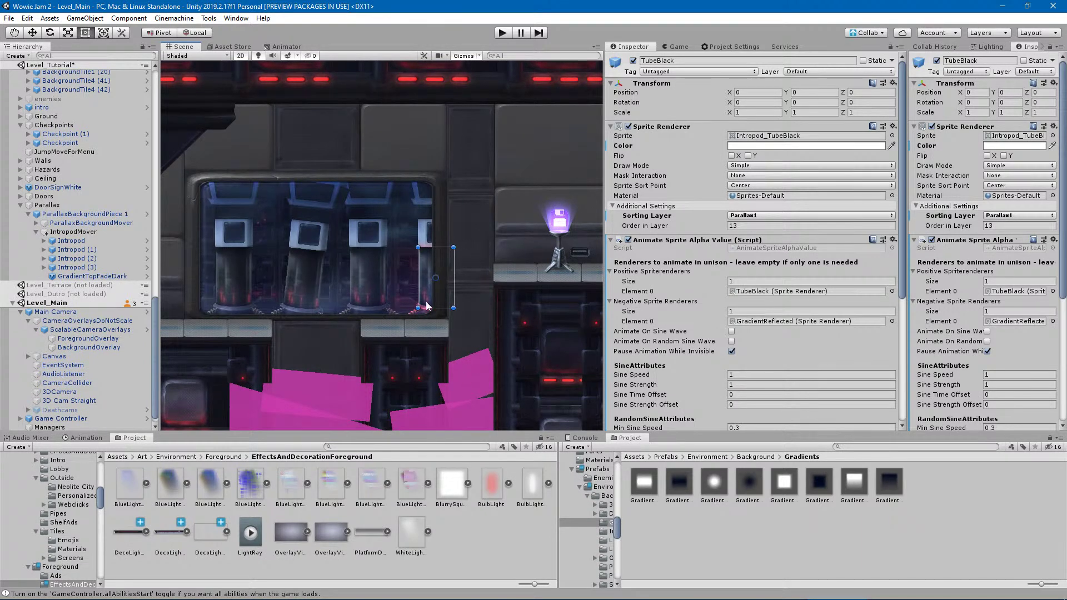
Start and stop the game, clear the selection, and survey the level from the tall windows back to the starting area in a widened scene view.
left_click(502, 31)
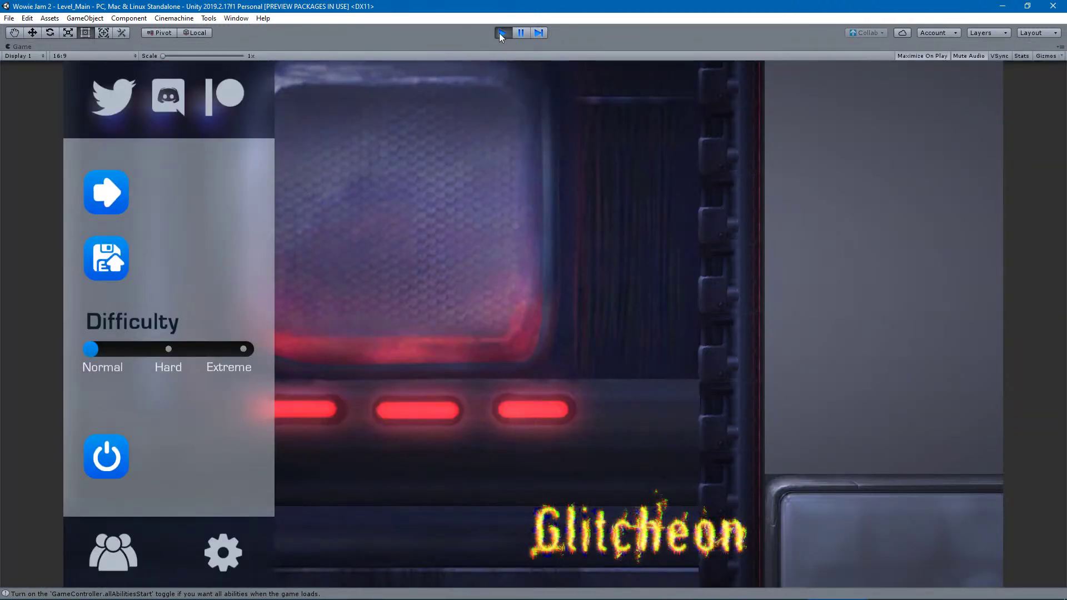
left_click(499, 33)
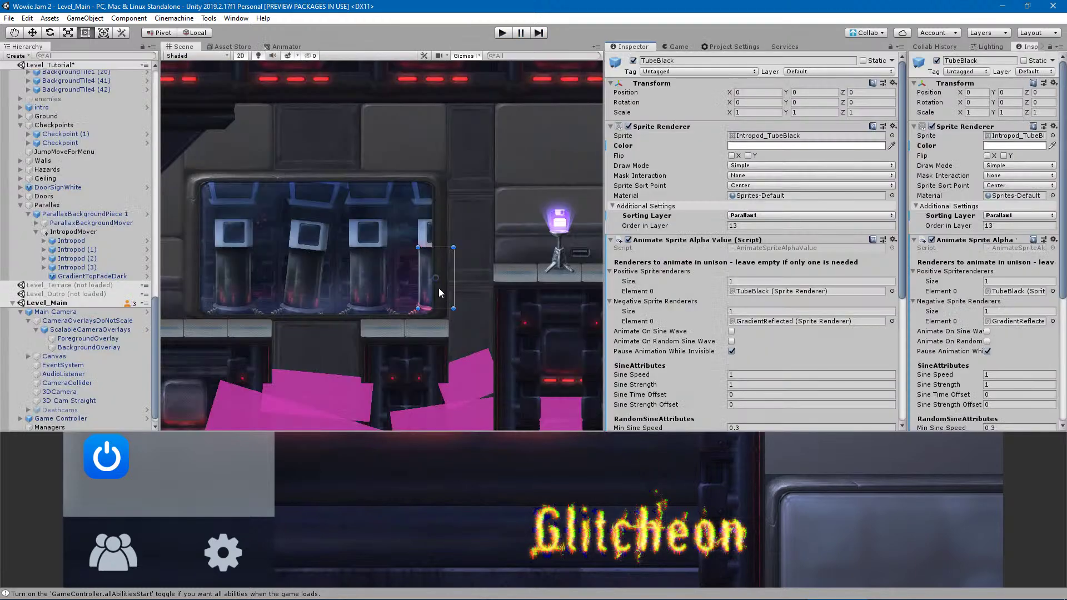
scroll(455, 335, "down", 5)
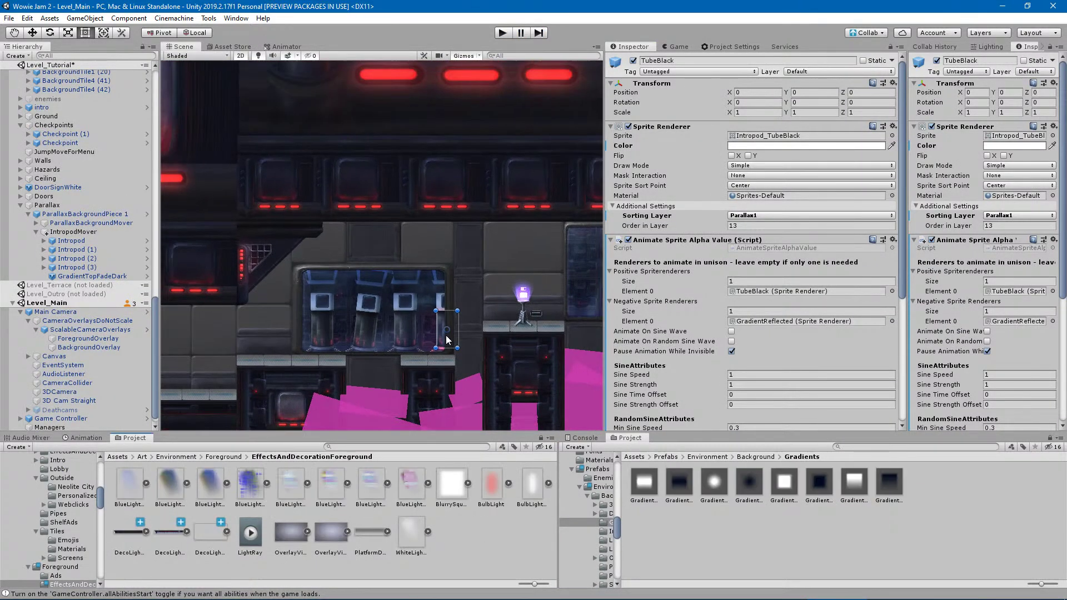
left_click(463, 542)
scroll(473, 325, "up", 5)
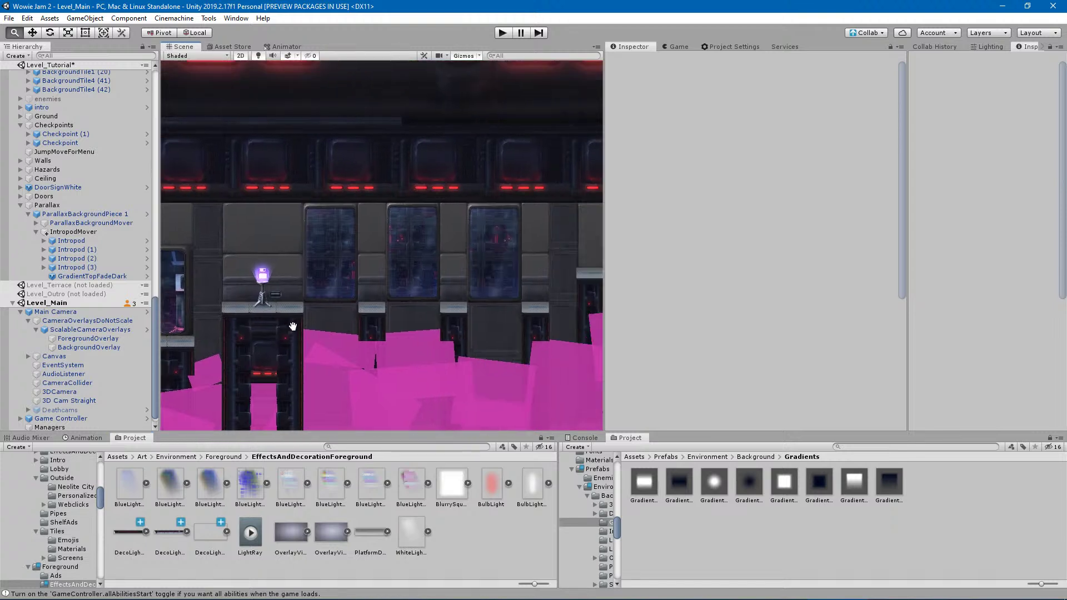
scroll(317, 345, "down", 3)
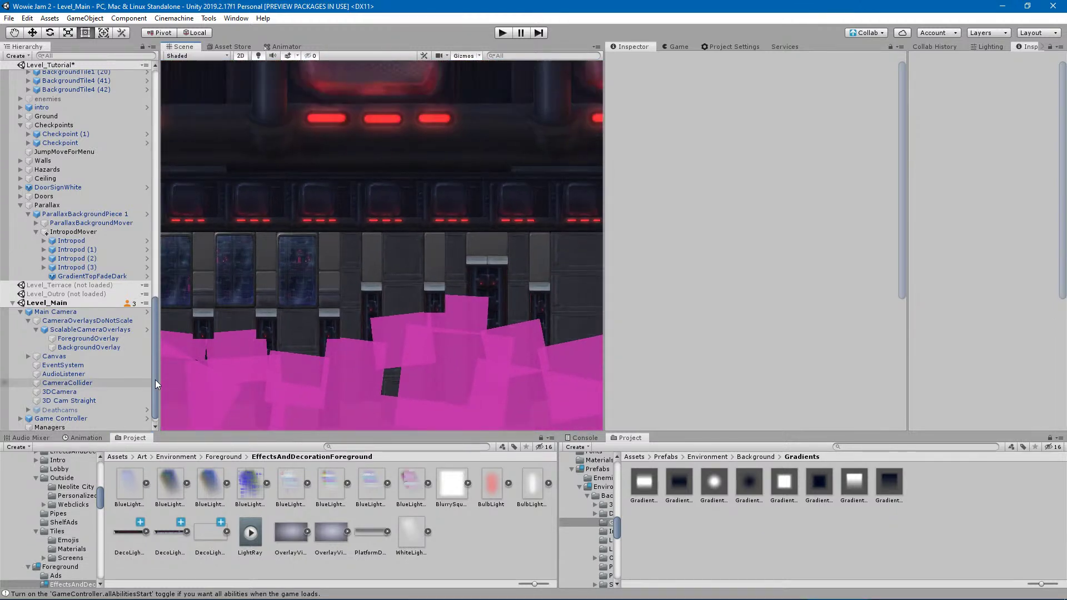
left_click_drag(158, 380, 130, 381)
middle_click_drag(382, 368, 129, 343)
middle_click_drag(352, 347, 996, 328)
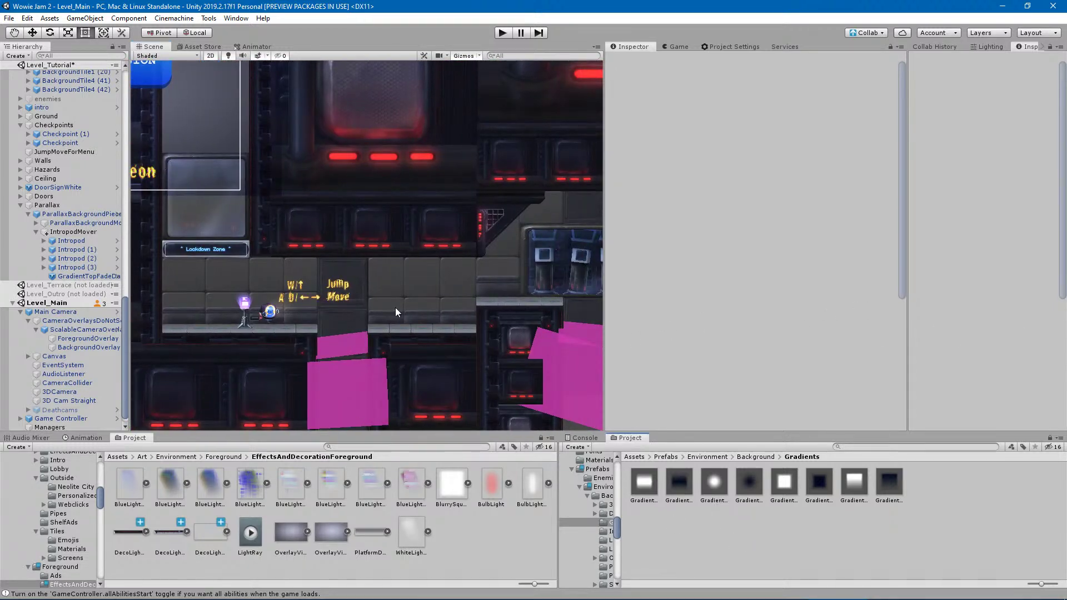
Frame ParallaxBackgroundPiece 1 to check its area around the windows, and collapse the Parallax group in the hierarchy.
left_click(44, 216)
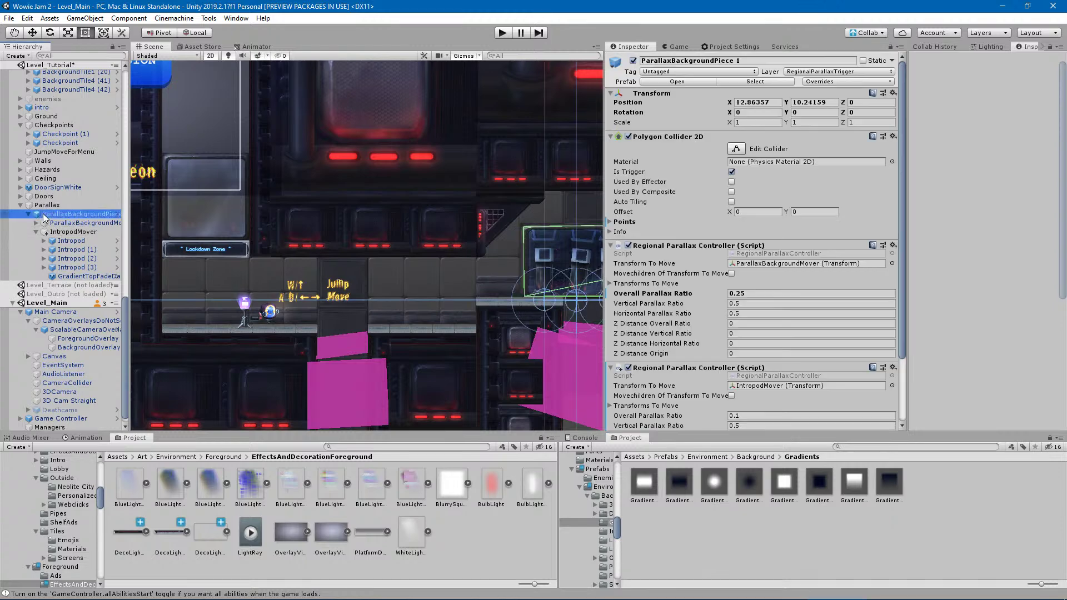
key("f")
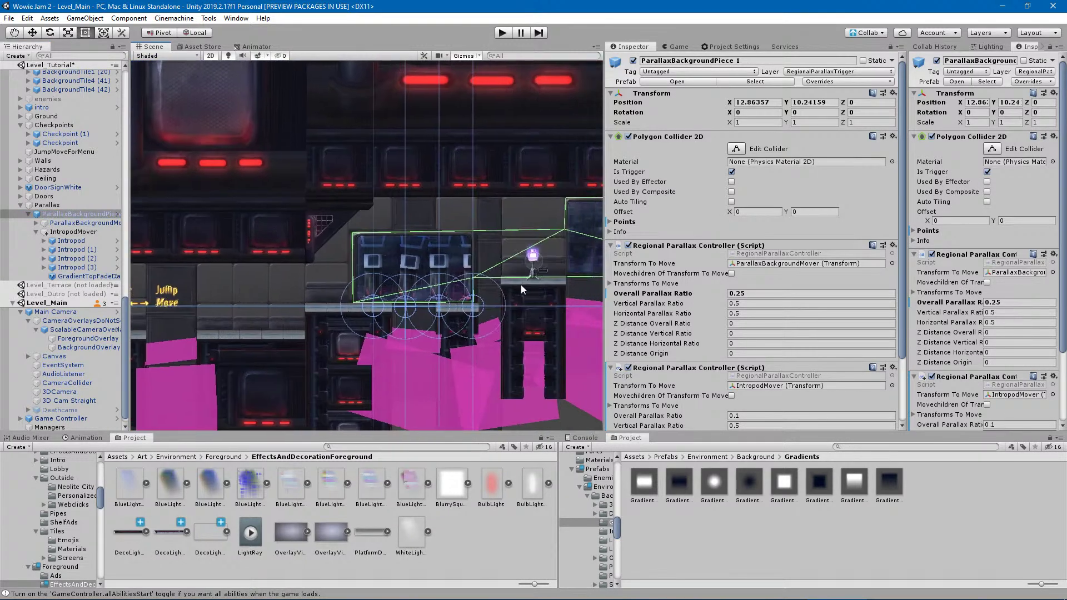
middle_click_drag(523, 284, 371, 291)
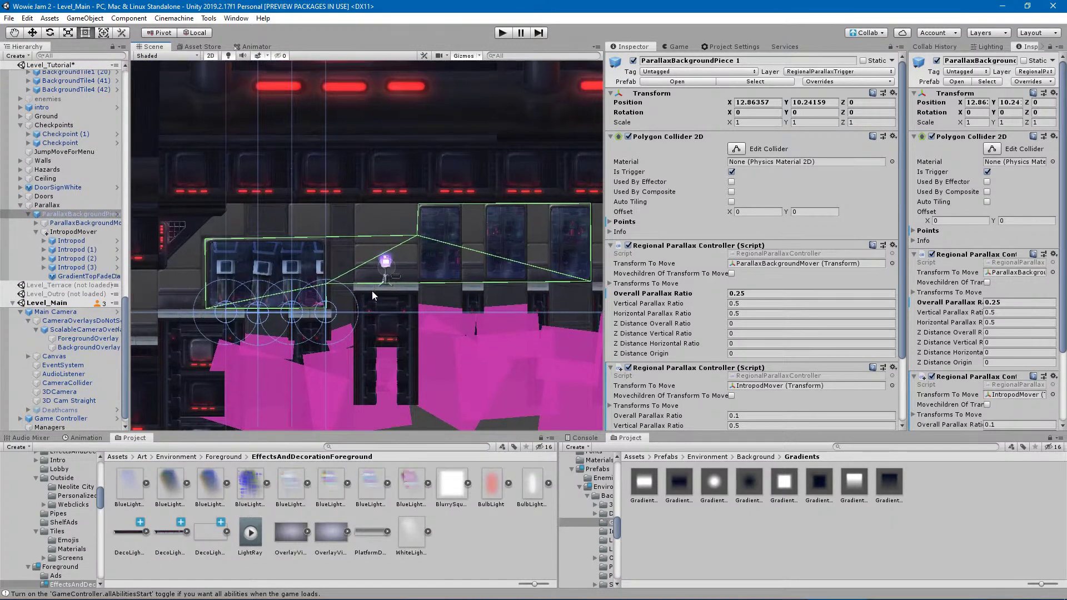
left_click(45, 207)
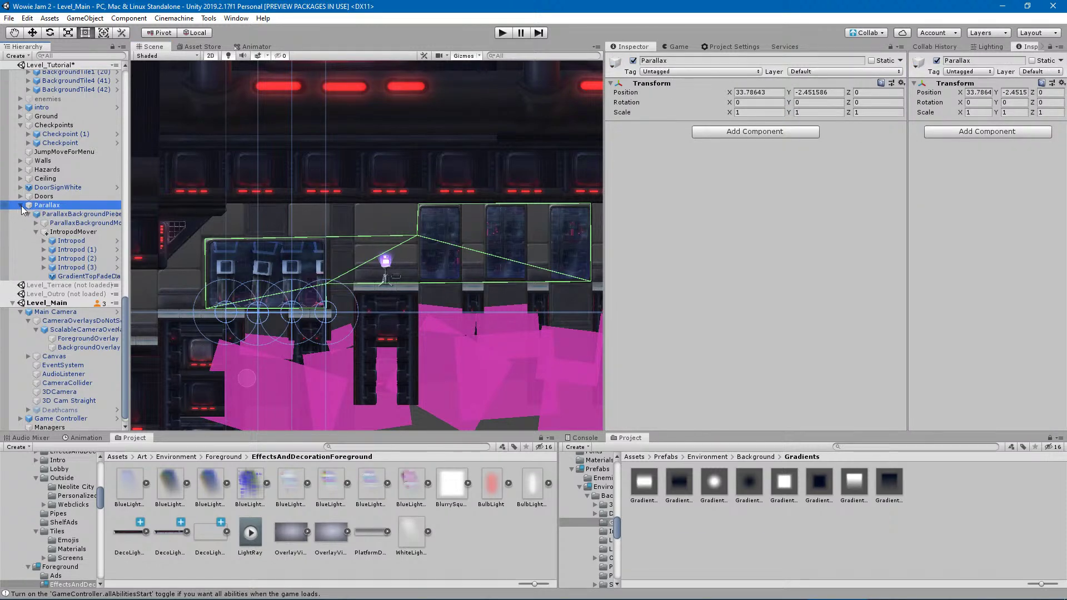
left_click(20, 205)
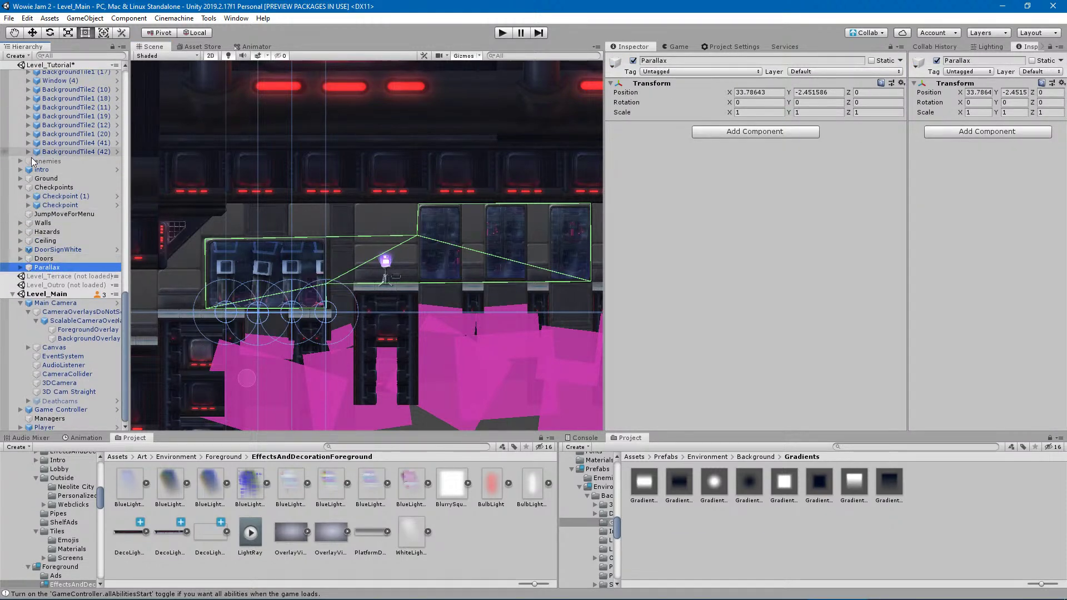
Collapse Level_Tutorial's Backround group in the hierarchy and select it.
scroll(54, 255, "up", 3)
scroll(52, 253, "up", 9)
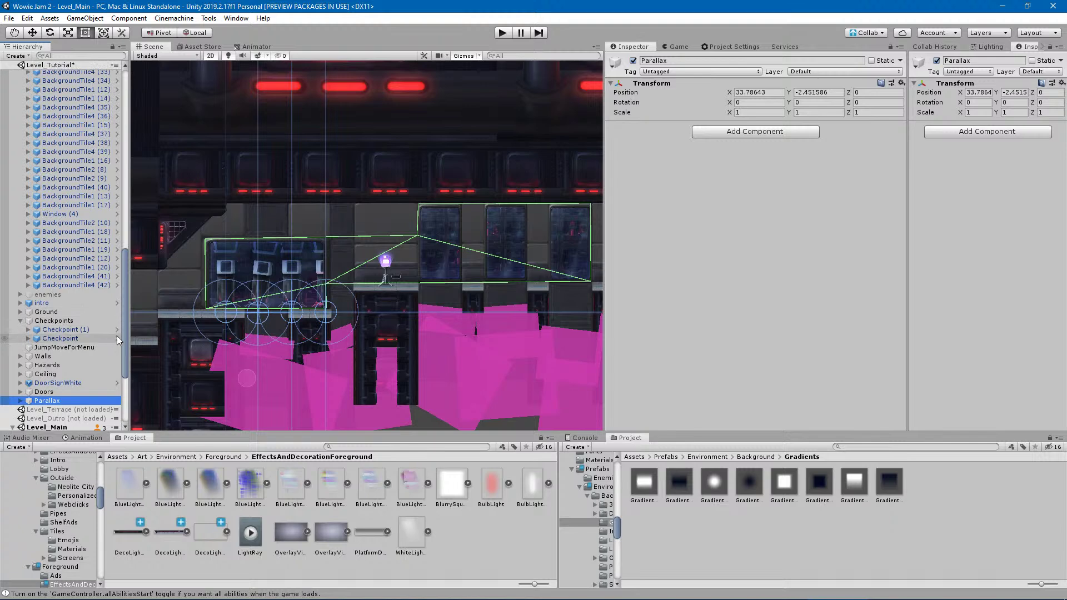
left_click_drag(124, 340, 124, 145)
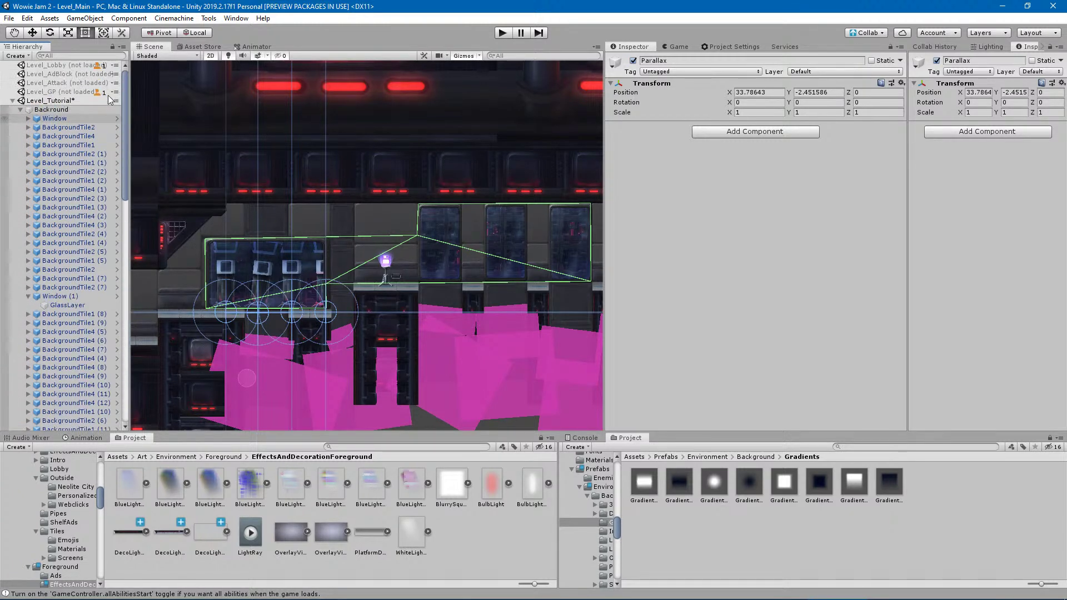
left_click(20, 110)
right_click(46, 110)
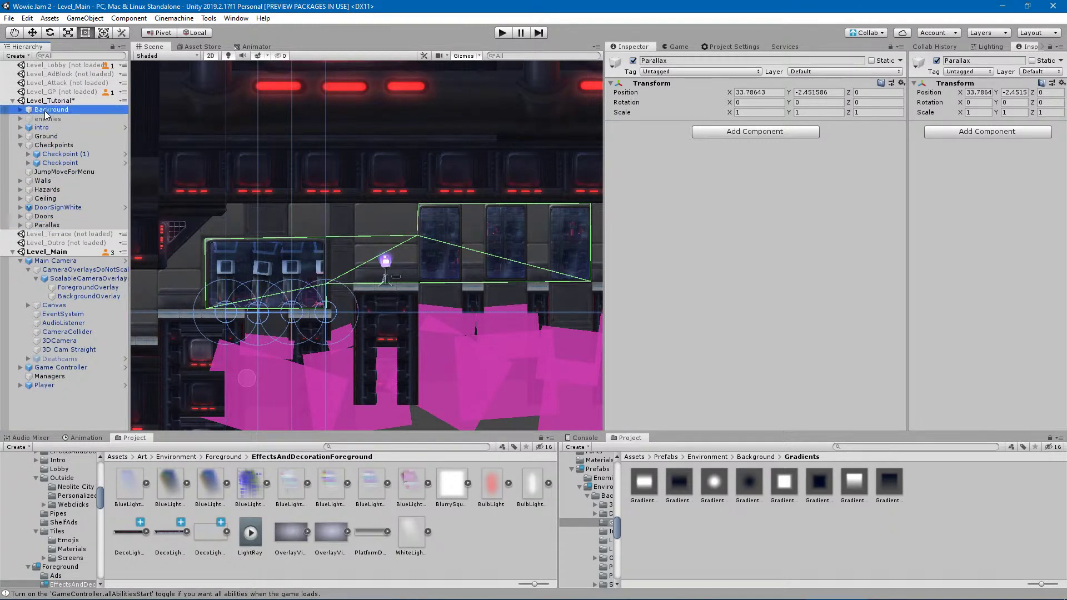
left_click(29, 108)
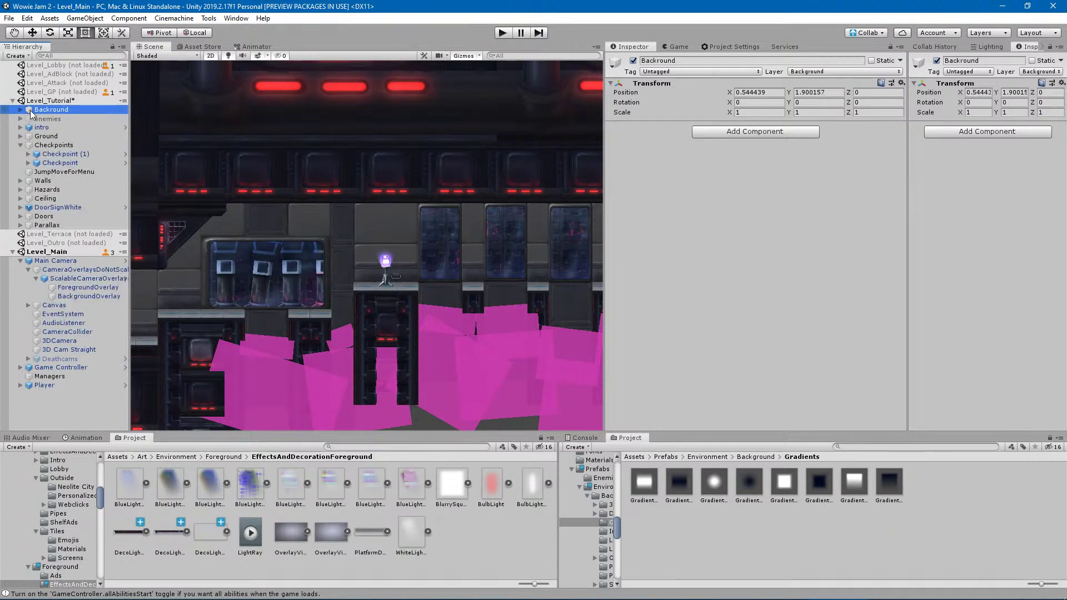
Search the hierarchy for "gra" and "l", and clear the search.
left_click(51, 56)
type("gra")
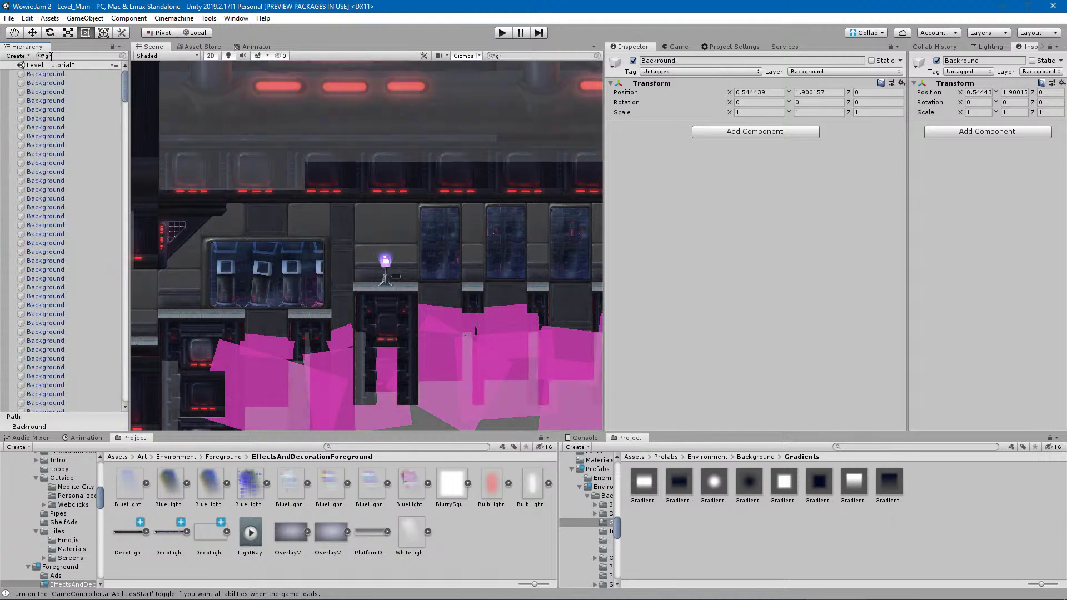
key("BackSpace")
key("BackSpace")
key("BackSpace")
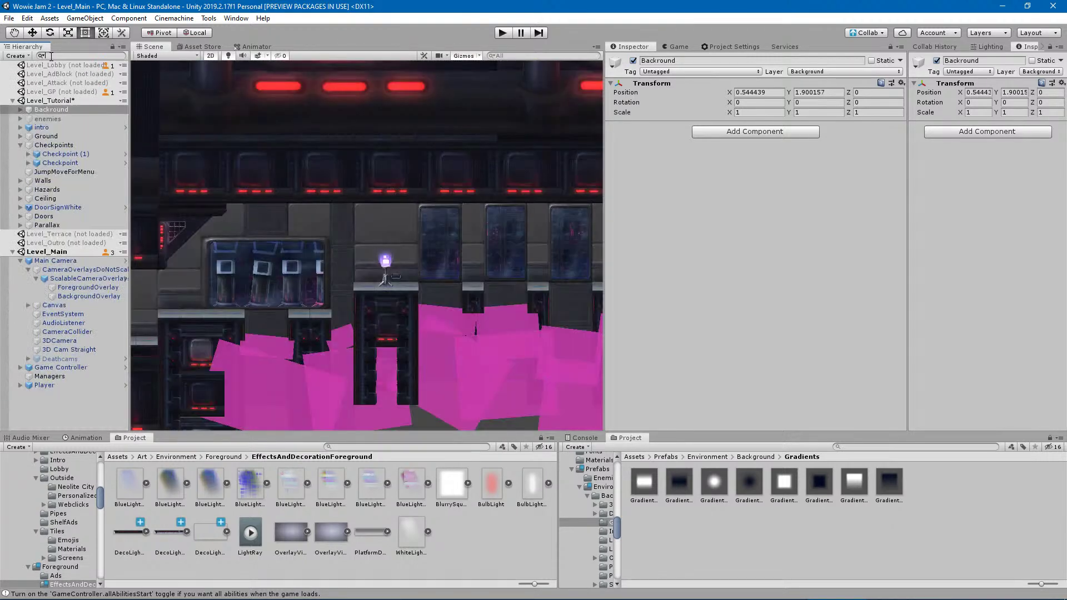
type("l")
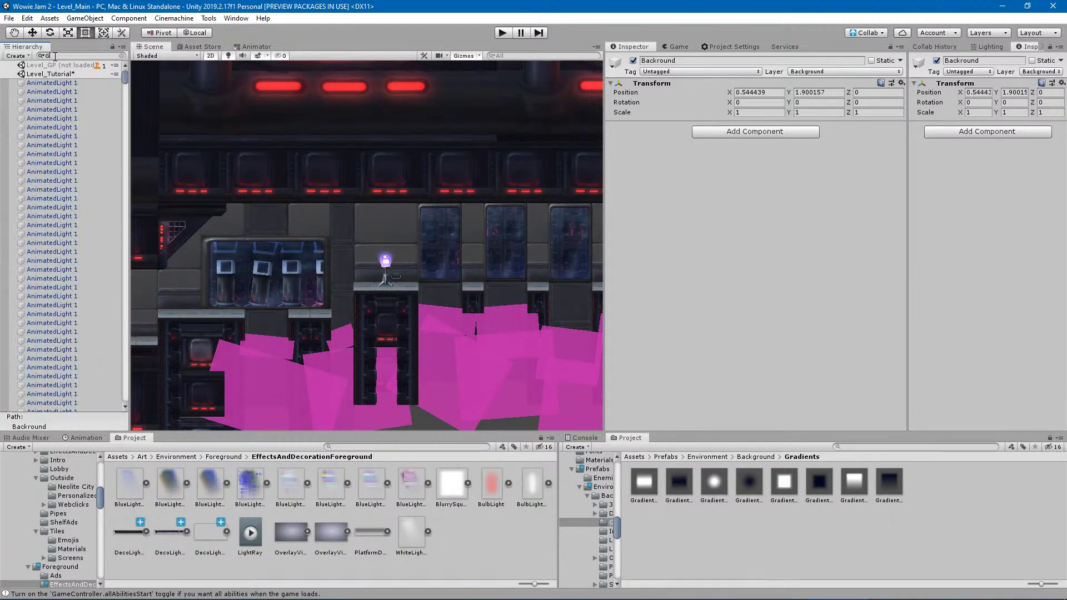
key("BackSpace")
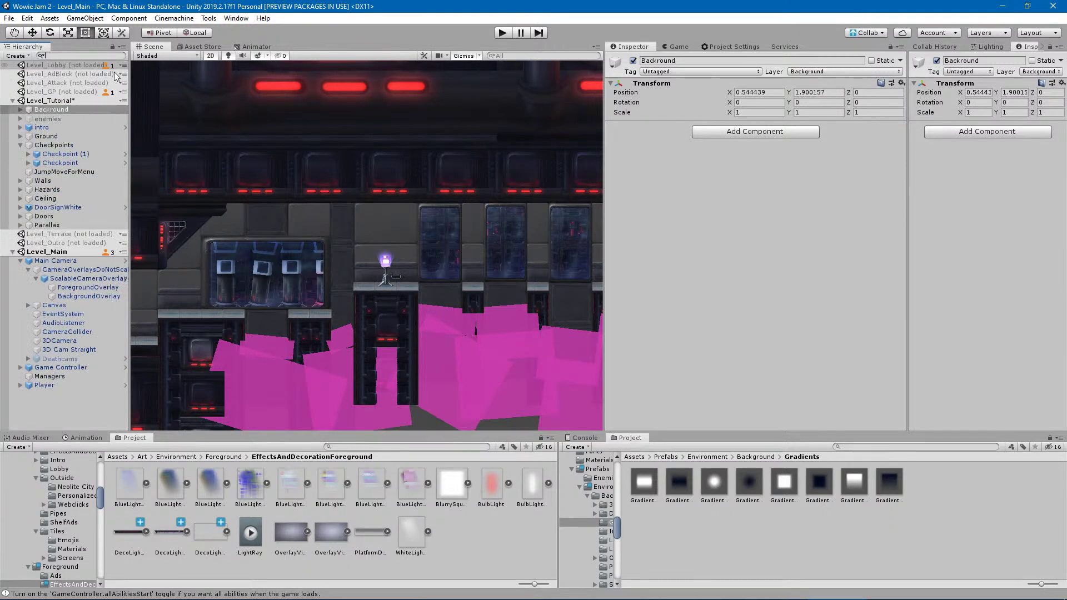
Create an empty object, place it at Level_Tutorial's root above Backround, and name it Gradients.
right_click(70, 111)
left_click(115, 215)
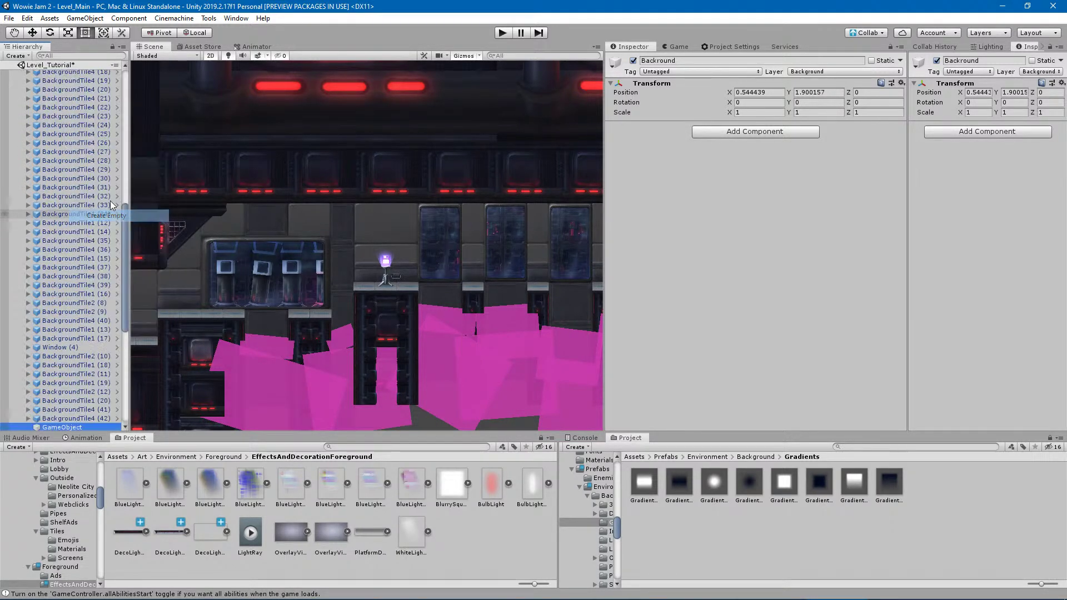
left_click_drag(75, 428, 36, 106)
left_click(21, 119)
left_click(54, 110)
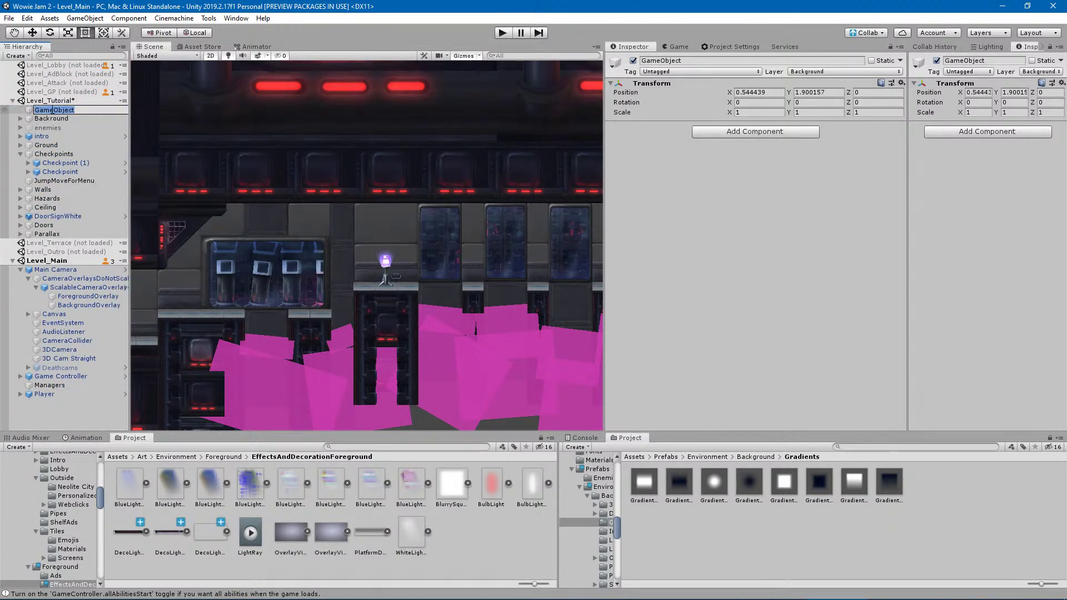
type("Gradients")
key("Return")
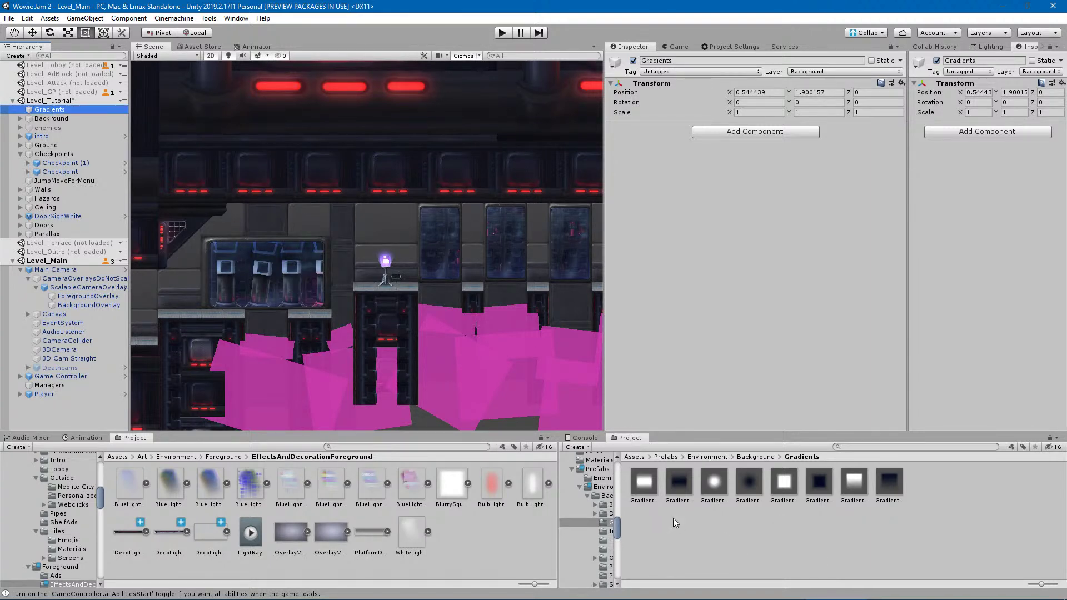
Add the GradientRound prefab to the Gradients group, centre it over the Lockdown Zone window and scale it uniformly to about 3.46.
scroll(348, 353, "down", 8)
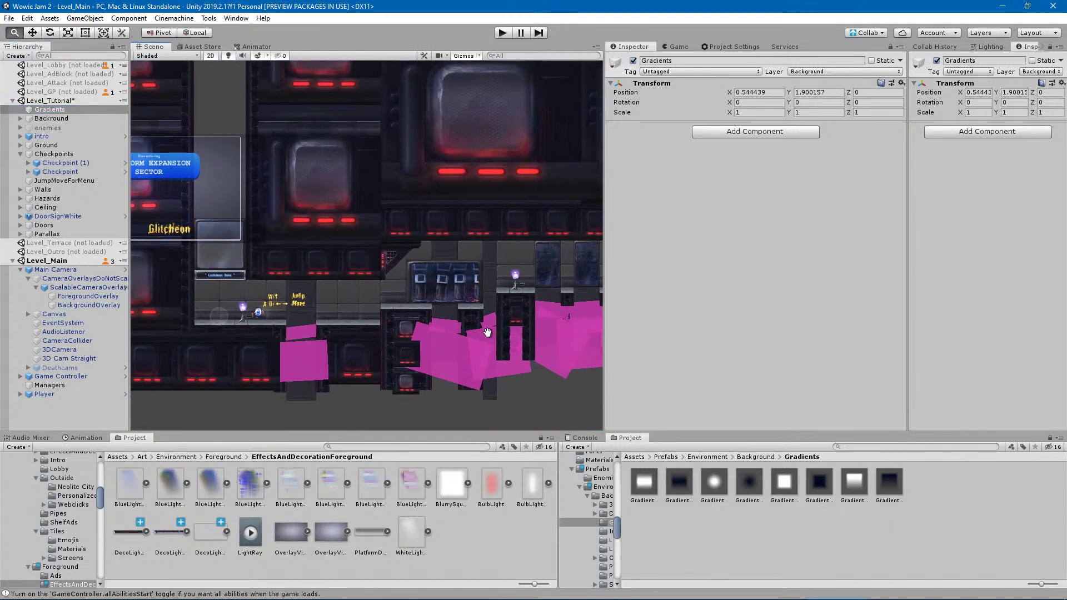
middle_click_drag(490, 332, 261, 336)
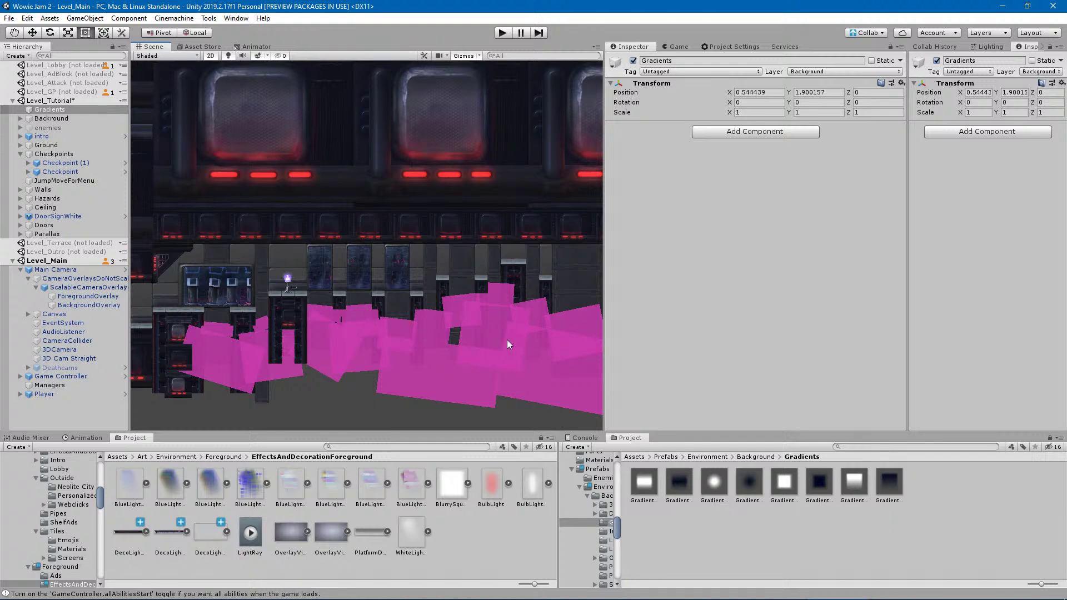
middle_click_drag(371, 348, 608, 354)
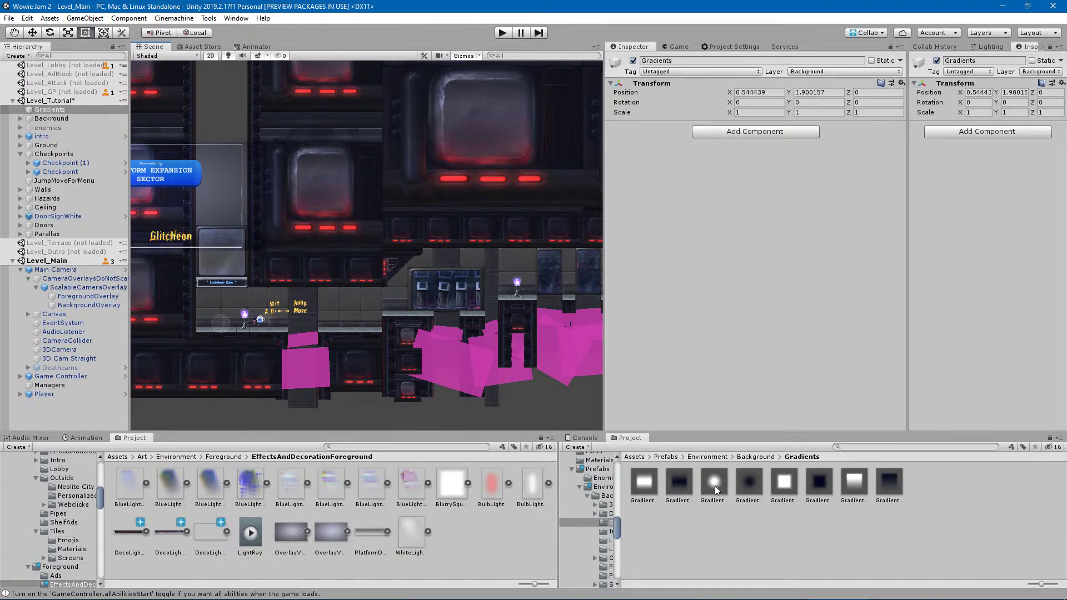
left_click_drag(715, 484, 60, 119)
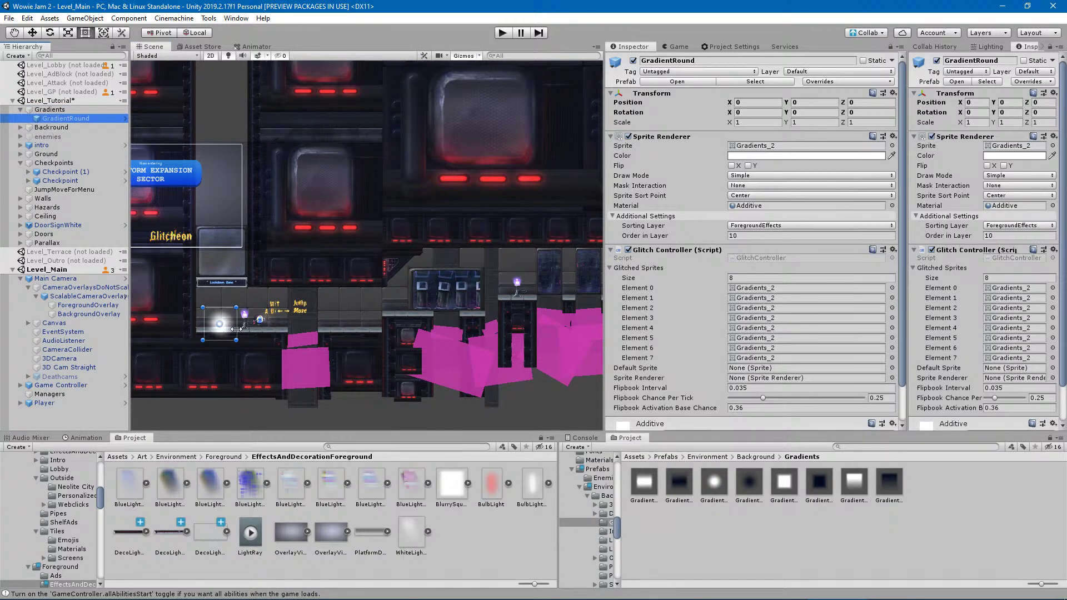
left_click_drag(234, 332, 230, 257)
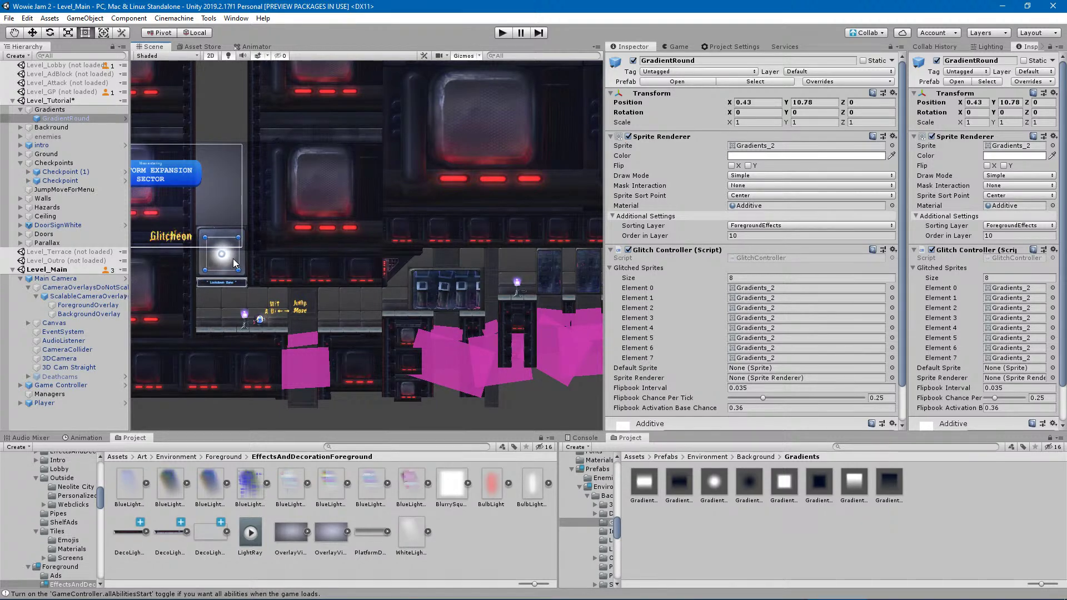
left_click_drag(239, 270, 275, 313, "alt+shift")
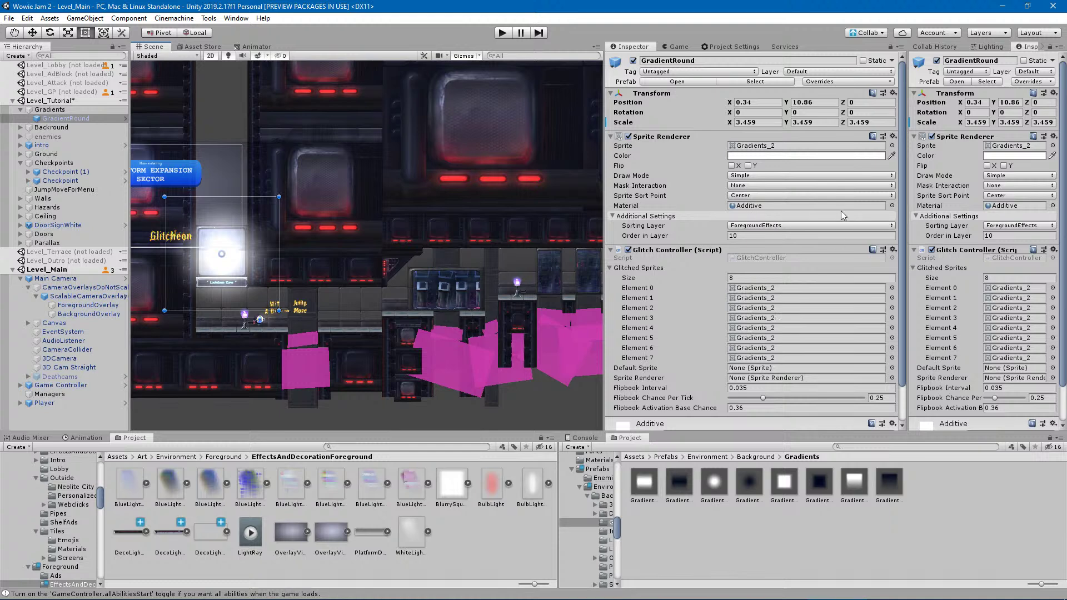
Change GradientRound's sprite material to Overlay.
scroll(271, 267, "up", 4)
middle_click_drag(218, 260, 368, 253)
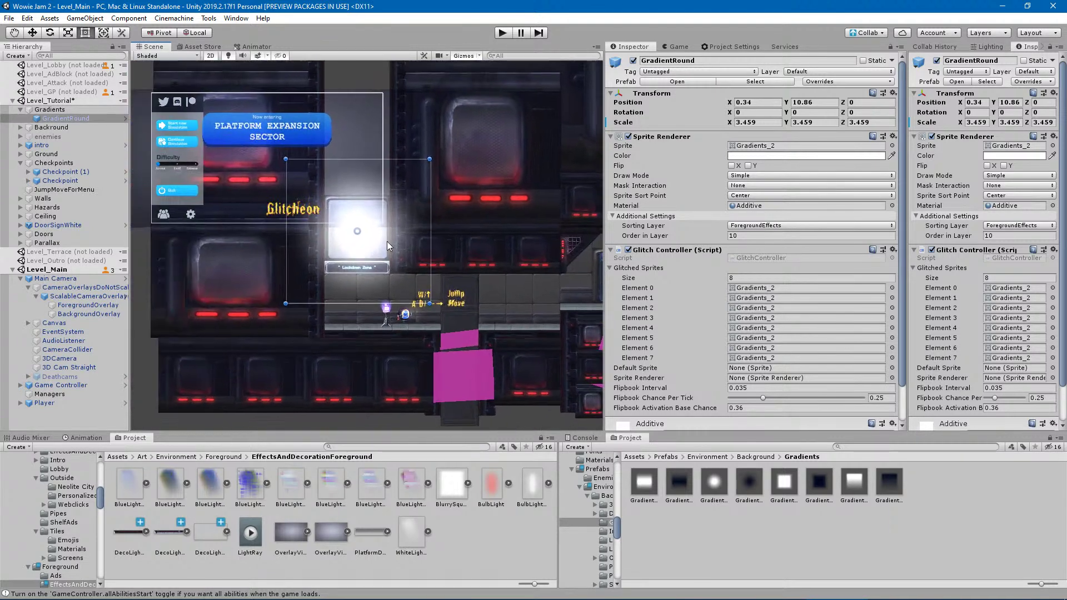
scroll(367, 251, "up", 4)
scroll(323, 242, "up", 2)
scroll(359, 244, "up", 2)
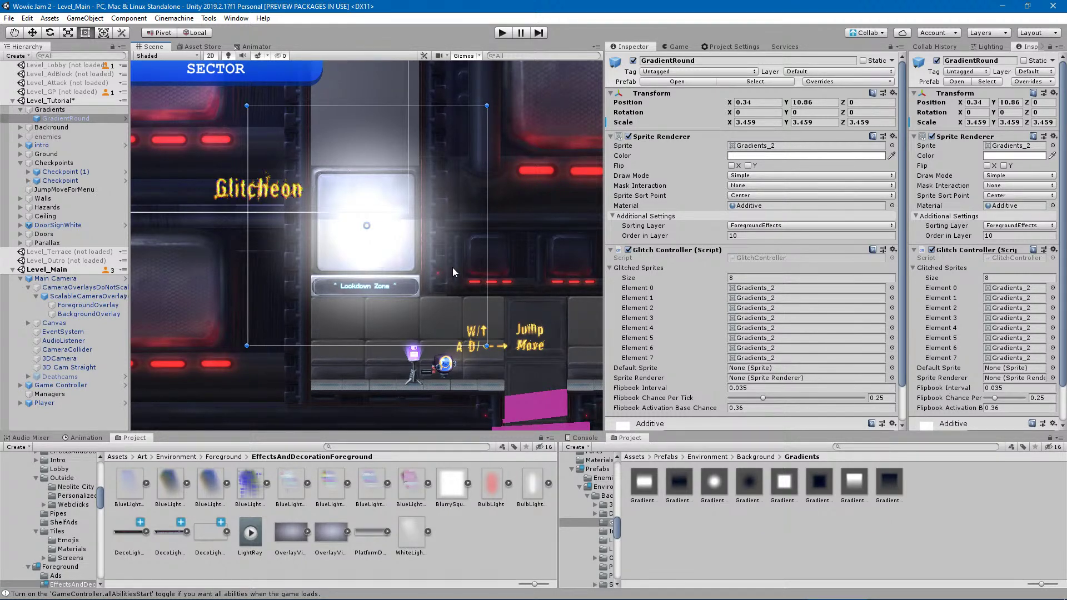
left_click(892, 206)
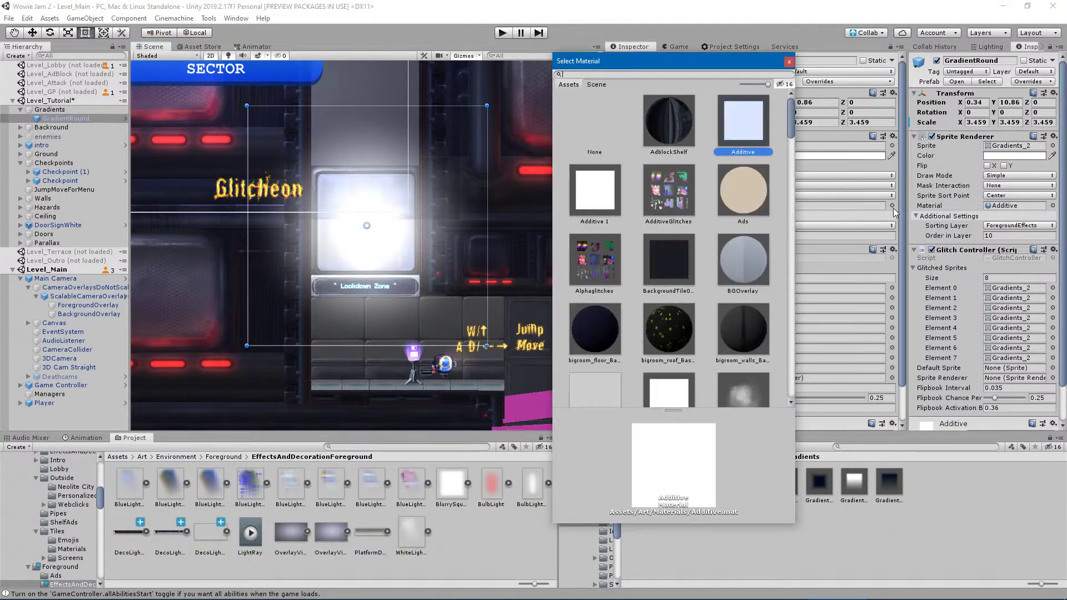
type("ov")
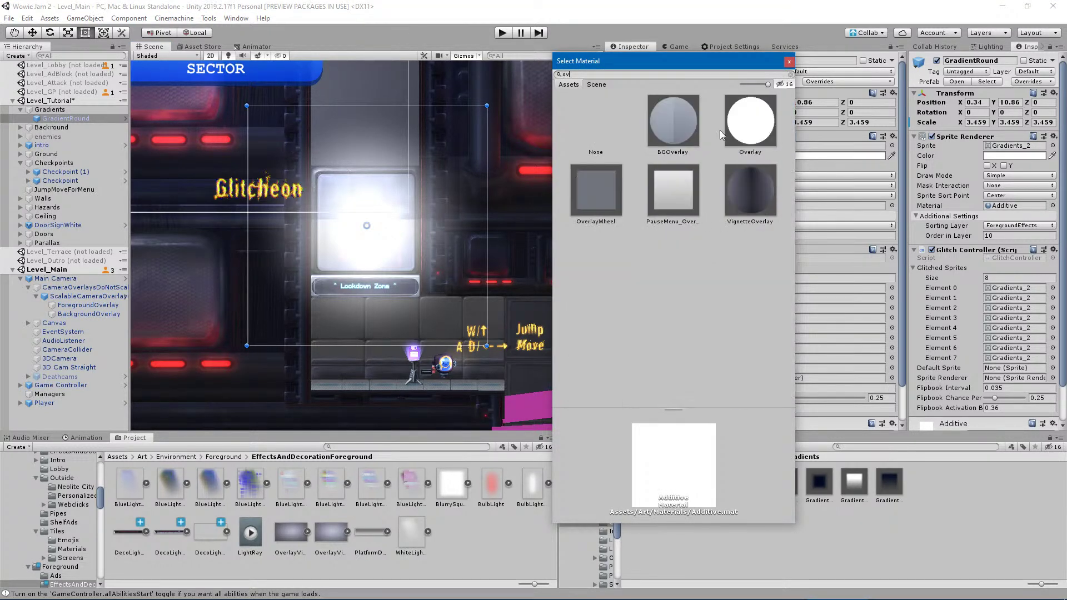
left_click(751, 121)
left_click(789, 61)
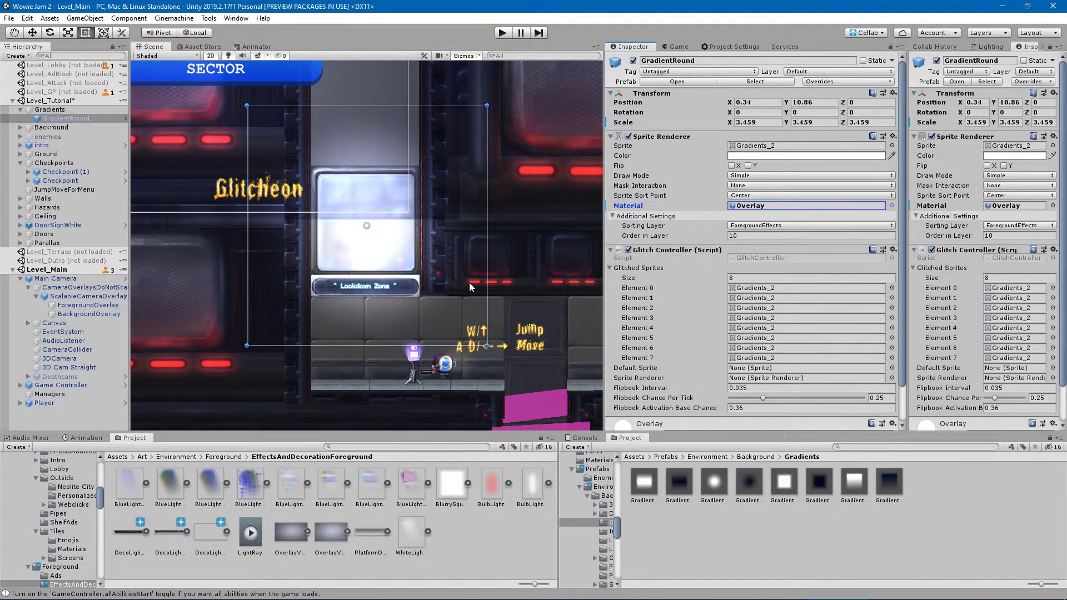
Tint GradientRound a muted blue, hex 7286B5.
scroll(392, 291, "up", 3)
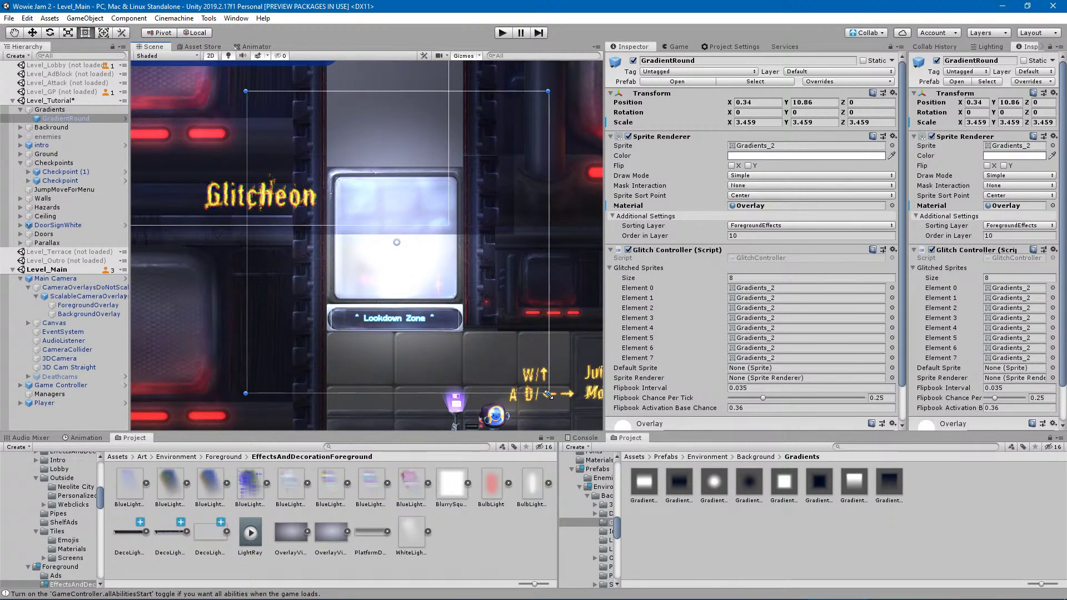
left_click(765, 156)
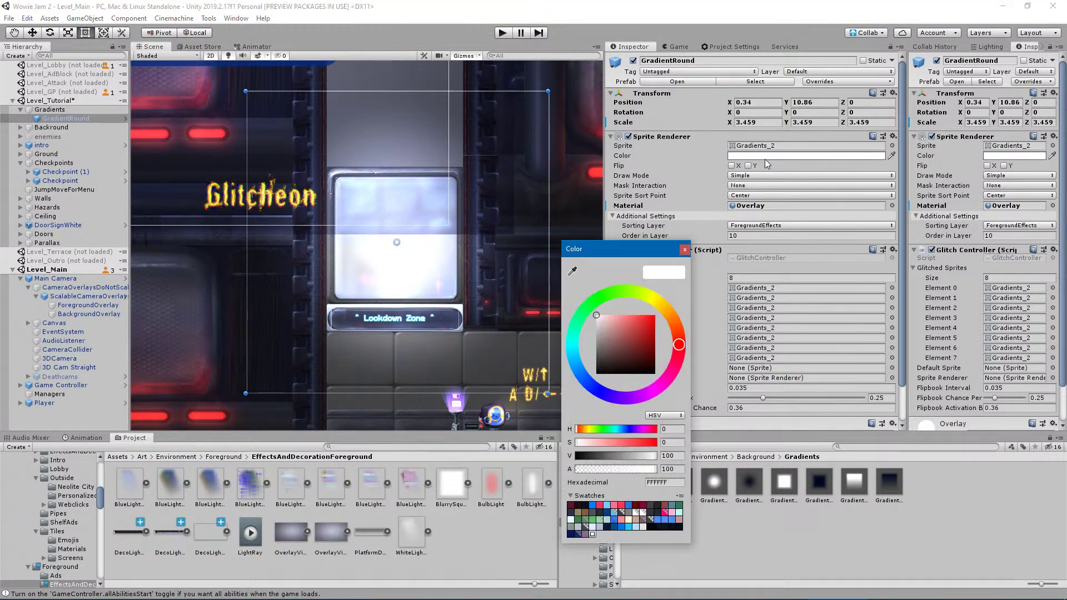
left_click_drag(605, 341, 615, 328)
left_click(582, 379)
left_click_drag(582, 378, 578, 387)
left_click_drag(618, 335, 618, 332)
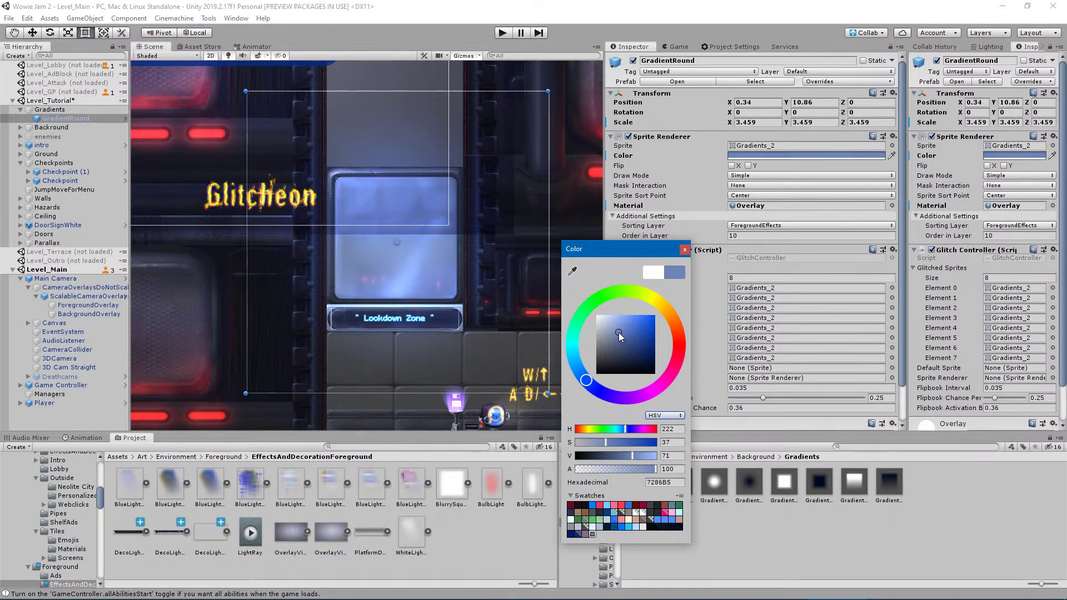
left_click(685, 249)
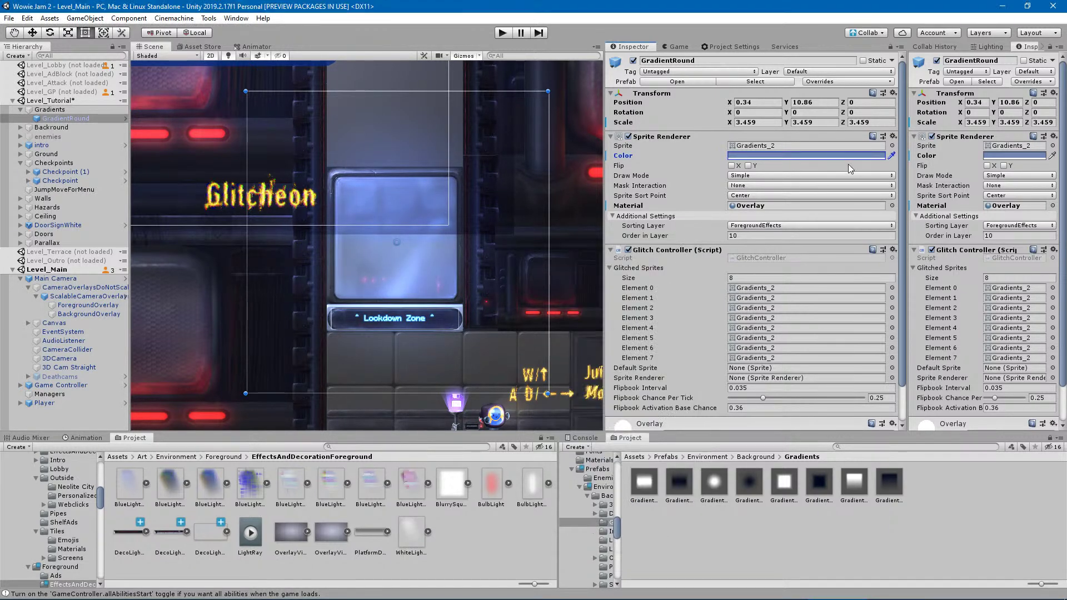
Brighten GradientRound's blue tint to a value of 79, hex 7F96CA.
left_click(812, 157)
left_click_drag(634, 455, 639, 454)
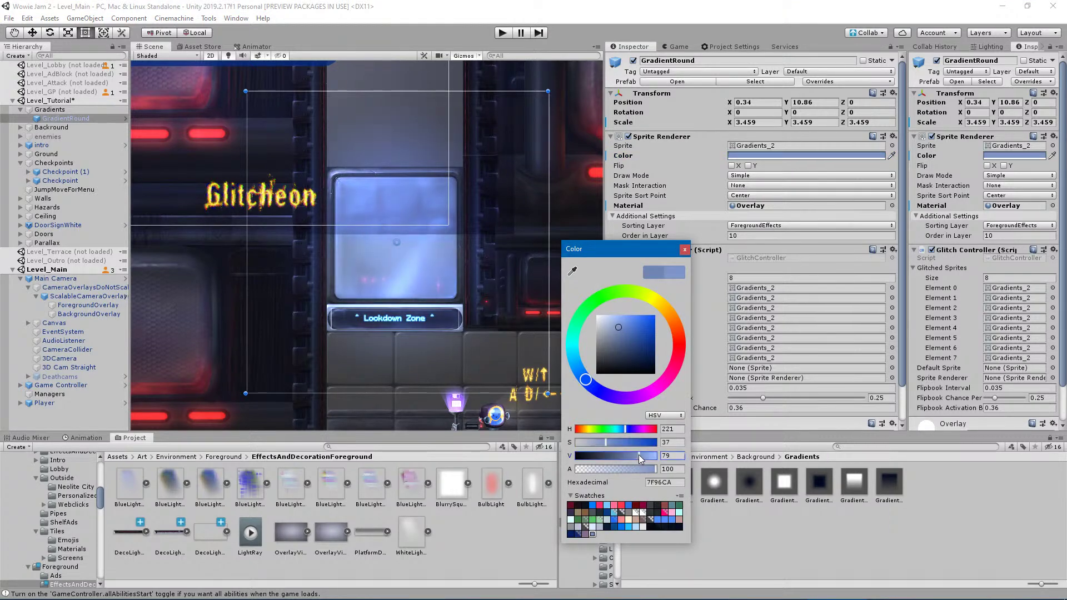
left_click(685, 250)
Examine the blue overlay glow on the Lockdown Zone window from near and far.
scroll(408, 341, "down", 3)
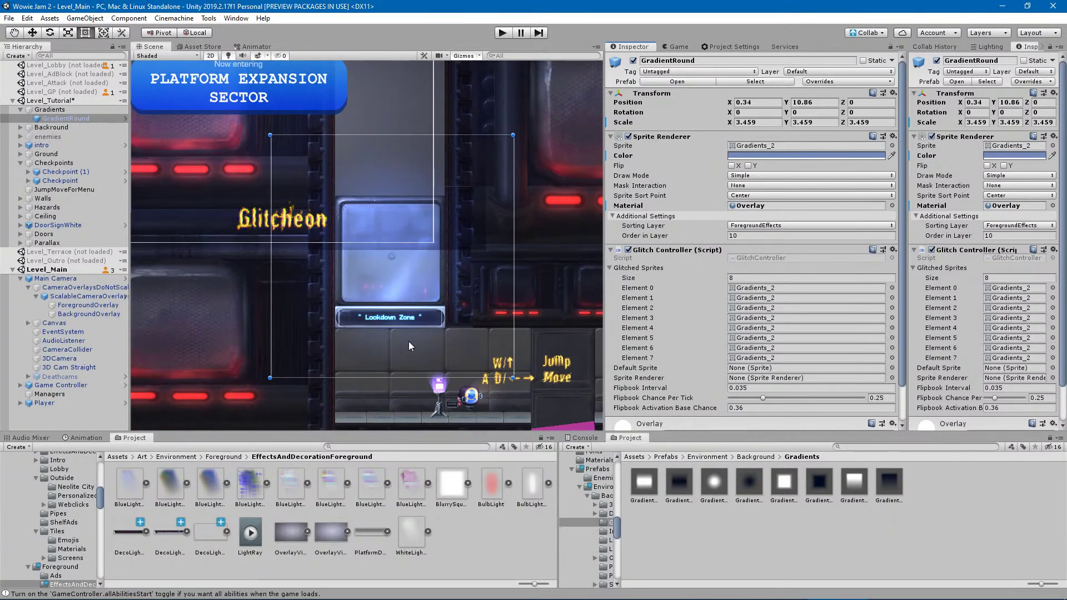
scroll(465, 307, "up", 3)
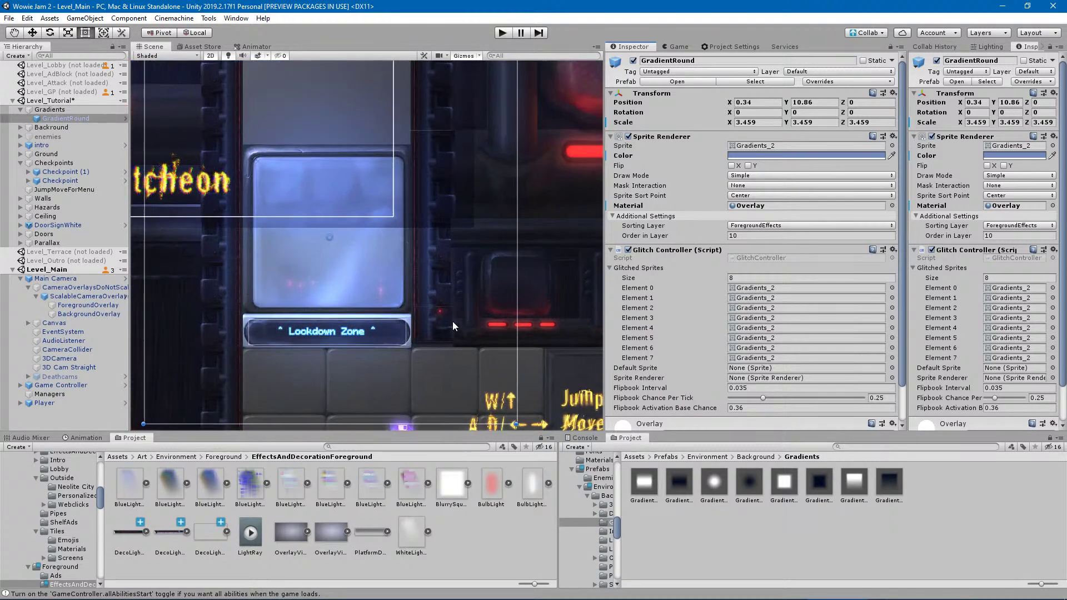
scroll(455, 320, "down", 3)
middle_click_drag(449, 356, 357, 291)
scroll(279, 248, "up", 9)
middle_click_drag(285, 232, 331, 250)
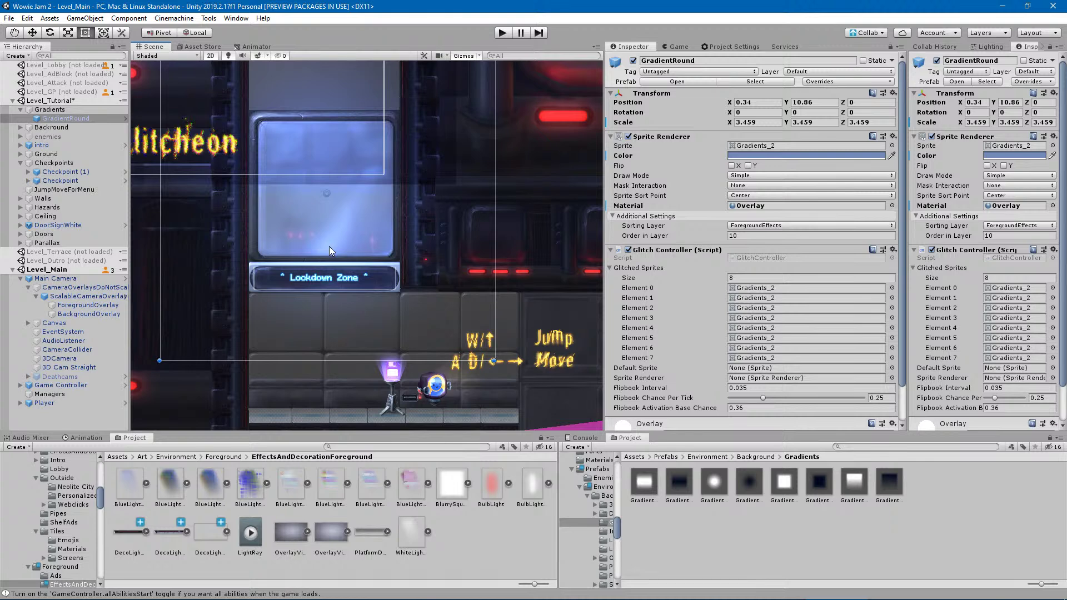
scroll(330, 247, "down", 1)
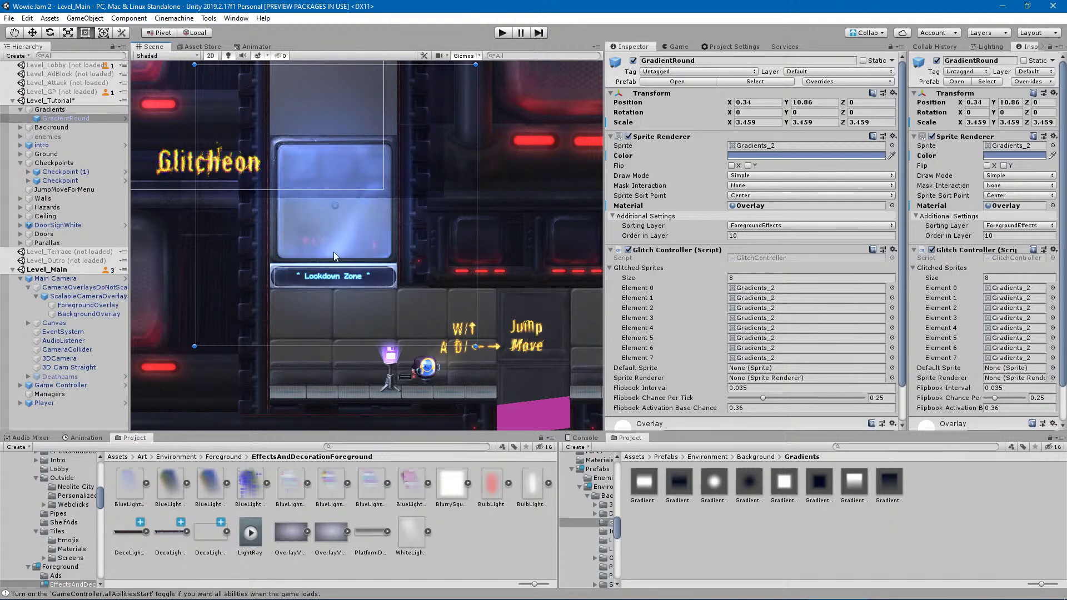
scroll(413, 251, "down", 1)
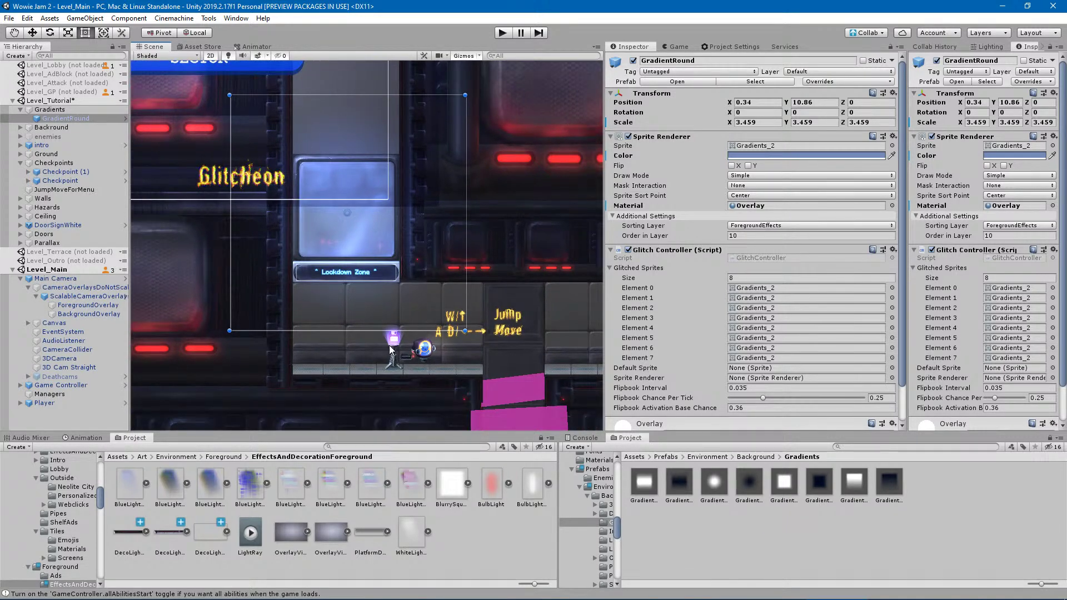
Stretch GradientRound downward to the floor below the Lockdown Zone sign, to a Y scale of about 4.05.
middle_click_drag(436, 182, 399, 140)
left_click_drag(371, 216, 382, 264)
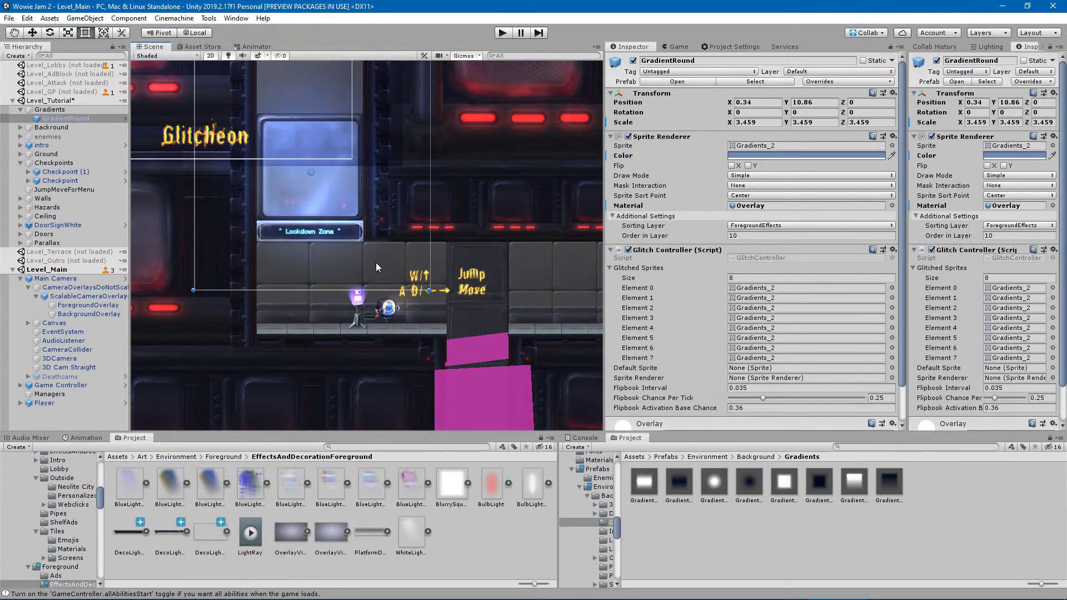
middle_click_drag(319, 239, 385, 263)
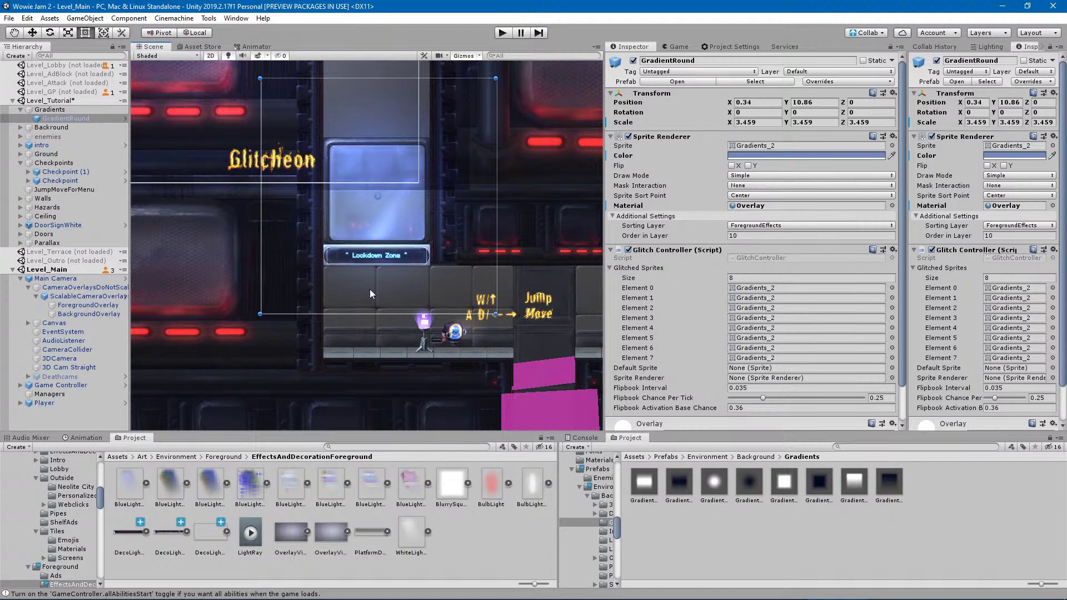
left_click_drag(369, 314, 366, 348)
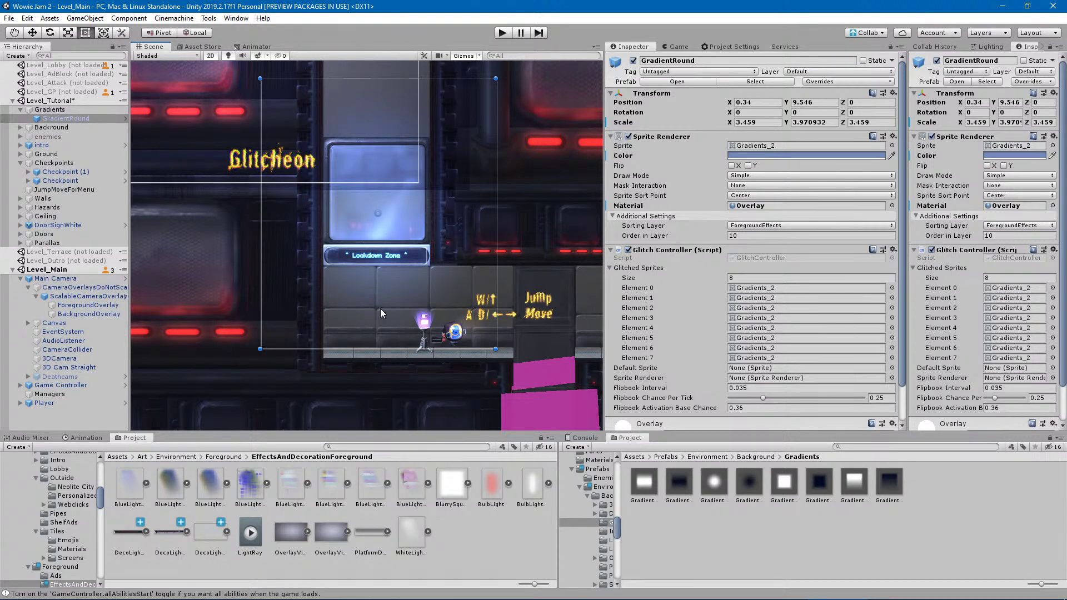
left_click(96, 118)
scroll(433, 329, "down", 4)
middle_click_drag(466, 322, 384, 337)
mouse_move(303, 362)
left_mouse_down()
mouse_move(304, 374)
mouse_move(304, 365)
left_mouse_up()
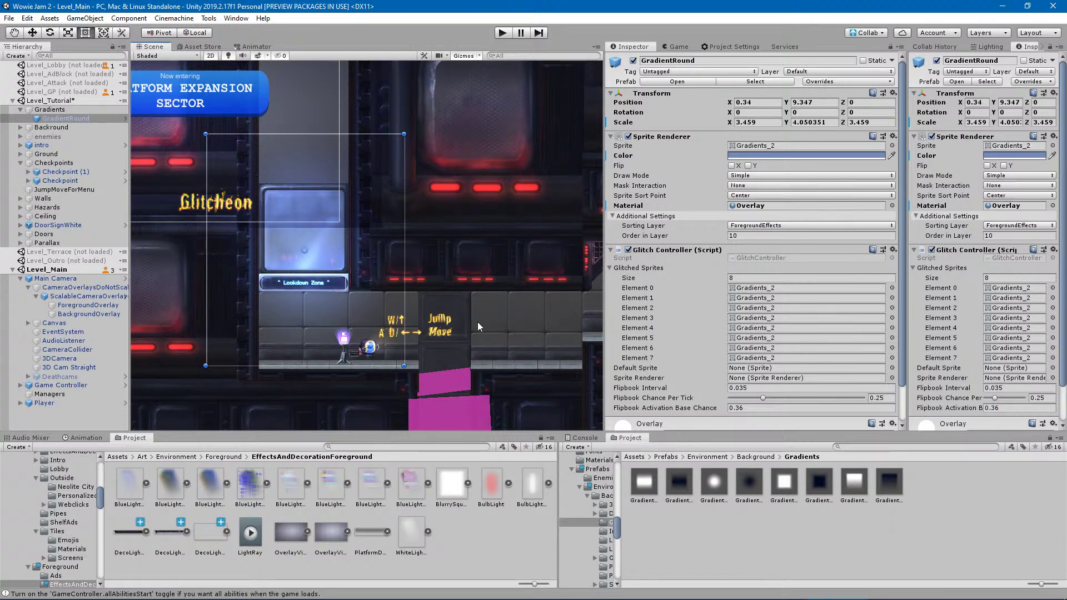
Examine the background between the Lockdown Zone and the Intropod display window for spots needing a gradient.
middle_click_drag(478, 323, 335, 299)
middle_click_drag(490, 282, 176, 292)
mouse_move(465, 297)
middle_mouse_down()
mouse_move(265, 315)
mouse_move(481, 300)
middle_mouse_up()
scroll(242, 282, "up", 5)
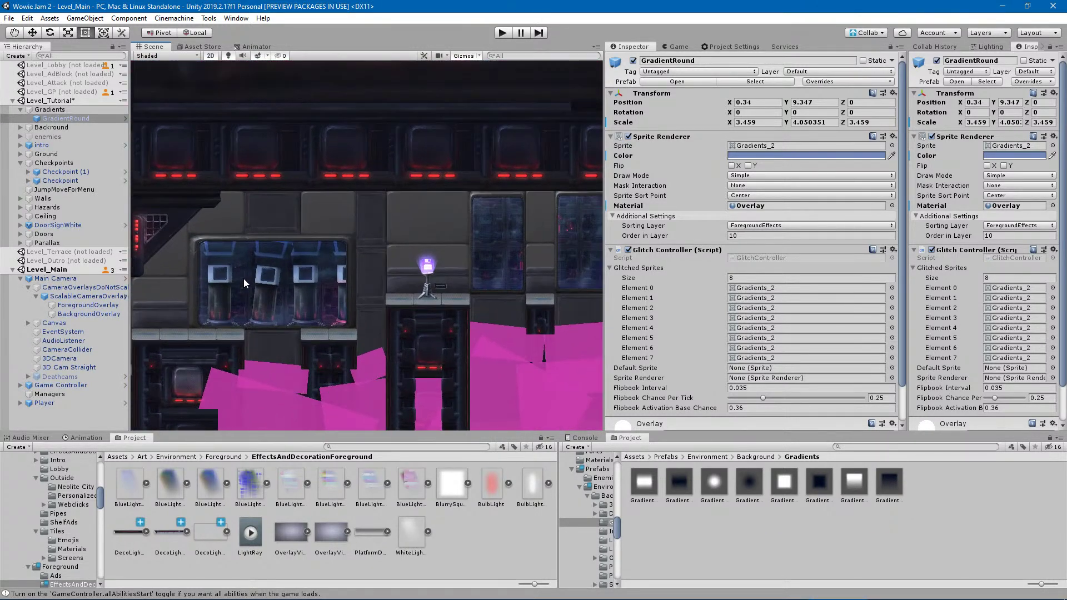
scroll(242, 278, "up", 6)
middle_click_drag(151, 281, 297, 263)
scroll(302, 281, "down", 8)
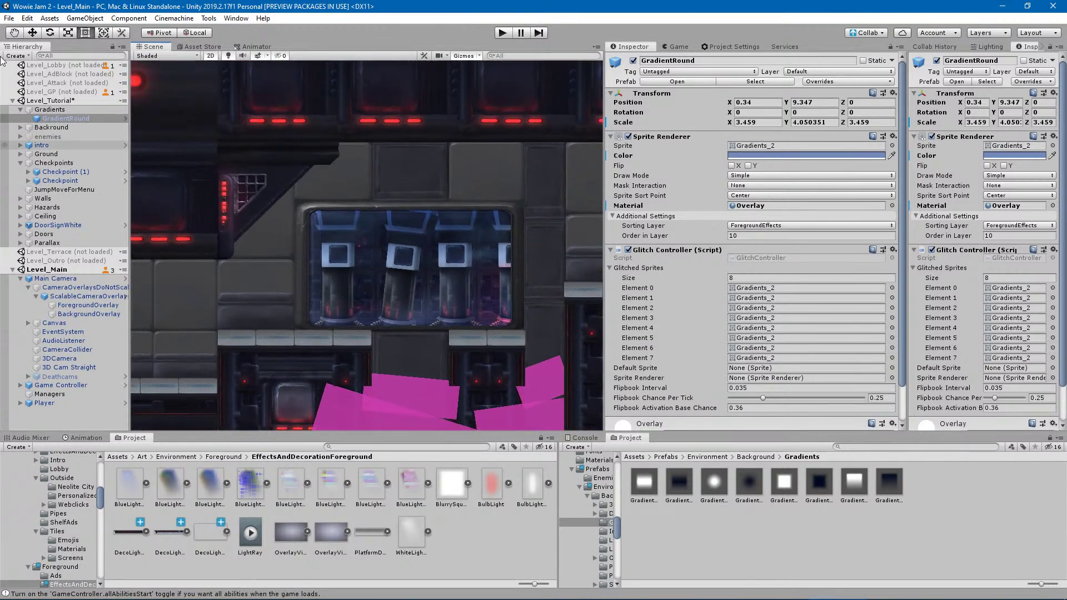
scroll(275, 186, "down", 4)
middle_click_drag(485, 336, 584, 346)
middle_click_drag(343, 349, 415, 362)
scroll(450, 356, "down", 4)
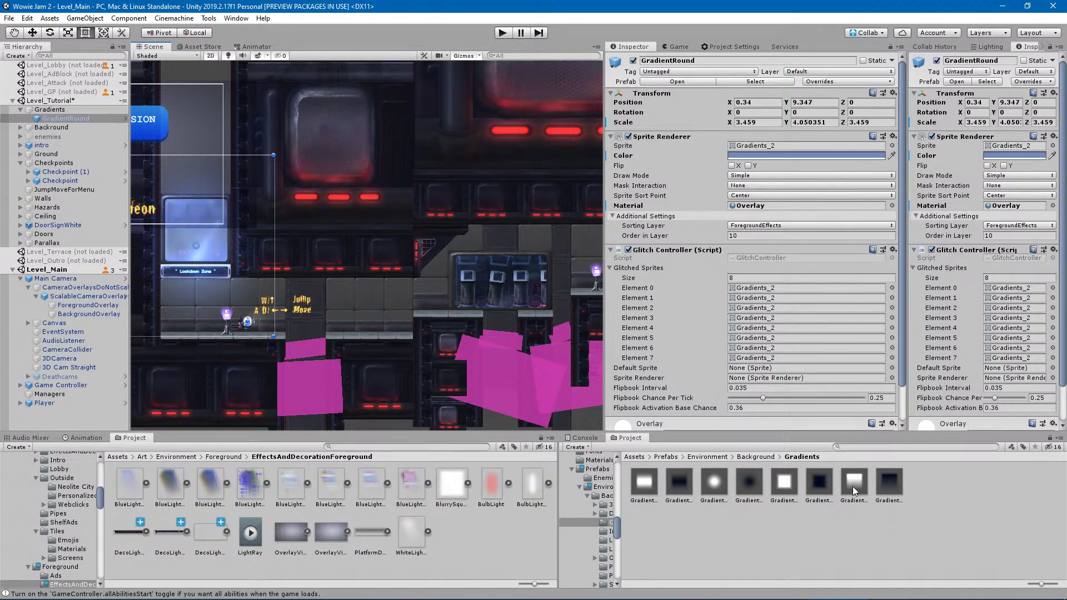
Add the GradientTopFade prefab to the Gradients group and place it under the ceiling above the Intropod window, at about X 31.46, Y 9.96.
left_click(61, 118)
left_click_drag(62, 114, 65, 110)
left_click_drag(215, 339, 571, 244)
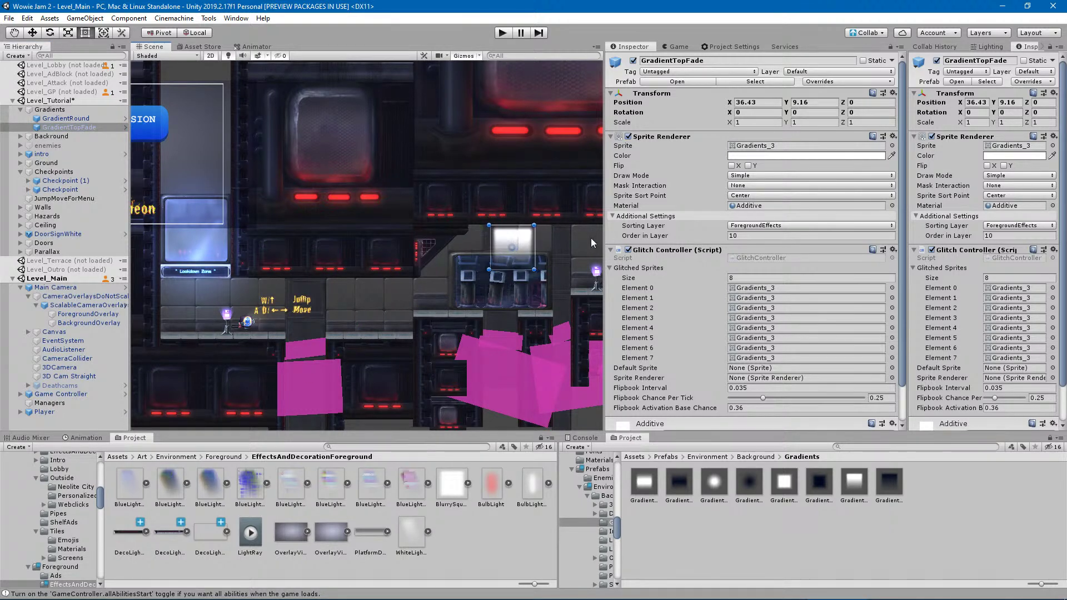
scroll(407, 344, "down", 3)
middle_click_drag(376, 297, 277, 278)
mouse_move(555, 318)
middle_mouse_down()
mouse_move(412, 312)
mouse_move(379, 328)
middle_mouse_up()
left_click_drag(199, 243, 168, 243)
middle_click_drag(222, 318, 356, 315)
left_click_drag(306, 243, 275, 239)
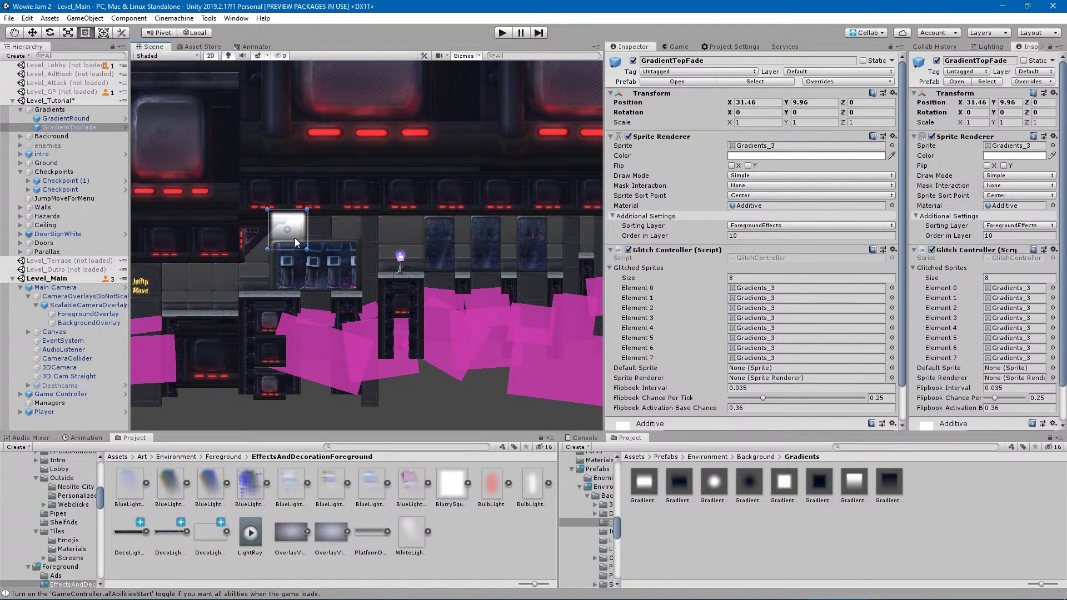
Stretch GradientTopFade along the ceiling over the windows and slightly downward, to a scale of about 11.19 by 1.47.
left_click_drag(307, 237, 532, 247)
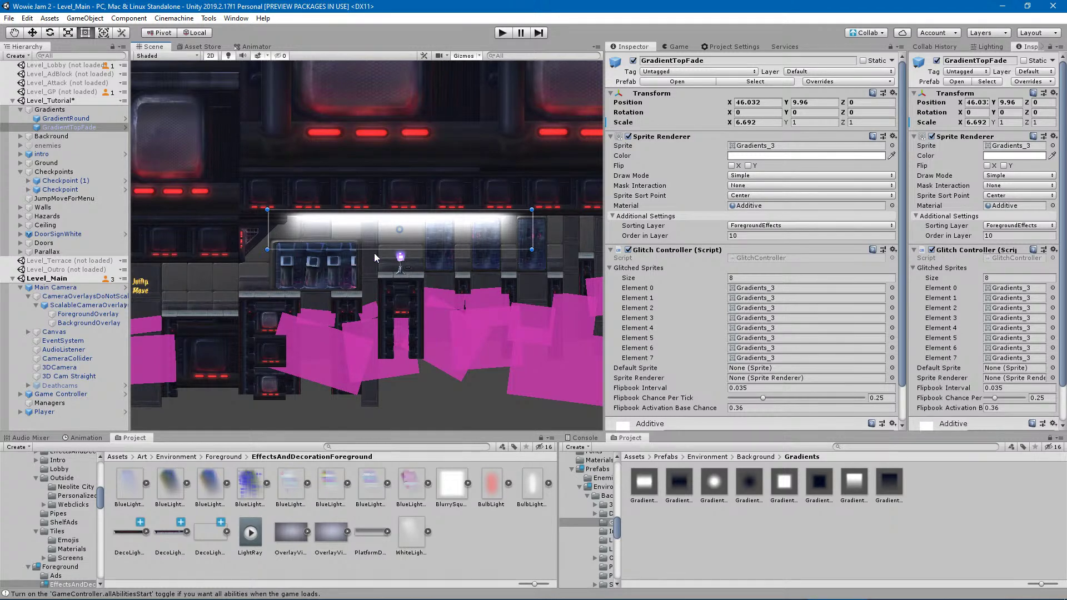
middle_click_drag(481, 309, 377, 323)
scroll(375, 295, "down", 5)
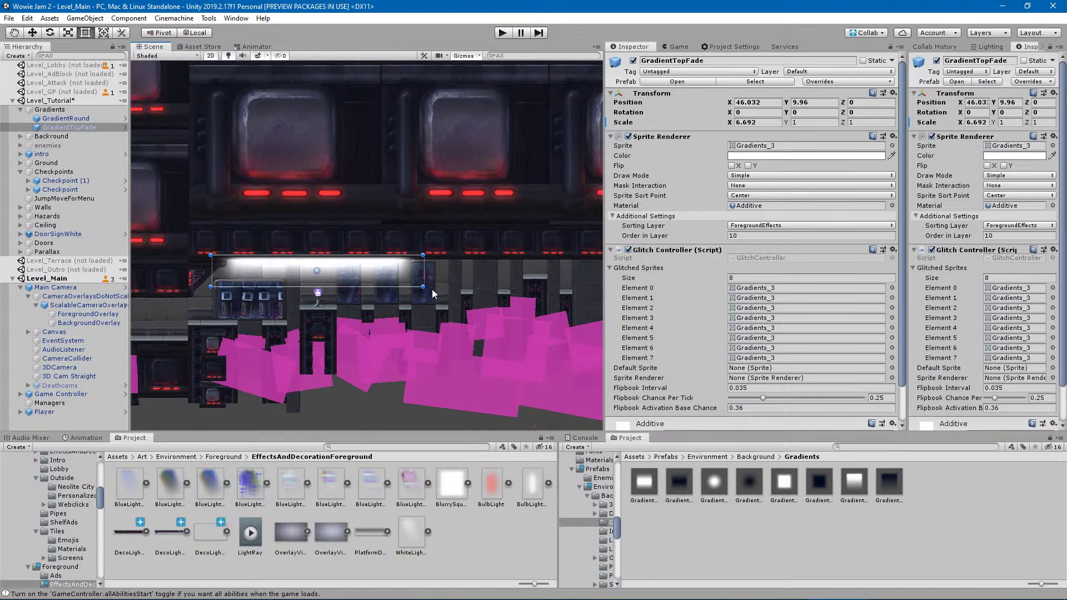
left_click_drag(427, 286, 569, 296)
left_click_drag(211, 284, 198, 284)
middle_click_drag(445, 328, 285, 332)
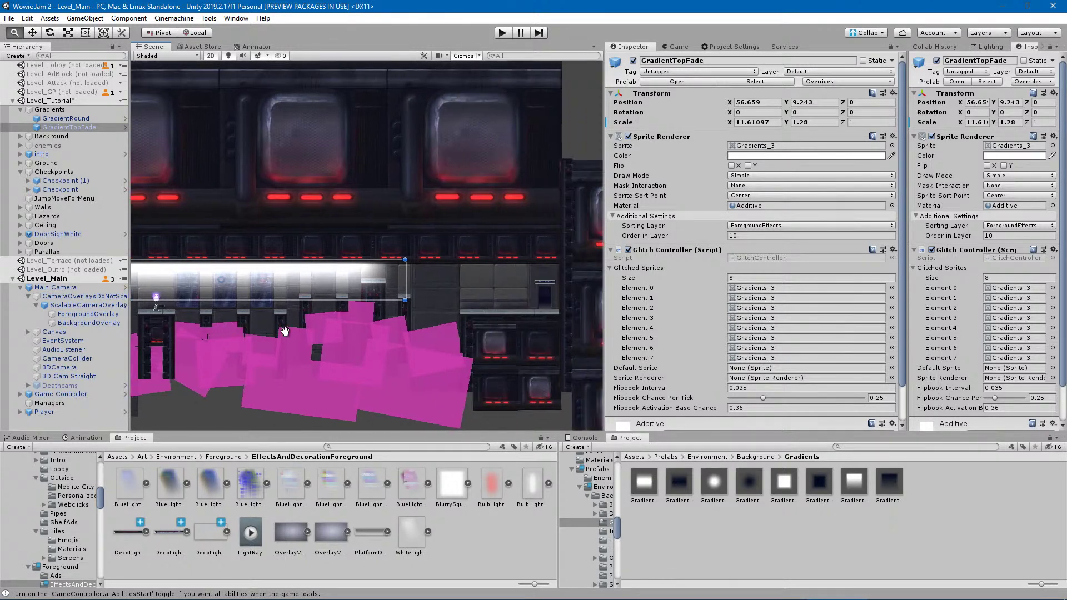
left_click_drag(405, 280, 391, 296)
middle_click_drag(208, 304, 377, 308)
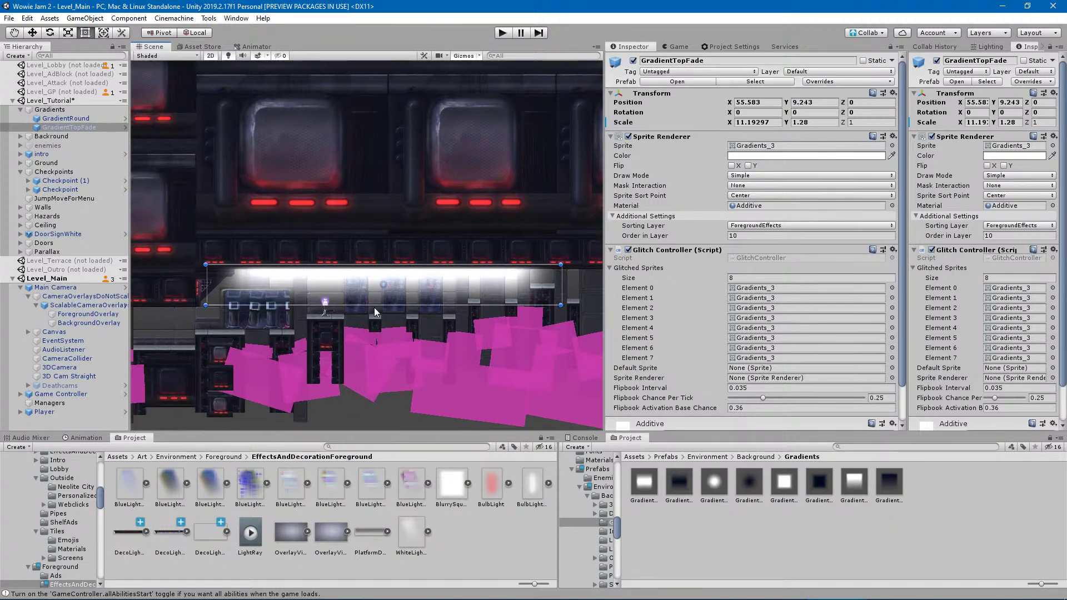
left_click_drag(372, 305, 372, 311)
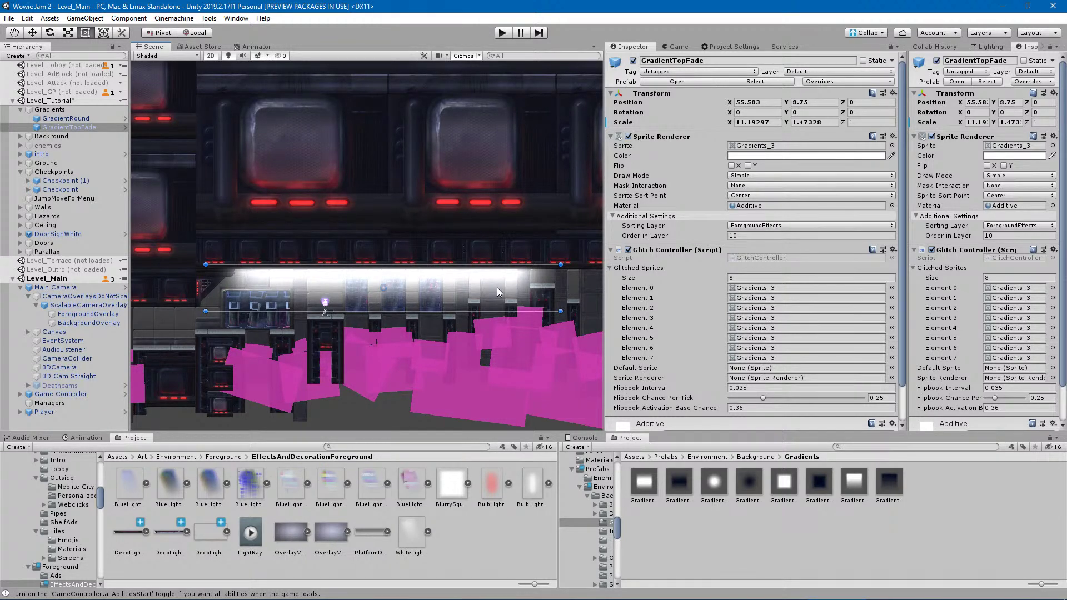
Examine how the white GradientTopFade lies along the ceiling and over the Intropod display window.
scroll(242, 303, "up", 2)
middle_click_drag(242, 303, 428, 348)
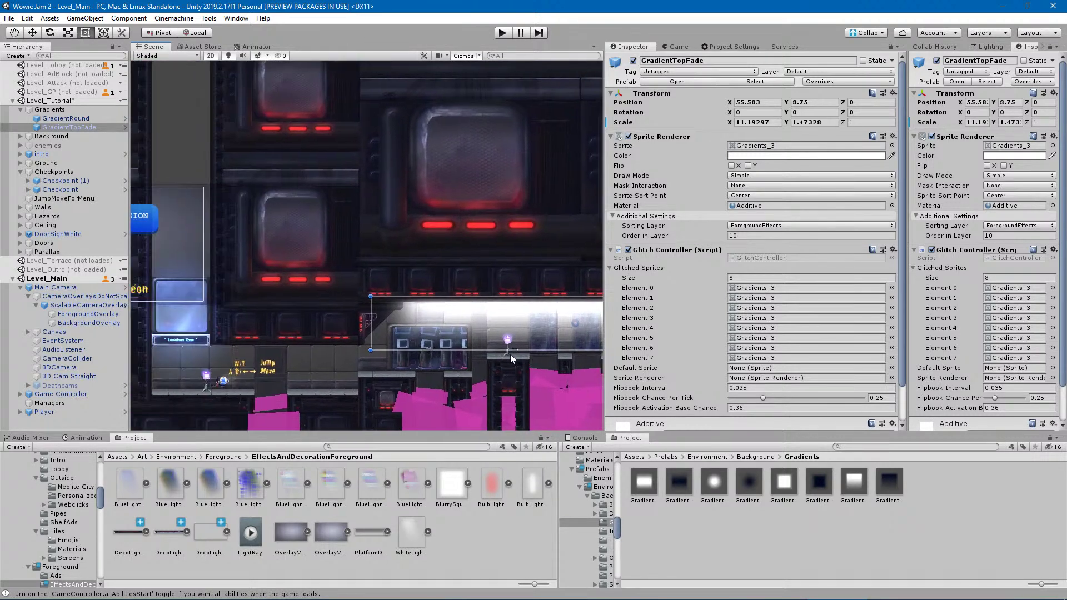
middle_click_drag(519, 355, 440, 365)
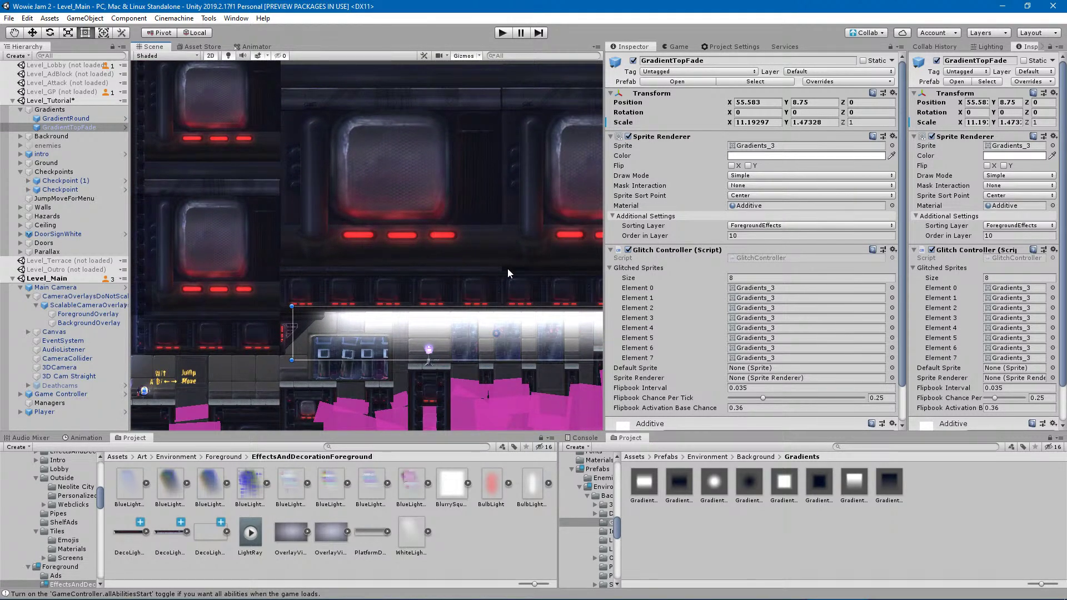
scroll(439, 397, "up", 2)
scroll(420, 407, "up", 2)
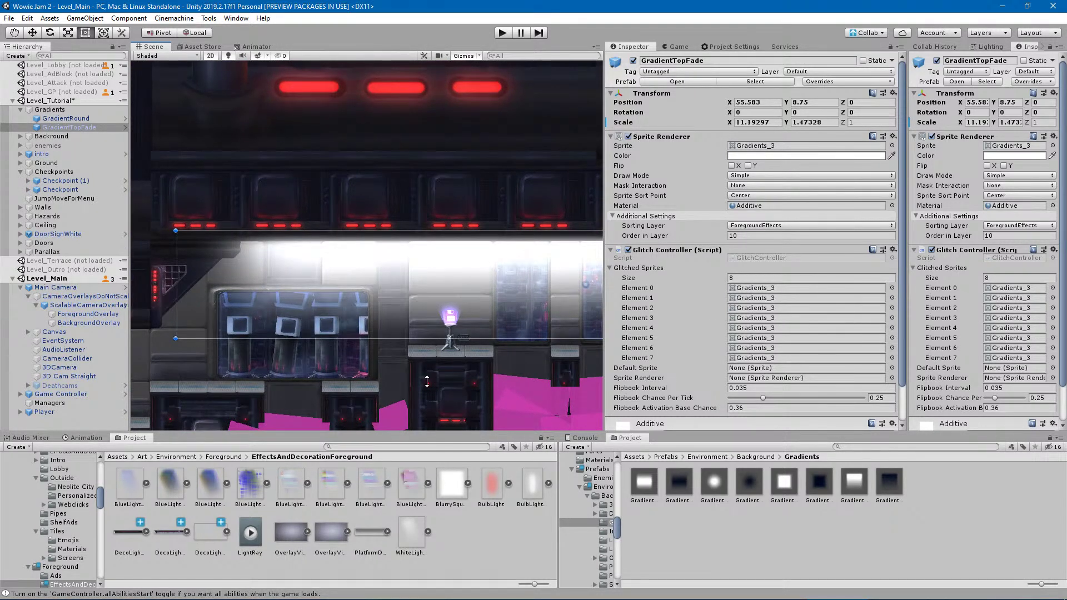
scroll(286, 374, "up", 4)
middle_click_drag(300, 351, 447, 338)
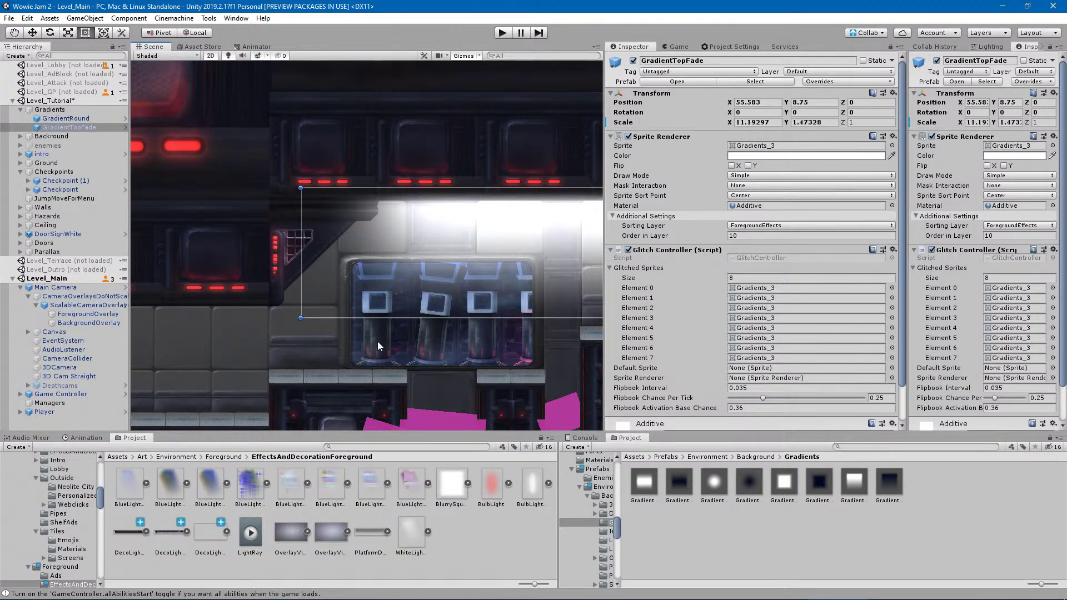
scroll(405, 341, "down", 3)
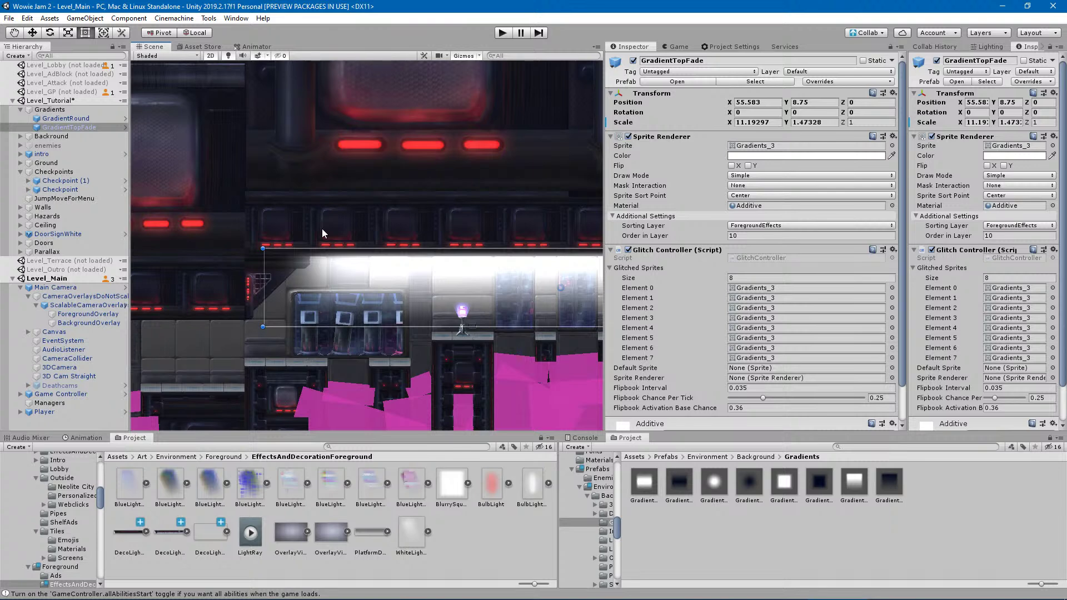
middle_click_drag(365, 232, 238, 205)
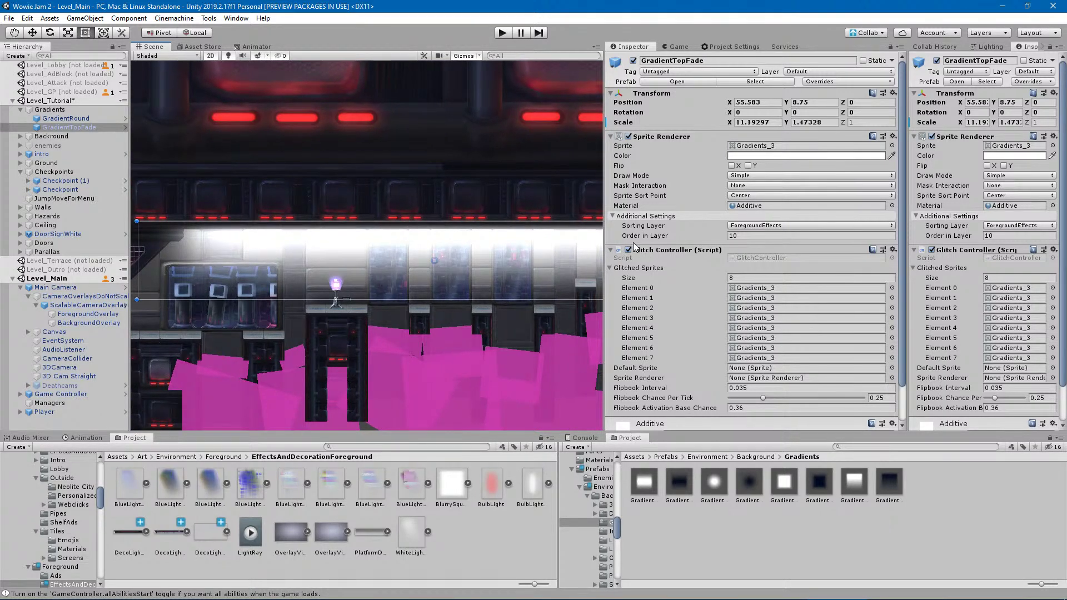
Change GradientTopFade's sprite material to Overlay.
left_click(893, 206)
scroll(660, 225, "down", 2)
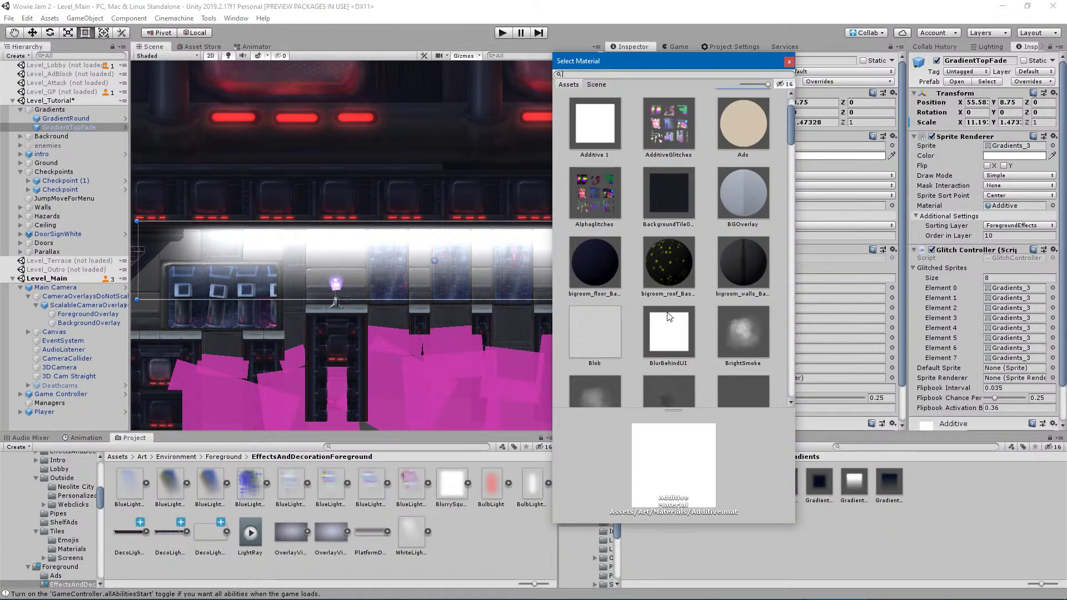
scroll(643, 313, "up", 2)
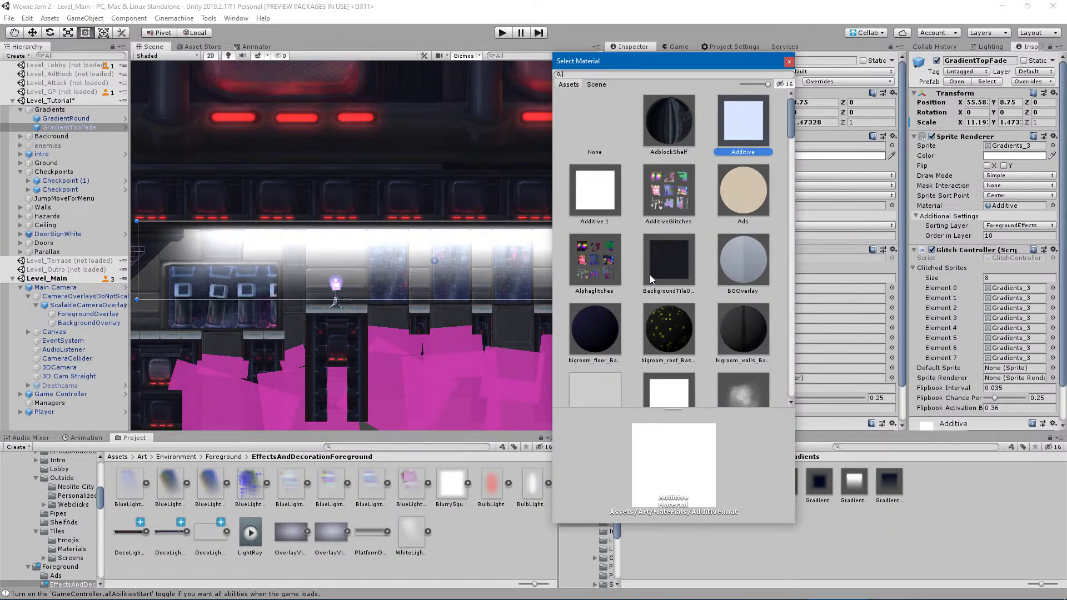
type("ov")
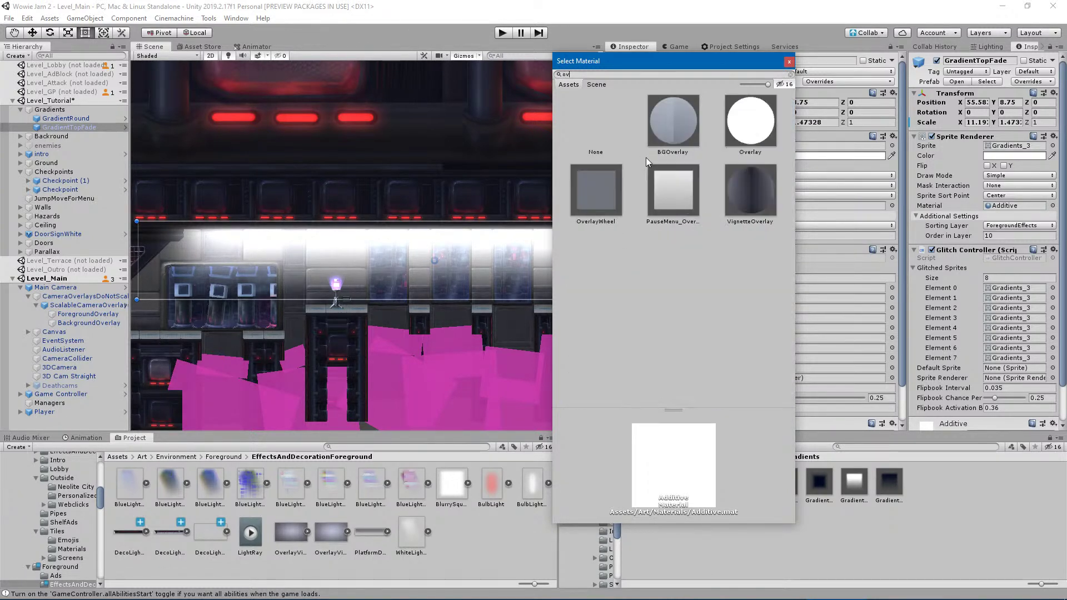
left_click(741, 123)
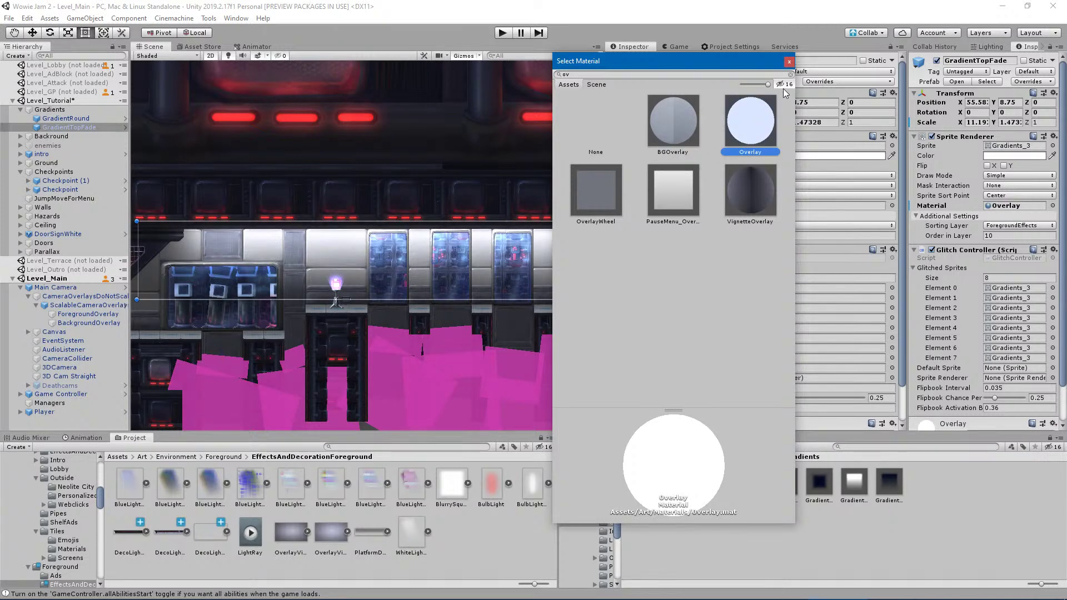
left_click(789, 61)
Tint GradientTopFade a muted slate blue, about H 219, S 26, V 53.
left_click(869, 156)
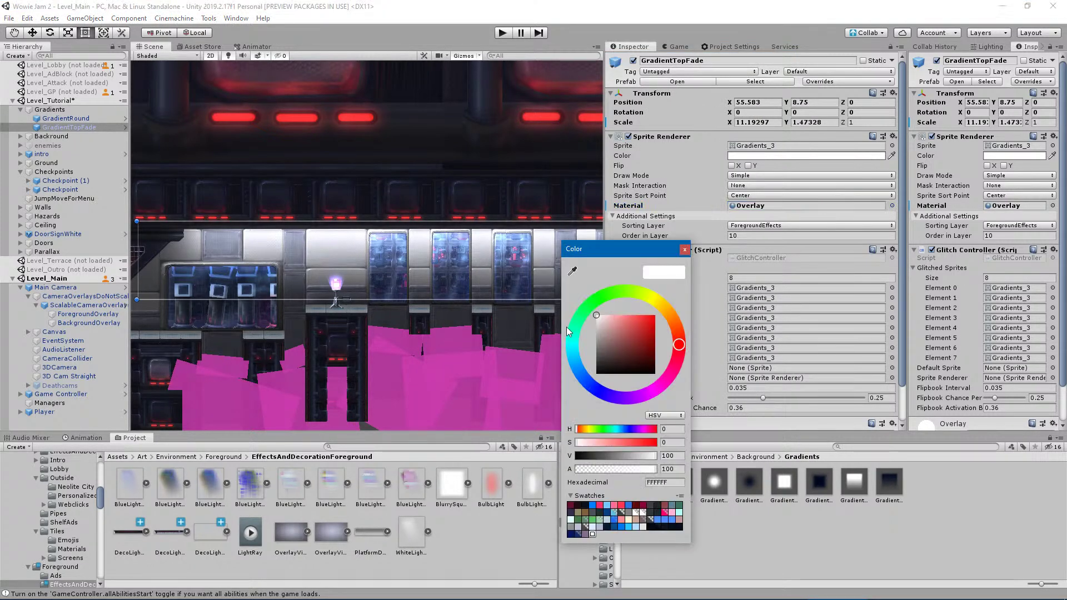
left_click(607, 342)
left_click_drag(607, 342, 610, 342)
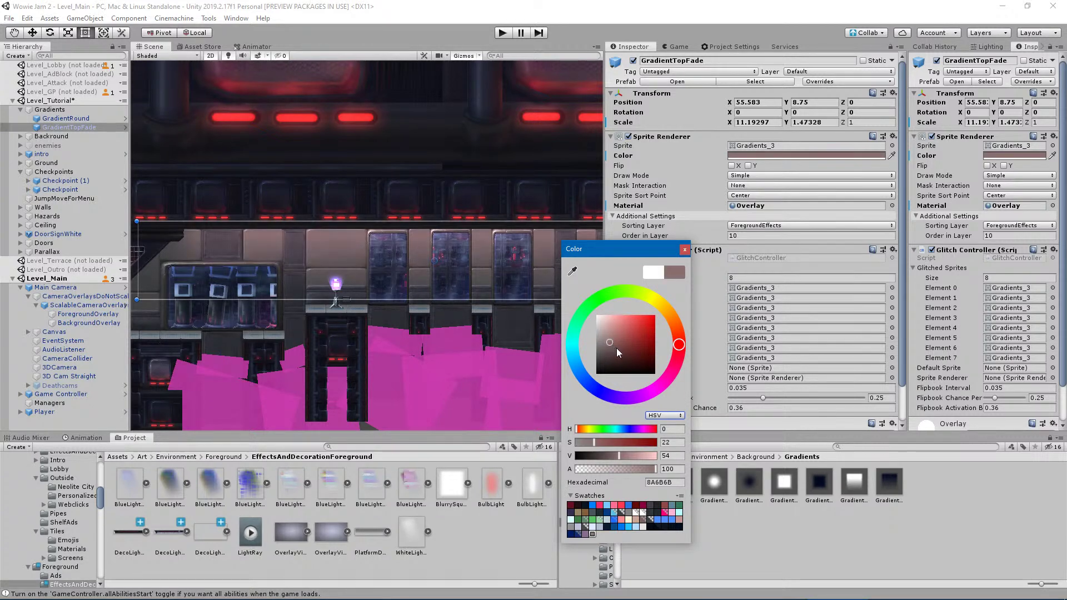
left_click(580, 375)
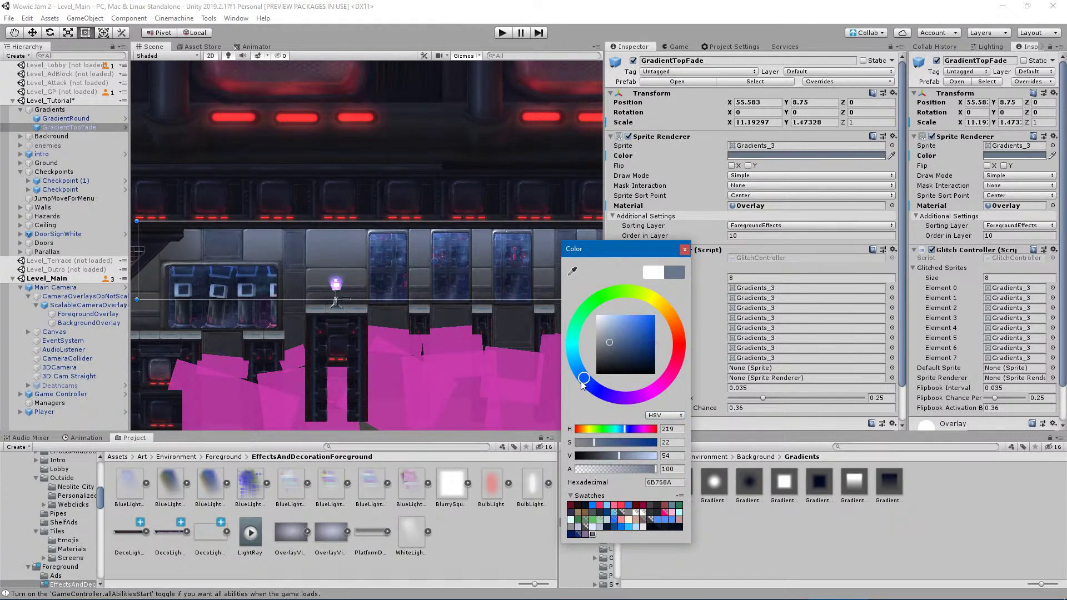
left_click_drag(604, 343, 614, 347)
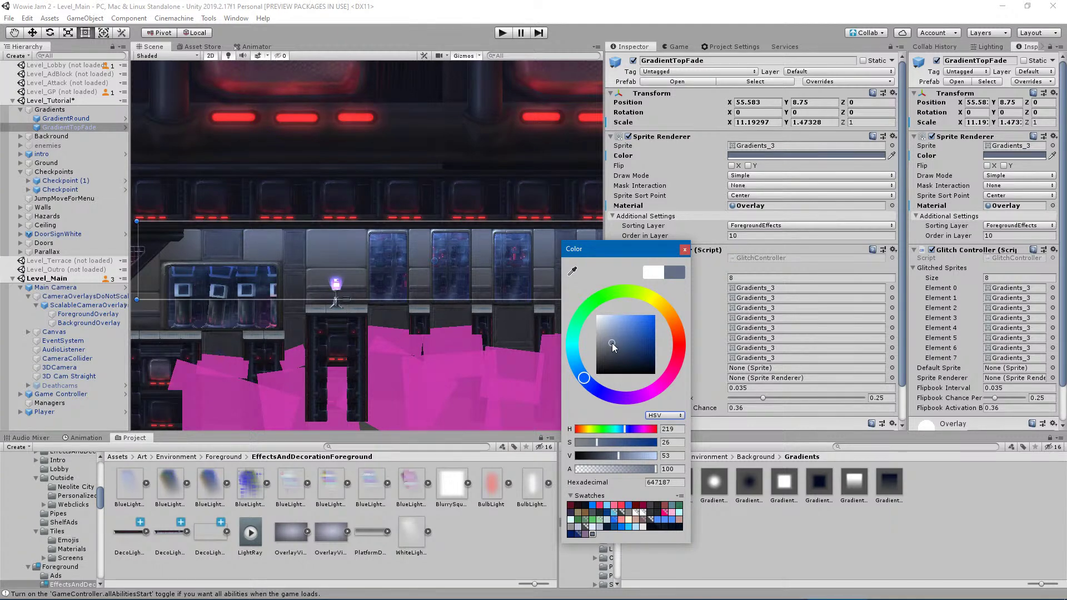
left_click(682, 250)
Duplicate GradientTopFade and place the copy further right along the ceiling, at about X 105.84, Y 8.75.
middle_click_drag(611, 281, 451, 312)
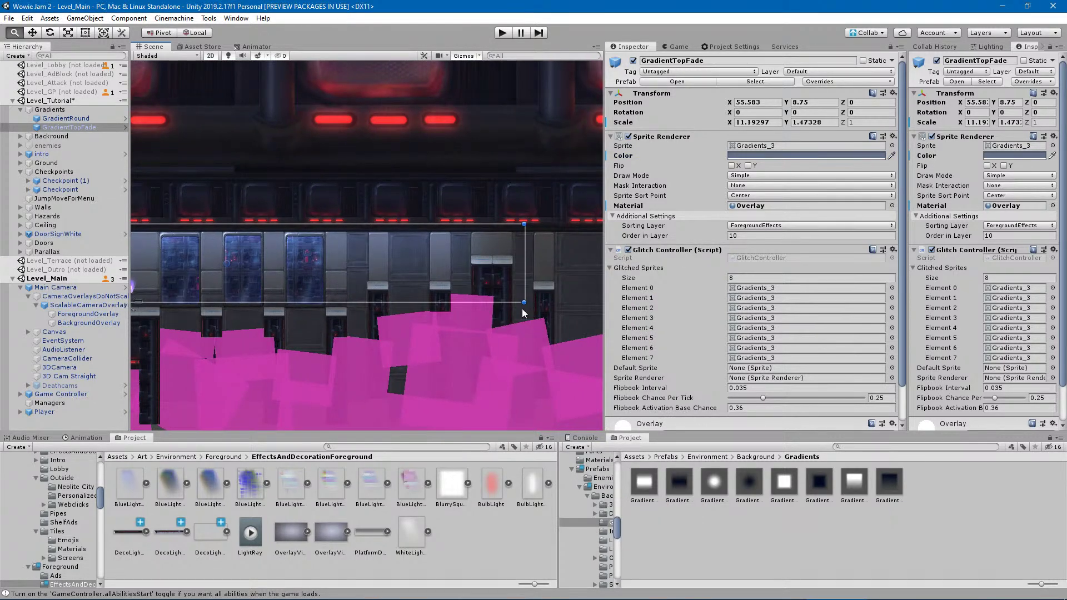
middle_click_drag(525, 309, 445, 307)
scroll(369, 309, "down", 5)
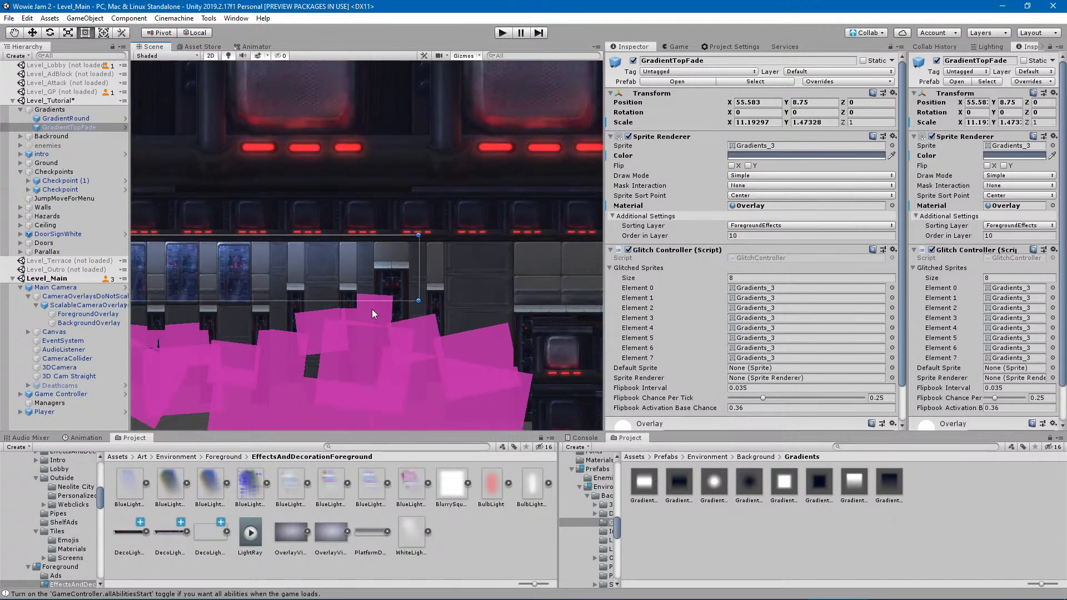
left_click(67, 130)
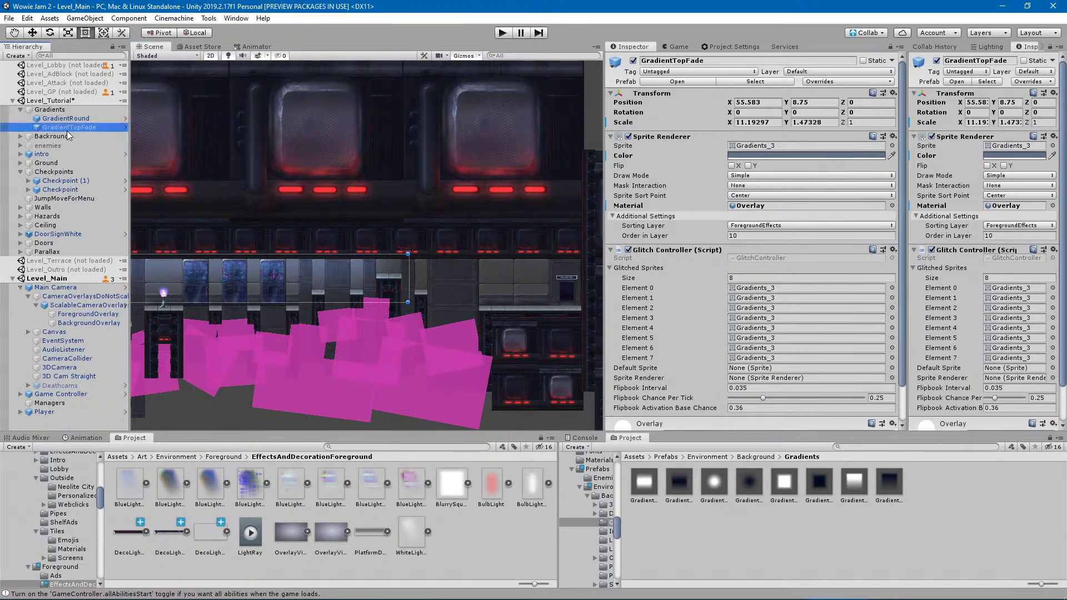
key("ctrl+d")
left_click_drag(269, 281, 586, 301)
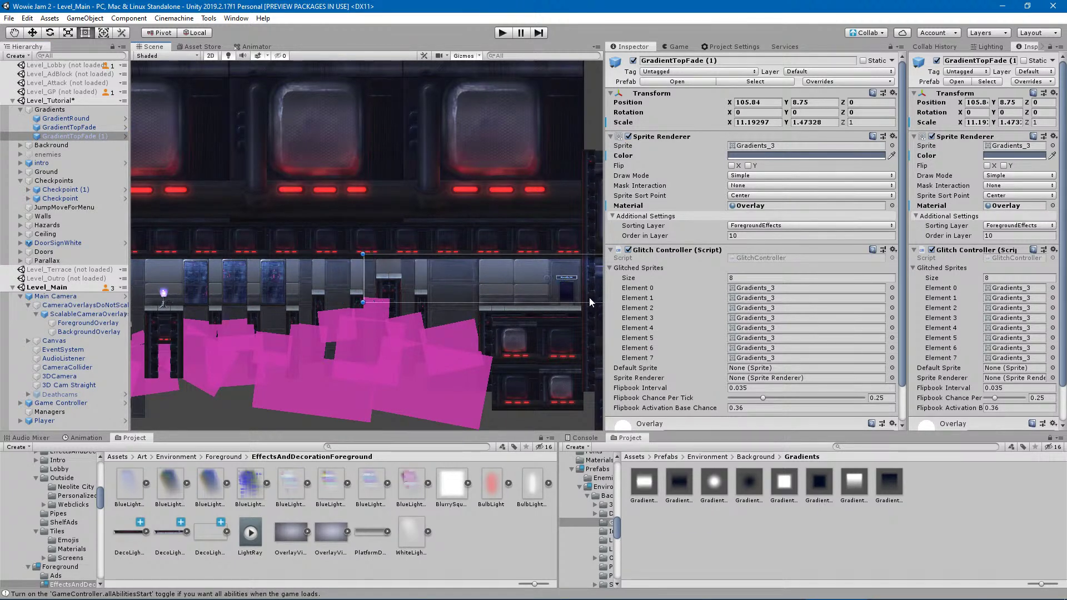
Shorten the copied ceiling gradient so it ends at the wall just past the door, to an X scale of about 7.19.
middle_click_drag(556, 302, 459, 294)
middle_click_drag(543, 294, 486, 286)
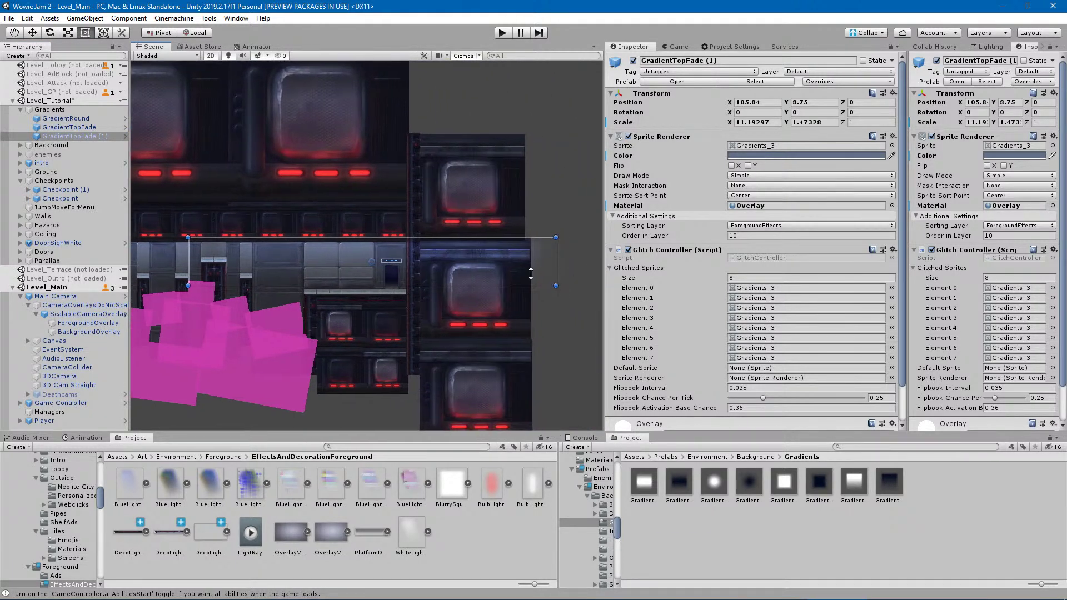
left_click_drag(555, 269, 425, 276)
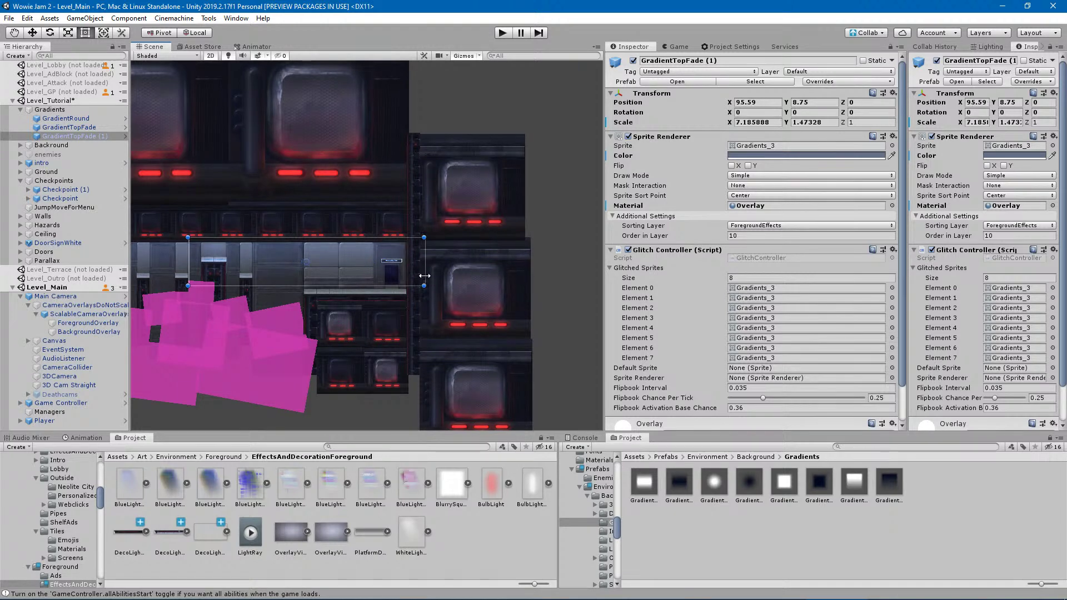
scroll(222, 264, "up", 4)
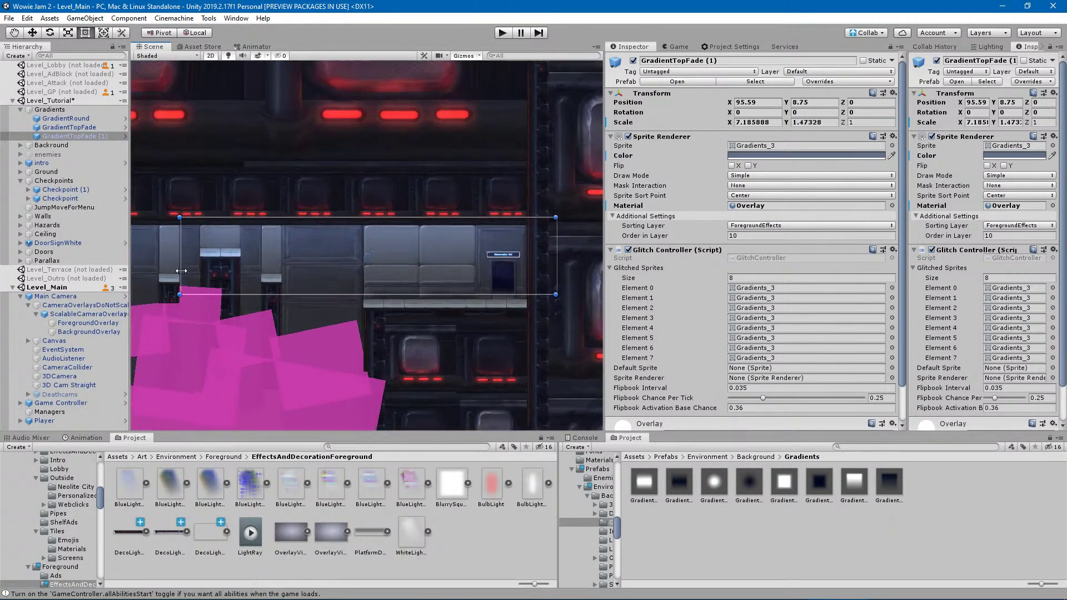
left_click_drag(178, 271, 187, 275)
Duplicate the shortened gradient, move the new copy below the blue windows to about X 63.82, Y 5.04, and rotate it to Z -180.
middle_click_drag(398, 314, 722, 350)
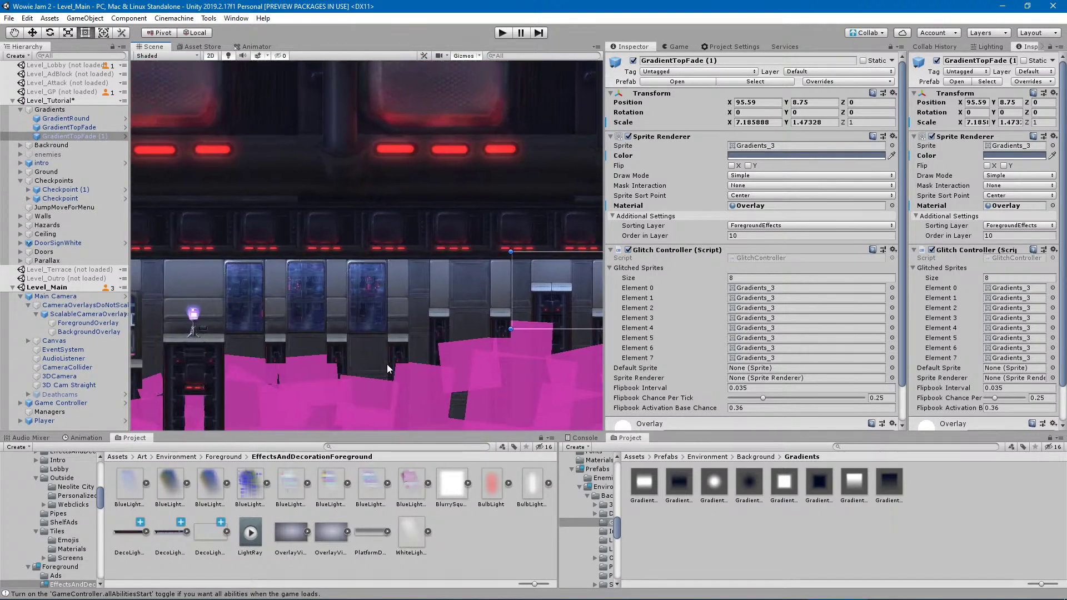
middle_click_drag(500, 376, 784, 382)
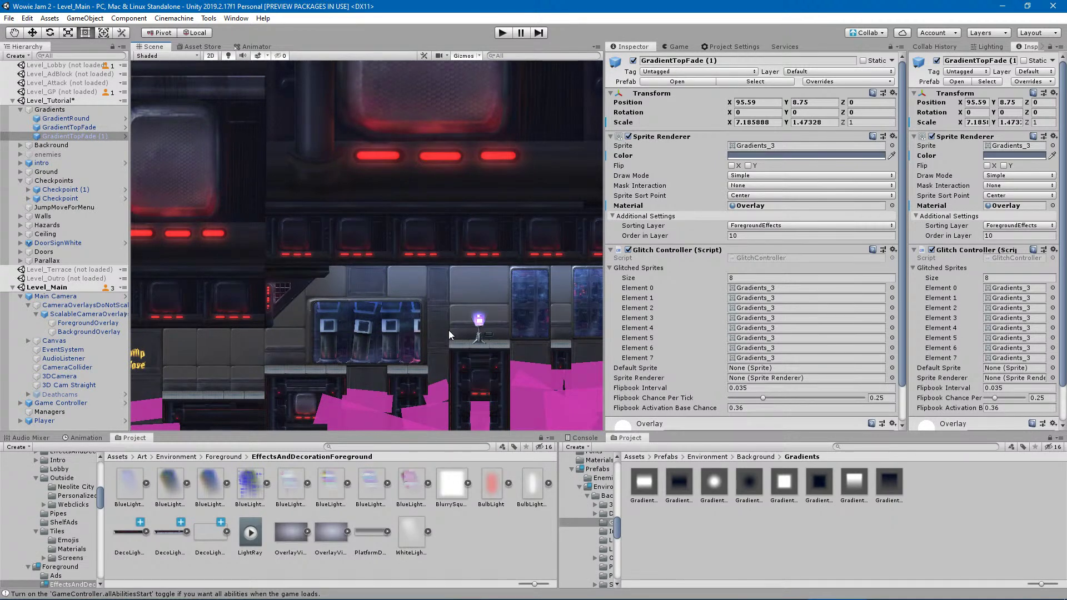
middle_click_drag(447, 329, 379, 296)
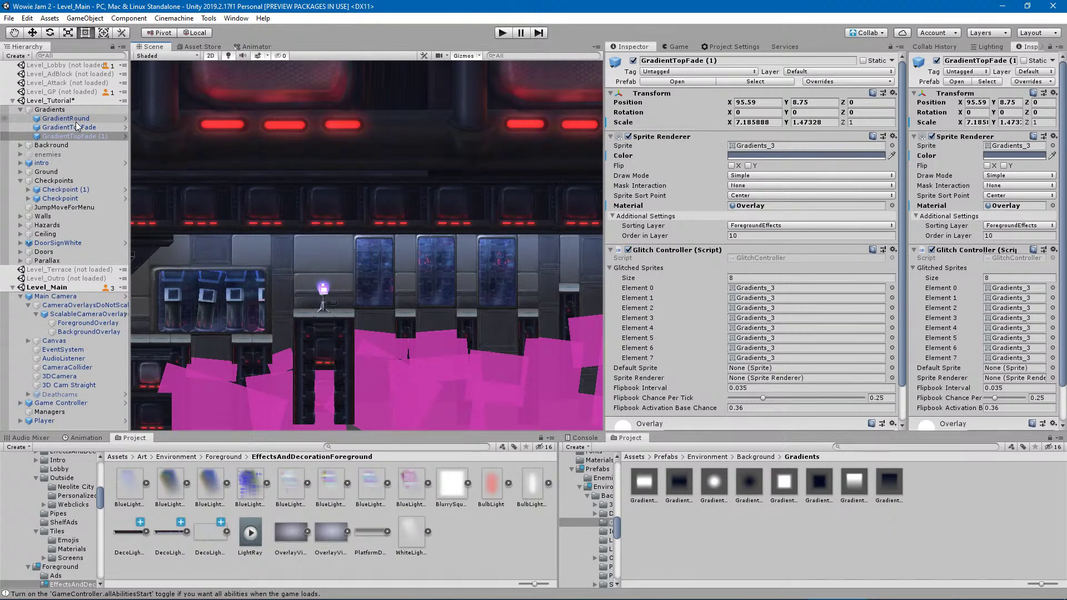
left_click(85, 138)
key("ctrl+d")
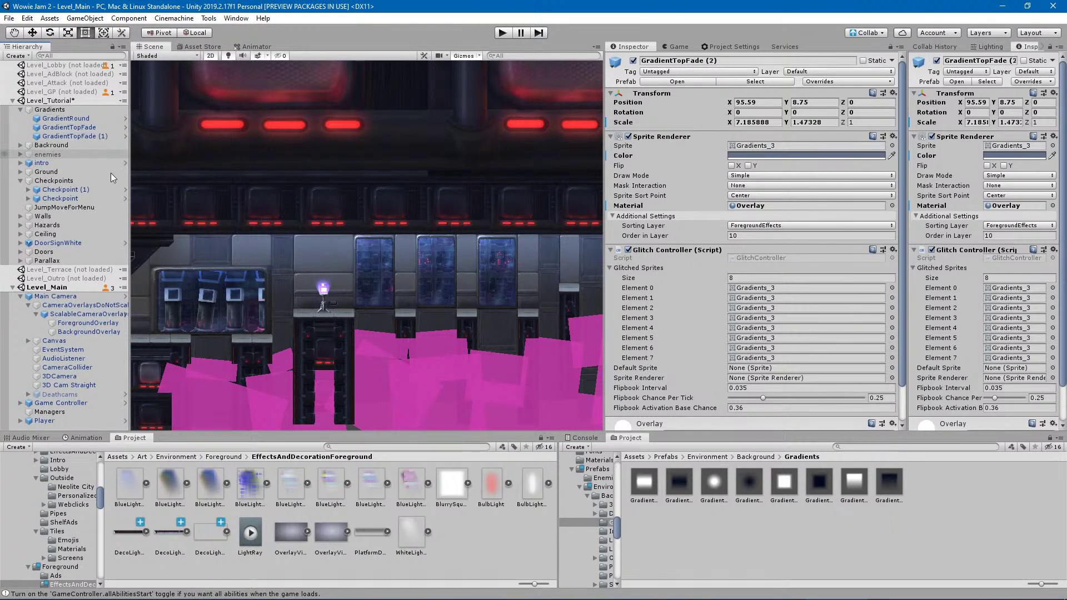
scroll(360, 308, "down", 2)
scroll(424, 322, "down", 1)
middle_click_drag(521, 293, 349, 290)
left_click_drag(523, 282, 303, 309)
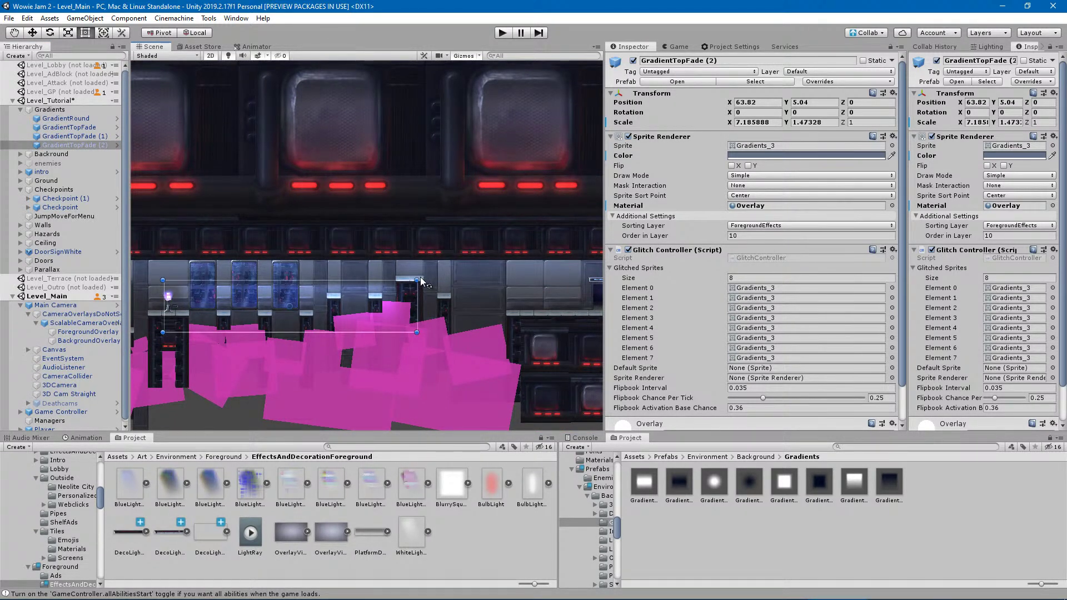
left_click_drag(436, 300, 168, 330)
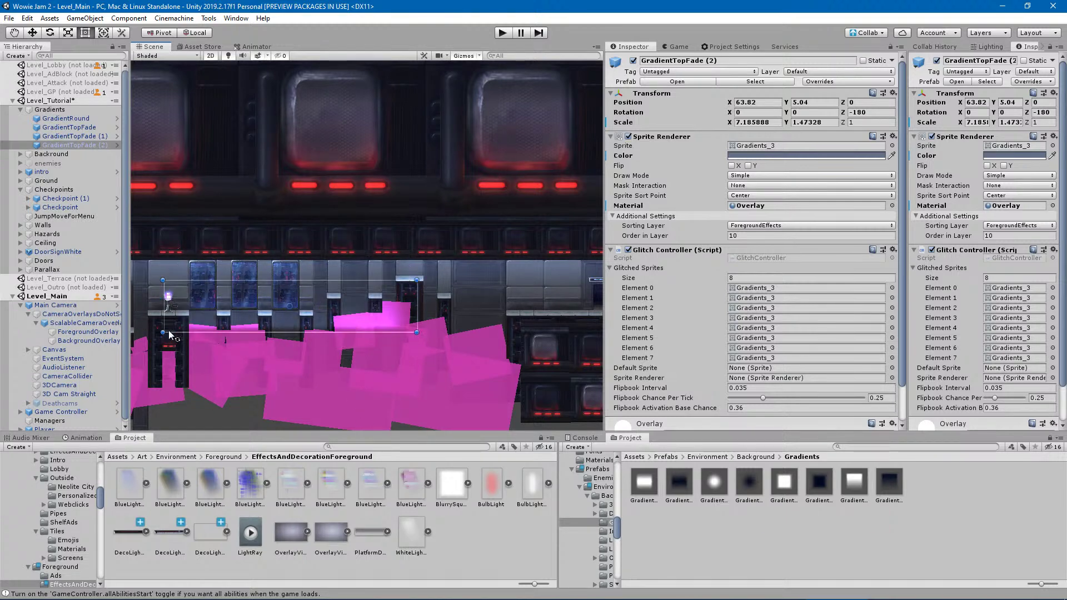
Fit the upside-down gradient over the three blue windows, at about X 56.53, Y 7.01 with an X scale of about 4.33.
left_click_drag(281, 312, 274, 289)
left_click_drag(415, 309, 301, 312)
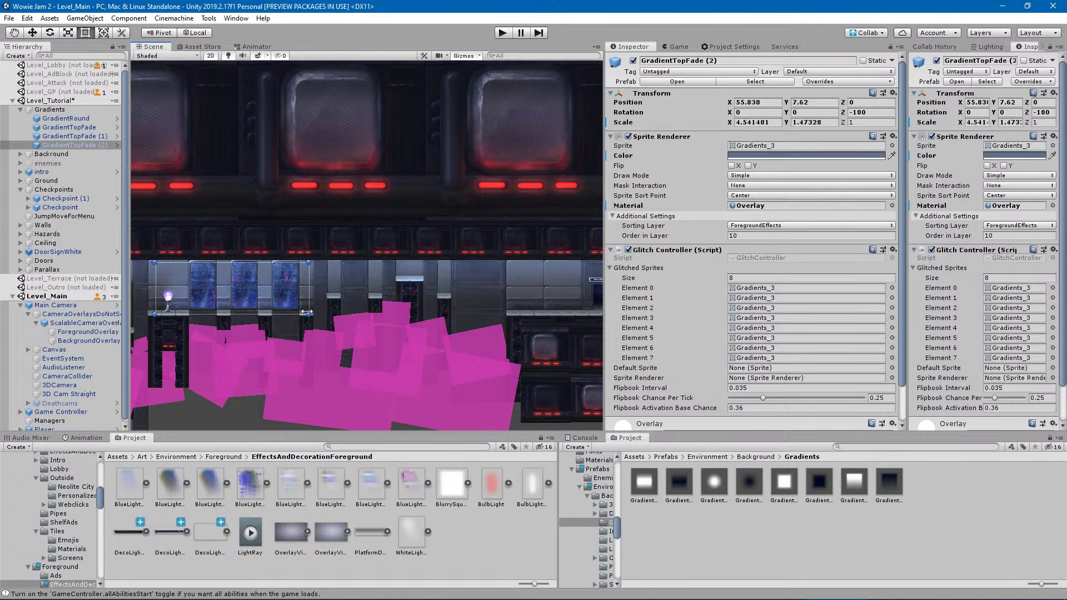
scroll(194, 292, "up", 4)
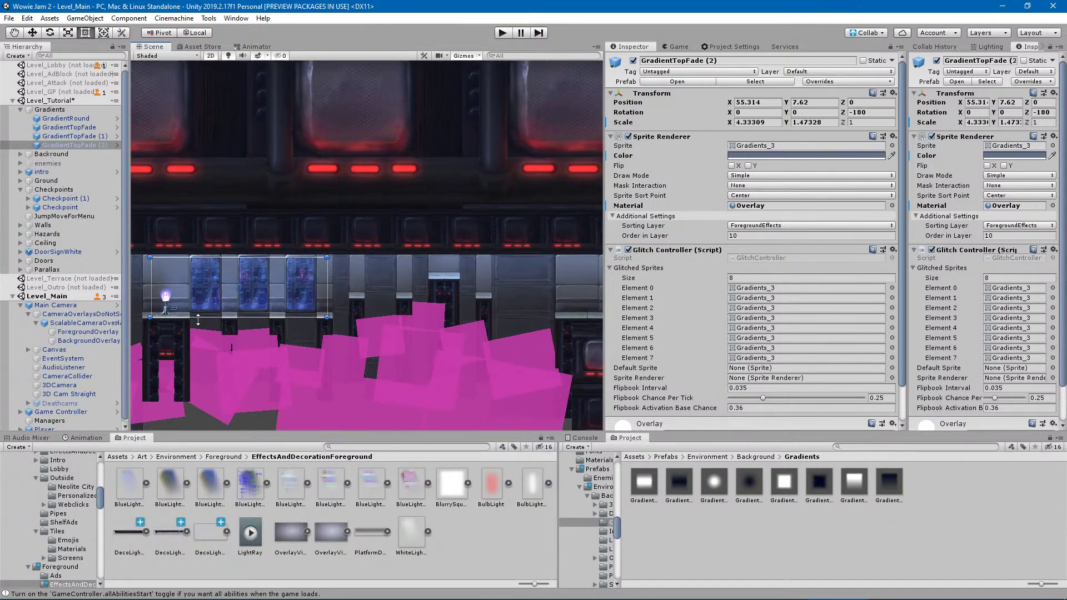
left_click_drag(215, 298, 234, 305)
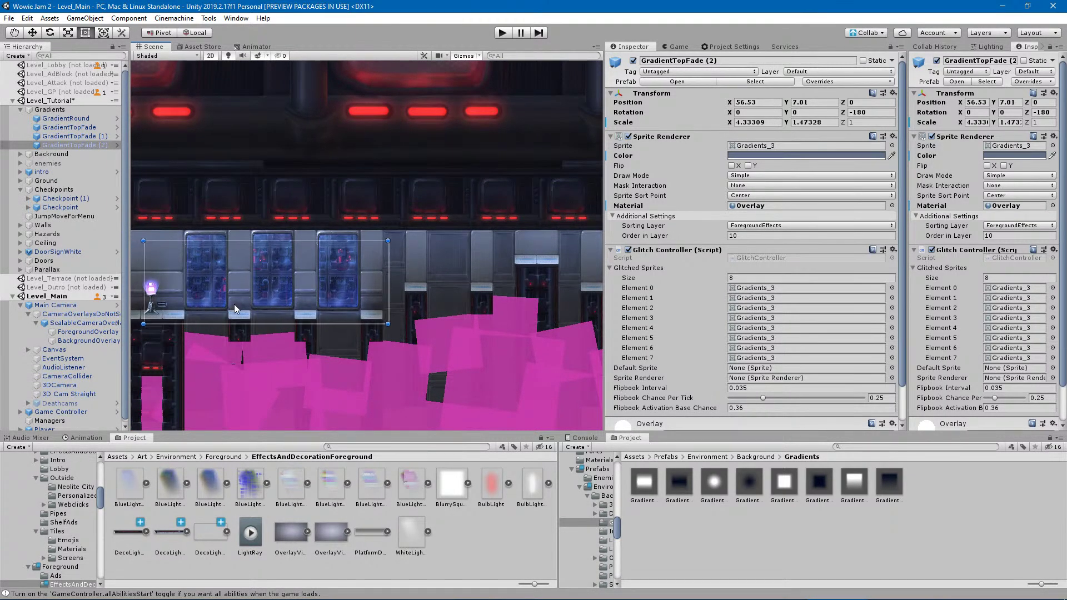
Tint the upside-down gradient over the windows a dusty pink, hex 87646E.
left_click(820, 158)
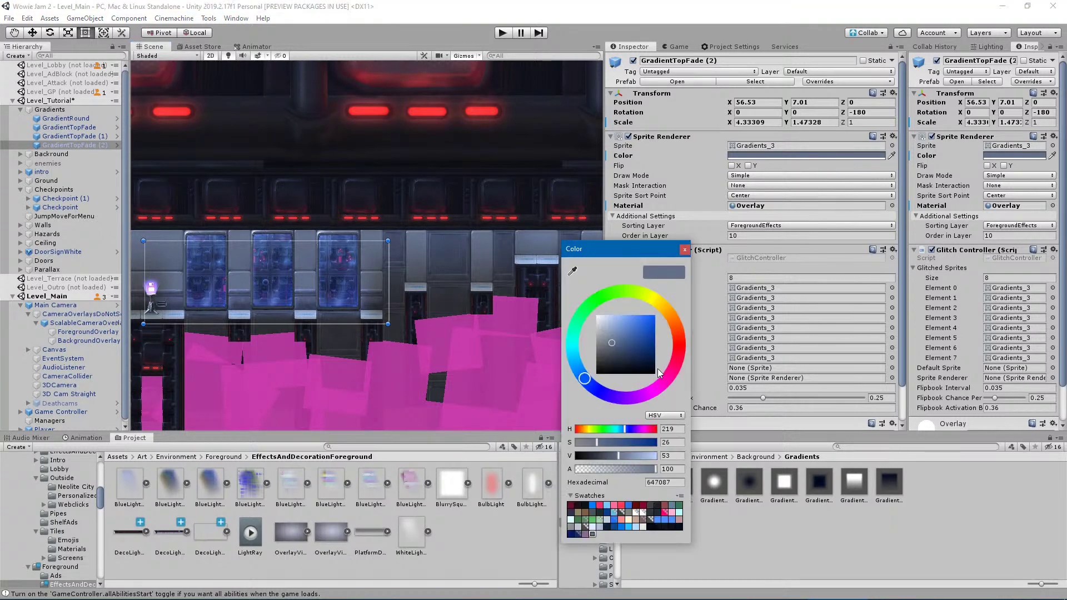
left_click(677, 361)
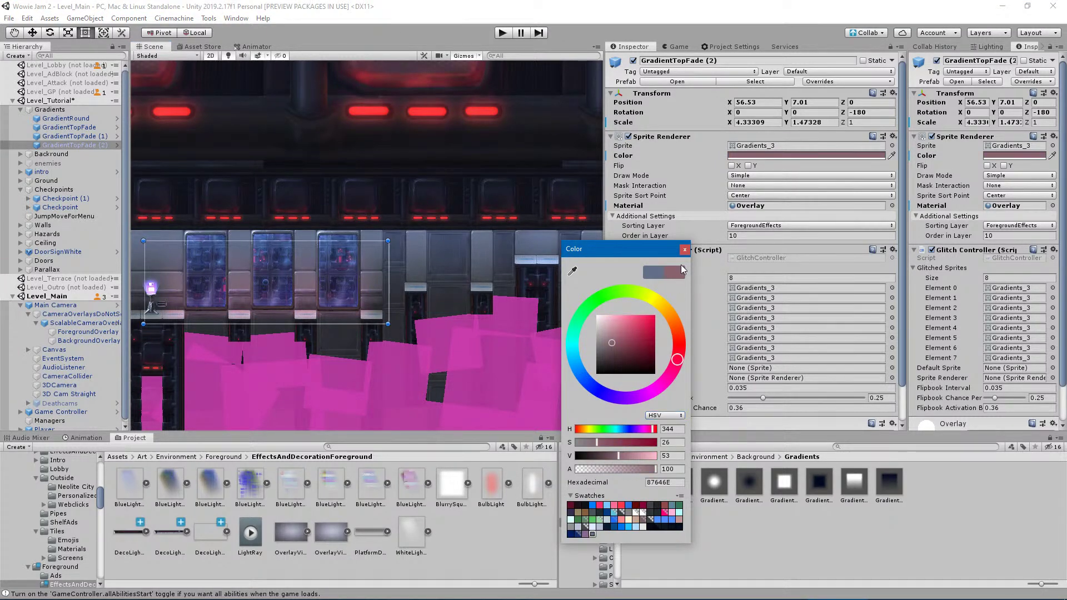
left_click(685, 250)
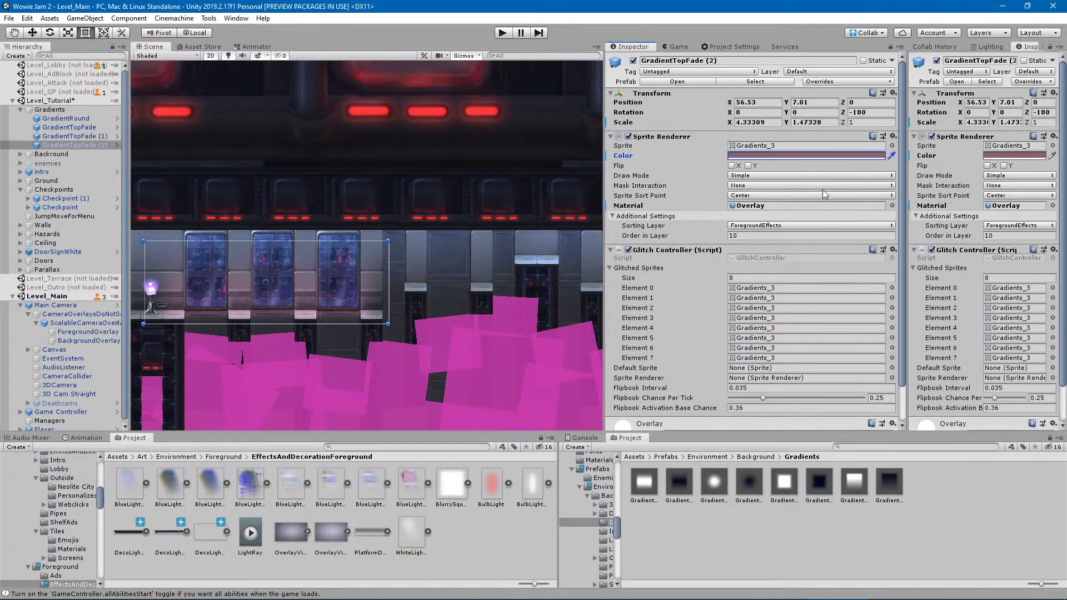
Put the upside-down gradient on the Parallax1 sorting layer and tint it a strong red, about H 351, S 70, V 73.
left_click(760, 226)
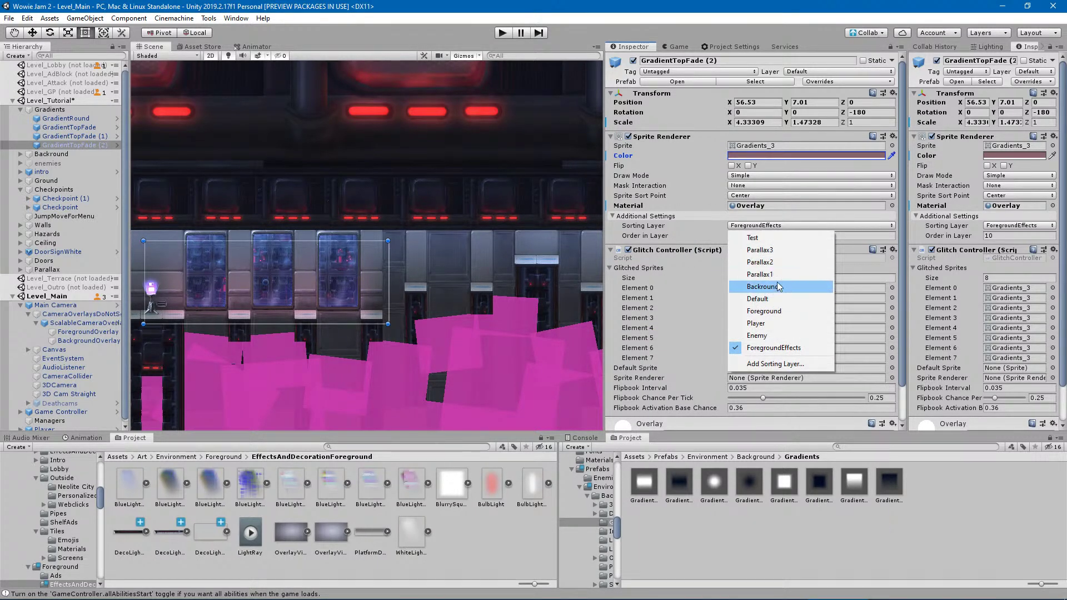
left_click(759, 275)
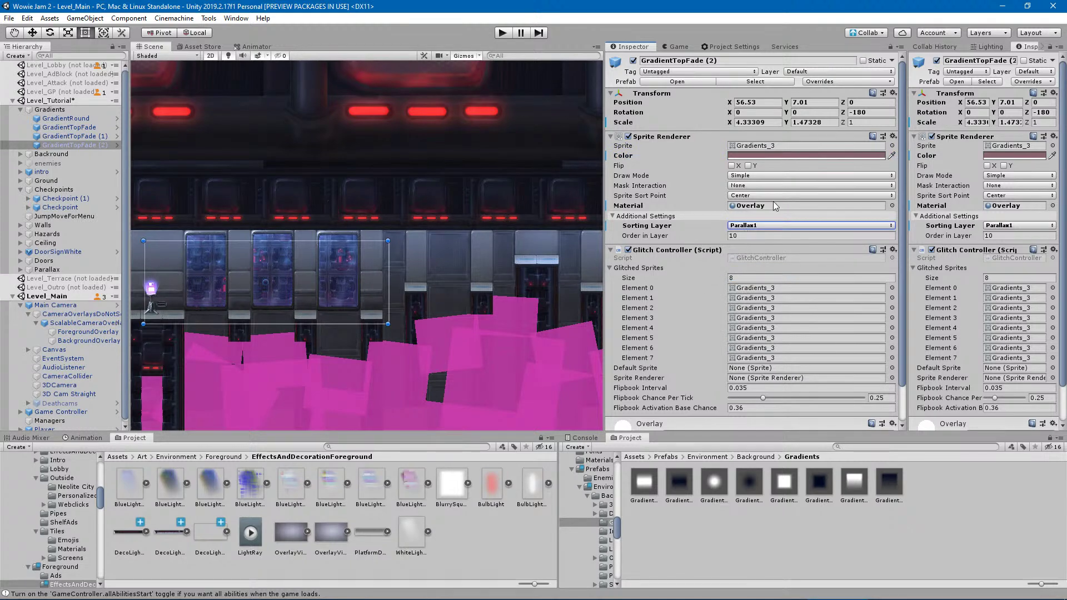
left_click(794, 155)
left_click_drag(621, 336, 638, 332)
left_click_drag(680, 360, 685, 353)
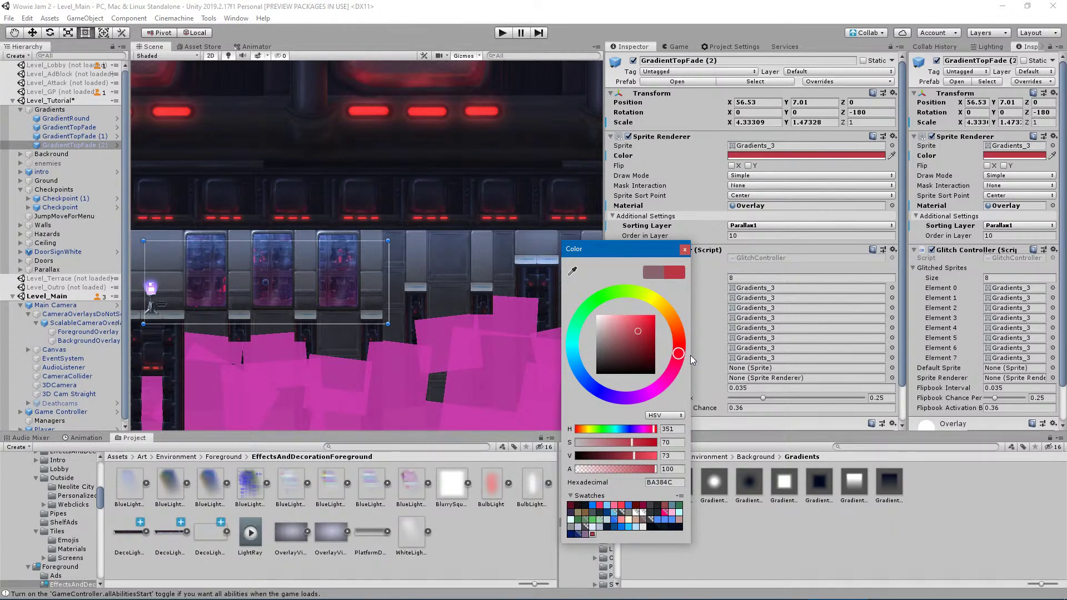
Stretch the red gradient up to the ceiling and down below the window ledges, to a Y scale of about 2.13.
left_click(286, 240)
mouse_move(286, 240)
left_mouse_down()
mouse_move(286, 211)
mouse_move(286, 229)
left_mouse_up()
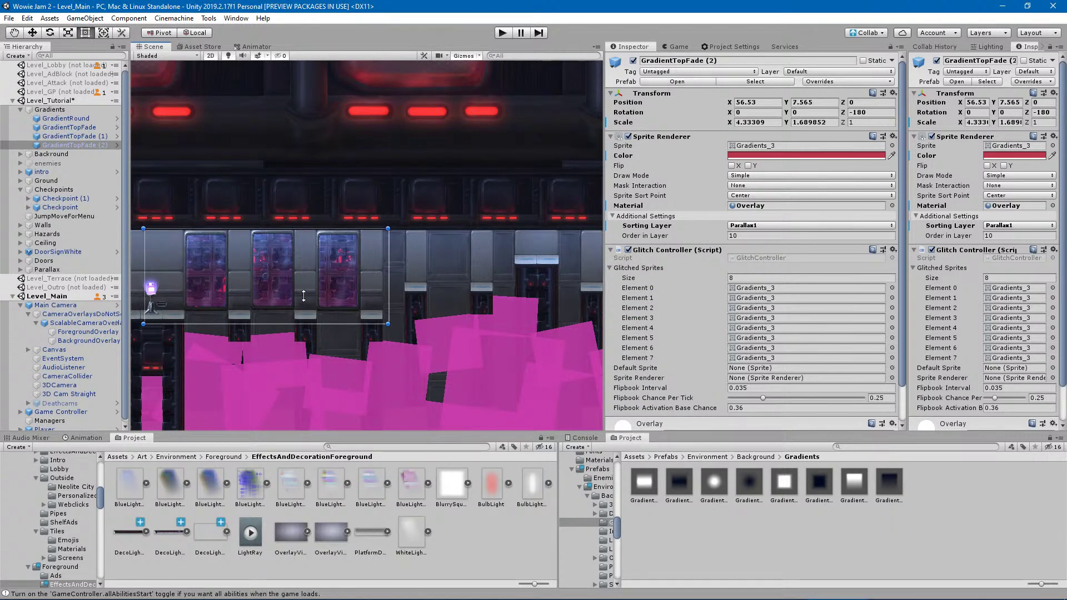
left_click_drag(286, 324, 287, 351)
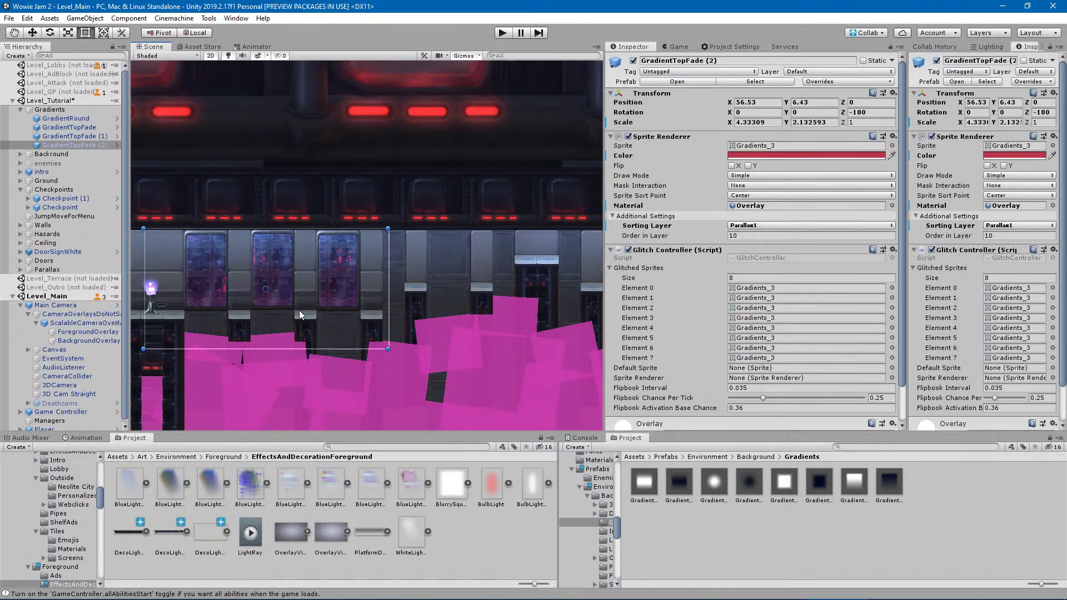
middle_click_drag(247, 291, 309, 303)
scroll(309, 303, "up", 3)
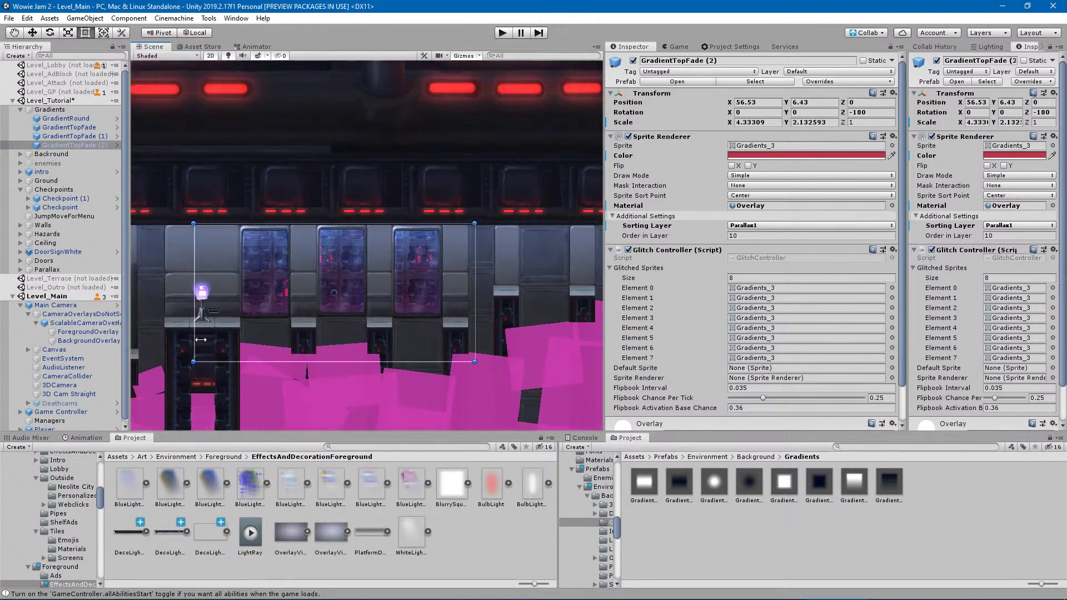
scroll(196, 341, "up", 2)
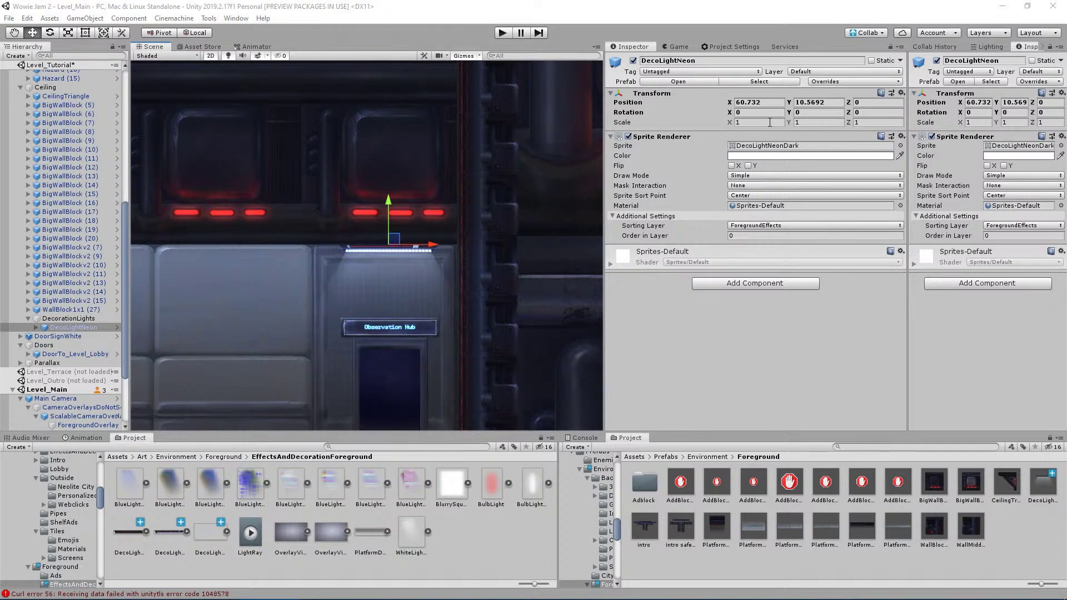
left_click(804, 123)
type("2")
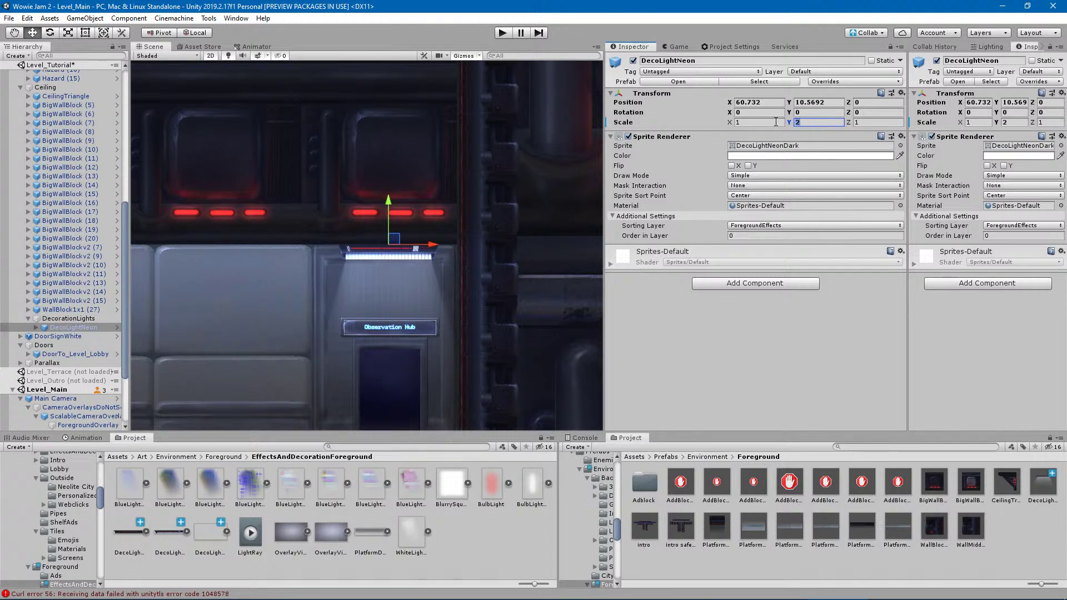
key("BackSpace")
type("1")
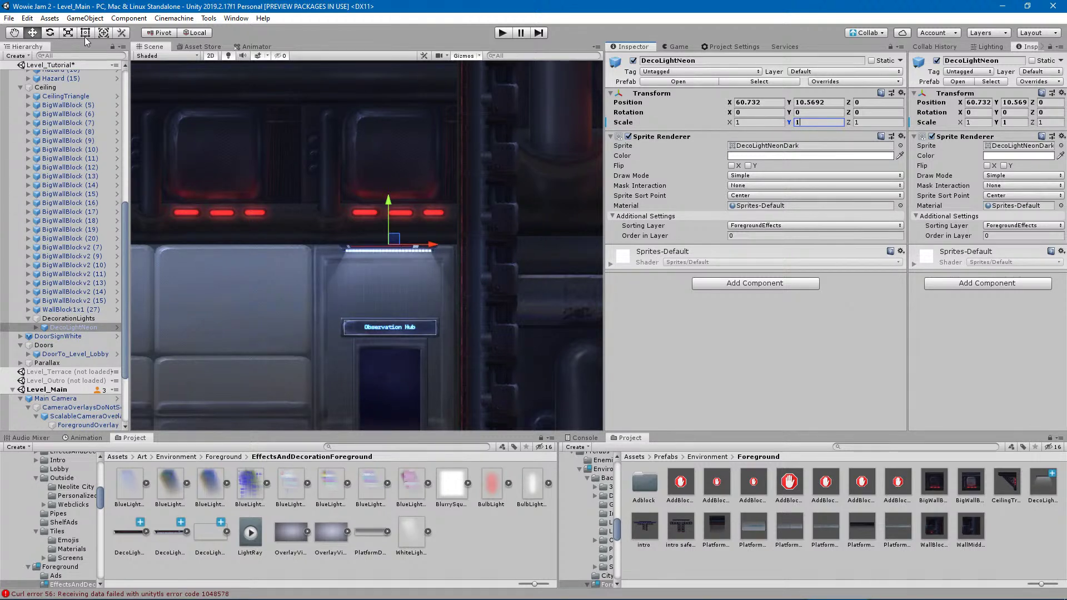
Scale the neon light above the Observation Hub door uniformly to about 1.37 and shift it to about X 60.65.
left_click(69, 33)
left_click_drag(389, 245, 412, 250)
left_click(32, 33)
left_click_drag(431, 248, 435, 248)
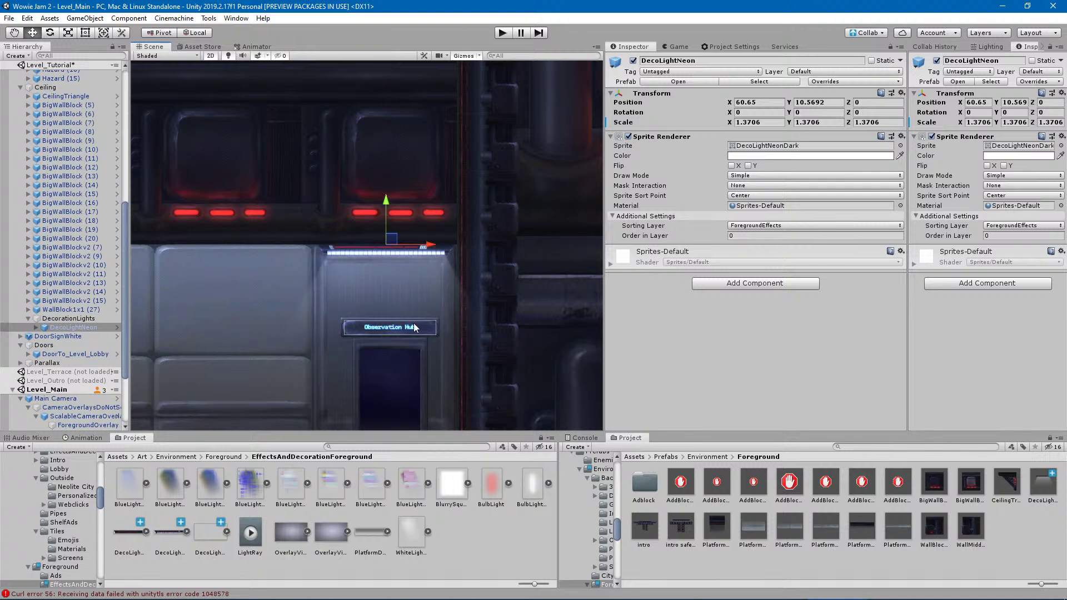
Duplicate the Observation Hub neon light and place the copy above the bright wall panel over the dark recess, at about X 33.09.
scroll(387, 311, "down", 5)
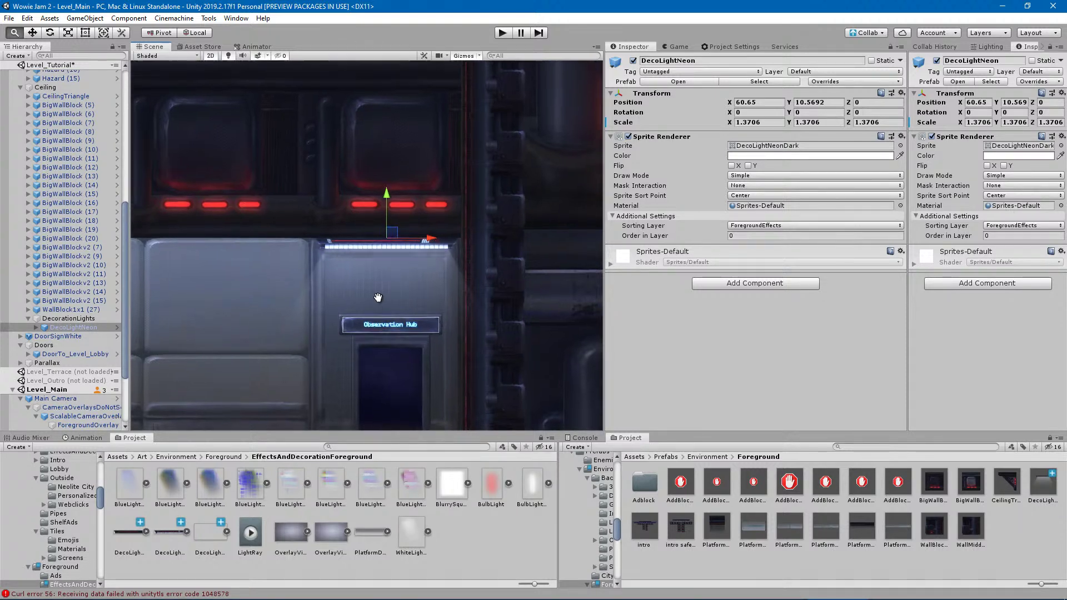
scroll(278, 316, "down", 3)
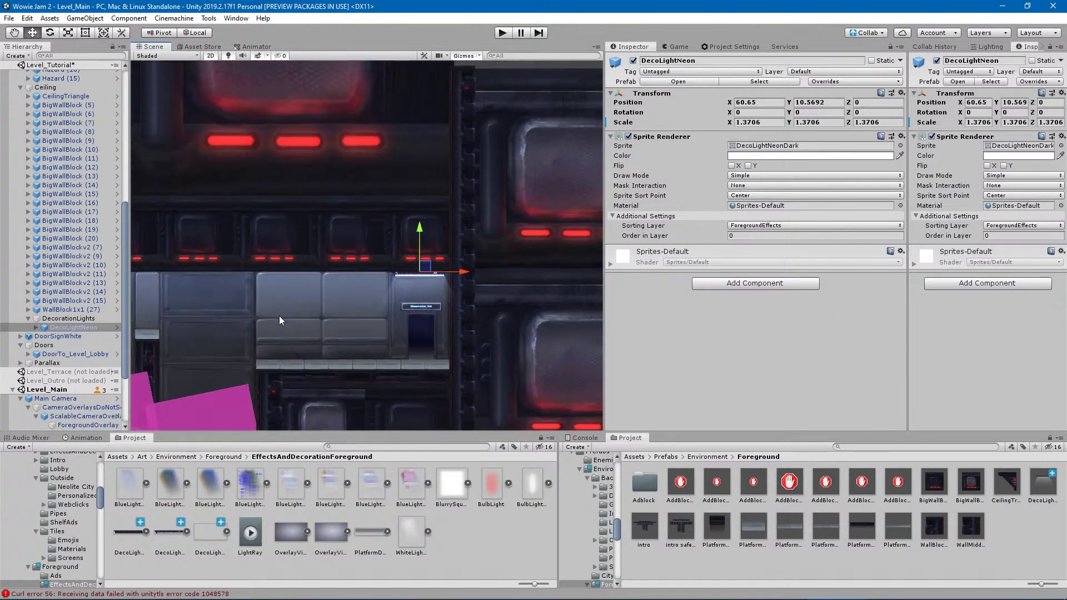
middle_click_drag(326, 309, 428, 288)
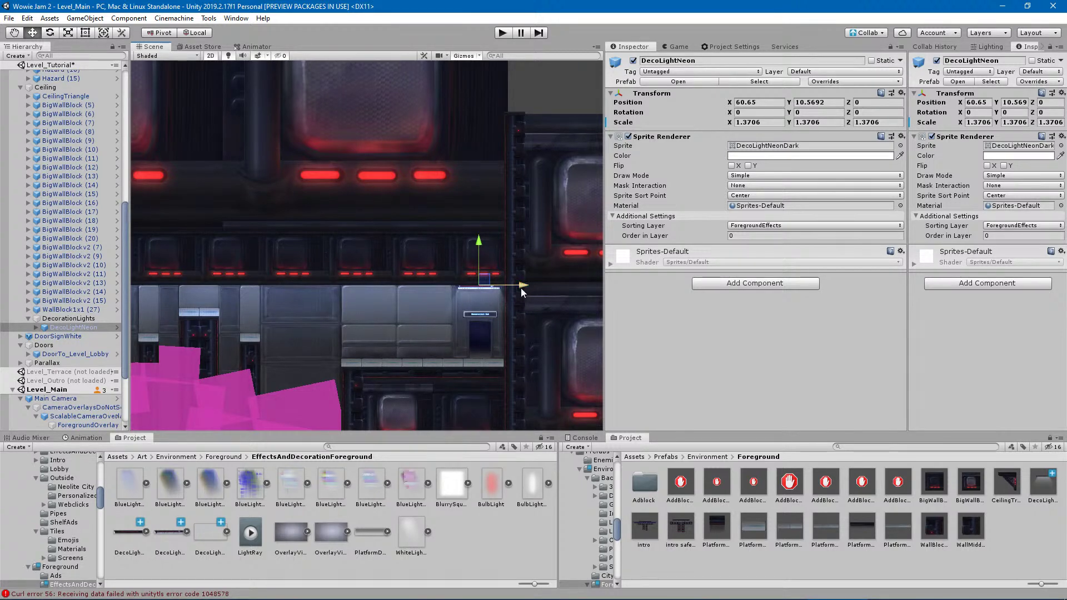
key("ctrl+d")
left_click_drag(526, 285, 242, 291)
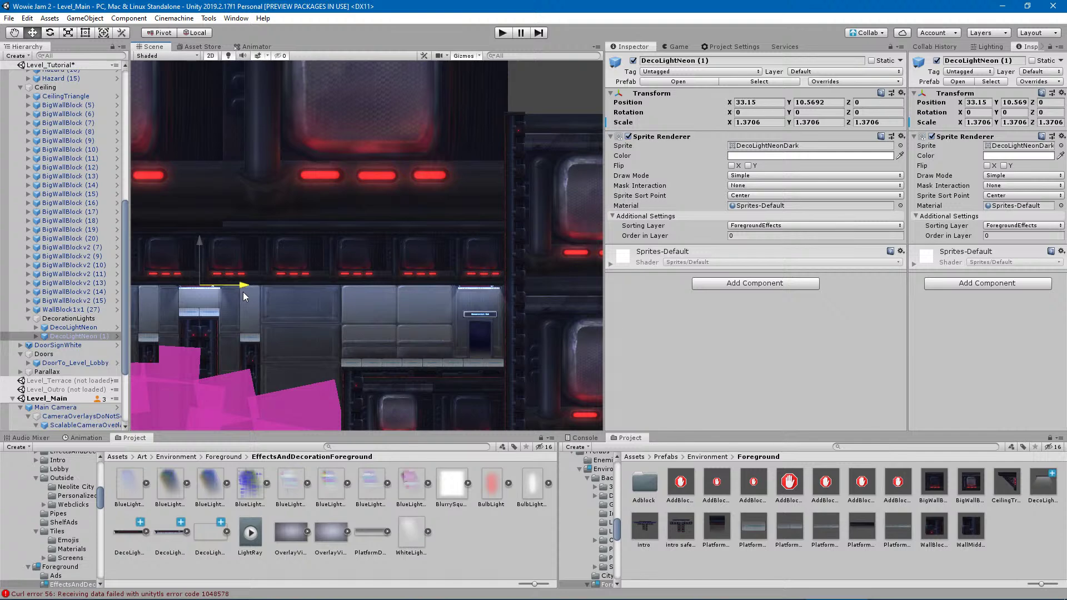
scroll(180, 301, "up", 1)
scroll(172, 271, "up", 1)
key("f")
scroll(175, 271, "up", 4)
scroll(449, 253, "up", 6)
scroll(458, 252, "up", 1)
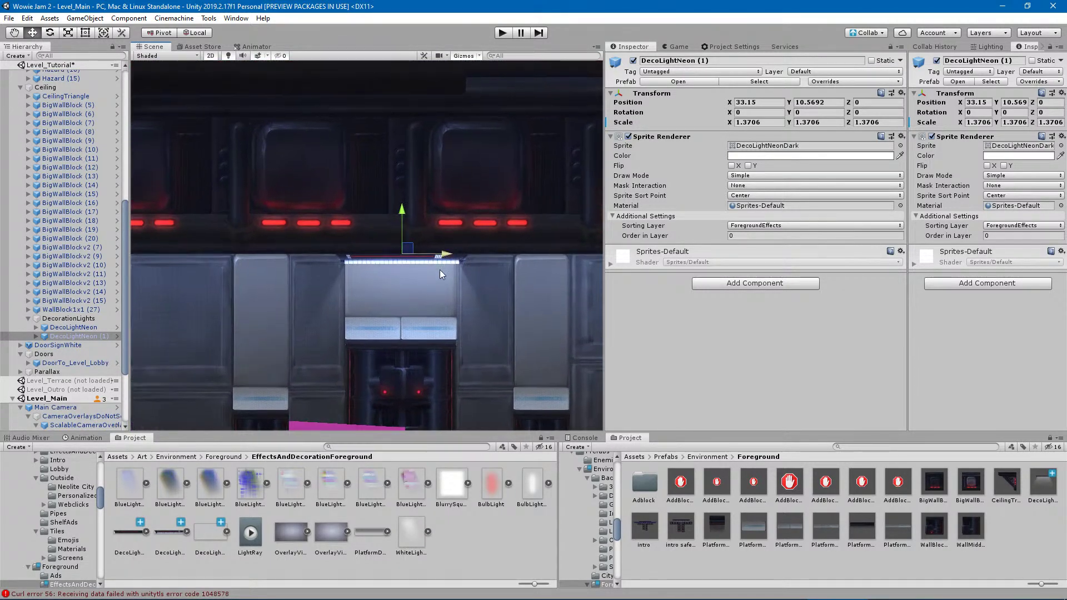
left_click_drag(444, 252, 442, 251)
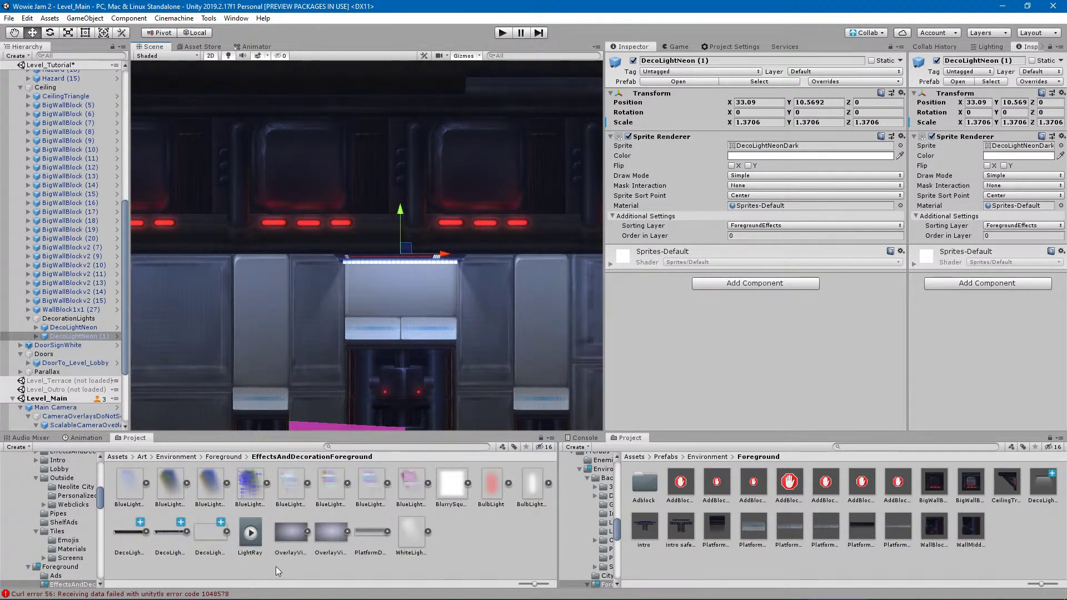
Duplicate the selected neon light and place the copy above the middle of the three purple windows, at about X 9.16.
mouse_move(976, 593)
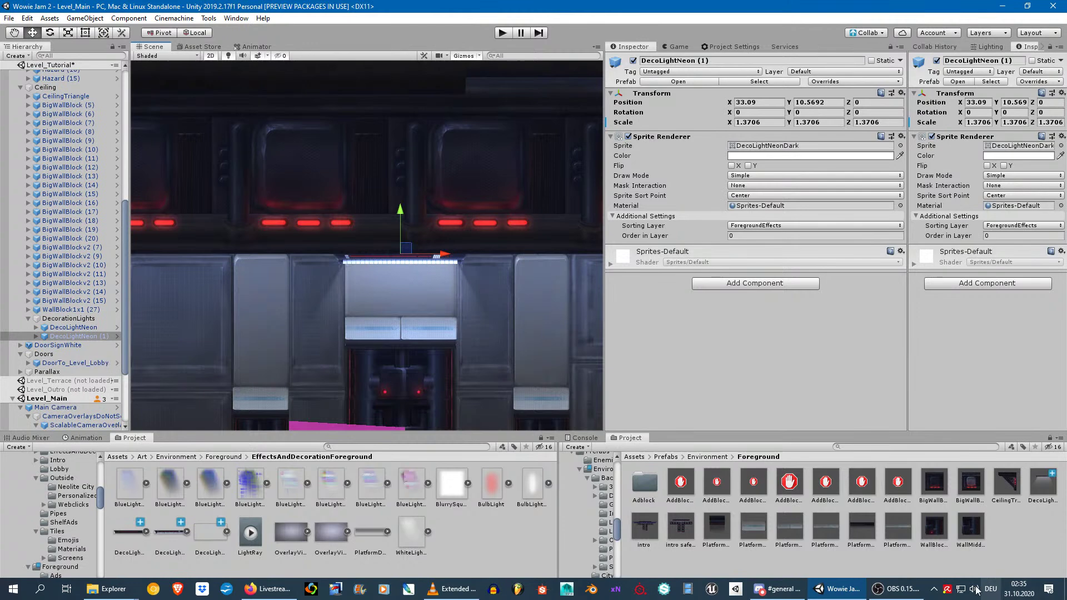
scroll(433, 306, "down", 4)
scroll(435, 309, "down", 1)
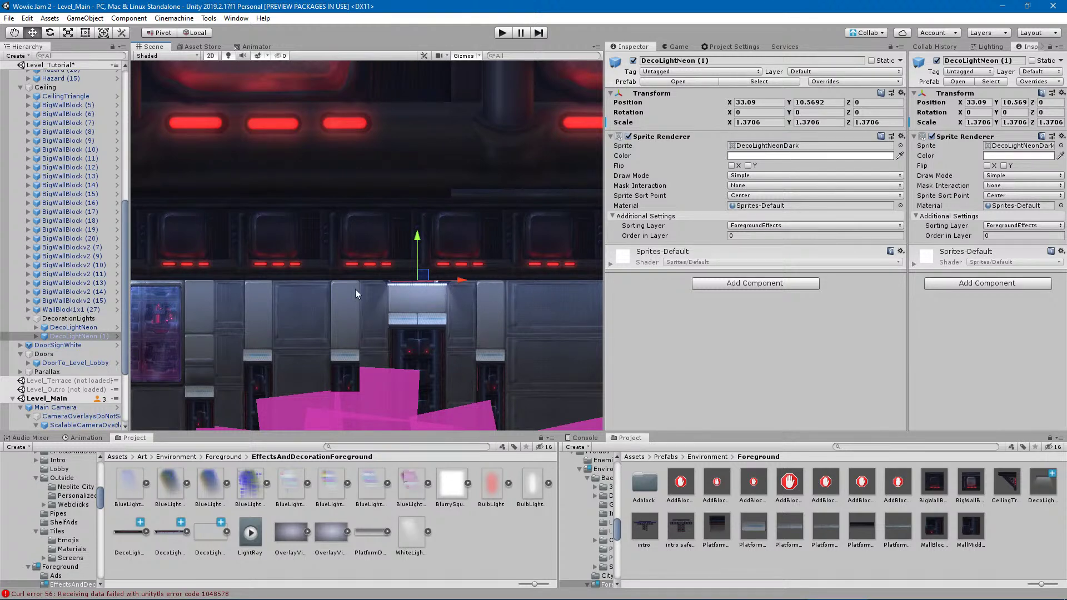
middle_click_drag(427, 315, 529, 262)
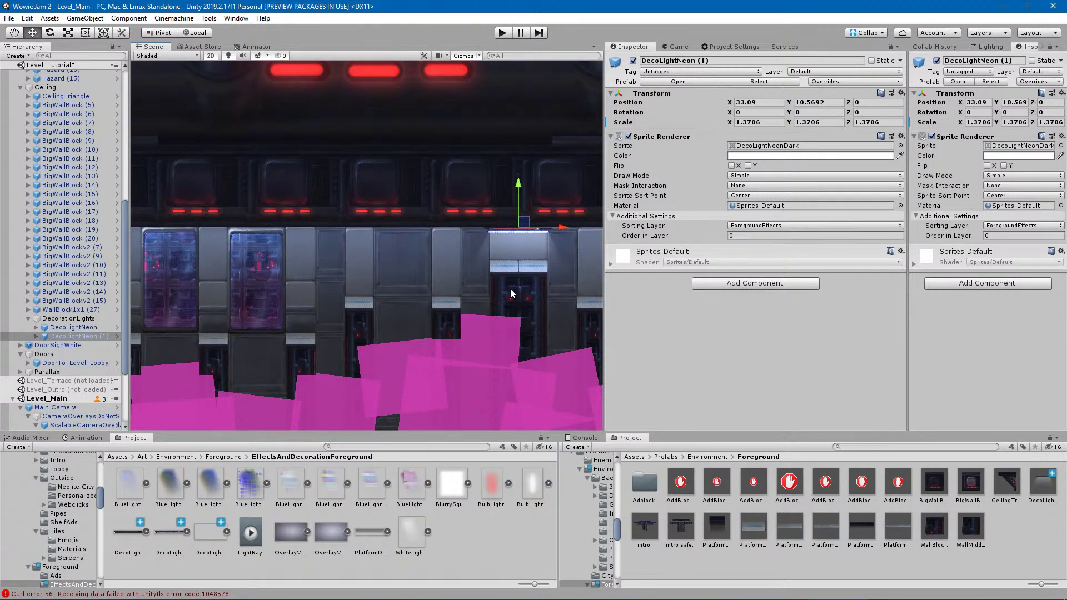
key("ctrl+d")
left_click_drag(563, 229, 304, 232)
middle_click_drag(292, 269, 491, 258)
middle_click_drag(440, 286, 502, 275)
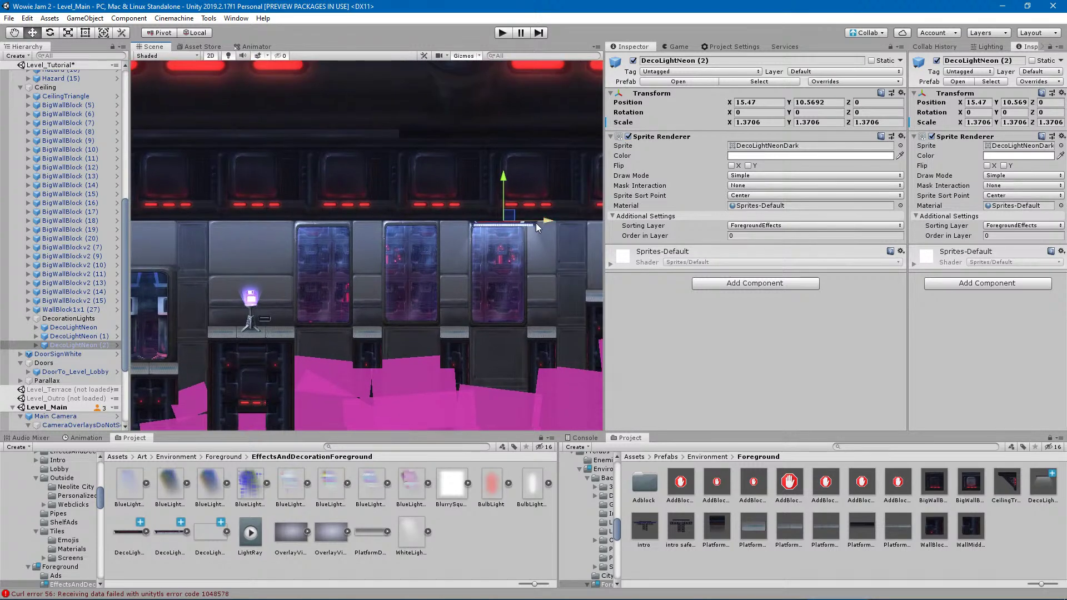
left_click_drag(545, 222, 455, 222)
Duplicate the selected neon light and place the copy above the wide blue capsule window, at about X -12.93.
middle_click_drag(402, 284, 548, 280)
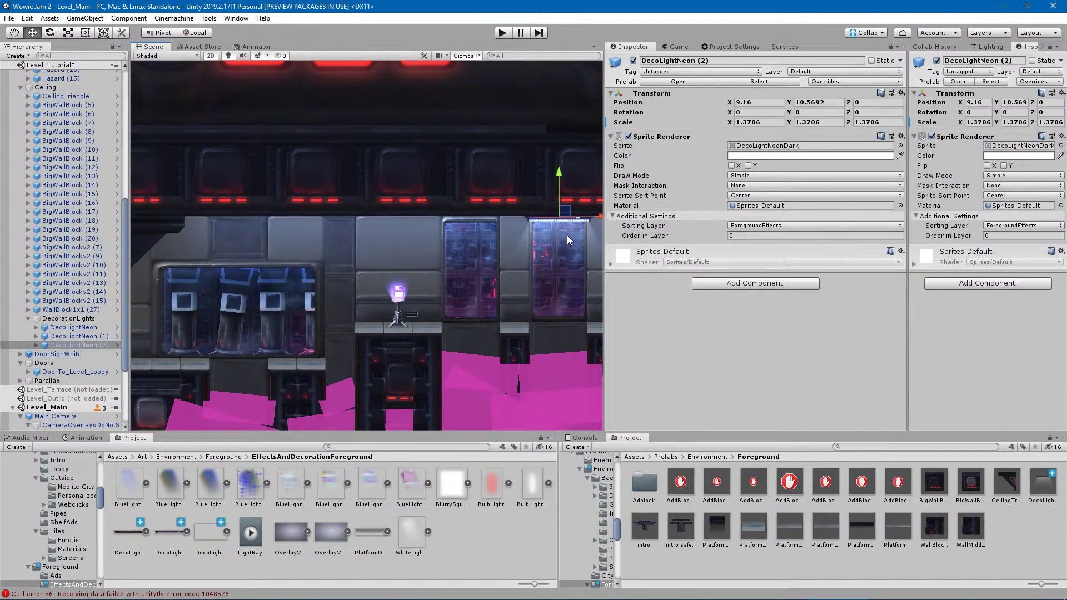
key("ctrl+d")
left_click_drag(600, 221, 240, 222)
key("ctrl+z")
middle_click_drag(156, 327, 281, 339)
Scale the neon light above the capsule window uniformly to about 2.
left_click(762, 126)
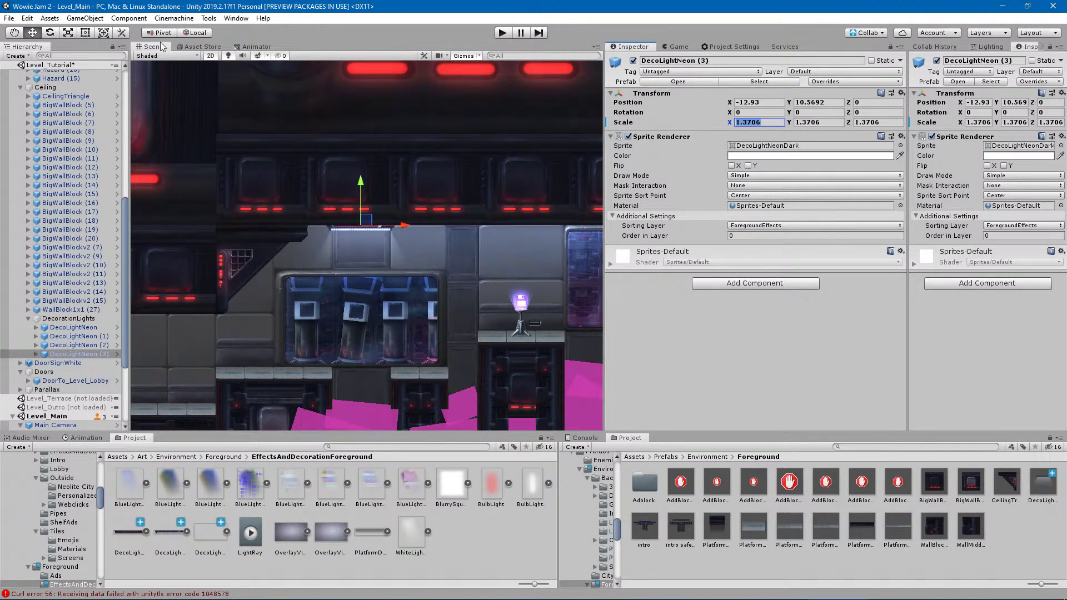
left_click(68, 32)
left_click_drag(360, 228, 385, 238)
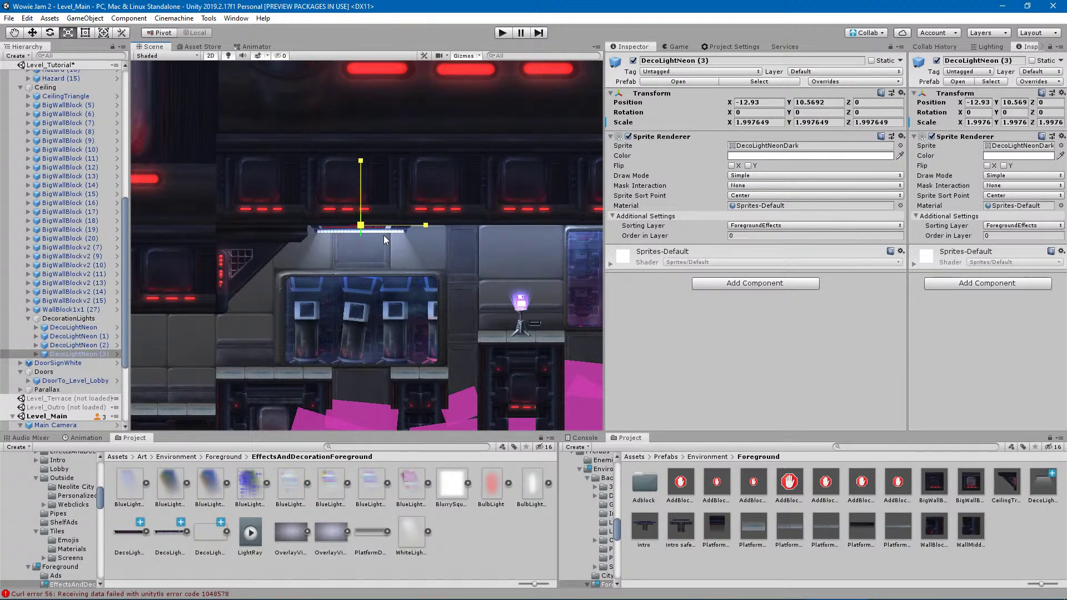
Move the enlarged neon light under the lower ceiling beside the Jump and Move sign, to about X -27.69, Y 4.48.
scroll(283, 325, "down", 8)
middle_click_drag(245, 320, 445, 281)
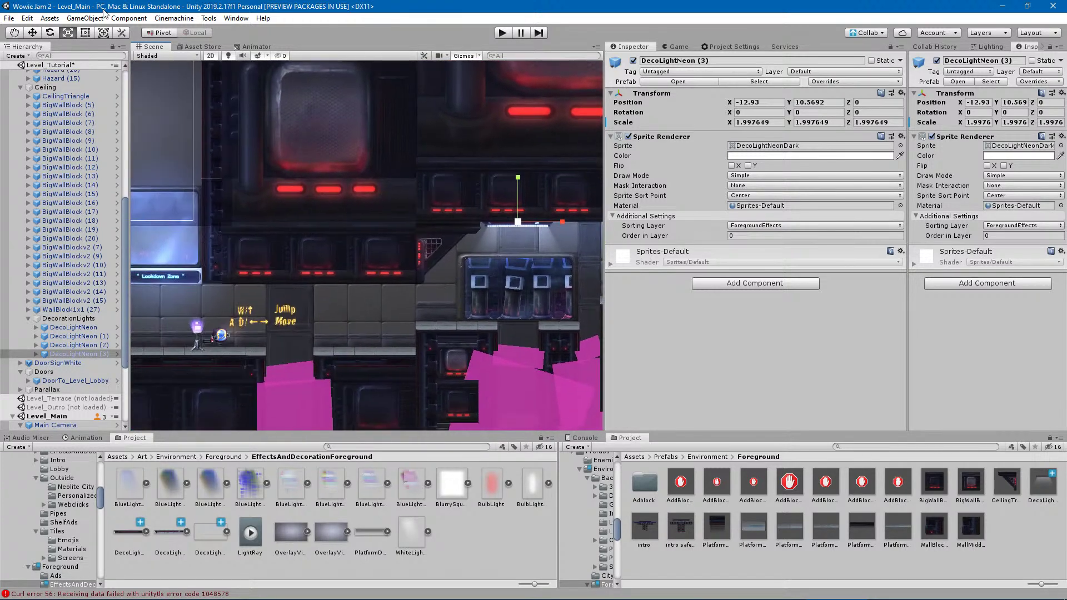
left_click(32, 33)
left_click_drag(524, 218, 371, 281)
scroll(333, 286, "up", 3)
scroll(350, 288, "up", 5)
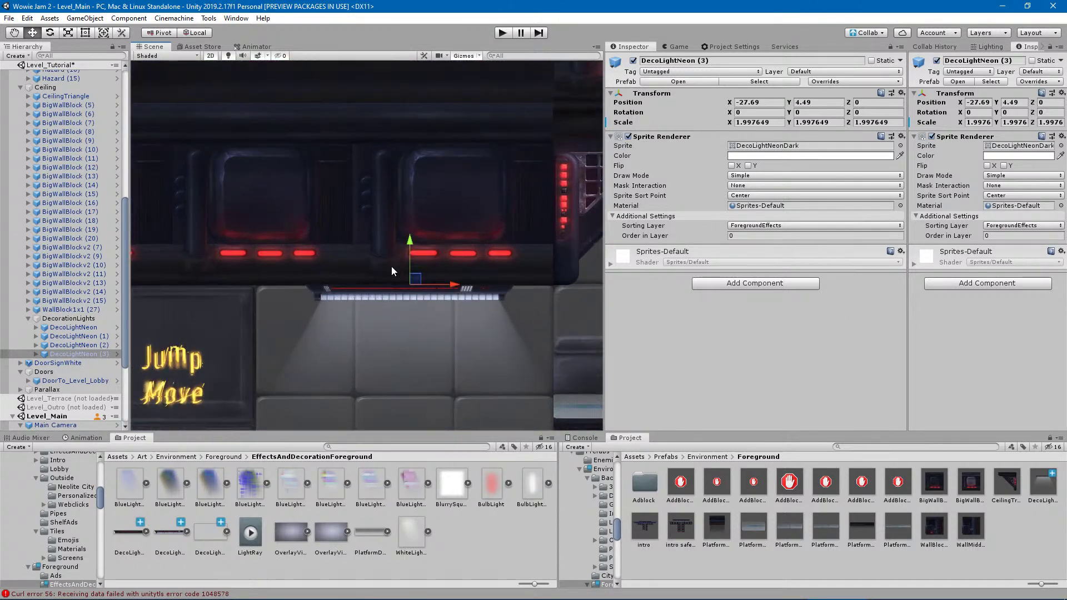
left_click_drag(408, 242, 408, 243)
Move the enlarged neon light along the lower ceiling to above the W and A/D key hints, at about X -40.18, Y 4.47.
scroll(438, 288, "down", 6)
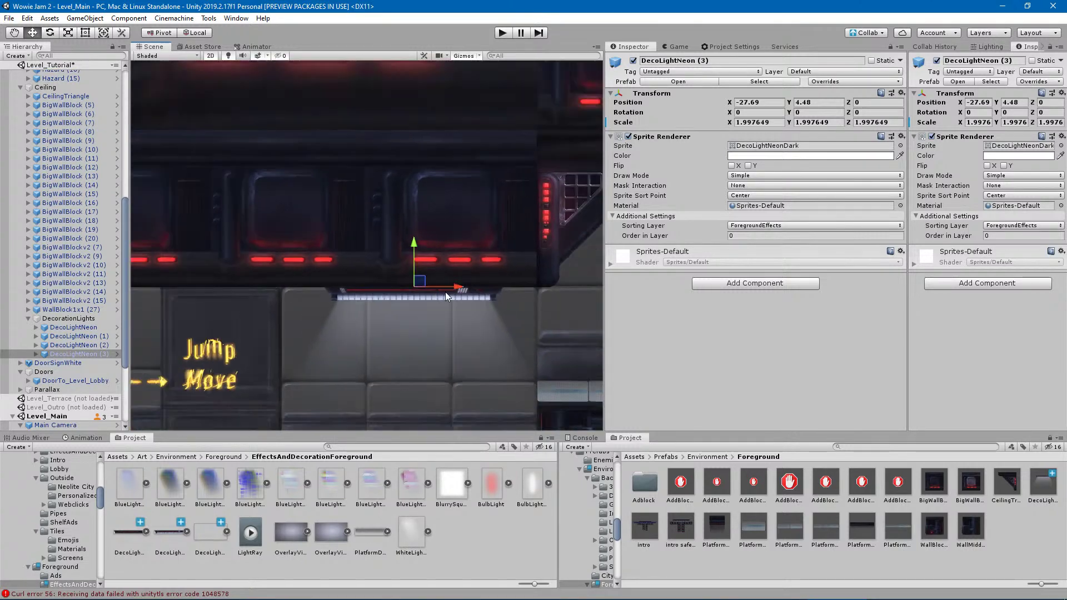
left_click_drag(484, 299, 326, 334)
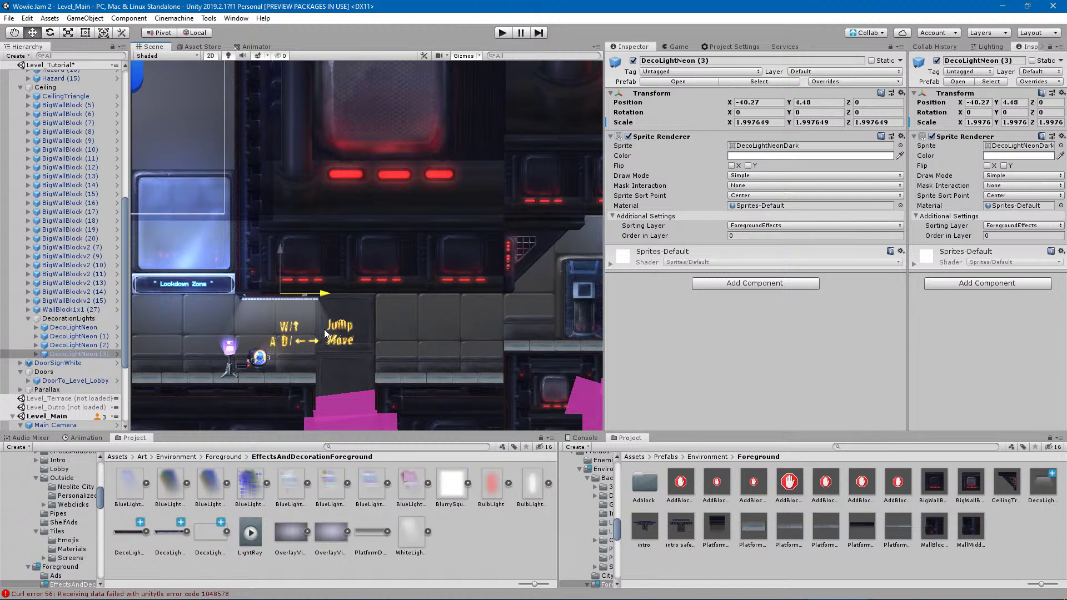
scroll(264, 304, "up", 2)
scroll(279, 293, "up", 2)
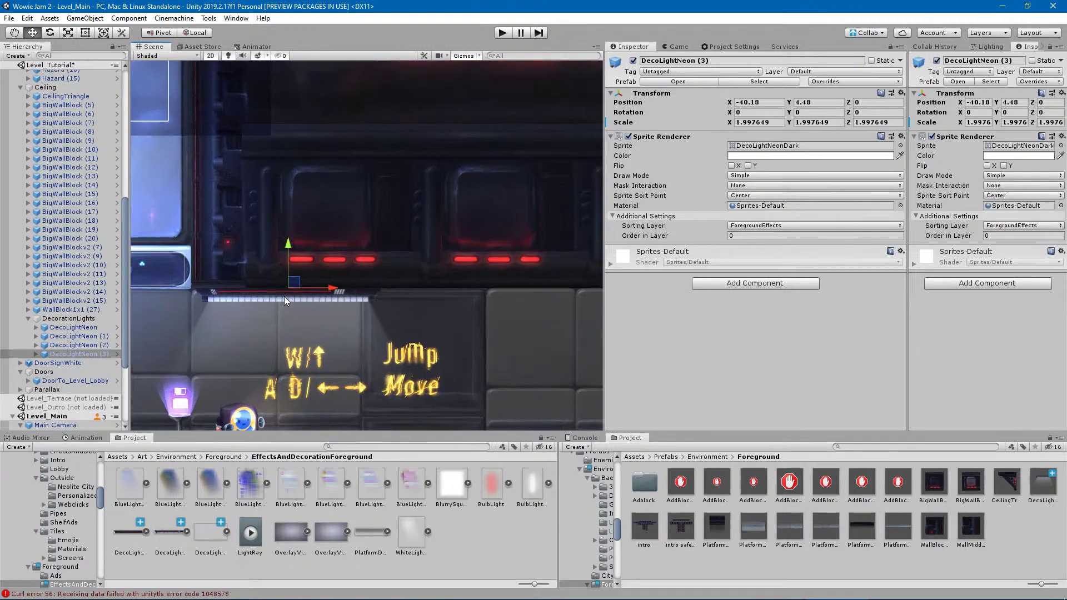
scroll(262, 279, "up", 1)
scroll(262, 280, "up", 2)
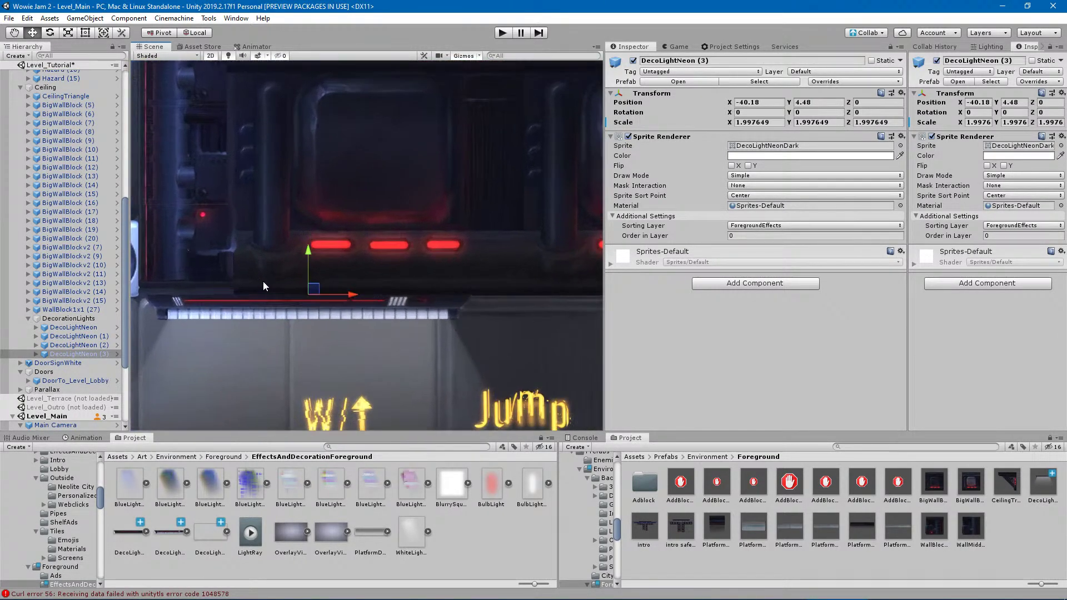
left_click_drag(313, 255, 298, 253)
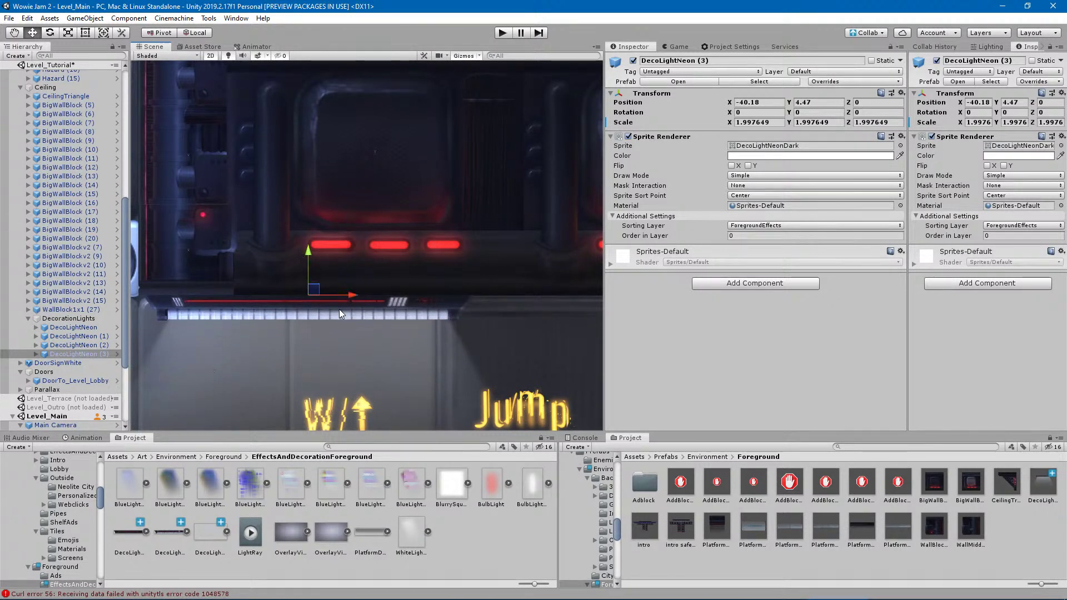
Shift the enlarged neon light along the ceiling to about X -37.17, between the key hints and the Jump and Move text.
scroll(357, 318, "down", 2)
scroll(360, 323, "down", 5)
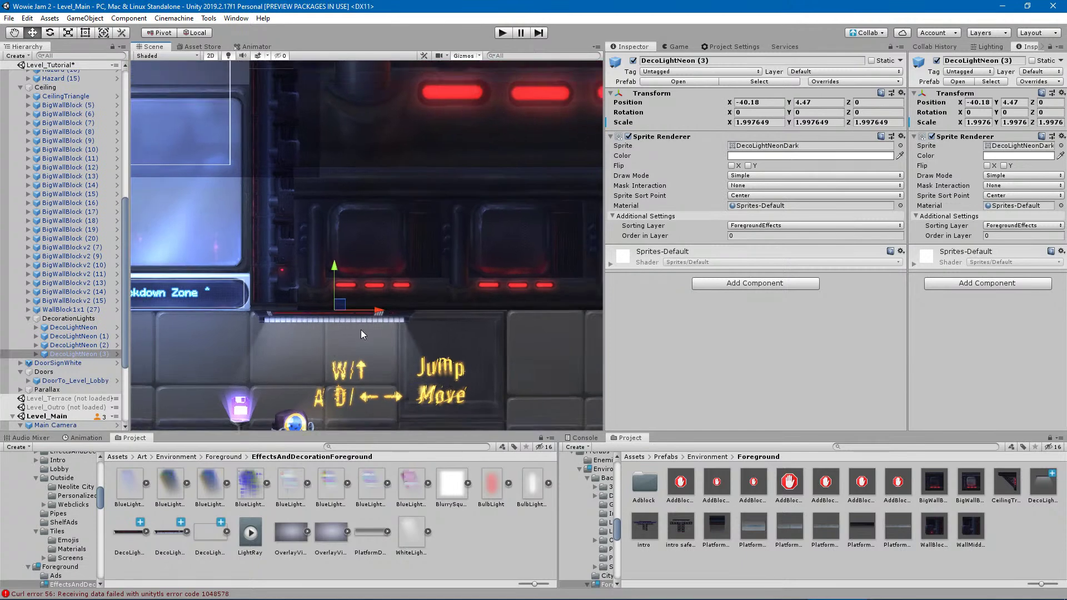
scroll(359, 341, "down", 2)
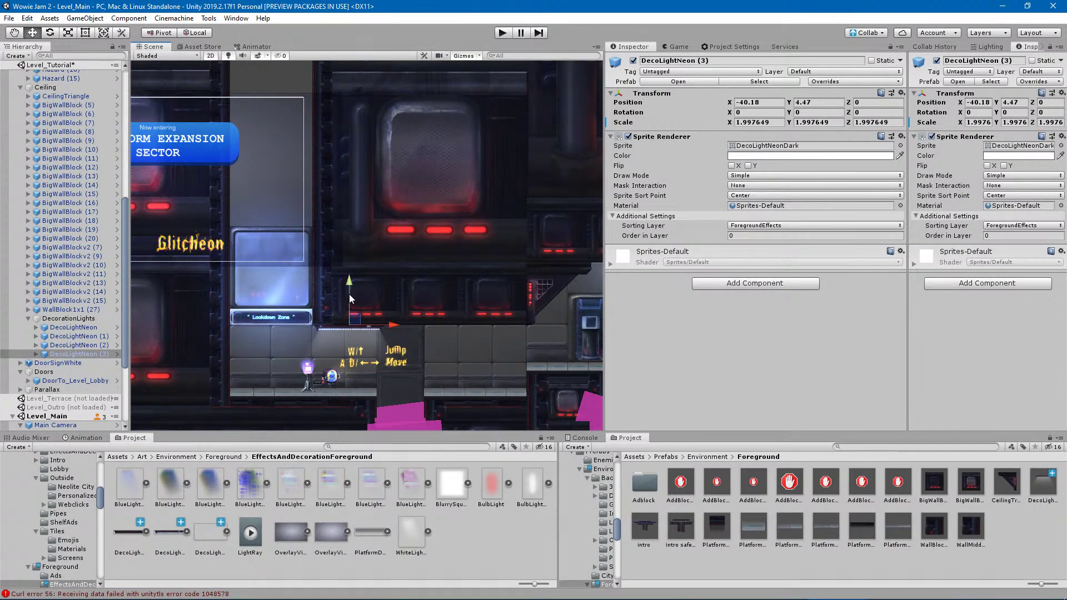
scroll(415, 348, "up", 2)
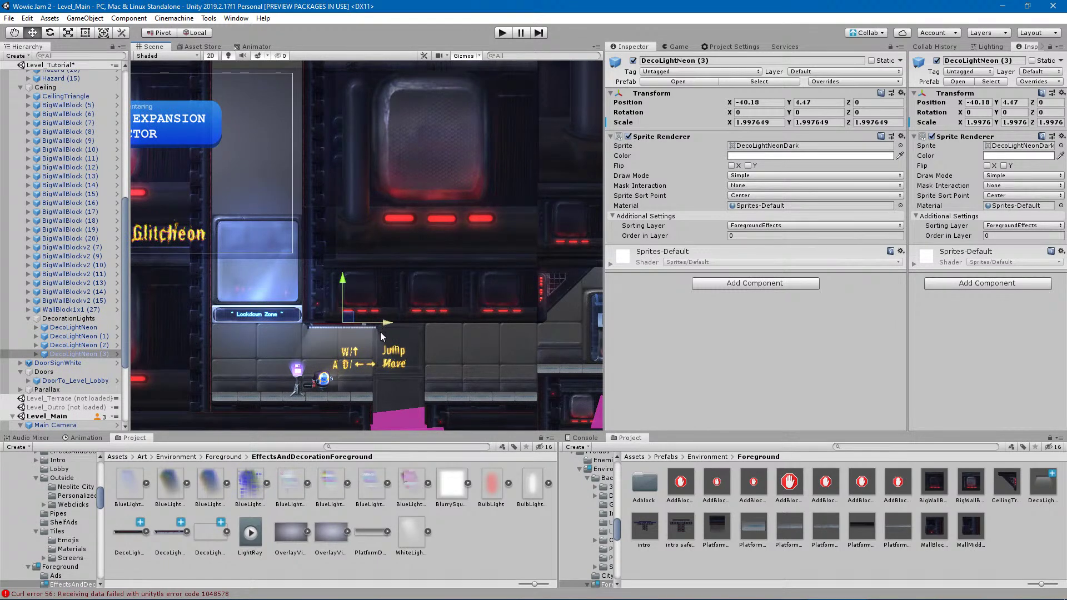
left_click_drag(385, 321, 421, 335)
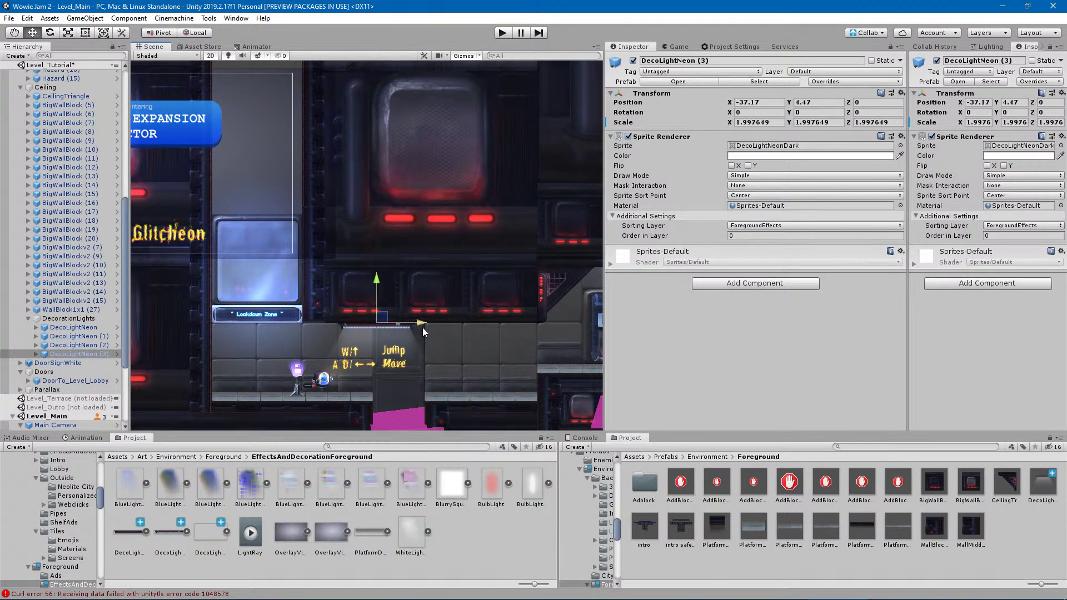
Examine the placement and lighting effect of the neon lights along the whole tutorial corridor.
scroll(425, 343, "down", 2)
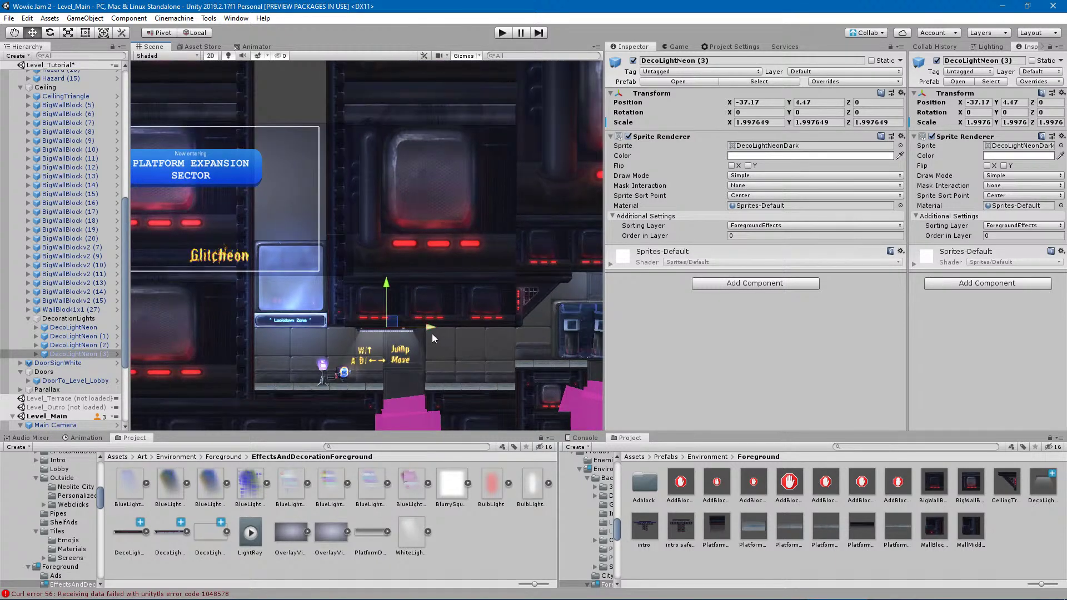
middle_click_drag(425, 345, 236, 340)
scroll(431, 334, "up", 6)
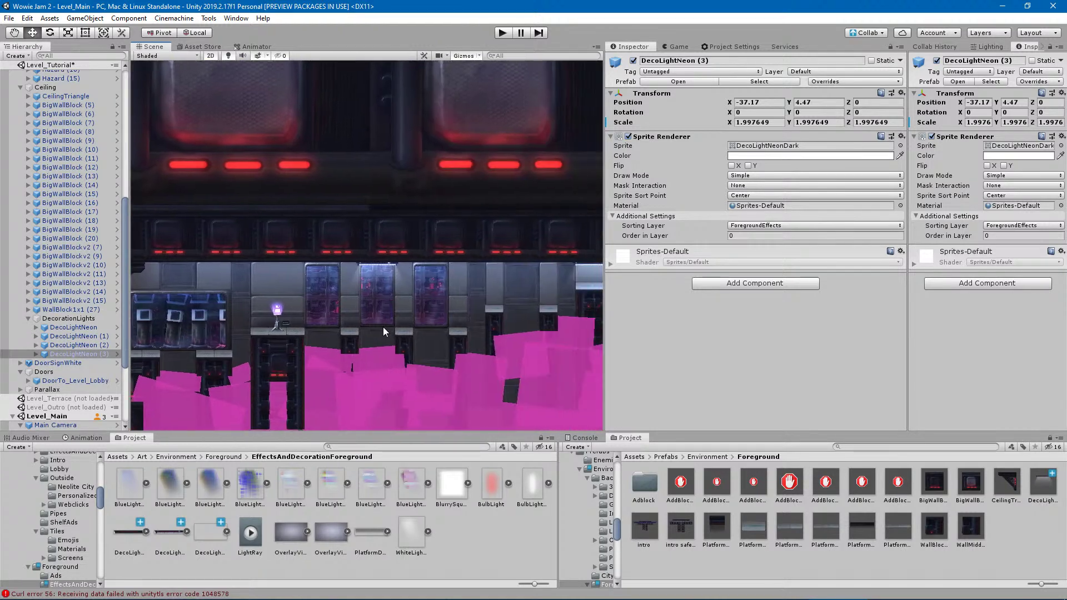
scroll(478, 258, "up", 5)
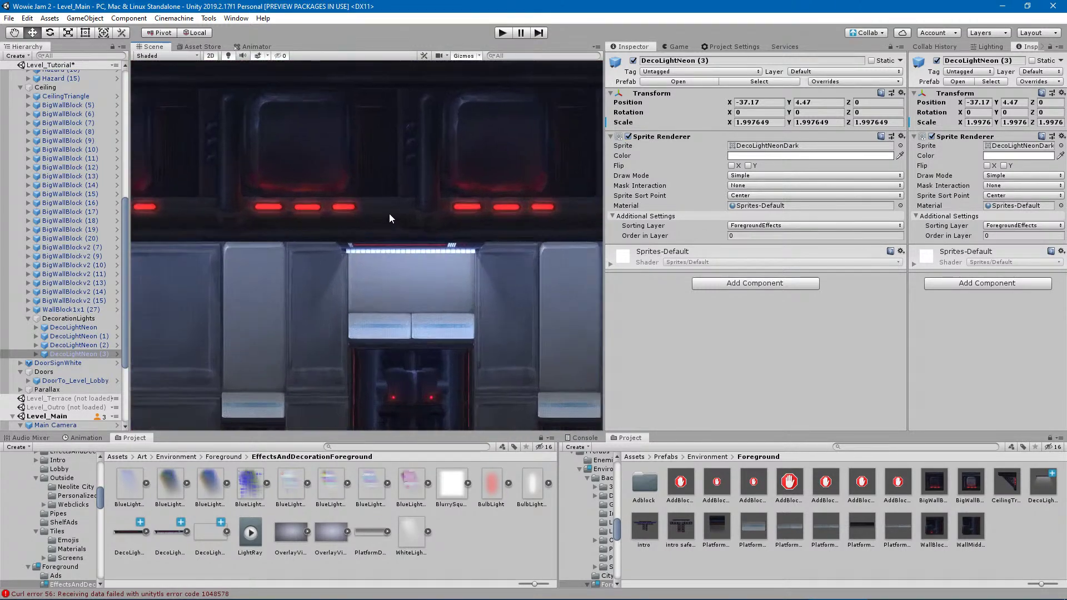
middle_click_drag(444, 198, 410, 173)
scroll(360, 211, "up", 4)
scroll(401, 304, "down", 2)
middle_click_drag(406, 276, 387, 261)
scroll(385, 262, "down", 5)
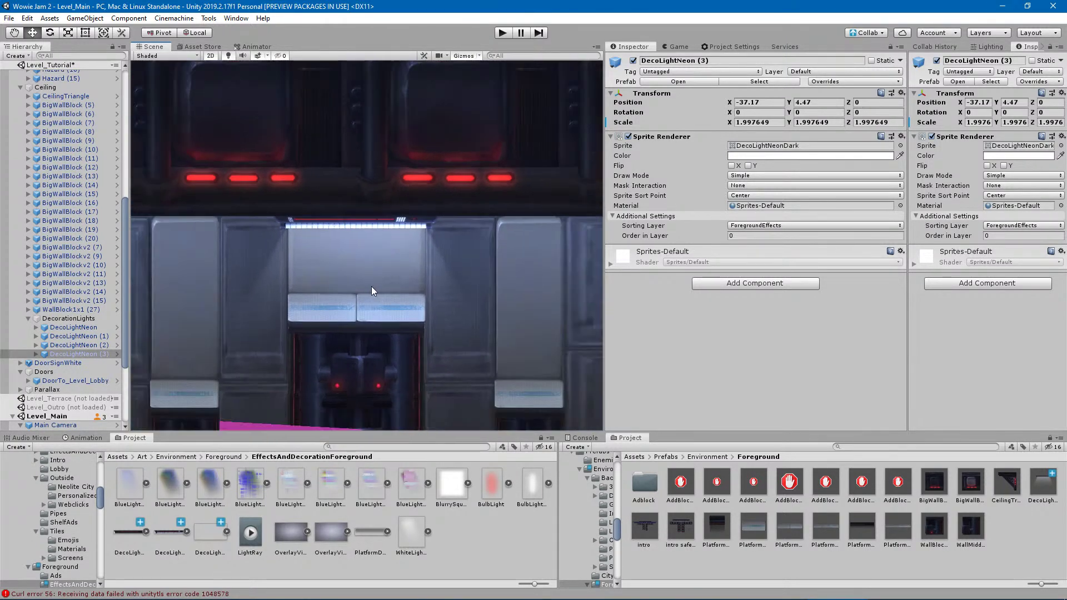
middle_click_drag(476, 323, 78, 172)
scroll(400, 320, "down", 6)
middle_click_drag(471, 327, 239, 320)
middle_click_drag(494, 307, 157, 312)
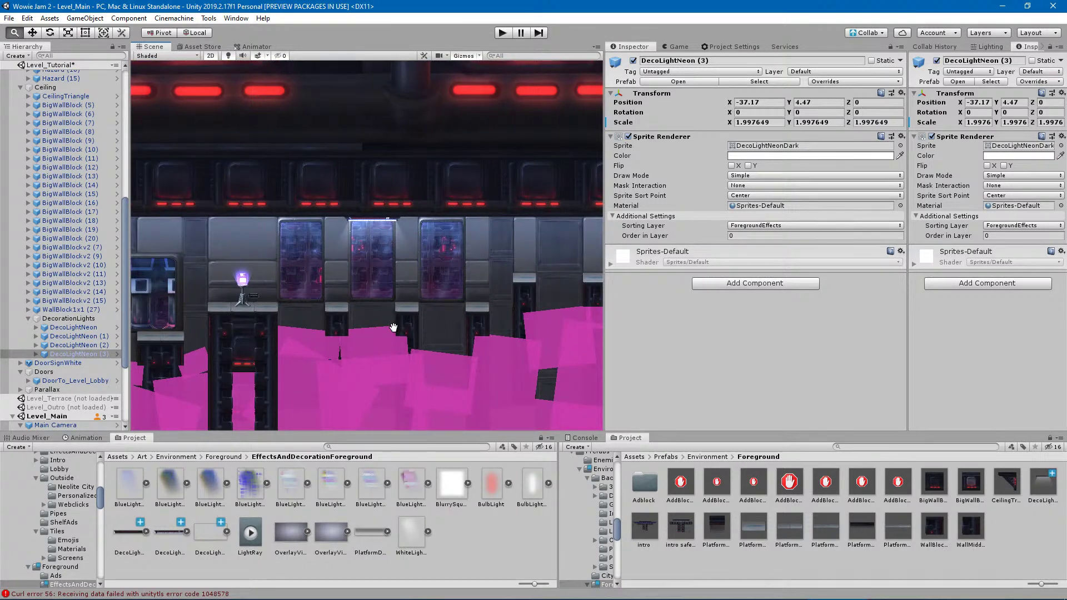
middle_click_drag(460, 326, 371, 327)
middle_click_drag(492, 332, 260, 335)
middle_click_drag(334, 327, 221, 326)
middle_click_drag(376, 330, 335, 329)
middle_click_drag(369, 329, 851, 316)
key("f")
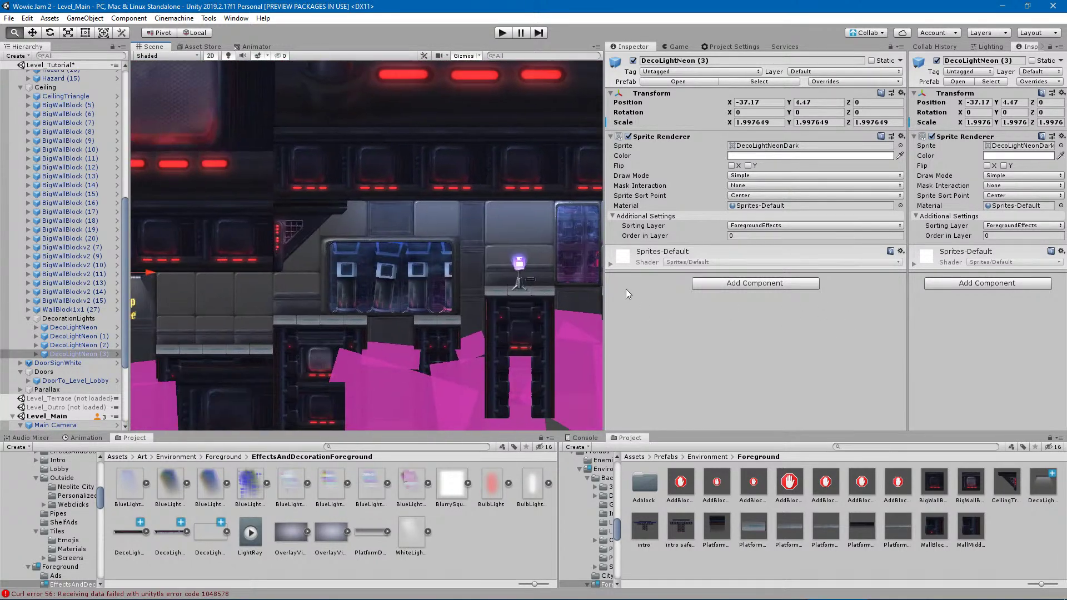
Deselect the enlarged neon light and save the tutorial scene.
mouse_move(442, 351)
middle_mouse_down()
mouse_move(497, 343)
mouse_move(403, 325)
mouse_move(369, 350)
mouse_move(382, 321)
mouse_move(319, 314)
middle_mouse_up()
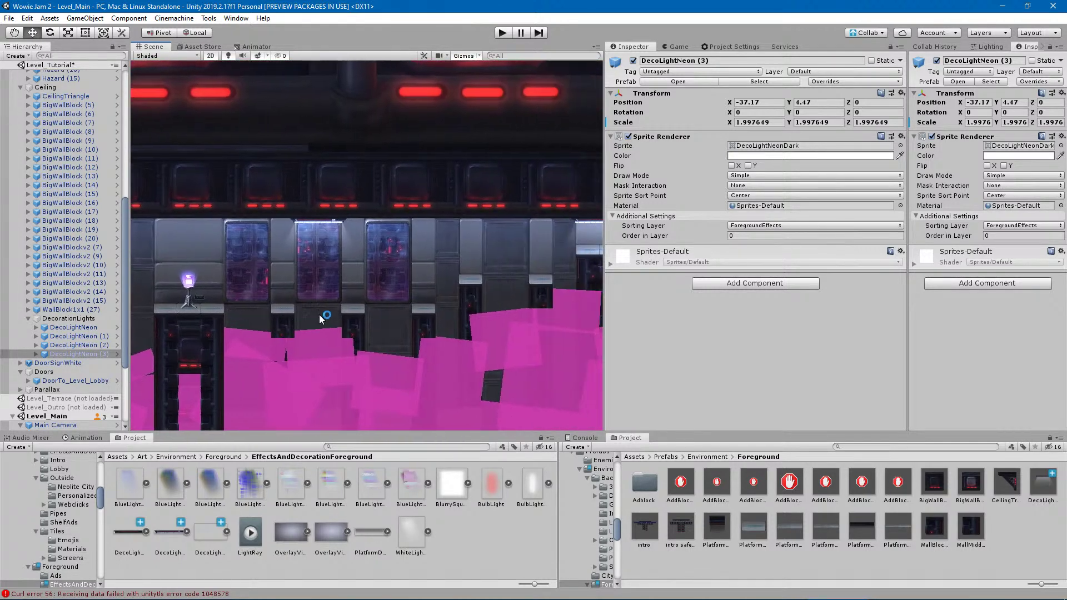
scroll(325, 340, "up", 5)
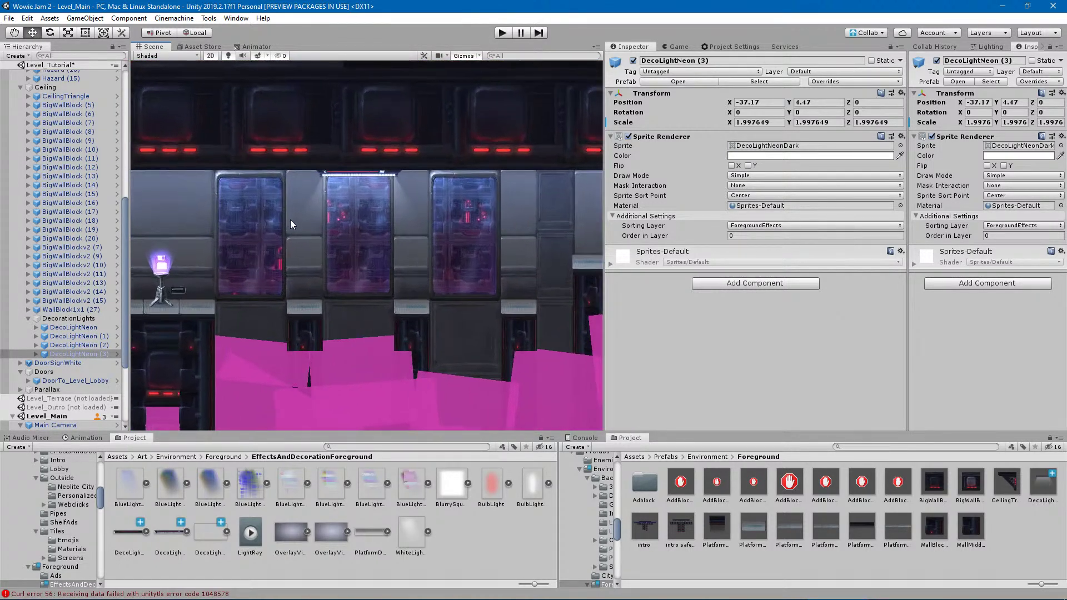
scroll(296, 243, "up", 1)
scroll(376, 358, "down", 4)
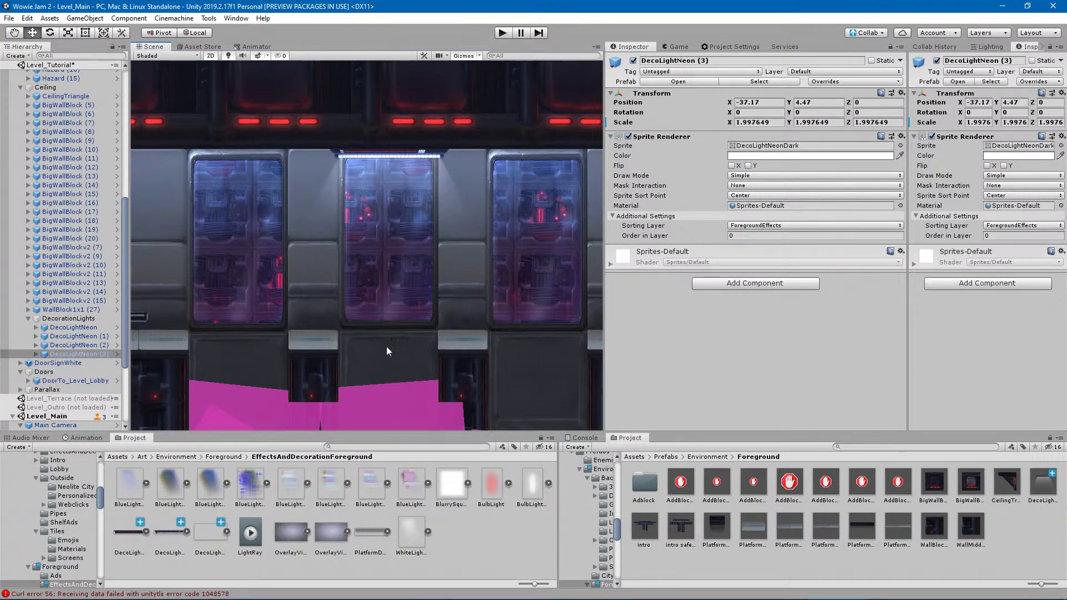
middle_click_drag(448, 325, 392, 277)
left_click(470, 527)
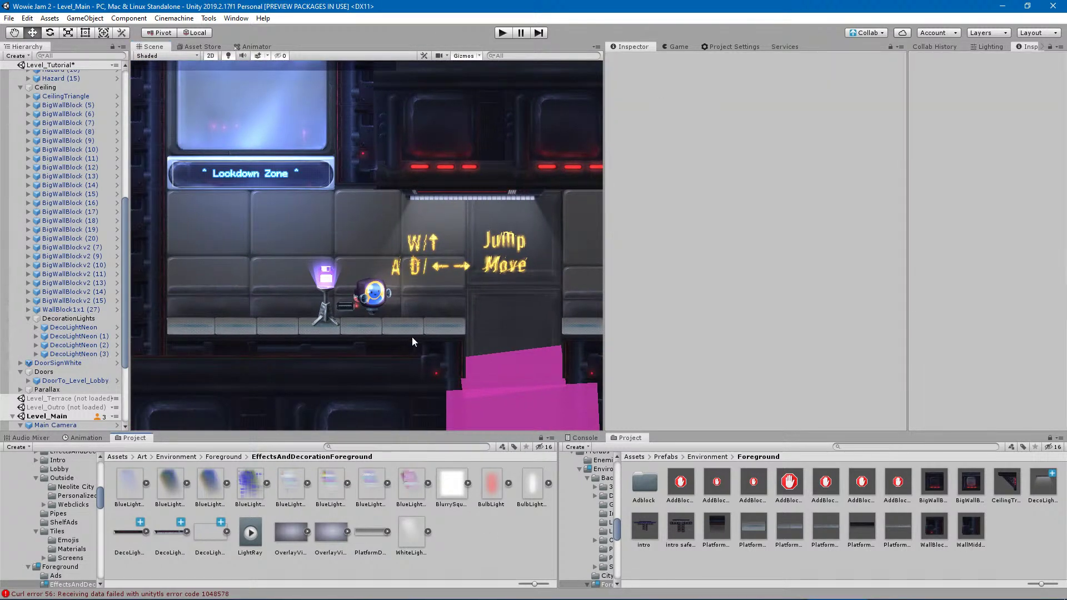
scroll(412, 337, "down", 3)
middle_click_drag(481, 271, 423, 259)
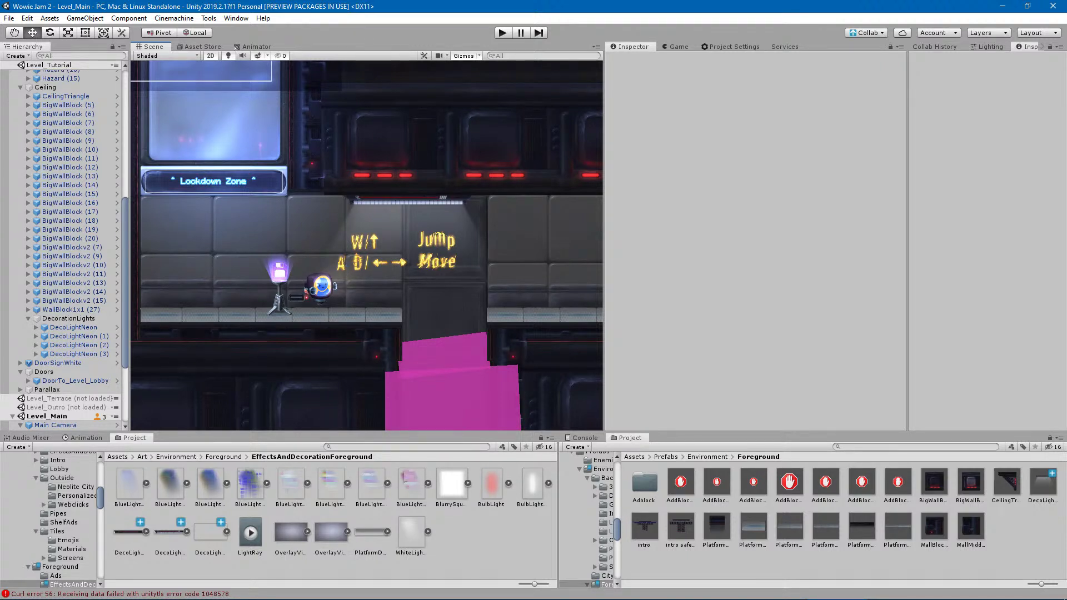
Run the game in the editor and start the tutorial level from the title menu at Normal difficulty.
key("alt+Tab")
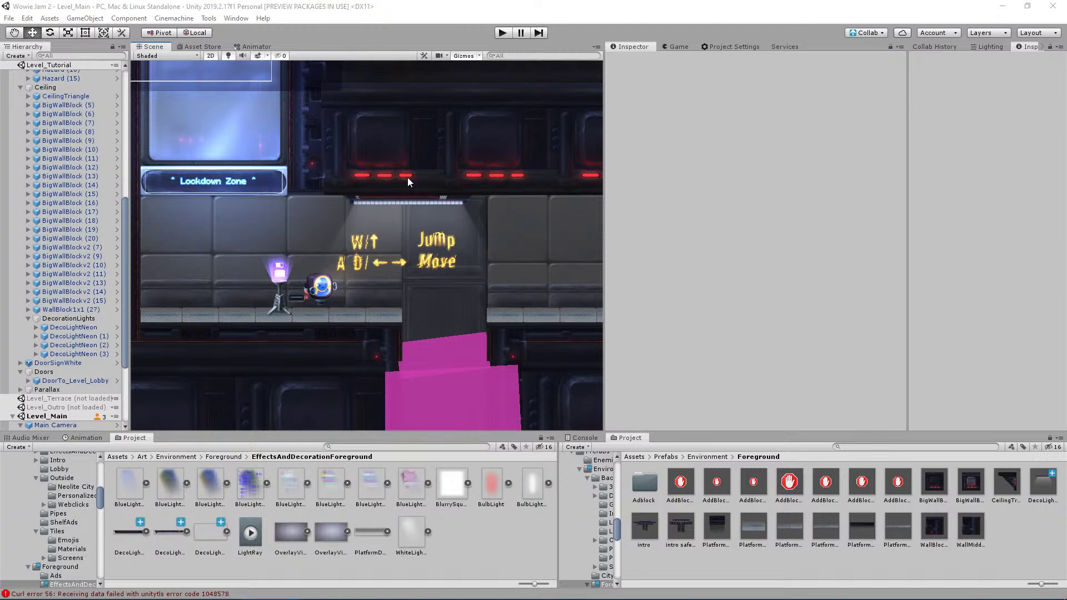
scroll(439, 308, "down", 2)
scroll(511, 252, "down", 2)
middle_click_drag(512, 252, 412, 318)
scroll(412, 317, "down", 1)
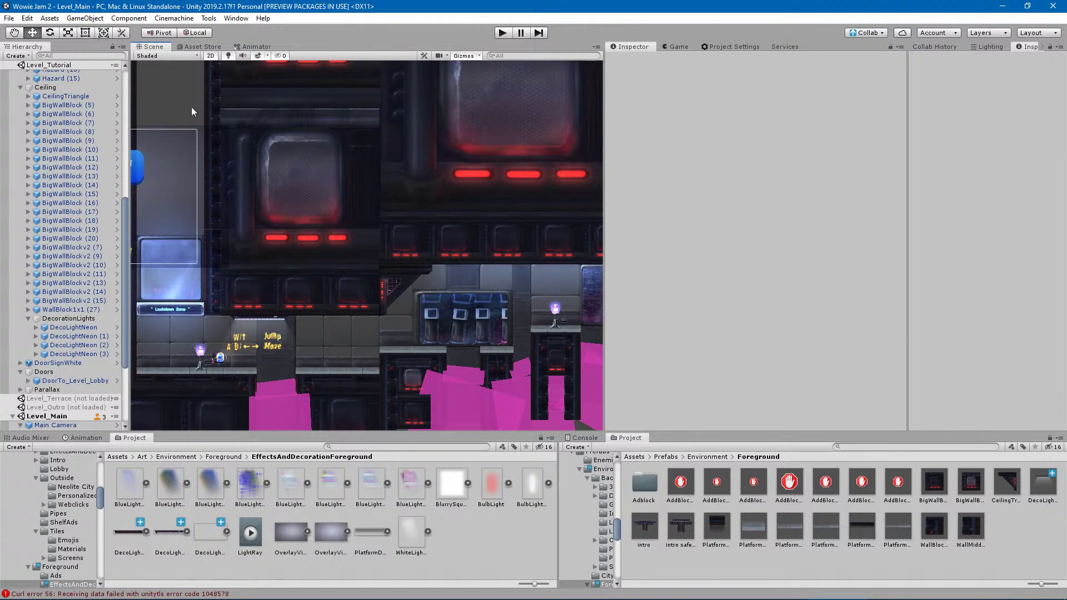
middle_click_drag(423, 389, 387, 392)
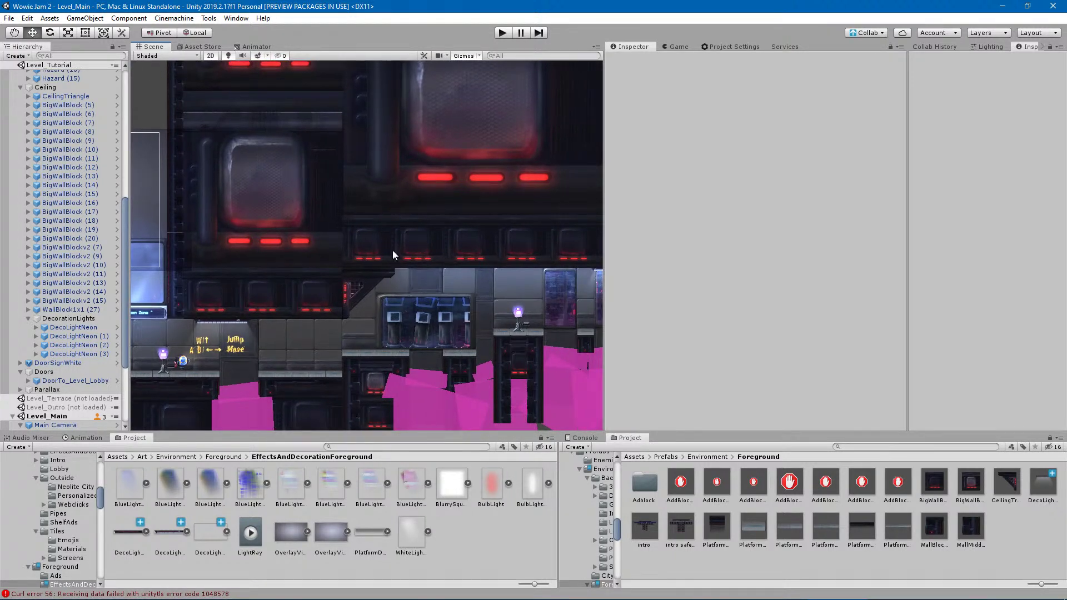
left_click(506, 32)
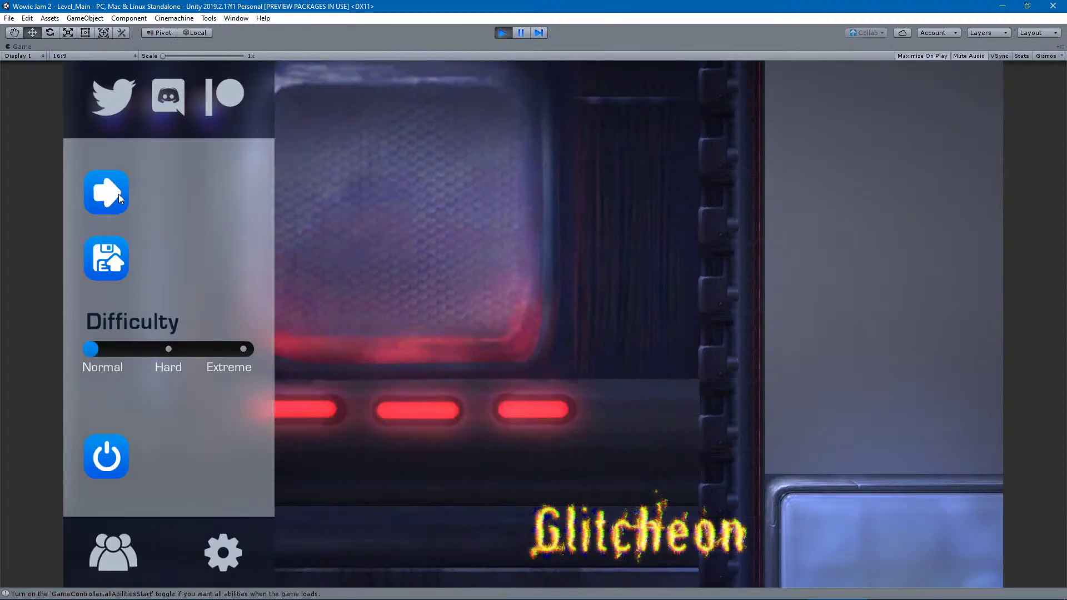
left_click(118, 194)
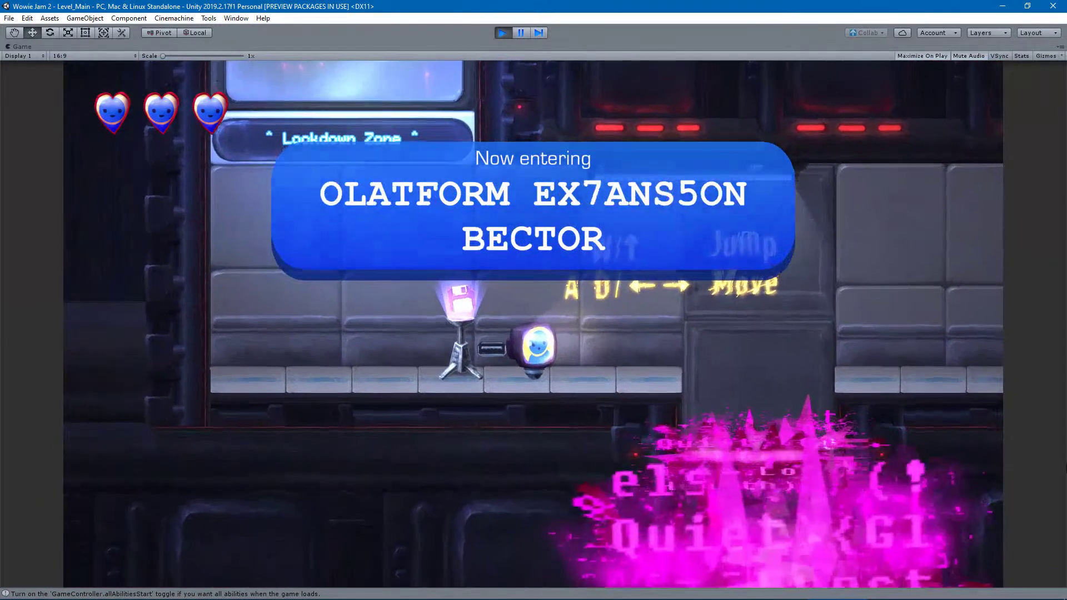
Play through the opening section past the Jump and Move text to the second checkpoint, checking the ceiling neon lights.
key("a")
key("d")
key("d")
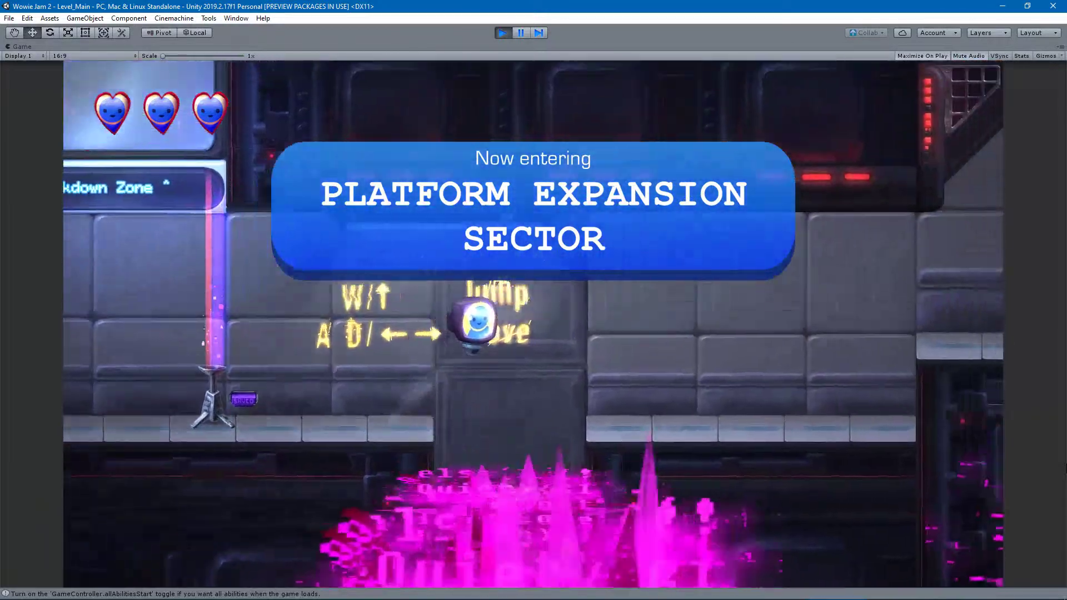
key("d")
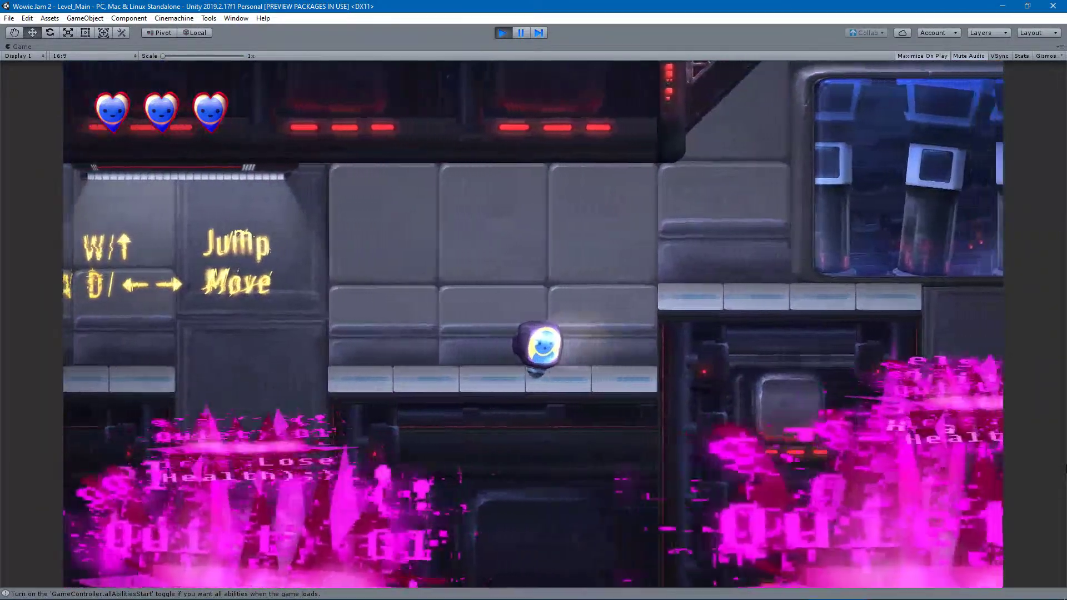
key("w")
key("d")
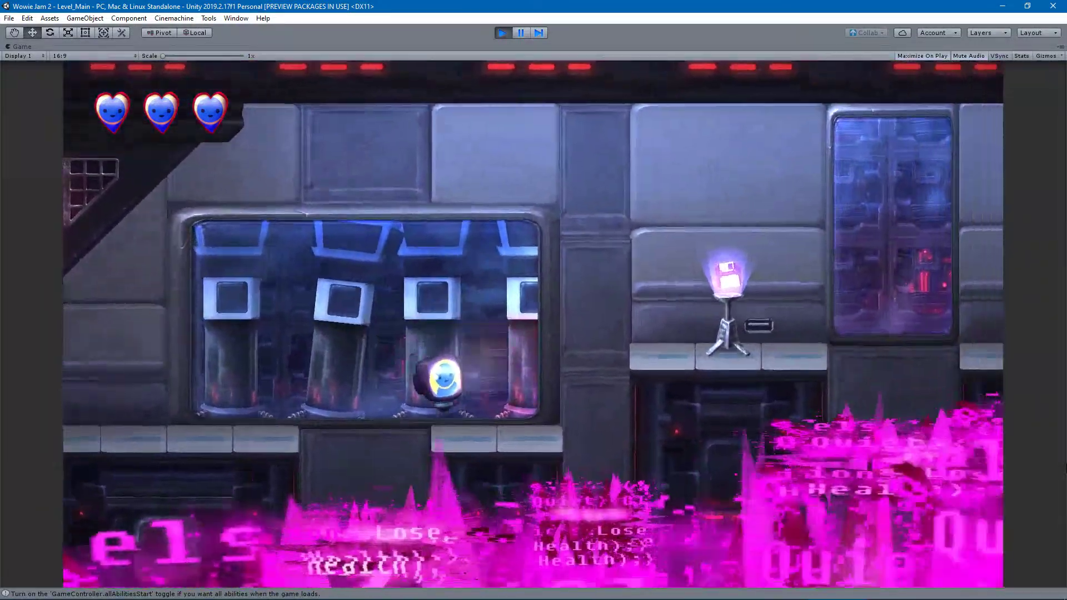
key("d")
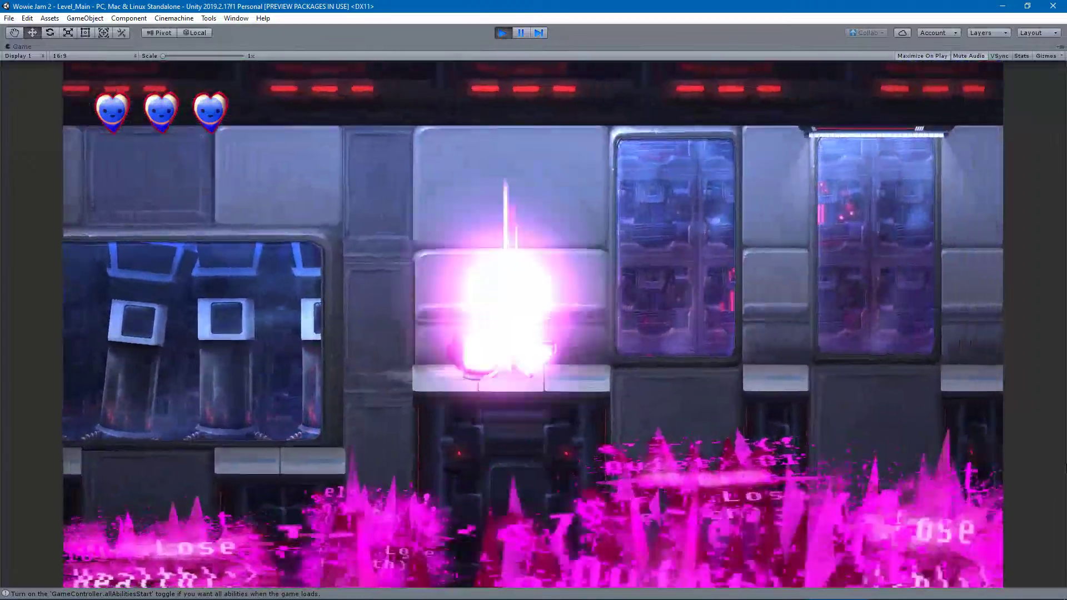
key("a")
key("space")
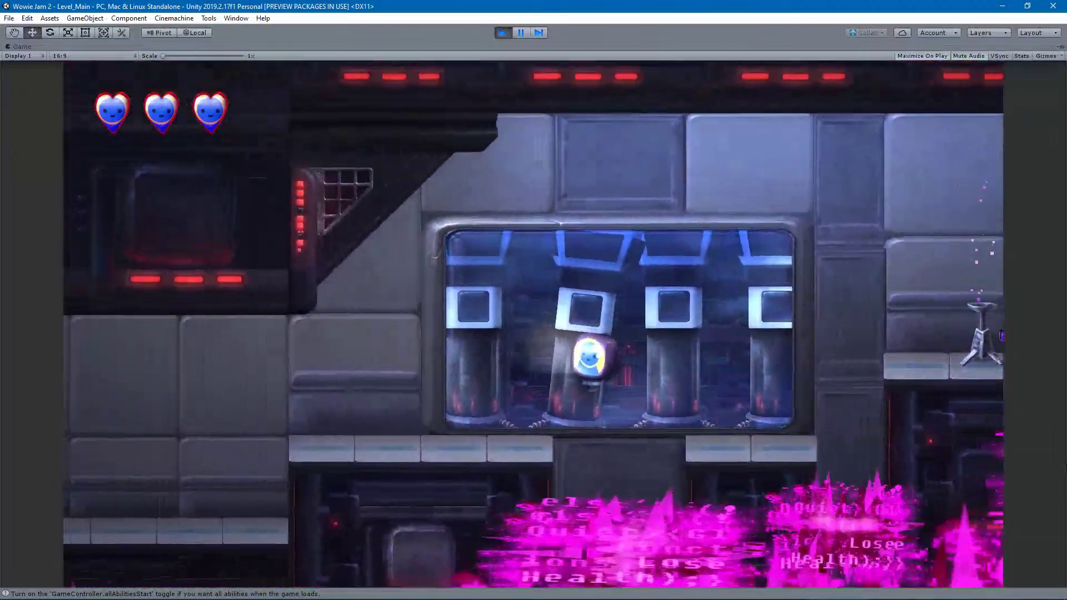
key("d")
key("space")
key("d")
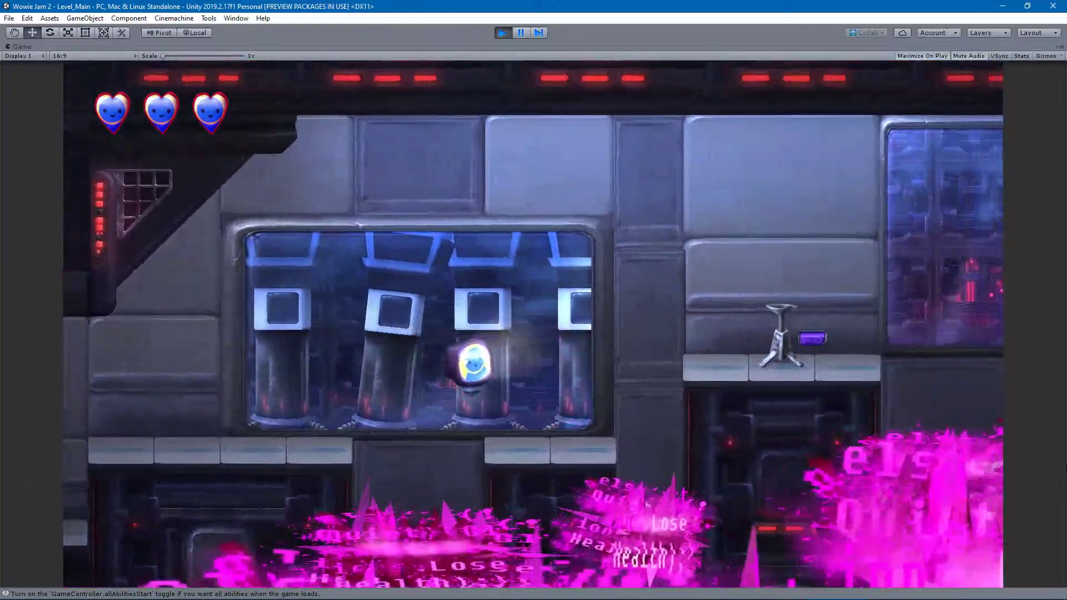
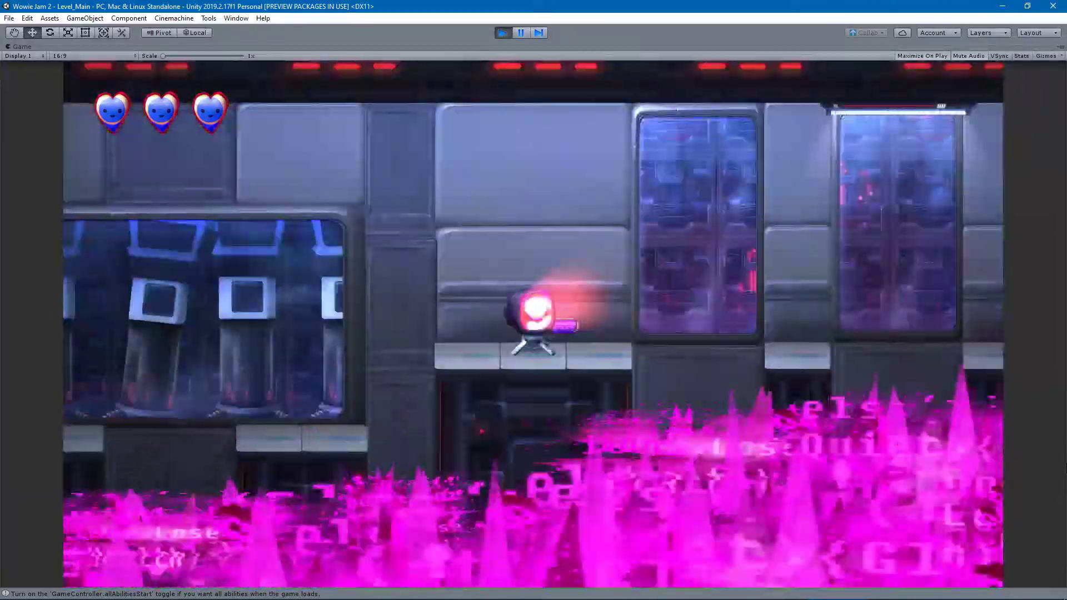
Play on from the second checkpoint to the platform before the Observation Hub door, and stop the test run.
key("space")
key("space")
key("d")
key("space")
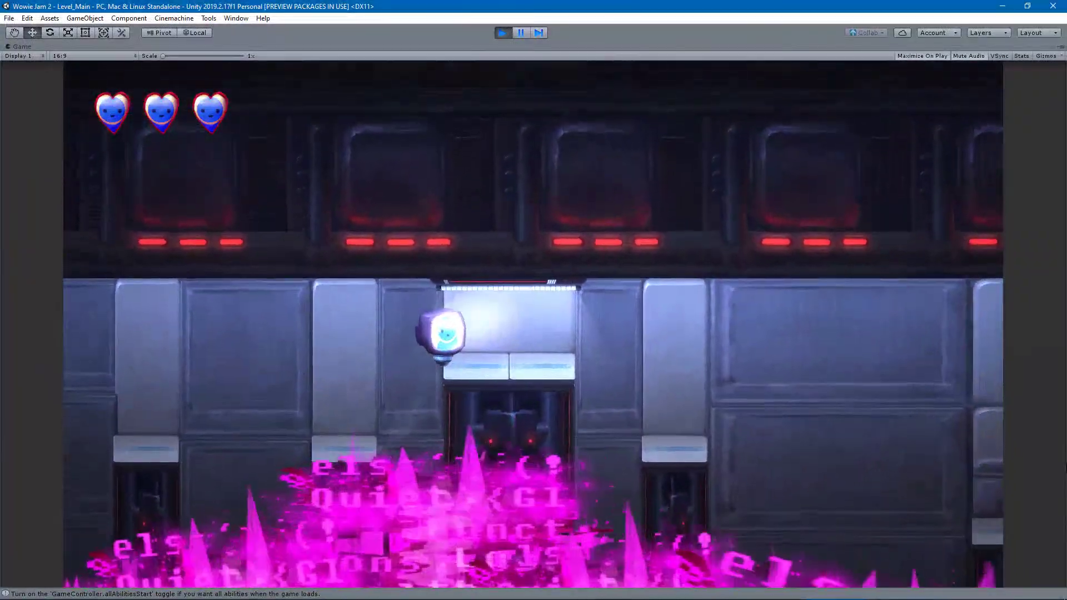
key("d")
key("d")
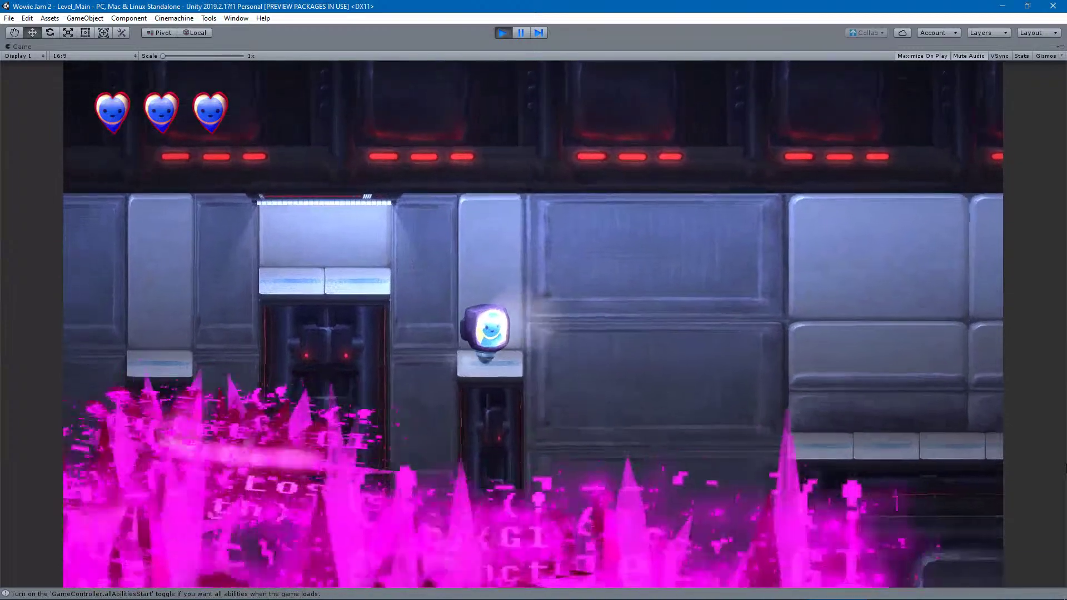
key("d")
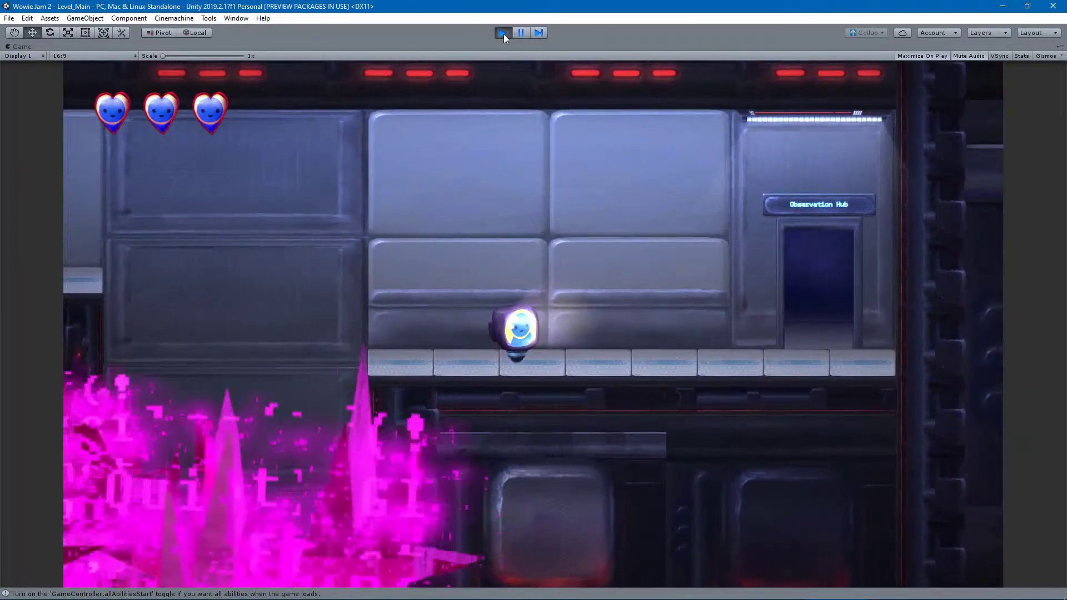
left_click(504, 34)
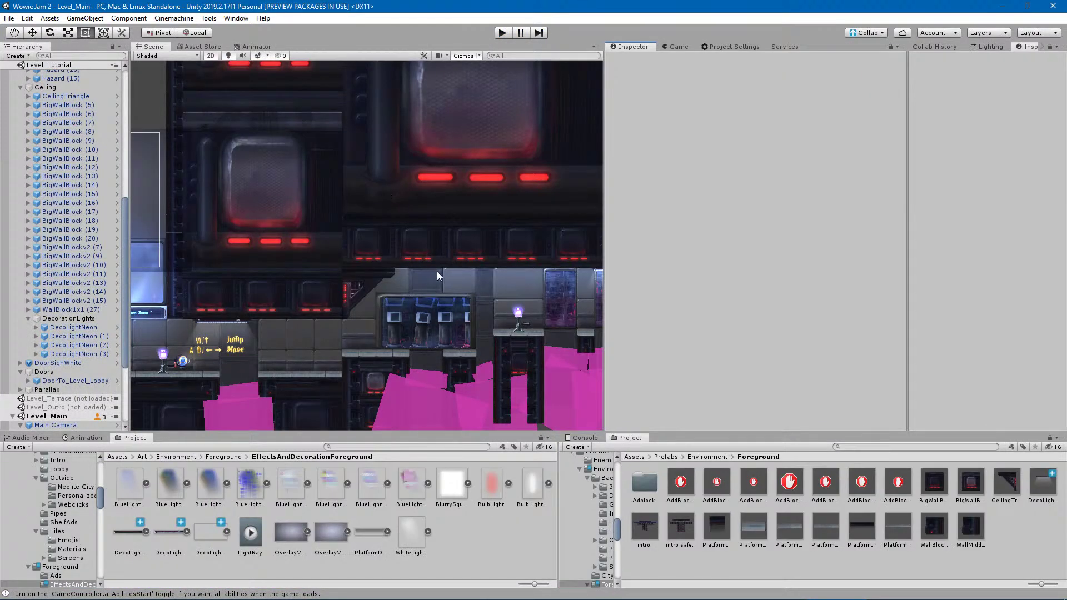
Duplicate the GradientTopFade overlay under the corridor ceiling and assign the Multiply material to the copy.
middle_click_drag(437, 271, 332, 259)
left_click(342, 261)
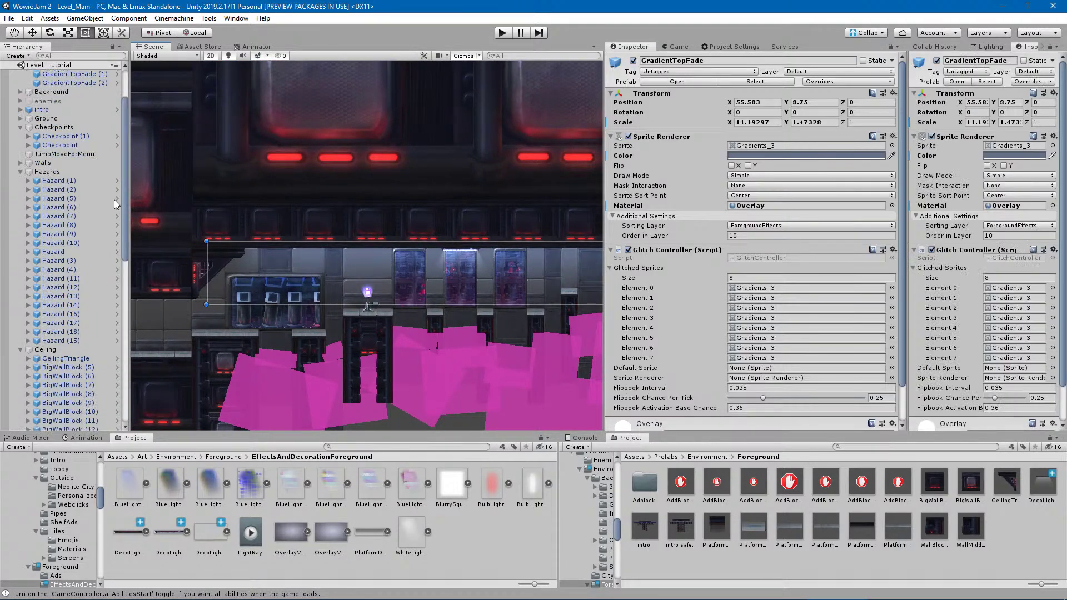
key("ctrl+d")
left_click(1052, 206)
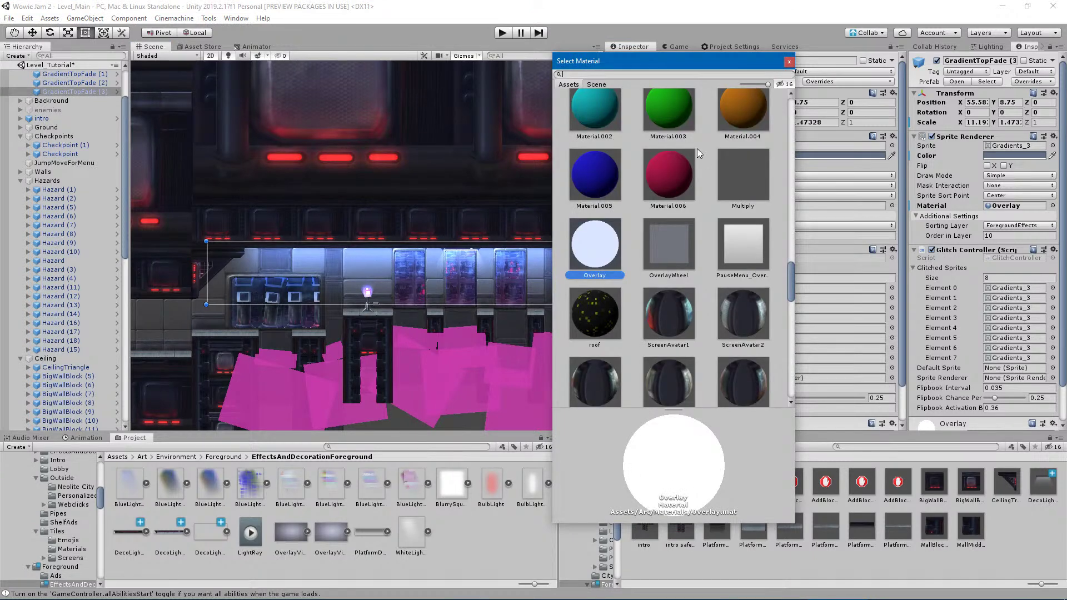
type("mul")
left_click(654, 136)
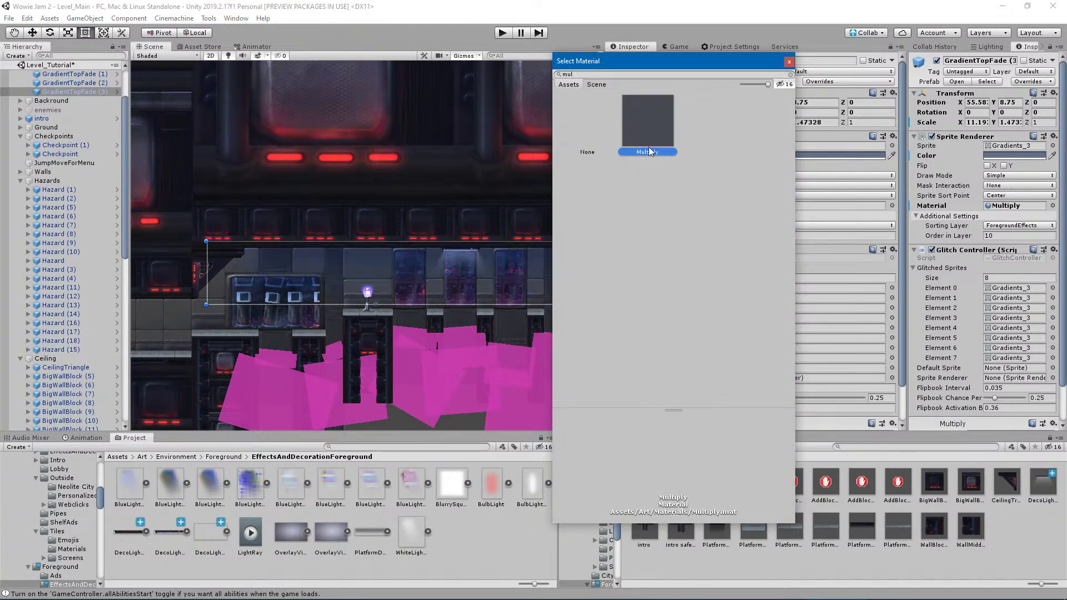
left_click(499, 294)
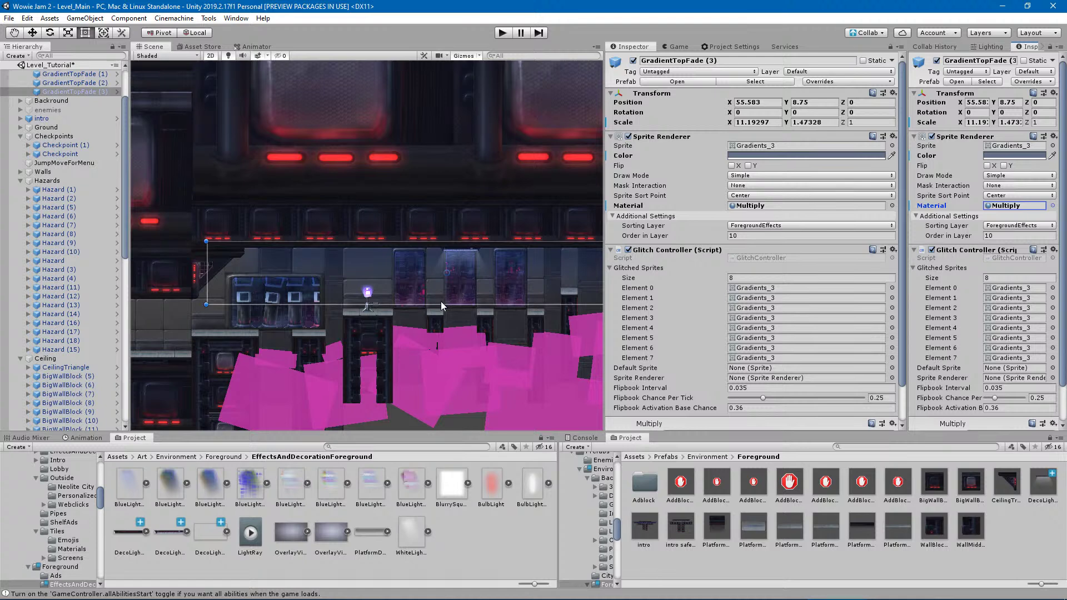
Flatten the duplicated Multiply gradient into a thin shadow strip under the ceiling, with Y scale about 0.39 at Y 11.07.
left_click_drag(441, 304, 410, 261)
scroll(419, 271, "up", 3)
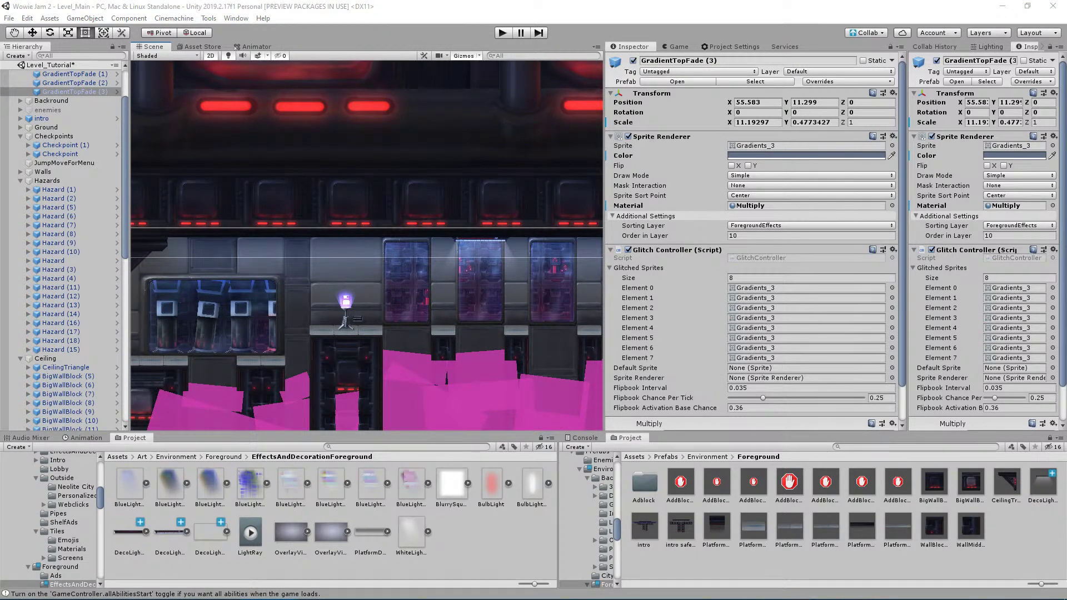
scroll(310, 246, "up", 6)
middle_click_drag(356, 254, 509, 276)
left_click_drag(324, 250, 325, 252)
Stretch the shadow strip past the Observation Hub door at the corridor's far end, to an X scale of about 18.87.
mouse_move(497, 312)
middle_mouse_down()
mouse_move(365, 293)
mouse_move(324, 302)
middle_mouse_up()
middle_click_drag(553, 282, 472, 302)
scroll(518, 313, "up", 3)
scroll(506, 317, "up", 1)
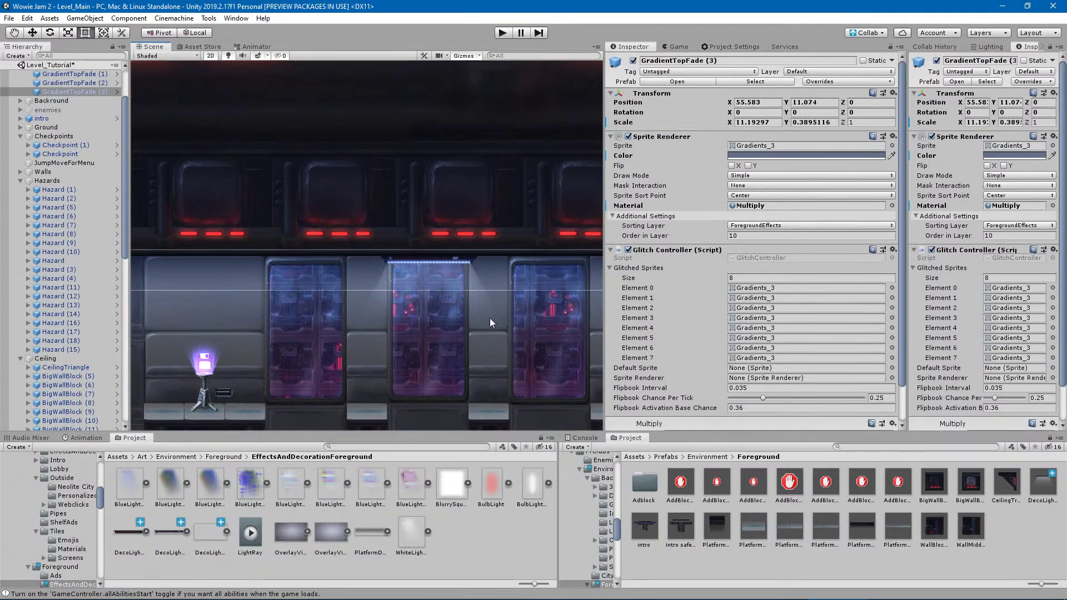
middle_click_drag(524, 335, 229, 348)
middle_click_drag(455, 345, 325, 343)
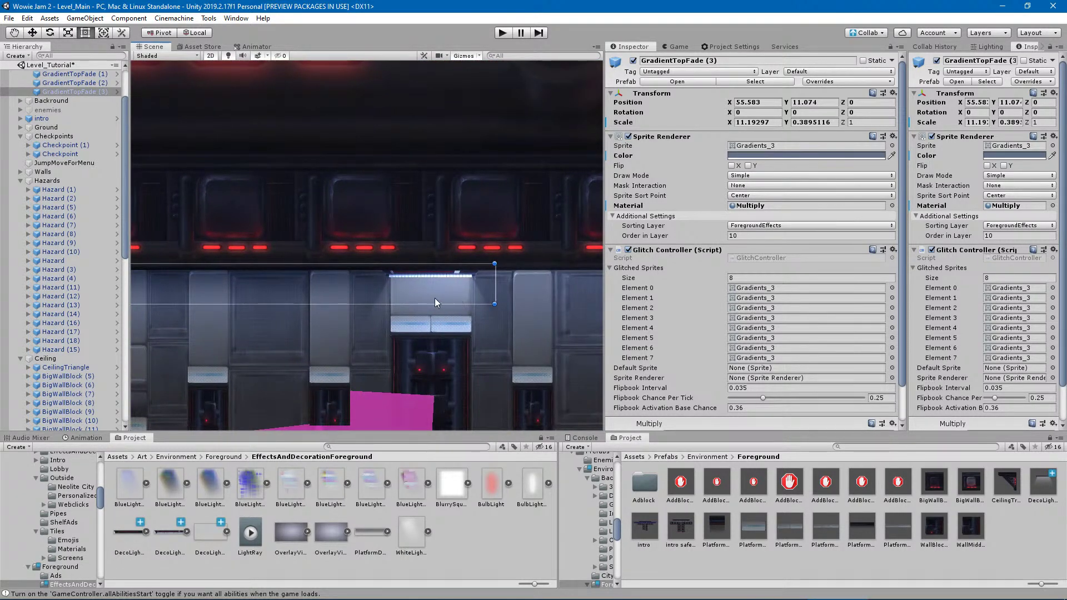
middle_click_drag(537, 299, 375, 312)
scroll(396, 323, "down", 14)
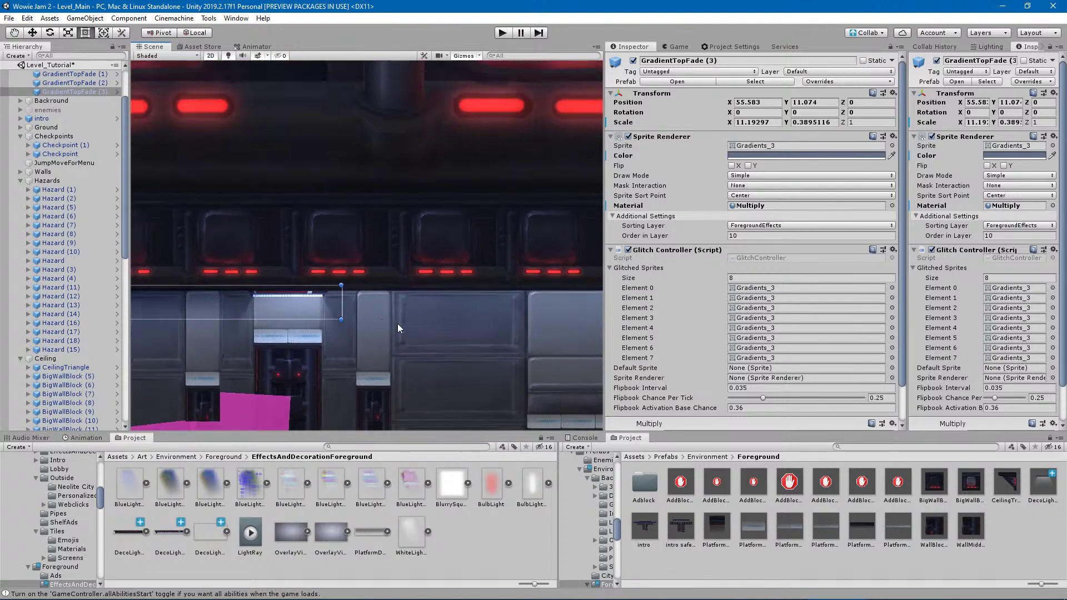
scroll(403, 338, "down", 2)
left_click_drag(380, 320, 661, 315)
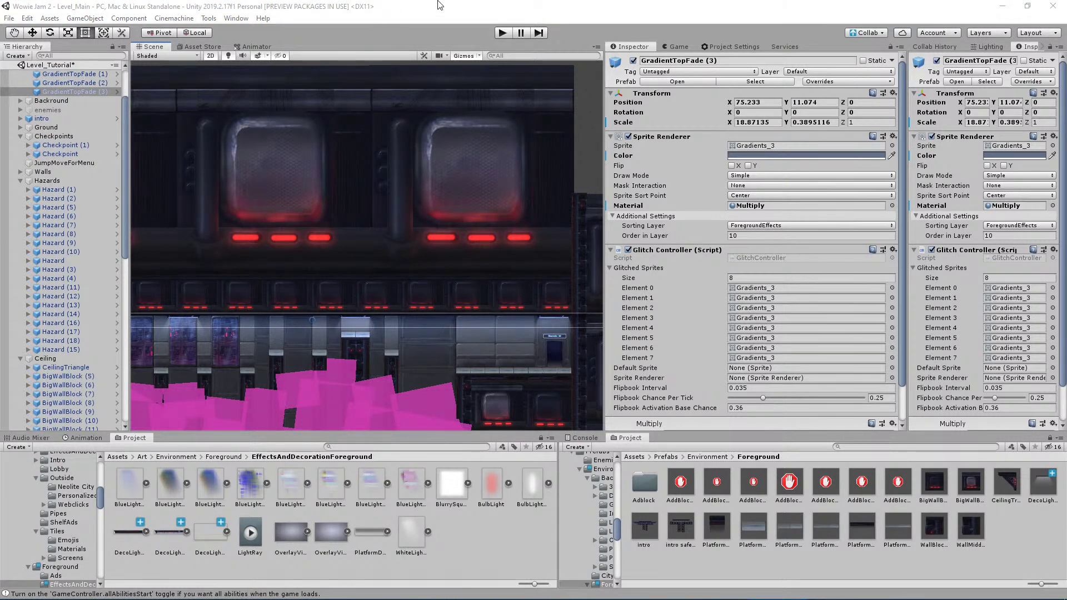
Extend the shadow strip's near end across the ceiling triangle, to an X scale of about 19.63 at X 73.30.
left_click(464, 4)
middle_click_drag(314, 339, 315, 338)
scroll(316, 339, "down", 3)
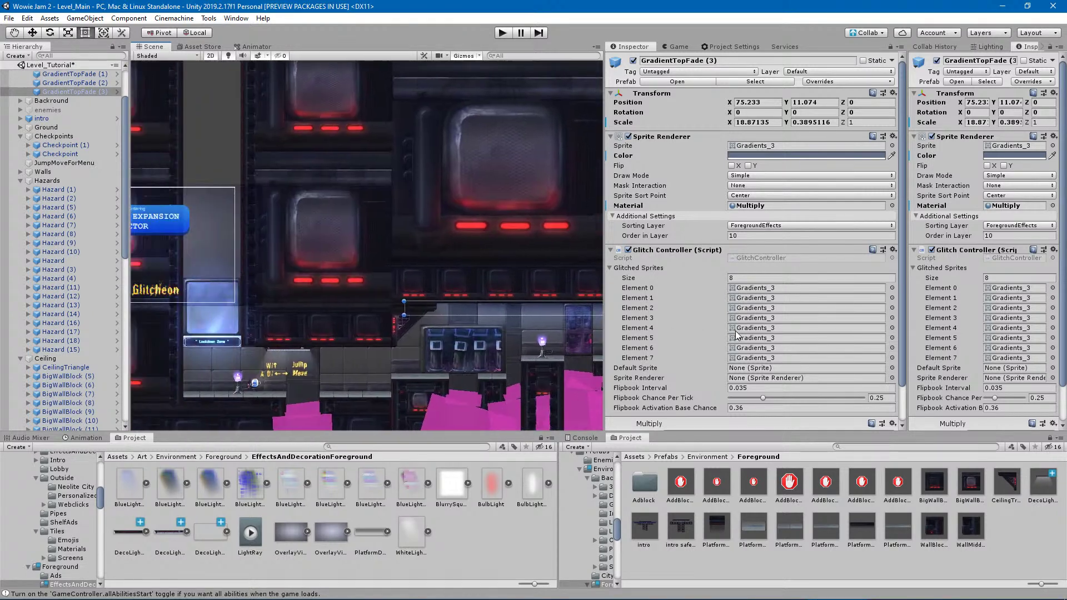
left_click_drag(406, 310, 378, 310)
Examine the Multiply shadow strip under the ceiling along the corridor, around the windows and the raised platform.
middle_click_drag(525, 333, 313, 338)
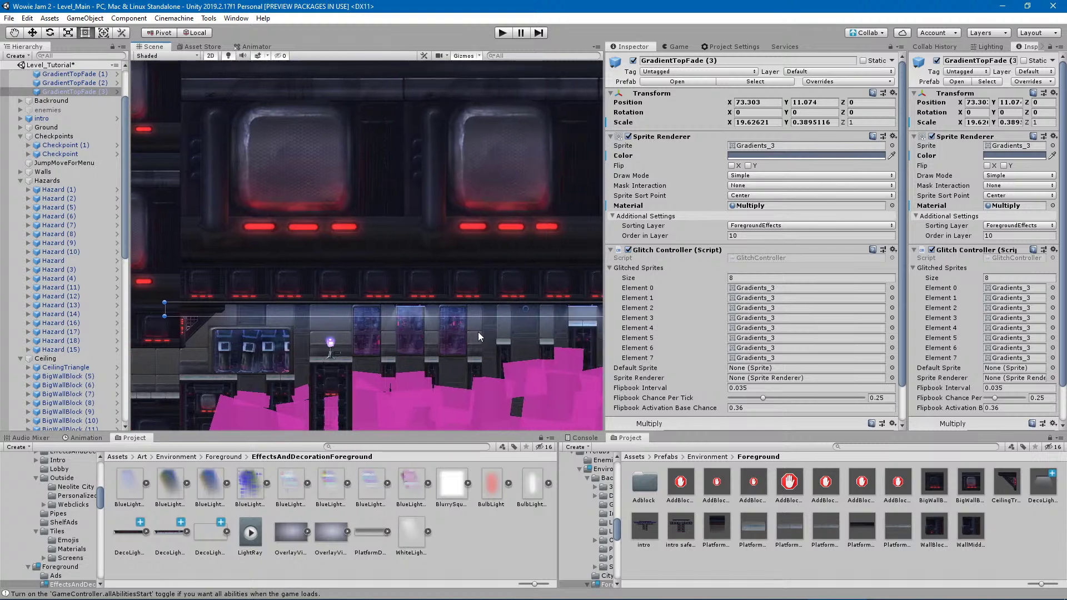
middle_click_drag(484, 337, 282, 339)
middle_click_drag(590, 319, 602, 295)
scroll(334, 306, "up", 3)
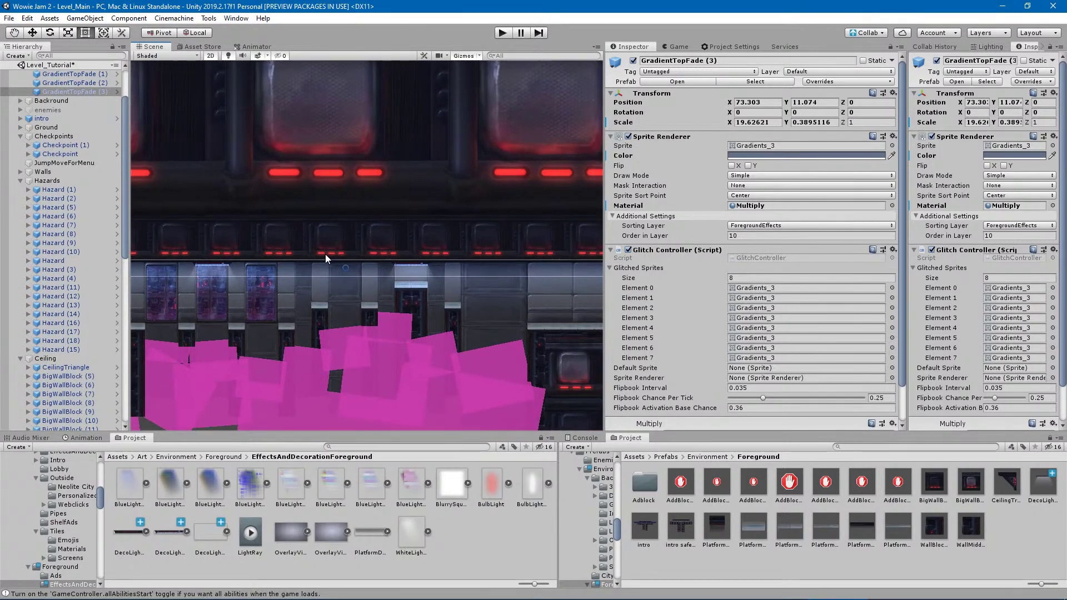
scroll(326, 254, "up", 2)
scroll(286, 355, "up", 4)
scroll(210, 272, "up", 8)
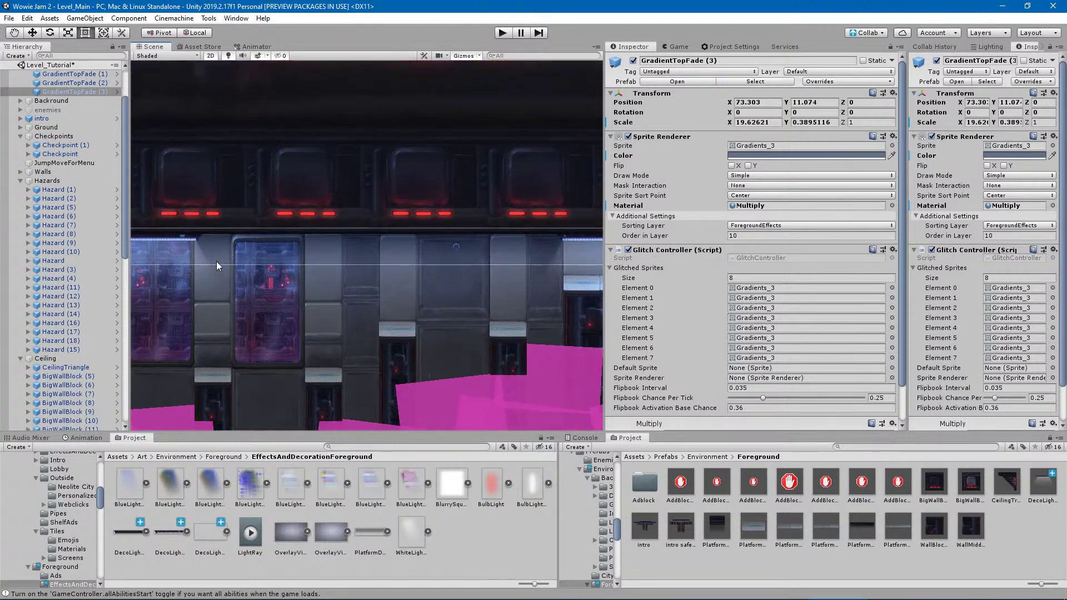
middle_click_drag(430, 286, 251, 275)
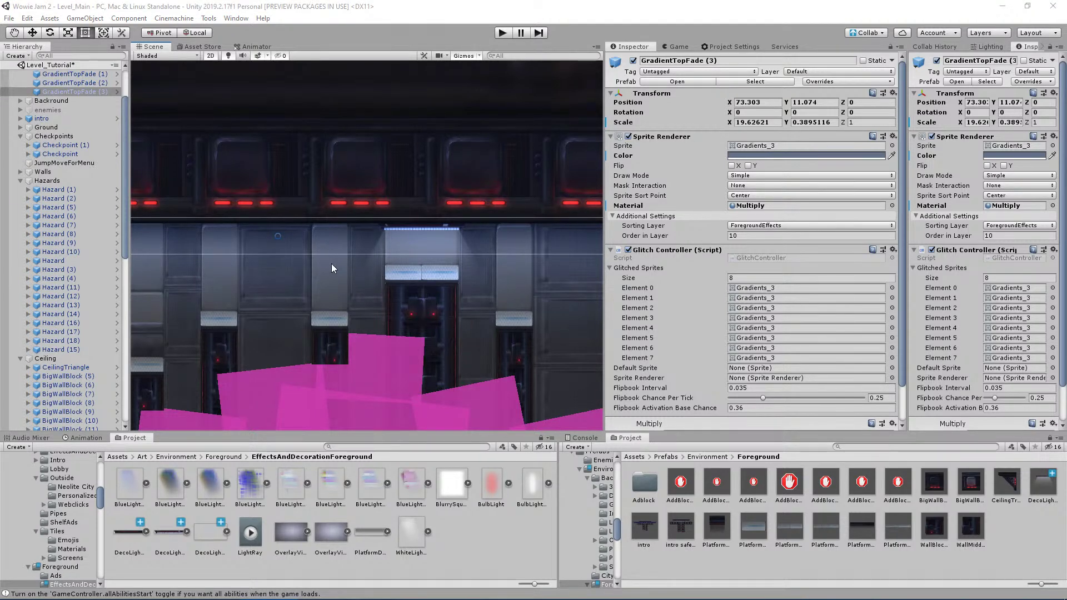
Slightly lower the alpha of the original GradientTopFade overlay's color along the corridor ceiling.
scroll(336, 265, "down", 3)
middle_click_drag(455, 259, 910, 253)
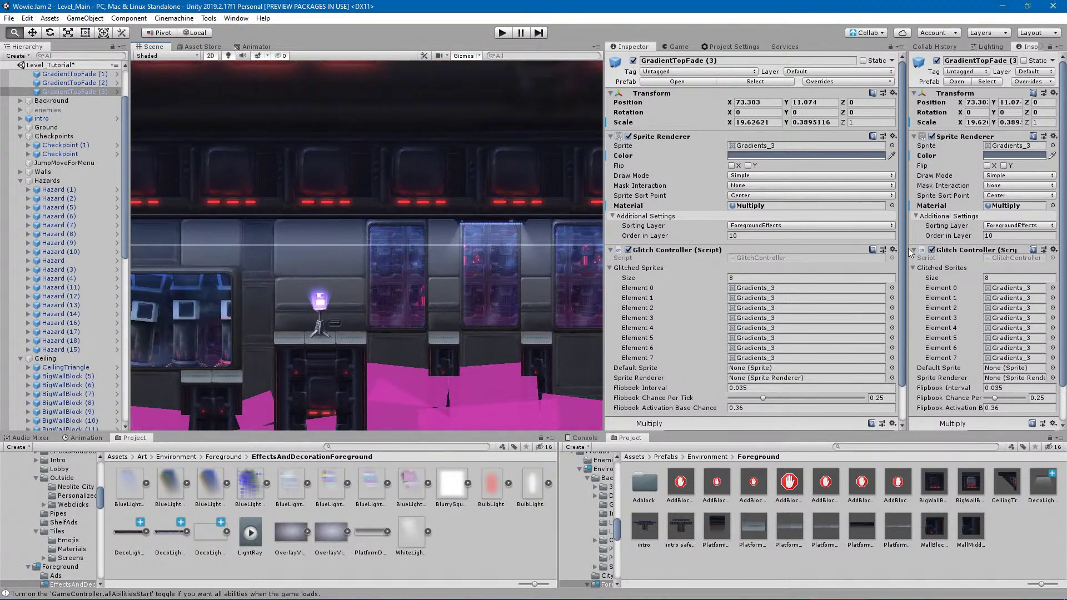
middle_click_drag(354, 288, 560, 327)
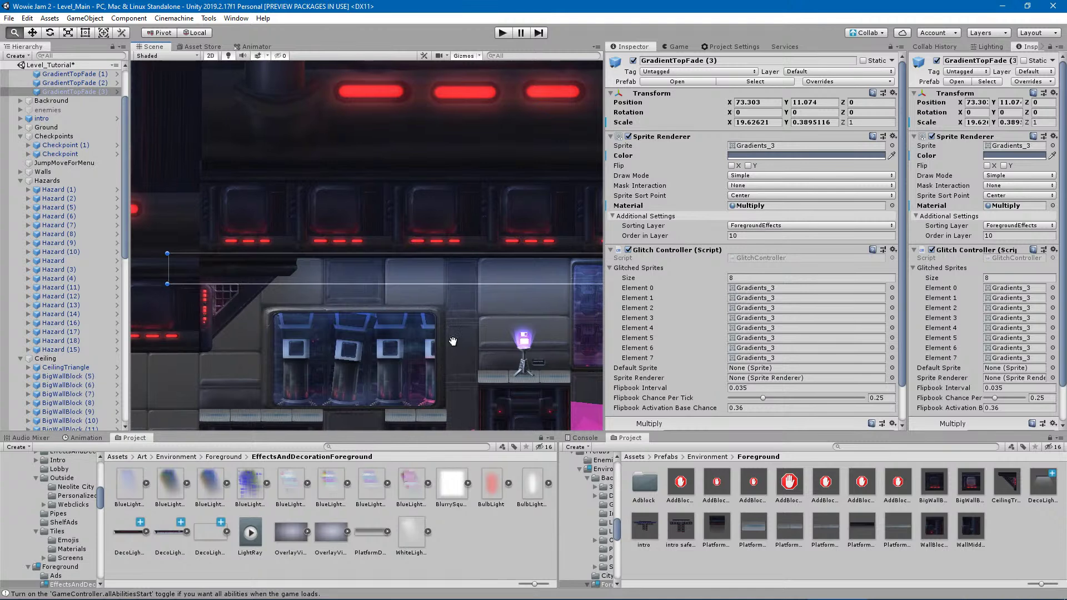
middle_click_drag(471, 341, 364, 335)
left_click(62, 82)
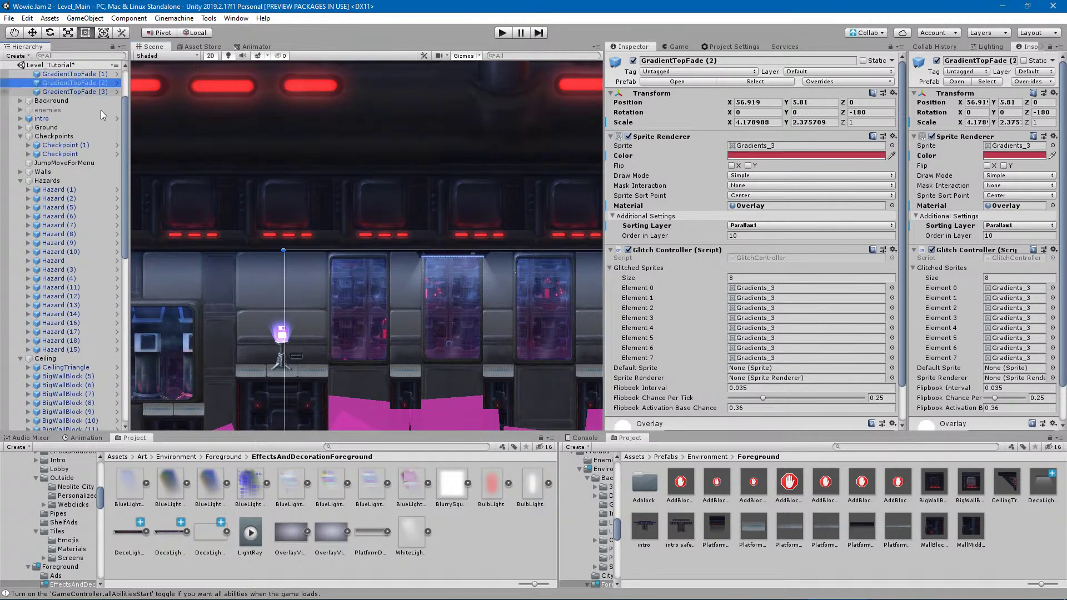
key("Up")
key("Up")
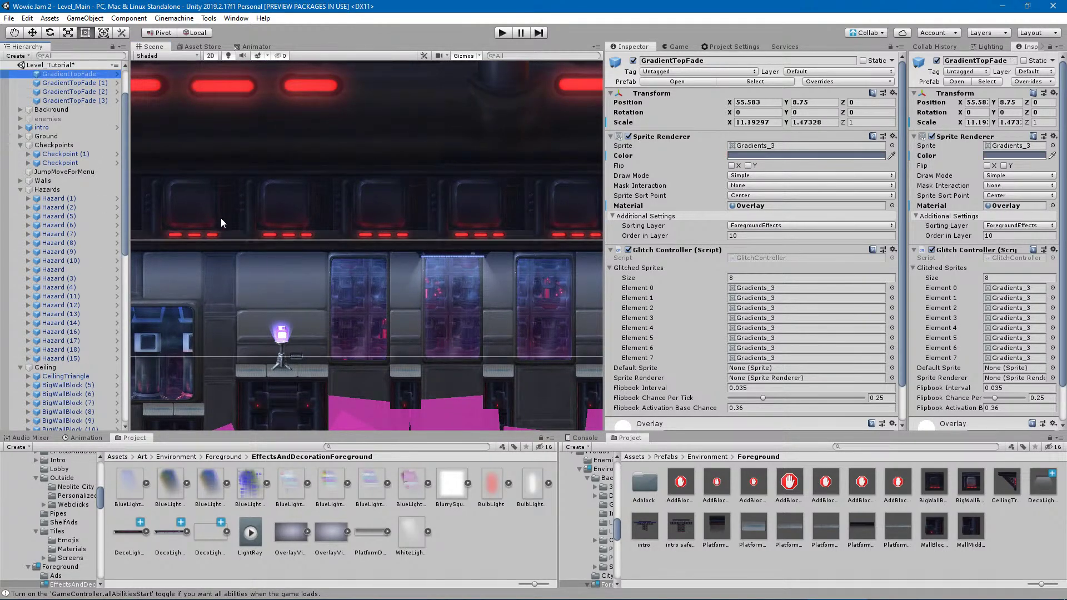
left_click(787, 156)
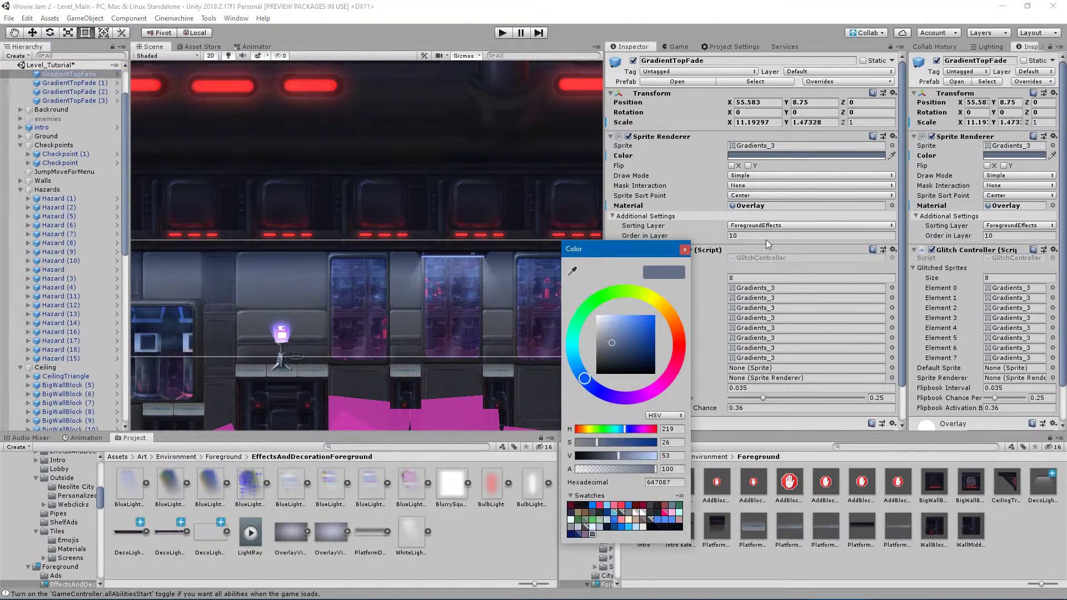
left_click(628, 469)
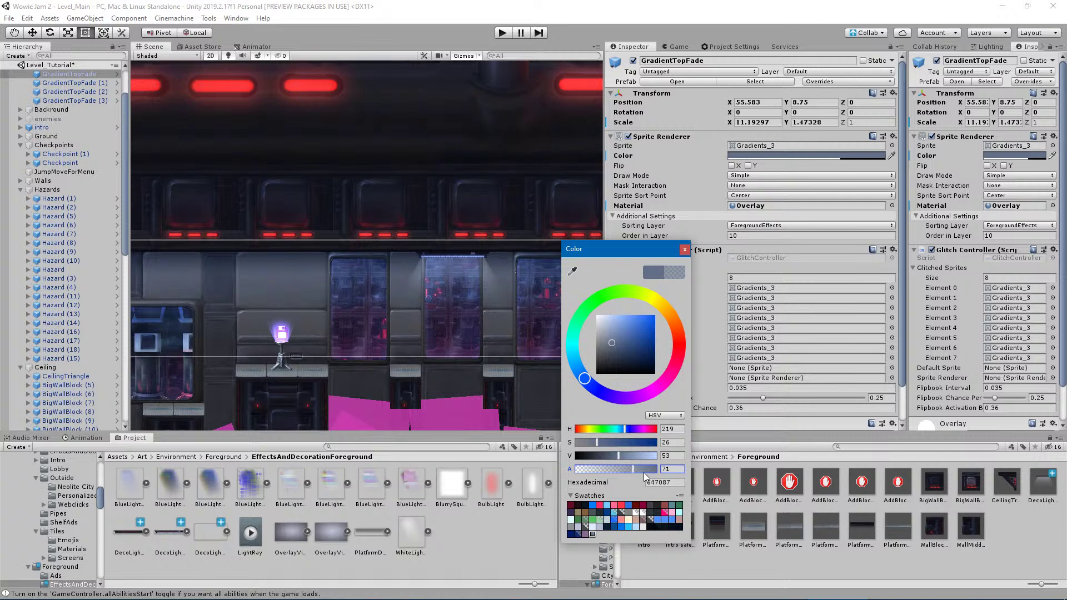
left_click(370, 312)
Lower the color alpha of the GradientTopFade (1) overlay near the corridor's far end to about 67.
middle_click_drag(371, 313, 1009, 331)
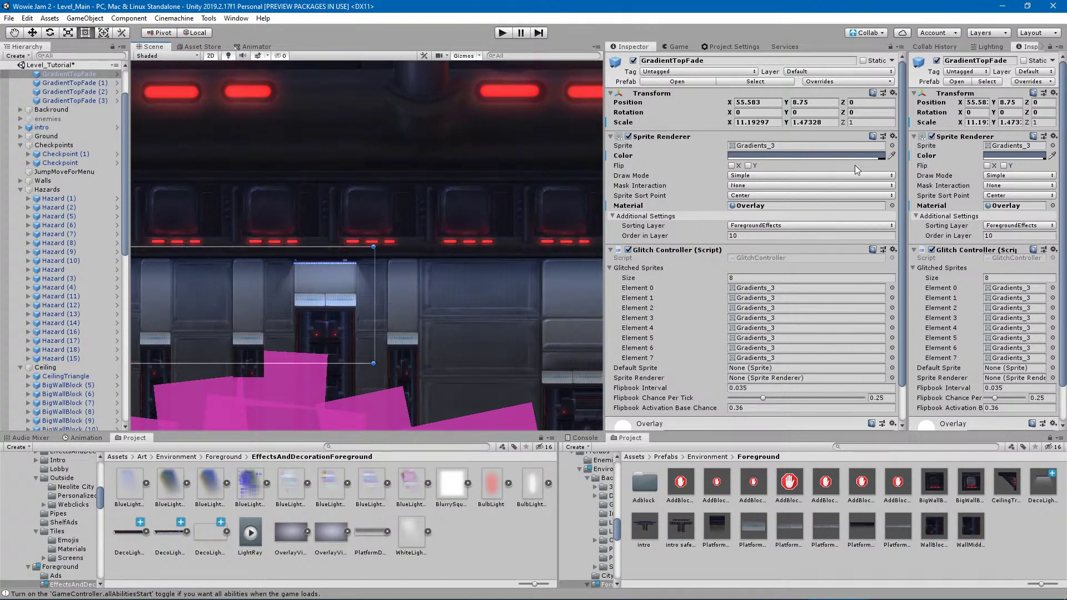
scroll(57, 145, "up", 3)
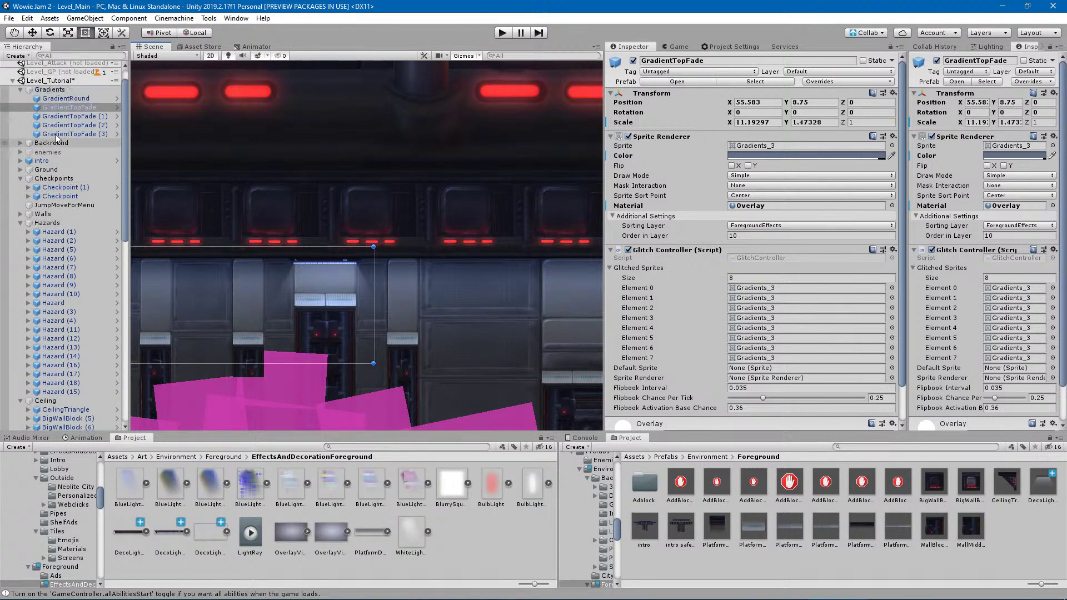
left_click(70, 116)
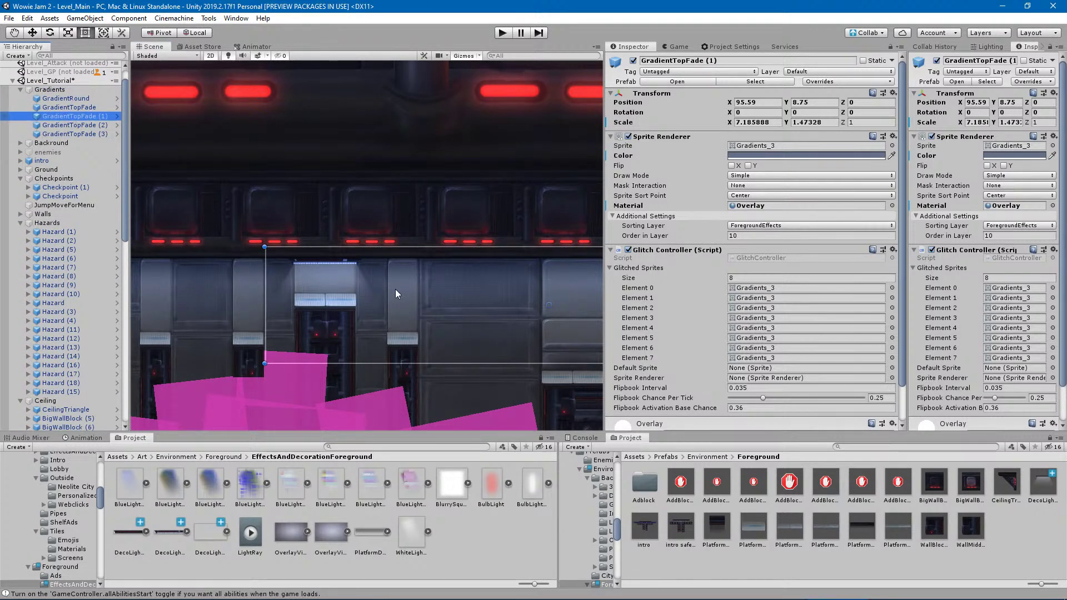
left_click(776, 155)
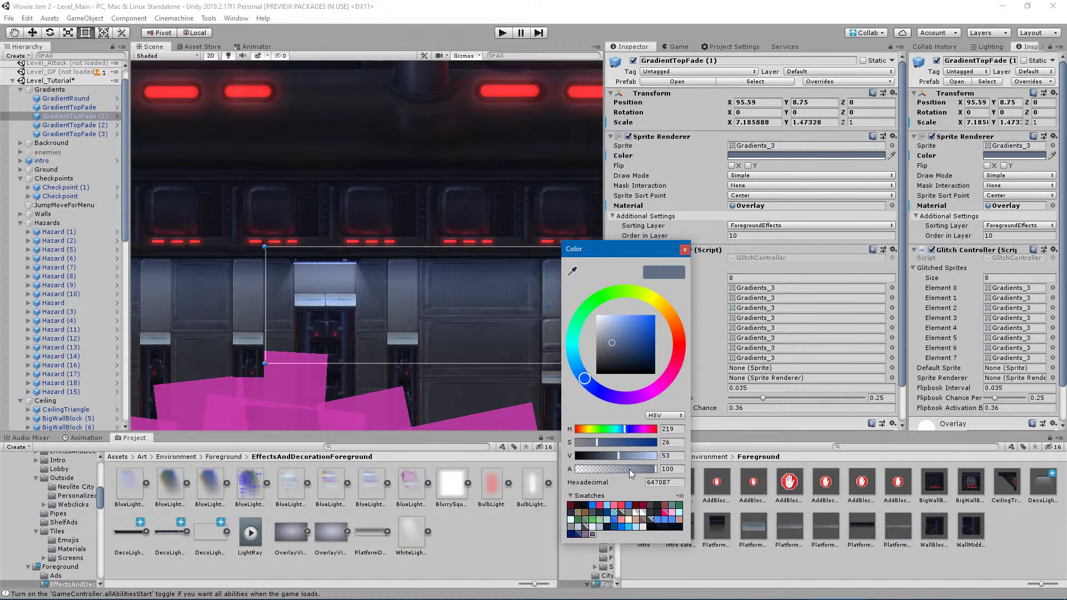
left_click_drag(629, 469, 627, 469)
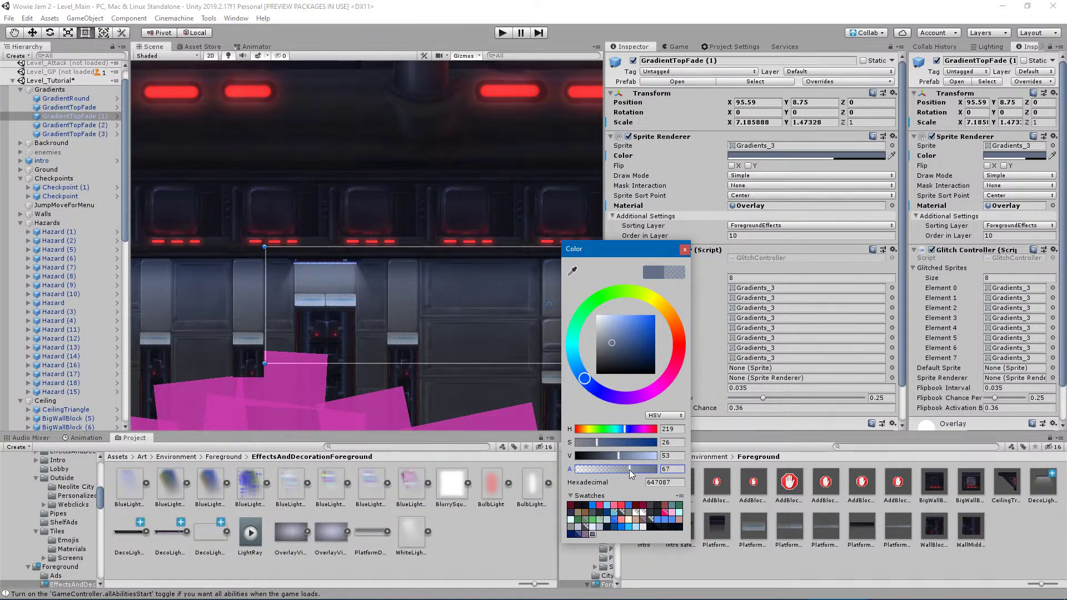
left_click(345, 338)
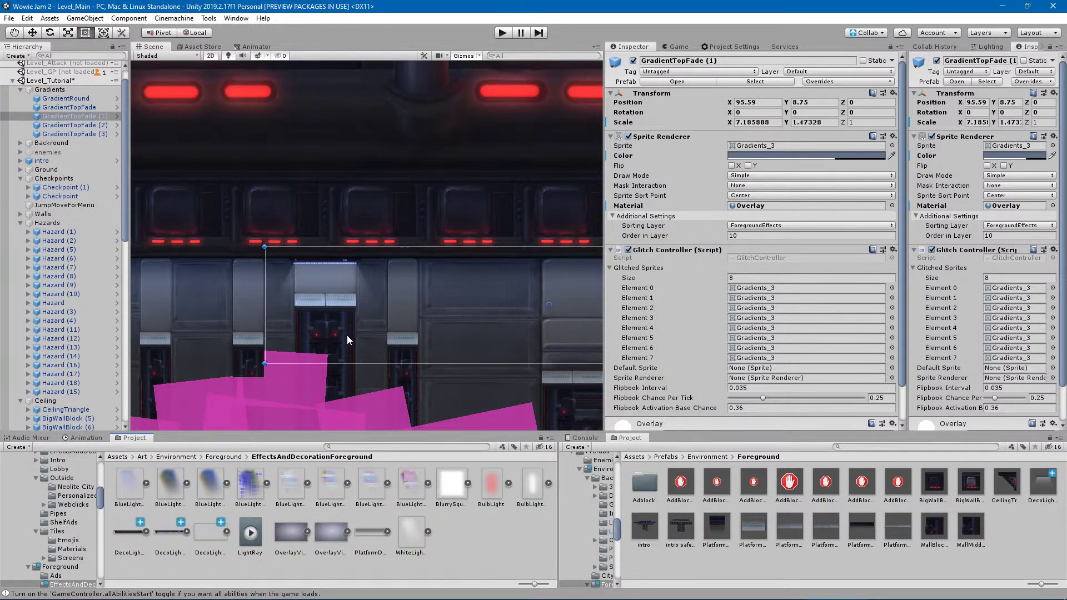
Examine the corridor's gradient lighting from the windows to the wall behind the far door.
scroll(345, 338, "down", 2)
left_click(456, 377)
left_click(503, 540)
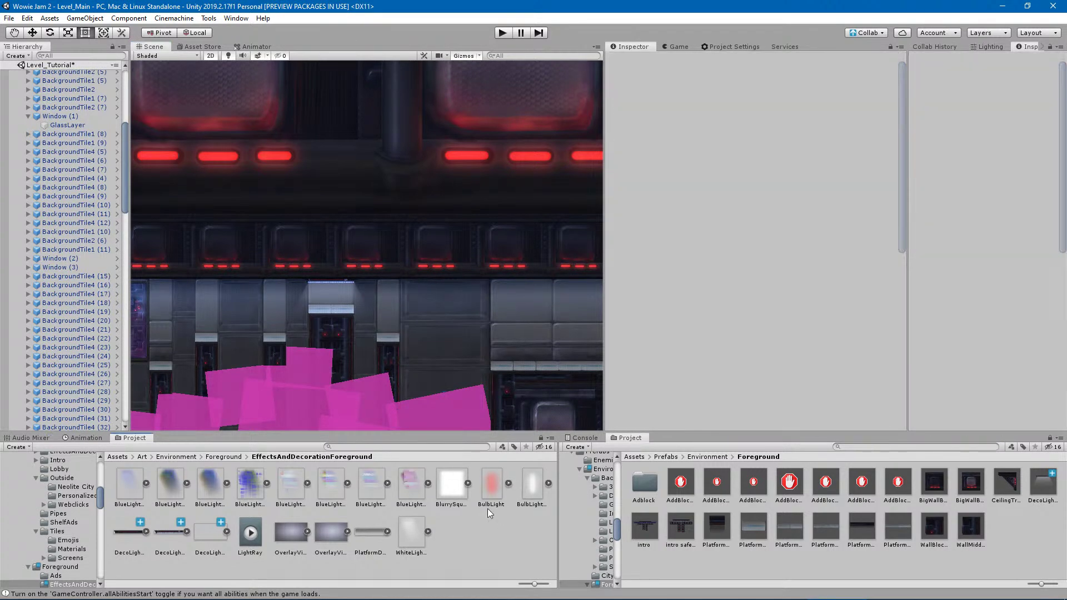
scroll(350, 345, "down", 1)
scroll(350, 345, "down", 2)
middle_click_drag(412, 340, 756, 297)
middle_click_drag(367, 330, 210, 305)
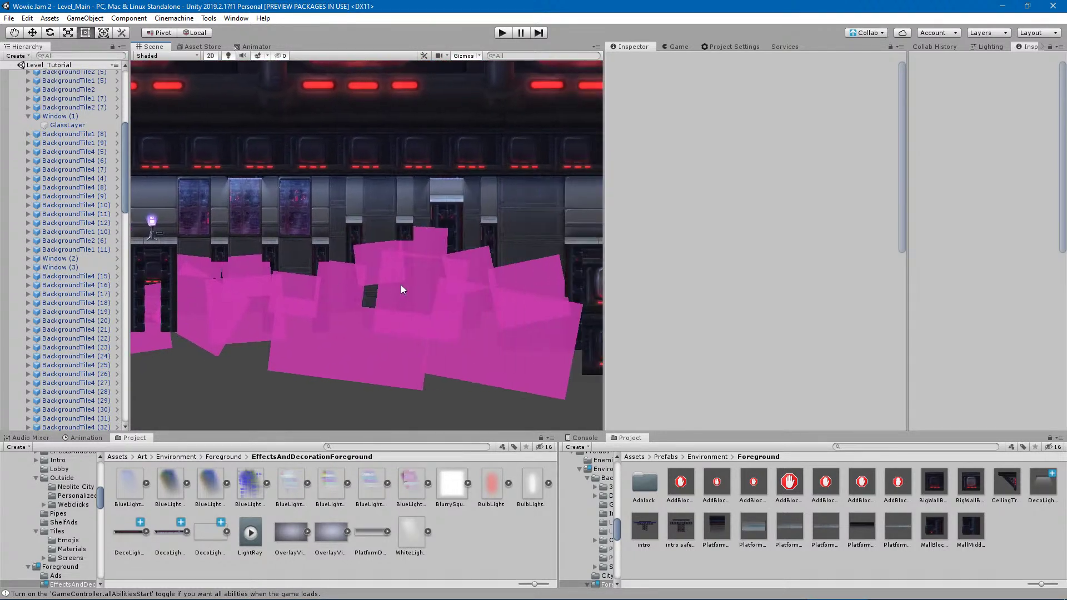
middle_click_drag(411, 285, 241, 292)
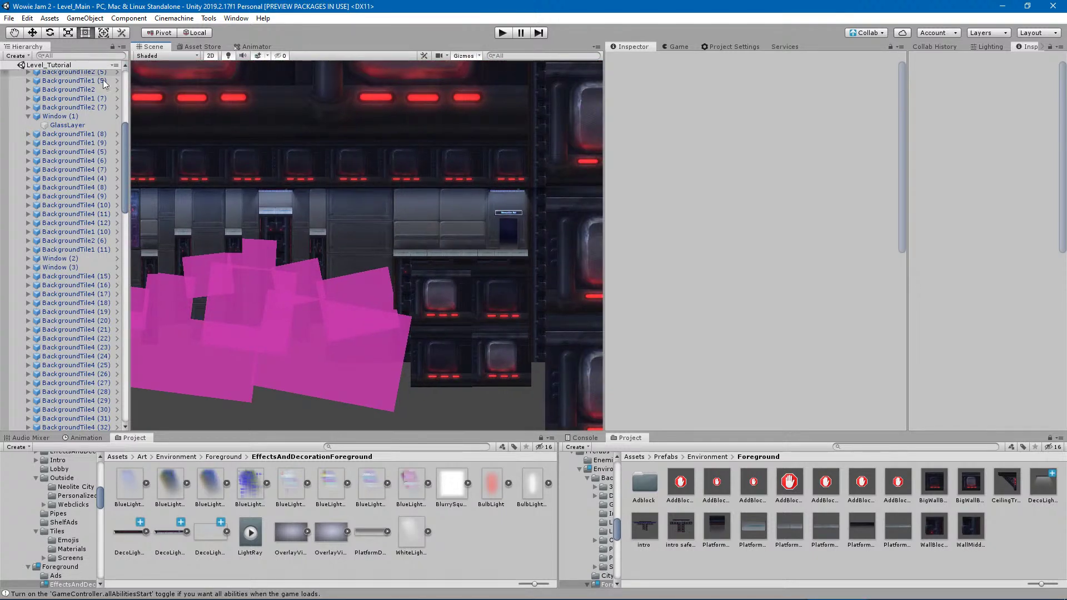
Save the Level_Tutorial scene and unload it from the hierarchy.
scroll(125, 173, "up", 10)
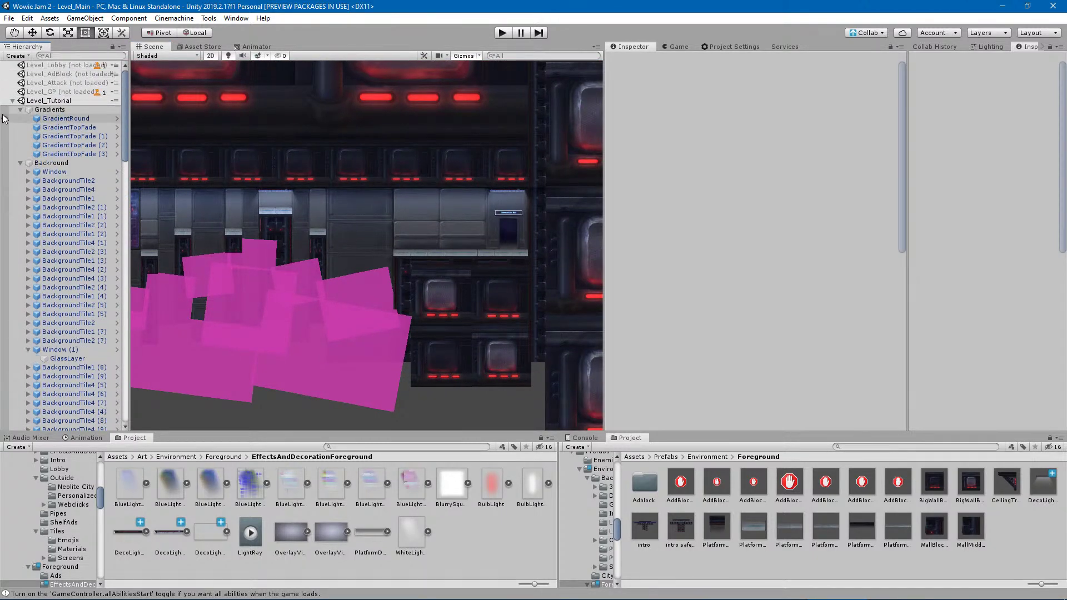
left_click(12, 101)
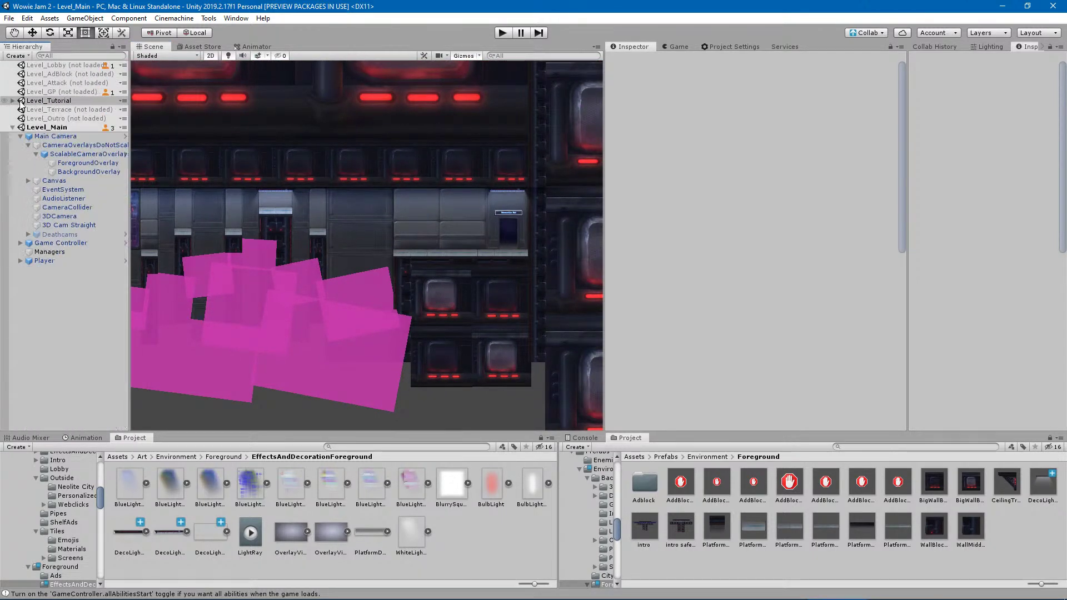
right_click(49, 101)
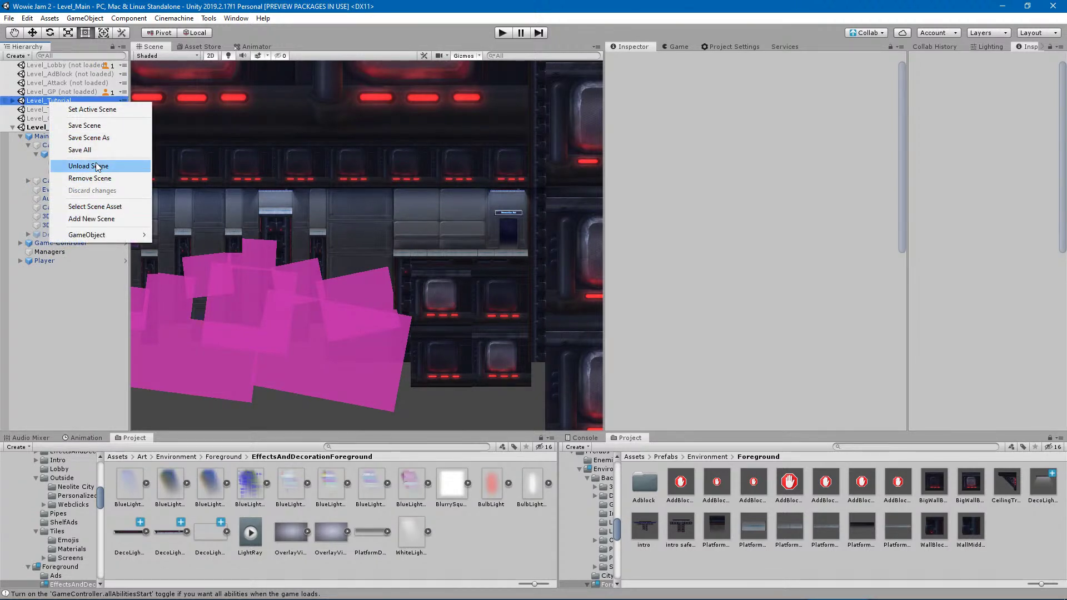
left_click(85, 126)
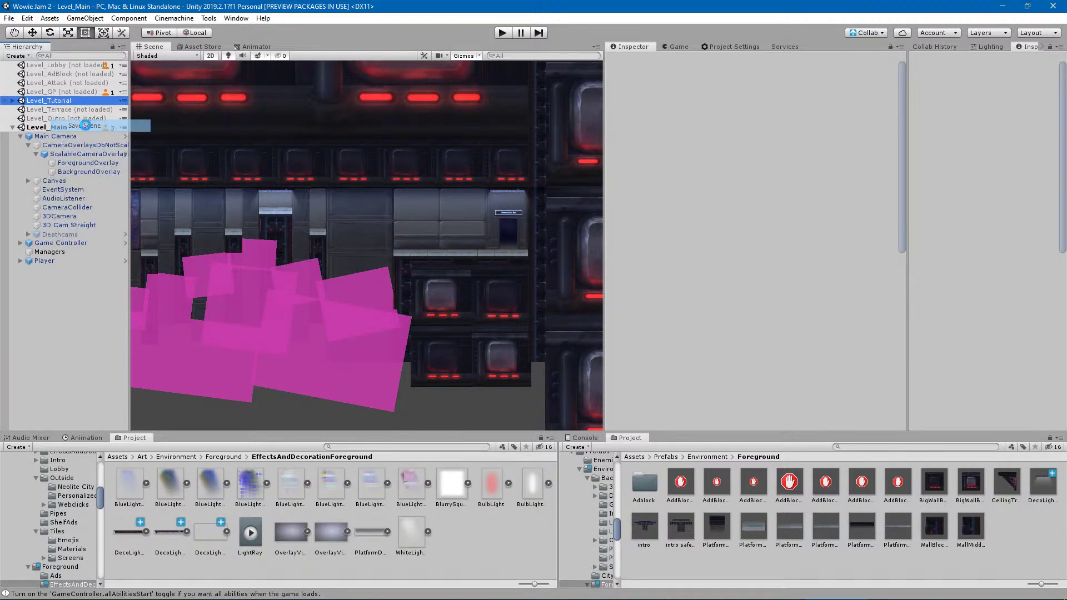
right_click(60, 102)
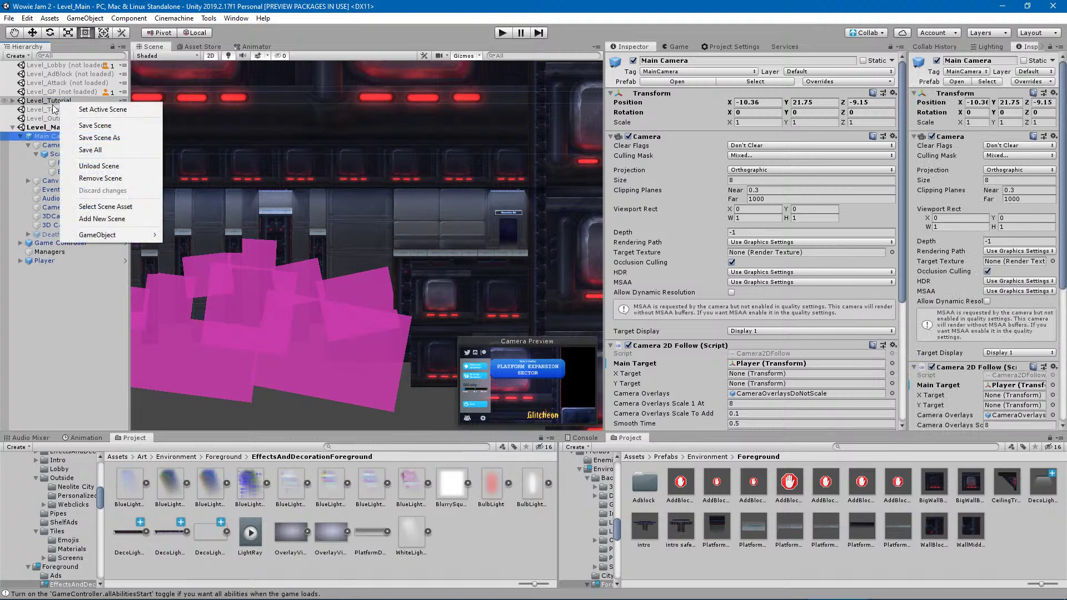
left_click(104, 166)
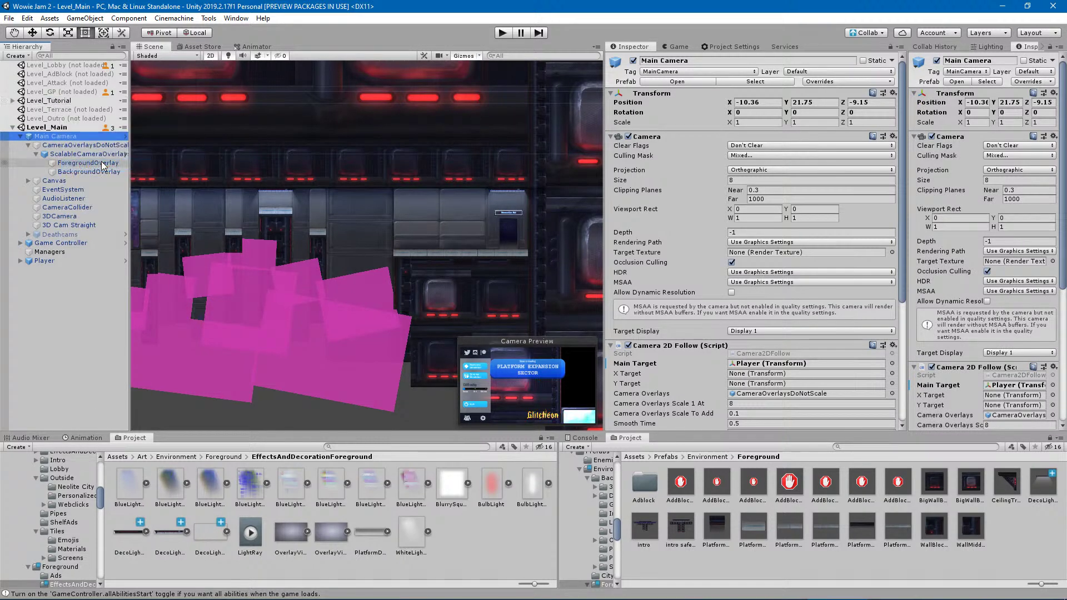
left_click(64, 102)
right_click(66, 102)
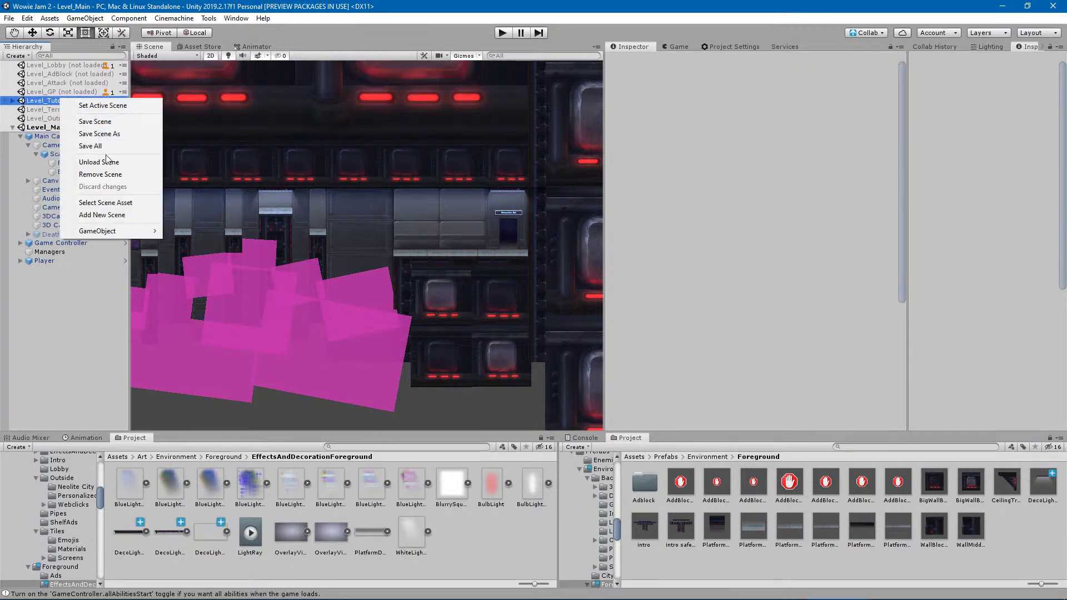
left_click(112, 162)
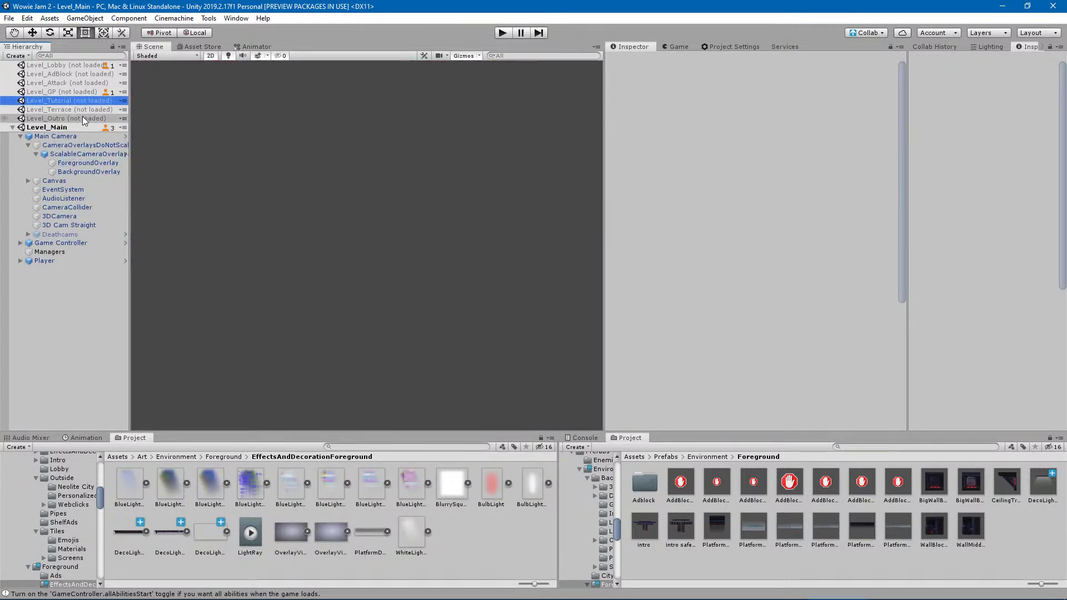
Load the Level_GP scene alongside Level_Main.
left_click(65, 111)
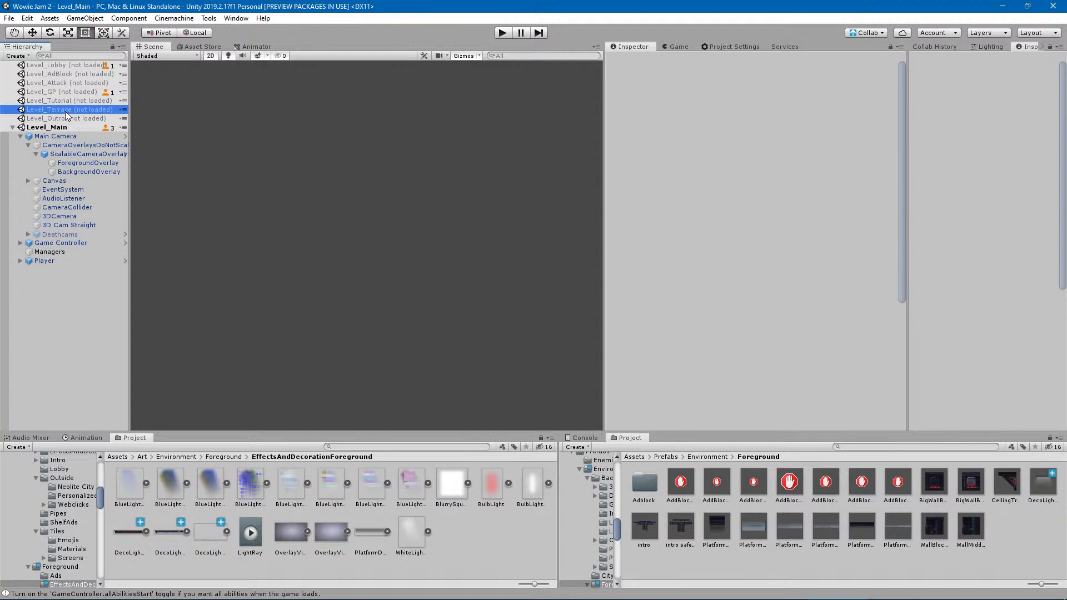
left_click(56, 93)
right_click(55, 93)
left_click(192, 144)
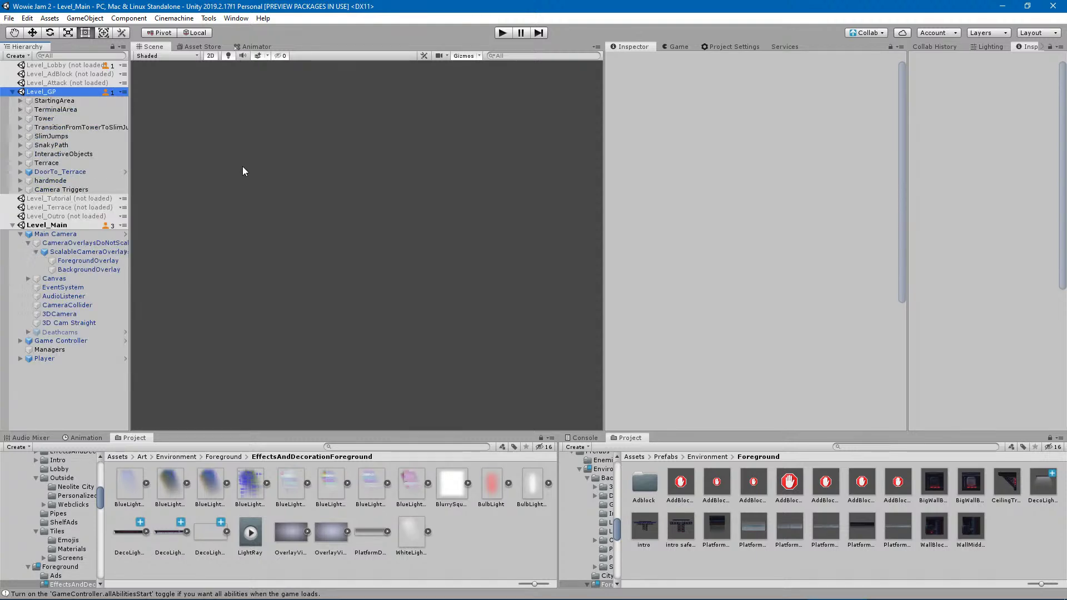
Inspect the pink WhiteLightRay and the narrow background tile in Level_GP's starting area, including their place in the hierarchy.
scroll(295, 262, "down", 4)
middle_click_drag(300, 270, 634, 282)
middle_click_drag(422, 315, 550, 318)
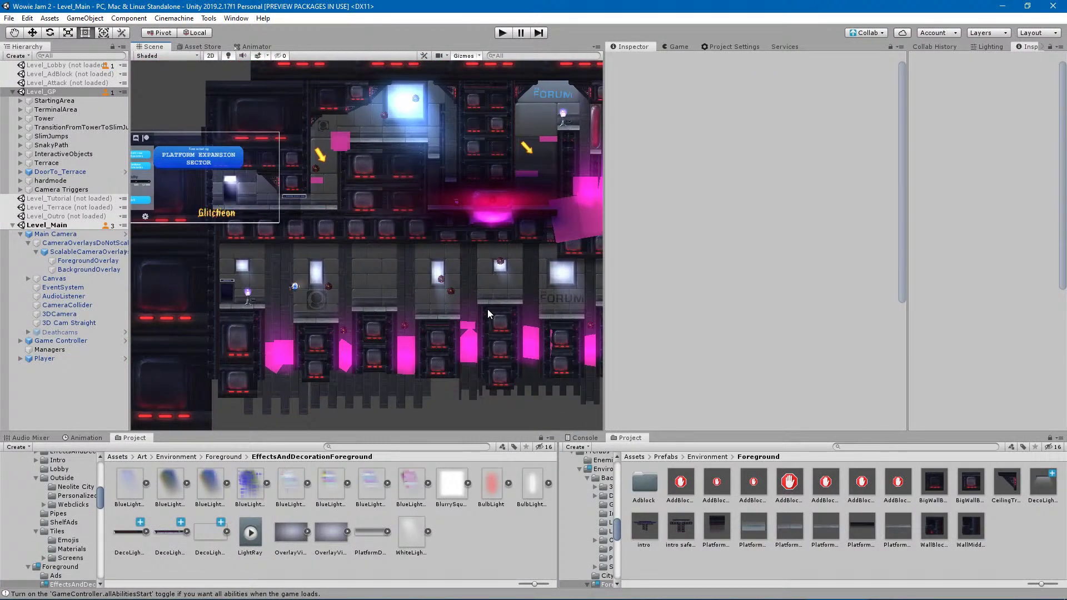
middle_click_drag(394, 307, 364, 246)
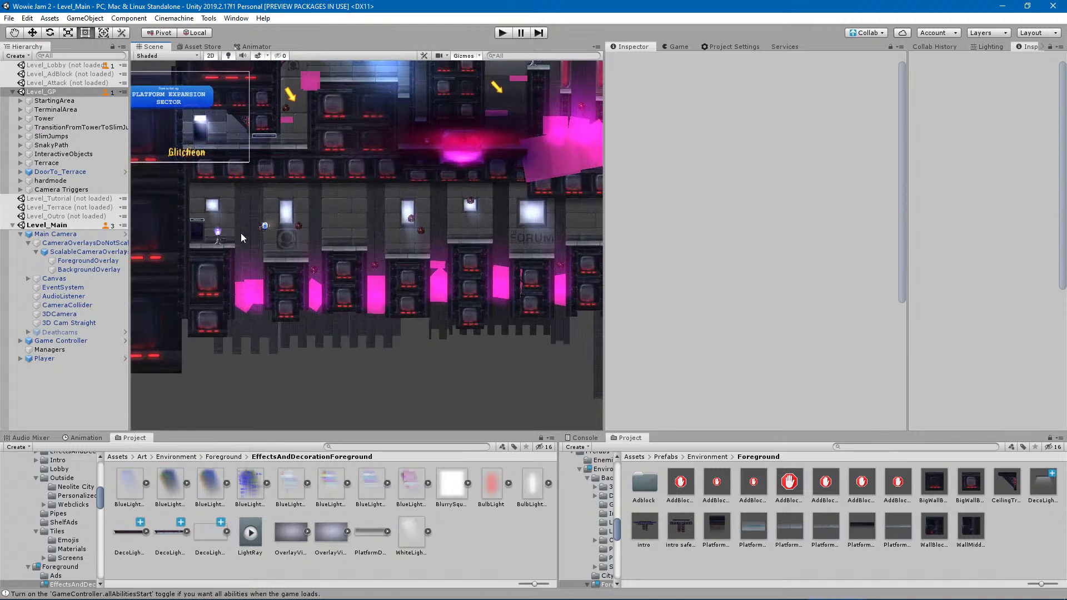
left_click(251, 238)
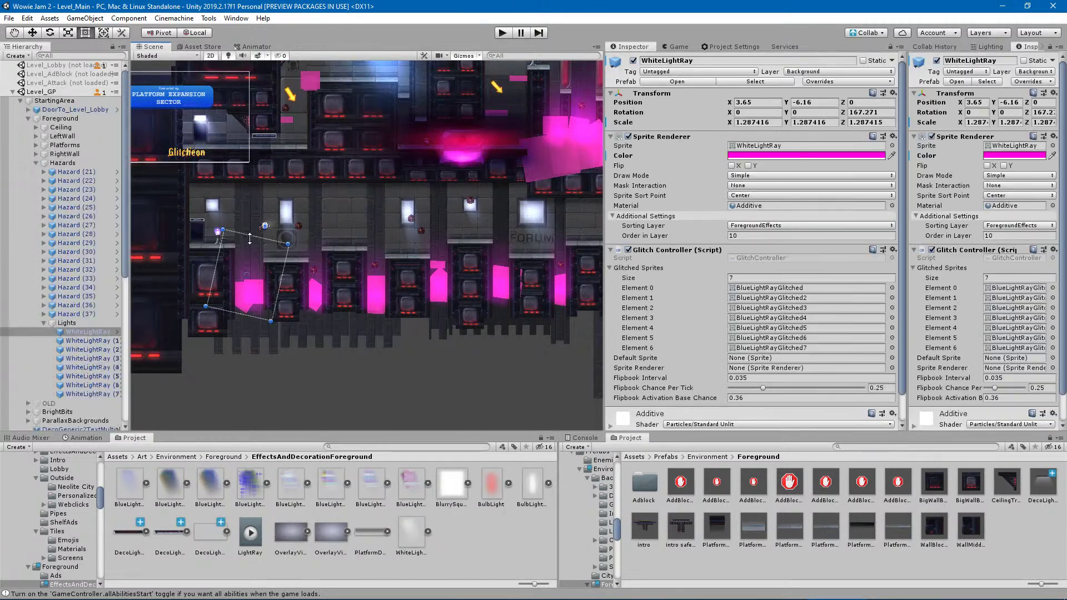
left_click(243, 210)
left_click(250, 209)
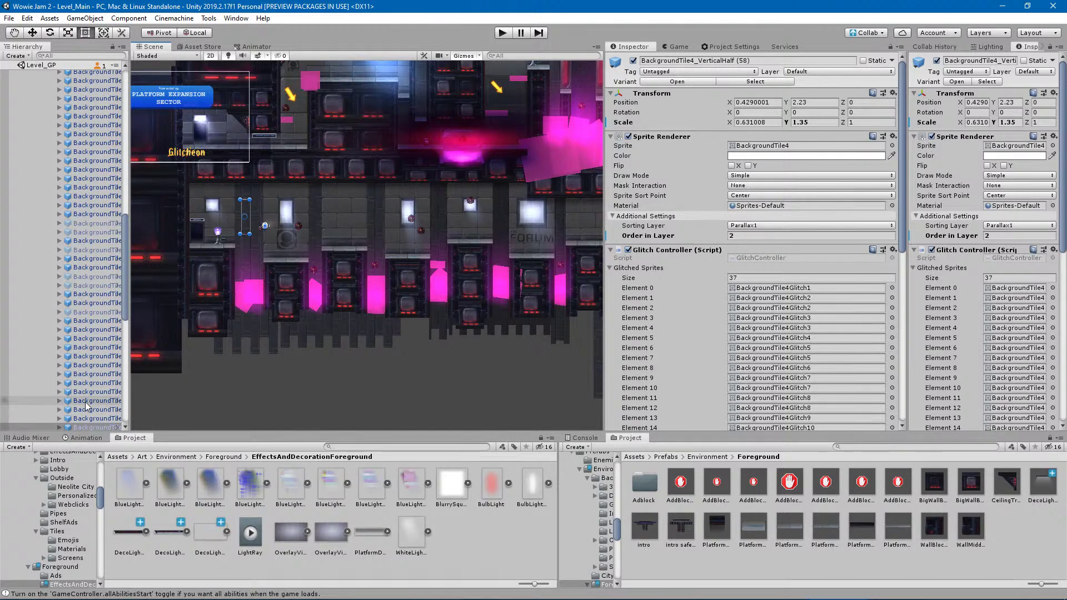
scroll(89, 384, "down", 5)
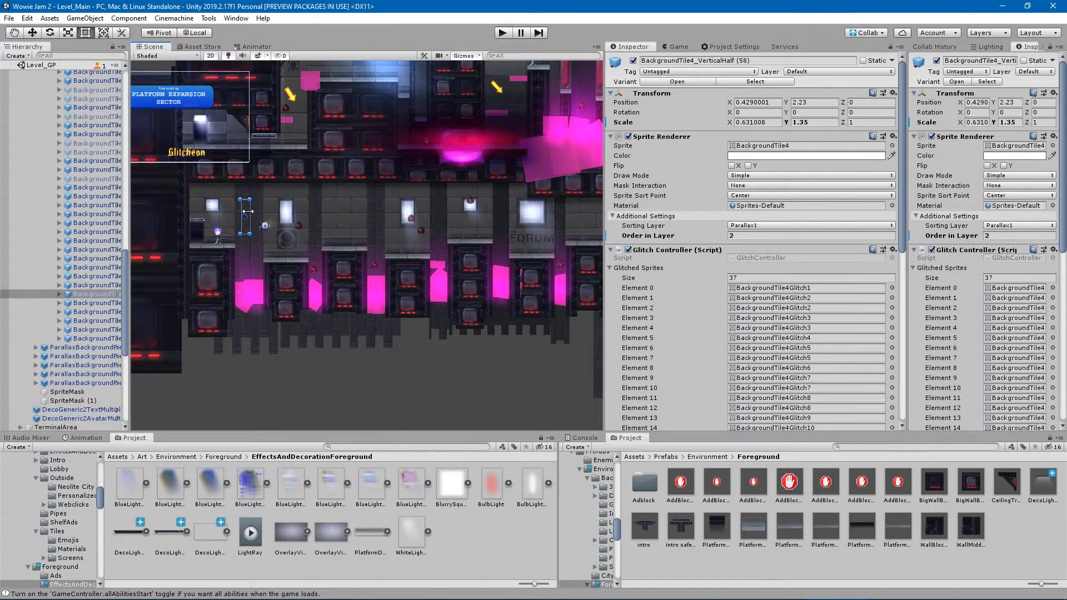
scroll(91, 345, "up", 10)
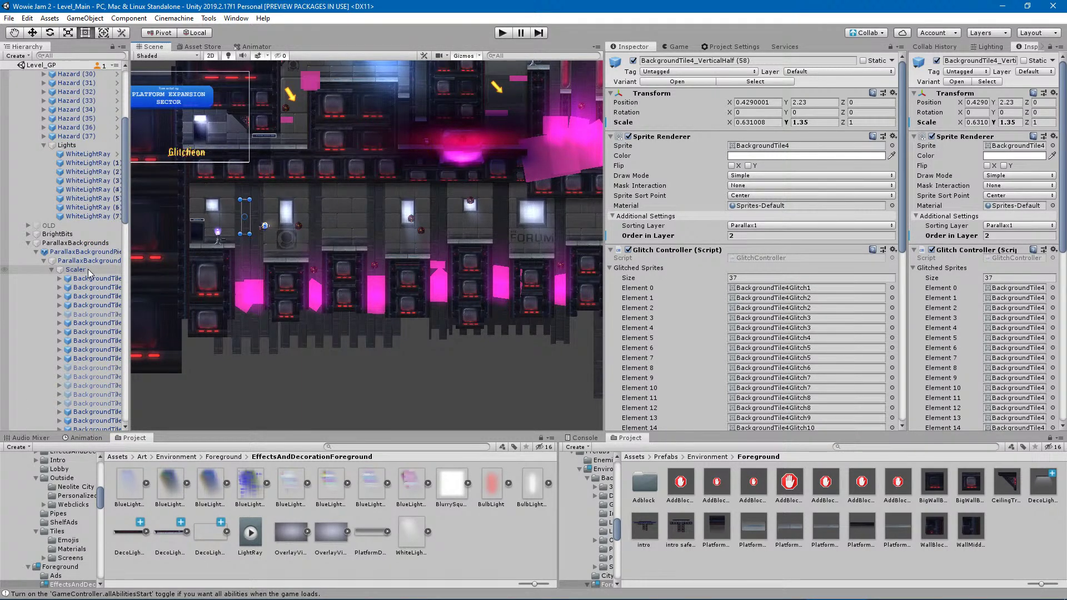
Examine Level_GP's upper hazard corridor and the Forum area beyond it.
middle_click_drag(449, 258, 349, 356)
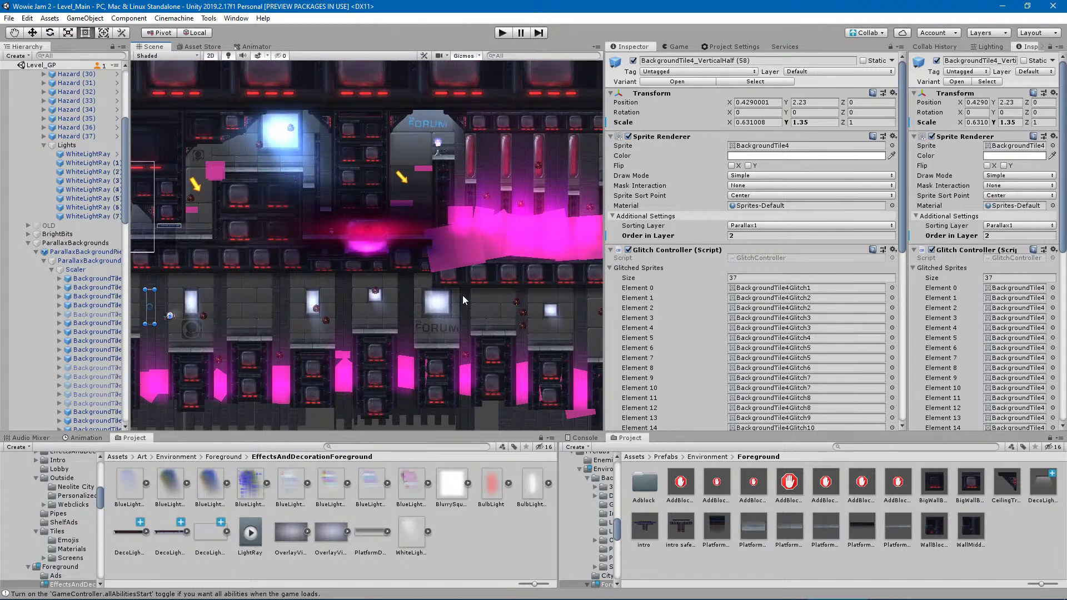
middle_click_drag(484, 261, 194, 330)
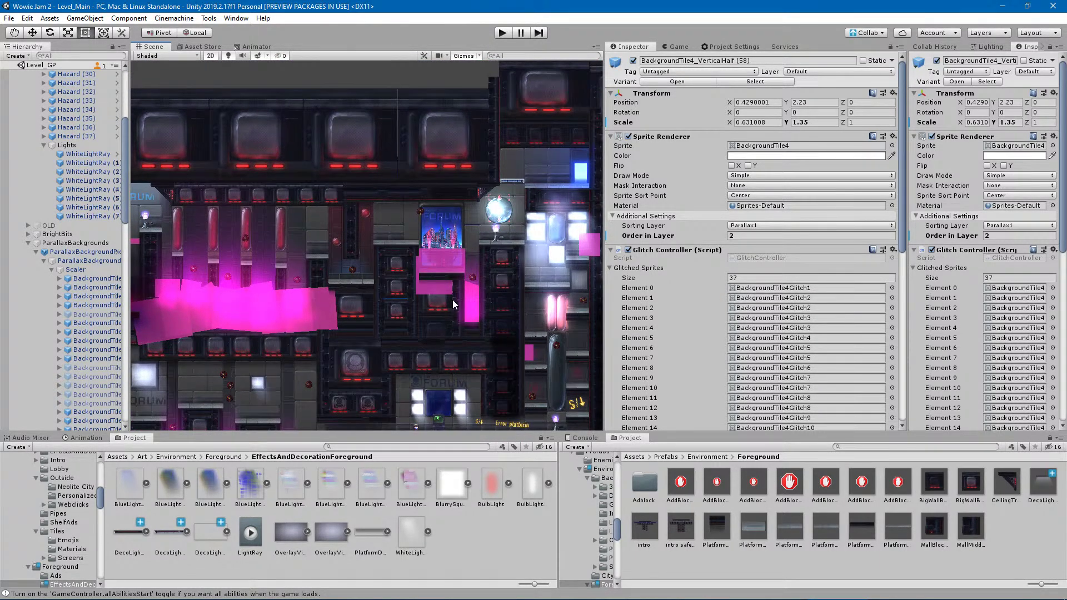
middle_click_drag(479, 311, 448, 307)
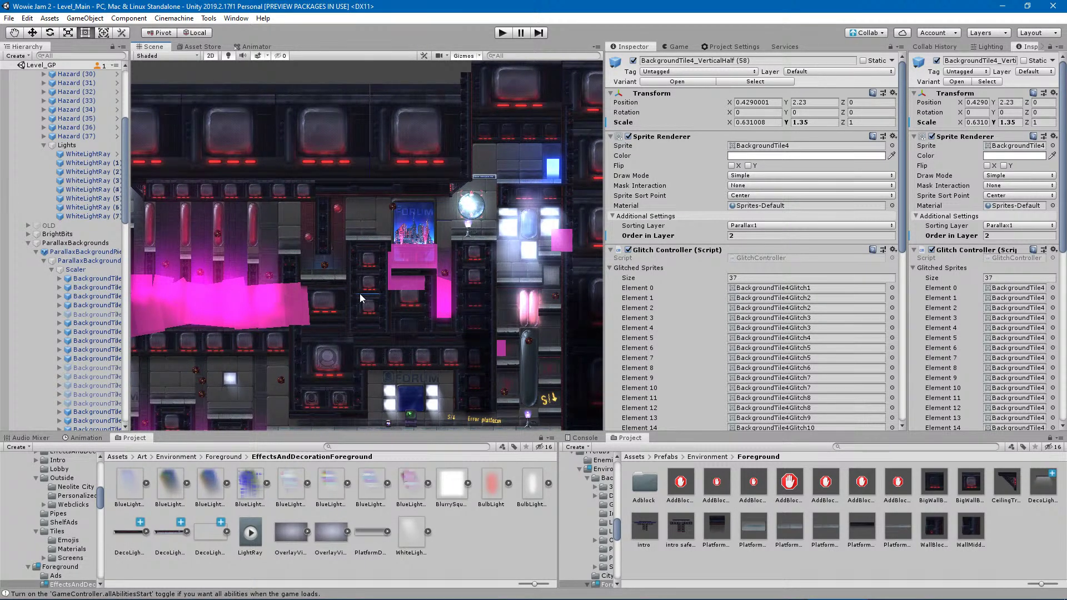
middle_click_drag(439, 302, 430, 261)
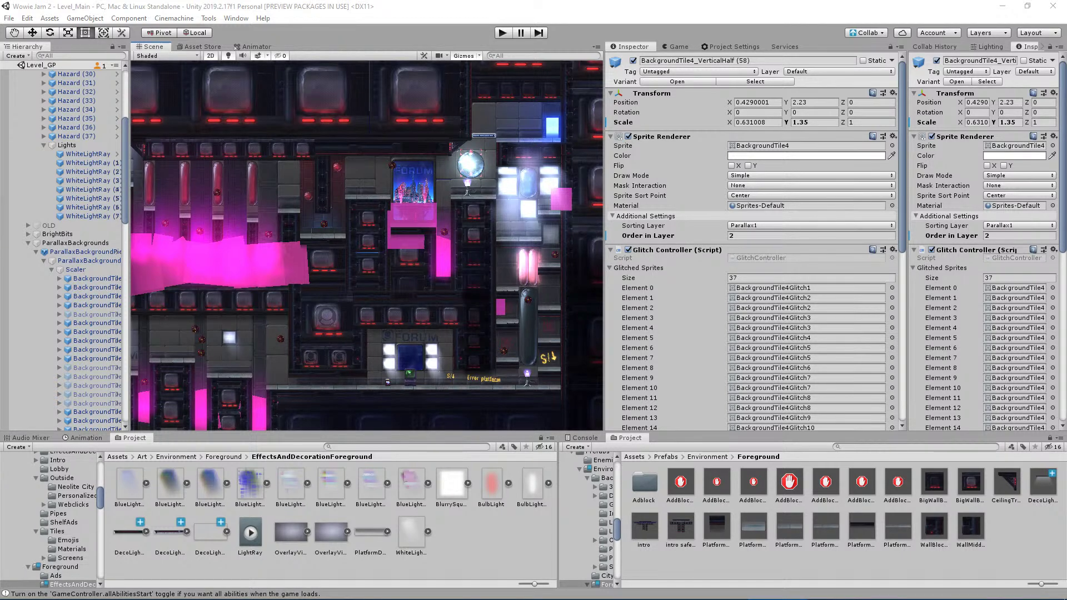
Inspect the dark Bulb0.5x2 beside the Forum, checking its AlphaLayer, AdditiveLayer and RedGlow children and RedGlow's Animate Sprite Alpha Value settings.
middle_click_drag(431, 317, 352, 313)
scroll(455, 325, "up", 6)
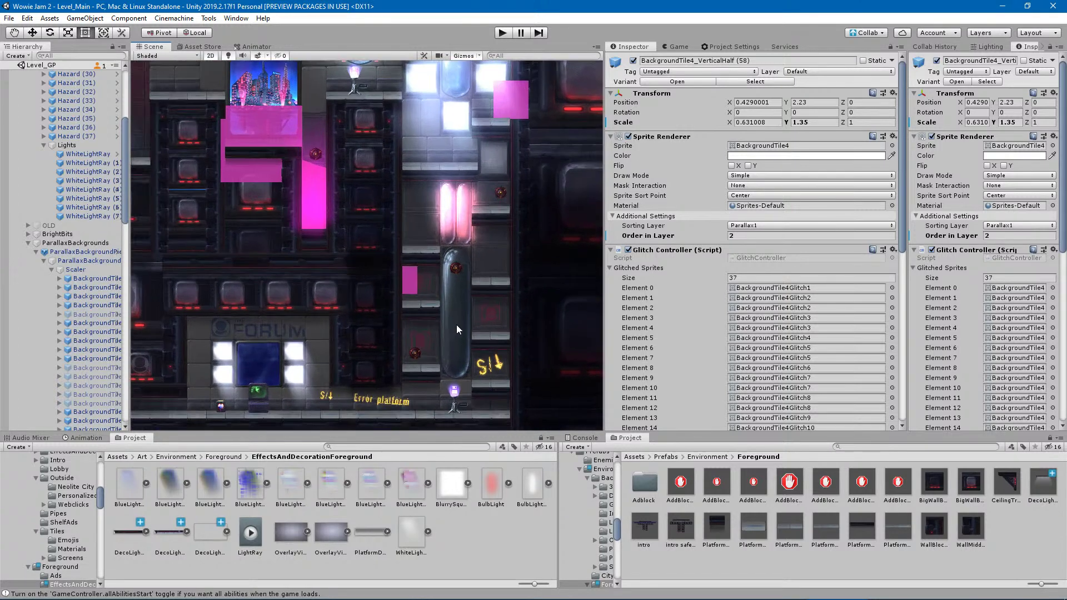
left_click(450, 331)
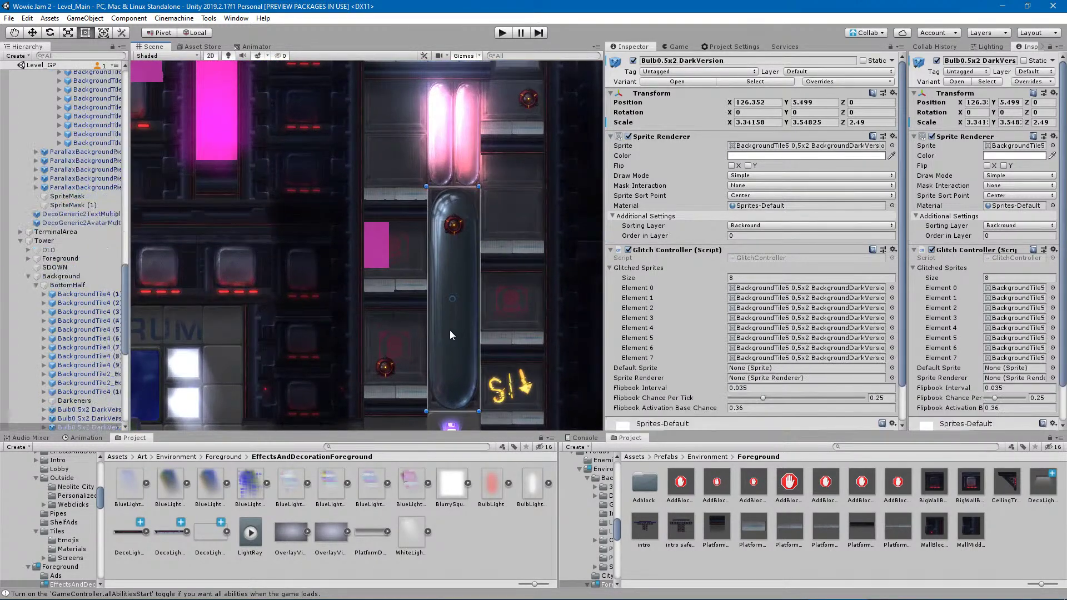
scroll(67, 412, "down", 1)
left_click(44, 394)
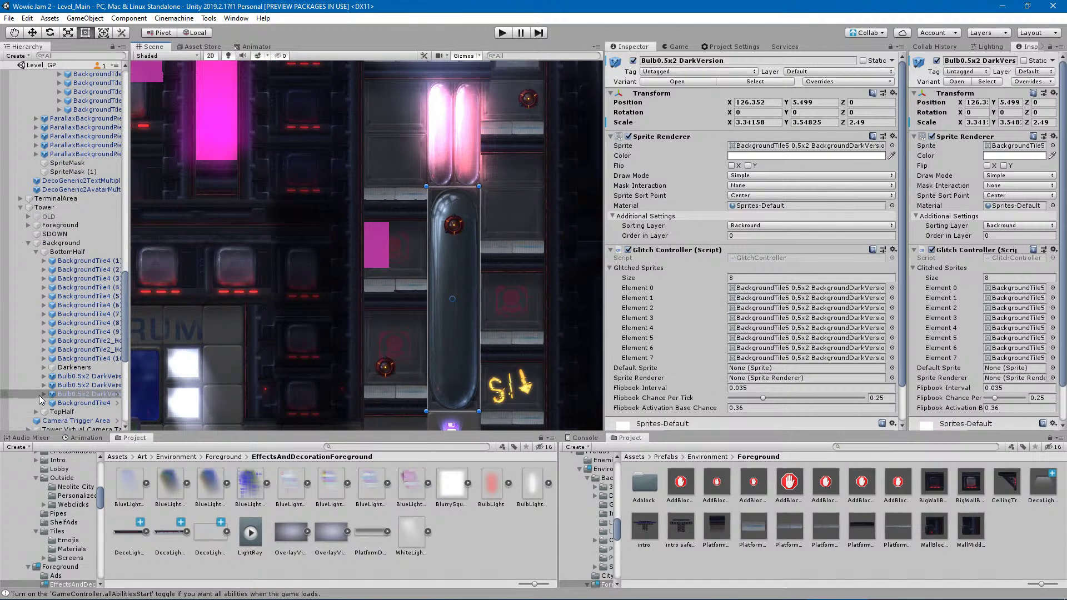
left_click(77, 403)
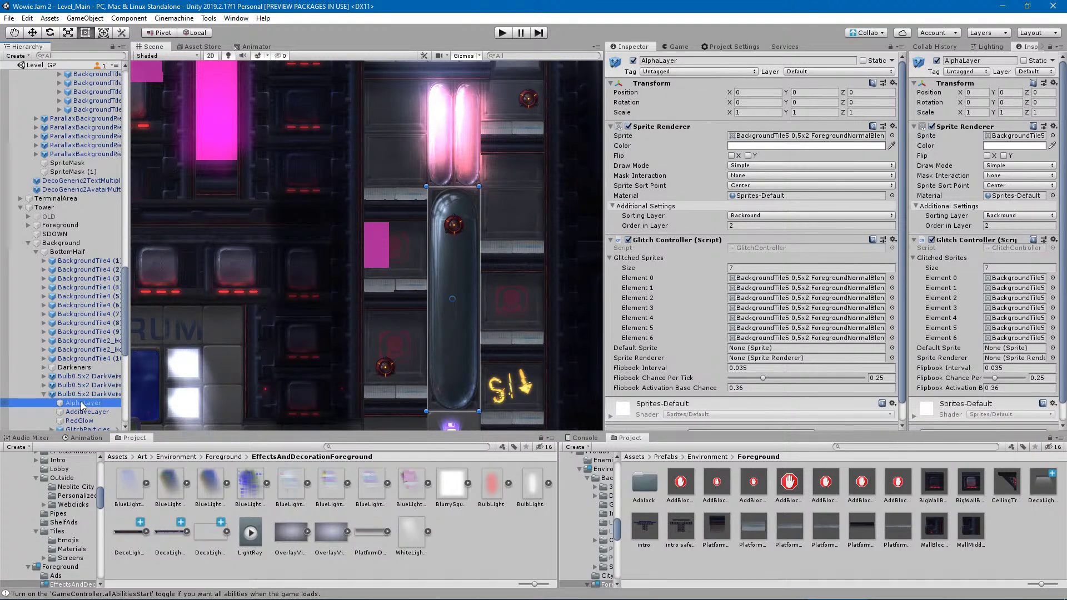
left_click(84, 411)
left_click(92, 423)
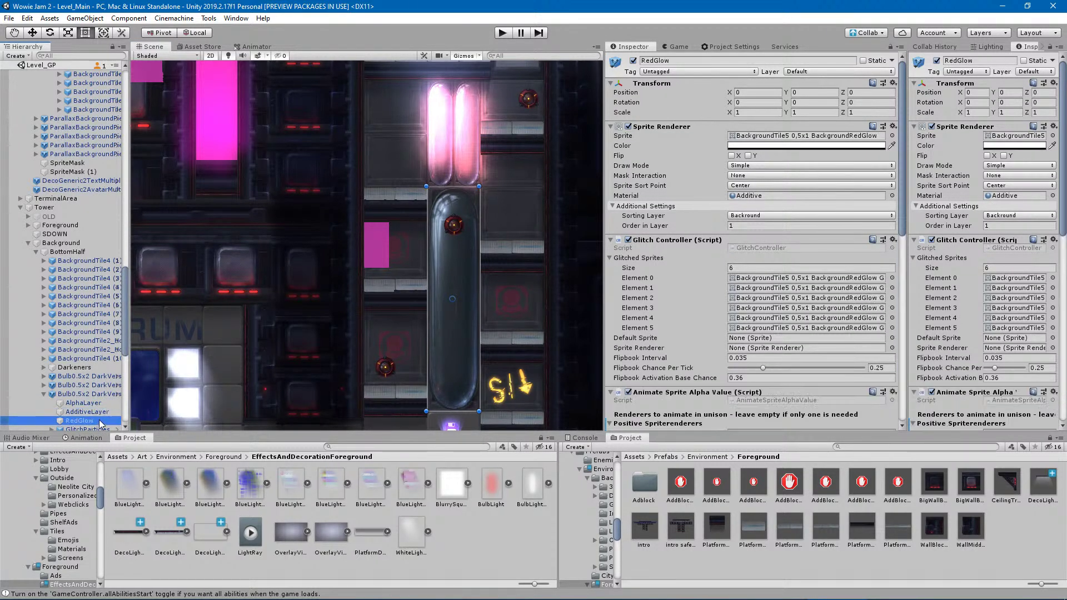
scroll(94, 400, "down", 2)
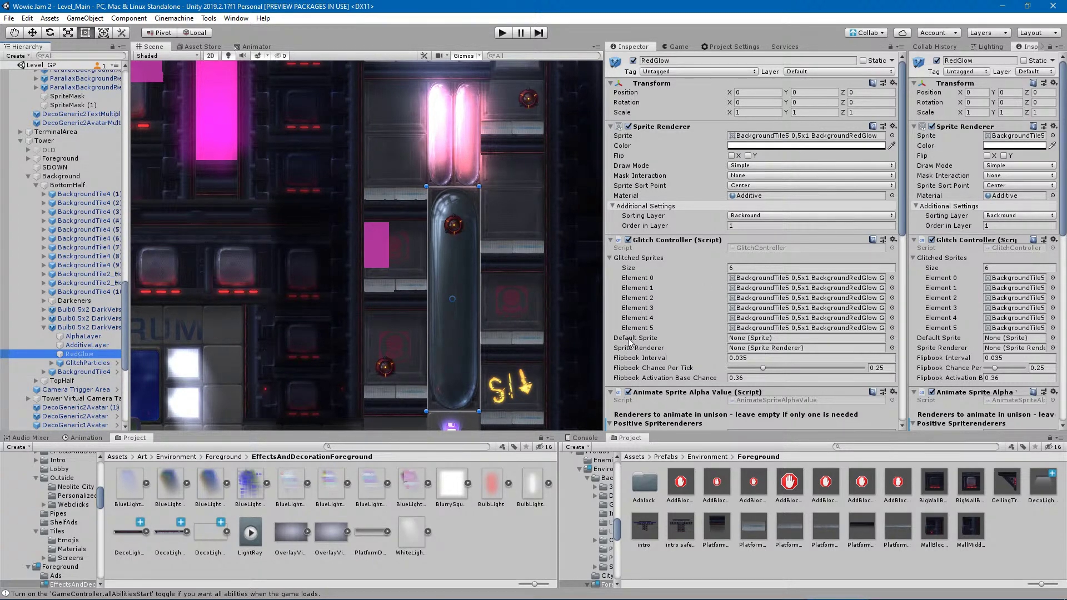
scroll(629, 342, "down", 4)
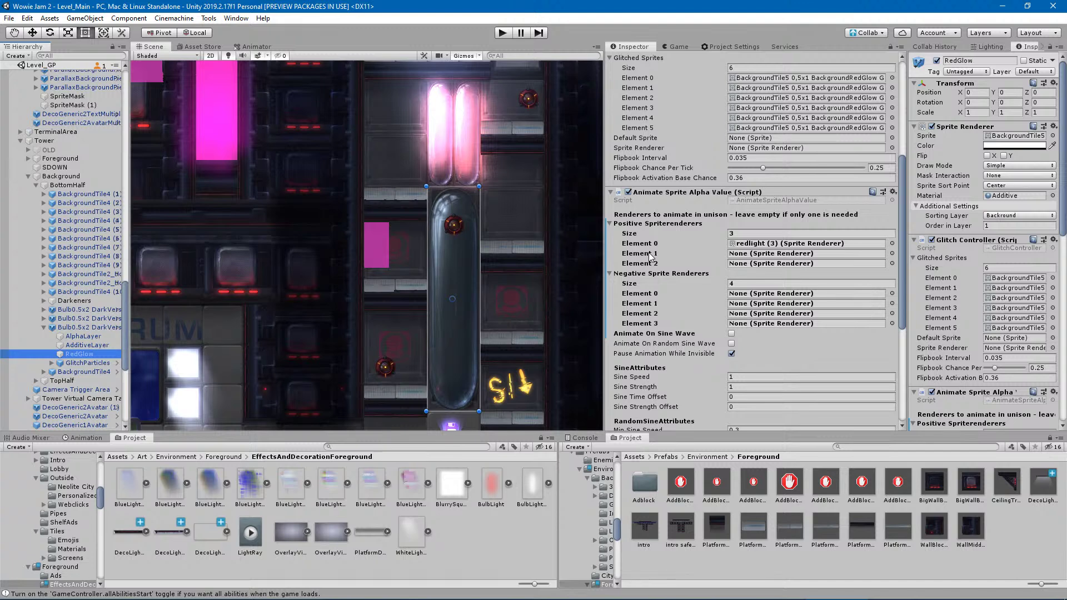
Add the GradientReflected prefab from the Background Gradients folder as a child of RedGlow and rotate it to -90 degrees on Z.
left_click(716, 459)
left_click(716, 458)
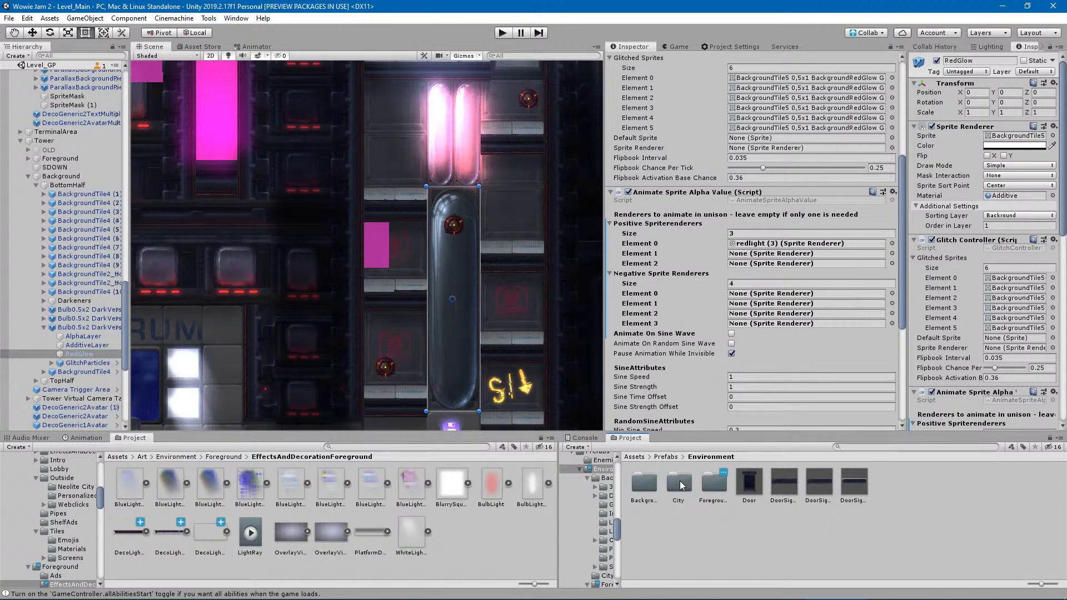
double_click(644, 483)
double_click(714, 484)
left_click(91, 352)
left_click_drag(645, 487, 80, 355)
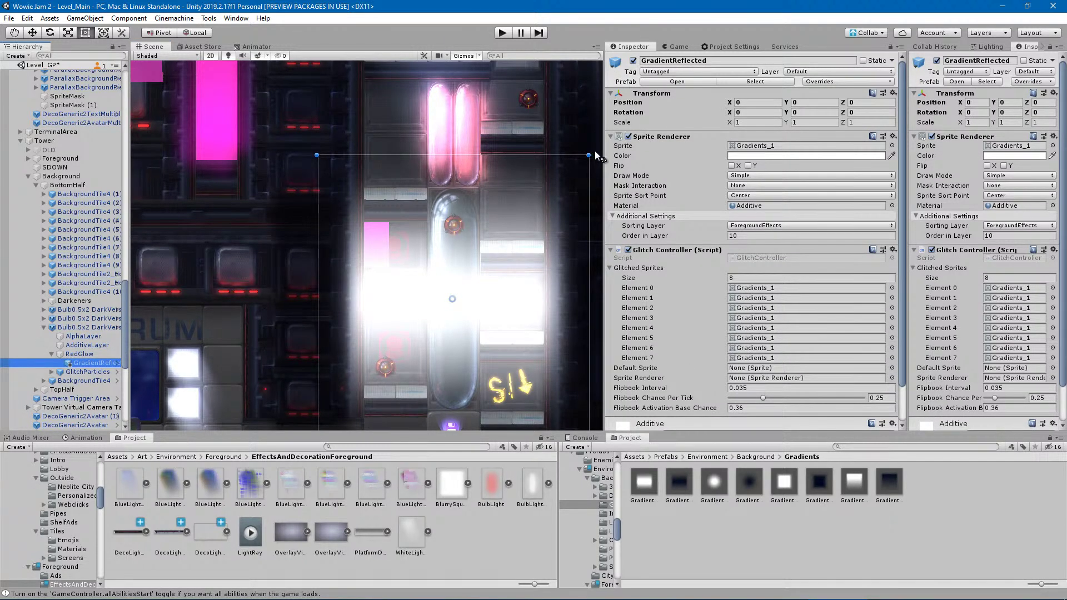
left_click_drag(595, 151, 548, 409)
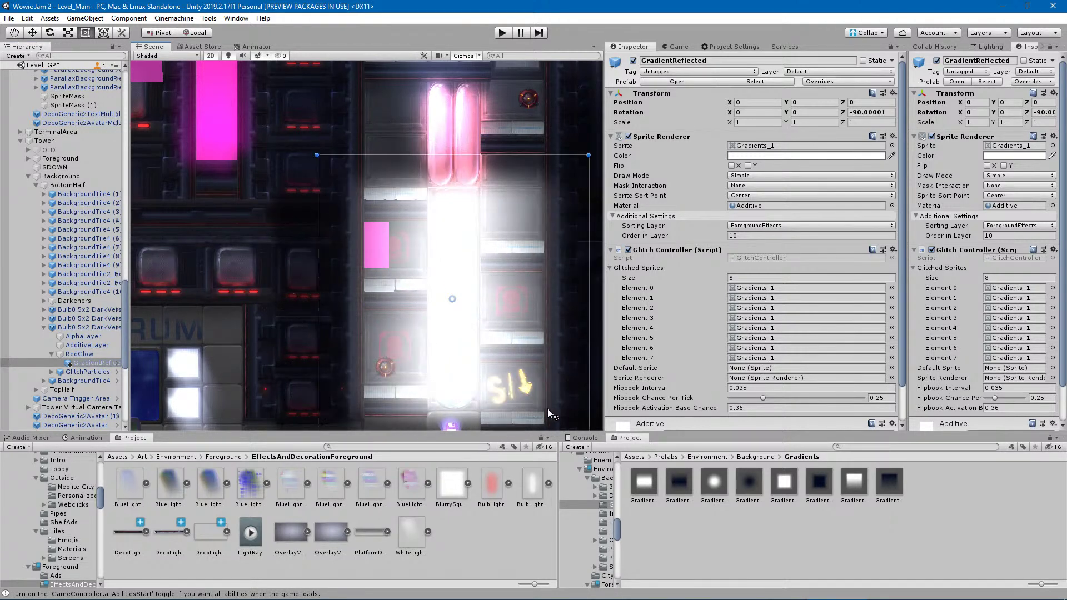
Tint the GradientReflected sprite red with hex C33333 and narrow it around the bulb to a Y scale of 0.832.
left_click(795, 155)
left_click_drag(630, 322, 644, 298)
mouse_move(654, 361)
left_mouse_down()
mouse_move(639, 329)
mouse_move(679, 358)
mouse_move(684, 344)
left_mouse_up()
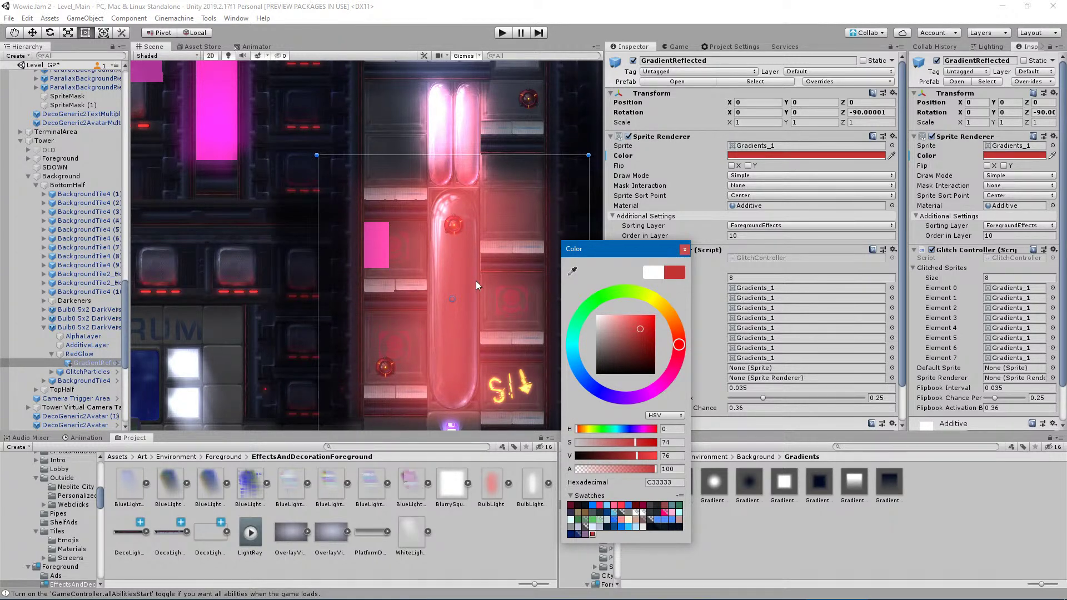
left_click(688, 248)
middle_click_drag(548, 288, 512, 290)
left_click_drag(523, 293, 500, 306)
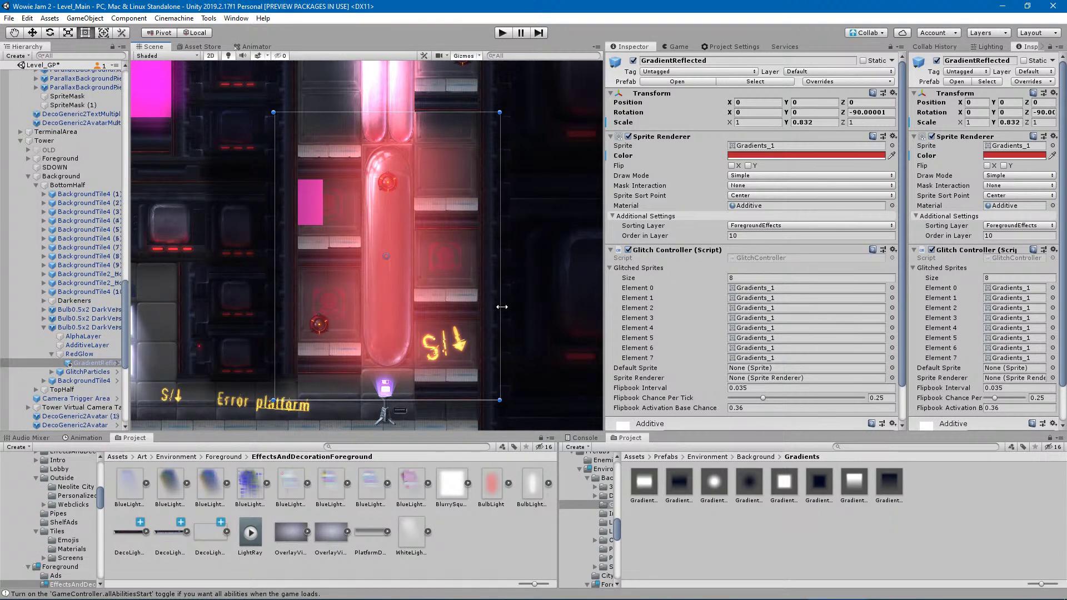
scroll(324, 266, "up", 2)
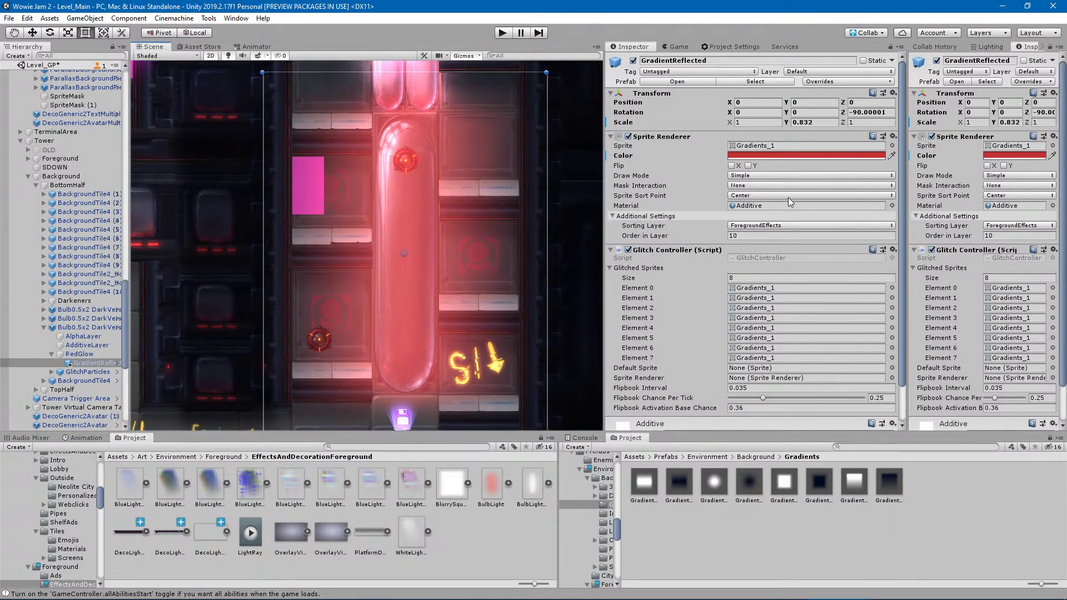
Shift the GradientReflected tint's hue to 357 and darken it to deep red, hex 57050A.
left_click(795, 156)
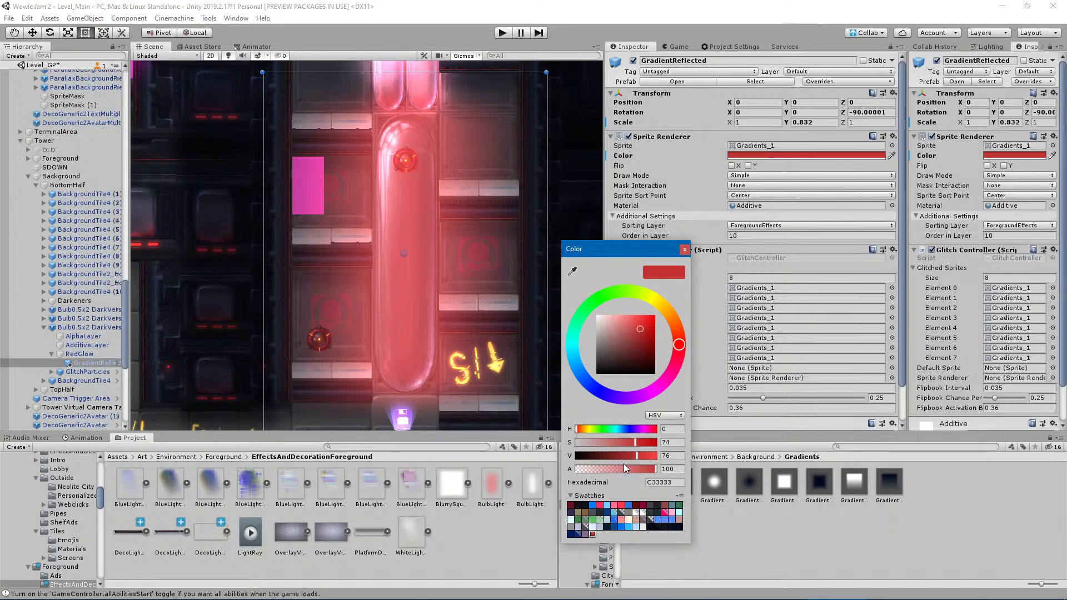
left_click_drag(680, 347, 682, 352)
key("Escape")
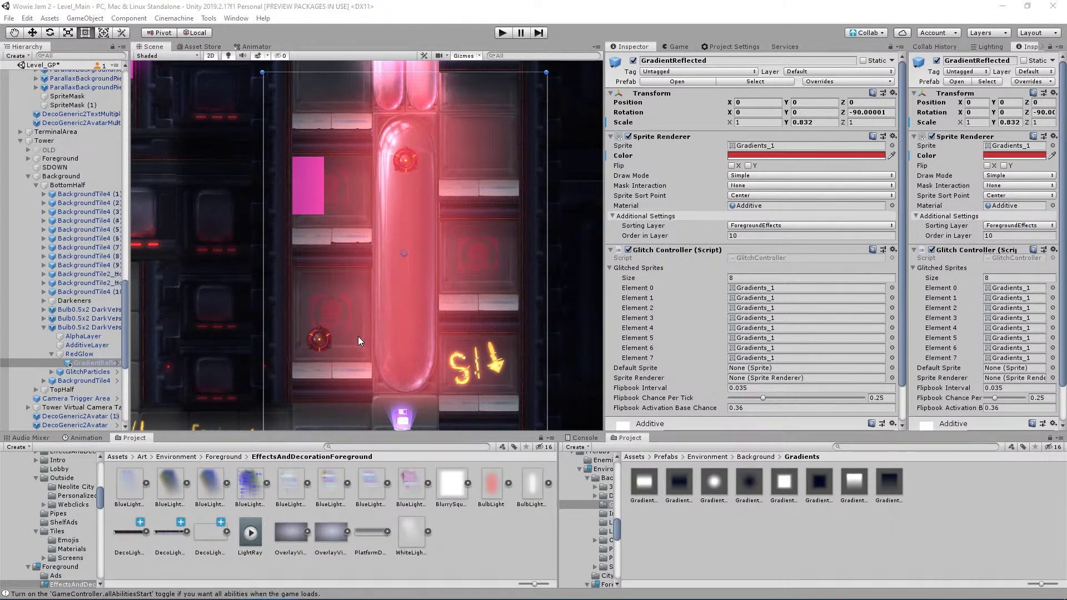
left_click(834, 155)
mouse_move(639, 348)
left_mouse_down()
mouse_move(666, 358)
mouse_move(669, 381)
mouse_move(676, 375)
mouse_move(652, 356)
left_mouse_up()
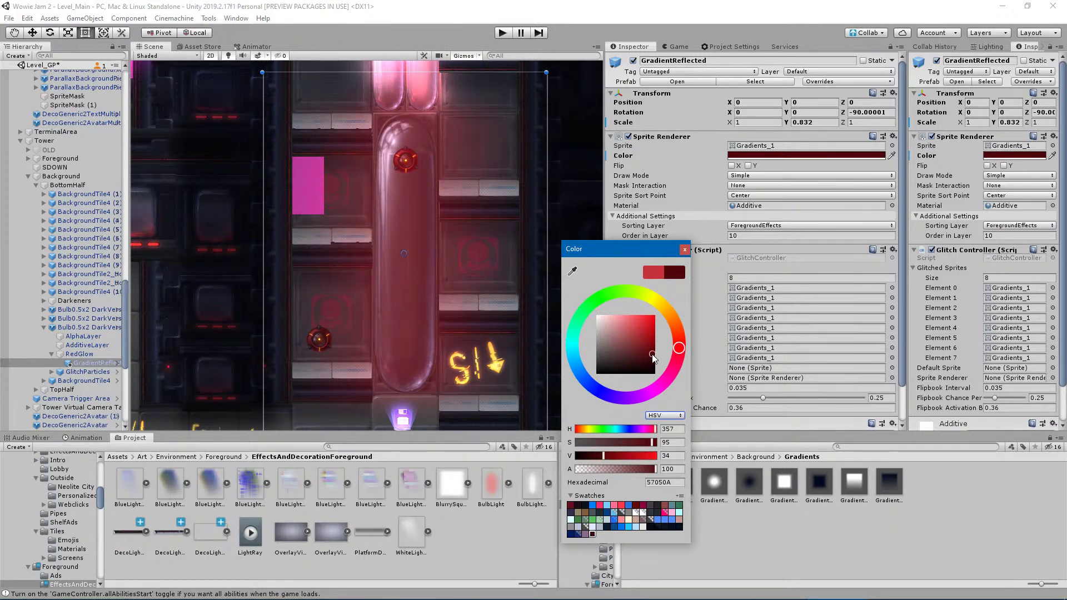
left_click(92, 363)
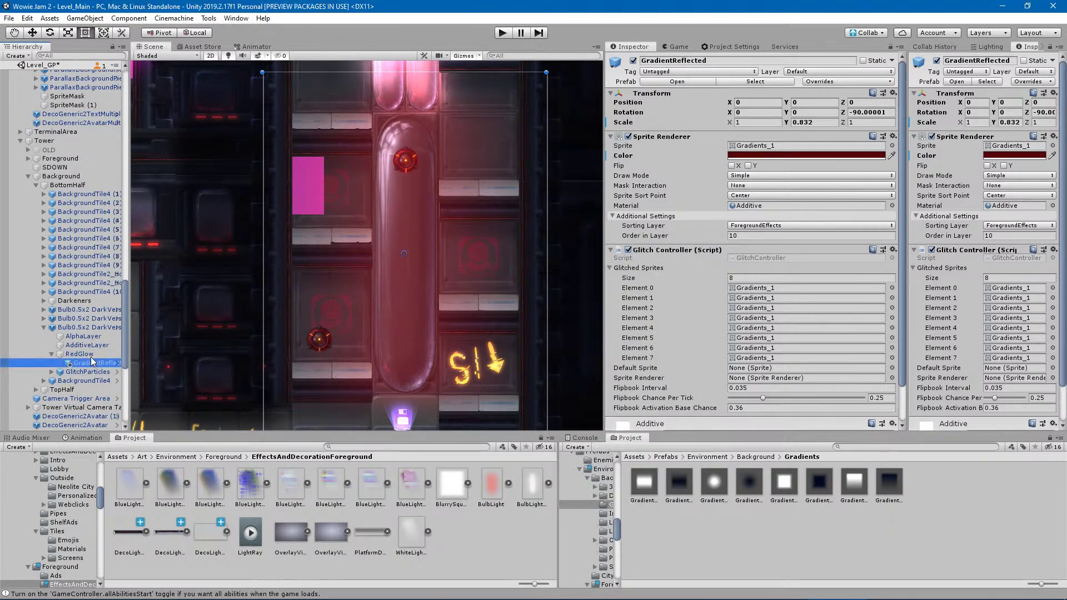
Try raising the RedGlow sprite's colour alpha to 100 to compare it with the new gradient.
left_click(80, 354)
left_click(805, 146)
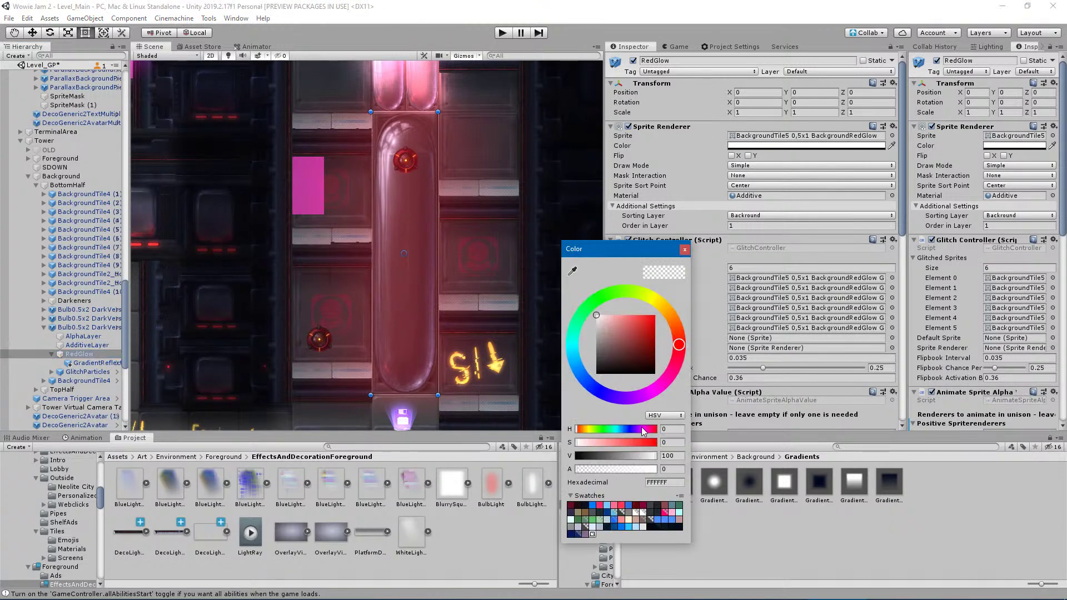
left_click_drag(643, 470, 795, 473)
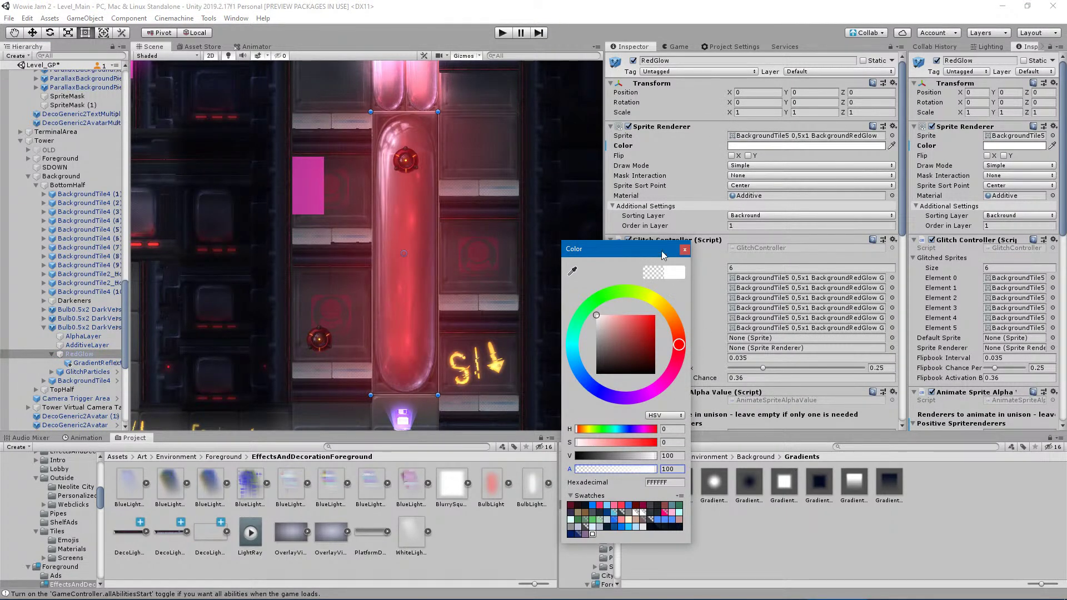
left_click(685, 250)
left_click(410, 308)
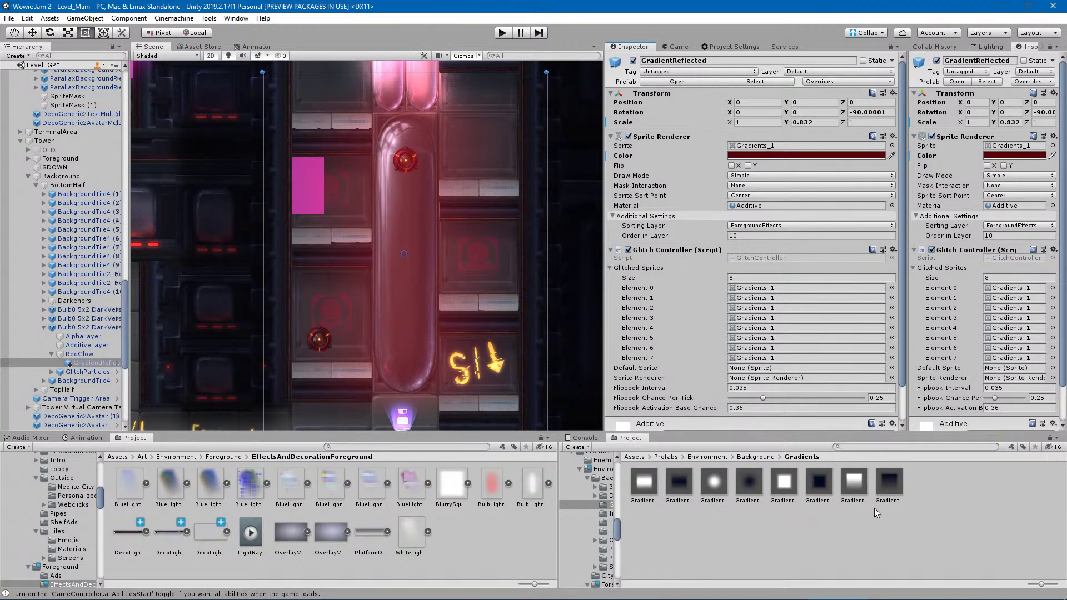
Add the GradientTopFadeDark prefab as a child of RedGlow and rotate it to 90 degrees on Z.
left_click_drag(99, 356, 94, 357)
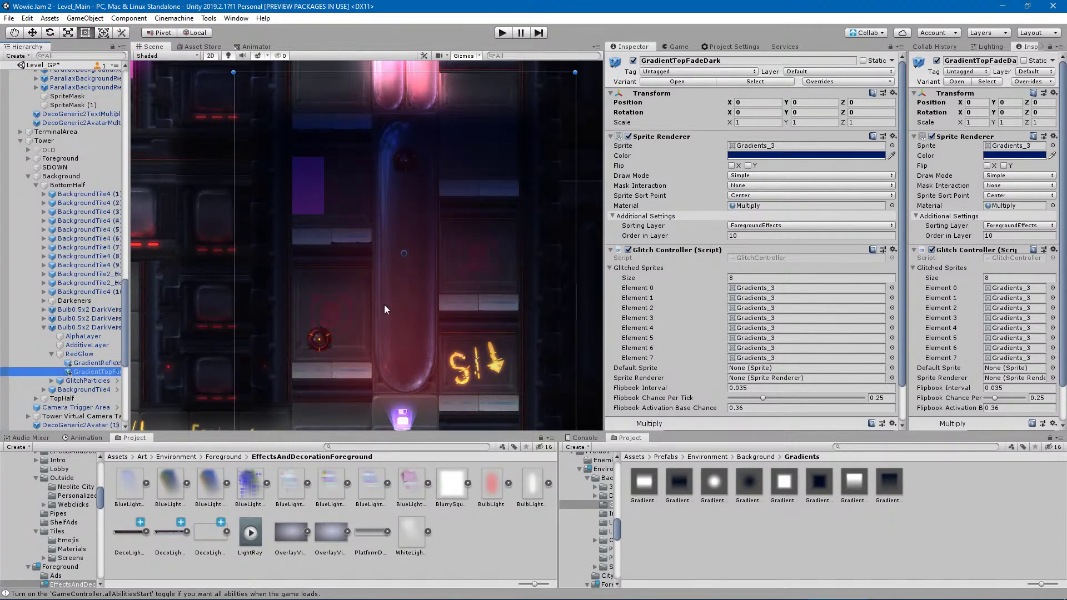
scroll(378, 349, "down", 3)
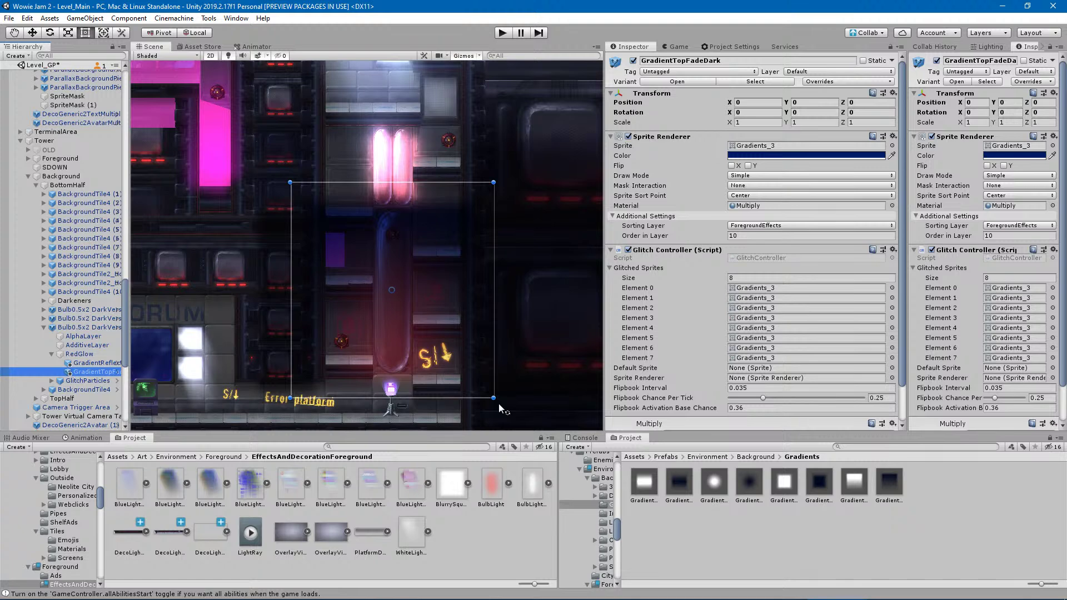
left_click_drag(498, 403, 509, 183)
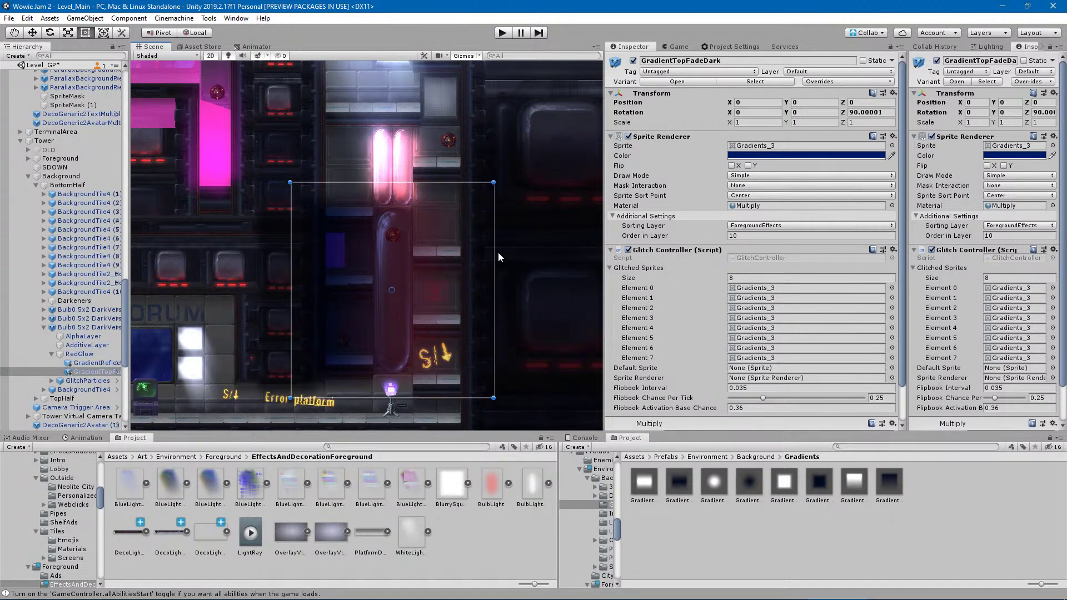
Narrow GradientTopFadeDark to a Y scale of 0.5017 and move it to X -0.75, Y 0.133 over the bulb's left side.
scroll(471, 350, "up", 3)
left_click(506, 352)
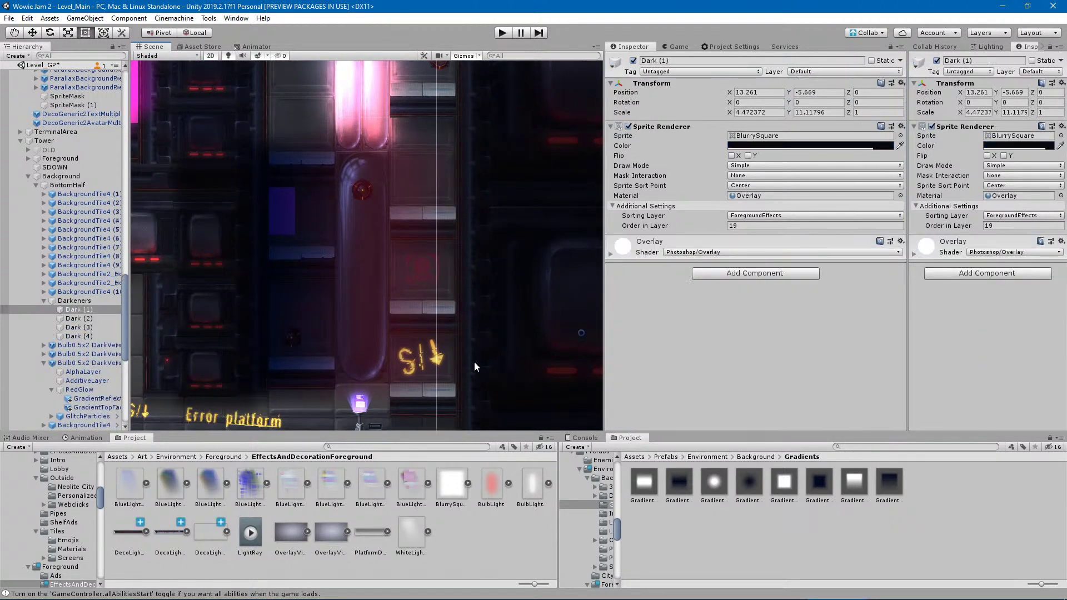
left_click(291, 371)
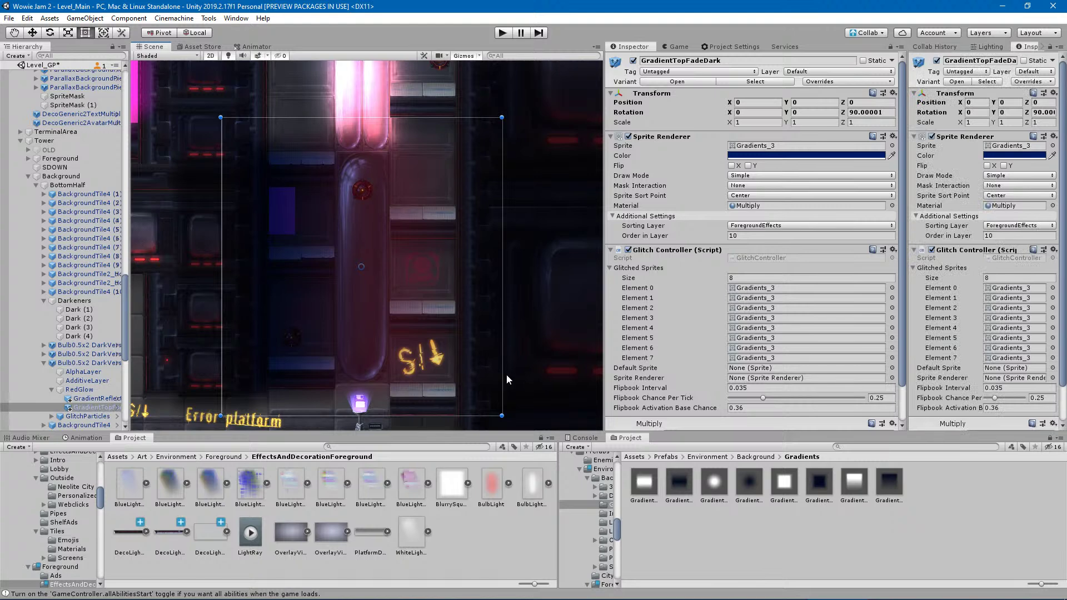
left_click_drag(506, 374, 364, 370)
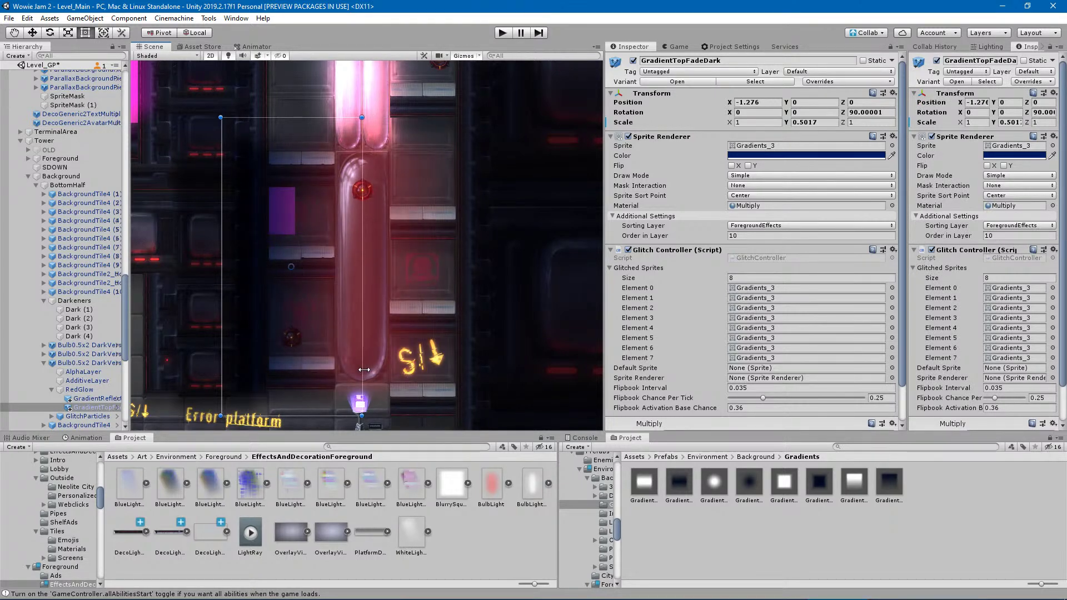
left_click_drag(244, 345, 277, 334)
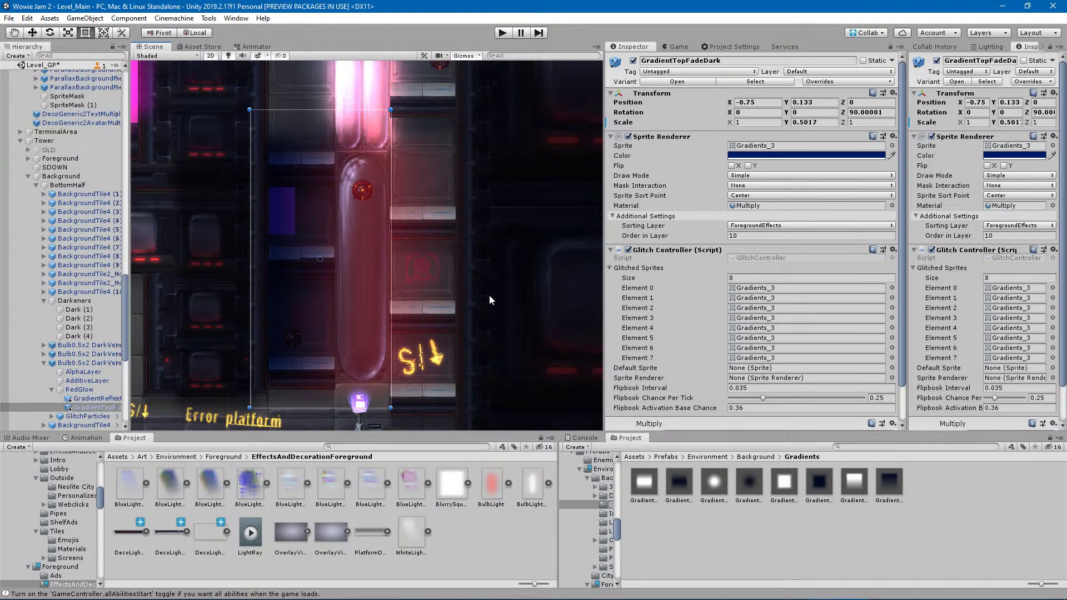
Lighten GradientTopFadeDark's tint to hex 95AAE3 and narrow it to a Y scale of about 0.268 at X -1.296, left of the bulb.
left_click(786, 156)
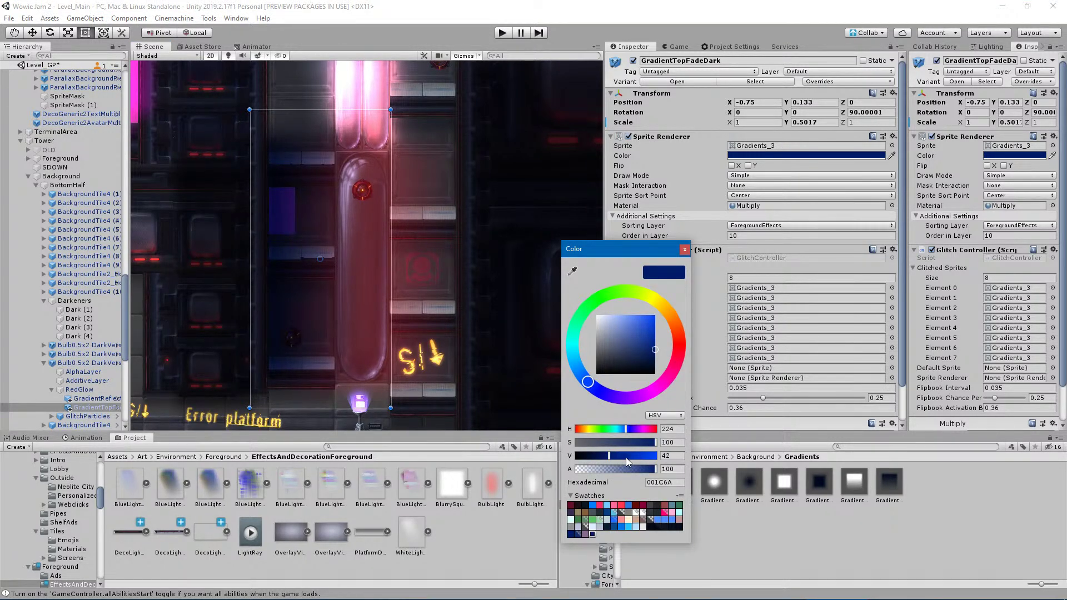
left_click_drag(626, 456, 605, 448)
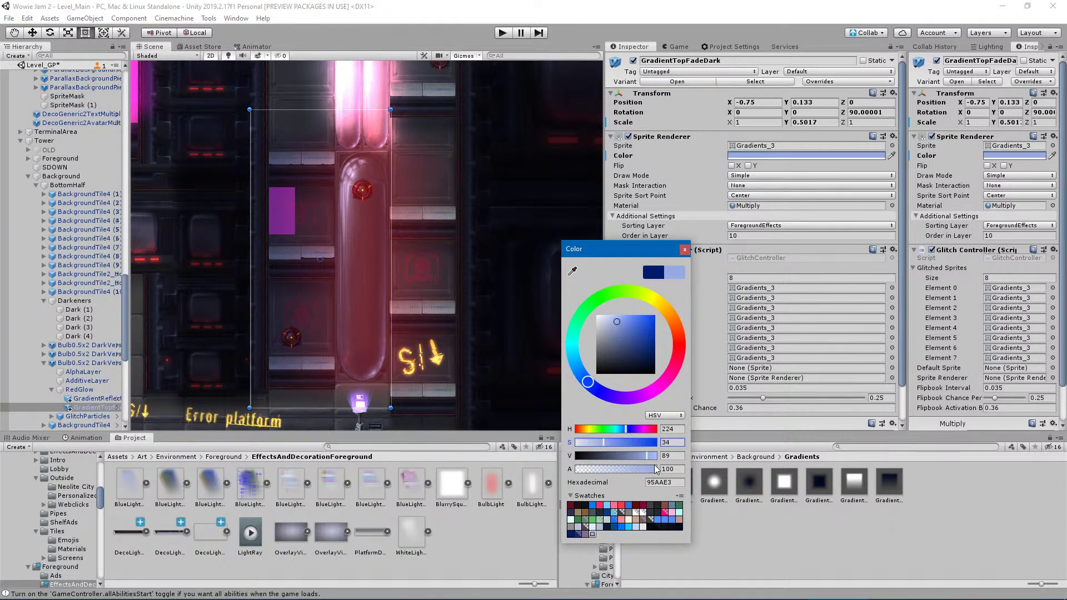
left_click(685, 250)
left_click_drag(388, 359, 332, 355)
left_click_drag(265, 360, 268, 361)
left_click_drag(335, 371, 327, 373)
Duplicate GradientTopFadeDark, rotate the copy to -90 degrees on Z and place it right of the bulb at X 1.17.
left_click(98, 408)
key("ctrl+d")
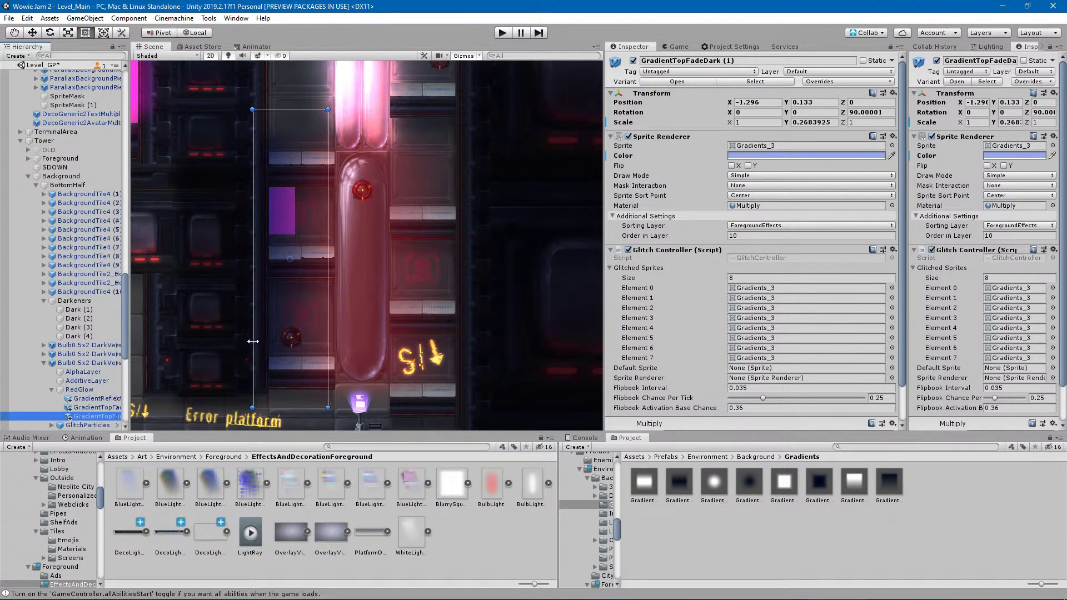
left_click(330, 108)
left_click_drag(332, 106, 422, 372)
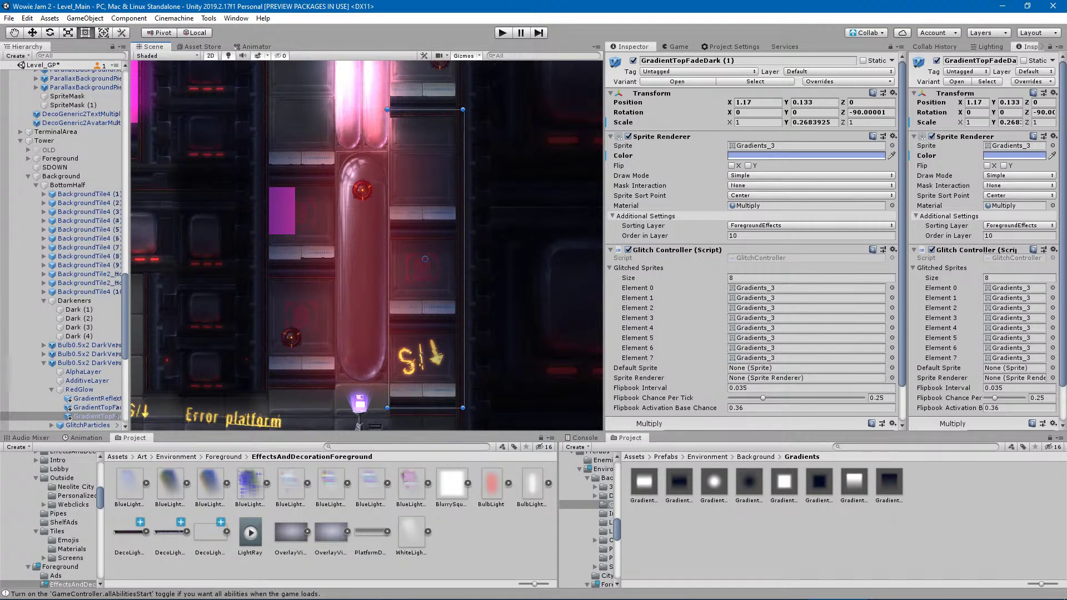
key("alt+Tab")
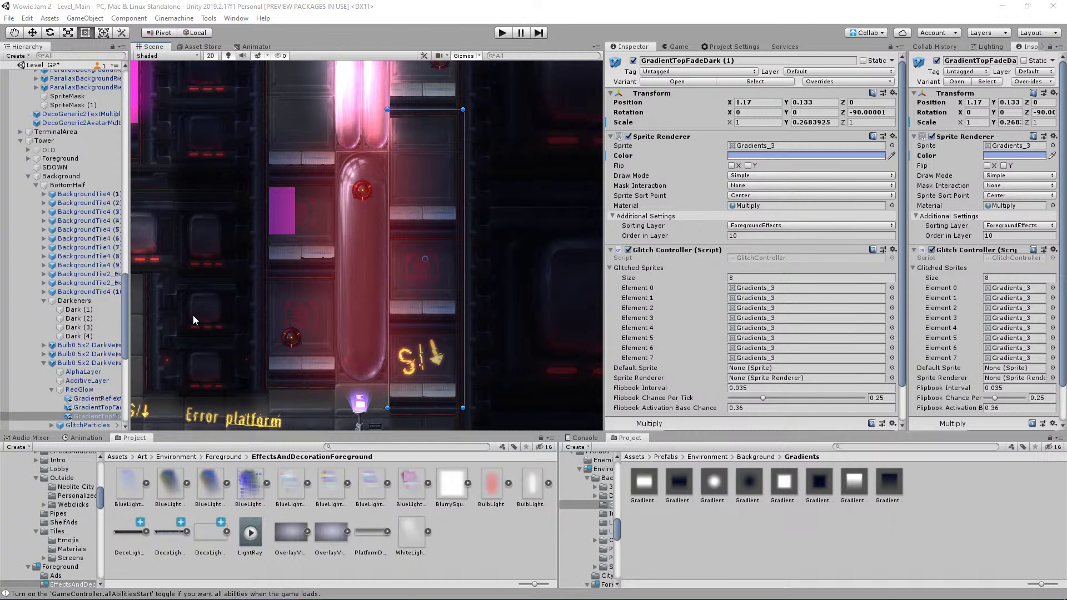
Assign GradientReflected as Element 0 and RedGlow as Element 1 of the positive sprite renderers in RedGlow's Animate Sprite Alpha Value script.
left_click(92, 408)
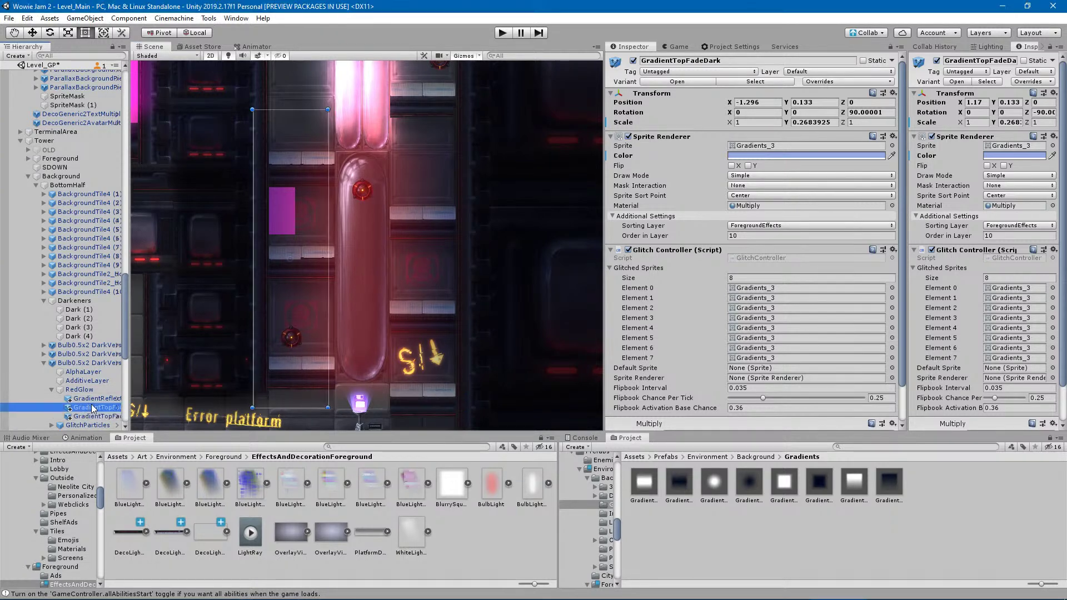
left_click(83, 390)
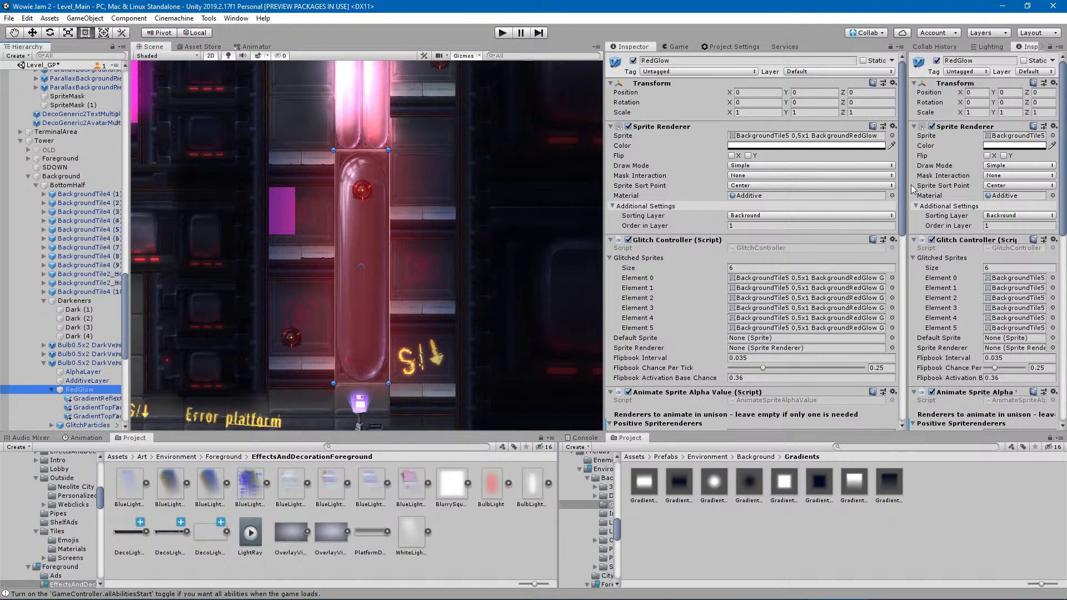
scroll(906, 230, "down", 1)
scroll(906, 229, "down", 14)
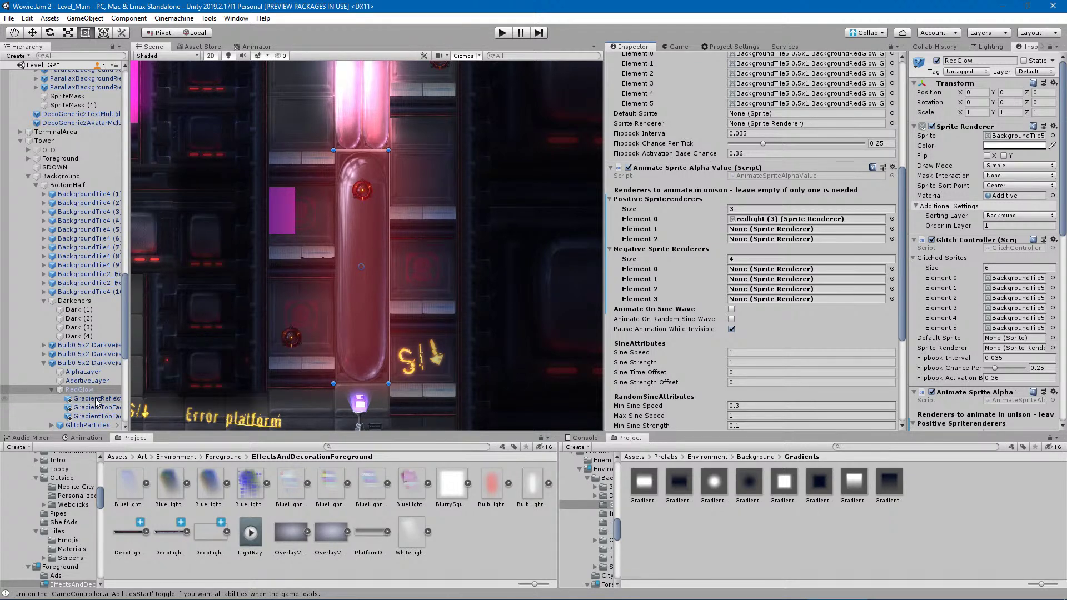
left_click_drag(97, 401, 738, 233)
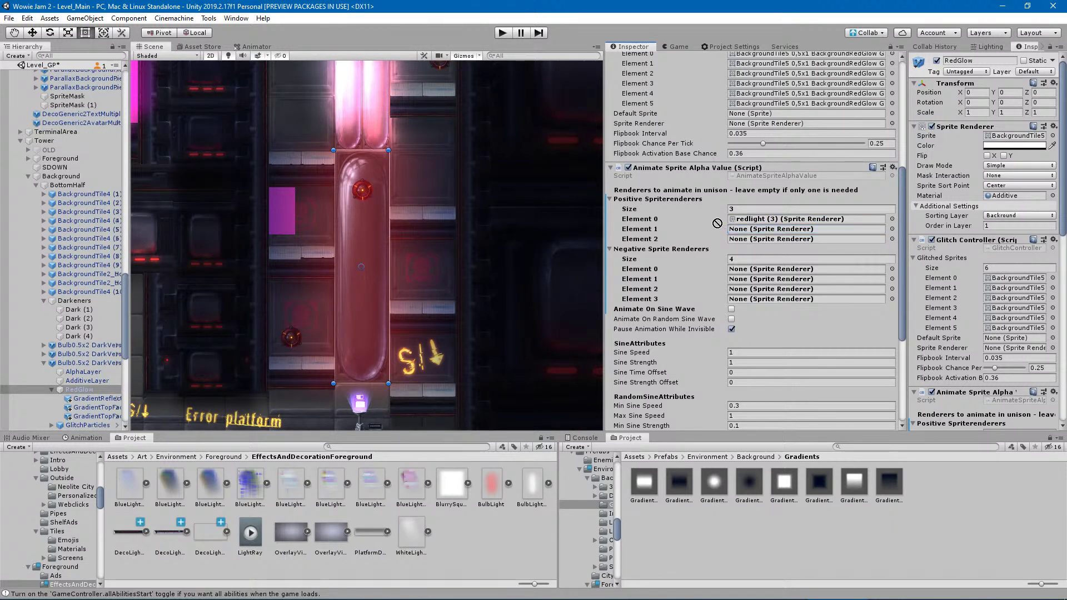
mouse_move(716, 223)
left_mouse_down()
mouse_move(745, 240)
mouse_move(719, 229)
left_mouse_up()
left_click(761, 220)
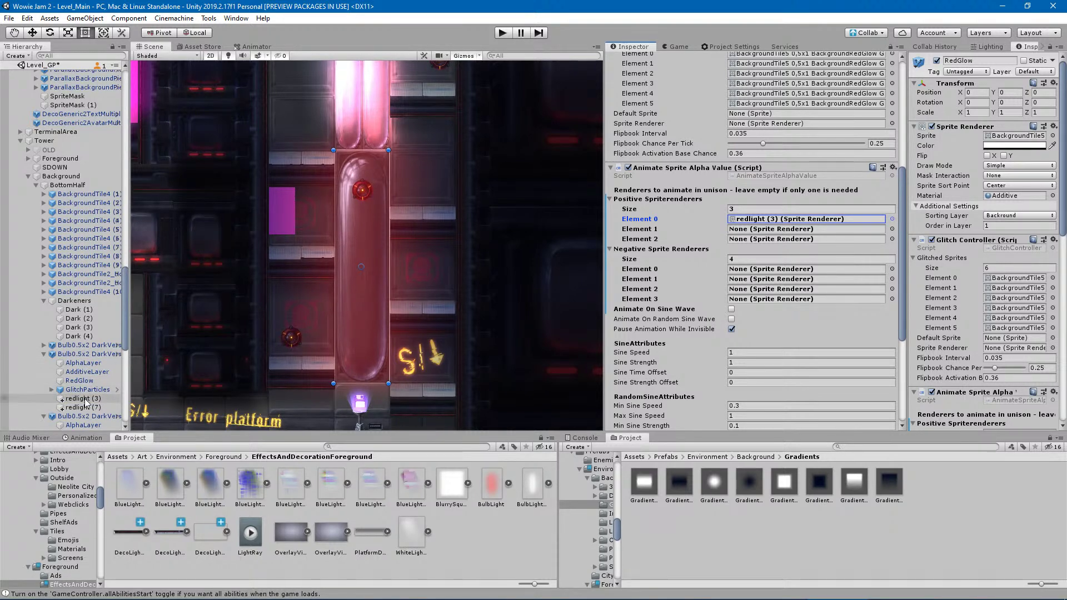
scroll(86, 401, "down", 2)
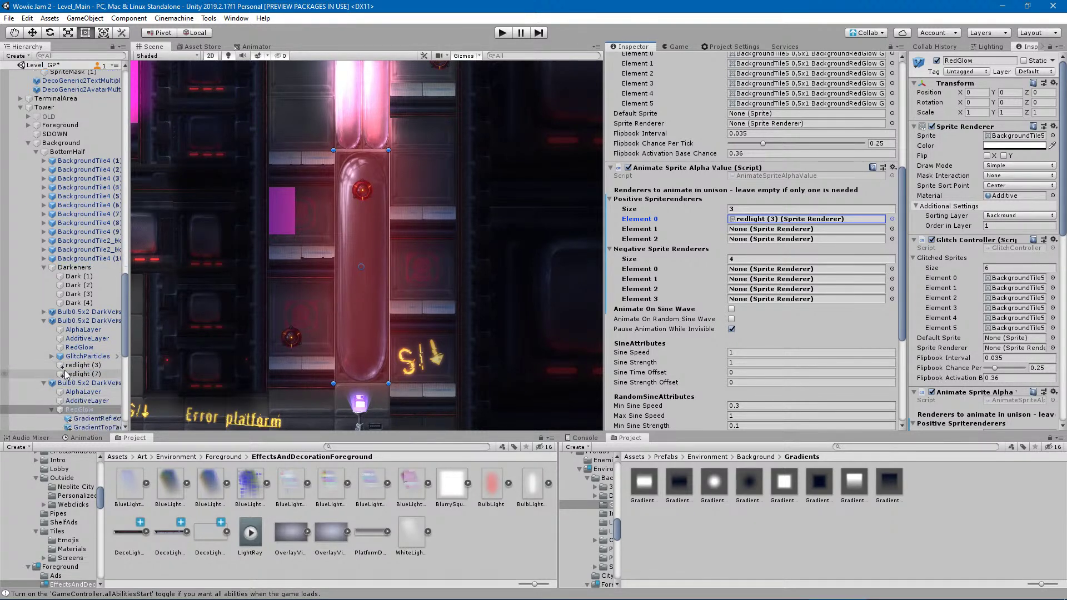
left_click(3, 367)
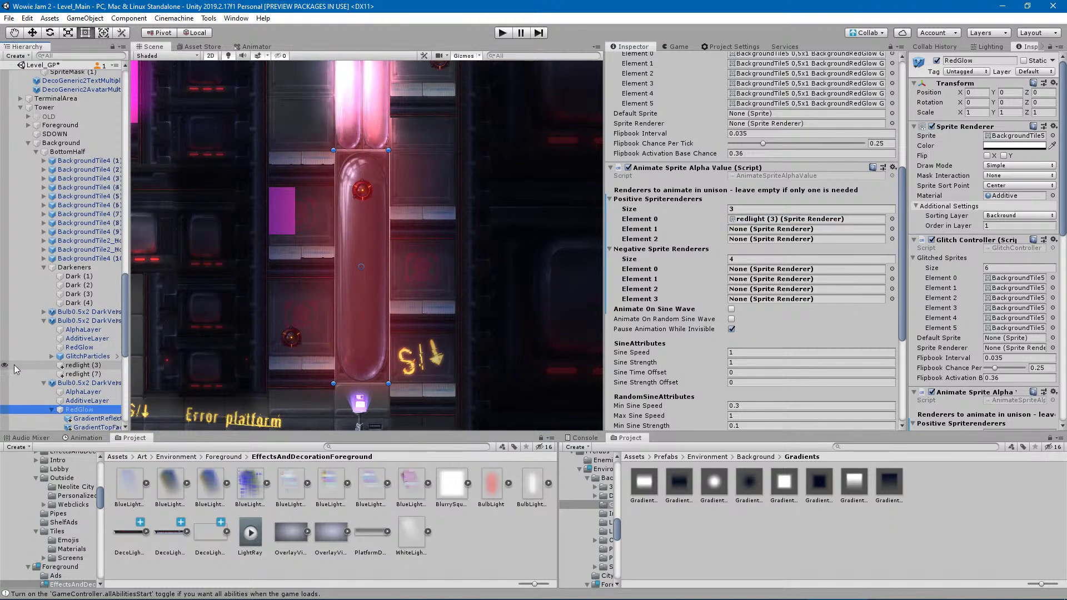
scroll(88, 404, "down", 2)
left_click_drag(92, 385, 747, 225)
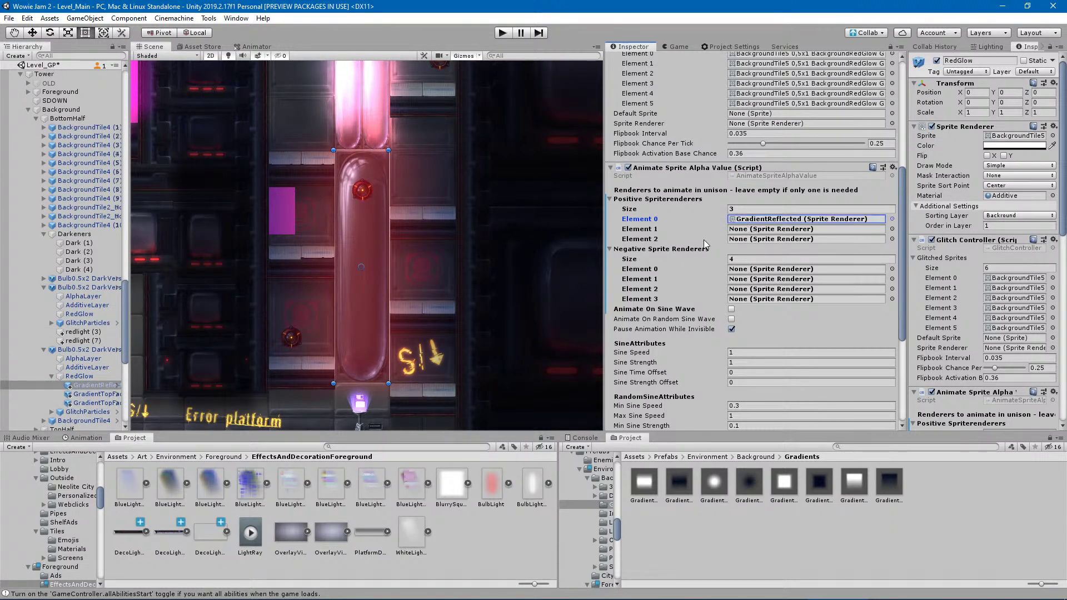
left_click_drag(91, 379, 751, 229)
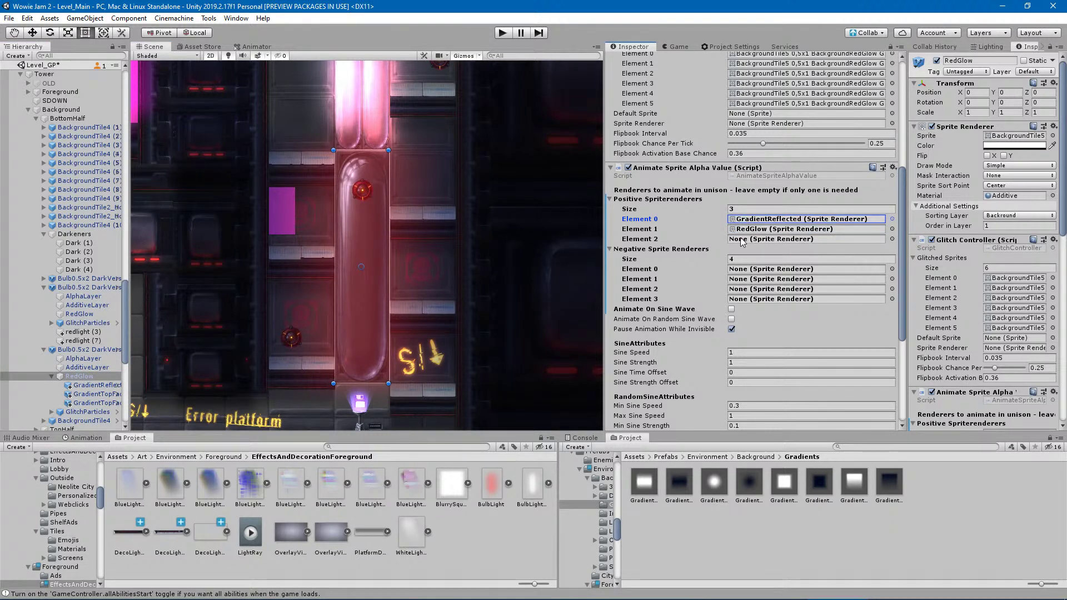
Duplicate GradientReflected, narrow the copy to the bulb's width at a Y scale of about 0.199, and tint it hex 6A121B.
left_click(93, 385)
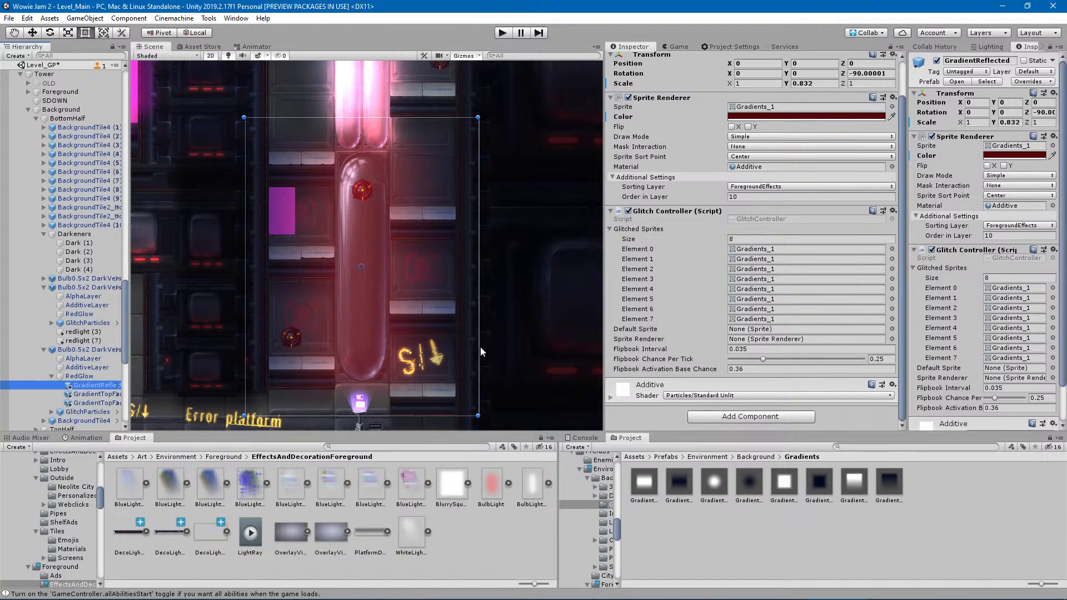
key("ctrl+d")
left_click_drag(478, 335, 389, 343)
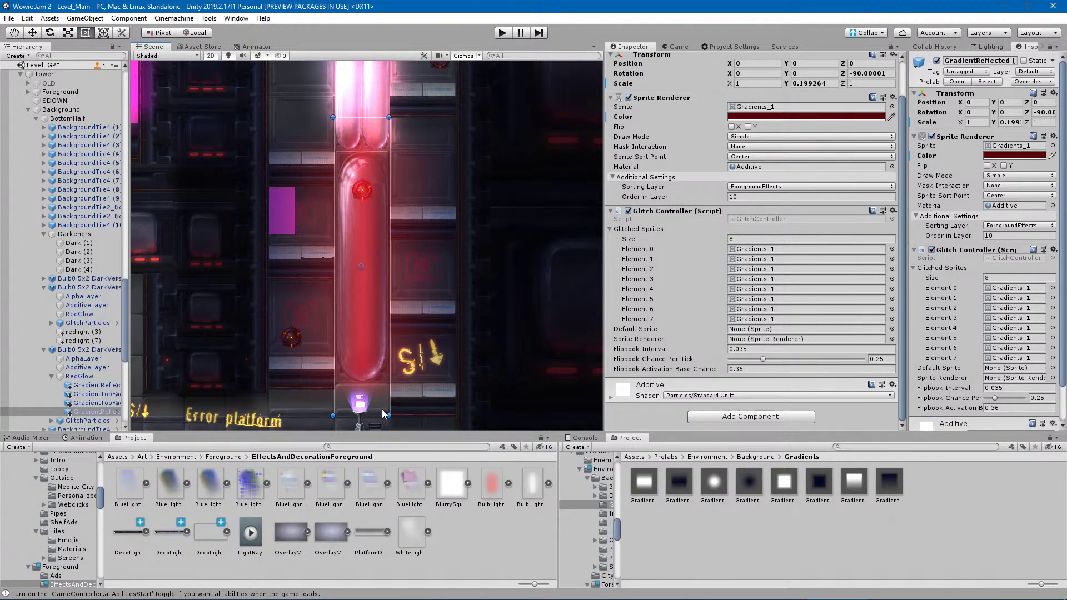
left_click(791, 118)
left_click_drag(646, 358, 691, 355)
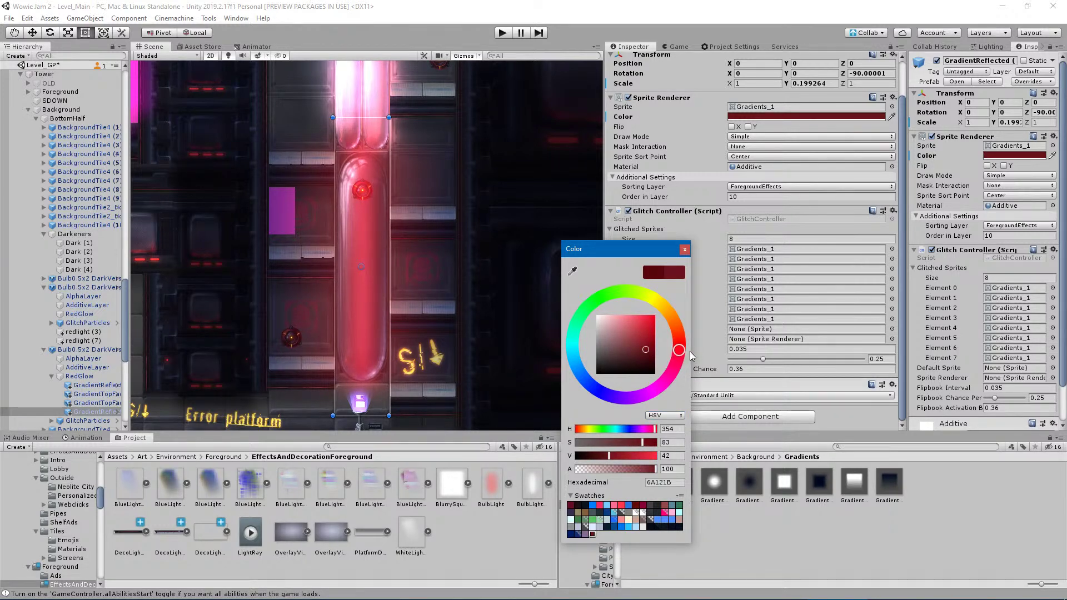
left_click(685, 249)
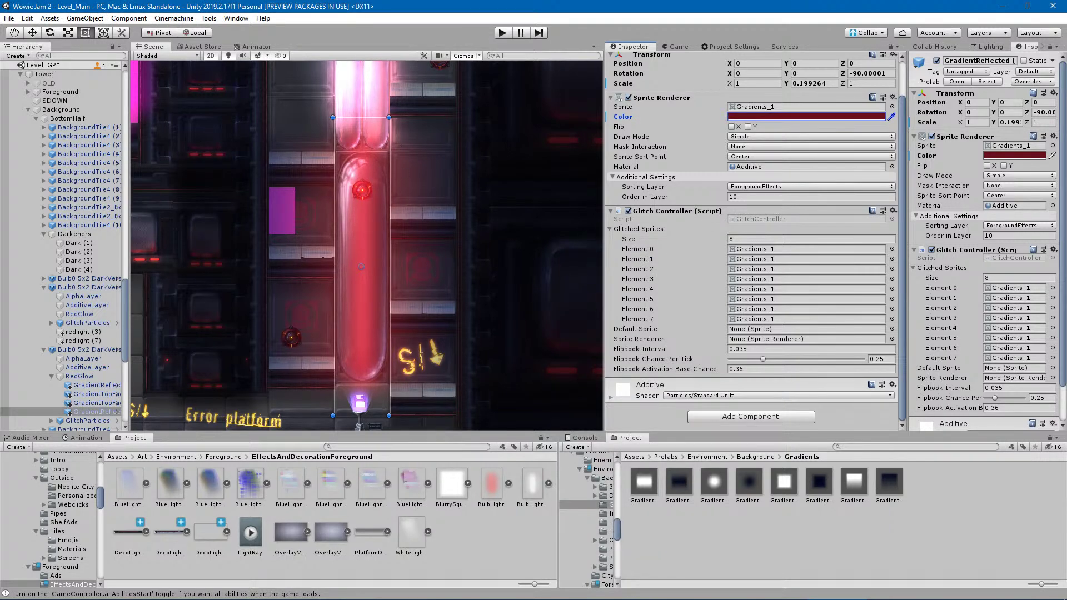
Assign GradientReflected (1) as Element 2 of the positive sprite renderers in RedGlow's alpha animation.
left_click(101, 403)
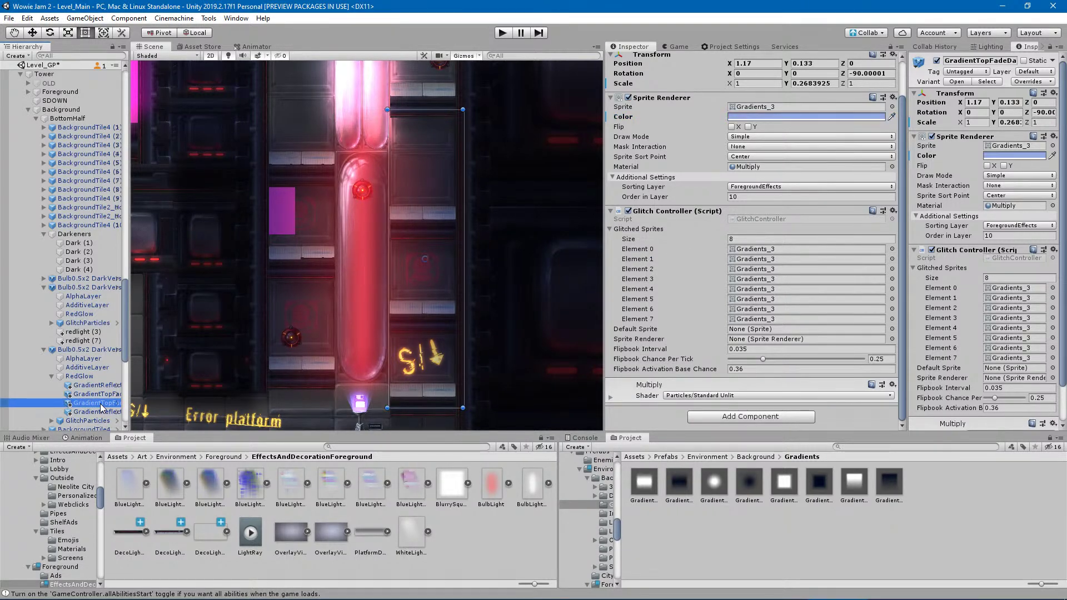
left_click(81, 376)
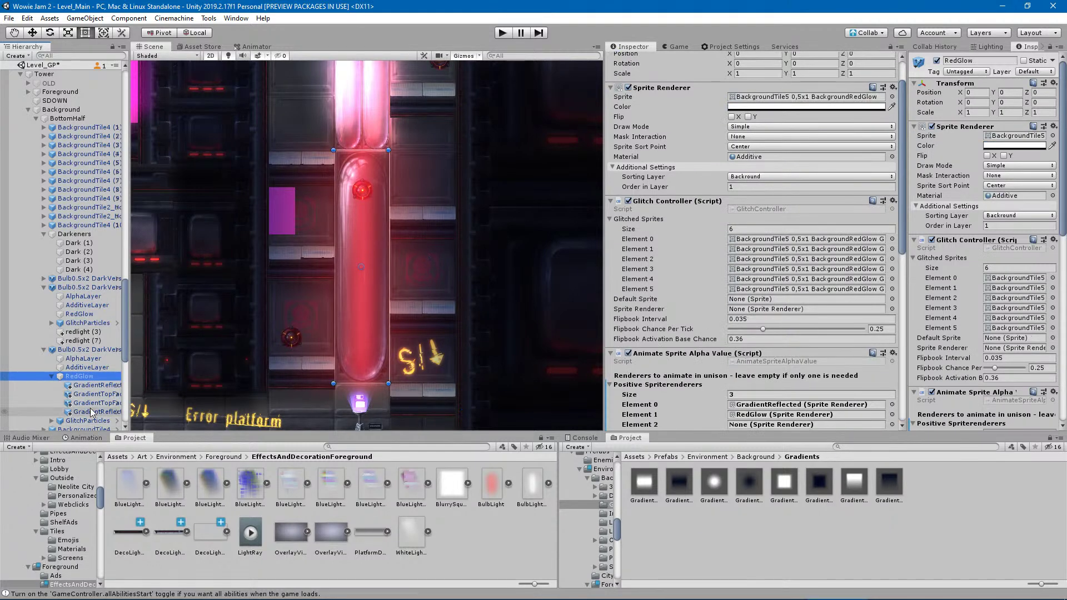
left_click_drag(129, 409, 143, 409)
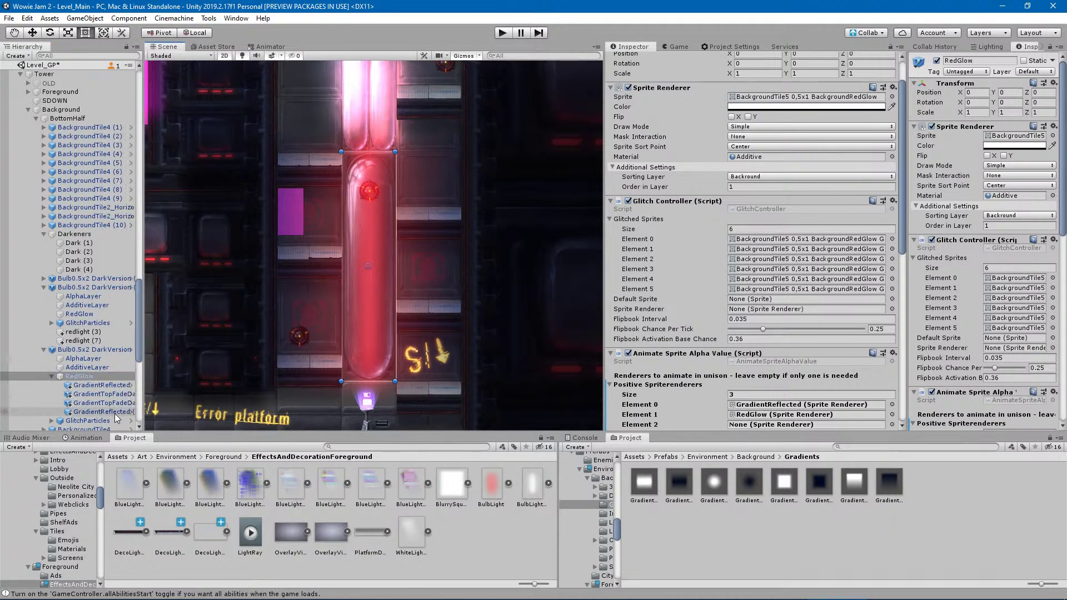
scroll(699, 350, "down", 3)
left_click_drag(699, 346, 742, 329)
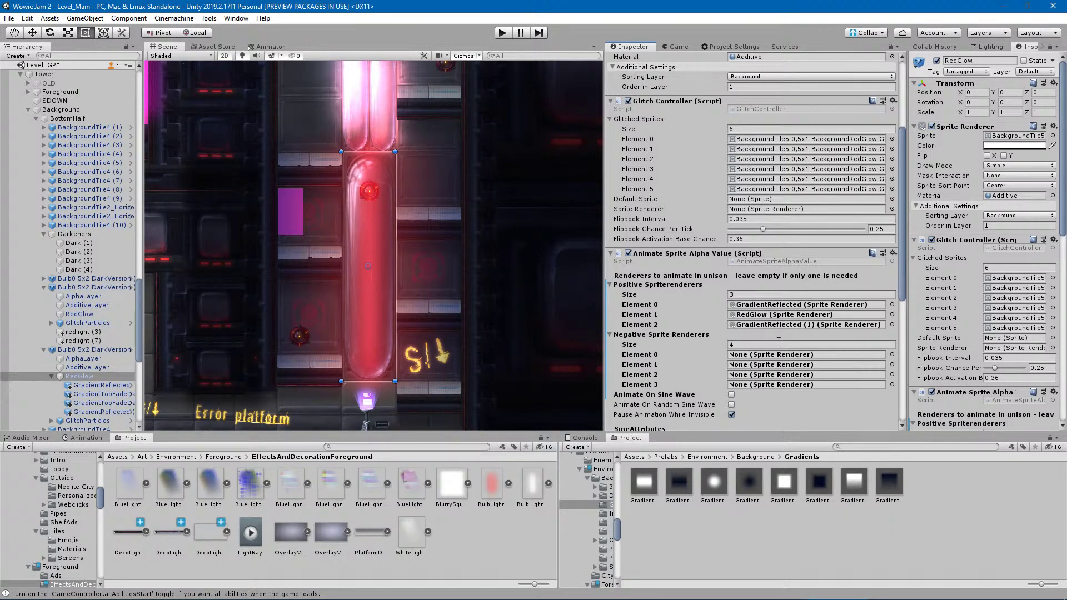
Clear RedGlow's negative sprite renderers list to size 0 and add GradientTopFadeDark and GradientTopFadeDark (1) to it.
left_click(749, 347)
type("0")
key("Return")
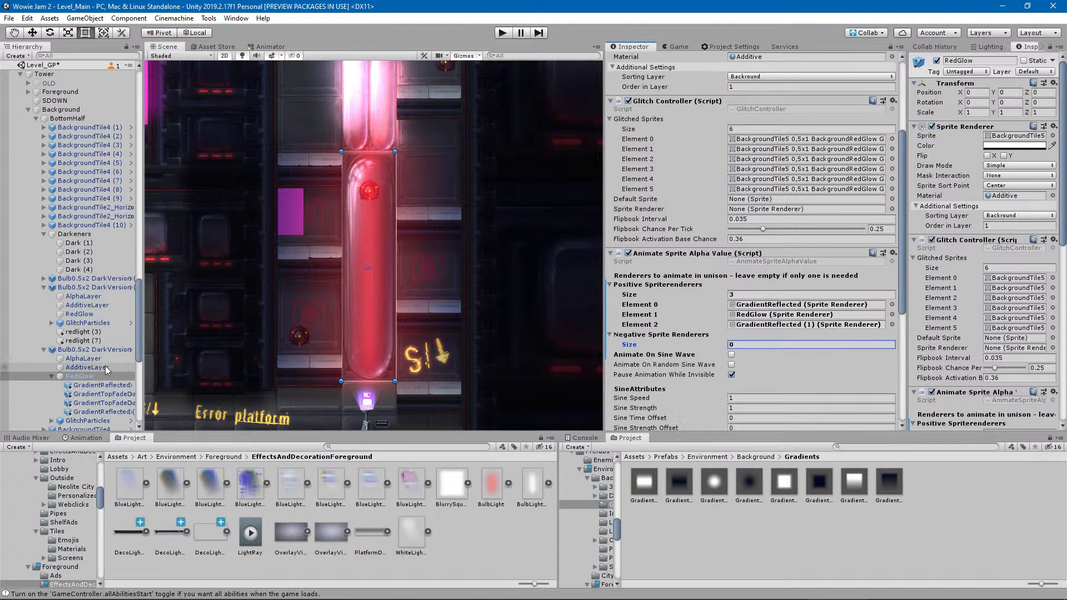
left_click_drag(110, 399, 659, 340)
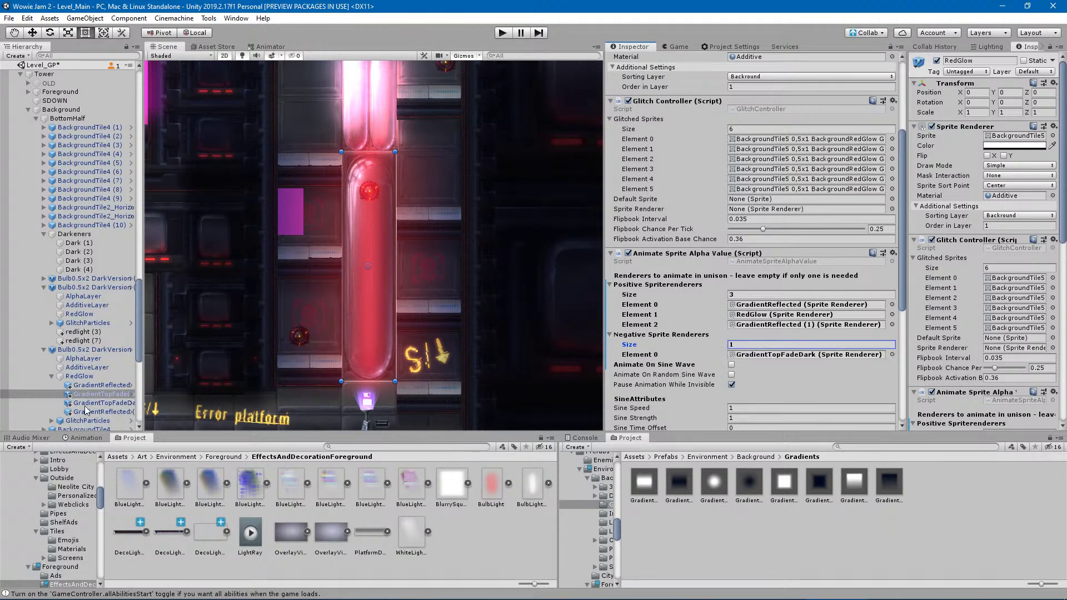
left_click_drag(100, 404, 678, 340)
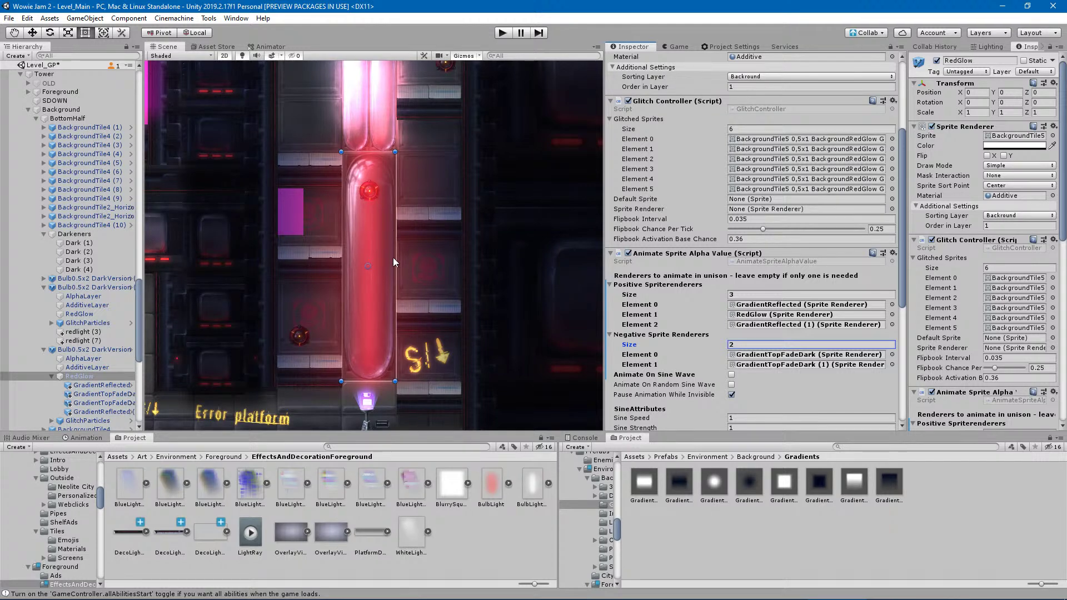
Examine redlight (7) on the upper bulb and compare the GradientReflected and GradientTopFadeDark children of RedGlow.
middle_click_drag(395, 216, 421, 332)
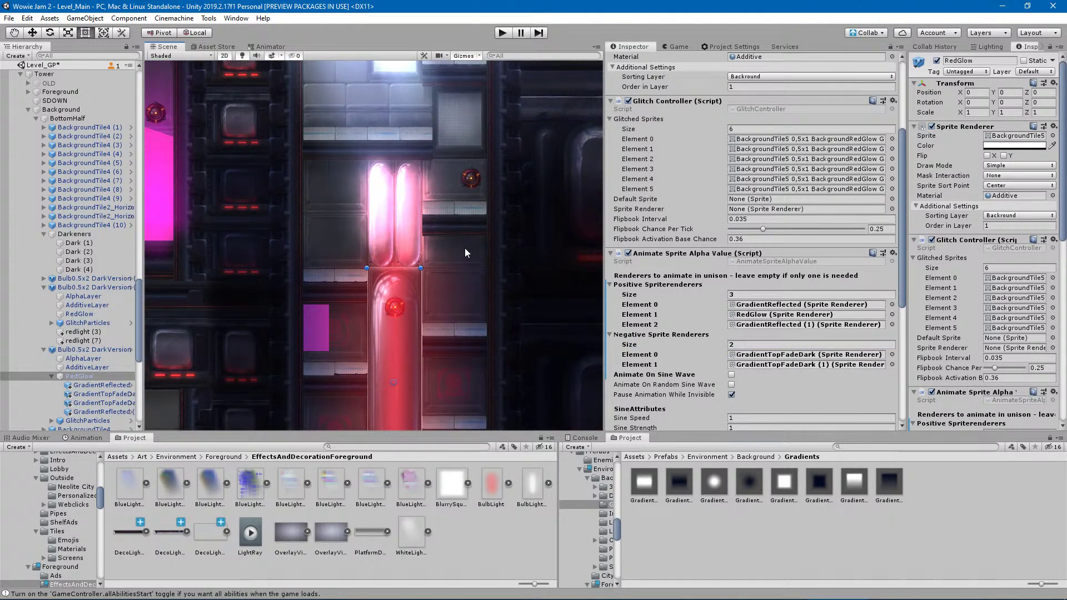
left_click(368, 200)
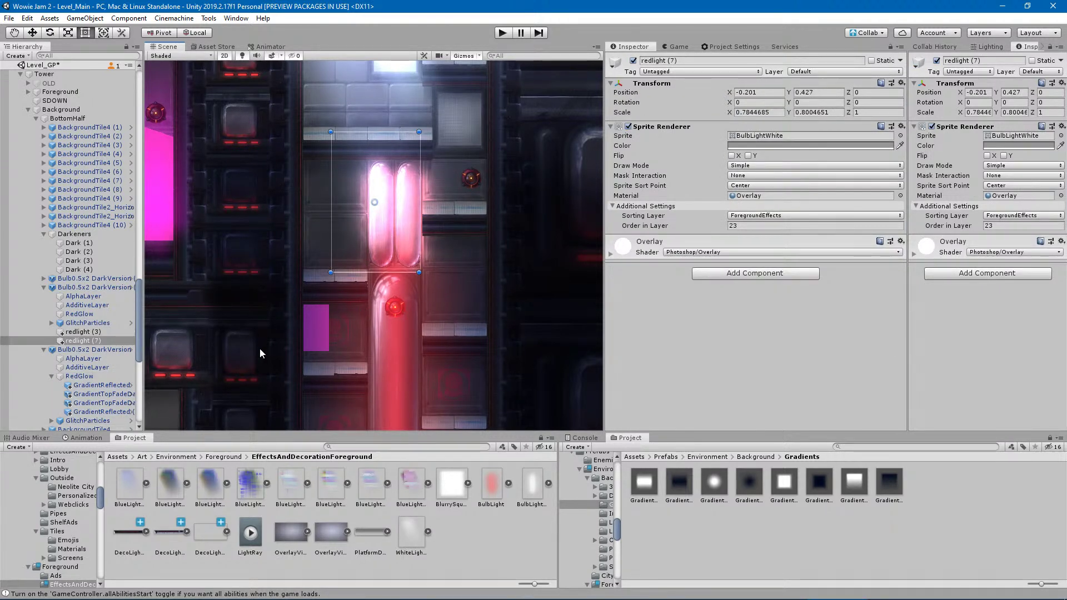
middle_click_drag(259, 349, 267, 286)
left_click(103, 386)
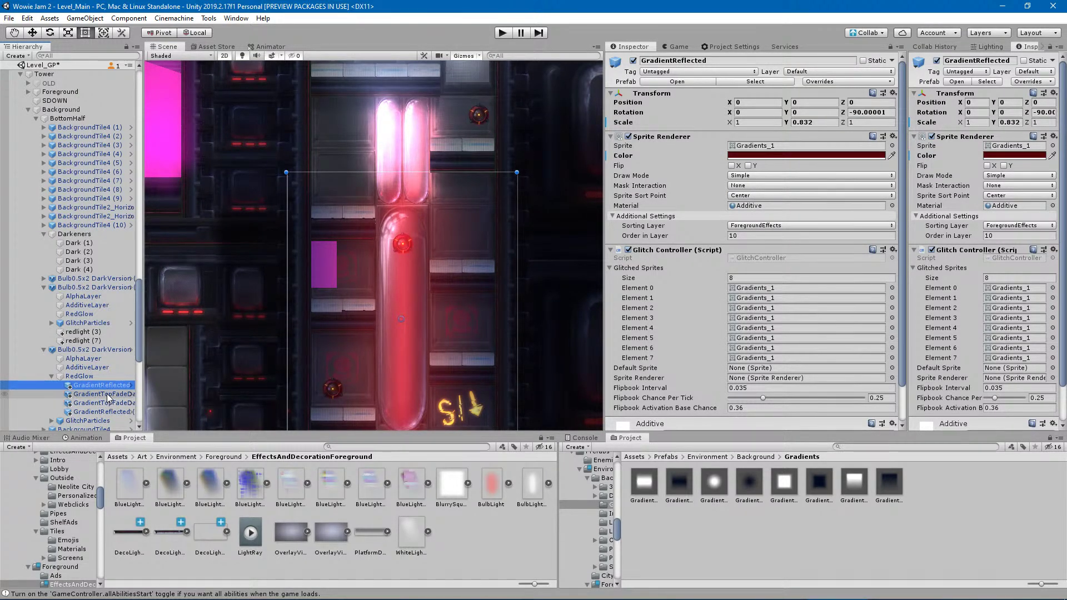
left_click(109, 395)
key("Up")
key("Down")
key("Up")
key("Down")
key("Up")
key("Down")
Set the sorting layer of the narrow GradientReflected (1) copy to Default.
key("Down")
key("Down")
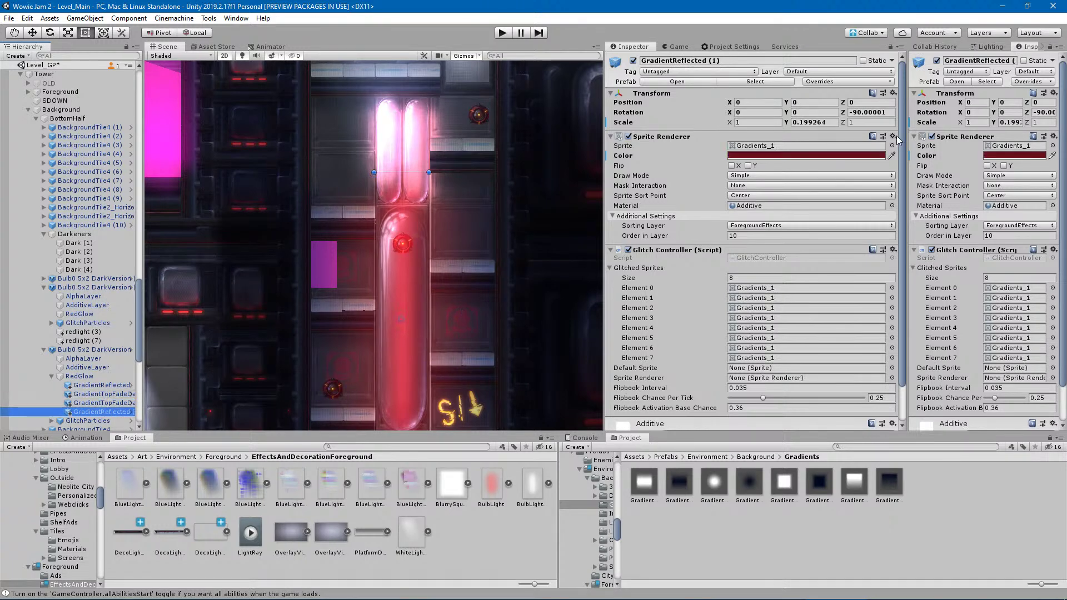
left_click(827, 226)
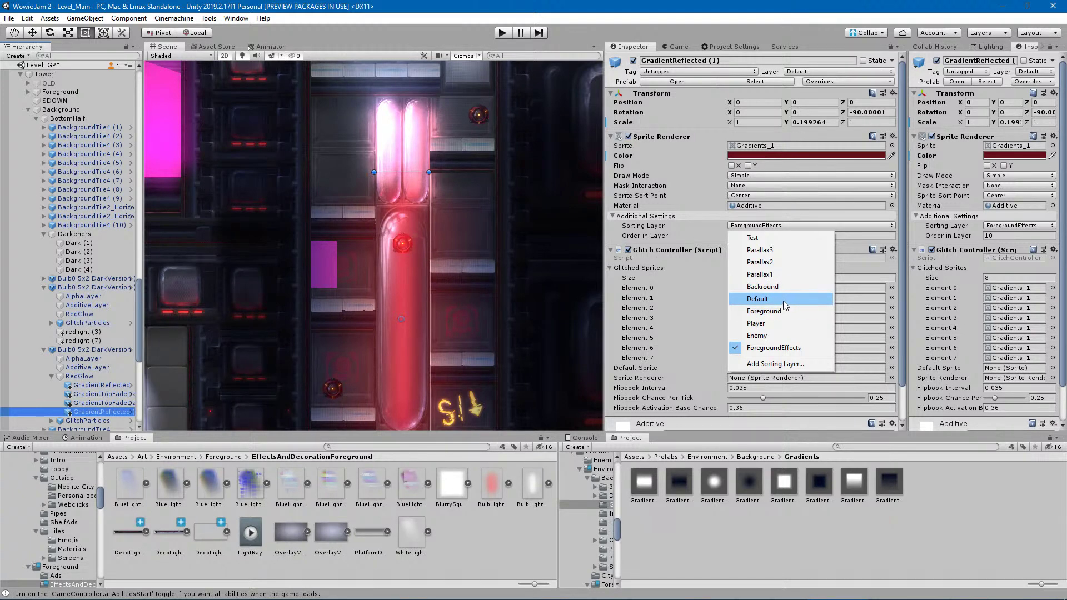
left_click(782, 300)
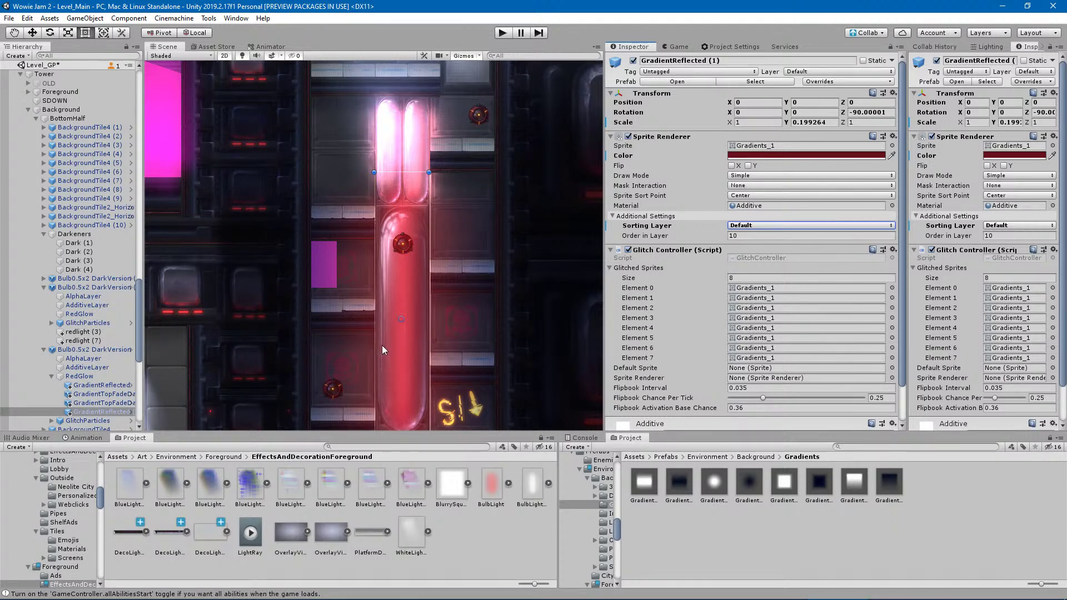
Examine the components of Bulb0.5x2 DarkVersion (2) and the alpha animation settings on its RedGlow child.
left_click(382, 132)
left_click(88, 323)
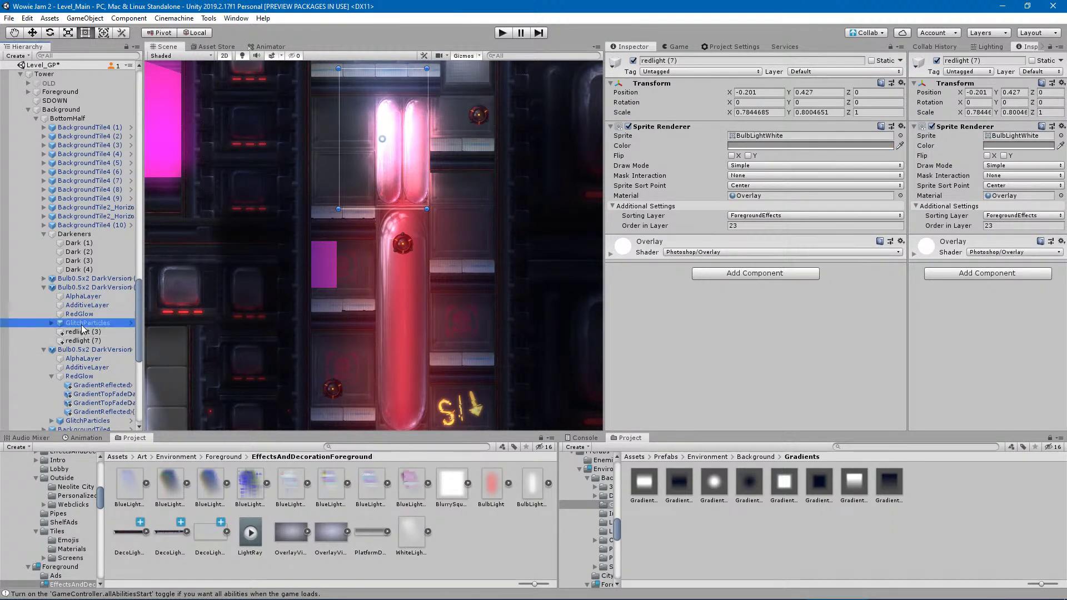
left_click(84, 290)
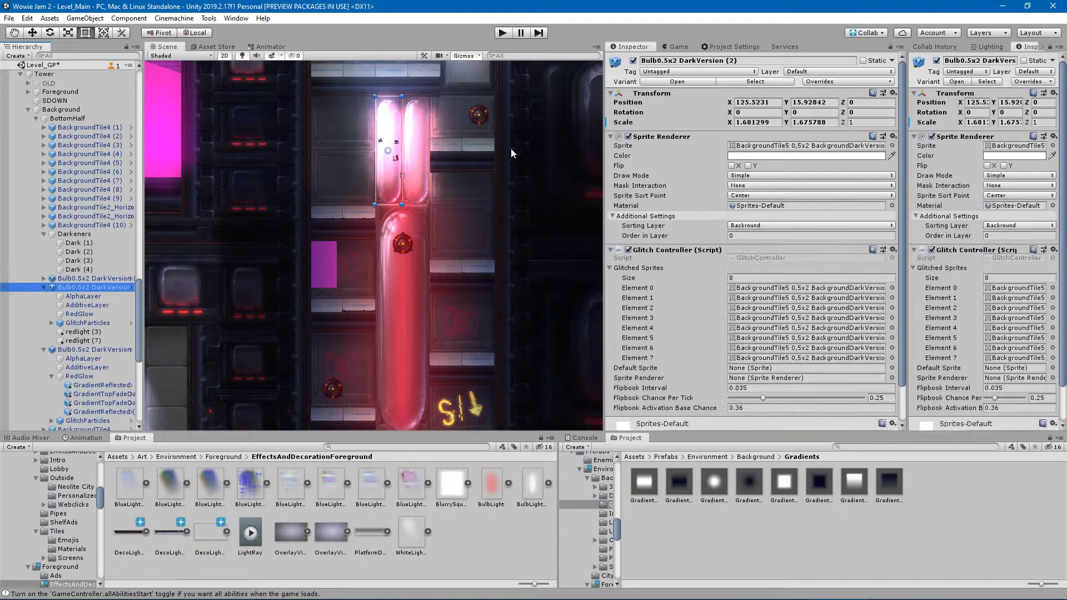
scroll(362, 147, "up", 3)
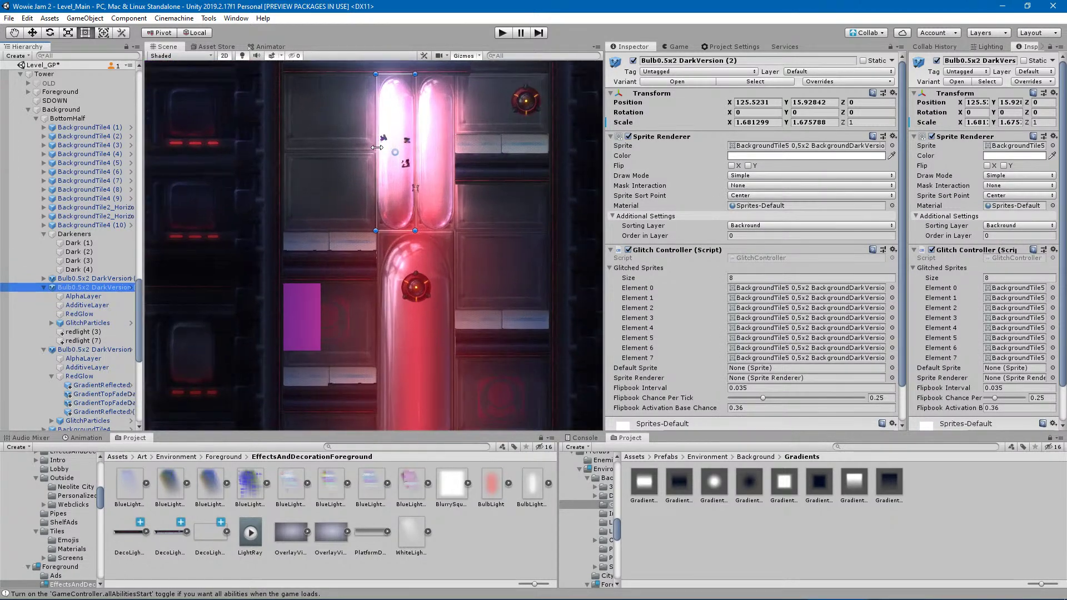
middle_click_drag(391, 178, 376, 244)
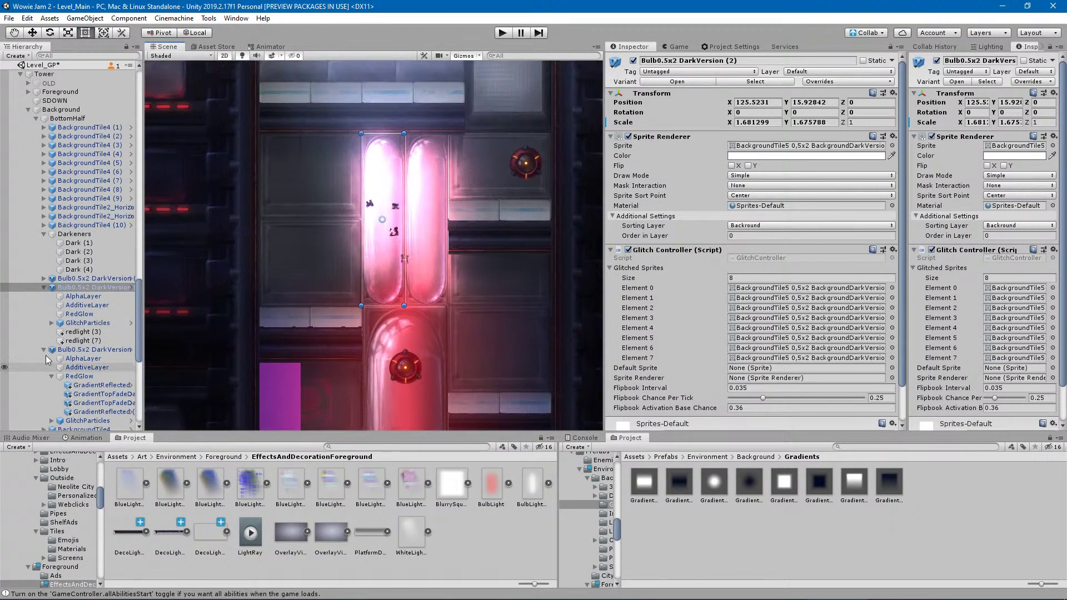
scroll(656, 353, "down", 2)
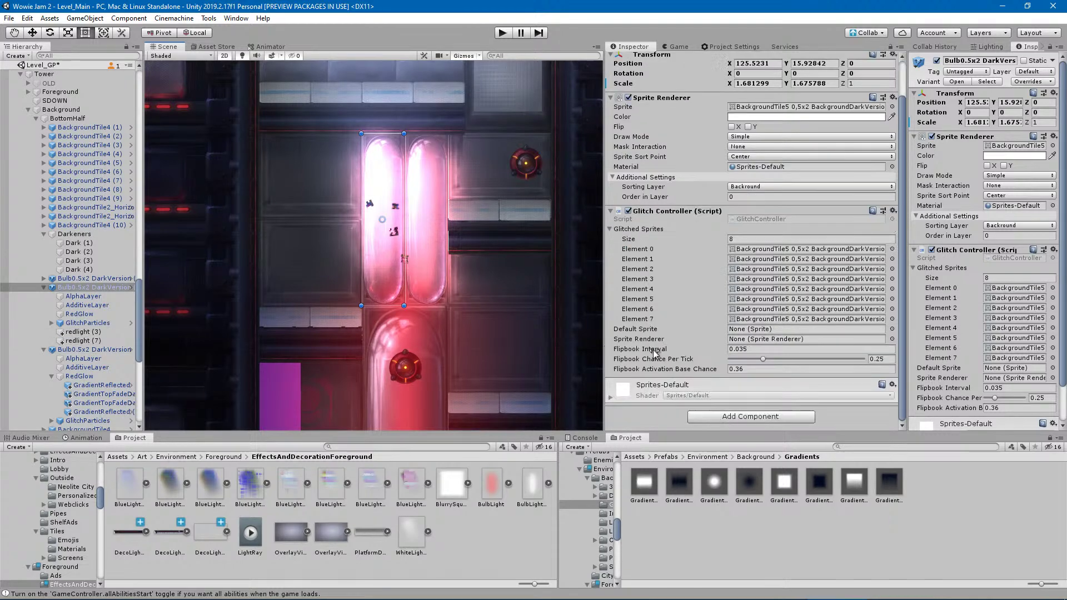
left_click(79, 313)
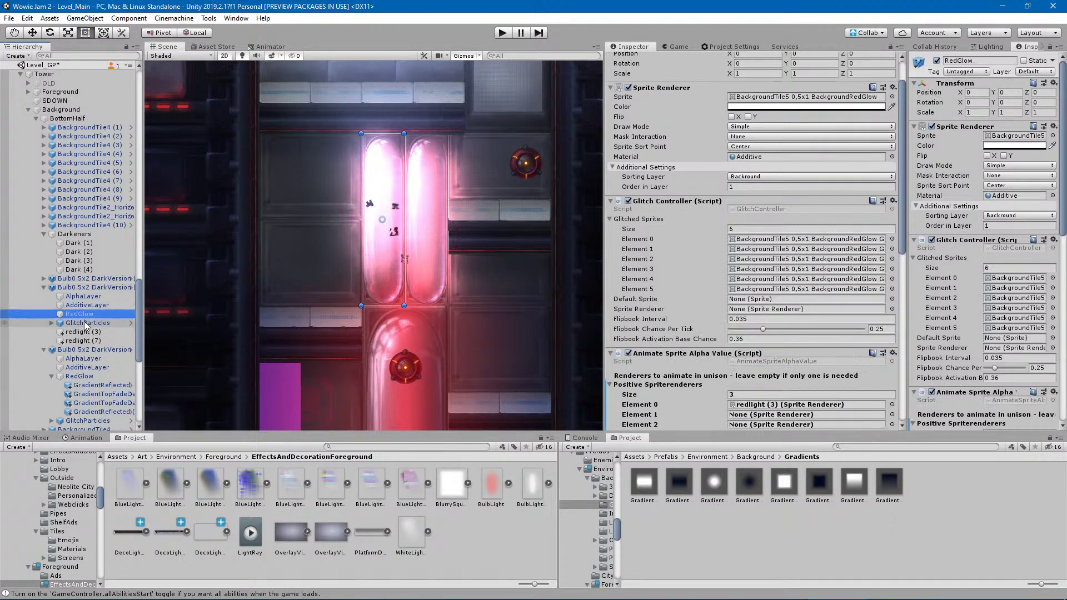
scroll(657, 333, "down", 5)
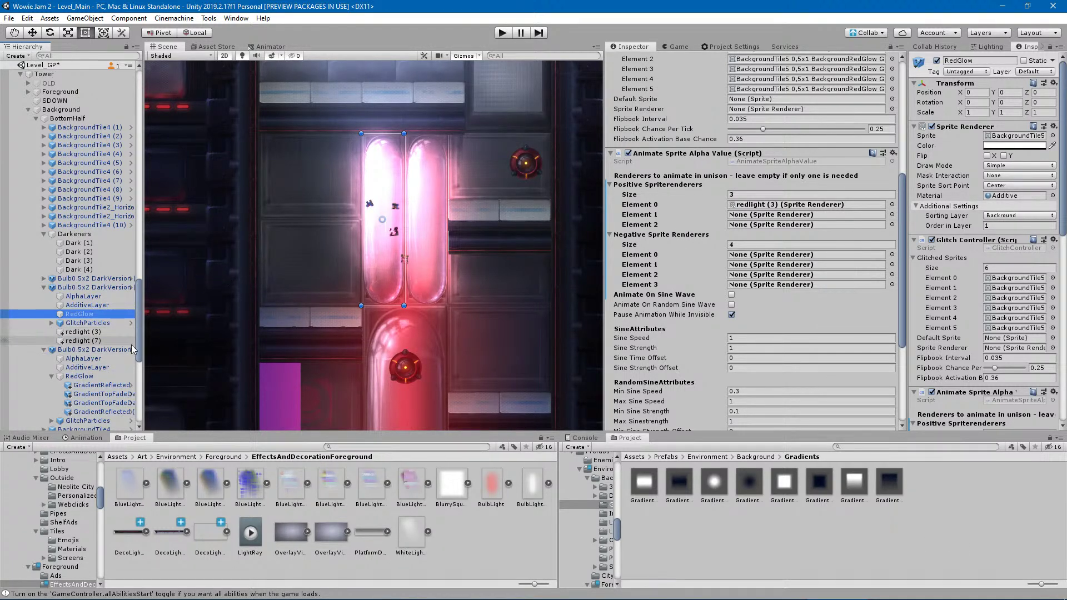
Delete redlight (3) and redlight (7) from the left bulb of the upper pair.
left_click(92, 333)
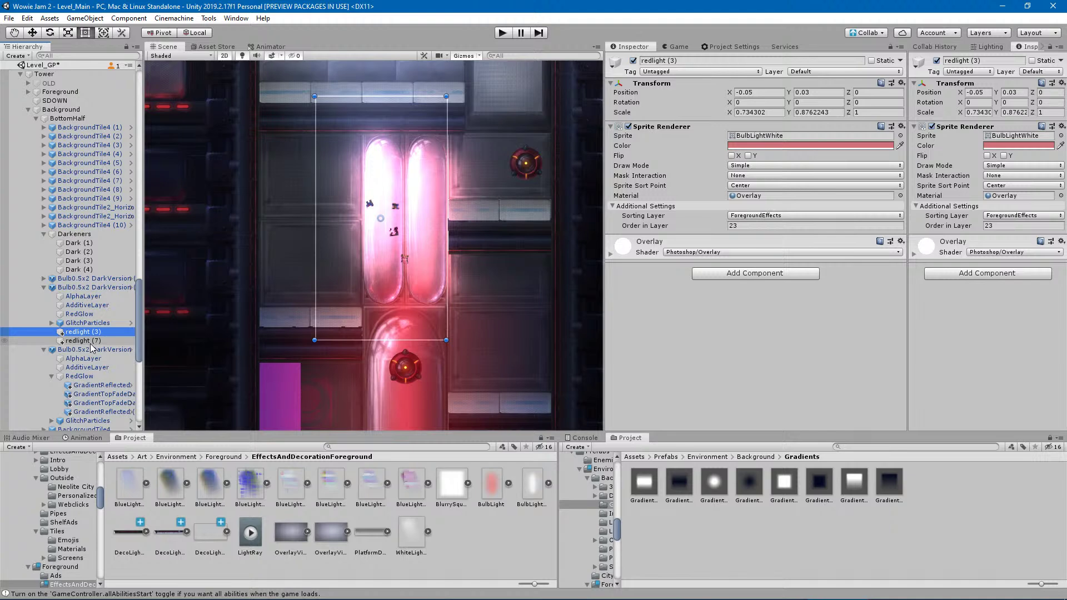
left_click(83, 341, "ctrl")
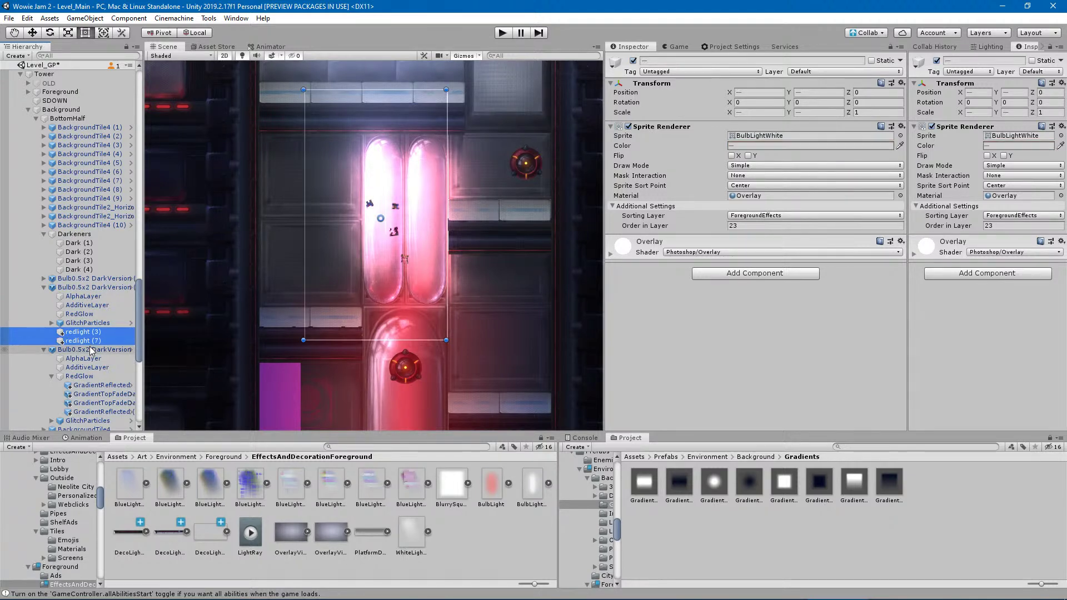
key("Delete")
left_click(89, 314)
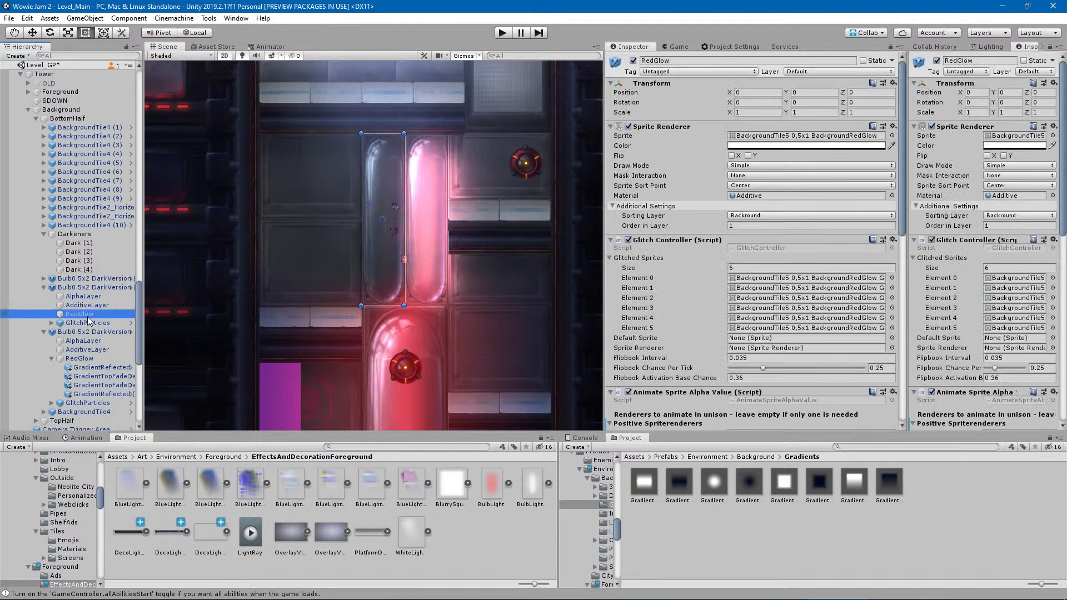
Duplicate GradientReflected, GradientTopFadeDark and GradientReflected (1) from the large bulb and parent the copies to the upper-left bulb's RedGlow.
scroll(383, 375, "down", 3)
middle_click_drag(399, 330, 440, 230)
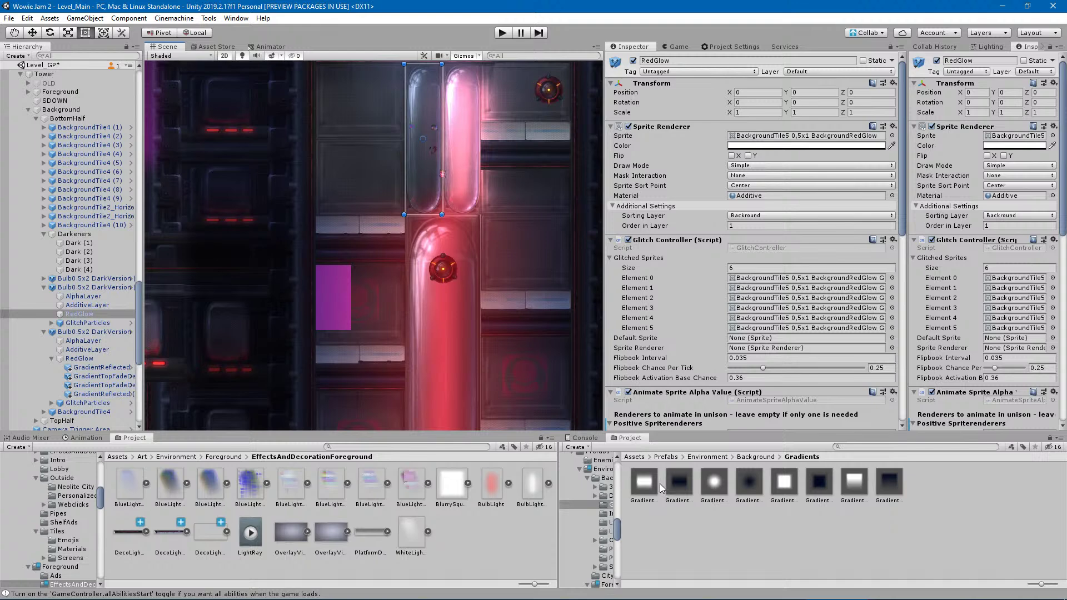
left_click(96, 368)
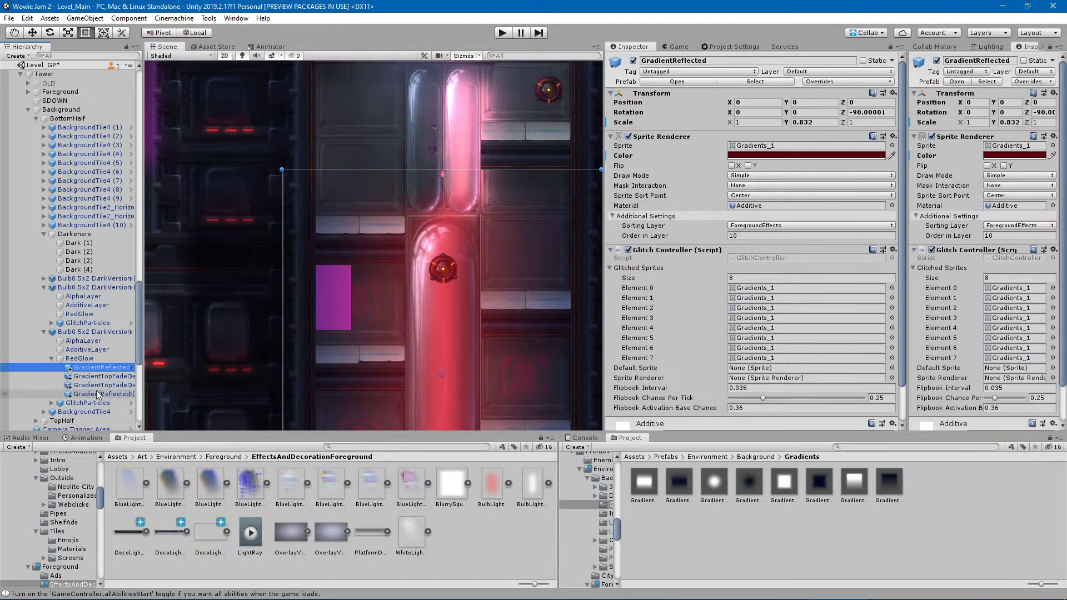
left_click(97, 393, "shift")
left_click(91, 376, "shift")
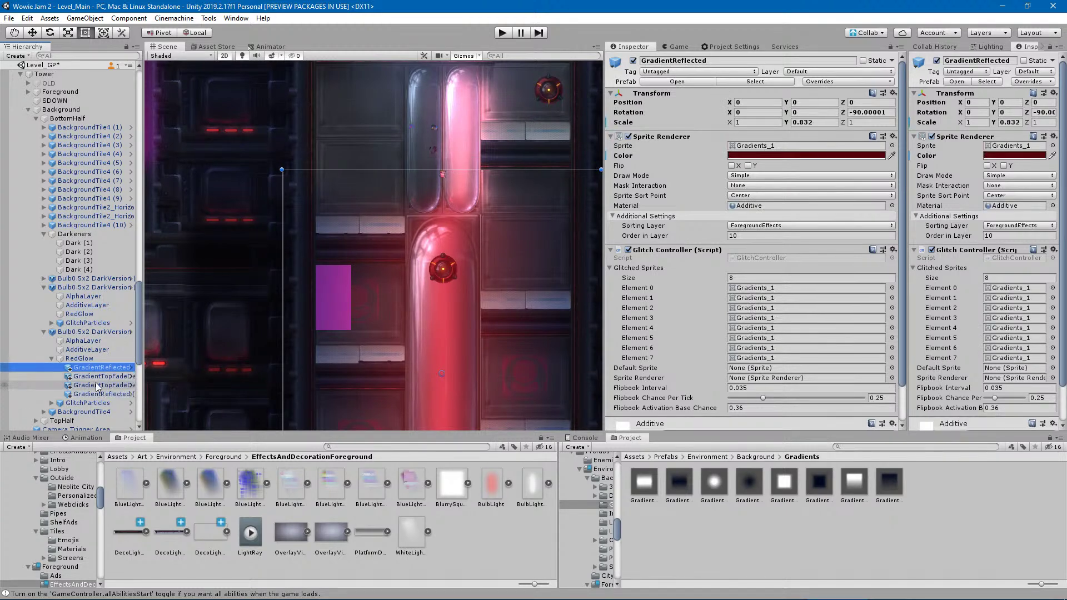
left_click(103, 394, "shift")
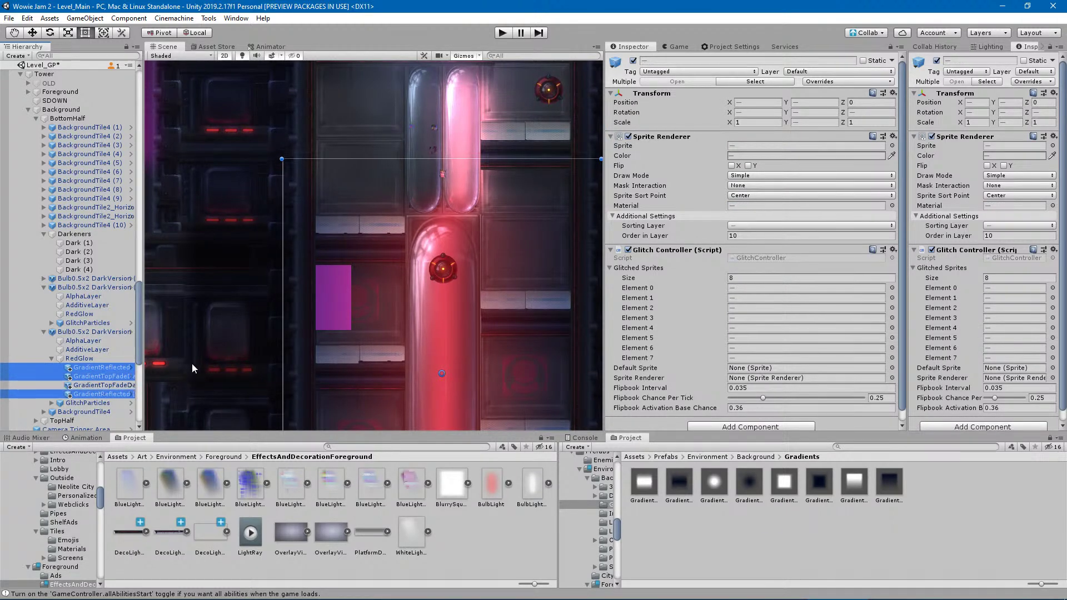
key("ctrl+d")
left_click_drag(96, 410, 87, 317)
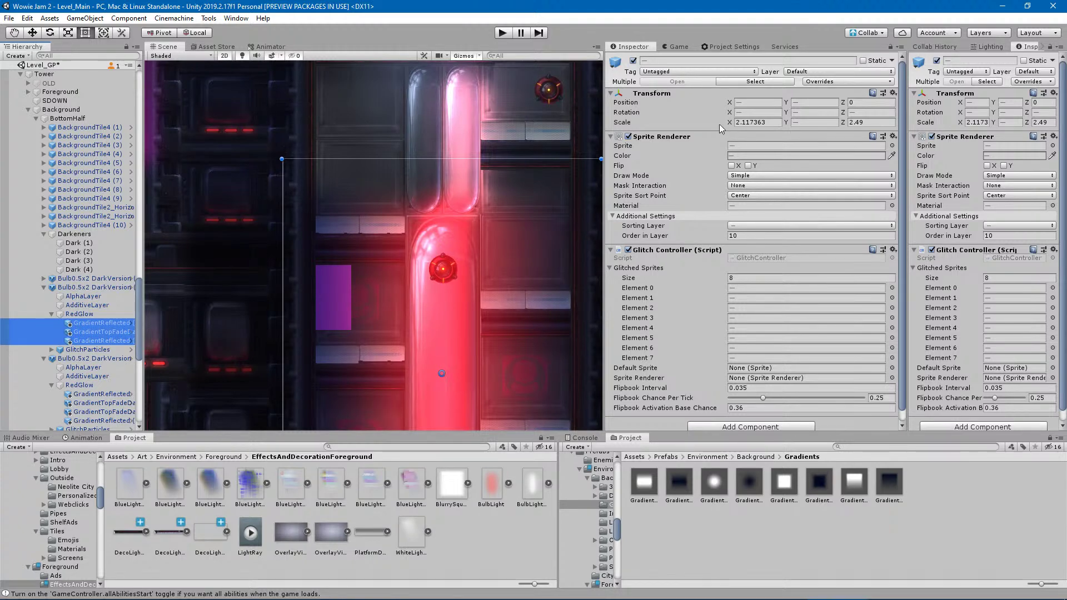
Move the three copied gradients over the upper-left bulb and shrink them around it, with an X scale of about 1.004.
left_click_drag(429, 349, 398, 191)
scroll(449, 304, "down", 3)
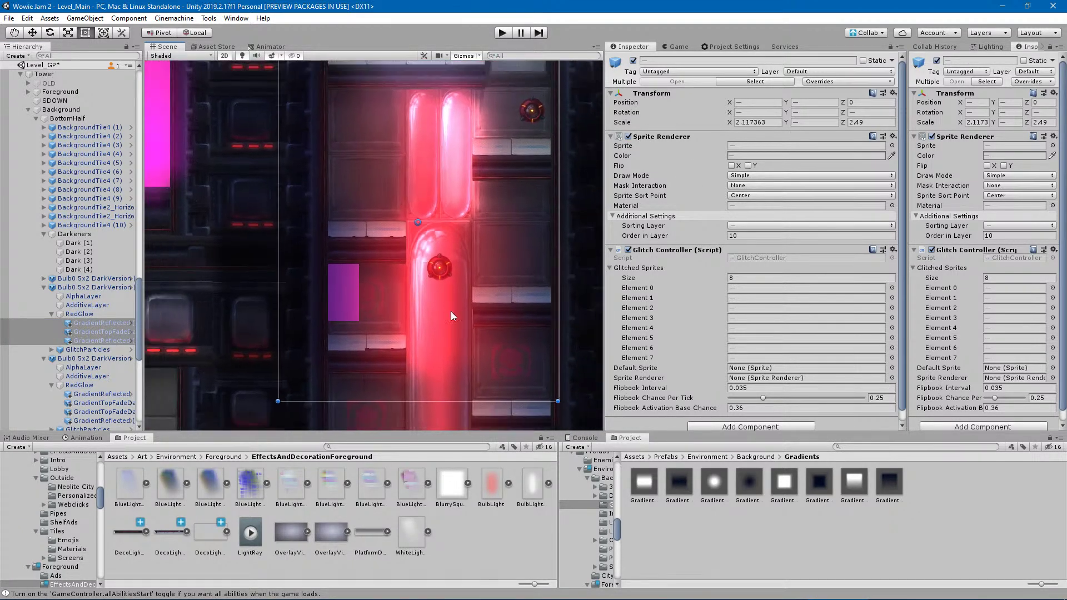
left_click_drag(426, 392, 443, 243)
middle_click_drag(480, 204, 477, 312)
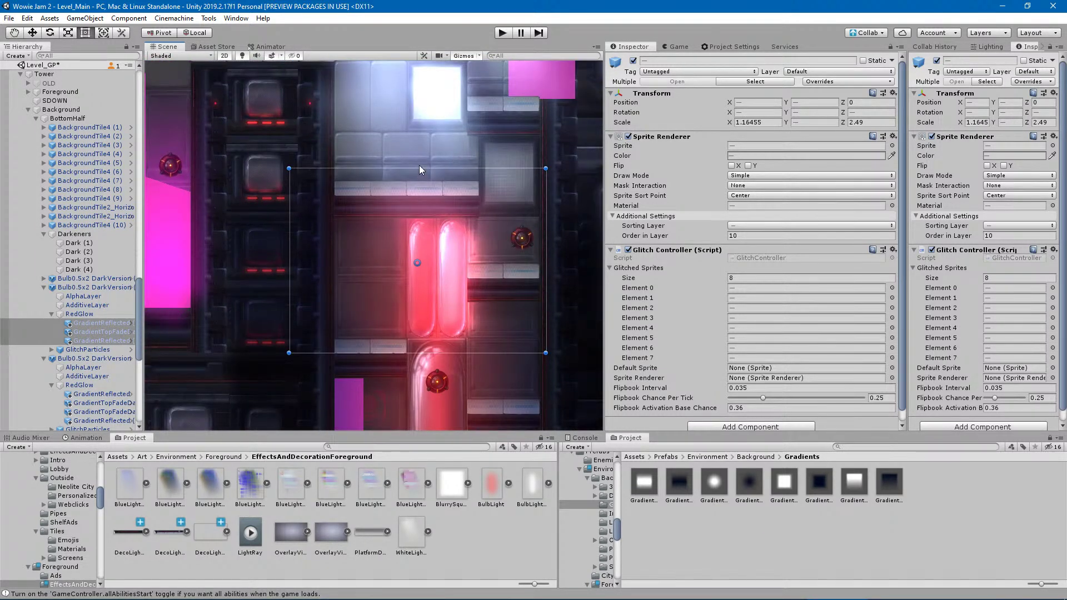
left_click_drag(419, 170, 436, 207)
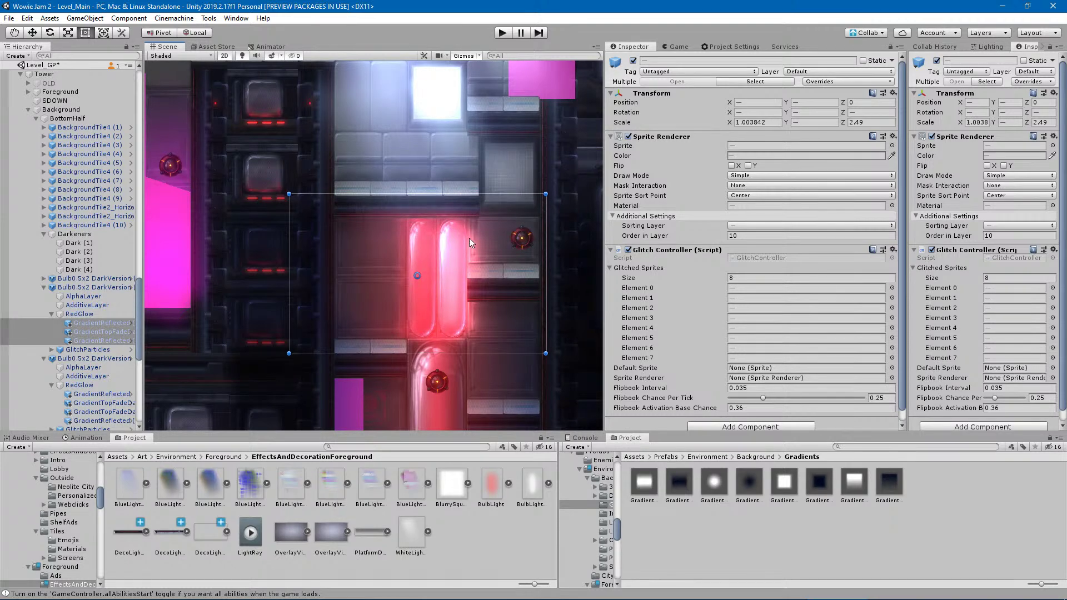
left_click_drag(545, 311, 449, 317)
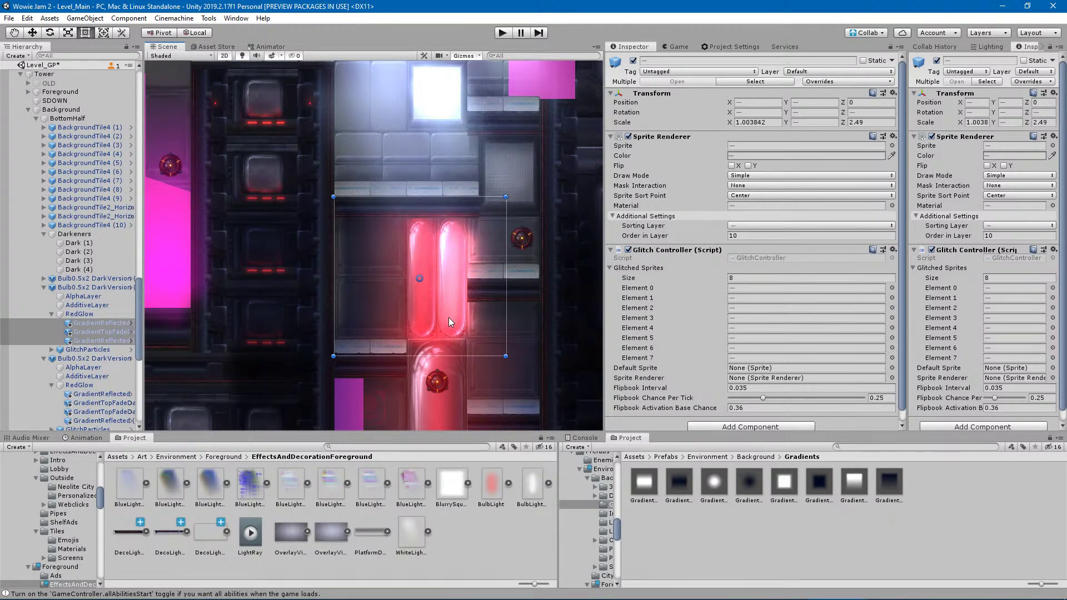
left_click_drag(333, 325, 321, 325)
left_click_drag(508, 325, 518, 329)
Fill the upper-left RedGlow's positive sprite renderers with RedGlow, GradientReflected (2) and GradientReflected (3).
left_click(90, 314)
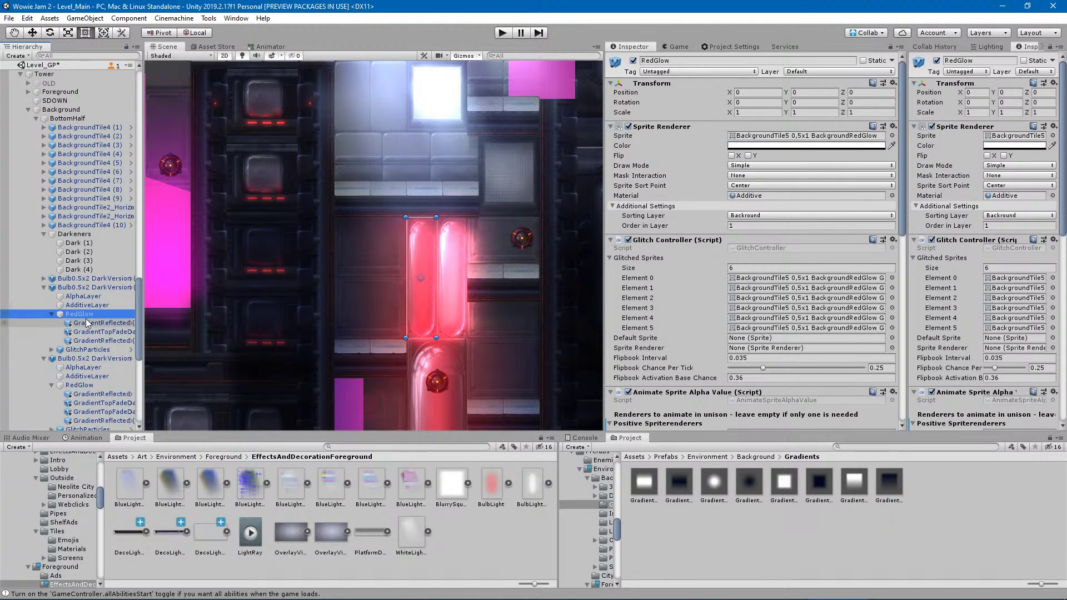
scroll(670, 370, "down", 10)
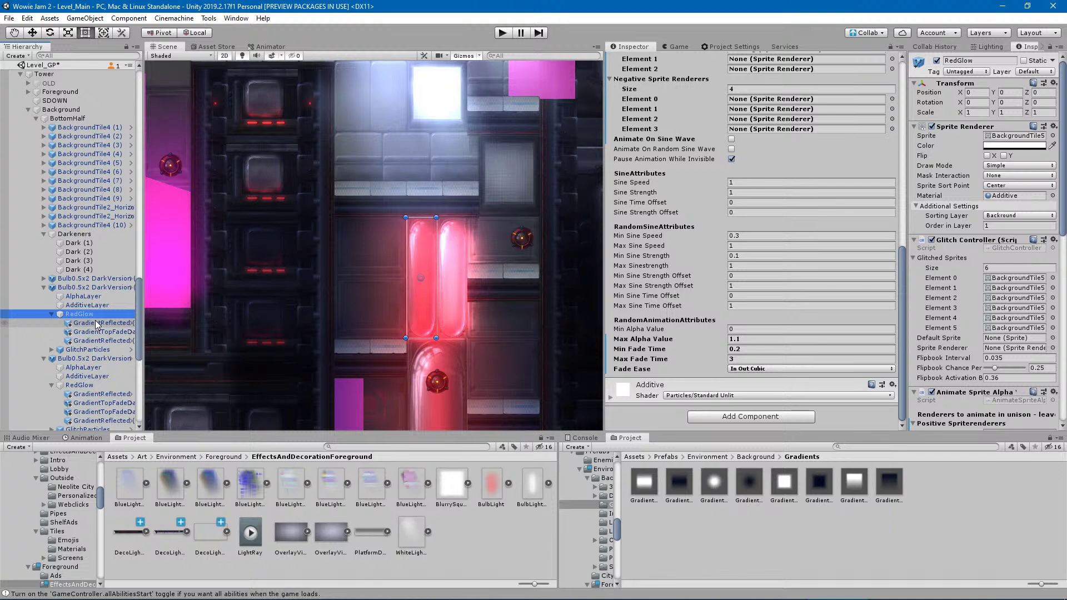
left_click(87, 385)
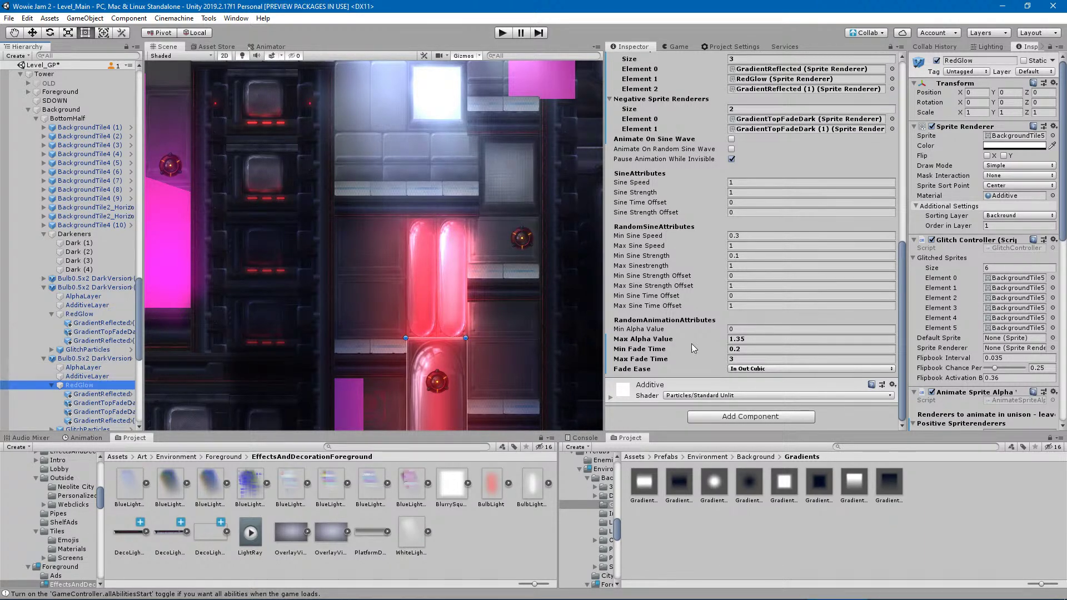
scroll(1055, 222, "down", 6)
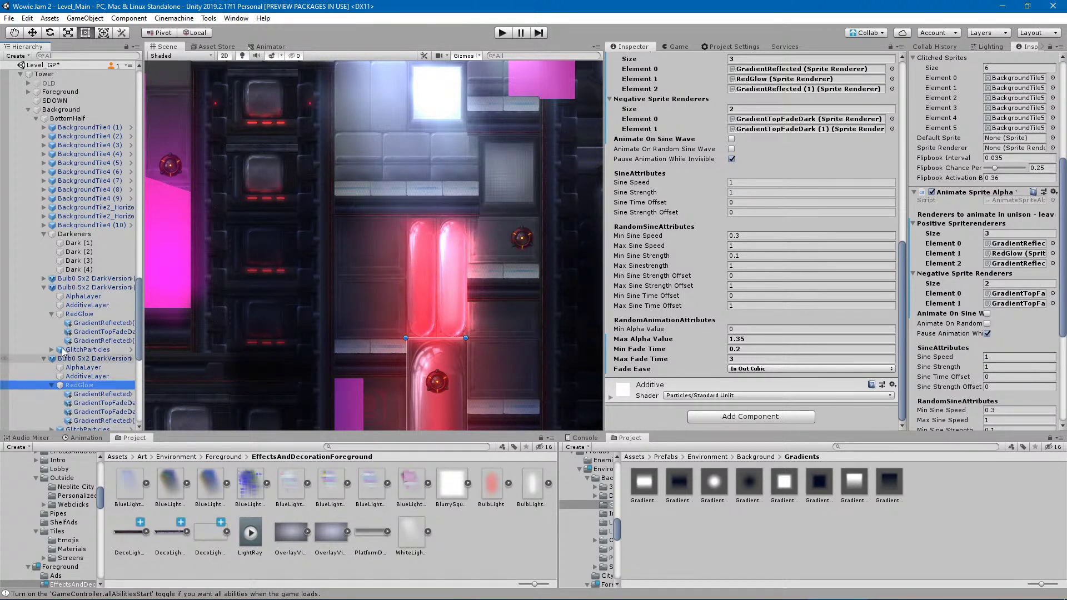
left_click(84, 314)
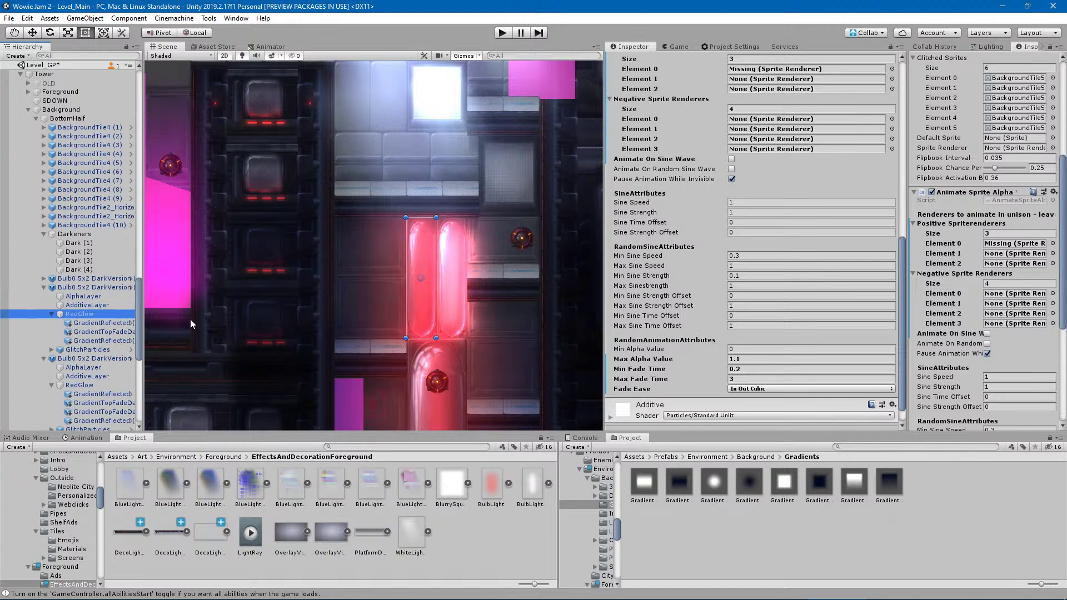
left_click_drag(903, 336, 901, 269)
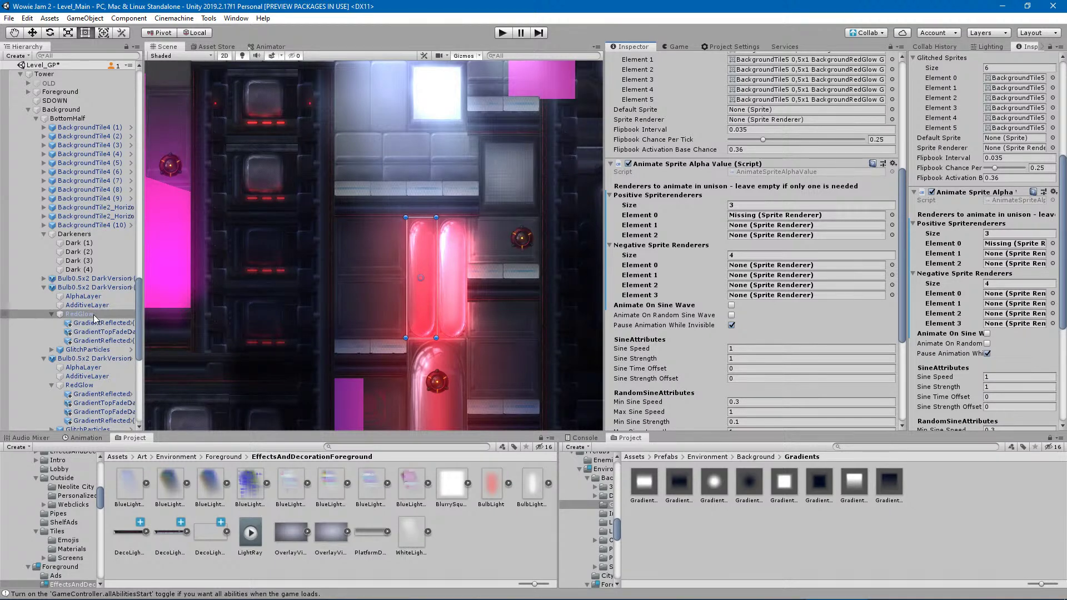
left_click_drag(89, 315, 733, 215)
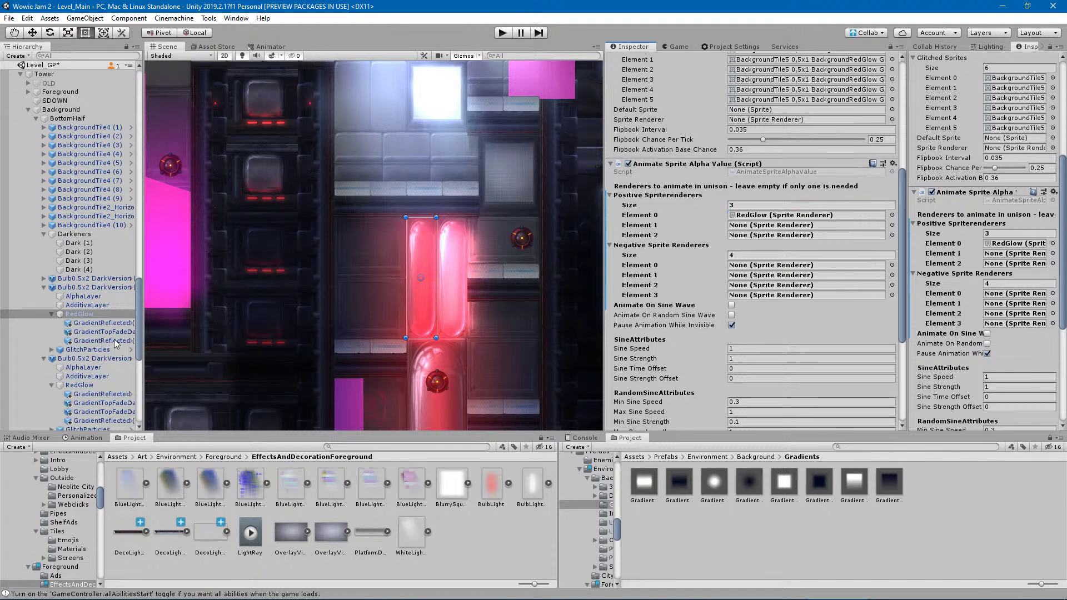
left_click_drag(108, 326, 739, 225)
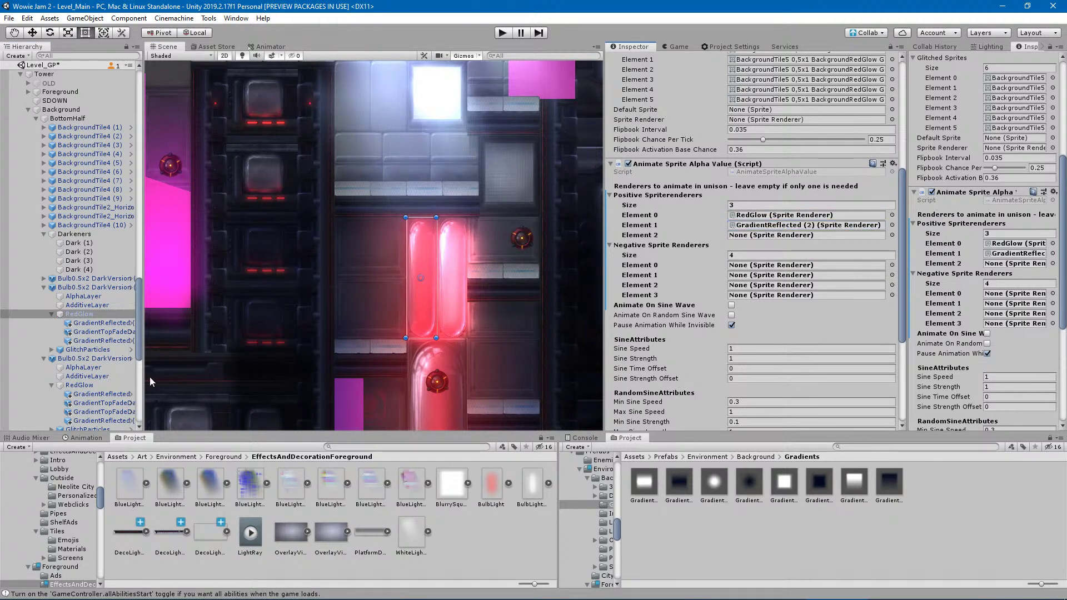
left_click_drag(102, 341, 747, 244)
Set the same RedGlow's negative sprite renderers list to size 1 and assign GradientTopFadeDark (2) to it.
left_click(744, 253)
type("1")
key("Return")
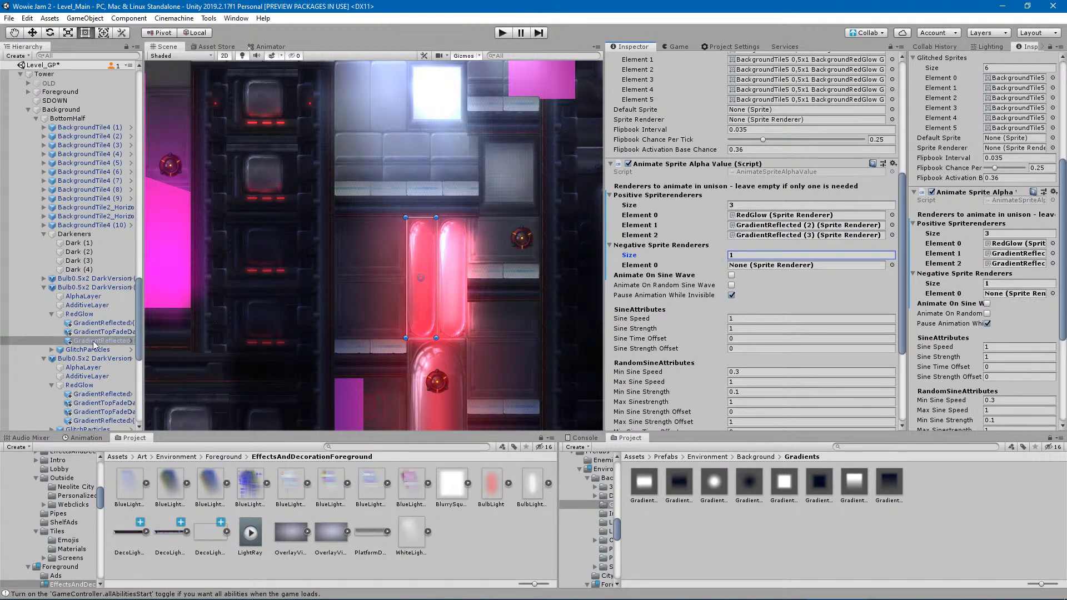
left_click_drag(81, 314, 754, 267)
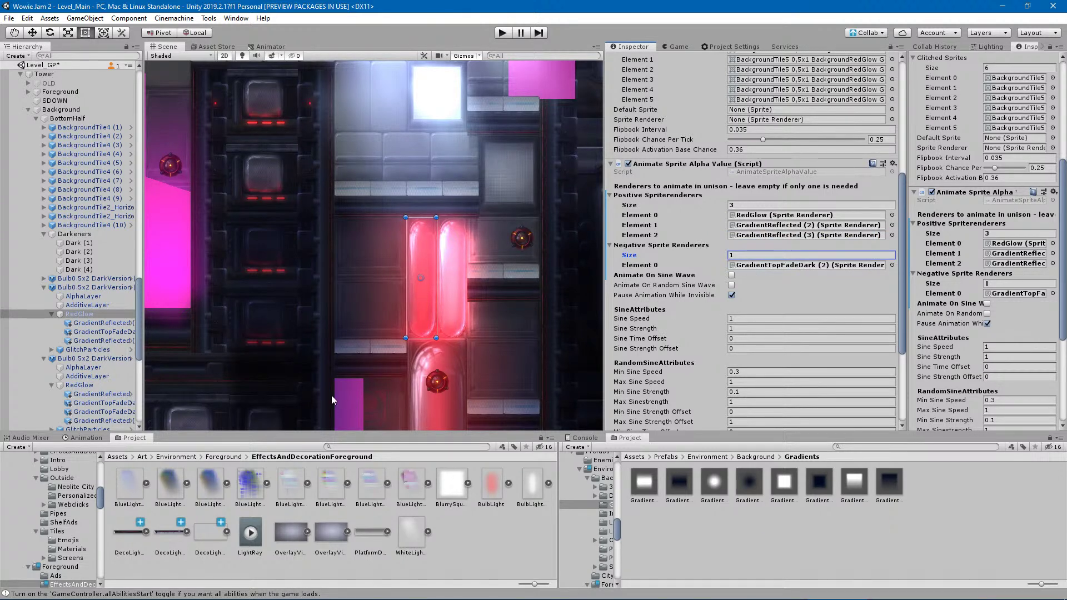
Delete redlight (6) and redlight (7) from Bulb0.5x2 DarkVersion (1).
left_click(81, 289)
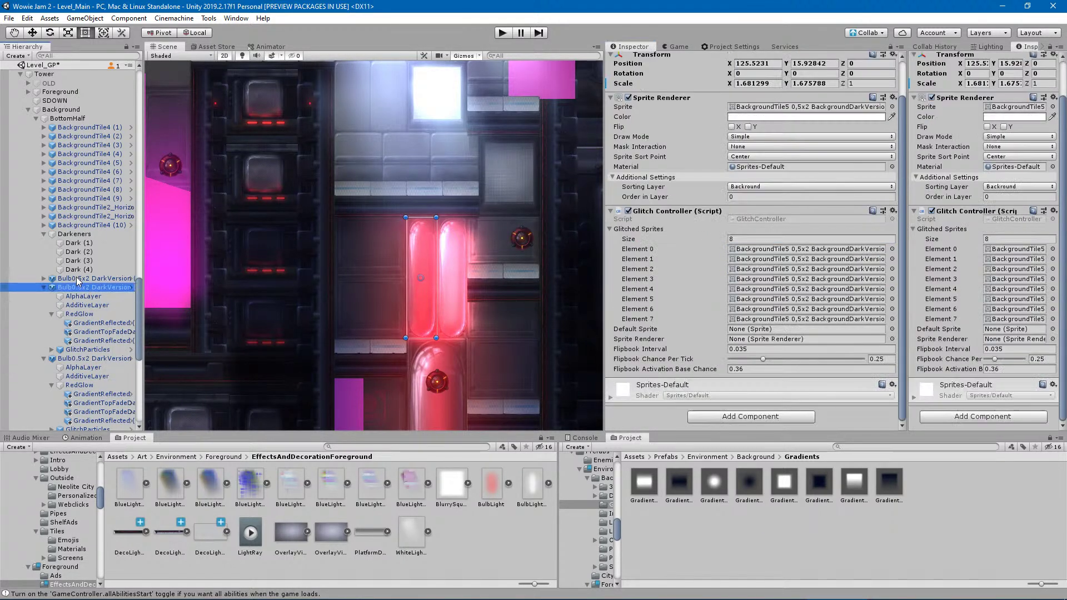
left_click(44, 279)
left_click(84, 324)
left_click(89, 331, "shift")
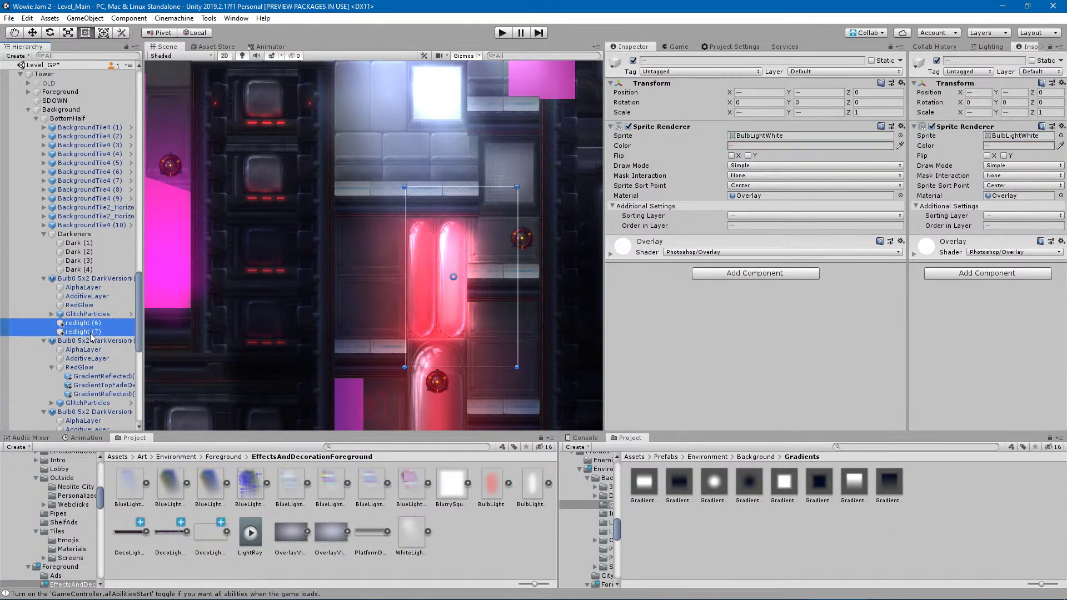
key("Delete")
left_click(97, 280)
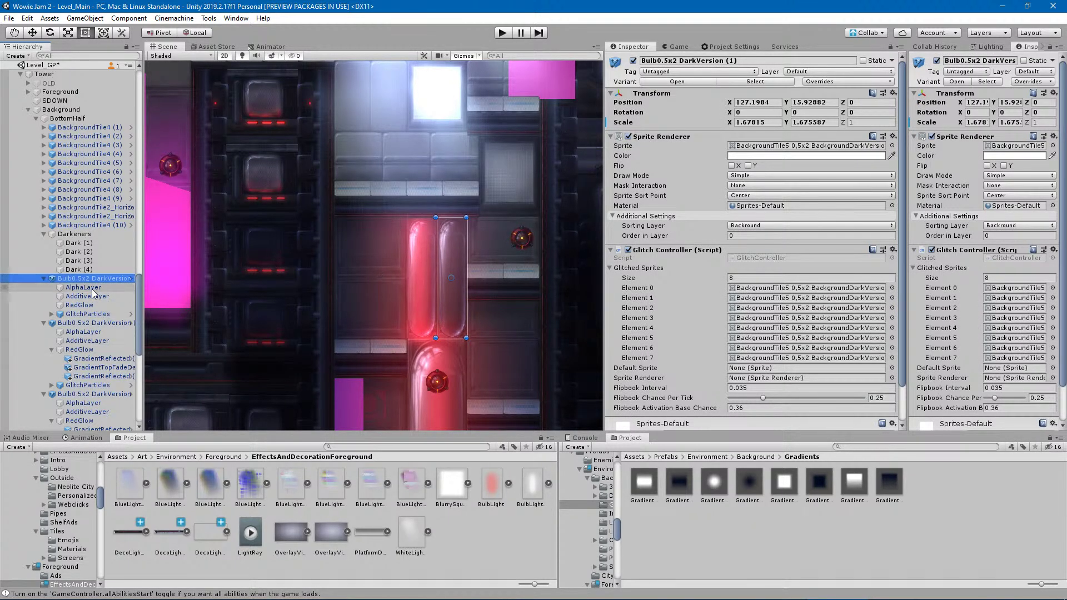
Duplicate the left bulb's three gradients into the RedGlow of Bulb0.5x2 DarkVersion (1) and shift the copies right onto that bulb.
left_click(92, 358)
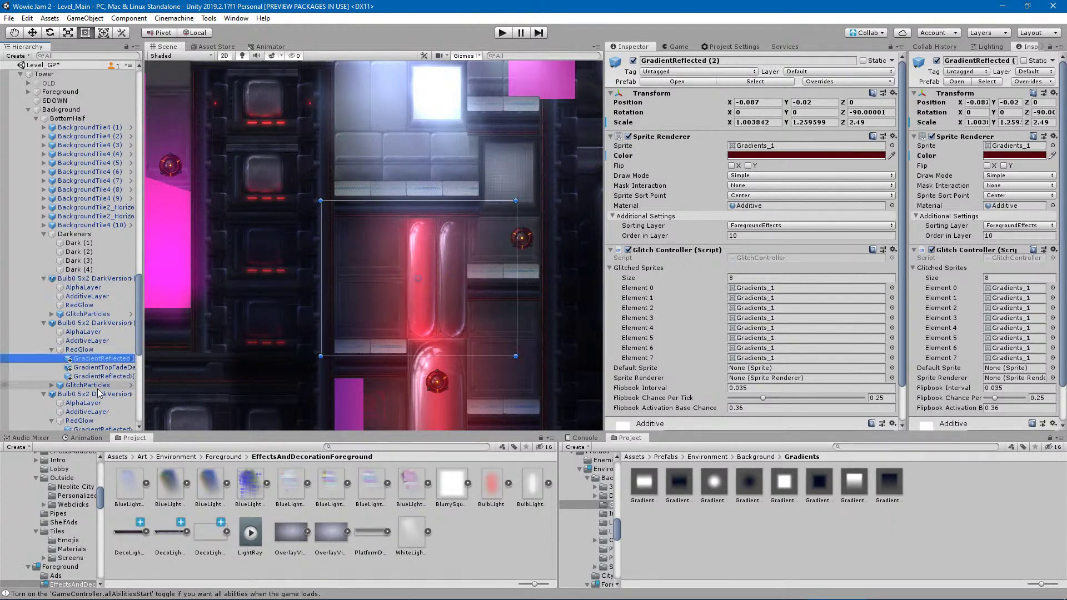
left_click(96, 377, "shift")
key("ctrl+d")
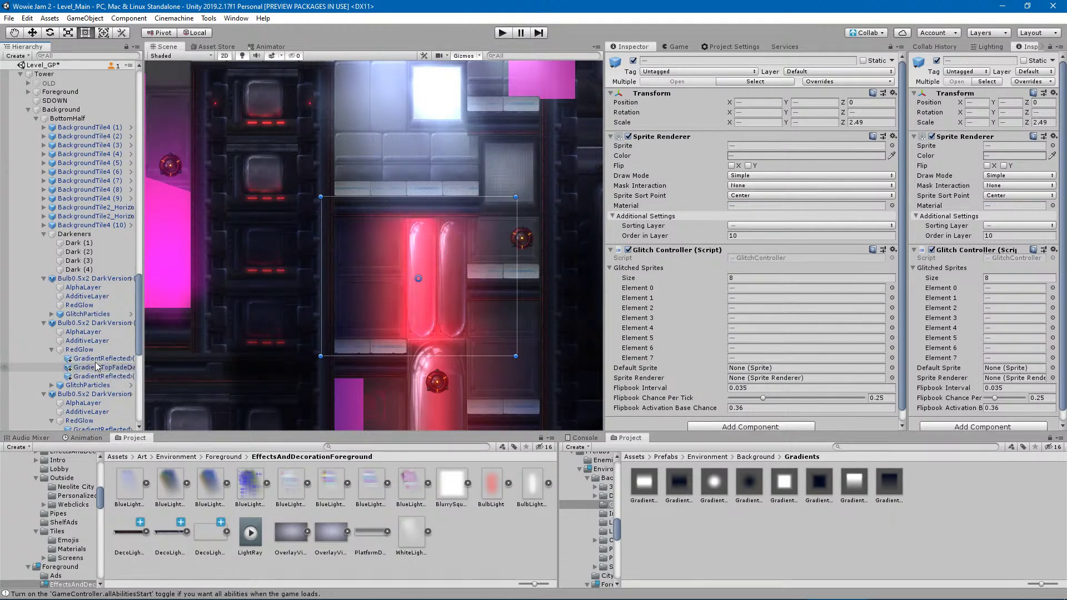
left_click_drag(92, 392, 97, 310)
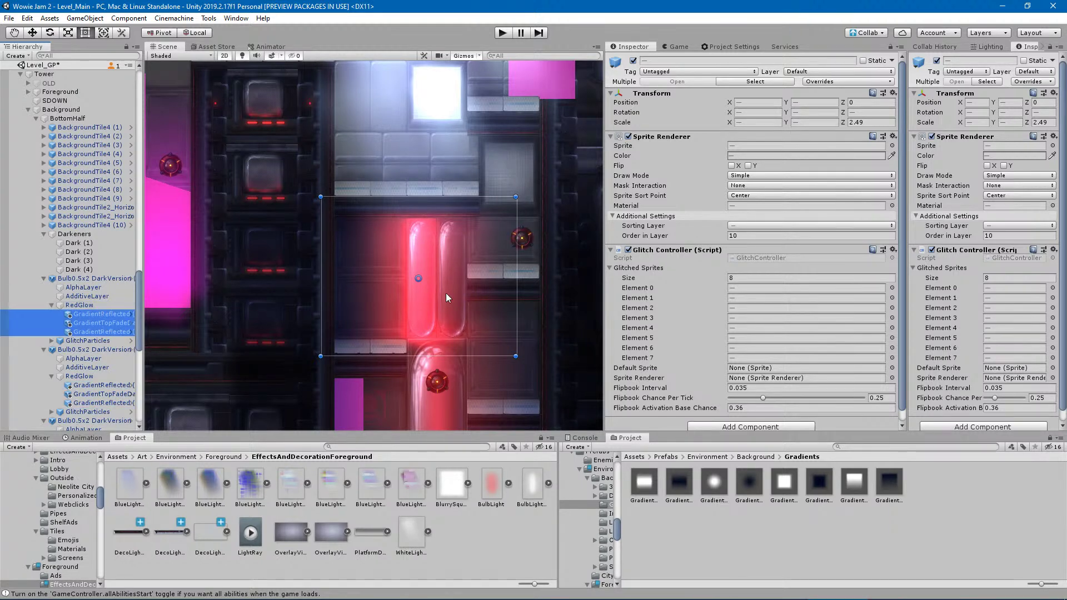
left_click_drag(408, 314, 445, 315)
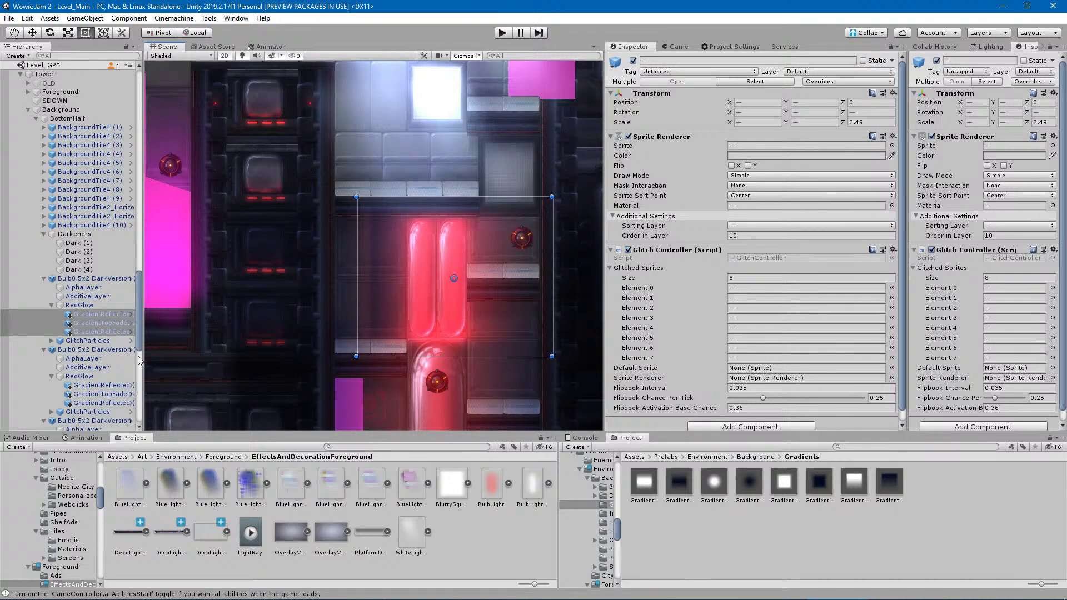
left_click(102, 333)
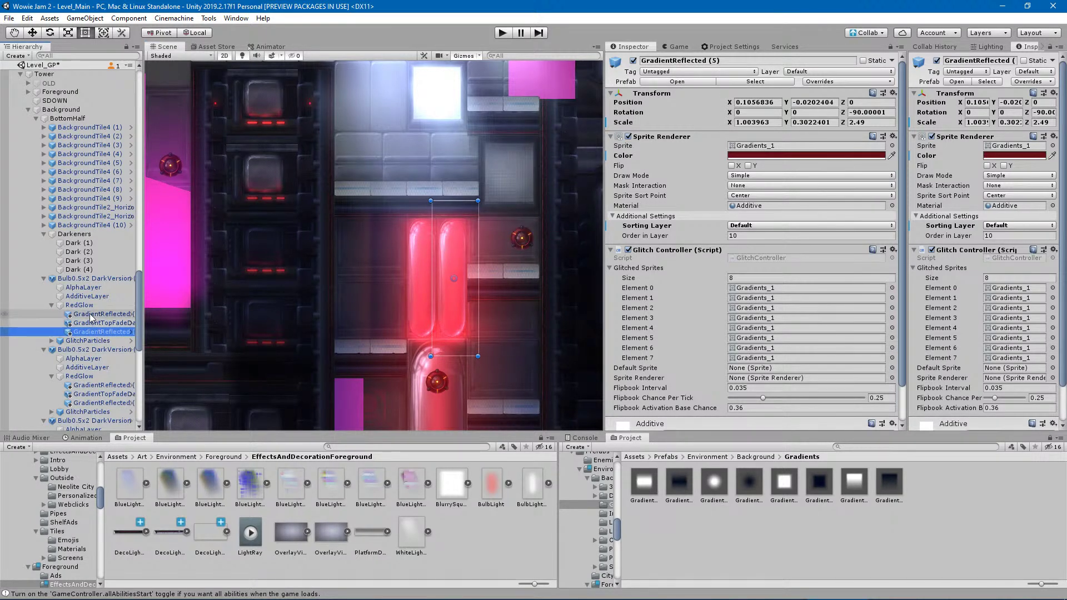
left_click(92, 315)
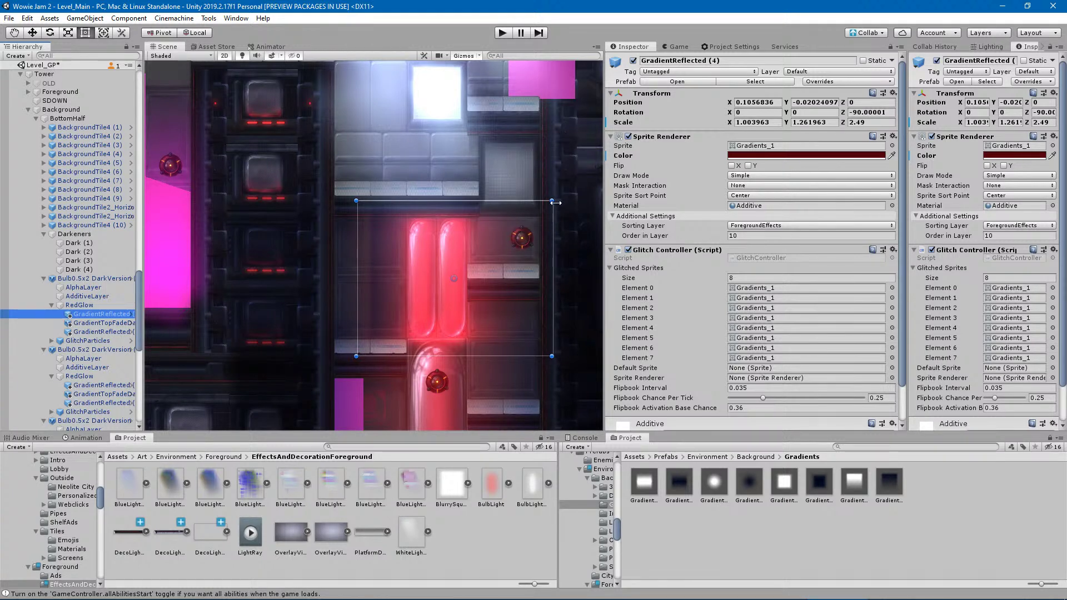
left_click_drag(555, 197, 318, 379)
key("ctrl+z")
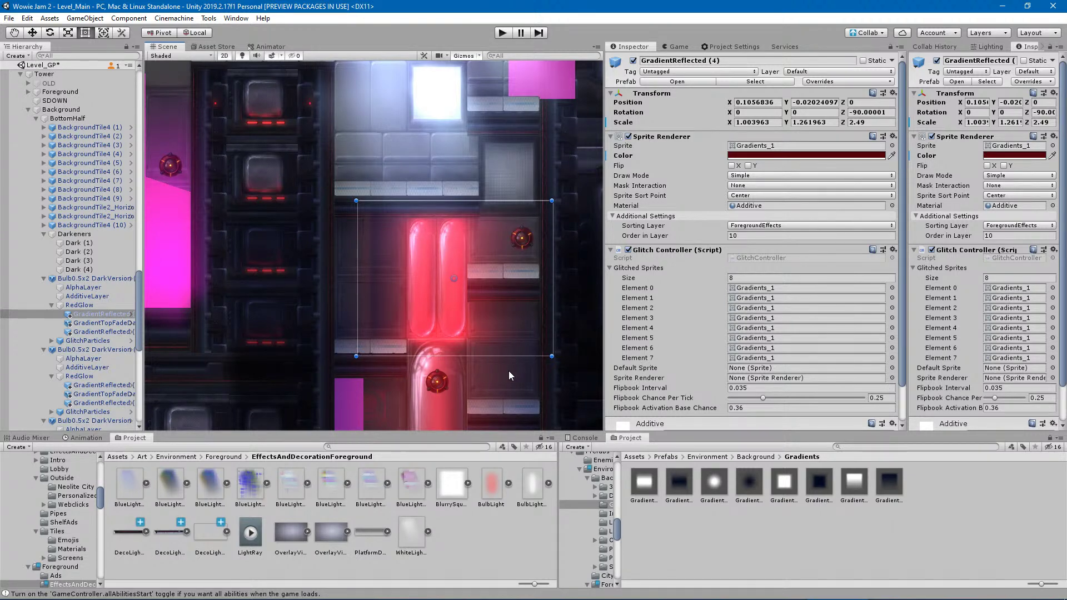
Rotate GradientTopFadeDark (3) to -90 degrees on Z and move it to the bulb's right side at X 2.11, Y 0.11.
left_click(100, 322)
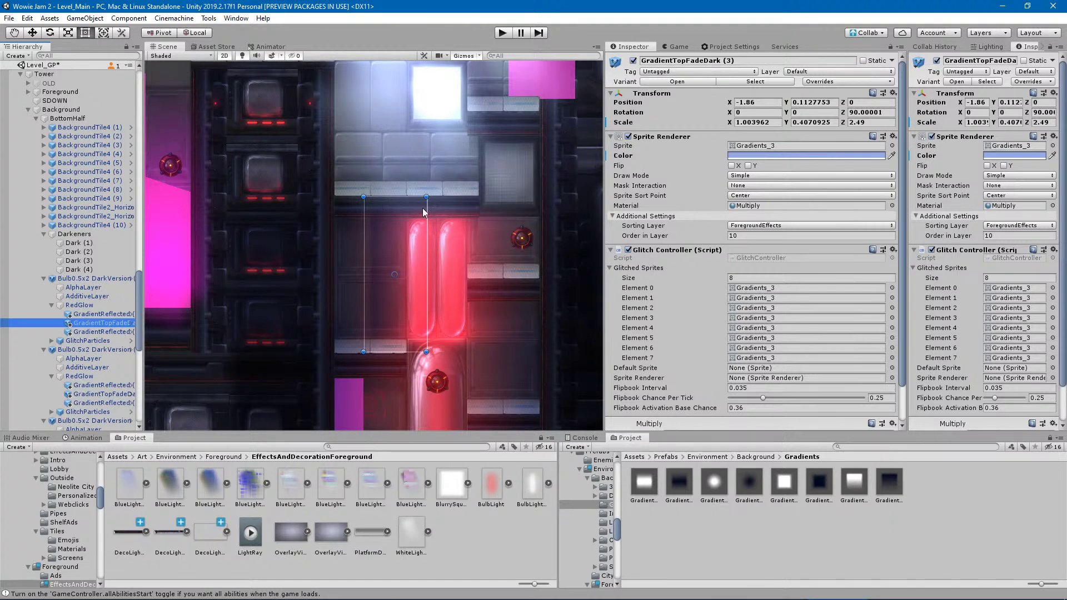
left_click_drag(431, 192, 339, 448)
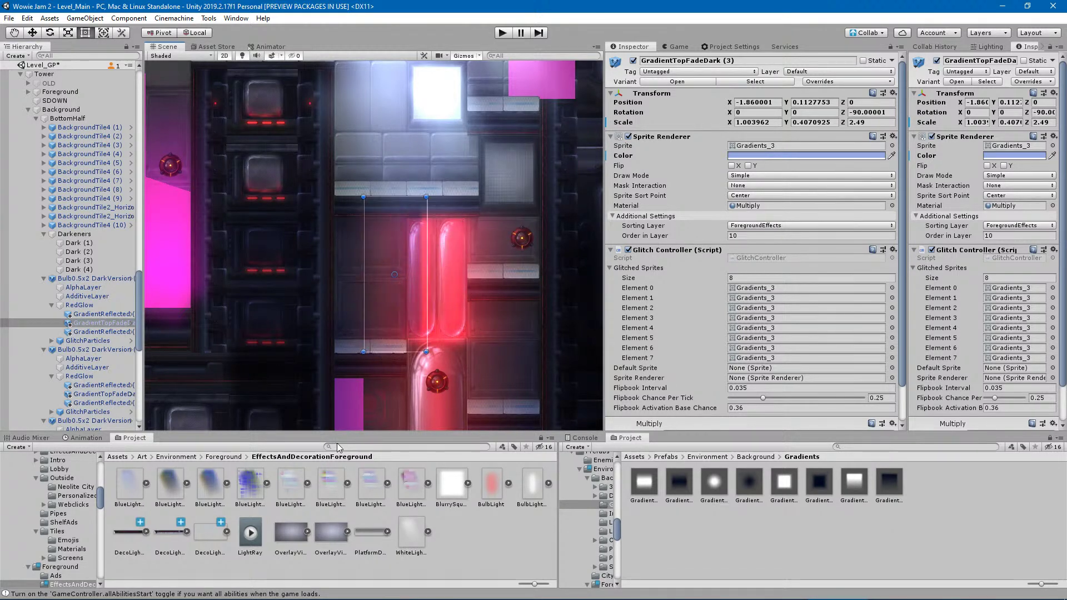
left_click_drag(397, 313, 521, 328)
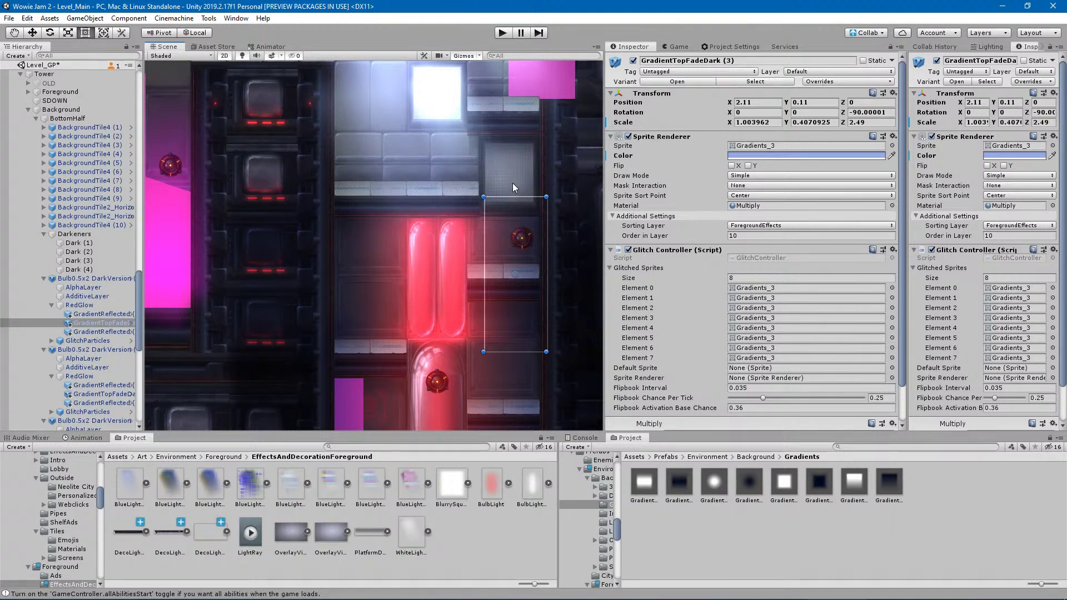
Stretch GradientTopFadeDark (3) upward to an X scale of about 1.44, centring it at about Y 1.21.
left_click_drag(513, 199, 521, 133)
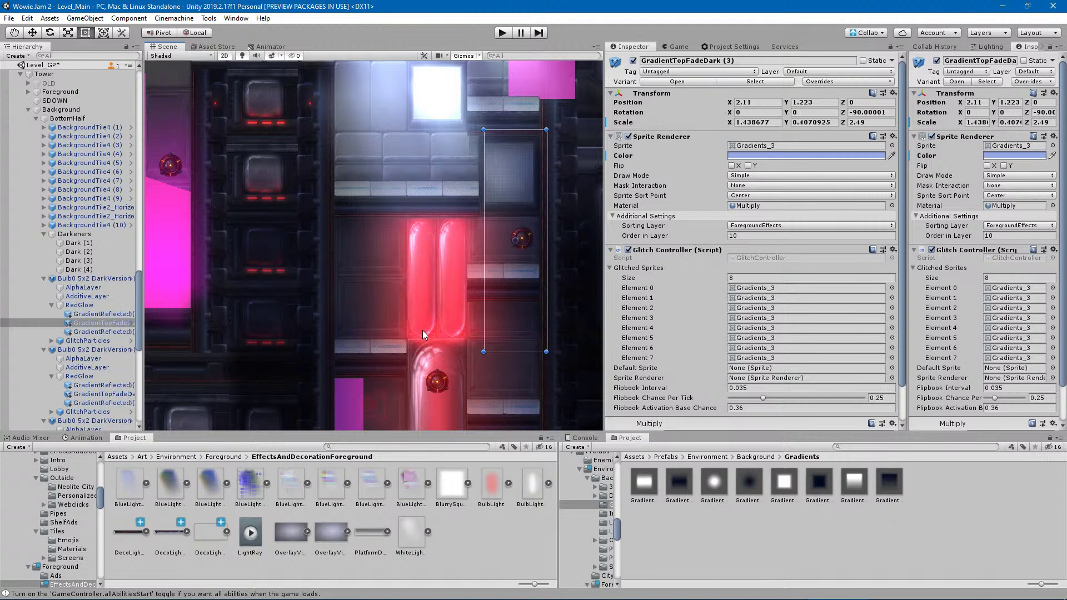
mouse_move(522, 129)
left_mouse_down()
mouse_move(525, 201)
mouse_move(532, 130)
left_mouse_up()
Darken the red colour of the wide GradientReflected glow in the RedGlow groups of both small 0.5x2 bulbs together.
left_click(108, 332)
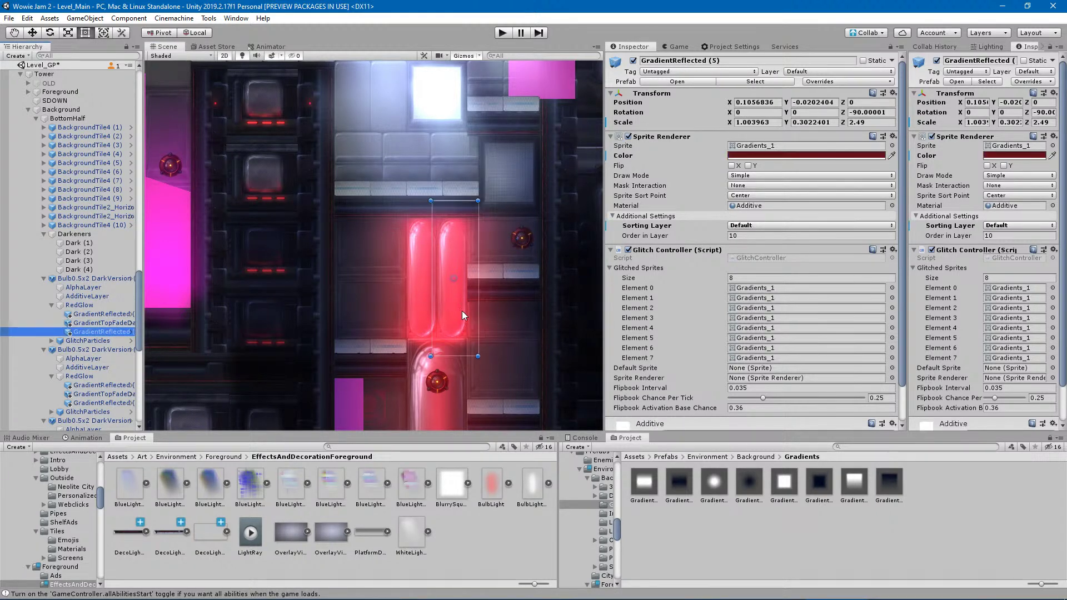
left_click(105, 314)
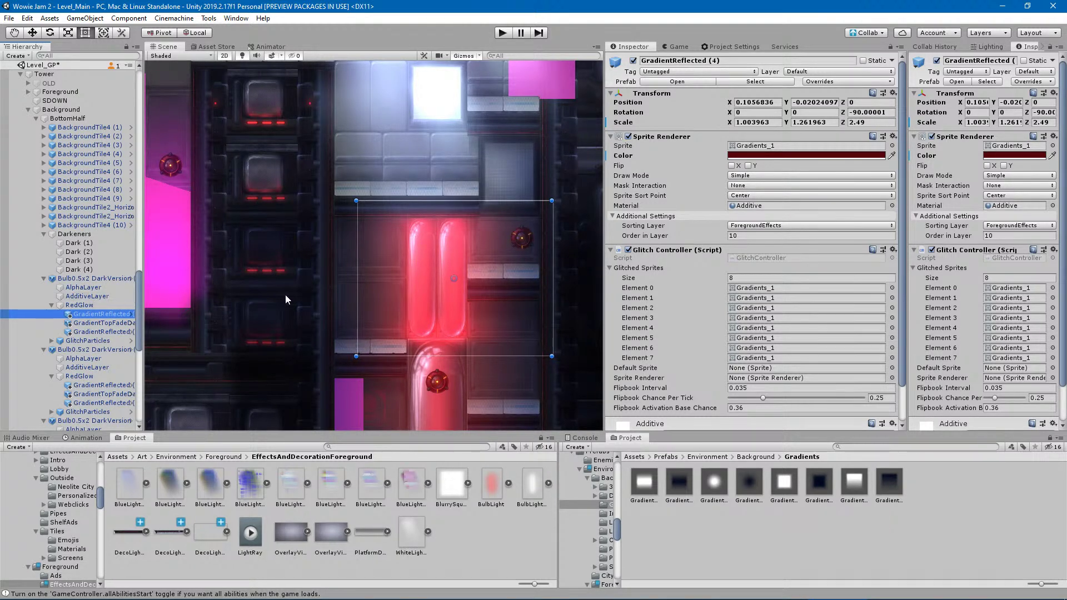
left_click(110, 388, "ctrl")
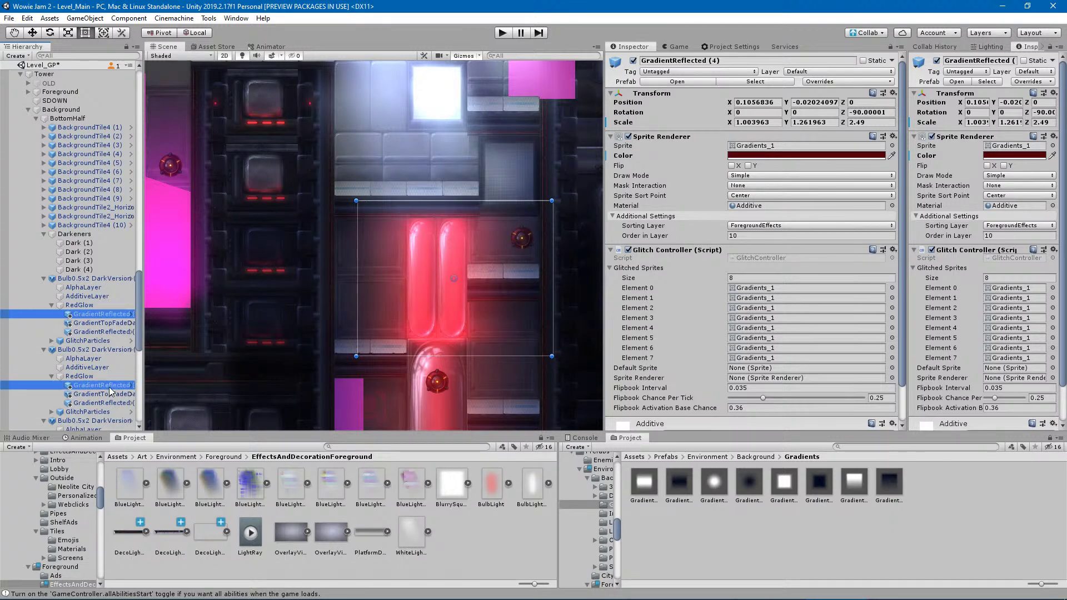
left_click(836, 155)
left_click_drag(649, 365, 650, 361)
left_click(684, 250)
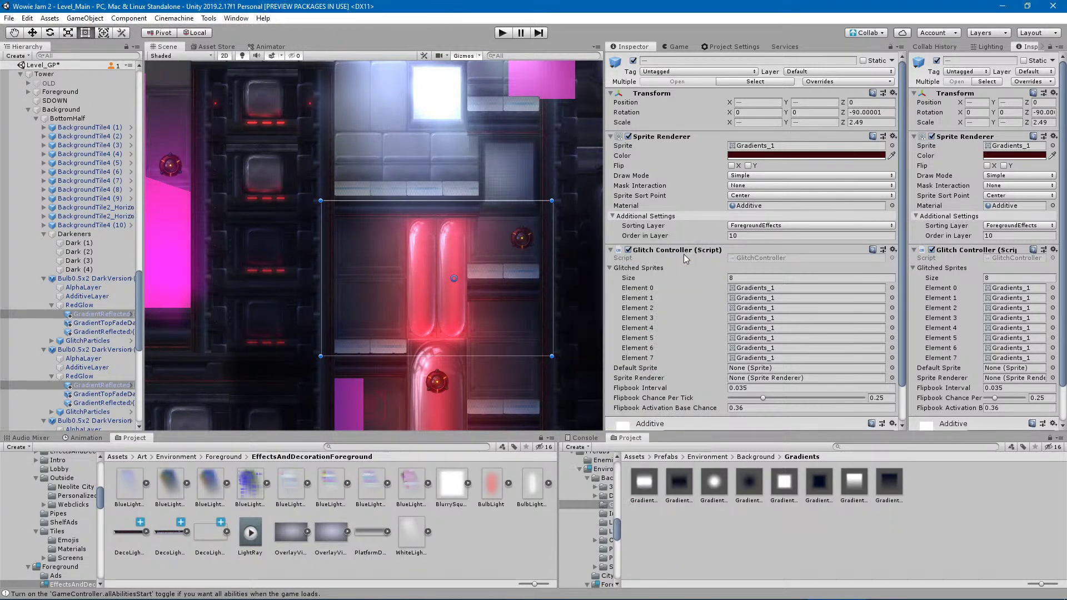
left_click(94, 315)
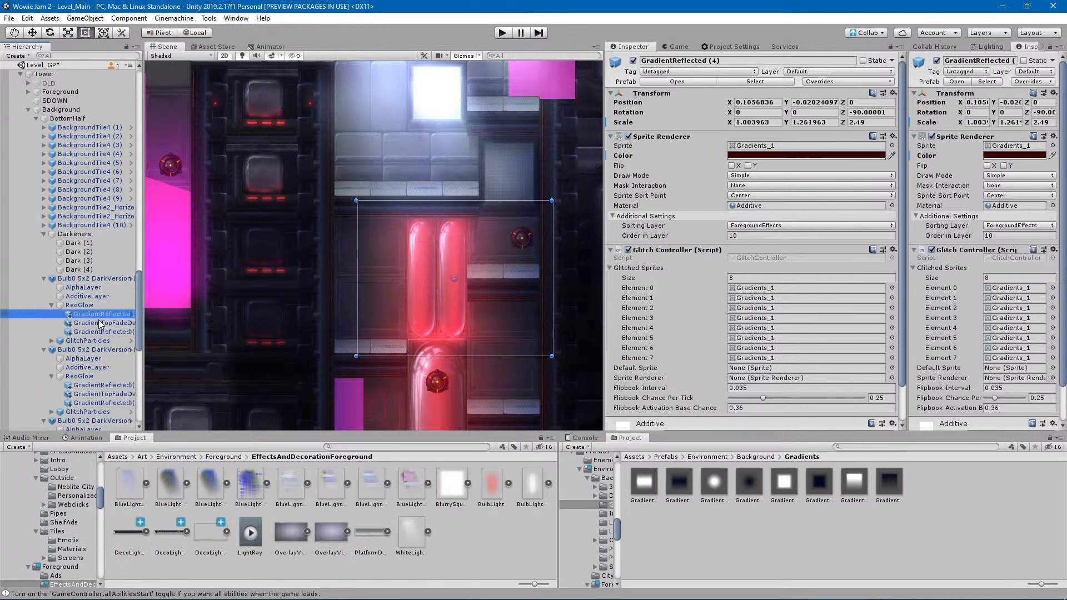
middle_click_drag(416, 283, 414, 103)
middle_click_drag(457, 241, 470, 367)
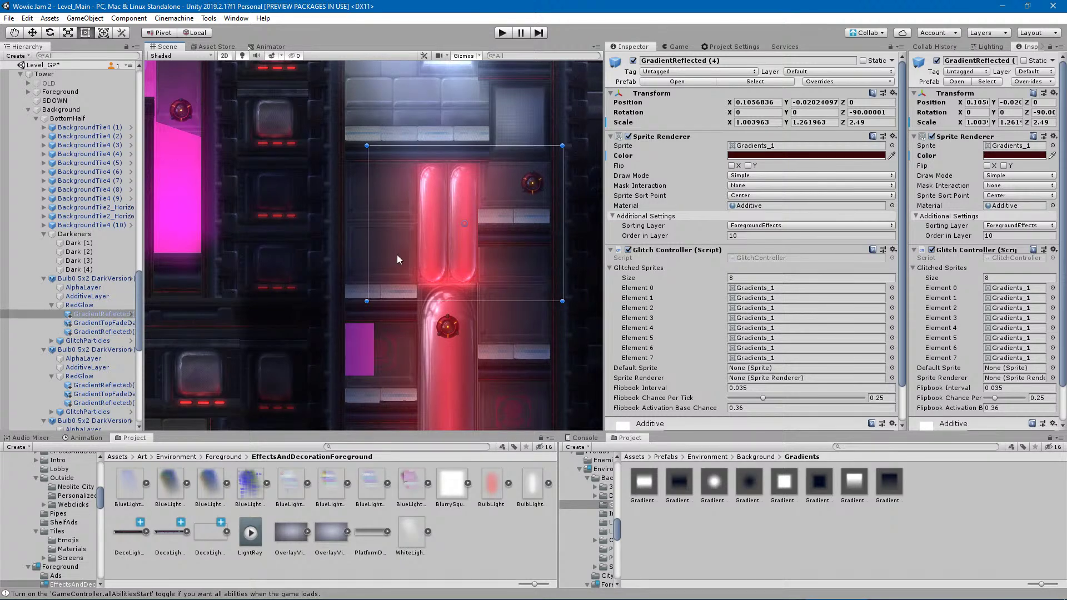
left_click(455, 272)
left_click(497, 545)
Locate BackgroundTile3 beside the bulbs and try its BlueLightRay child by switching it on and off.
middle_click_drag(508, 322, 405, 379)
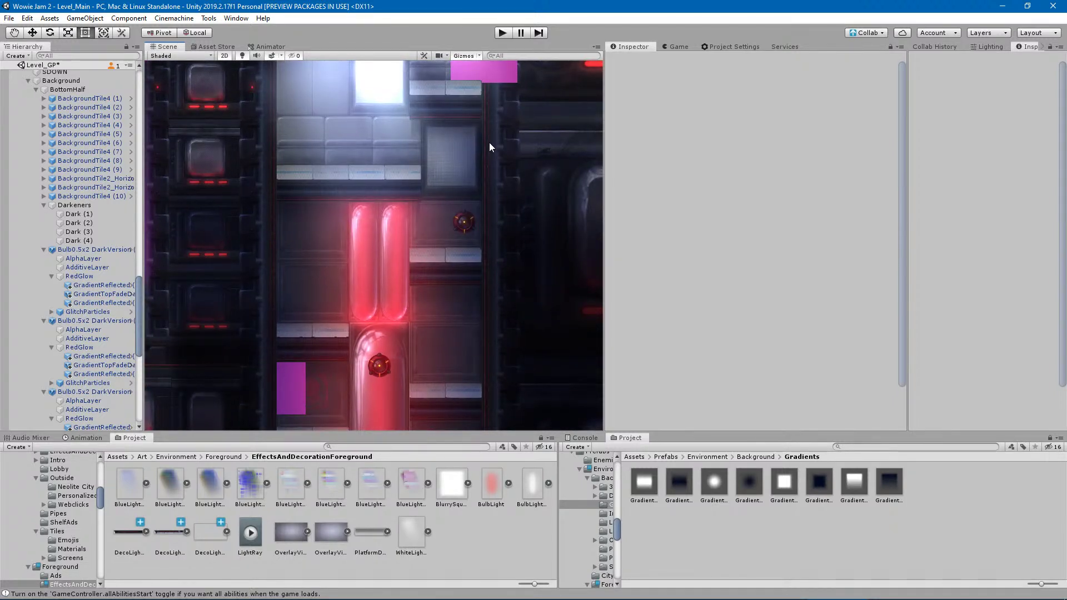
left_click(436, 188)
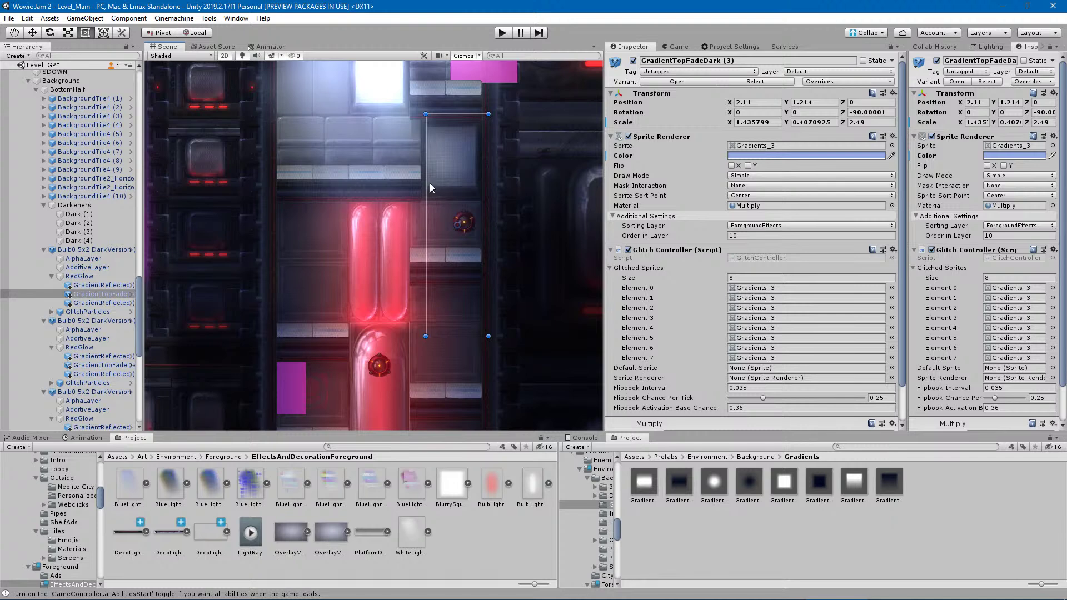
left_click(423, 147)
left_click(423, 144)
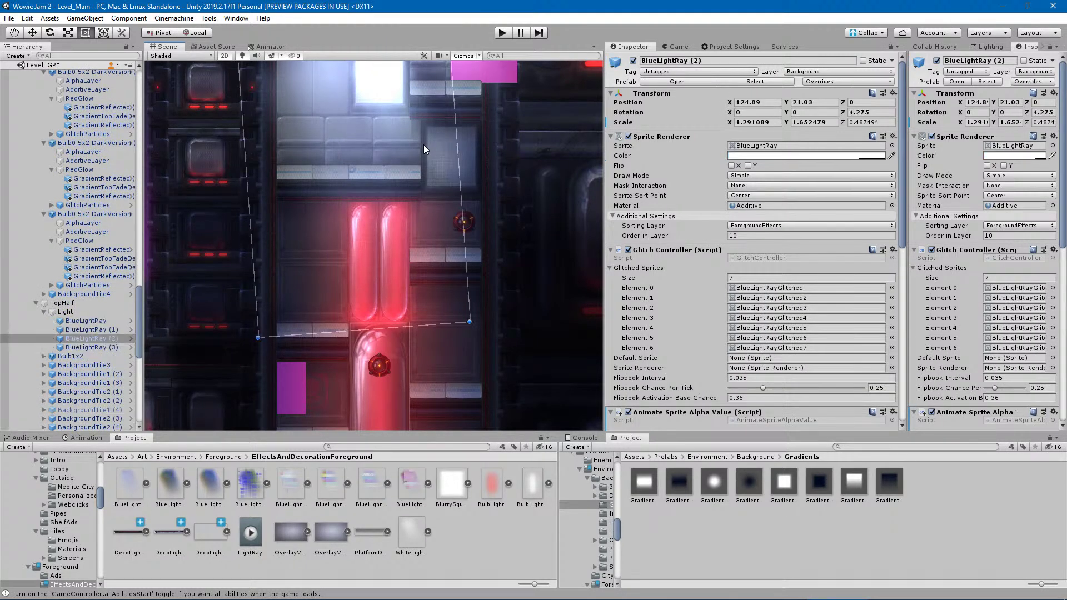
left_click(424, 146)
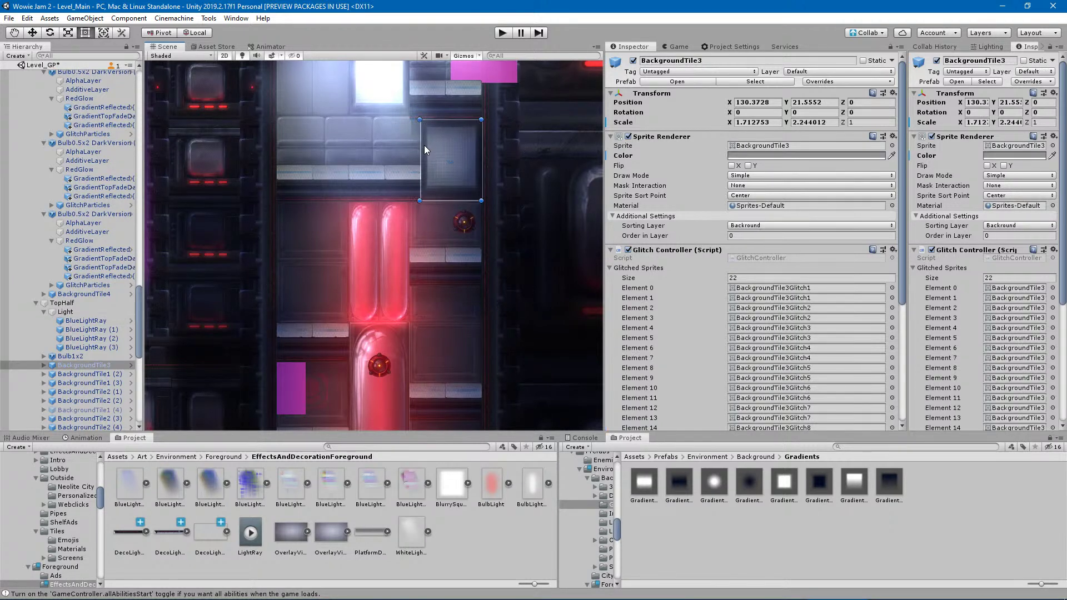
left_click(44, 365)
left_click(82, 373)
left_click(632, 61)
left_click(632, 60)
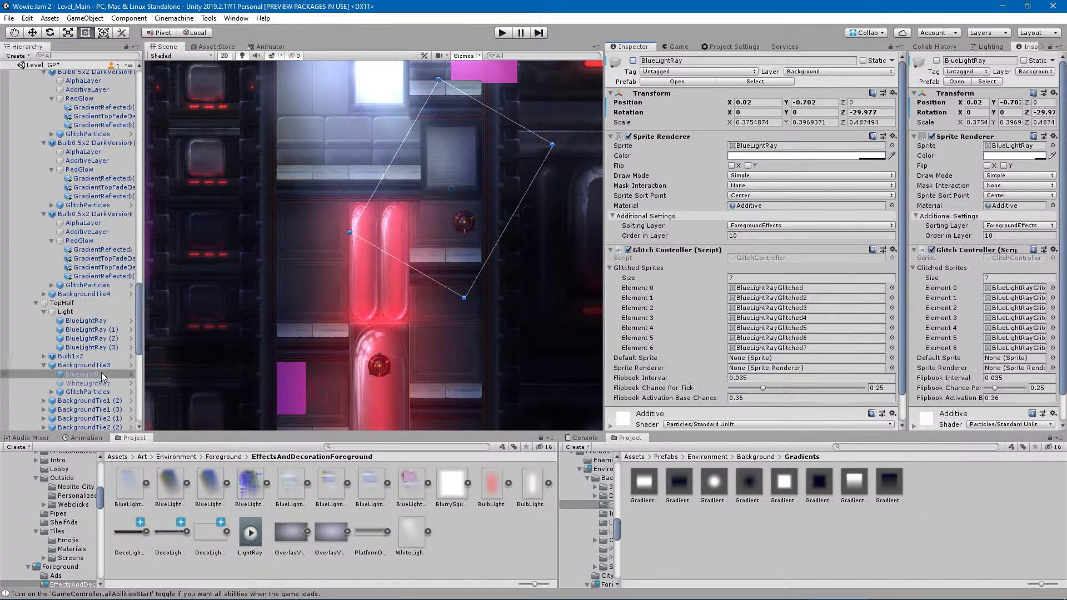
Brighten BackgroundTile3's sprite colour to light grey E7E7E7.
left_click(78, 366)
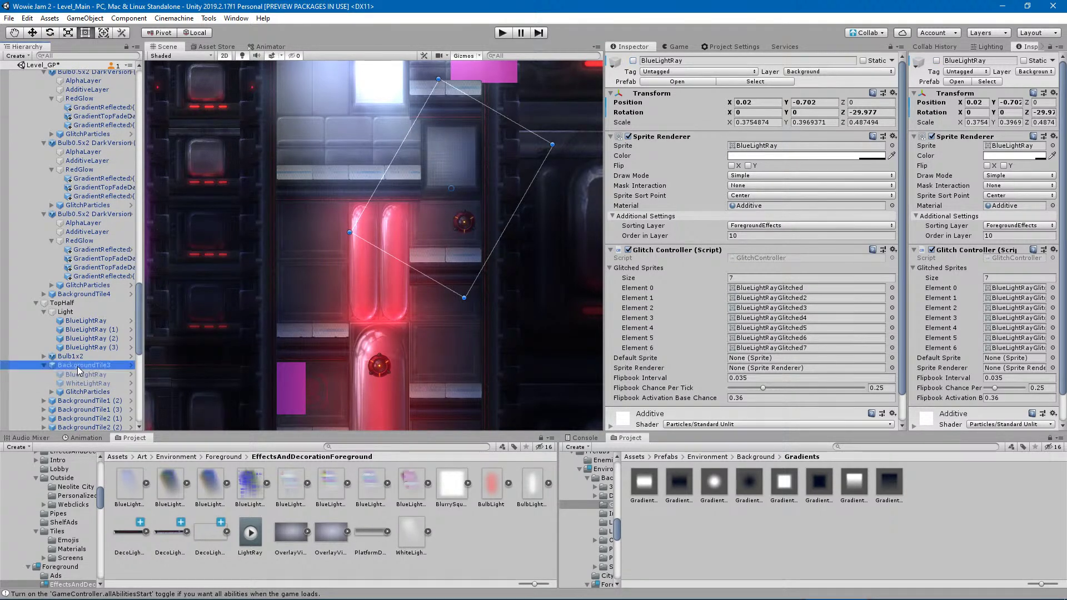
left_click(770, 156)
mouse_move(603, 339)
left_mouse_down()
mouse_move(585, 311)
mouse_move(575, 322)
left_mouse_up()
Try BackgroundTile3's WhiteLightRay child by enabling it and disabling it again.
left_click(106, 382)
left_click(106, 383)
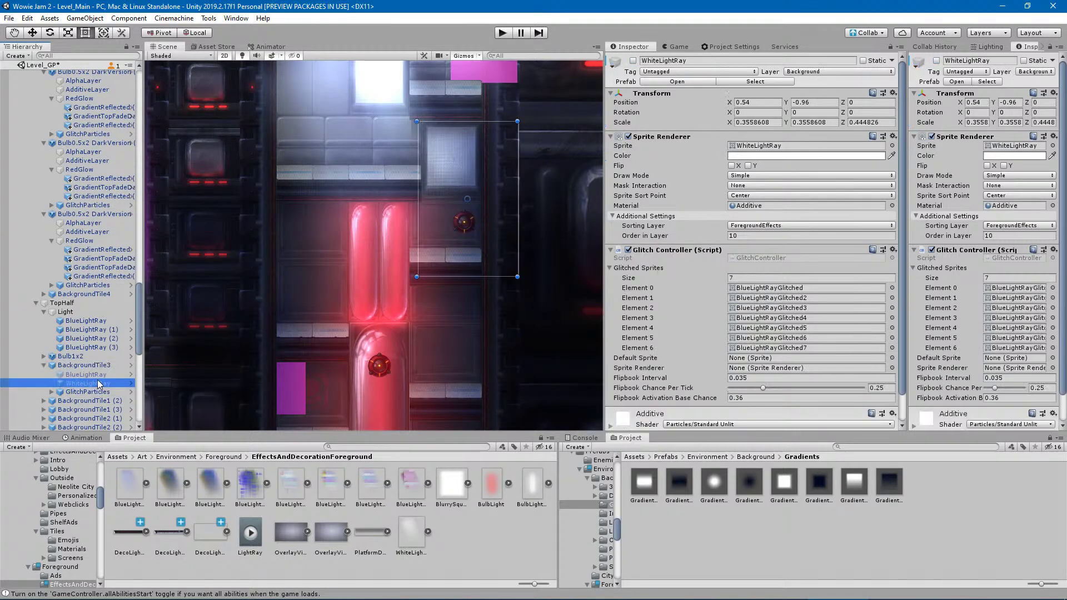
left_click(632, 61)
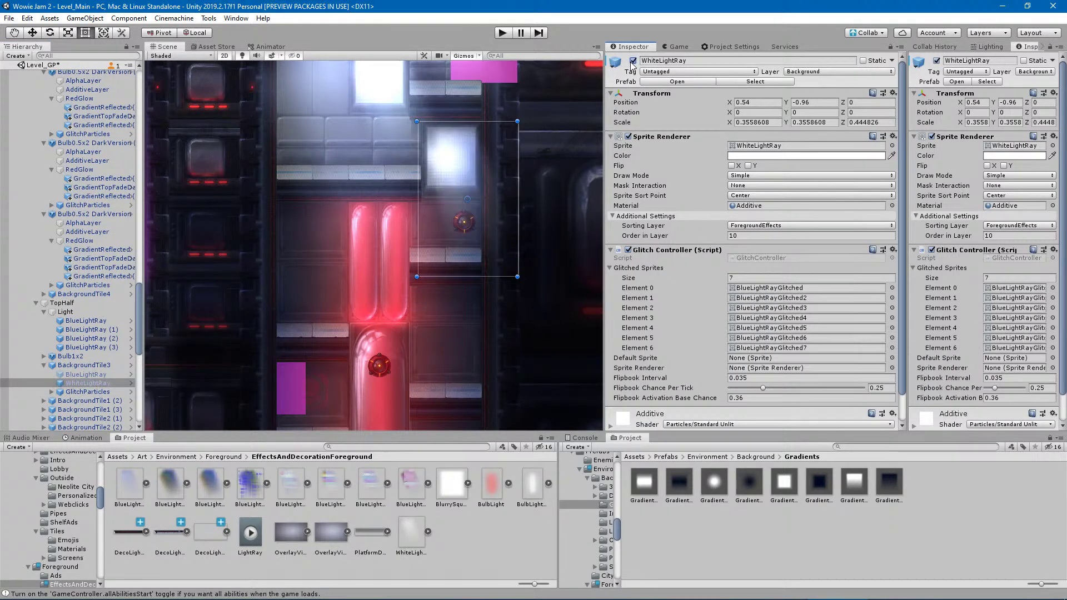
left_click(632, 62)
Enable BackgroundTile3's BlueLightRay child and set the tile's own sprite colour to white FFFFFF.
left_click(86, 374)
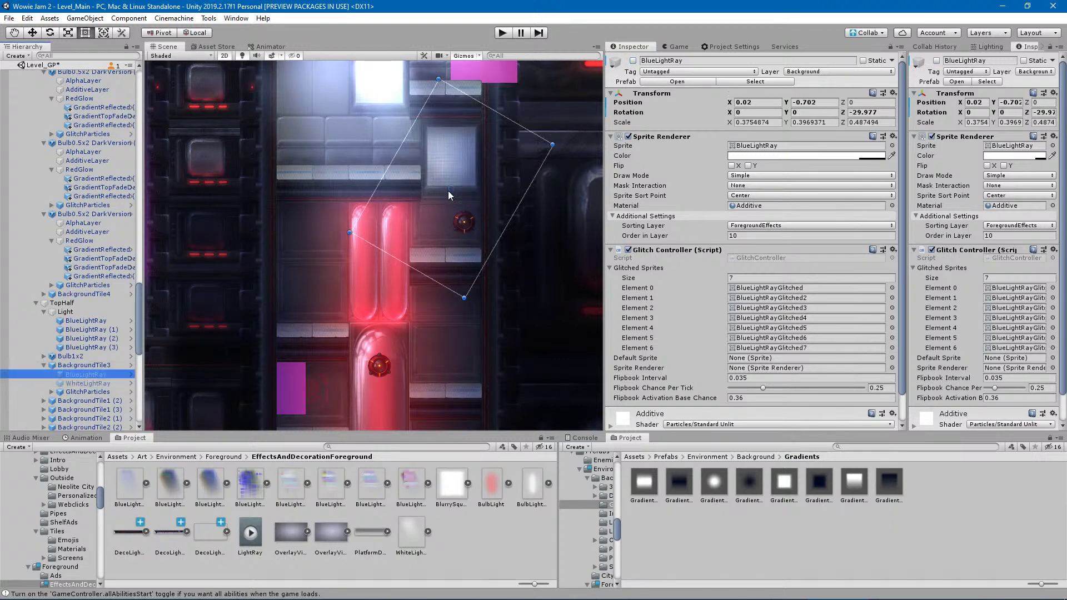
left_click(633, 61)
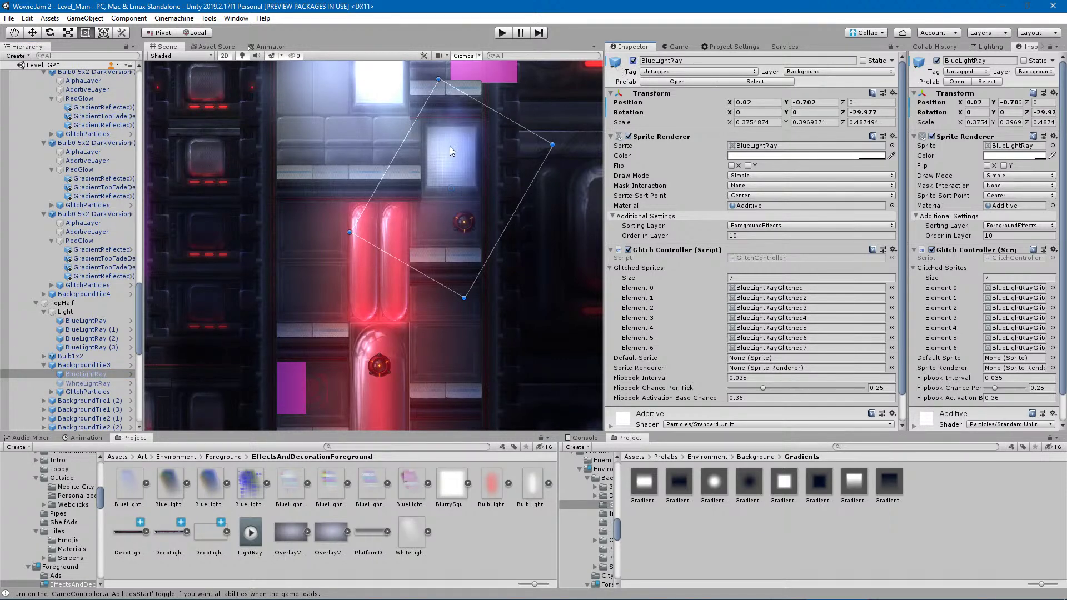
left_click(83, 365)
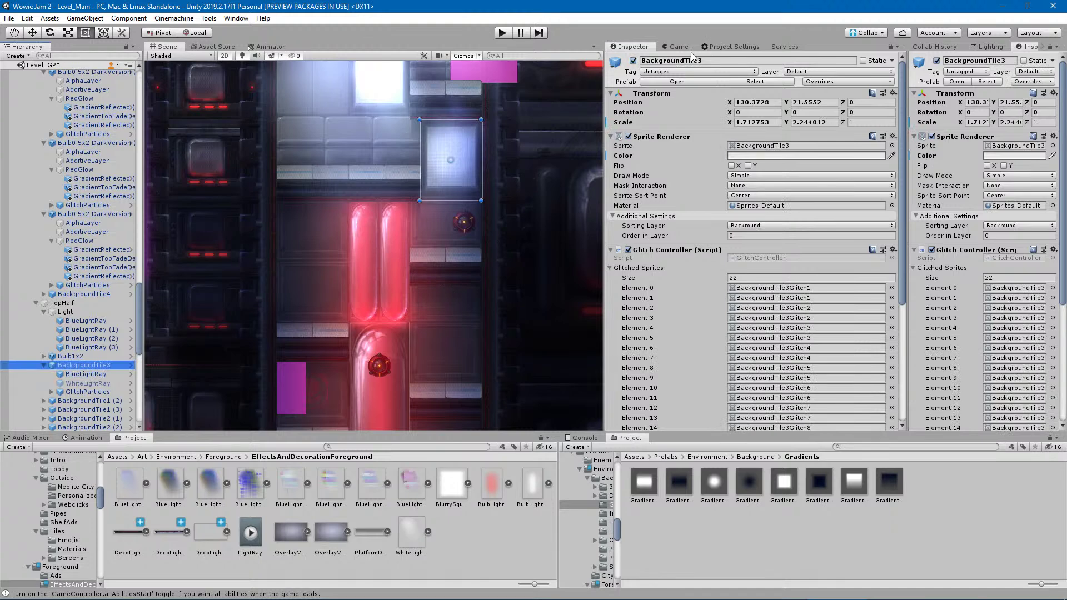
left_click(797, 156)
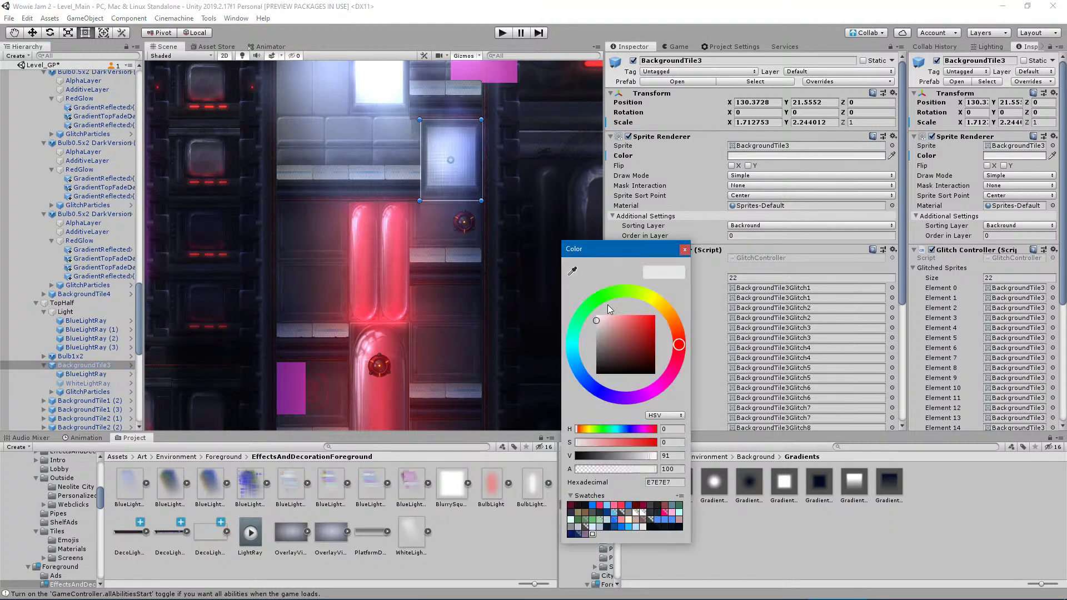
left_click_drag(605, 332, 570, 286)
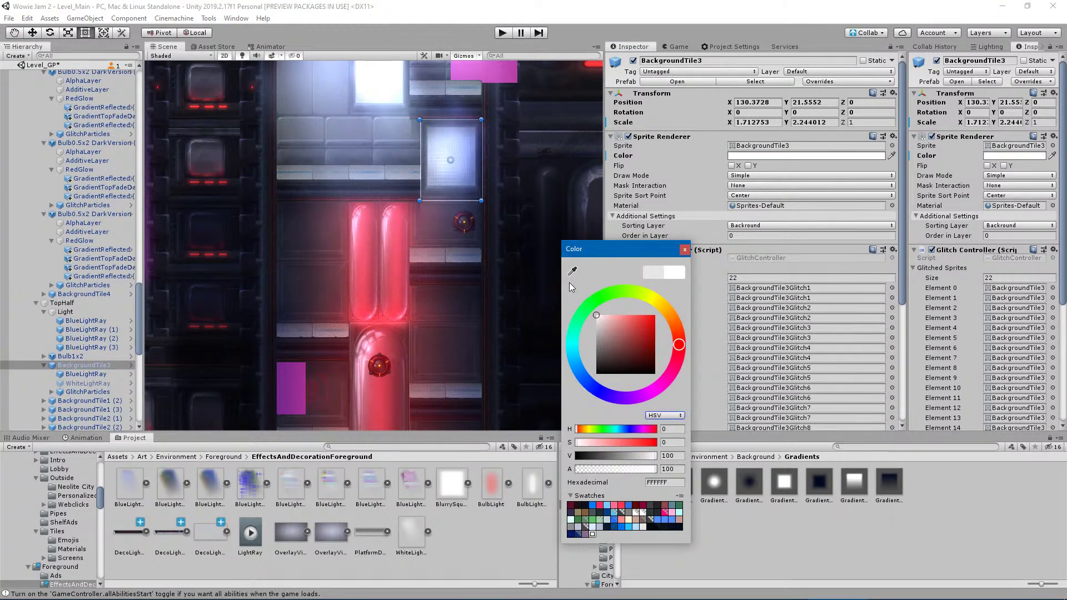
left_click(685, 249)
left_click(478, 541)
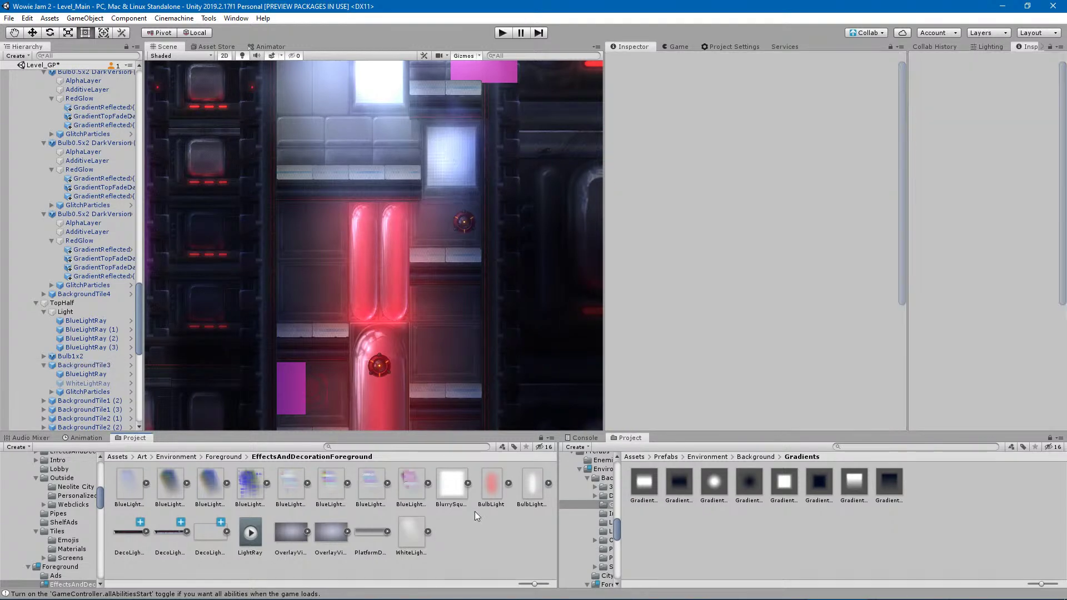
Stretch the tall bulb's narrow GradientReflected (1) glow downward to an X scale of about 1.068 and Y position -0.175.
middle_click_drag(544, 327, 593, 338)
scroll(532, 333, "down", 9)
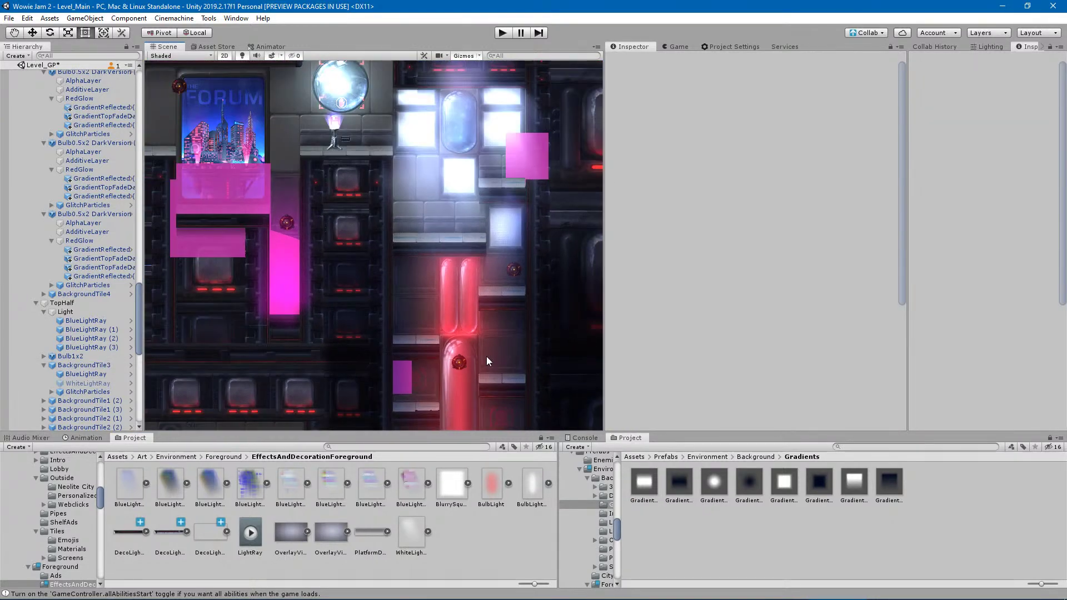
middle_click_drag(489, 356, 464, 186)
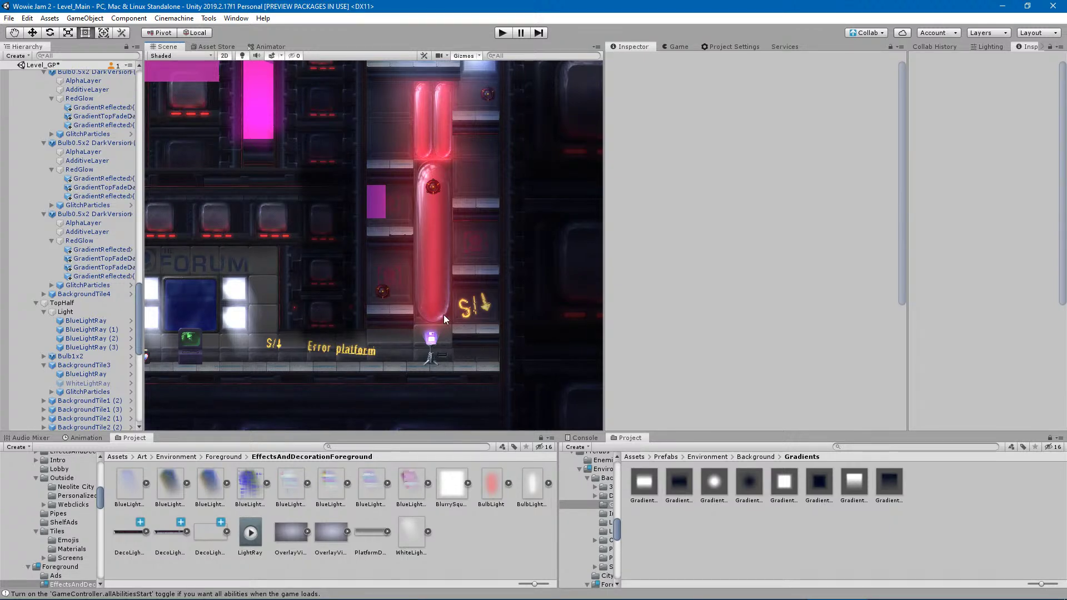
left_click(434, 293)
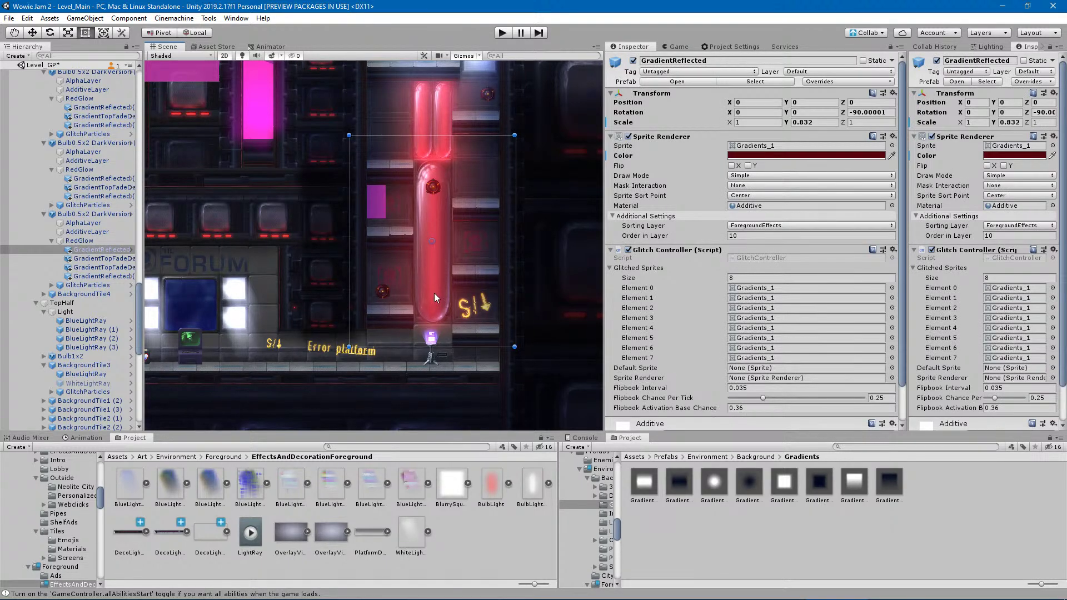
left_click(102, 276)
left_click_drag(431, 347, 435, 363)
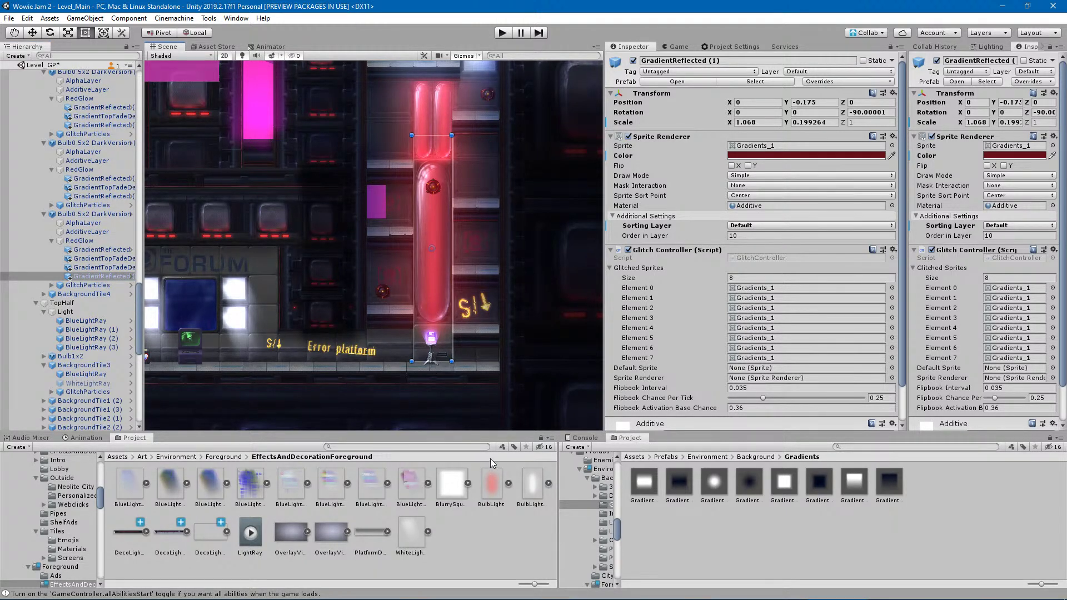
left_click(474, 522)
Run the game in play mode and start it from the main menu on Normal difficulty.
middle_click_drag(363, 355, 447, 364)
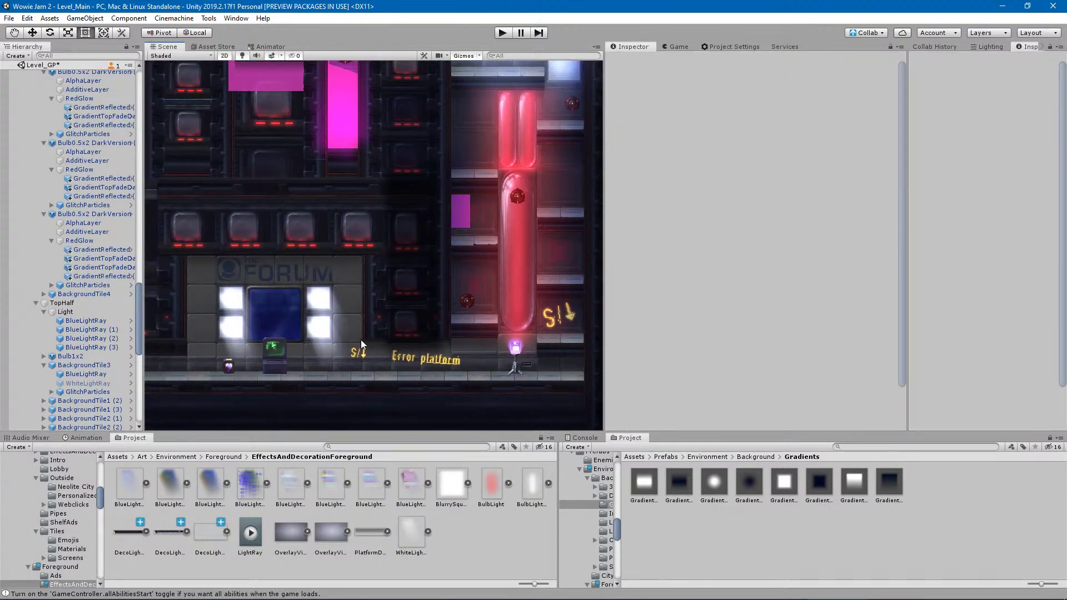
left_click(500, 34)
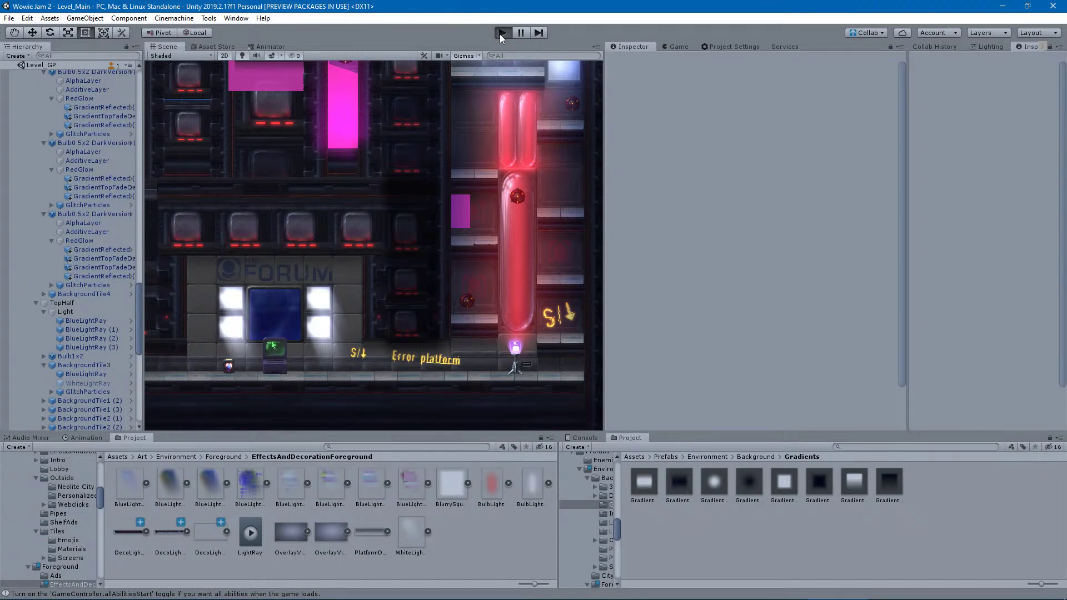
left_click(502, 32)
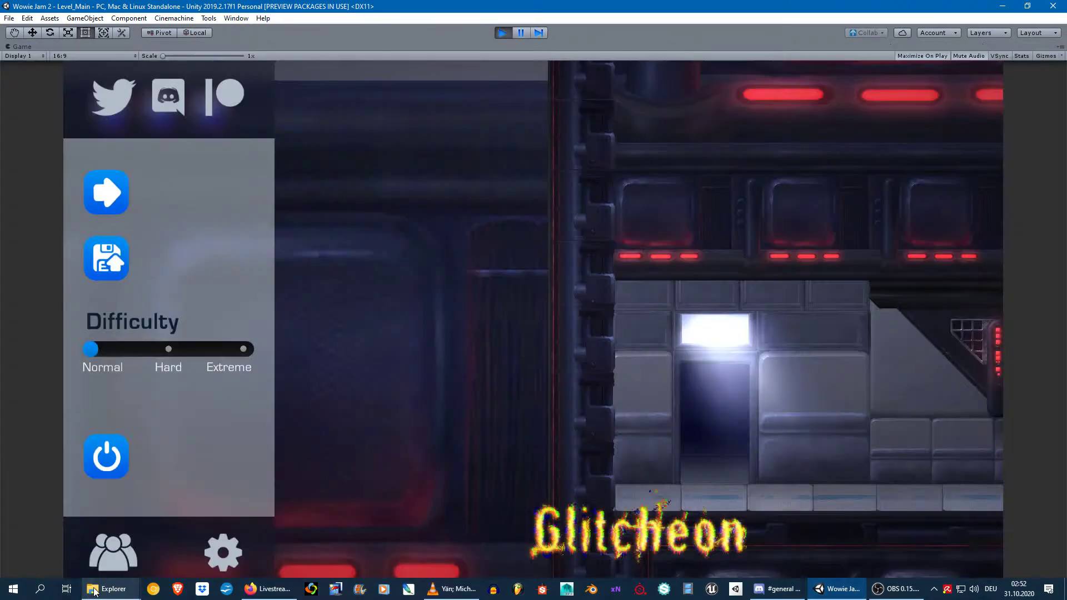
mouse_move(894, 590)
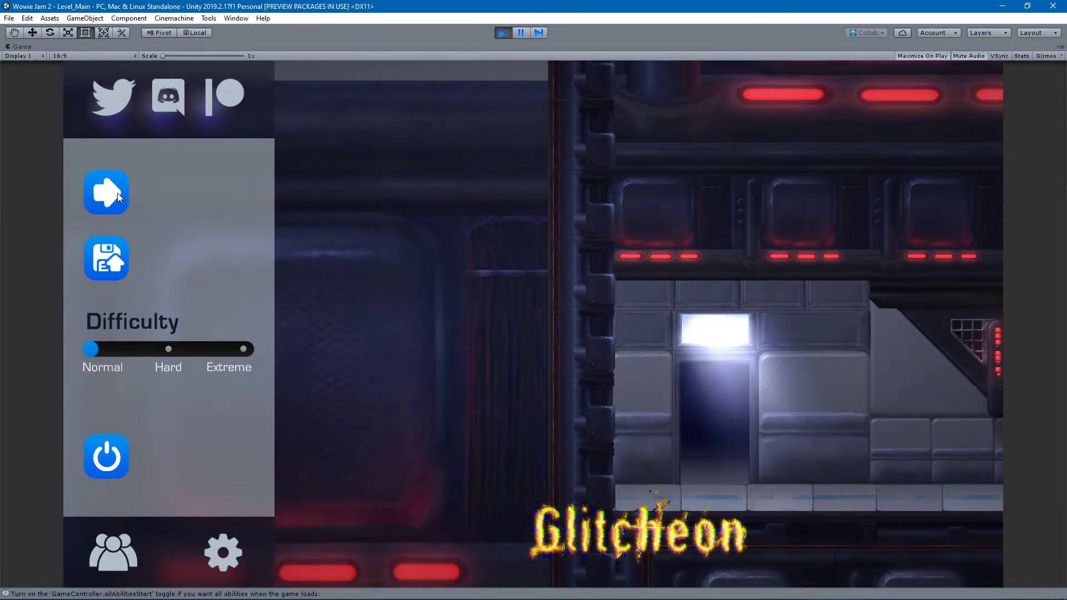
left_click(114, 193)
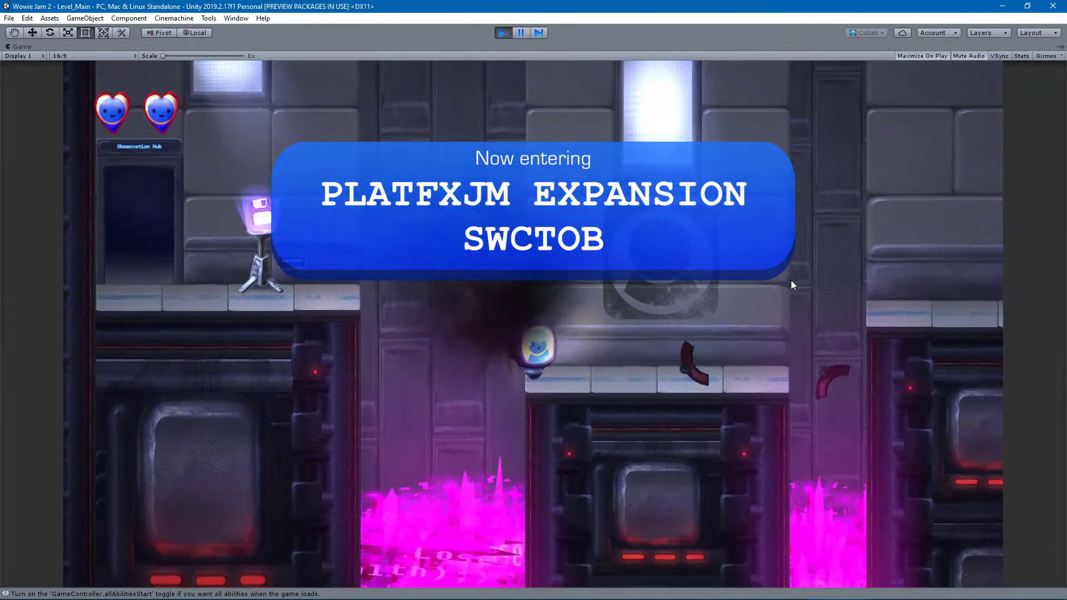
Playtest rightward across the Platform Expansion Sector's platforms to the Forum save point and stop play mode.
key("d")
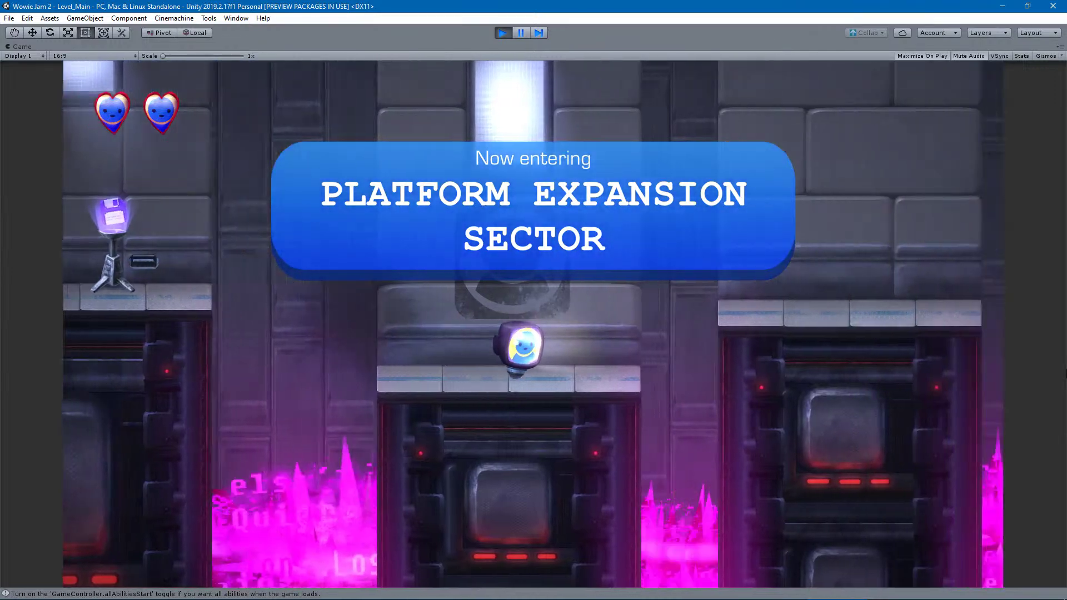
key("space")
key("d")
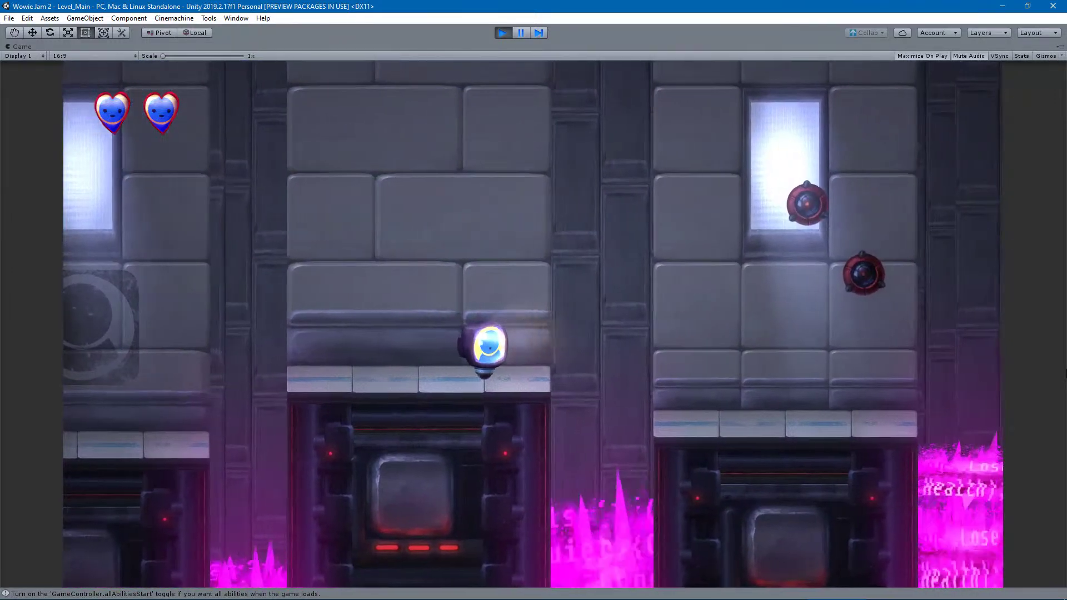
key("space")
key("d")
key("space")
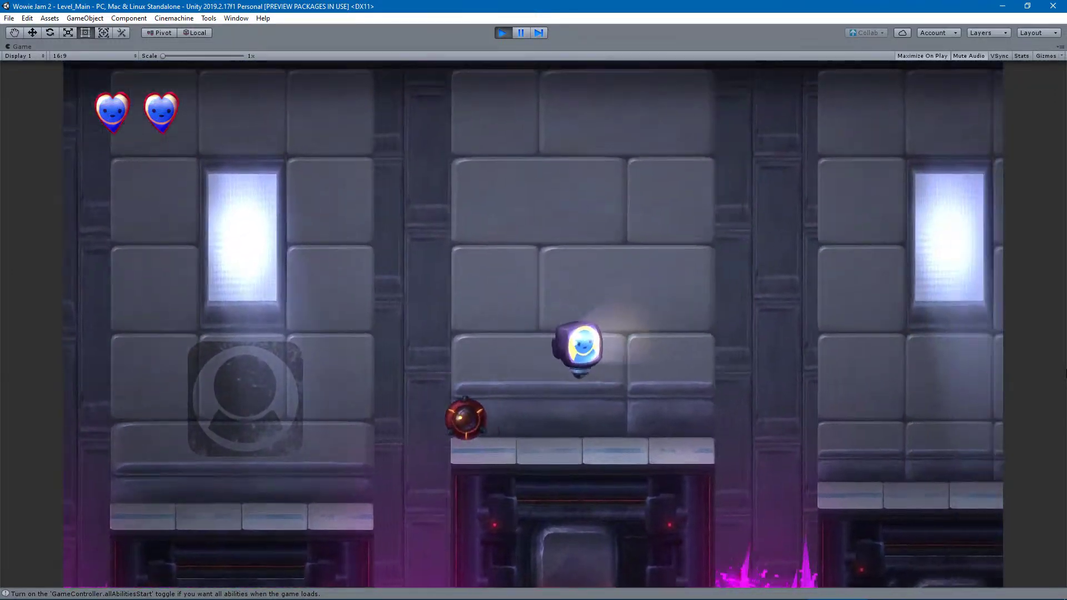
key("d")
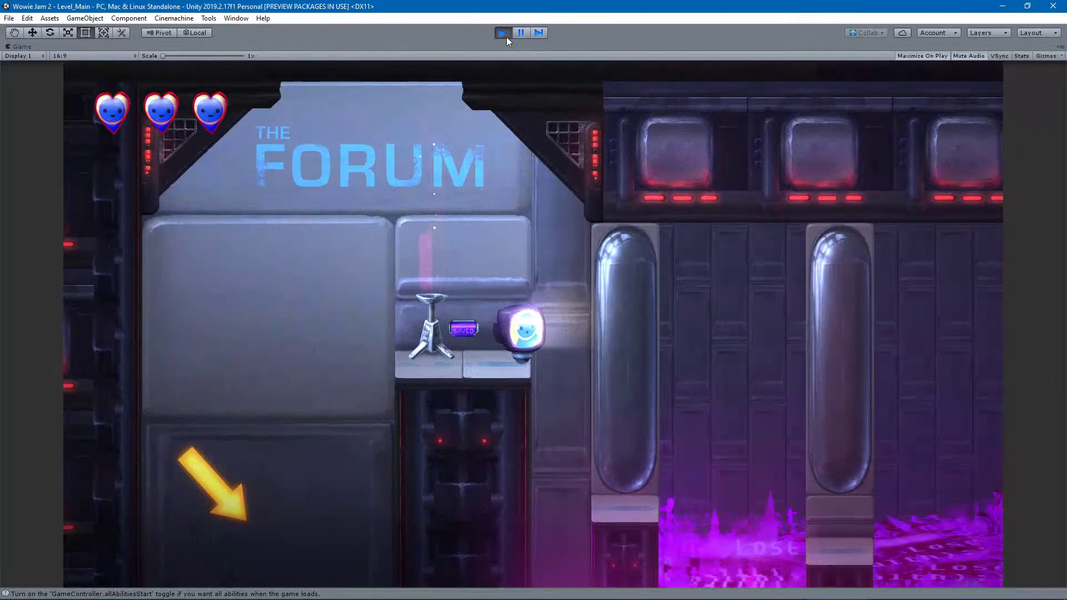
left_click(502, 35)
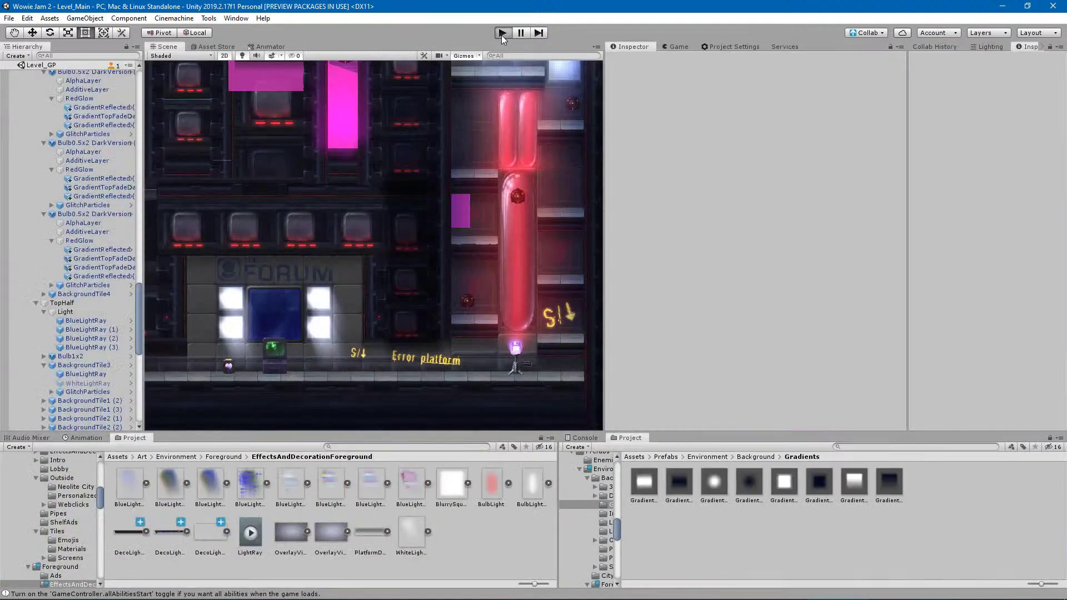
Restart play mode and begin a new game from the main menu on Normal difficulty.
left_click(502, 35)
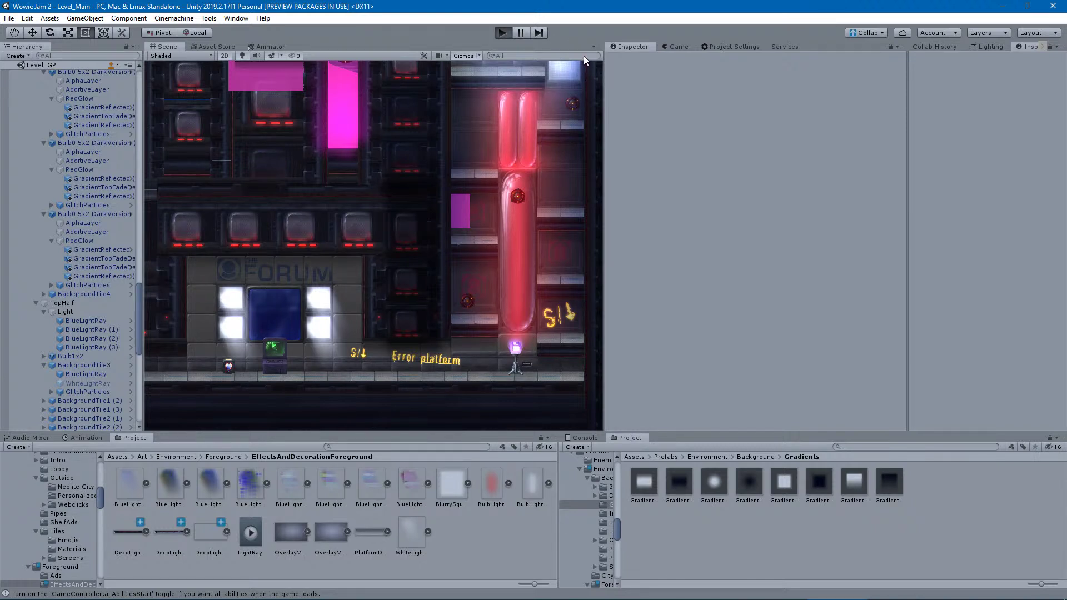
left_click(501, 36)
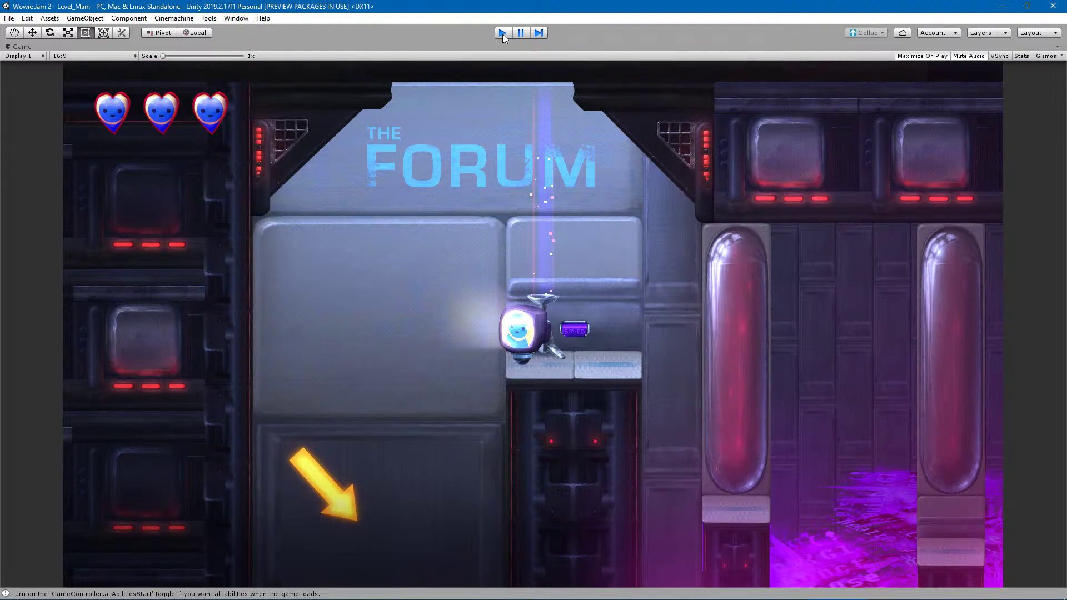
left_click(501, 34)
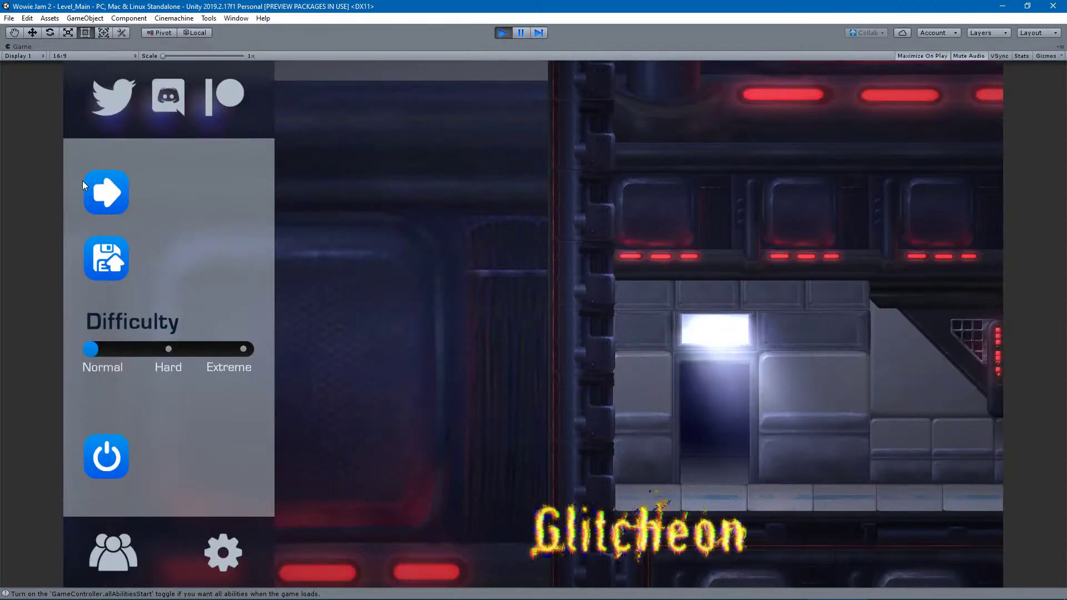
left_click(86, 188)
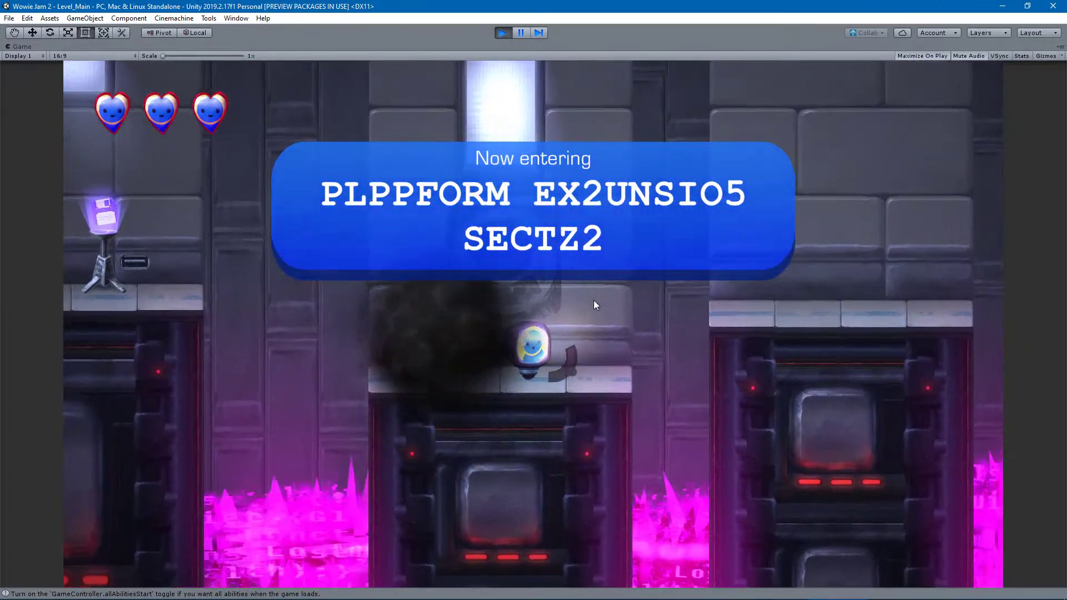
Playtest rightward from the Observation Hub across the Platform Expansion Sector's platforms, past the first mines and the large Forum sign.
key("a")
key("d")
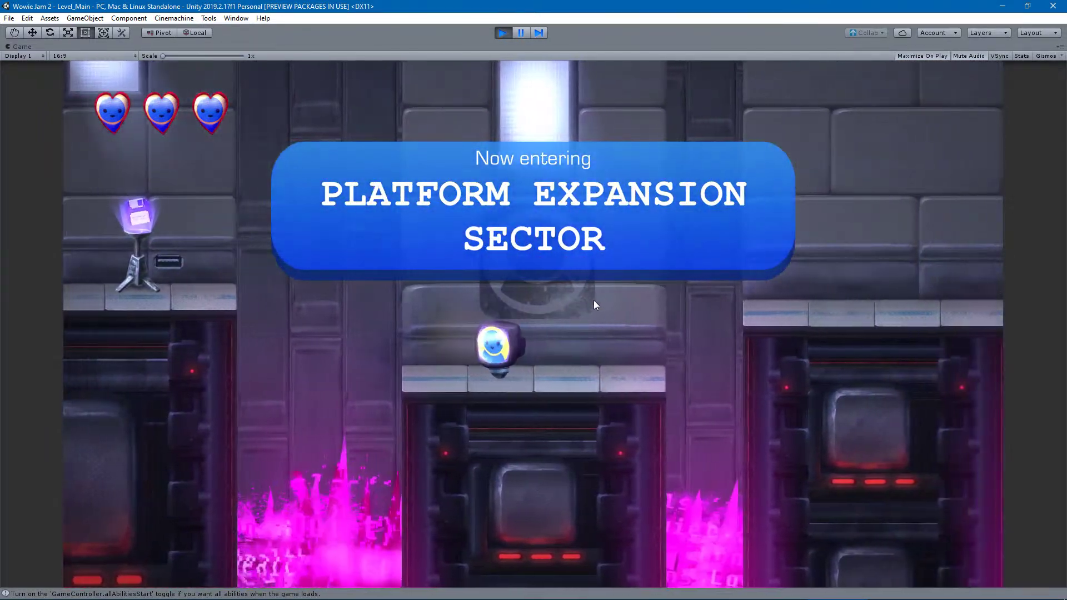
key("a")
key("space")
key("d")
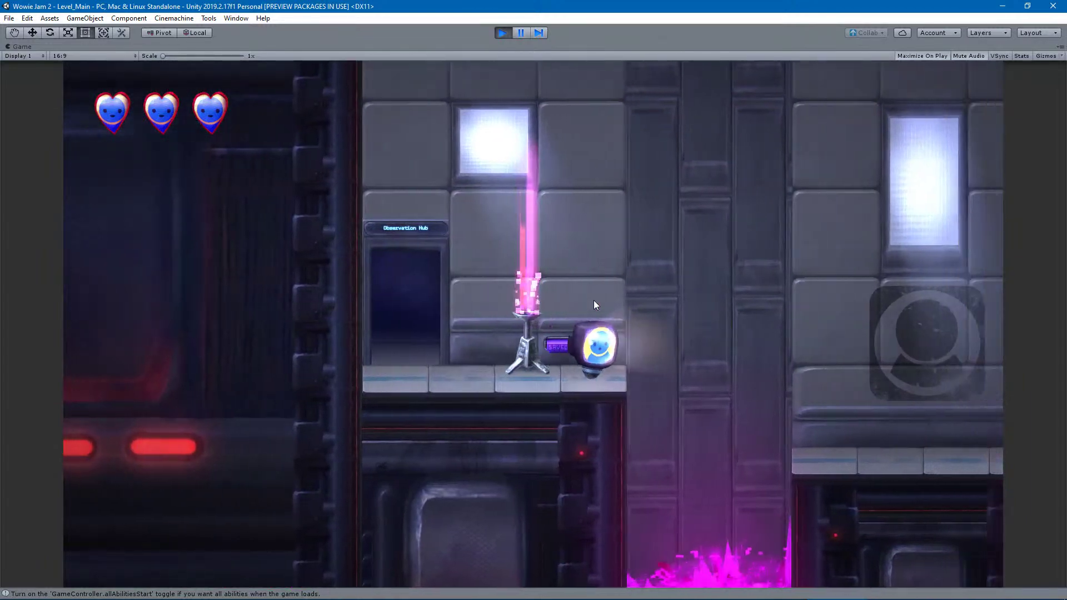
key("space")
key("d")
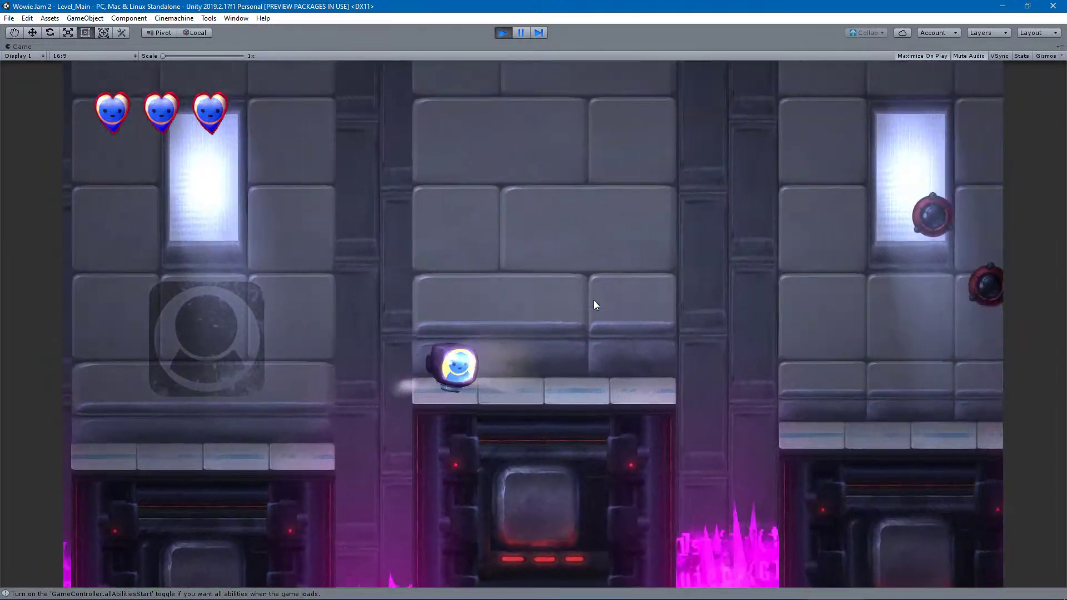
key("space")
key("d")
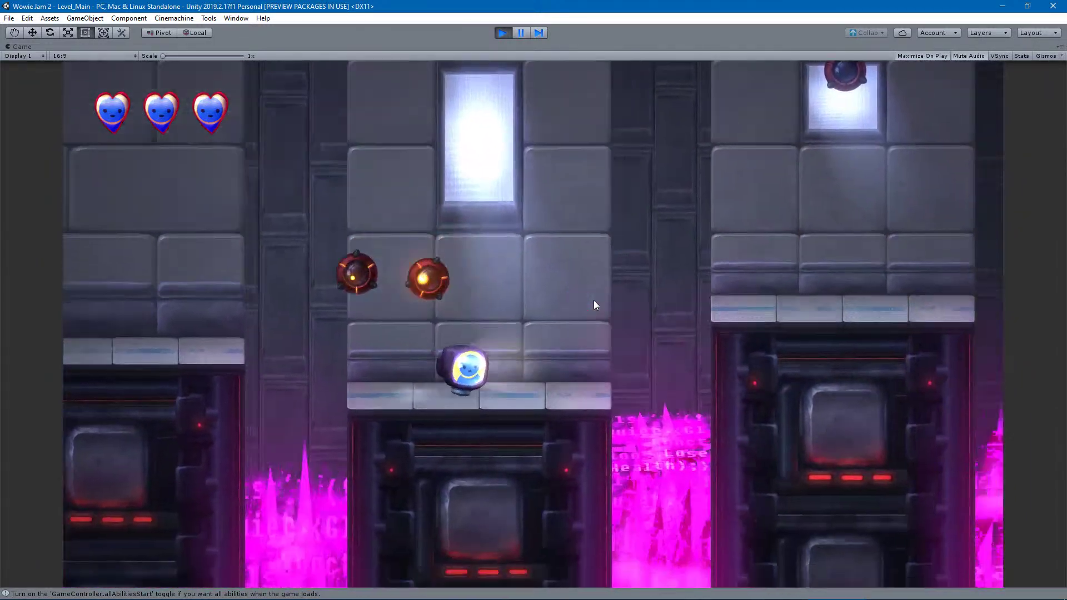
key("space")
key("d")
key("space")
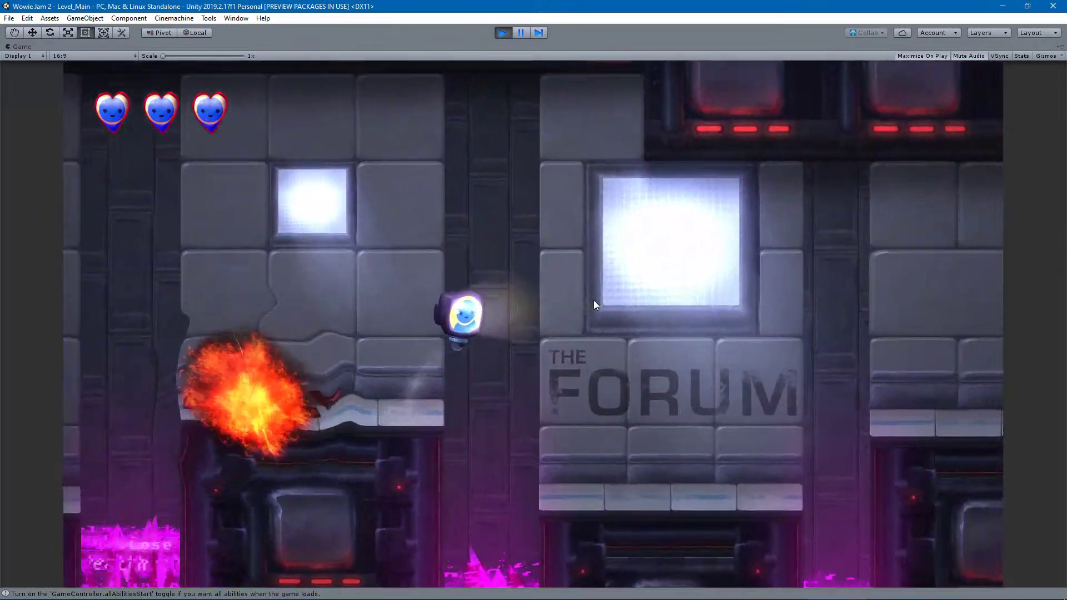
key("space")
key("d")
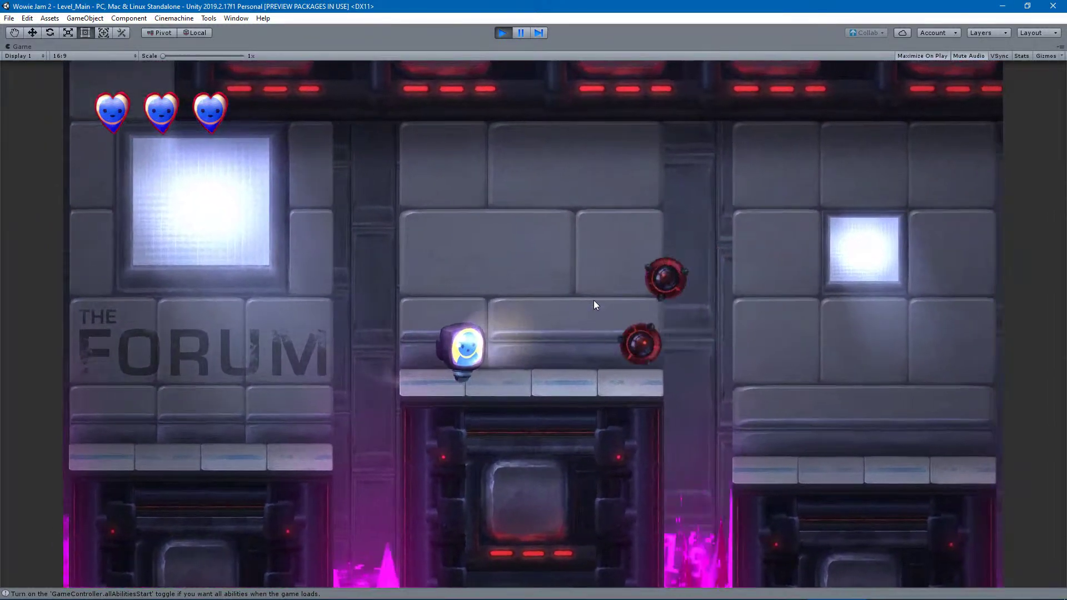
Get past the remaining mines and continue along the walkway to the computer below the Forum screen.
key("a")
key("space")
key("d")
key("space")
key("d")
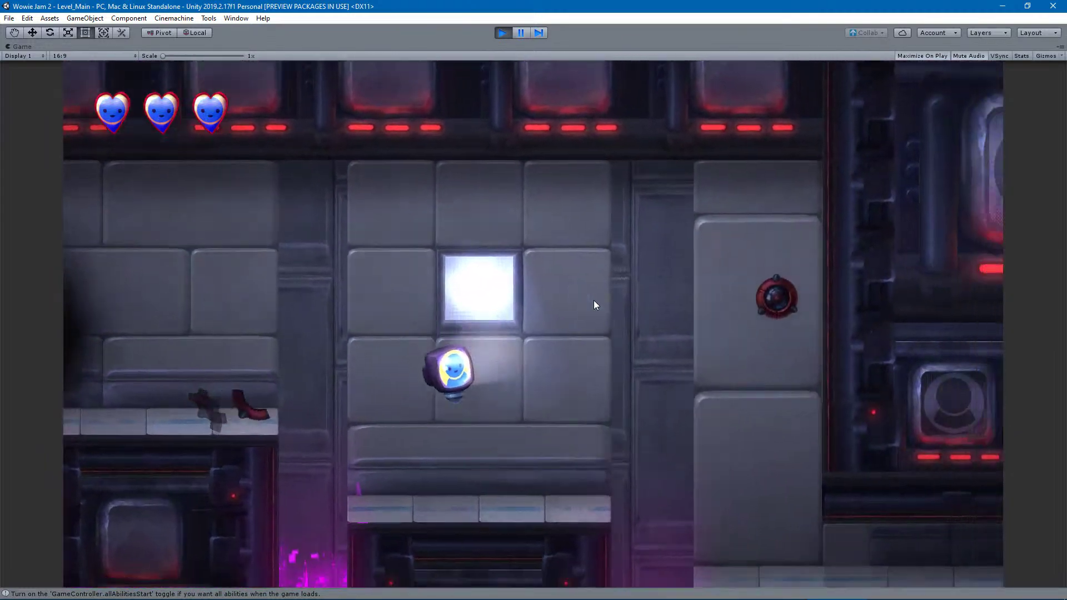
key("d")
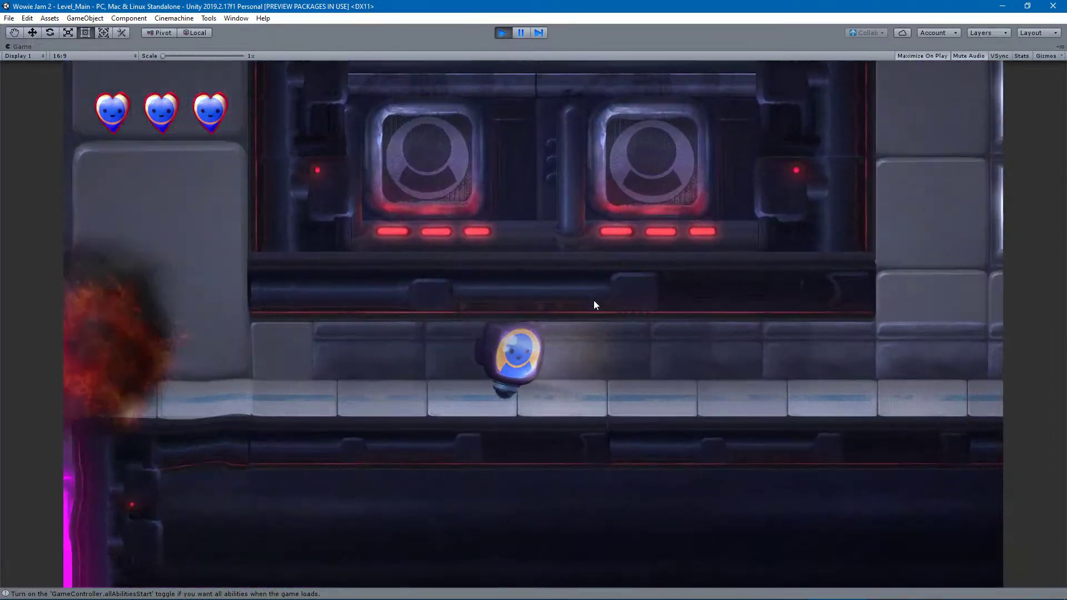
key("d")
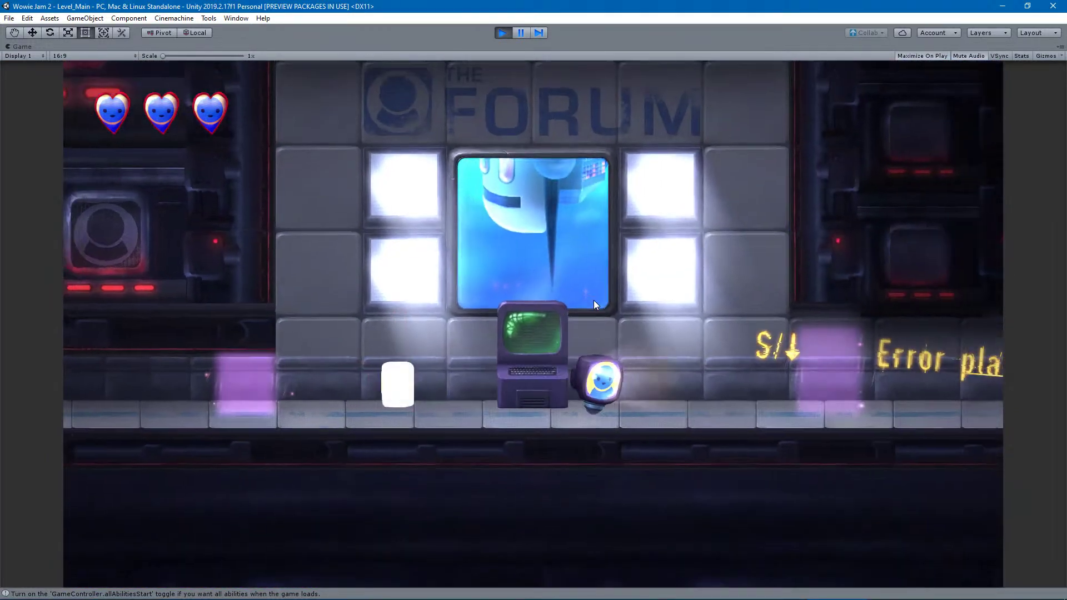
Playtest the Forum computer encounter, jumping back and forth between the two energy barriers and returning to the computer.
key("space")
key("a")
key("a")
key("space")
key("d")
key("space")
key("d")
key("space")
key("a")
key("space")
key("a")
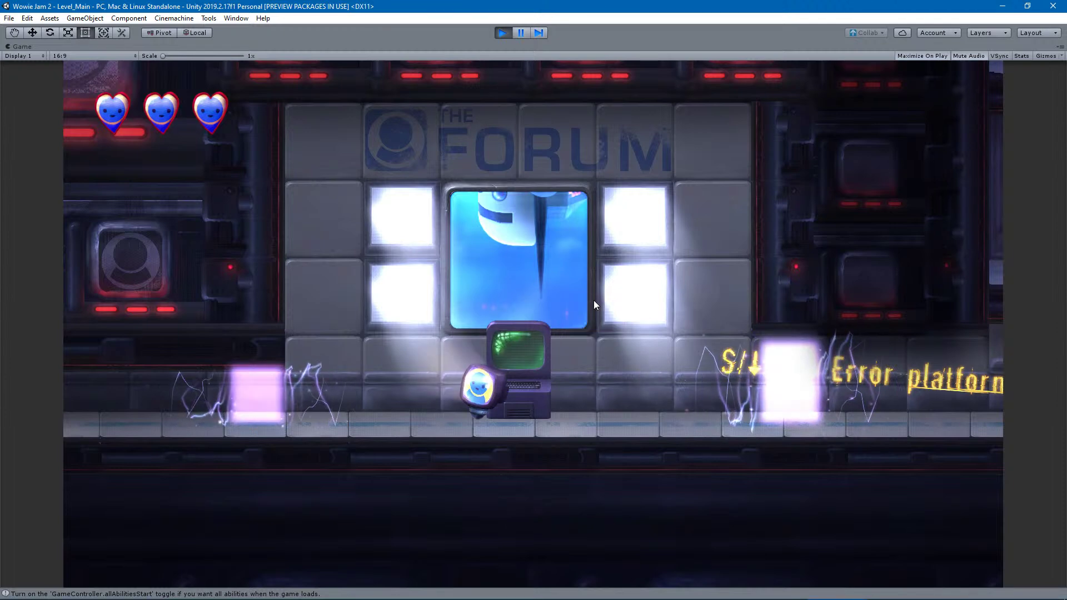
key("d")
key("space")
key("space")
key("a")
key("space")
key("space")
key("d")
key("space")
key("space")
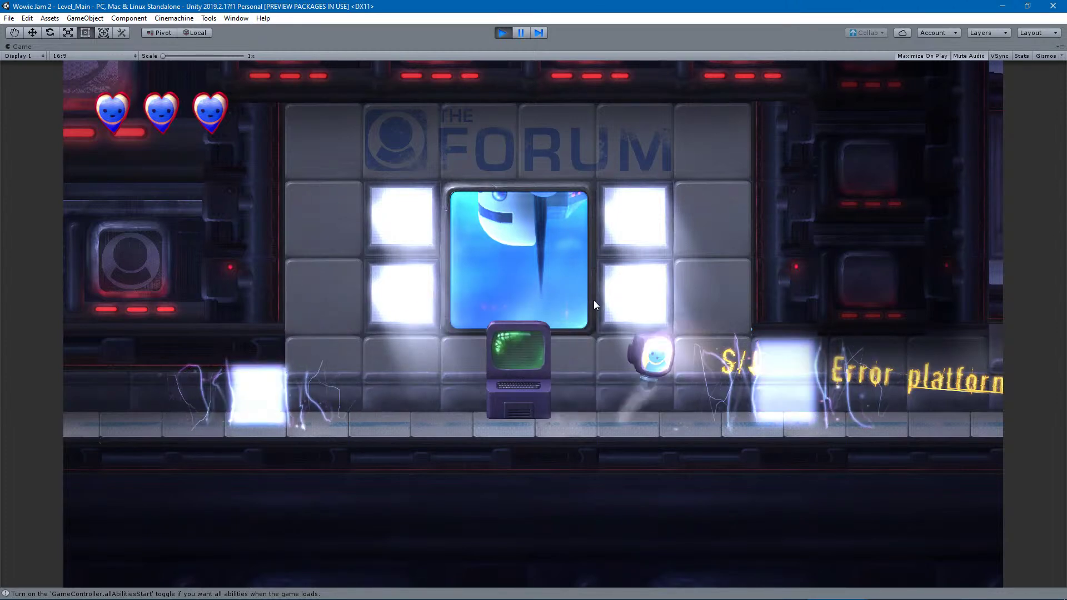
key("a")
key("space")
key("space")
key("space")
key("d")
key("space")
key("a")
key("space")
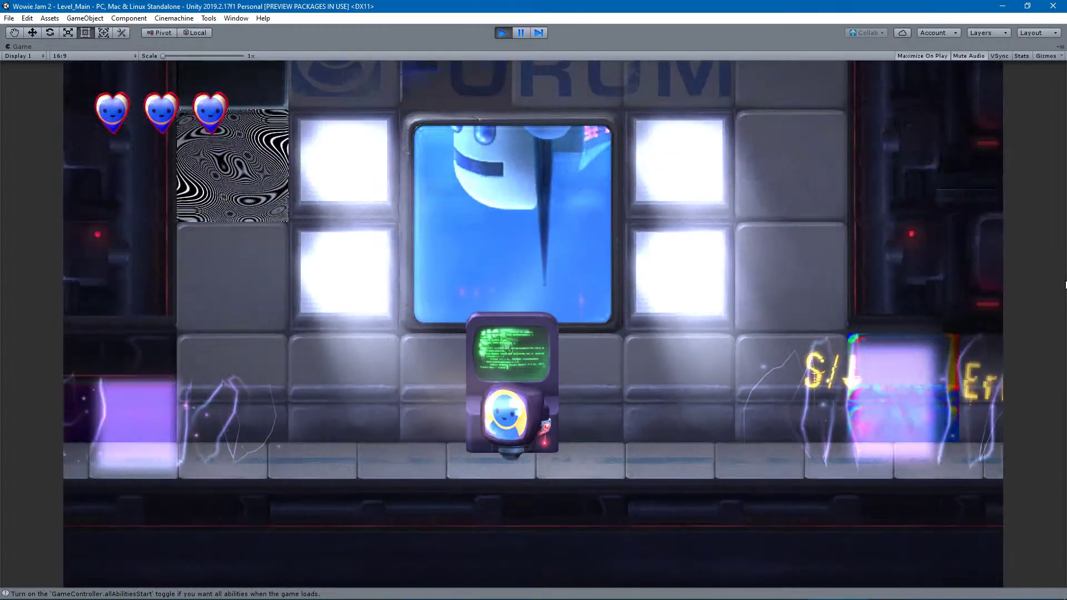
Leave the Forum rightward past the Error platform hint and spawn an error platform beside the tower's save point.
key("d")
key("space")
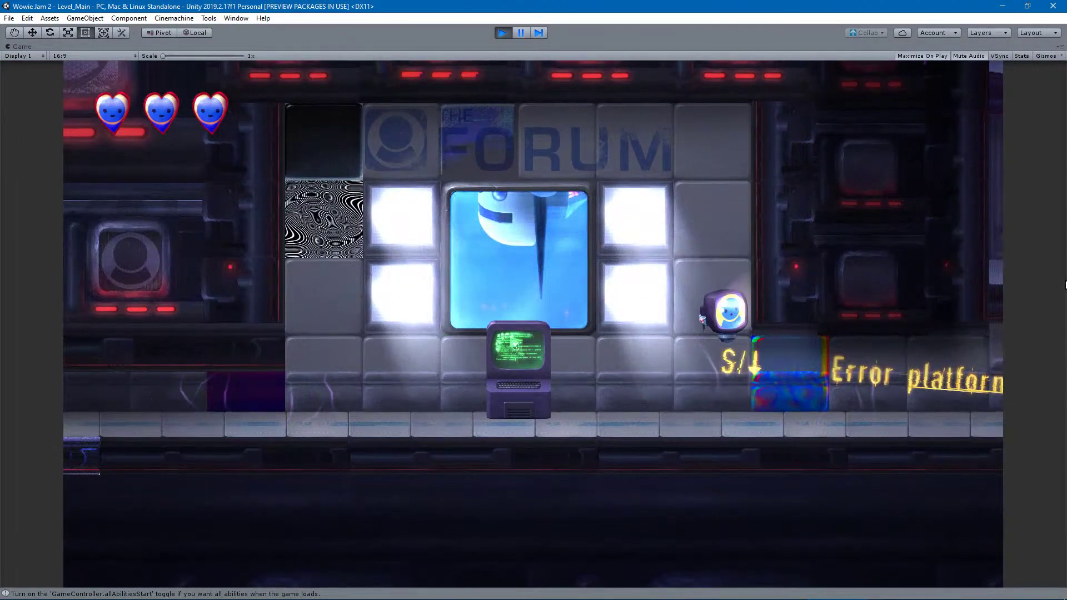
key("d")
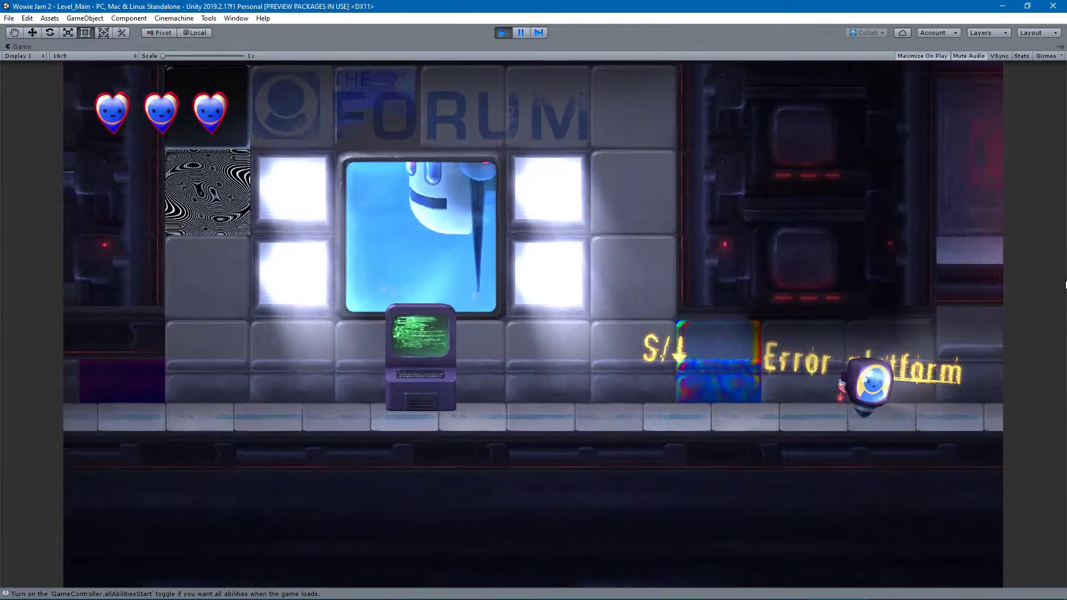
key("d")
key("space")
key("s")
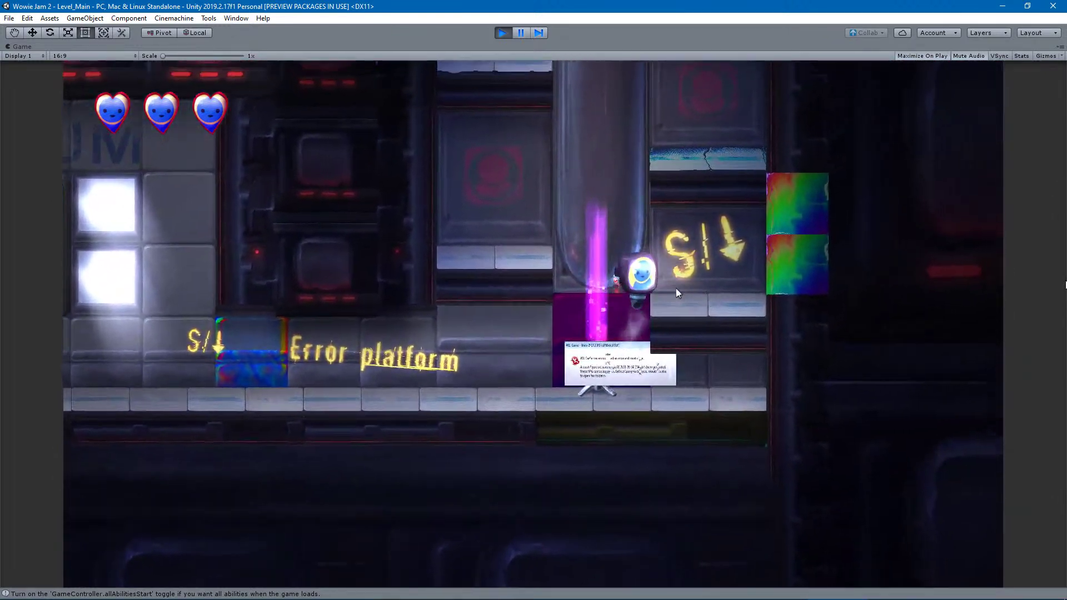
Climb the bulb tower with jumps and error platforms, moving between its side ledges to check the red bulb lighting.
key("a")
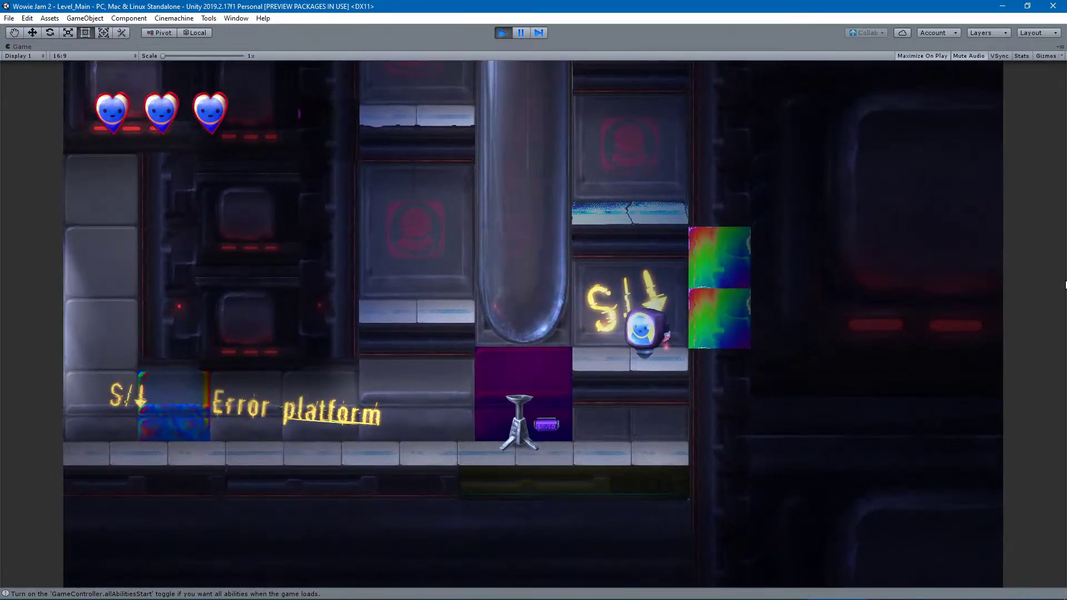
key("a")
key("space")
key("s")
key("d")
key("space")
key("a")
key("space")
key("s")
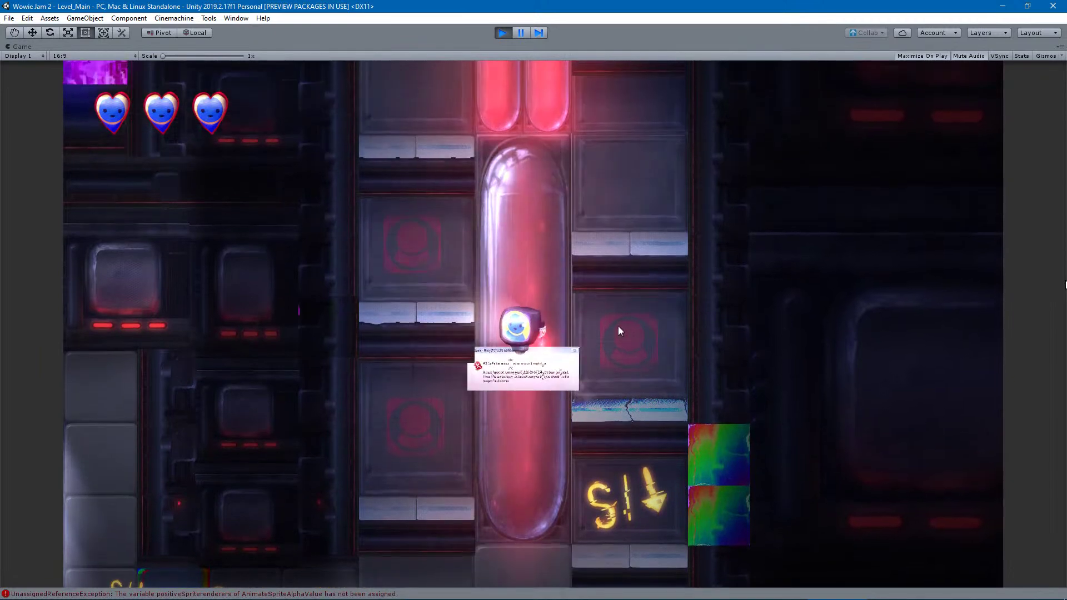
key("a")
key("space")
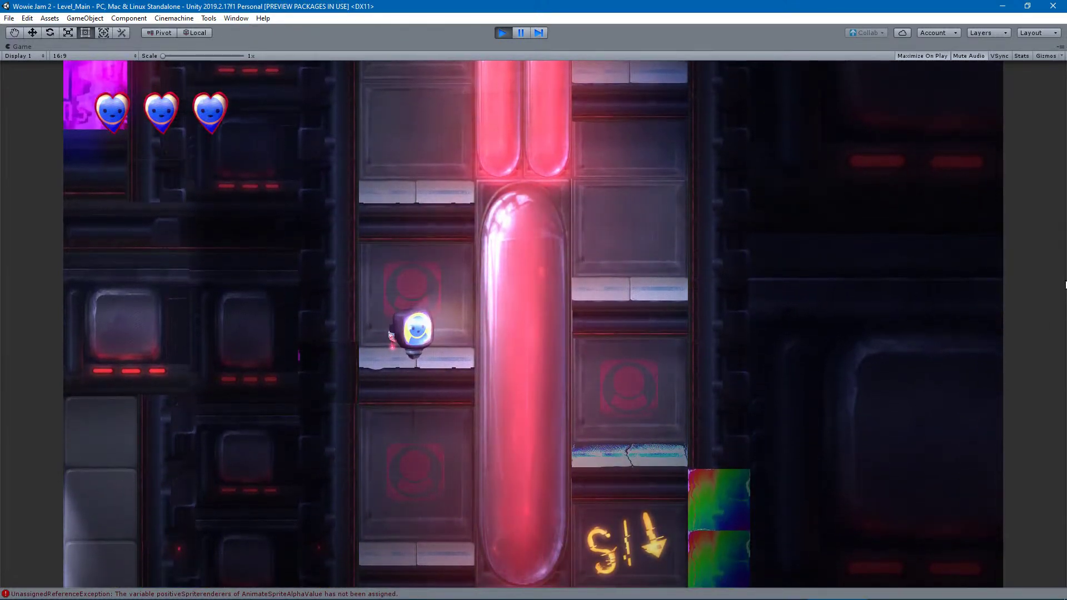
key("d")
key("space")
key("space")
key("a")
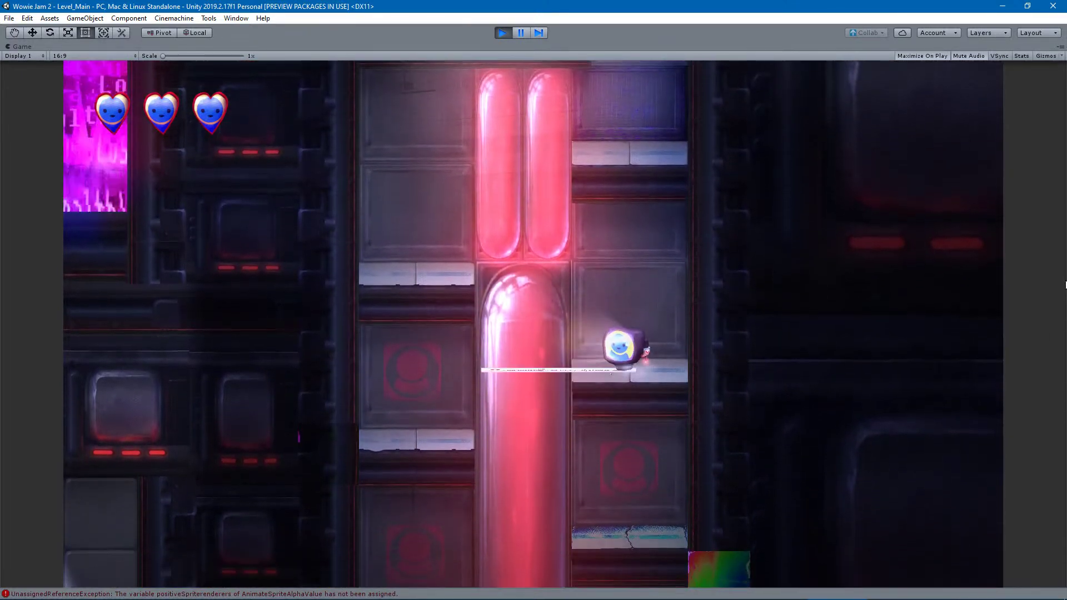
key("space")
key("s")
key("a")
key("space")
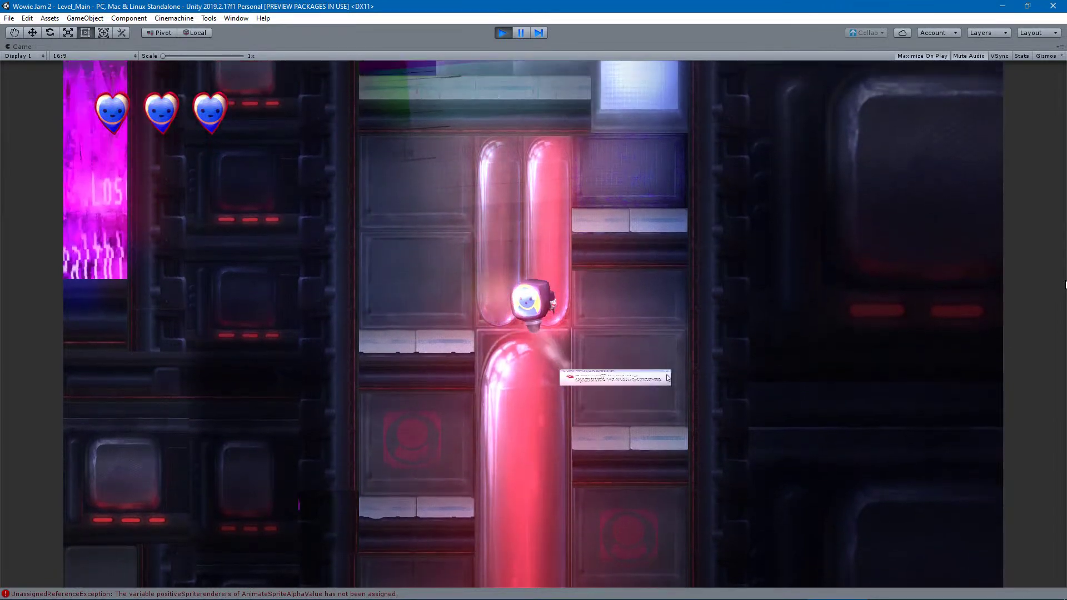
key("d")
key("d")
key("a")
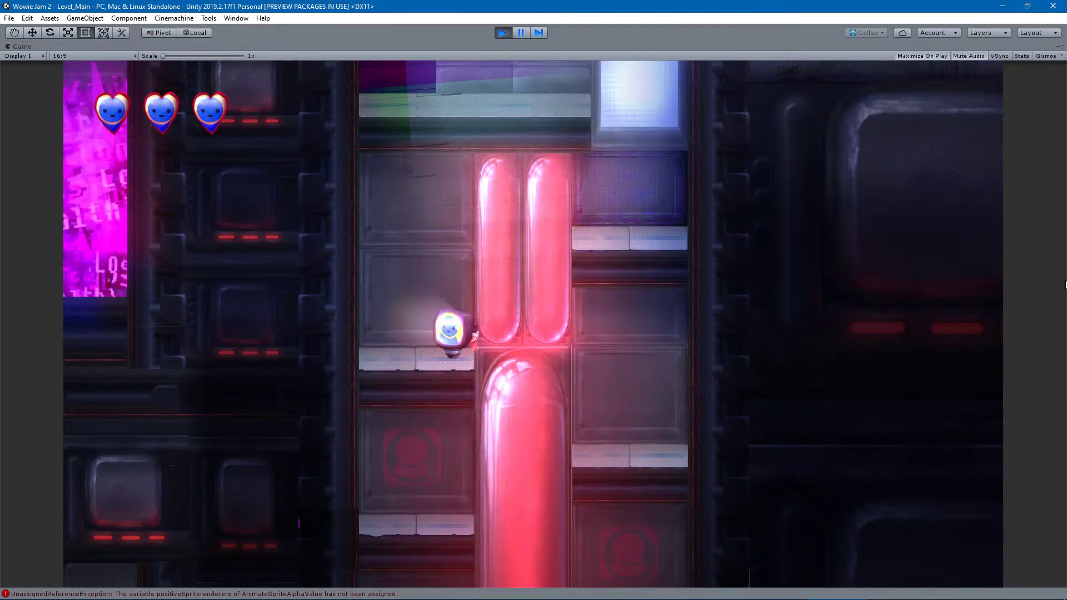
key("d")
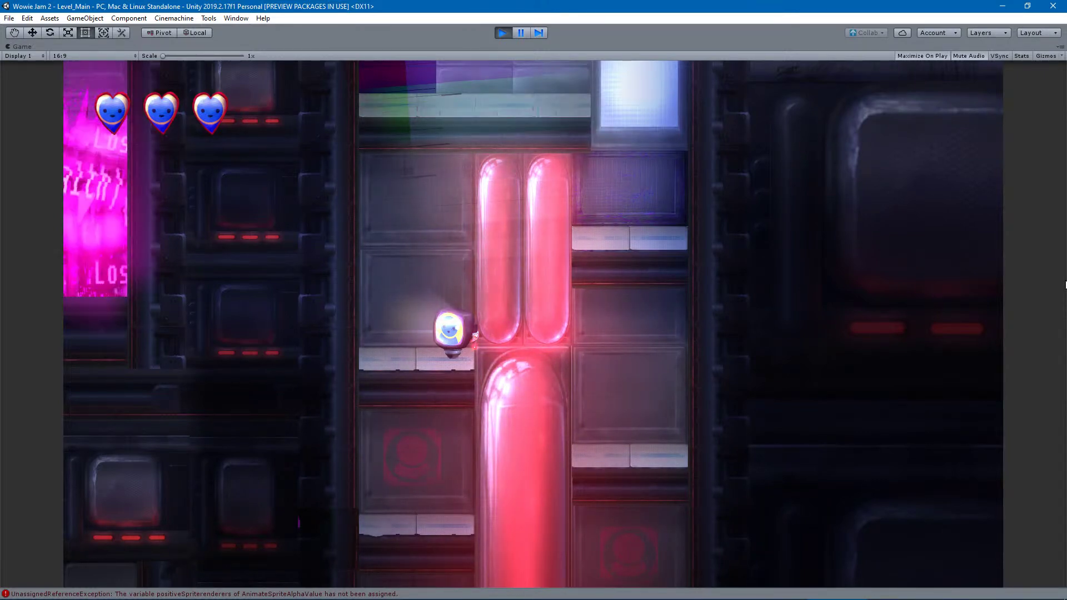
key("a")
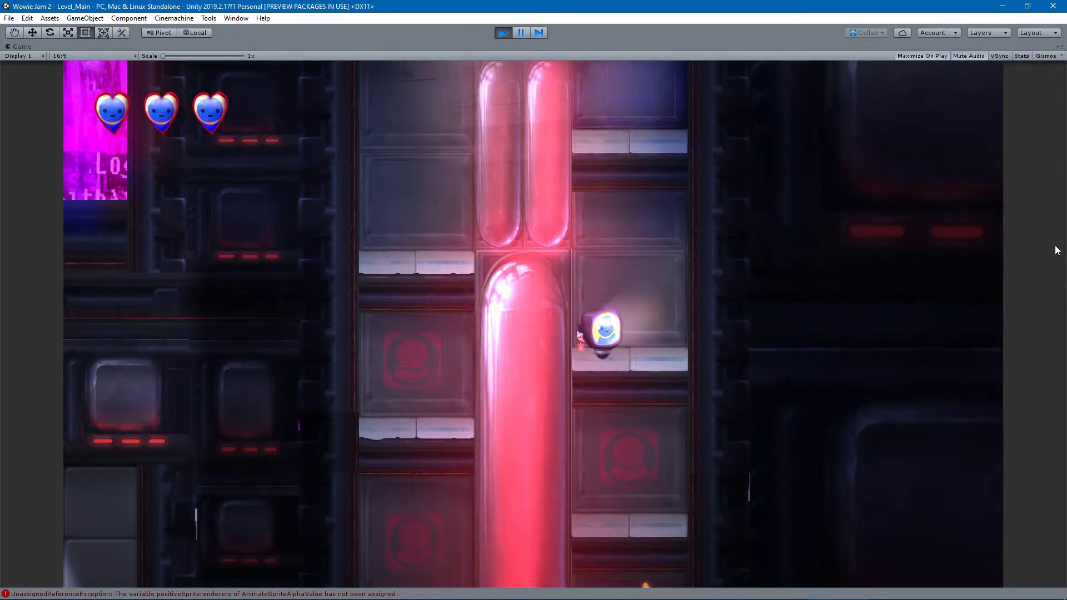
Pause the game and inspect the tall bulb's GradientReflected and GradientTopFadeDark (1) objects under RedGlow in the scene.
left_click(526, 32)
middle_click_drag(487, 323, 375, 322)
scroll(389, 290, "up", 6)
scroll(407, 269, "up", 2)
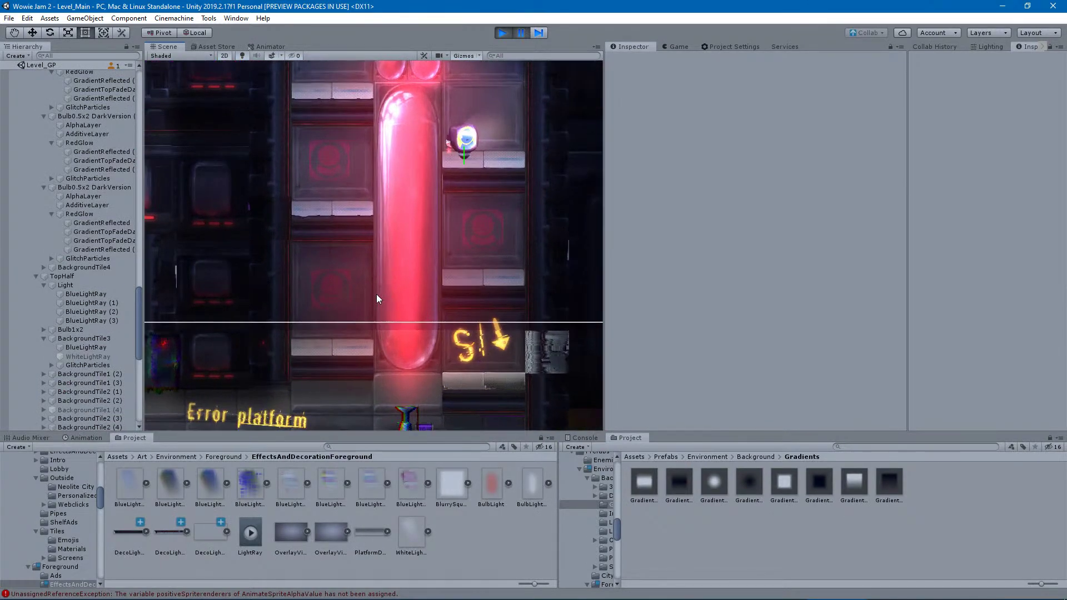
left_click(371, 278)
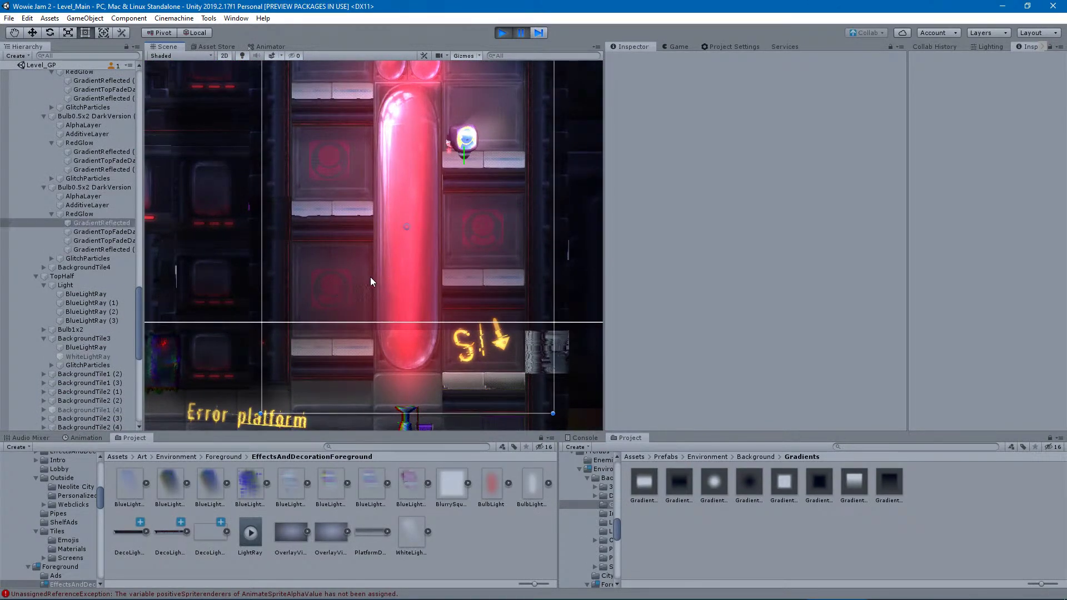
left_click(108, 231)
key("Down")
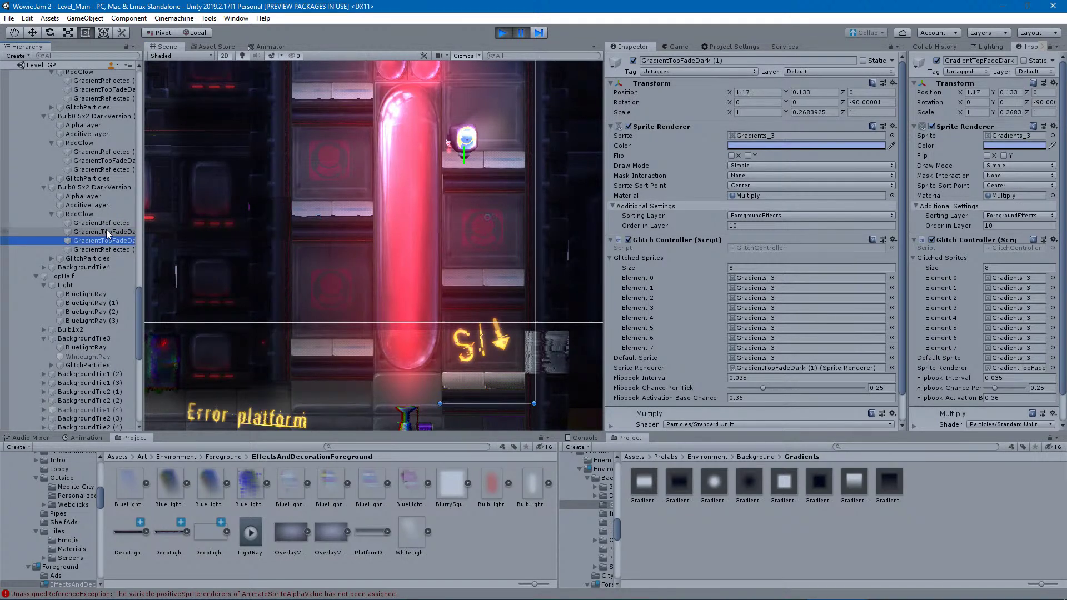
left_click(107, 232)
key("Up")
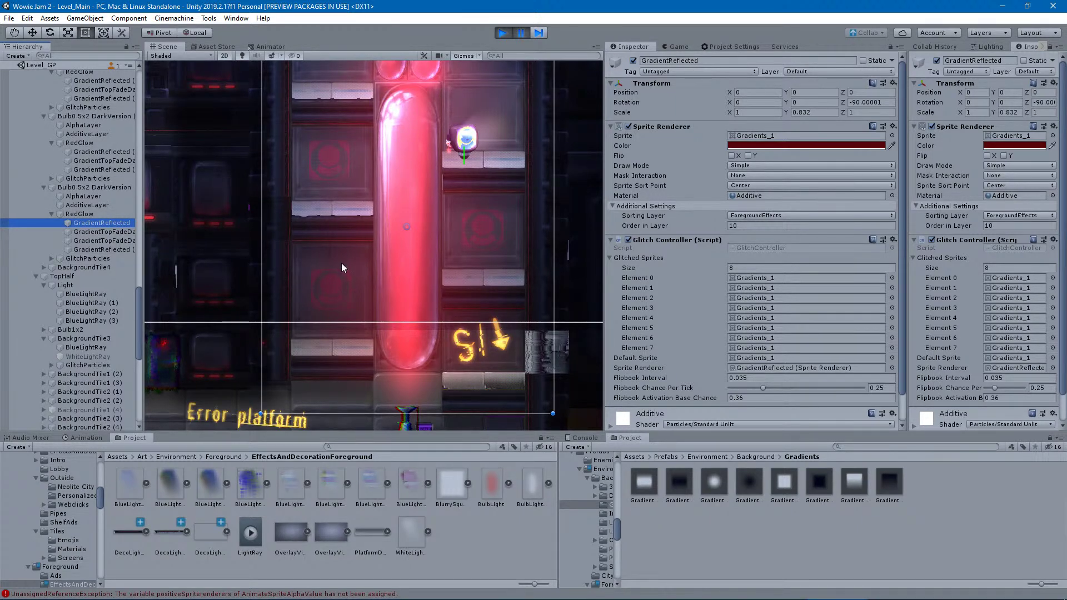
Select the tall bulb's GradientTopFadeDark and show the Game view alongside the Scene view for comparison.
middle_click_drag(414, 158, 450, 245)
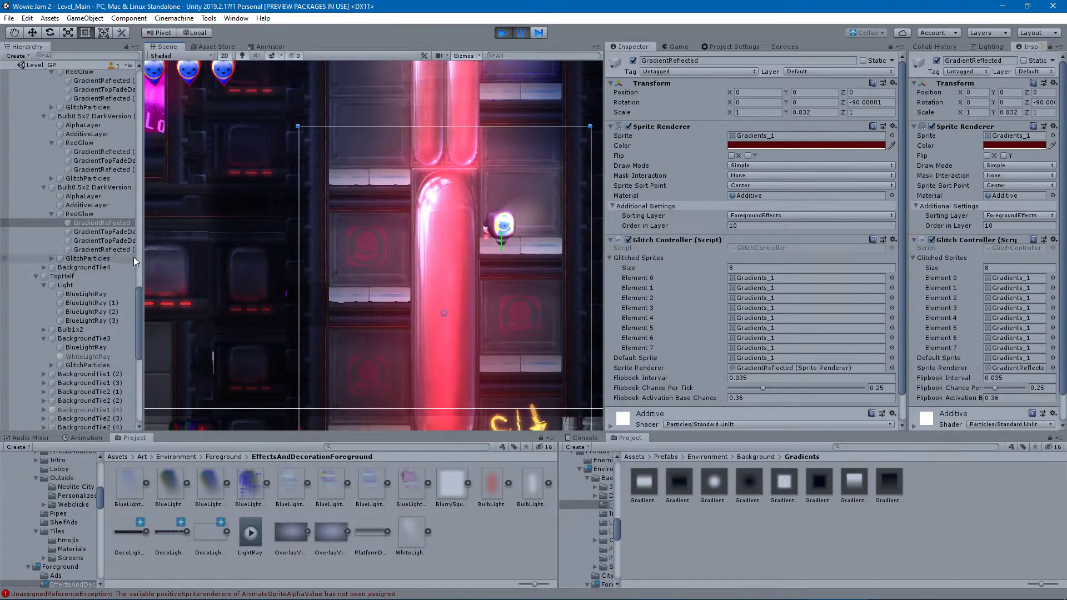
middle_click_drag(435, 272, 442, 325)
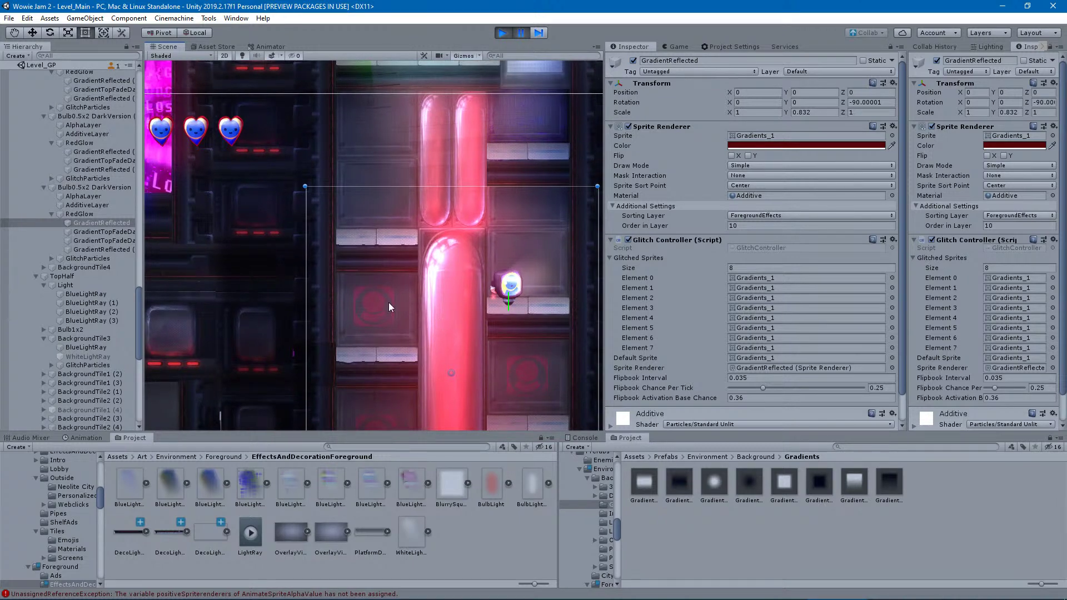
left_click(94, 236)
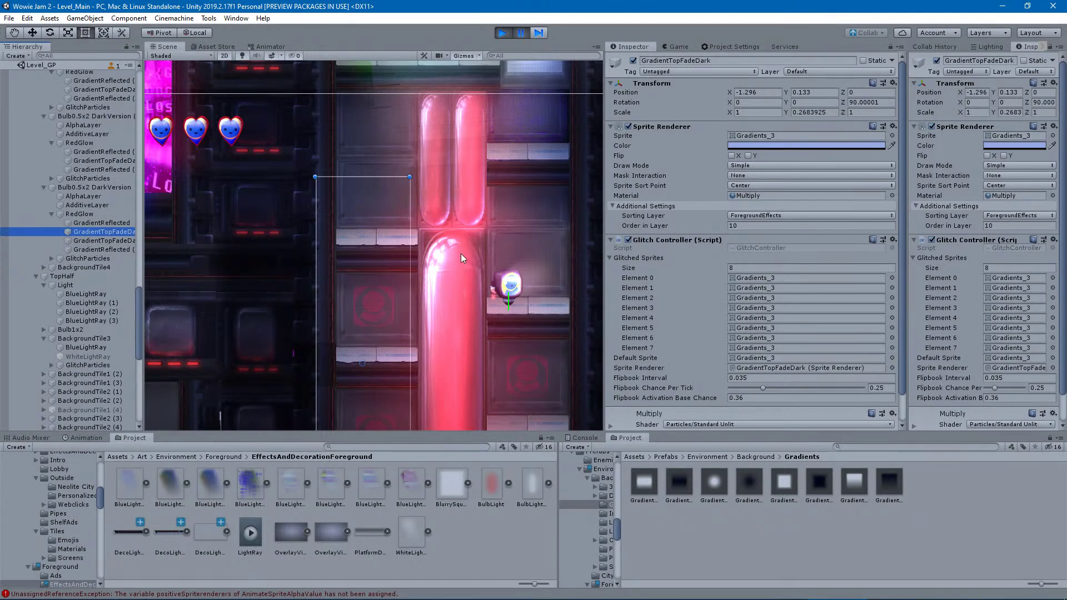
left_click(679, 47)
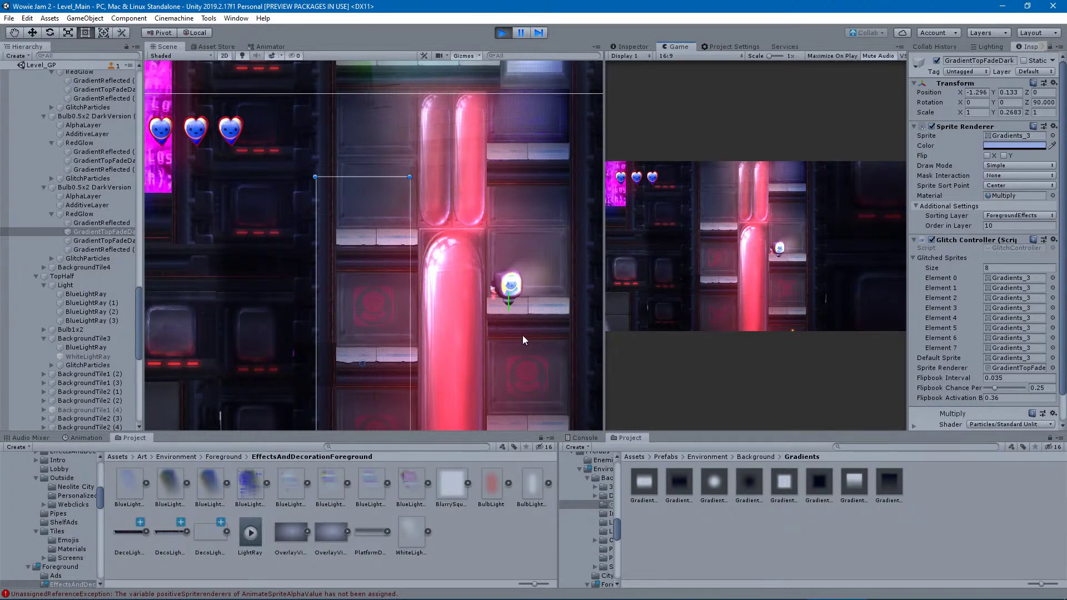
Inspect the tall bulb's second GradientTopFadeDark and its GradientReflected glow in the running scene, and stop play mode.
middle_click_drag(522, 335, 471, 281)
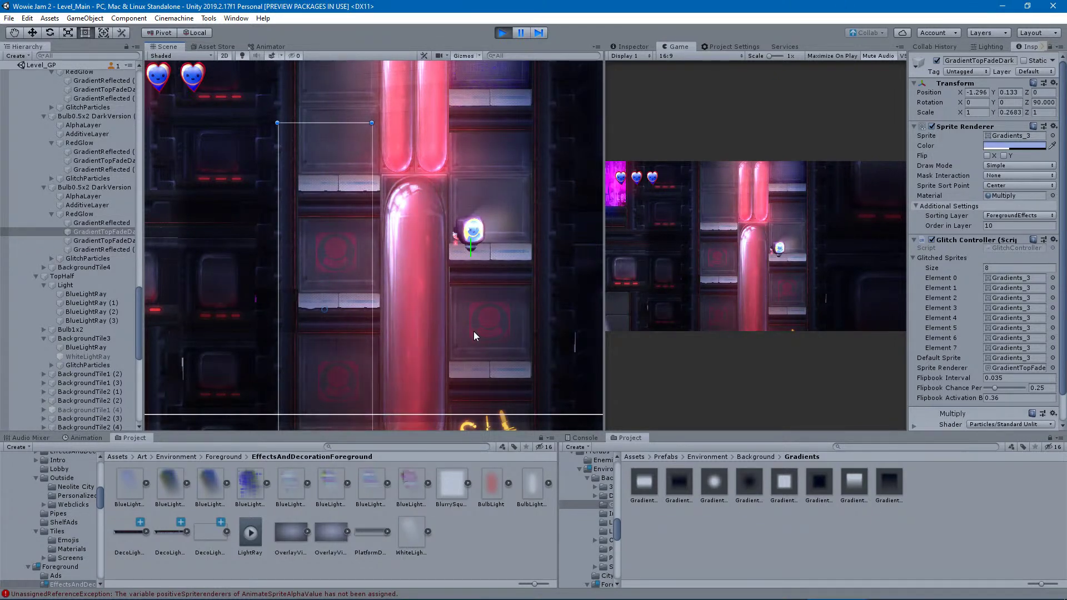
left_click(100, 243)
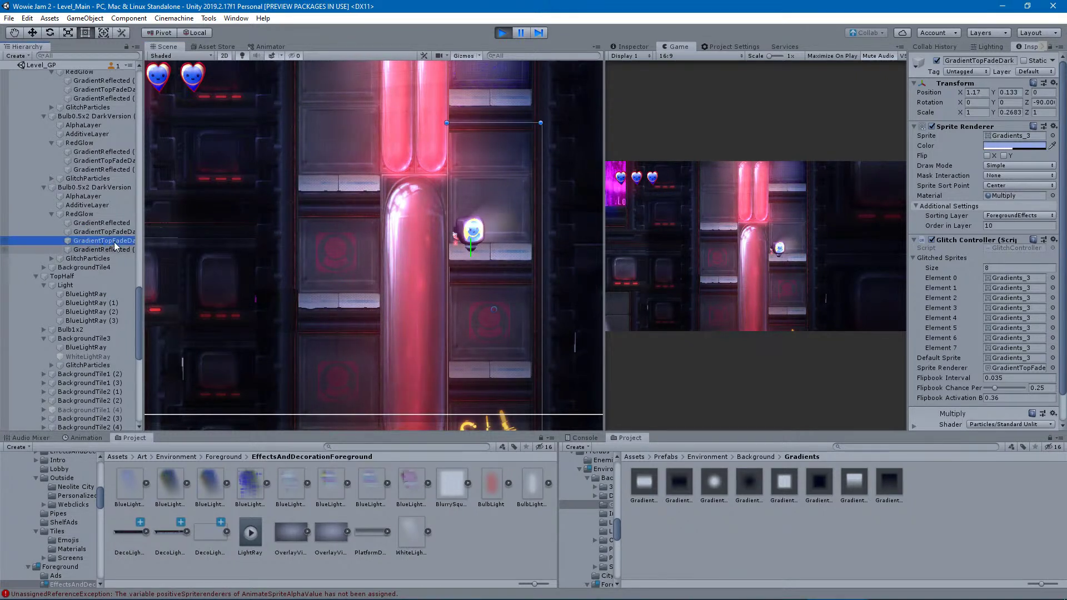
key("Up")
key("Up")
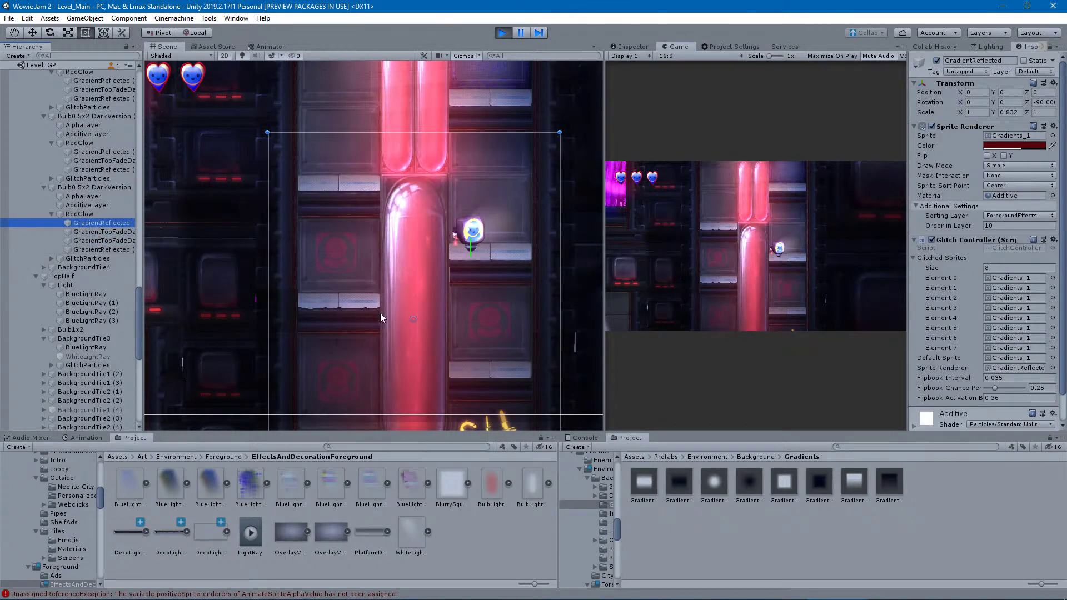
left_click(498, 33)
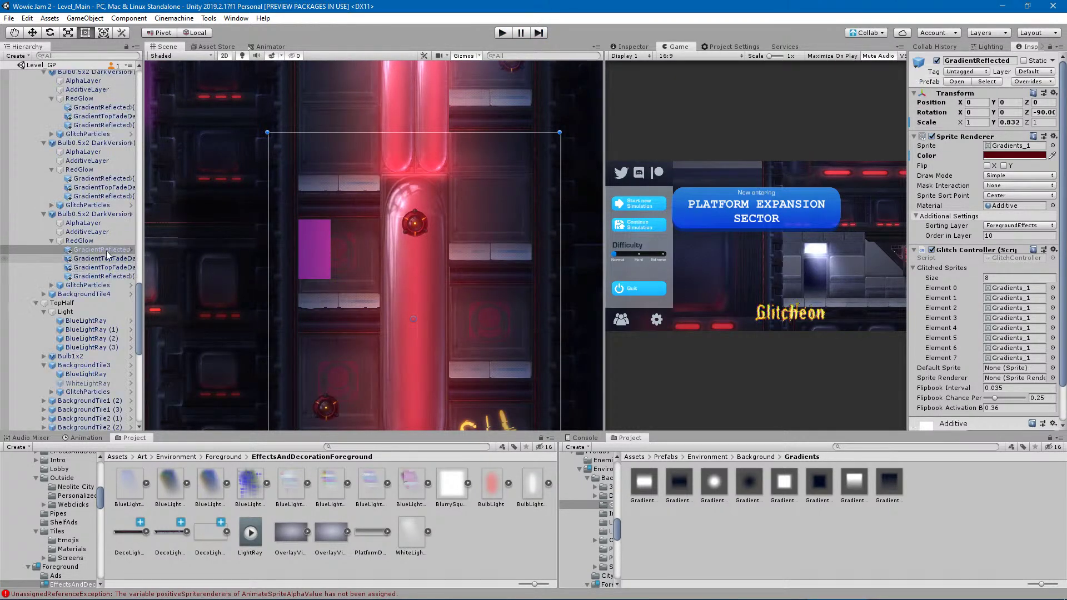
Adjust the dark red sprite color of the tall bulb's narrow GradientReflected, the last object under its RedGlow.
left_click(106, 276)
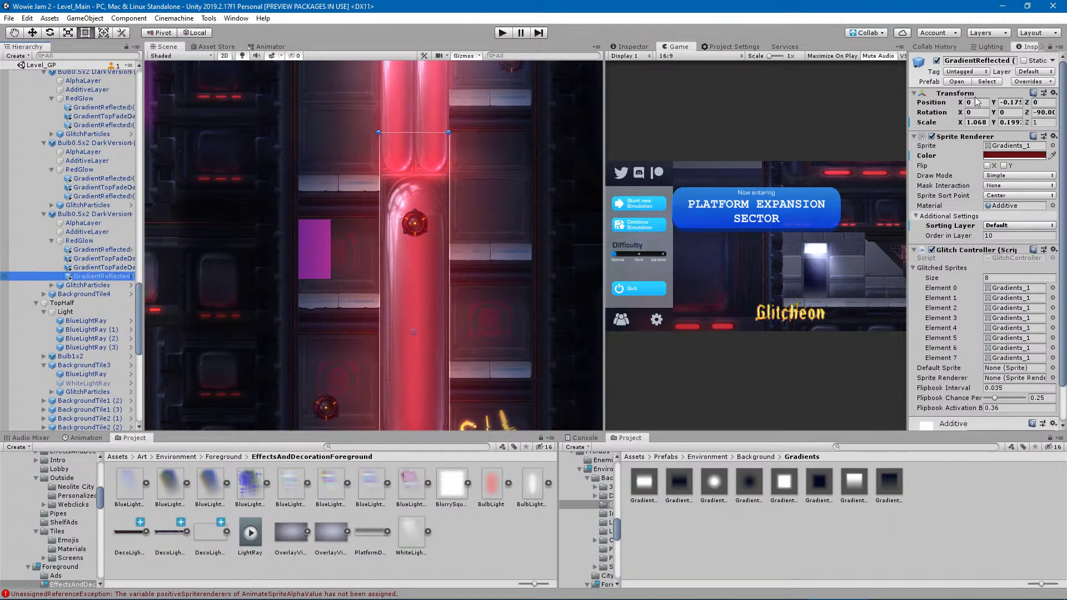
left_click(1013, 156)
left_click(647, 356)
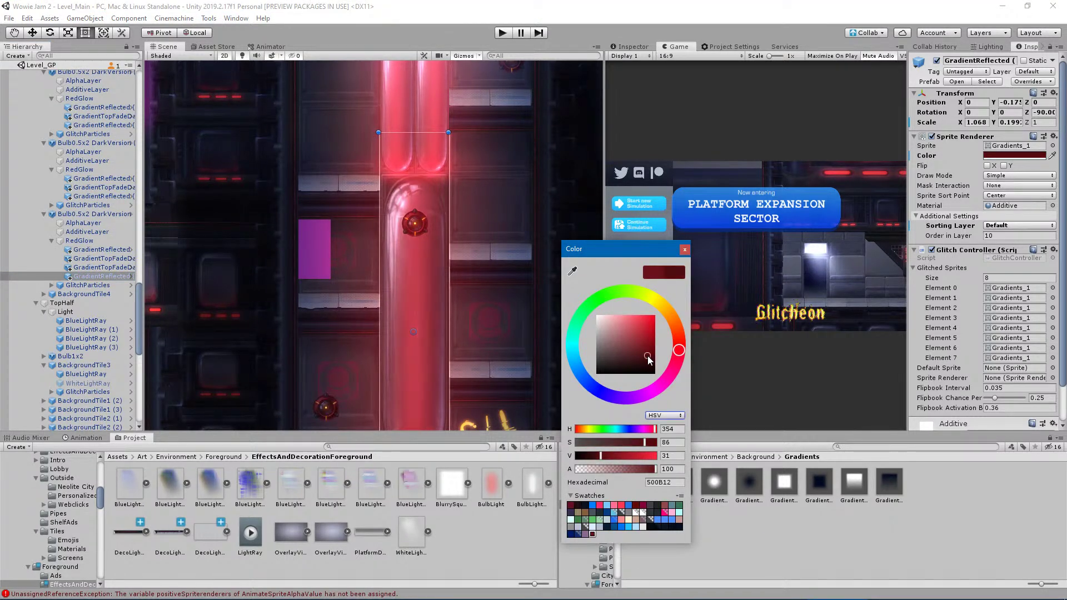
left_click(685, 249)
Set the tall bulb's large GradientReflected sprite to a slightly brighter red.
left_click(100, 250)
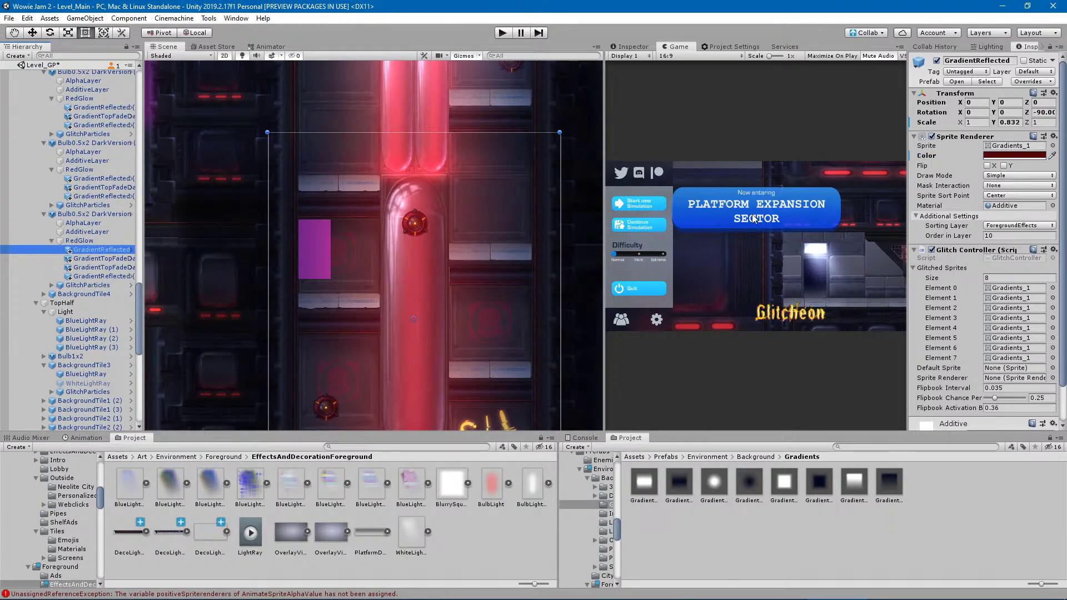
left_click(1017, 156)
left_click(650, 348)
left_click(684, 250)
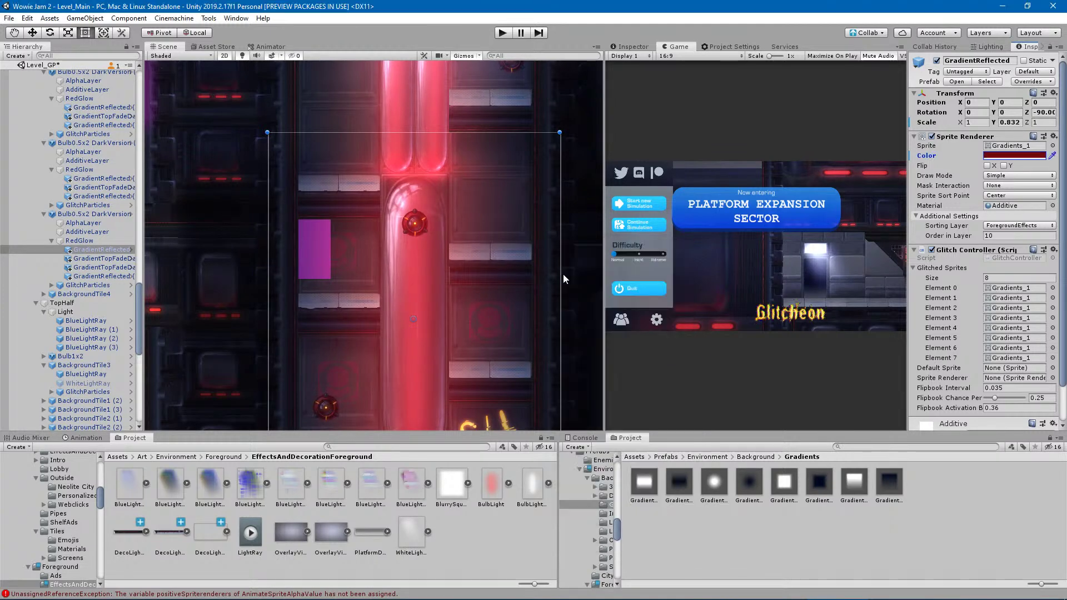
Darken the pale blue color of both GradientTopFadeDark sprites on the tall bulb together.
left_click(106, 258)
left_click(112, 268, "ctrl")
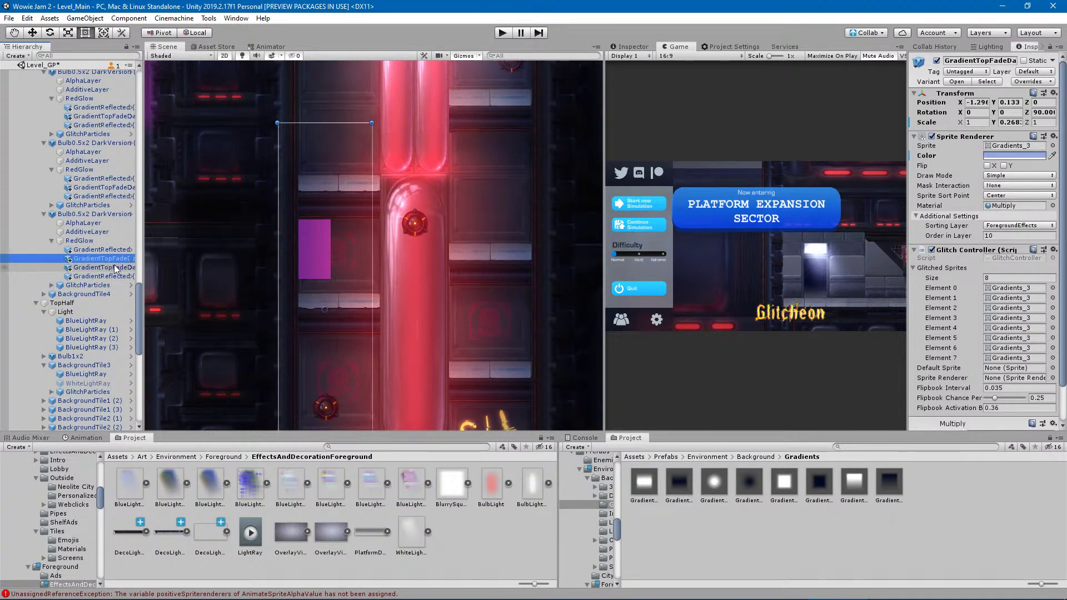
left_click(999, 156)
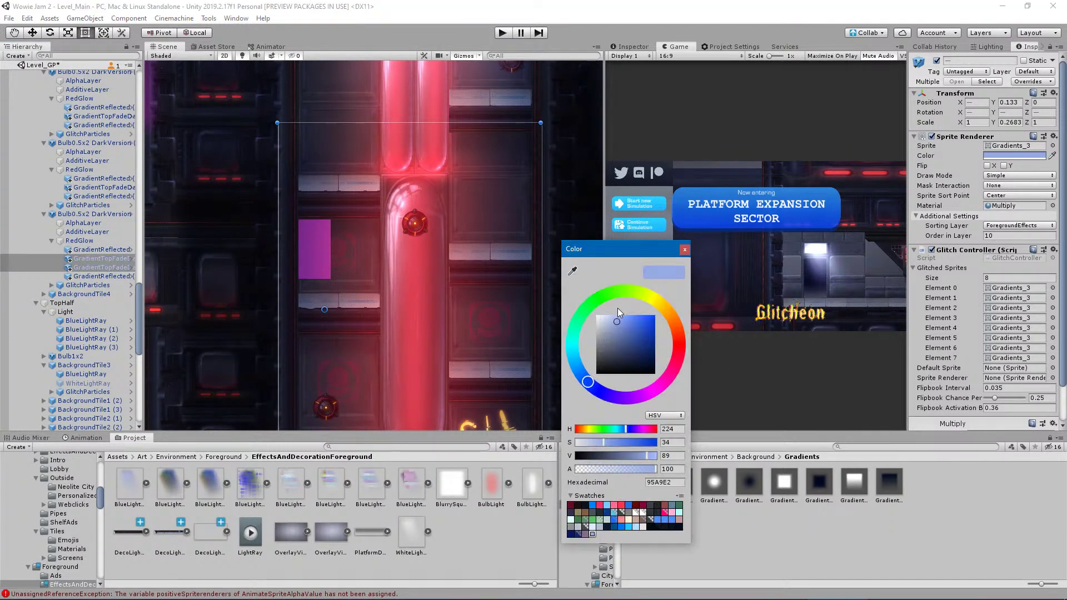
left_click(618, 327)
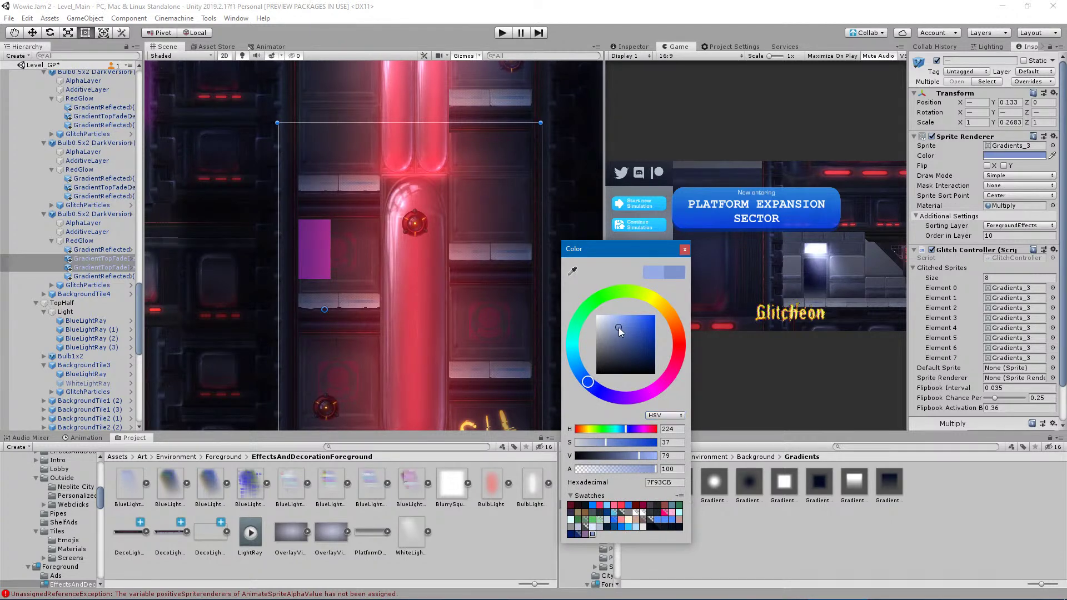
left_click_drag(618, 327, 621, 330)
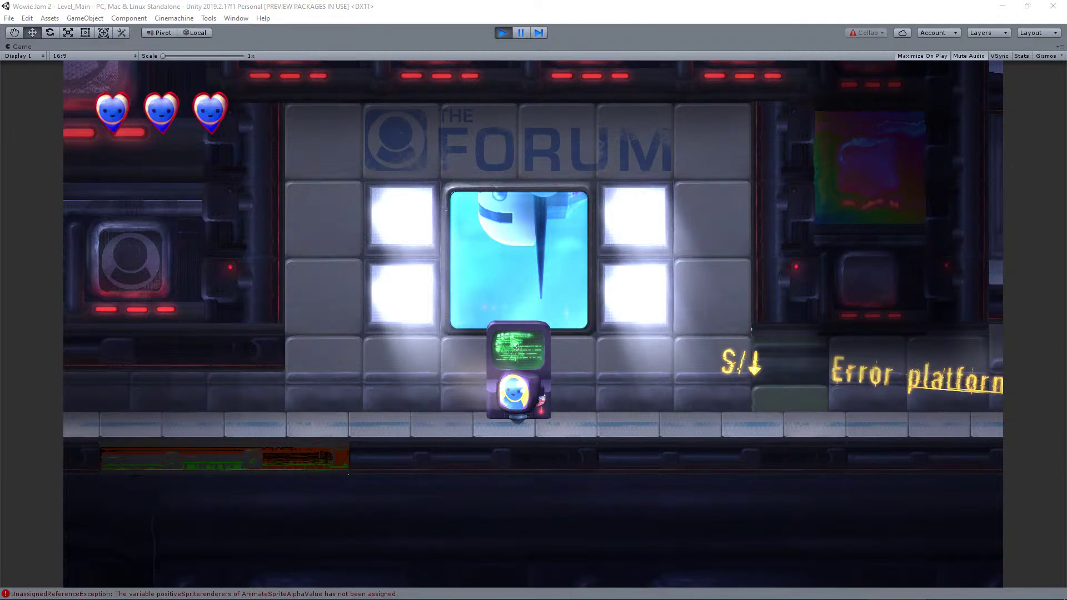
Playtest from the Forum terminal to the bulb tower and use error platforms to reach its lowest left ledge.
left_click(1053, 400)
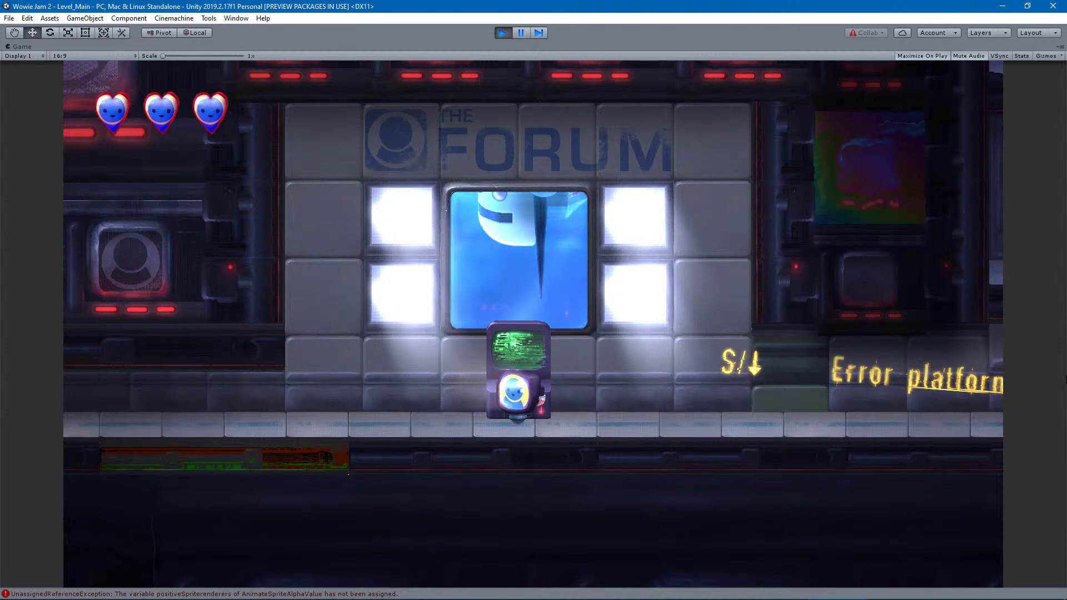
key("d")
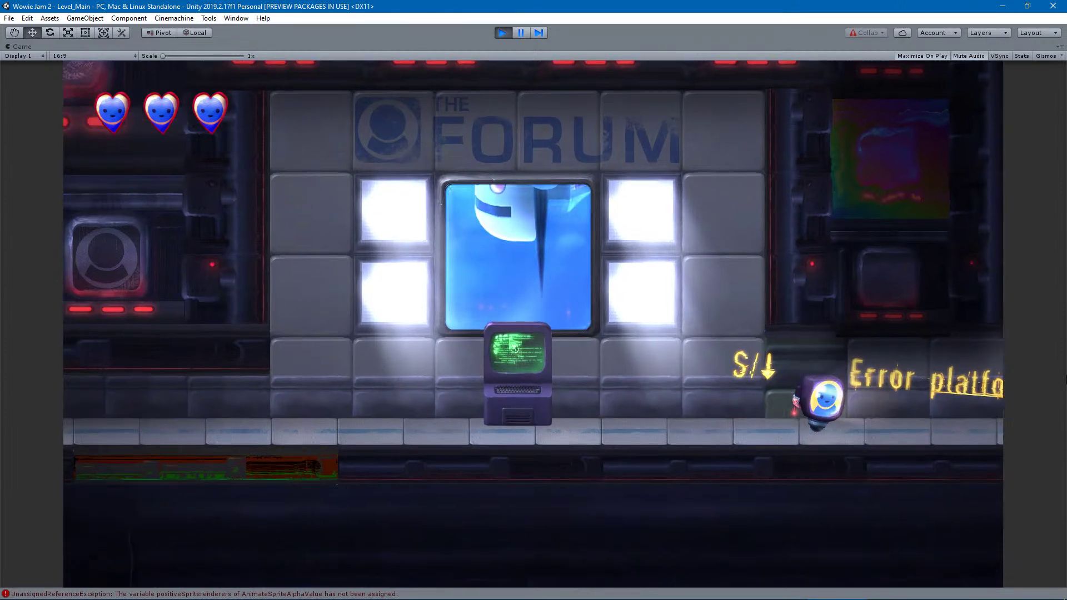
key("space")
key("s")
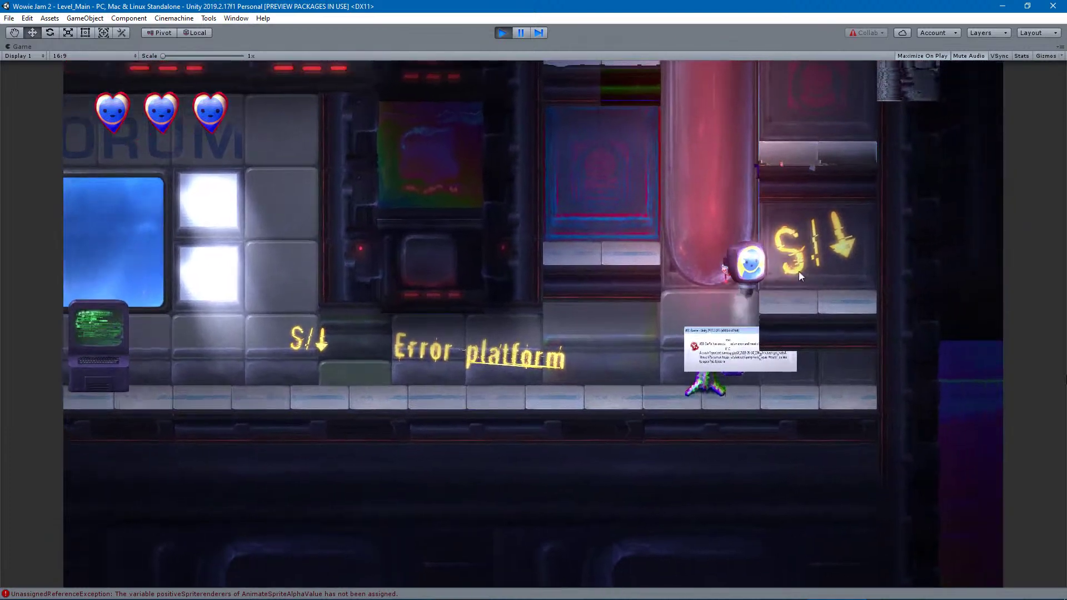
key("d")
key("a")
key("space")
key("s")
key("d")
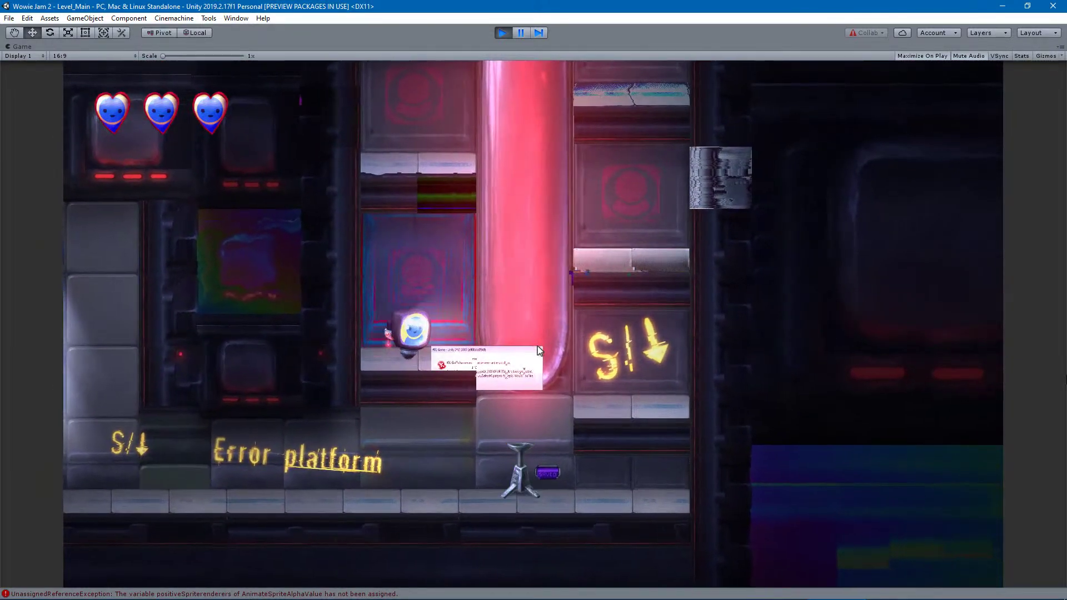
Climb with error platforms to the left ledge halfway up the tall bulb to check its glow.
key("space")
key("s")
key("a")
key("space")
key("s")
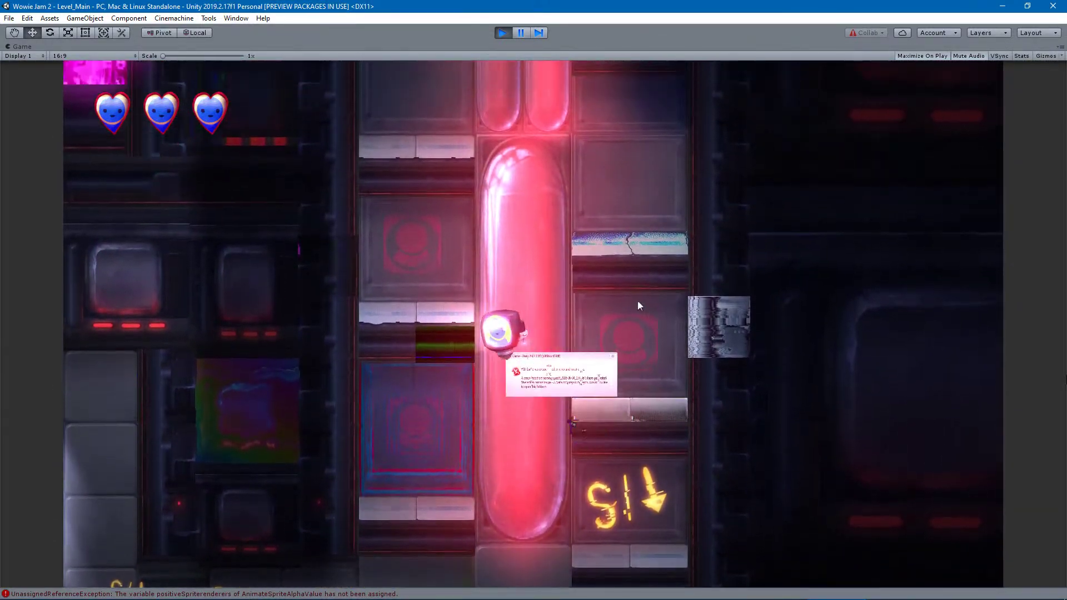
key("space")
key("d")
key("a")
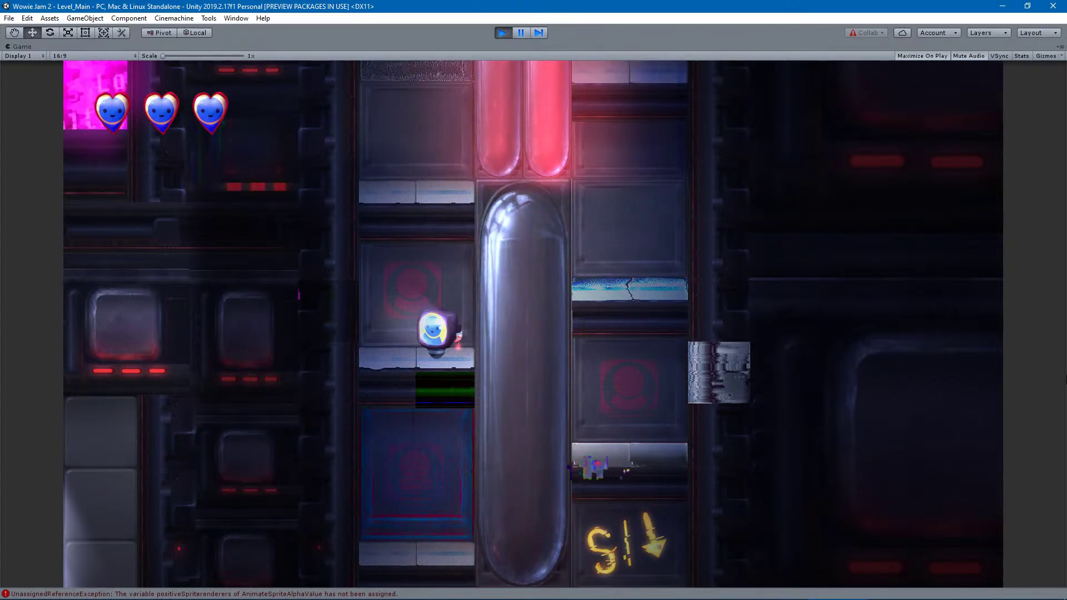
Pace the left ledge beside the tall bulb and cross over an error platform to the cracked right ledge.
key("Left")
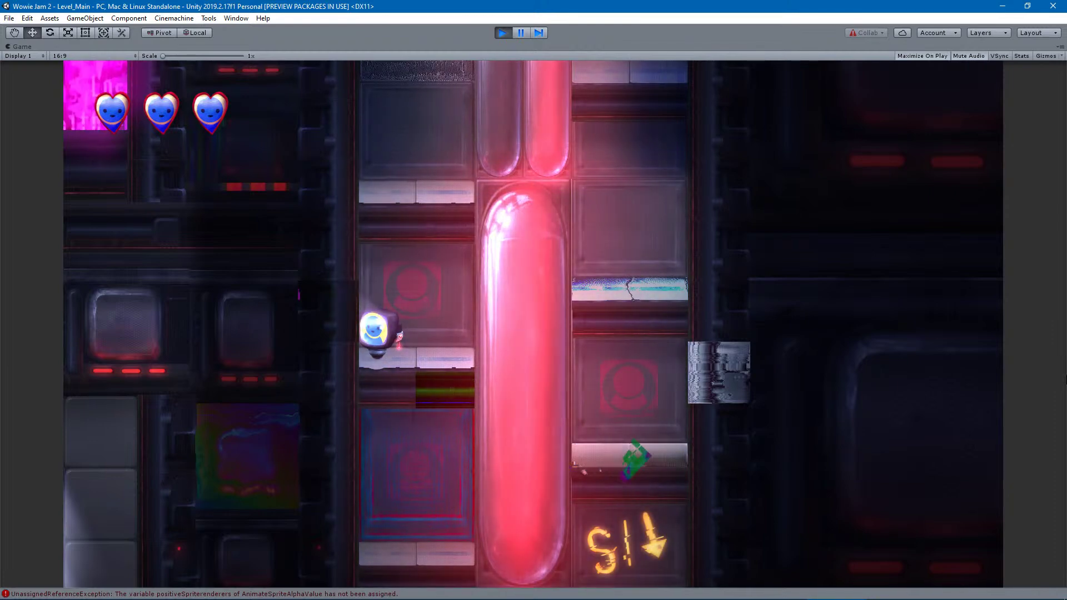
key("Right")
key("Left")
key("Right")
key("space")
key("space")
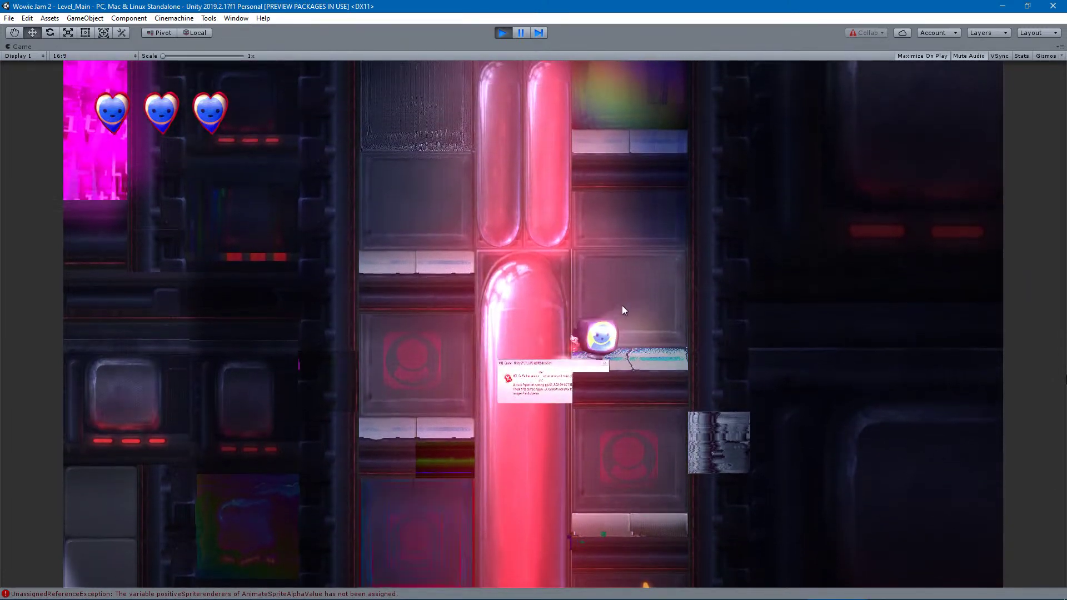
Move around the cracked right ledge to check the bulb lighting, and drop down to the tower floor.
key("Left")
key("space")
key("Right")
key("space")
key("Left")
key("Right")
key("space")
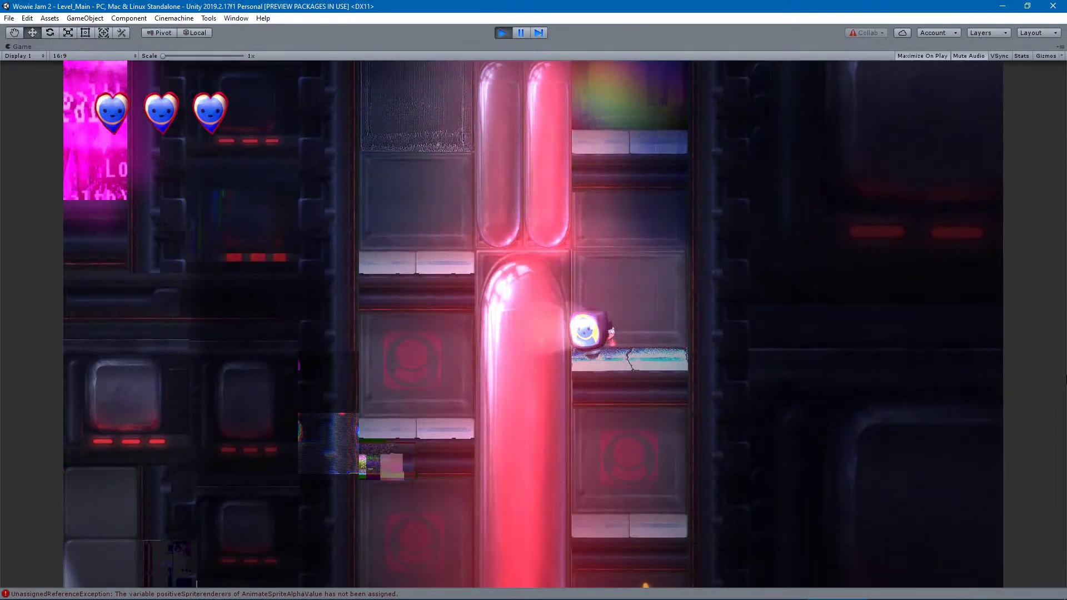
key("Left")
key("Right")
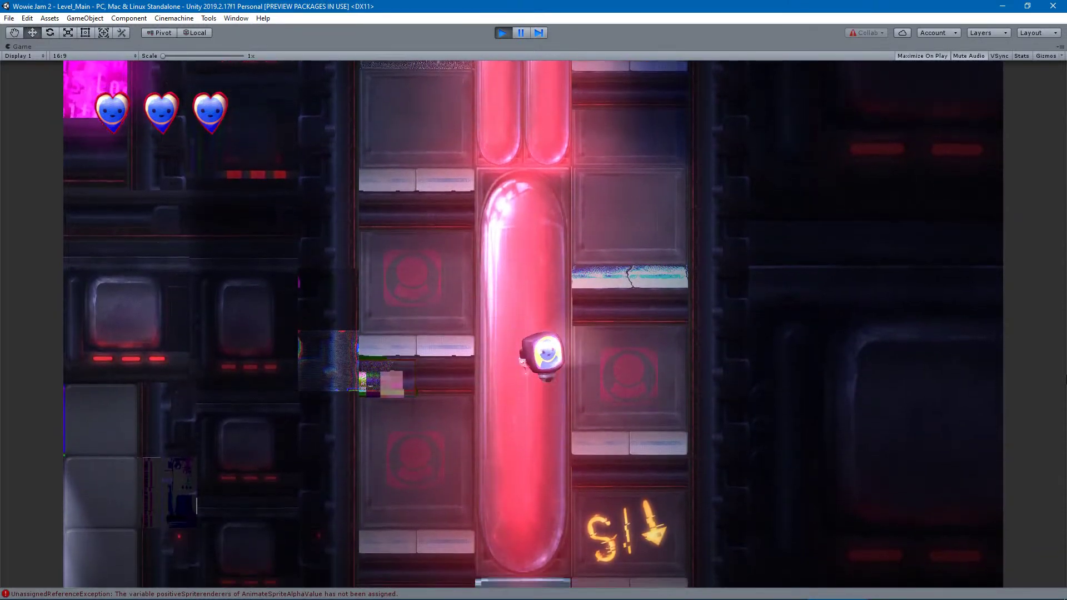
key("Left")
key("Right")
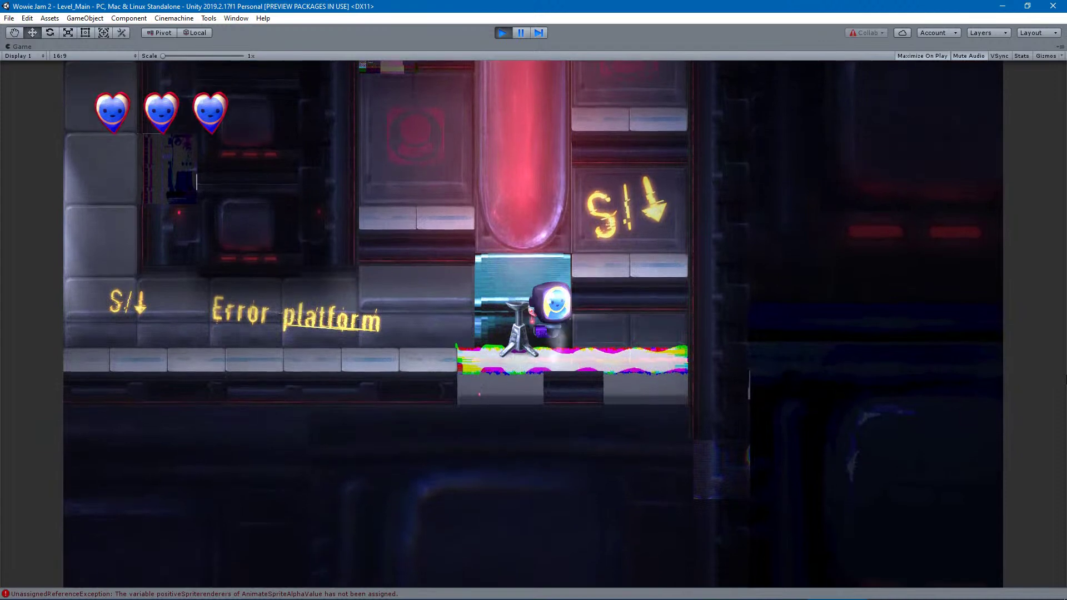
Climb the tower again from the floor with jumps and error platforms to the top of the tall bulb.
key("space")
key("Down")
key("space")
key("Right")
key("Left")
key("Left")
key("space")
key("Right")
key("Left")
key("space")
key("Down")
key("space")
key("space")
key("Right")
key("Down")
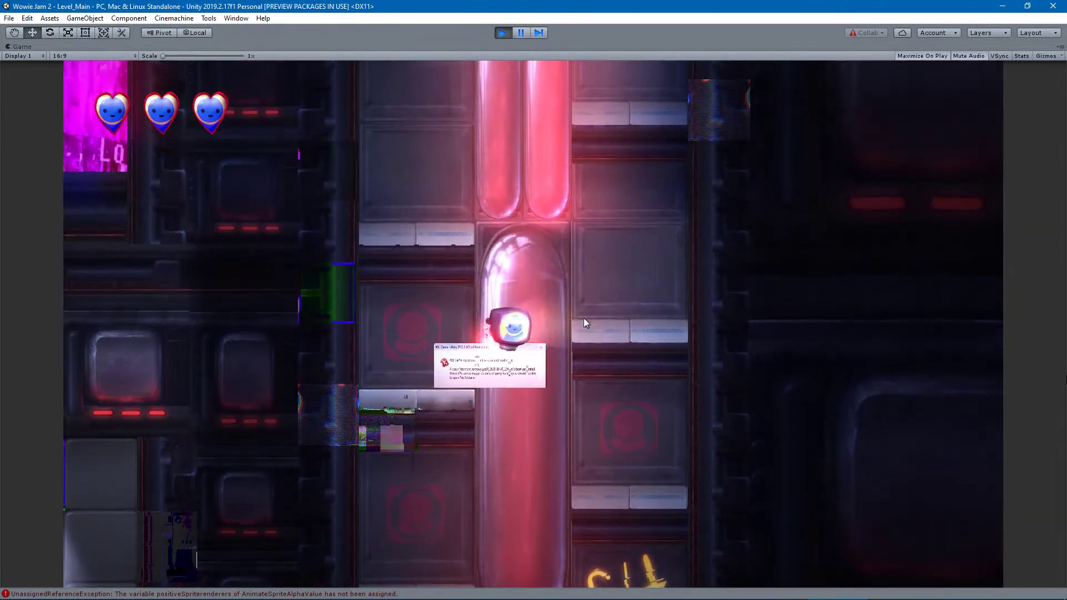
Continue up past the left ledge to the right ledge beside the twin bulbs and view their lighting.
key("Right")
key("space")
key("Left")
key("space")
key("Down")
key("space")
key("Left")
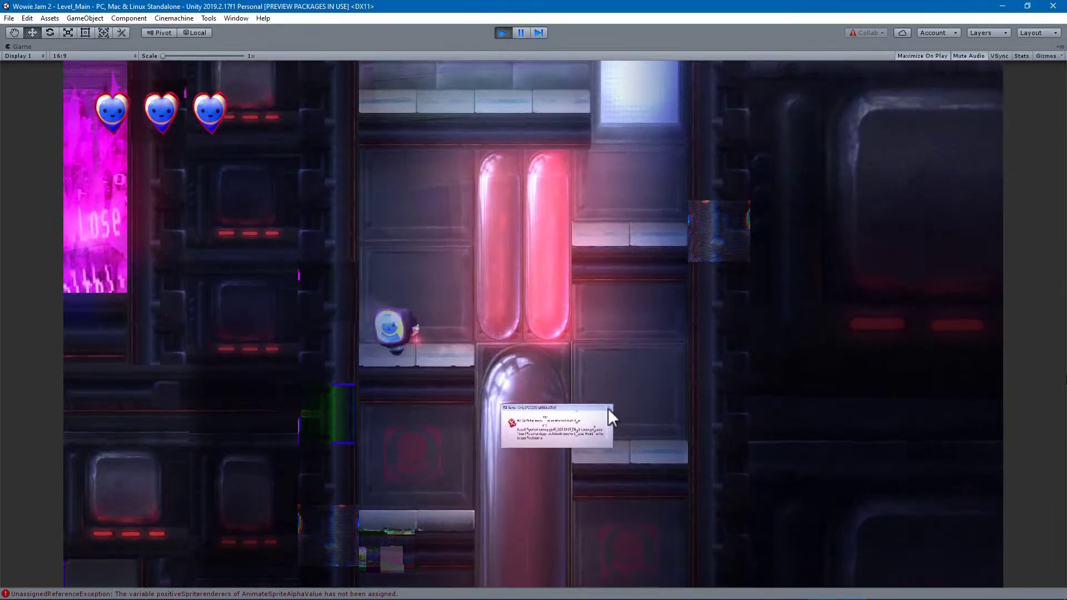
key("Right")
key("space")
key("space")
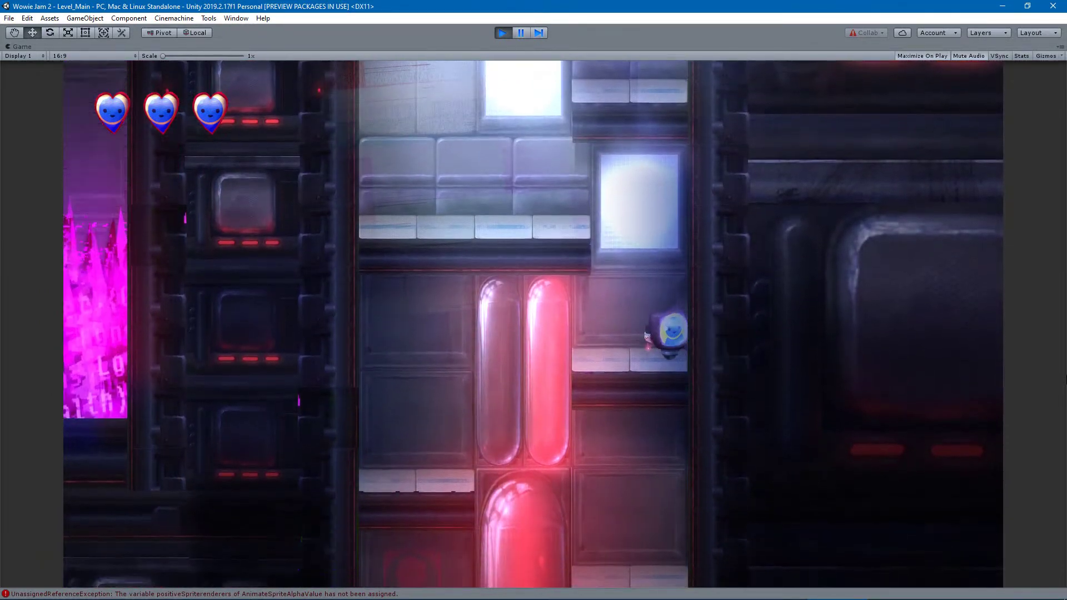
key("Left")
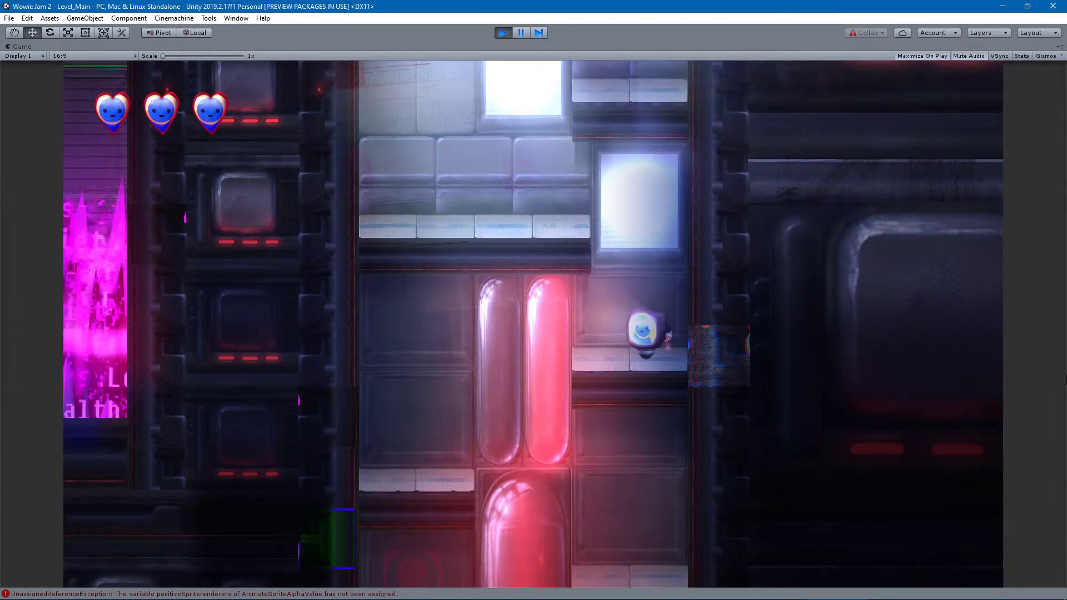
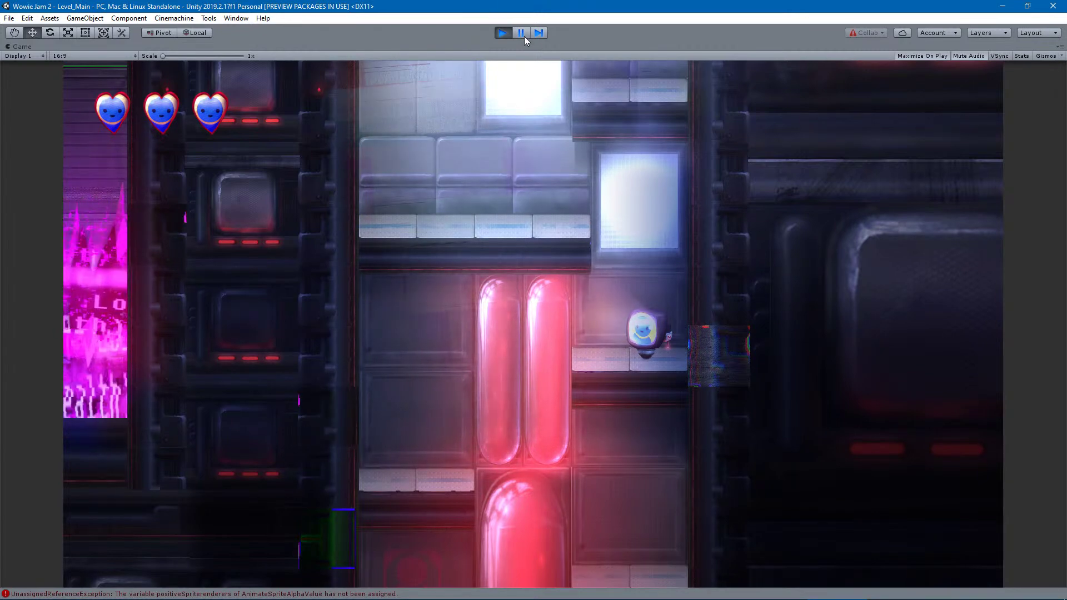
Pause the game, frame the player in the scene, and select the right twin bulb's GradientReflected (4) glow.
left_click(522, 34)
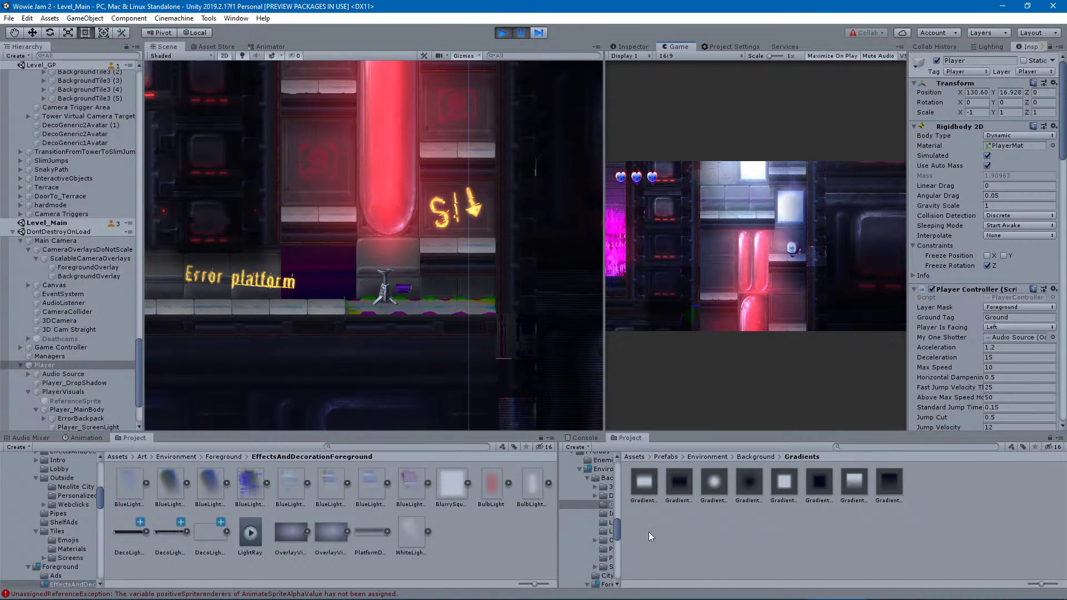
key("f")
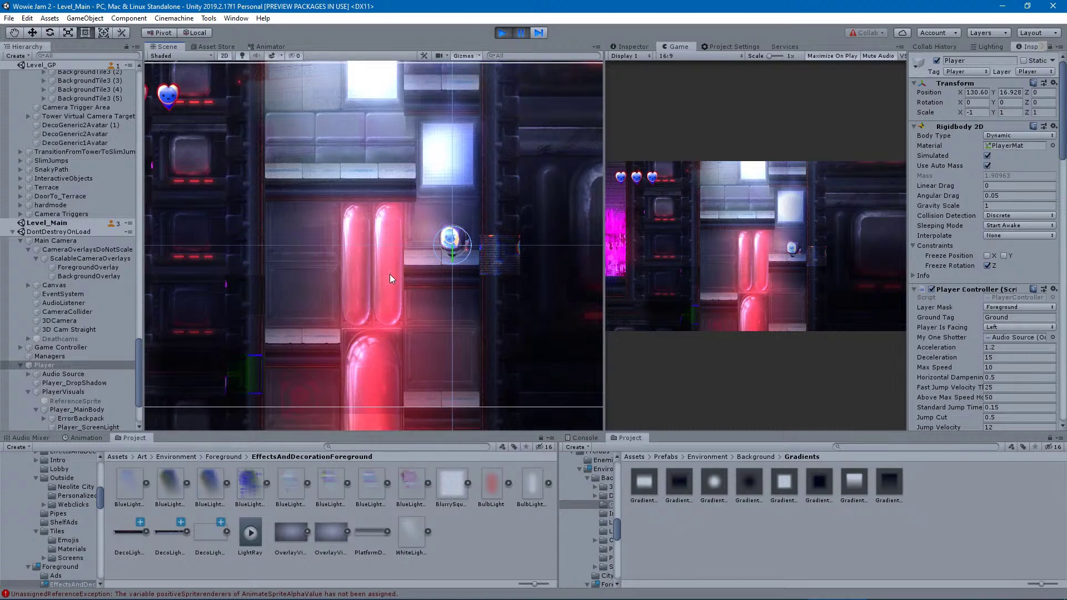
left_click(389, 264)
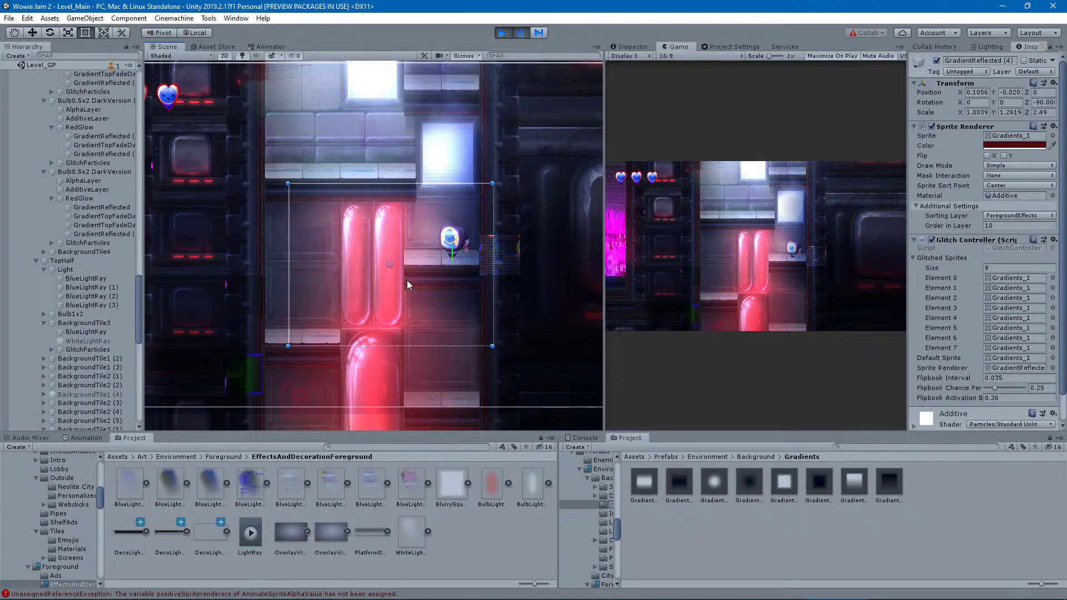
Find the right twin bulb's RedGlow in the hierarchy and examine its Animate Sprite Alpha settings.
scroll(984, 278, "down", 2)
scroll(96, 382, "down", 7)
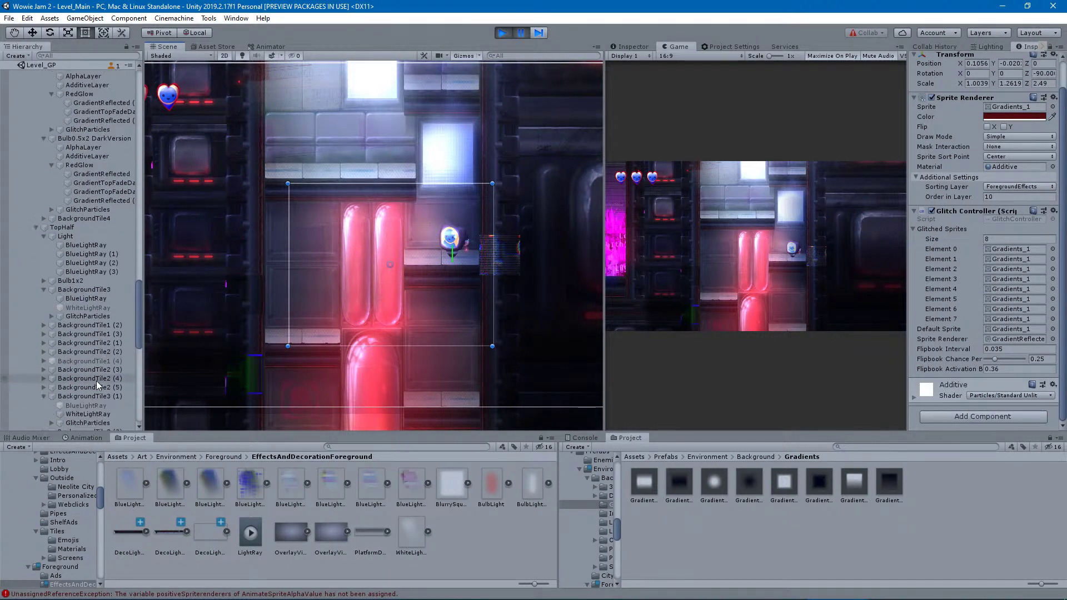
scroll(105, 381, "up", 15)
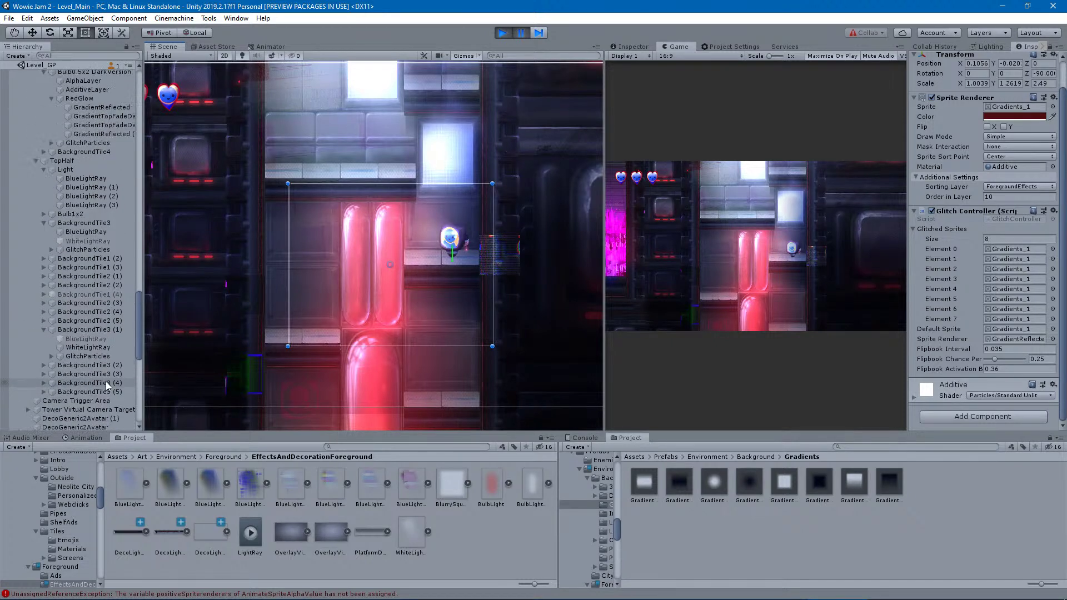
left_click(79, 289)
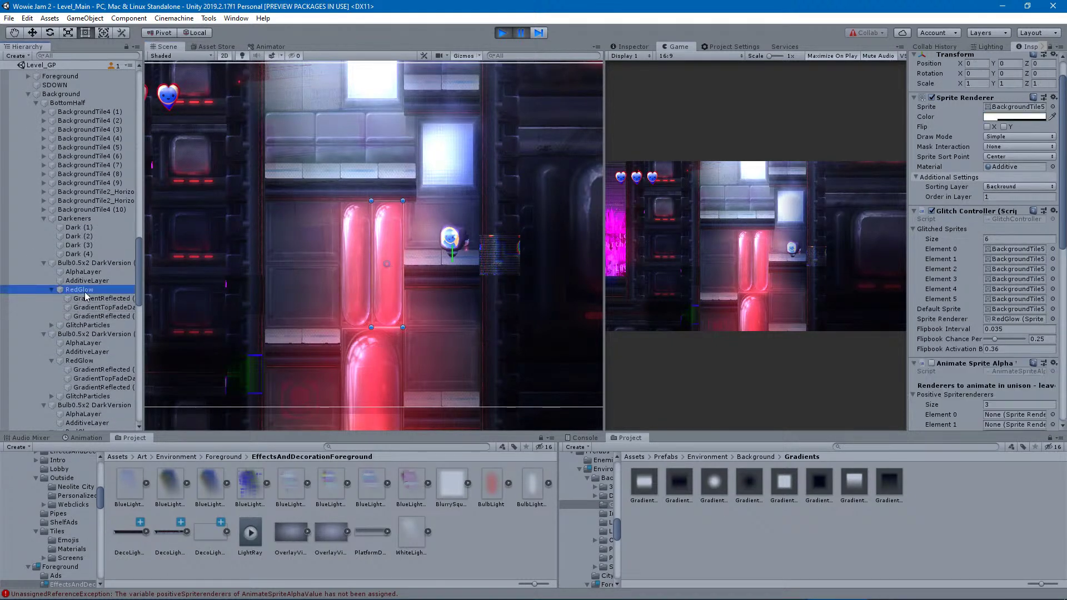
scroll(983, 242, "down", 5)
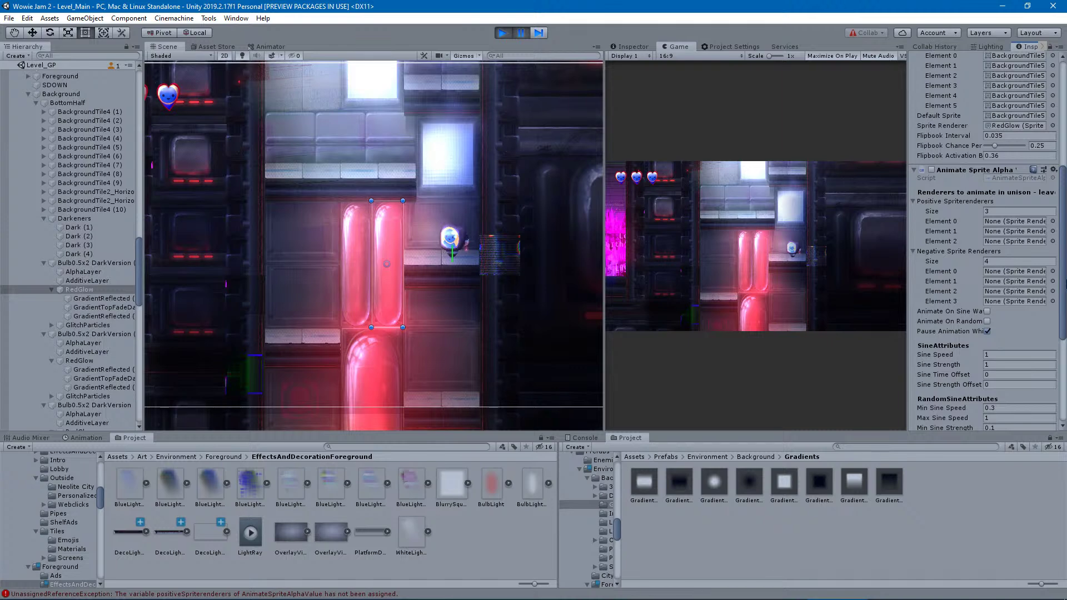
Stop play mode and assign RedGlow's alpha animation renderers: both GradientReflected as positive Elements 1 and 2, negative size 1 with the top fade gradient.
left_click(503, 32)
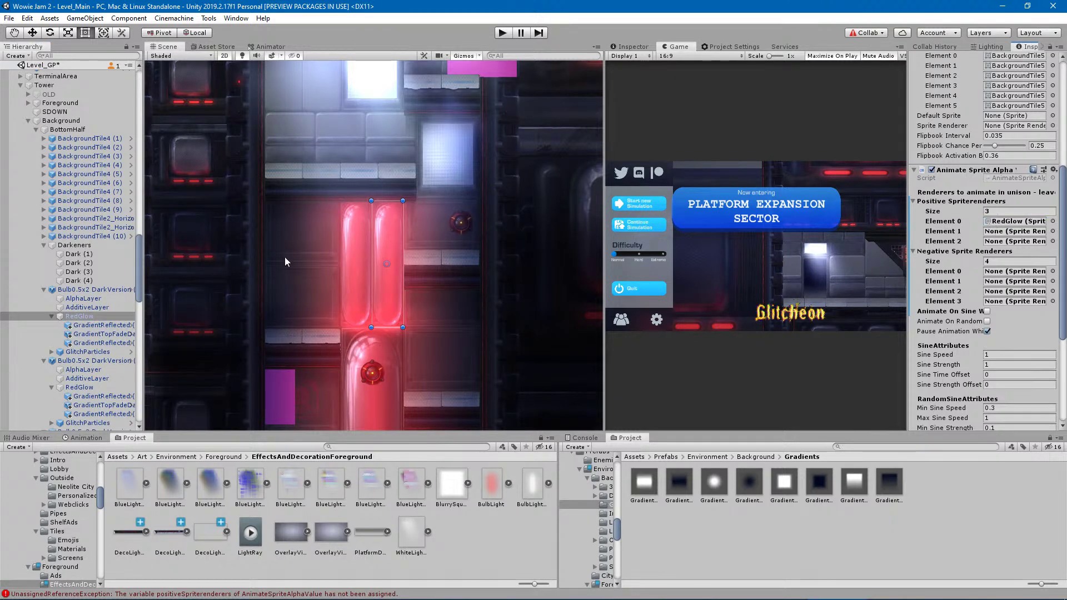
left_click_drag(103, 325, 998, 228)
left_click_drag(98, 343, 995, 240)
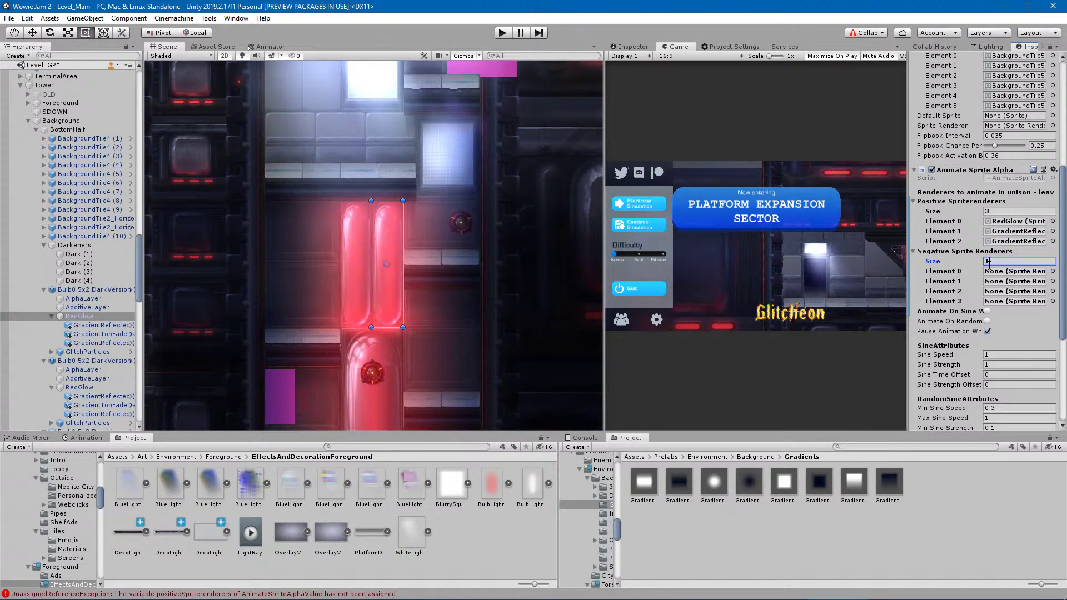
key("Return")
left_click(104, 336)
left_click(972, 259)
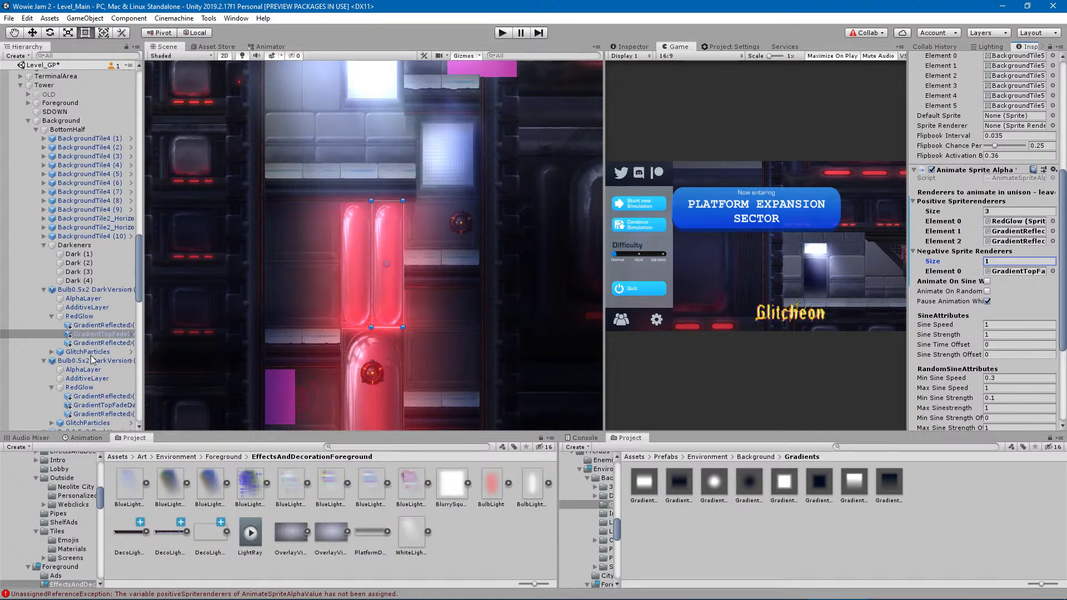
scroll(85, 378, "down", 3)
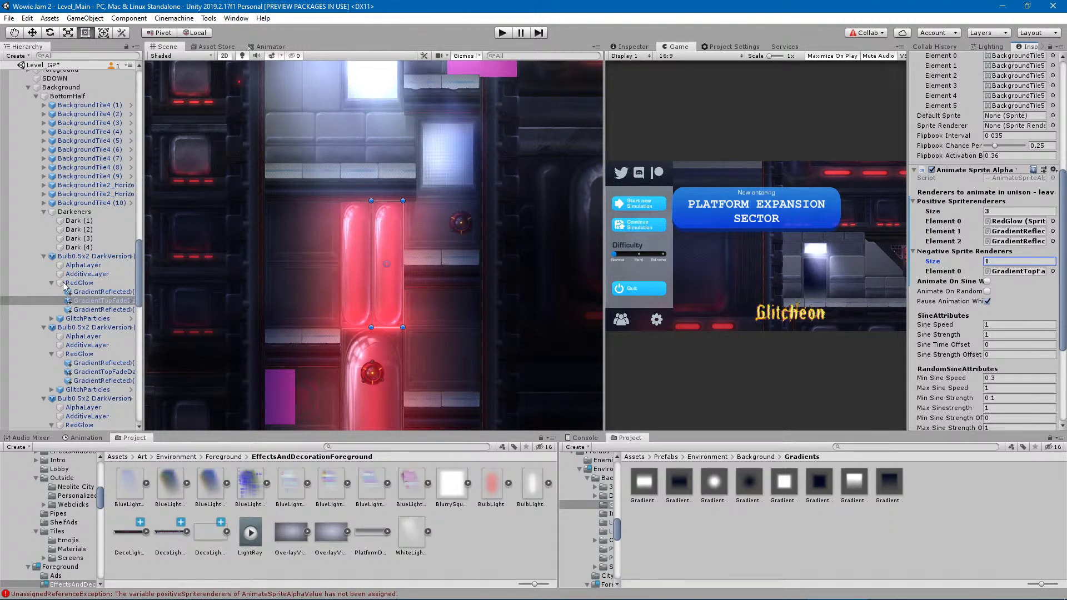
left_click(93, 373, "ctrl")
scroll(86, 378, "down", 3)
left_click(114, 385, "ctrl")
left_click(114, 377, "ctrl")
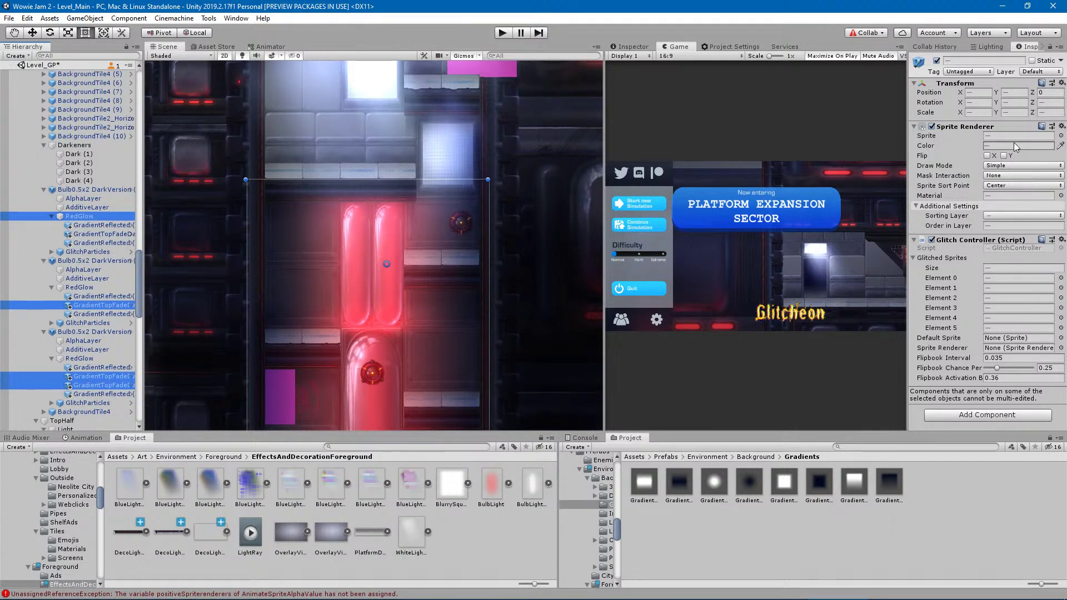
left_click(105, 393, "ctrl")
left_click(105, 393, "ctrl")
left_click(105, 385, "ctrl")
left_click(105, 378, "ctrl")
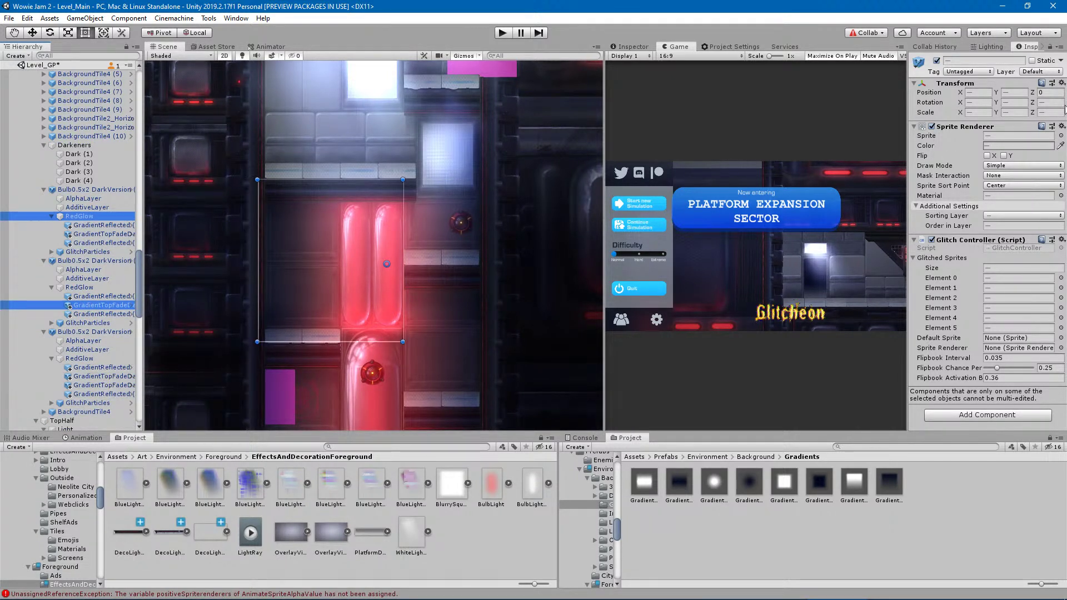
left_click(88, 243, "ctrl")
left_click(91, 242, "ctrl")
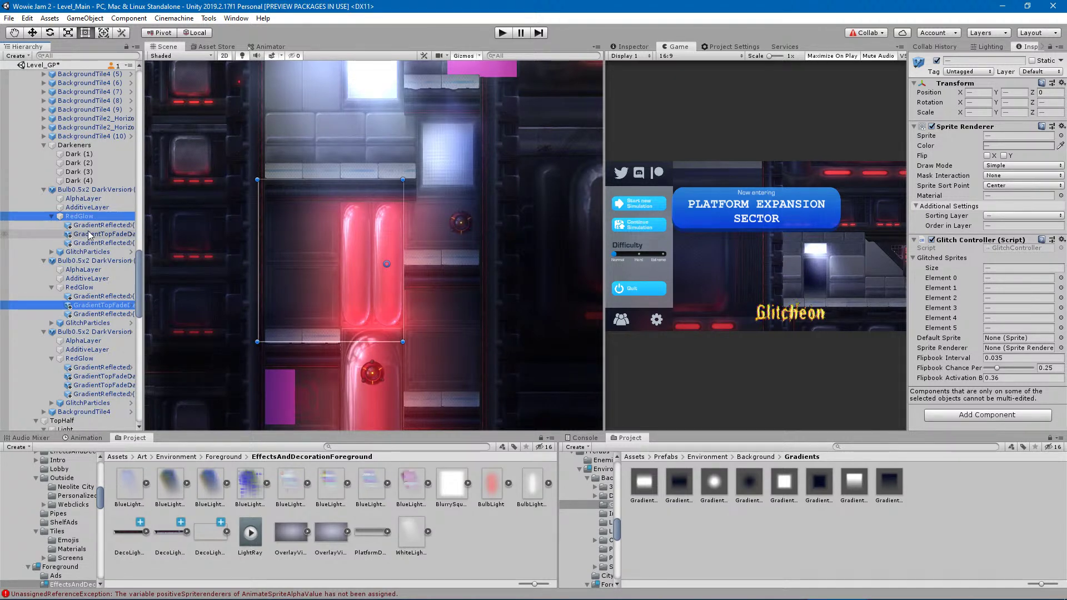
Select the four dark top fade gradients under the three bulbs' RedGlow objects and tint them blue at about 586CA2.
left_click(91, 233)
left_click(105, 305, "ctrl")
left_click(104, 385, "ctrl")
left_click(105, 377, "ctrl")
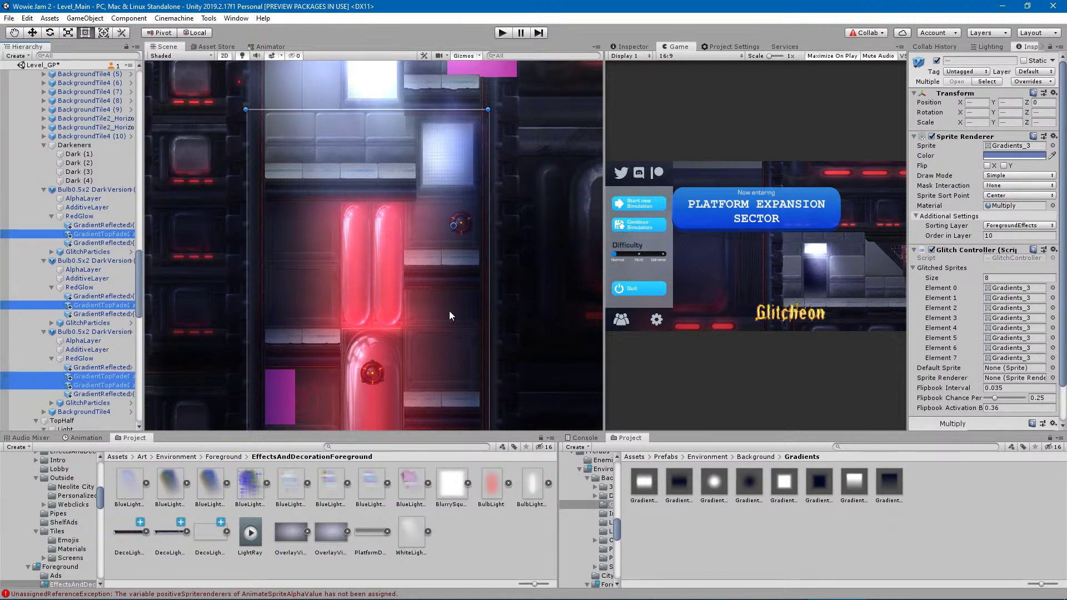
left_click(1025, 156)
left_click(623, 337)
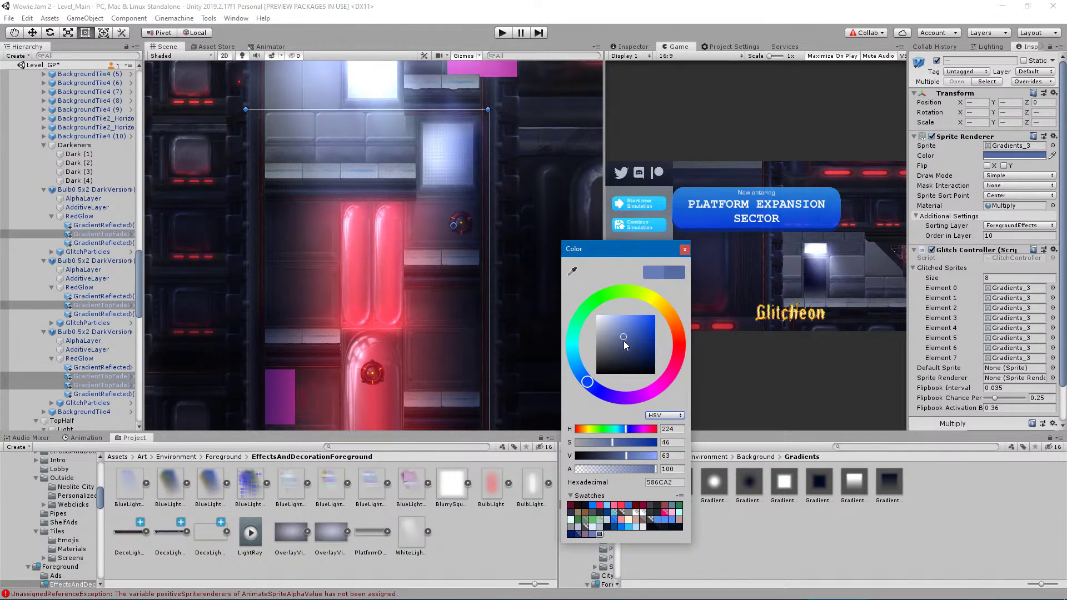
left_click(684, 251)
Brighten the red colour of the tall bulb's wide GradientReflected glow.
middle_click_drag(380, 291, 409, 168)
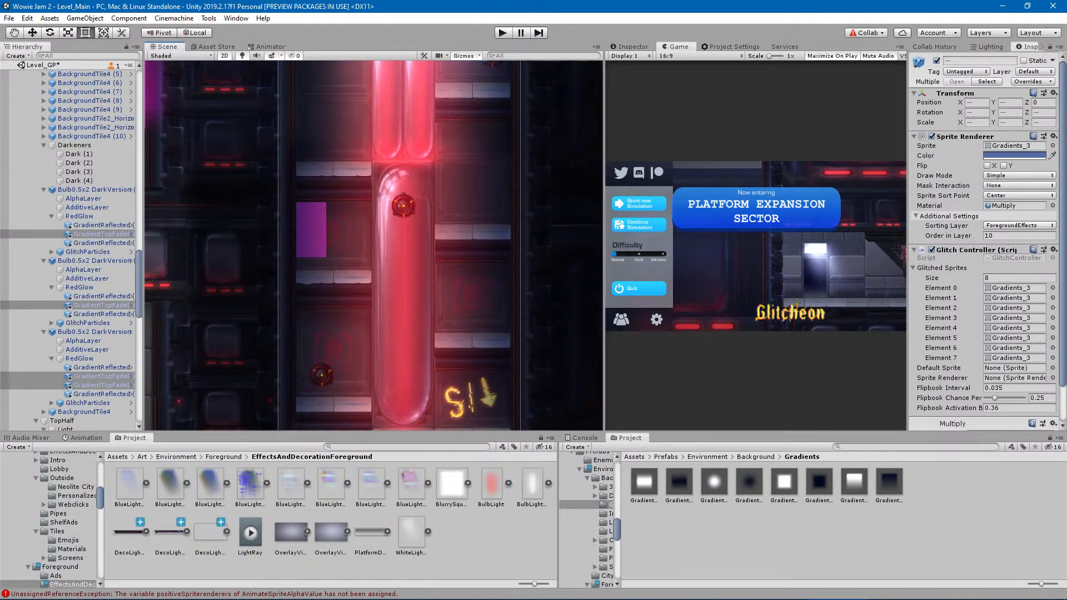
left_click(102, 367)
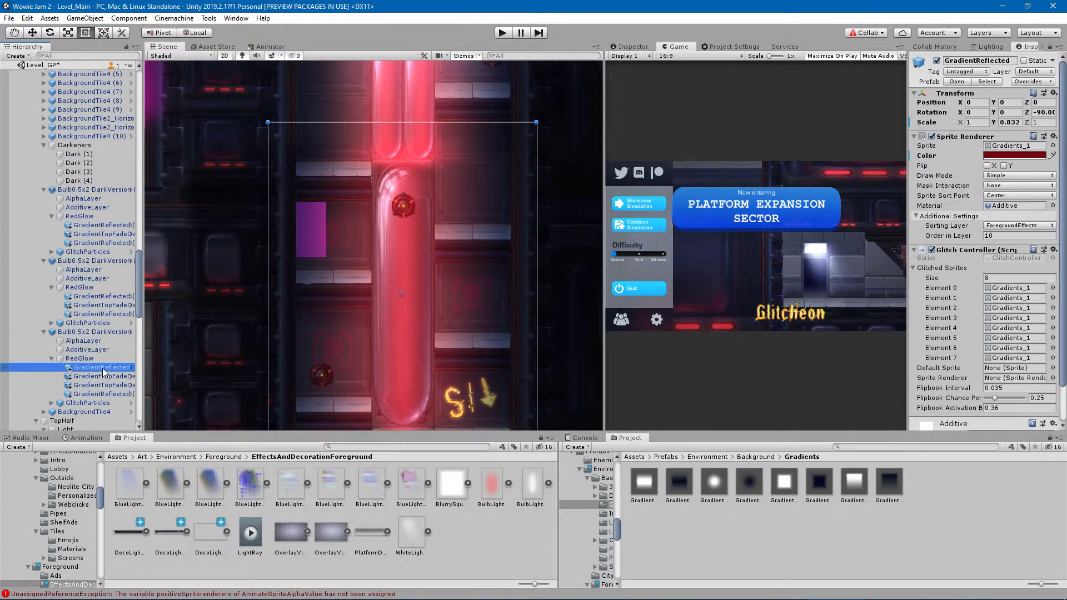
left_click(1026, 155)
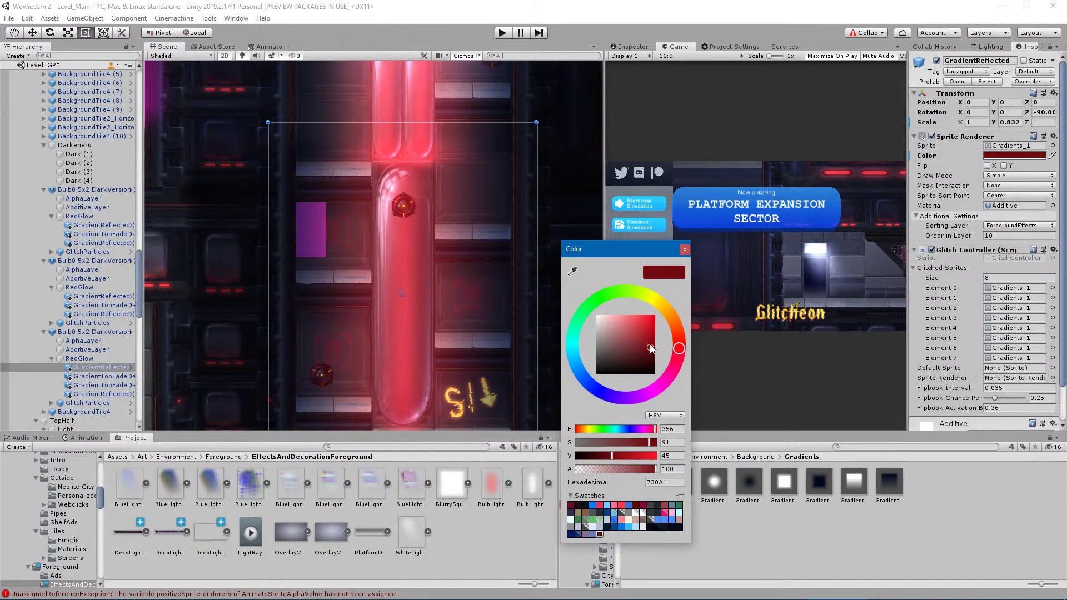
left_click(685, 250)
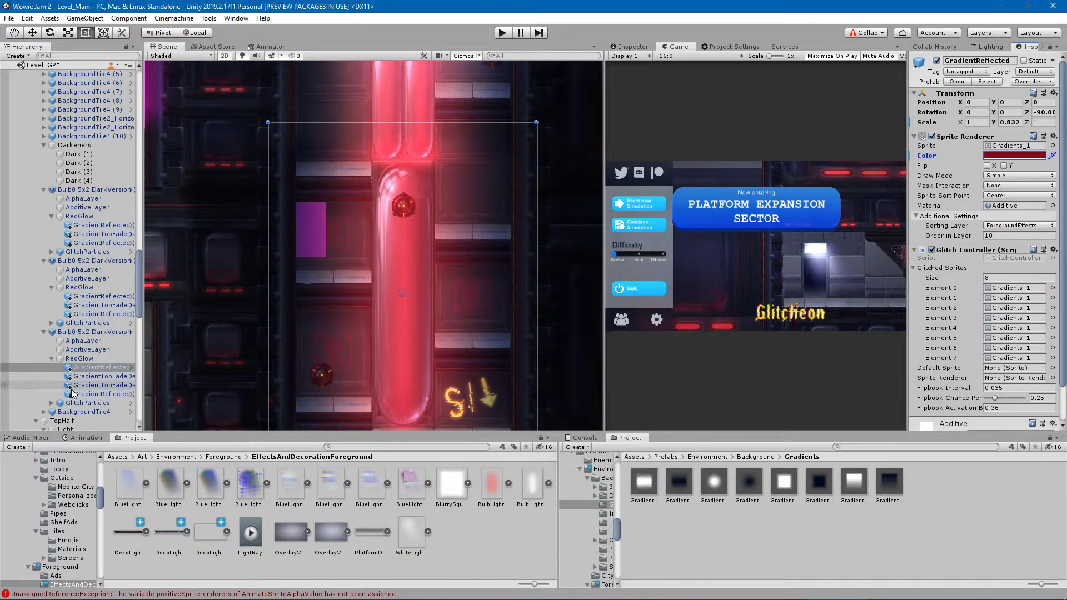
Fine-tune the tall bulb's narrow GradientReflected overlay to a dark red around 4B0A11.
left_click(101, 394)
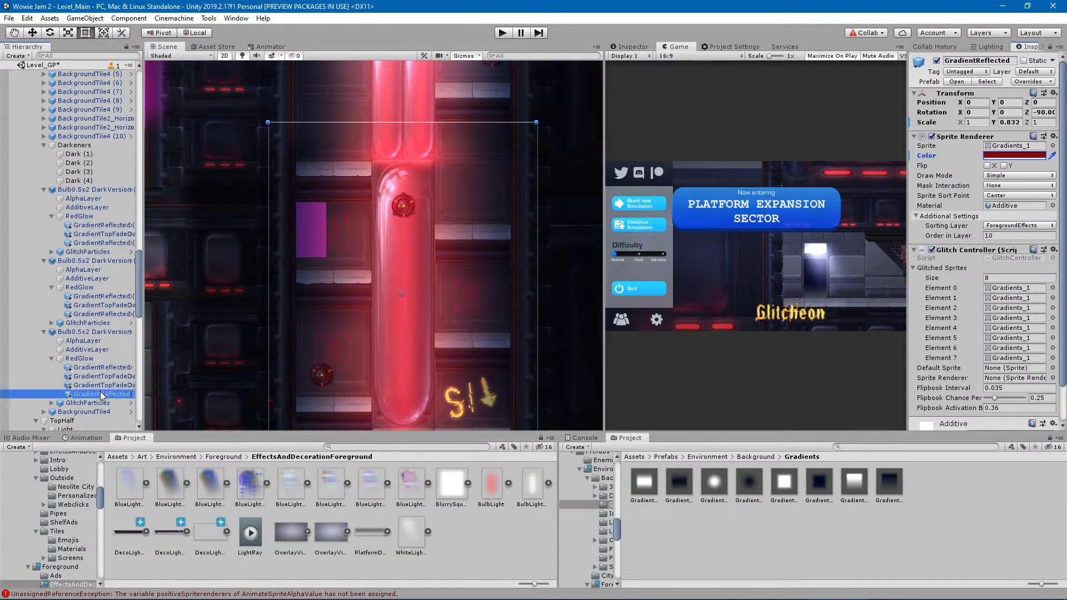
left_click(1013, 156)
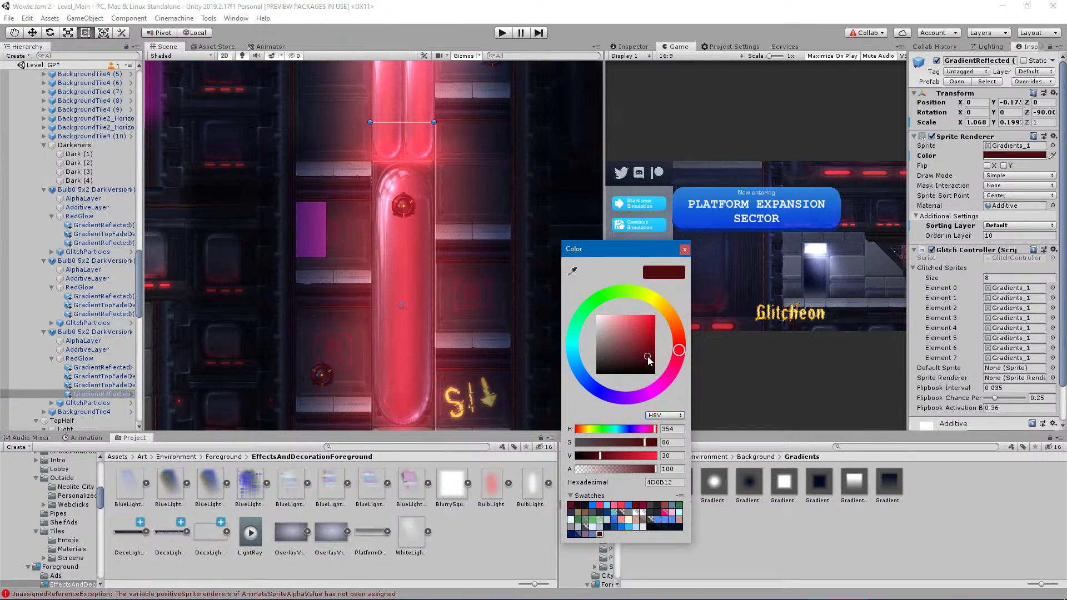
left_click(684, 250)
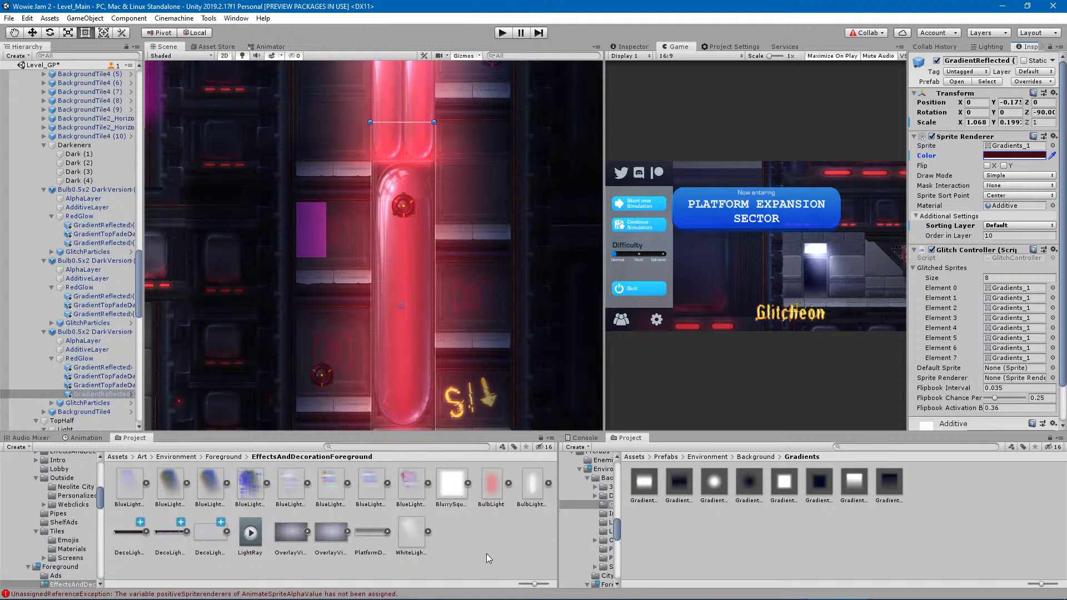
left_click(1016, 156)
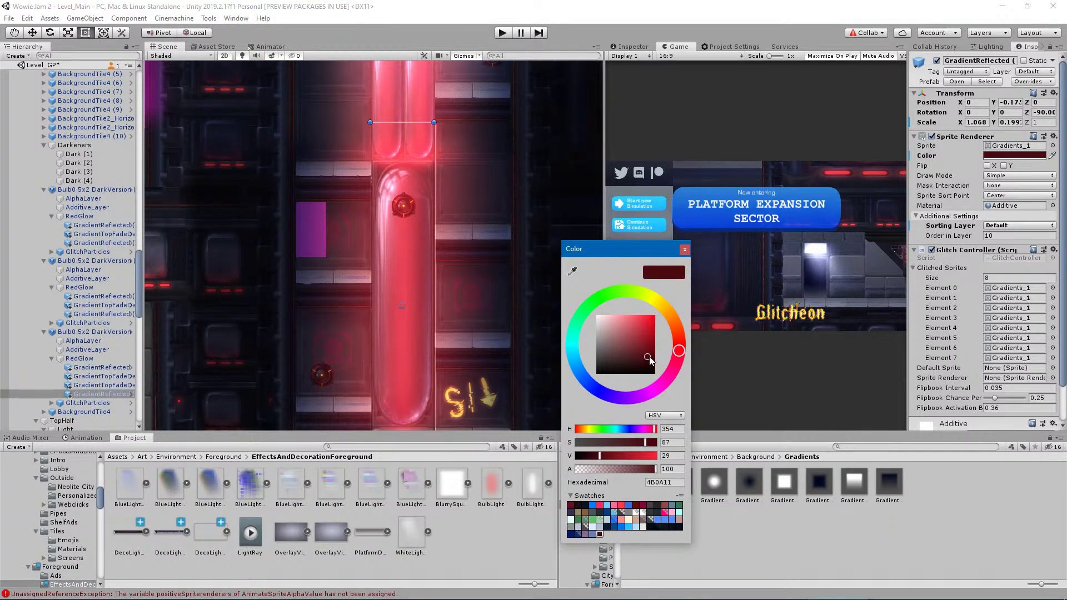
left_click_drag(649, 357, 650, 359)
Set the tall bulb's wide GradientReflected glow to the red 8E111A and deselect it to view the bulb.
left_click(96, 367)
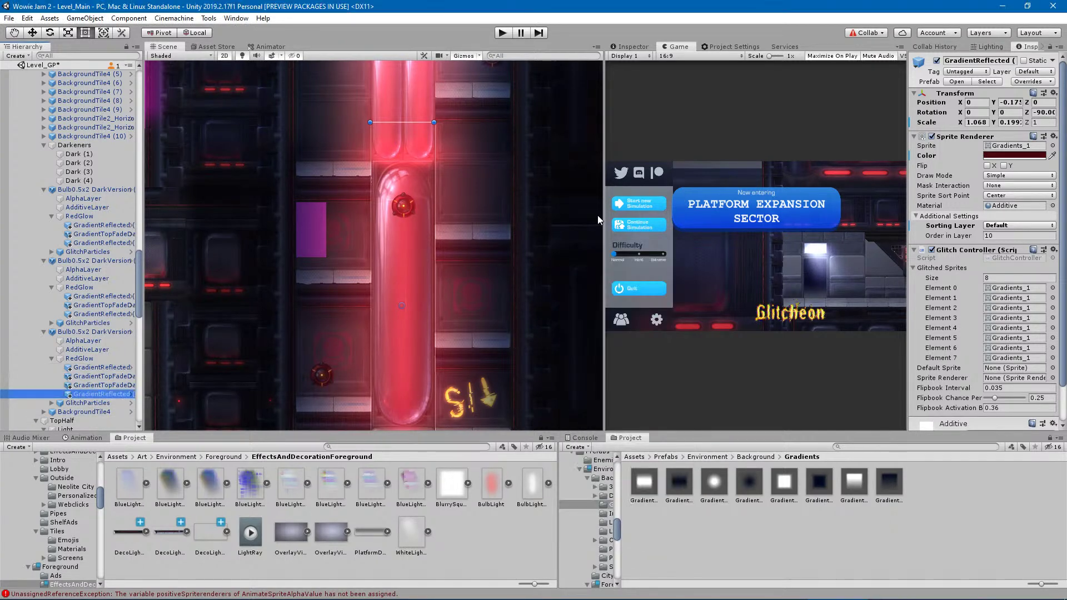
left_click(1022, 156)
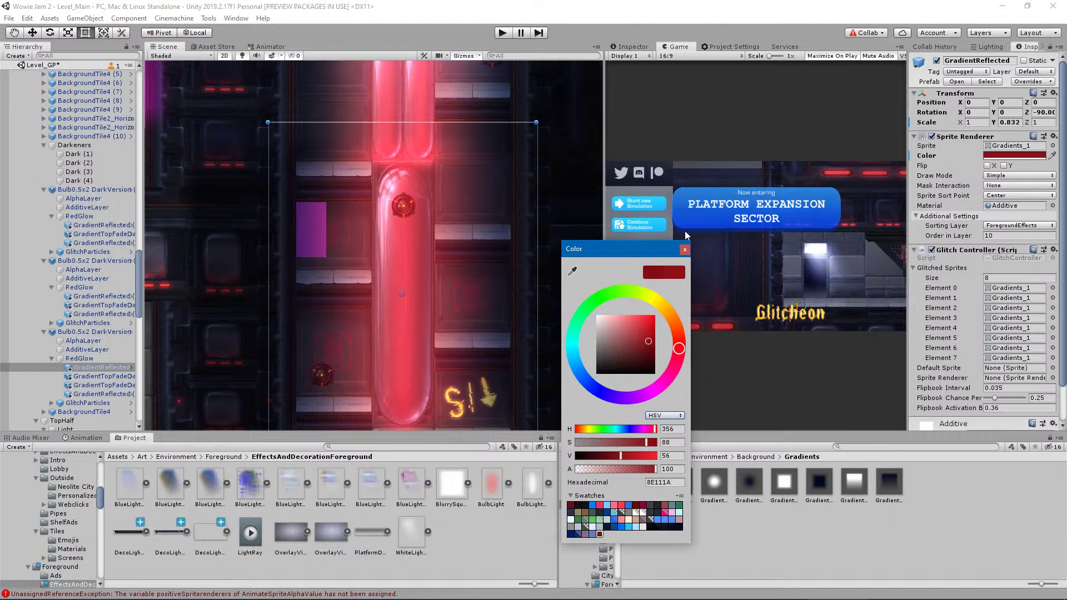
left_click(685, 250)
left_click(358, 347)
middle_click_drag(358, 348, 448, 333)
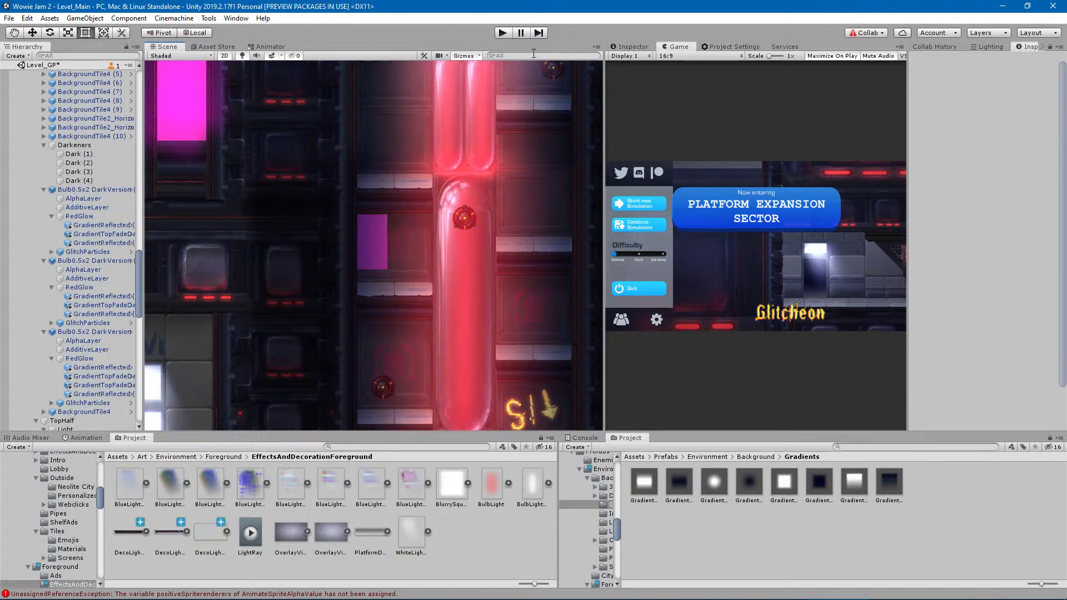
Playtest the level with a new simulation, jumping across the platforms over the magenta hazards to the Forum terminal.
left_click(502, 33)
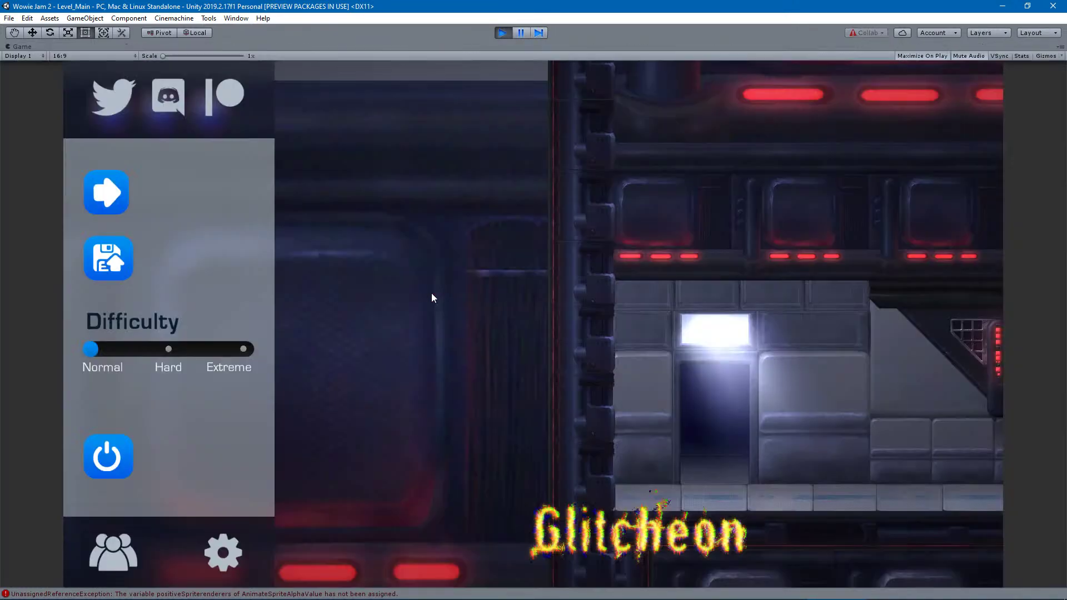
left_click(112, 197)
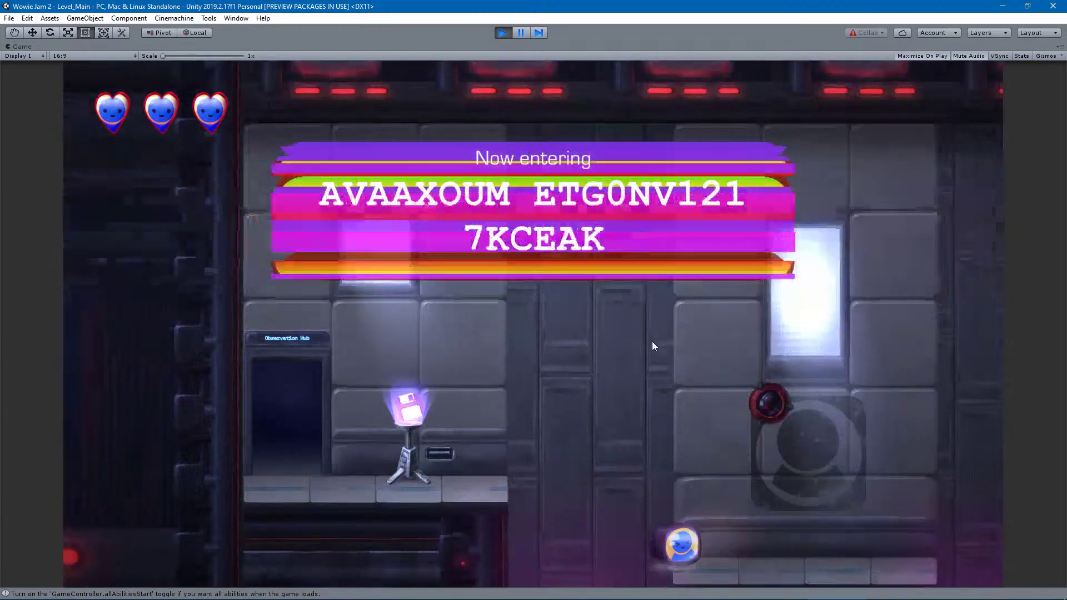
key("d")
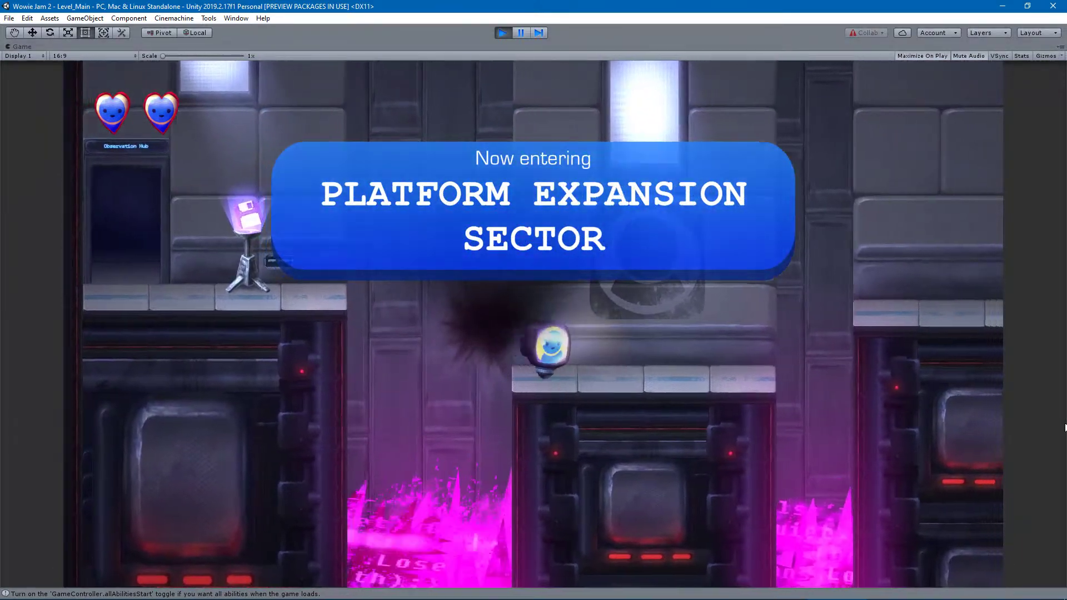
key("space")
key("space")
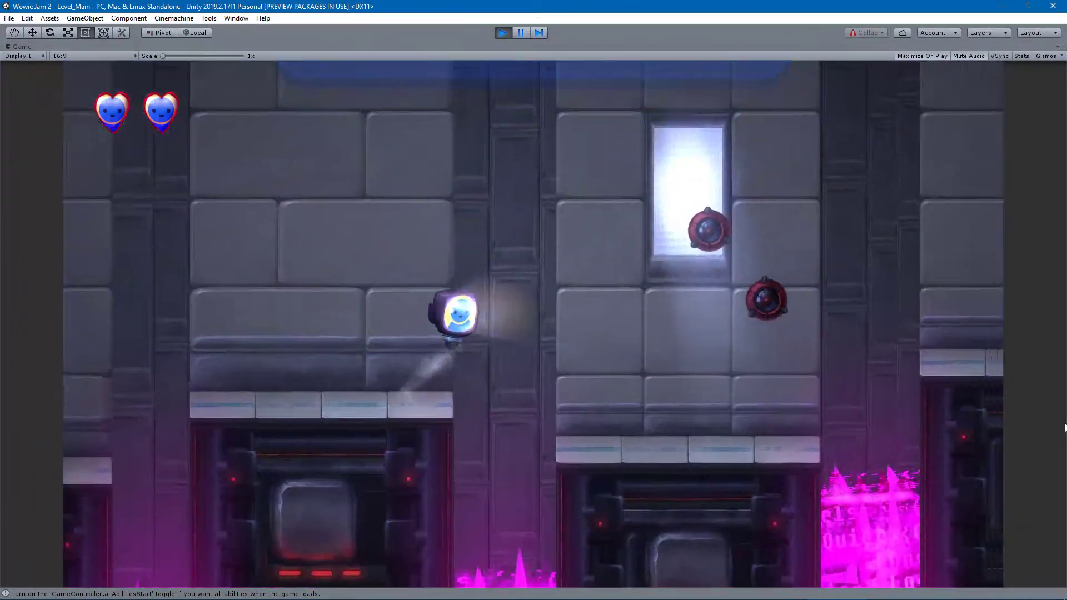
key("space")
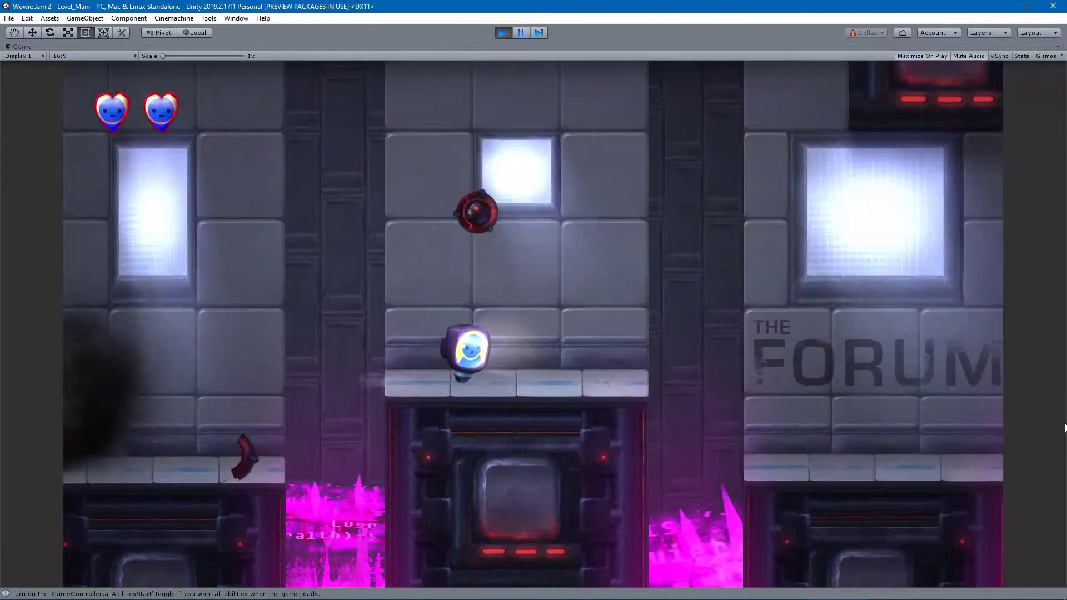
key("space")
key("space")
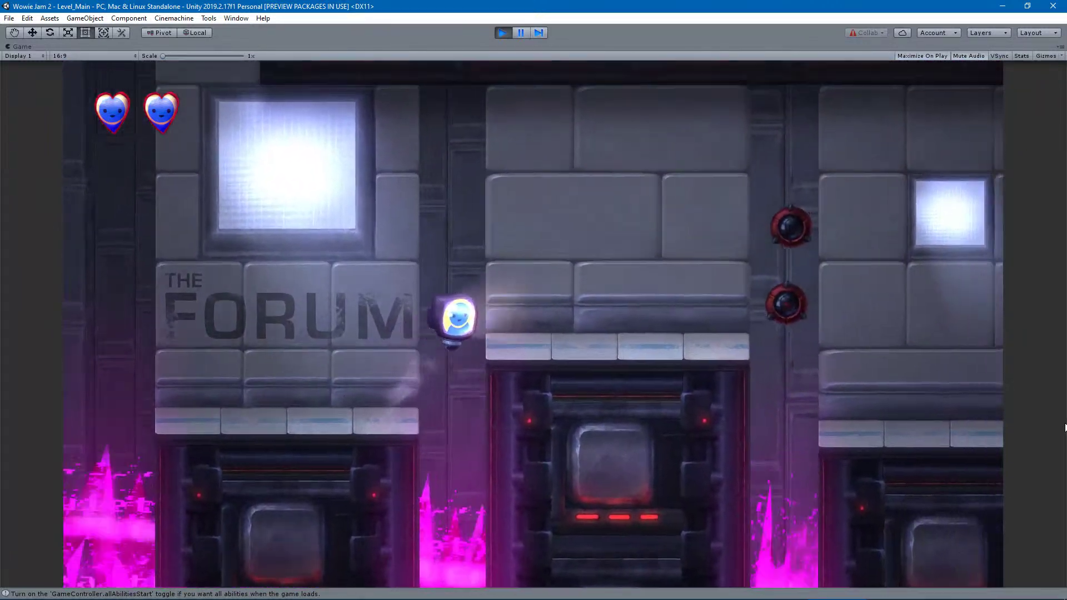
key("space")
key("space")
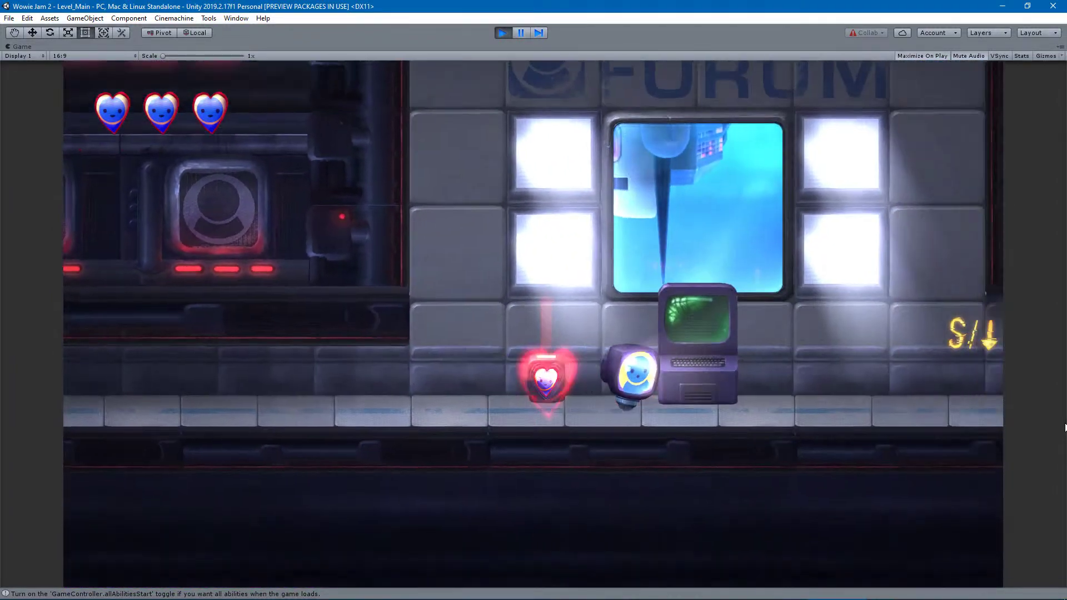
Move back and forth with jumps around the Forum terminal to get through the section sealed by energy barriers.
key("space")
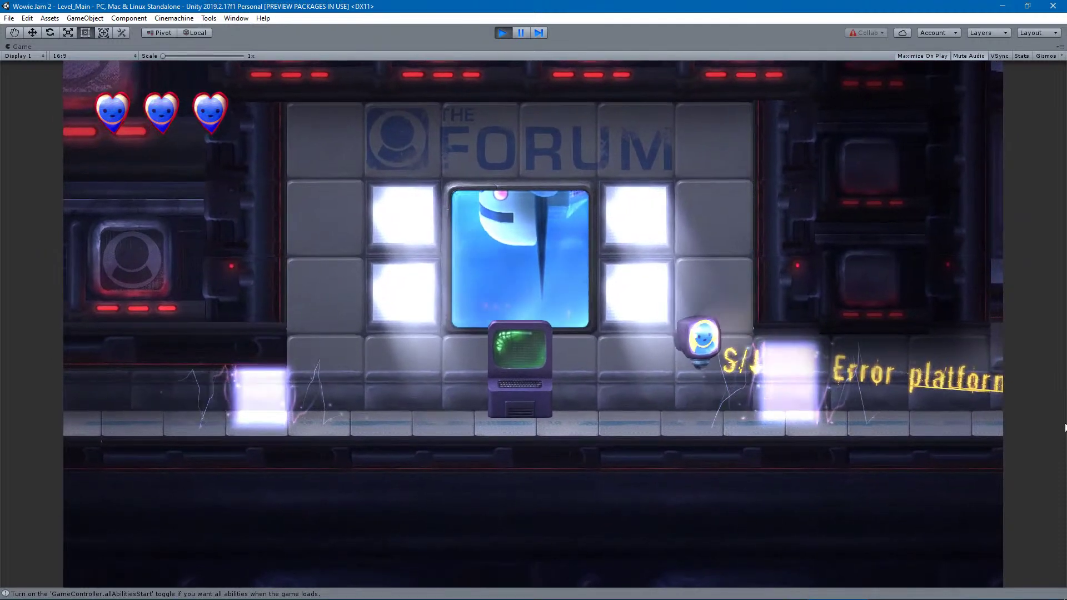
key("a")
key("space")
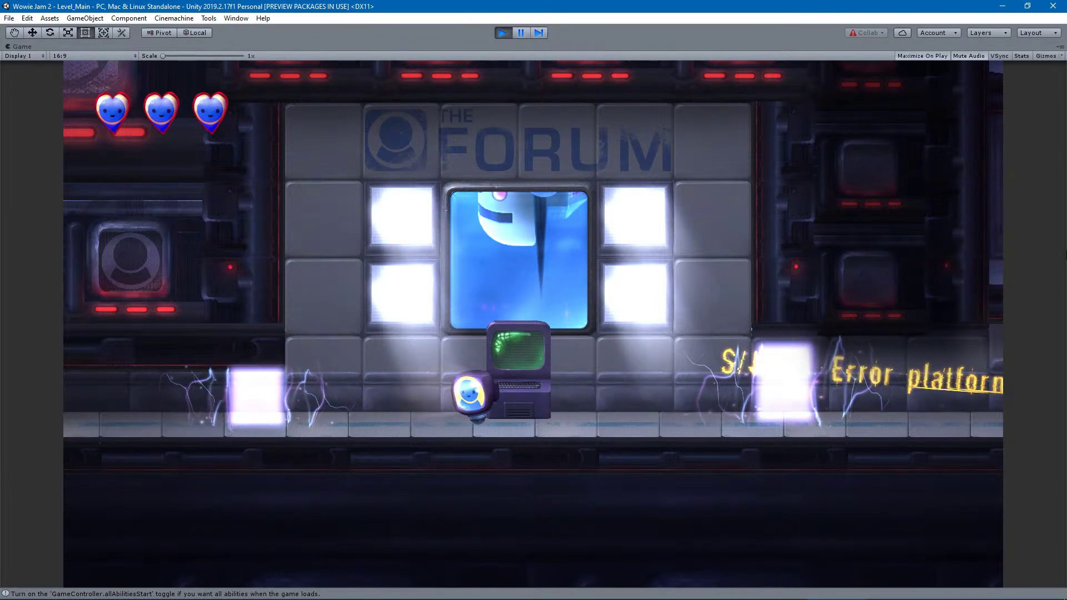
key("d")
key("space")
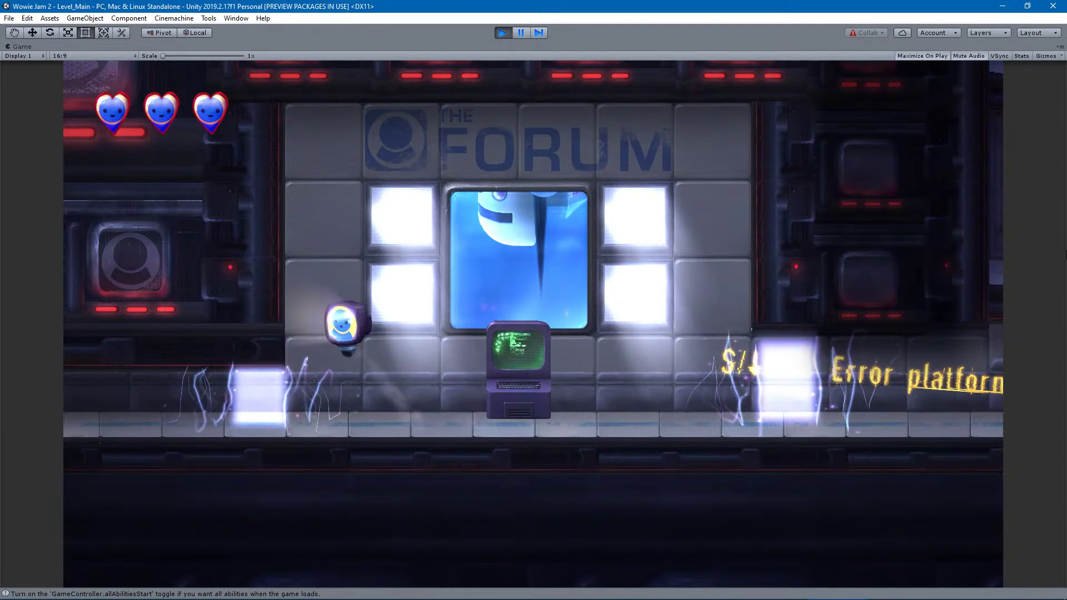
key("d")
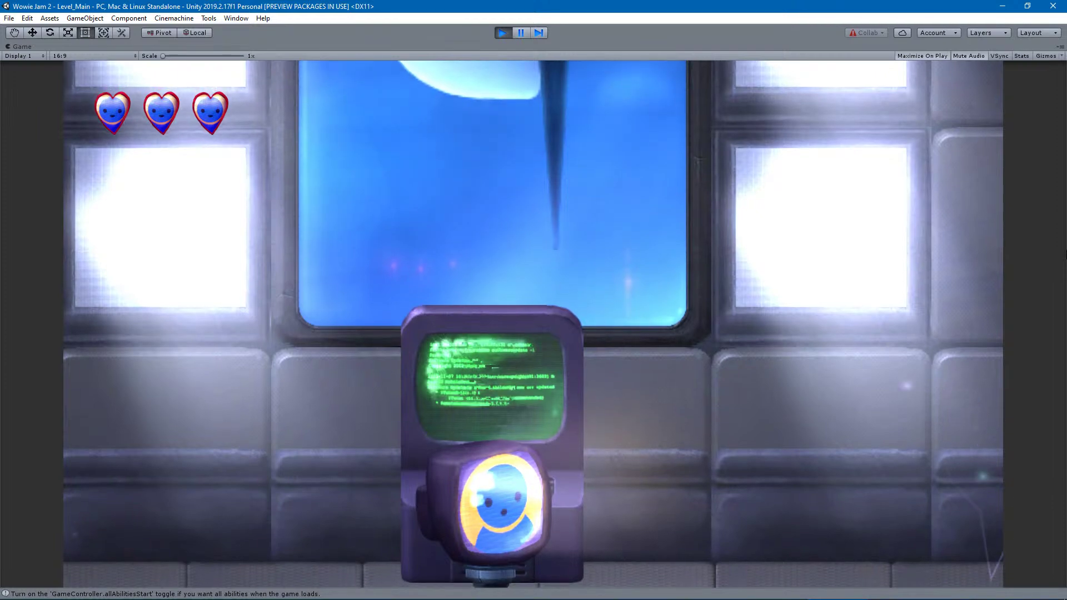
key("d")
key("space")
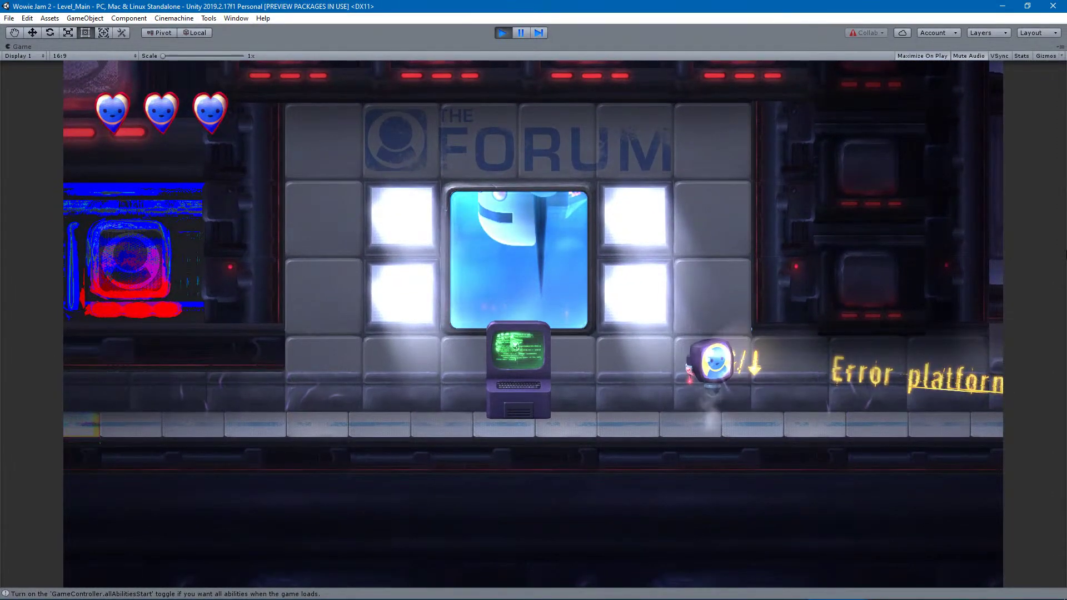
Continue past the Error platform sign to the tower floor and view the tall red bulb's glow.
key("d")
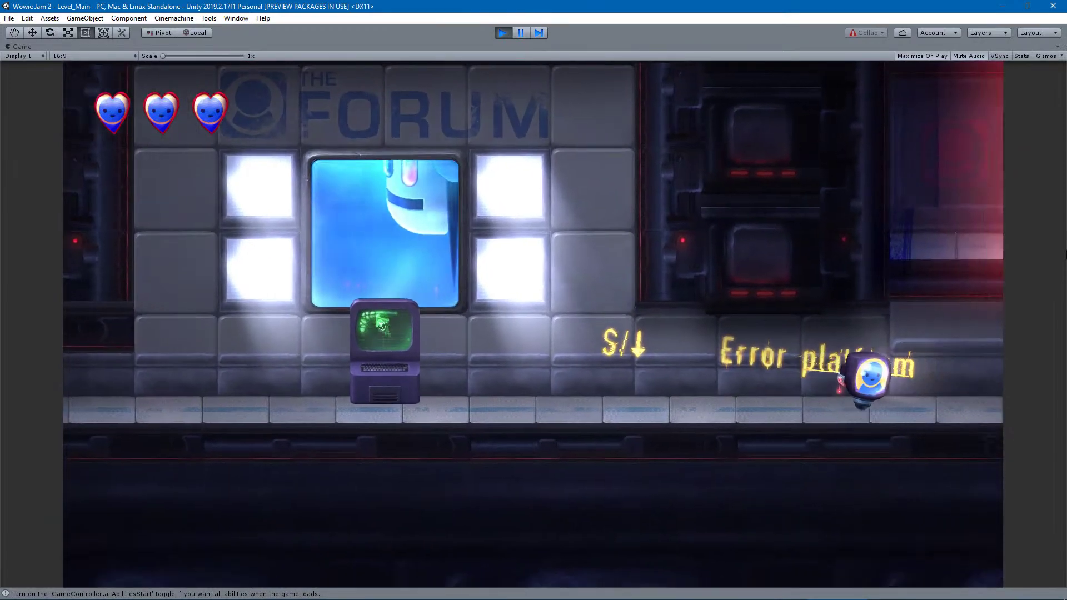
key("a")
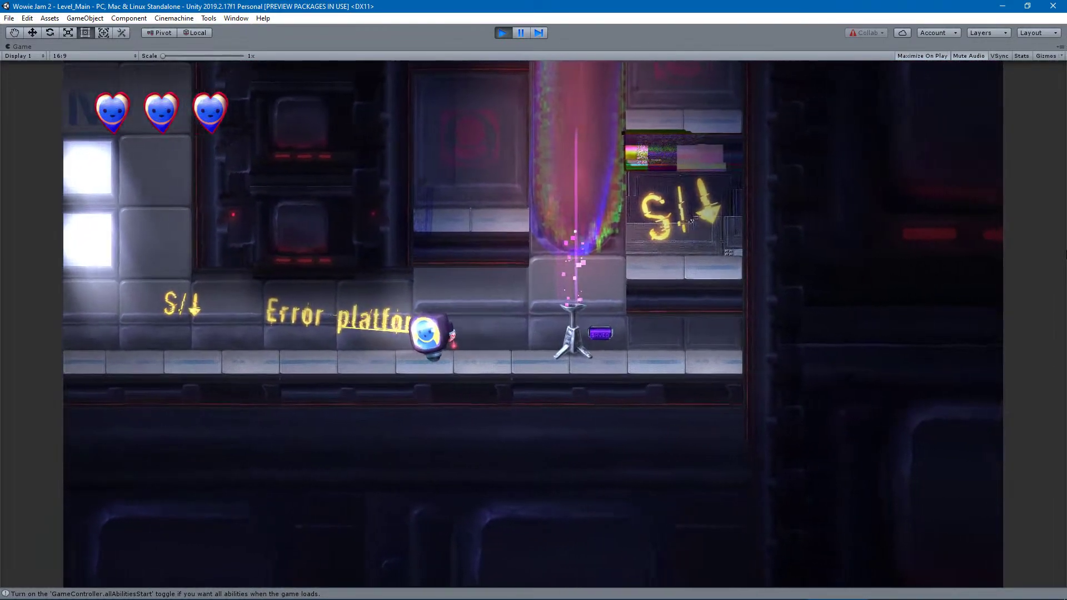
key("d")
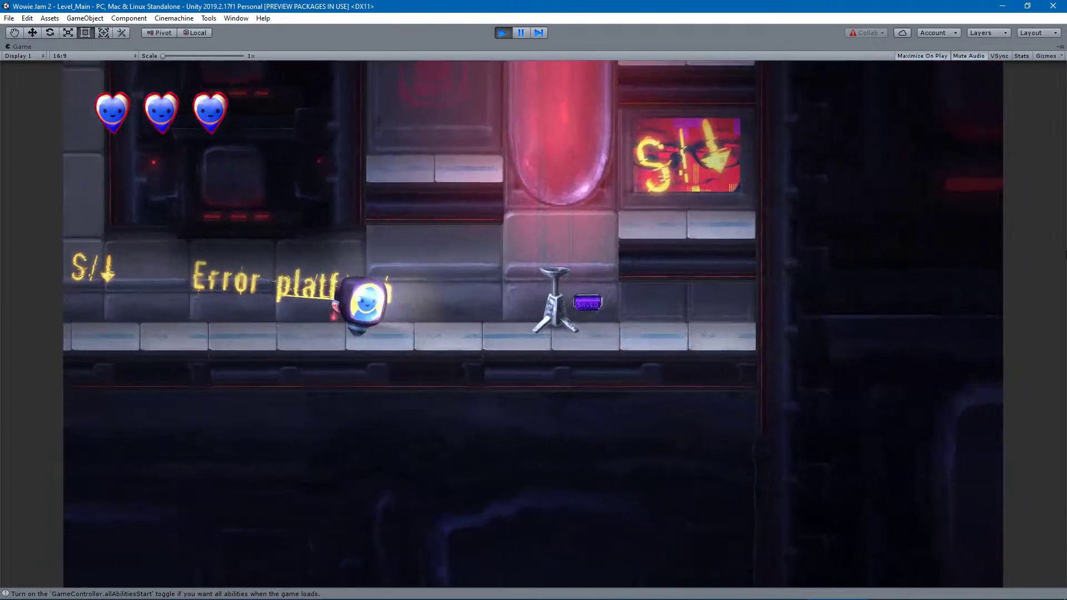
Jump from the tower floor onto the lower ledge beside the tall bulb with the help of error platforms.
key("space")
key("s")
key("space")
key("d")
key("a")
key("a")
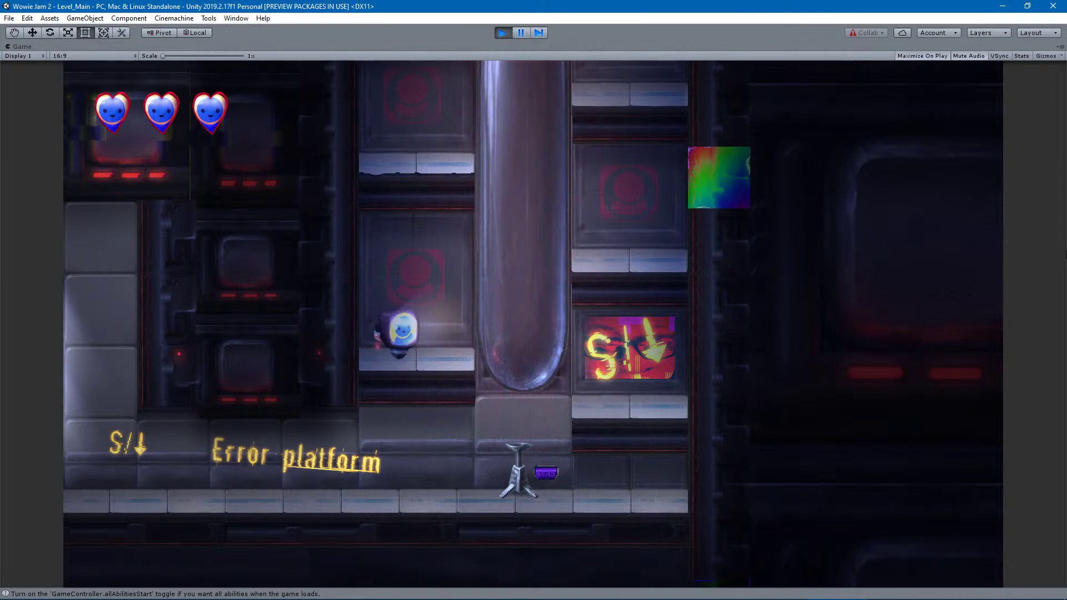
Climb the alternating ledges past the tall red bulb, checking its glow up to its upper end.
key("space")
key("d")
key("s")
key("space")
key("space")
key("a")
key("s")
key("space")
key("space")
key("d")
key("s")
key("space")
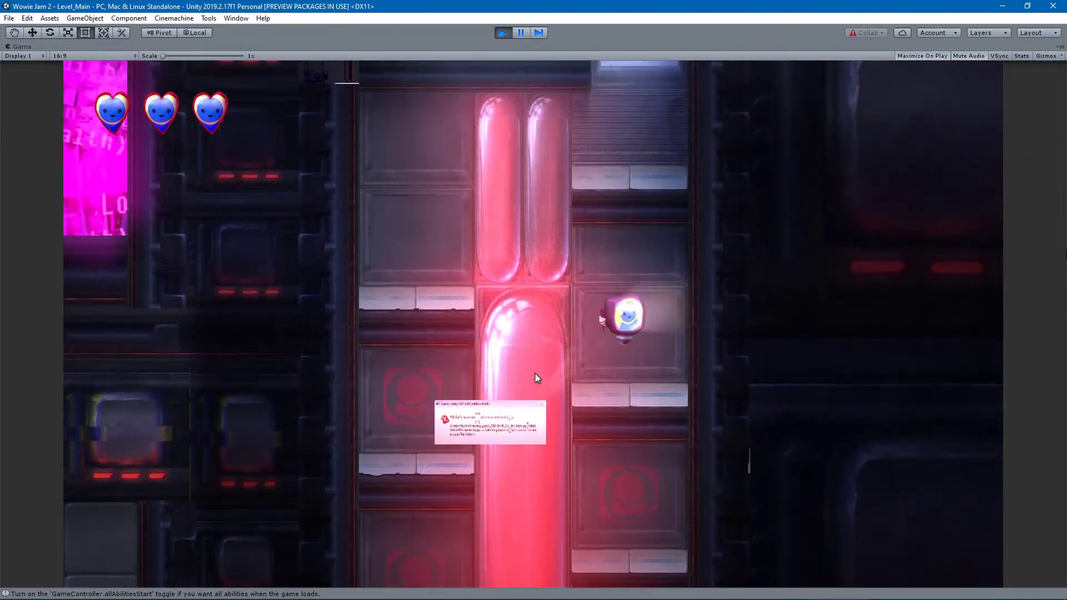
Cross between the ledges around the twin red bulbs and climb to the one below the white light panel.
key("a")
key("space")
key("s")
key("d")
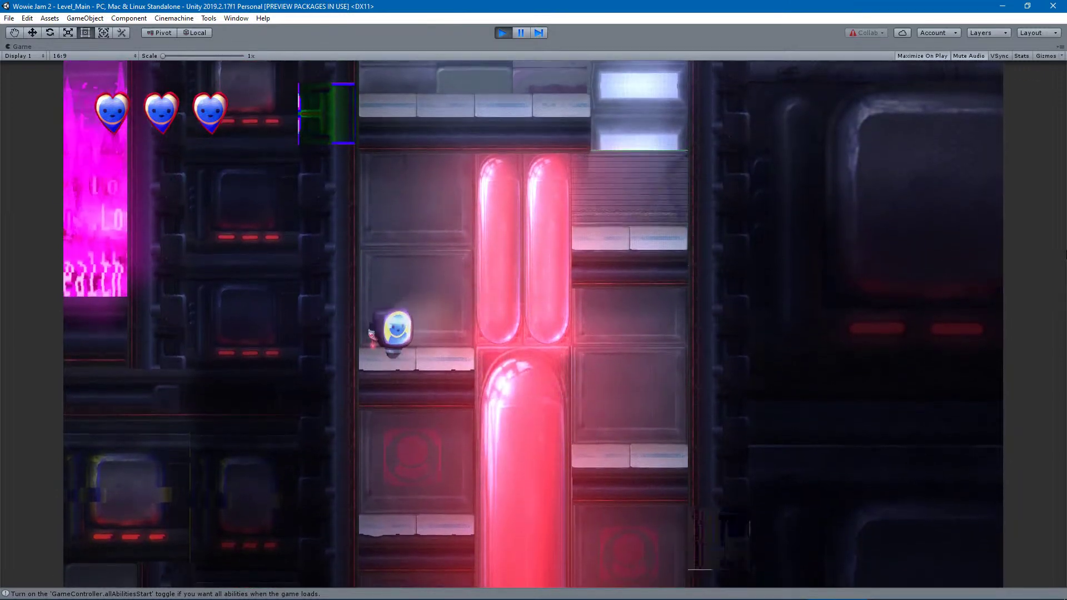
key("a")
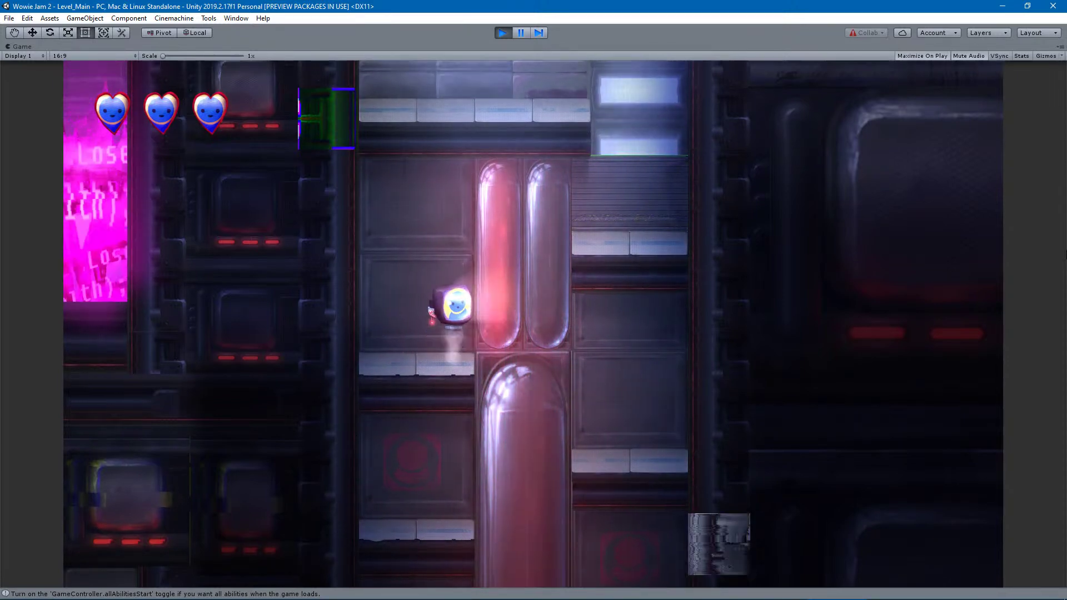
key("space")
key("s")
key("space")
key("d")
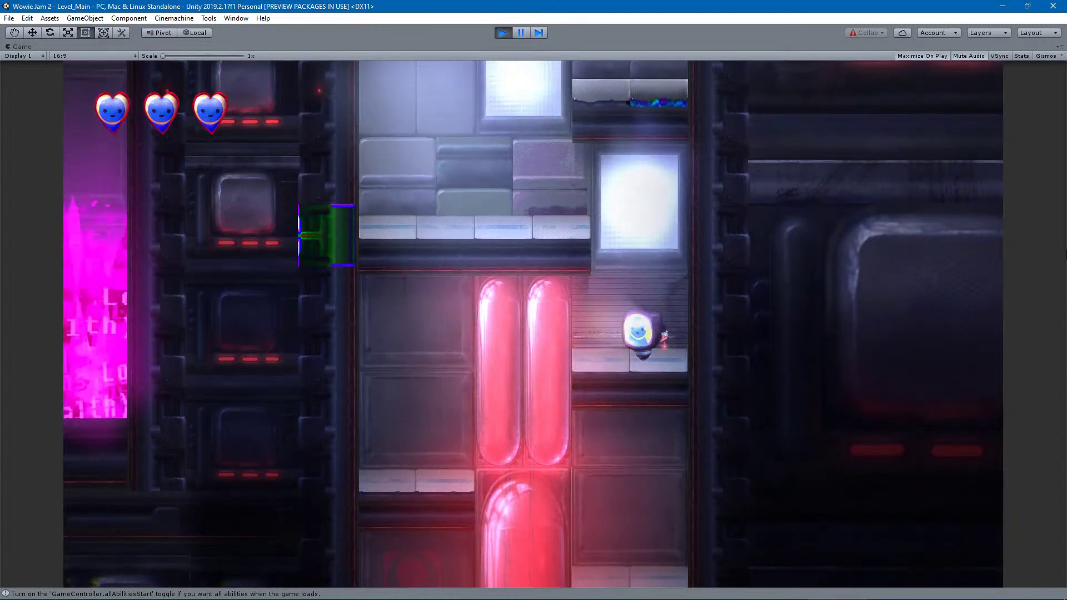
Climb past the white light panels and the blue bulb to the save point beneath the large glass sphere.
key("space")
key("space")
key("a")
key("space")
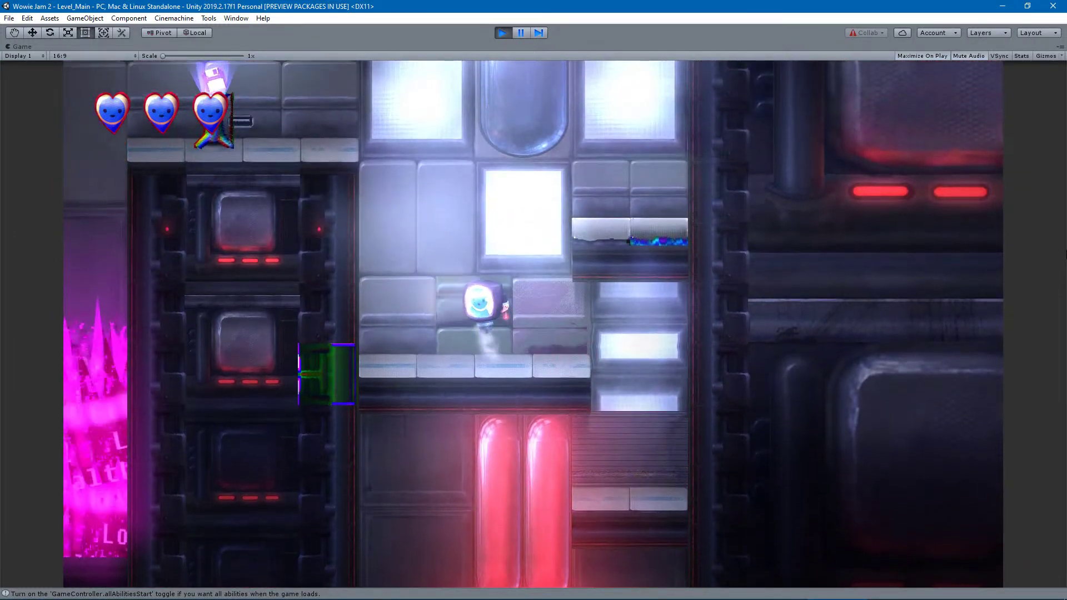
key("space")
key("d")
key("a")
key("space")
key("space")
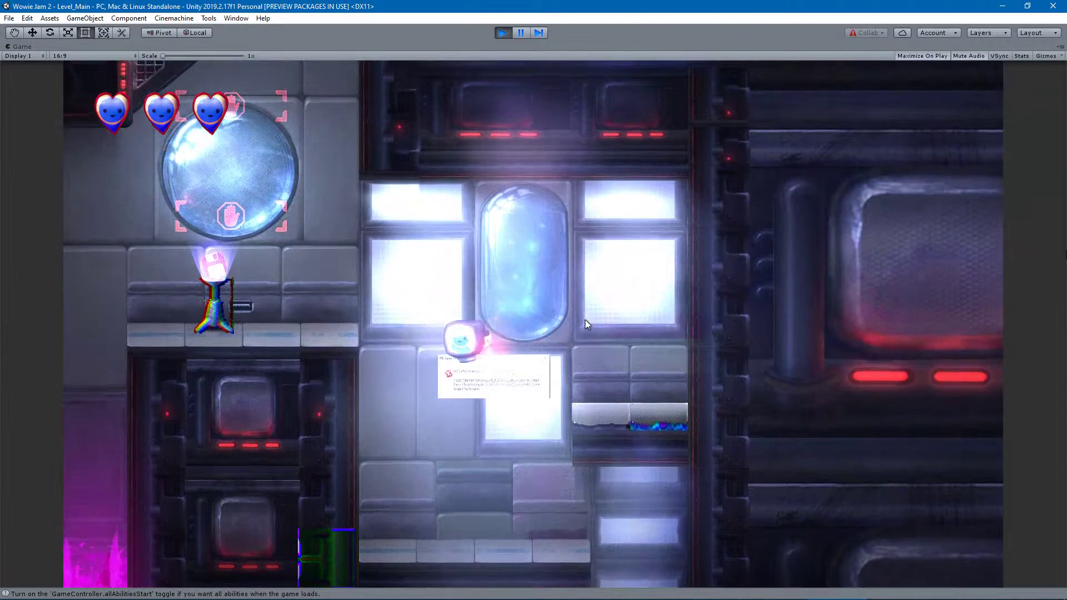
key("d")
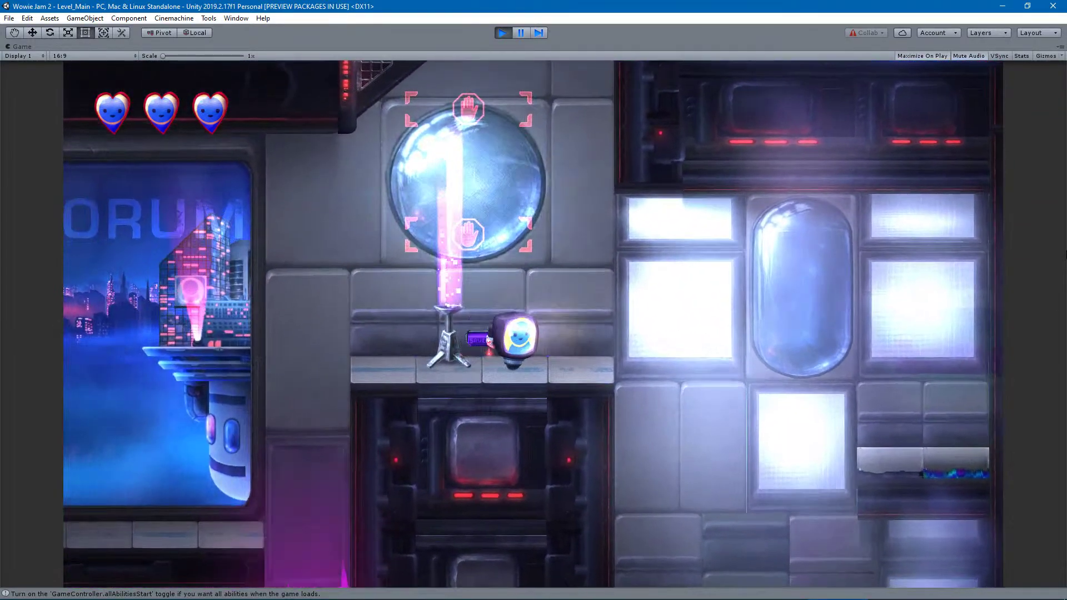
Drop back down the tower to the save point on its floor and move away from it.
key("d")
key("a")
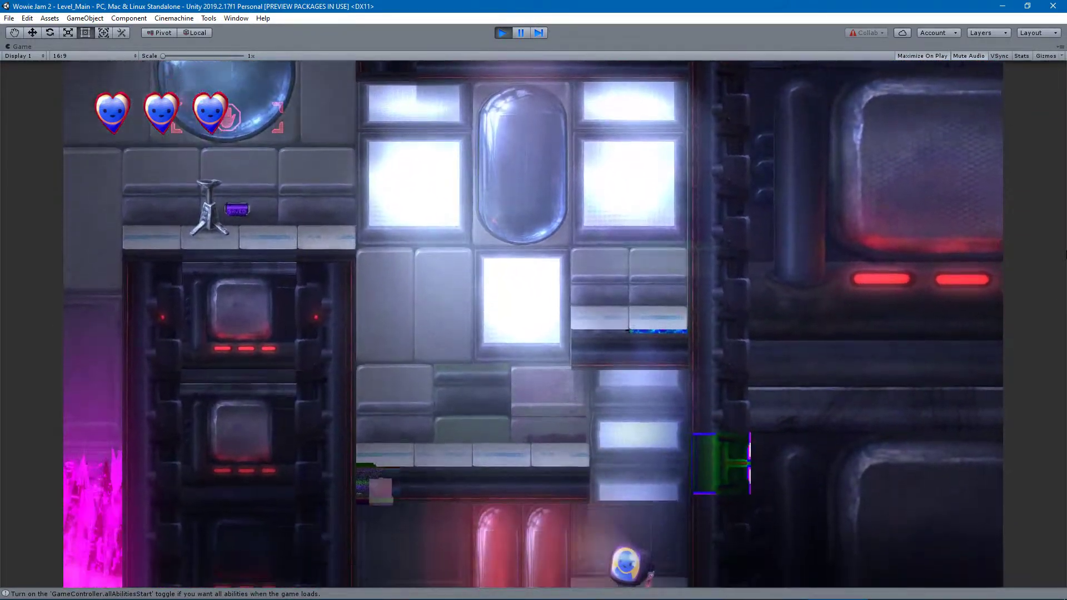
key("d")
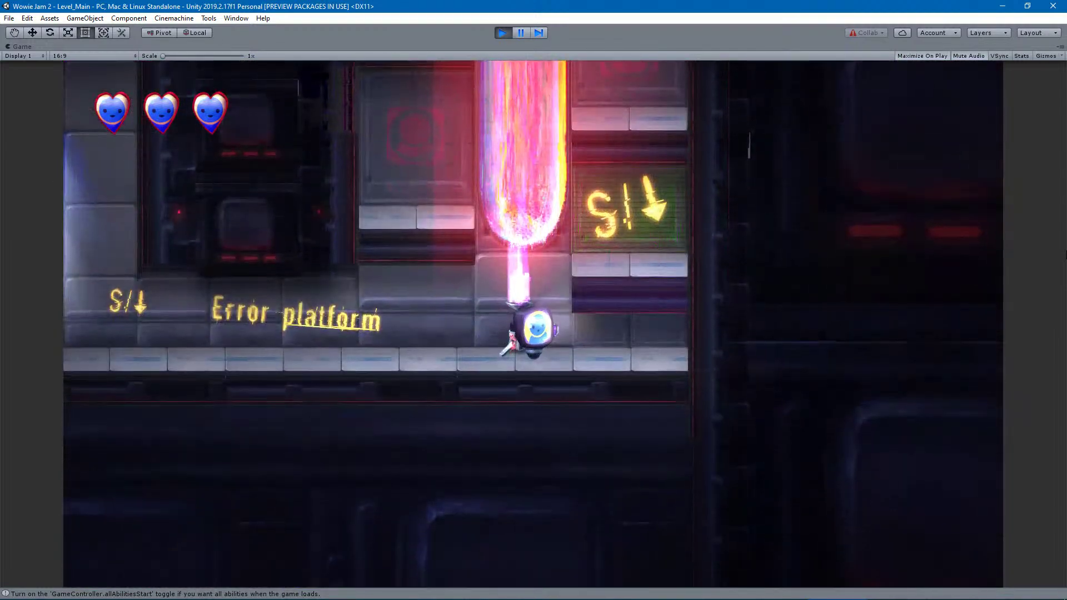
key("a")
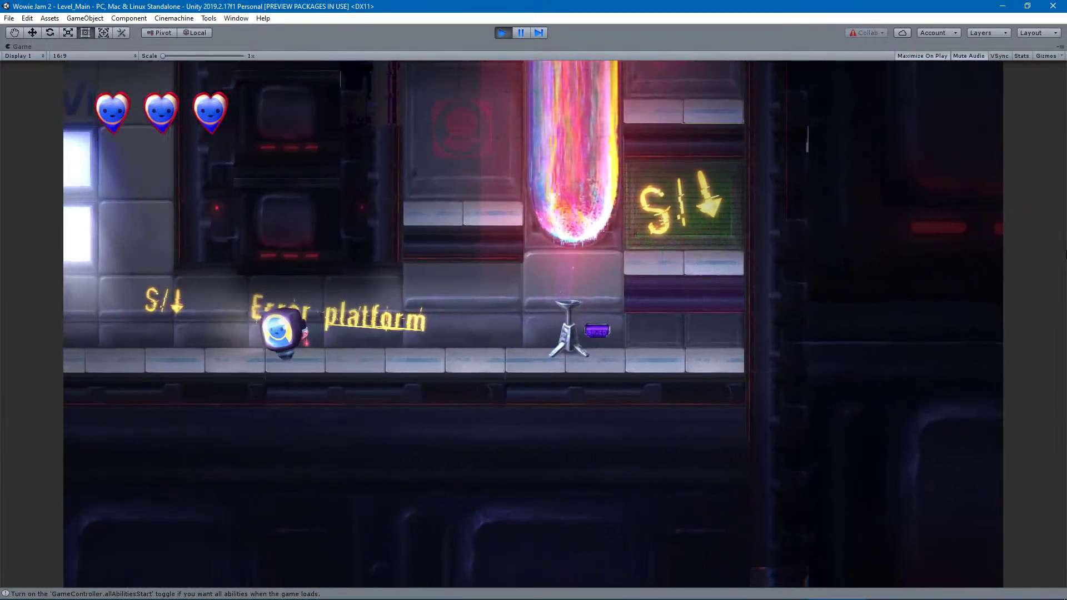
Run back and forth between the Forum terminal and the tower floor to view the lighting from a distance.
key("a")
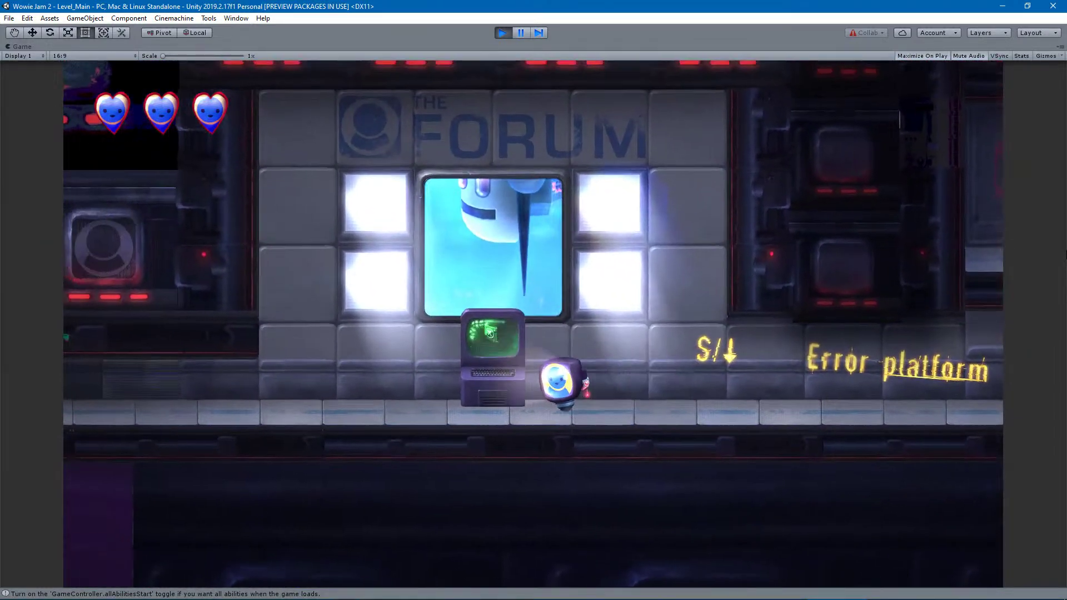
key("d")
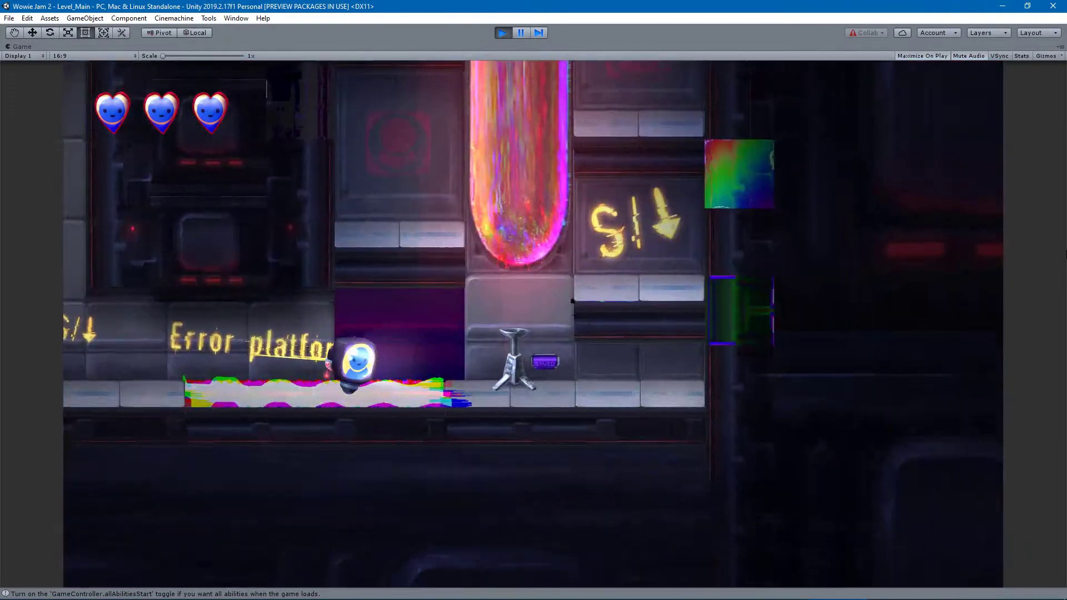
key("a")
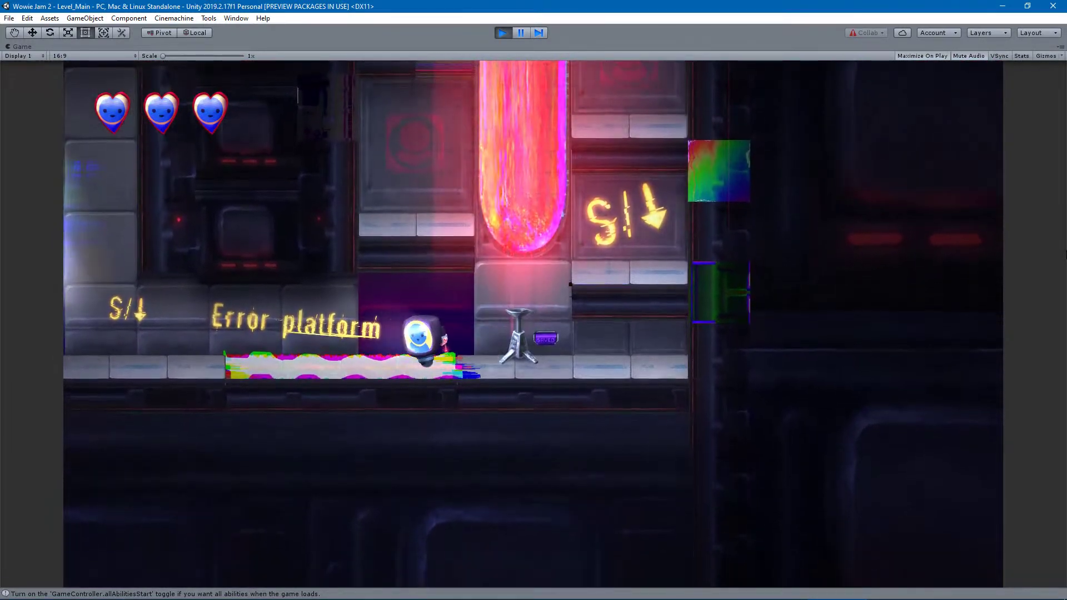
key("a")
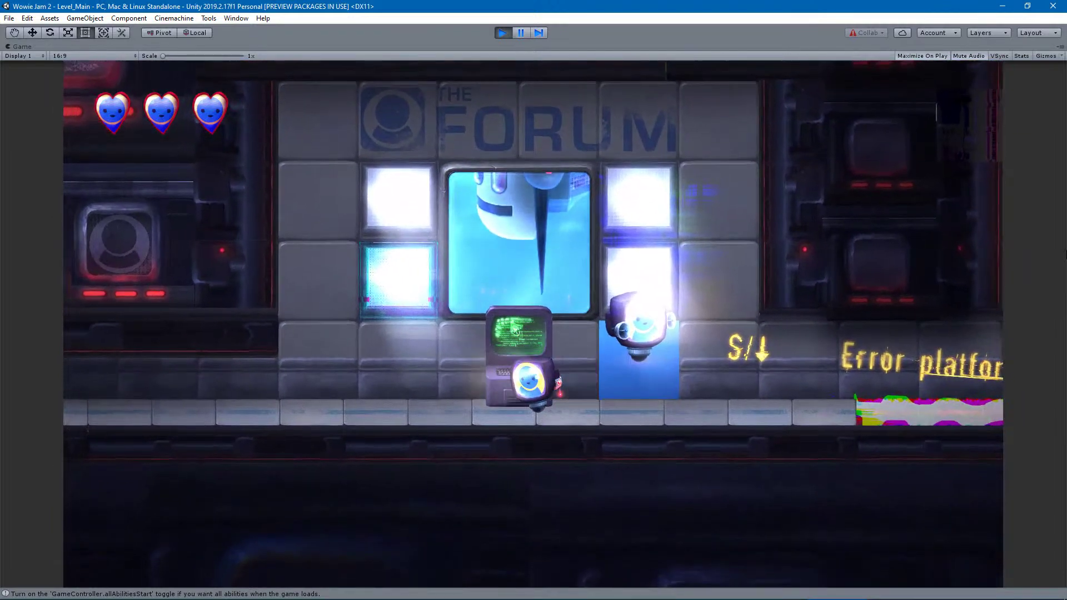
key("d")
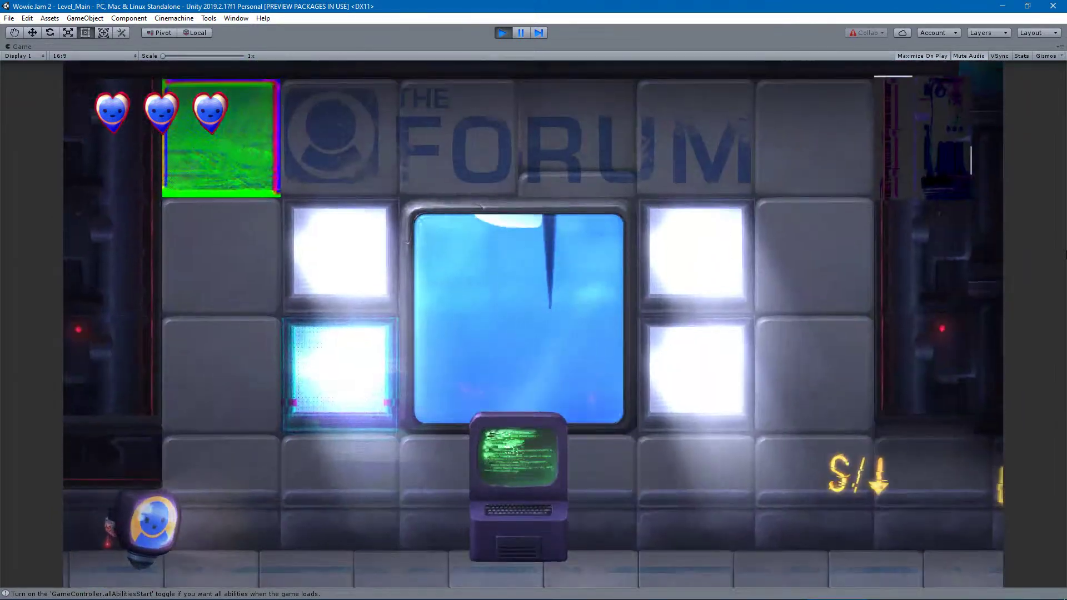
key("d")
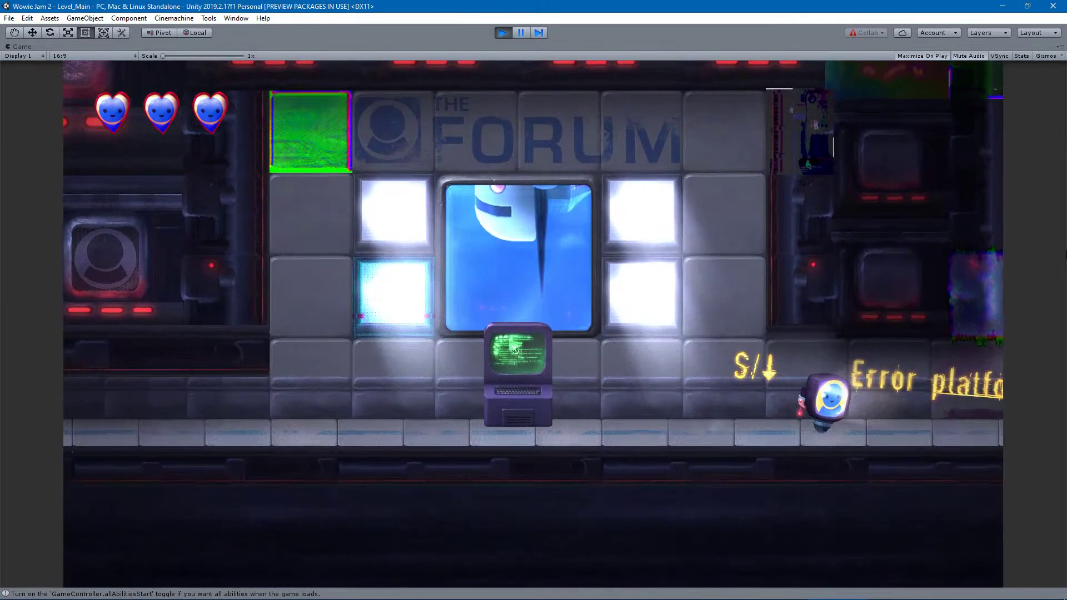
Climb the tower's lower ledges a second time, passing in front of the tall red bulb with error platforms.
key("d")
key("space")
key("s")
key("space")
key("a")
key("space")
key("s")
key("d")
key("space")
key("a")
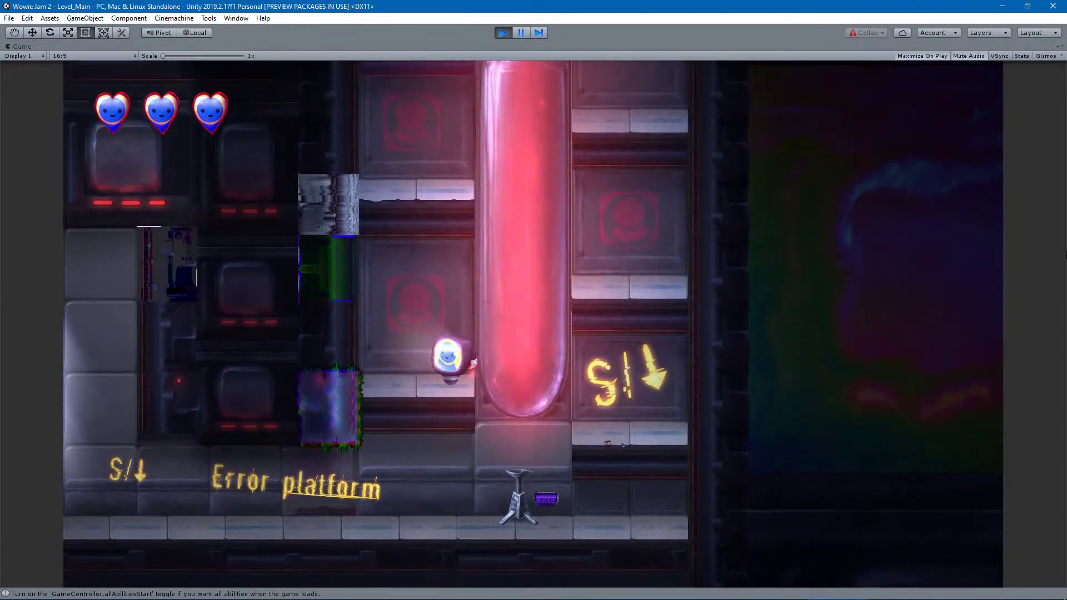
key("space")
key("d")
key("s")
key("space")
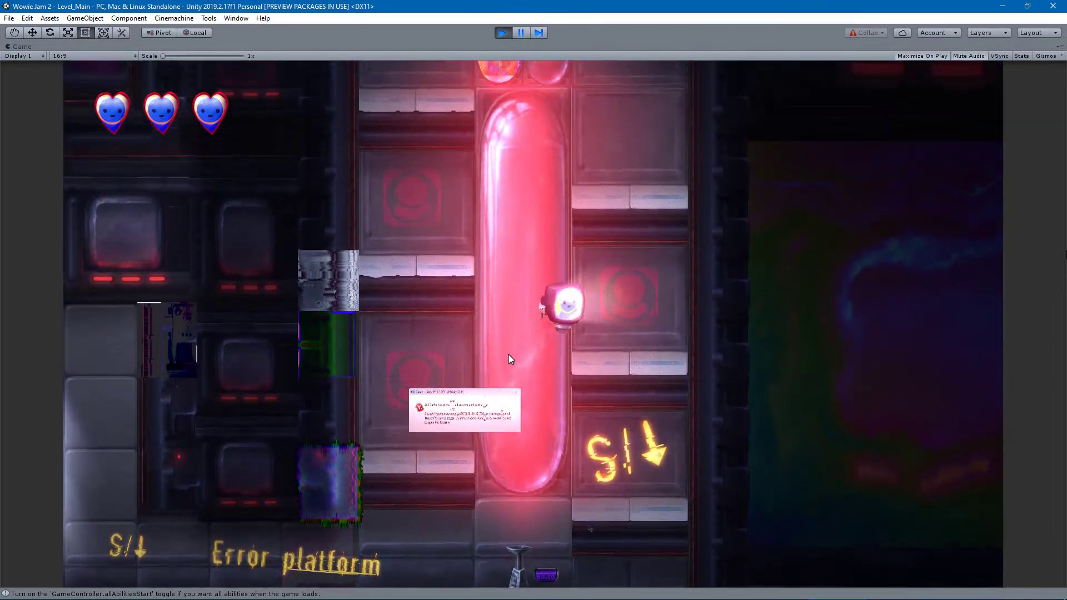
Continue up the ledges from the tall bulb's middle to the gap beneath the twin bulbs.
key("a")
key("space")
key("s")
key("space")
key("d")
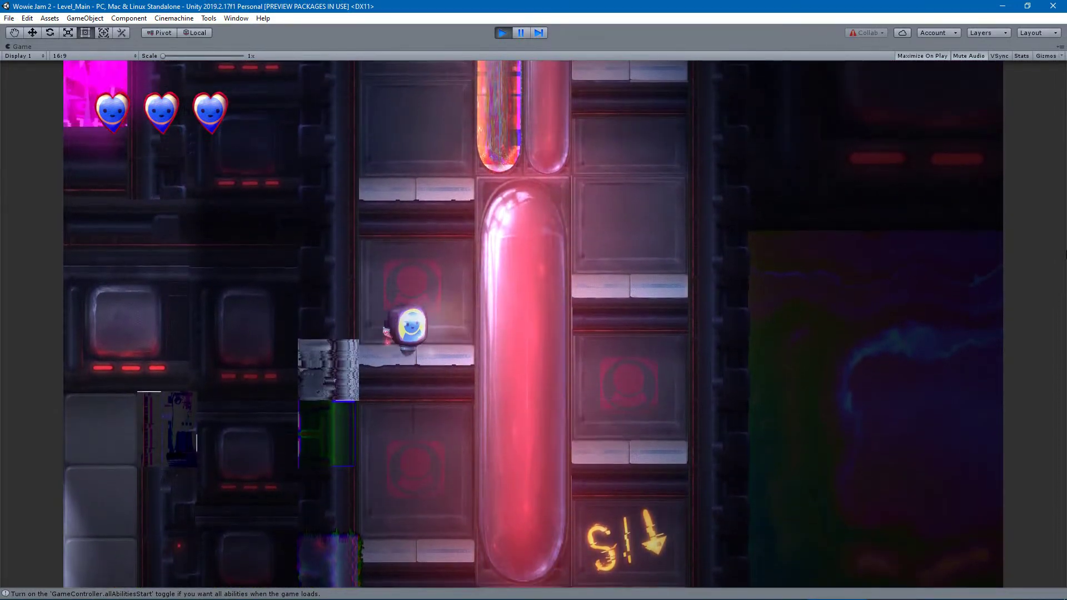
key("space")
key("s")
key("space")
key("a")
key("space")
key("s")
key("space")
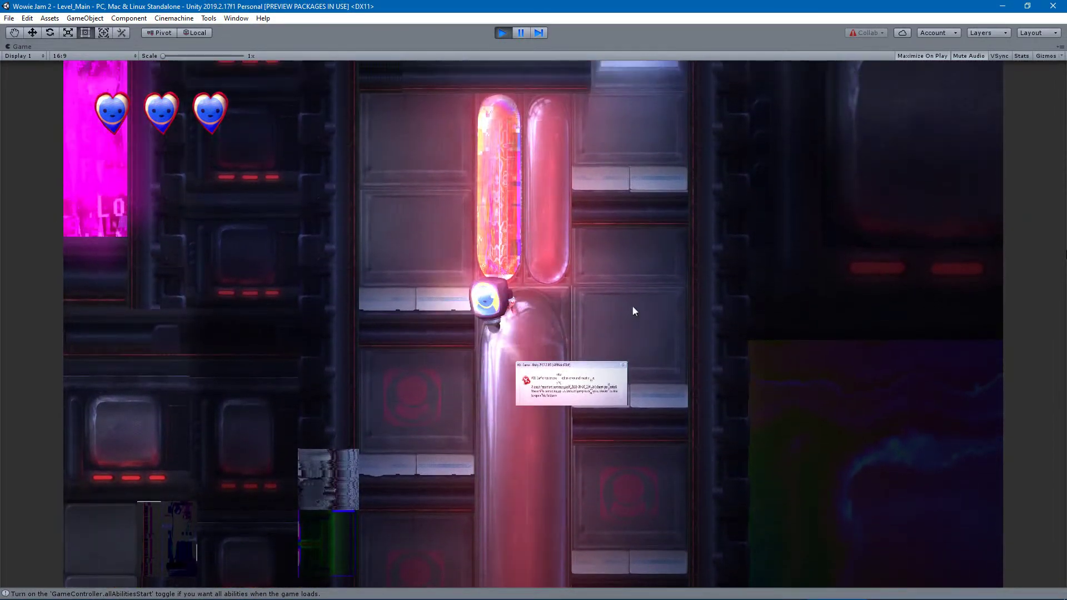
Jump past the twin bulbs and up in front of the white light panel above them.
key("d")
key("space")
key("s")
key("space")
key("d")
key("space")
key("s")
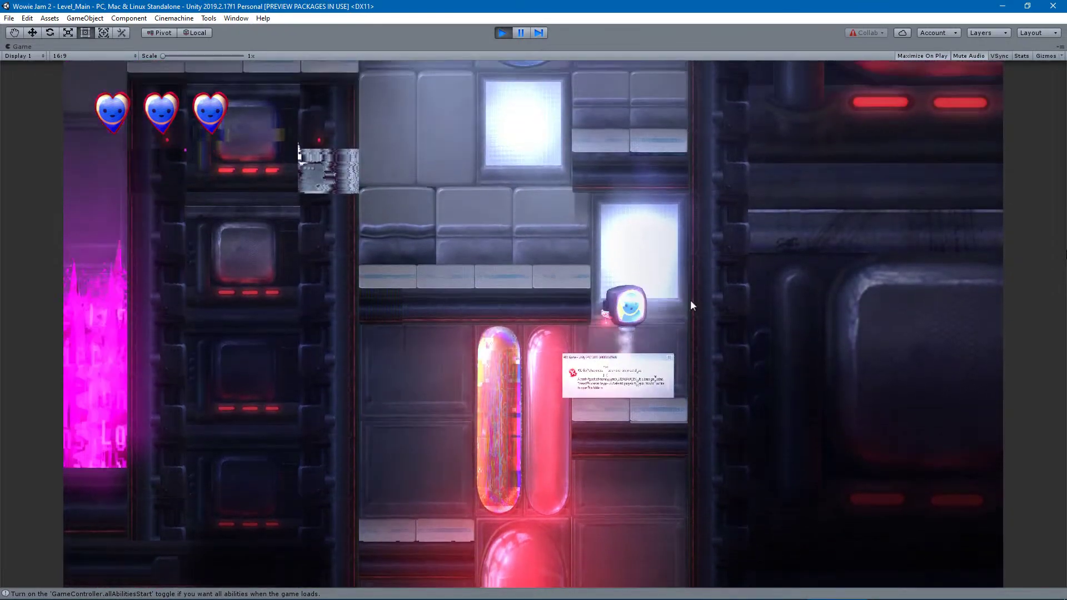
key("space")
key("a")
key("d")
key("space")
key("space")
key("a")
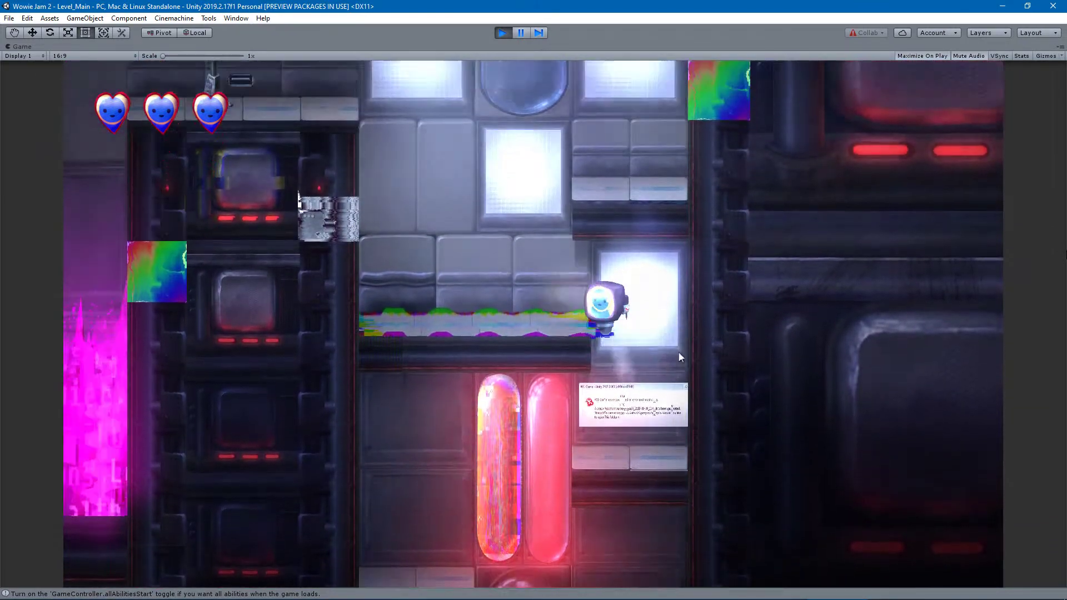
Climb past the blue bulb between the white panels and return to the save point under the glass sphere.
key("space")
key("space")
key("d")
key("a")
key("d")
key("space")
key("space")
key("d")
key("space")
key("a")
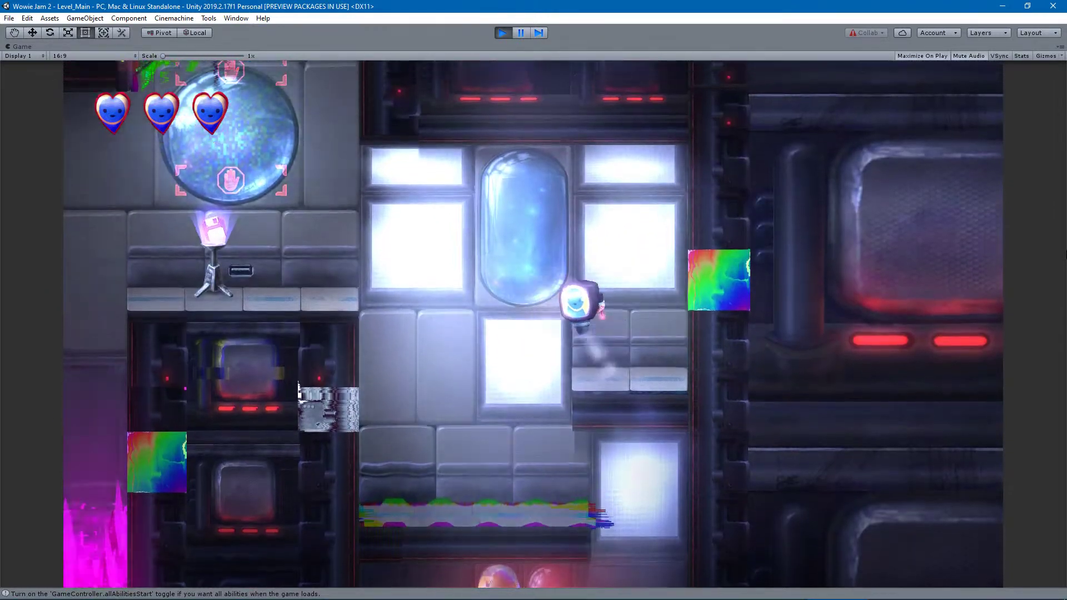
key("space")
key("a")
key("space")
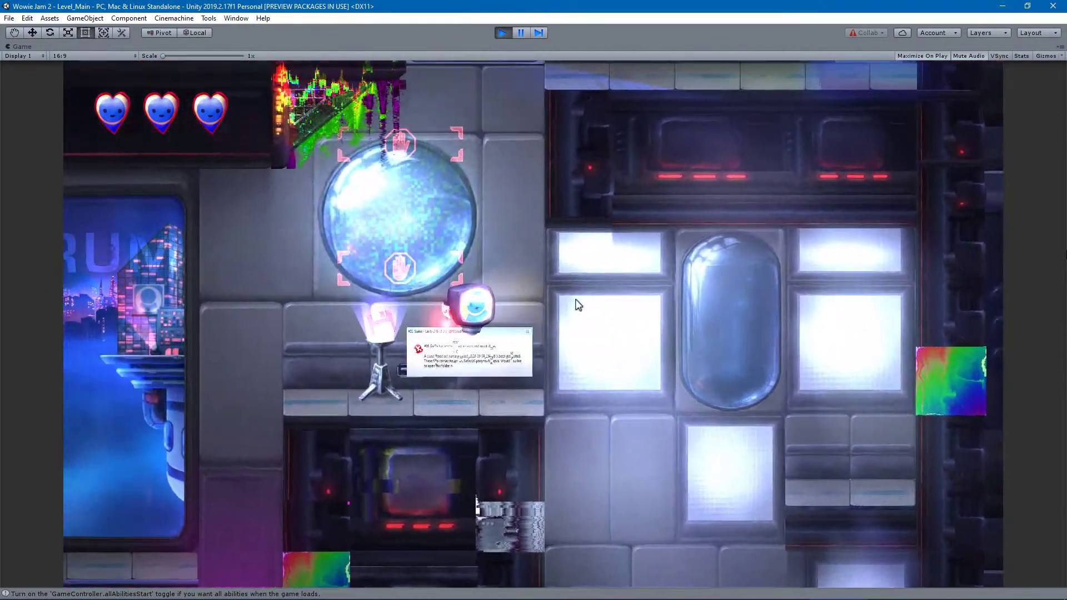
Travel from the sphere past the Forum city window and onto the pillars over the magenta hazards.
key("a")
key("space")
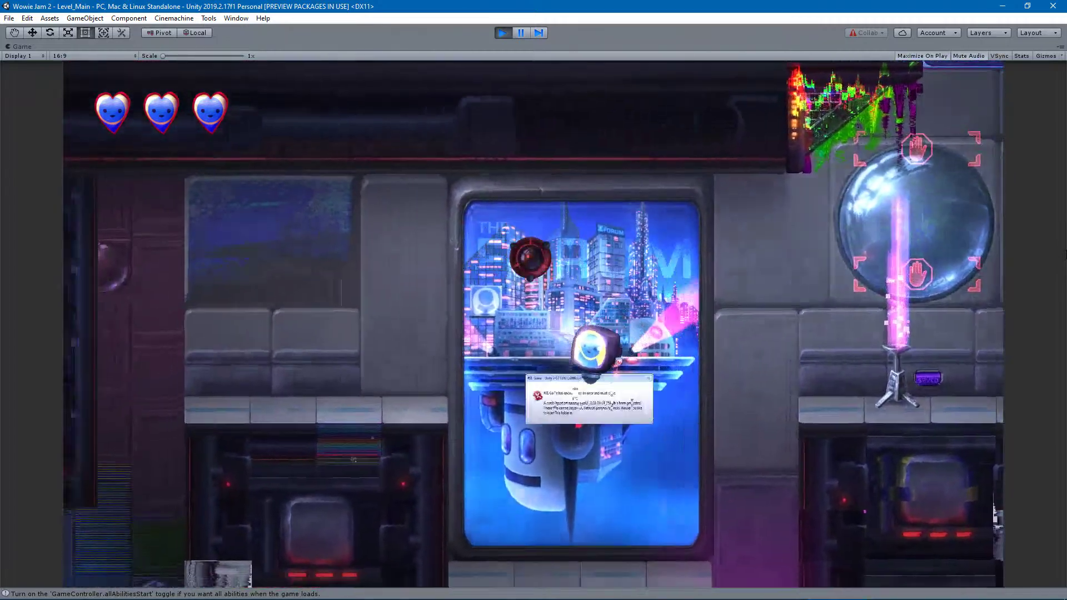
key("space")
key("a")
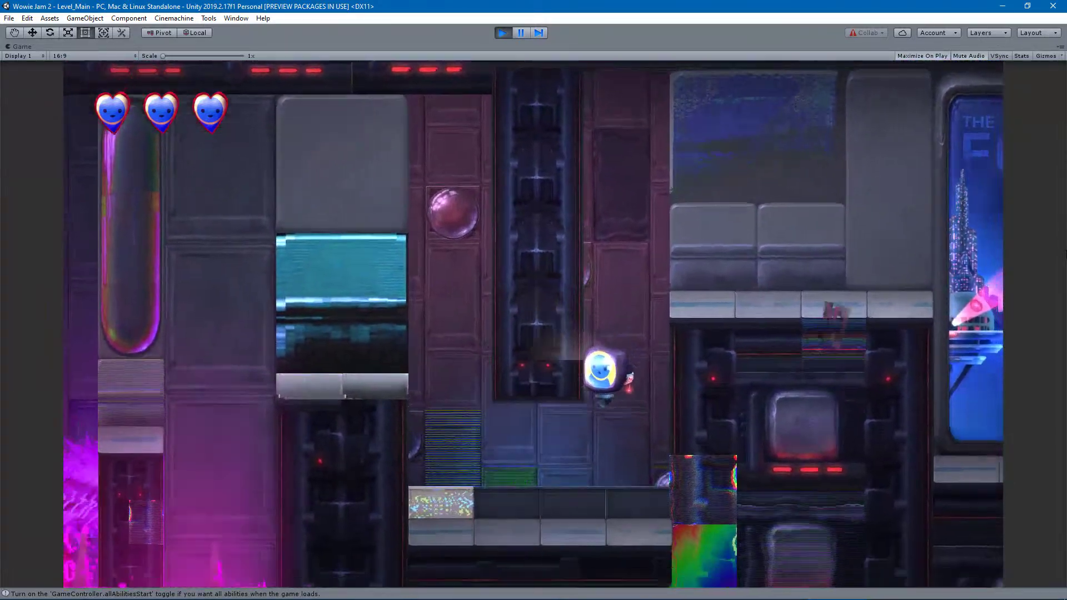
key("space")
key("space")
key("a")
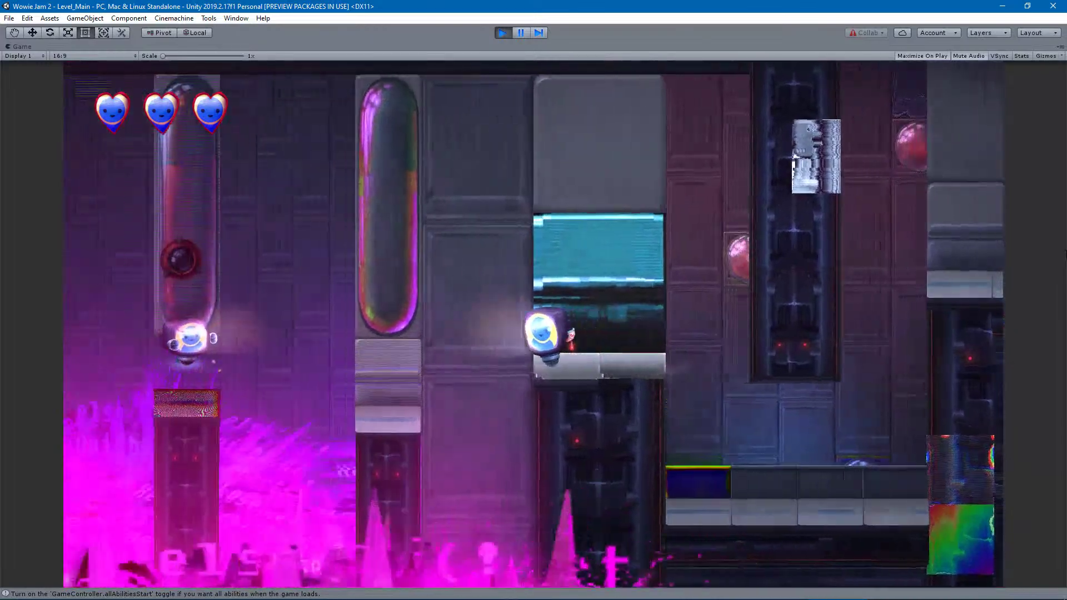
key("space")
key("a")
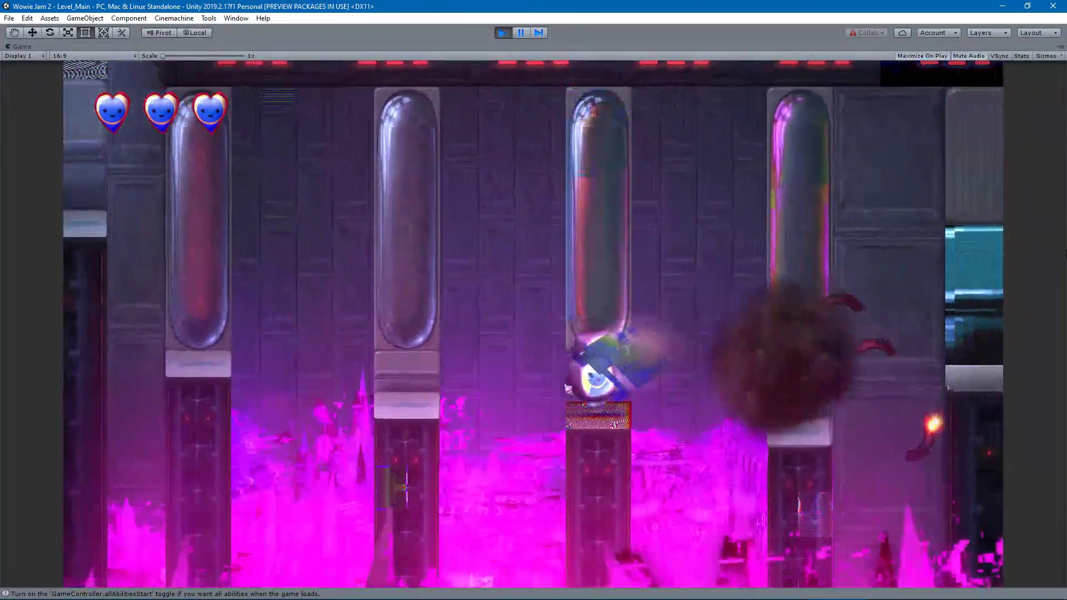
Jump across the remaining pillars over the magenta hazards to the save point under the Forum sign.
key("space")
key("a")
key("space")
key("d")
key("space")
key("space")
key("a")
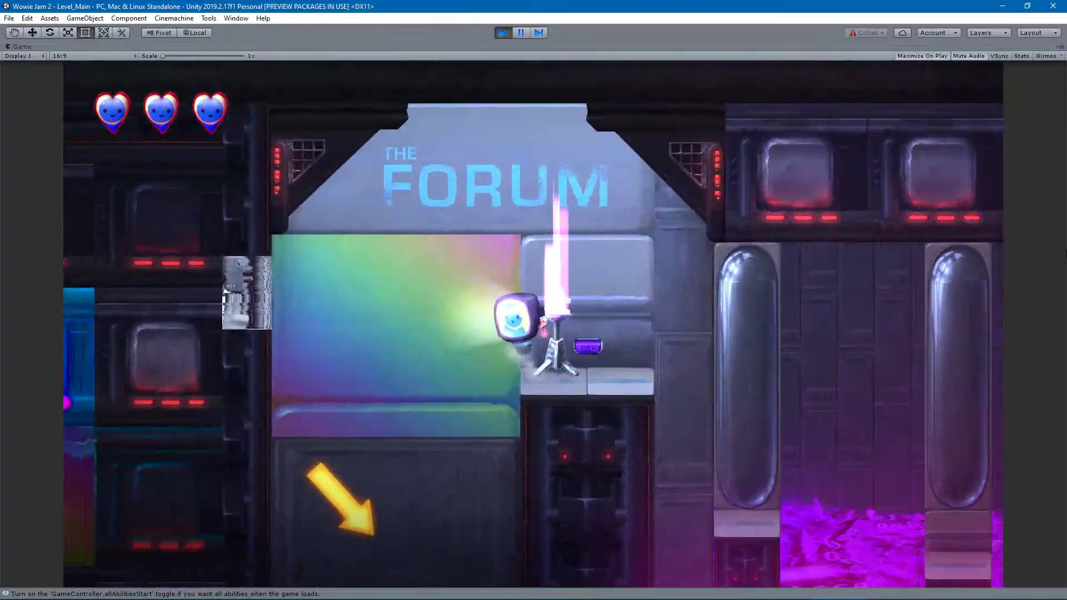
Drop down the shaft marked by the yellow arrow and cross the dark passage over the magenta hazard.
key("space")
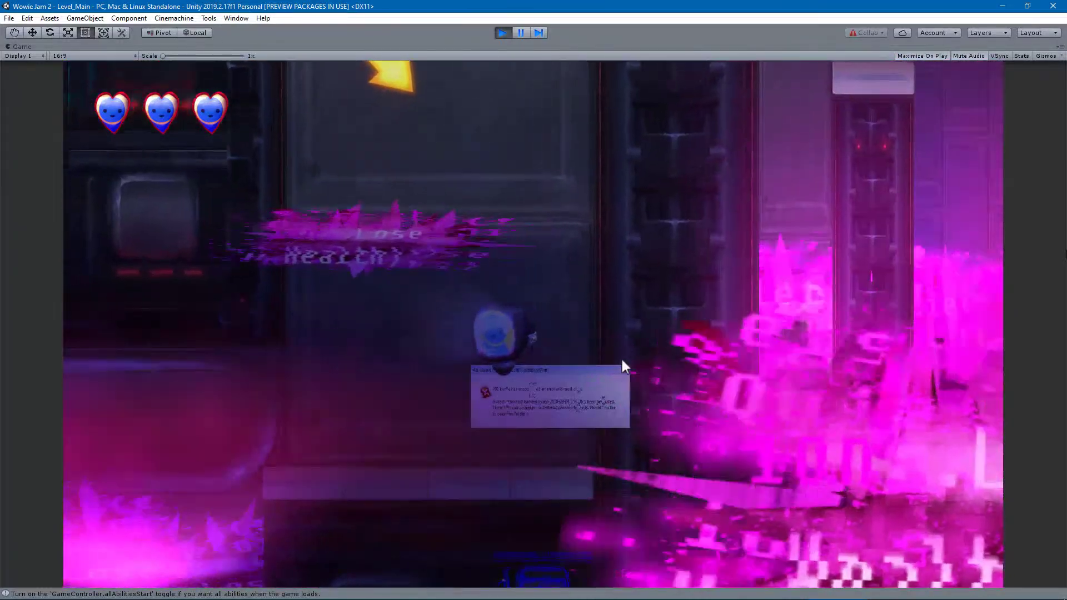
key("a")
key("space")
key("space")
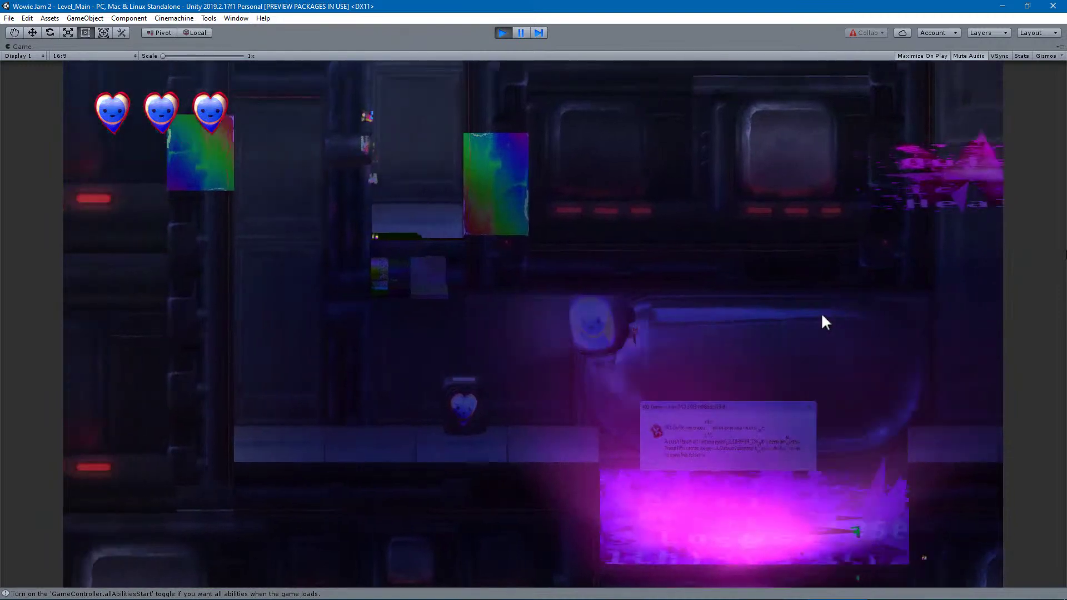
key("space")
key("d")
Jump from the dark passage over the magenta hazard and climb the shaft to the ledge beside the bright window.
left_click(583, 408)
key("space")
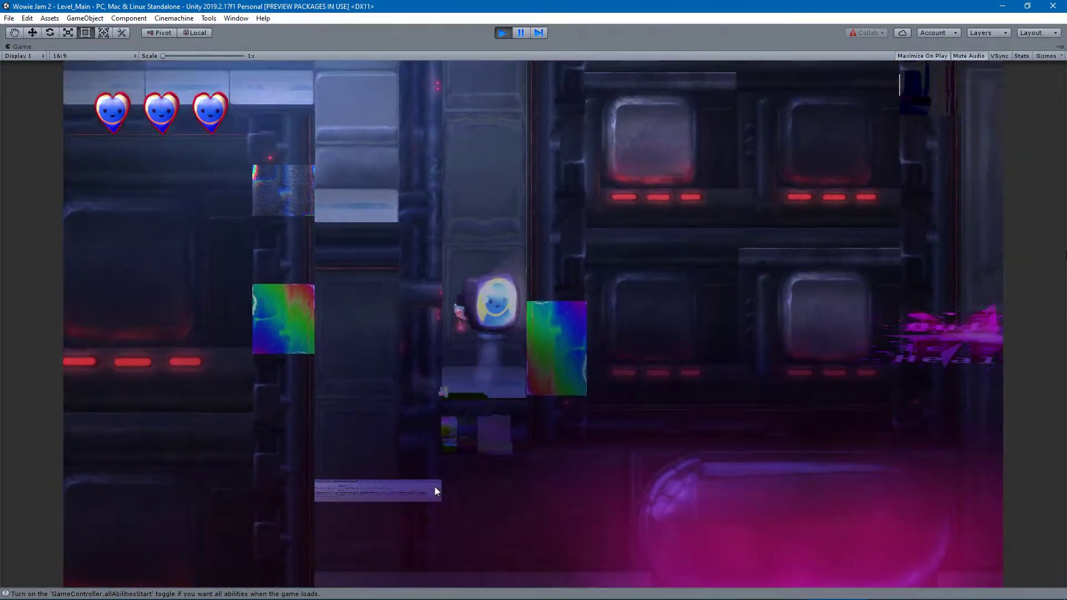
left_click(495, 372)
key("space")
key("a")
key("d")
left_click(555, 334)
key("space")
key("a")
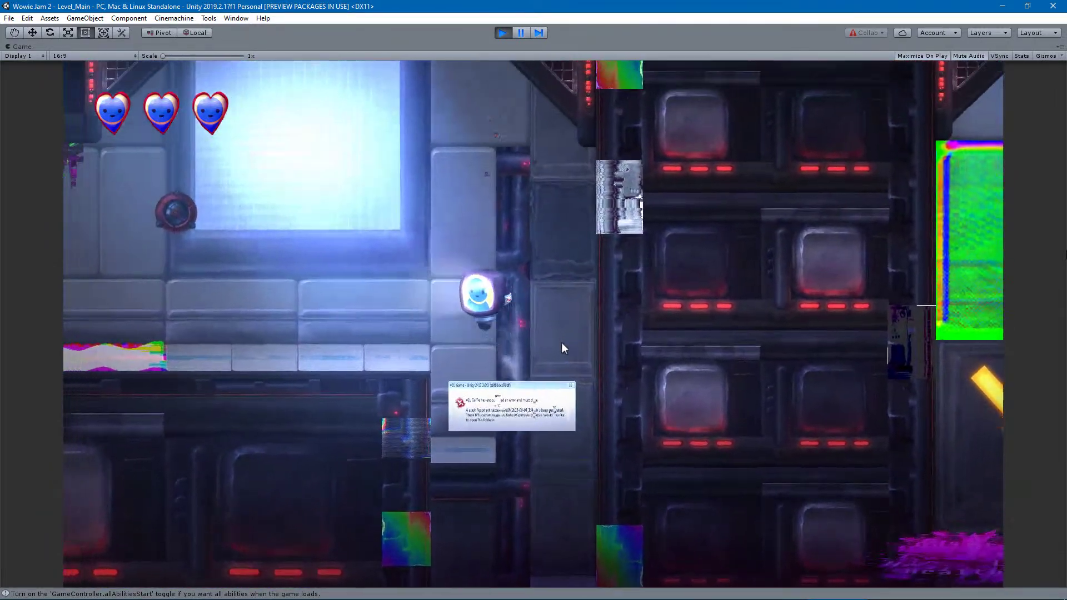
Cross above the magenta hazard to the Bandwidth Control Site sign and end the playtest.
key("space")
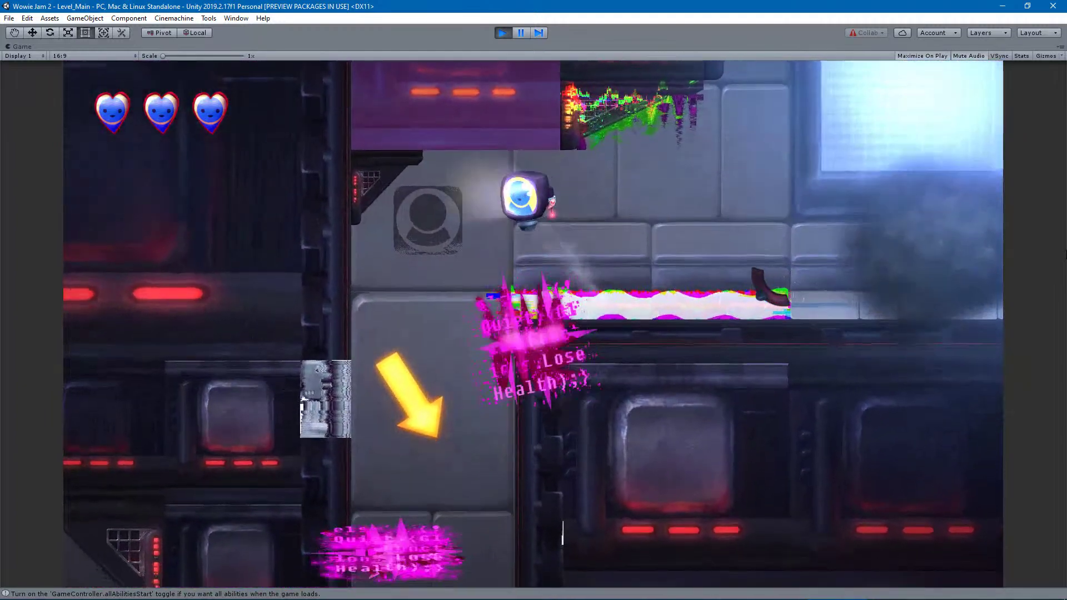
key("d")
key("a")
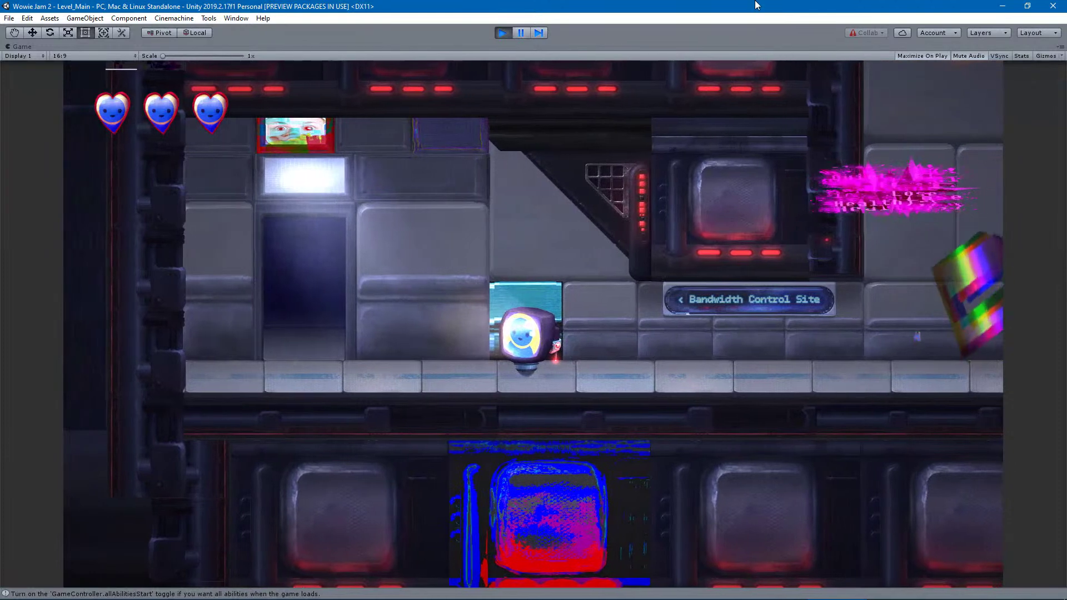
left_click(506, 33)
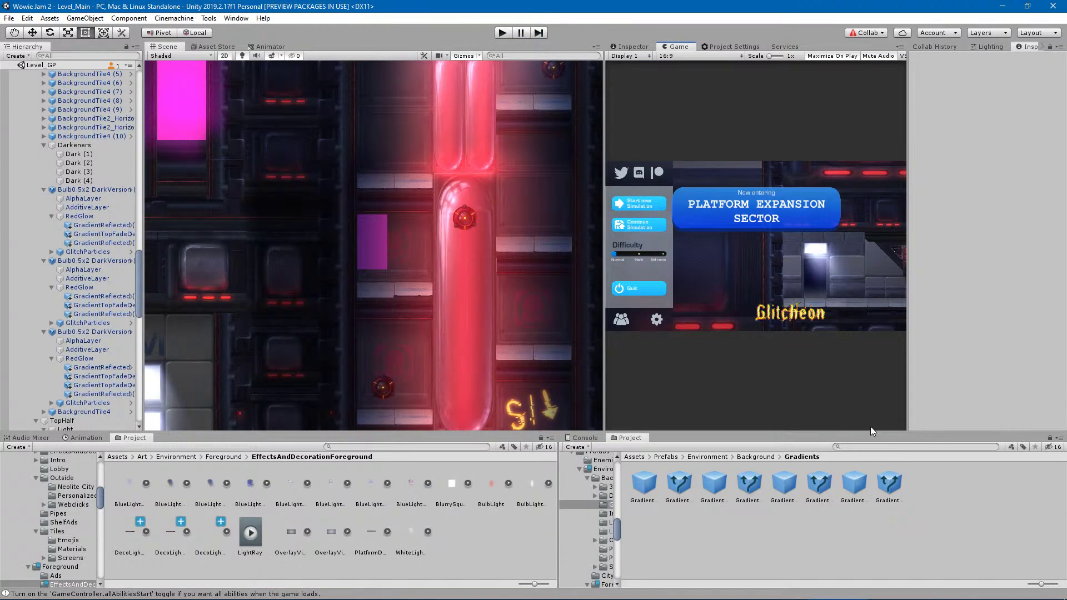
Raise the top and bottom edges of Hazard (15) above the yellow arrow, giving a Y scale of about 2.73.
middle_click_drag(415, 231, 587, 55)
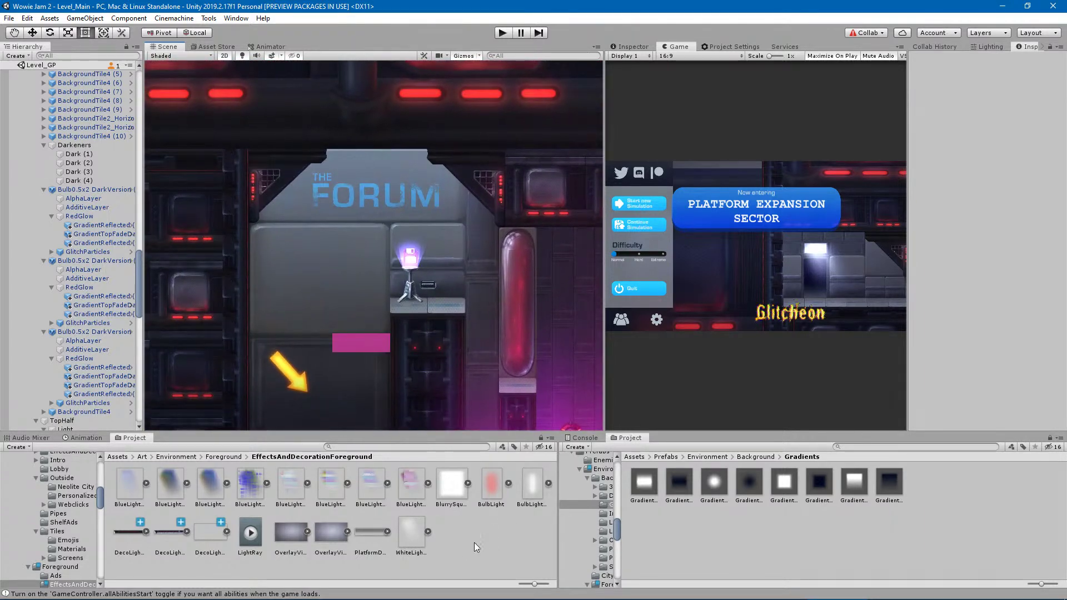
middle_click_drag(376, 347, 588, 386)
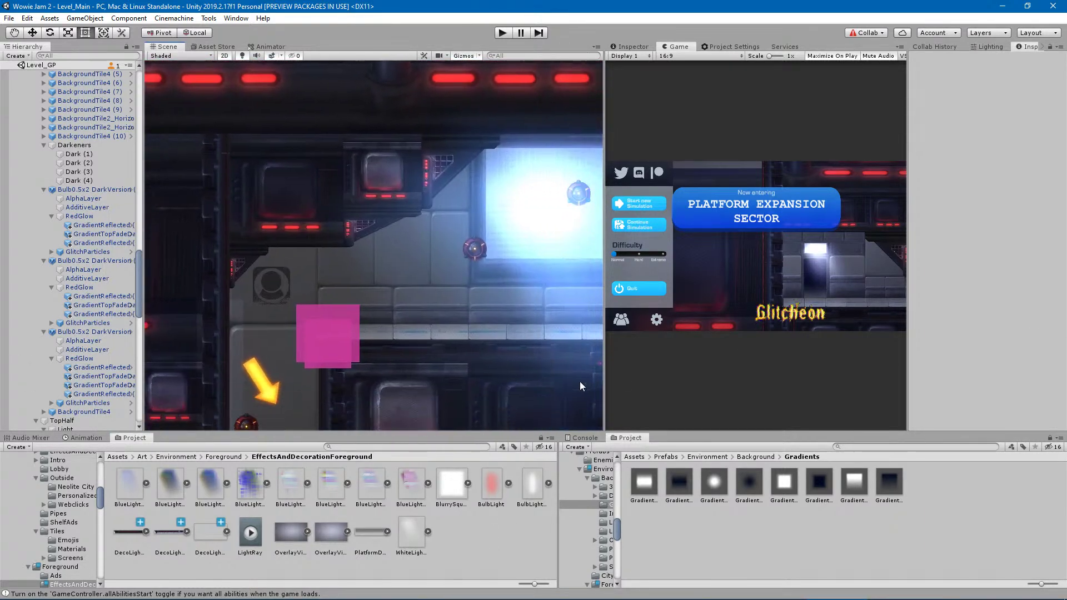
scroll(332, 365, "up", 6)
scroll(334, 365, "up", 3)
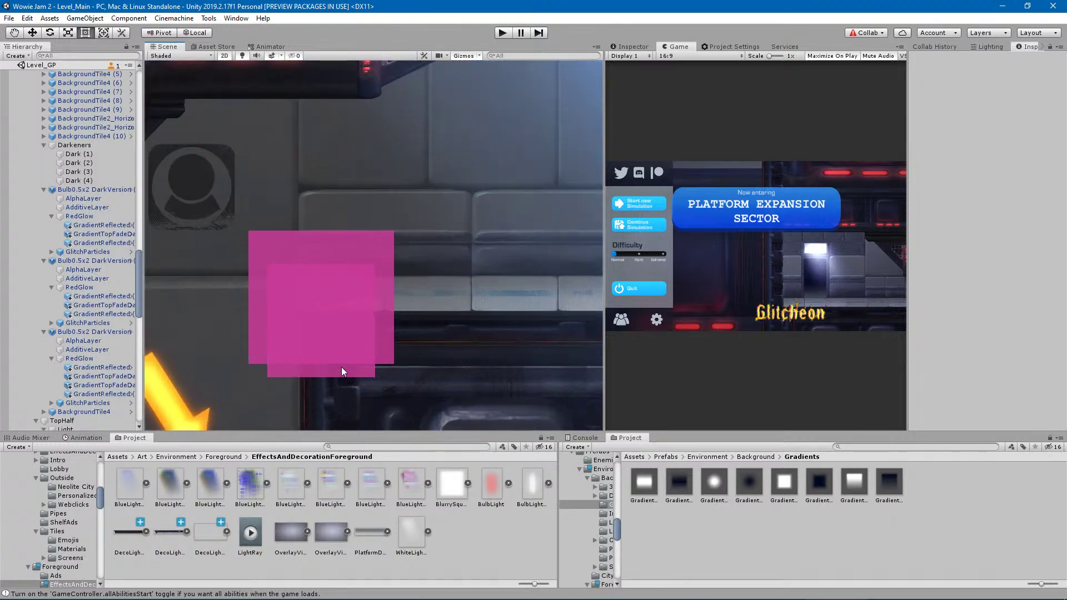
left_click(340, 374)
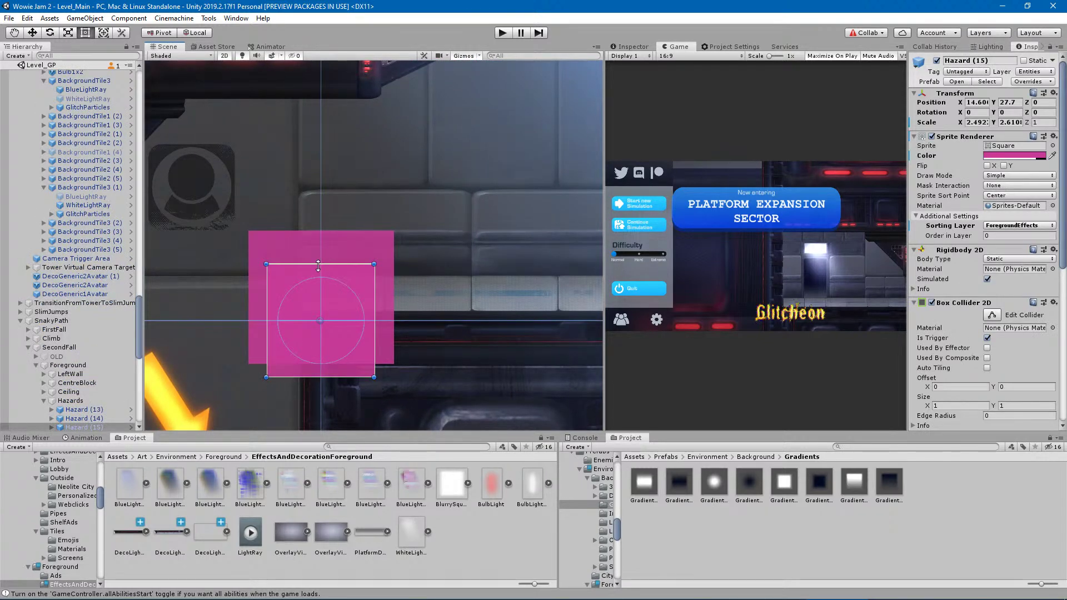
left_click_drag(310, 259, 309, 255)
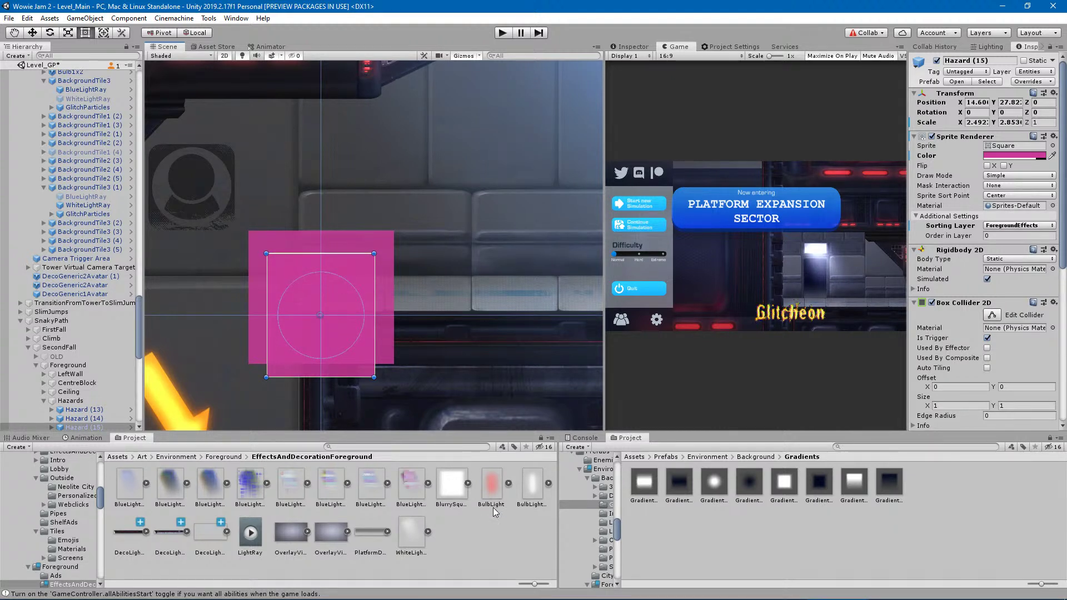
left_click_drag(332, 377, 334, 371)
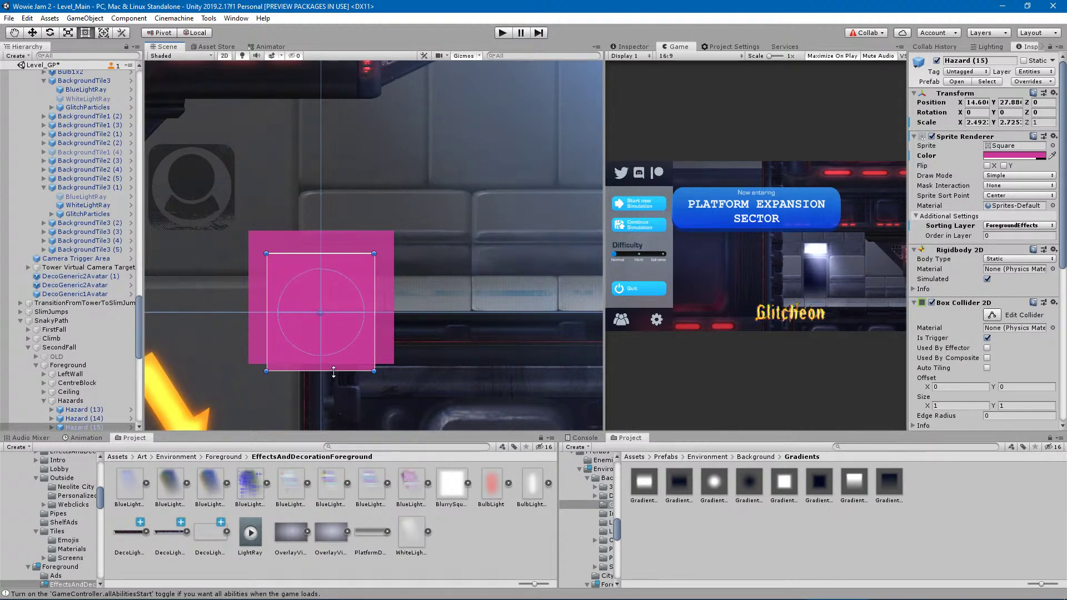
left_click(395, 361)
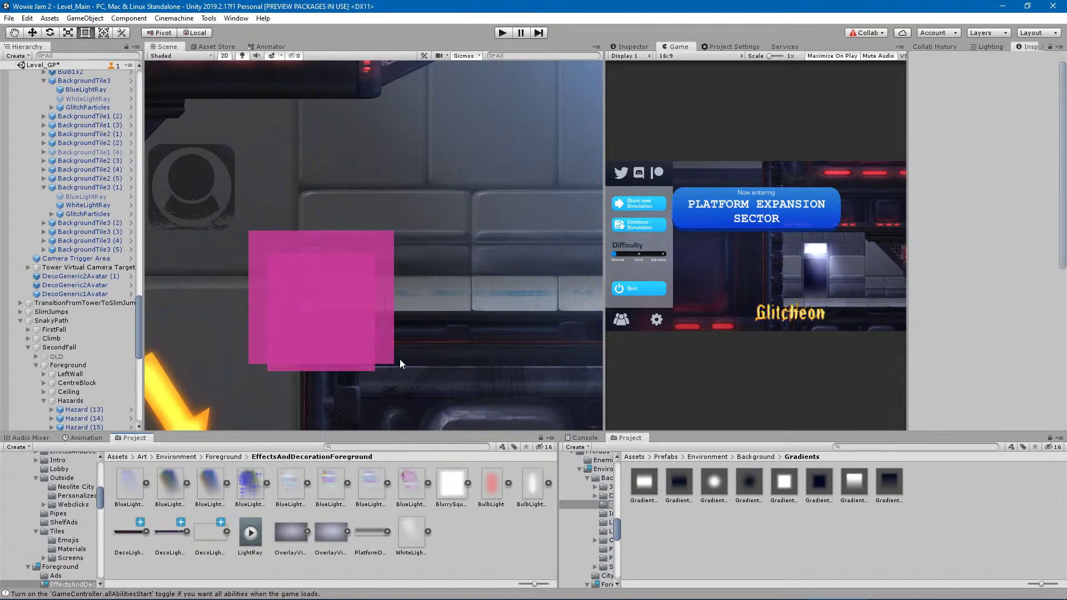
Widen the smaller of the two overlapping hazards above the yellow arrow slightly on its shaft side.
scroll(421, 368, "down", 4)
scroll(355, 362, "up", 3)
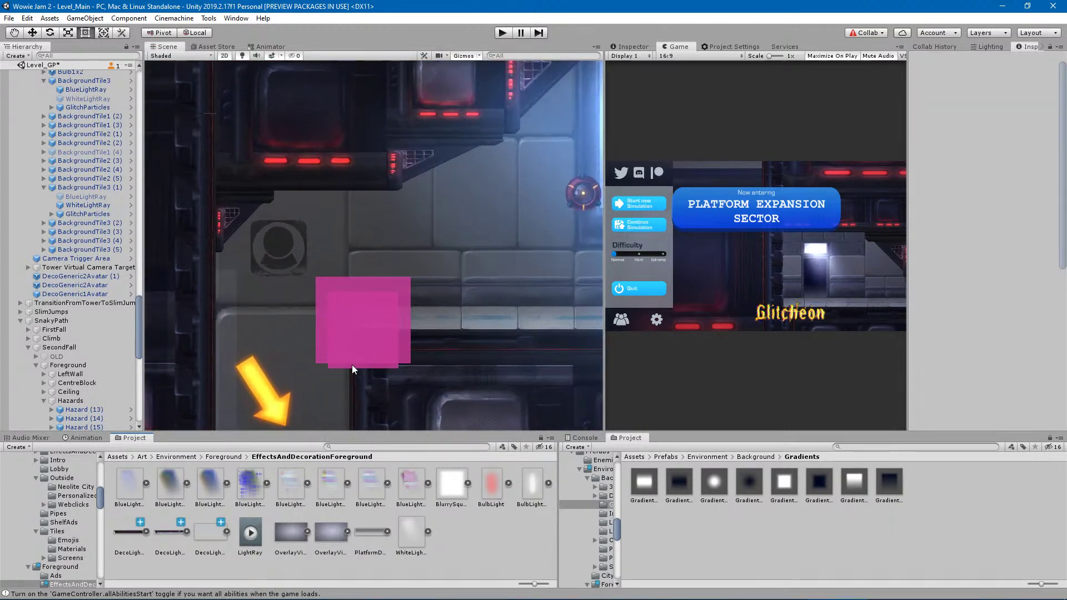
left_click(366, 366)
left_click_drag(322, 362, 318, 362)
left_click(452, 522)
Survey the level from the resized hazards down to the save point beside the dark doorway, and save the scenes.
scroll(401, 308, "down", 10)
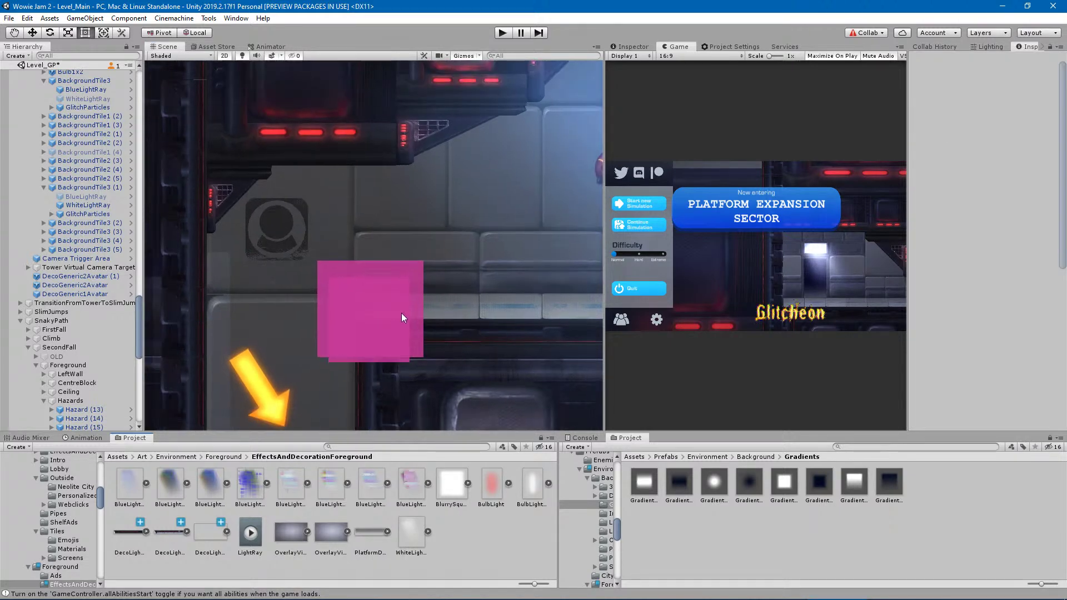
scroll(403, 308, "down", 4)
scroll(431, 312, "down", 6)
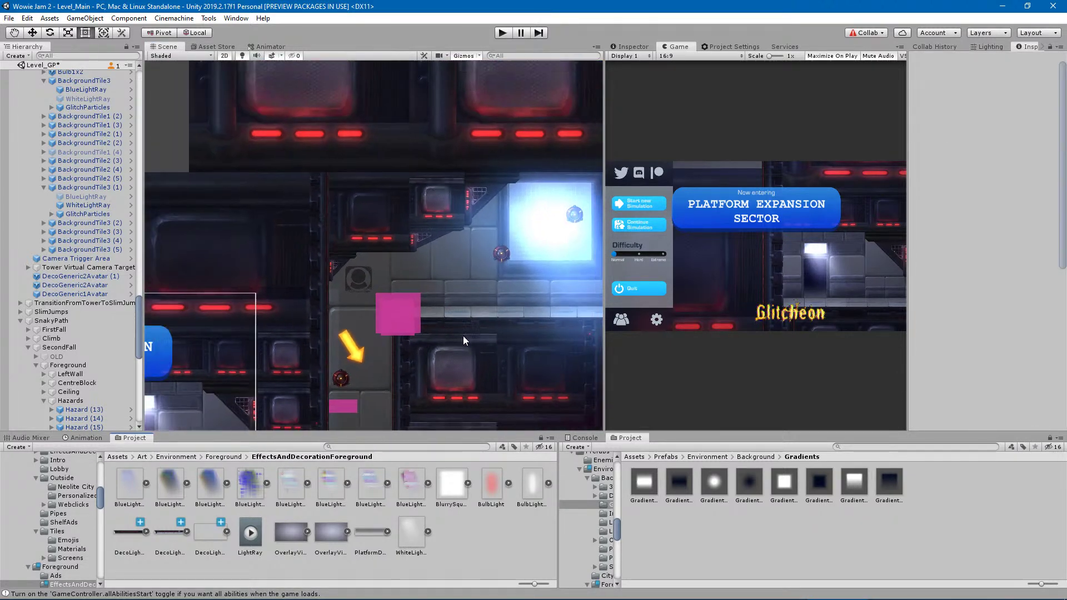
middle_click_drag(519, 358, 382, 248)
middle_click_drag(482, 297, 432, 134)
middle_click_drag(375, 263, 543, 145)
middle_click_drag(222, 288, 486, 204)
middle_click_drag(510, 131, 498, 59)
middle_click_drag(457, 271, 370, 450)
middle_click_drag(382, 274, 413, 232)
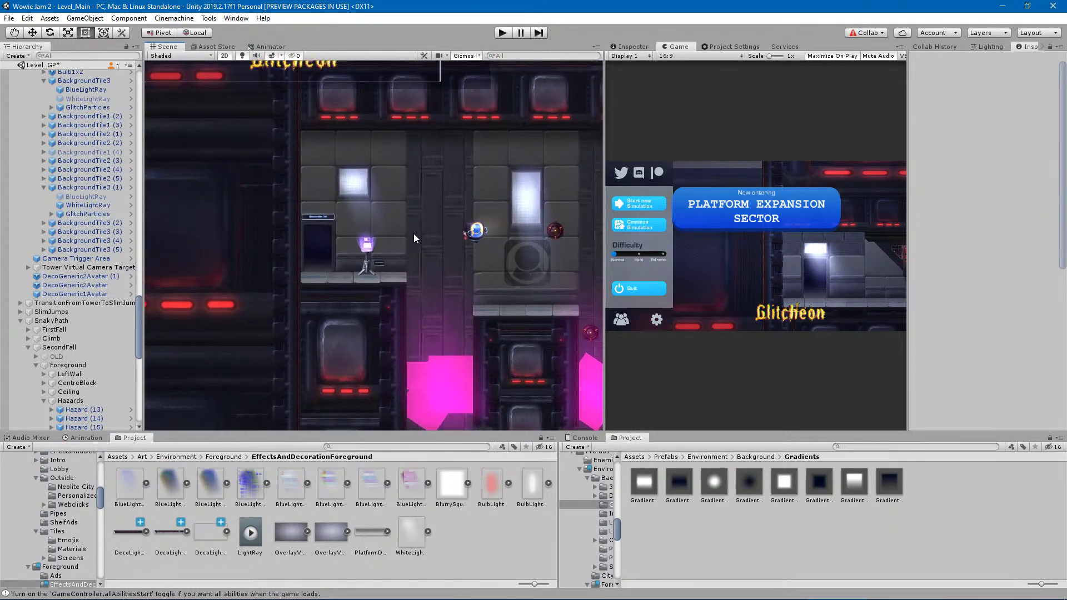
key("ctrl+s")
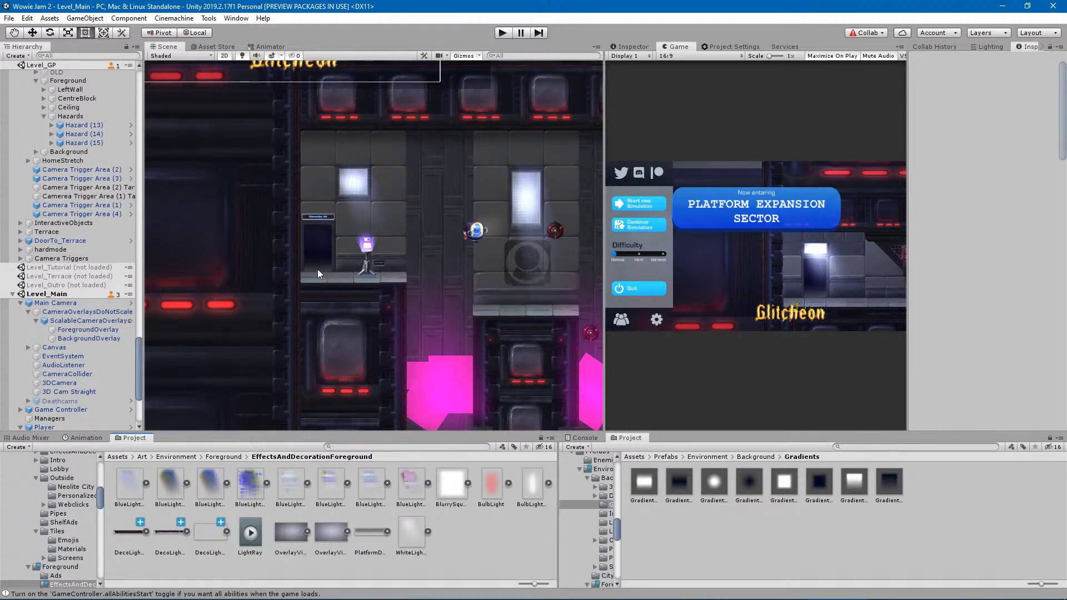
middle_click_drag(391, 198, 425, 264)
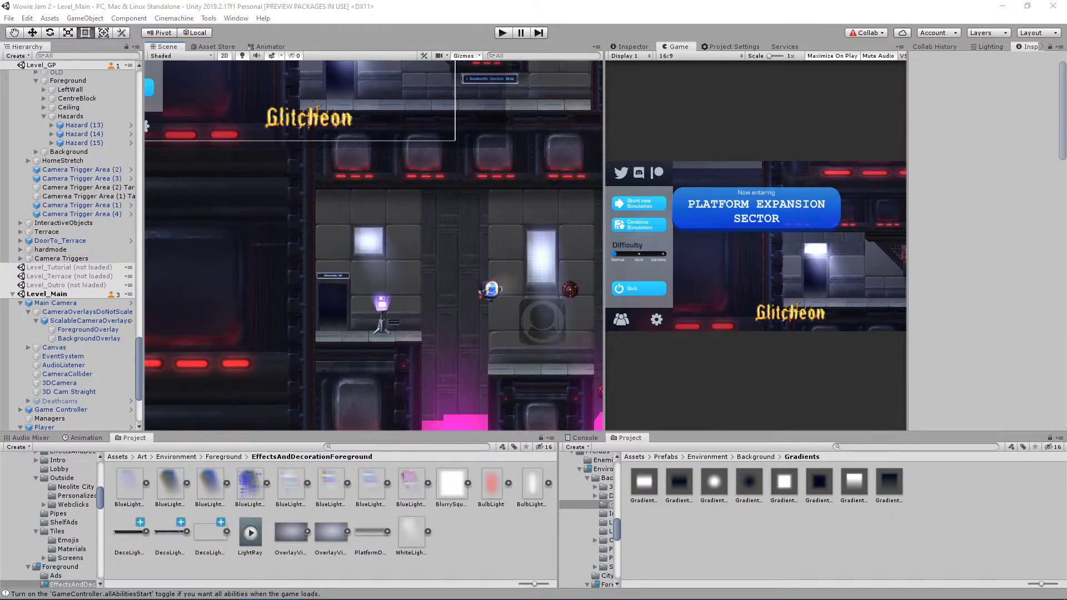
scroll(419, 312, "down", 9)
middle_click_drag(509, 297, 904, 298)
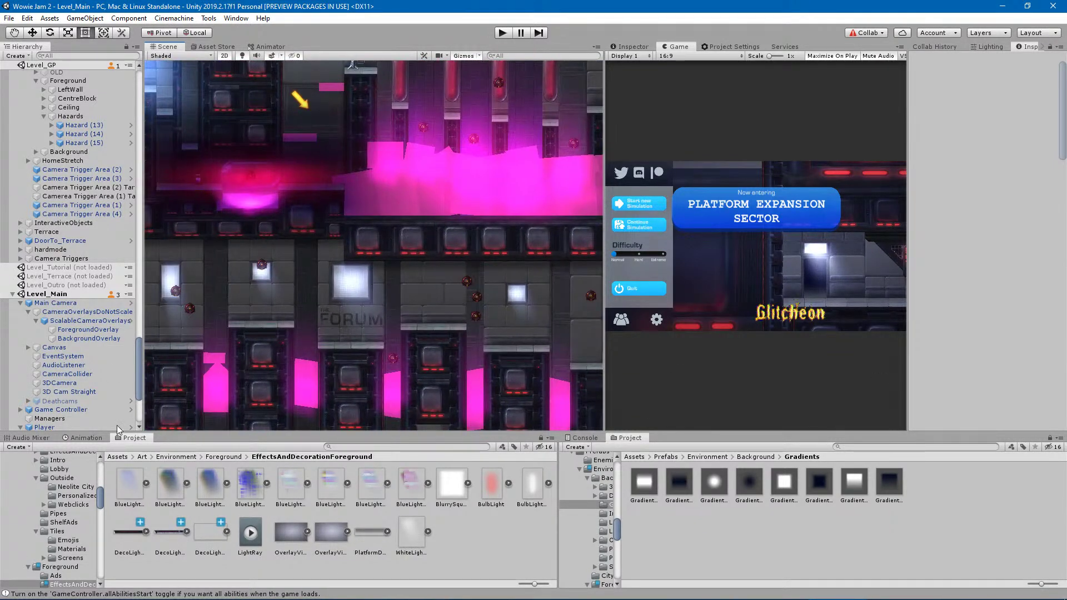
middle_click_drag(358, 320, 639, 292)
middle_click_drag(476, 360, 690, 348)
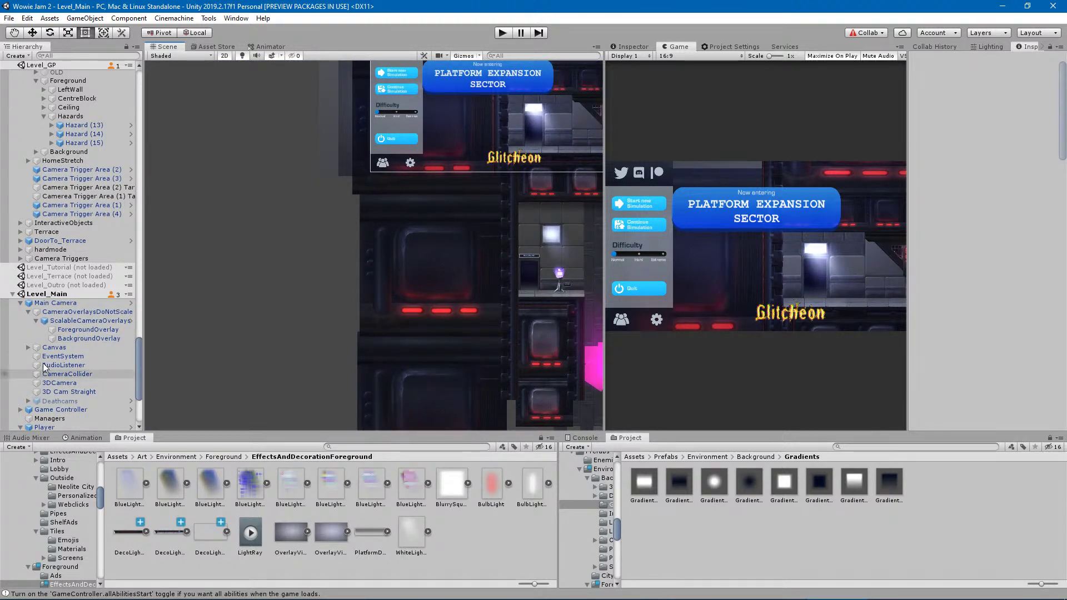